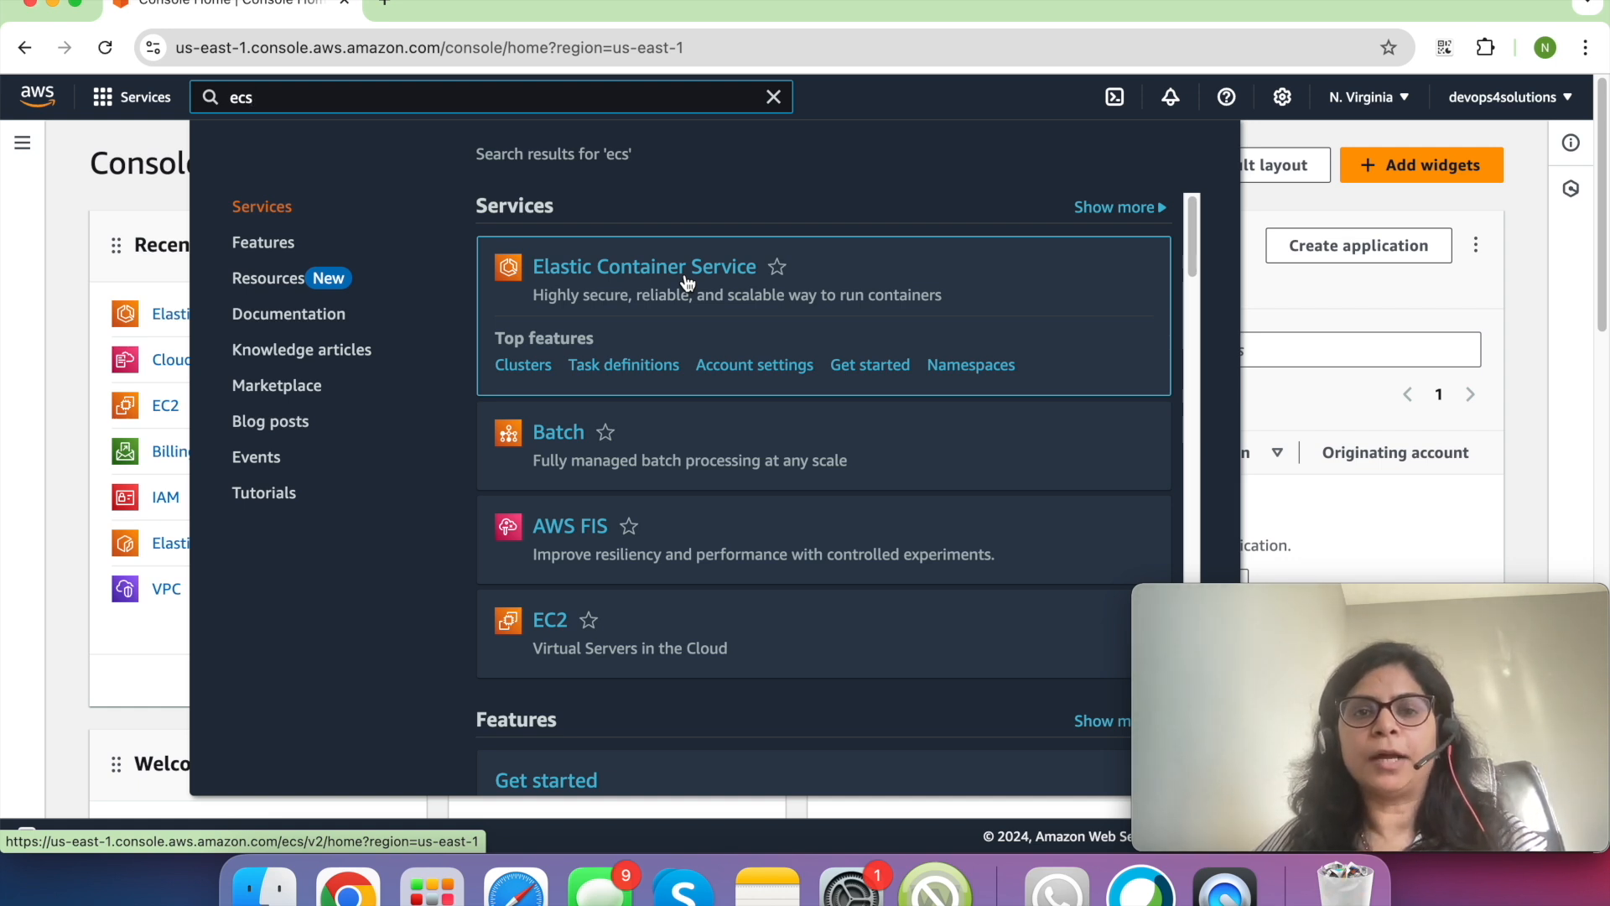
- Open Elastic Container Service and start a new cluster named app1-dev
left_click(687, 275)
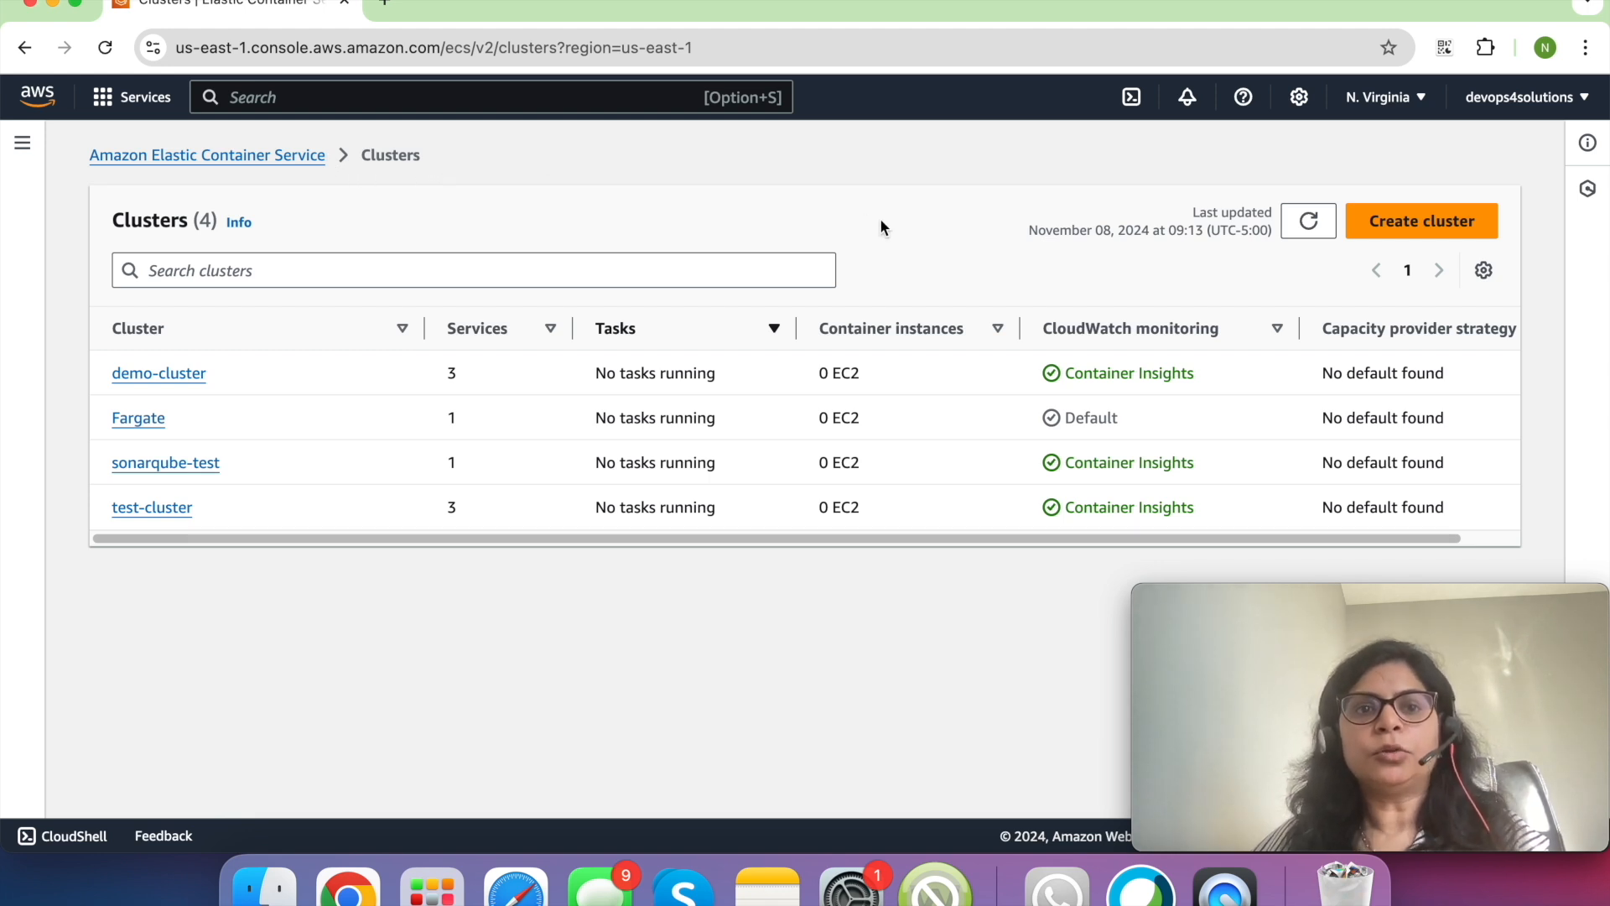
left_click(1430, 224)
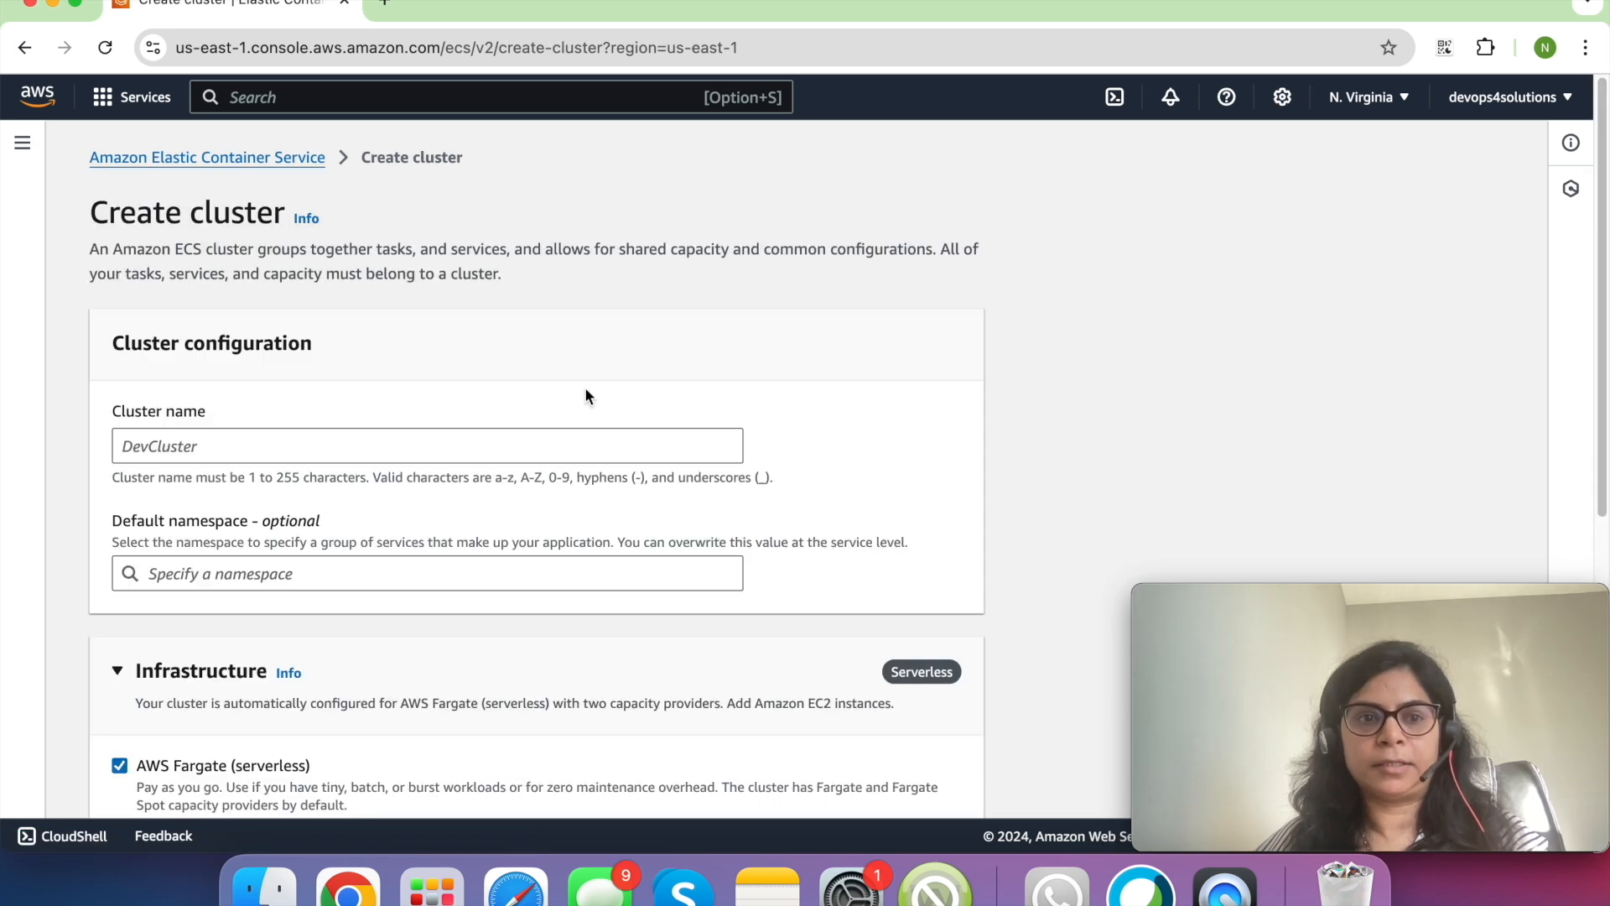
left_click(431, 443)
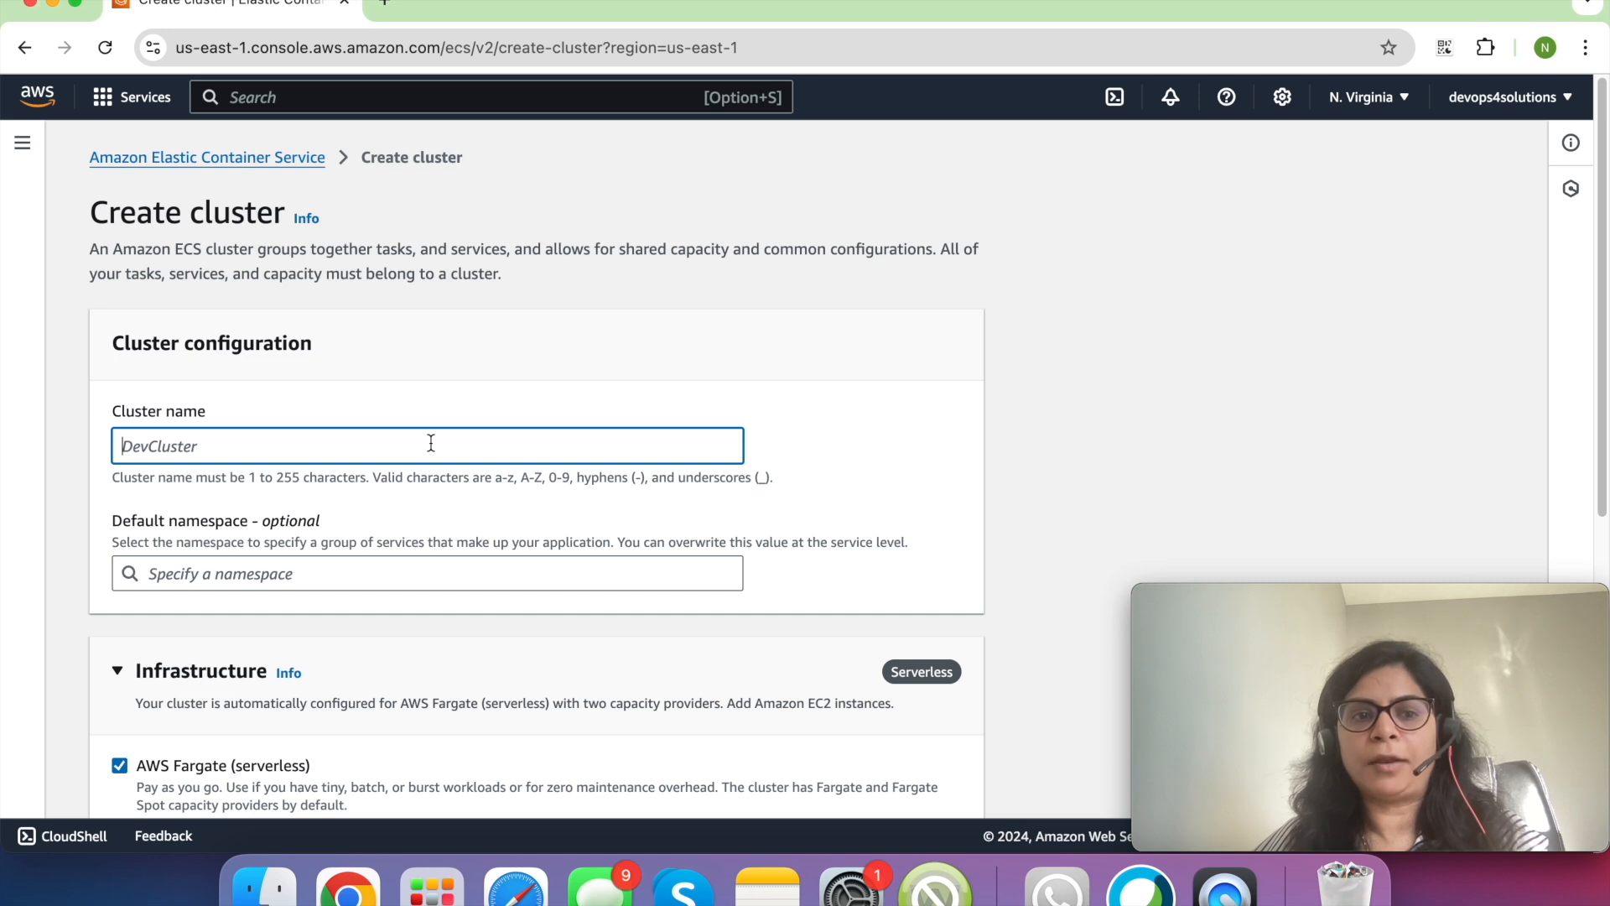
type("a")
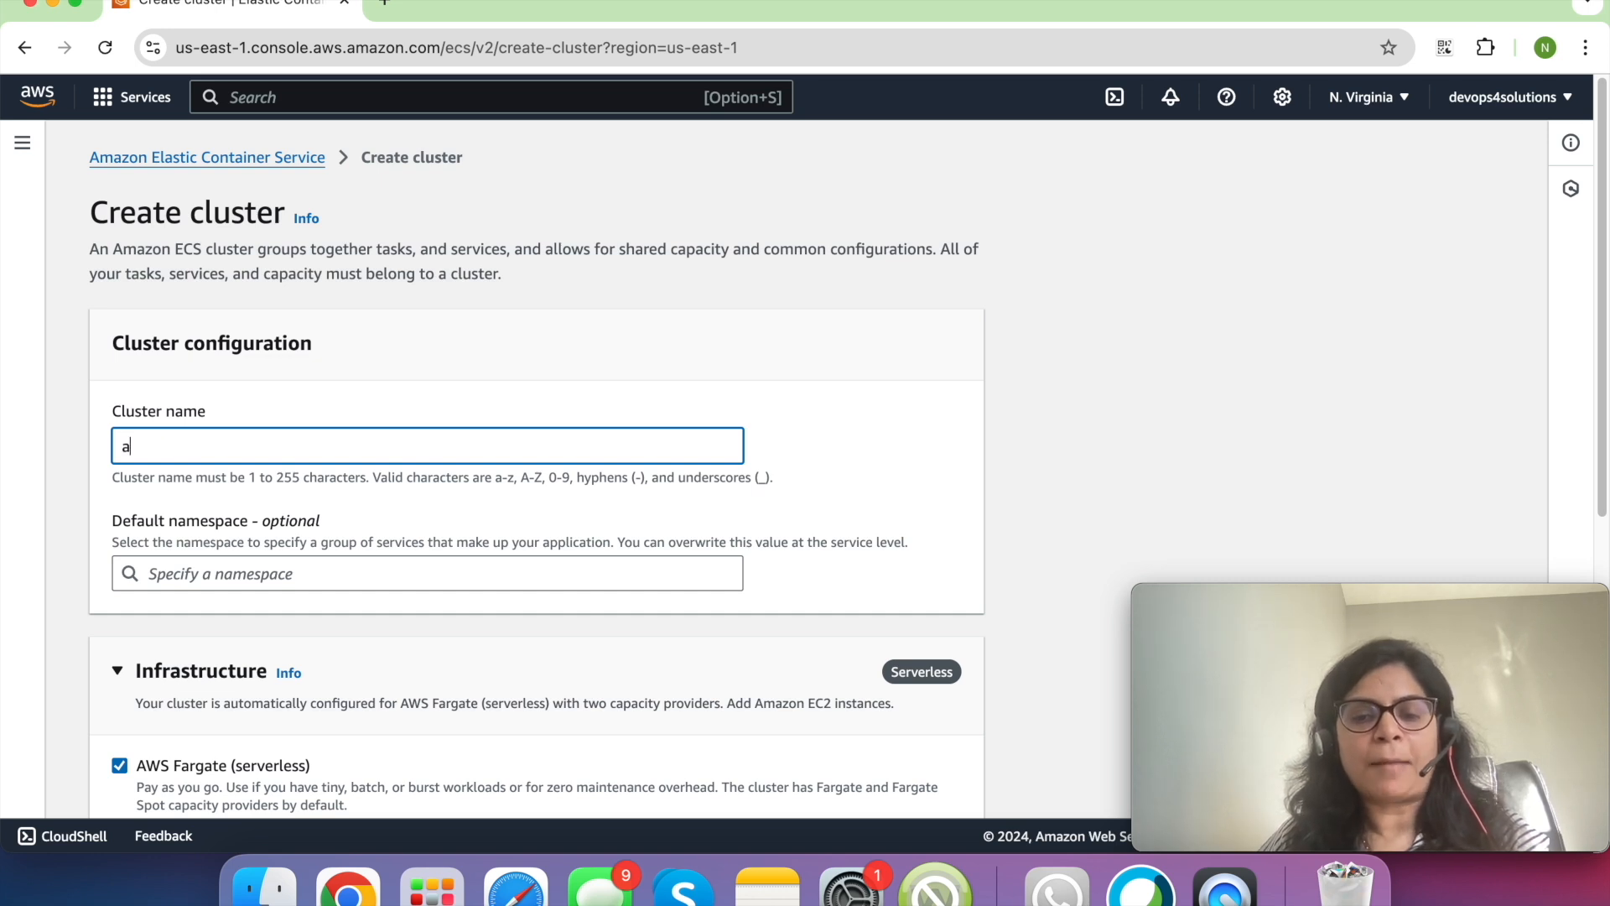
type("pp1-dev")
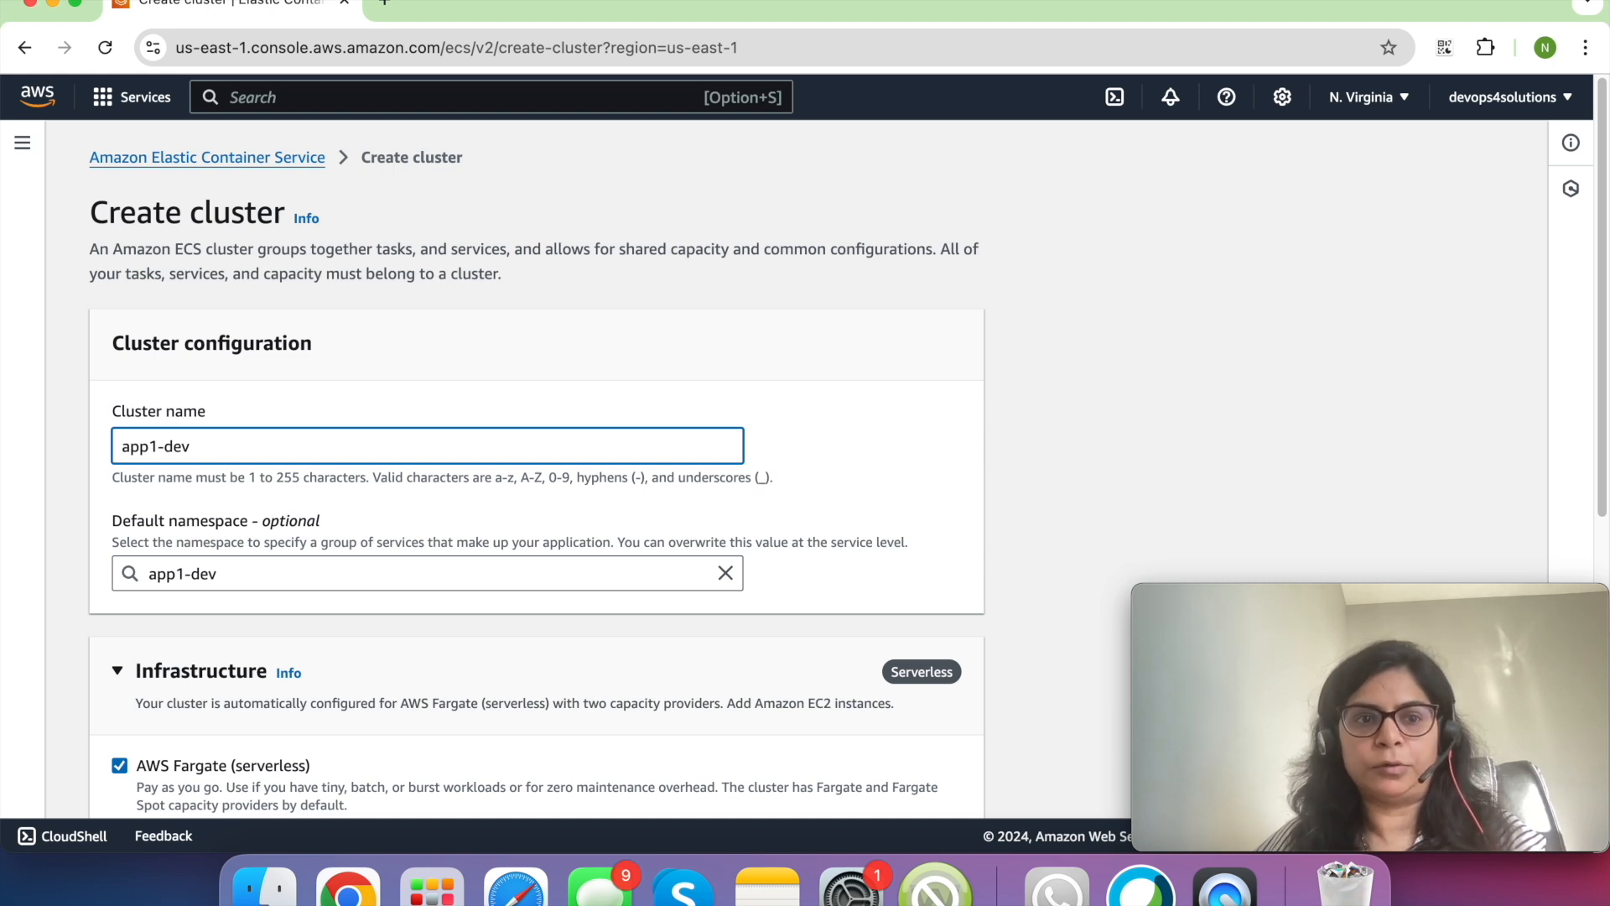
double_click(177, 447)
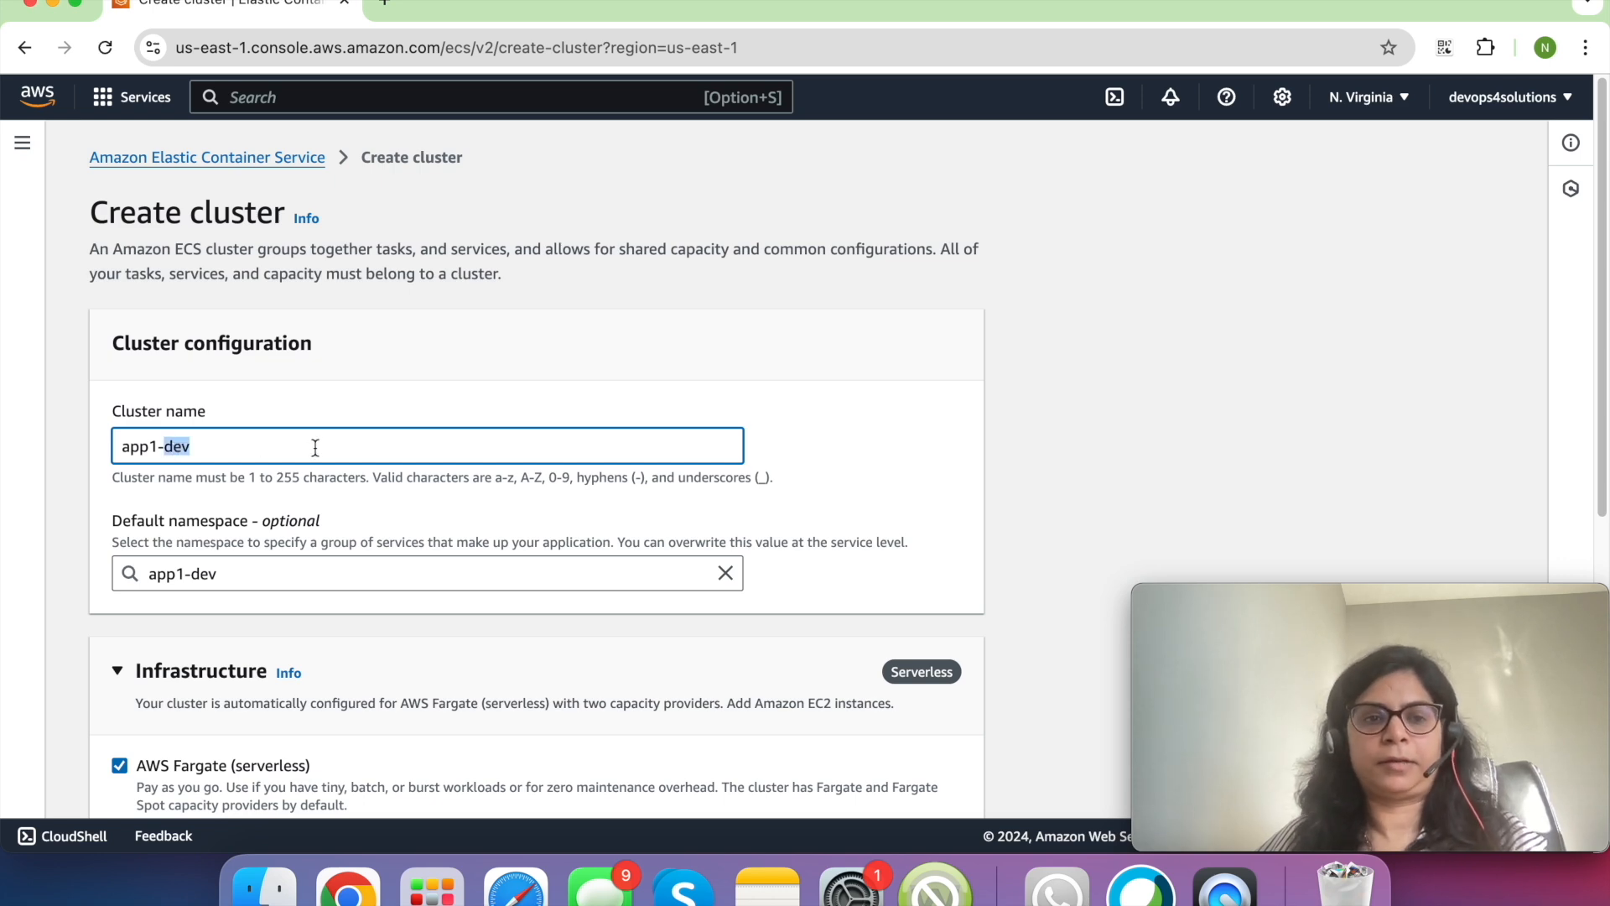
- Set the new cluster's monitoring level to Container Insights, keeping AWS Fargate (serverless) as the infrastructure
scroll(315, 447, "down", 5)
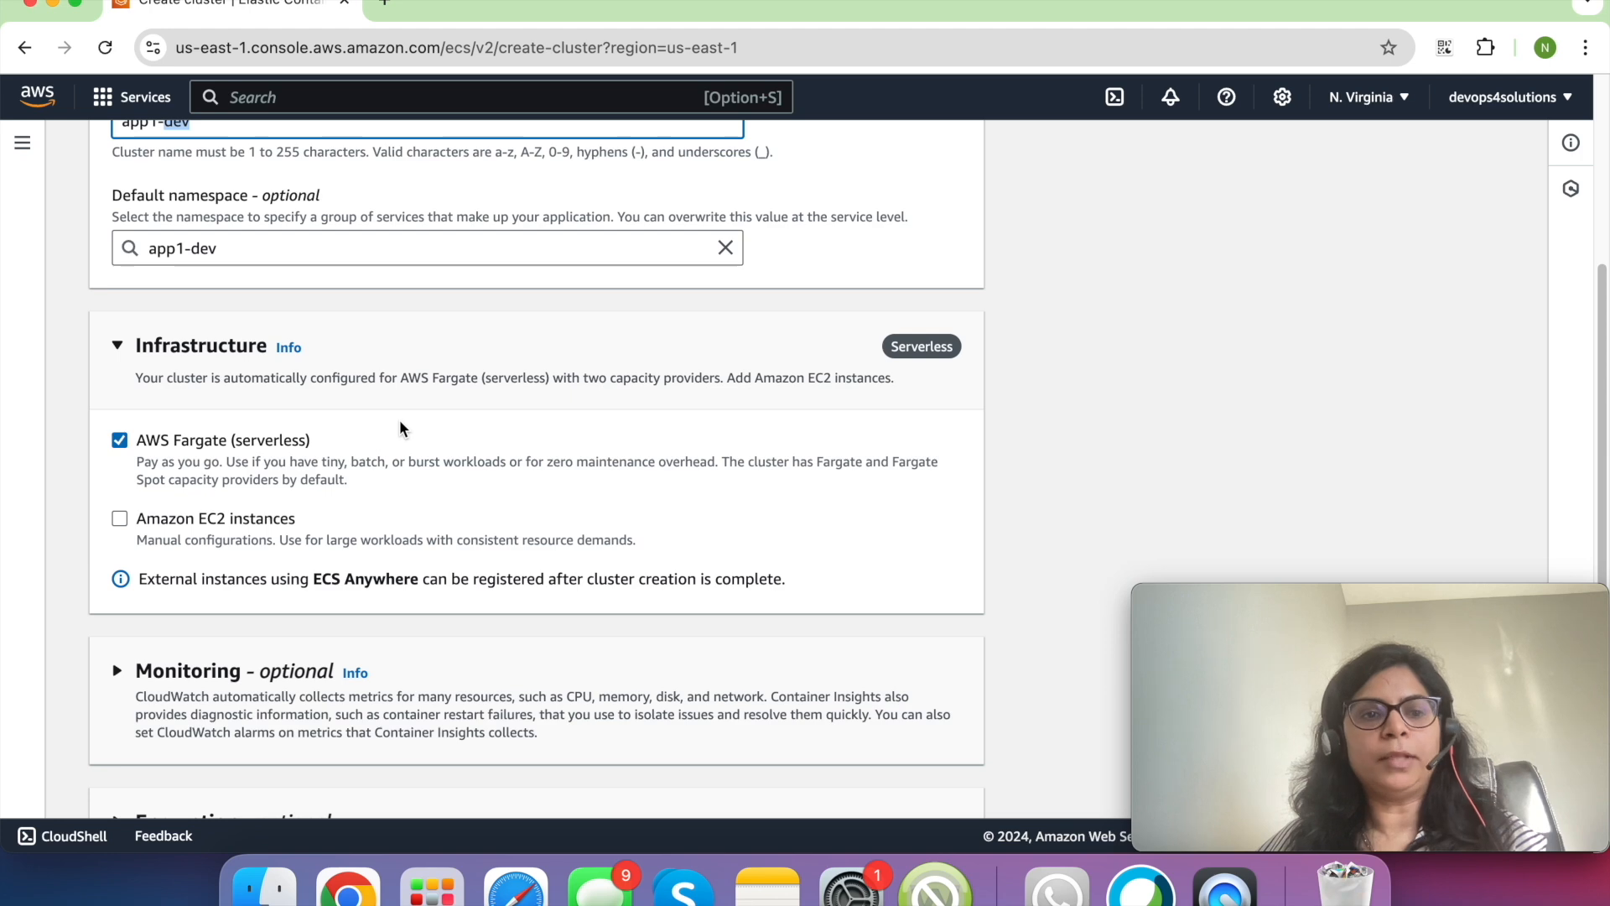
scroll(400, 421, "down", 5)
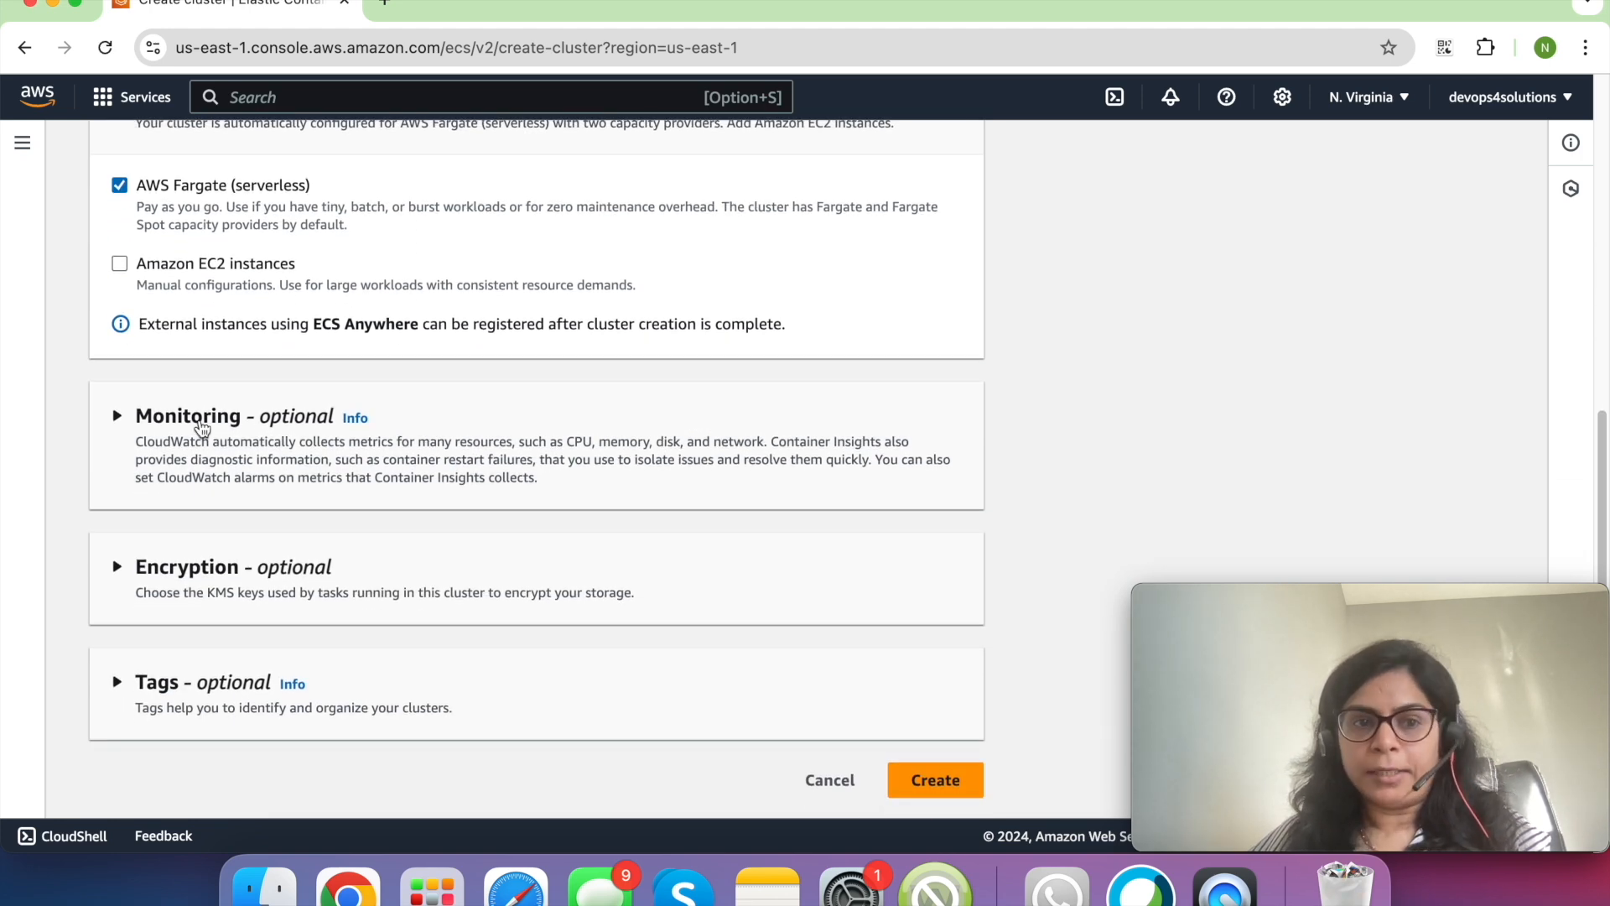
left_click(201, 428)
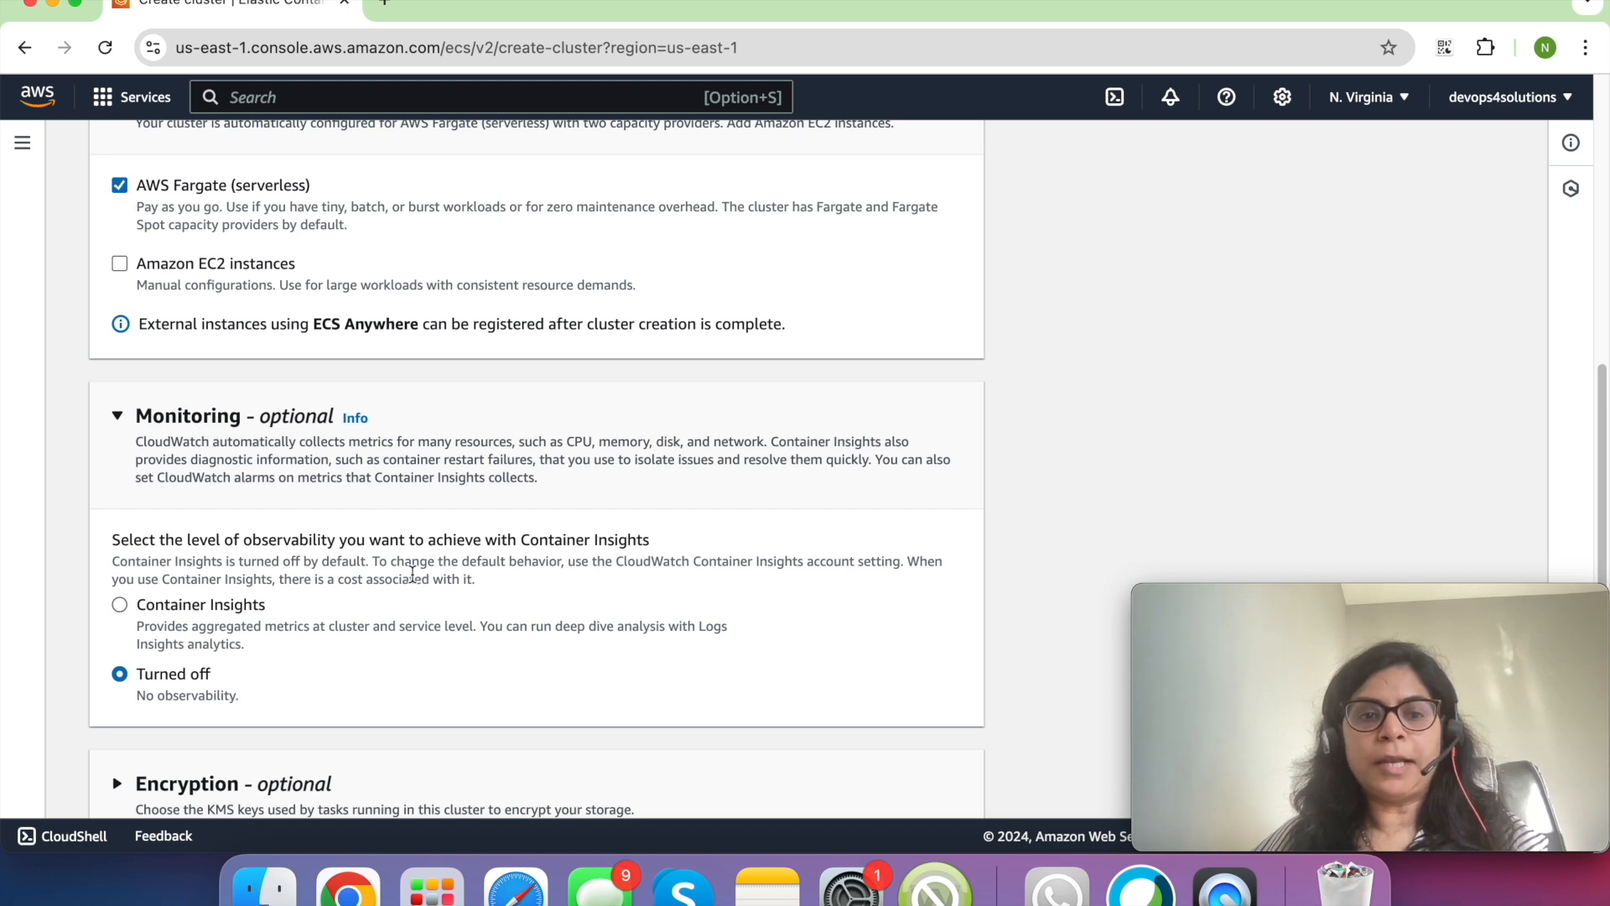
scroll(412, 574, "down", 1)
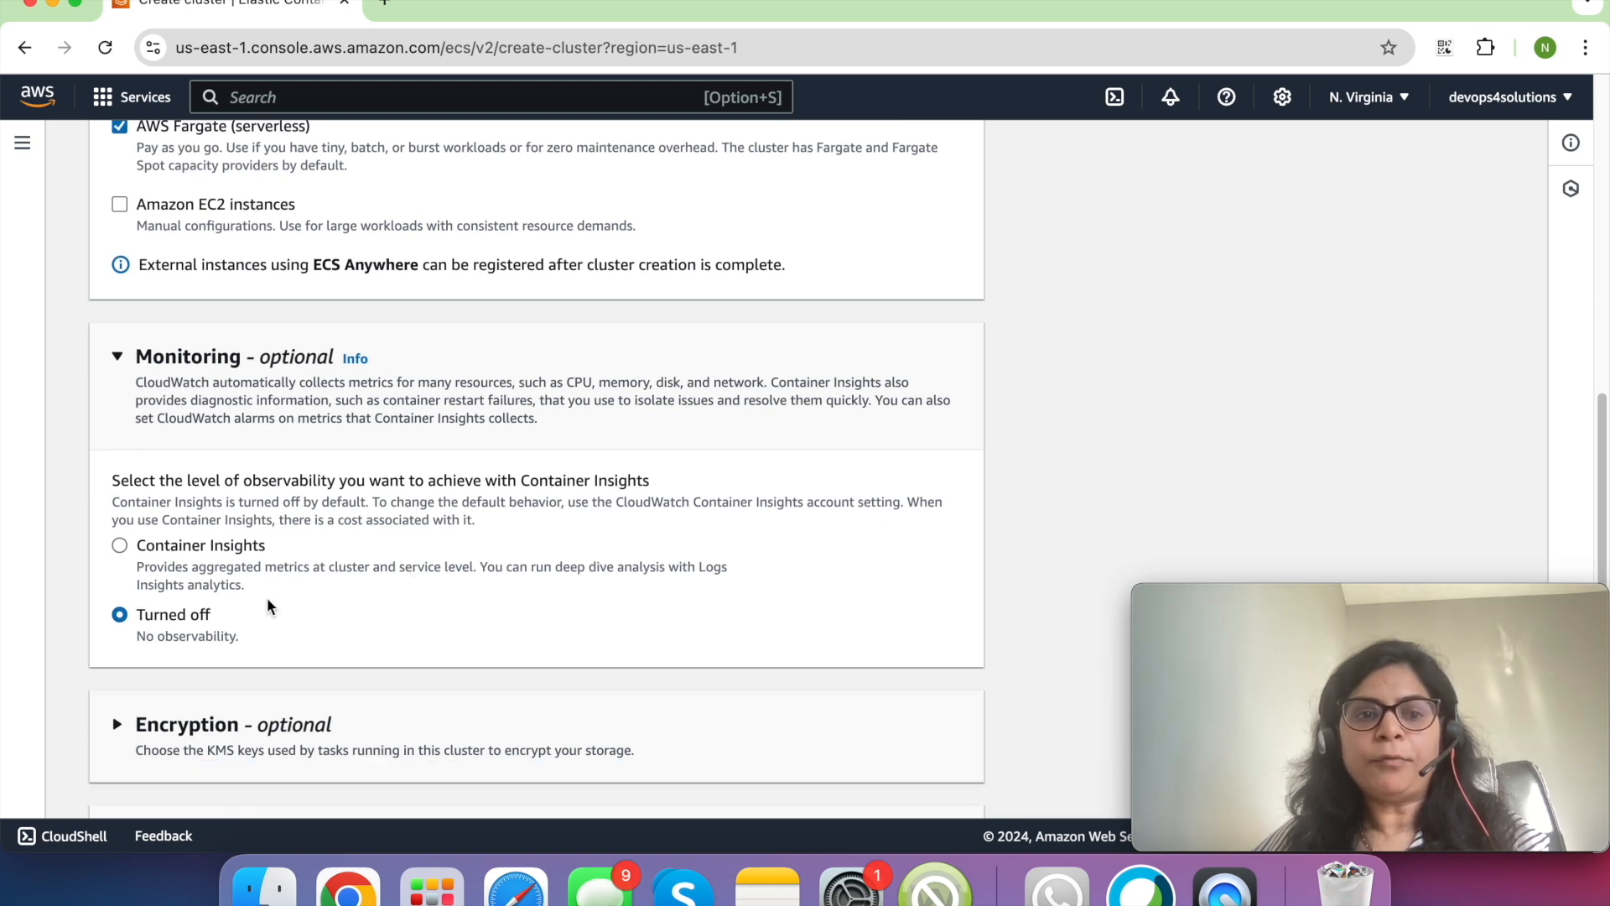
left_click(214, 545)
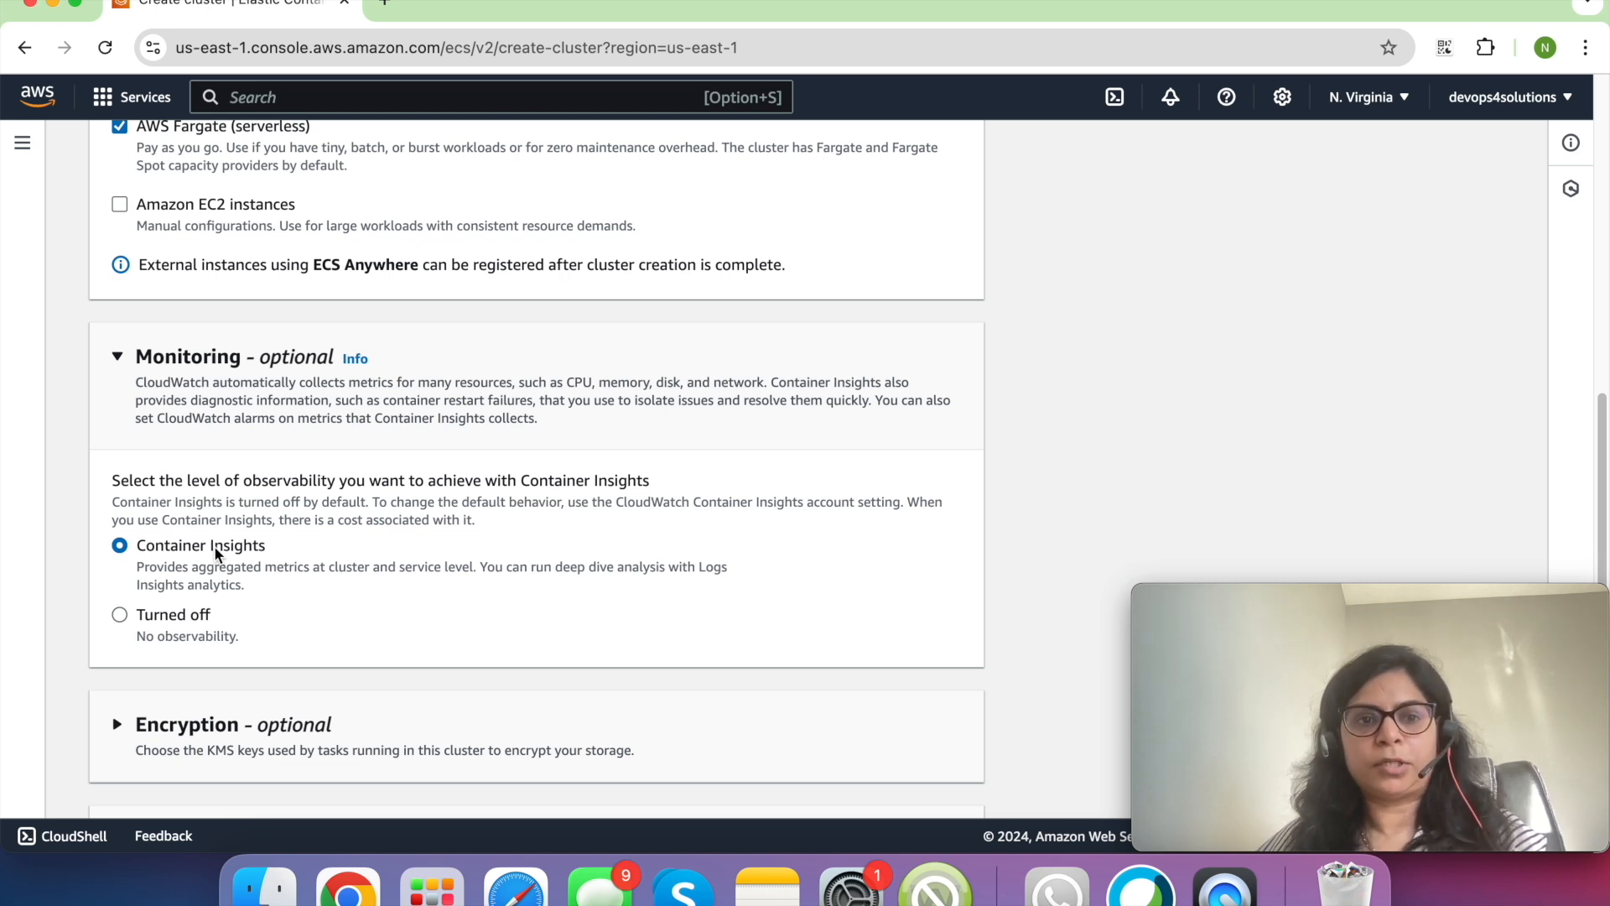
- Review the optional encryption and tags settings without adding any, and create the app1-dev cluster
scroll(214, 546, "down", 4)
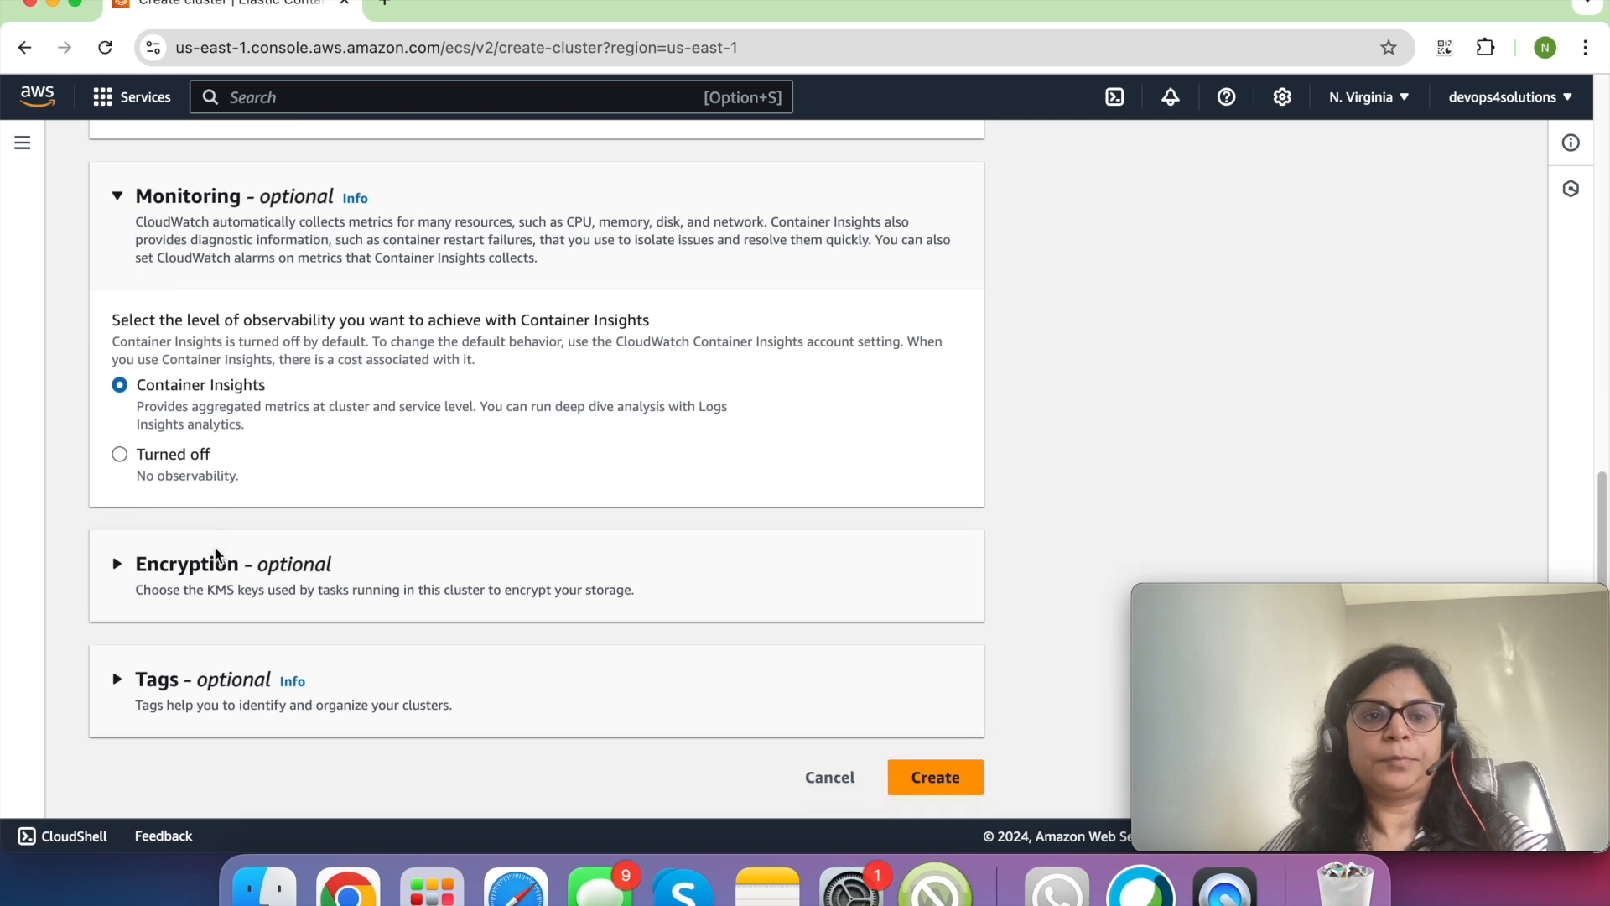
left_click(212, 570)
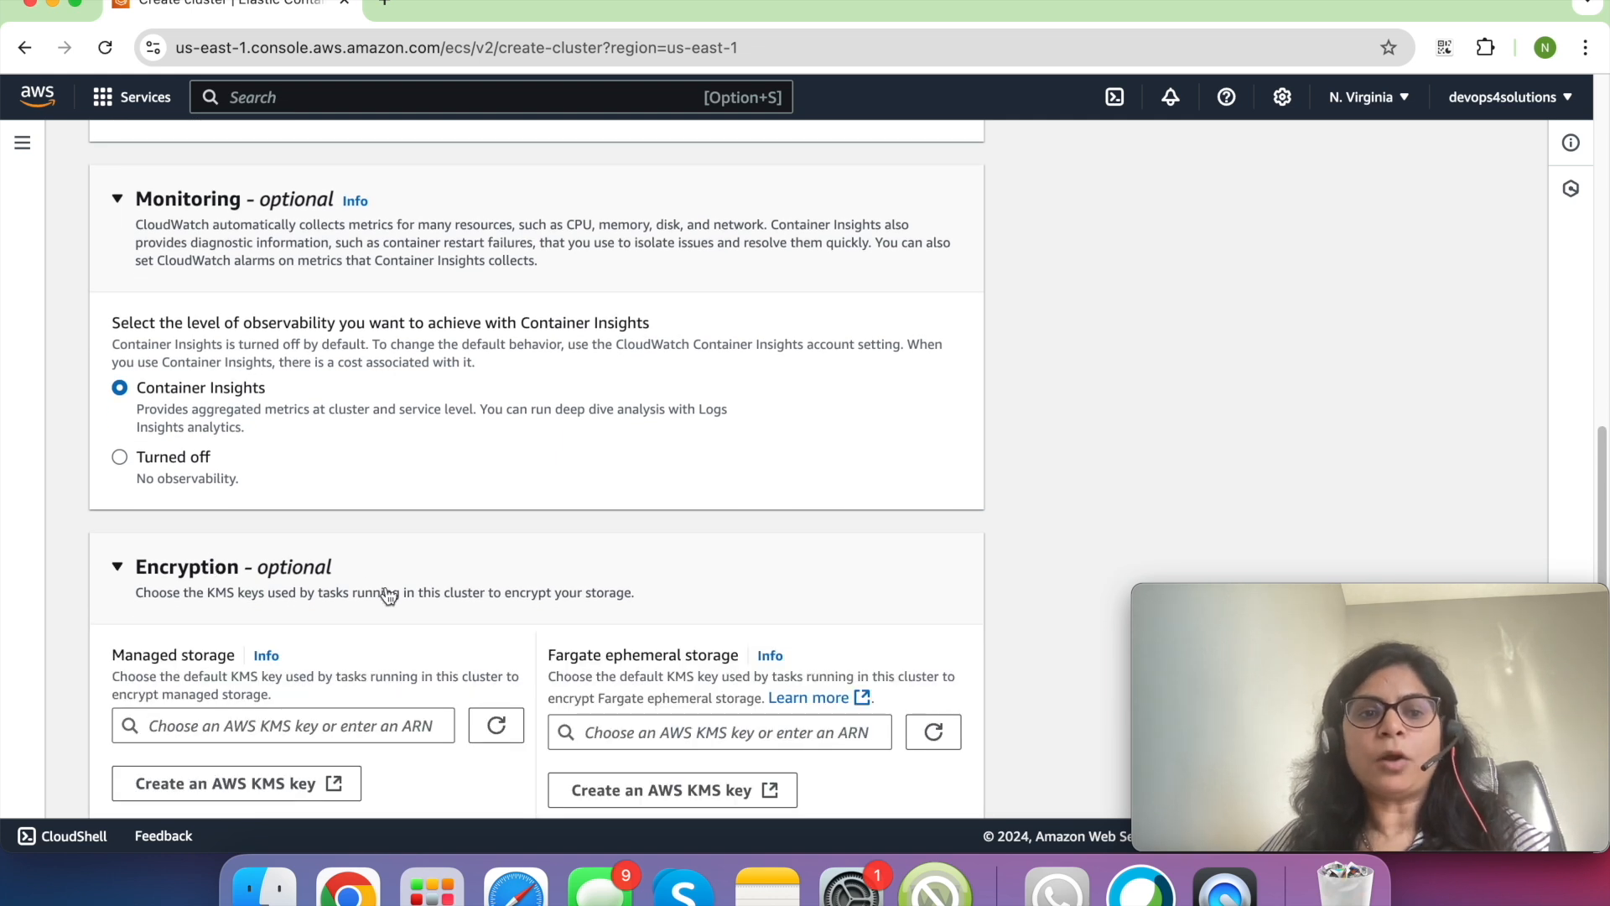
scroll(386, 594, "down", 4)
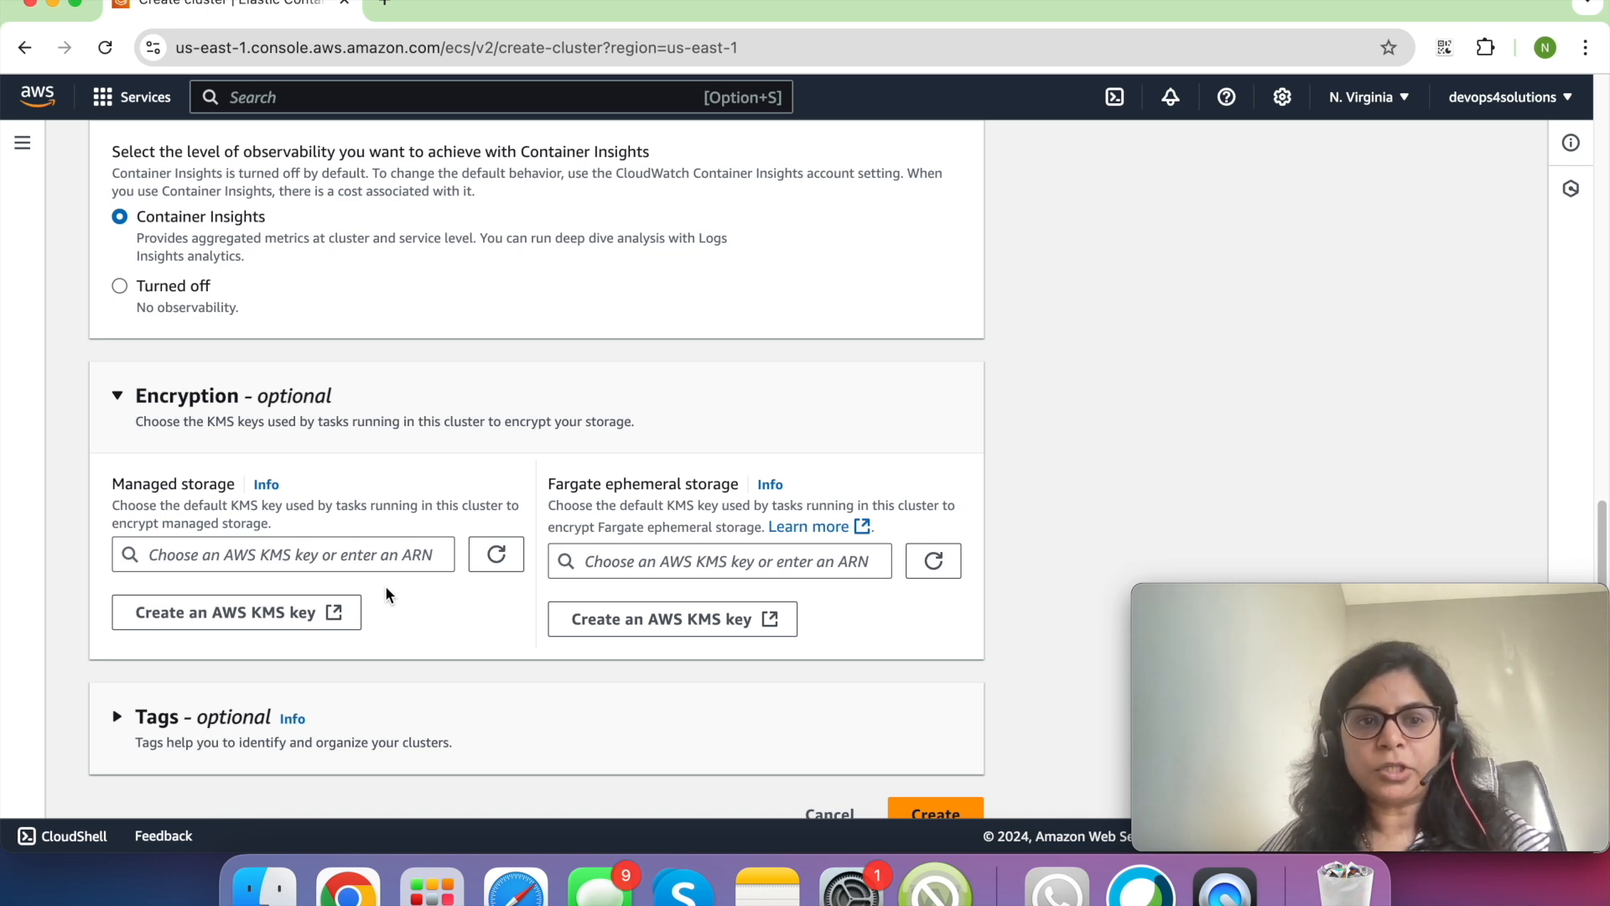
scroll(386, 593, "down", 1)
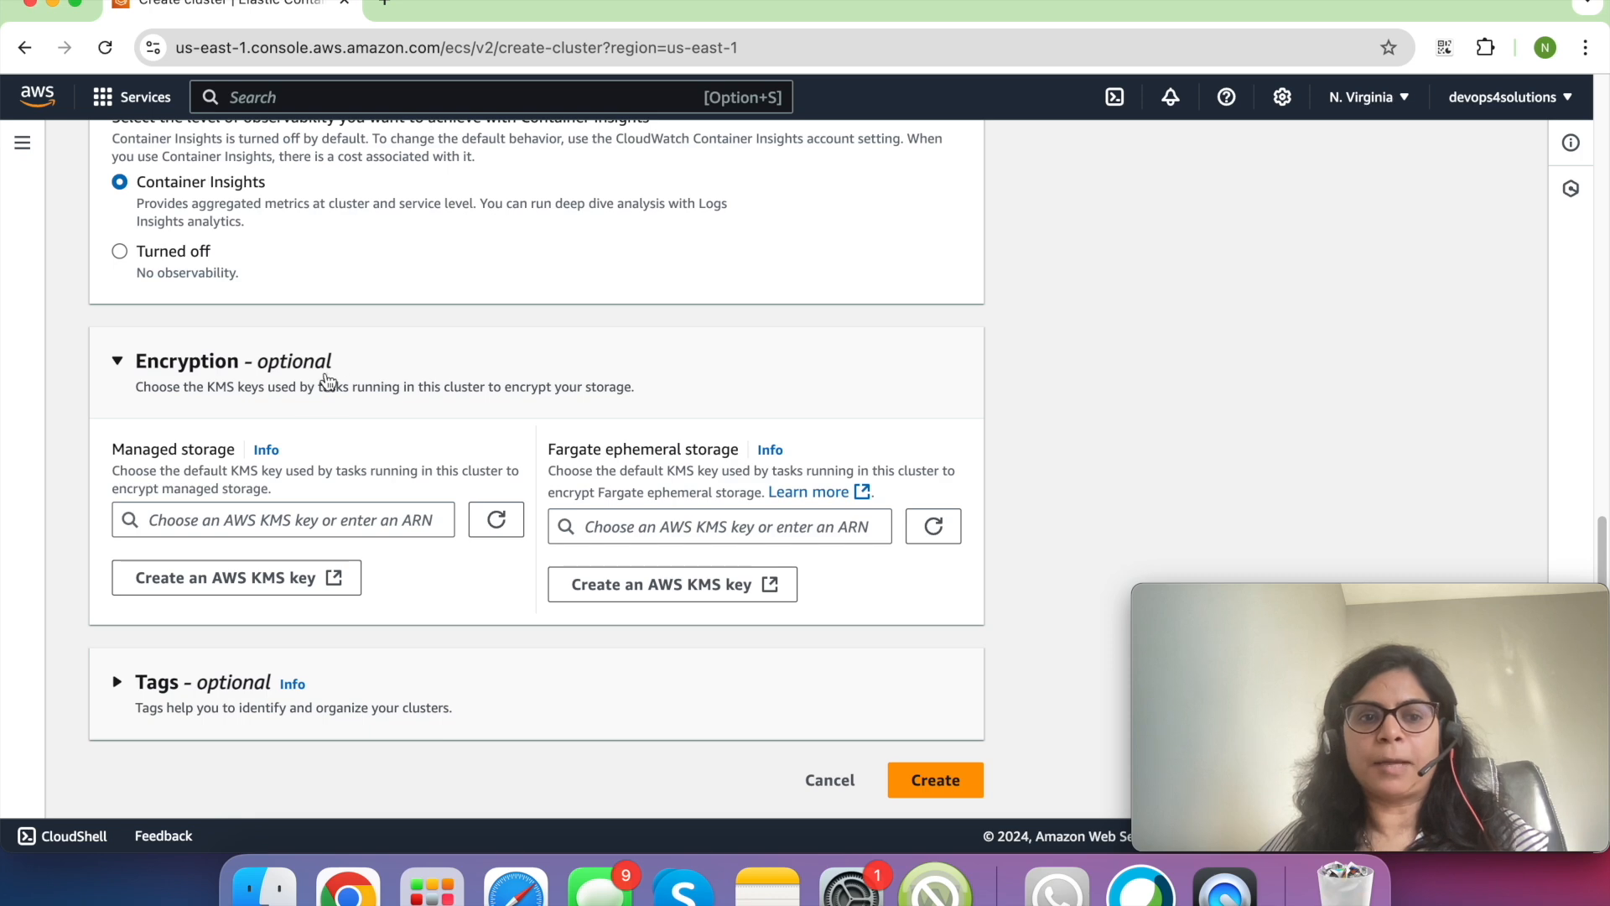
left_click(225, 683)
scroll(460, 660, "down", 6)
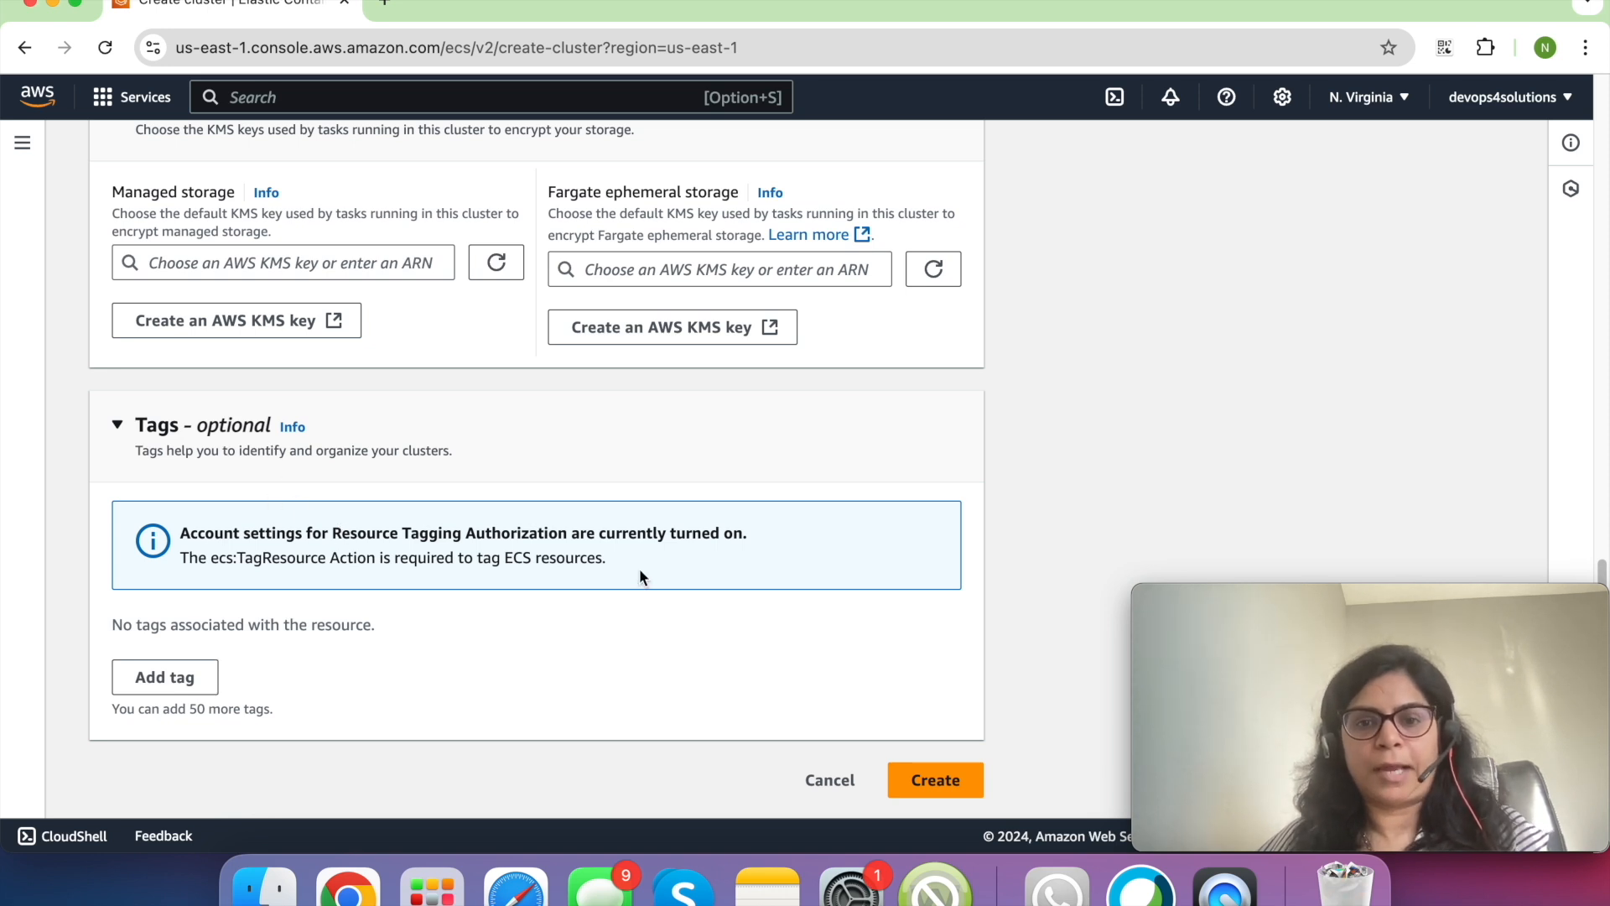
left_click(948, 773)
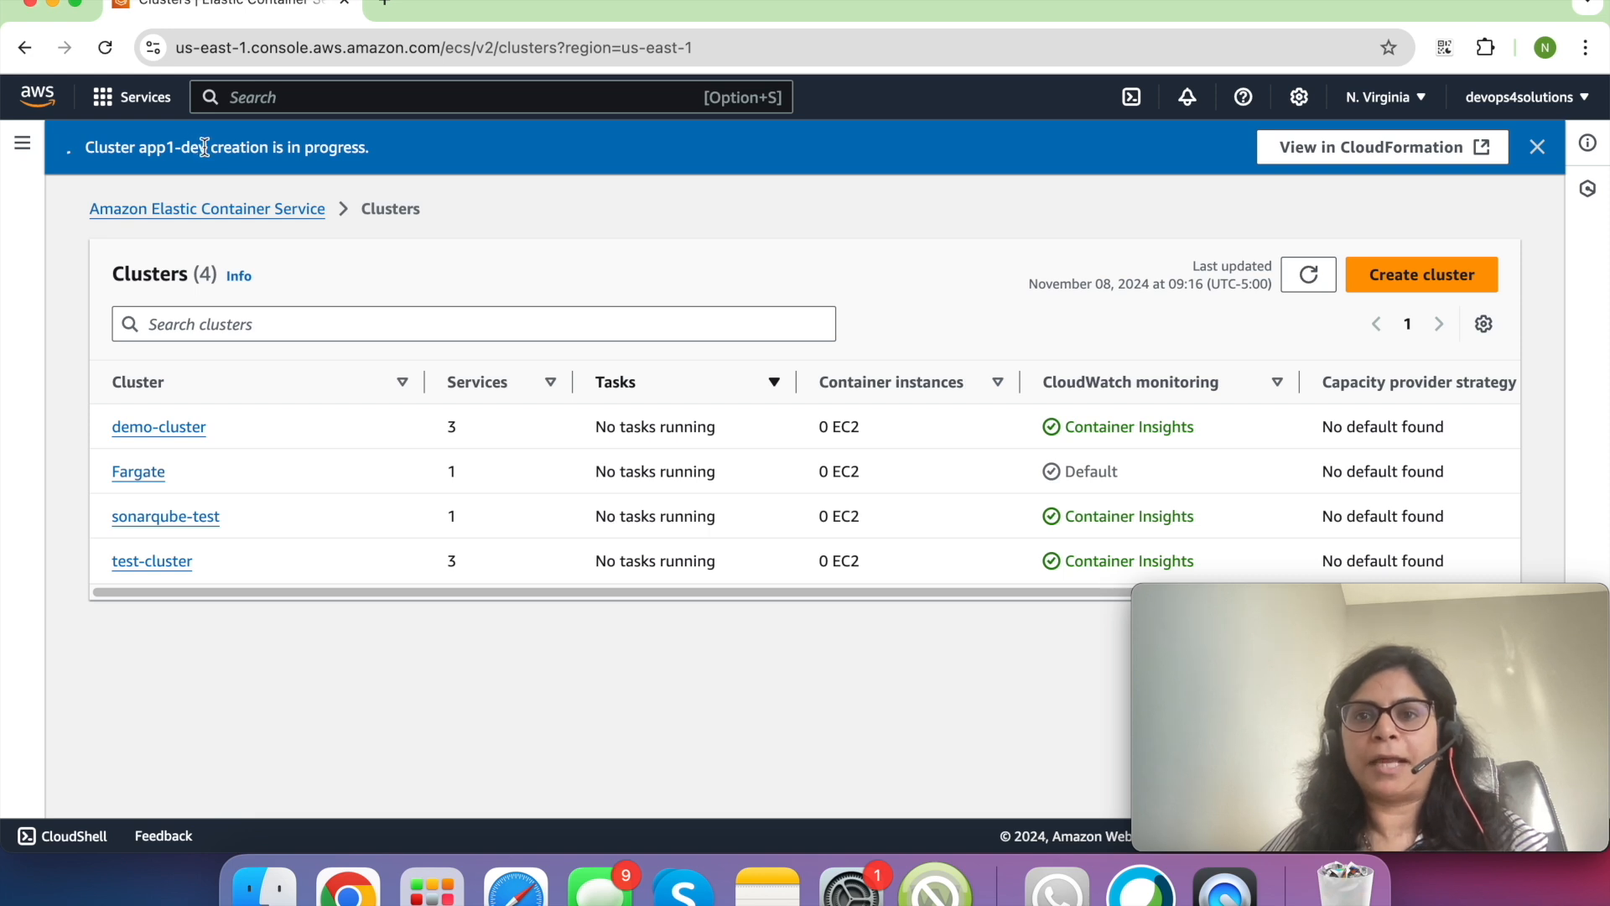
- View the app1-dev cluster's stack in CloudFormation and examine its creation events
left_click(1378, 171)
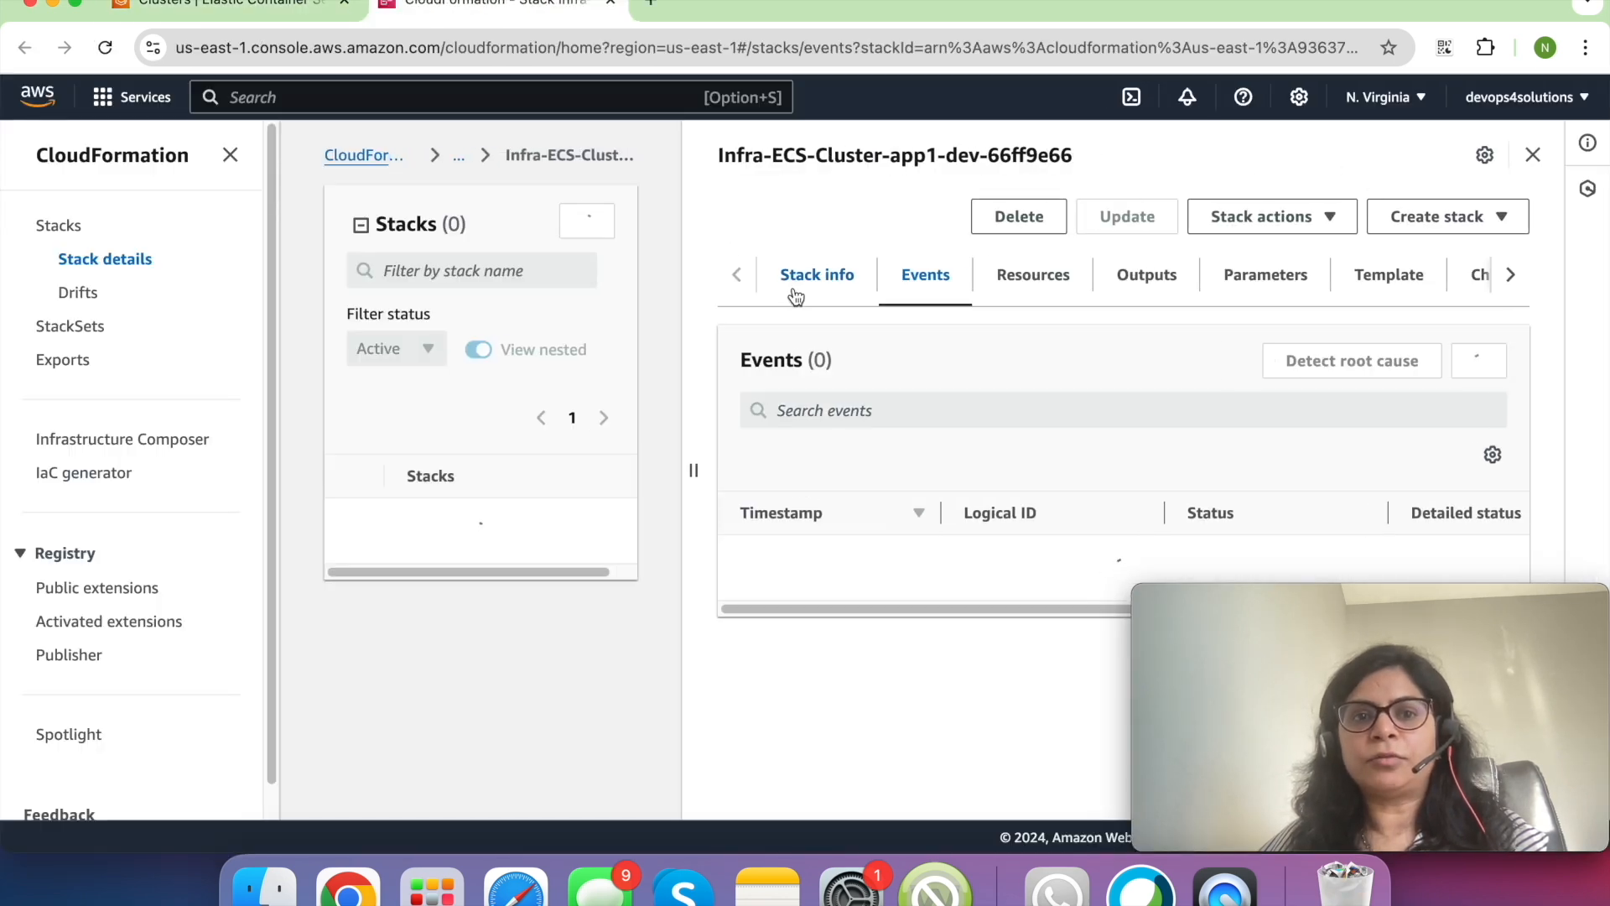
scroll(606, 535, "down", 2)
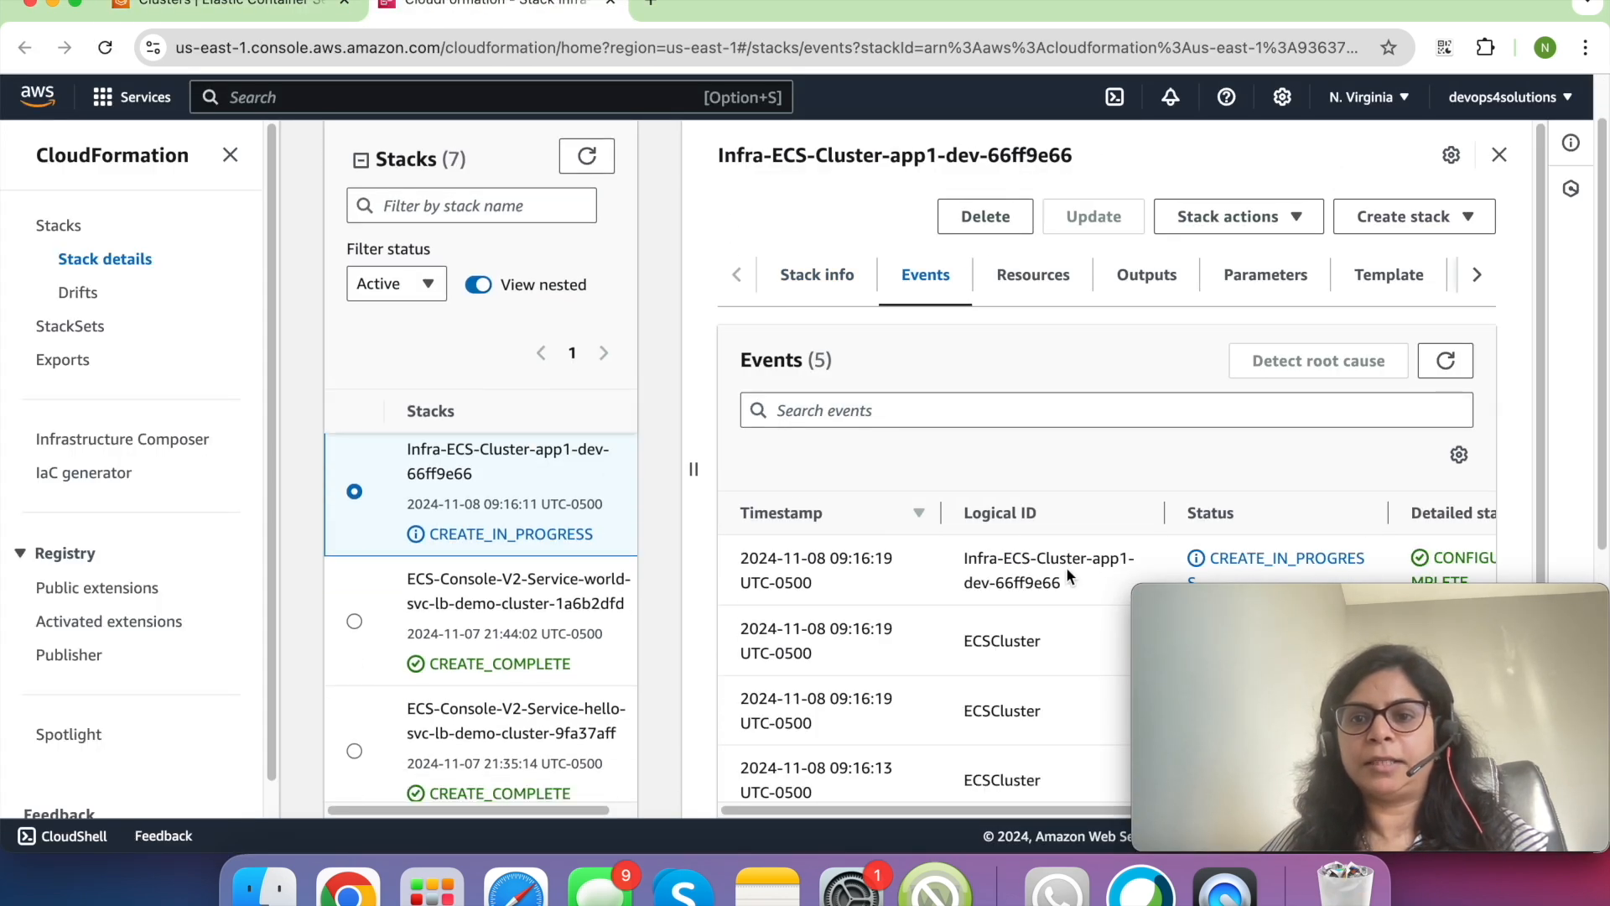
scroll(1165, 560, "down", 3)
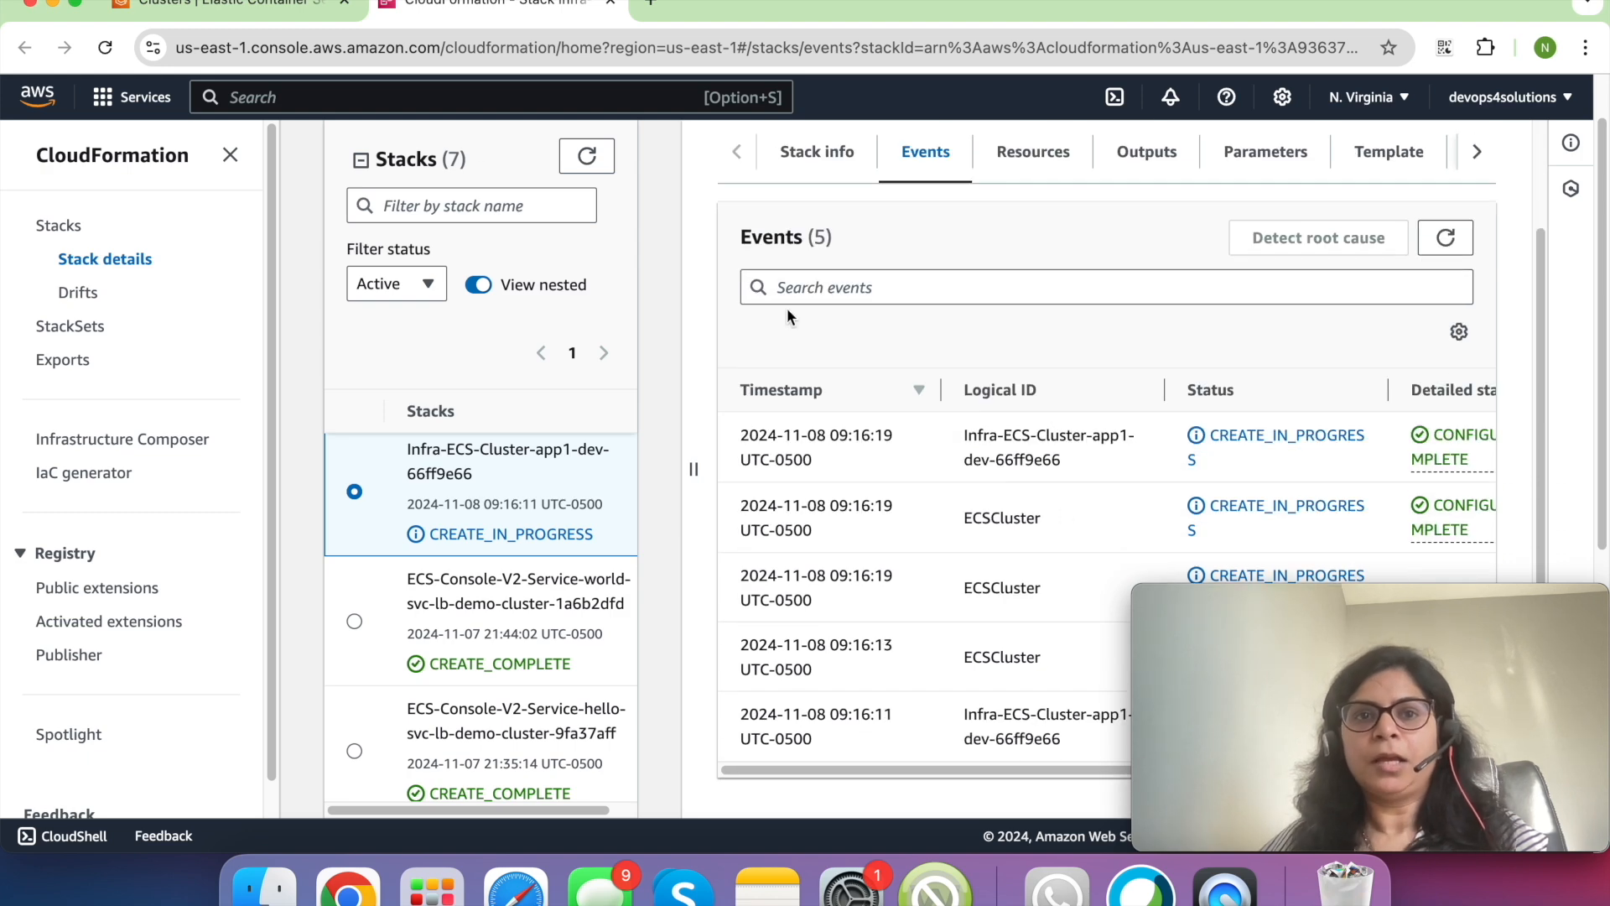
- Return to the ECS cluster list, refresh it and check for the app1-dev cluster
left_click(269, 8)
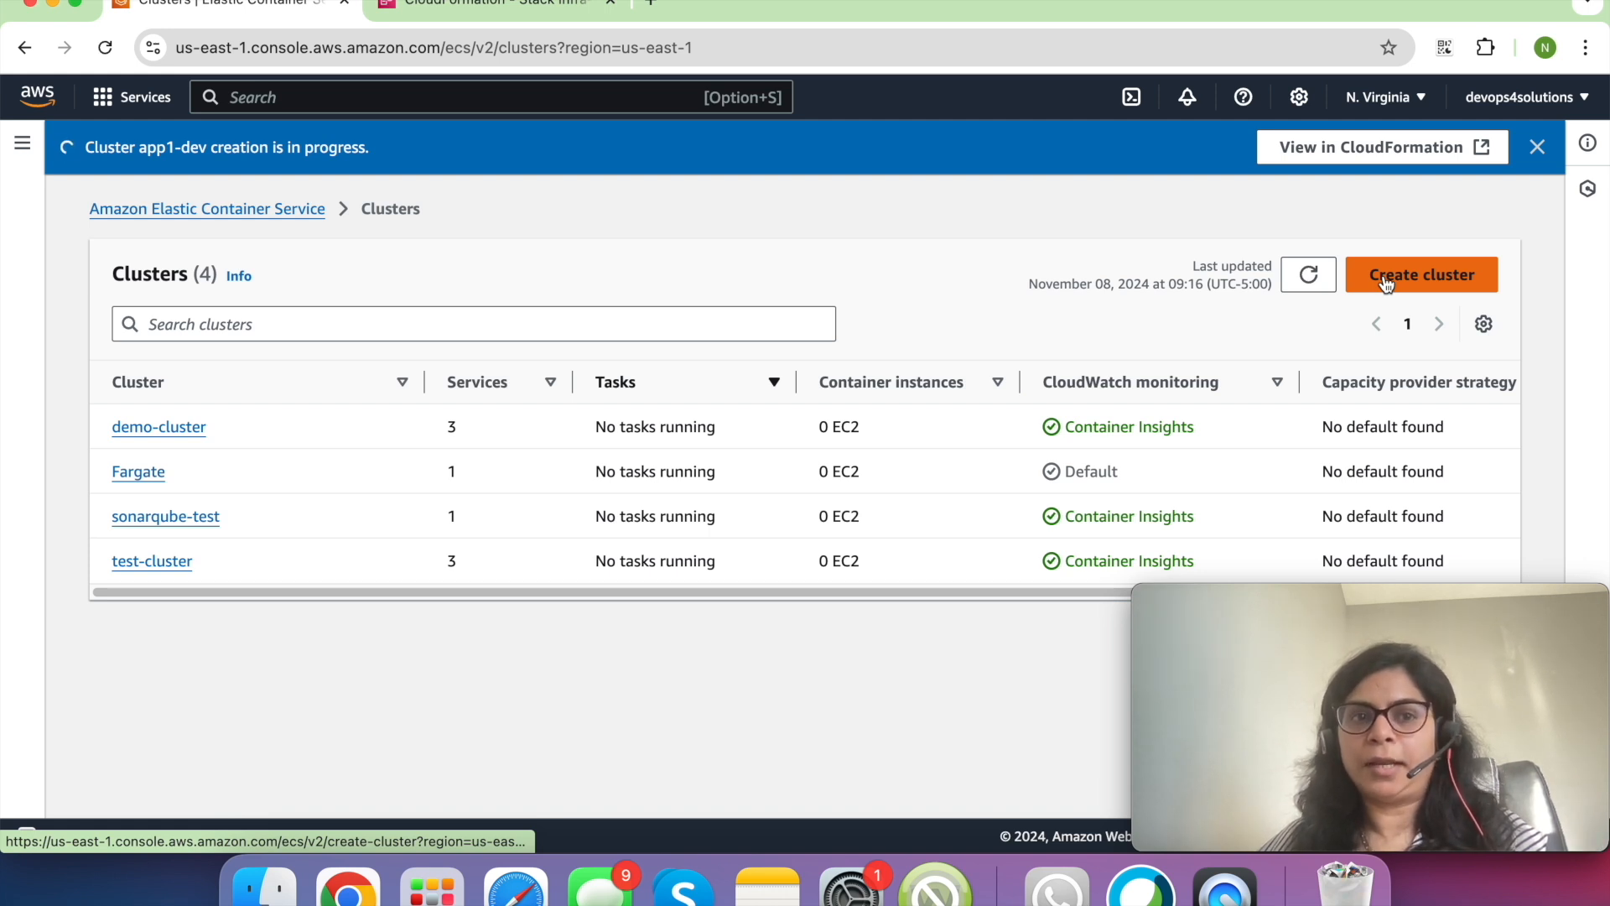
left_click(1310, 275)
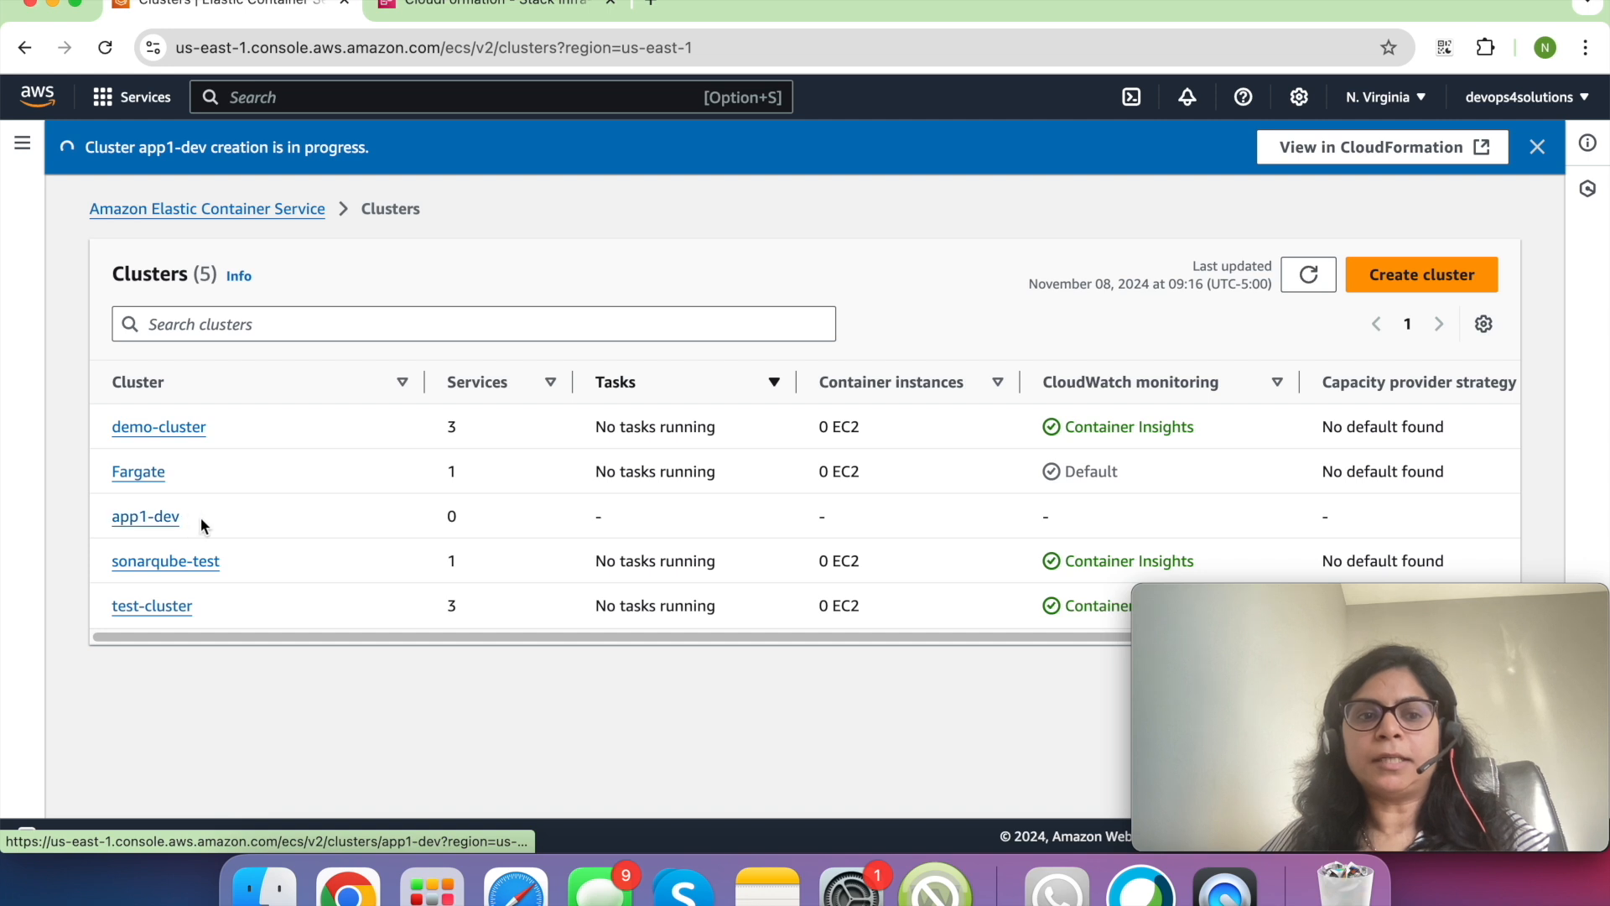
left_click_drag(204, 514, 109, 516)
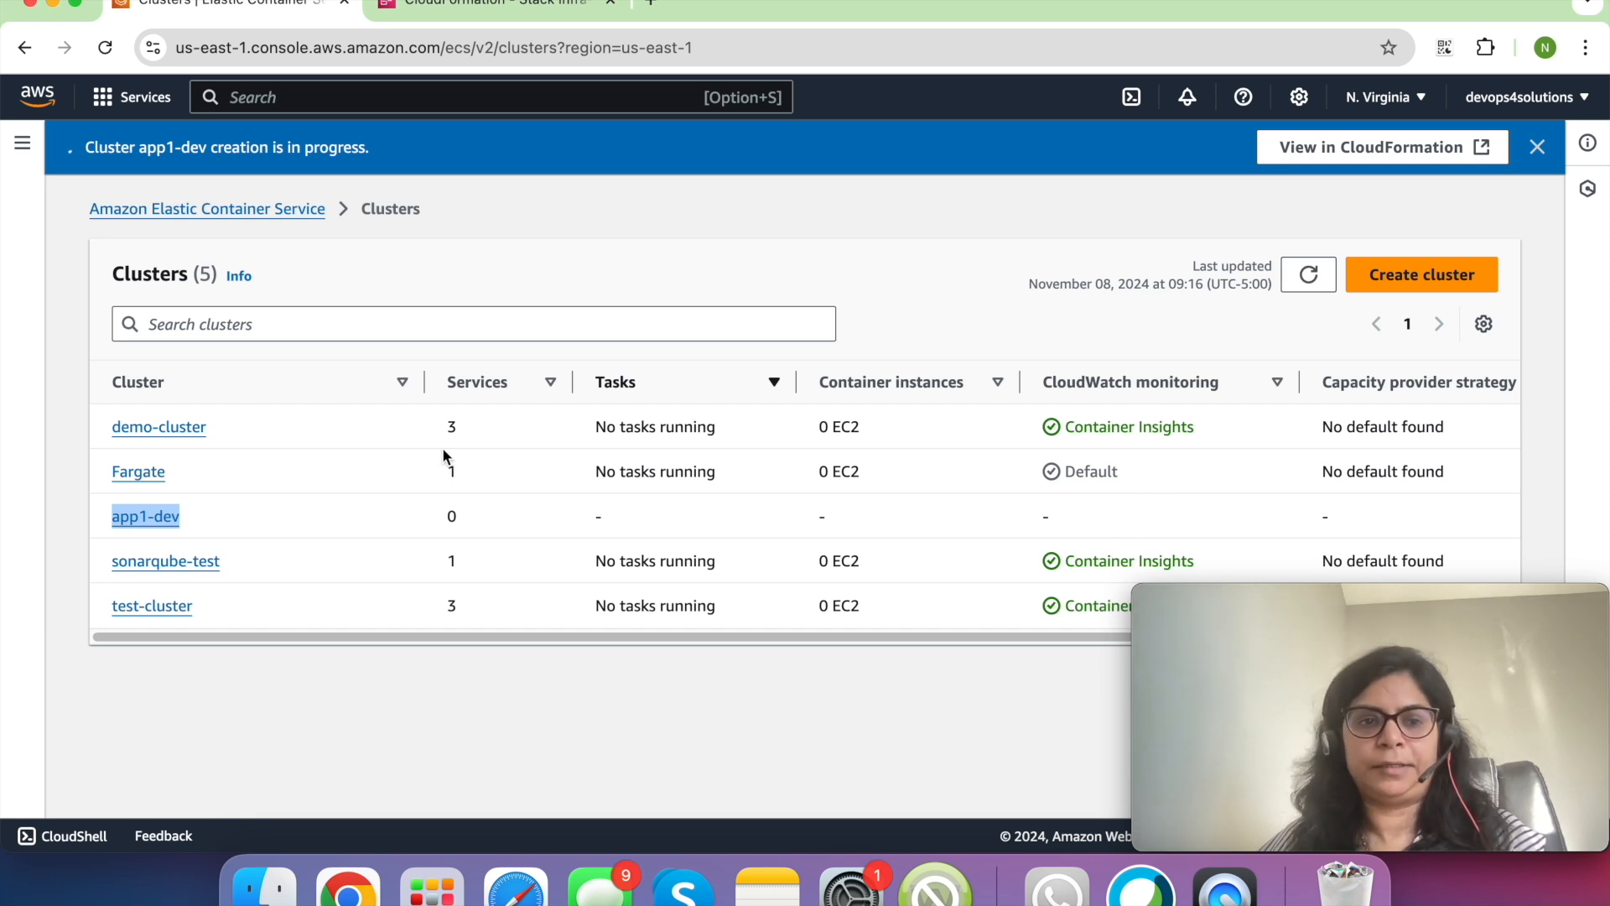
- Open the app1-dev cluster and examine its overview and services
left_click(159, 519)
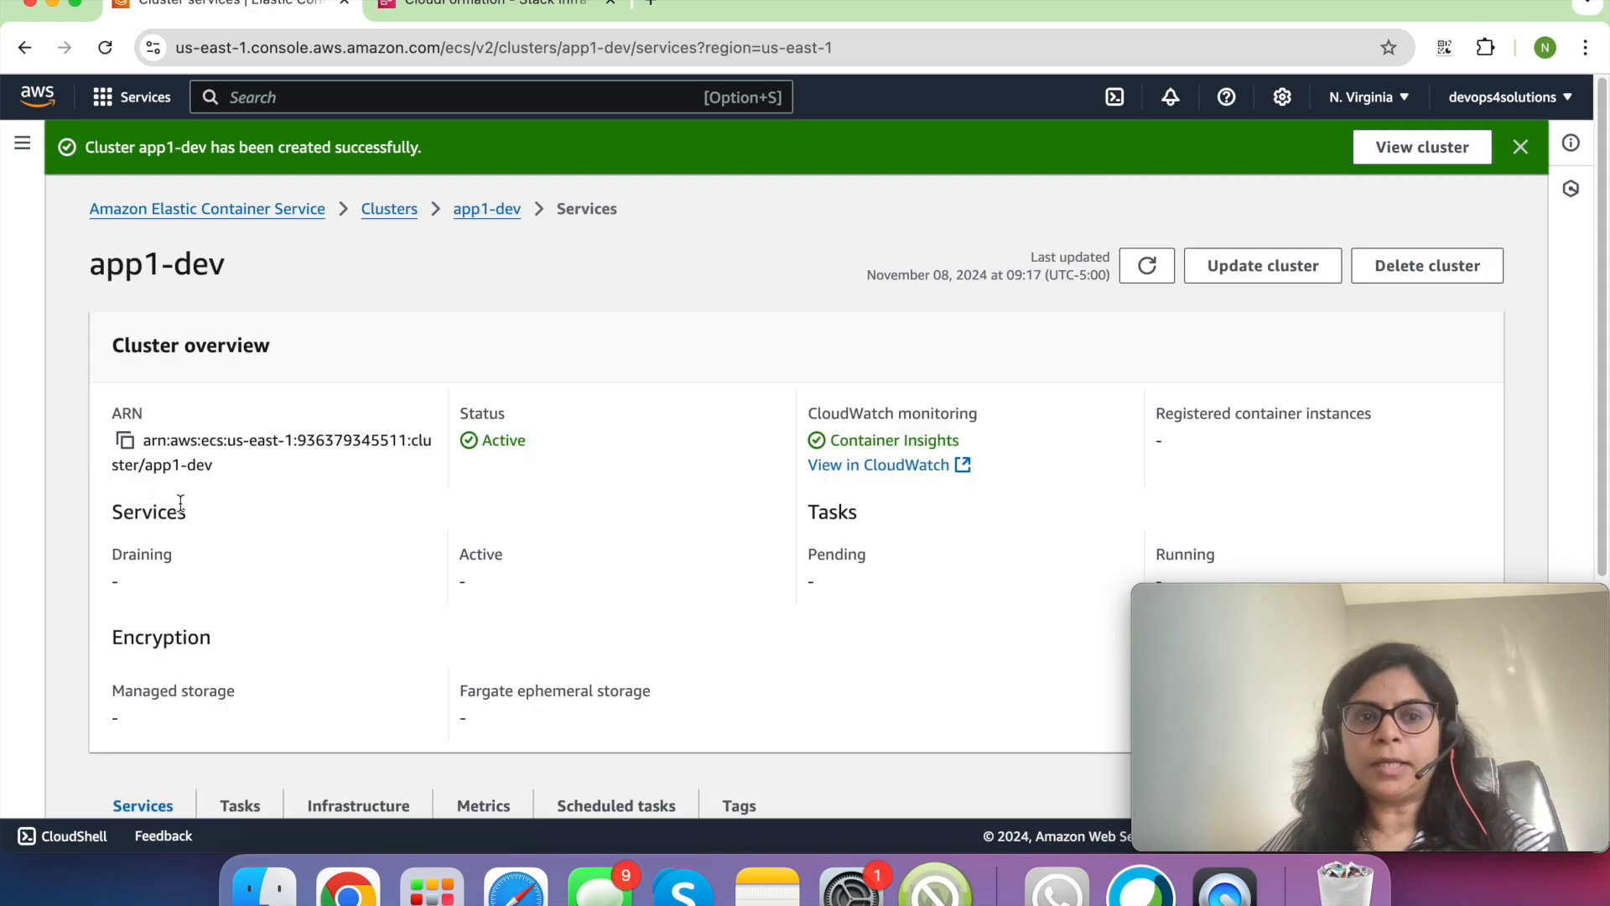
scroll(455, 377, "down", 3)
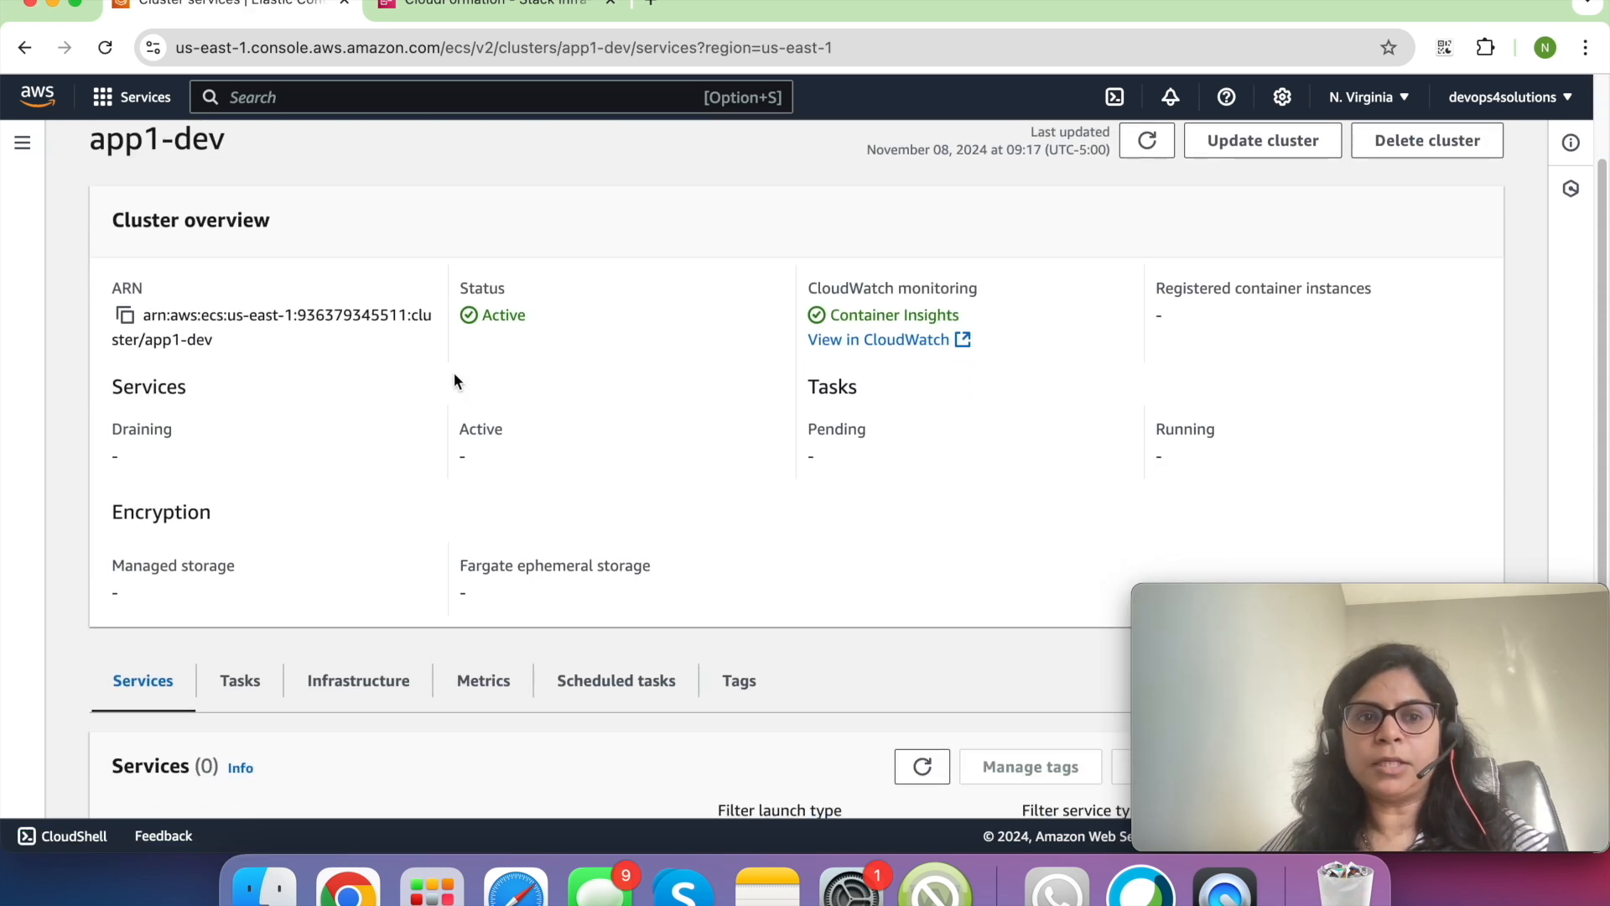
scroll(455, 381, "down", 3)
scroll(455, 382, "up", 2)
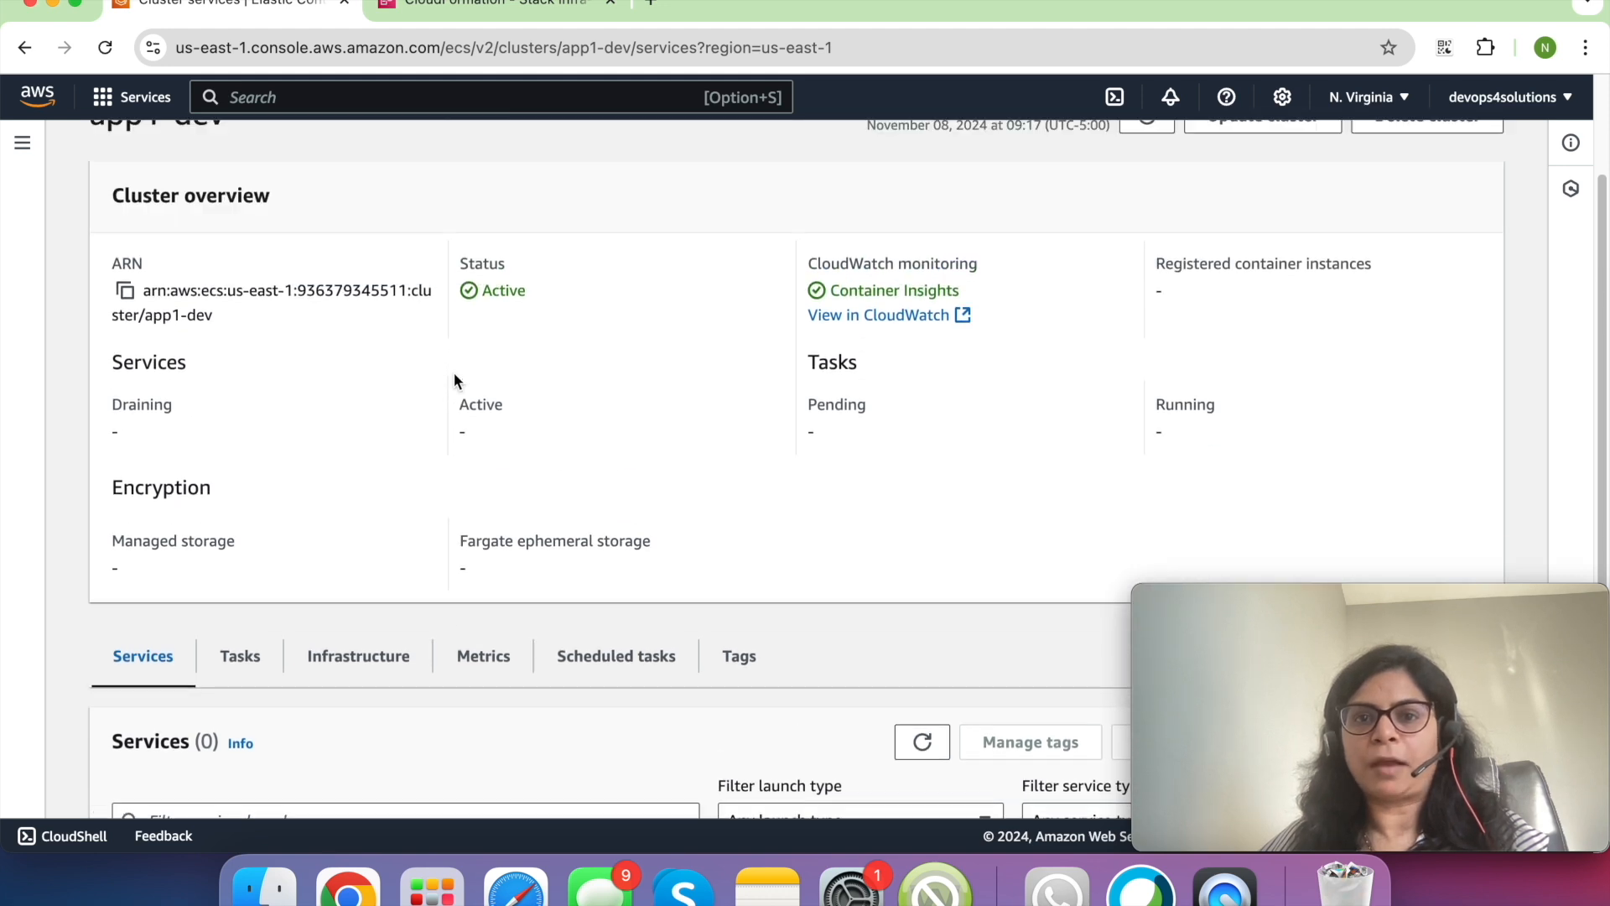
scroll(454, 374, "down", 2)
scroll(455, 374, "up", 4)
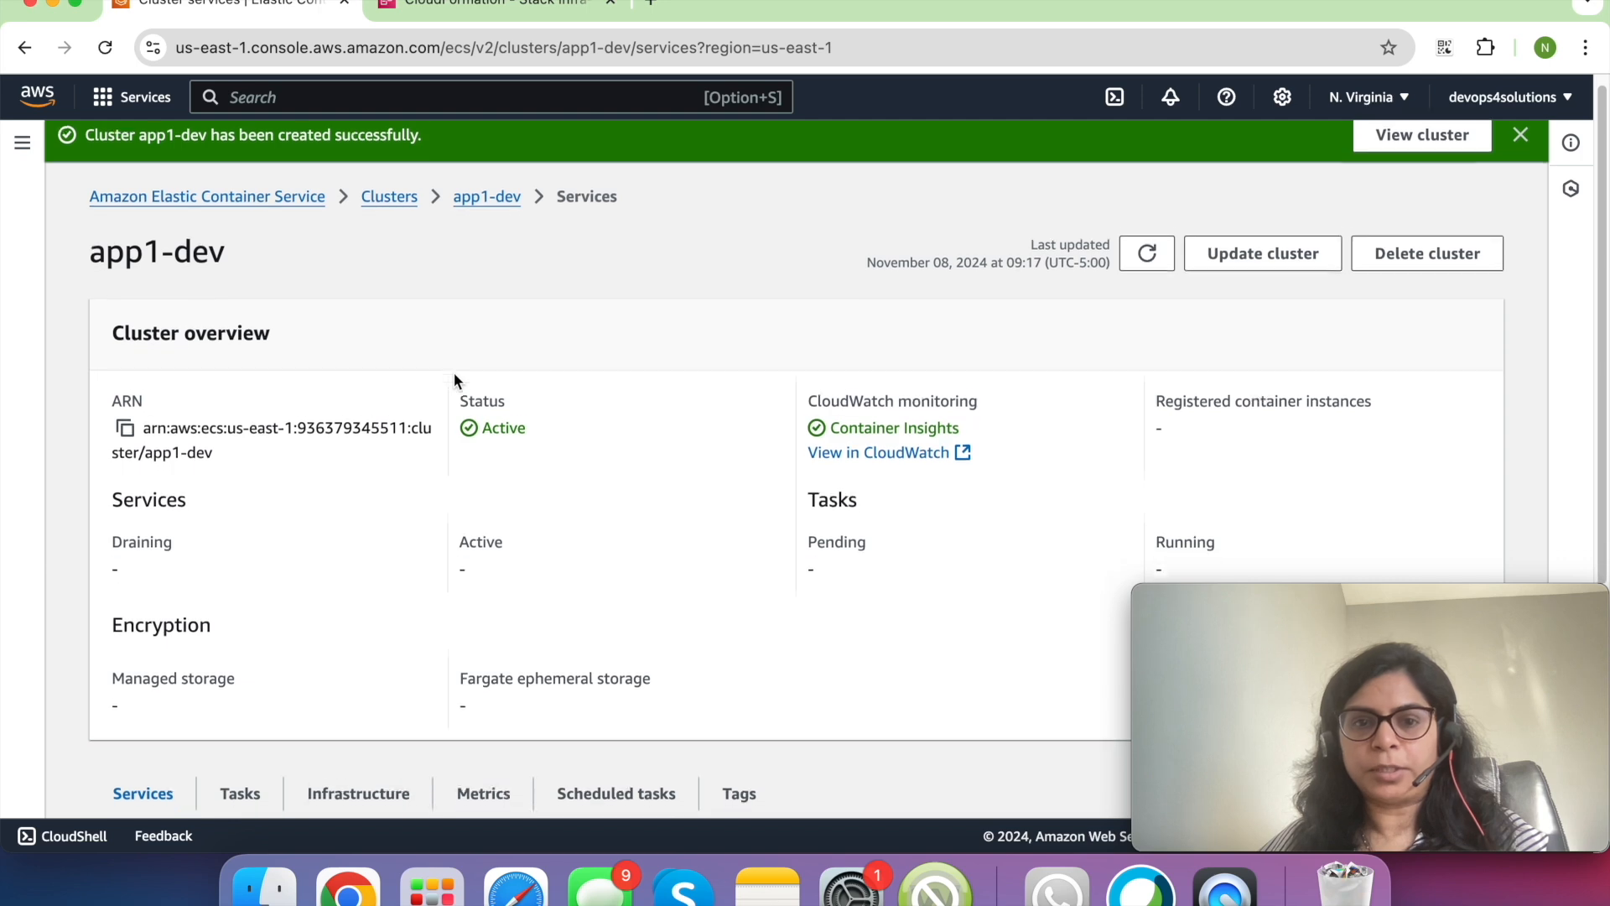
scroll(454, 381, "down", 5)
scroll(454, 379, "down", 2)
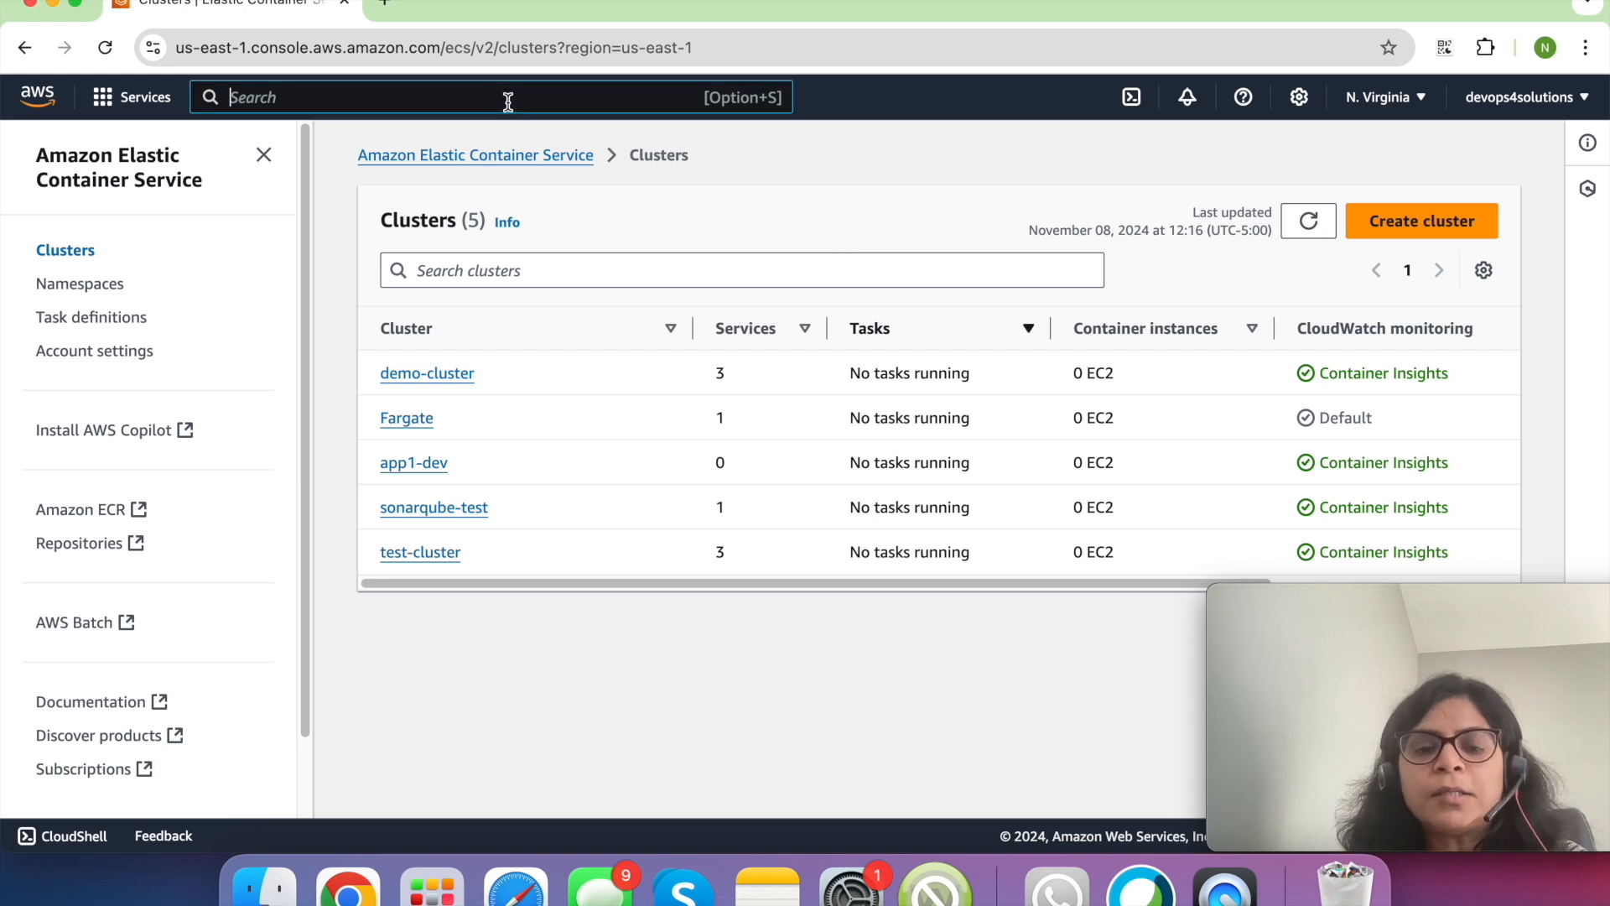
- Open Elastic Container Registry and examine the name and URI of the hello-svc public repository
type("ecr")
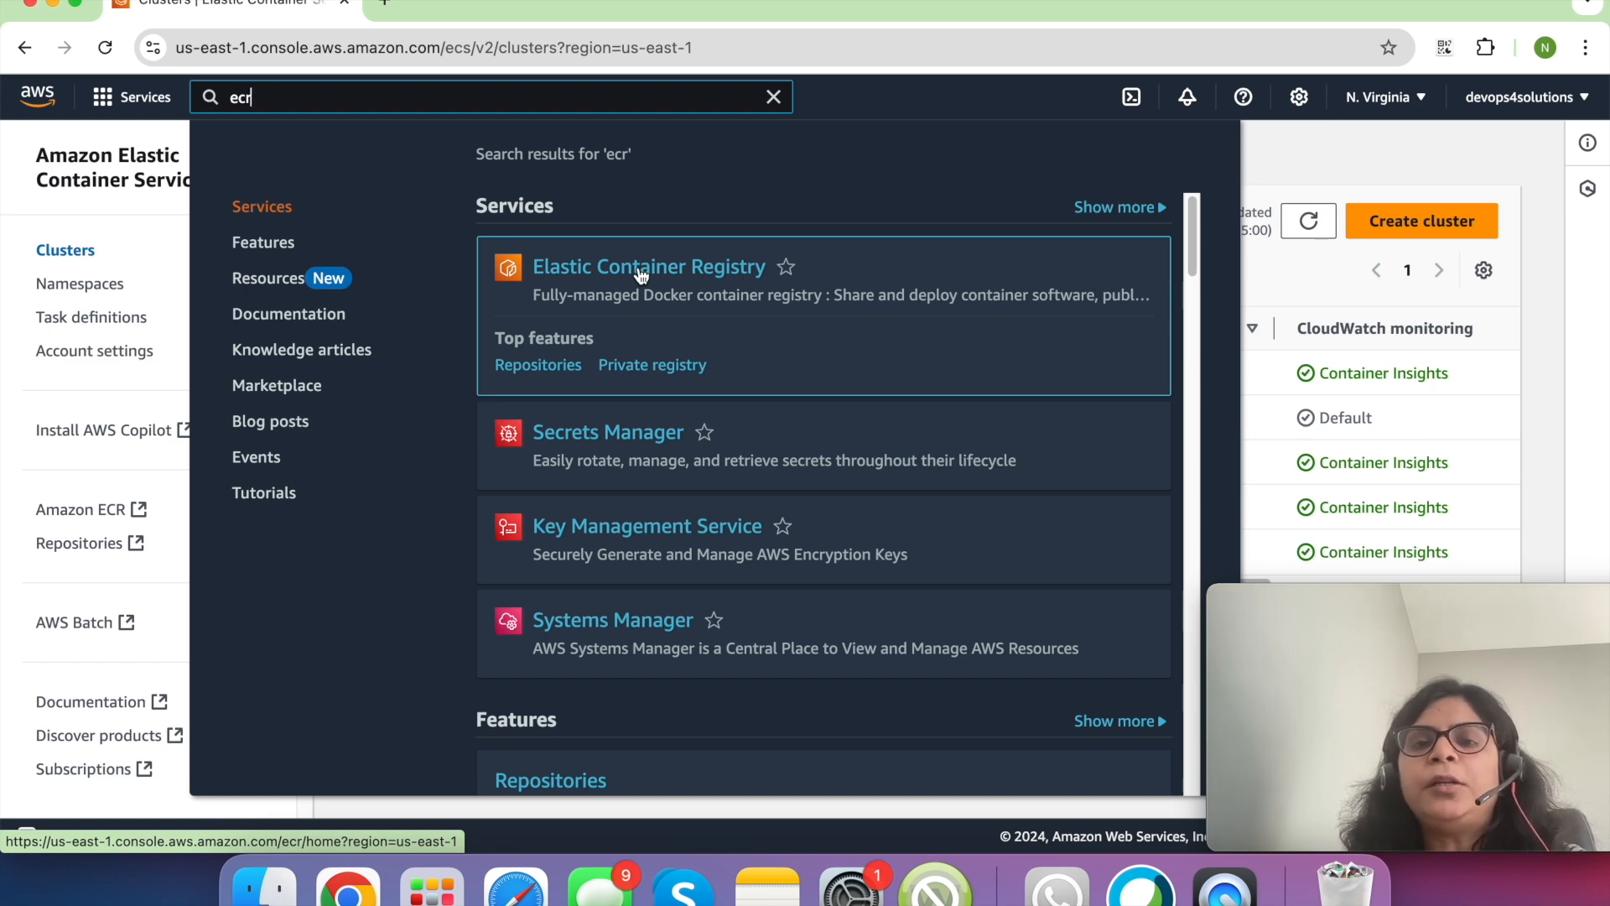
left_click(640, 274)
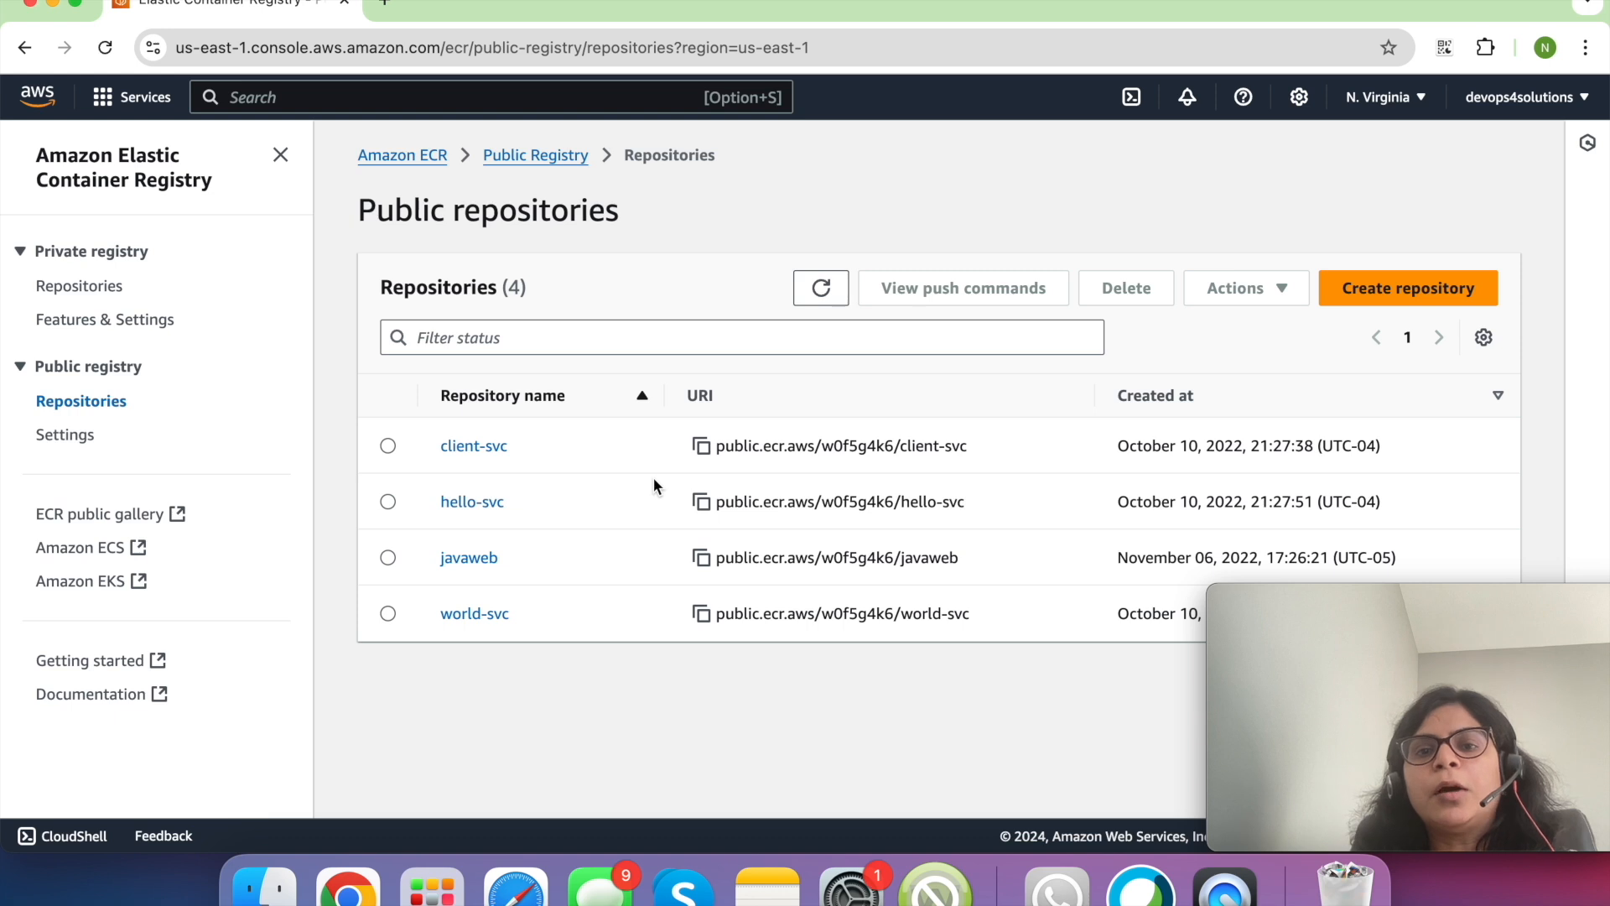
left_click_drag(546, 505, 429, 505)
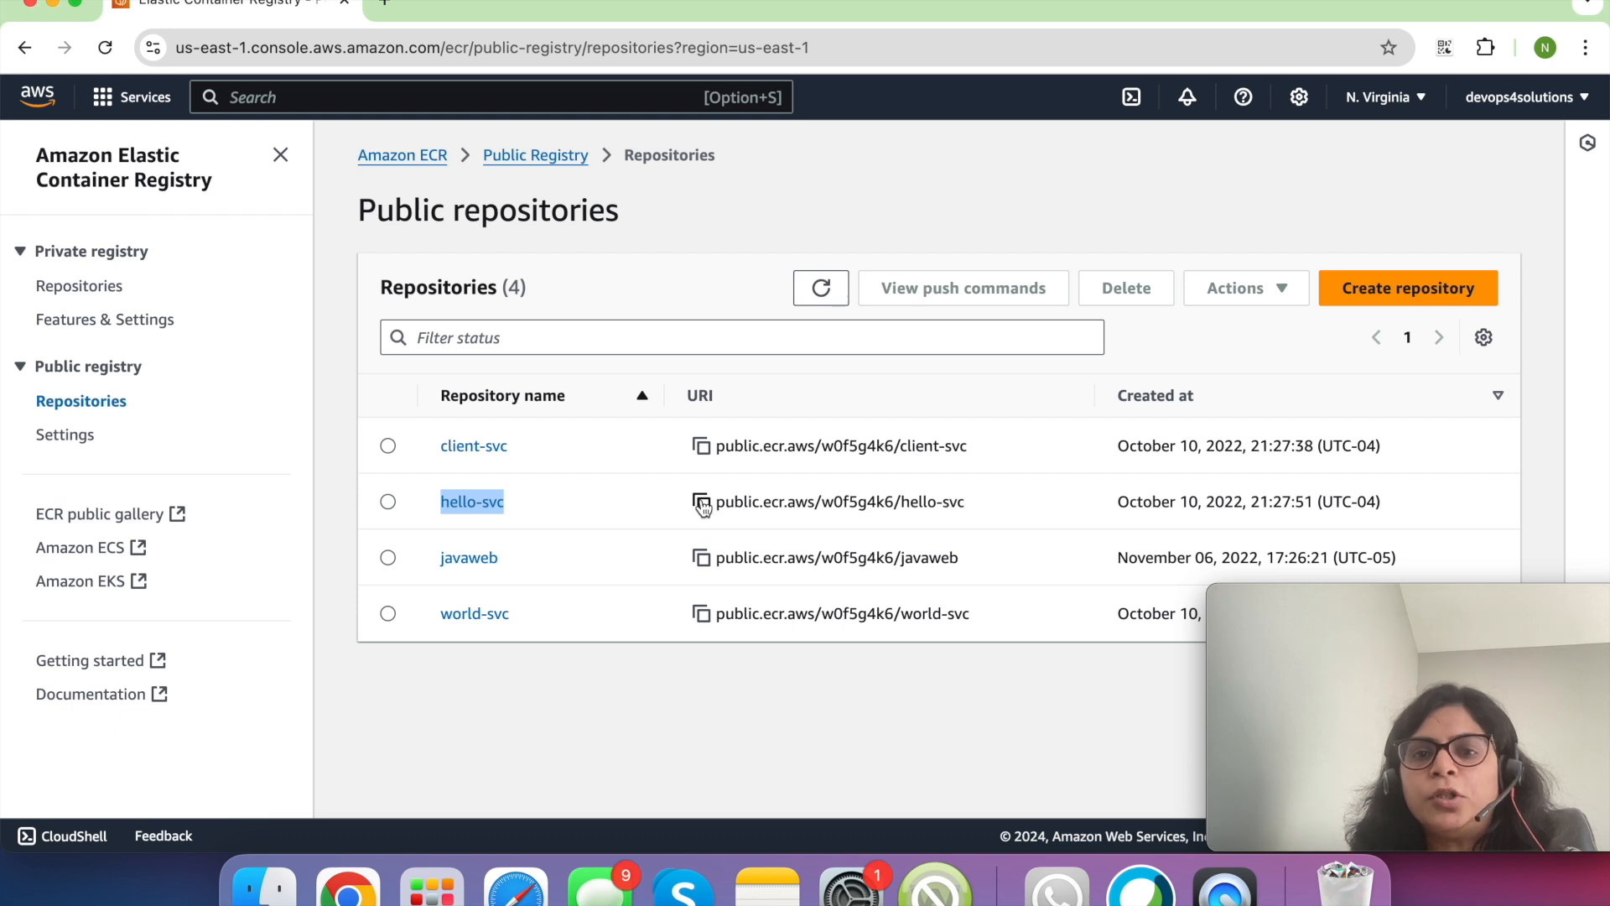
left_click_drag(978, 503, 835, 493)
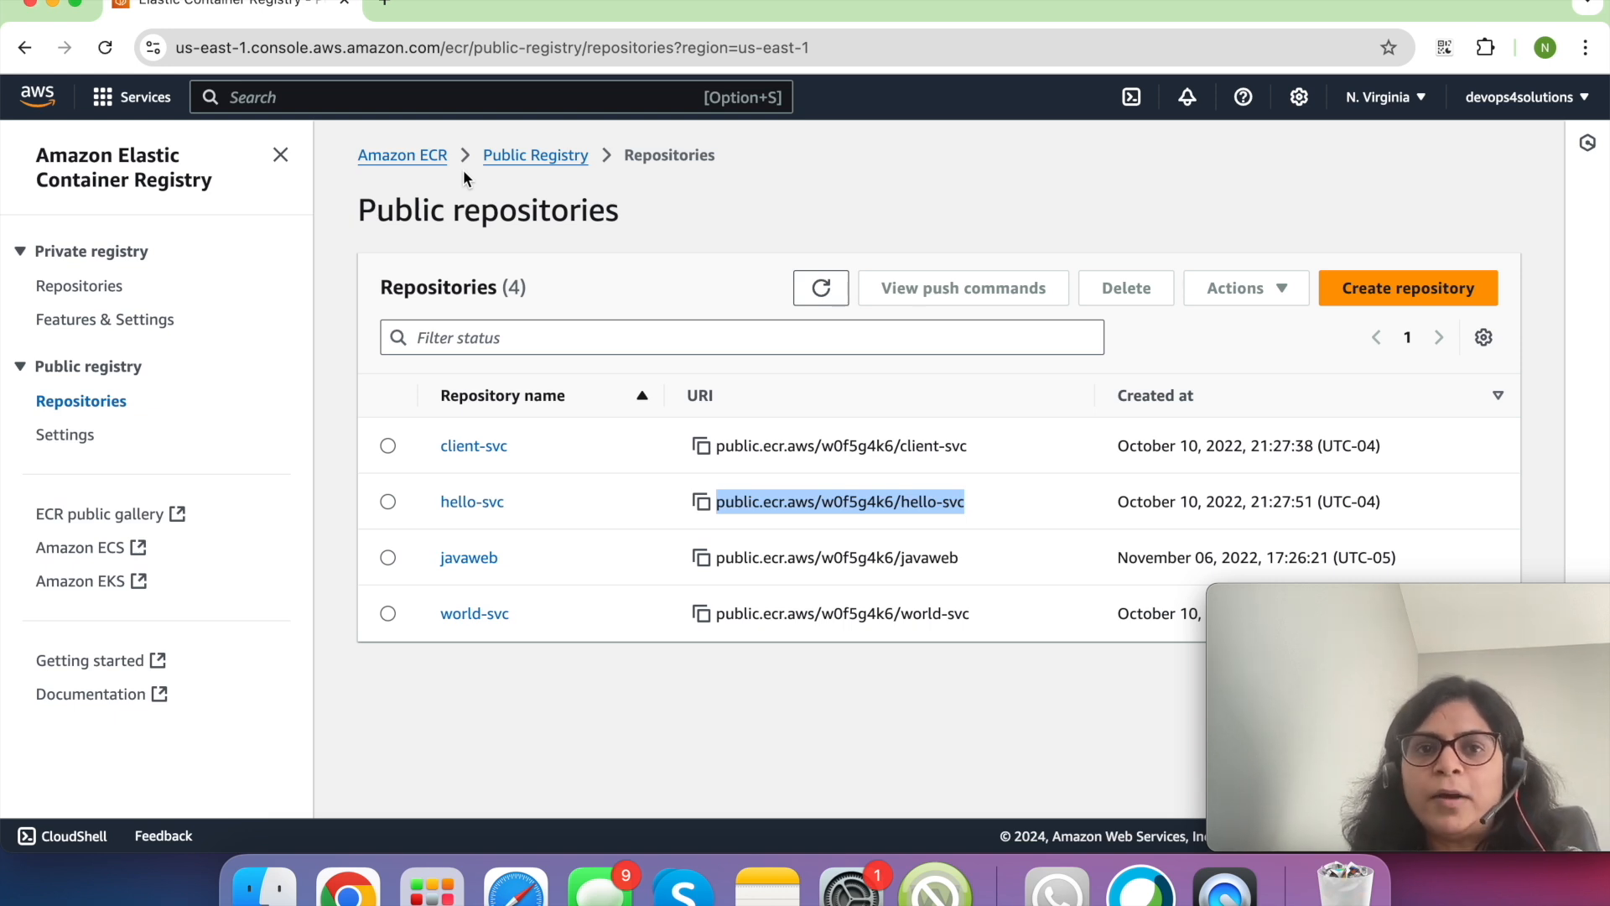
- Search the console's services for IAM and open the IAM dashboard
left_click(465, 98)
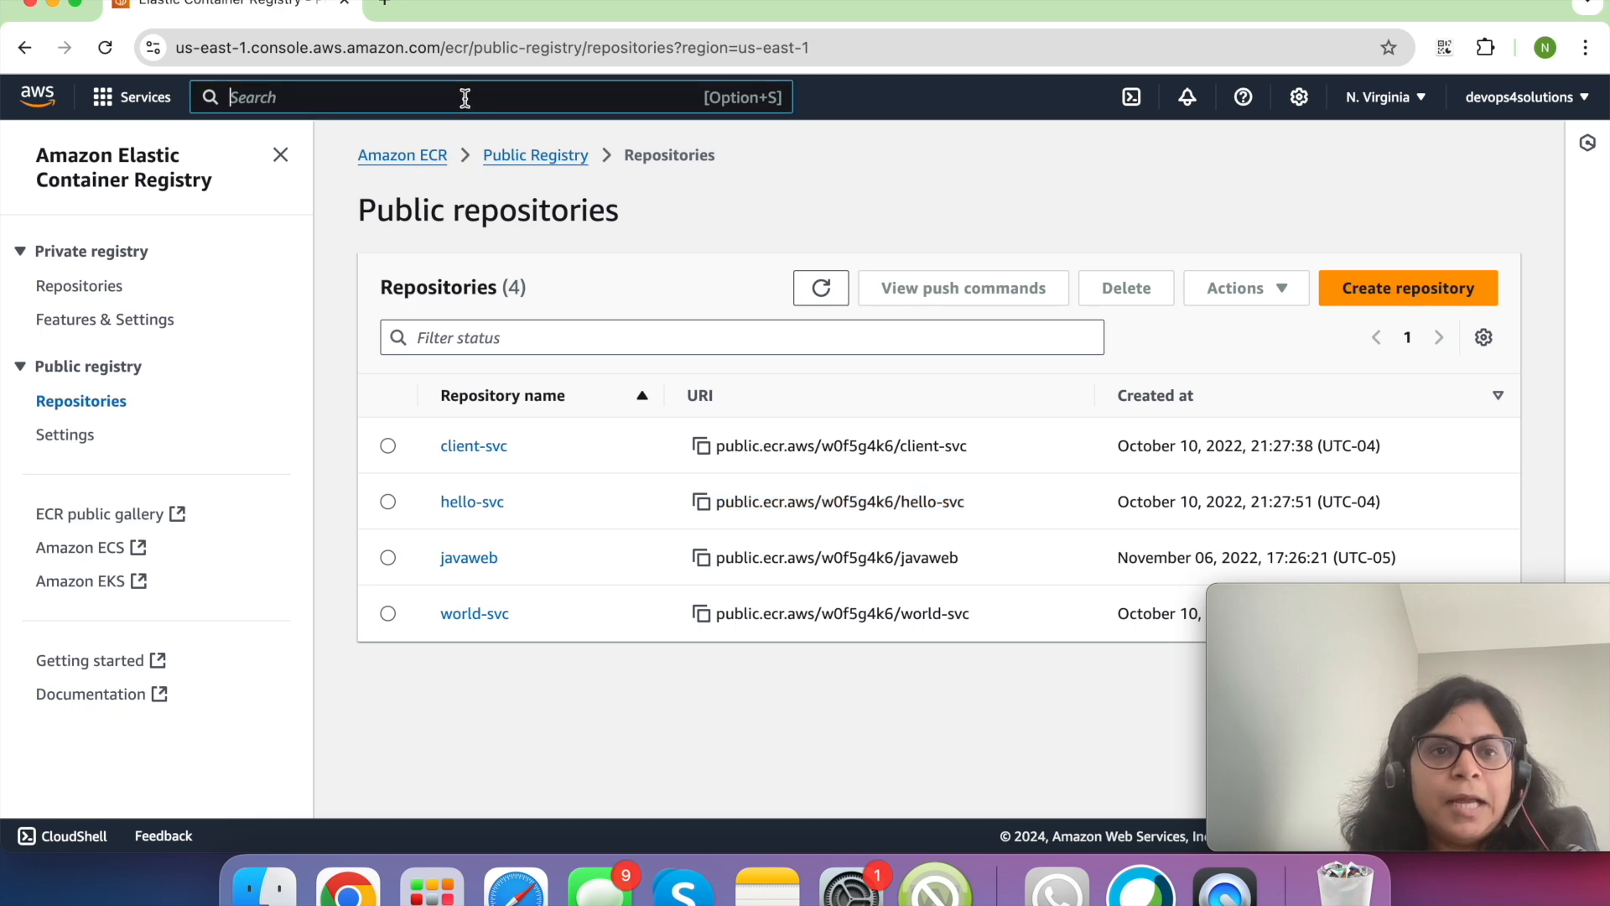
type("IAM")
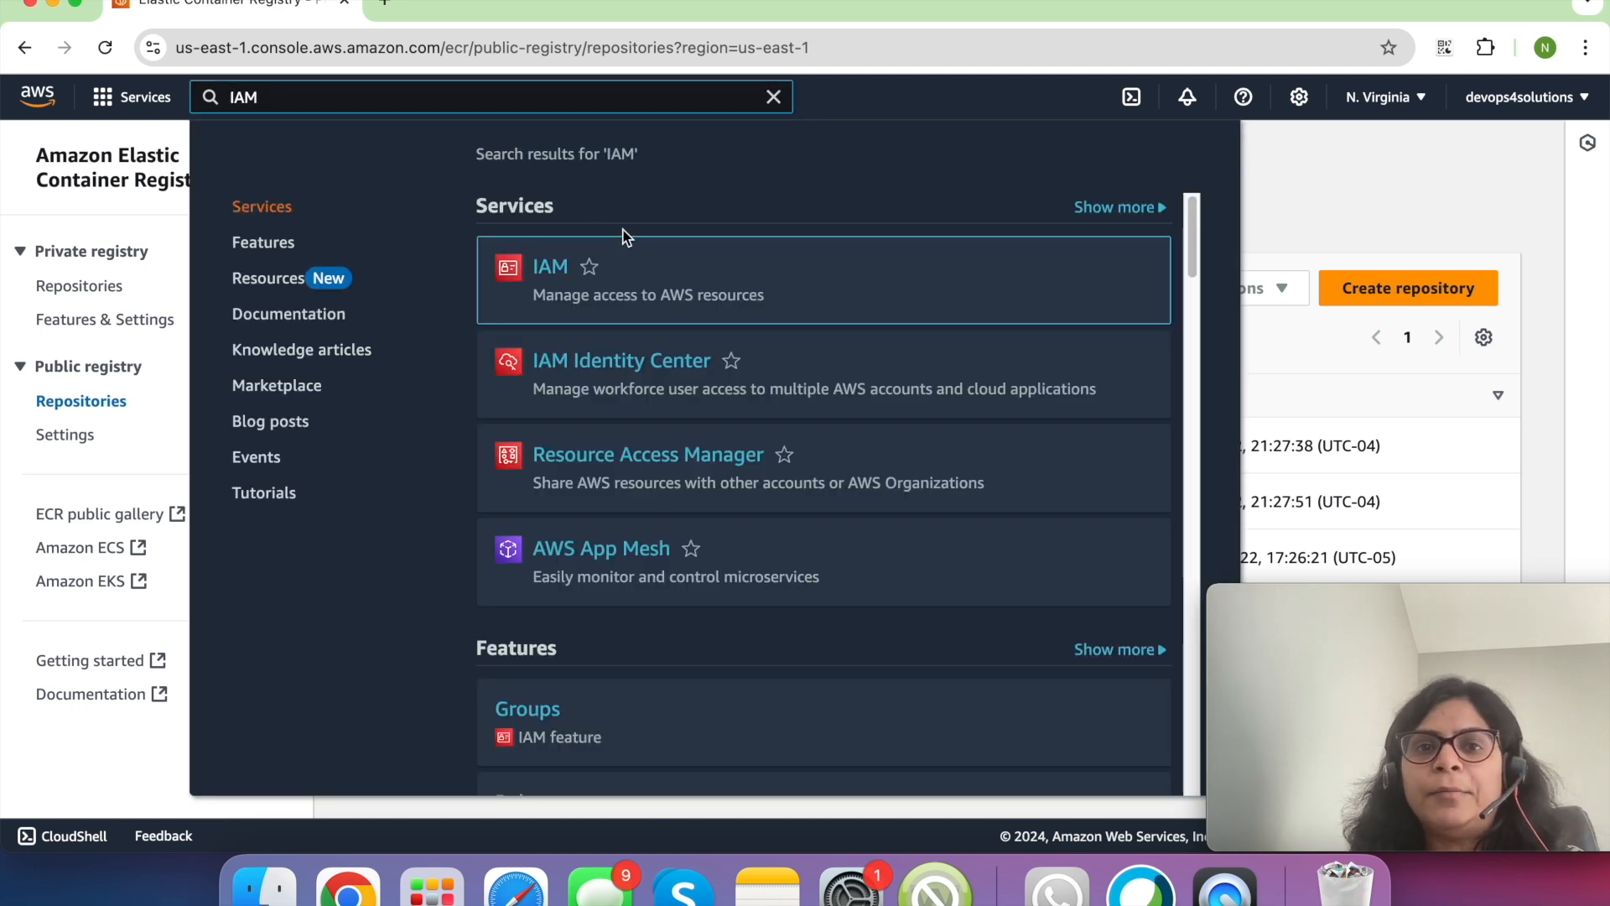
left_click(552, 269)
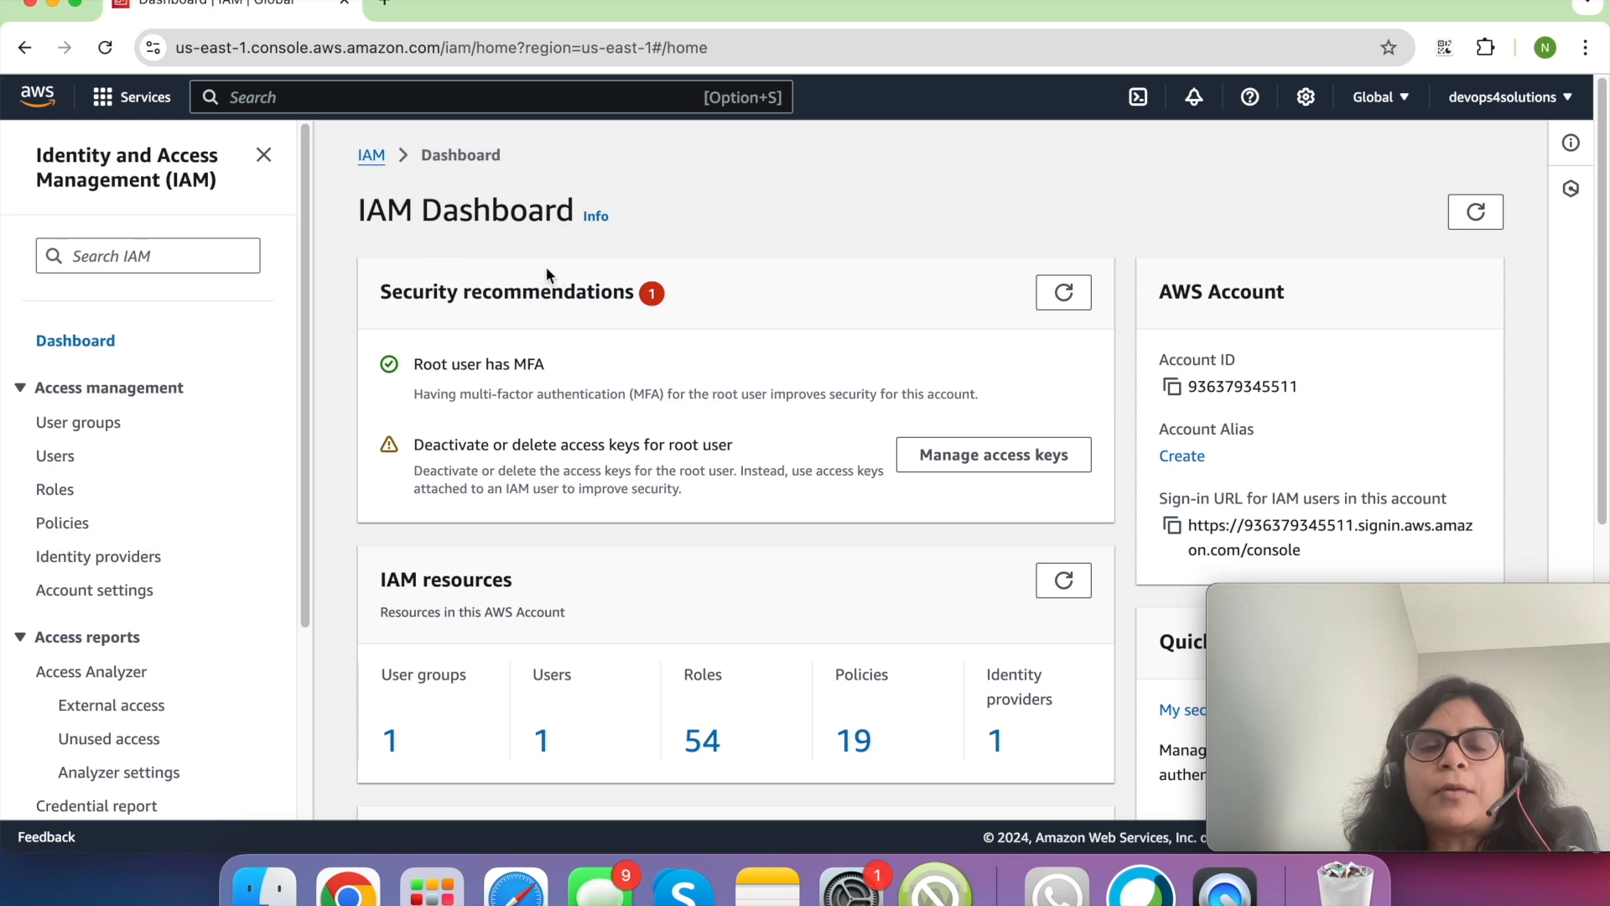
- Search the IAM roles for ecs and open the ecsTaskExecutionRole role
left_click(63, 492)
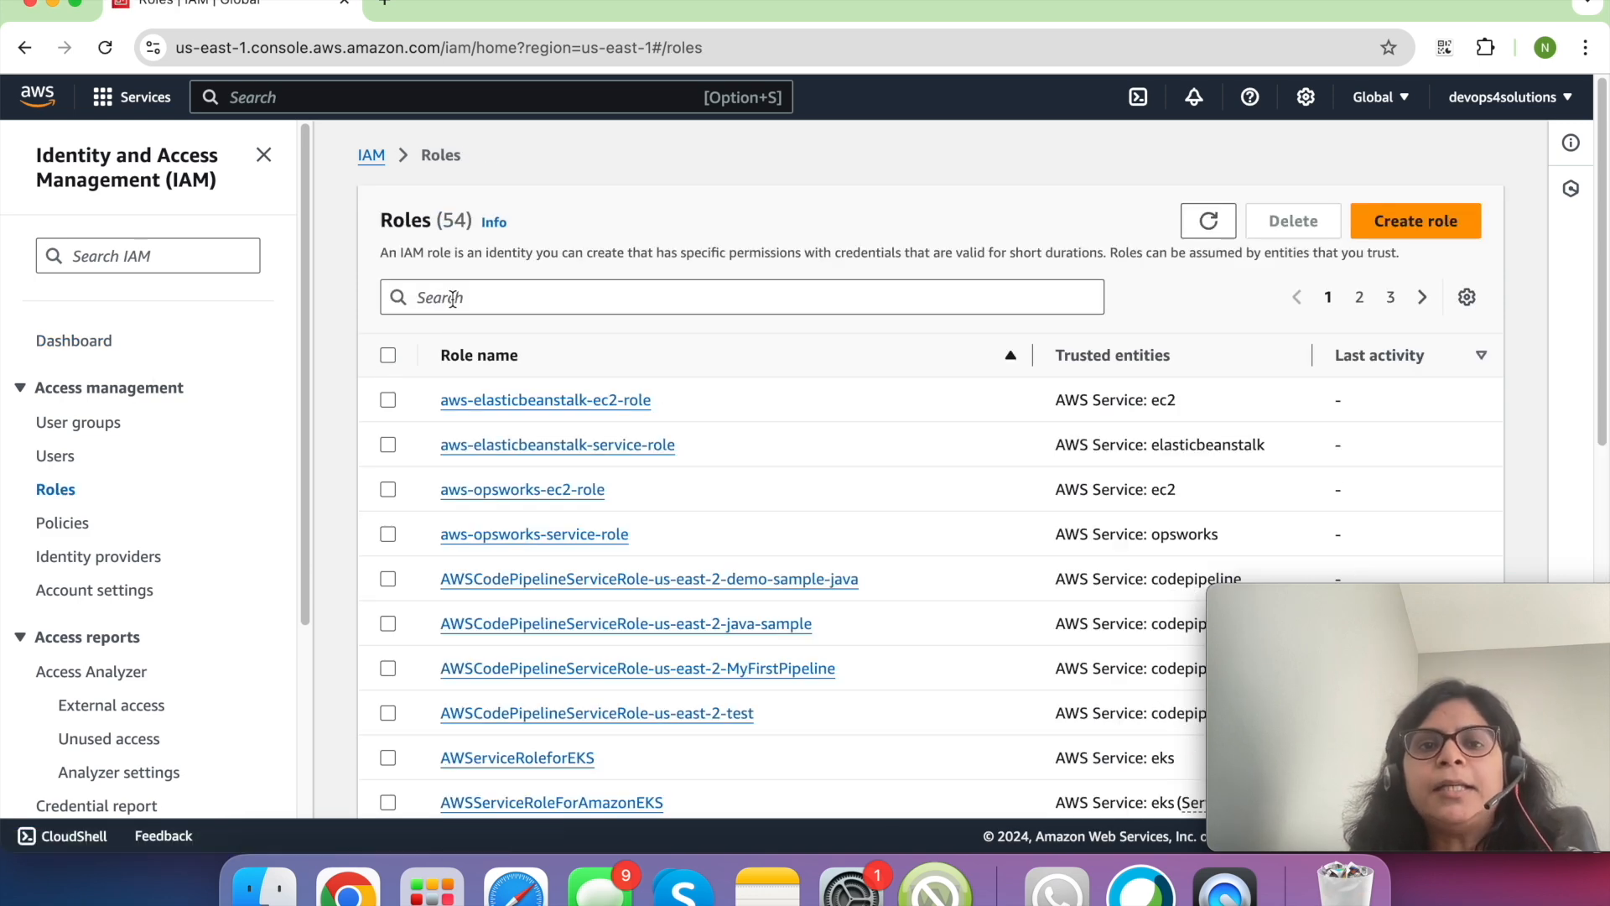
left_click(452, 297)
type("ecs")
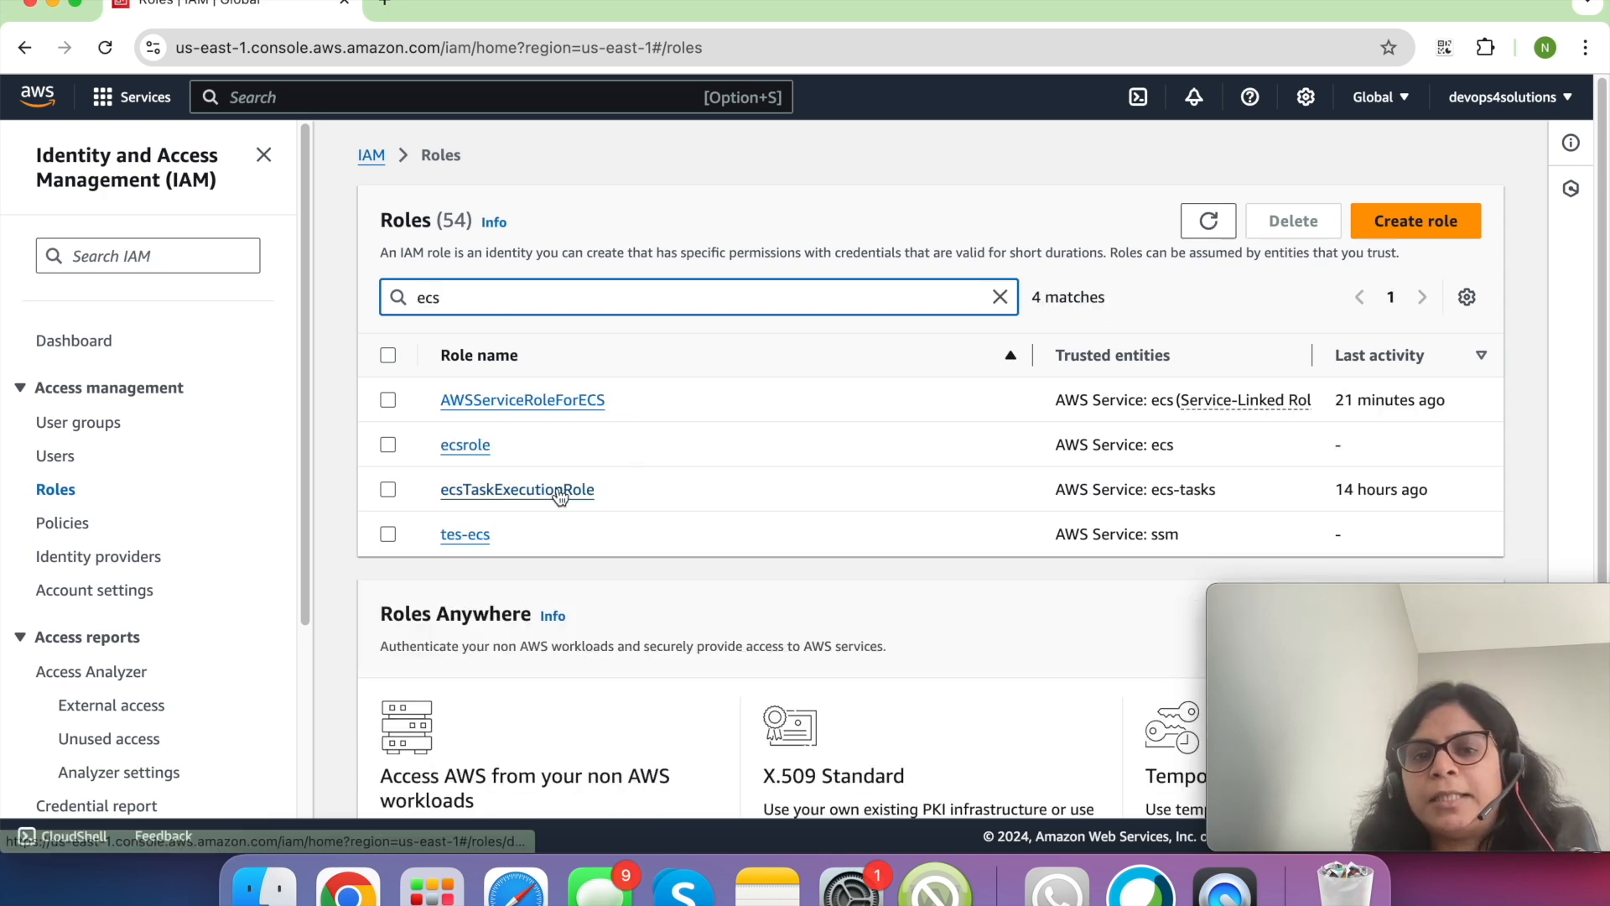
left_click(559, 490)
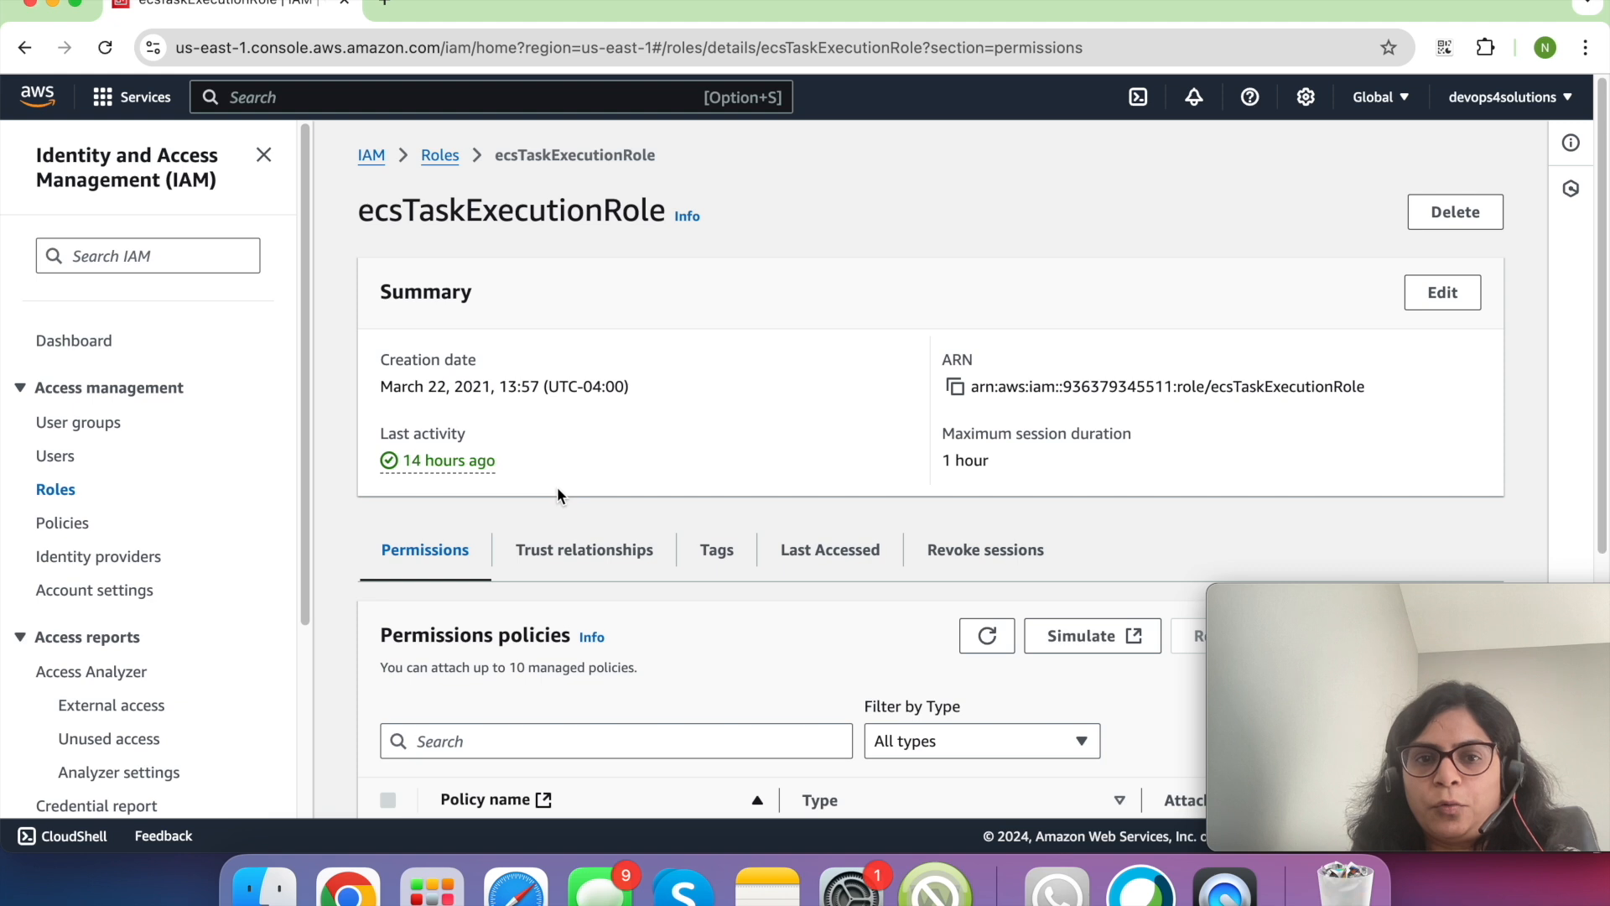
- Expand the attached AmazonECSTaskExecutionRolePolicy to preview its JSON and widen the policy name column to show the full name
scroll(681, 545, "down", 3)
scroll(681, 543, "down", 1)
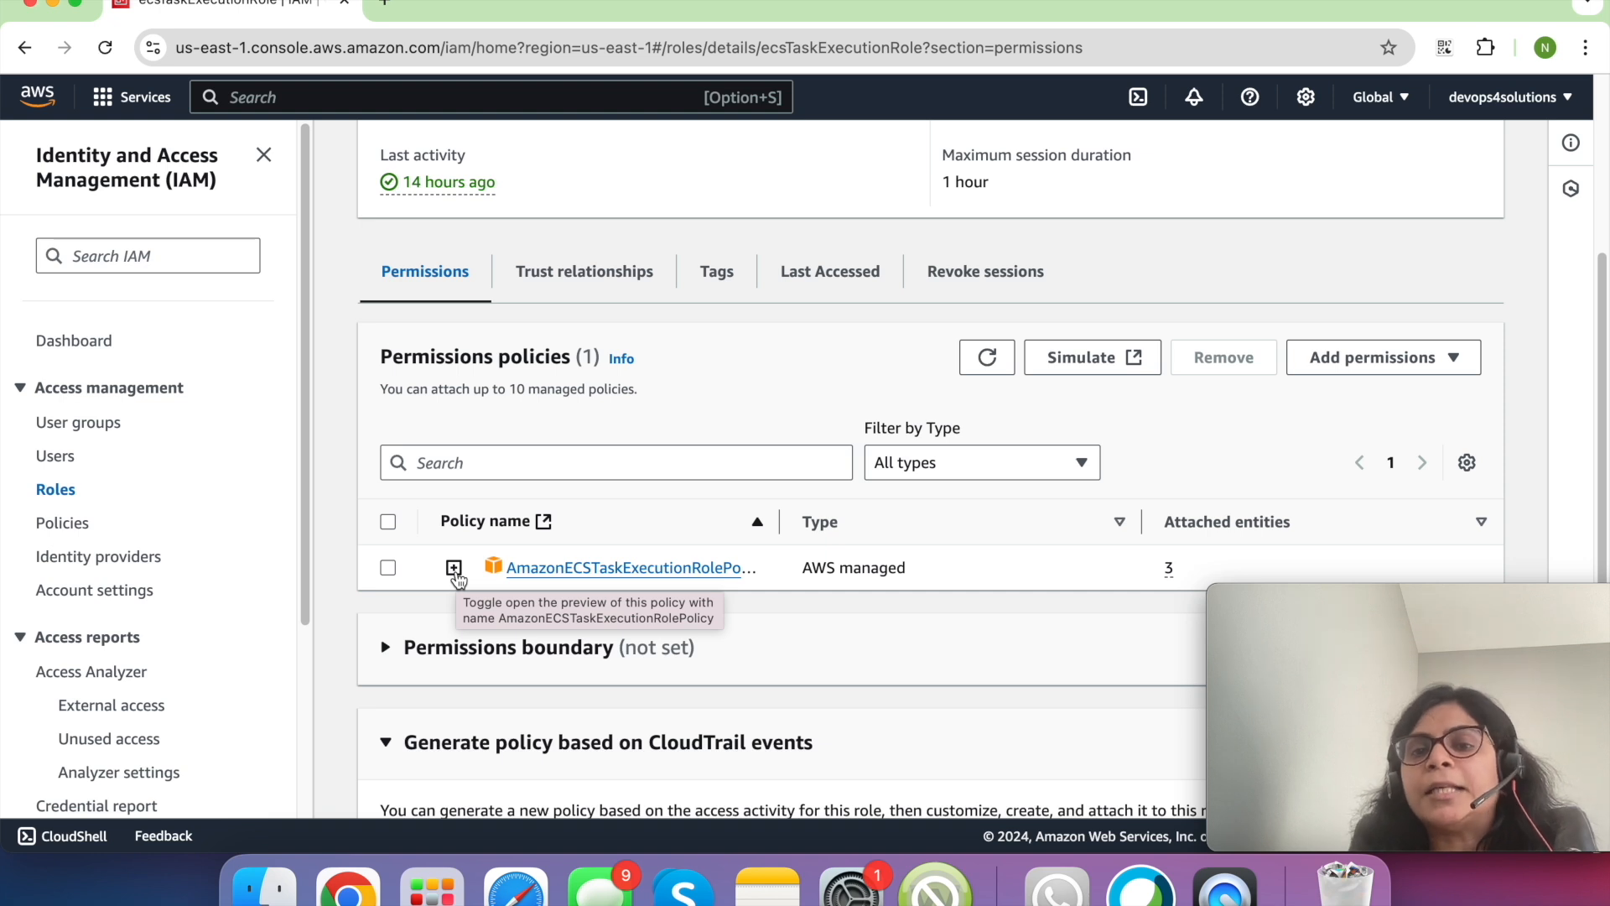
left_click(453, 568)
scroll(455, 579, "down", 4)
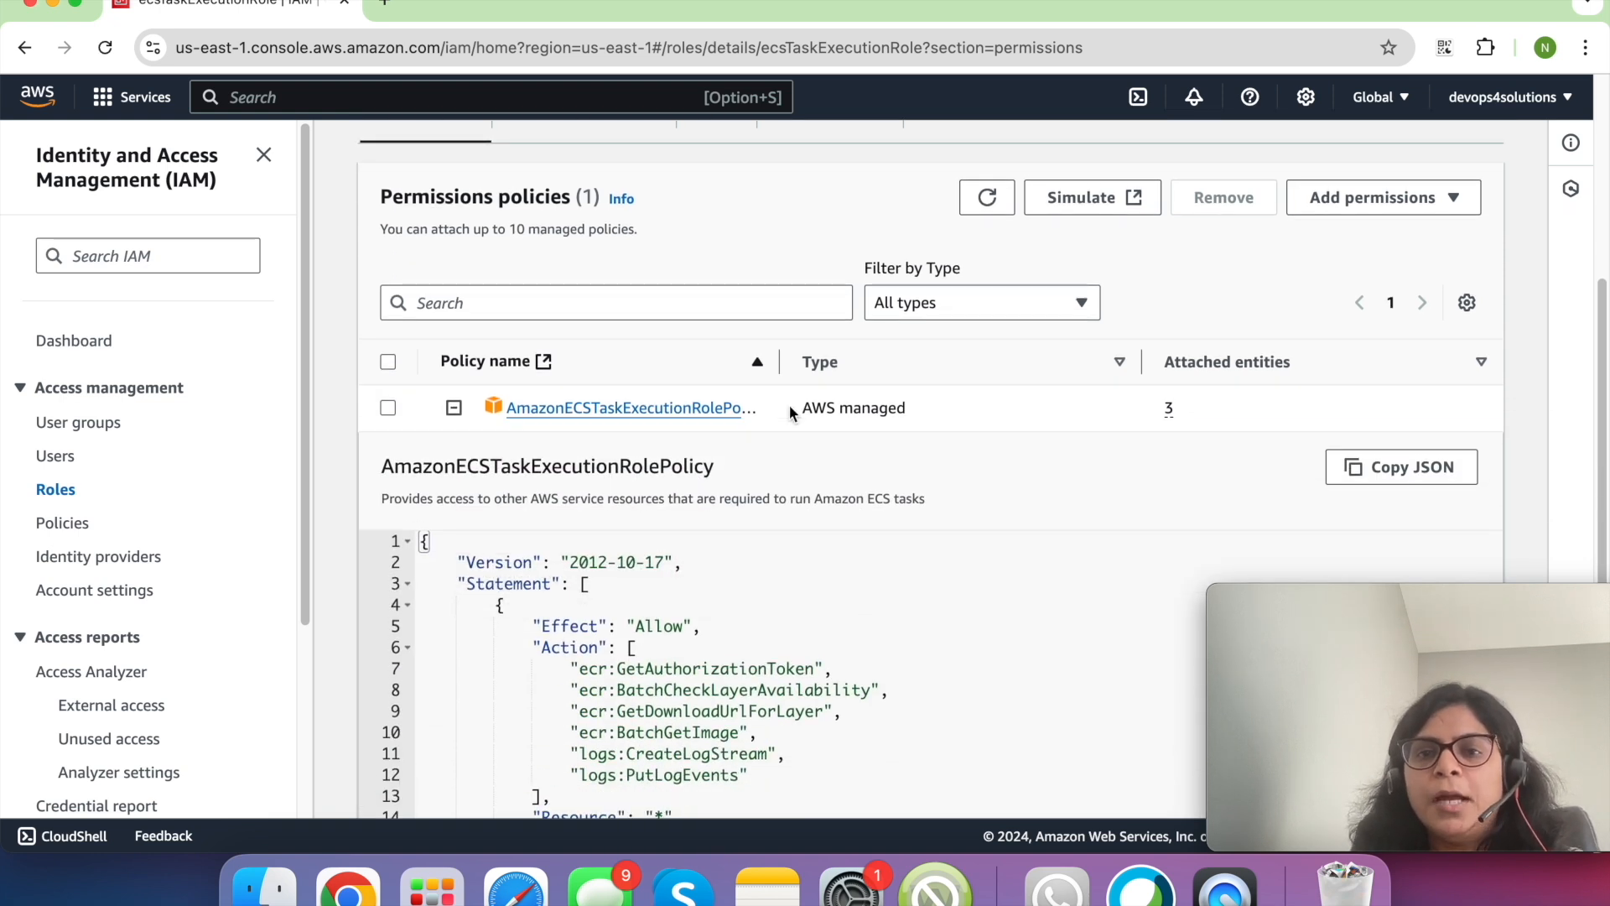
left_click_drag(778, 362, 838, 376)
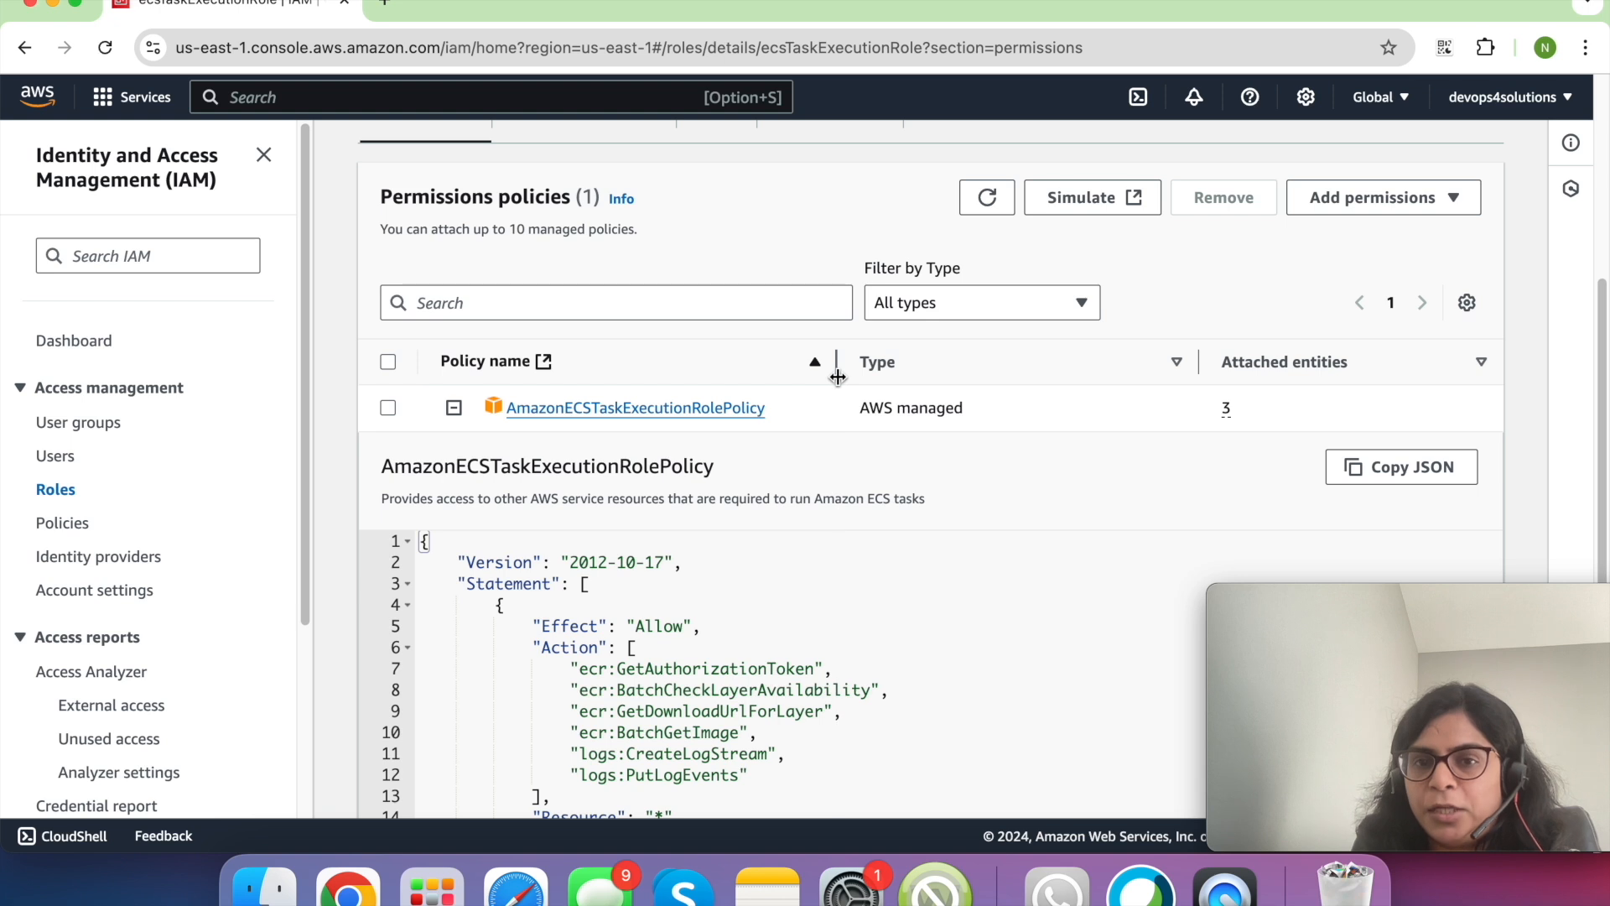
scroll(834, 504, "down", 3)
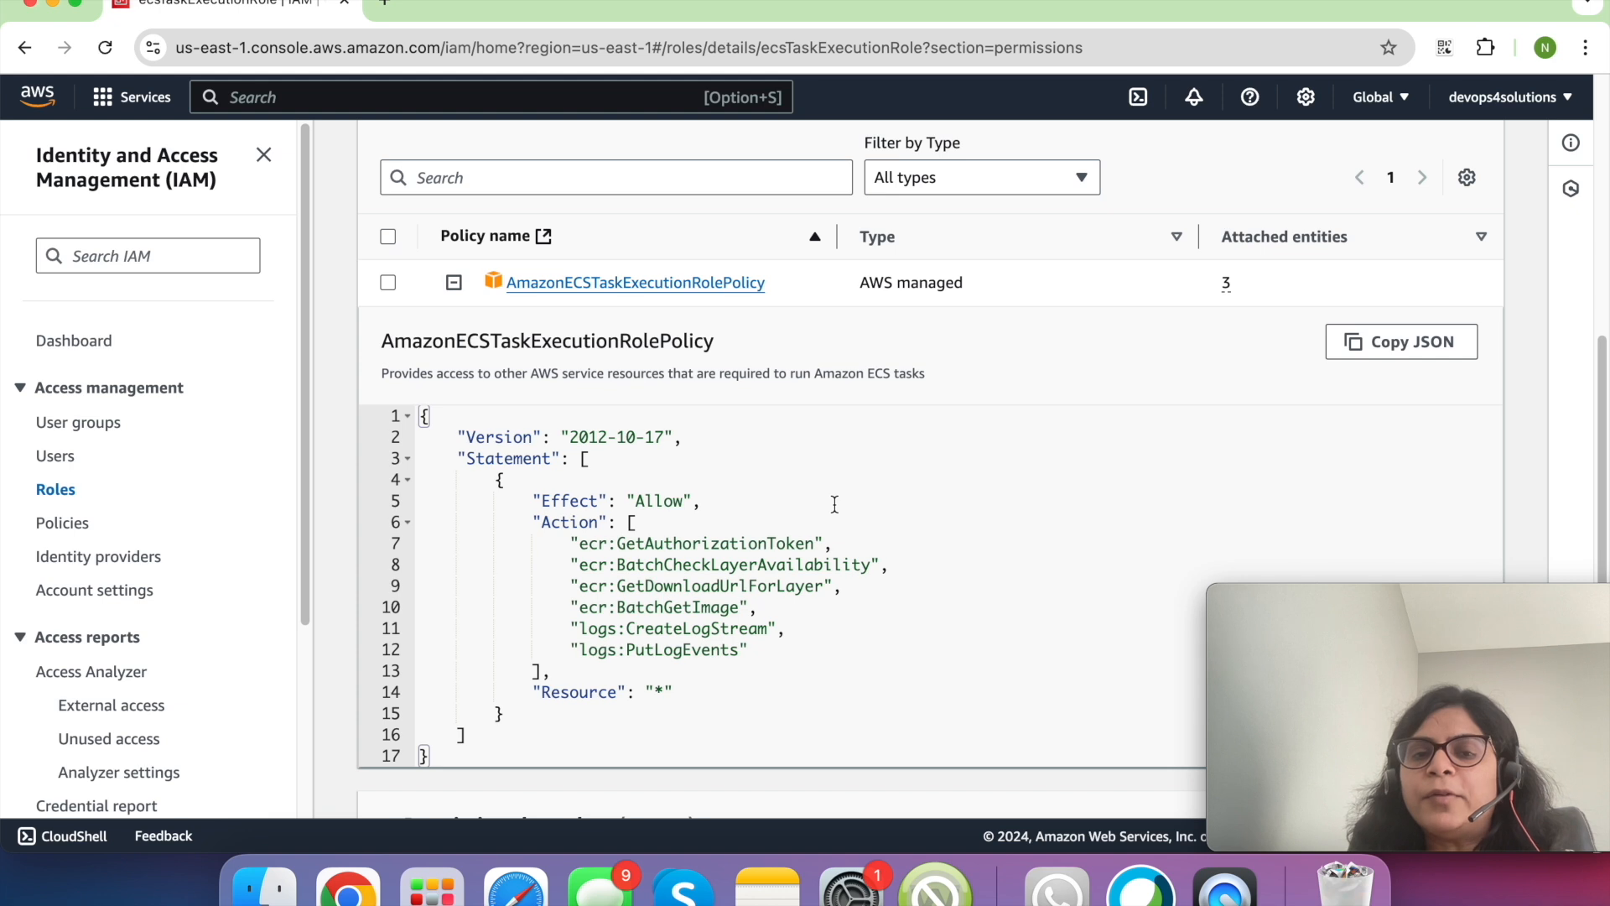
- Examine the policy's allowed ECR actions and its log stream and log event actions, highlighting each group
left_click(596, 551)
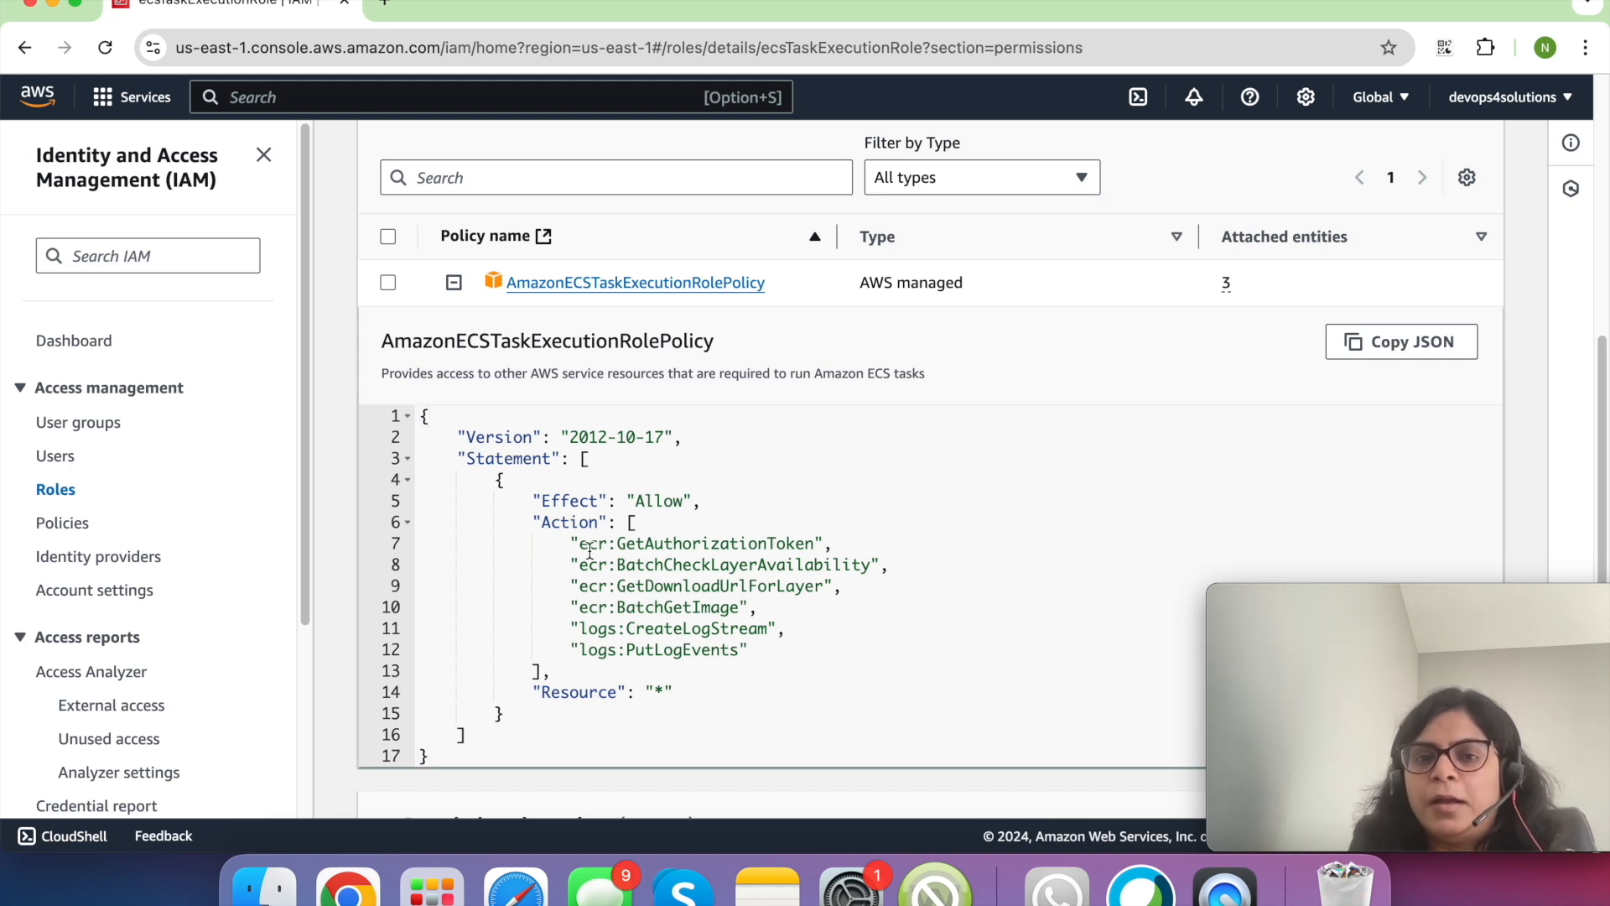
left_click_drag(571, 544, 789, 599)
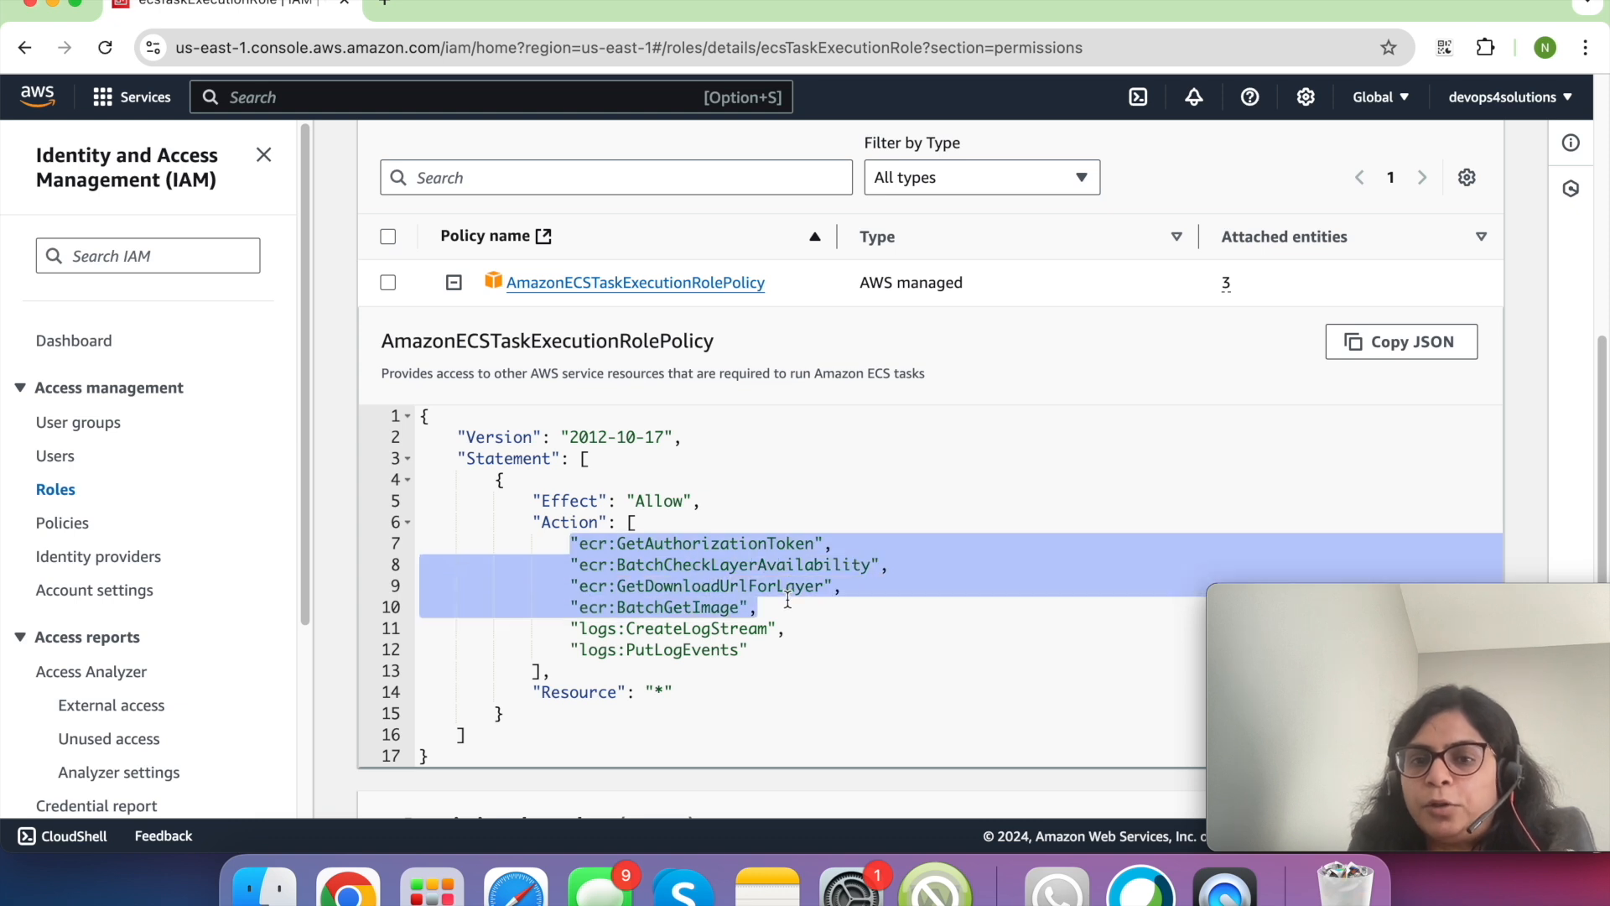
left_click(749, 657)
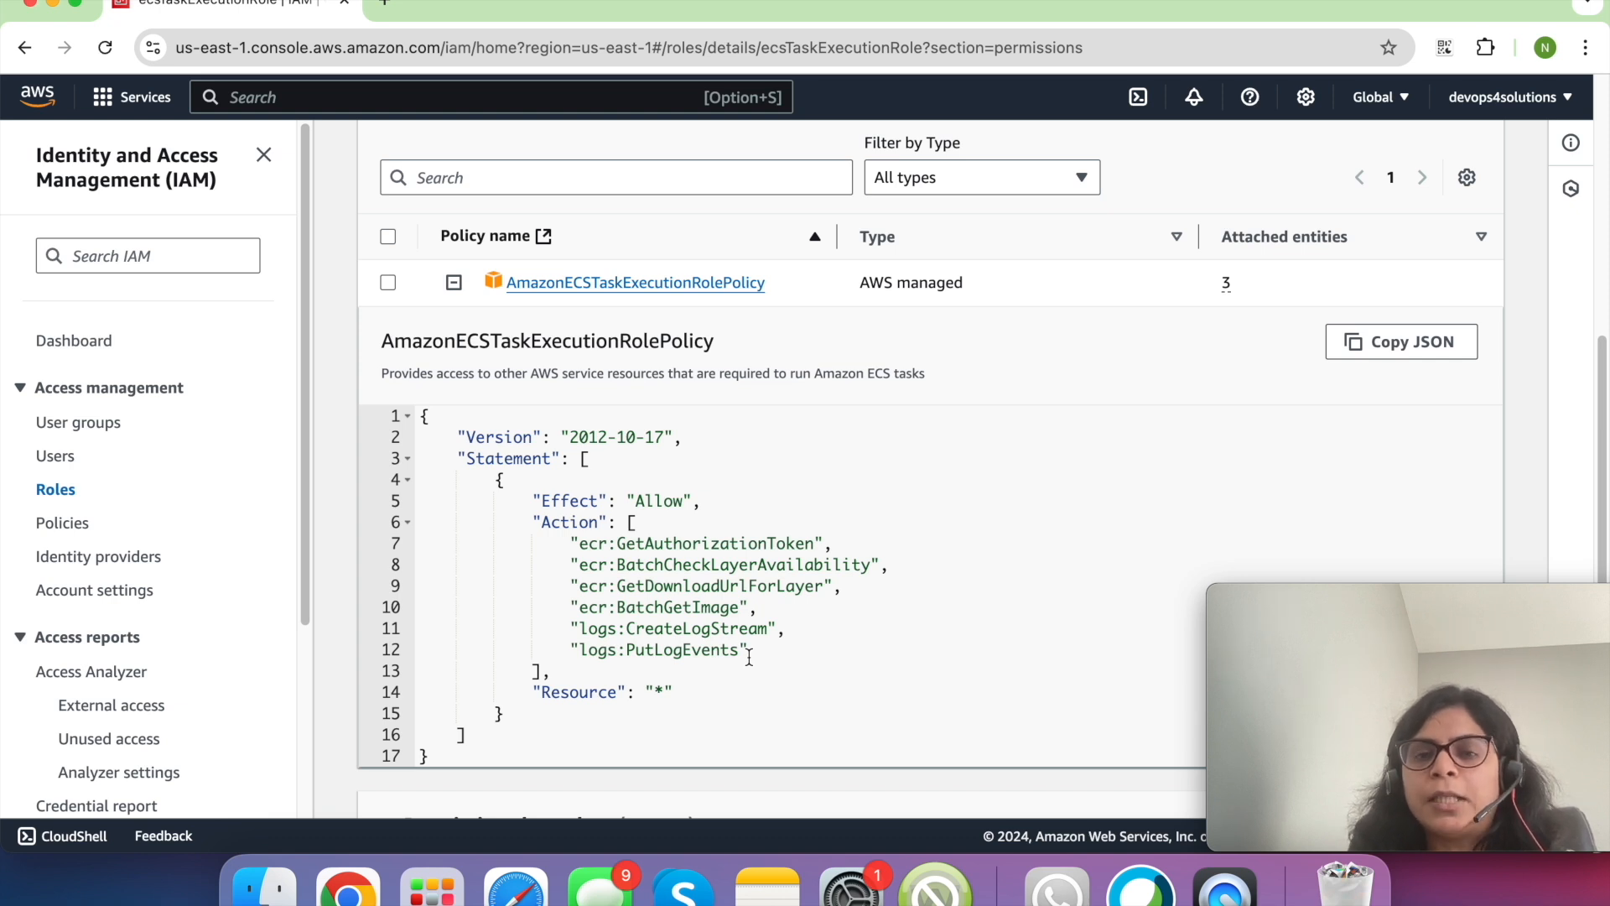
left_click_drag(749, 657, 554, 637)
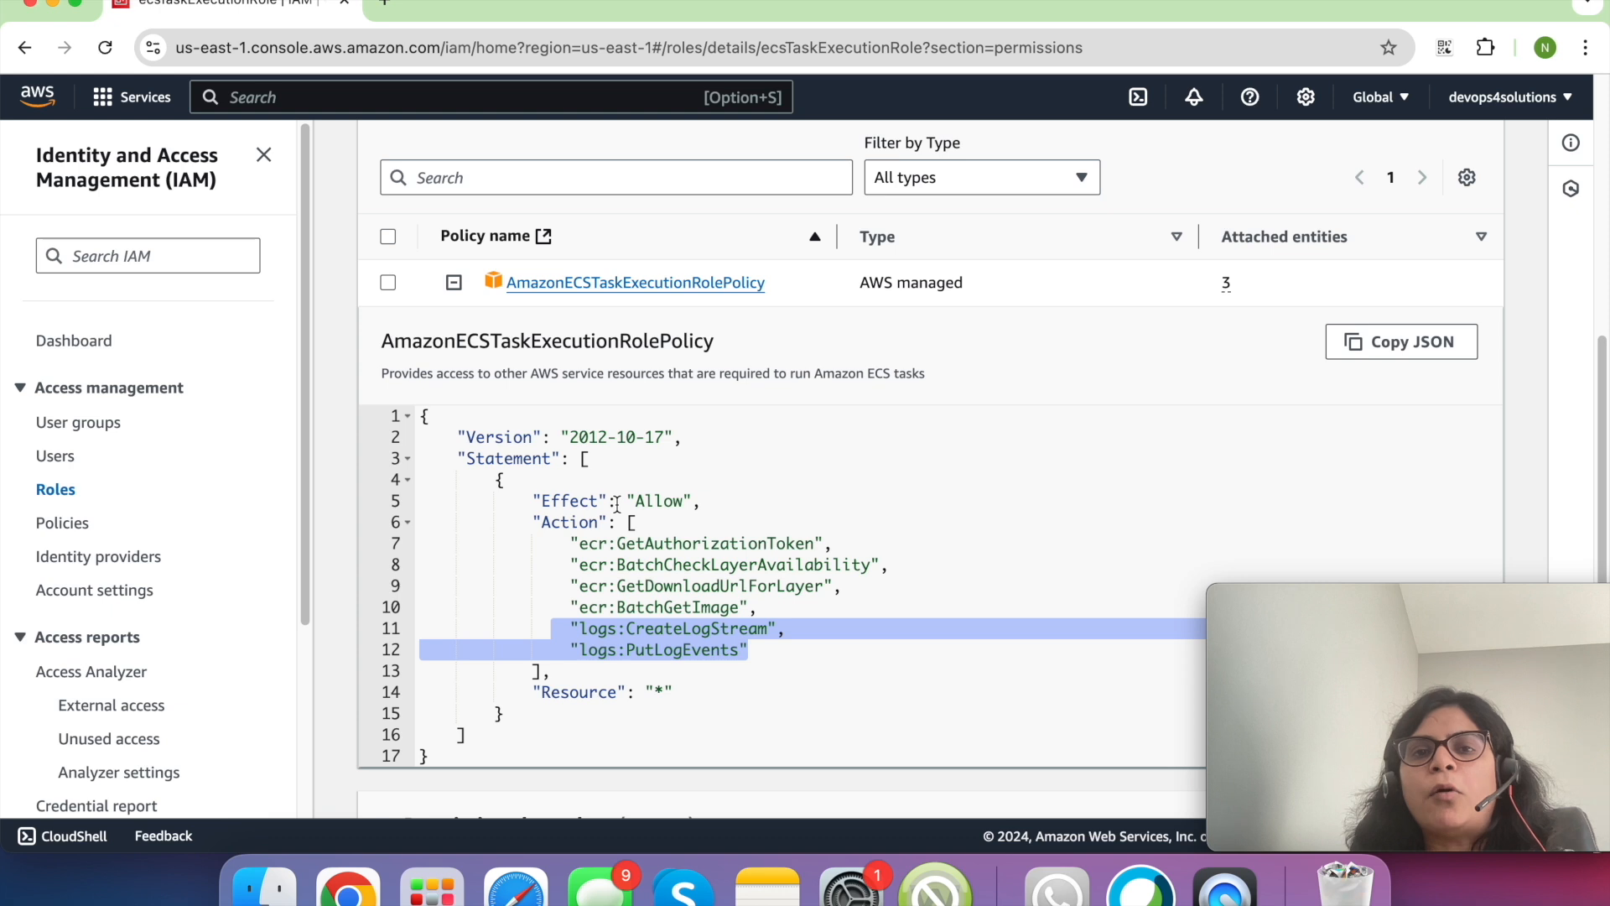
scroll(618, 504, "down", 2)
scroll(618, 504, "up", 3)
scroll(618, 504, "up", 3)
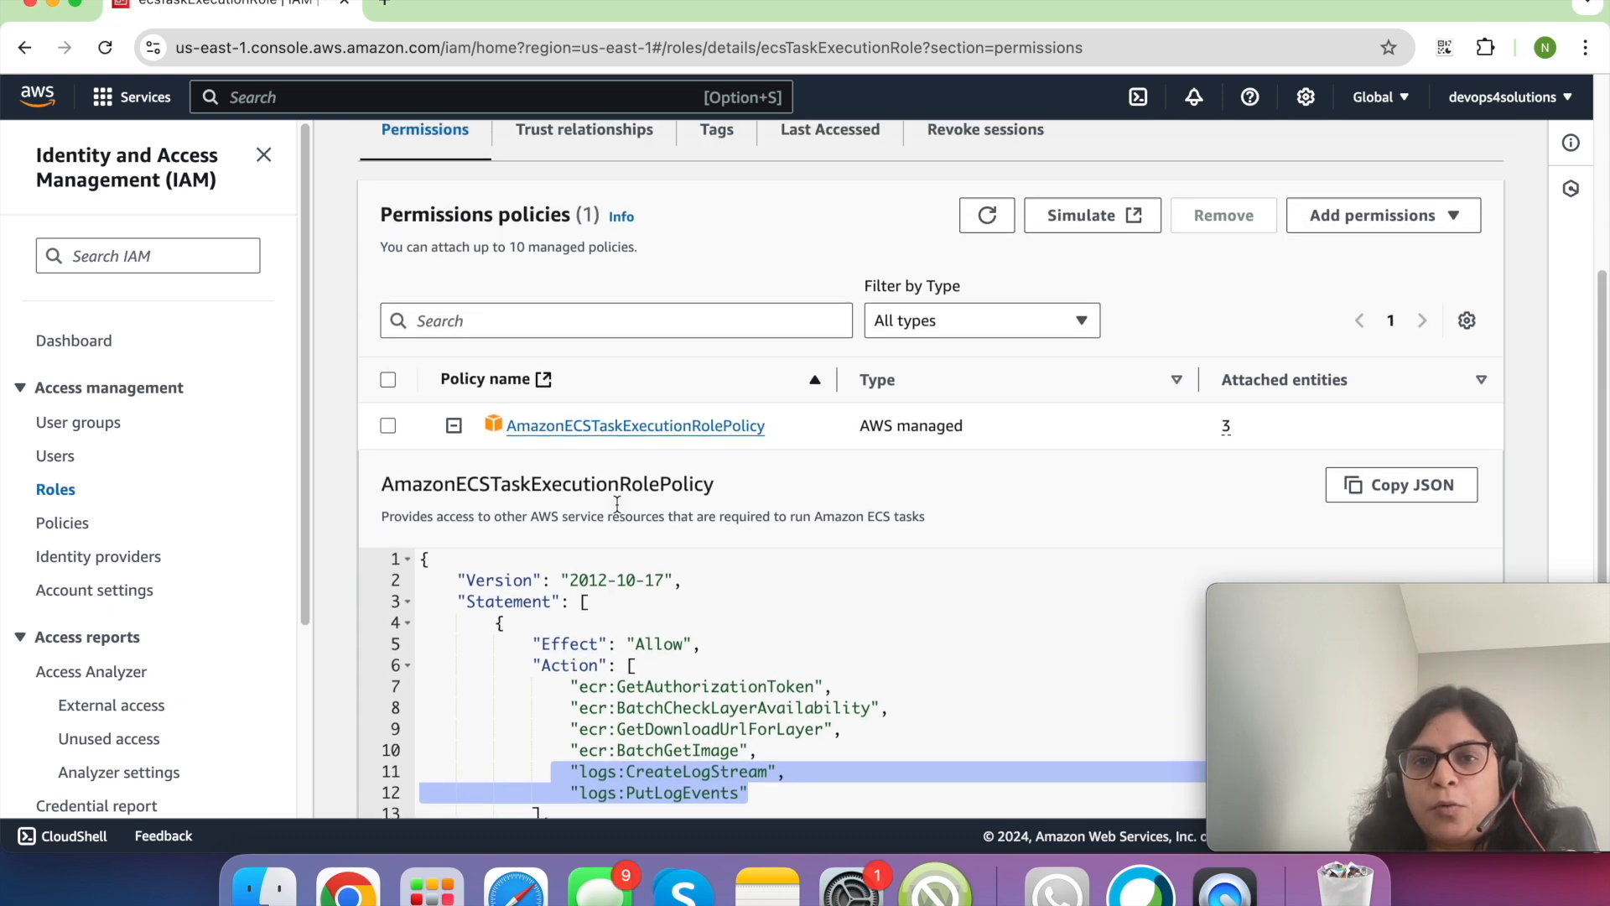
- Examine the role's trust relationships, highlighting the trusted service principal in the policy
left_click(617, 220)
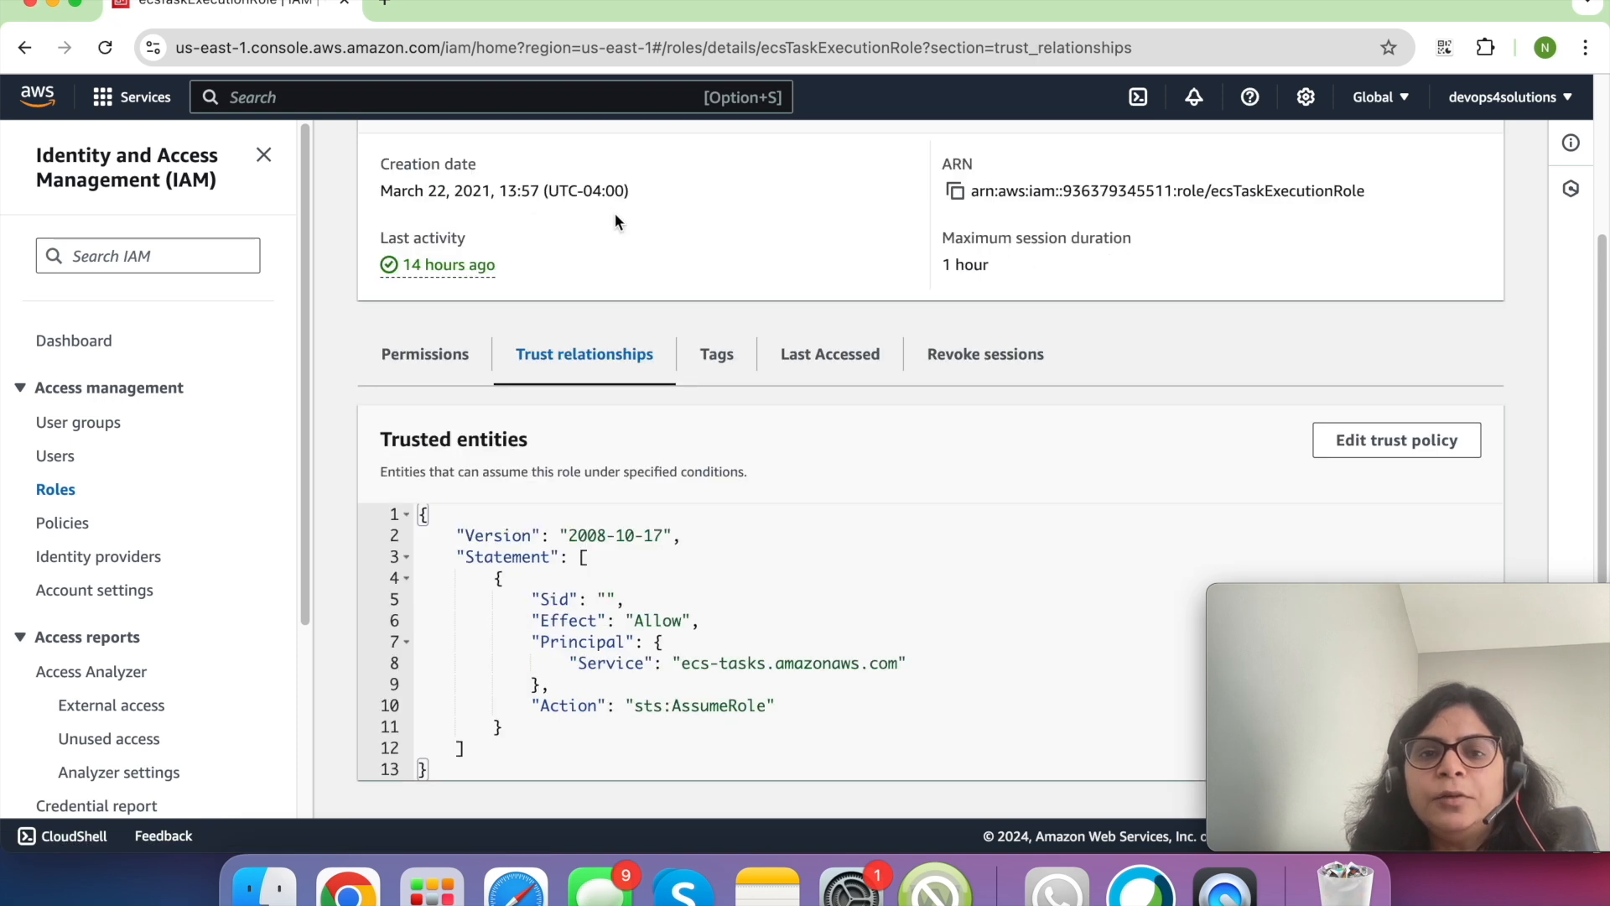
left_click_drag(682, 674, 782, 672)
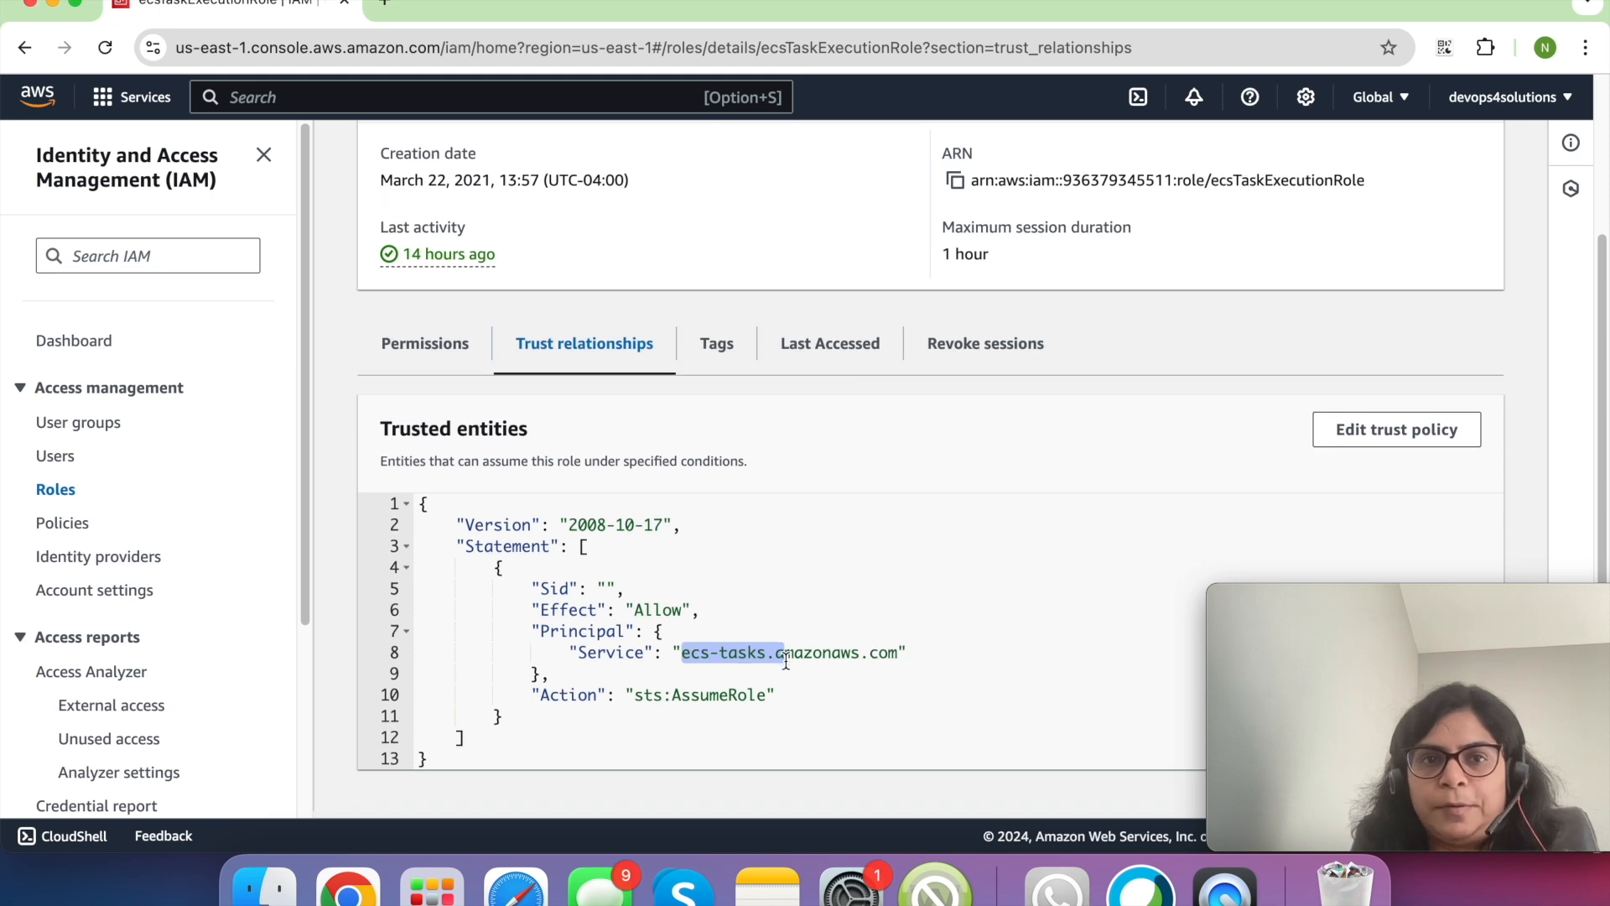
scroll(786, 662, "up", 5)
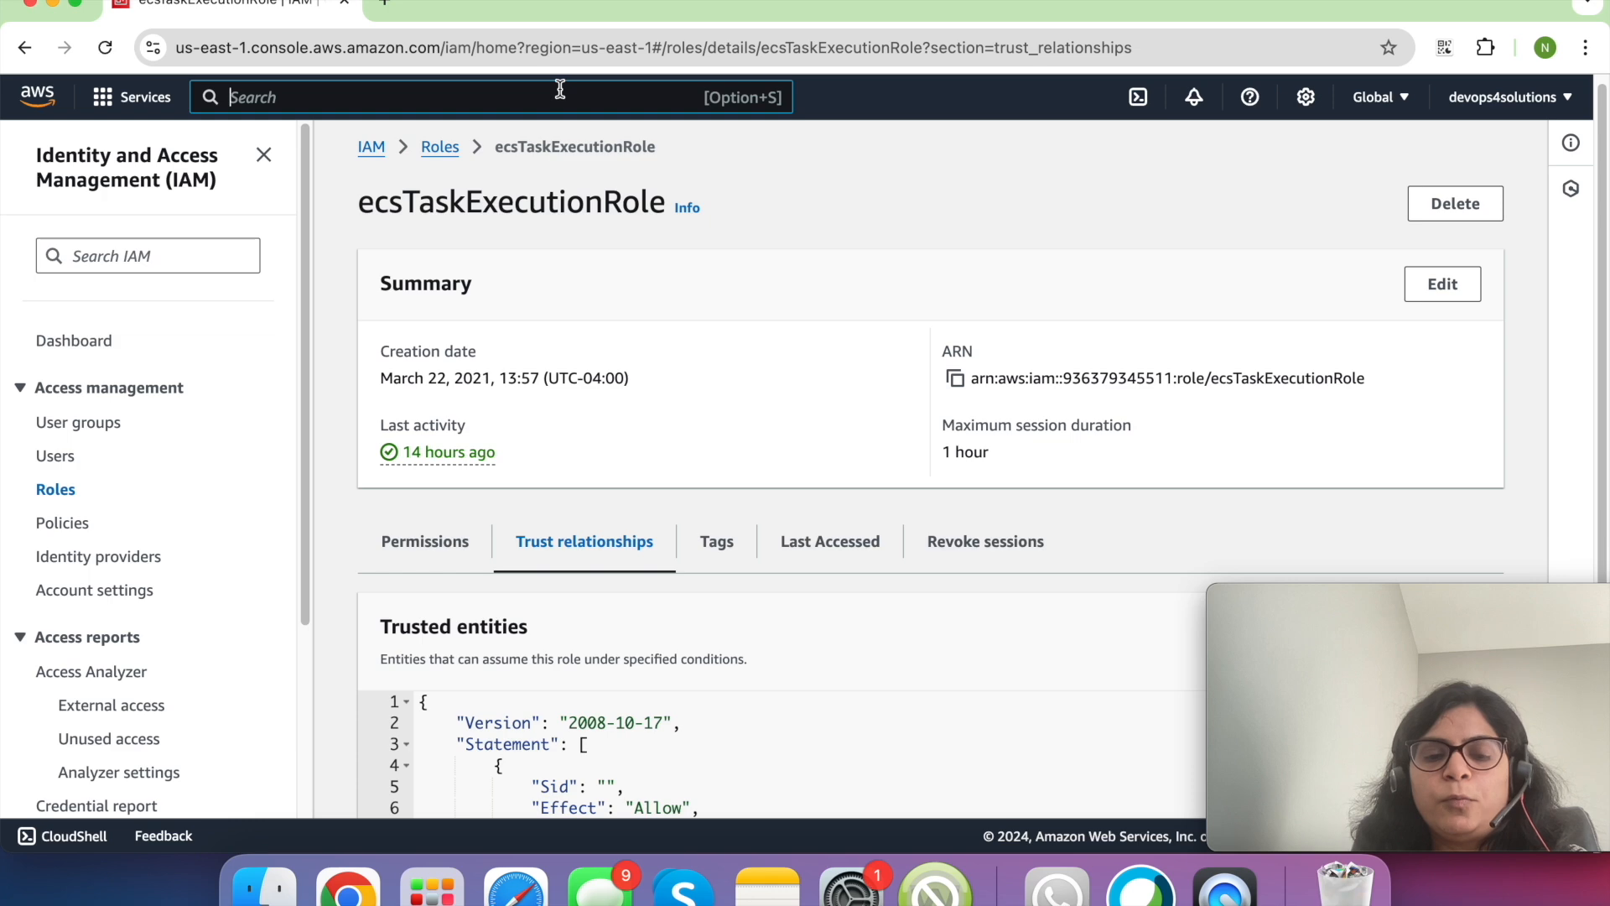
- Search the console for ecs, open Elastic Container Service and go to its task definitions
left_click(560, 90)
type("ecs")
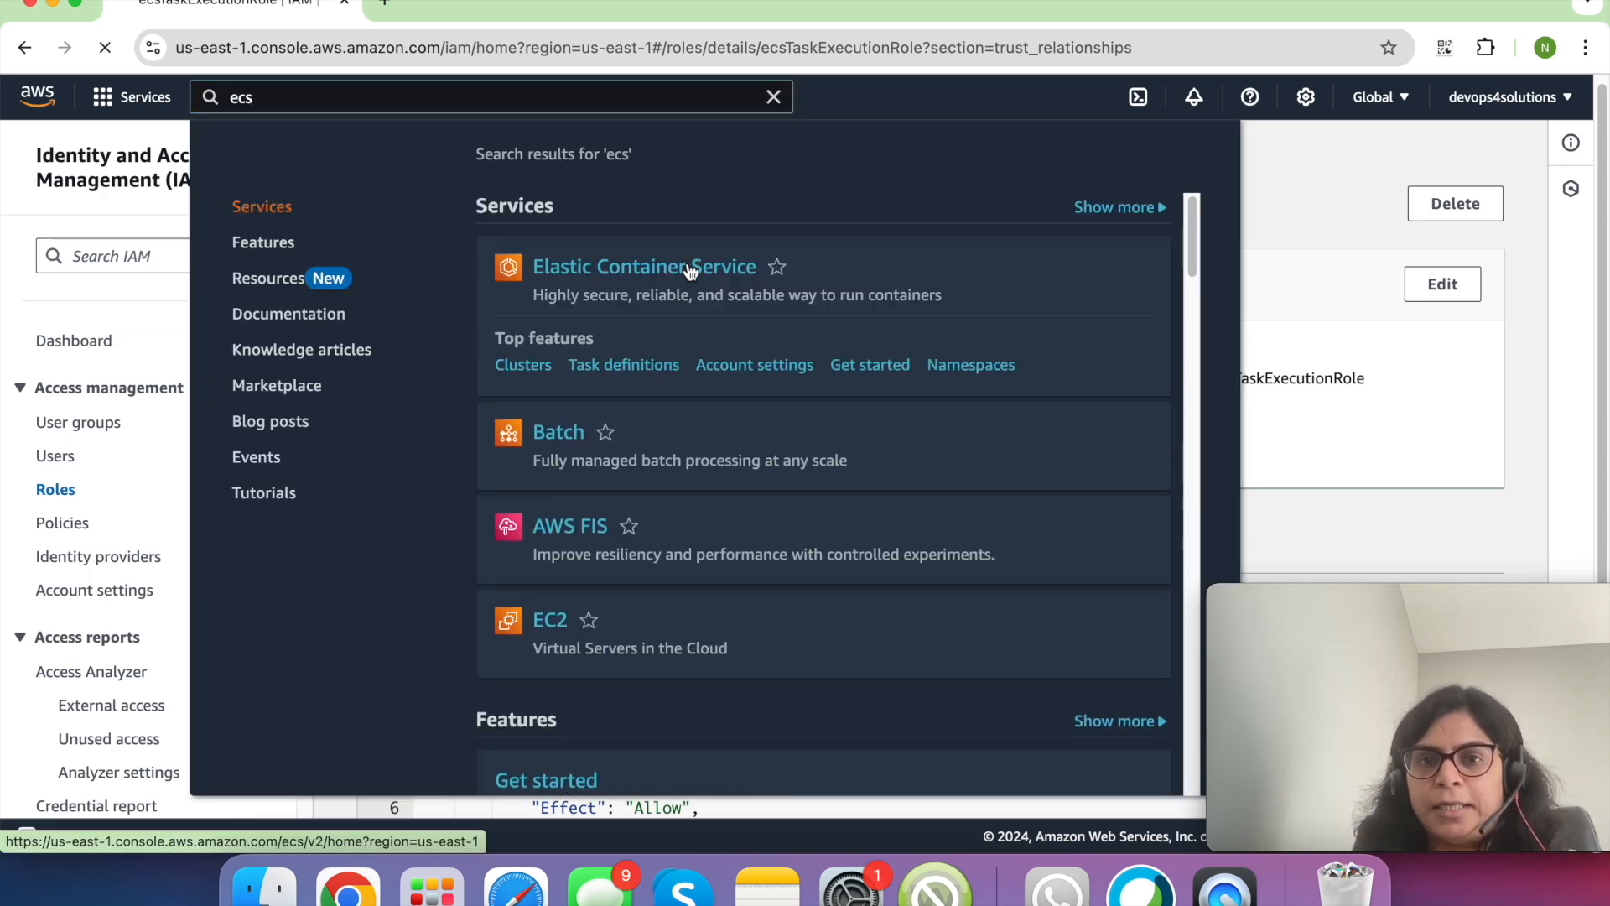
left_click(689, 266)
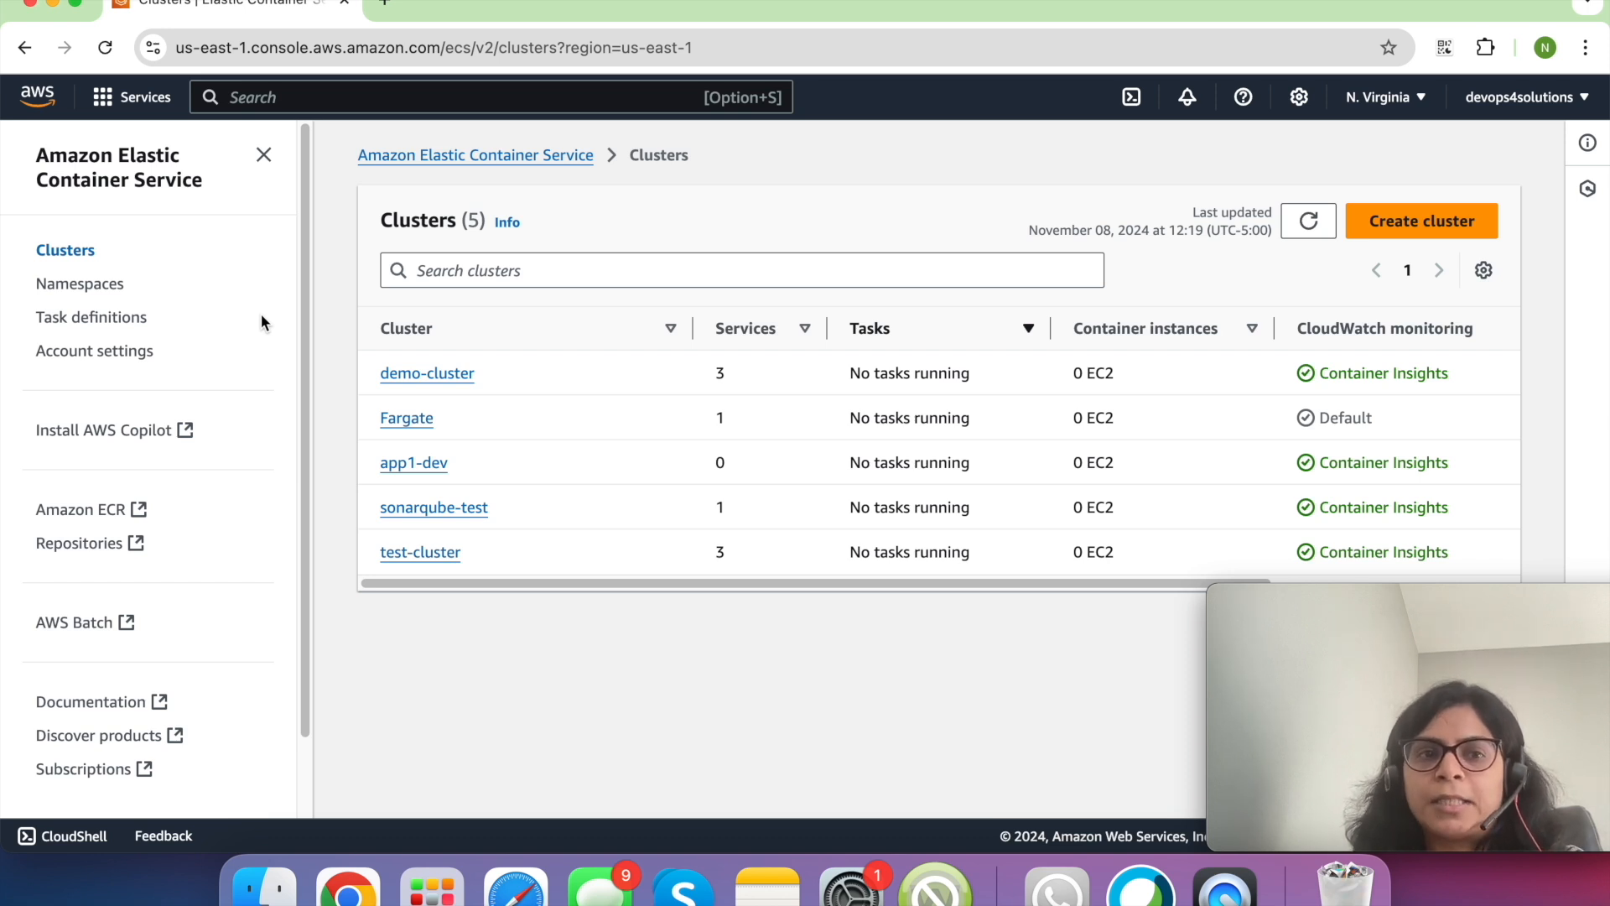
left_click(109, 326)
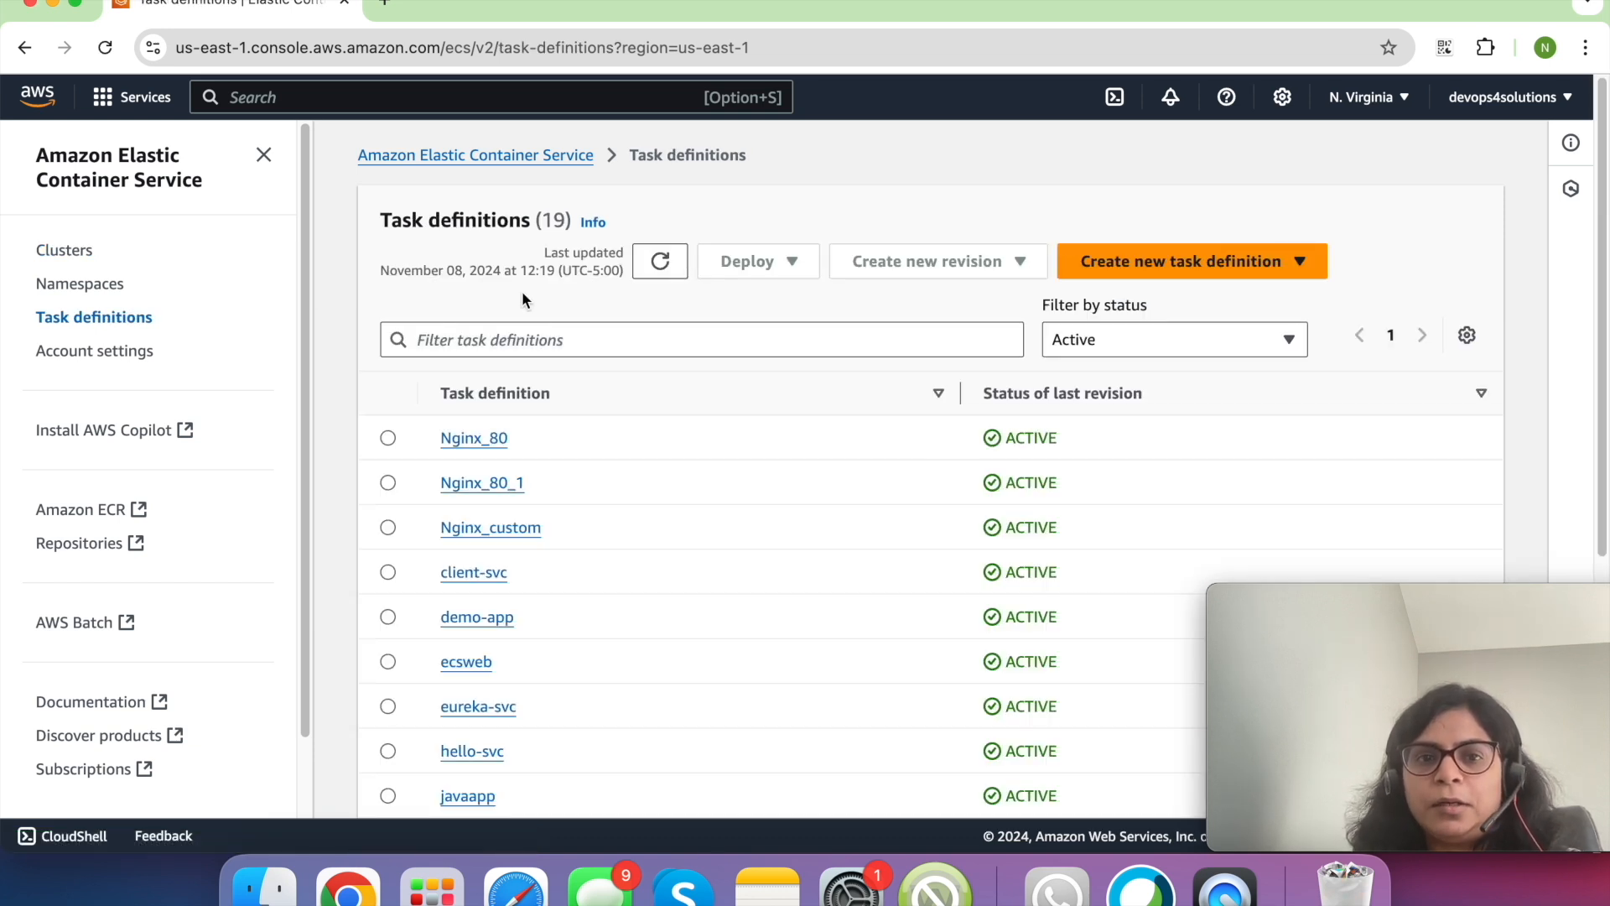
- Filter the task definitions by hello and select hello-svc
left_click(545, 335)
type("ll")
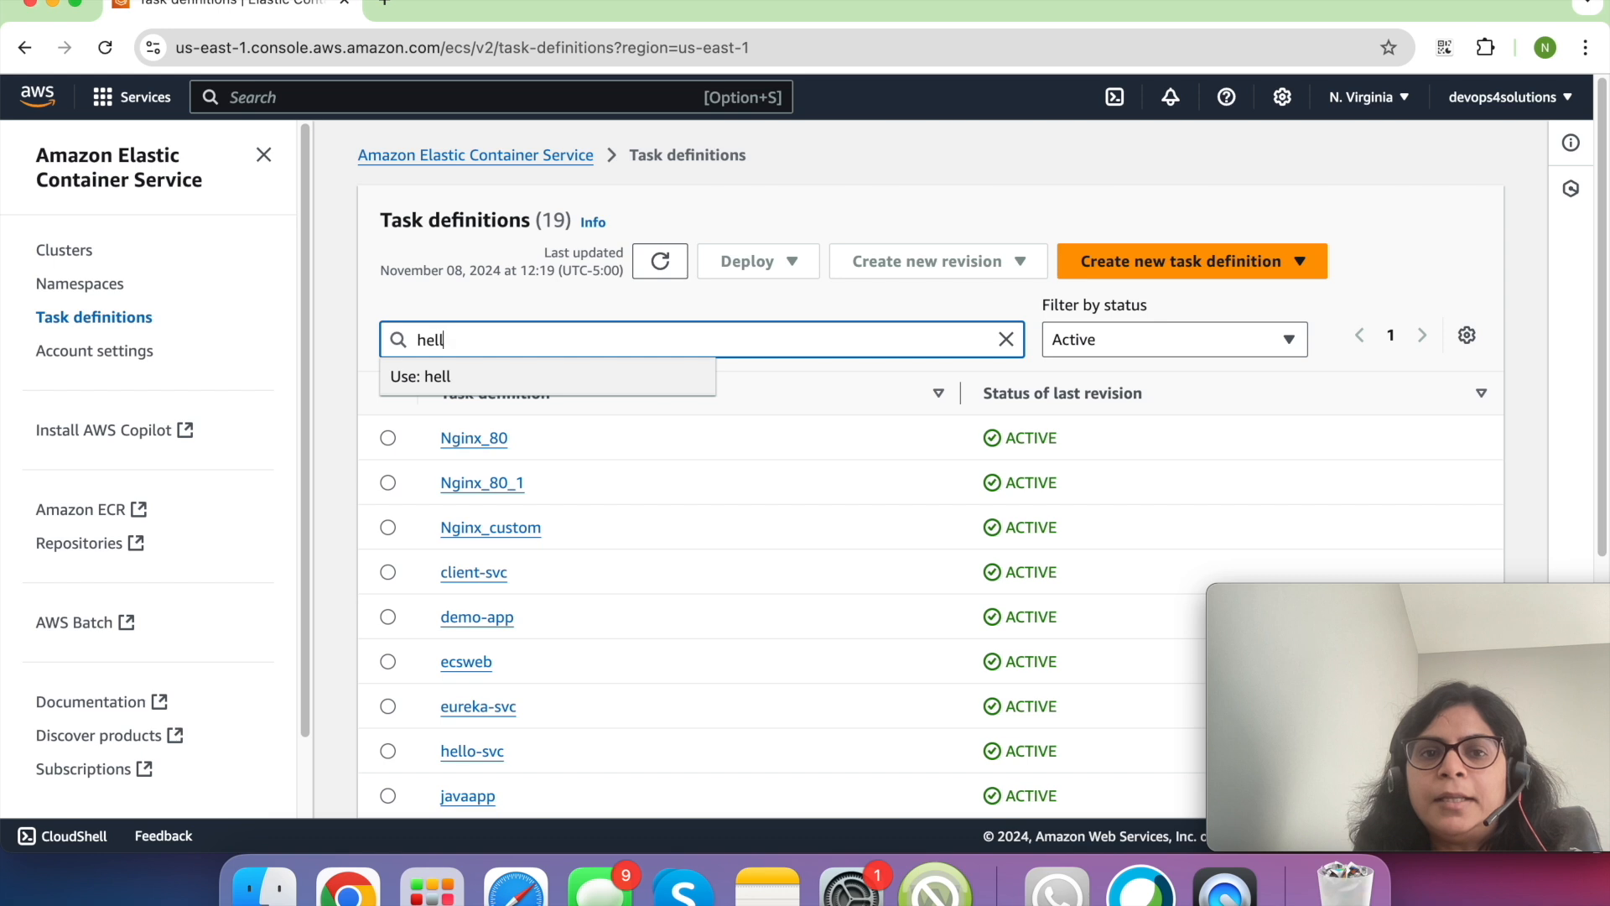
type("o")
key("Return")
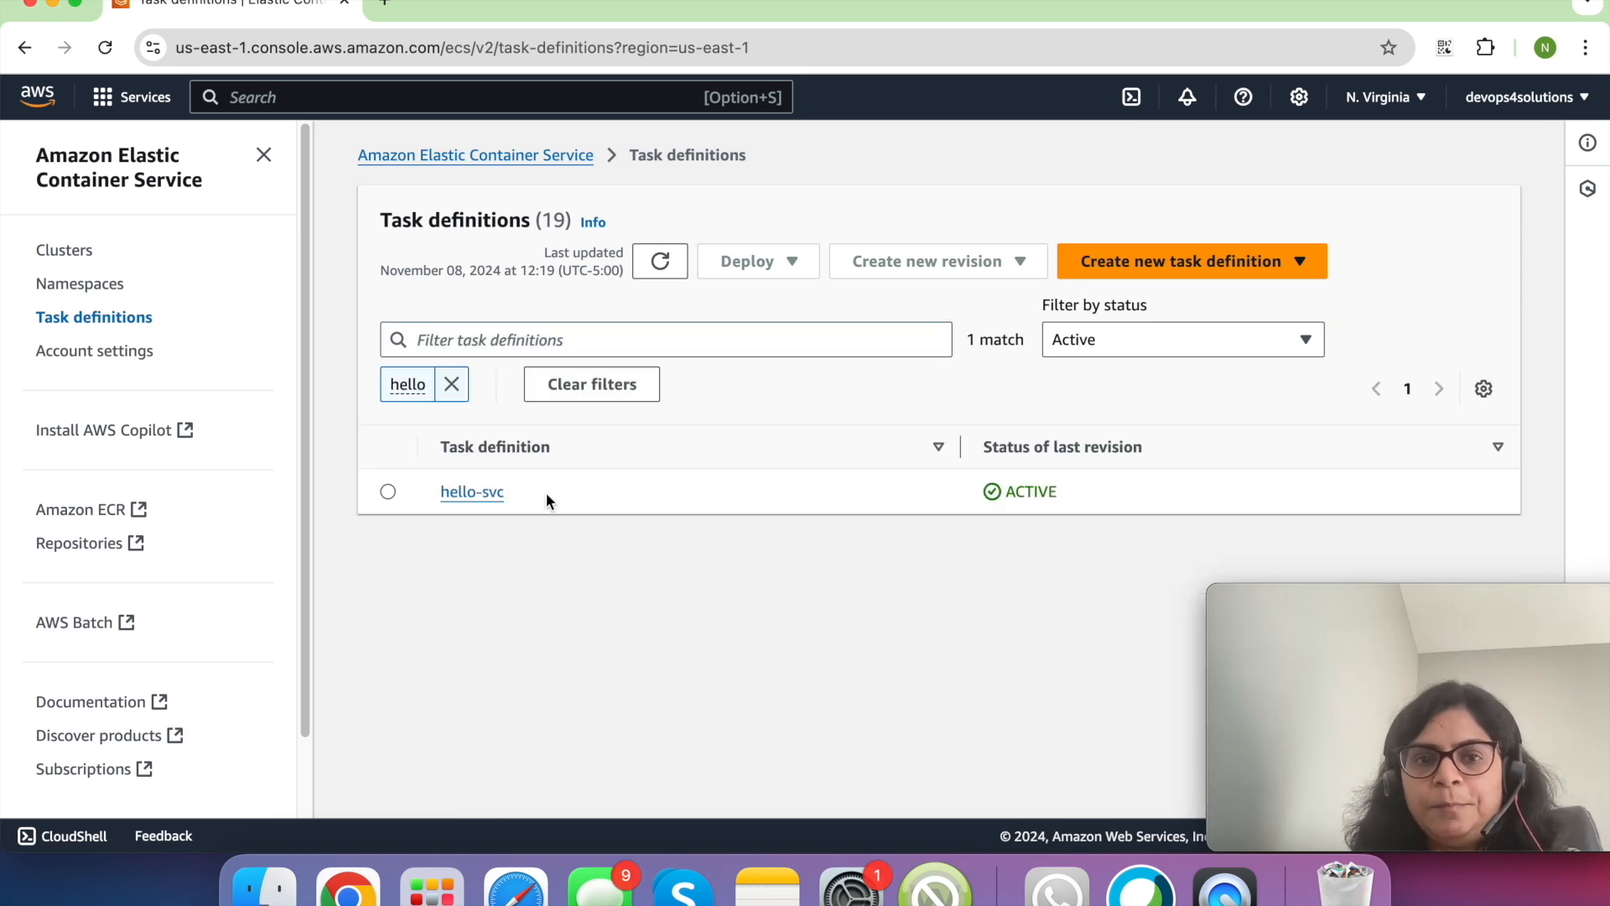
left_click(387, 493)
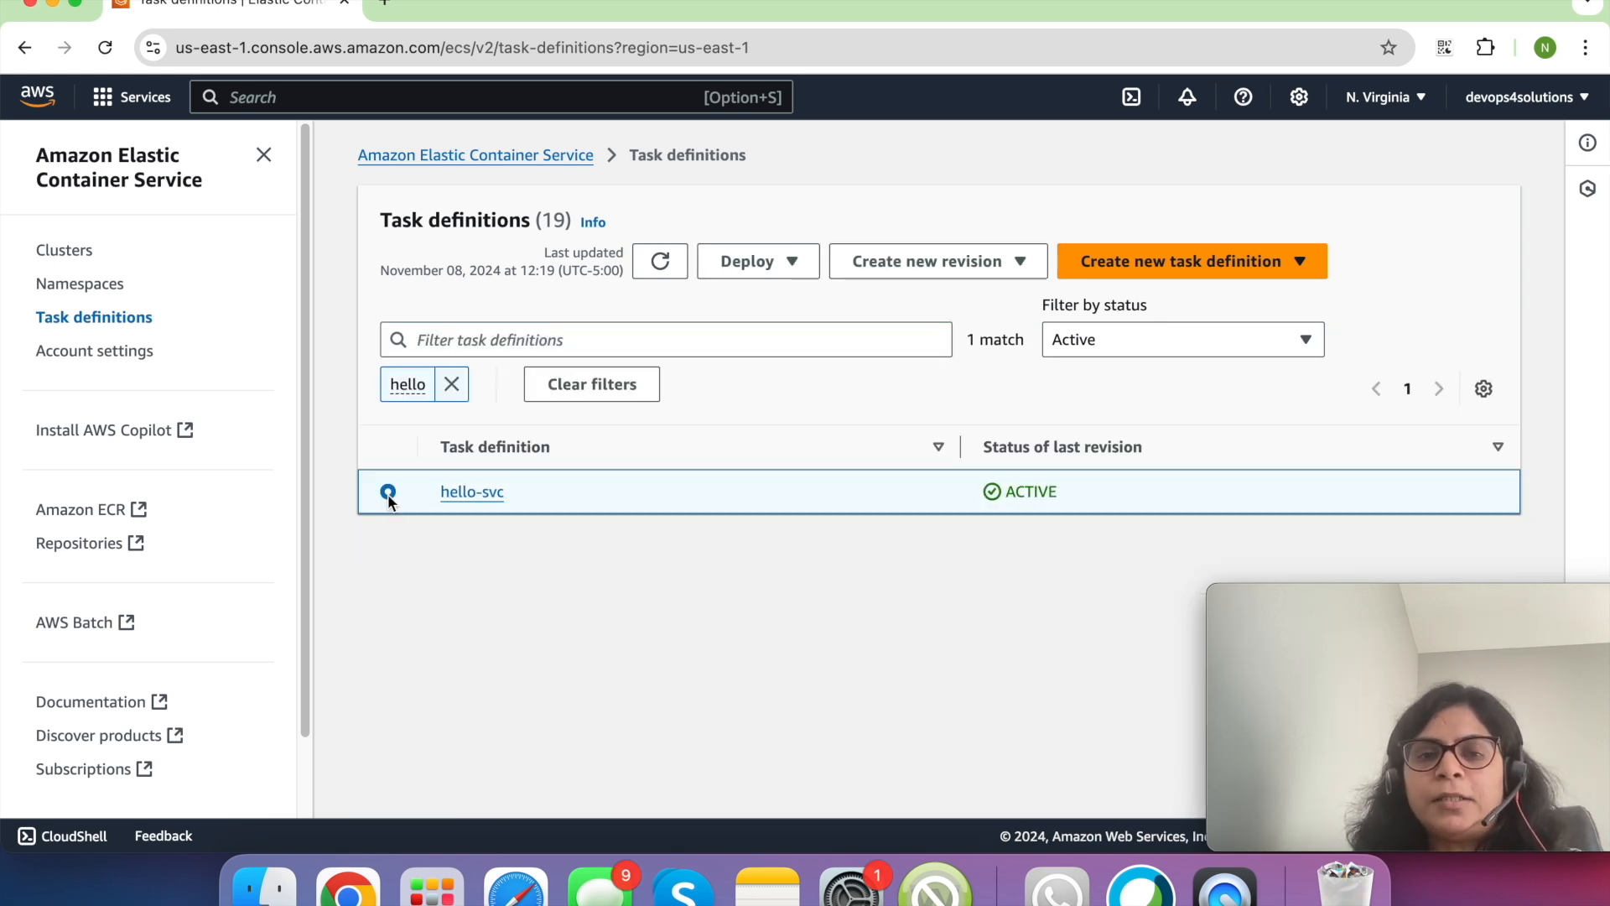
- Open revision 2 of the hello-svc task definition and start creating a new revision from it
left_click(500, 493)
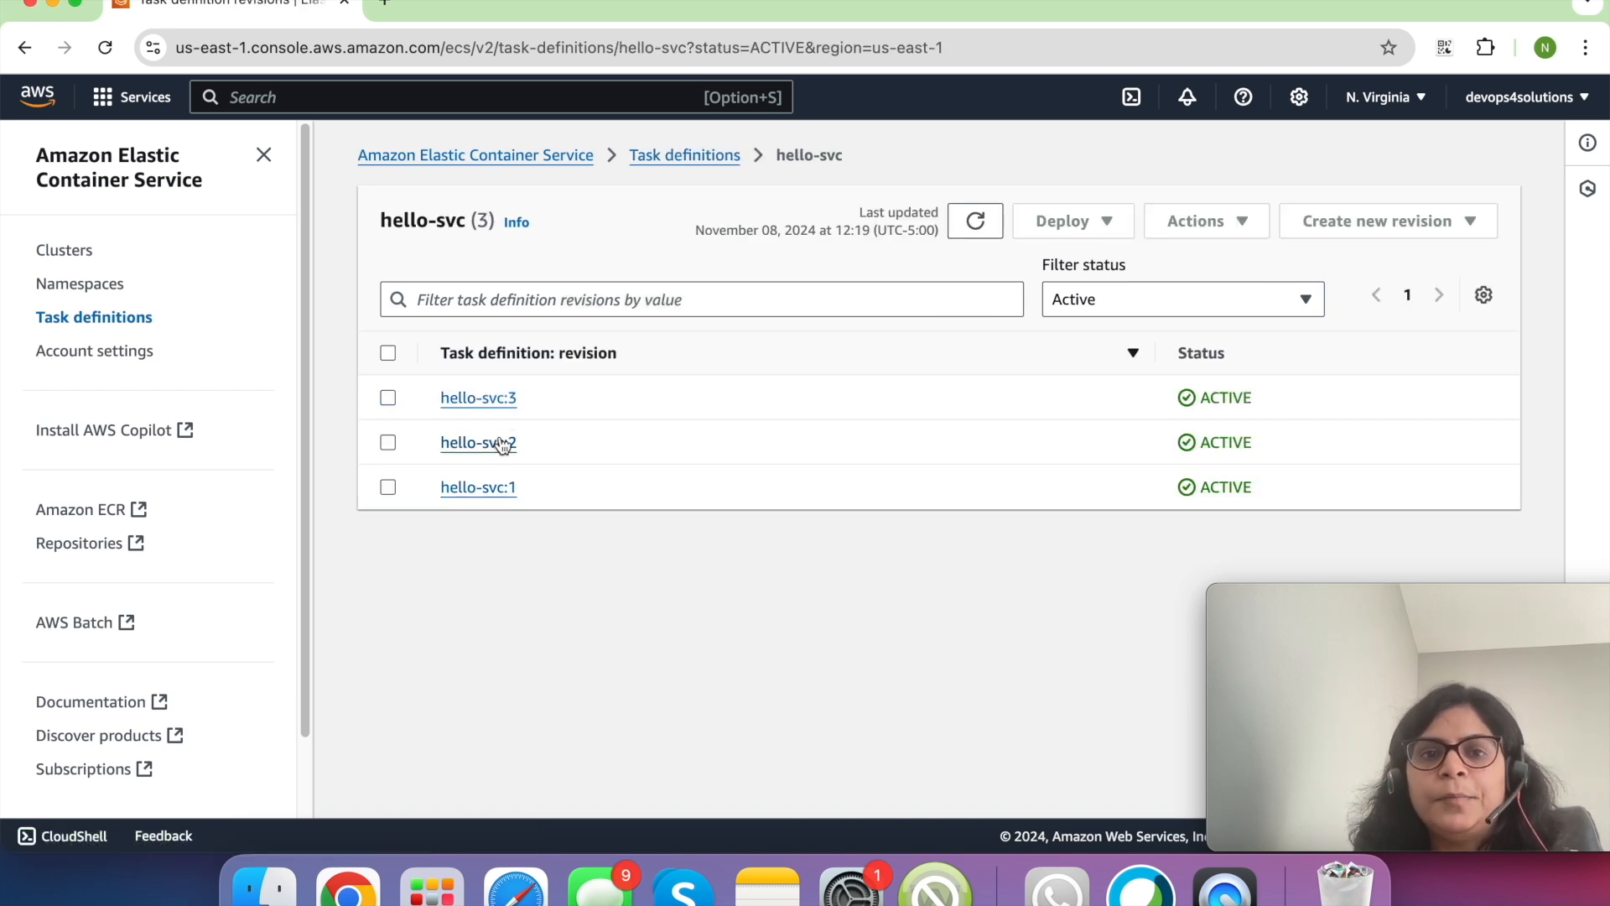
left_click(501, 441)
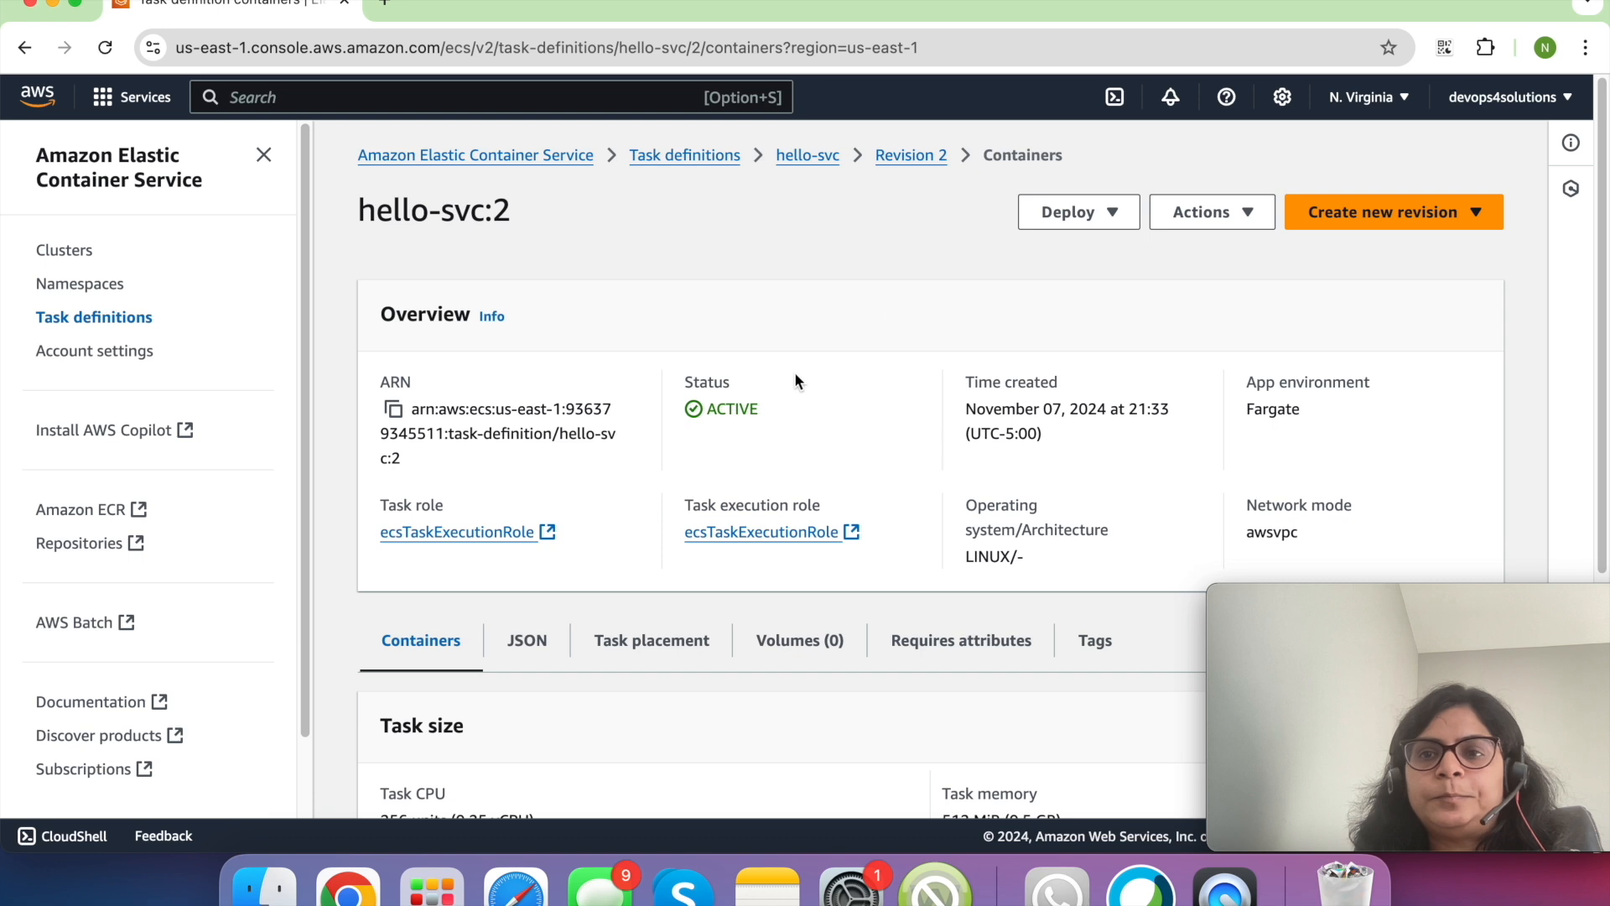
left_click(1392, 201)
left_click(1350, 244)
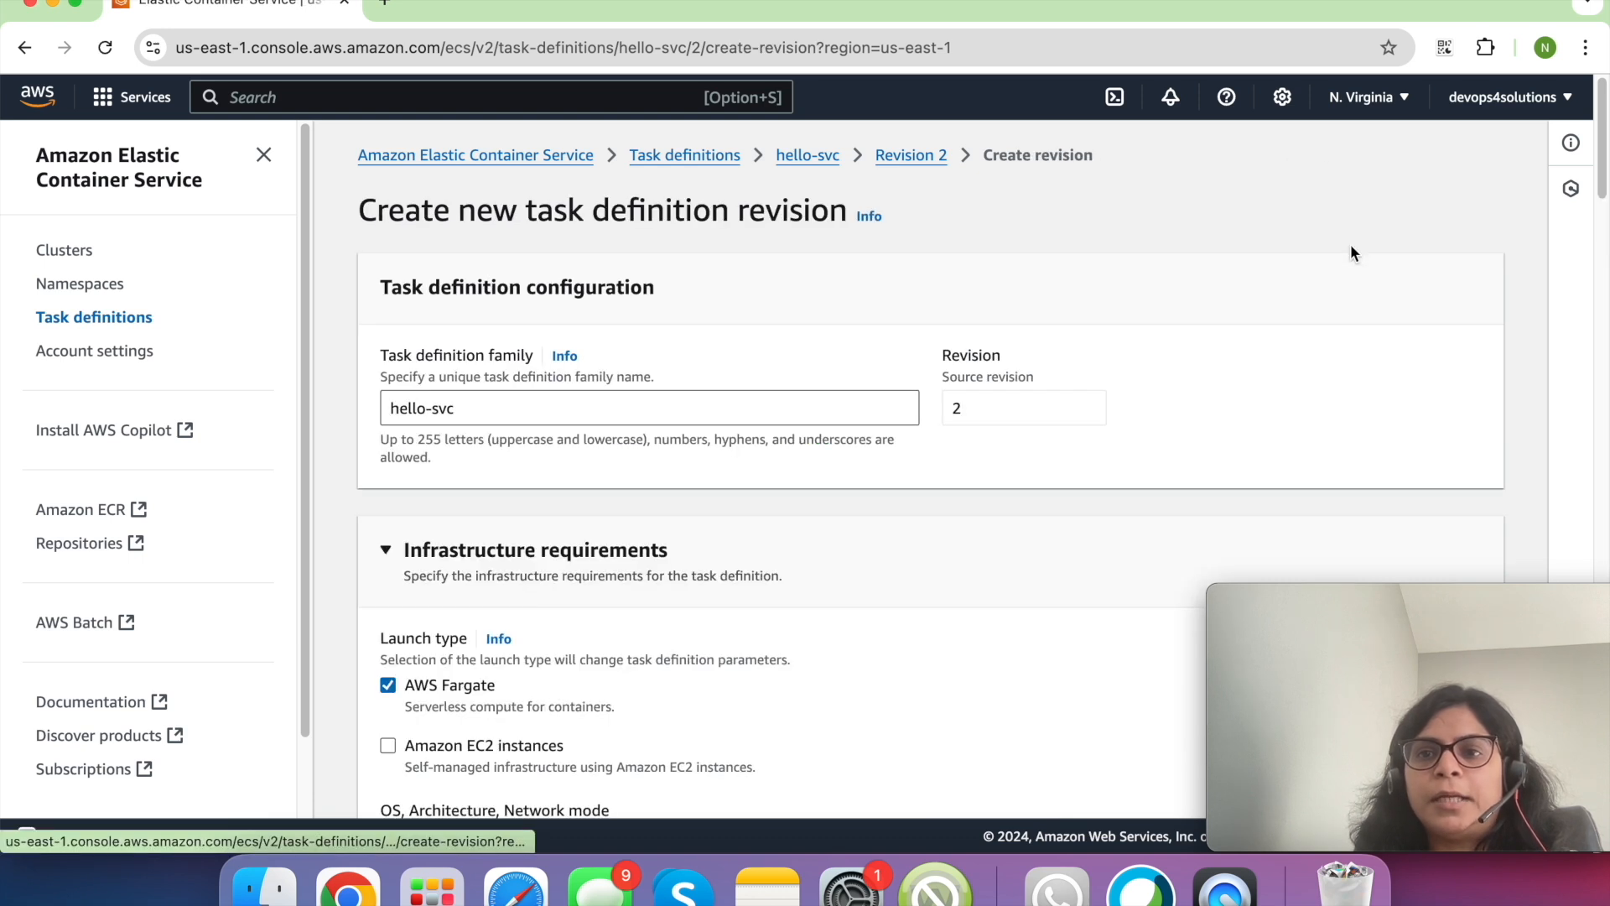
- Set the task size's CPU to 1 vCPU in the infrastructure requirements of the new revision
scroll(703, 453, "down", 1)
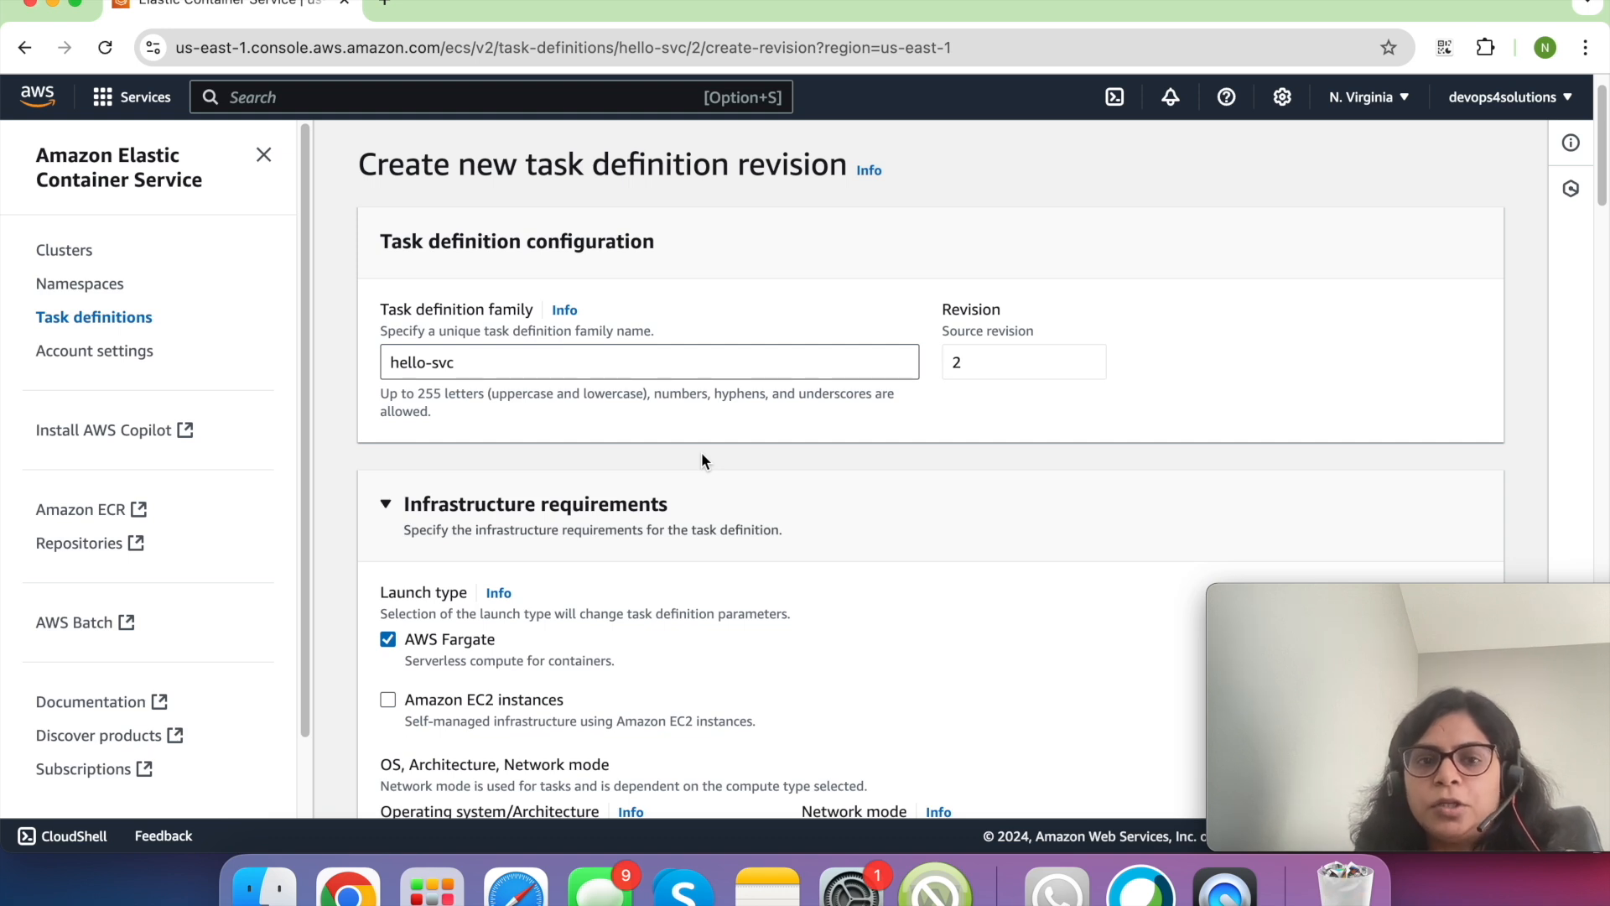
scroll(701, 452, "down", 3)
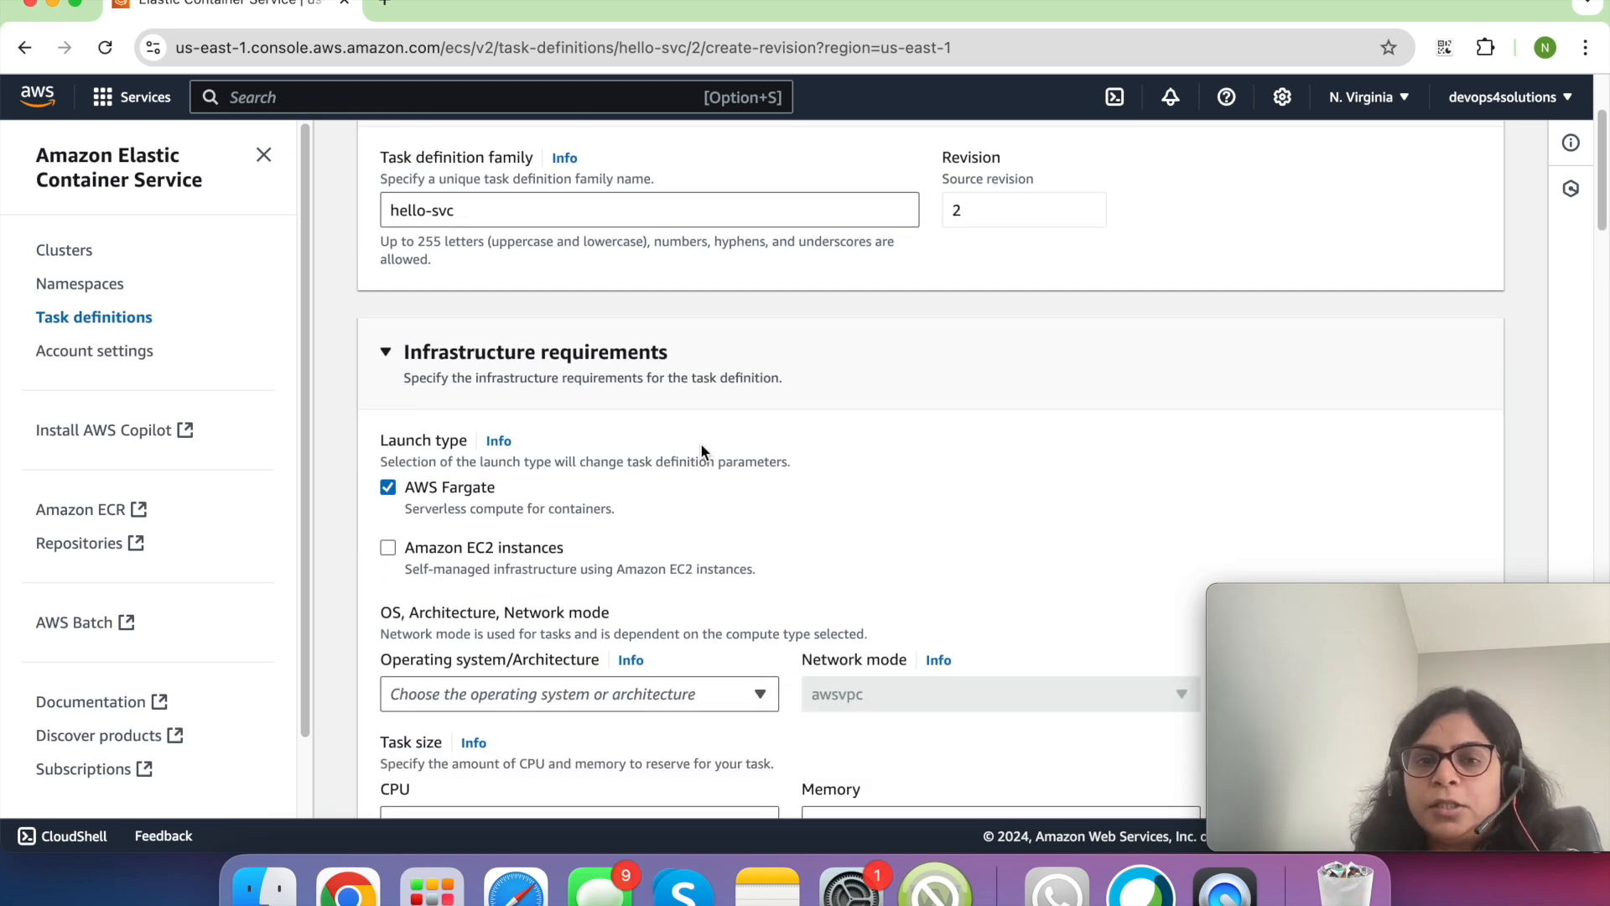
scroll(702, 451, "down", 4)
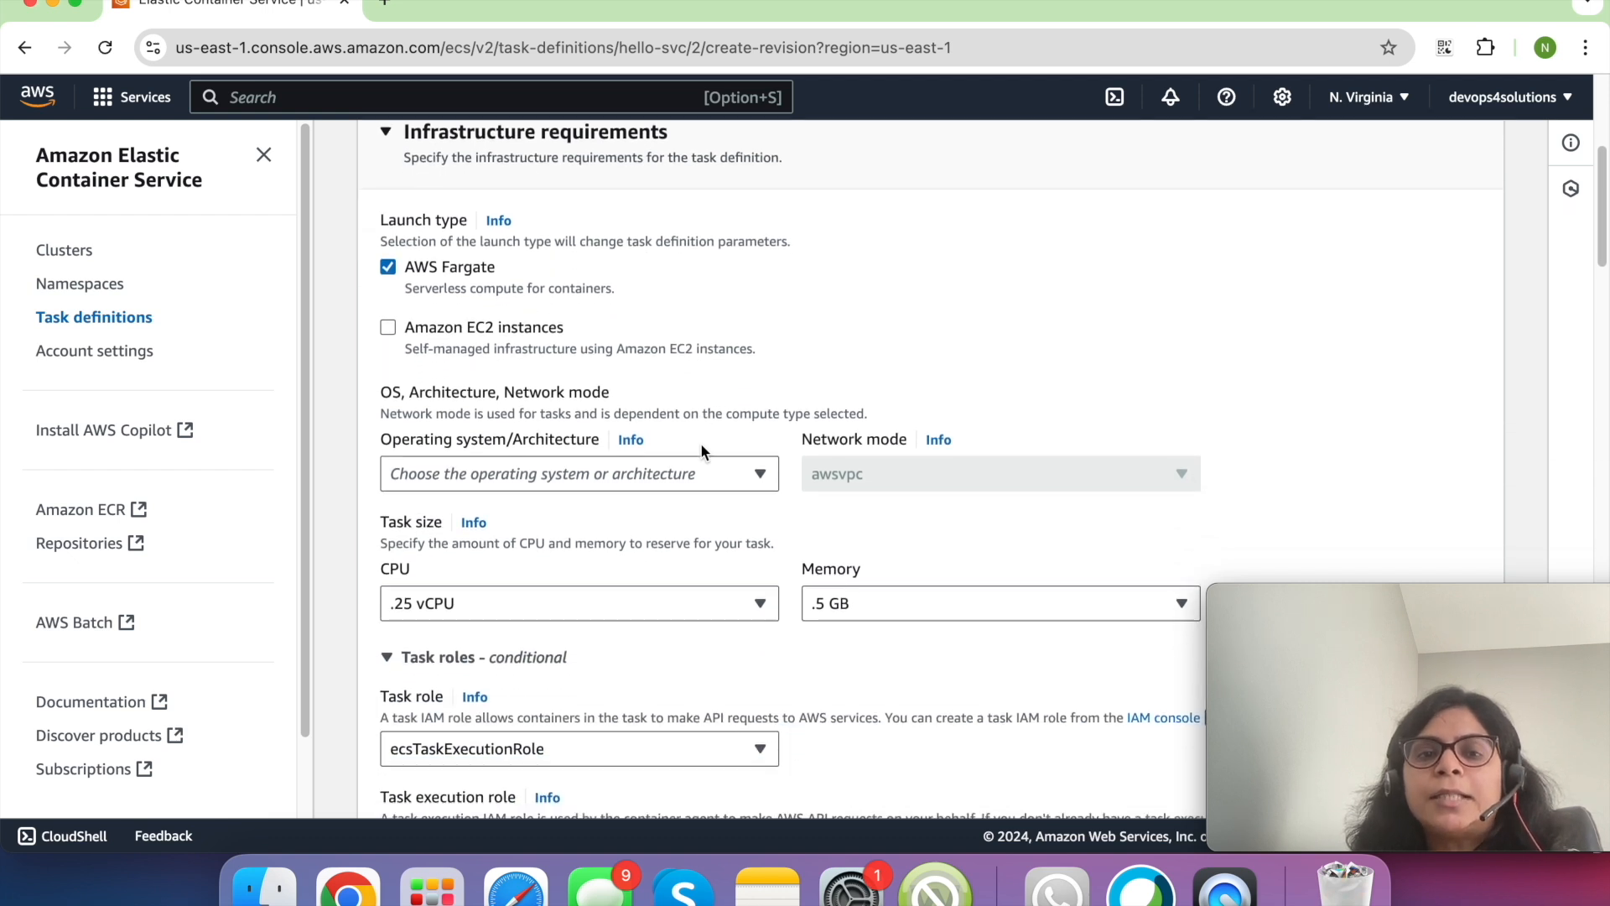
scroll(701, 451, "down", 1)
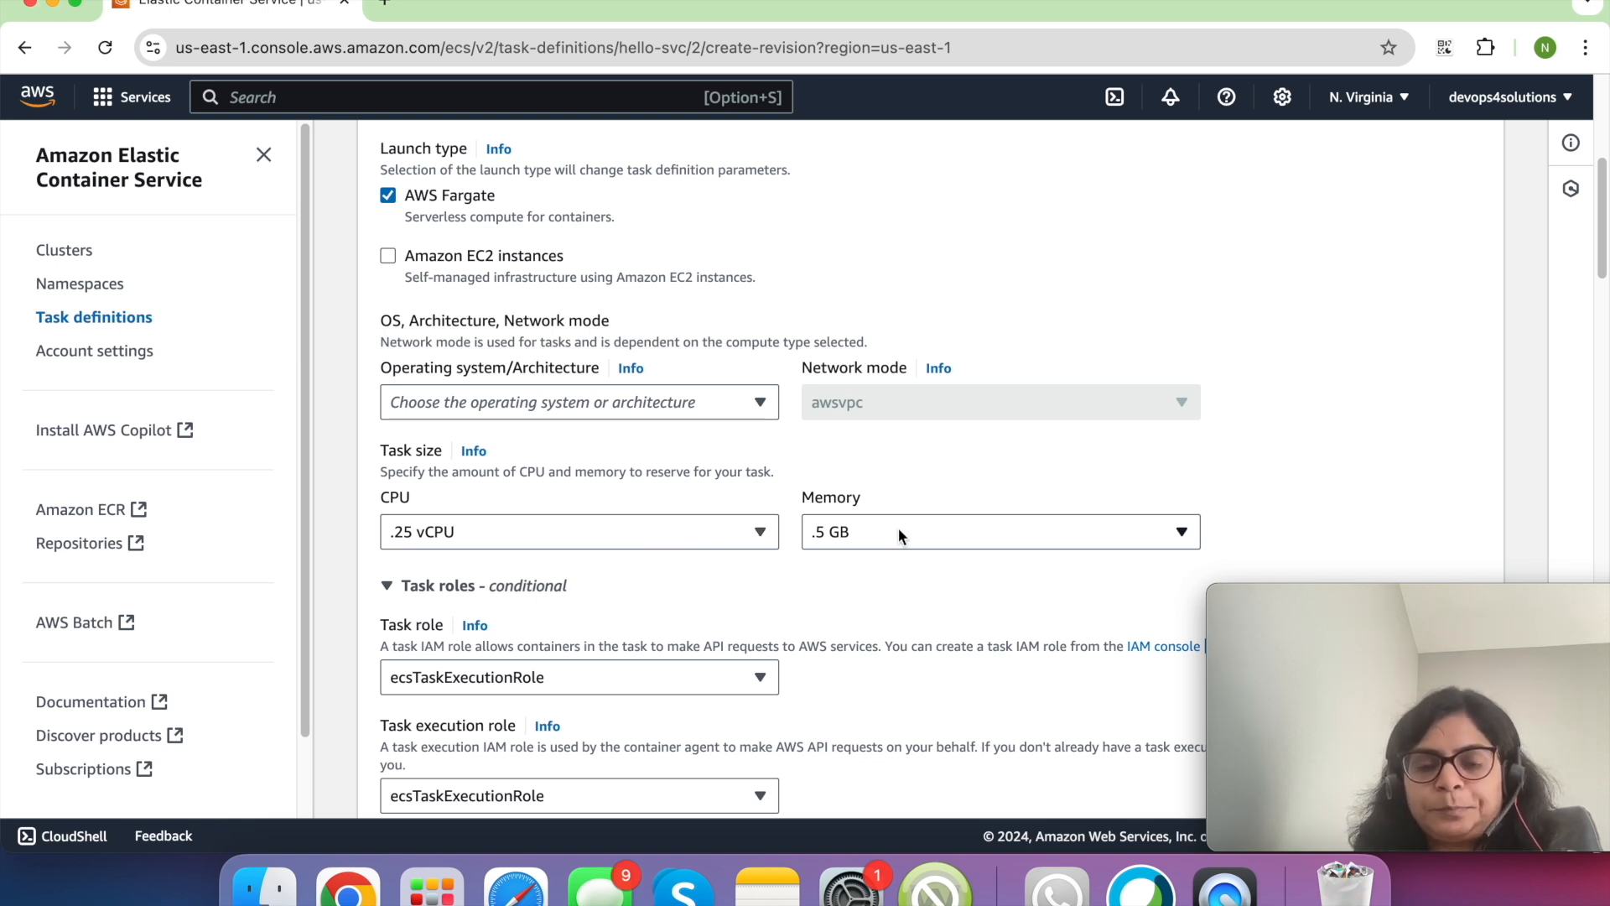
left_click(717, 532)
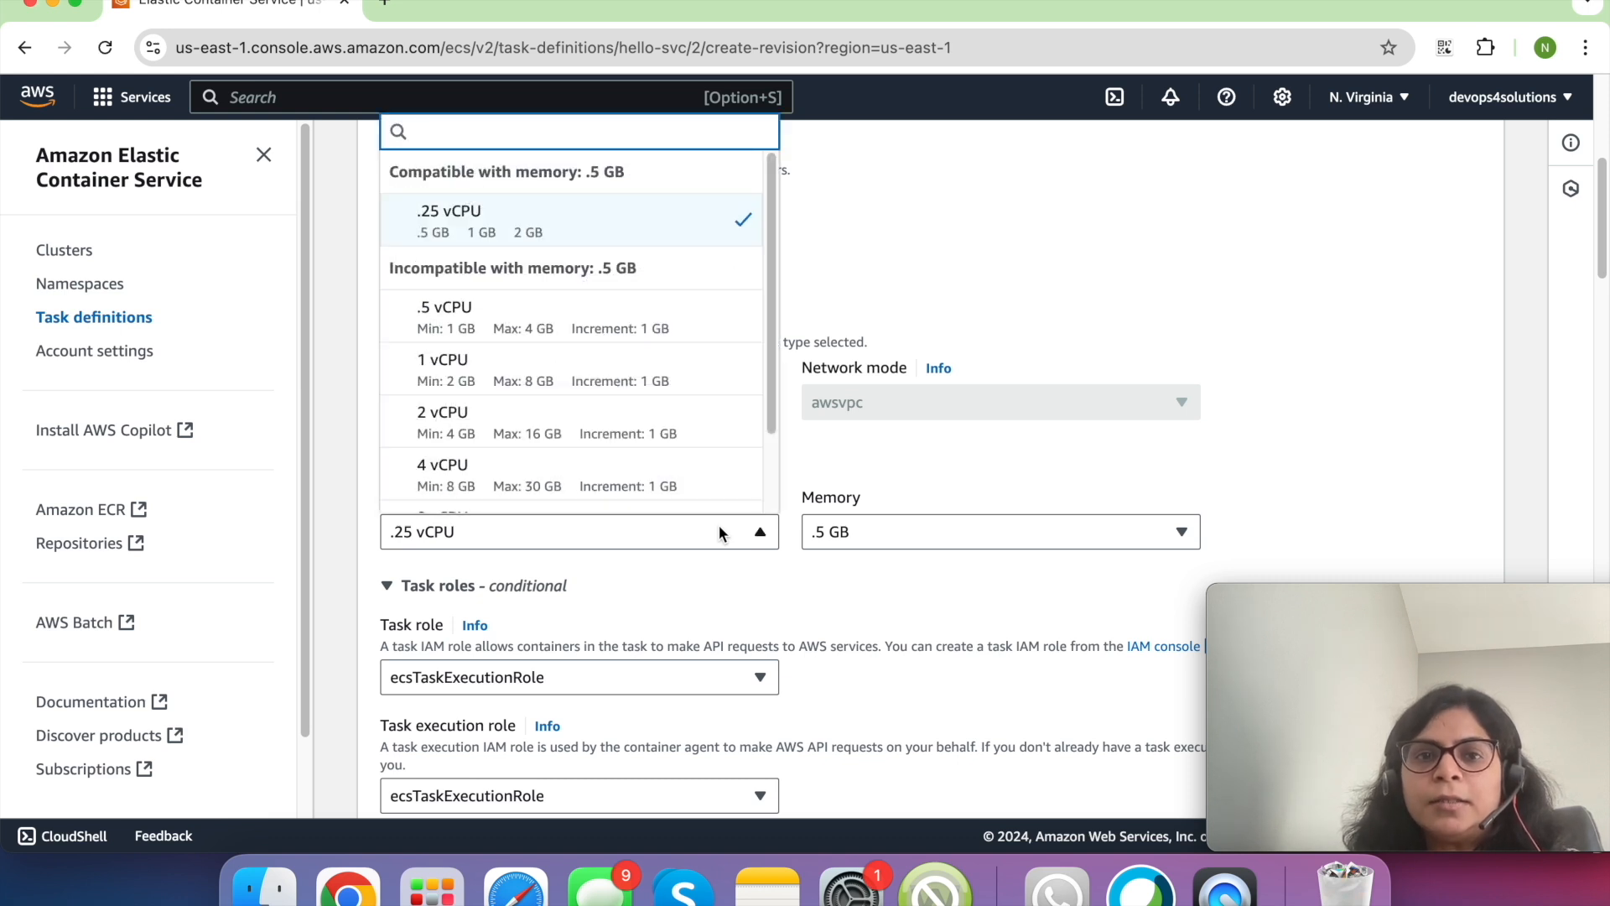
scroll(666, 327, "up", 1)
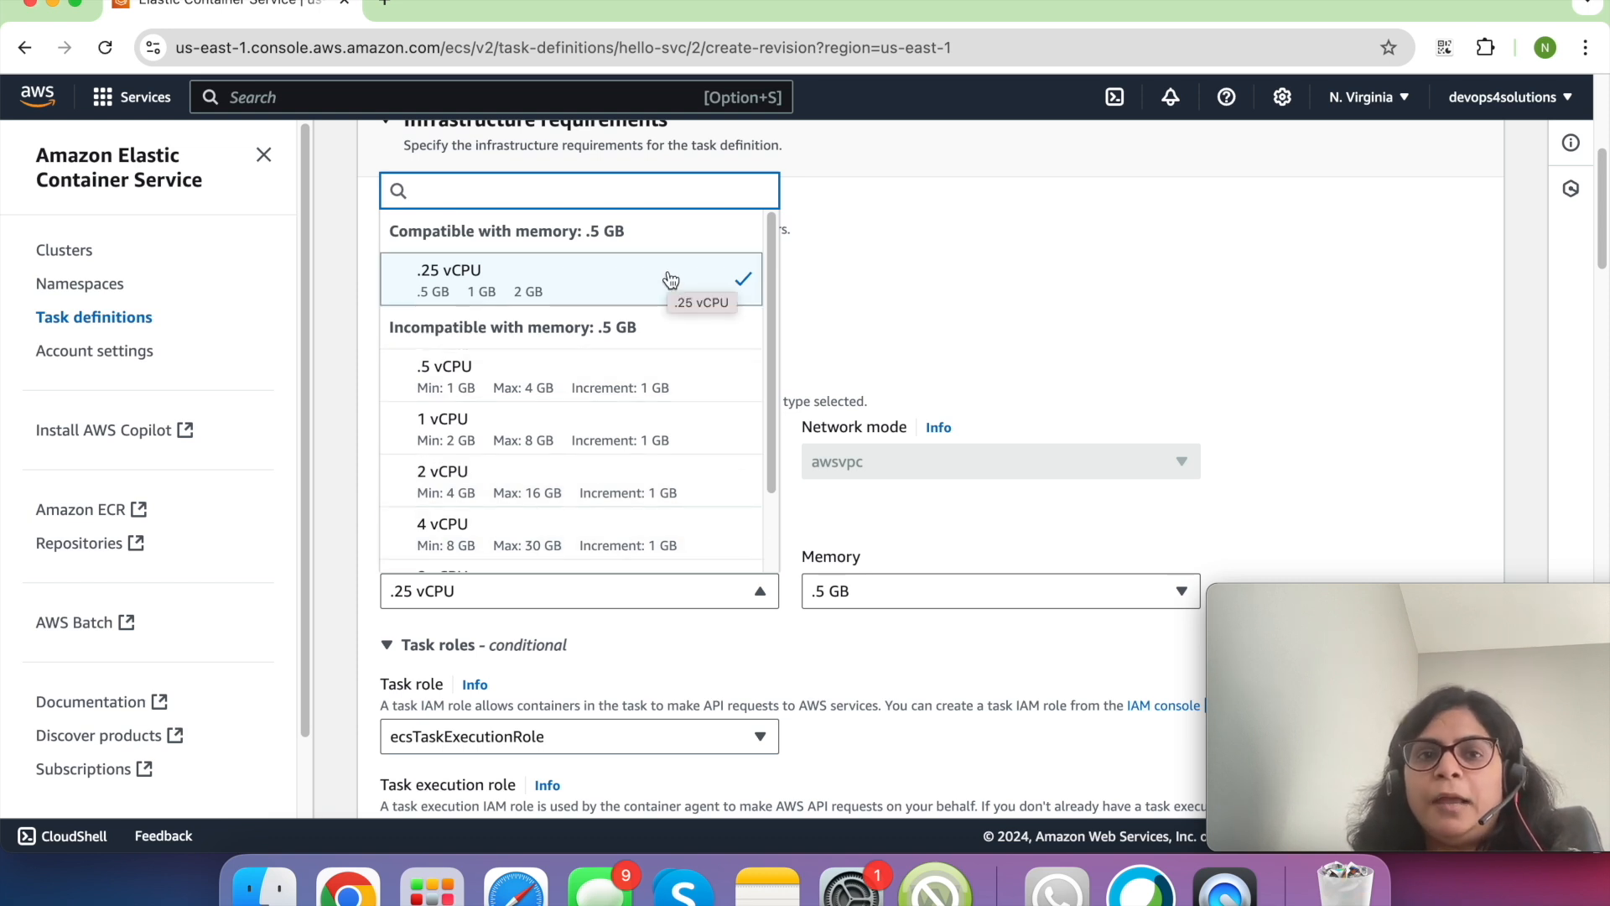
left_click(646, 441)
scroll(794, 581, "down", 2)
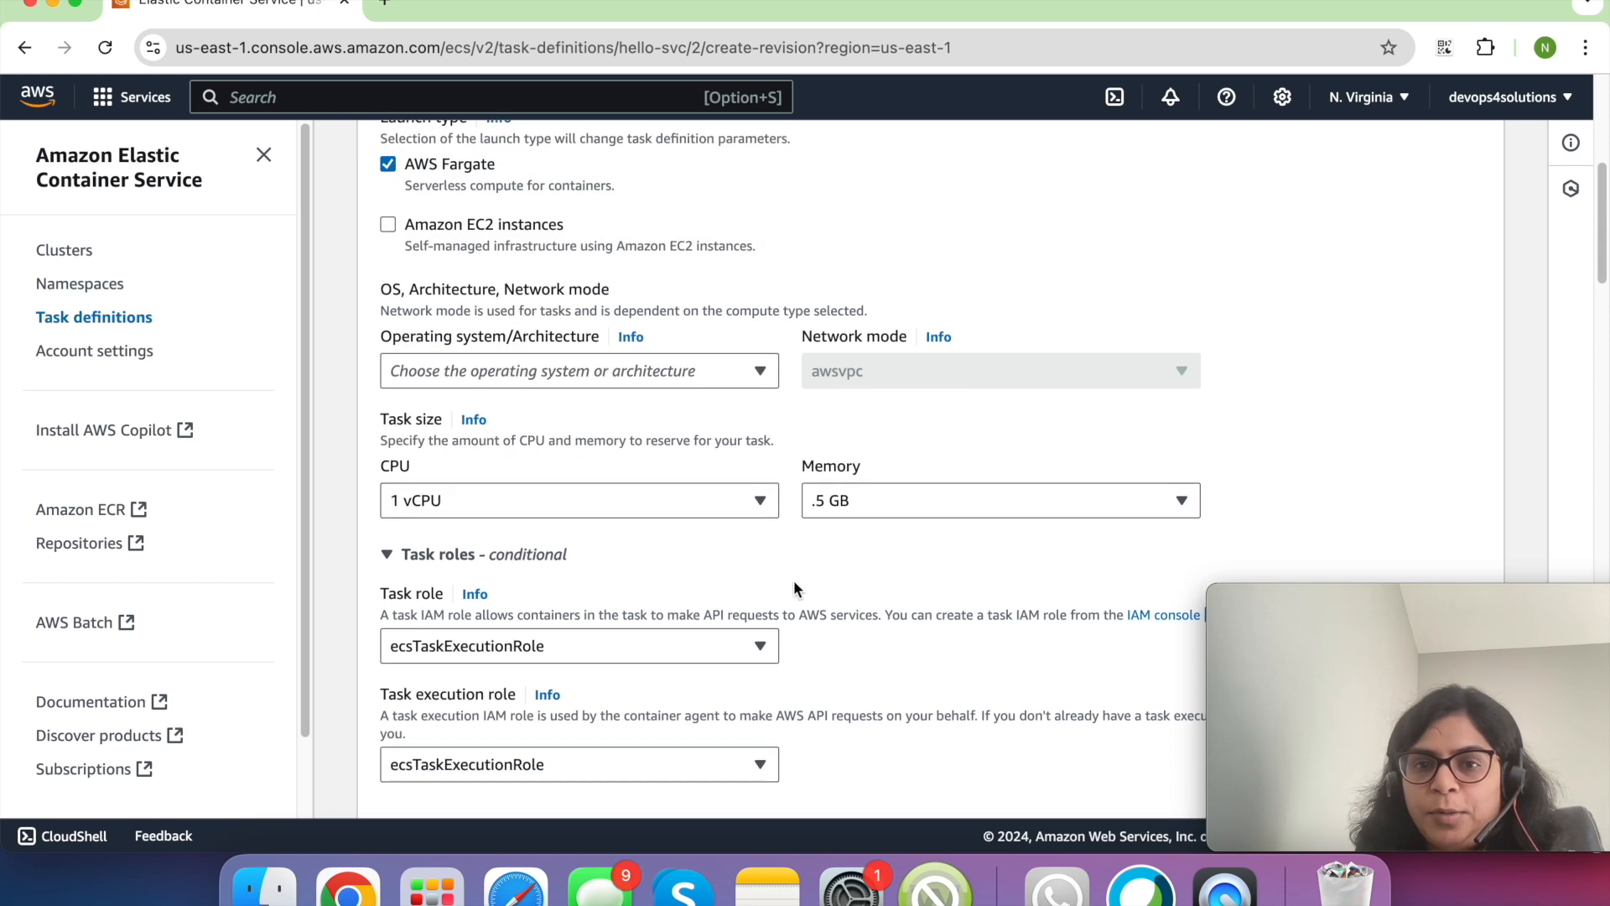
- Set the task size's memory to 2 GB and review the task role and task execution role settings
left_click(919, 500)
scroll(971, 307, "up", 1)
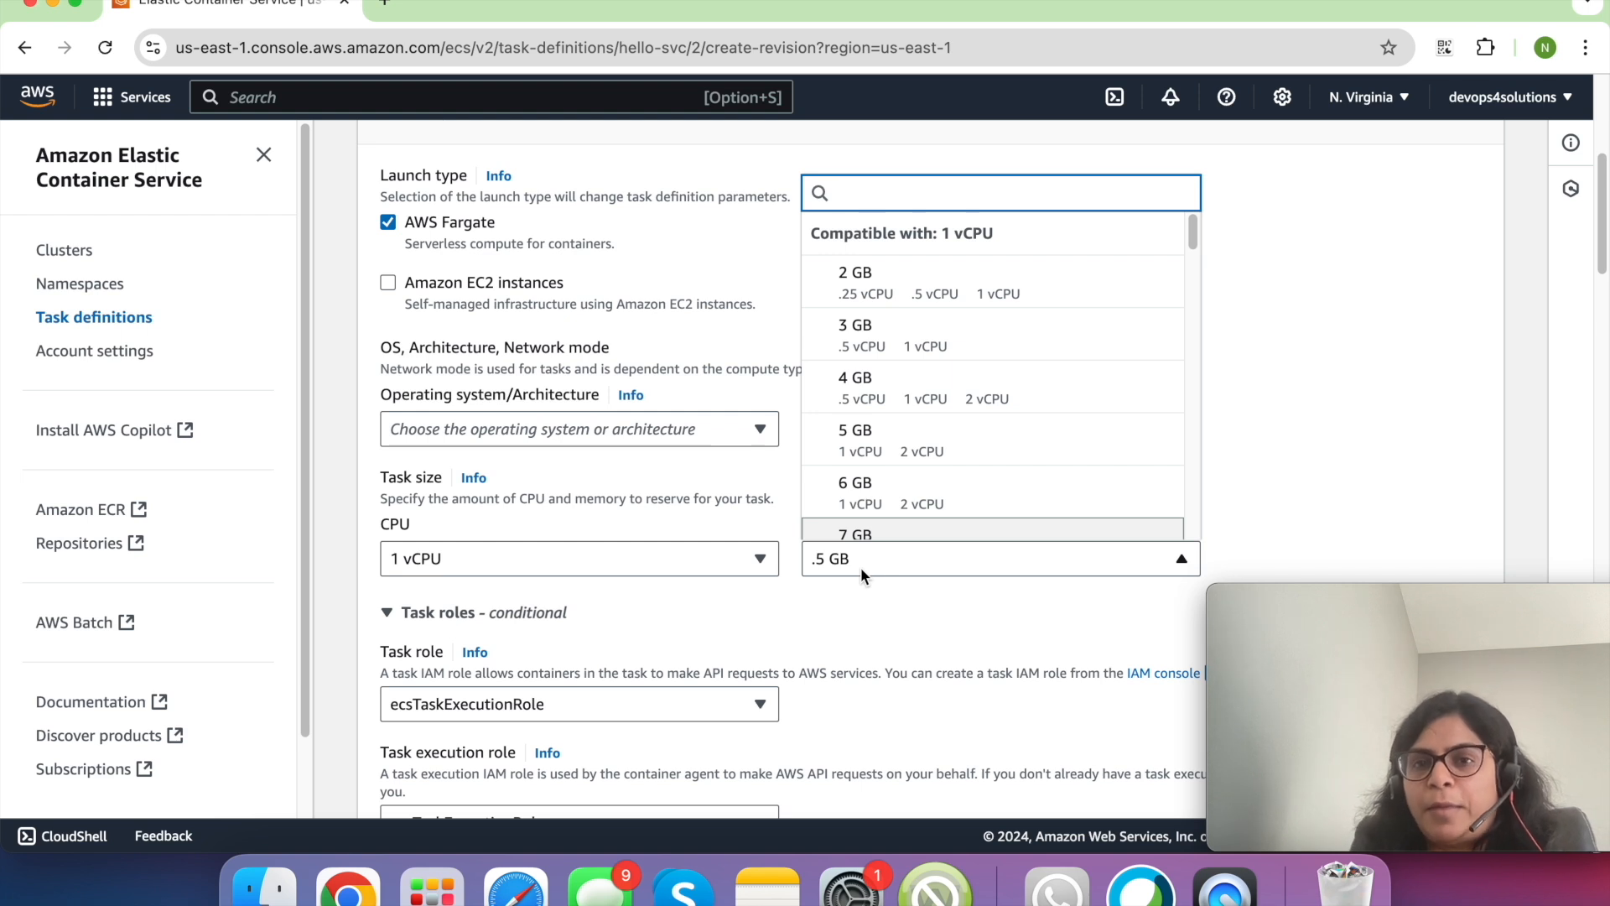
left_click(948, 297)
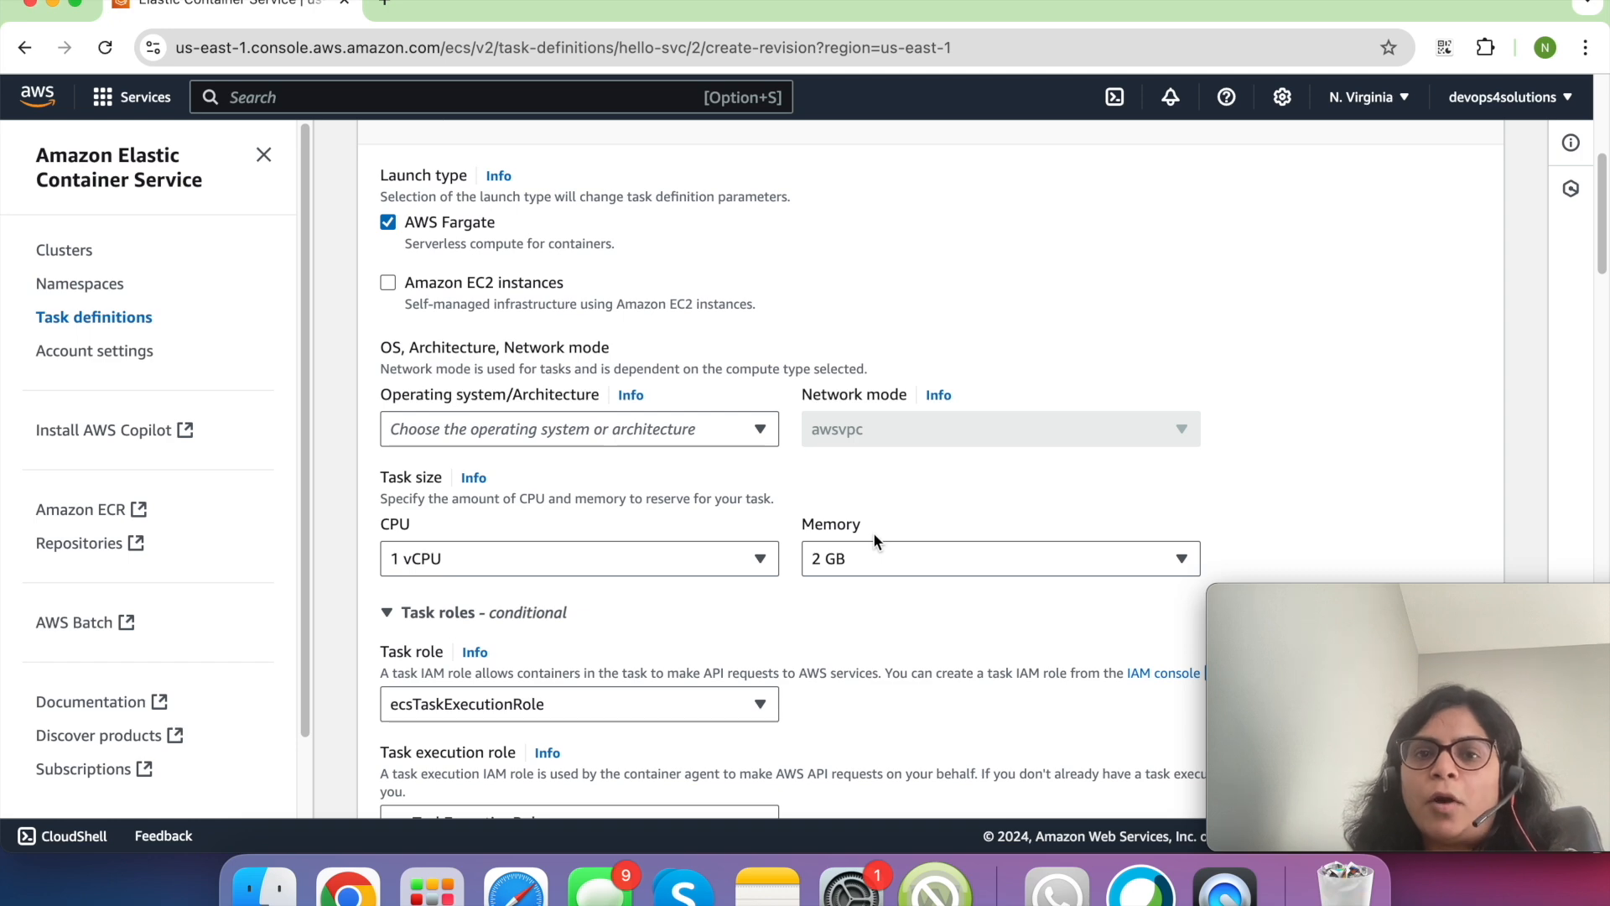
scroll(873, 537, "down", 2)
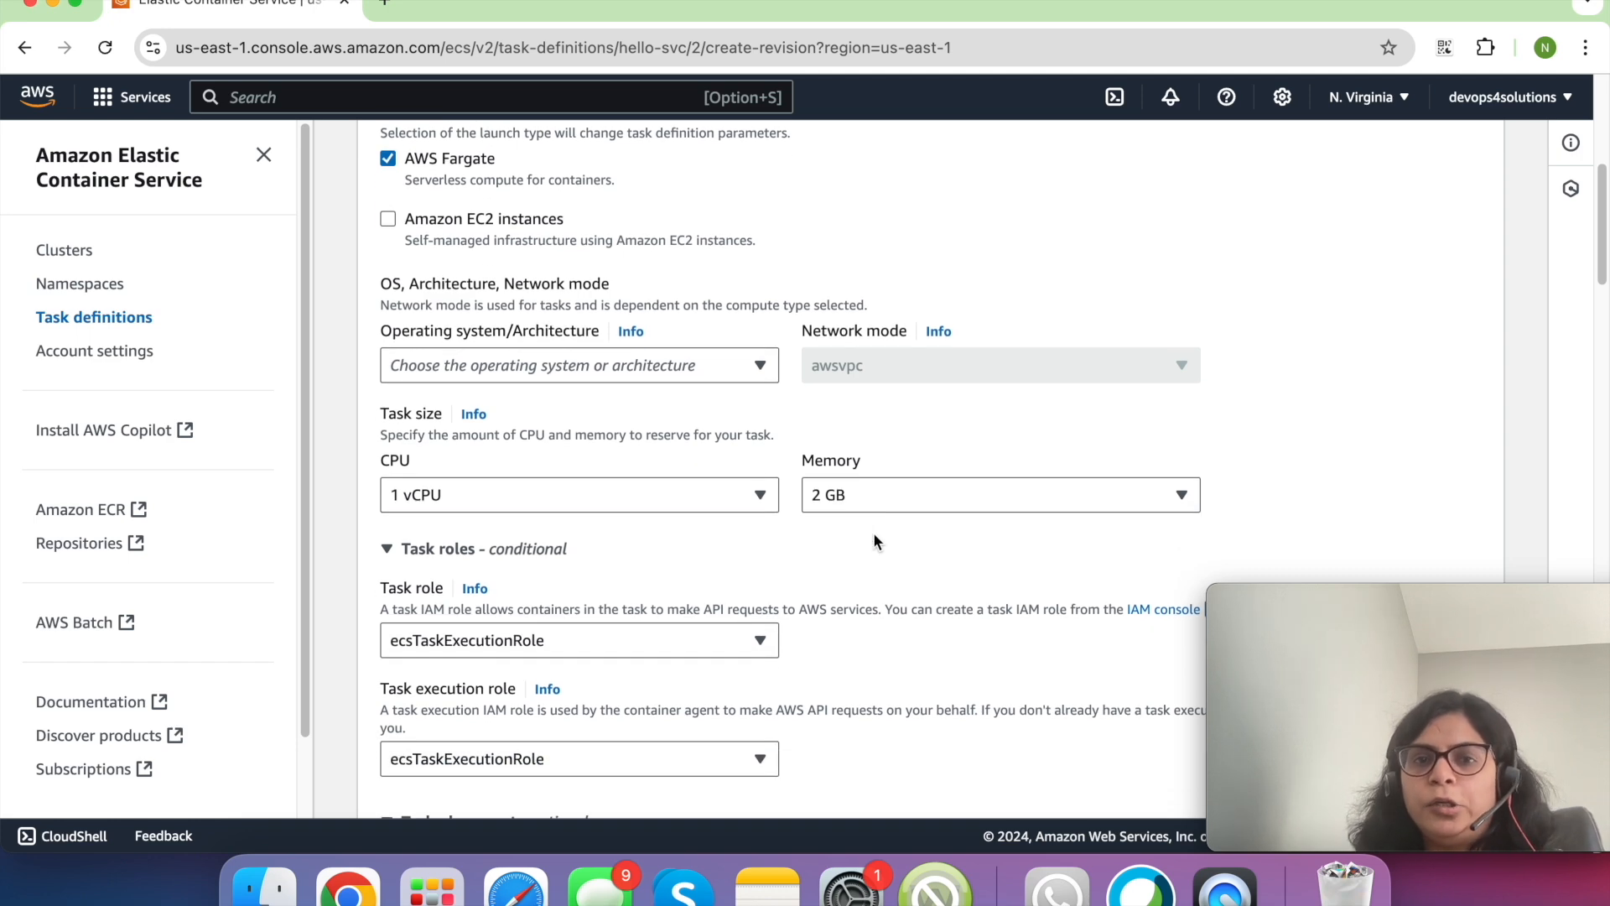
scroll(874, 542, "down", 2)
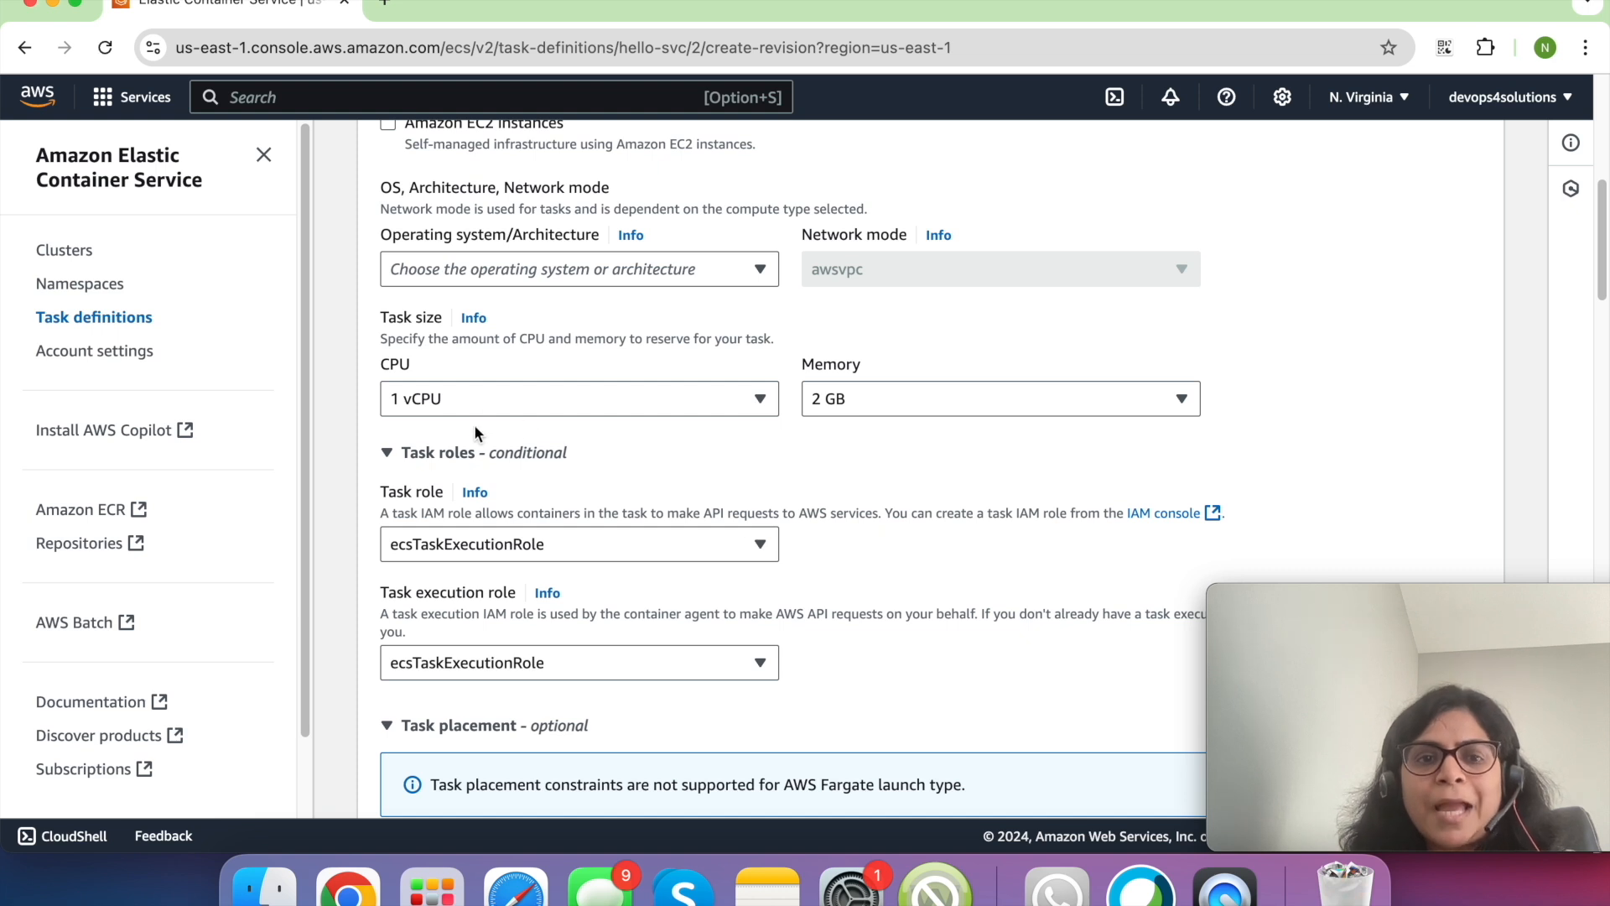
- Review the task role and task execution role, and examine the first container's name and image URI
scroll(540, 484, "down", 3)
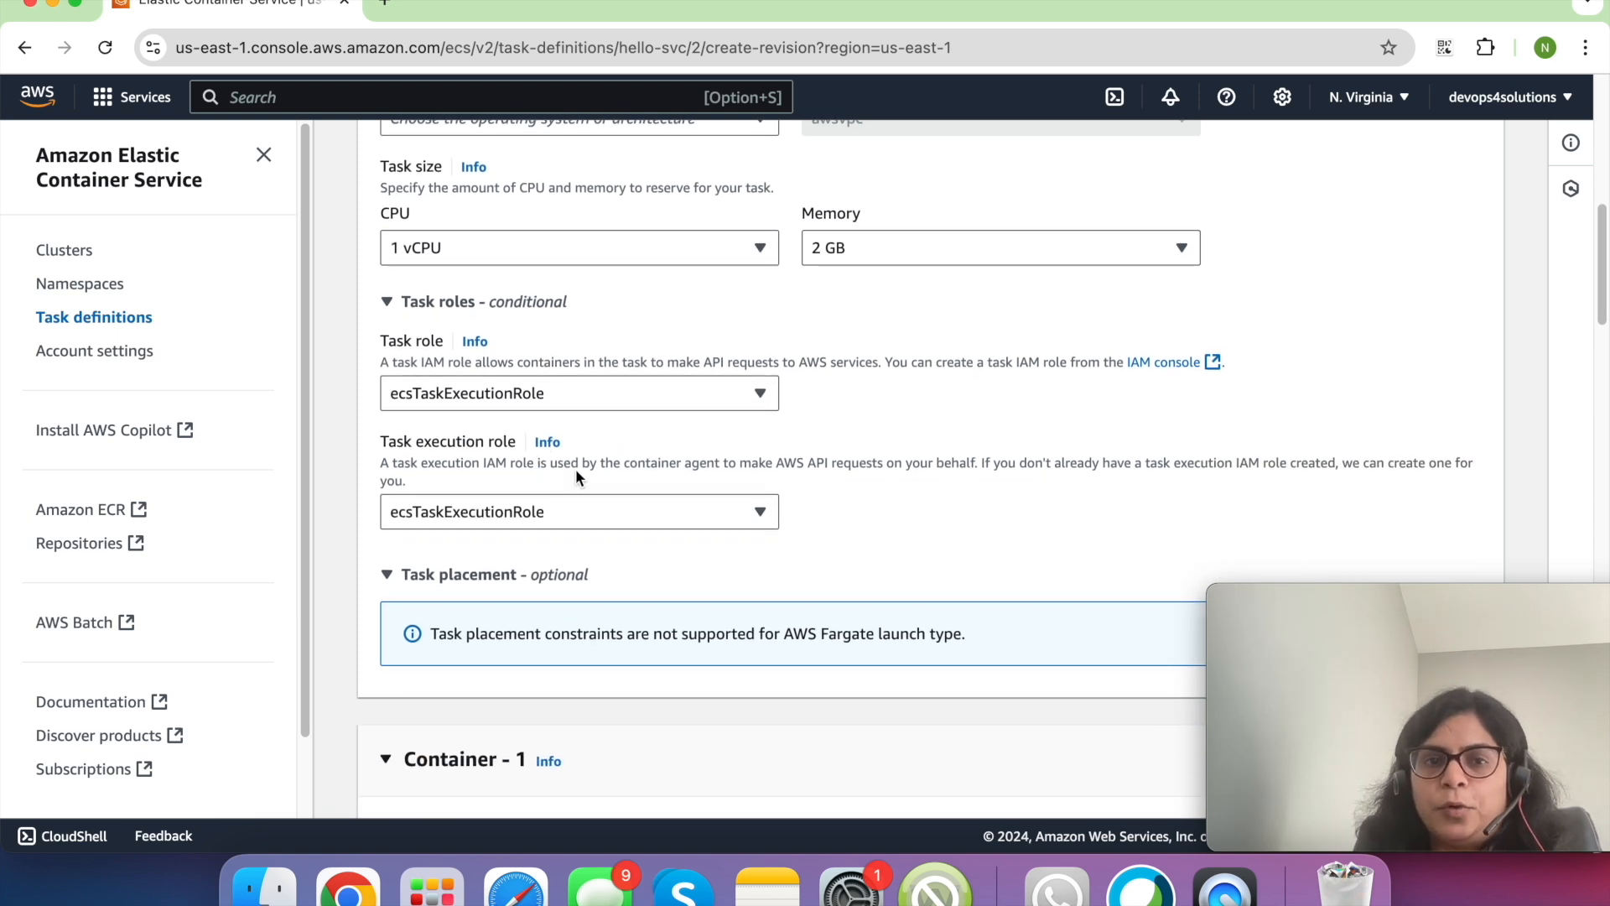
left_click(576, 406)
left_click(575, 406)
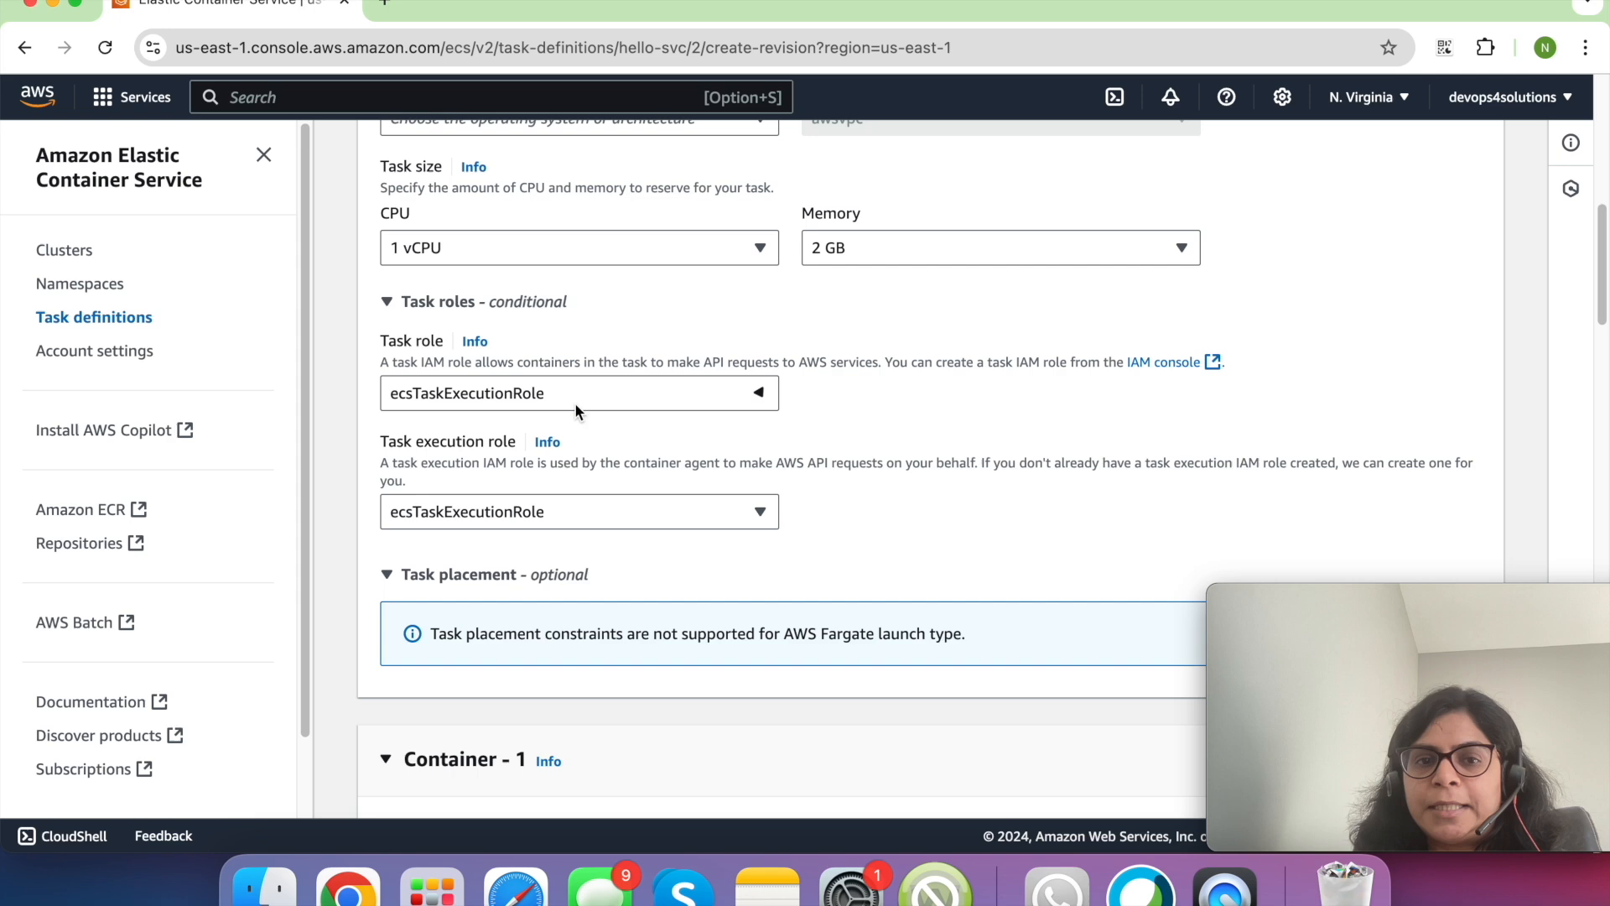
scroll(567, 458, "down", 1)
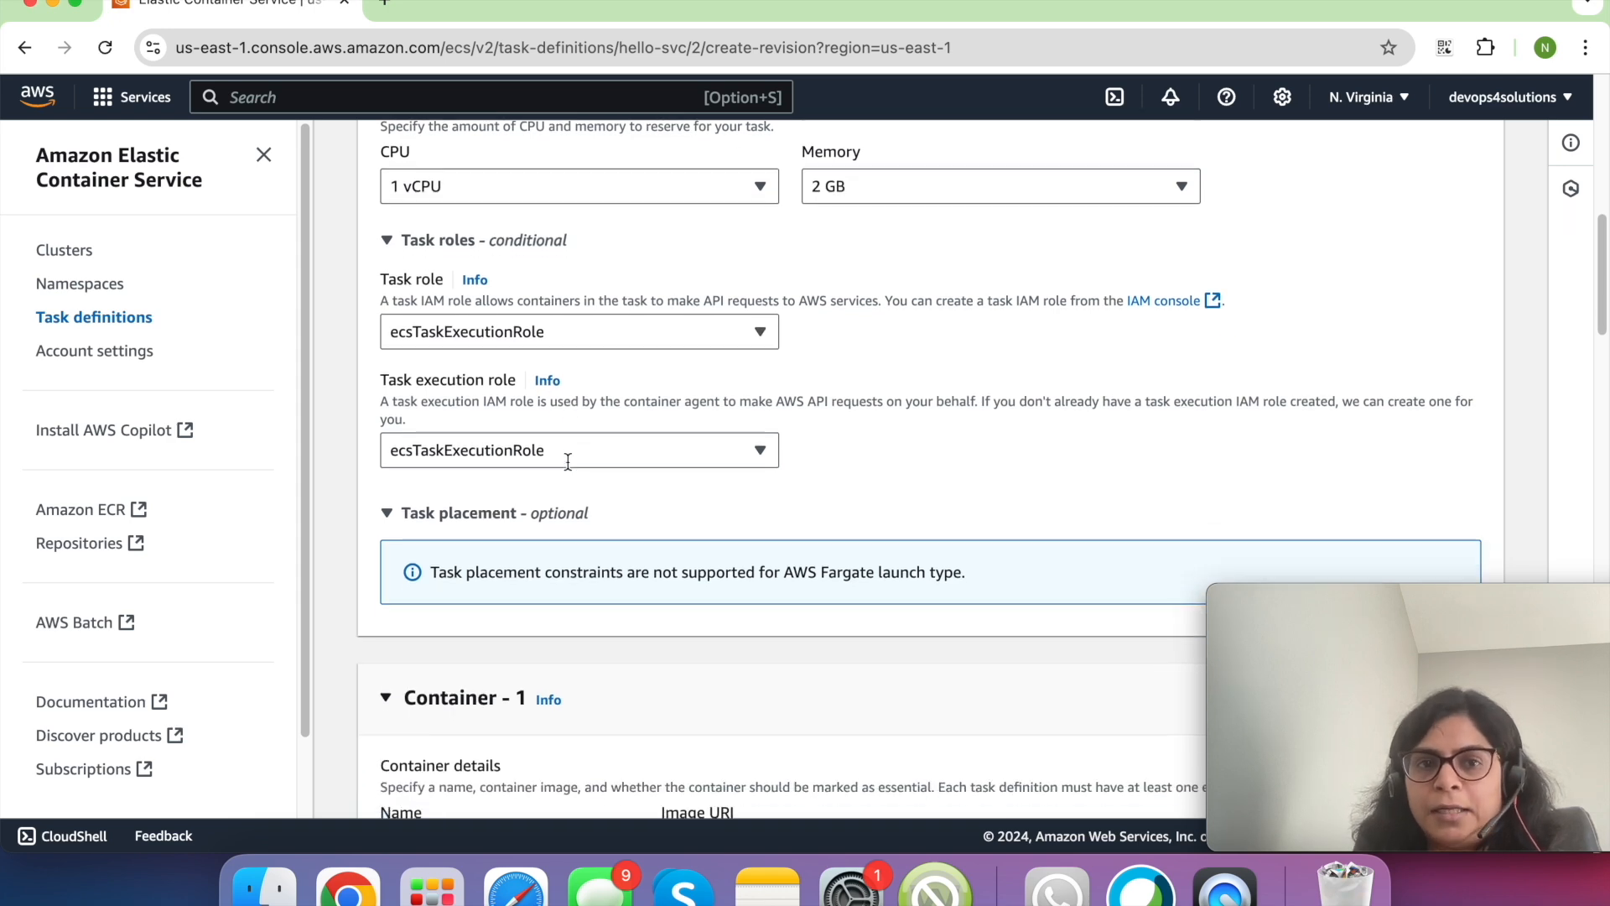
scroll(568, 460, "down", 1)
scroll(567, 461, "down", 1)
scroll(567, 460, "down", 5)
scroll(567, 460, "down", 2)
double_click(474, 315)
left_click(474, 314)
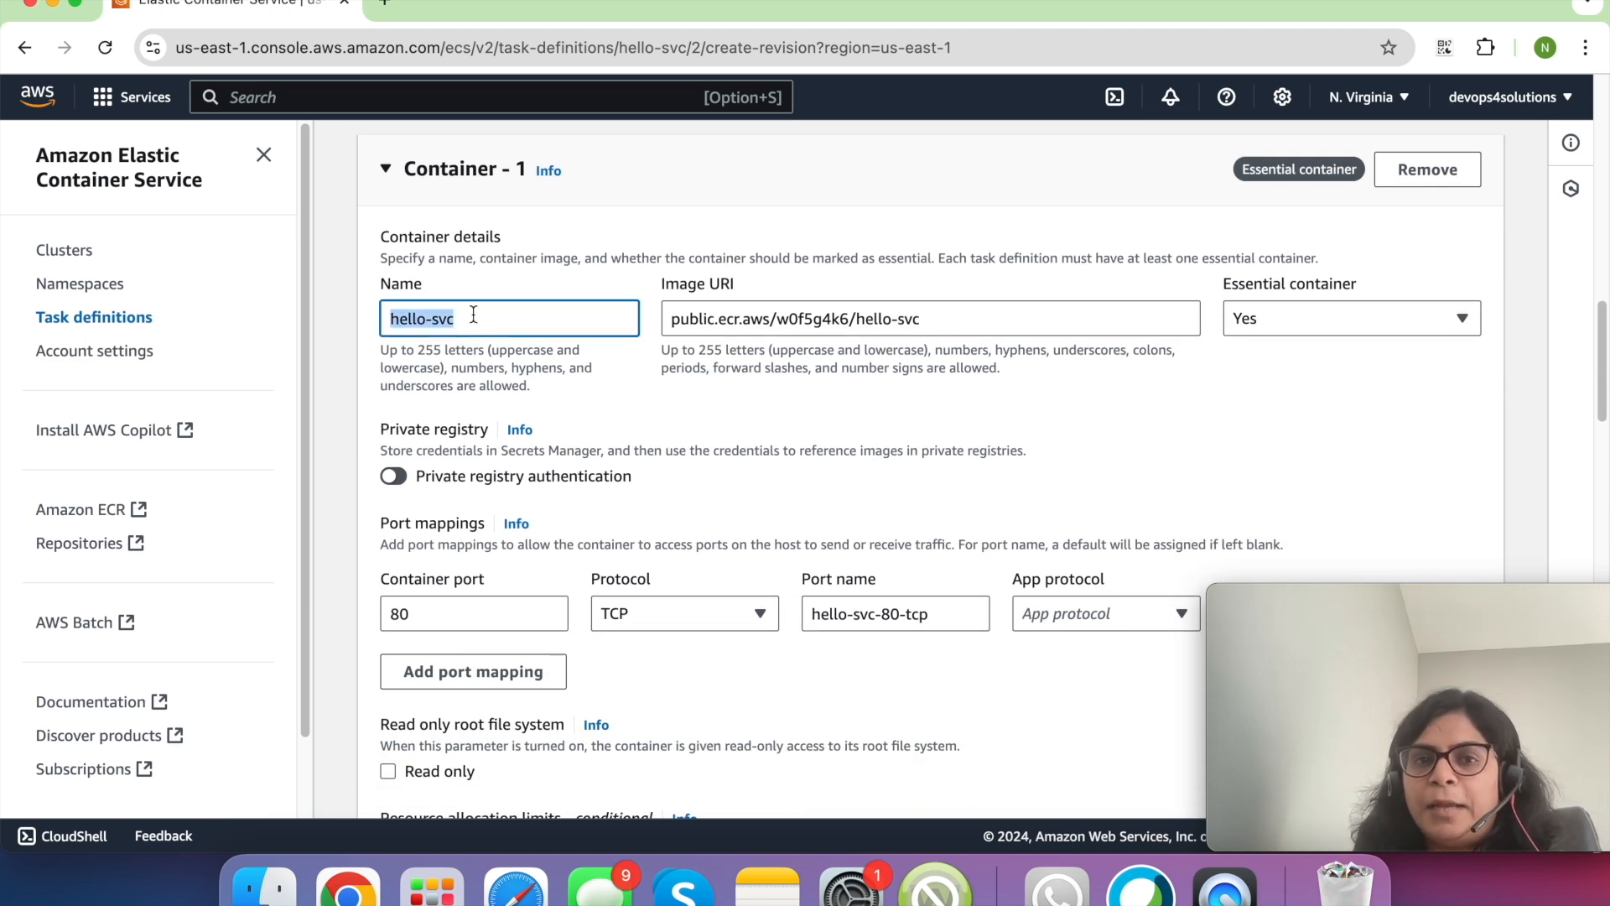
double_click(836, 318)
triple_click(921, 319)
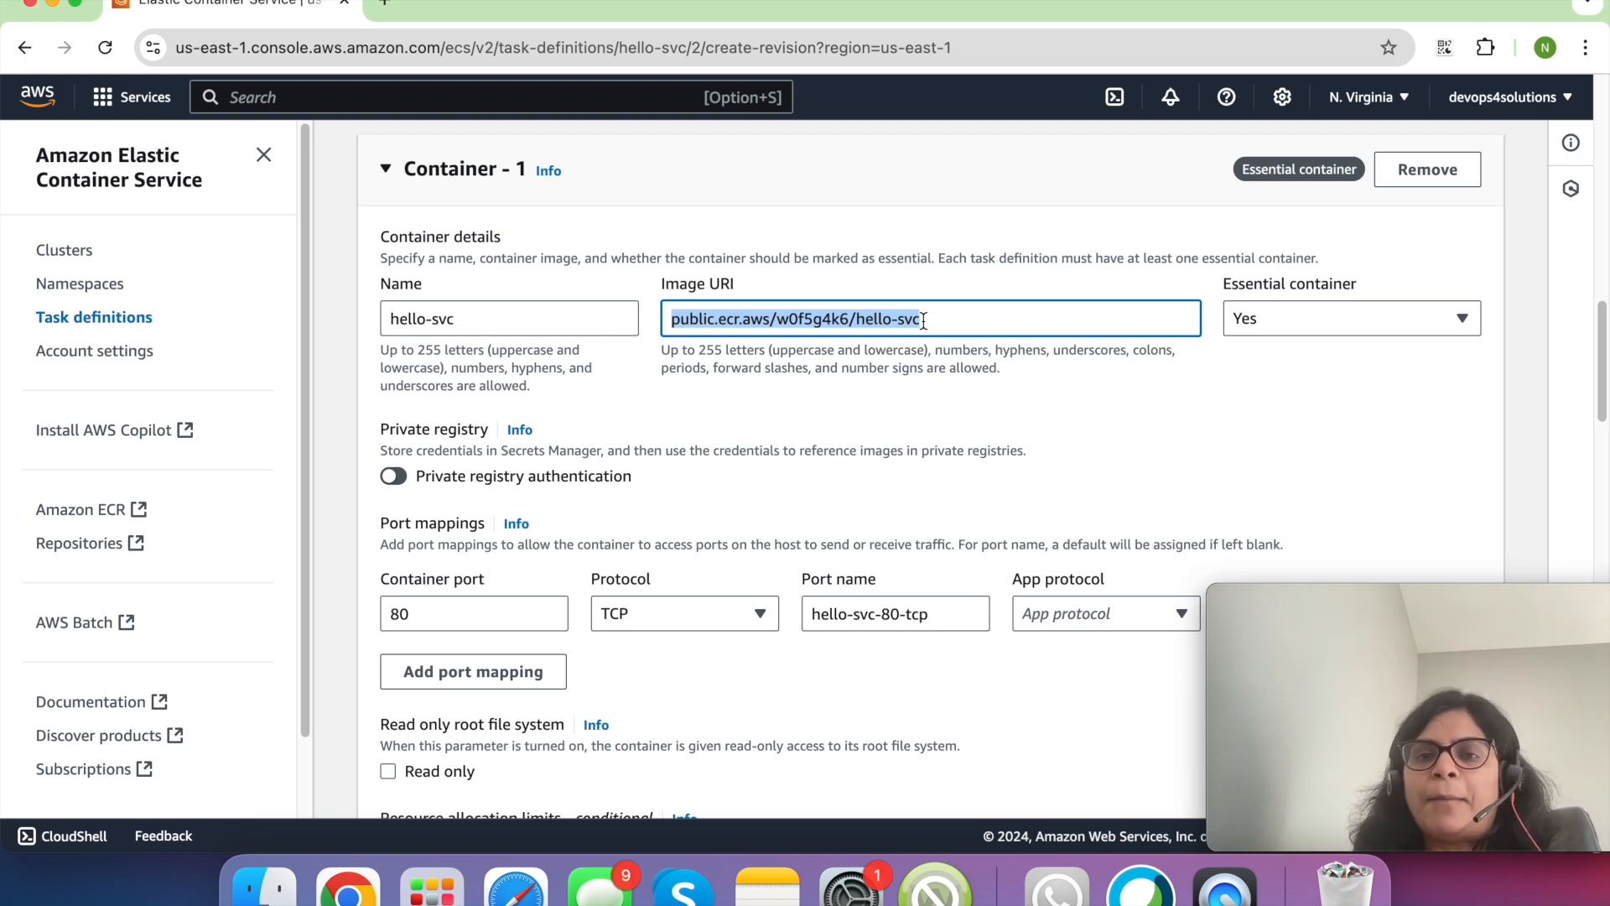
- Examine the container's private registry authentication option and its port mapping's container port, protocol and port name
scroll(923, 320, "down", 3)
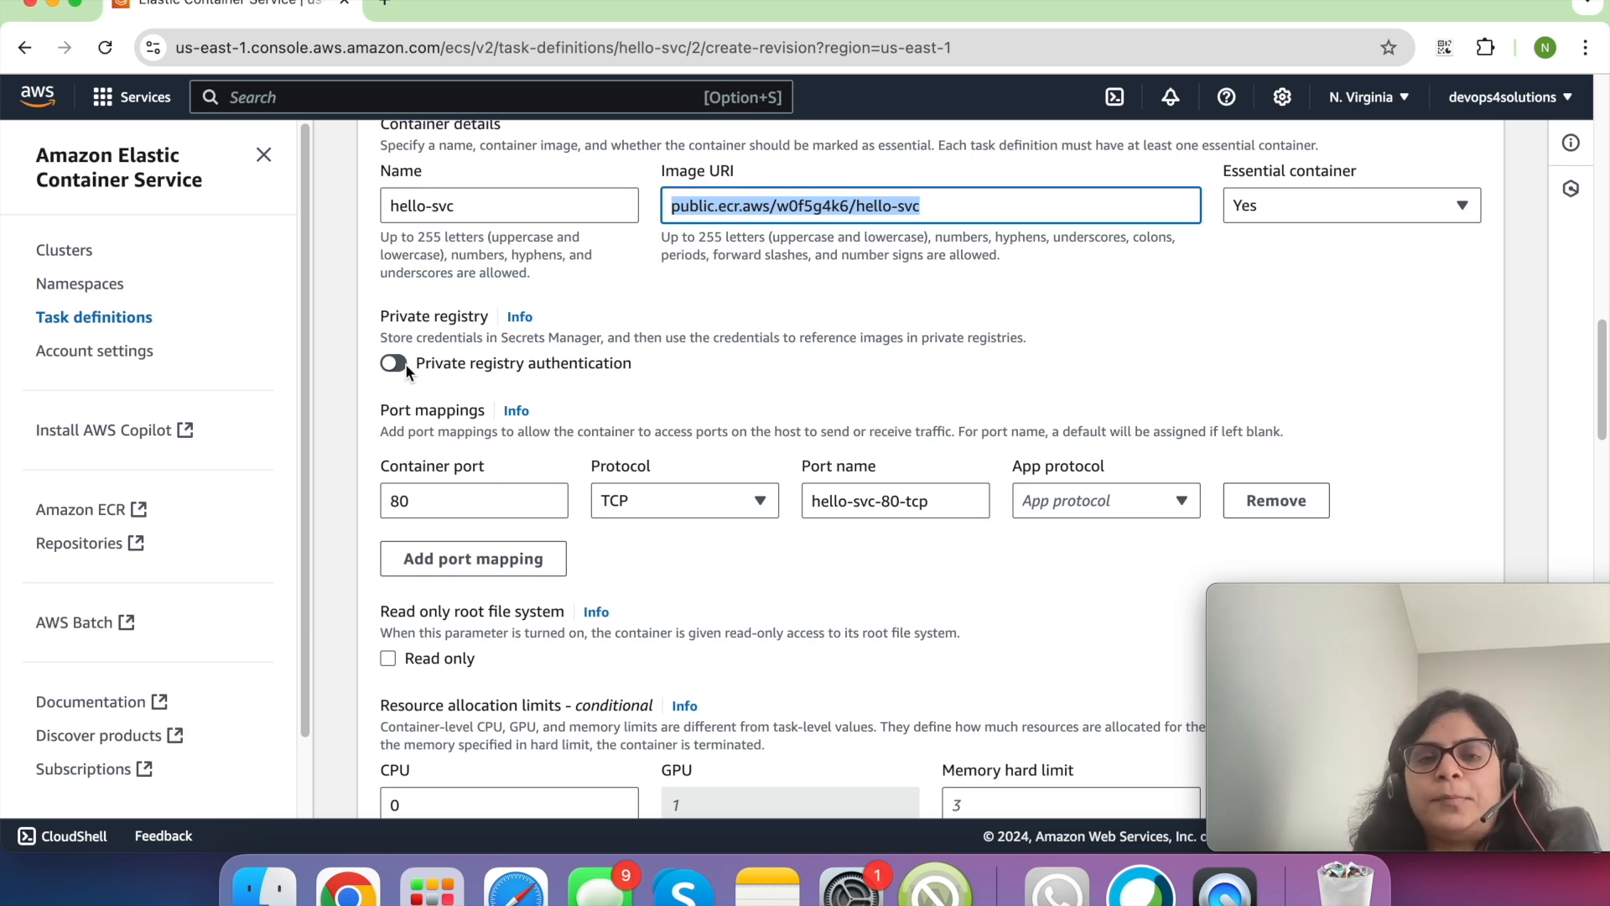
scroll(679, 432, "down", 3)
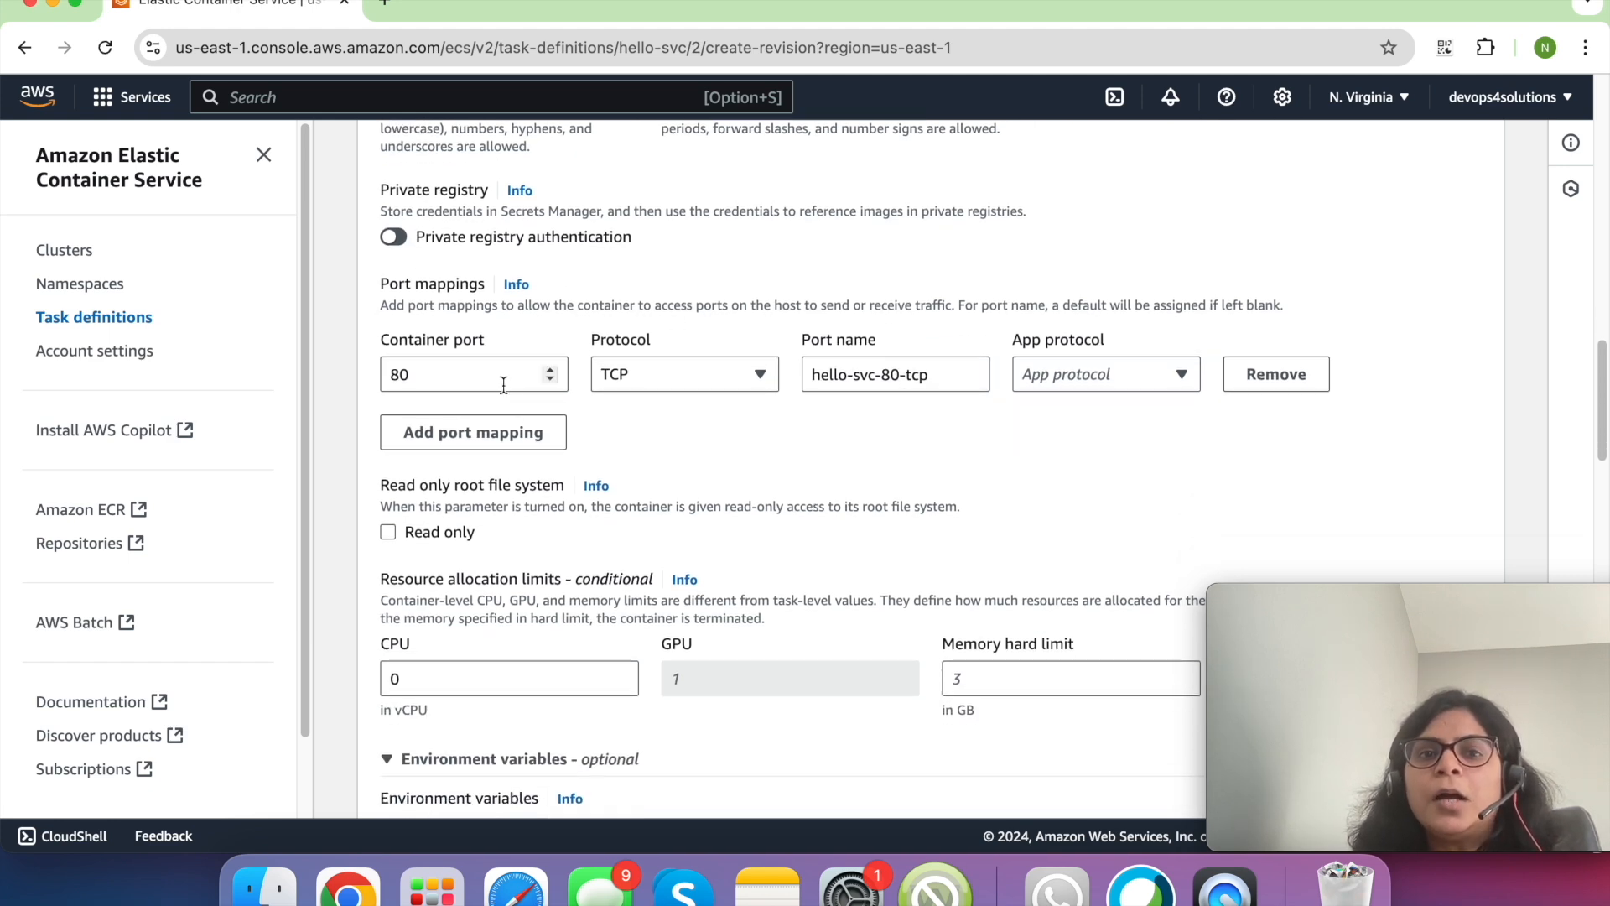
left_click(417, 374)
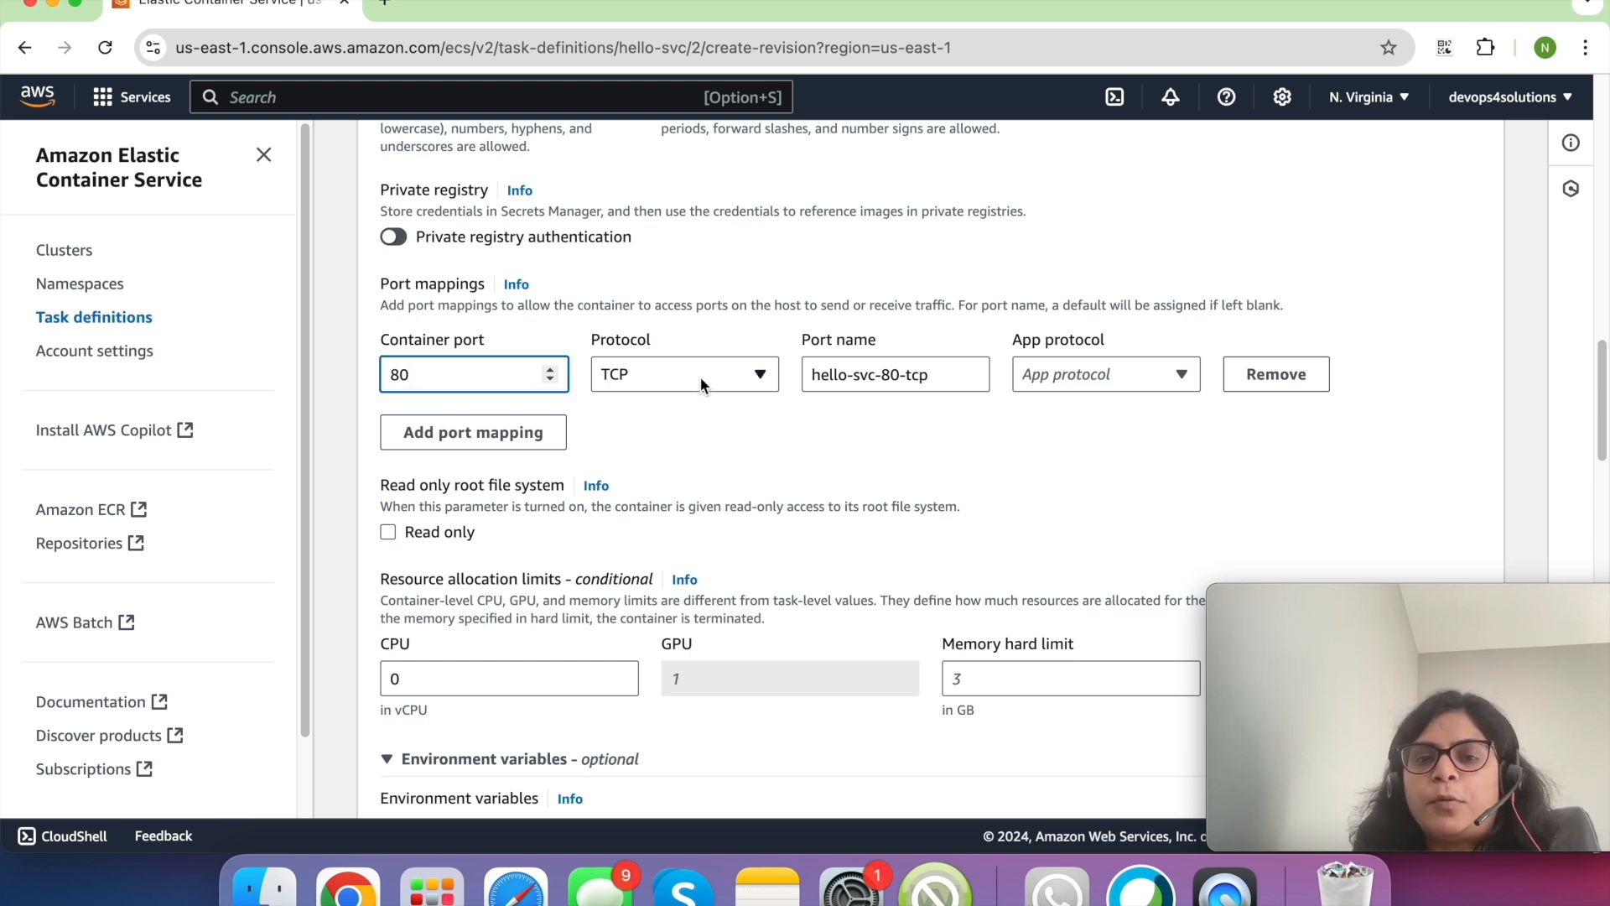
double_click(914, 375)
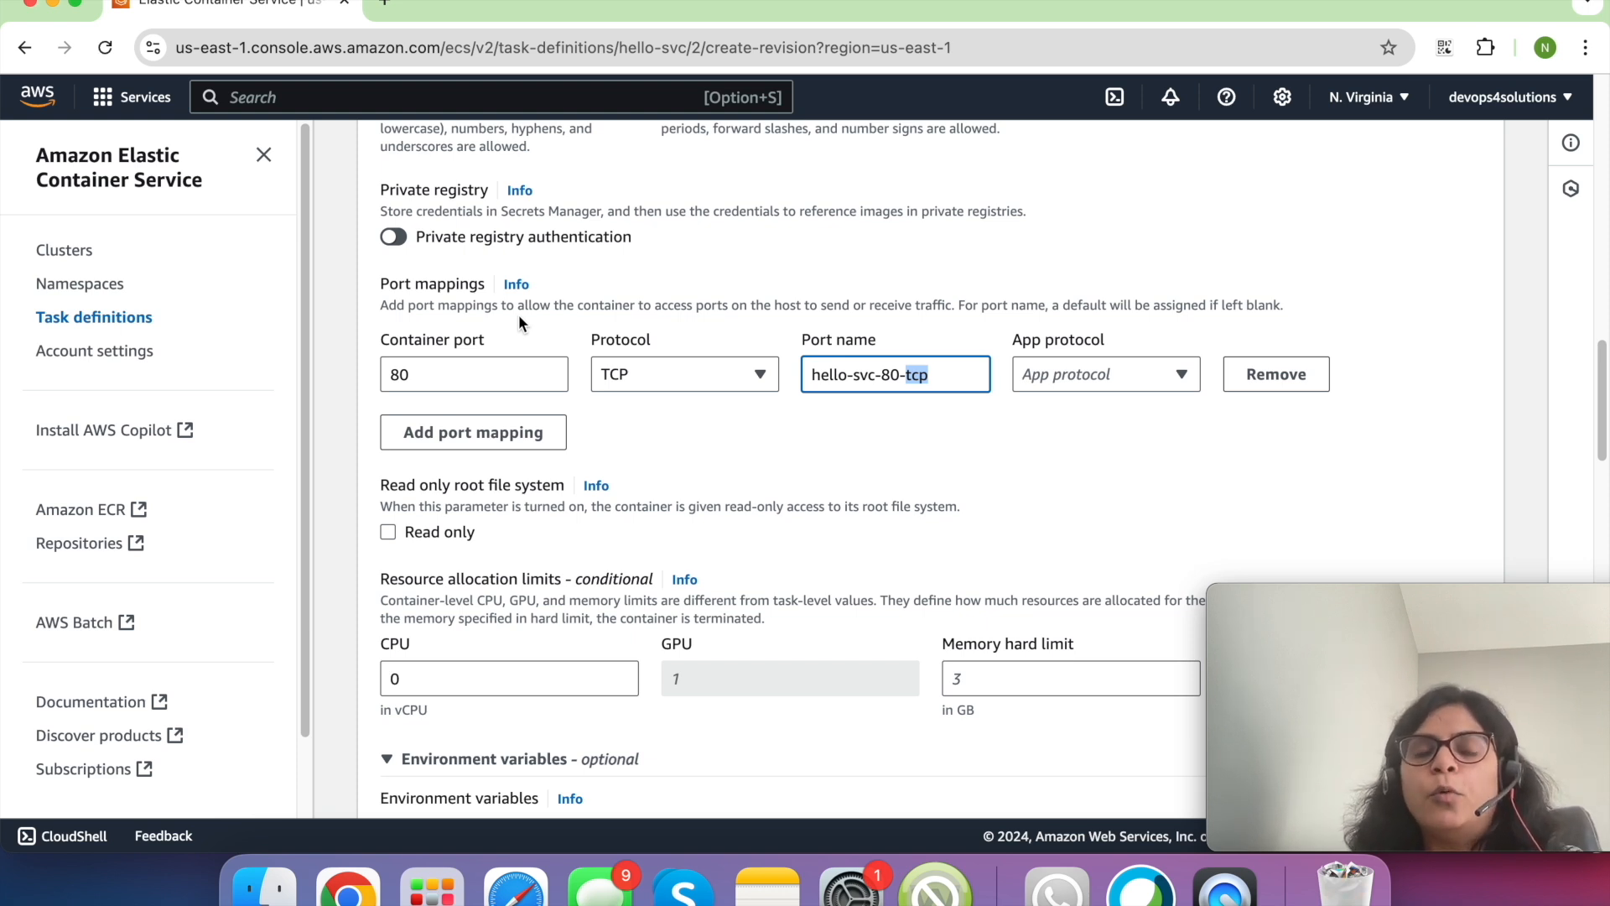
scroll(518, 314, "down", 1)
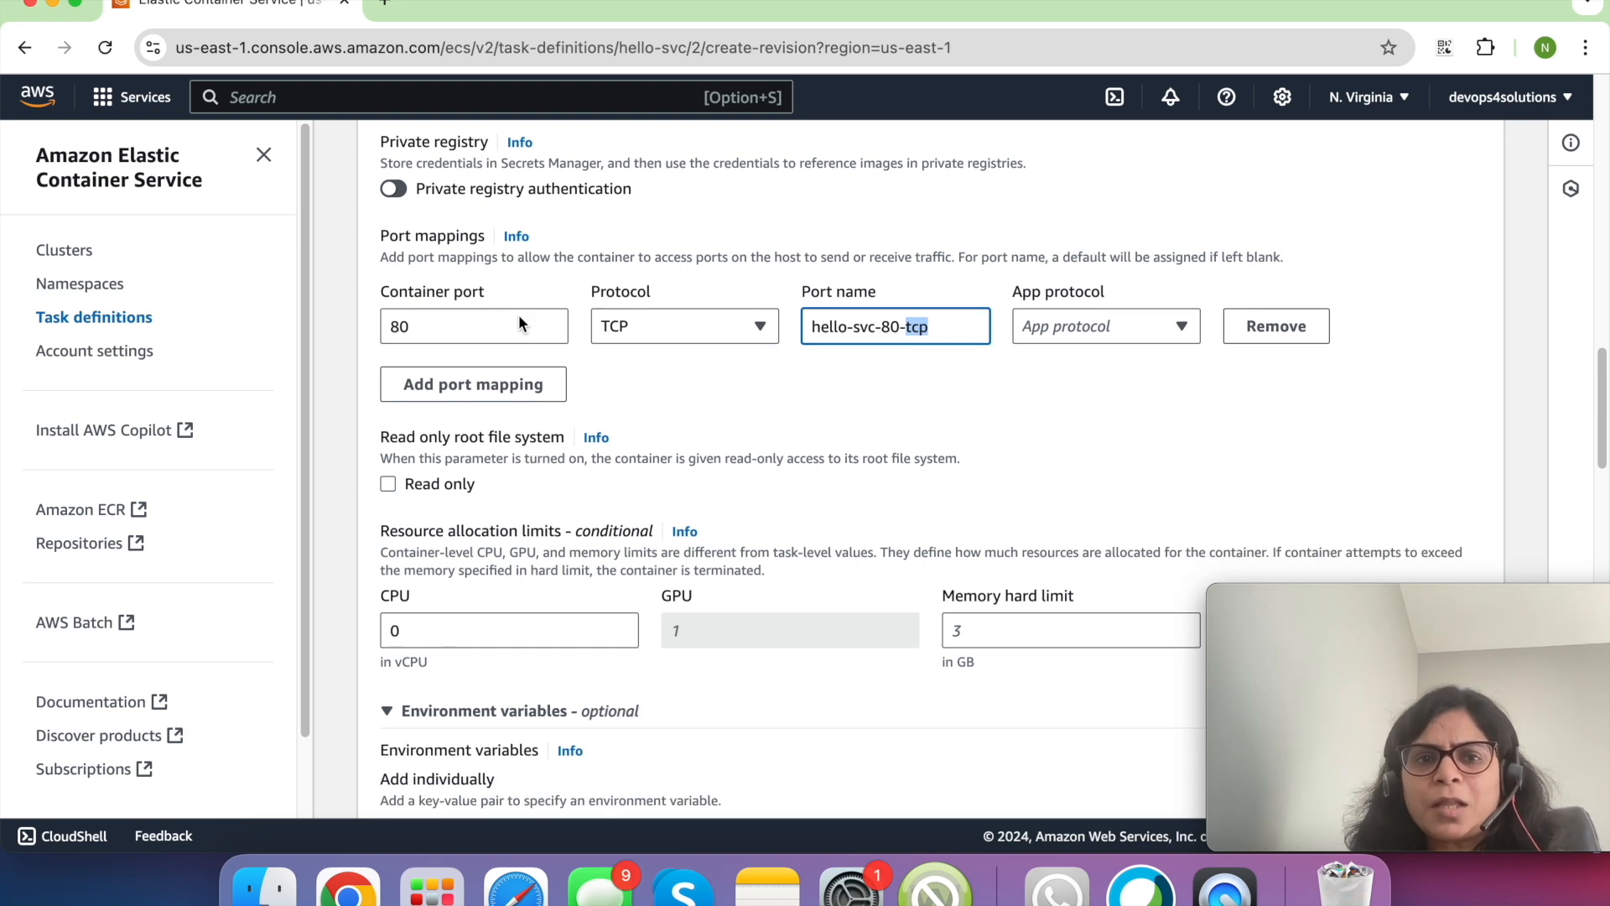
left_click(441, 329)
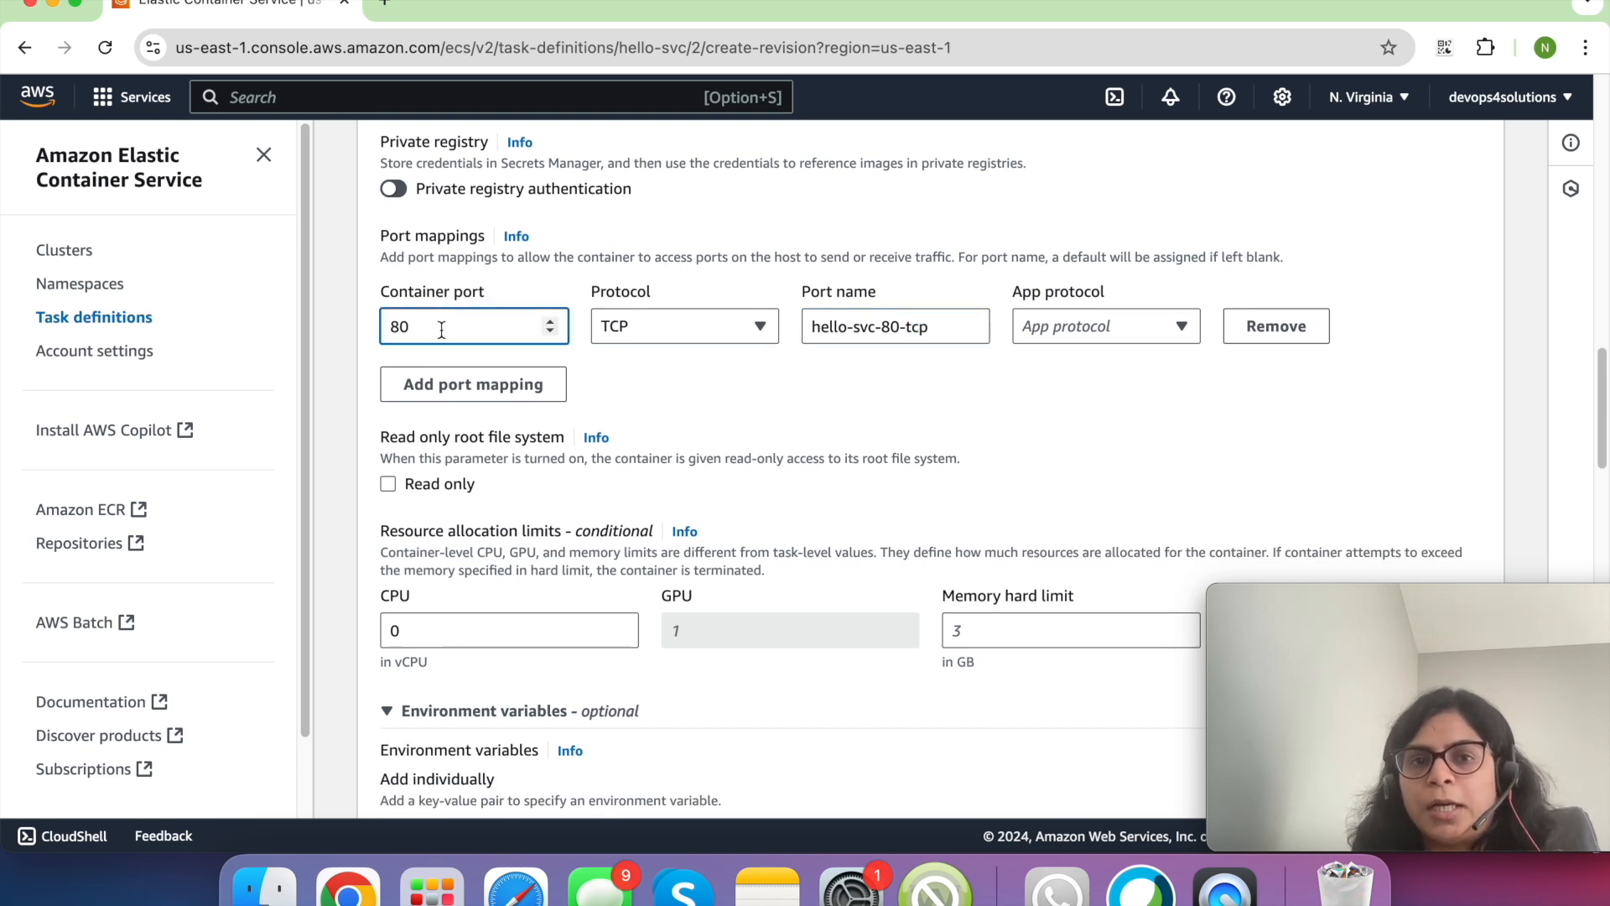
scroll(634, 365, "down", 5)
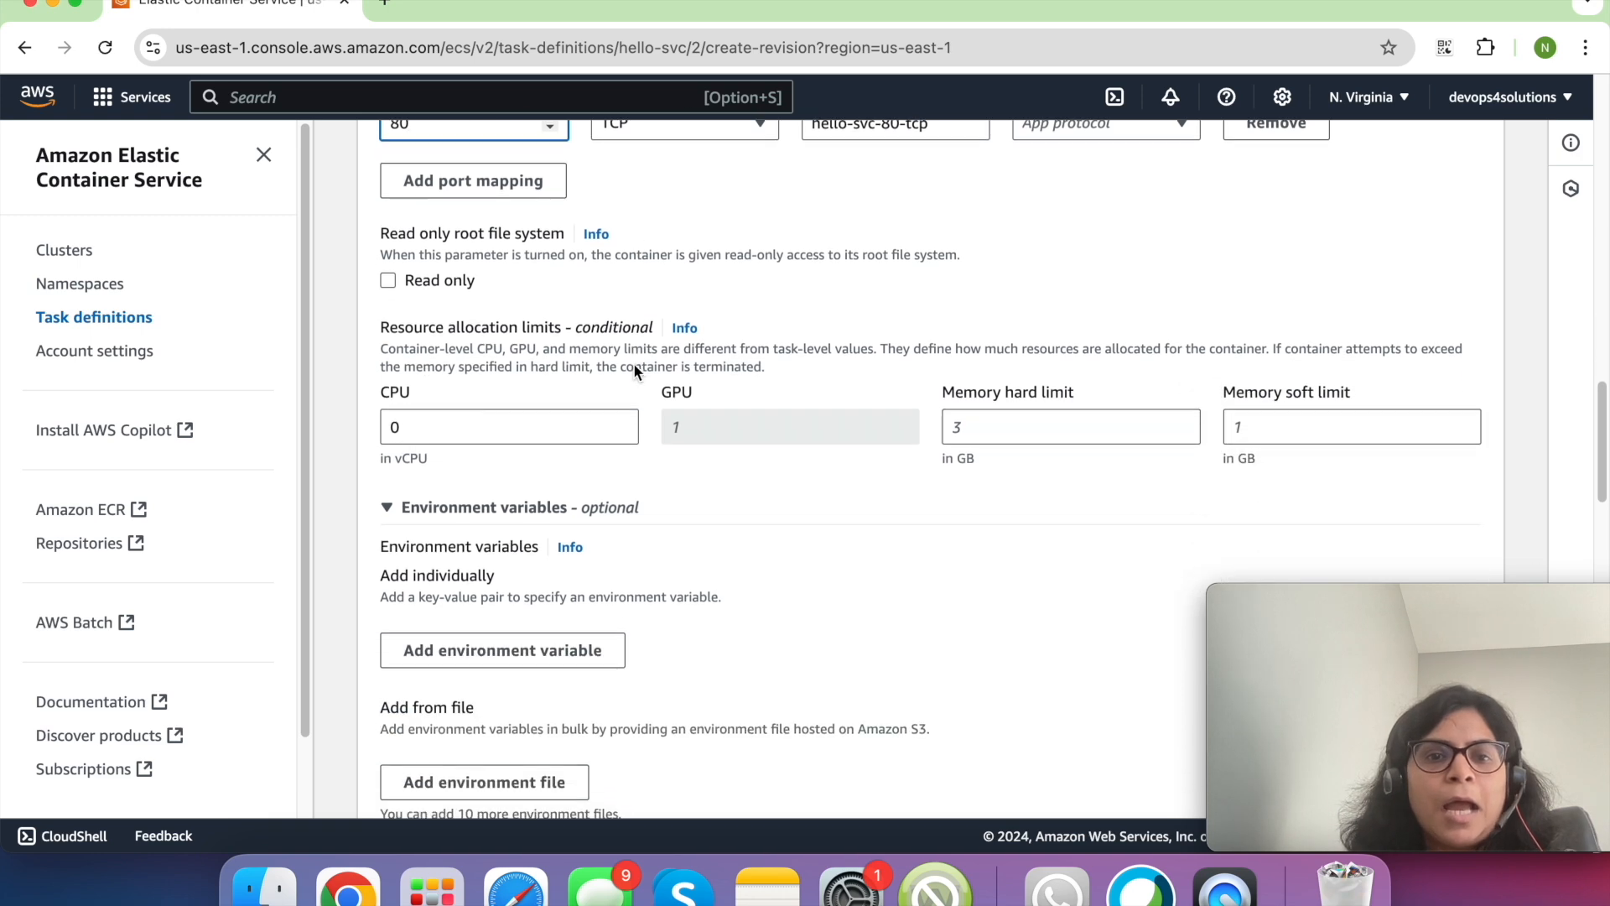
- Add an environment variable entry to the container and set its value type to ValueFrom, leaving key and value empty
scroll(634, 365, "down", 4)
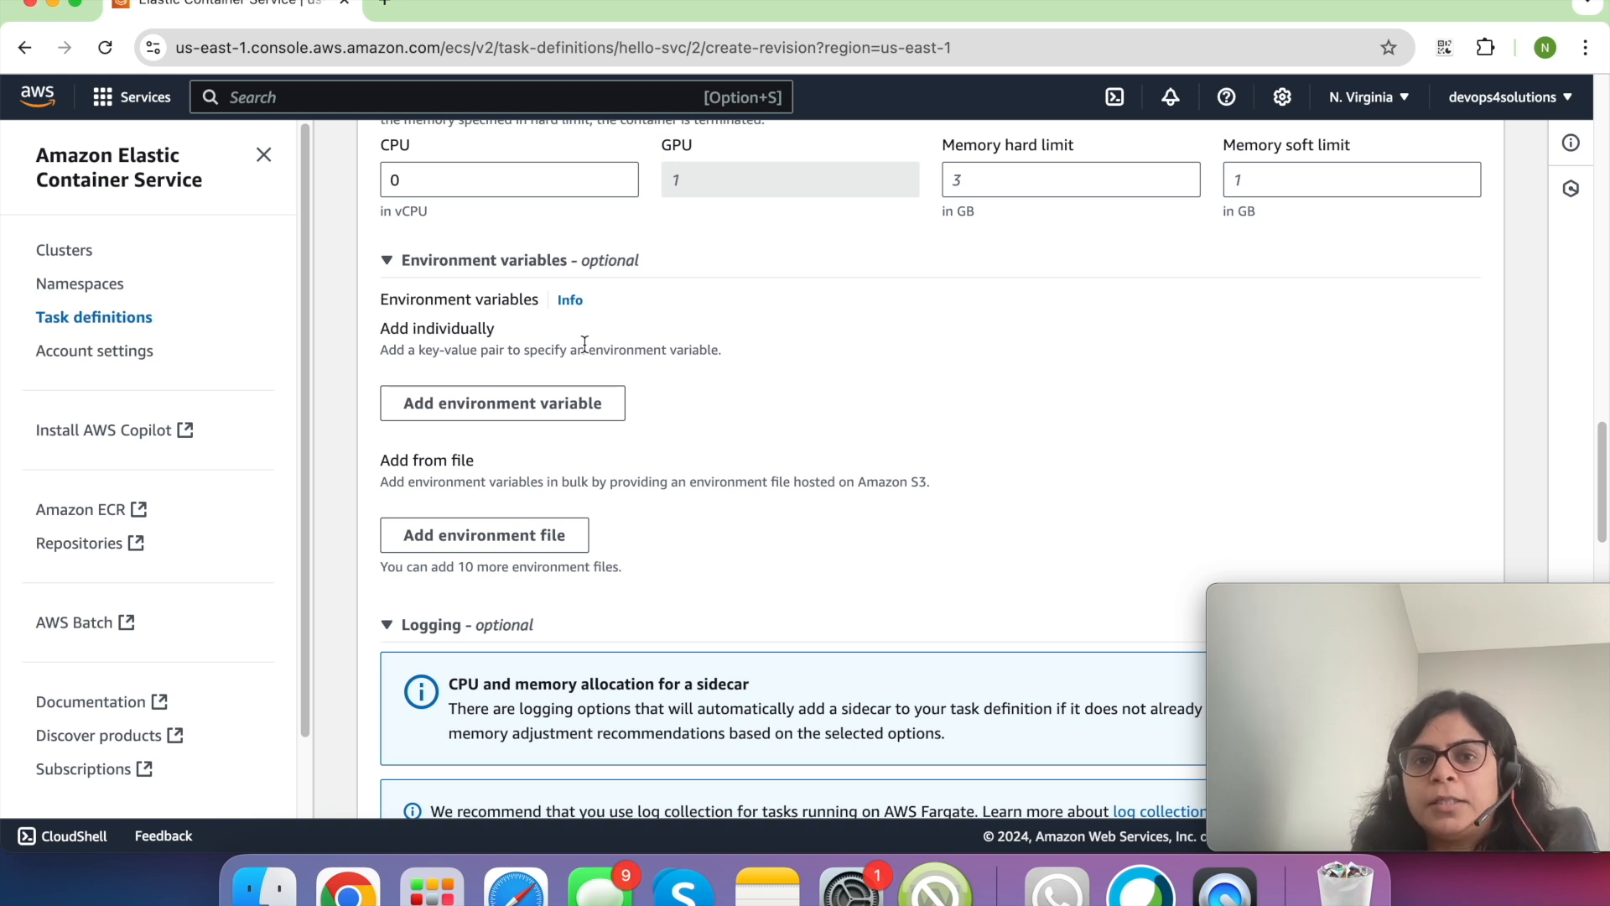
left_click(522, 403)
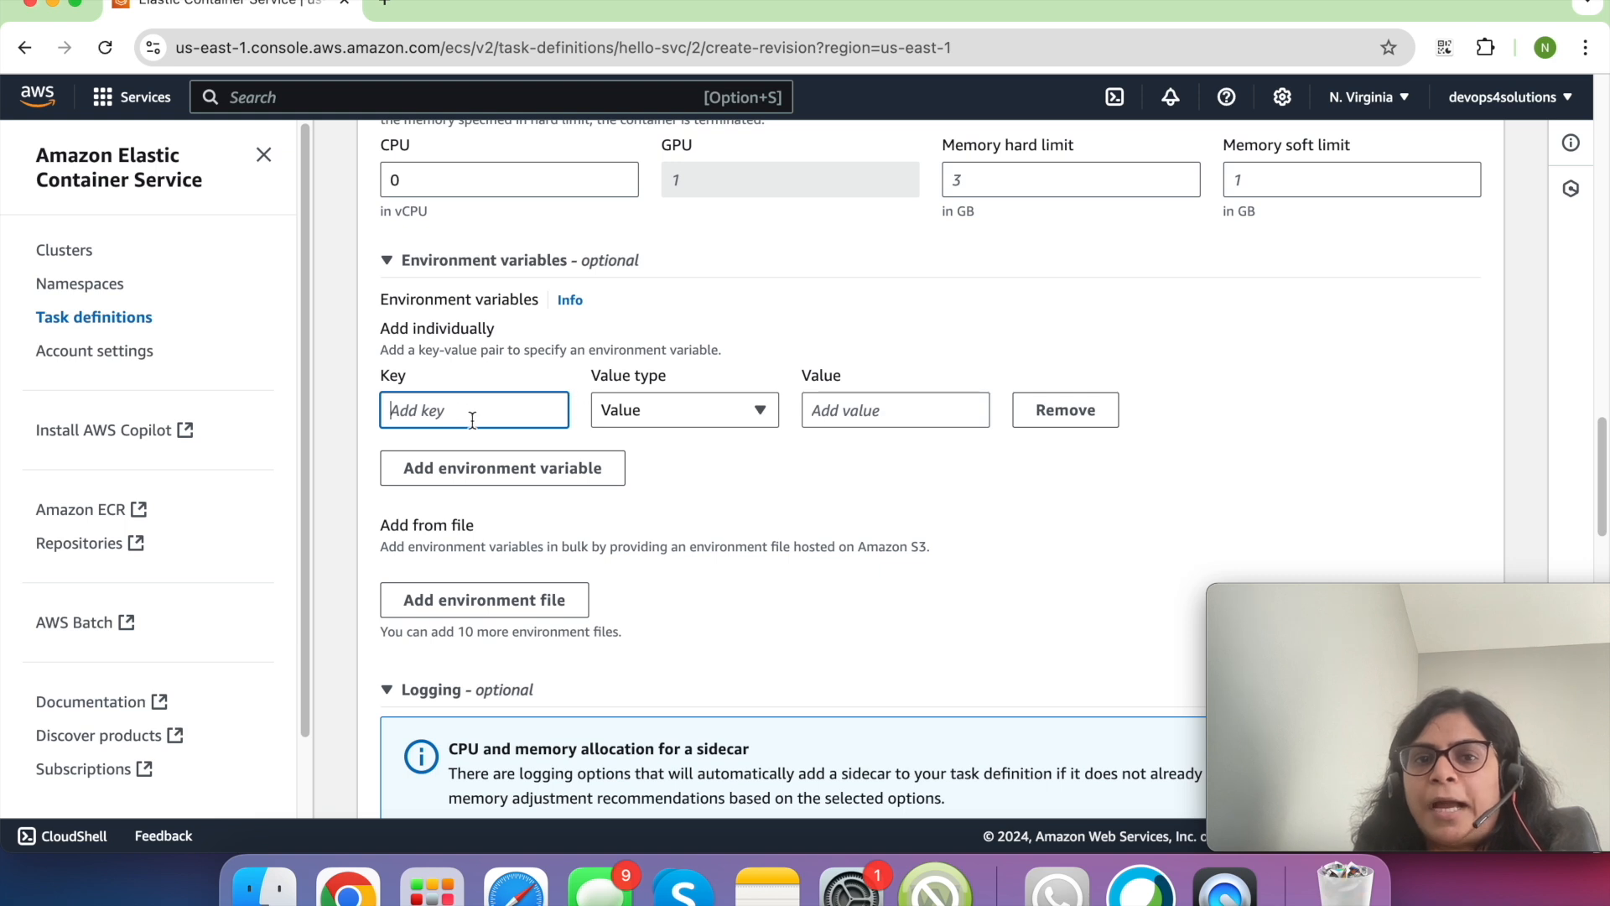
left_click(749, 420)
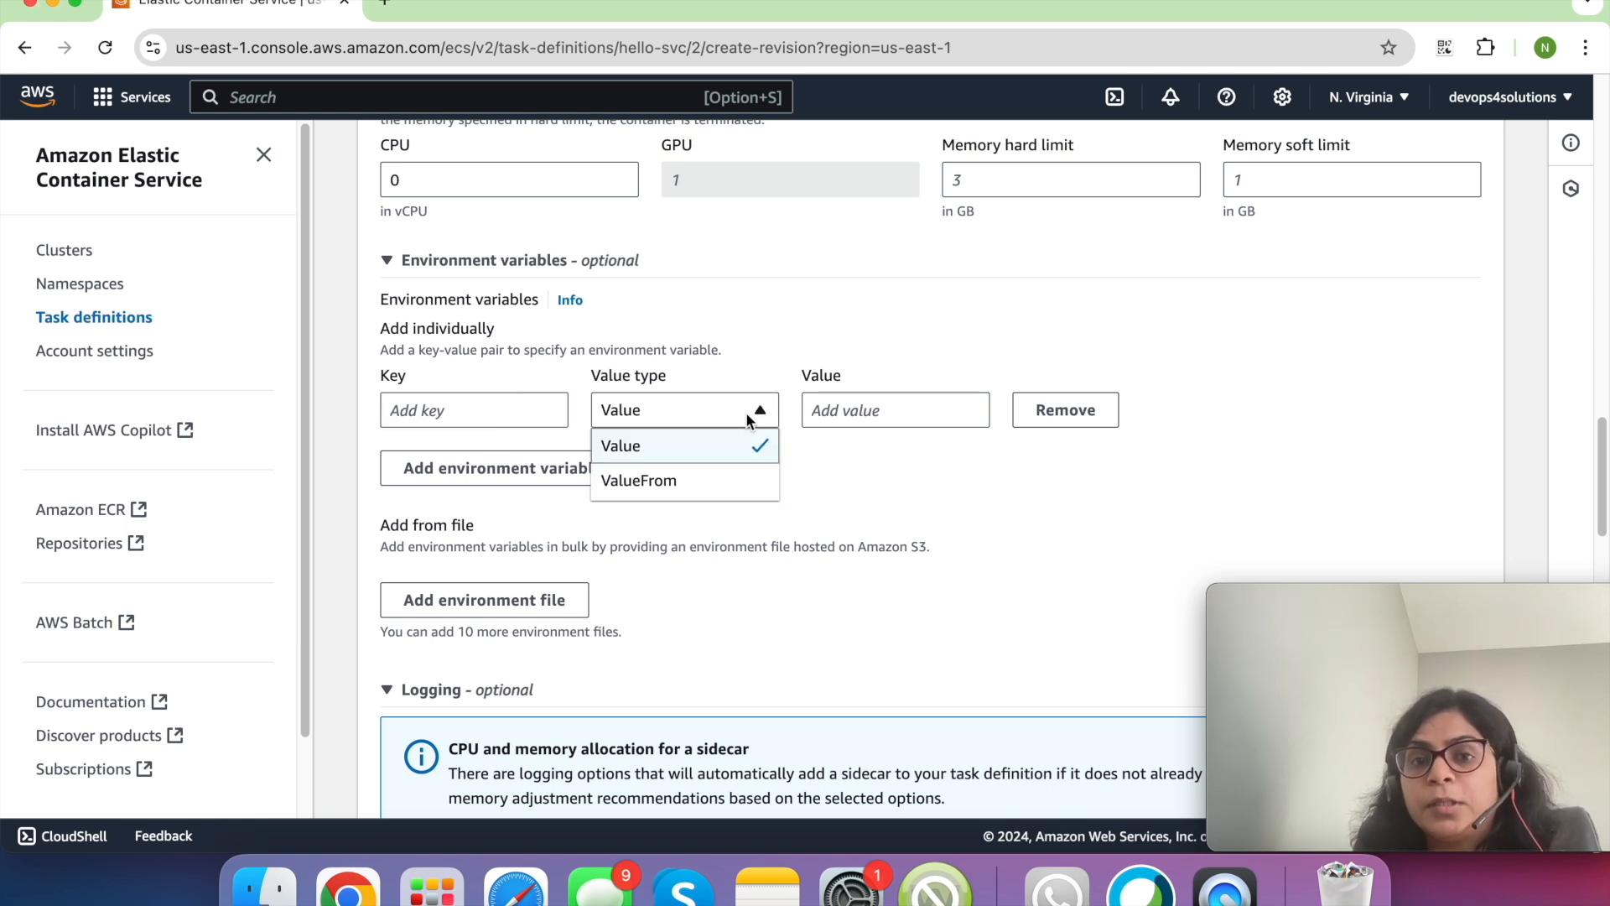
left_click(741, 485)
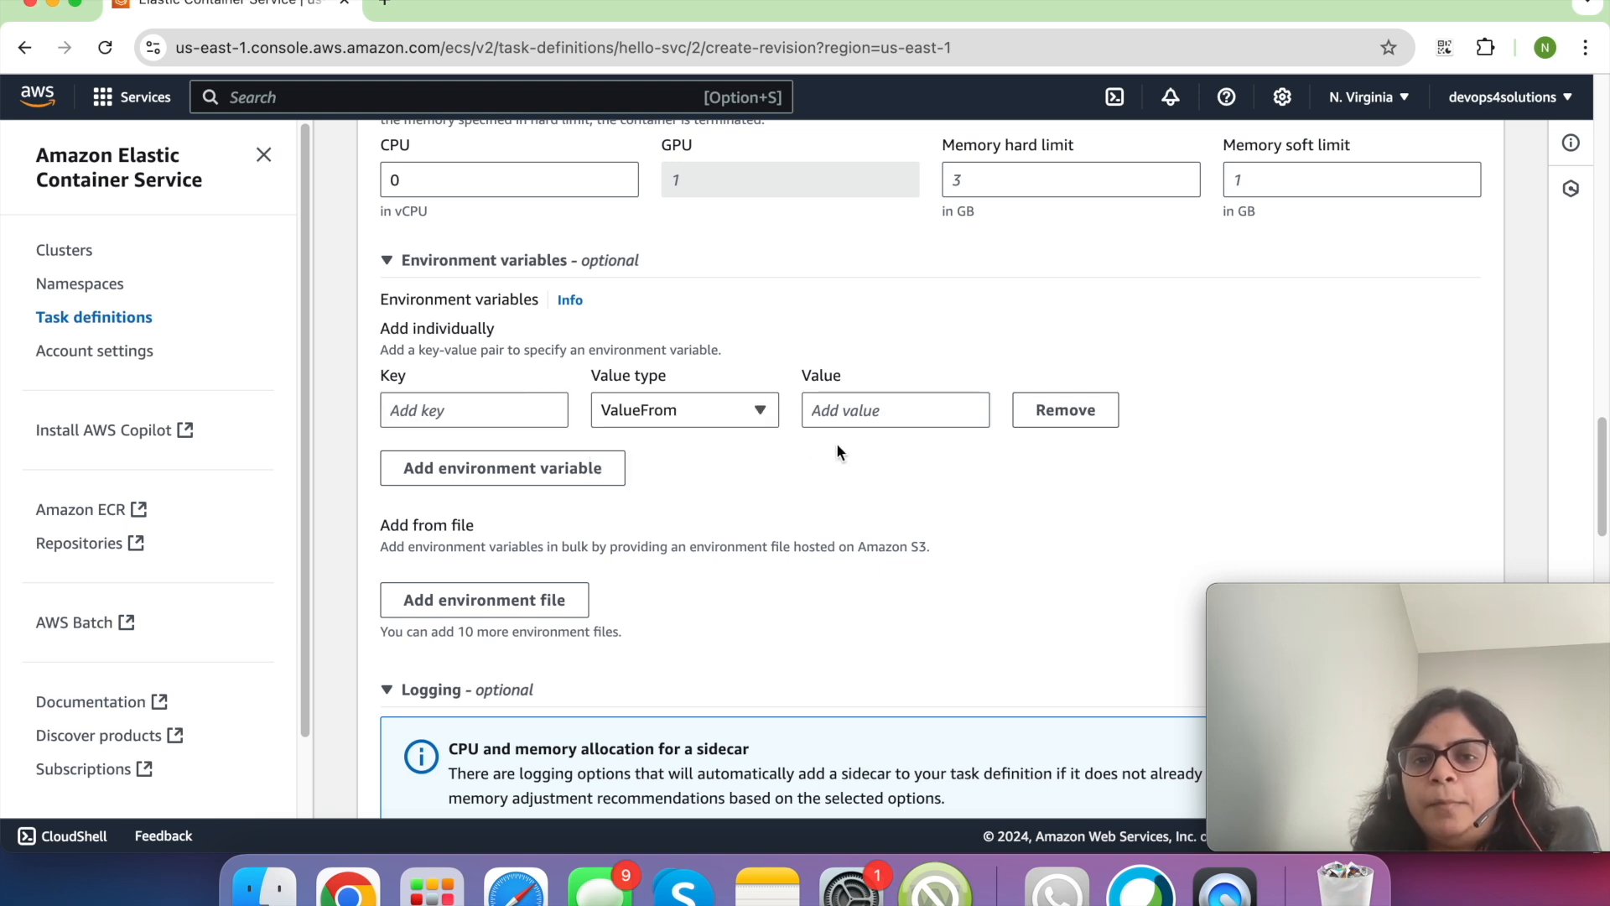
left_click(865, 409)
left_click(772, 469)
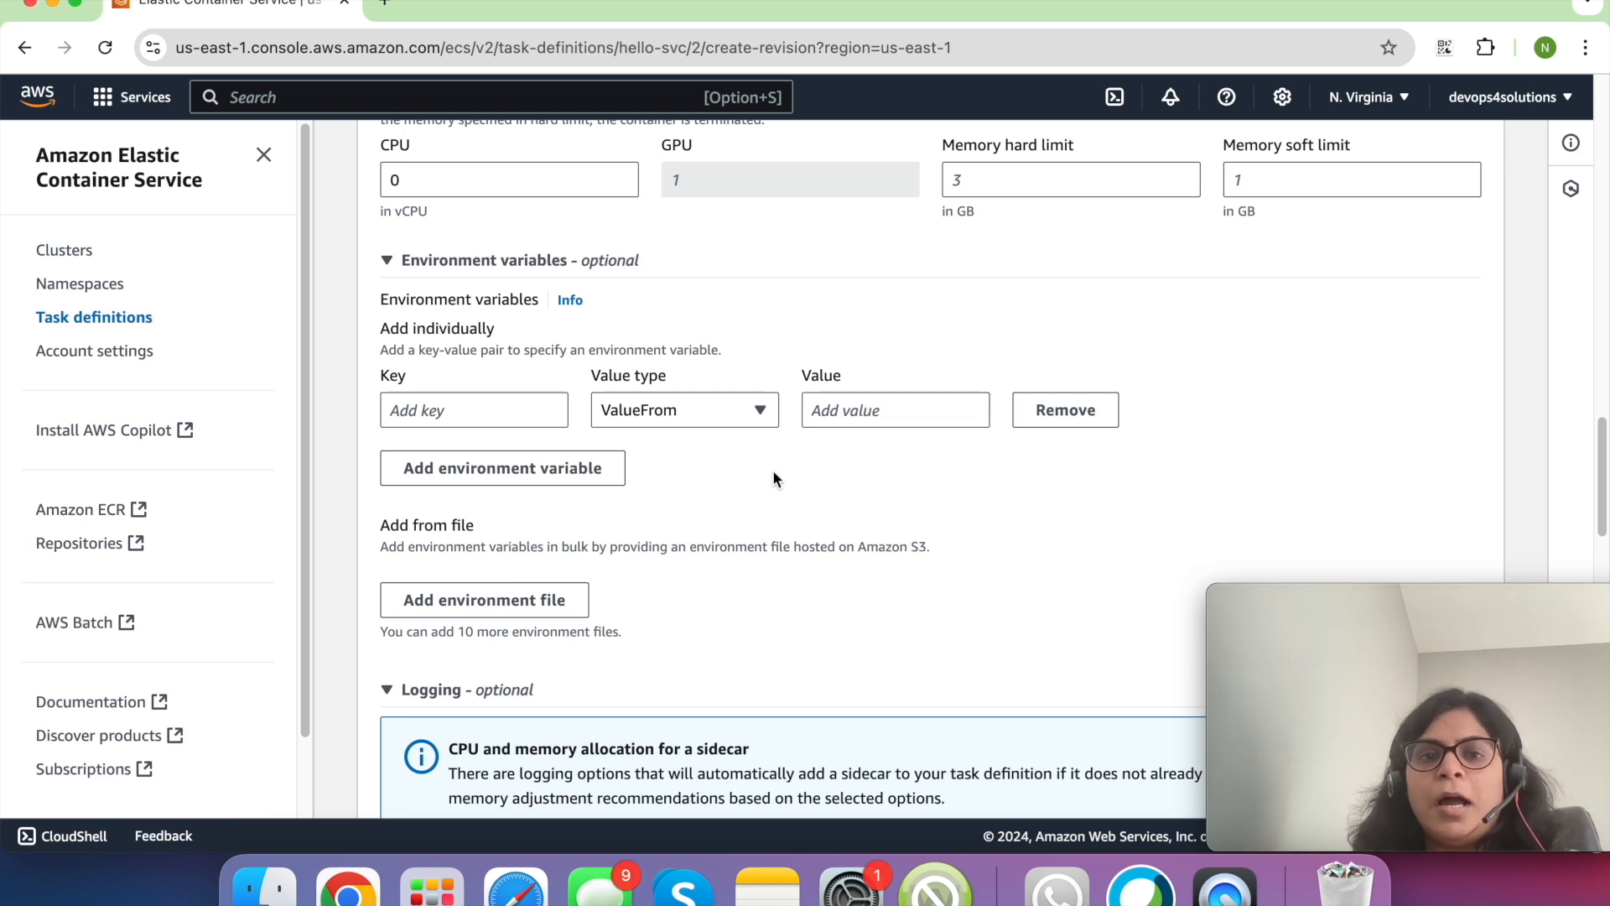
scroll(695, 497, "down", 3)
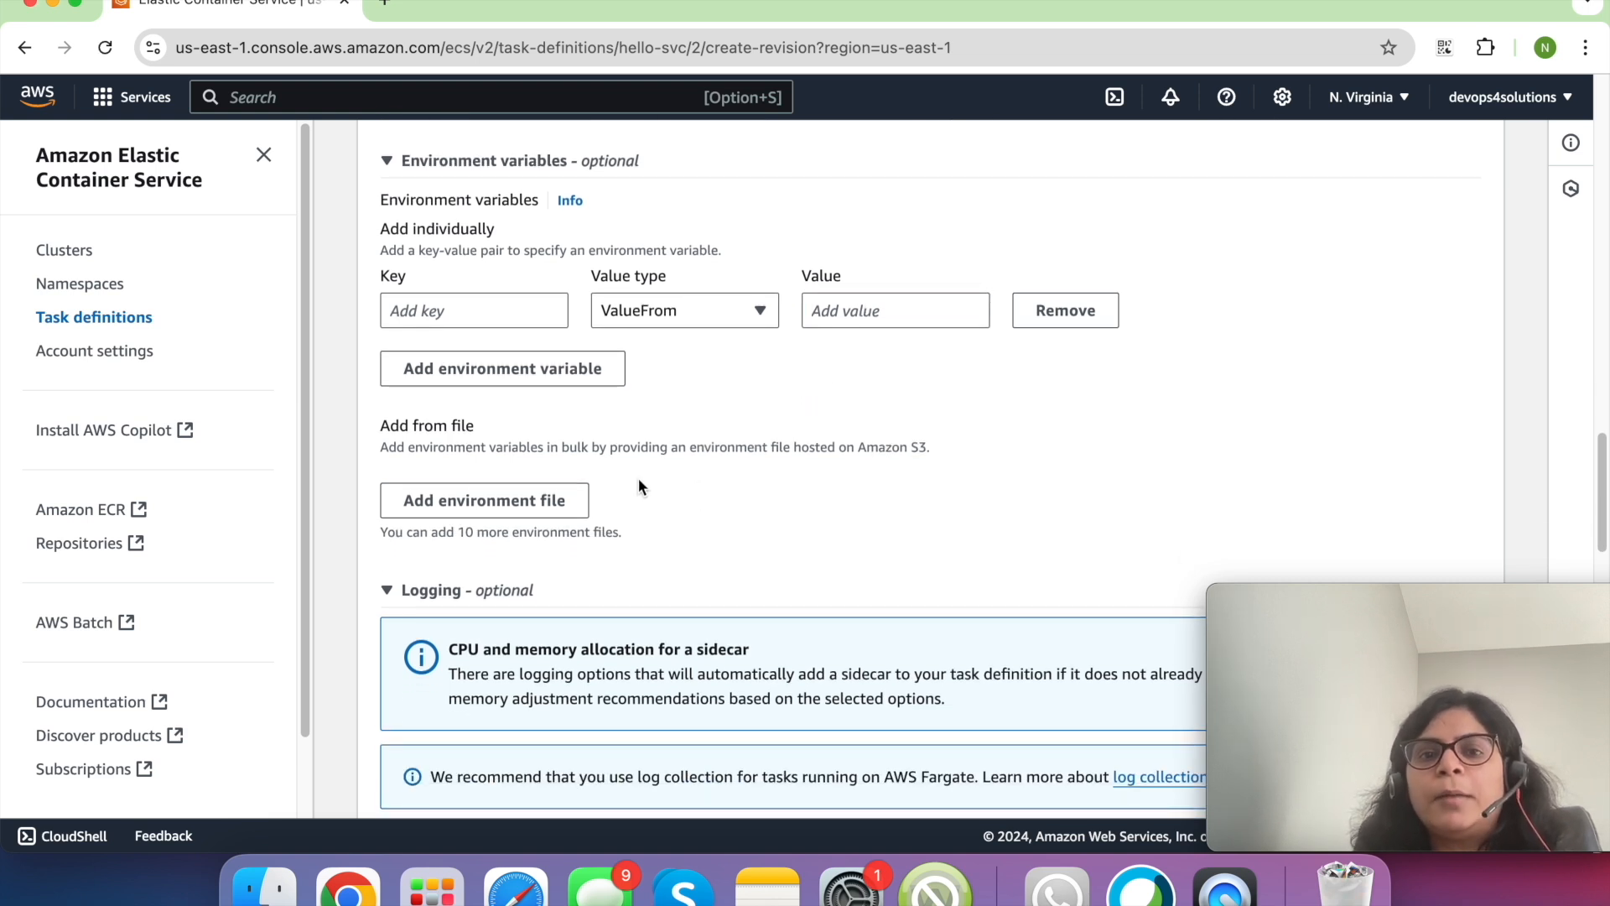
scroll(701, 496, "down", 3)
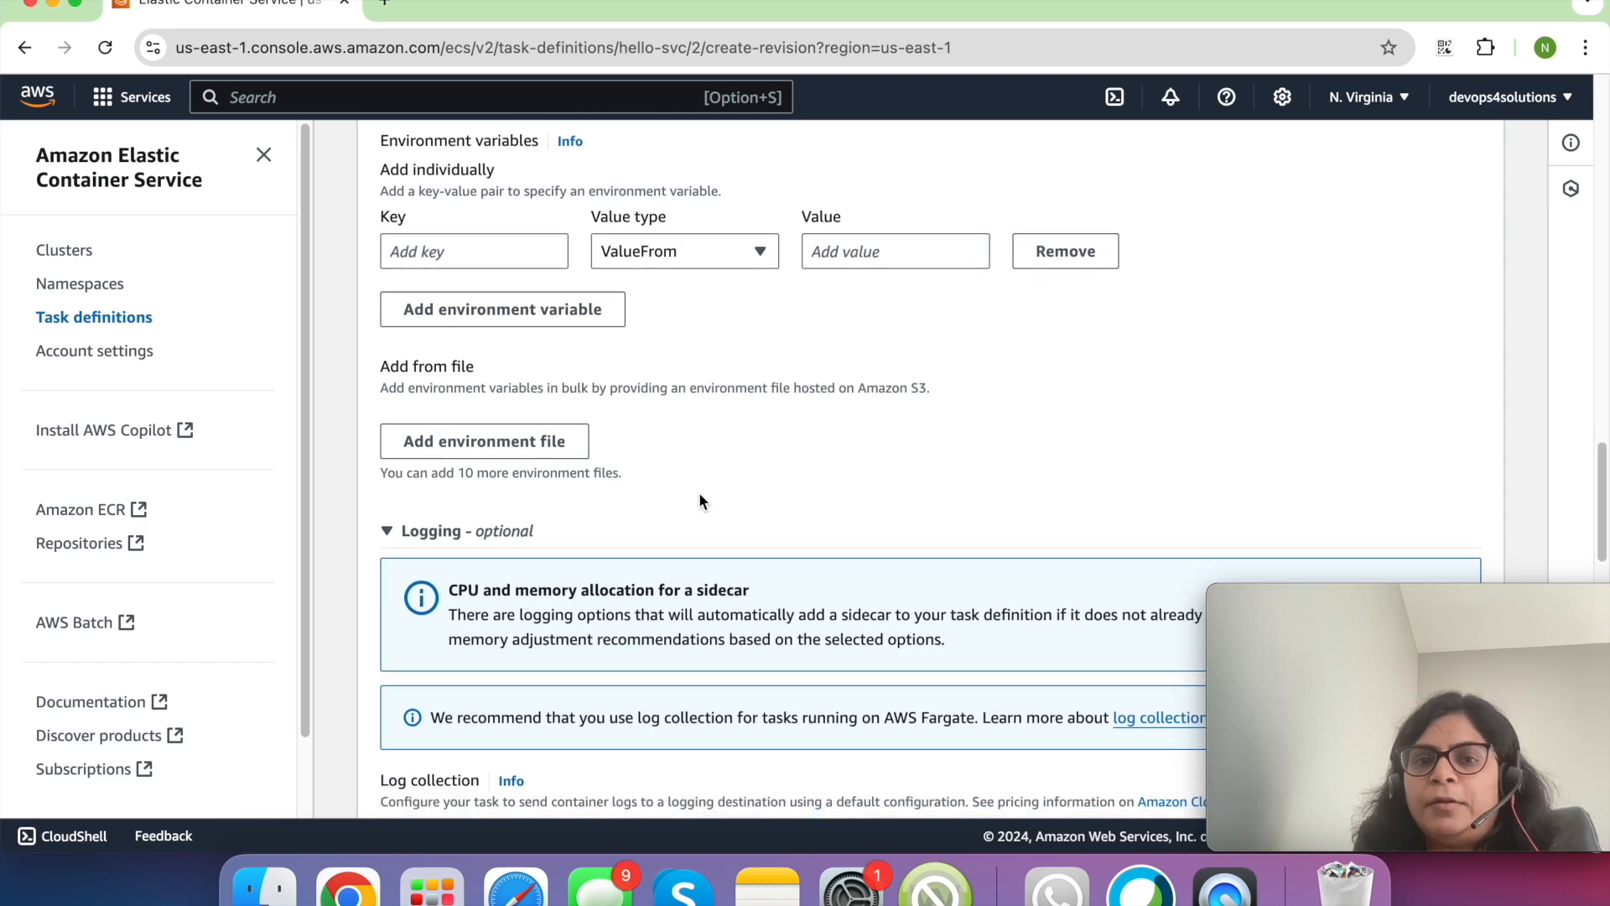
scroll(700, 500, "up", 5)
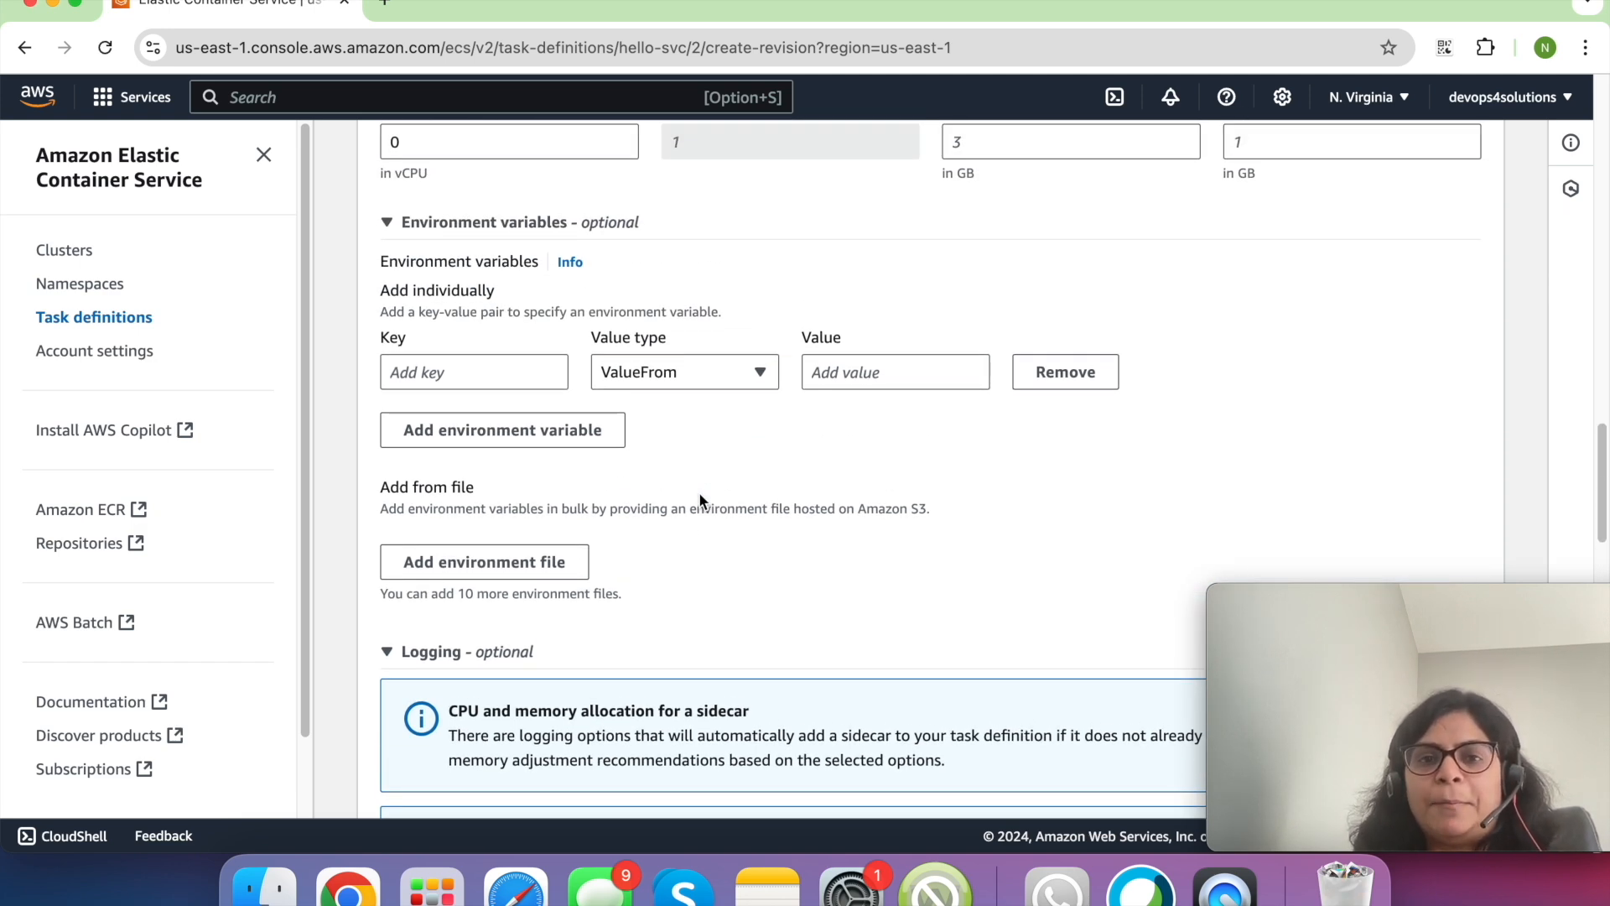
scroll(700, 499, "down", 5)
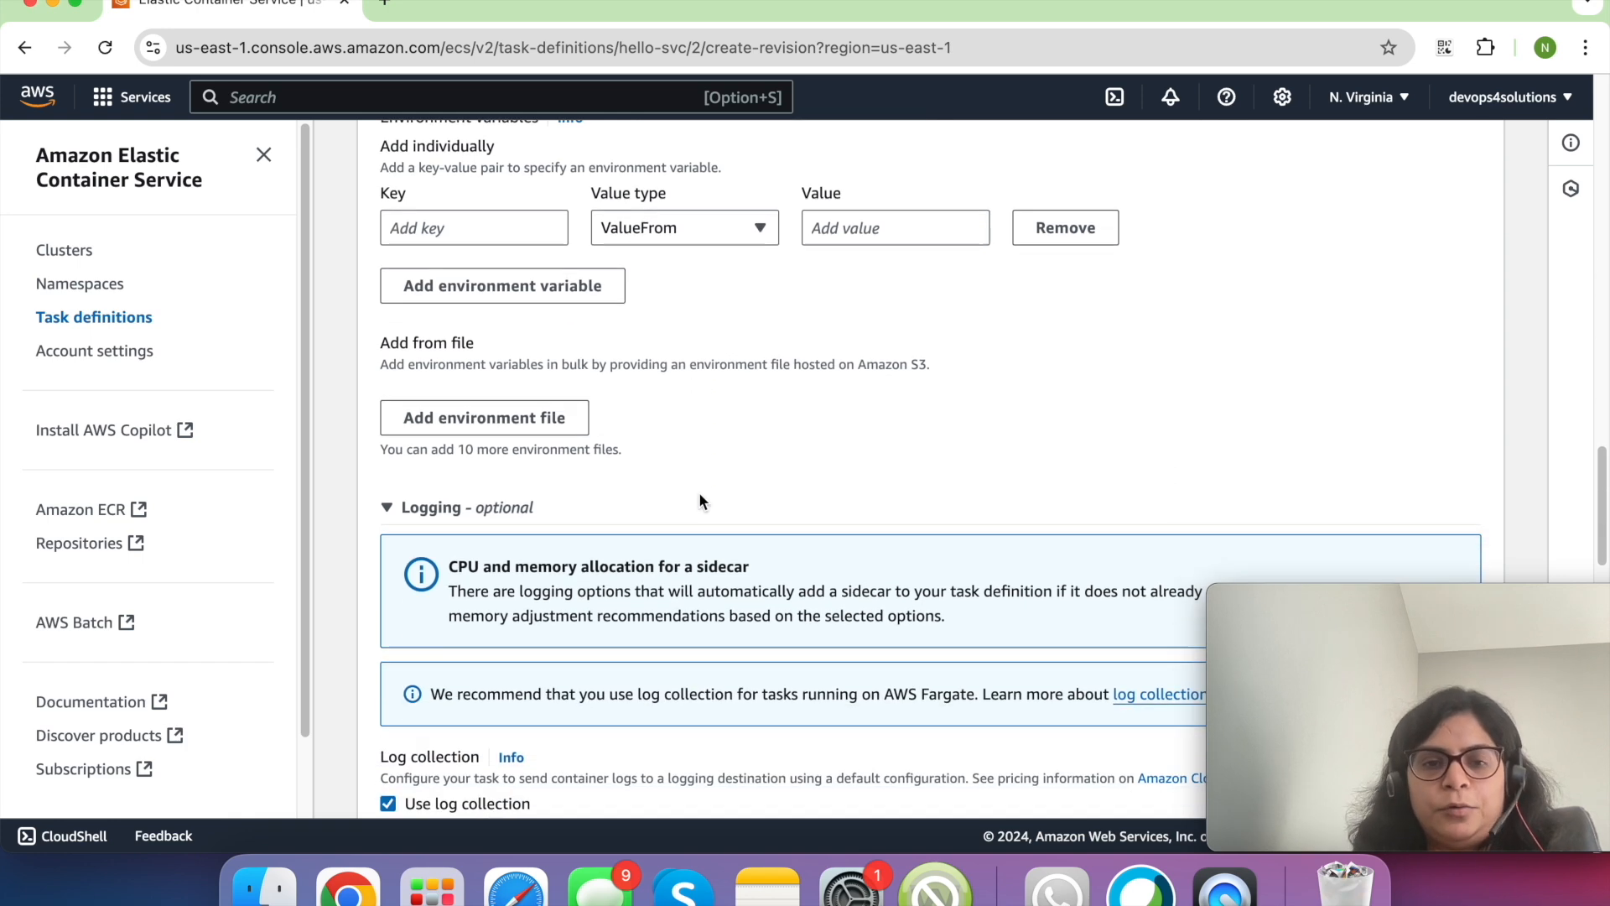
- Examine the container's available log collection destinations and the awslogs group, region and stream prefix settings for Amazon CloudWatch
scroll(700, 500, "down", 9)
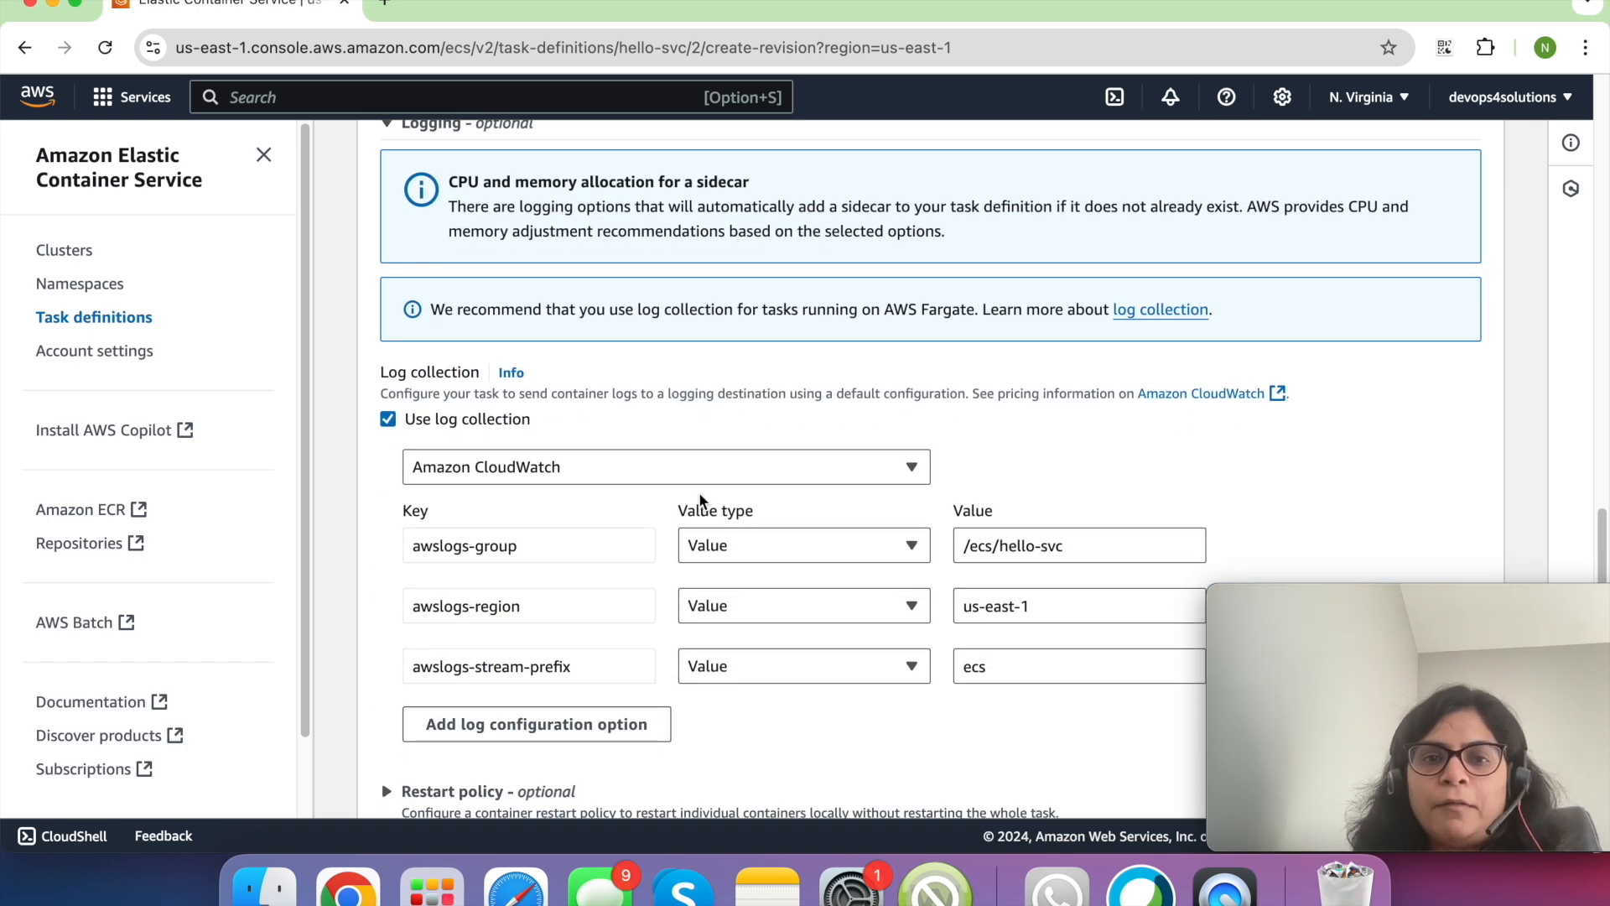
scroll(700, 500, "down", 2)
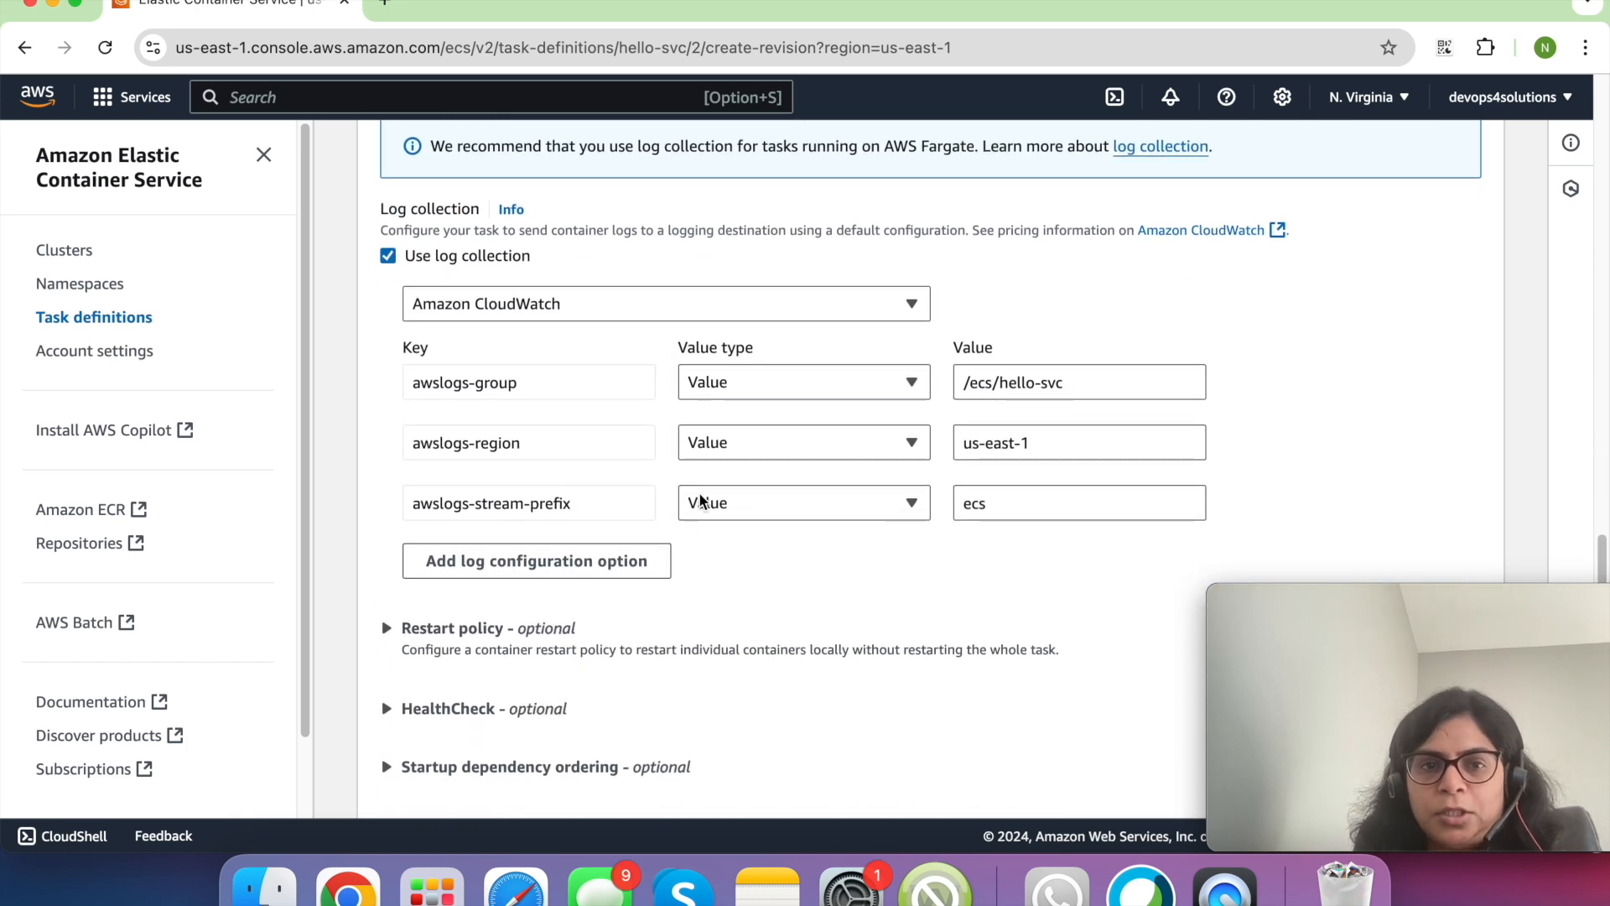
left_click(744, 311)
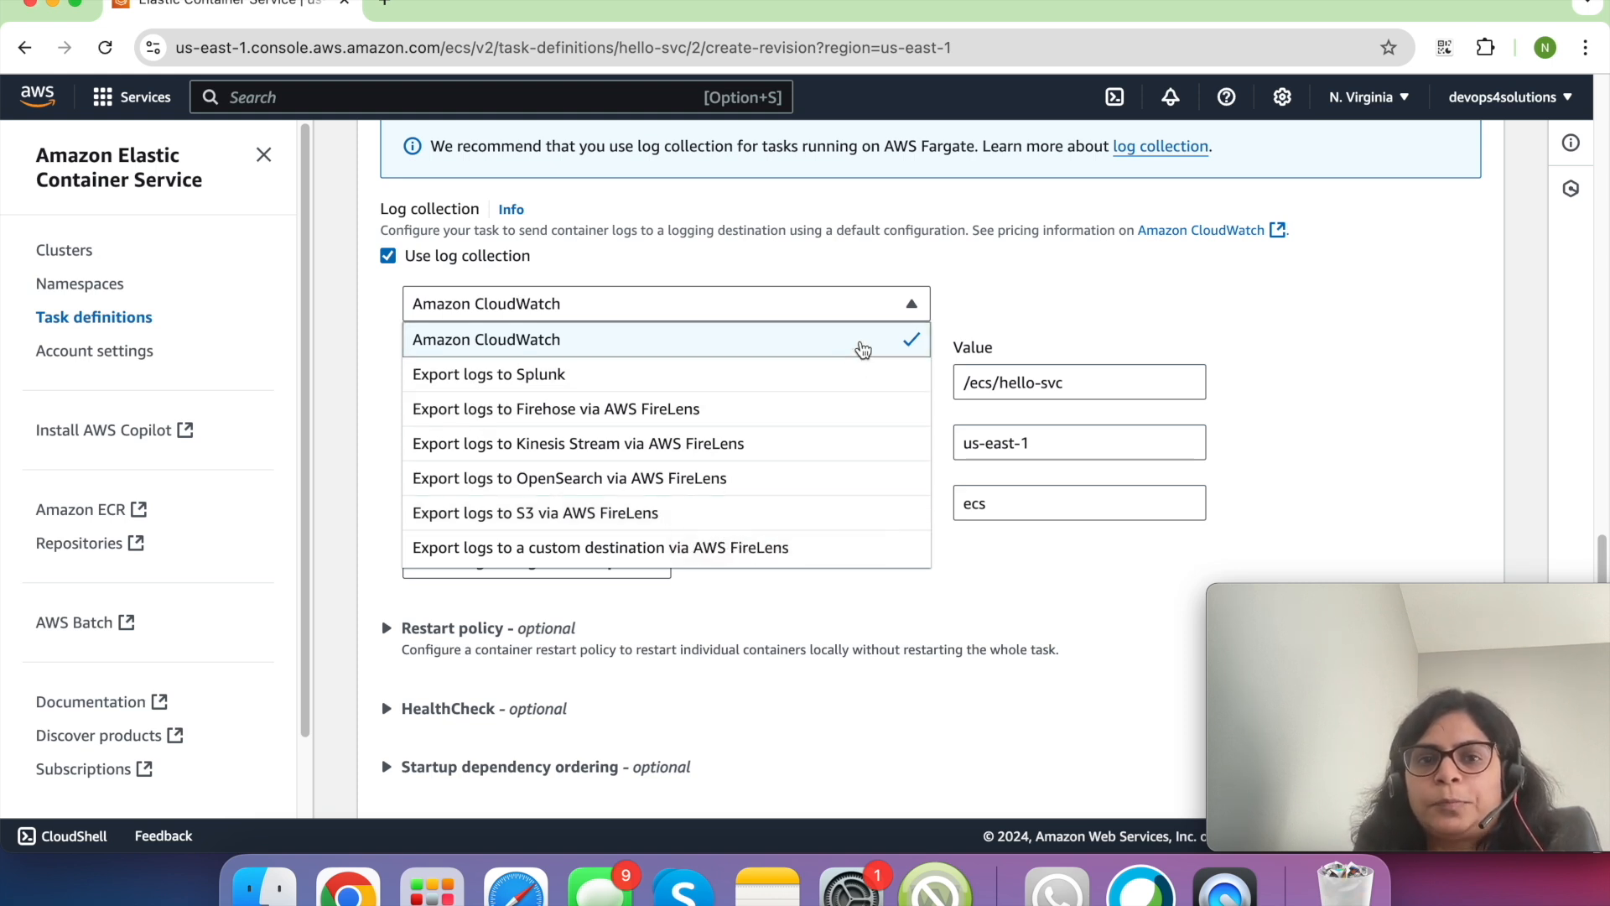
left_click(1040, 320)
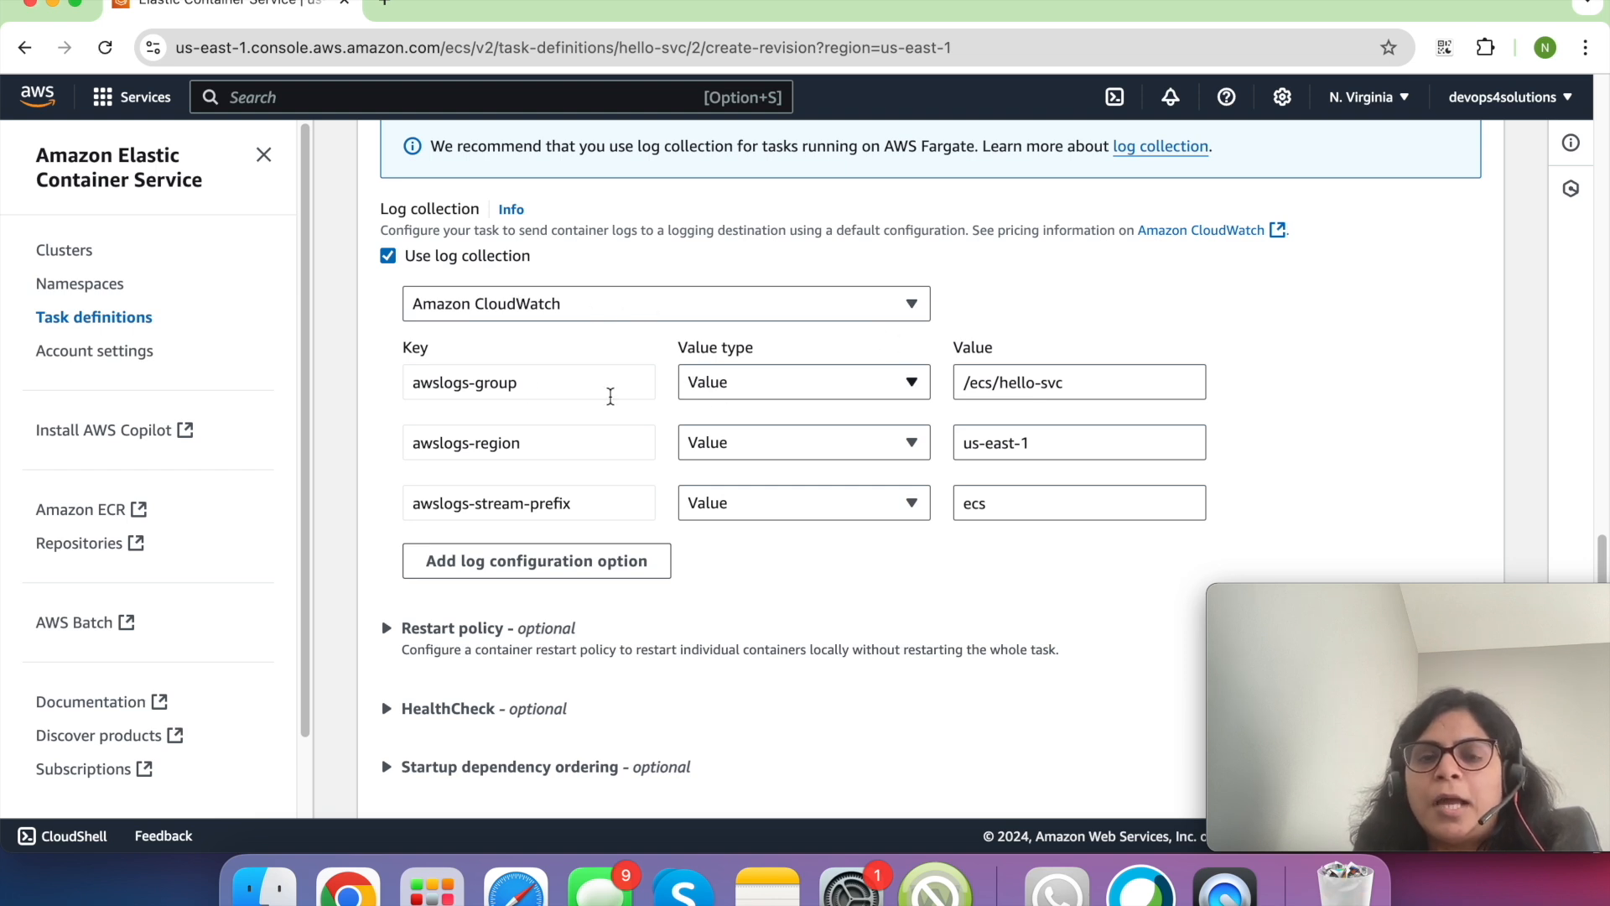
scroll(532, 393, "down", 1)
scroll(532, 393, "down", 2)
triple_click(519, 311)
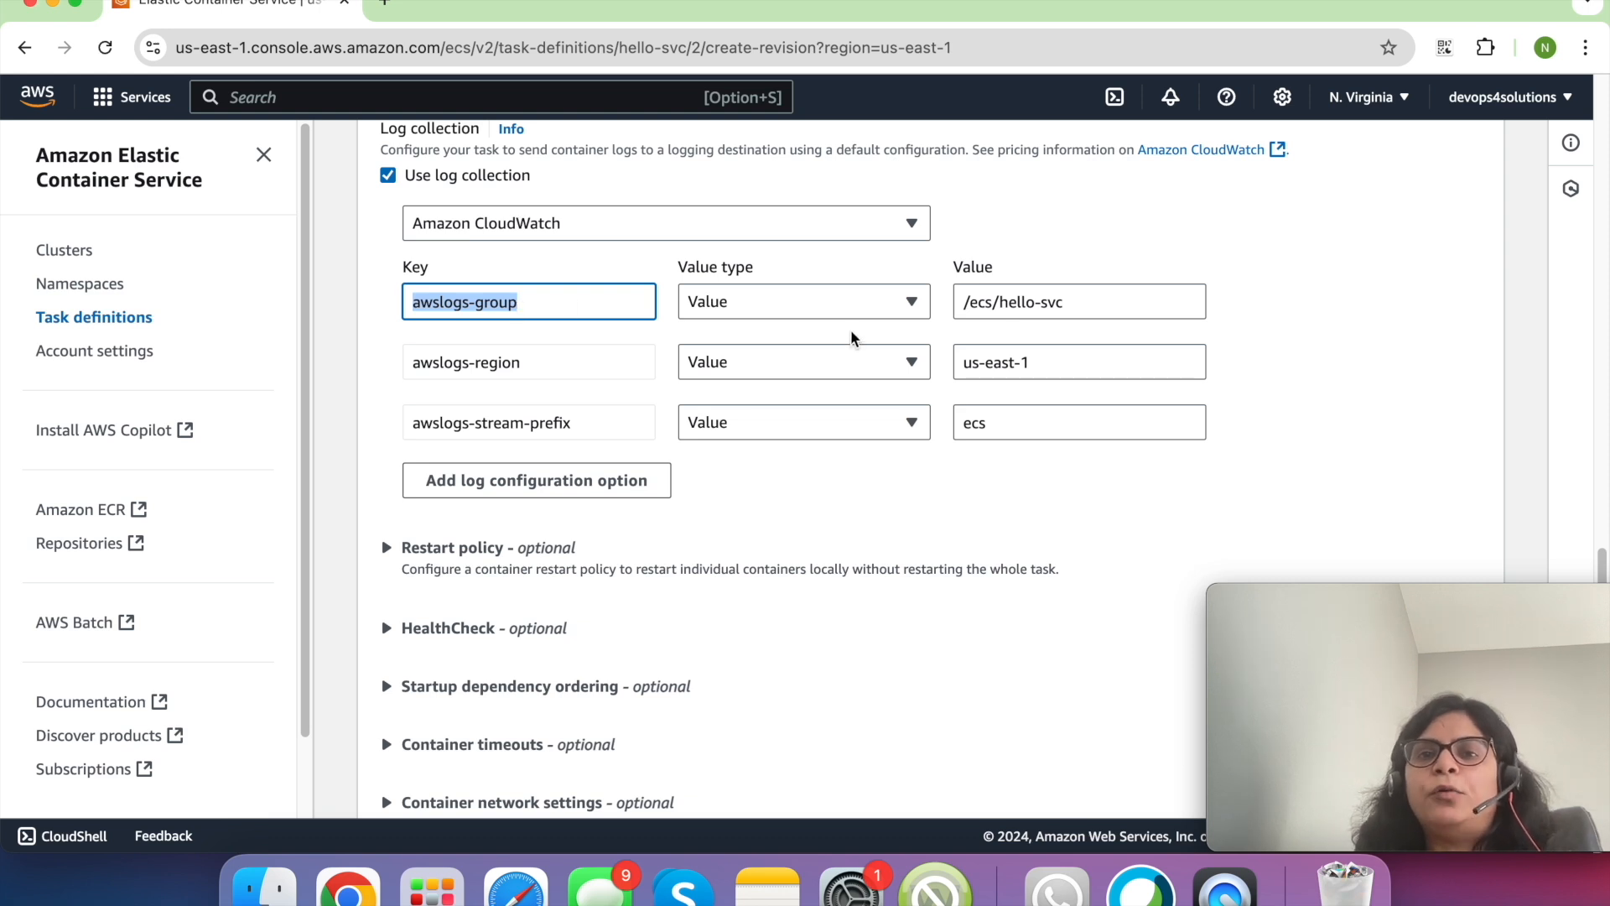
left_click(1083, 297)
triple_click(1084, 298)
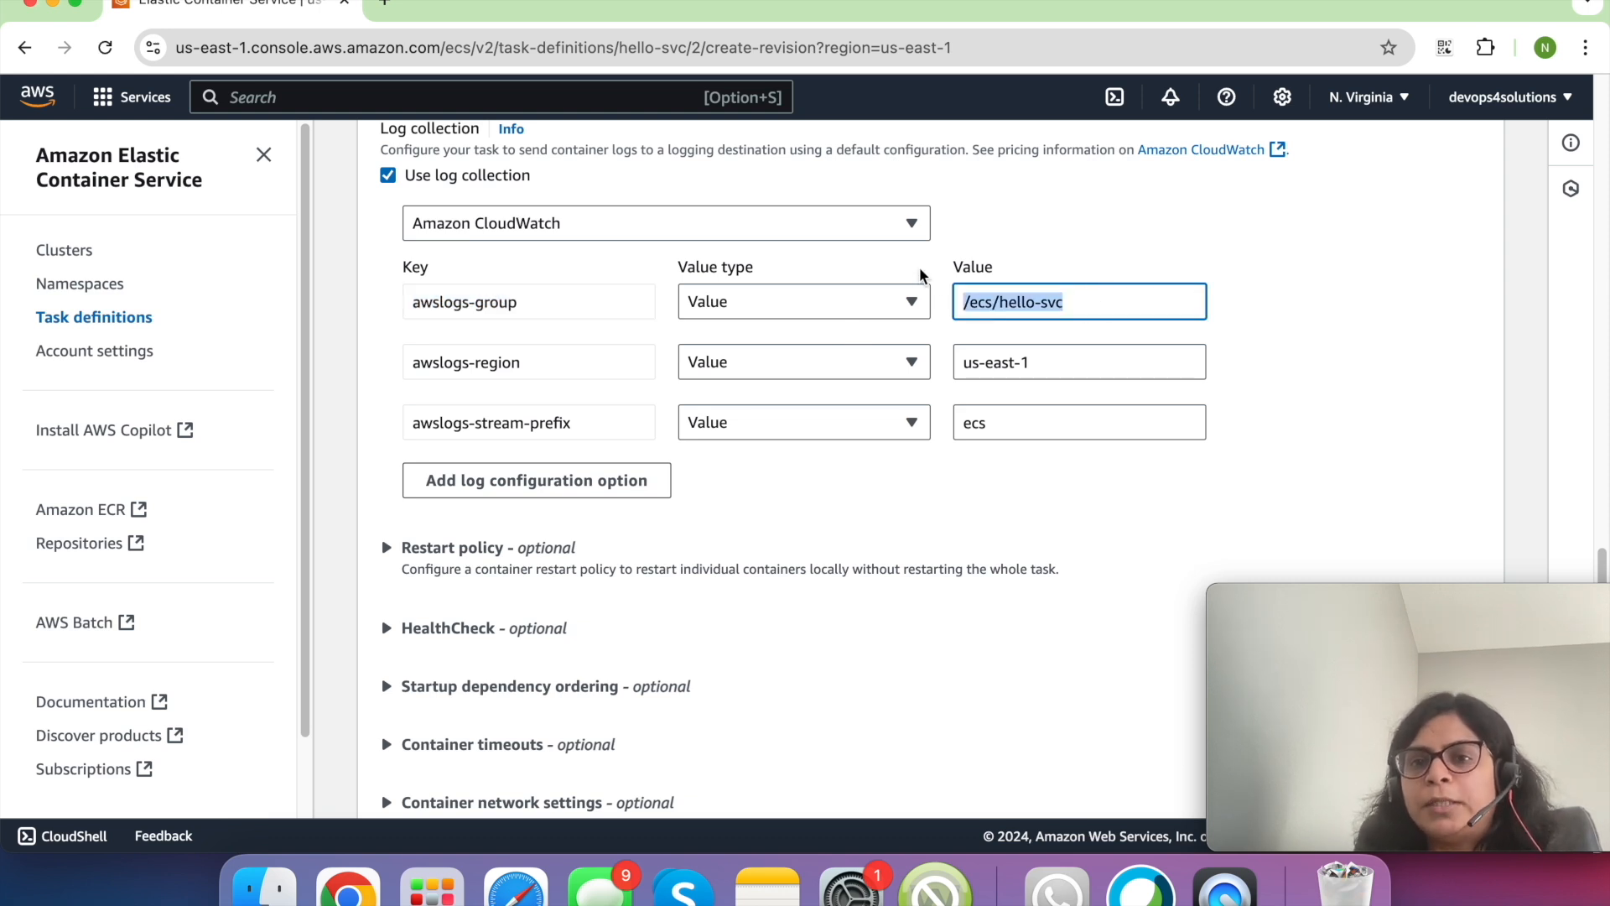
triple_click(576, 363)
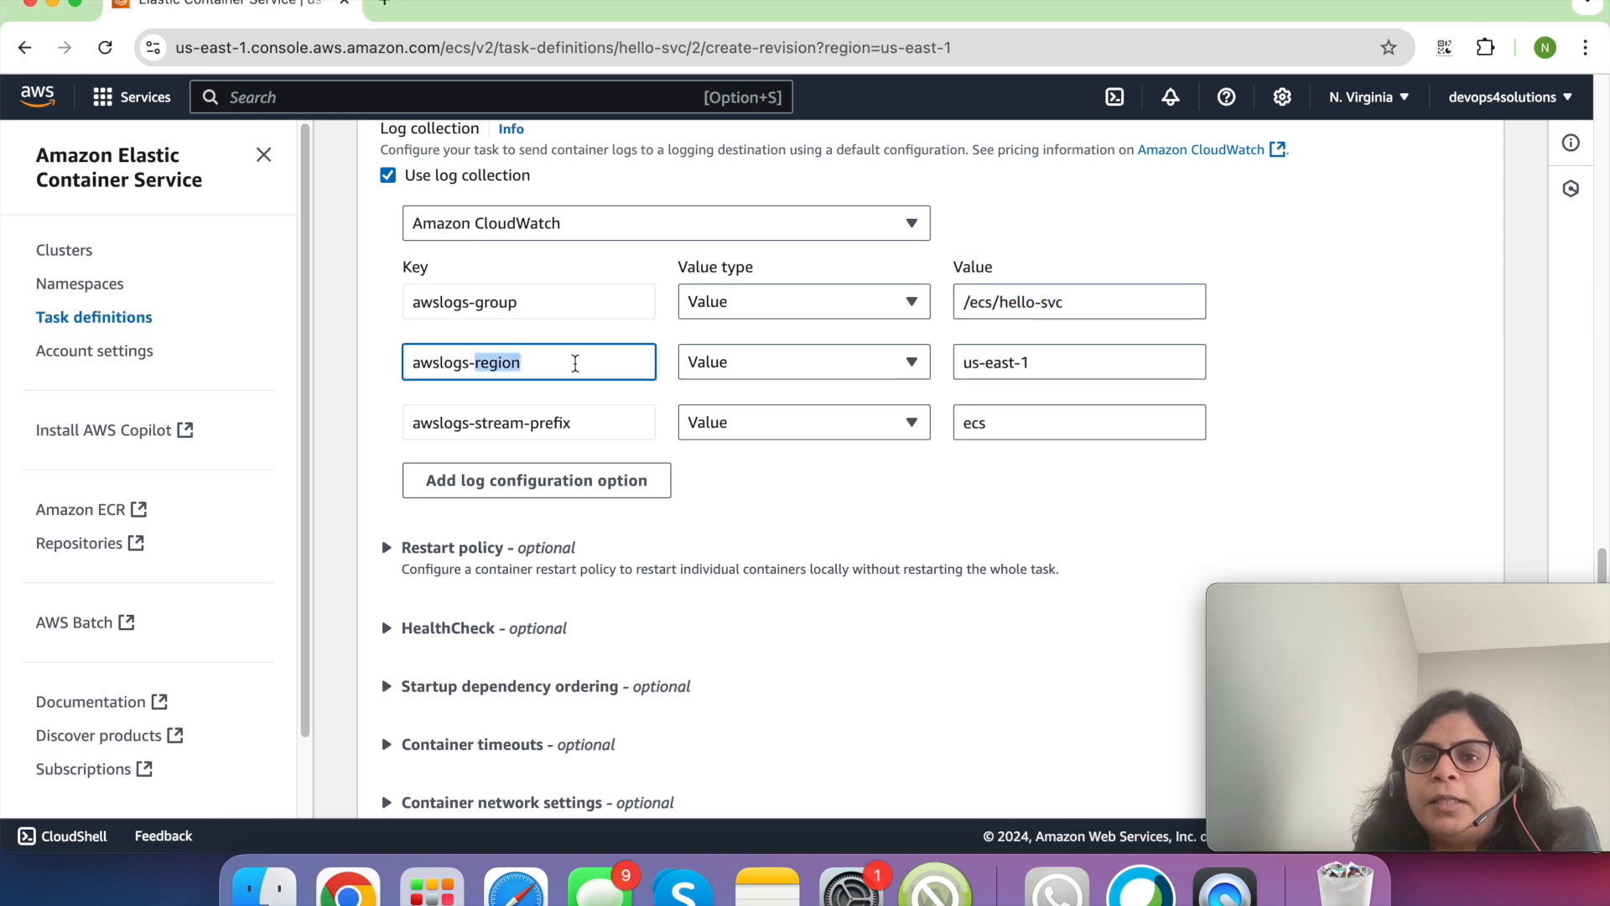
double_click(595, 431)
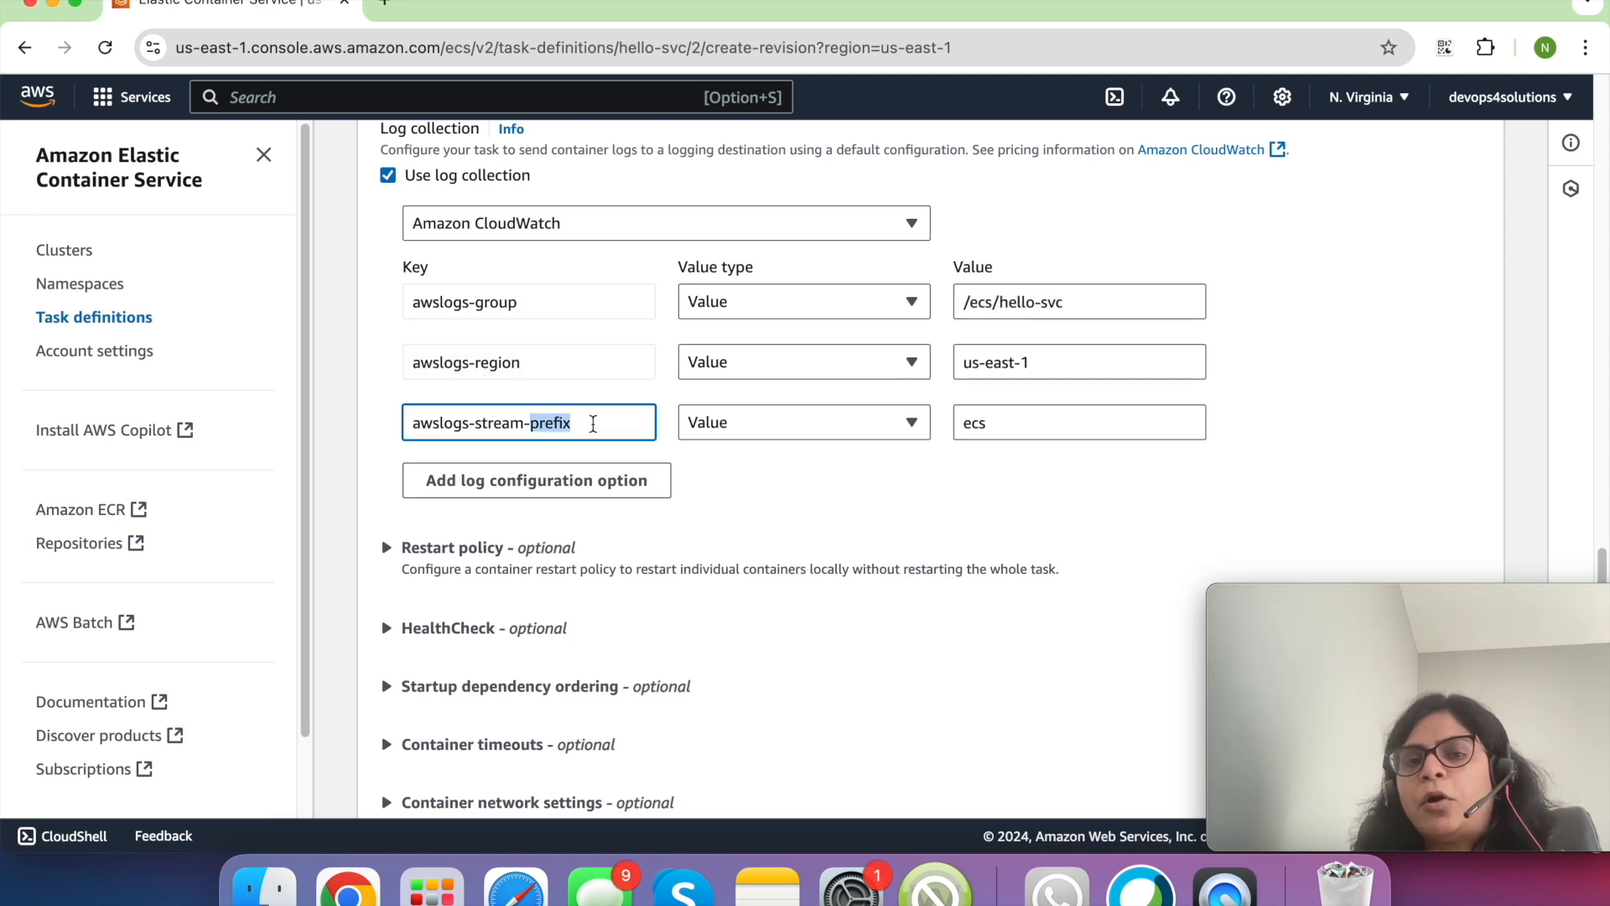
left_click(1026, 427)
double_click(1025, 428)
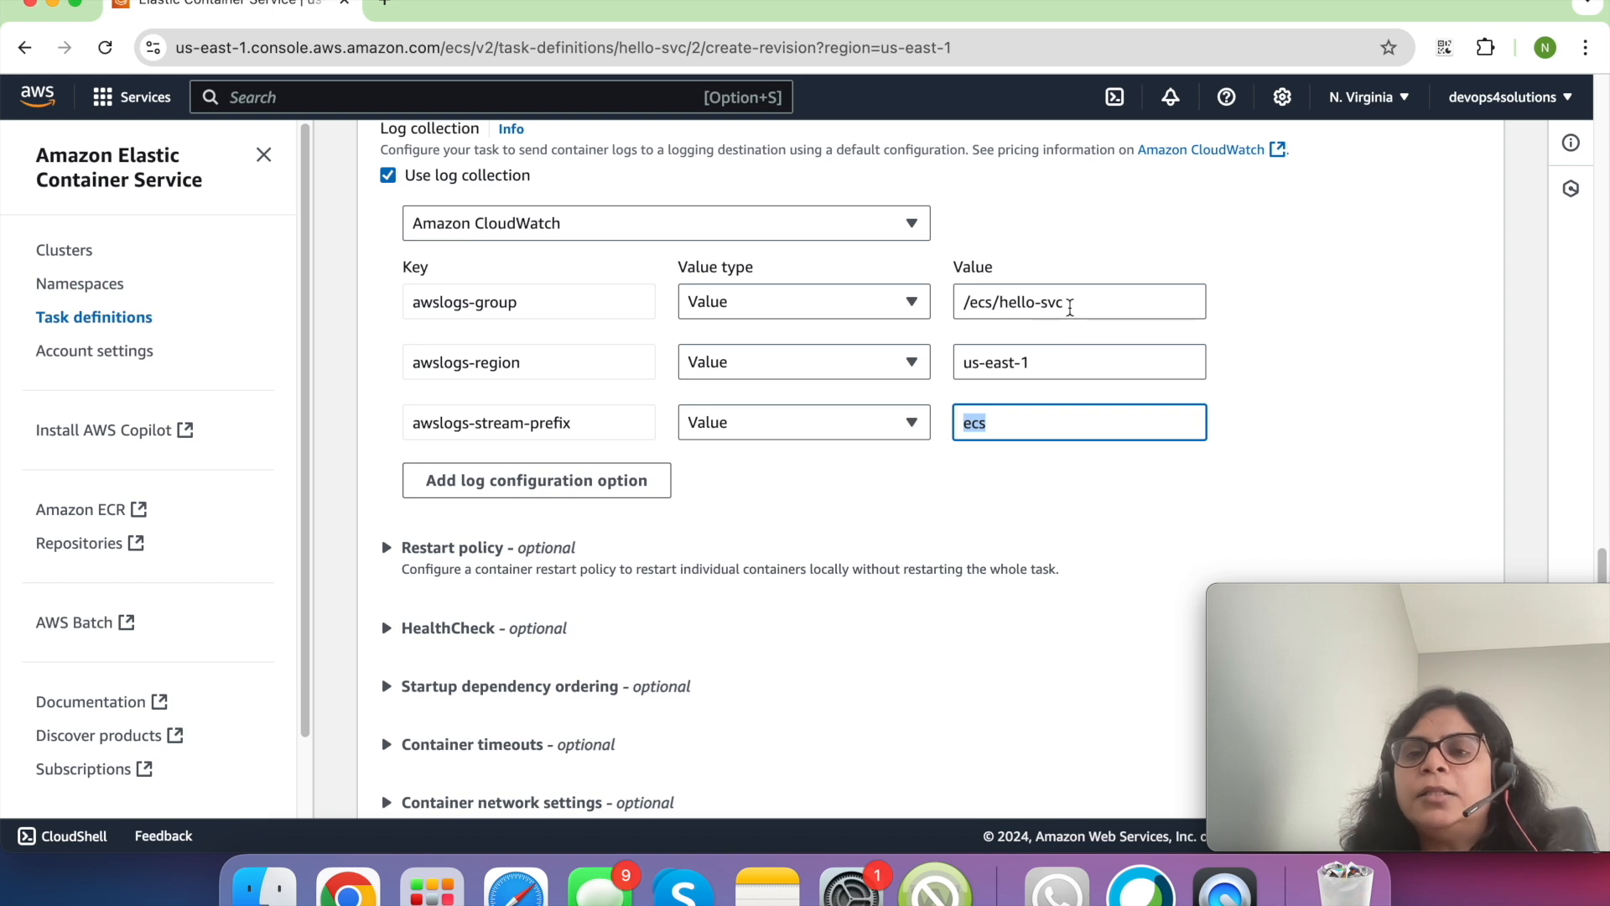
double_click(1068, 307)
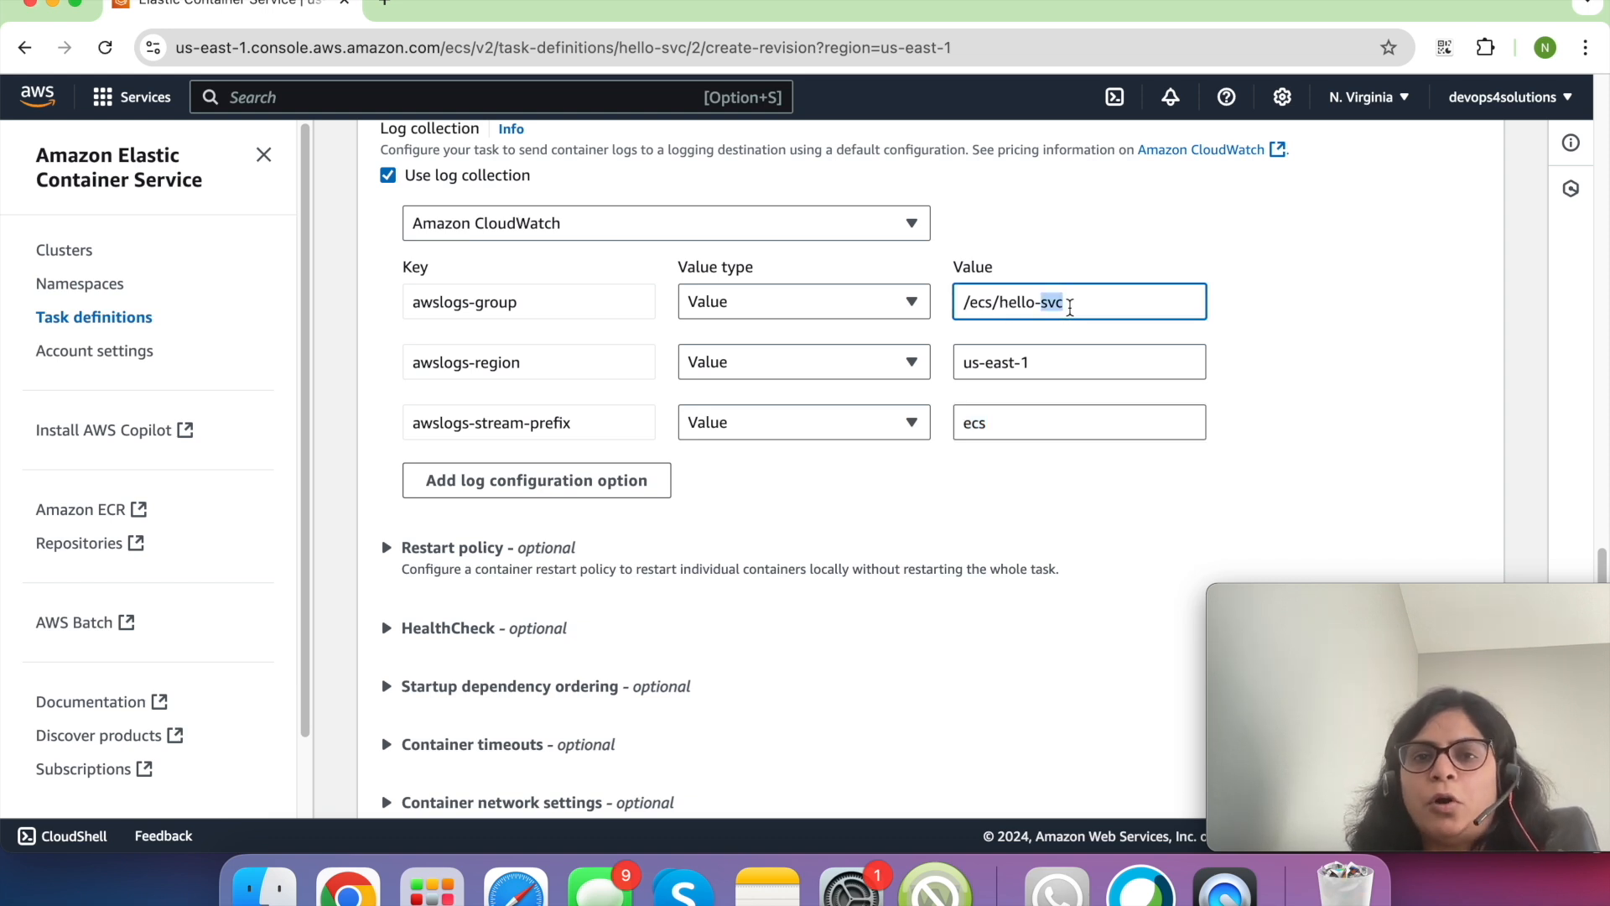
- Review the remaining optional container and storage settings, leave the new revision form and return to the hello-svc revisions list
scroll(1070, 307, "down", 7)
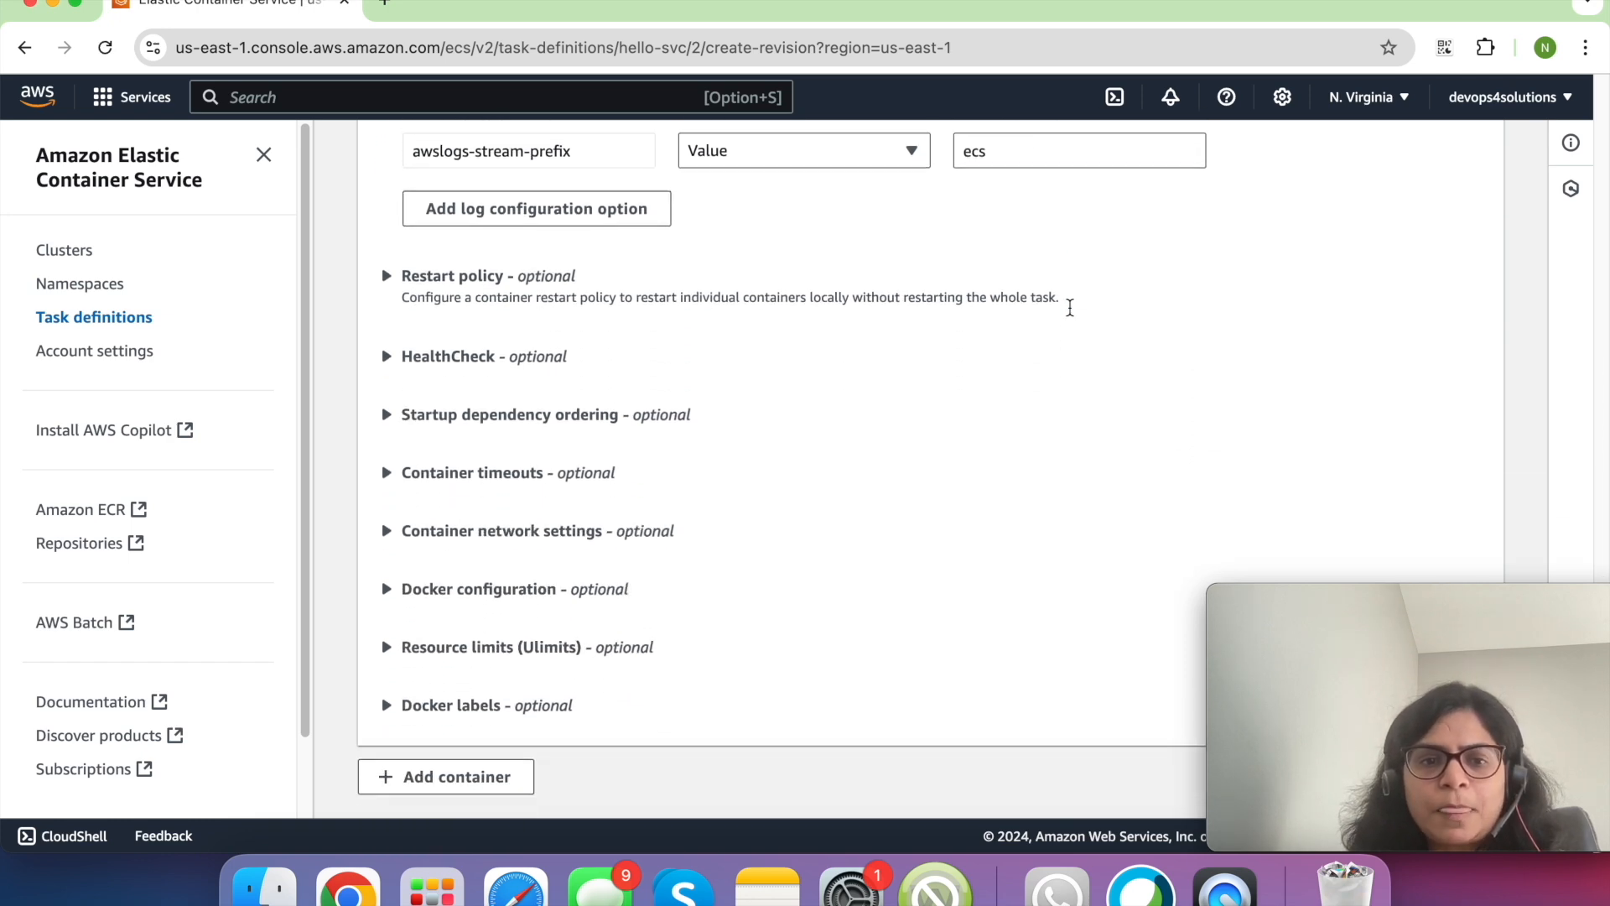
scroll(1072, 316, "down", 7)
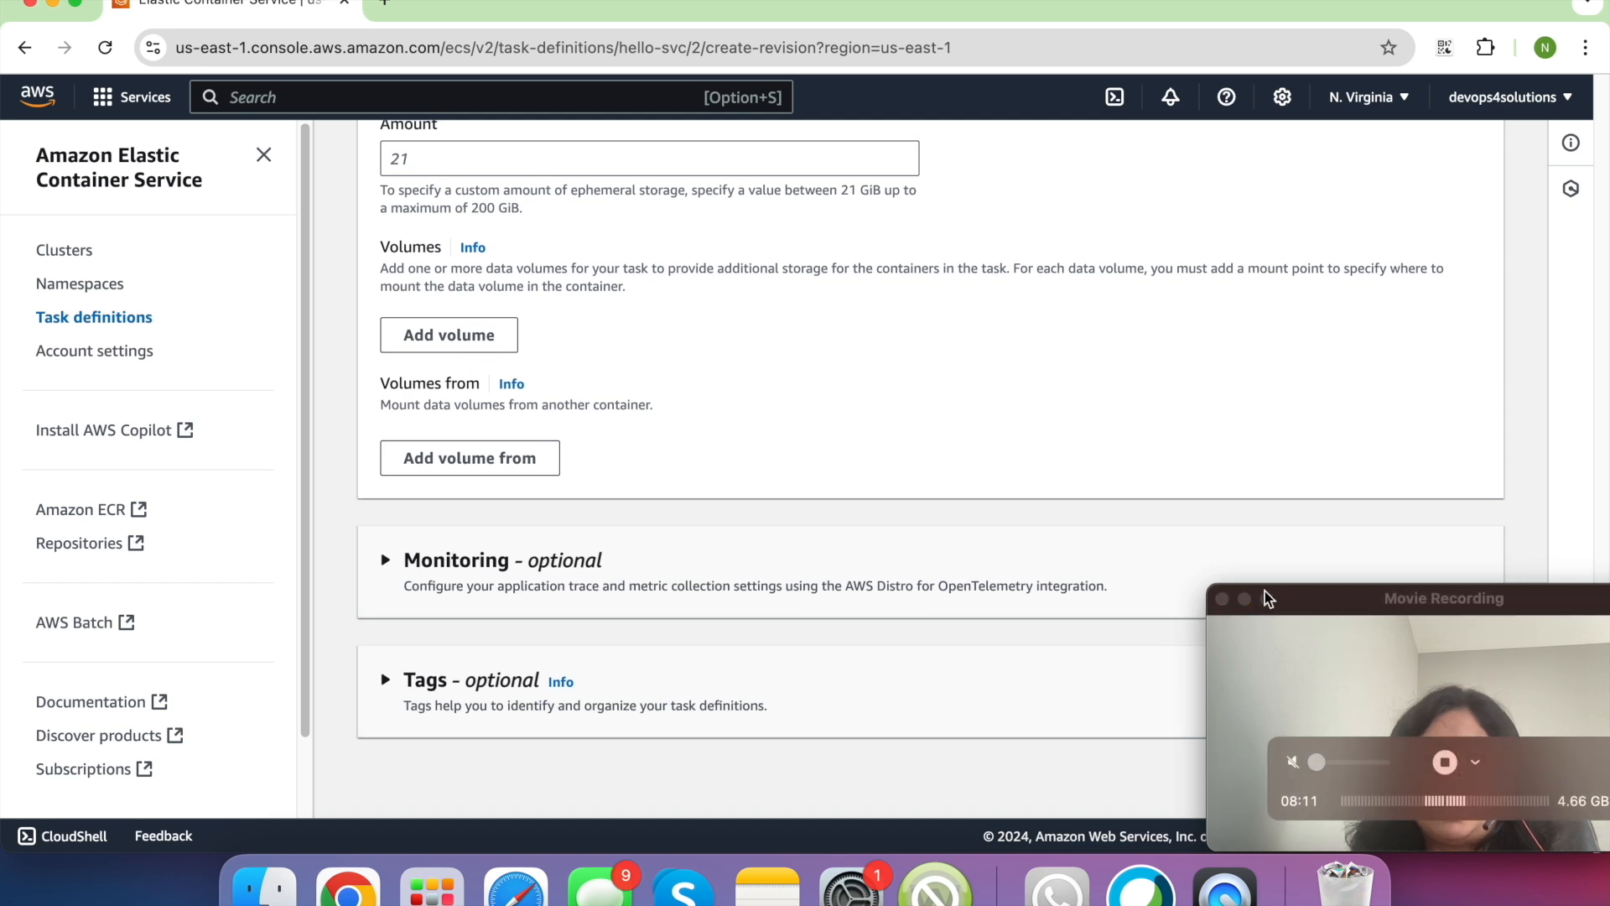
scroll(892, 552, "left", 5)
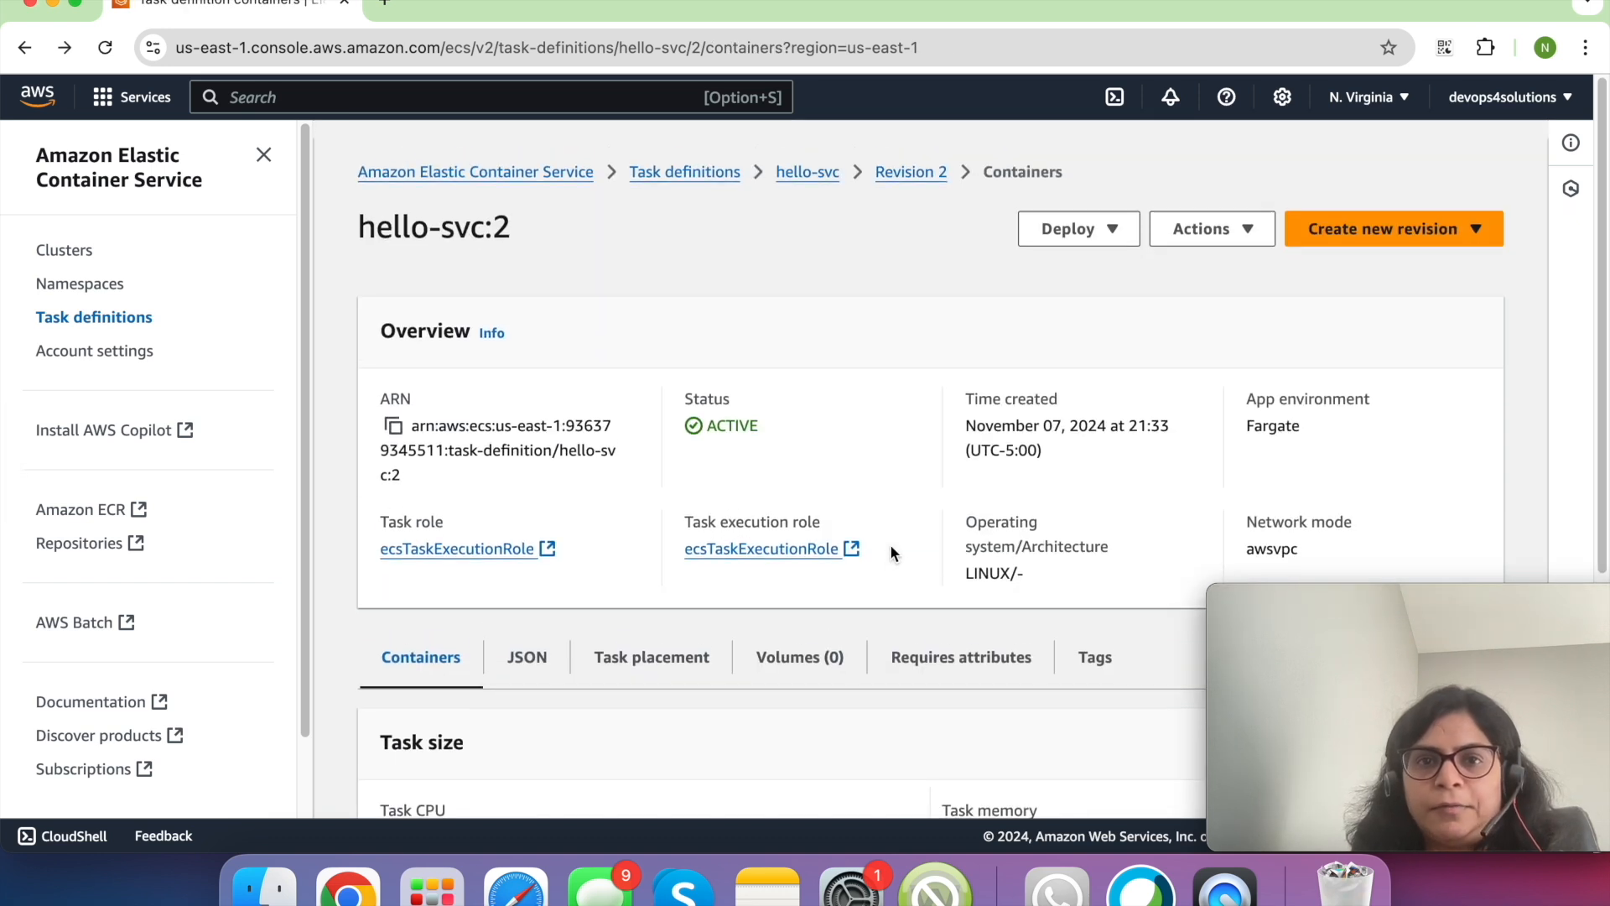
left_click(813, 157)
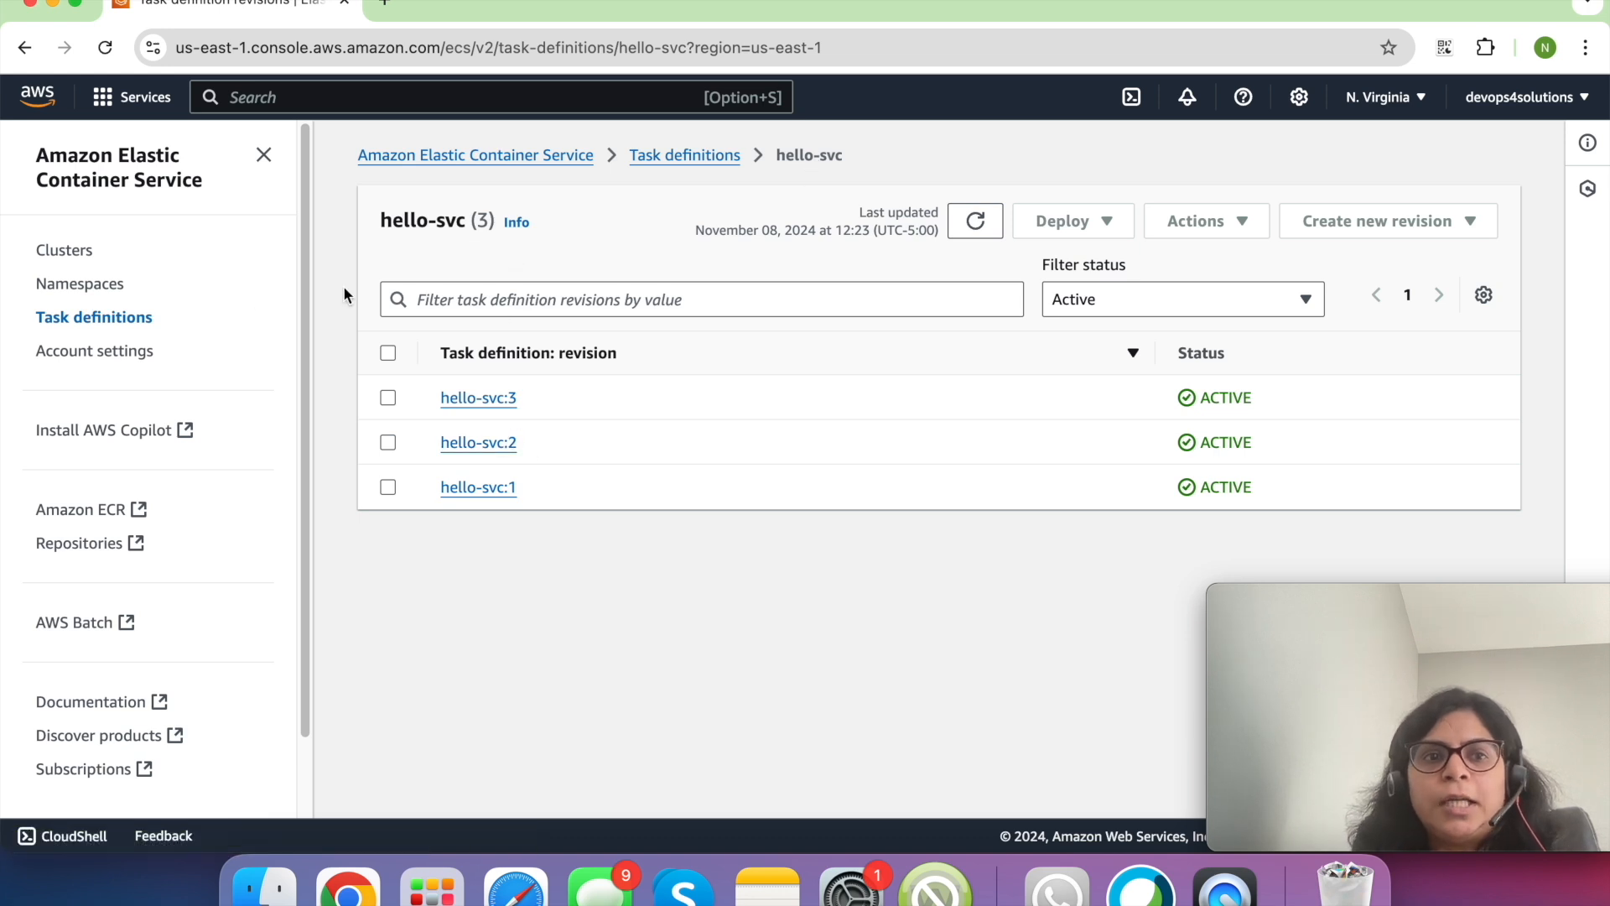
- Open the app1-dev cluster's tasks and start running a new task
left_click(65, 250)
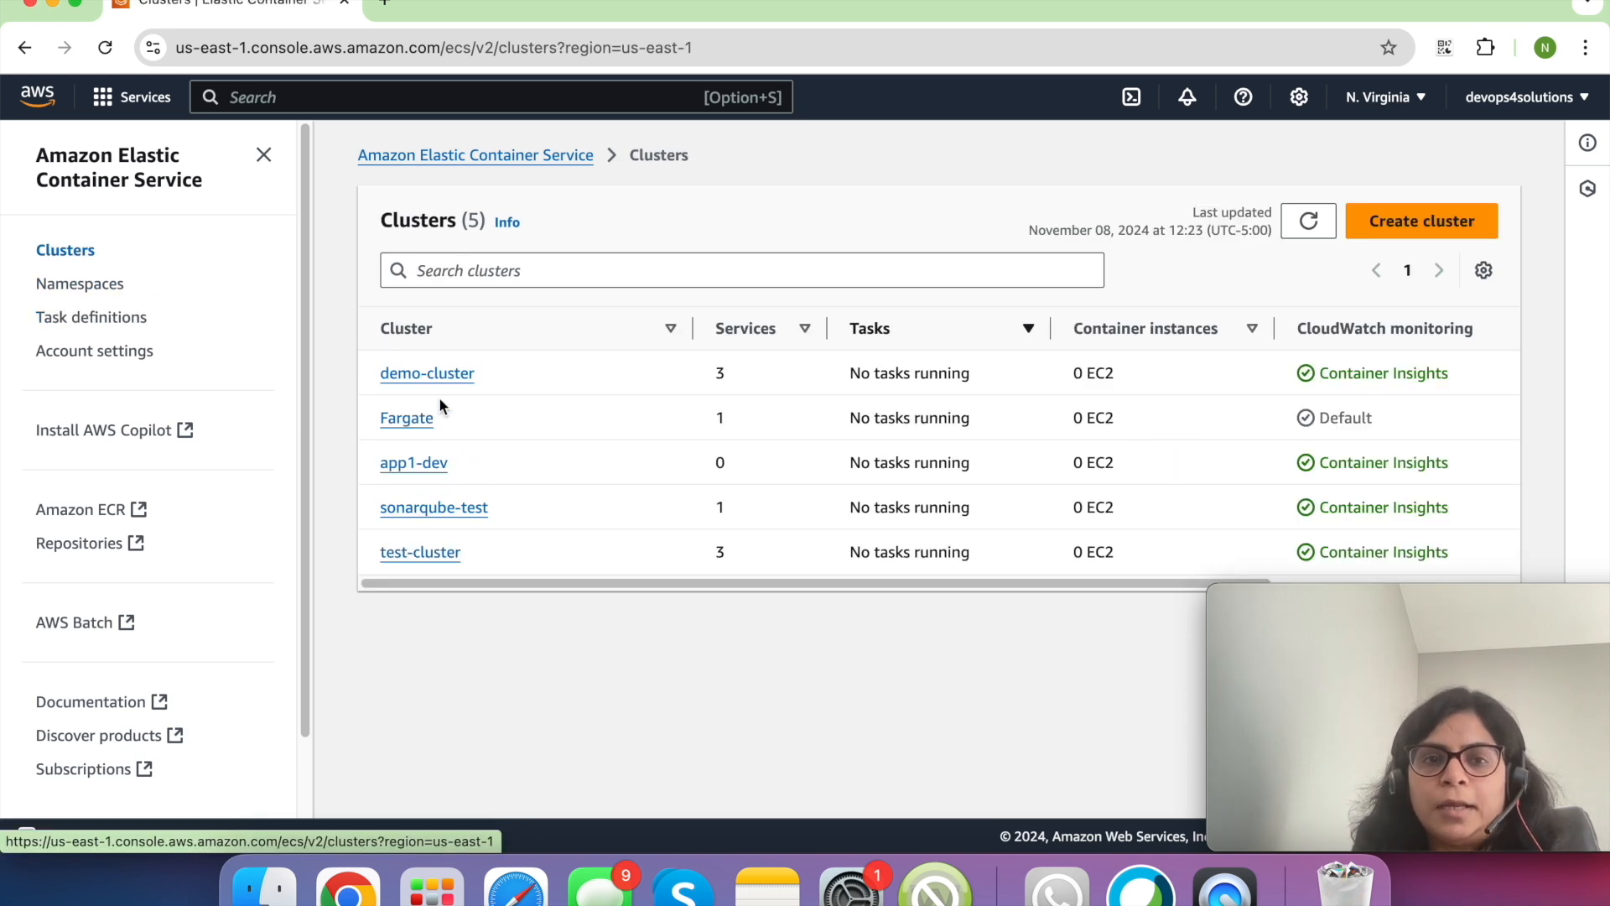
left_click(419, 463)
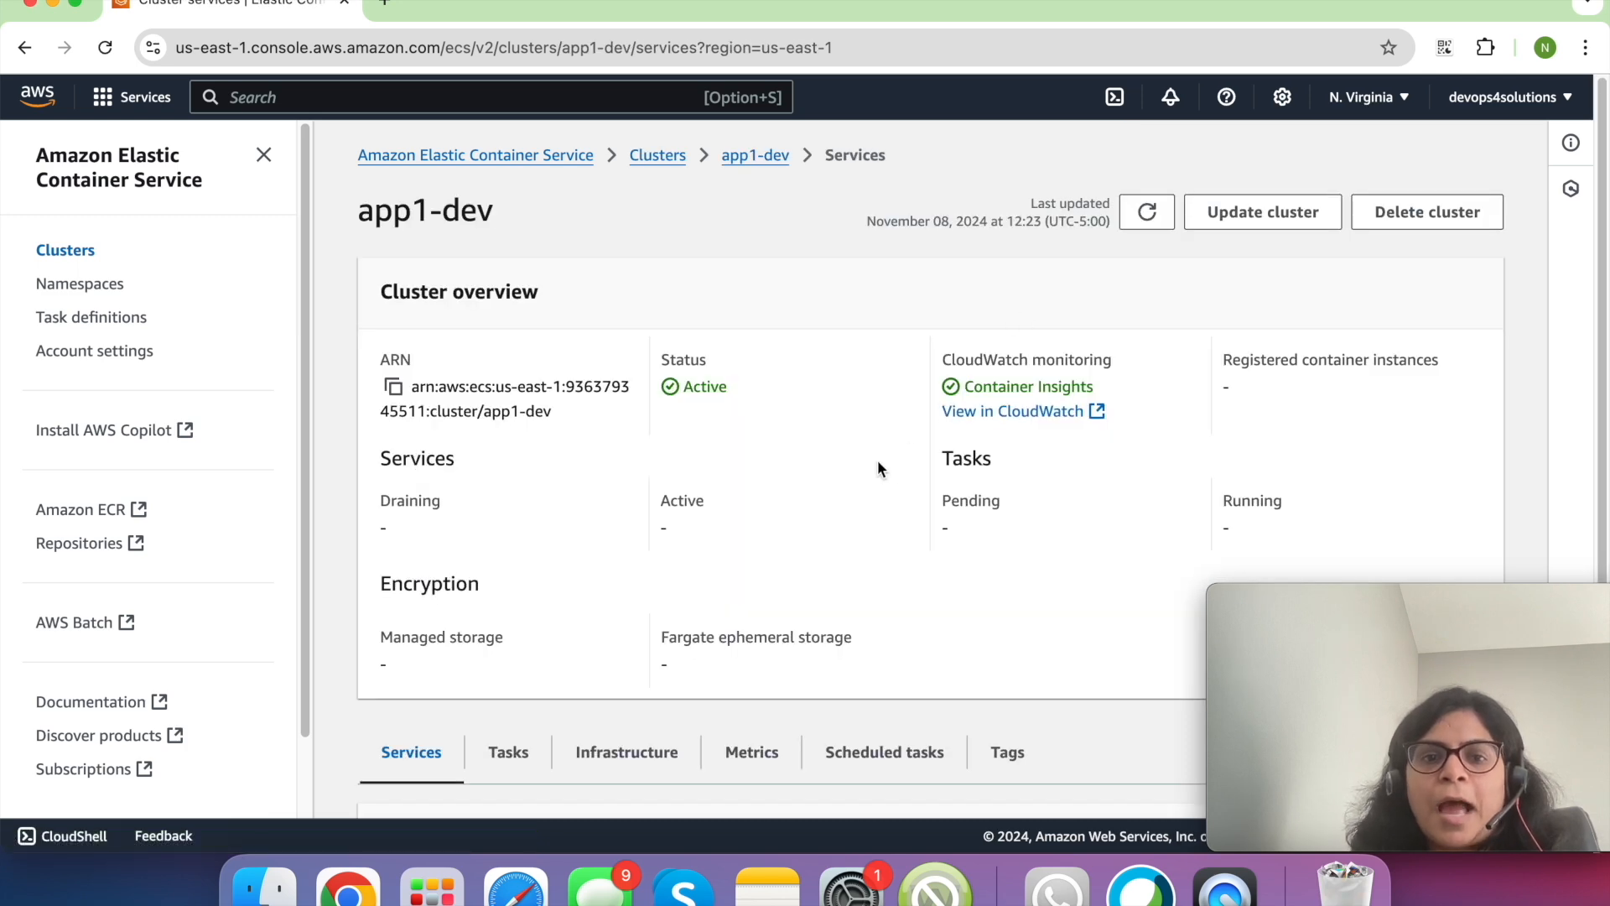
scroll(877, 460, "down", 5)
left_click(528, 437)
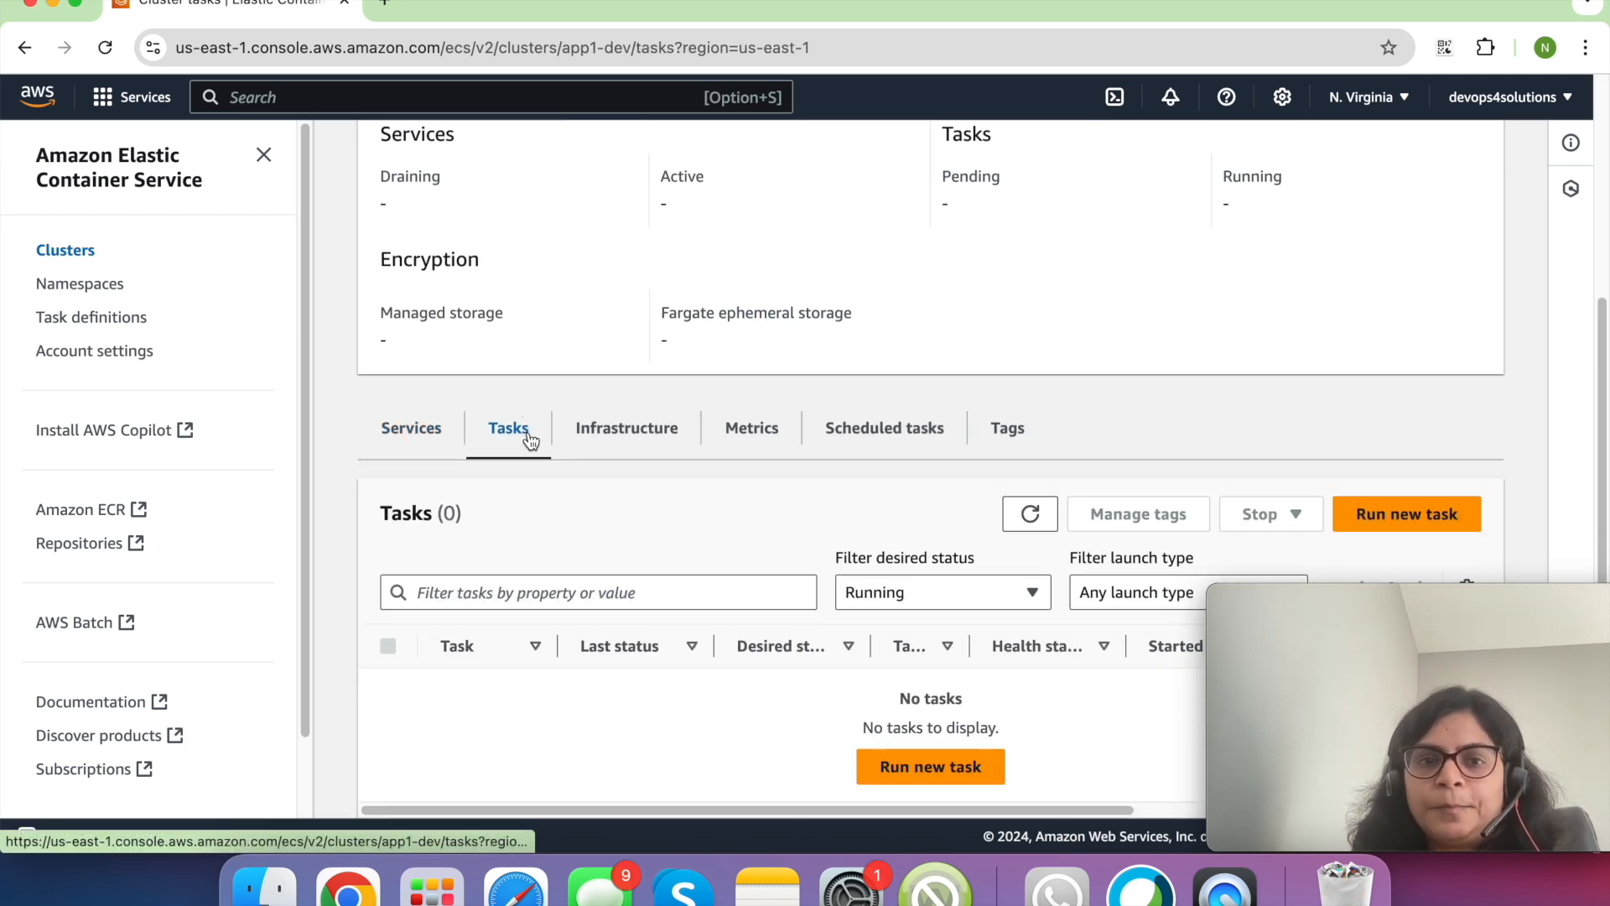
left_click(1381, 516)
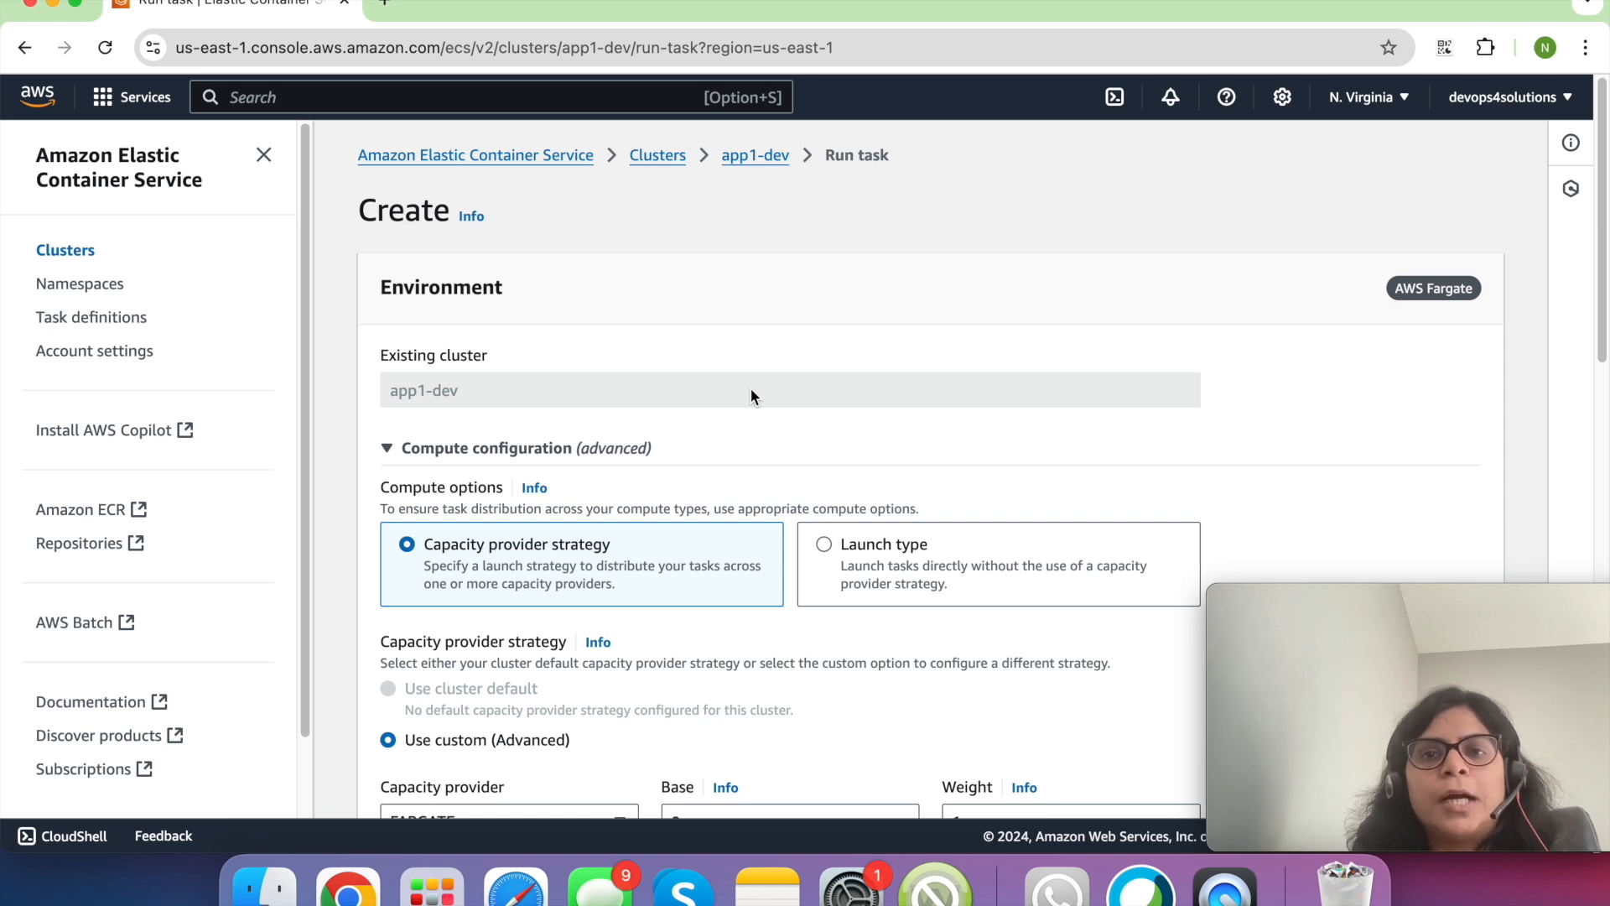
- Examine the task's capacity provider choices, platform version and the Service and Task application types, keeping the FARGATE provider
scroll(752, 391, "down", 5)
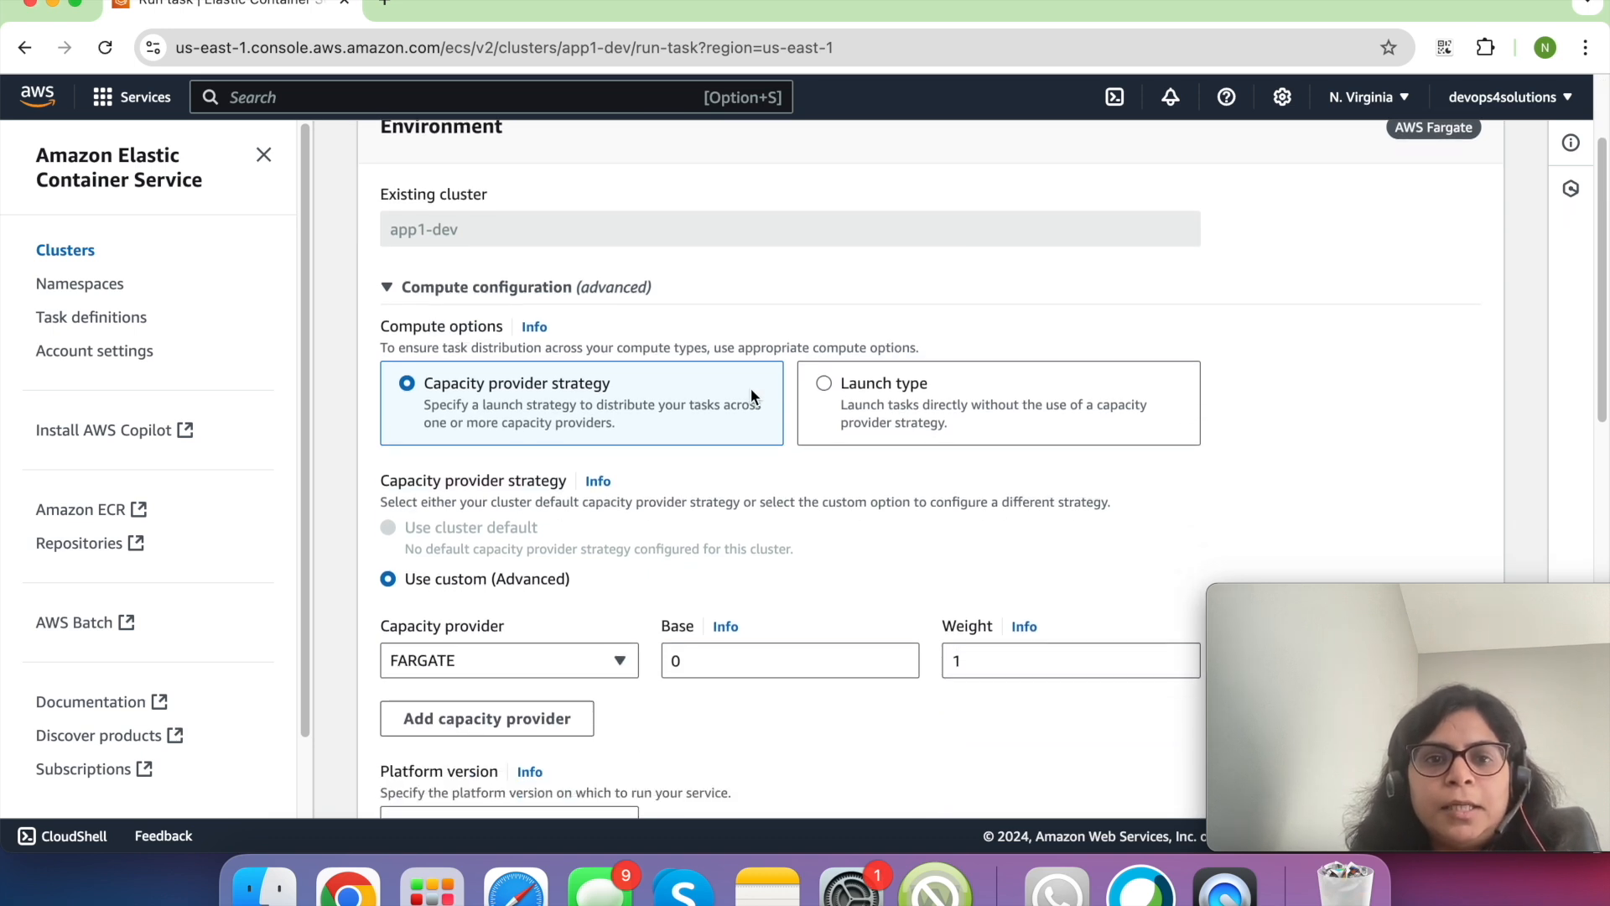
scroll(751, 397, "down", 3)
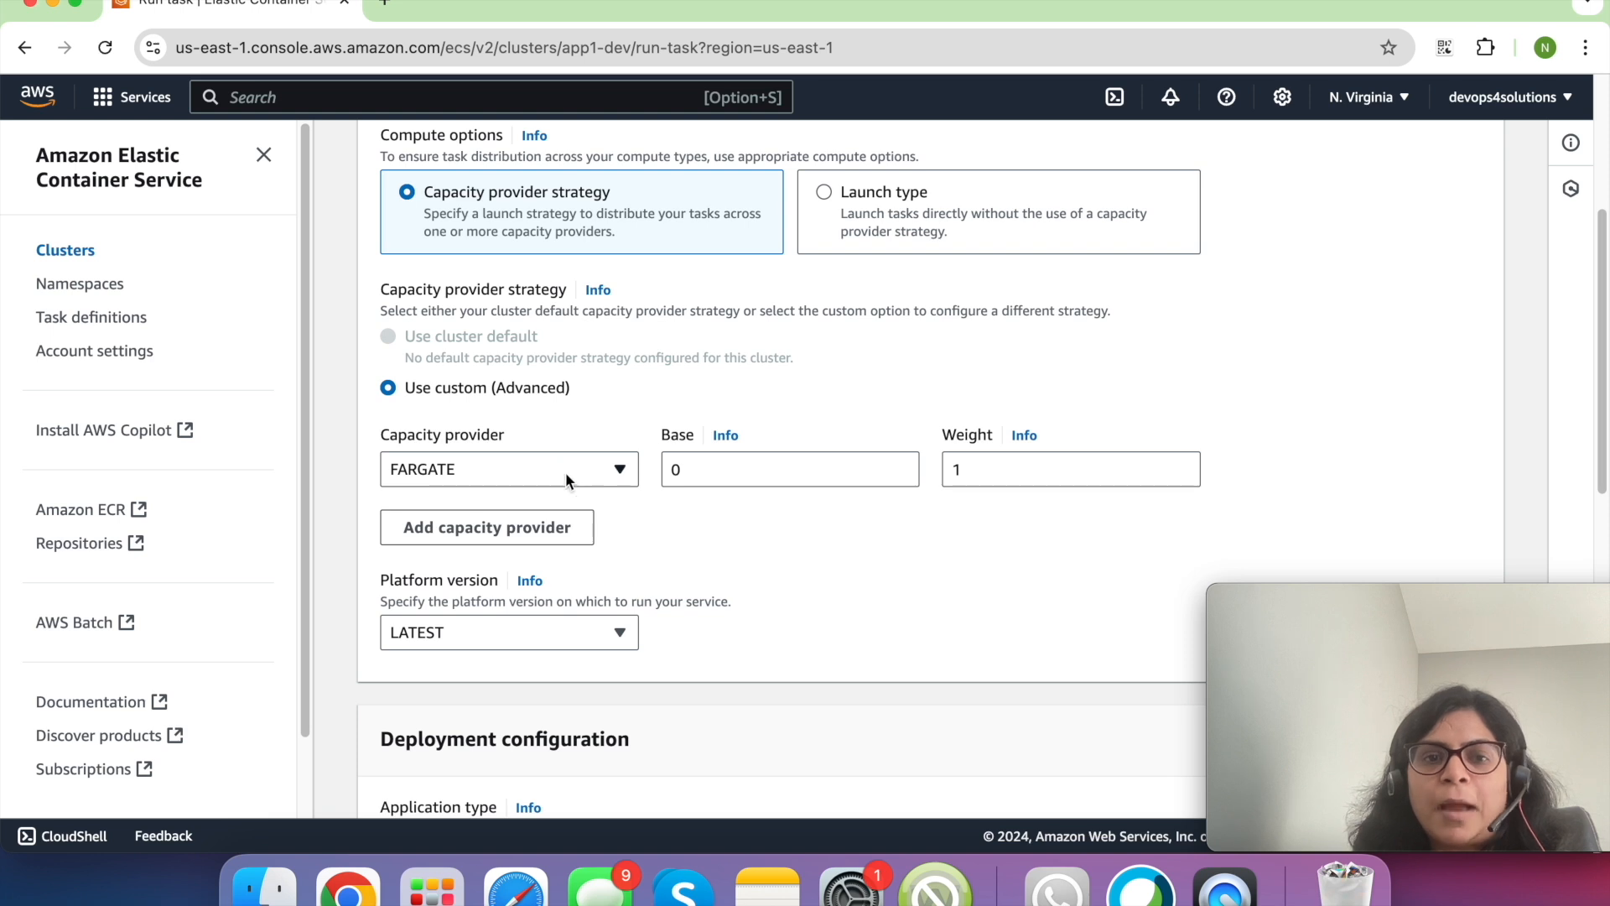
left_click(581, 472)
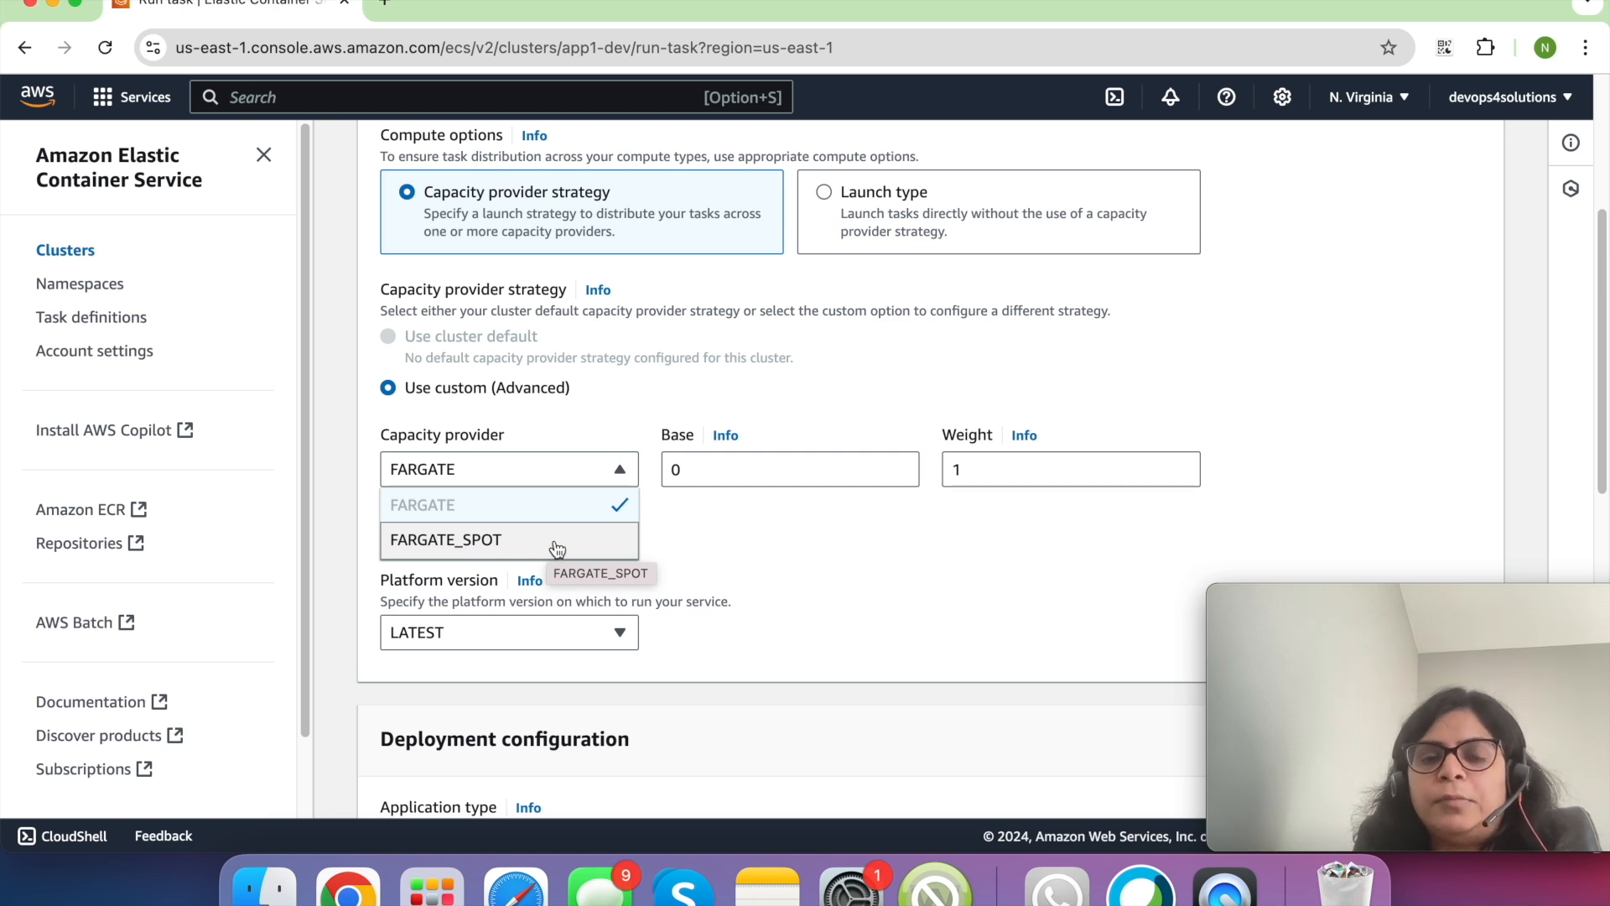
left_click(753, 530)
scroll(752, 532, "down", 3)
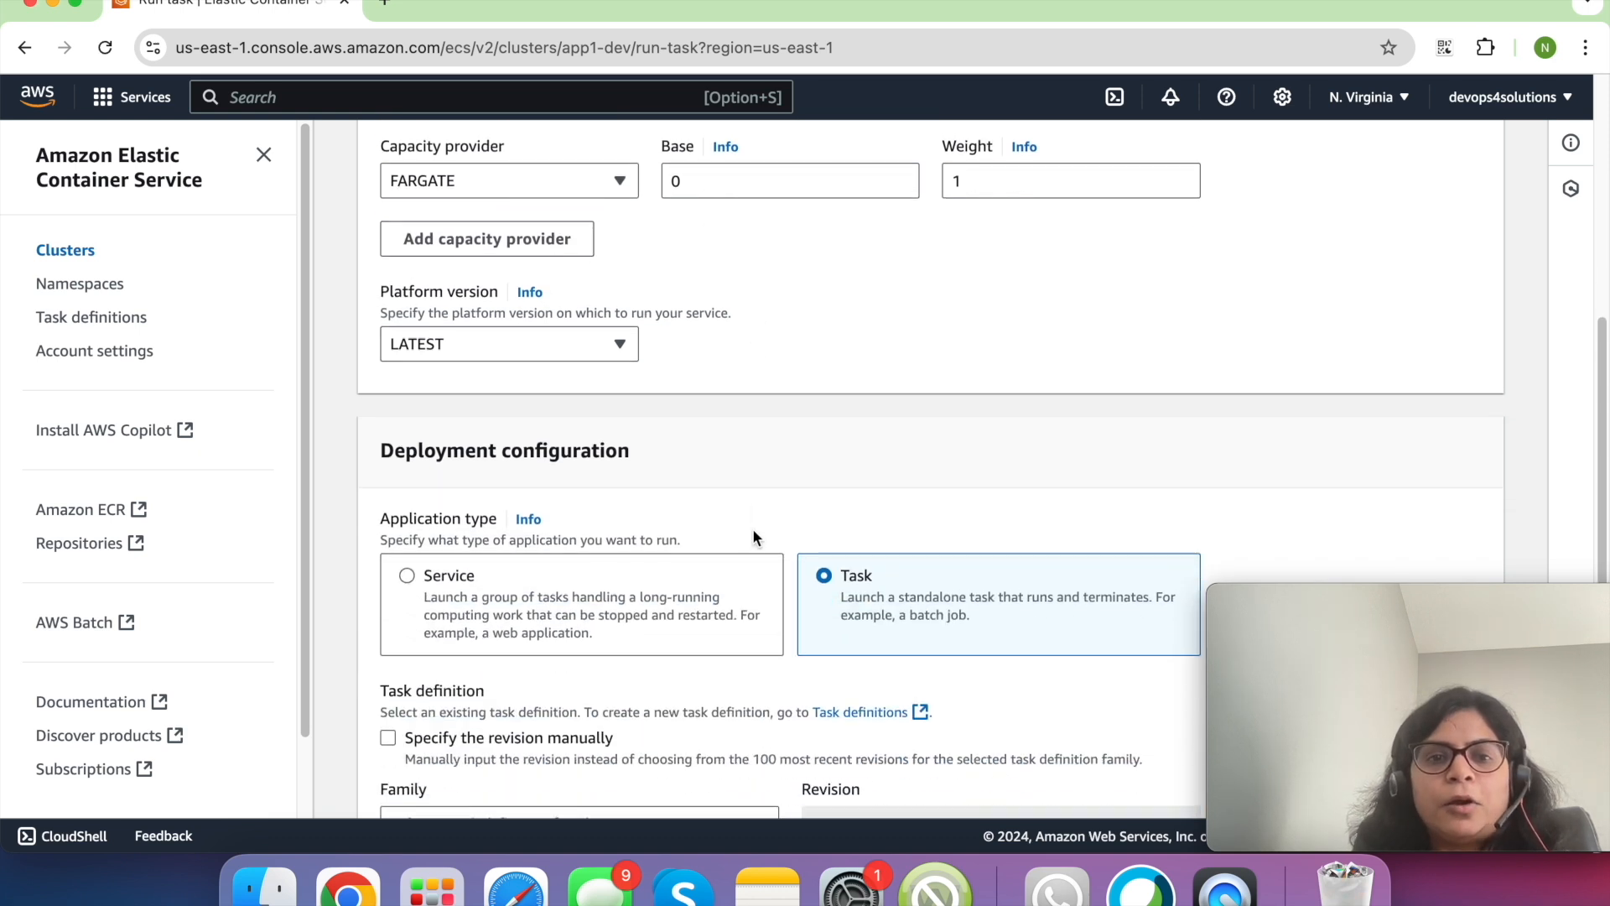
scroll(752, 535, "down", 3)
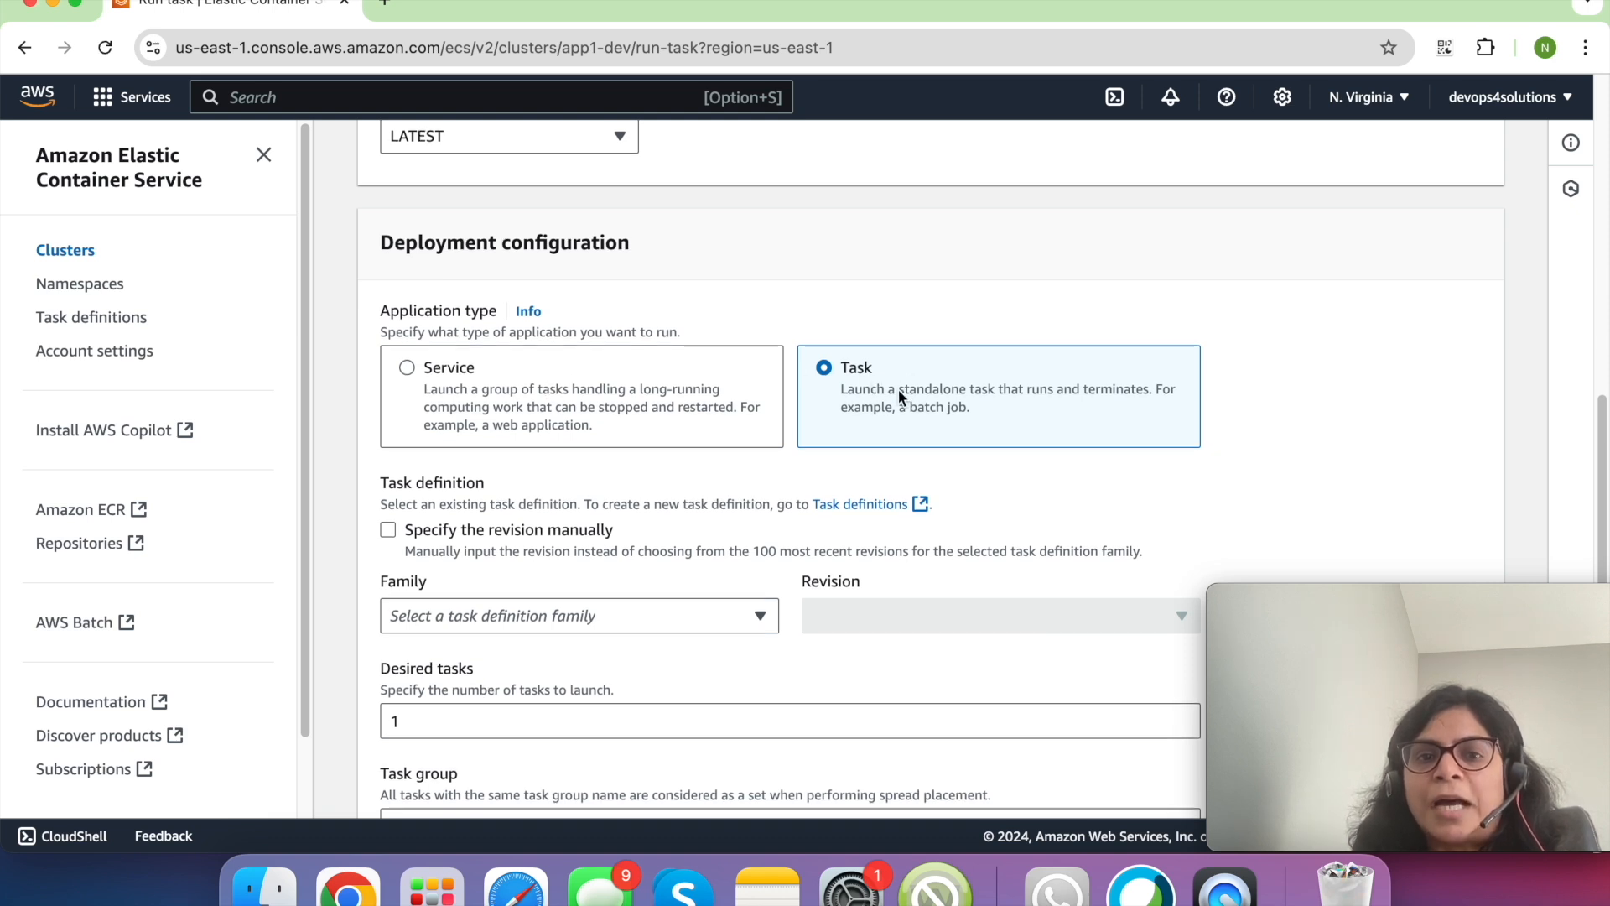
- Choose the hello-svc task definition family at revision 2 and keep the number of desired tasks at 1
scroll(898, 389, "down", 4)
left_click(732, 458)
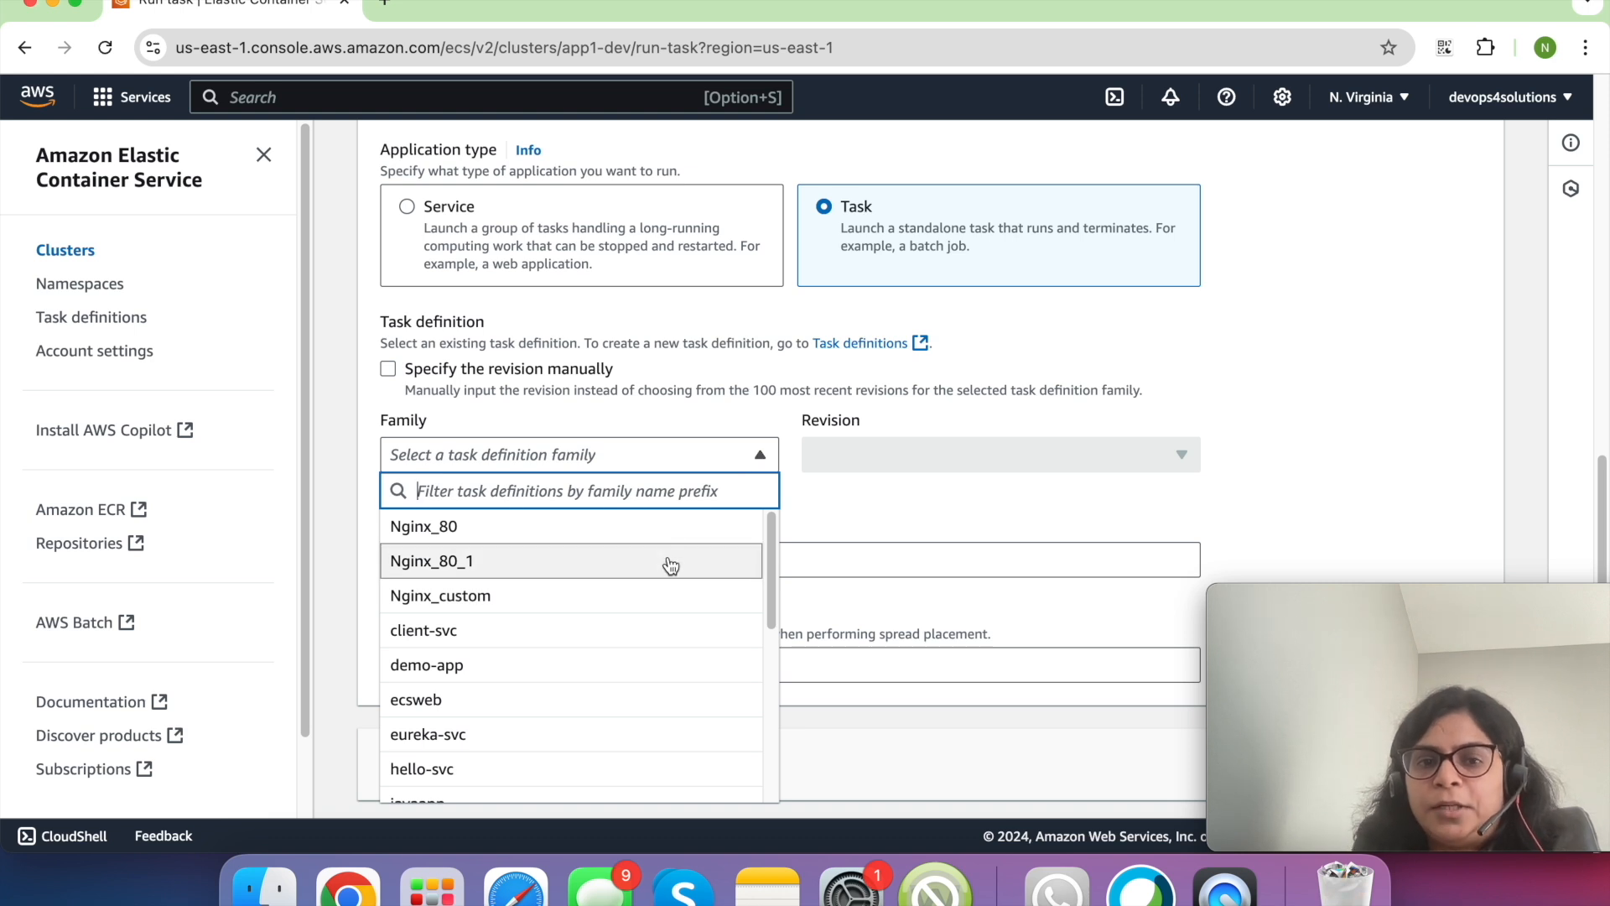
left_click(559, 776)
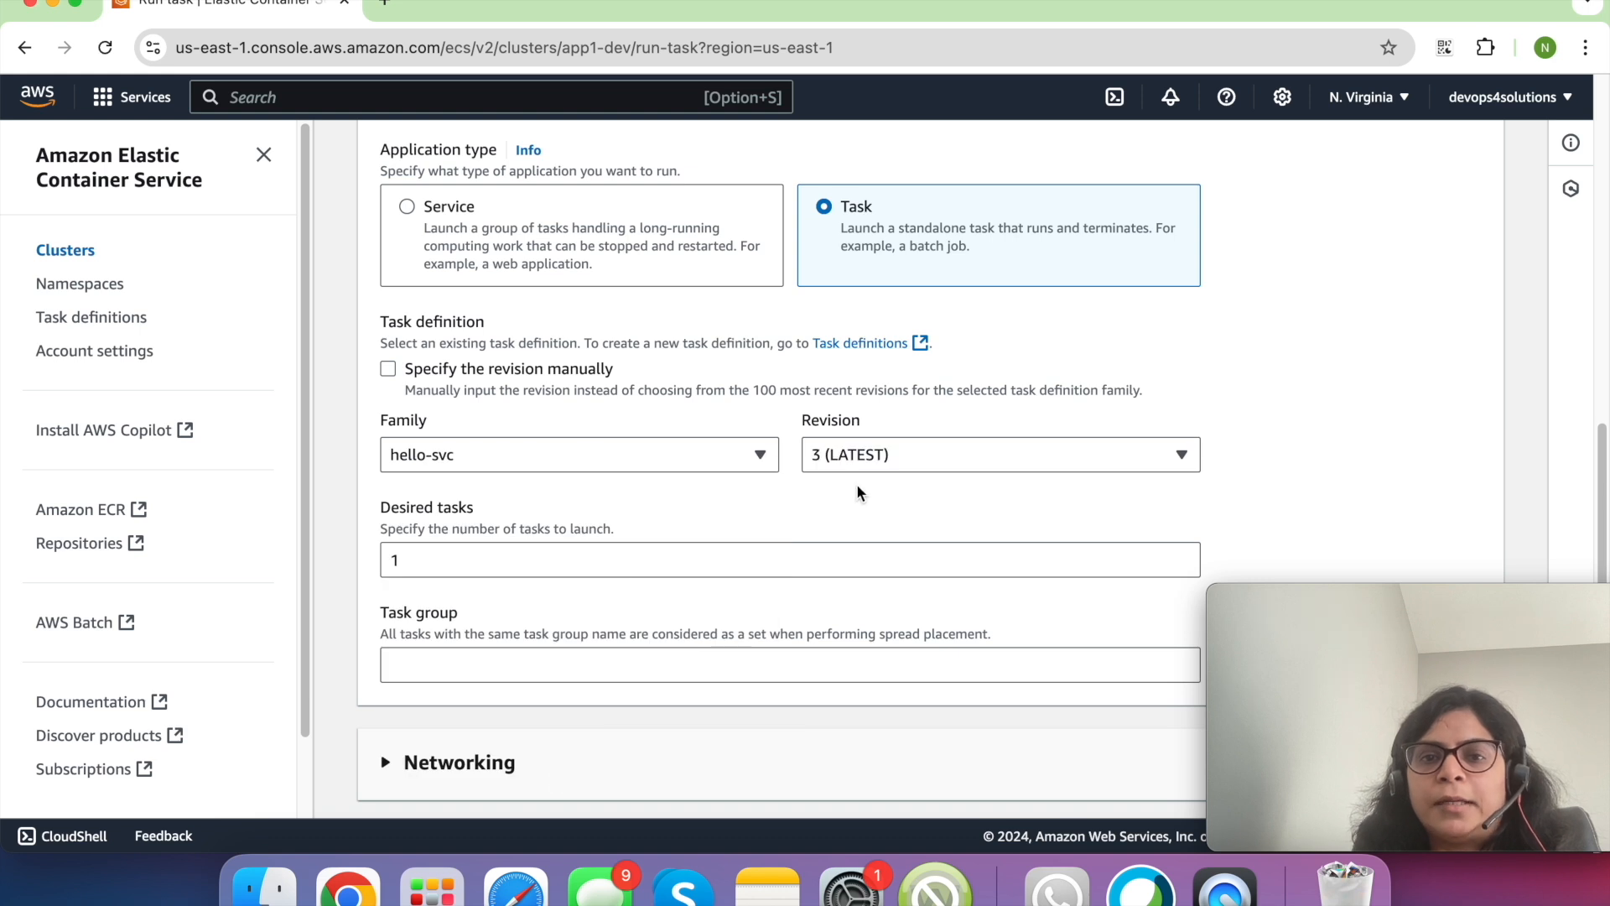
left_click(895, 468)
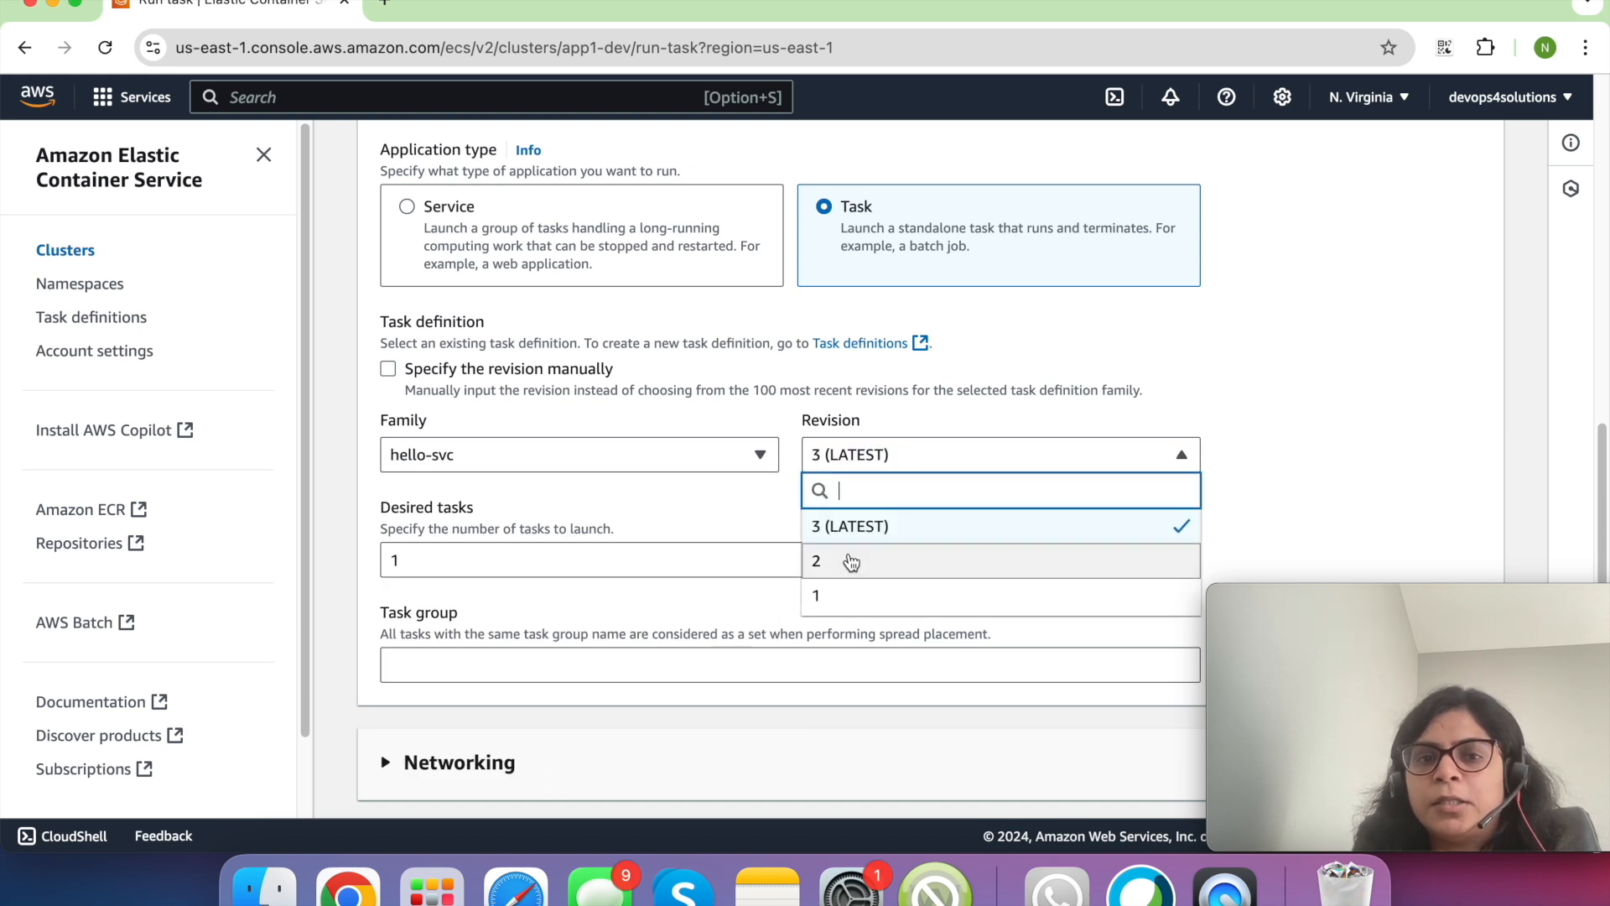
left_click(853, 561)
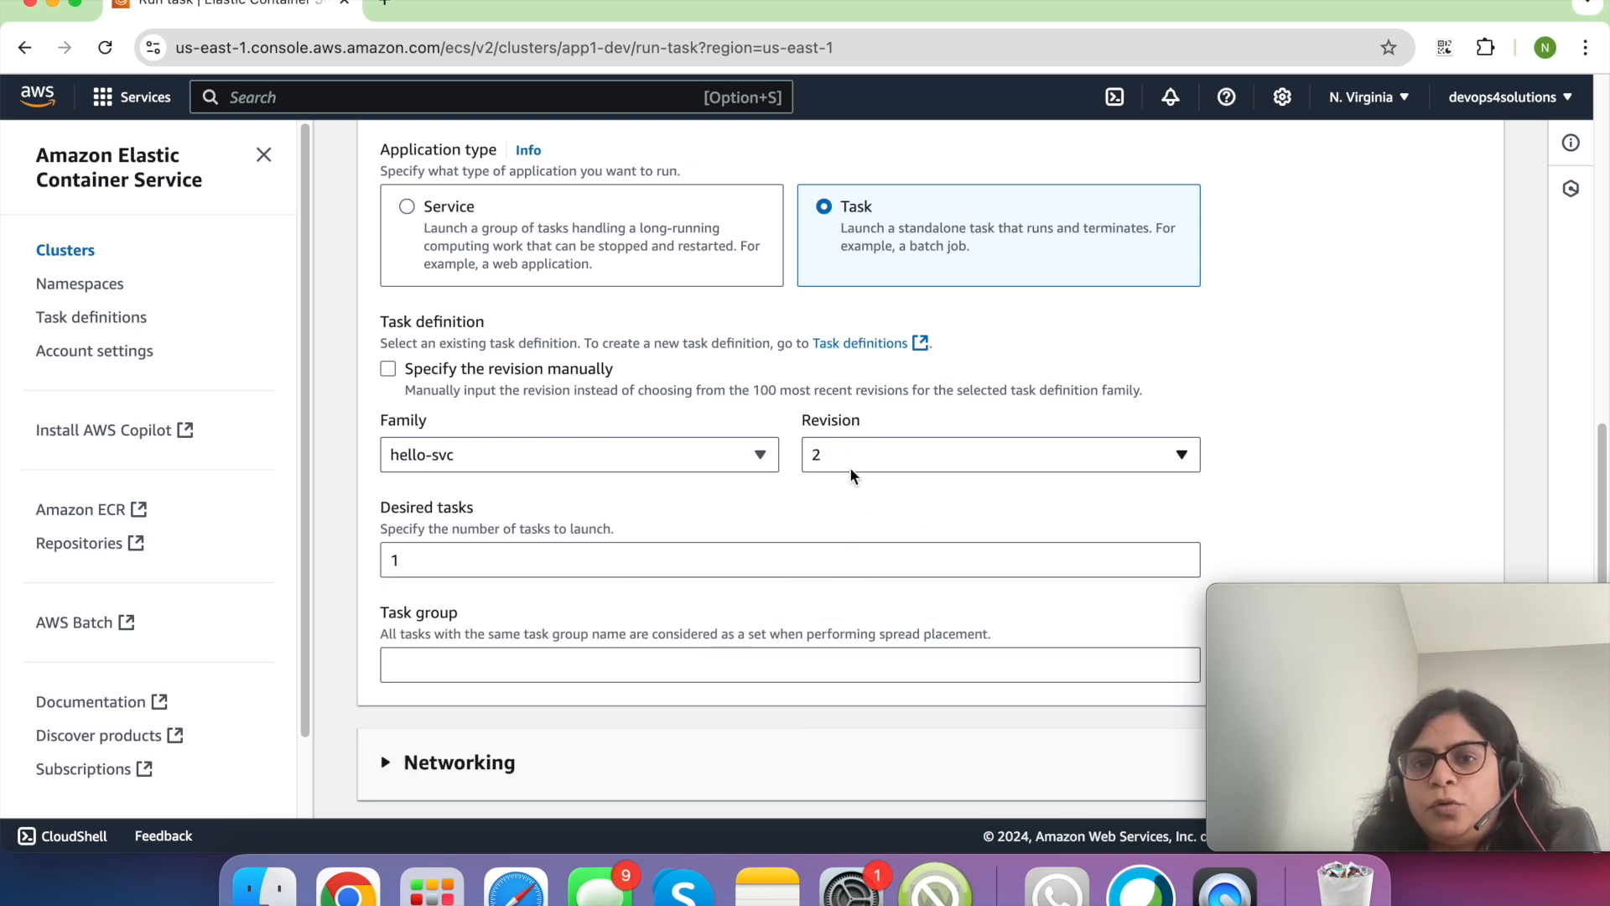
scroll(849, 466, "down", 3)
left_click(964, 309)
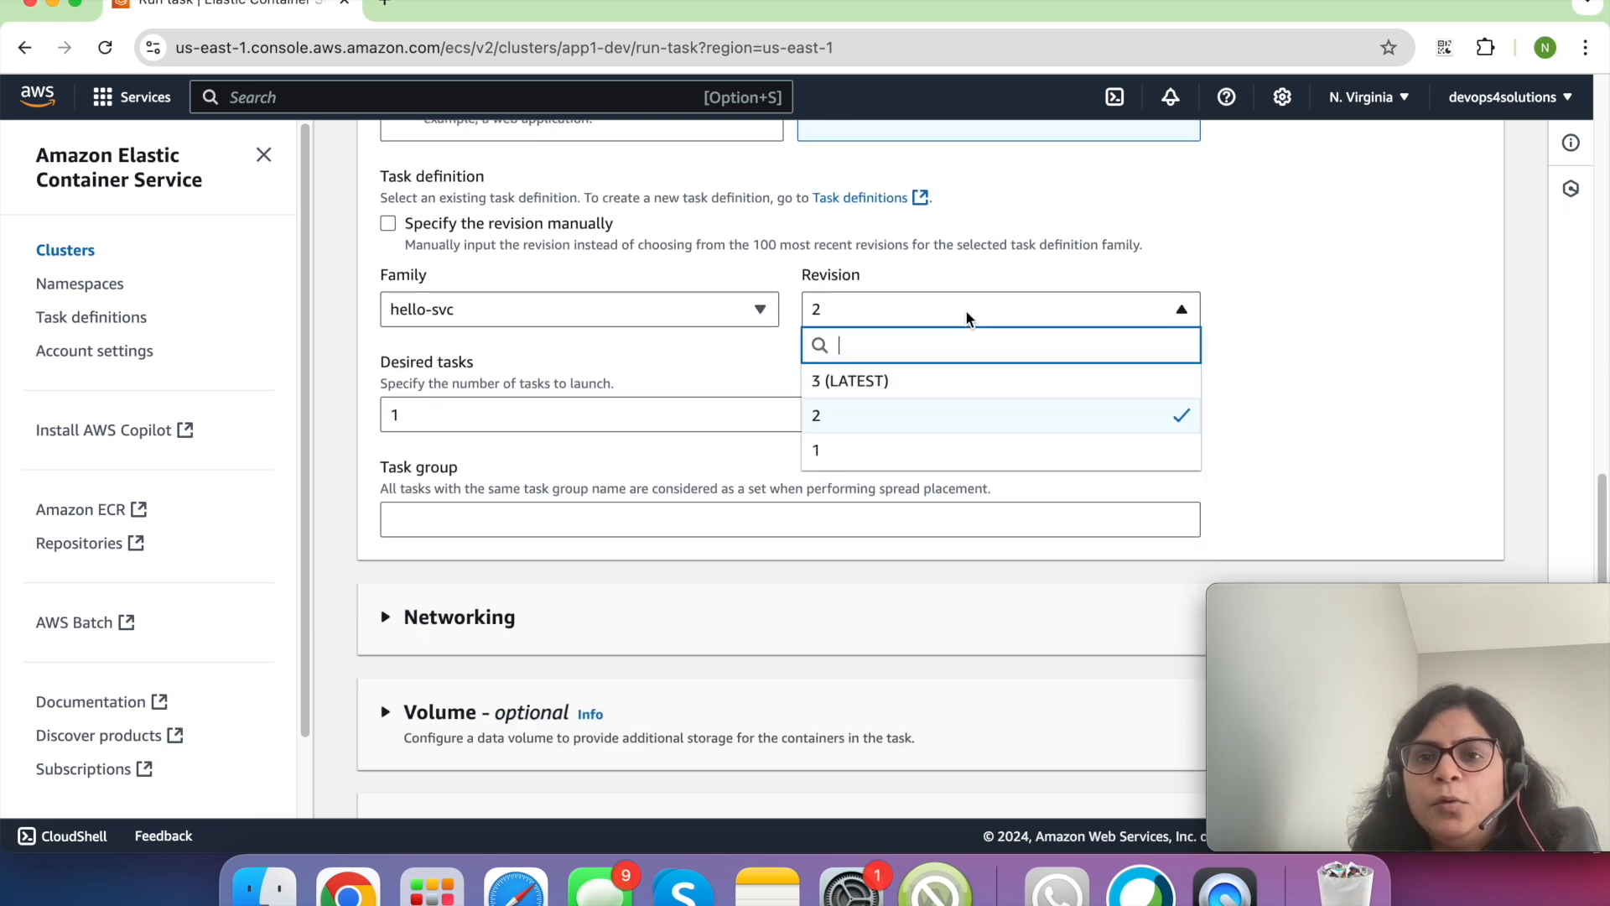
left_click(886, 446)
left_click(927, 321)
left_click(869, 417)
double_click(441, 420)
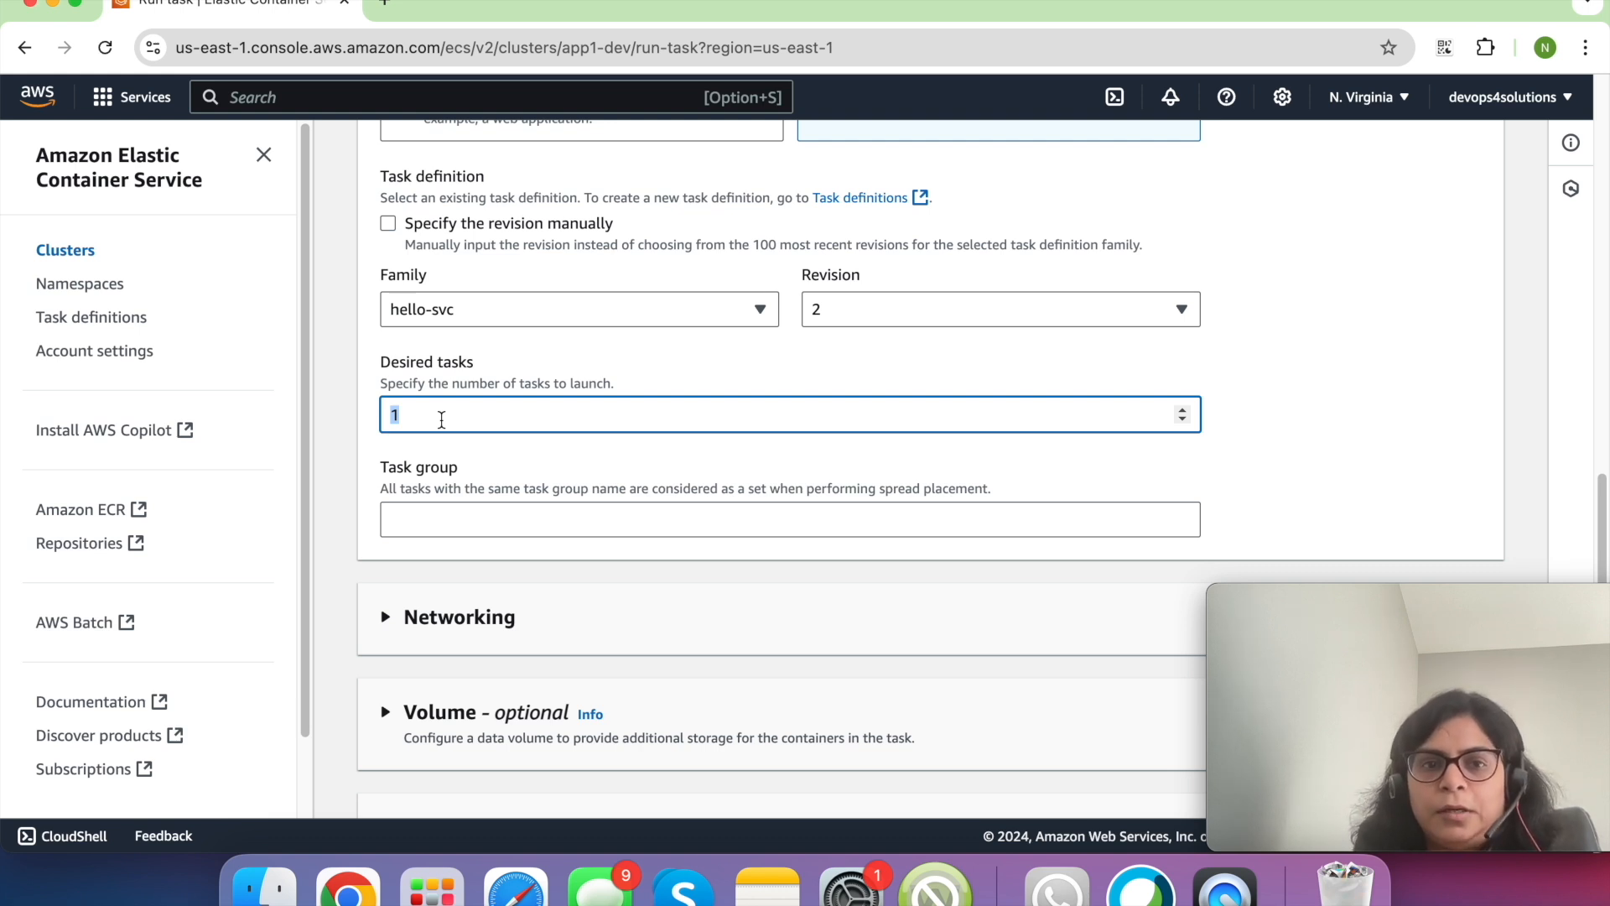
left_click(509, 424)
scroll(508, 423, "down", 5)
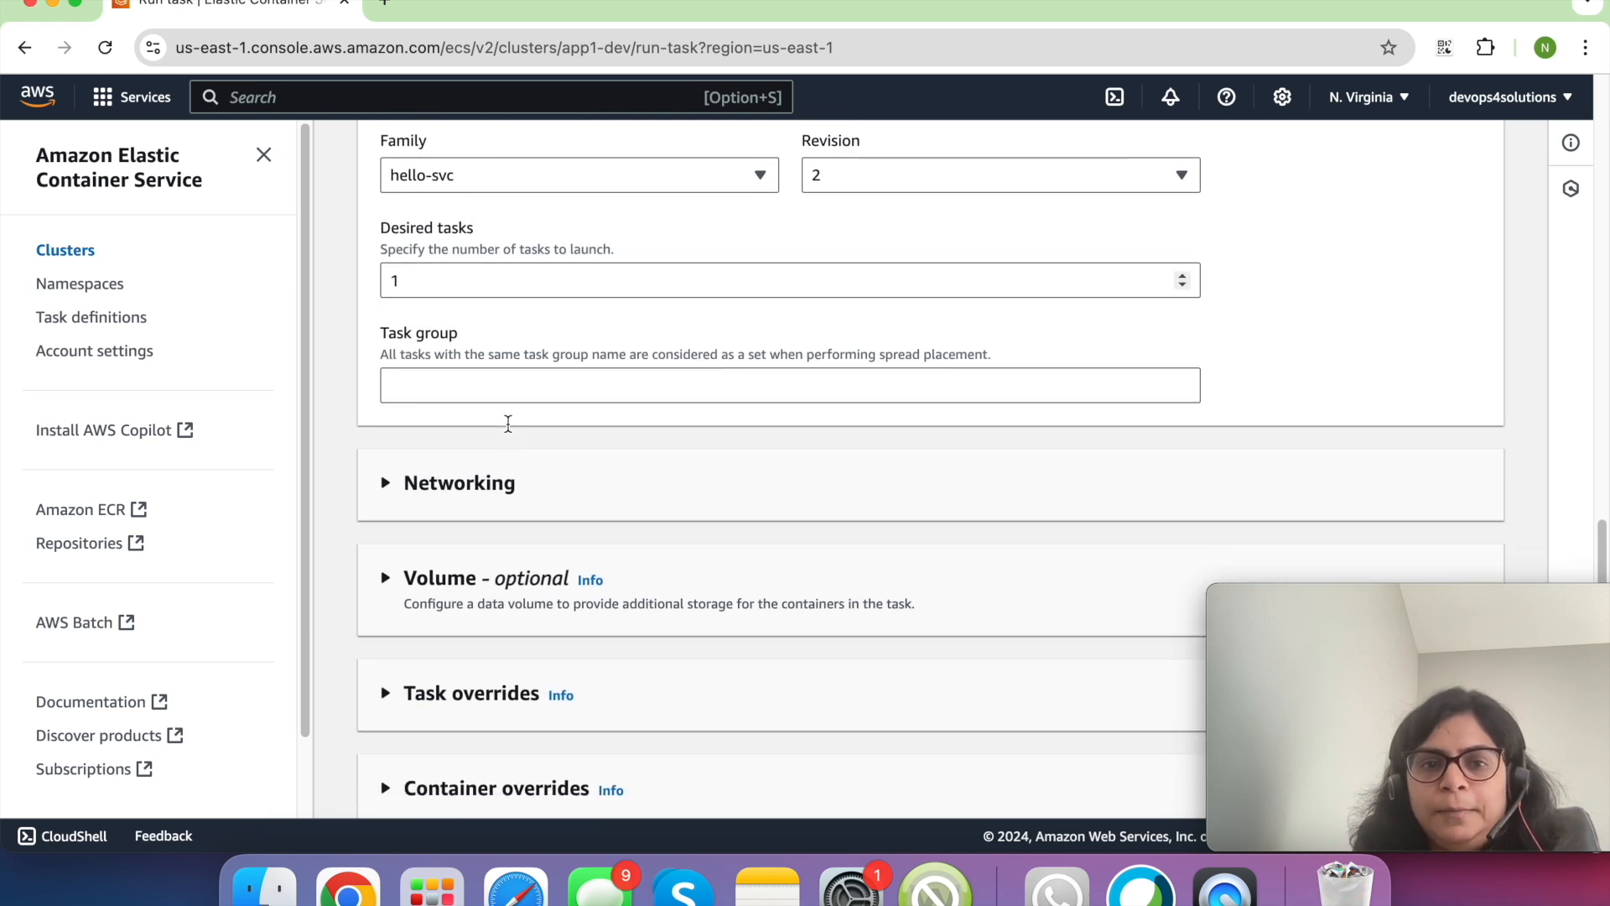
- Set the task's networking VPC to demo-vac and remove the private subnet so only the two public subnets stay selected
left_click(483, 383)
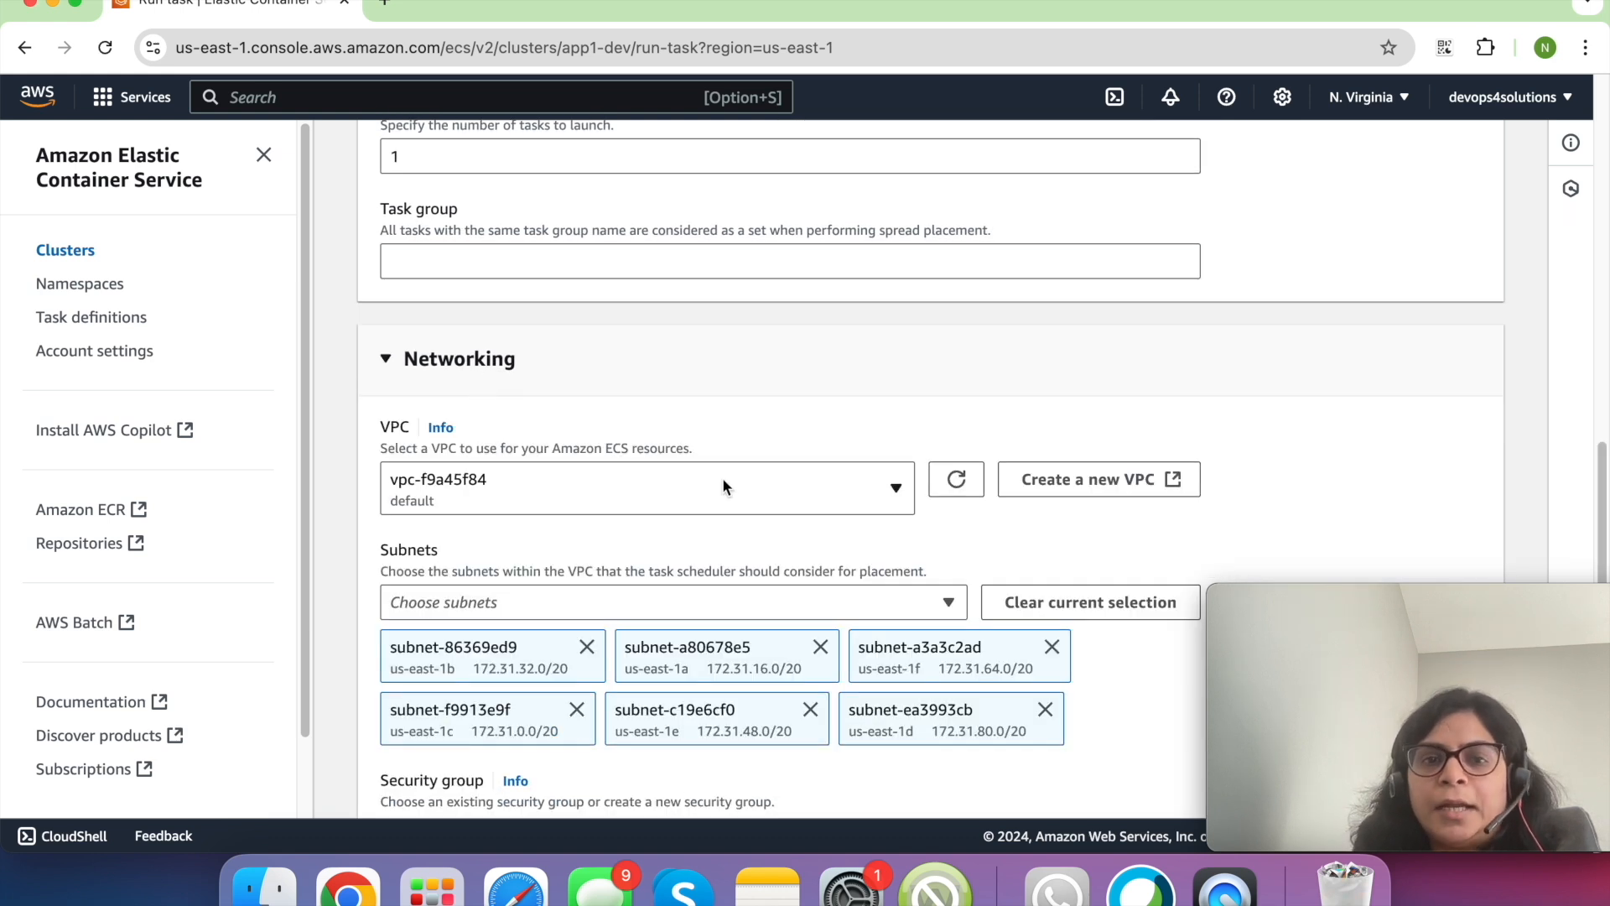
scroll(766, 488, "down", 3)
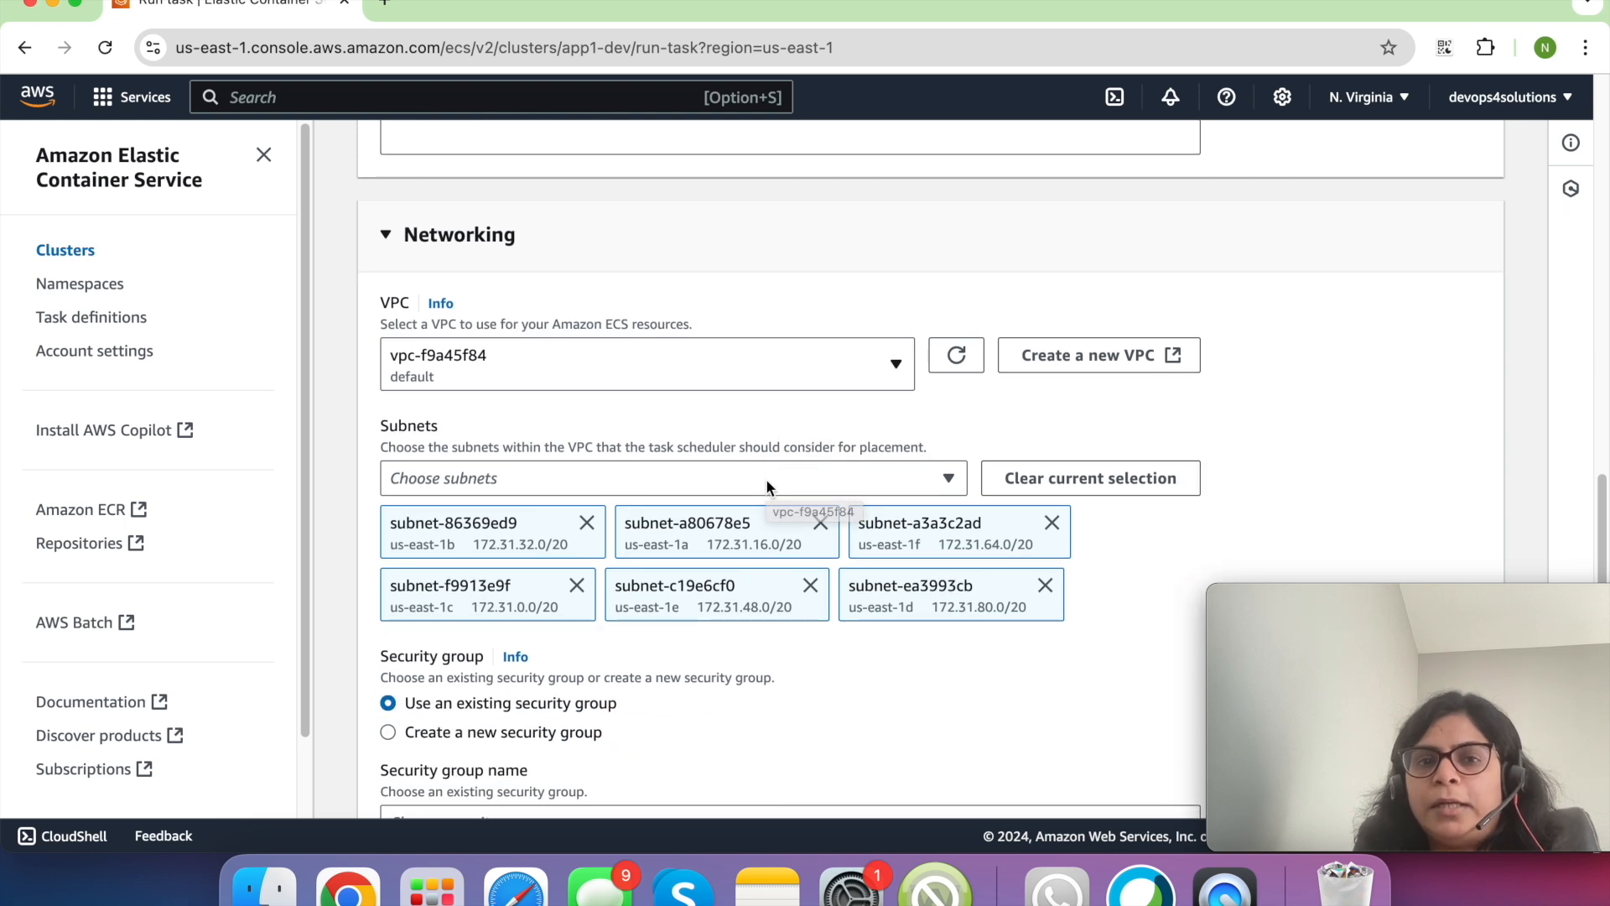
left_click(787, 367)
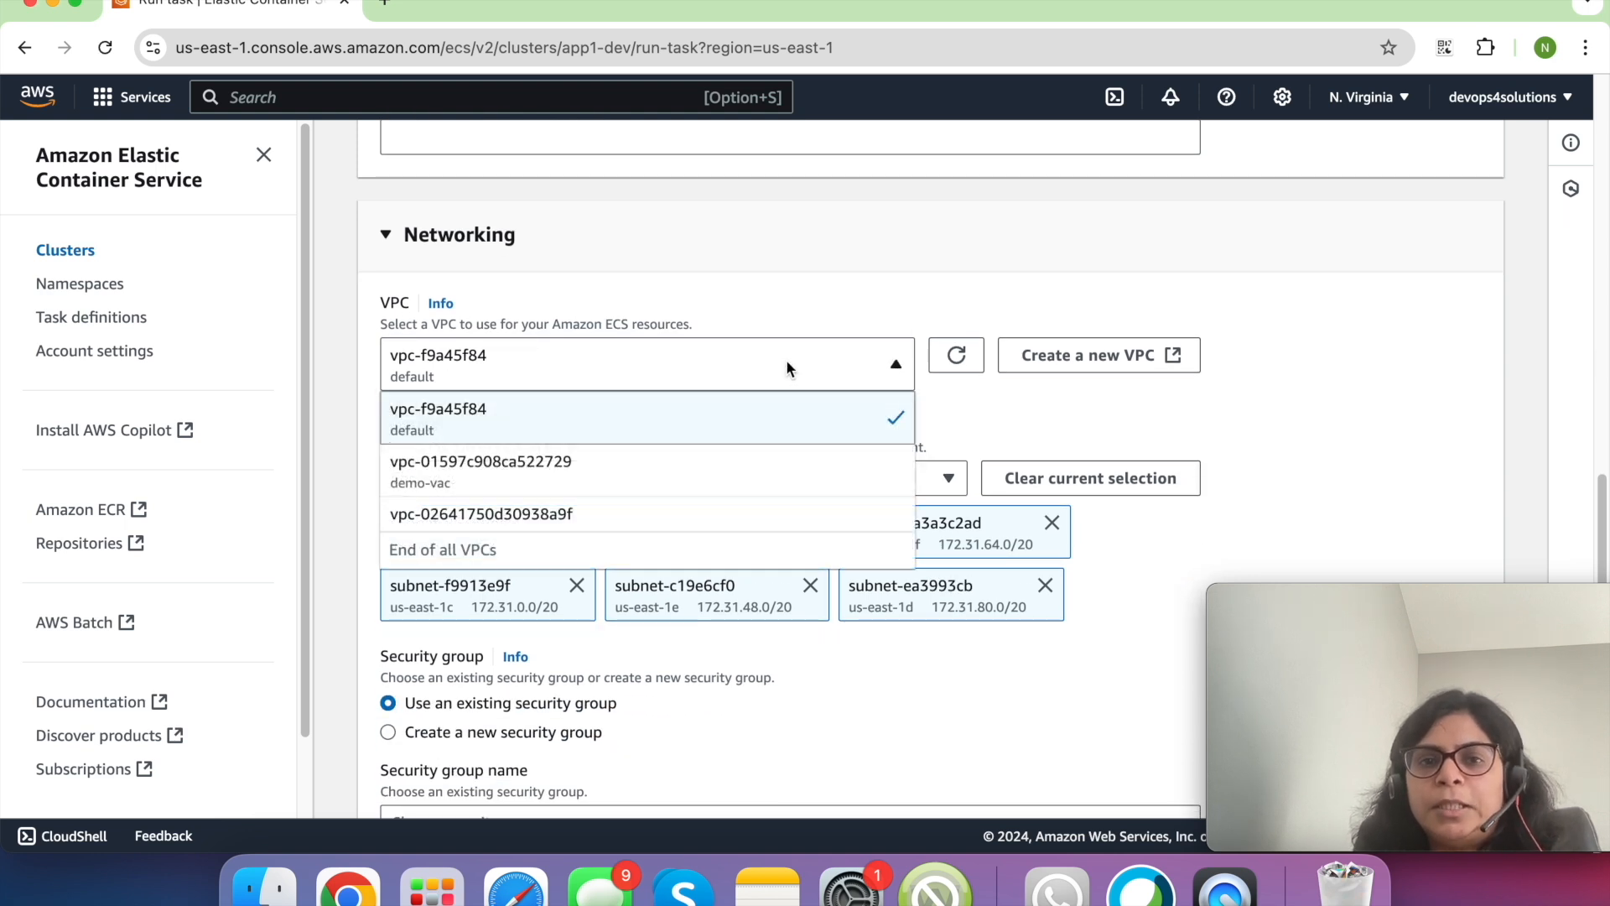
left_click(669, 476)
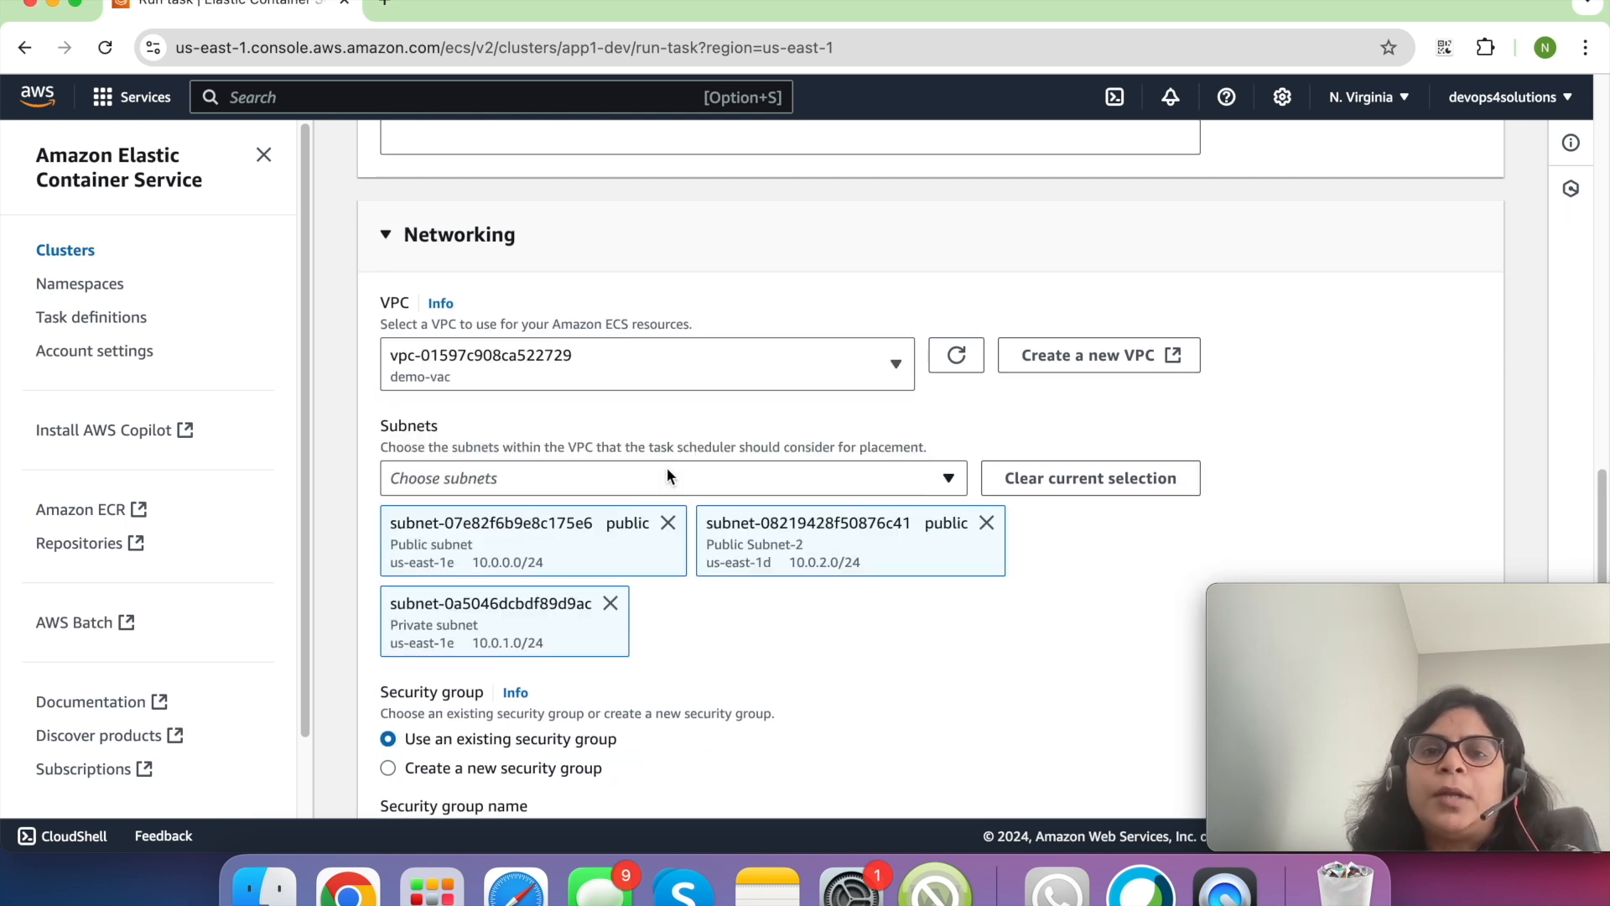
scroll(668, 469, "down", 1)
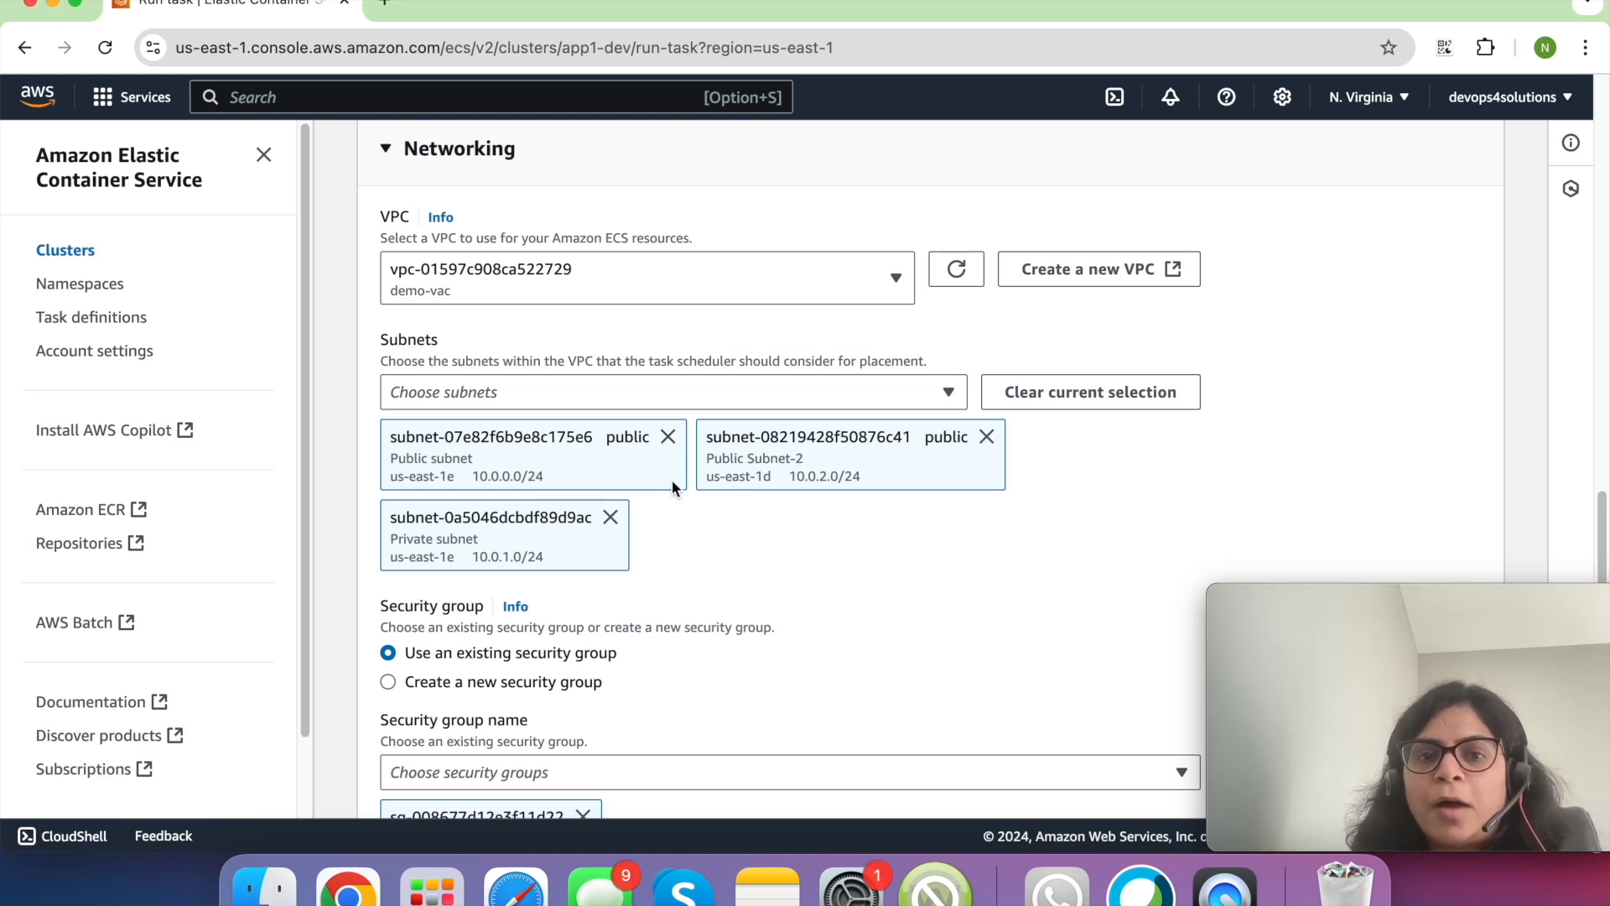
scroll(672, 483, "down", 1)
left_click(610, 482)
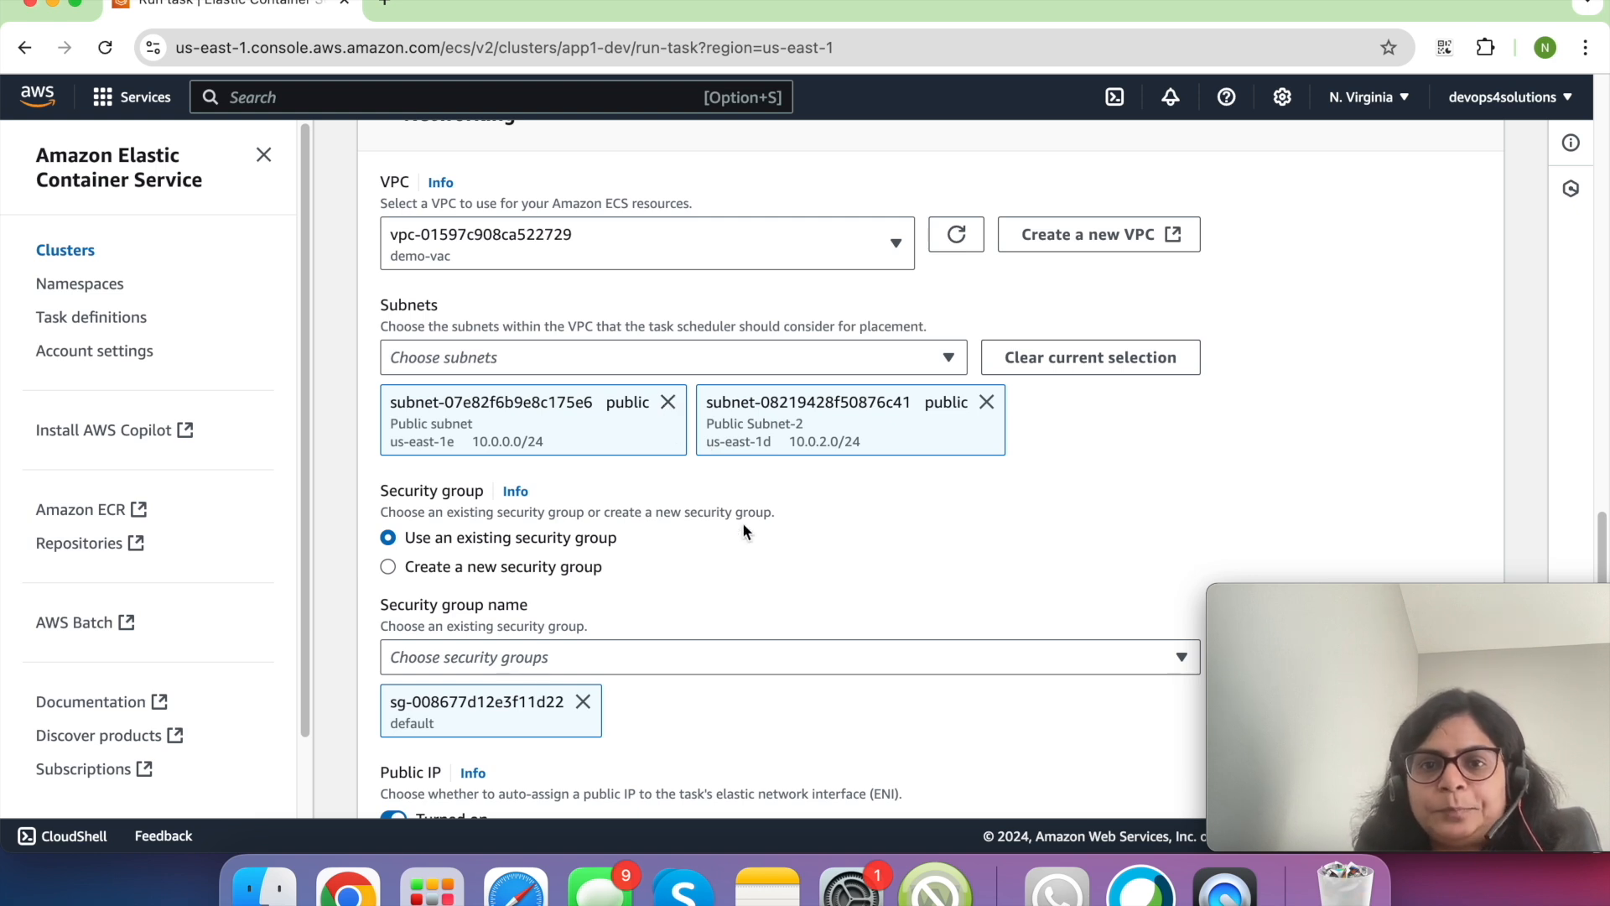
- Replace the task's default security group with the existing ecs-service-sg
scroll(743, 528, "down", 3)
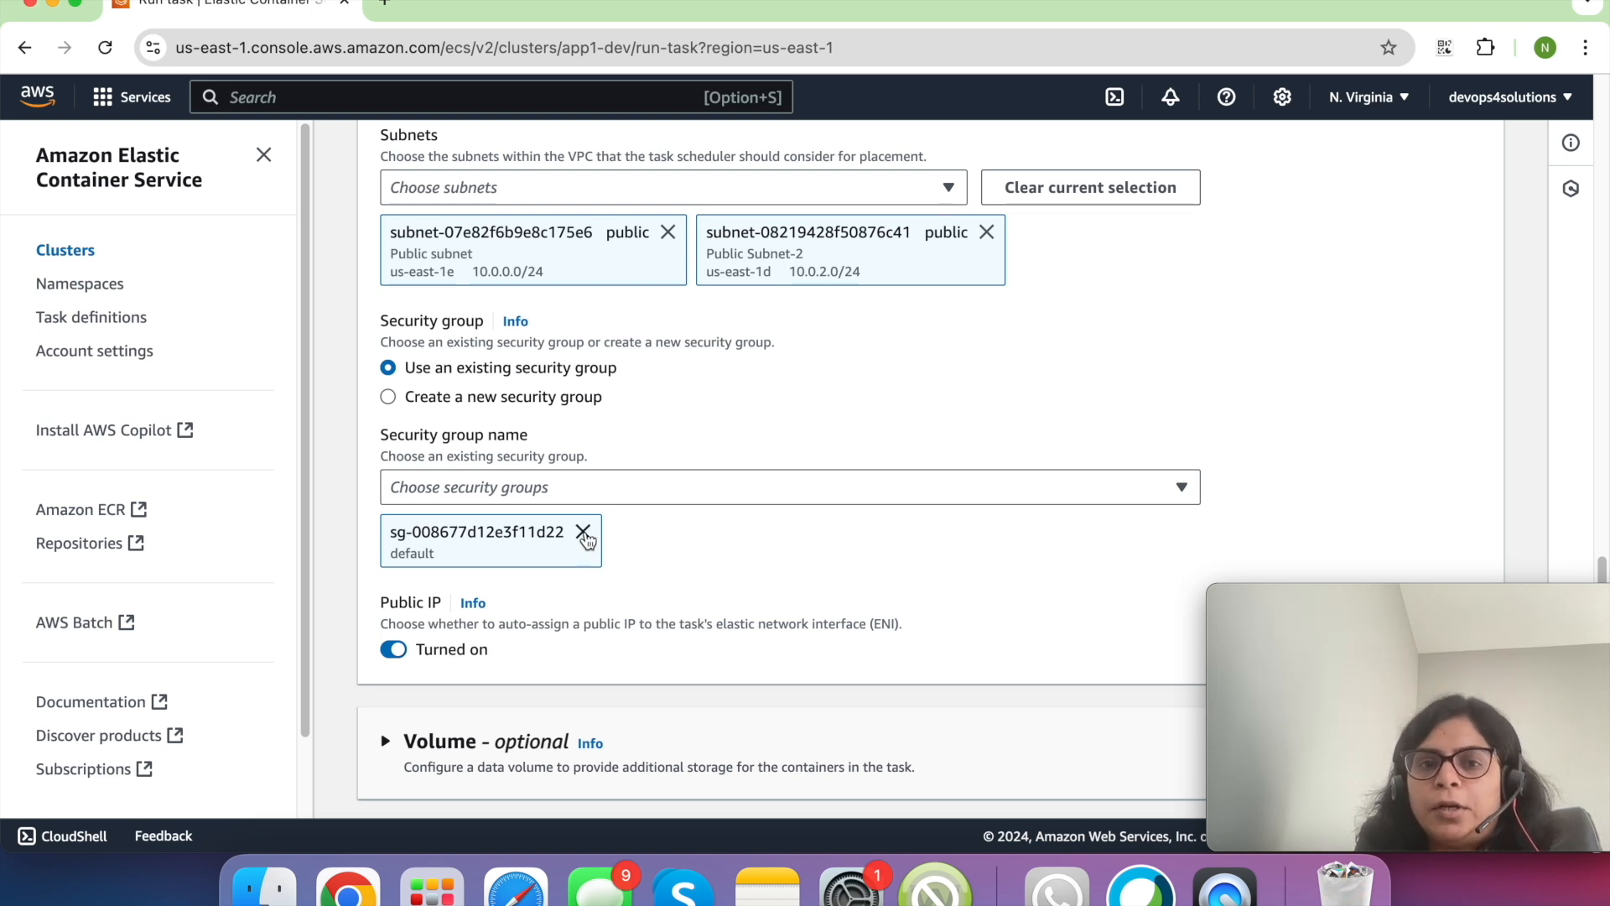
left_click(582, 533)
left_click(611, 495)
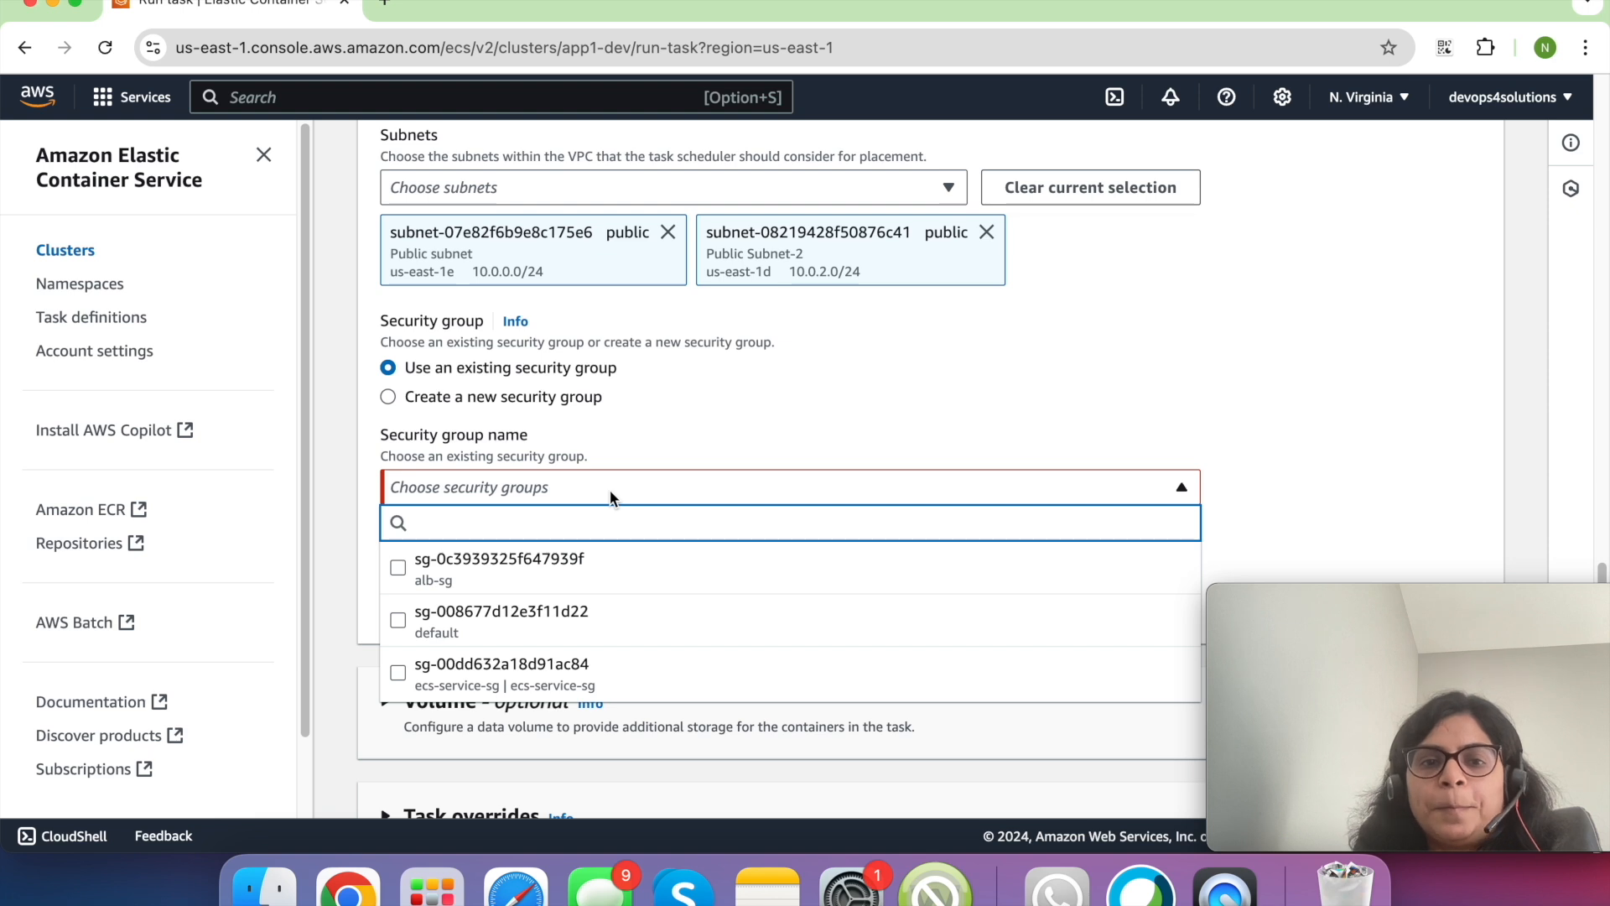
left_click(539, 668)
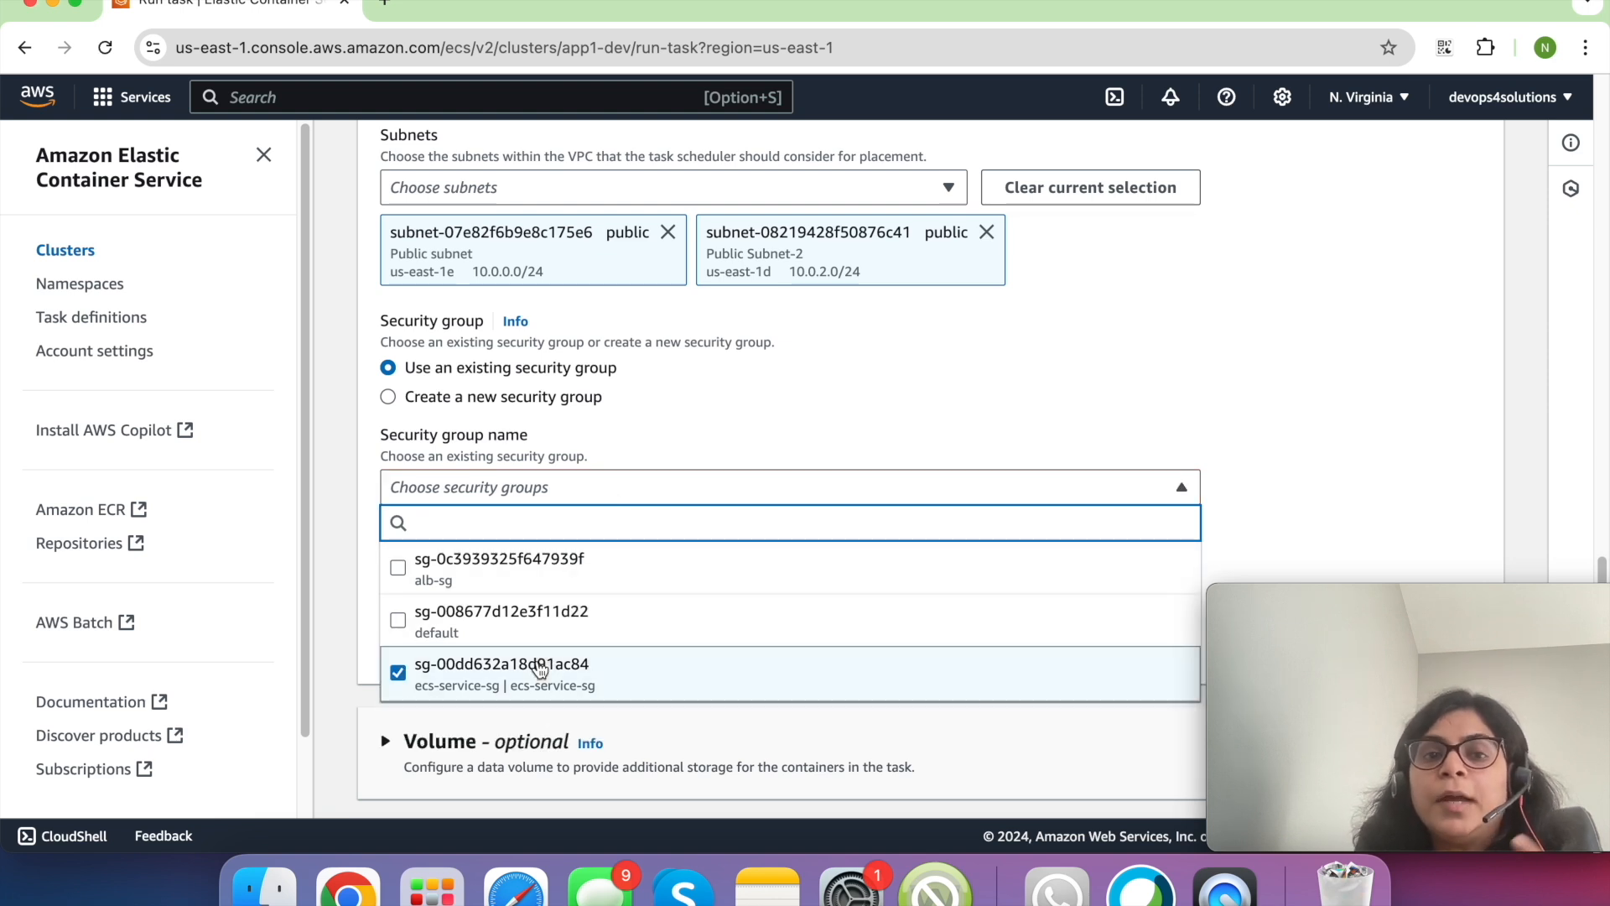
left_click(1193, 362)
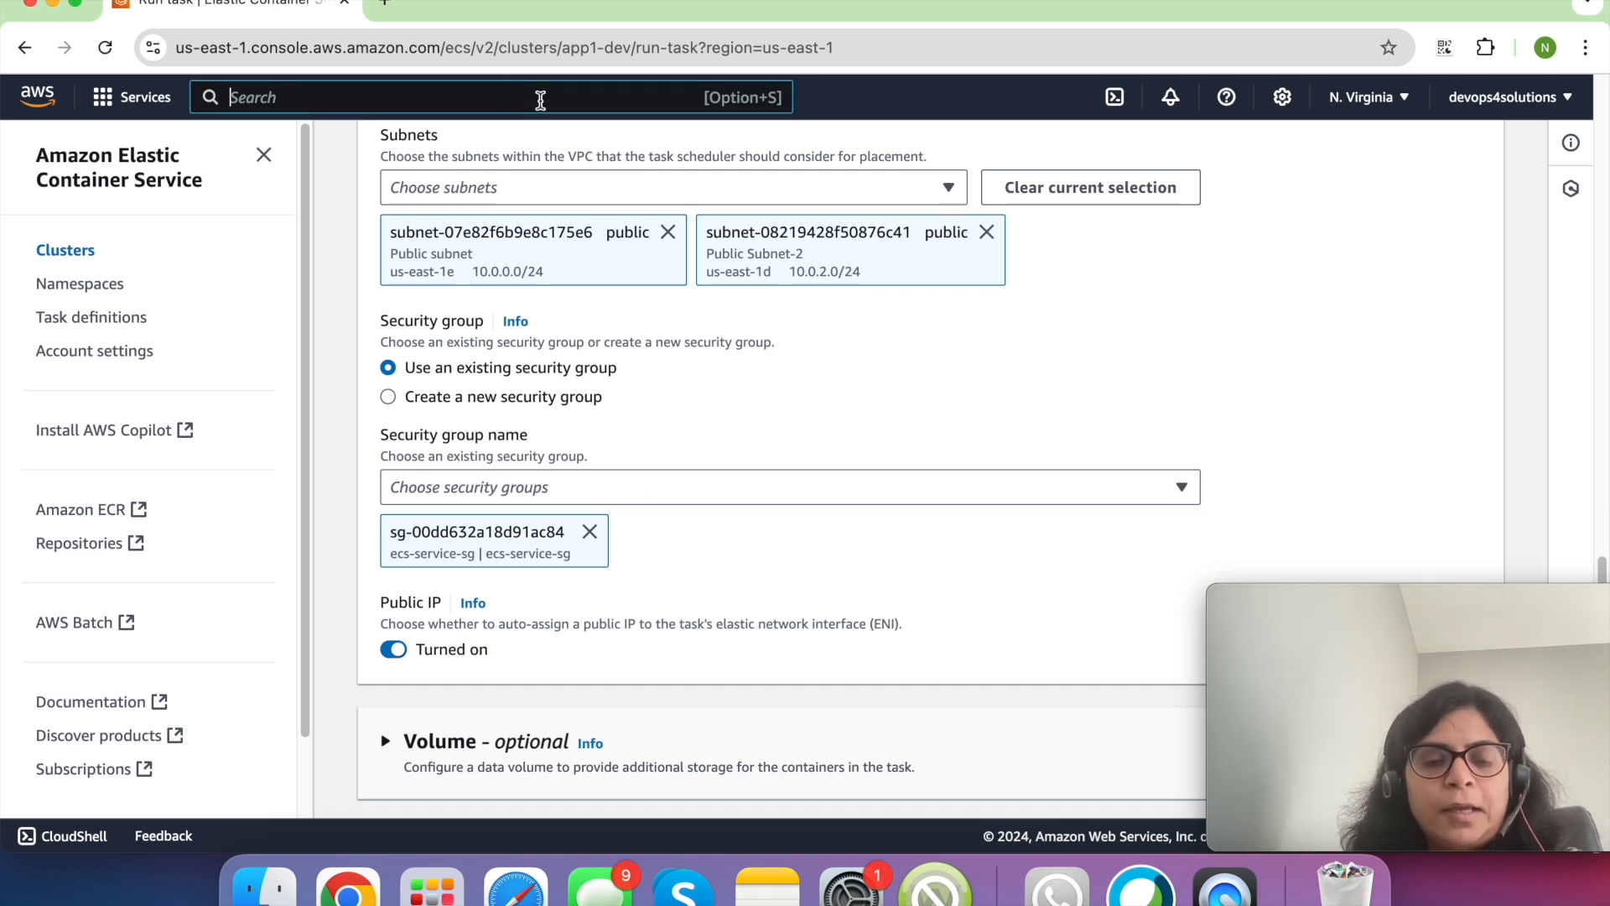
- Find the EC2 service, open it in a separate browser tab and show its security groups
type("ec2")
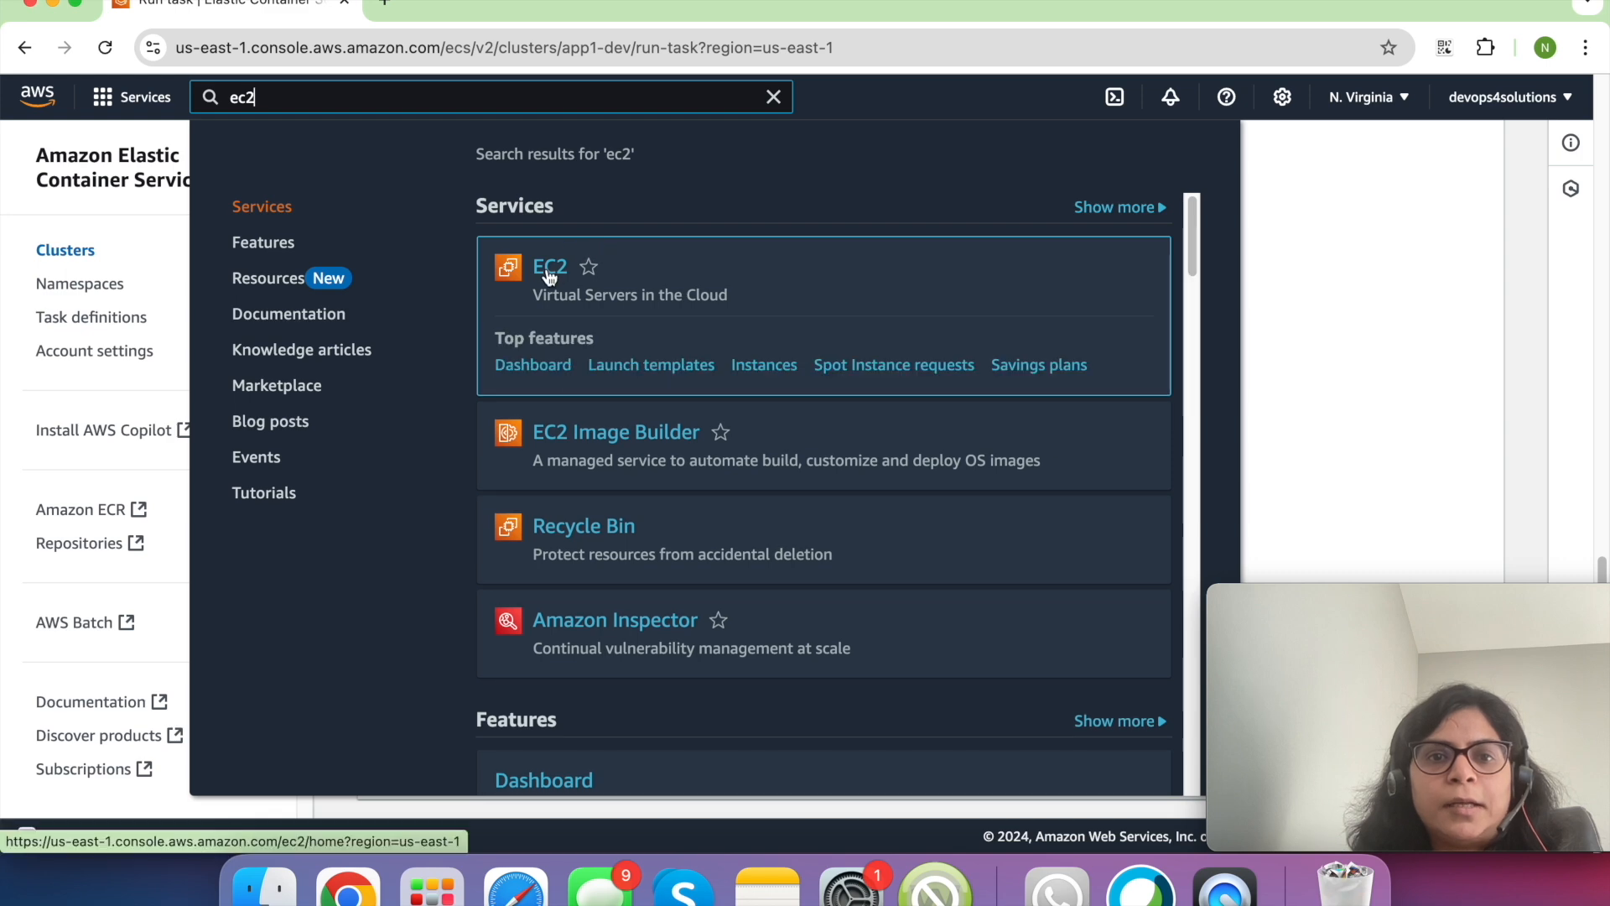
right_click(549, 273)
left_click(587, 270)
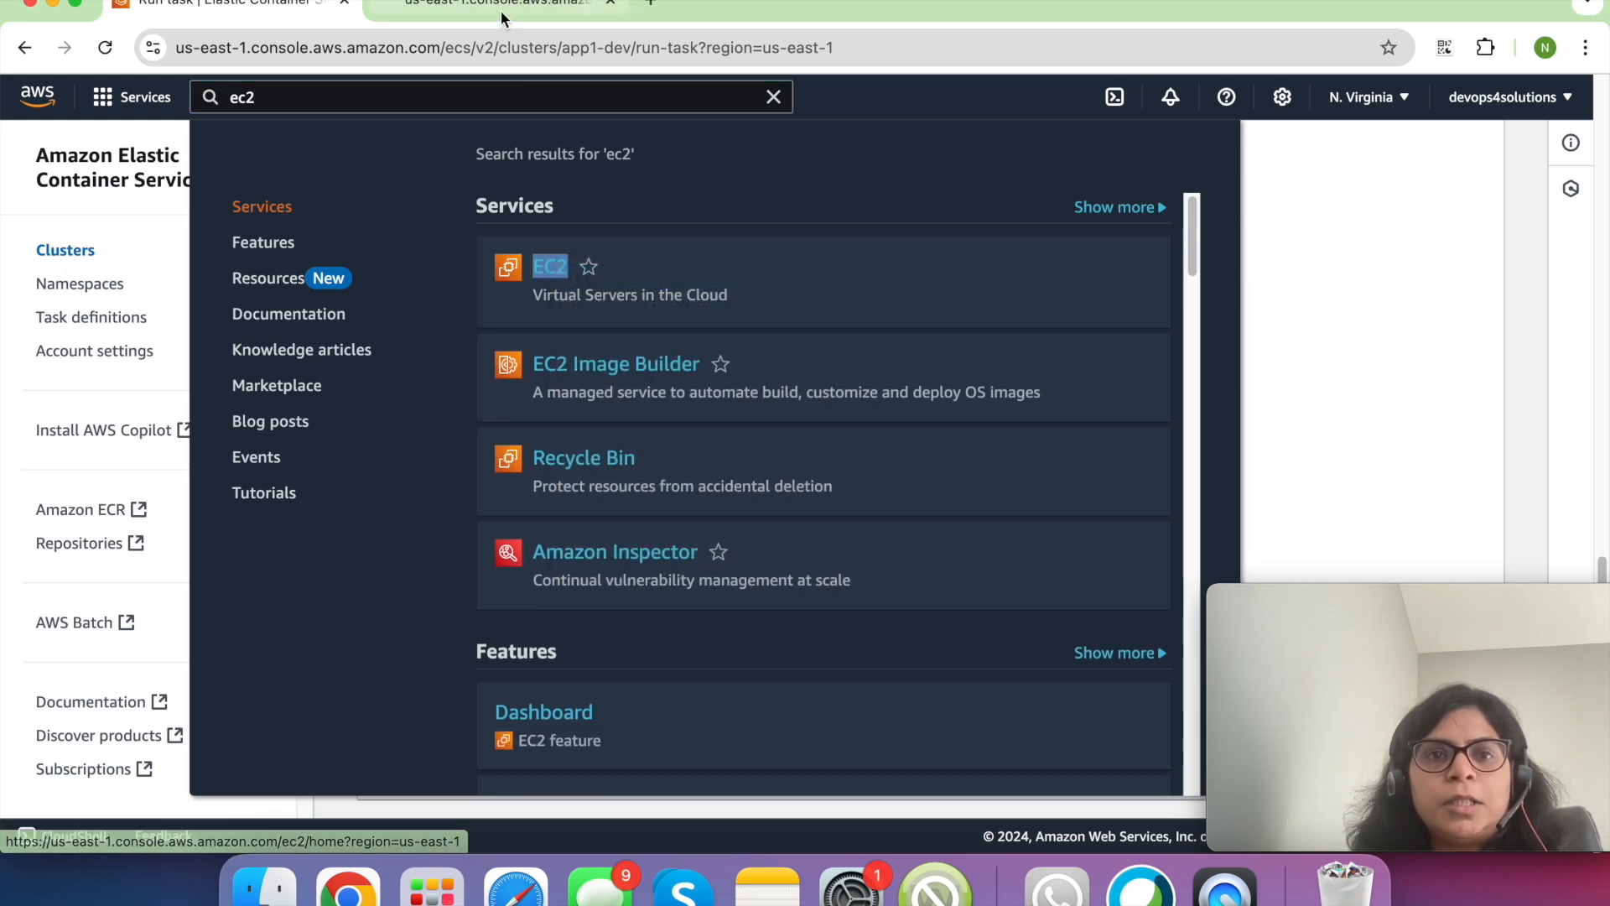
left_click(502, 10)
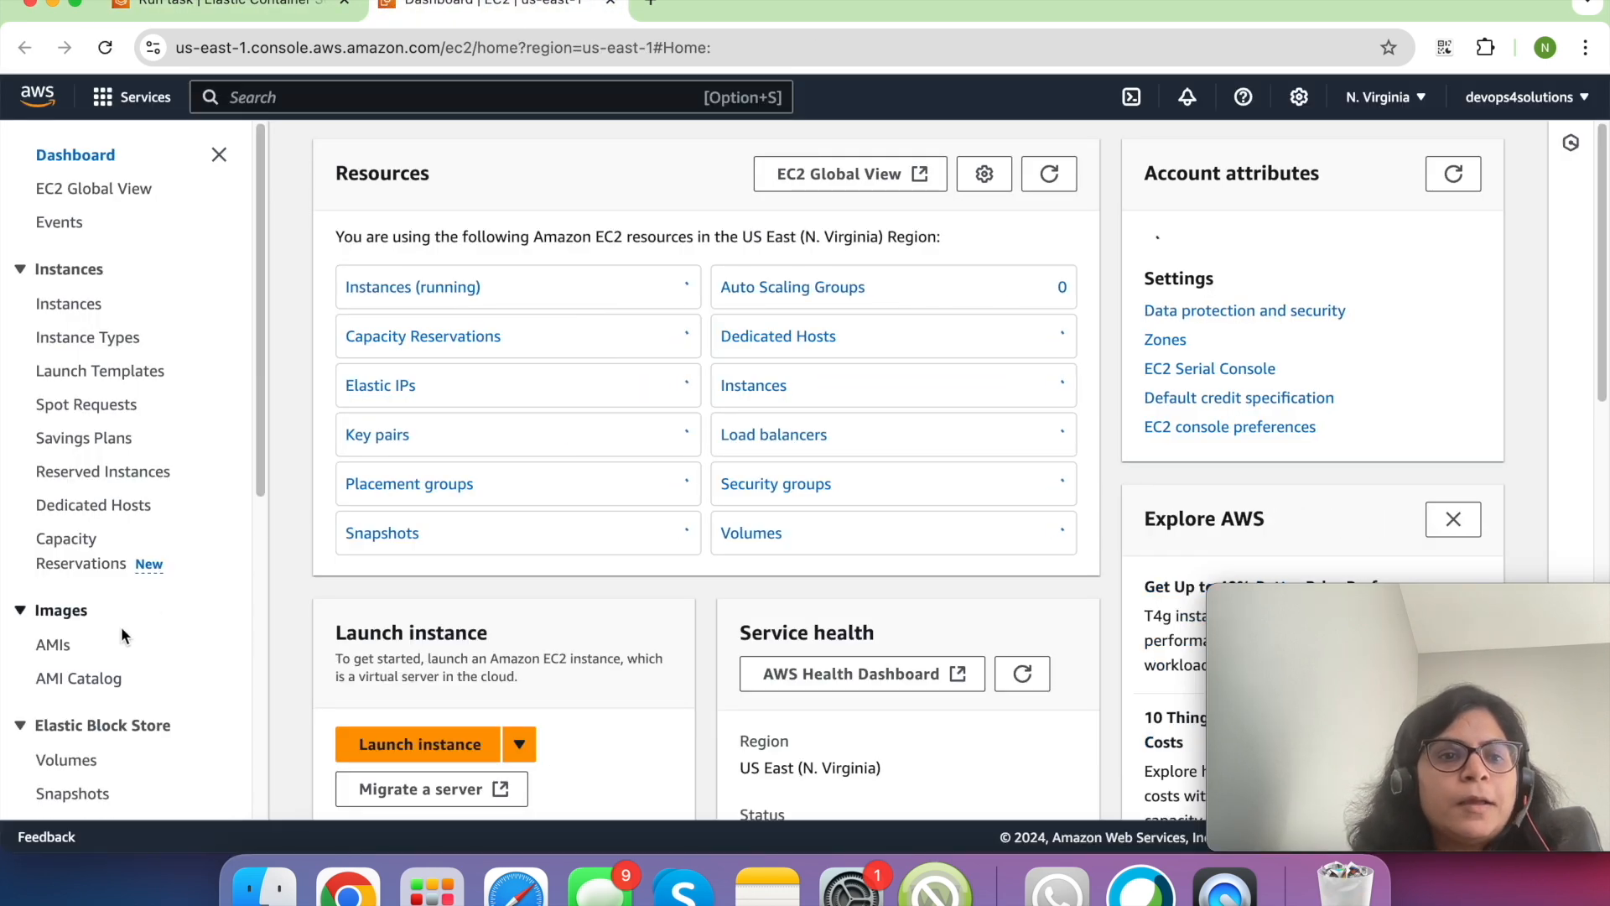
scroll(87, 637, "down", 7)
scroll(117, 537, "up", 2)
left_click(134, 399)
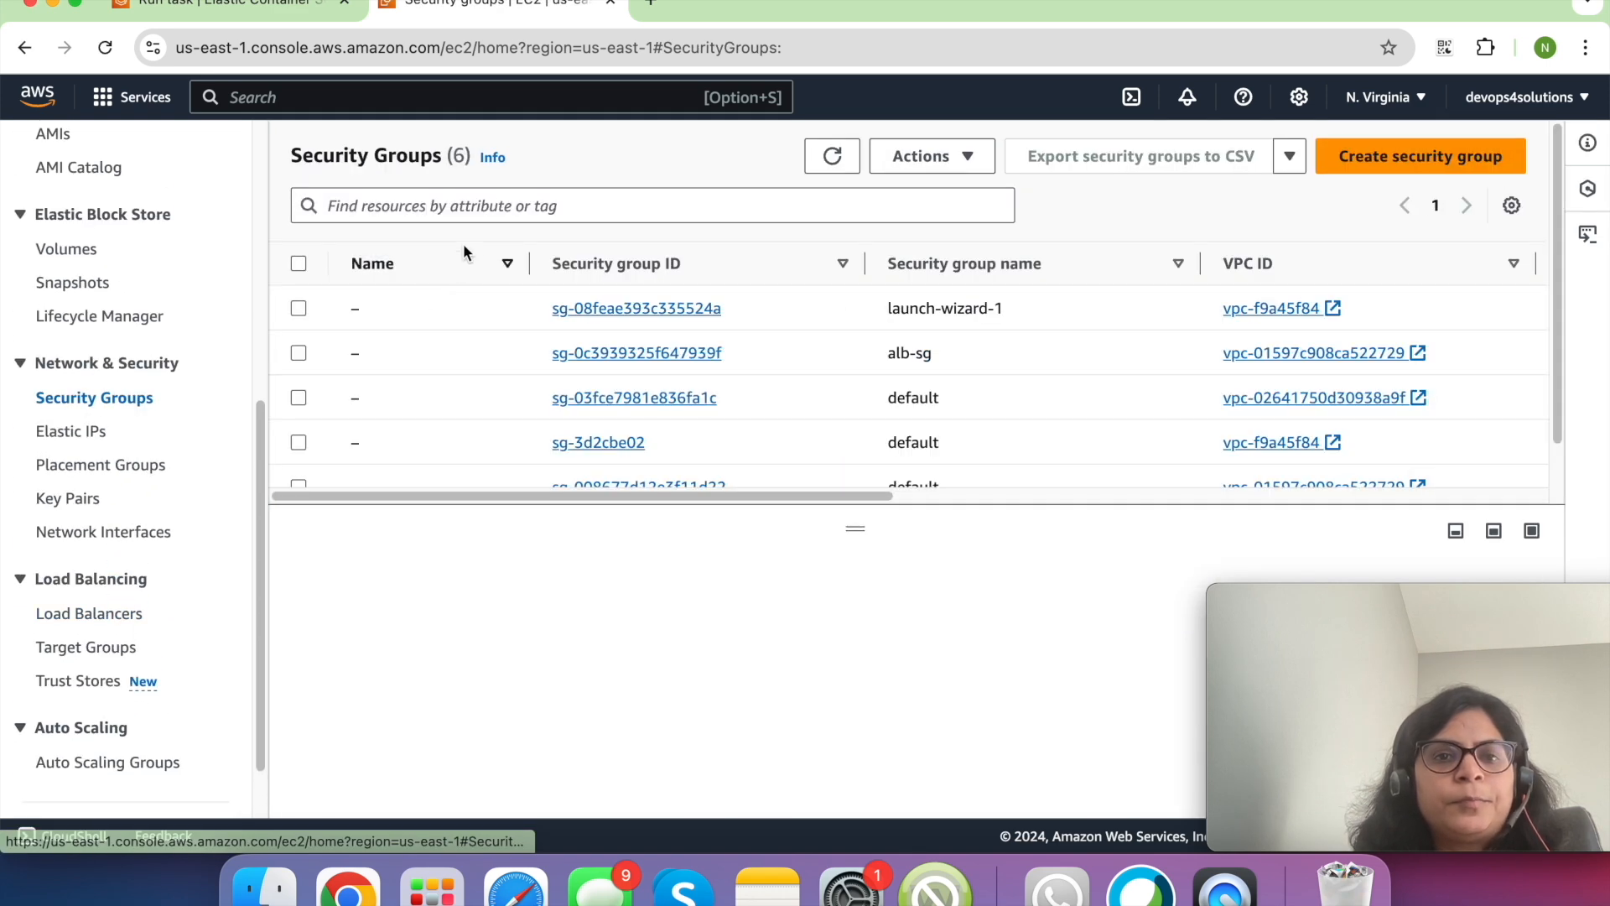
- Filter the security groups by the name ecs-service-sg and open the matching group's details
left_click(486, 205)
type("ecs")
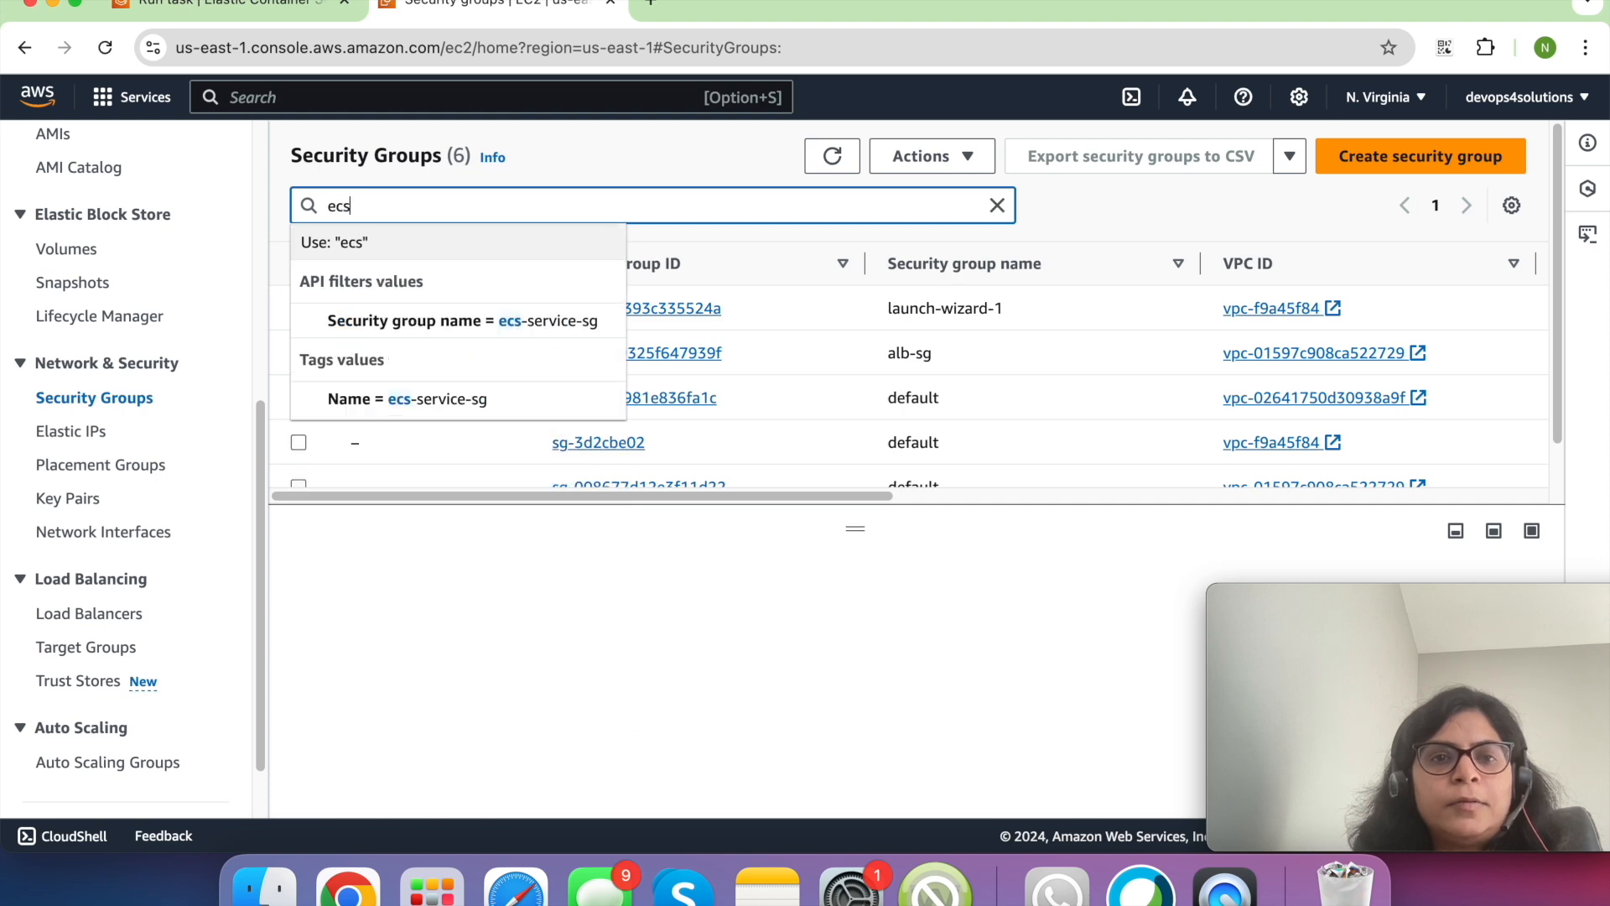
left_click(474, 321)
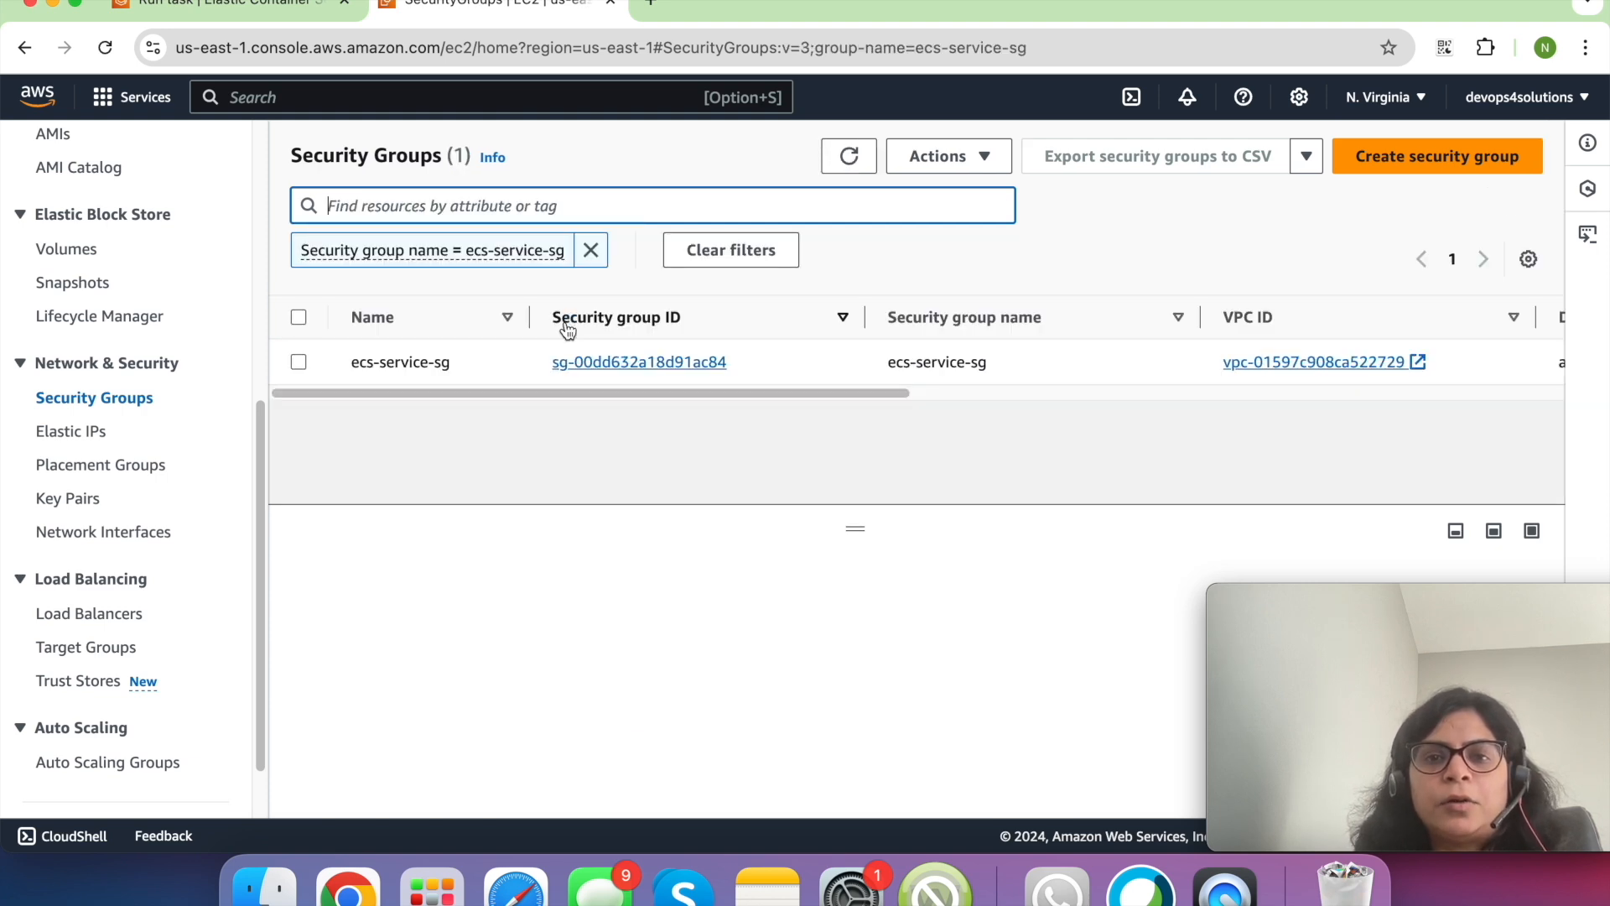
left_click(672, 364)
- Examine the type, protocol, port range and source of the ecs-service-sg inbound rules and open the rules for editing
scroll(843, 410, "down", 3)
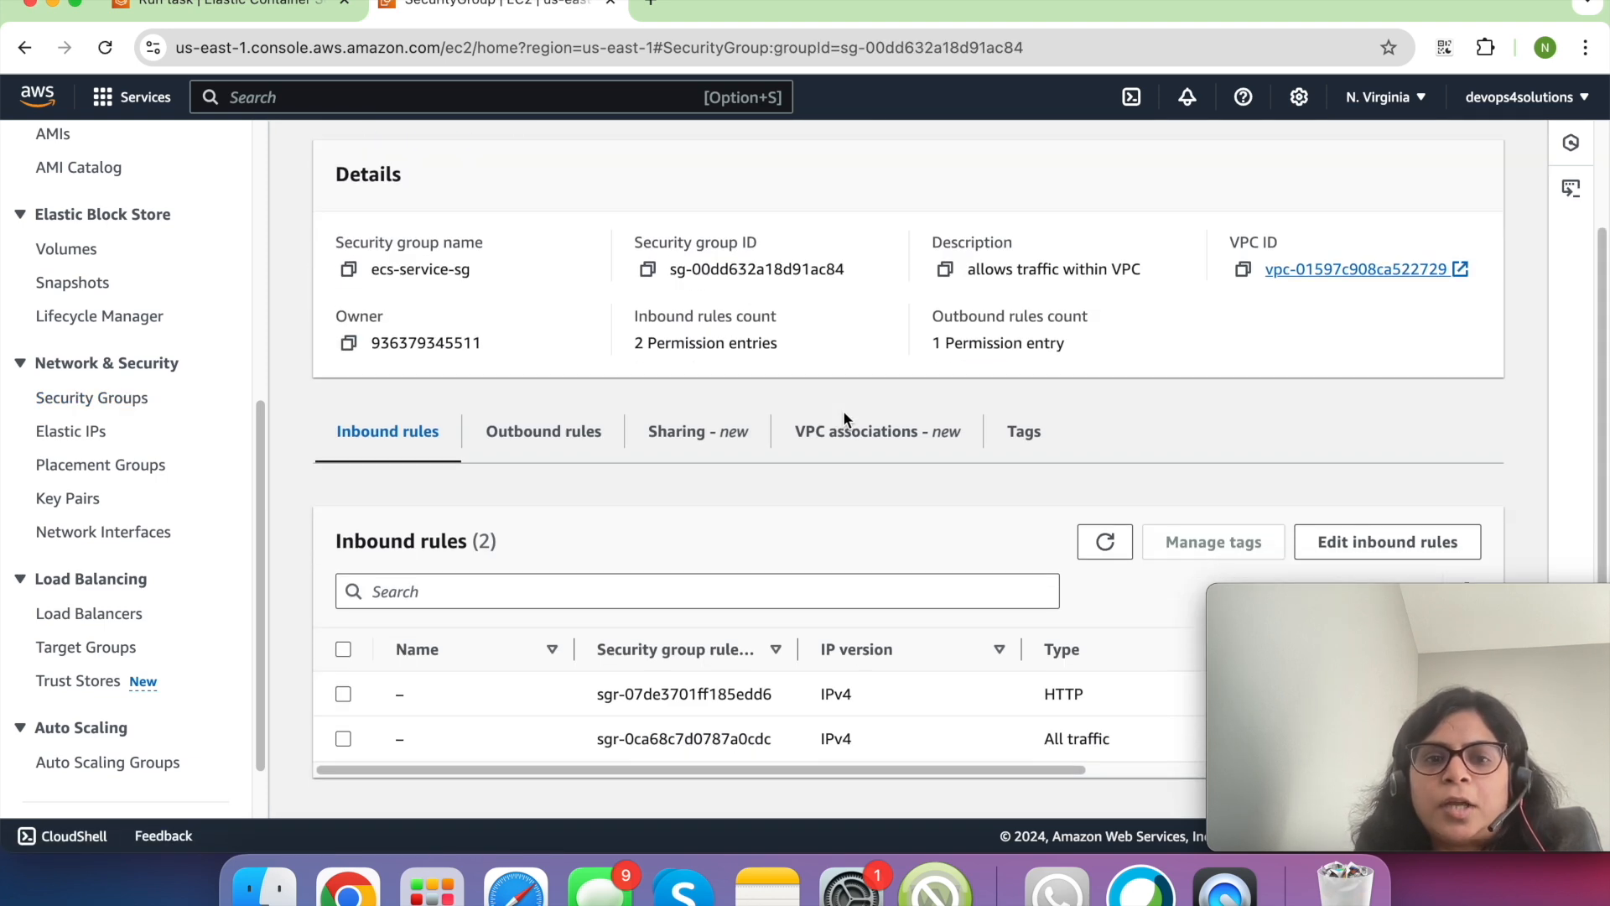
left_click(1100, 771)
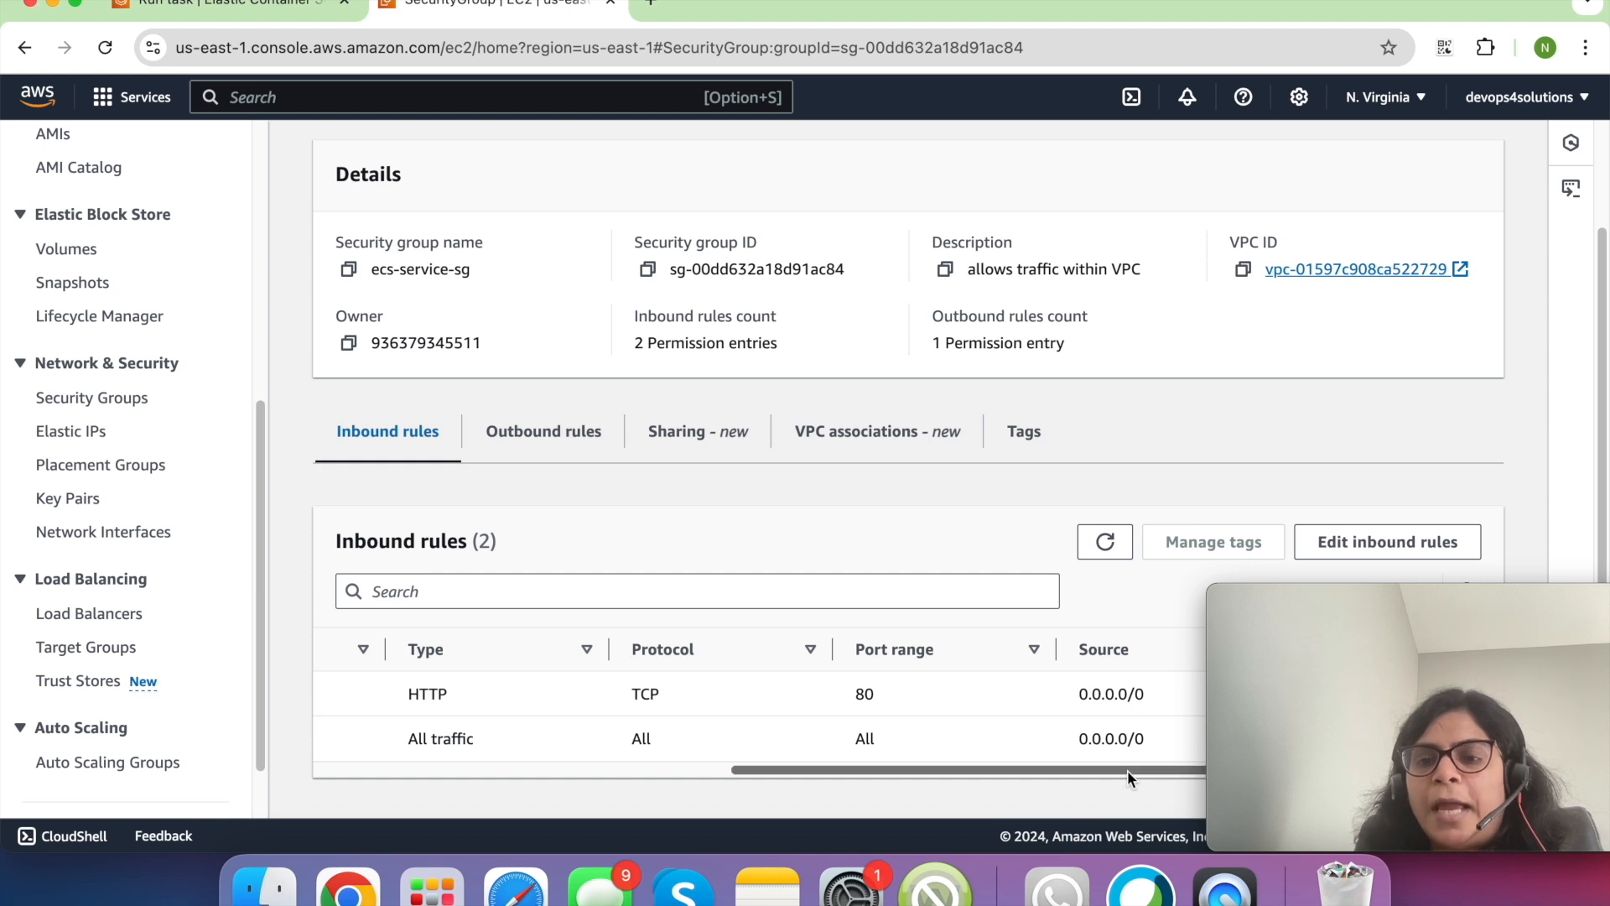
left_click(1316, 541)
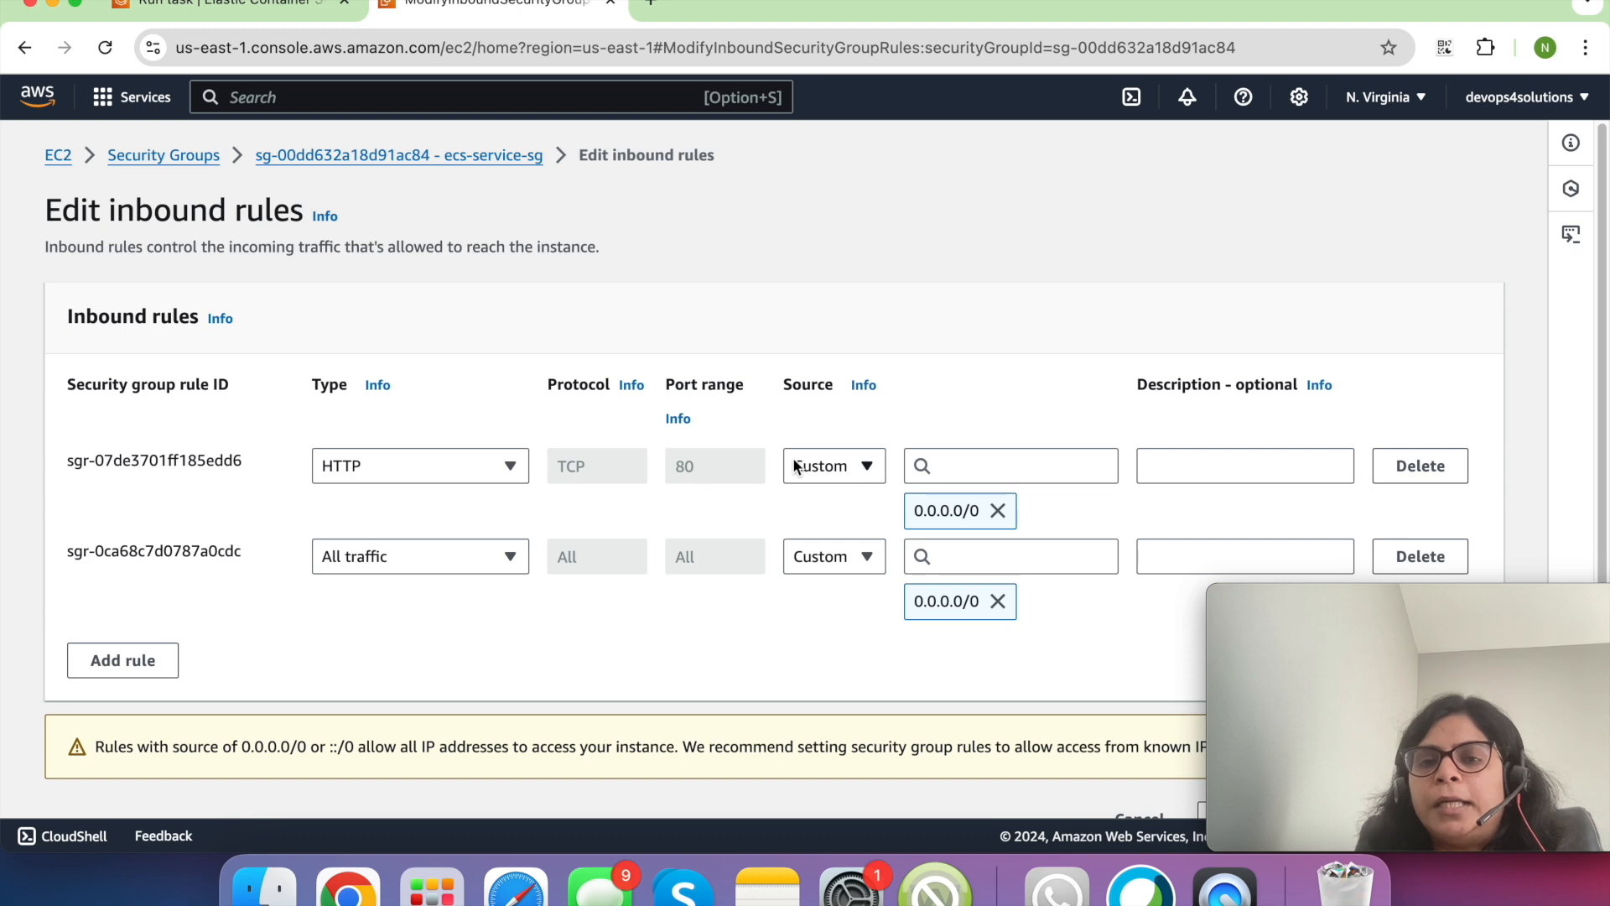
- Check the source settings of the ecs-service-sg inbound rules, and return to the security group's details without saving
left_click(839, 467)
left_click(839, 467)
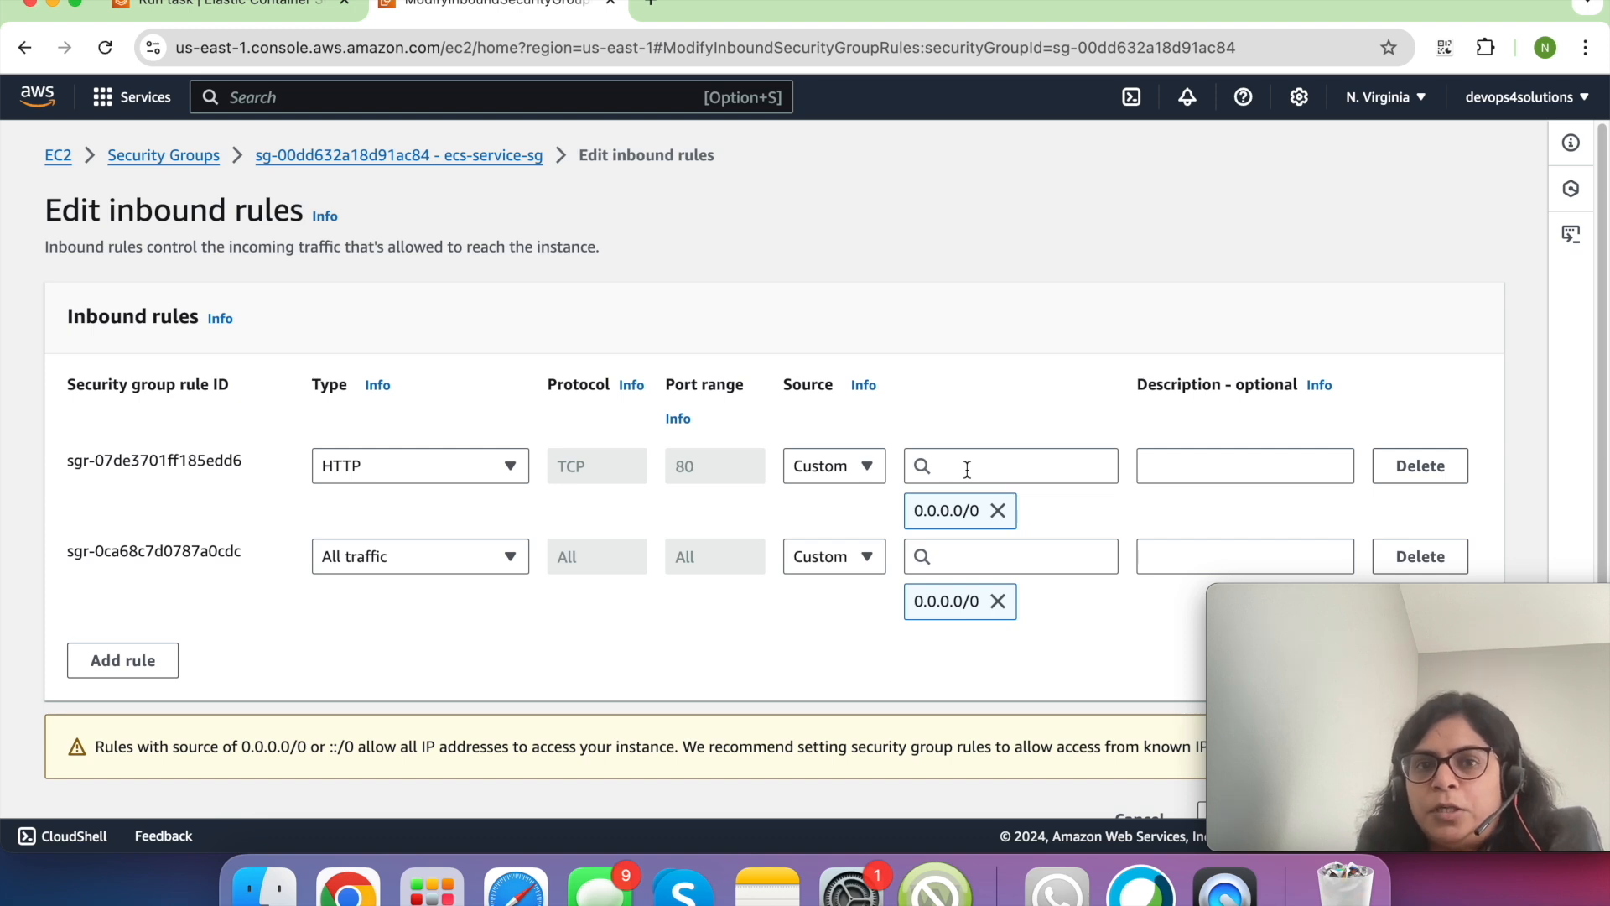
left_click(508, 156)
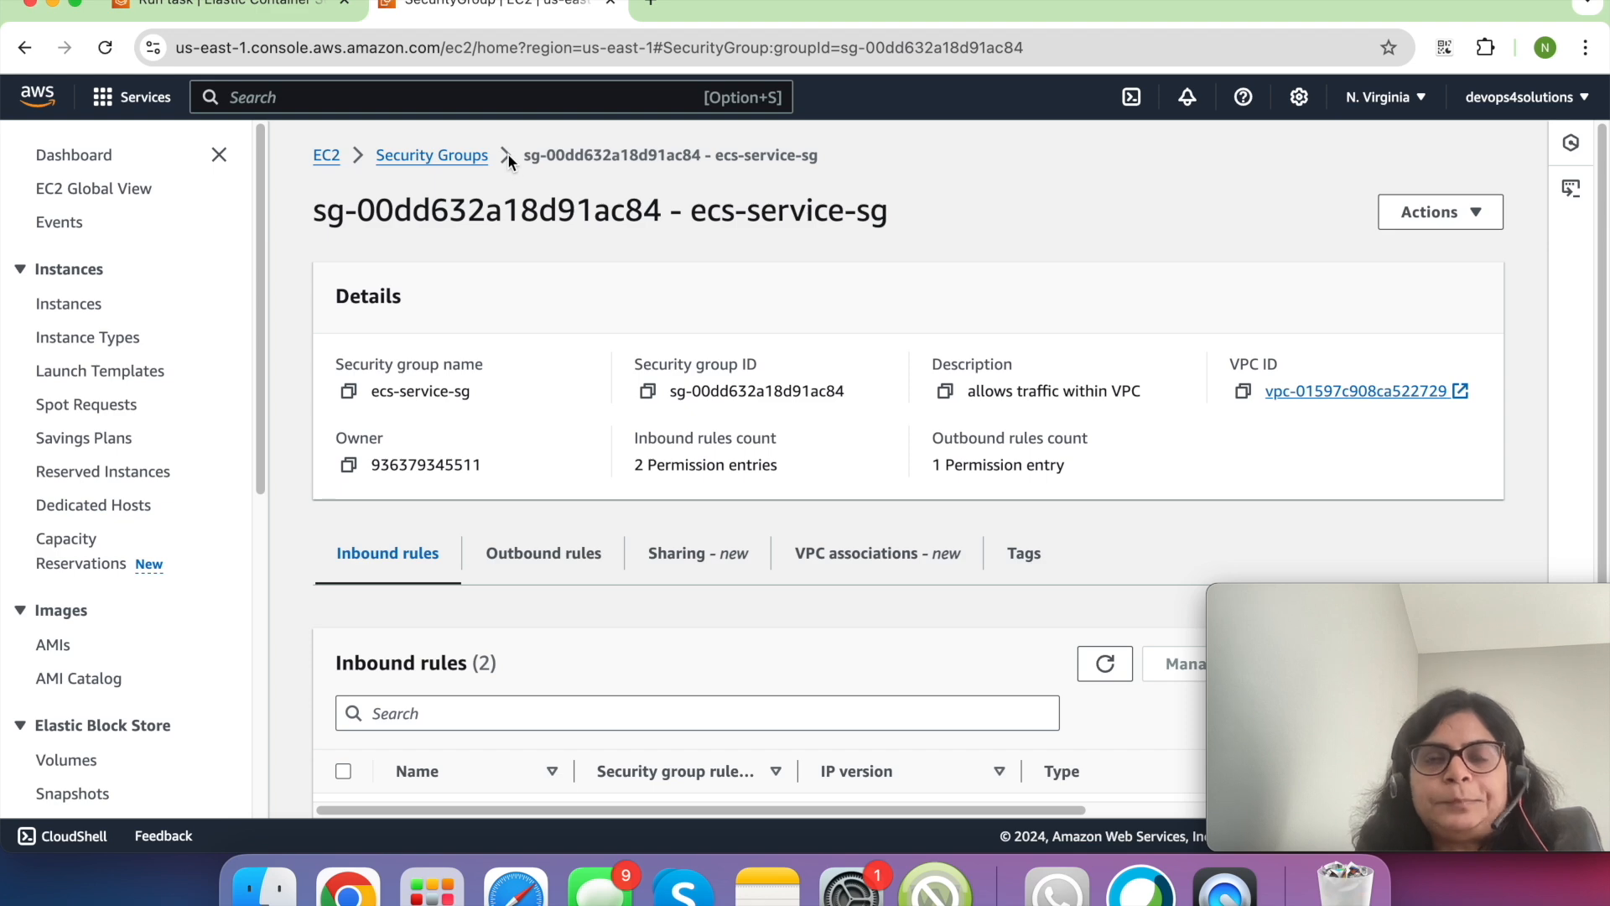
- Return to the ECS task form, dismiss the service search, review the remaining settings with public IP turned on, and create the task
left_click(262, 2)
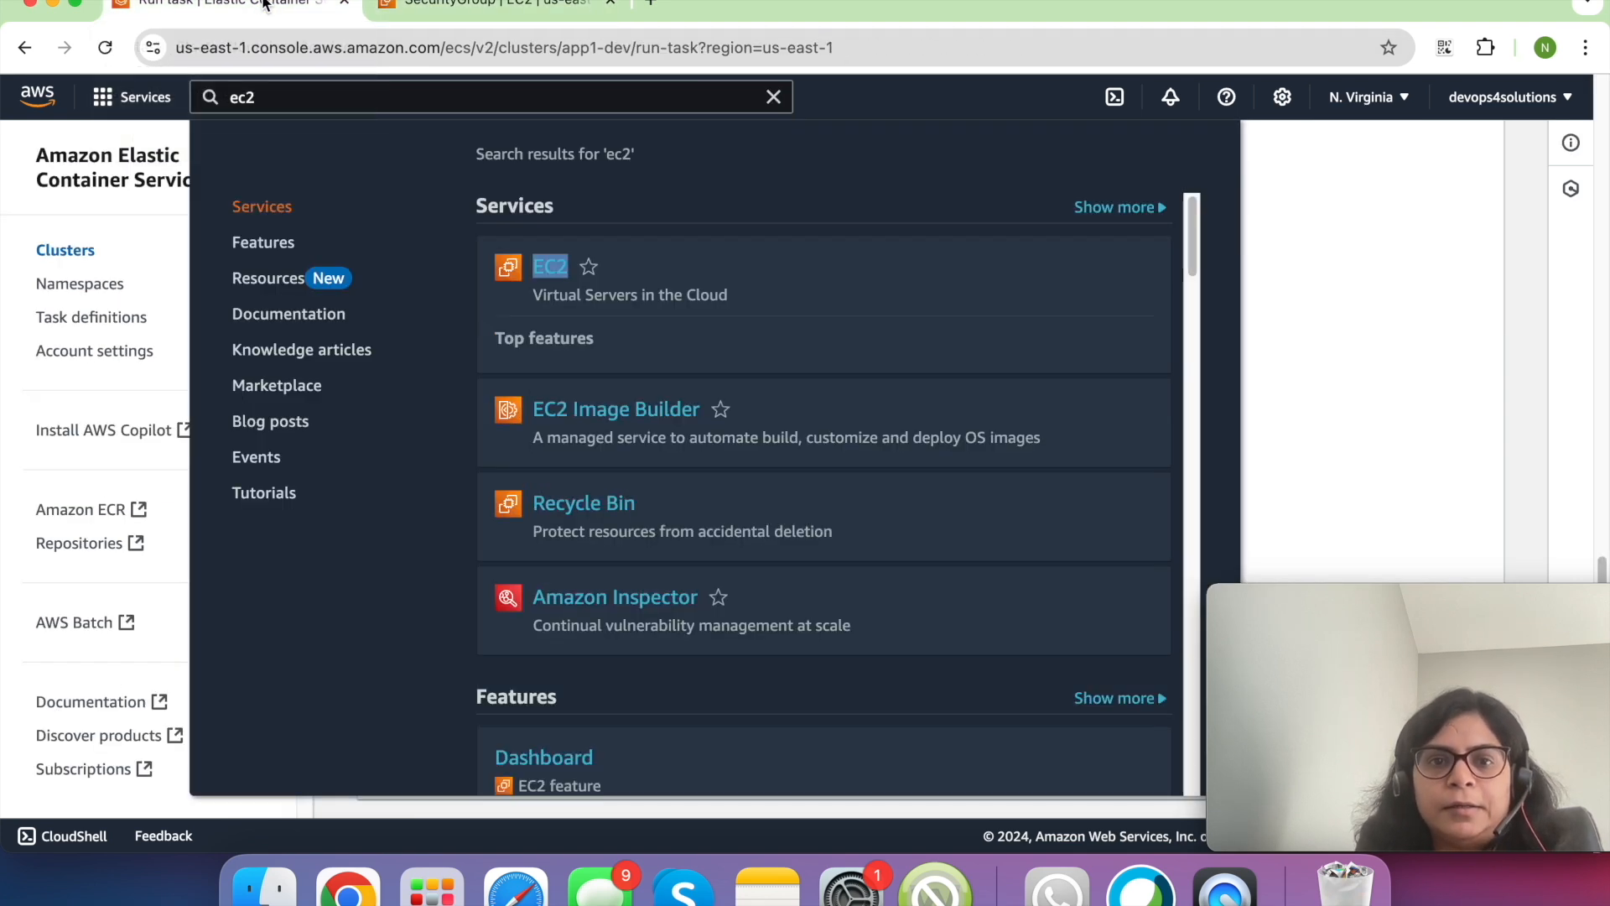
left_click(1290, 299)
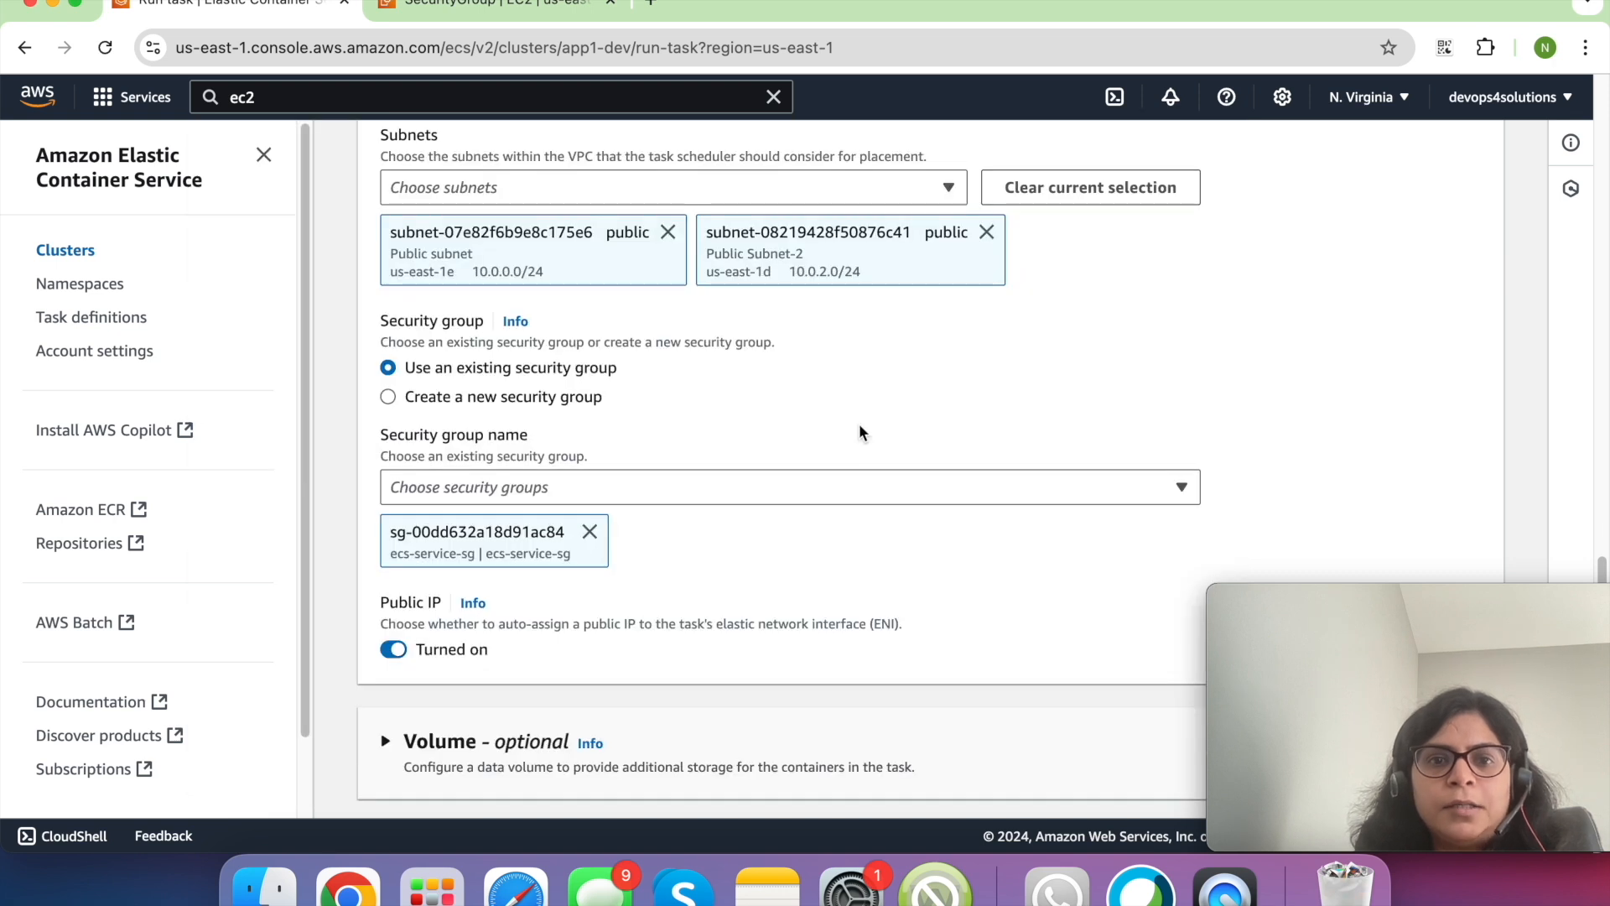
scroll(827, 436, "down", 5)
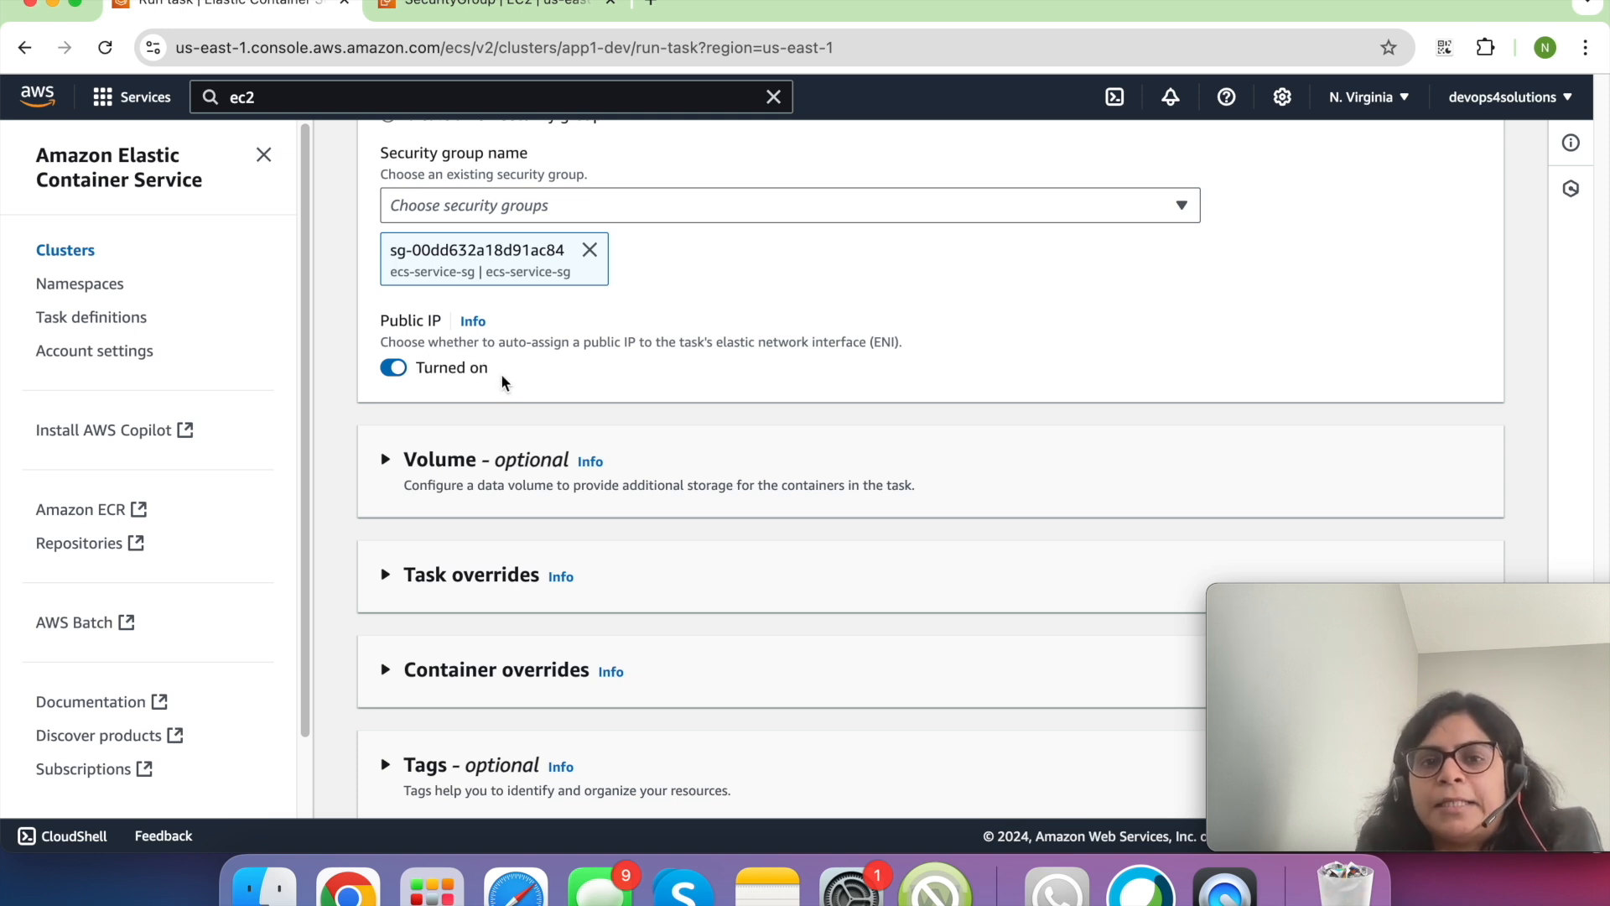
scroll(503, 383, "down", 2)
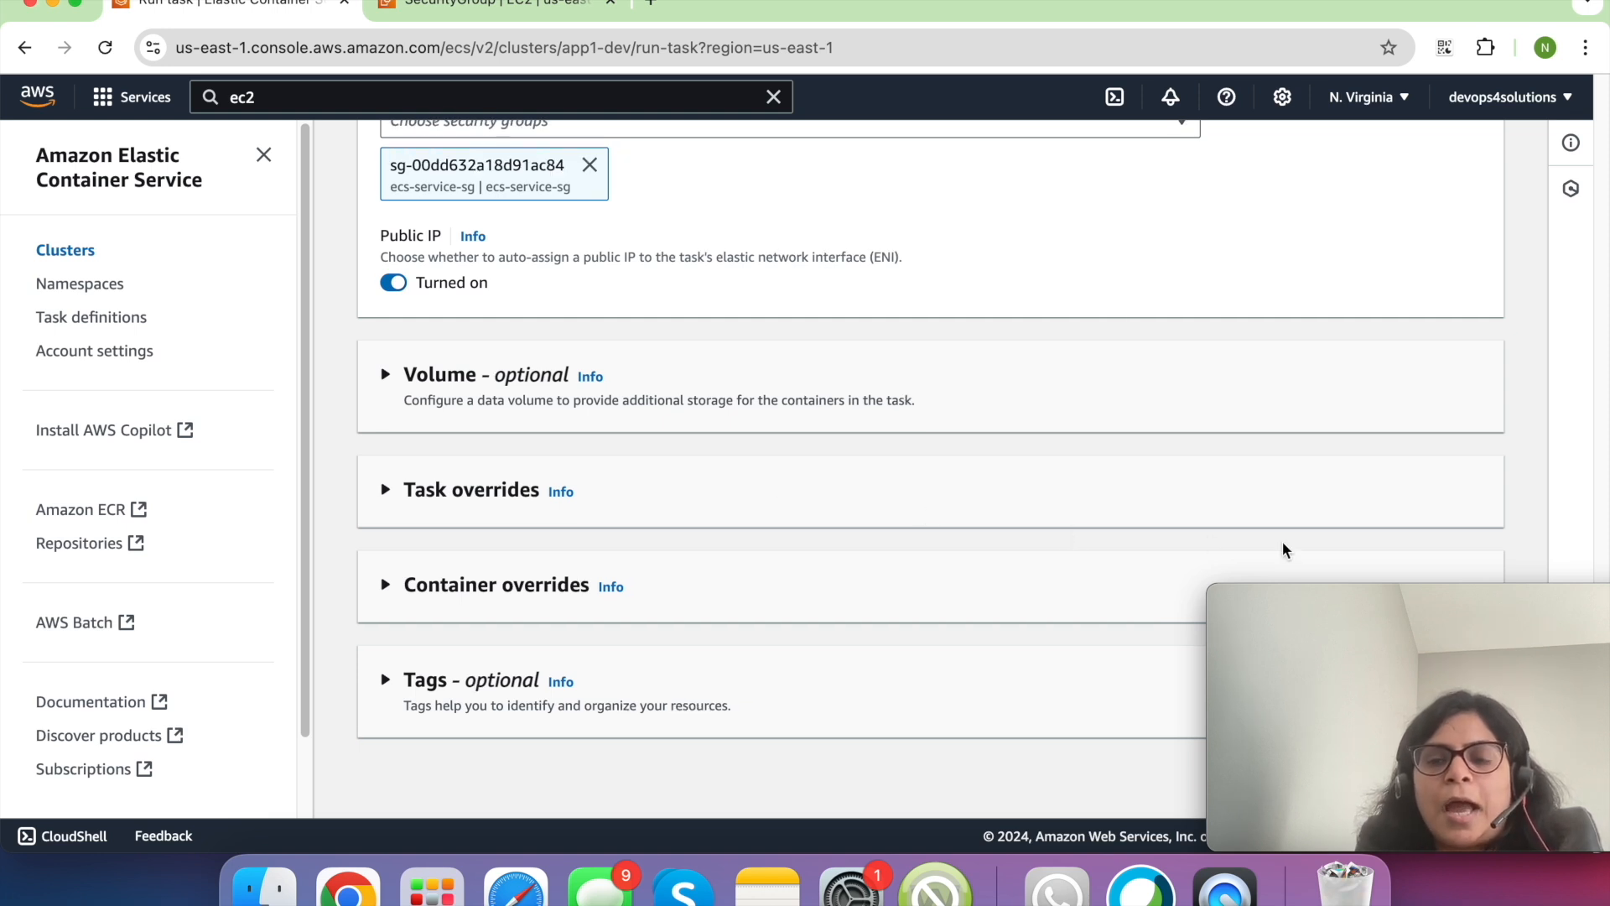
mouse_move(1384, 601)
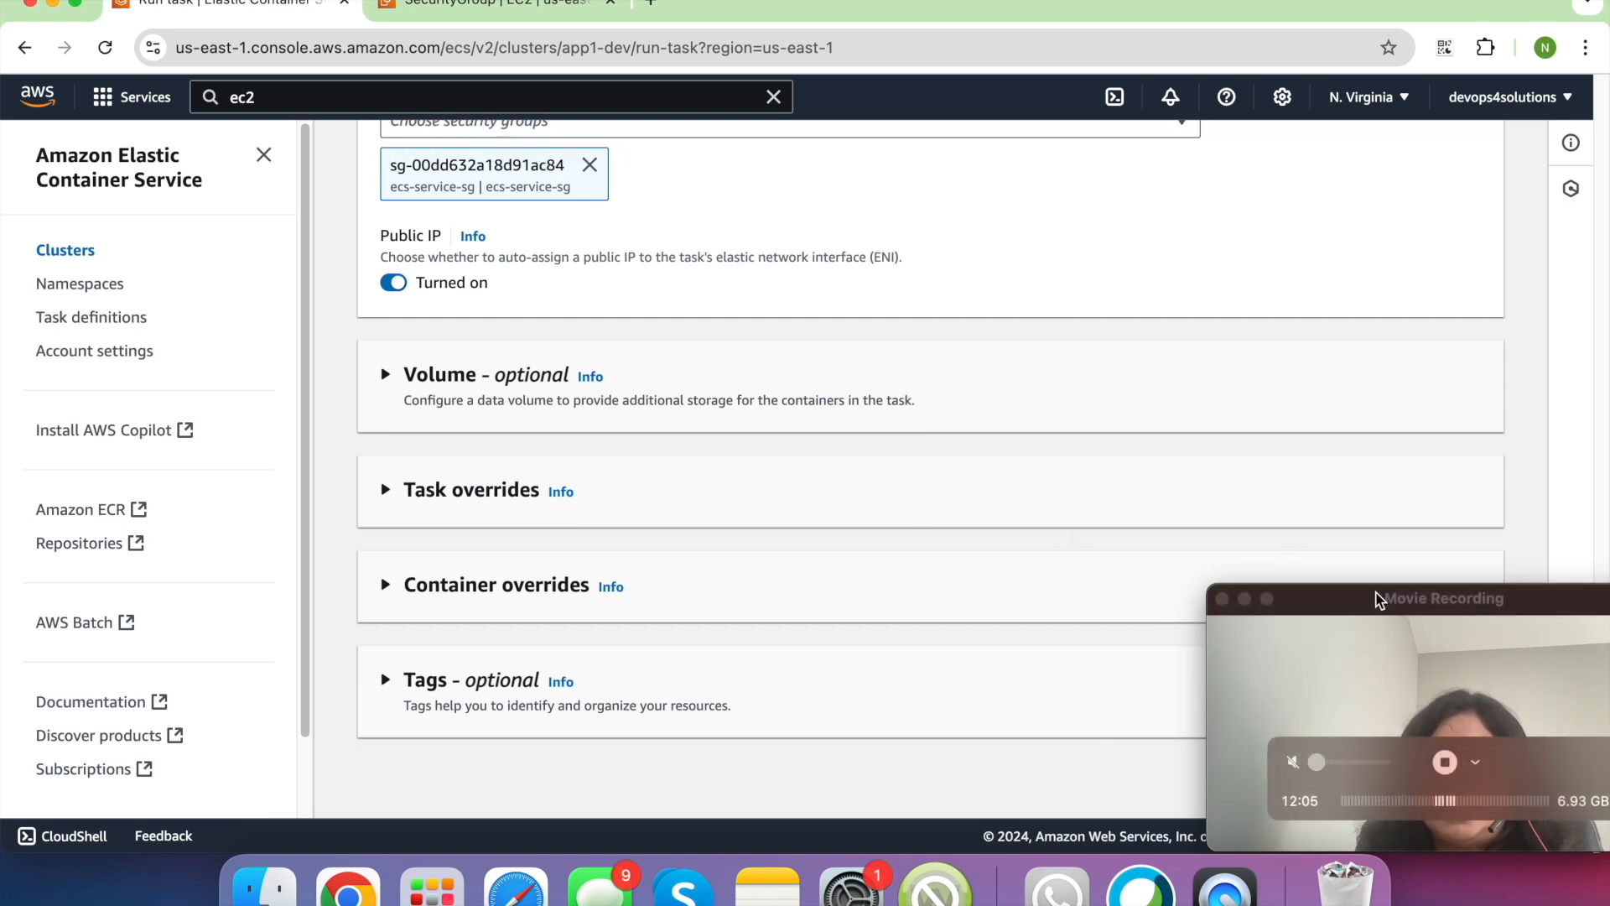
left_click_drag(1383, 602, 1600, 899)
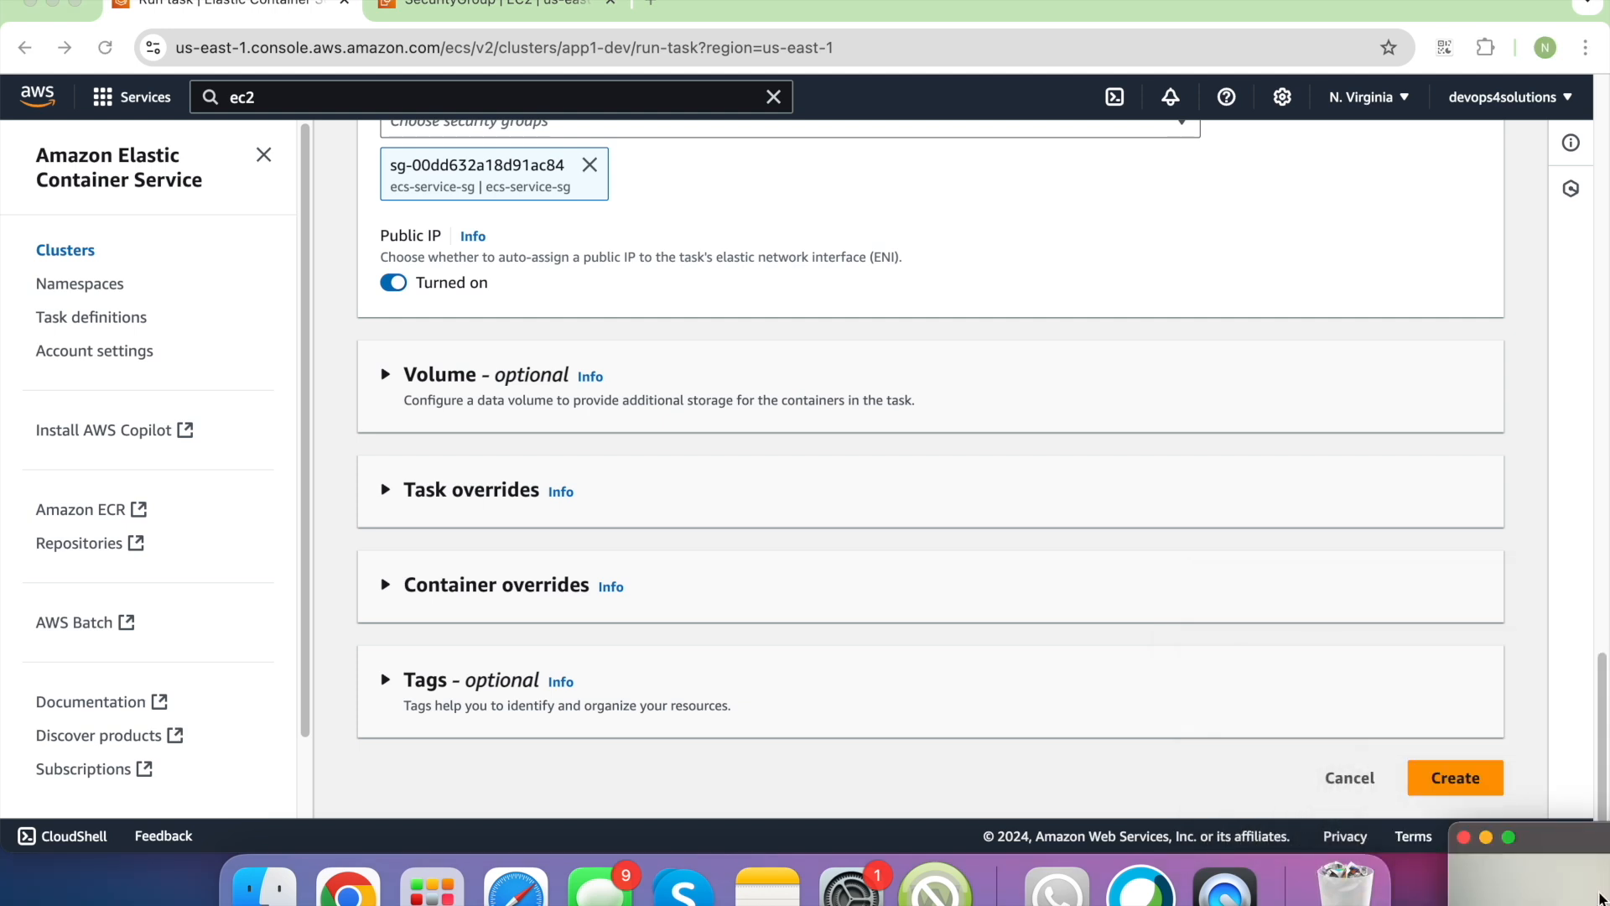
left_click(1477, 784)
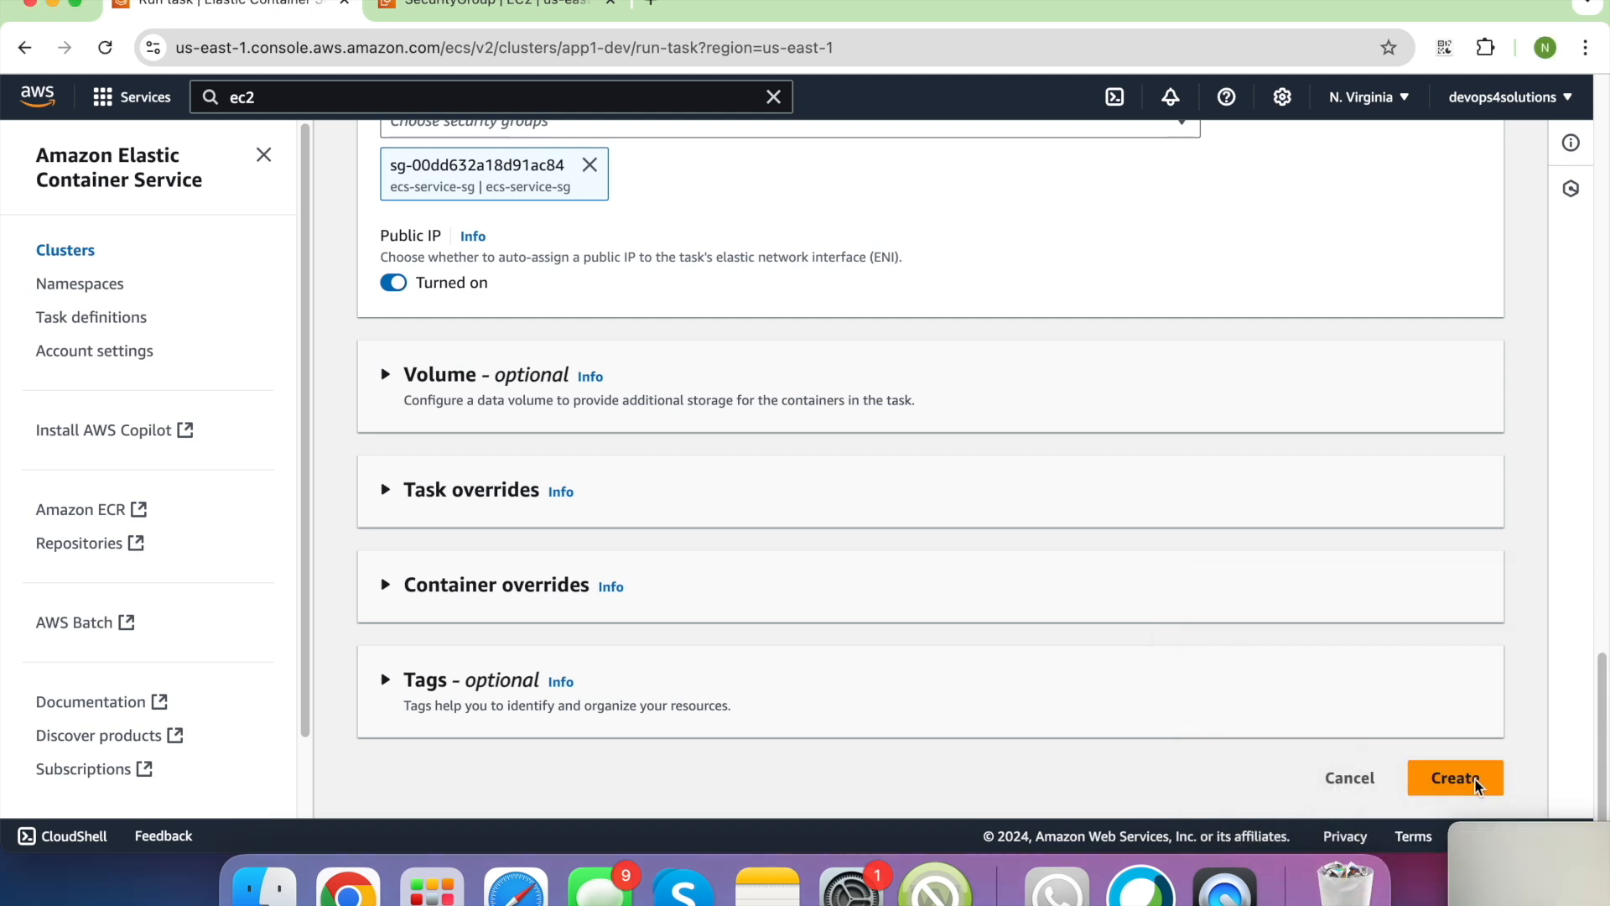
left_click(1477, 784)
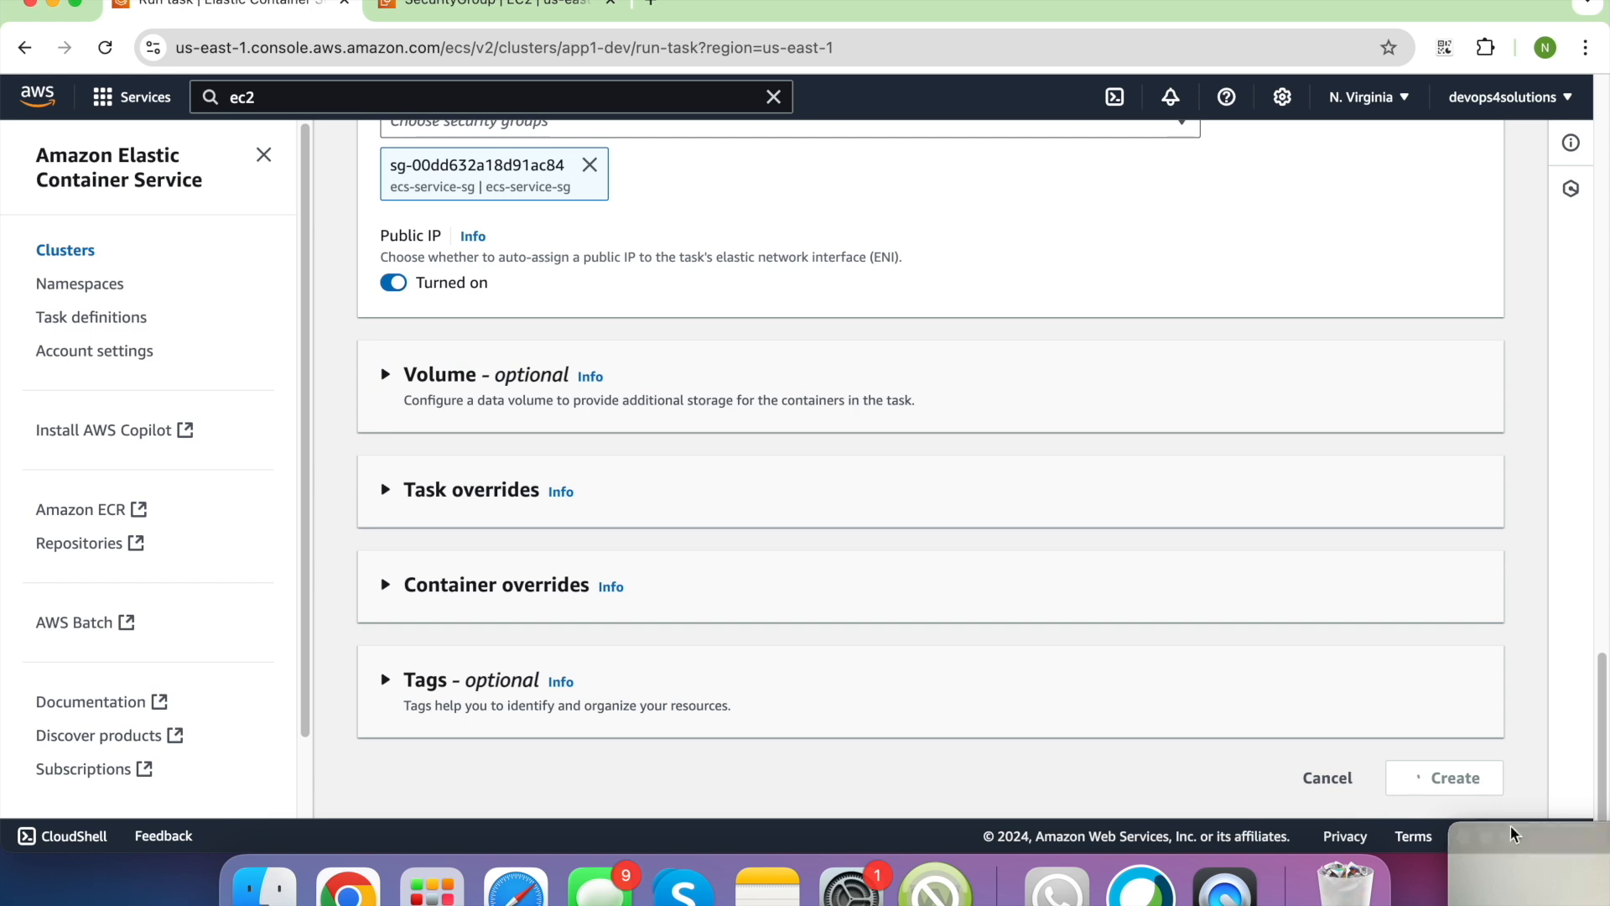
left_click_drag(1567, 835, 1262, 575)
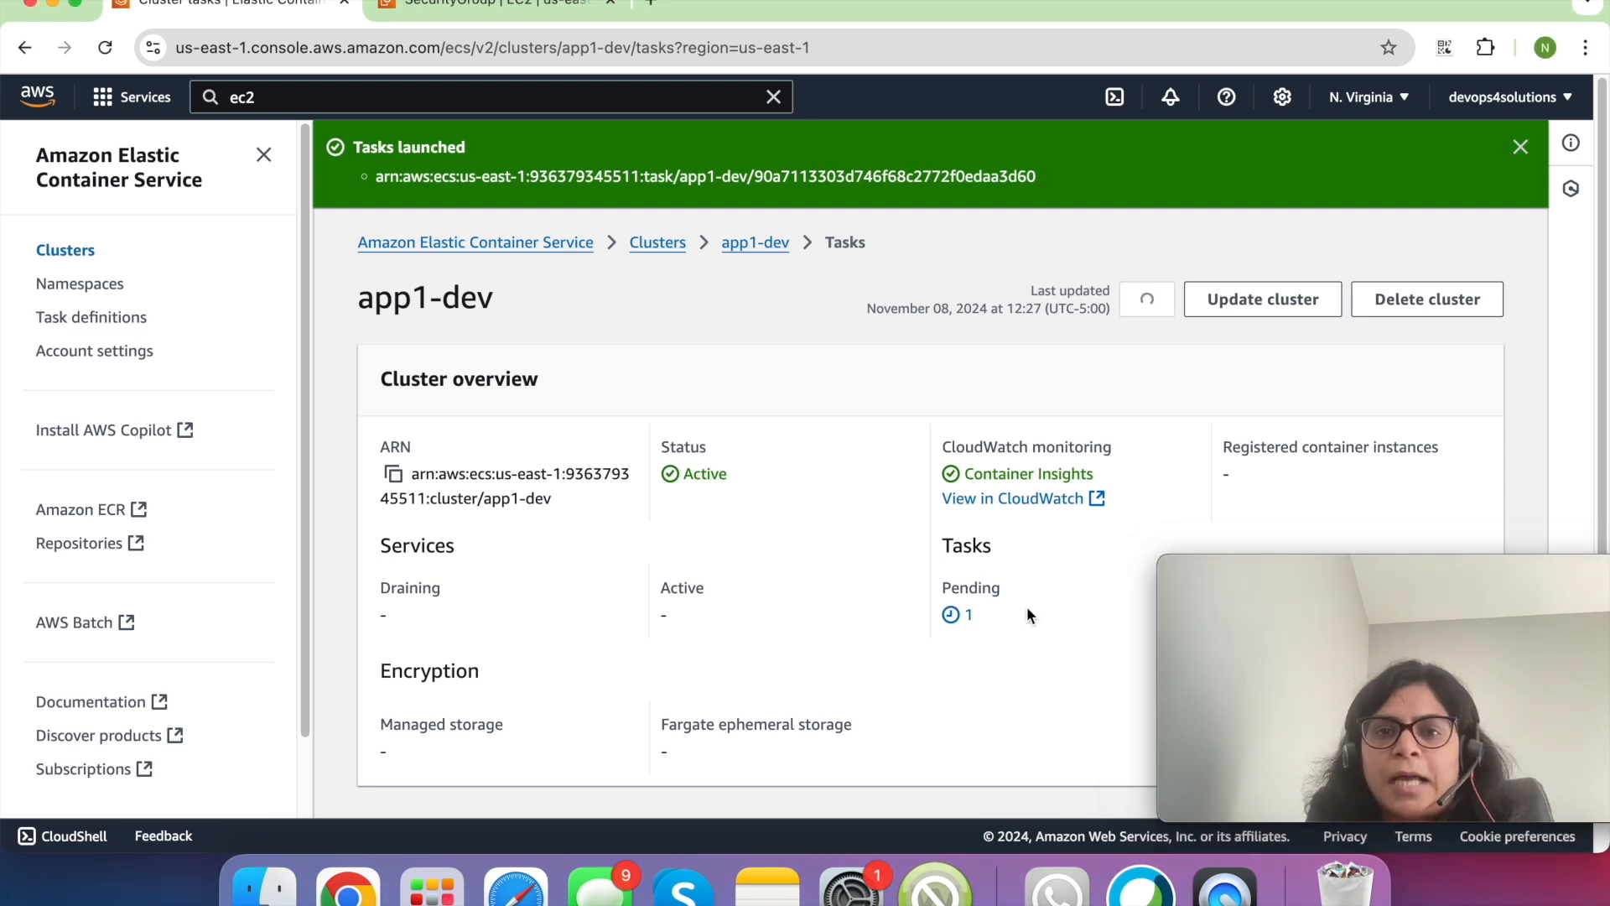
- Open the app1-dev cluster, show its list of tasks and refresh it
left_click(767, 249)
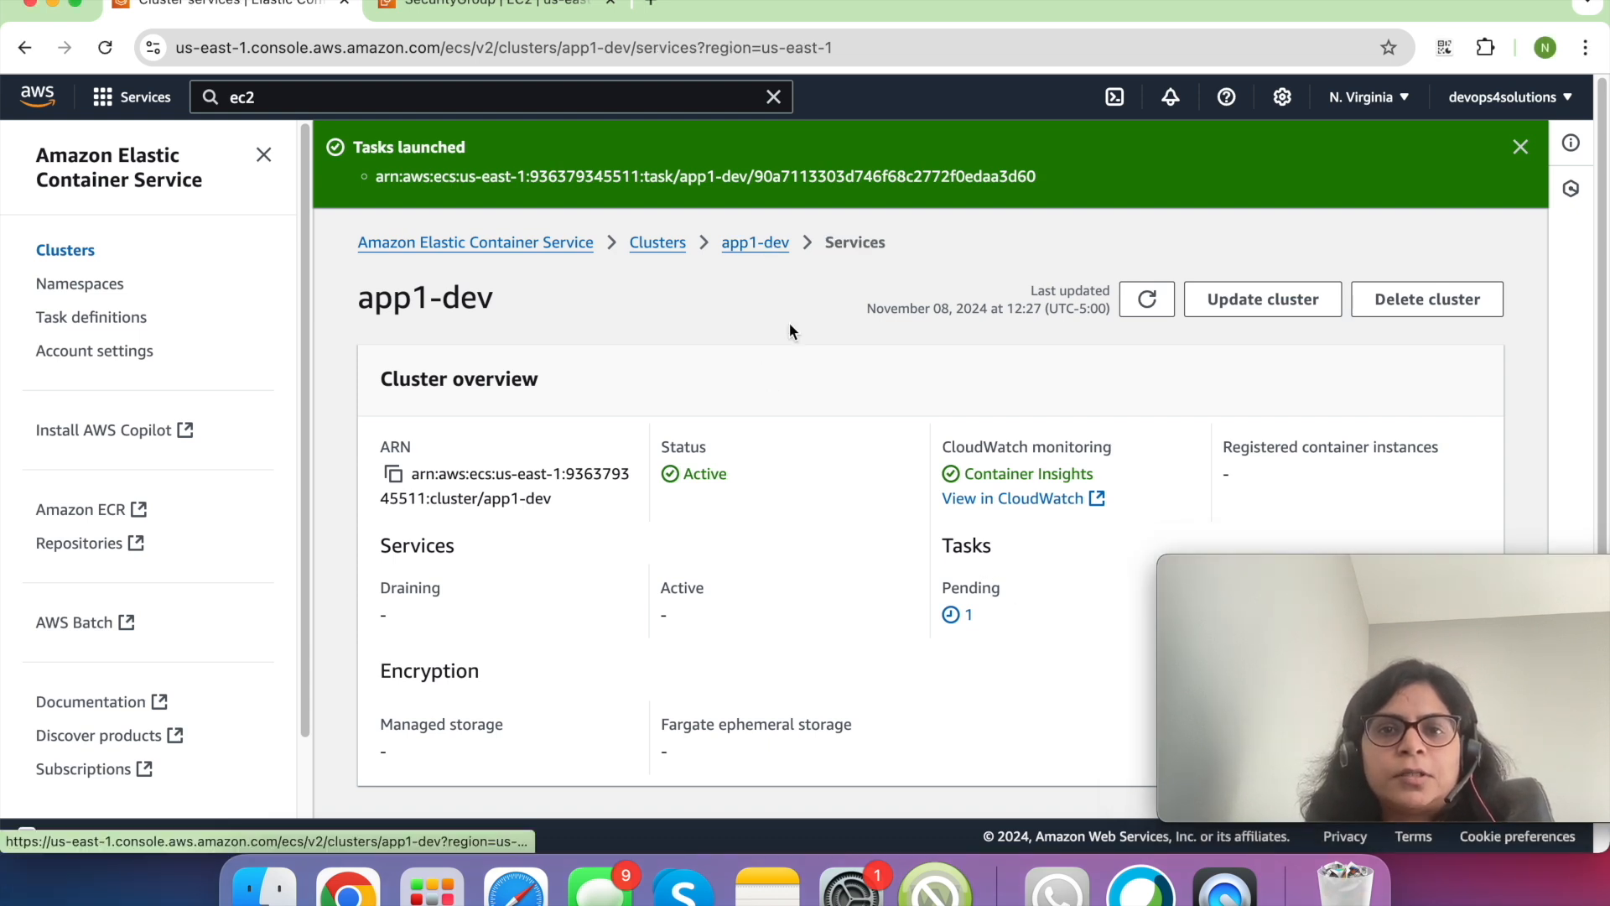
scroll(785, 351, "down", 5)
scroll(785, 351, "down", 3)
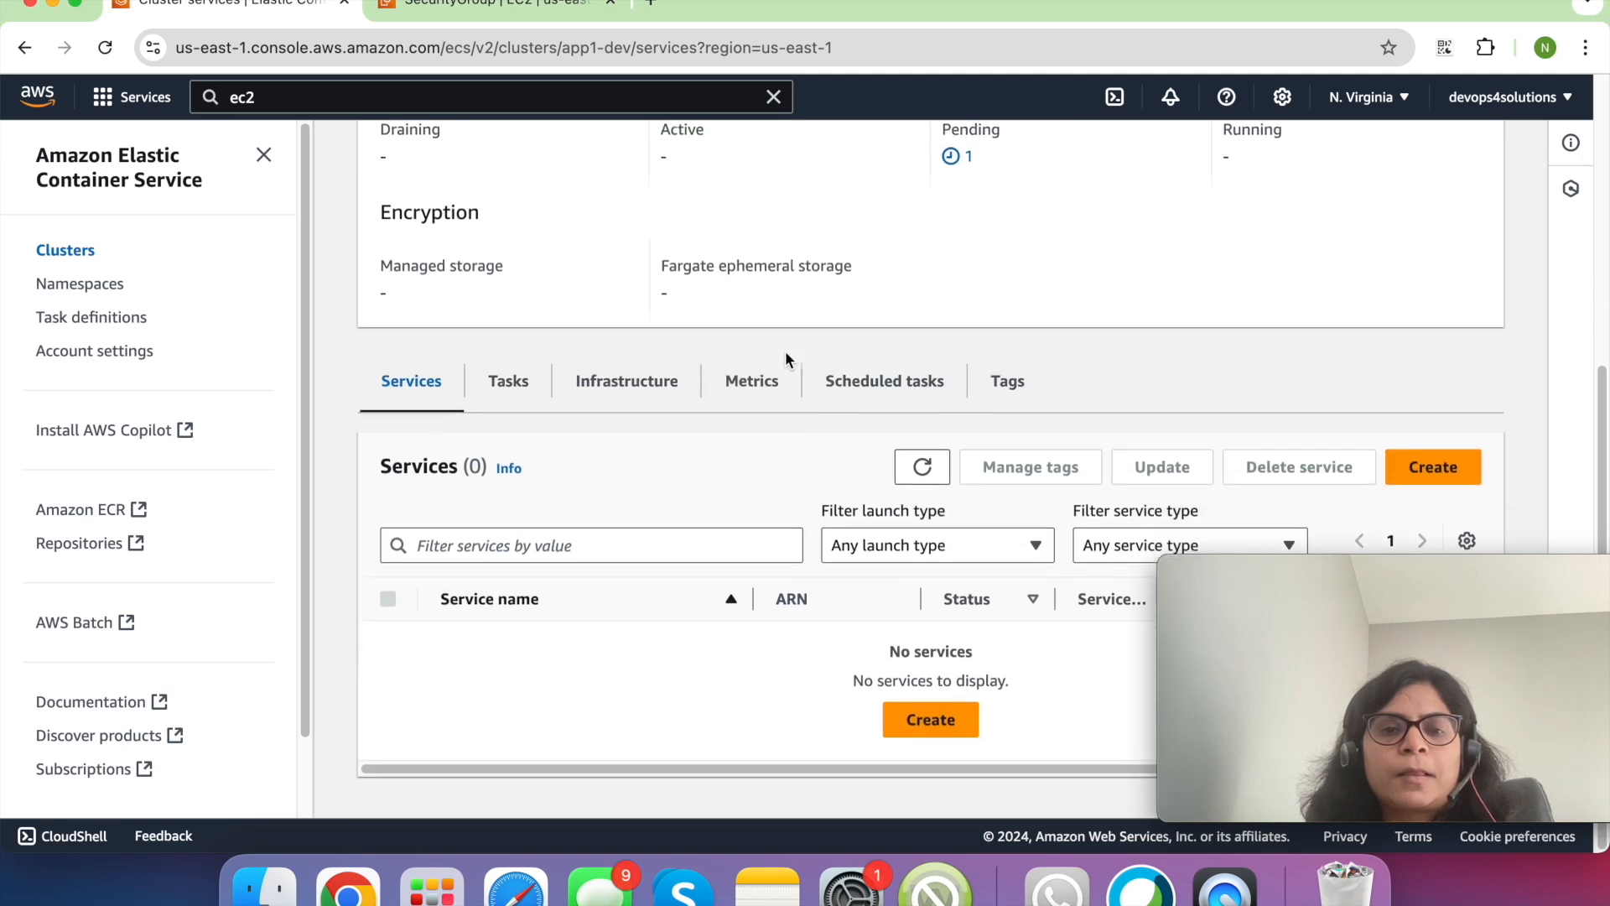
left_click(503, 383)
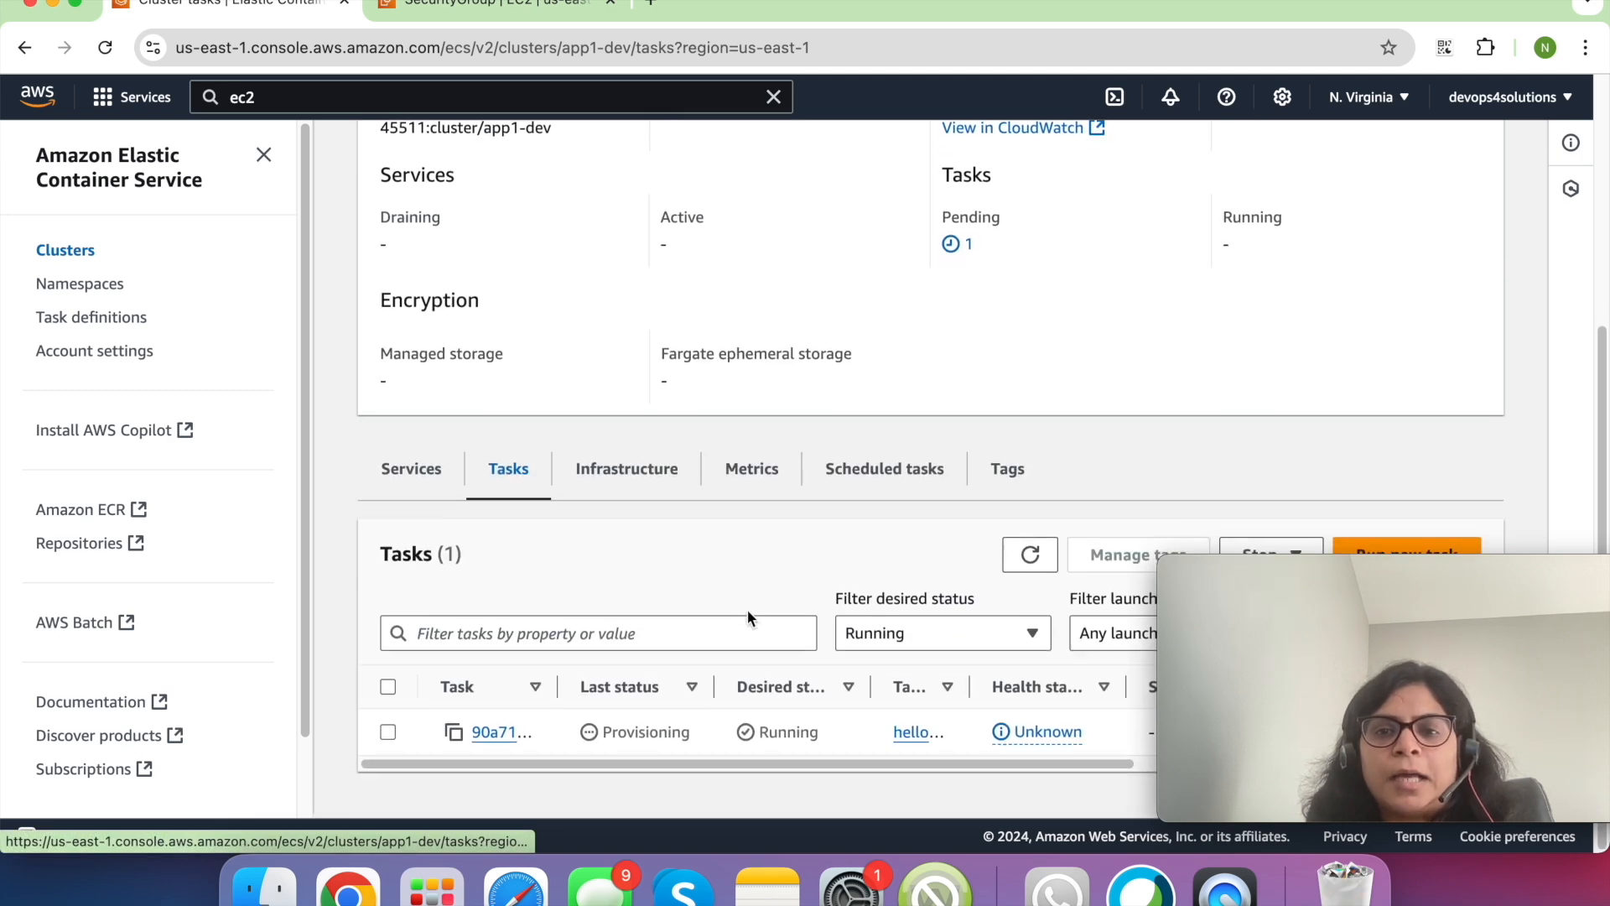
left_click(1034, 567)
- Keep refreshing the task list to follow the new task's last status, and widen the Task definition column to read its full name
mouse_move(1185, 582)
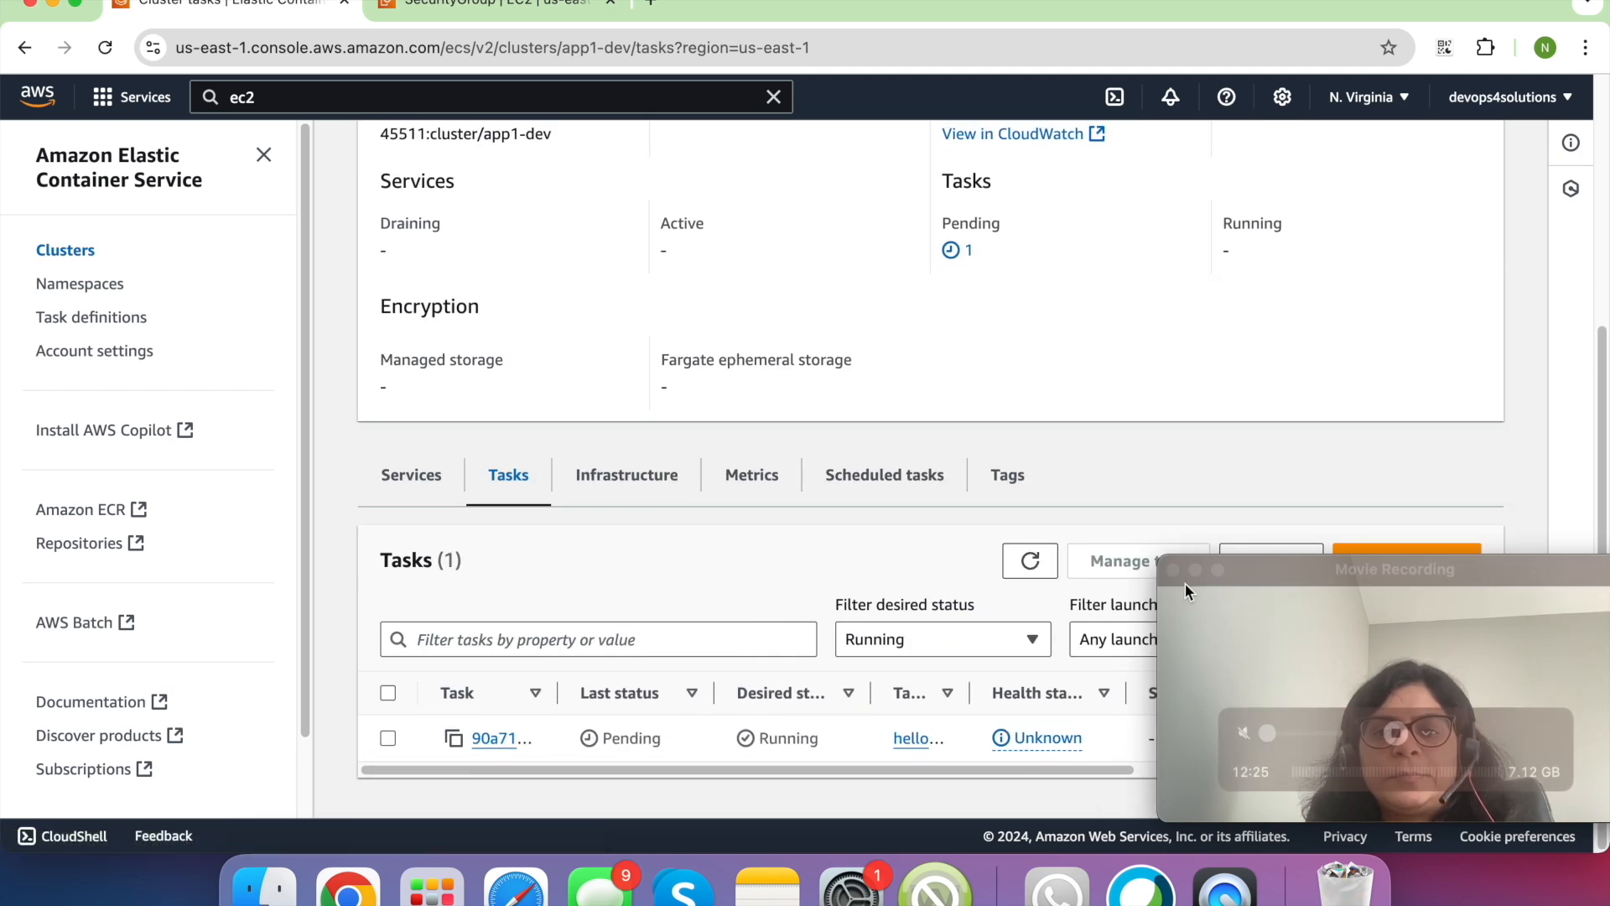
left_click_drag(1325, 577, 1441, 594)
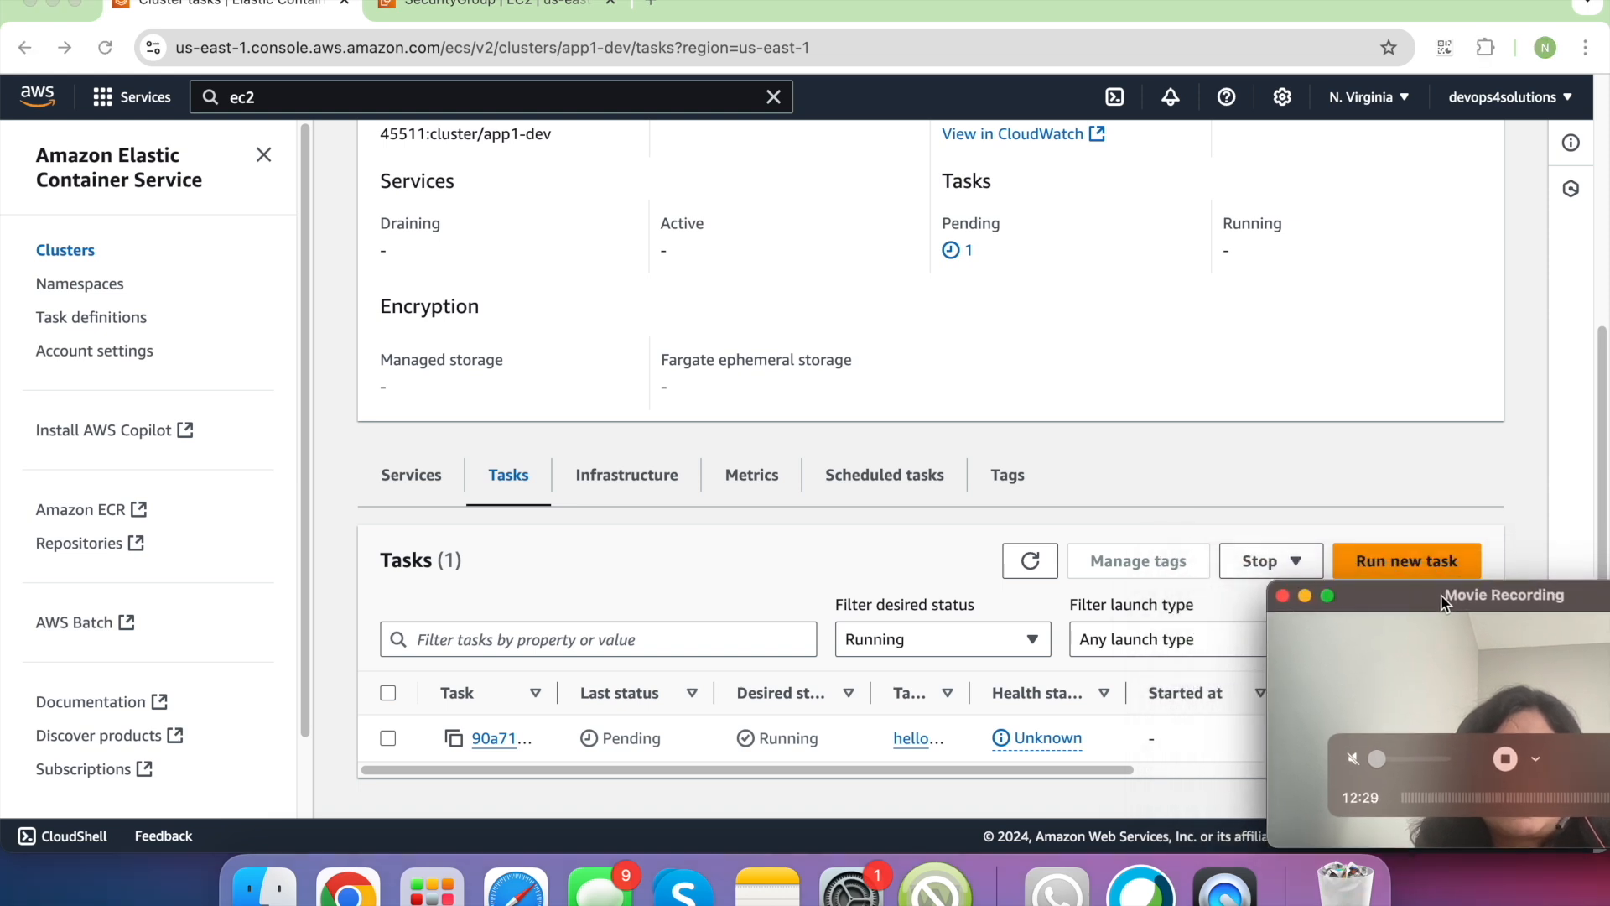
left_click(1030, 564)
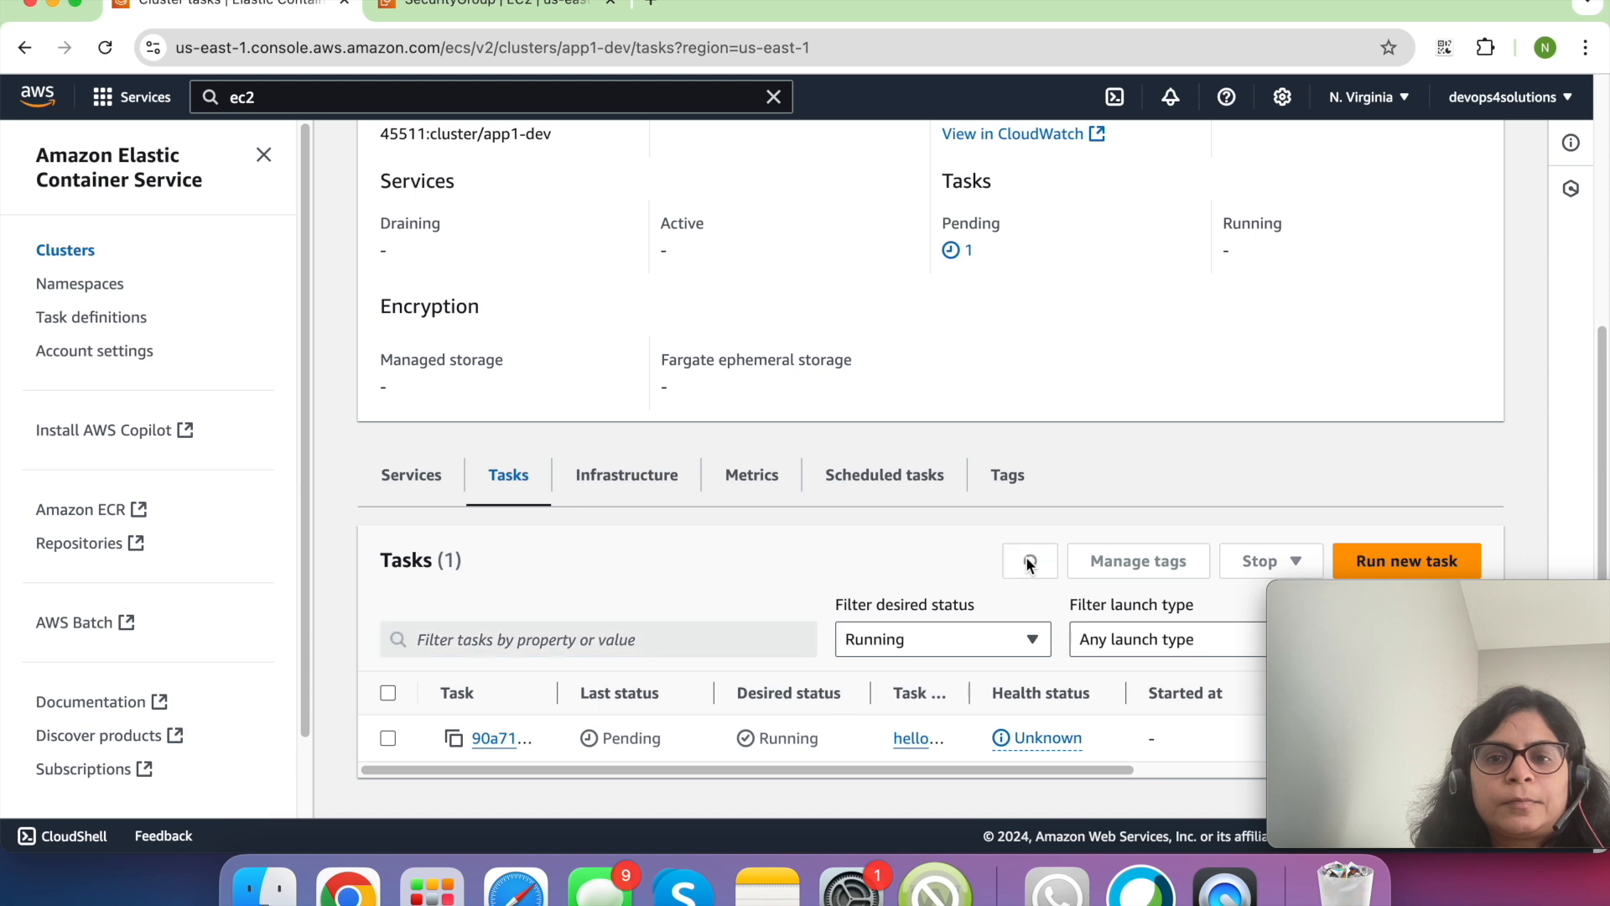
left_click(1030, 564)
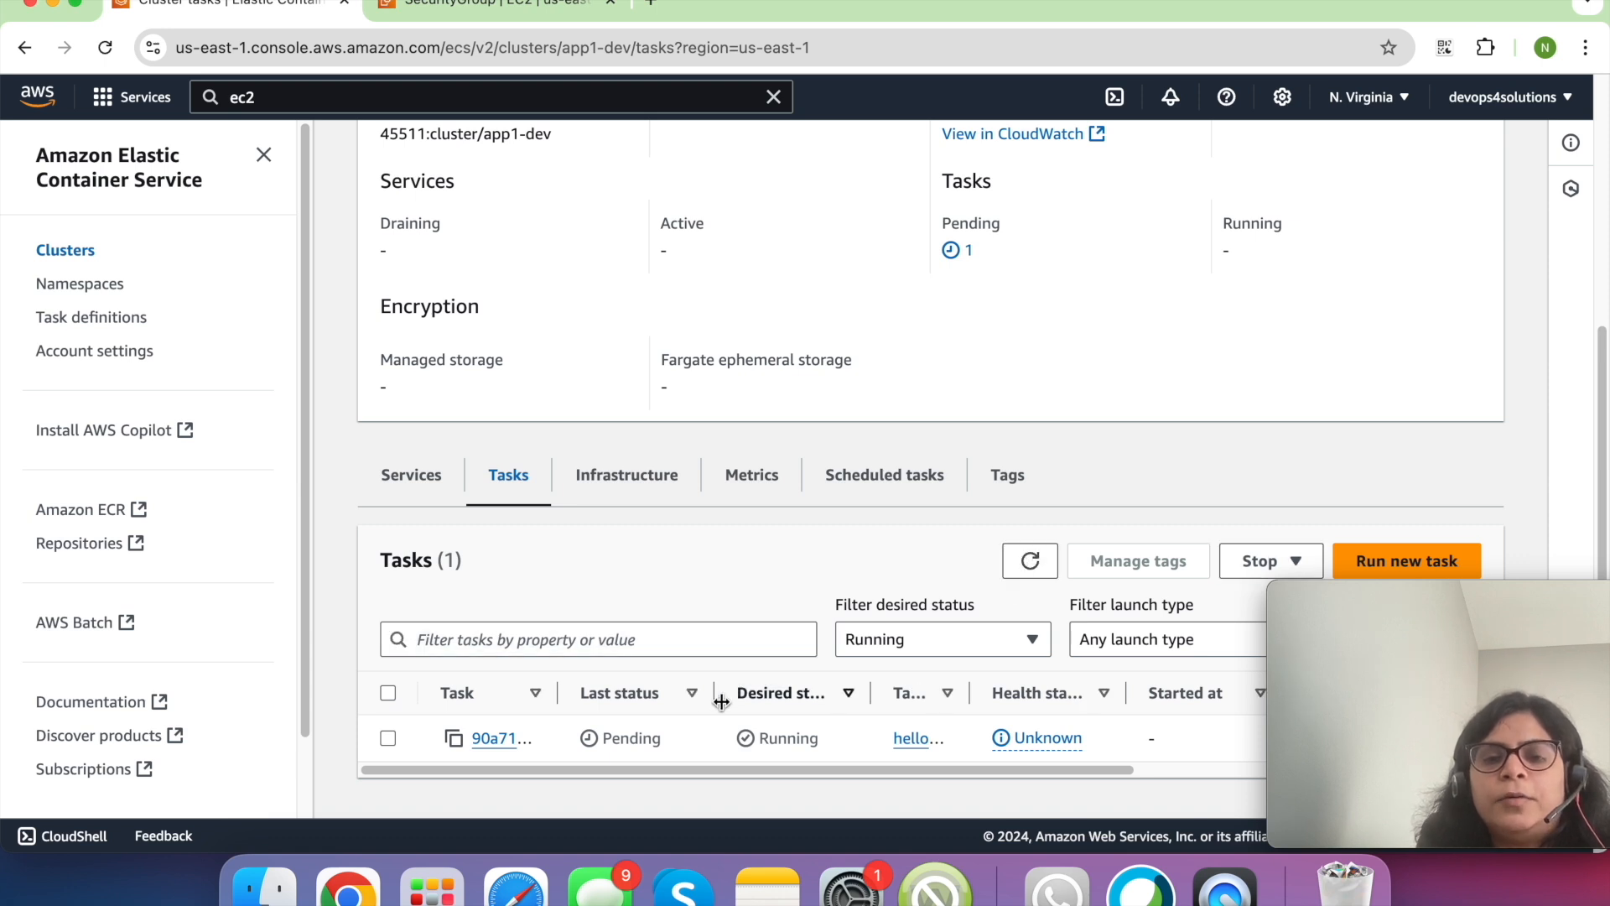
left_click(1027, 564)
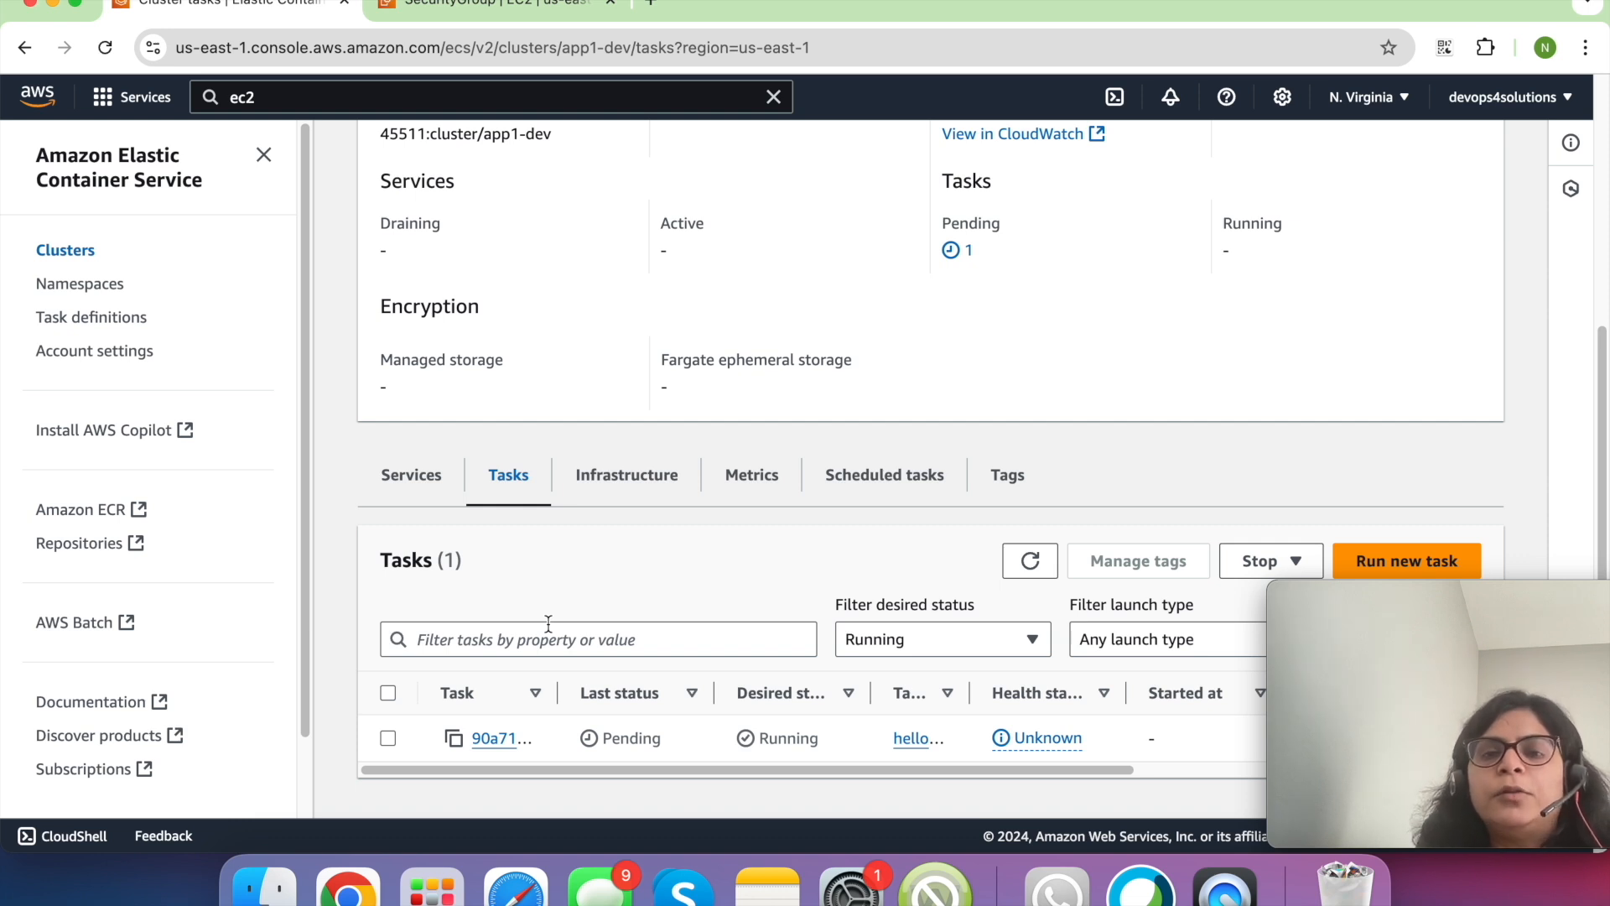
left_click_drag(970, 693, 1089, 693)
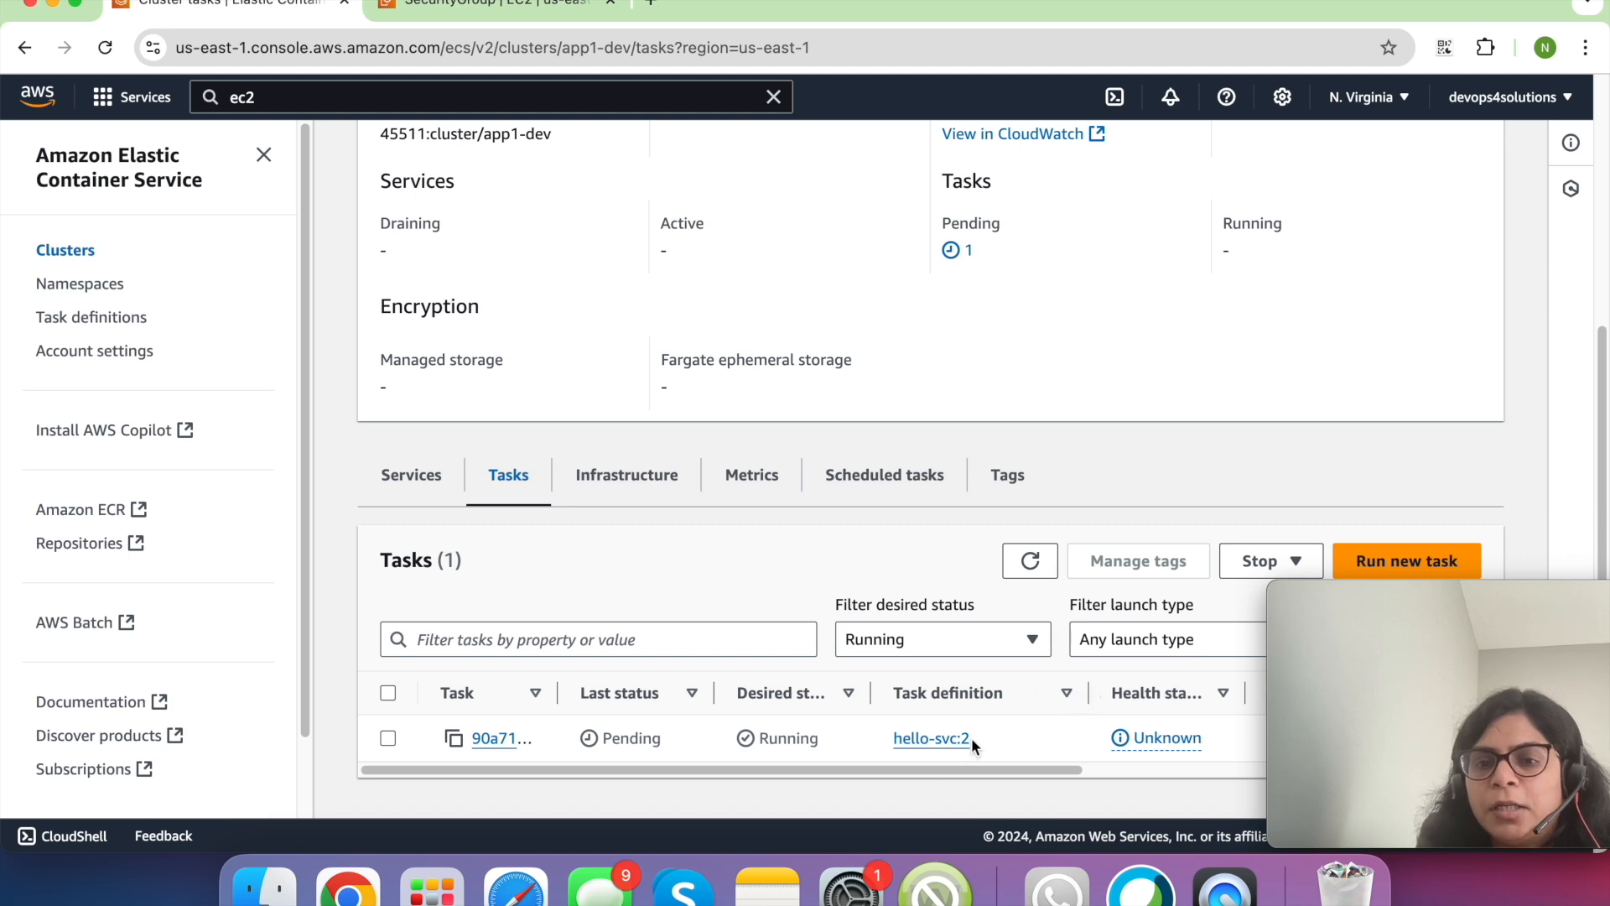
left_click(1033, 560)
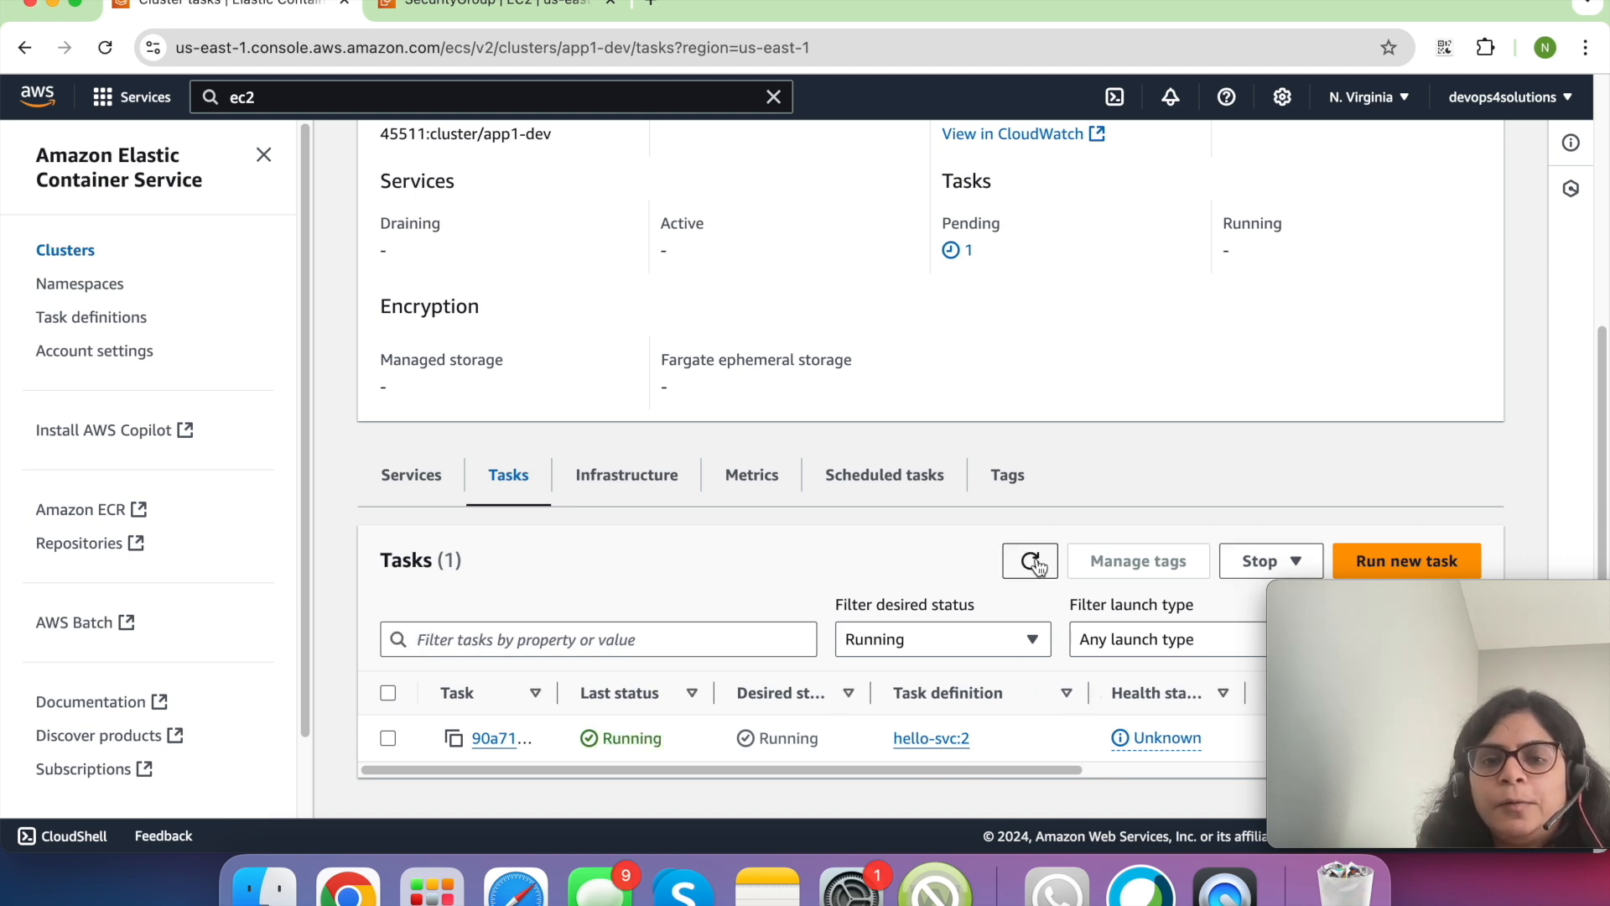
- Open the hello-svc task's details and examine its configuration, including CPU, memory and platform version
left_click(500, 740)
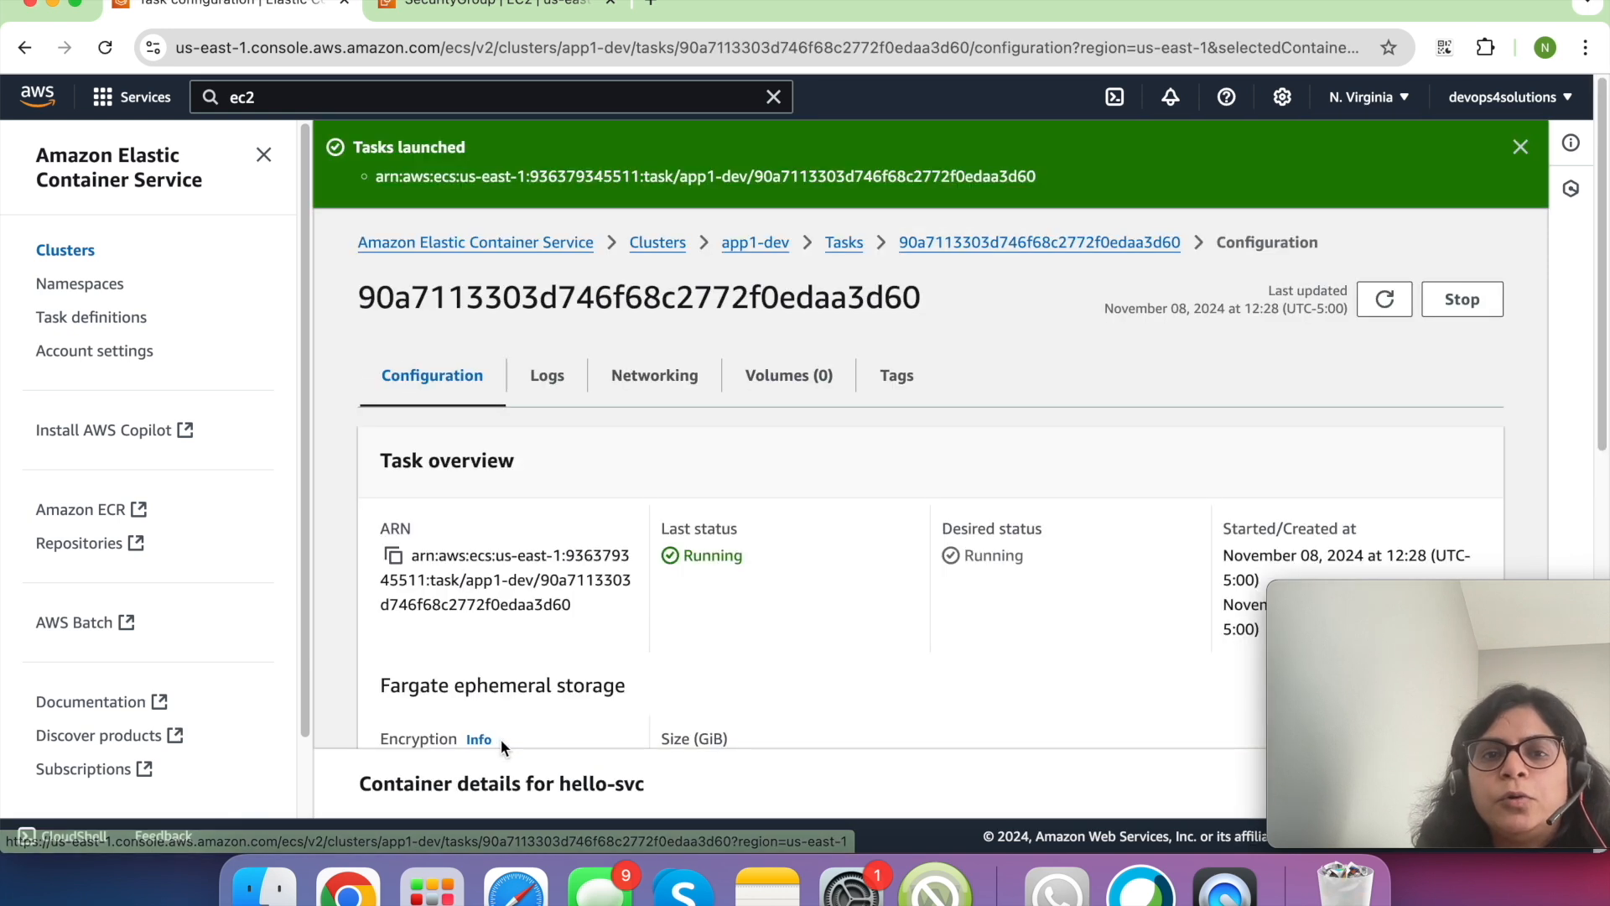
scroll(601, 454, "down", 2)
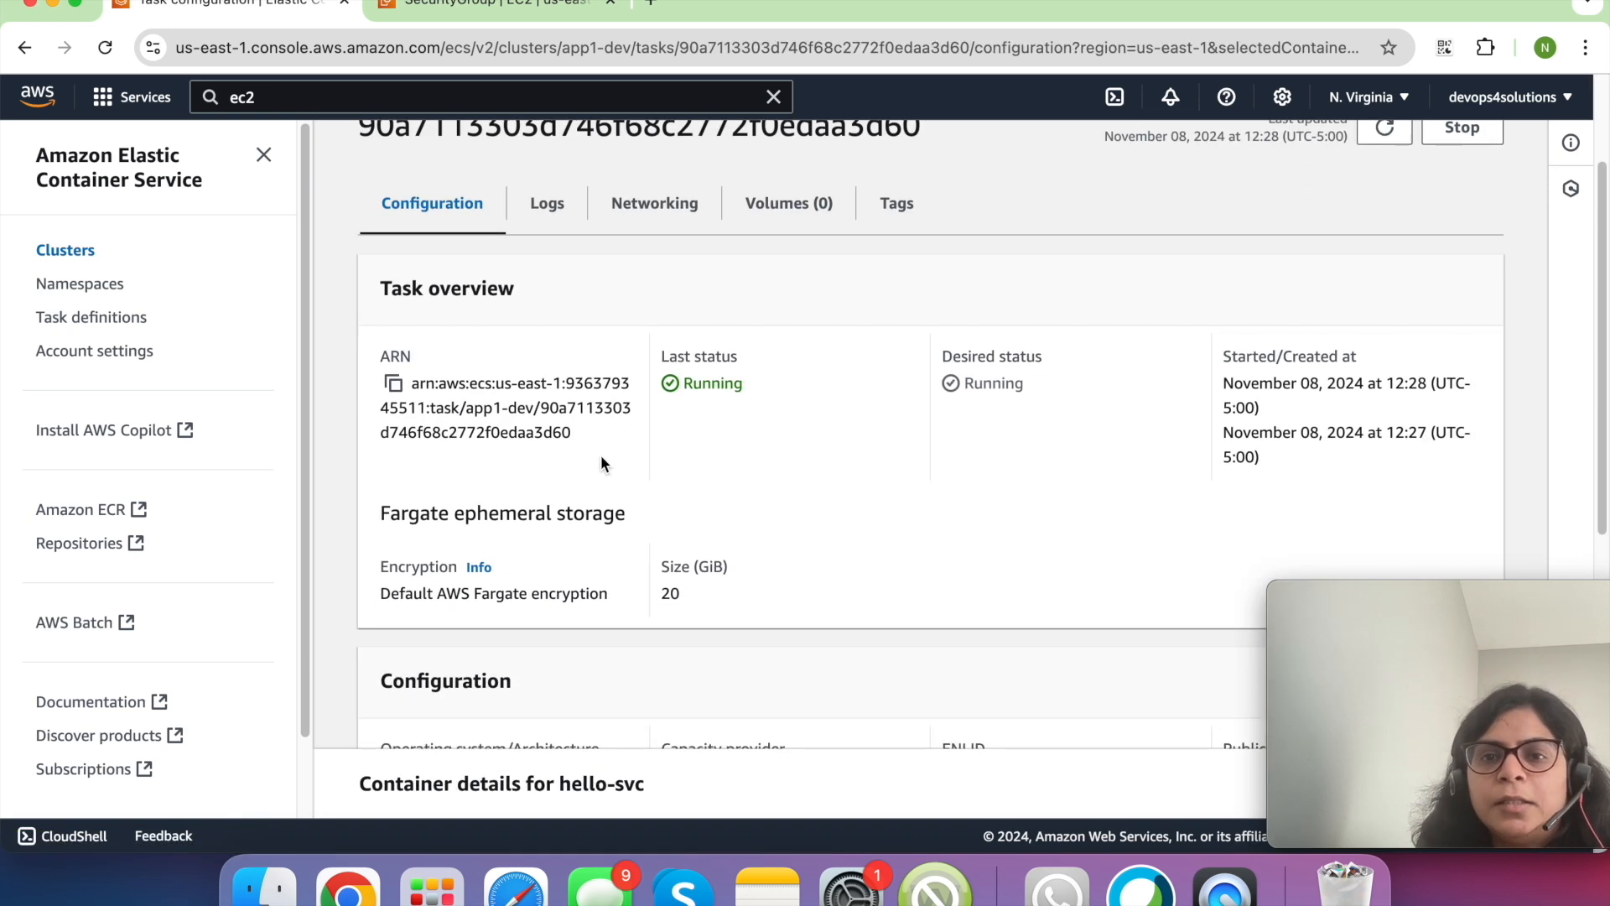
scroll(600, 457, "down", 3)
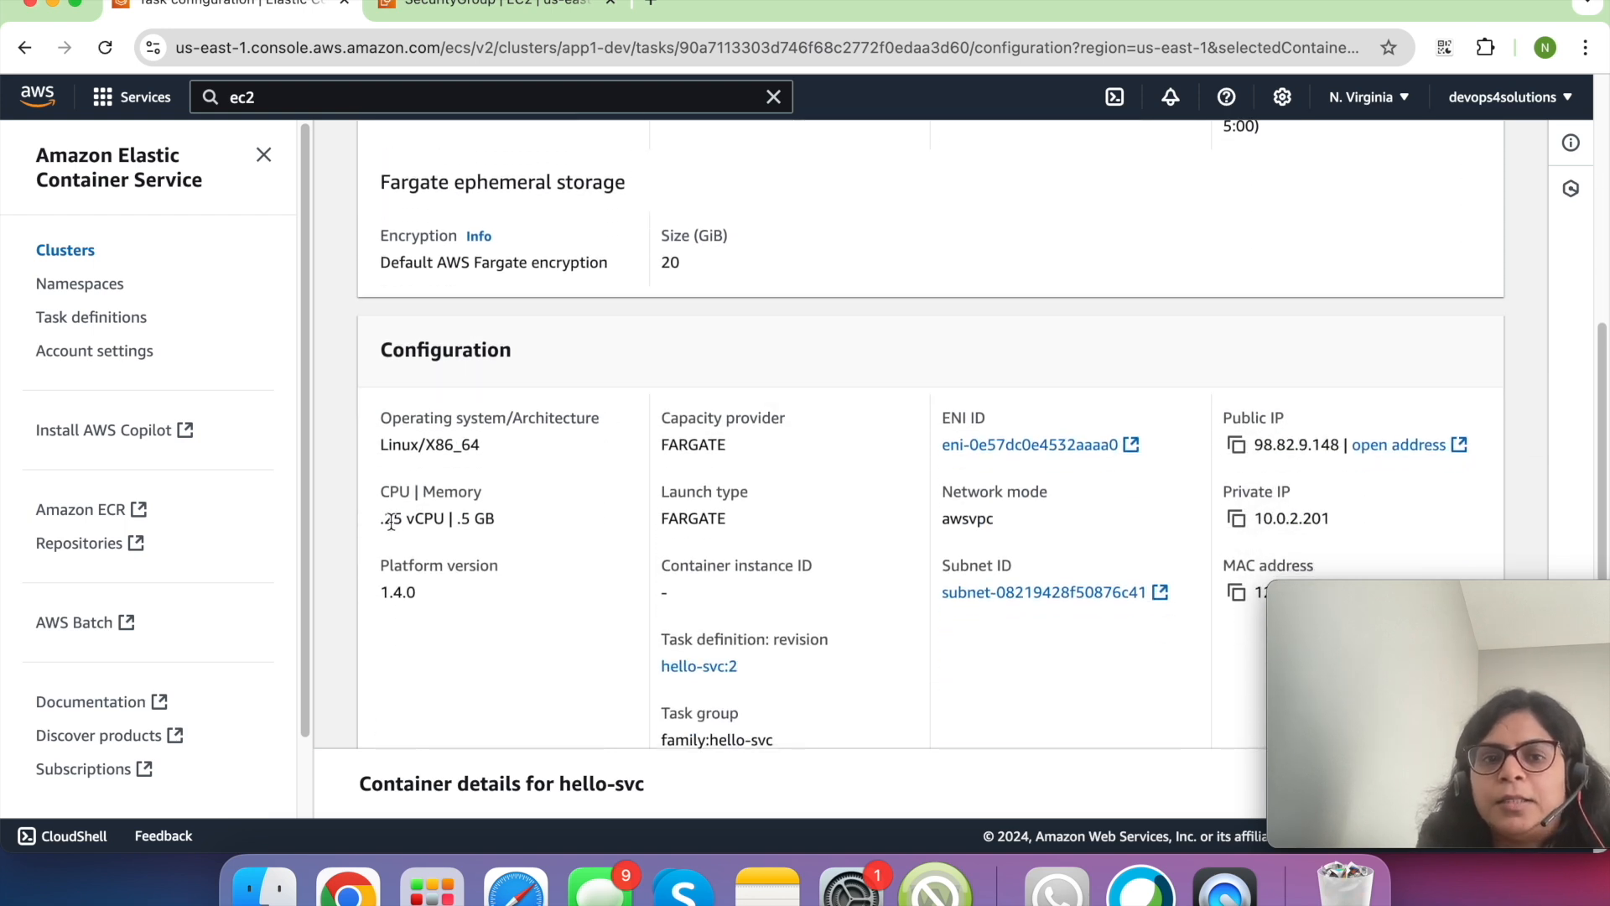
triple_click(390, 522)
triple_click(408, 592)
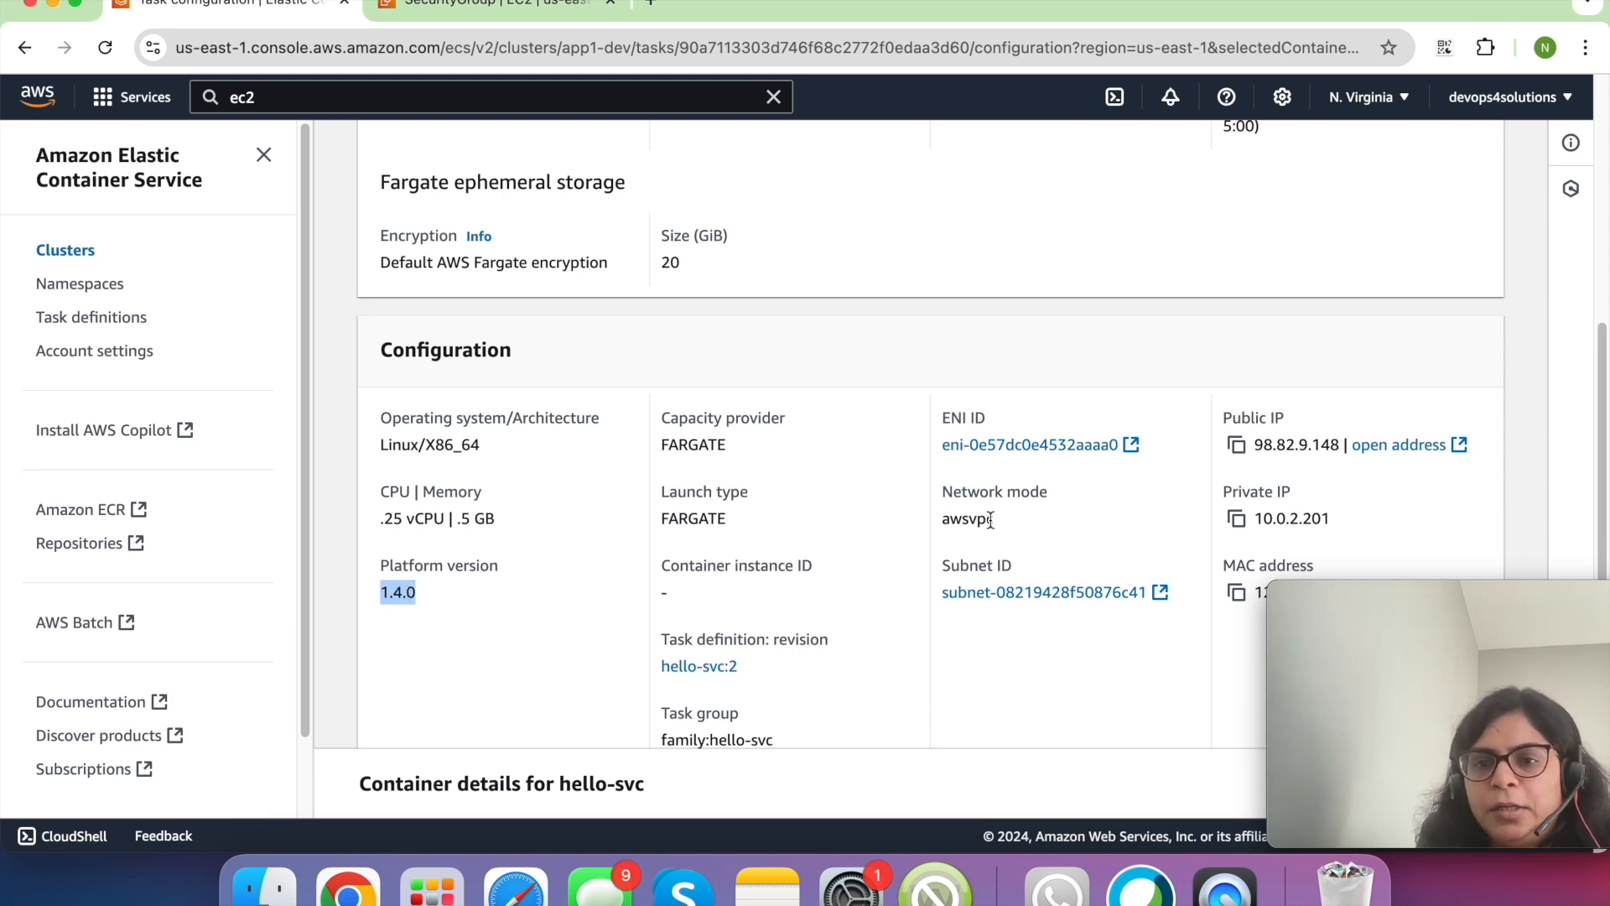
- Copy the task's public IP, open it in a new browser tab and retry the address until the application responds
left_click(1237, 447)
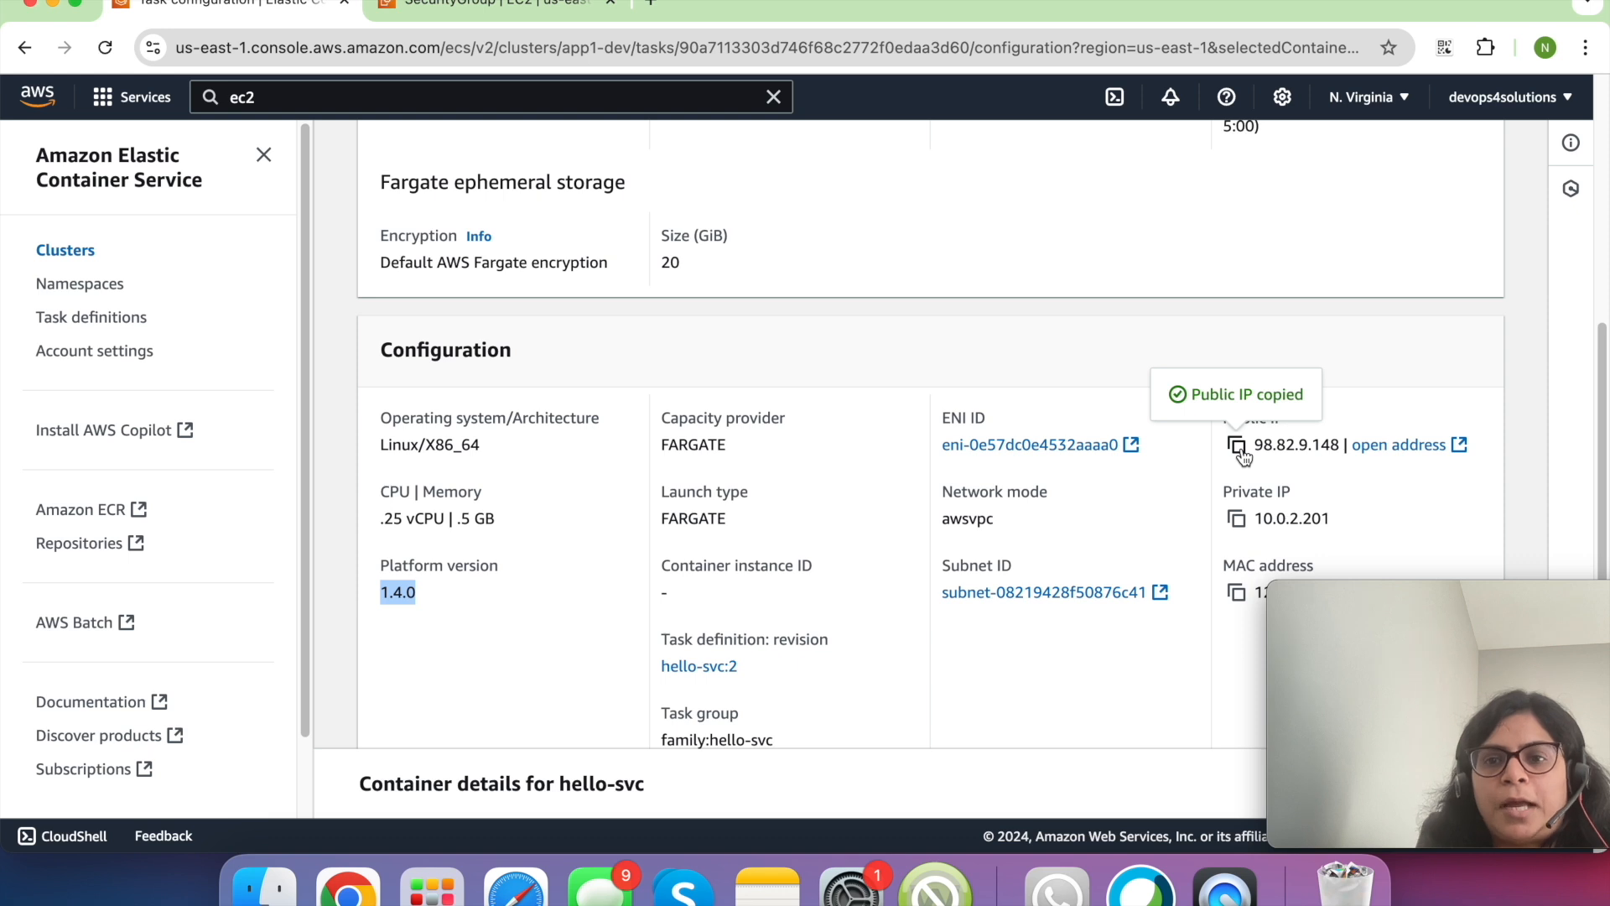
left_click(653, 4)
key("super+v")
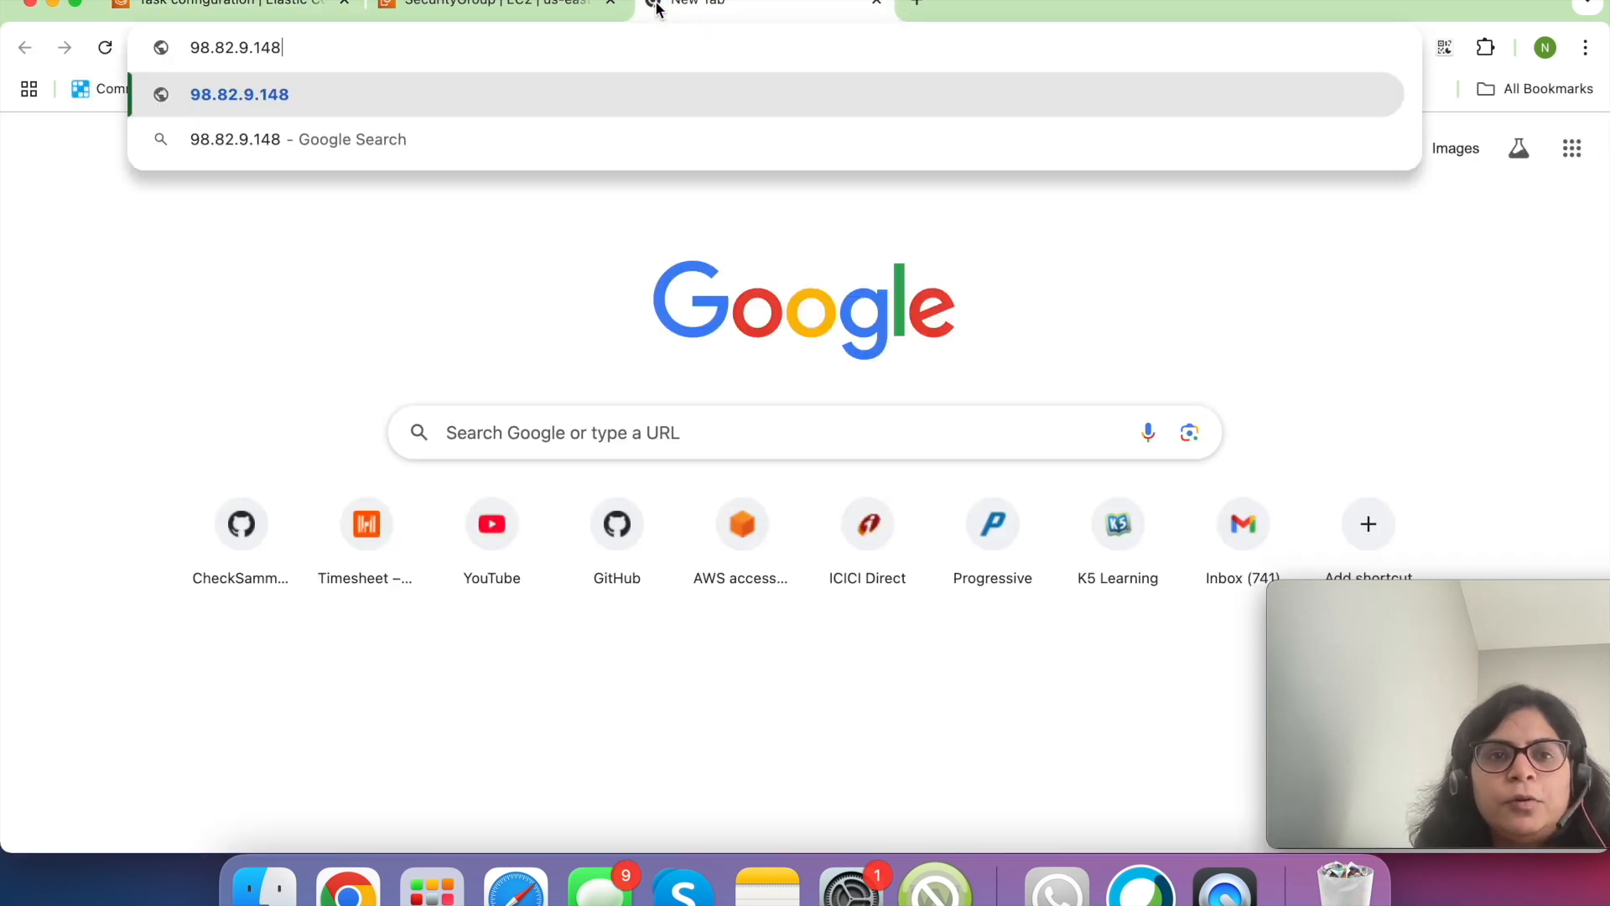
key("Return")
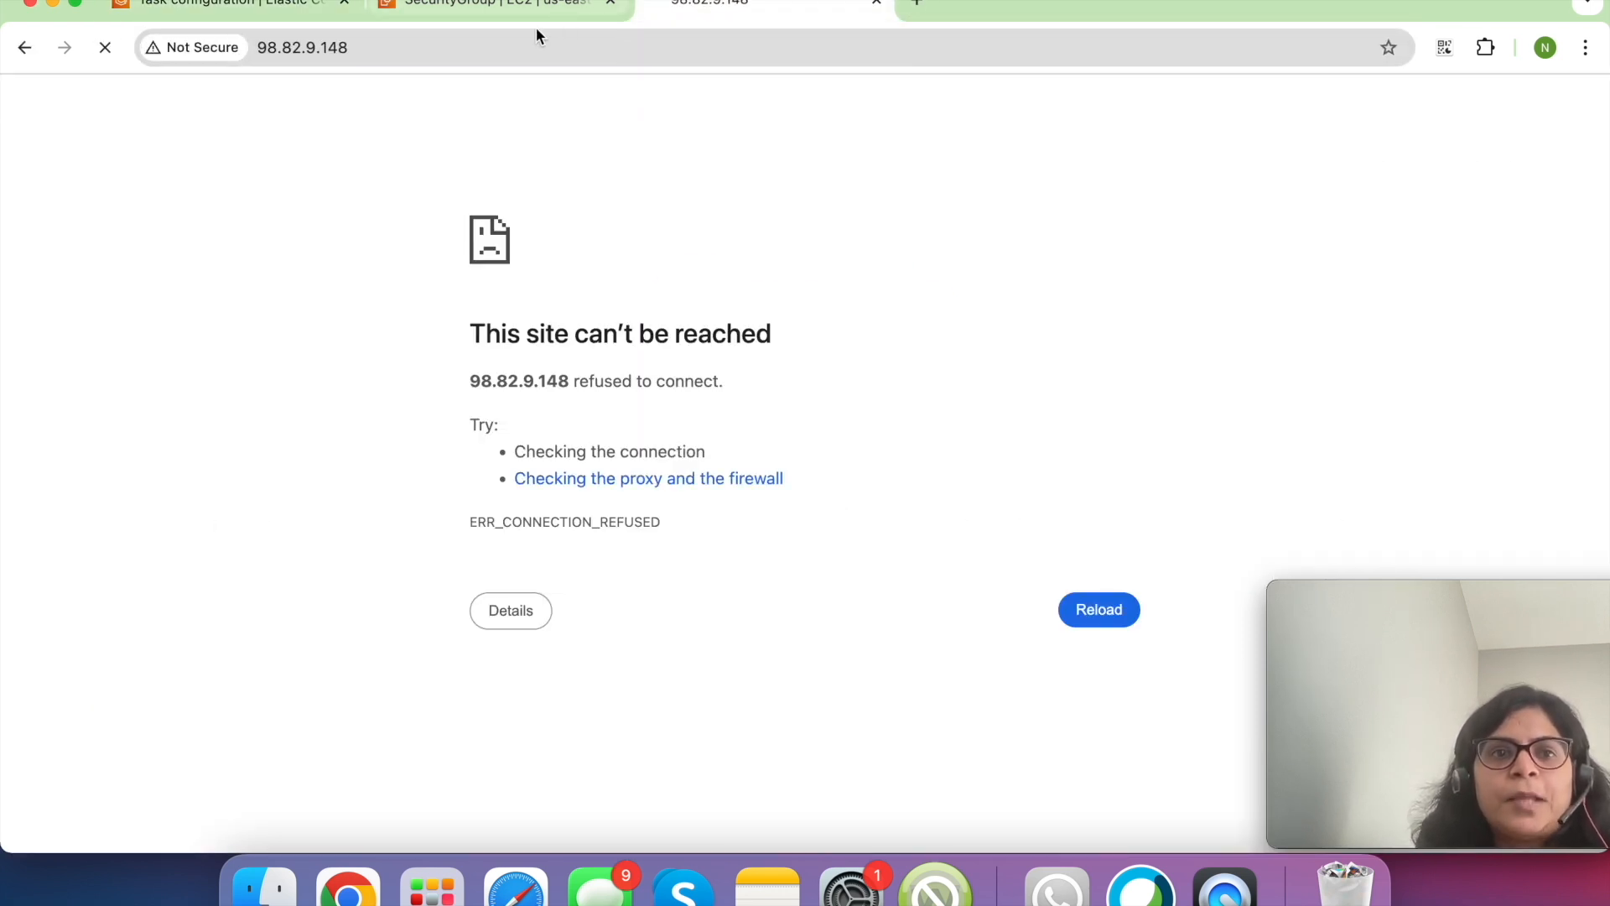
left_click(480, 55)
key("Return")
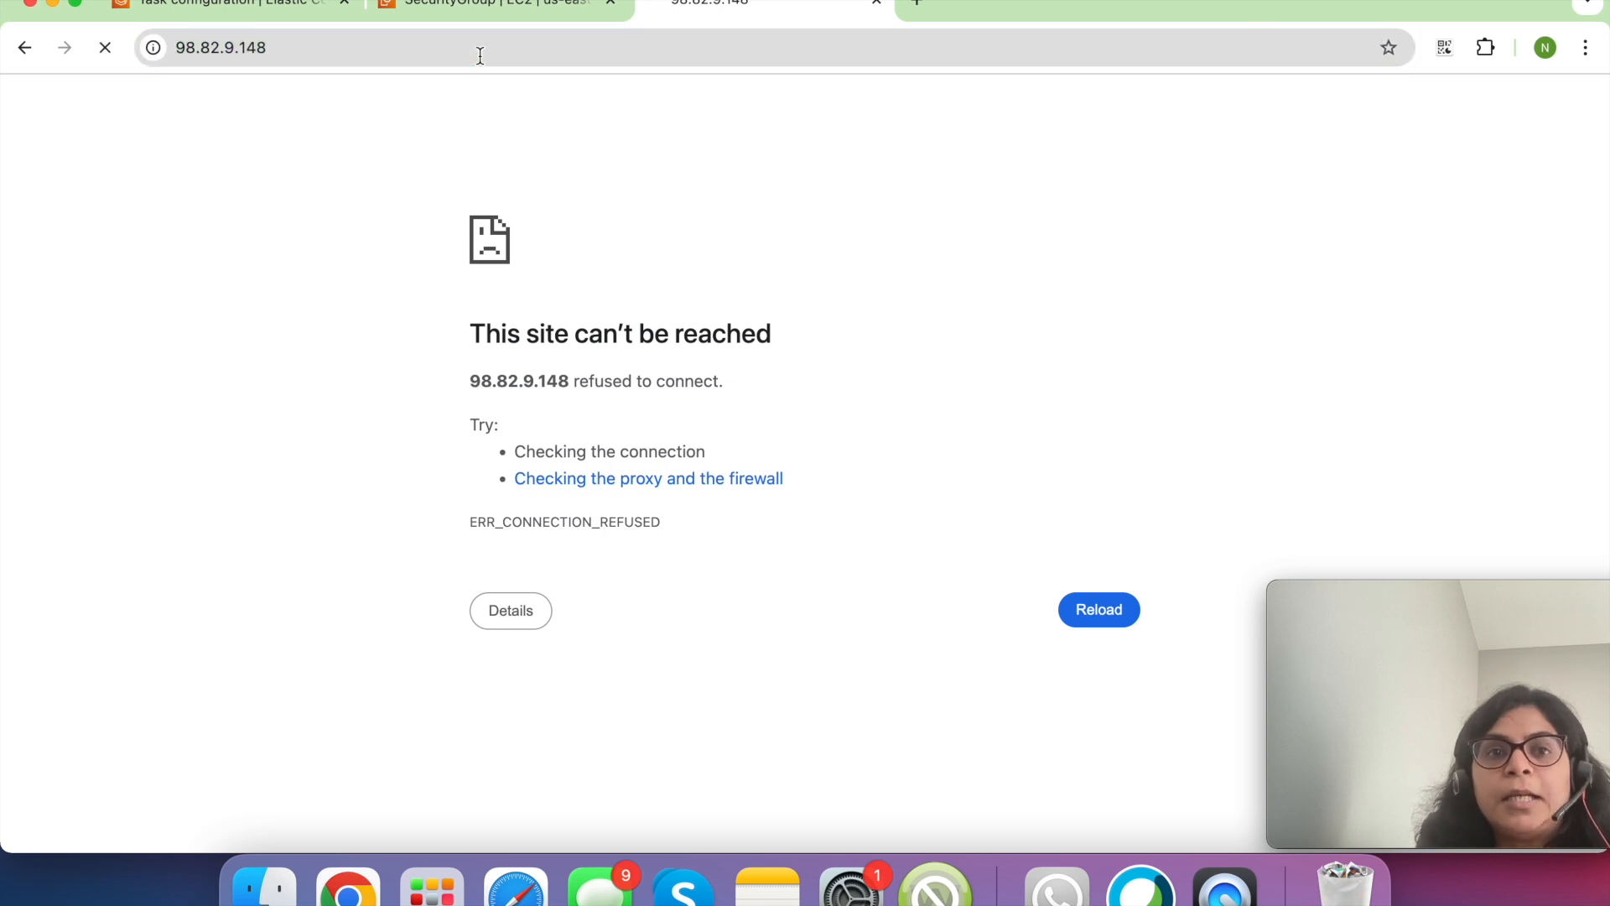
left_click(481, 56)
left_click(481, 56)
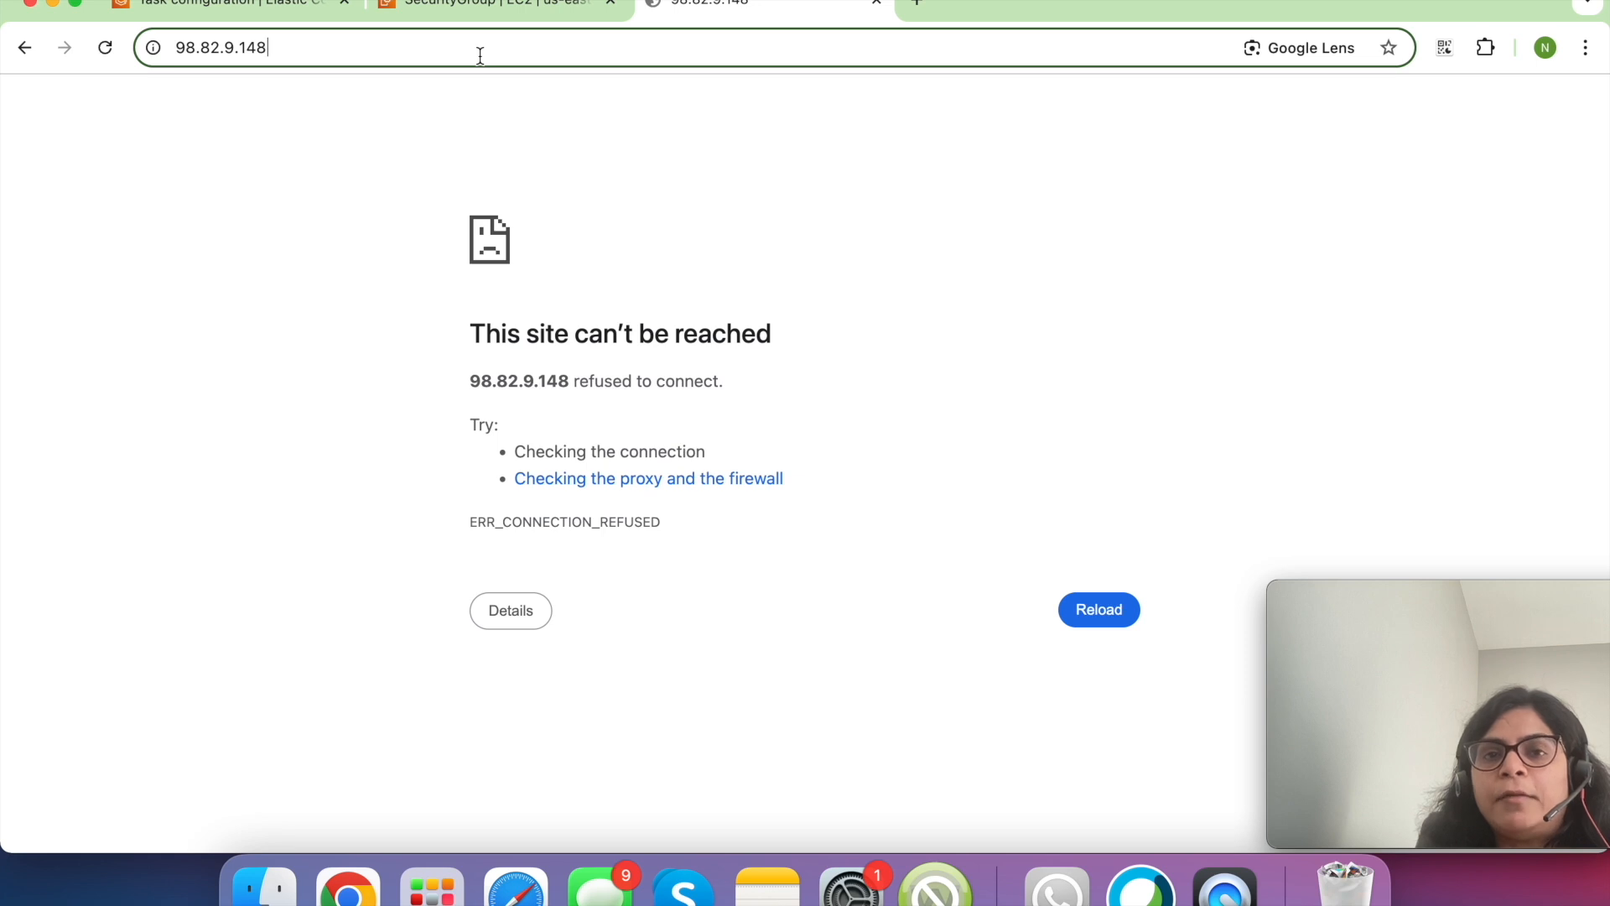
key("Return")
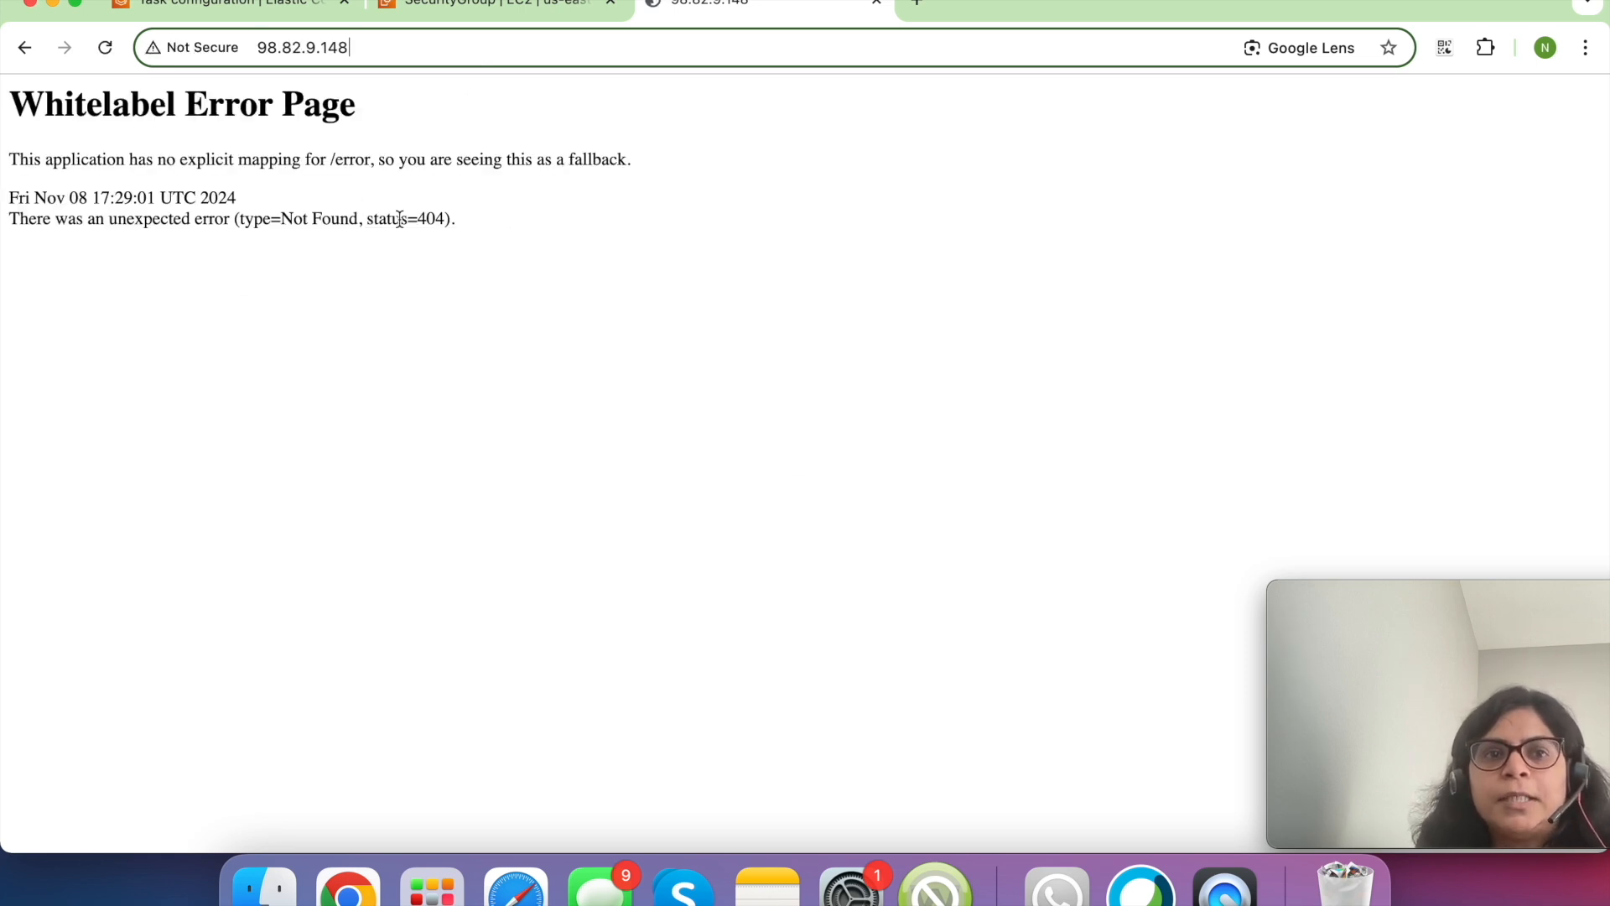
- Highlight the error page text, and request the /hello path at the task's public IP address
left_click_drag(473, 228, 42, 109)
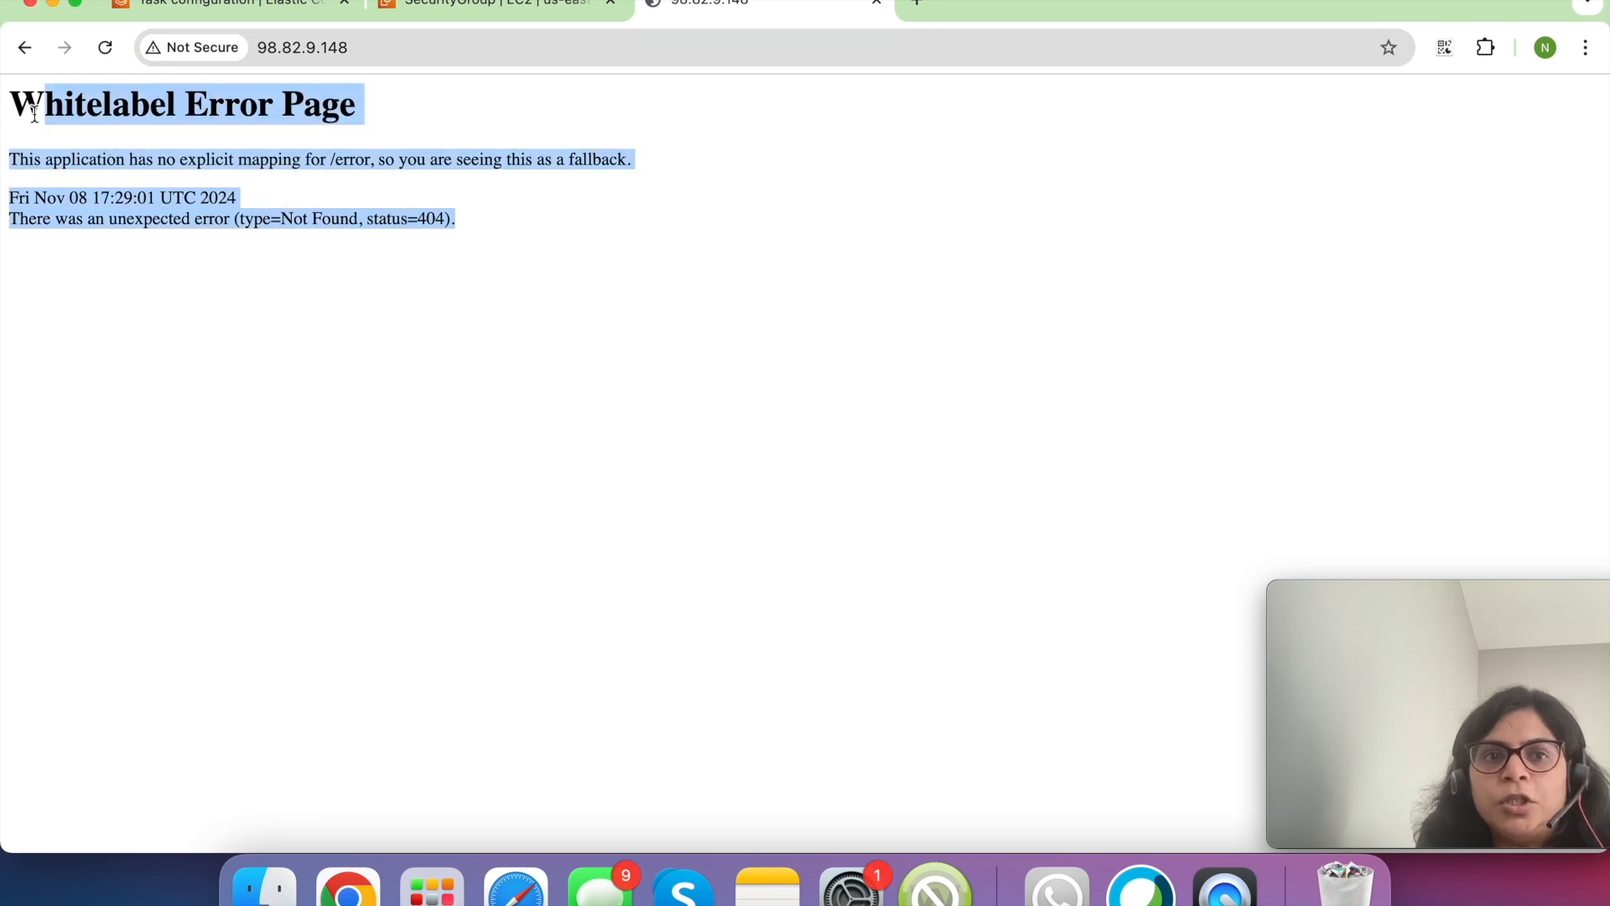
left_click(374, 47)
left_click(379, 48)
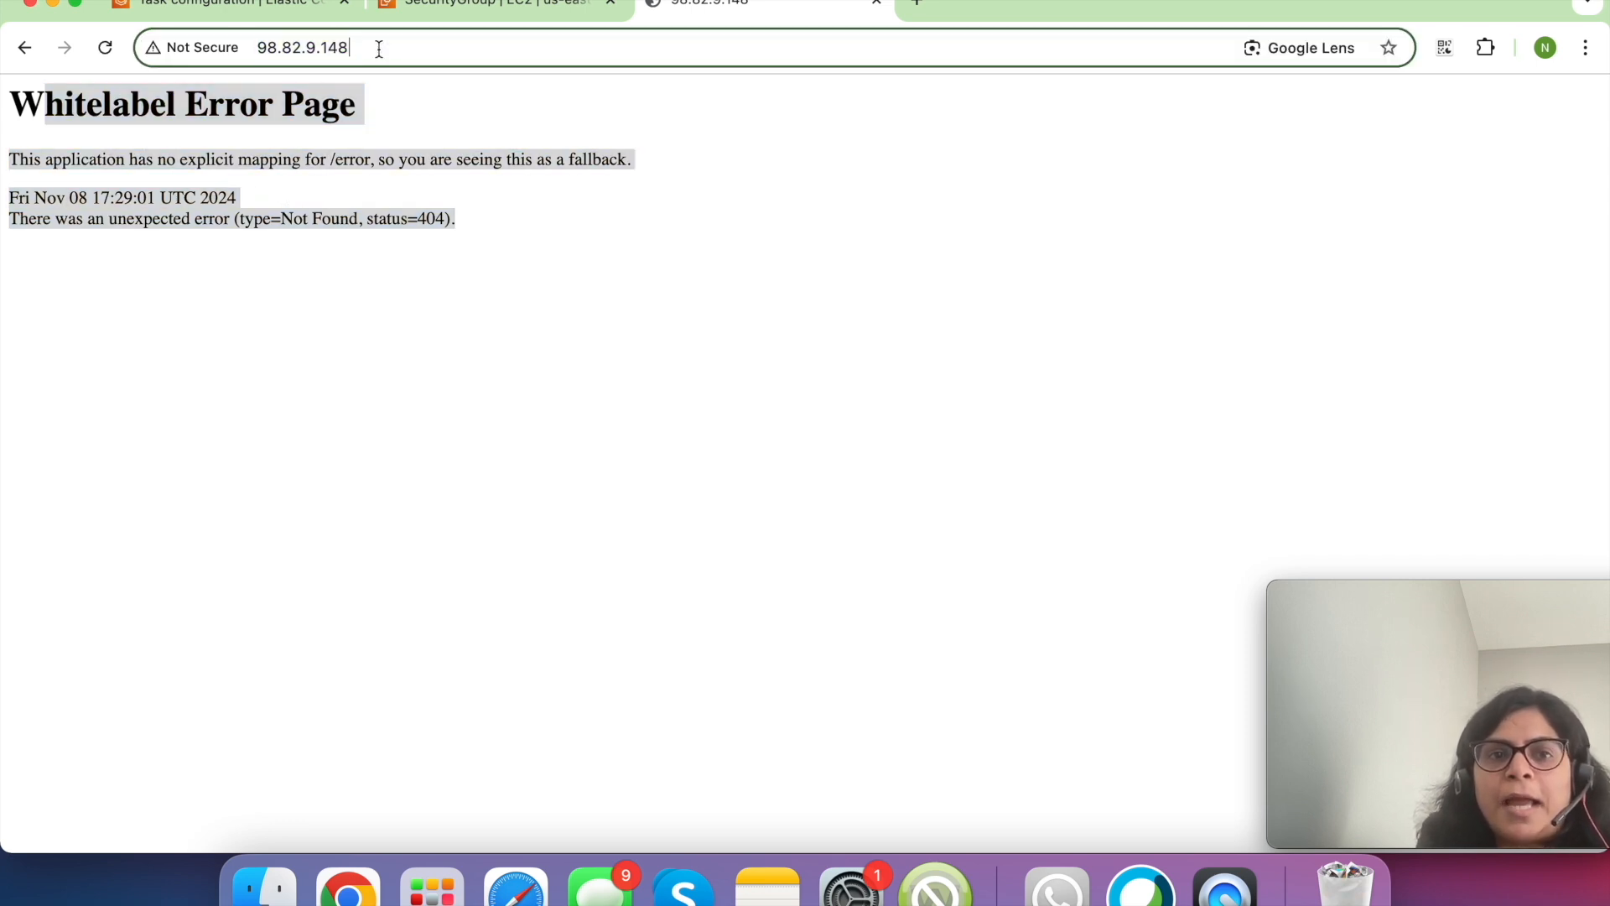
type("/hello")
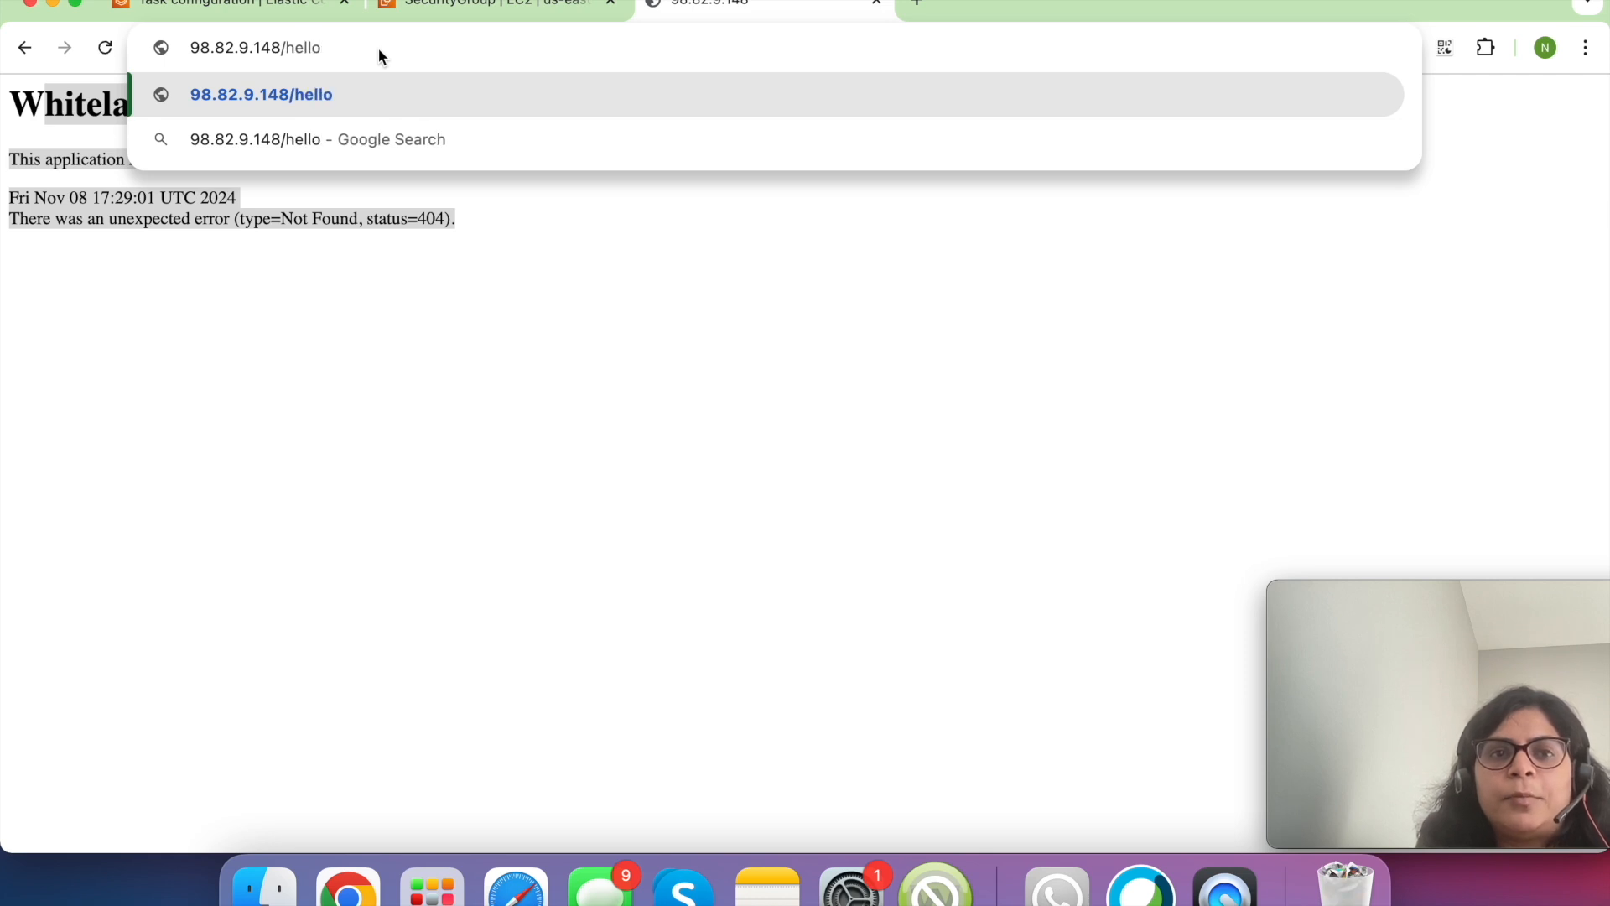
key("Return")
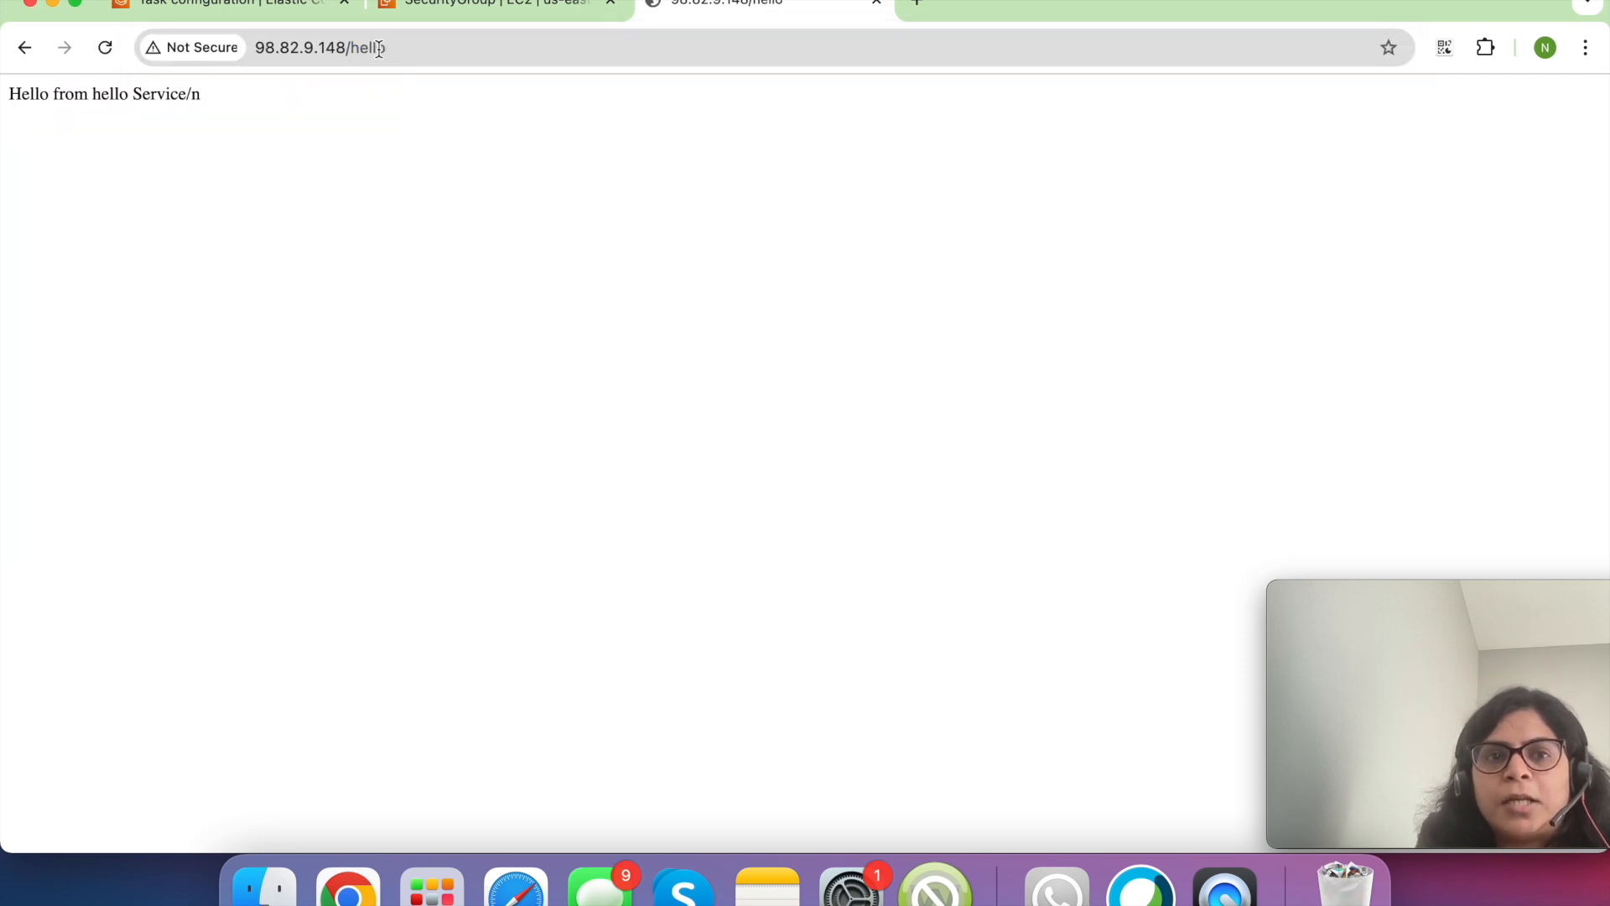
- Highlight the /hello response text and compare the requested address with the public IP in the task's configuration
triple_click(170, 93)
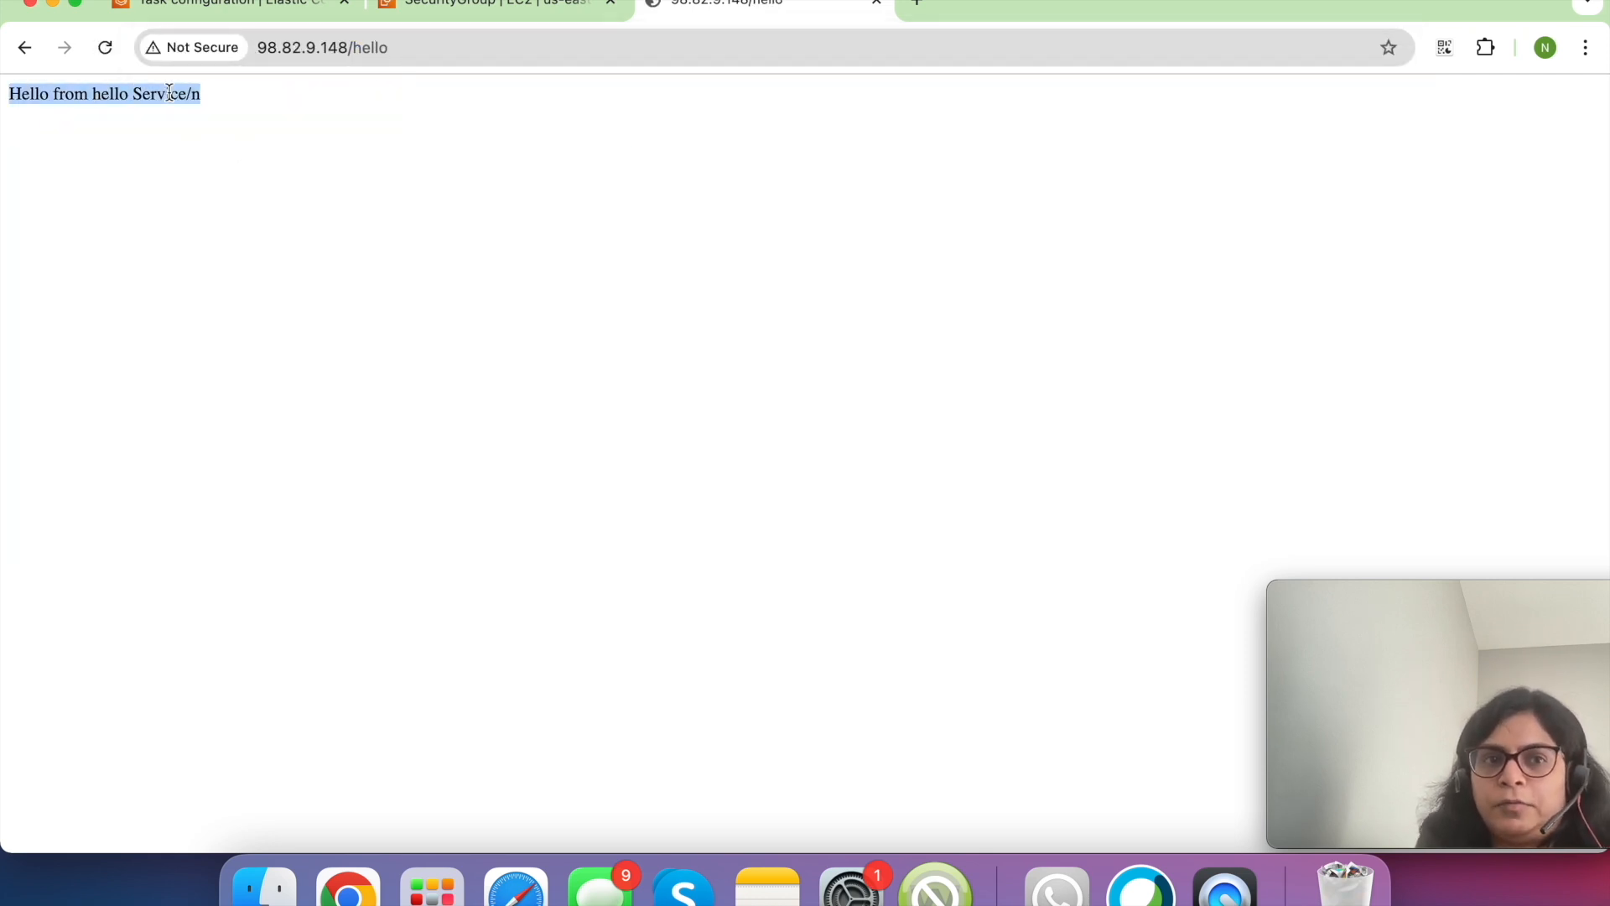
left_click(275, 3)
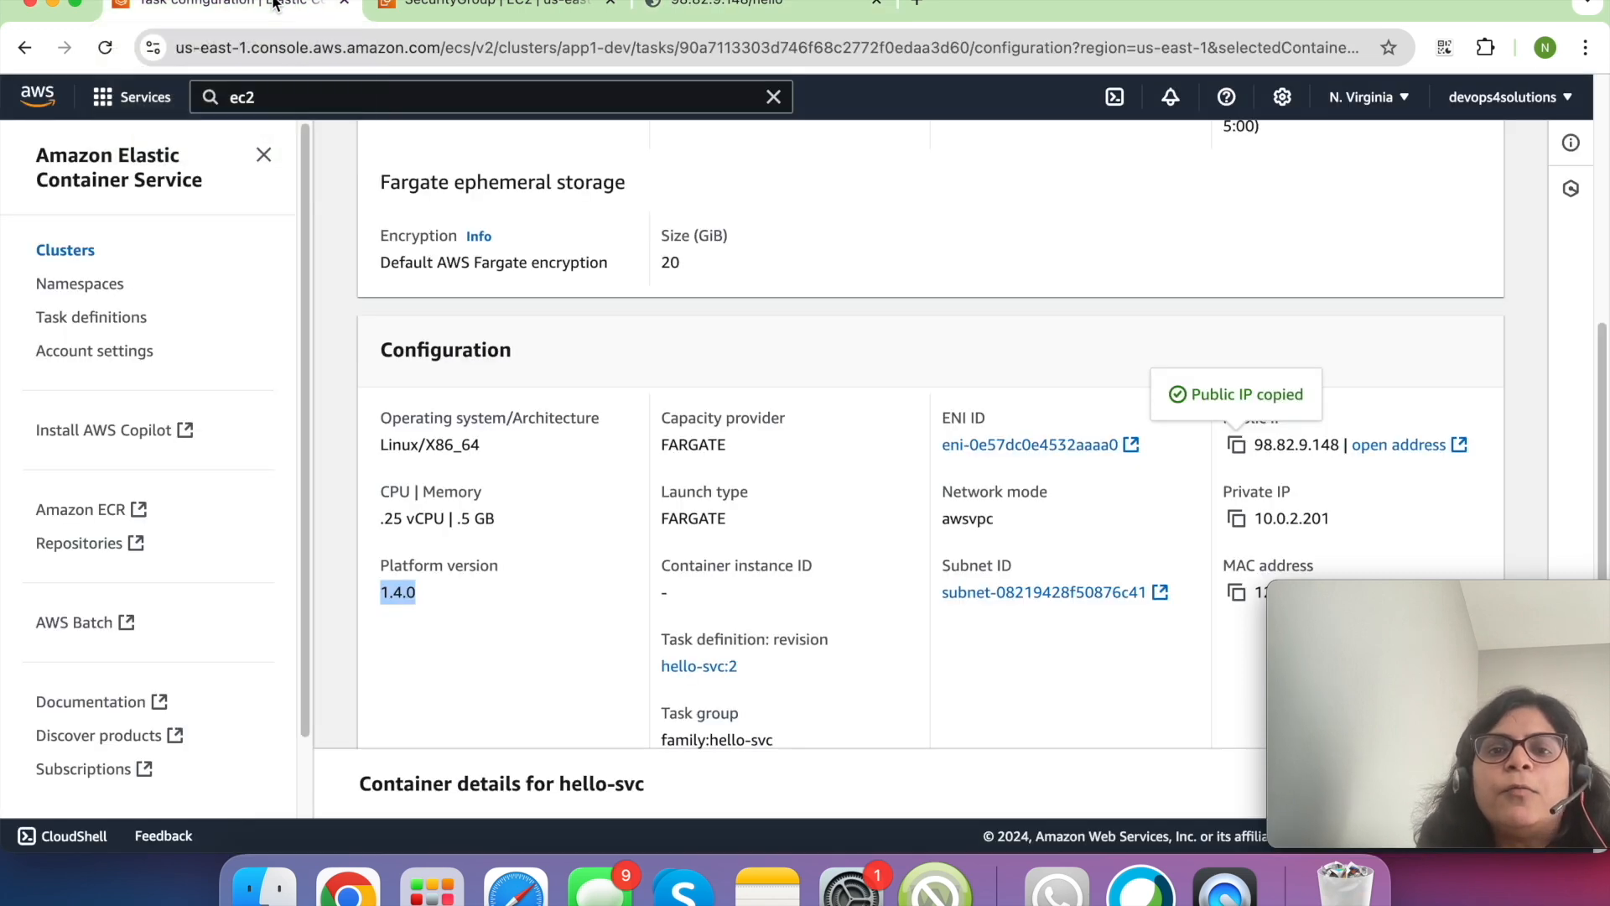
scroll(667, 419, "down", 4)
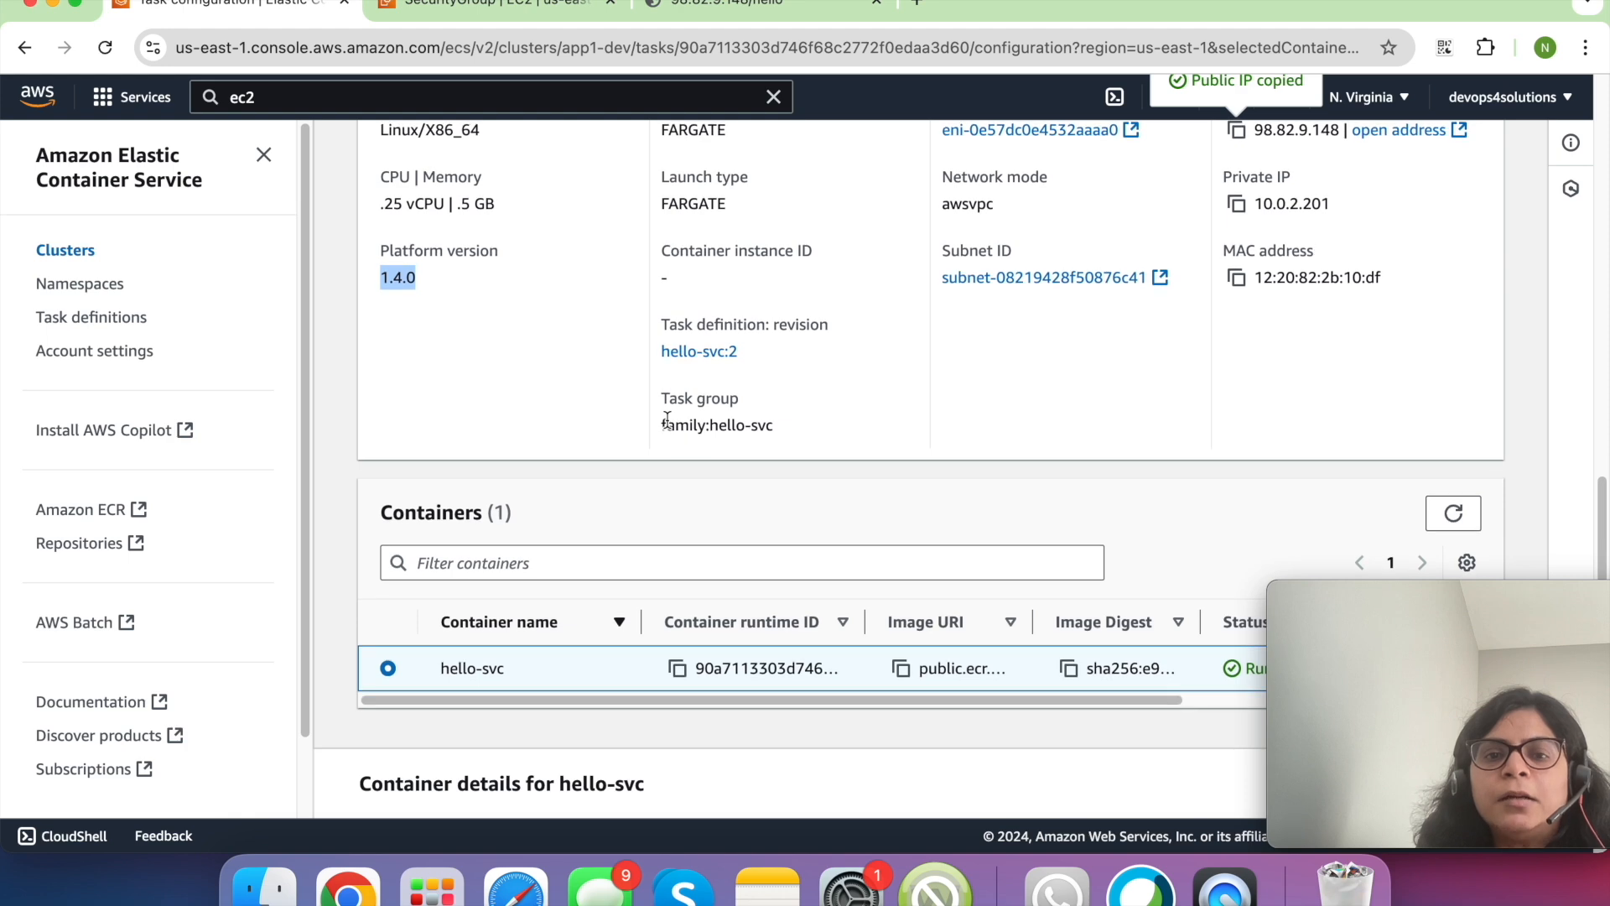
scroll(667, 420, "up", 3)
scroll(667, 426, "up", 8)
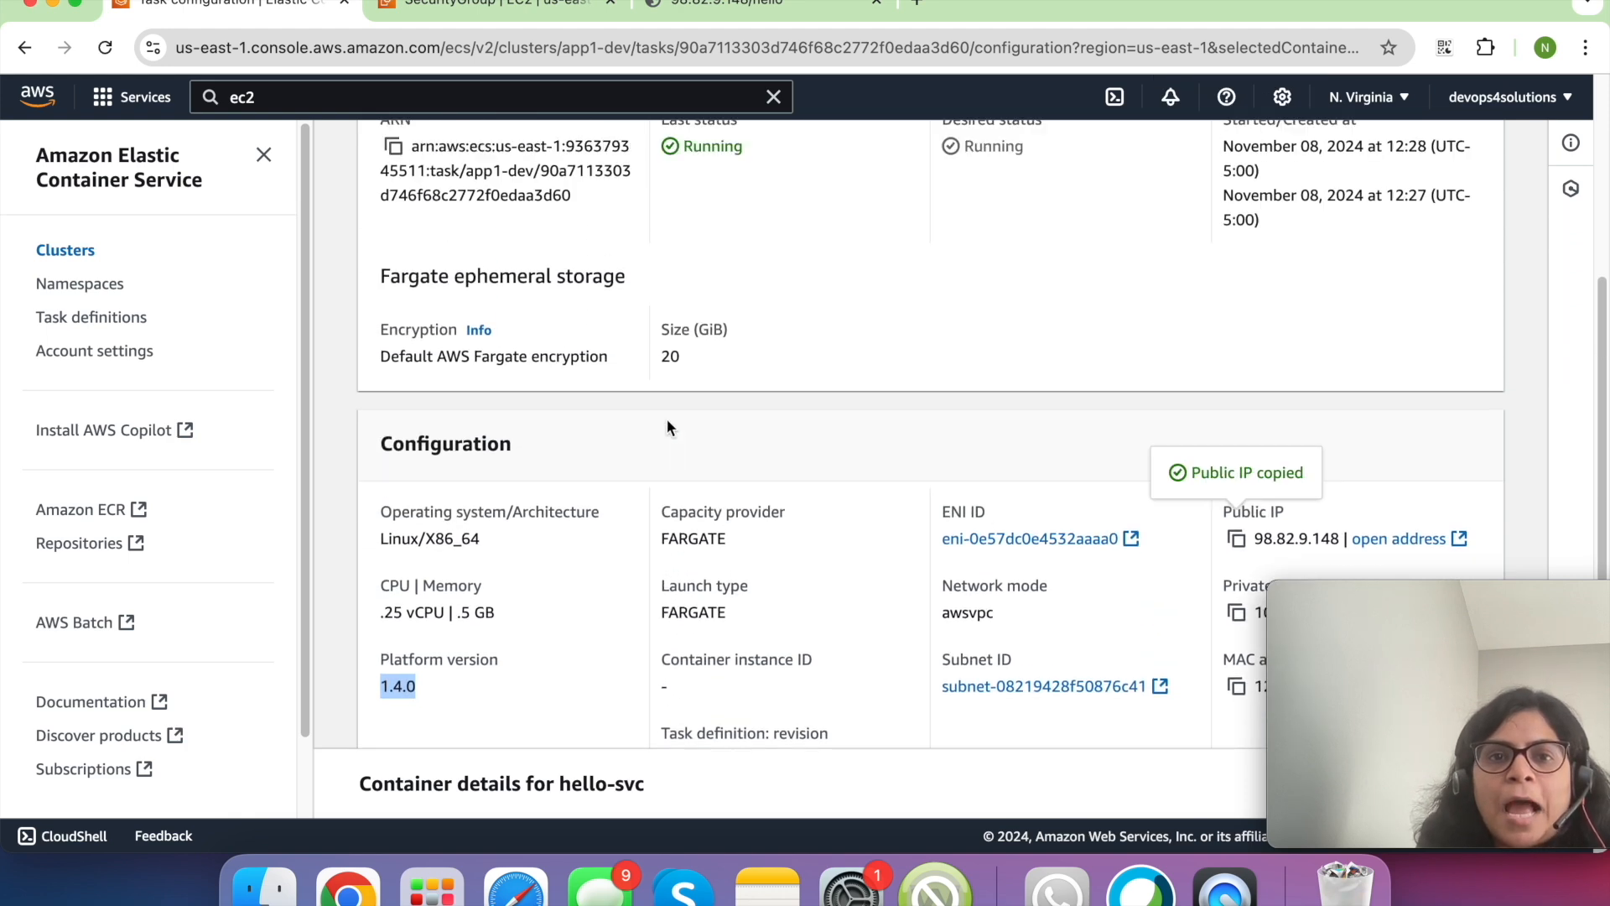
left_click(738, 15)
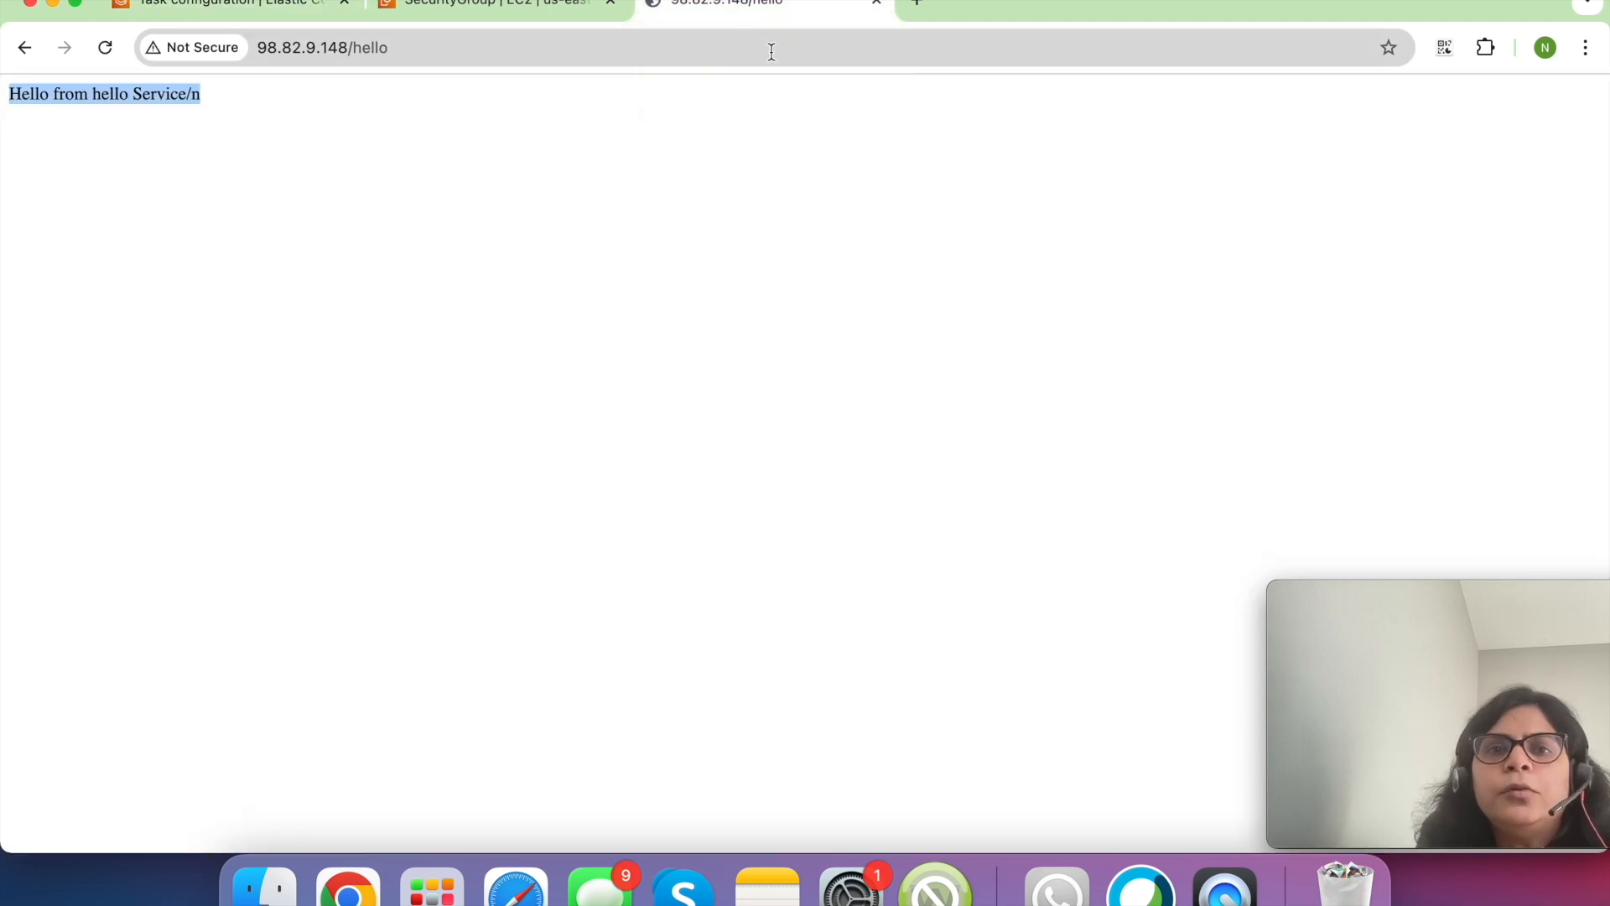
left_click(407, 48)
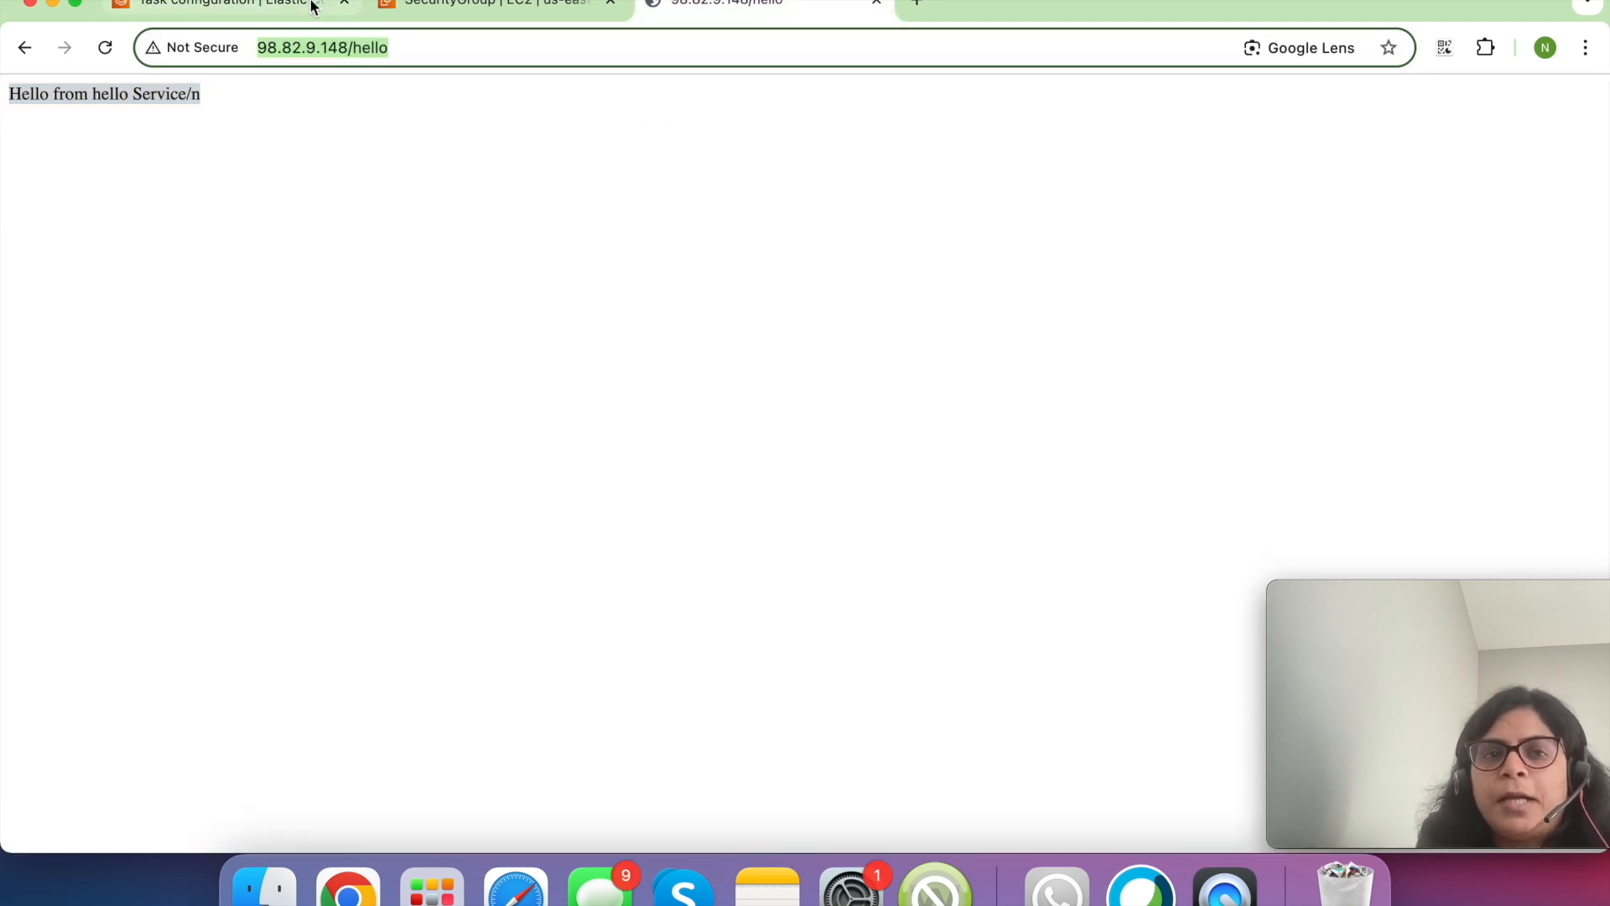
- Open the running task's logs and read through the hello-svc container's startup messages
left_click(276, 4)
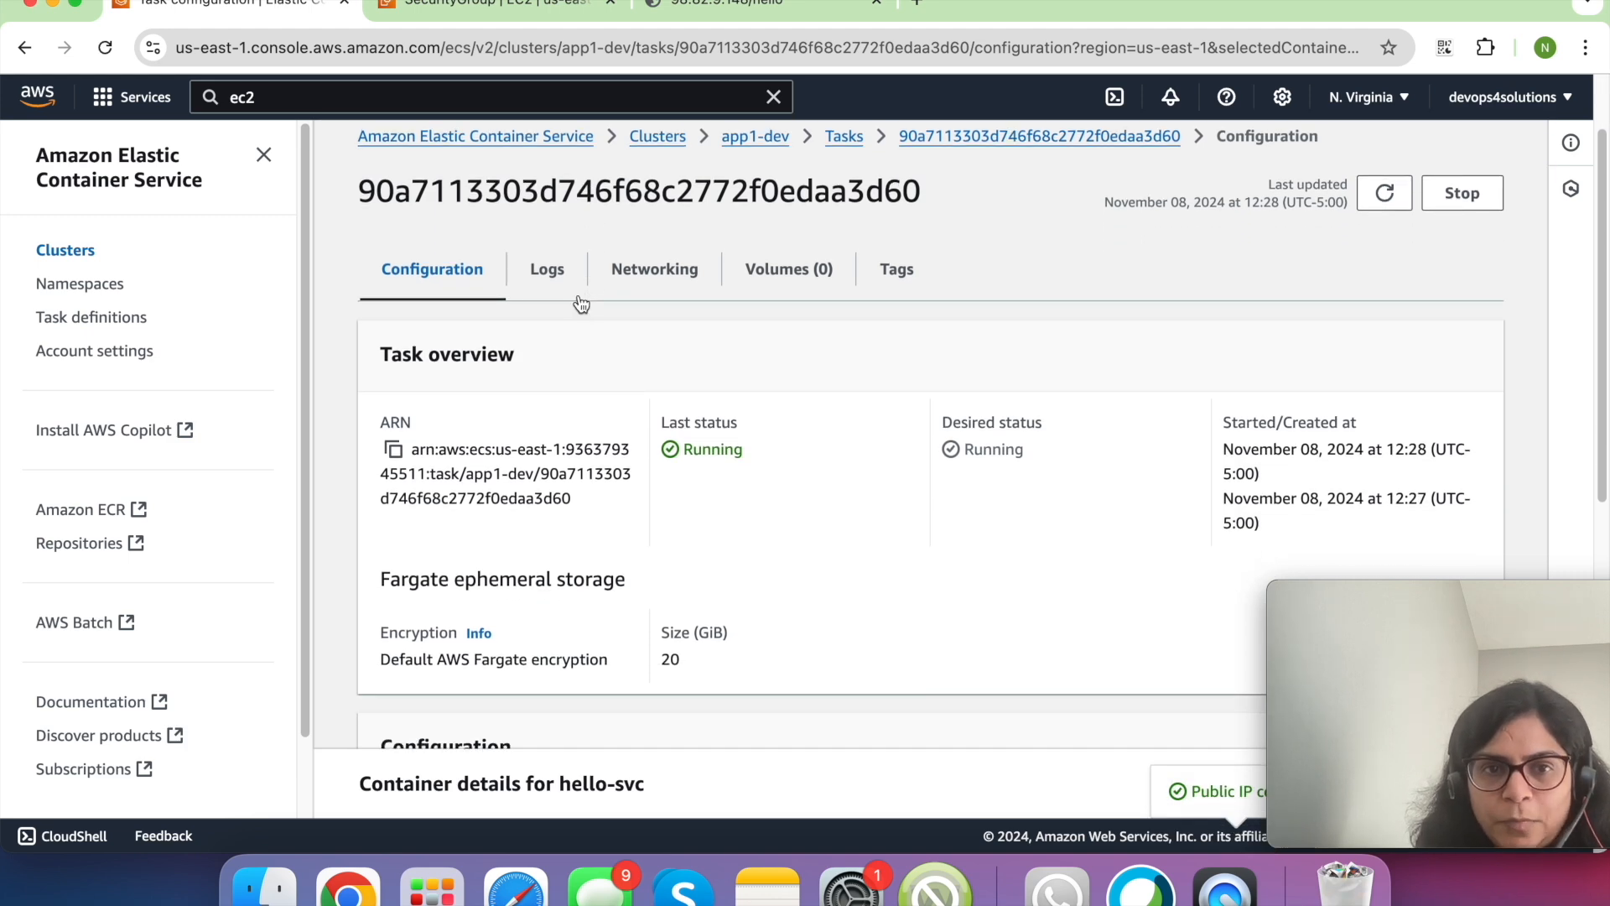
left_click(560, 289)
scroll(986, 689, "down", 3)
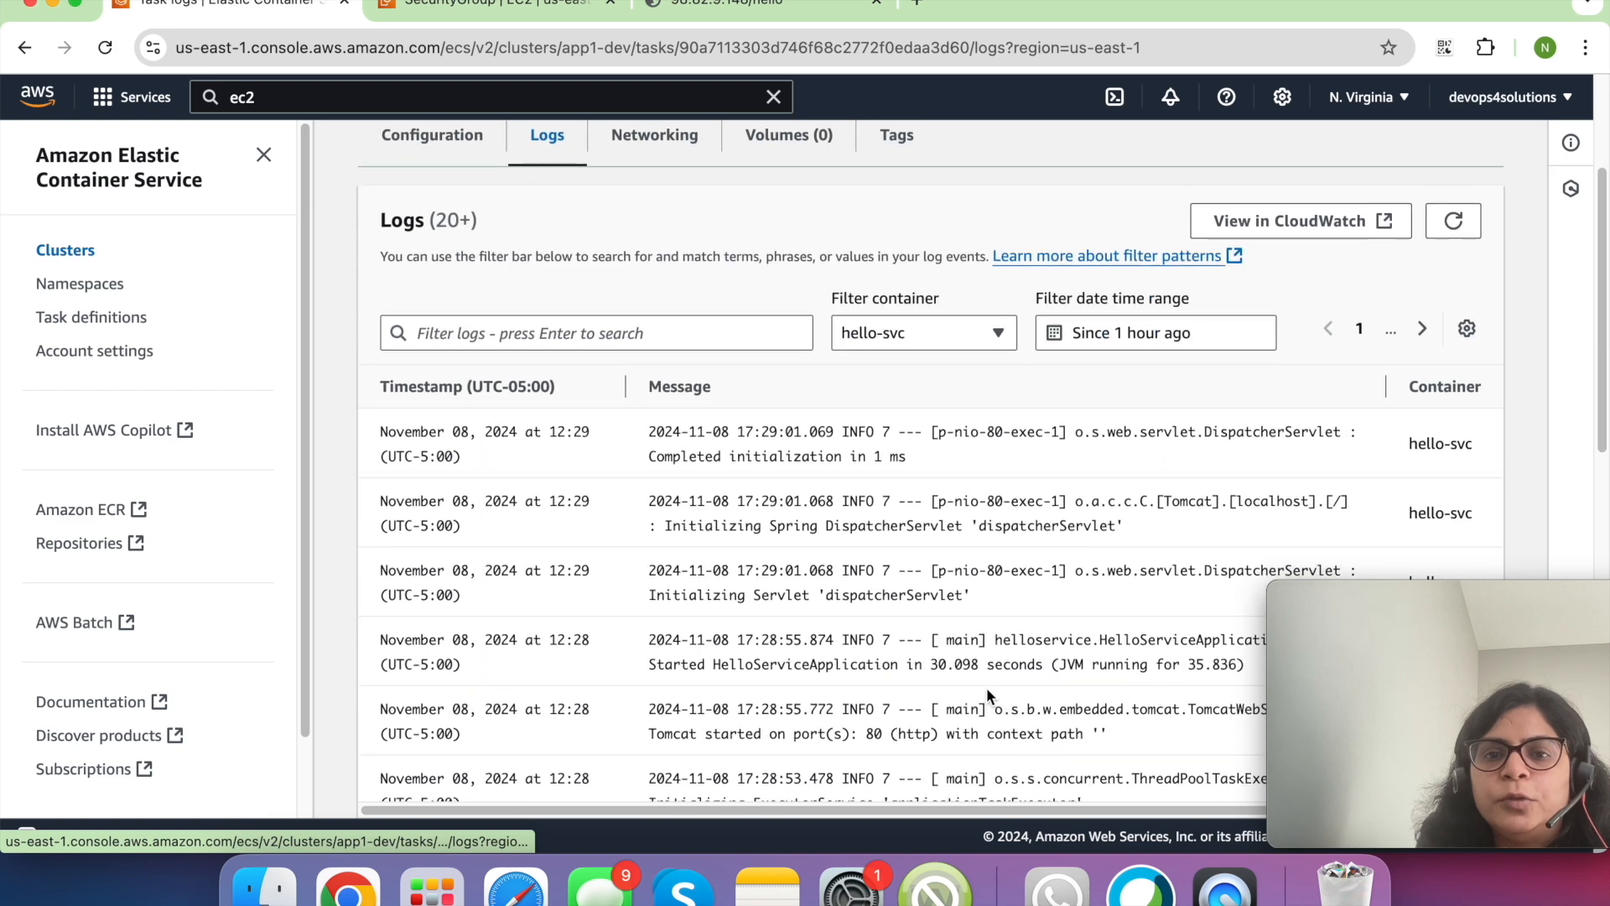
scroll(986, 687, "down", 5)
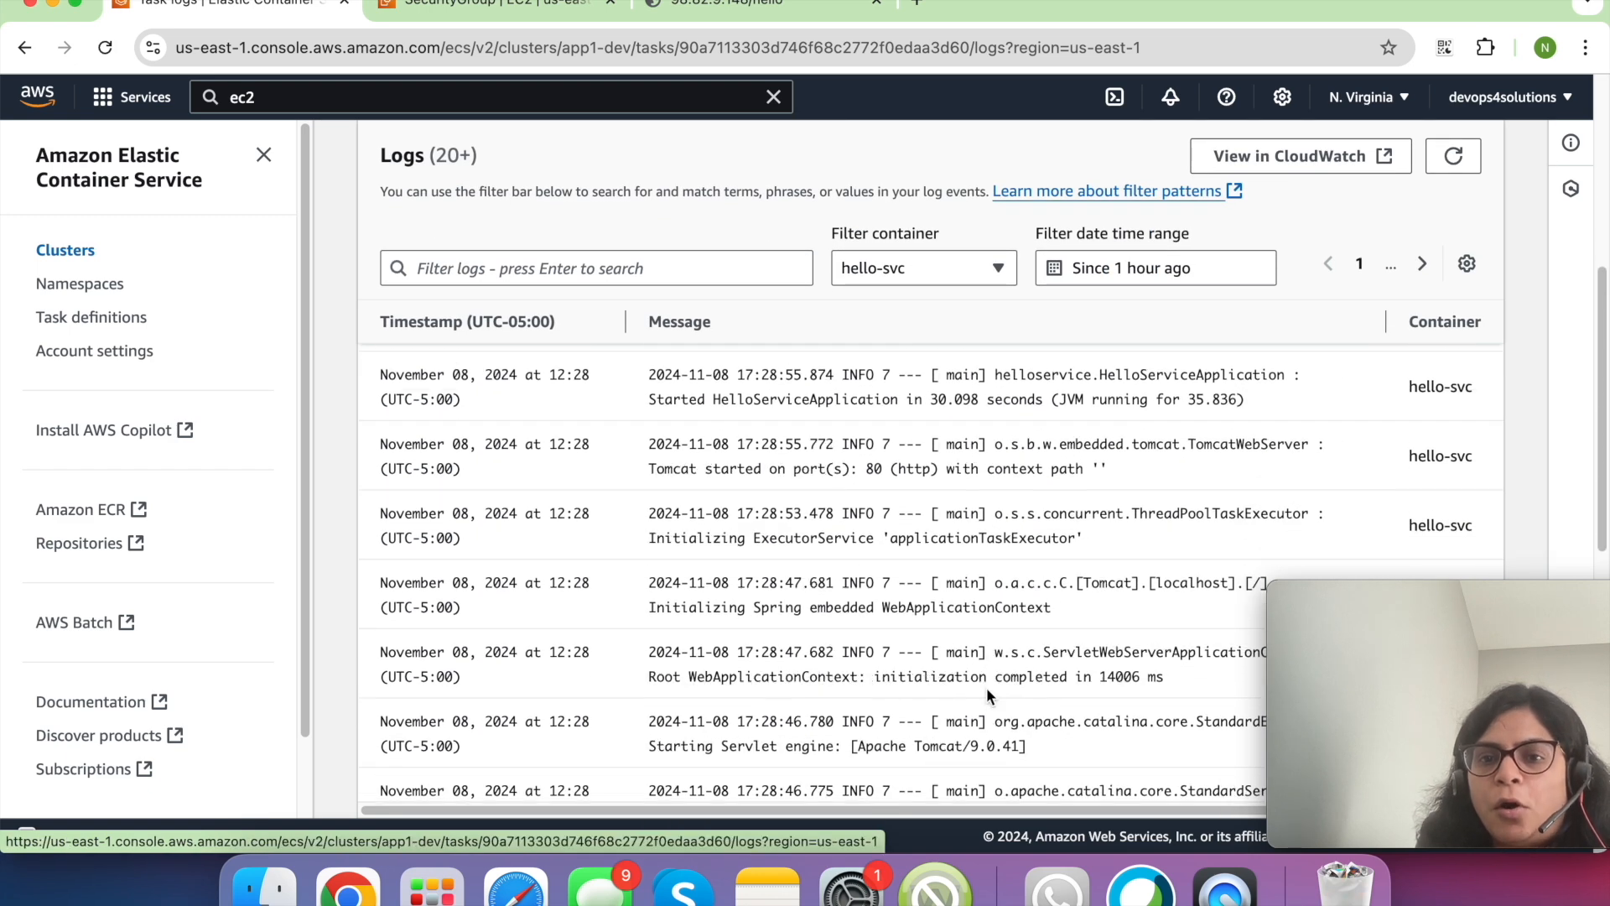
scroll(986, 695, "down", 2)
scroll(986, 687, "up", 5)
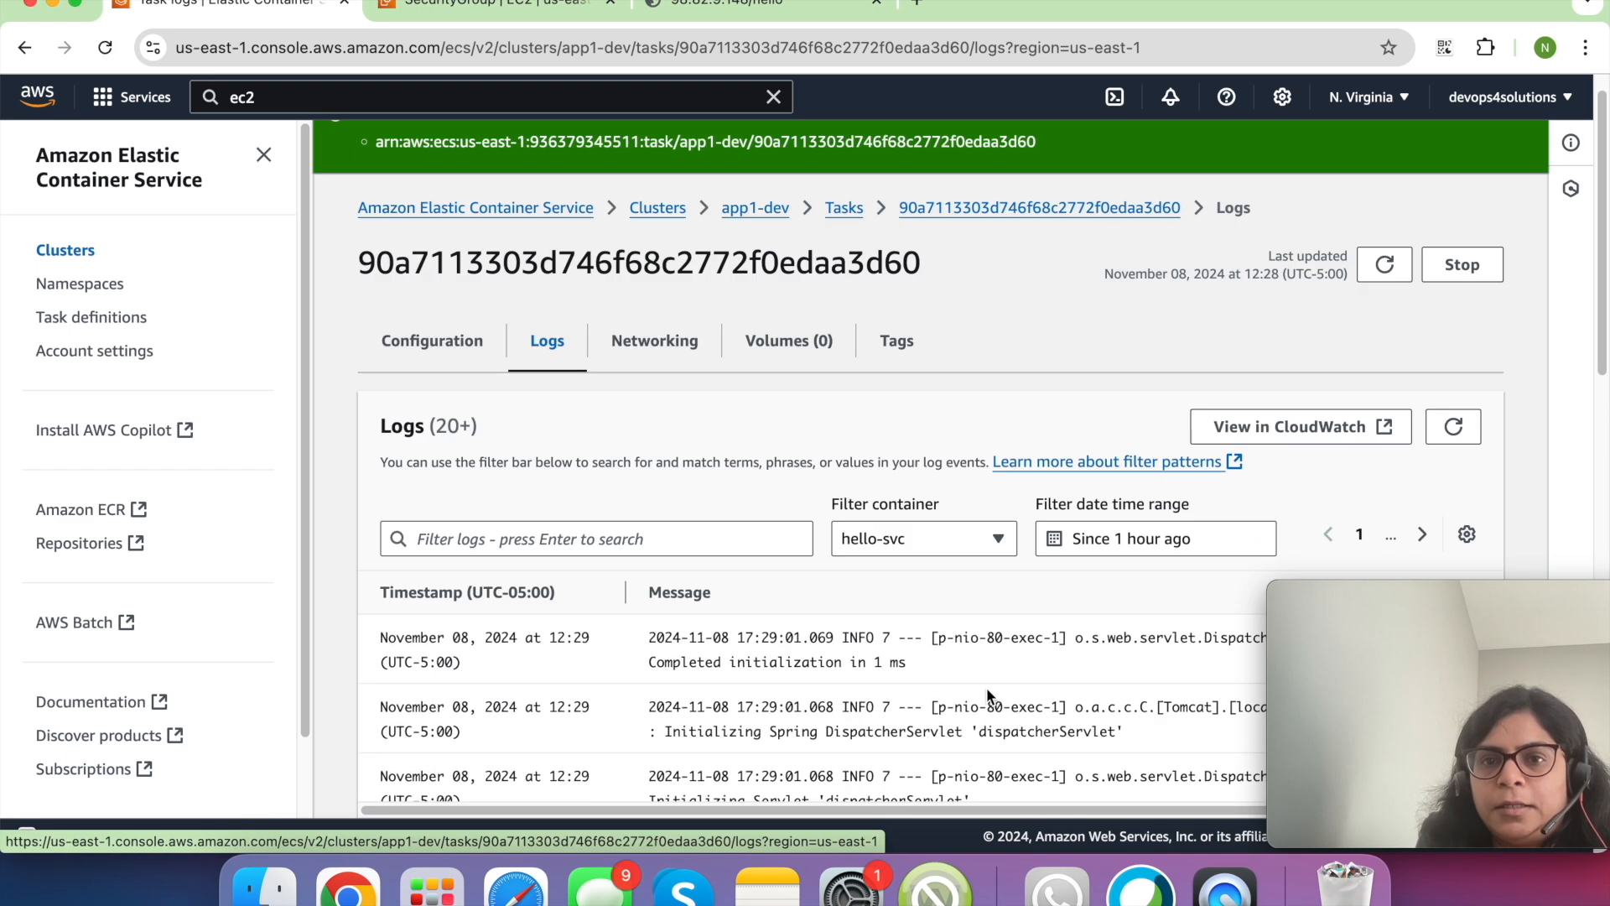
- View the task's log in CloudWatch, then open the /ecs/hello-svc log group and examine its log streams
left_click(1292, 432)
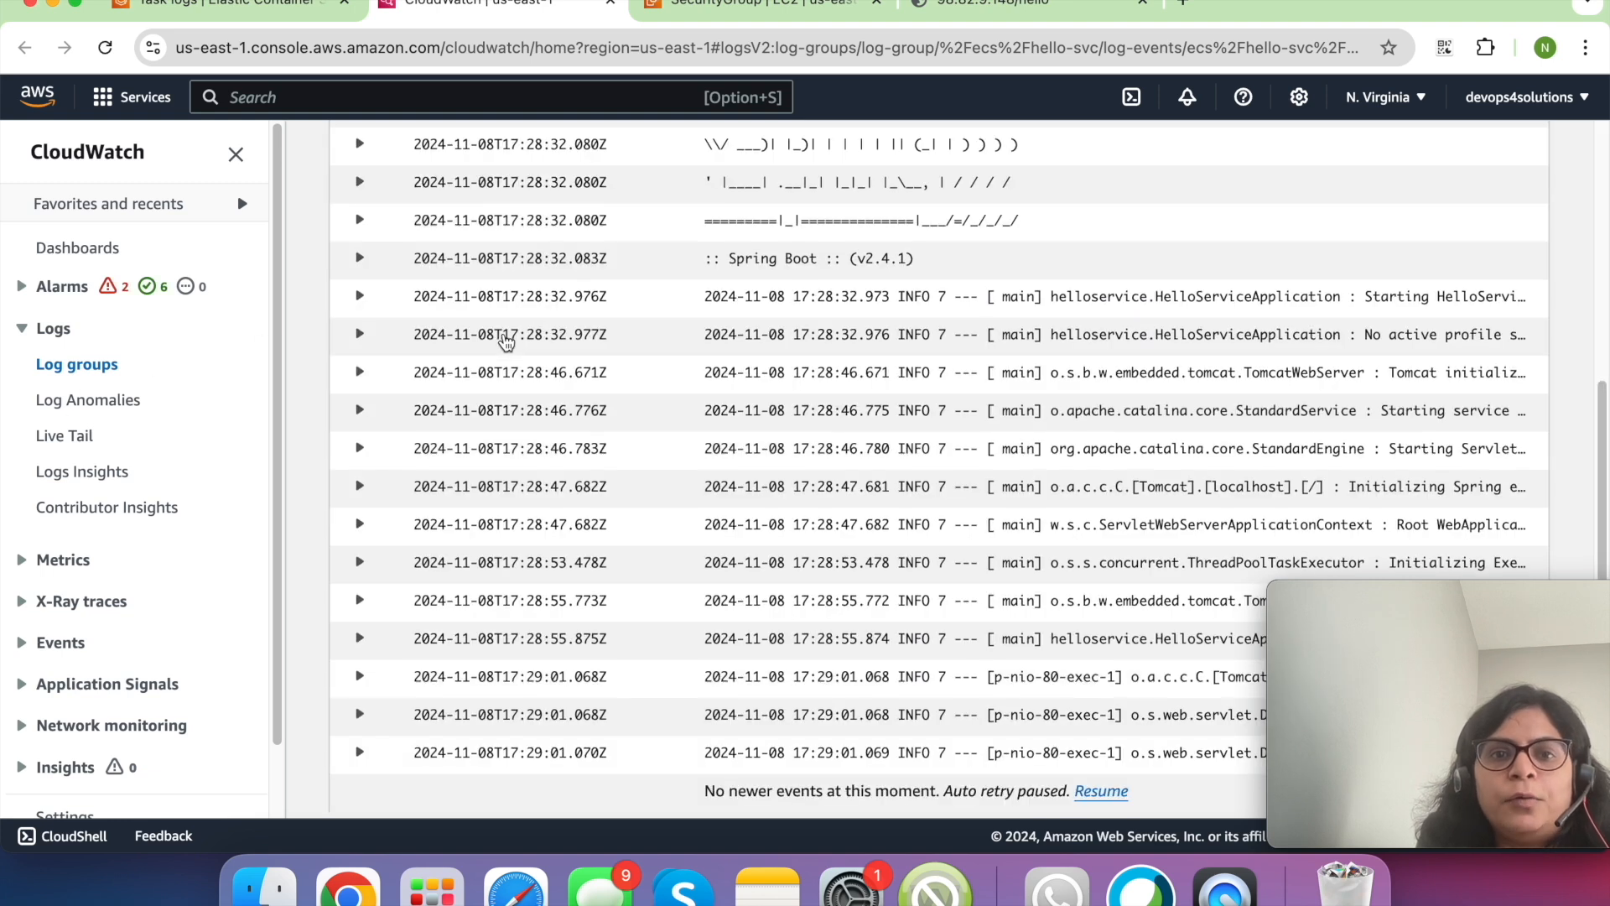
scroll(869, 359, "up", 5)
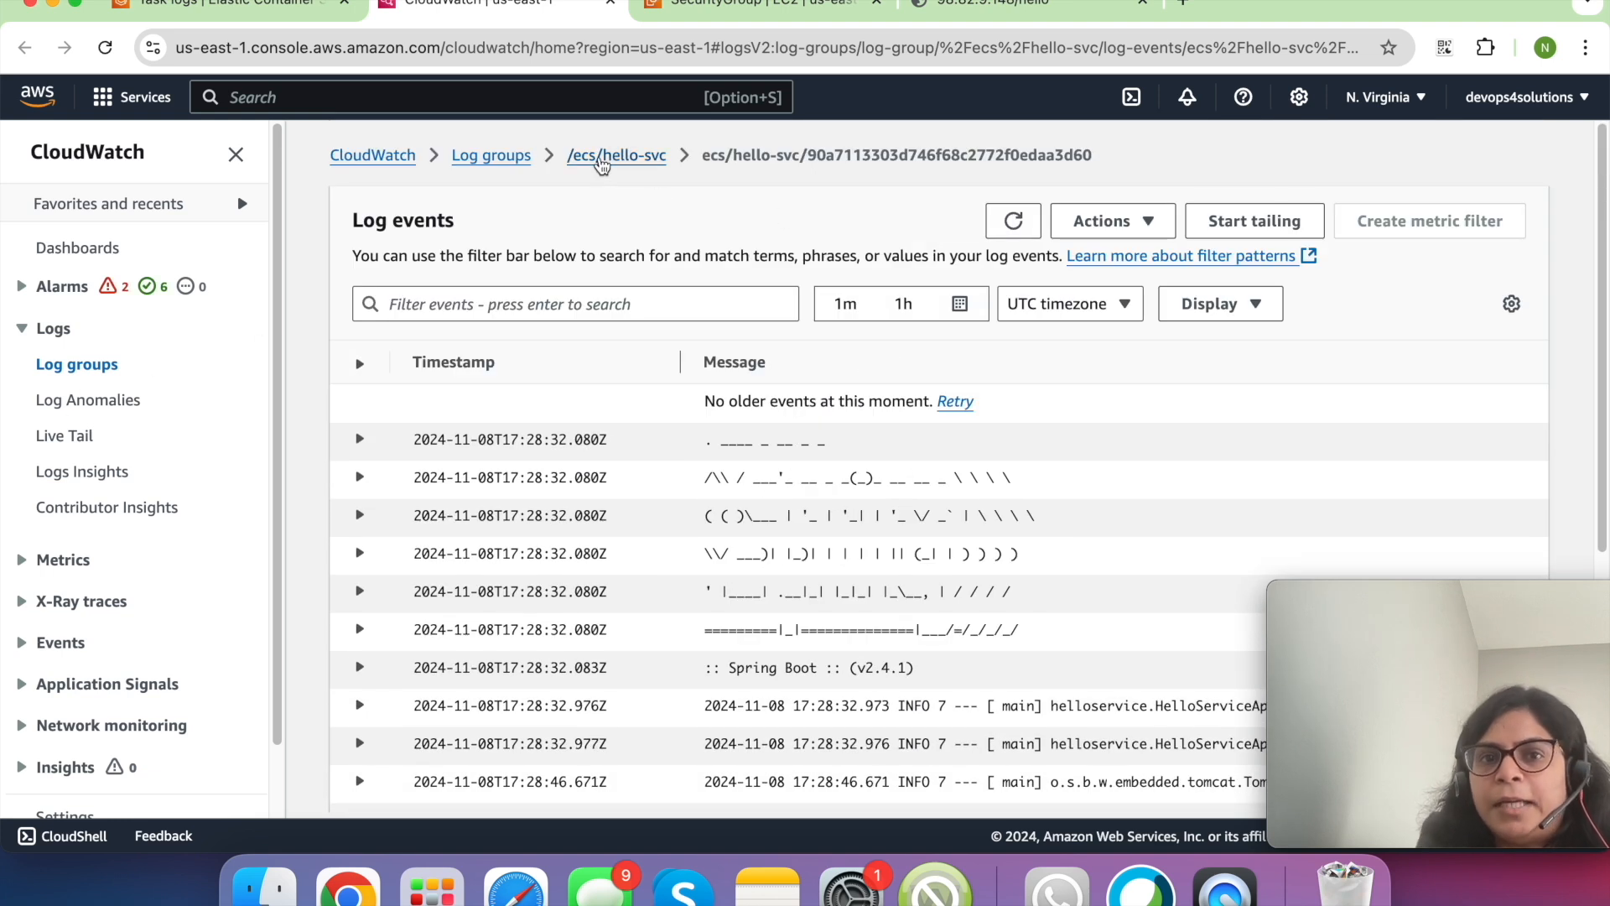
left_click(603, 159)
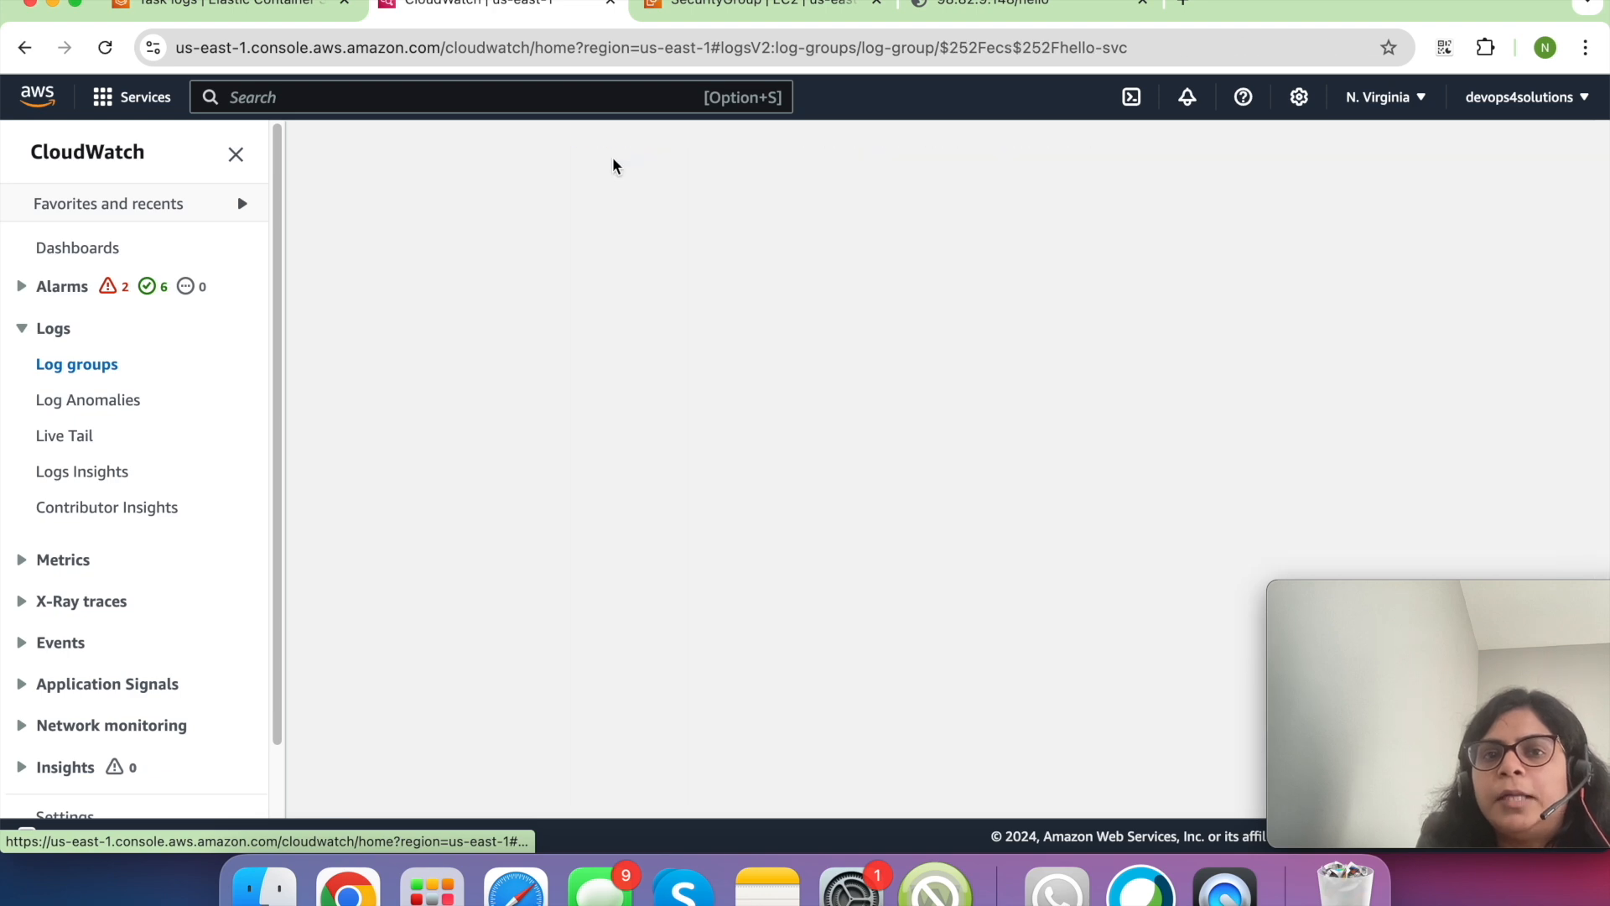
scroll(545, 415, "down", 5)
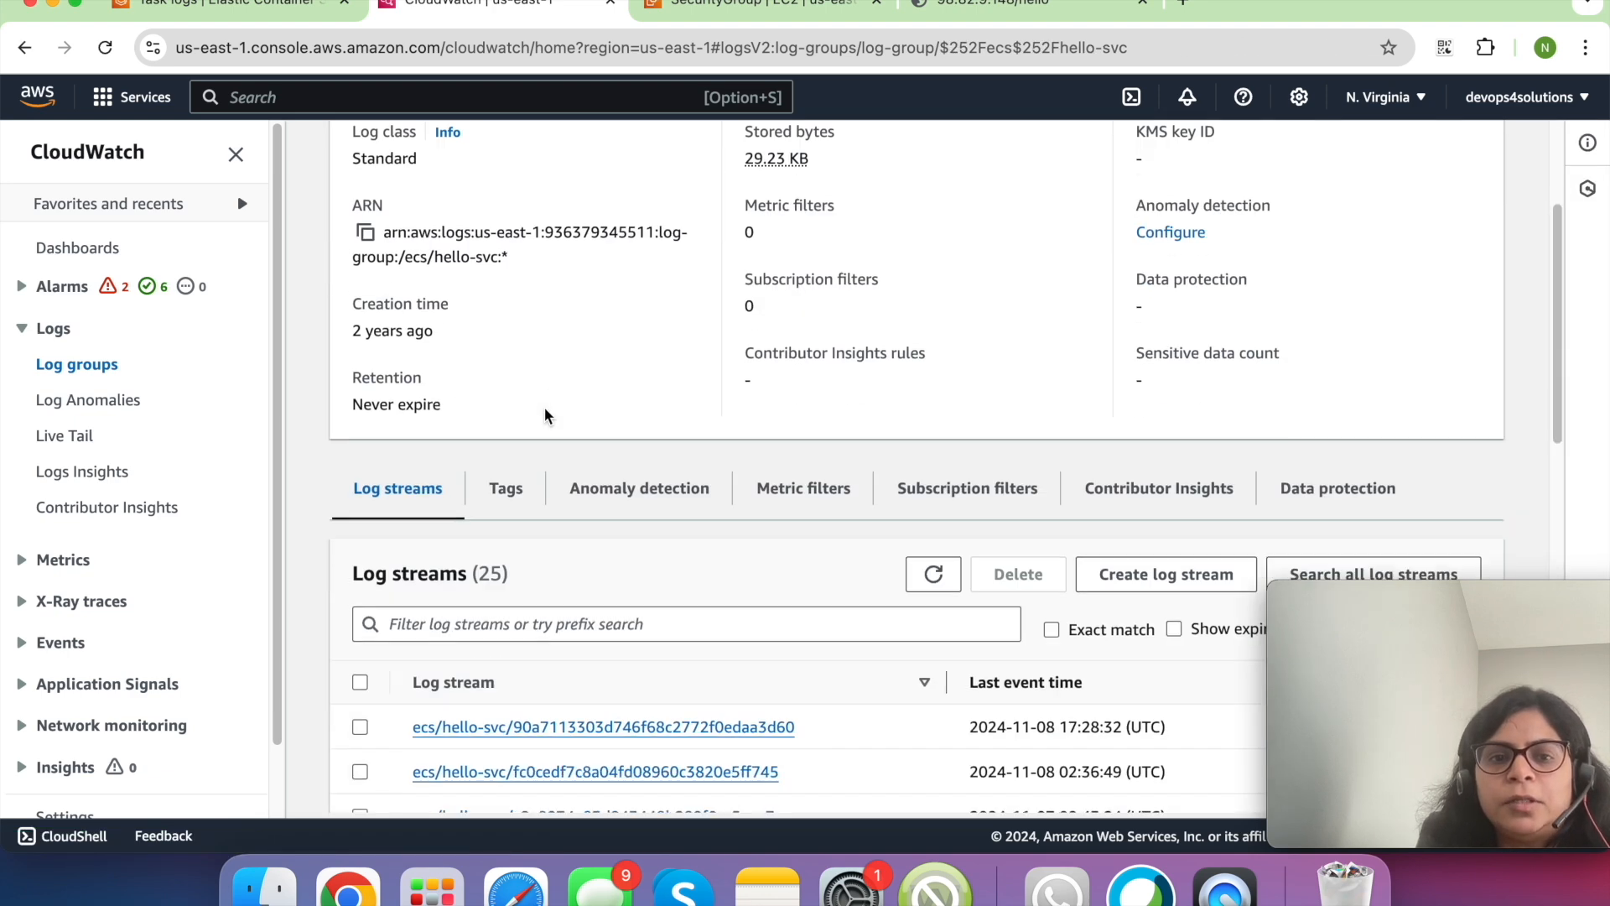
scroll(546, 415, "down", 3)
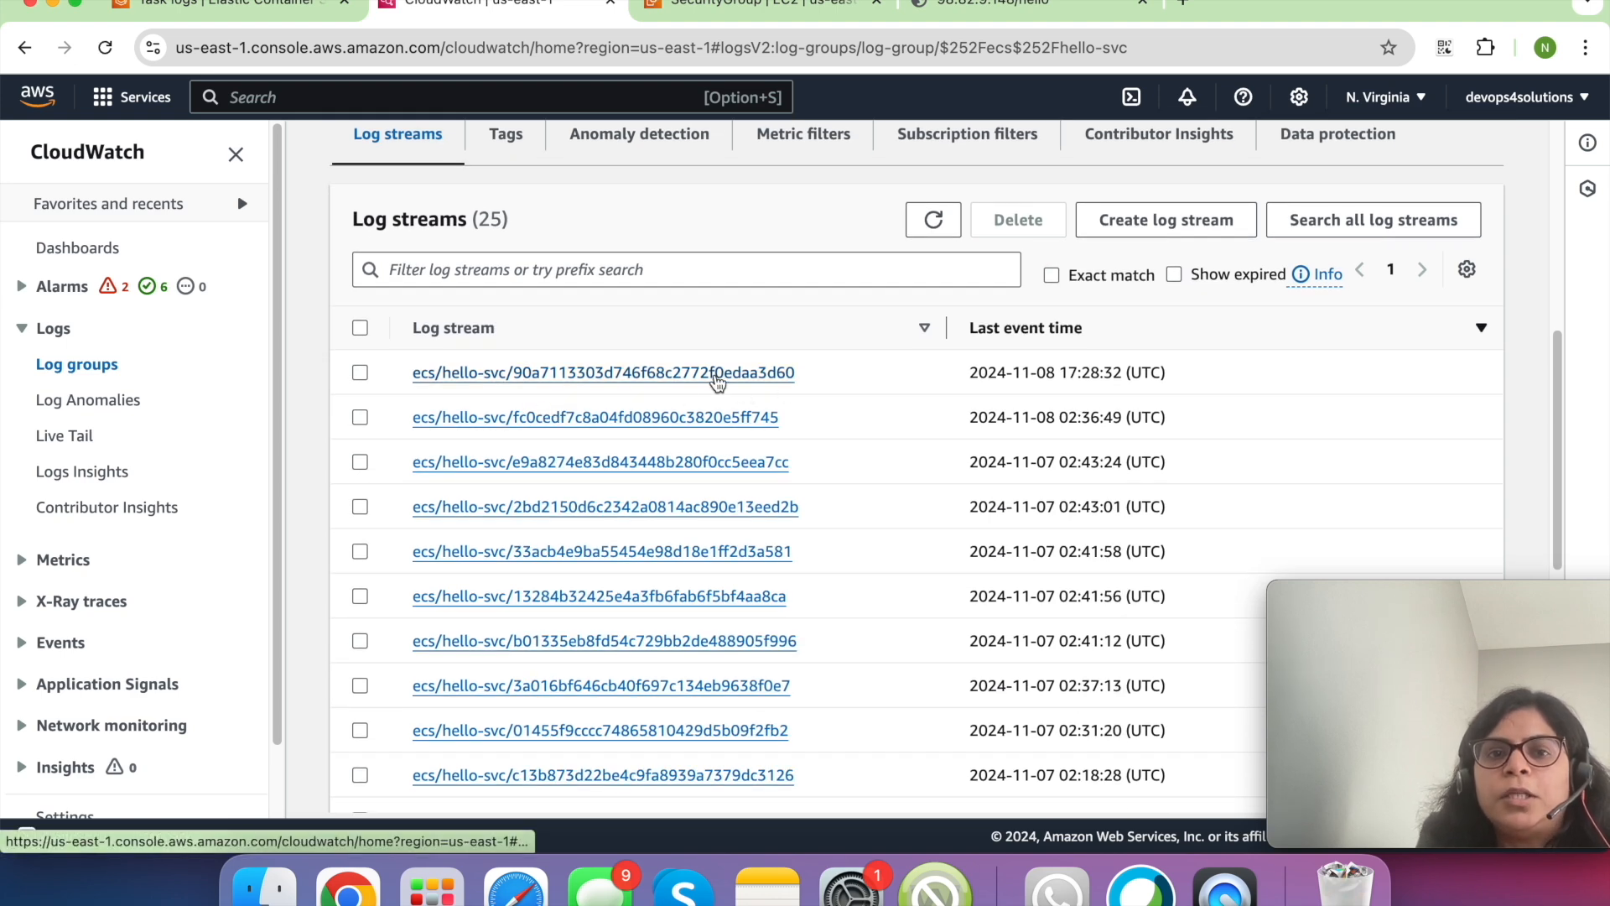
- Highlight the task ID in the newest log stream's name, read that stream's events, and open the log groups list
left_click_drag(801, 372, 512, 372)
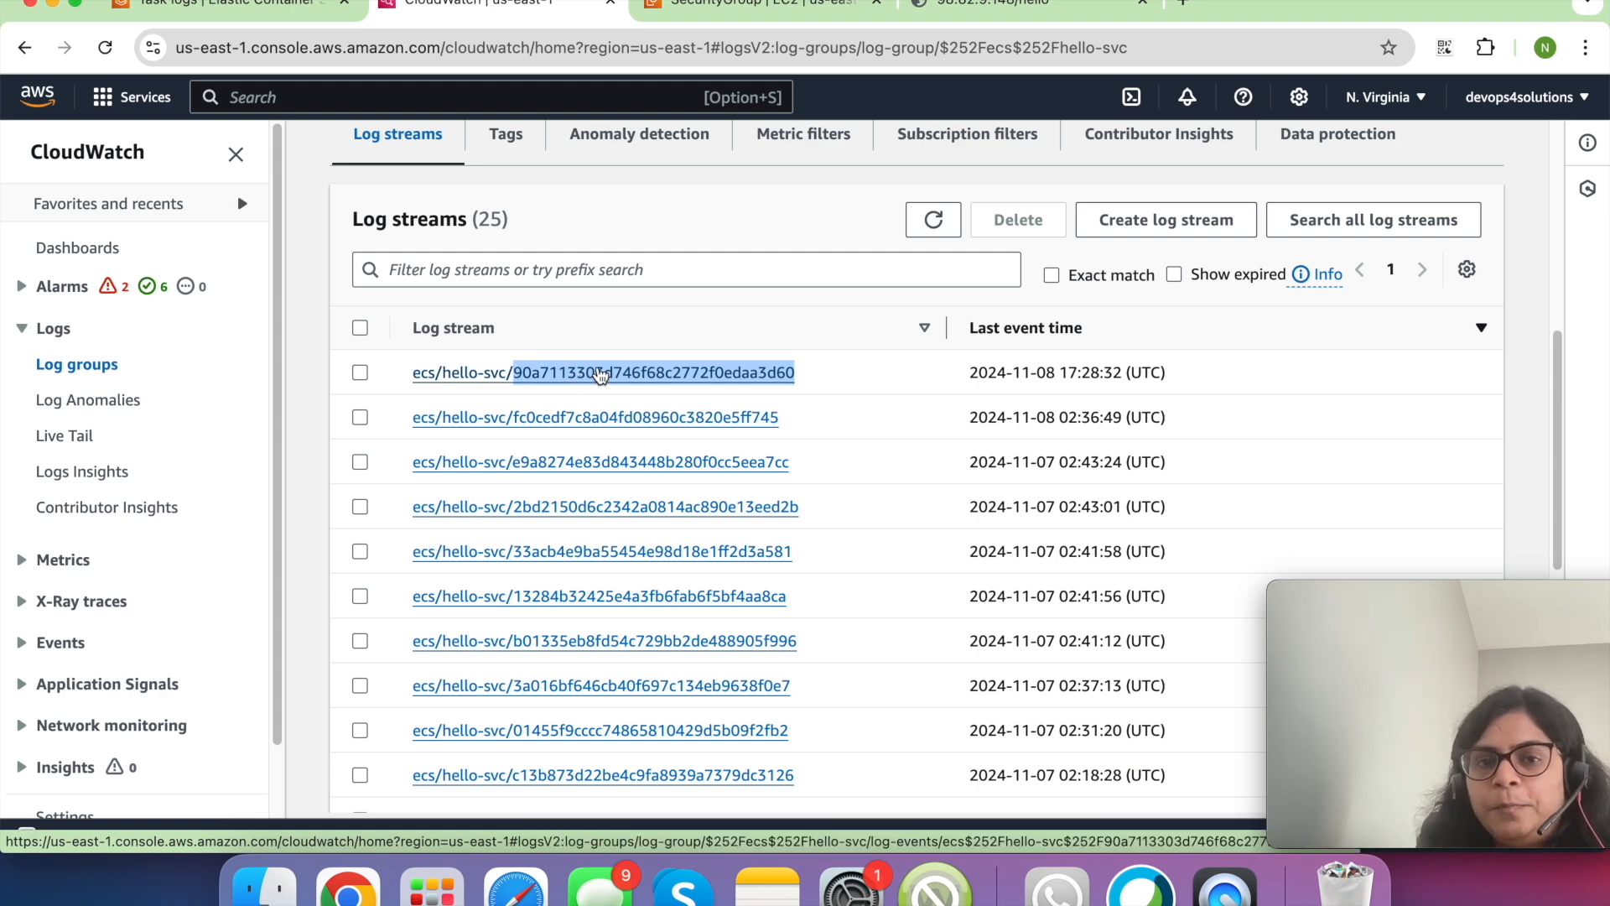
left_click(601, 375)
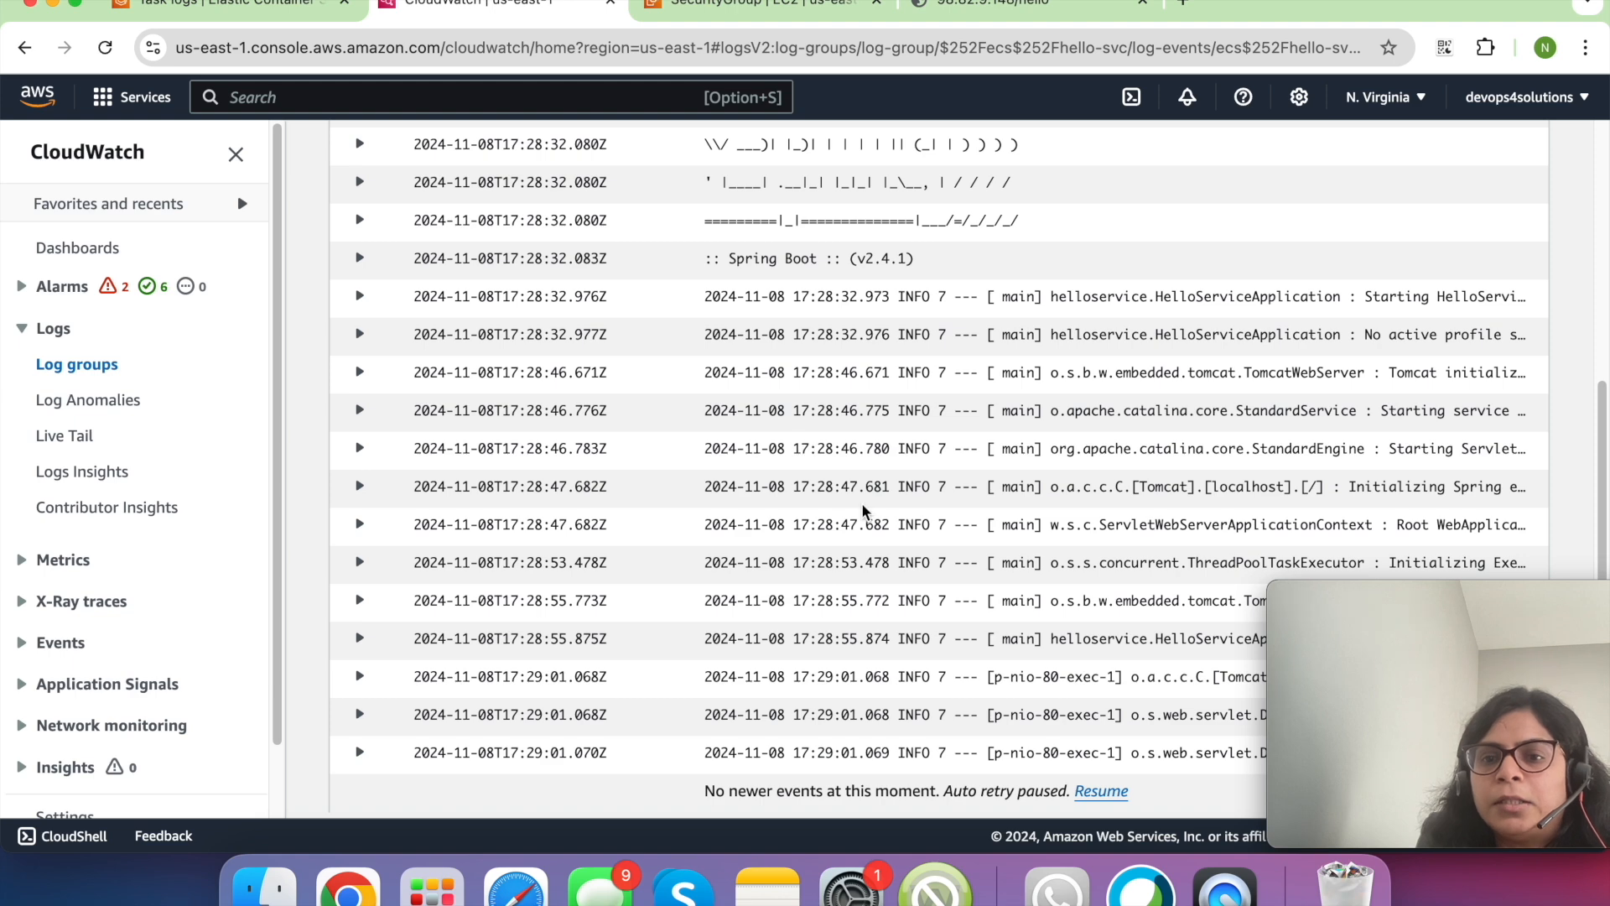
scroll(864, 512, "up", 5)
scroll(864, 511, "down", 5)
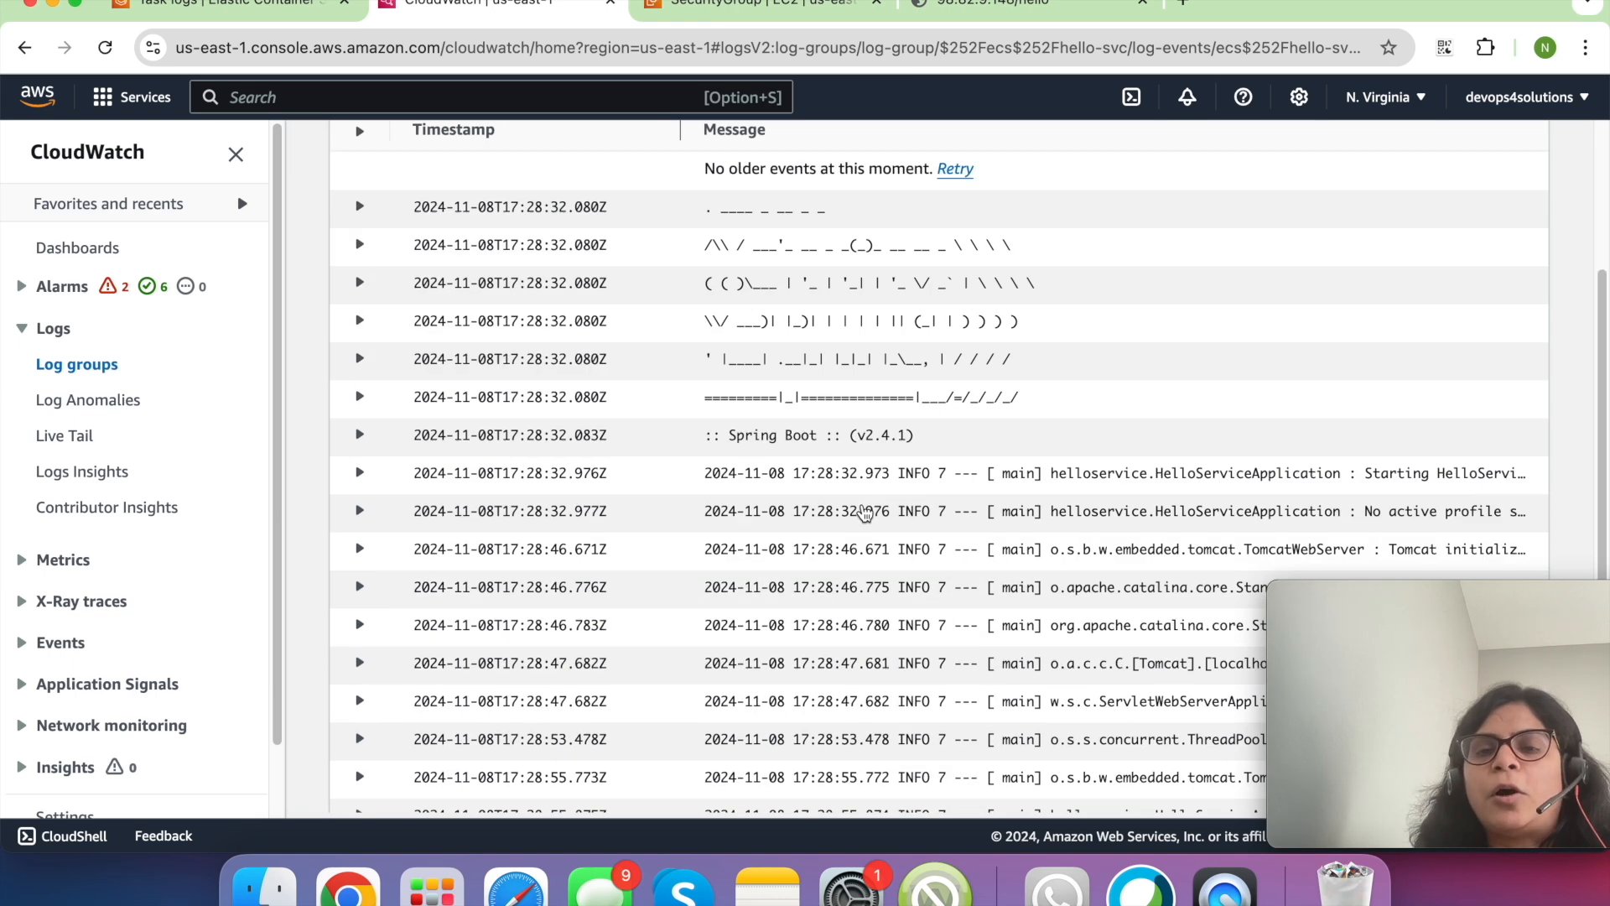
scroll(864, 511, "up", 5)
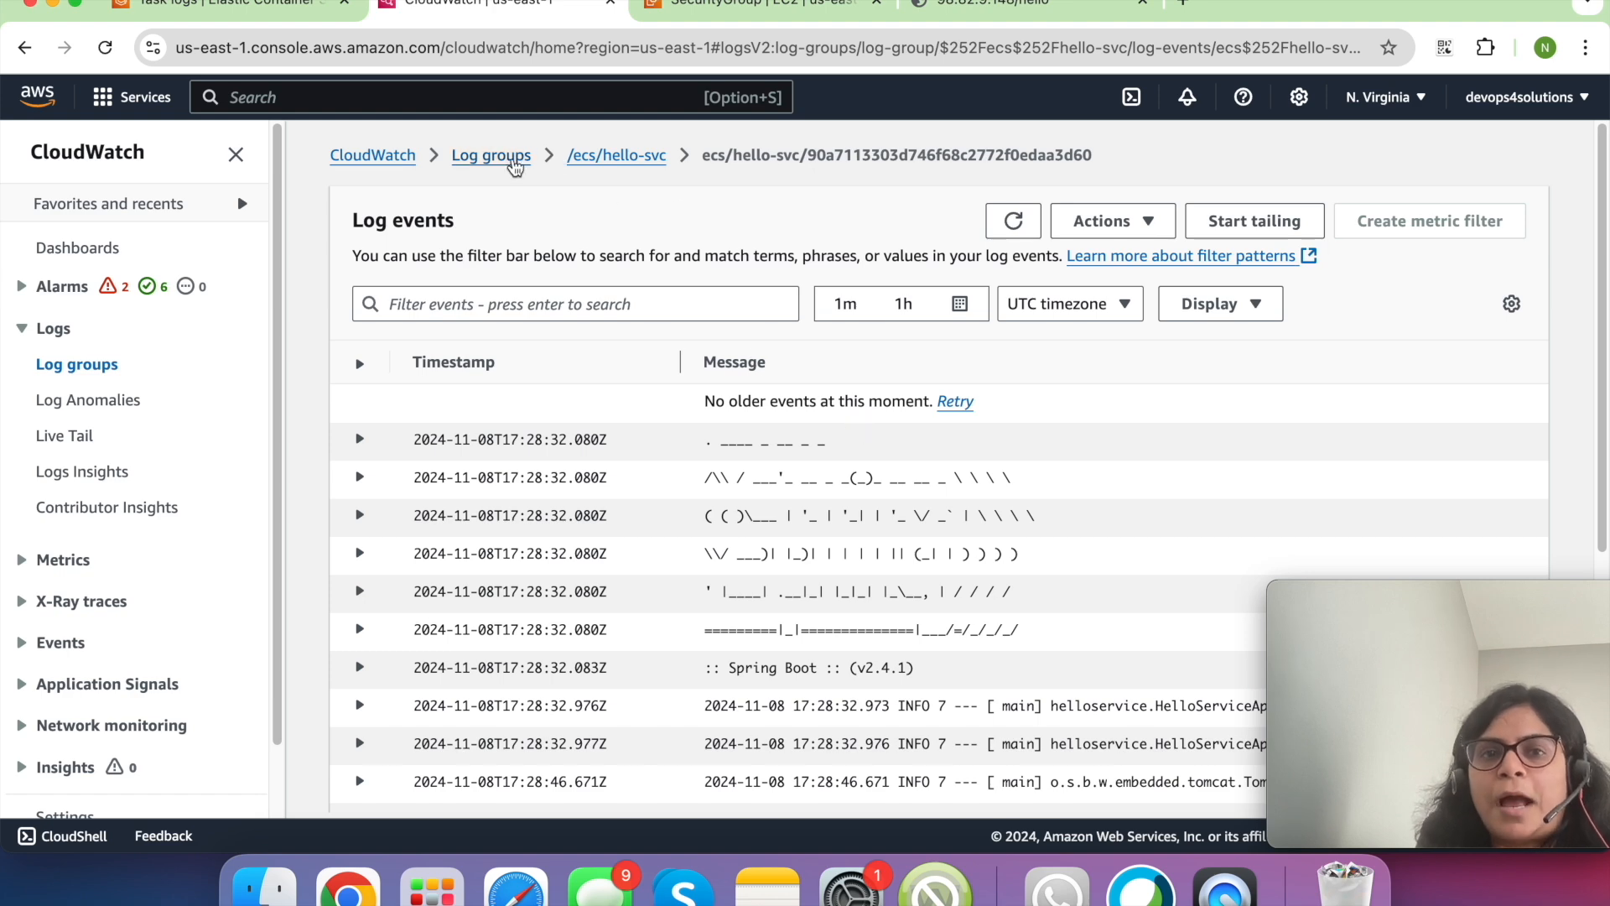
left_click(503, 156)
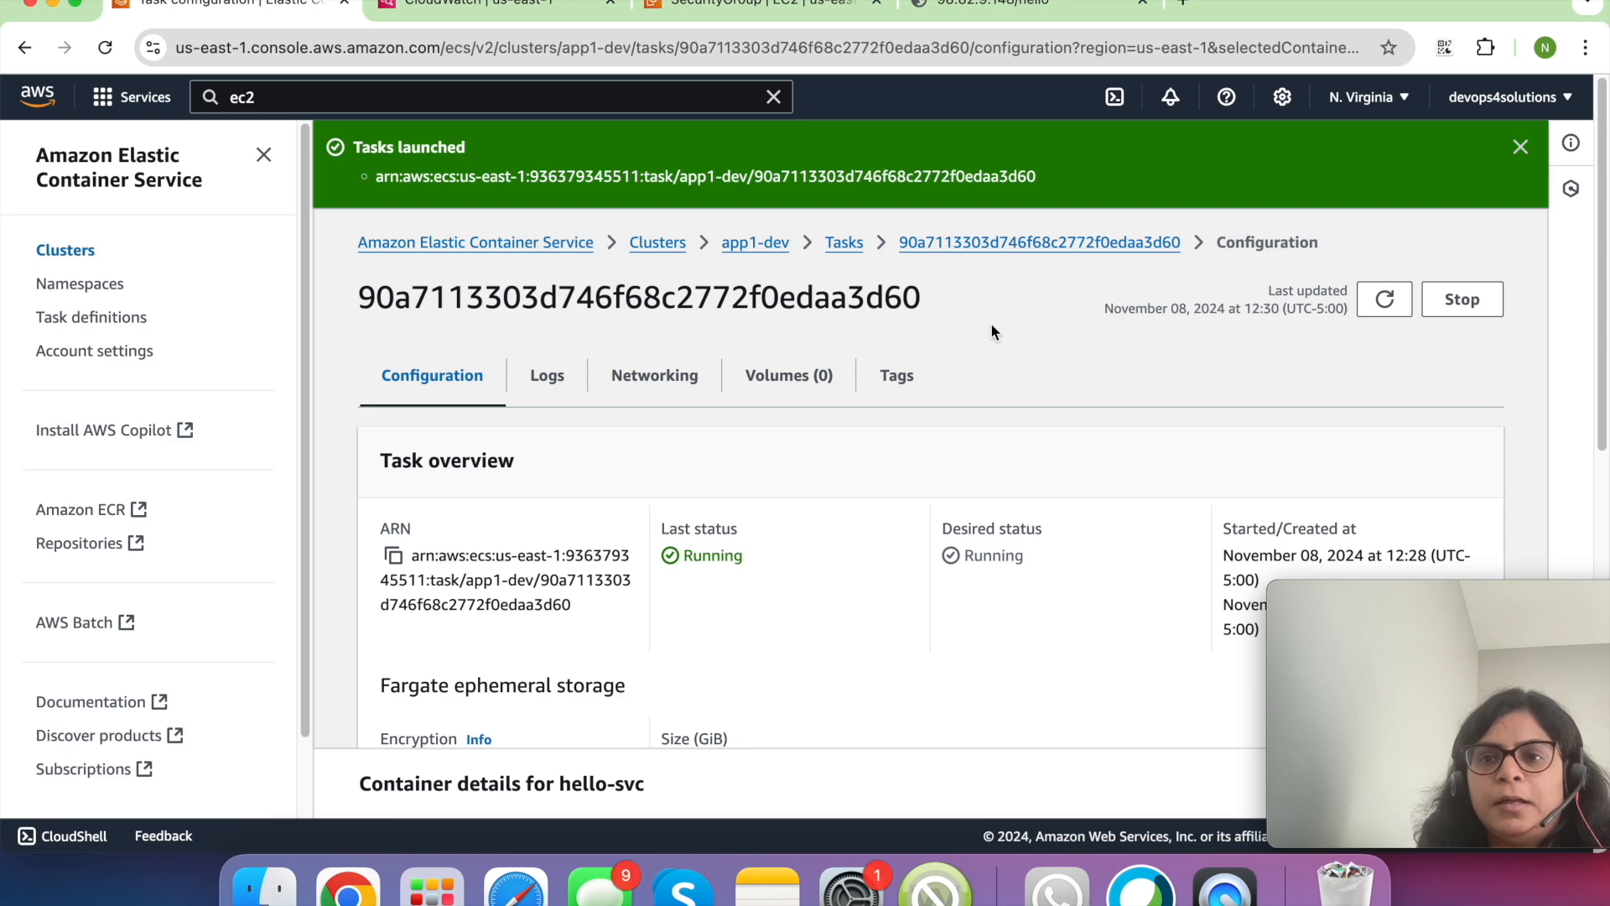
- Stop the running hello-svc task and return to the app1-dev cluster page
left_click(1459, 302)
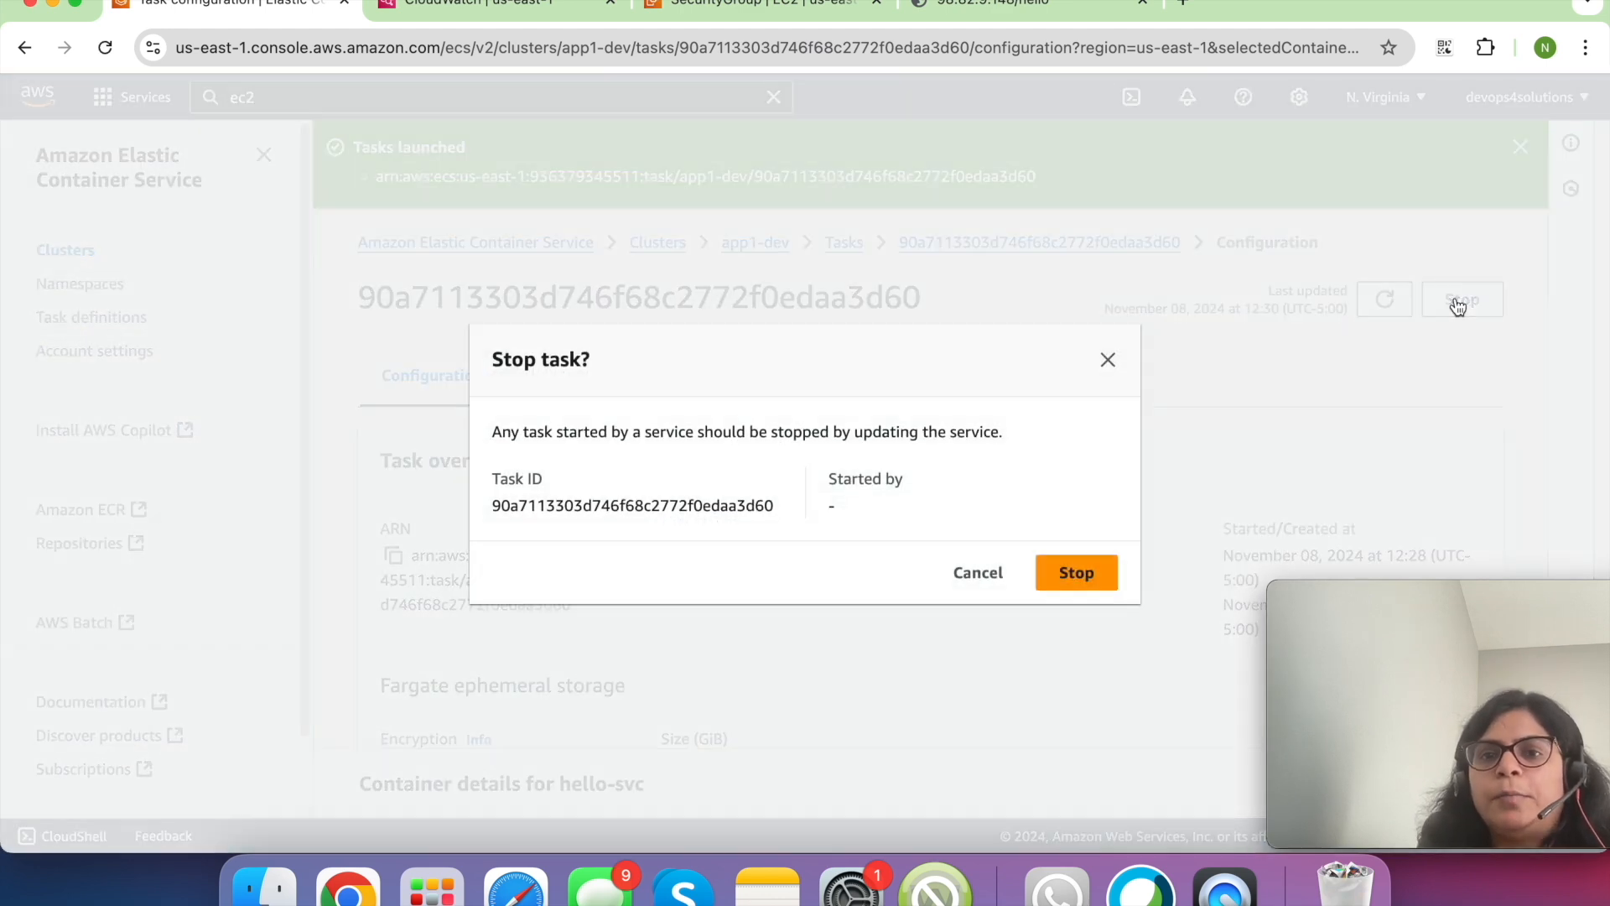
left_click(1071, 577)
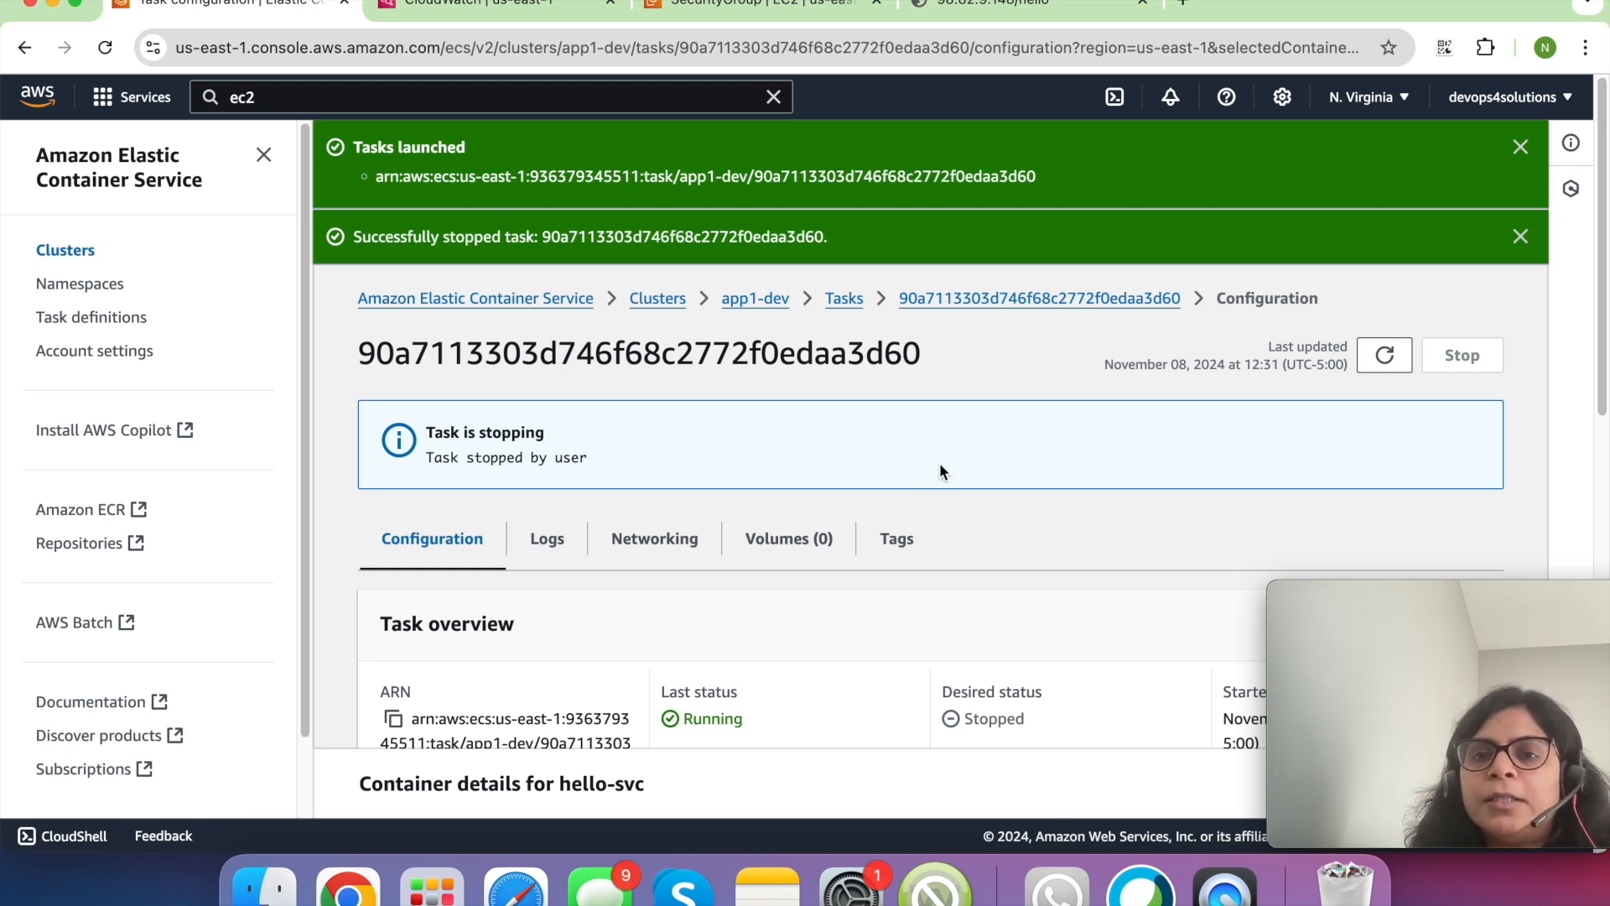
left_click(844, 300)
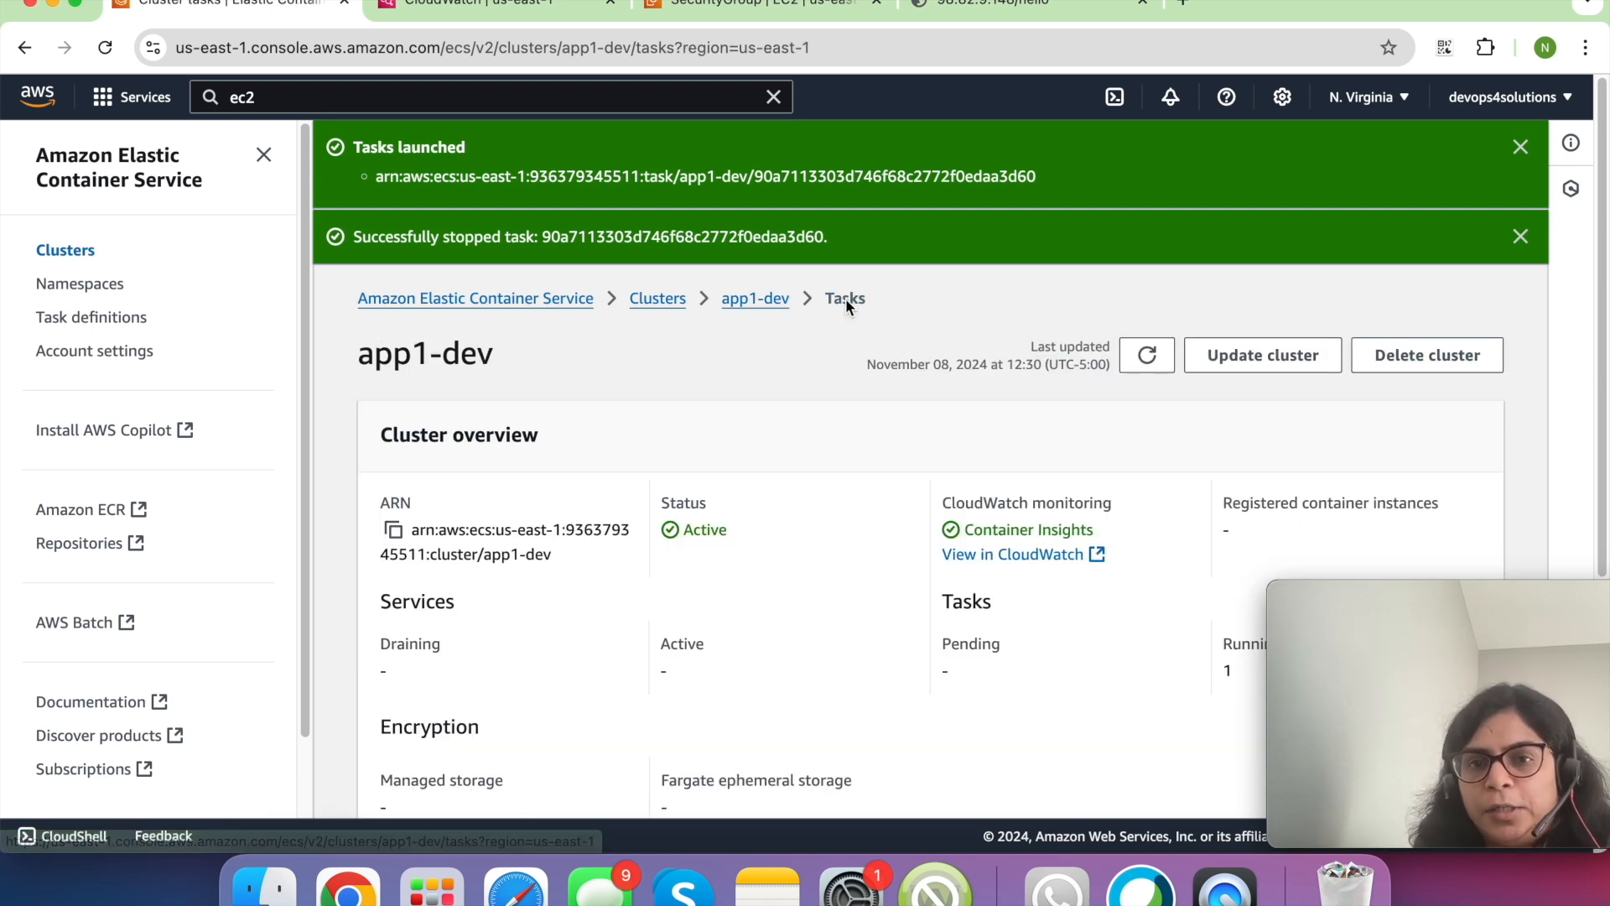
left_click(773, 303)
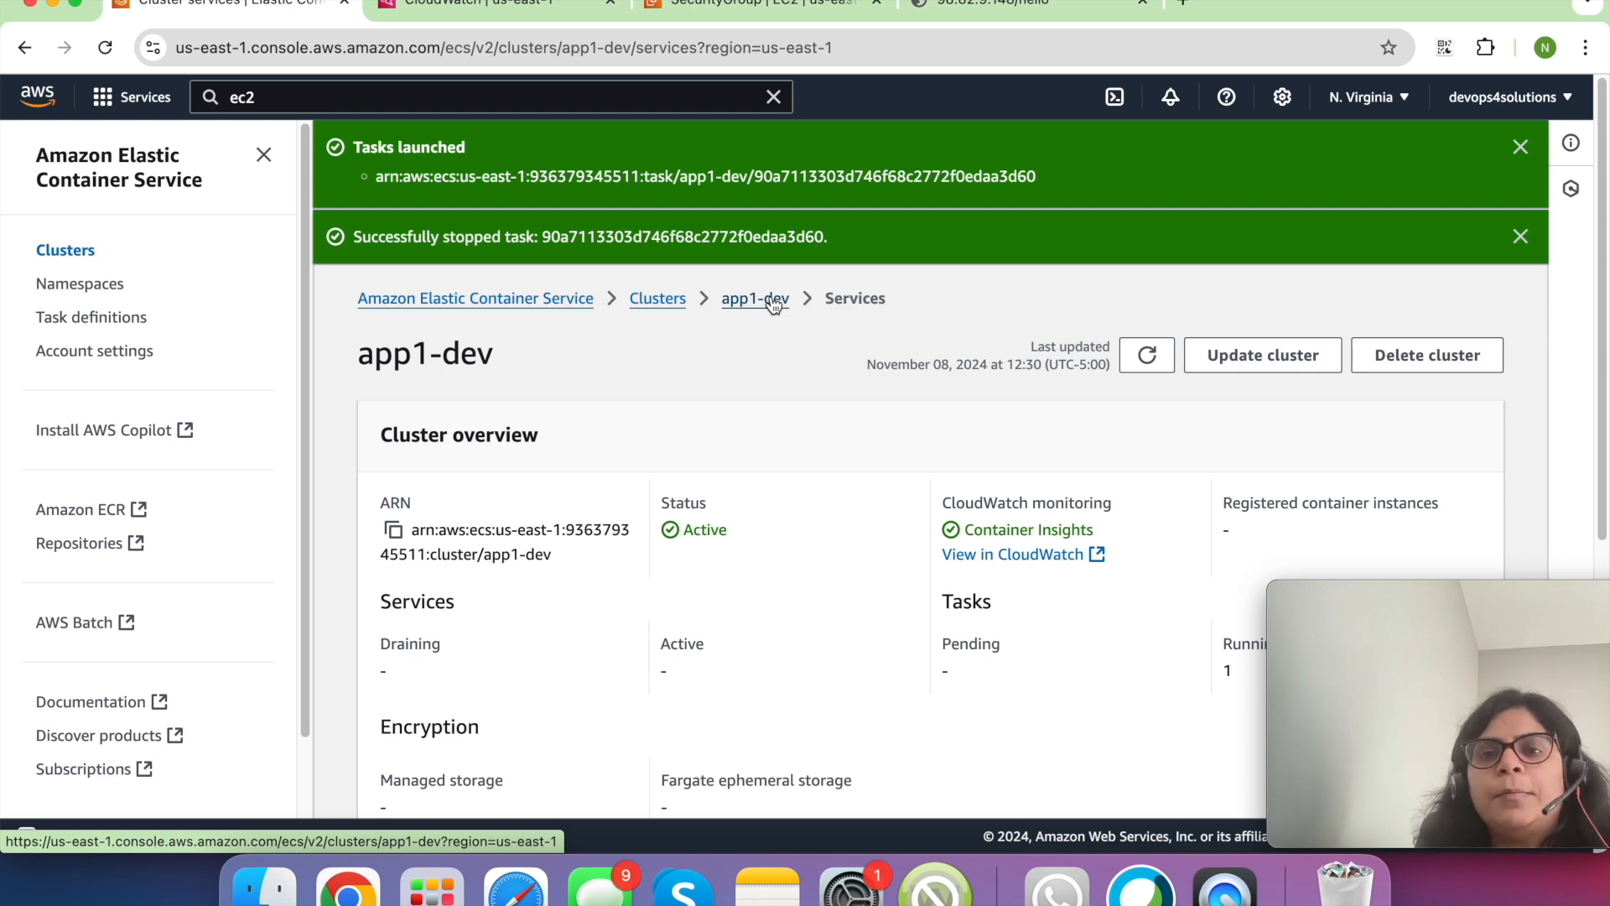
- Dismiss the two task notifications and start creating a new service in the app1-dev cluster
left_click(1520, 237)
left_click(1520, 149)
scroll(734, 172, "down", 4)
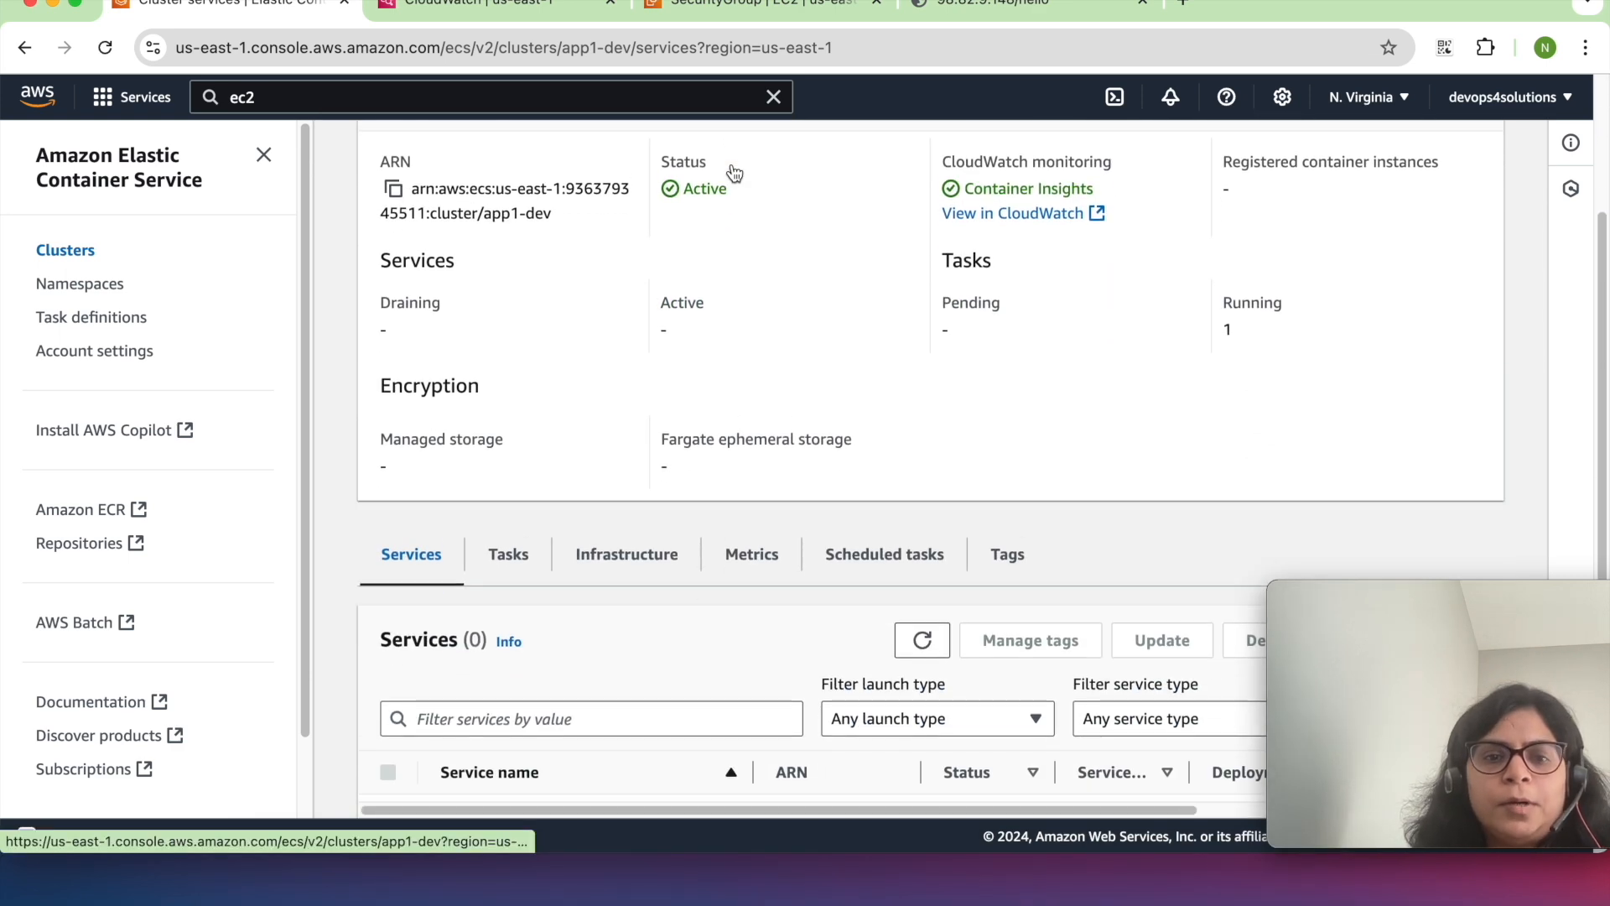
scroll(732, 172, "down", 1)
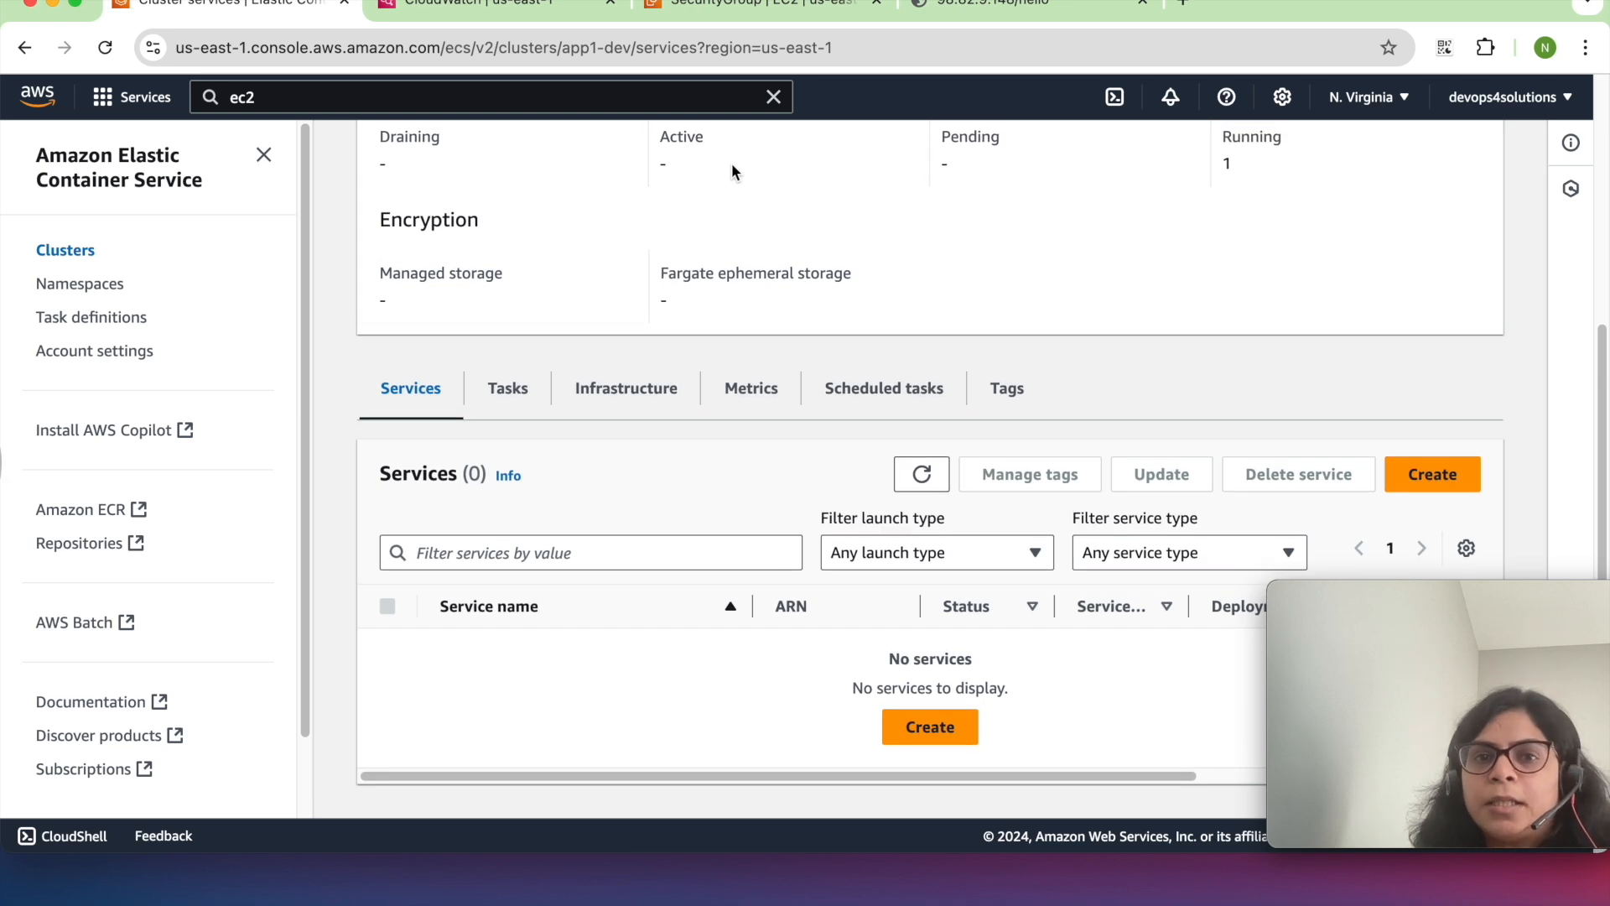
scroll(731, 167, "up", 1)
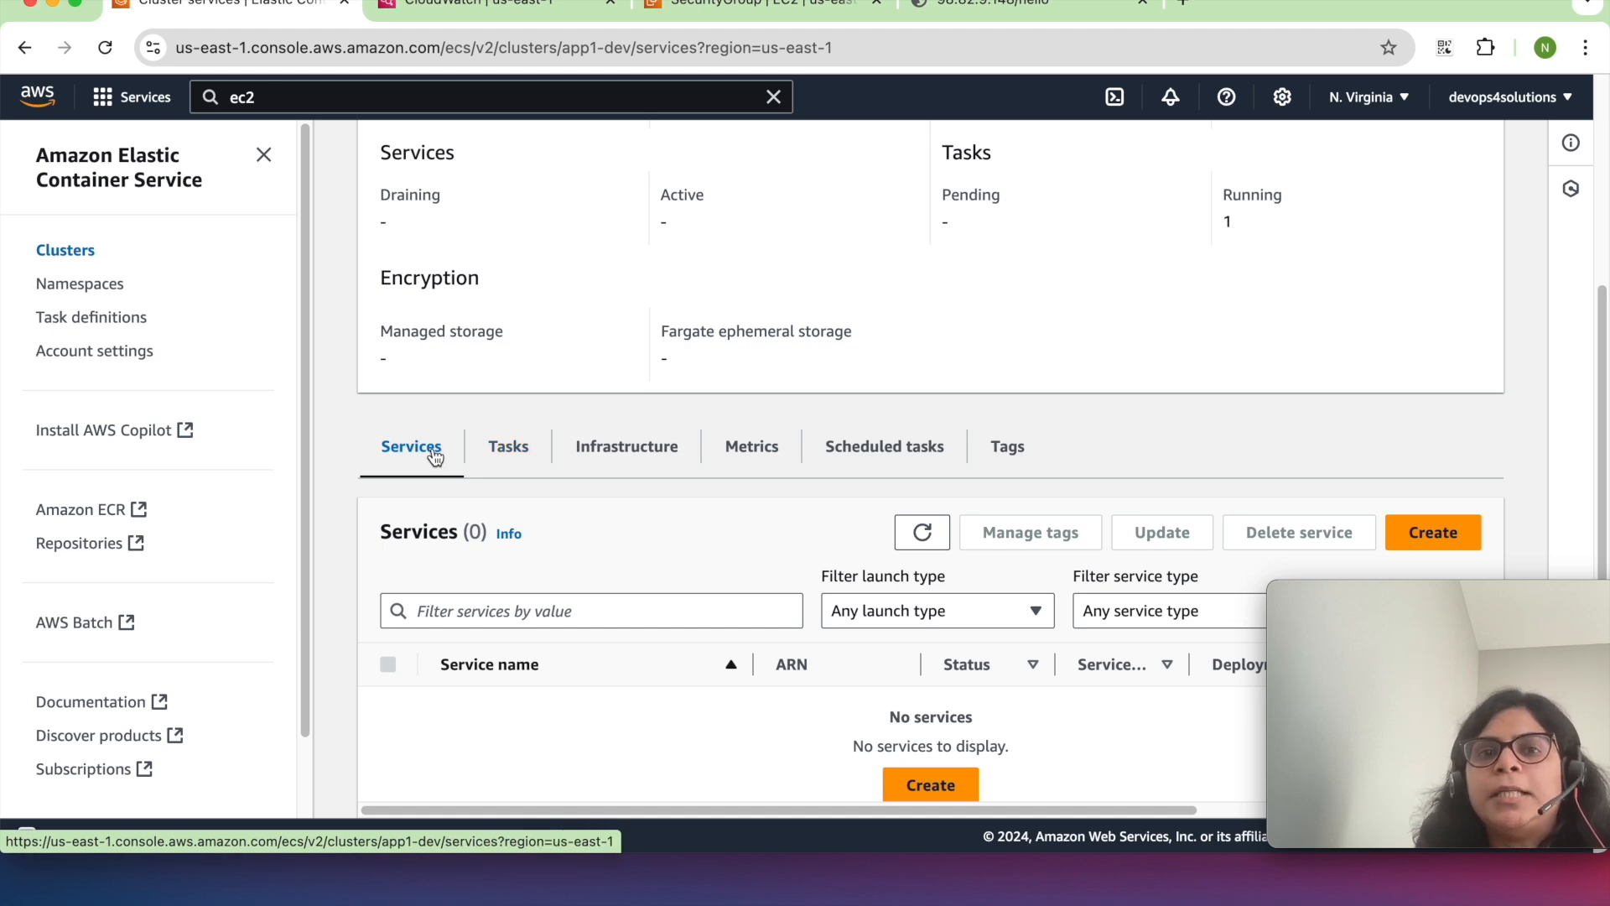
left_click(1426, 537)
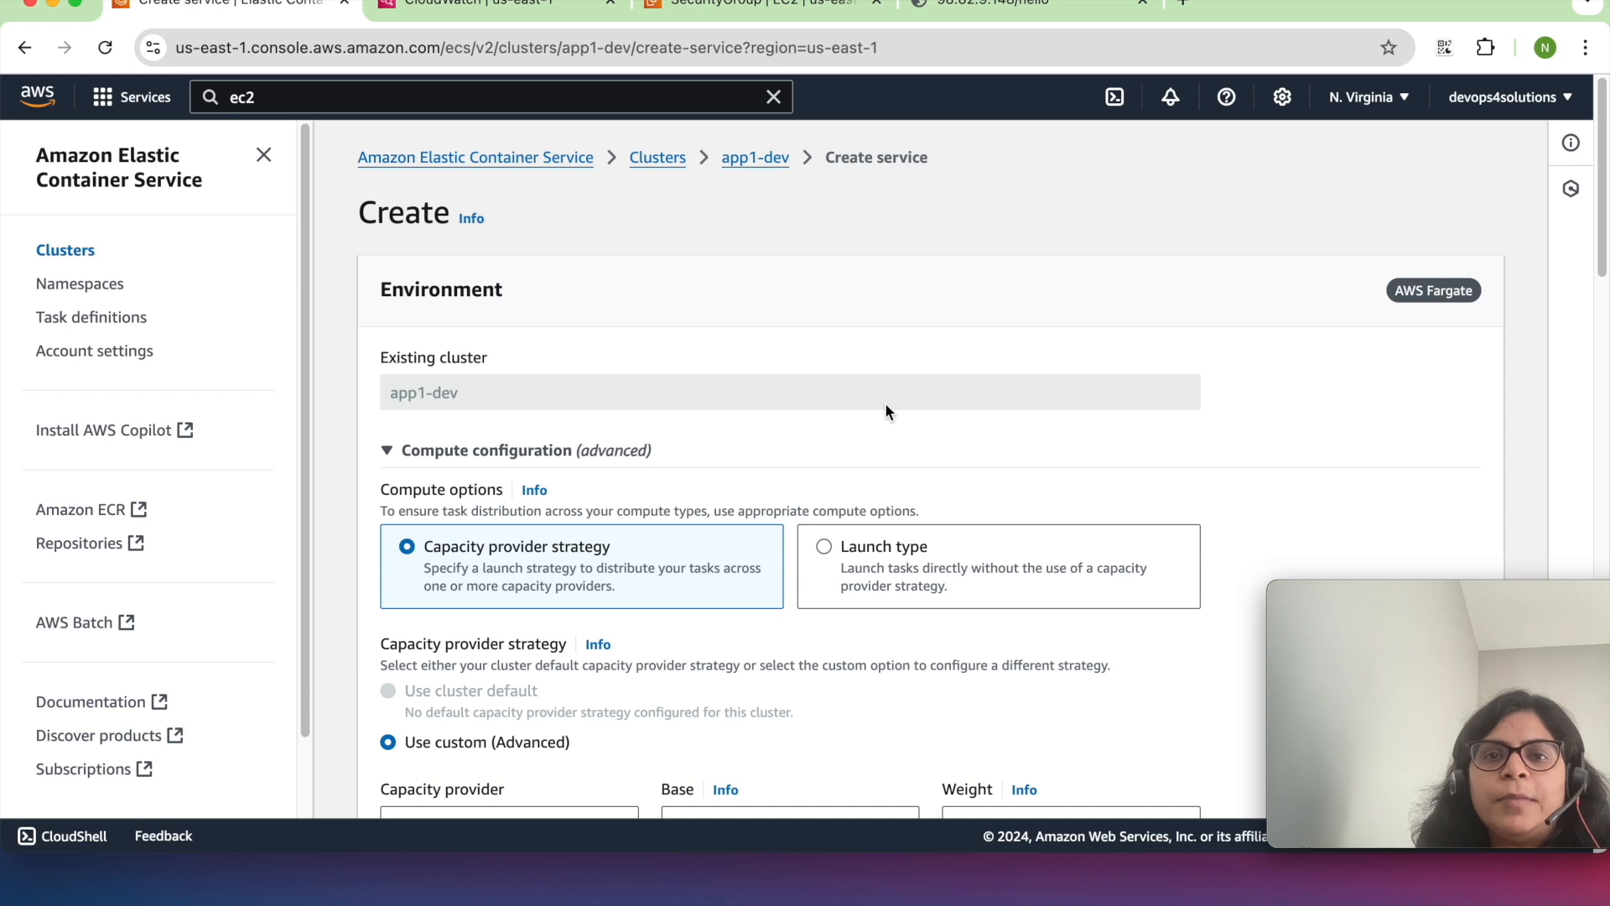
- Open the help for the Create workflow and read how ECS services differ from standalone tasks
left_click(472, 219)
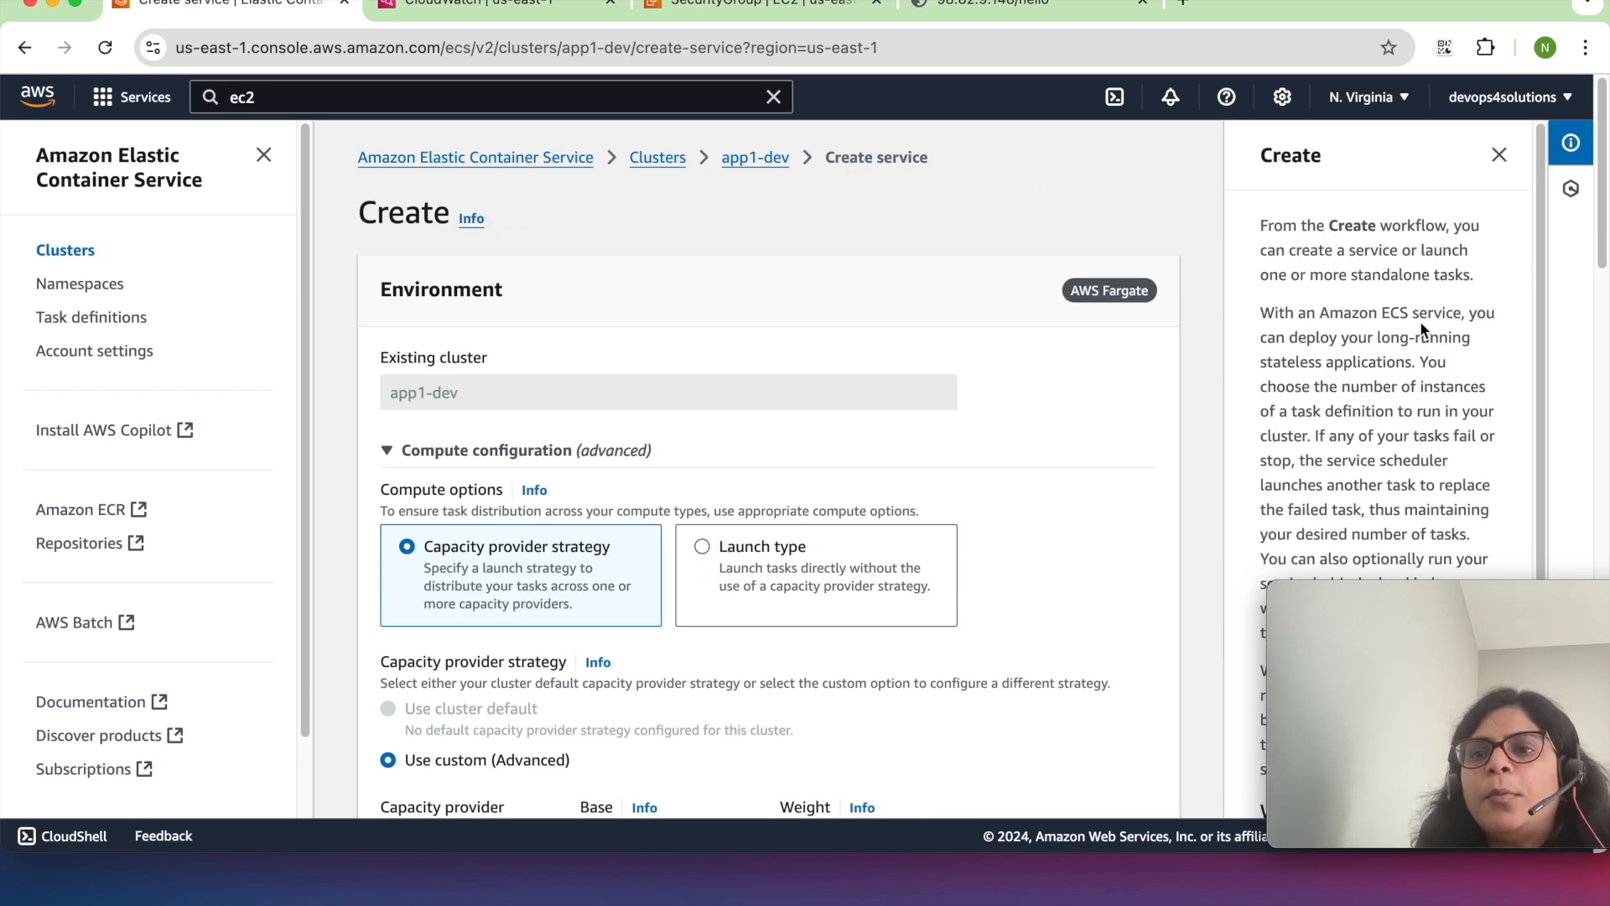
scroll(1421, 327, "down", 2)
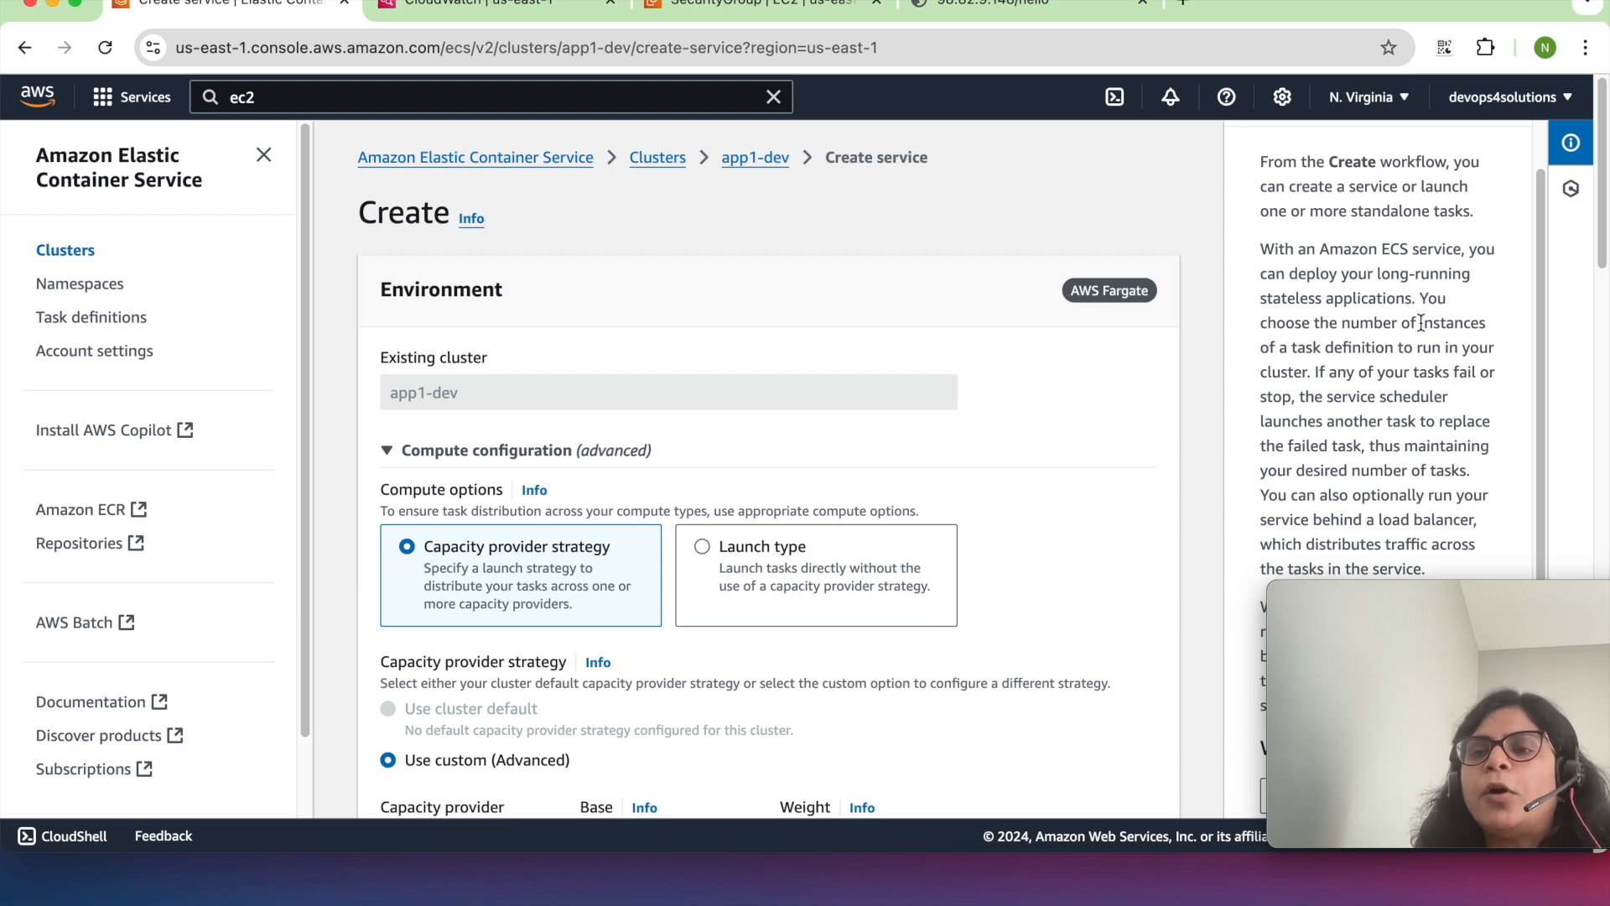
scroll(1421, 322, "down", 1)
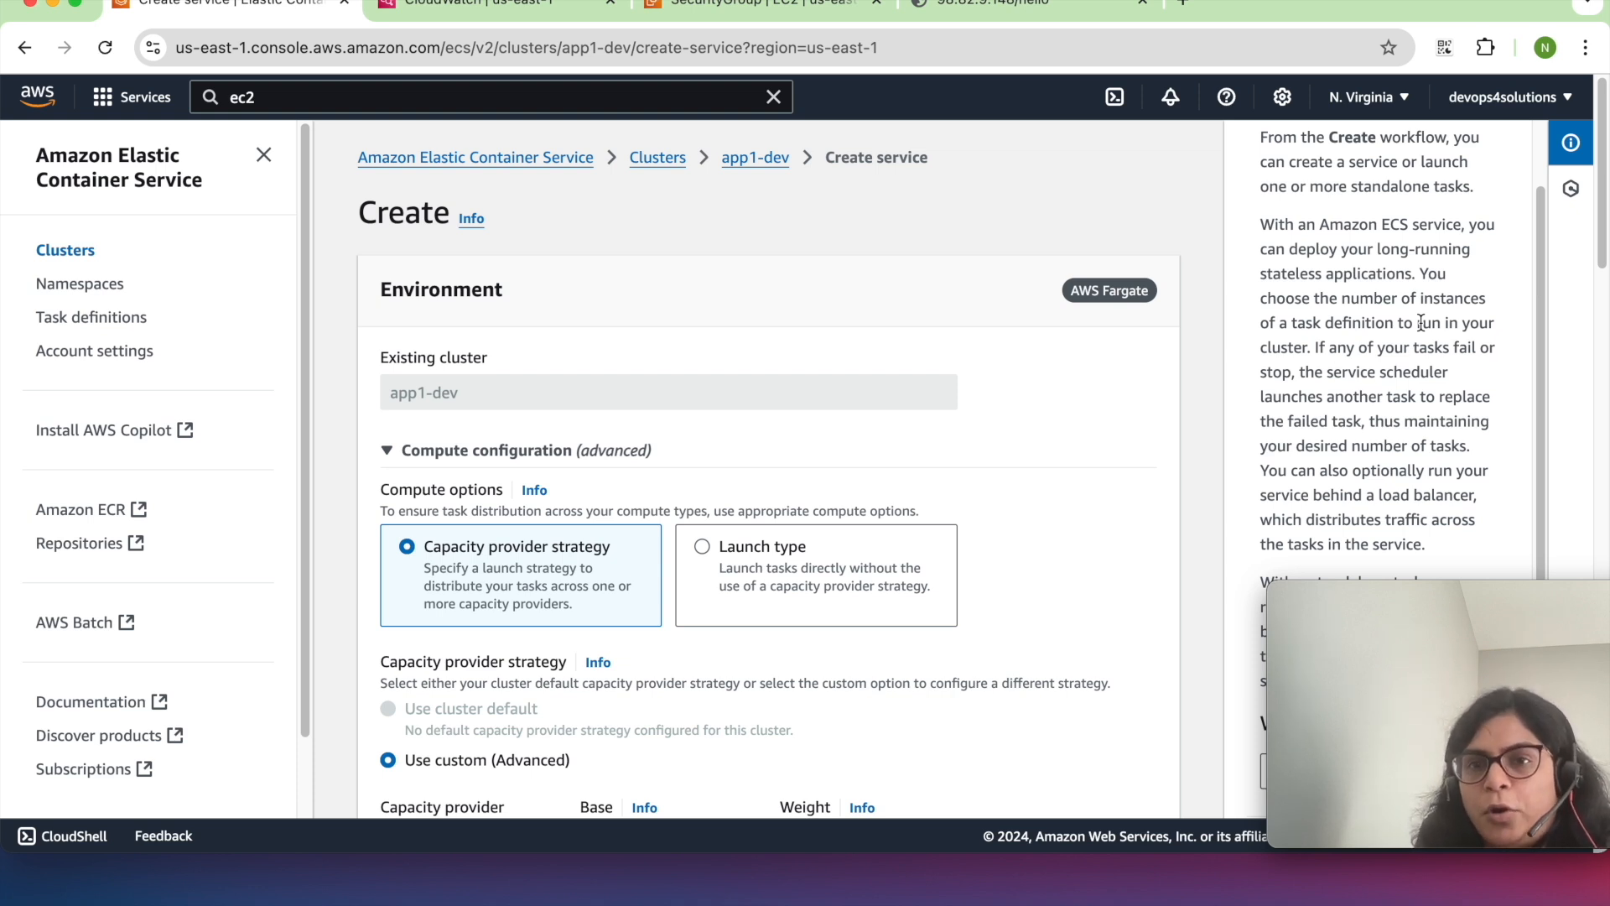
scroll(1421, 323, "down", 1)
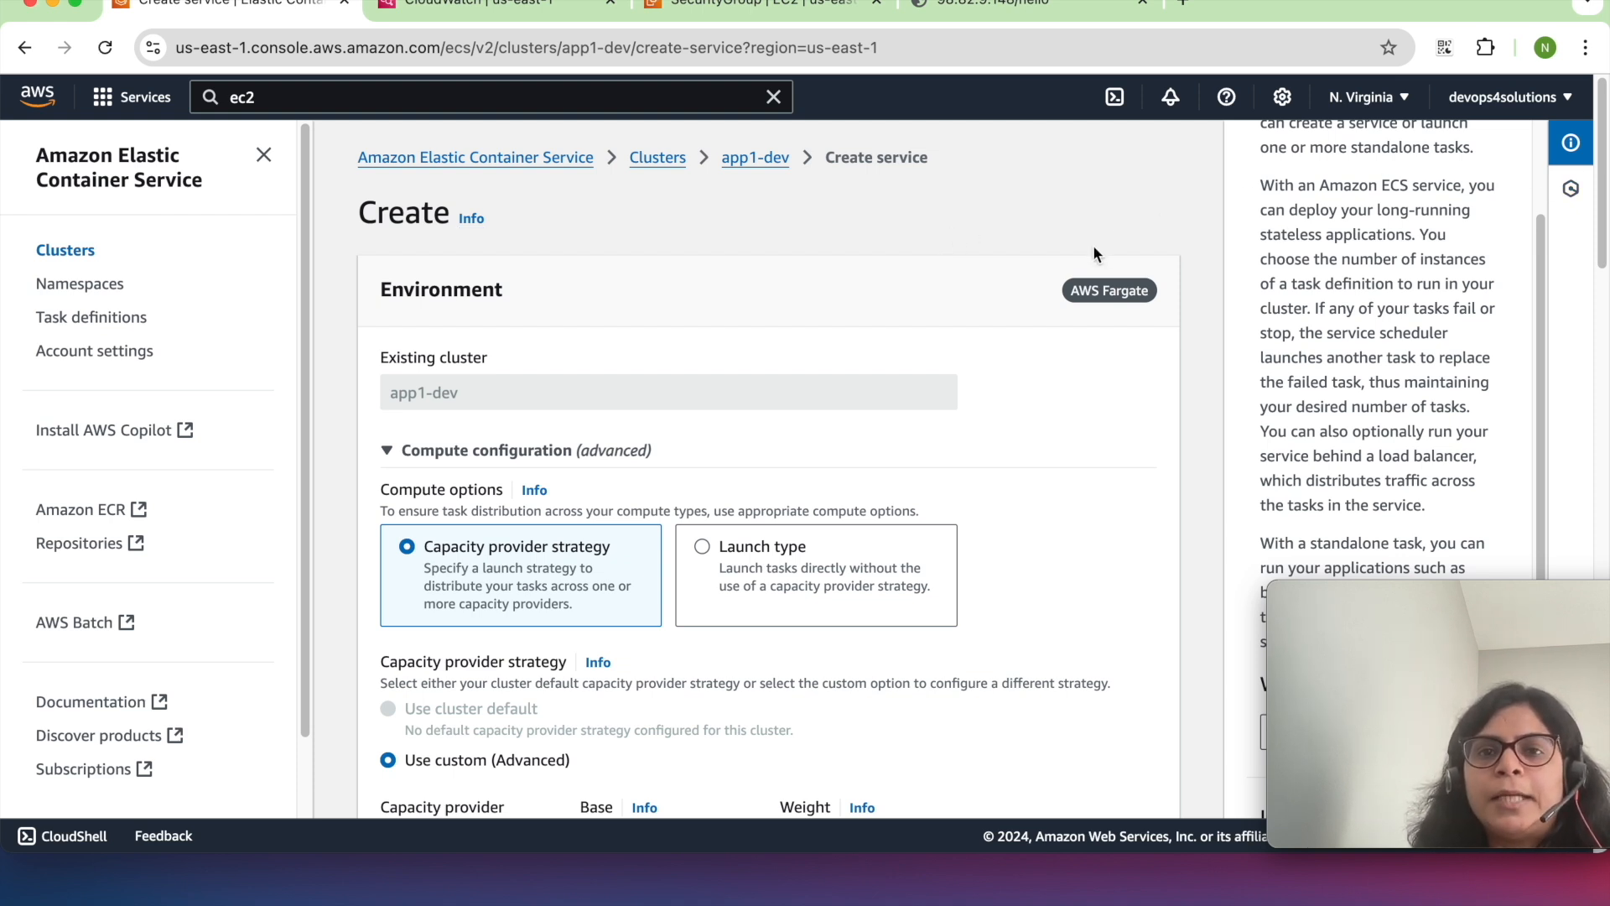
- Close the Create workflow help and select the hello-svc task definition family with revision 3 (LATEST) for the service
scroll(1093, 247, "down", 2)
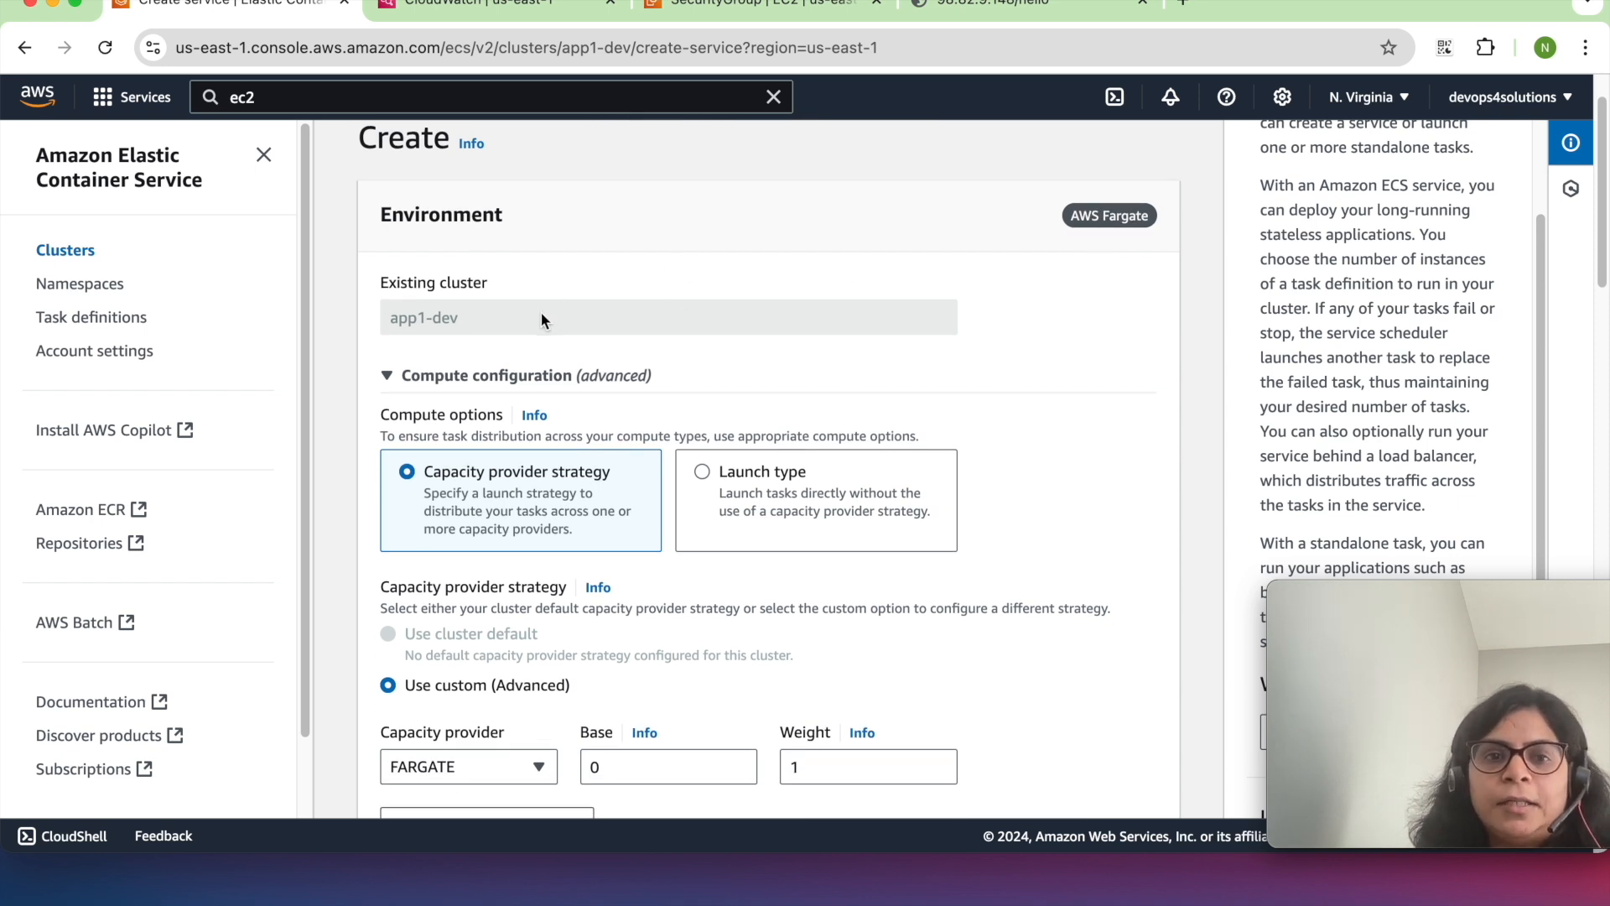
scroll(541, 312, "down", 5)
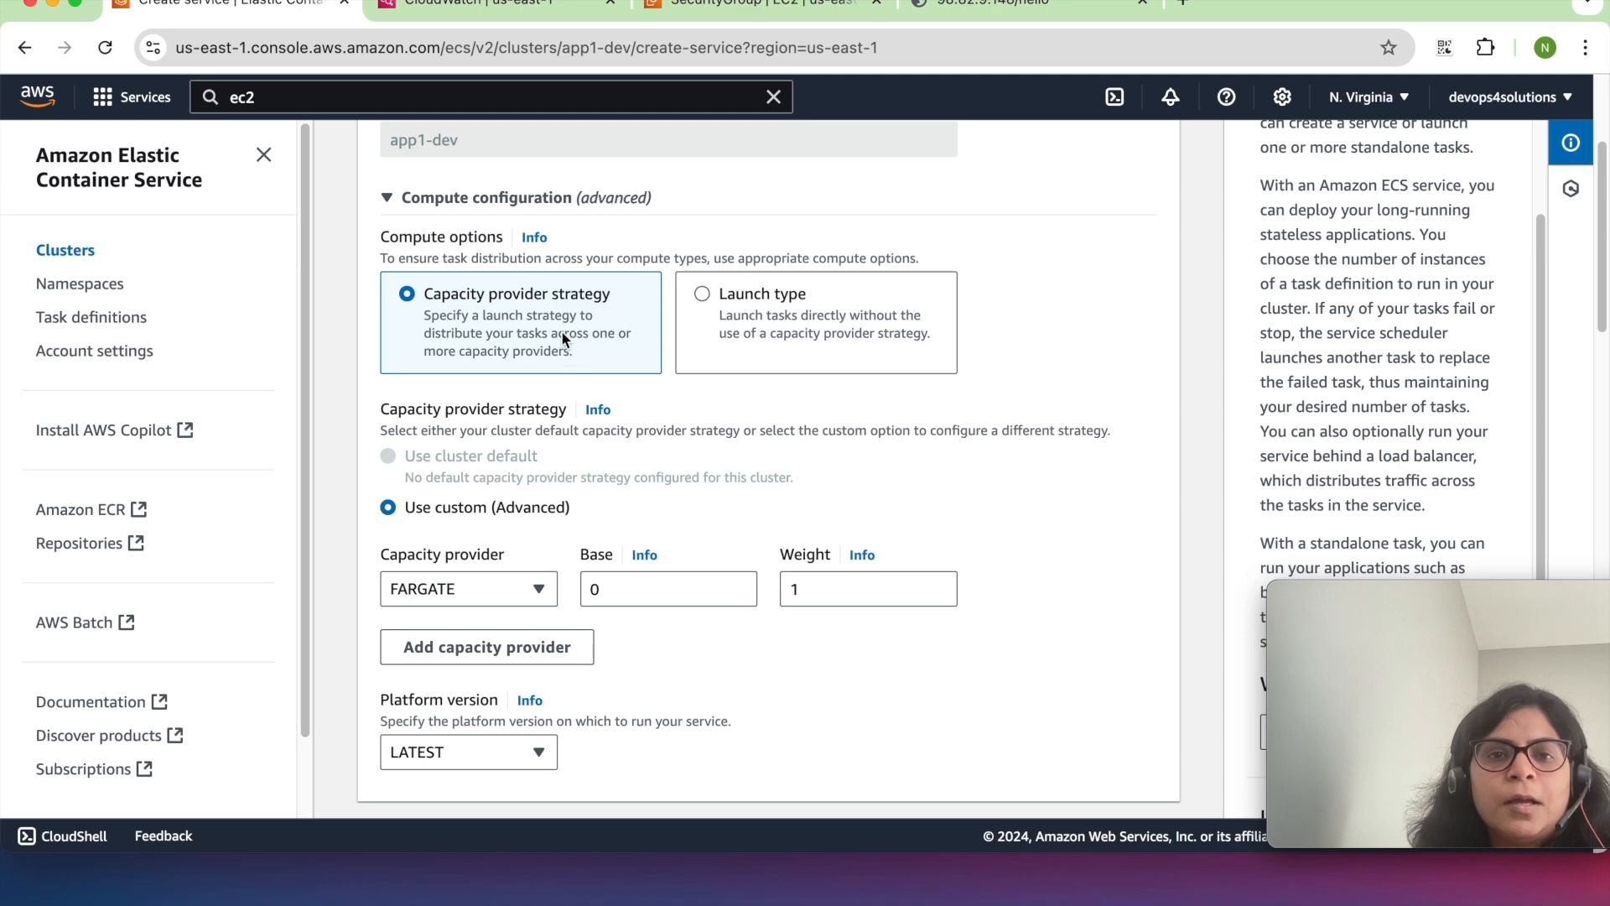
scroll(537, 368, "down", 10)
scroll(537, 367, "down", 7)
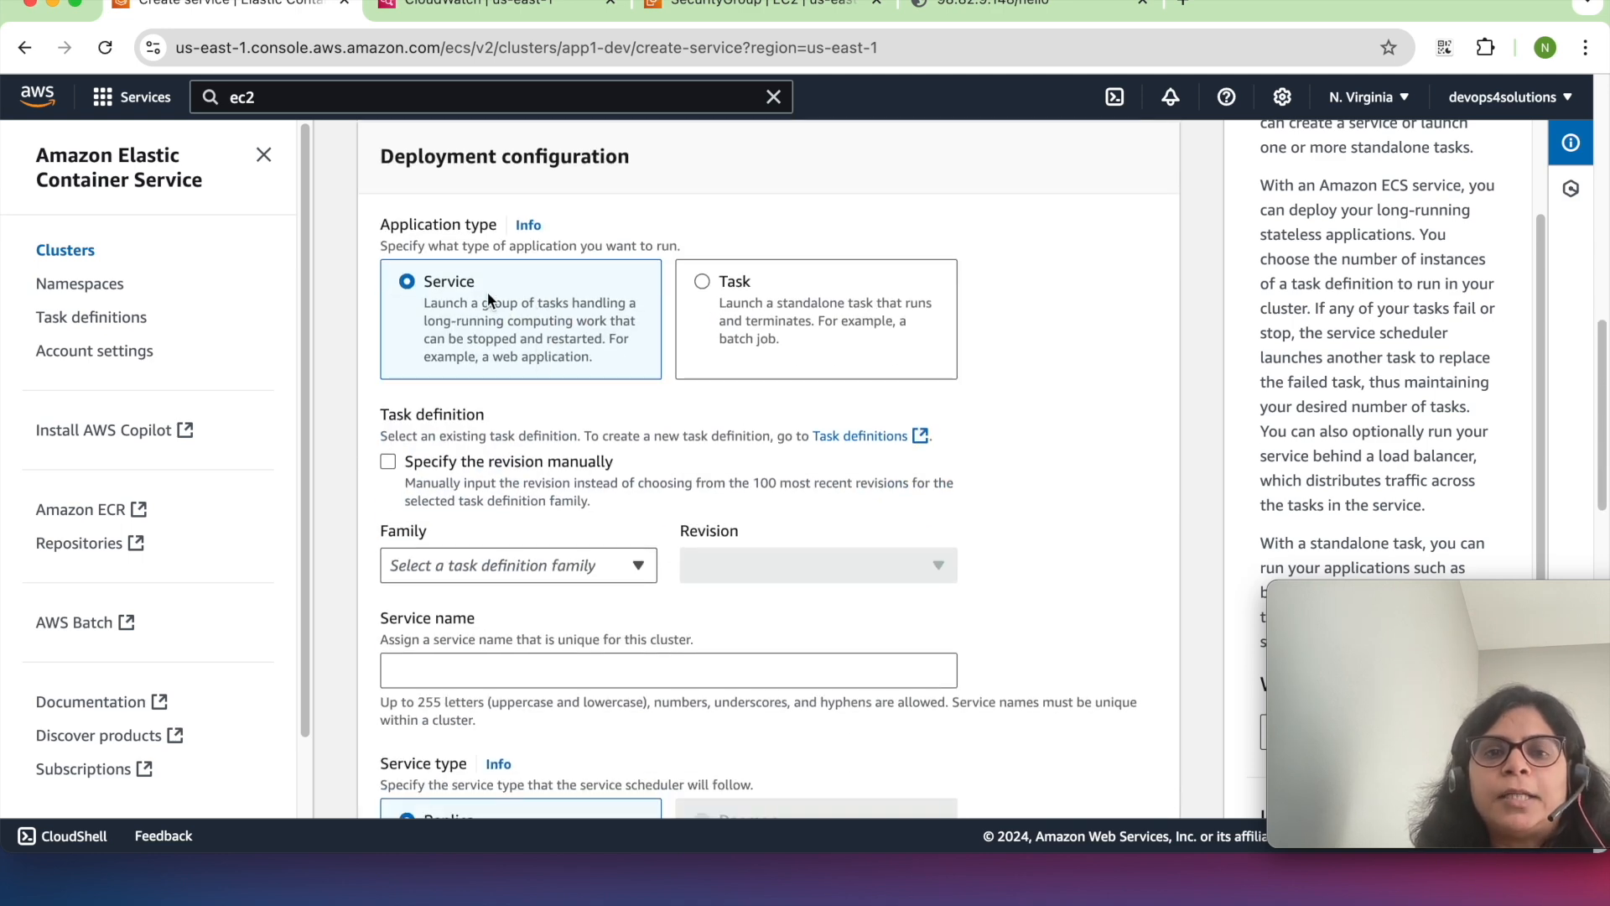
left_click(1537, 157)
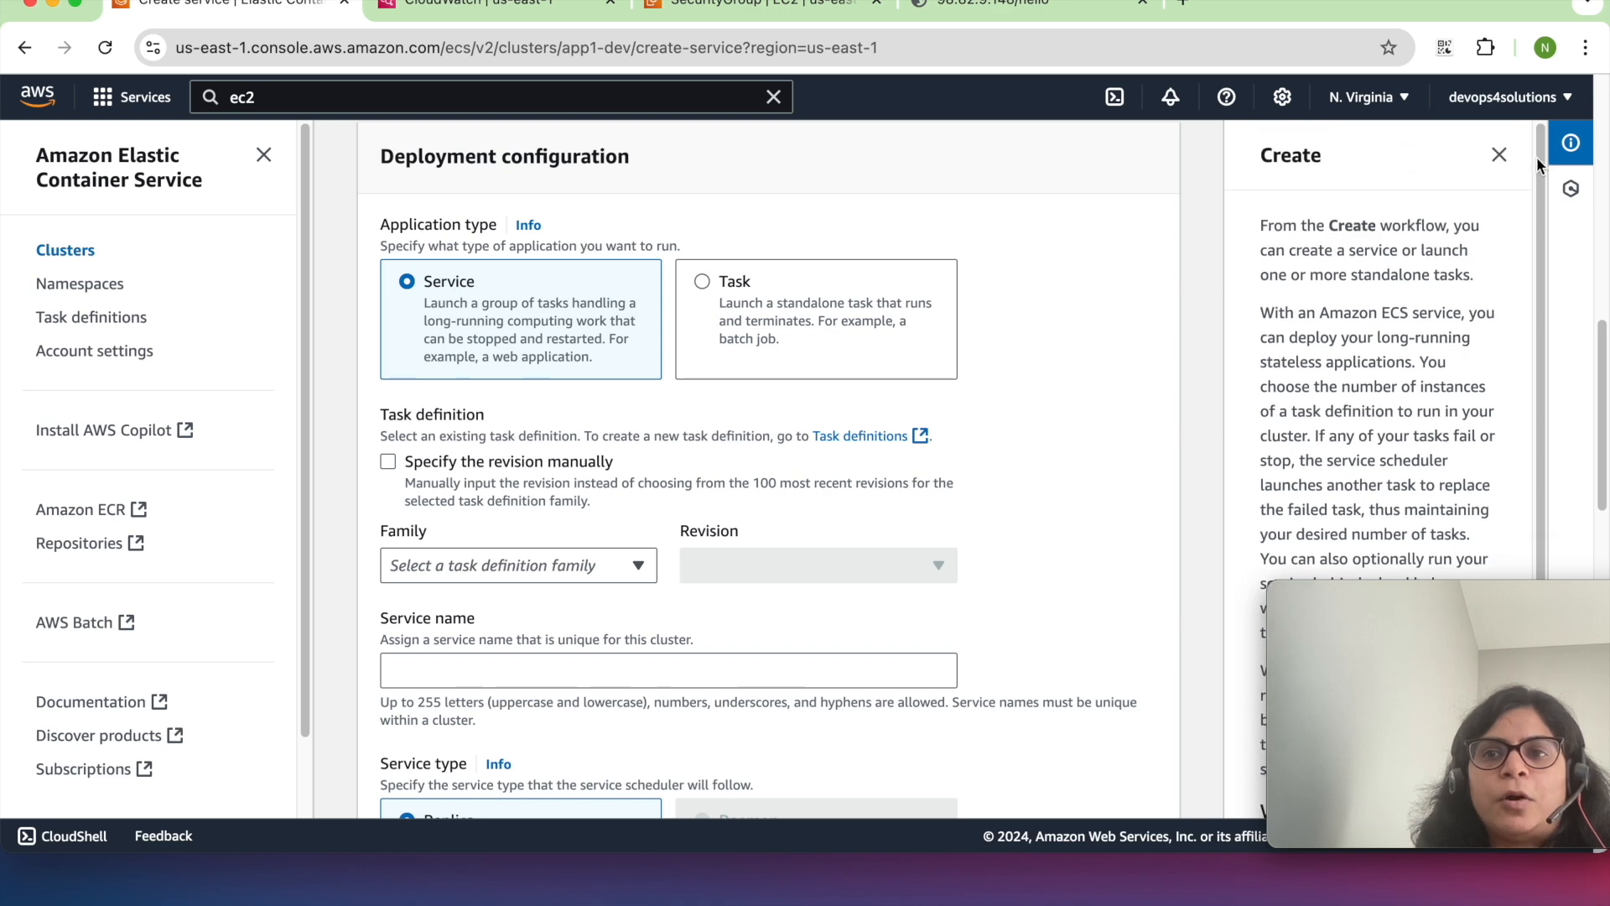
left_click(1499, 153)
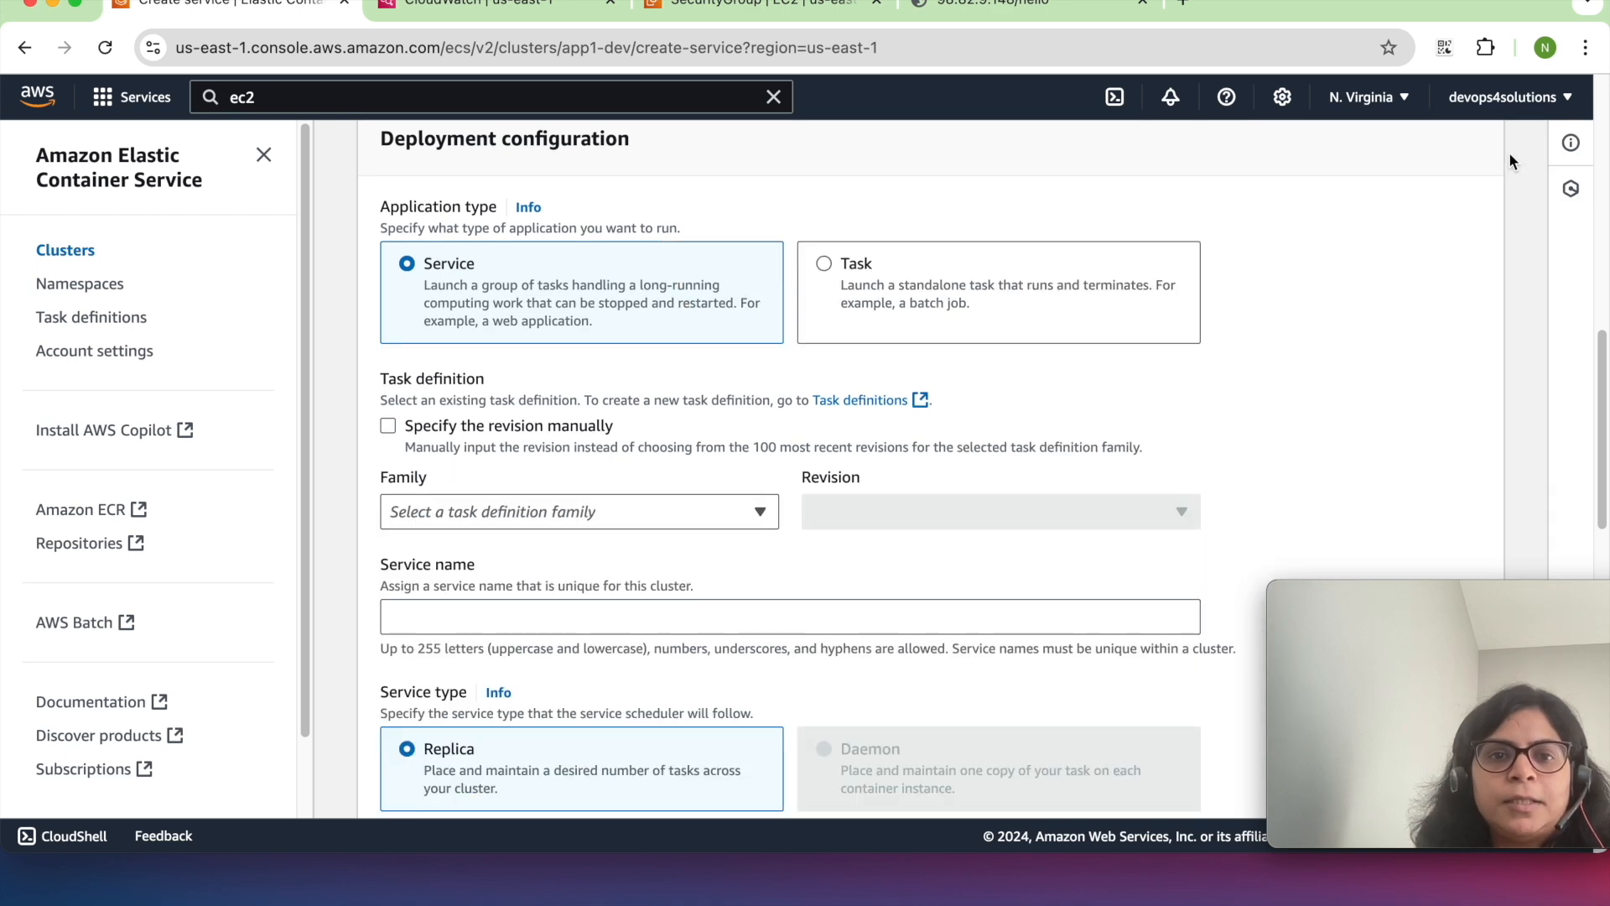
left_click(673, 503)
type("hello")
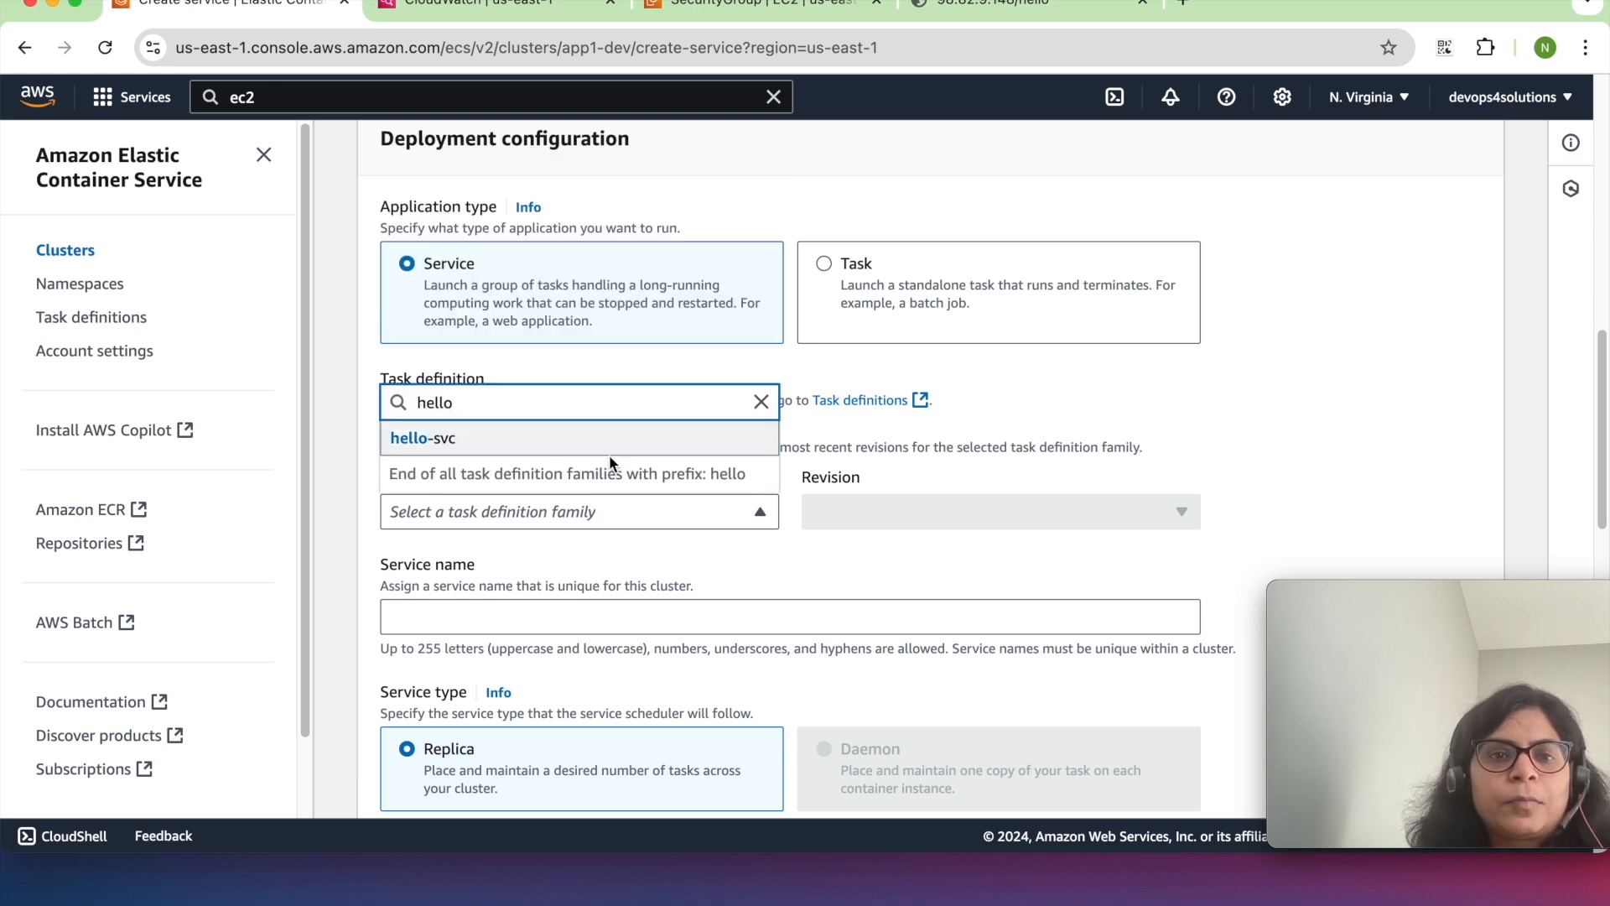
left_click(597, 437)
left_click(934, 510)
- Set the number of desired tasks for the replica service to 2
scroll(868, 384, "down", 5)
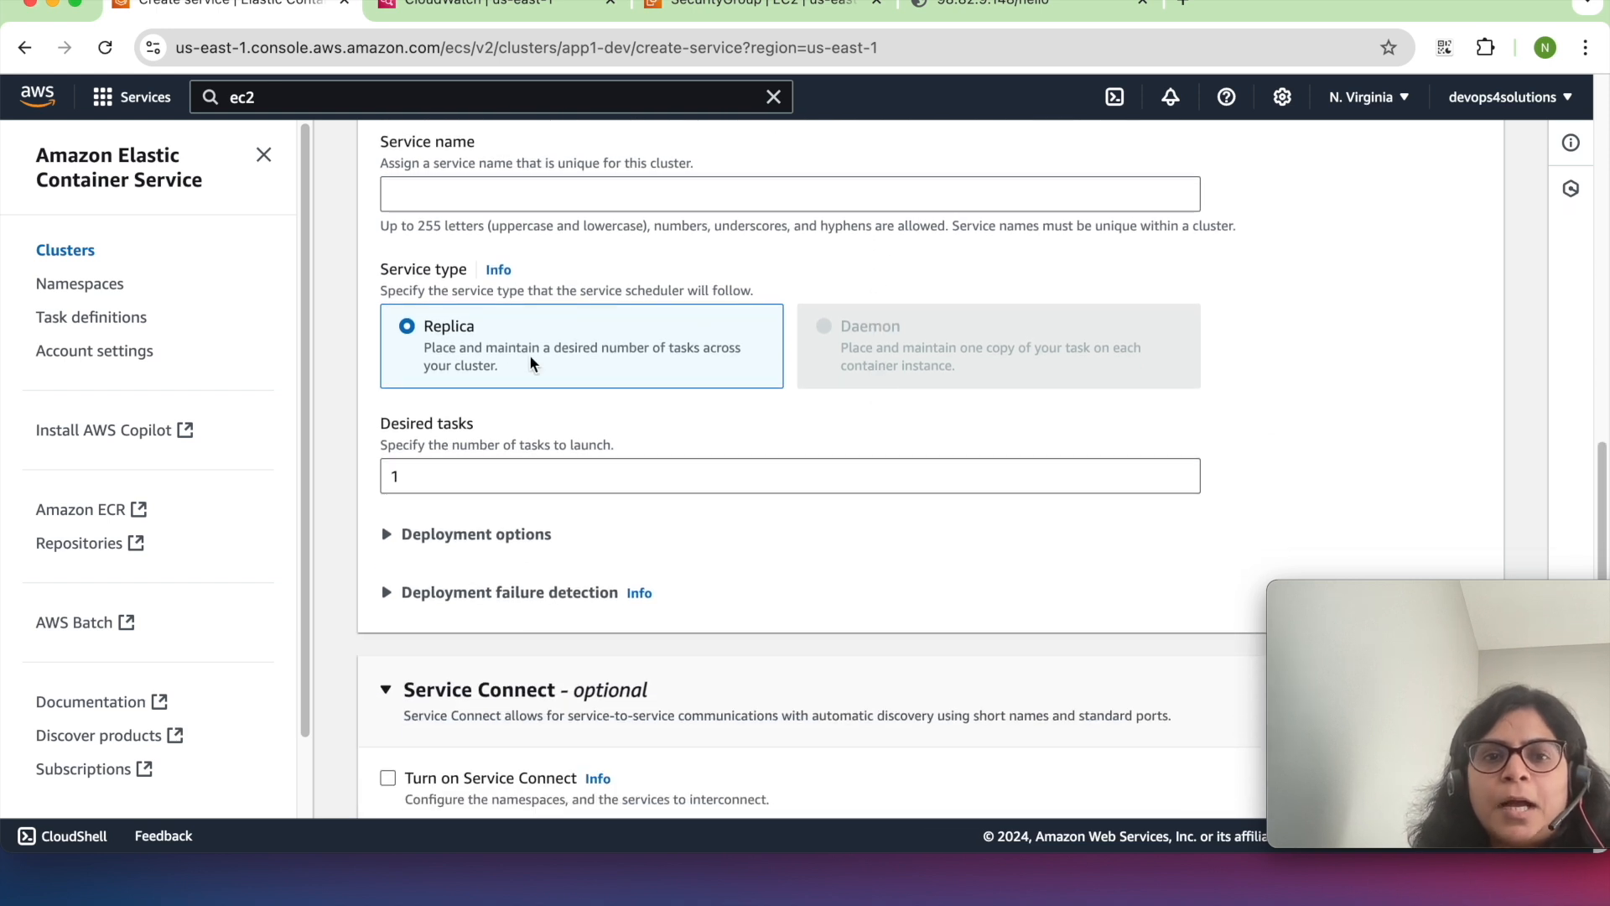
left_click(478, 480)
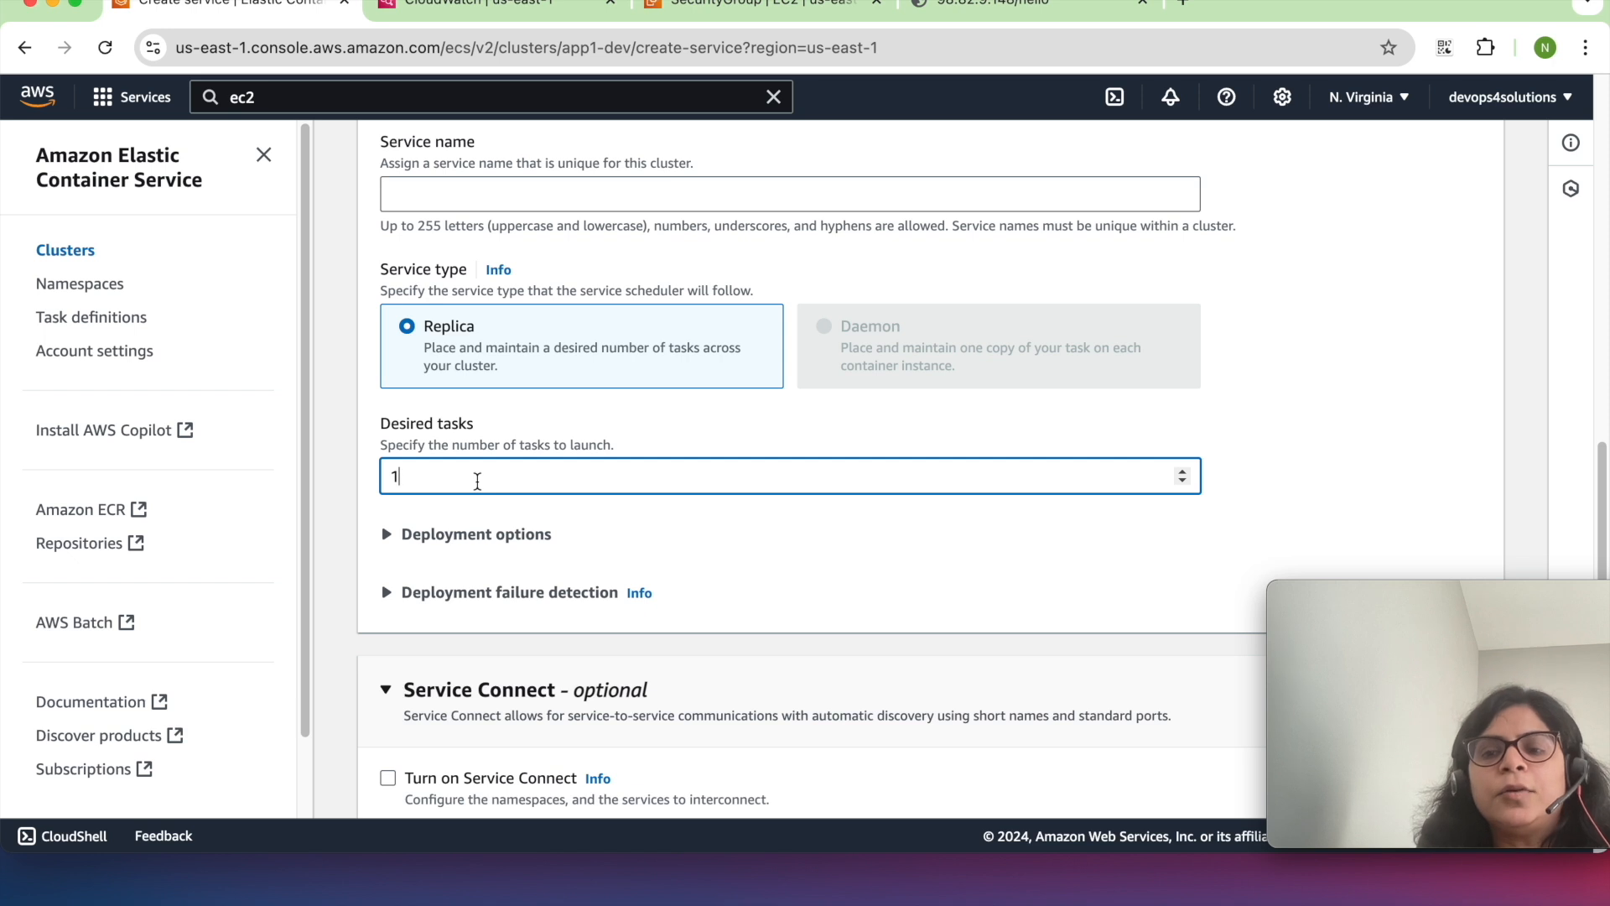
type("2")
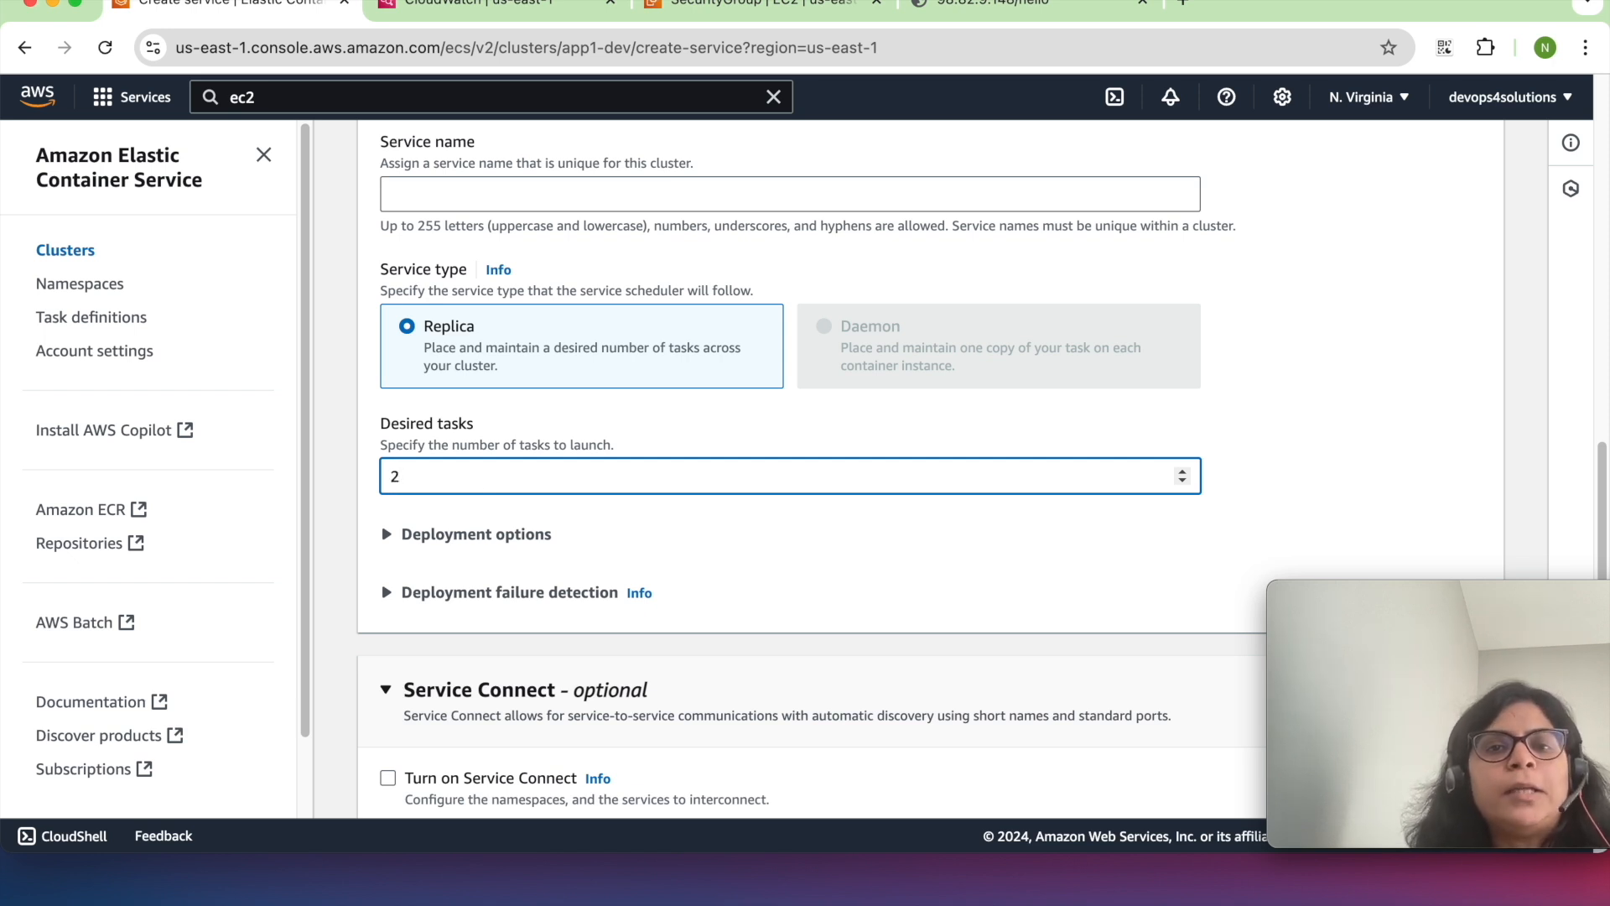
- Expand the deployment options and examine the rolling update's minimum and maximum running tasks percentages
scroll(478, 486, "down", 3)
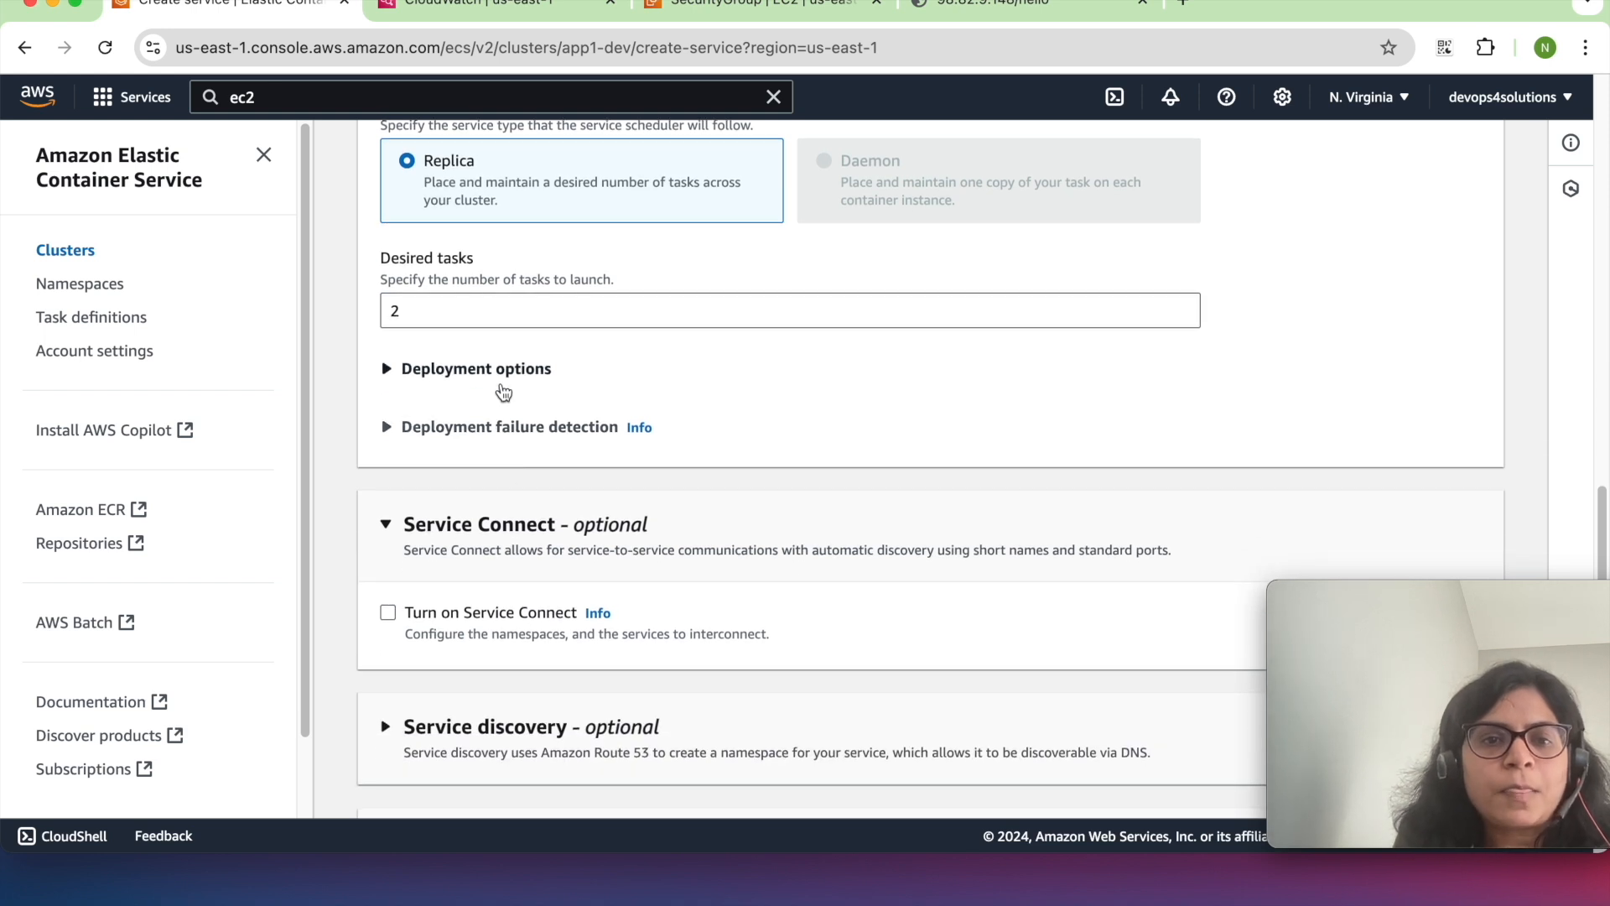
left_click(499, 370)
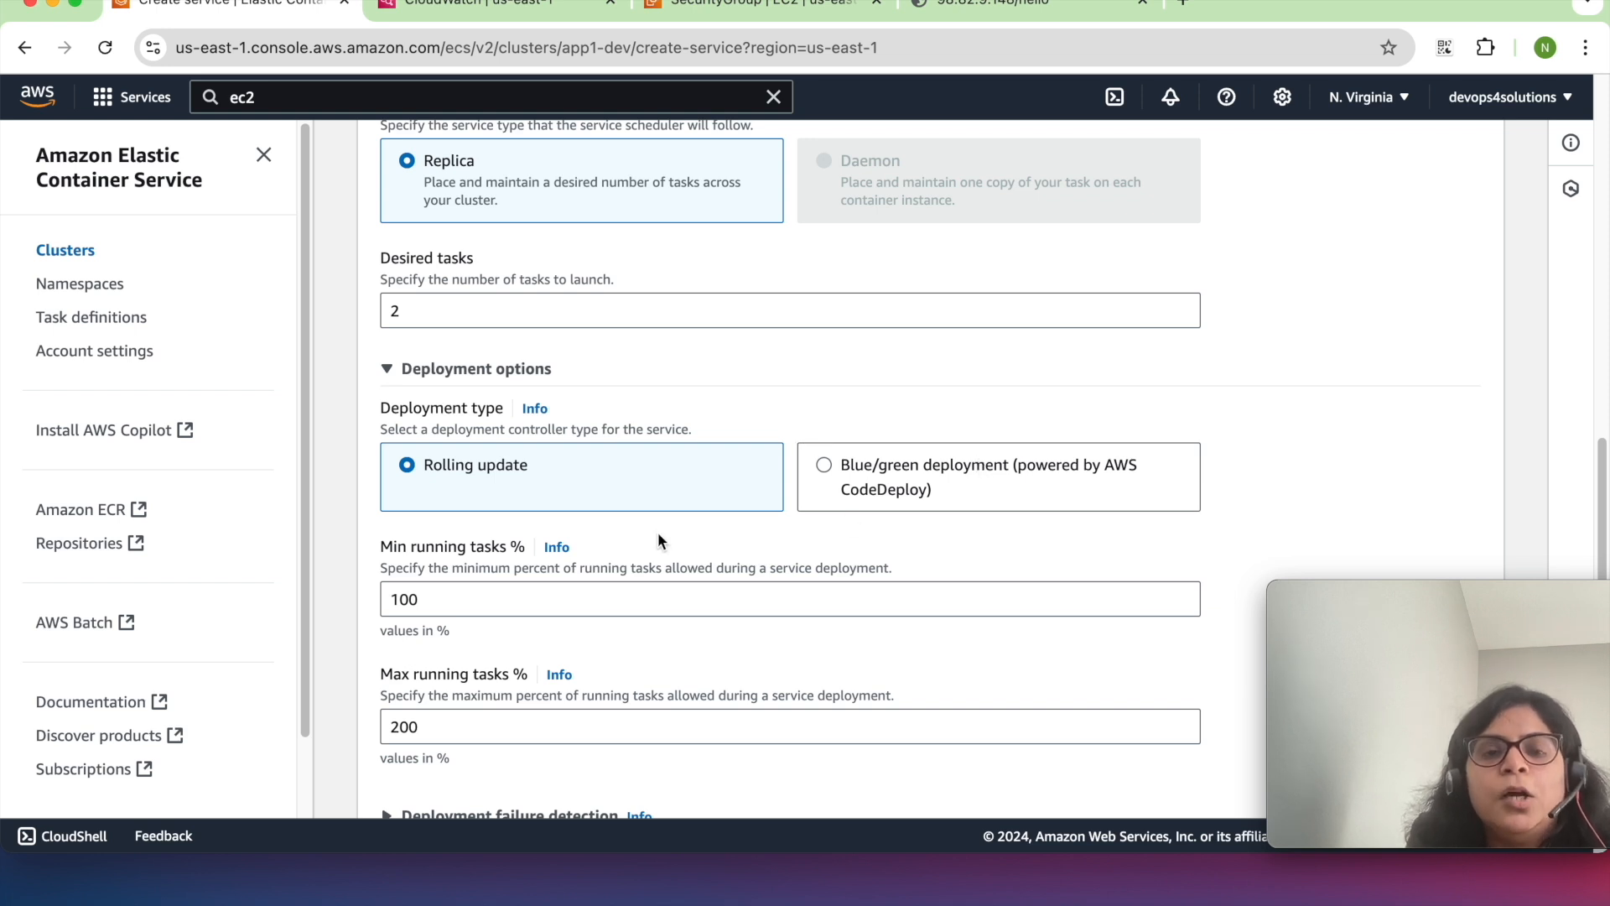
scroll(658, 532, "down", 2)
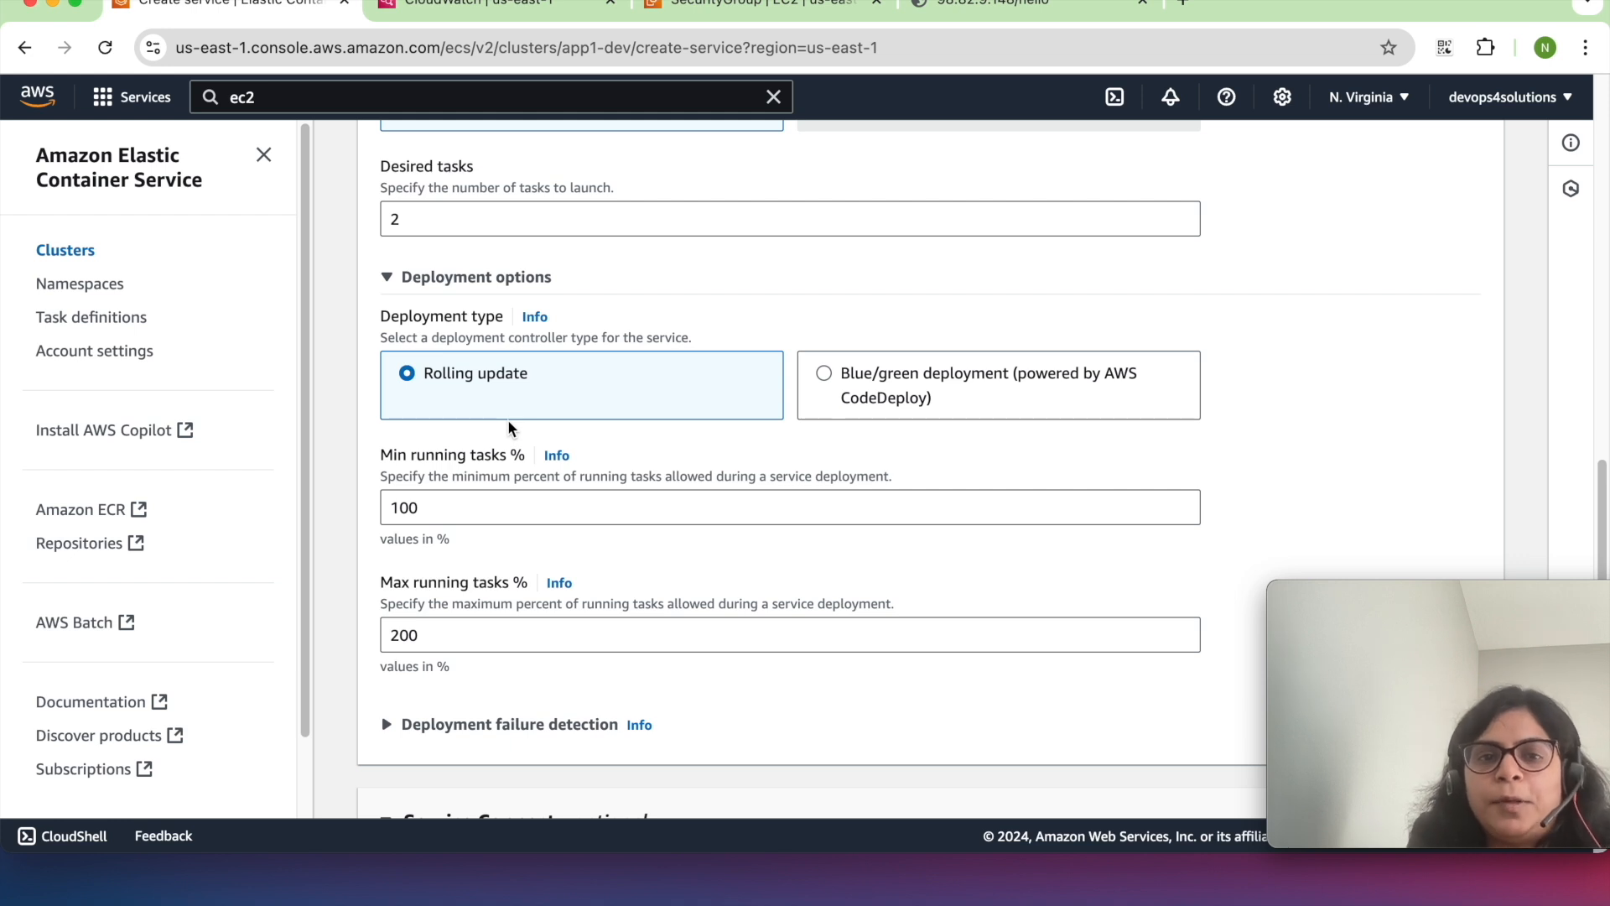
scroll(592, 461, "down", 1)
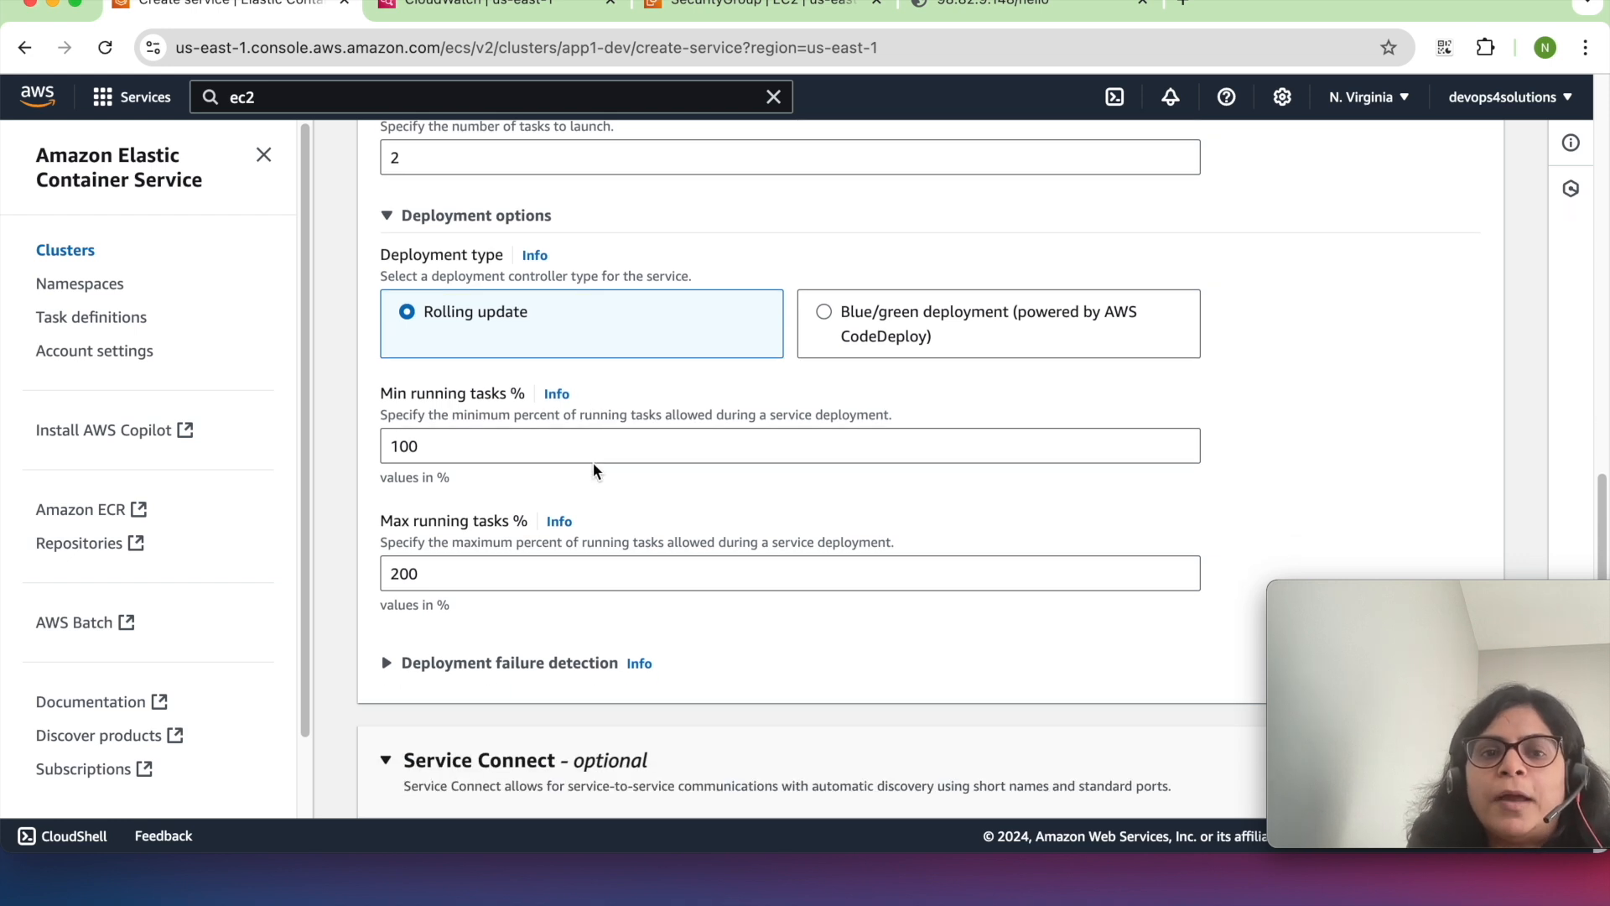
left_click(456, 450)
key("super+a")
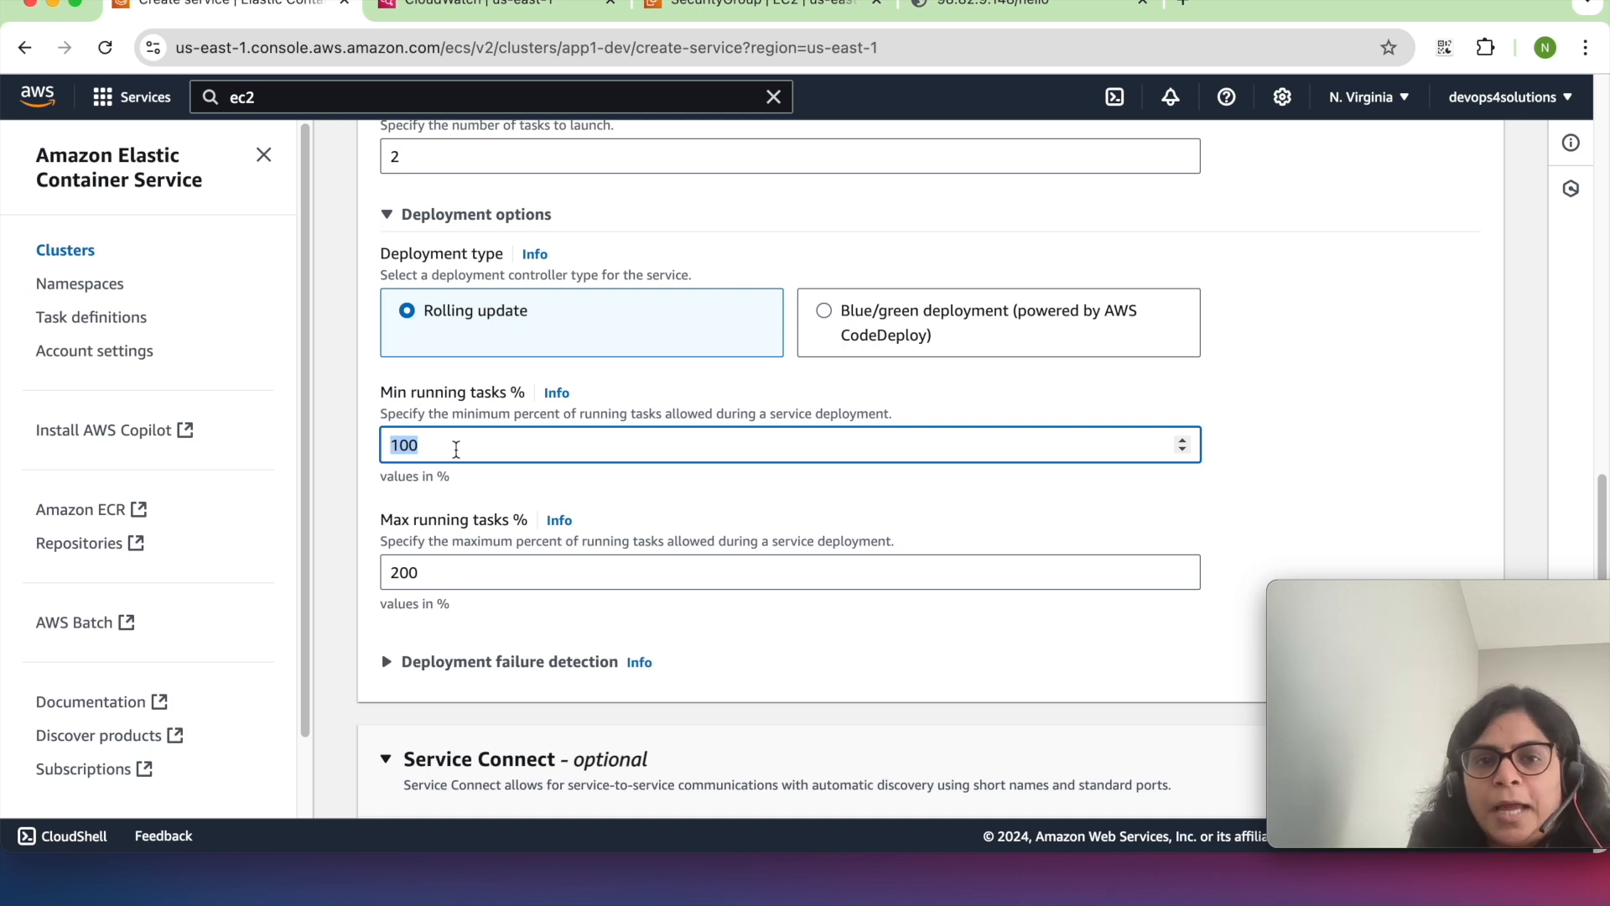
left_click(471, 401)
double_click(468, 523)
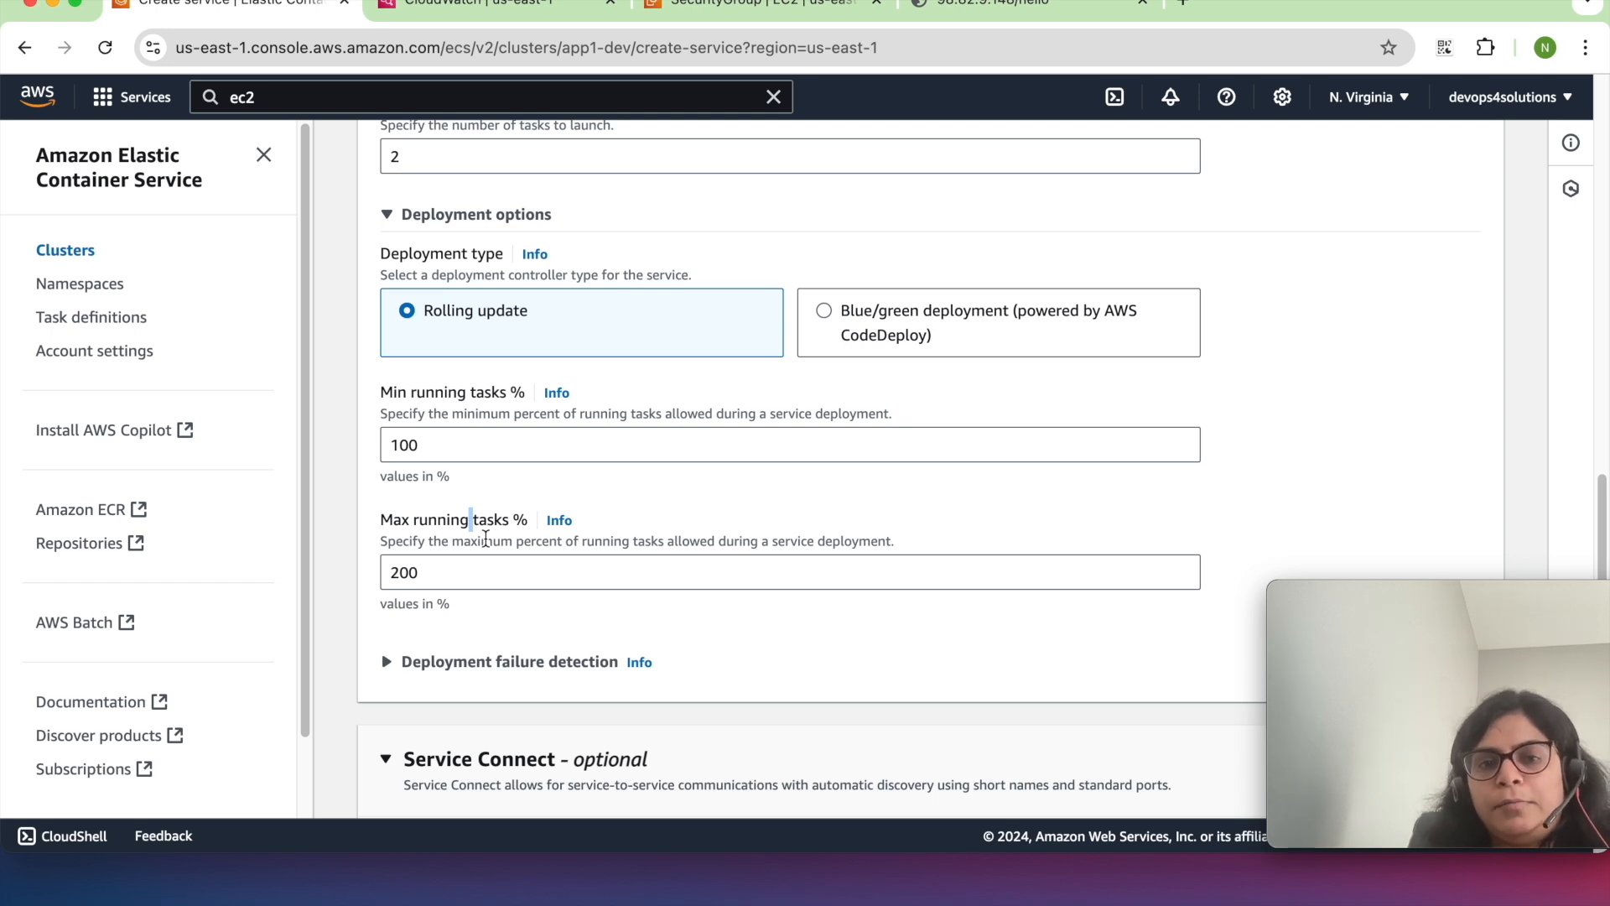
scroll(485, 539, "down", 1)
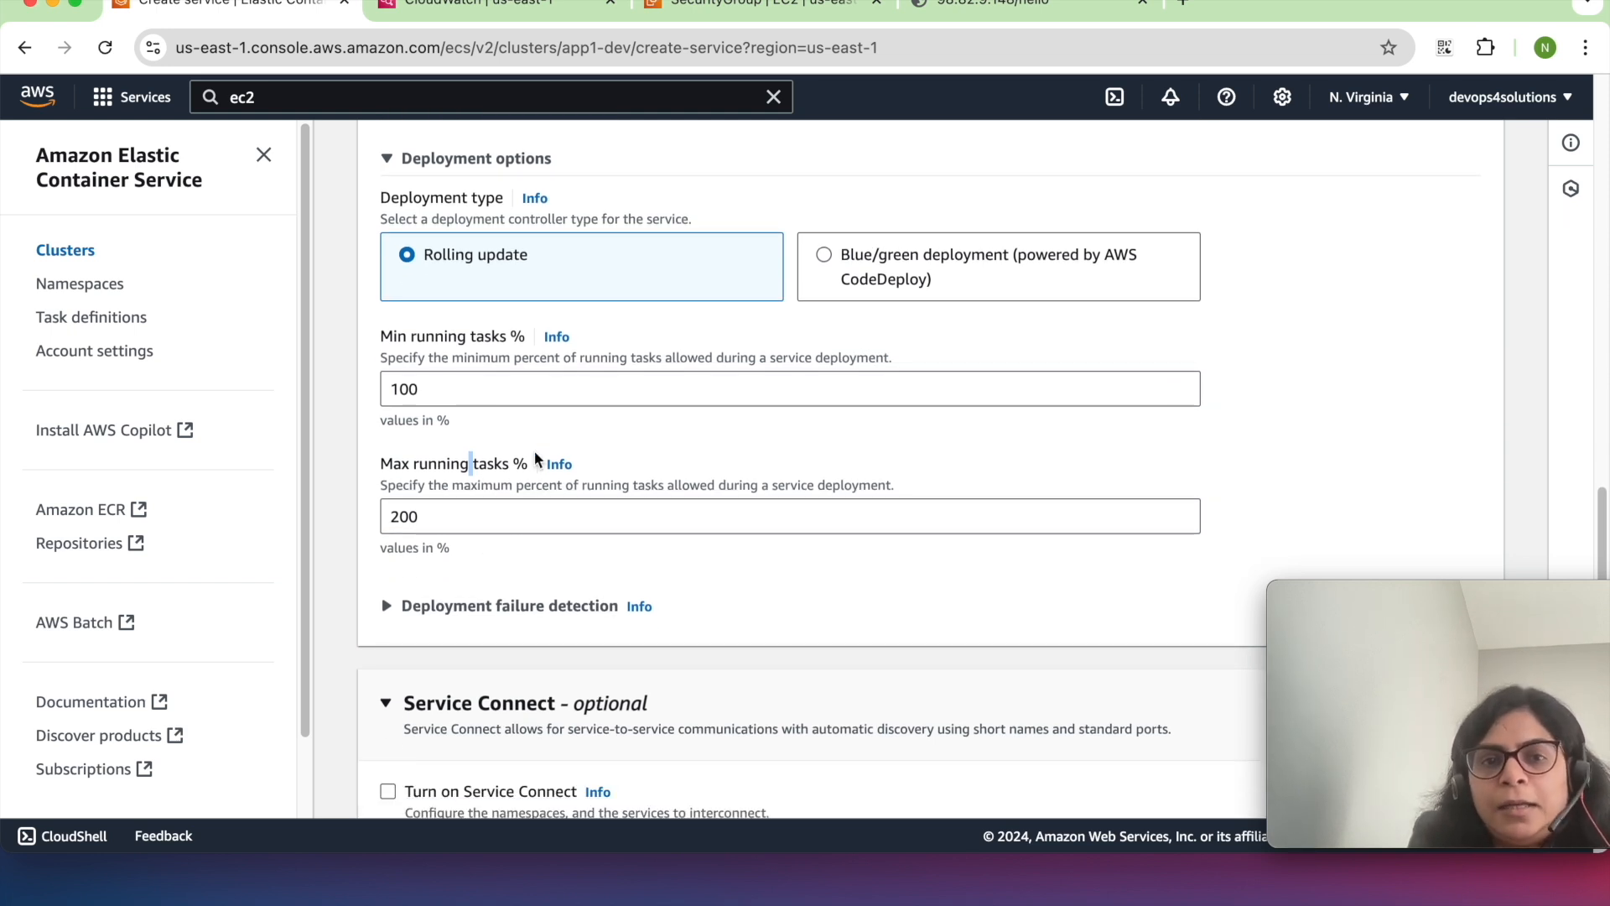
left_click(435, 389)
double_click(435, 388)
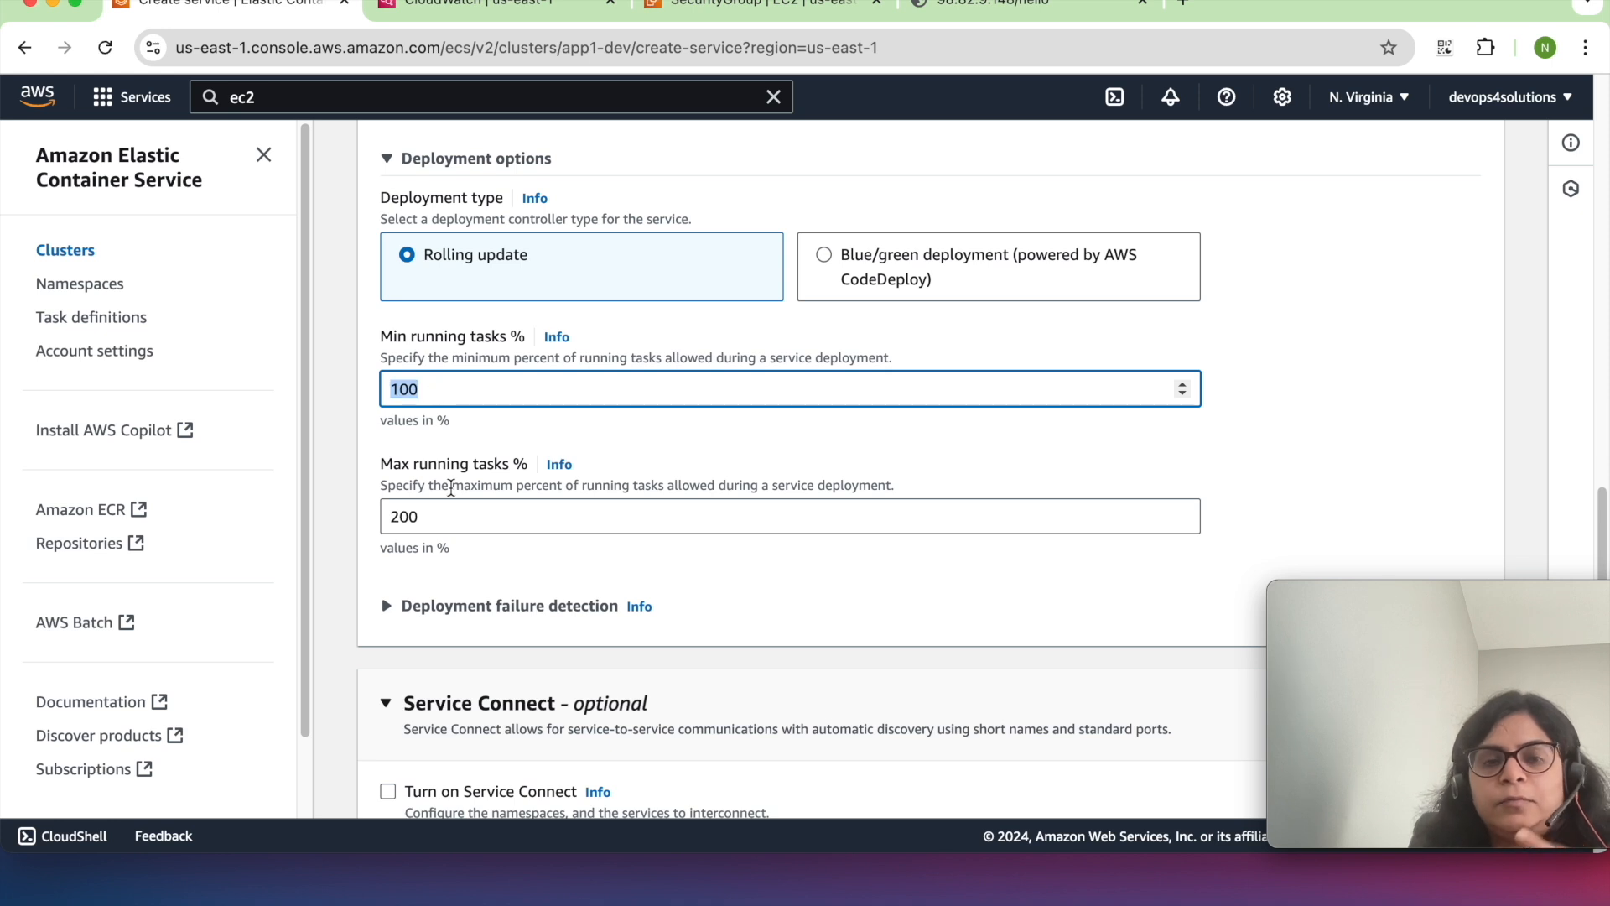
left_click(433, 523)
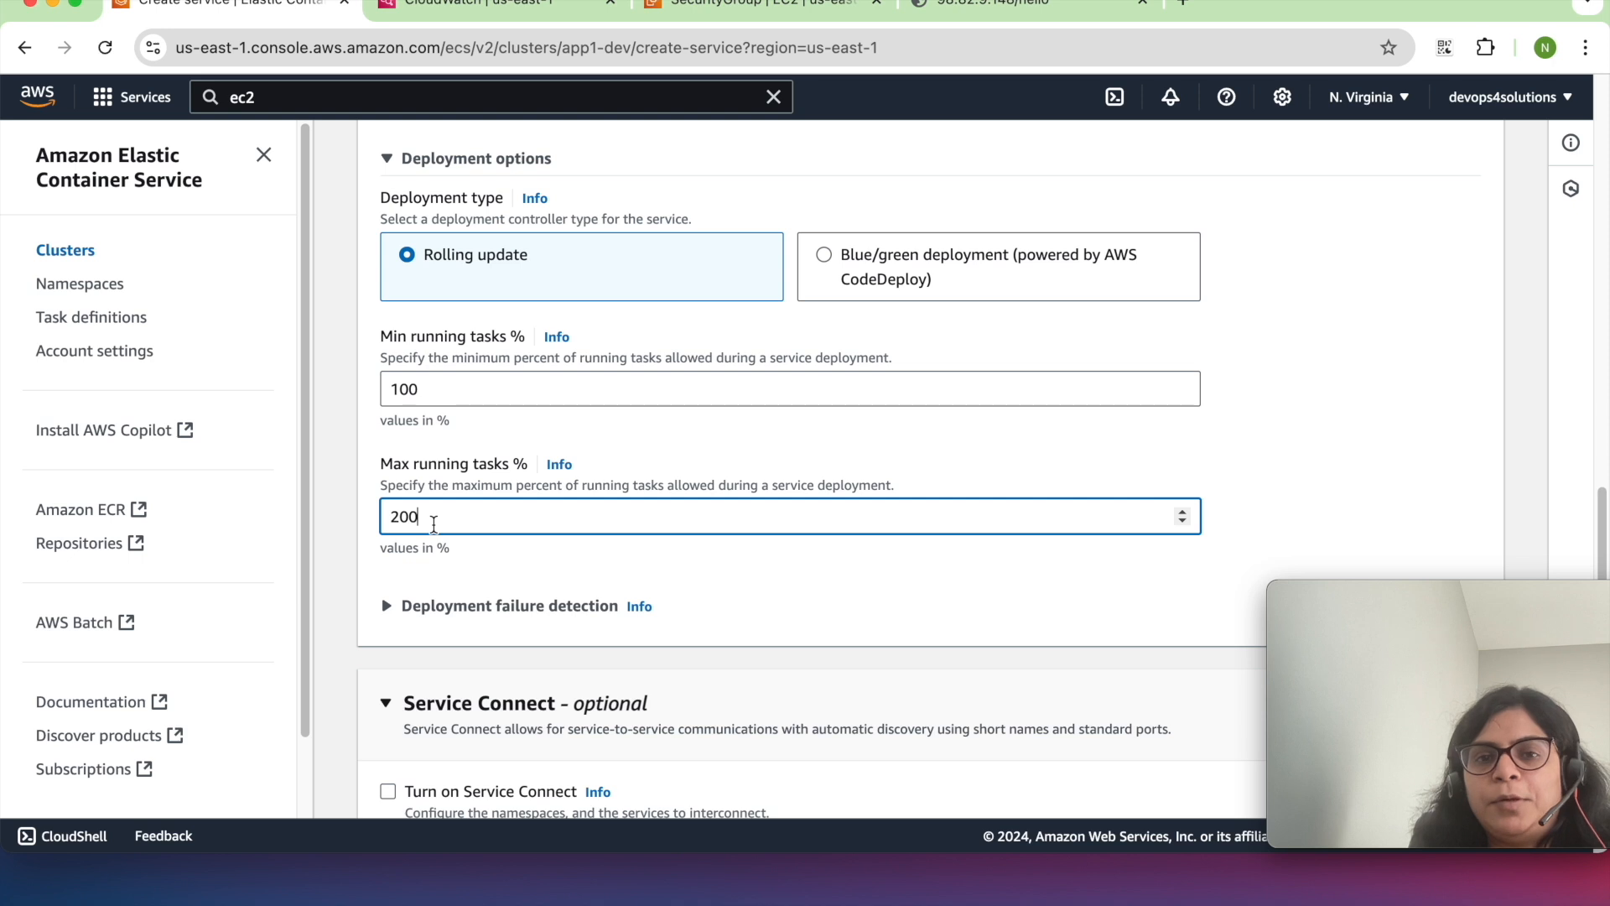
scroll(494, 474, "up", 3)
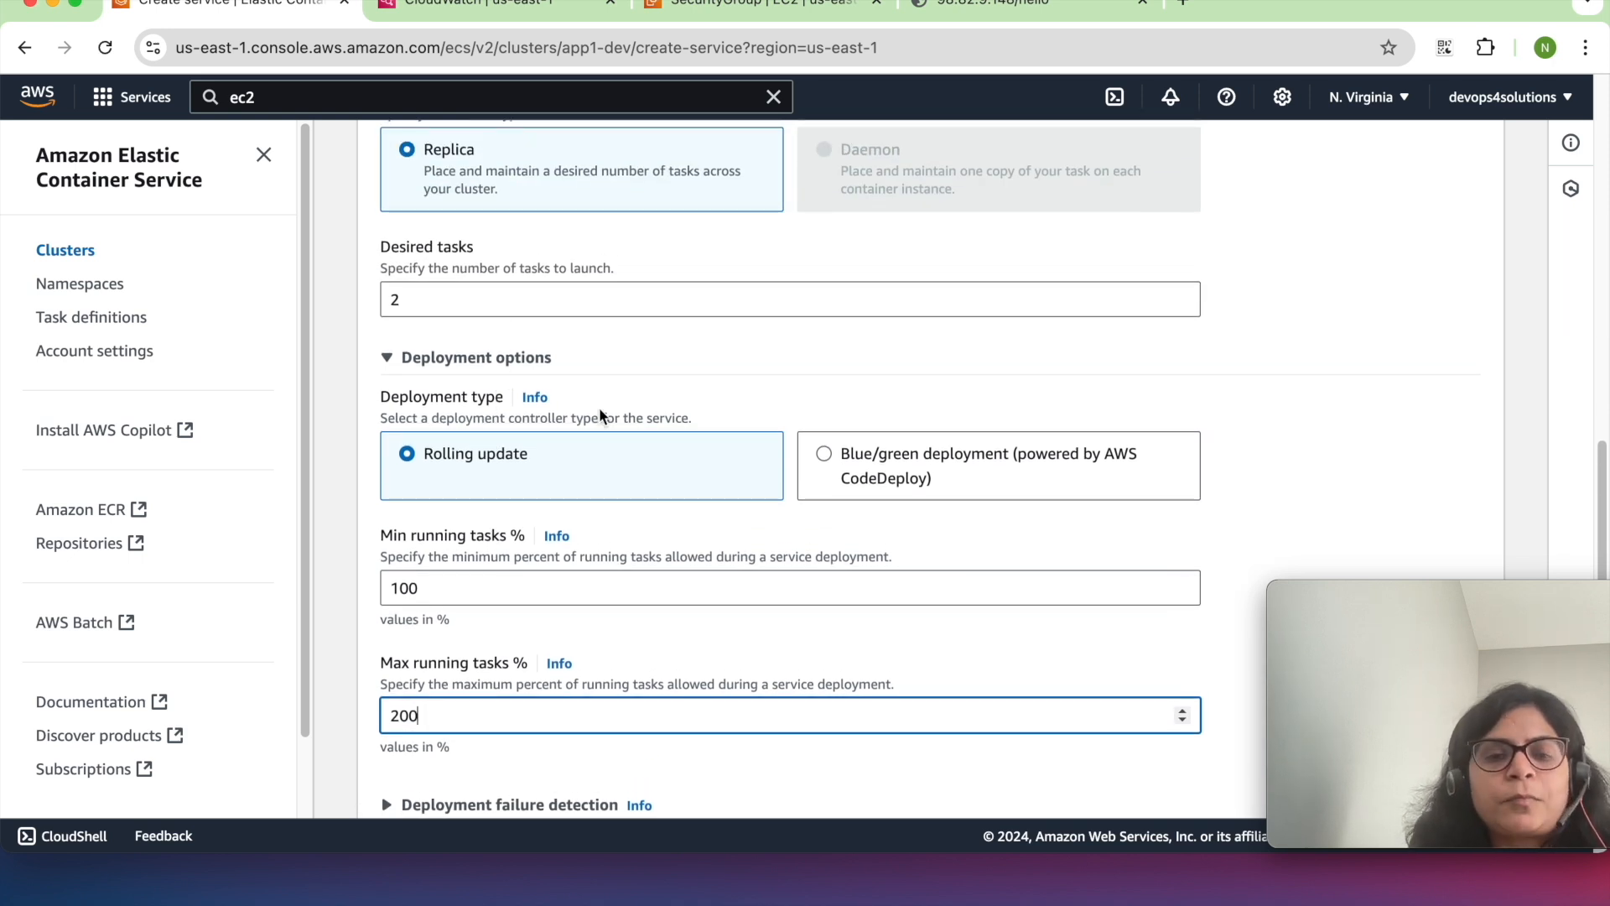
scroll(599, 409, "up", 1)
scroll(599, 413, "down", 5)
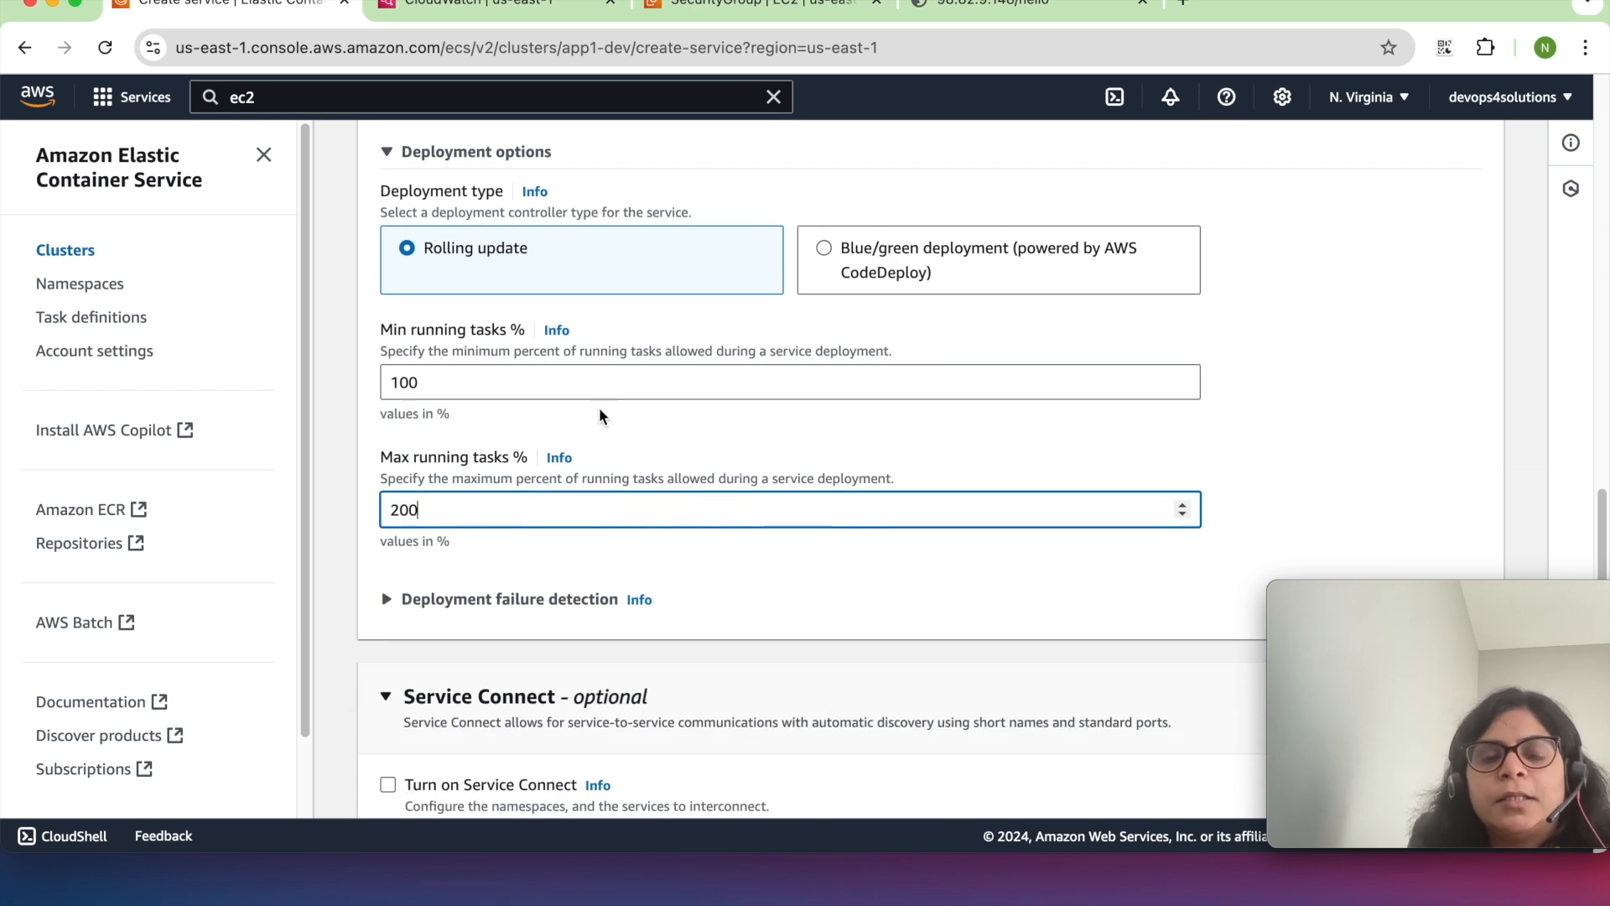
- Expand the networking settings, select the demo-vac VPC, and remove the private subnet 10.0.1.0/24 from the chosen subnets
scroll(599, 412, "down", 4)
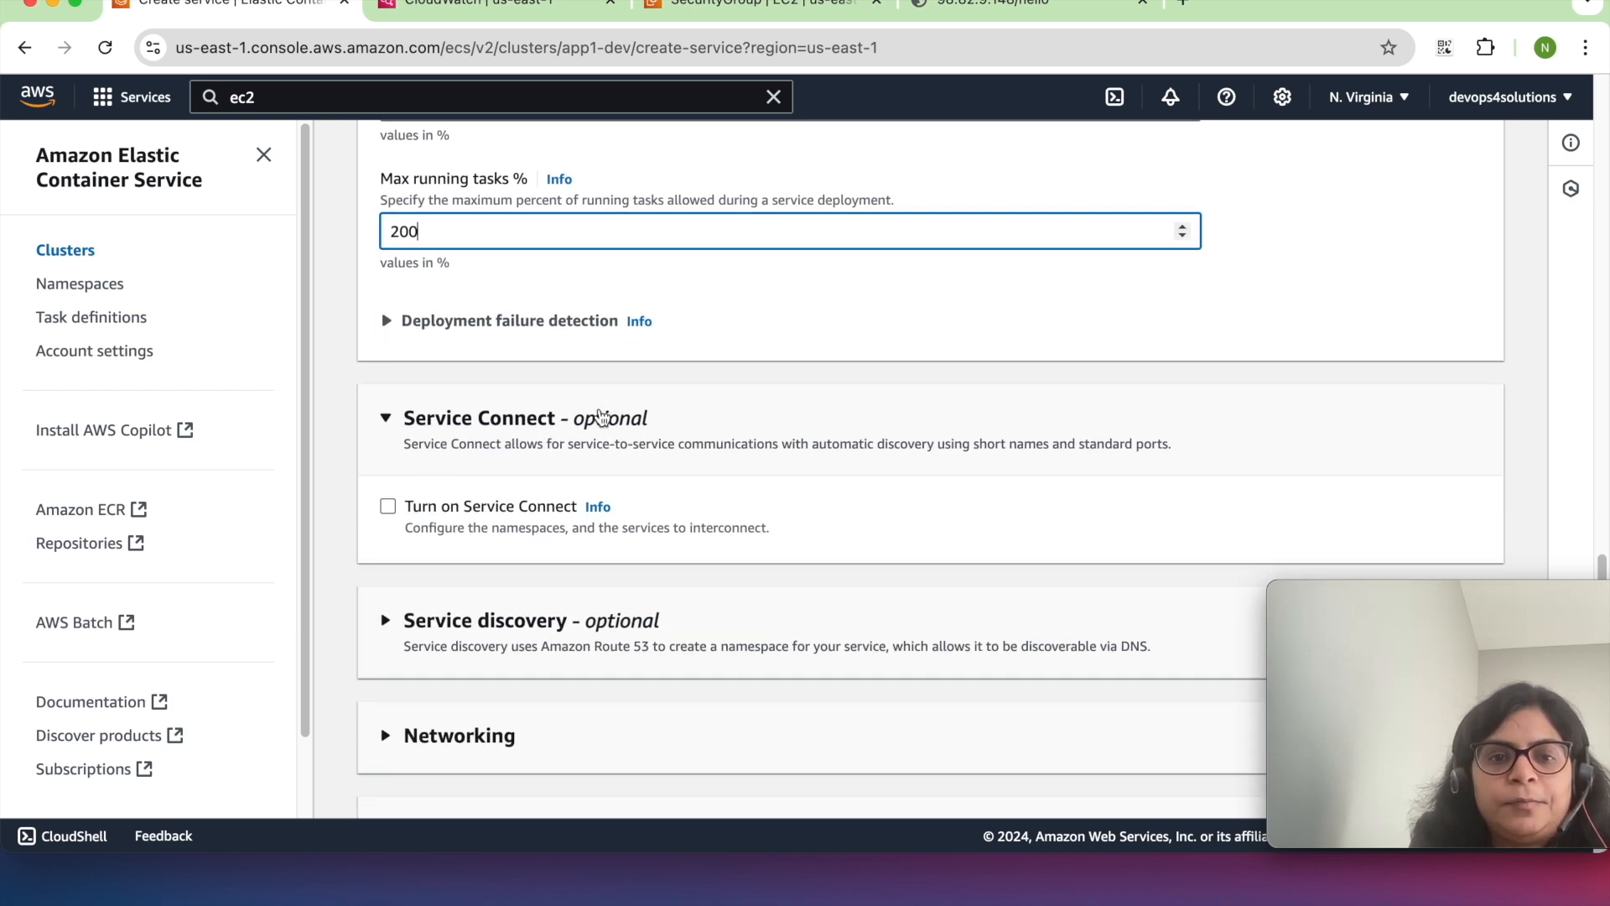
scroll(592, 431, "down", 4)
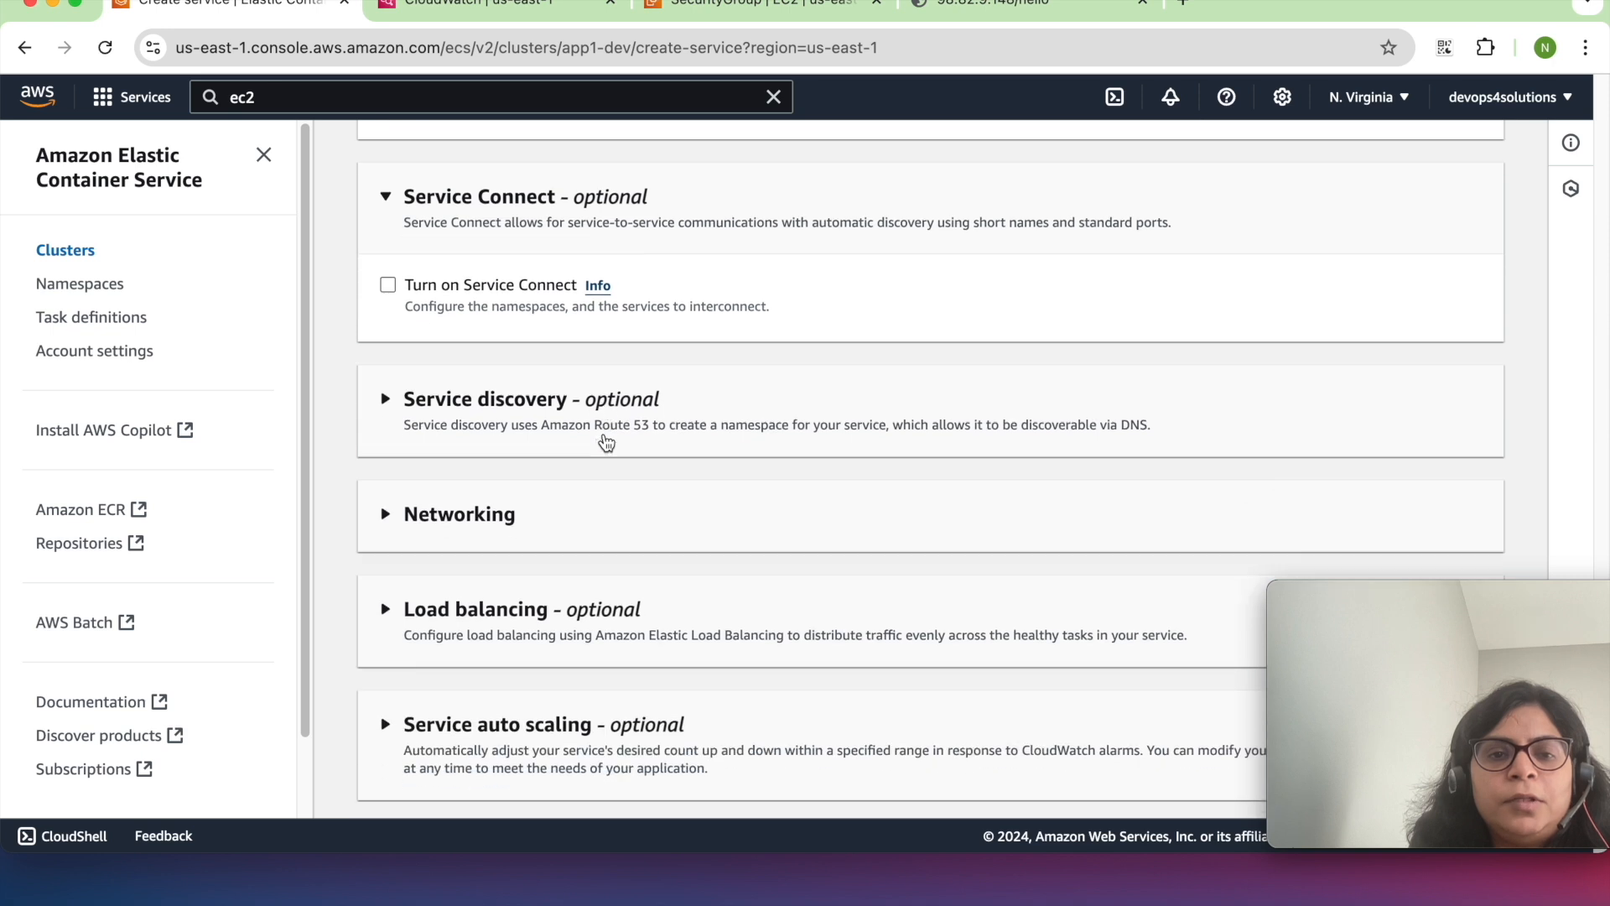
left_click(484, 417)
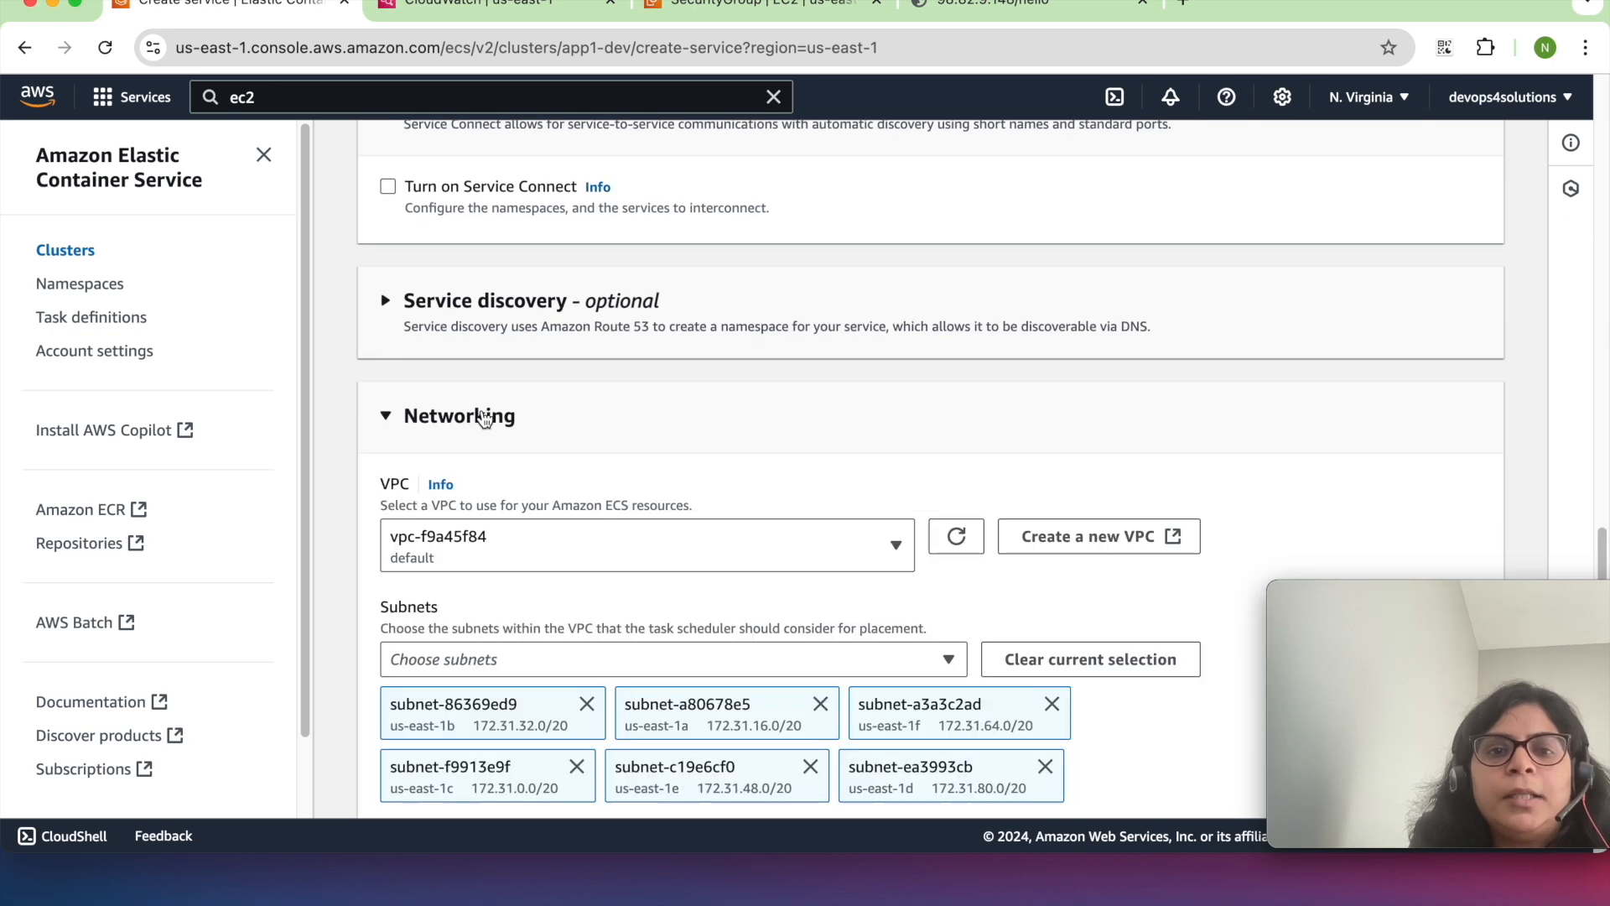
left_click(676, 554)
left_click(610, 660)
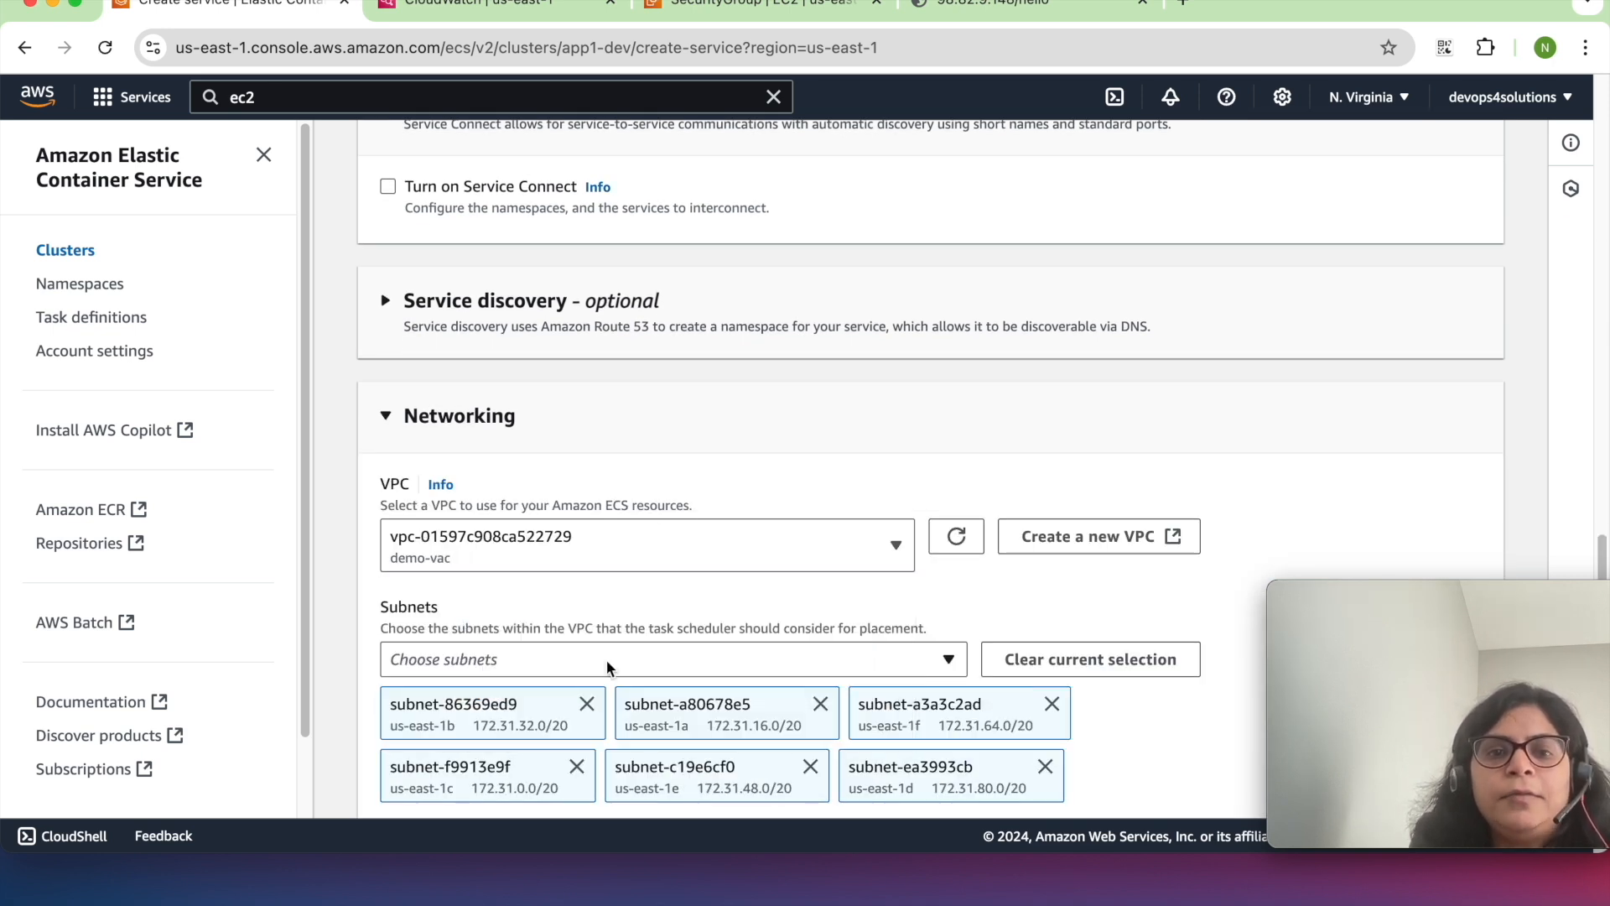
scroll(606, 659, "down", 4)
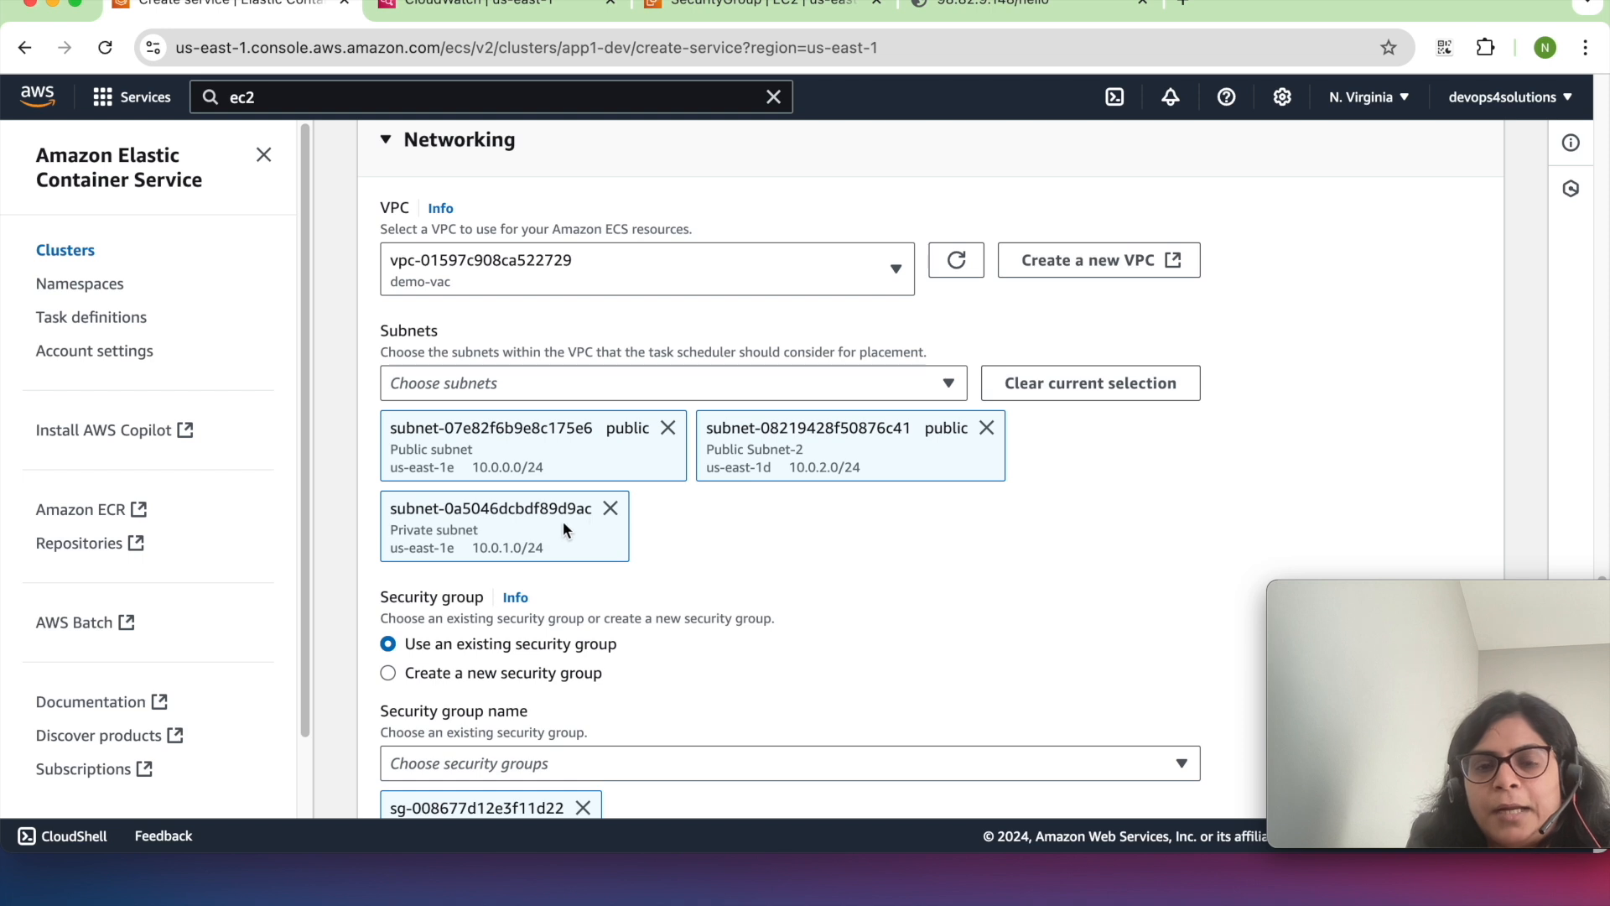
left_click(610, 509)
- Replace the default security group with the existing ecs-service-sg for the service
scroll(587, 513, "down", 3)
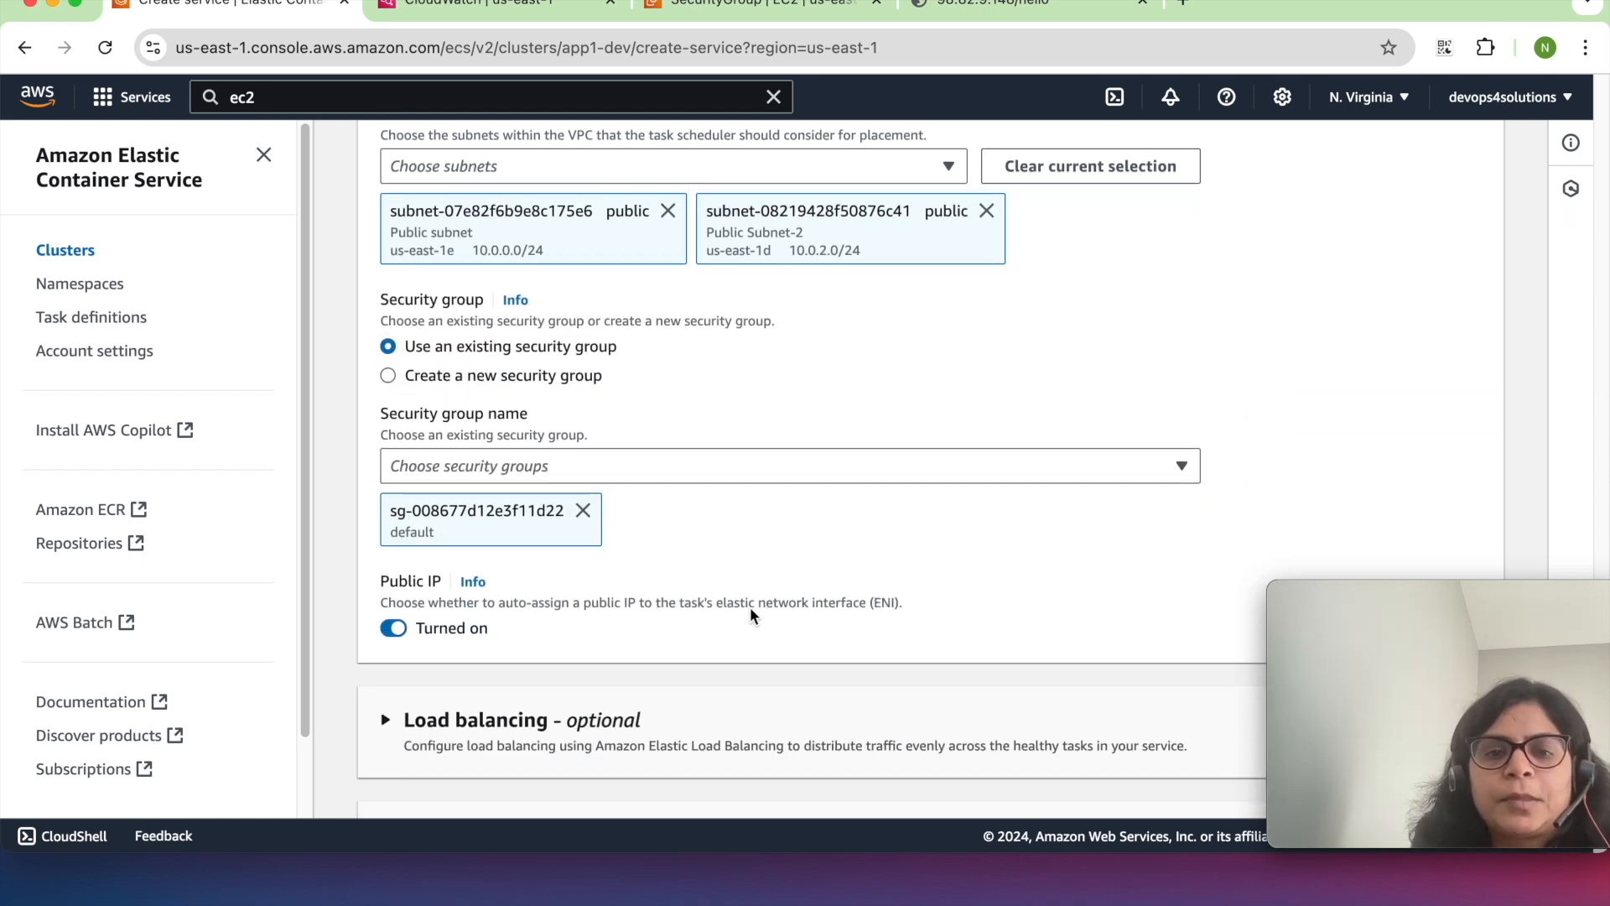
left_click(583, 505)
left_click(611, 463)
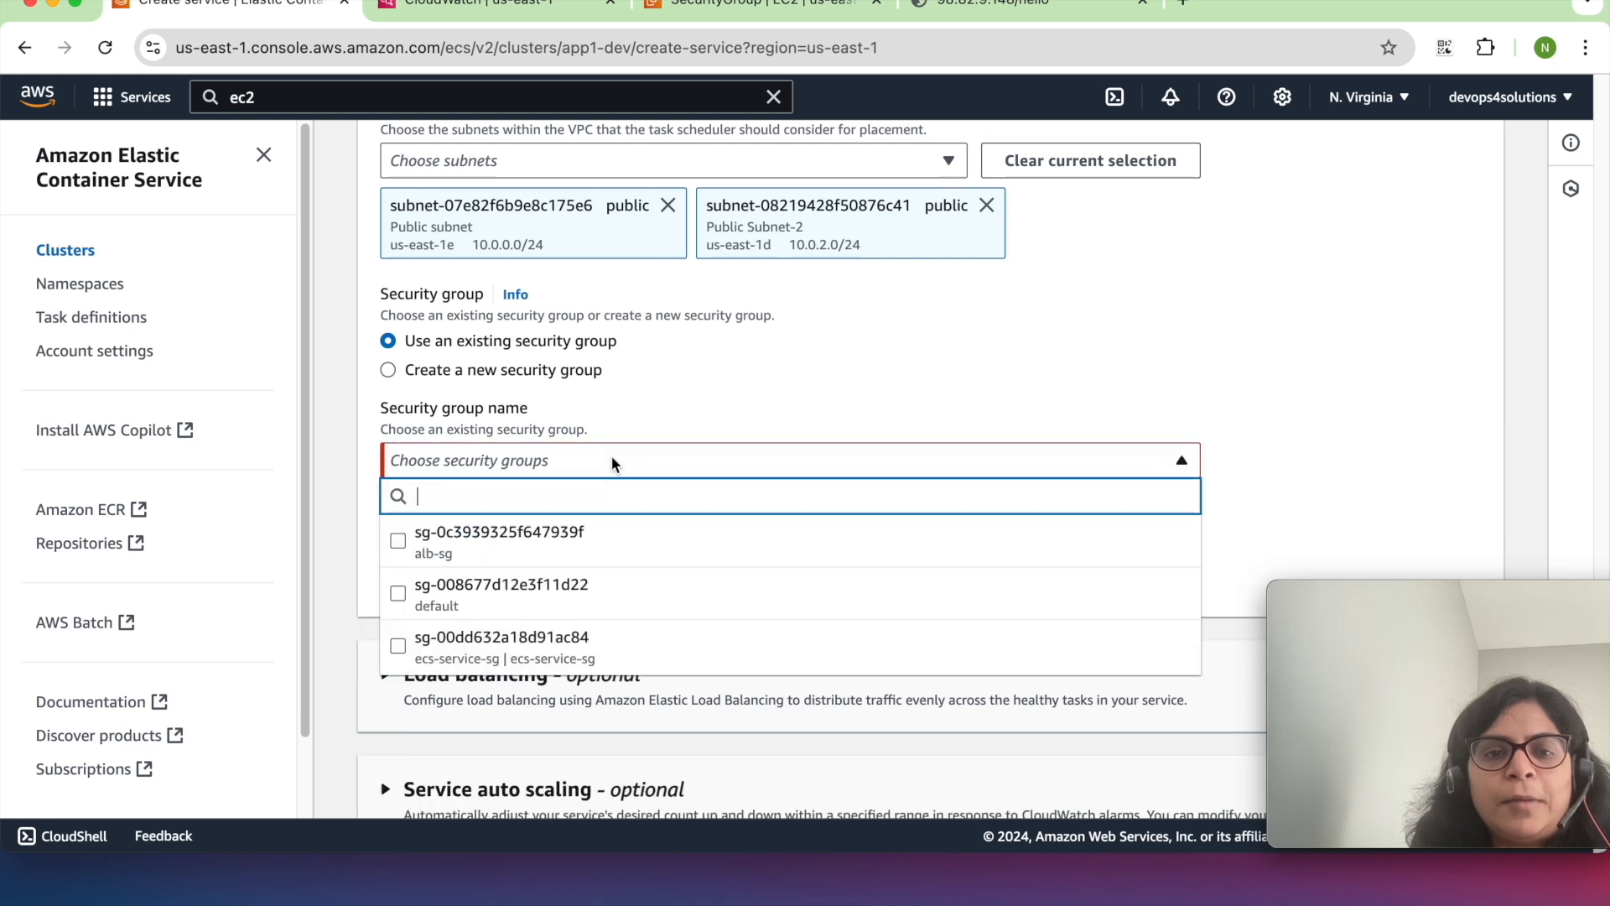
type("ecs")
left_click(603, 541)
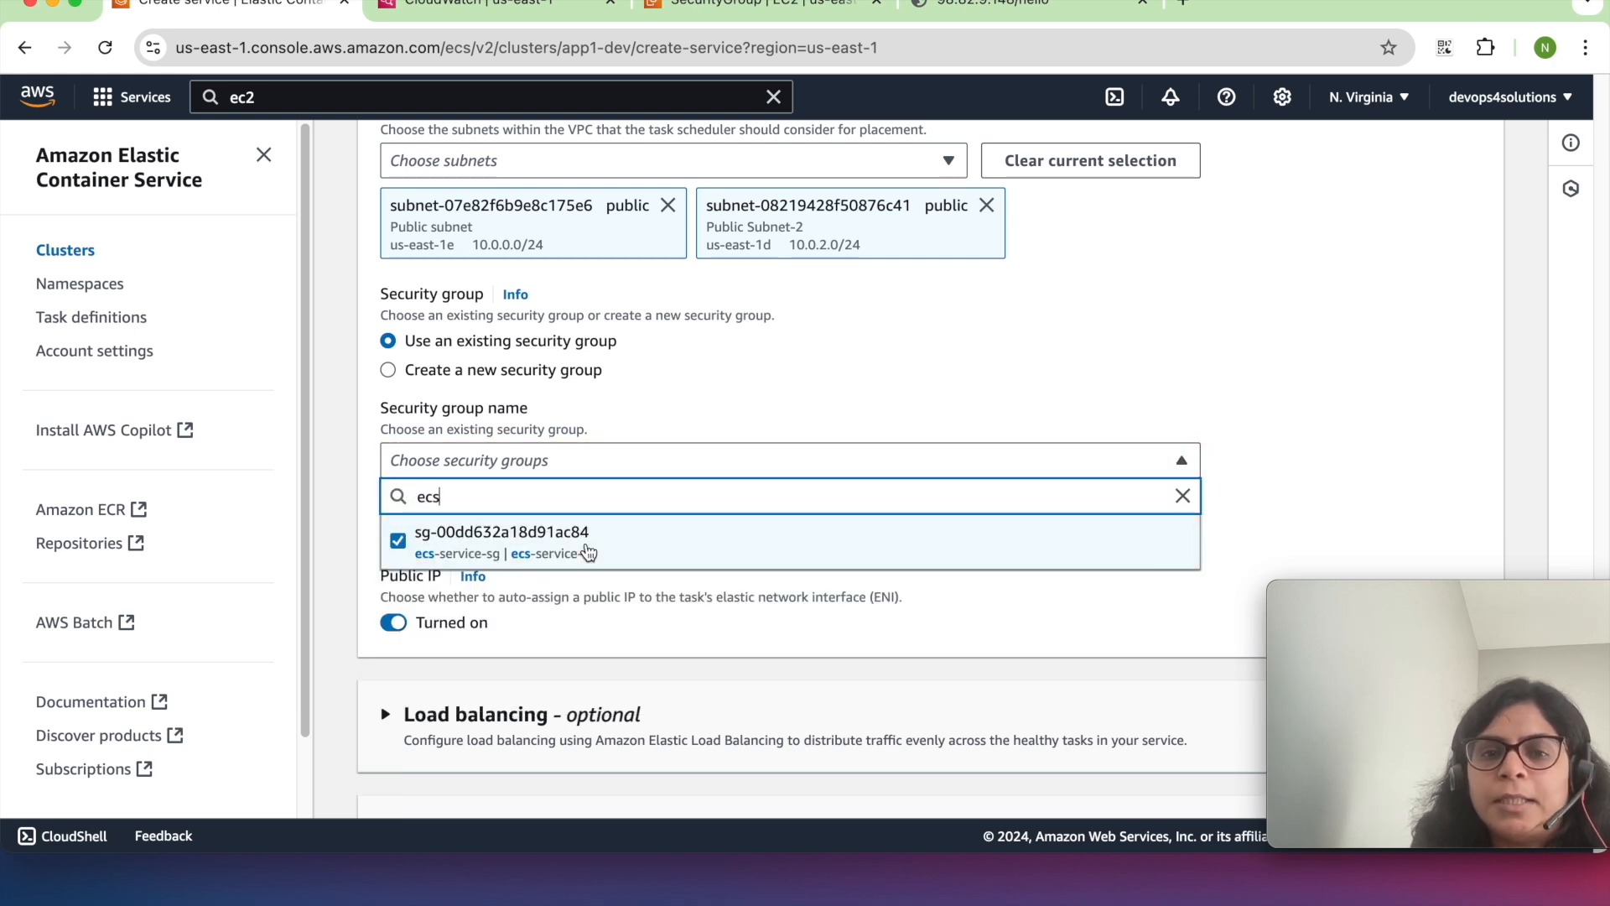
left_click(1291, 377)
- Check the service's optional load balancing settings and collapse them again
scroll(1304, 372, "down", 5)
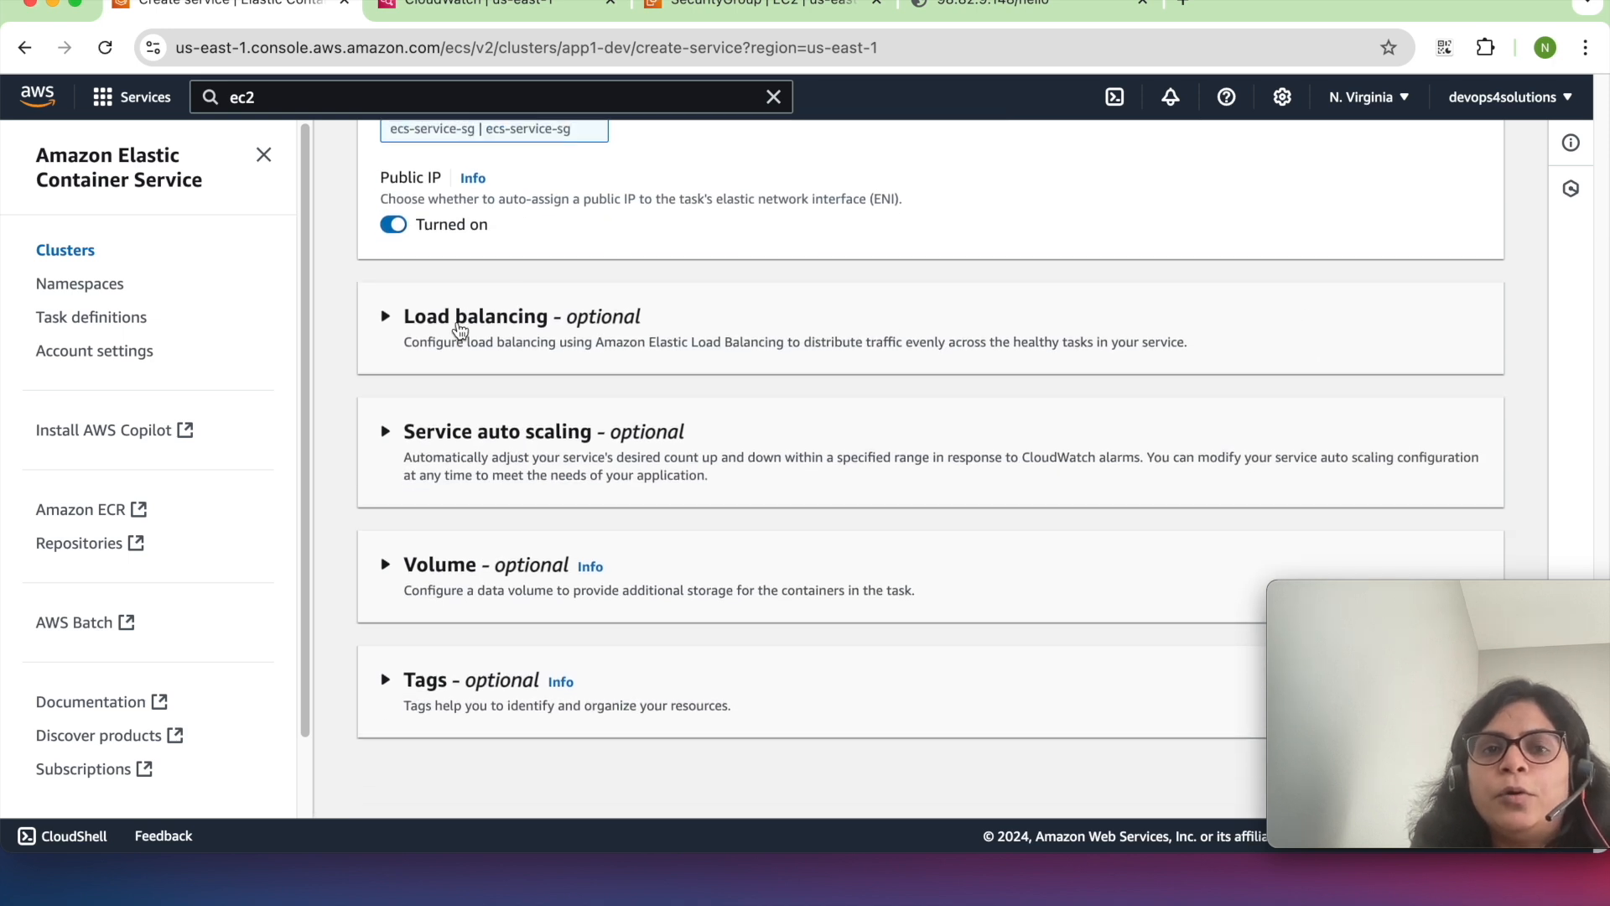
left_click(461, 325)
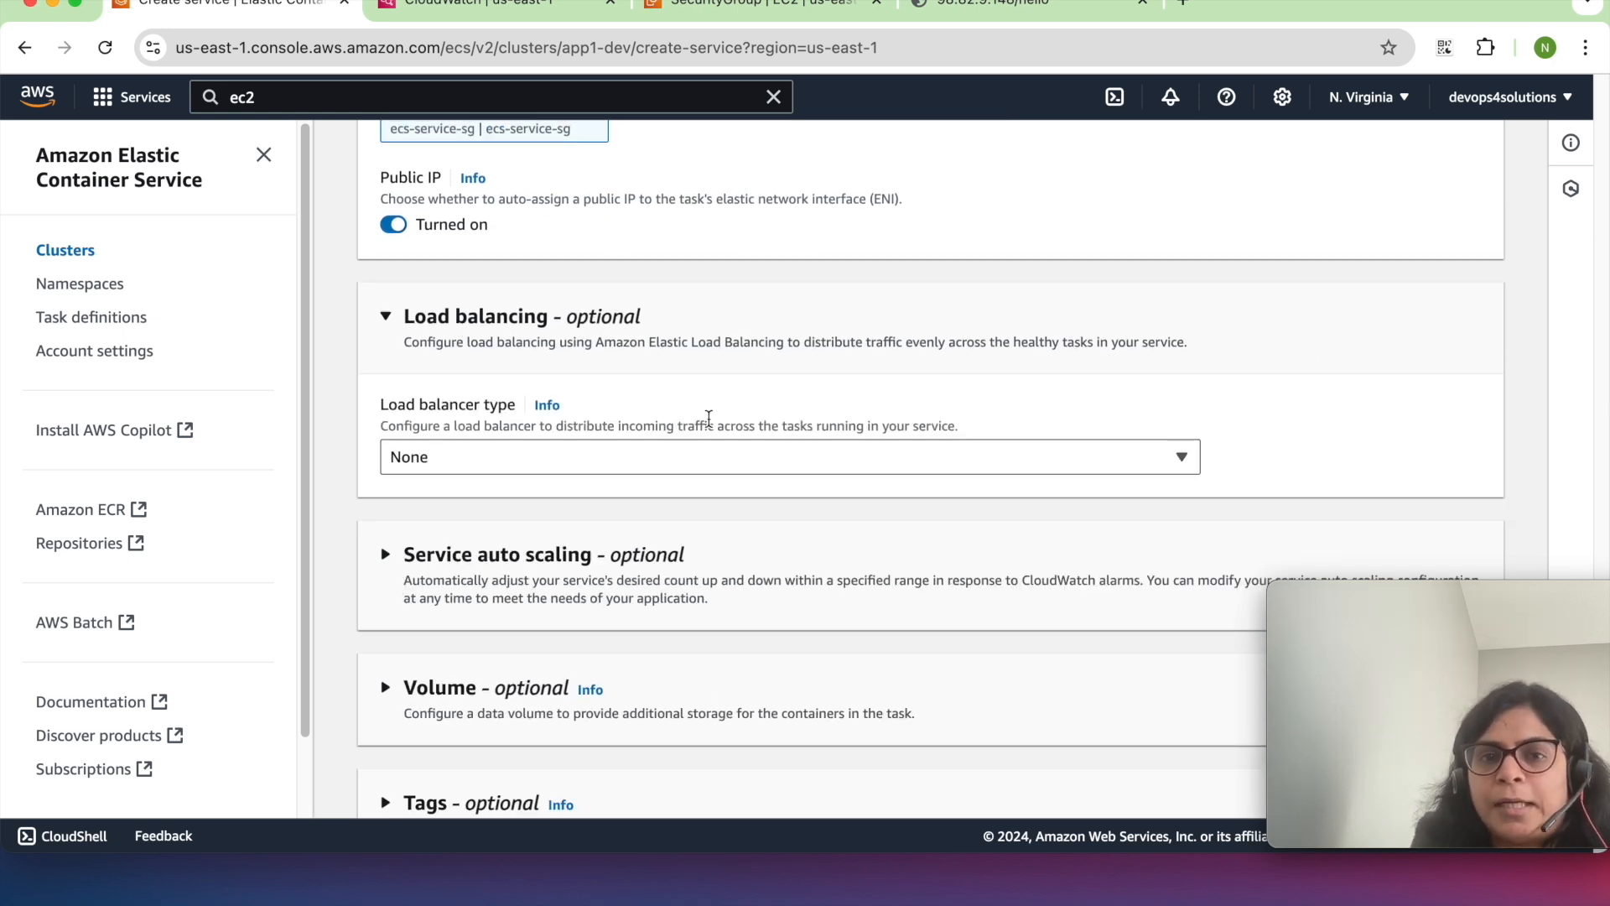
left_click(537, 332)
scroll(817, 459, "down", 2)
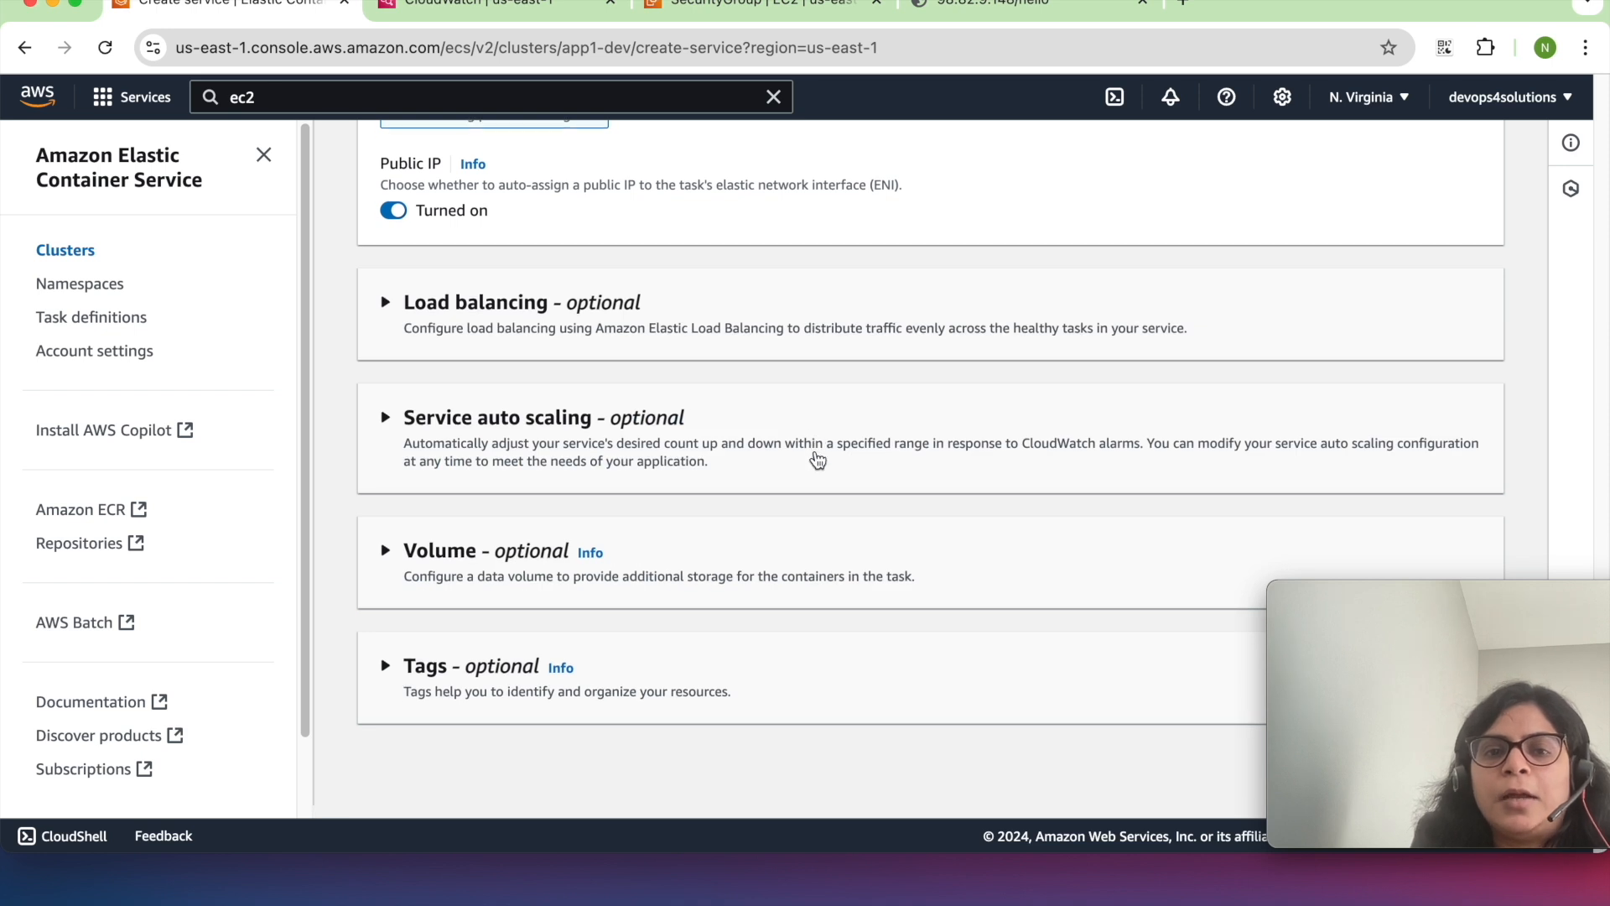
- Try to create the service, and enter hello-svc as its required service name
mouse_move(1340, 591)
left_click_drag(1340, 591, 1601, 881)
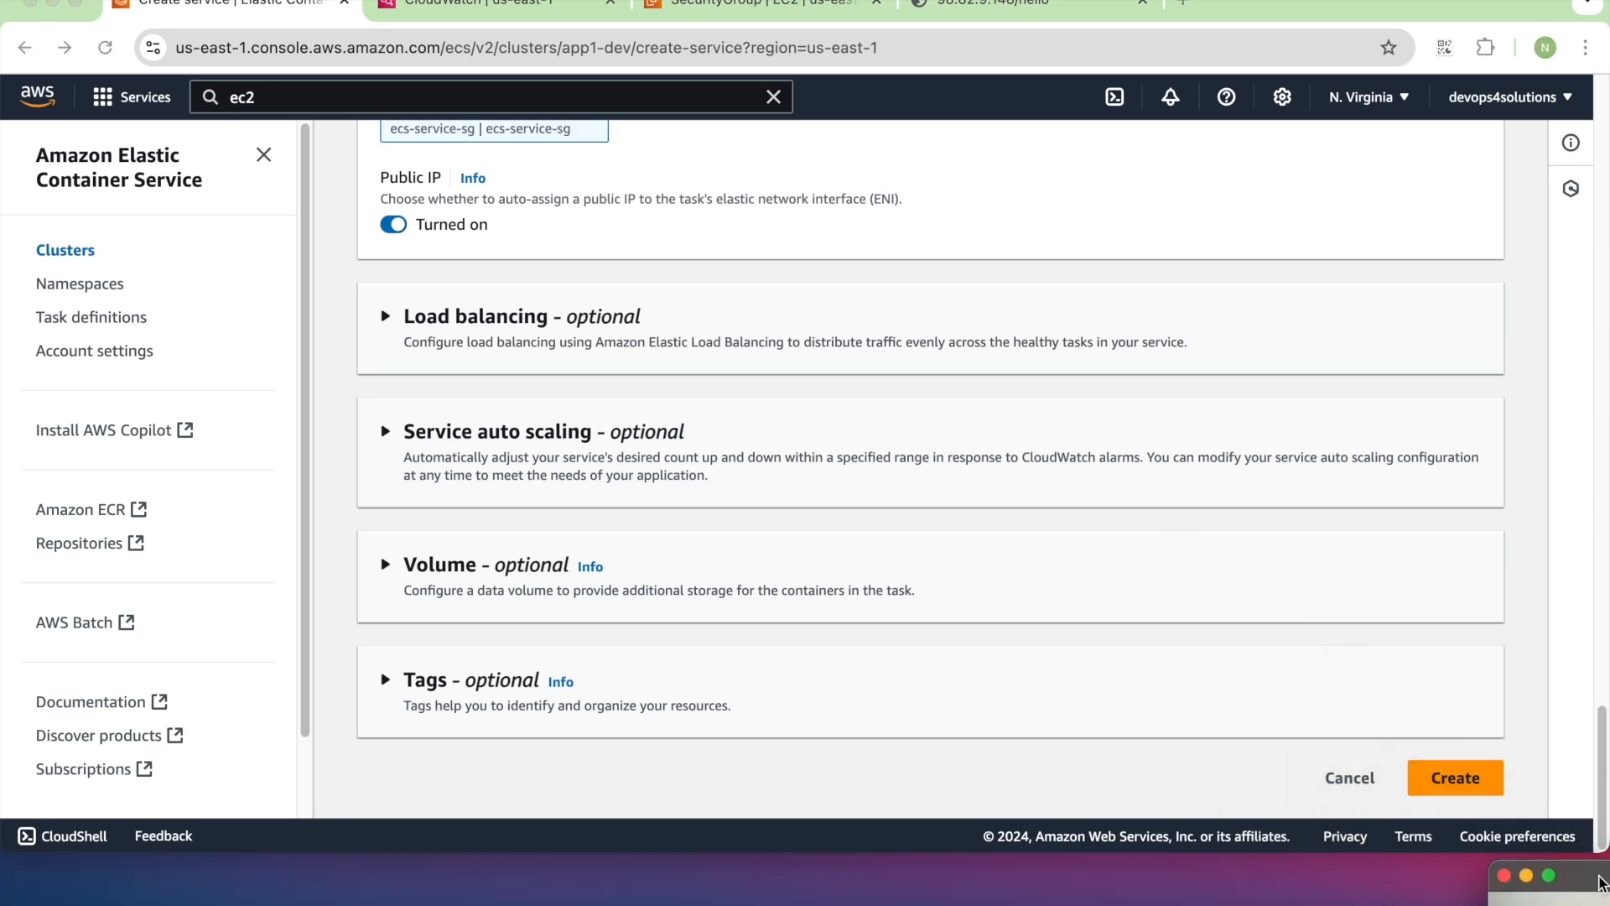
left_click(1455, 776)
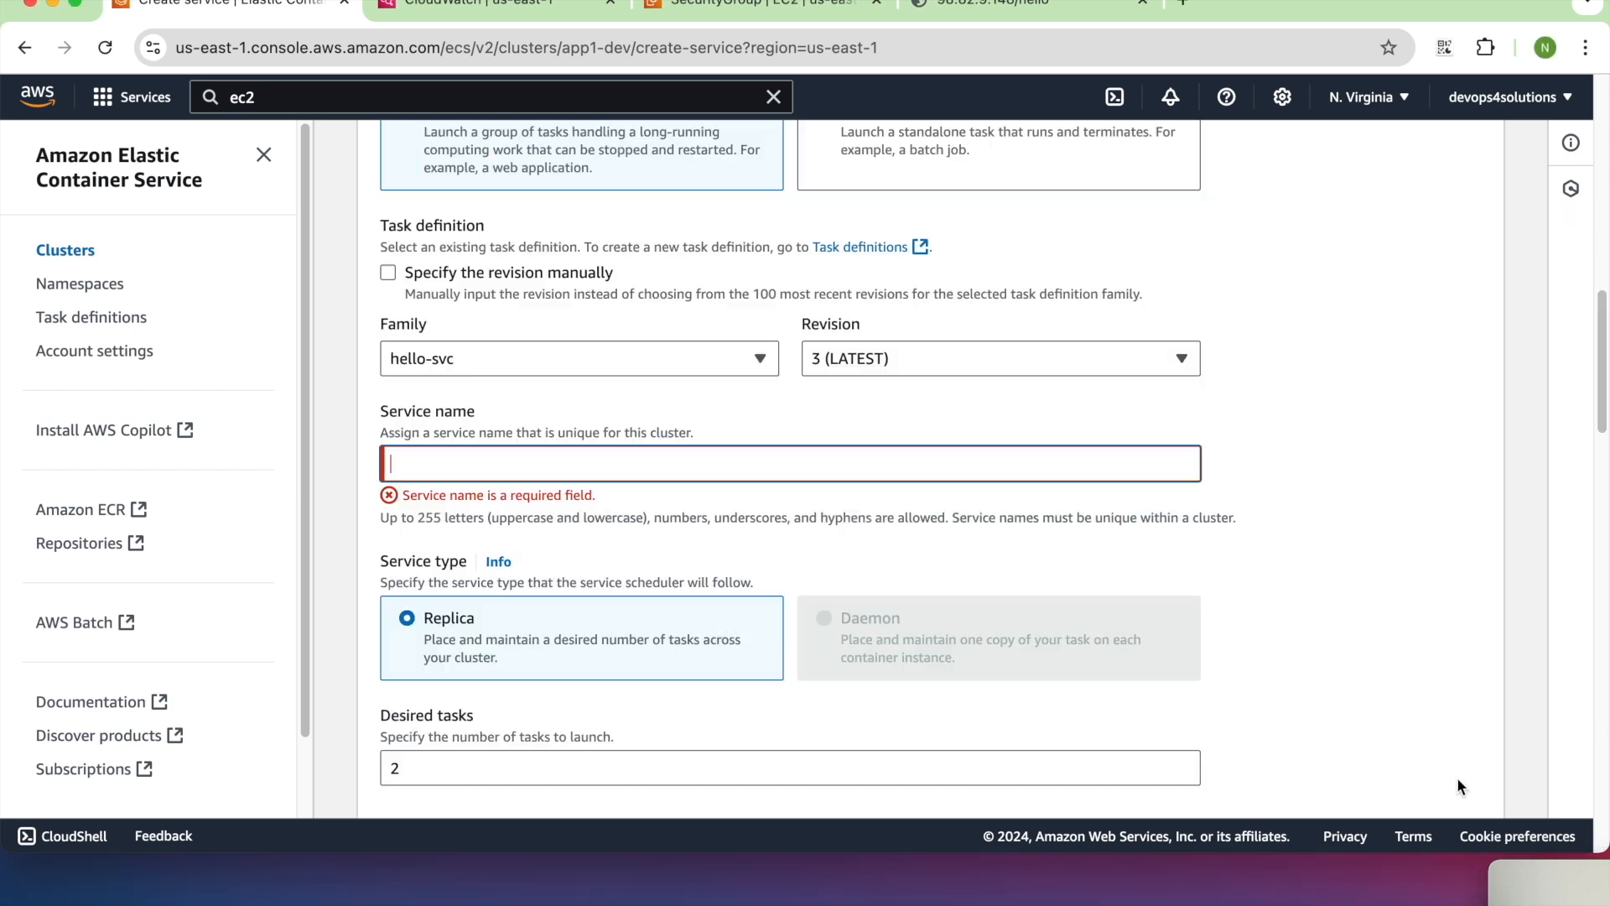
left_click(713, 464)
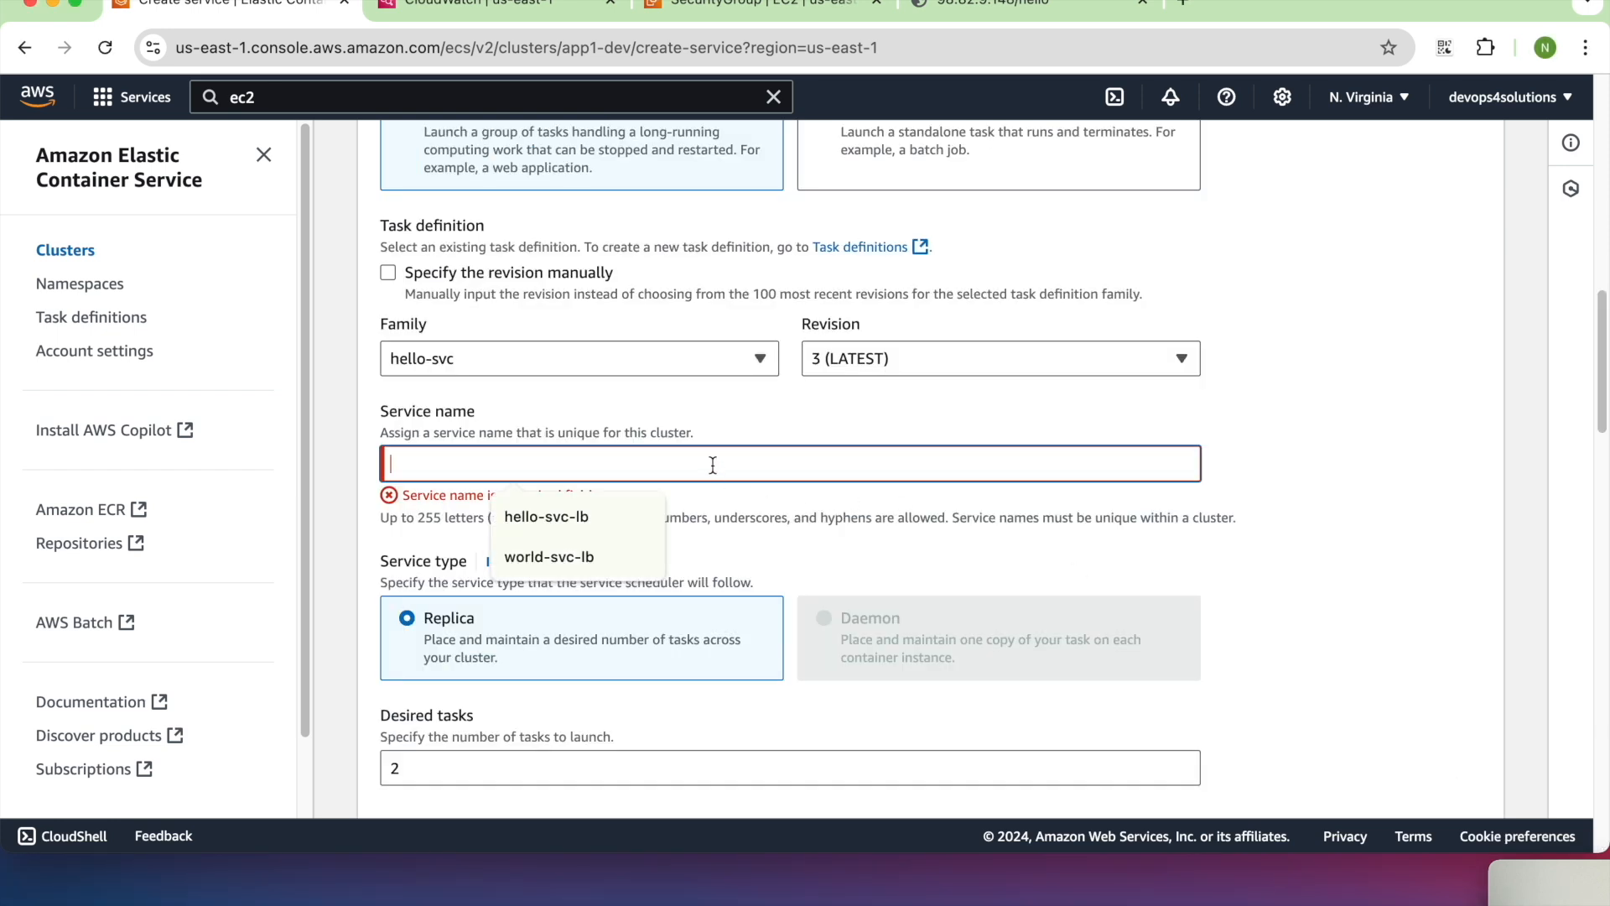
type("hello-svc")
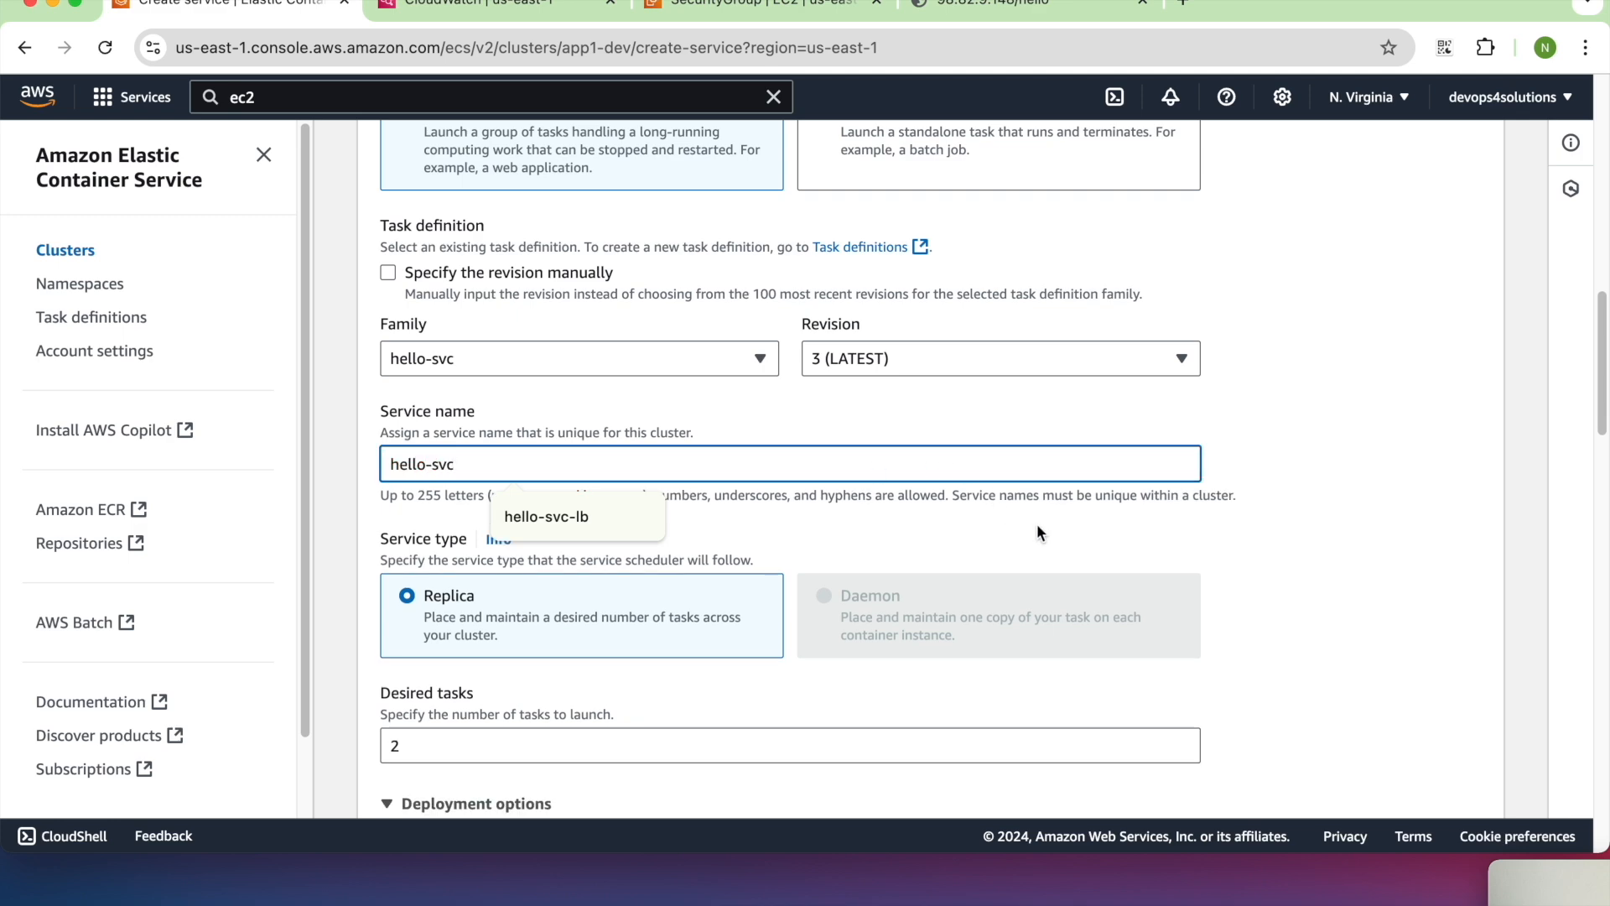
- Create the hello-svc service with the configured settings and refresh the app1-dev cluster's services list
scroll(1036, 528, "down", 20)
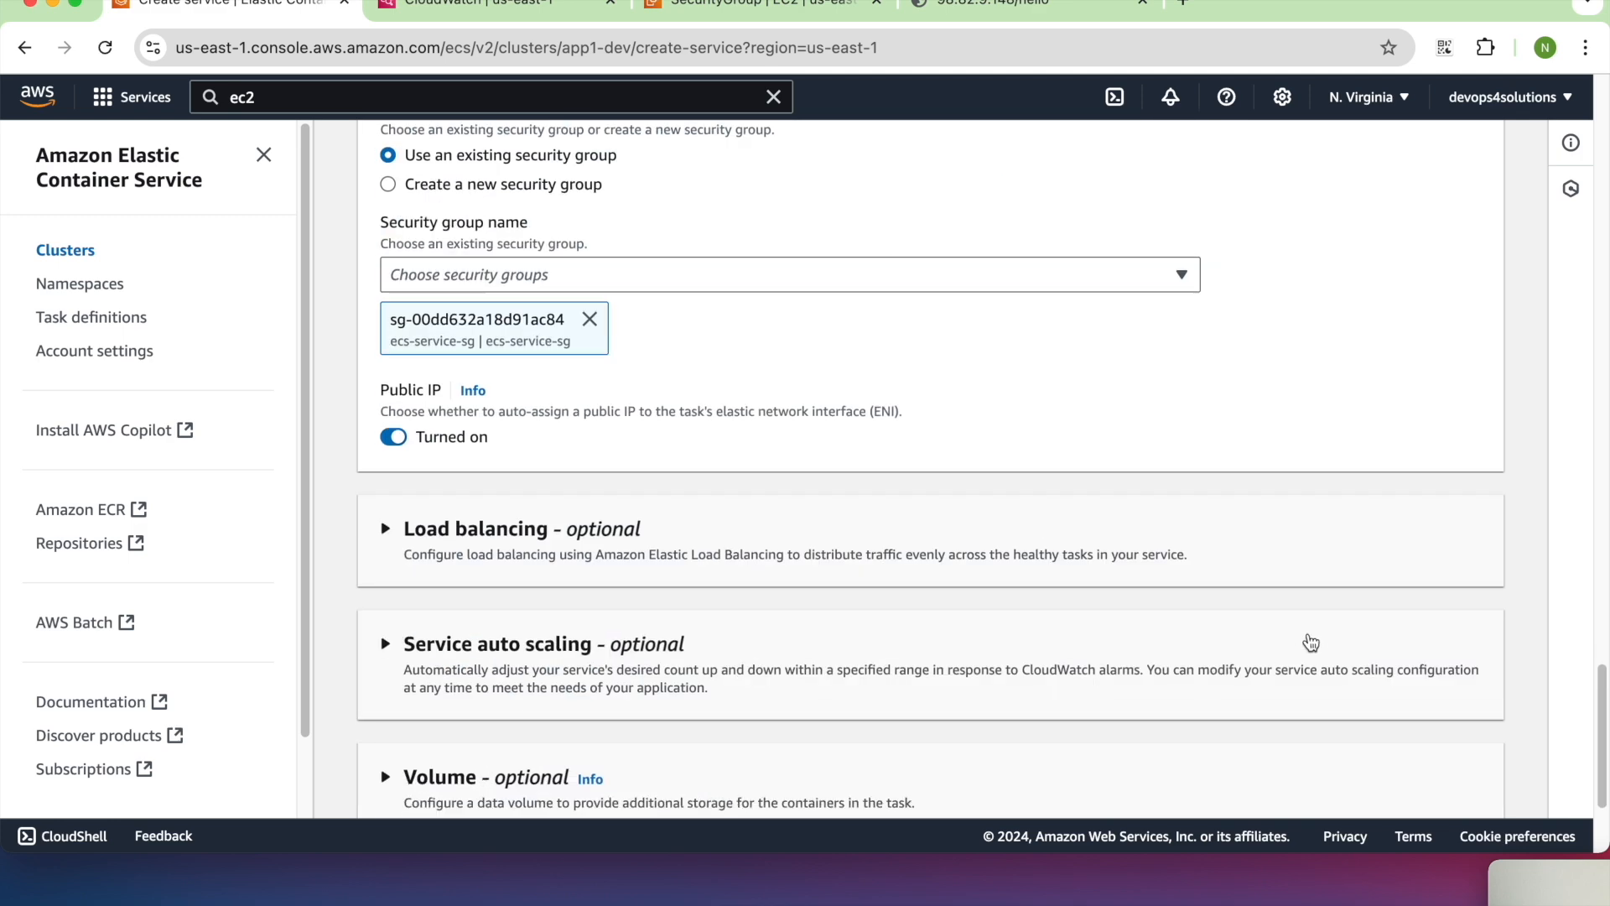
left_click(1448, 776)
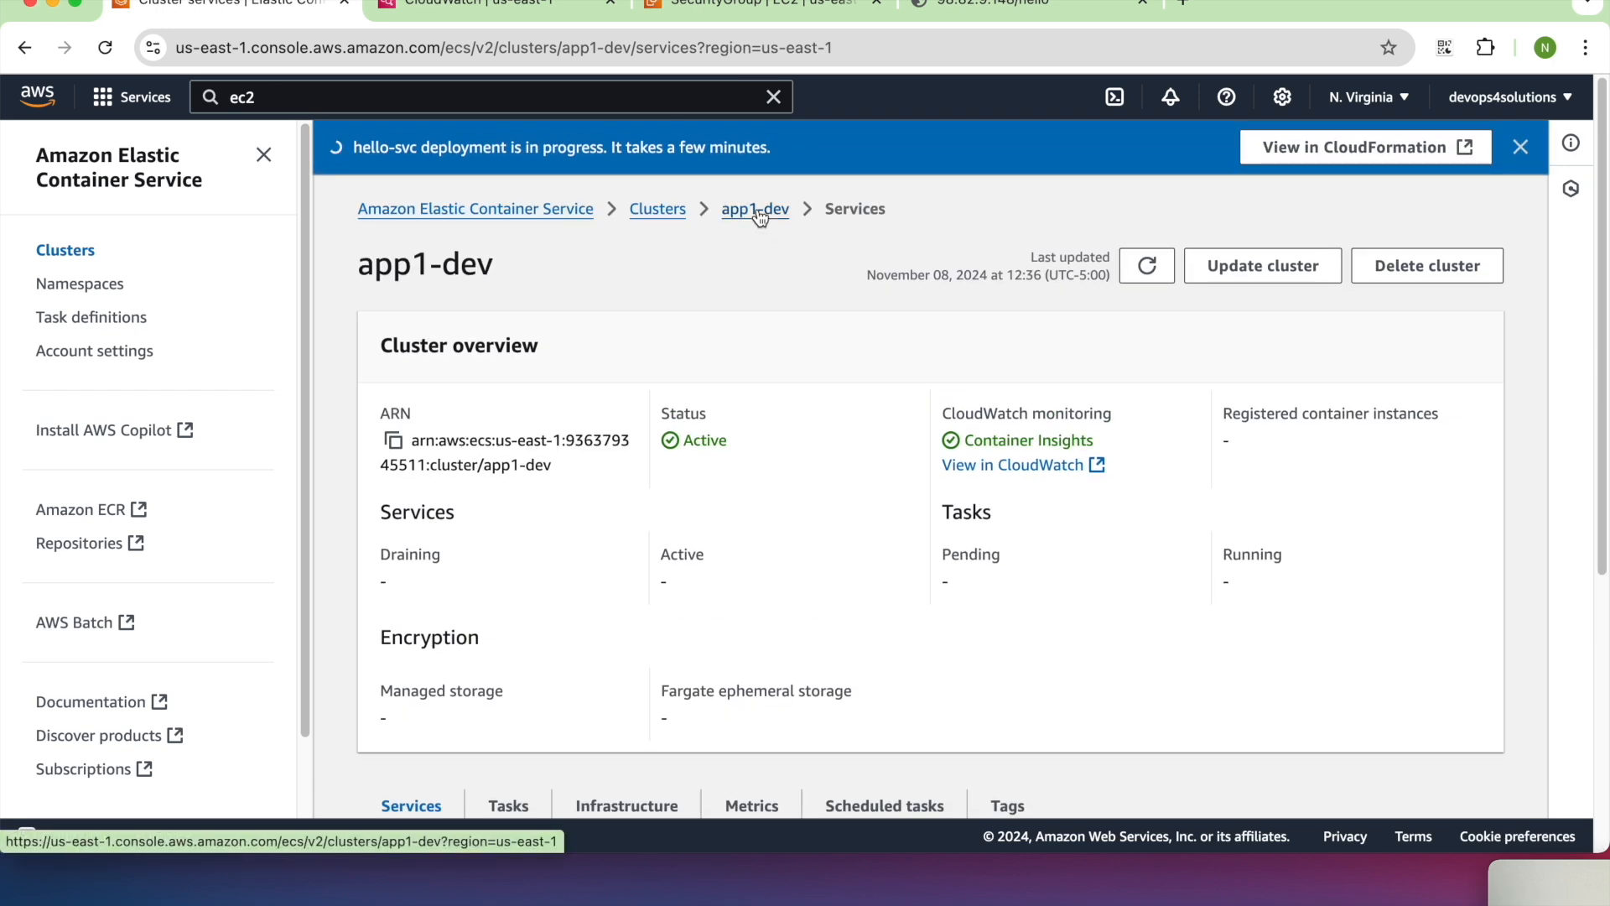
scroll(692, 500, "down", 5)
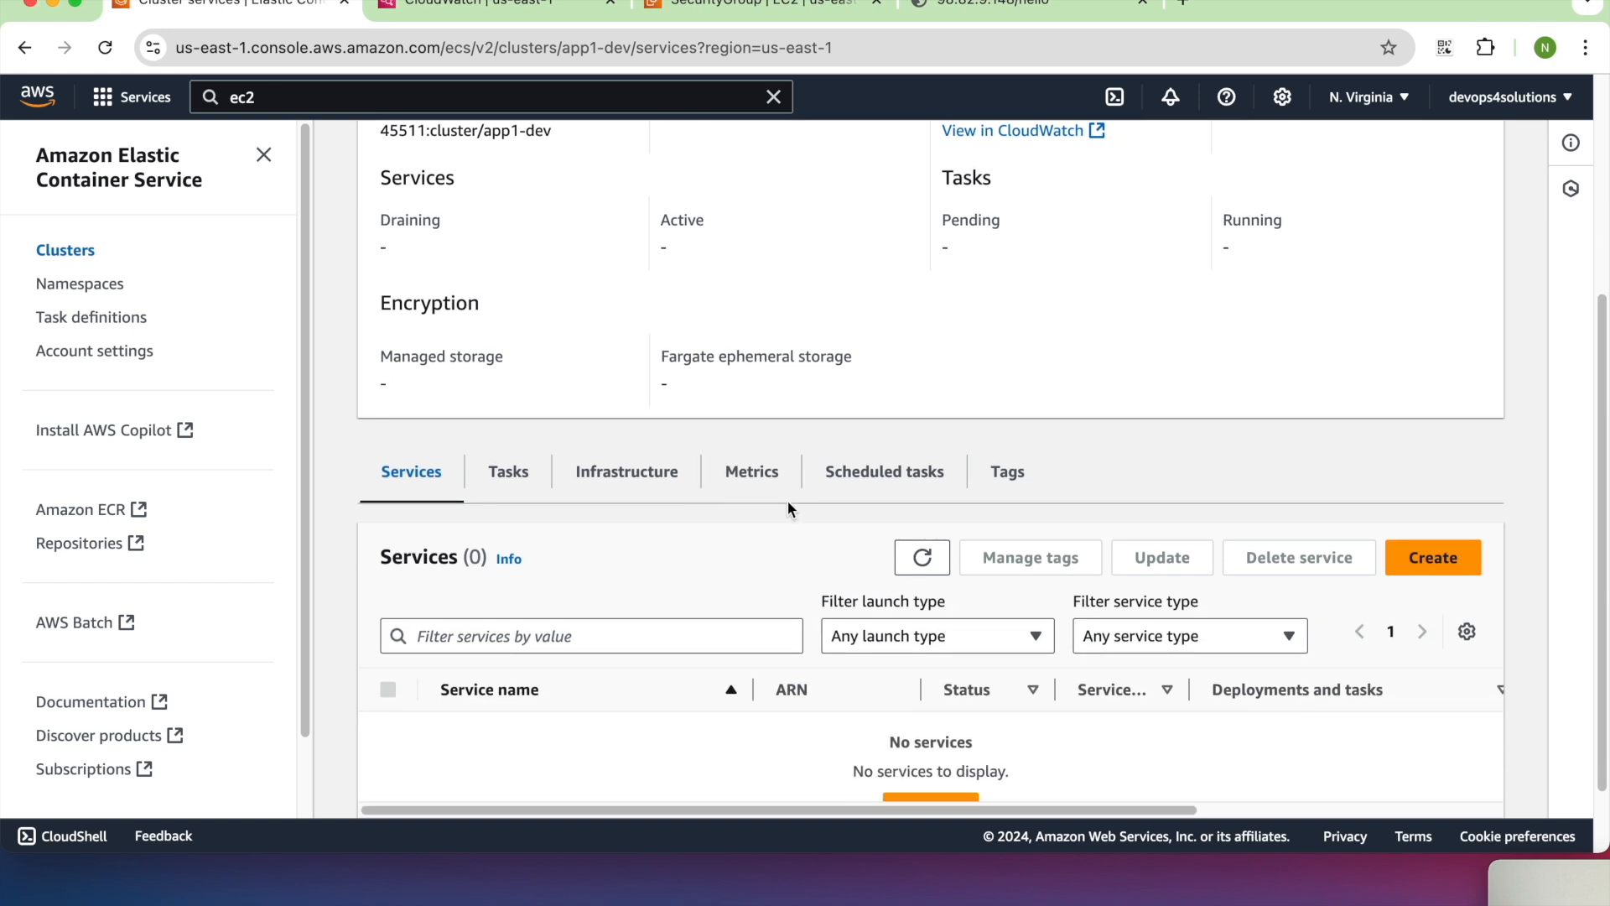
left_click(923, 559)
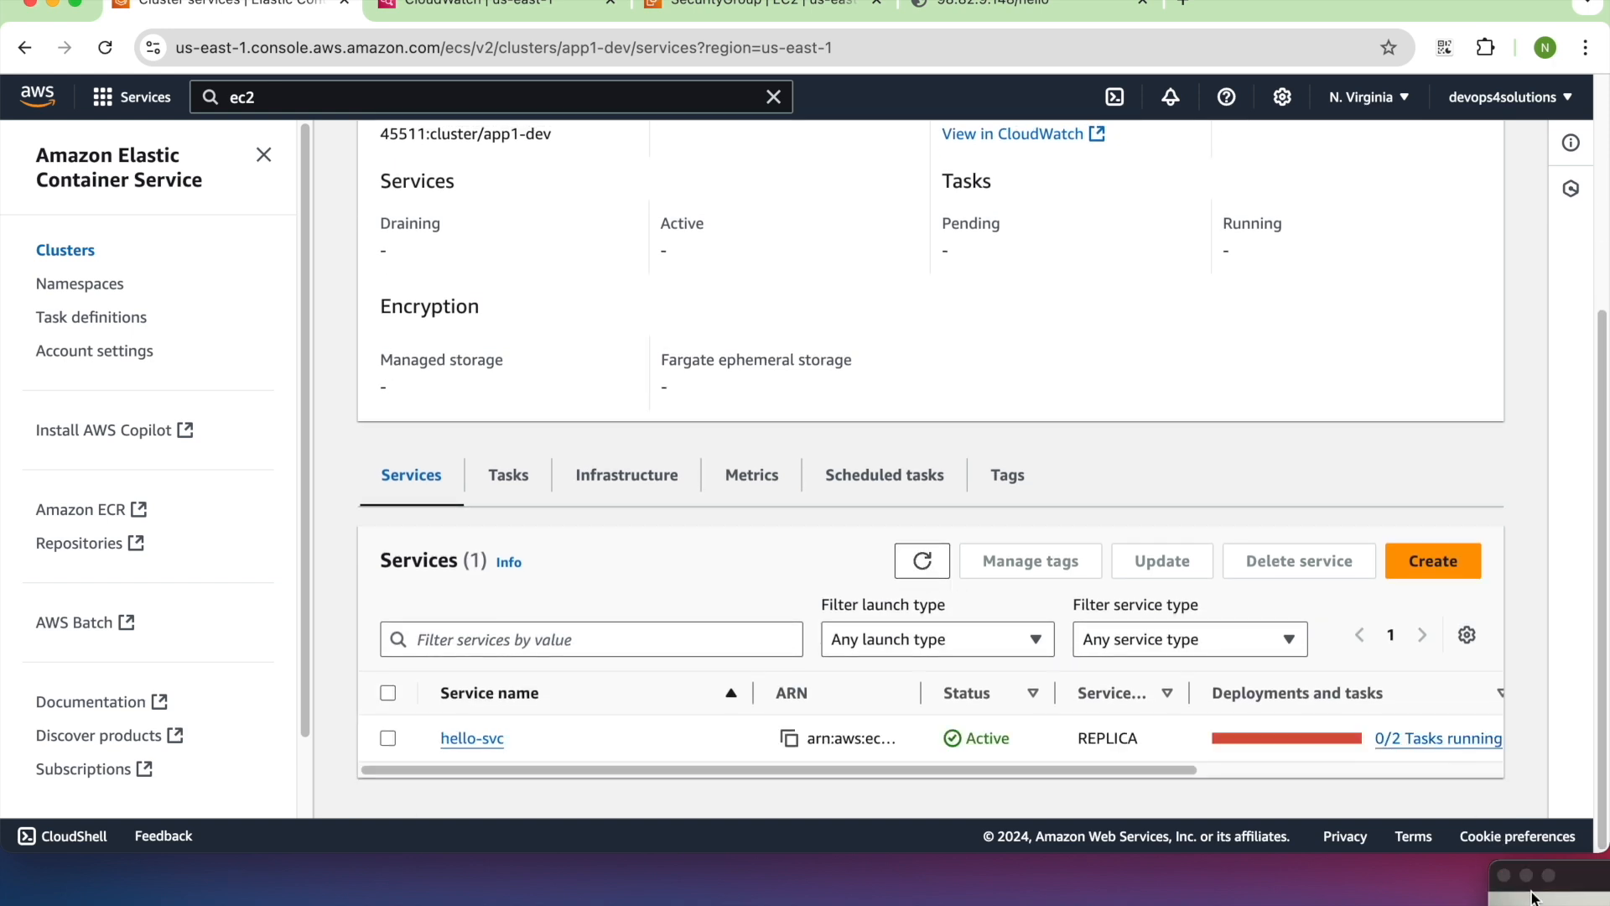
- Check the deployments and tasks progress of hello-svc in the services list, refreshing the list again
left_click_drag(1409, 872, 1257, 583)
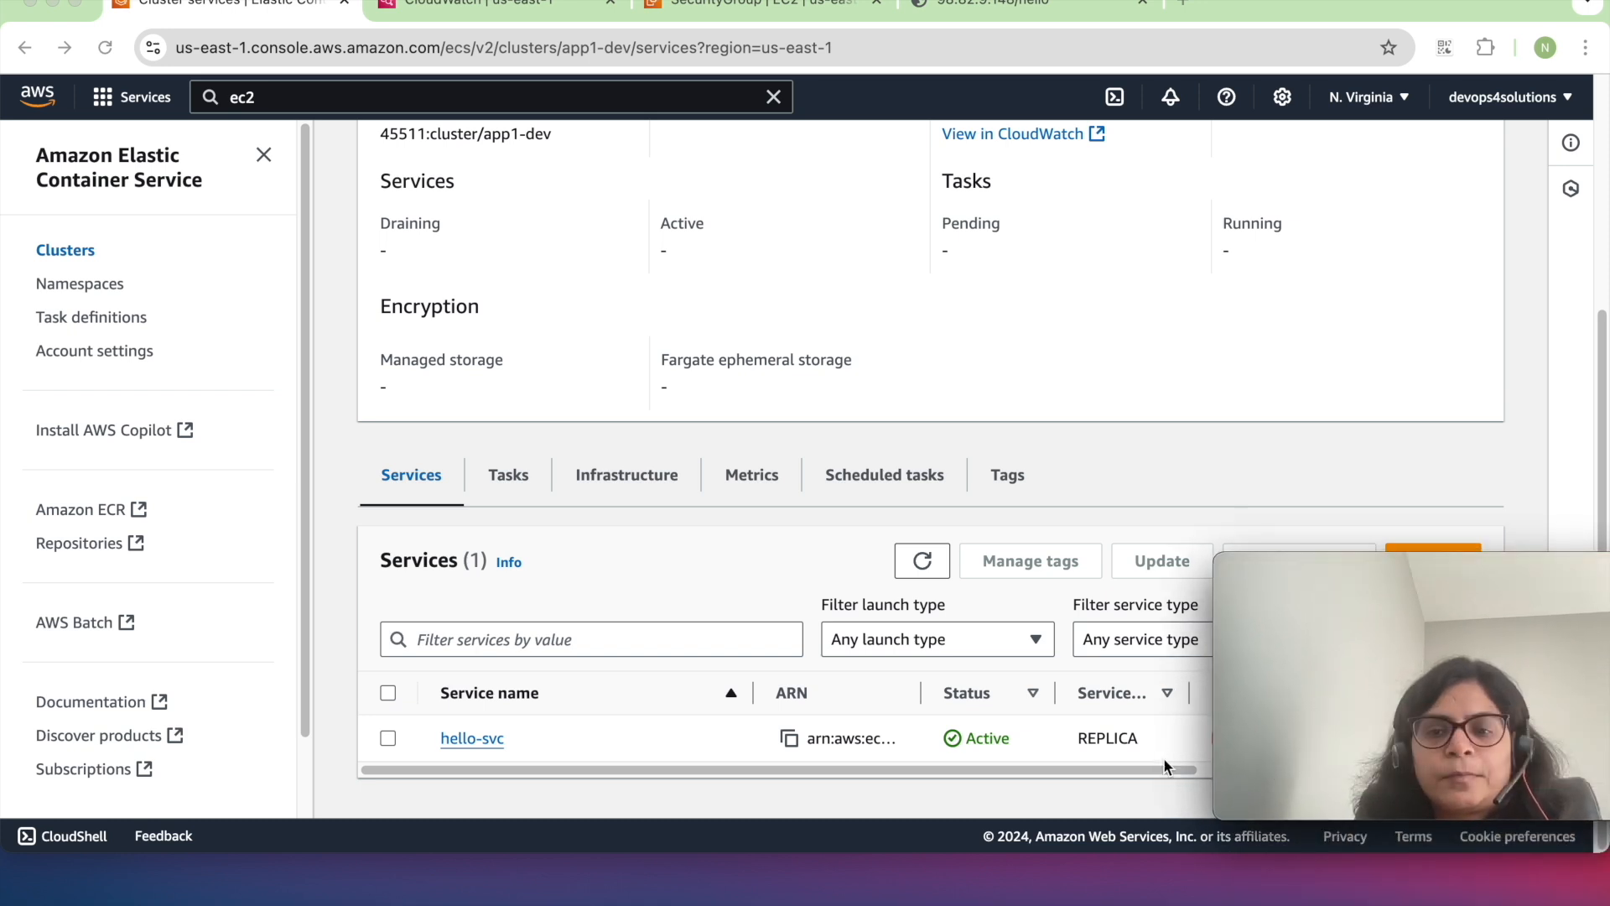
left_click_drag(1195, 769, 1412, 769)
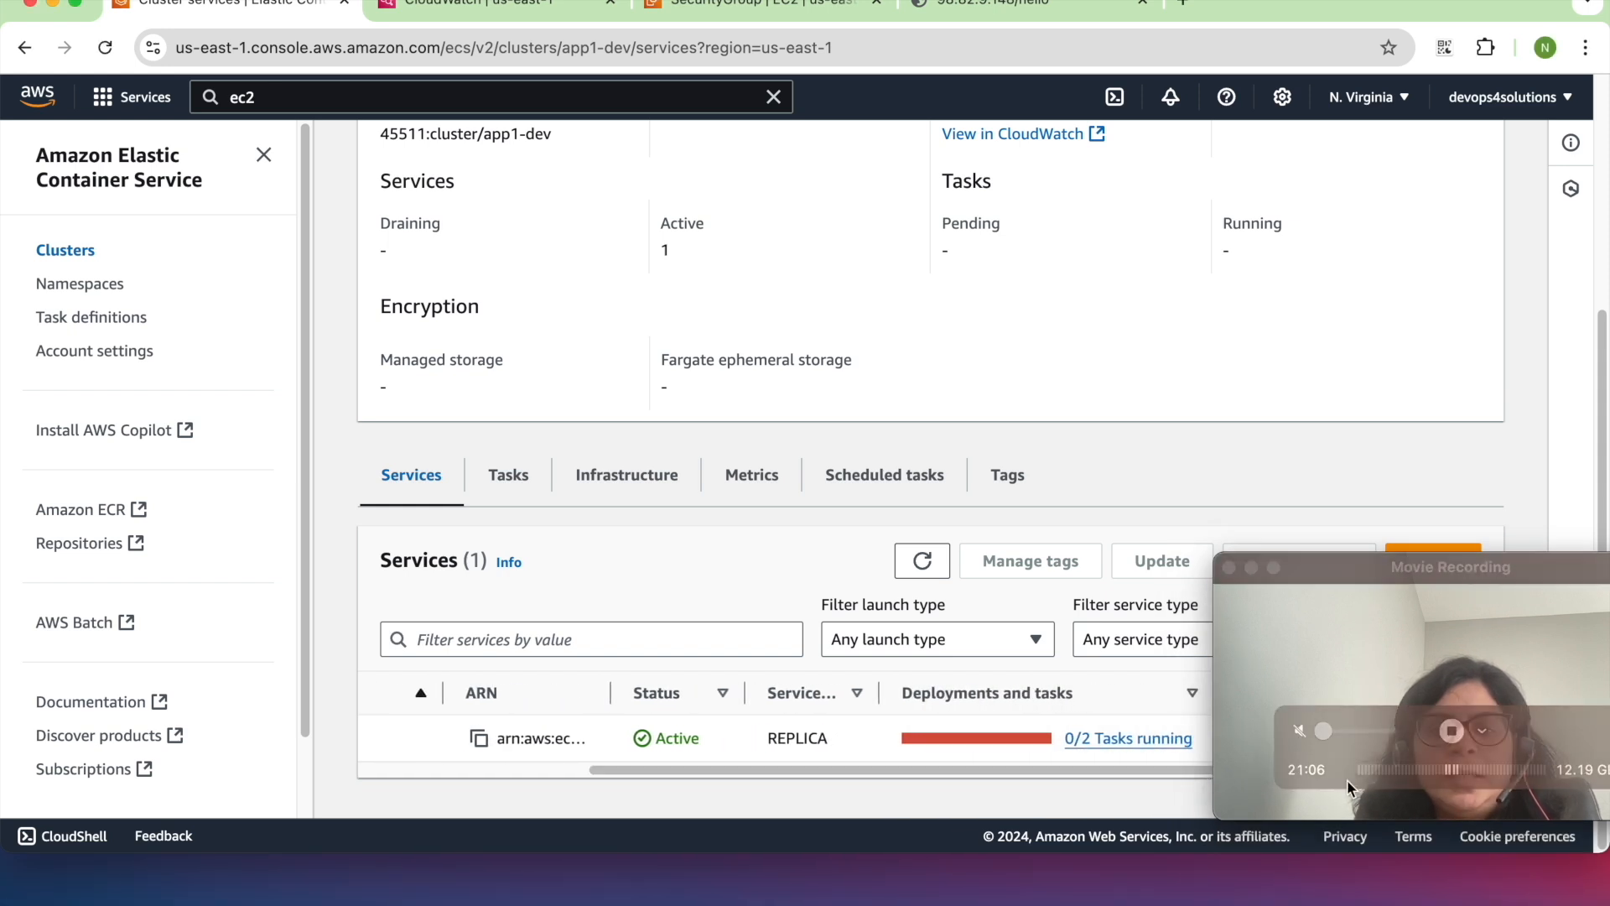
left_click(937, 577)
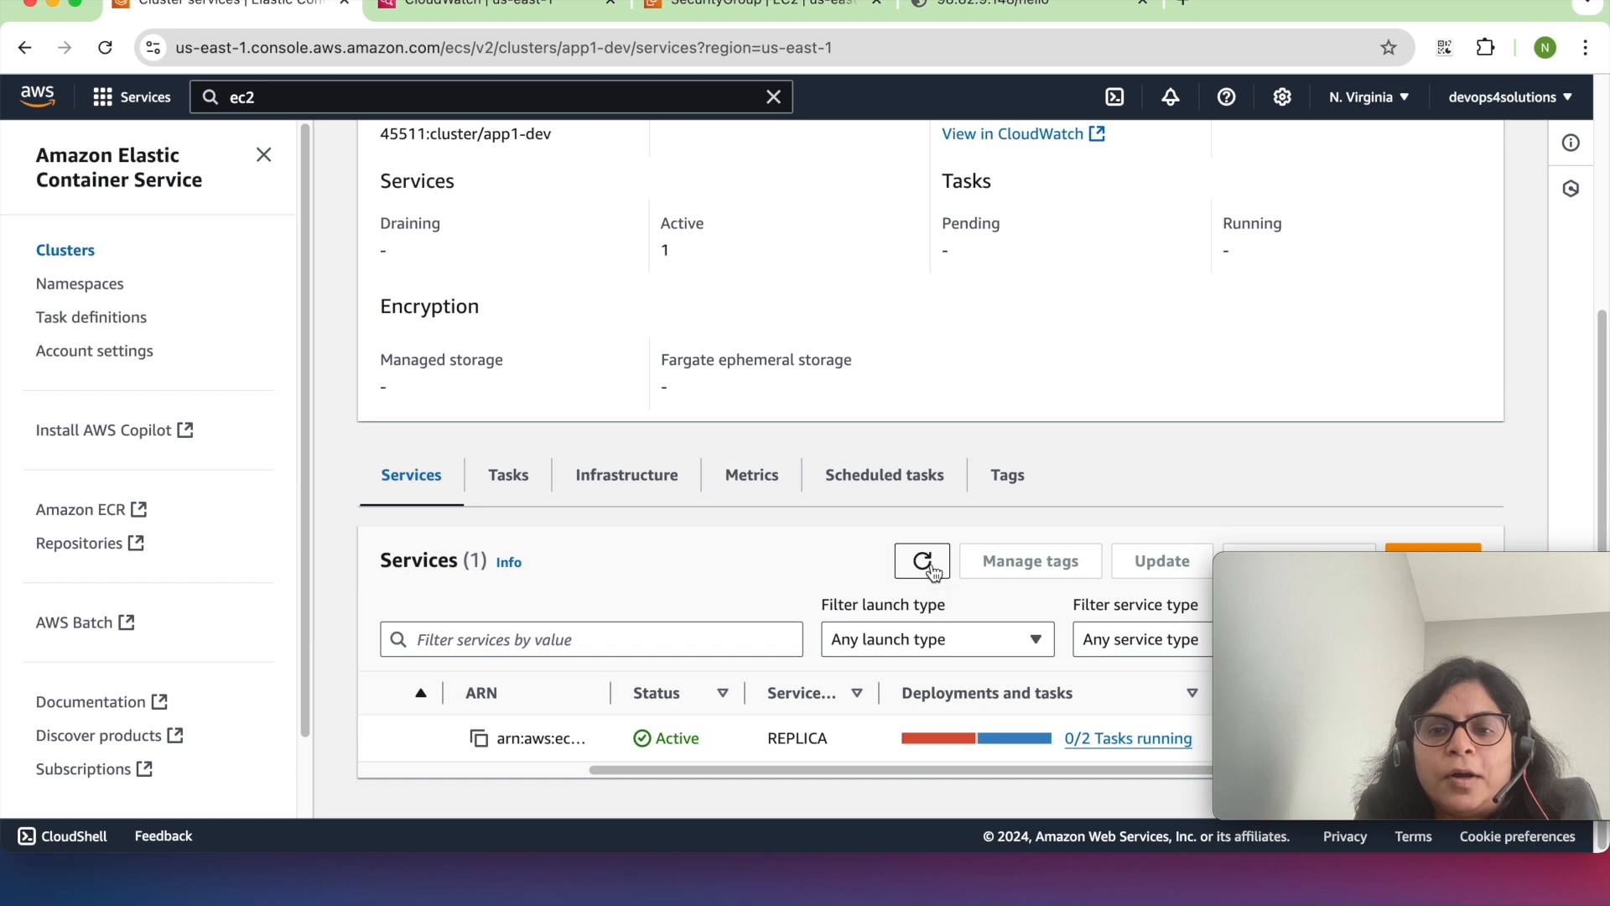
left_click_drag(1004, 773, 678, 712)
- Open the hello-svc service's tasks, filter them by any desired status, and refresh the list to follow their startup
left_click(488, 741)
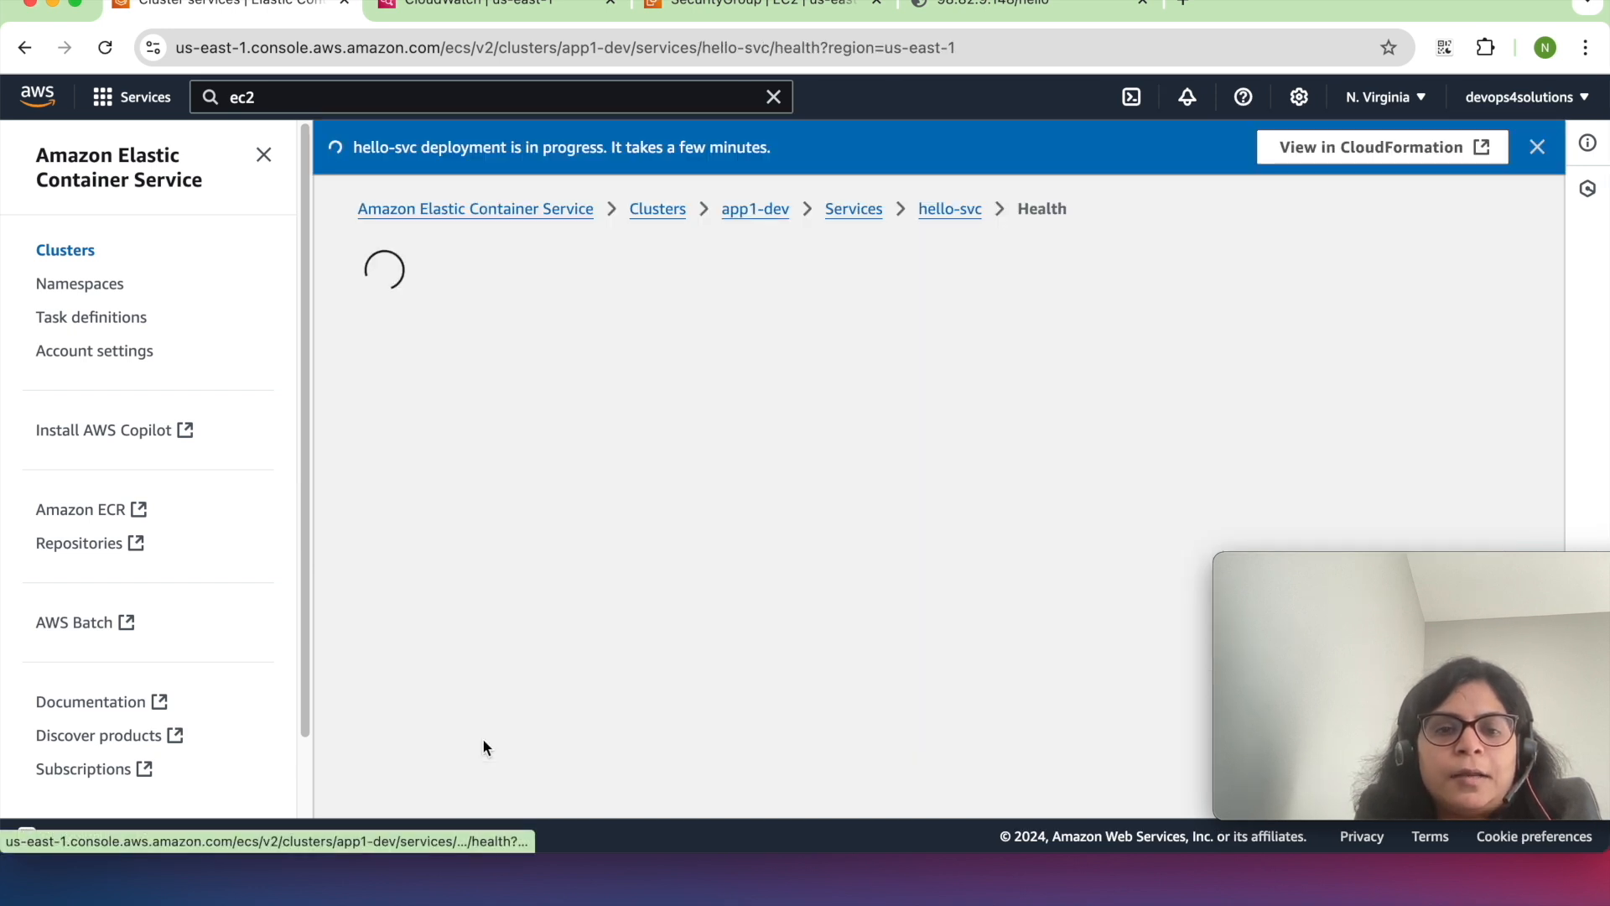
left_click(587, 341)
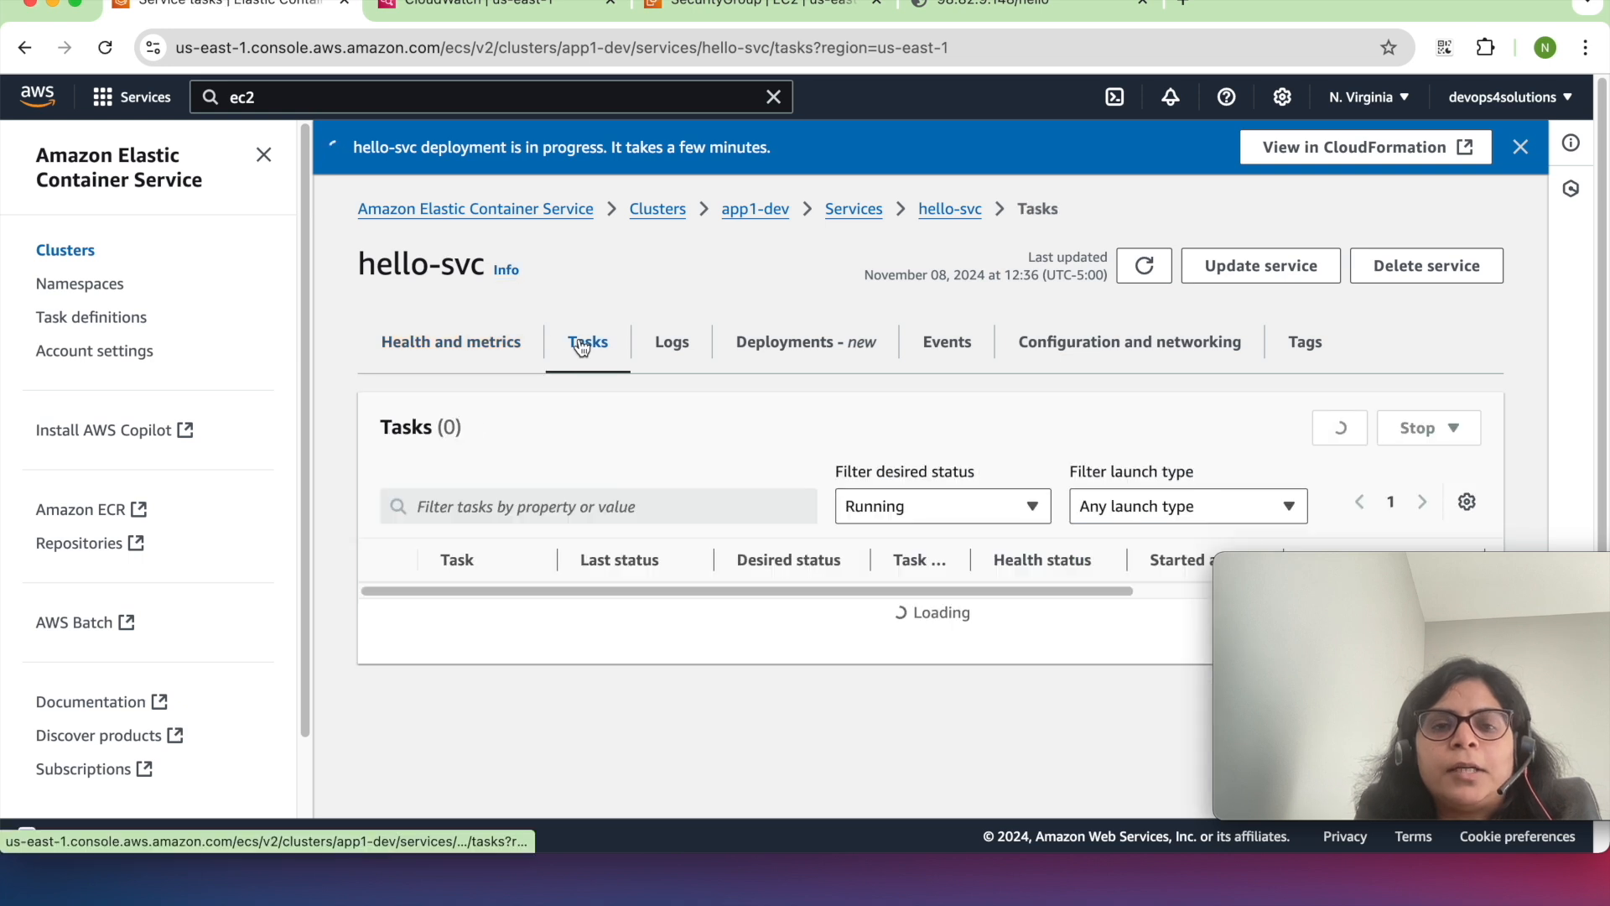
scroll(652, 471, "down", 2)
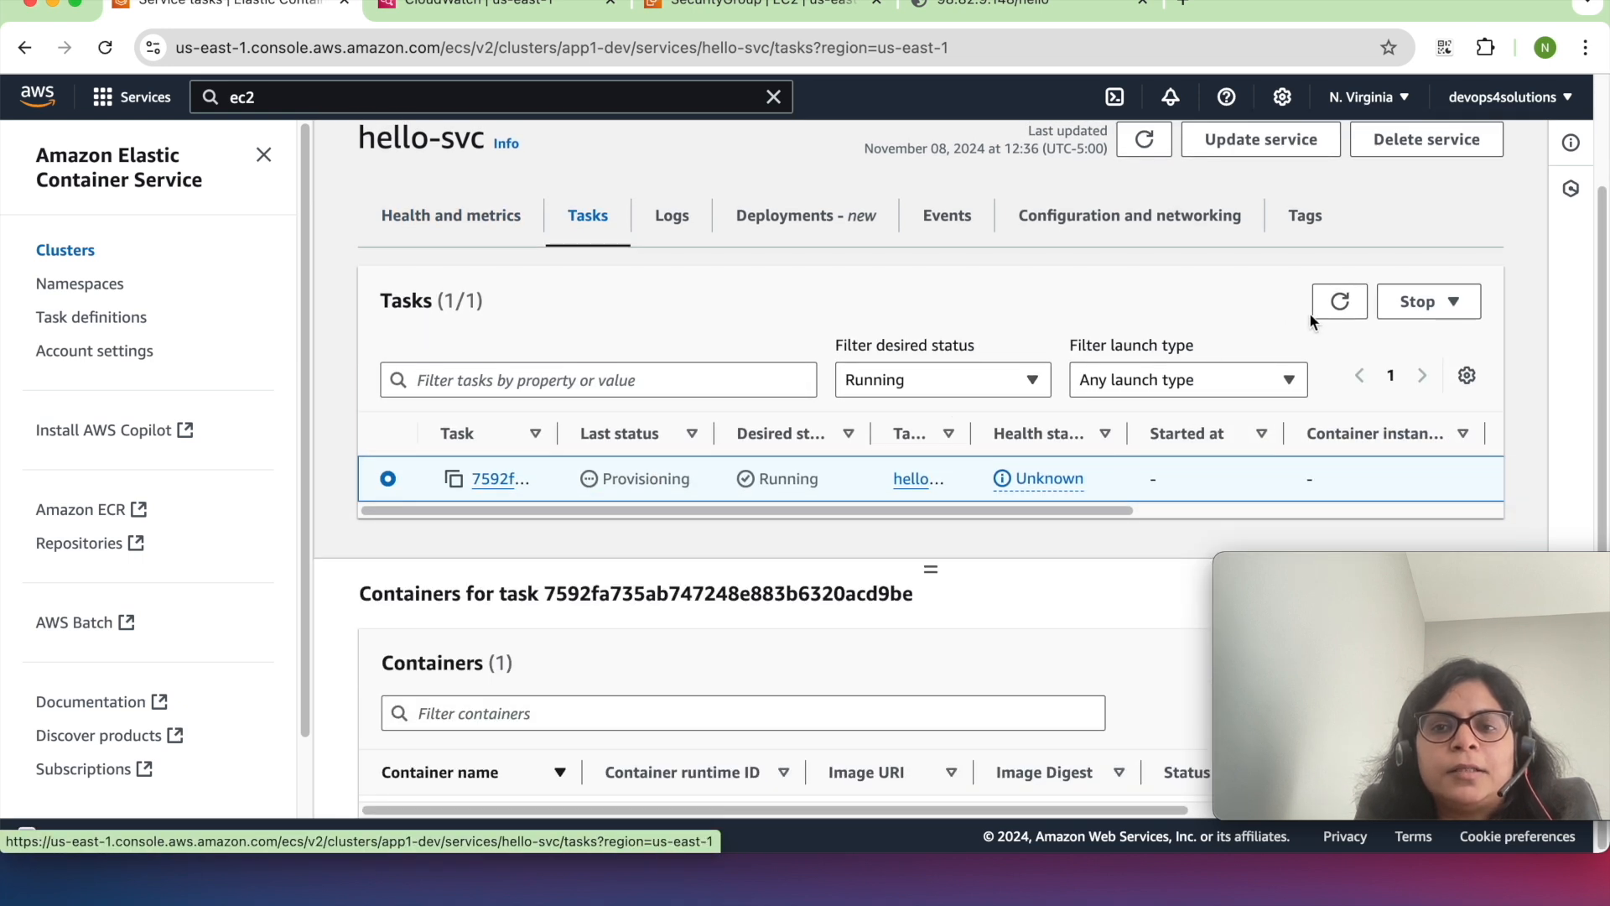
left_click(1339, 304)
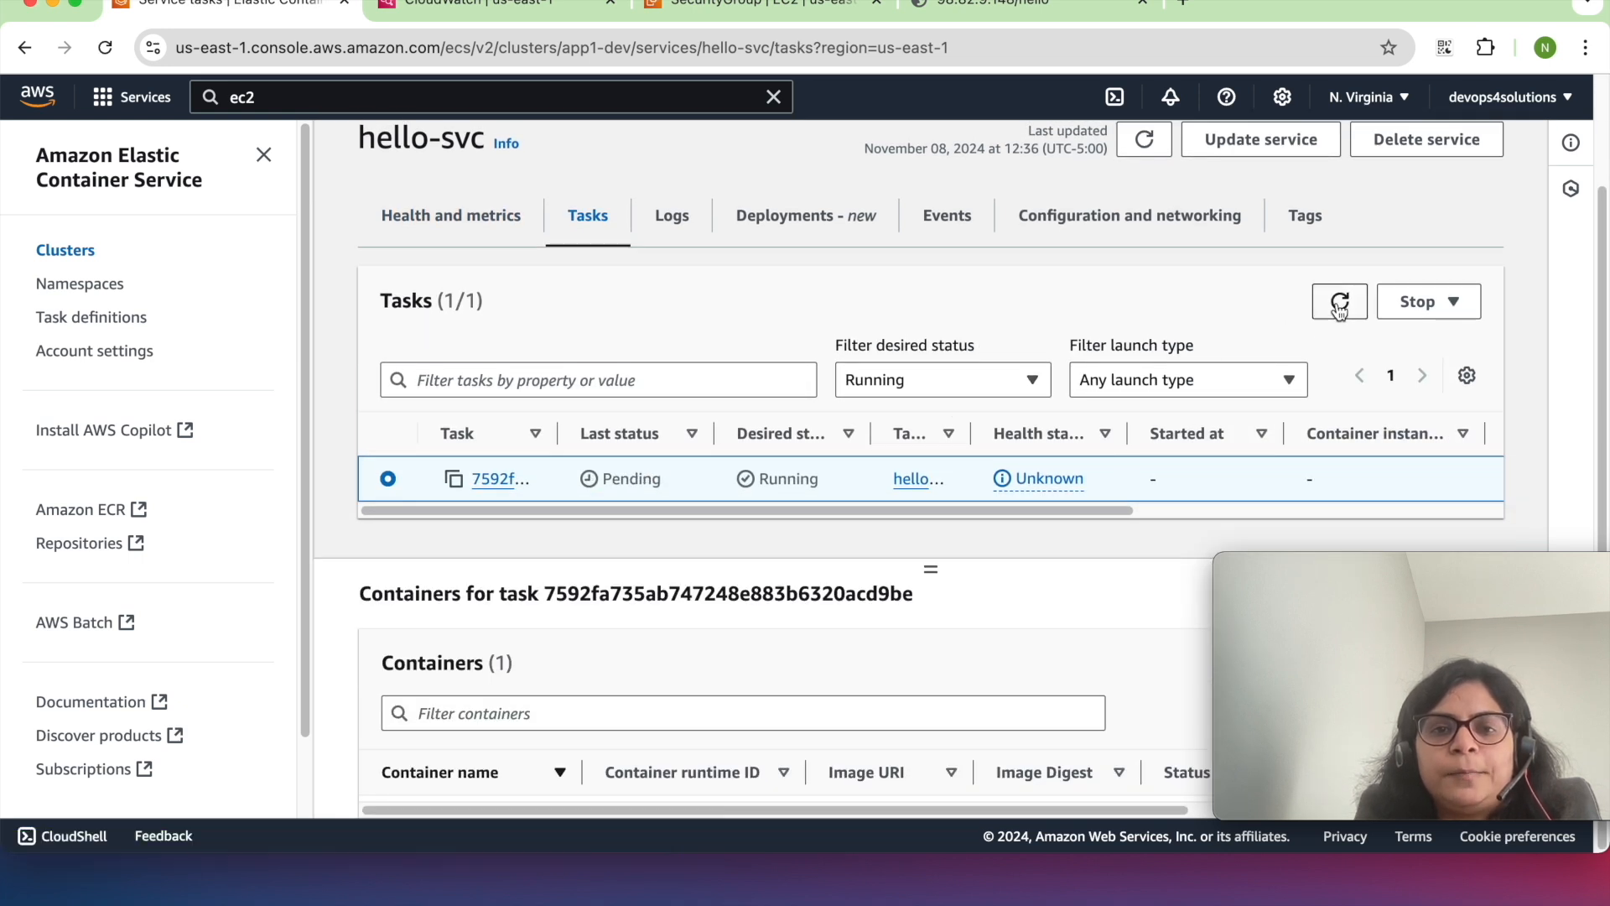
left_click(954, 385)
left_click(954, 414)
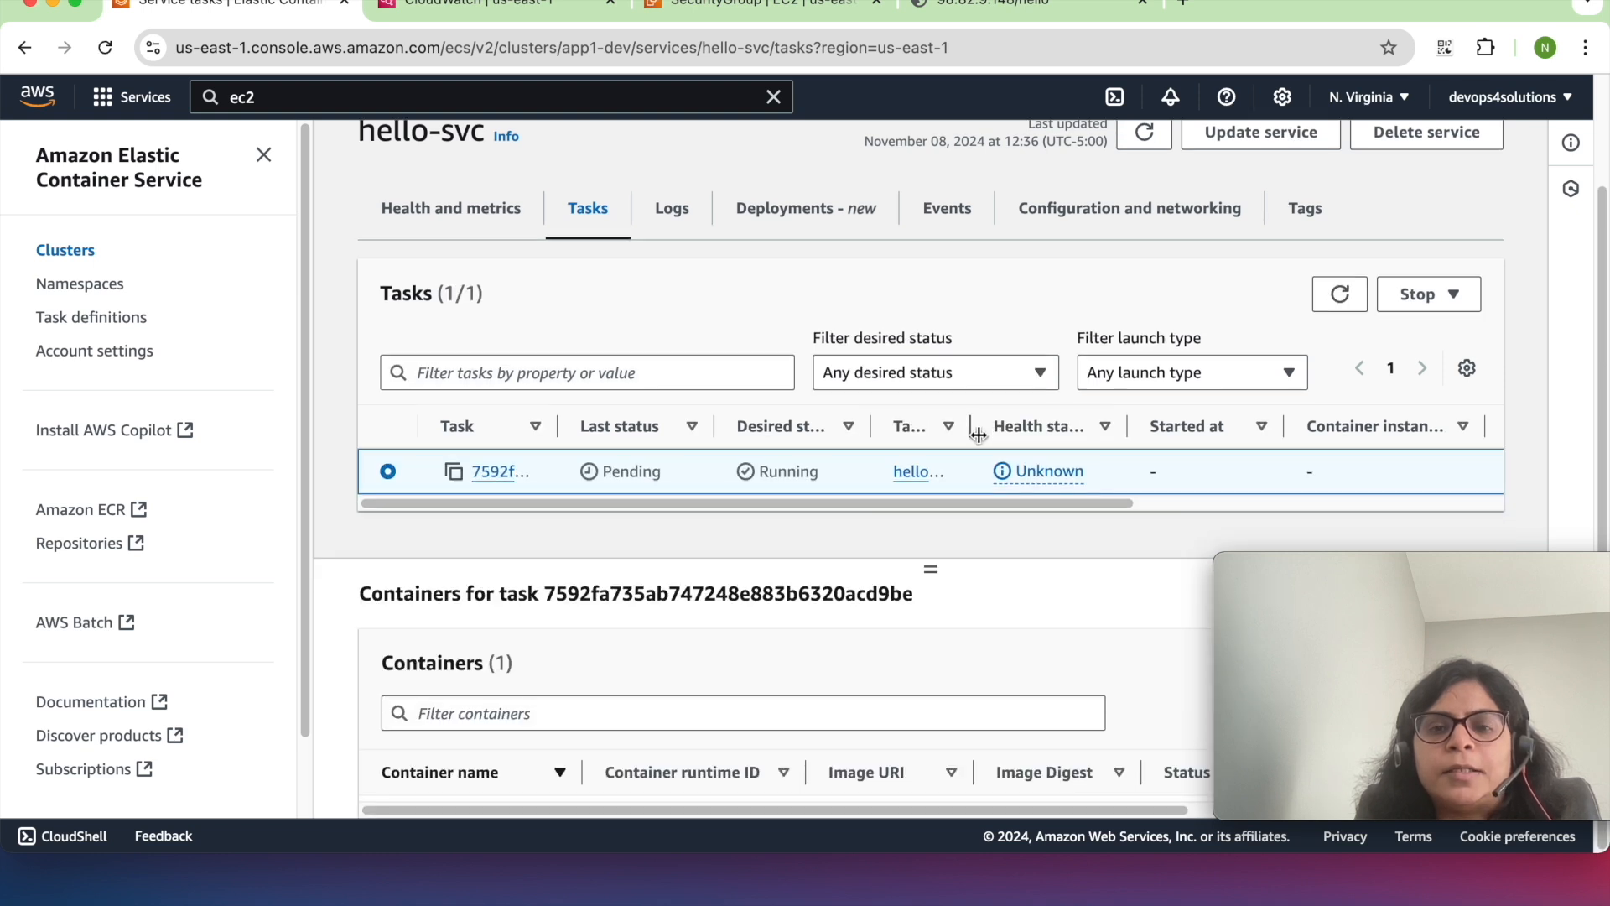
left_click(1334, 306)
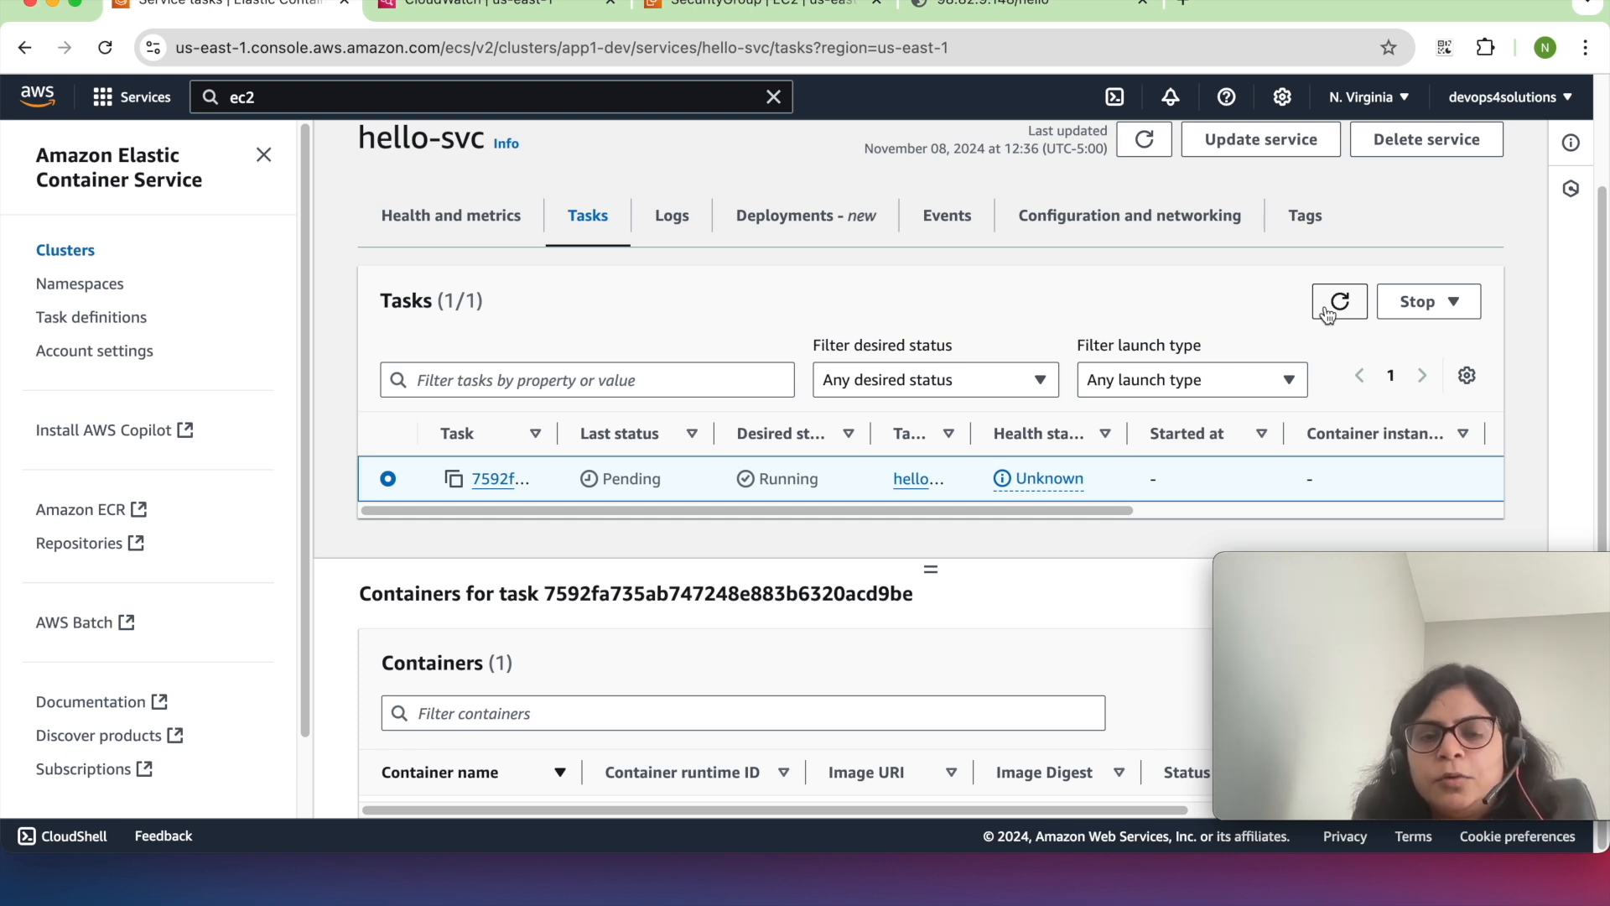
left_click(1326, 312)
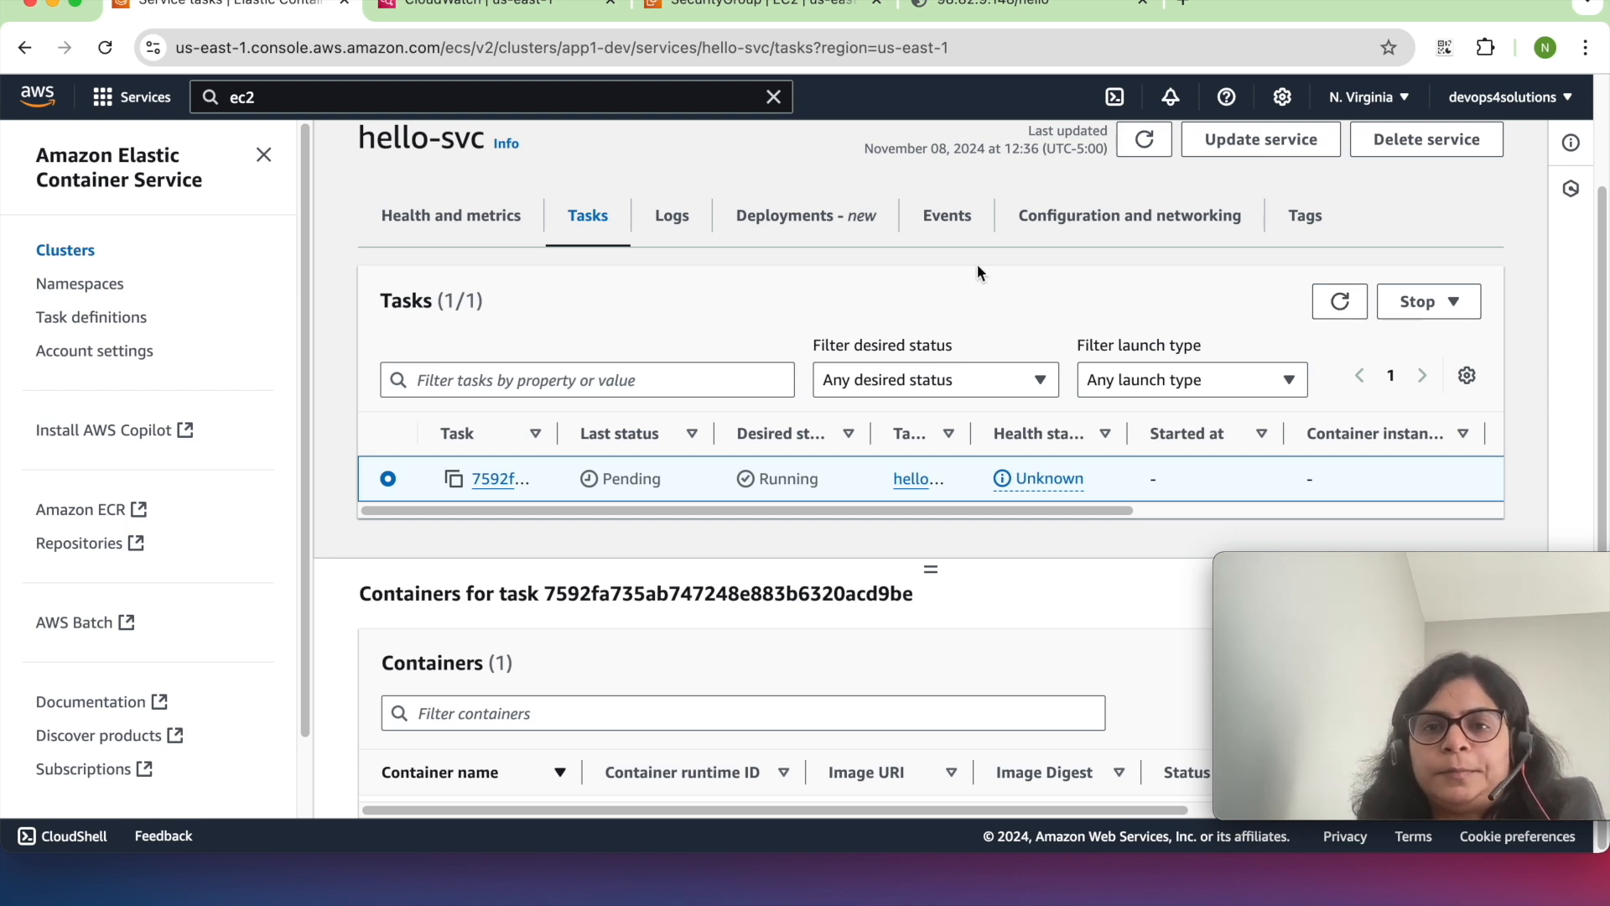
- Review the hello-svc service's events, and return to its tasks list and refresh the task statuses
left_click(959, 227)
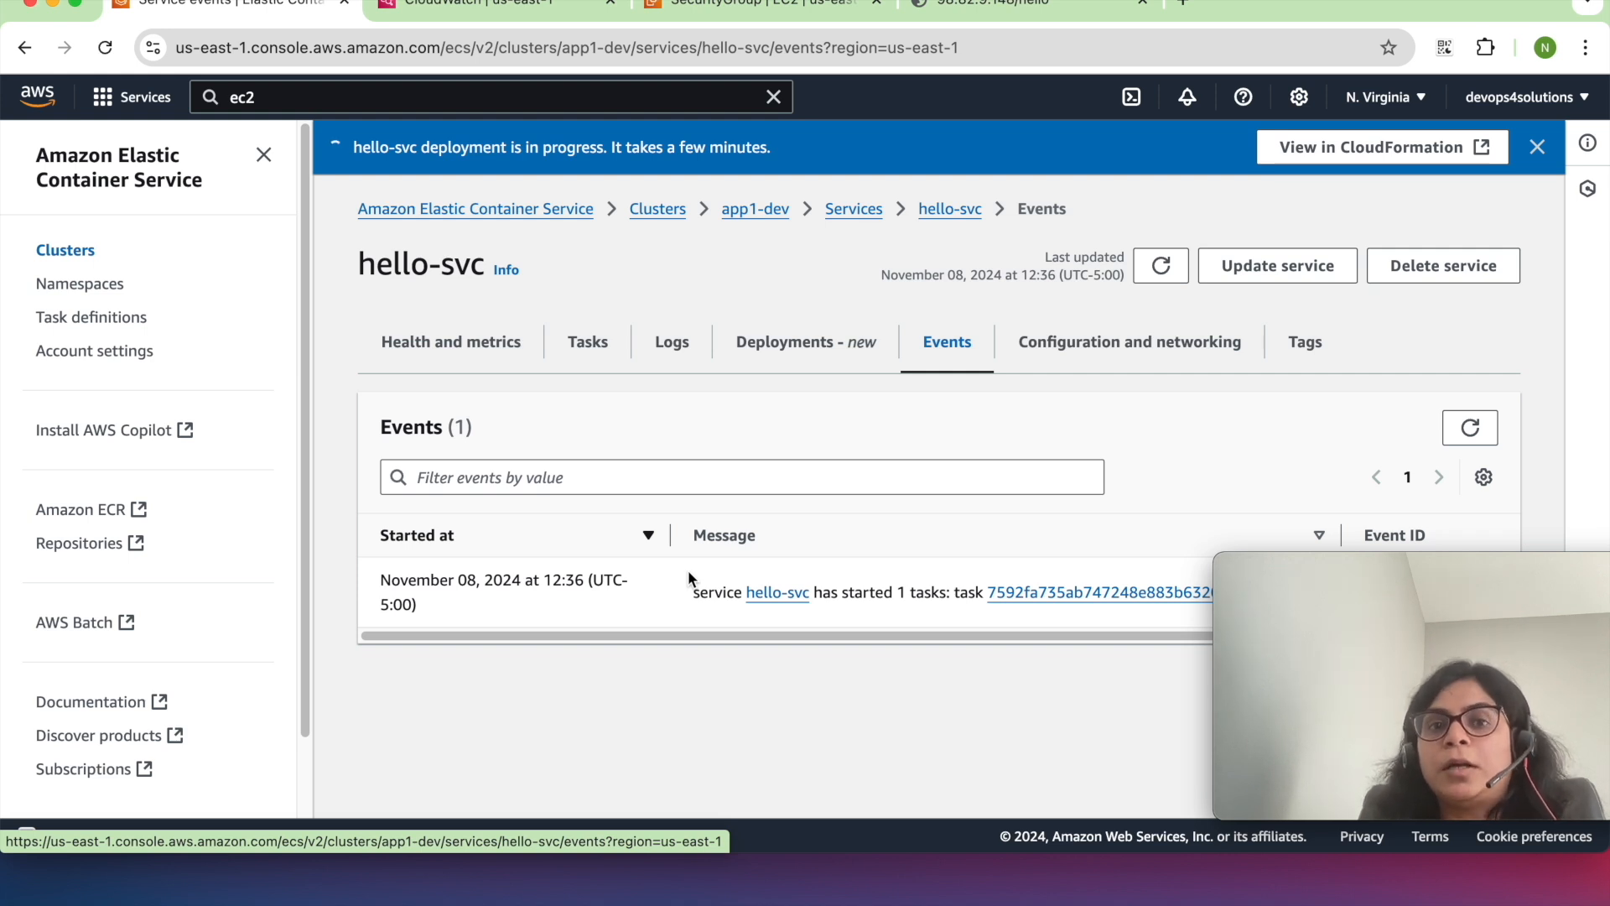
double_click(927, 595)
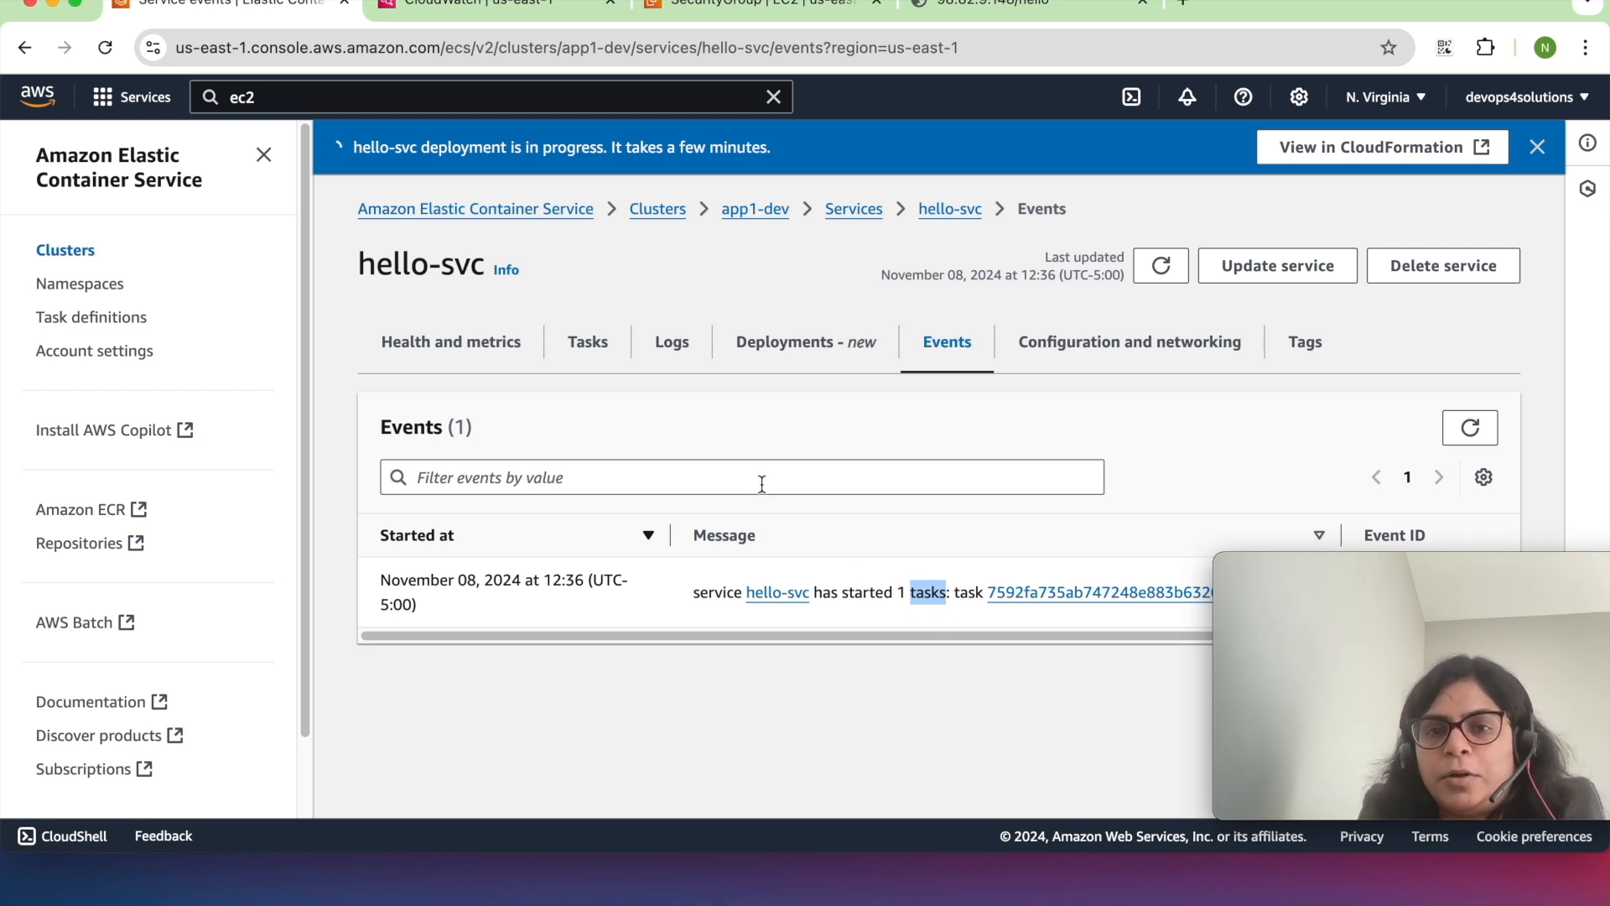
left_click(590, 346)
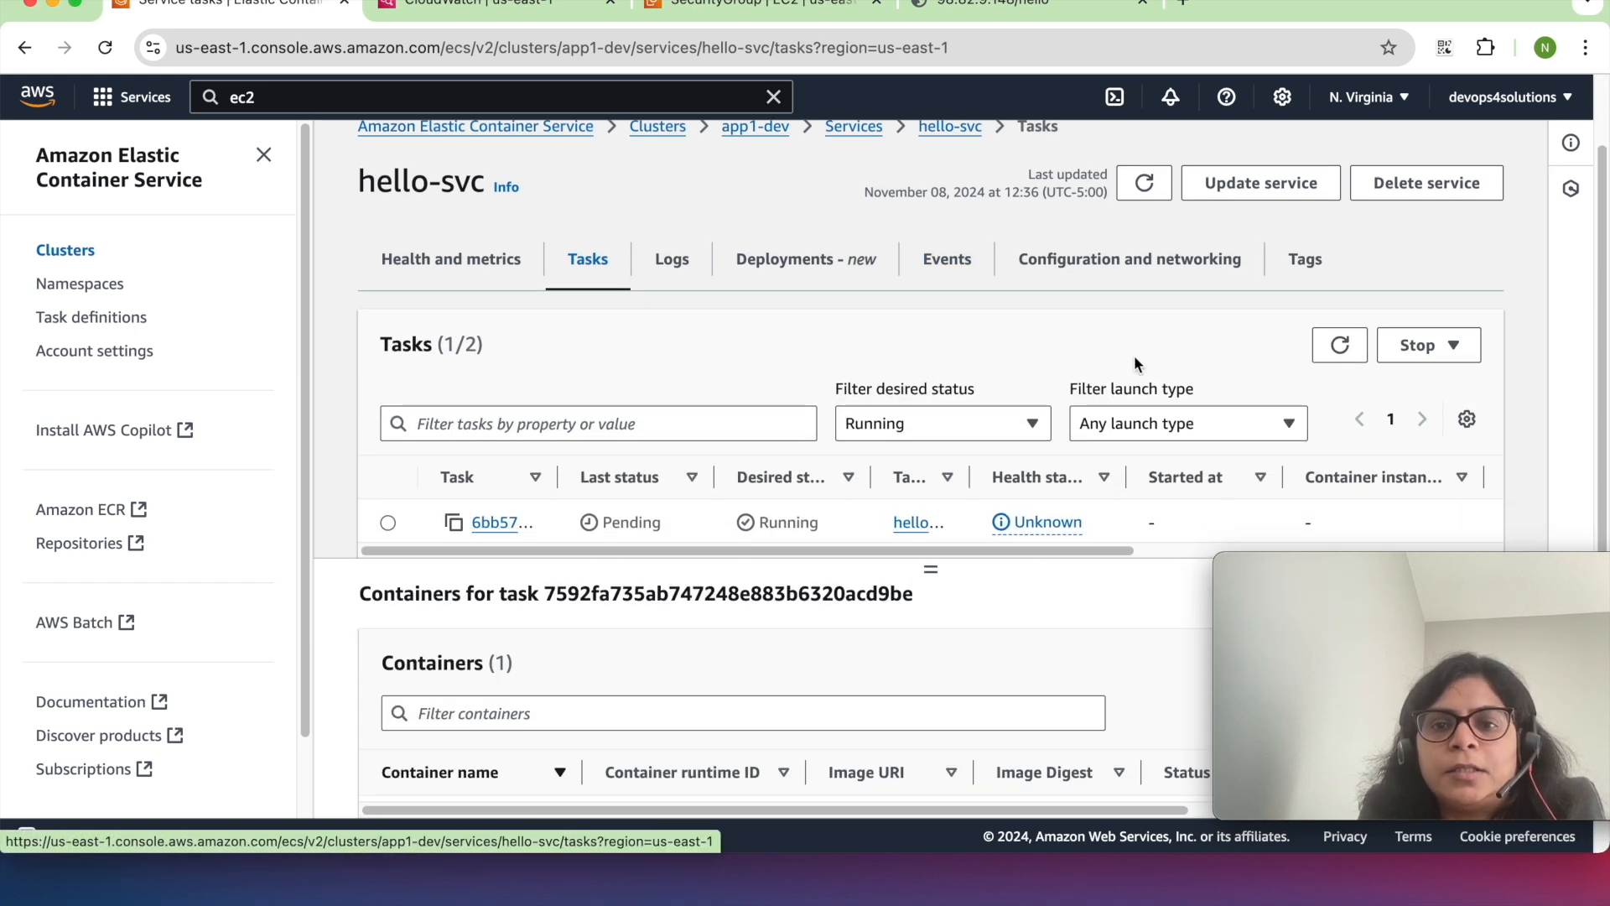
left_click(1342, 349)
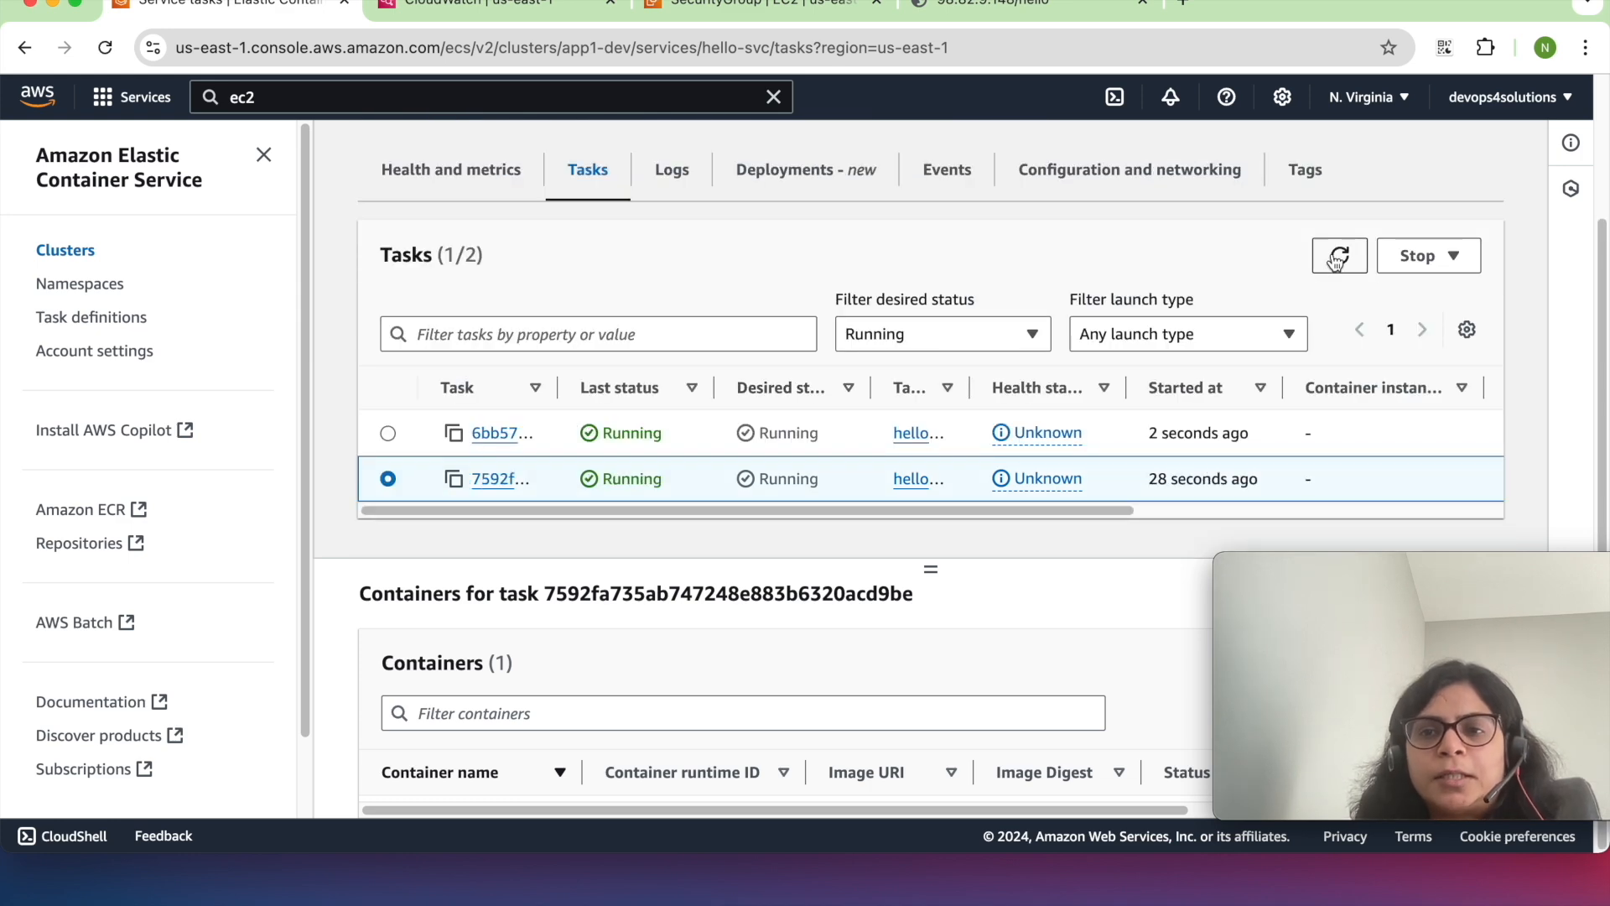
- Open the hello-svc task starting with 7592f, copy its public IP, and open that address in the browser
left_click(493, 479)
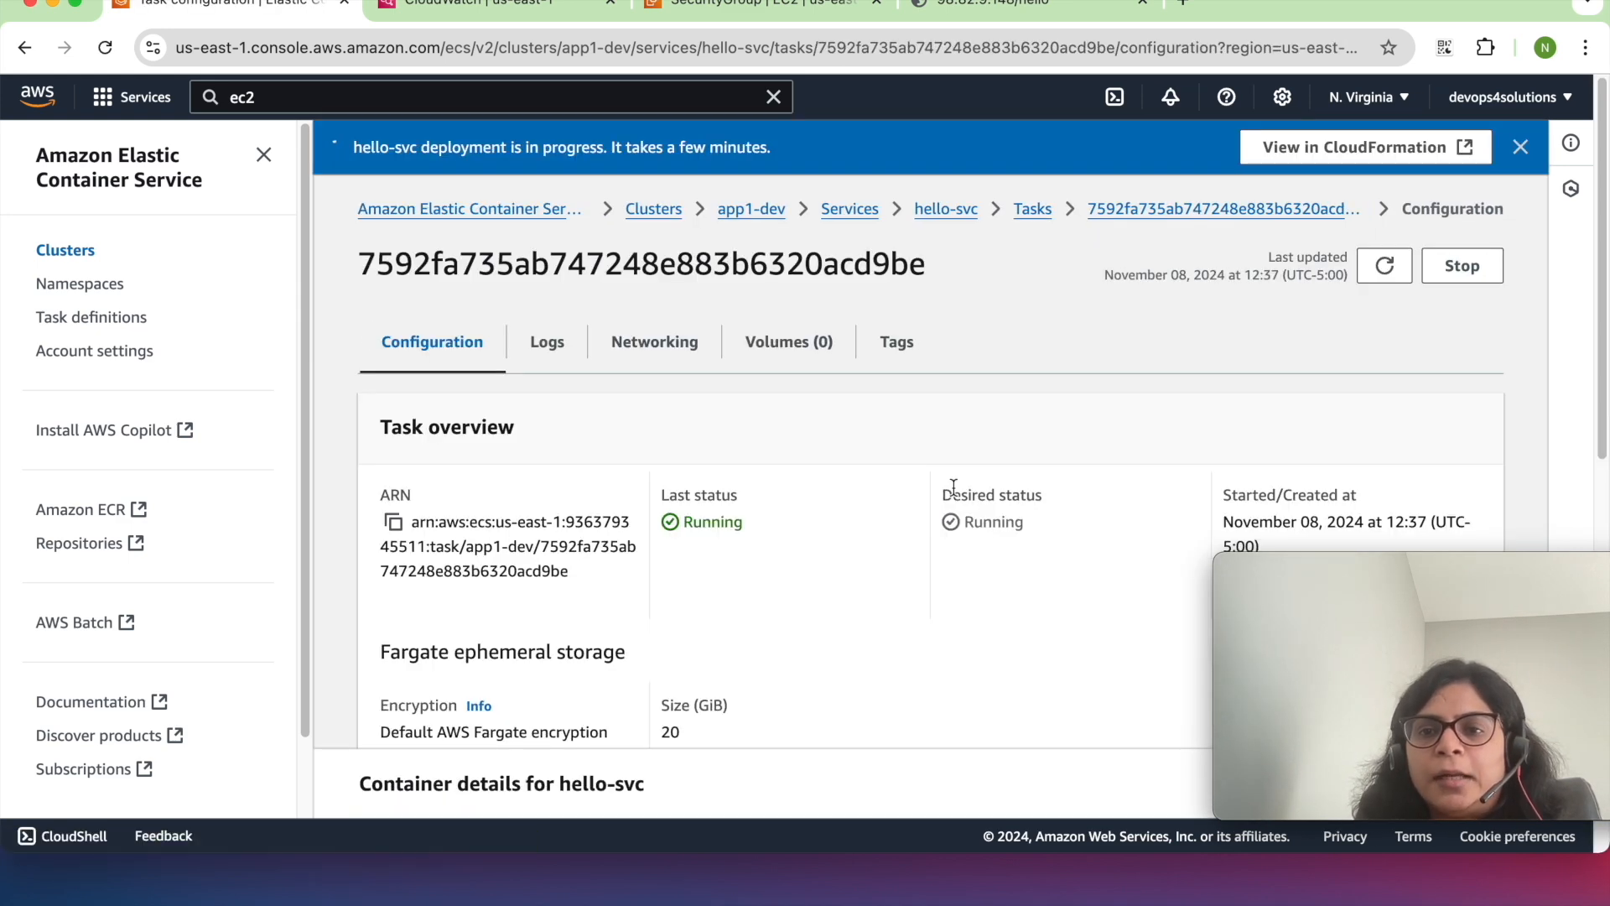
scroll(953, 485, "down", 6)
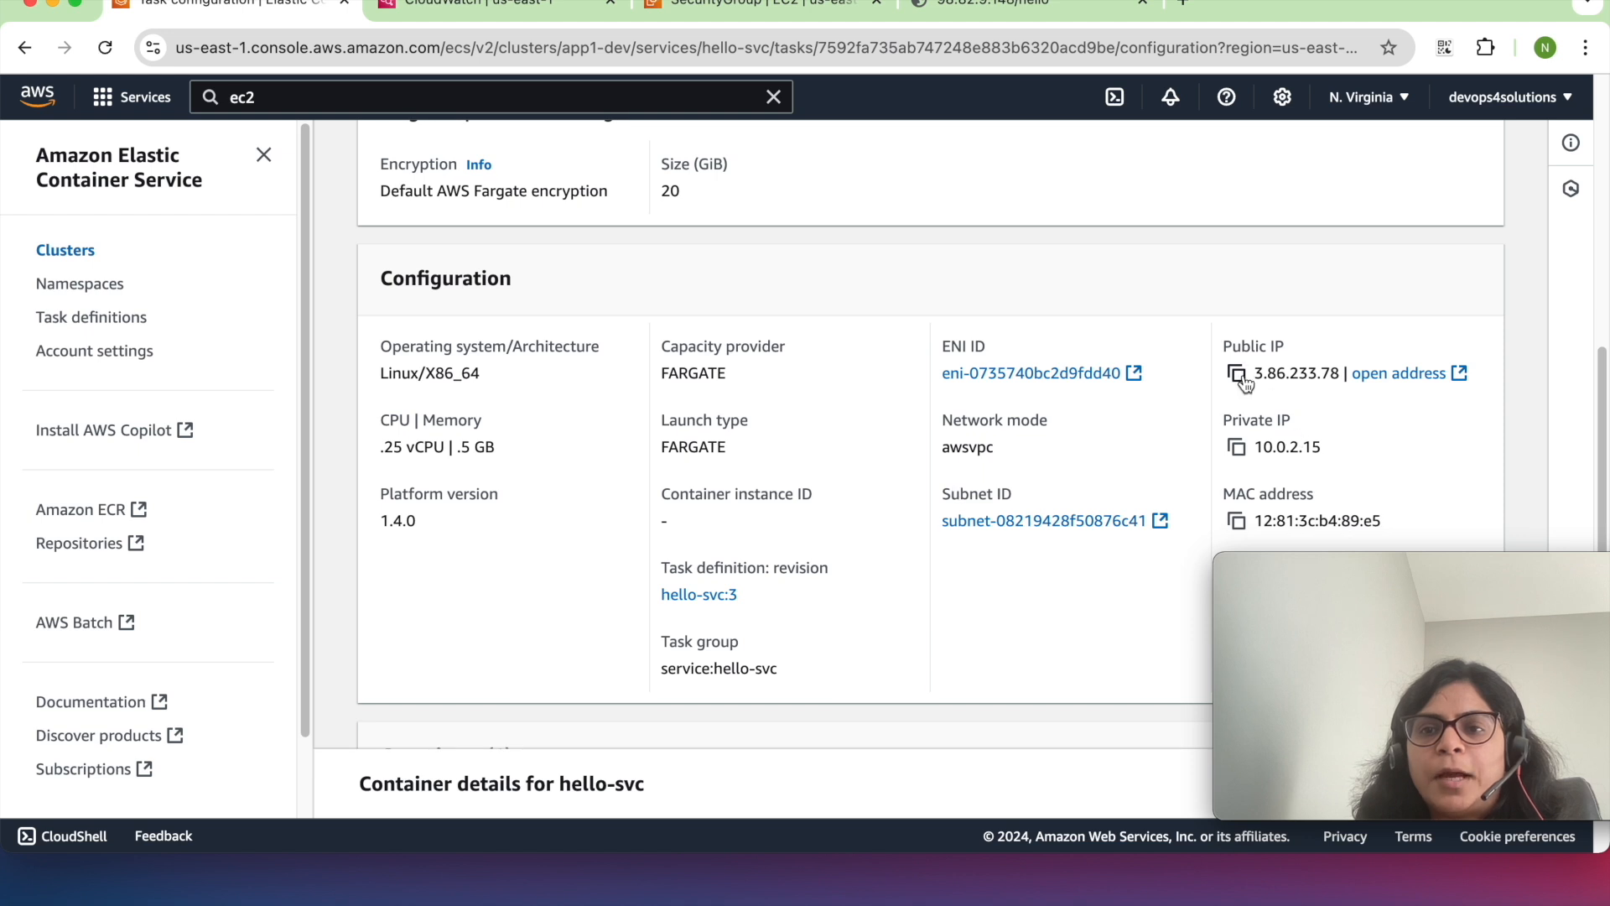
left_click(1243, 379)
left_click(1375, 373)
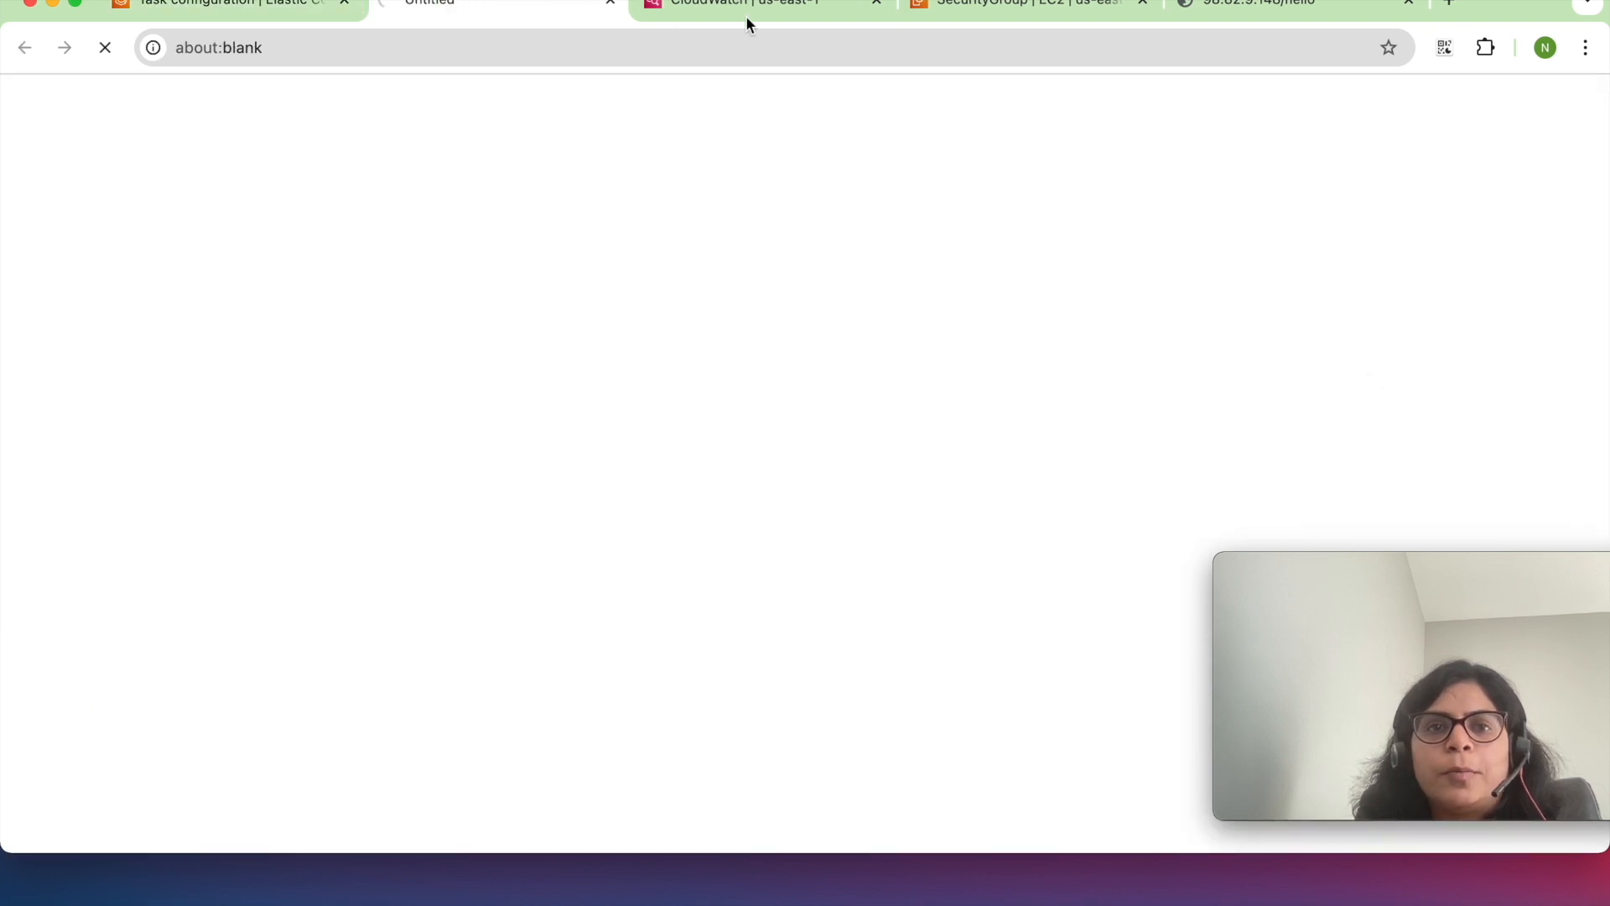
- Request the /hello path at the task's public IP 3.86.233.78 and examine the application's response
left_click(417, 47)
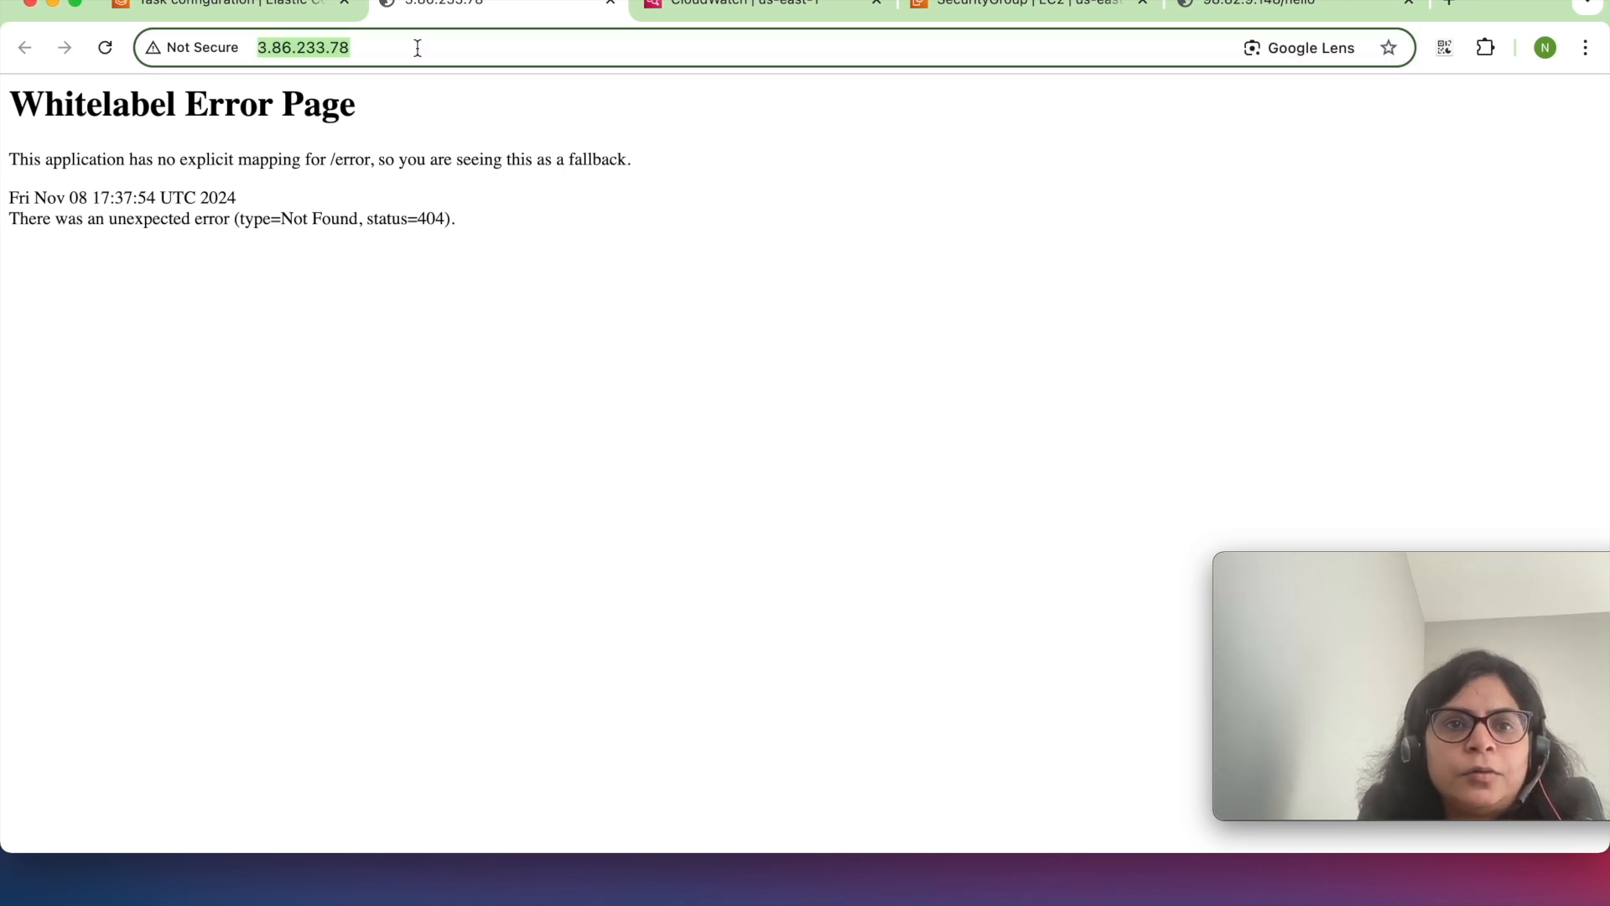
left_click(430, 47)
type("/hell")
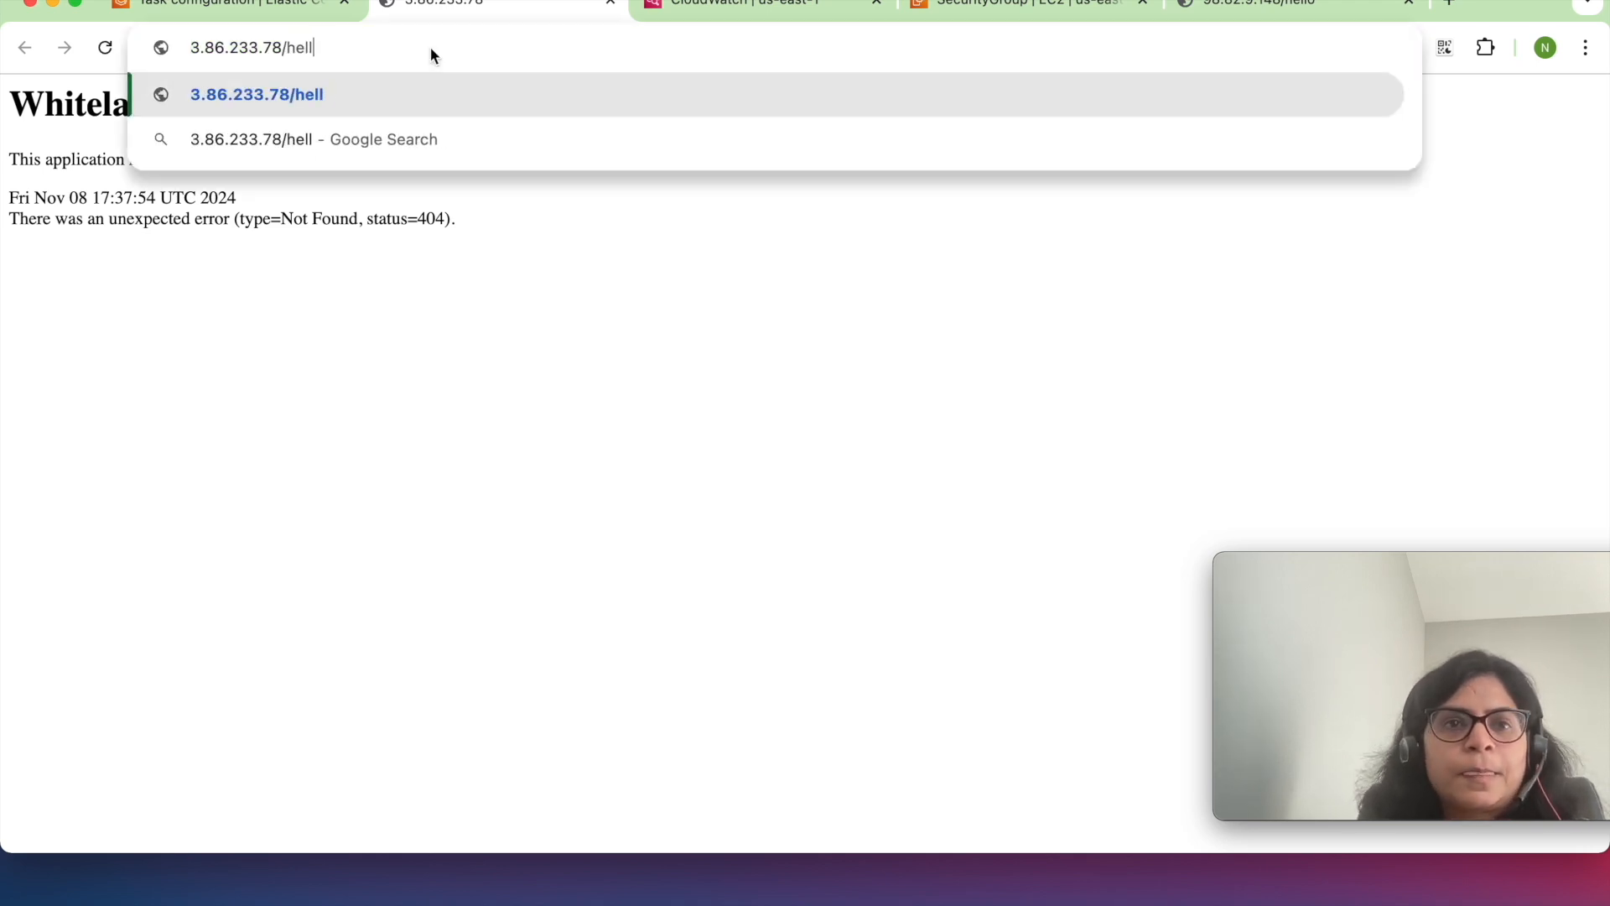
type("o")
key("Return")
left_click_drag(132, 93, 180, 93)
triple_click(181, 93)
- Return to the ECS console, review the hello-svc service's status and health, and go back to the cluster's services
left_click(261, 17)
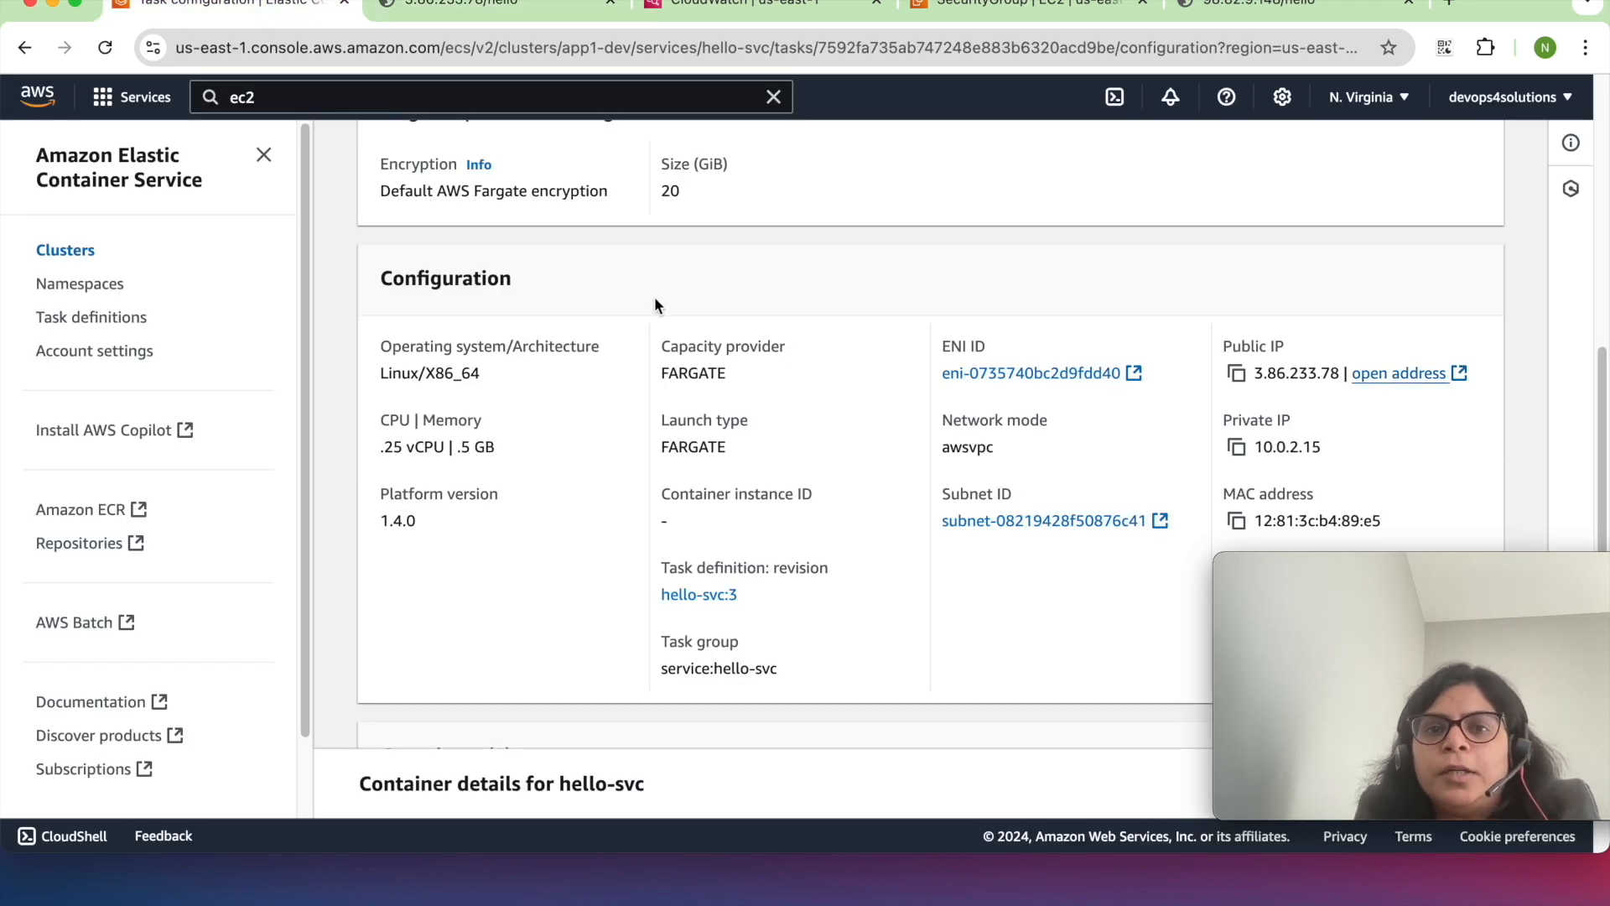
scroll(655, 298, "up", 6)
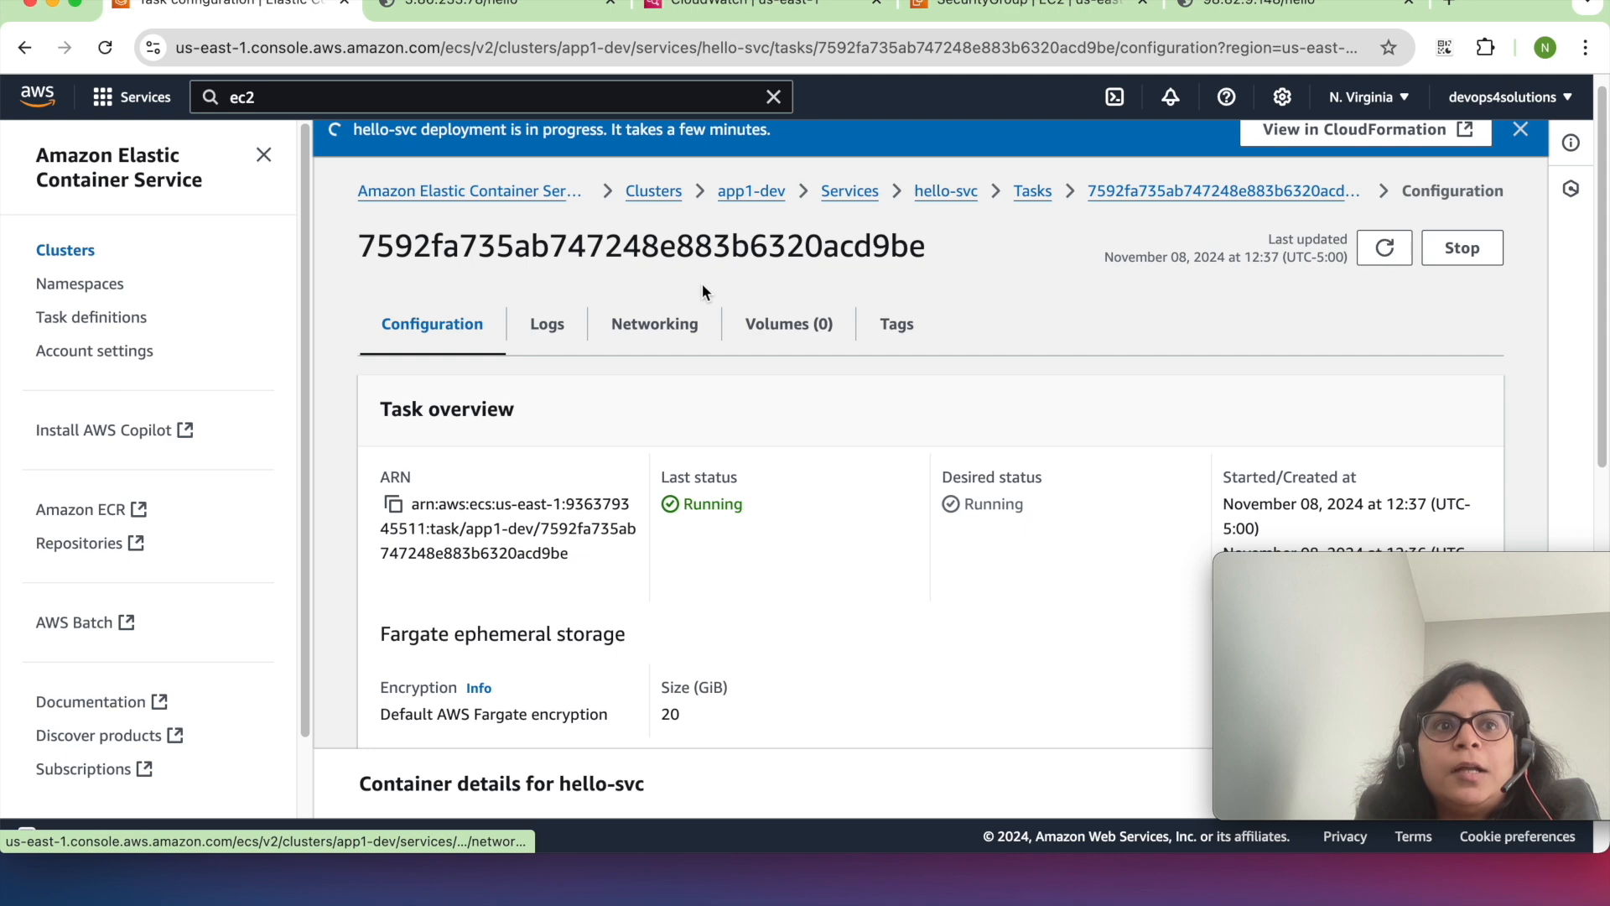
left_click(970, 199)
scroll(644, 394, "down", 2)
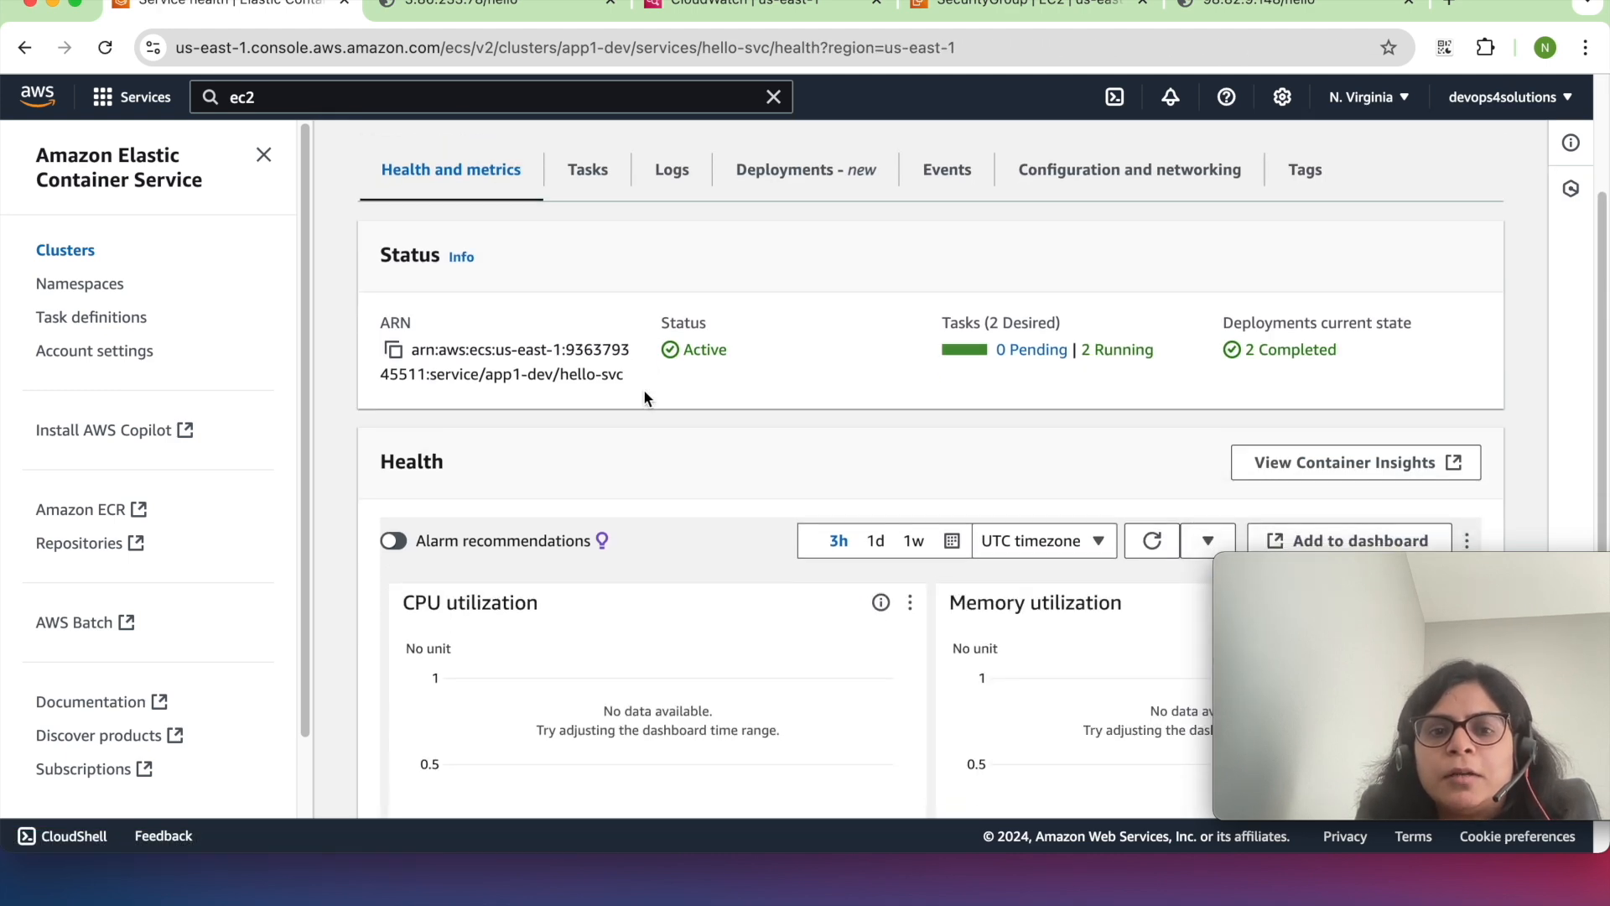
scroll(642, 389, "up", 2)
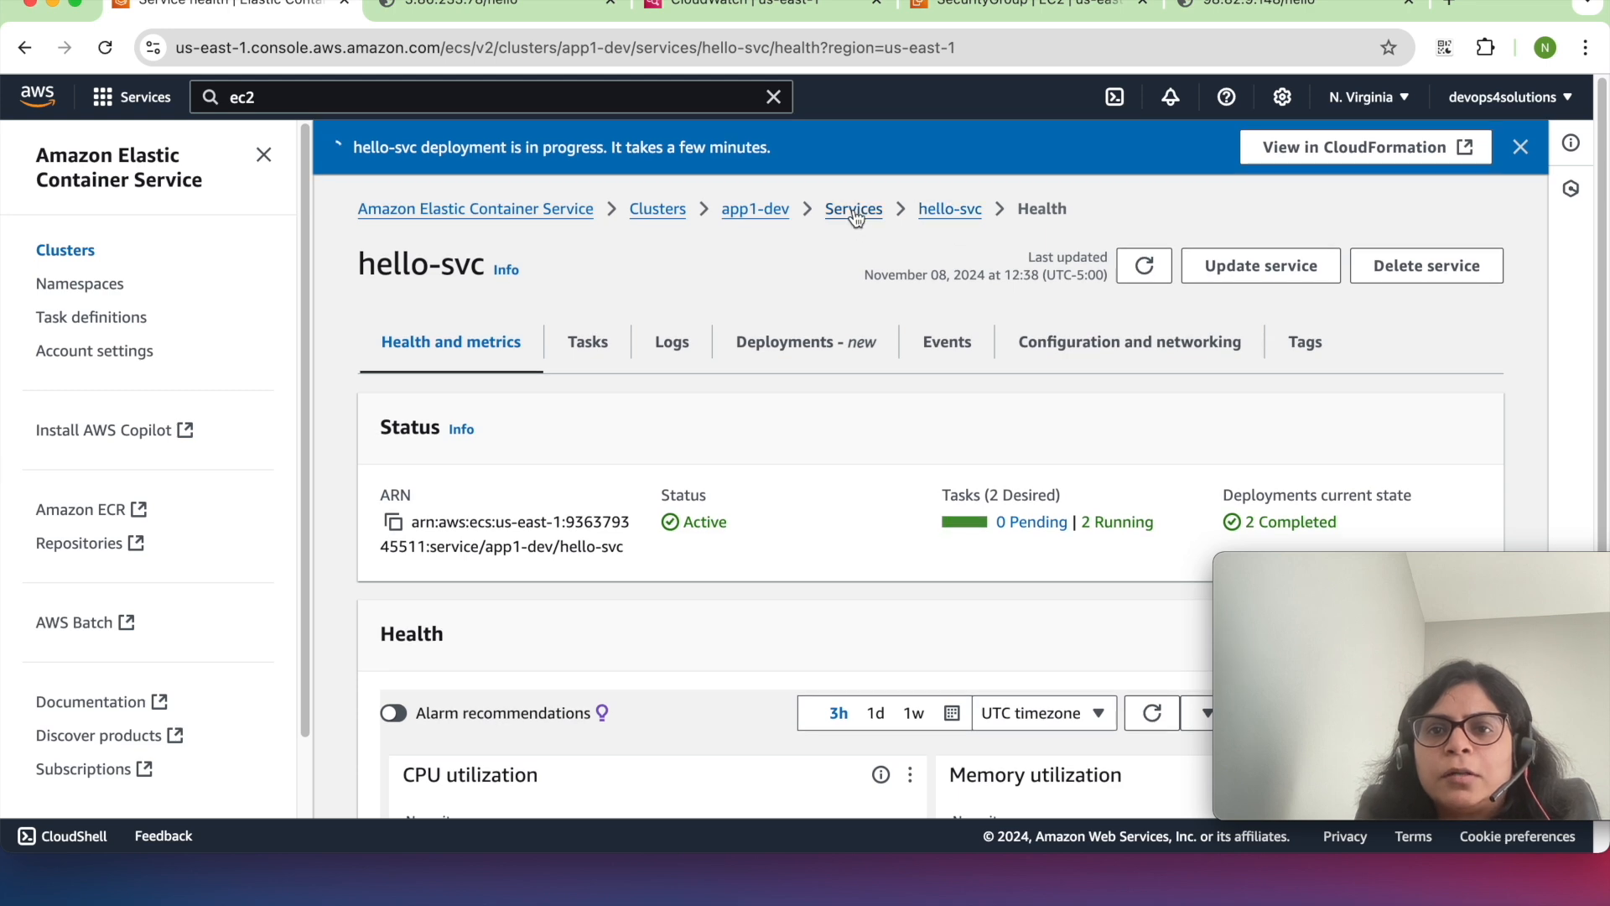
left_click(854, 209)
scroll(759, 450, "down", 3)
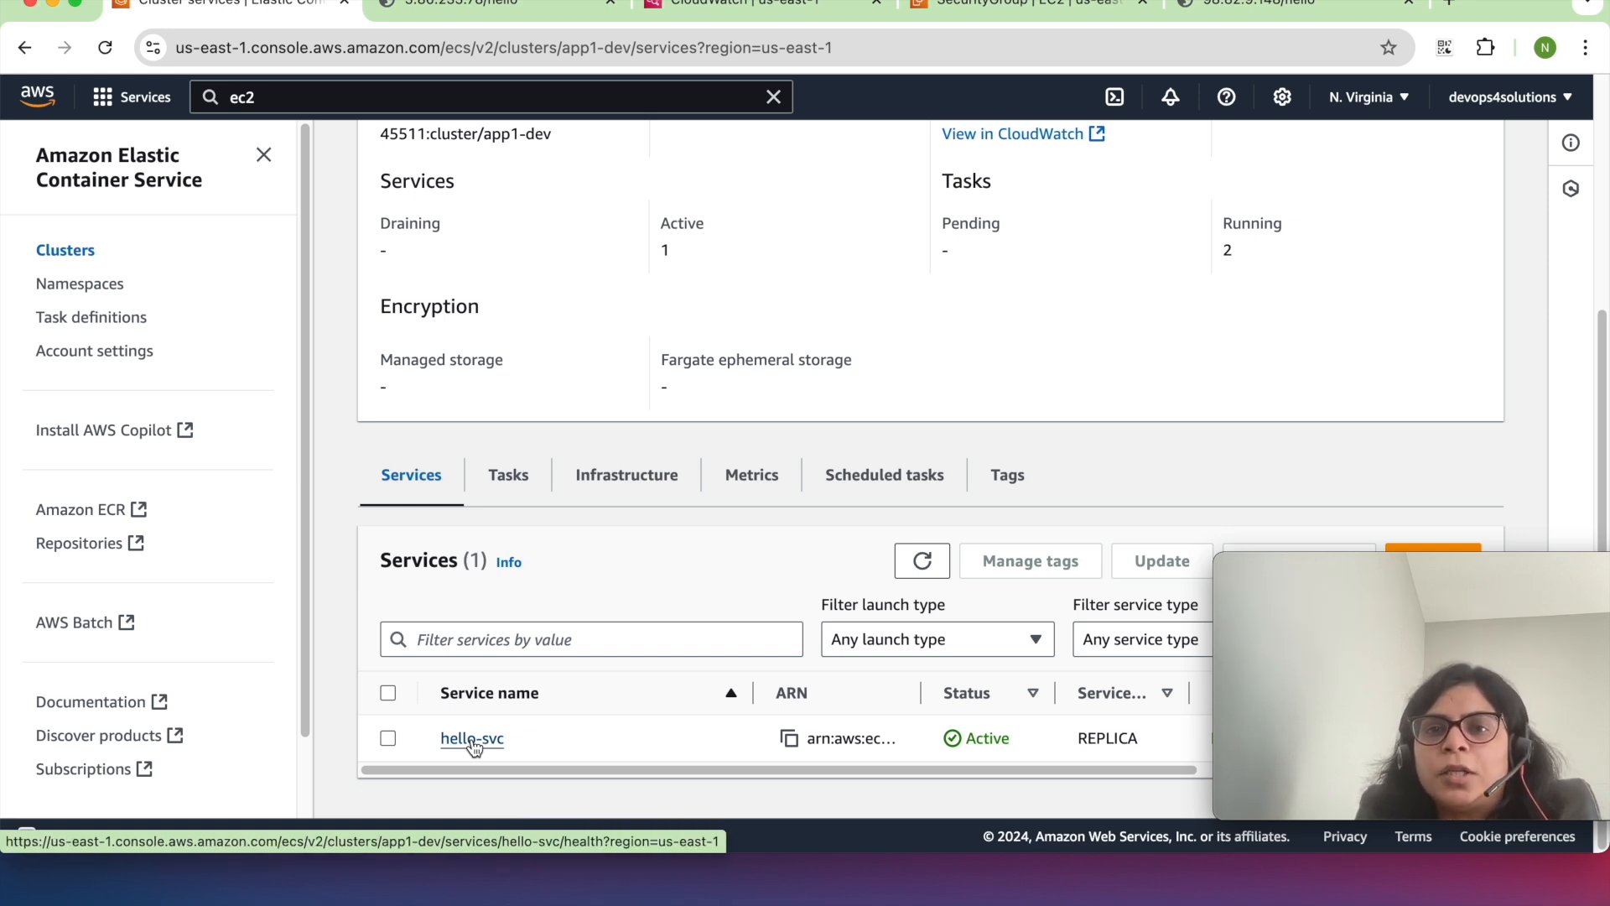
left_click(472, 739)
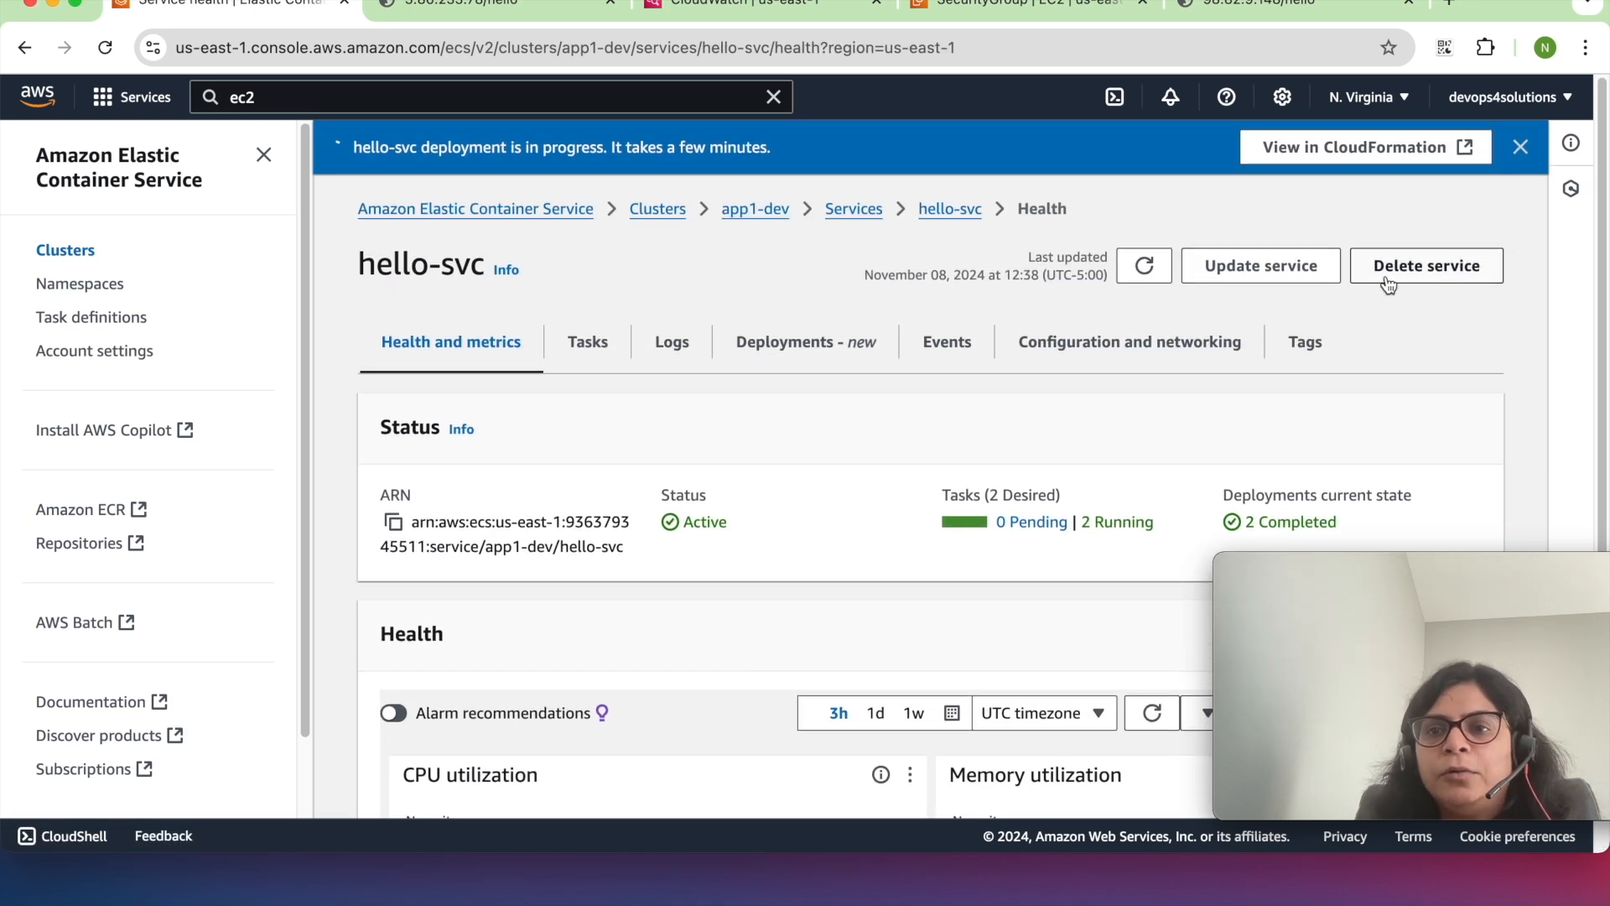
left_click(1305, 268)
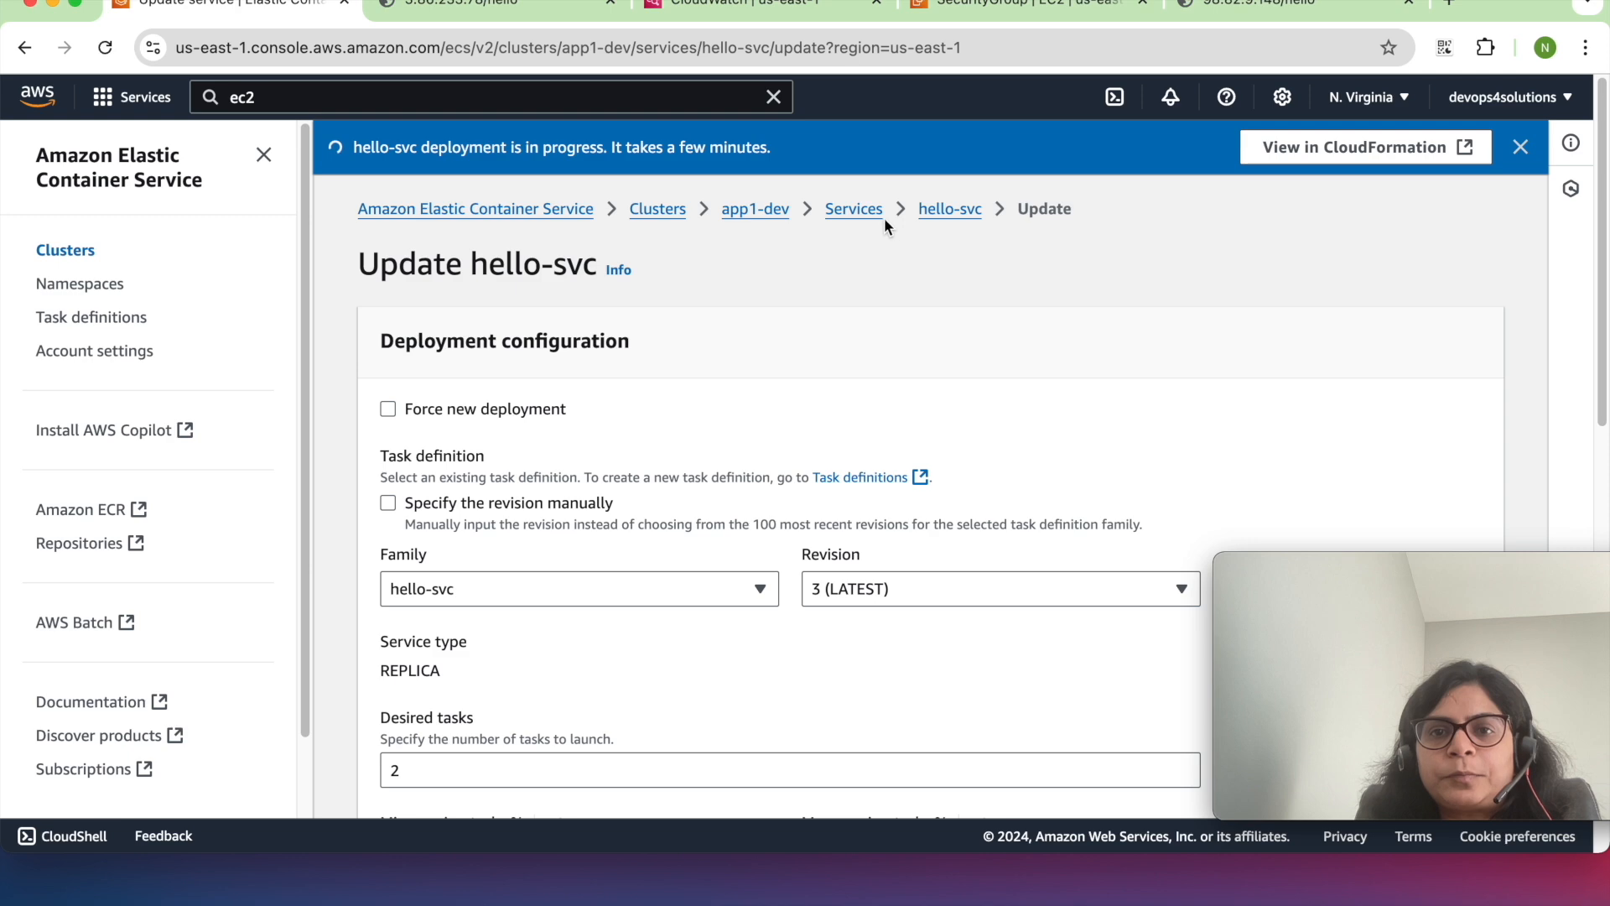
left_click(853, 211)
- Stop the running task starting with 6bb57 from the app1-dev cluster's tasks list and confirm the stop
scroll(595, 464, "down", 5)
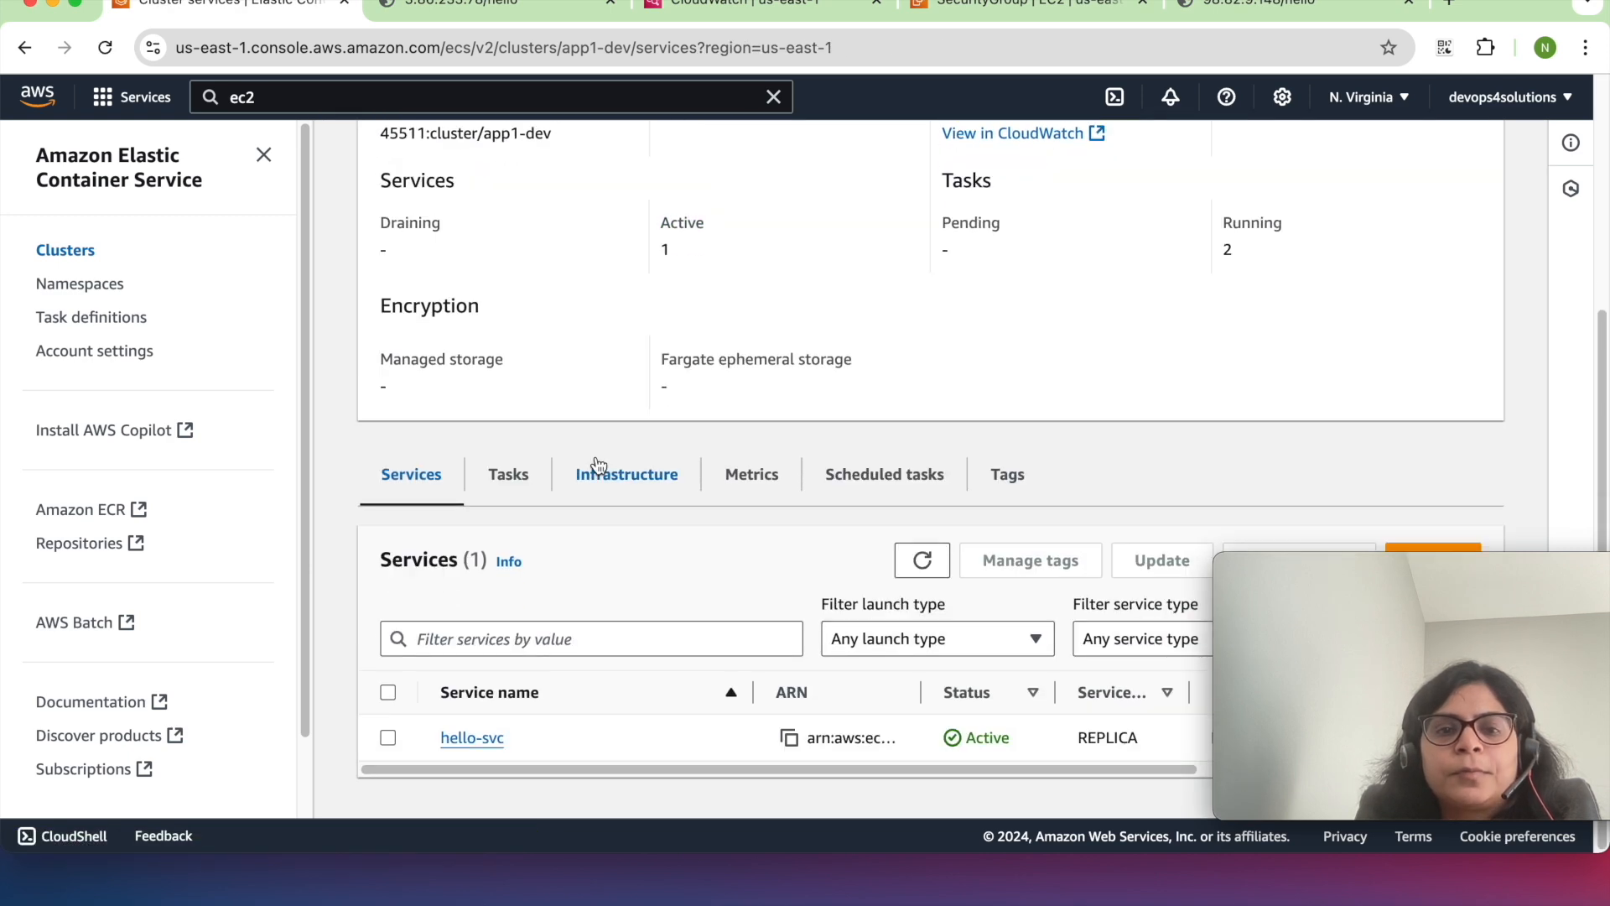
left_click(521, 478)
scroll(566, 575, "down", 1)
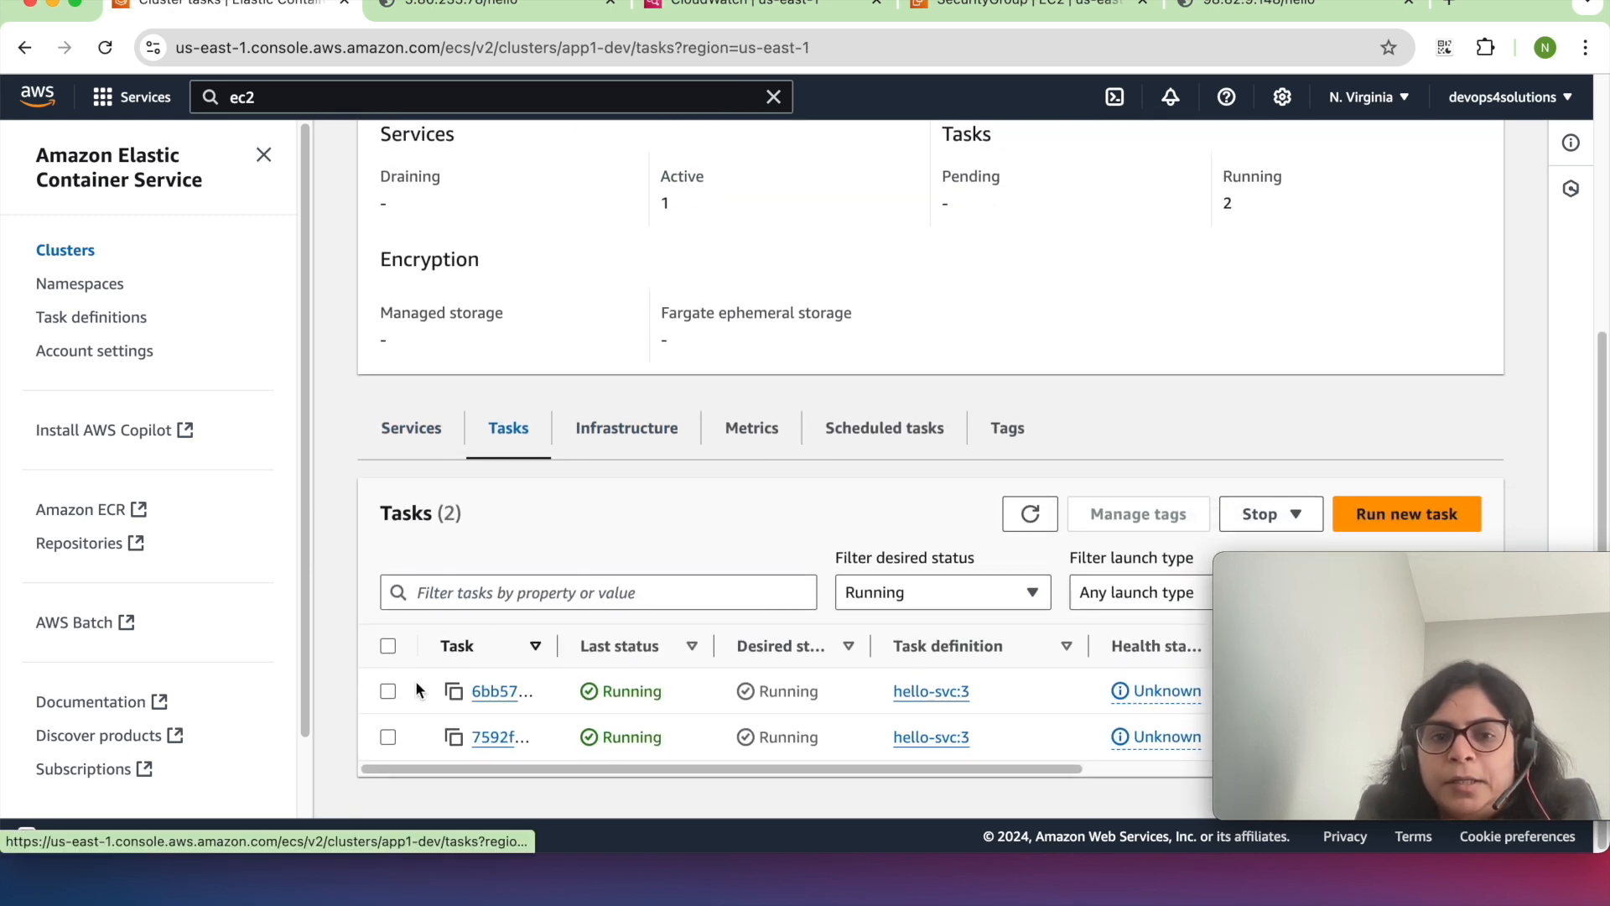
left_click(388, 692)
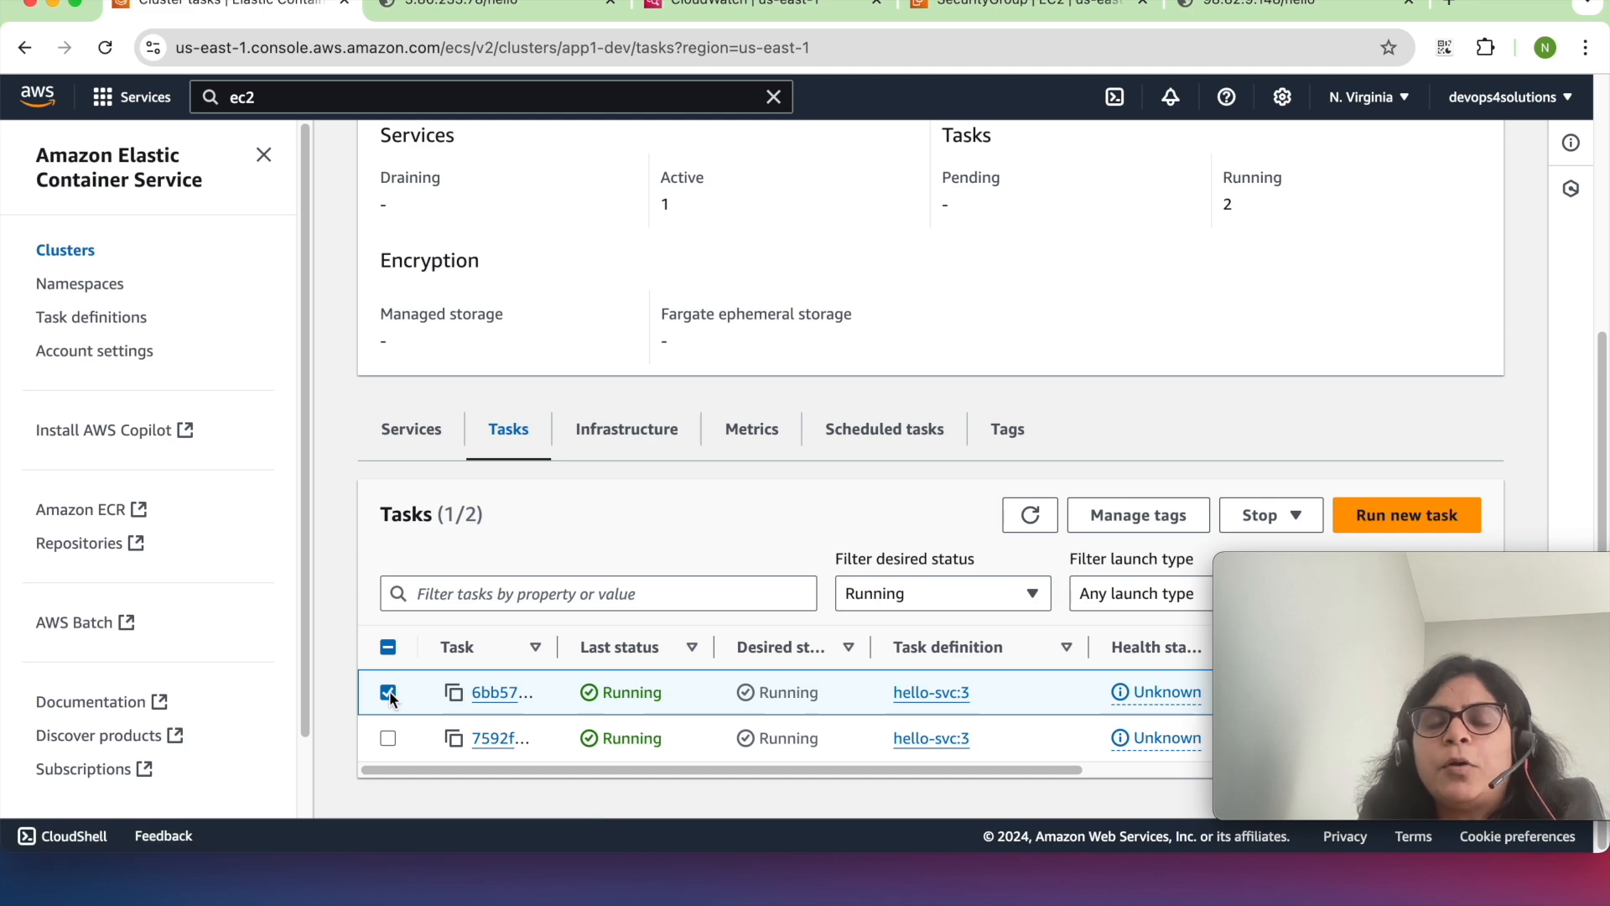
left_click(1286, 518)
left_click(1293, 549)
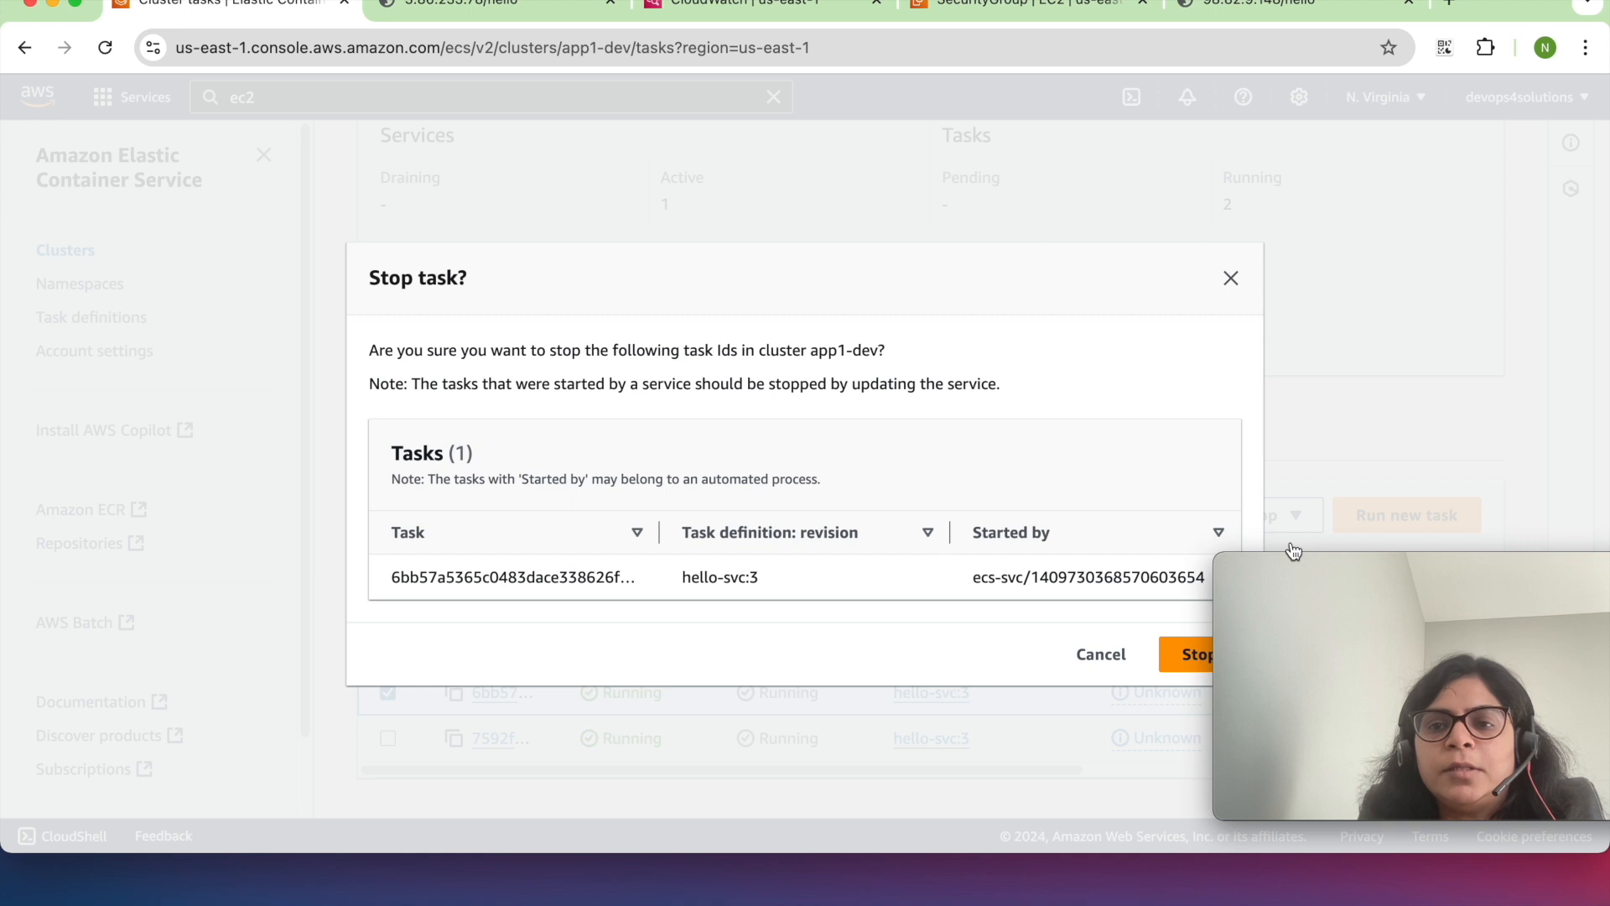
left_click(1173, 655)
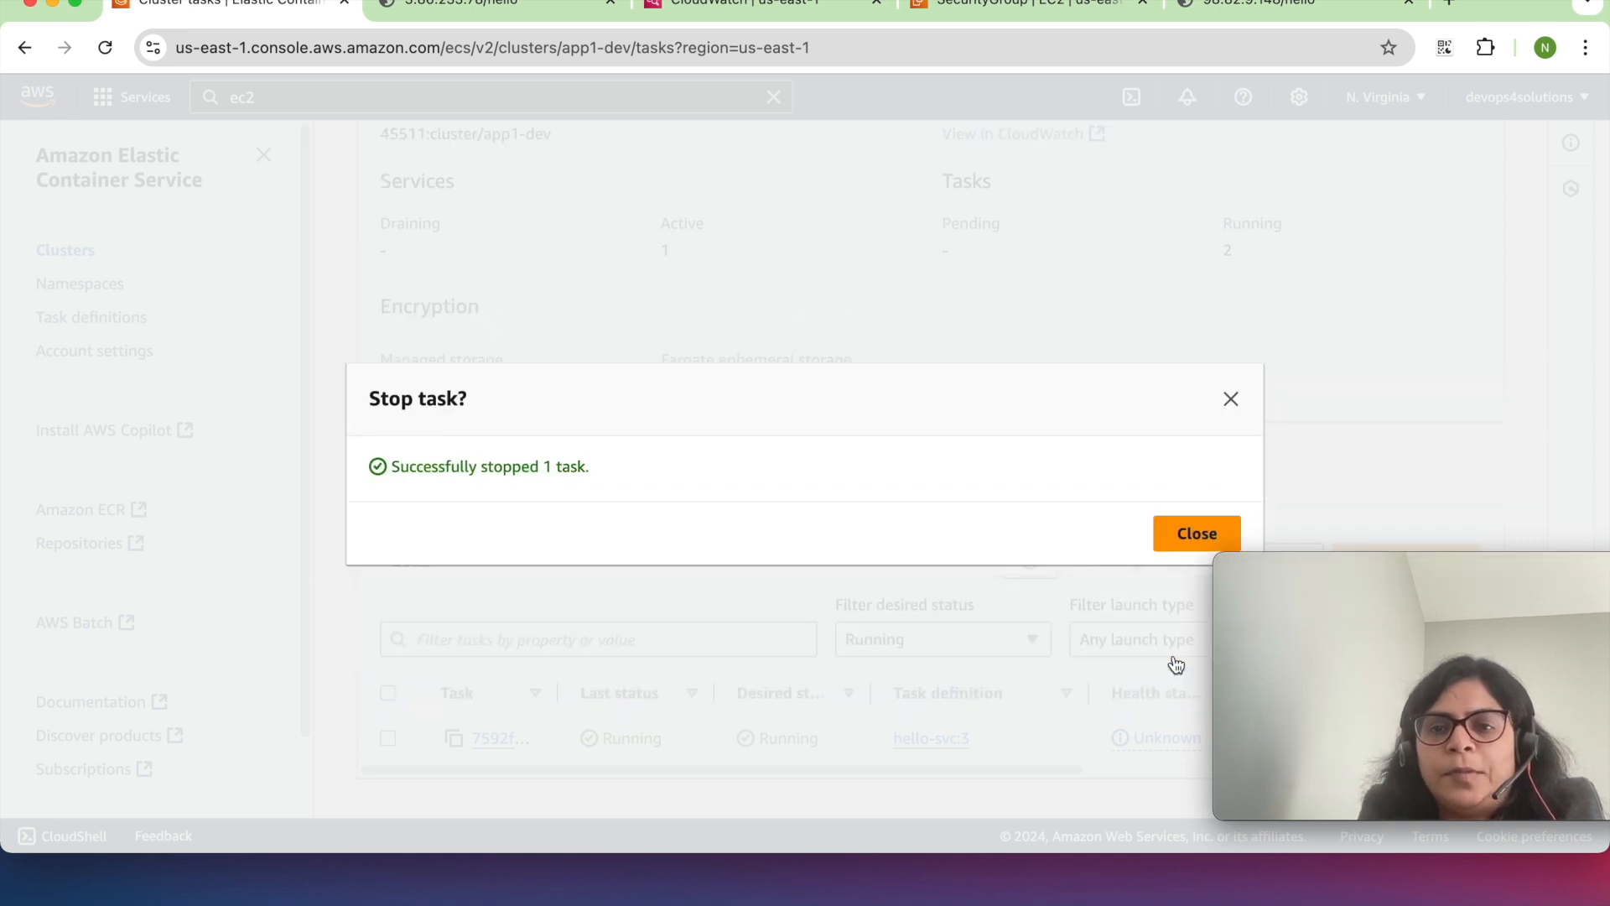
- Dismiss the stop-task confirmation and list the hello-svc service's tasks with any desired status
left_click(1195, 535)
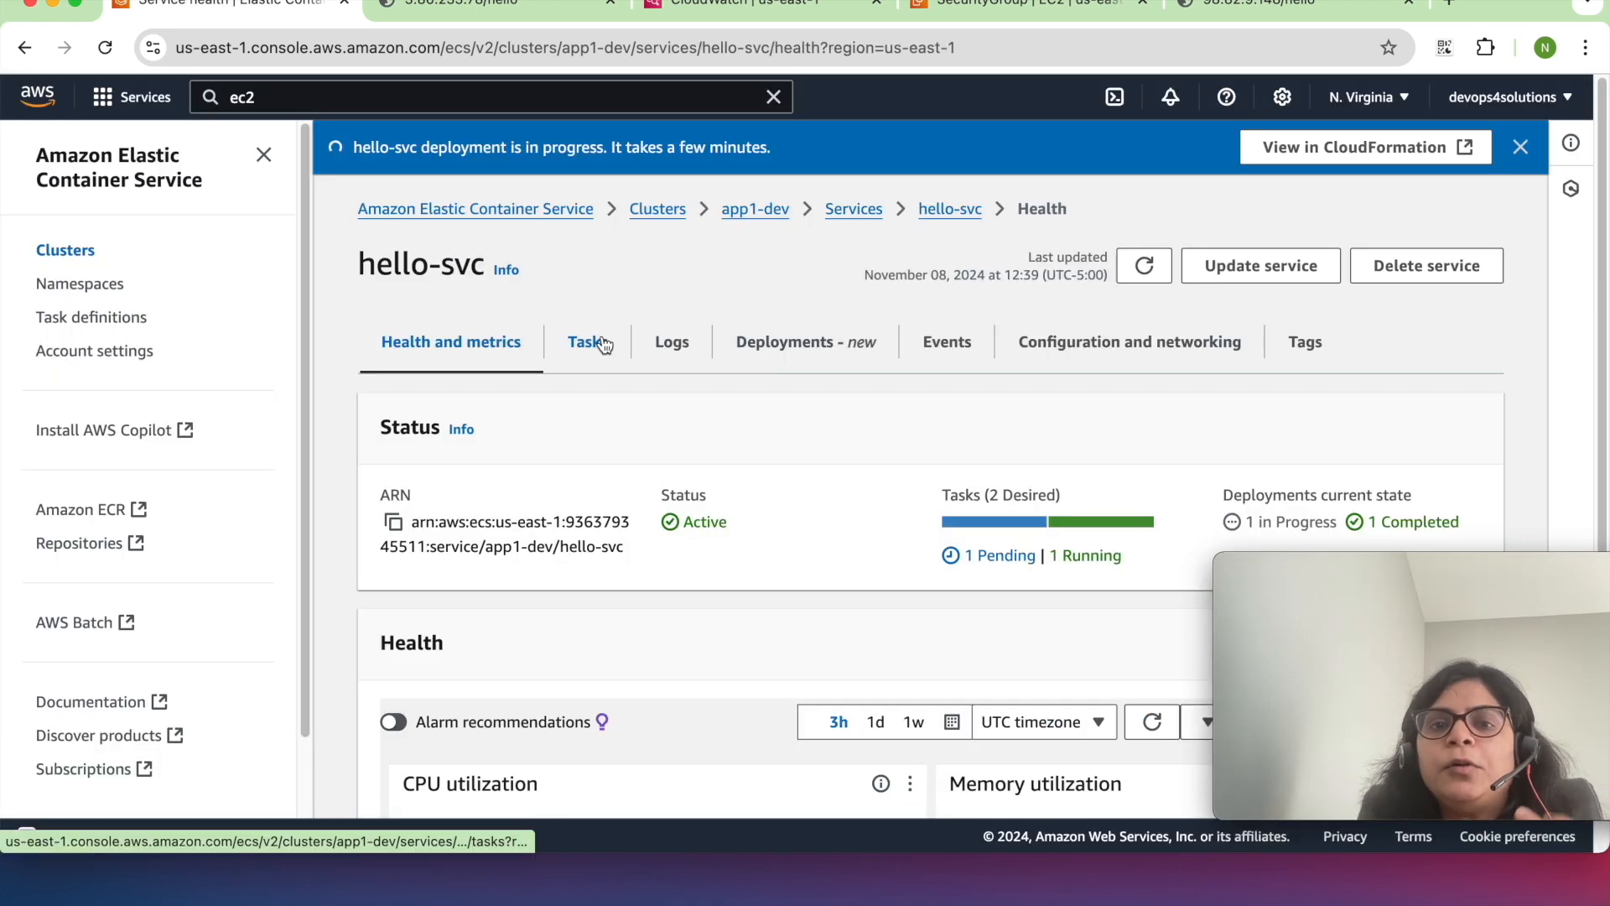
left_click(586, 341)
scroll(829, 416, "down", 3)
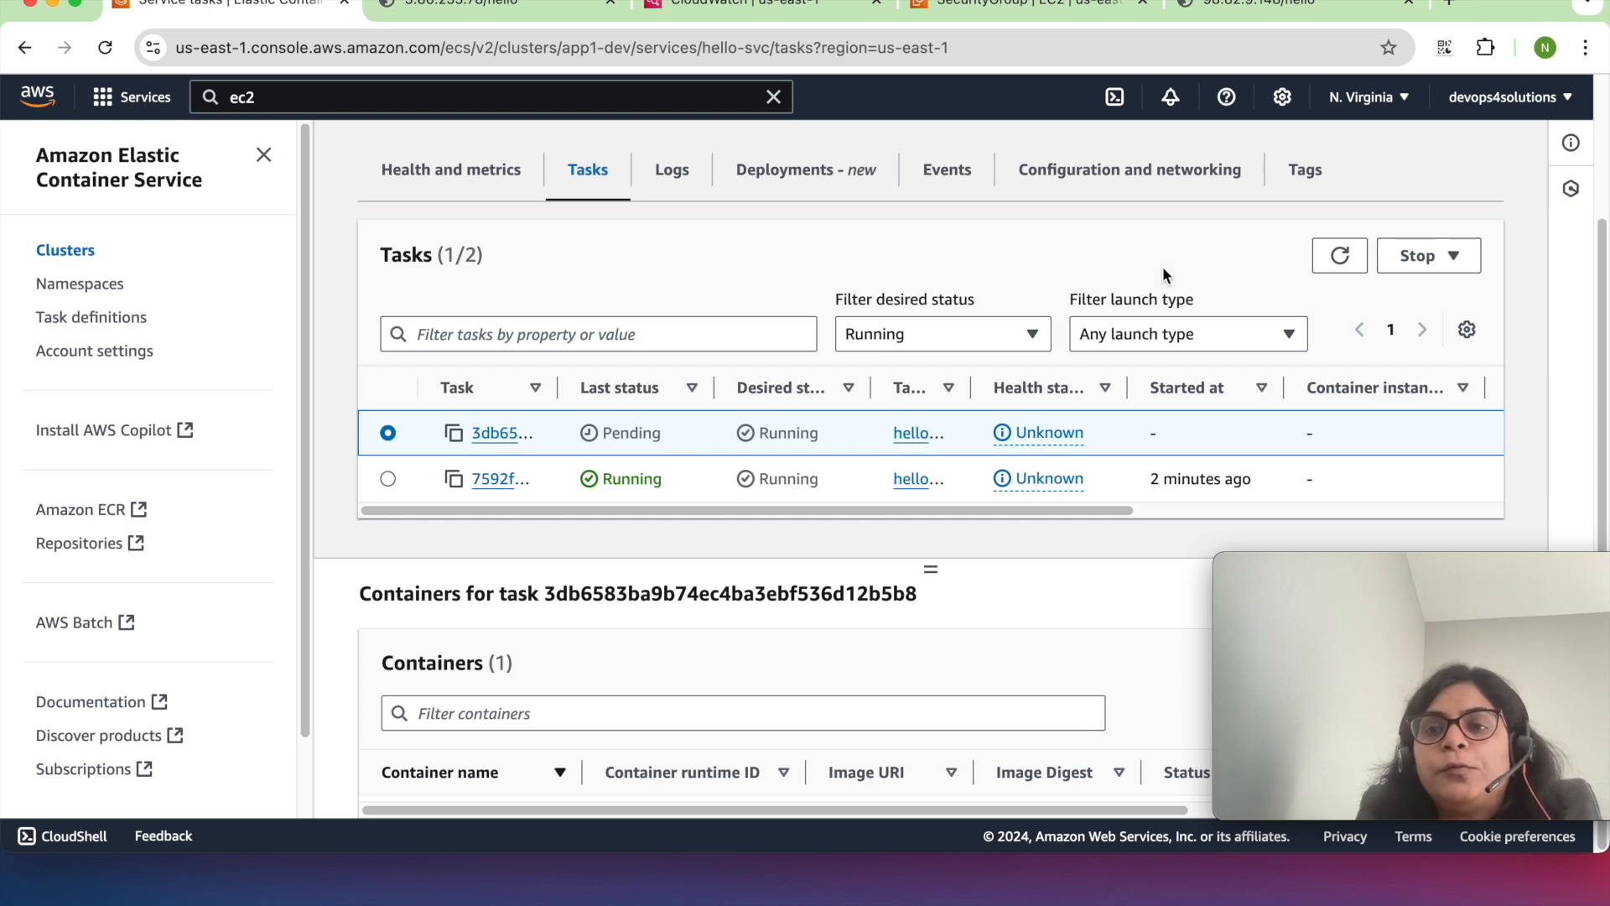
left_click(1330, 261)
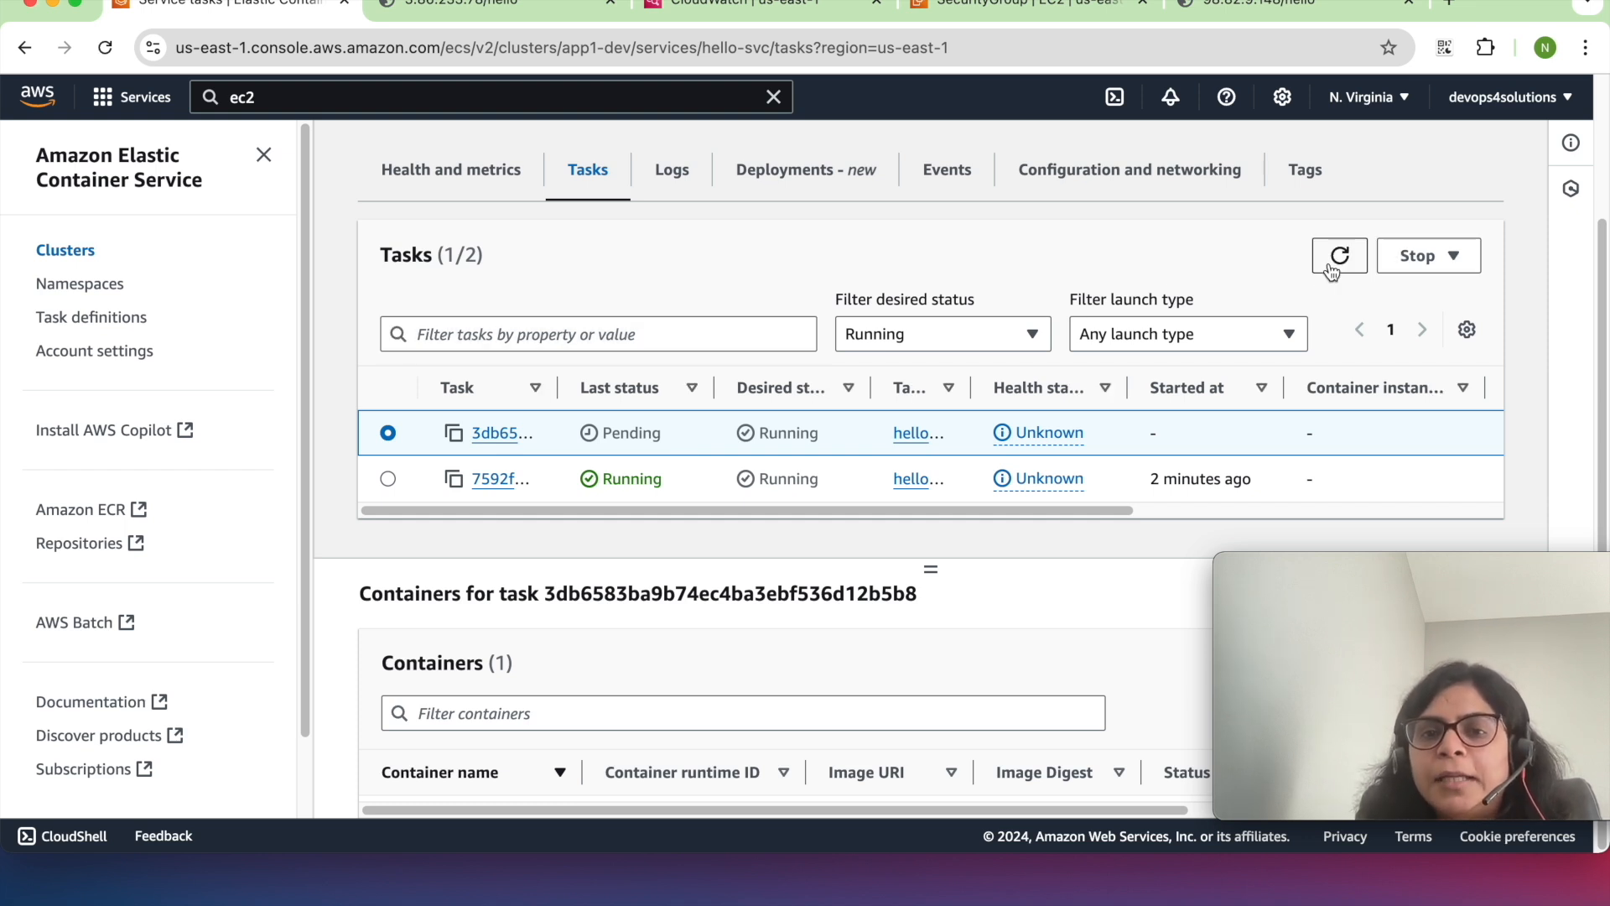
left_click(983, 340)
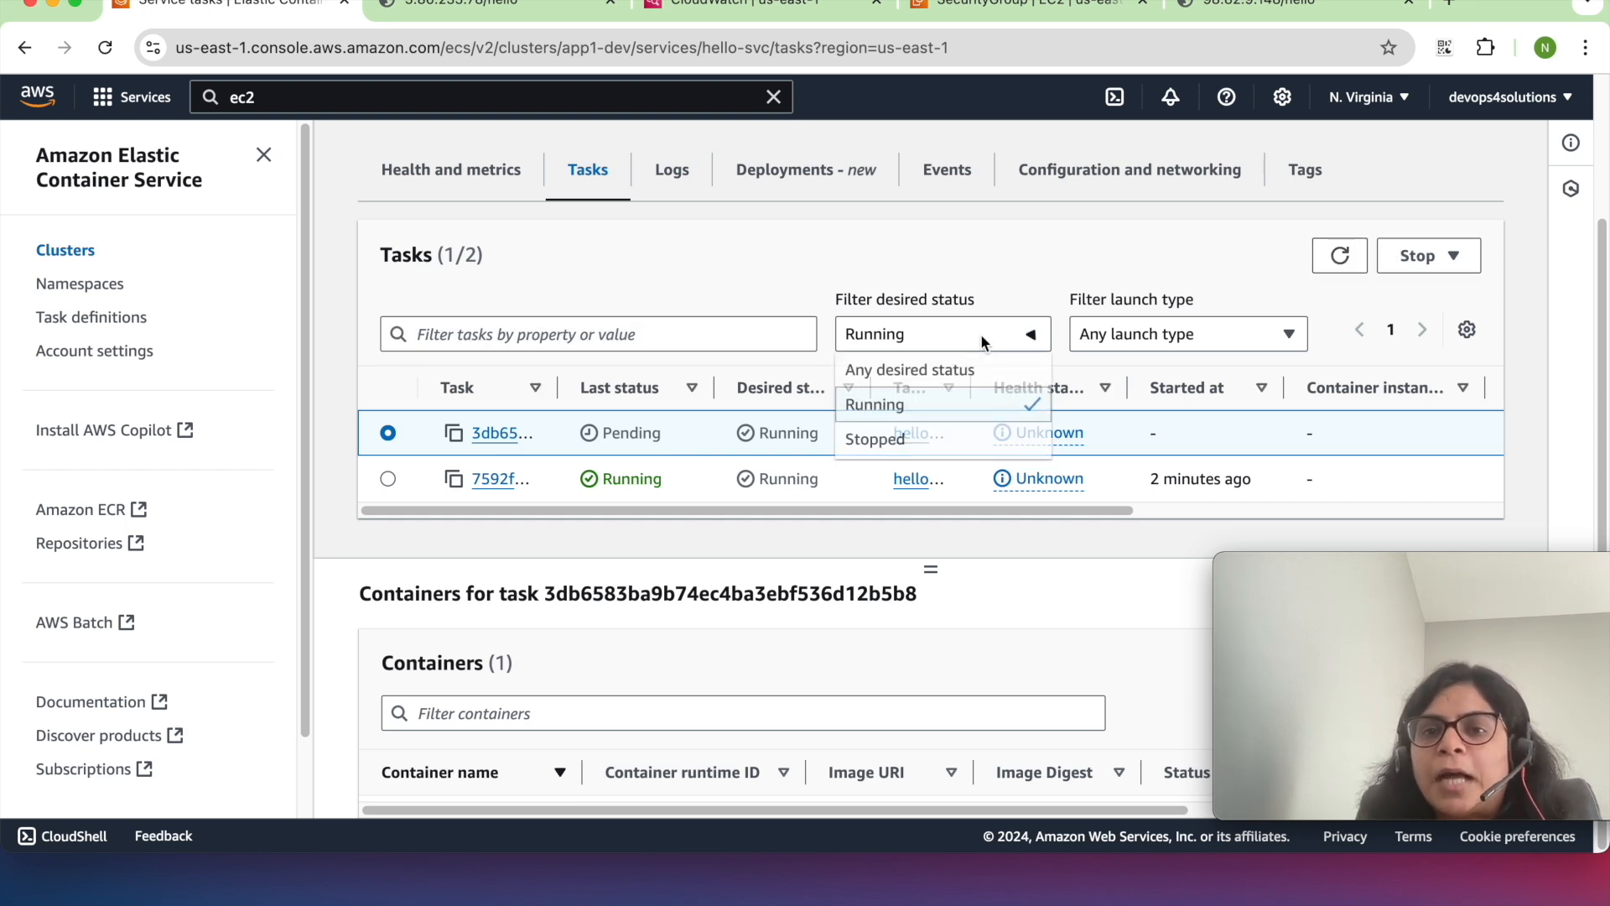
left_click(955, 381)
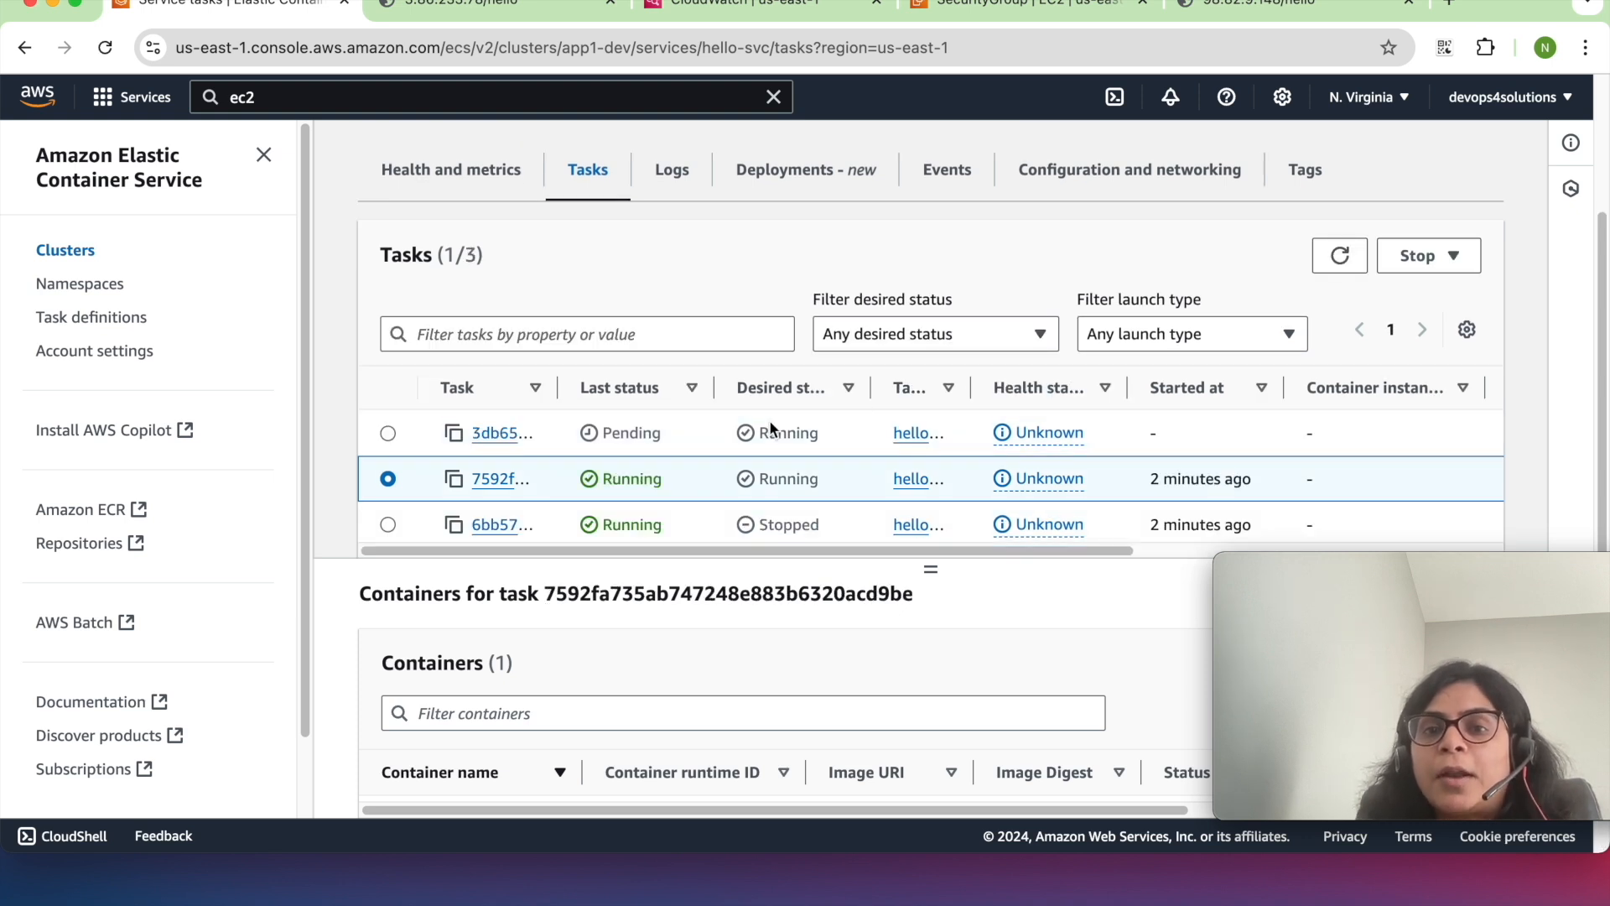
- Refresh the hello-svc task list and check the last status of the replacement and stopped tasks
scroll(770, 426, "down", 1)
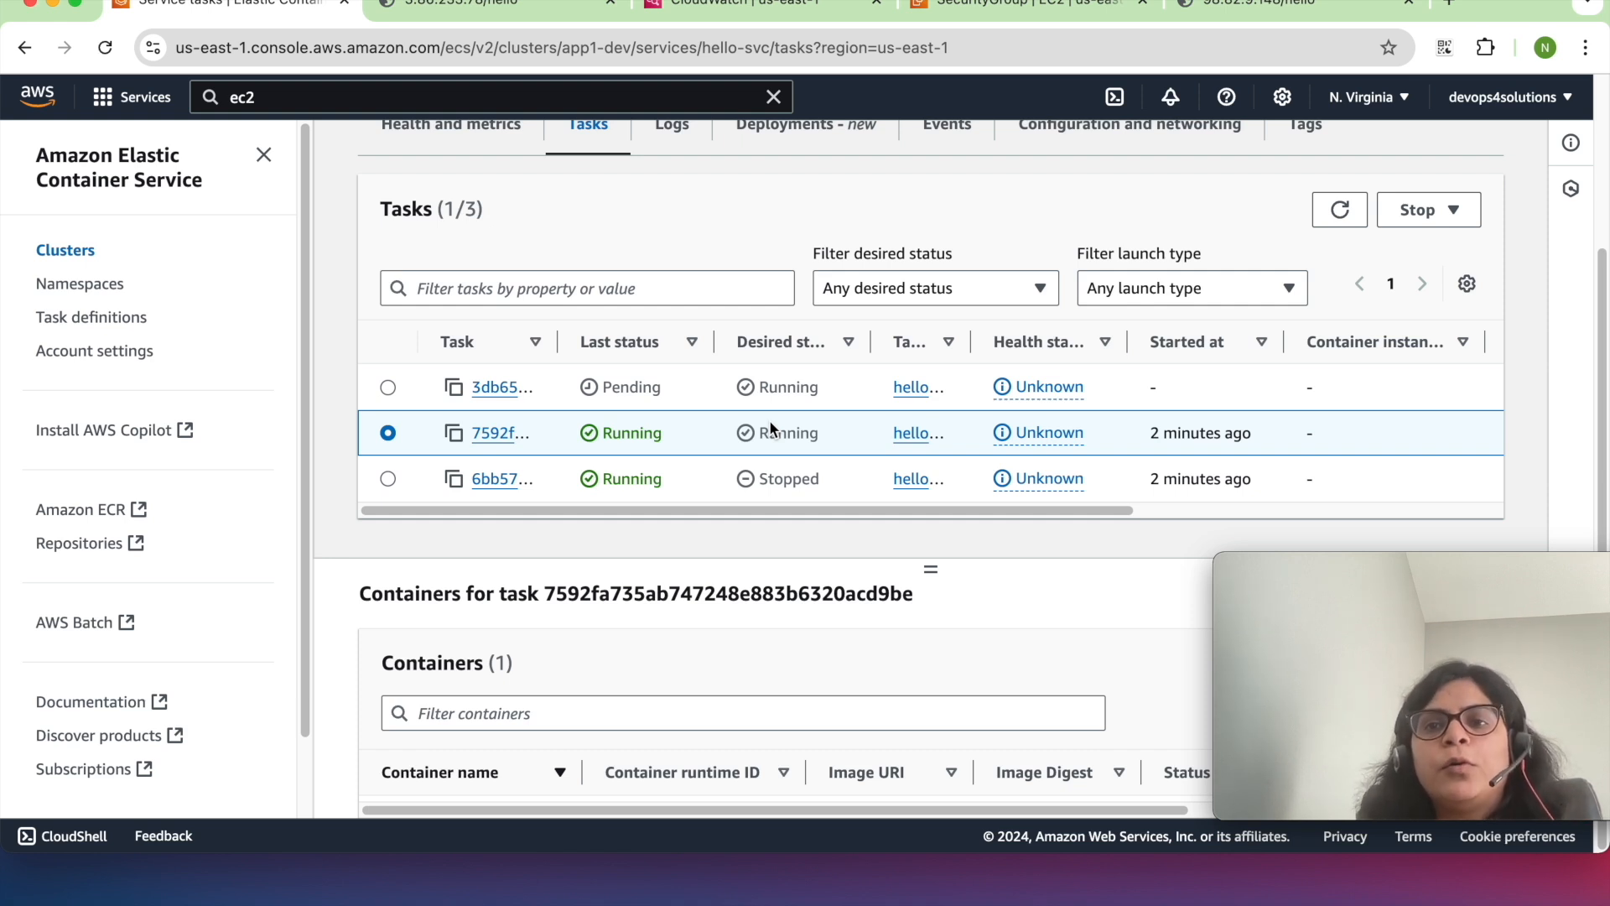
left_click(1339, 211)
left_click(1337, 214)
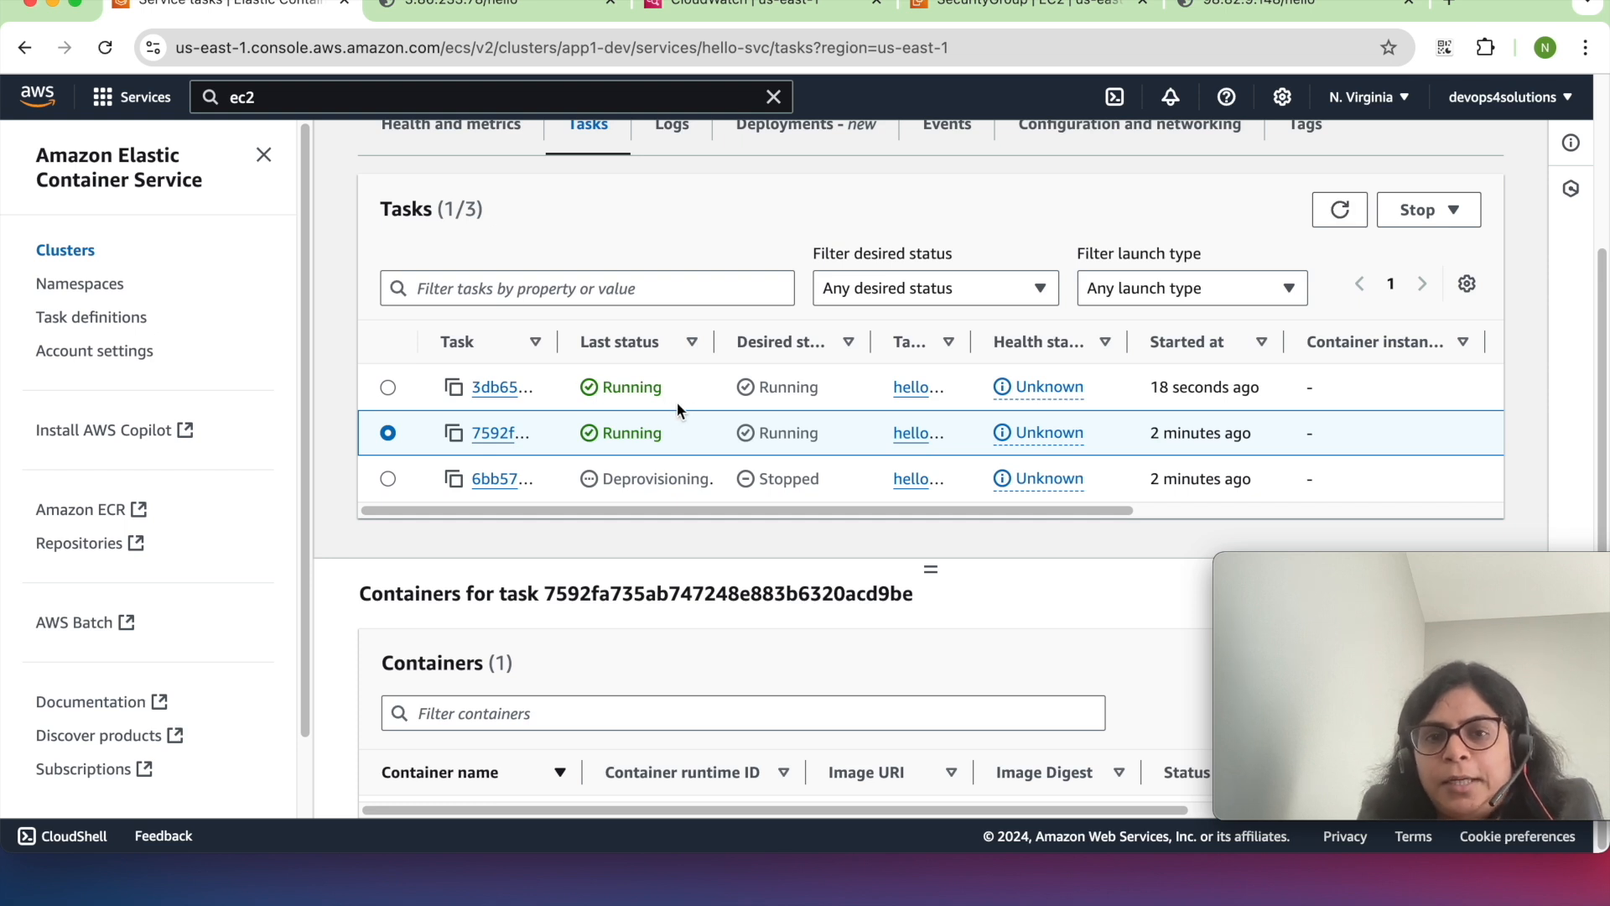
scroll(680, 411, "up", 1)
scroll(679, 411, "down", 1)
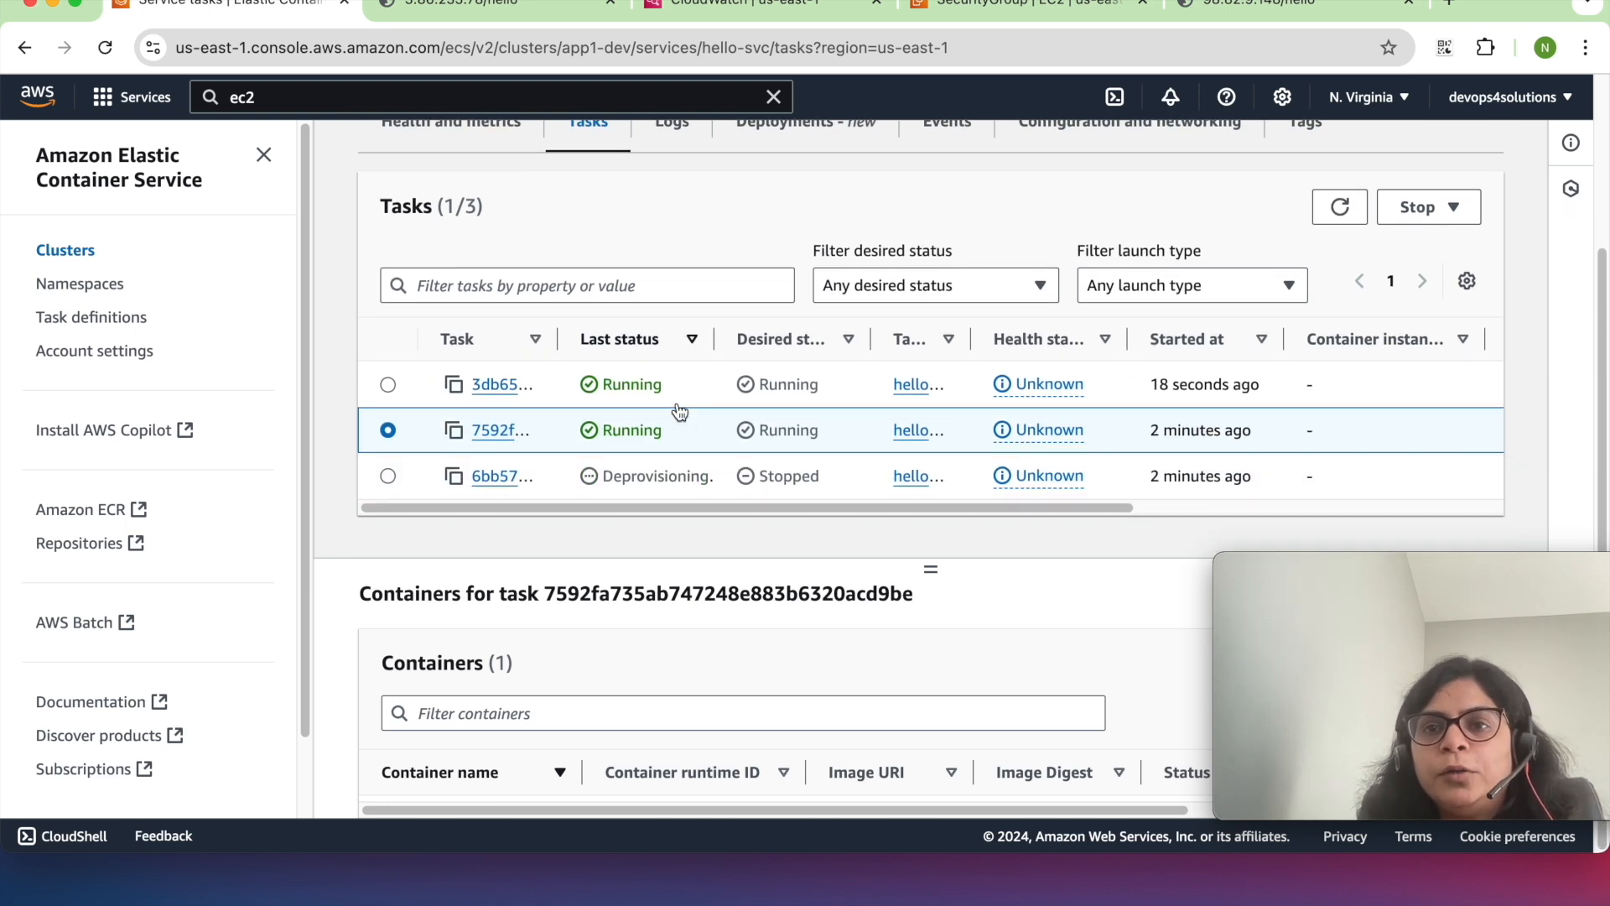
- Start updating the hello-svc service and enable Force new deployment
scroll(675, 401, "up", 3)
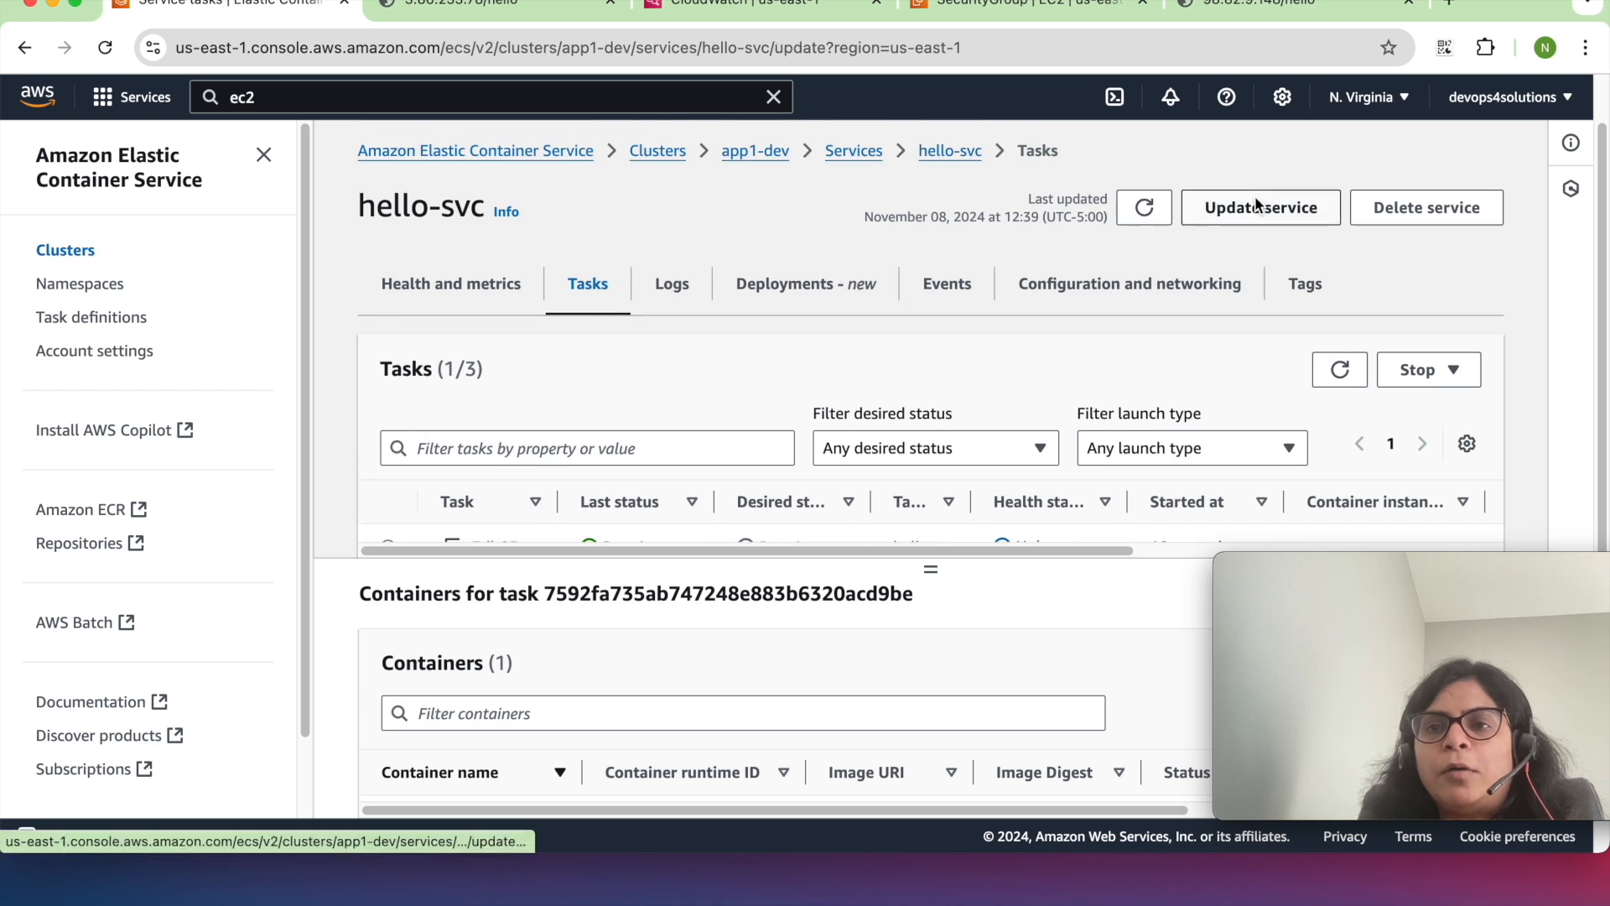
left_click(1258, 205)
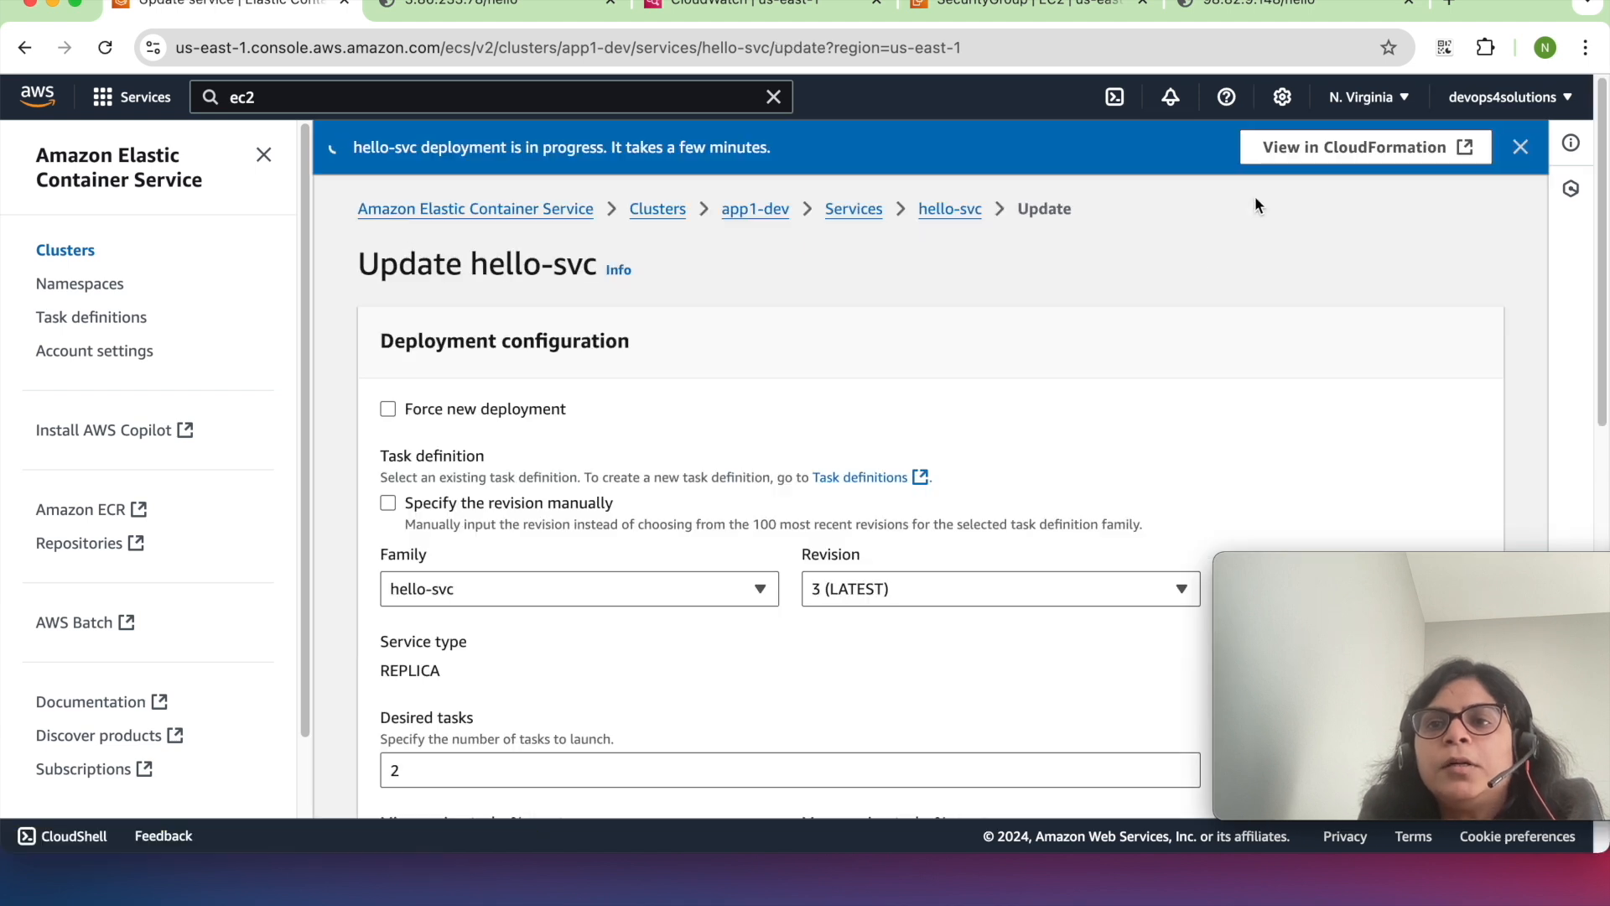
left_click(511, 408)
scroll(756, 478, "down", 3)
- Review the desired task count and the minimum and maximum running task percentages for the hello-svc deployment
left_click(442, 587)
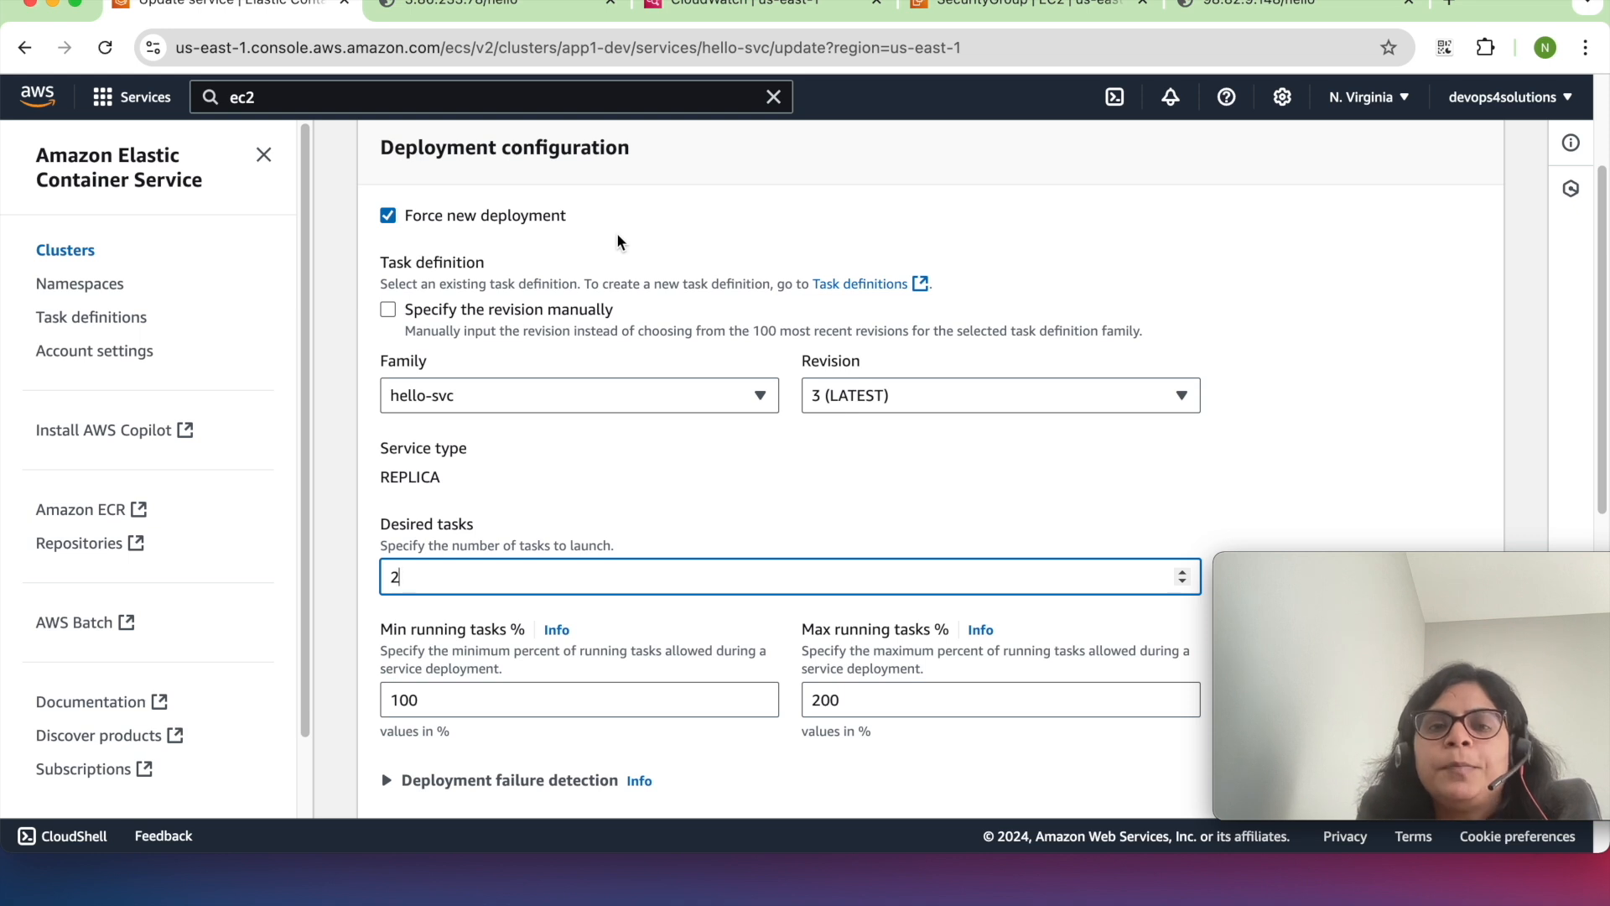
scroll(617, 241, "down", 3)
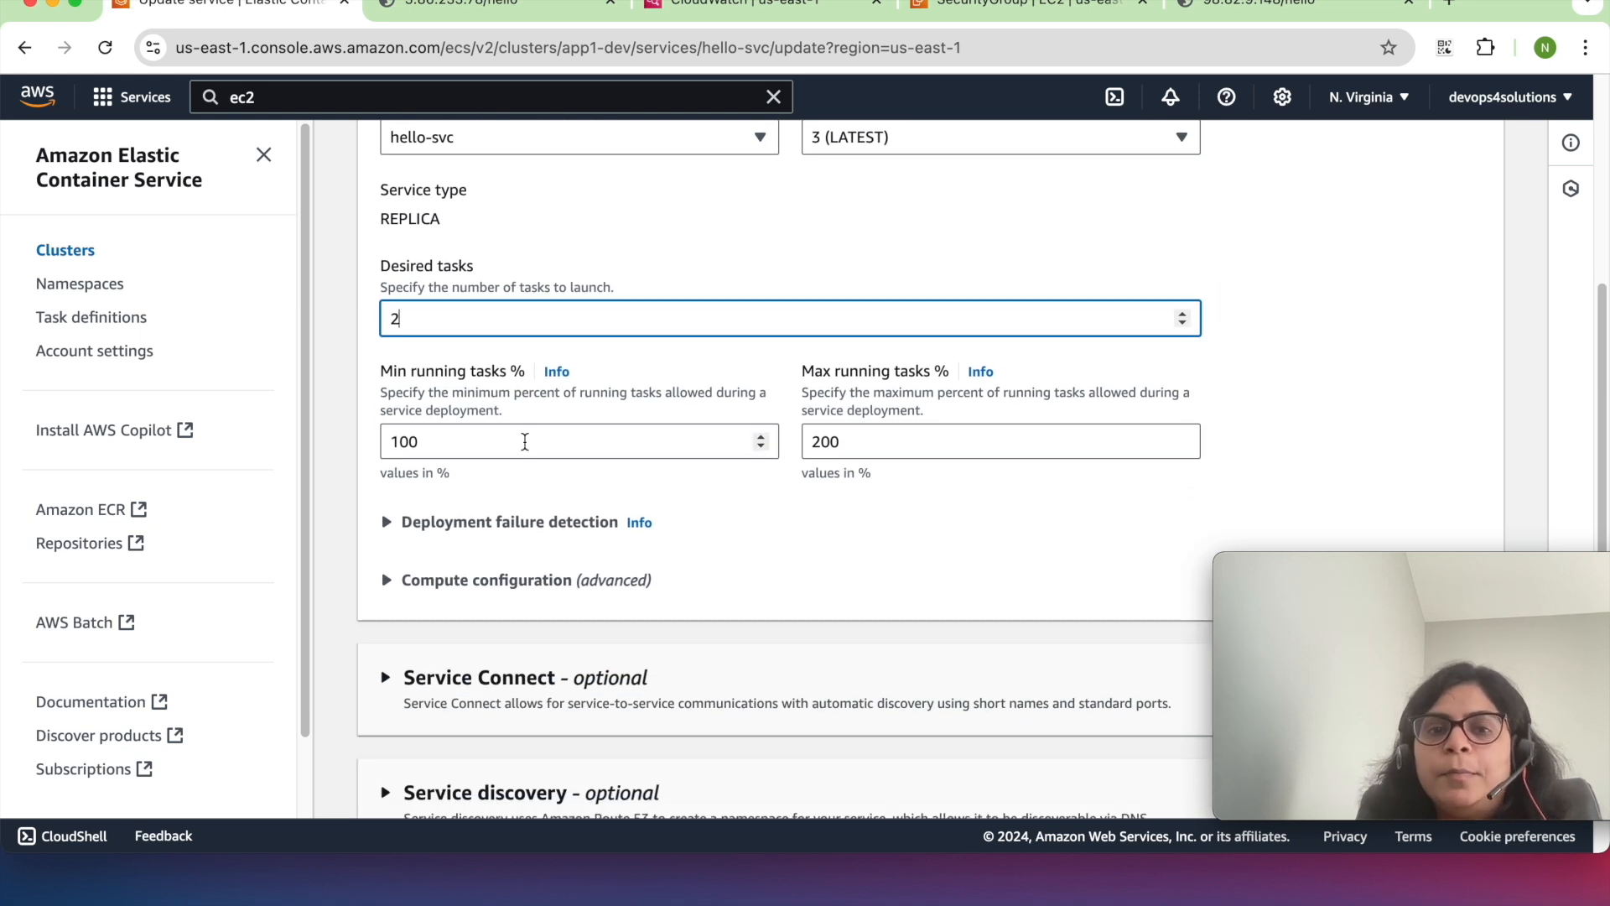
left_click(454, 449)
left_click(897, 438)
double_click(897, 438)
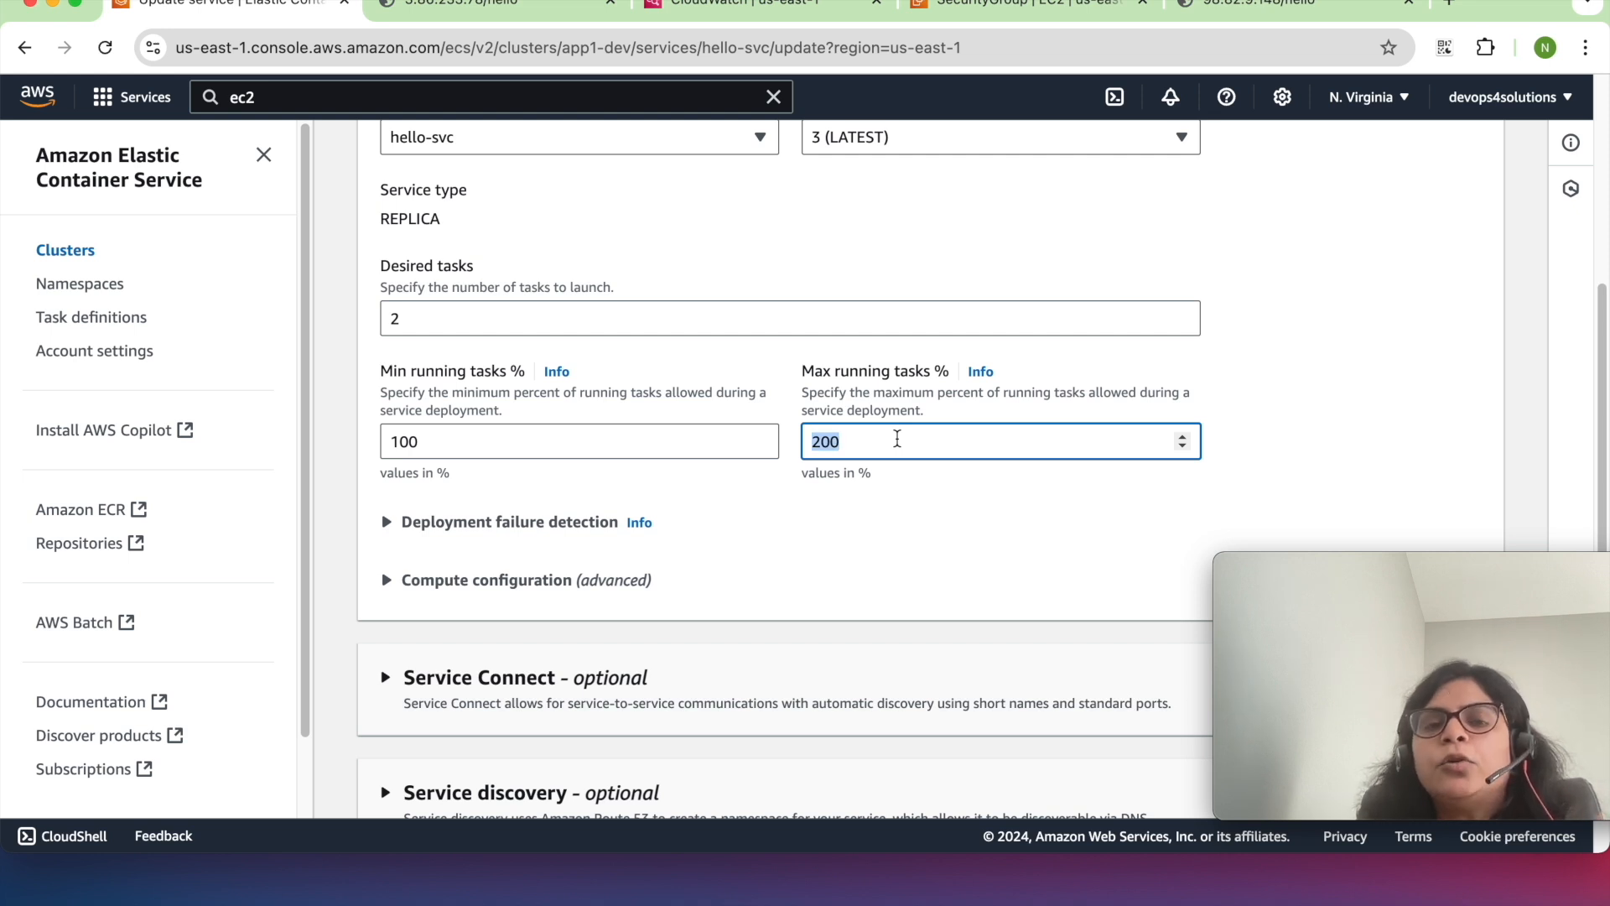
scroll(898, 438, "up", 2)
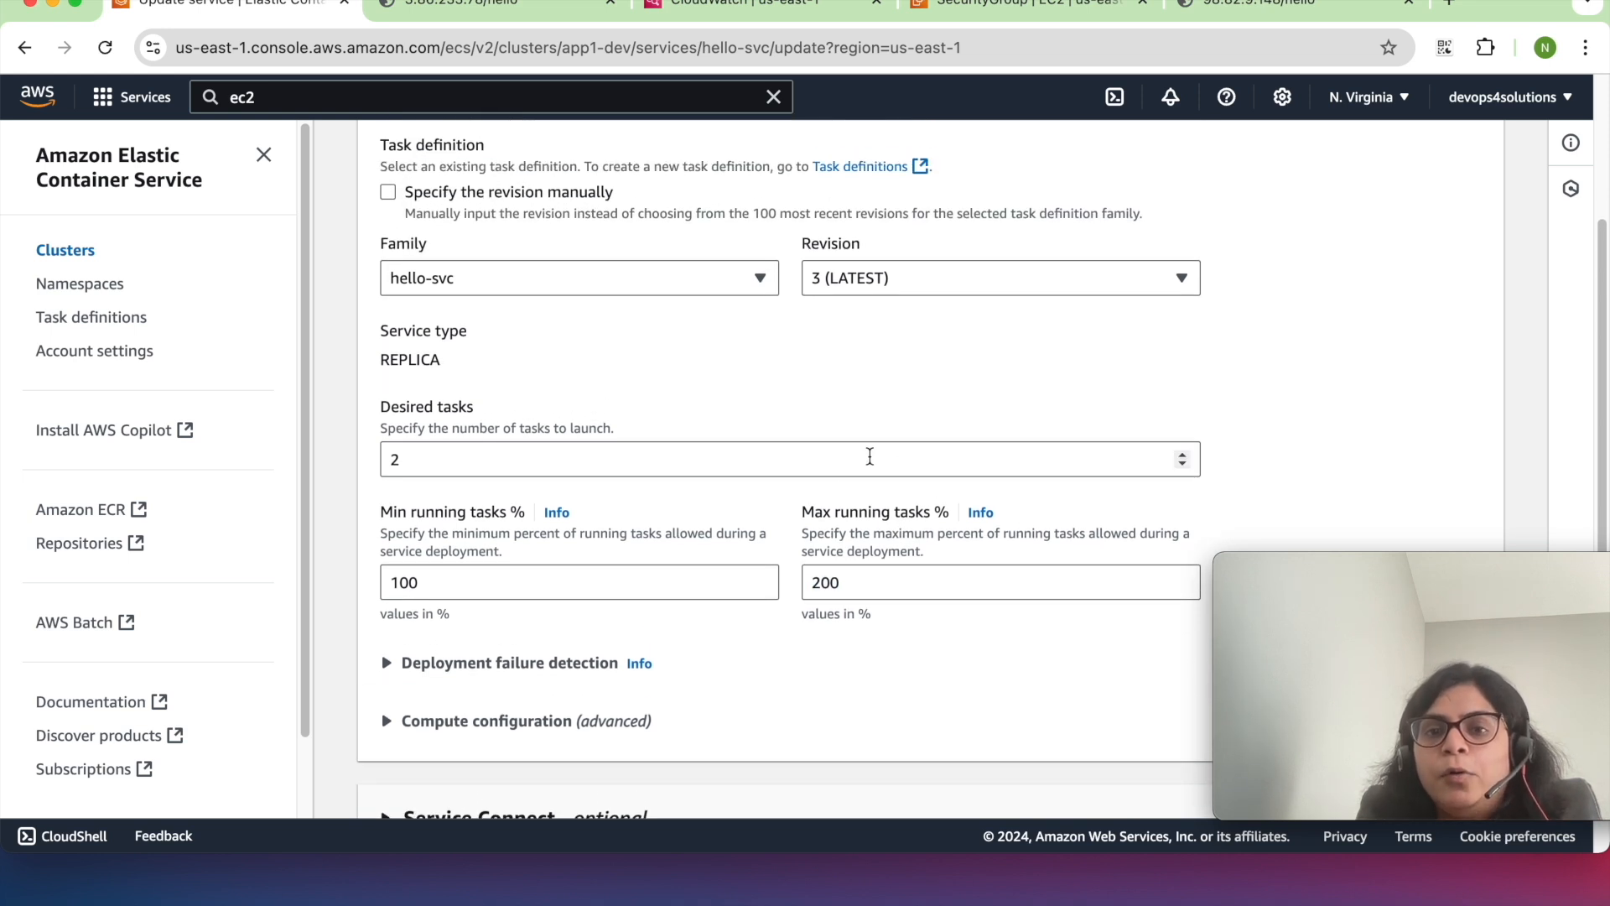
left_click(779, 460)
double_click(780, 460)
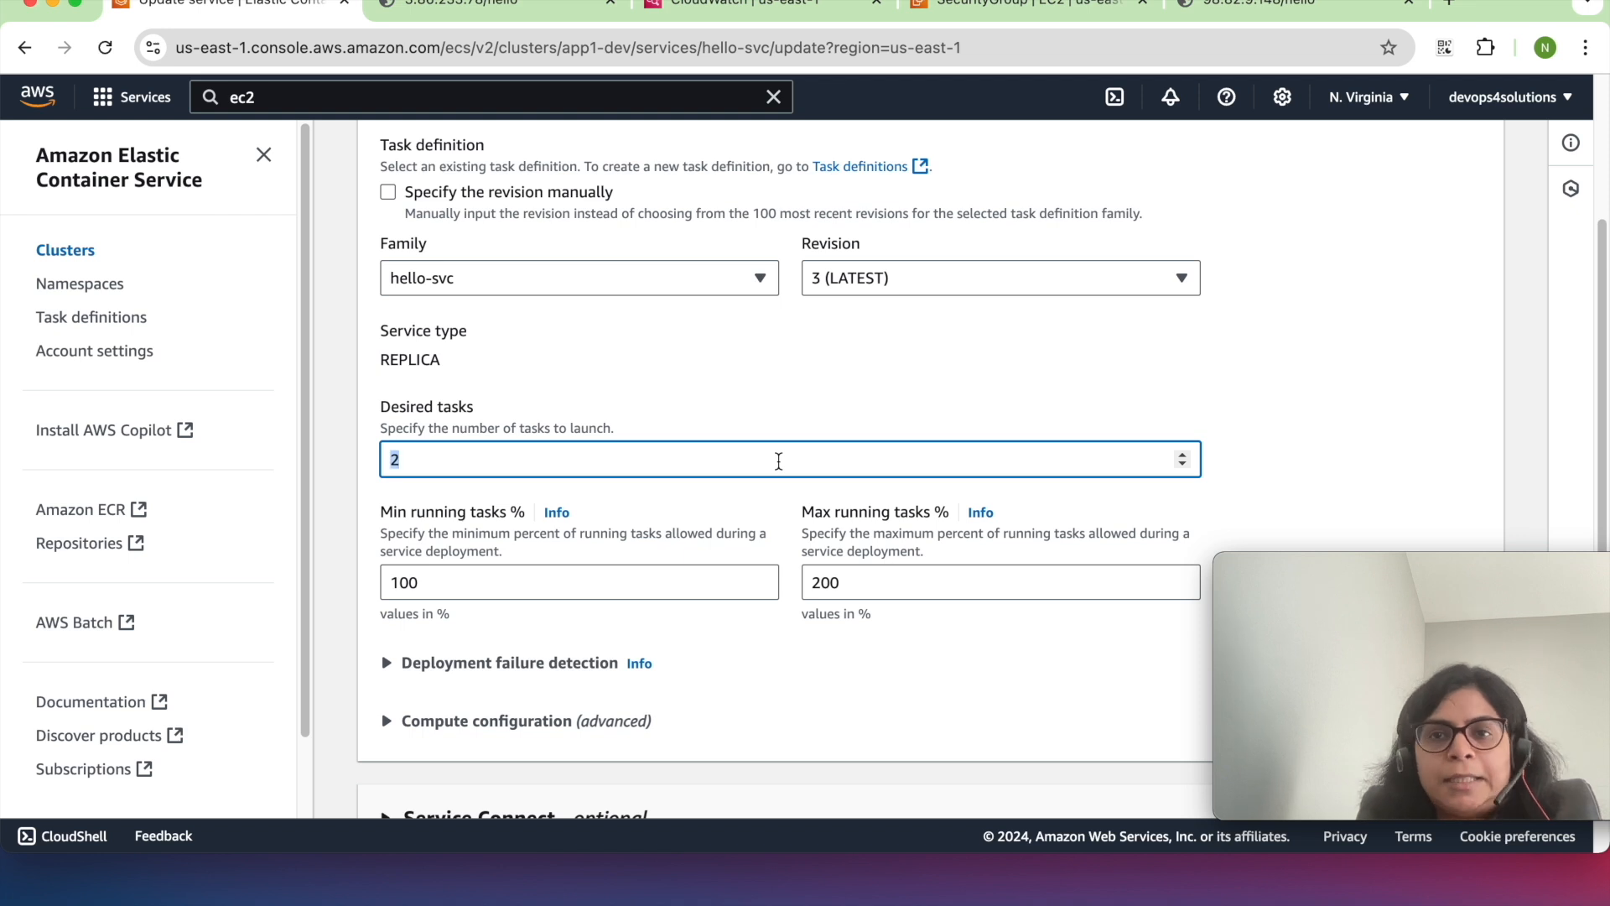
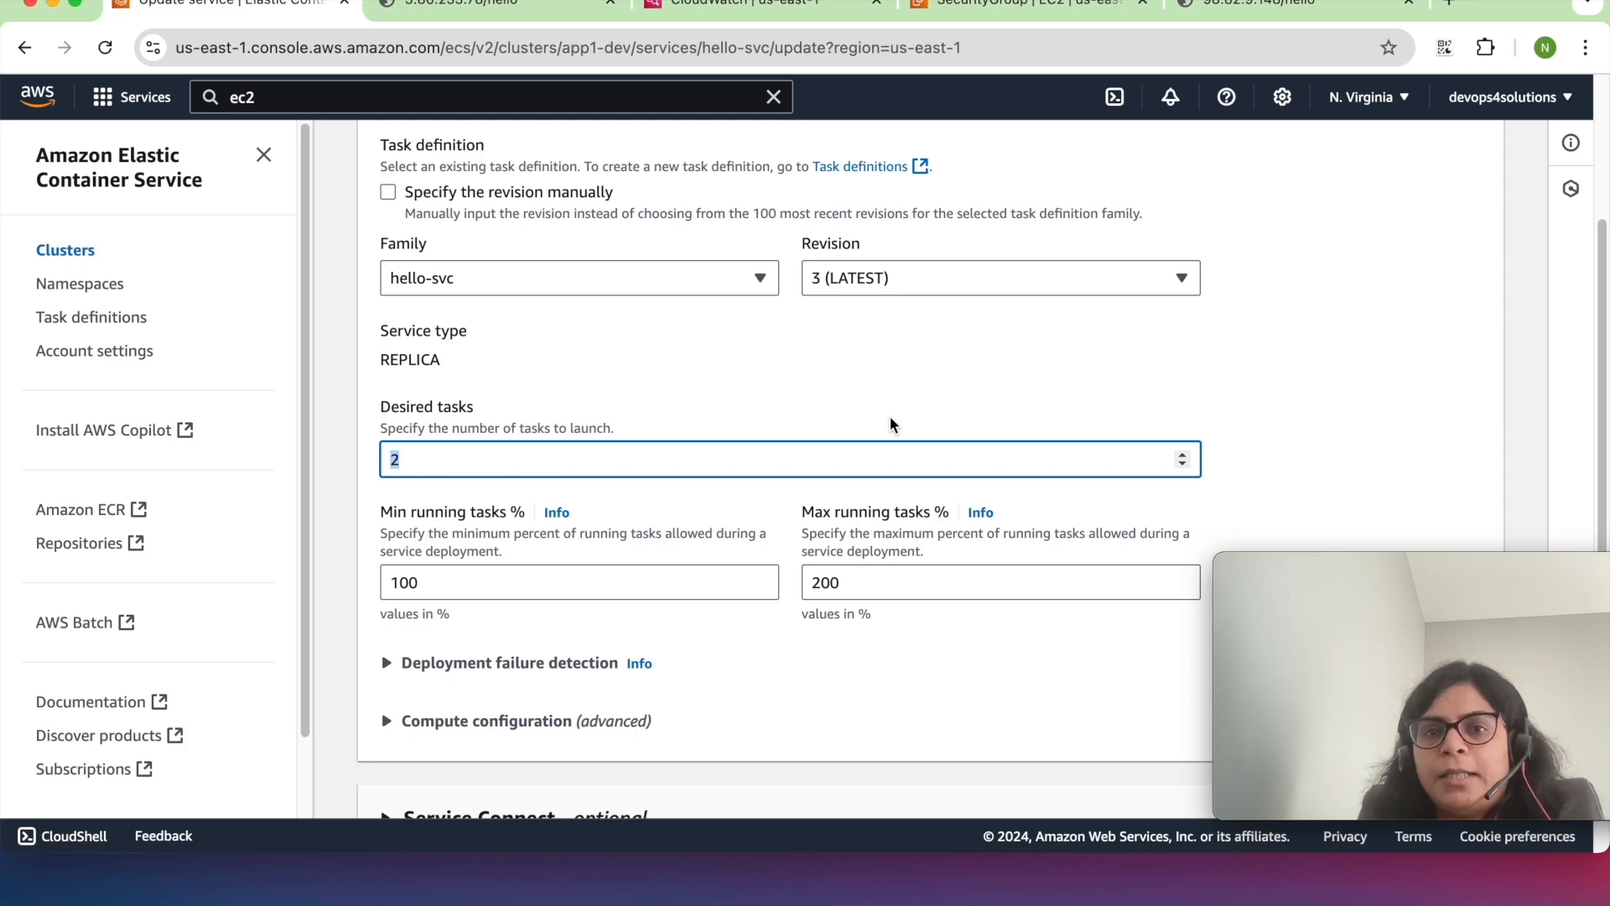
- Submit the hello-svc service update
scroll(891, 420, "up", 3)
scroll(892, 419, "down", 10)
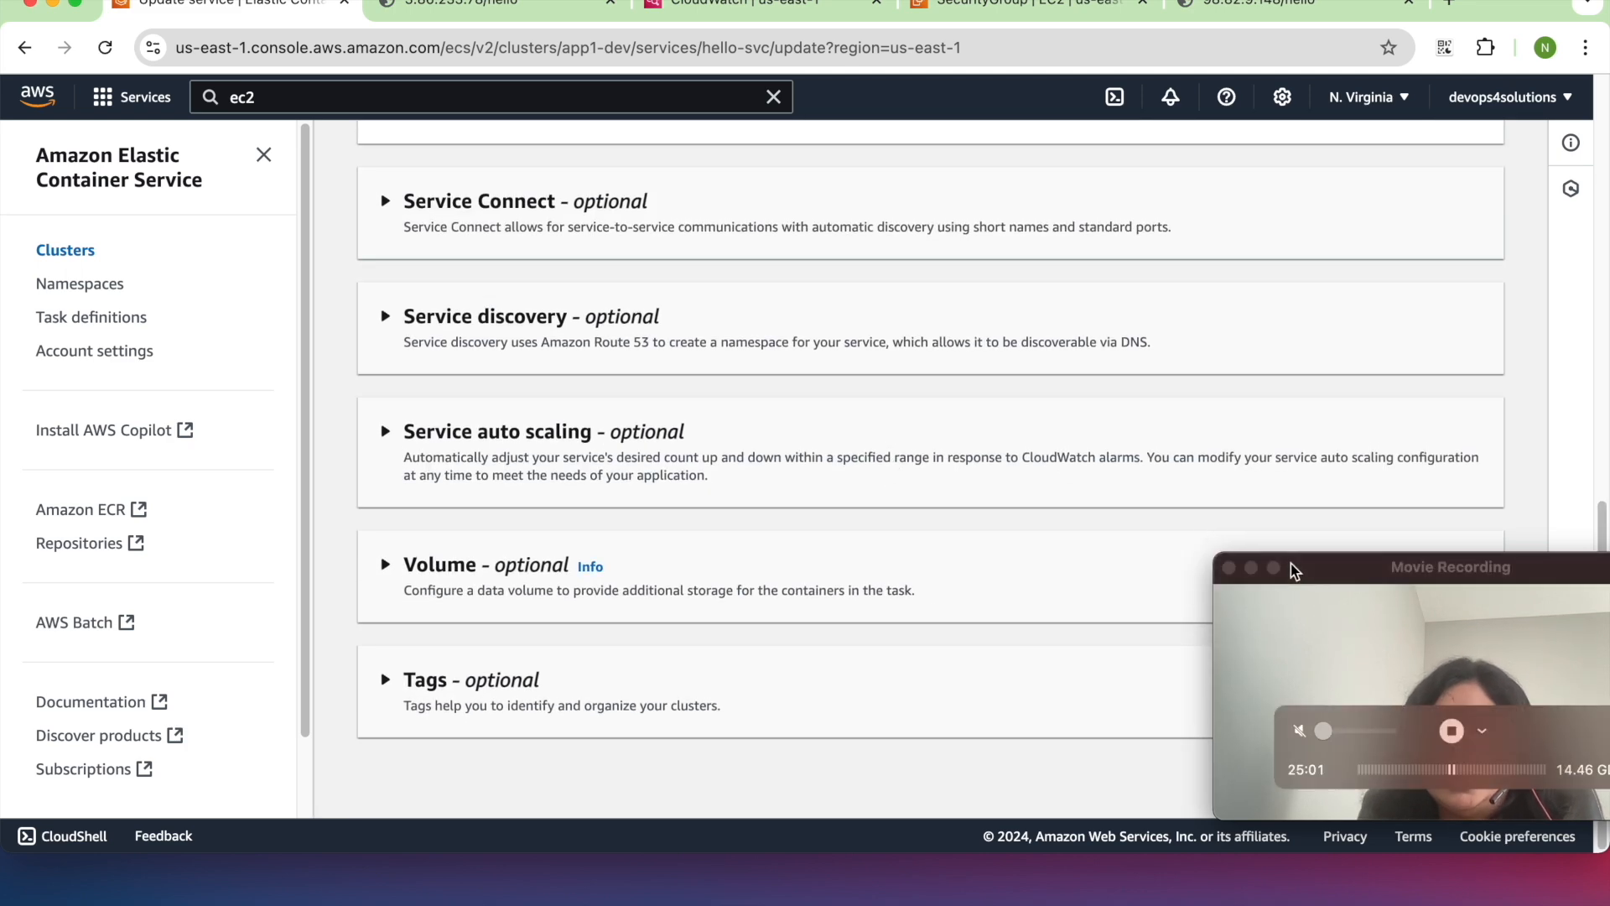
left_click_drag(1296, 562, 1522, 889)
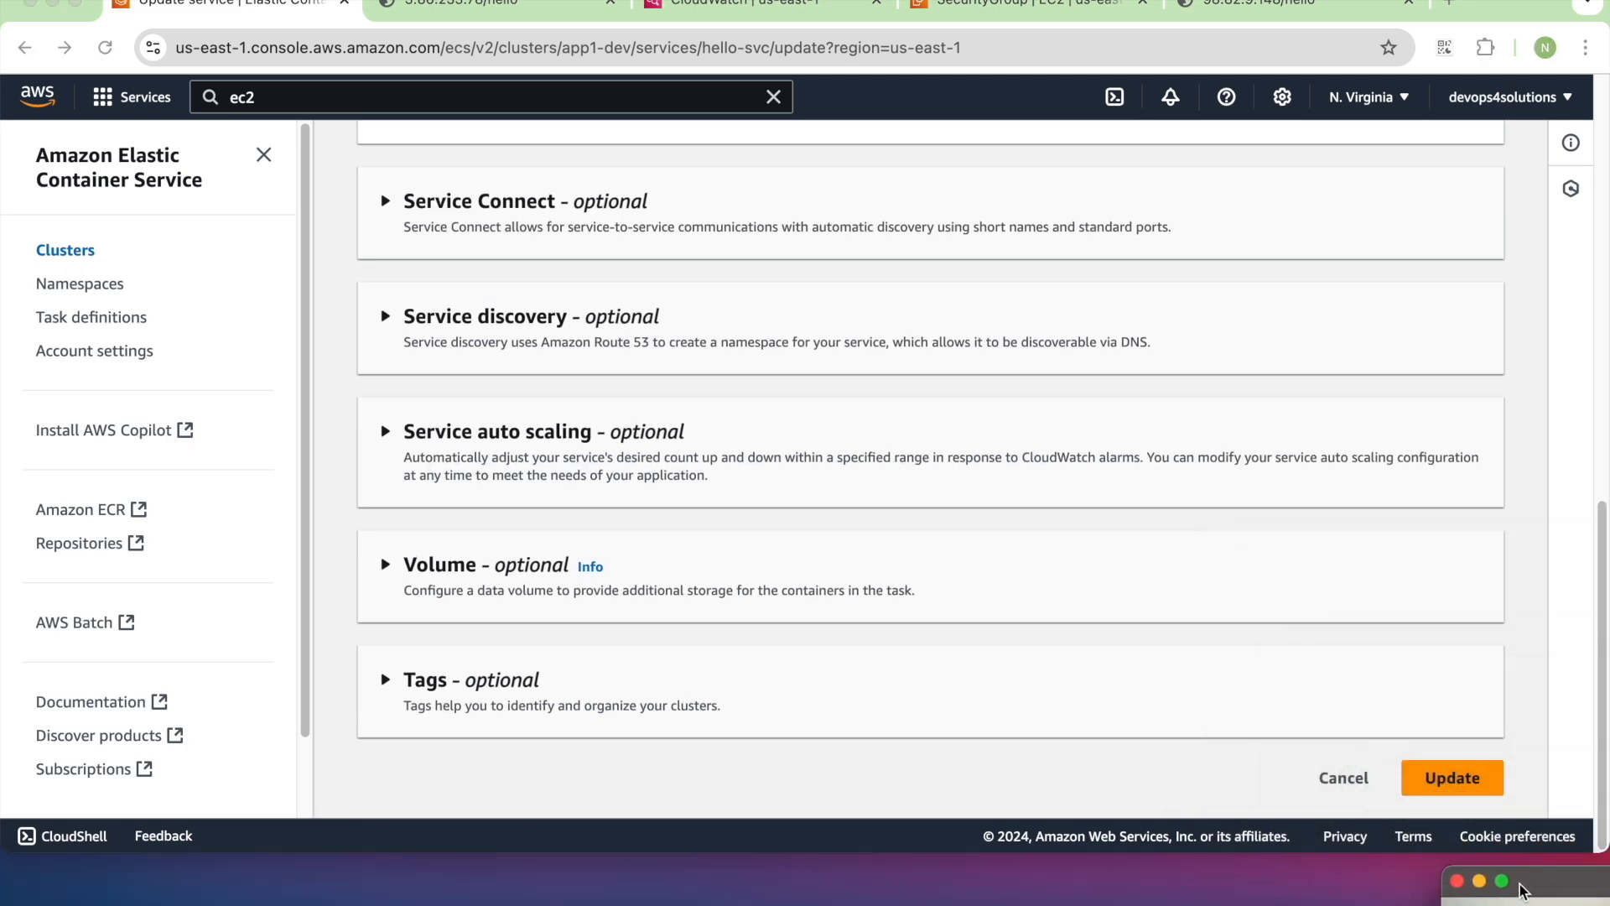
left_click(1472, 778)
left_click(1469, 780)
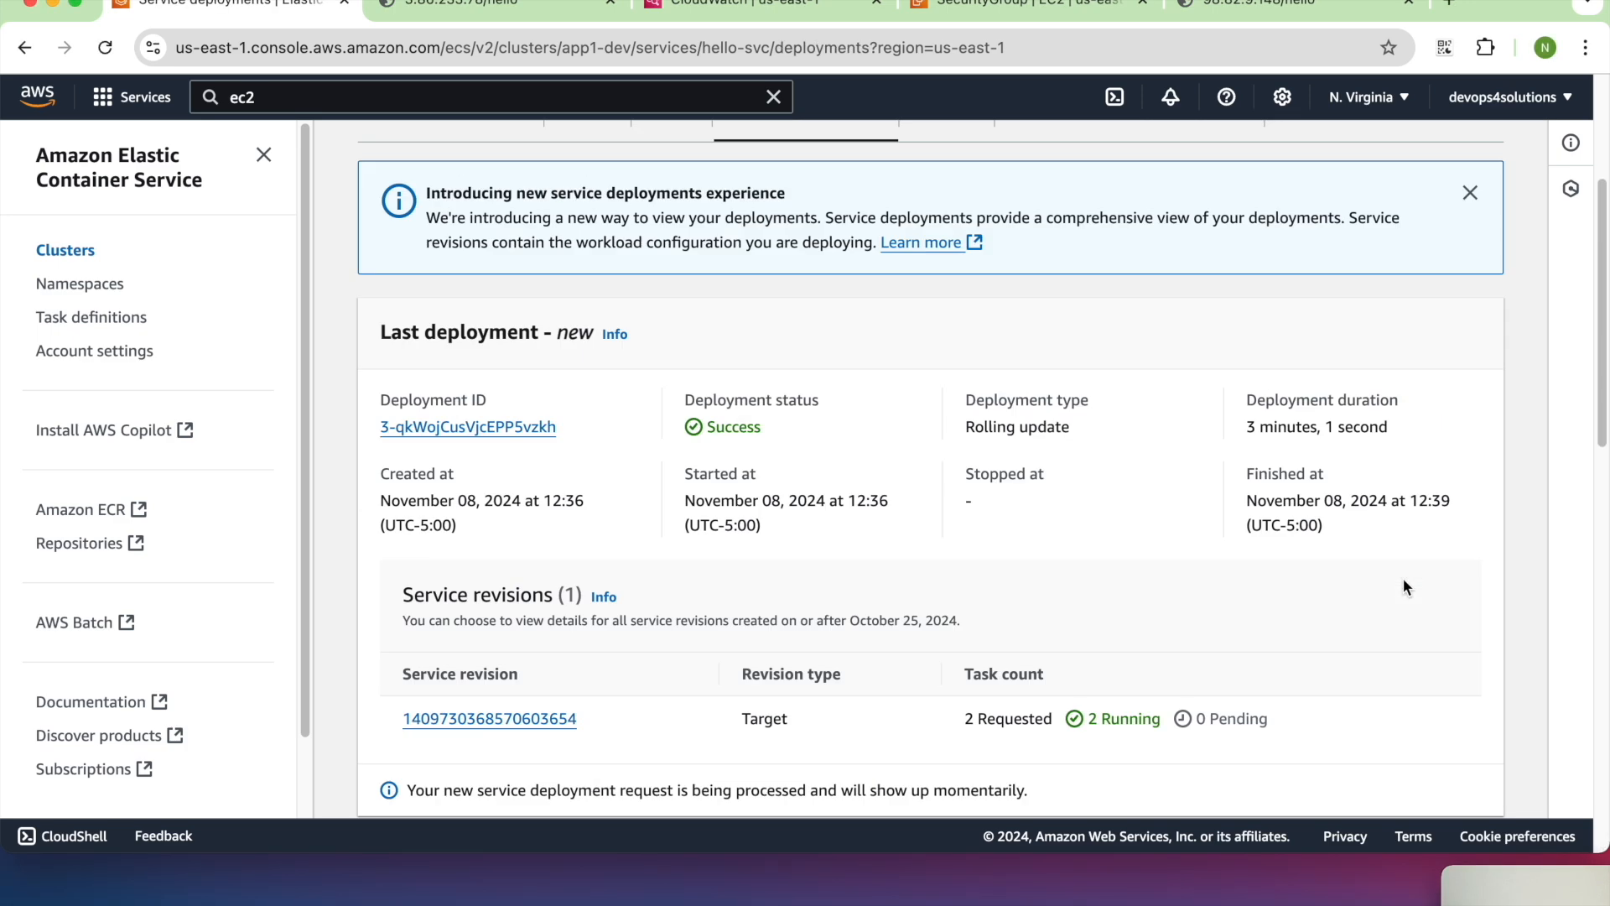
- Return to the updated hello-svc service's tasks and filter them to any desired status
left_click(588, 398)
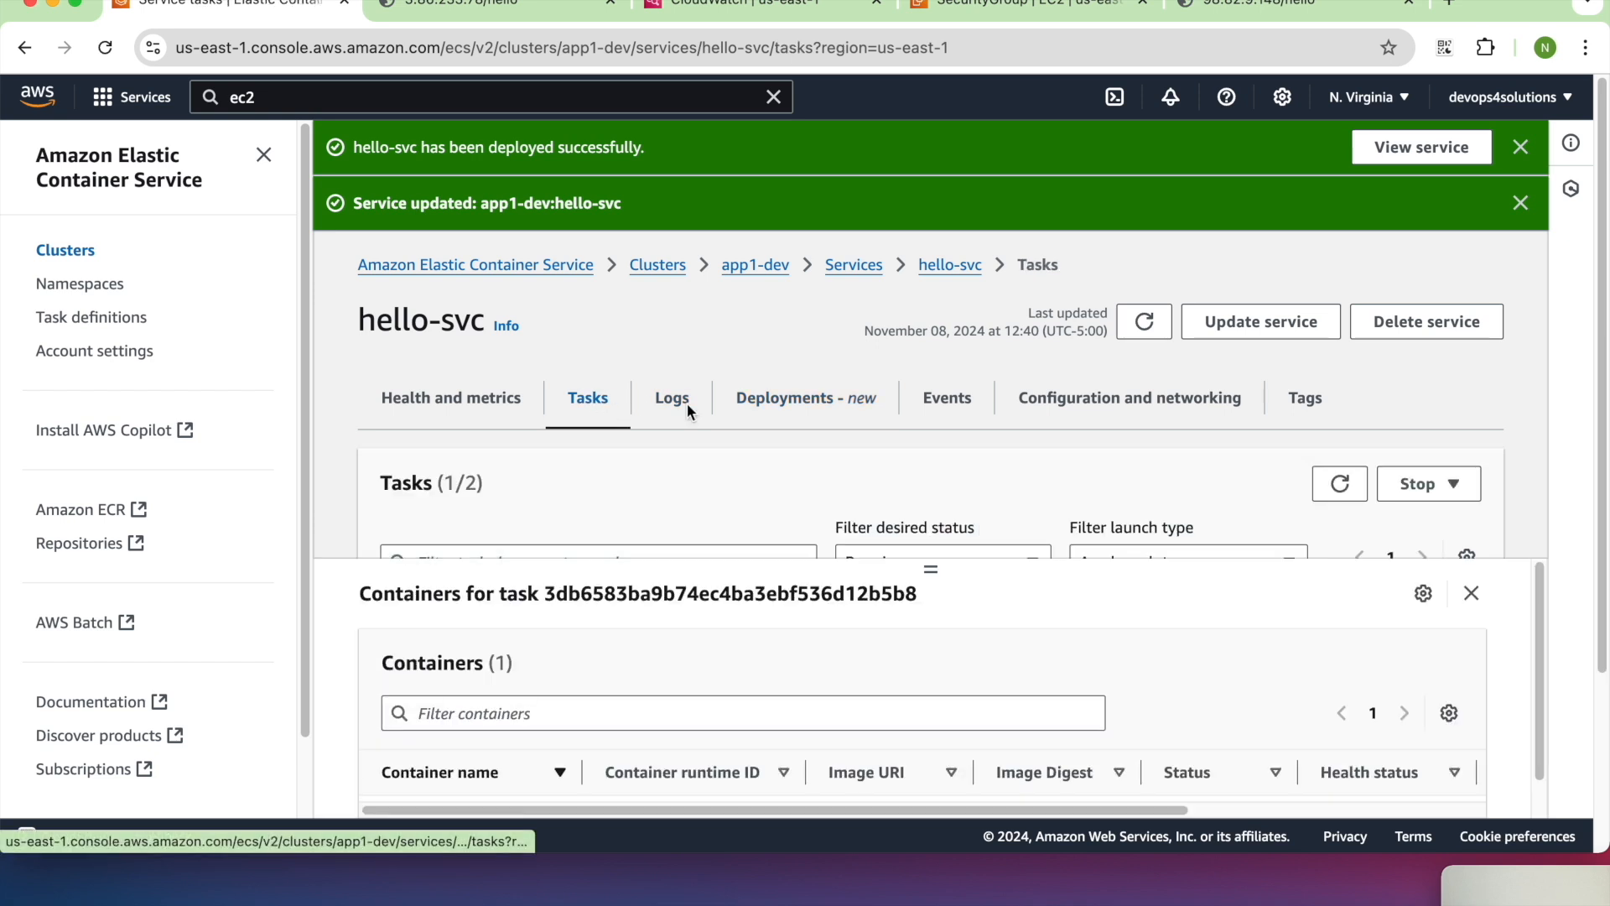
left_click_drag(1522, 885, 1286, 607)
scroll(1175, 462, "down", 3)
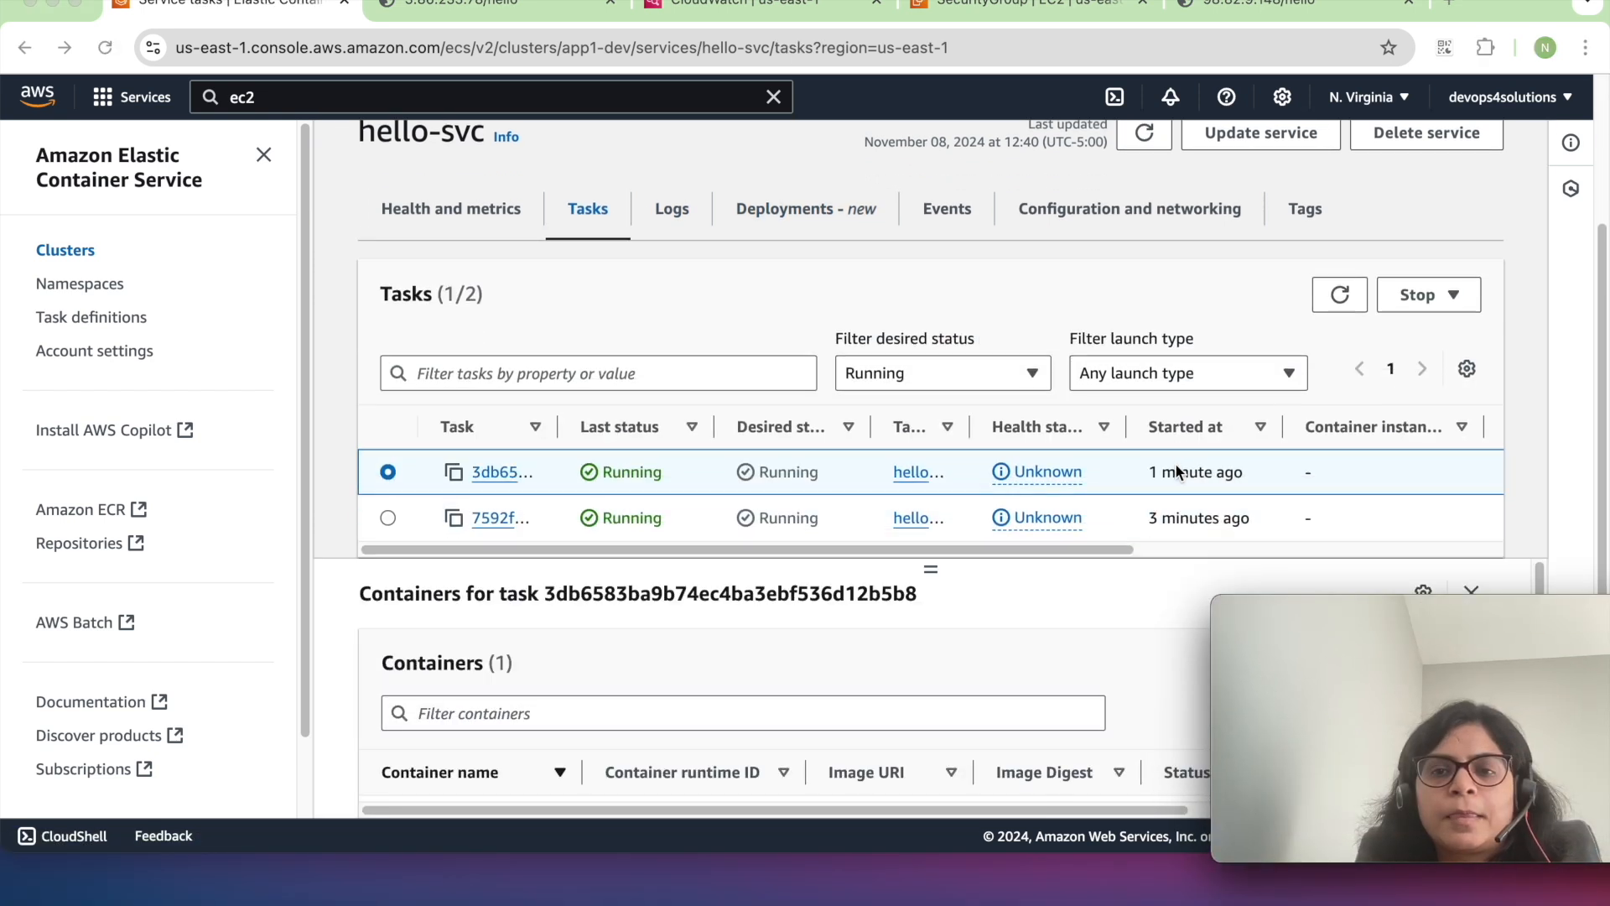
left_click(991, 369)
left_click(960, 409)
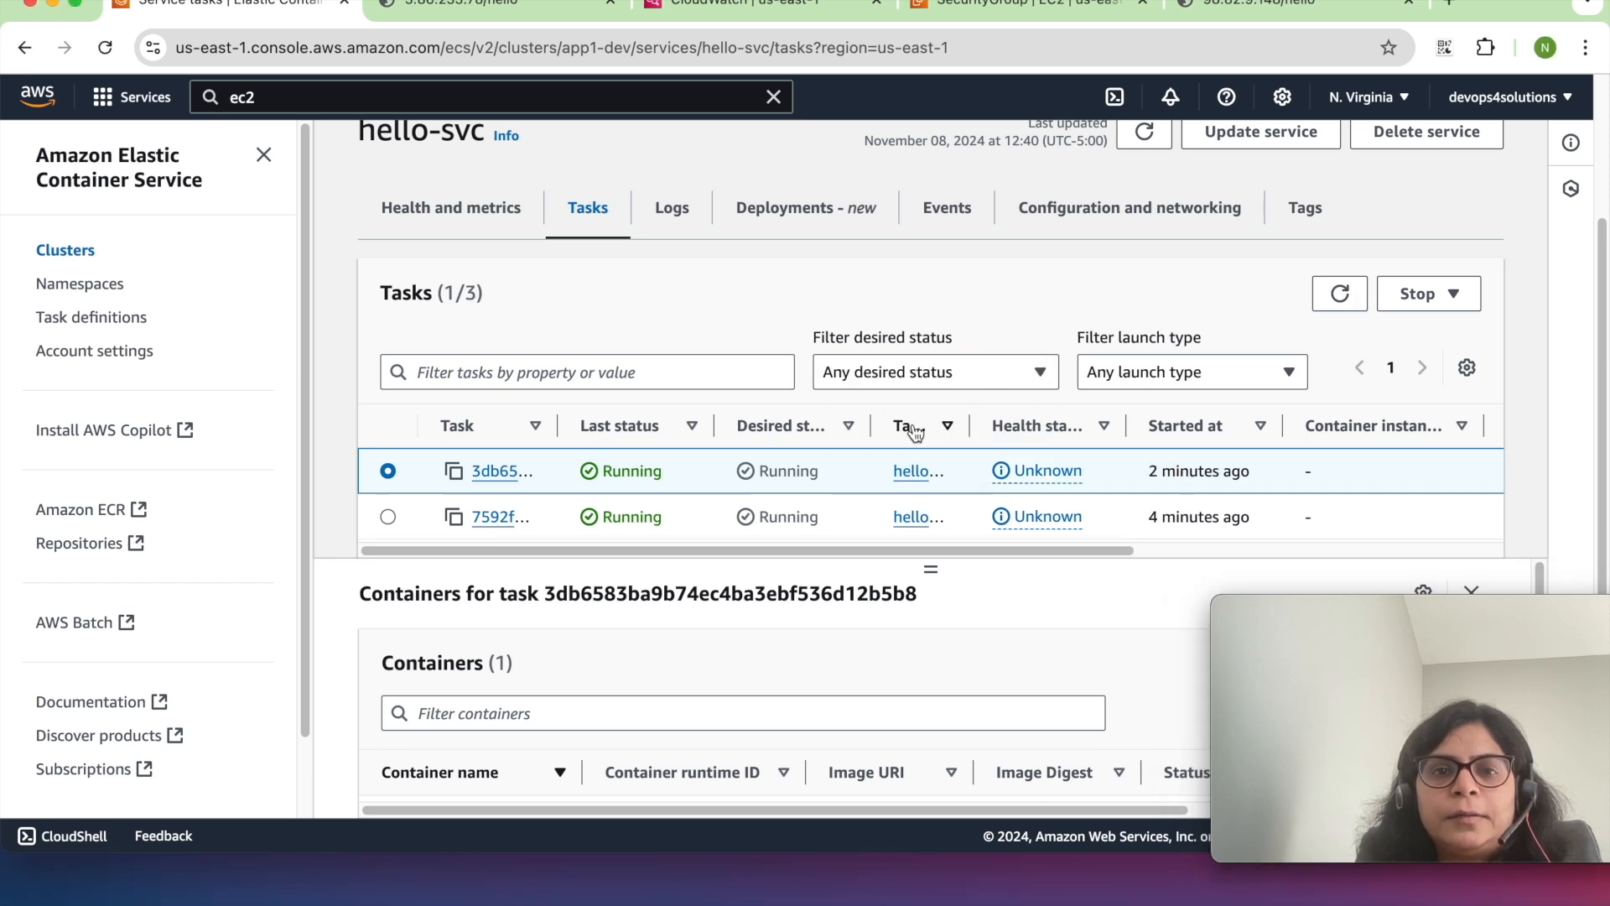
- Refresh the task list repeatedly to monitor old and new tasks during the forced deployment
scroll(918, 424, "down", 2)
left_click(1339, 209)
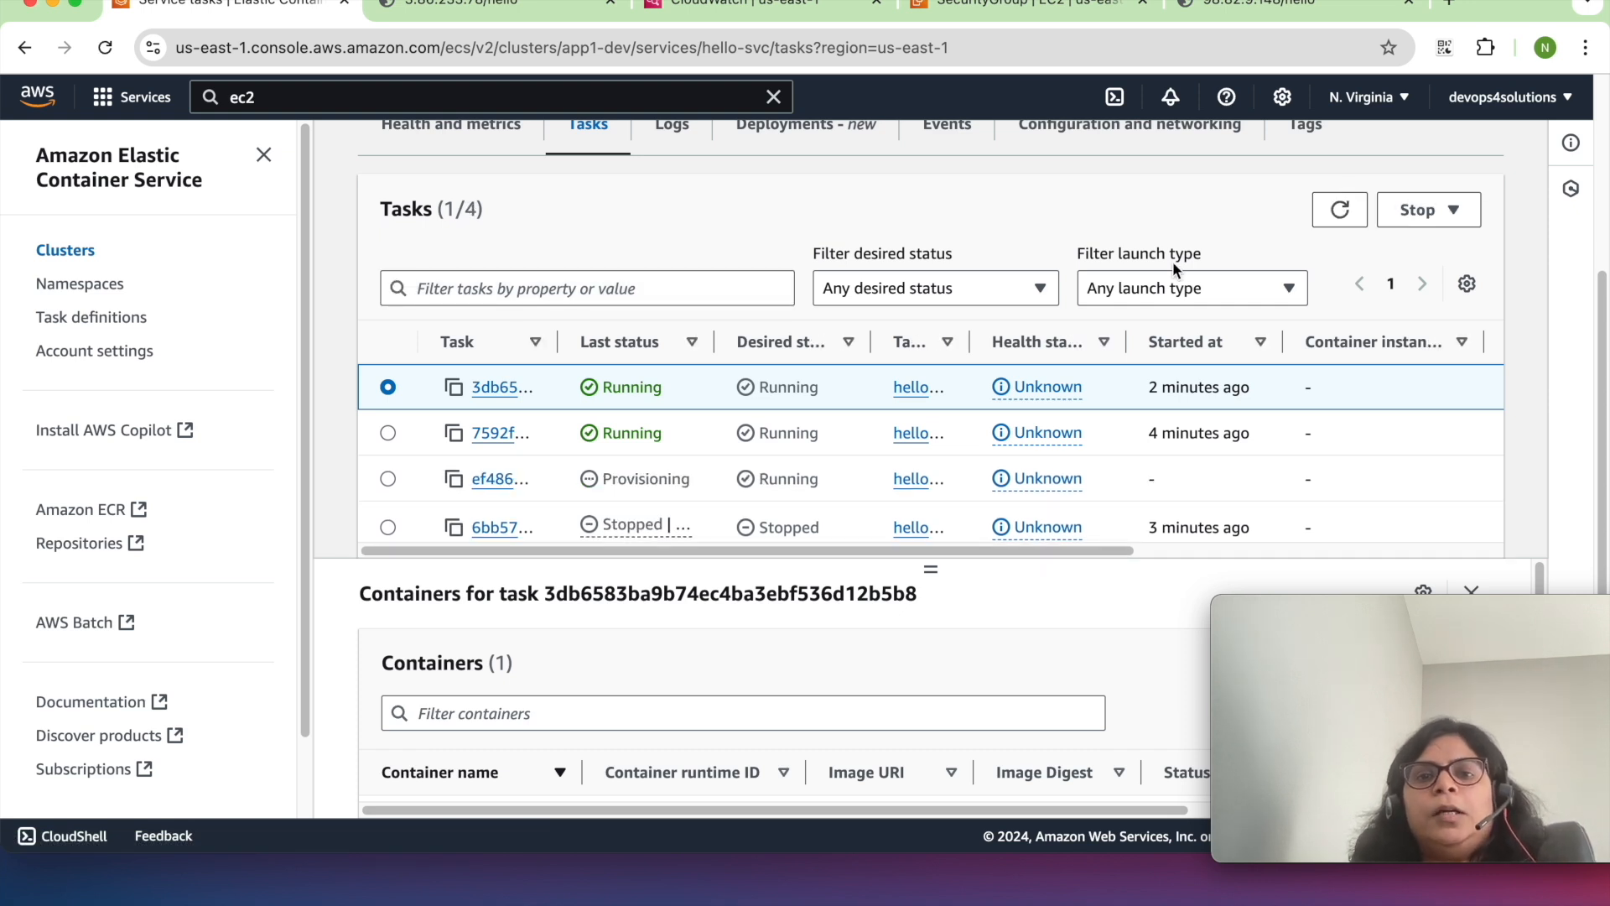
scroll(717, 419, "down", 1)
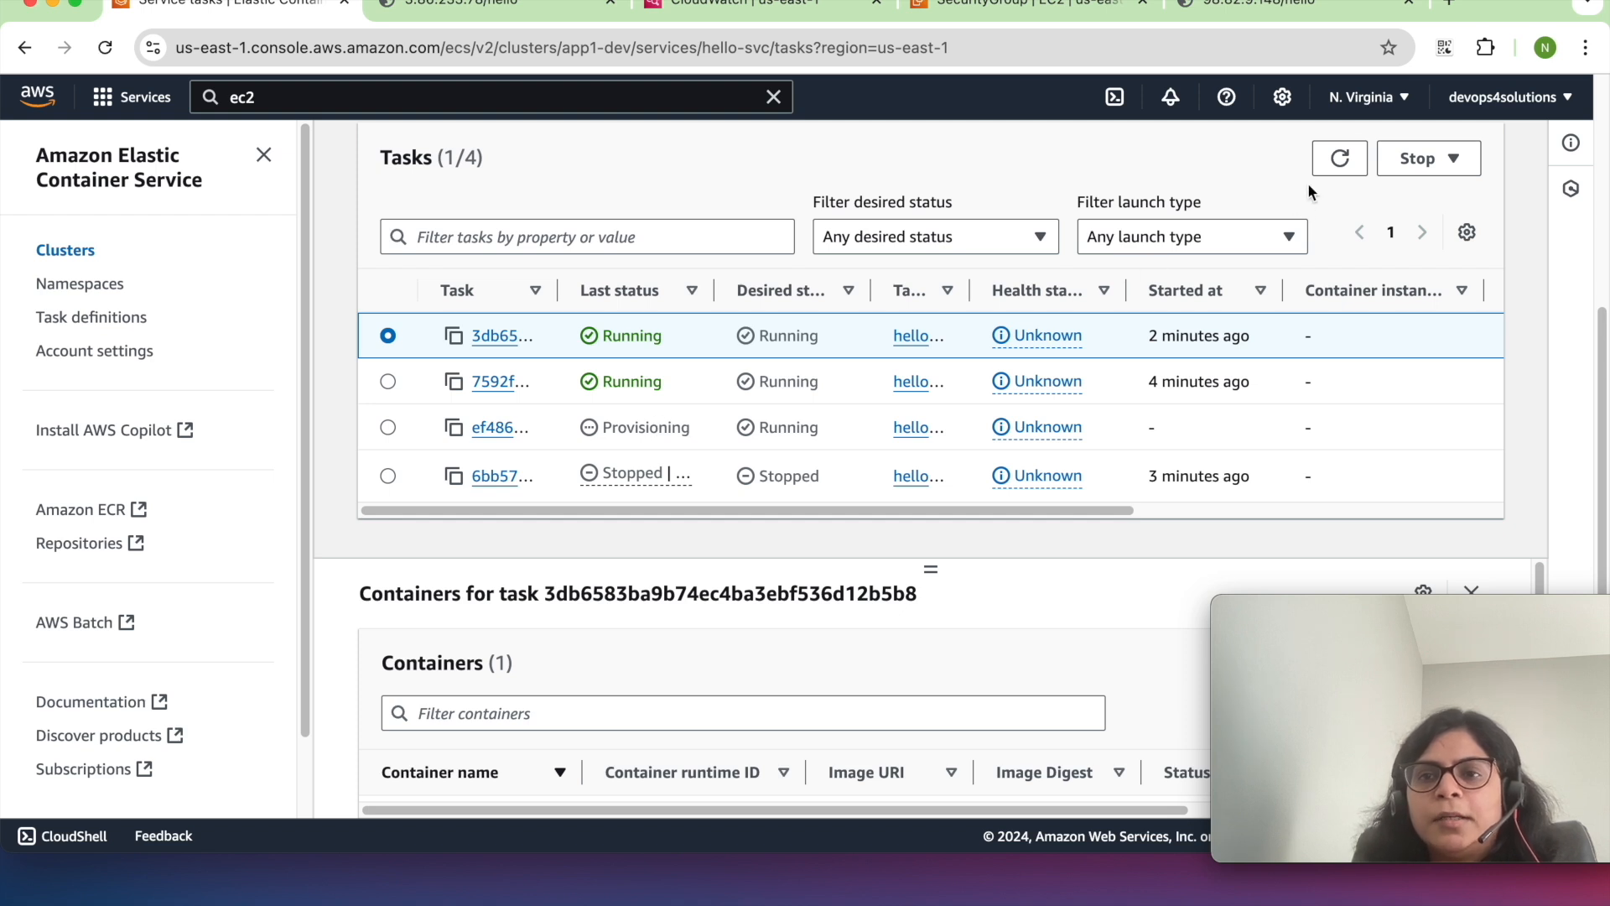
left_click(1335, 161)
left_click(1331, 166)
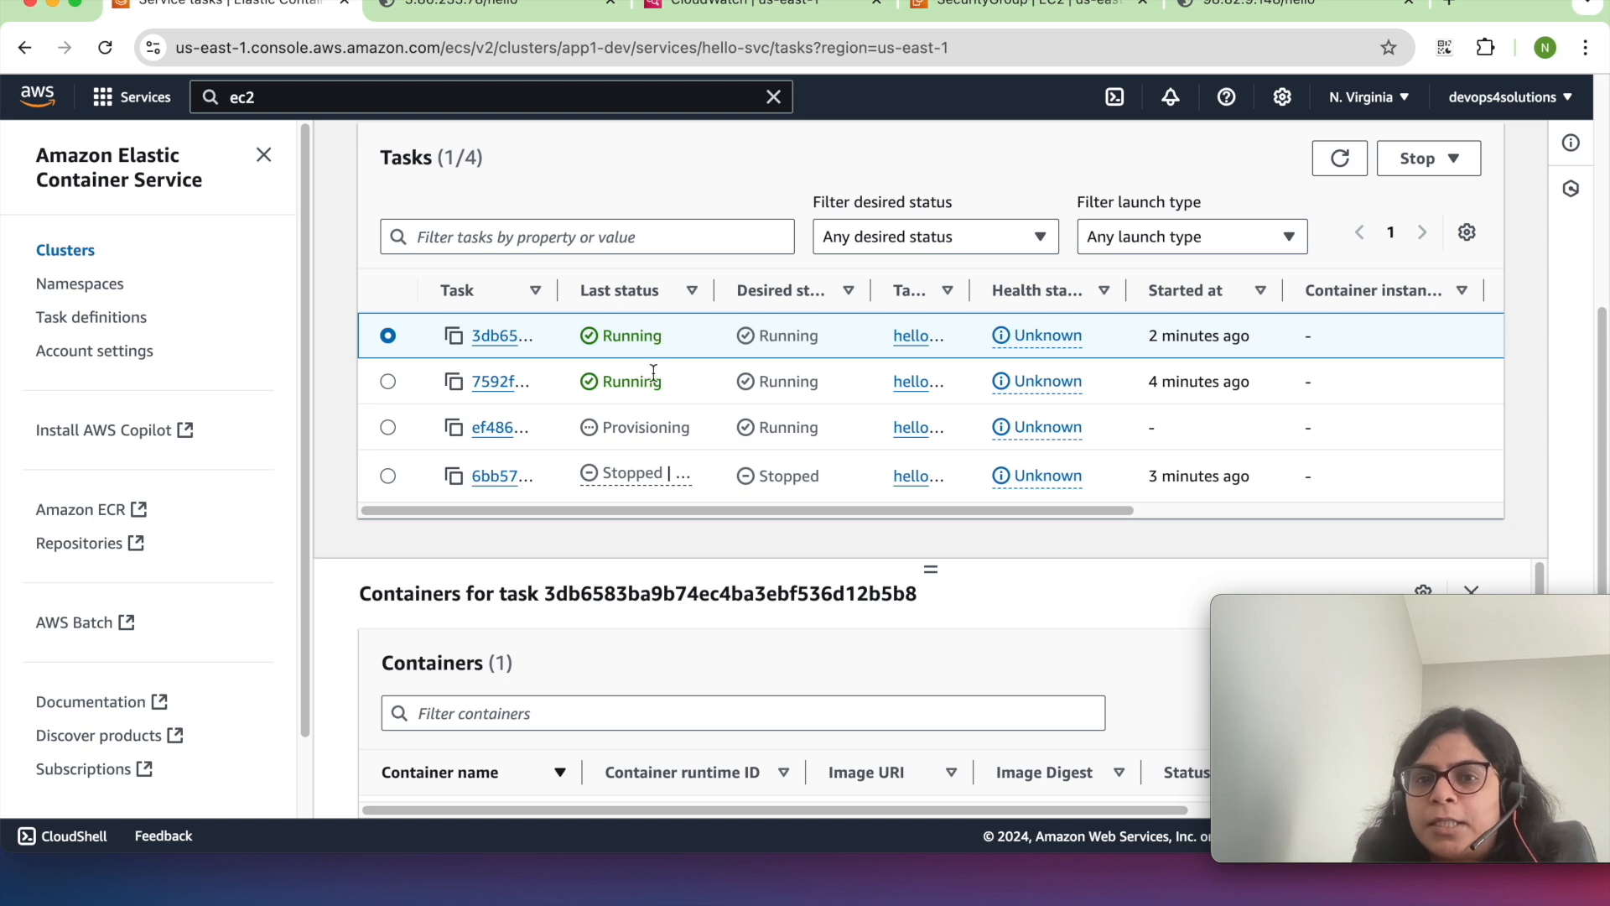
left_click(1341, 162)
left_click(1341, 162)
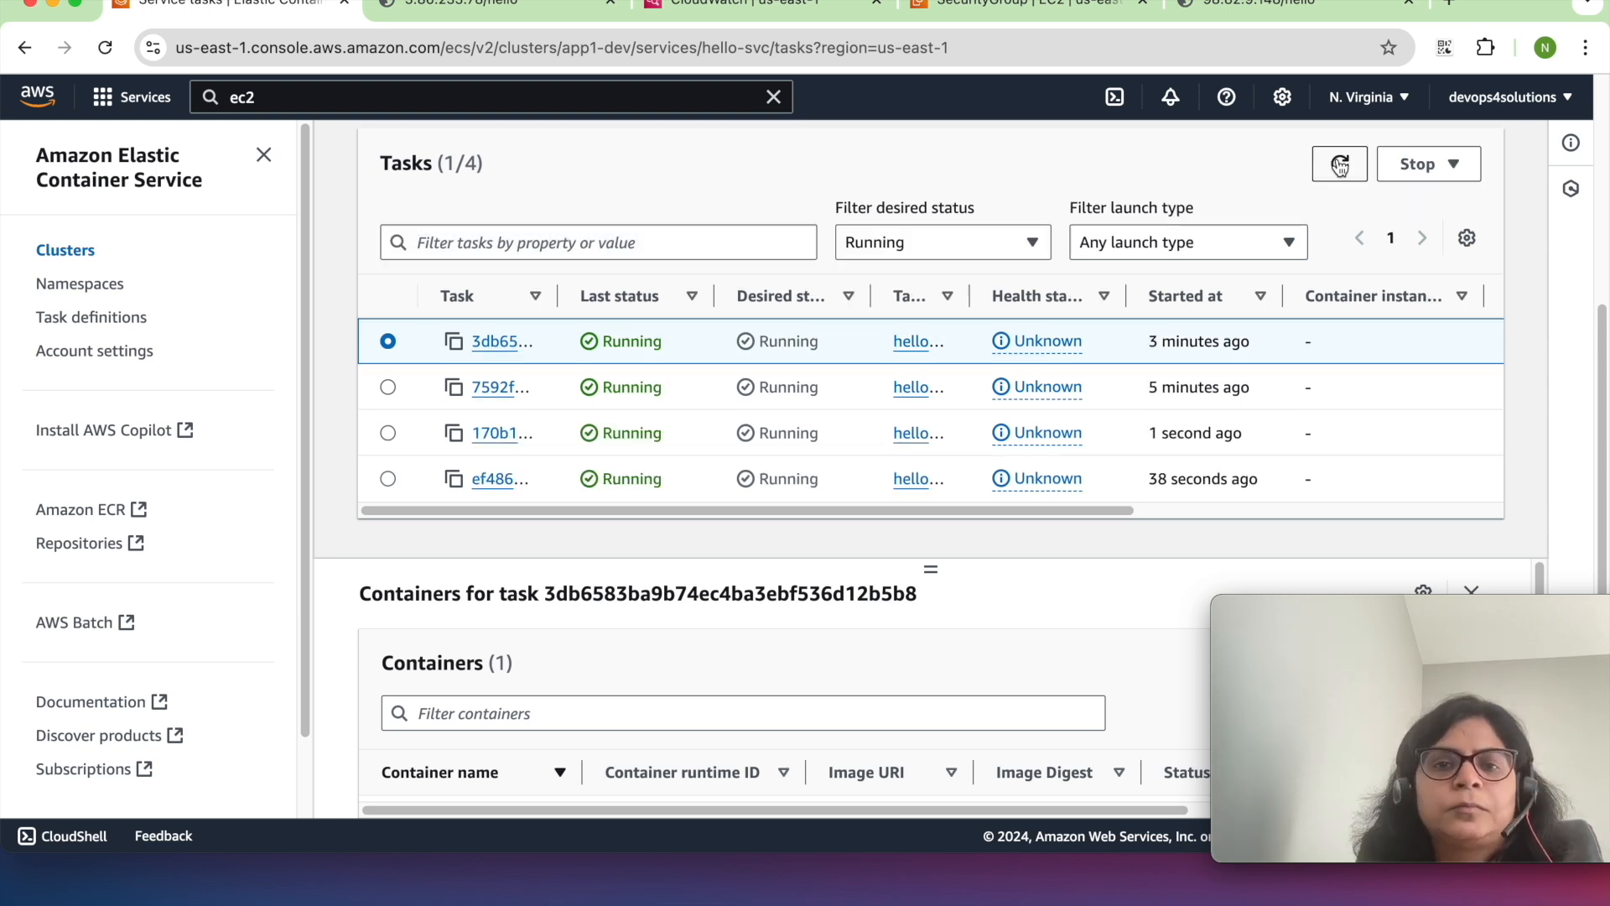
left_click(1341, 164)
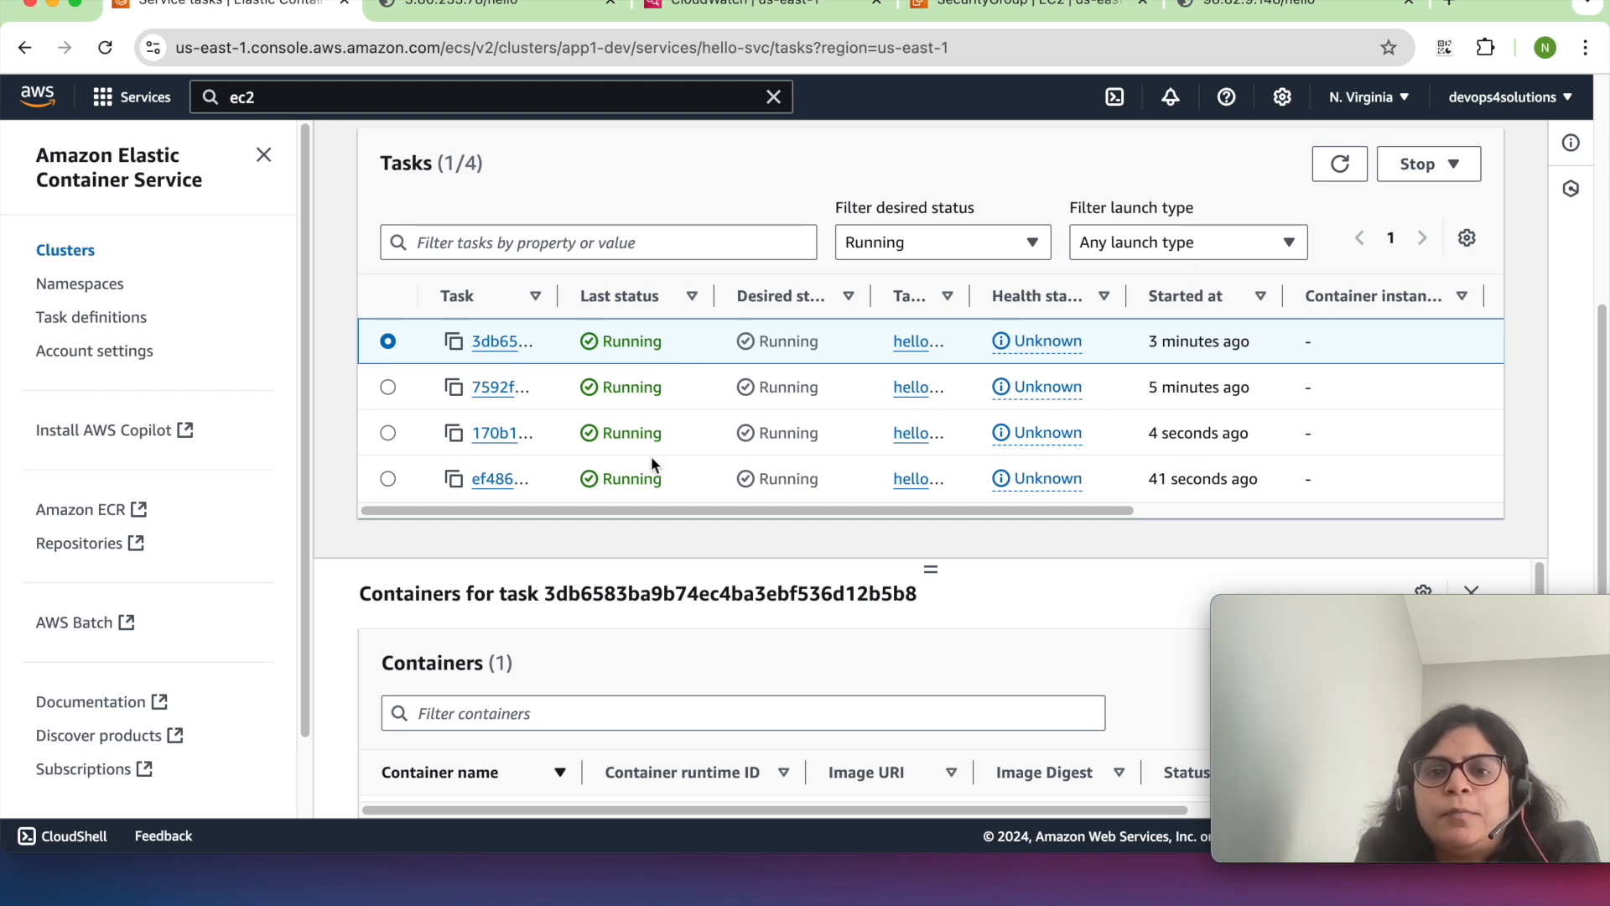
left_click(1339, 166)
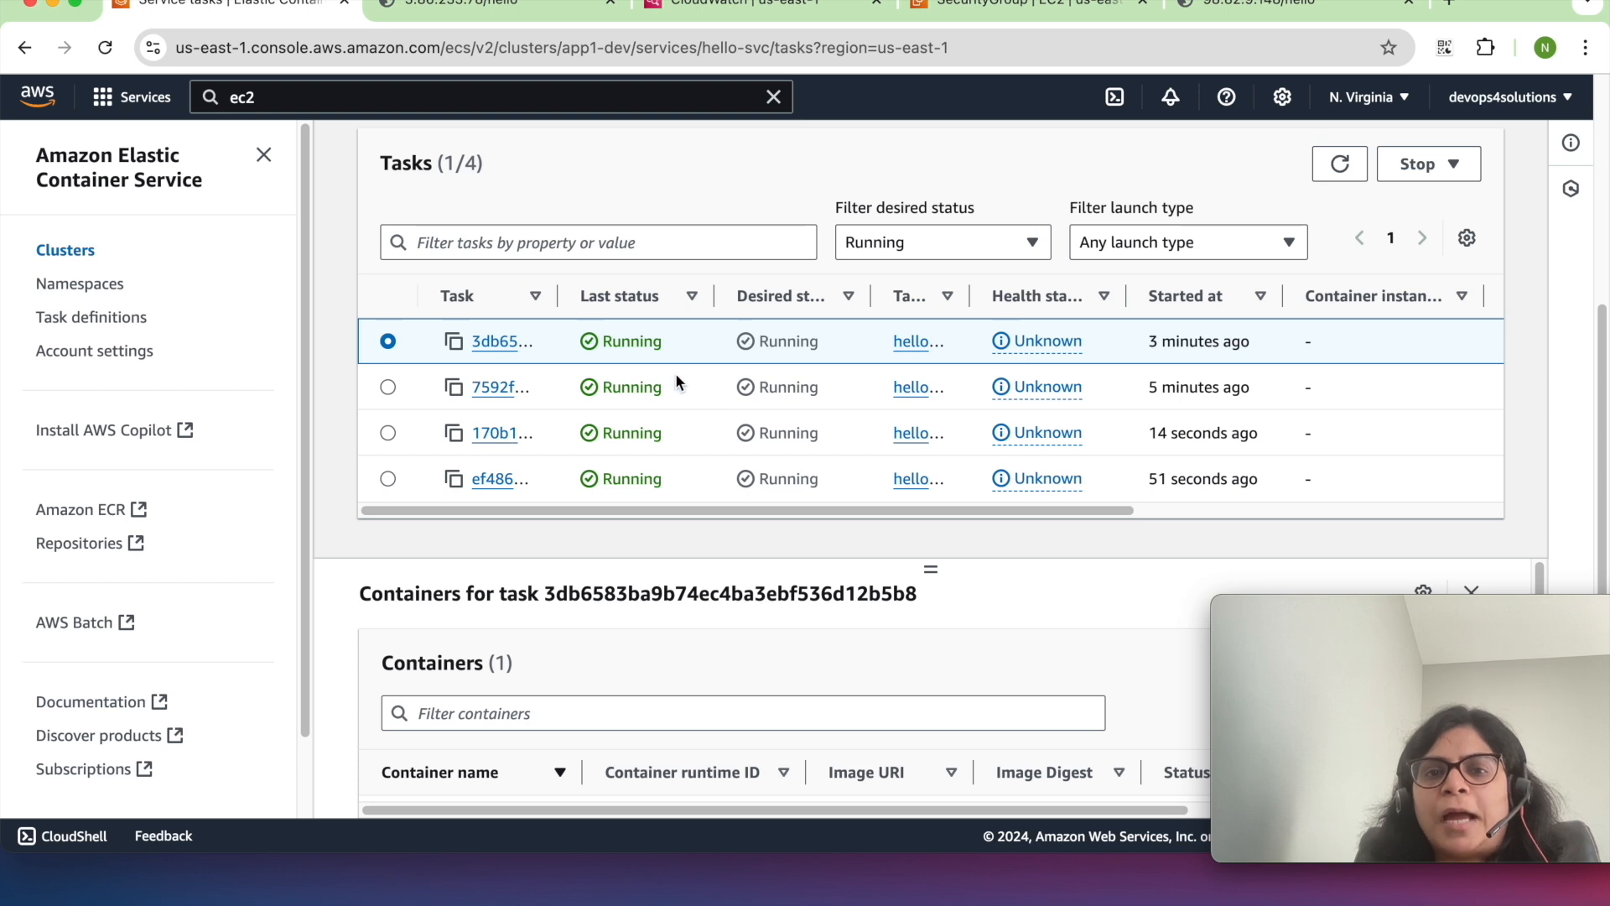
left_click(1339, 164)
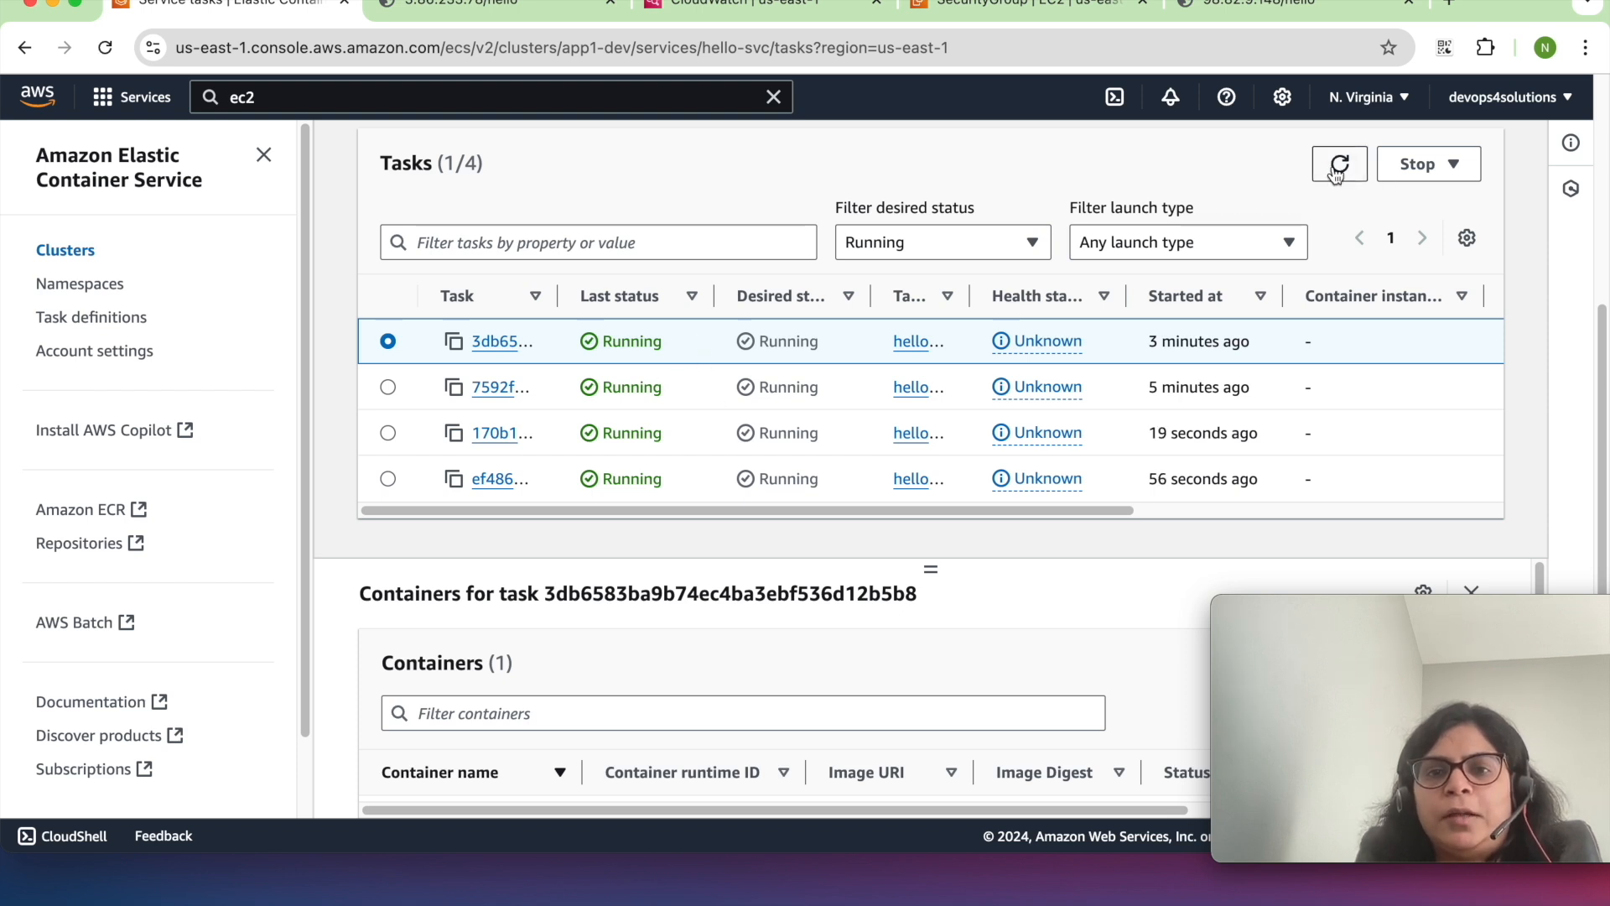
- Examine hello-svc's ongoing deployment, including its status, service revisions, deployment configuration, deployment history and events
scroll(738, 416, "up", 3)
scroll(738, 414, "up", 1)
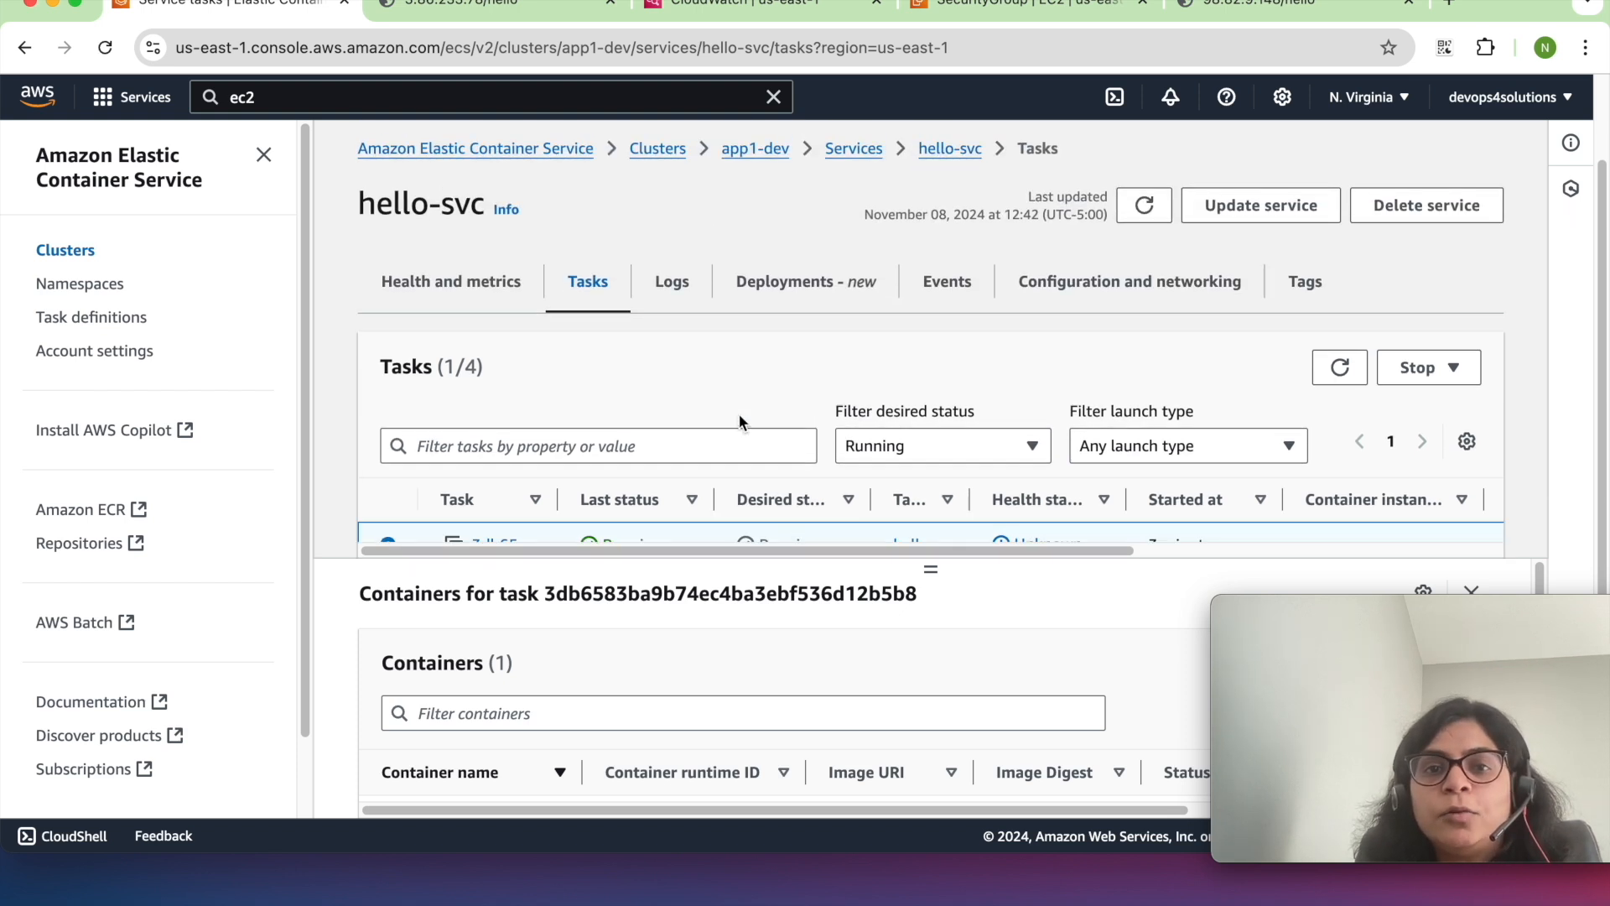
left_click(808, 295)
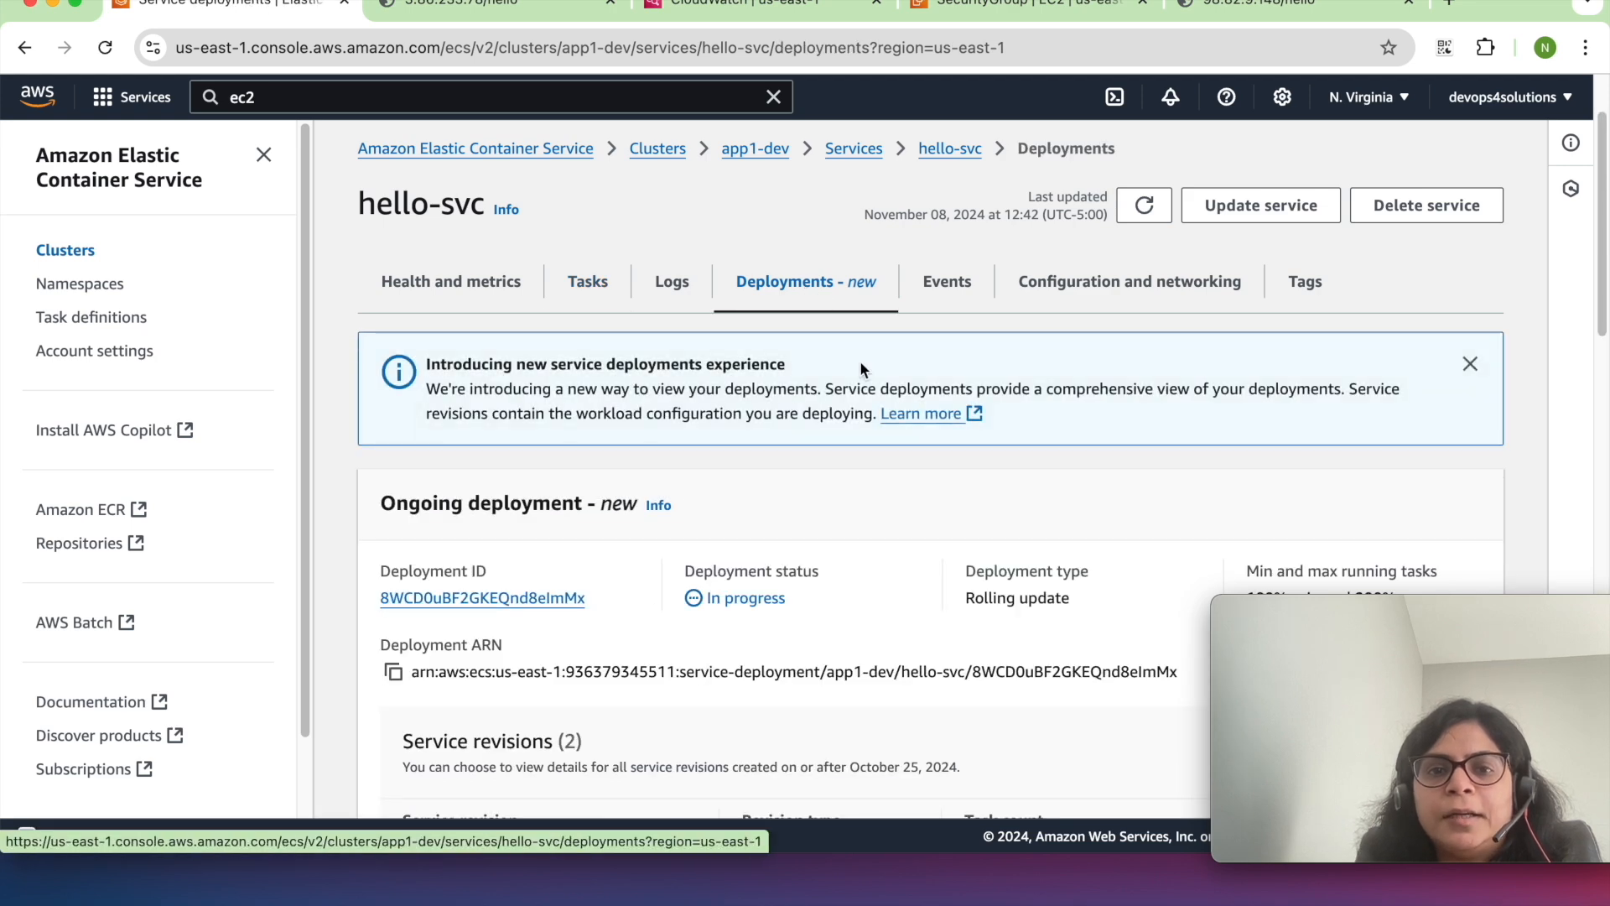
scroll(861, 365, "down", 5)
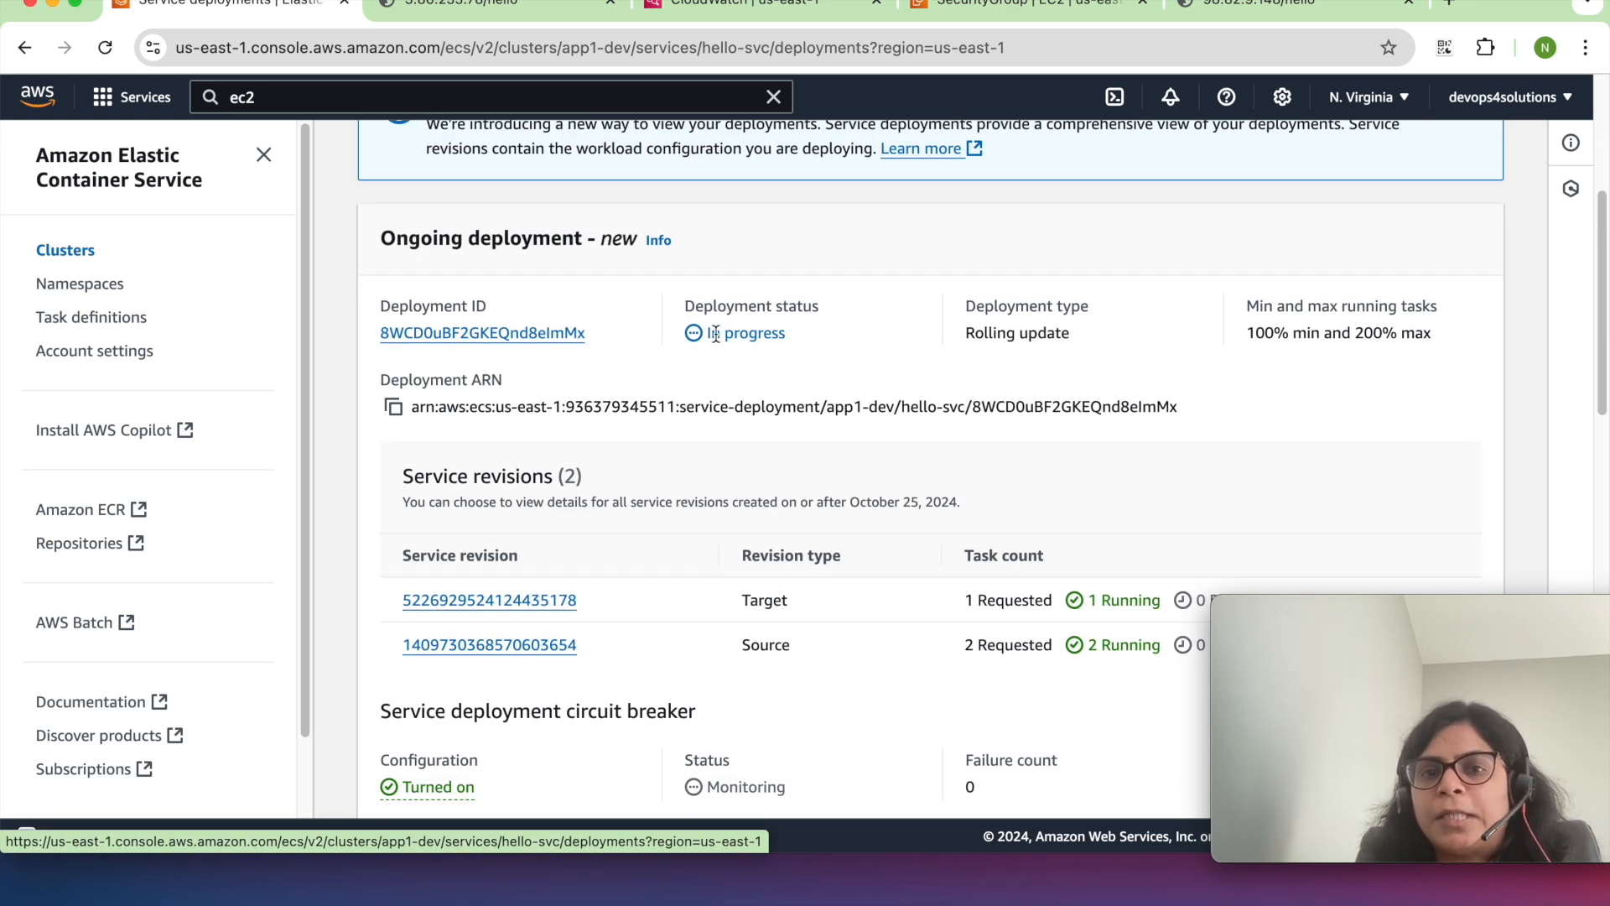
scroll(864, 386, "down", 5)
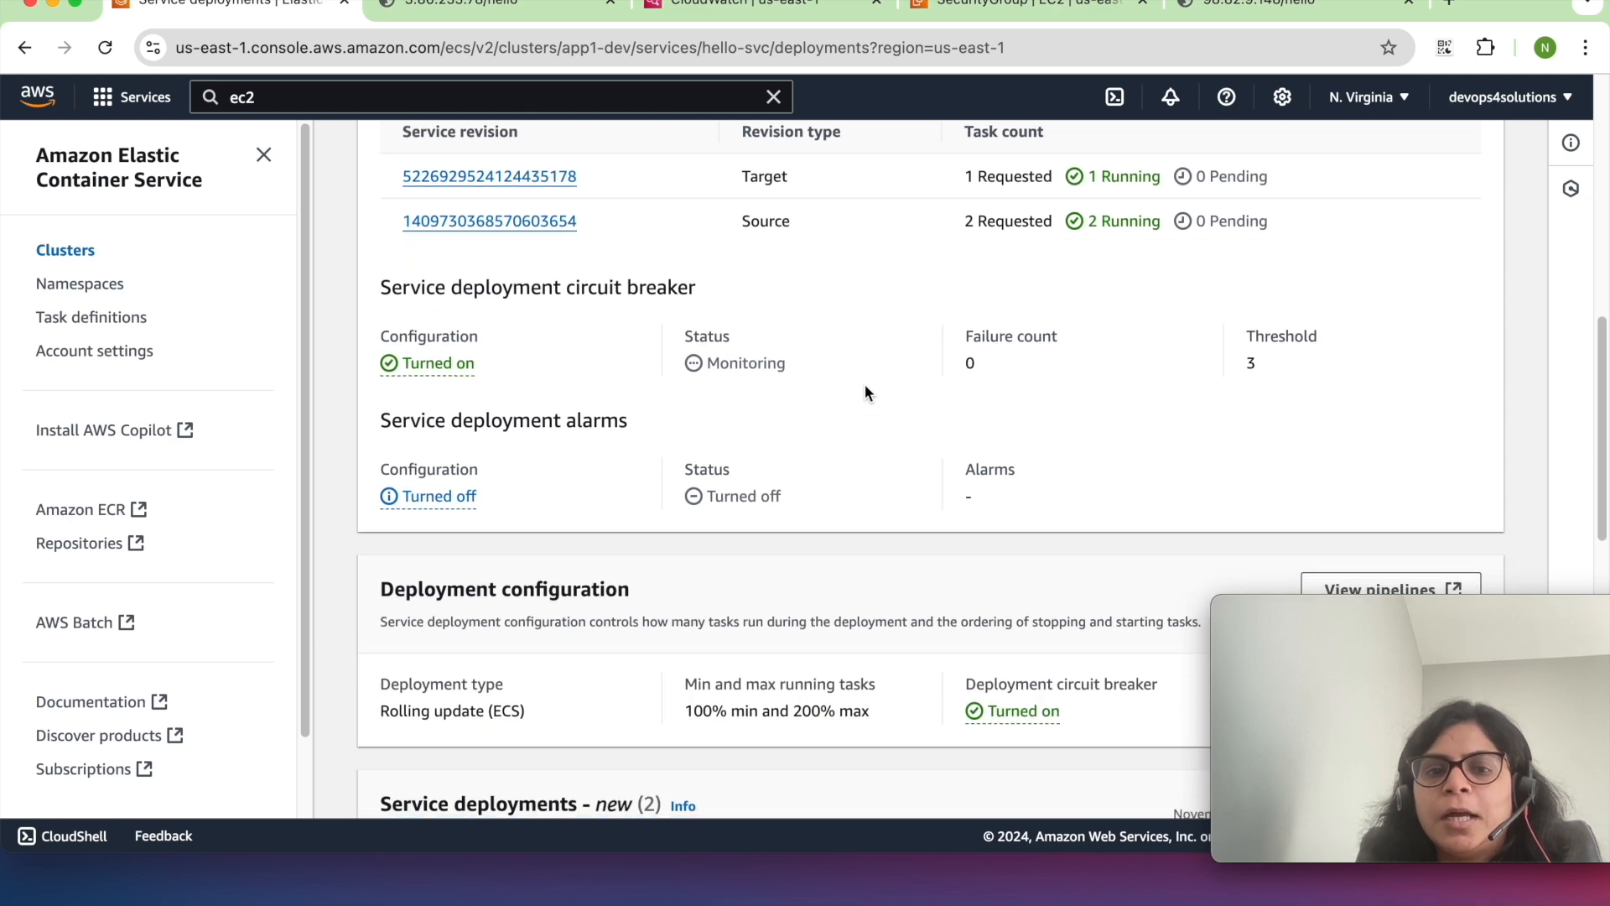
scroll(864, 392, "down", 5)
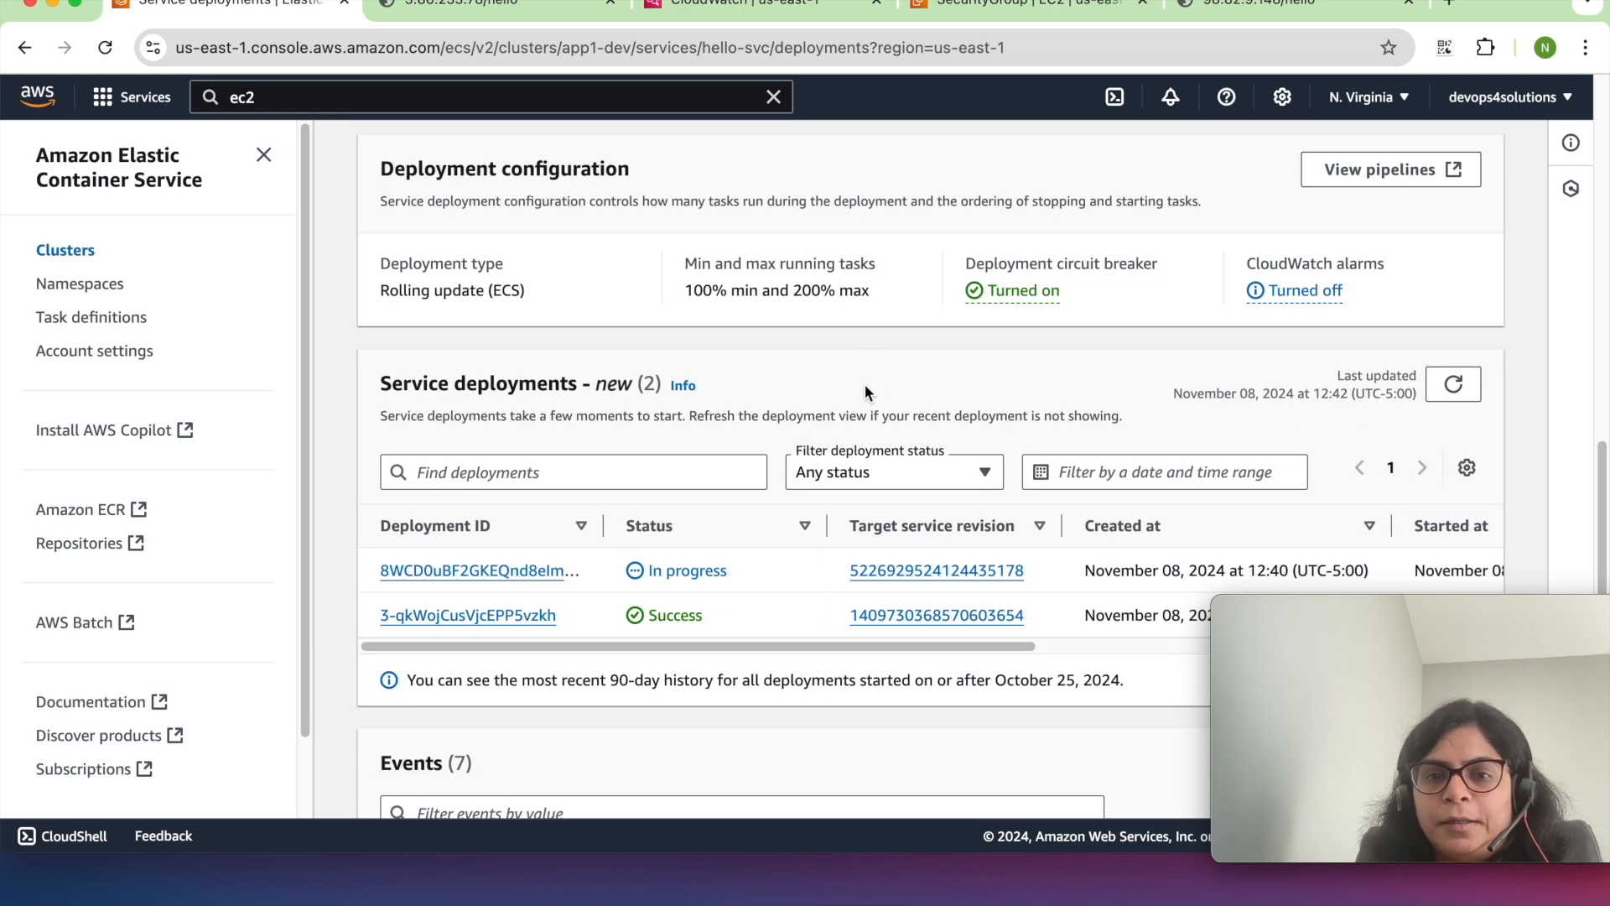
left_click_drag(1049, 565, 1258, 525)
scroll(672, 493, "down", 6)
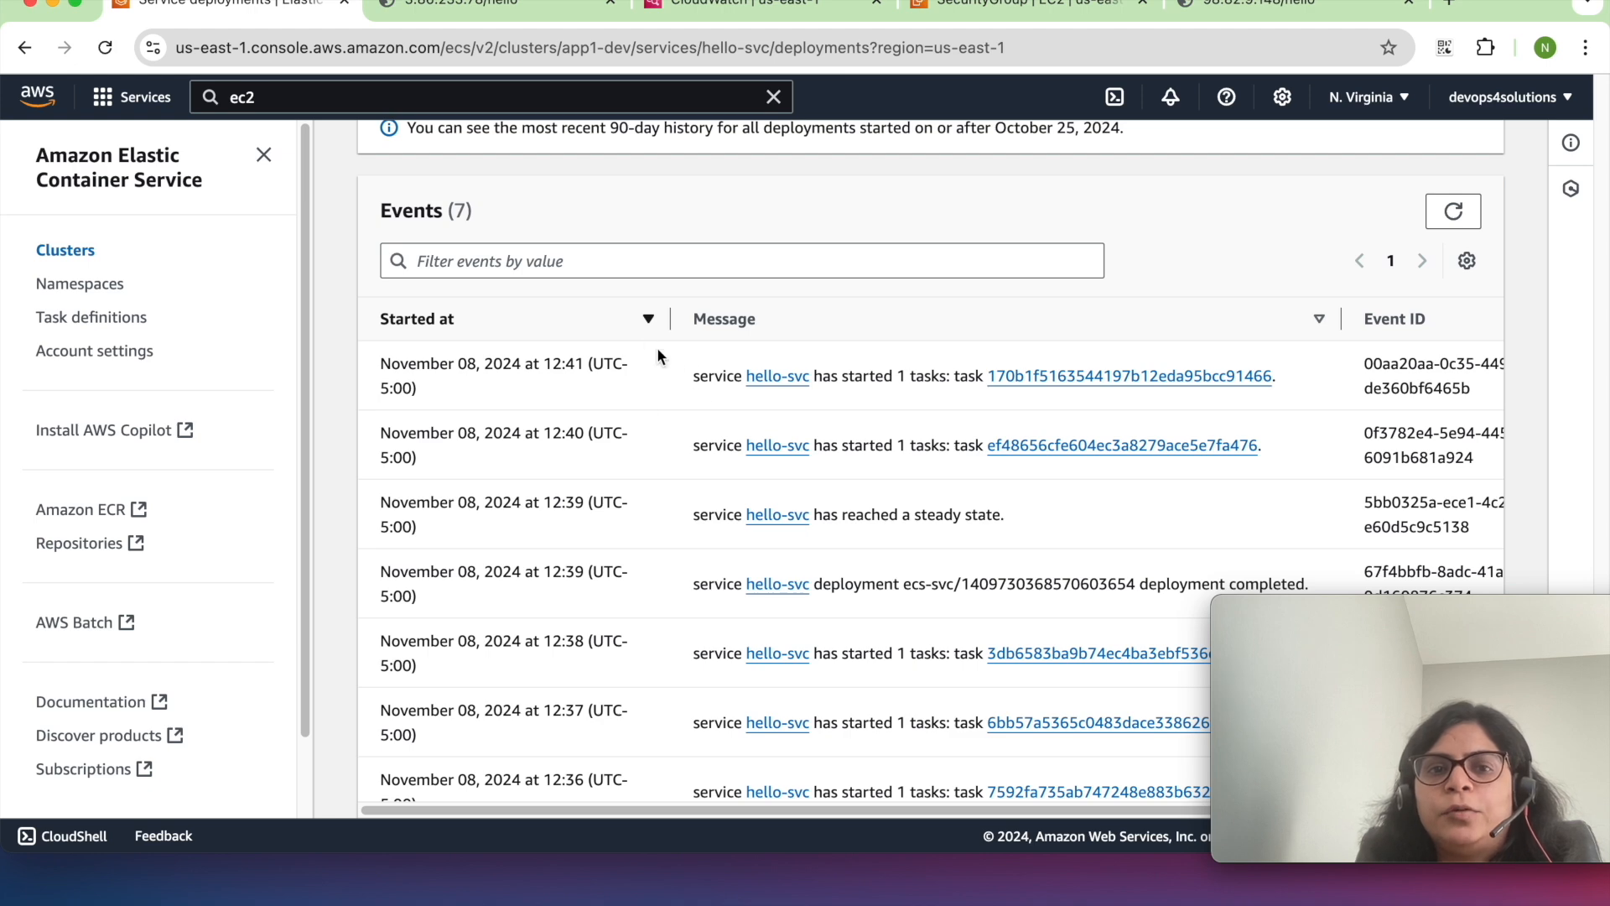
- Review hello-svc's deployment events, then return through the app1-dev cluster's services to hello-svc's task list
scroll(717, 441, "down", 1)
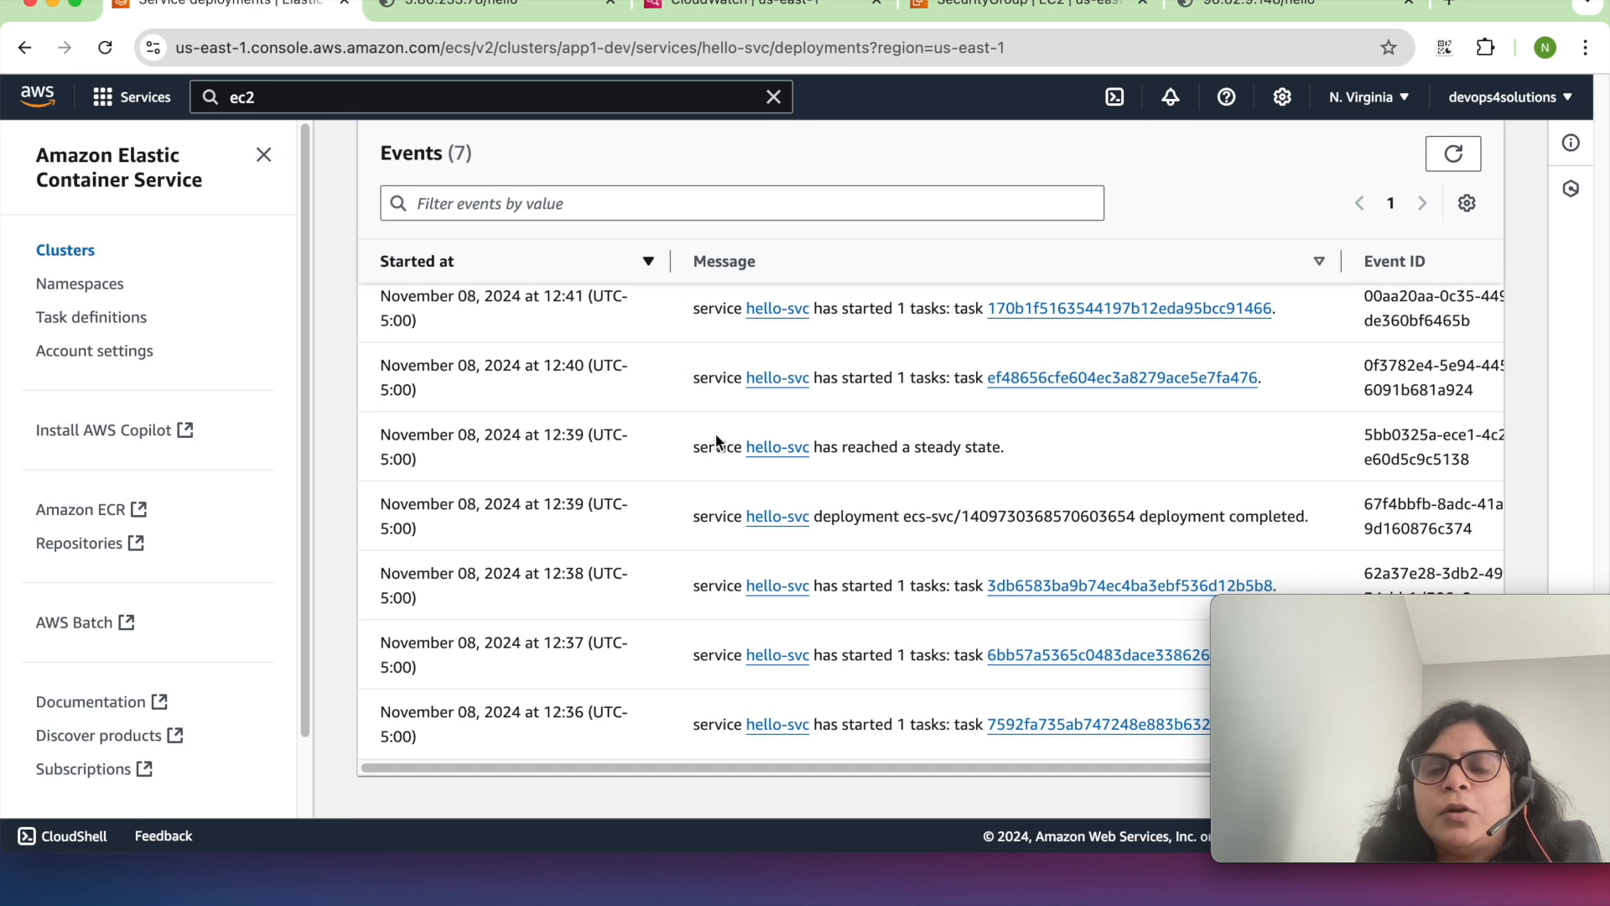
scroll(690, 383, "up", 20)
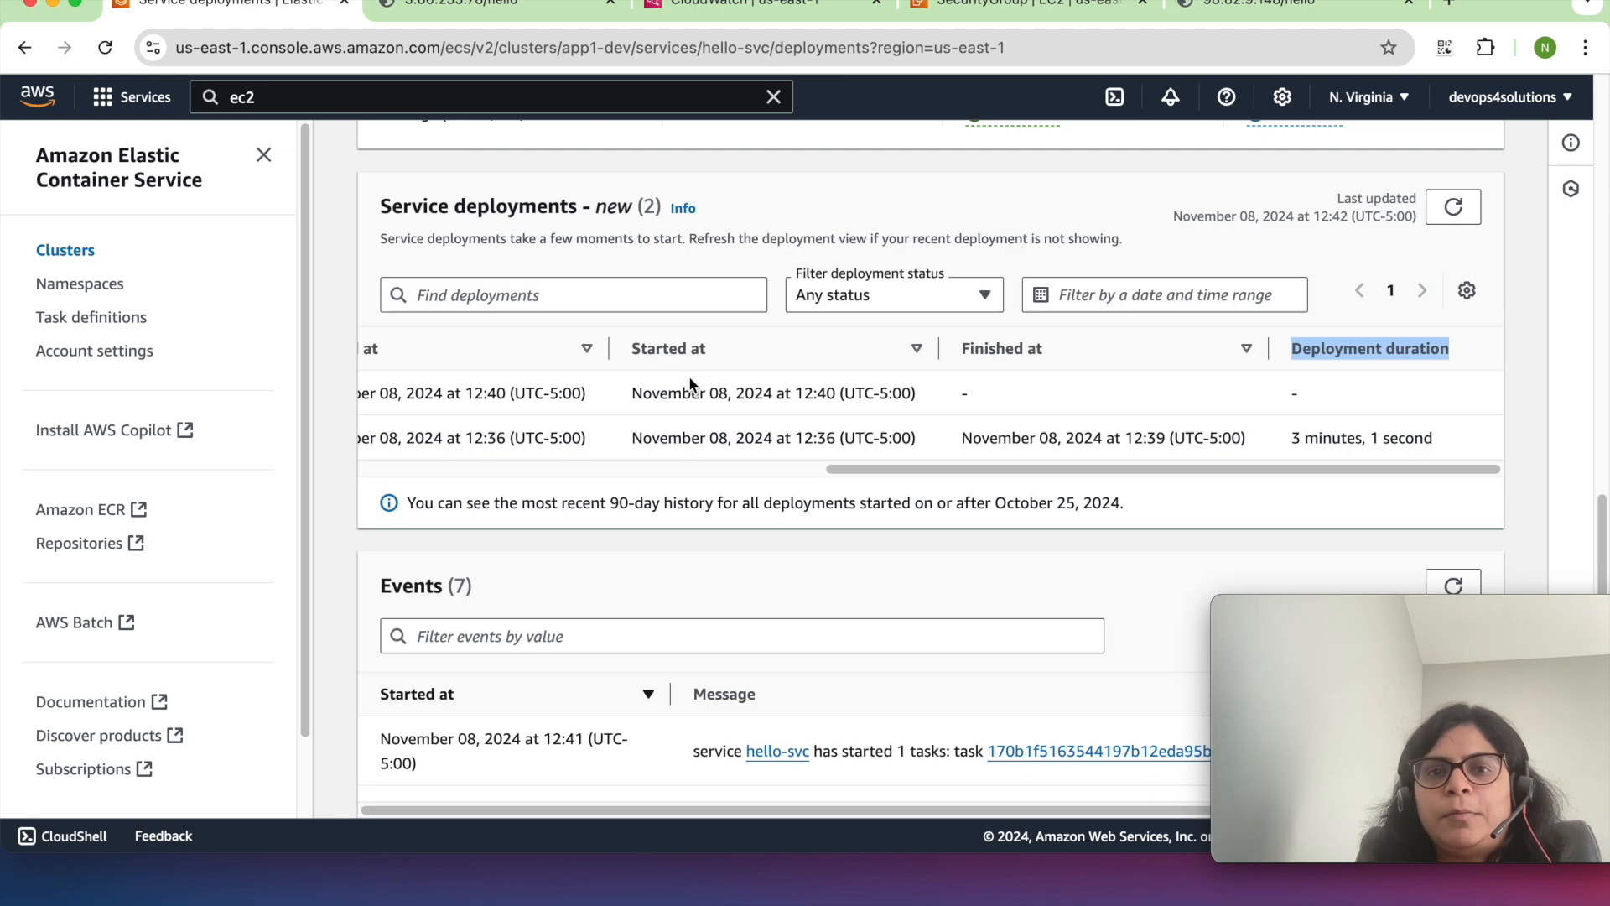
left_click(834, 265)
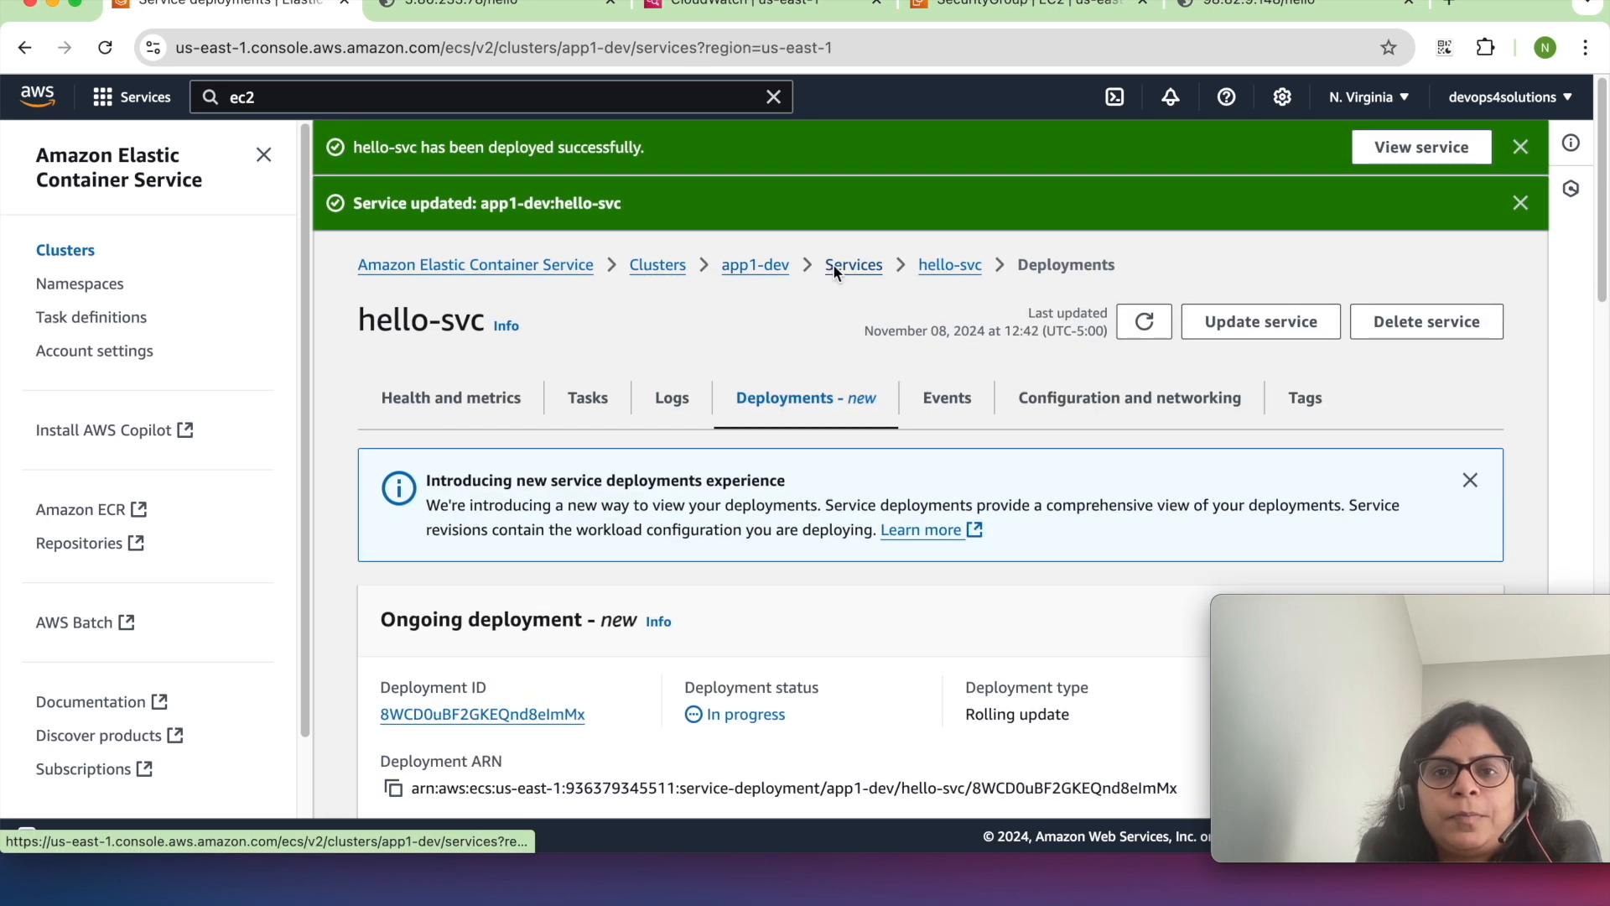
scroll(782, 471, "down", 3)
scroll(781, 481, "down", 3)
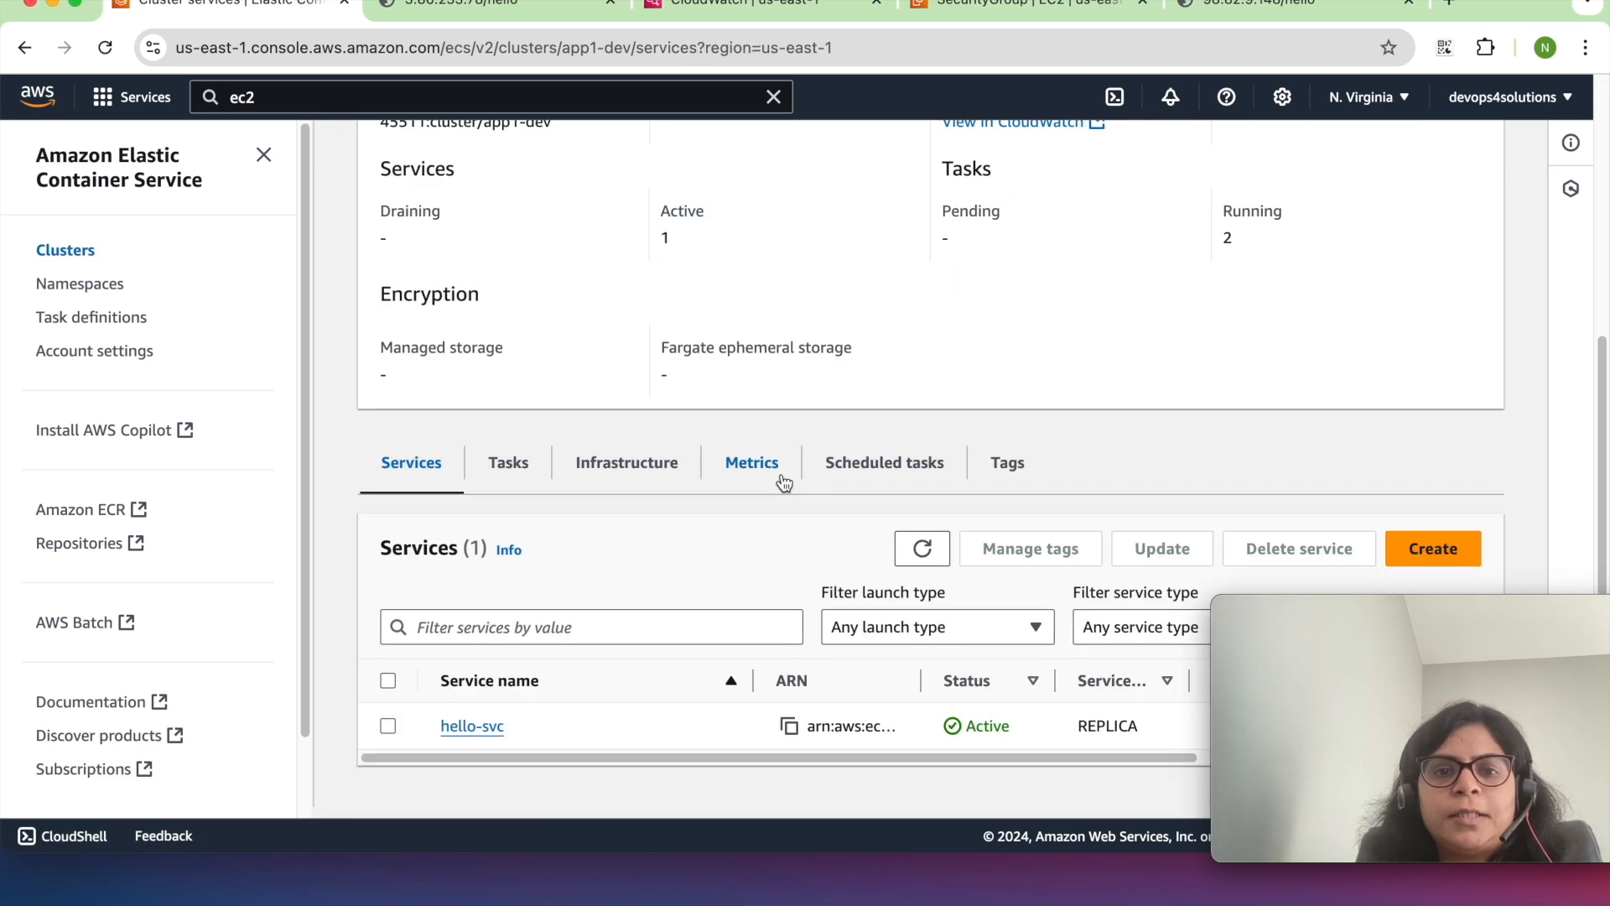
left_click(487, 738)
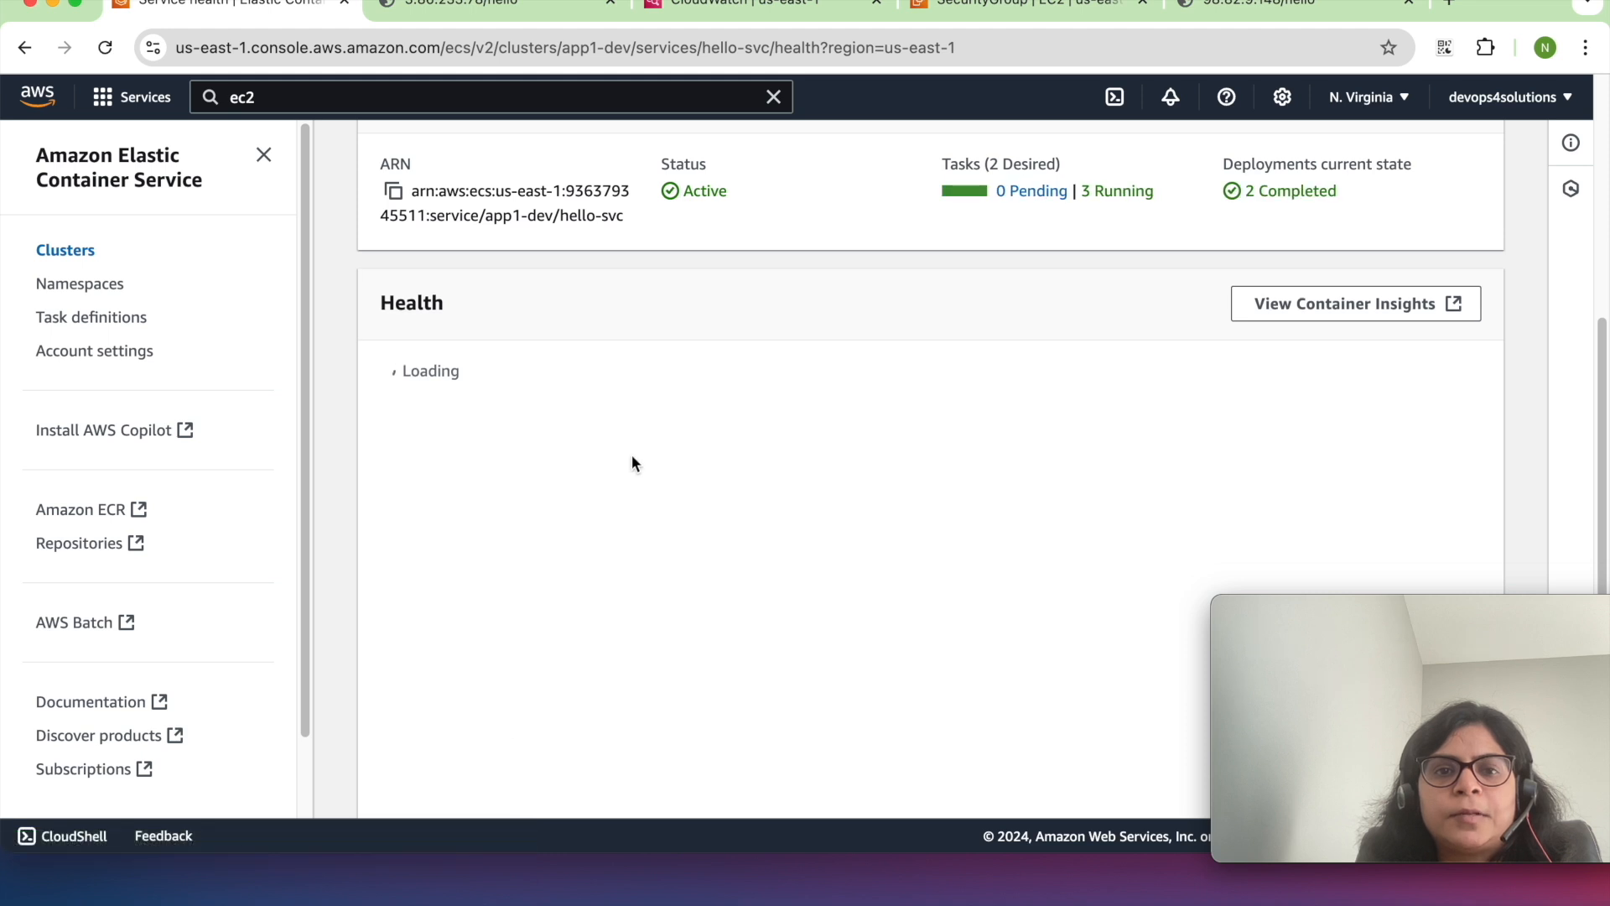
left_click(590, 397)
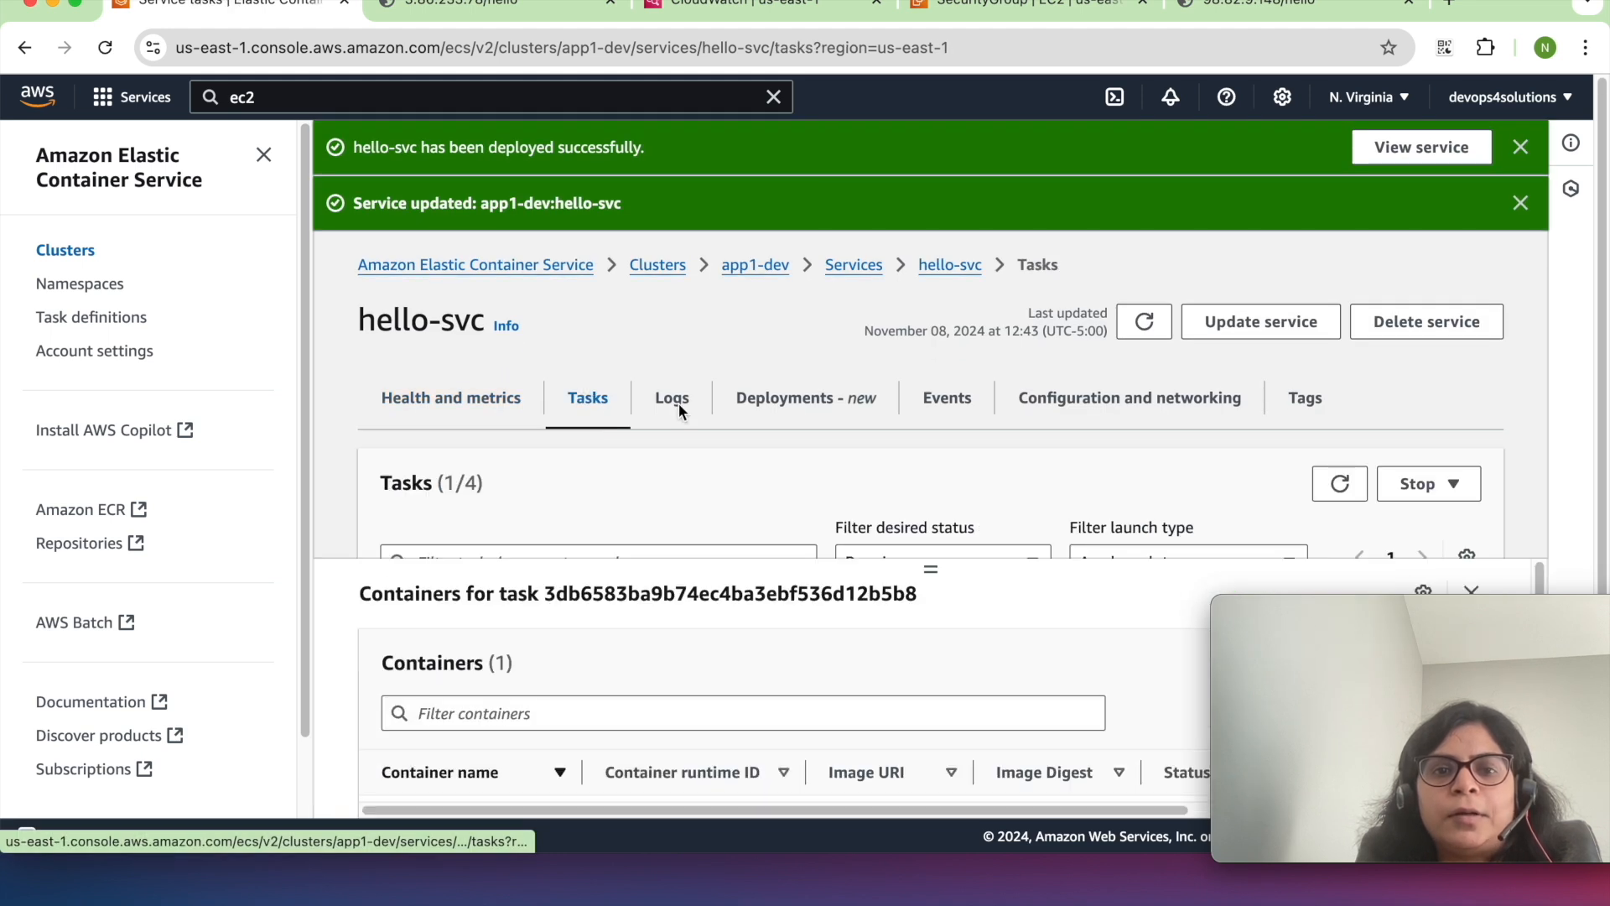
- Refresh hello-svc's running tasks repeatedly to follow the replacement of the old tasks
scroll(854, 450, "down", 3)
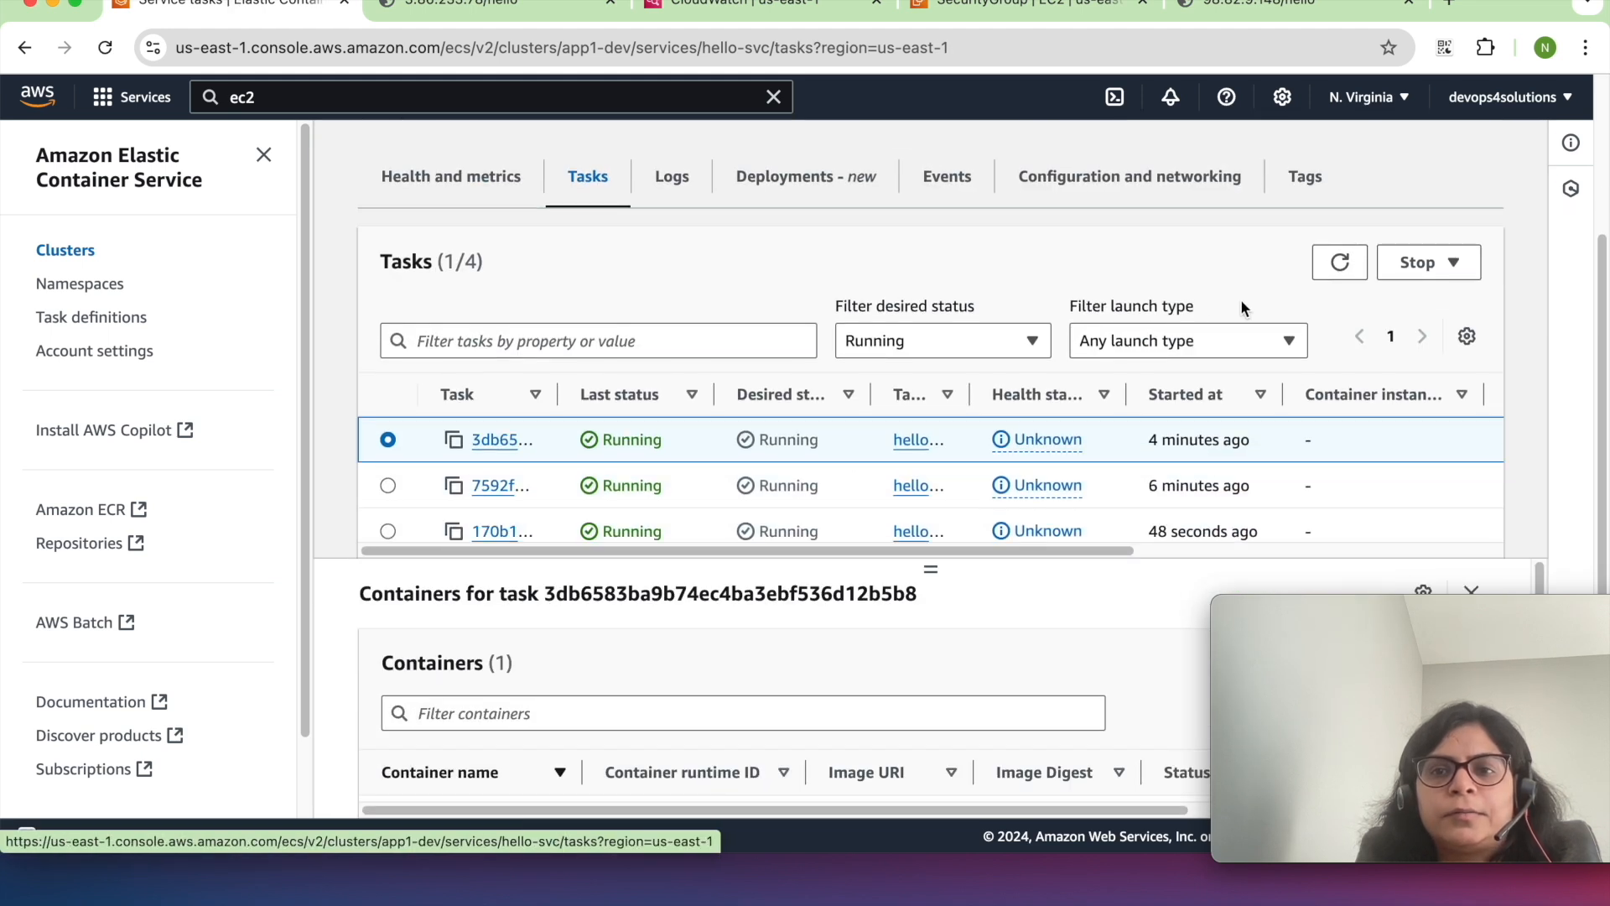
left_click(1325, 269)
left_click(1325, 269)
left_click(1325, 269)
scroll(1325, 268, "down", 1)
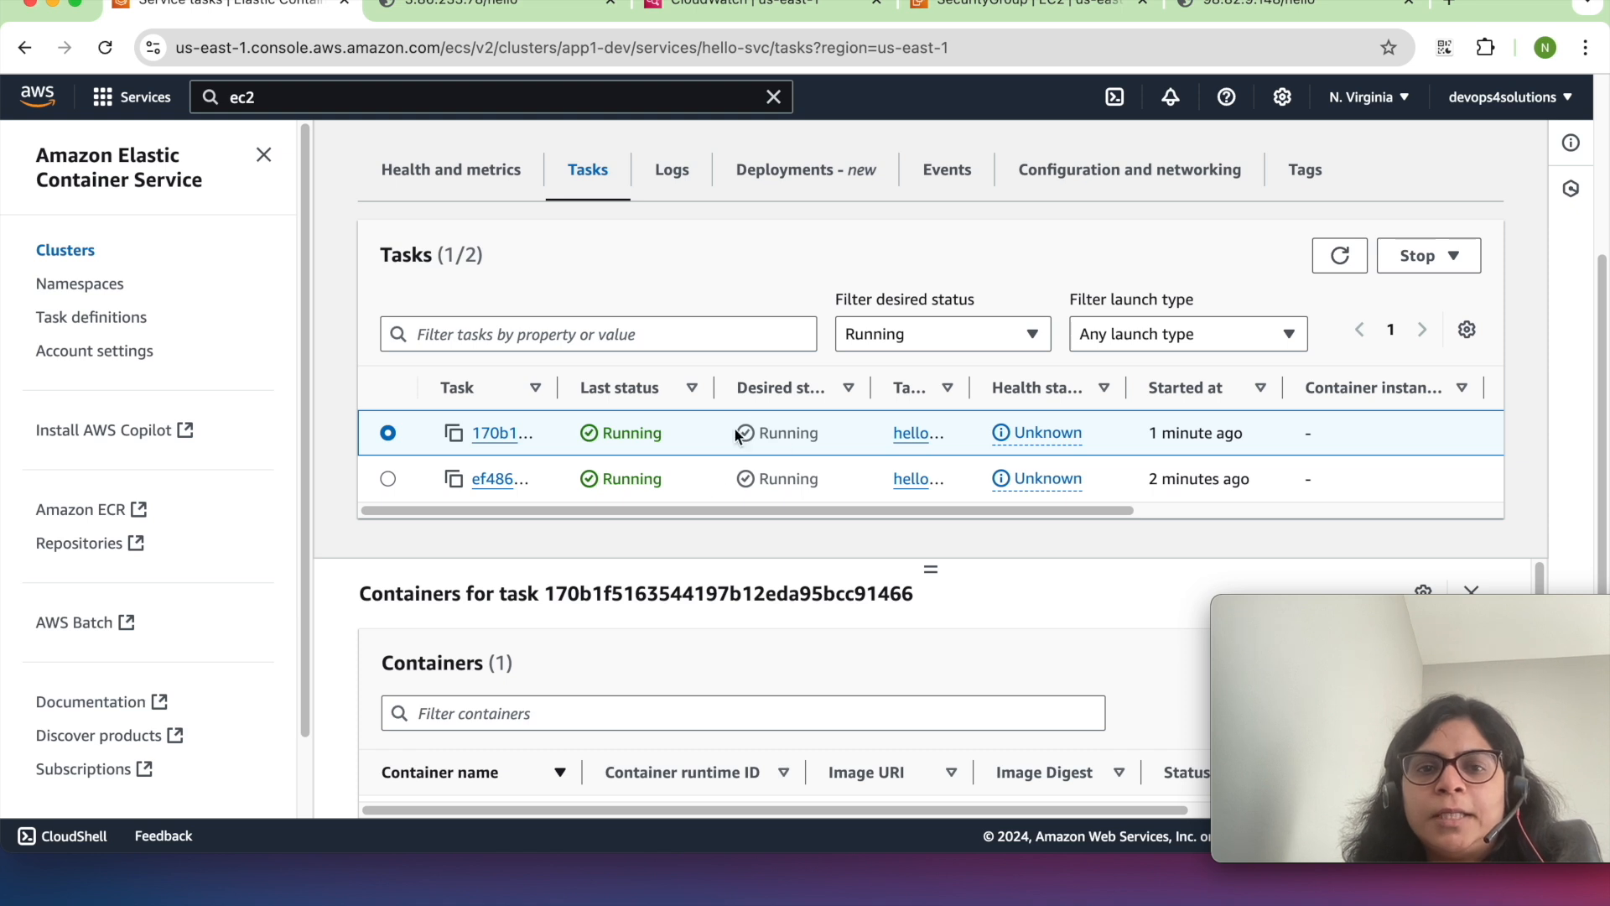
- Filter hello-svc's tasks to any desired status and refresh the list to check the old tasks' shutdown
left_click(960, 321)
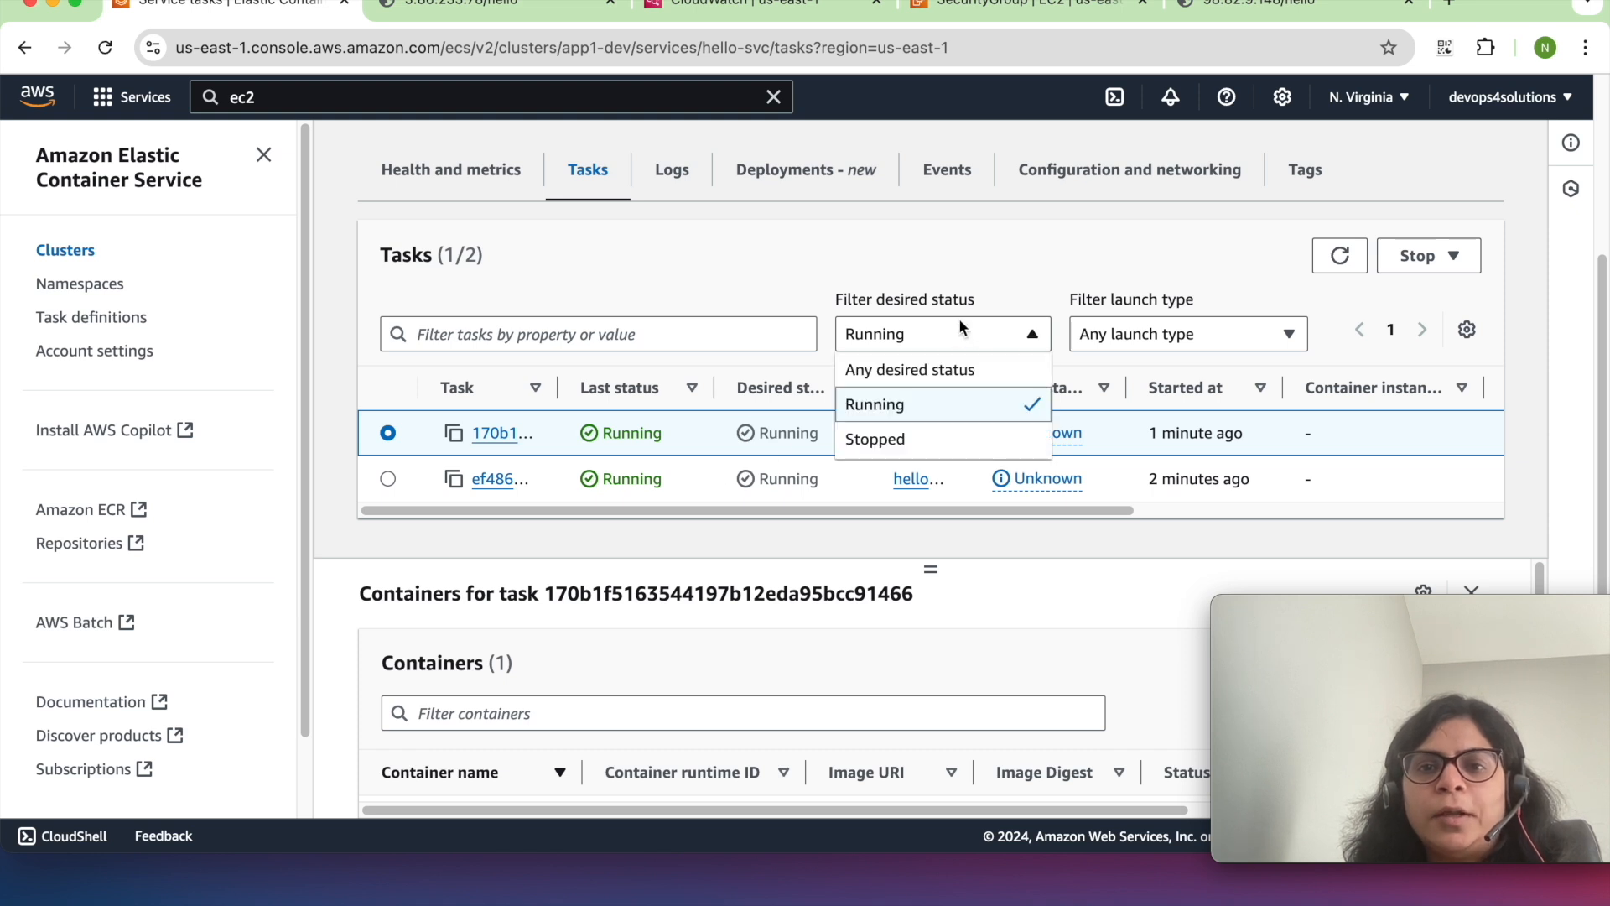
left_click(914, 373)
scroll(727, 474, "down", 2)
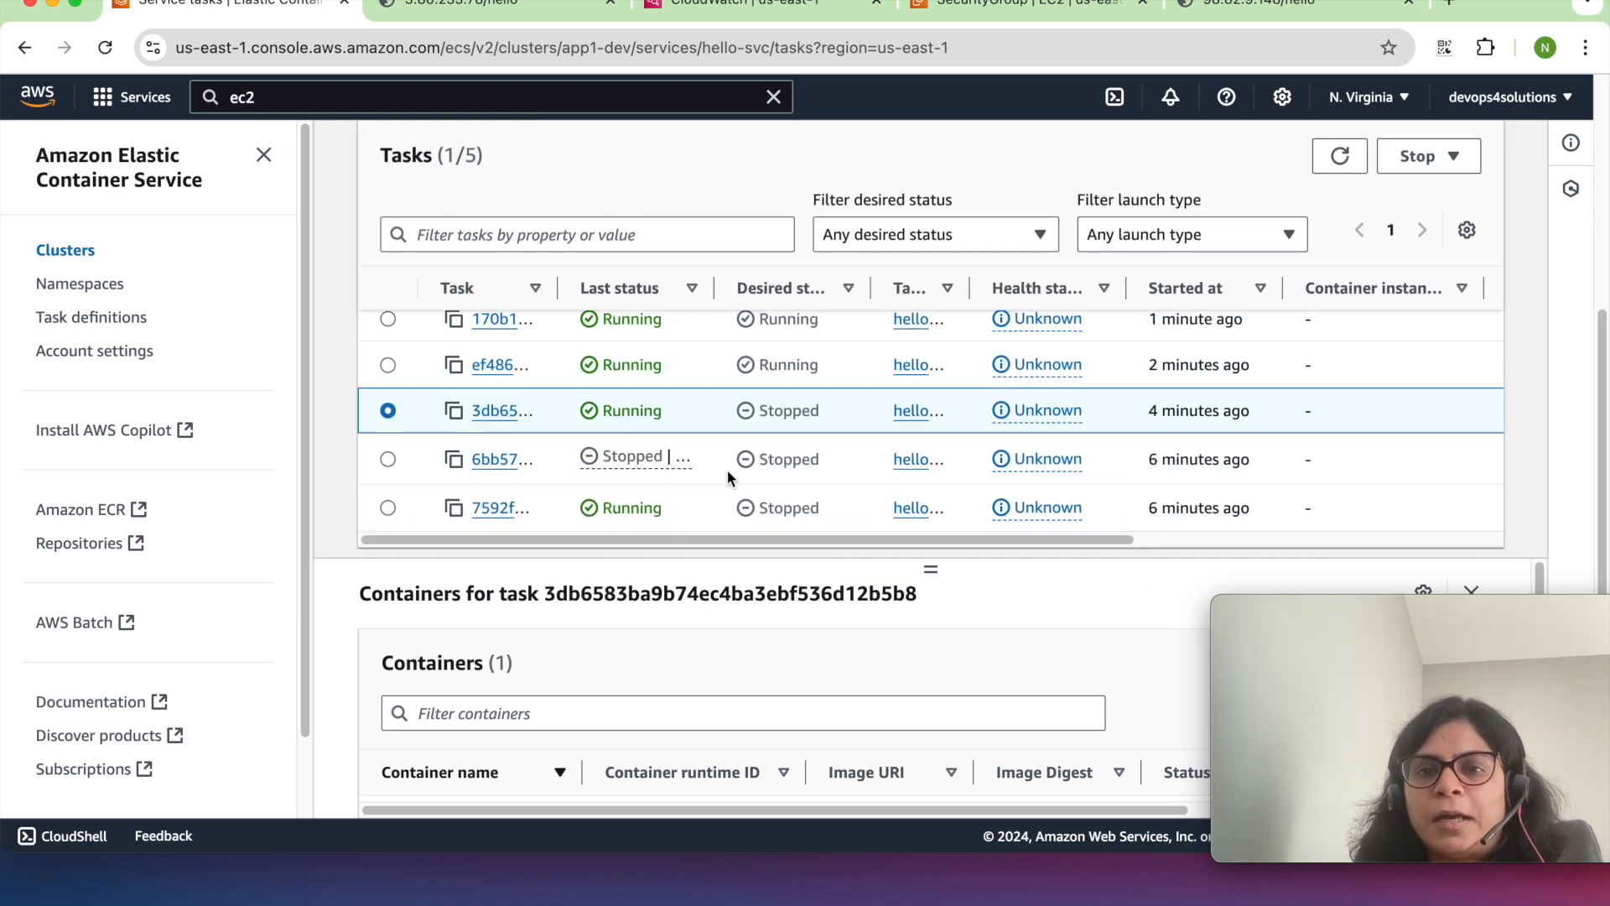
scroll(800, 476, "down", 2)
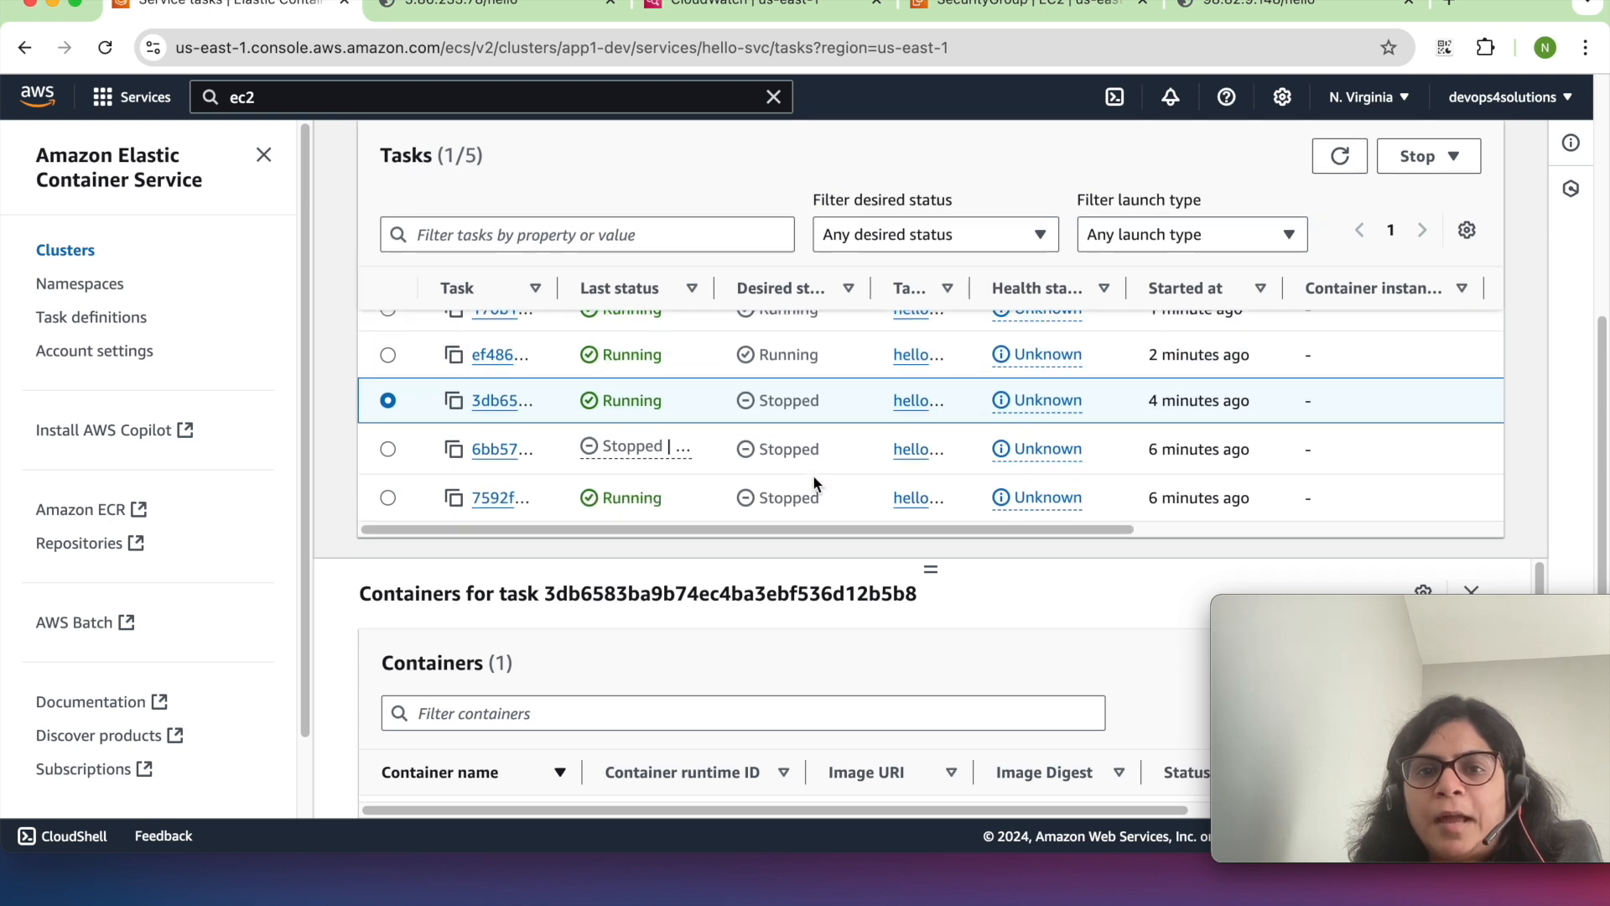
left_click(1339, 156)
scroll(769, 406, "up", 3)
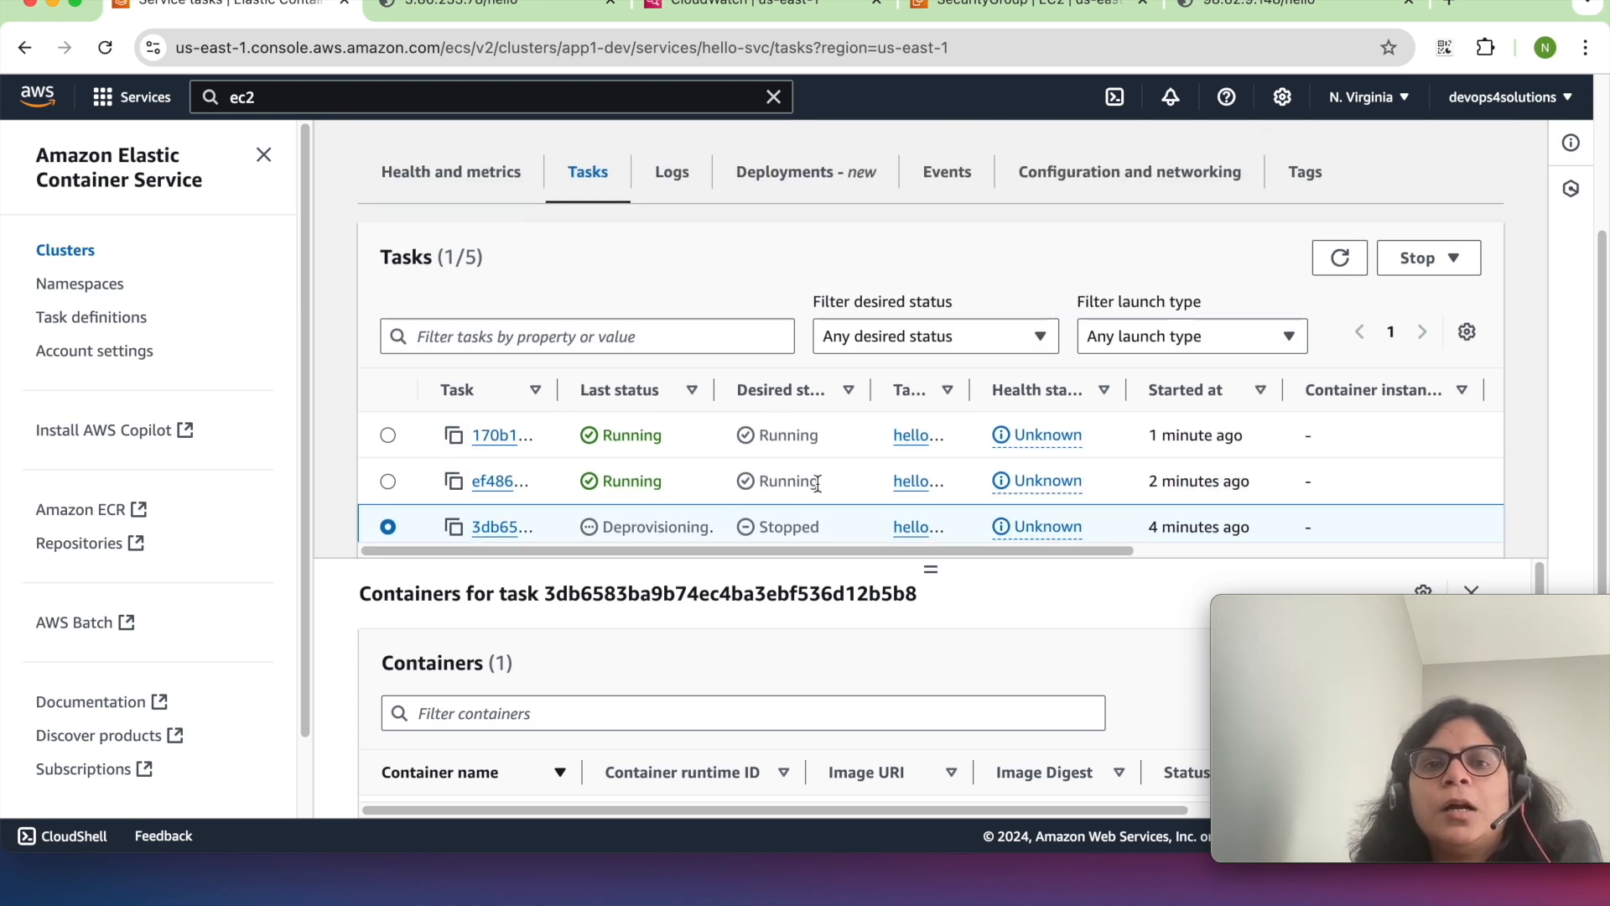
- Reload hello-svc's health overview and check its pending and running task counts and deployment state
scroll(817, 483, "up", 1)
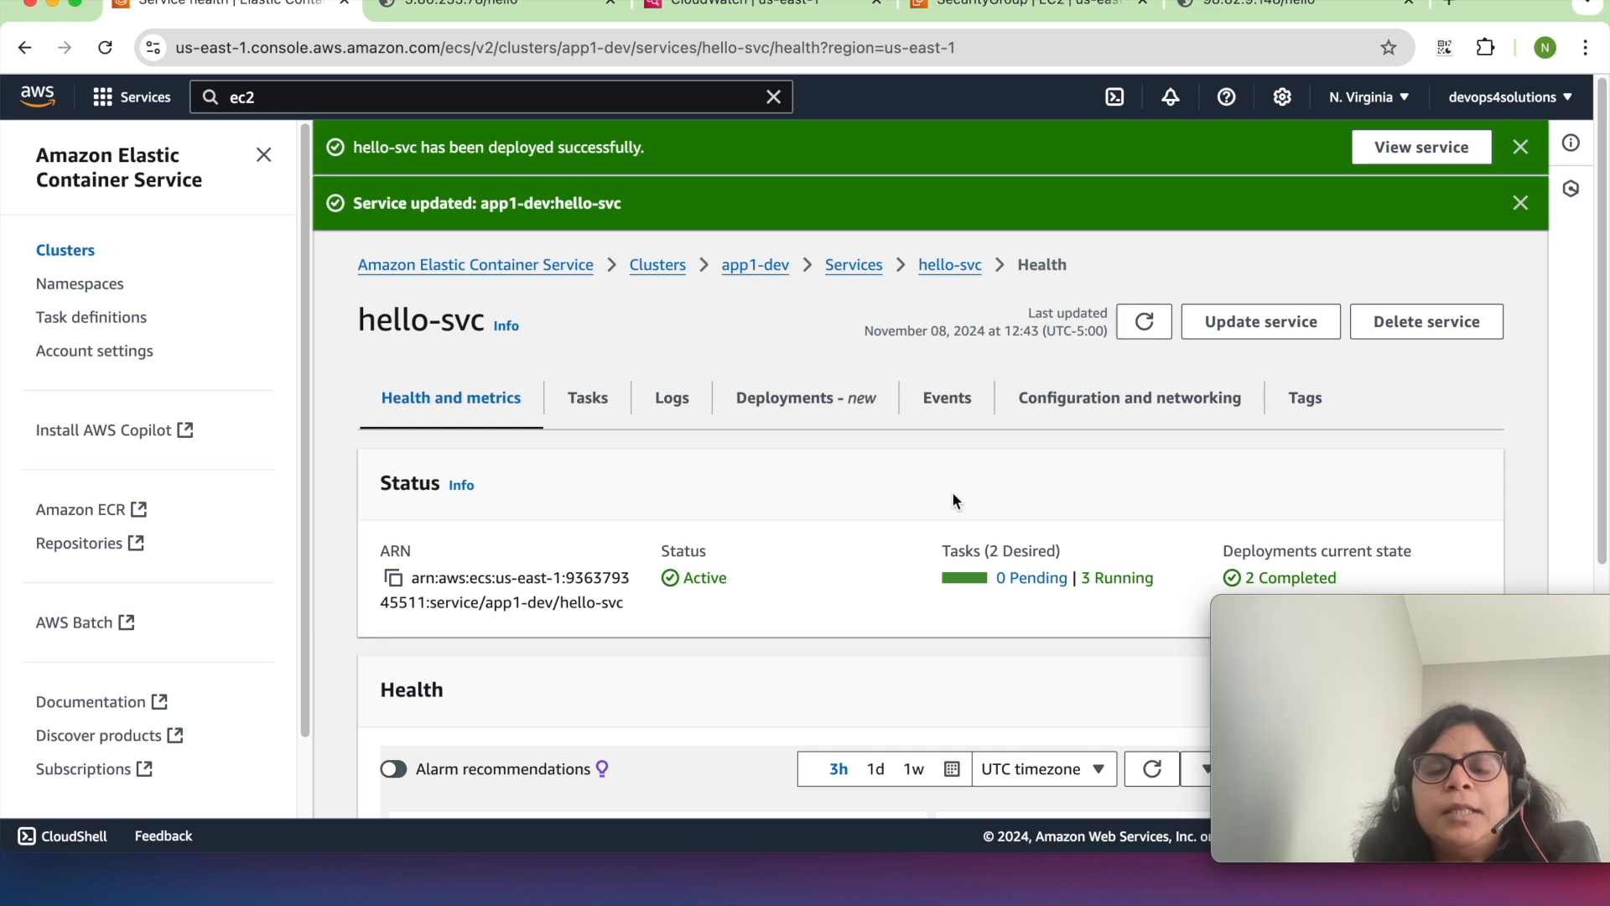
scroll(953, 500, "down", 3)
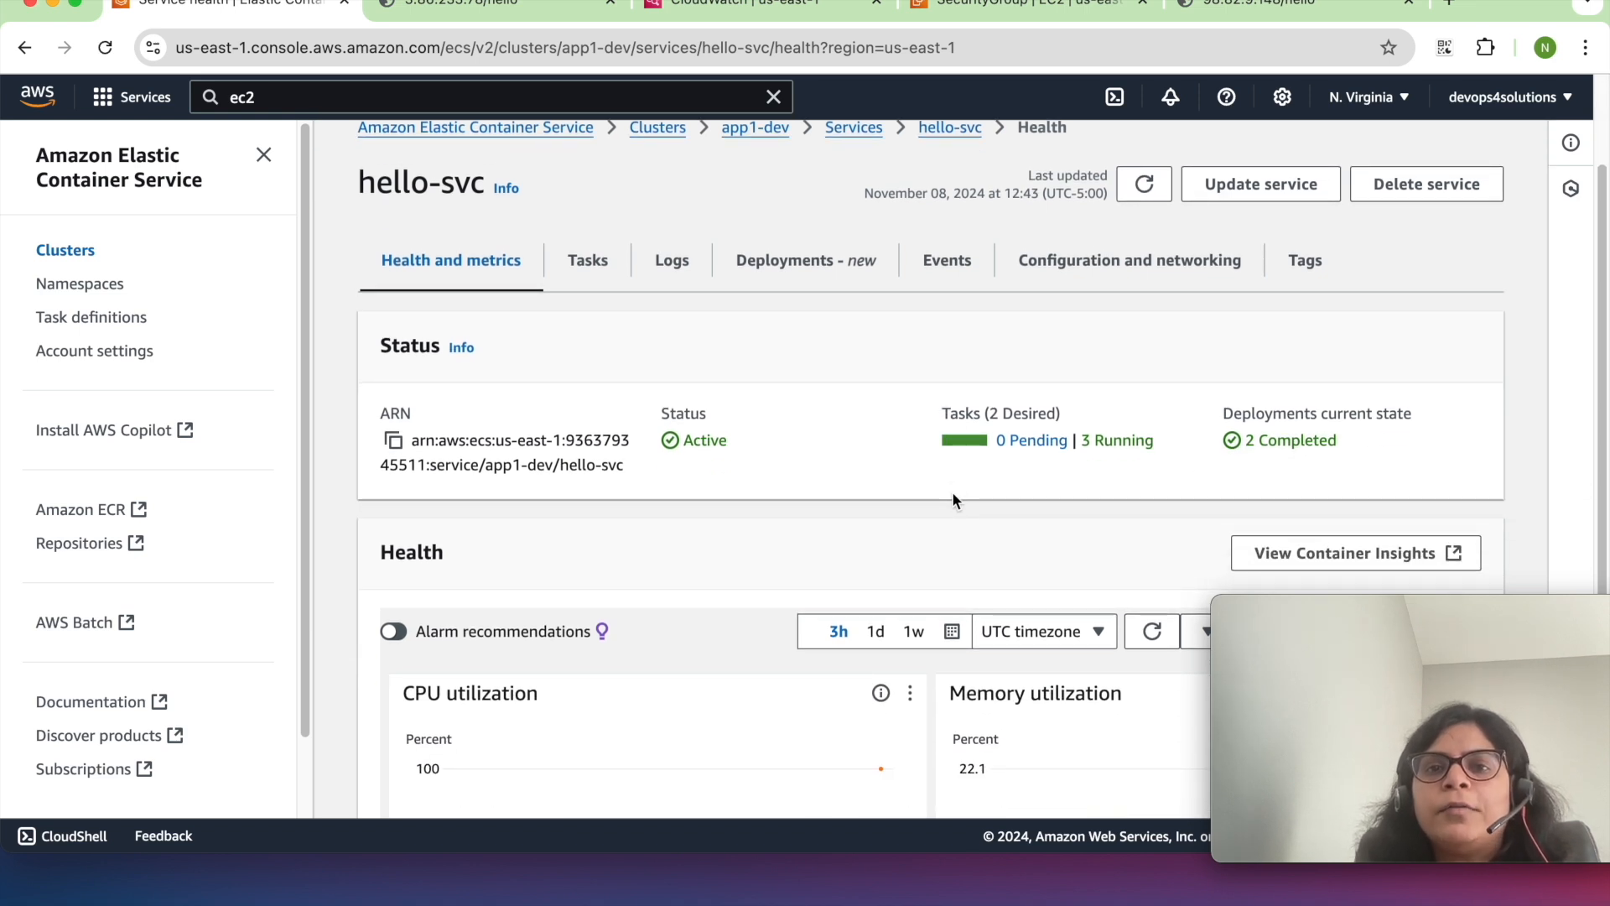
left_click(950, 131)
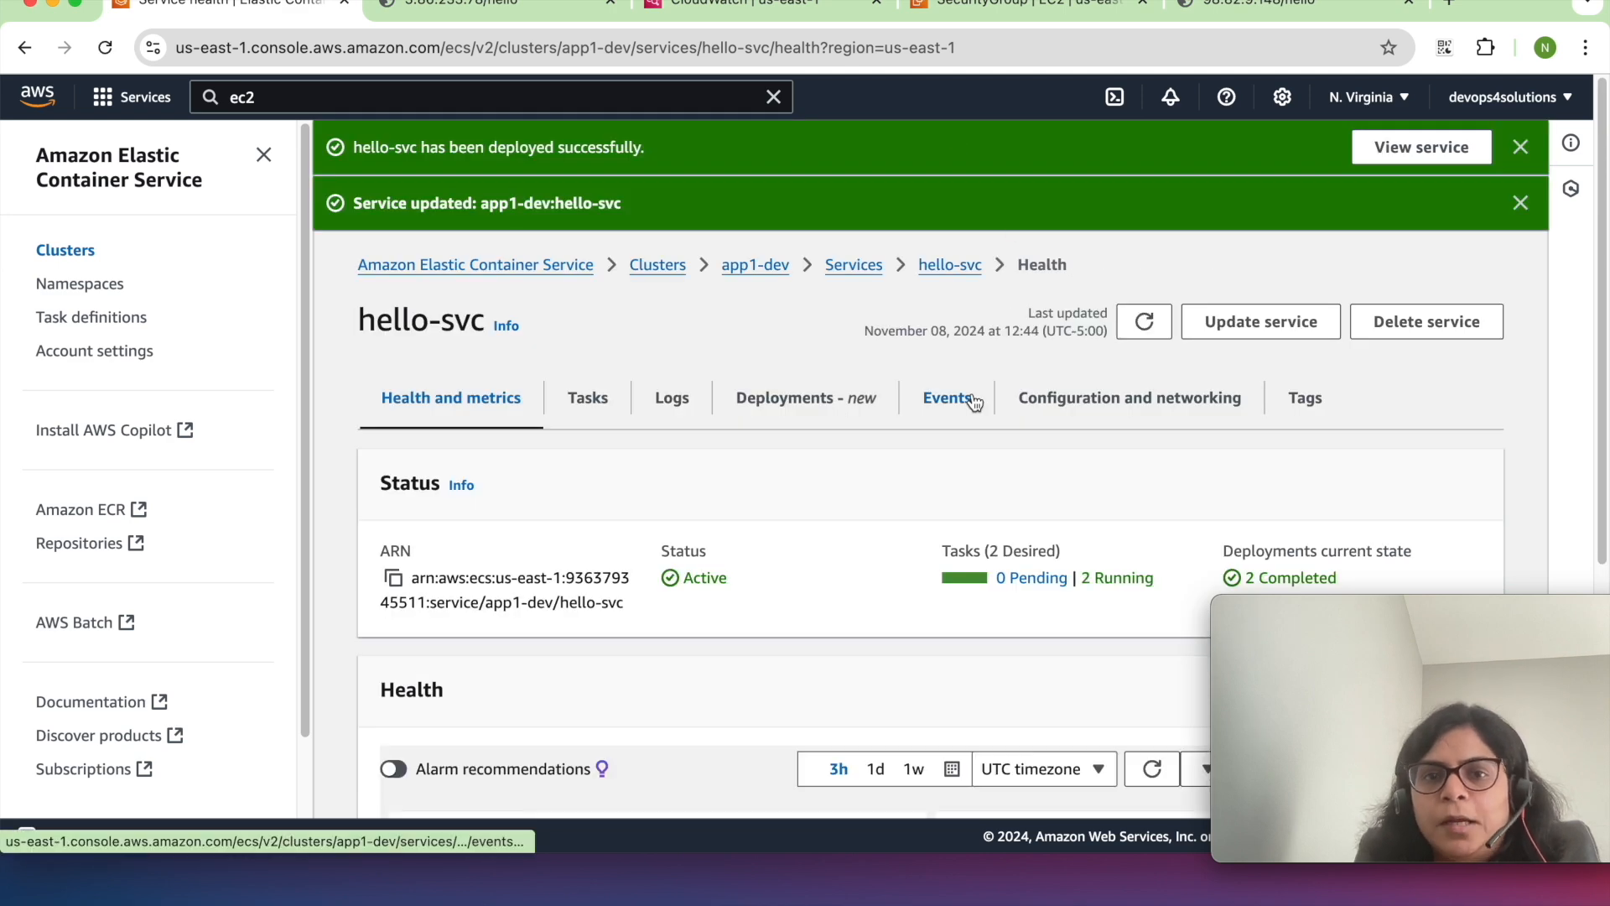
scroll(972, 401, "down", 3)
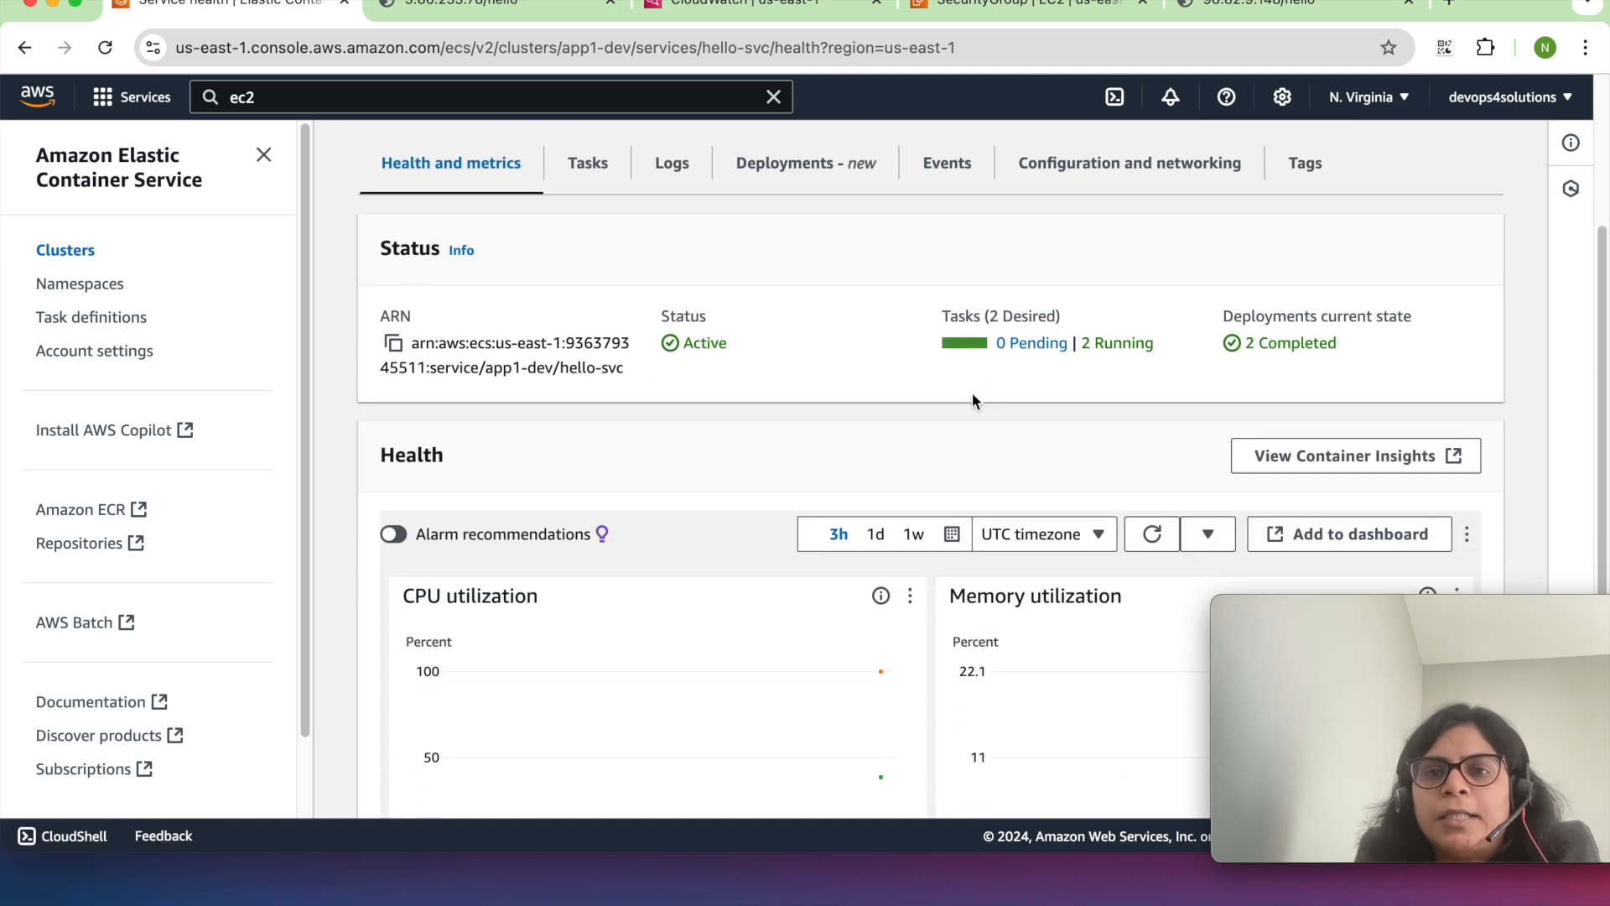
scroll(973, 400, "up", 5)
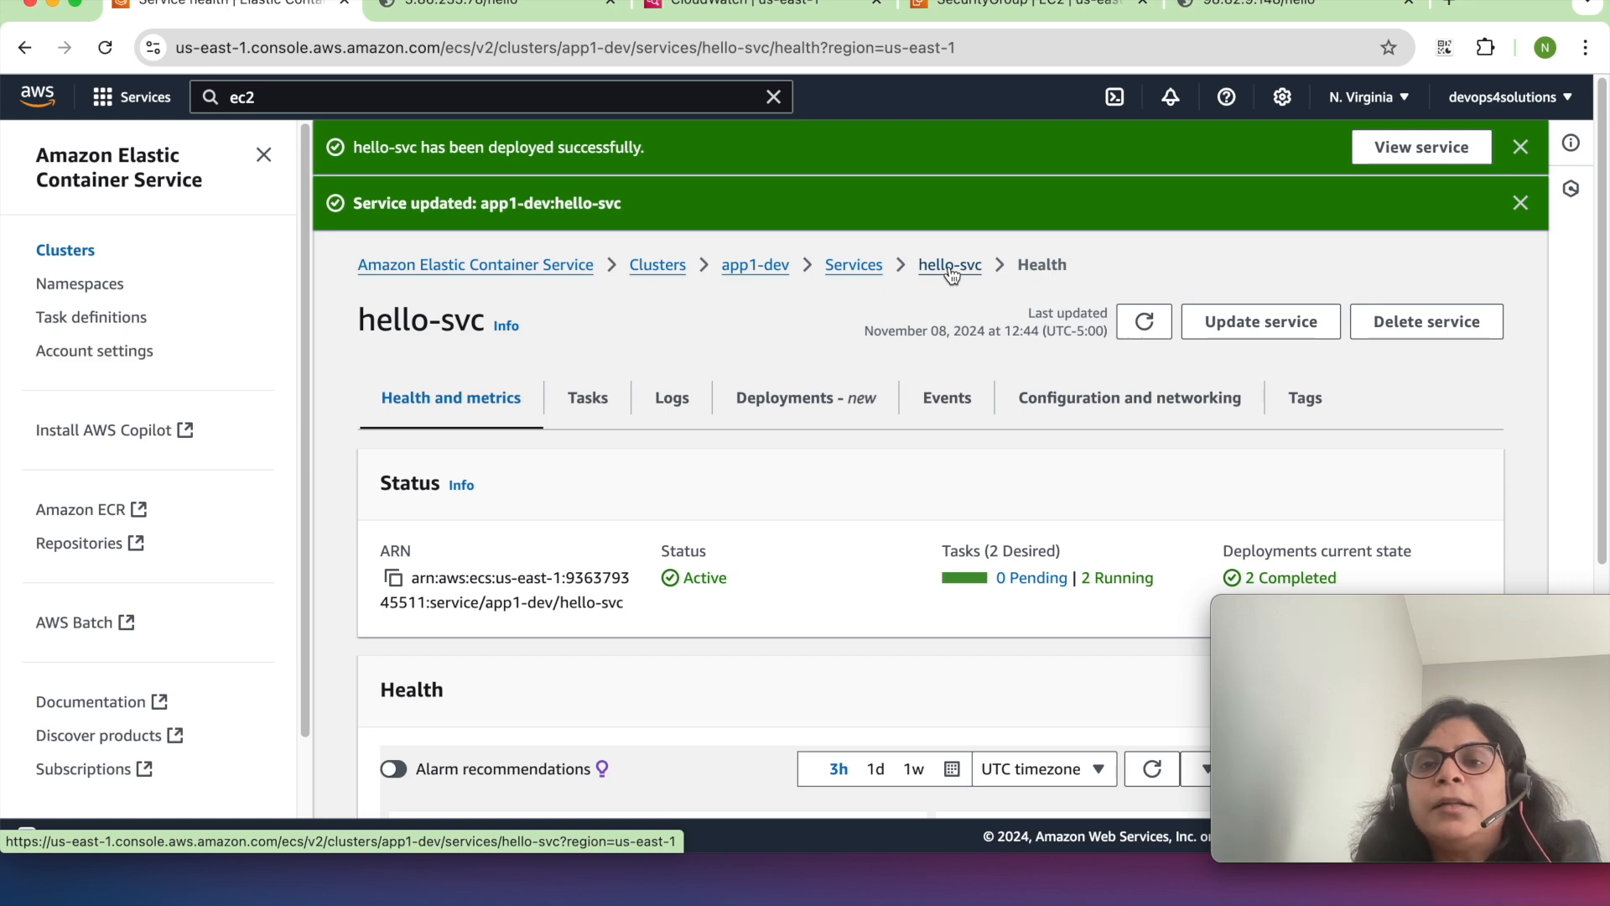
- Return to hello-svc's tasks and inspect the configuration of the running task starting with 170b1
left_click(598, 418)
scroll(545, 432, "down", 3)
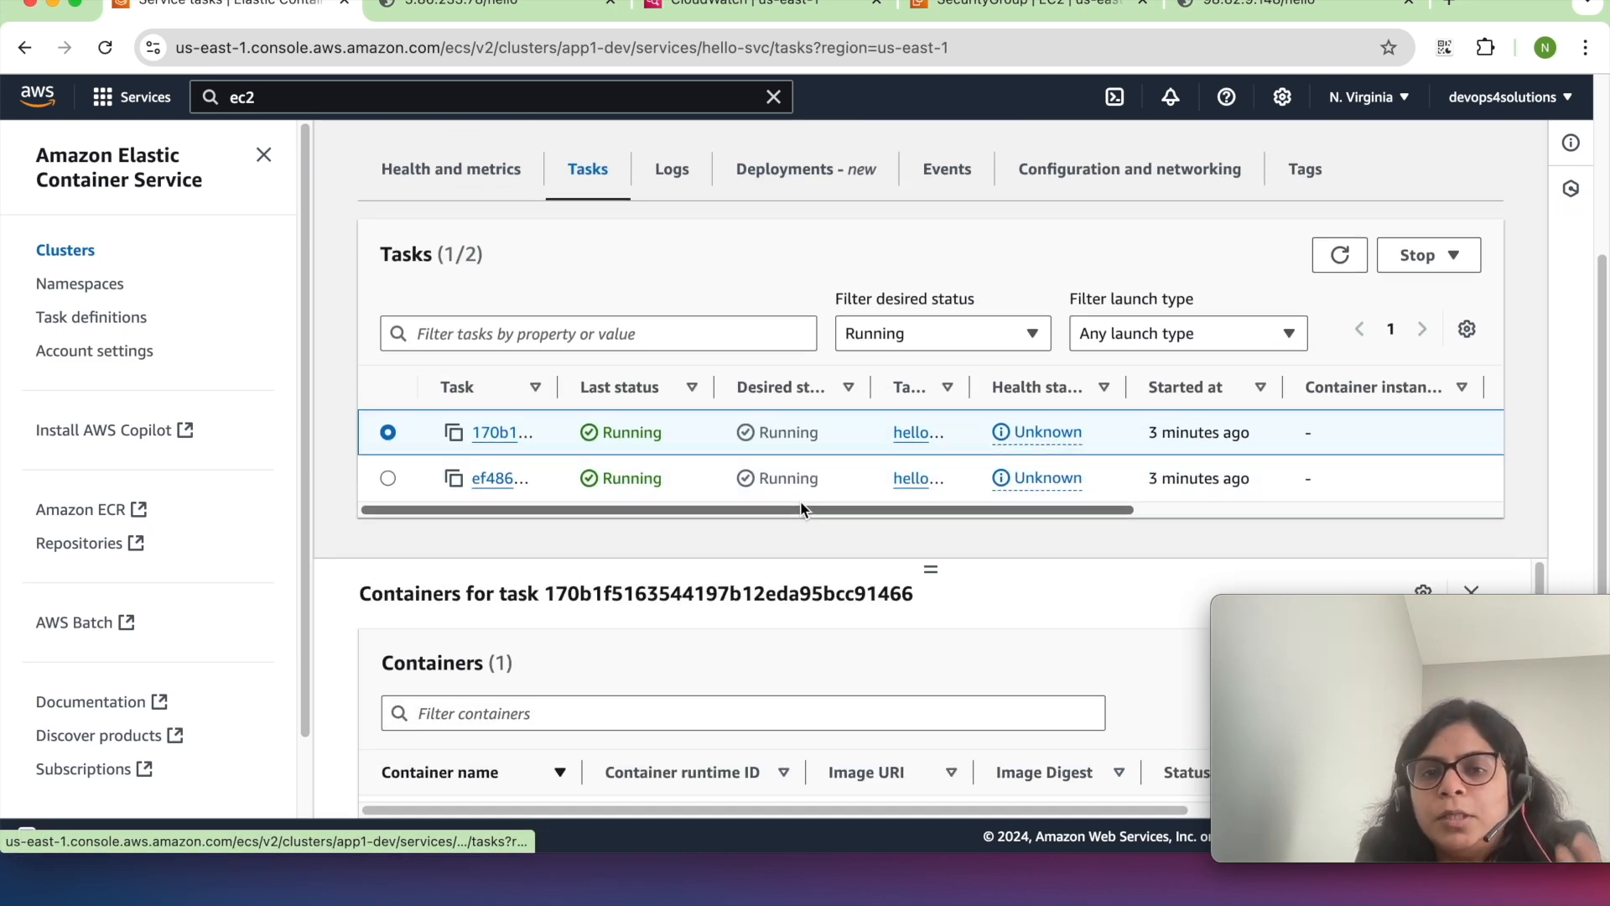
left_click(494, 436)
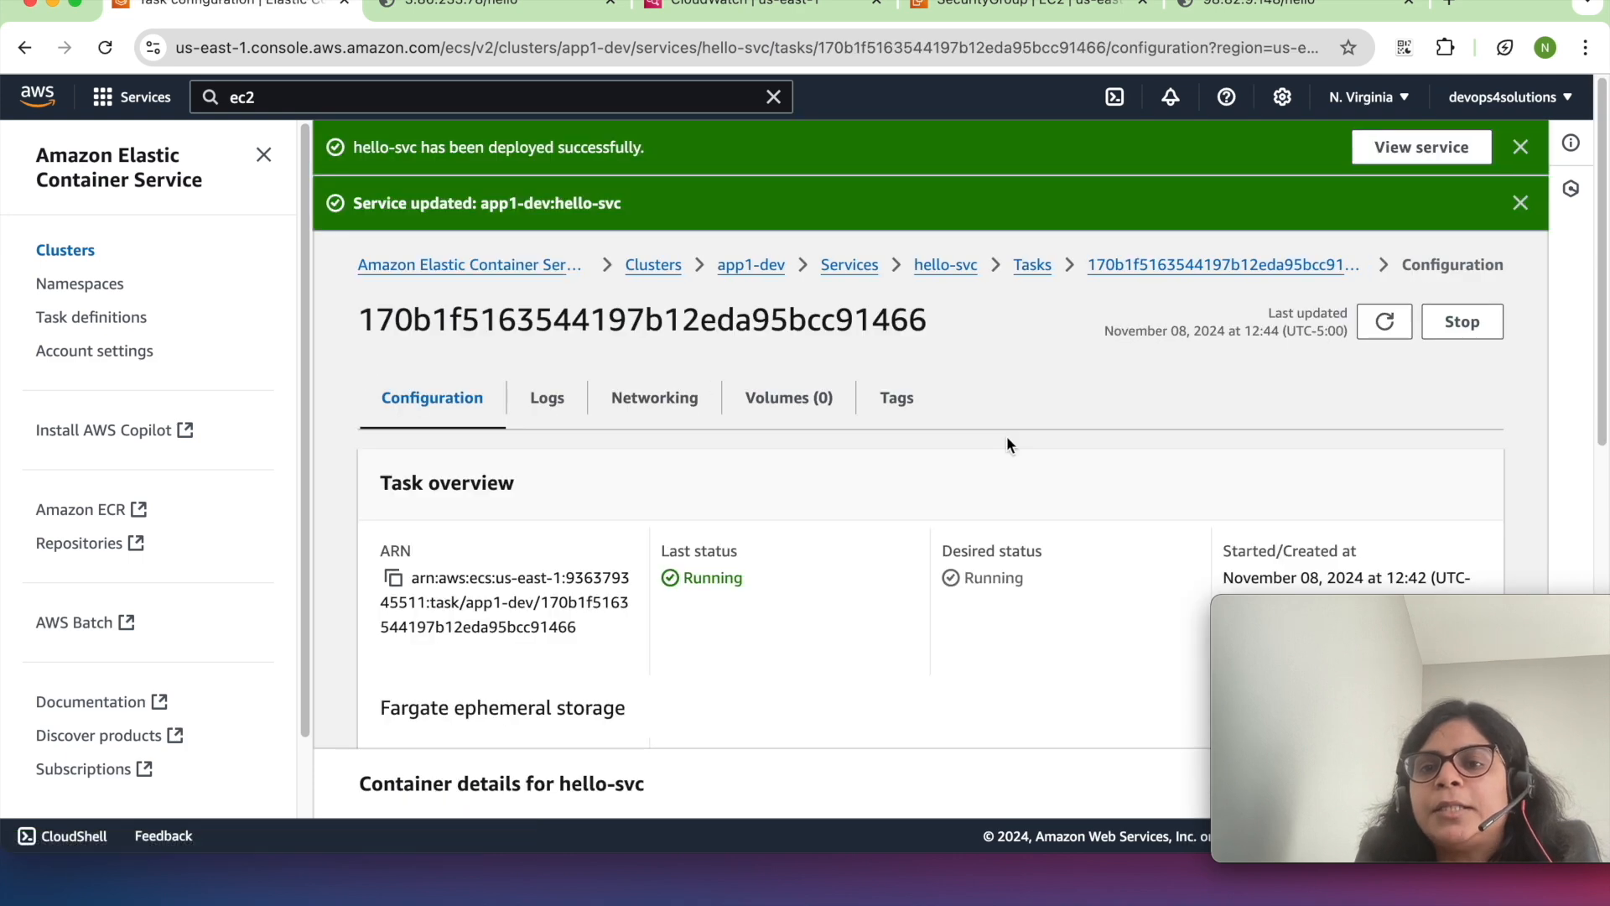
scroll(1007, 440, "down", 4)
scroll(1070, 540, "down", 4)
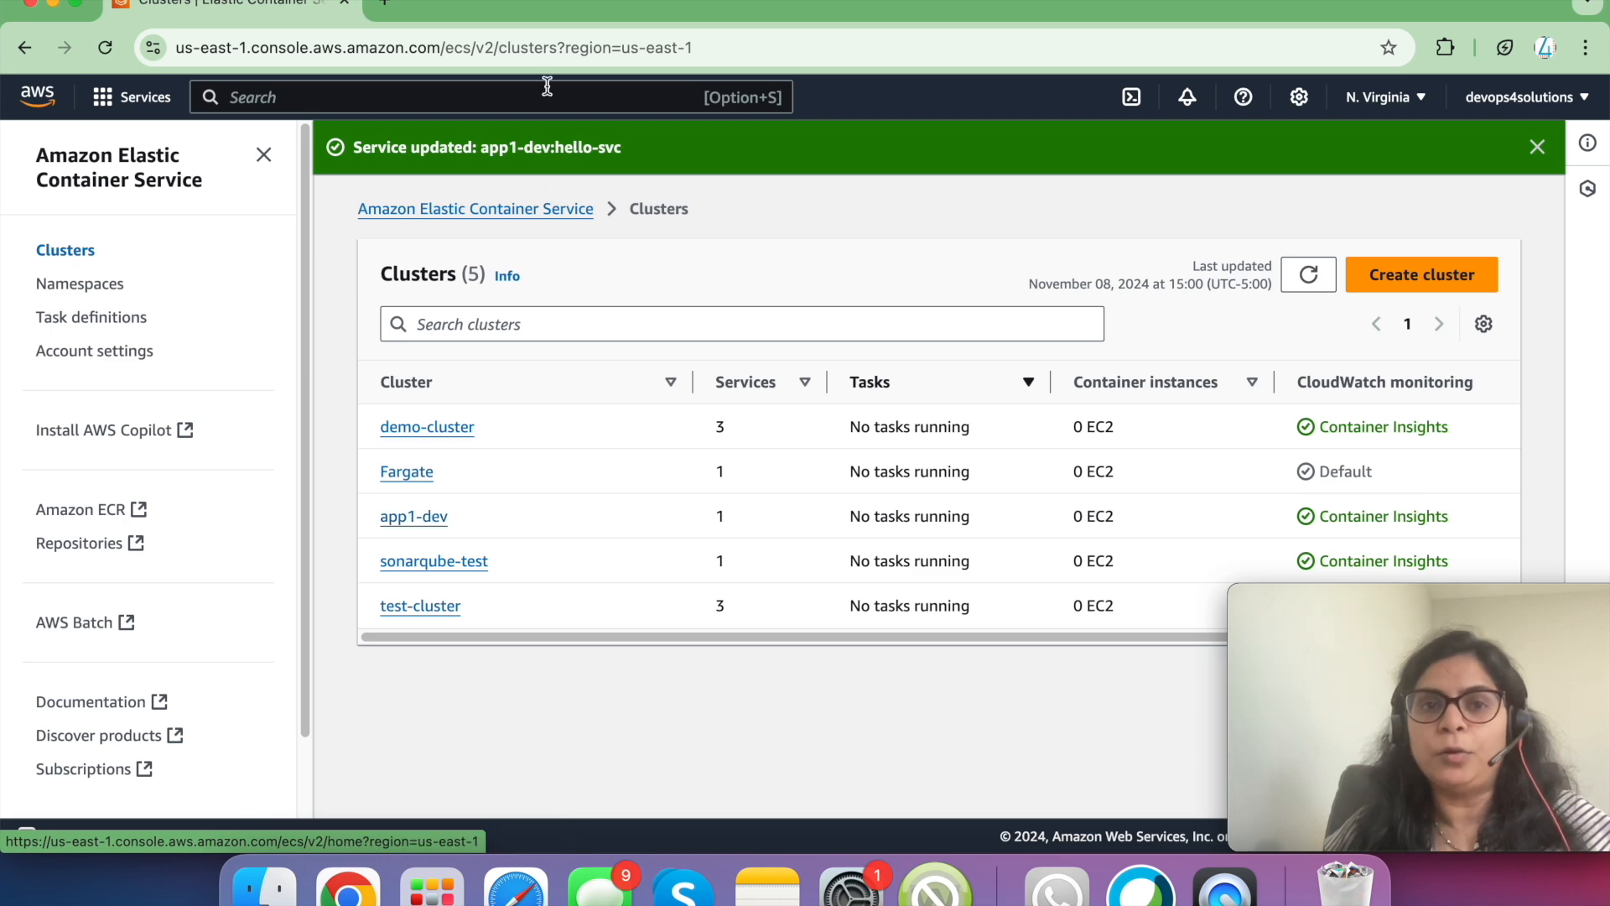
- Search the console for ec2, open the EC2 service and go to its target groups
type("ec2")
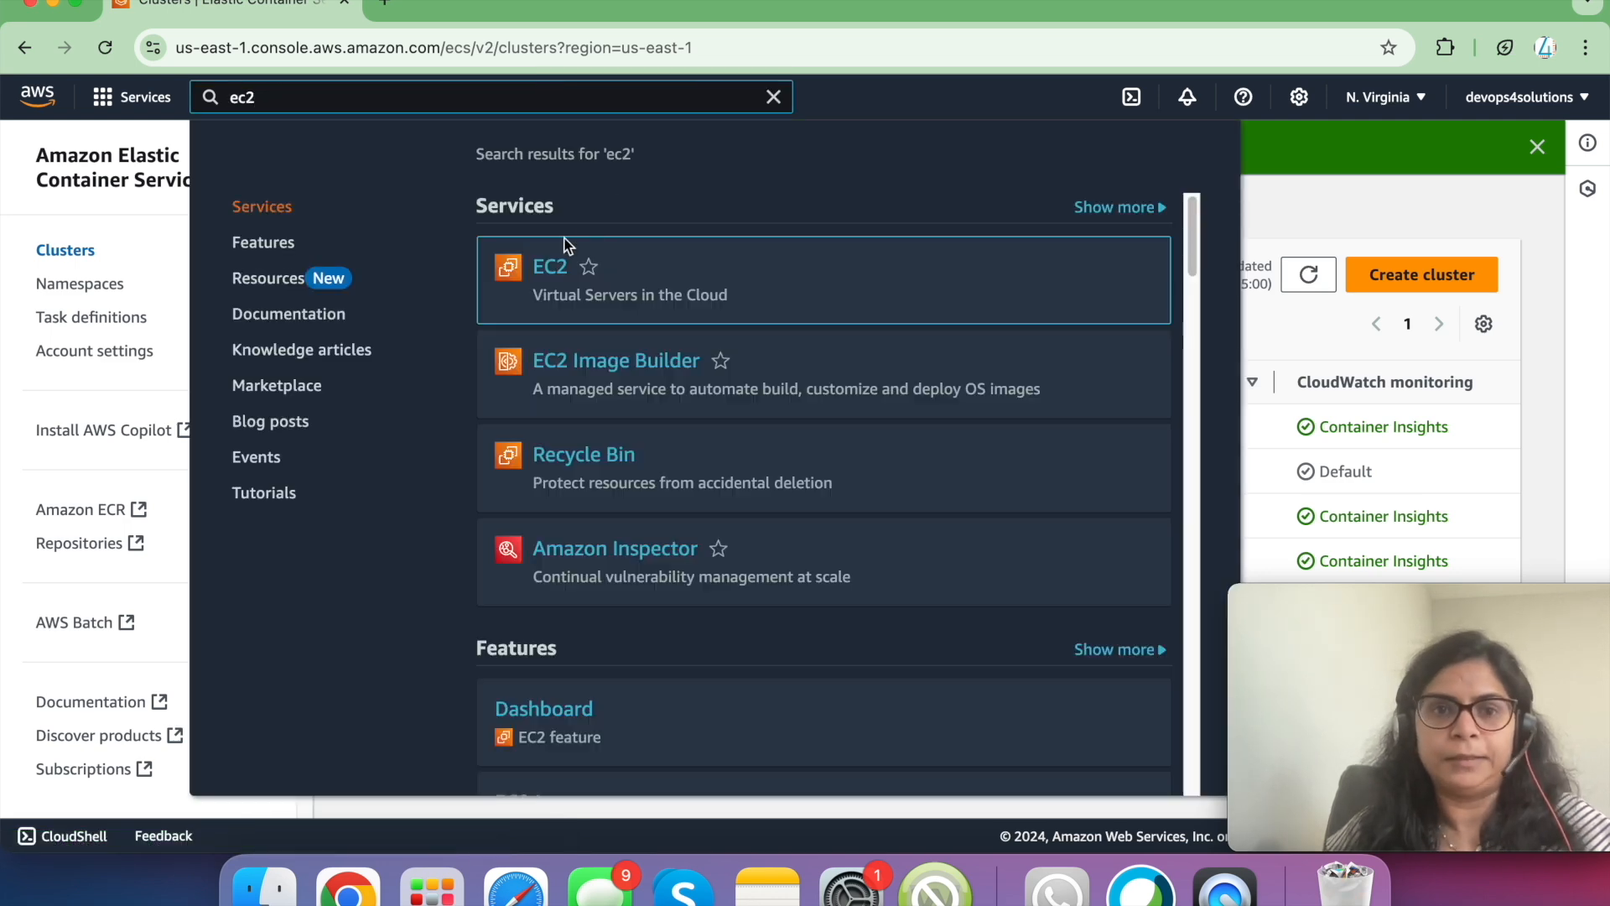
left_click(550, 272)
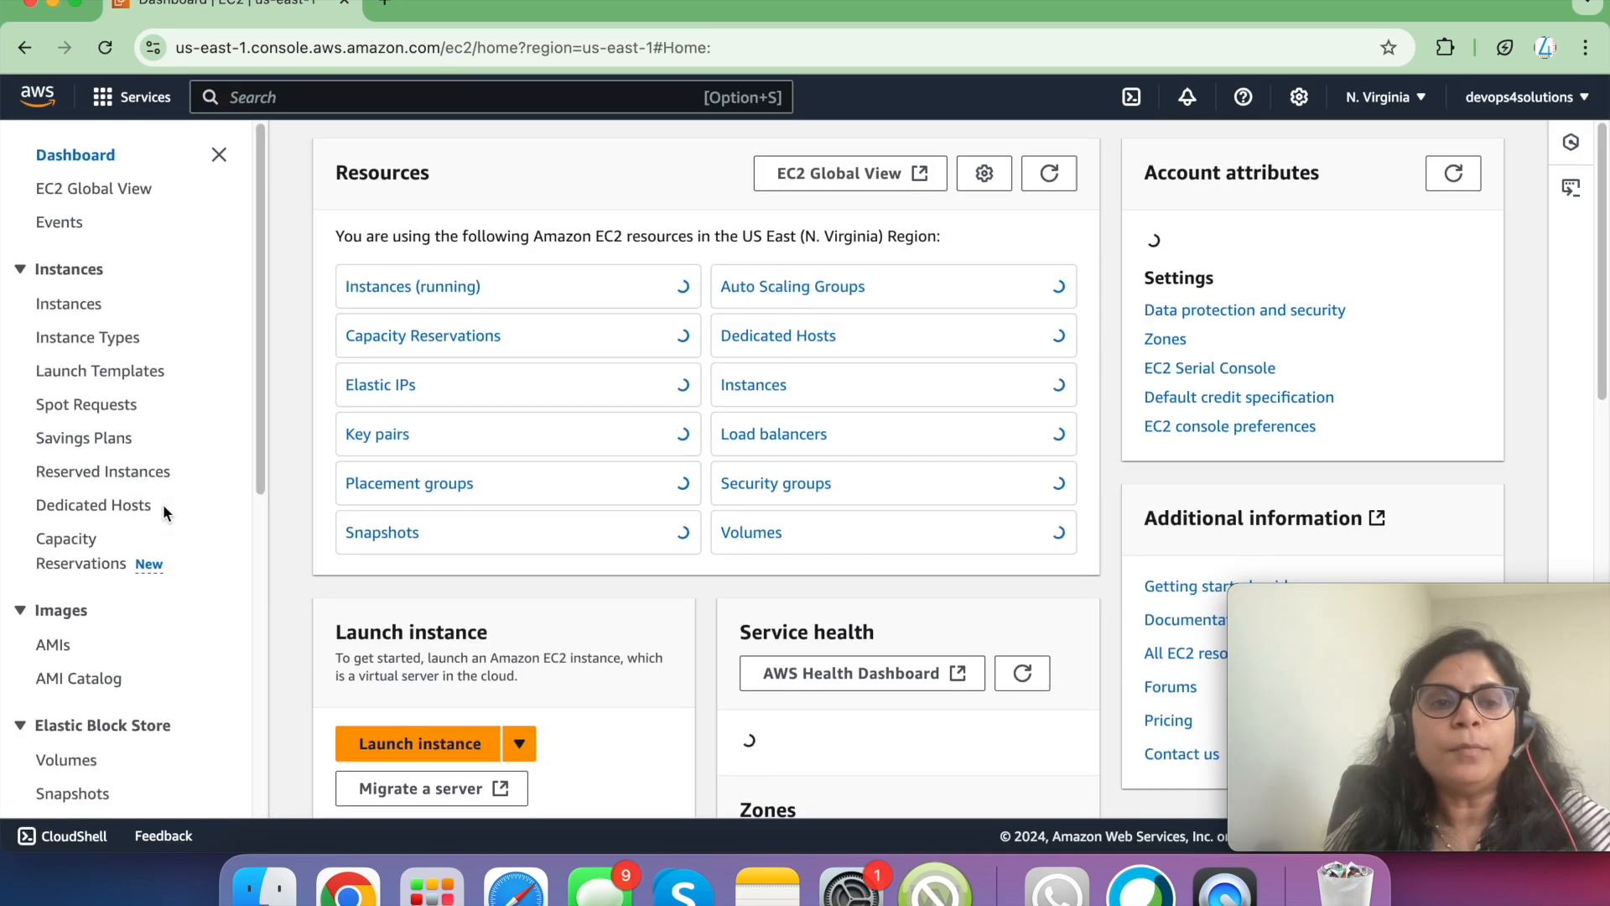
scroll(163, 504, "down", 5)
scroll(163, 505, "down", 4)
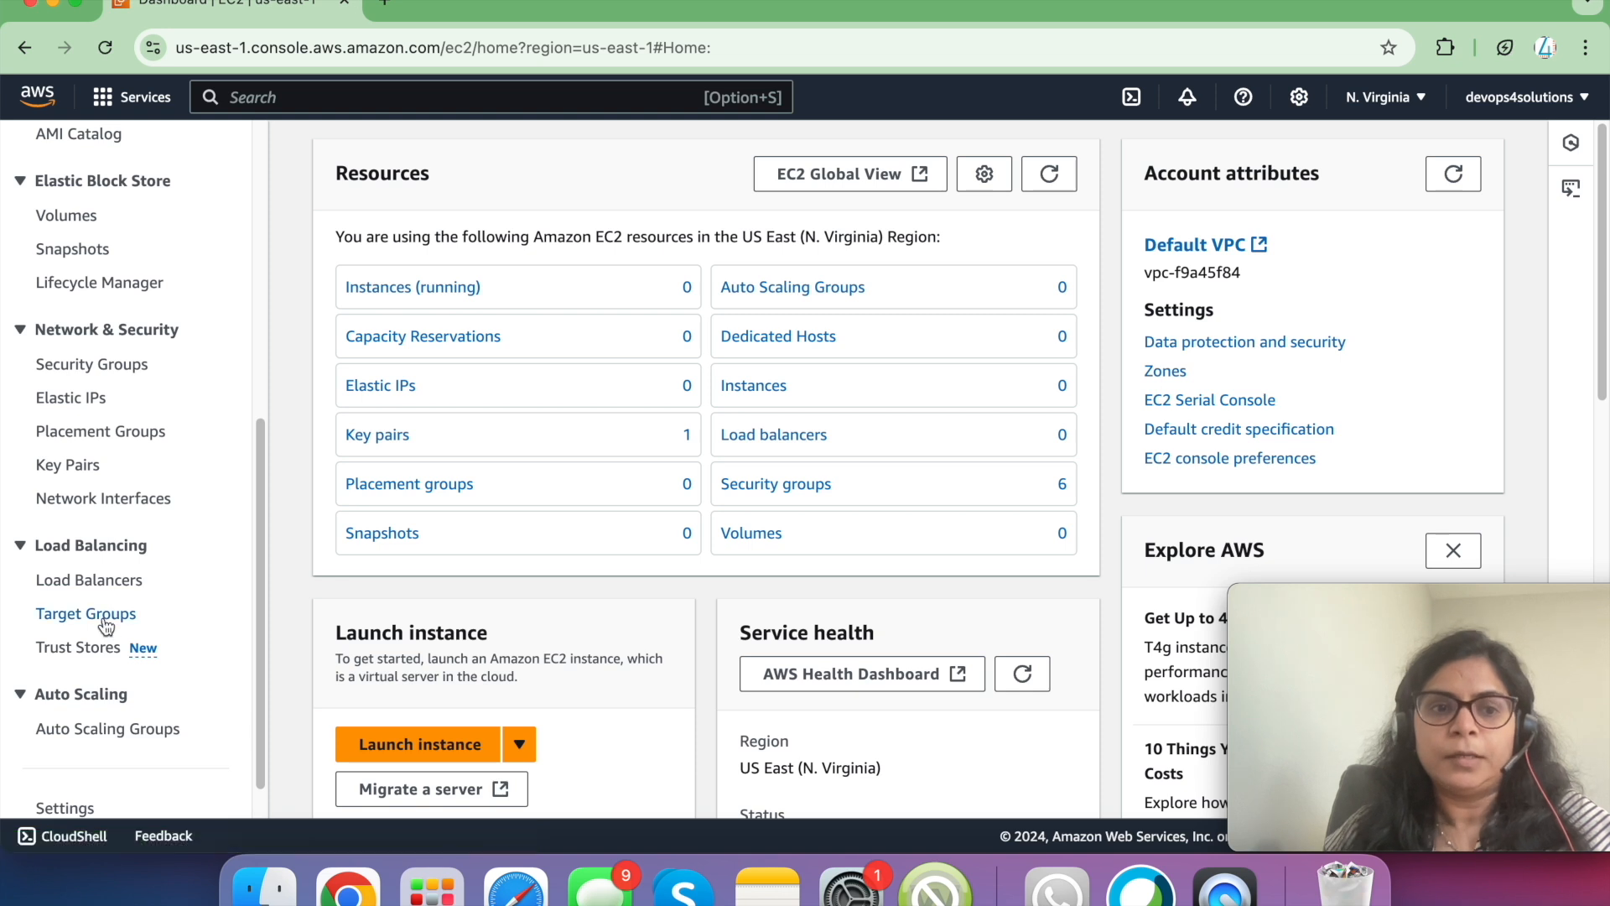
left_click(107, 620)
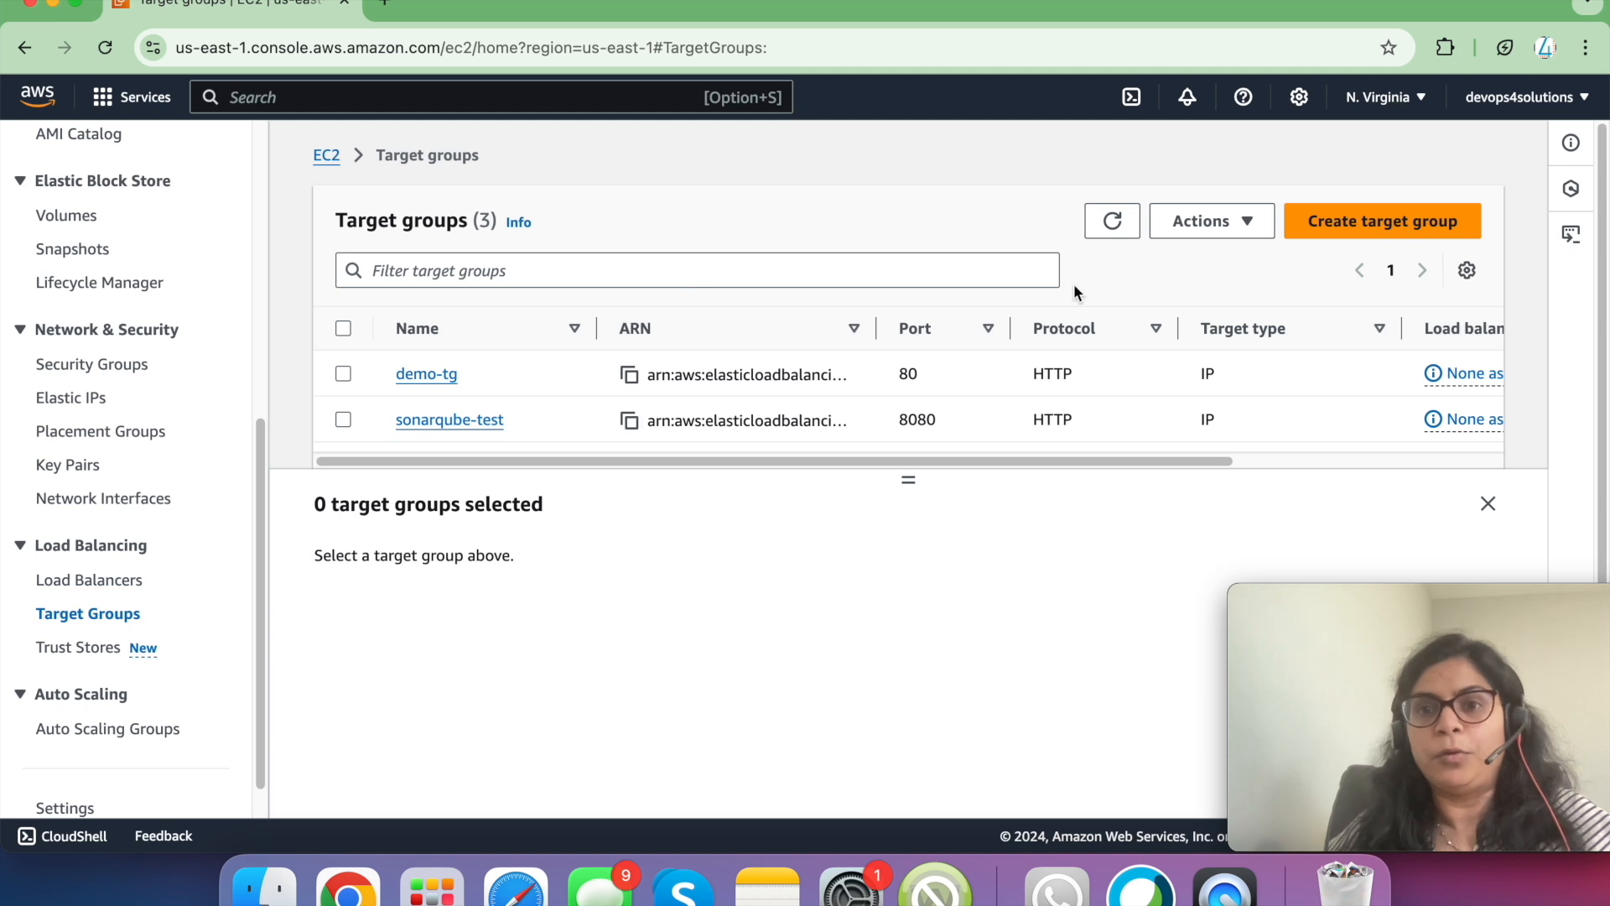
- Start creating a target group and choose IP addresses as its target type
left_click(1356, 225)
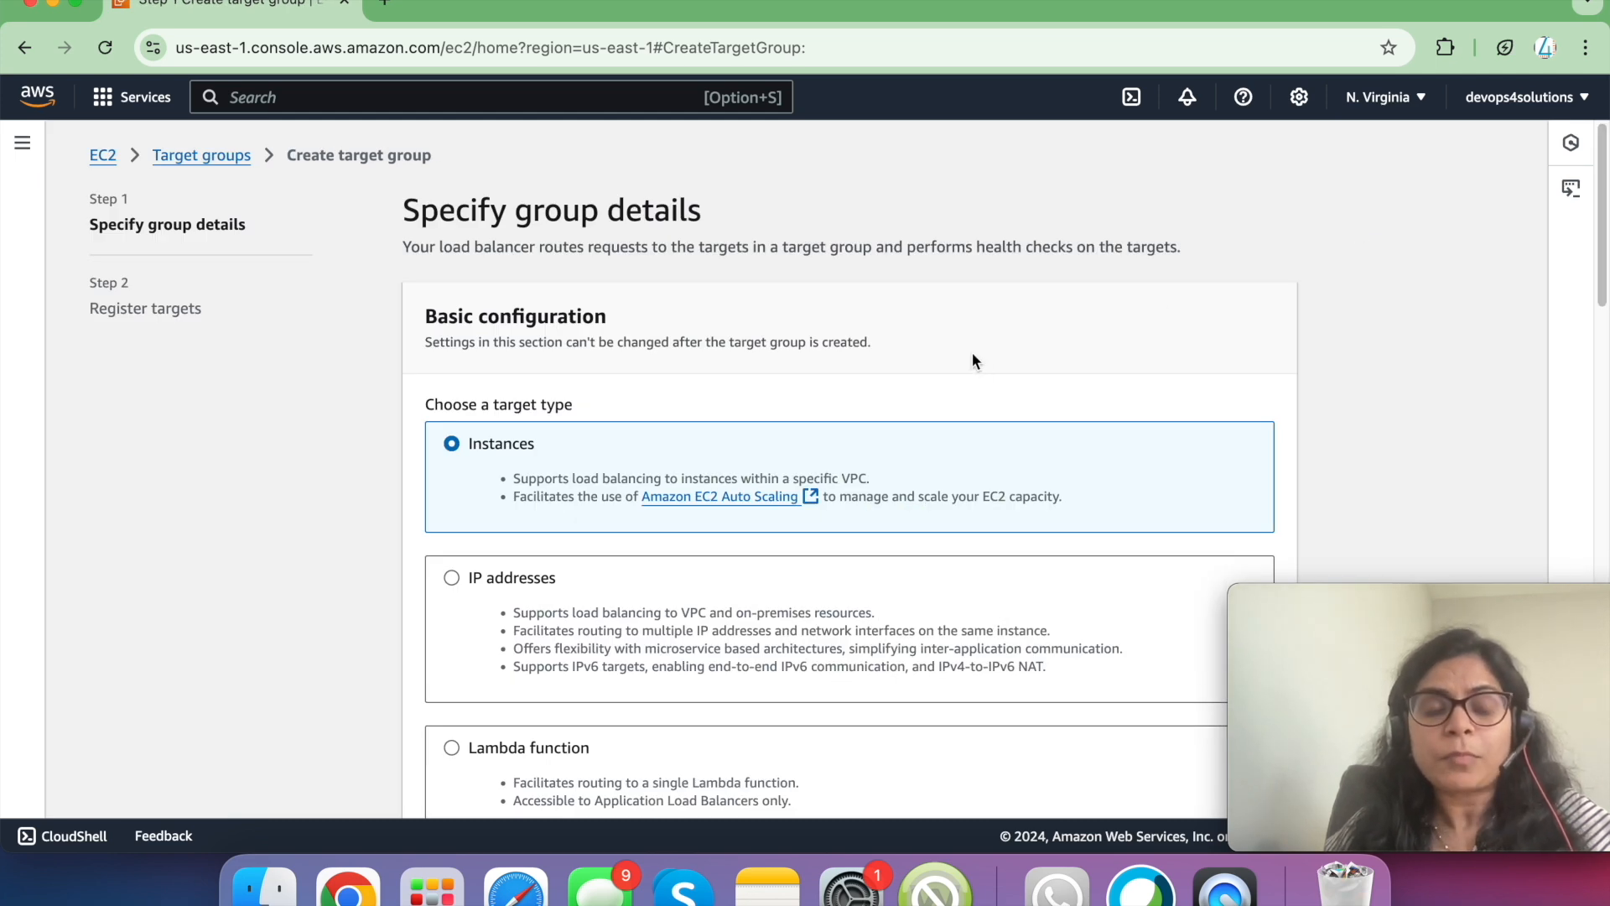
scroll(973, 359, "down", 4)
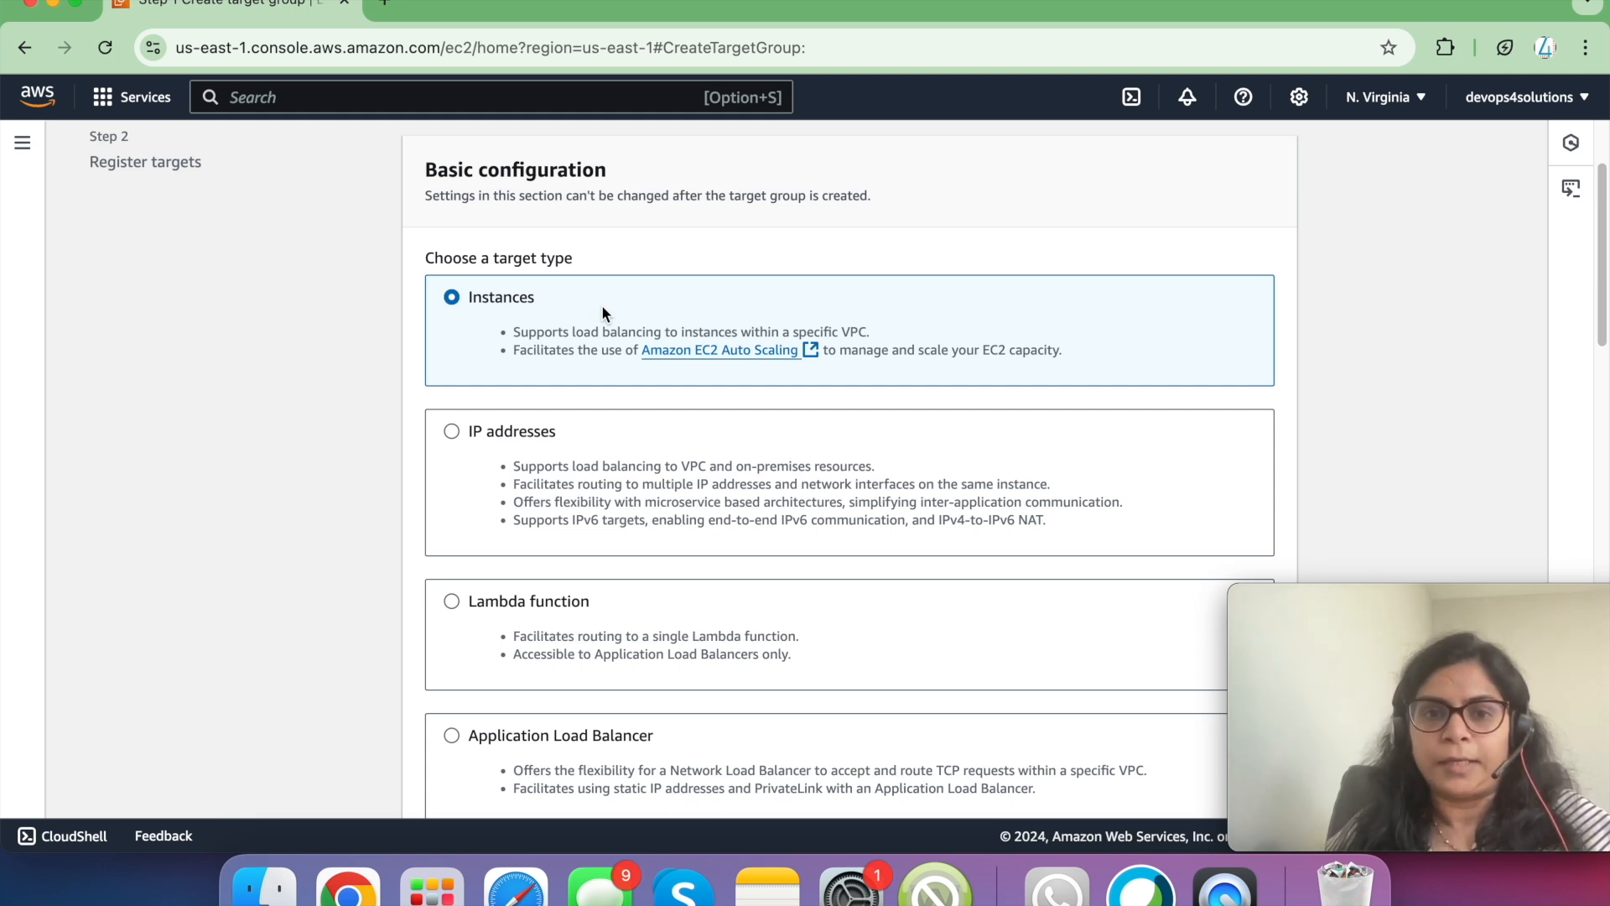
scroll(603, 313, "down", 4)
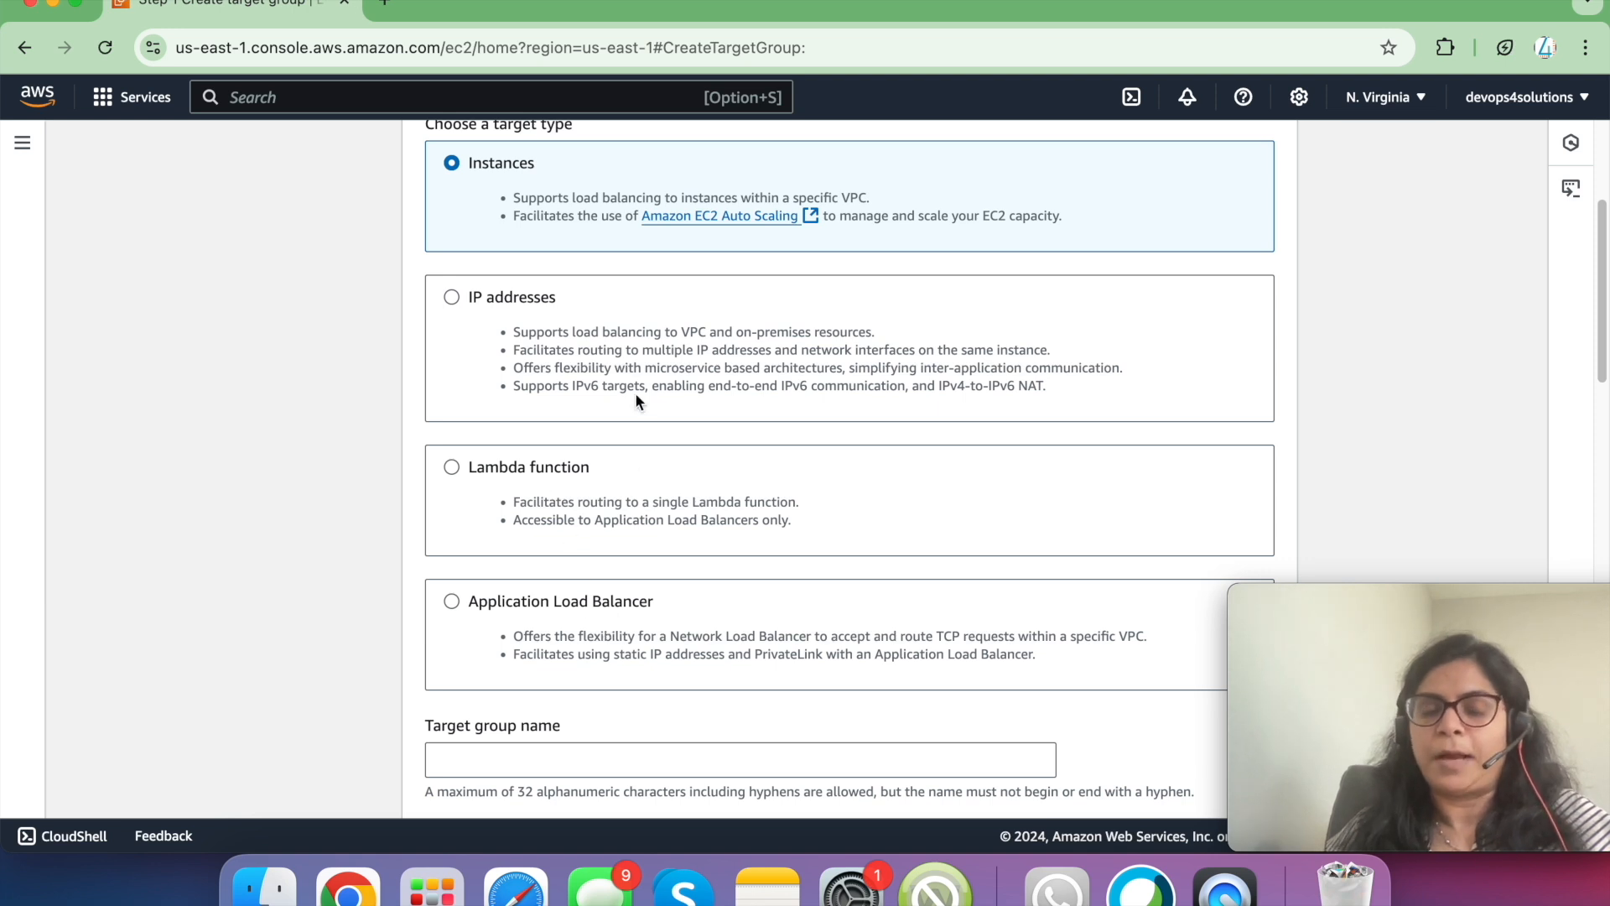
left_click(531, 299)
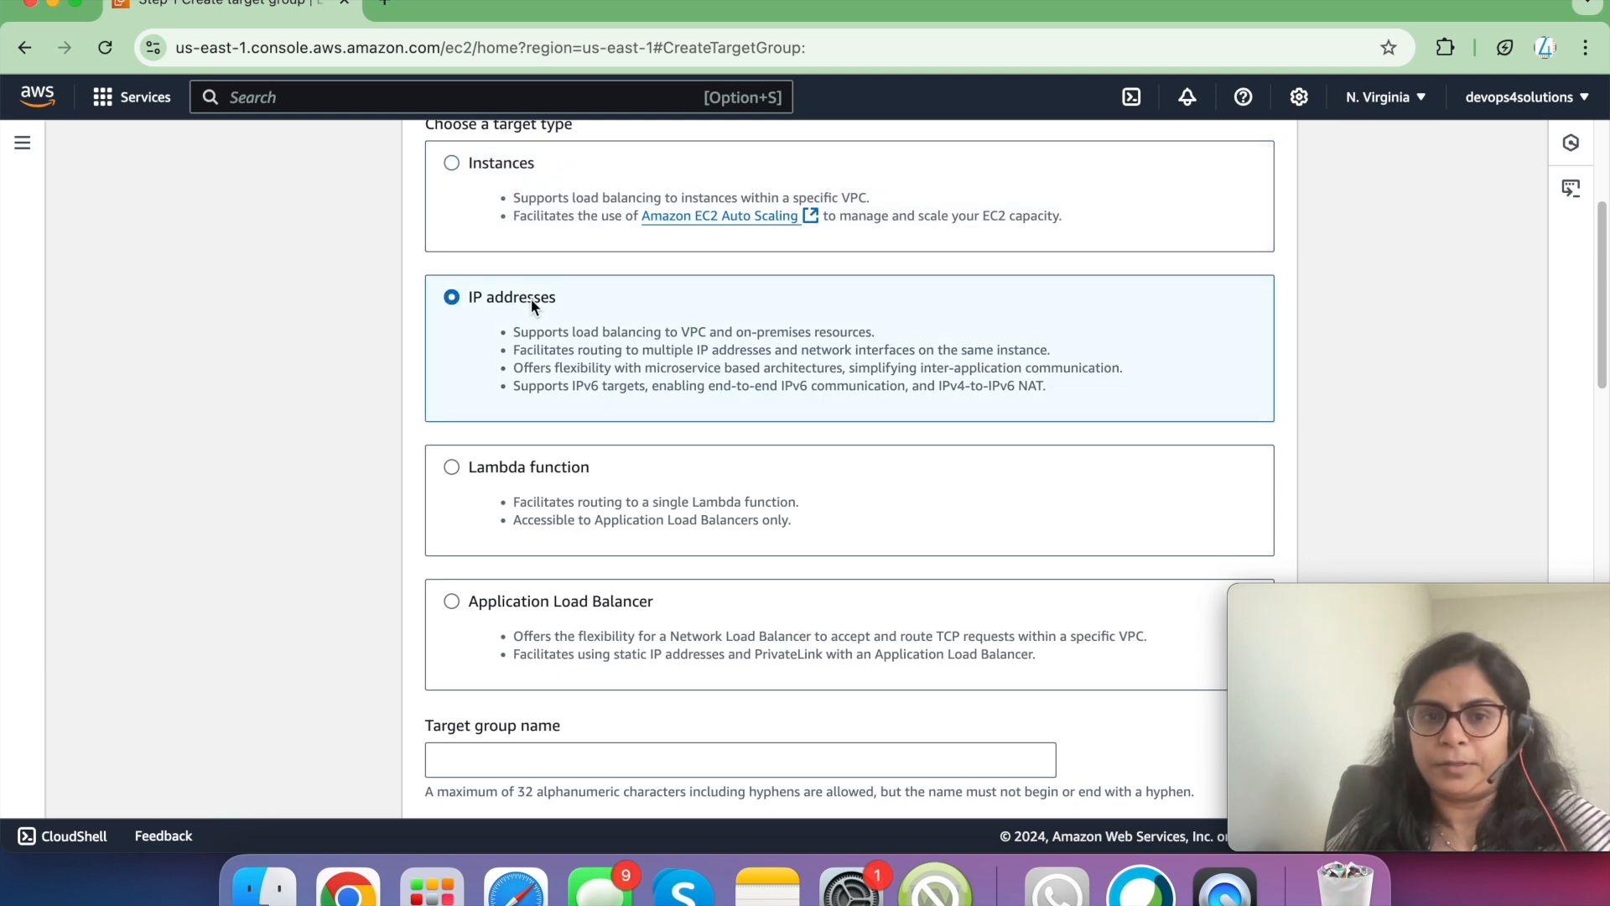
- Name the target group hello-tg
scroll(756, 492, "down", 3)
scroll(756, 500, "down", 3)
left_click(711, 488)
type("he")
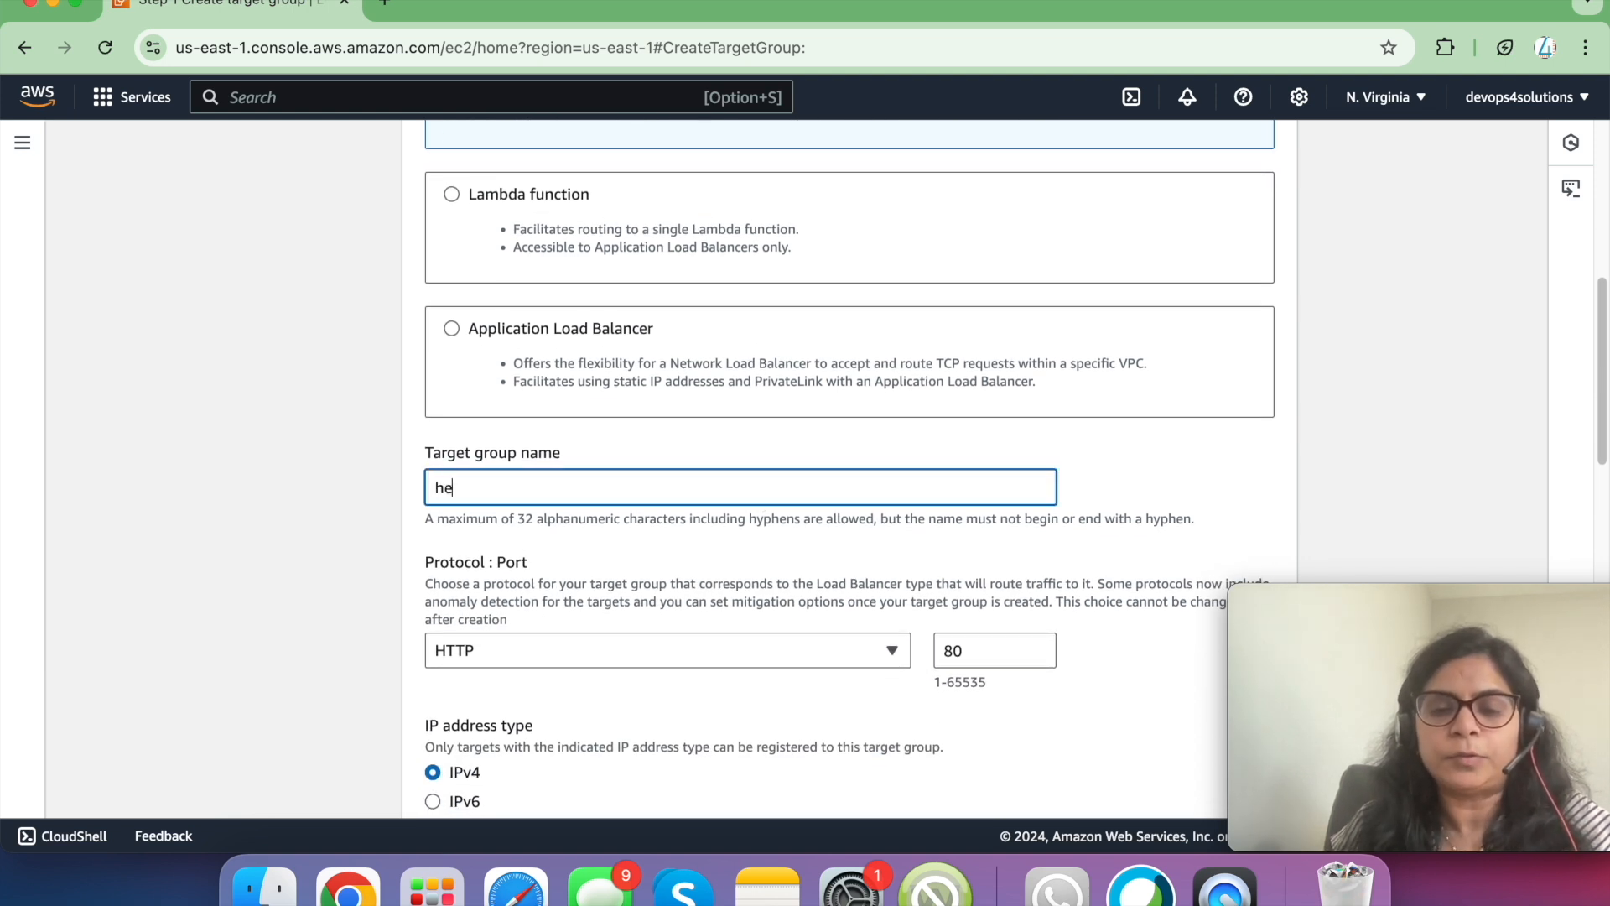
type("llo-tg")
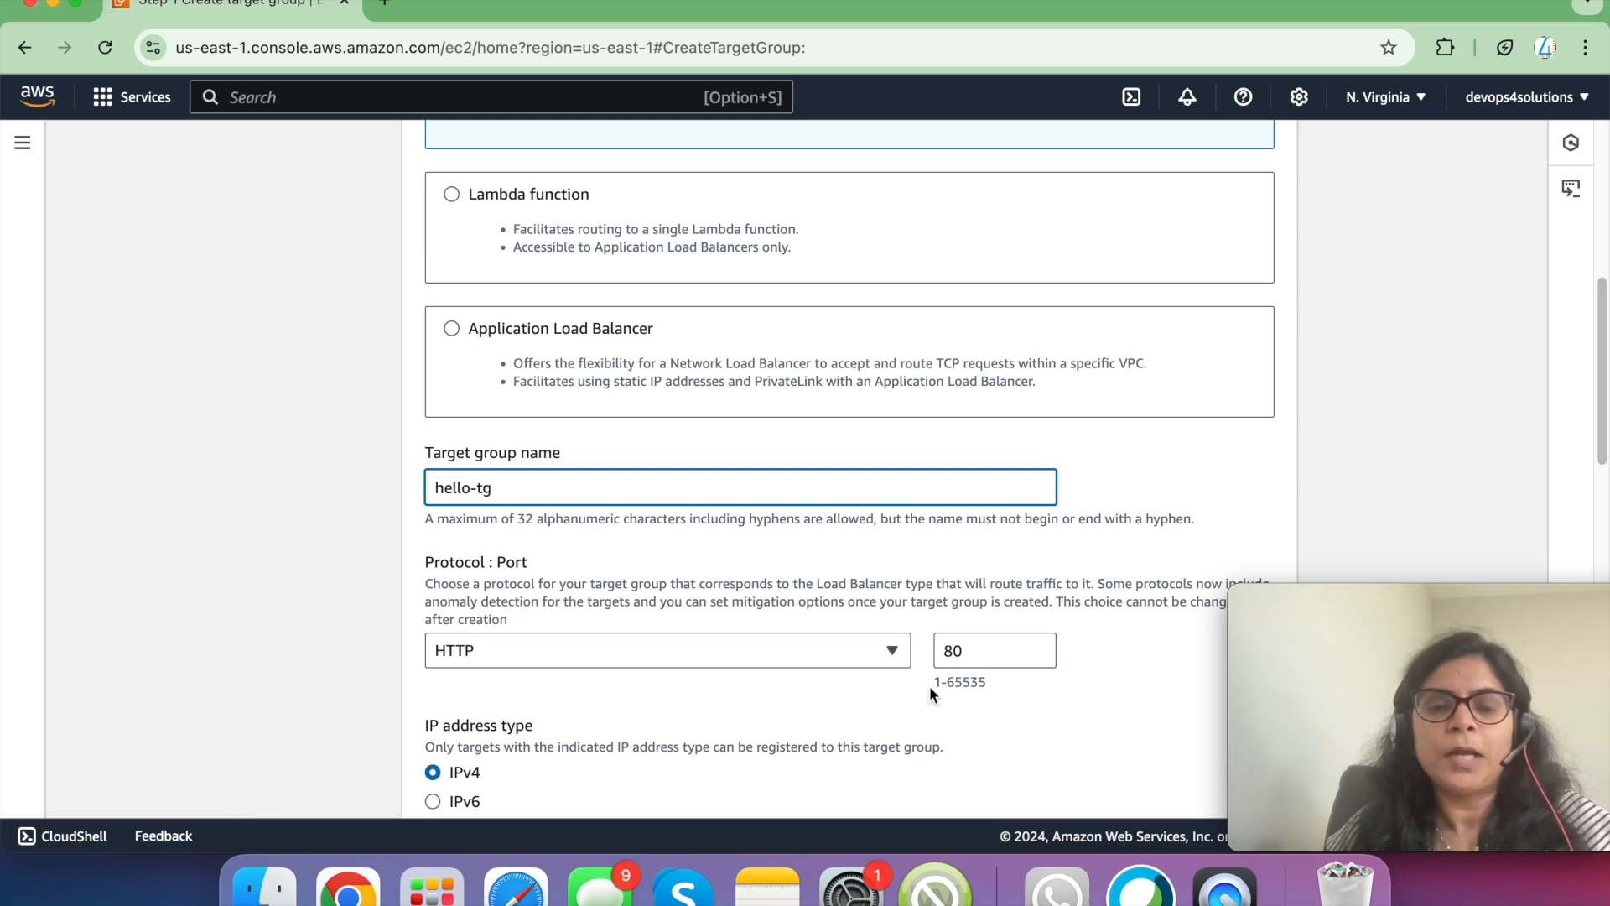
- Select demo-vac as the VPC for the hello-tg target group
scroll(929, 686, "down", 6)
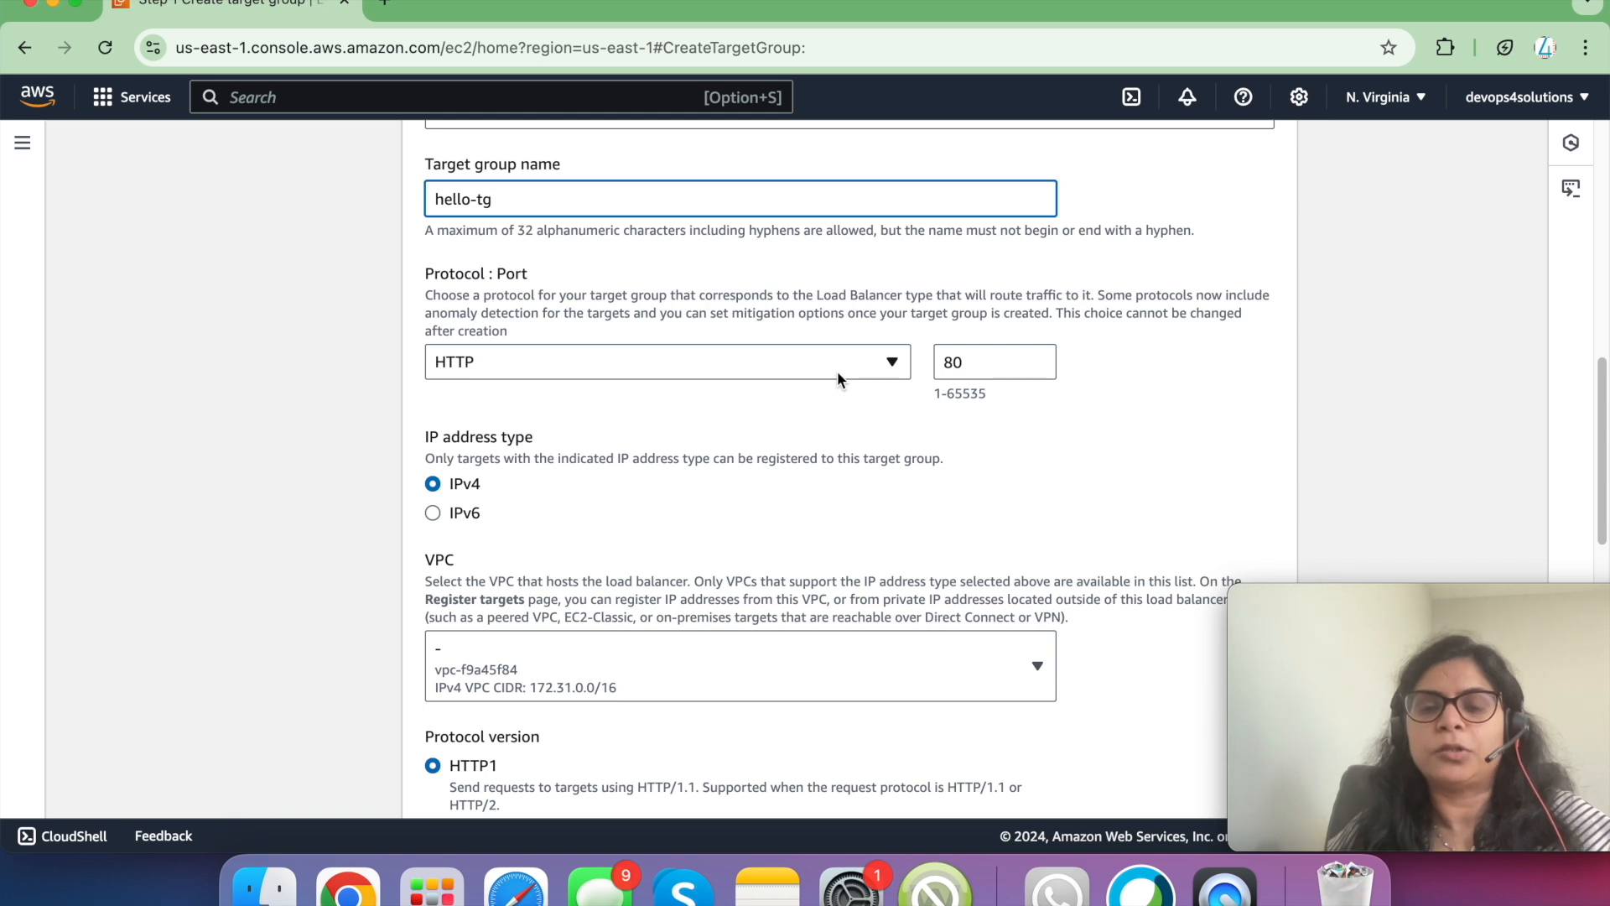
scroll(824, 411, "down", 4)
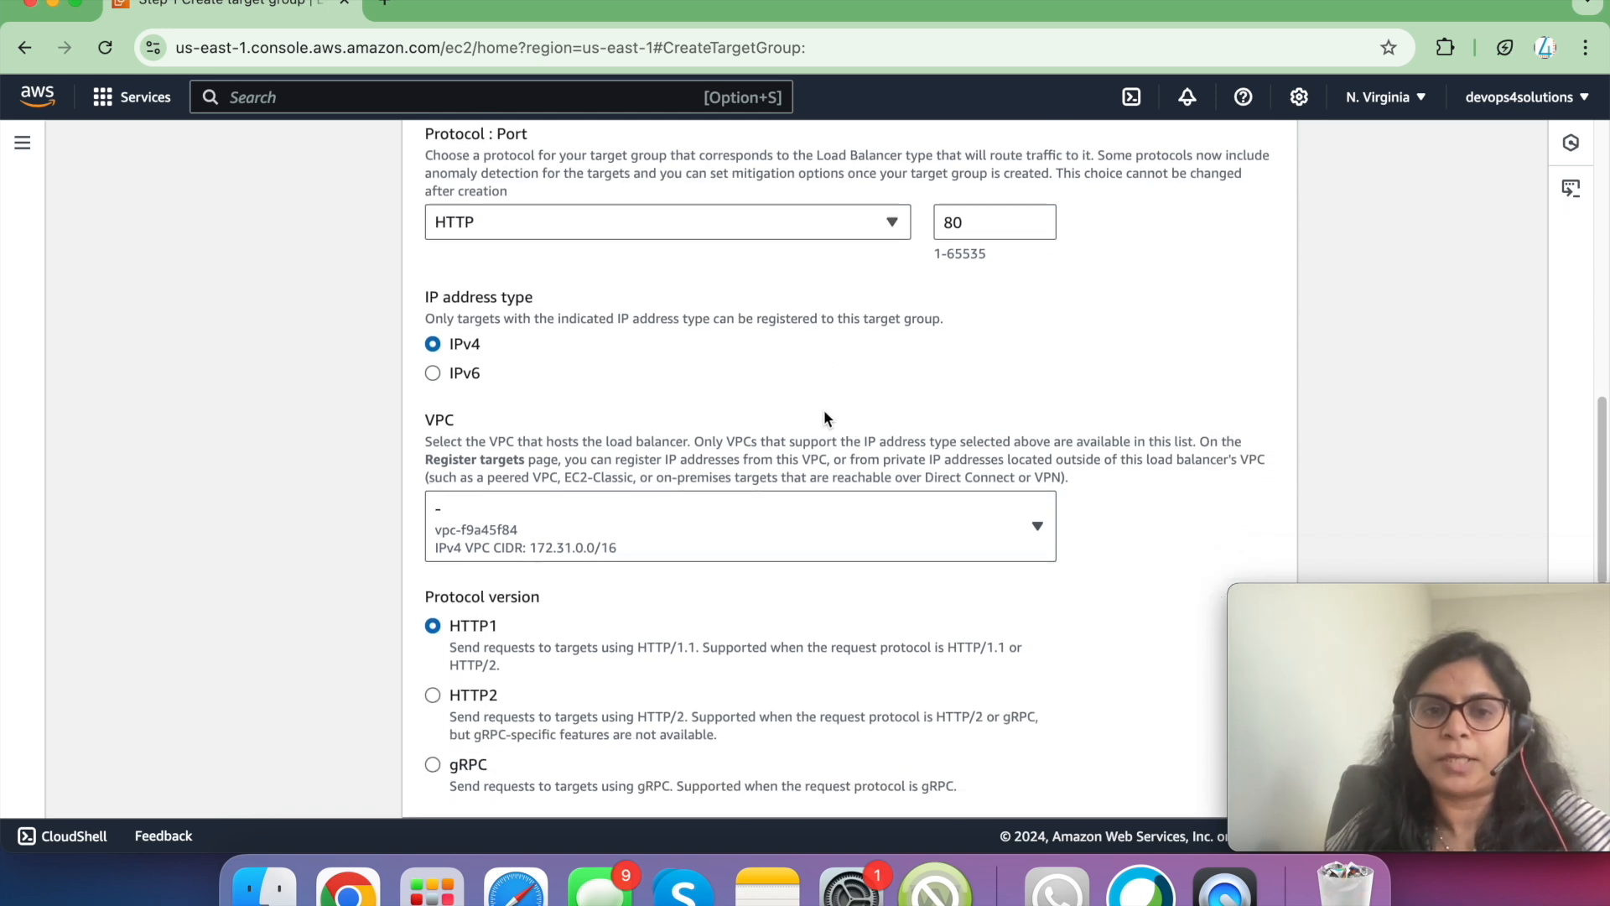
left_click(791, 451)
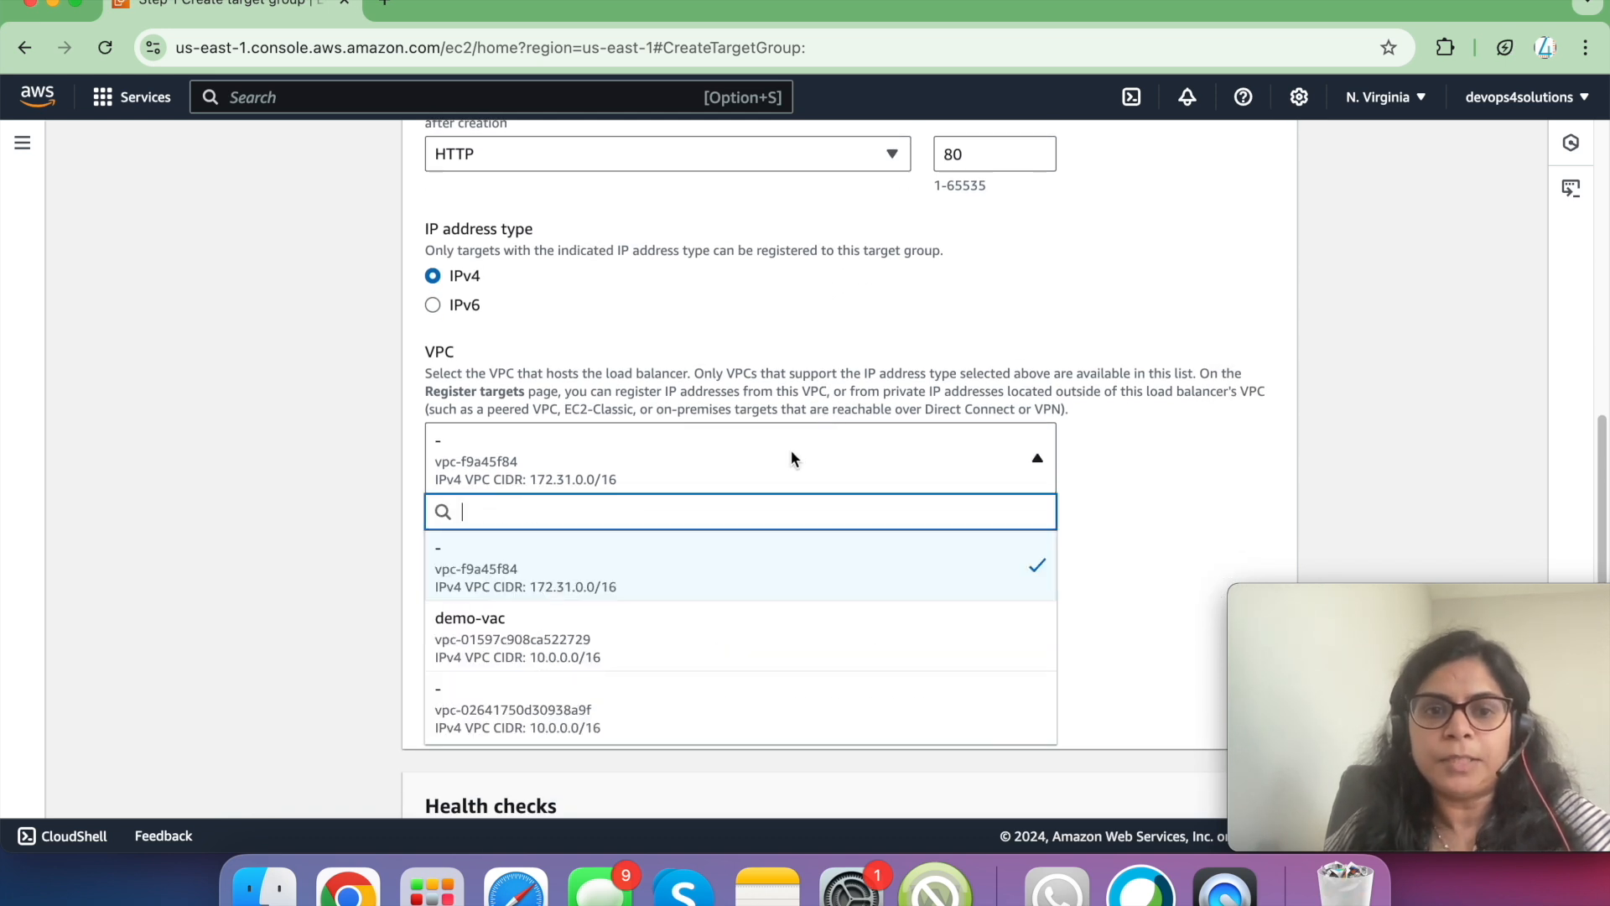
left_click(643, 641)
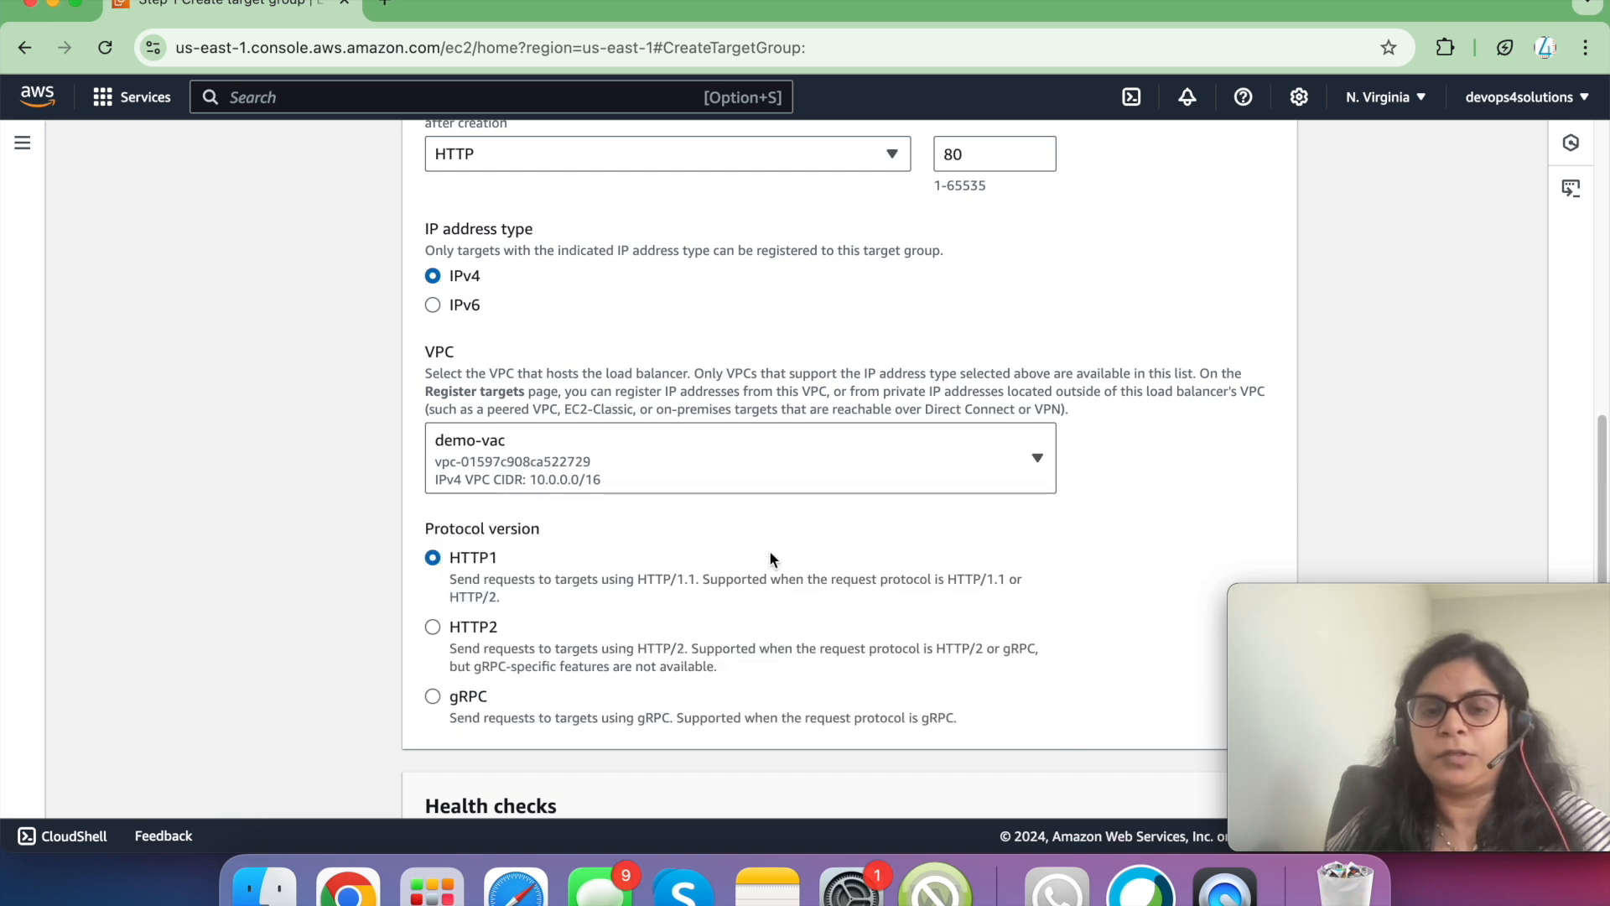
scroll(770, 560, "down", 3)
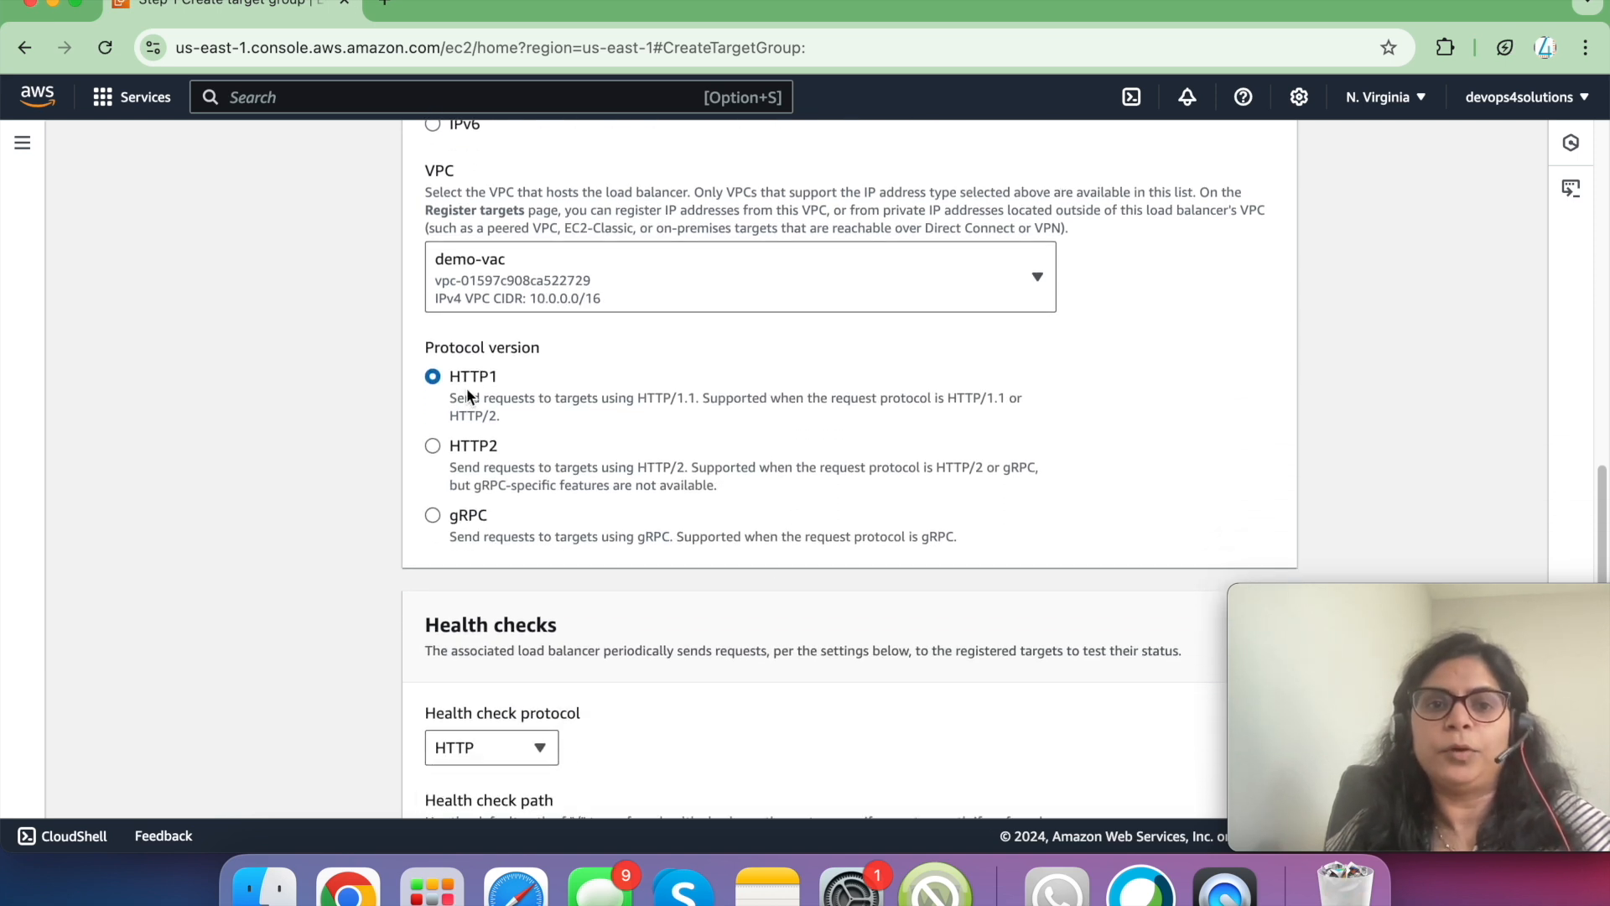
- Set the health check path of the hello-tg target group to /hello over HTTP
scroll(687, 466, "down", 5)
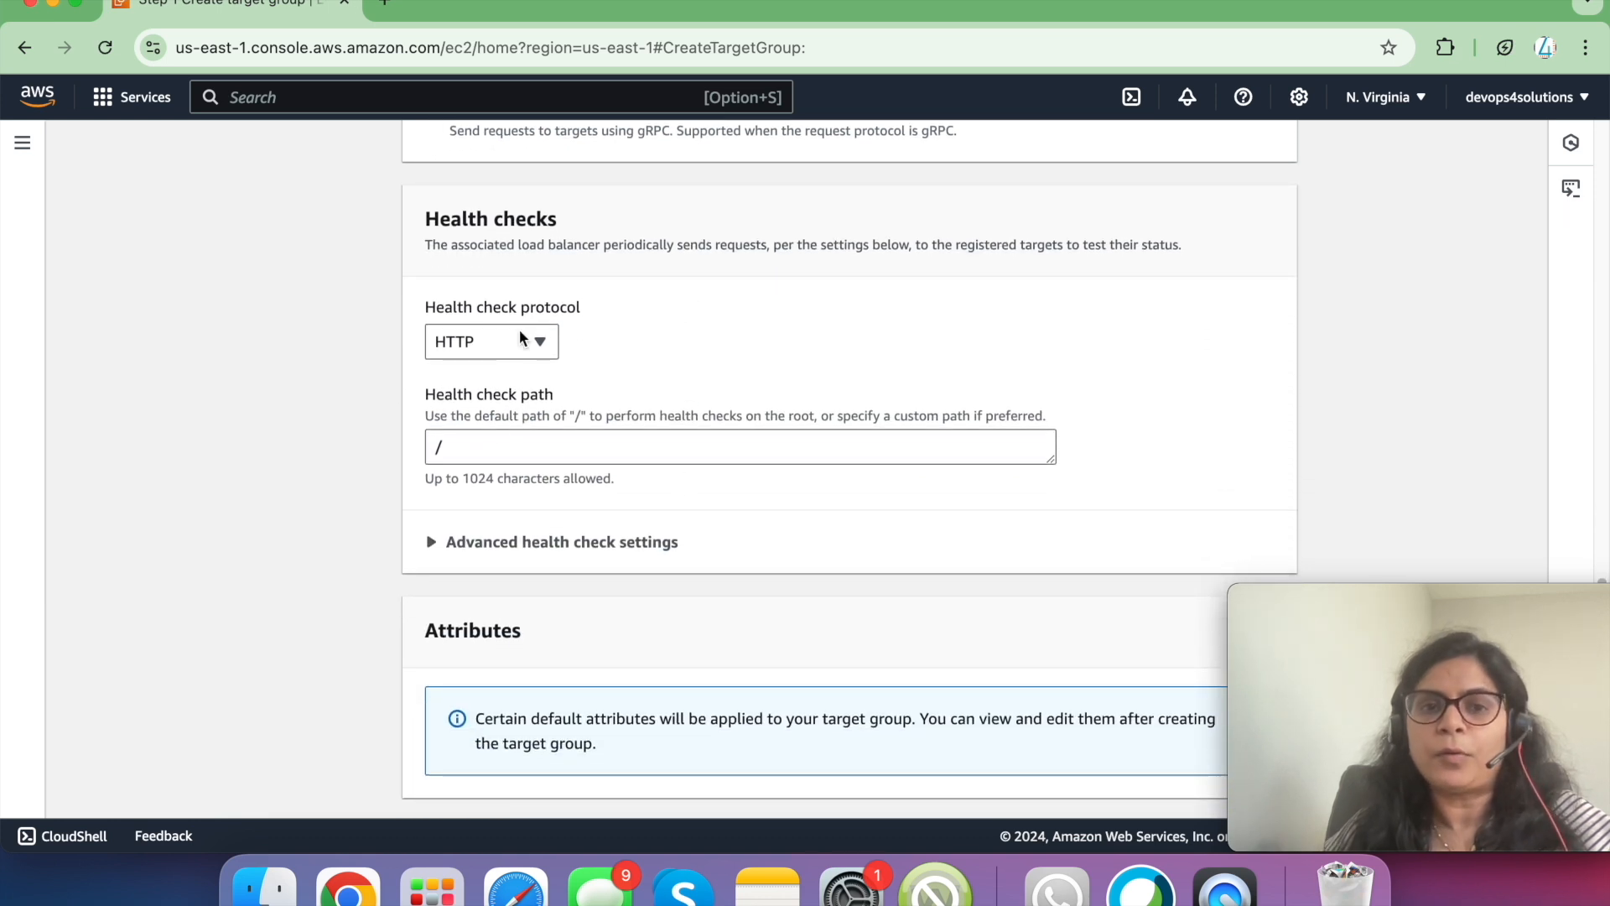
left_click(541, 445)
type("hello")
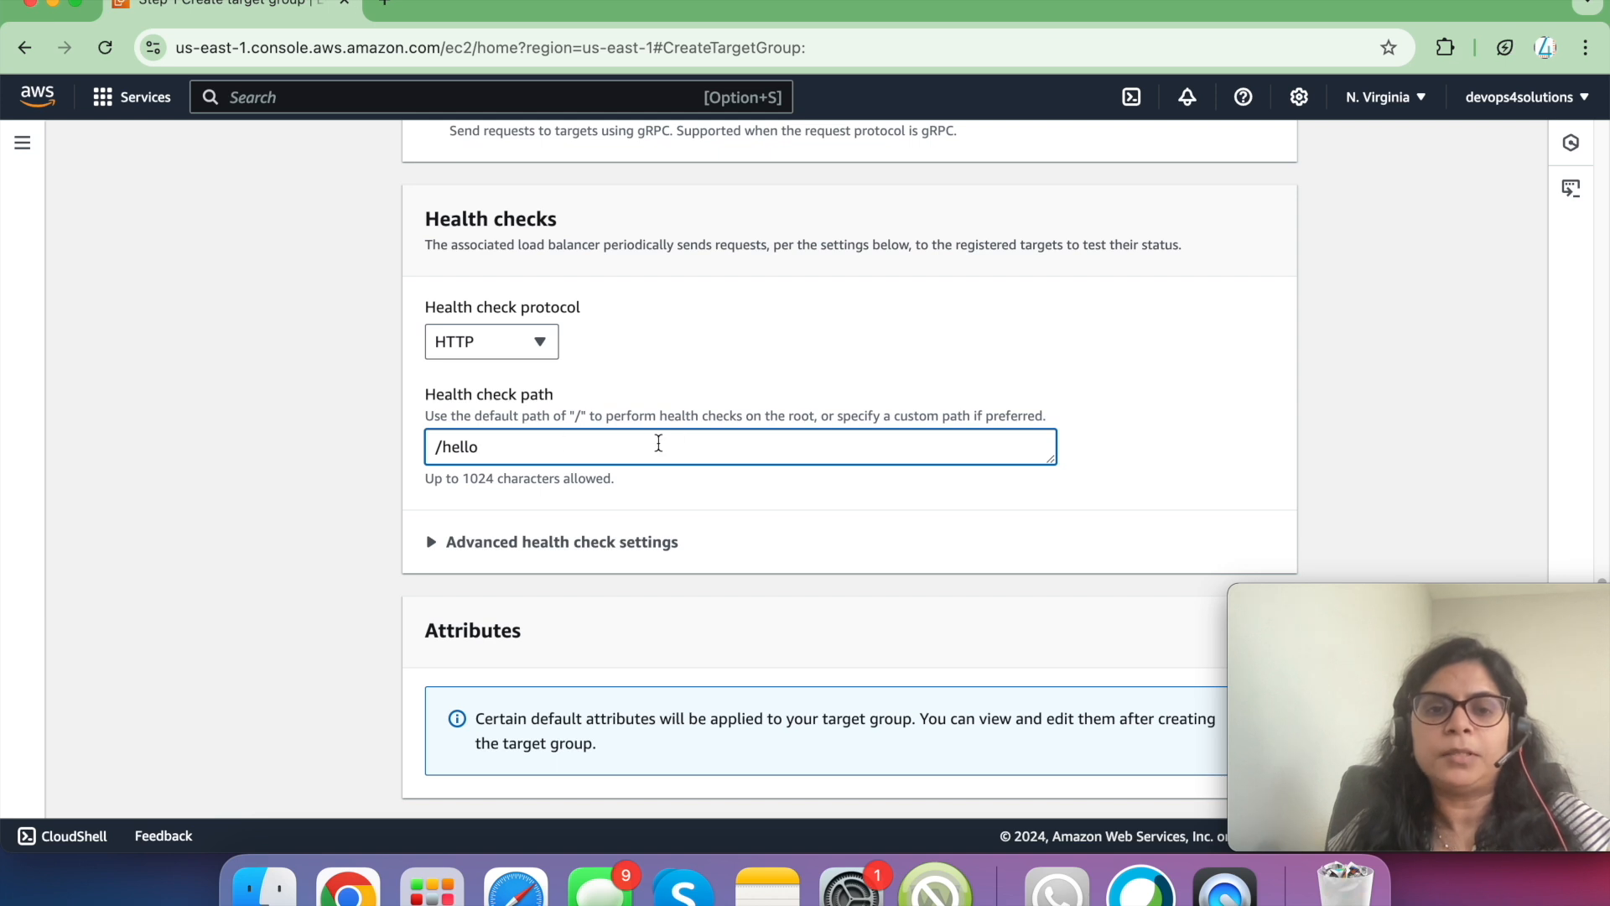
- Expand the advanced health check settings and examine the port, thresholds, timeout, interval and success codes
left_click(550, 544)
scroll(706, 562, "down", 4)
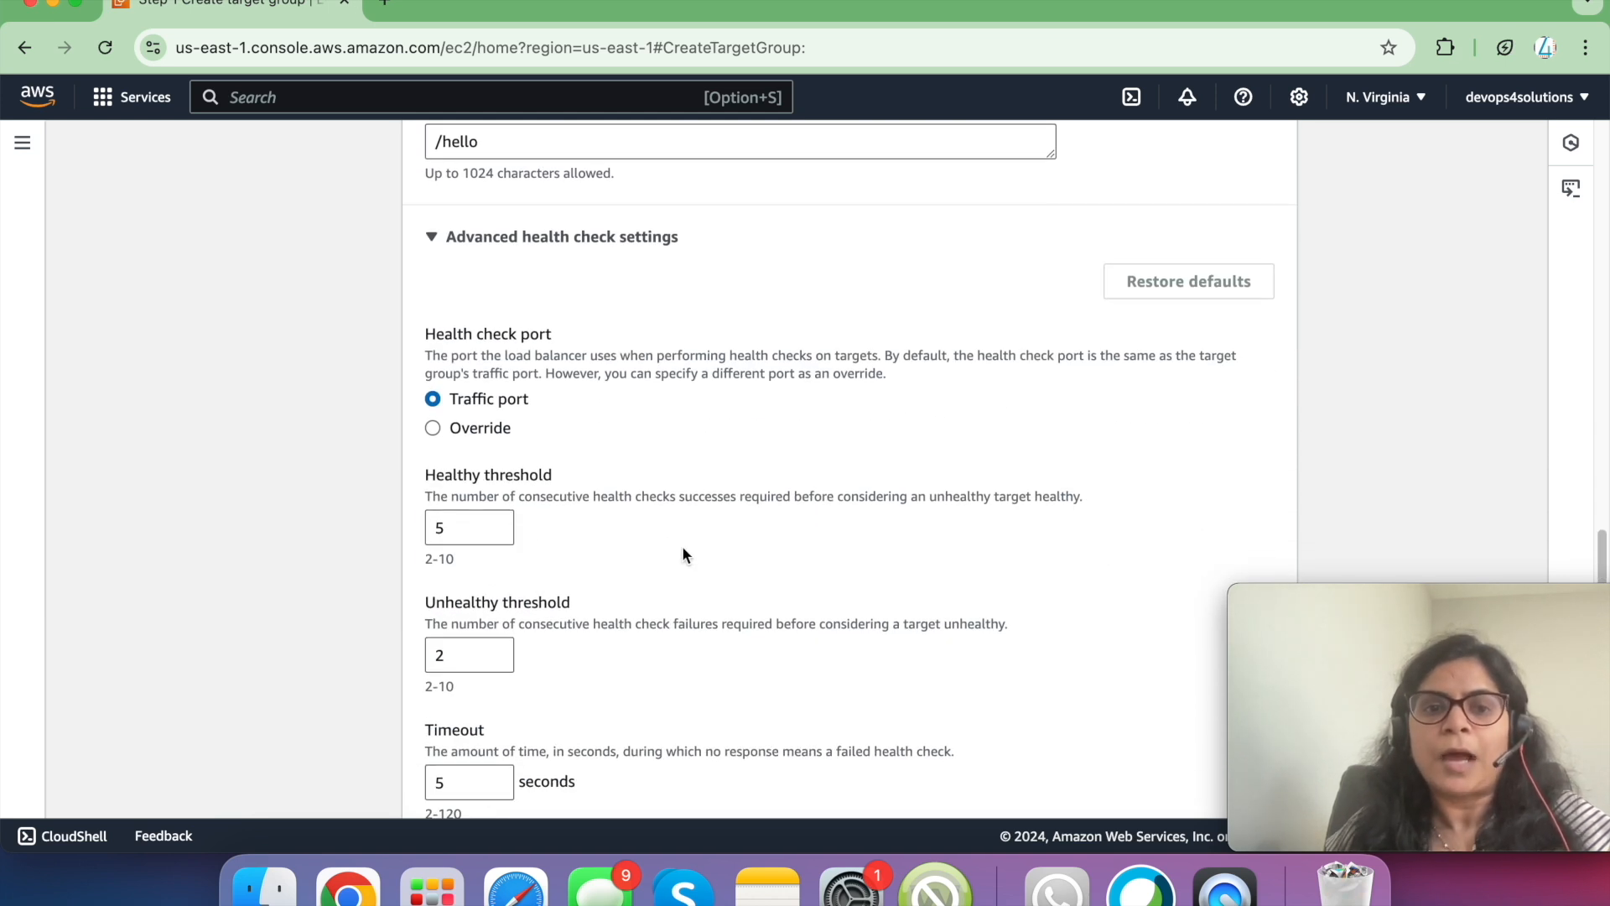
scroll(670, 544, "down", 2)
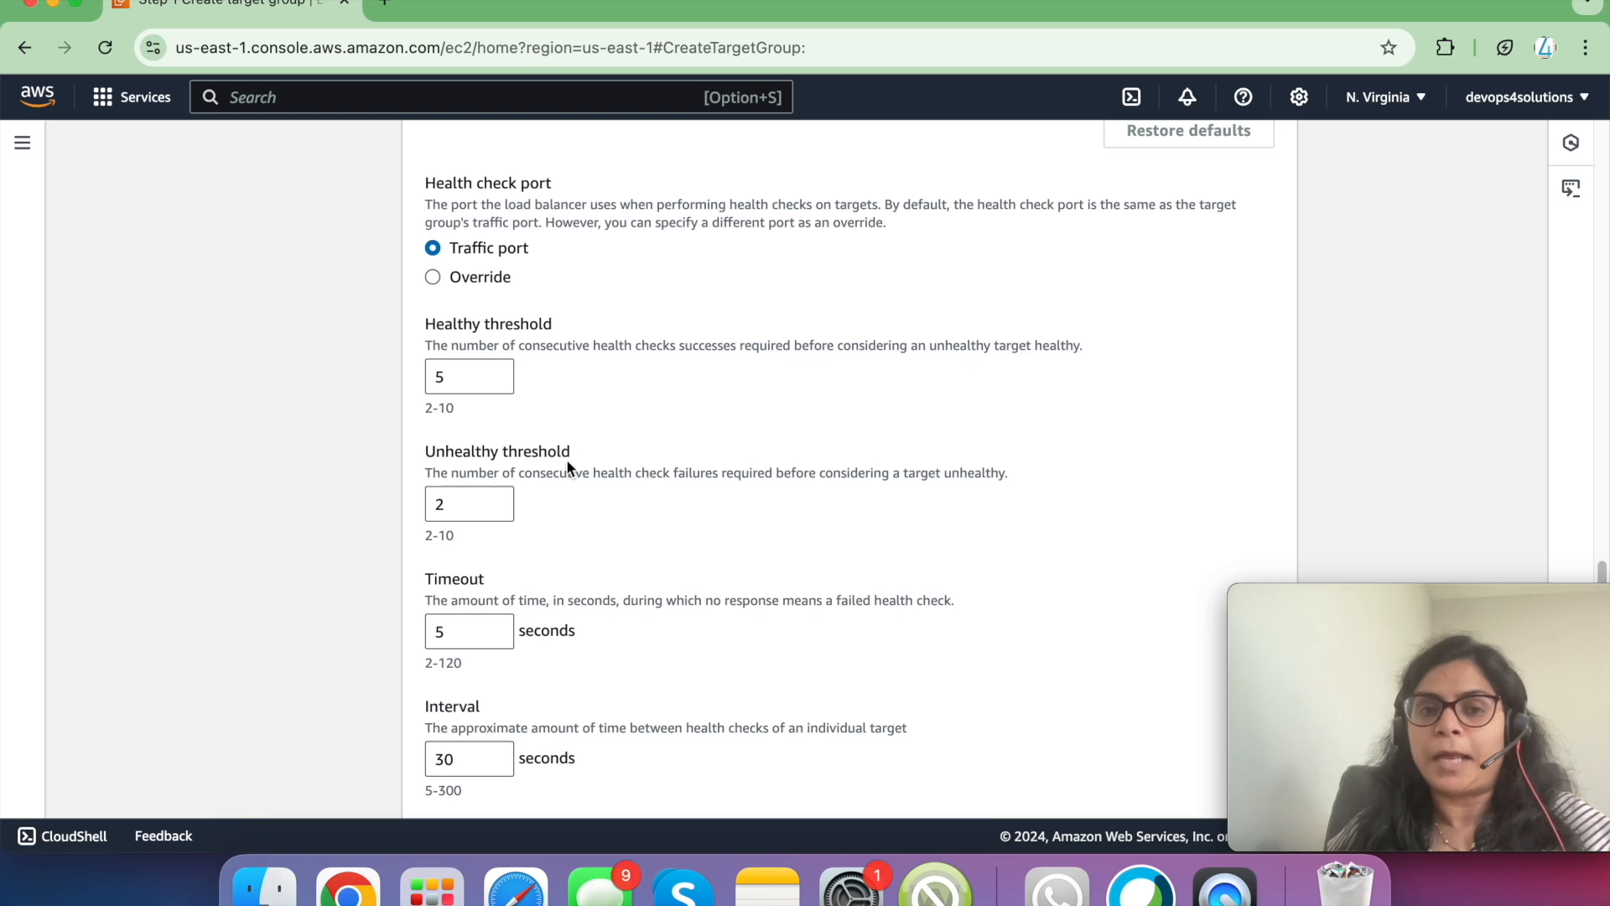
scroll(567, 464, "down", 1)
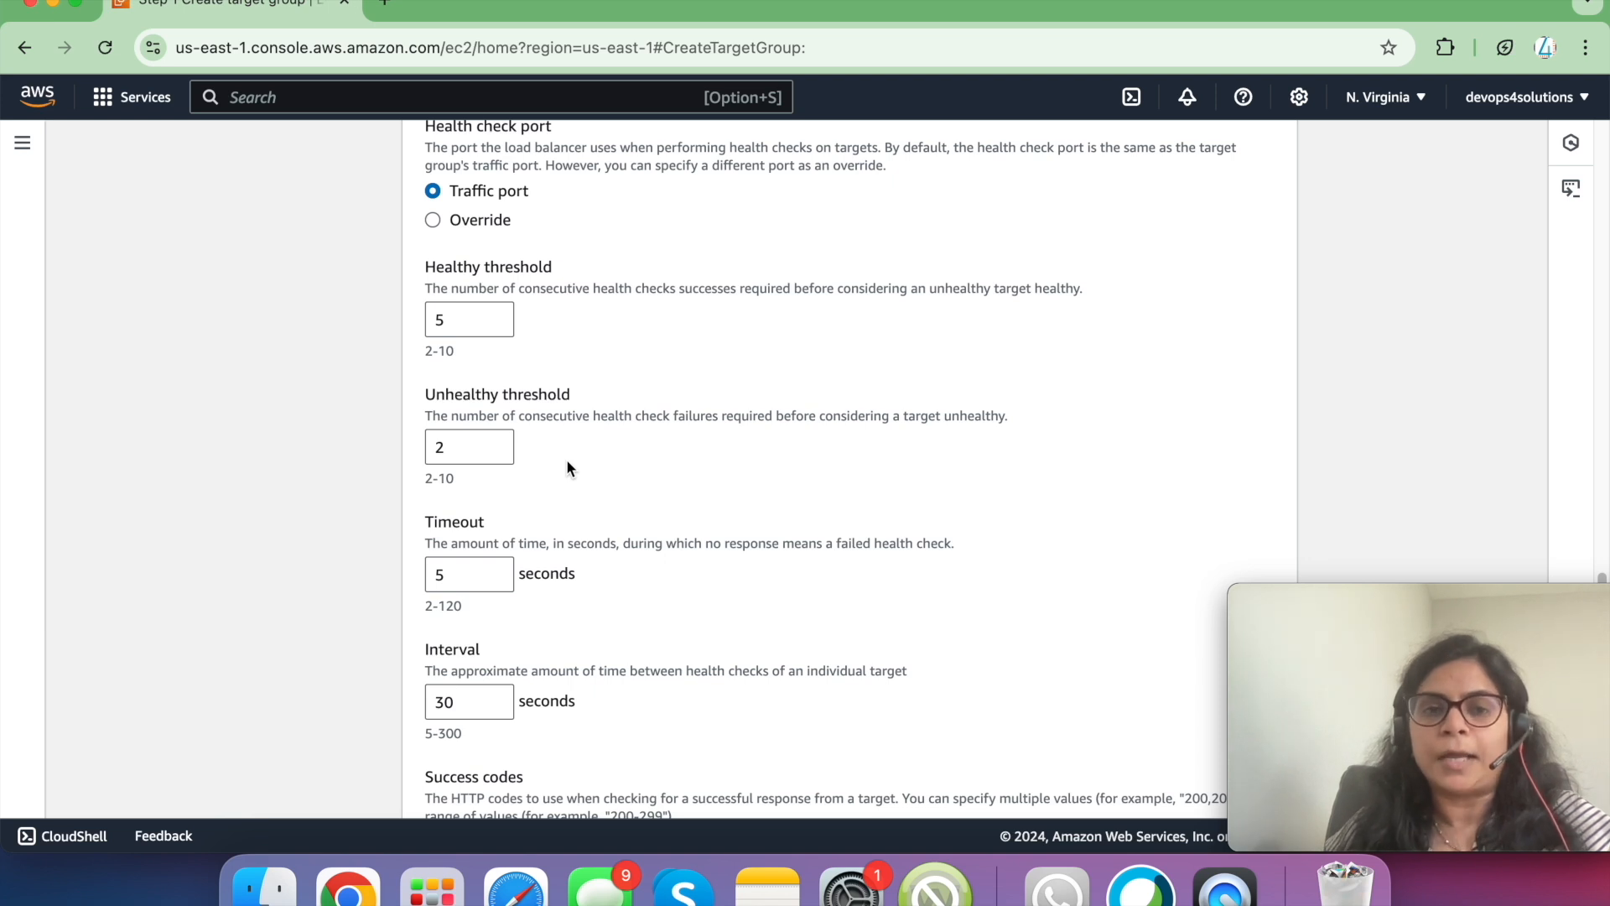
scroll(567, 468, "down", 1)
scroll(532, 486, "down", 2)
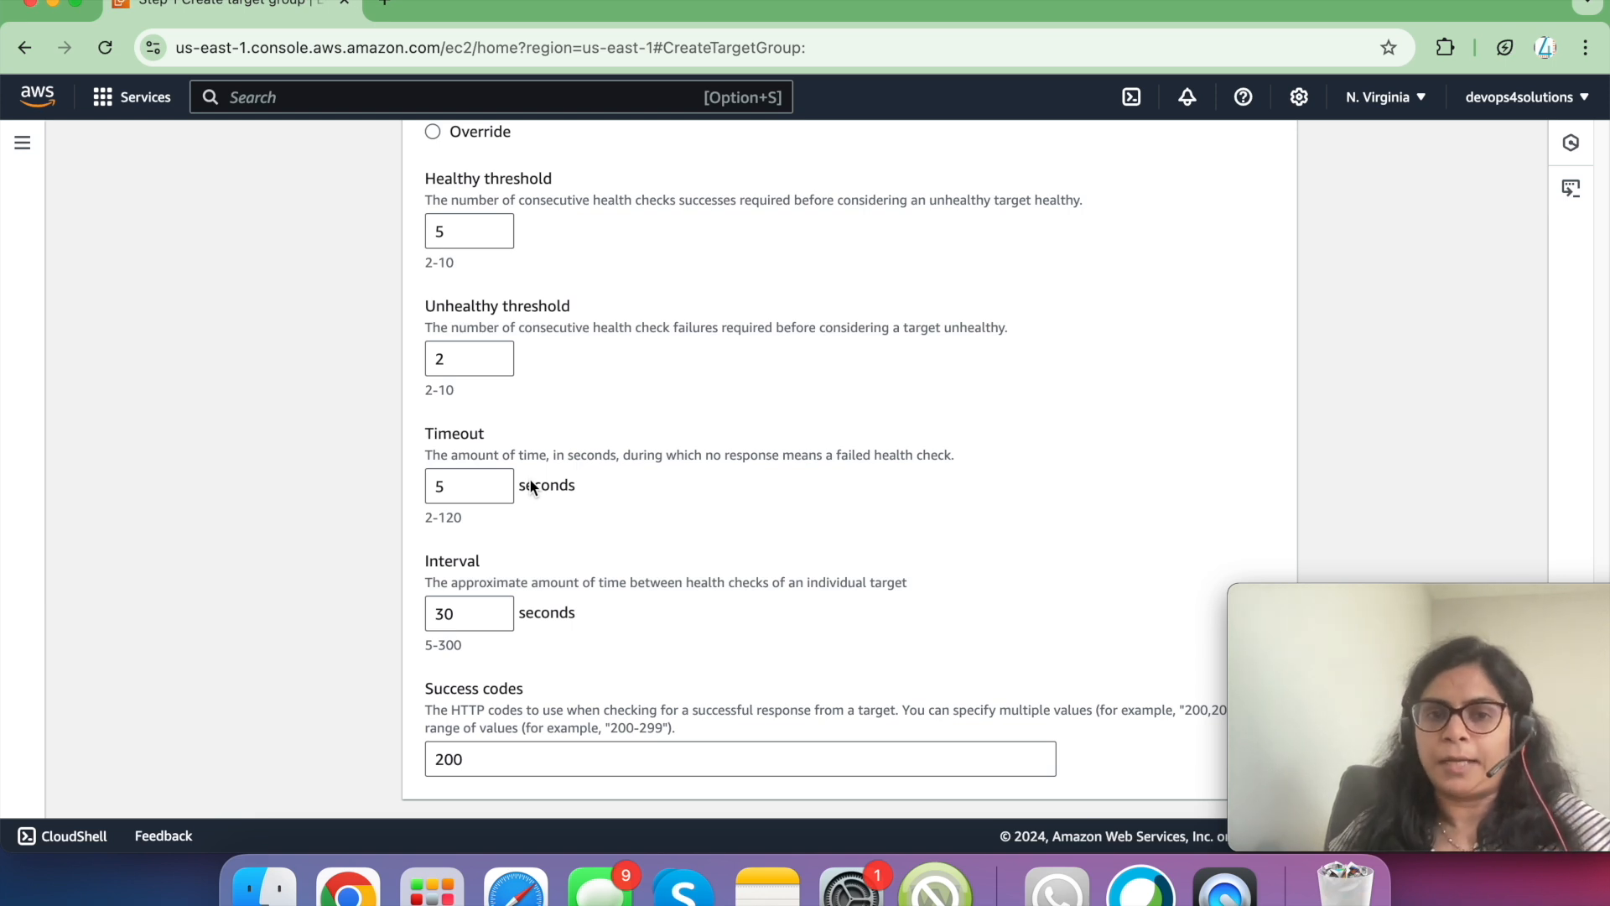
scroll(530, 487, "down", 2)
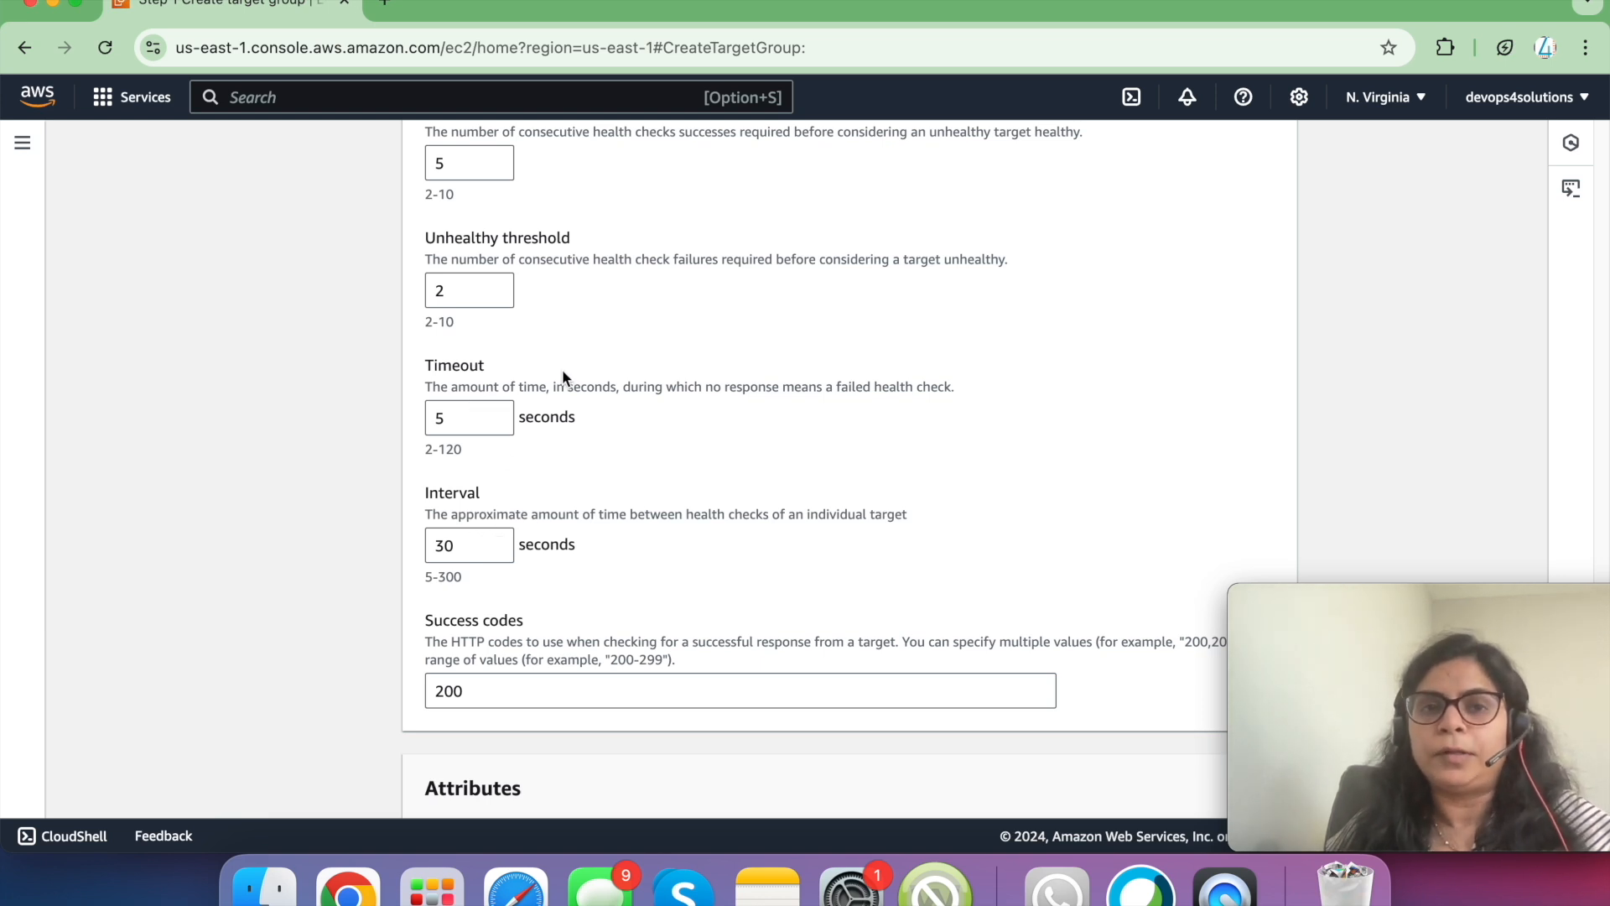
scroll(562, 377, "down", 5)
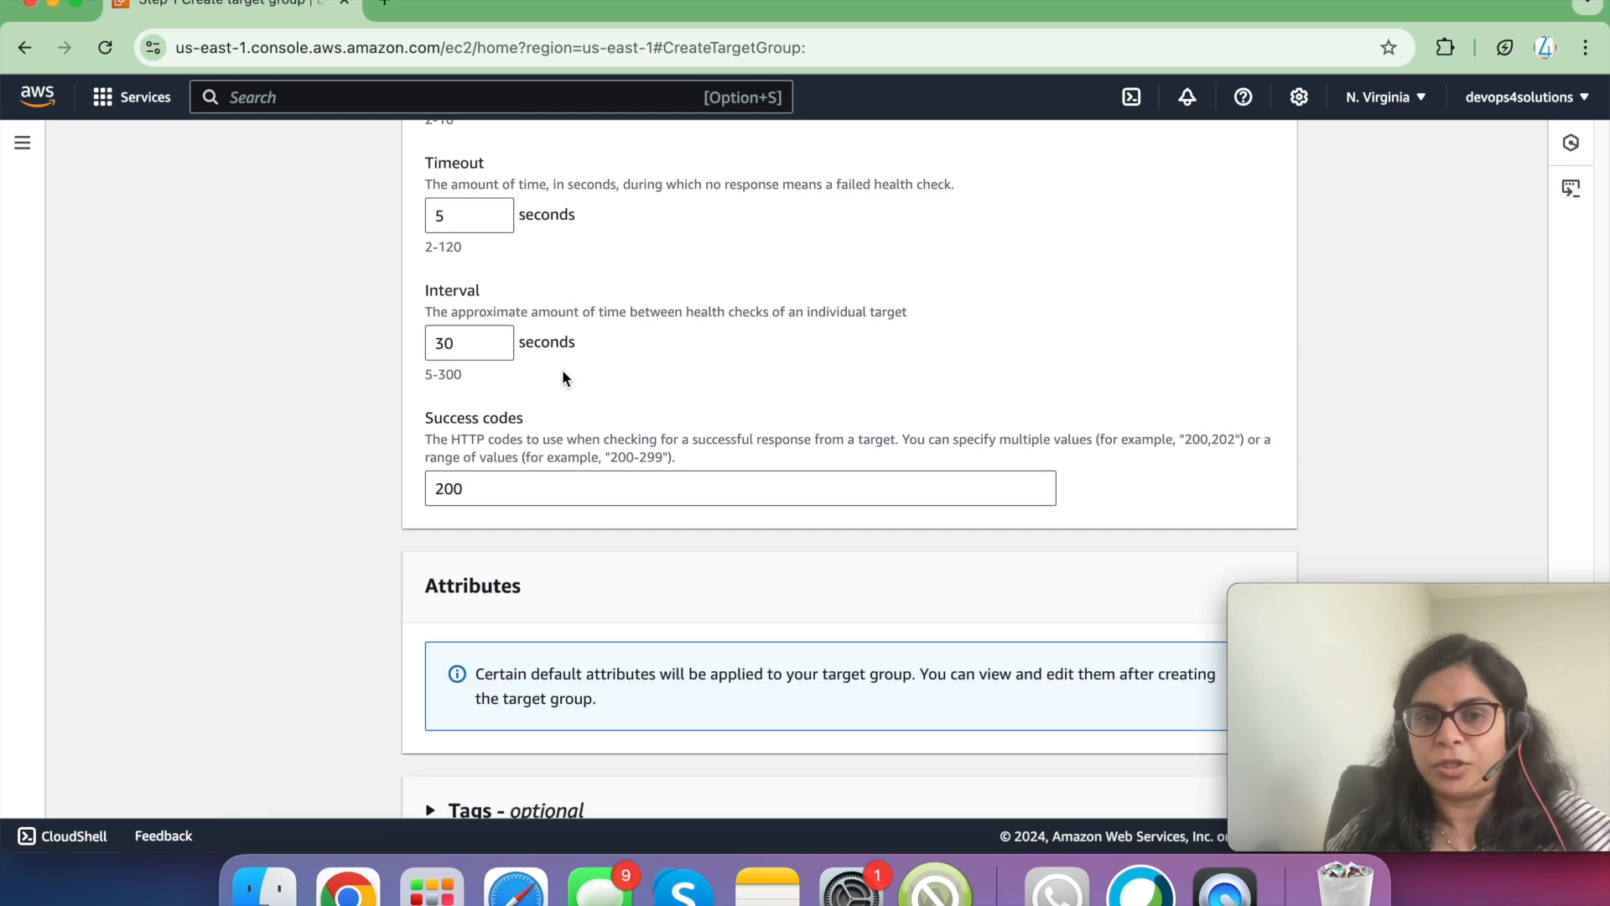
scroll(562, 377, "down", 2)
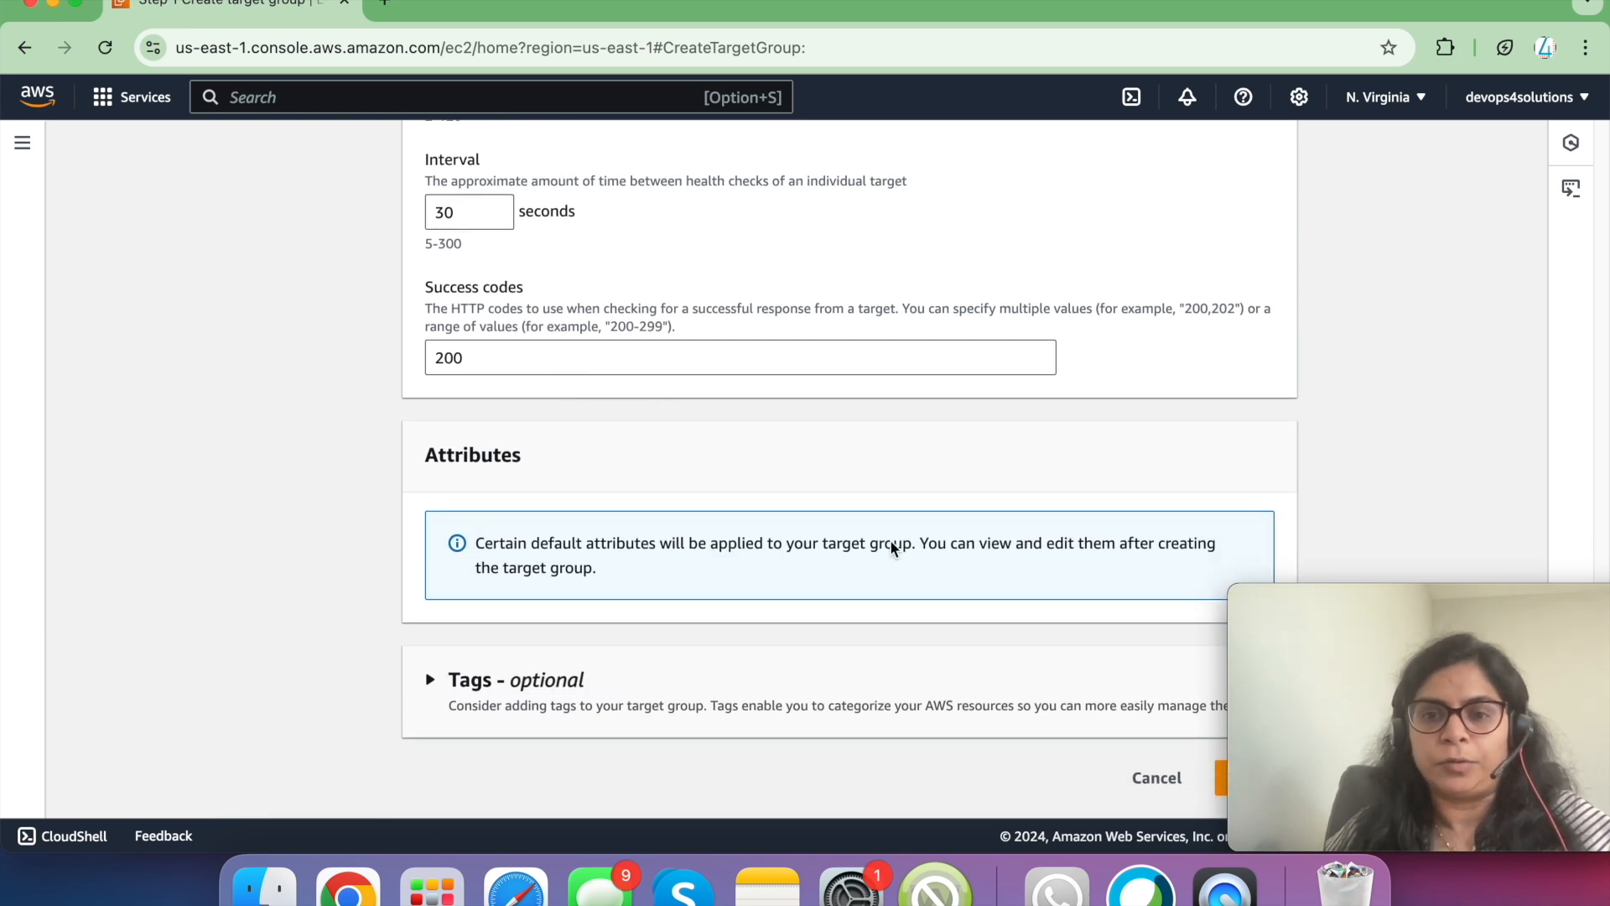
- Proceed to target registration for the demo-vac network and remove the prefilled IPv4 address entry
left_click(1239, 777)
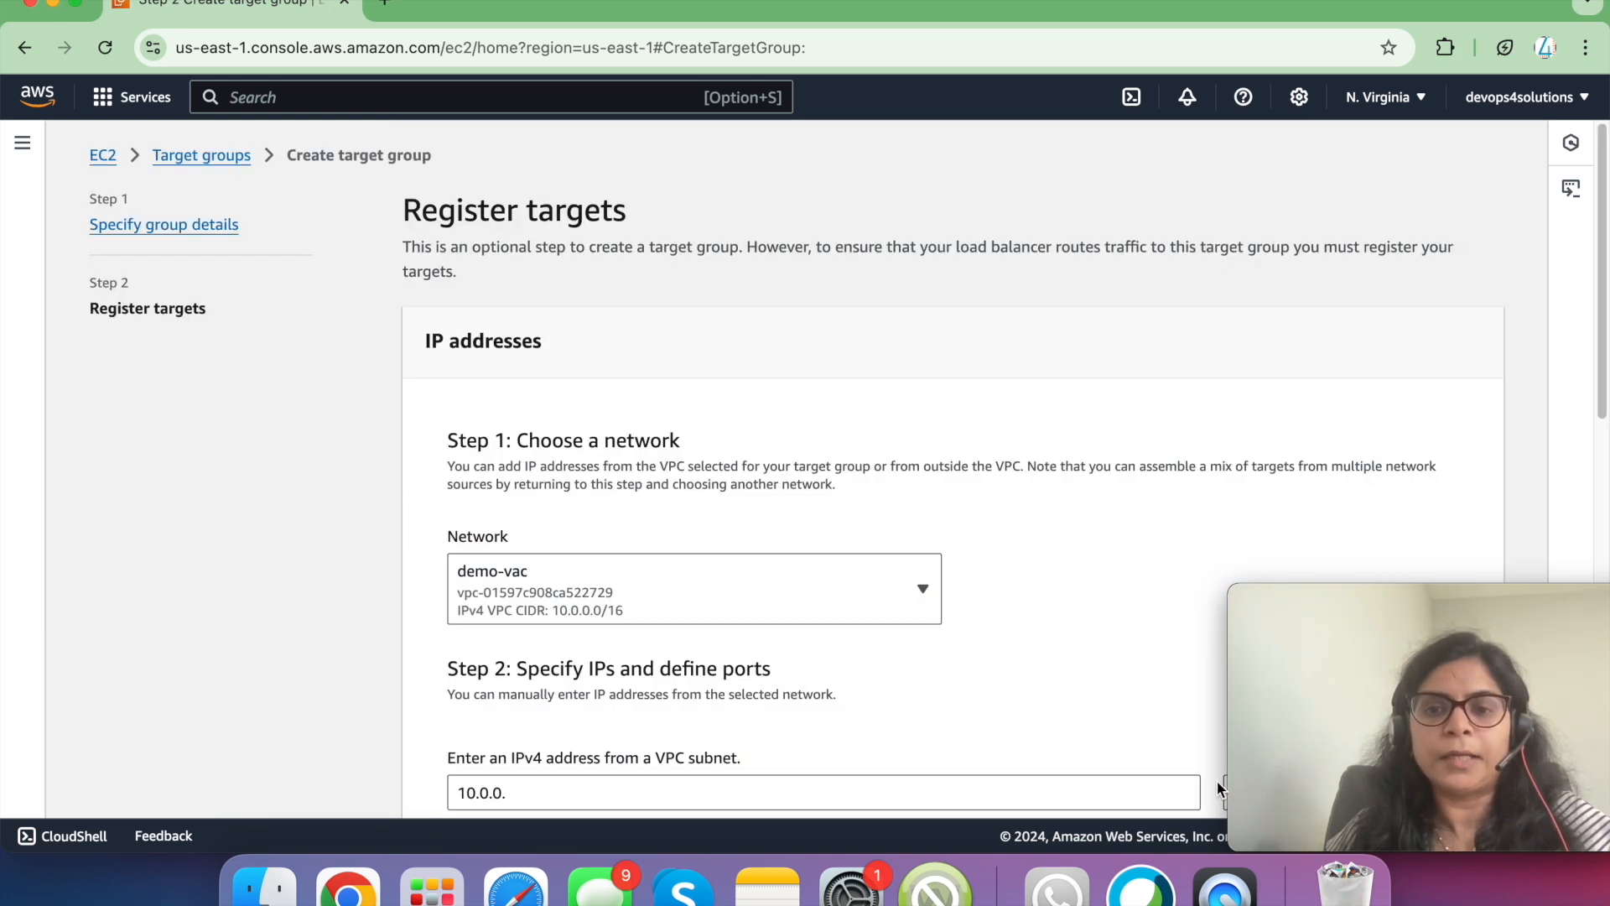
scroll(973, 640, "down", 5)
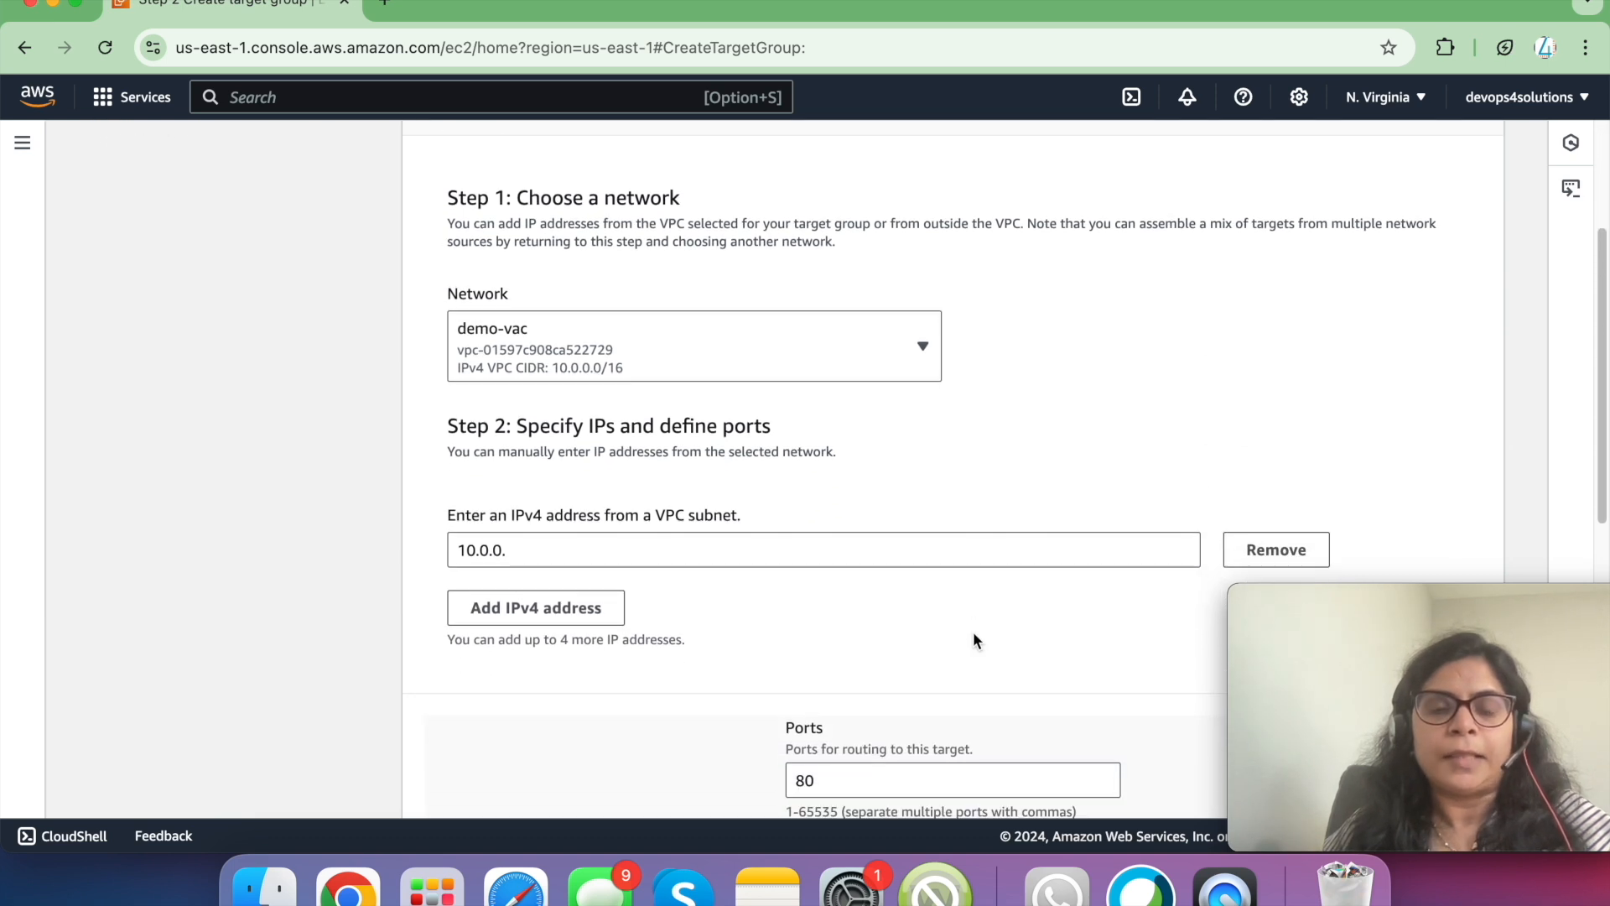
left_click(779, 359)
left_click(779, 359)
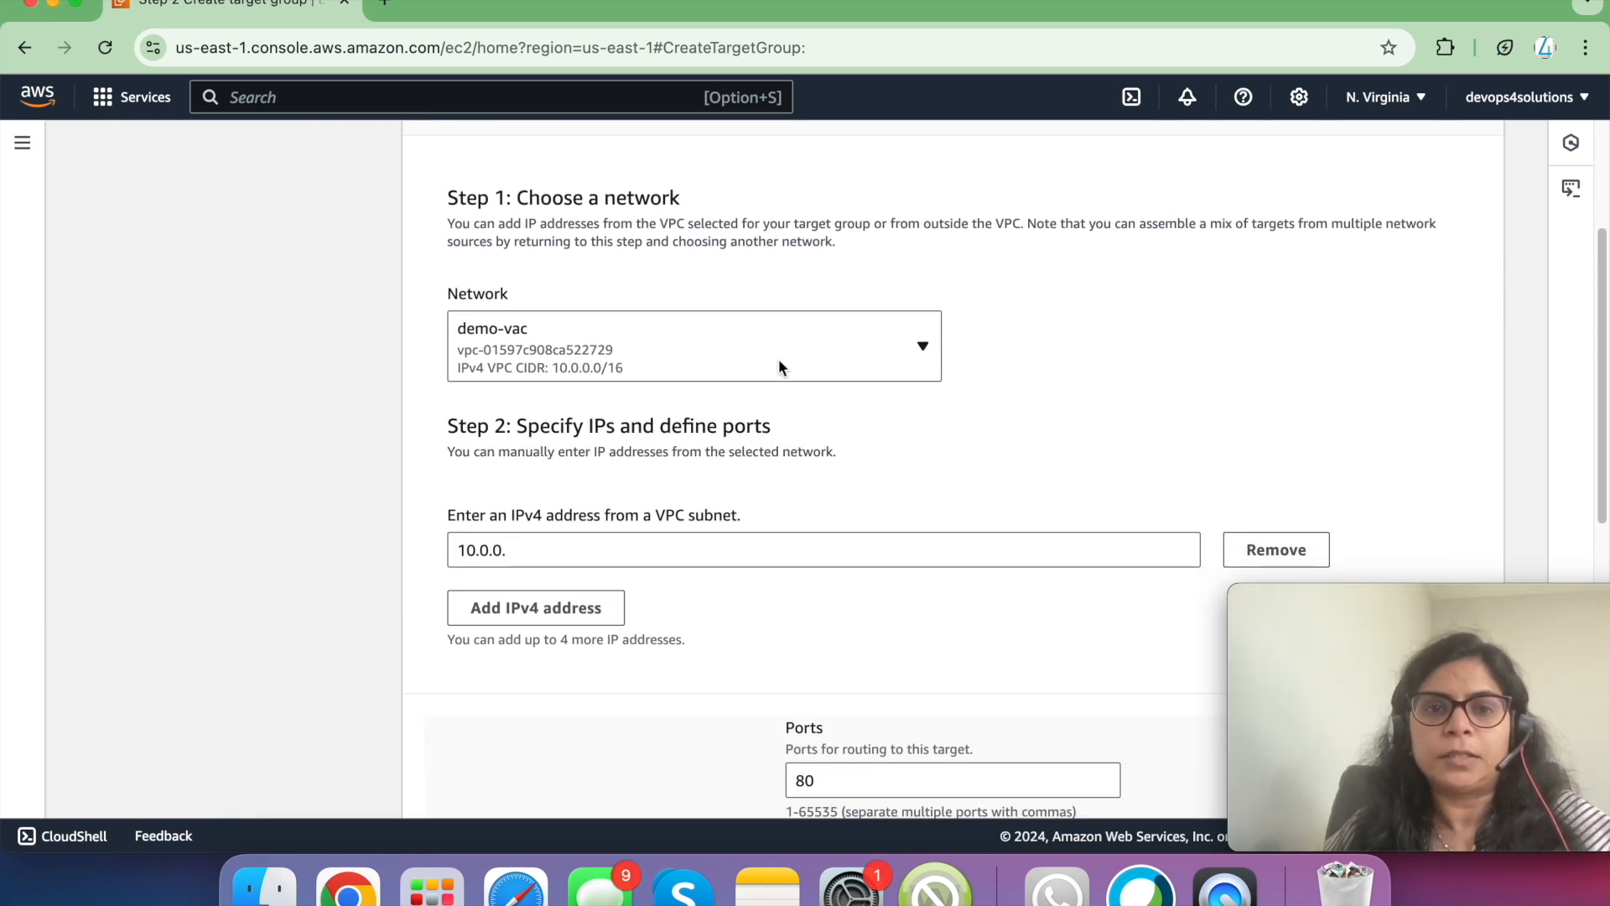
scroll(1027, 399, "down", 5)
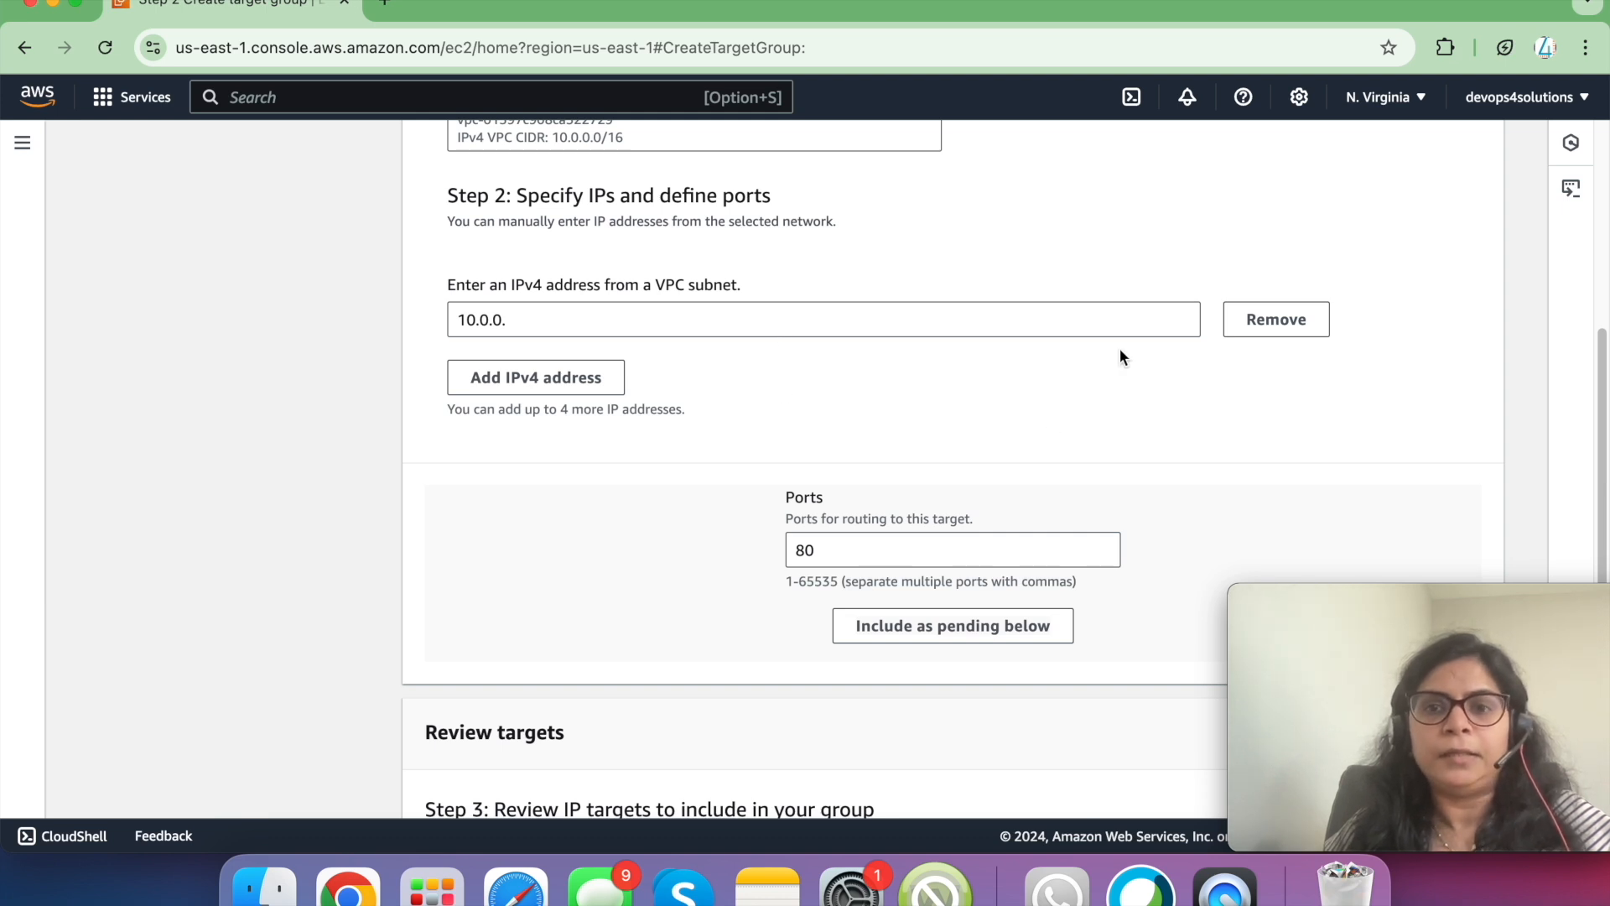
left_click(1278, 322)
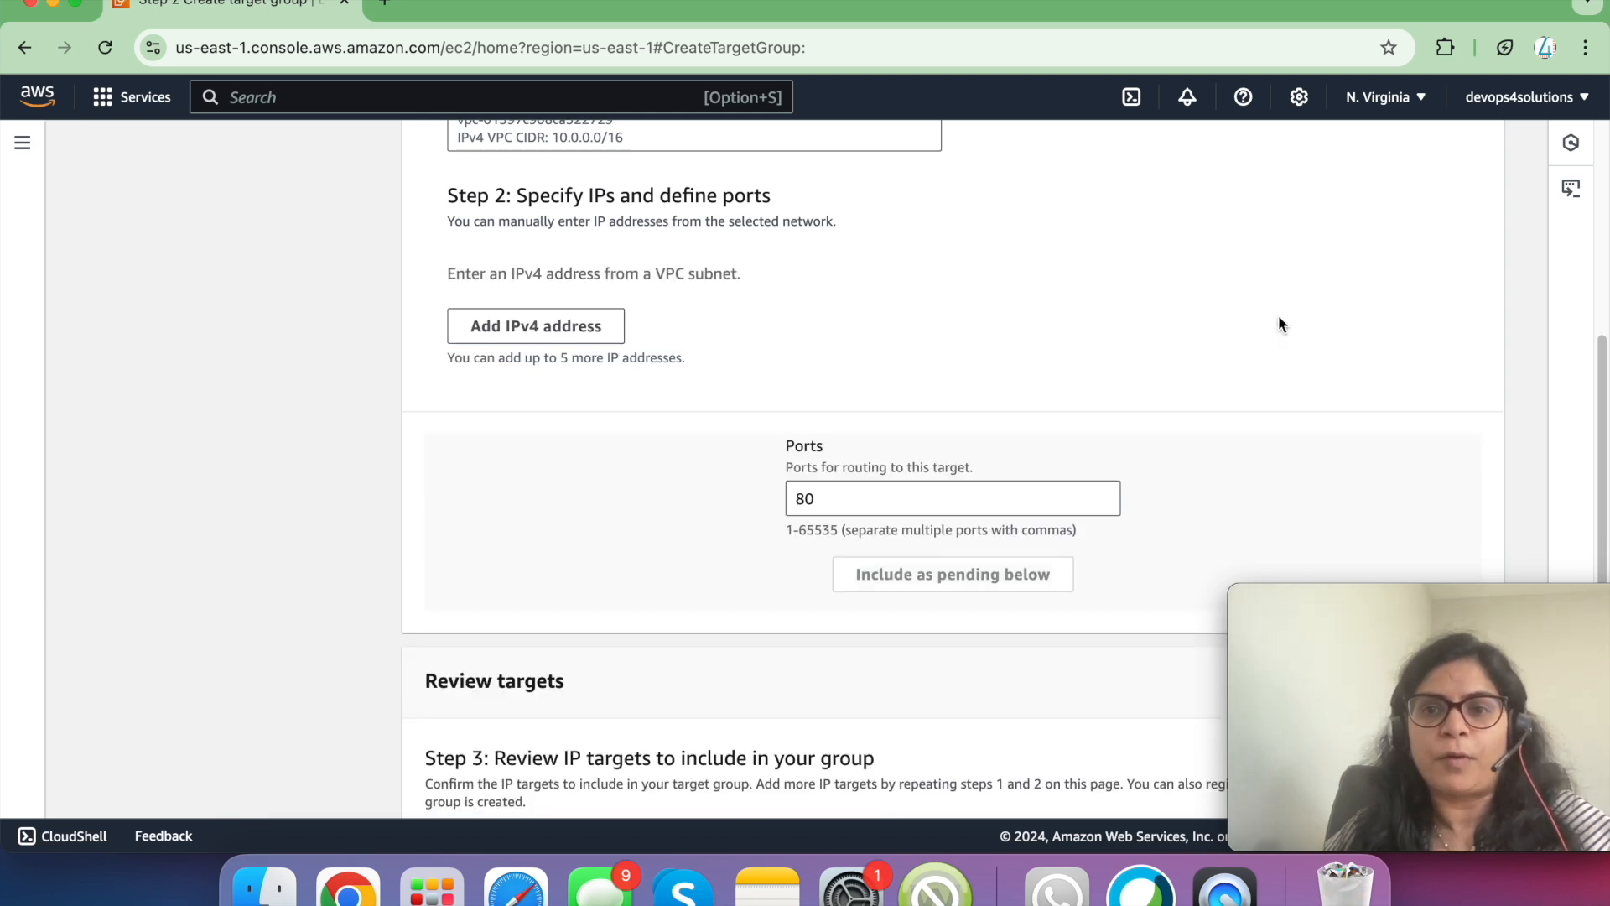
- Create the hello-tg target group without registering any IP targets
scroll(976, 390, "down", 8)
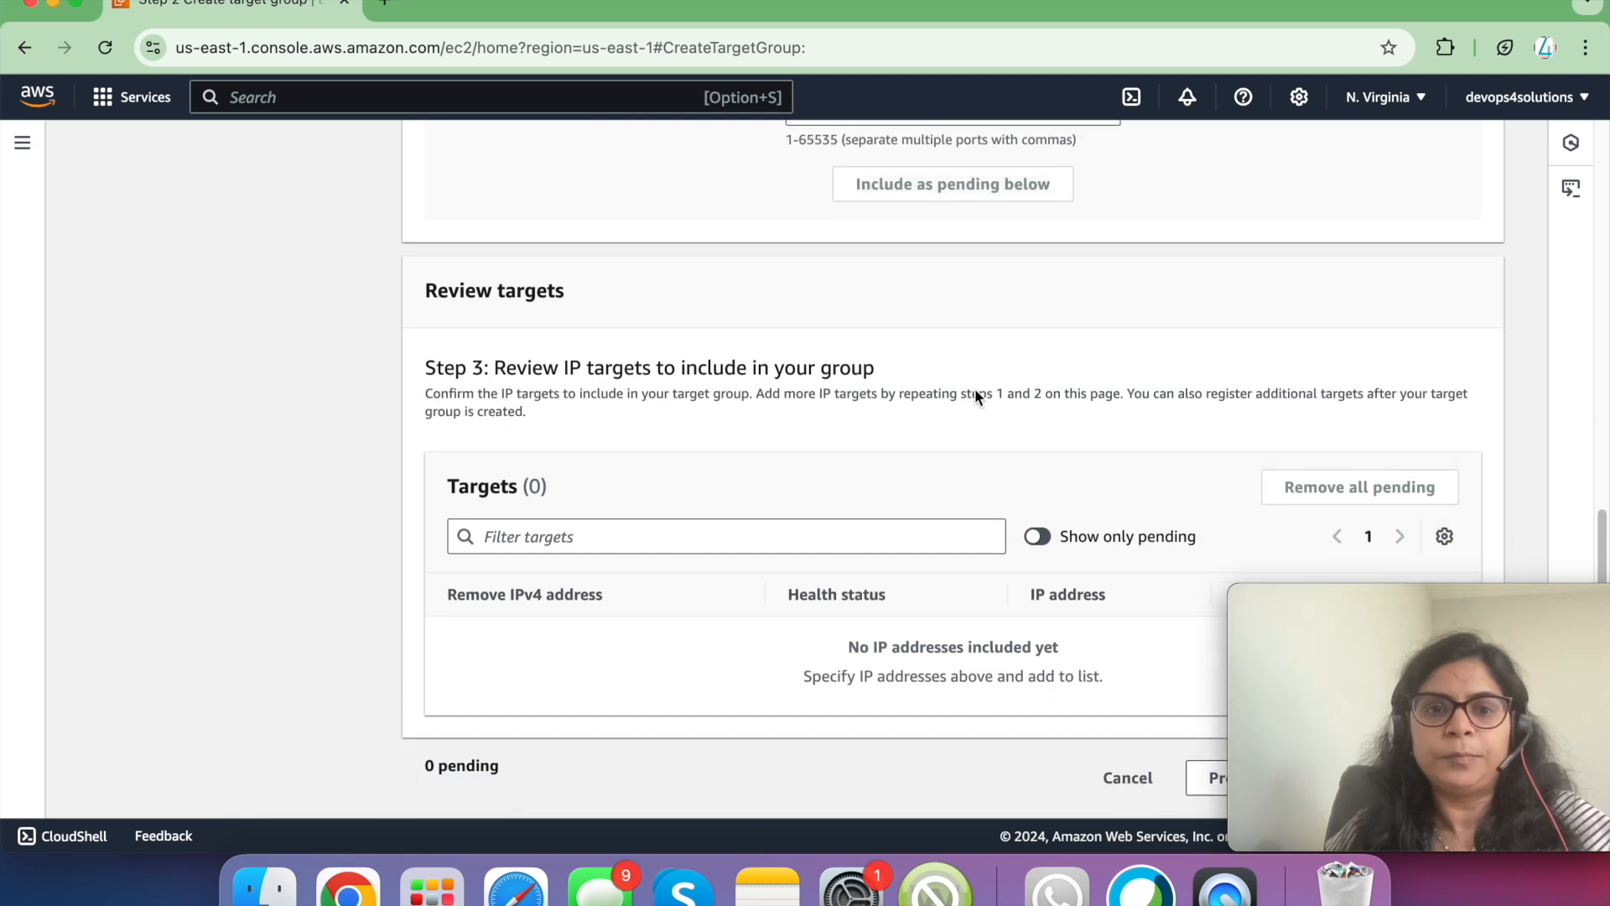
mouse_move(1362, 662)
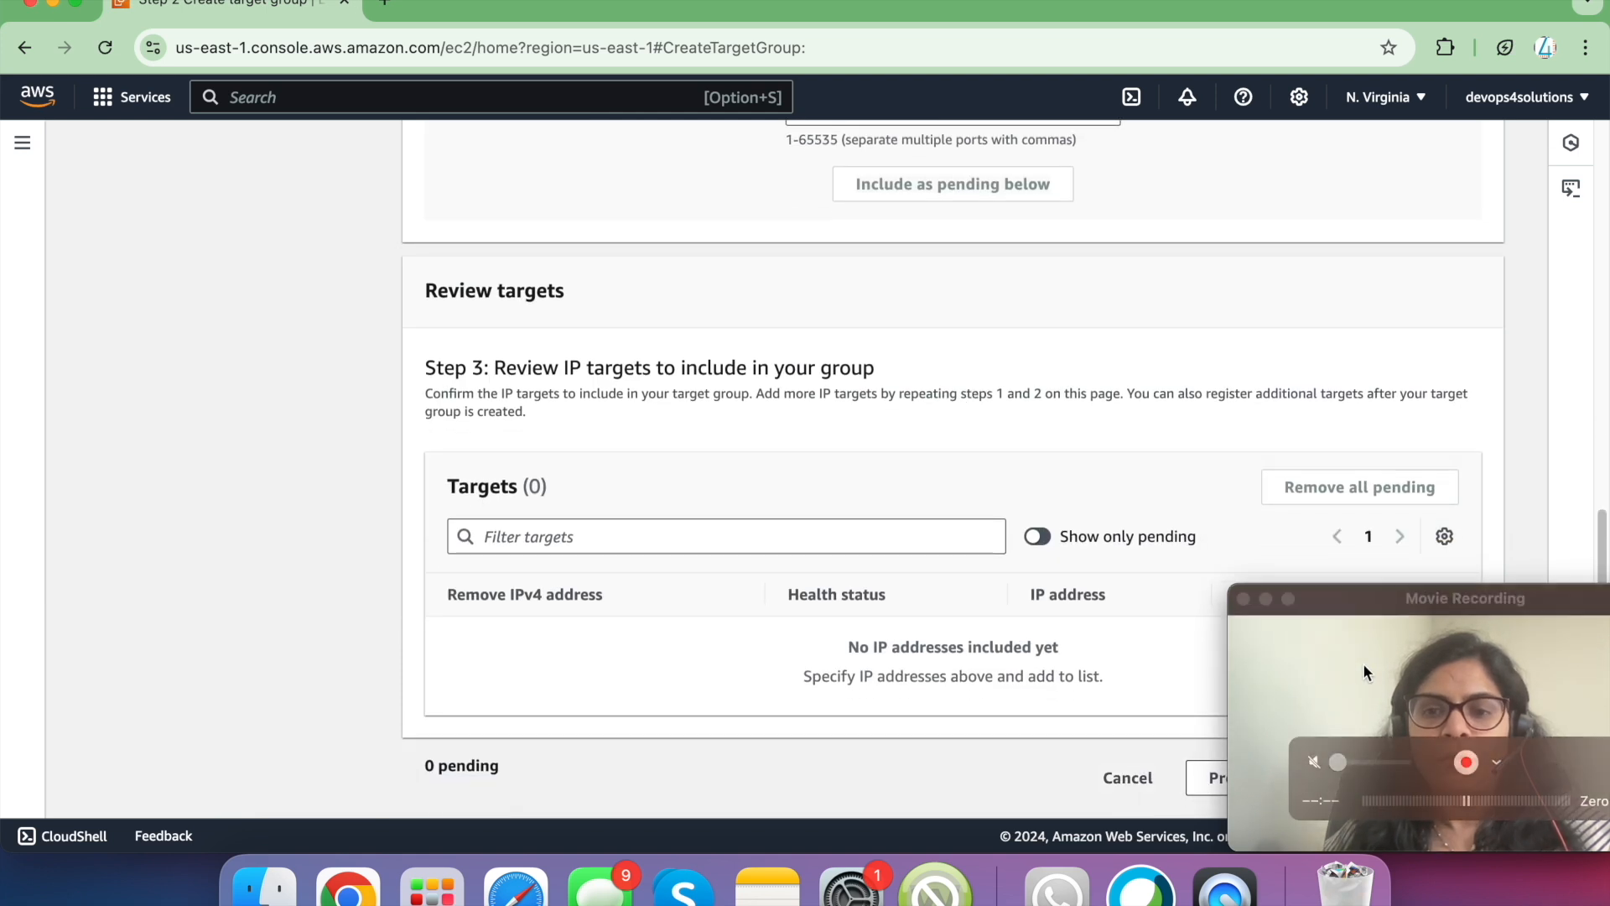
left_click_drag(1338, 601, 1508, 772)
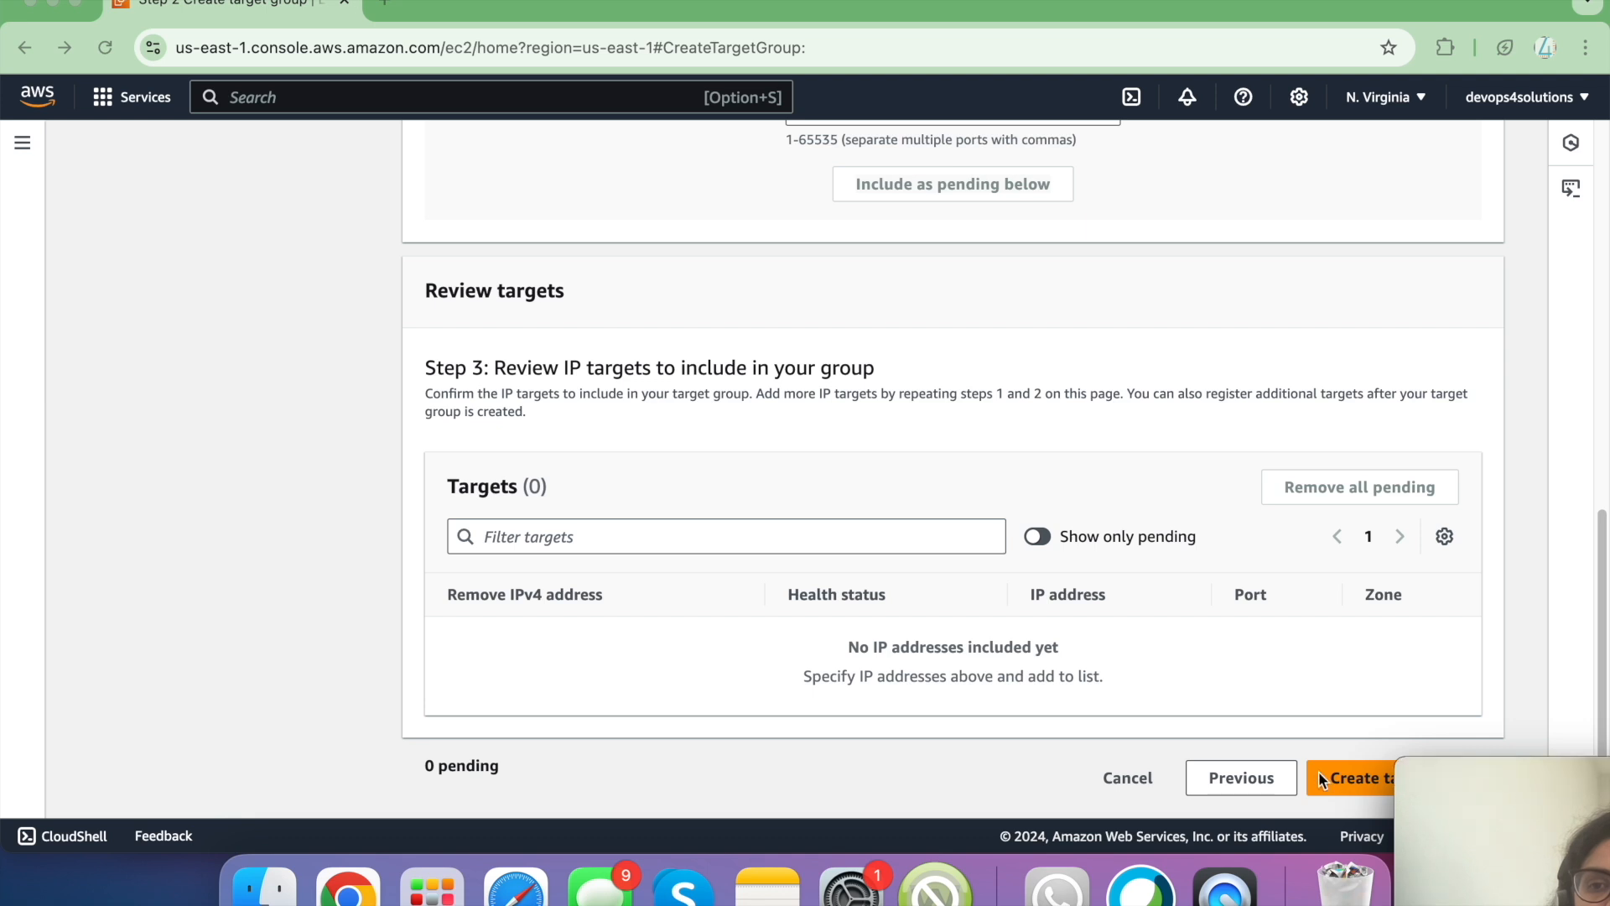
left_click(1346, 781)
mouse_move(1471, 766)
left_click_drag(1489, 772, 1382, 604)
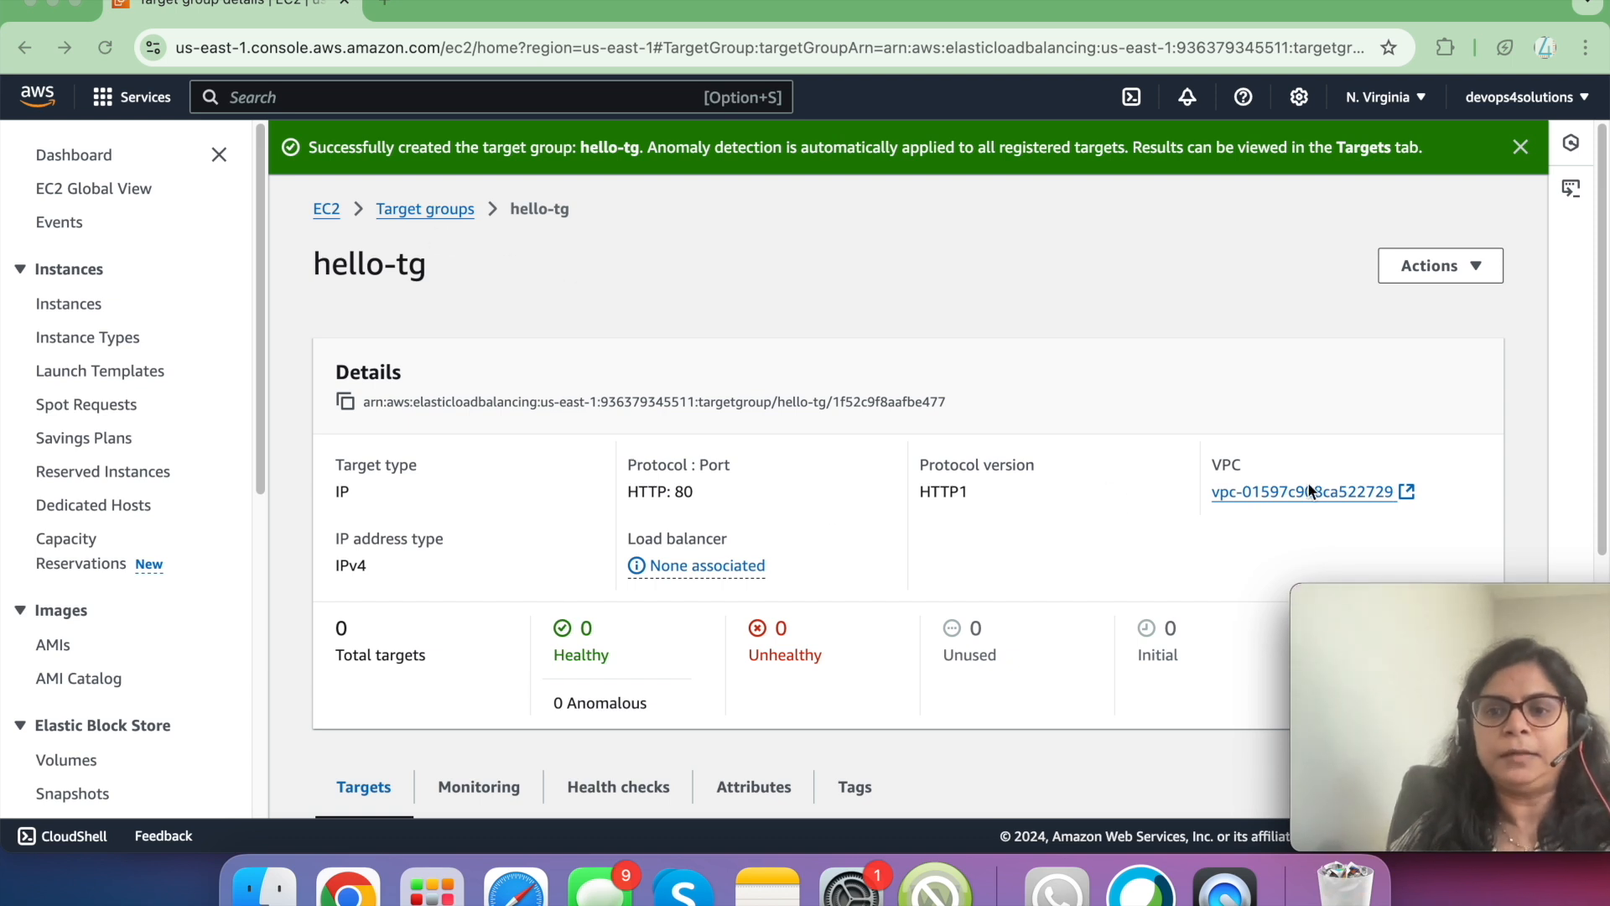
mouse_move(1453, 594)
left_click_drag(1447, 596, 1414, 565)
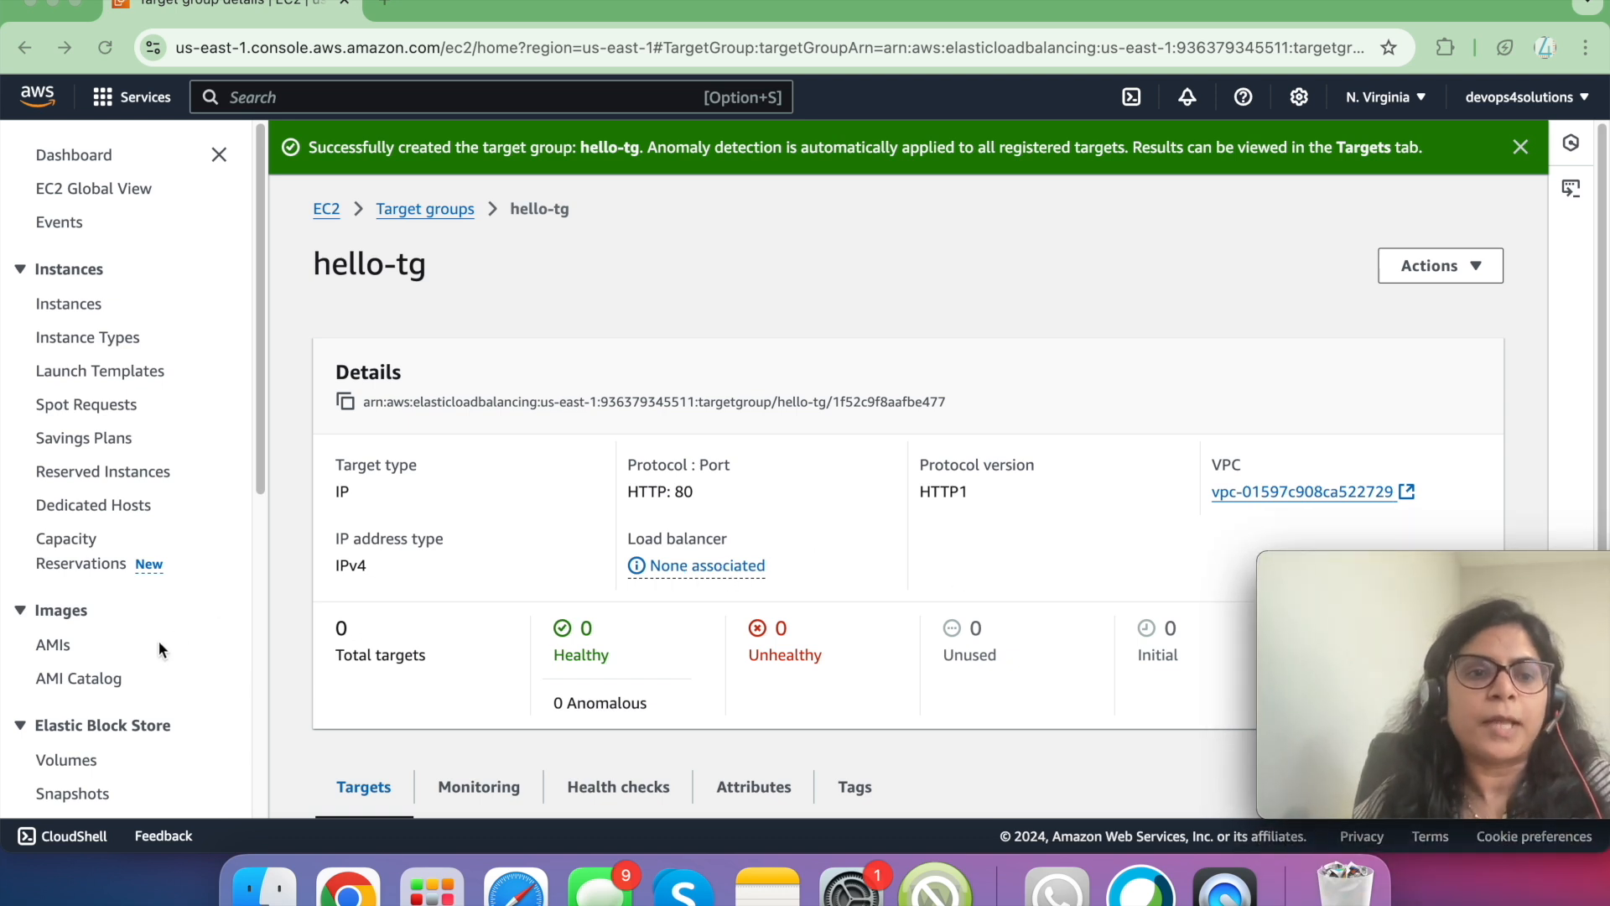
- Go to the EC2 load balancers and start creating a new load balancer
scroll(155, 642, "down", 5)
scroll(155, 642, "down", 4)
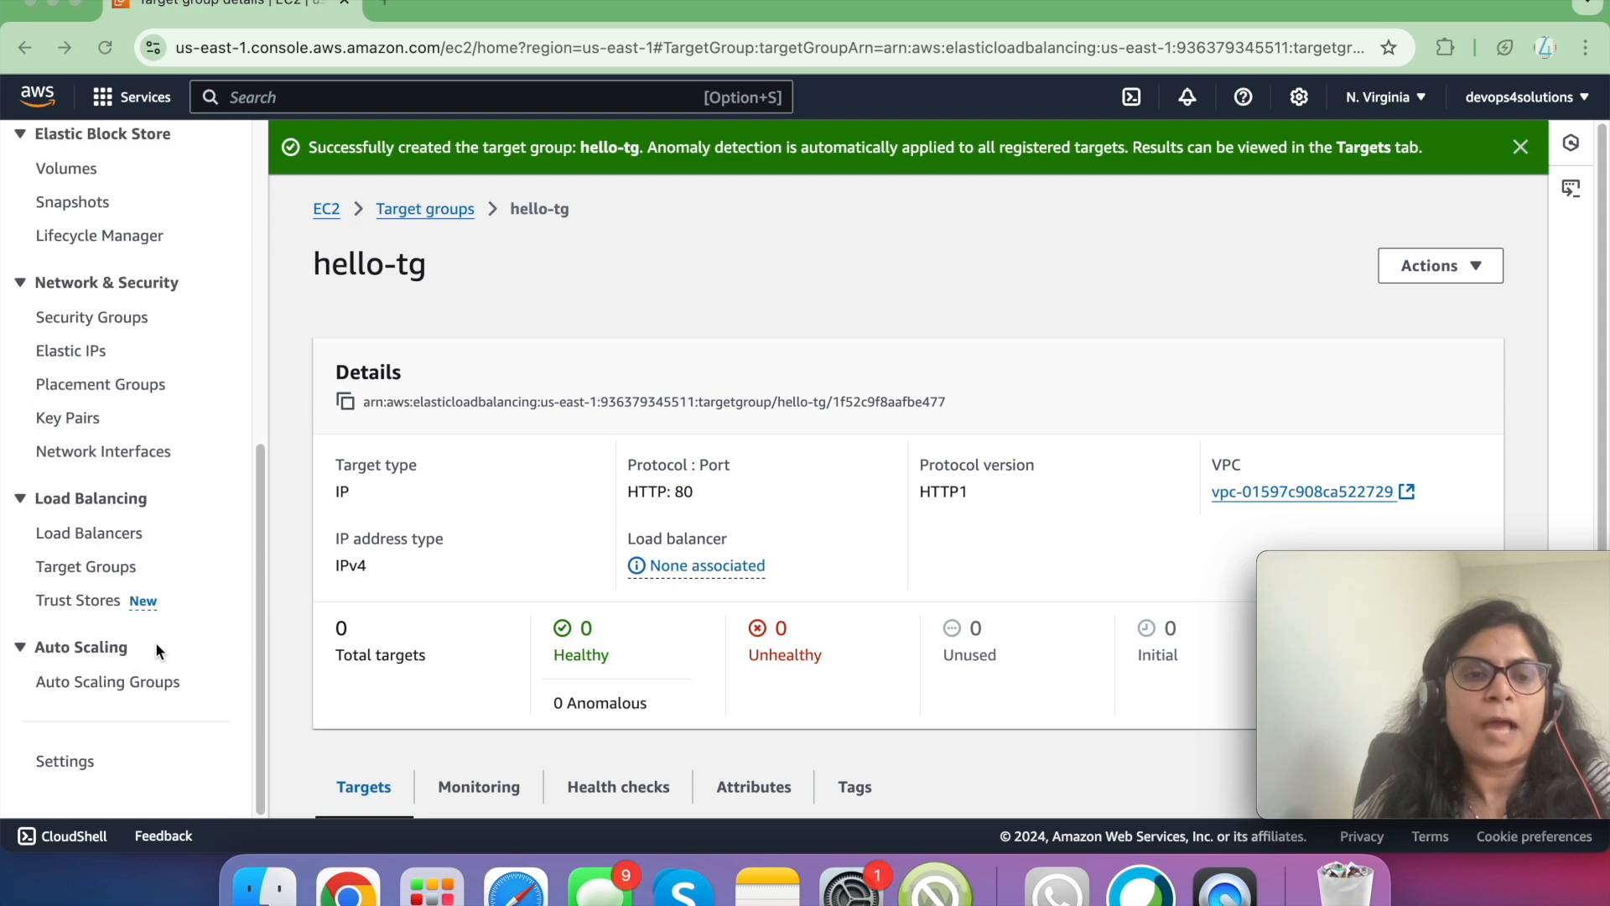
left_click(109, 535)
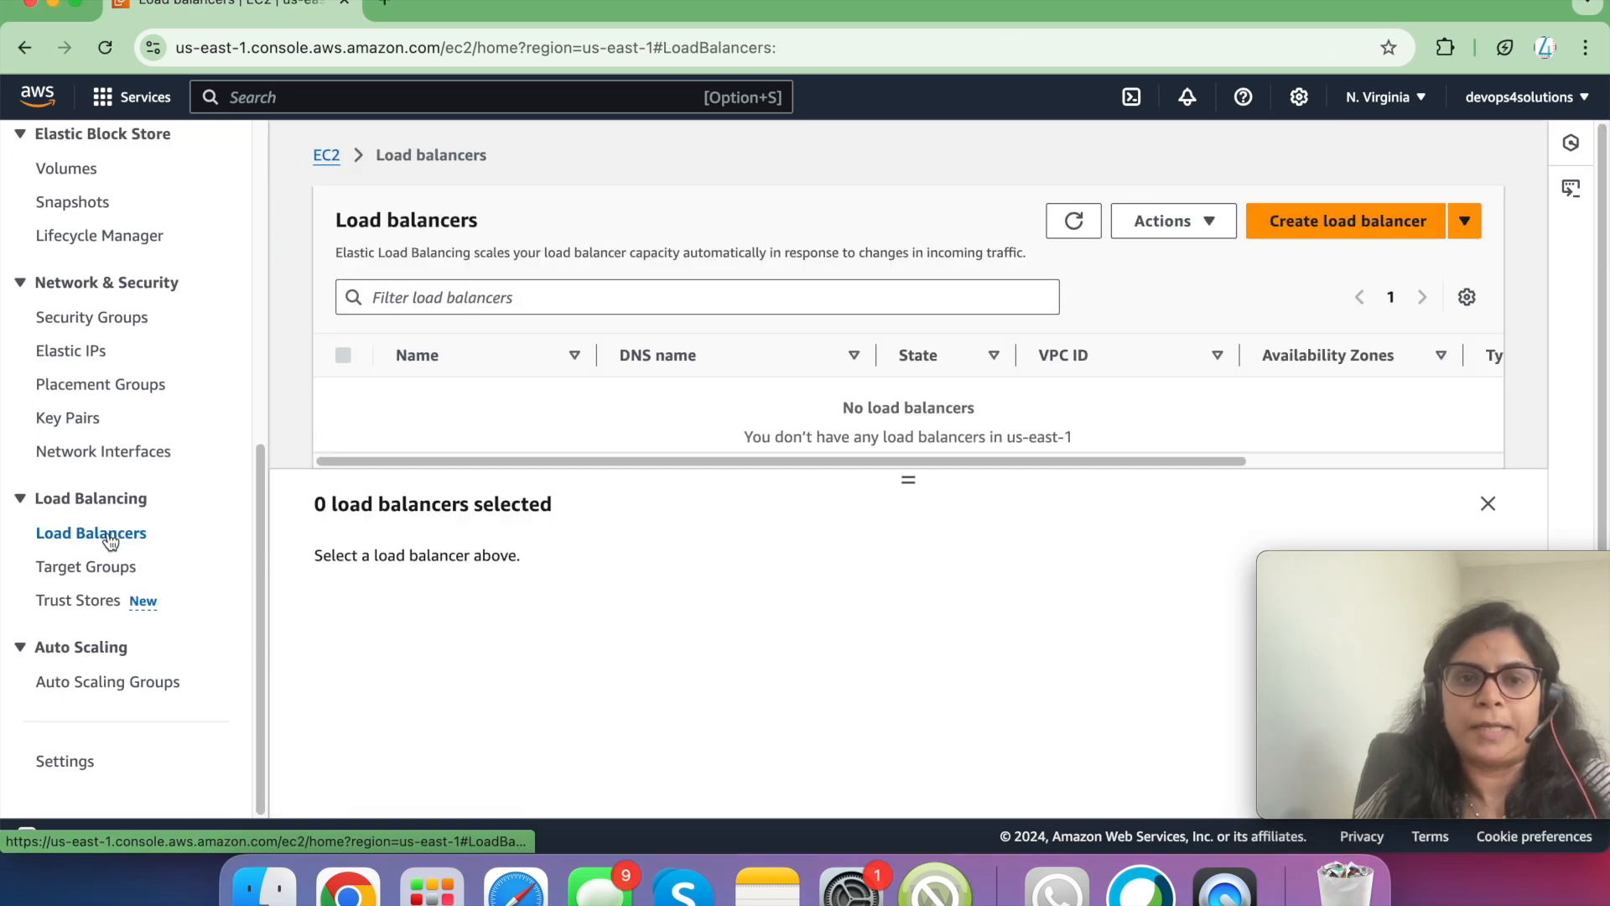
left_click(1316, 221)
- Review the load balancer types and choose to create an Application Load Balancer
scroll(532, 473, "down", 2)
scroll(532, 473, "down", 1)
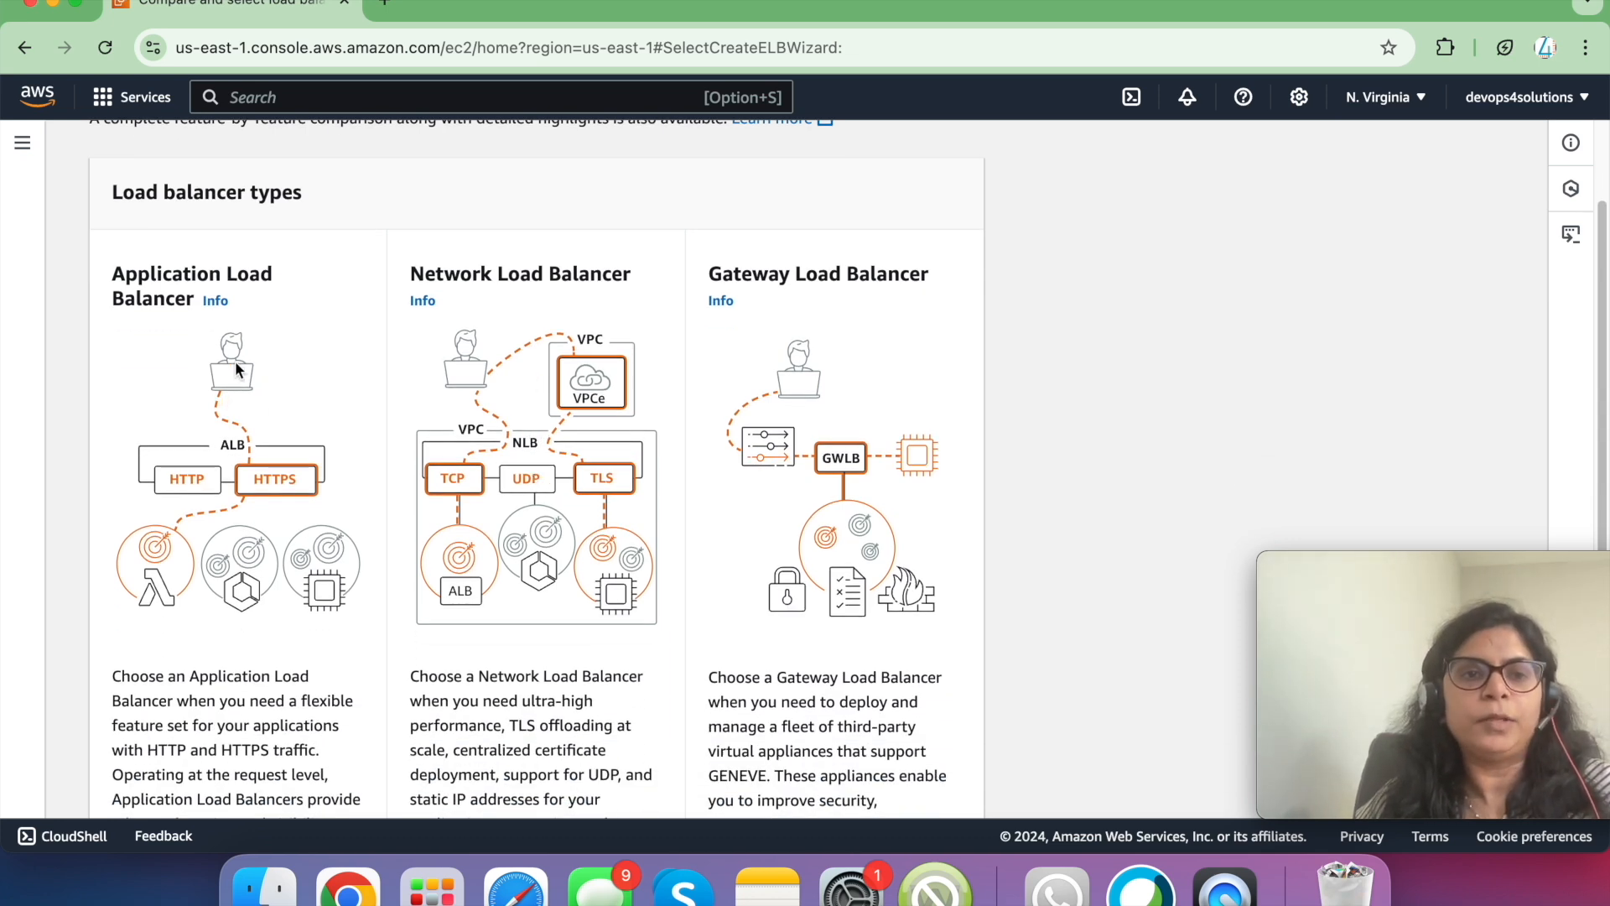
scroll(236, 366, "down", 3)
scroll(236, 365, "down", 4)
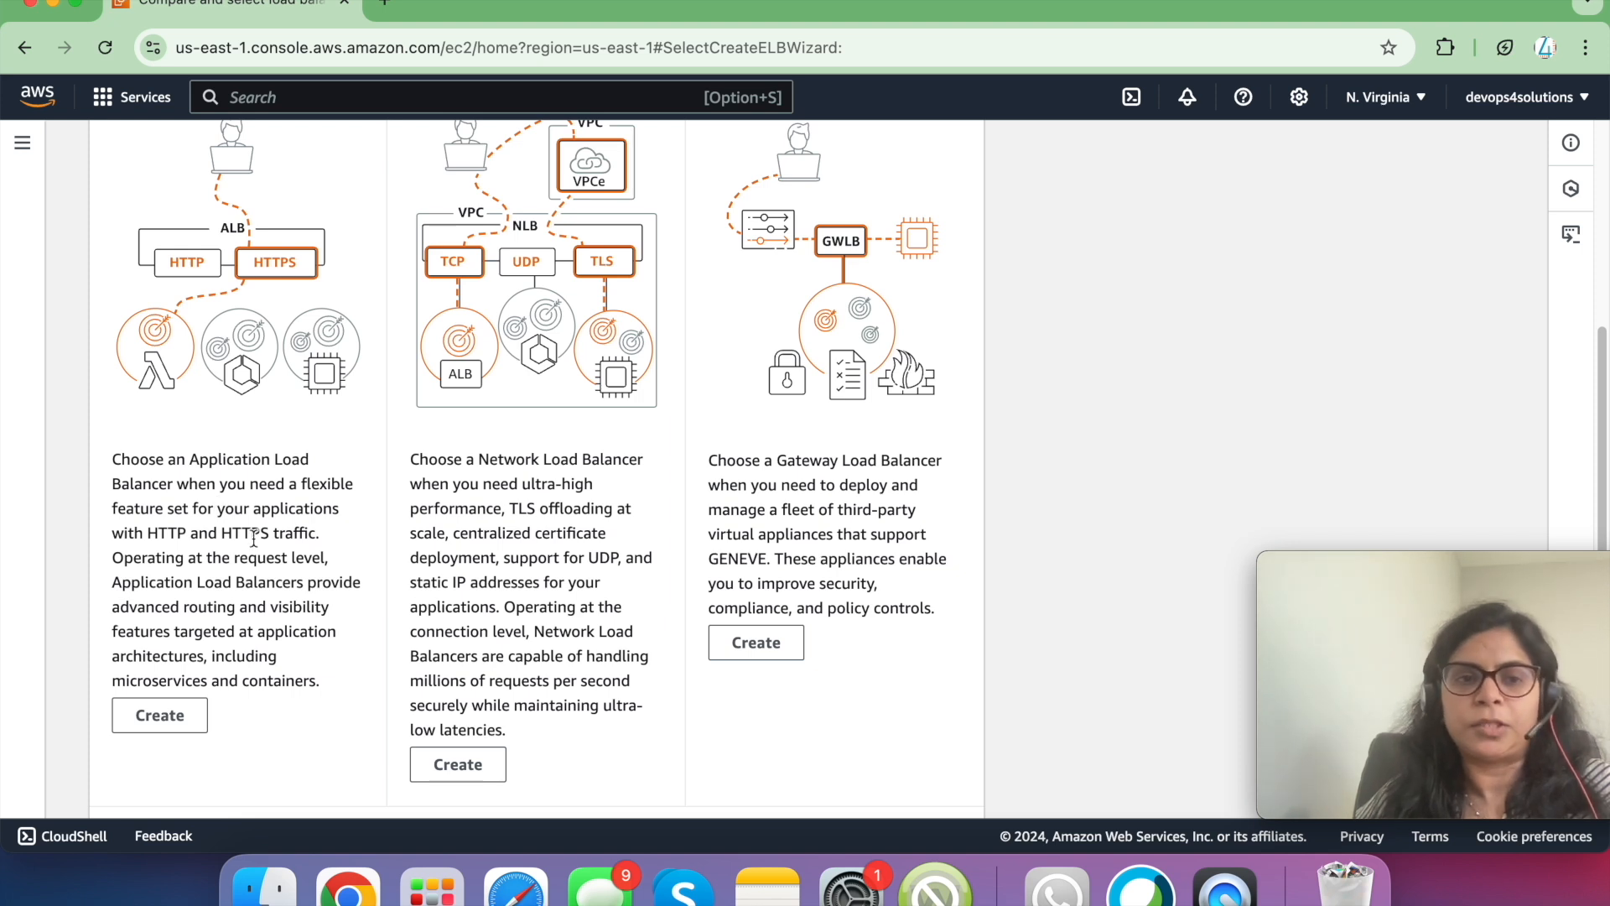
left_click(187, 720)
- Name the load balancer demo-lb and keep its scheme as Internet-facing
left_click(431, 577)
type("dem")
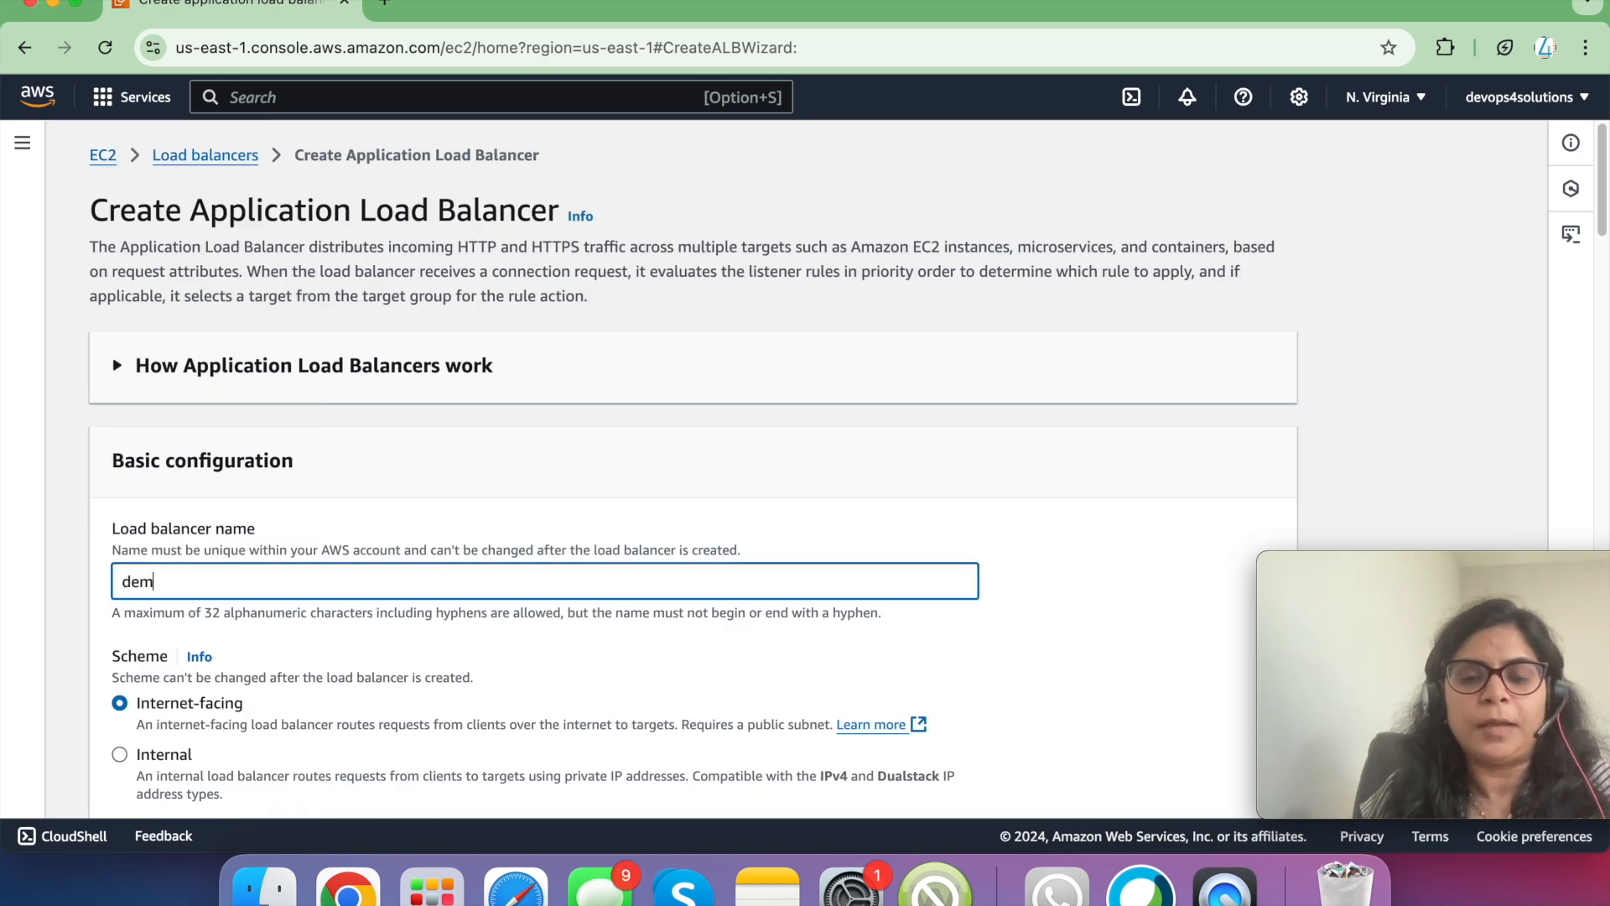
type("o-lb")
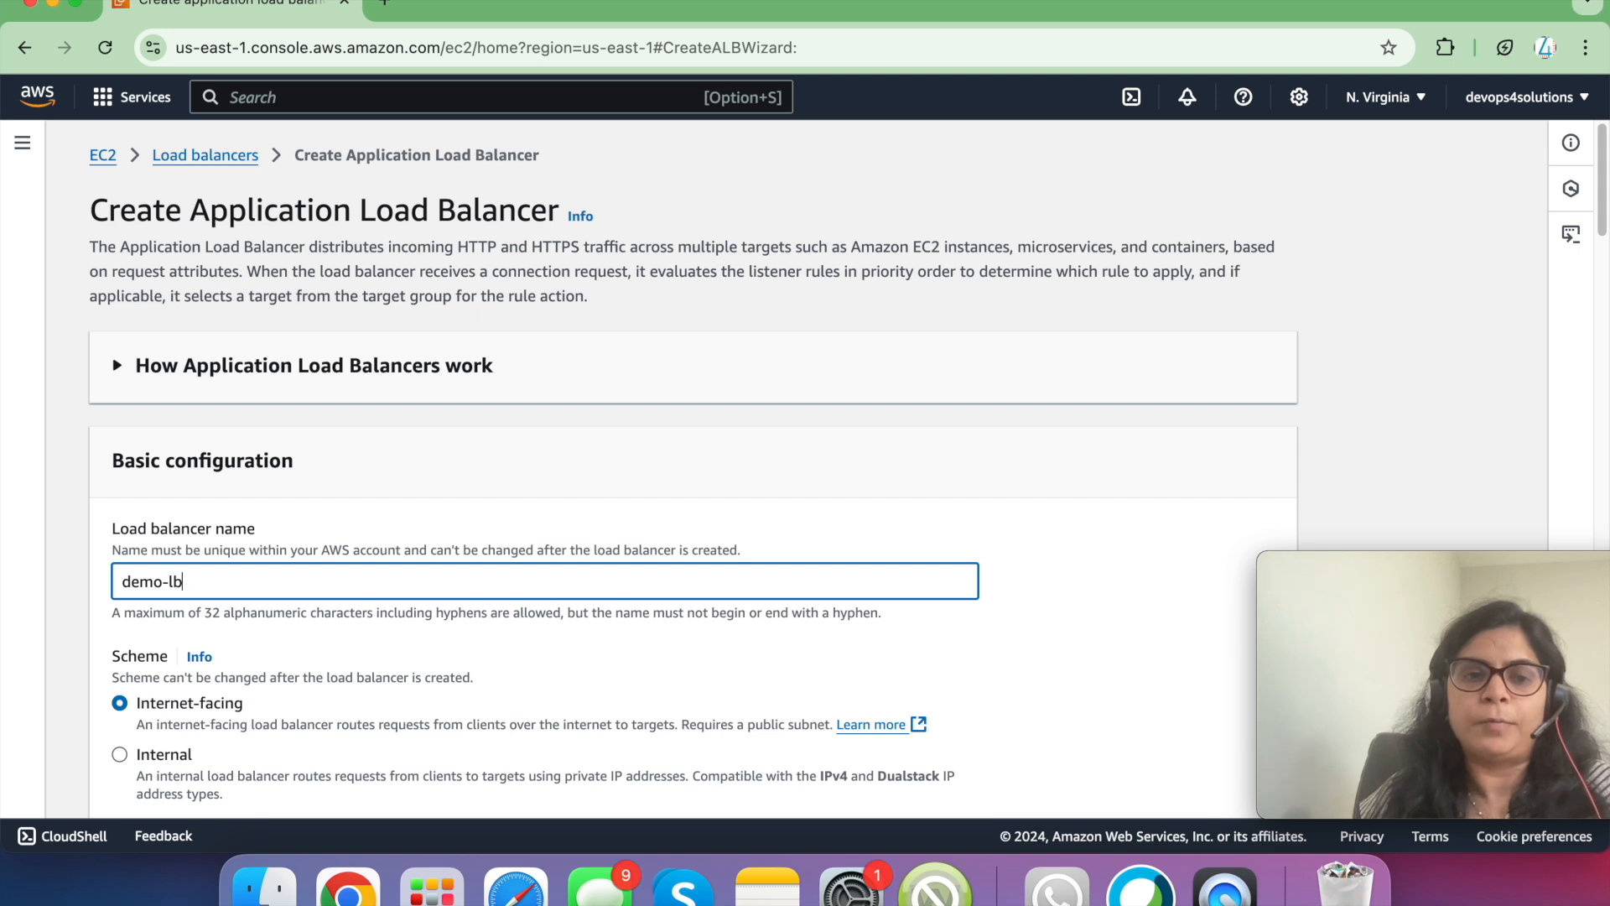
scroll(806, 470, "down", 3)
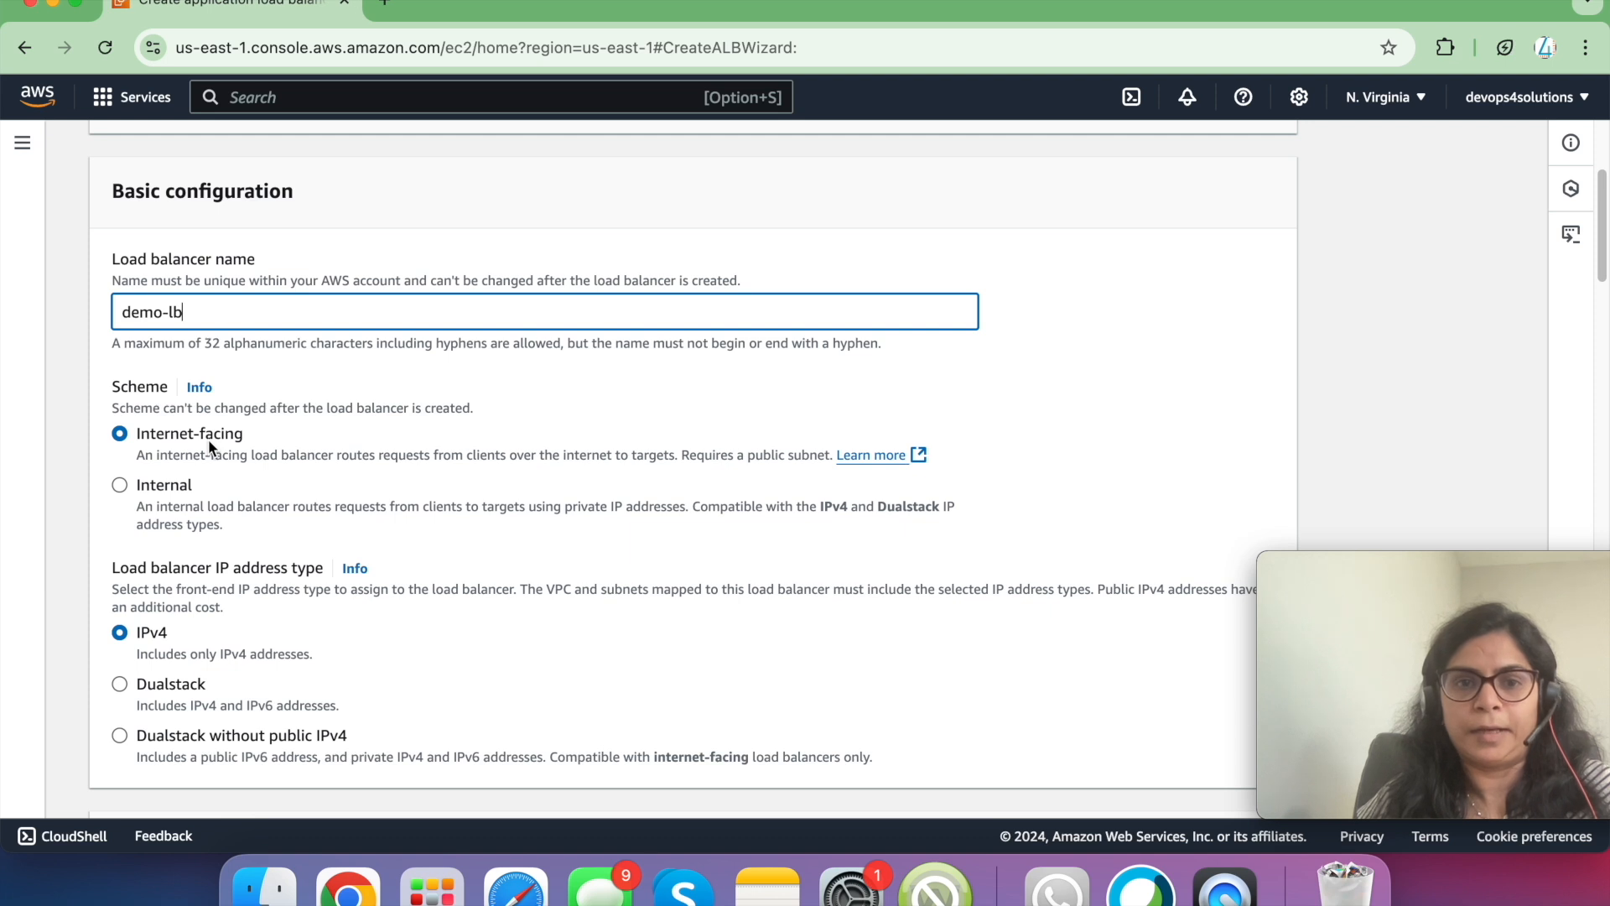
left_click(330, 459)
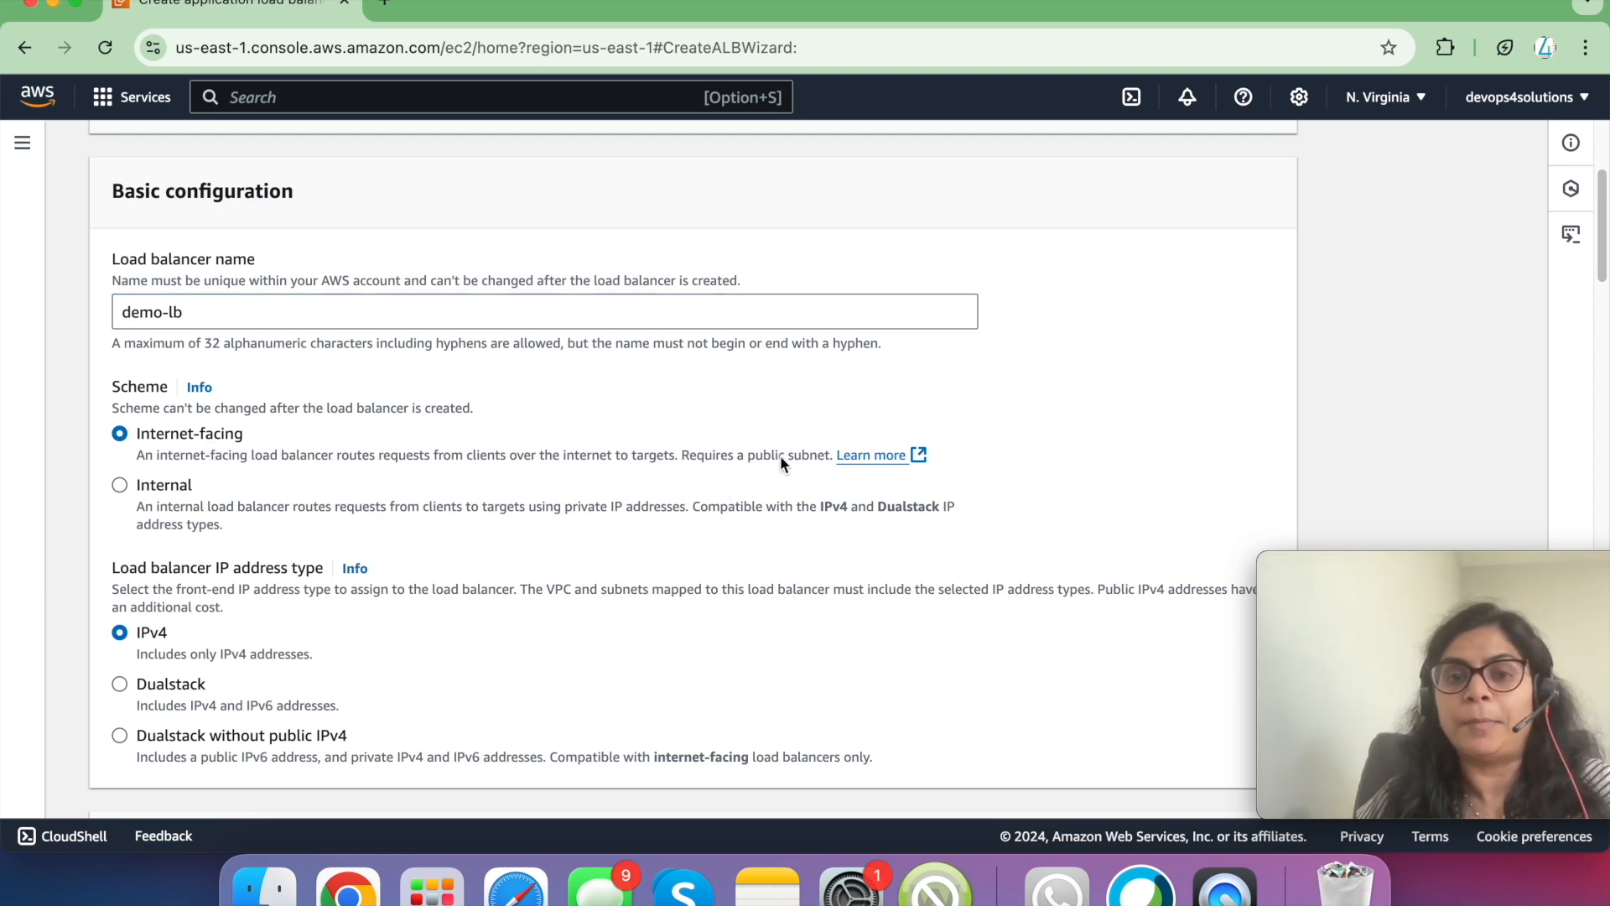
- Select demo-vac as the VPC in the load balancer's network mapping
scroll(780, 456, "down", 5)
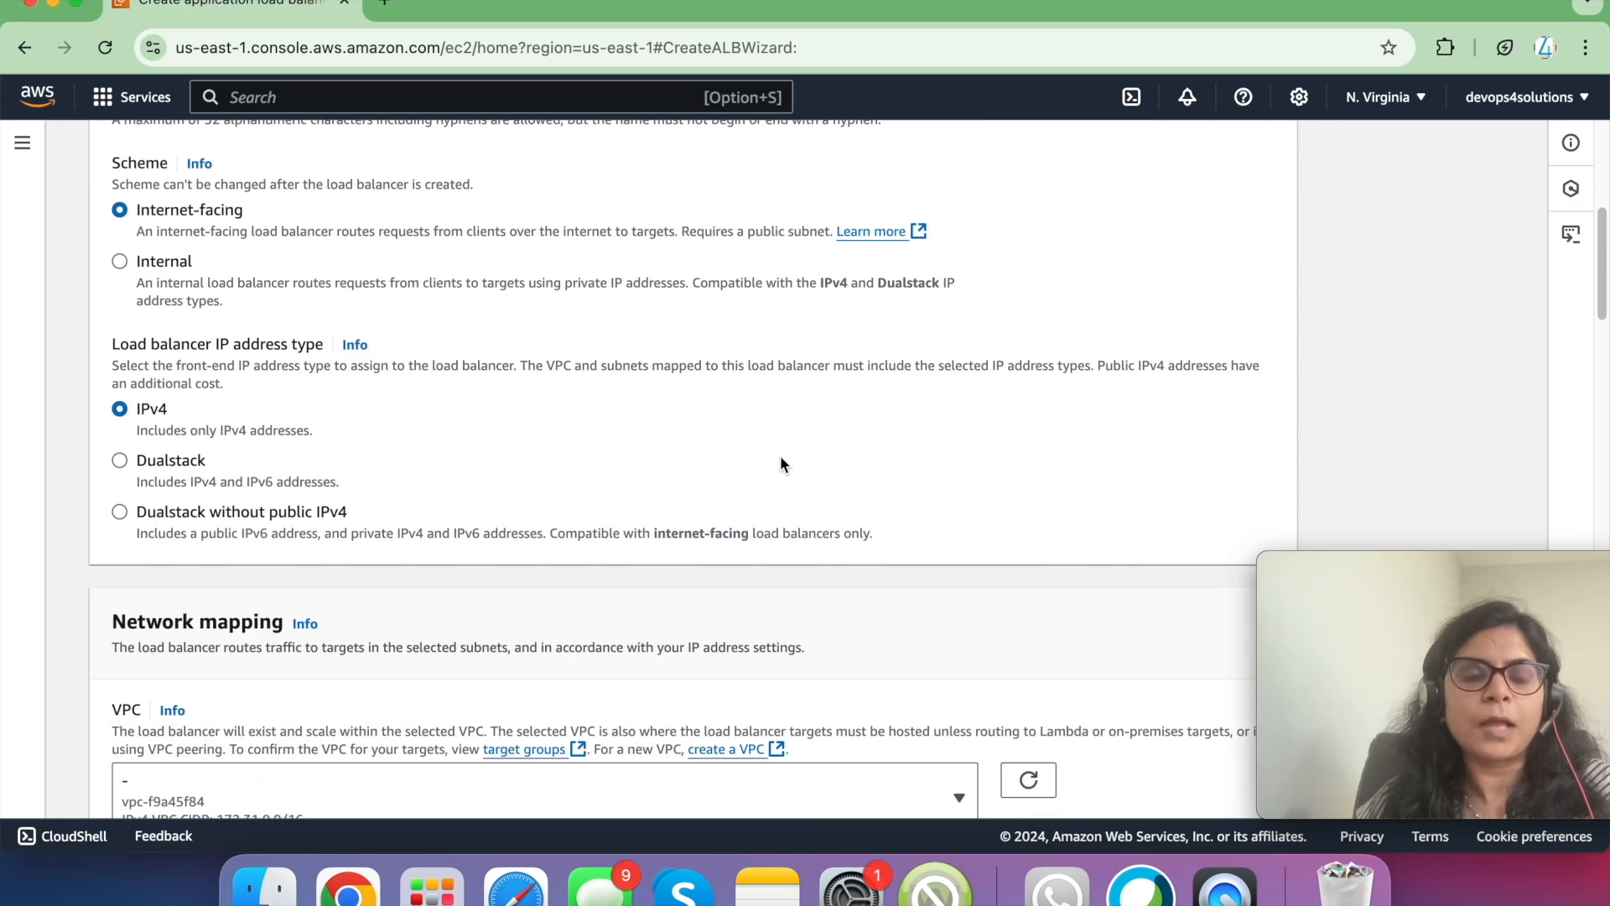
scroll(378, 436, "down", 6)
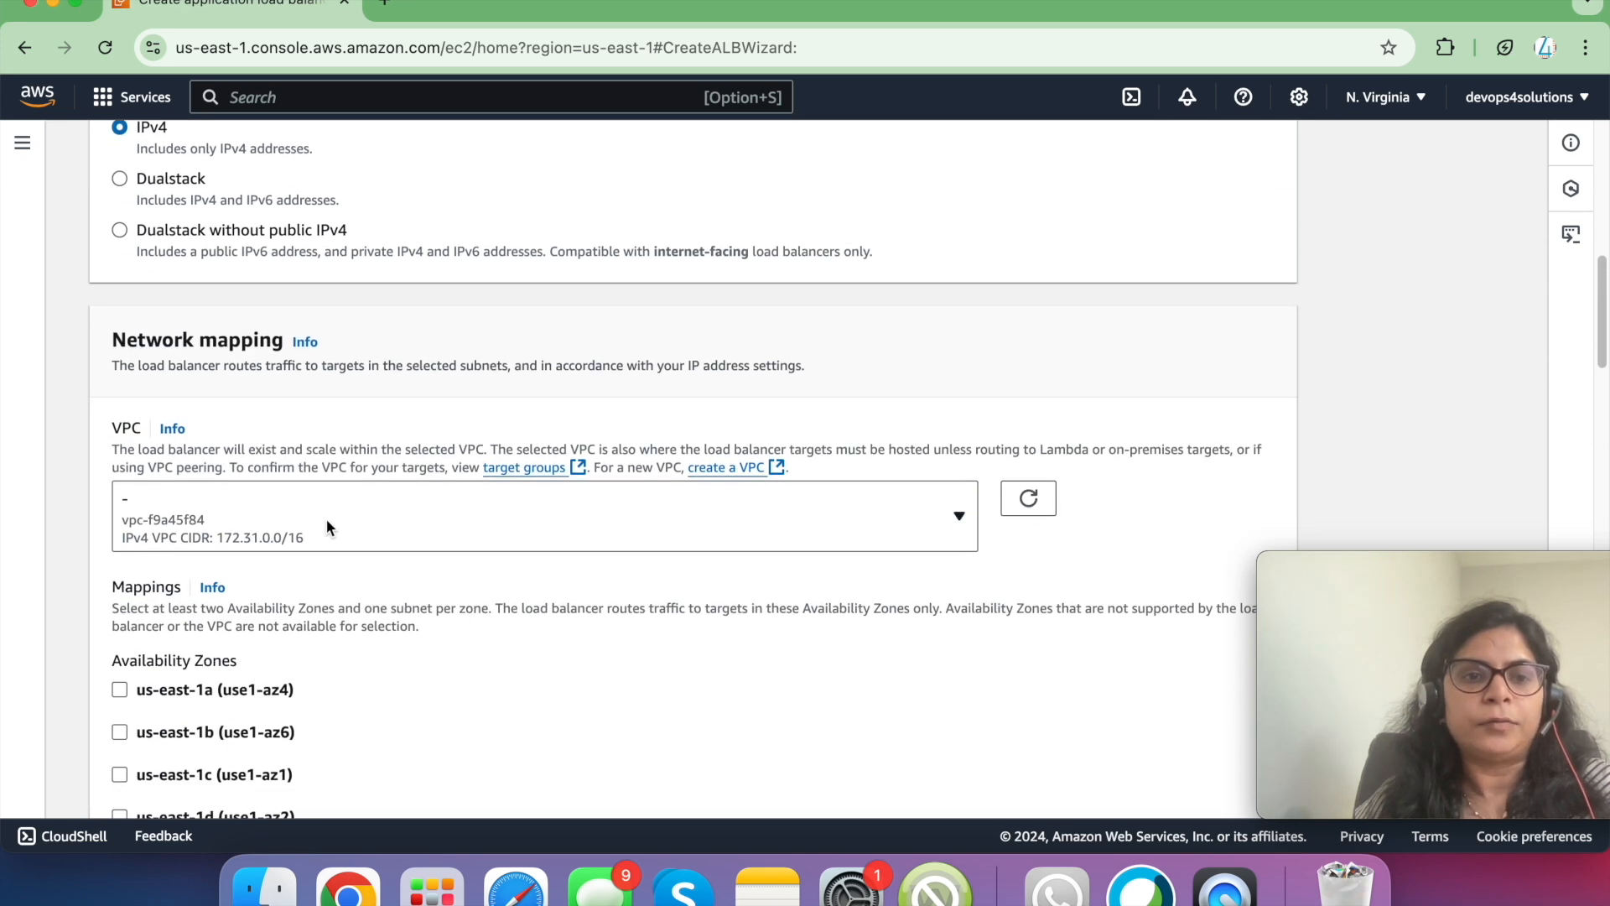
left_click(326, 524)
left_click(319, 394)
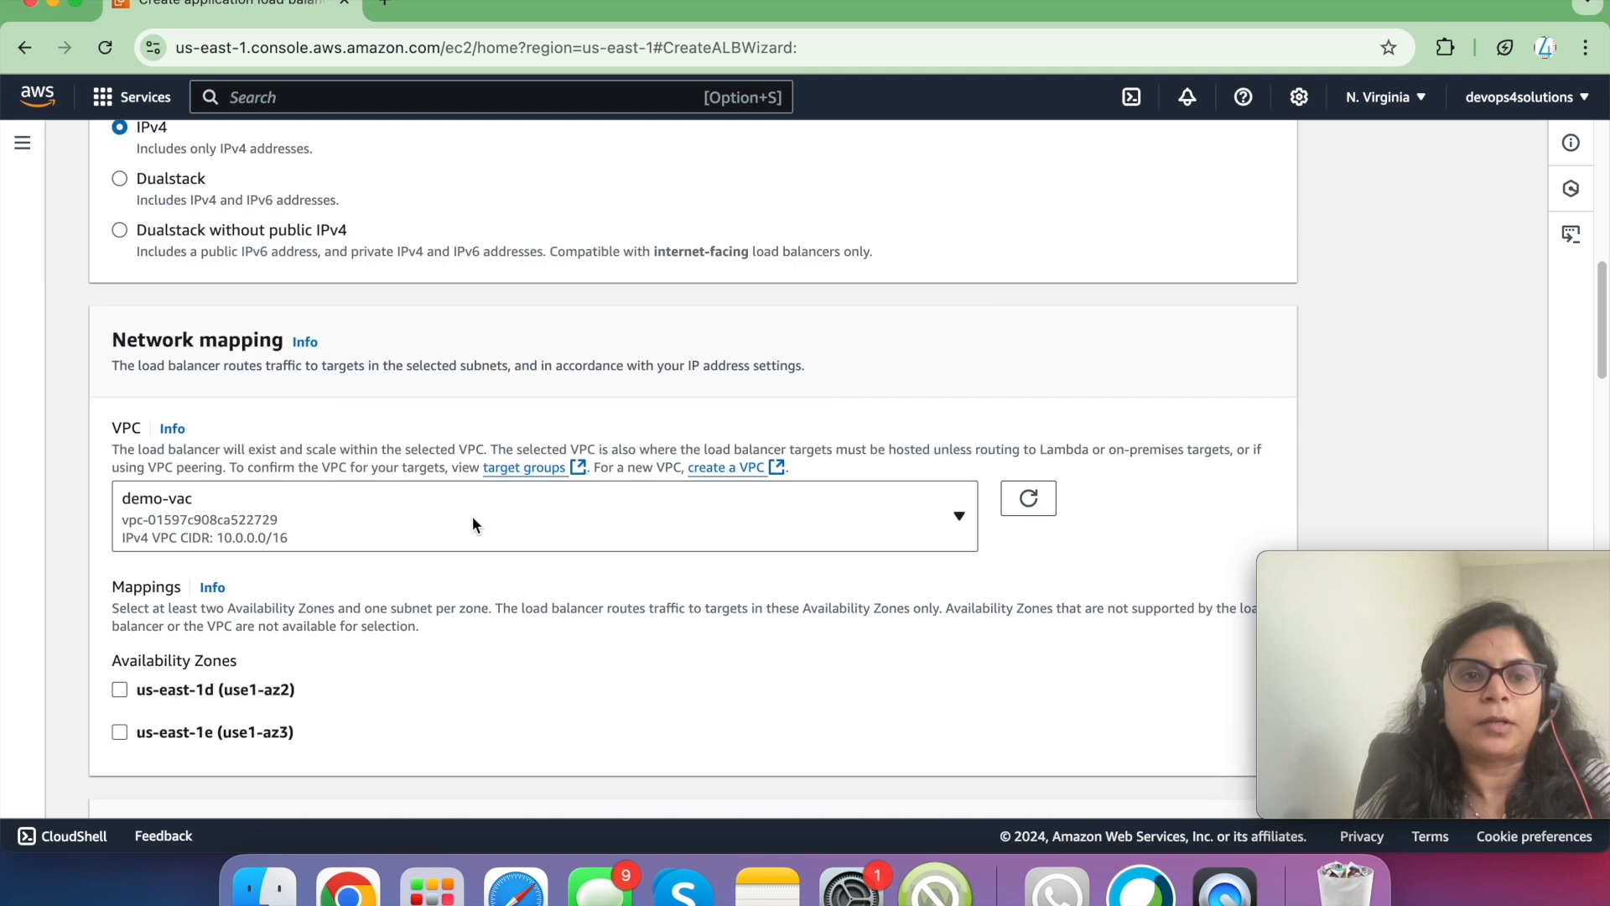
- Map the load balancer to us-east-1d with Public Subnet-2 and us-east-1e with Public subnet
scroll(471, 516, "down", 4)
scroll(472, 518, "down", 2)
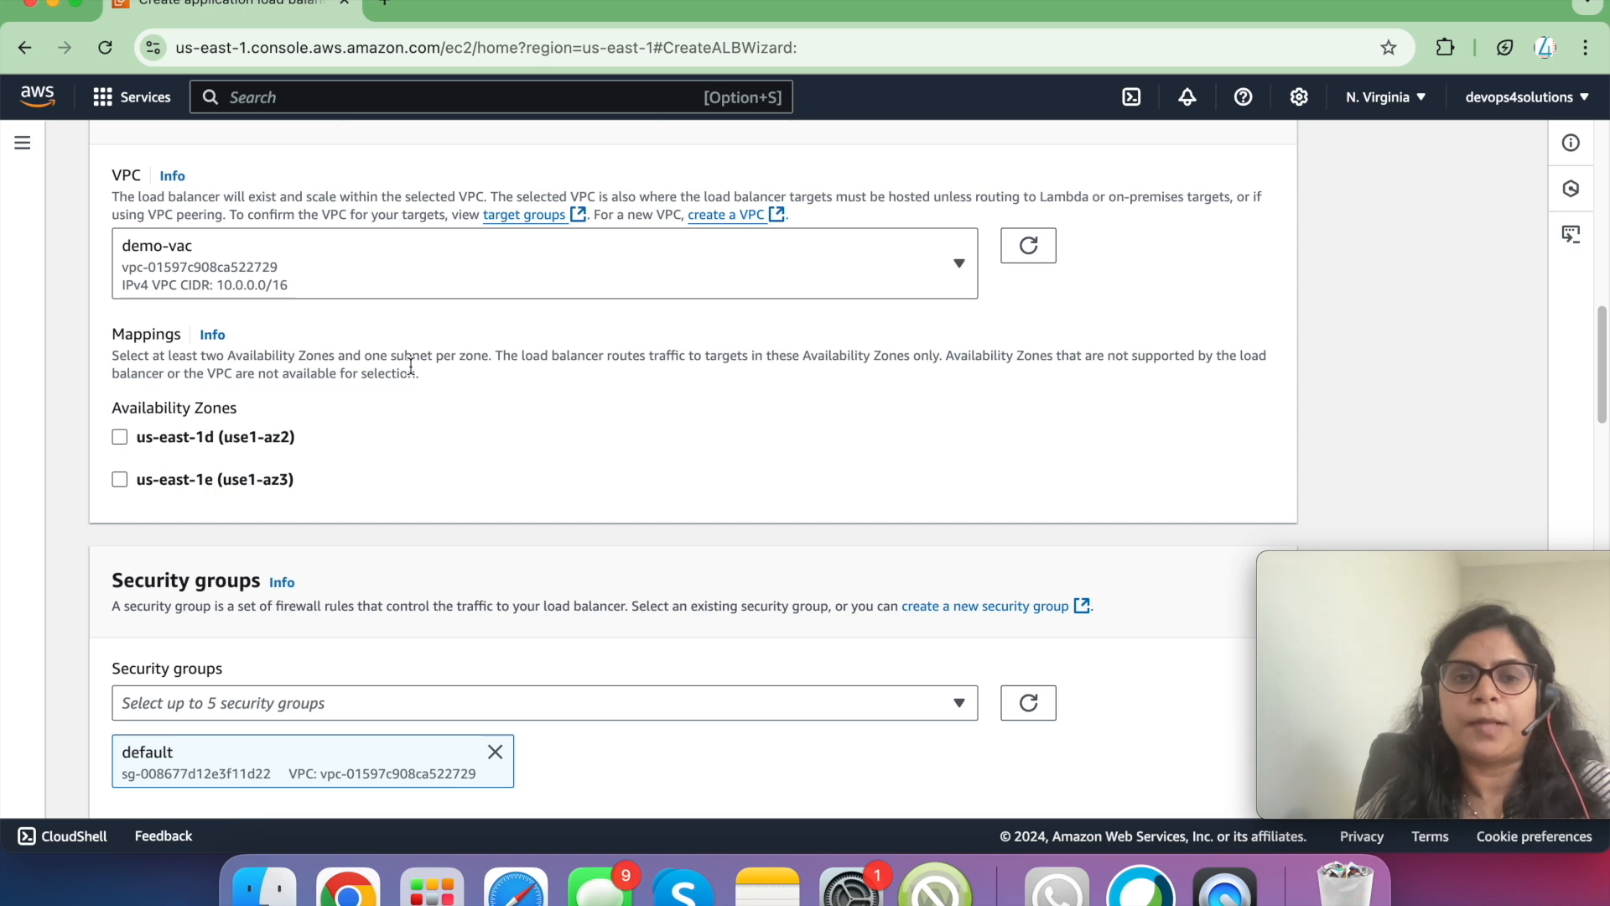
left_click(120, 436)
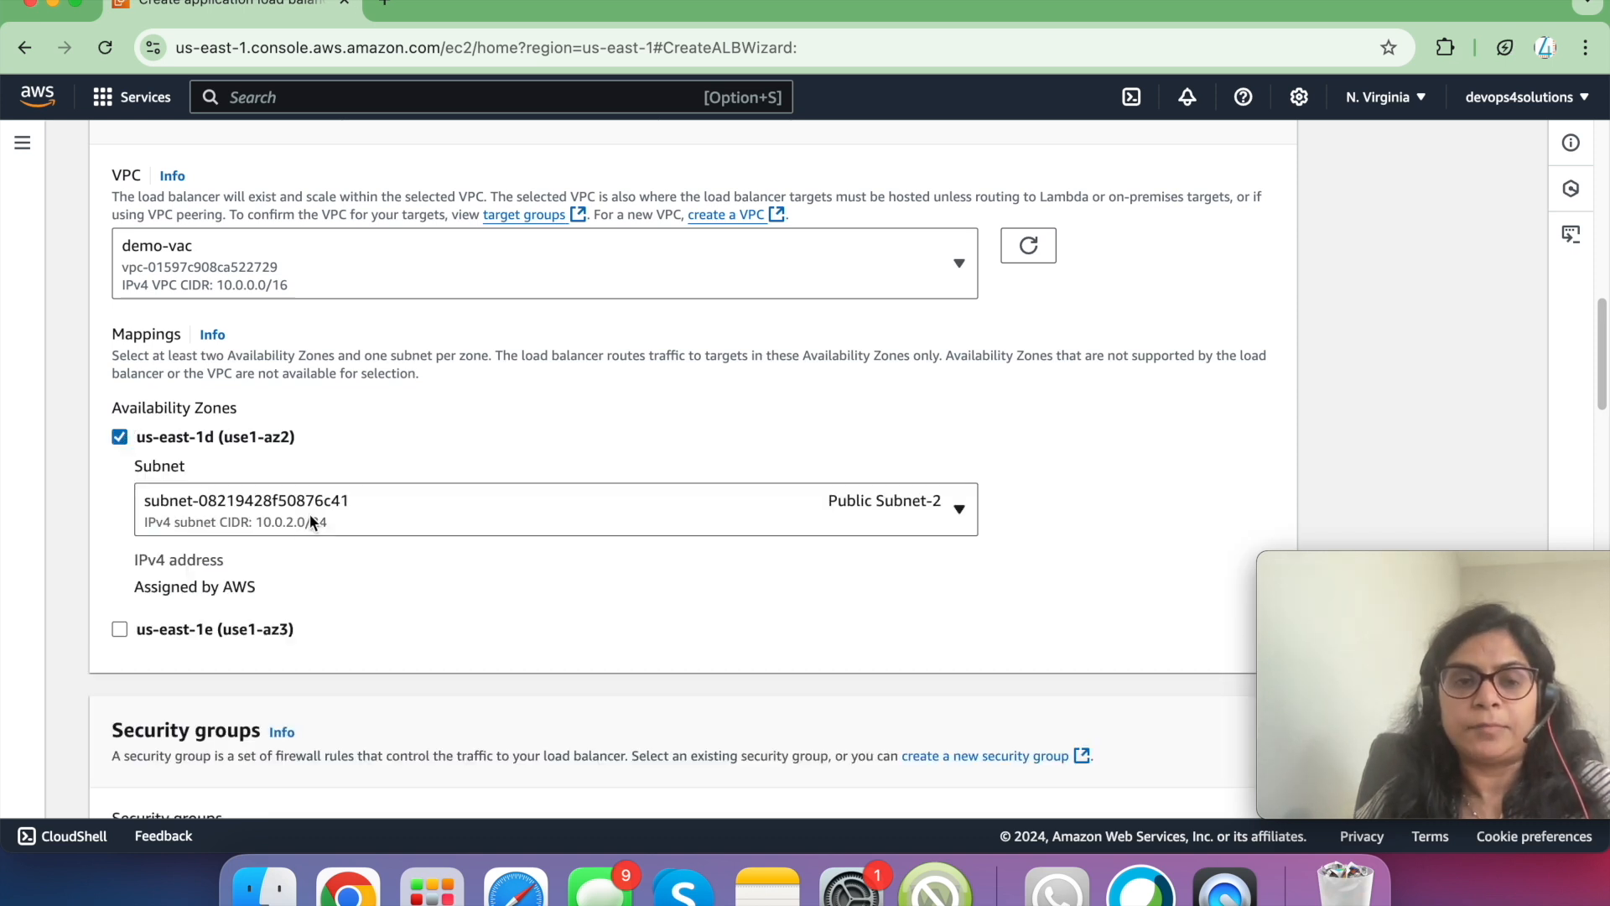
left_click(119, 630)
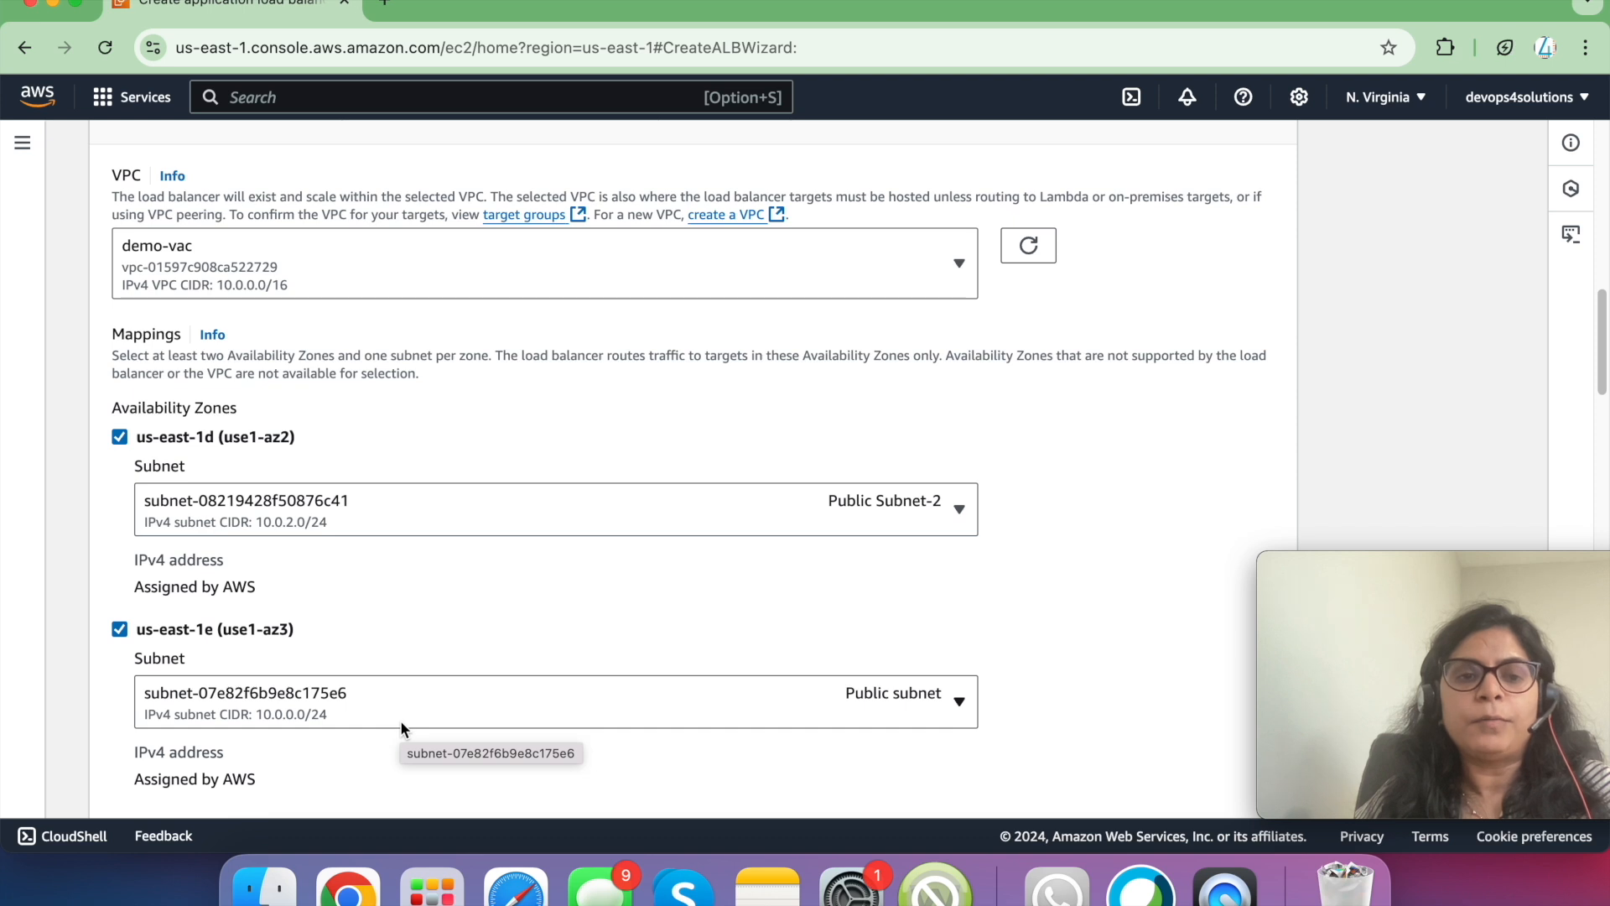
scroll(400, 728, "down", 4)
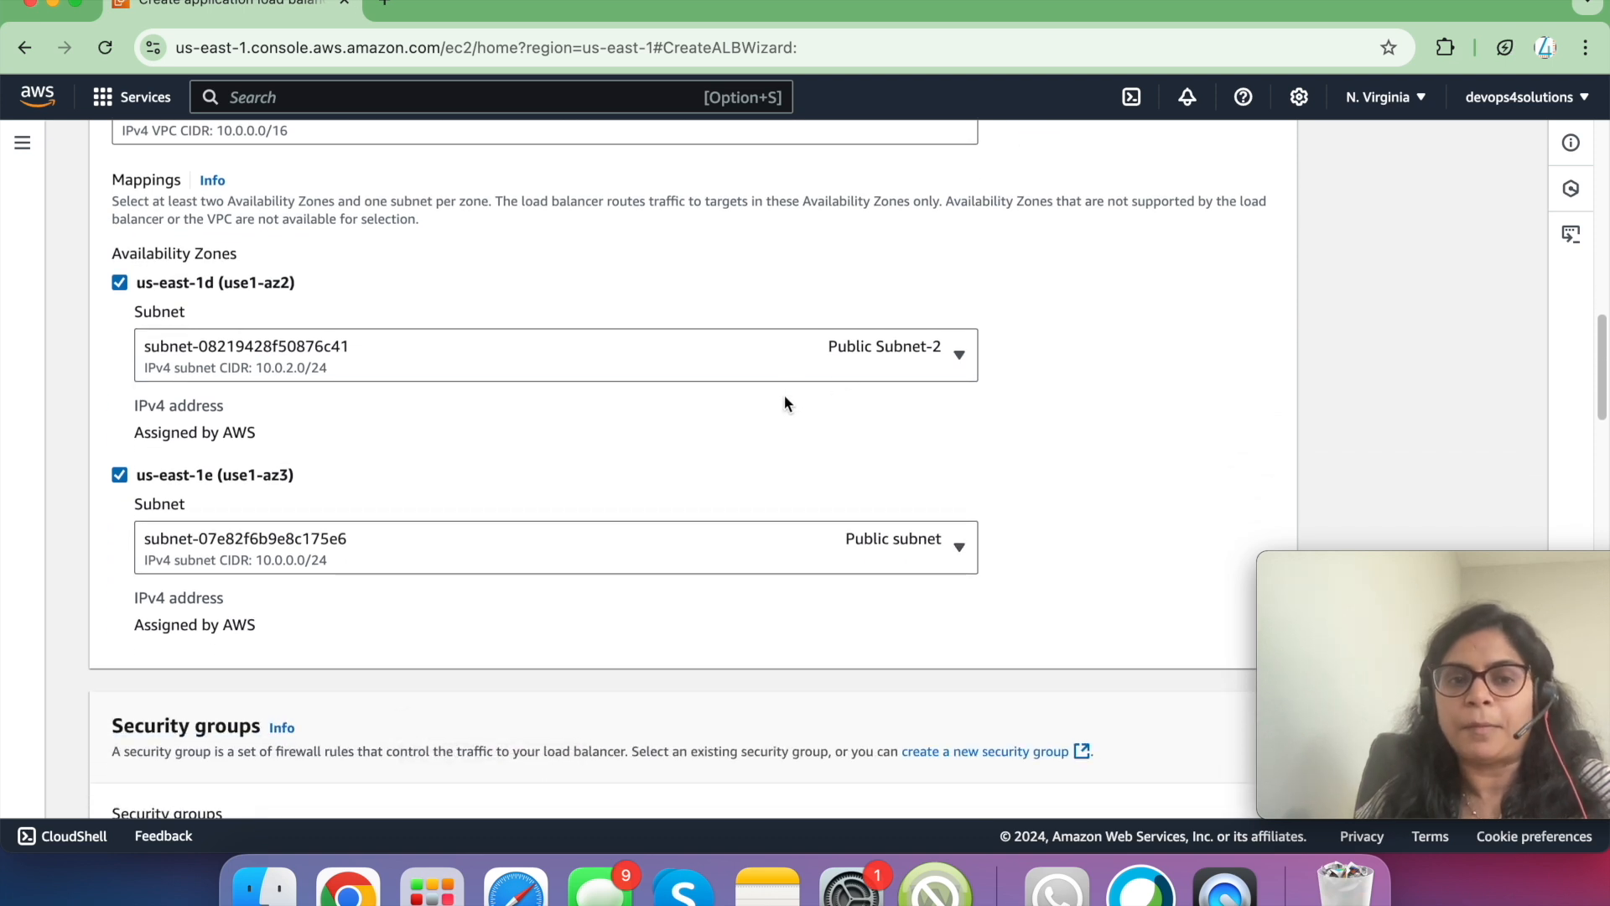
scroll(785, 401, "down", 9)
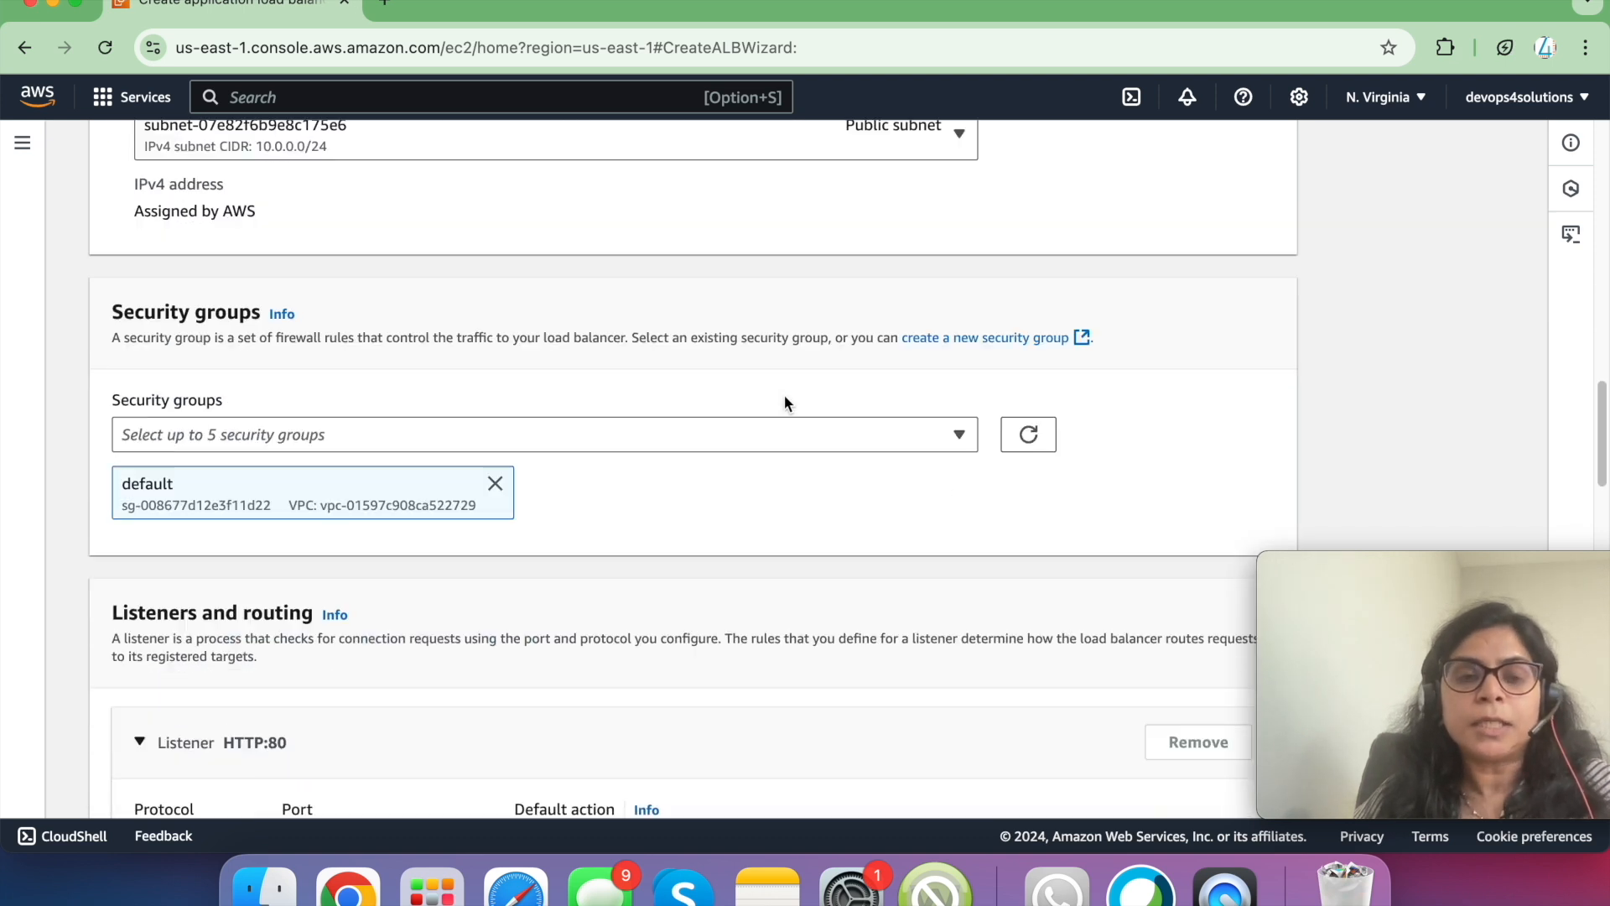
- Replace the load balancer's default security group with ecs-service-sg
scroll(785, 401, "down", 3)
left_click(496, 427)
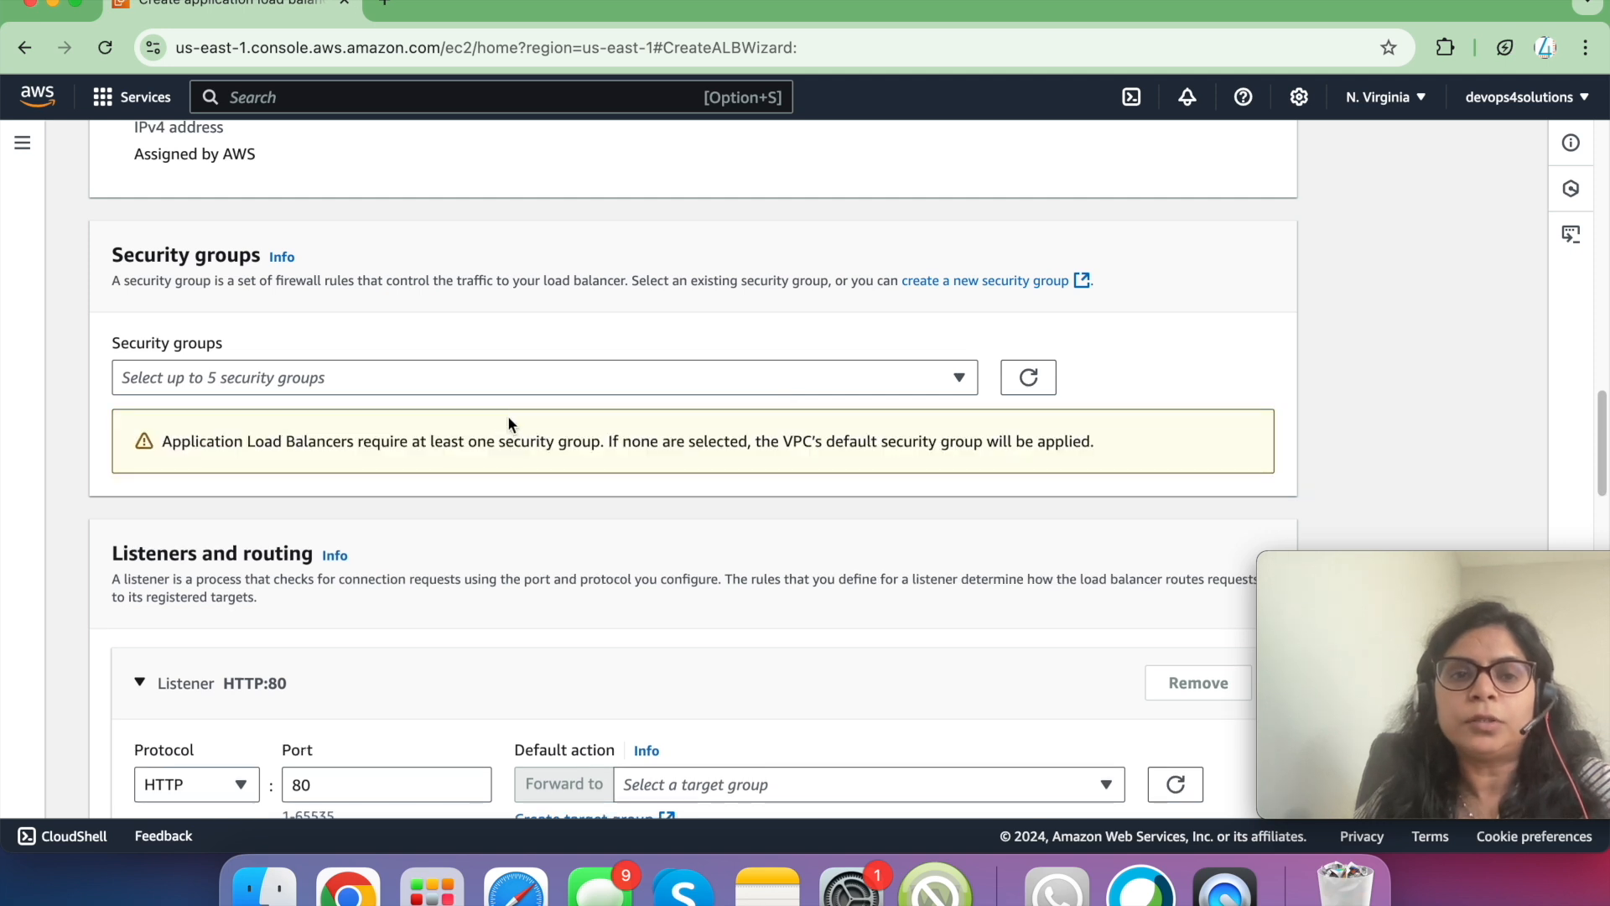
left_click(514, 386)
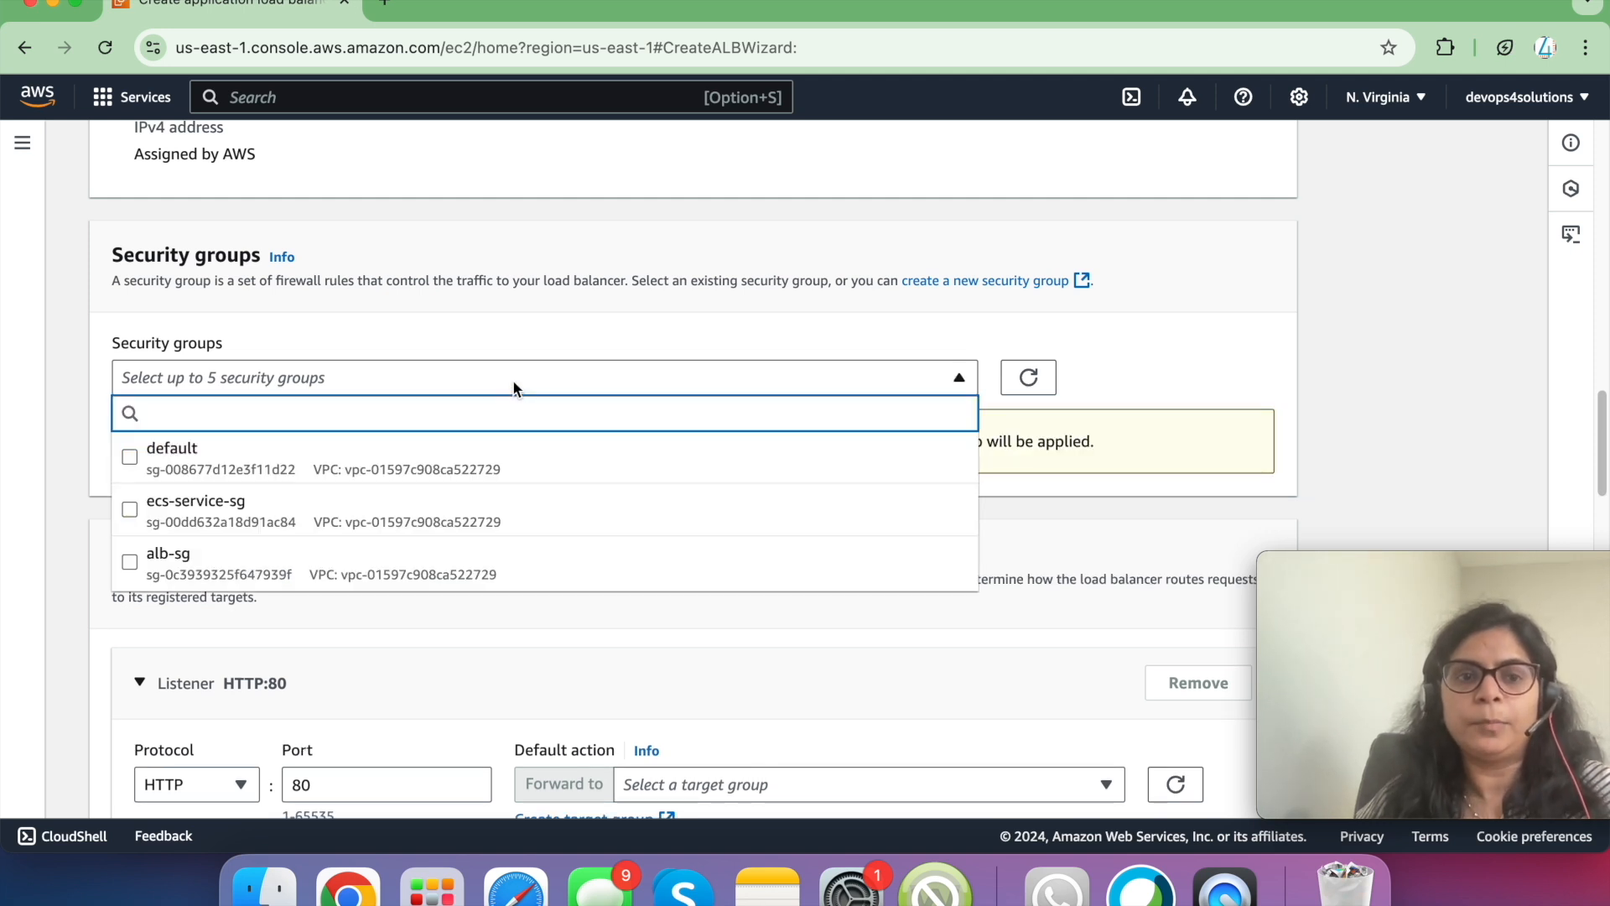
left_click(373, 518)
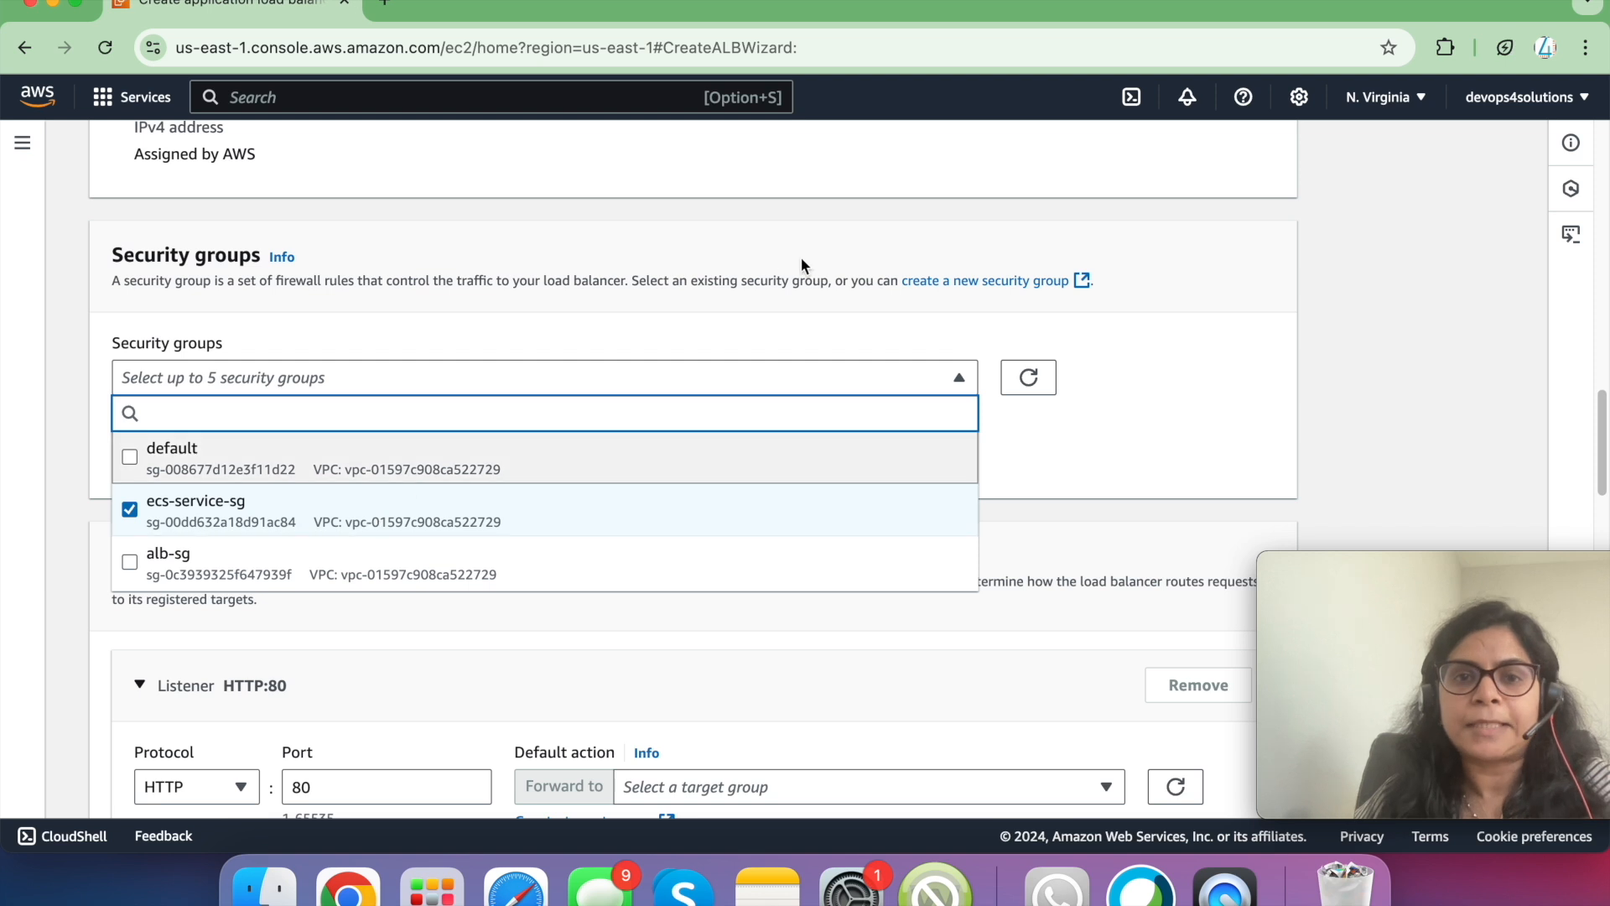
left_click(764, 249)
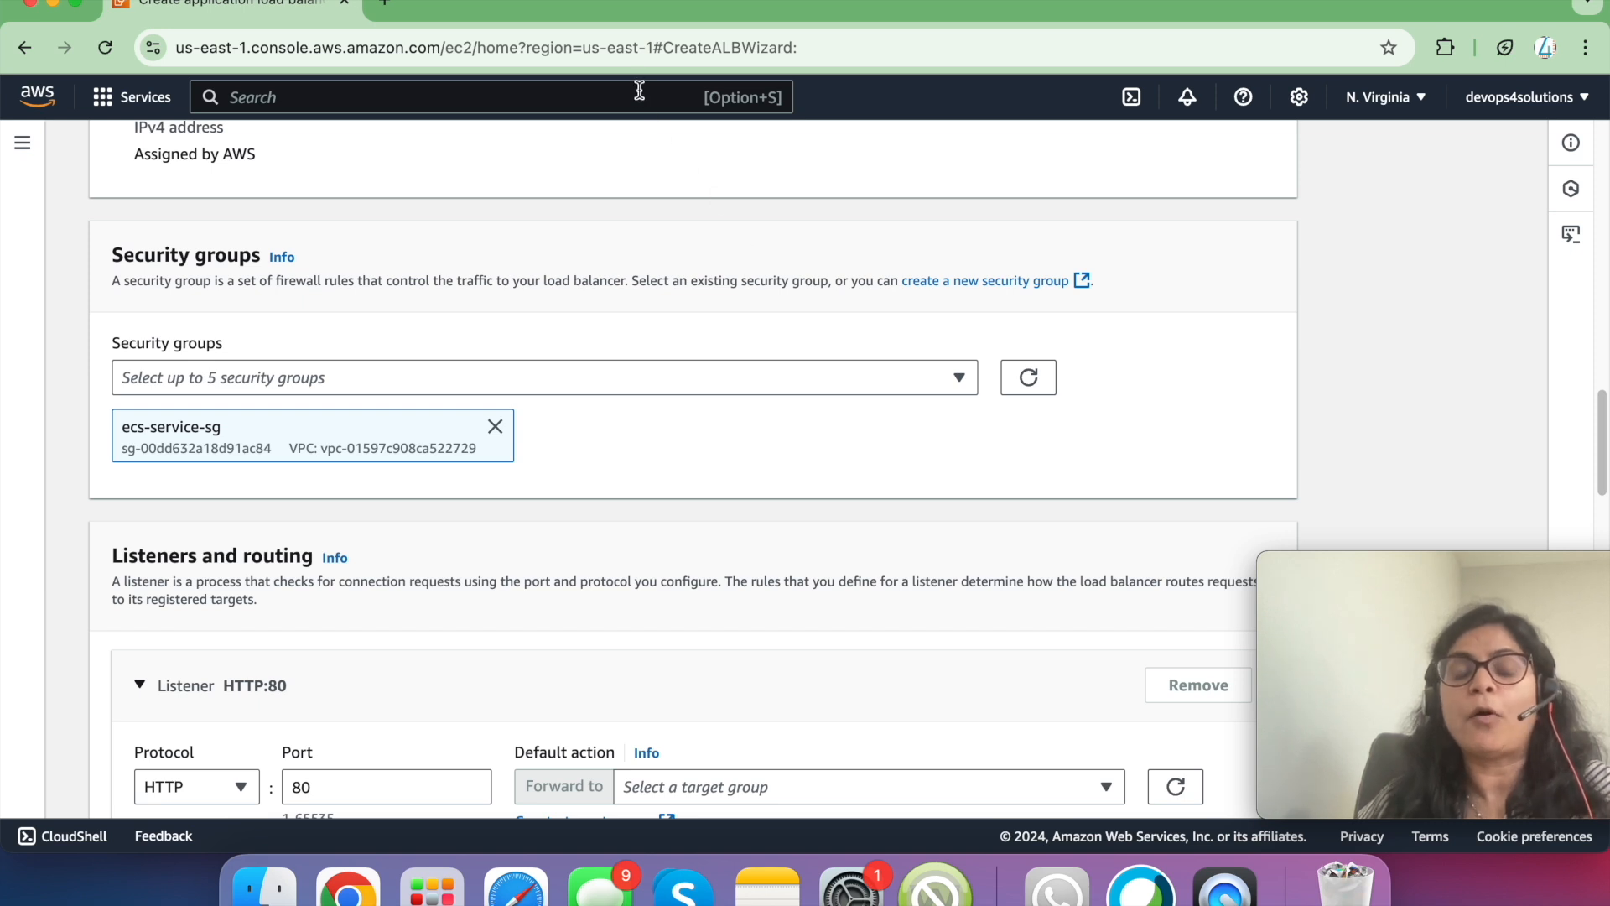
type("ec2")
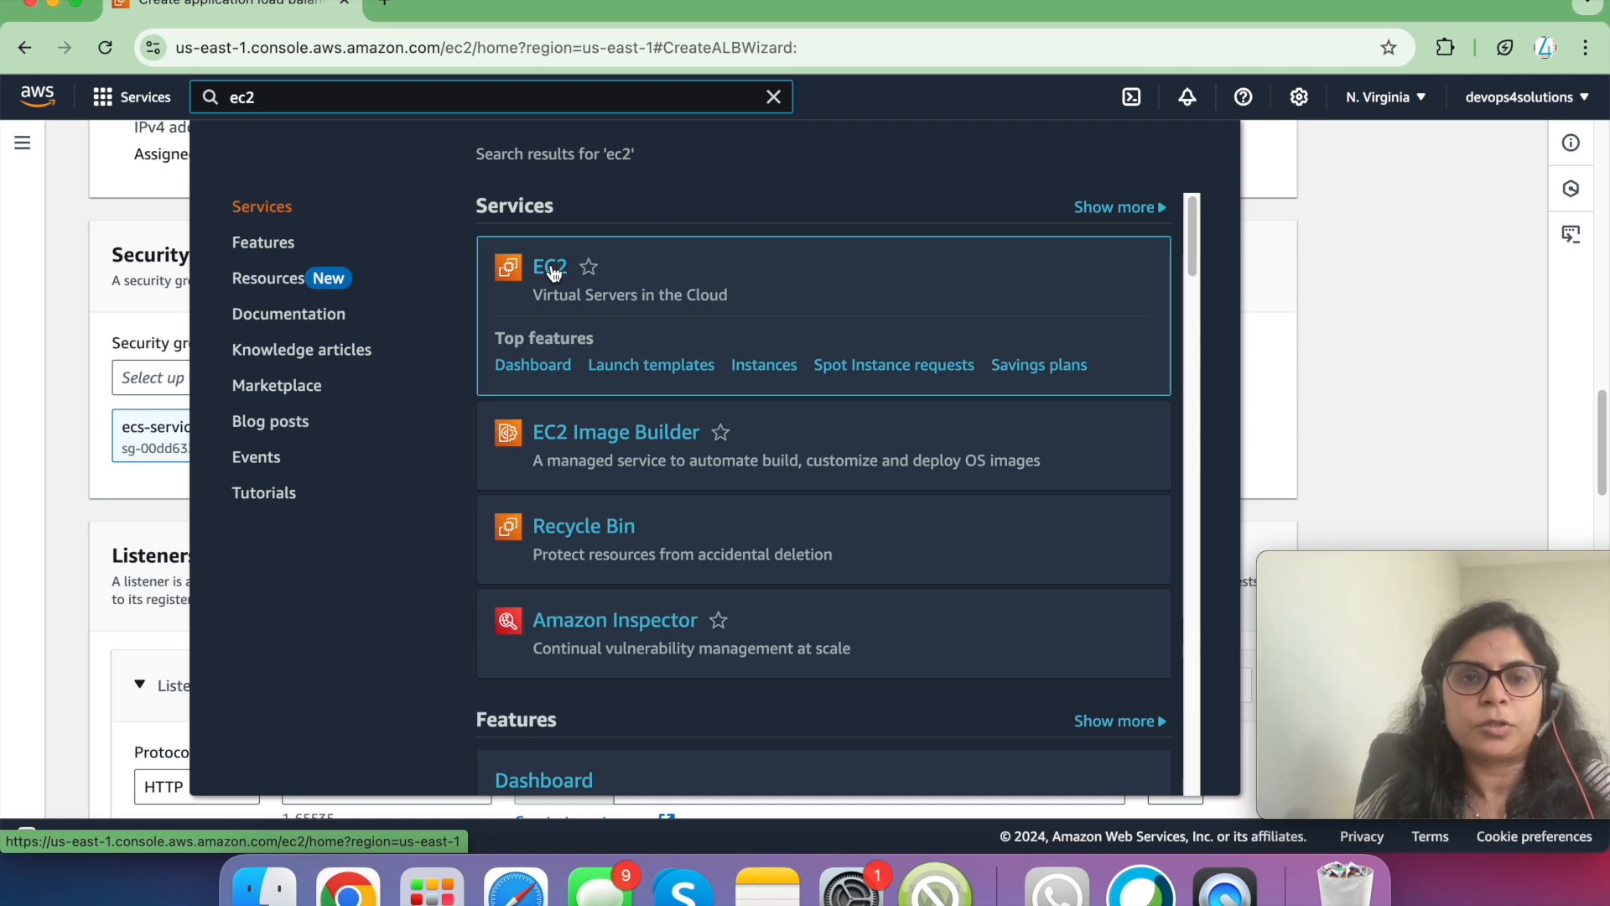
left_click(553, 267)
left_click(765, 329)
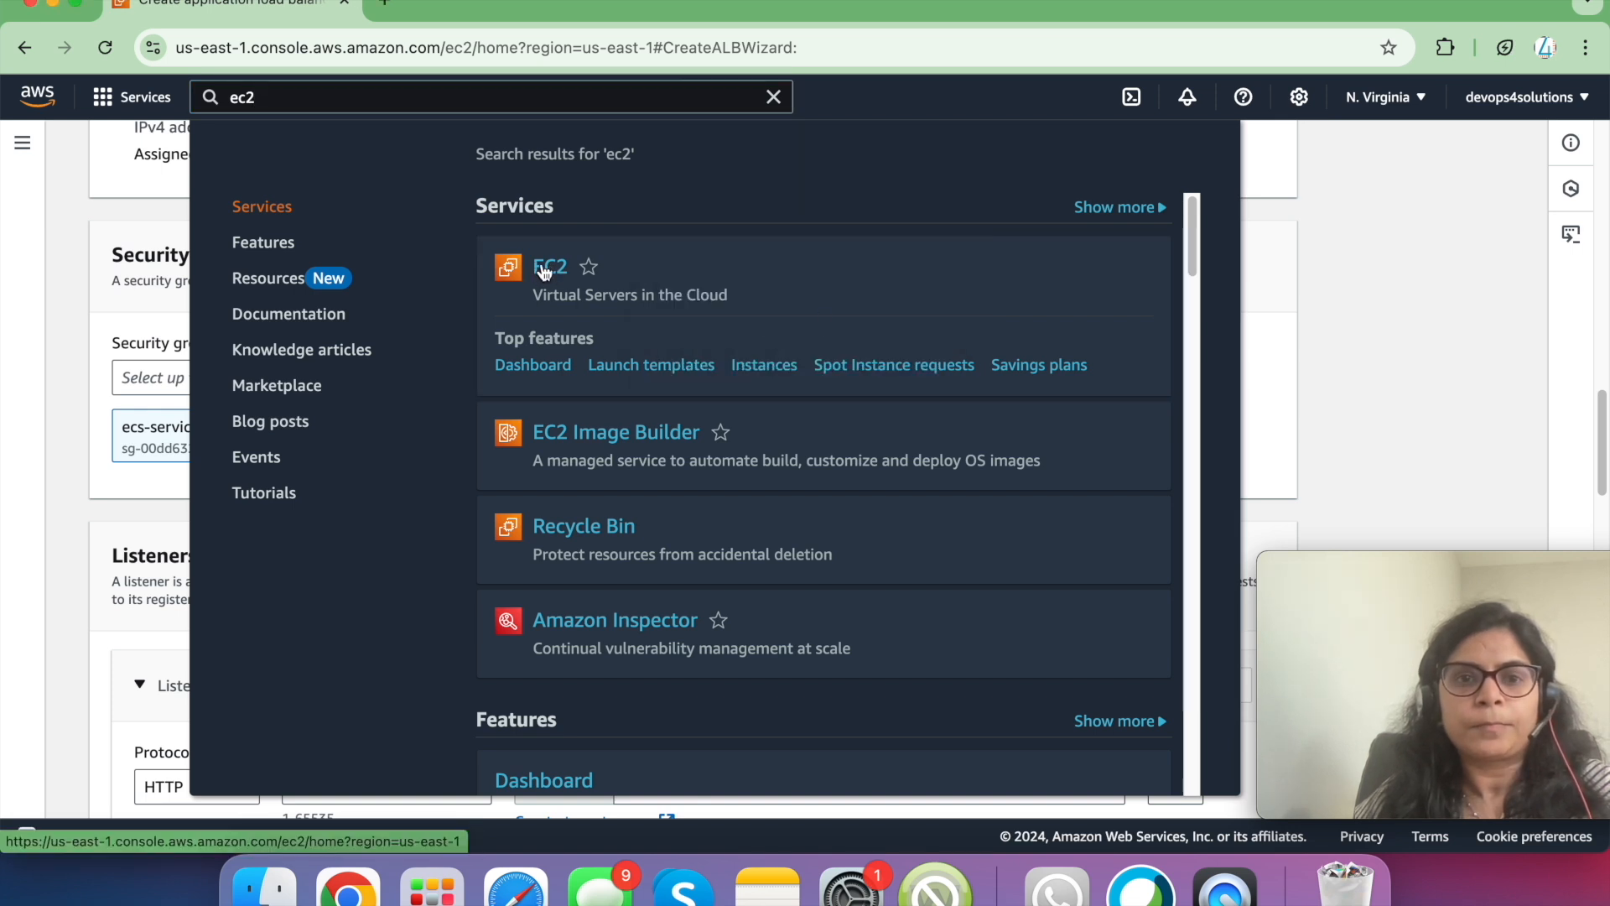
left_click(544, 268)
left_click(742, 329)
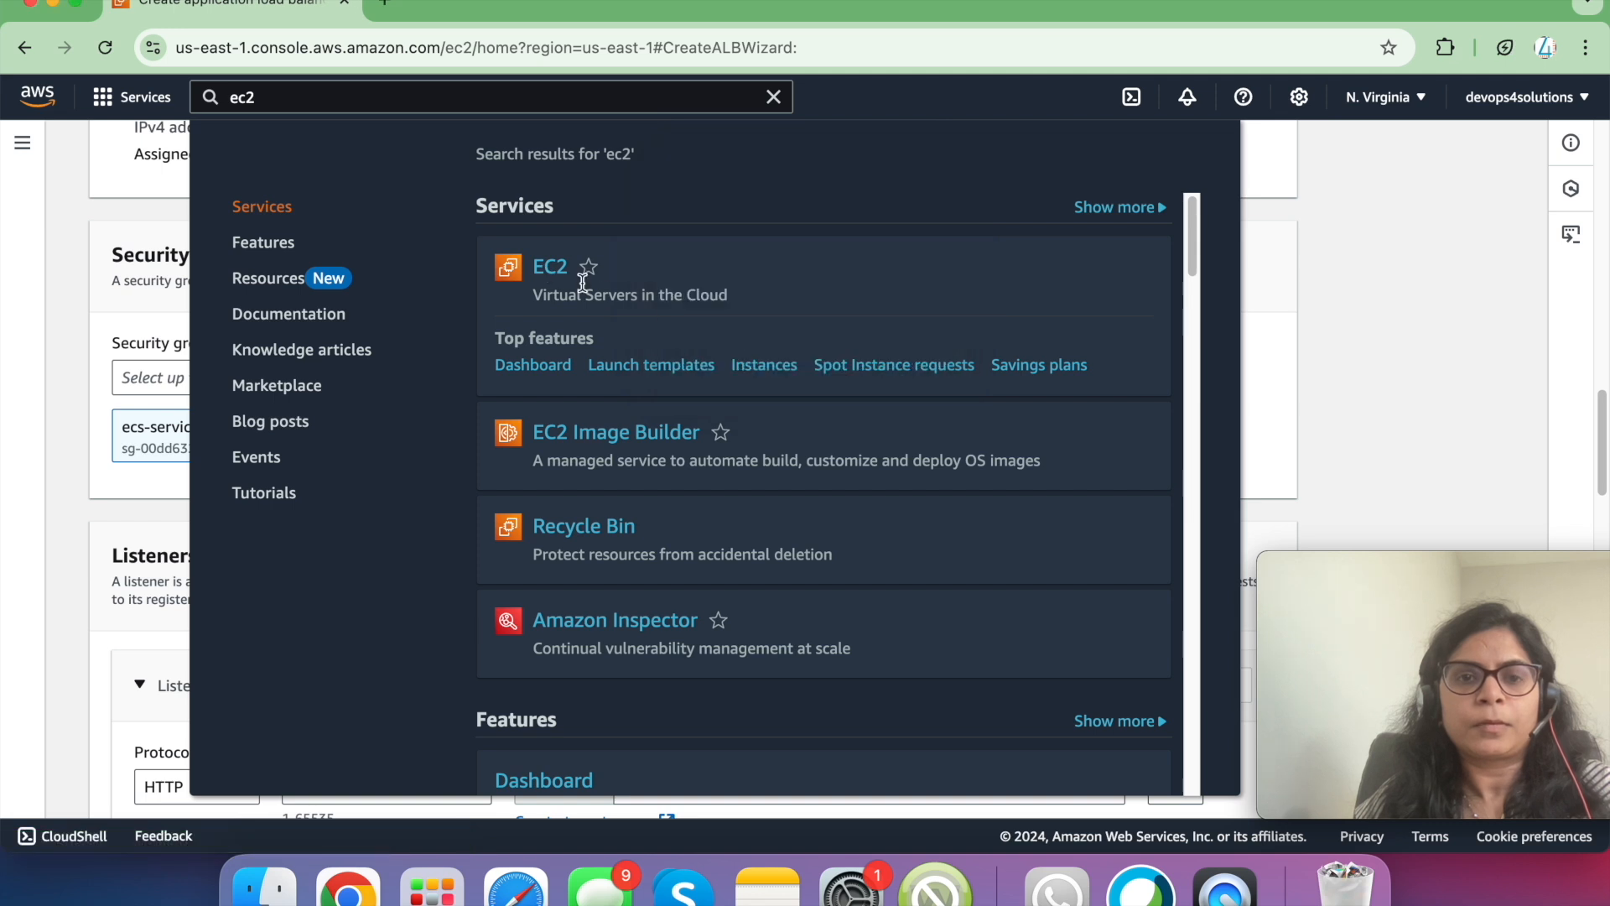
left_click(557, 273)
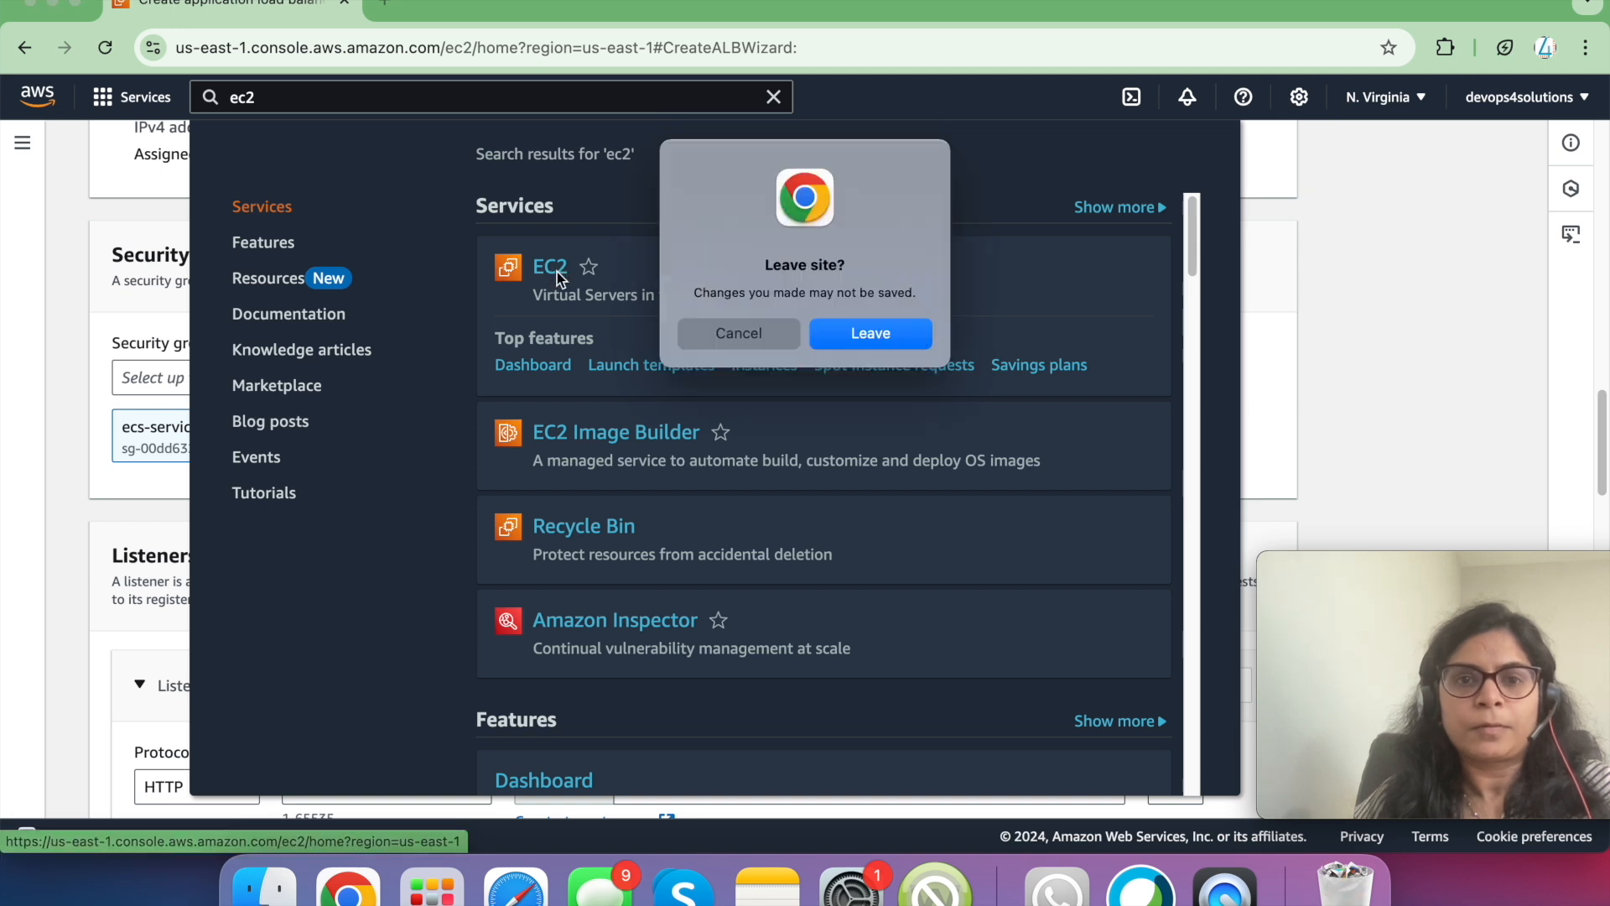
left_click(767, 325)
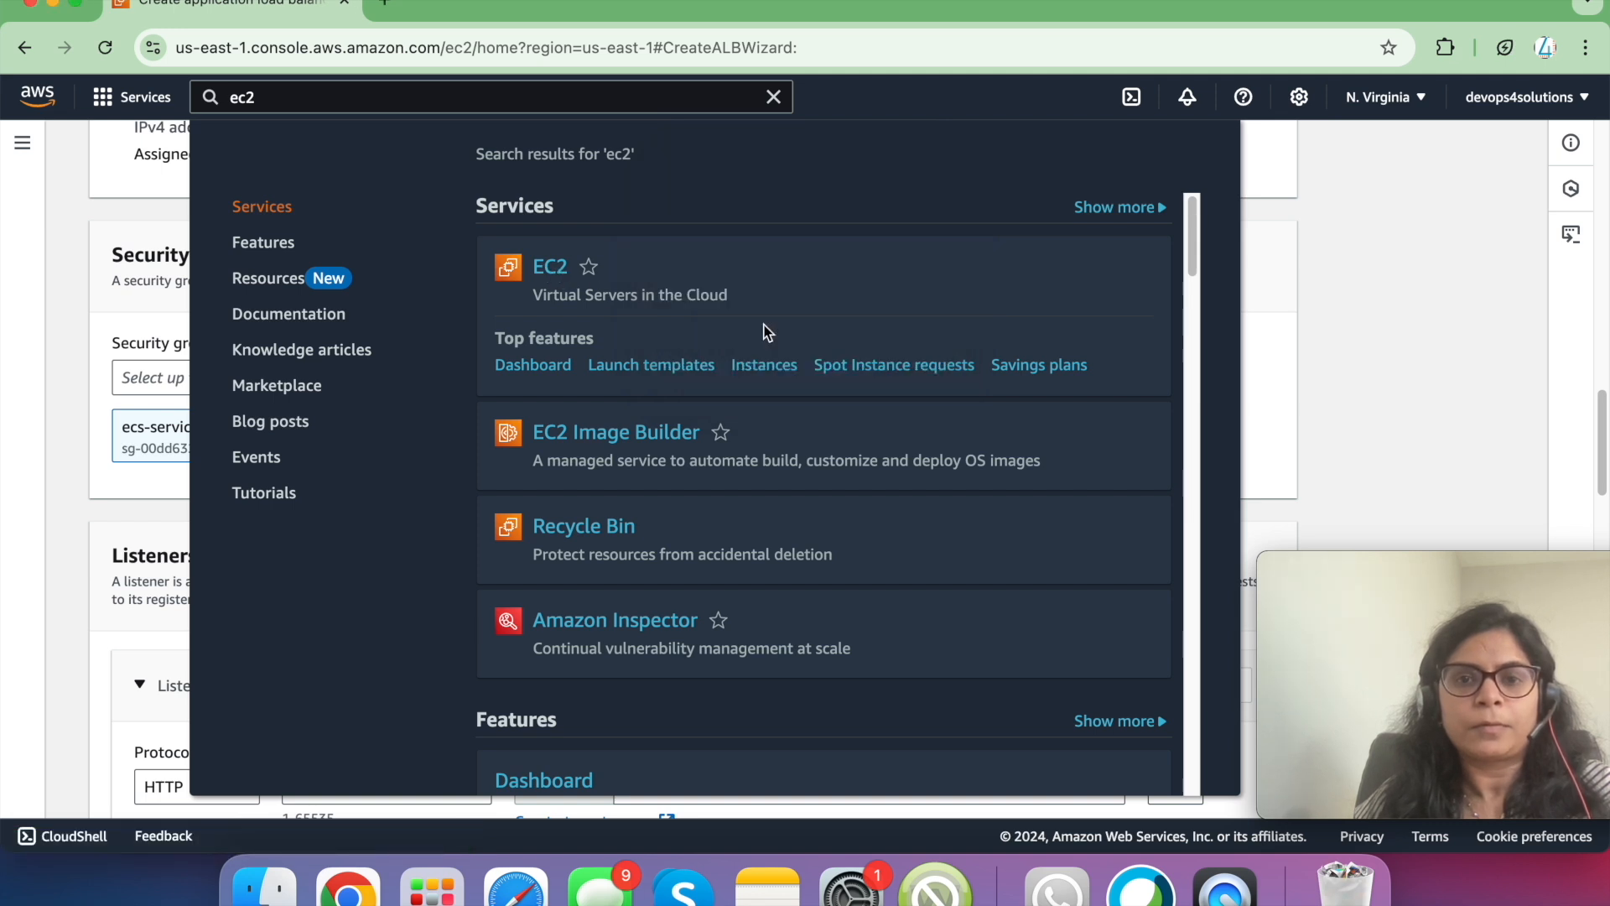
left_click(1431, 319)
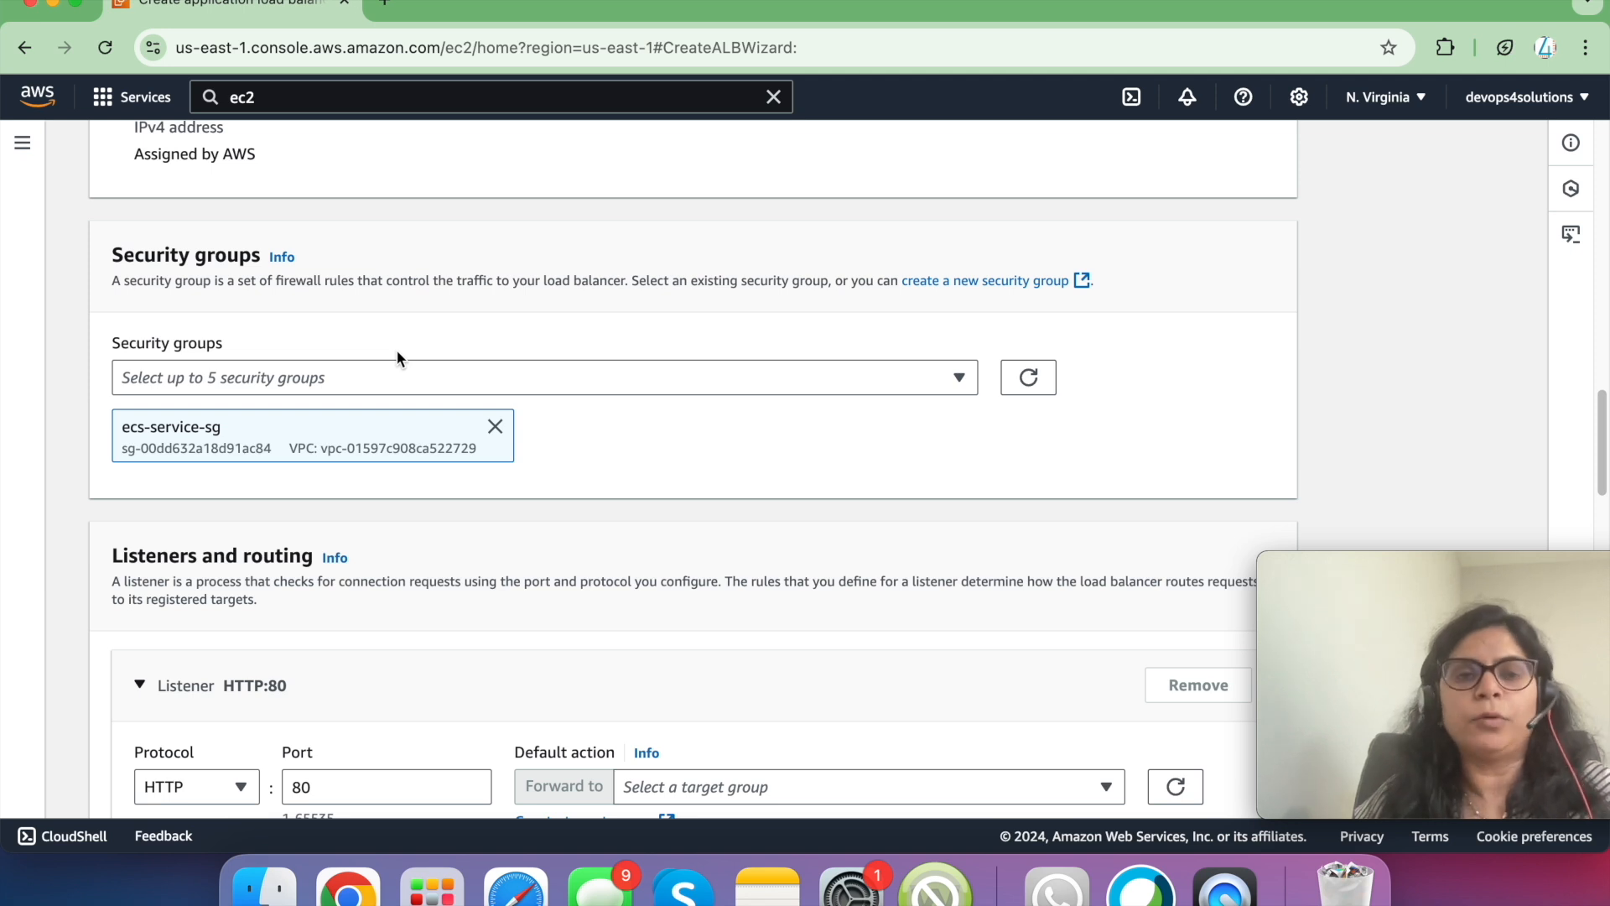
- Set the HTTP listener on port 80 to forward to target group hello-tg by default
scroll(398, 358, "down", 1)
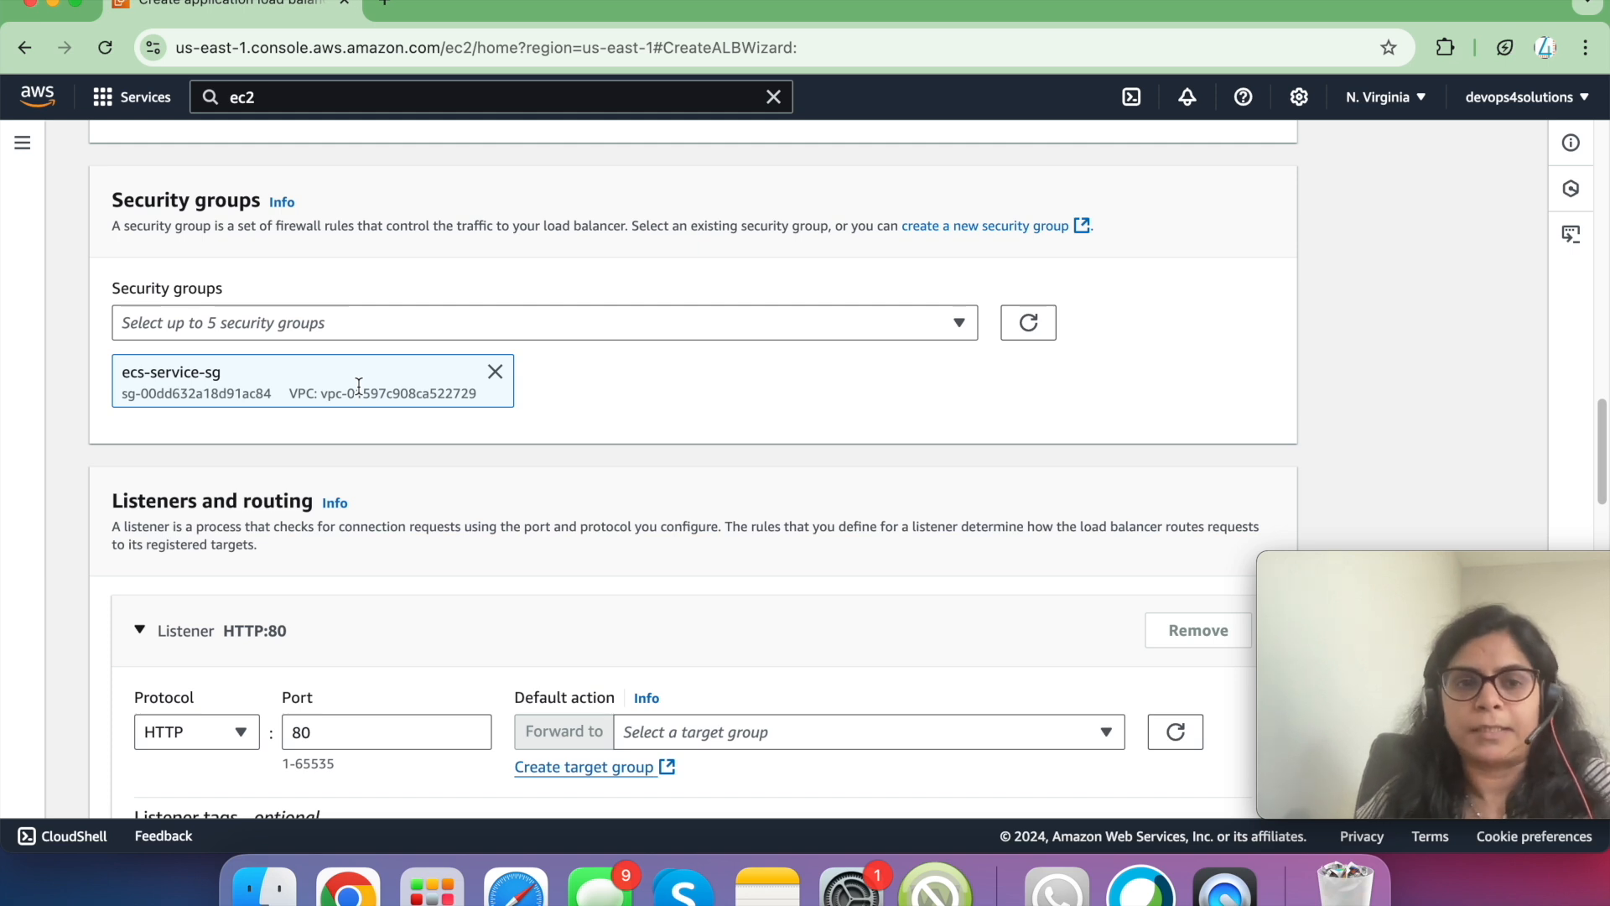
scroll(359, 386, "down", 5)
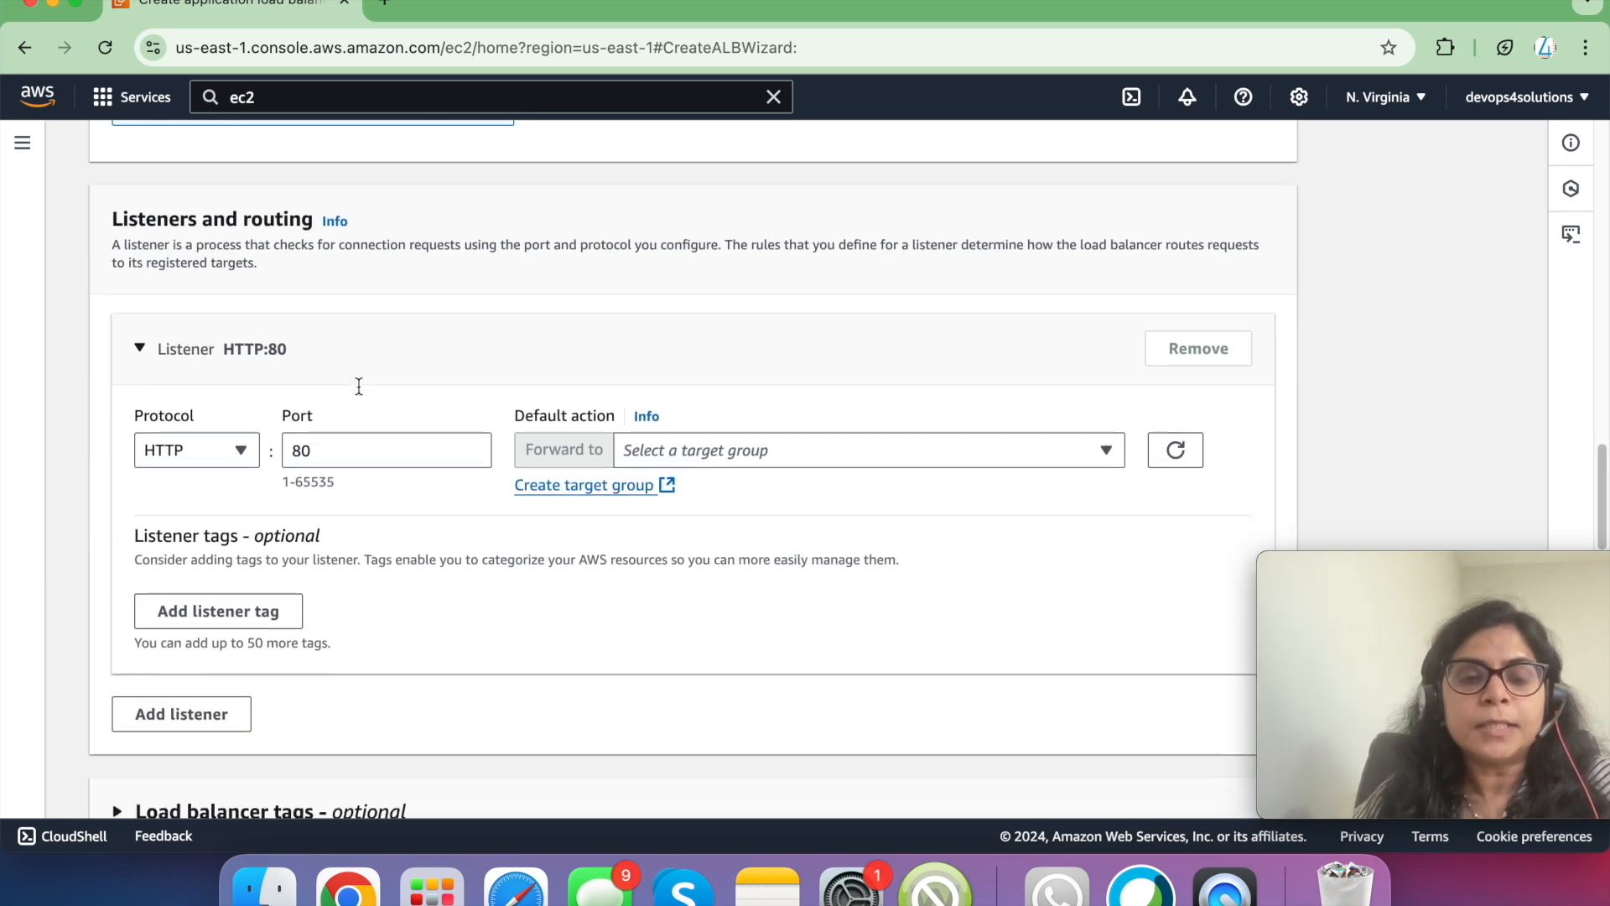
scroll(359, 386, "down", 2)
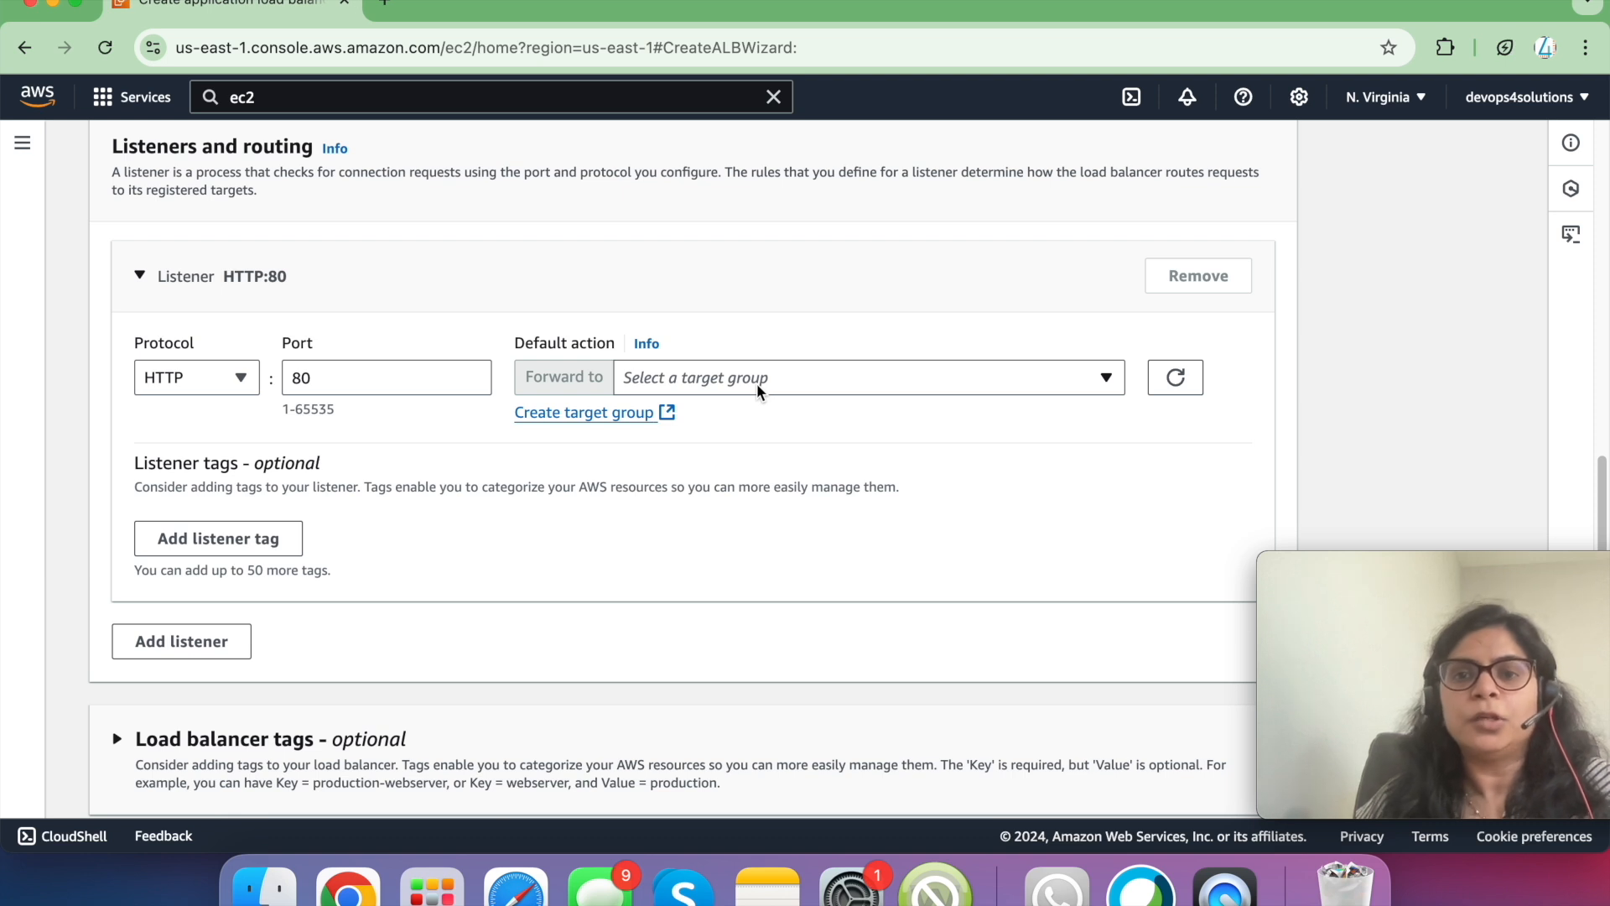
left_click(778, 378)
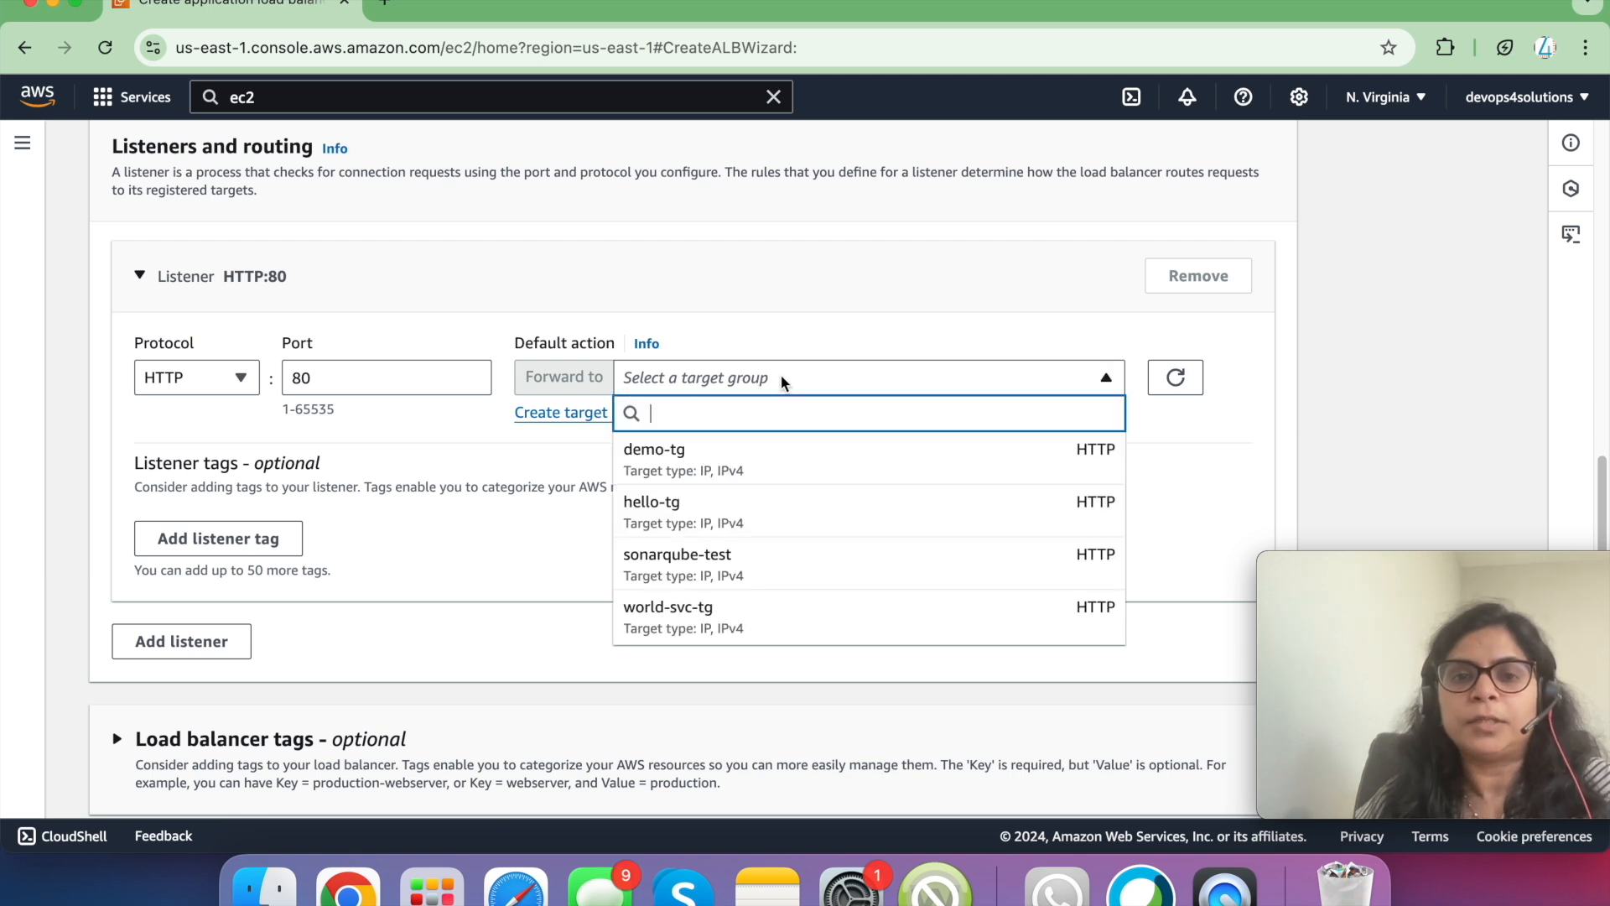
left_click(704, 507)
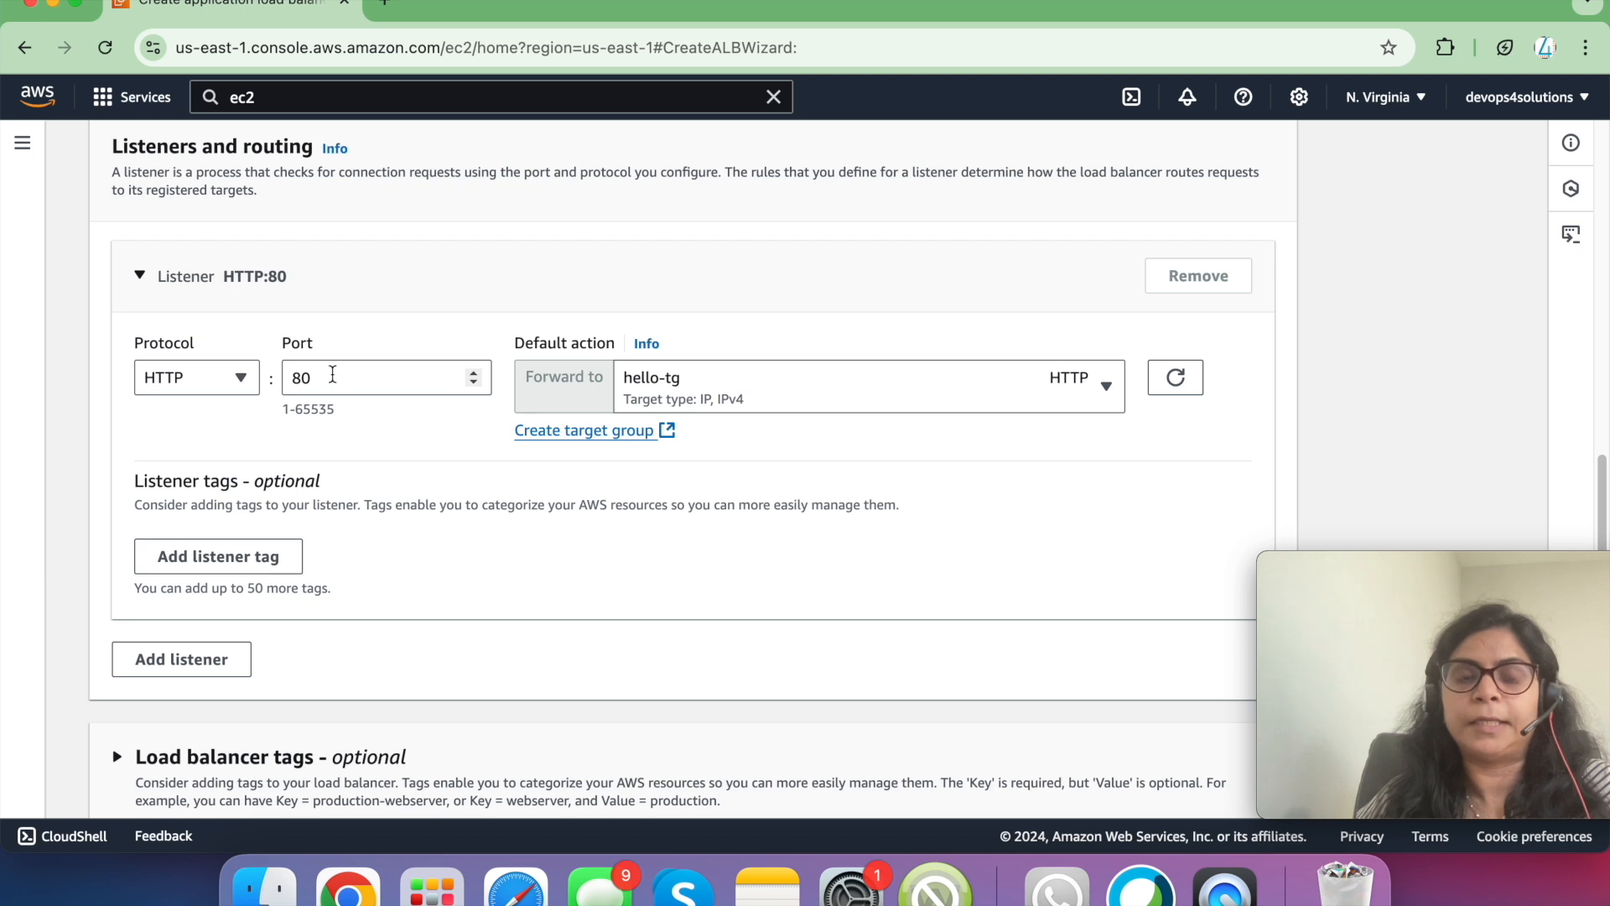
left_click(330, 380)
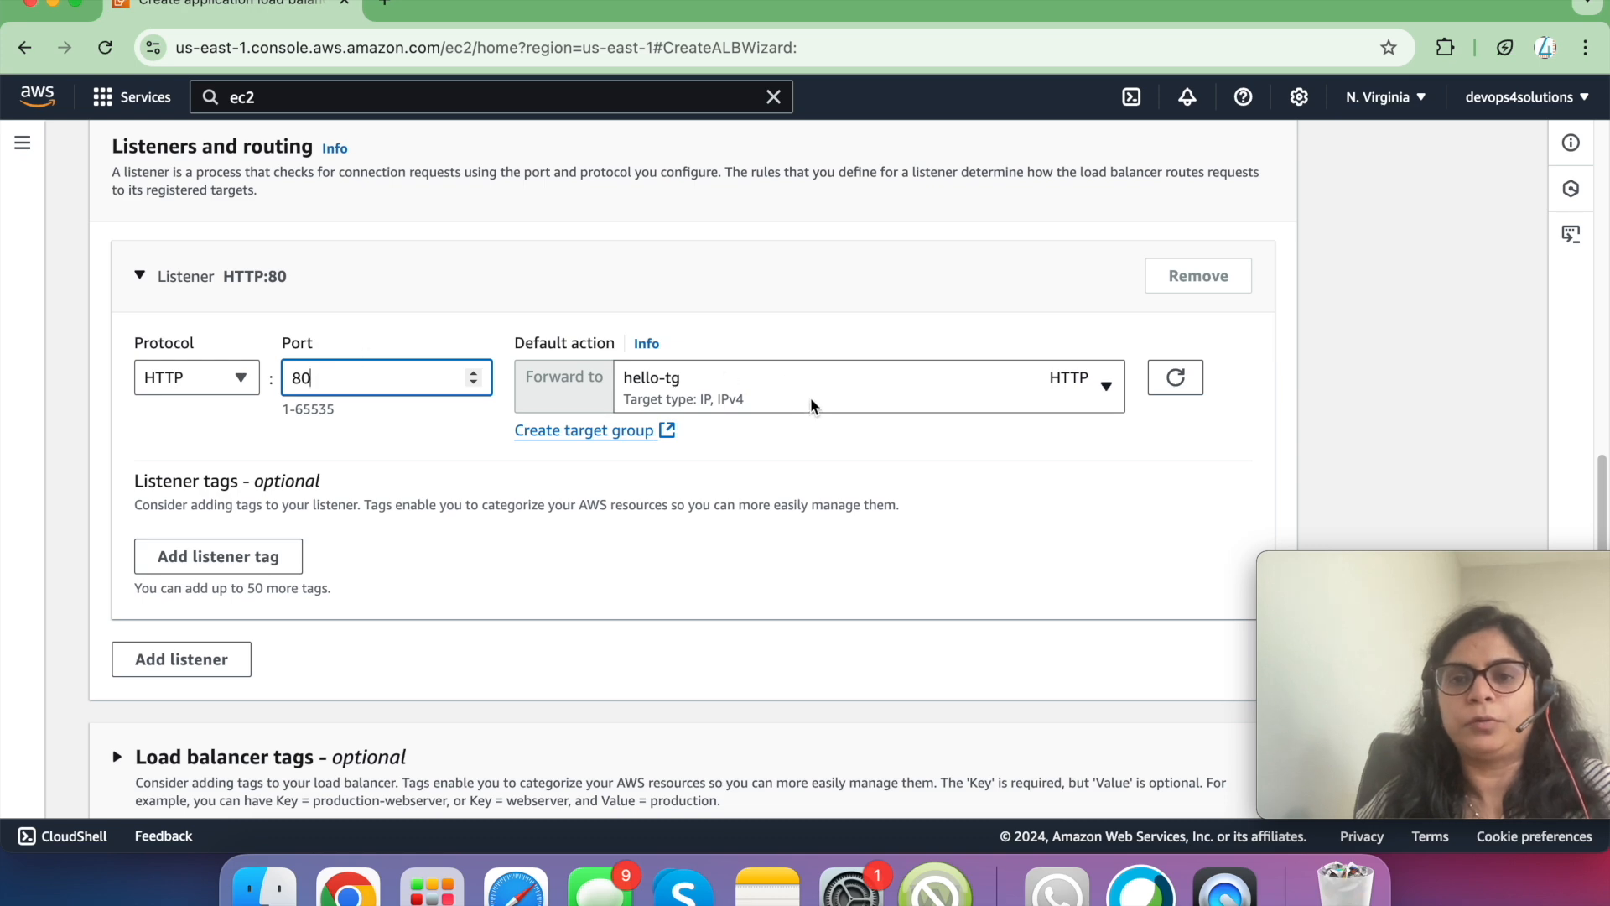
- Review the configuration summary and create the load balancer without optional service integrations or tags
scroll(762, 403, "down", 5)
scroll(761, 406, "up", 2)
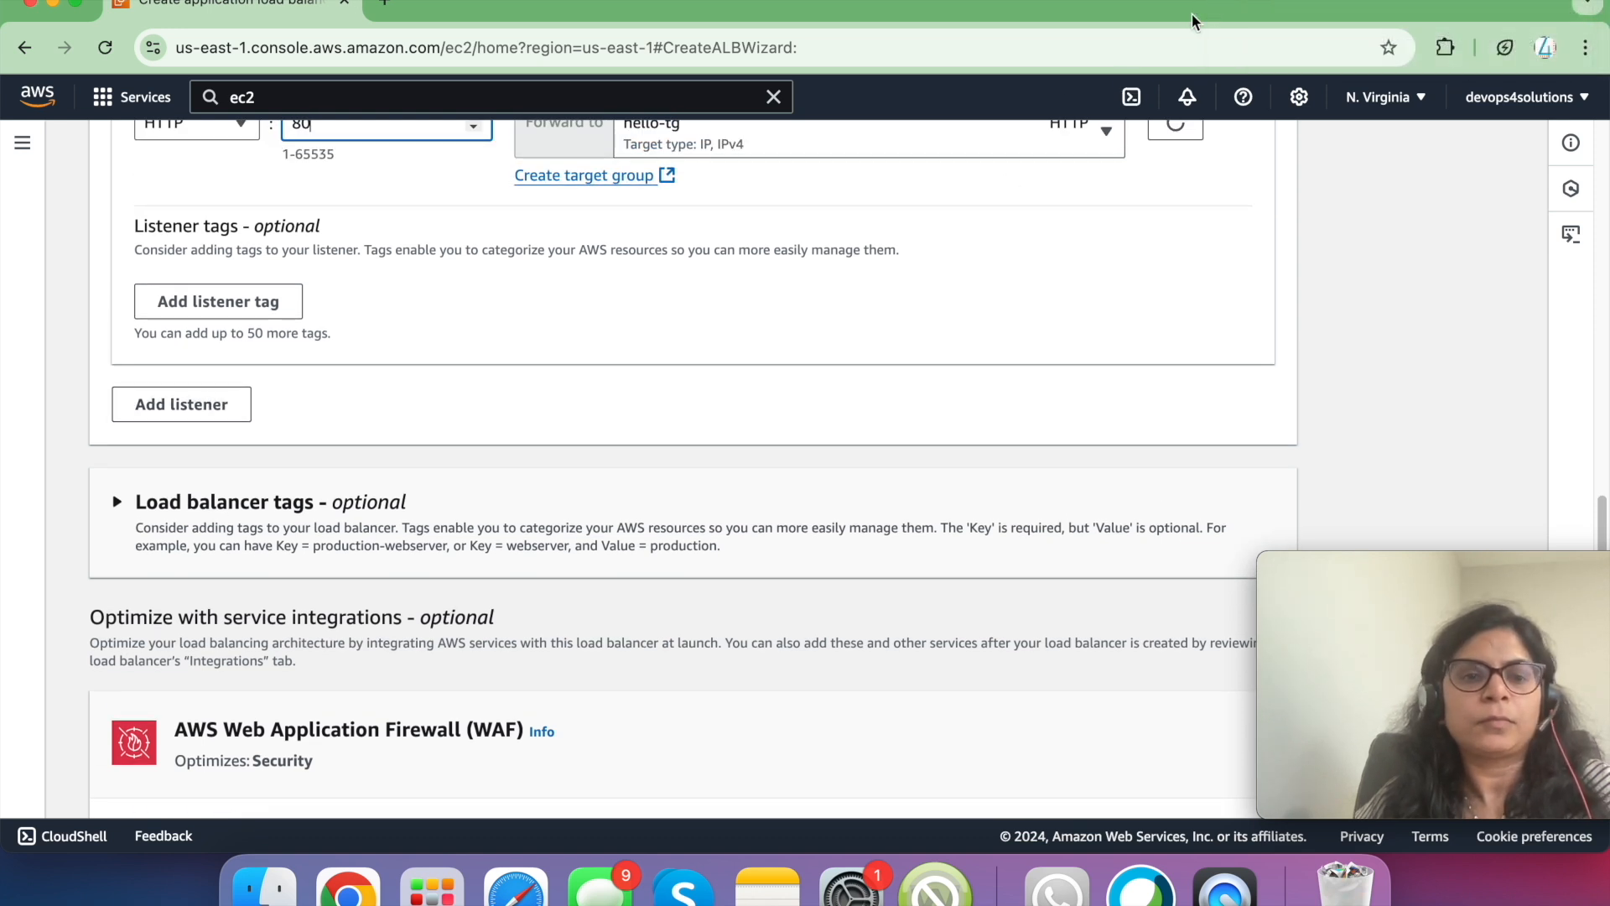
scroll(498, 399, "down", 3)
scroll(498, 399, "down", 6)
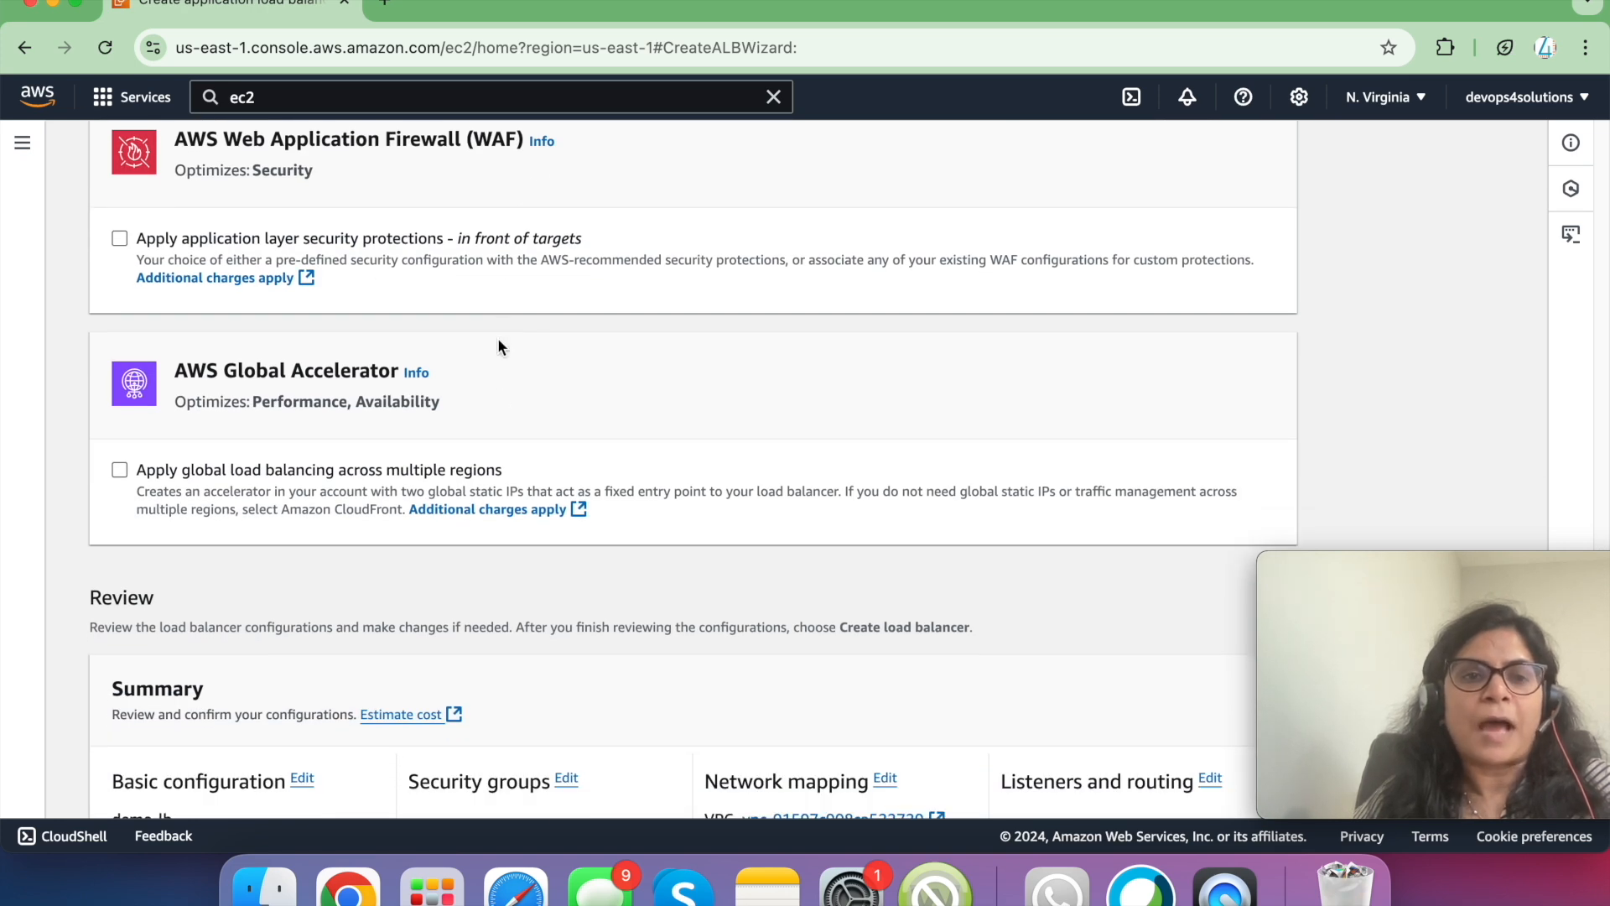
scroll(499, 344, "down", 5)
scroll(498, 346, "down", 3)
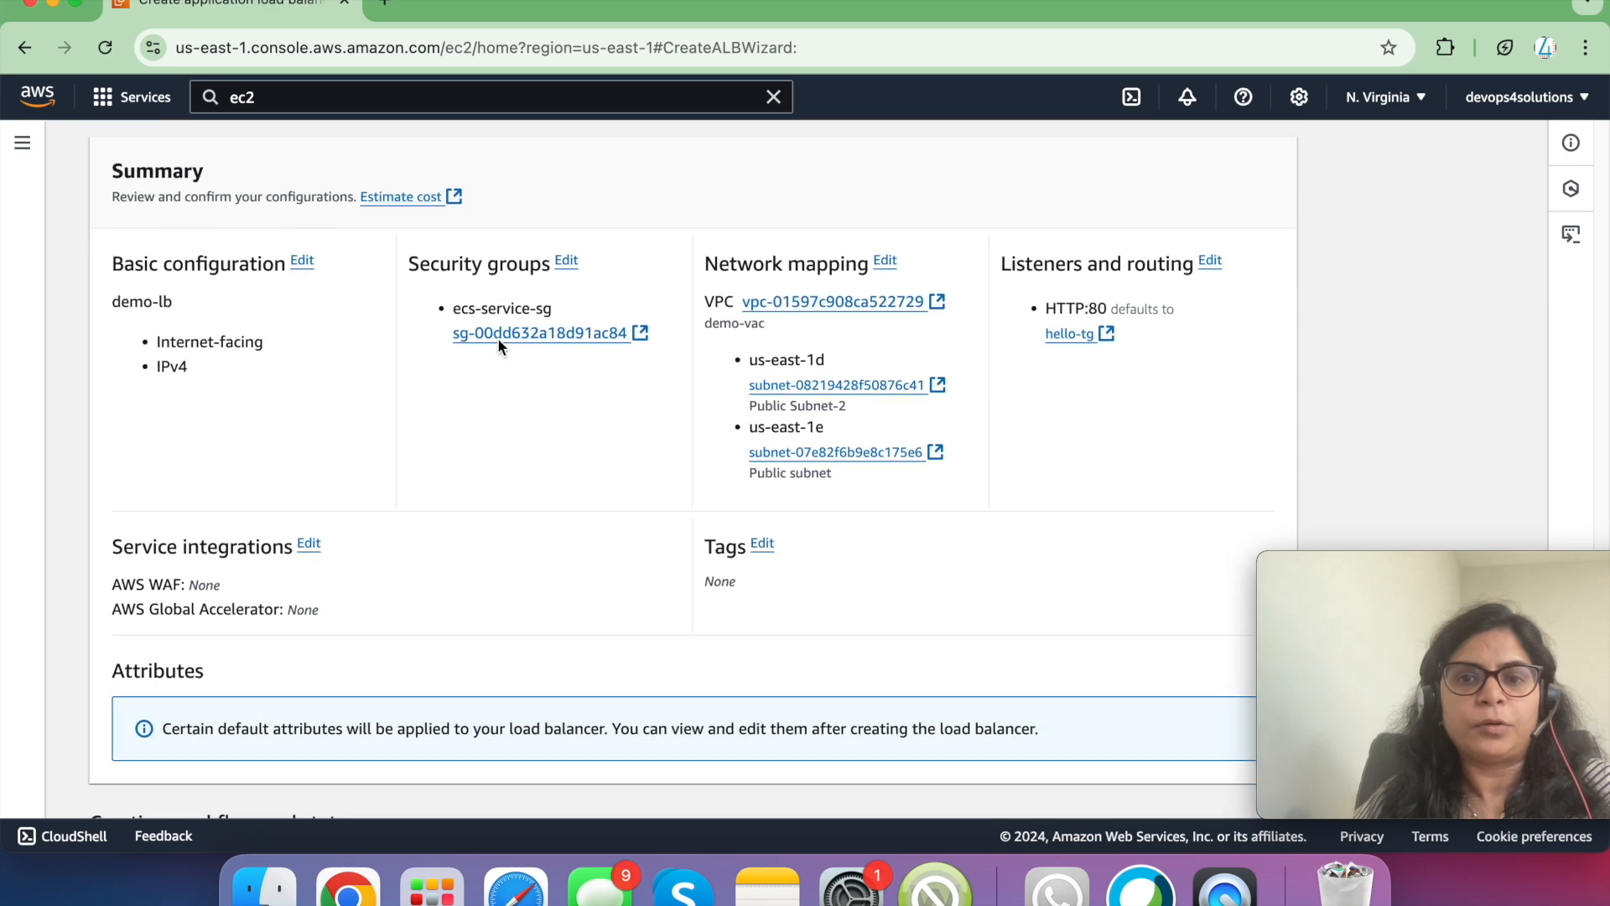
scroll(499, 345, "down", 3)
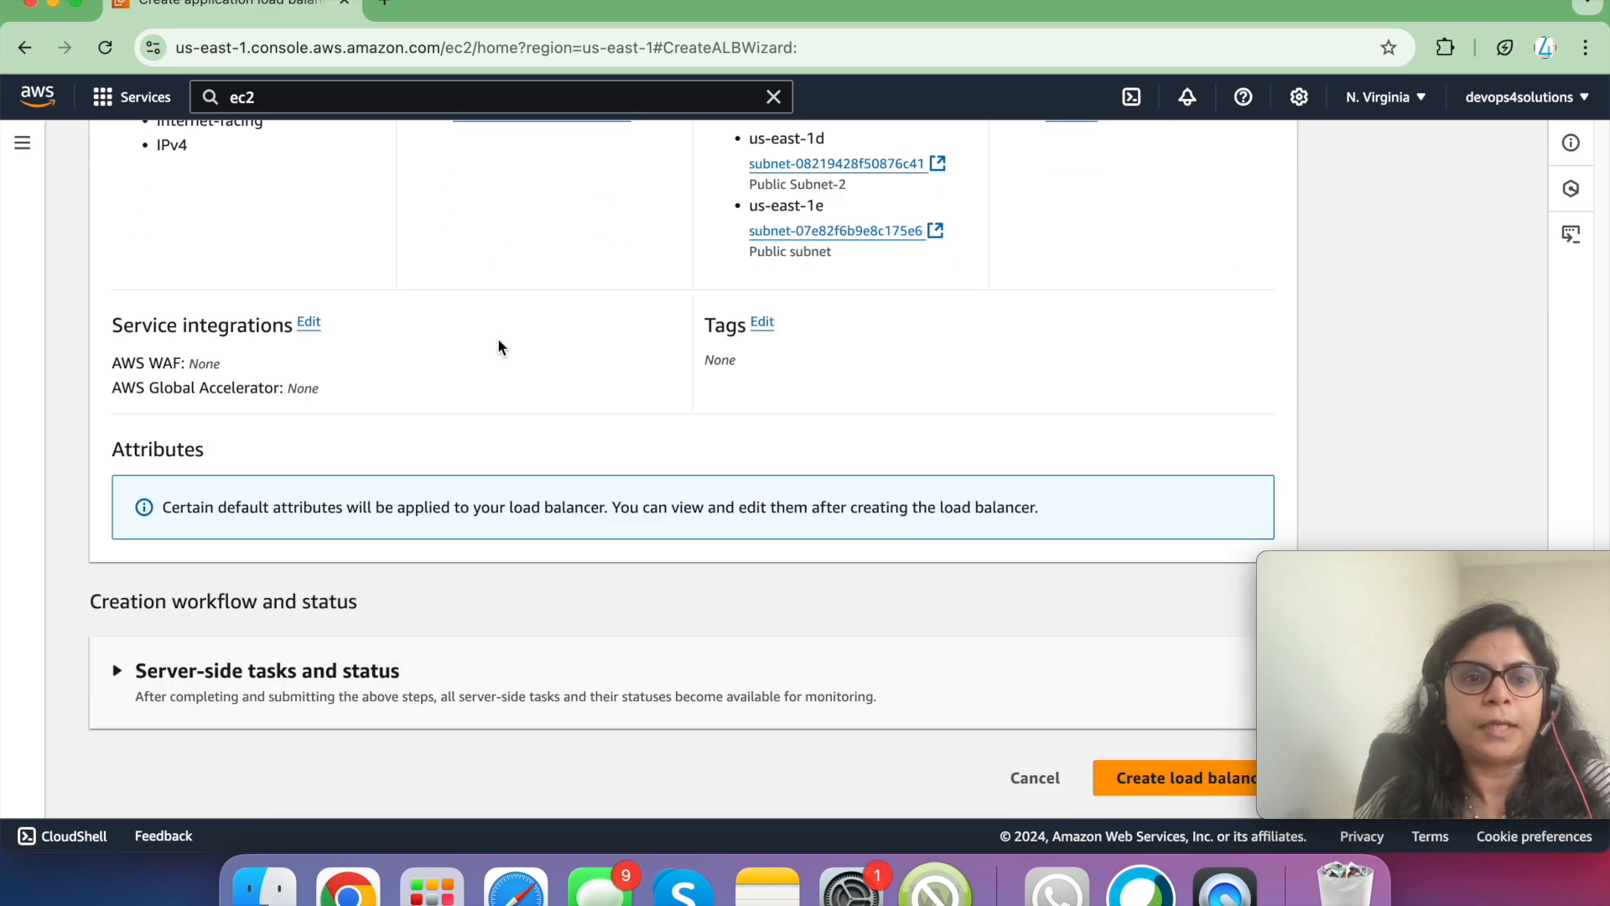
left_click(1127, 780)
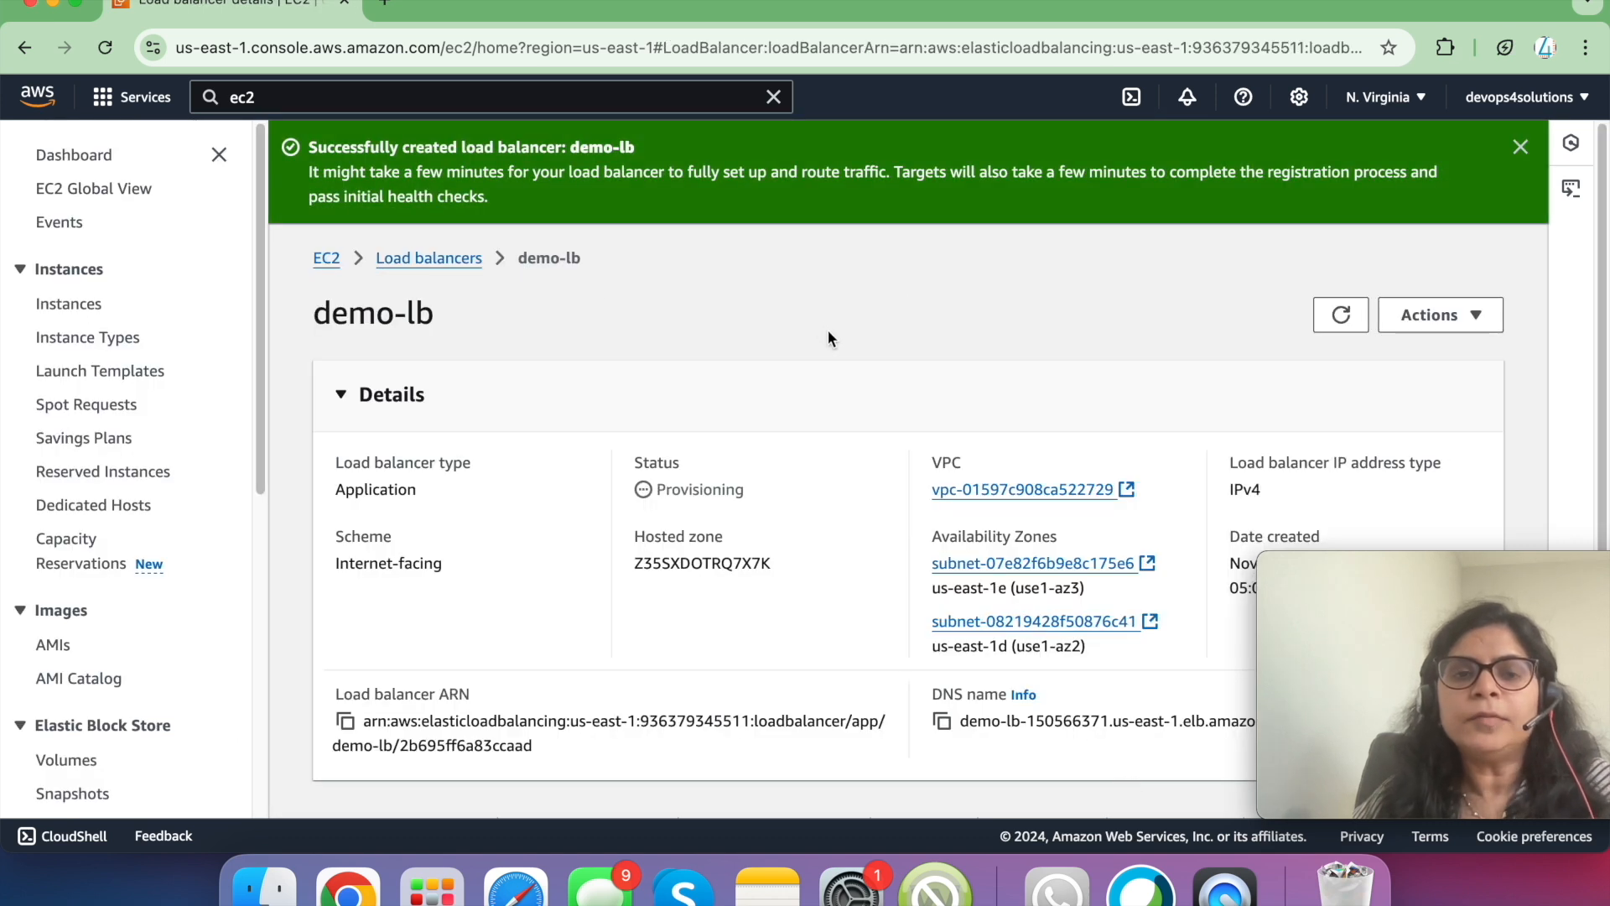
- Return to the load balancers list, refresh it and check demo-lb's provisioning state and details
left_click(461, 265)
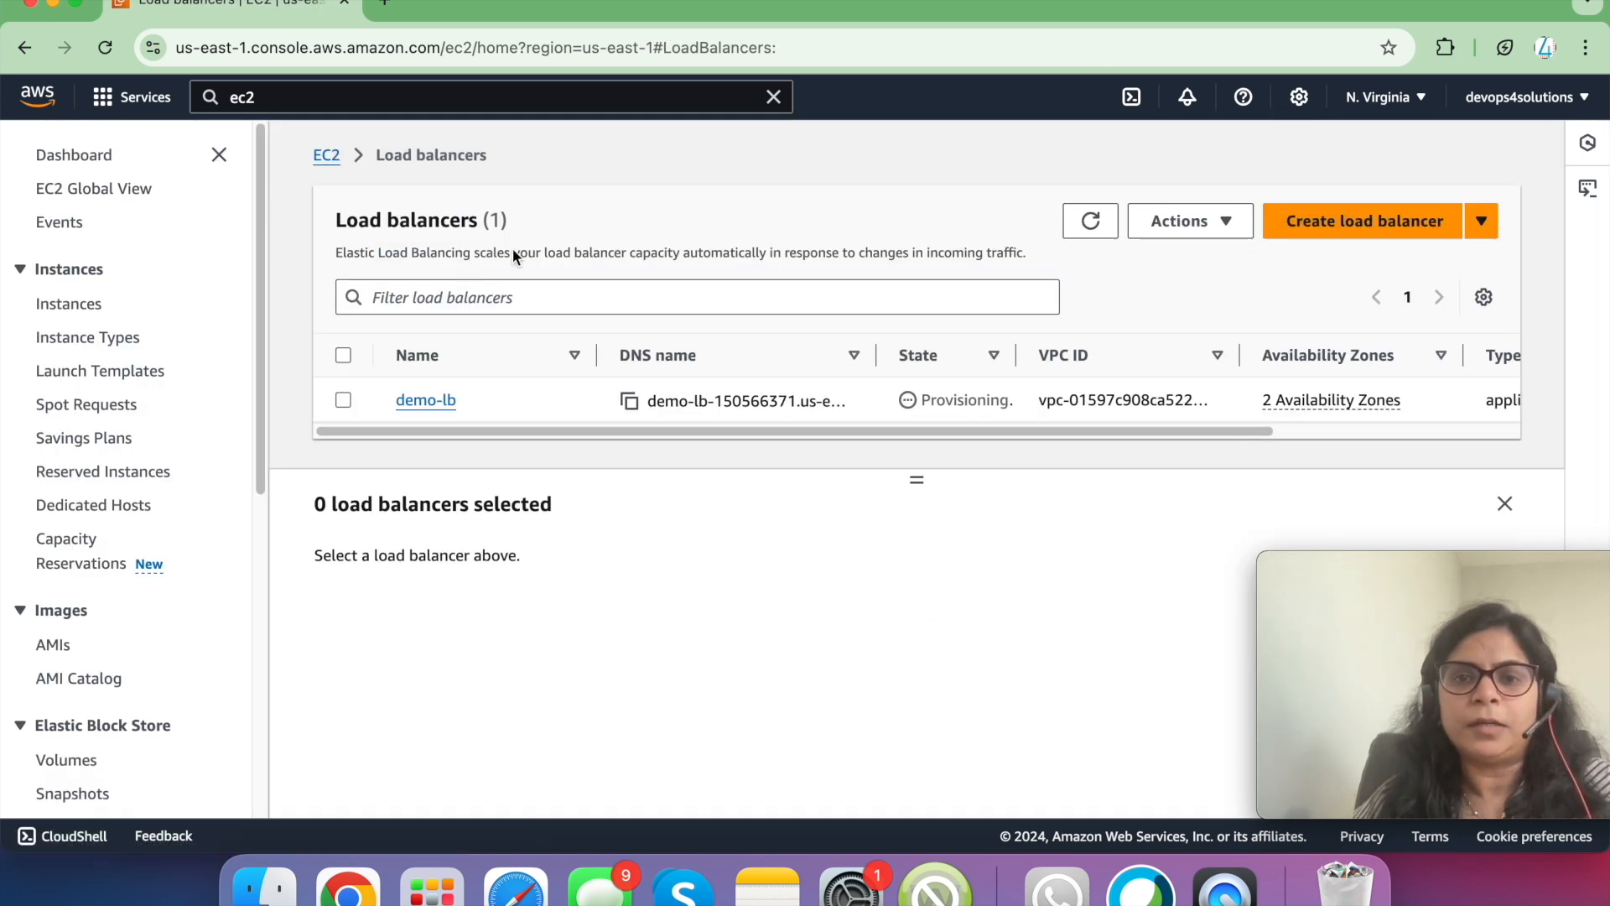
left_click(1090, 223)
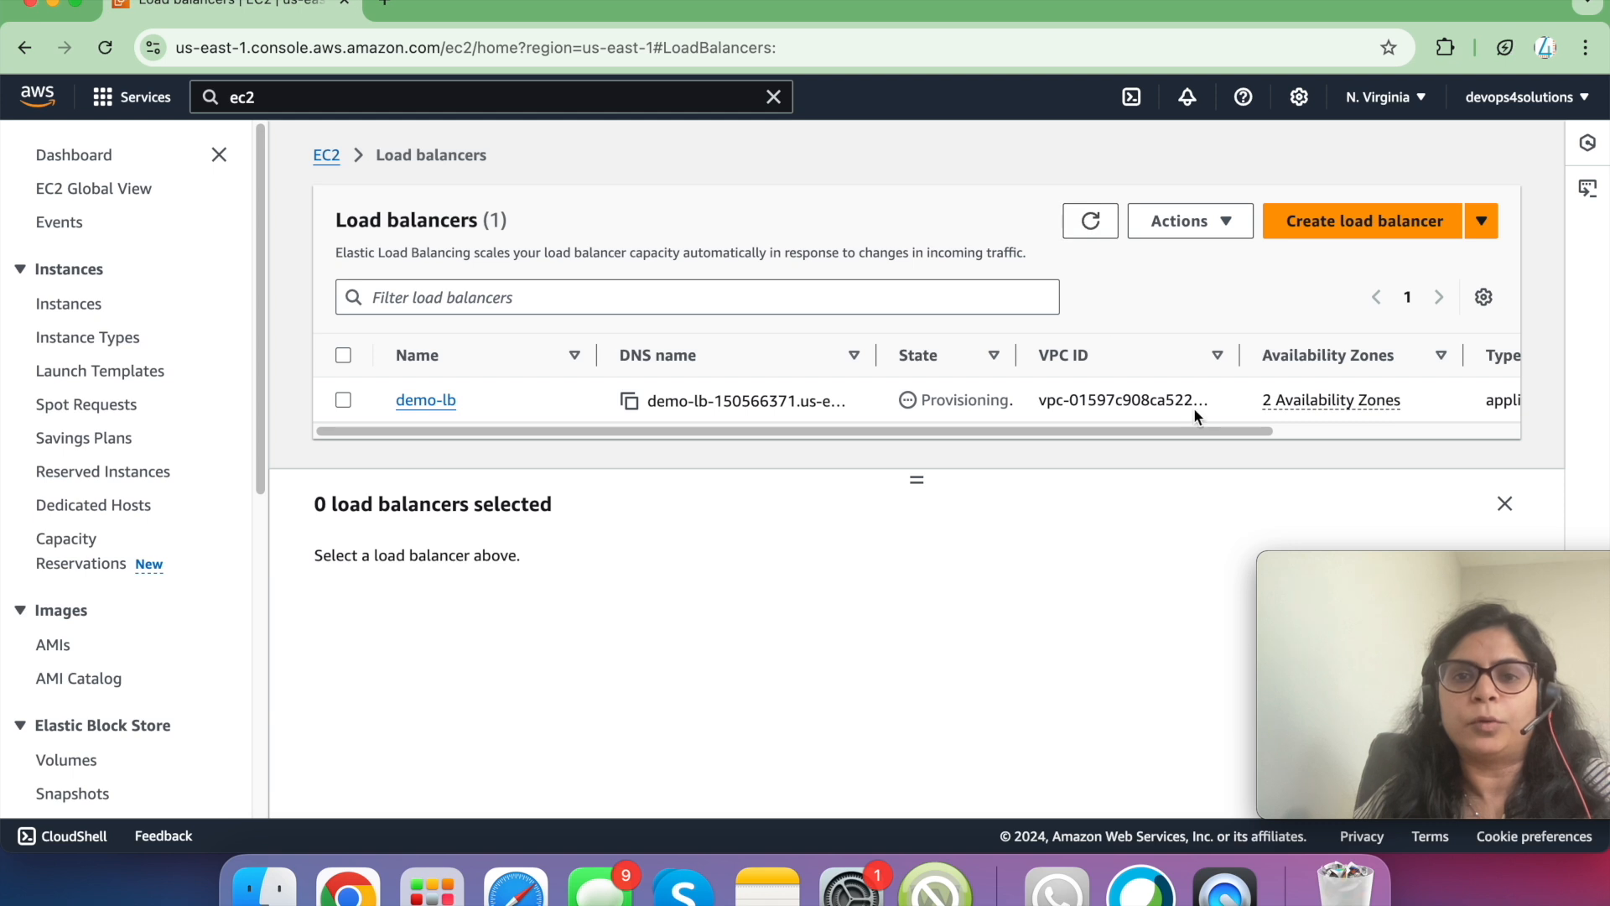
scroll(1295, 424, "right", 5)
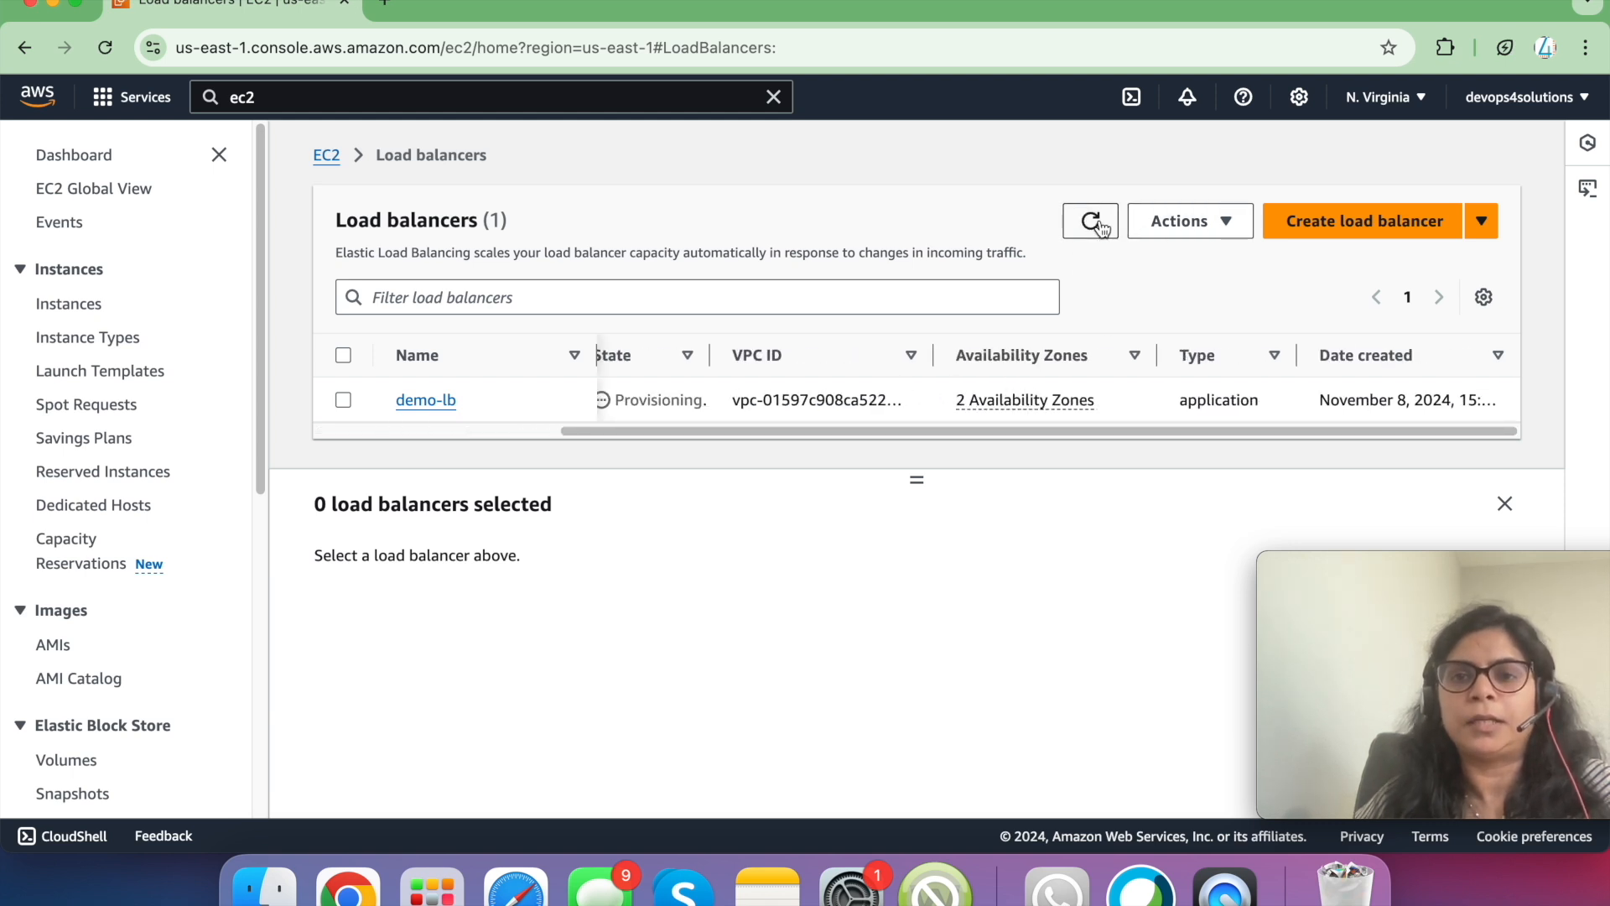
scroll(553, 426, "left", 5)
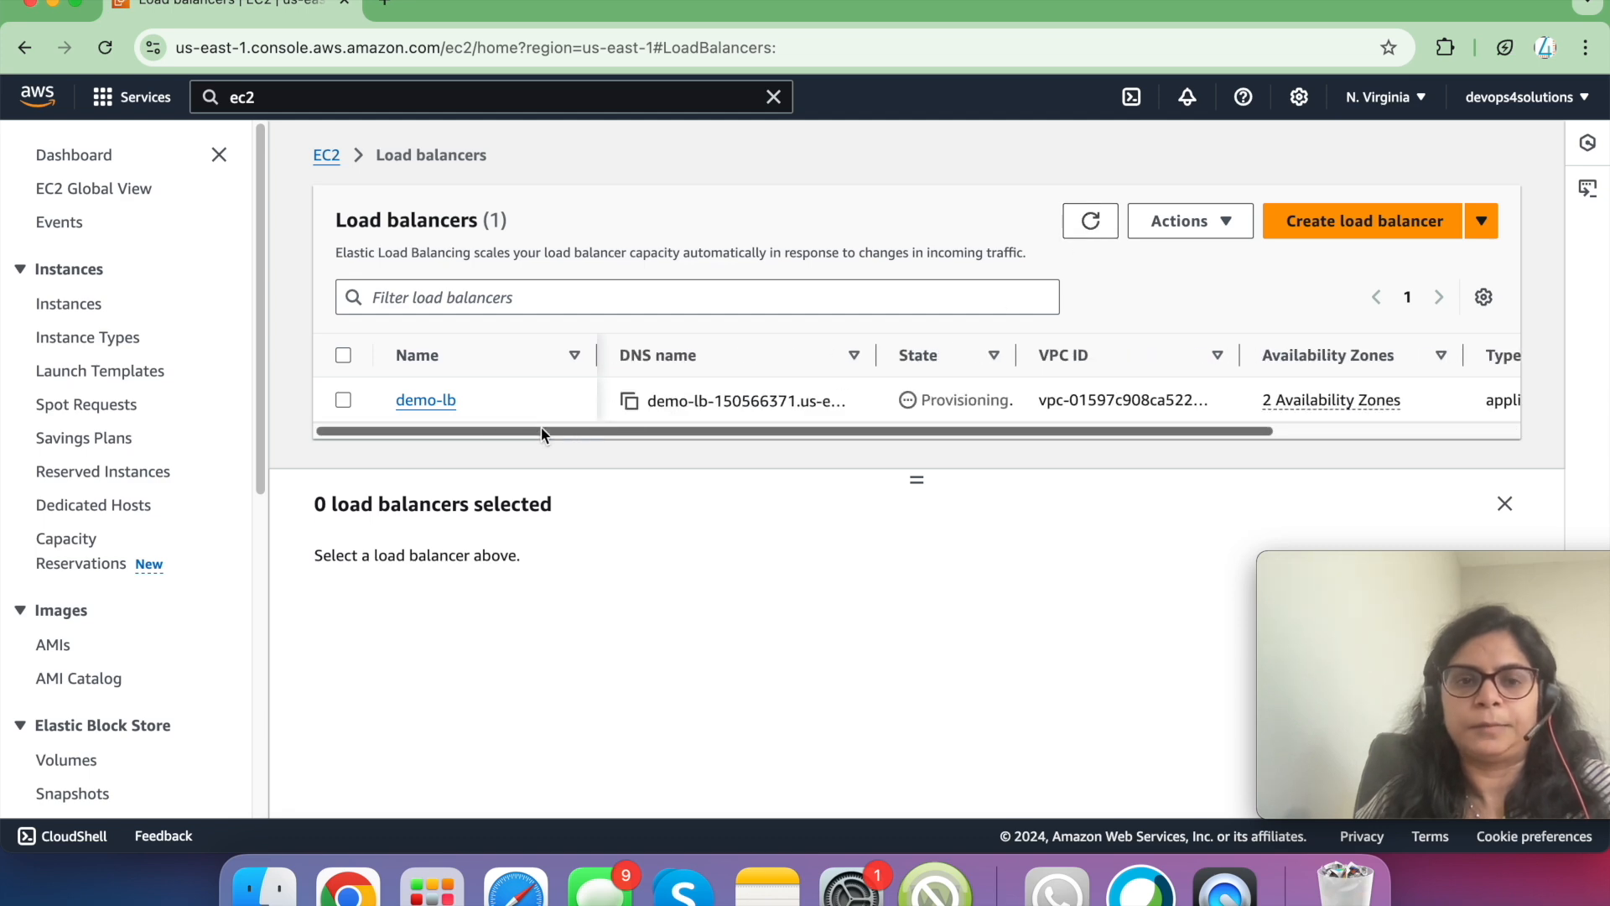
- Open demo-lb and examine the rules of its HTTP:80 listener, including the default rule's priority and target group
left_click(446, 400)
scroll(712, 495, "down", 5)
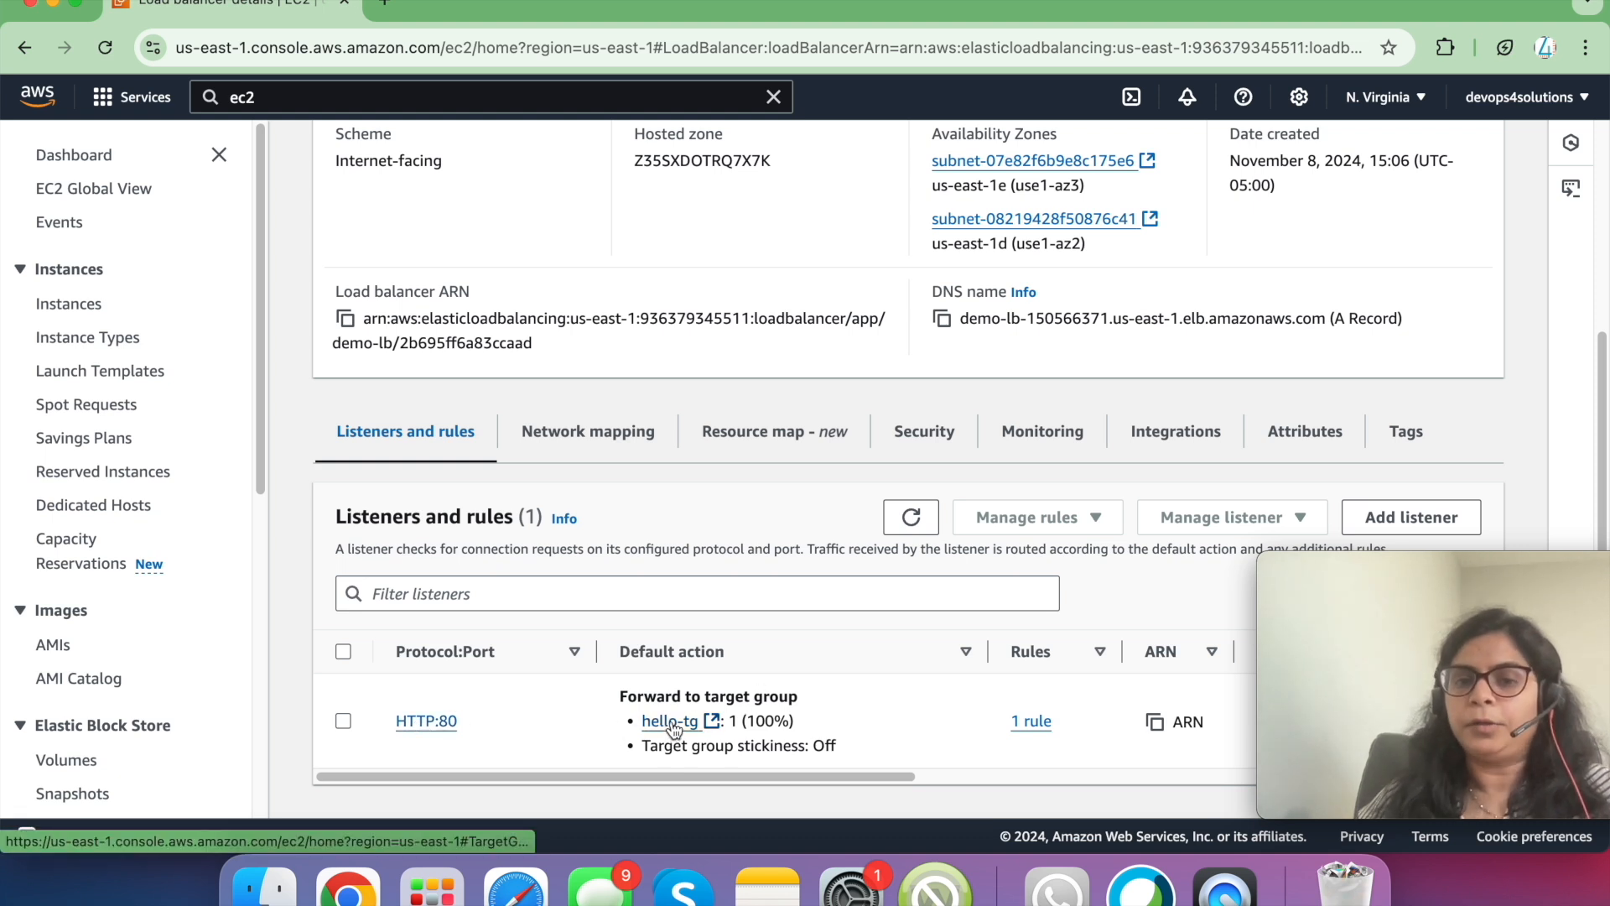
left_click(1031, 721)
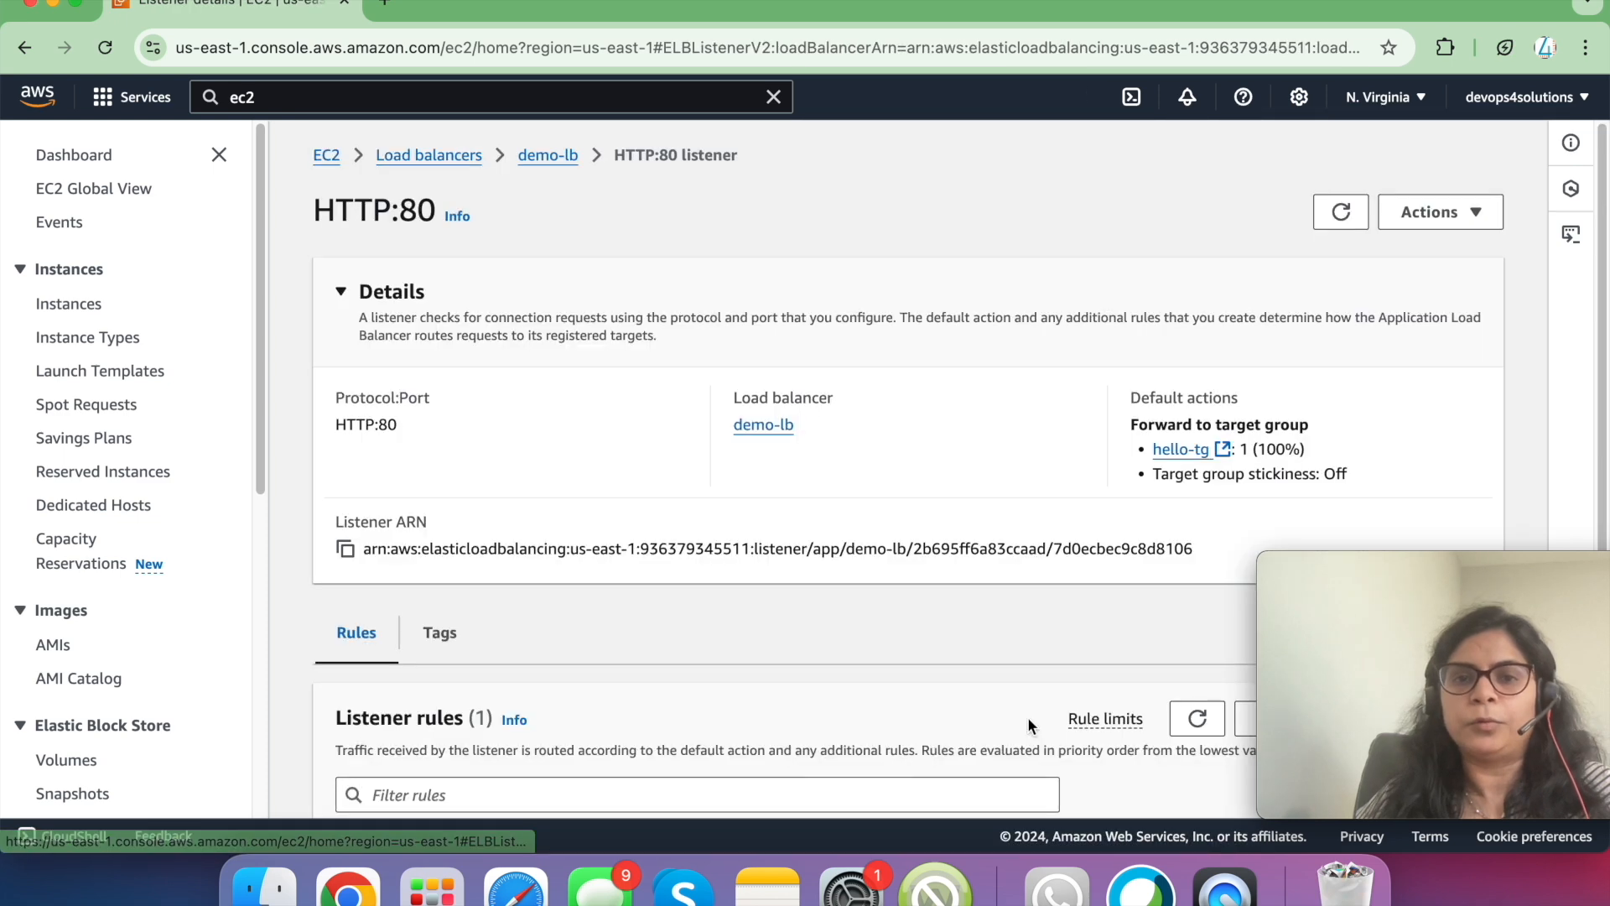
scroll(844, 570, "down", 3)
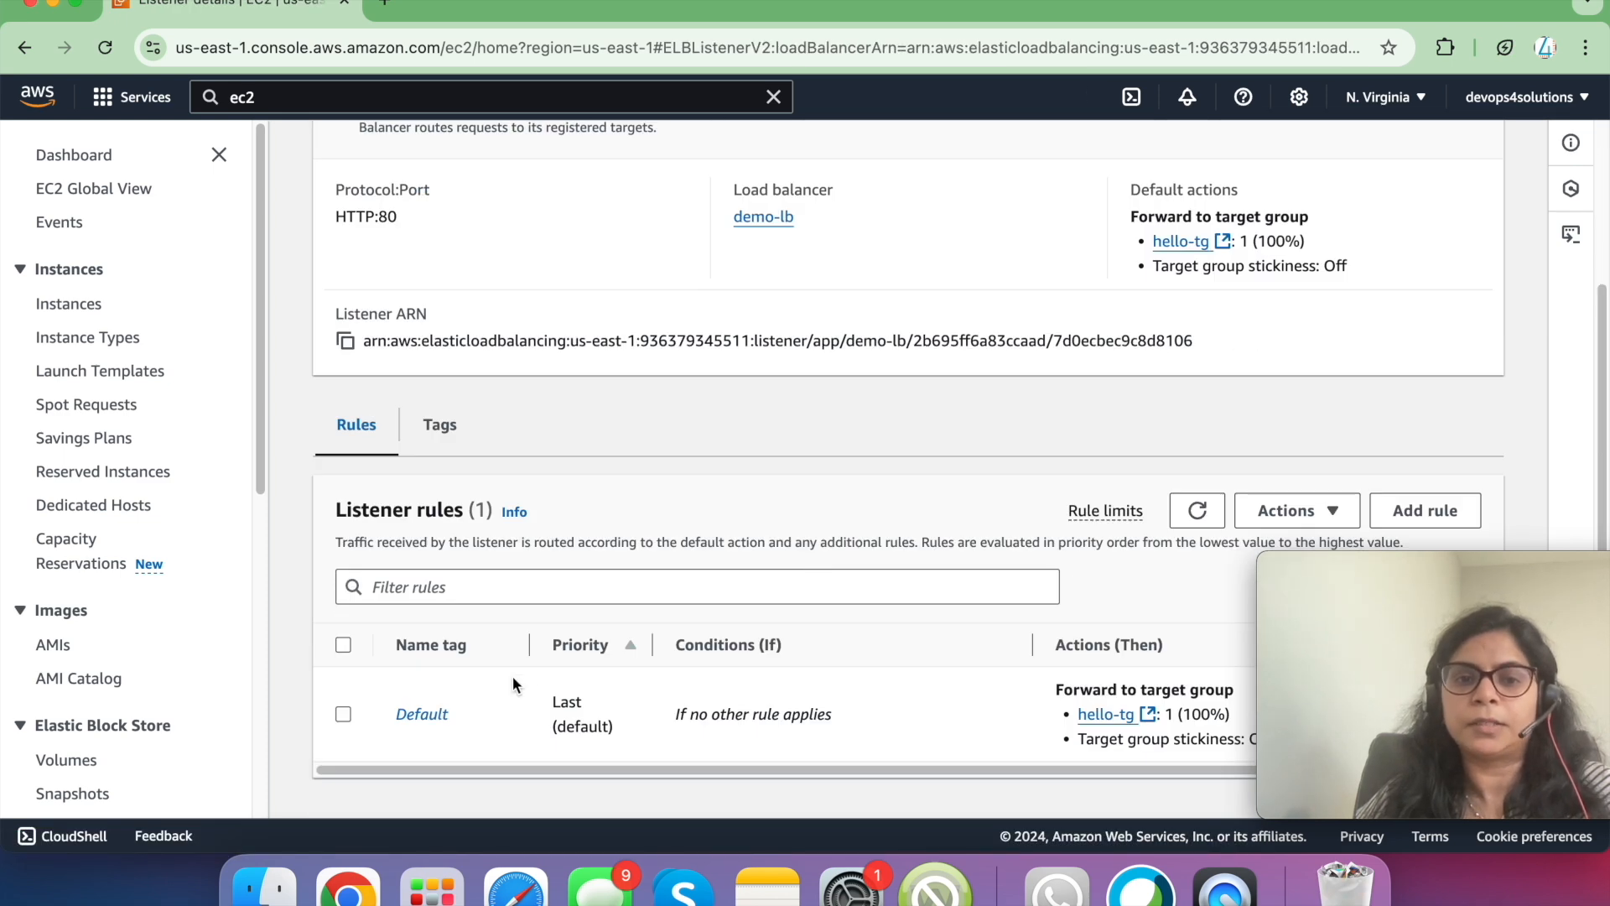
double_click(566, 704)
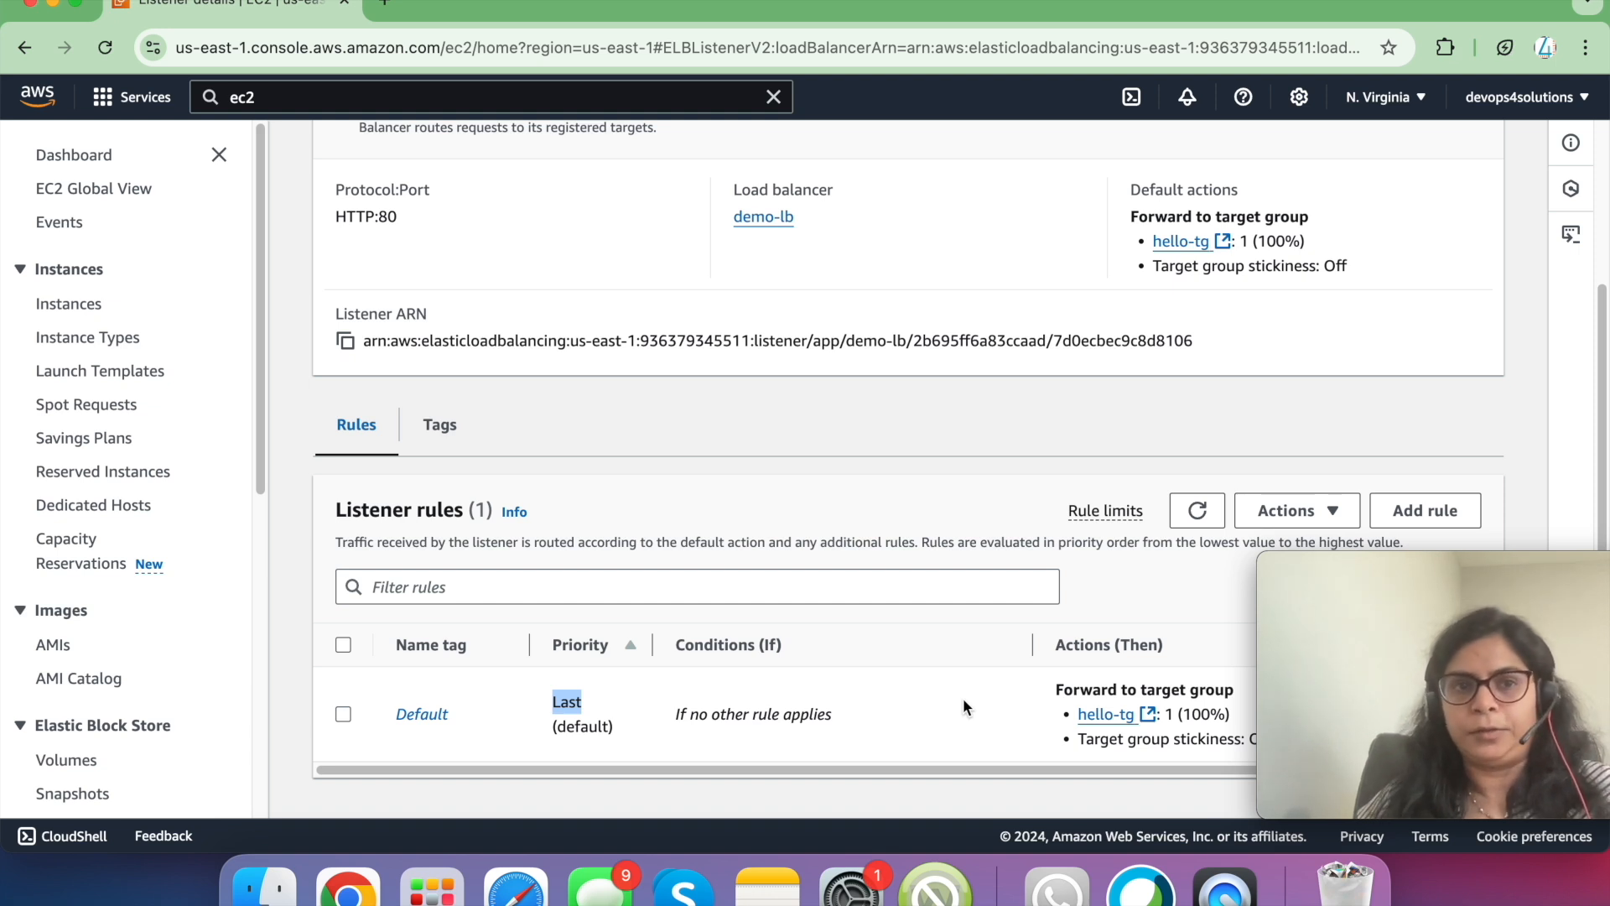
- Go to the EC2 service and open its list of security groups
left_click(645, 96)
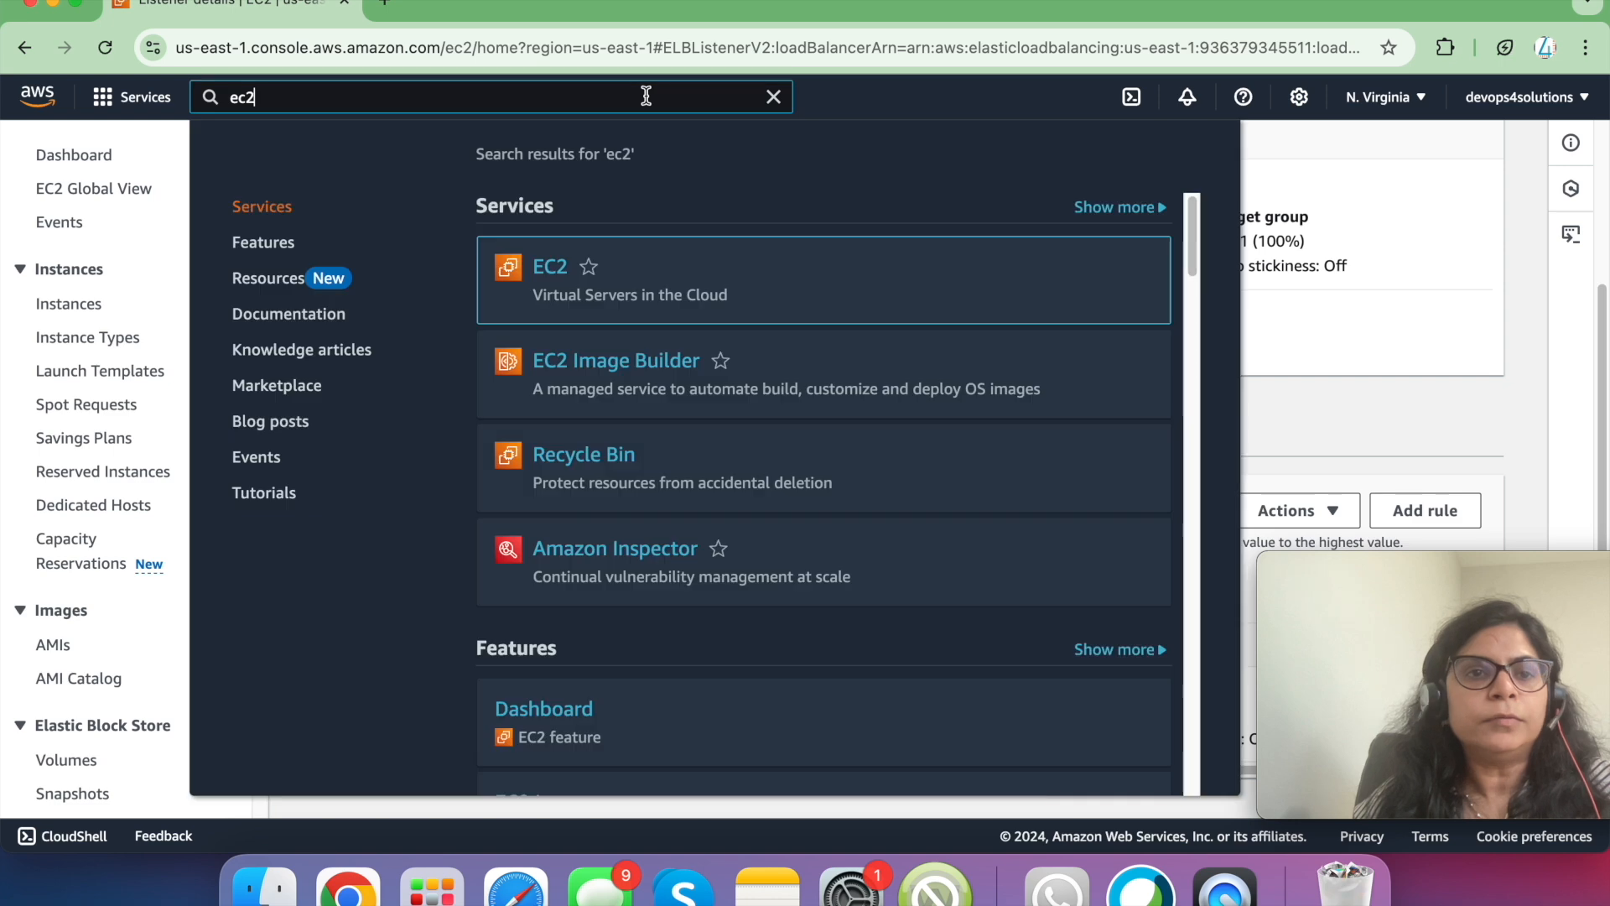
left_click(551, 268)
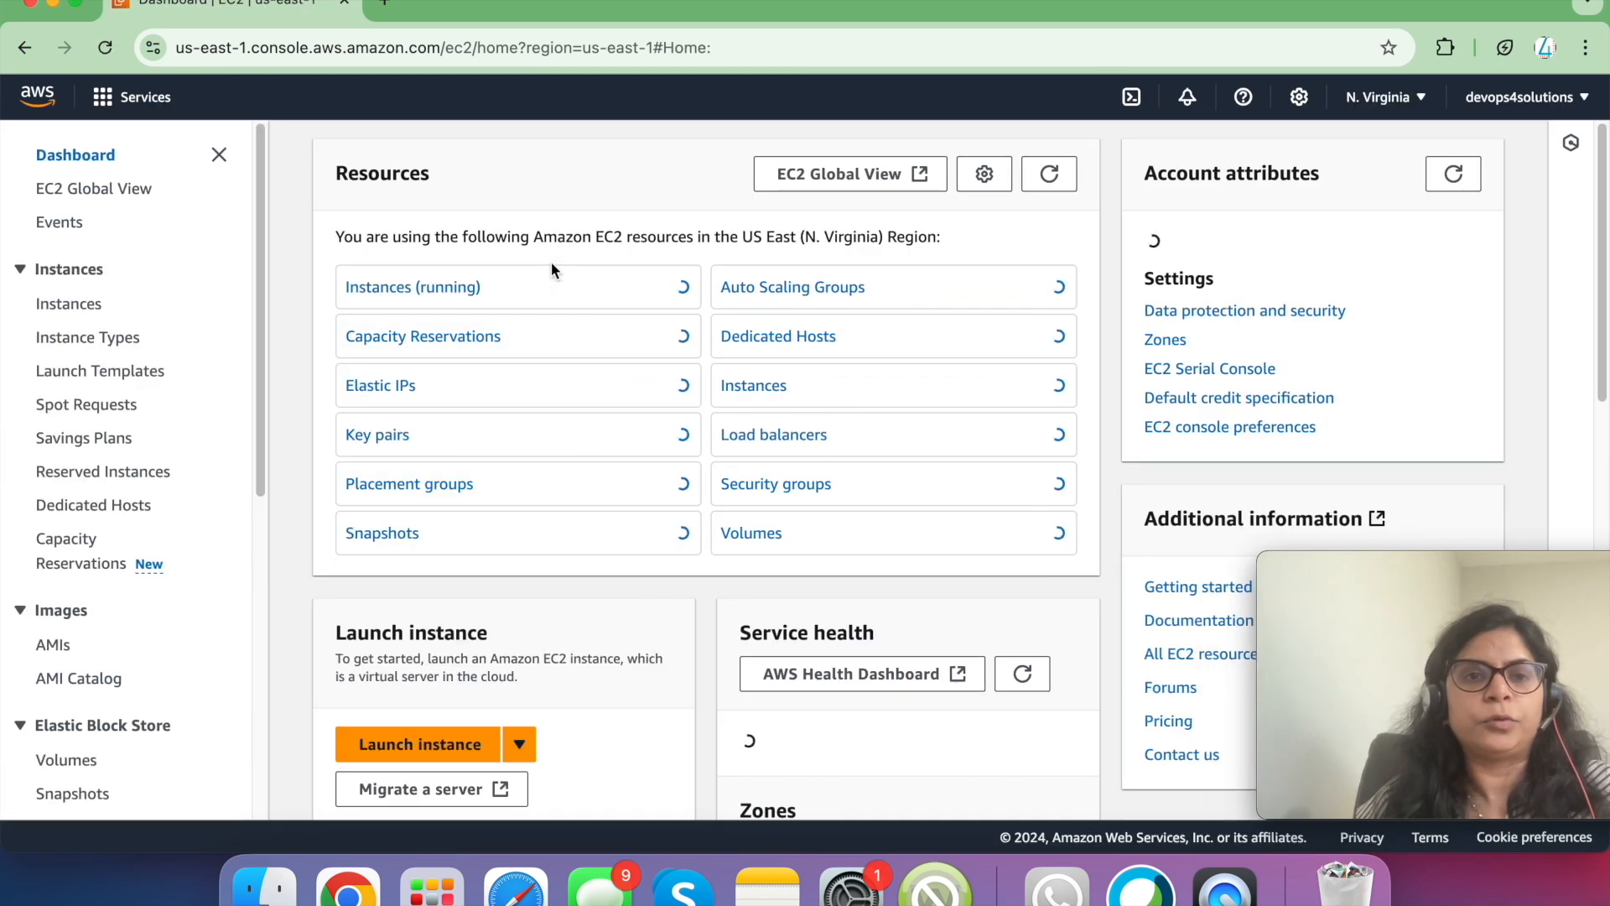
scroll(167, 610, "down", 4)
scroll(167, 611, "down", 5)
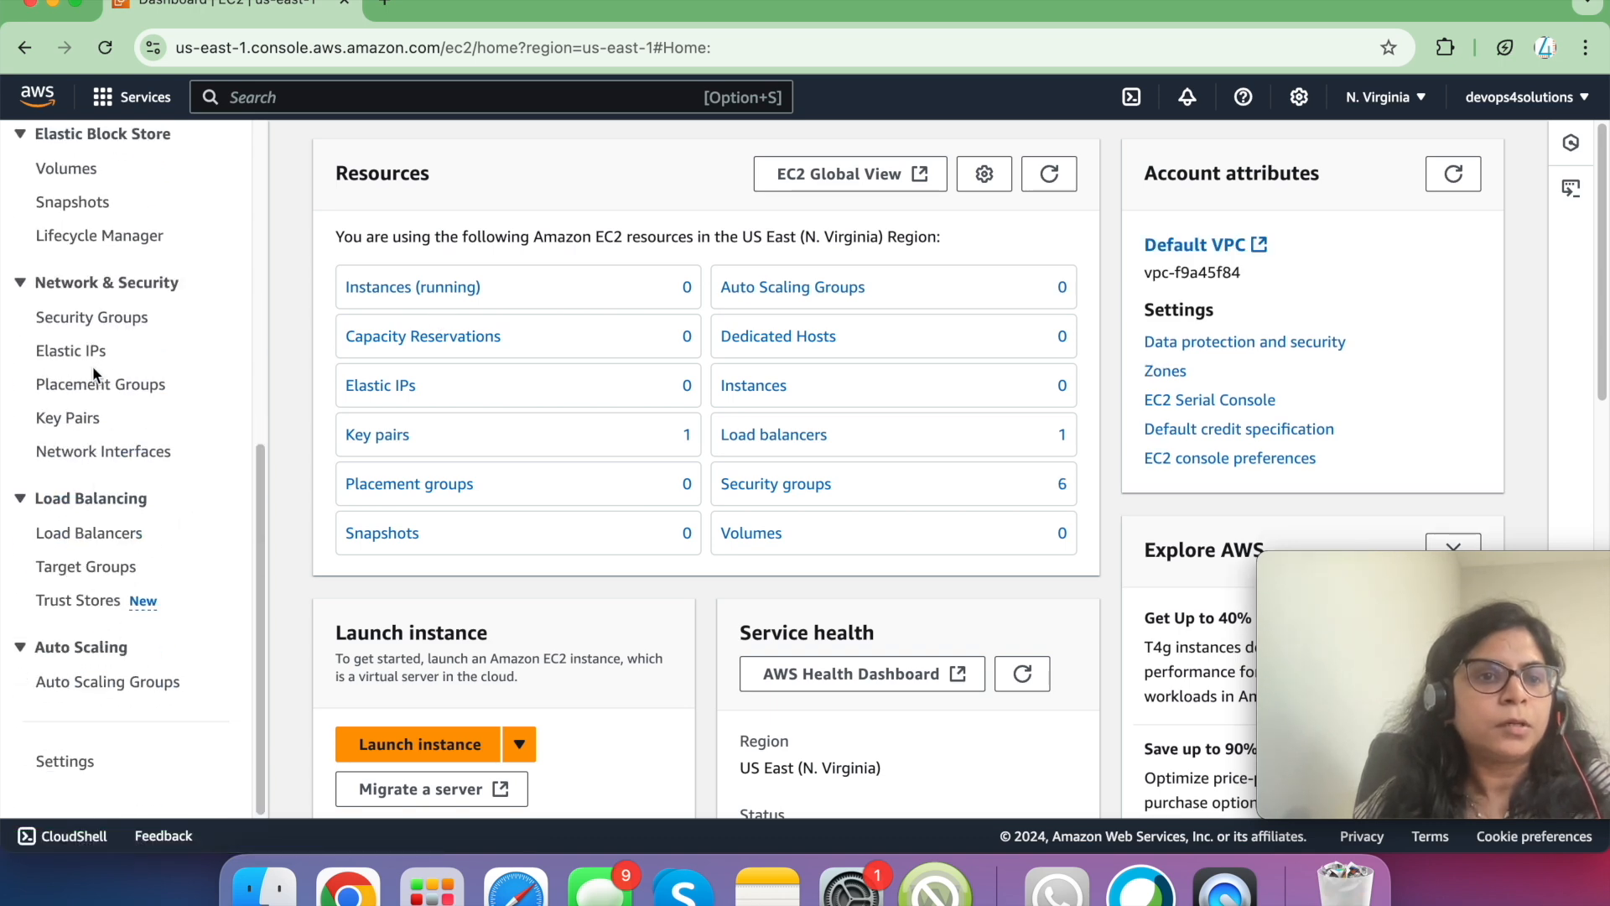
left_click(92, 319)
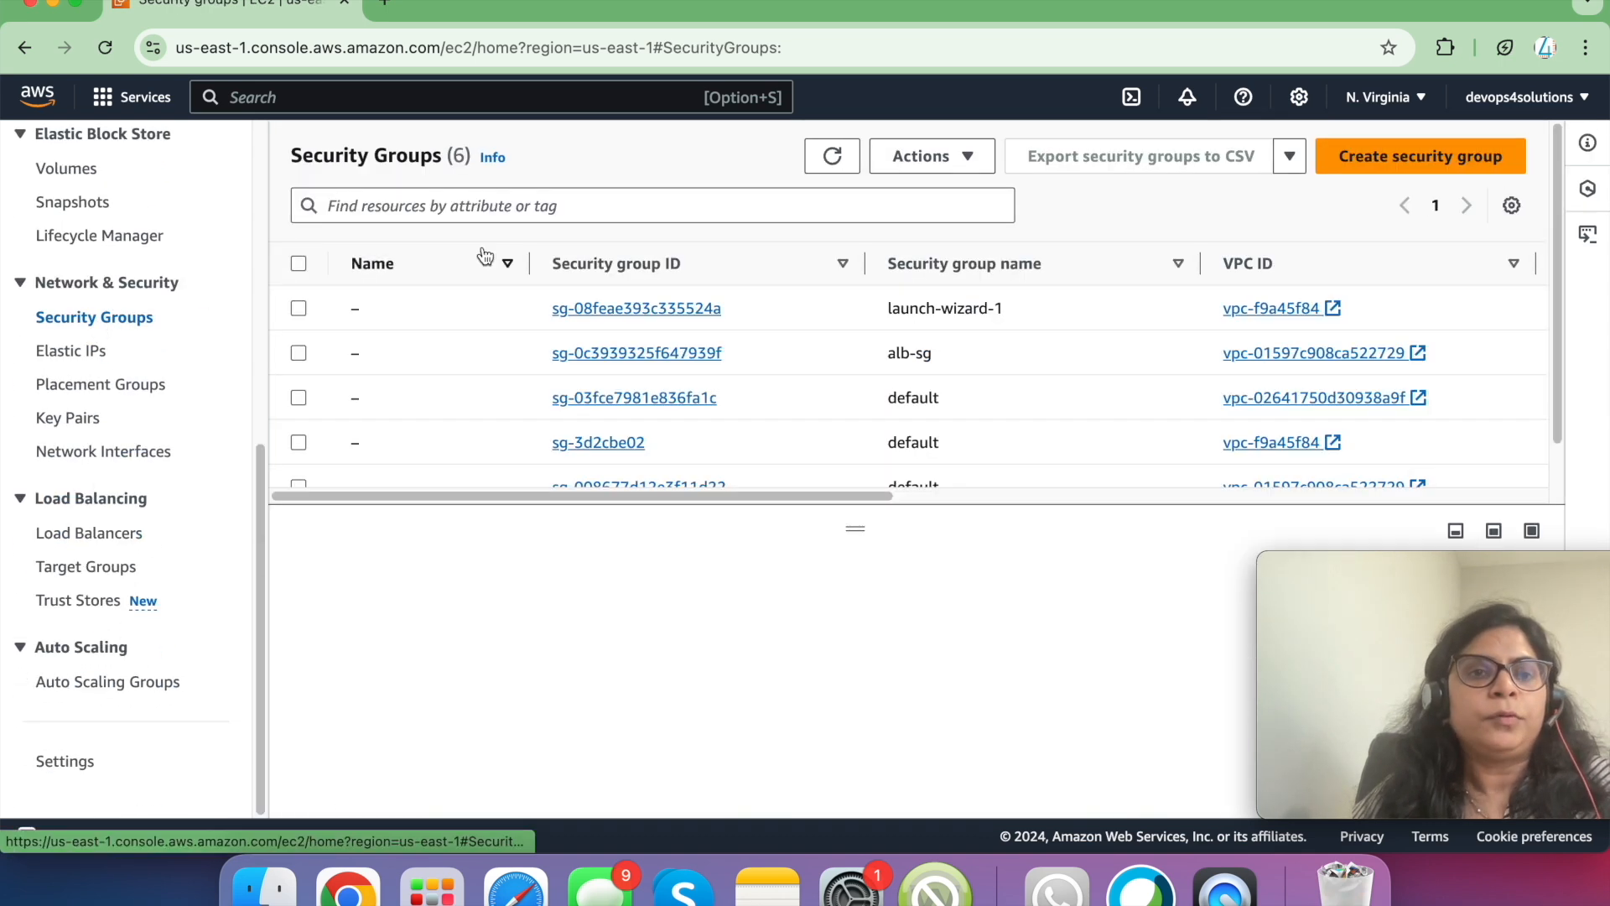
- Filter the security groups by the text "al"
left_click(467, 205)
type("ecs")
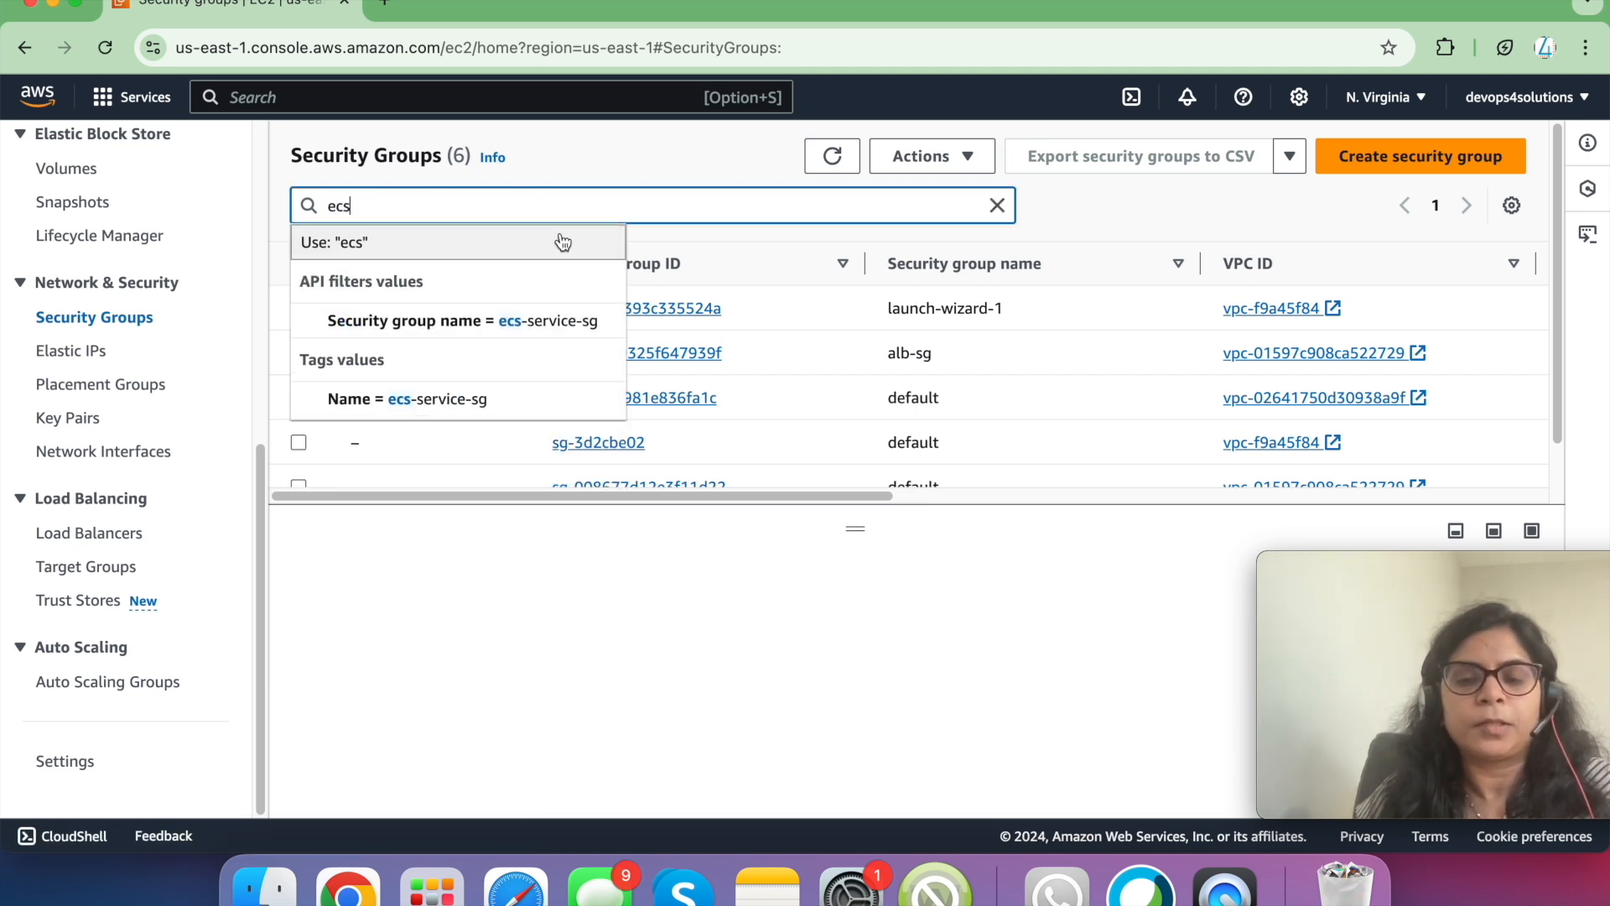
key("BackSpace")
key("BackSpace")
key("BackSpace")
type("al")
key("Return")
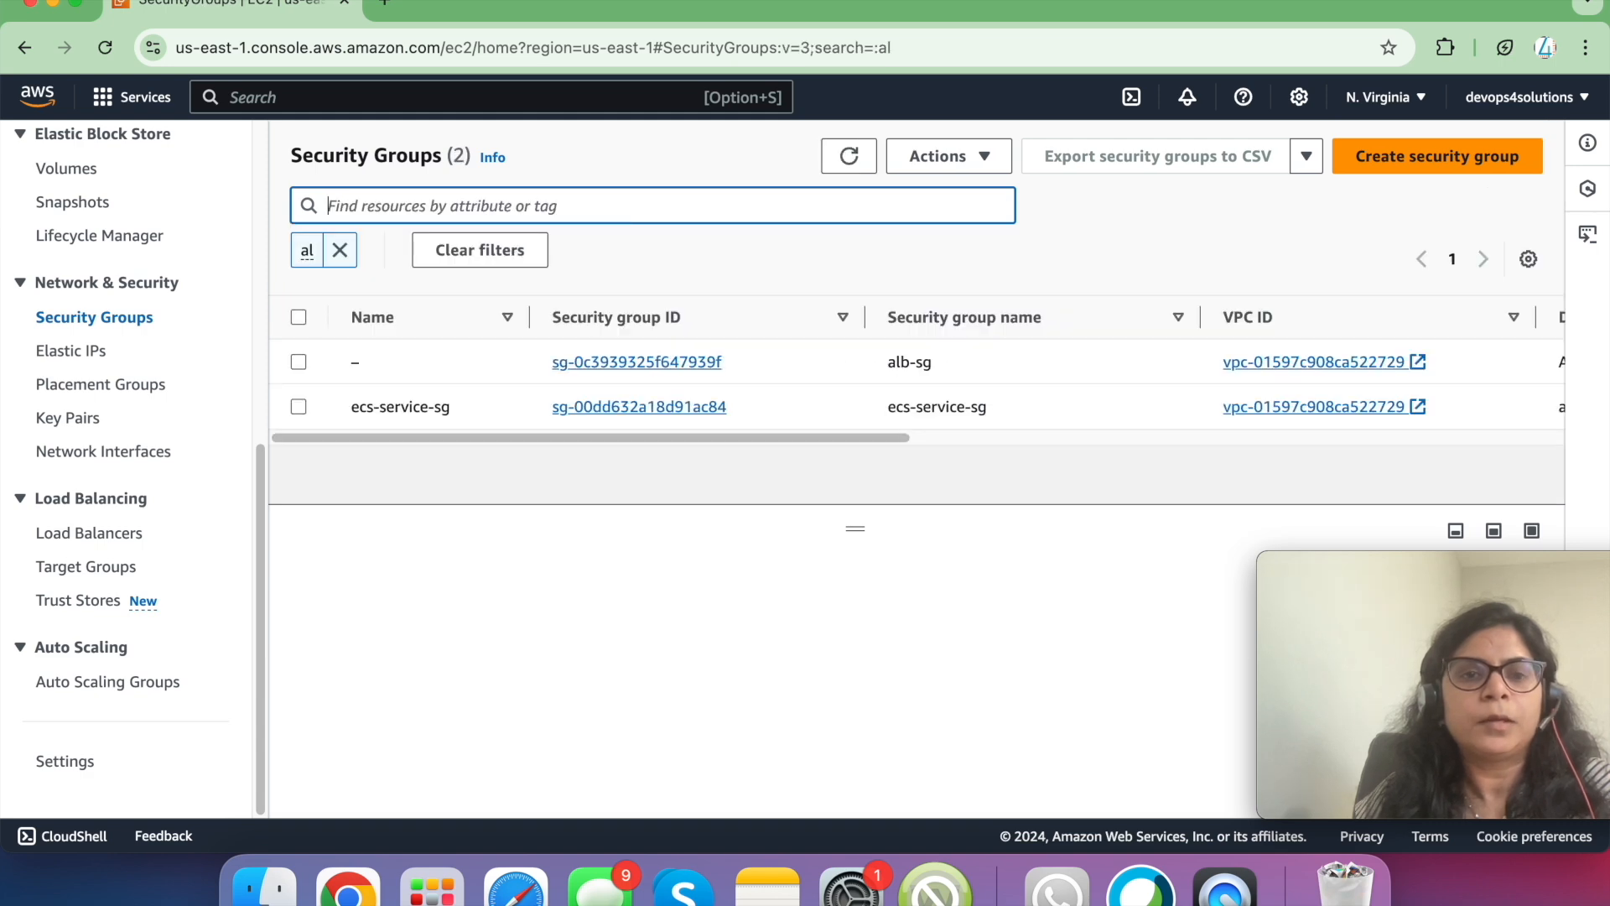
- Open the alb-sg security group and examine its inbound rule's type, protocol, port range and source
left_click(683, 358)
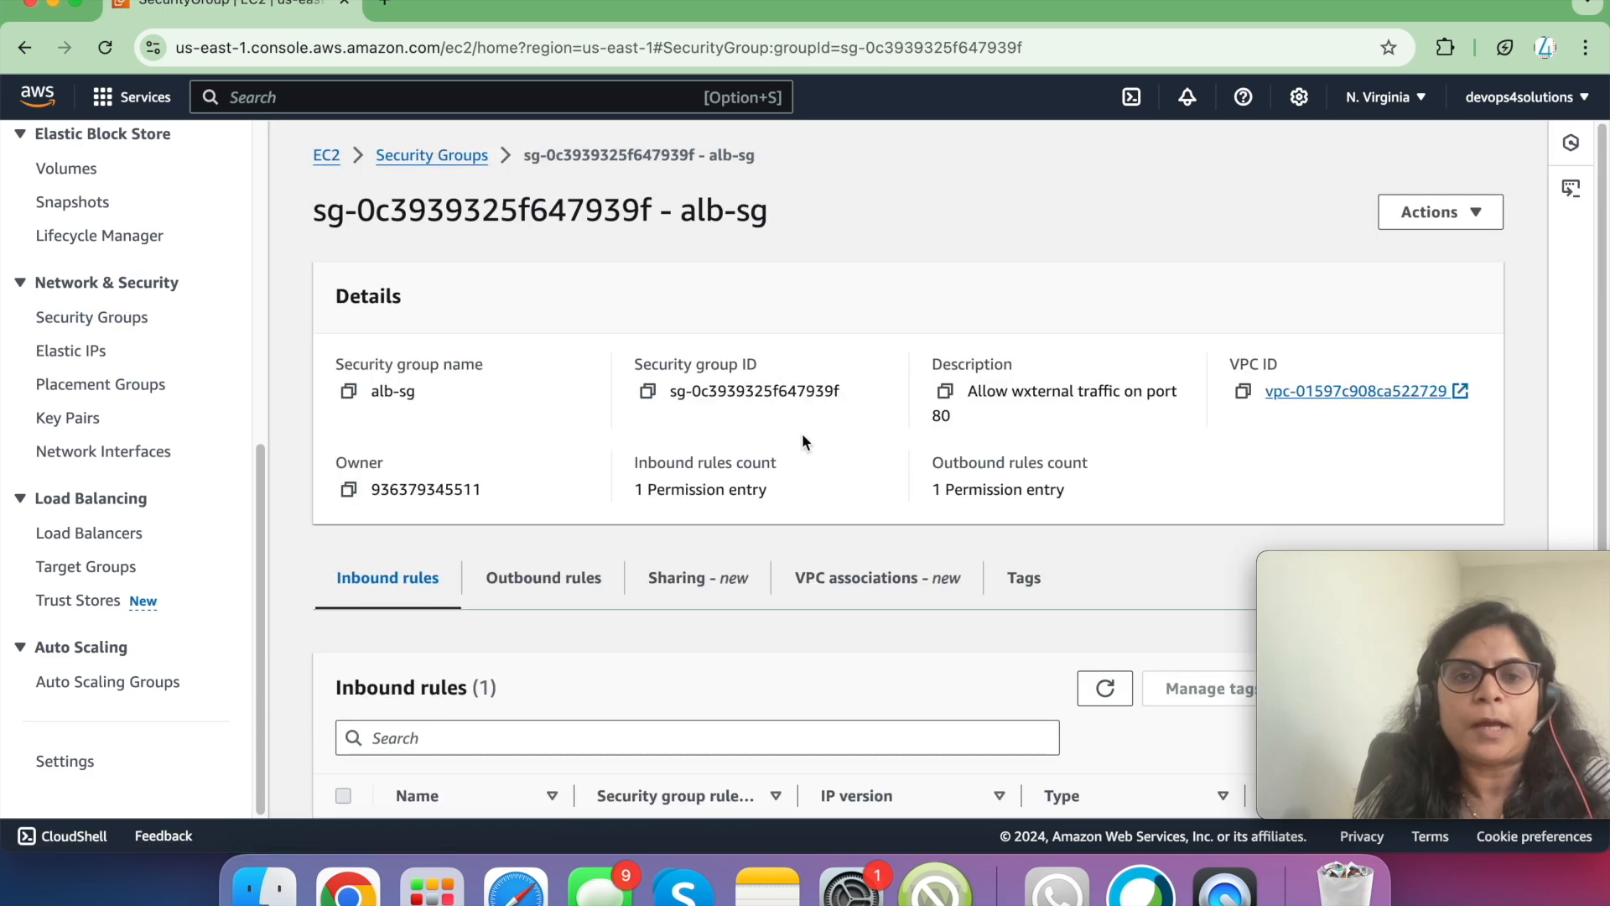
scroll(819, 609, "down", 2)
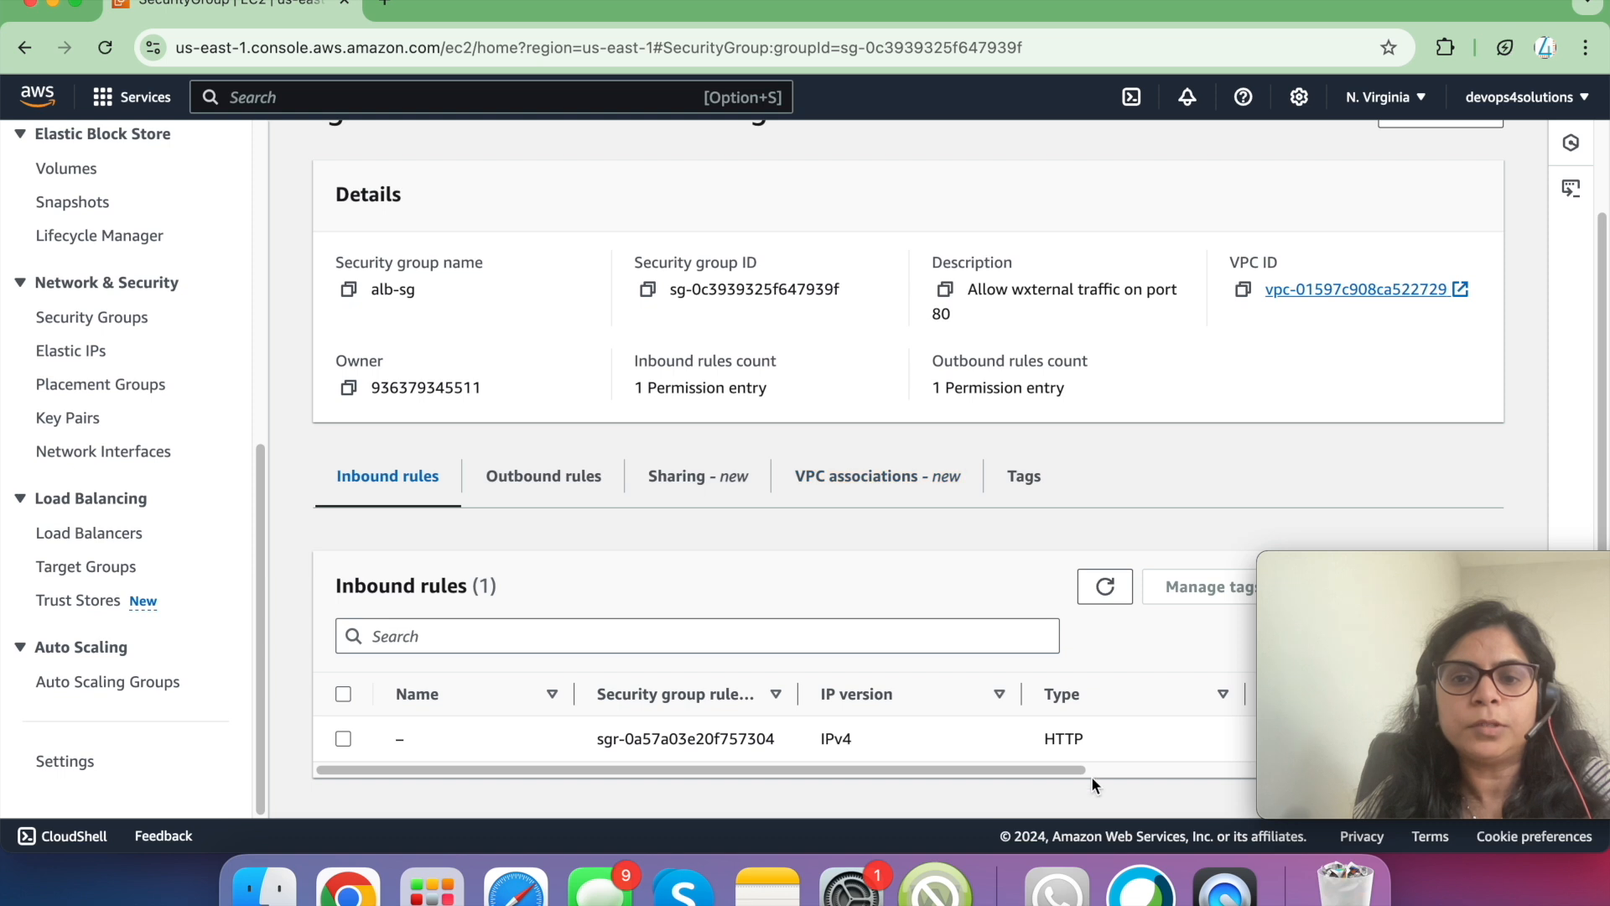
left_click(1121, 769)
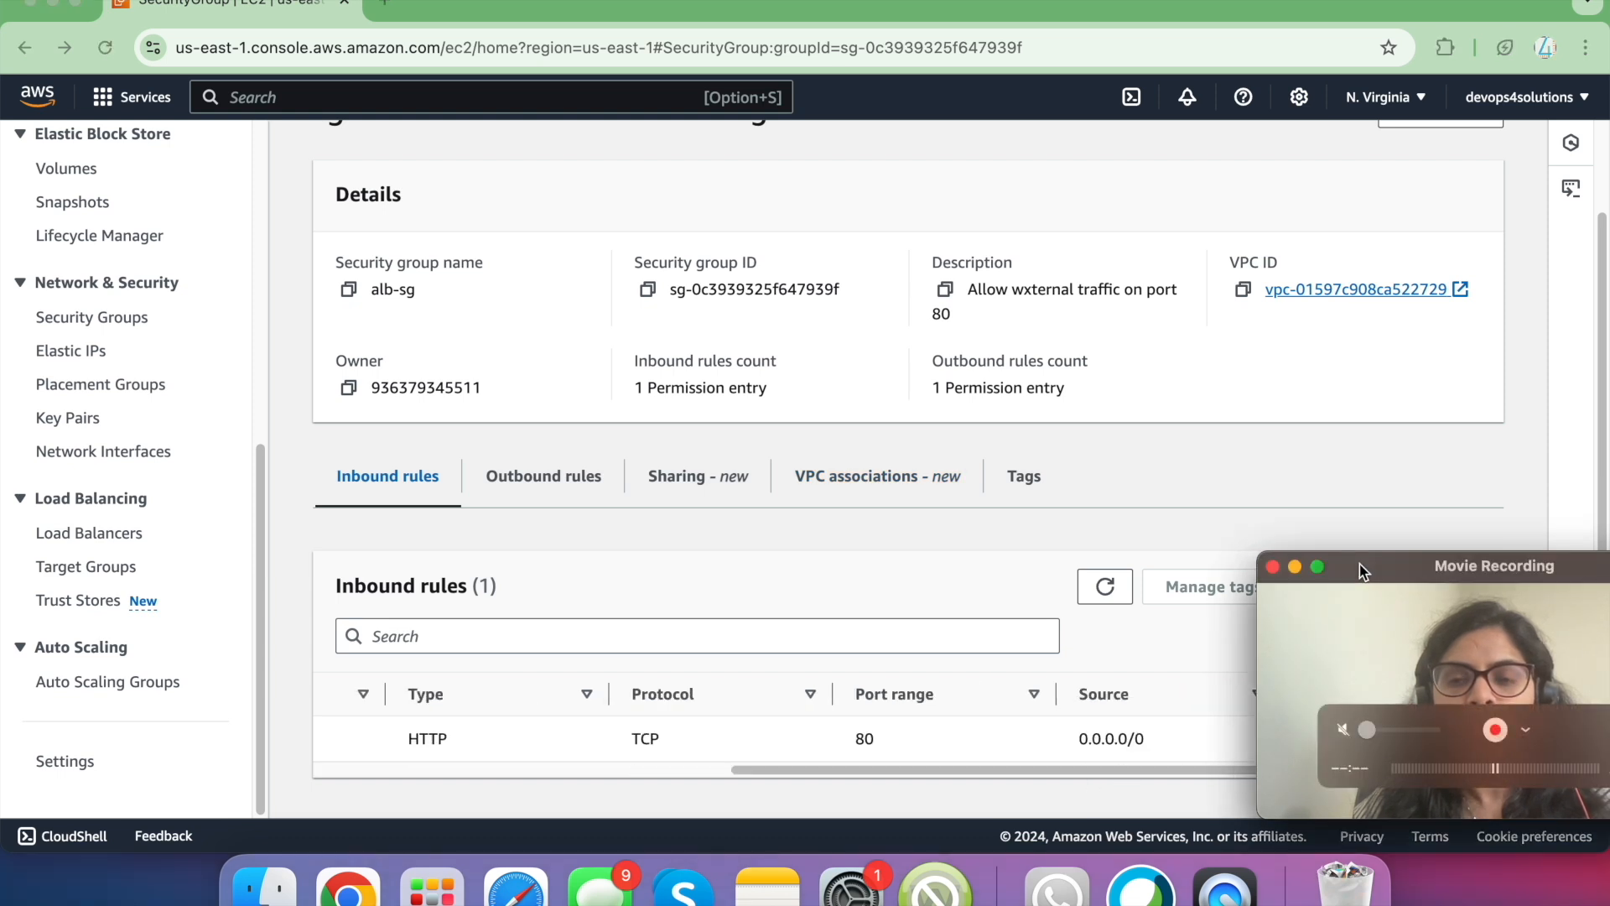
left_click_drag(1361, 570, 1457, 666)
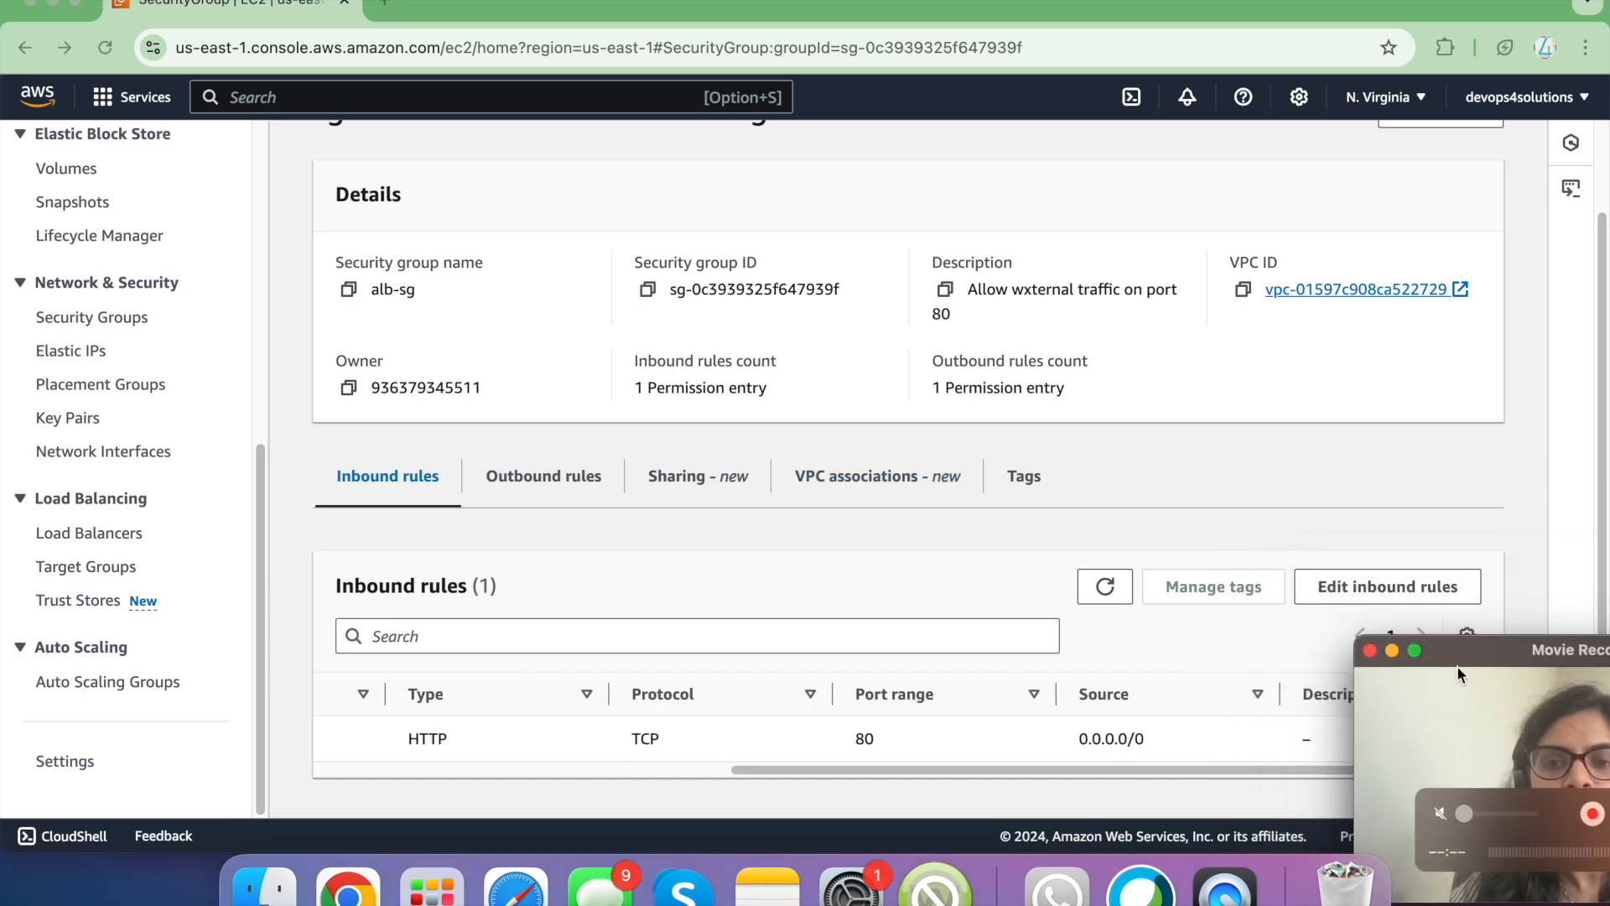
- Try My IP and Anywhere-IPv4 as the source of alb-sg's HTTP inbound rule and cancel the edit
left_click(1392, 586)
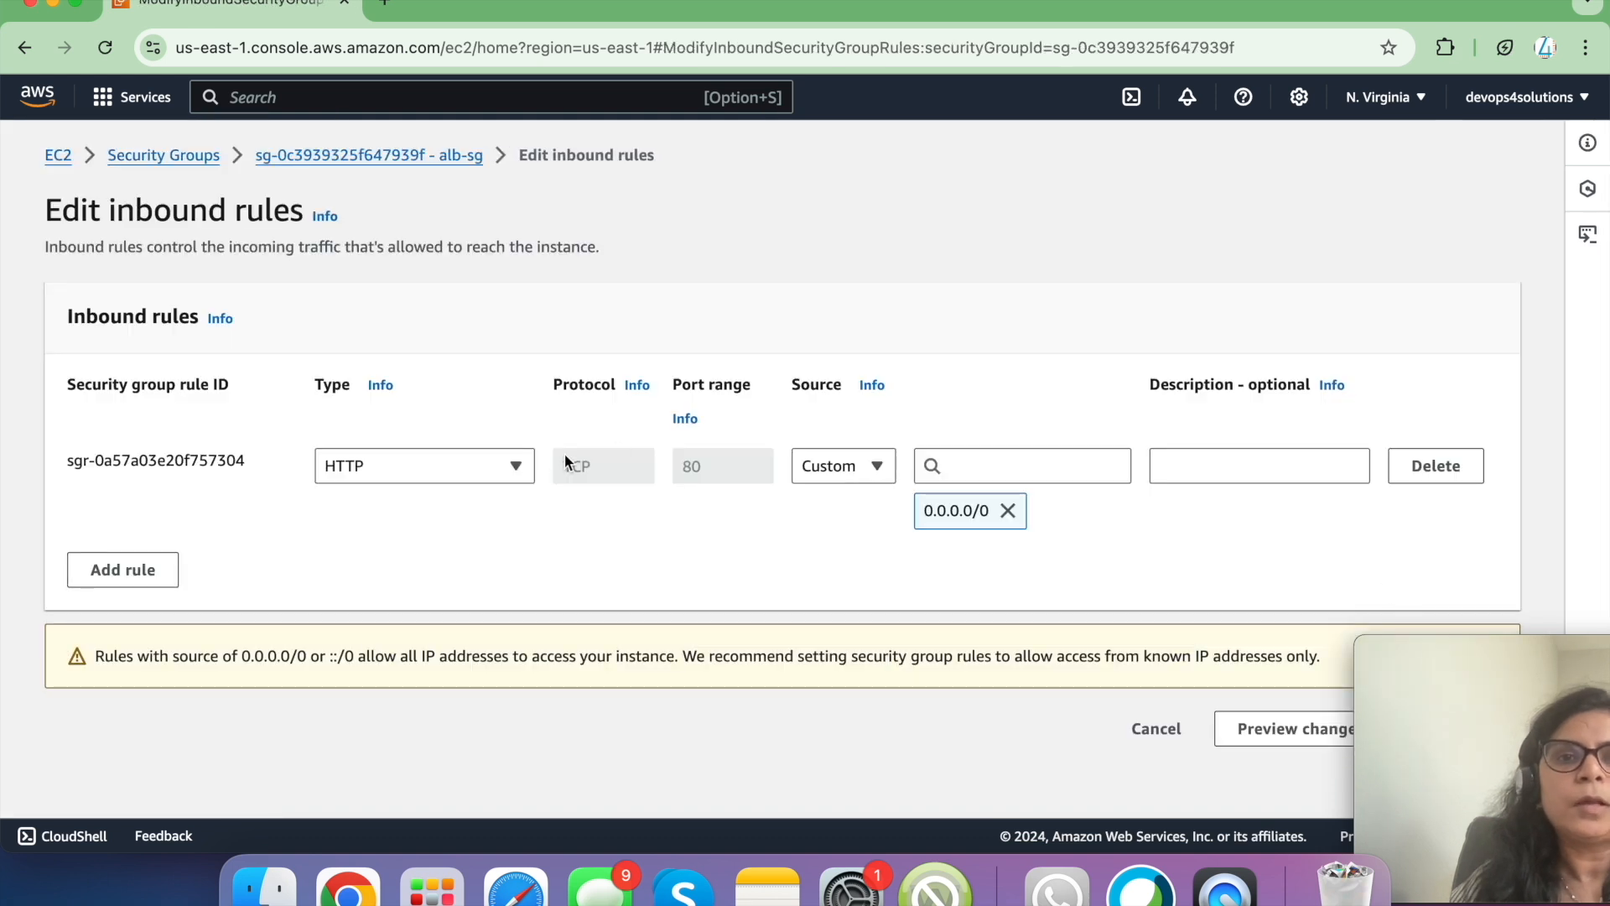
left_click(816, 466)
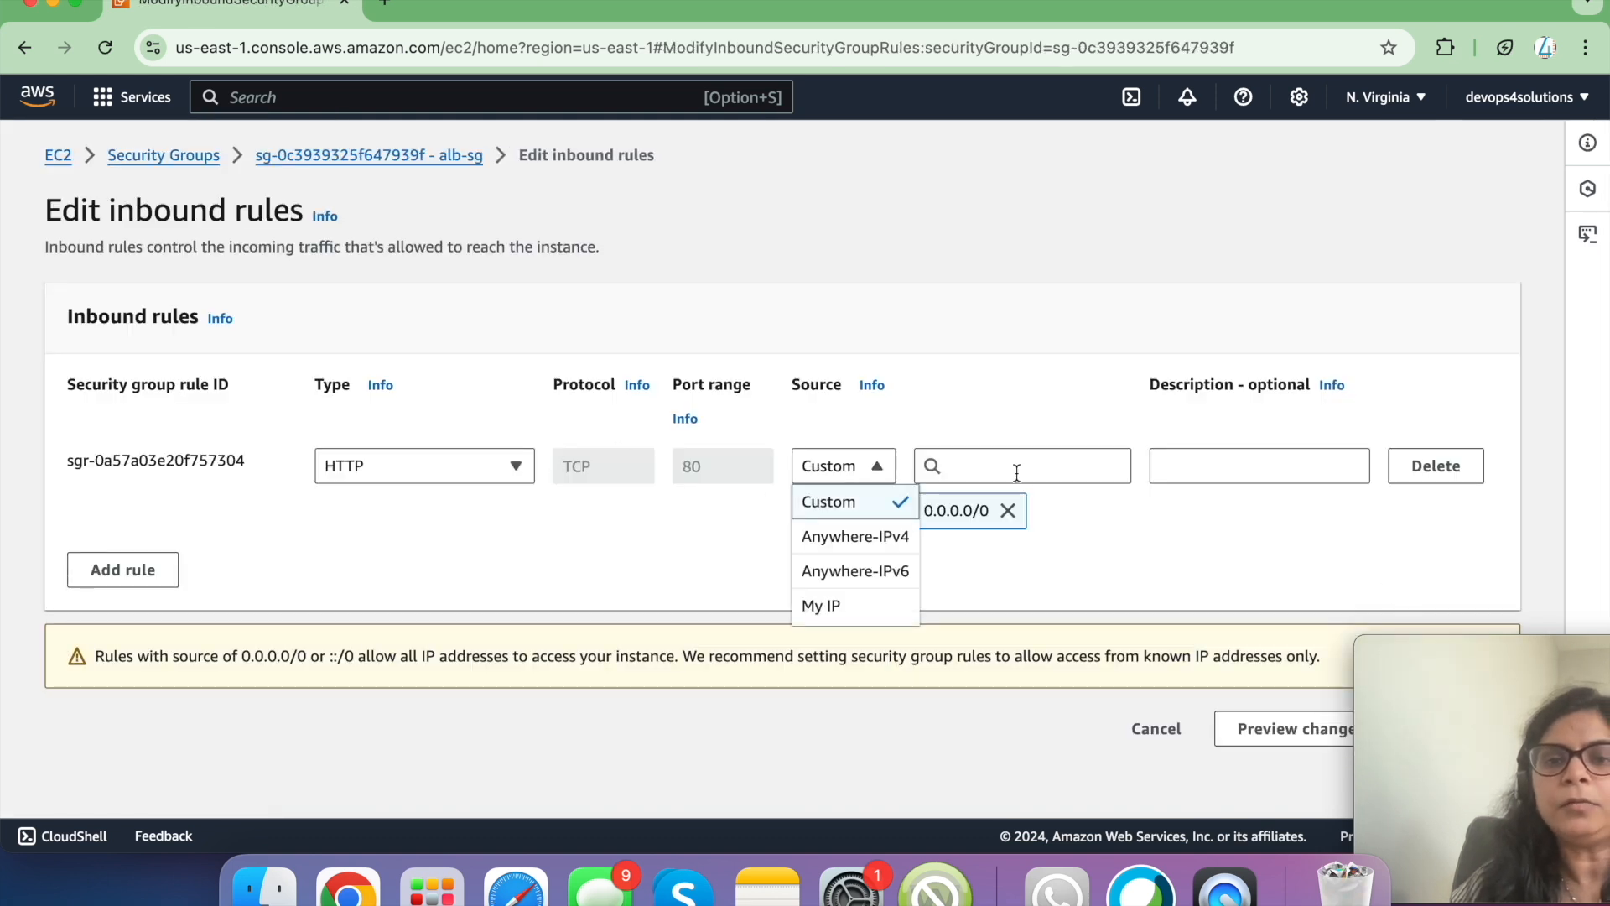
left_click(865, 603)
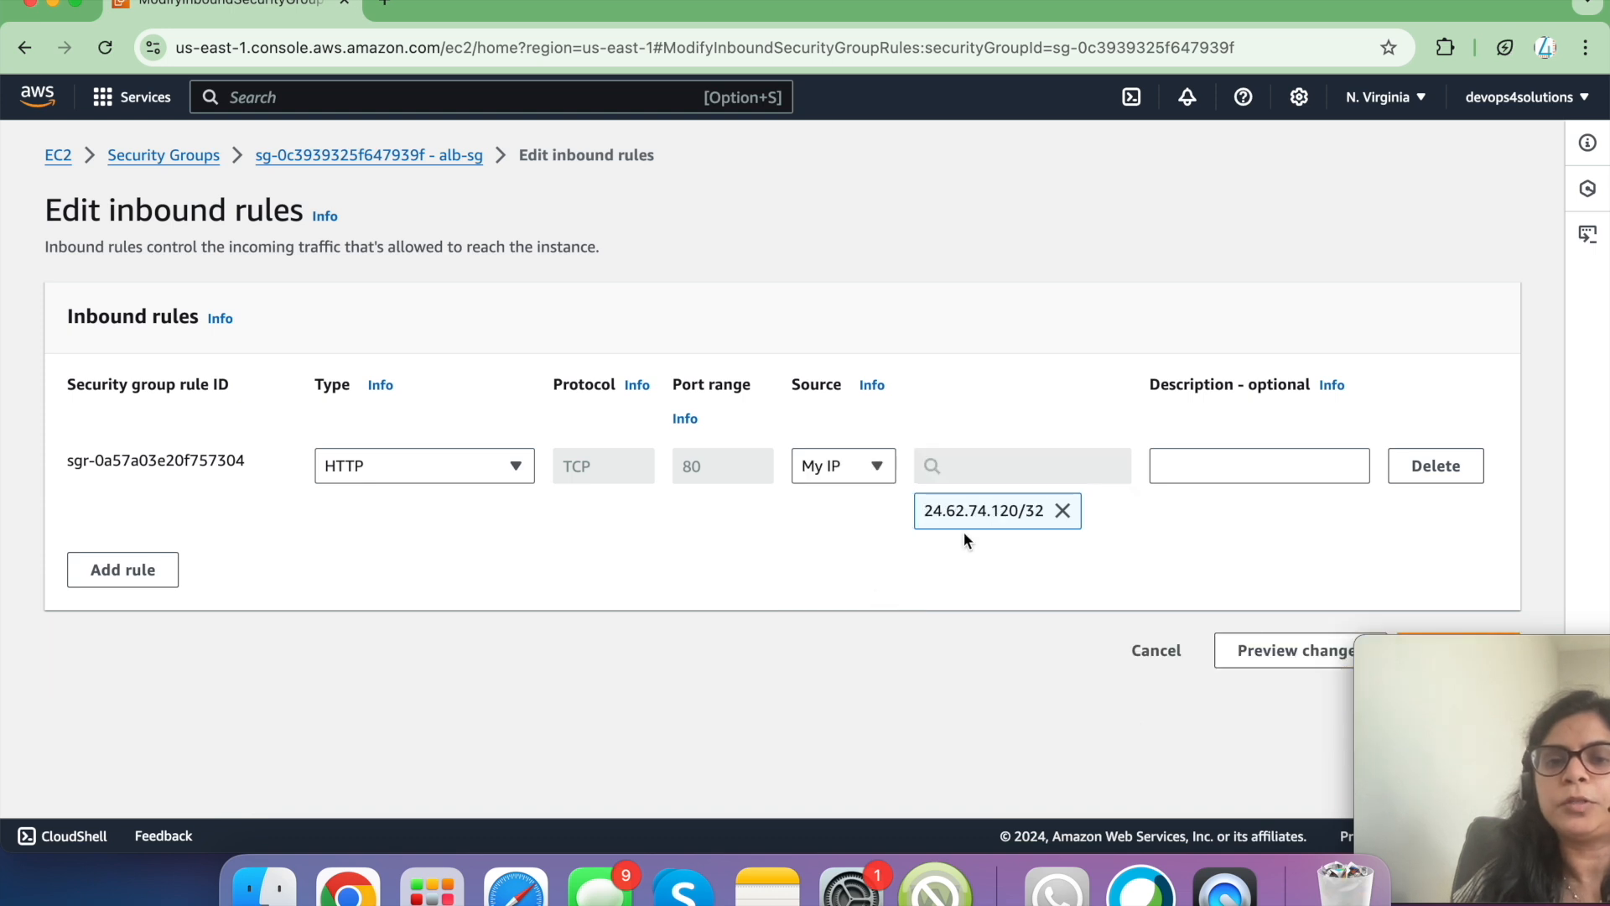
left_click(870, 467)
left_click(865, 535)
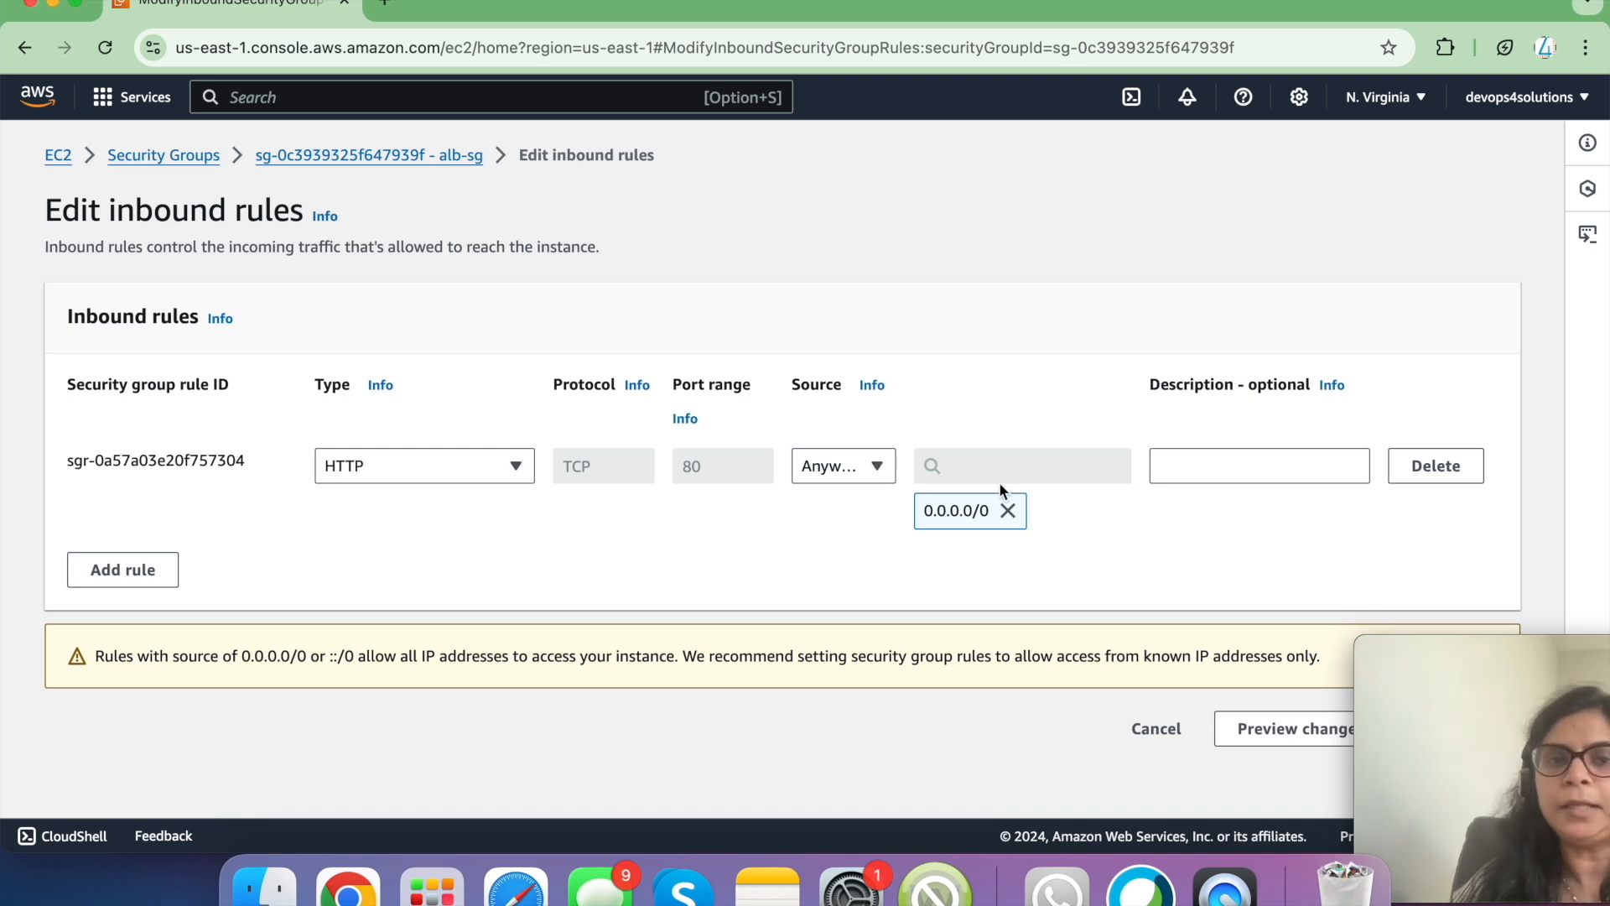
left_click(1155, 728)
left_click_drag(1484, 658, 1356, 635)
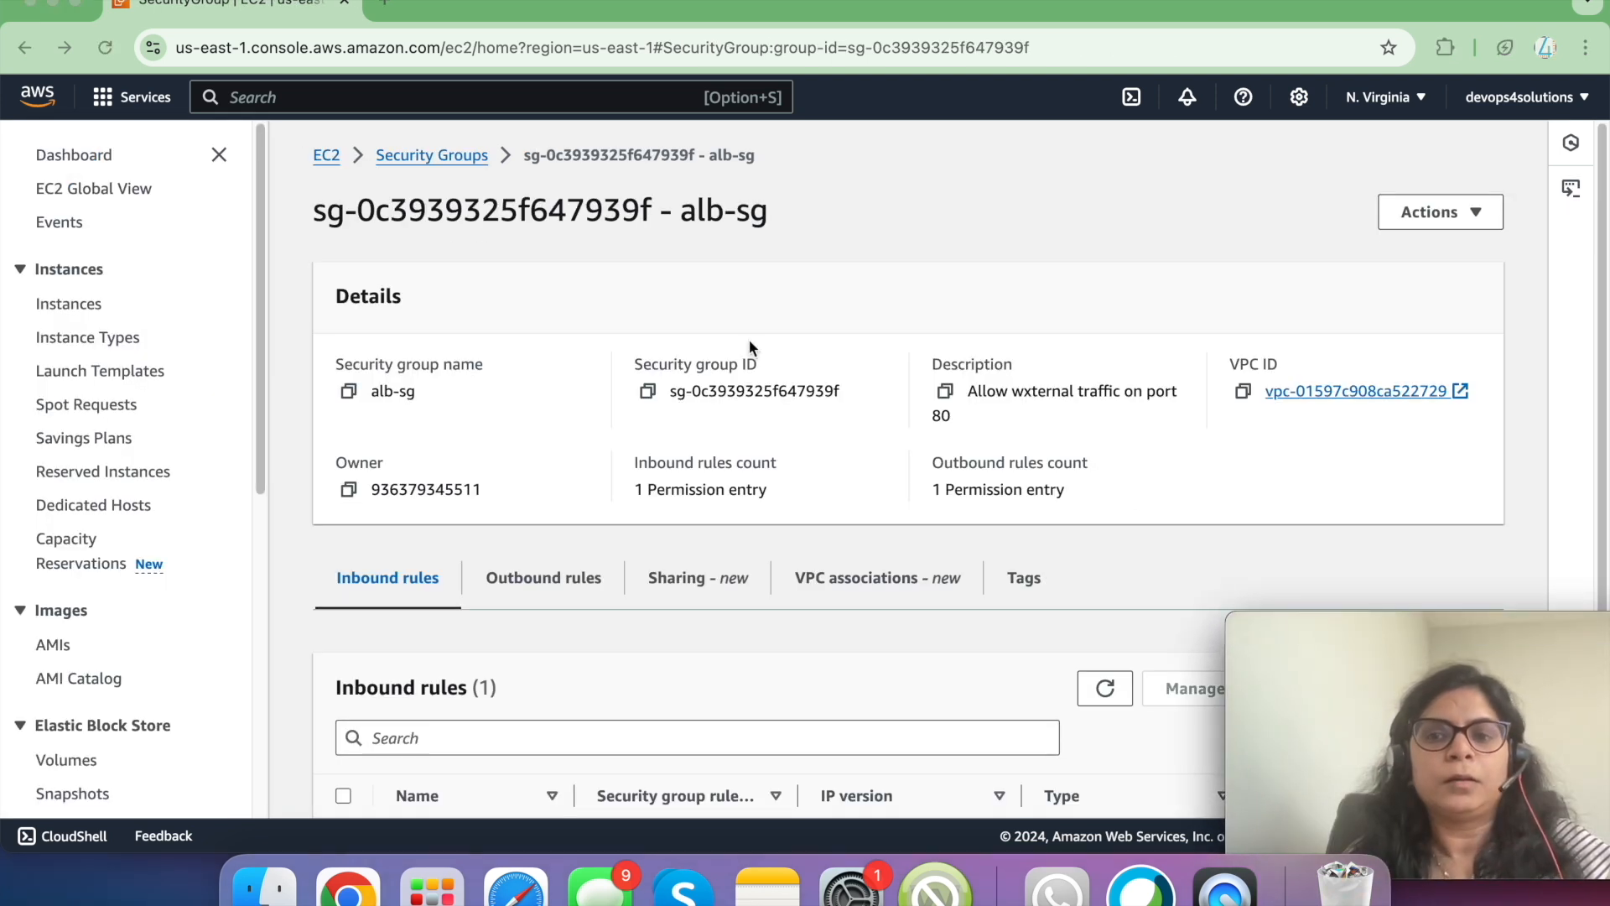
- Go to Elastic Container Service and open the hello-svc service in the app1-dev cluster
left_click(326, 158)
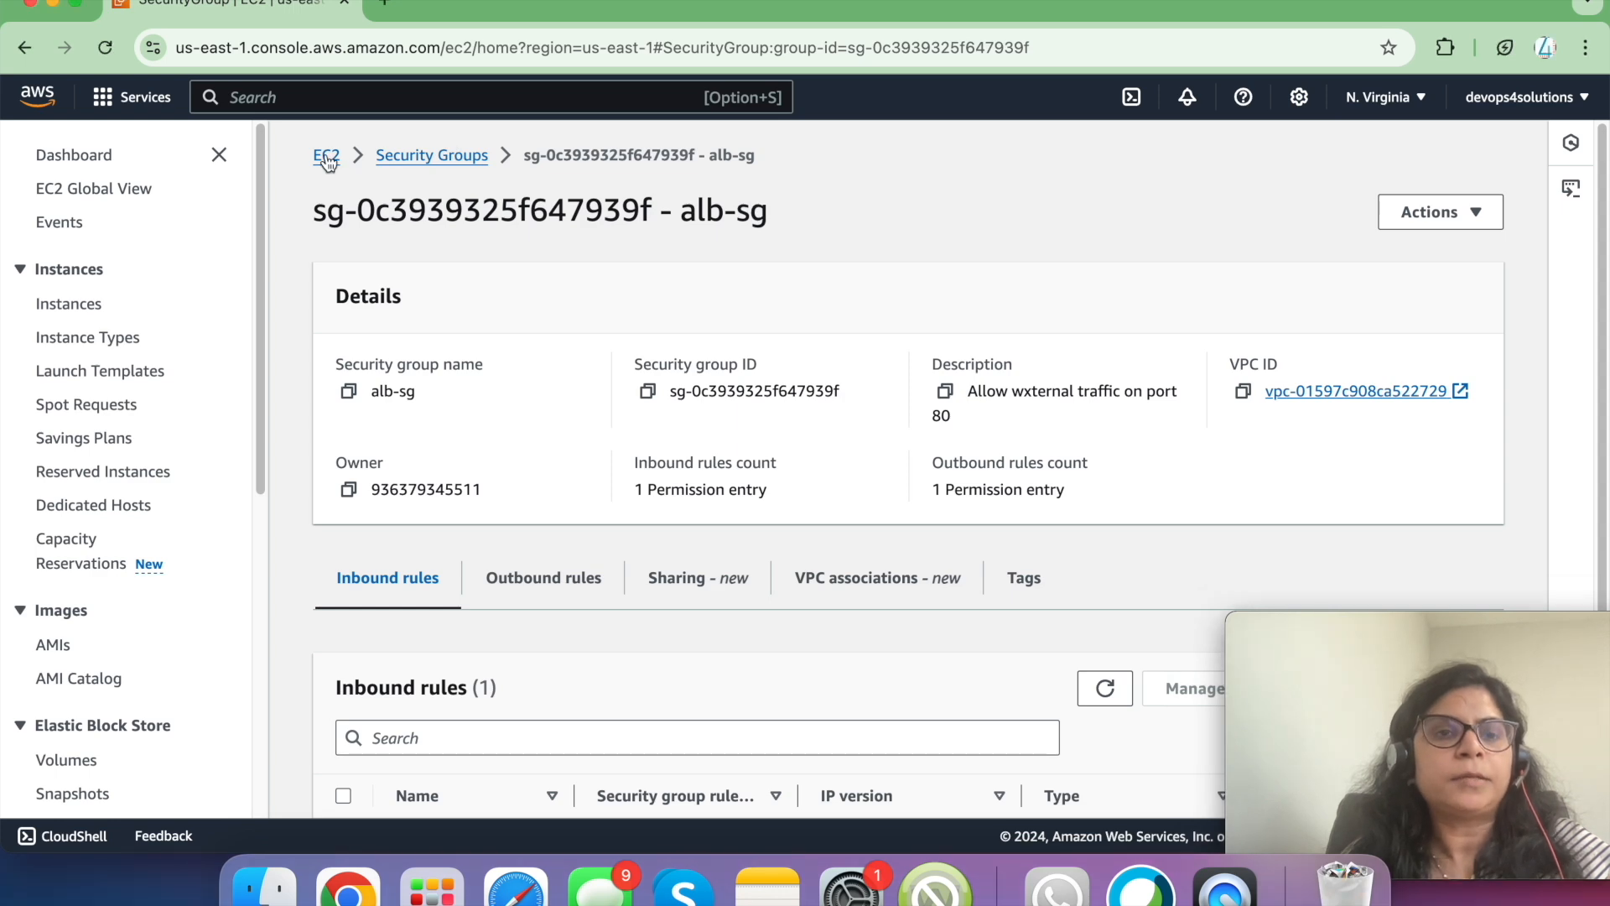
type("ecs")
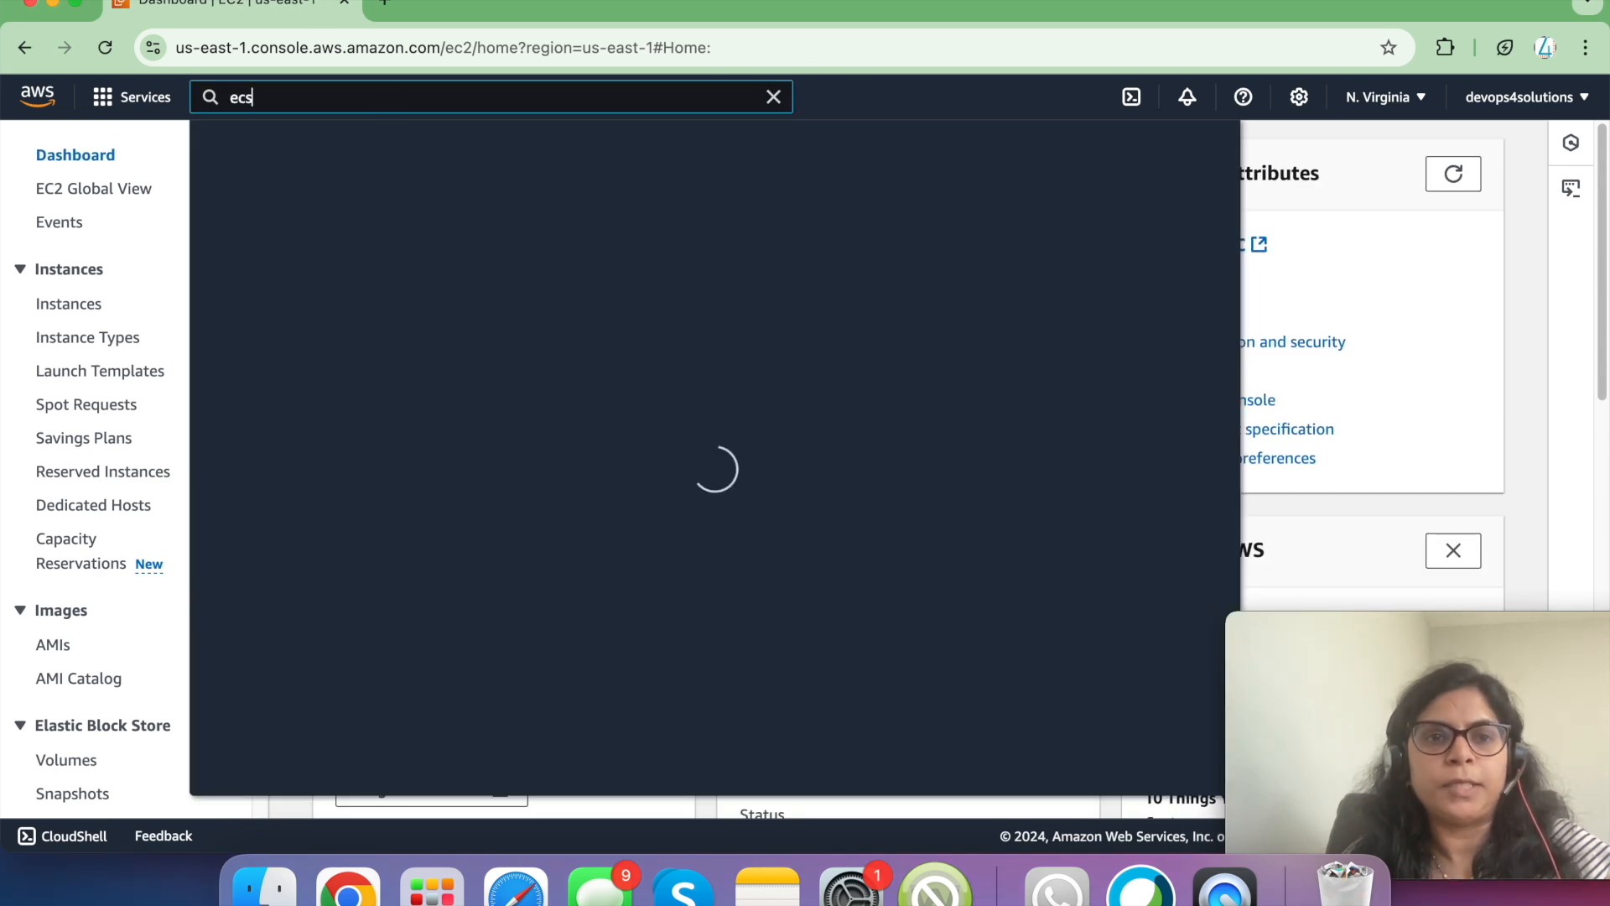
left_click(594, 269)
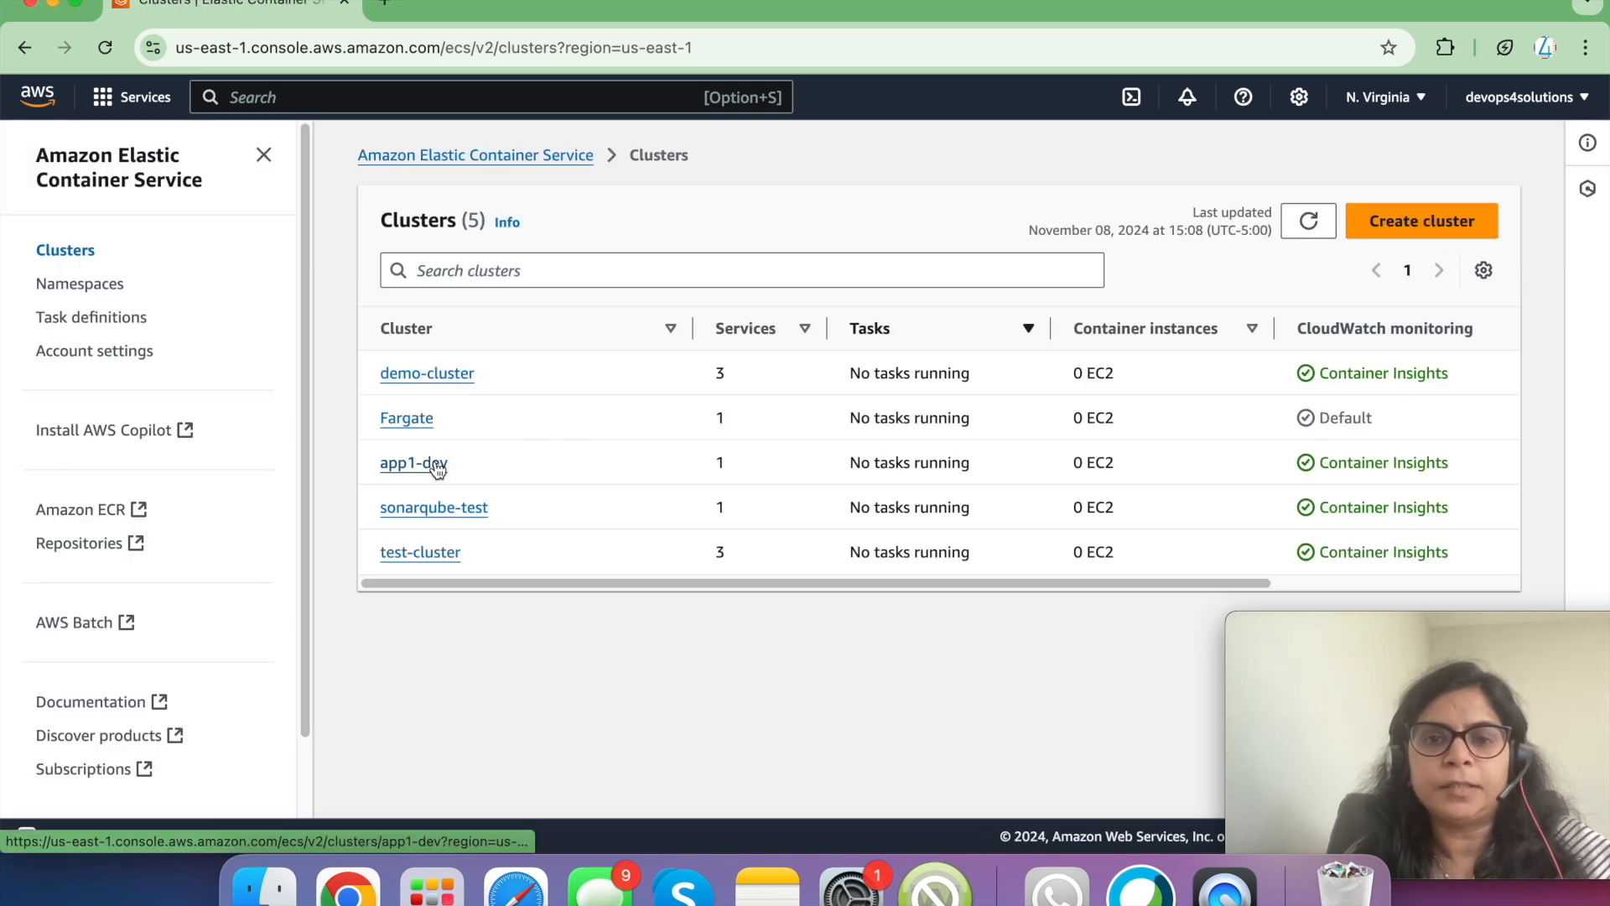
left_click(414, 462)
scroll(582, 554, "down", 5)
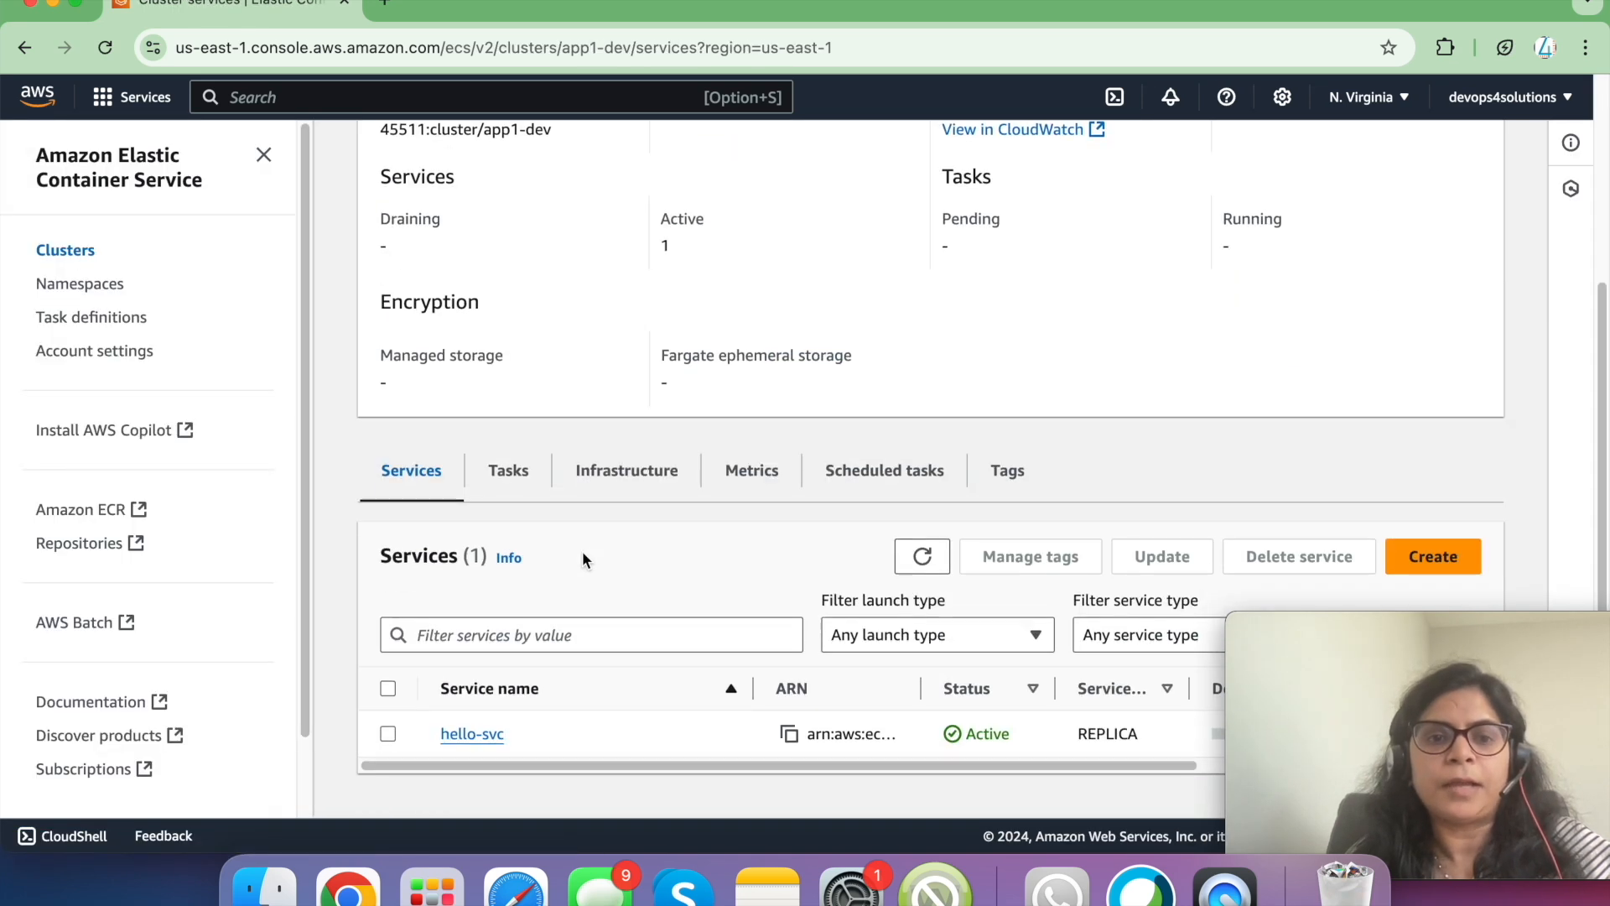
left_click(472, 742)
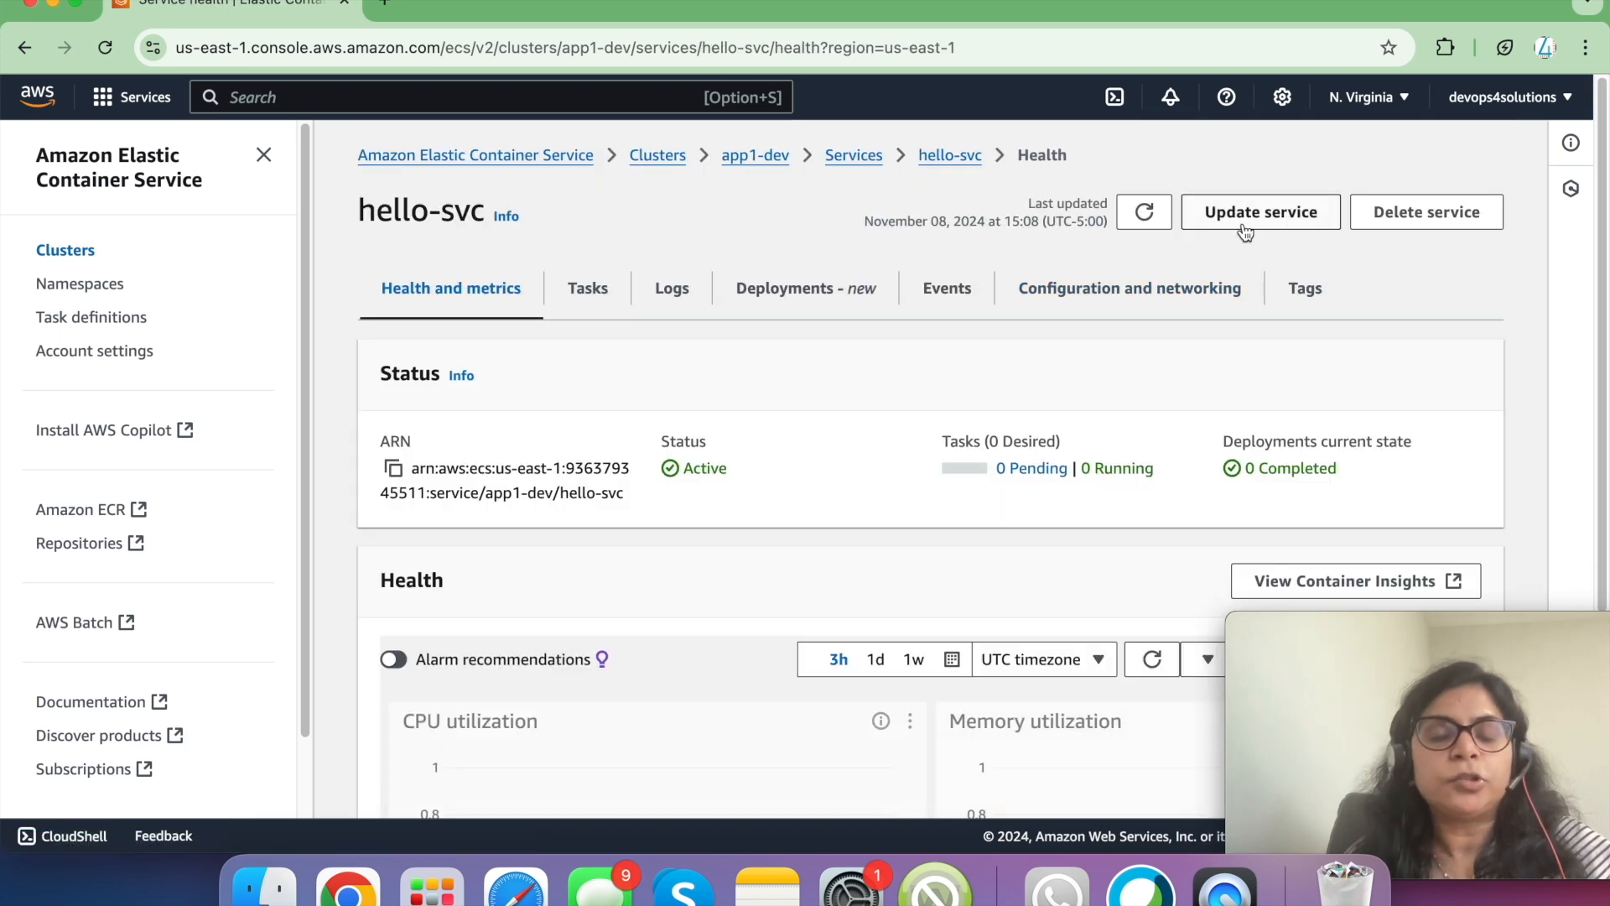
- Open the update form for hello-svc and look through its deployment and optional sections for load balancing settings
left_click(1242, 223)
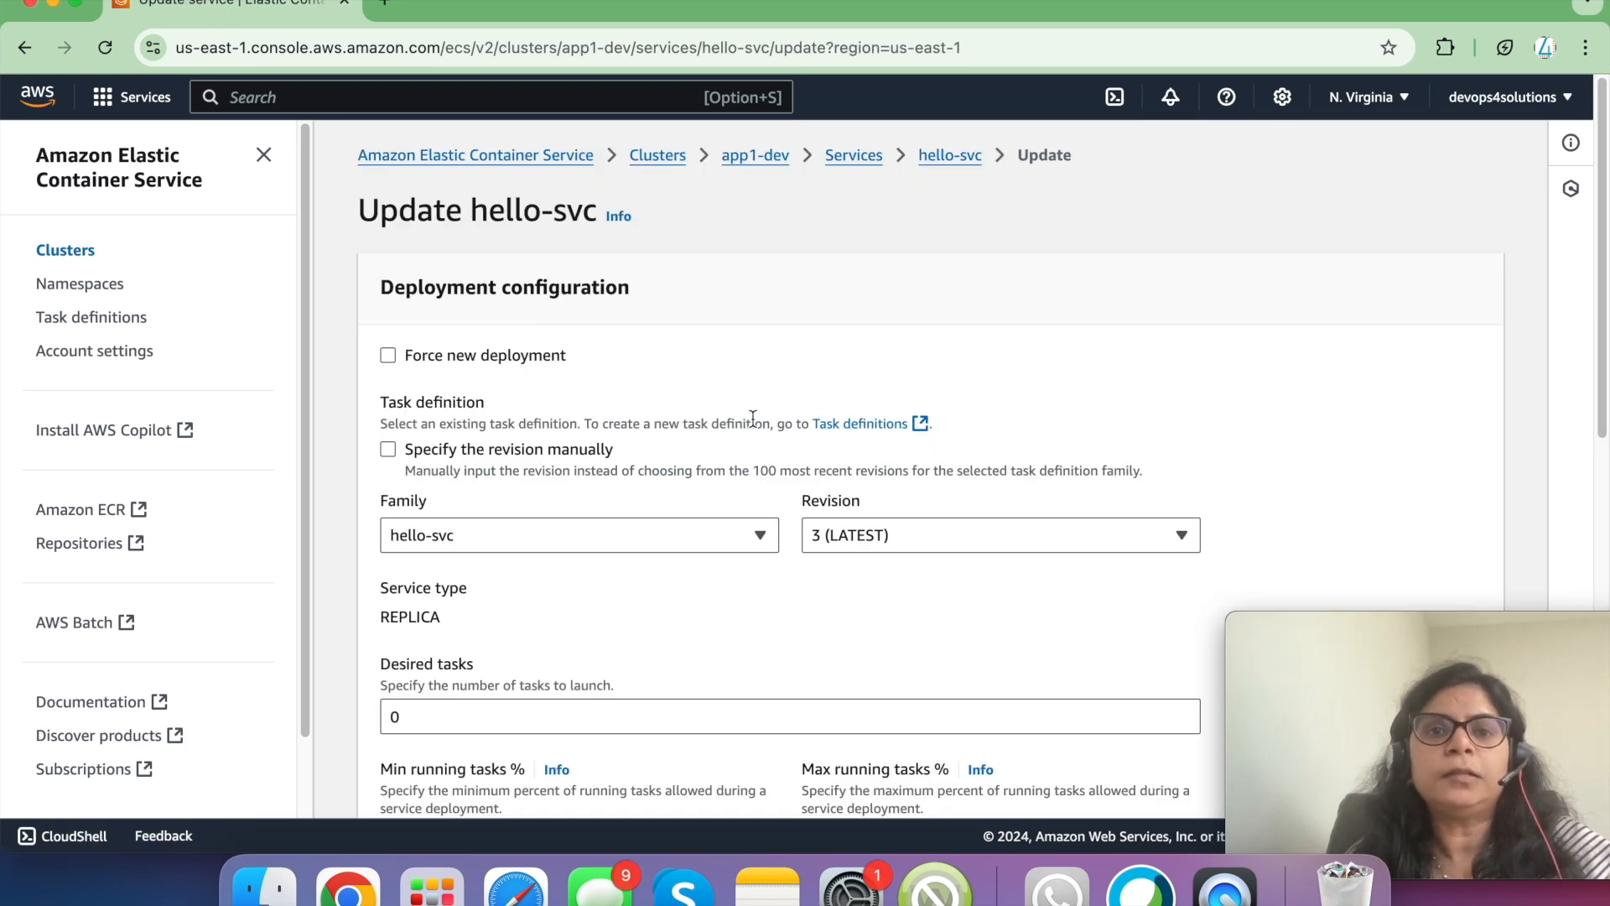
scroll(753, 419, "down", 1)
scroll(753, 418, "down", 7)
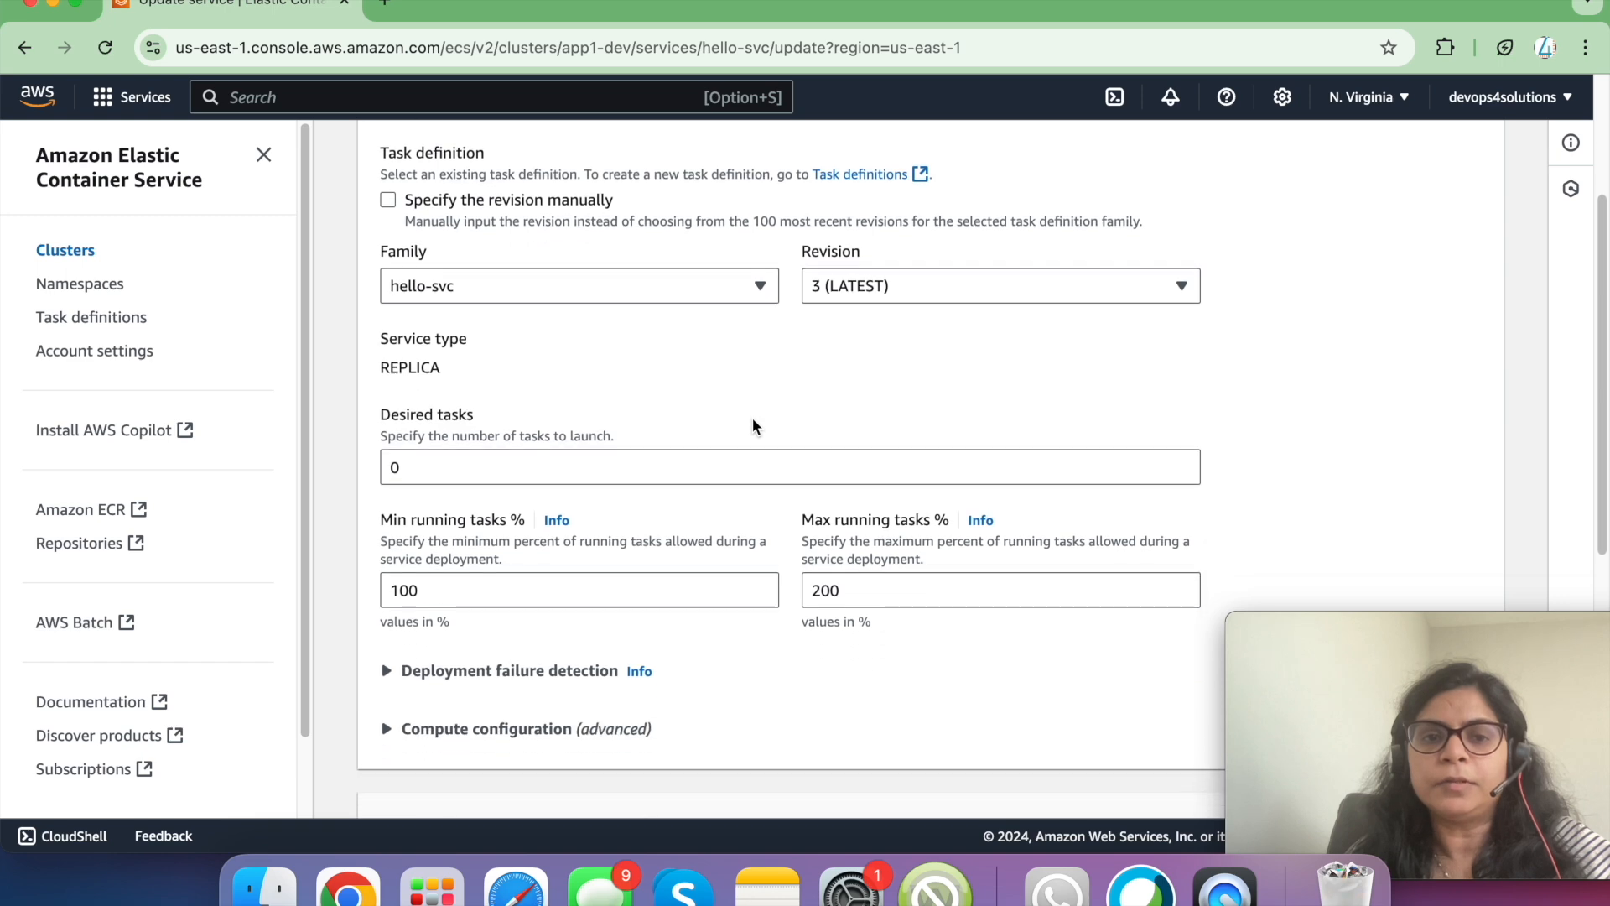
scroll(753, 420, "down", 4)
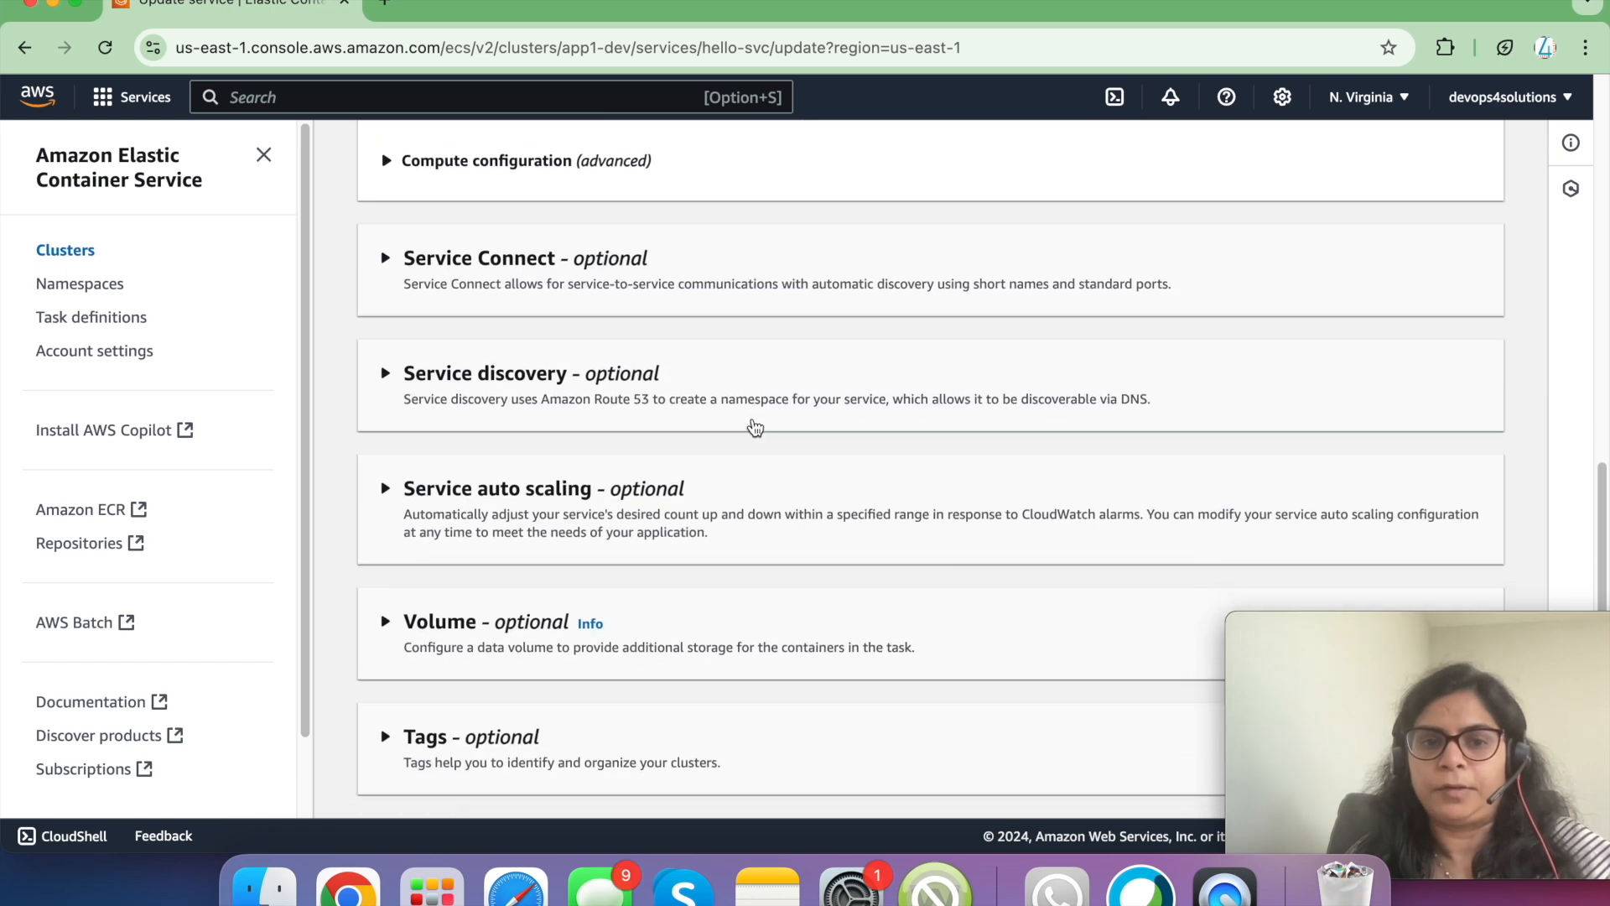
scroll(755, 427, "up", 4)
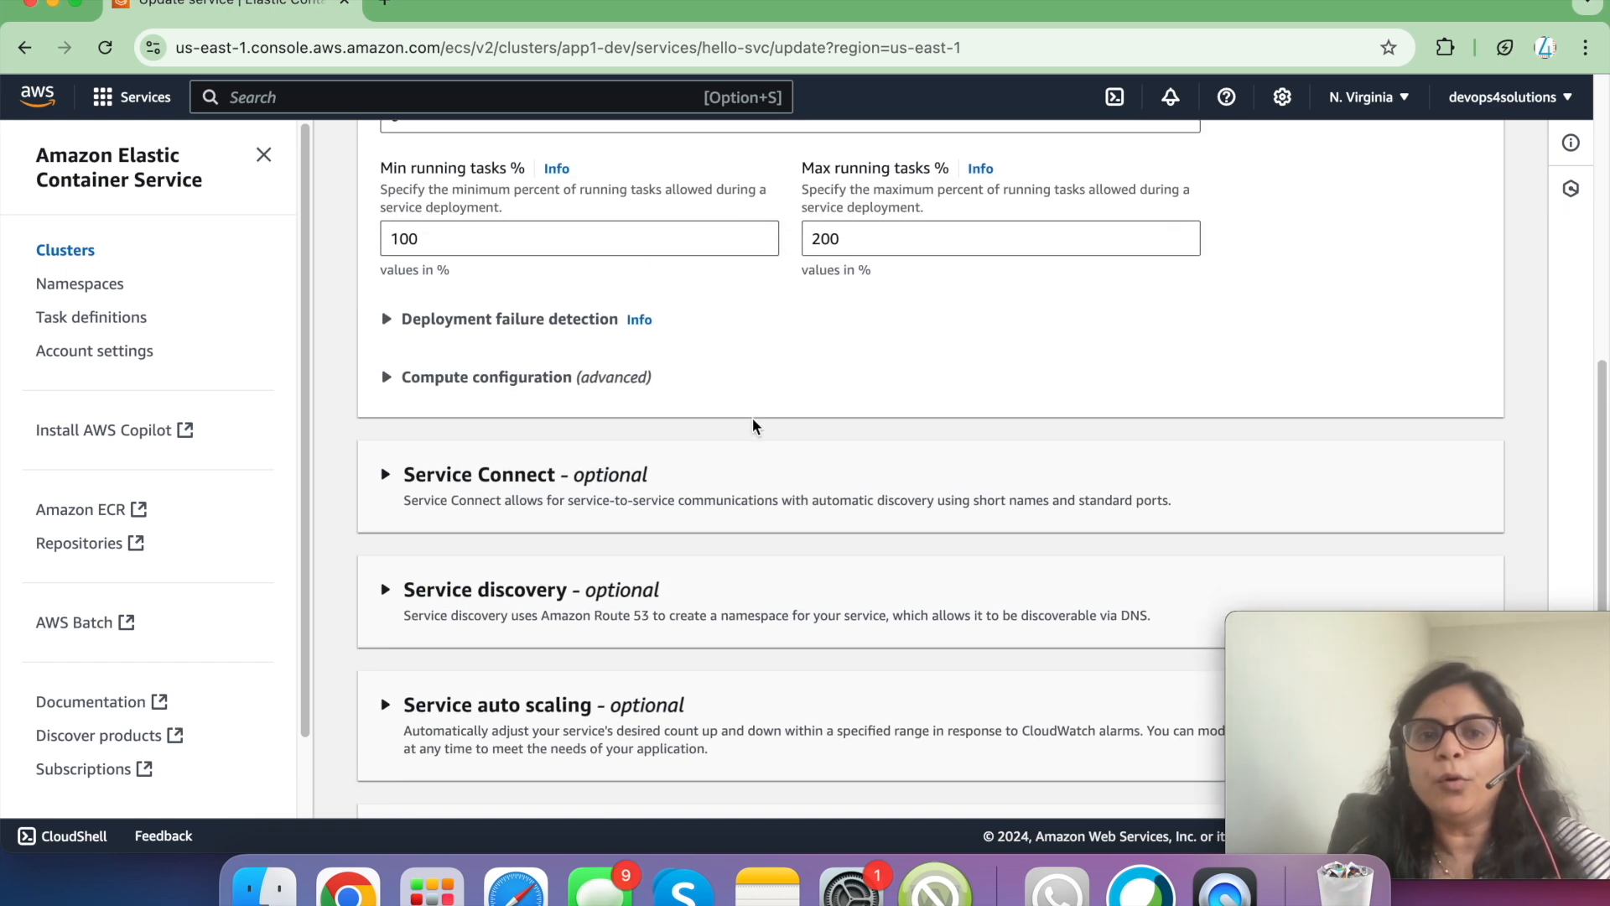
scroll(753, 426, "up", 2)
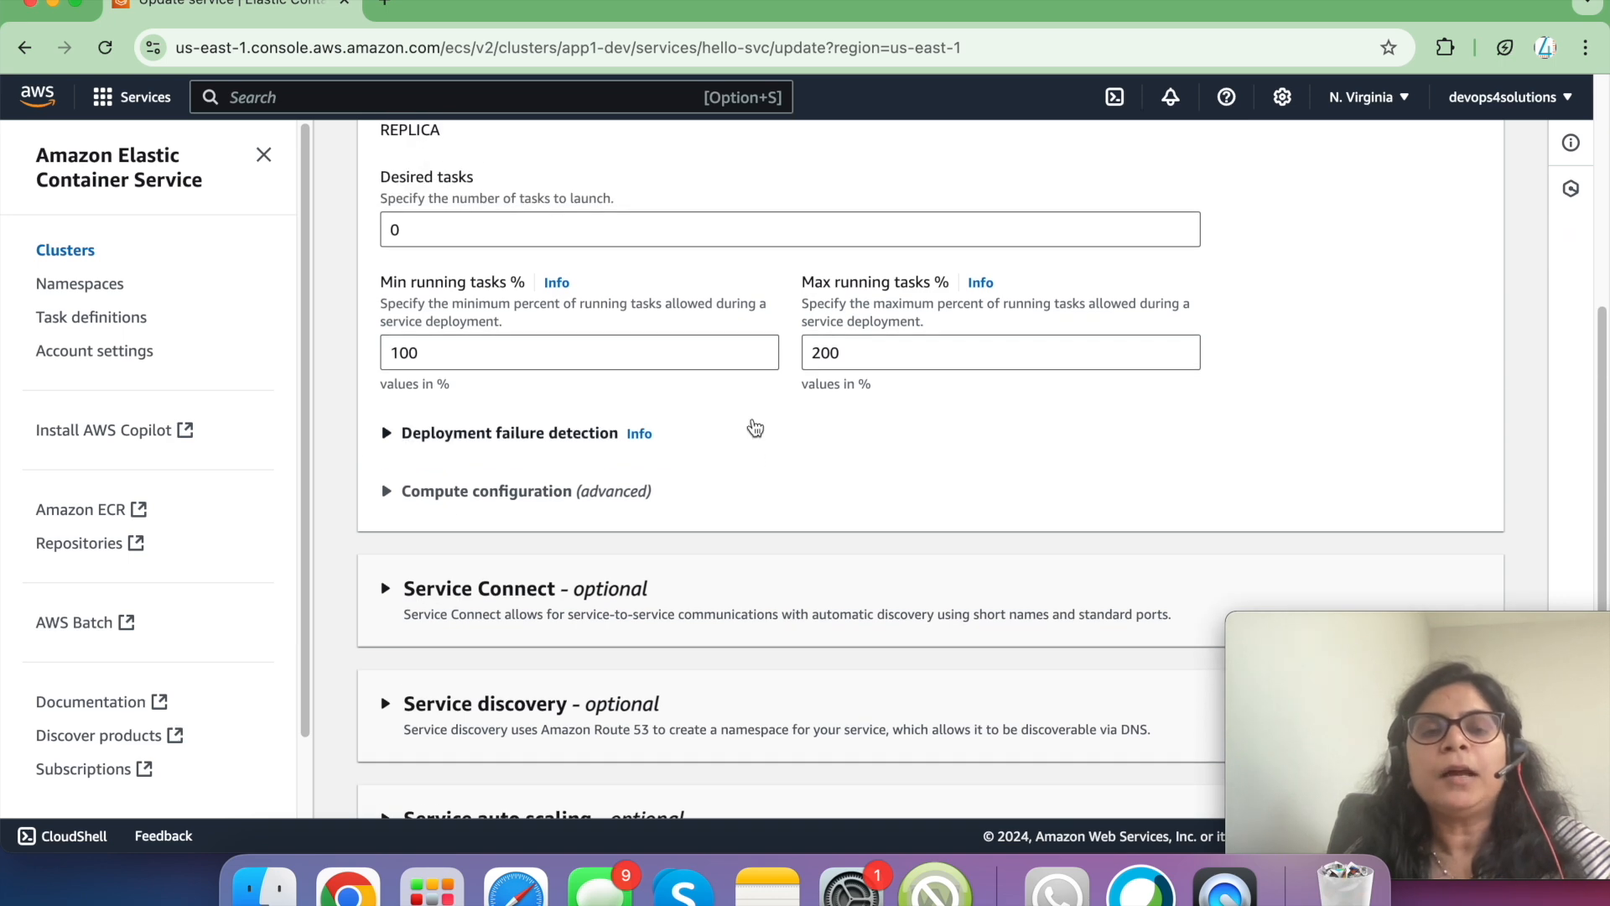
scroll(755, 427, "up", 6)
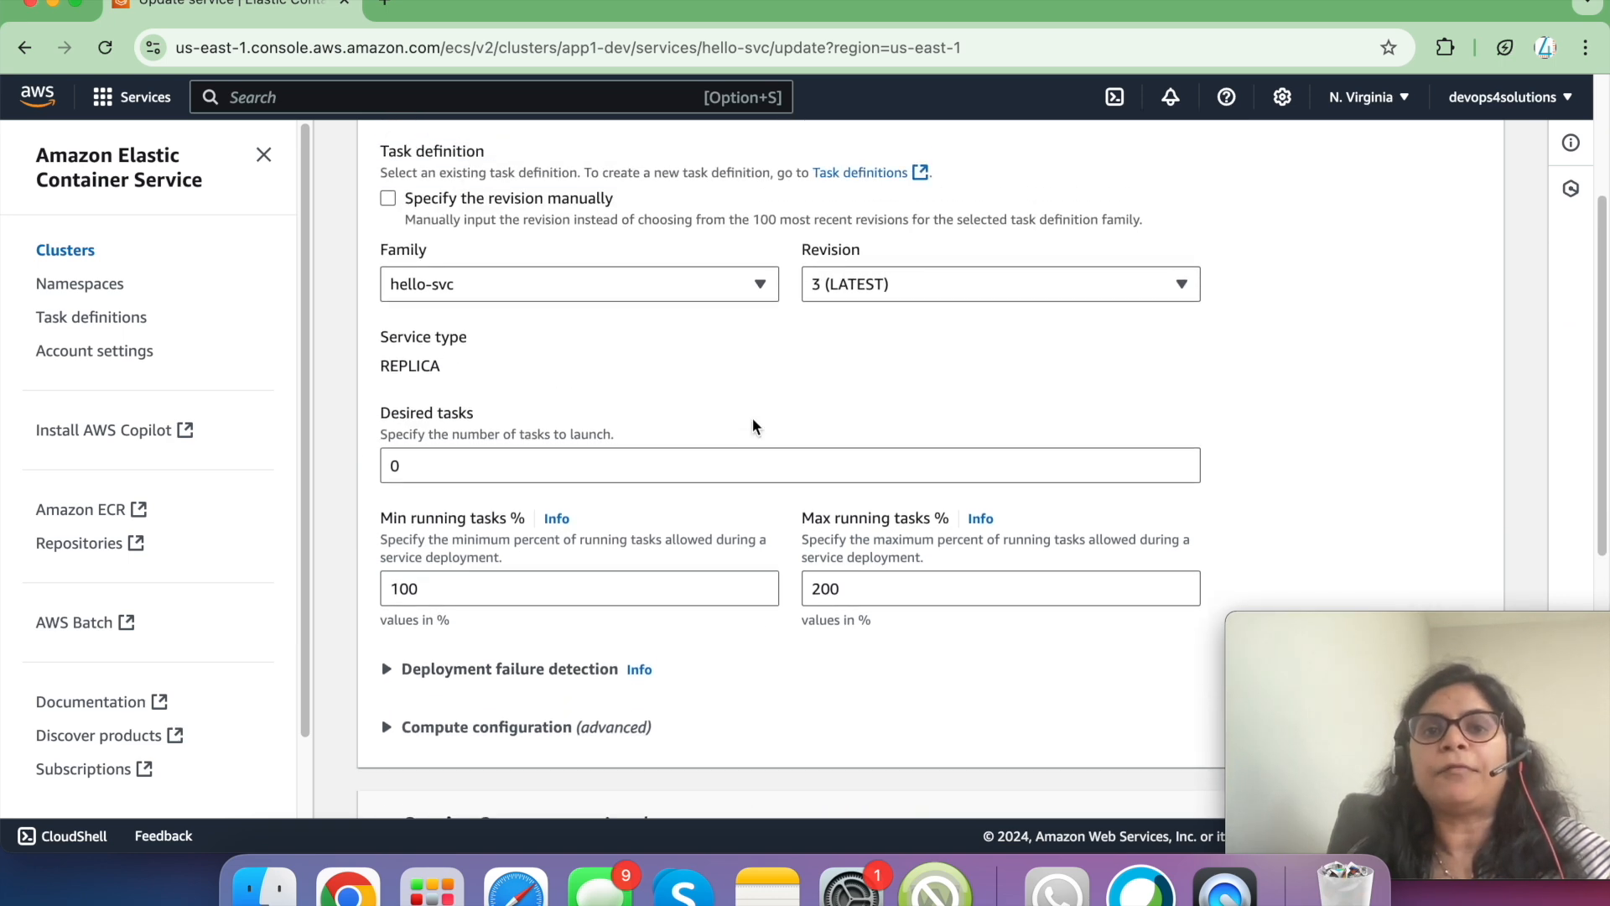
scroll(753, 418, "up", 1)
scroll(752, 417, "down", 1)
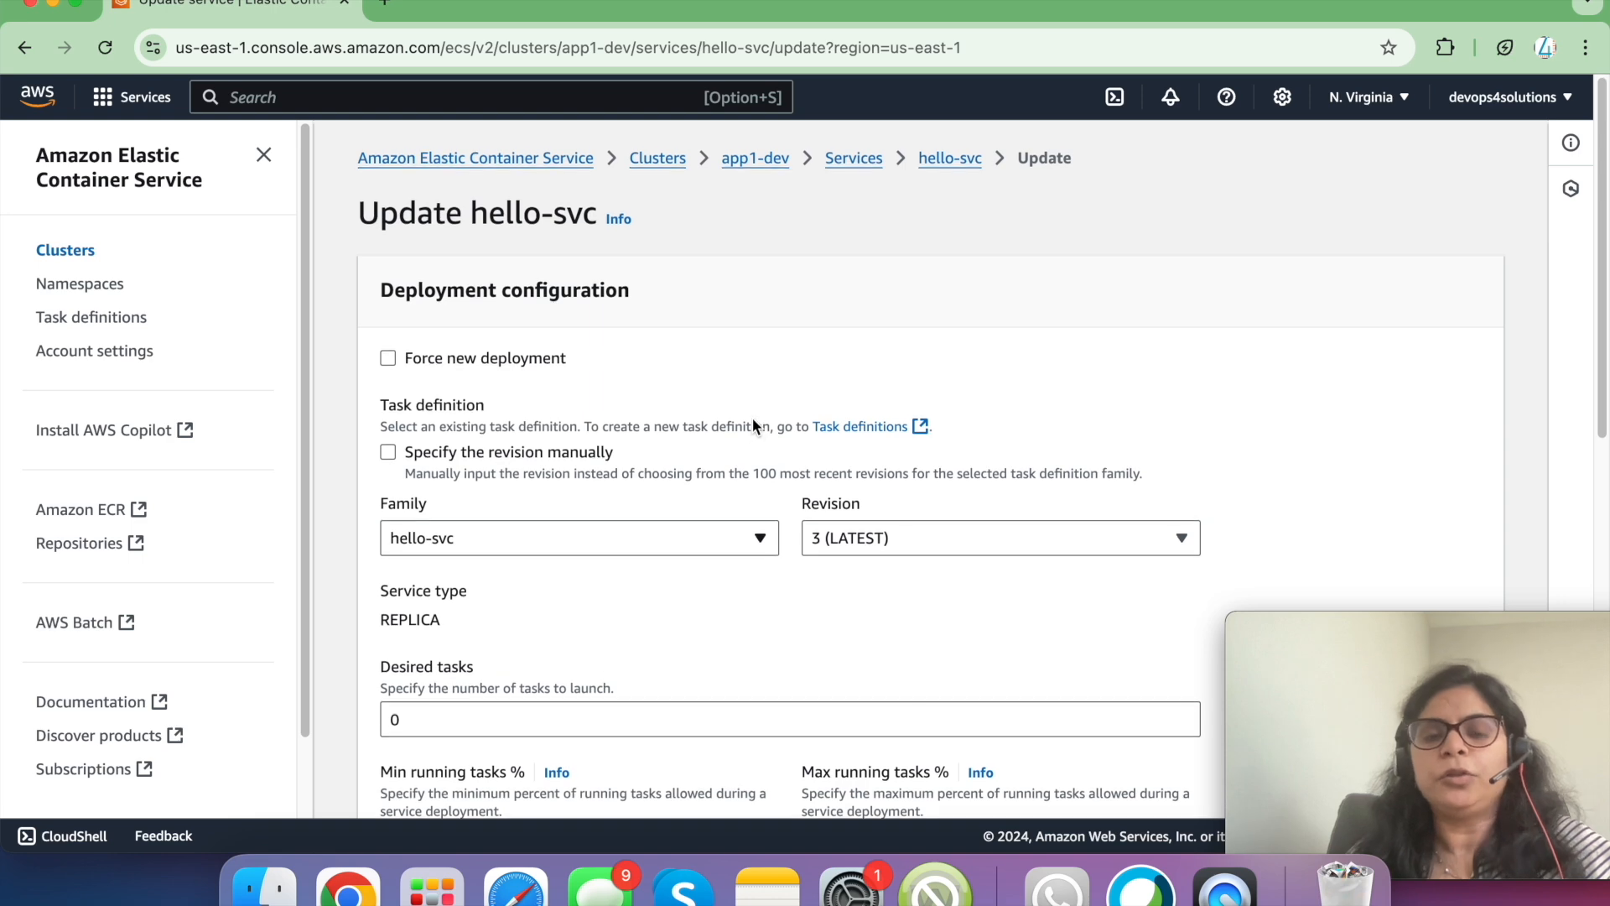
scroll(753, 418, "up", 1)
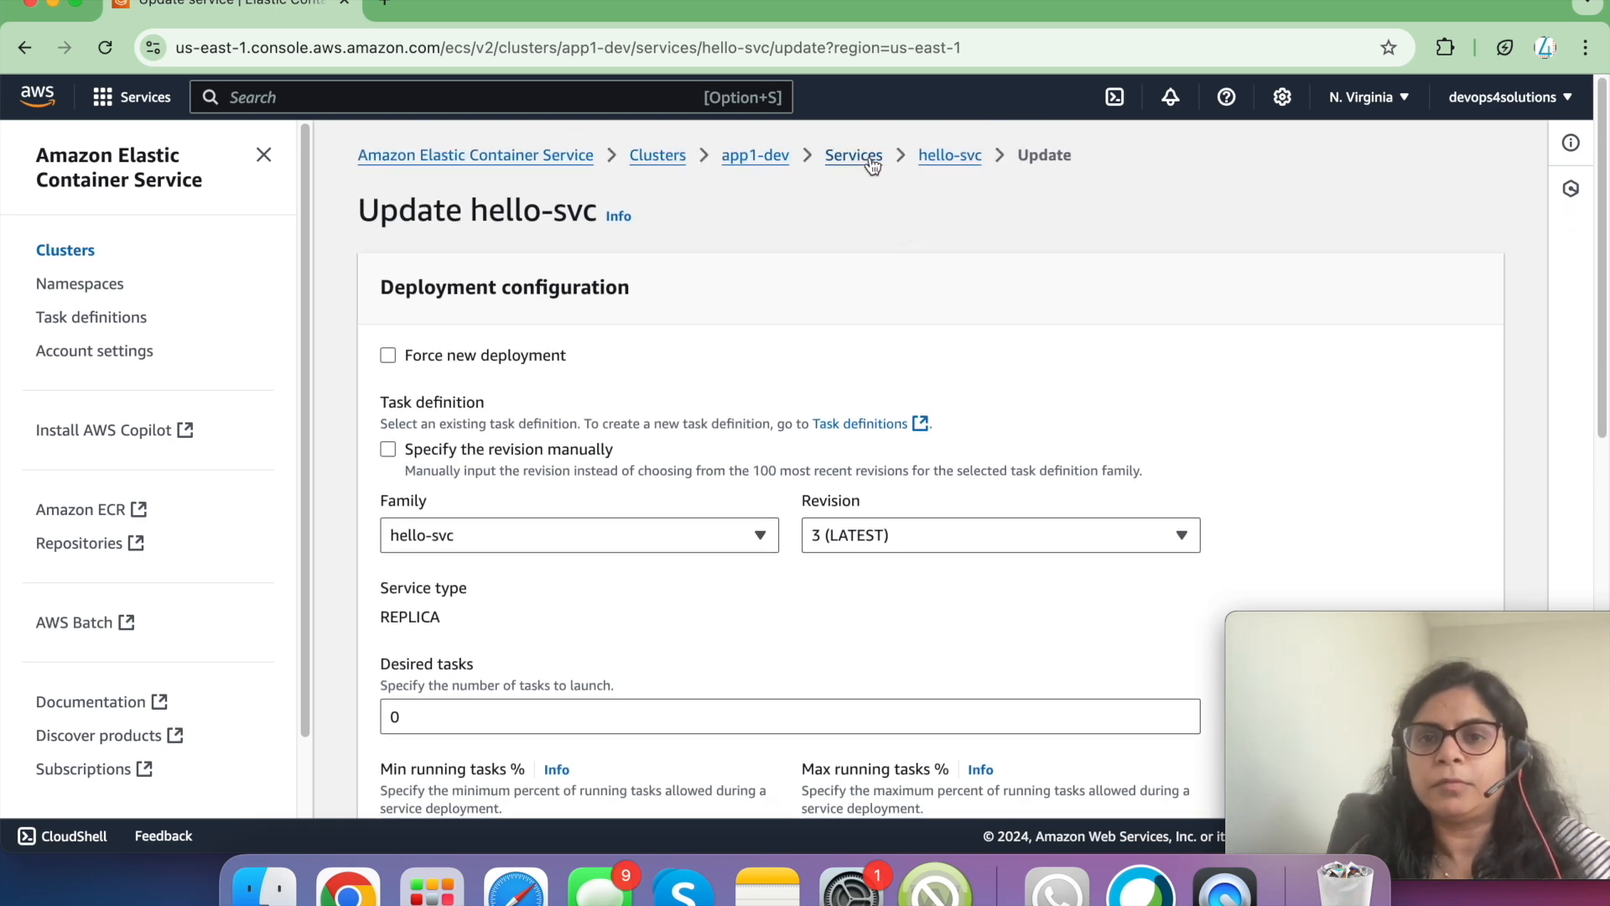
- Return to the app1-dev cluster's services and start creating a new service
left_click(869, 158)
scroll(802, 310, "down", 4)
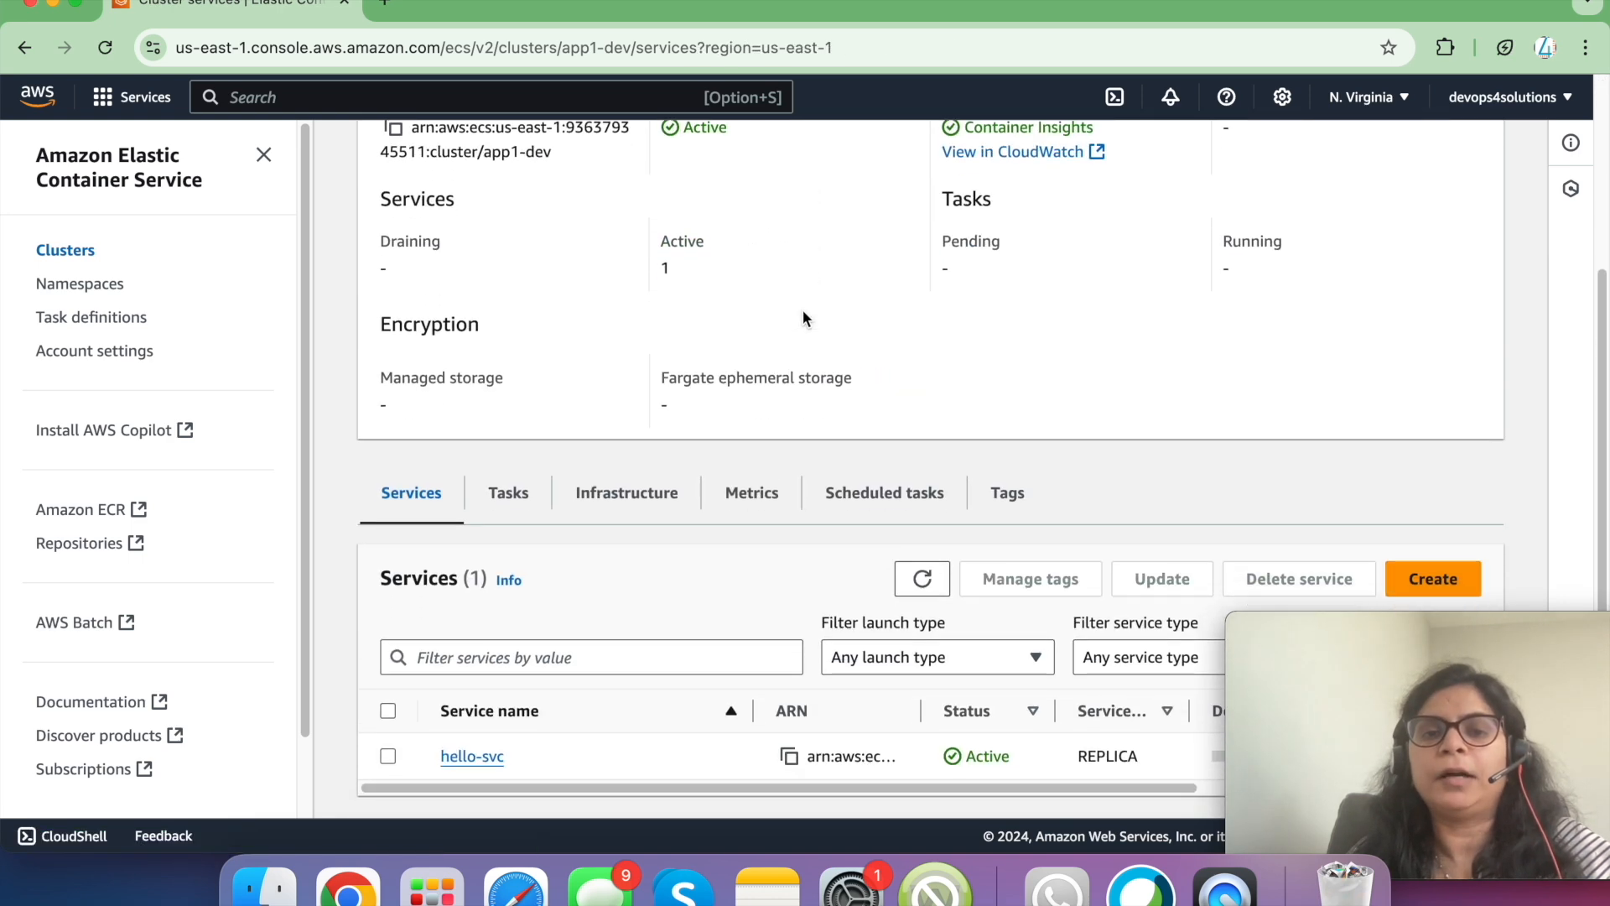
left_click(1420, 565)
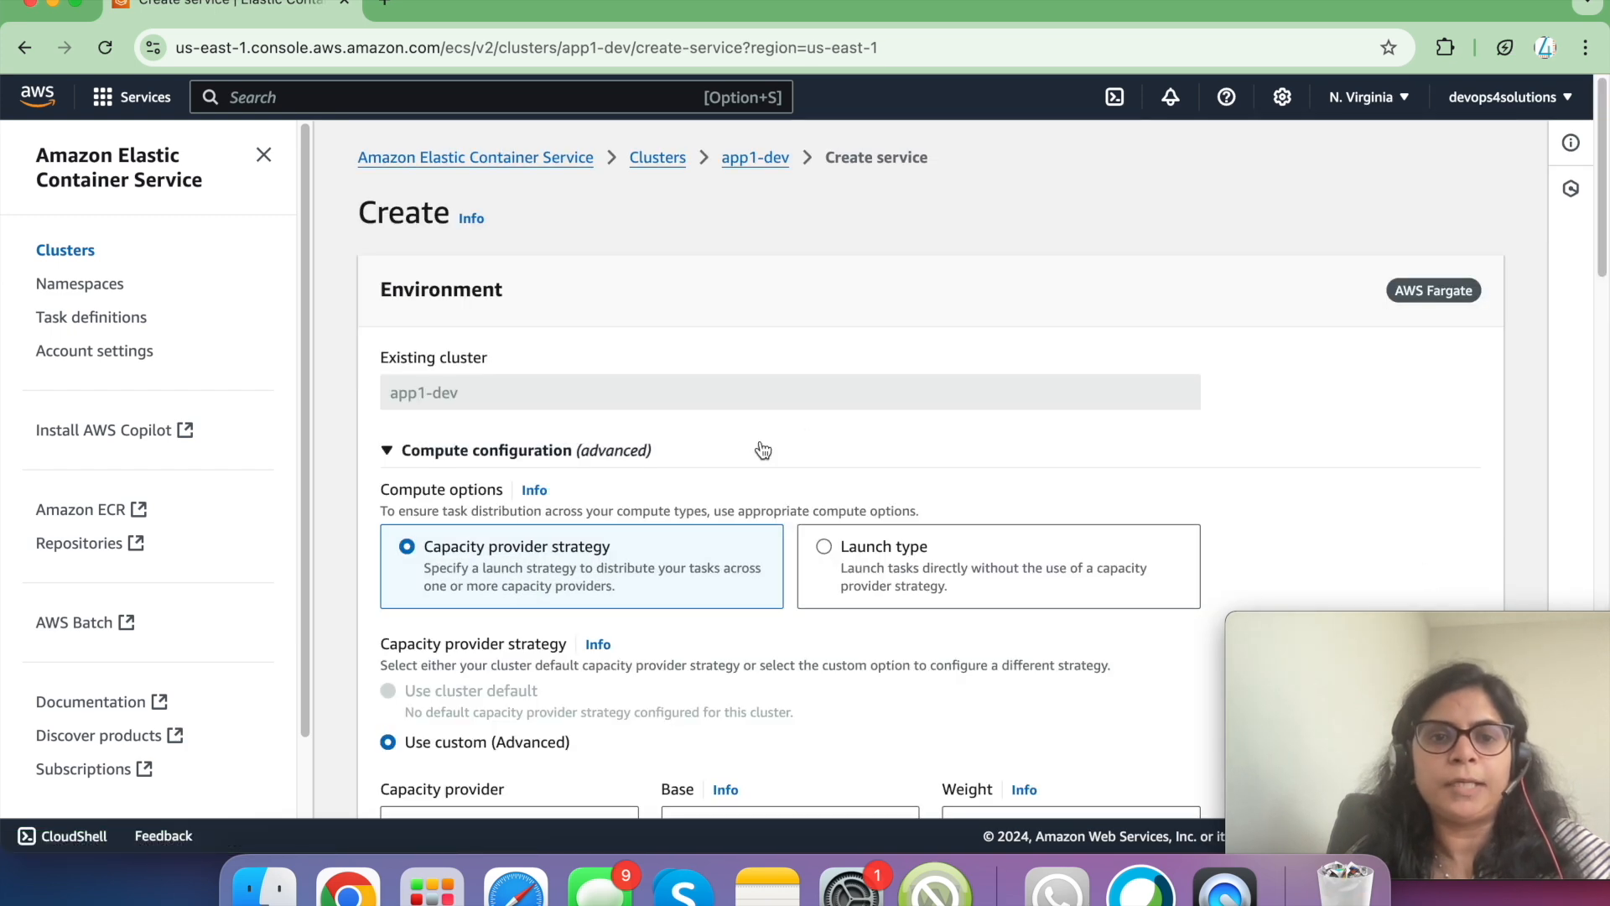
- Choose hello-svc as the task definition family in the new service's deployment configuration
scroll(760, 444, "down", 6)
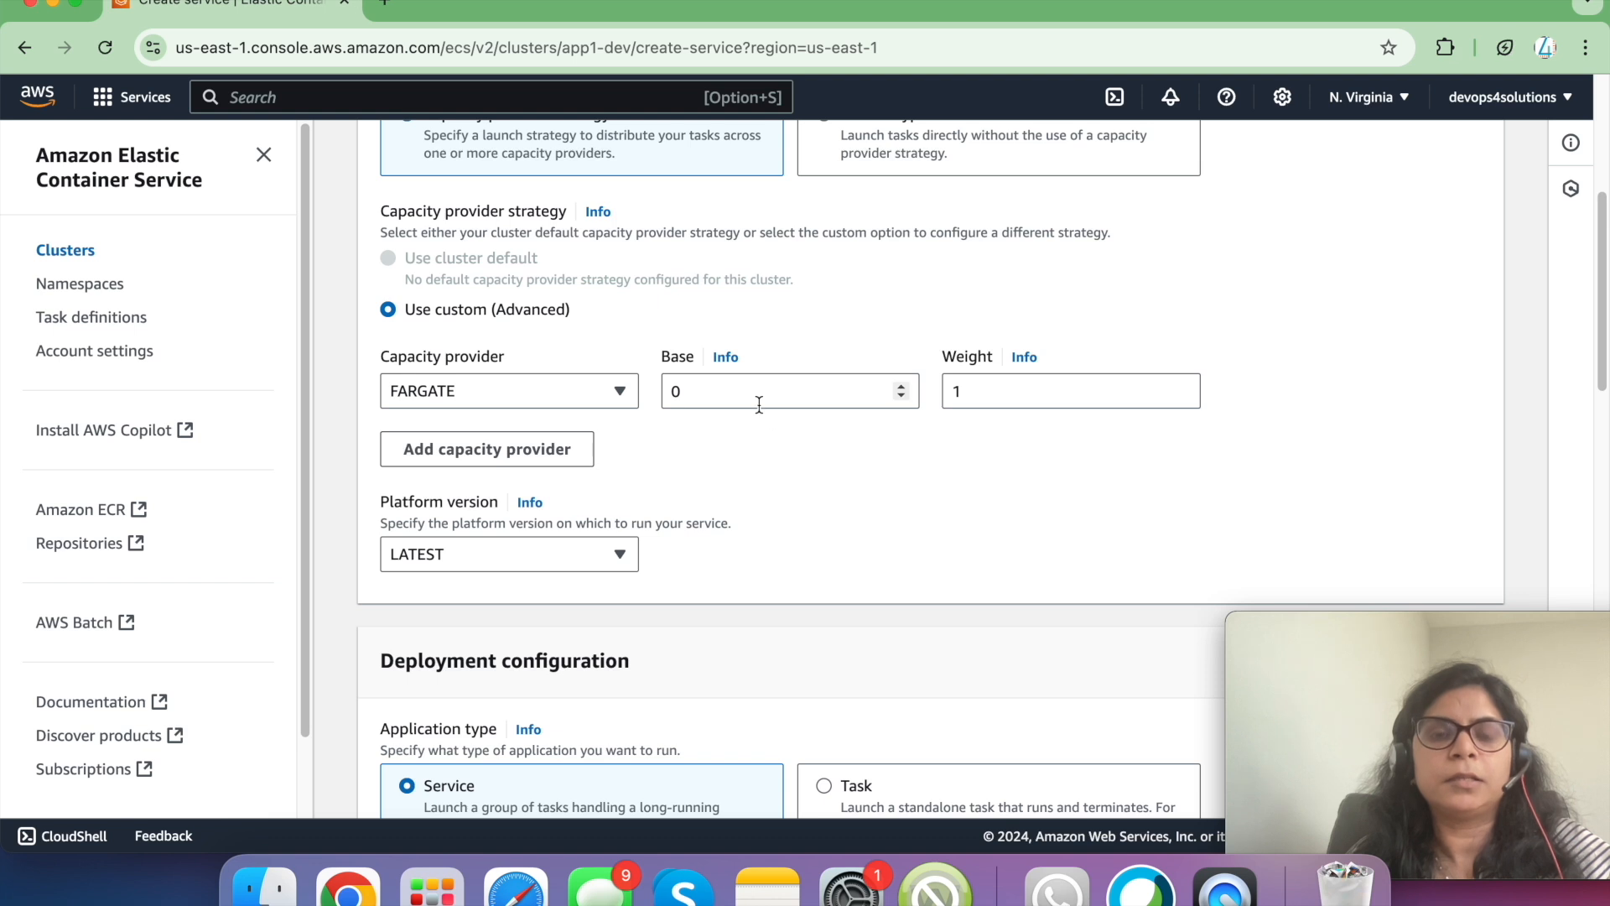
scroll(597, 406, "down", 6)
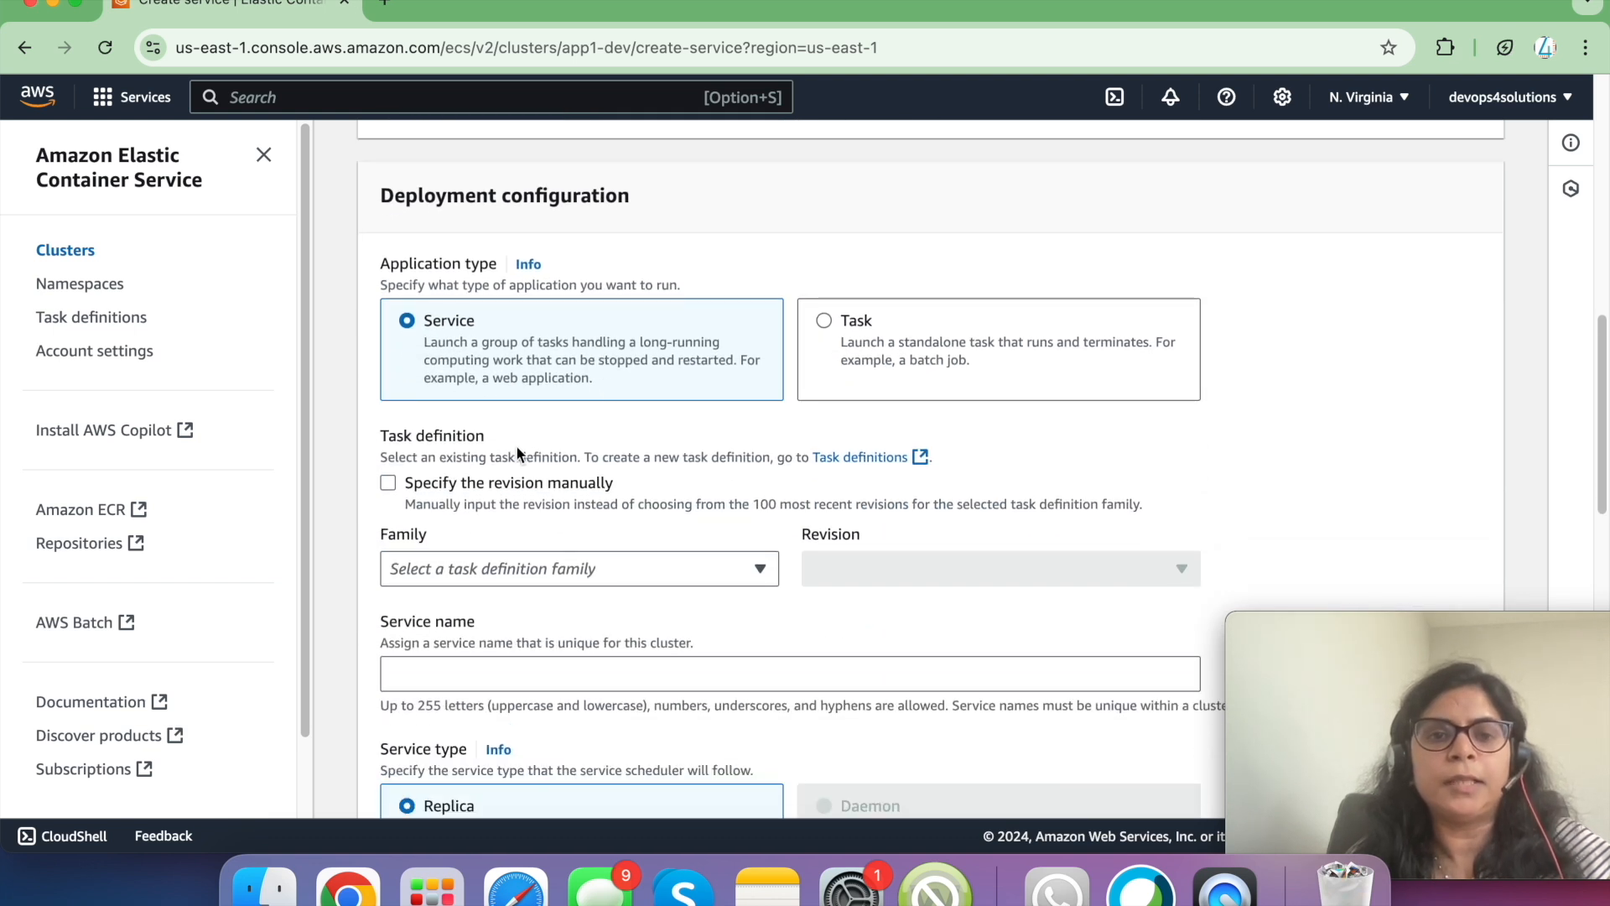
left_click(578, 570)
type("helo")
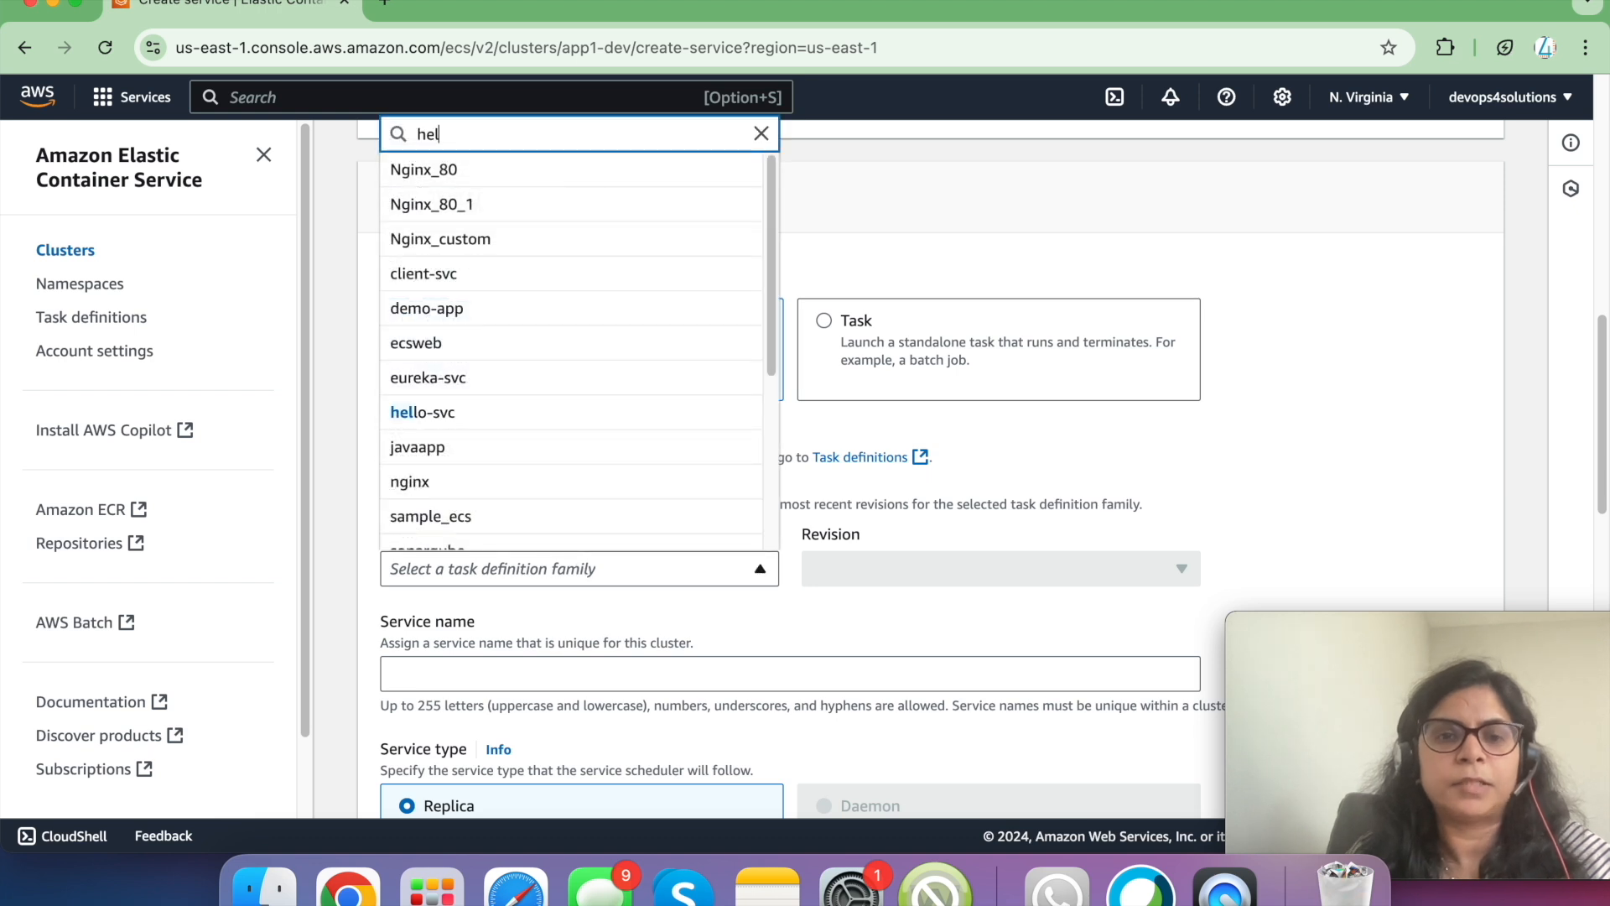
key("BackSpace")
key("BackSpace")
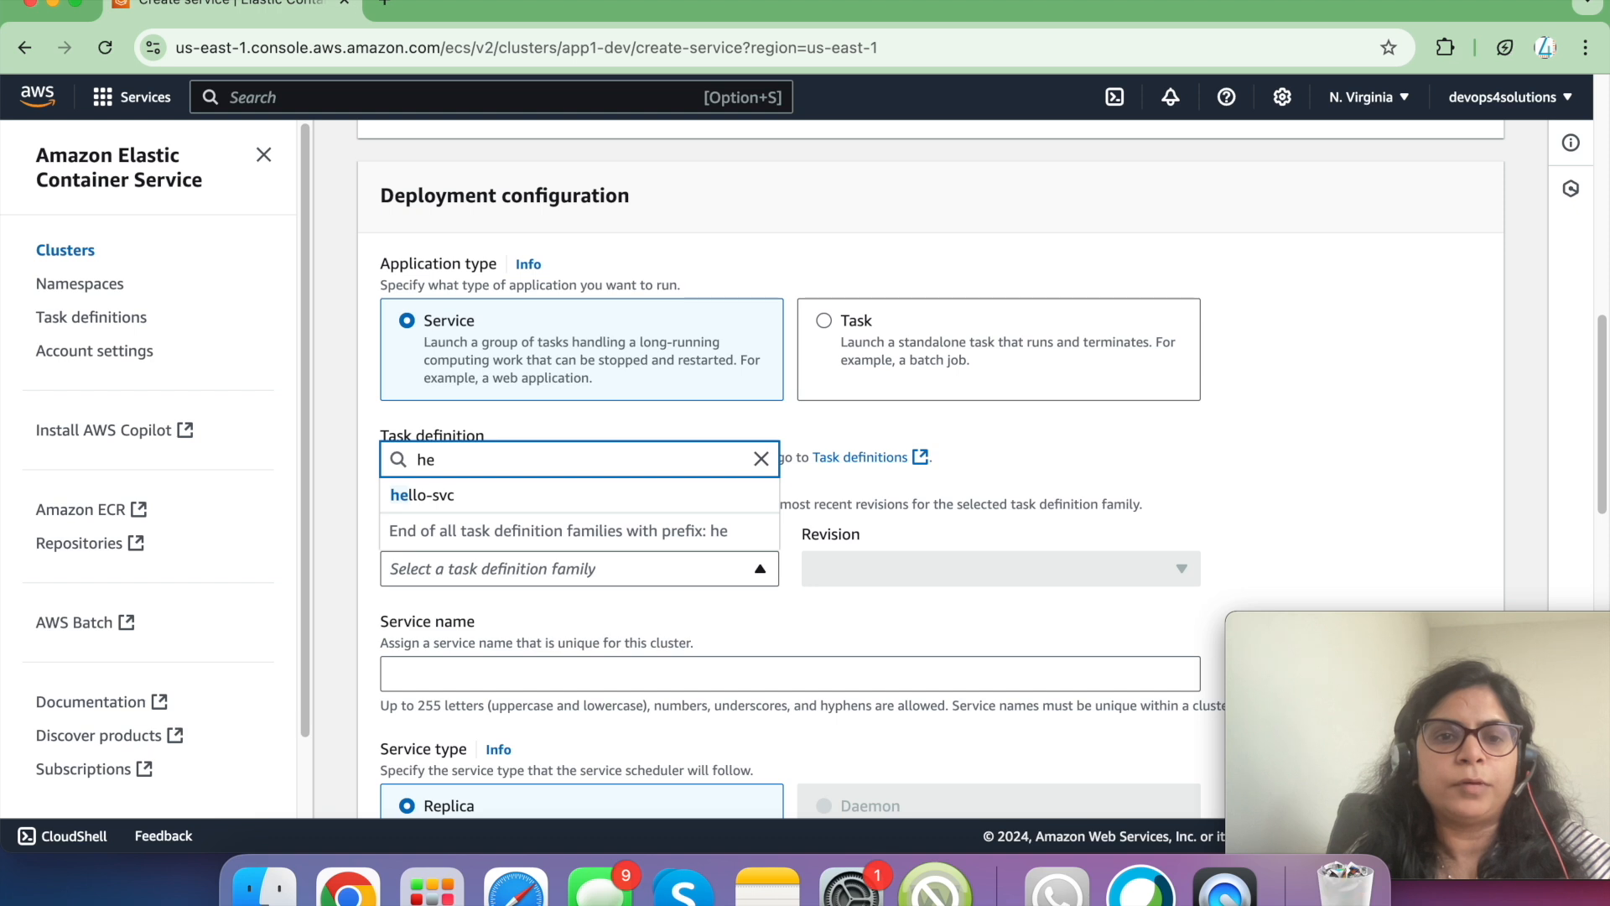
left_click(532, 495)
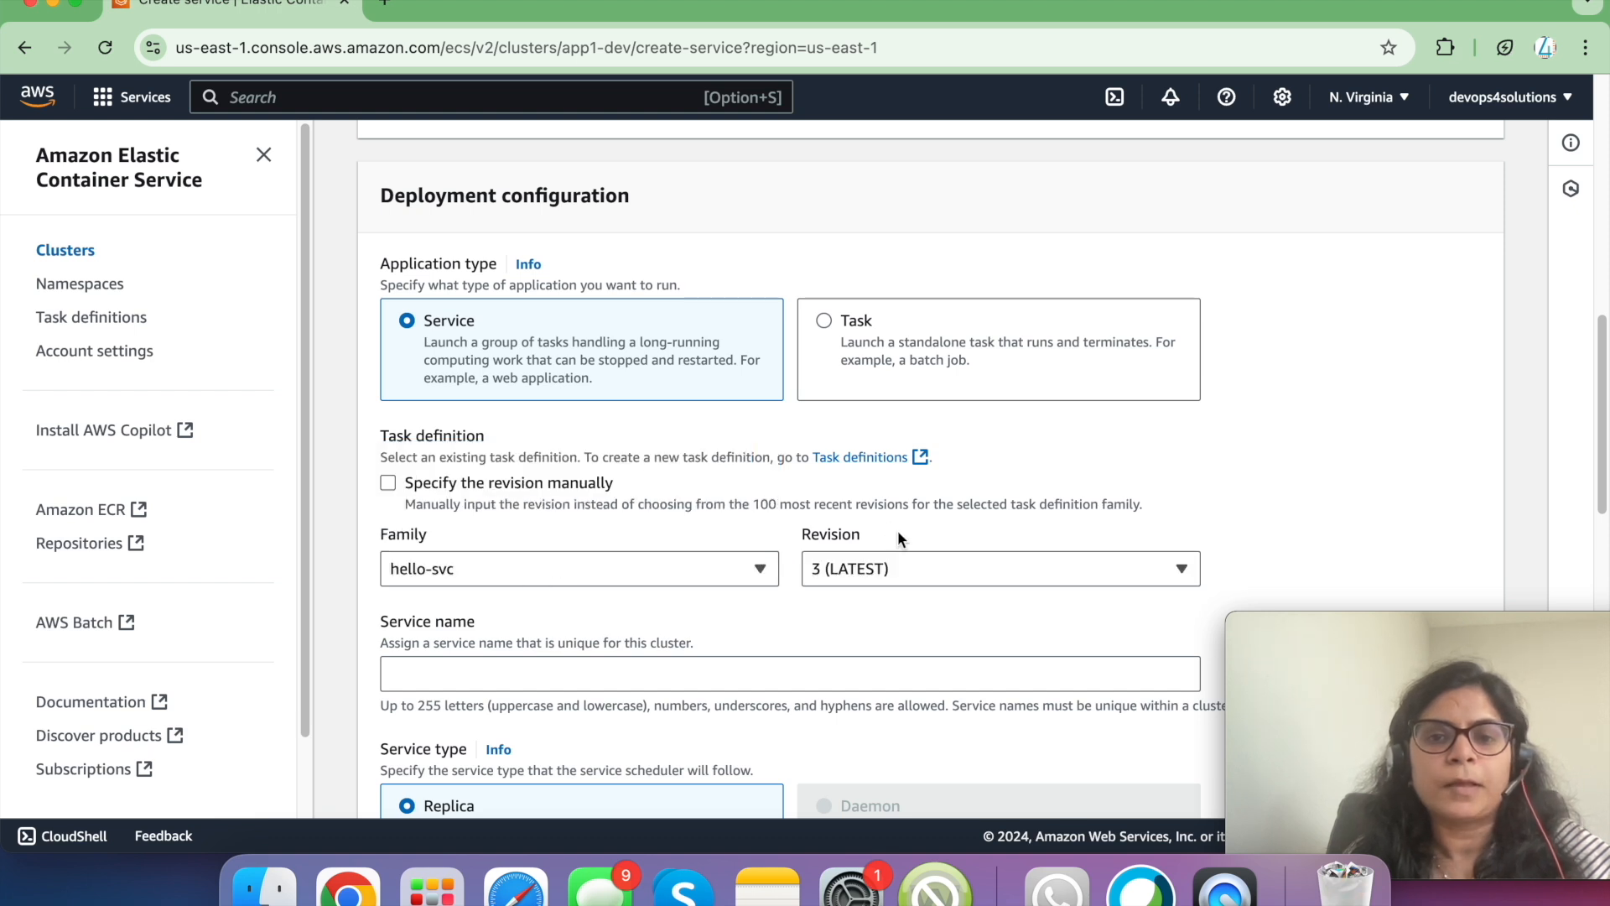
- Name the new service hello-svc-lb and go to its desired tasks setting
scroll(895, 570, "down", 5)
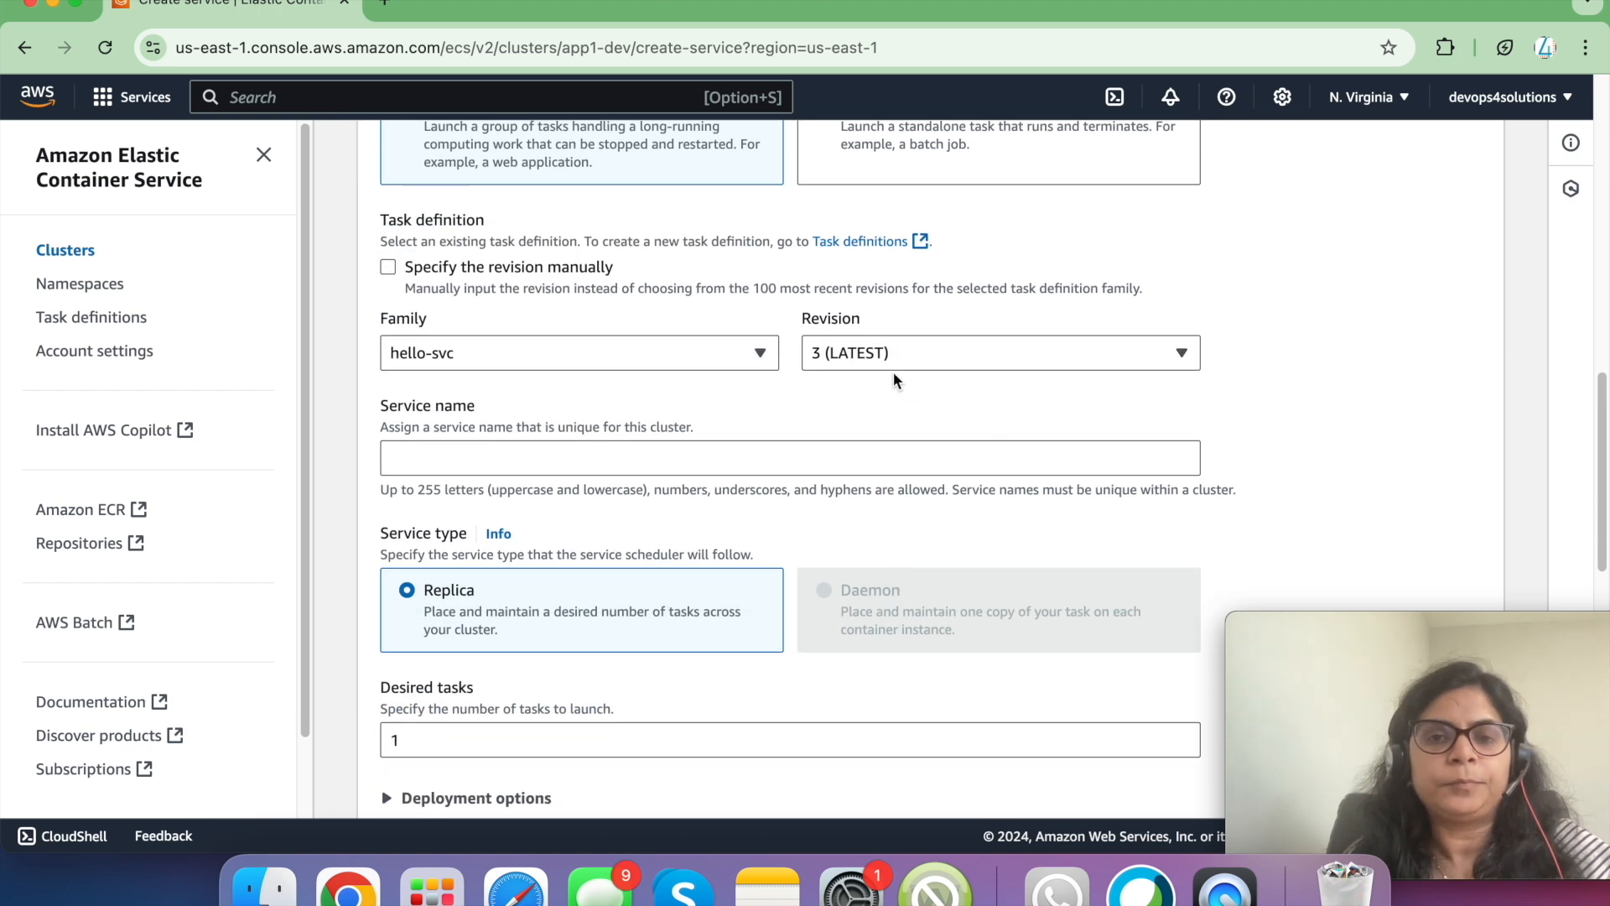
left_click(598, 460)
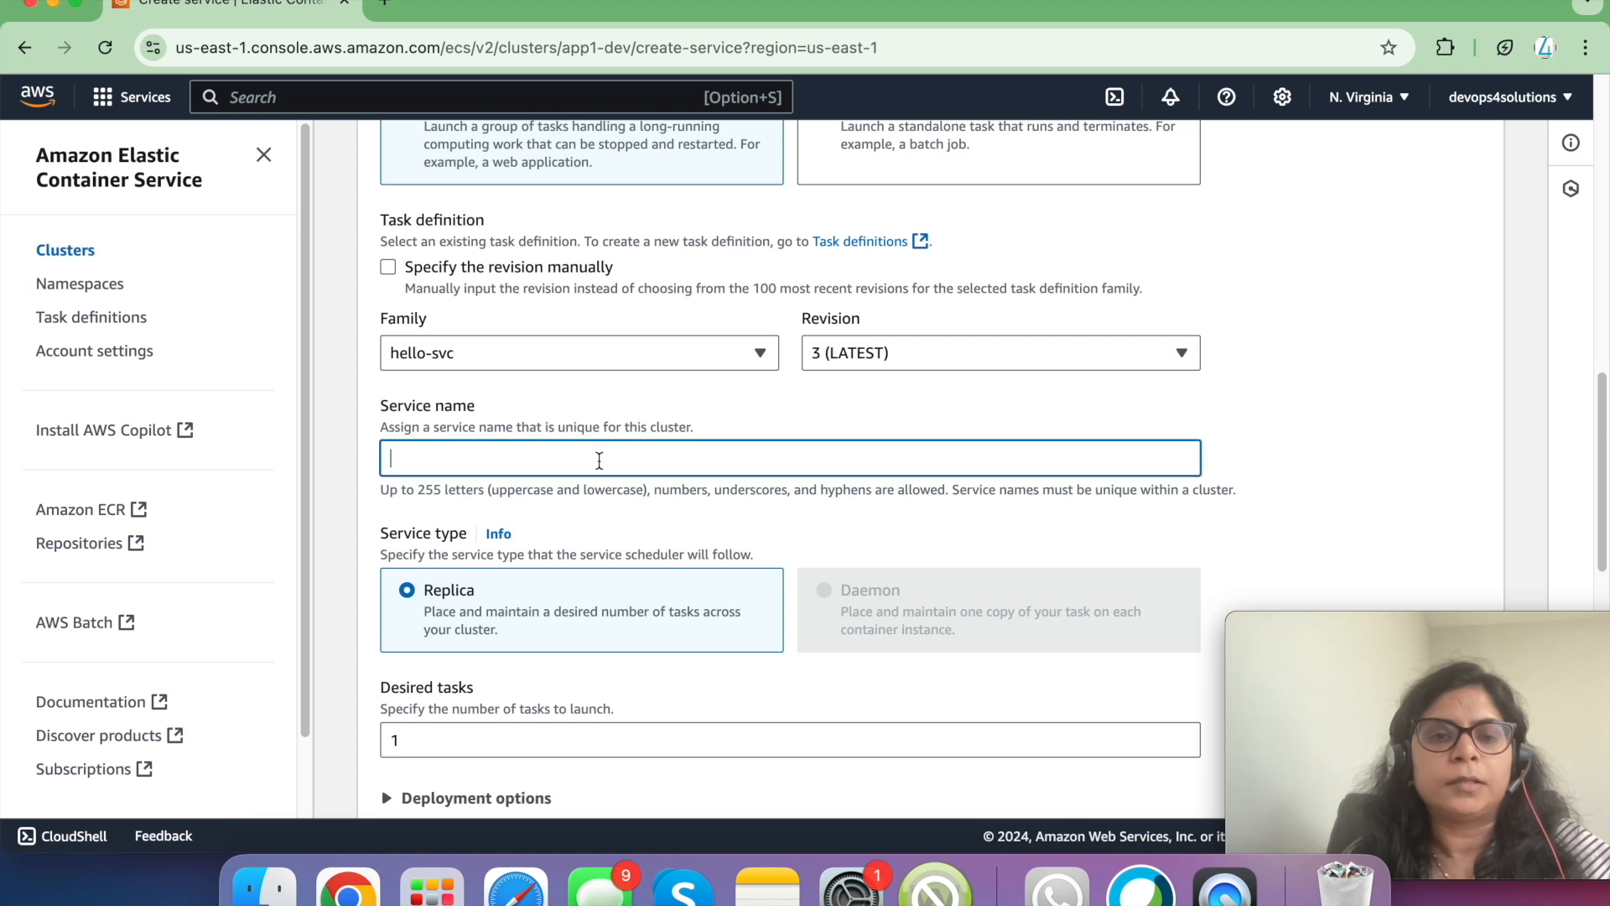
type("hello-s")
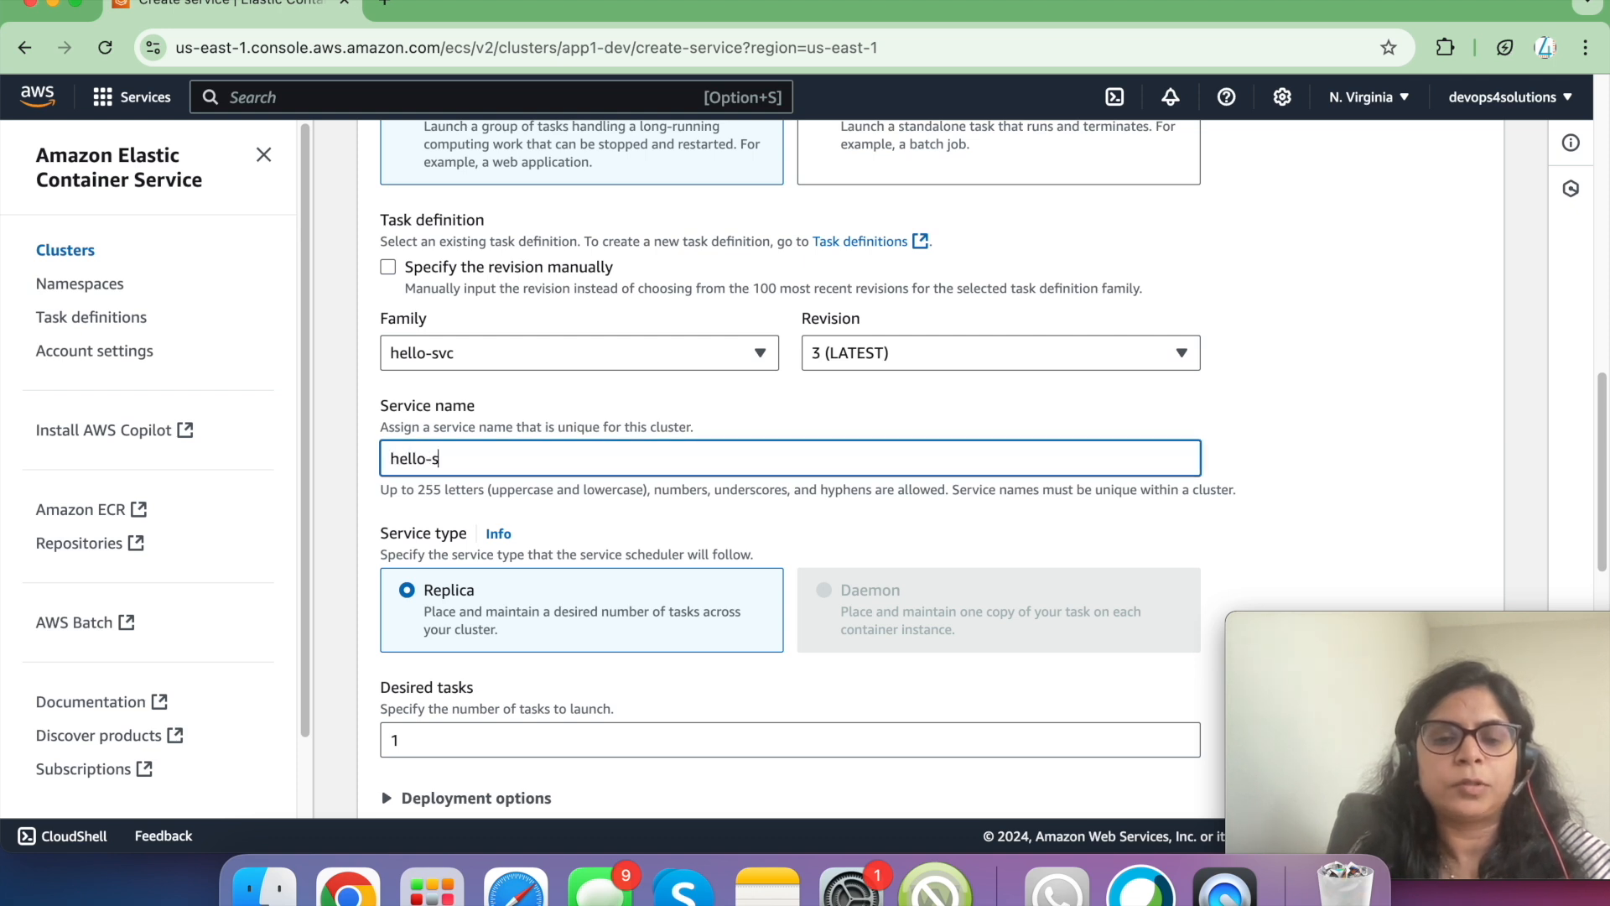
type("vc-lbn")
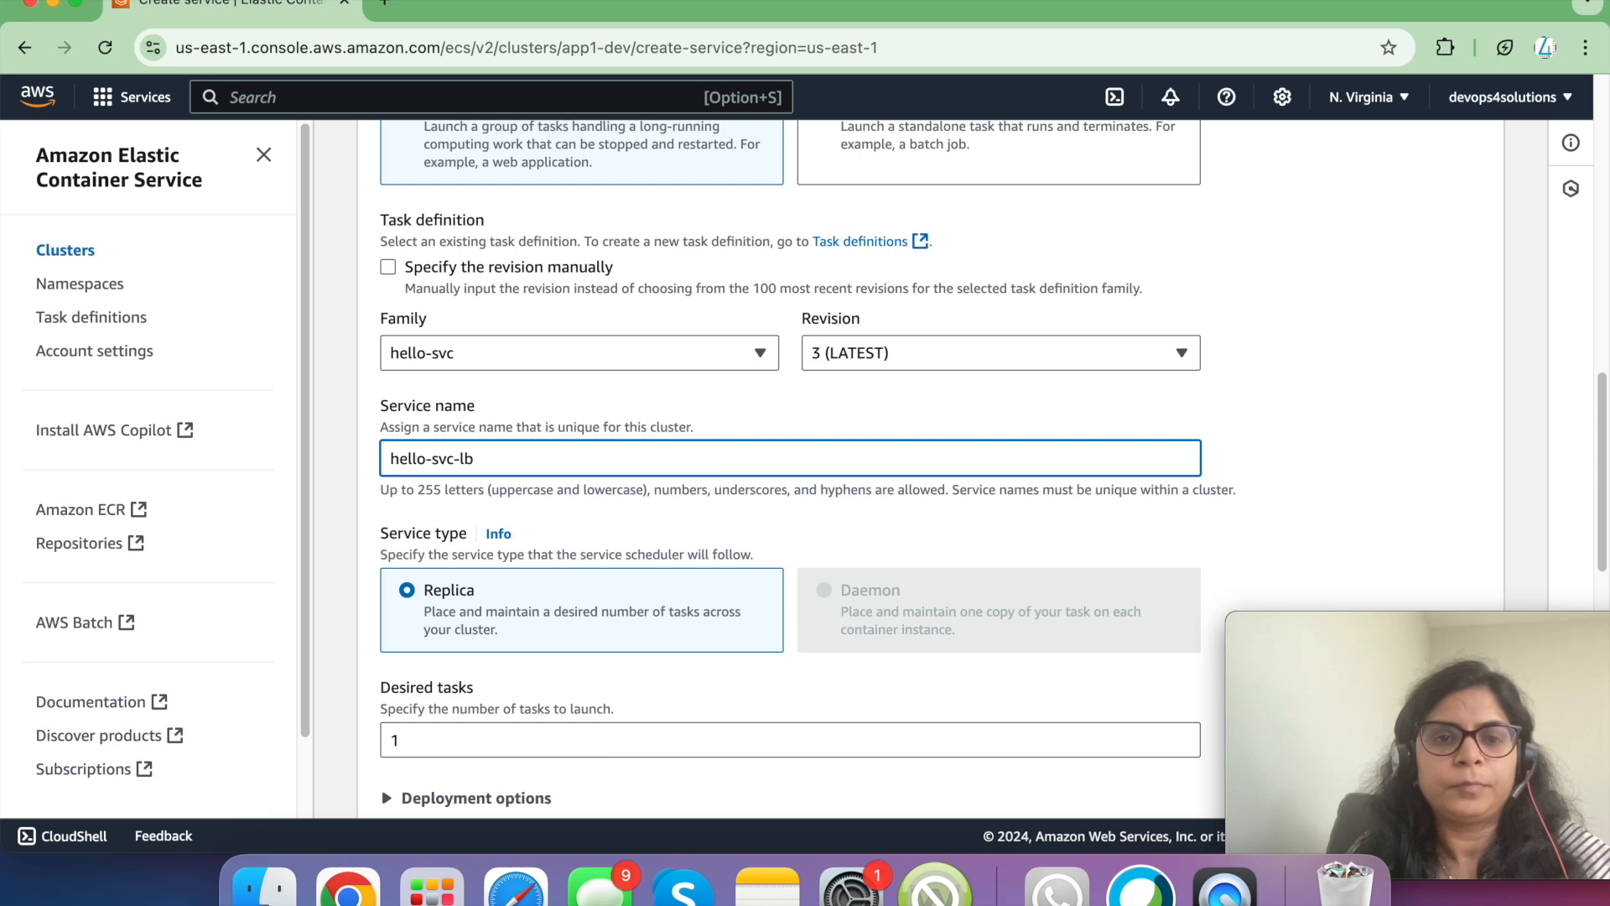
scroll(809, 431, "down", 5)
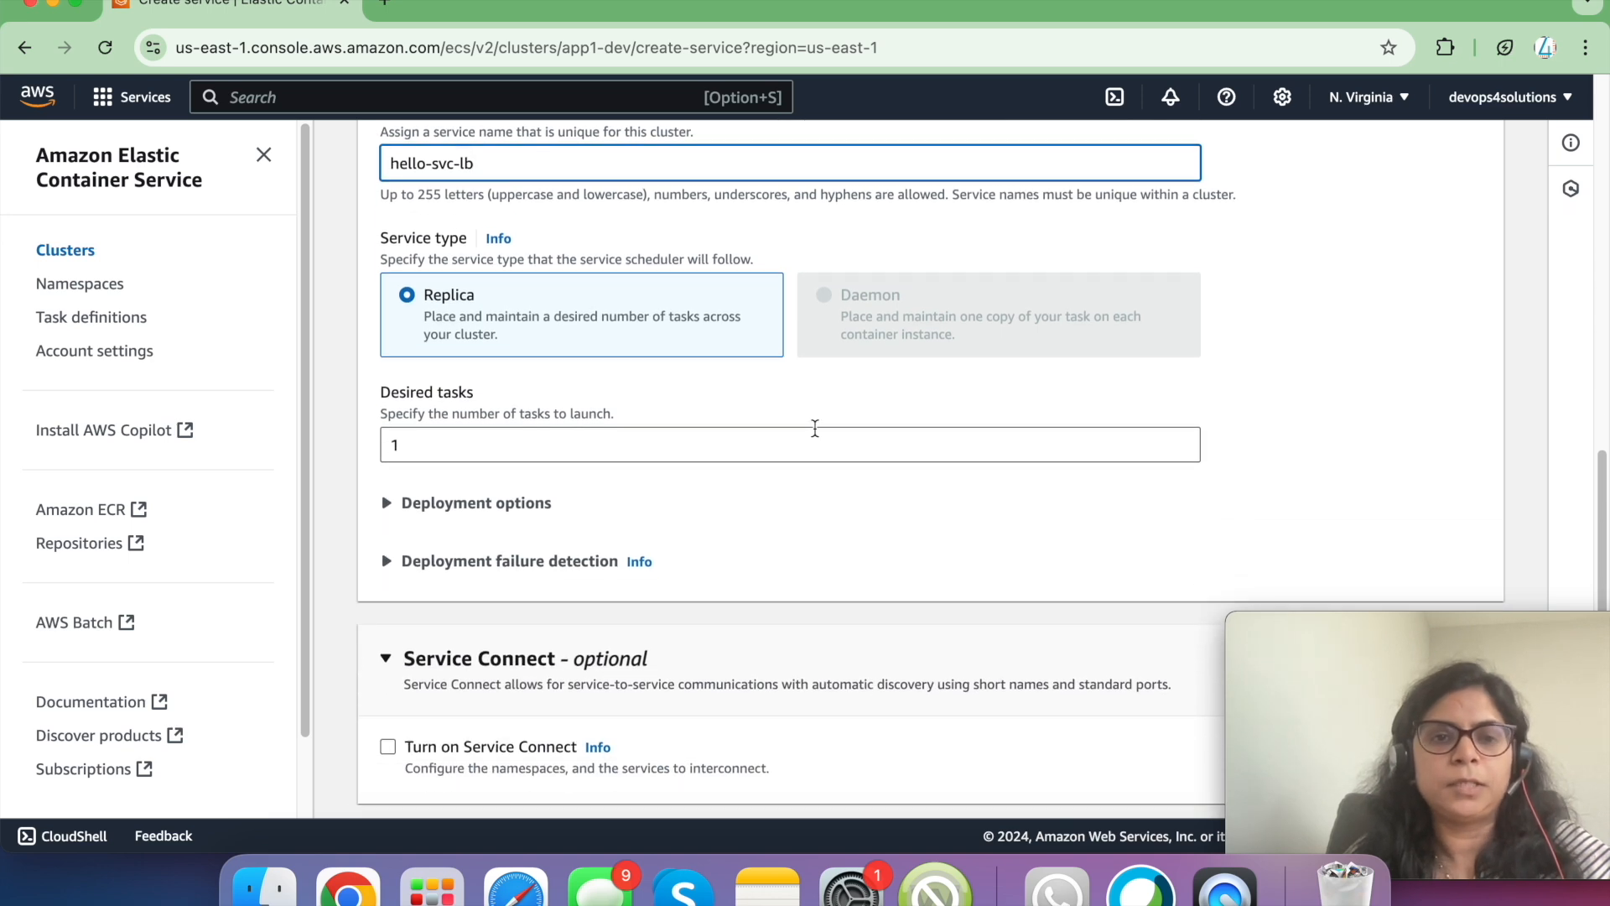
left_click(539, 451)
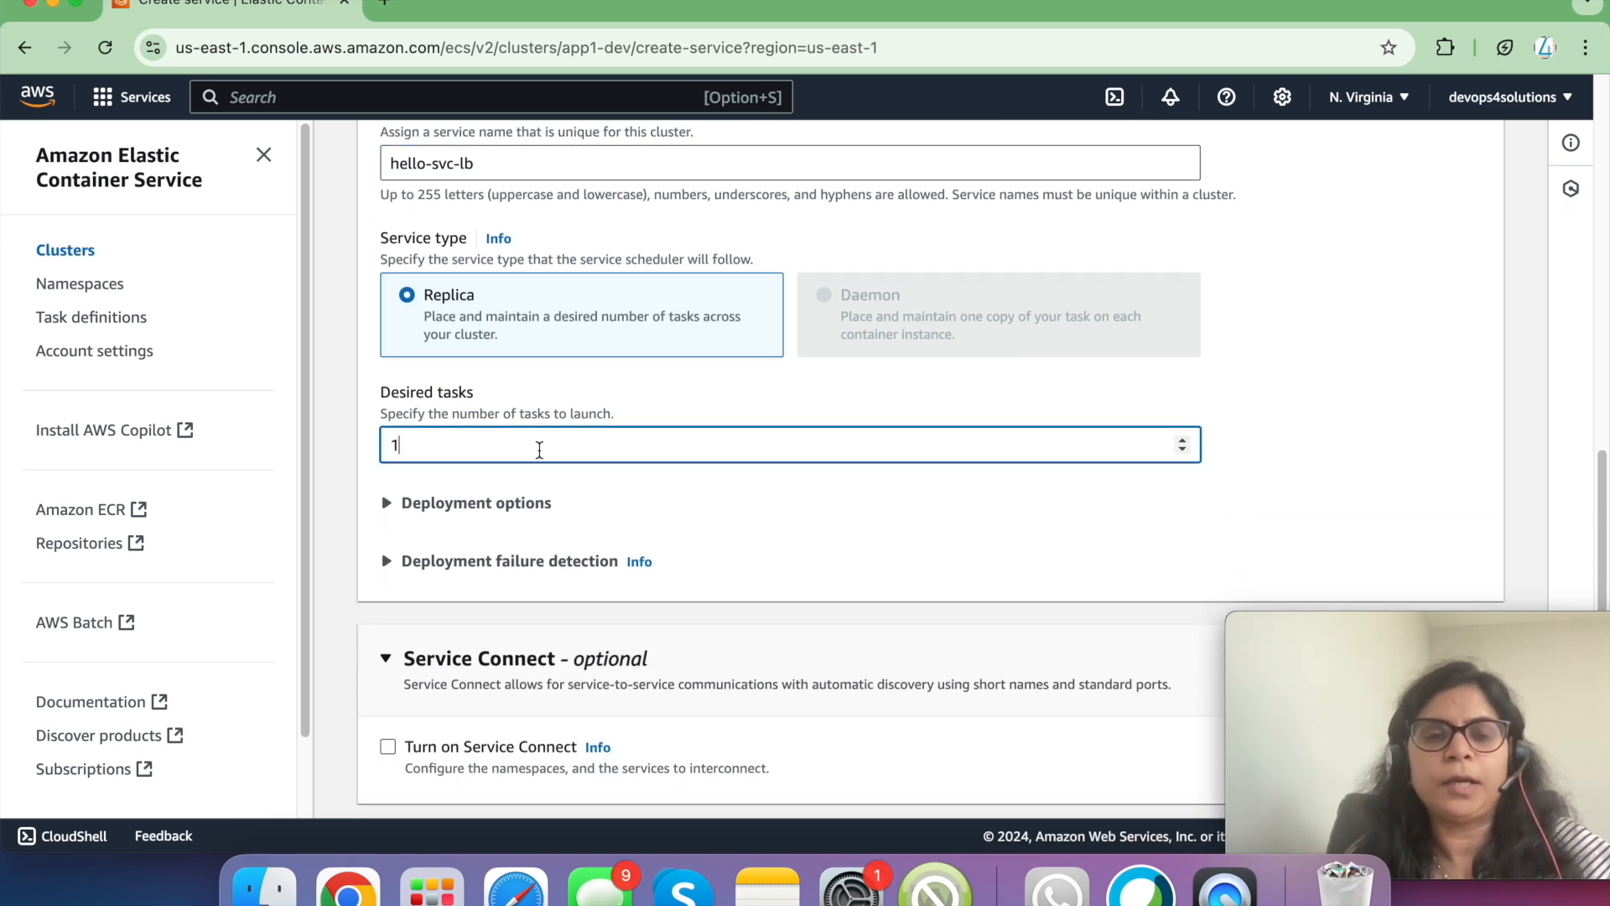
- In the networking settings, choose the demo-vac VPC and remove the two public subnets, leaving only the private subnet
scroll(540, 451, "down", 5)
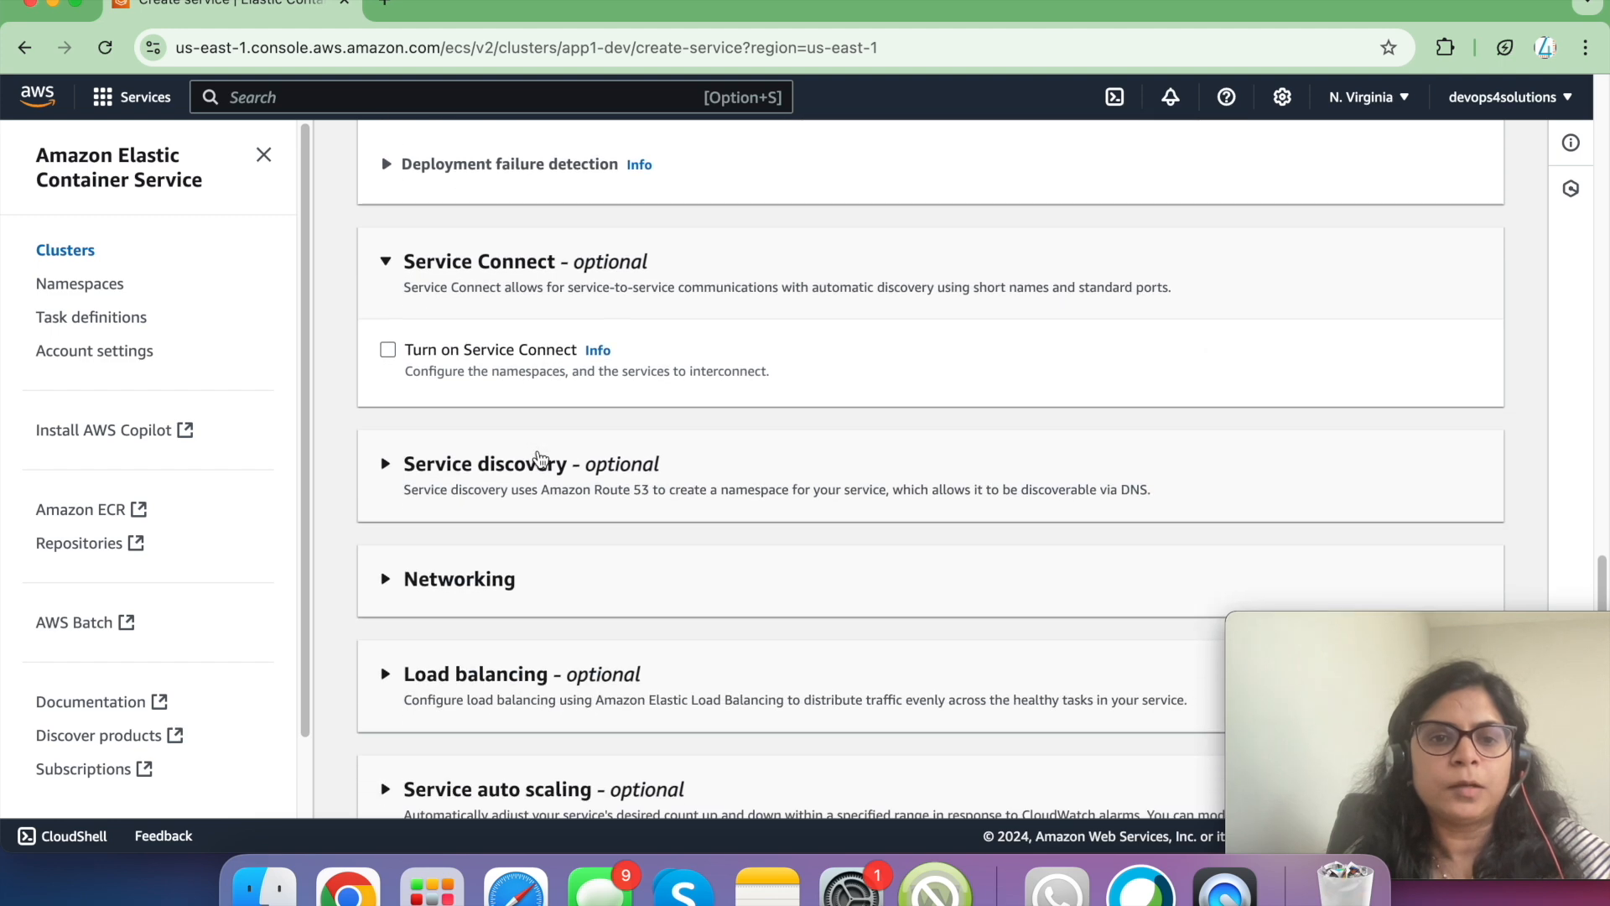
left_click(486, 485)
scroll(561, 429, "down", 3)
left_click(631, 333)
left_click(564, 454)
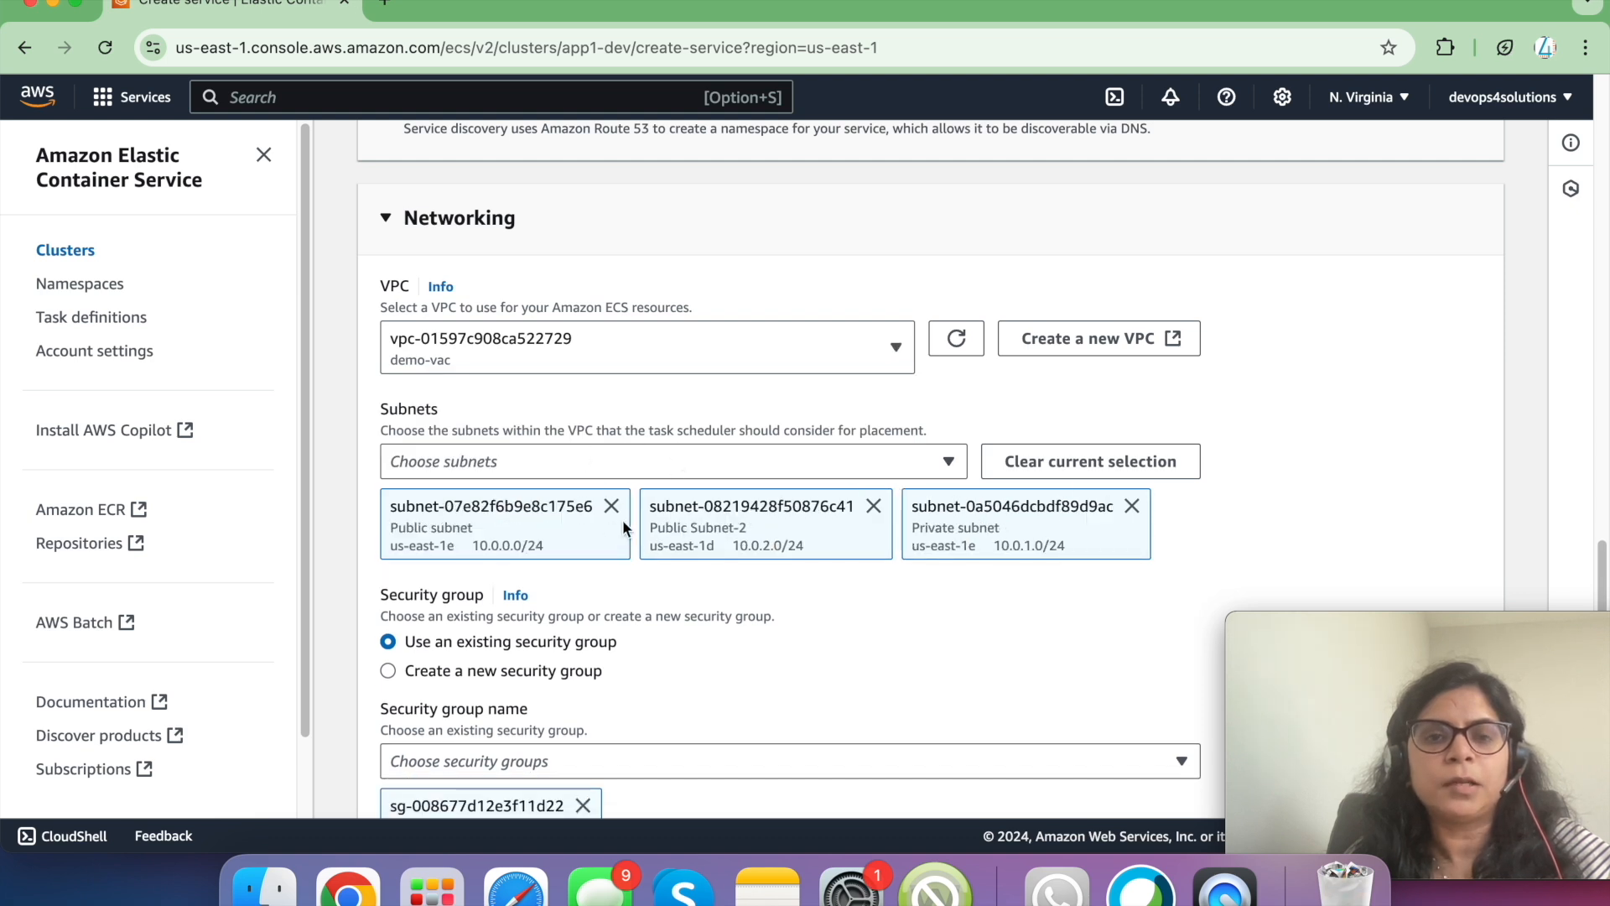
left_click(611, 508)
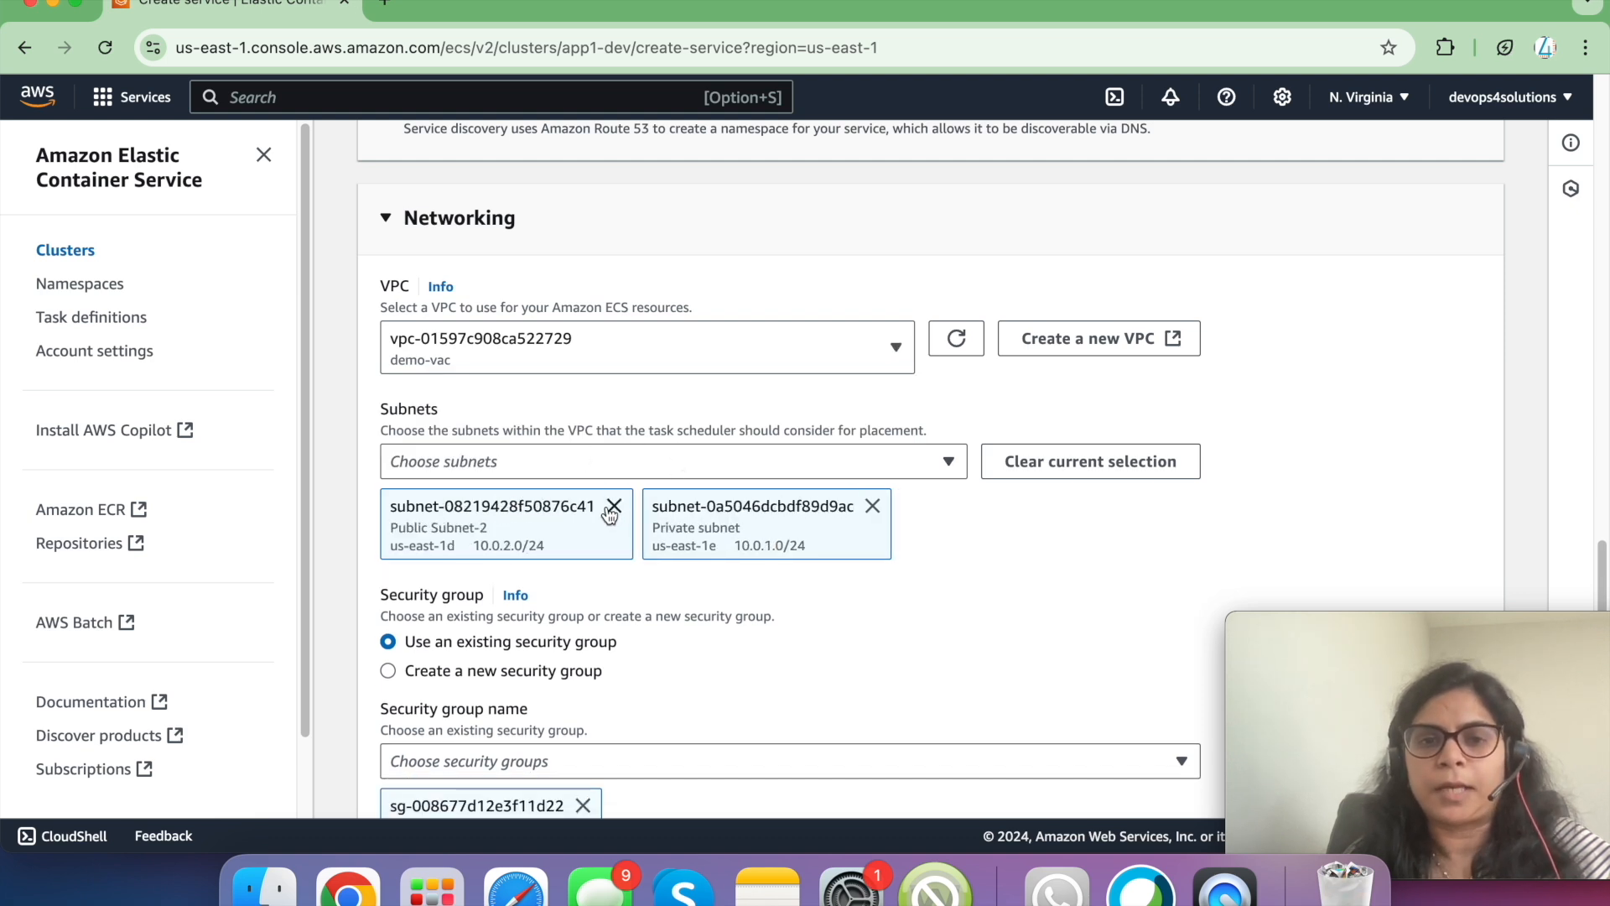
left_click(613, 507)
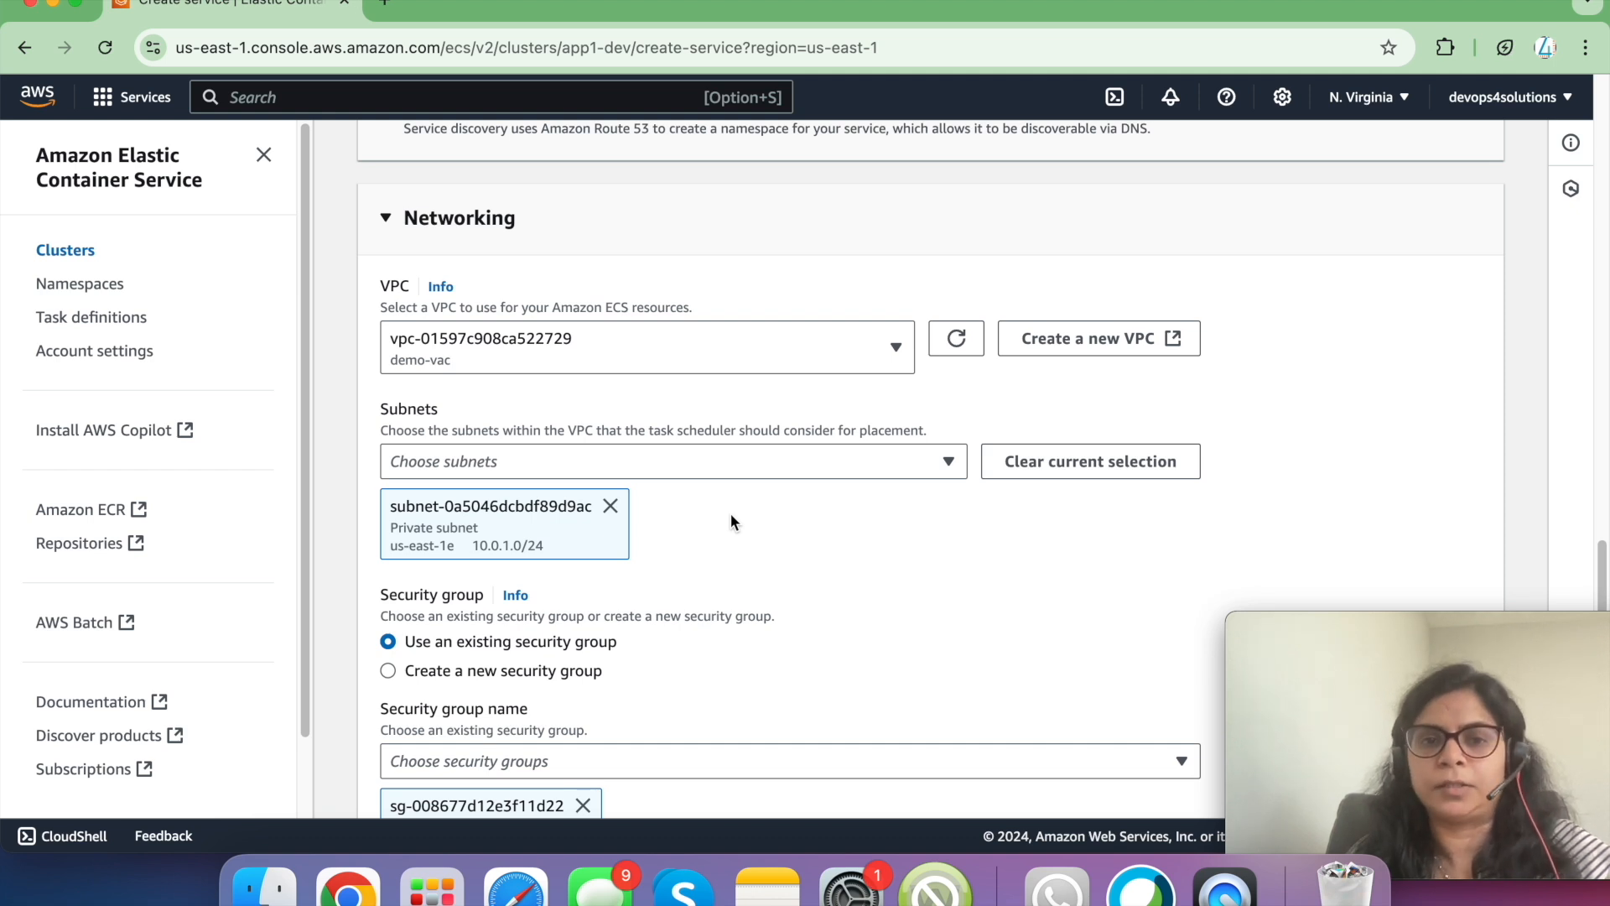
- Replace the default security group with the existing ecs-service-sg
scroll(731, 521, "down", 5)
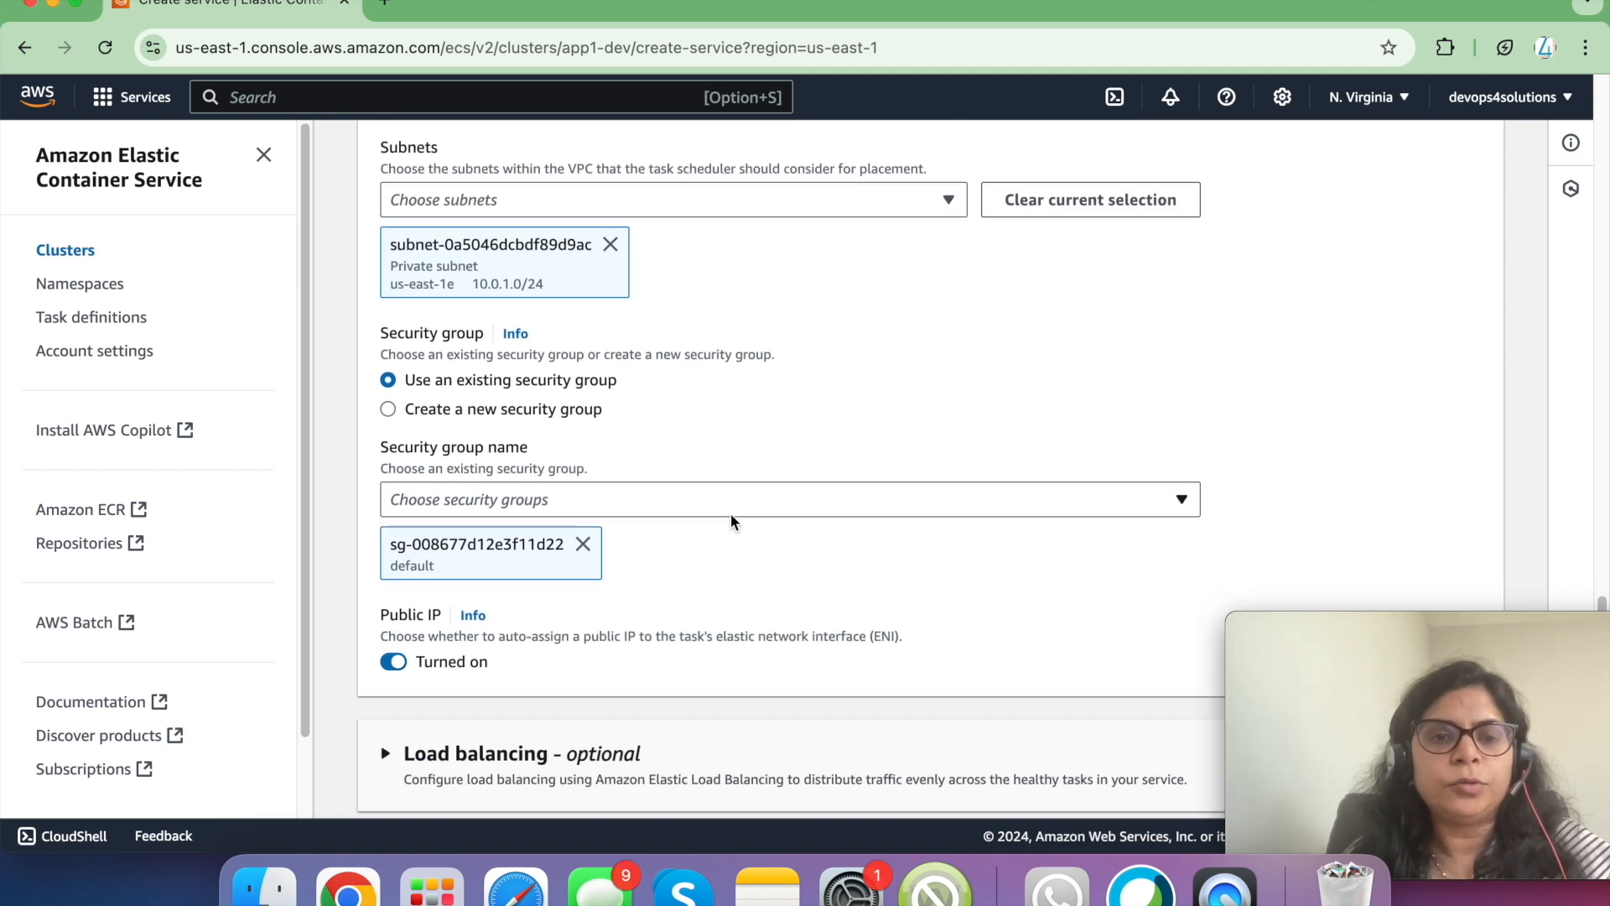
left_click(583, 544)
left_click(588, 506)
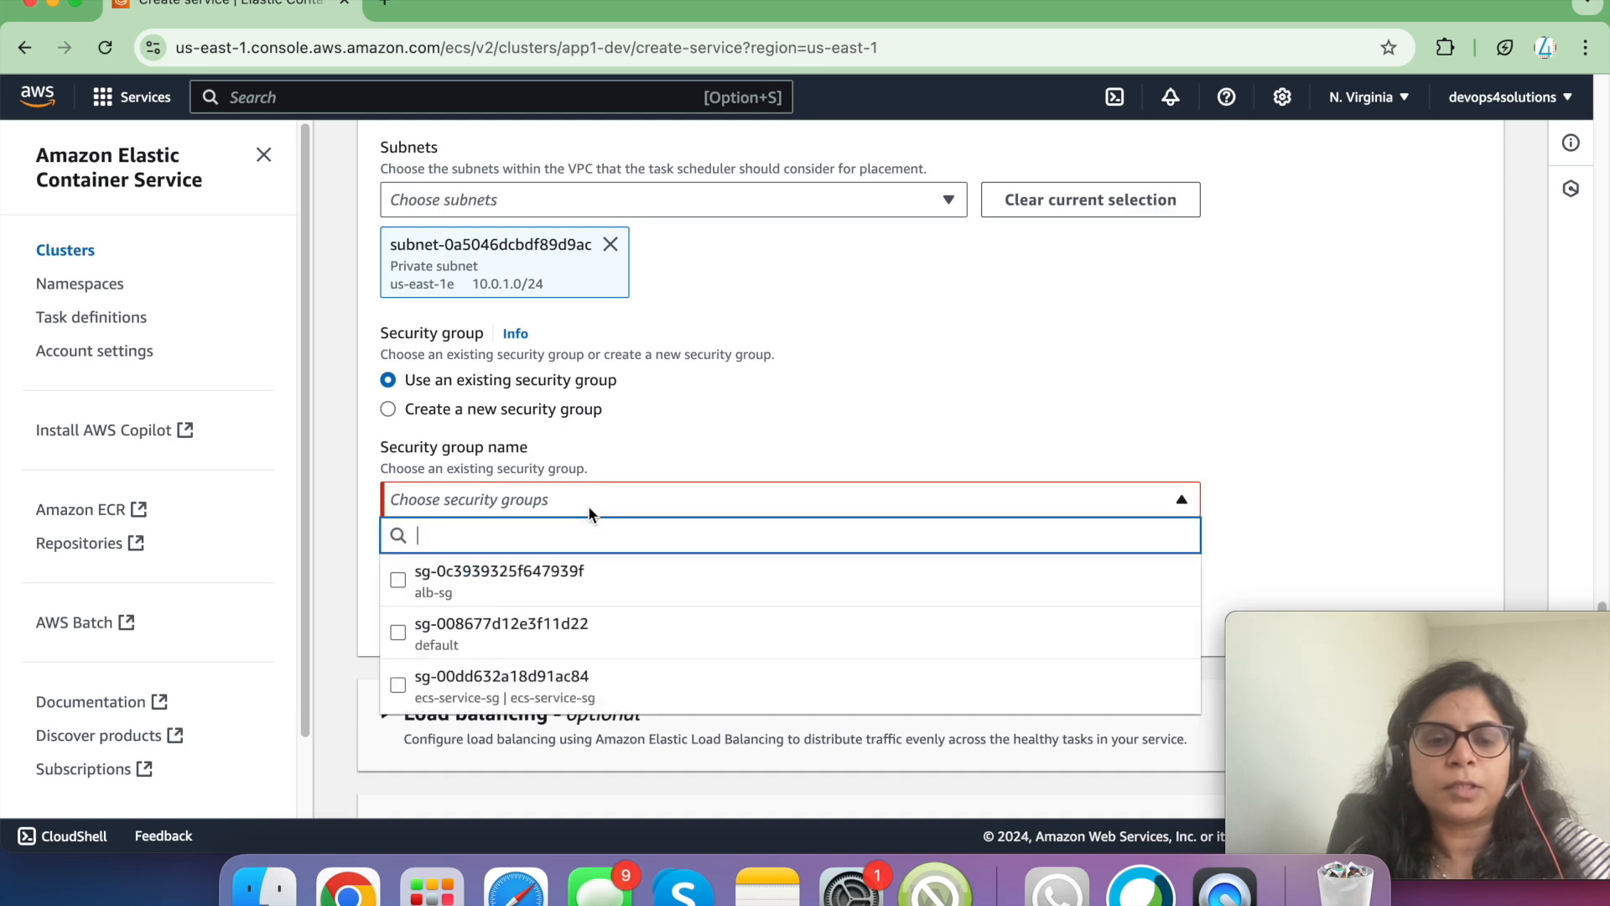
type("ec")
left_click(578, 581)
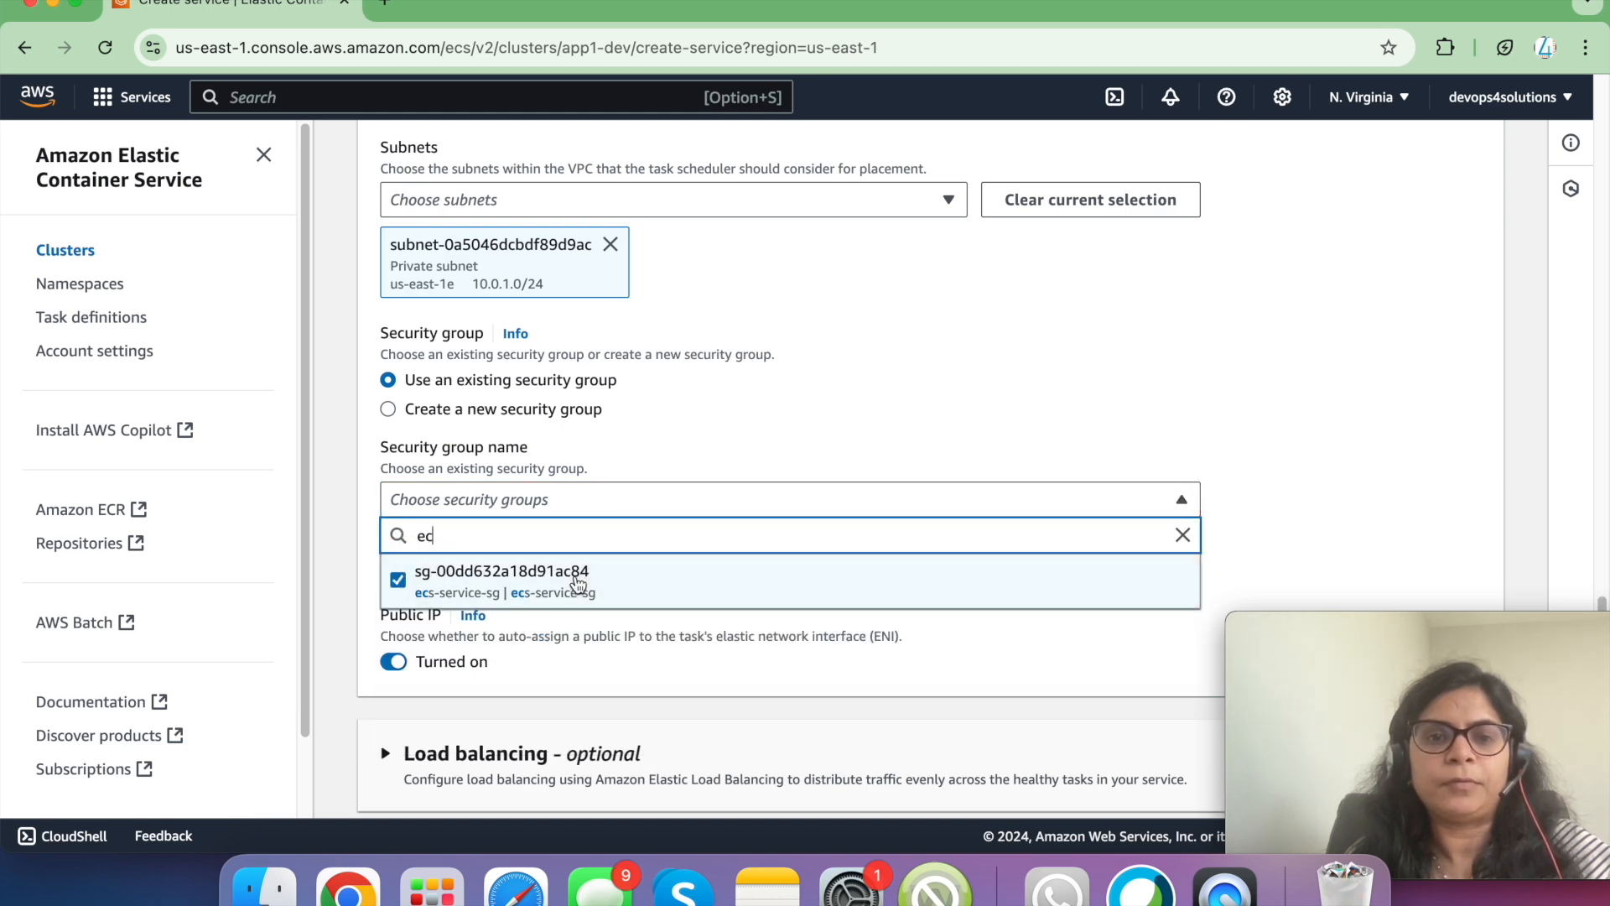
left_click(1189, 364)
- Set the load balancer type to Application Load Balancer and view the container options for load balancing
scroll(1191, 369, "down", 7)
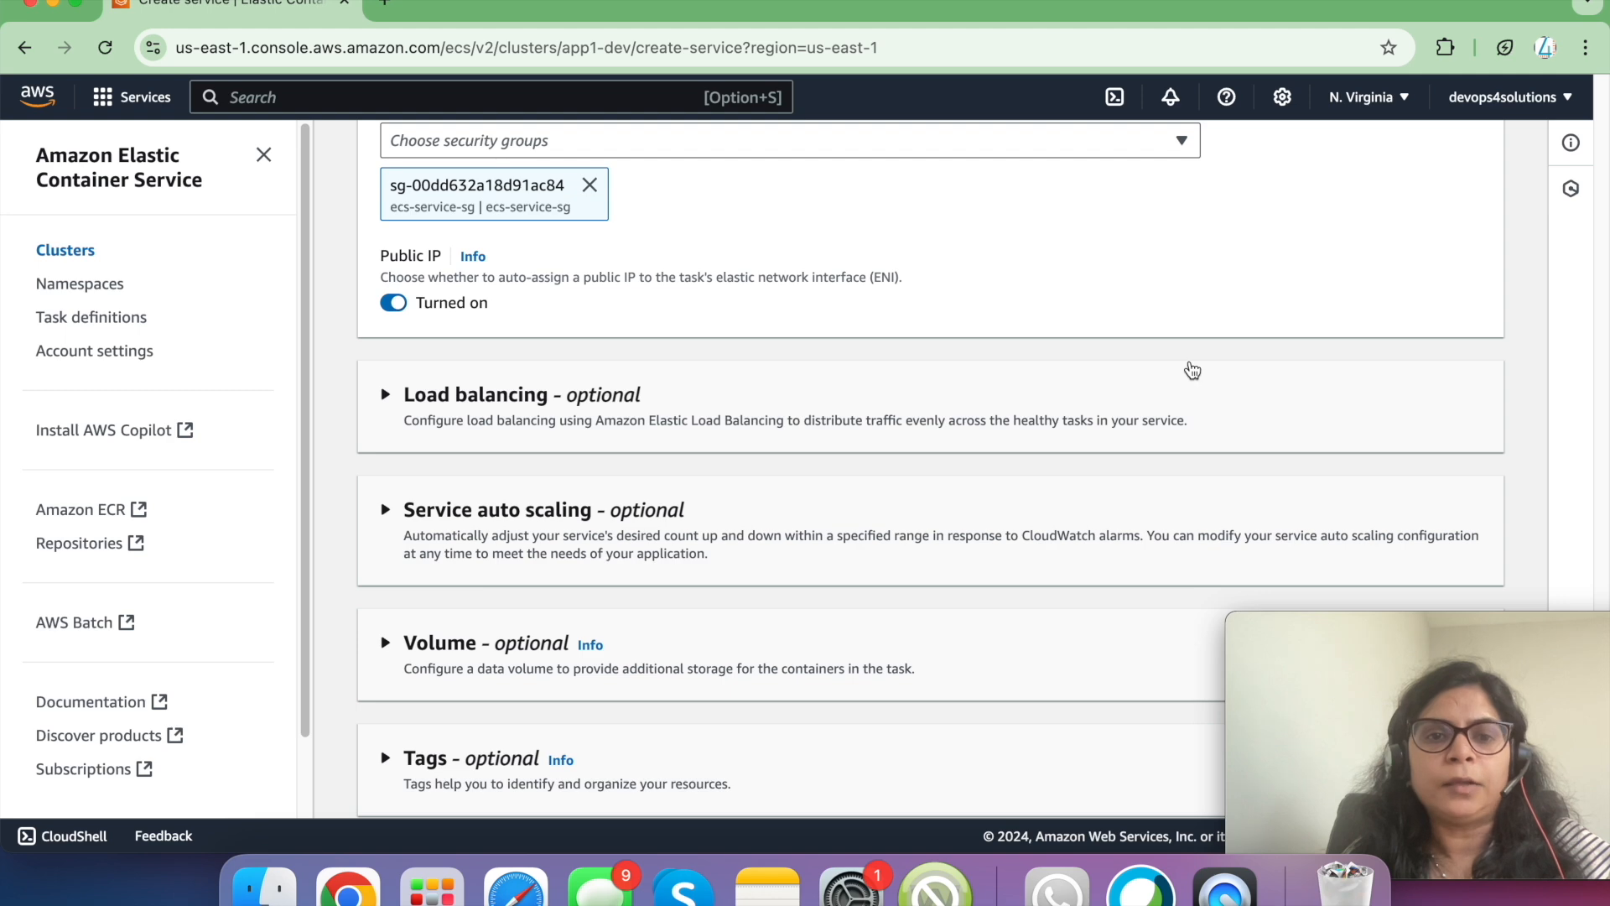
left_click(495, 399)
left_click(640, 535)
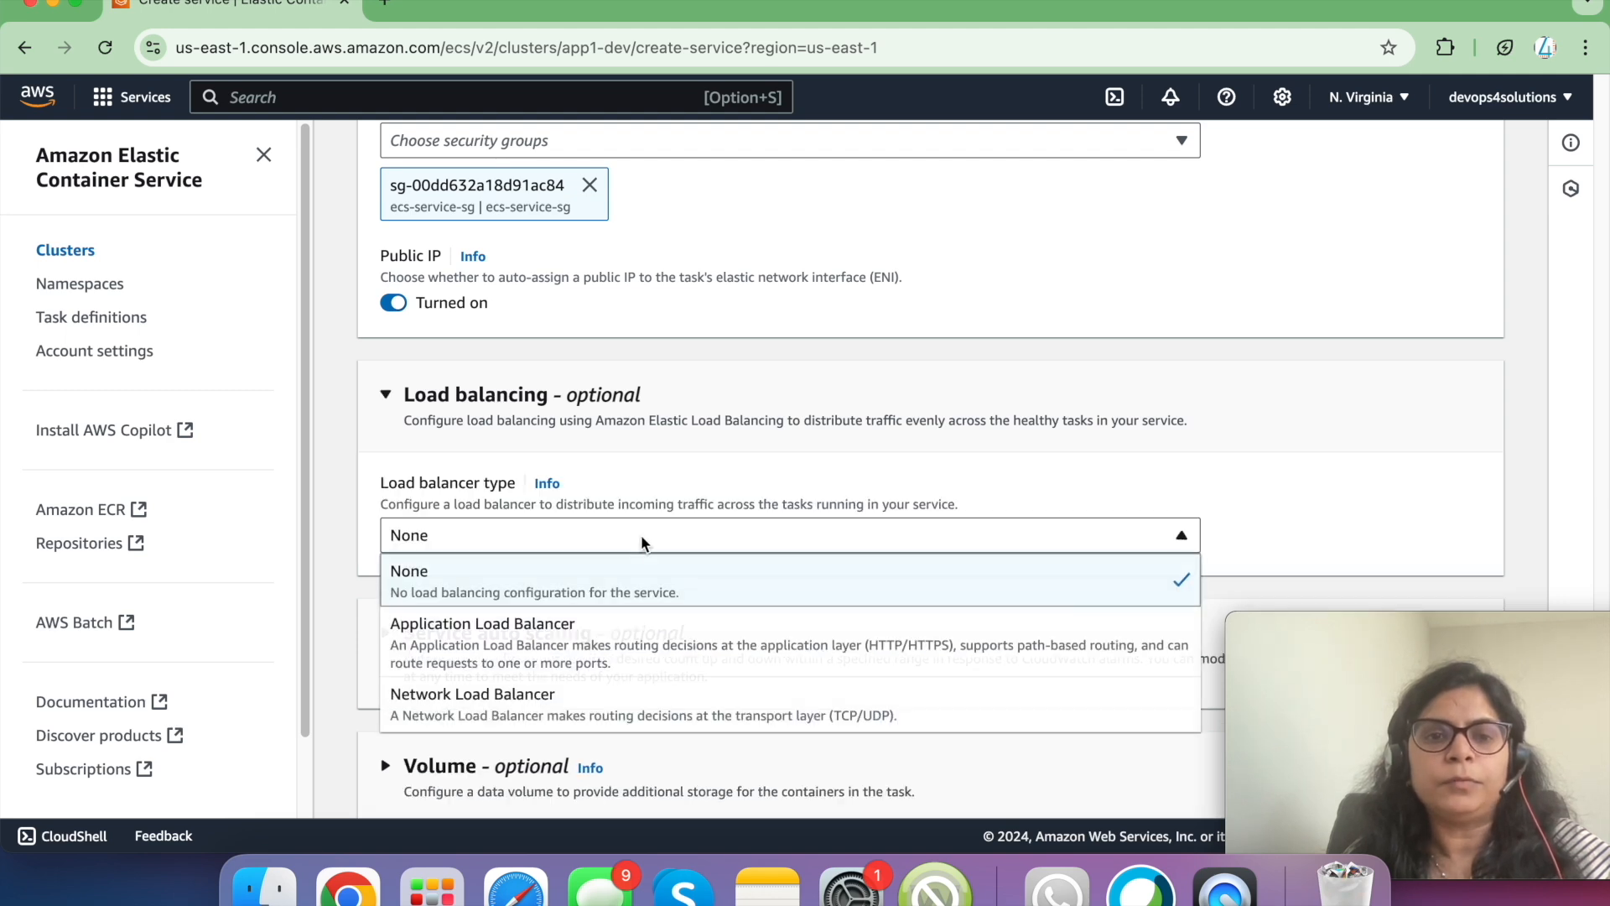
left_click(560, 639)
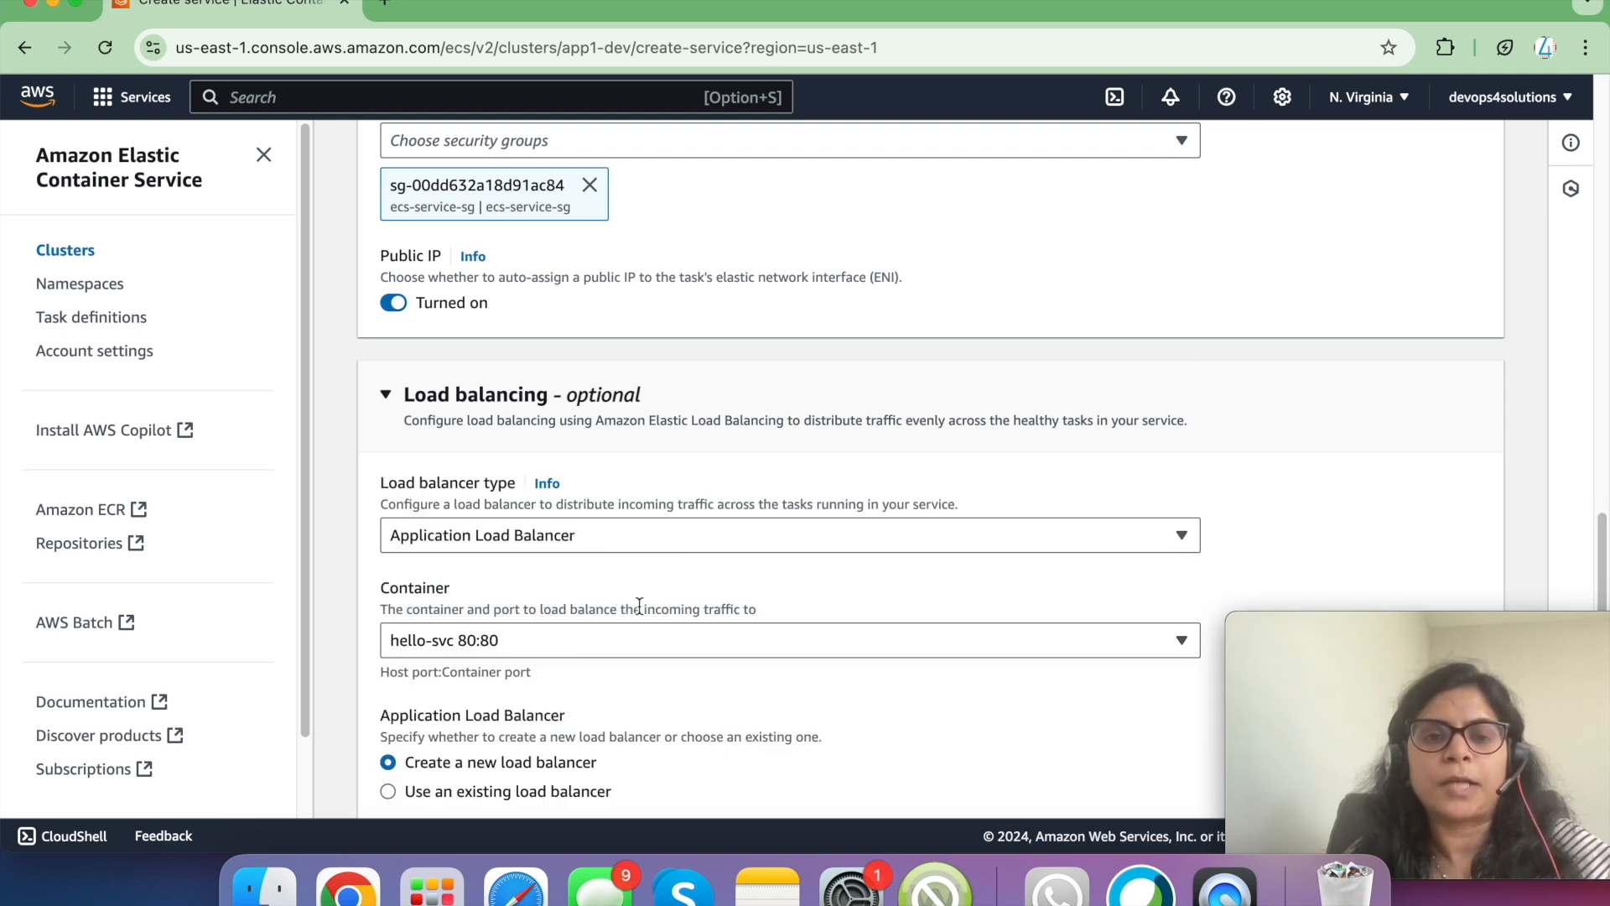
scroll(639, 605, "down", 5)
left_click(671, 349)
left_click(671, 349)
left_click(671, 349)
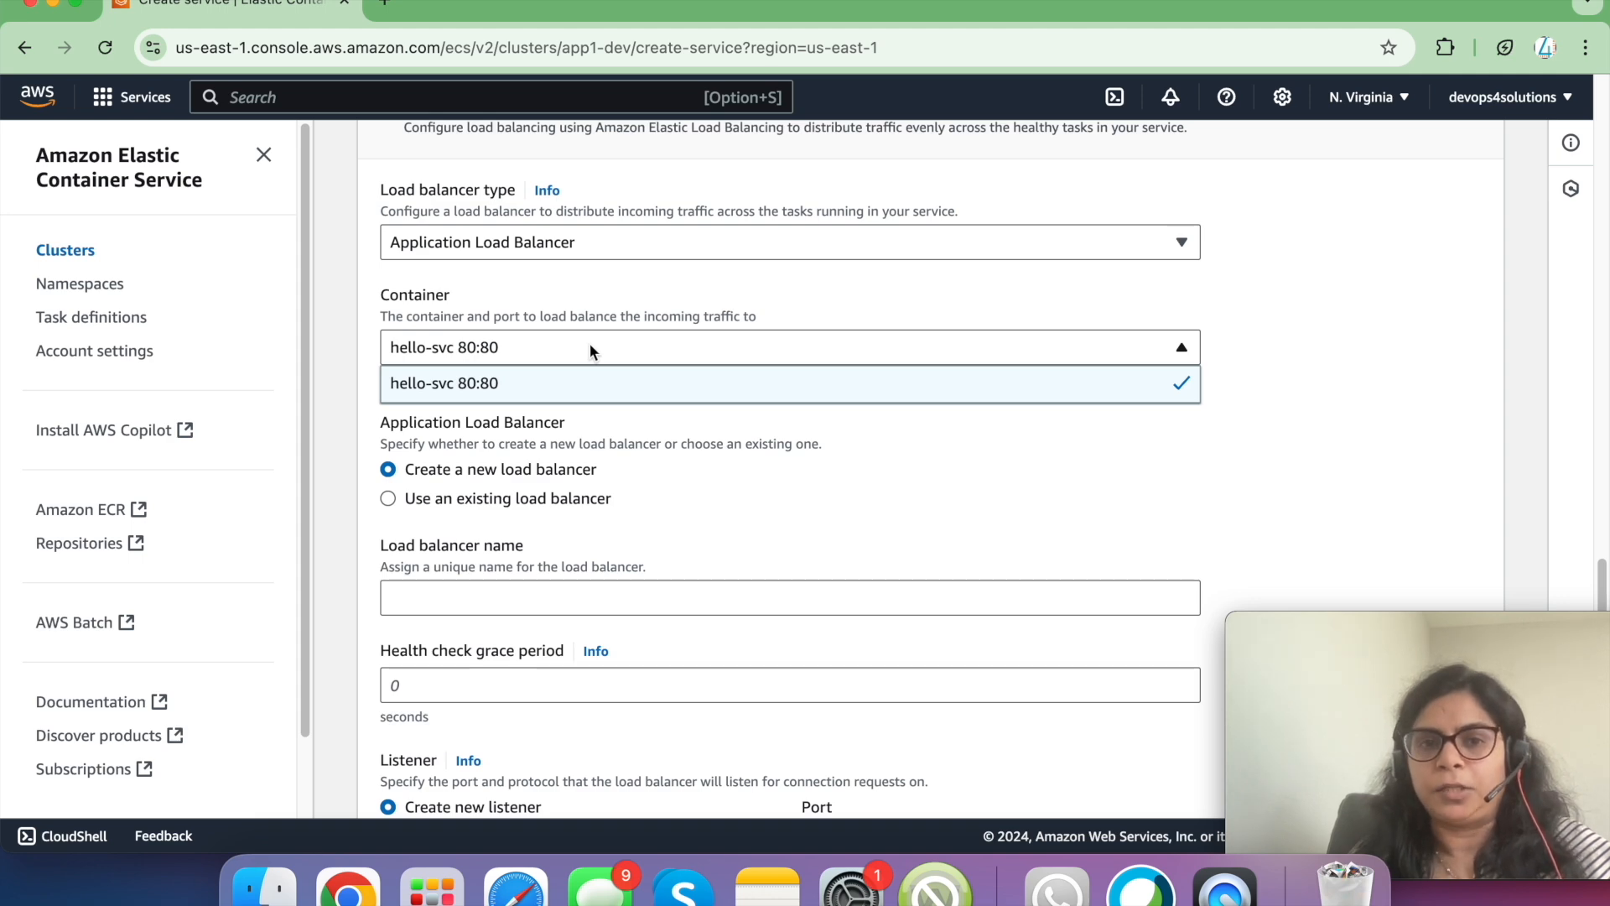
- Switch the hello-svc task definition to revision 1 and check how the load balancing section responds
scroll(590, 351, "up", 15)
scroll(592, 352, "up", 5)
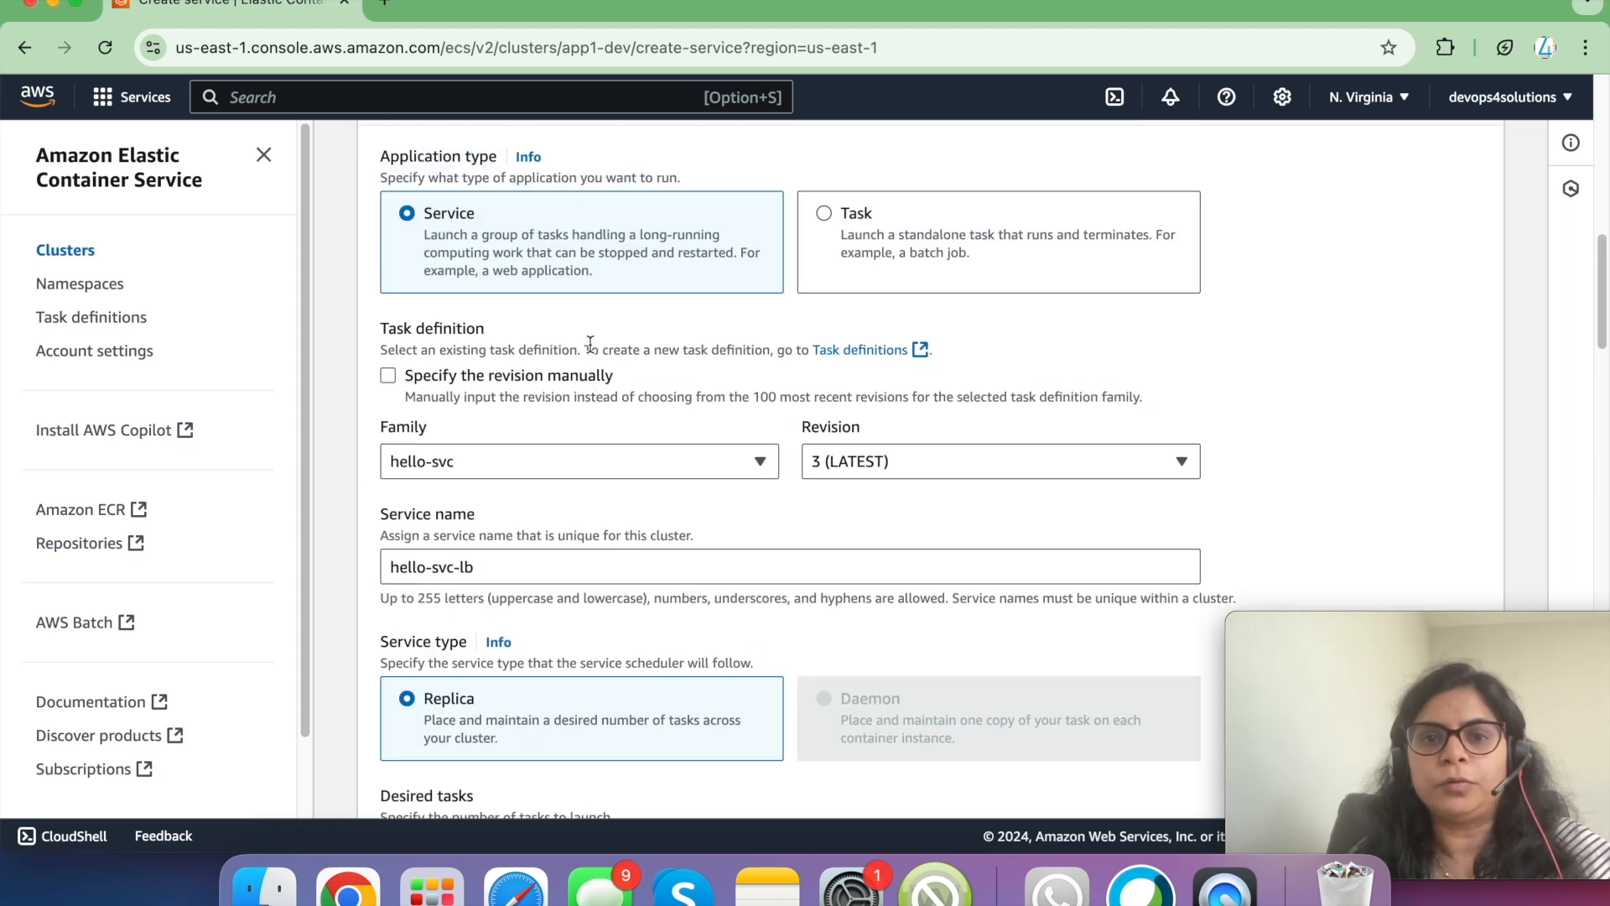
left_click(943, 476)
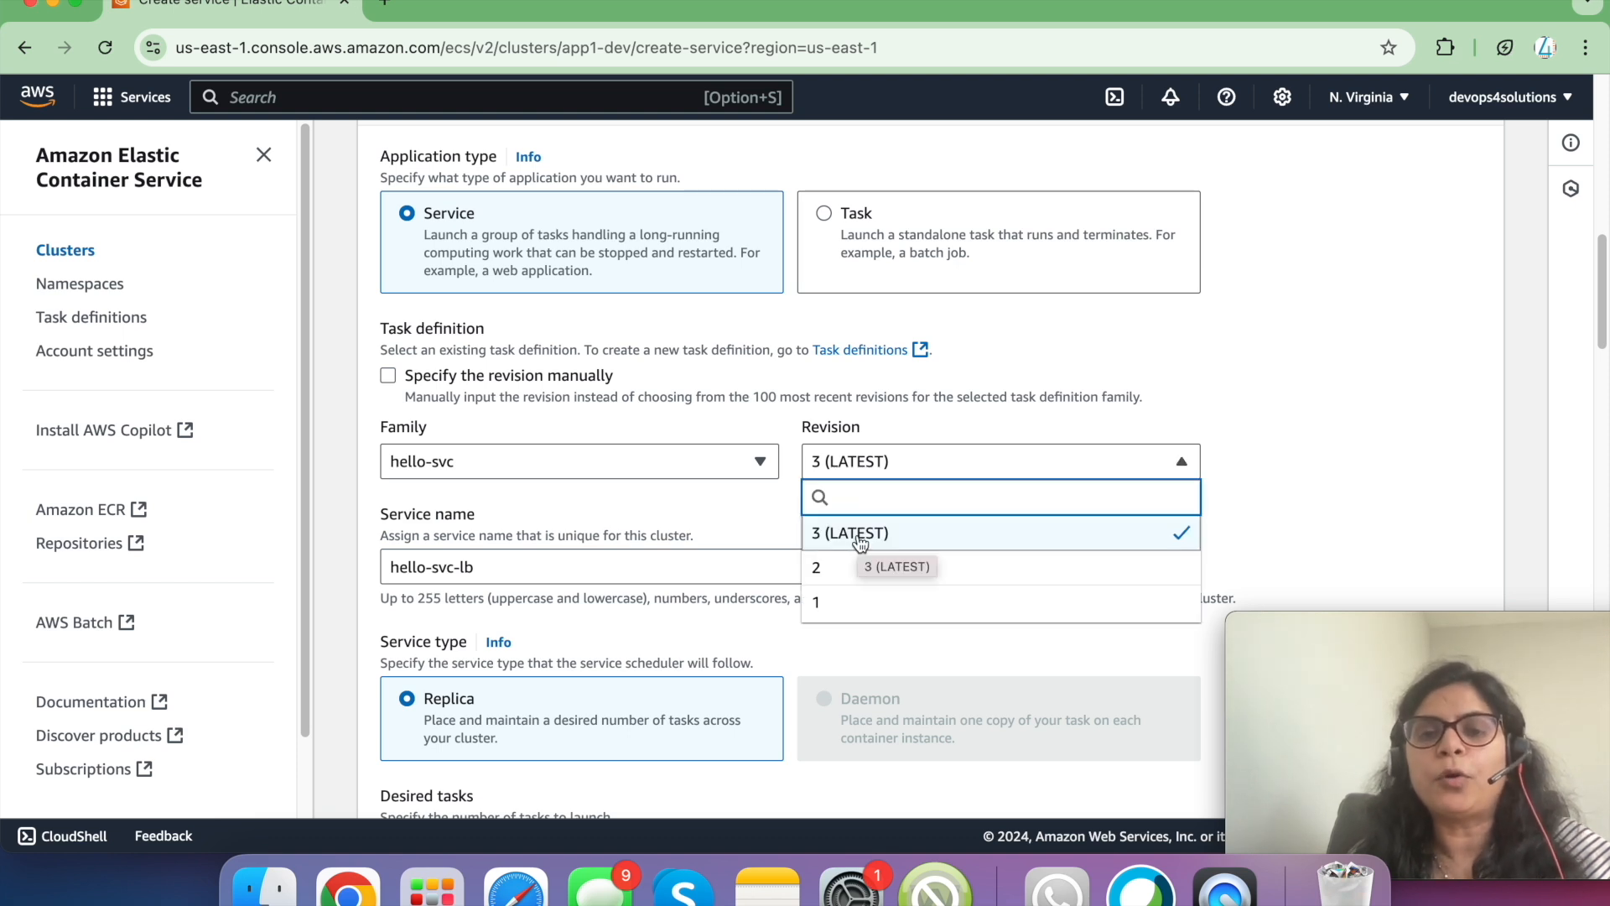
left_click(848, 601)
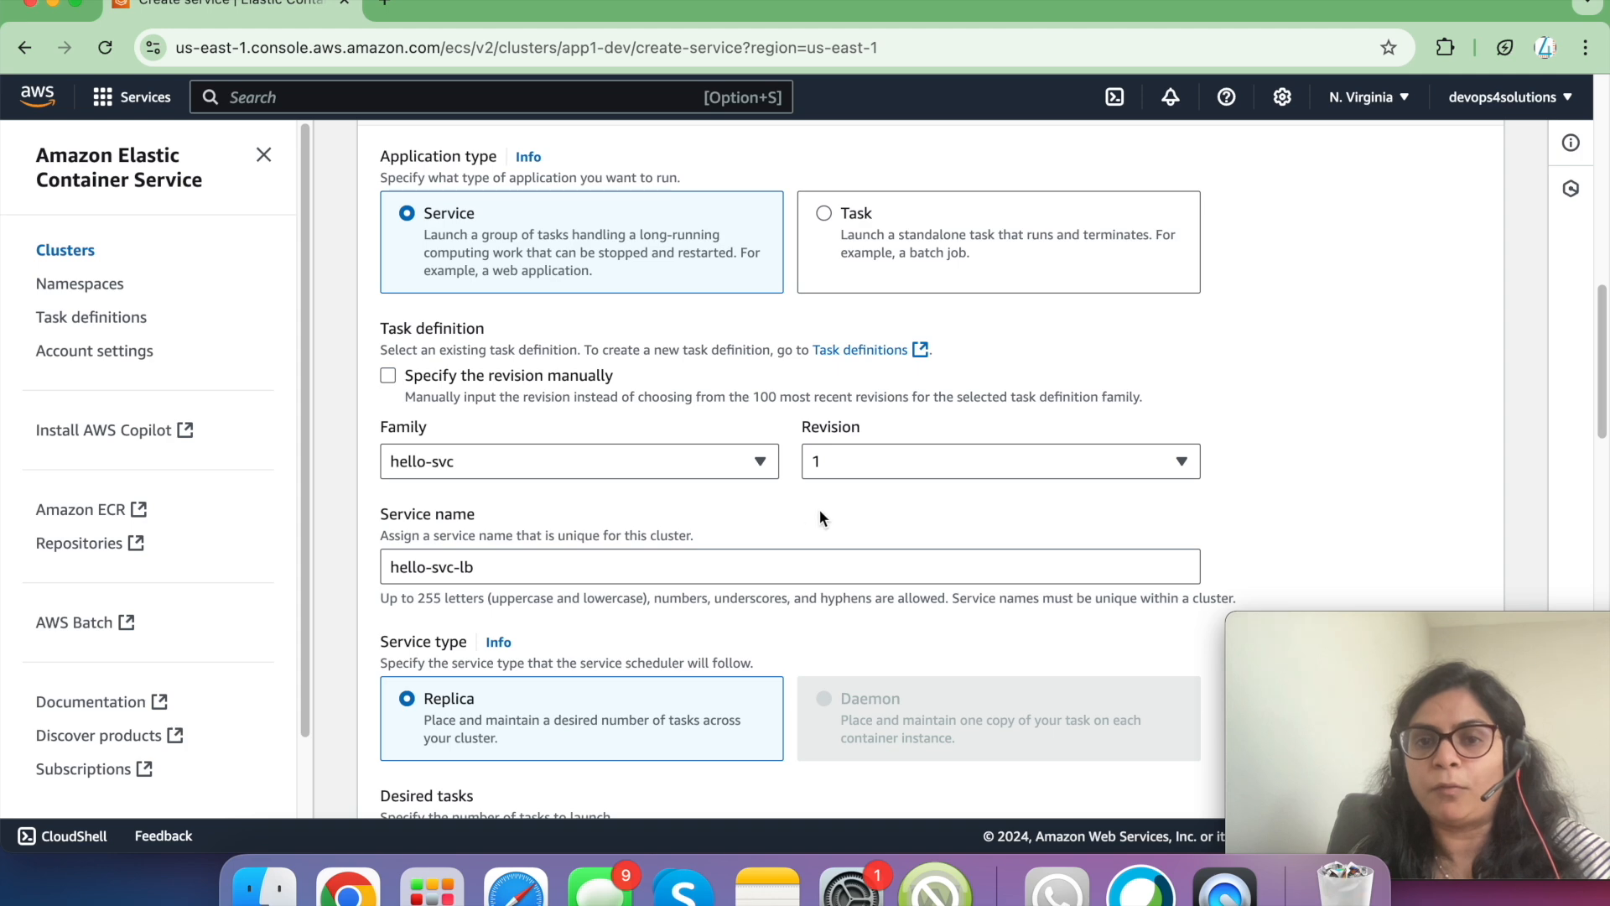
scroll(789, 520, "down", 2)
scroll(788, 523, "down", 15)
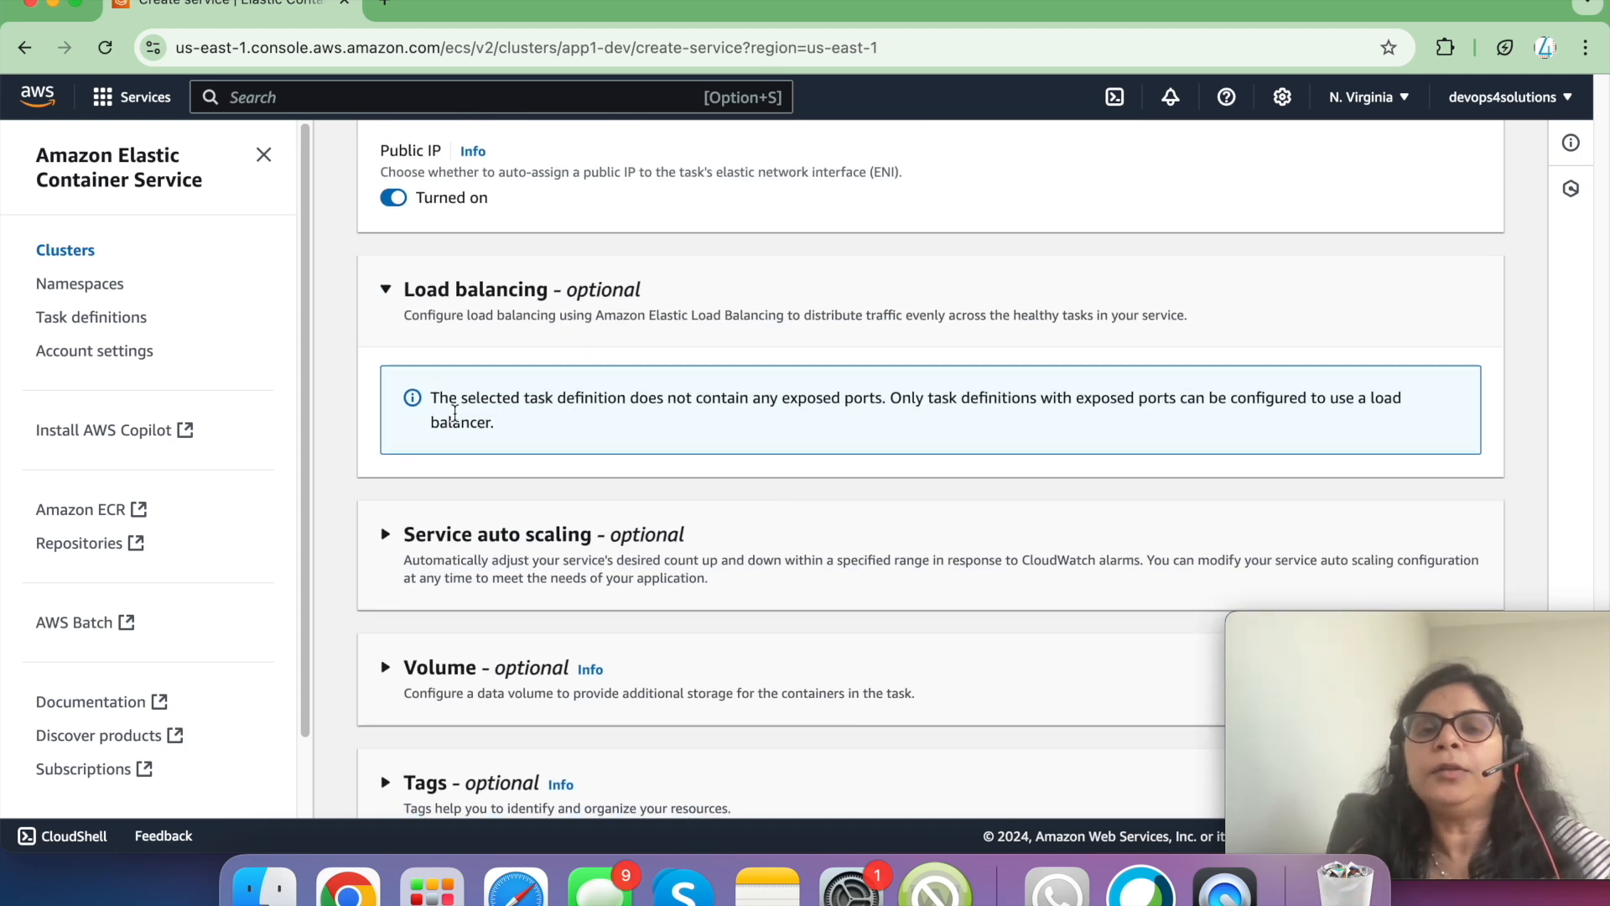
double_click(454, 420)
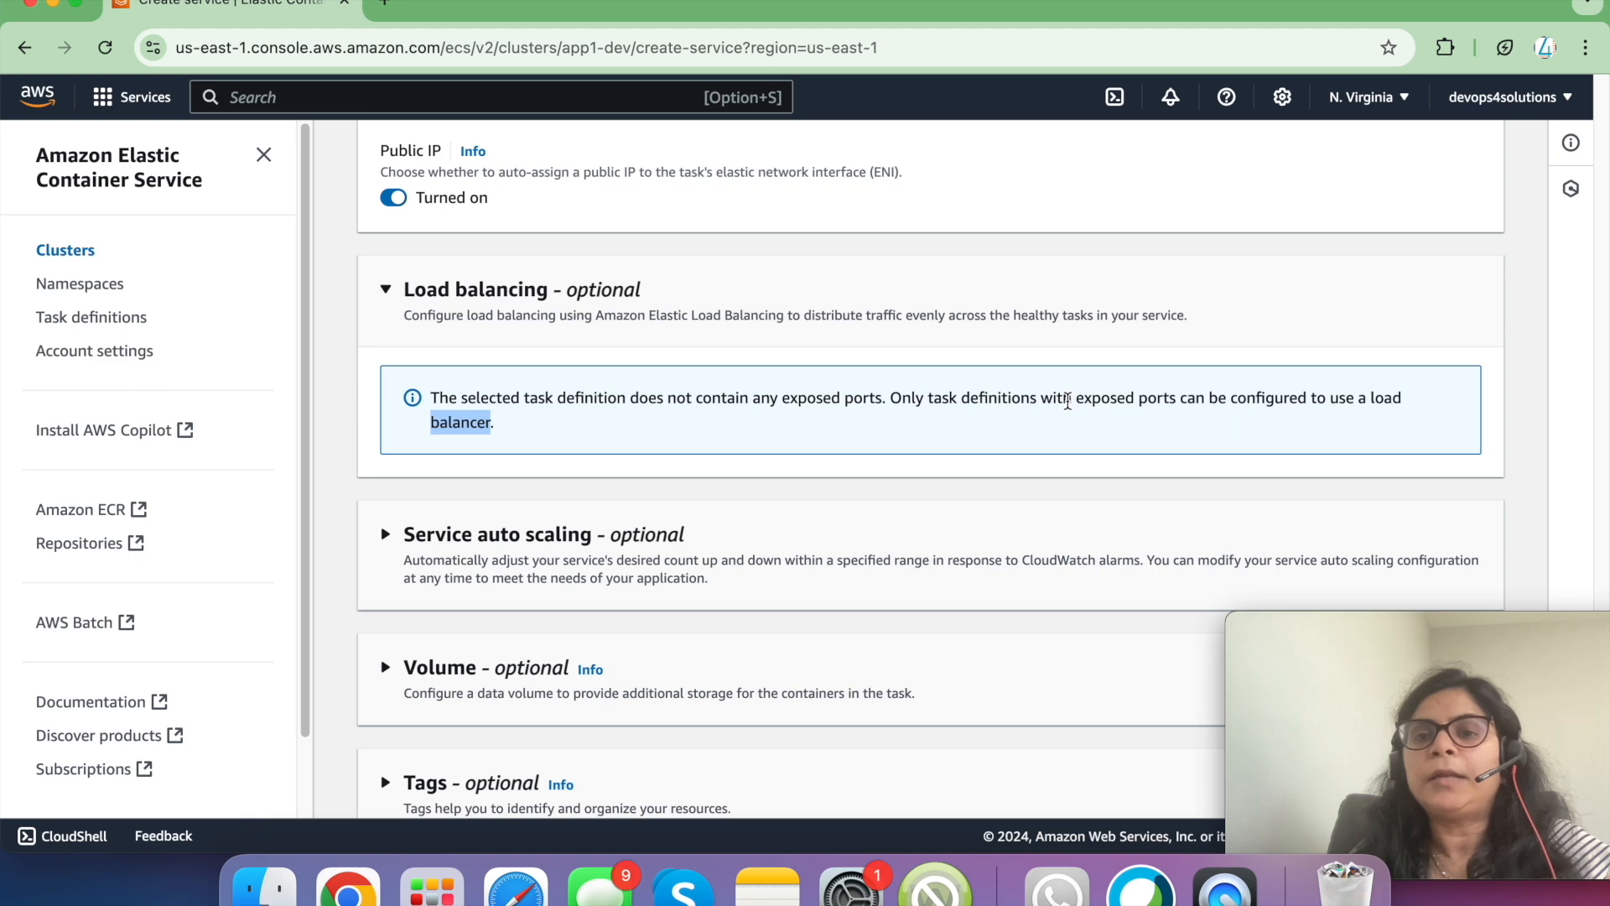
- Set the task definition revision back to 3 (LATEST)
scroll(885, 296, "up", 15)
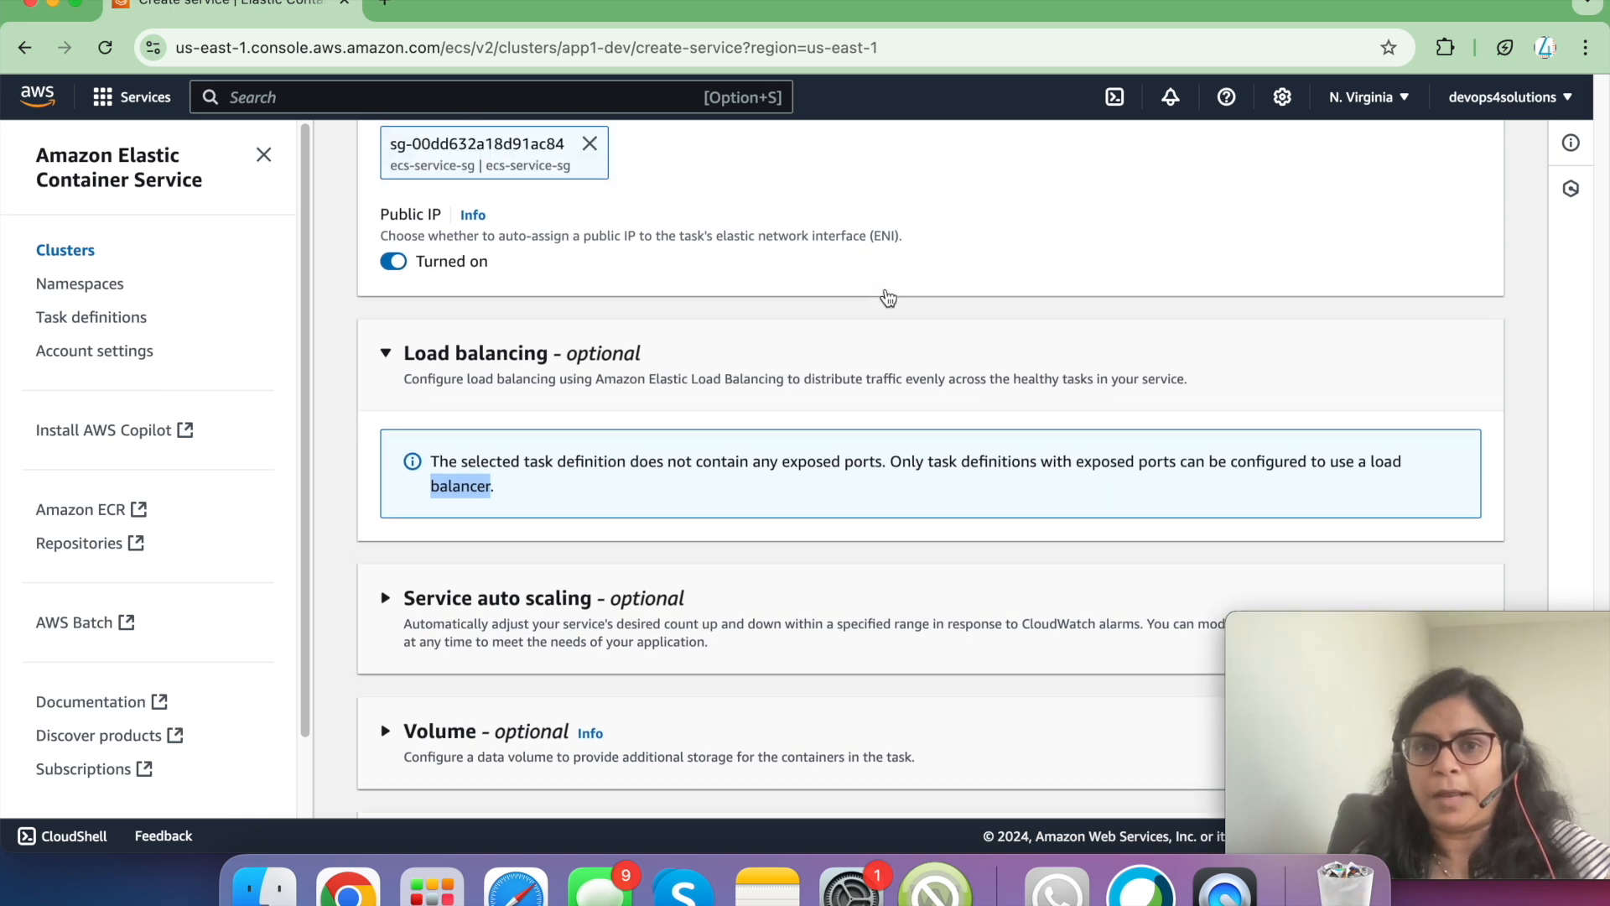
scroll(886, 295, "up", 3)
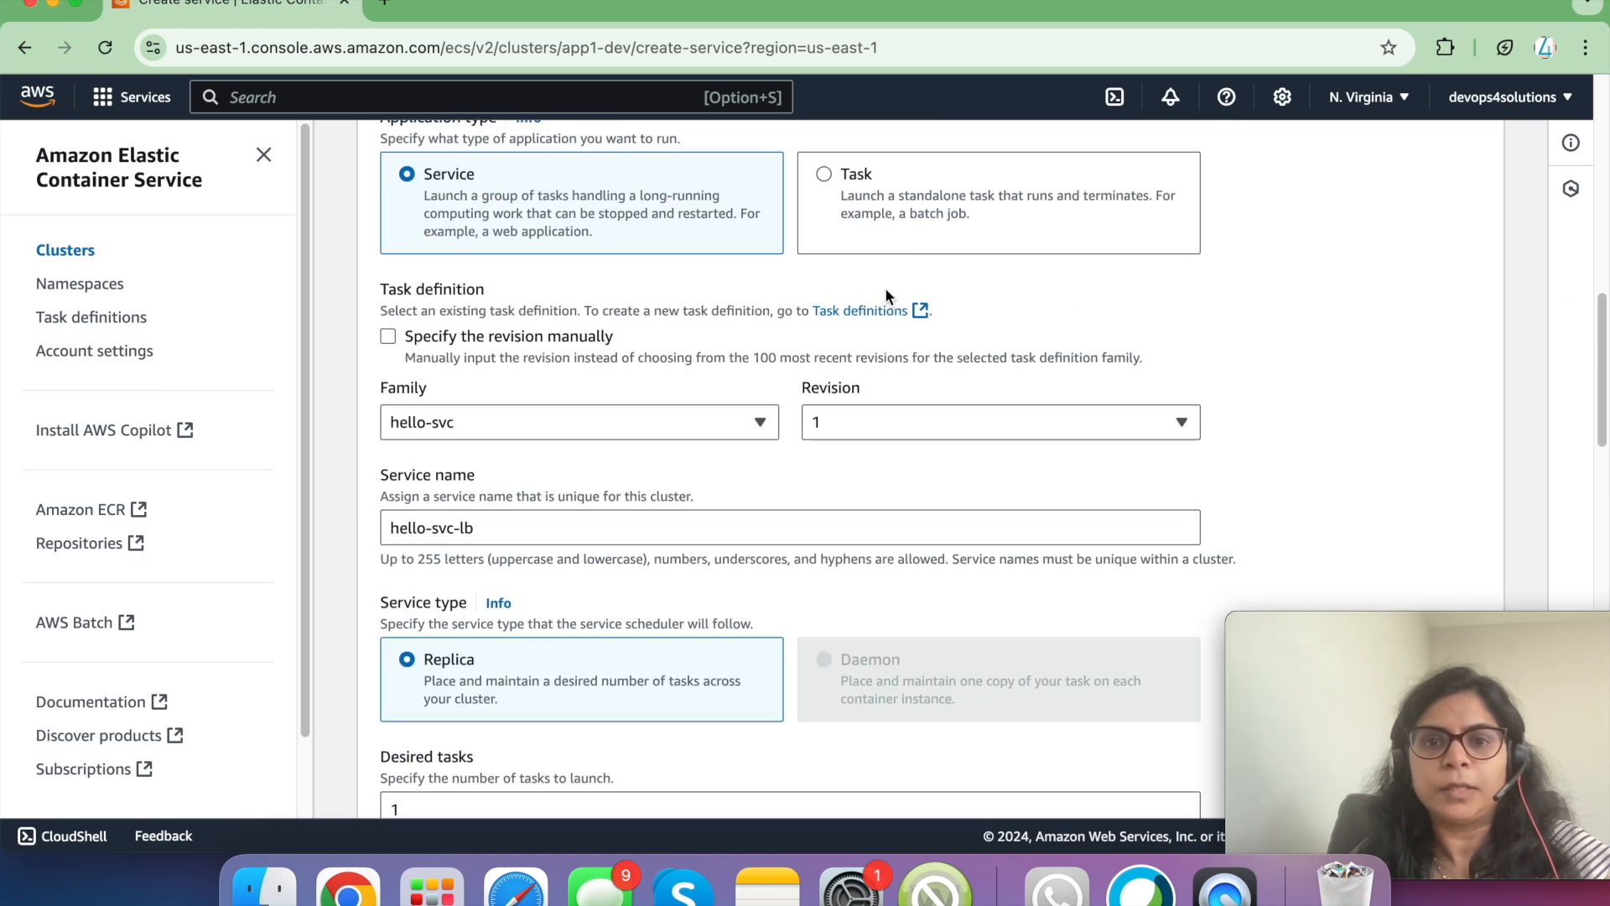
left_click(864, 419)
left_click(868, 500)
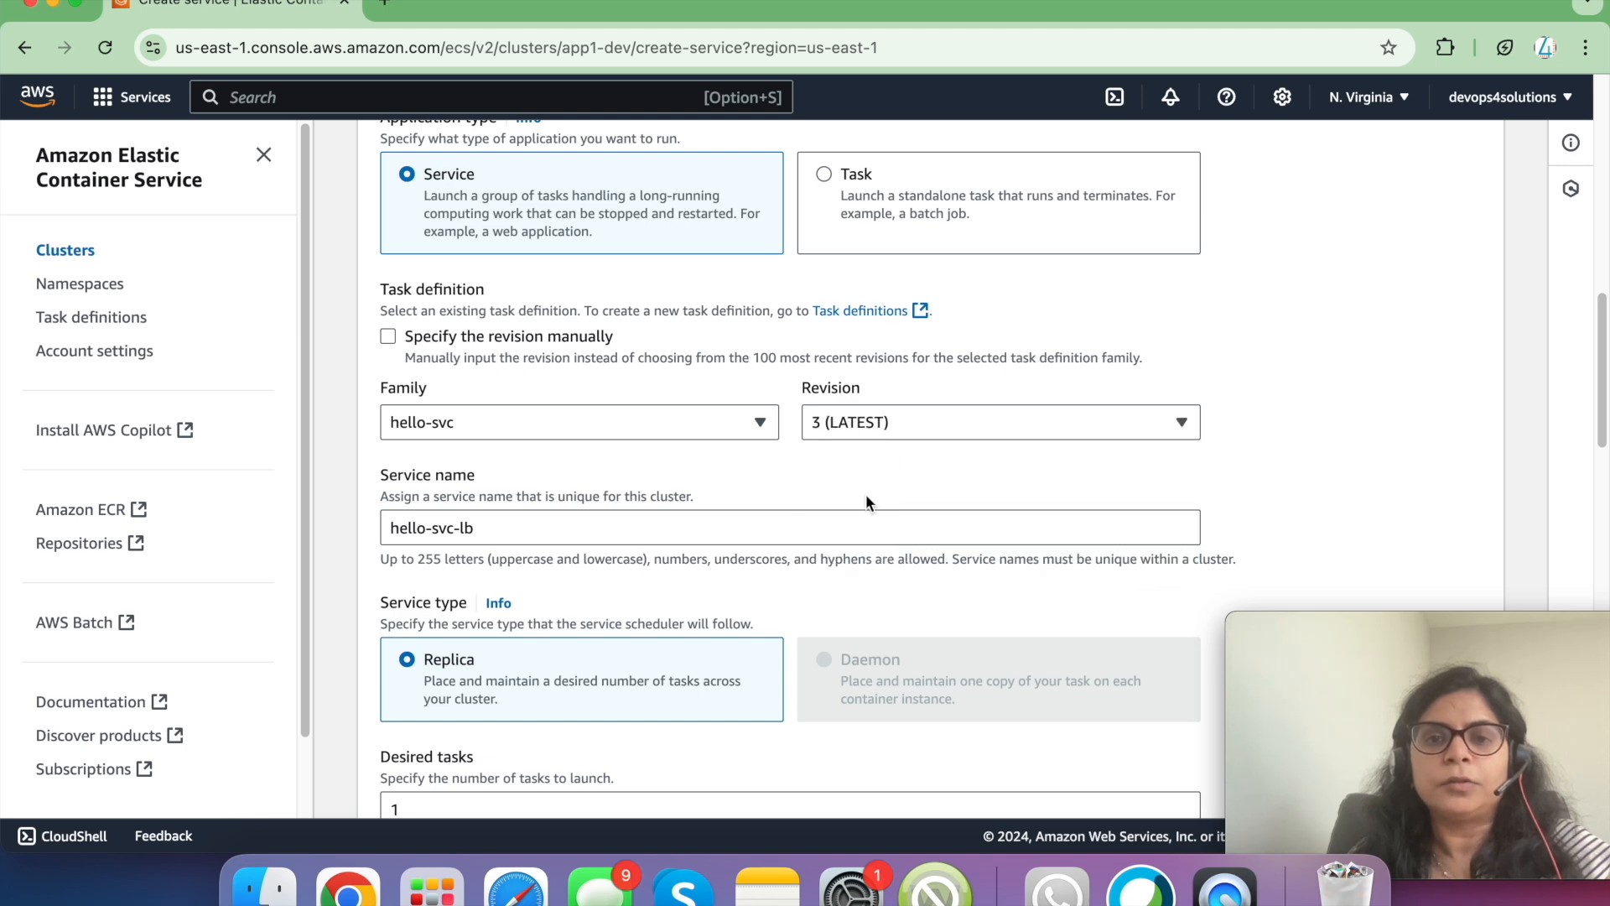
- Select Application Load Balancer as the load balancer type and use the existing load balancer demo-lb
scroll(866, 495, "down", 15)
scroll(866, 495, "down", 3)
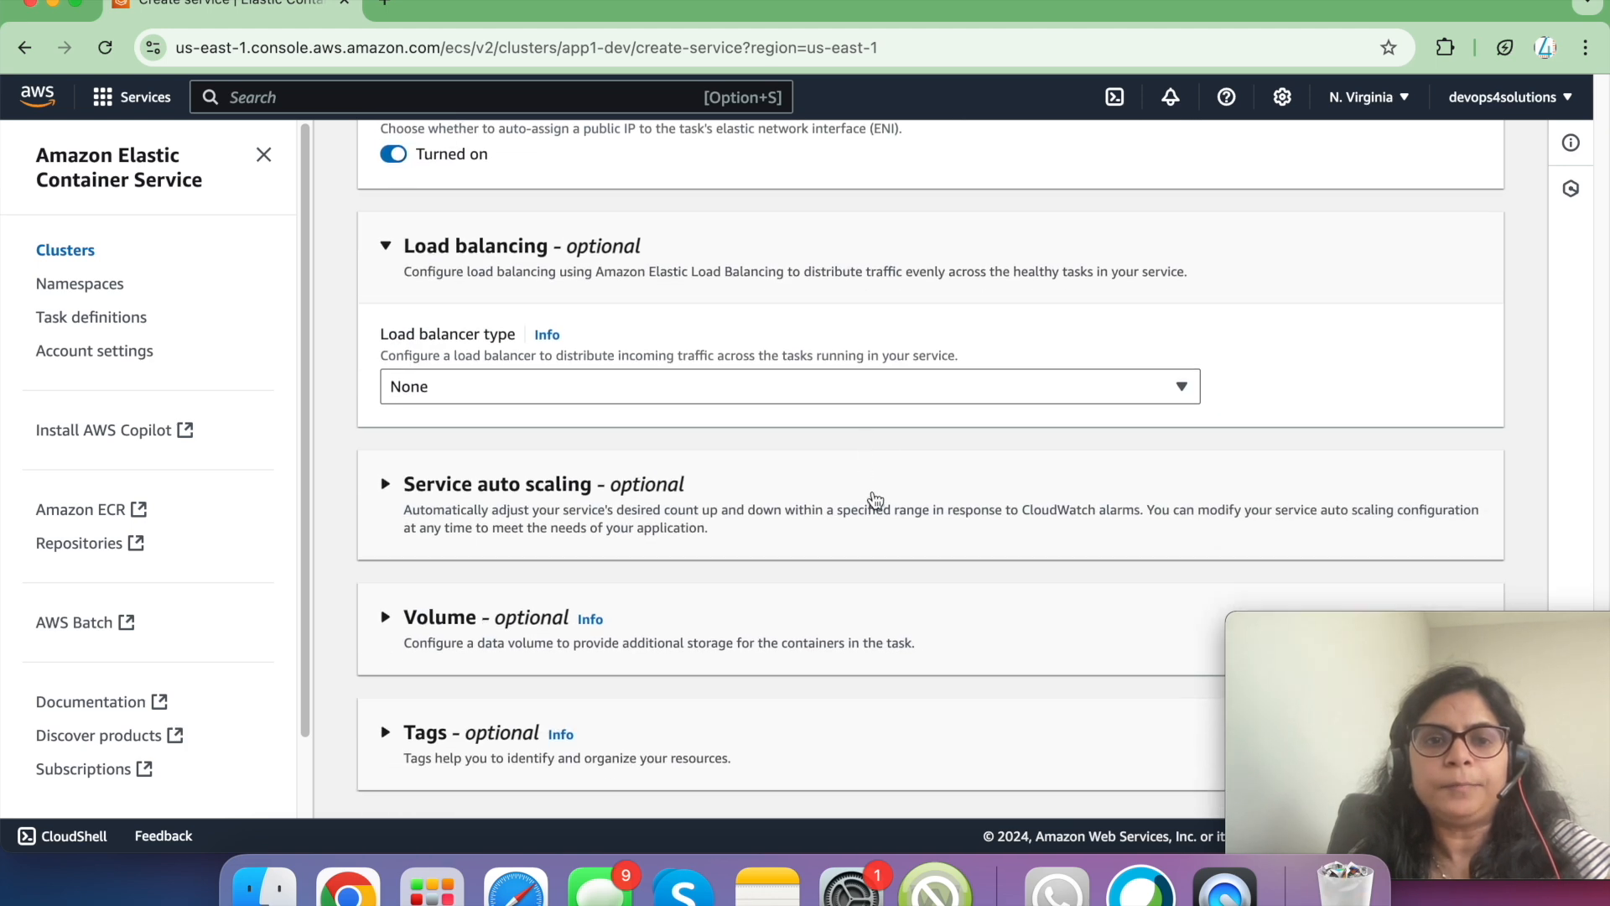
left_click(834, 390)
left_click(706, 488)
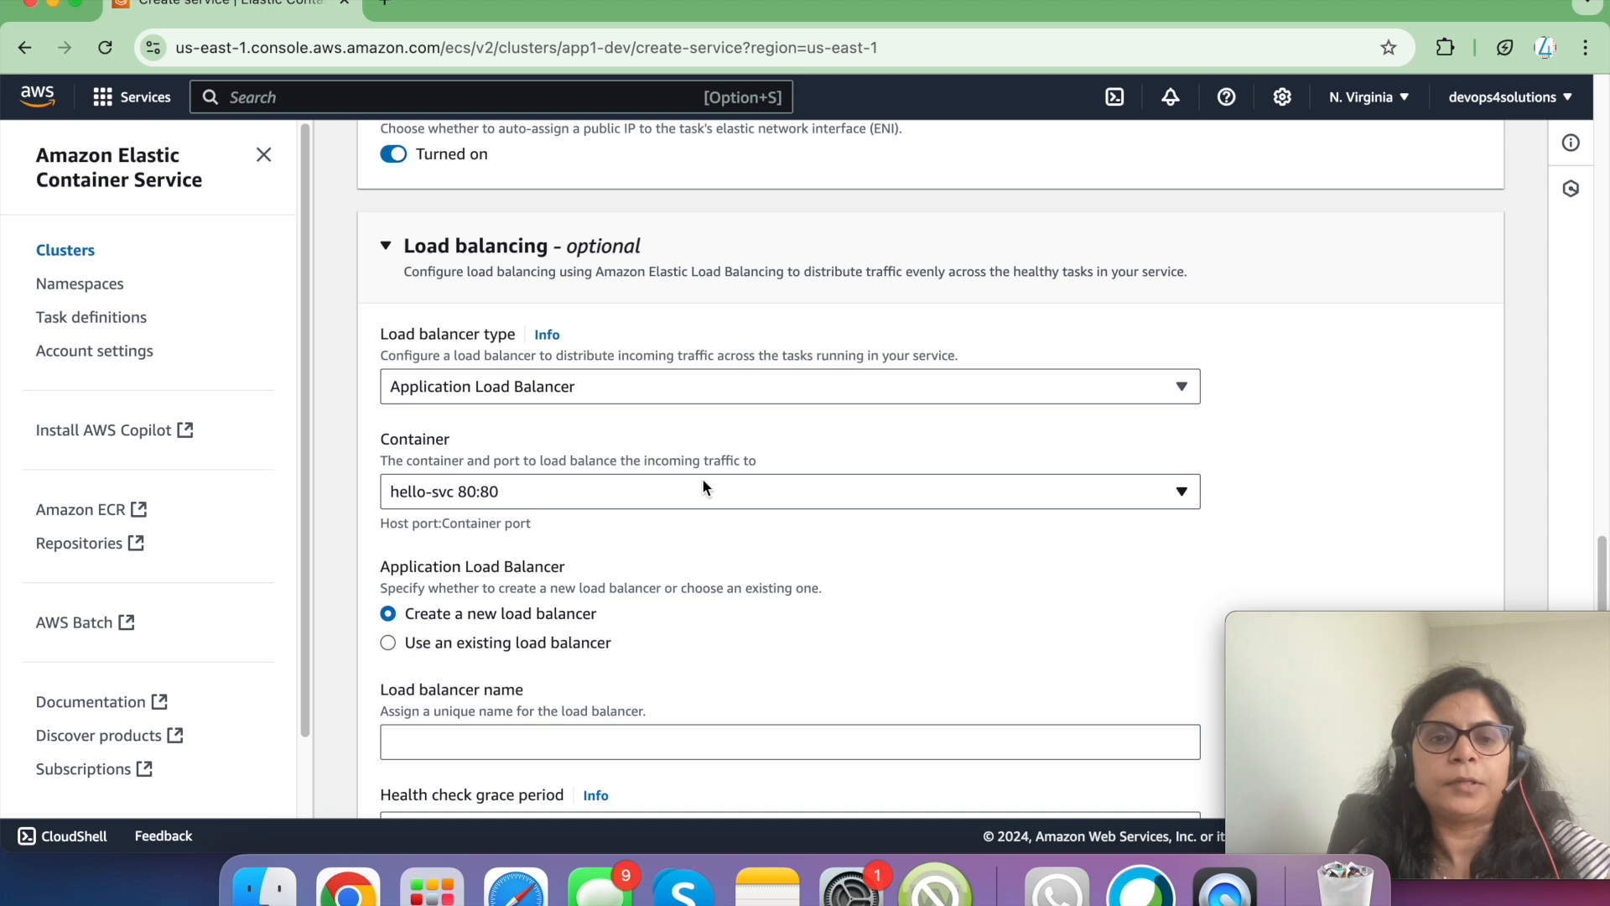
scroll(703, 486, "down", 4)
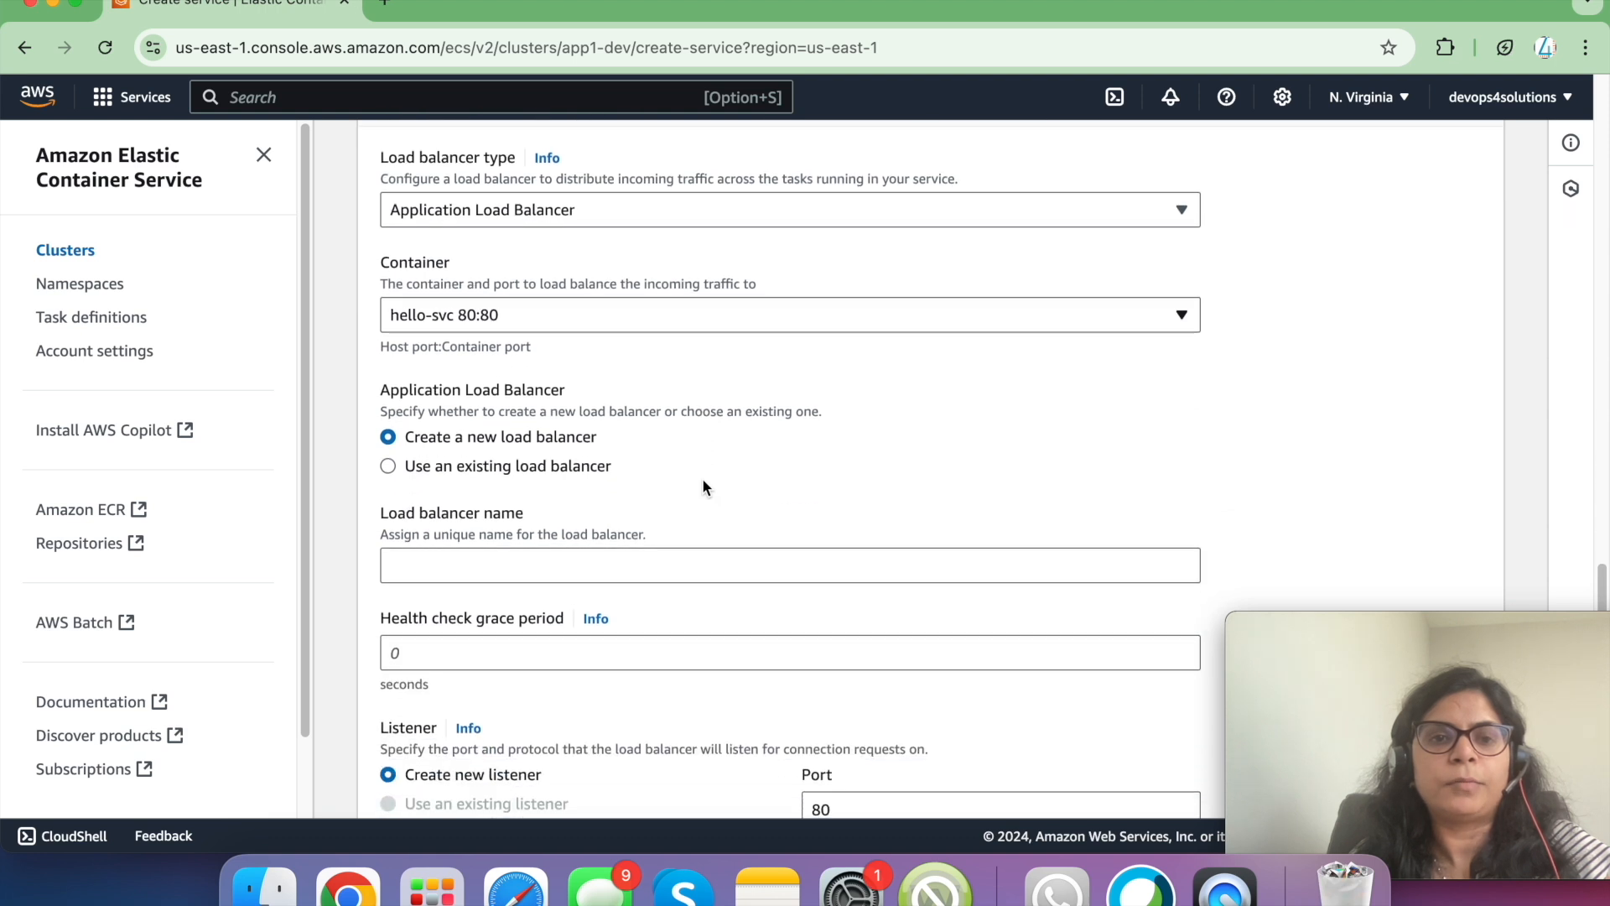
left_click(553, 466)
left_click(531, 565)
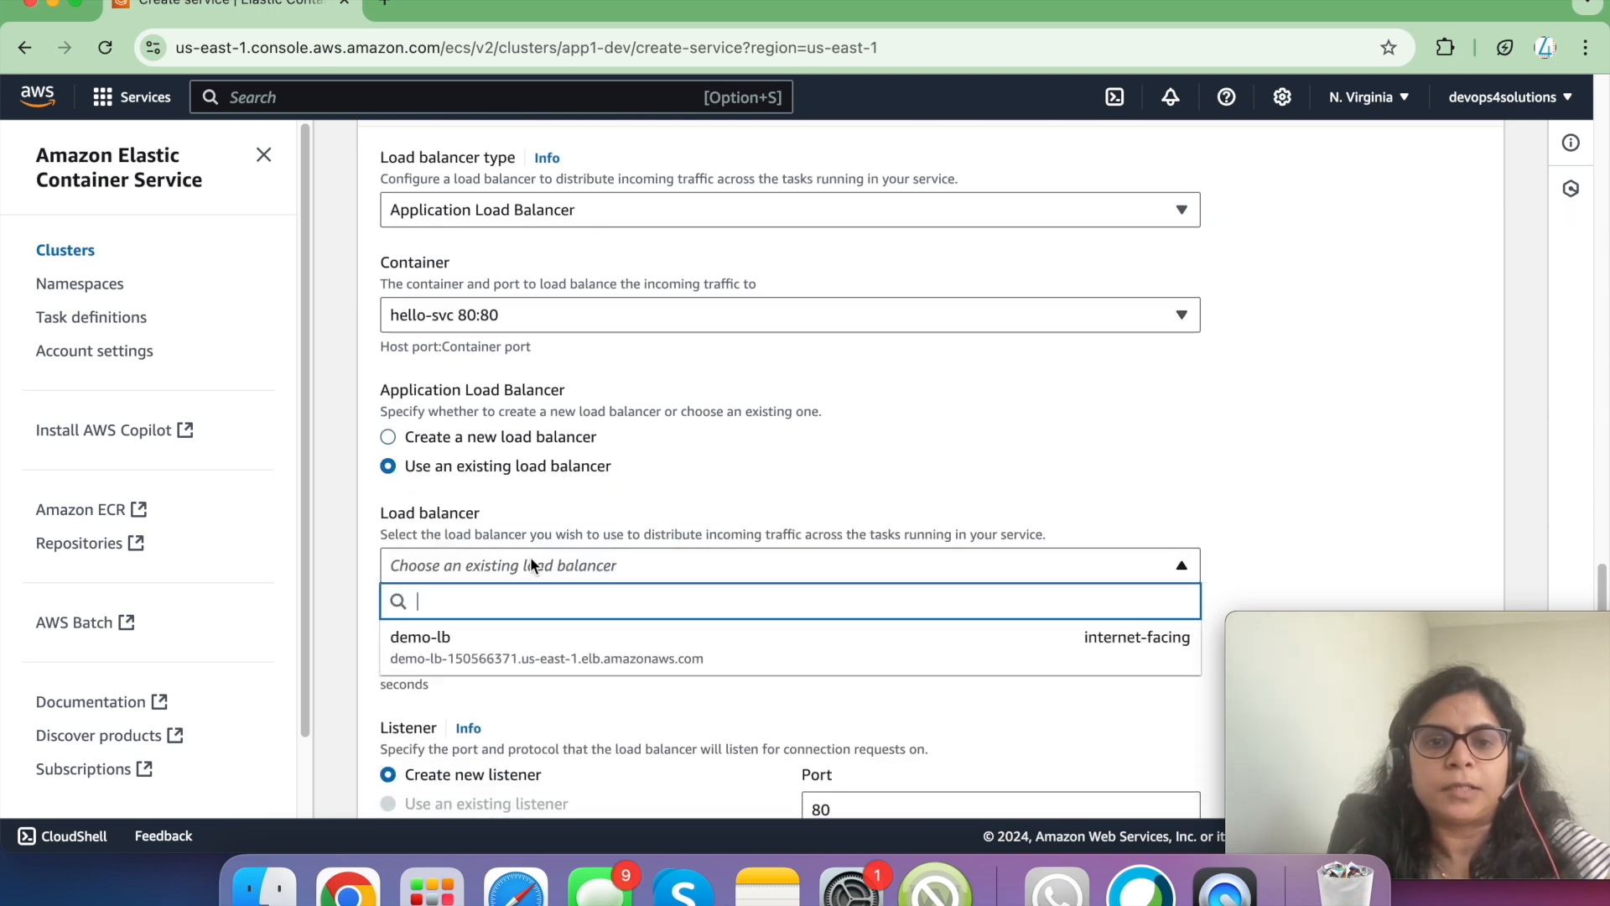
left_click(521, 640)
- Use the existing 80:HTTP listener of demo-lb instead of creating a new one
scroll(679, 568, "down", 6)
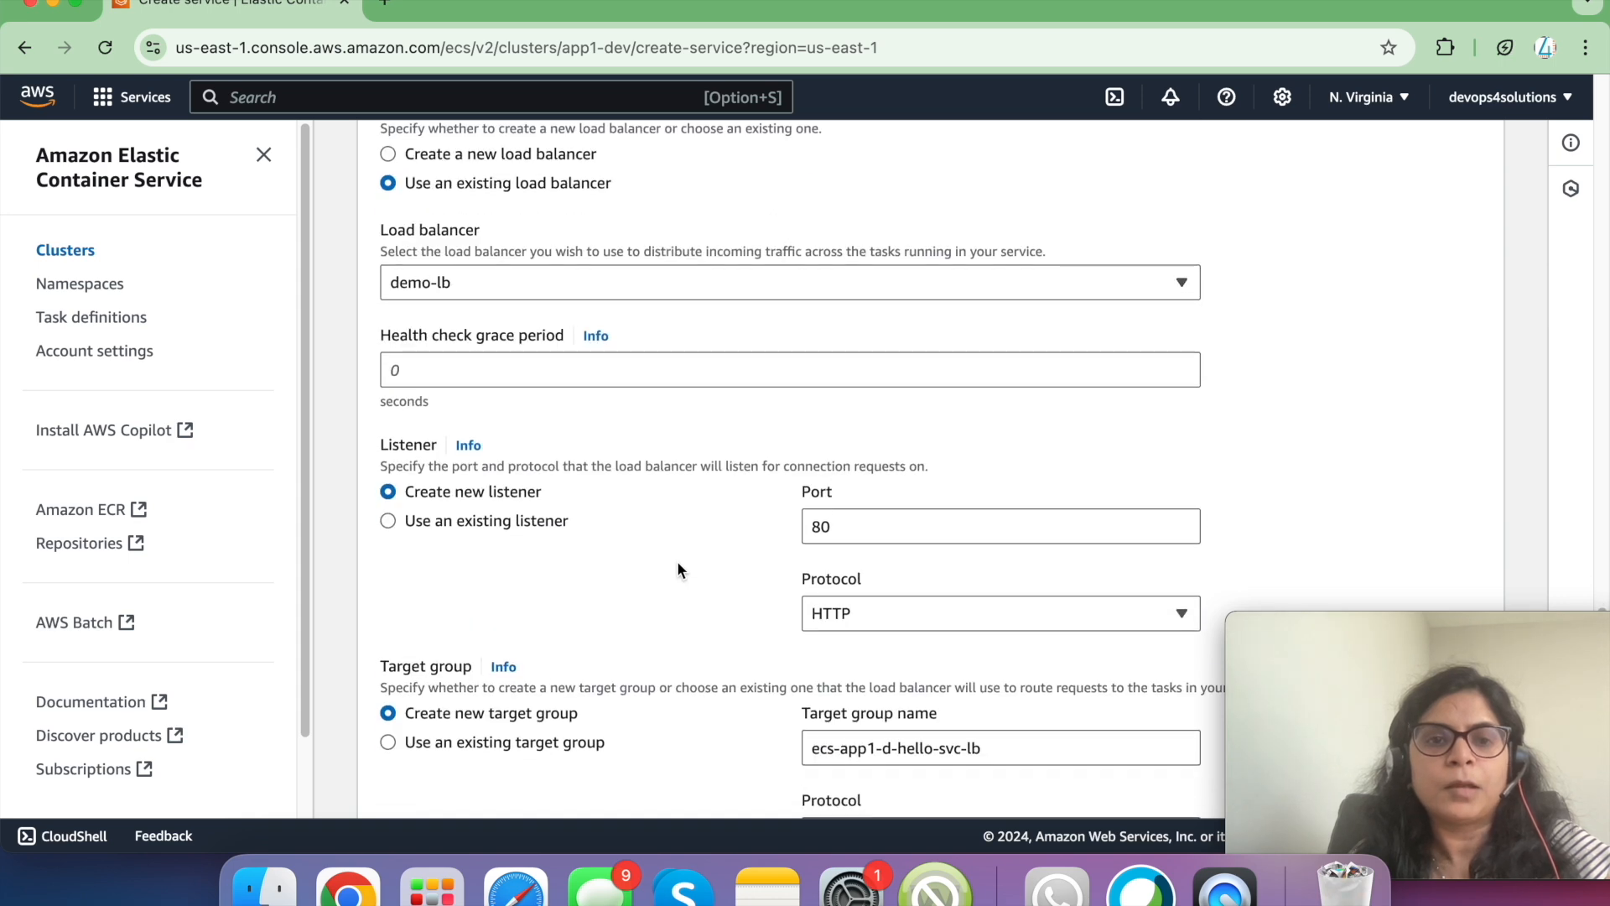
scroll(644, 476, "down", 3)
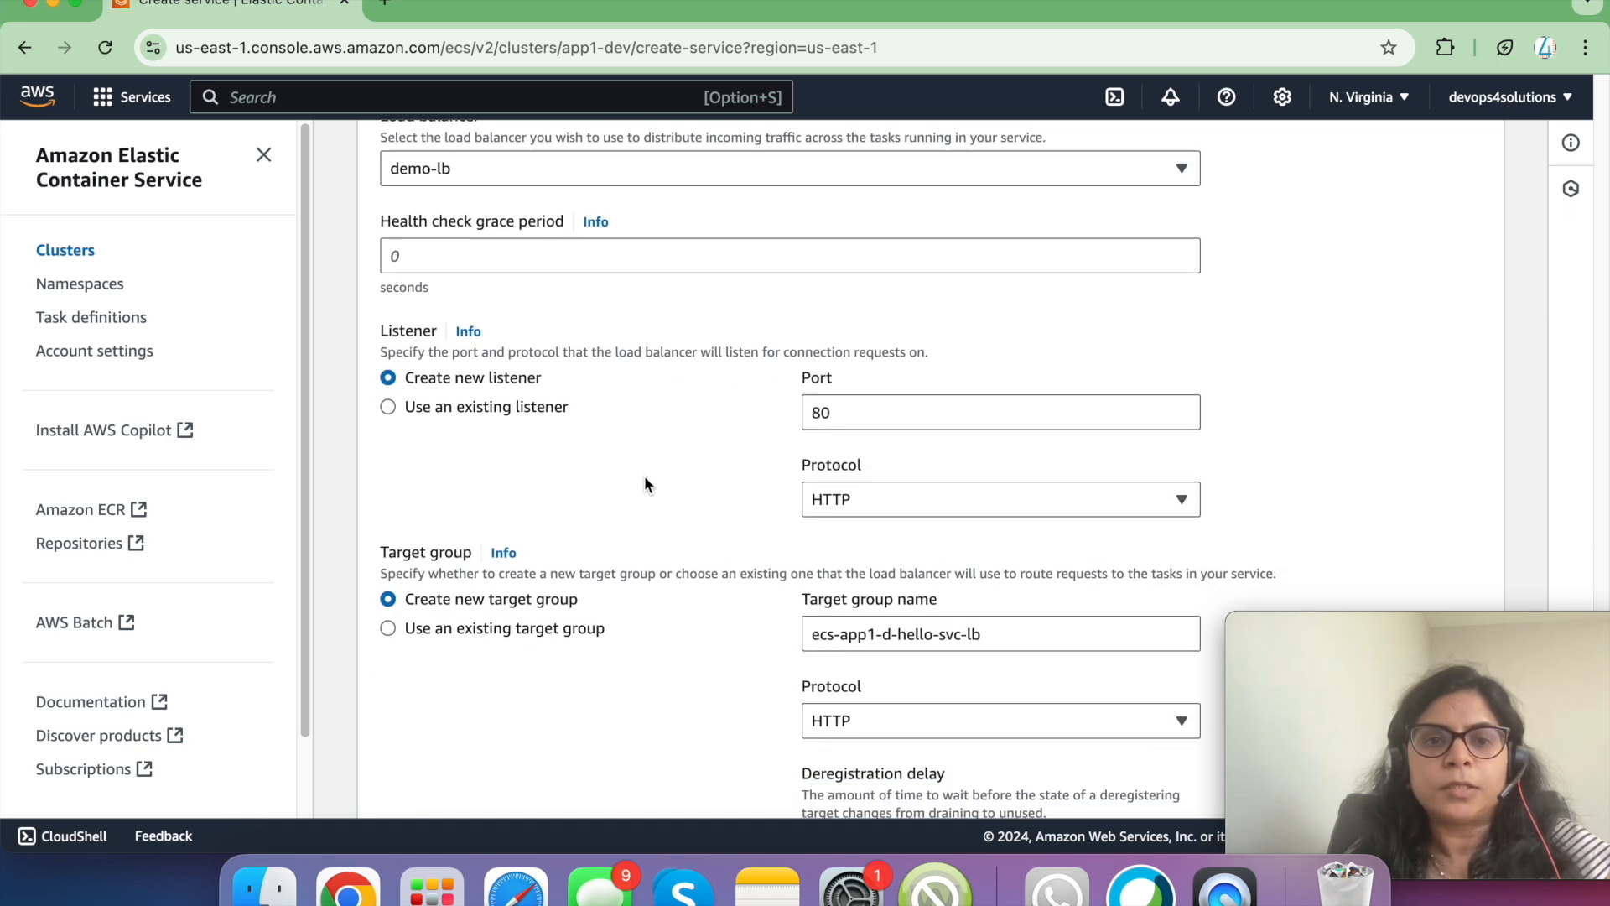
left_click(520, 406)
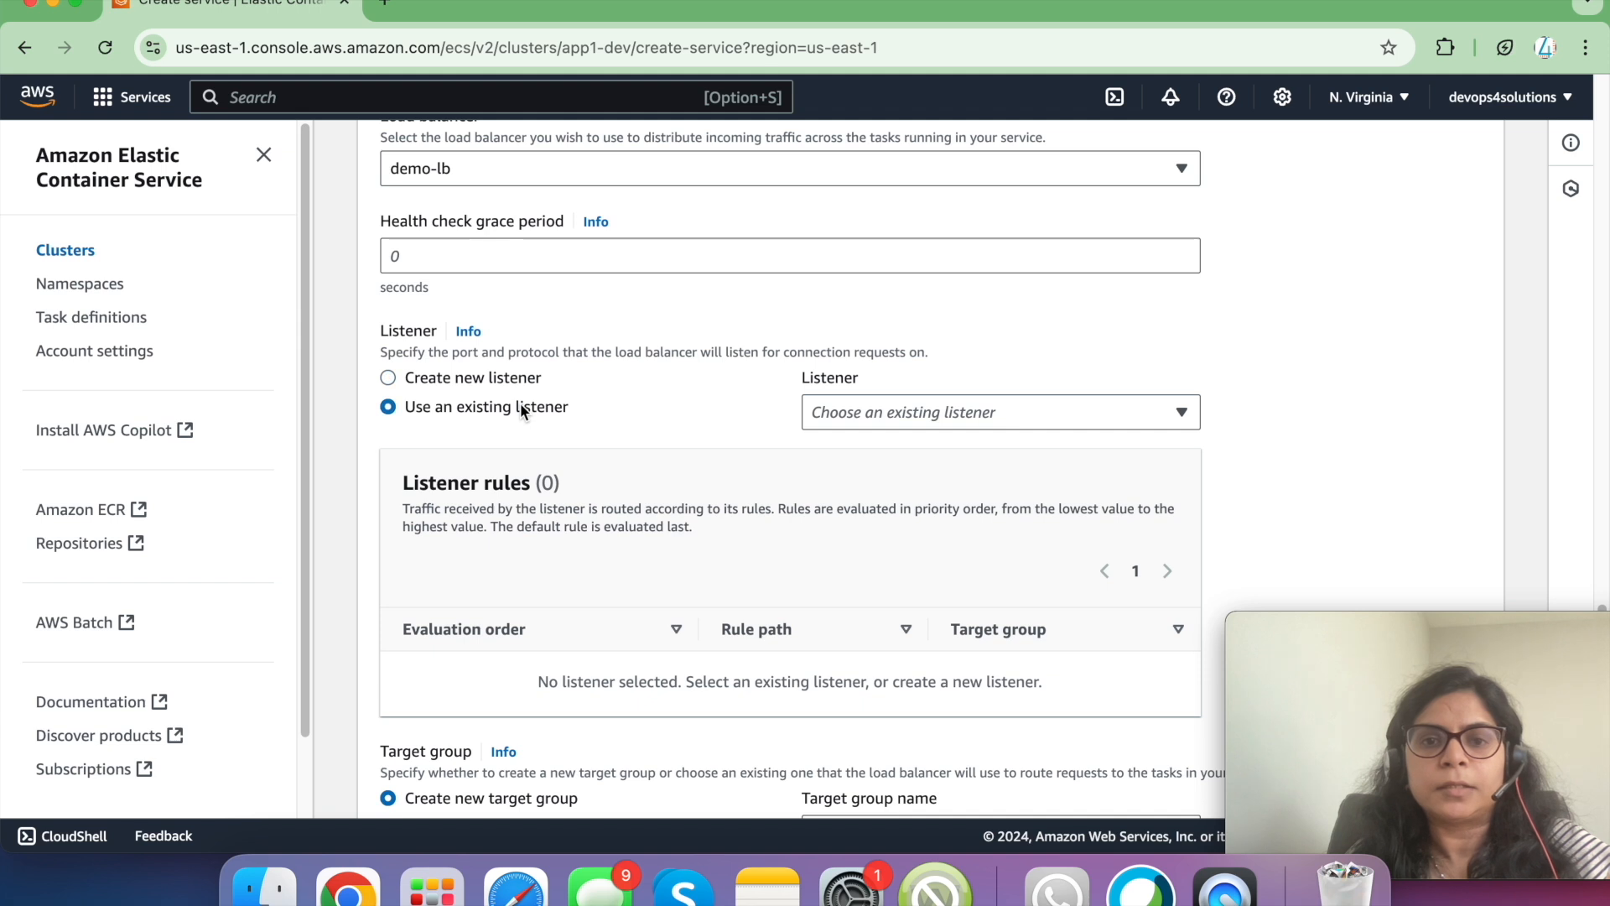
left_click(910, 403)
left_click(877, 492)
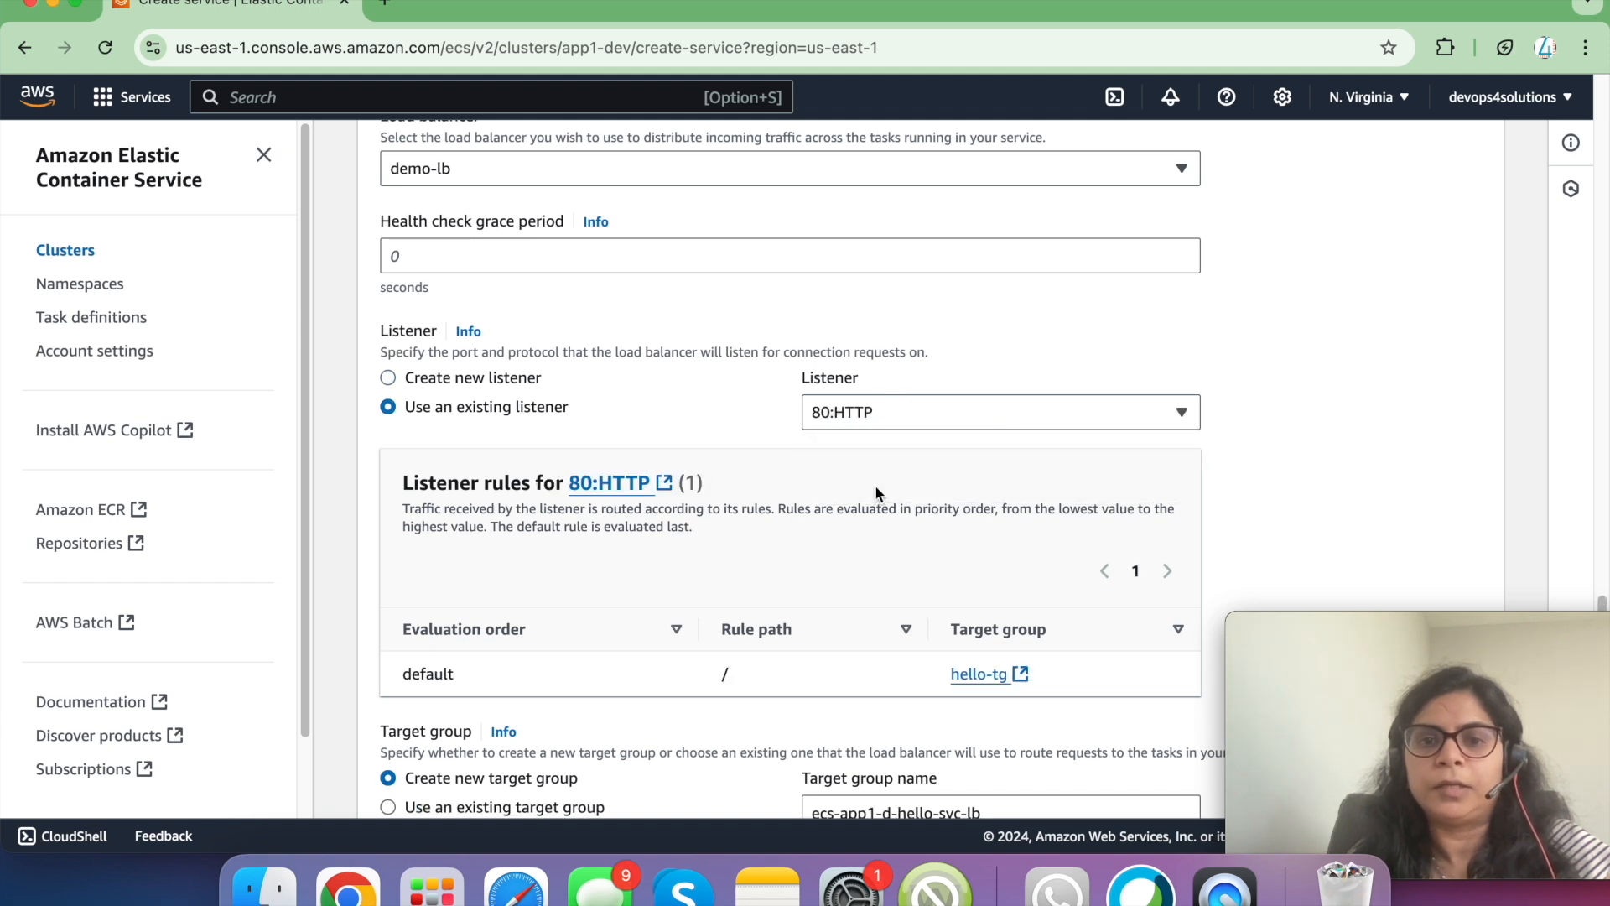
- Use the existing target group hello-tg for the service and check its health check path
scroll(844, 547, "down", 4)
scroll(843, 544, "down", 5)
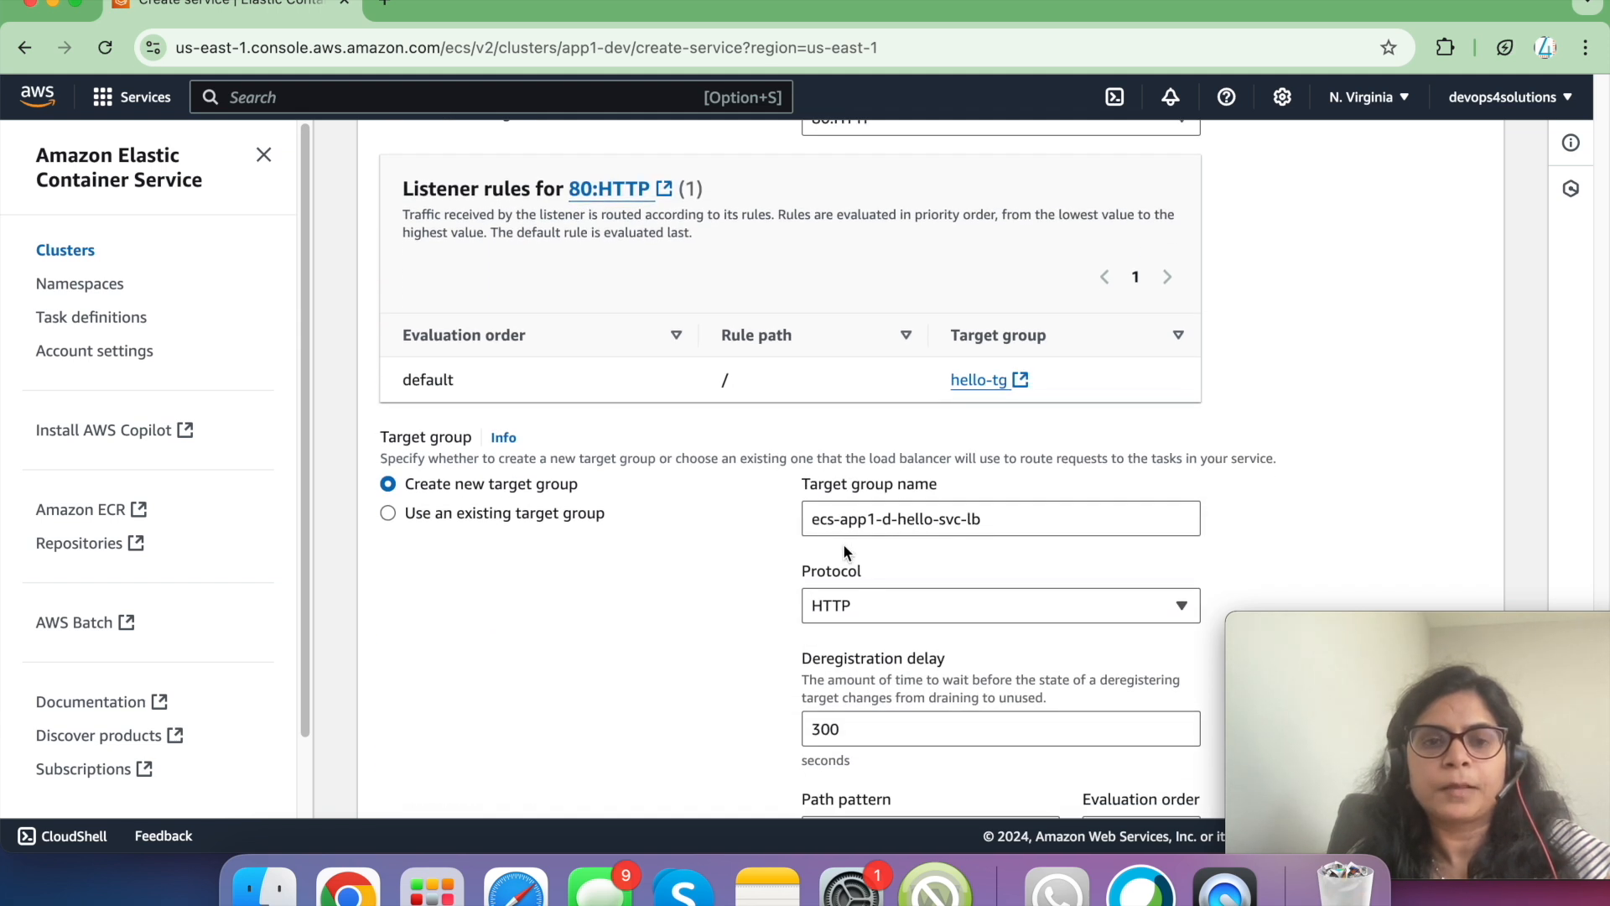
scroll(844, 545, "down", 6)
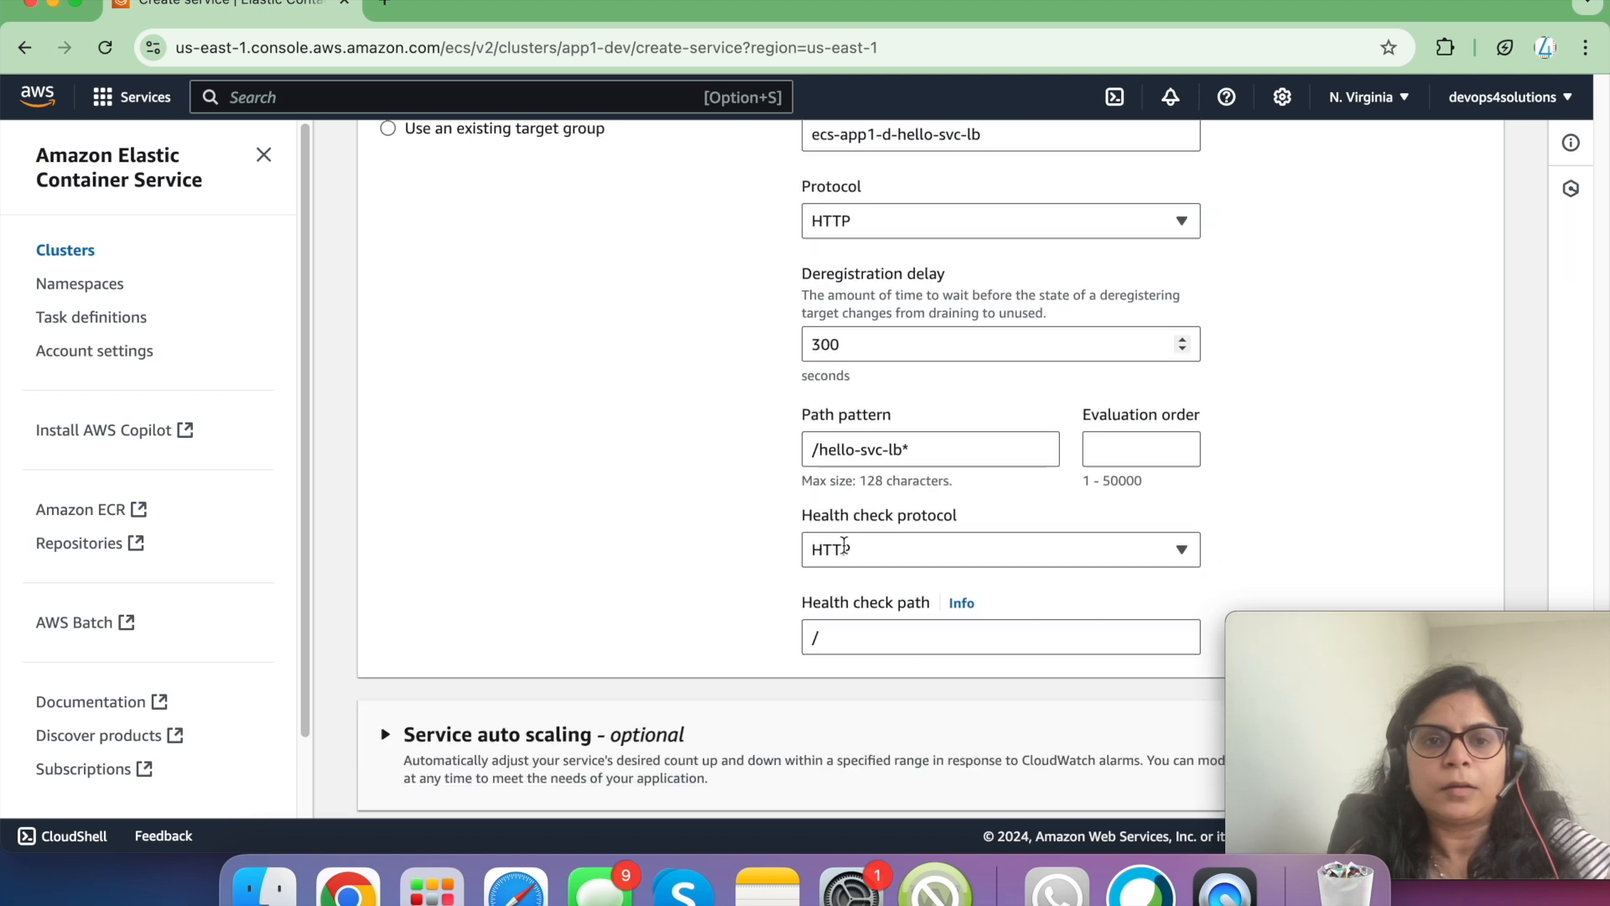
scroll(843, 545, "up", 7)
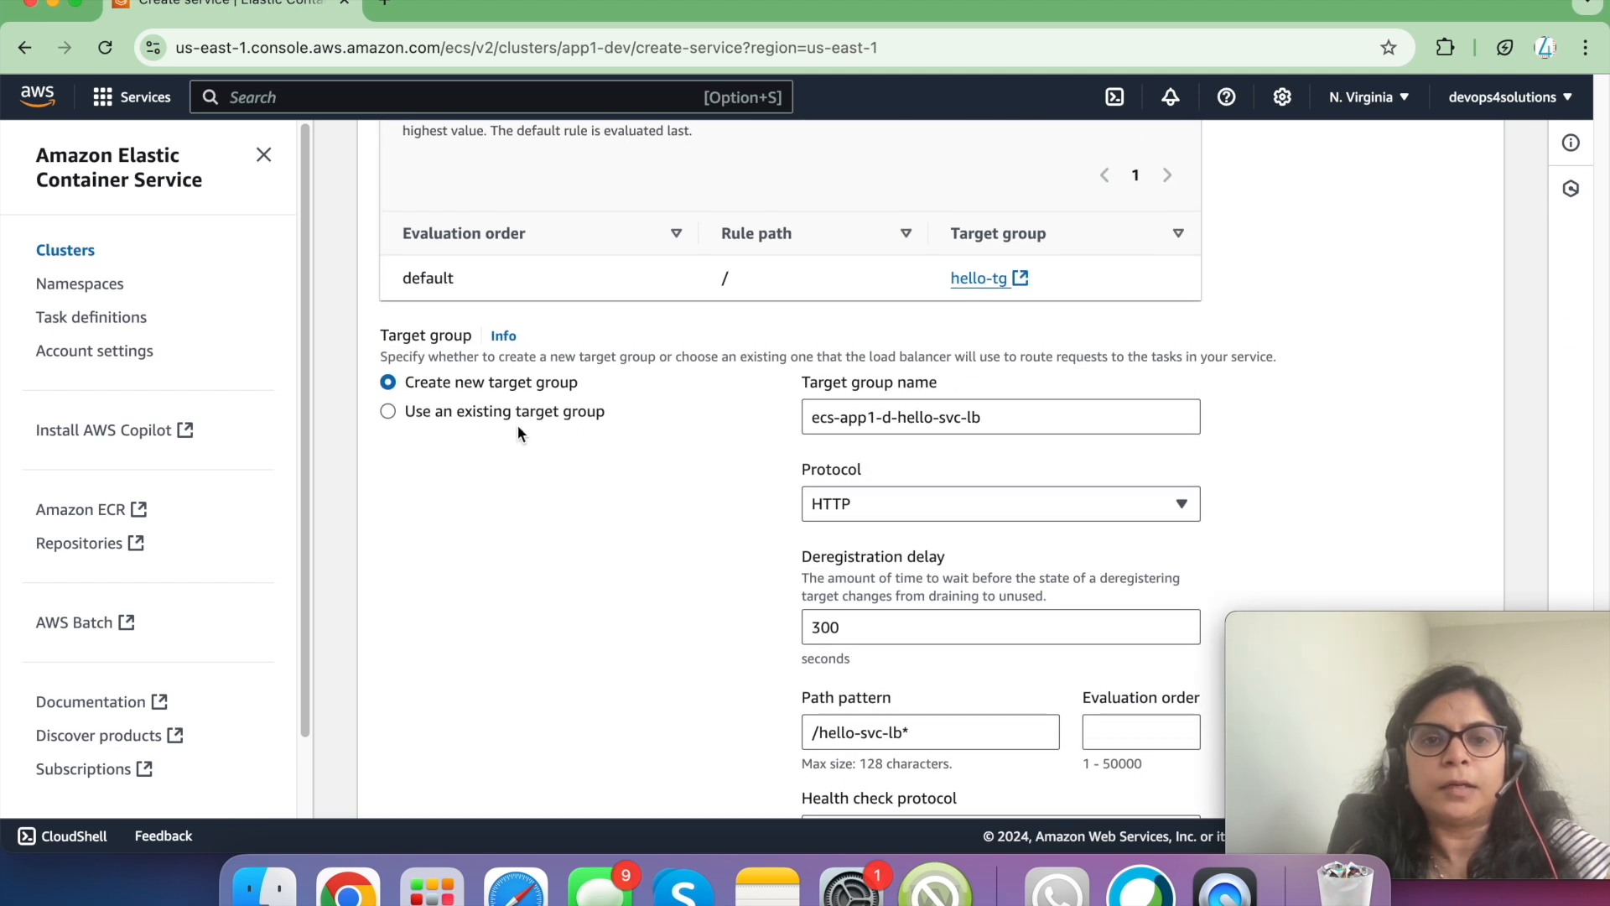
left_click(516, 413)
left_click(876, 417)
left_click(876, 418)
double_click(874, 500)
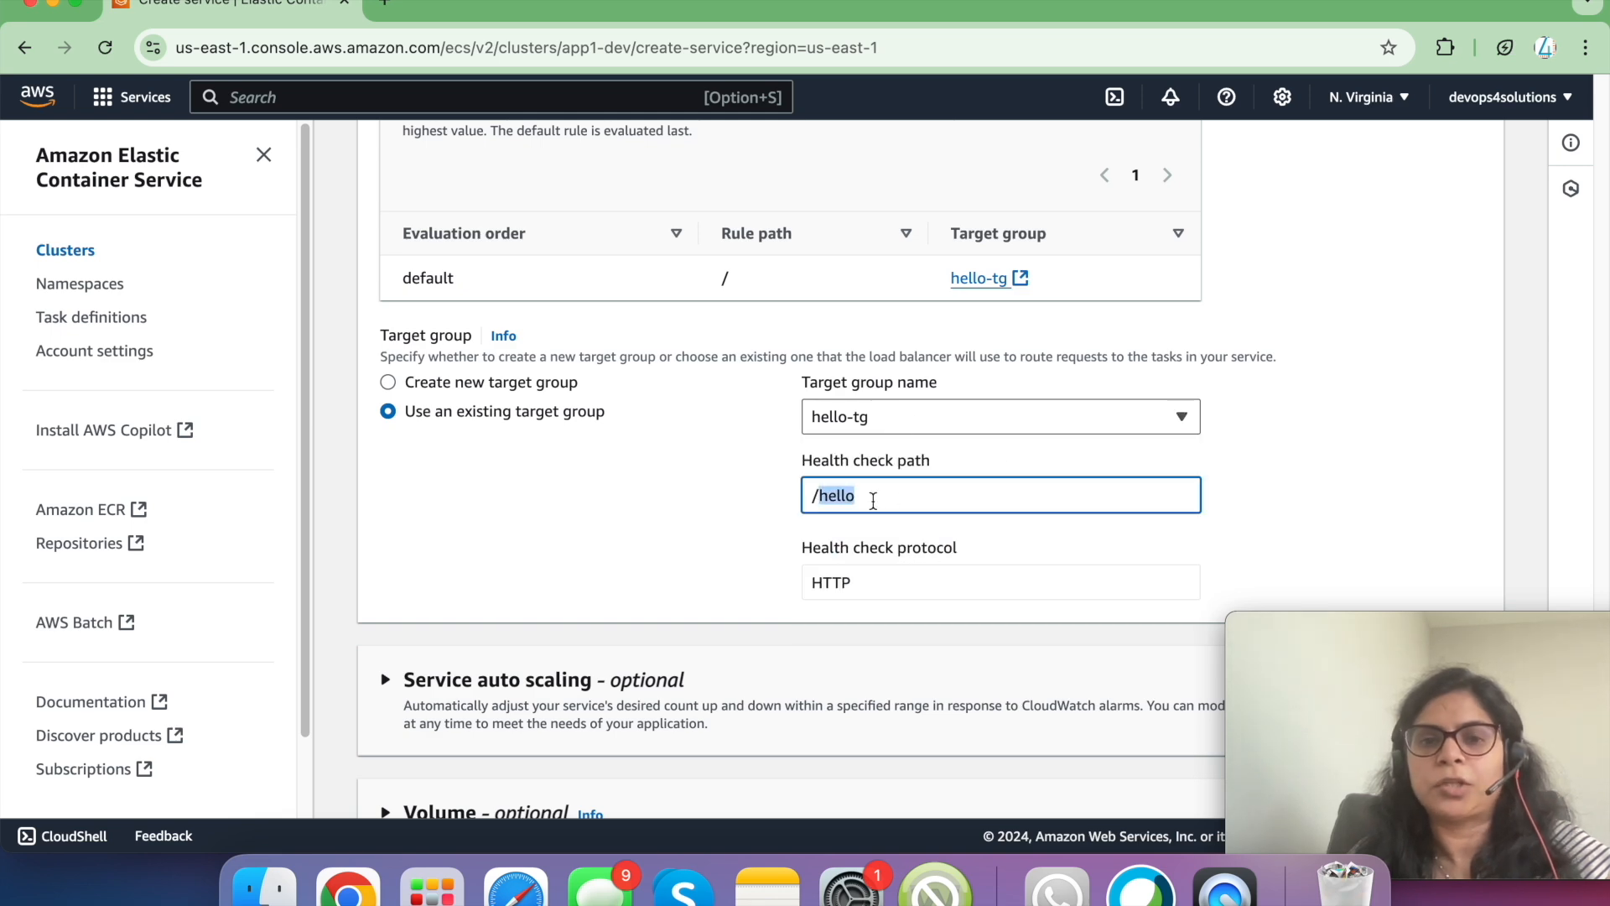
- Create the service, leaving the optional auto scaling, volume and tags sections unconfigured
scroll(873, 500, "down", 1)
scroll(873, 501, "down", 4)
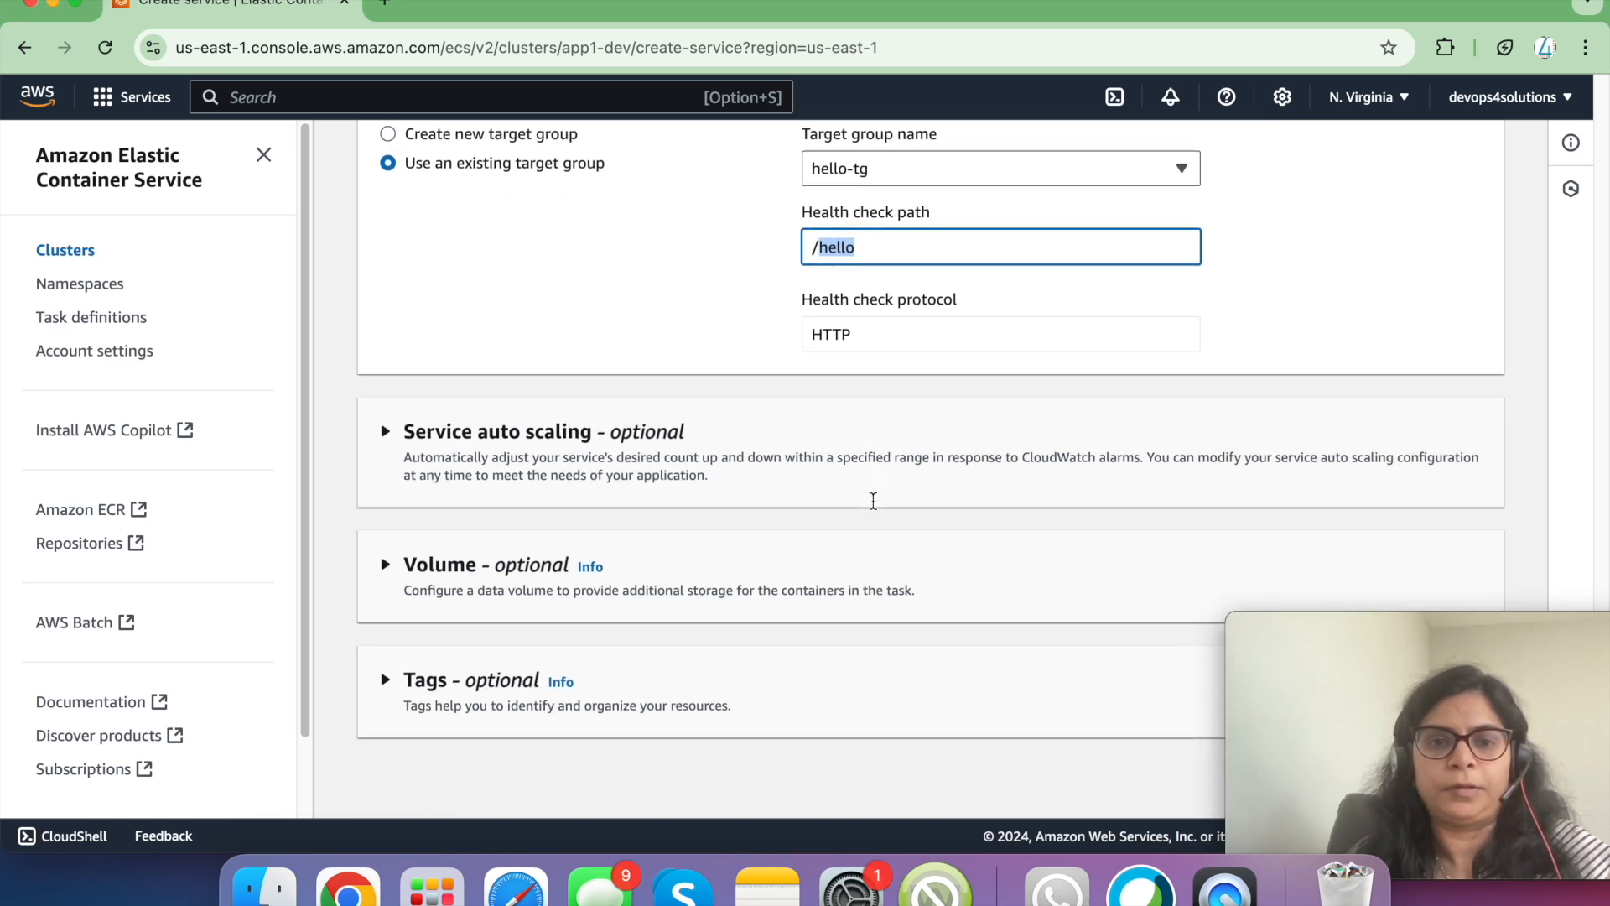
left_click_drag(1345, 631, 1609, 902)
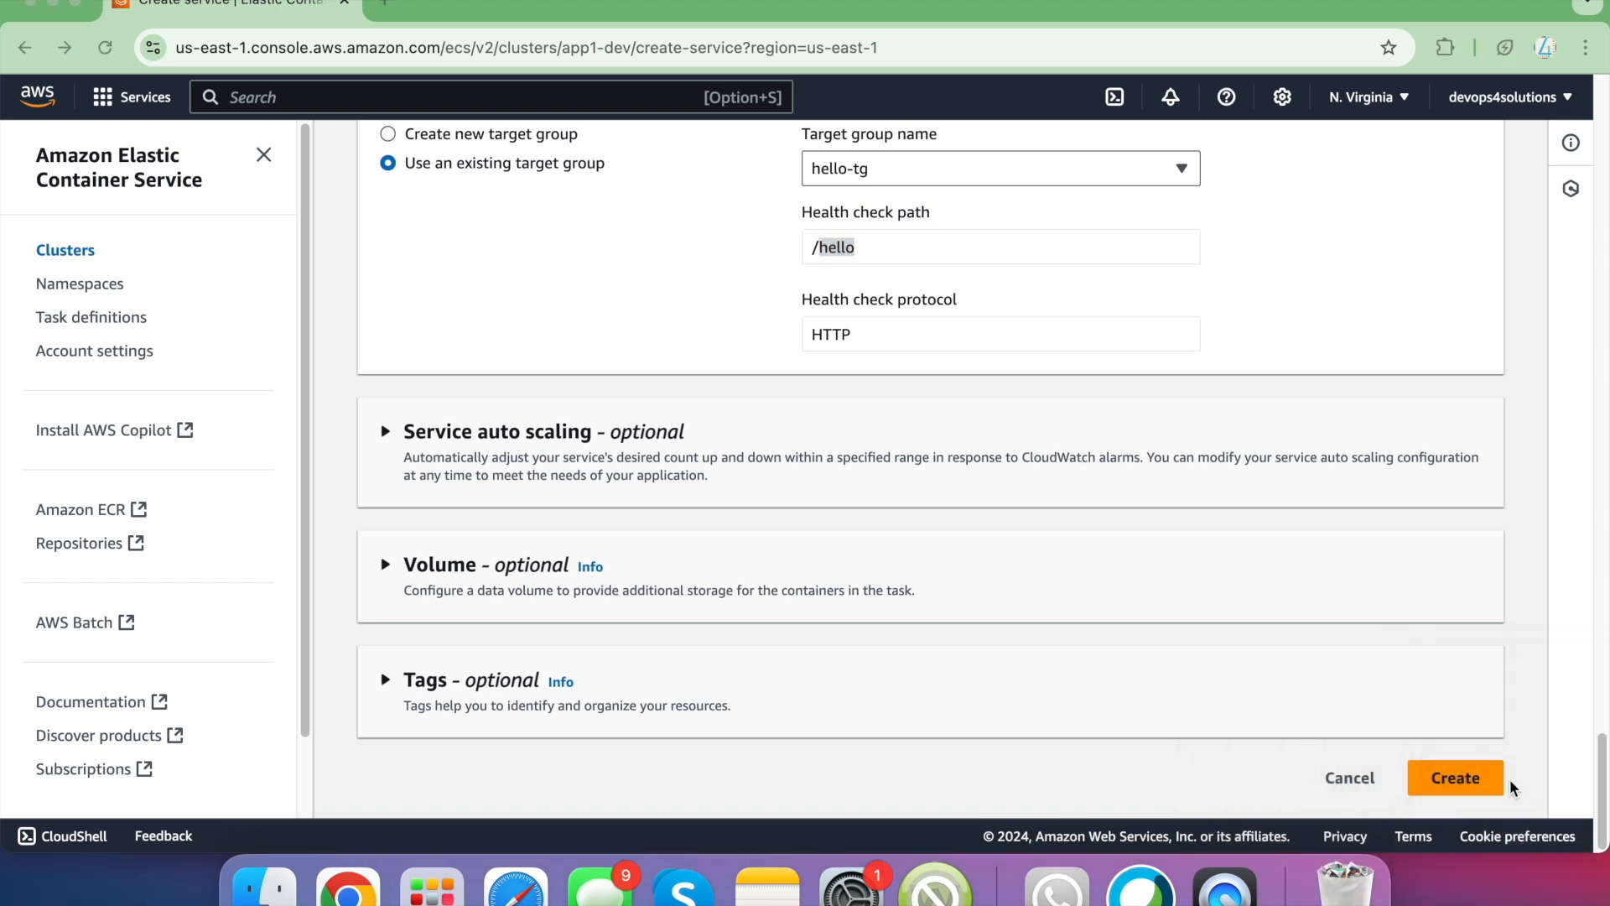
left_click(1467, 780)
left_click(1459, 779)
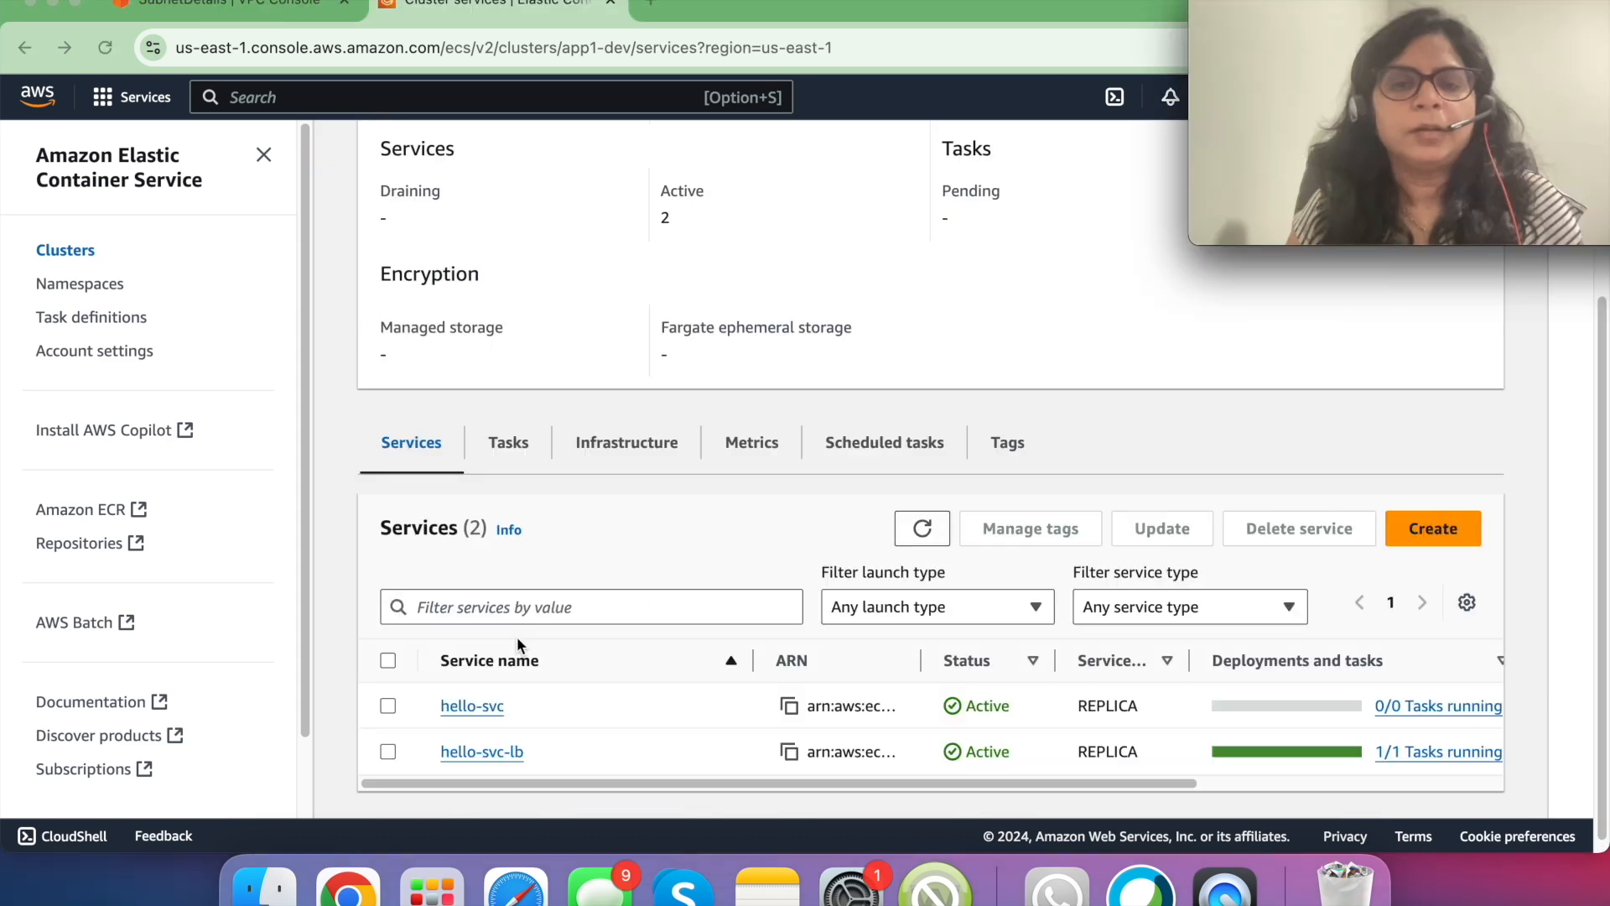
- Open the hello-svc-lb service, show its tasks and widen the Task column to read the task ID
left_click(506, 751)
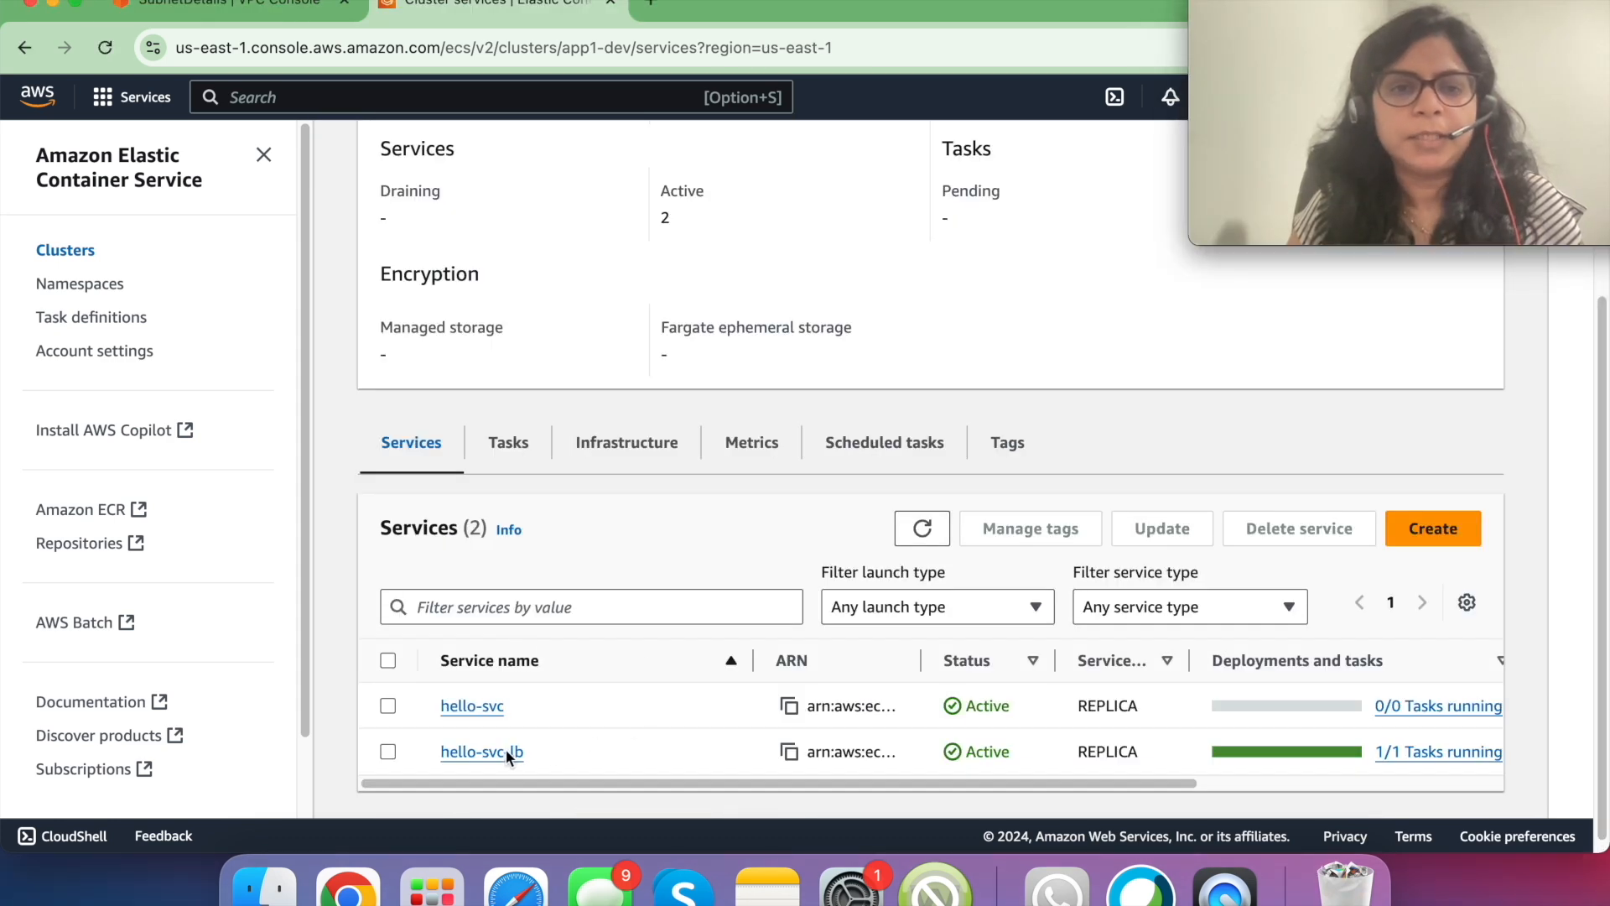
left_click(506, 750)
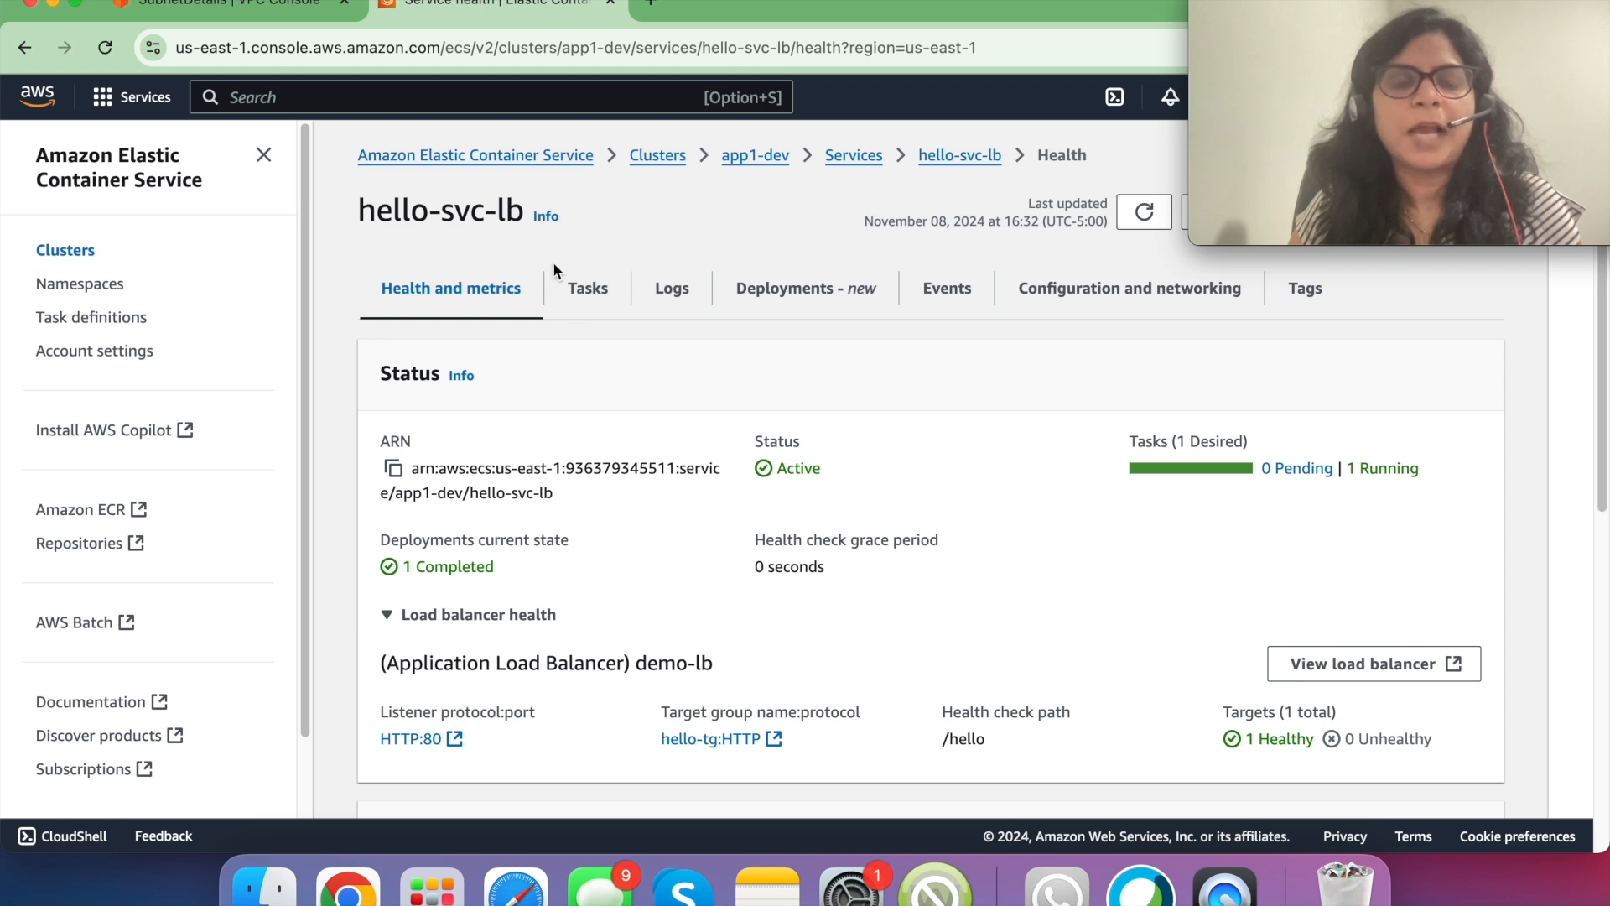
left_click(587, 291)
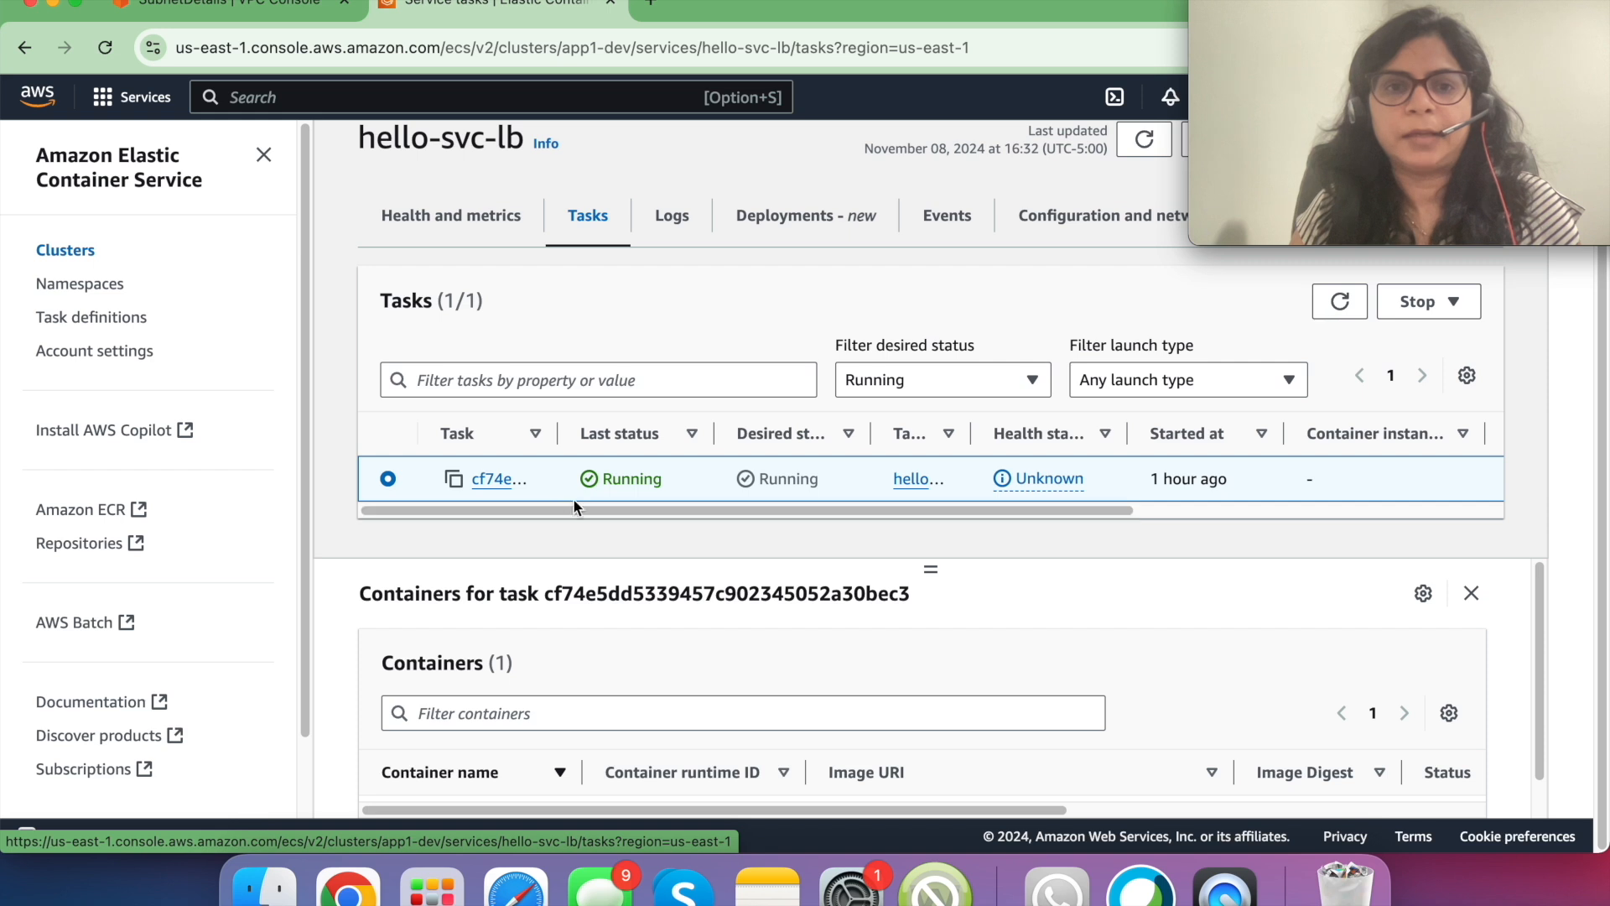
left_click_drag(557, 433, 649, 442)
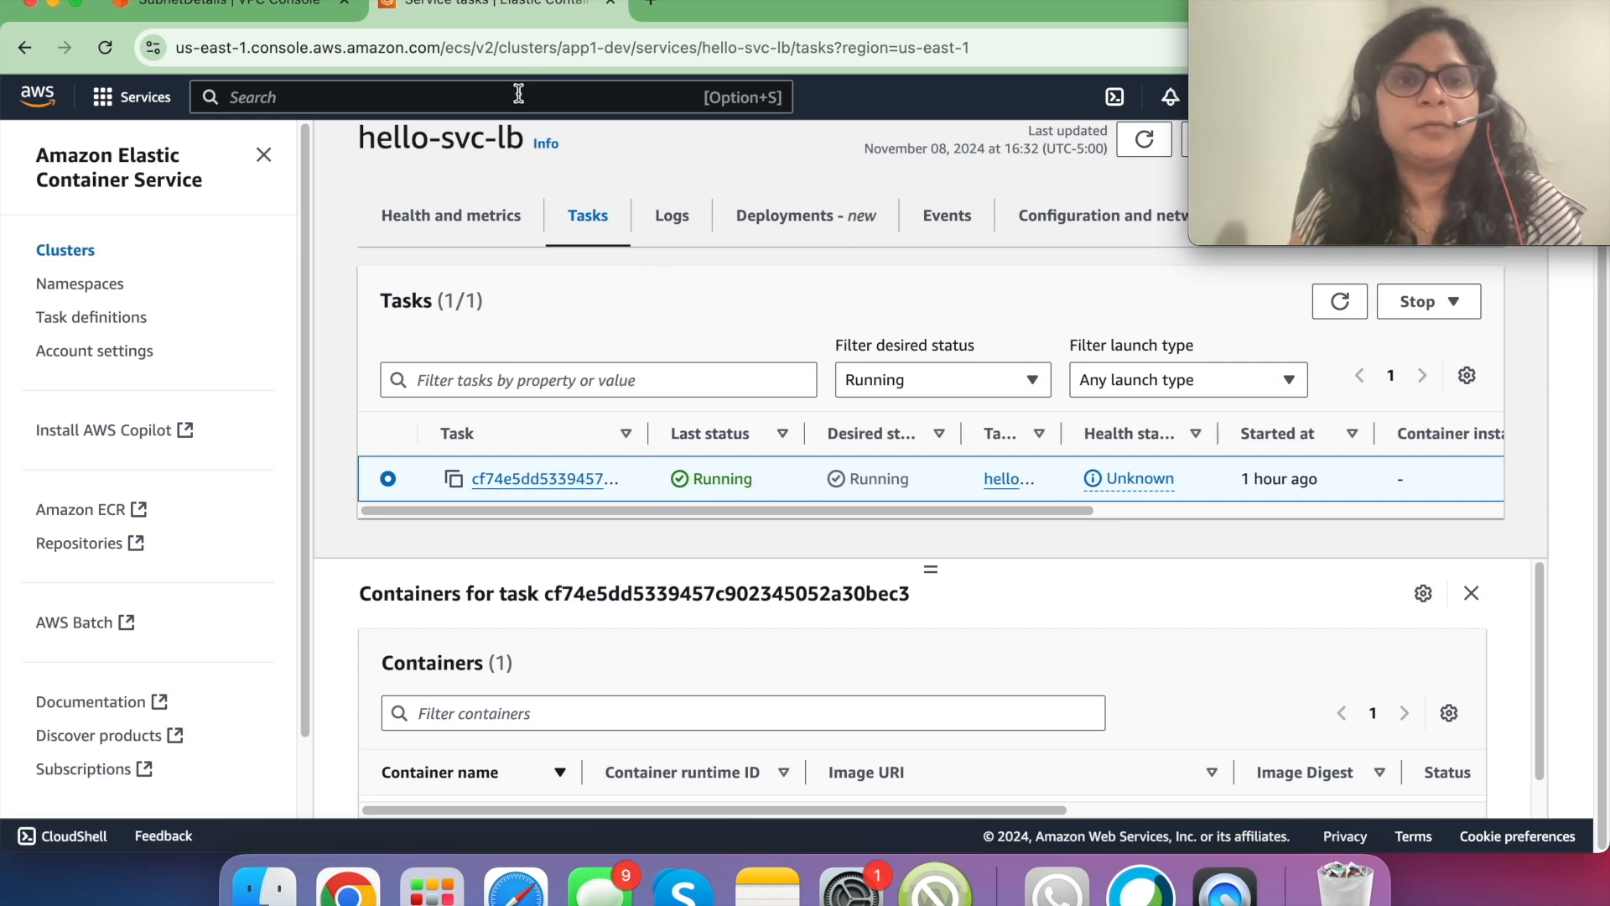
- Switch to EC2, open the hello-tg target group and check its registered target's IP address and health status
type("ec2")
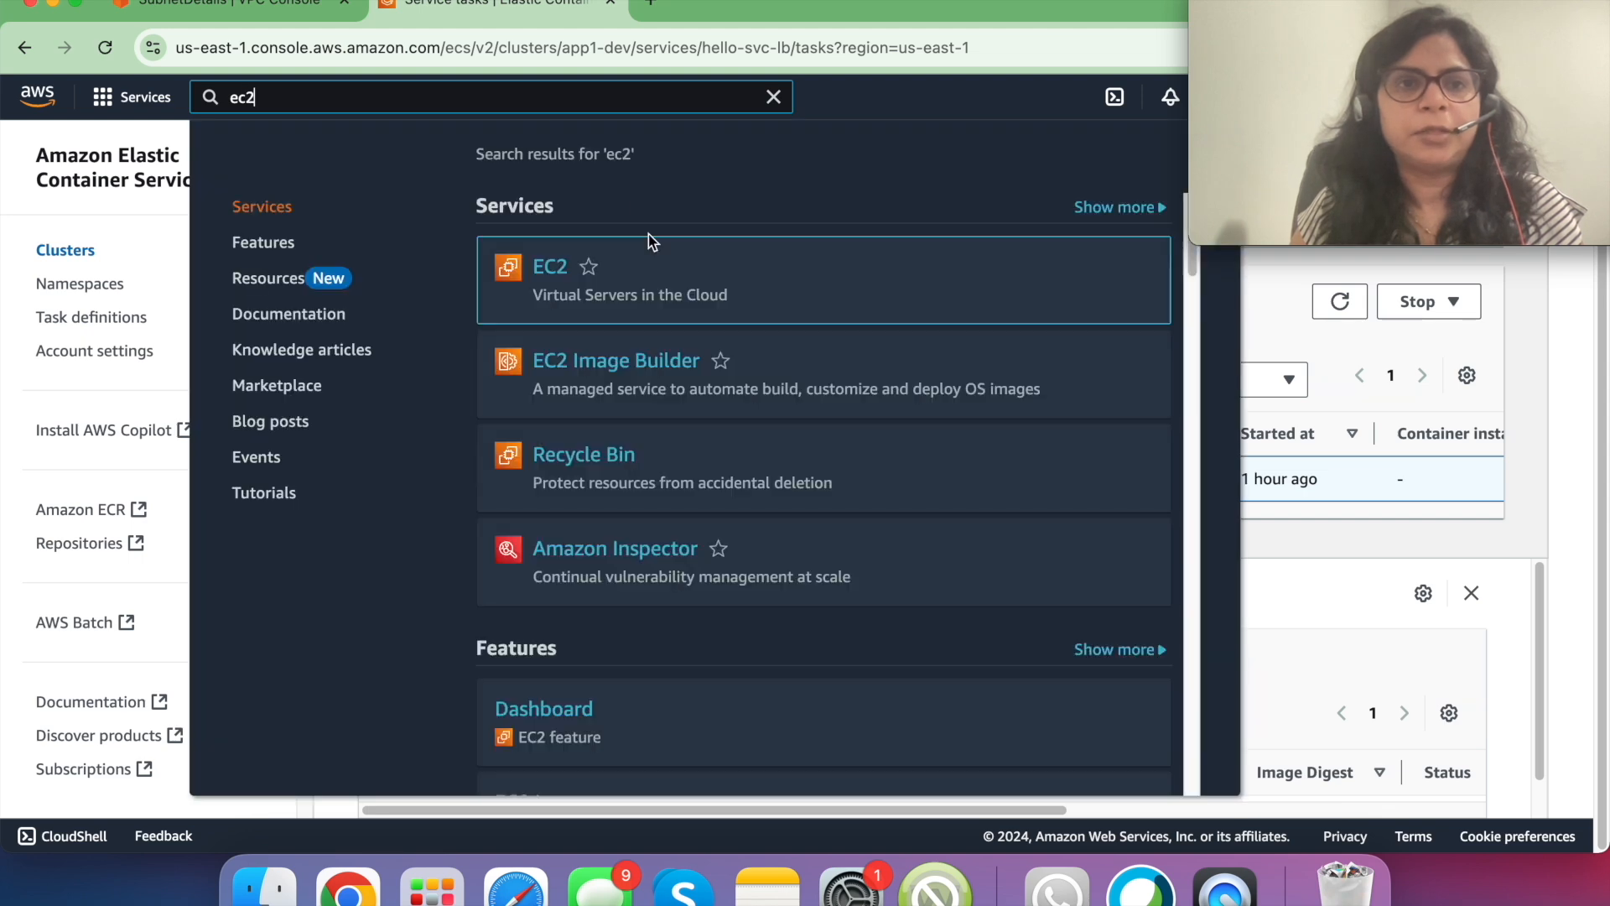
left_click(554, 268)
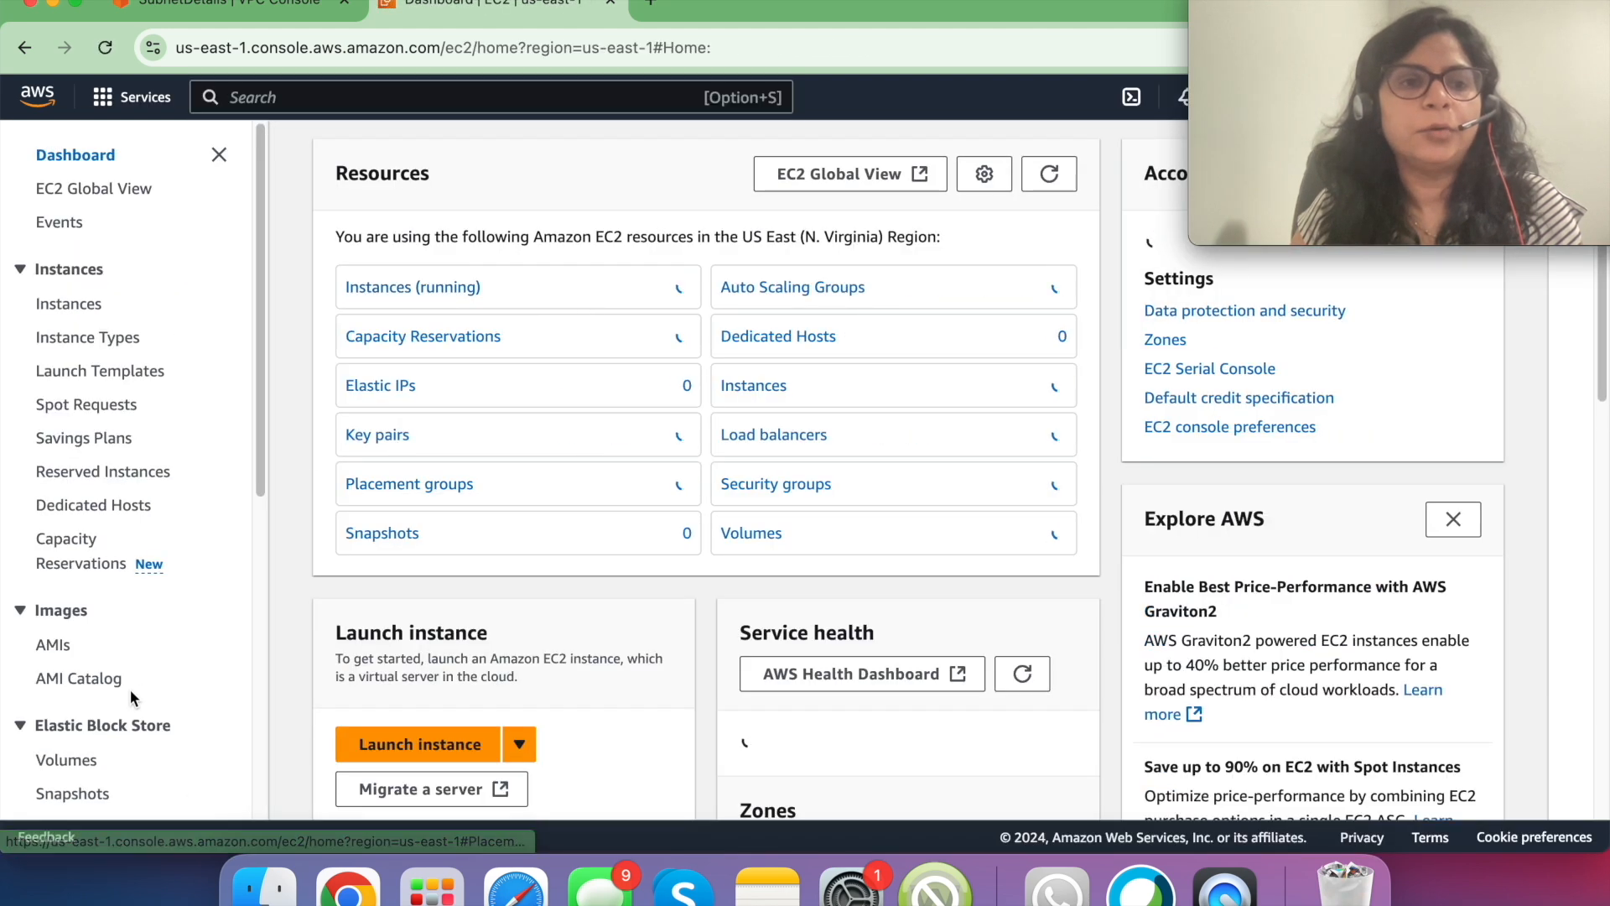
scroll(131, 698, "down", 5)
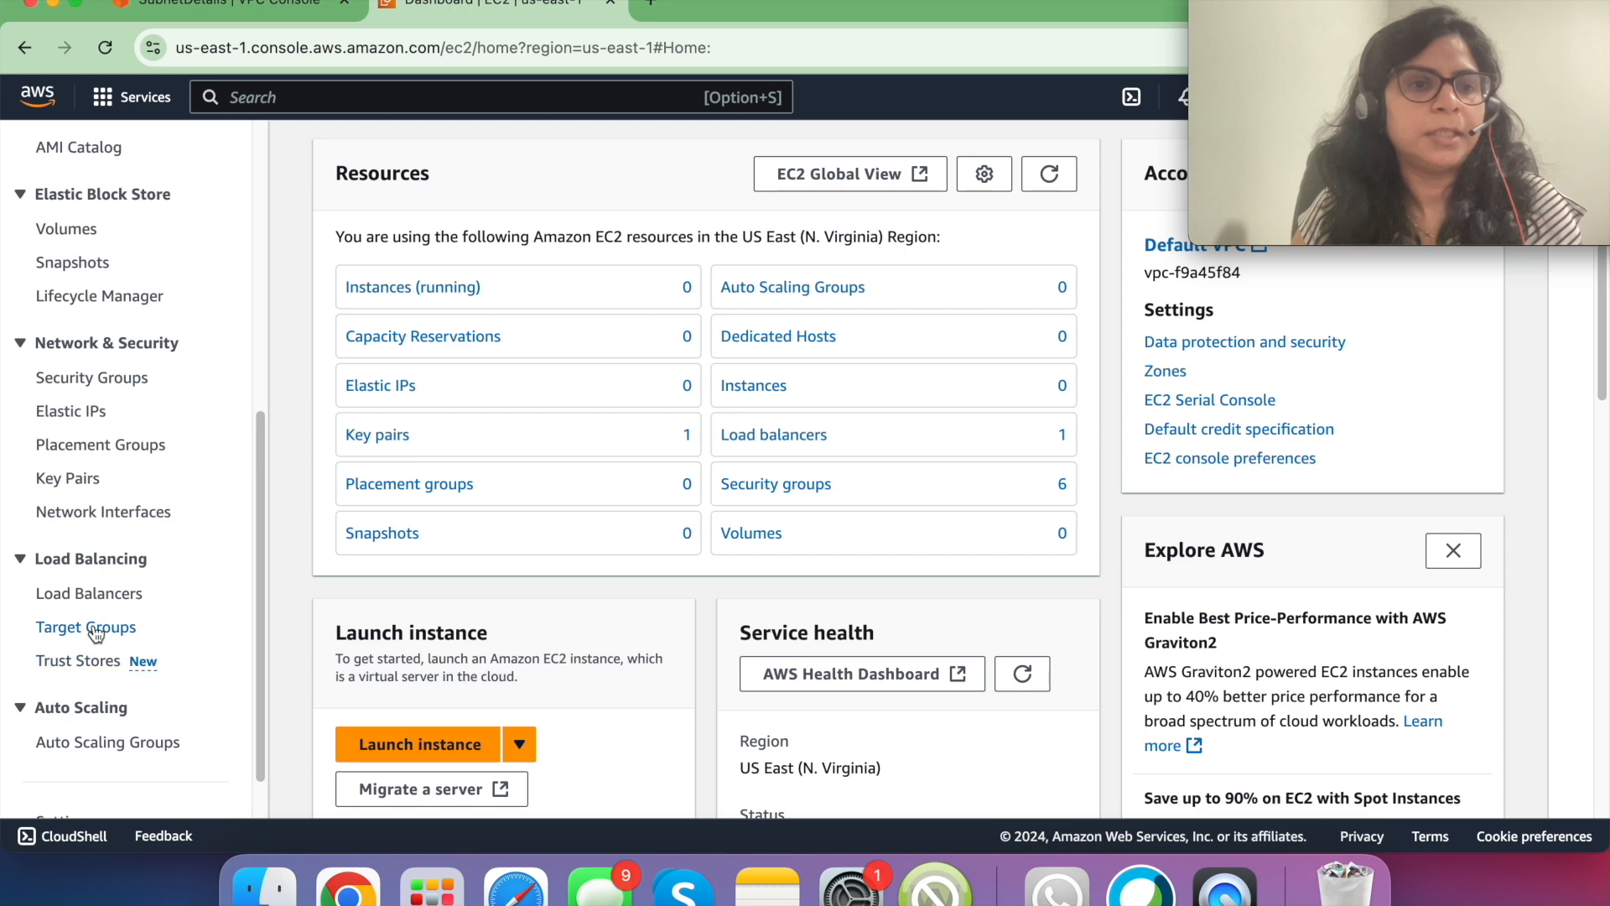
left_click(92, 629)
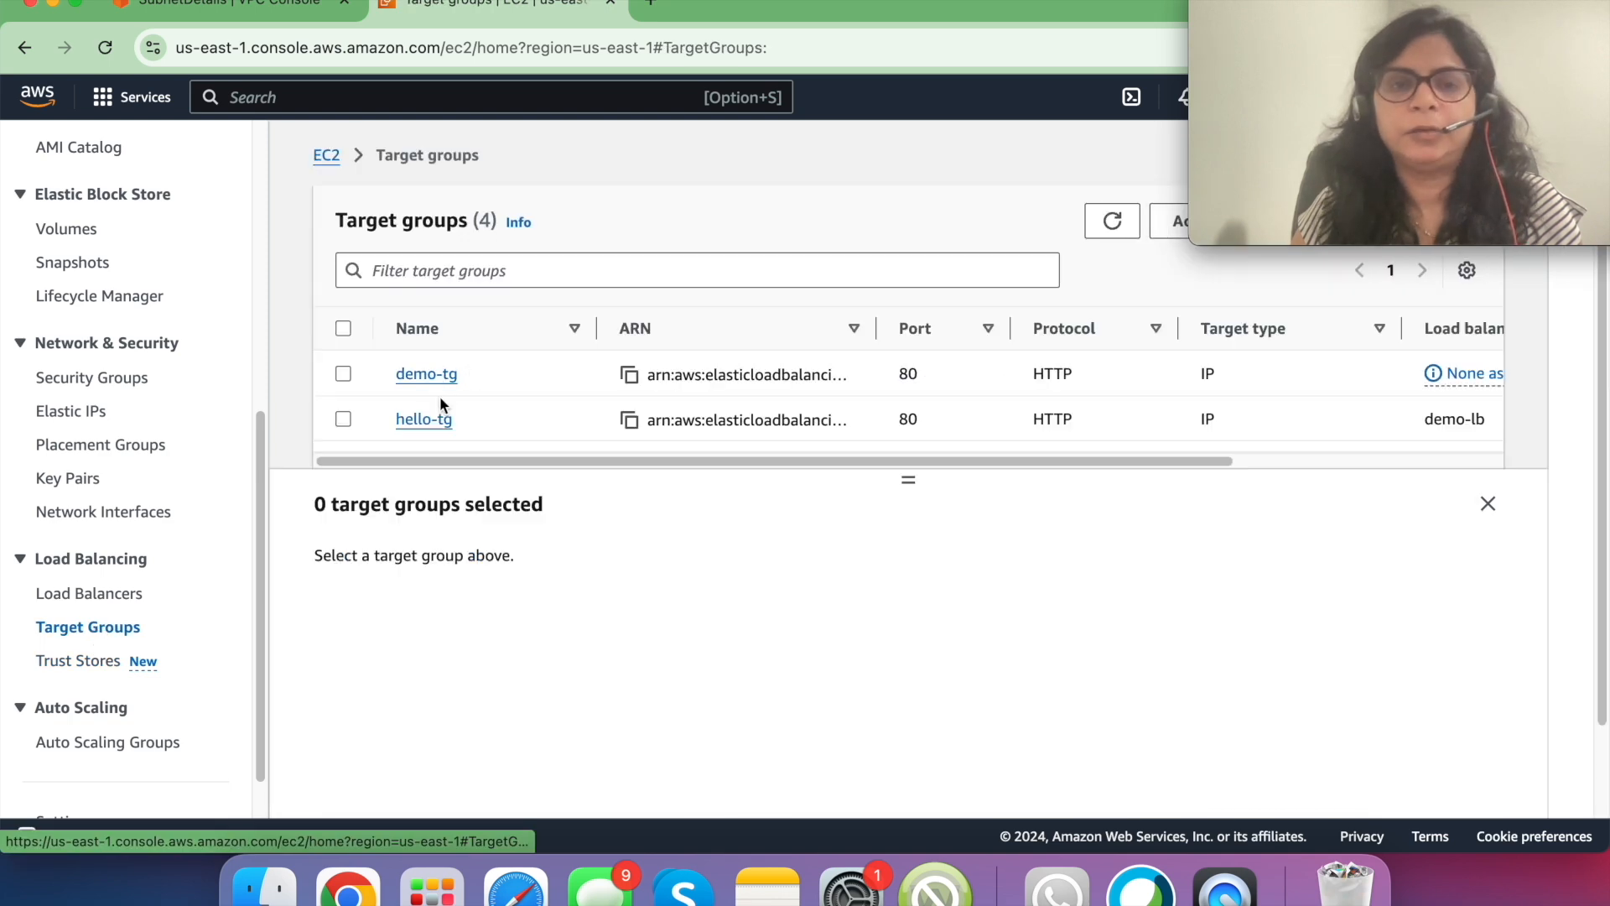
left_click(434, 422)
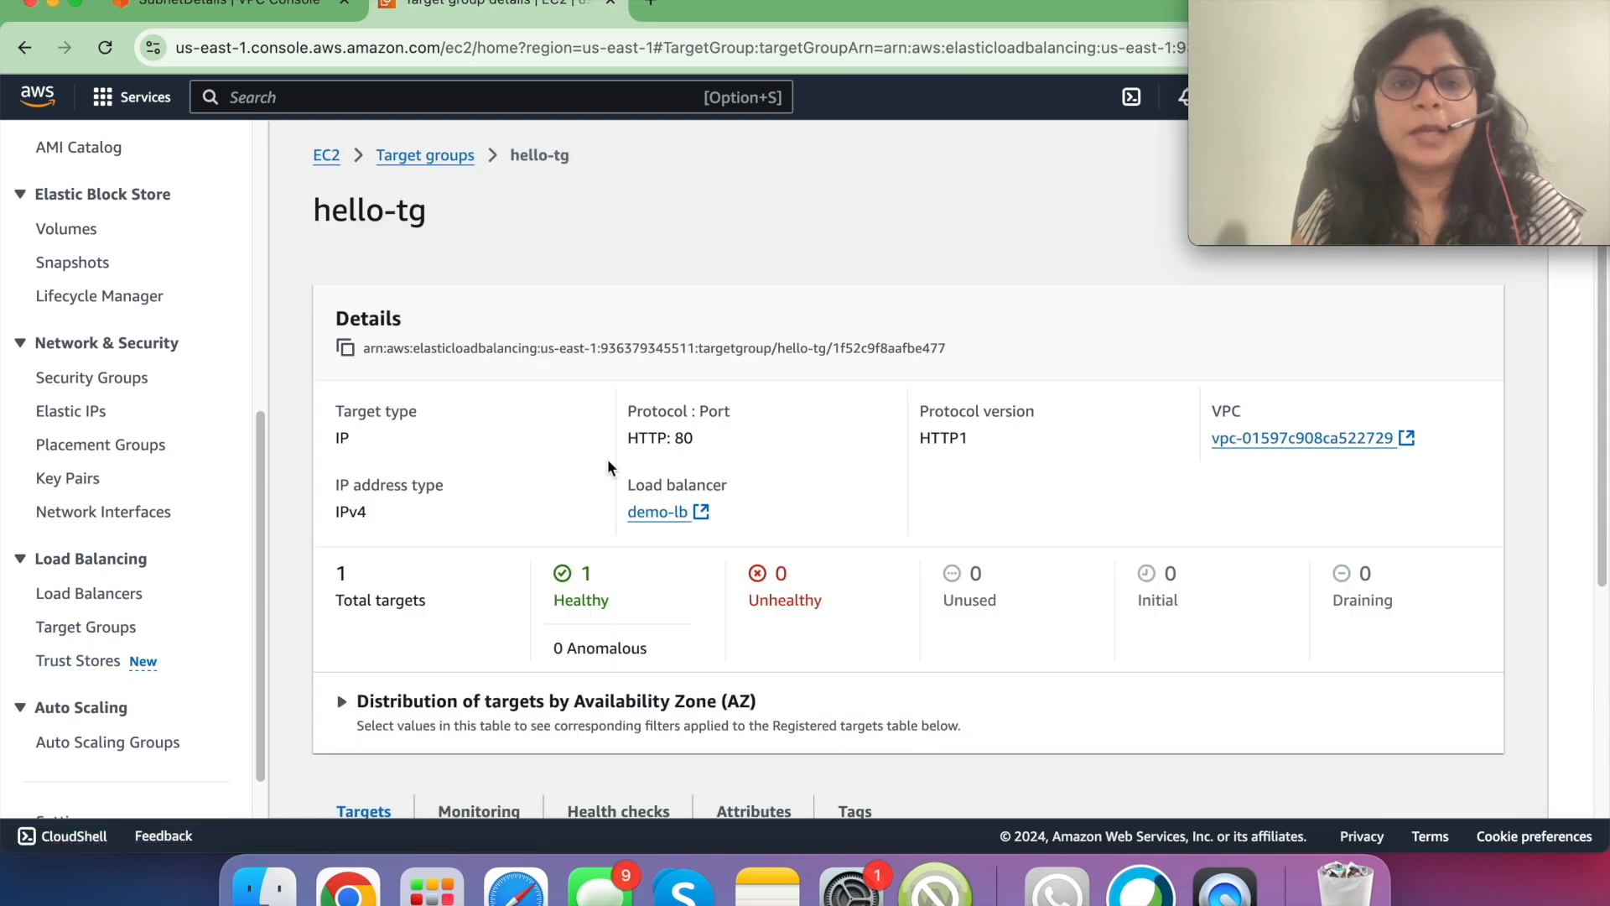
scroll(607, 460, "down", 5)
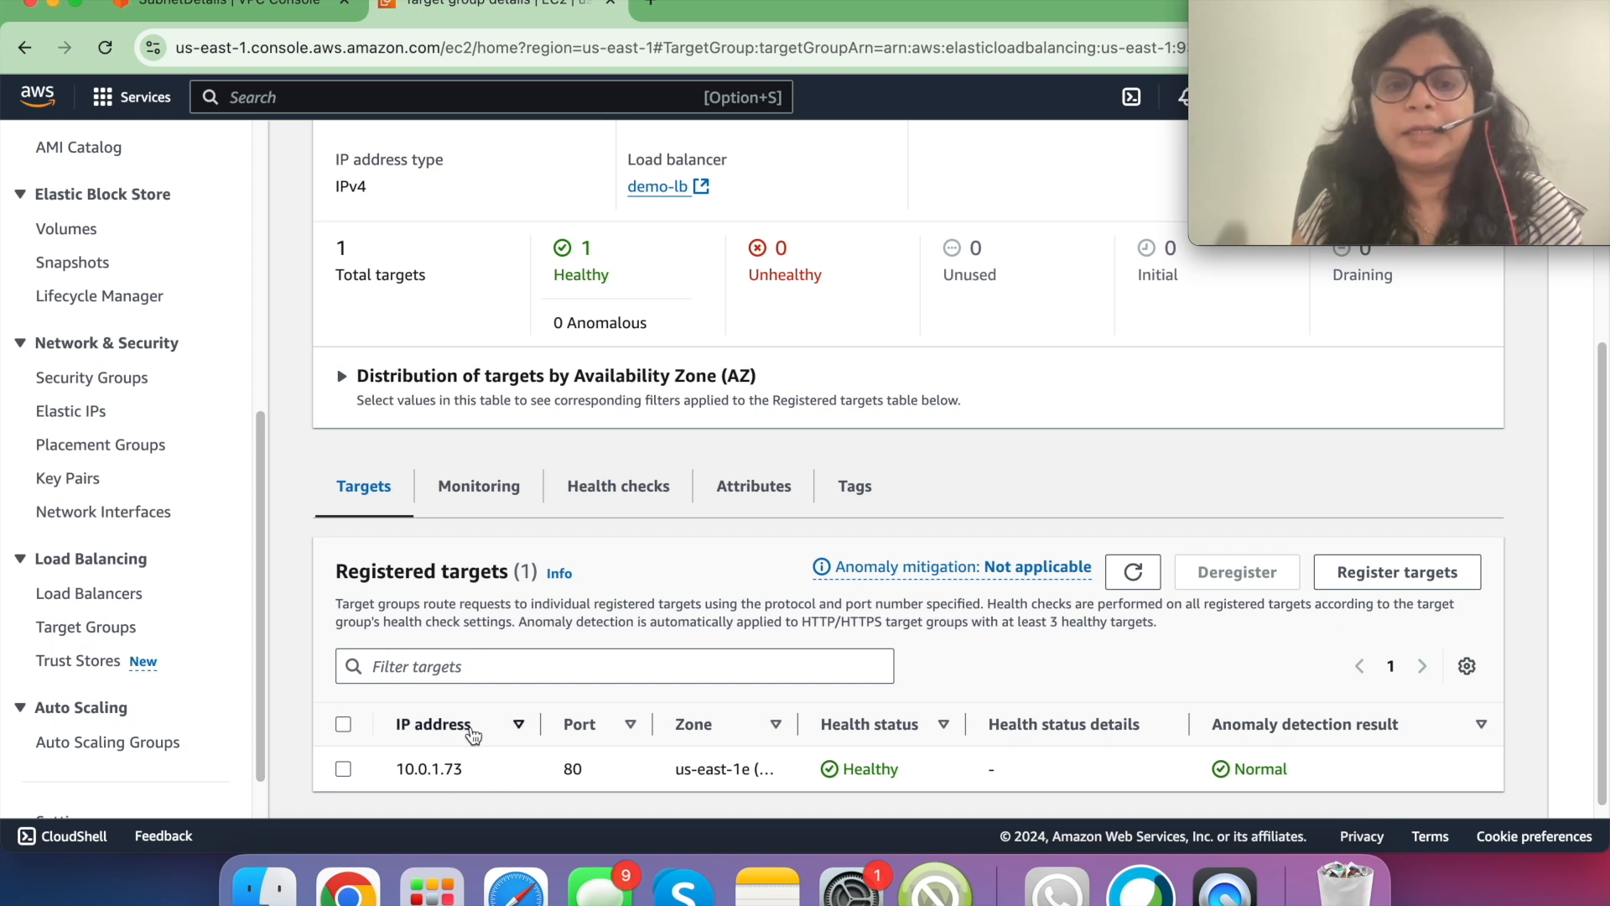
double_click(445, 768)
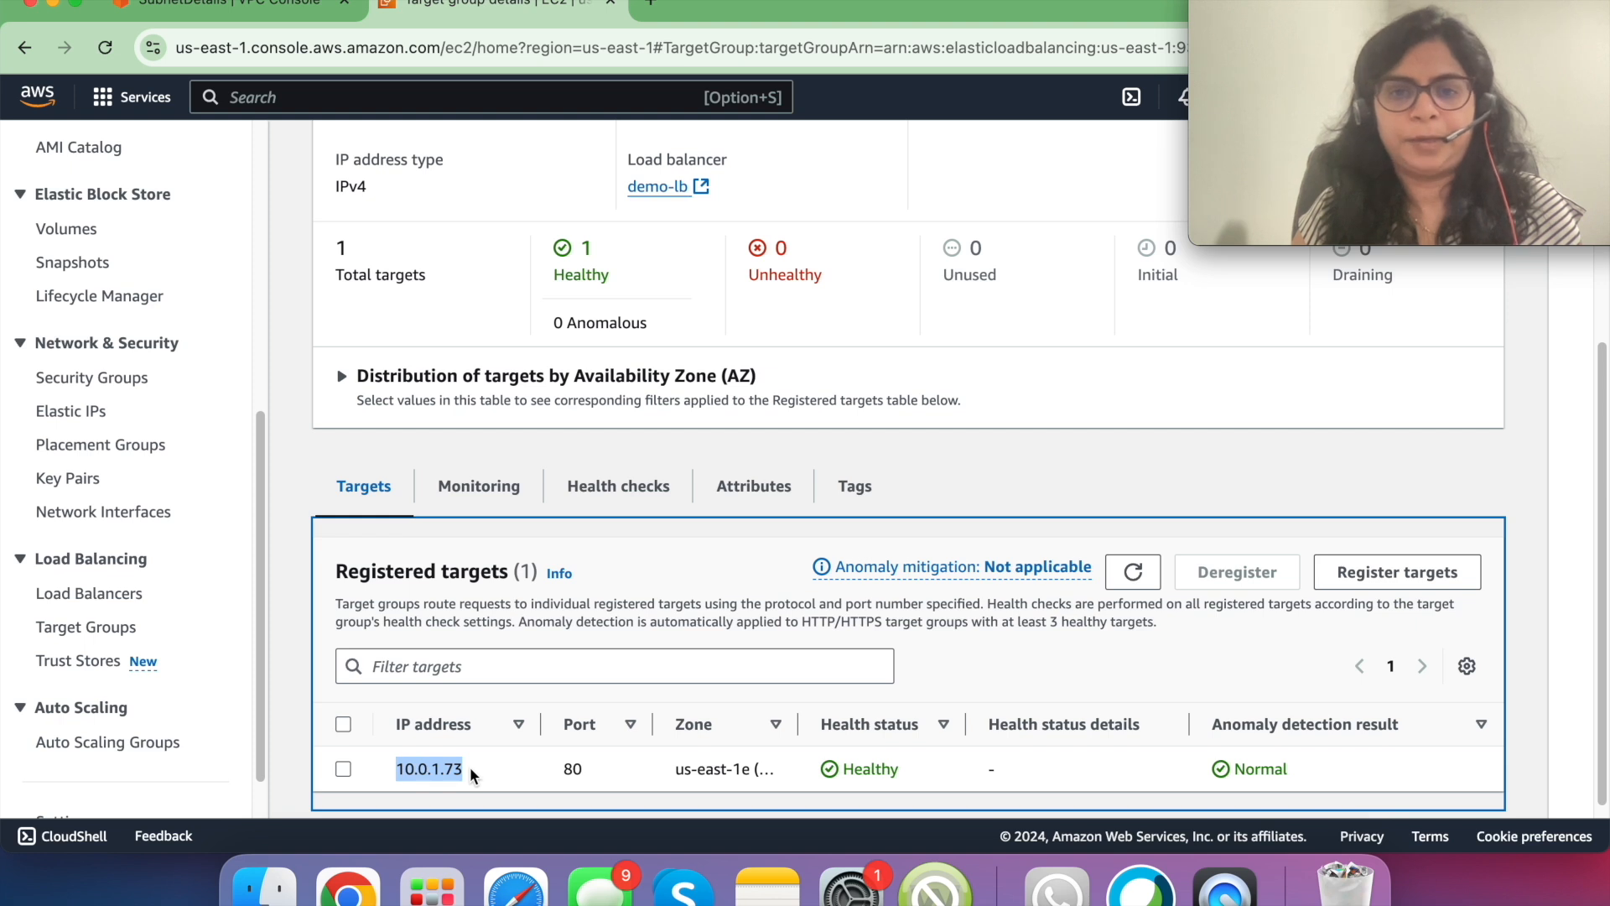
double_click(887, 766)
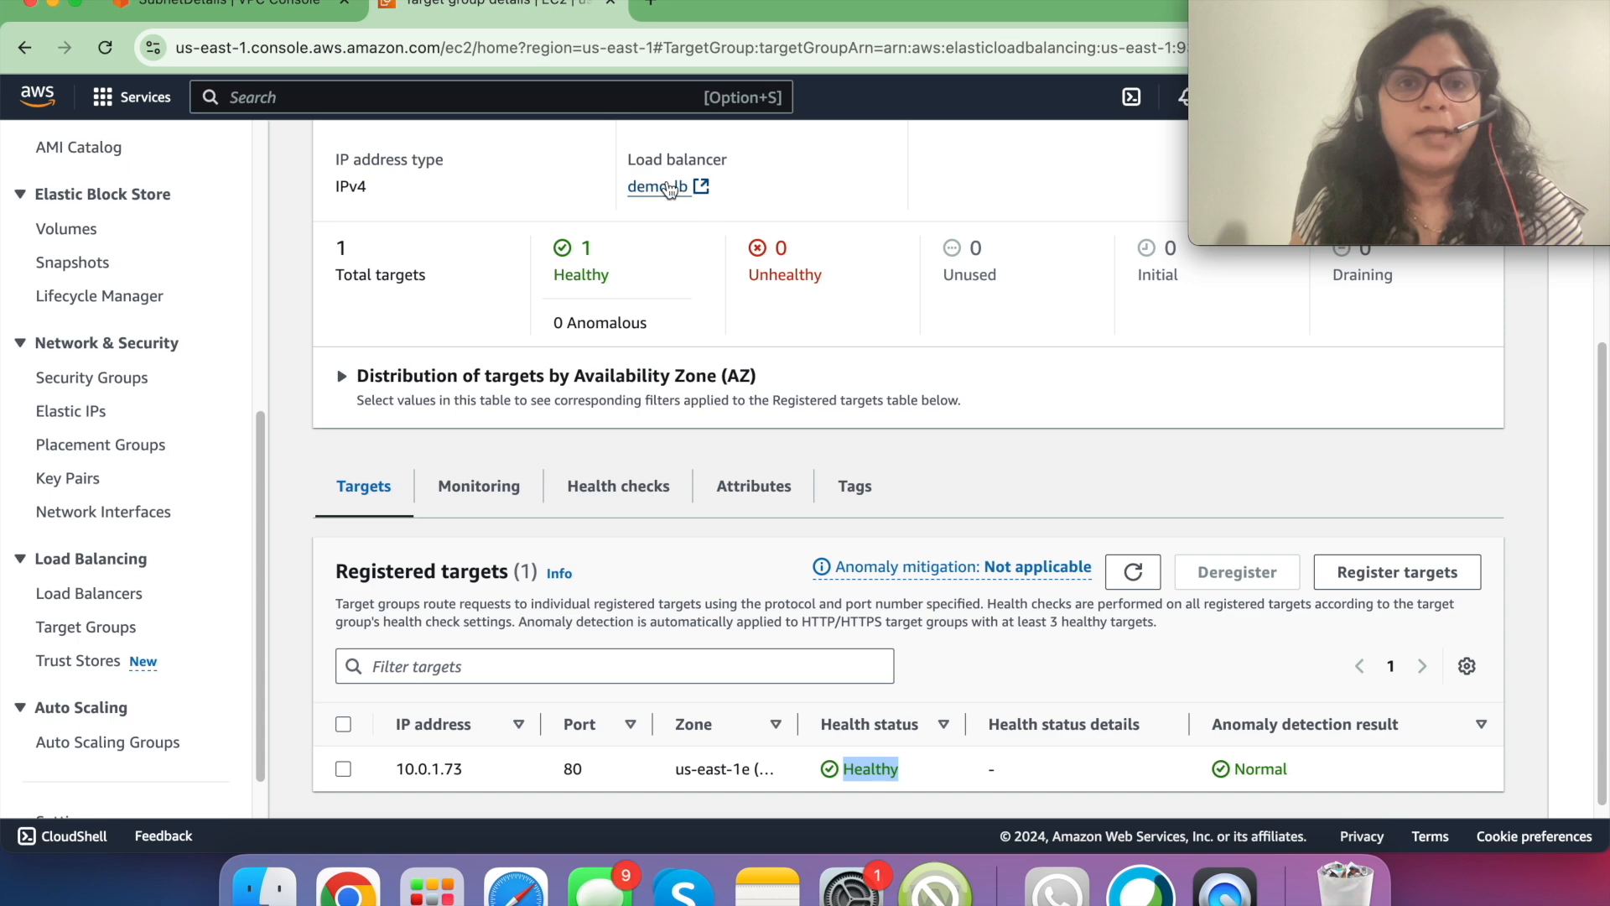
- Copy the DNS name of the demo-lb load balancer and load it in a new browser tab
left_click(658, 188)
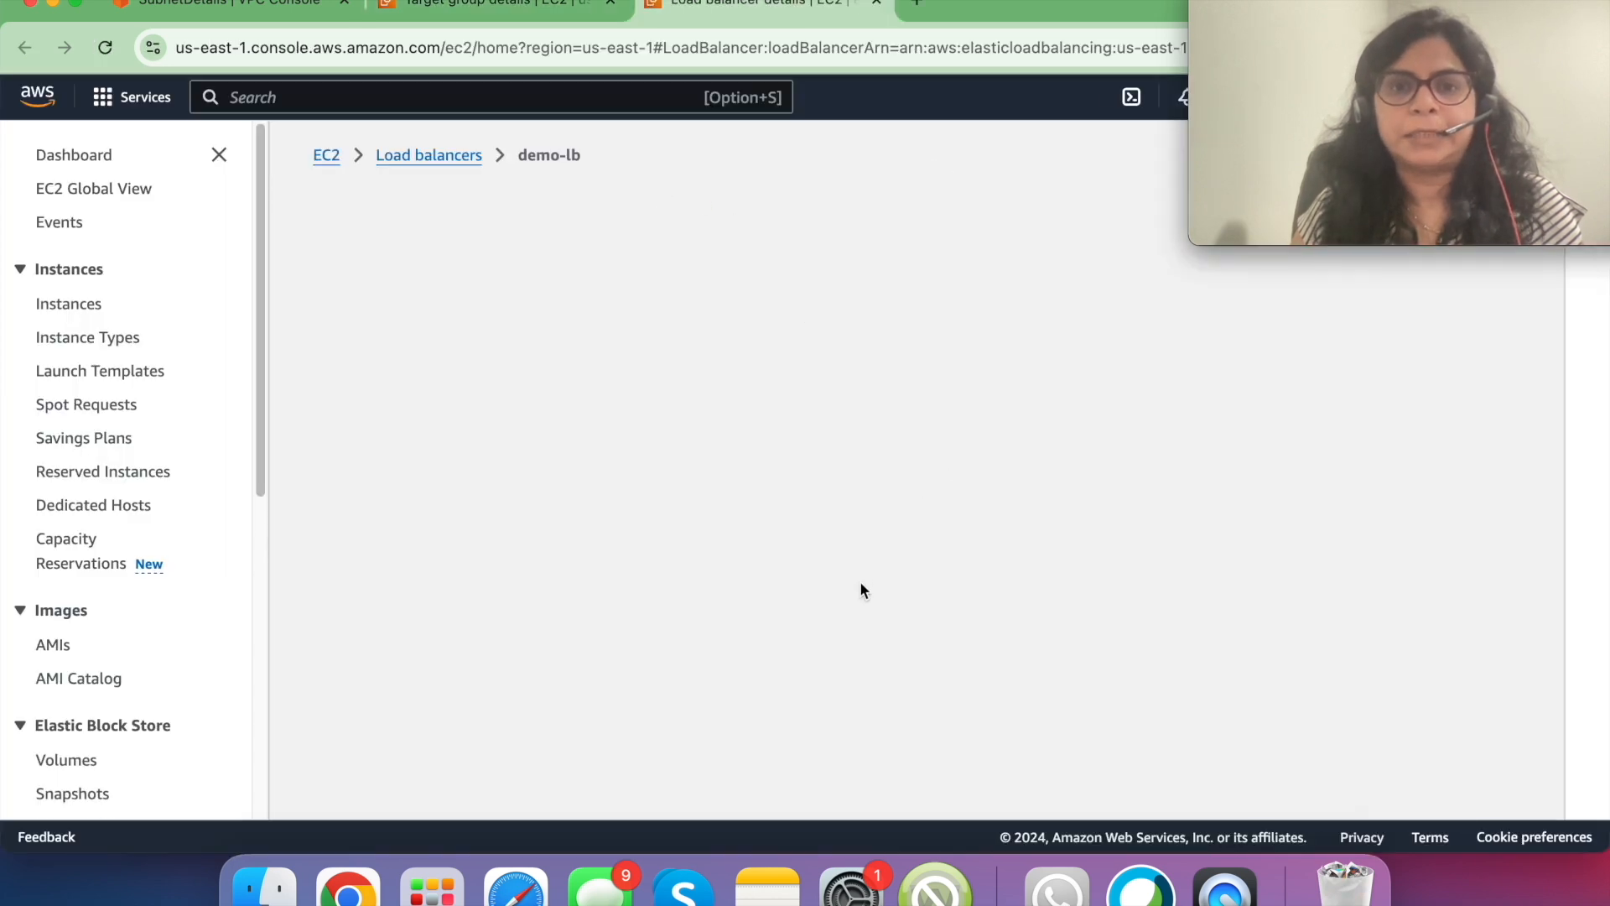
left_click(942, 618)
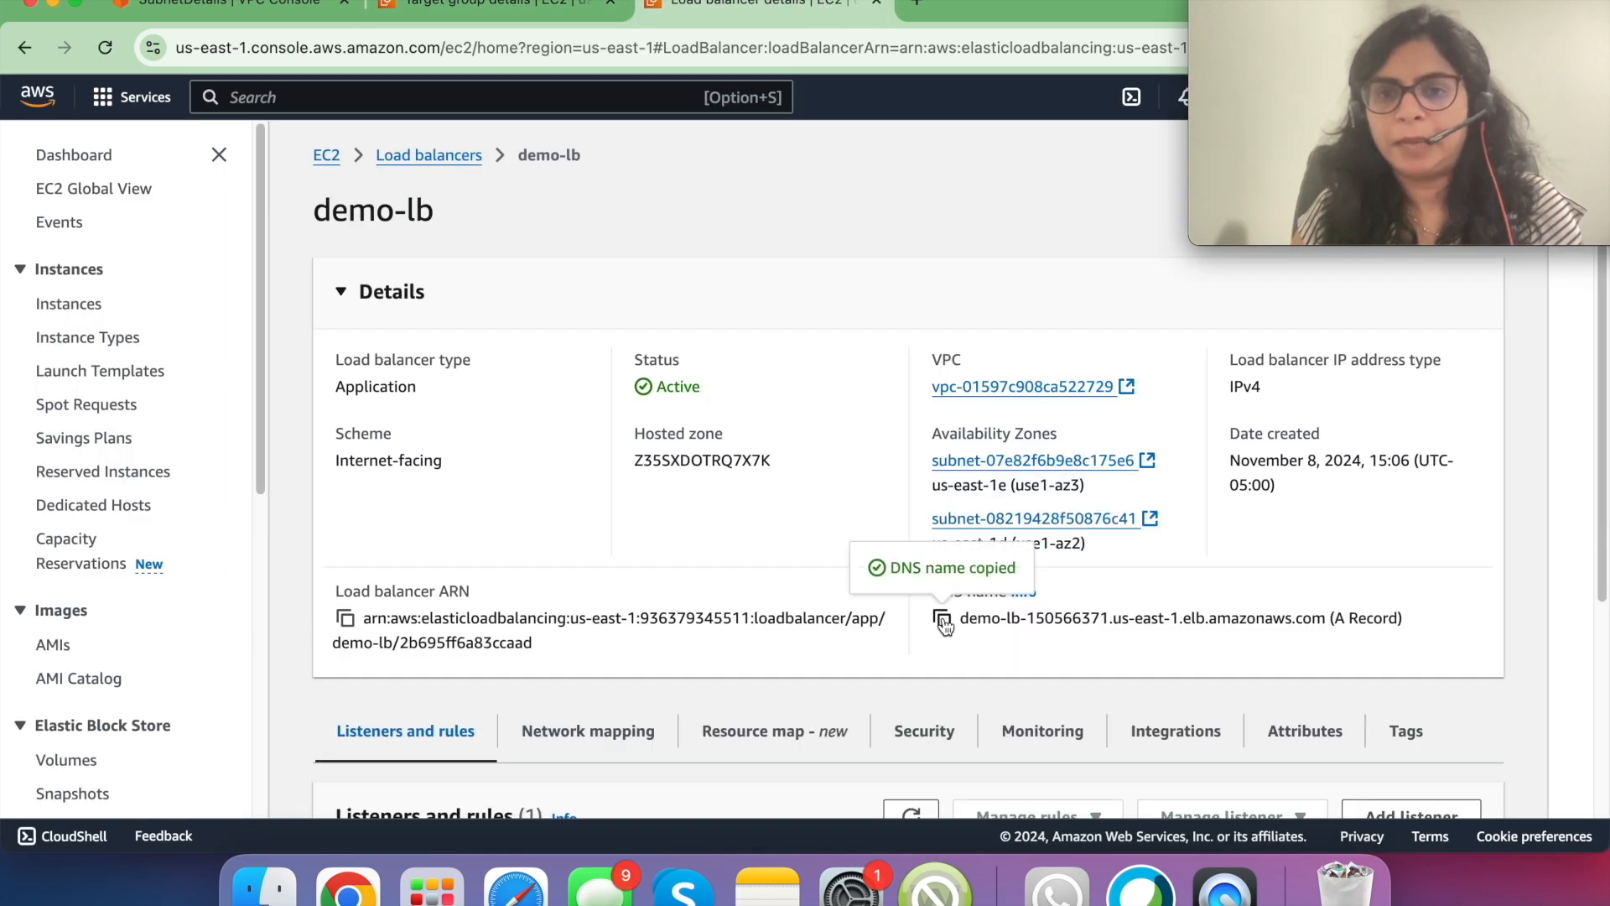
left_click(917, 15)
key("super+v")
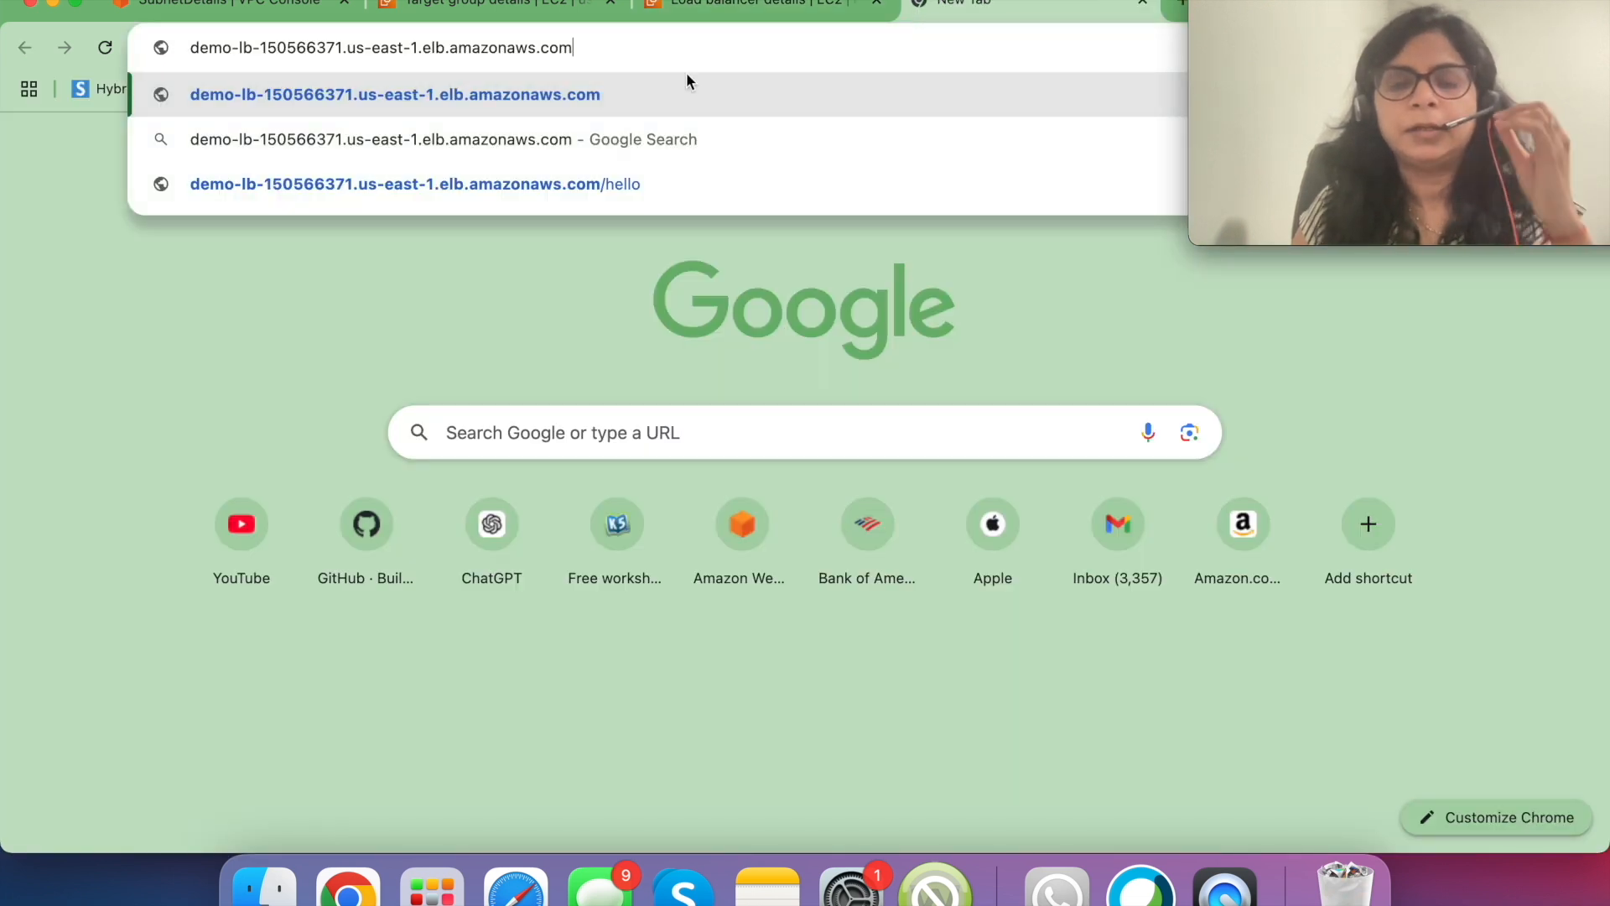
key("Return")
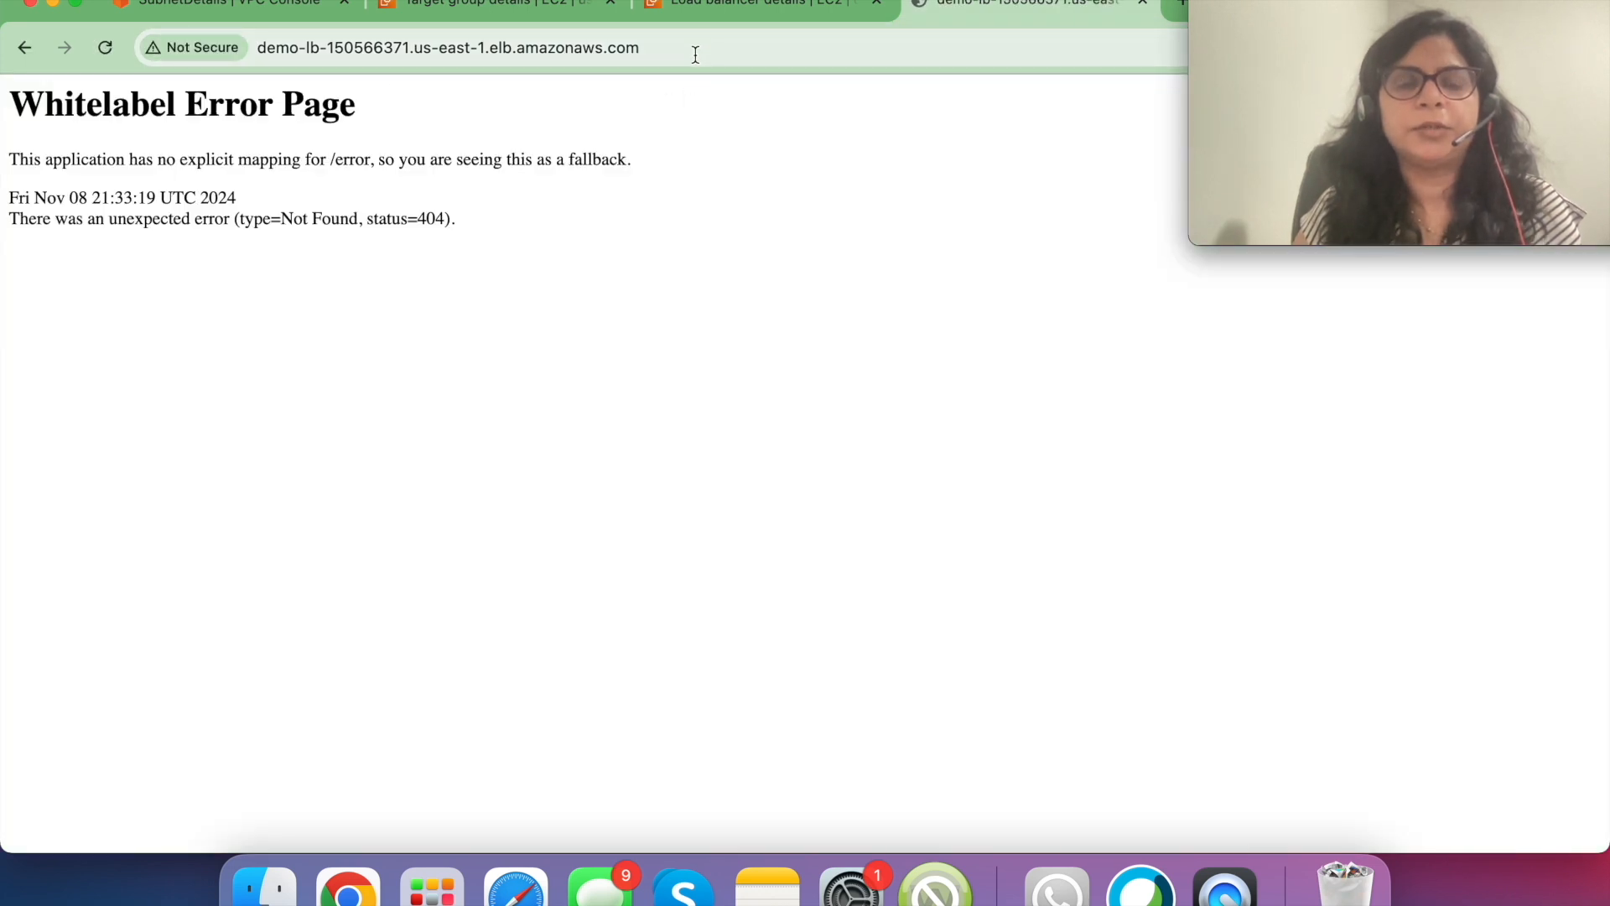
- Request the /hello path on the load balancer's DNS name and check the service's response text
left_click(694, 50)
left_click(694, 50)
type("/hello")
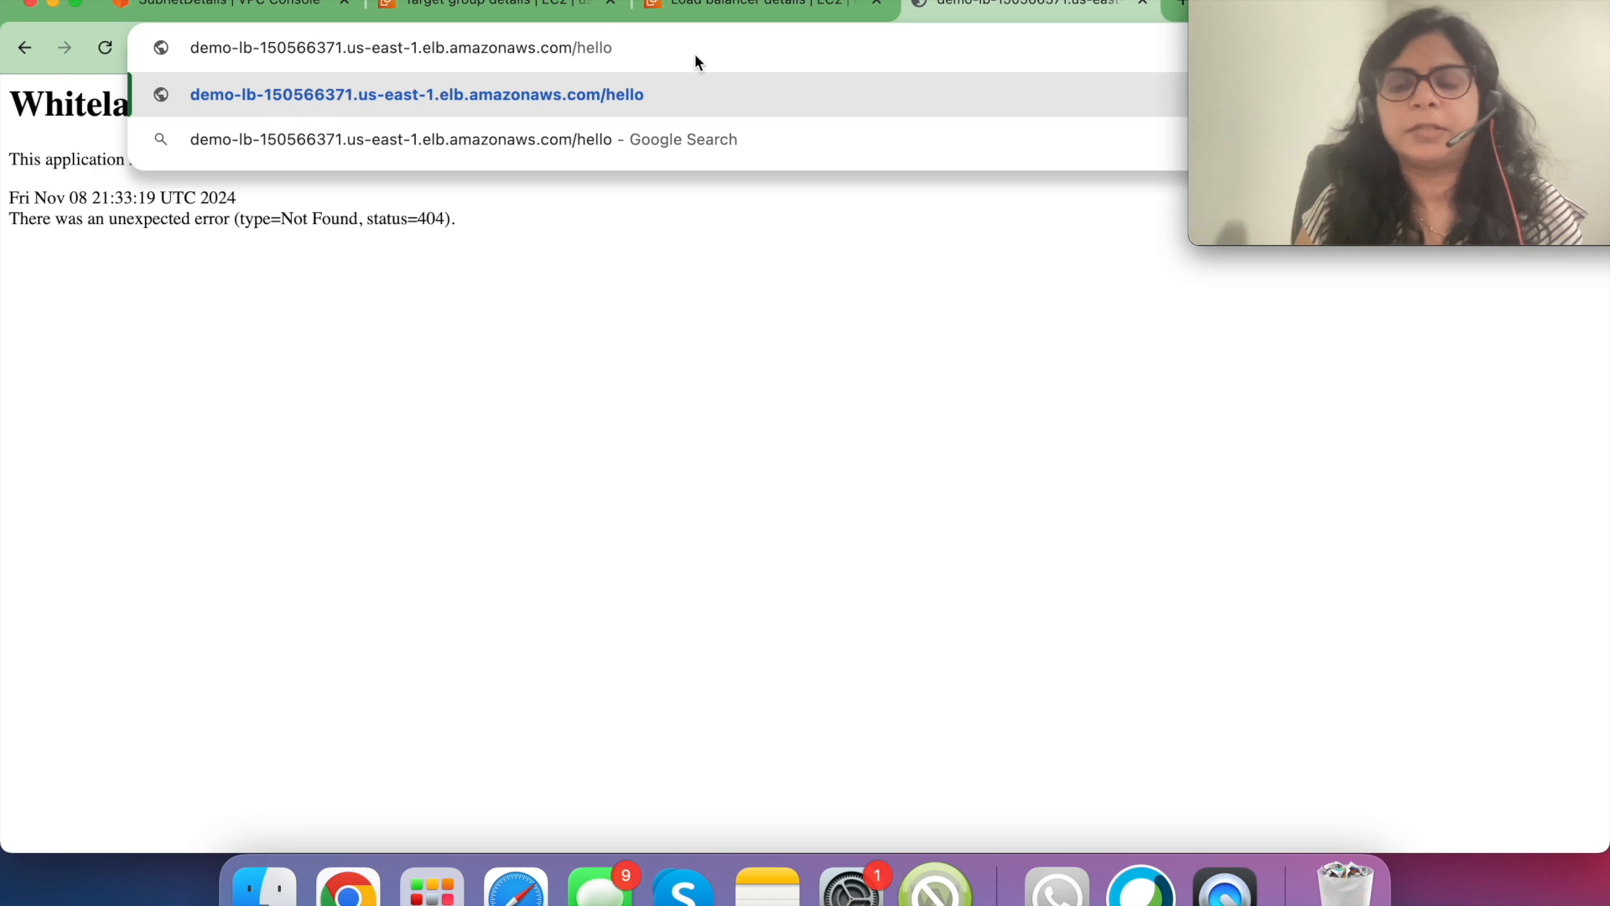
key("Return")
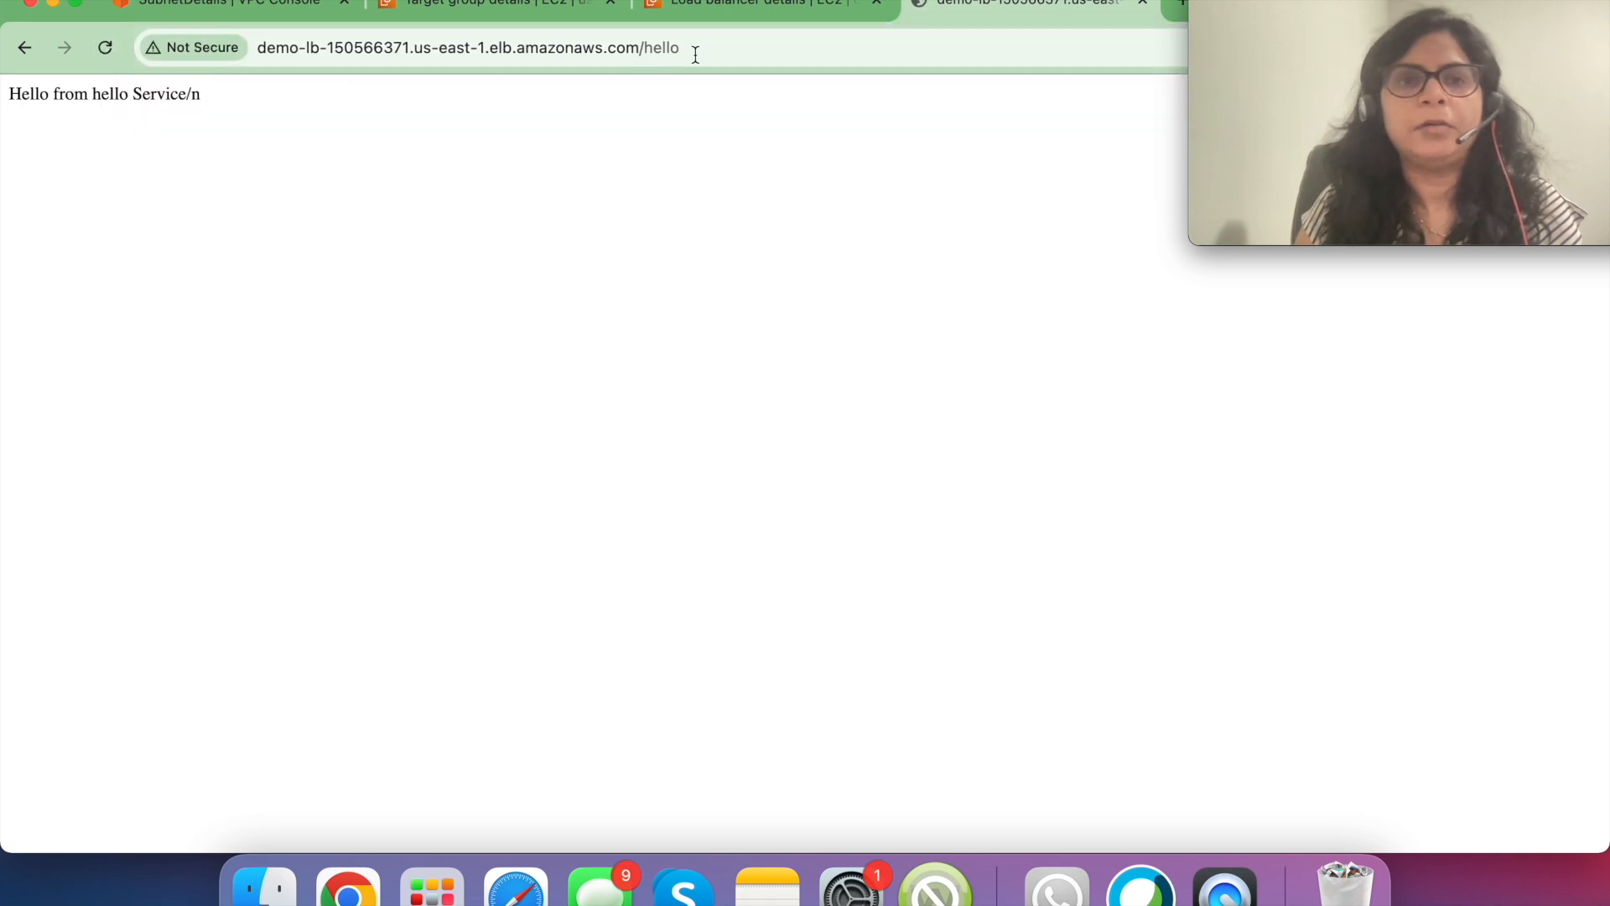
double_click(159, 94)
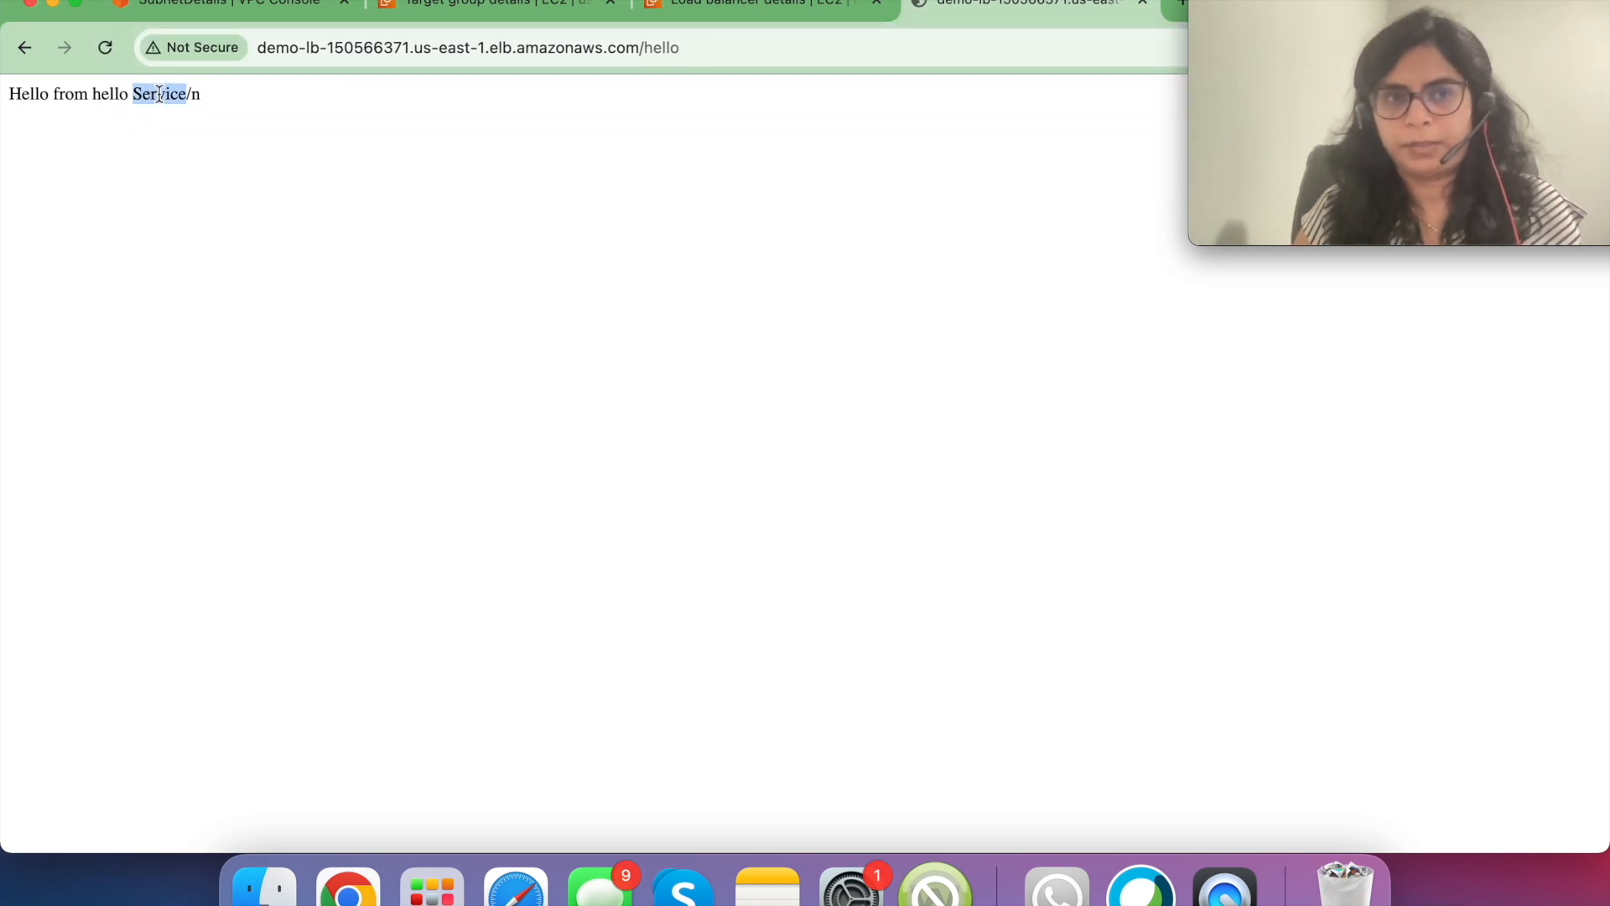
- Go back to the target group page and open the Elastic Container Service cluster list from there
left_click(504, 8)
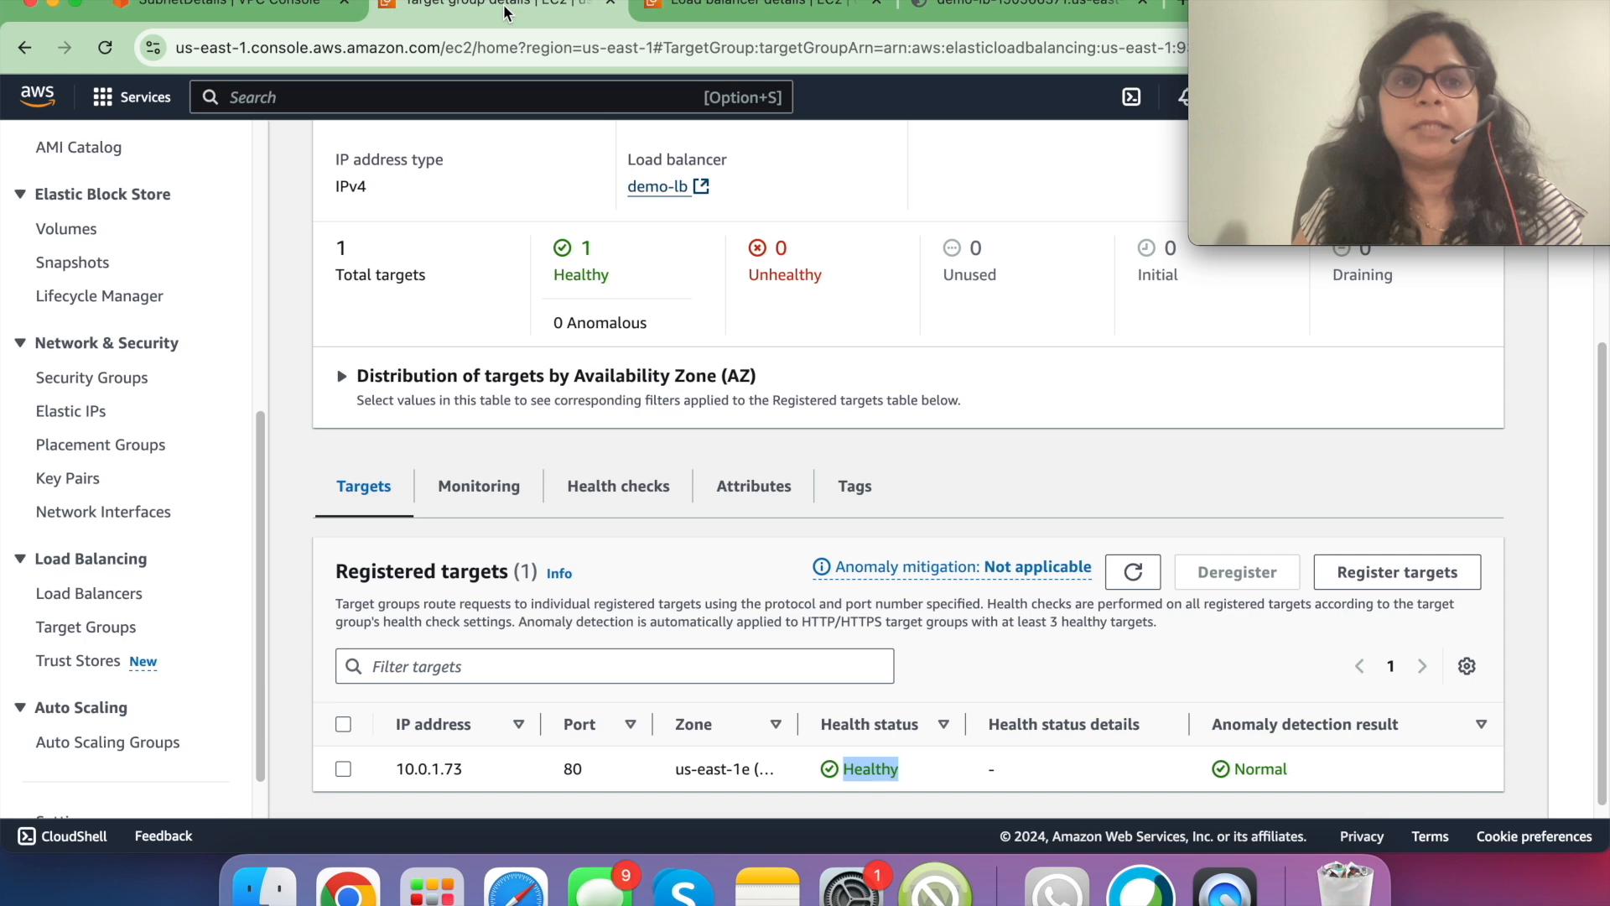
left_click(521, 96)
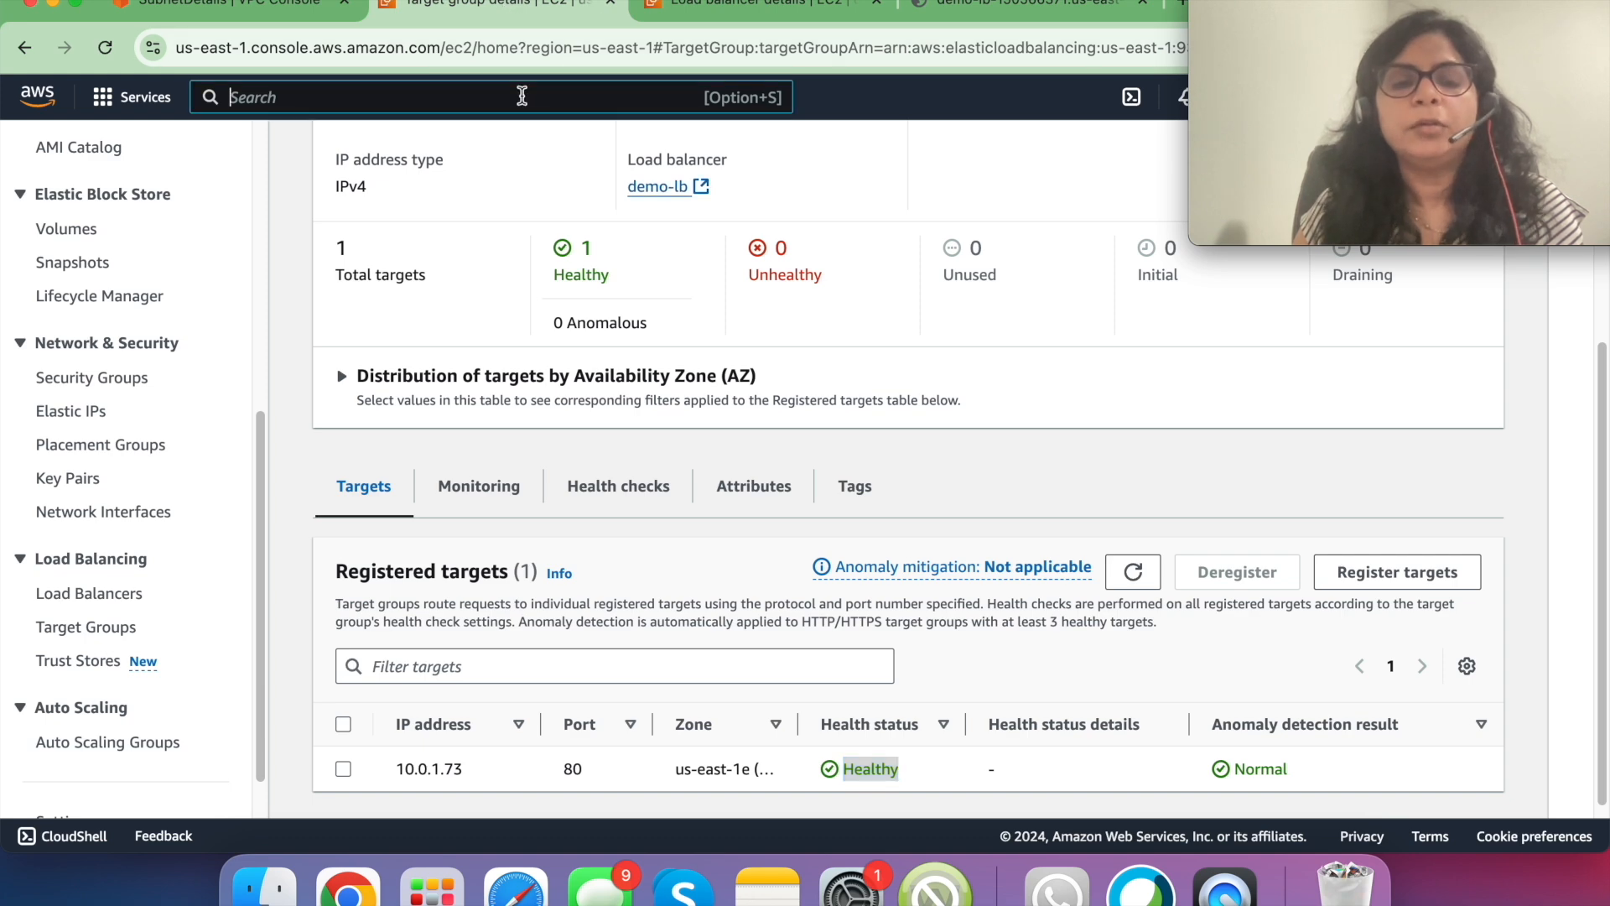
type("ecs")
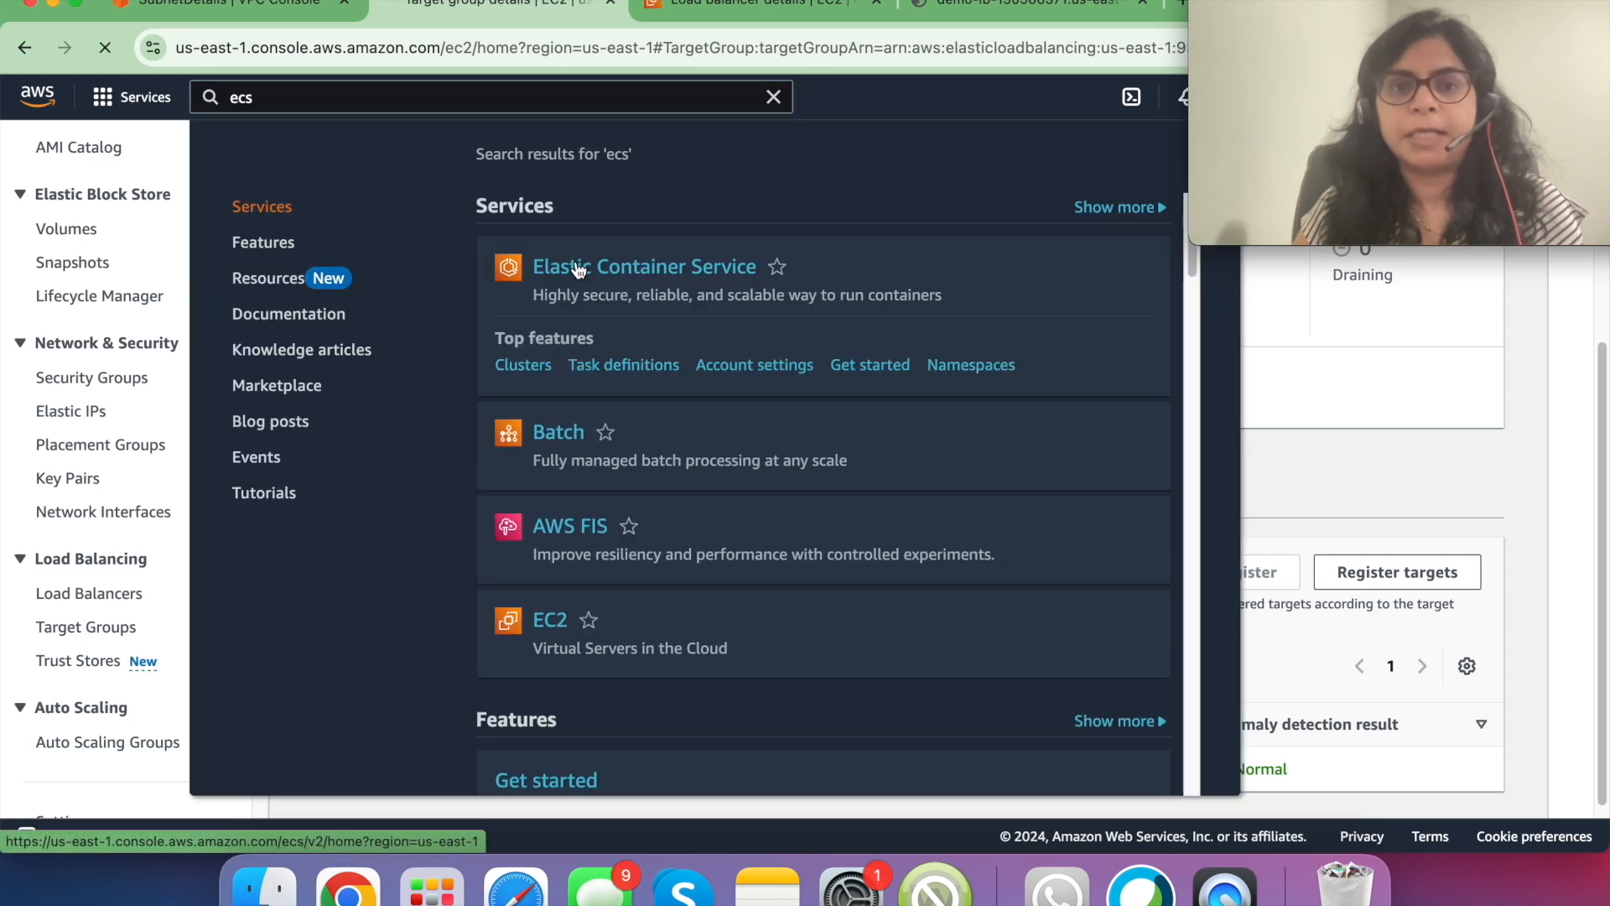
left_click(578, 268)
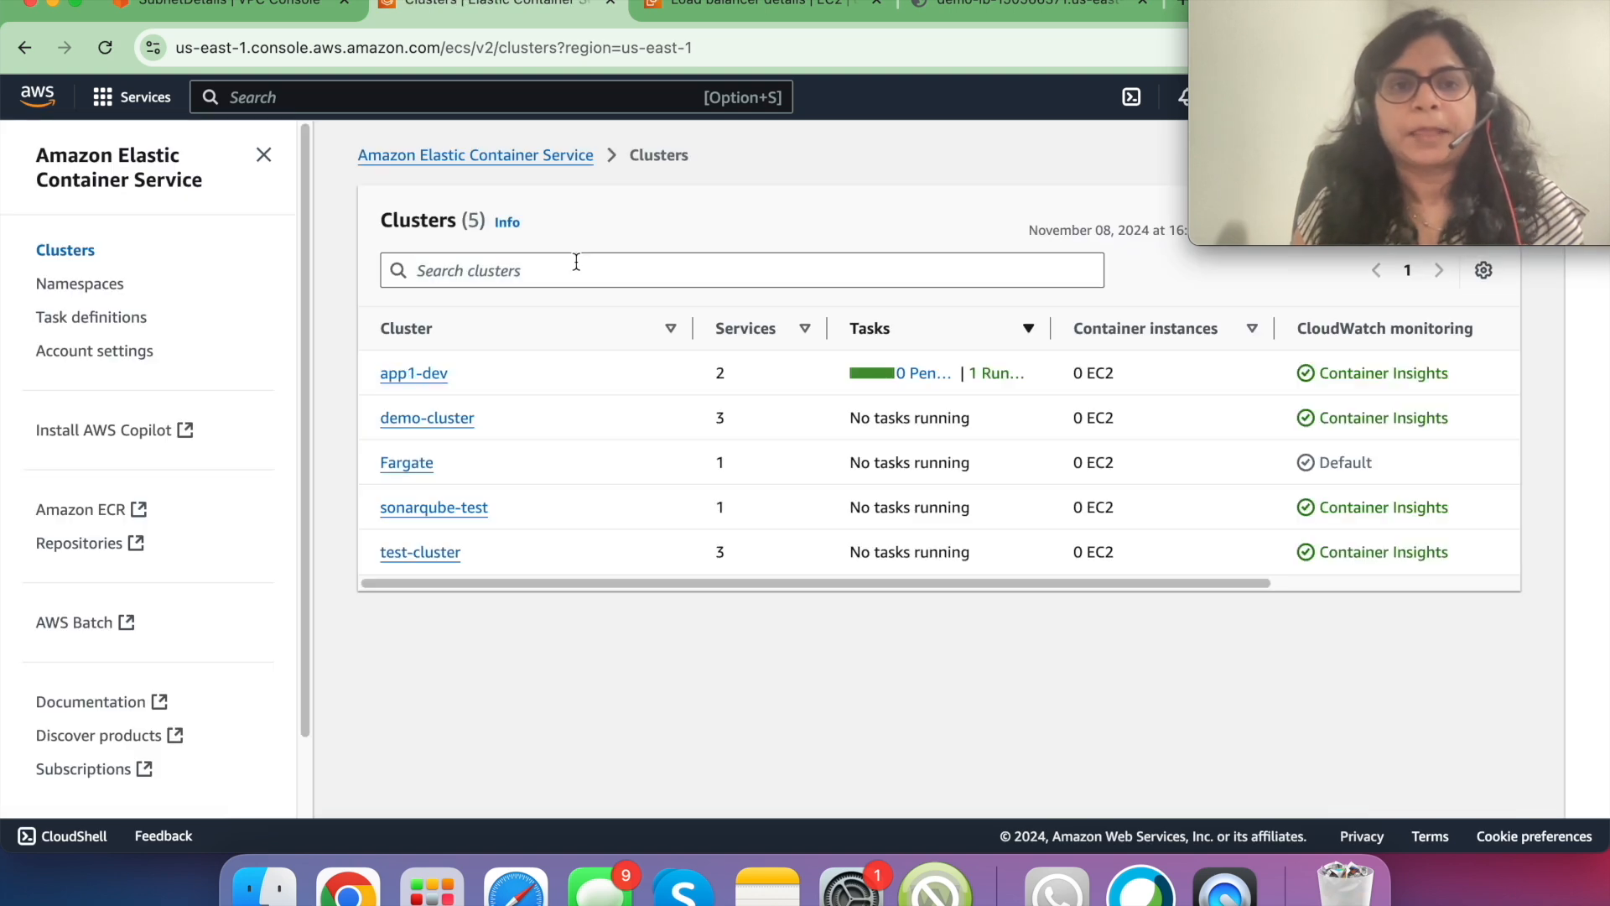
- Start a new rule on demo-lb's HTTP:80 listener and name it hello-svc
key("ctrl+Tab")
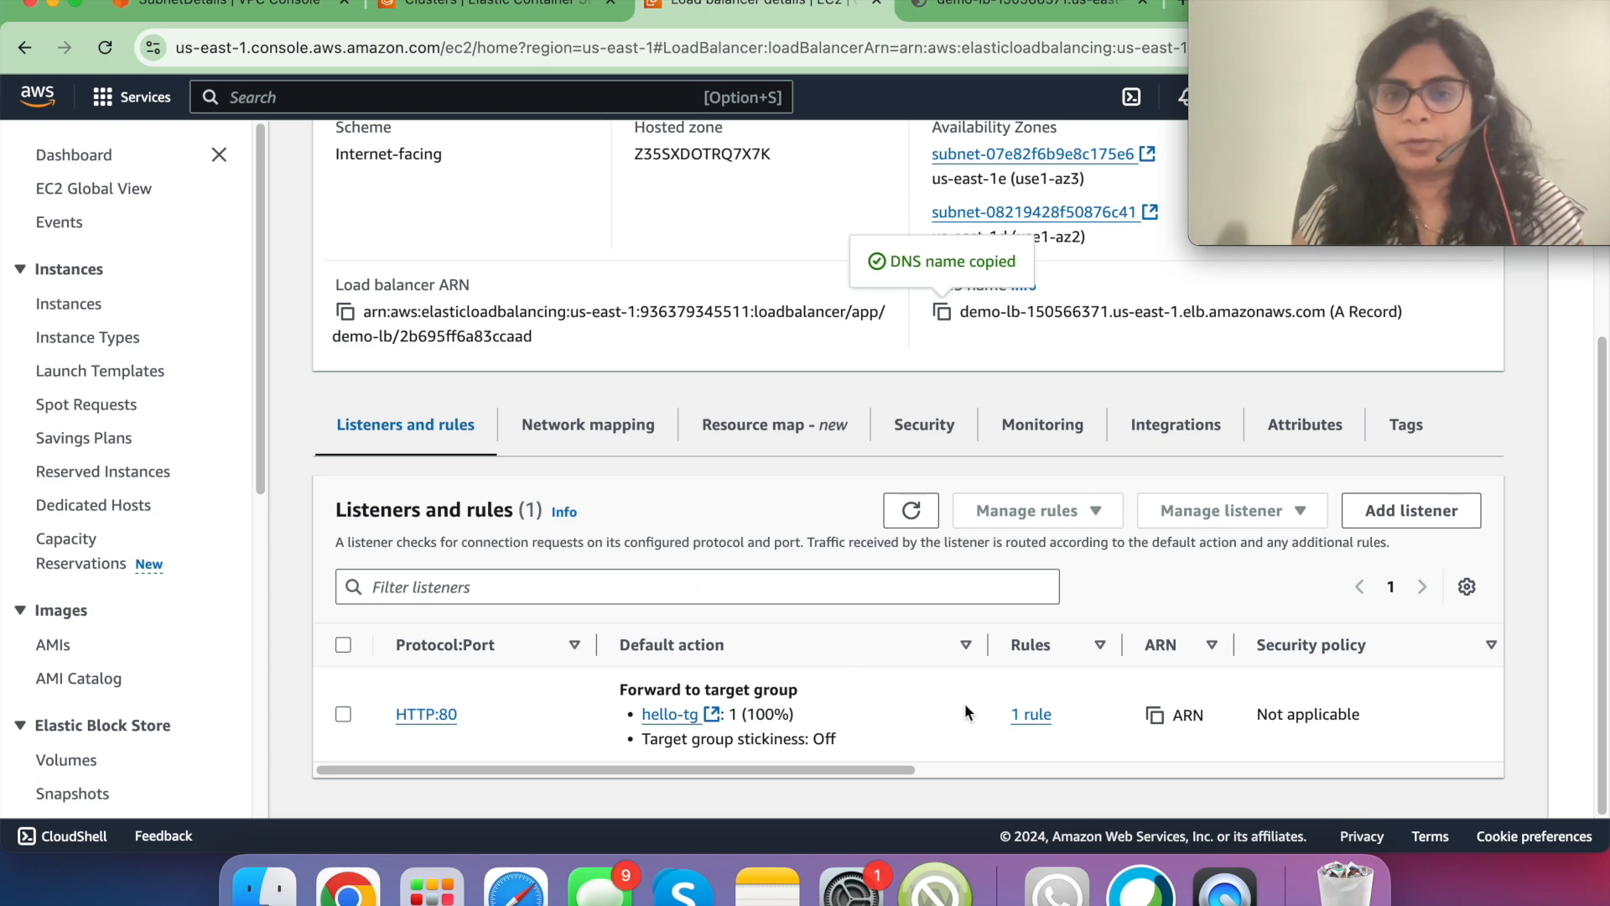
left_click(1027, 715)
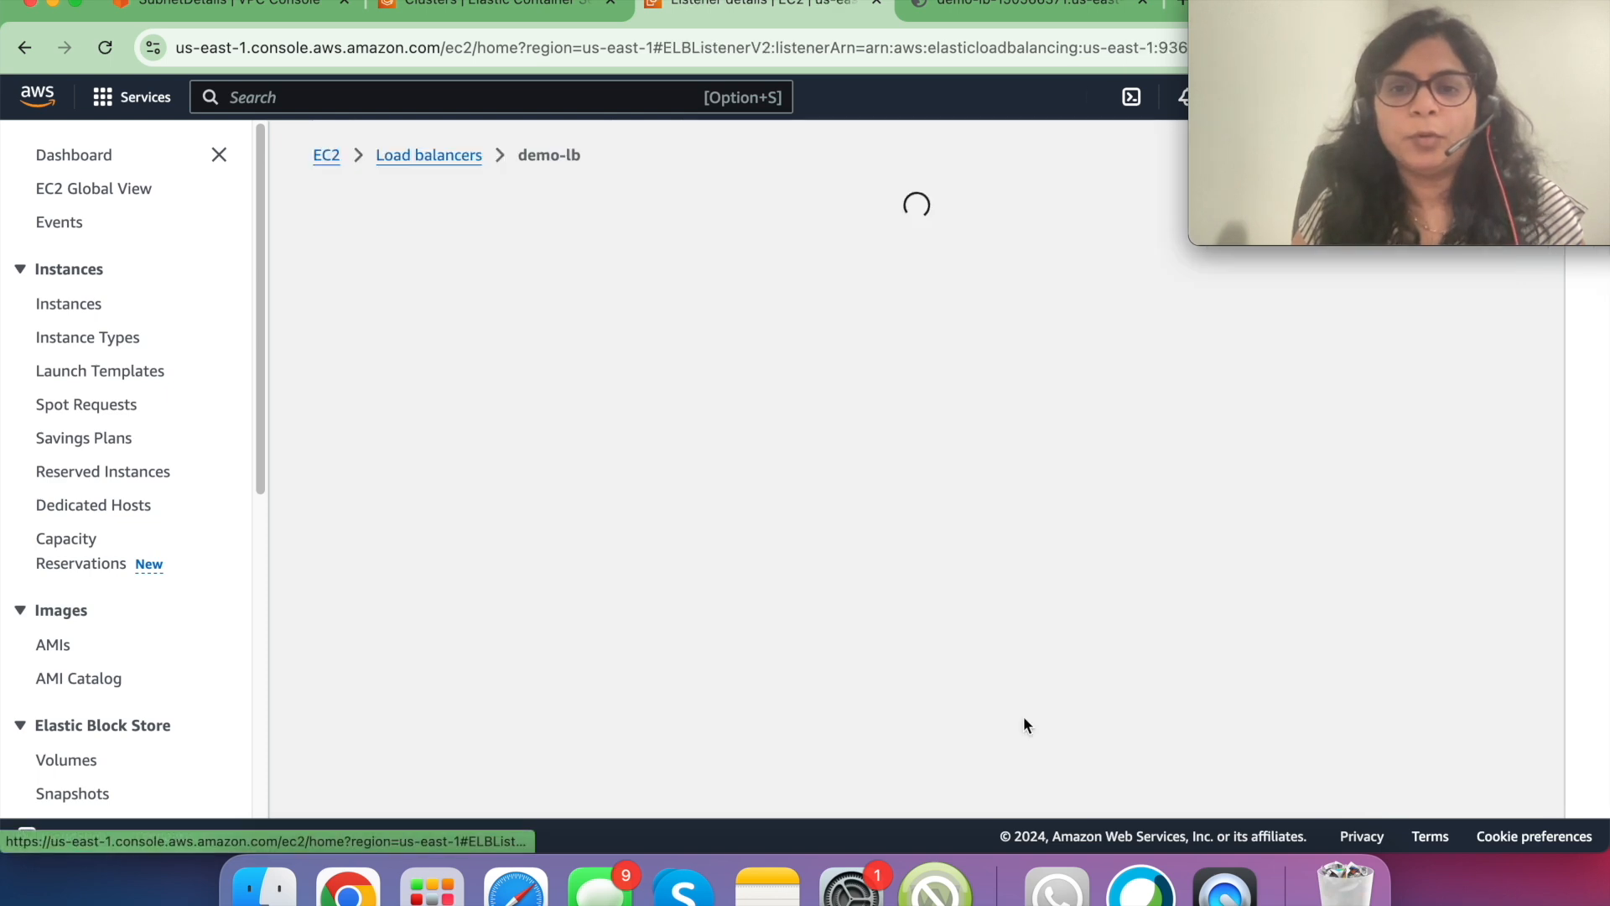
scroll(748, 602, "down", 3)
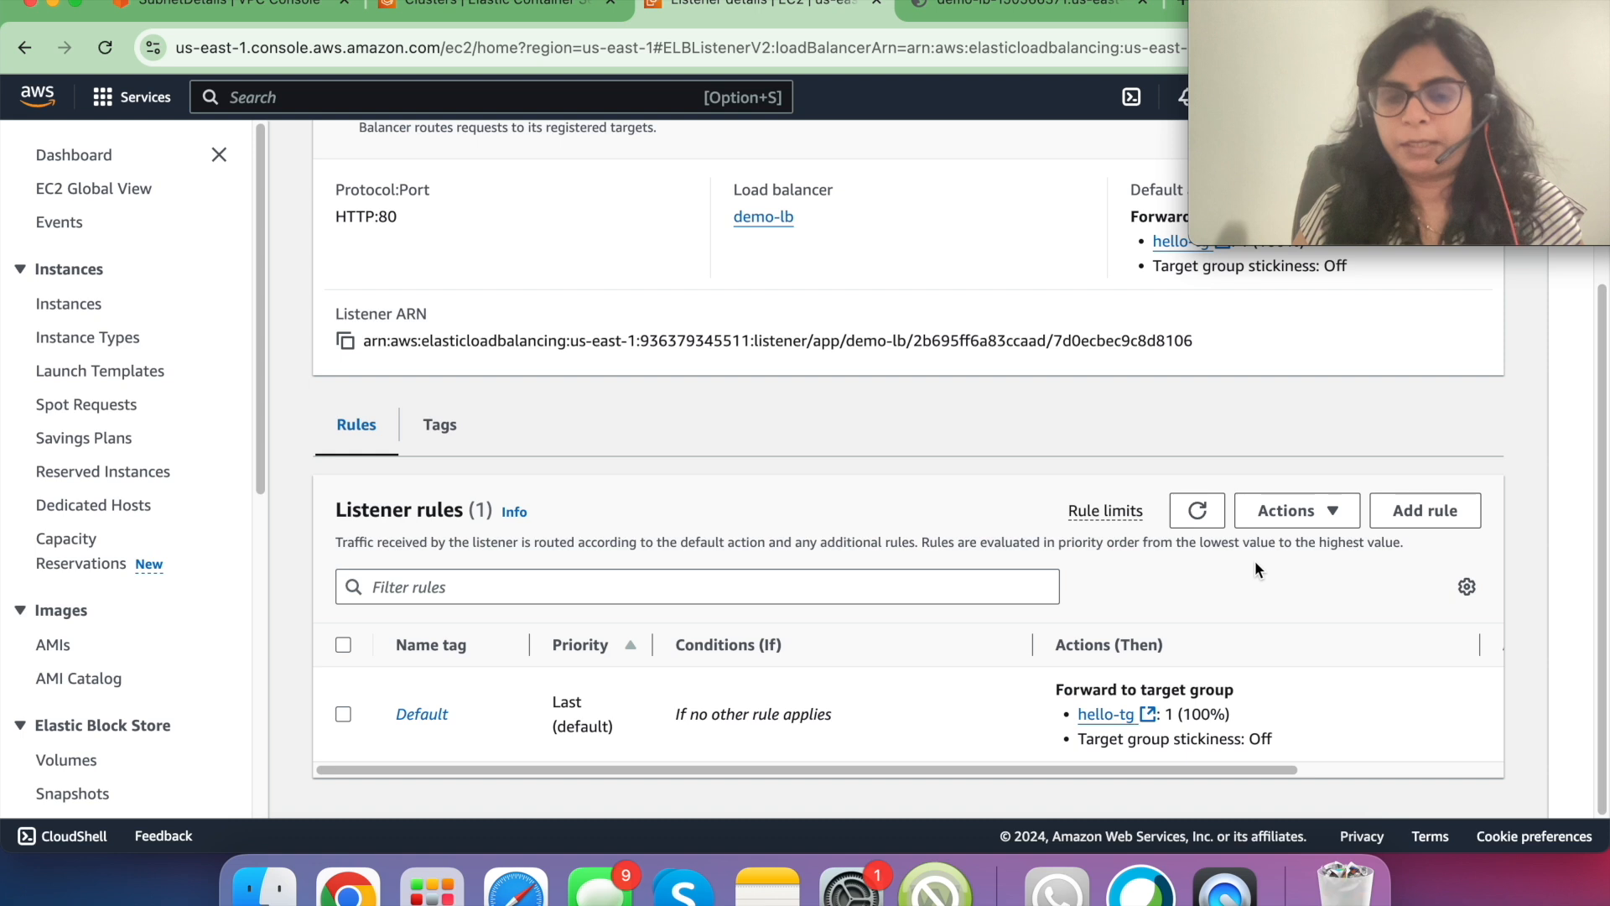
left_click(1405, 513)
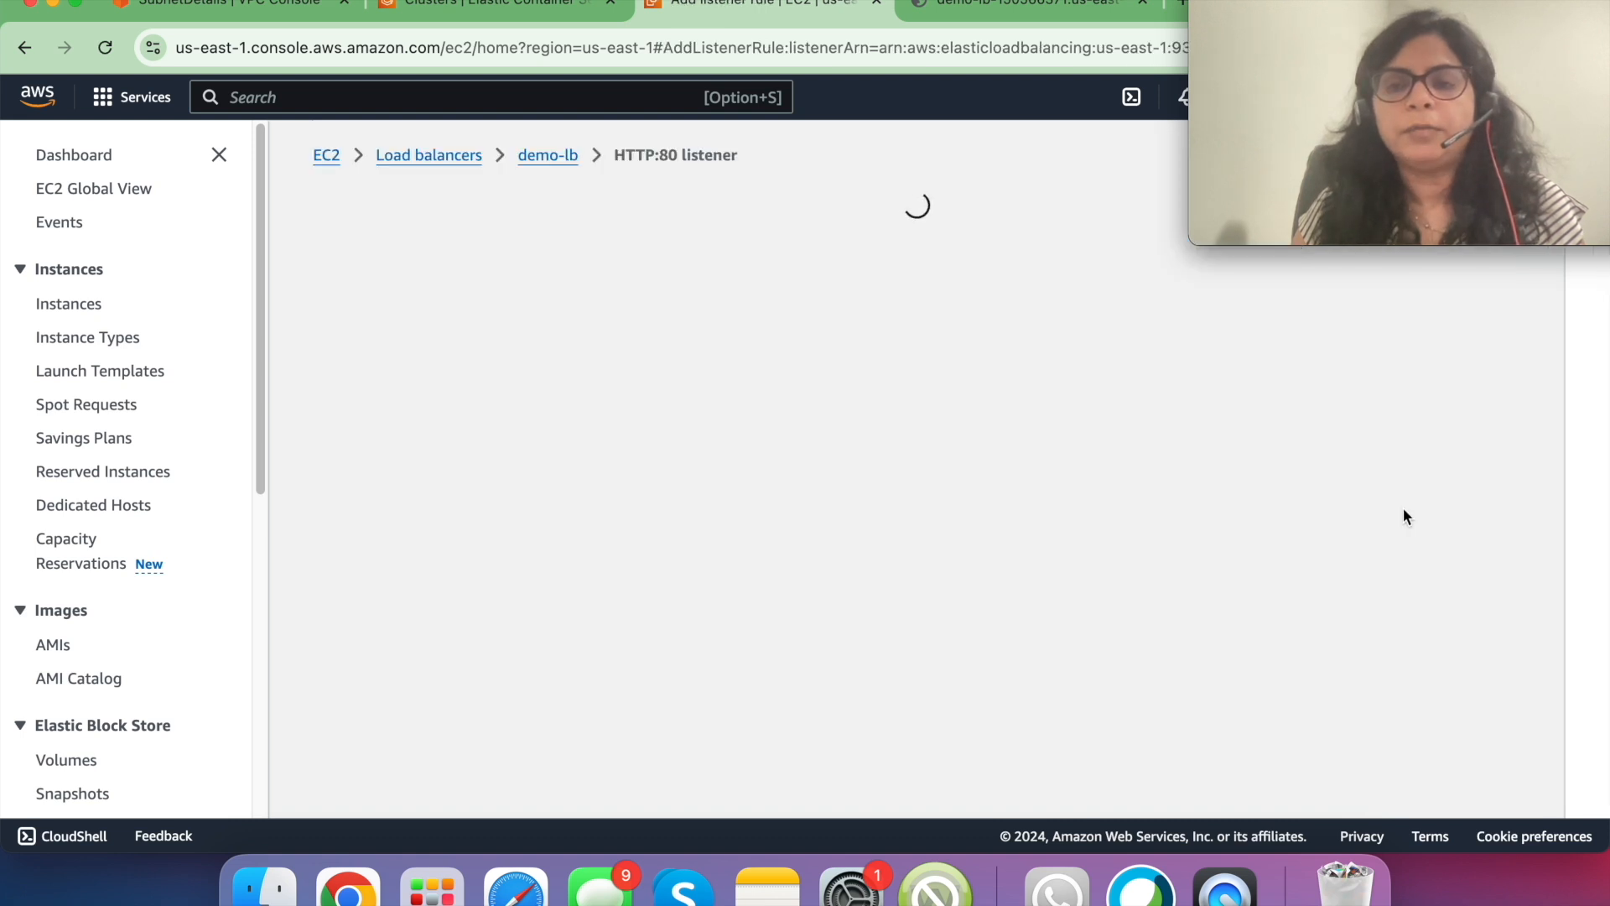
left_click(625, 537)
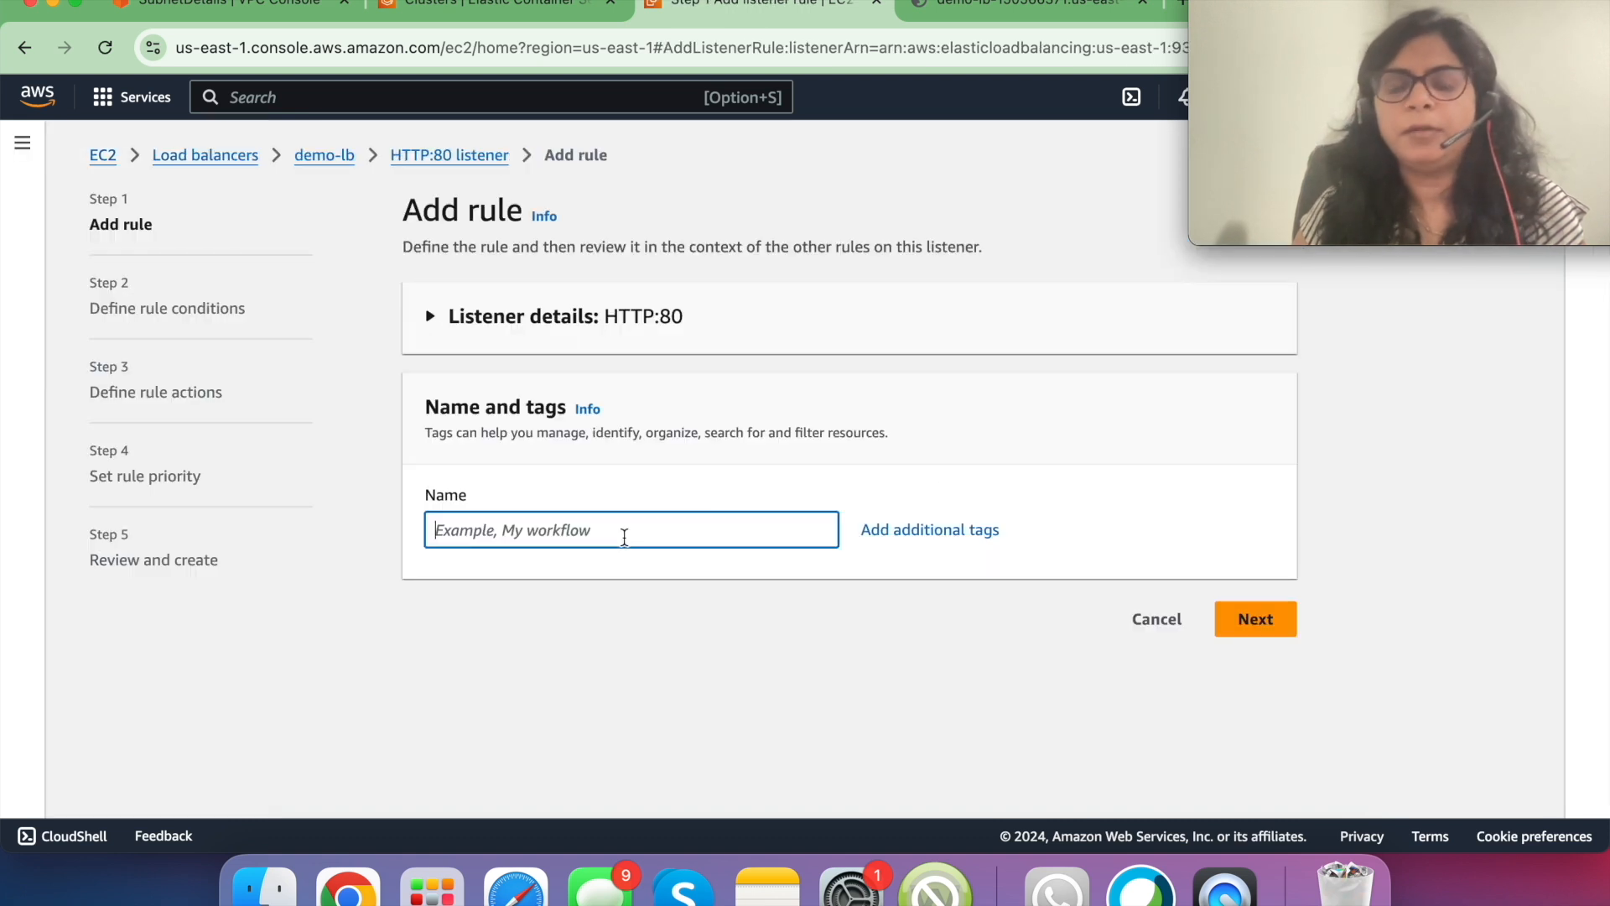
type("he")
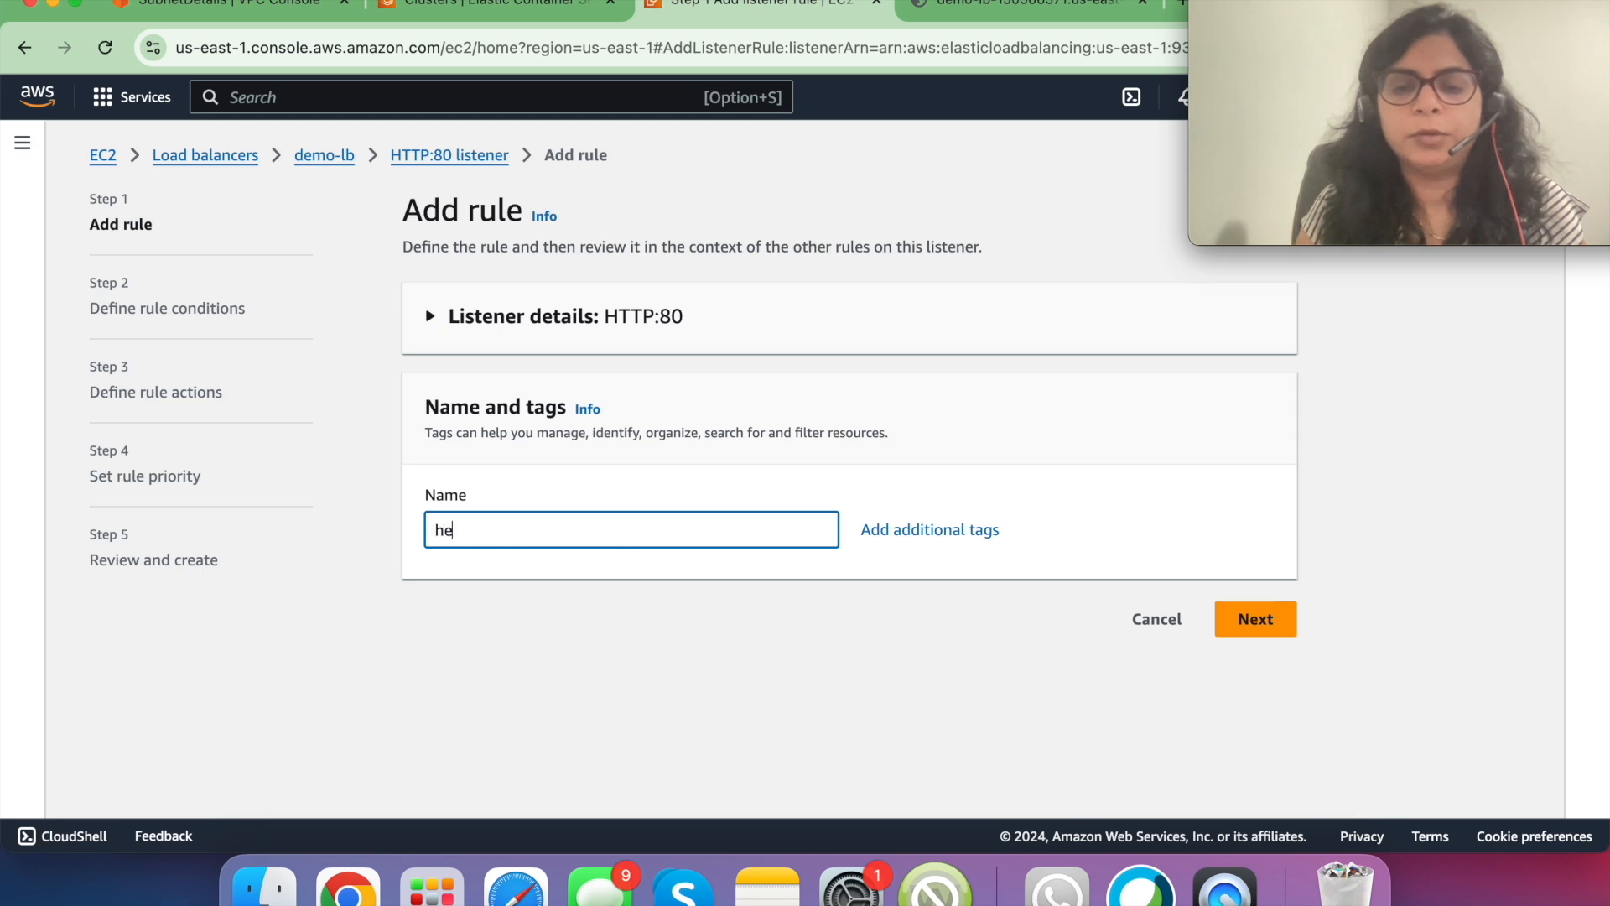
type("llo-svc")
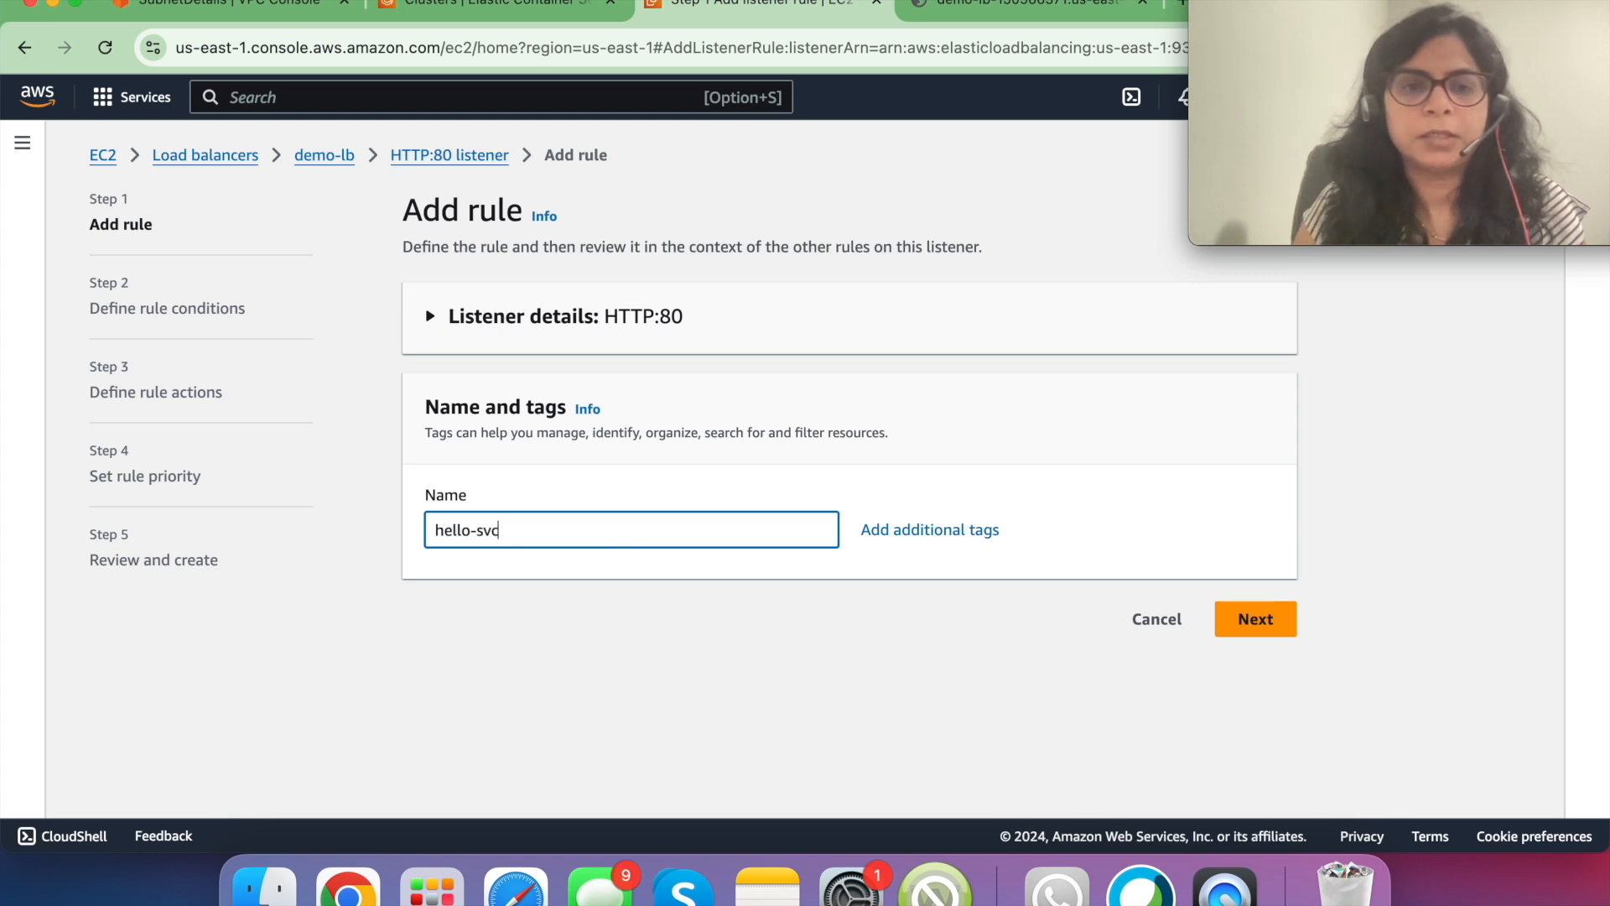
left_click(1249, 620)
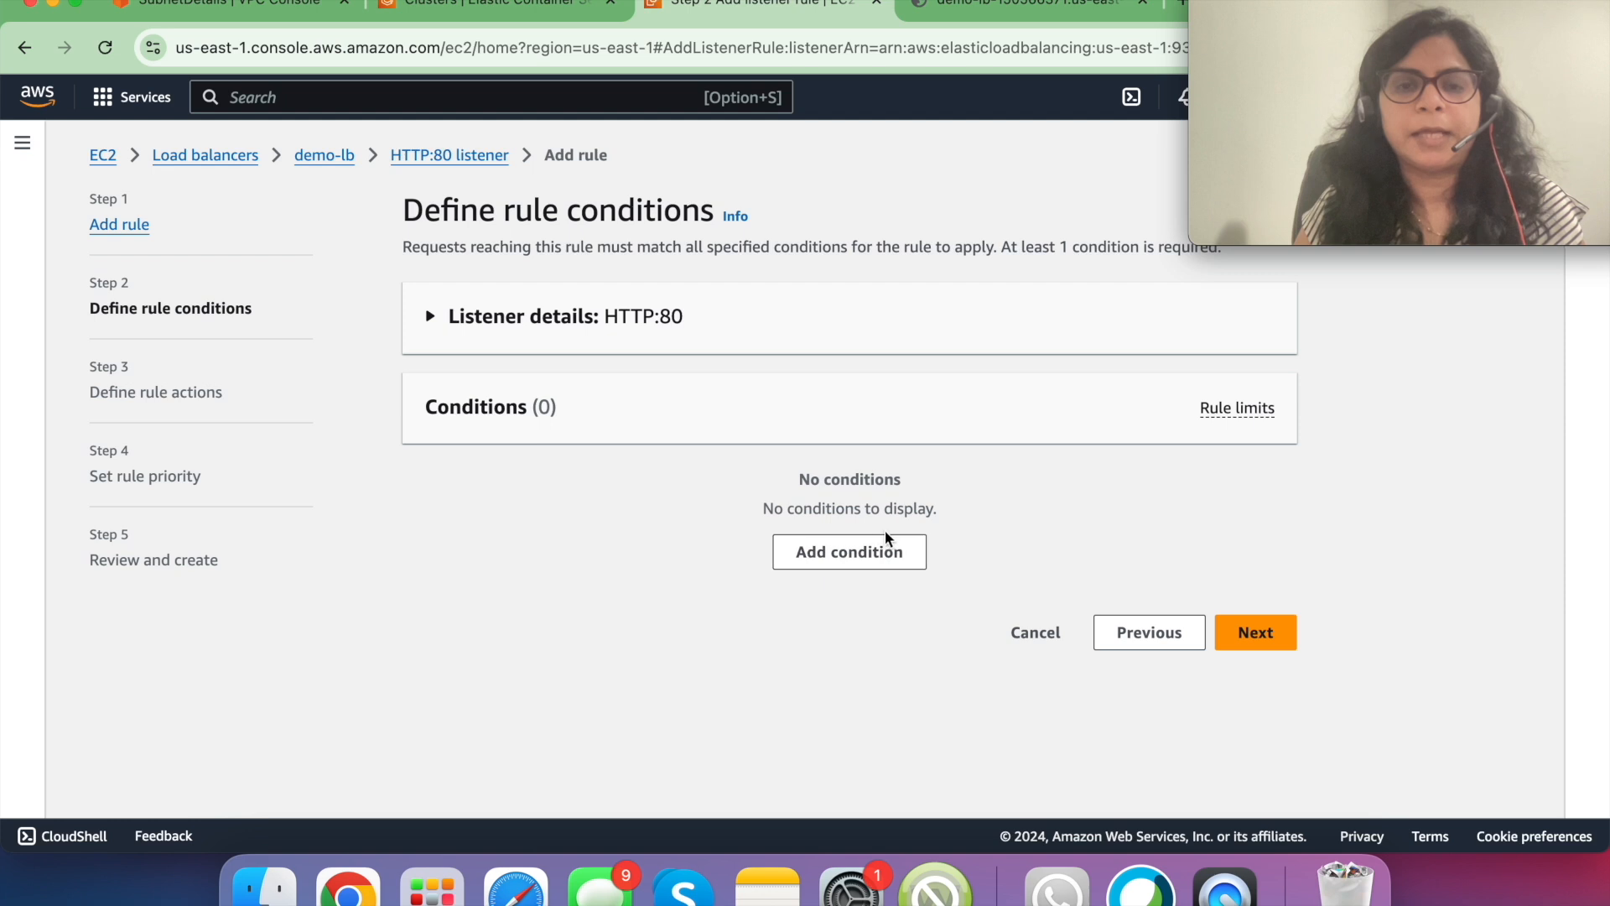
- Add a Path condition with the value /hello to the rule and proceed to the rule actions
left_click(859, 547)
left_click(626, 496)
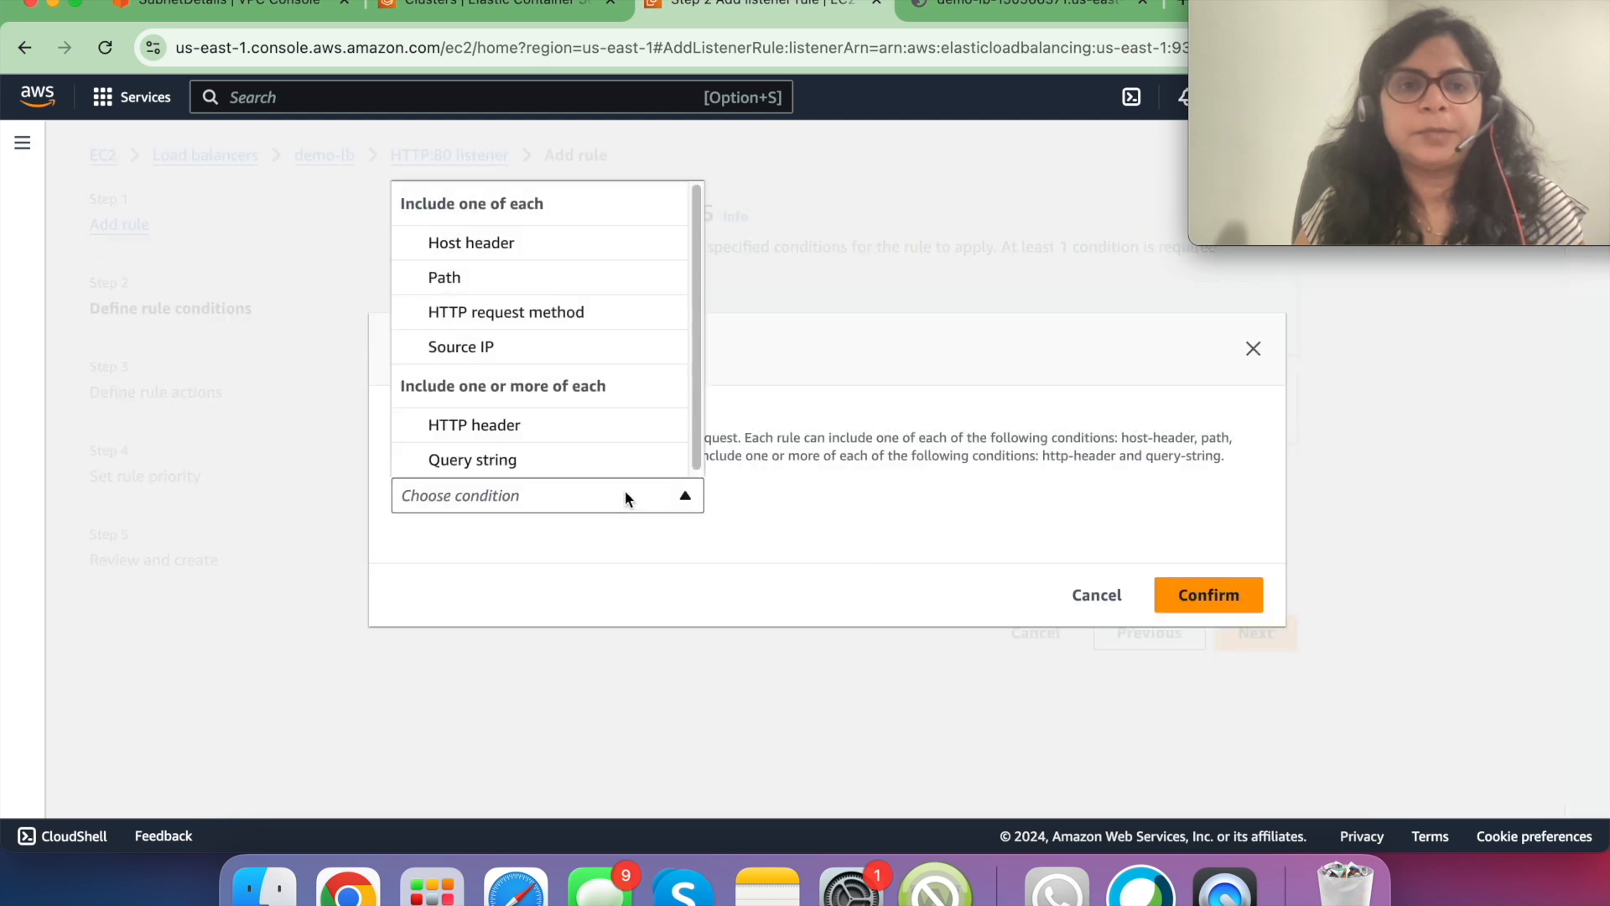
left_click(590, 288)
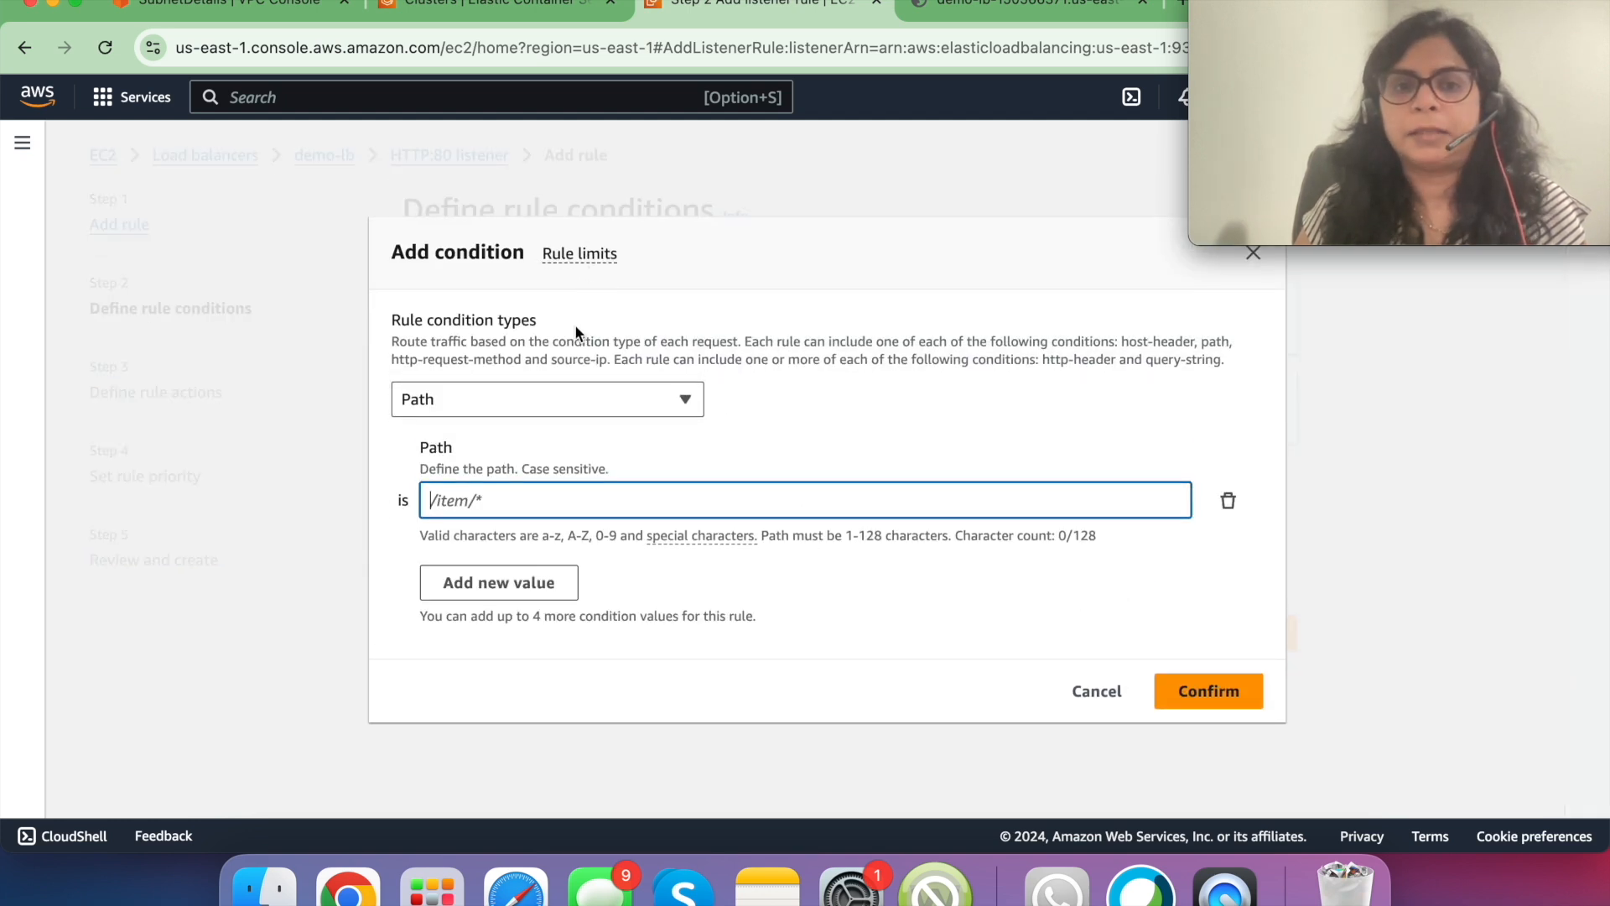
type("/hello")
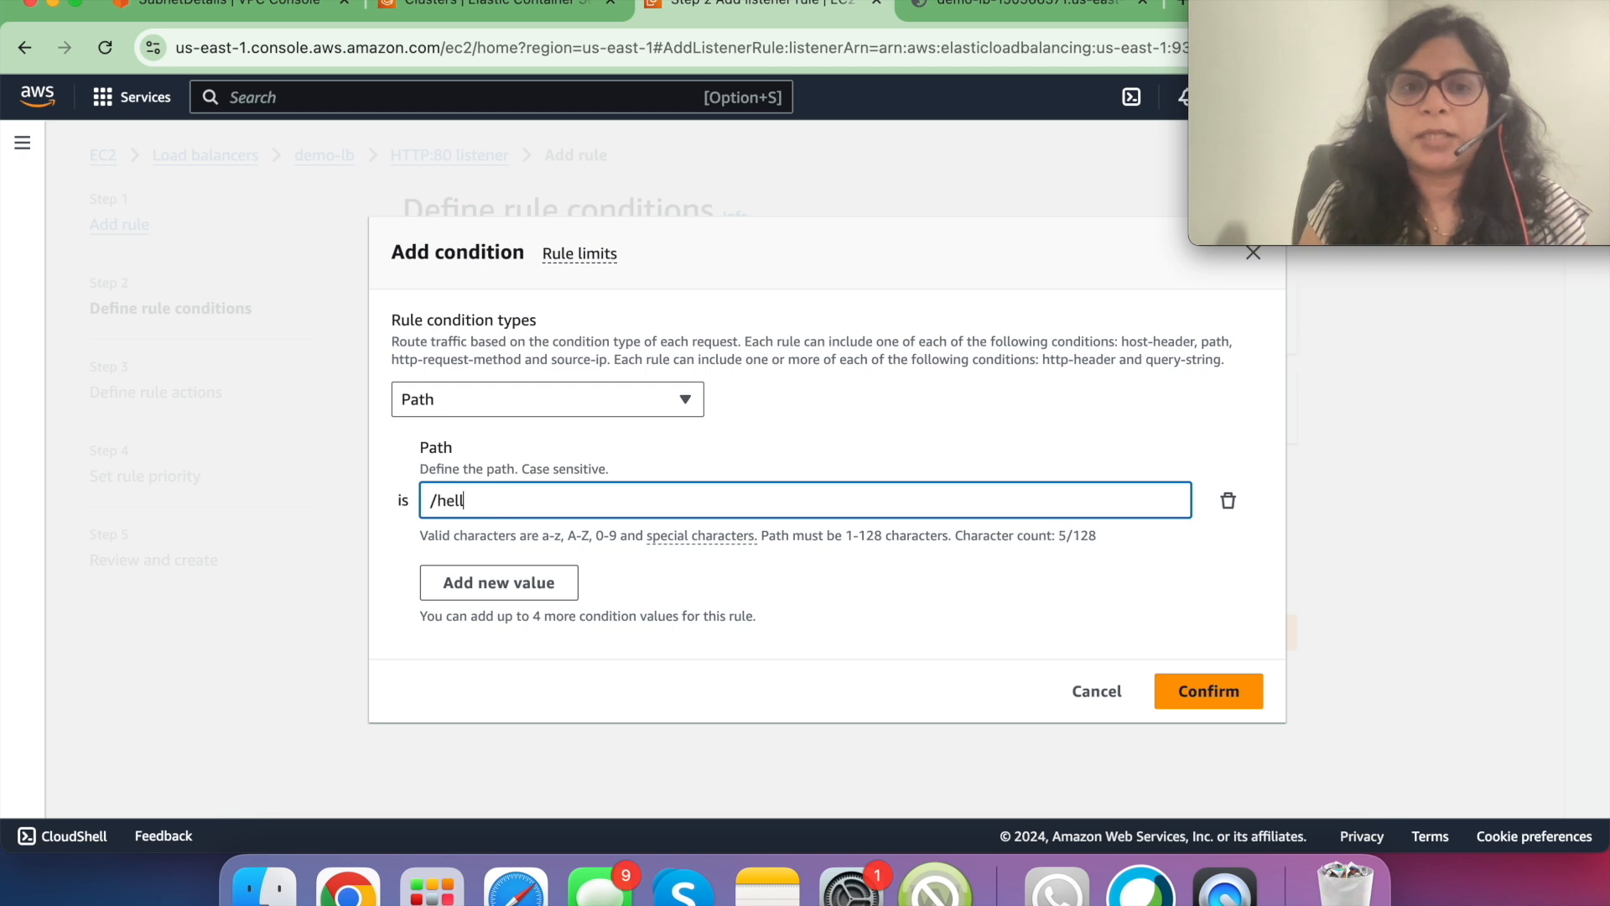
left_click(1210, 700)
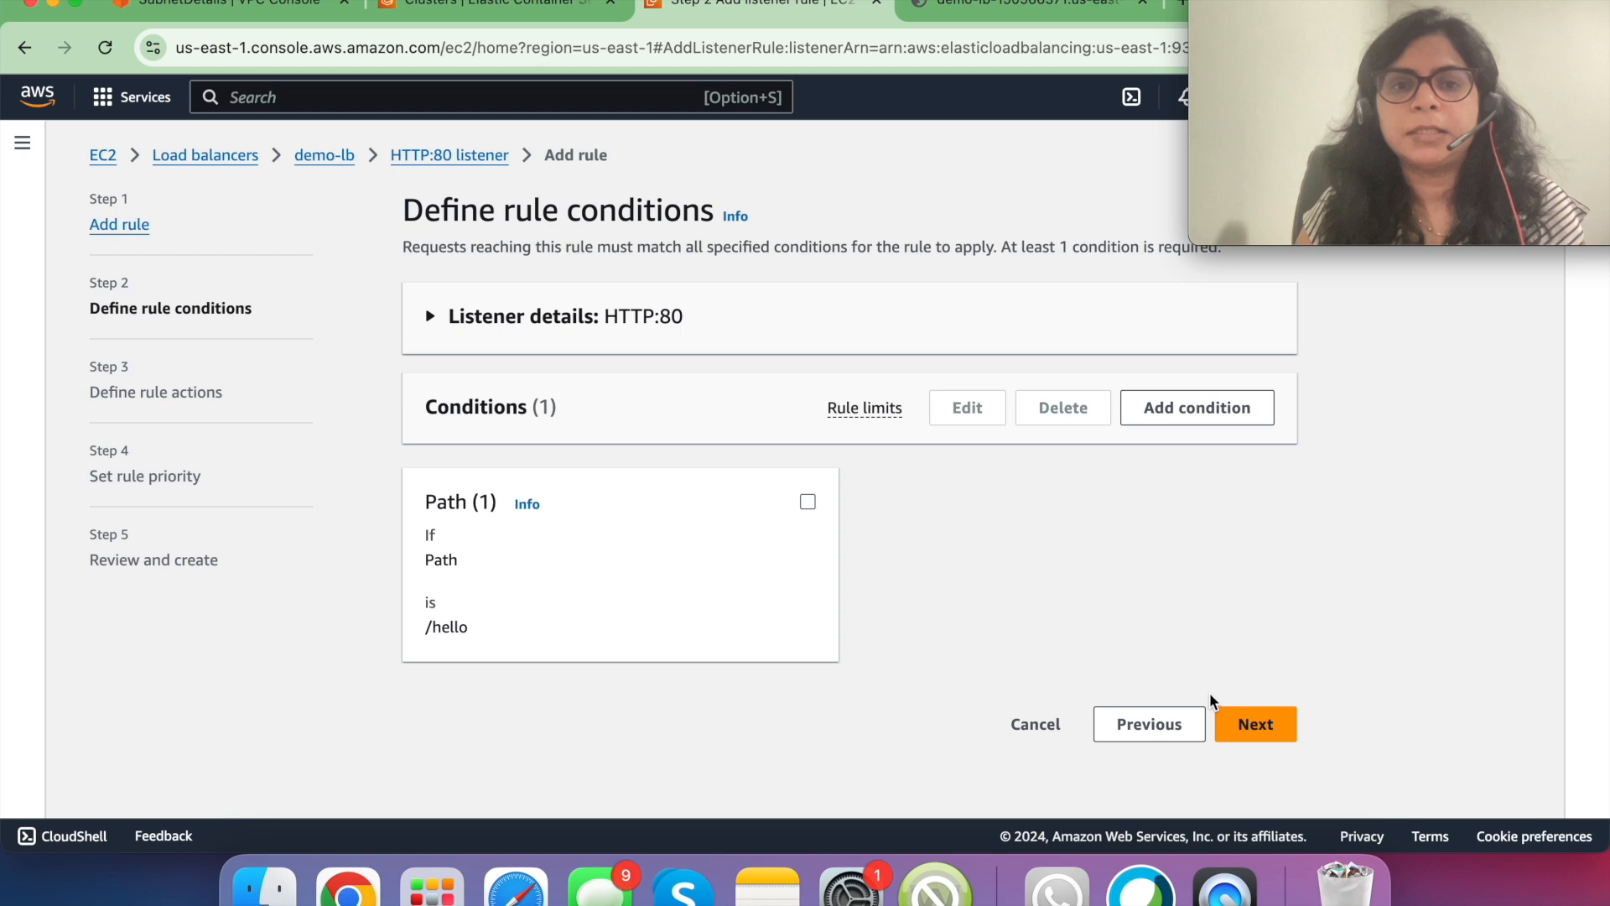
left_click(1226, 720)
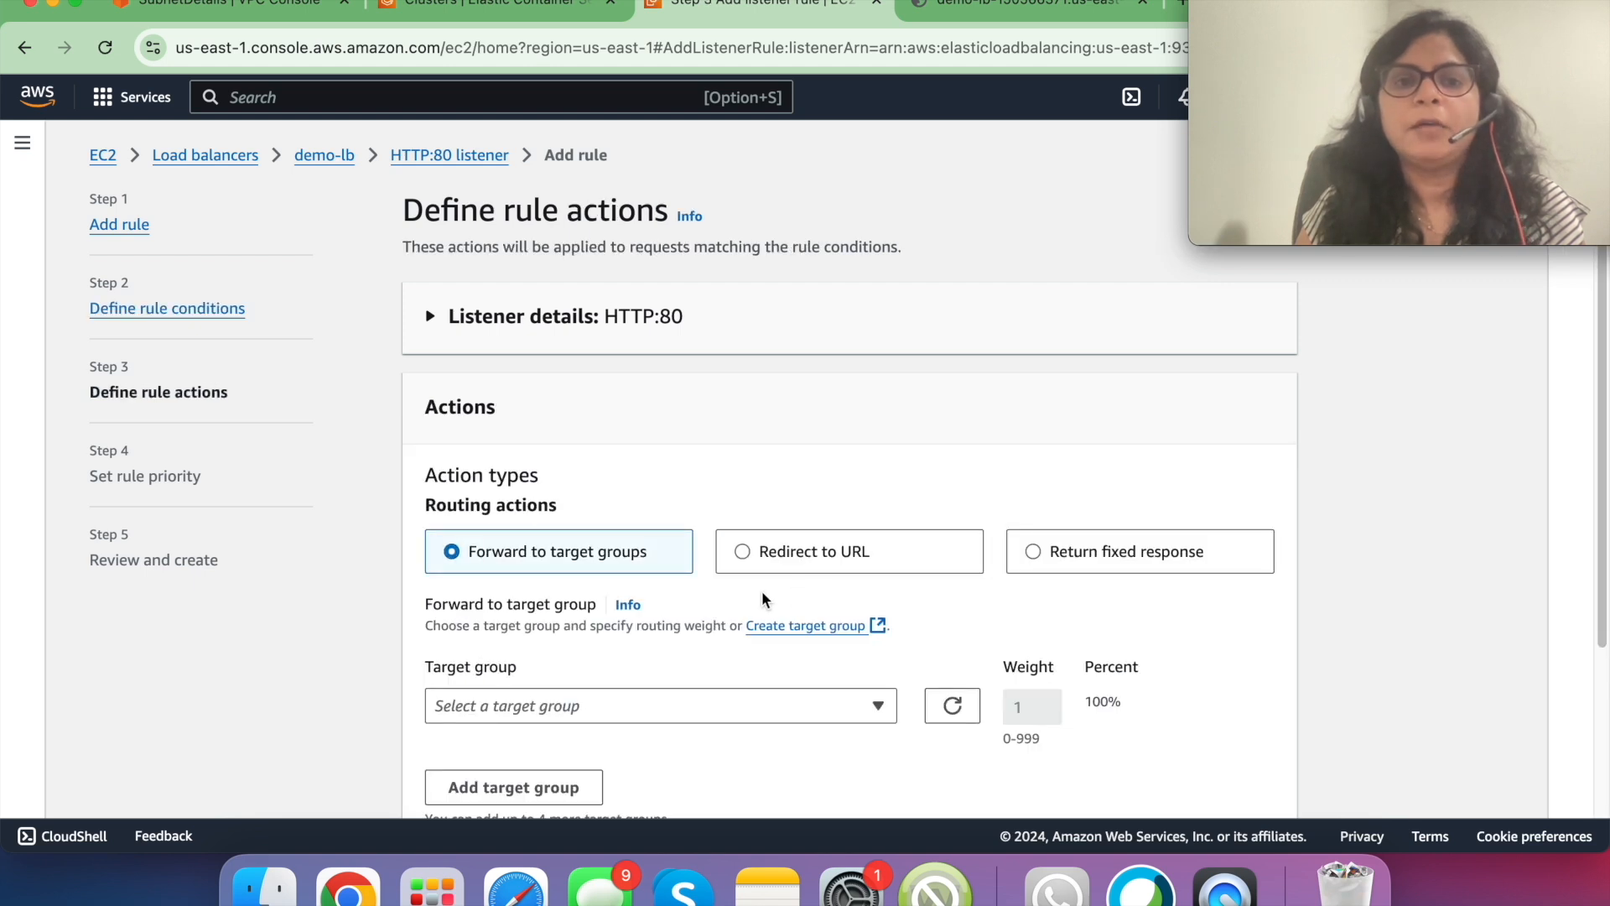
- Forward the rule's matching requests to the hello-tg target group, keeping its weight at 1
scroll(761, 590, "down", 2)
left_click(790, 567)
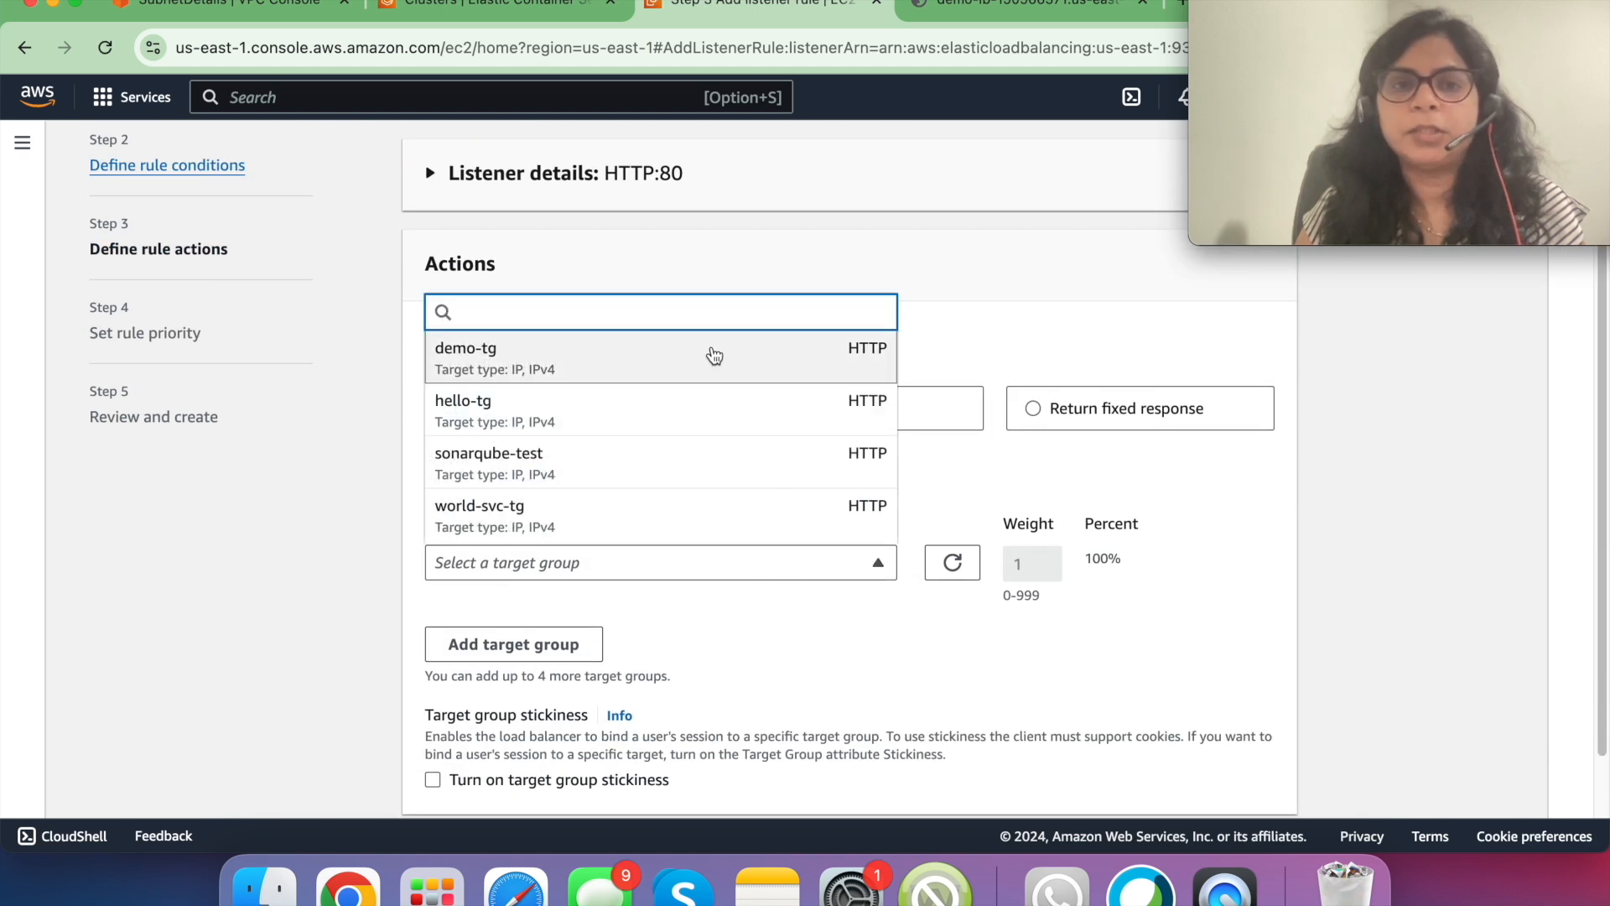
left_click(658, 404)
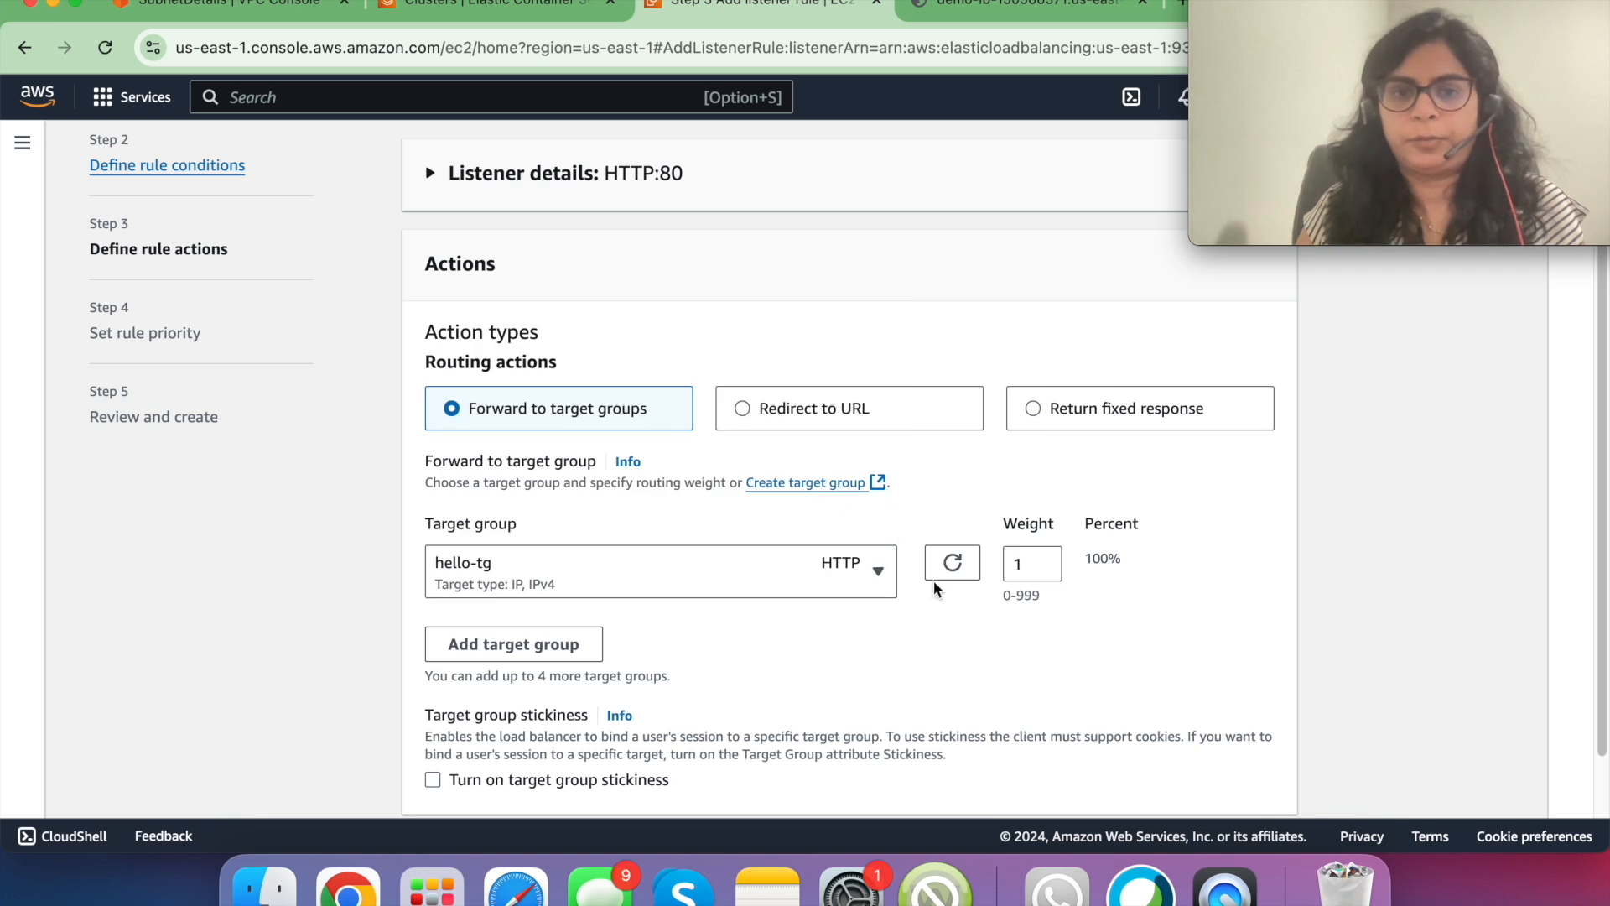
scroll(934, 580, "down", 1)
left_click(1030, 488)
left_click(1255, 778)
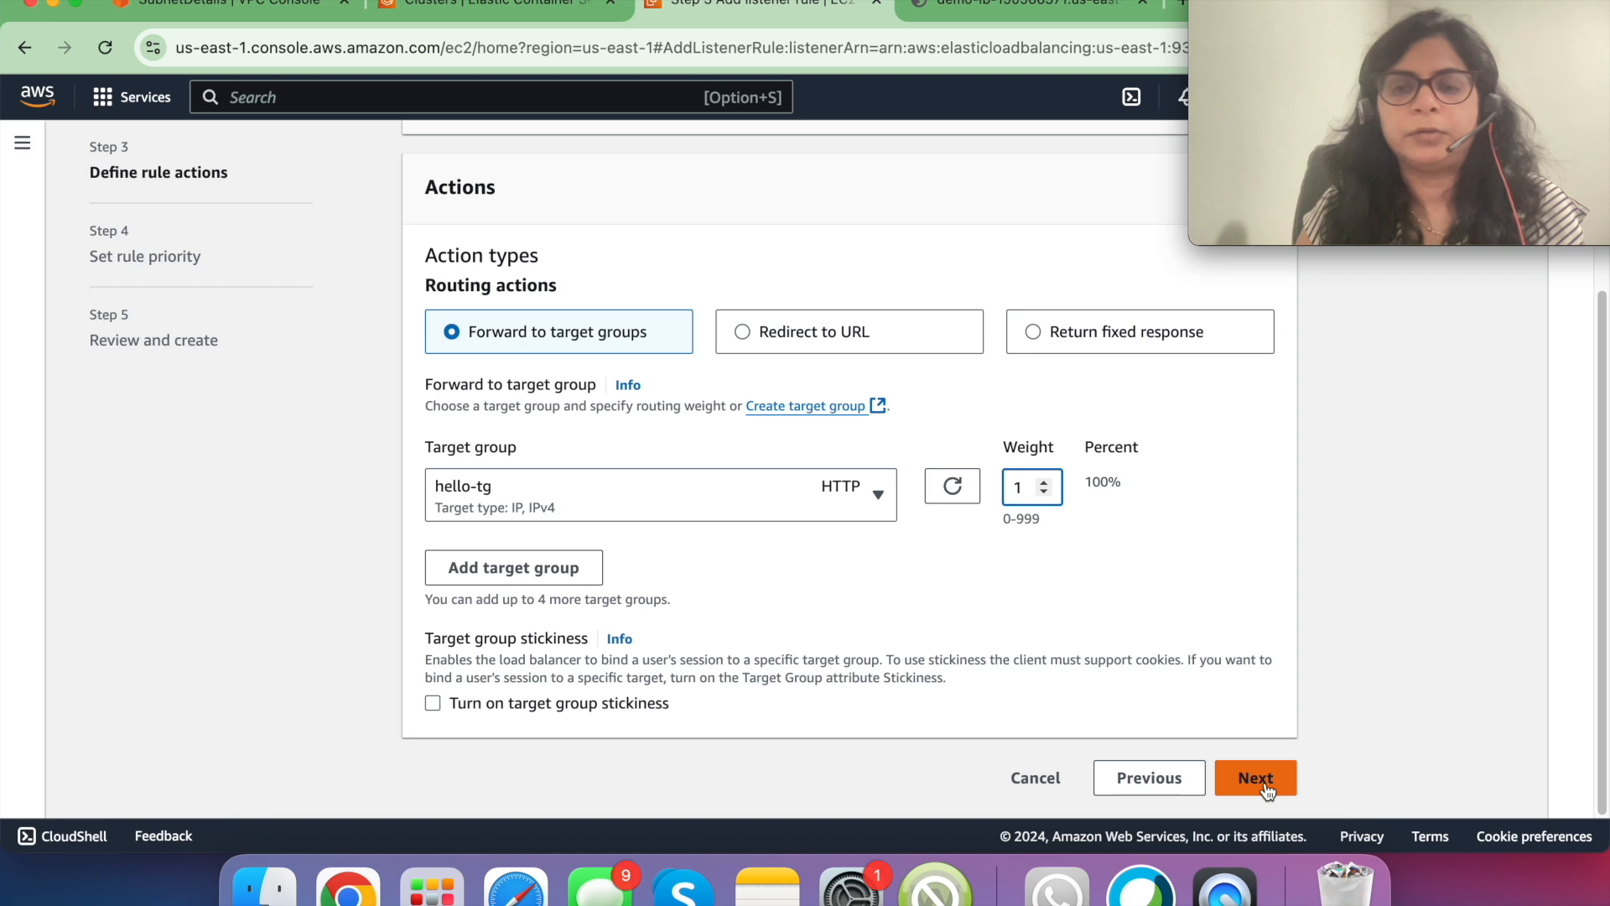
- Set the hello-svc rule's priority to 1 and create the rule
left_click(809, 553)
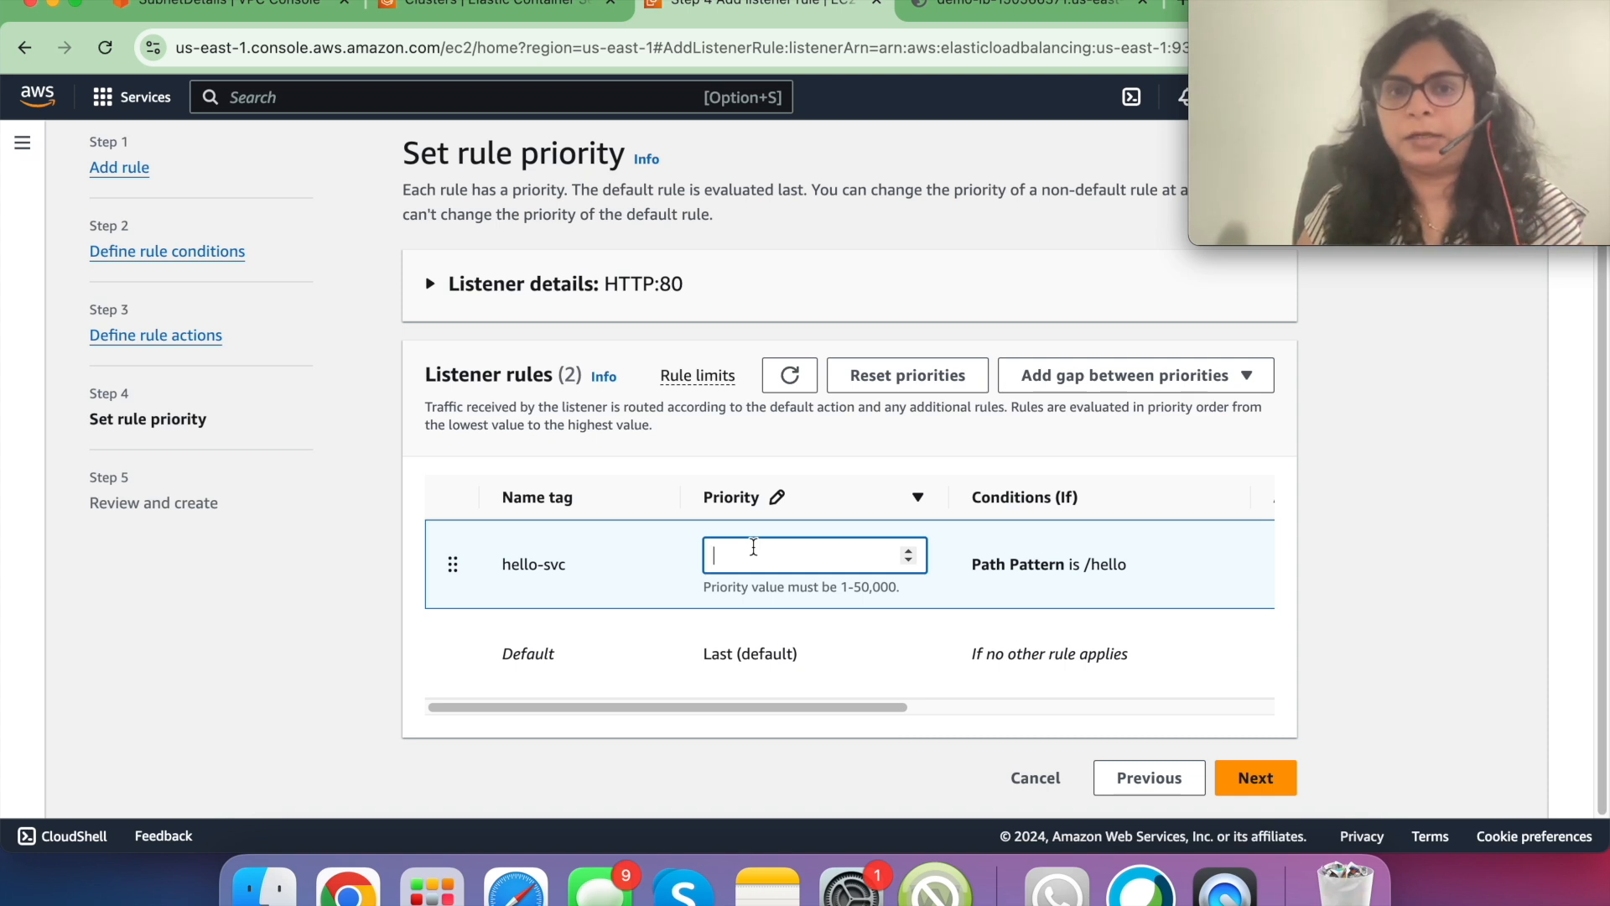
type("1")
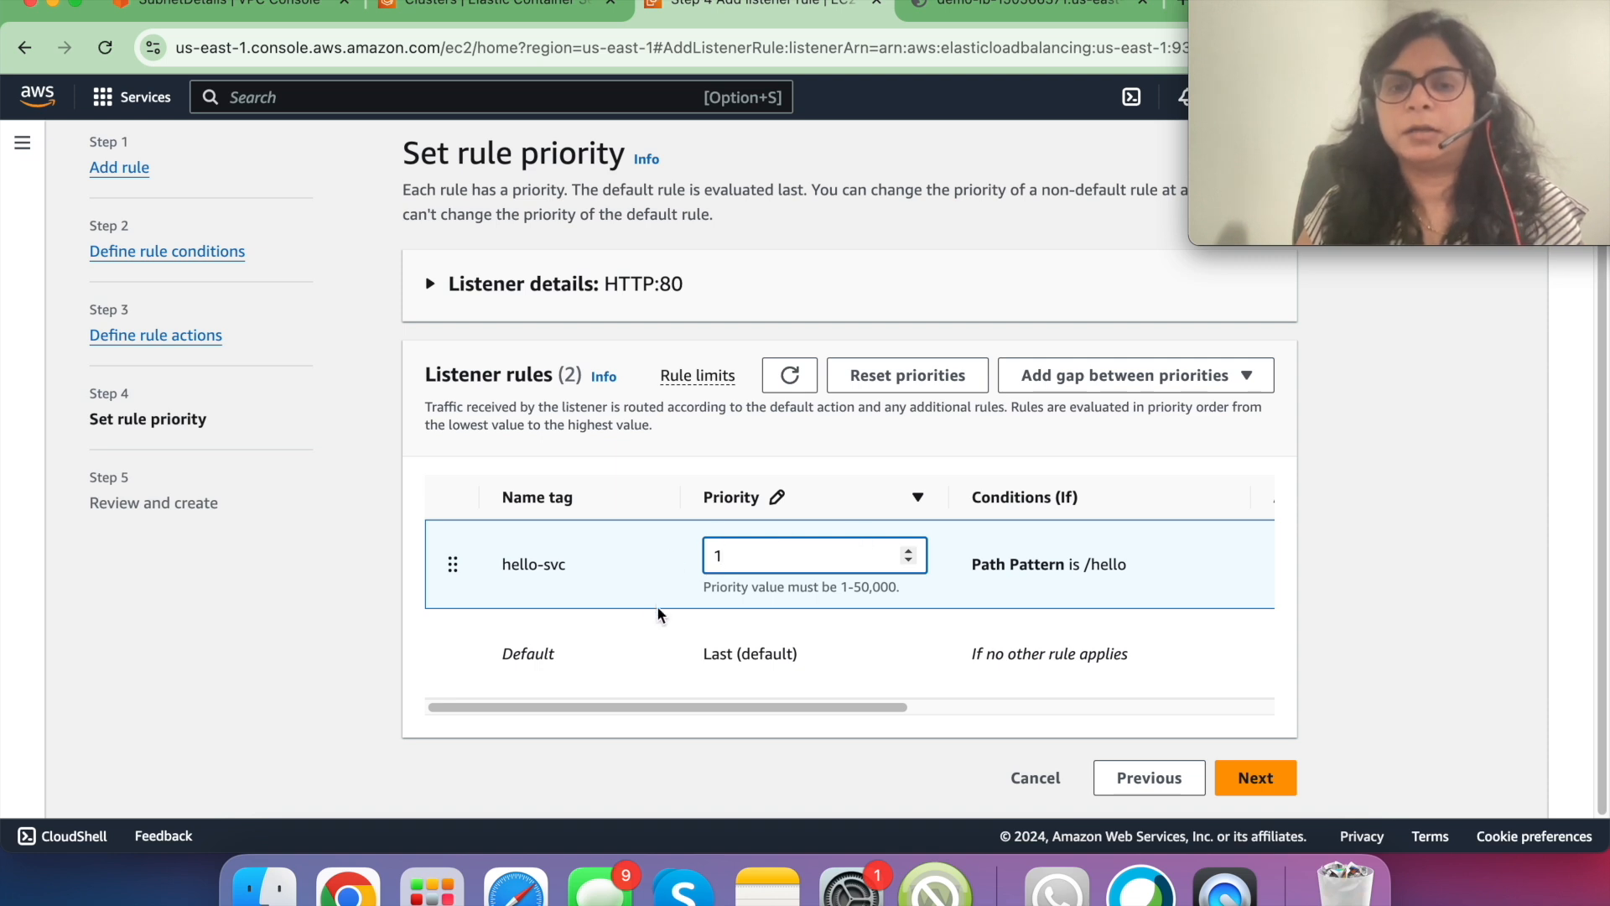
triple_click(549, 566)
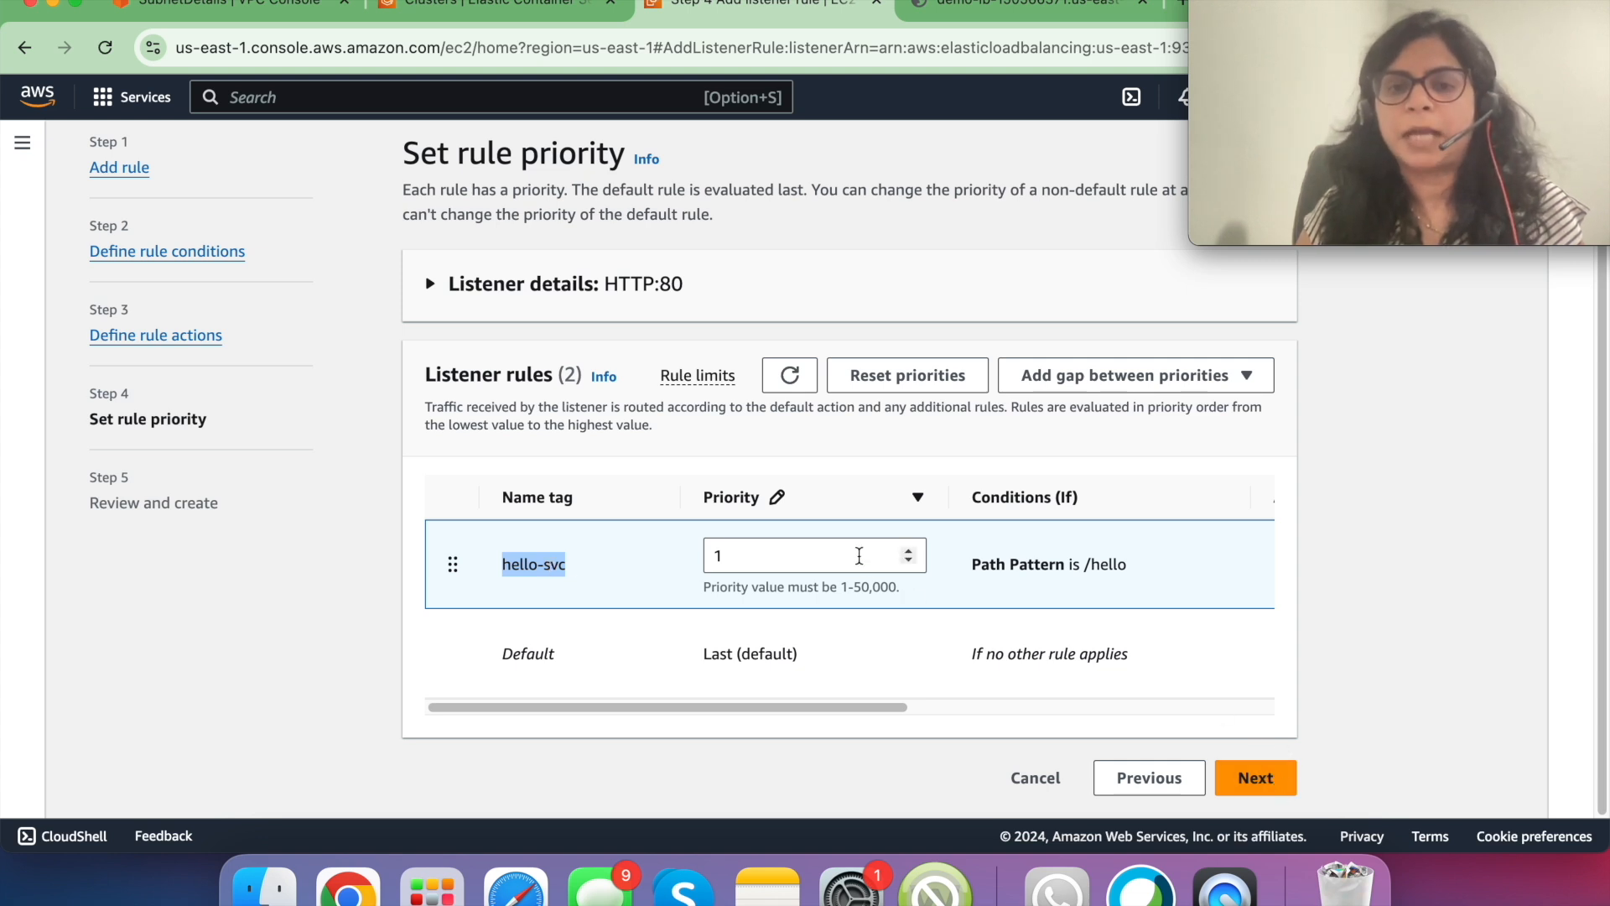
left_click(1258, 778)
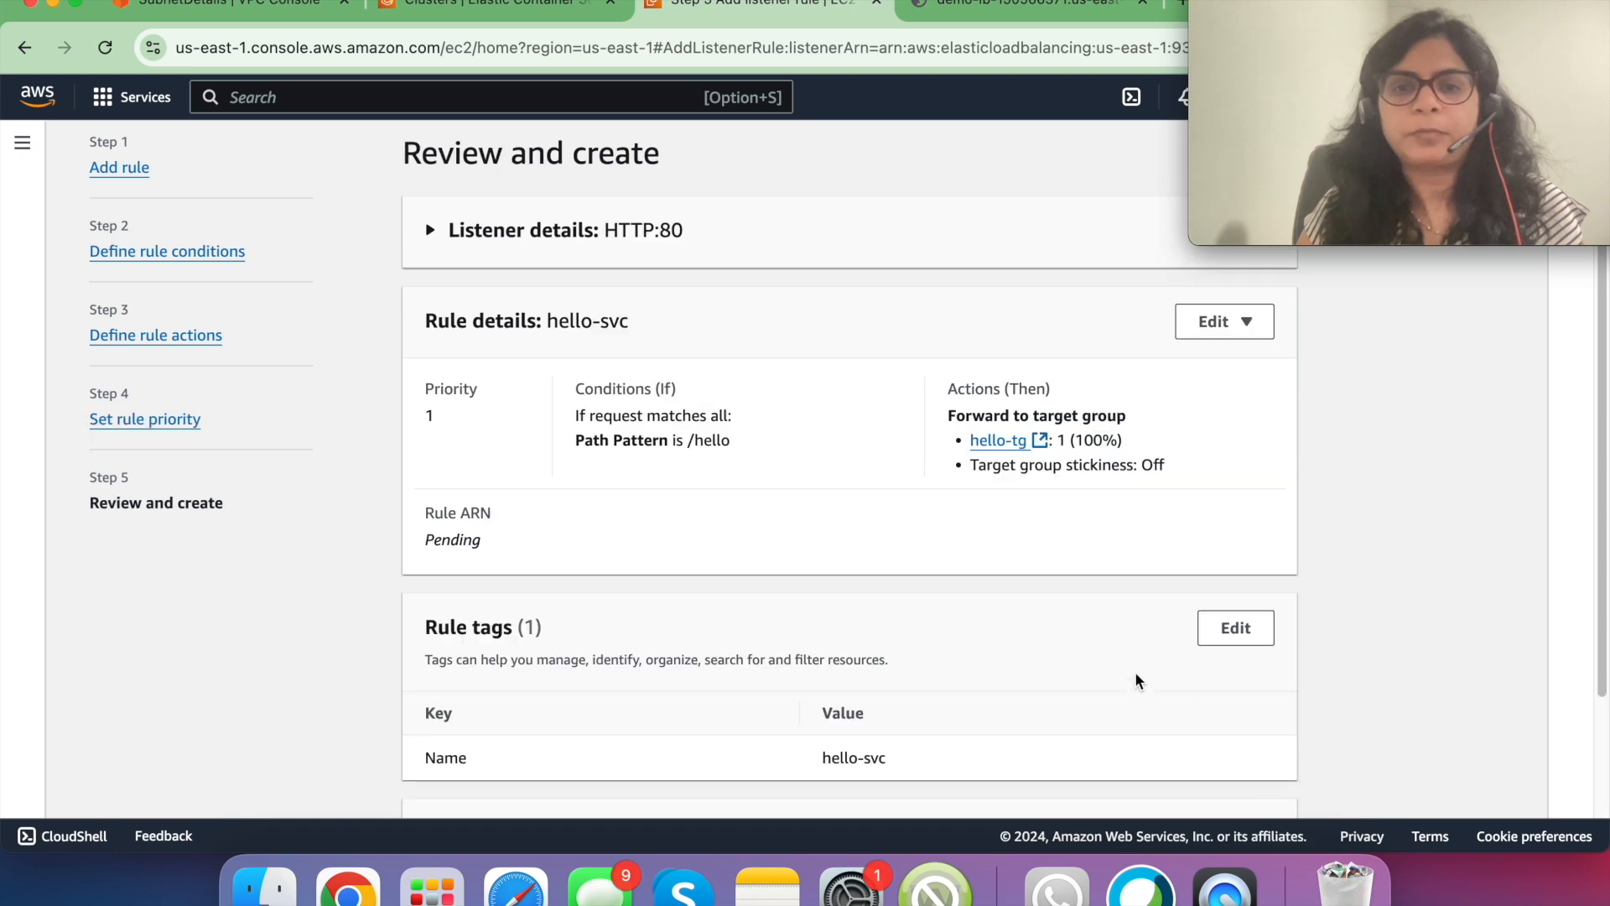
scroll(1135, 675, "down", 3)
left_click(1267, 779)
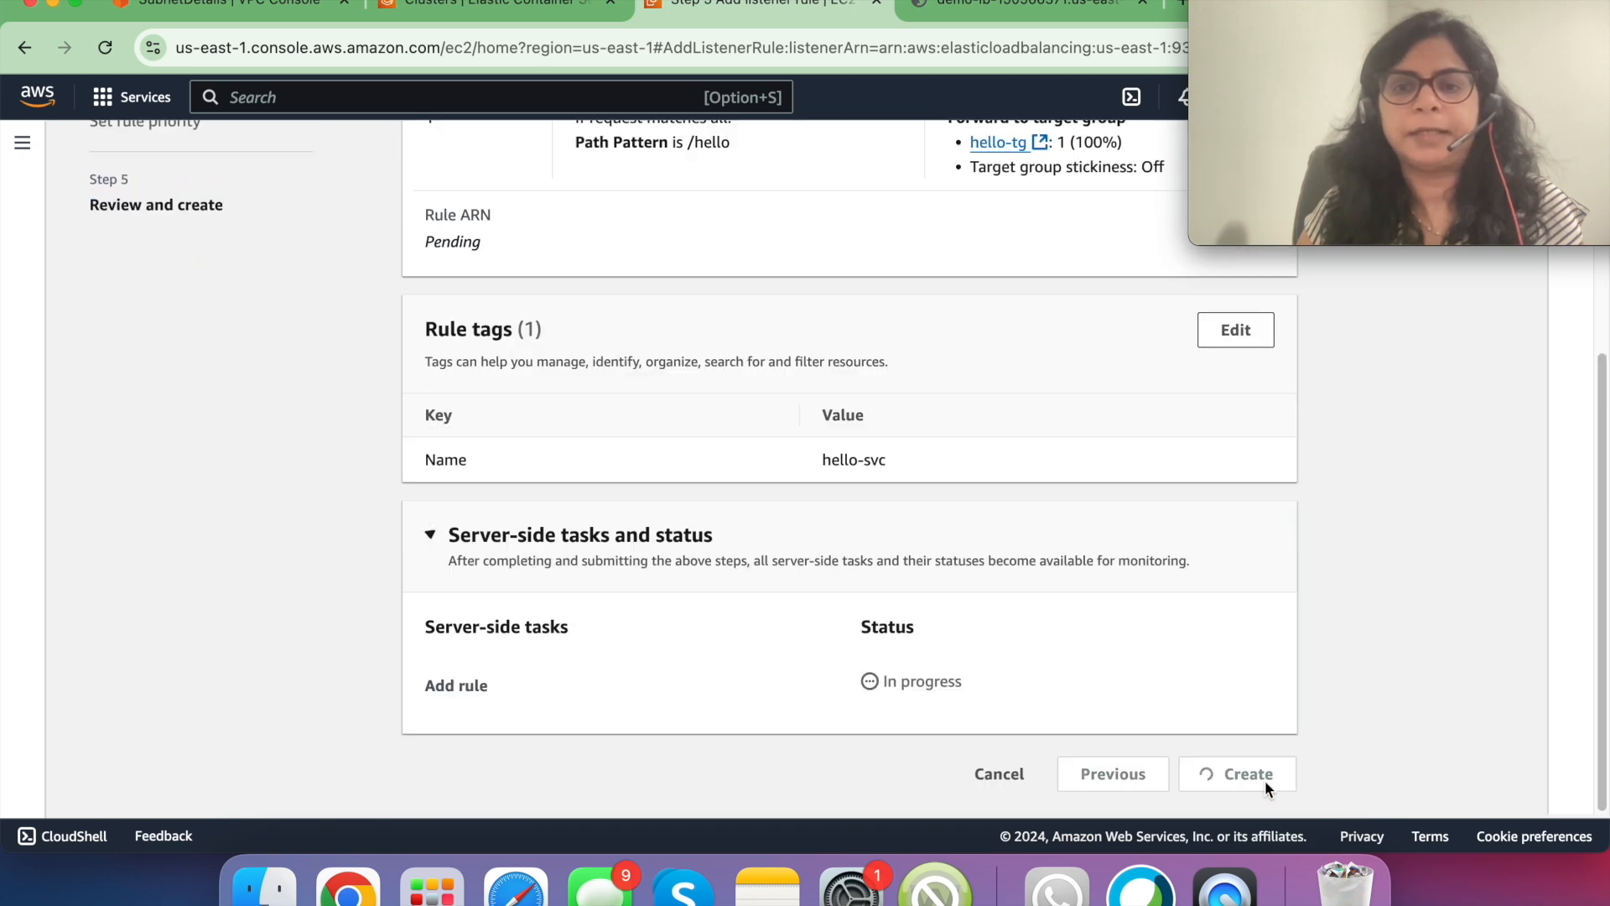
- Change the listener's default rule to return a fixed response with code 503 and content type text/plain, and save the changes
scroll(788, 582, "down", 5)
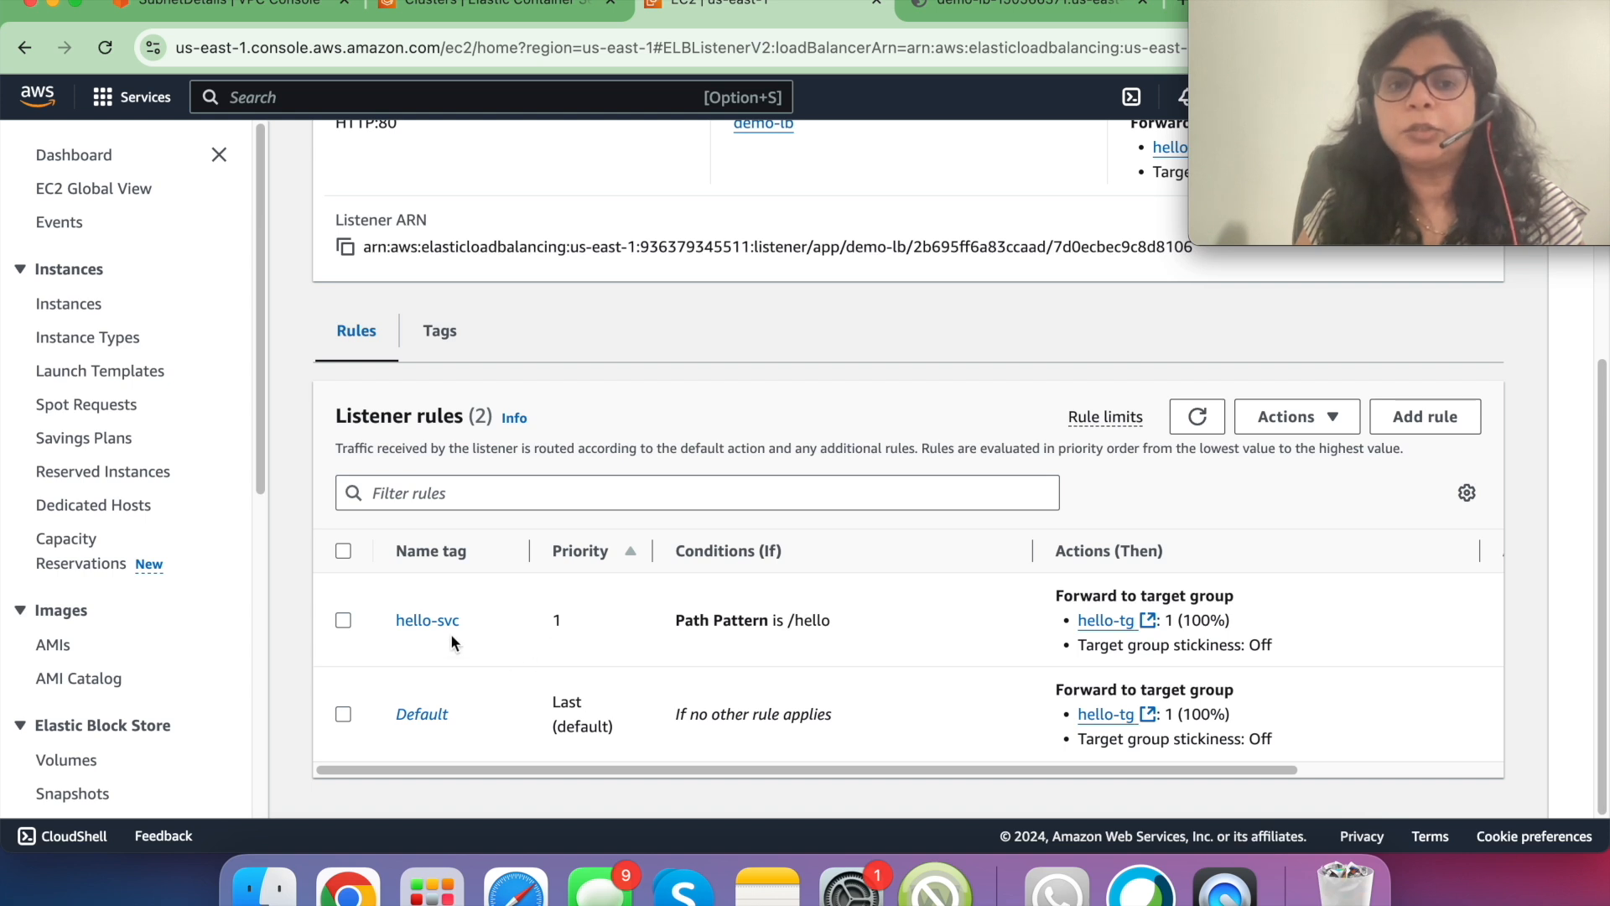
left_click(344, 713)
left_click(1329, 417)
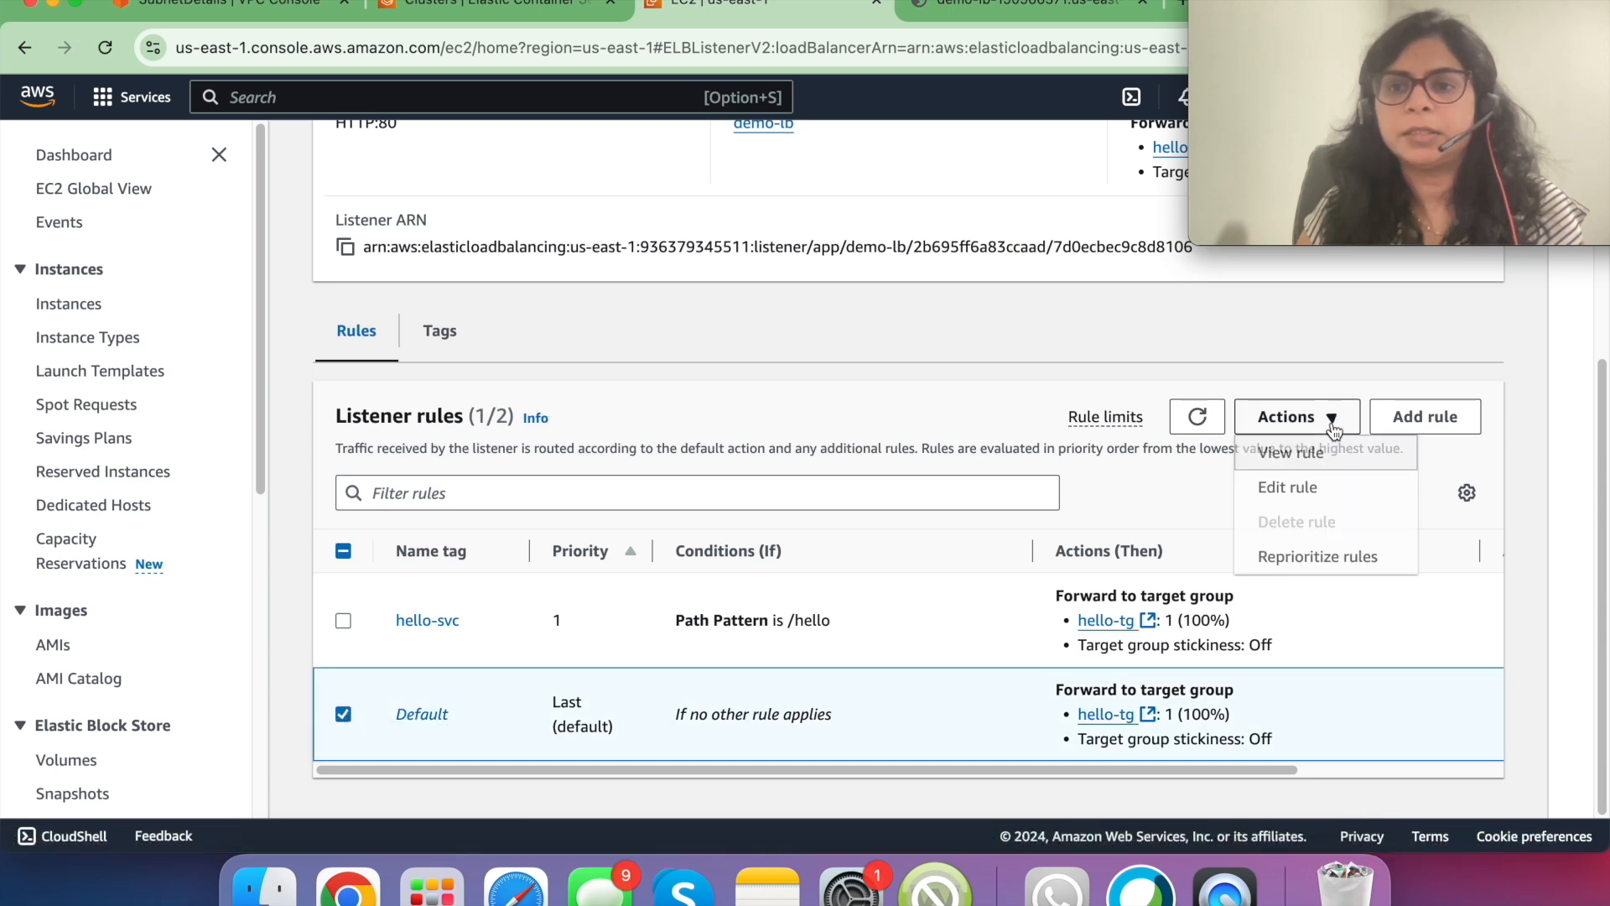
left_click(1313, 483)
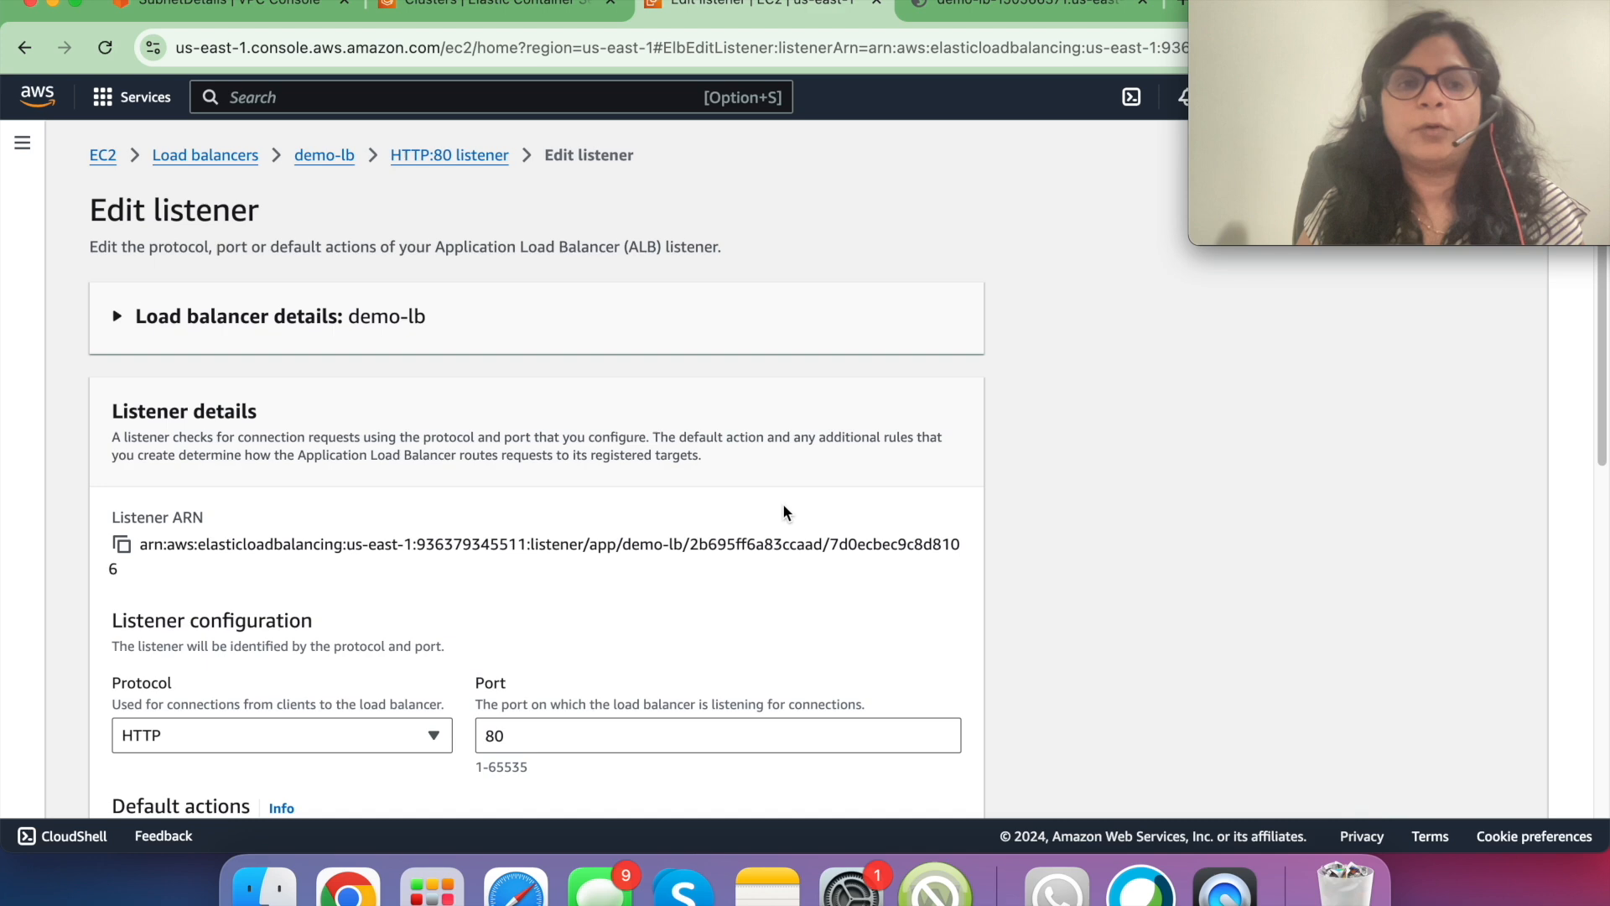
scroll(784, 506, "down", 7)
scroll(784, 511, "up", 2)
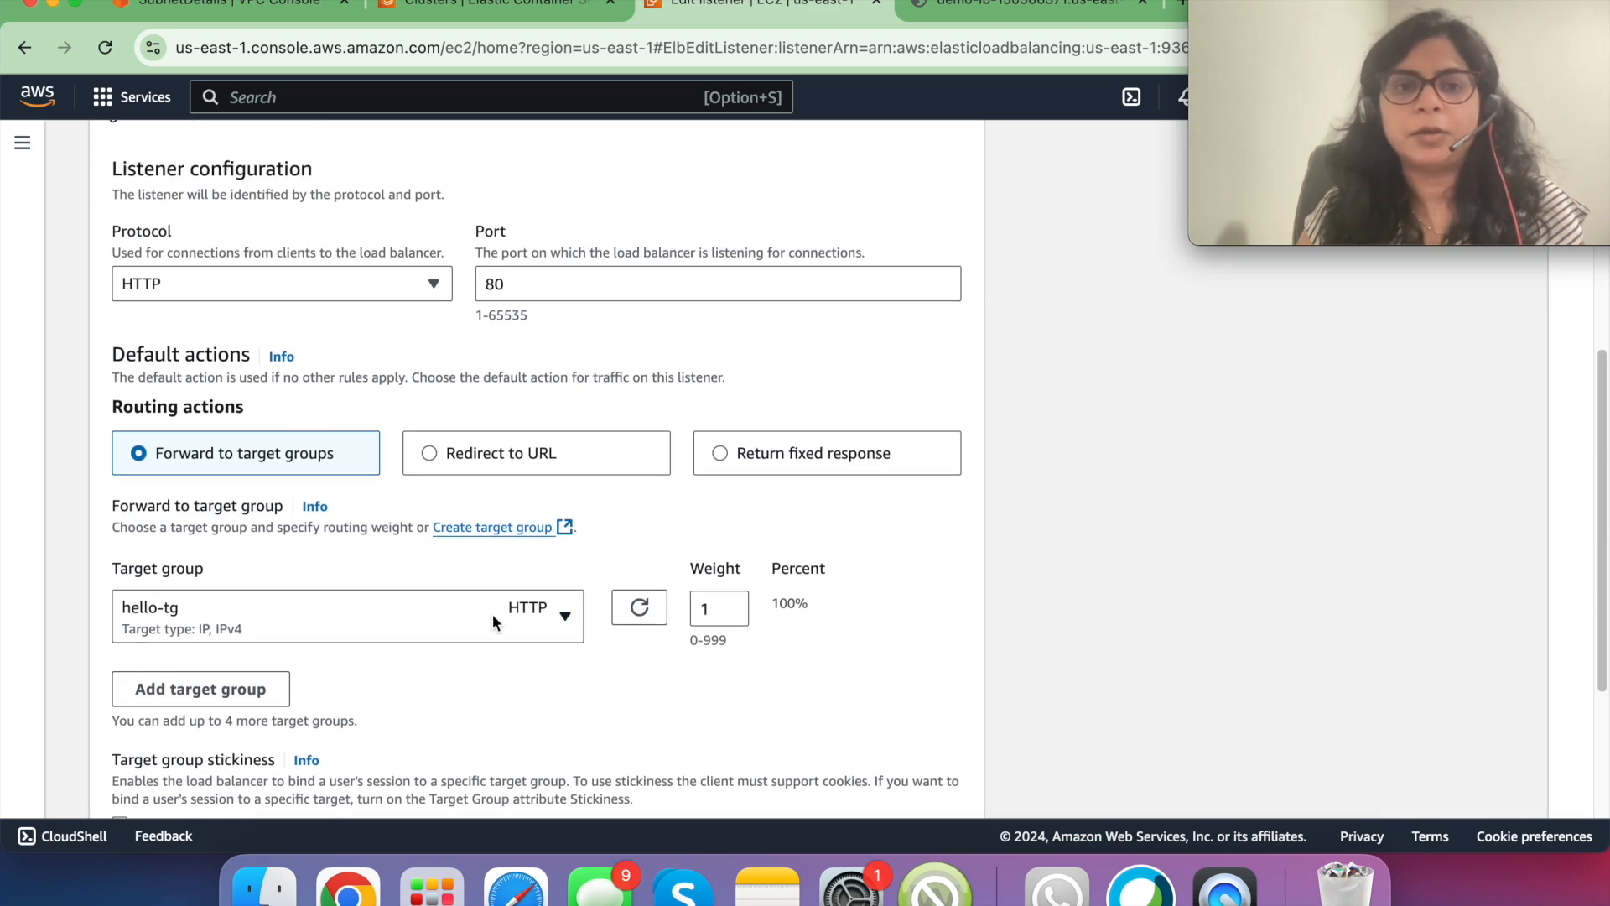
left_click(718, 455)
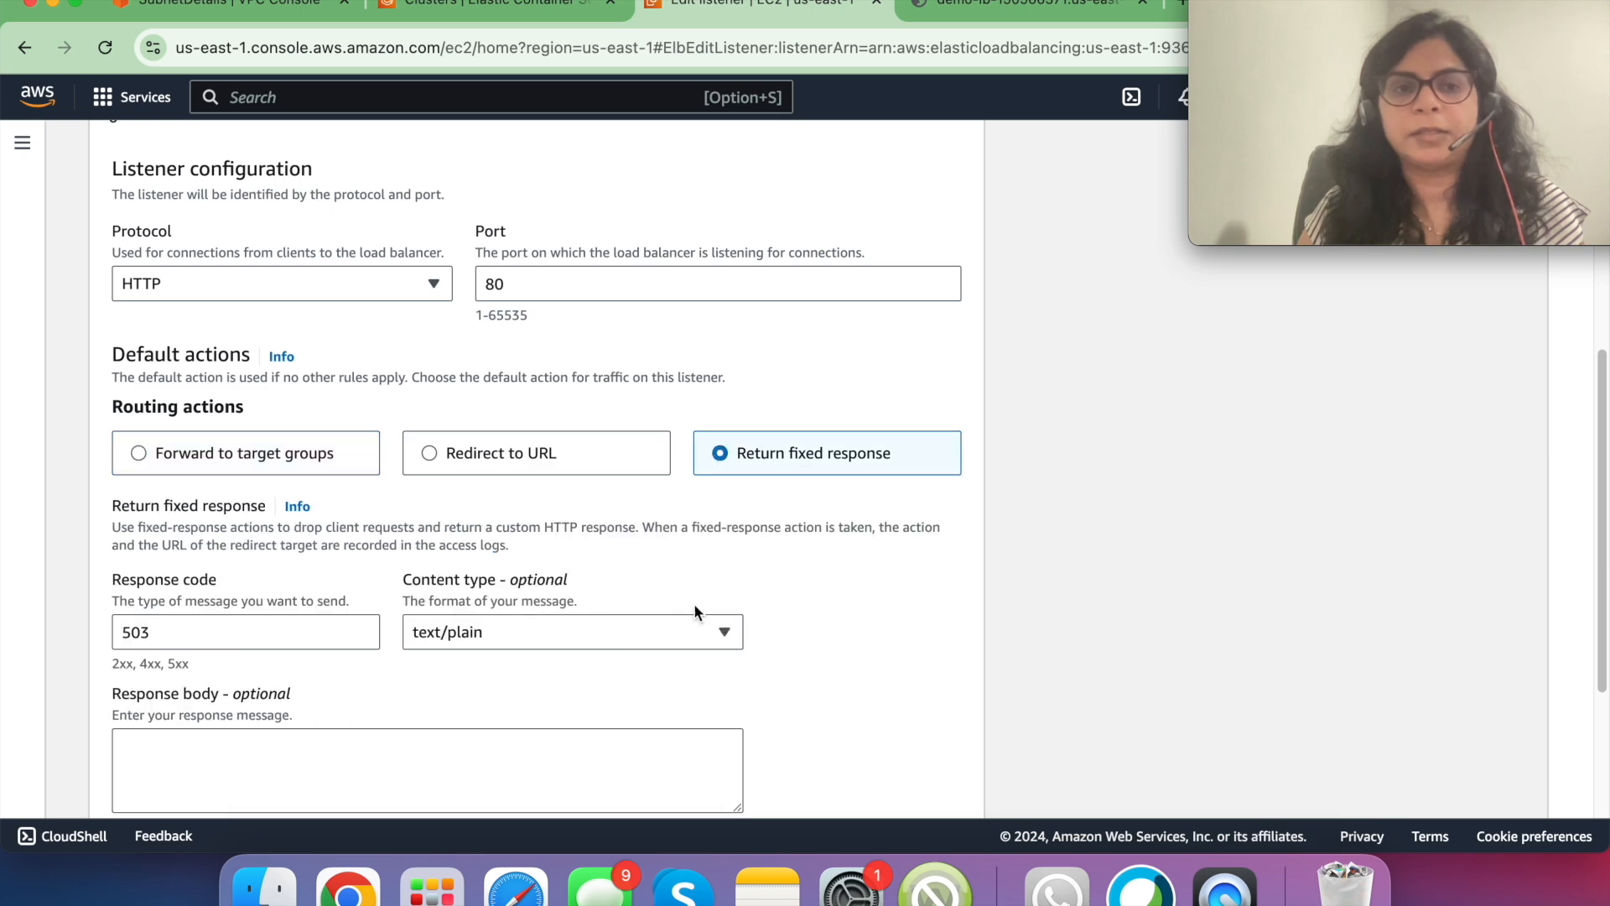
scroll(671, 600, "down", 3)
scroll(653, 616, "down", 1)
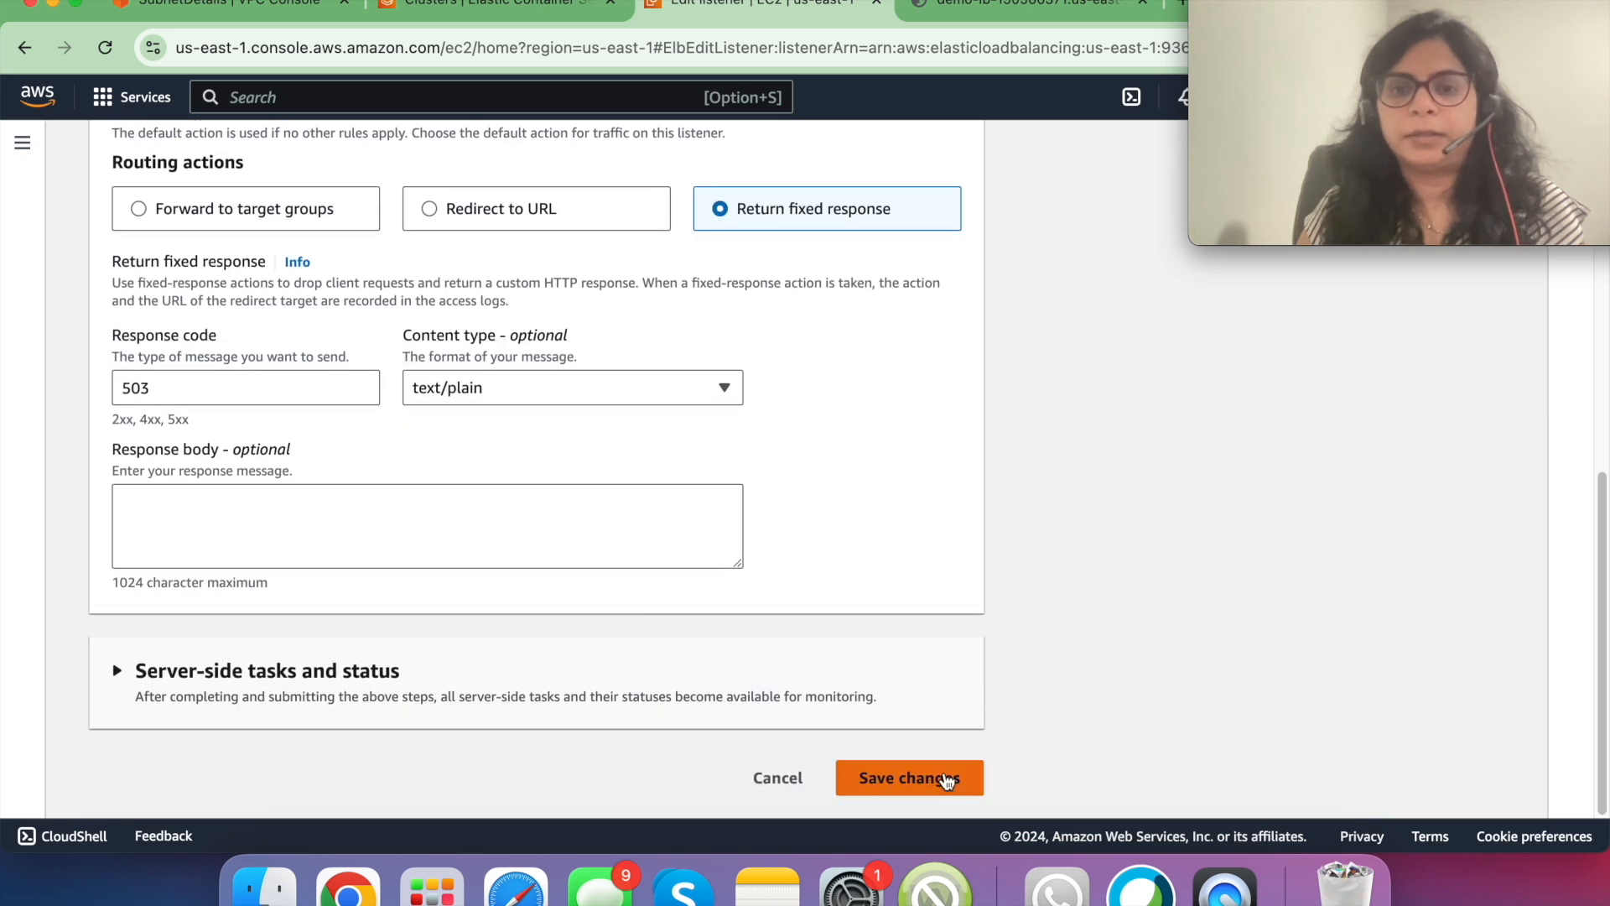
left_click(910, 778)
- Reopen the default rule for editing, check its routing action settings, and save the listener again
scroll(935, 792, "down", 4)
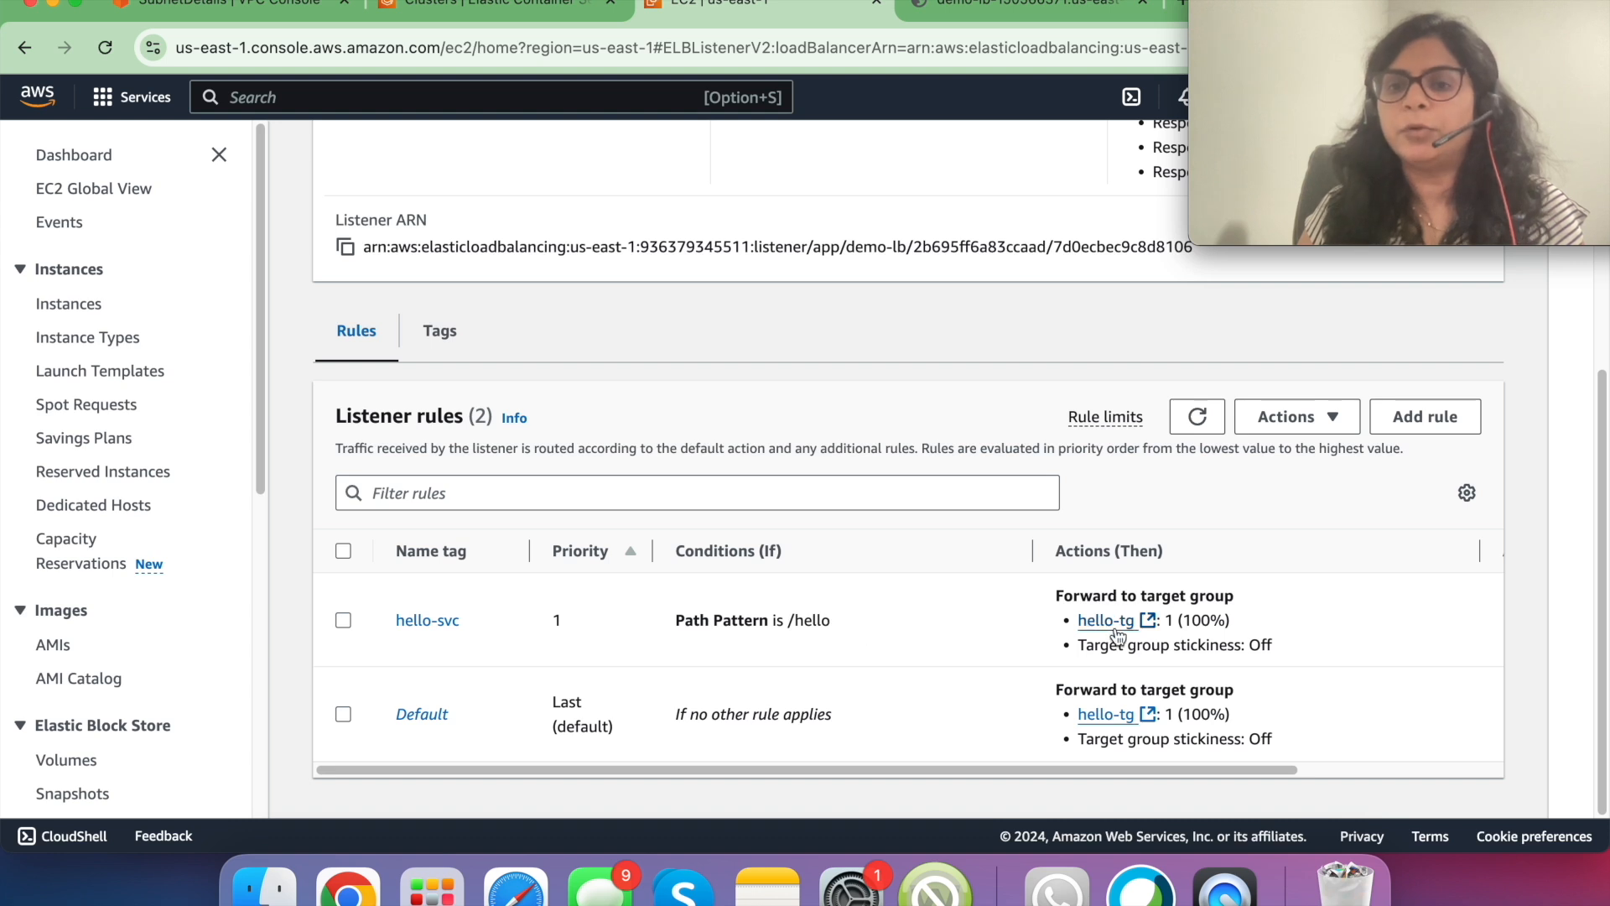
left_click(343, 715)
left_click(1308, 417)
left_click(1322, 471)
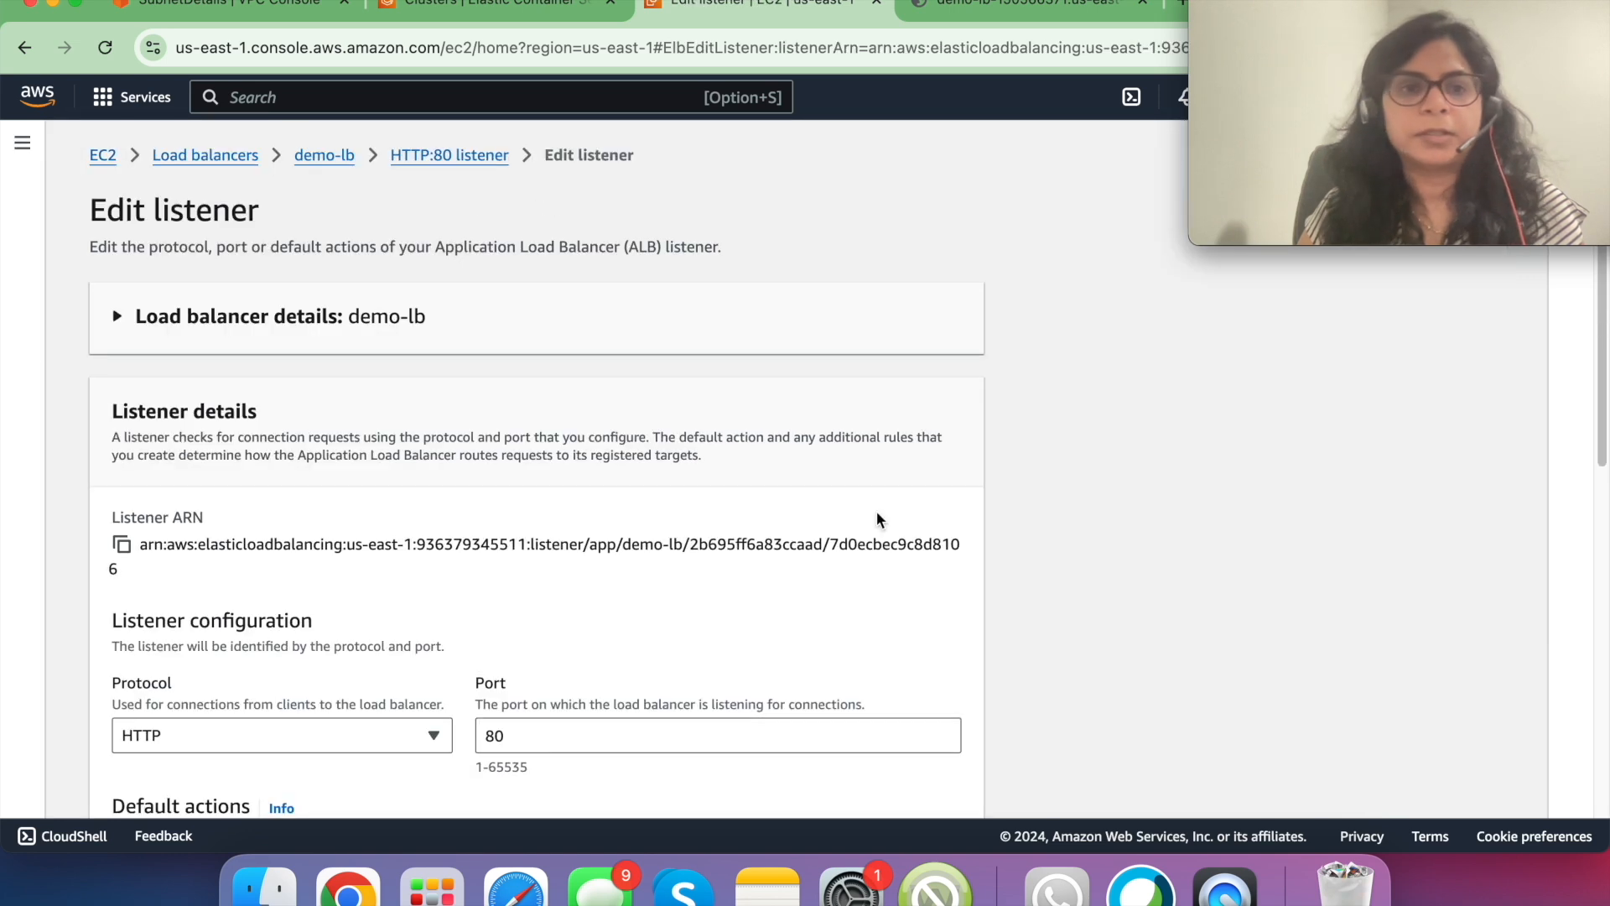
scroll(344, 662, "down", 10)
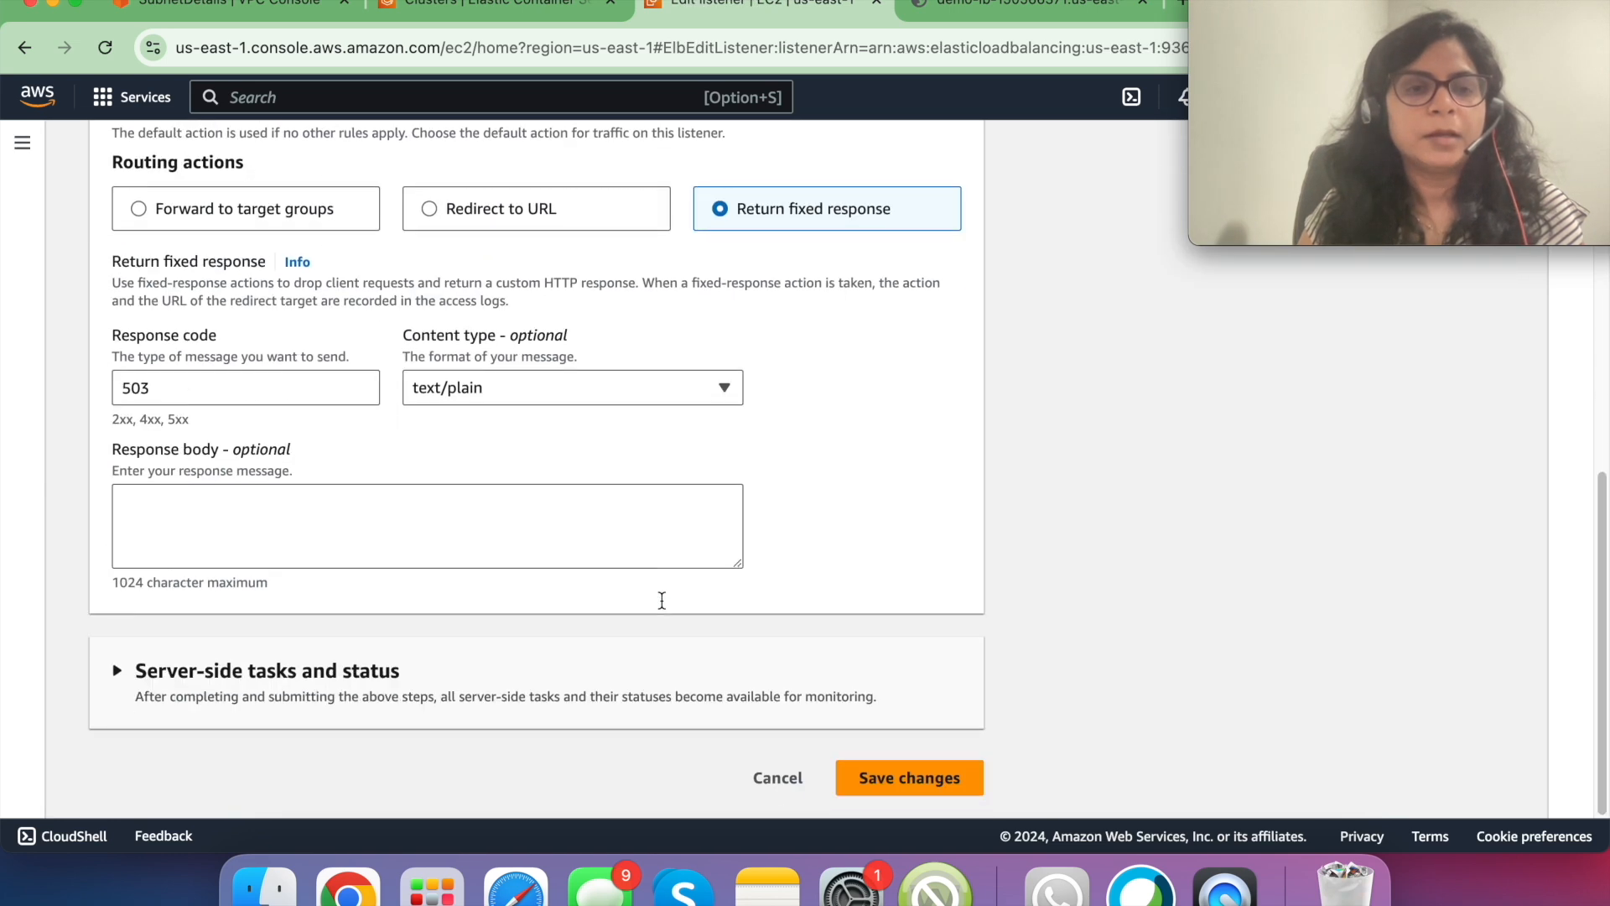
scroll(662, 607, "up", 5)
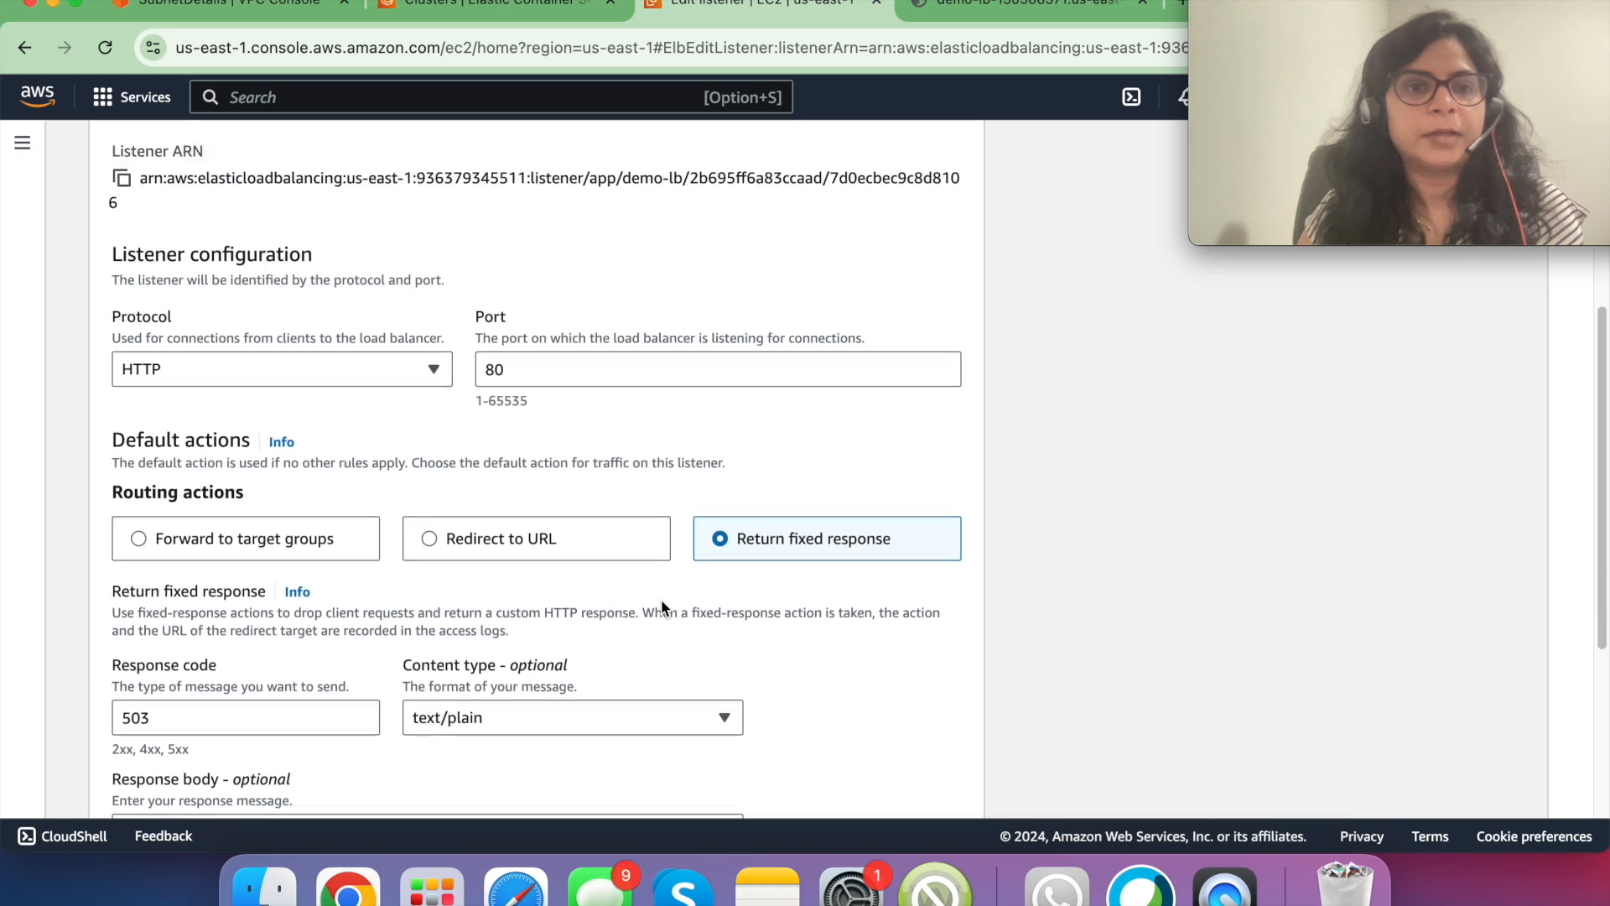
scroll(661, 599, "down", 5)
left_click(925, 777)
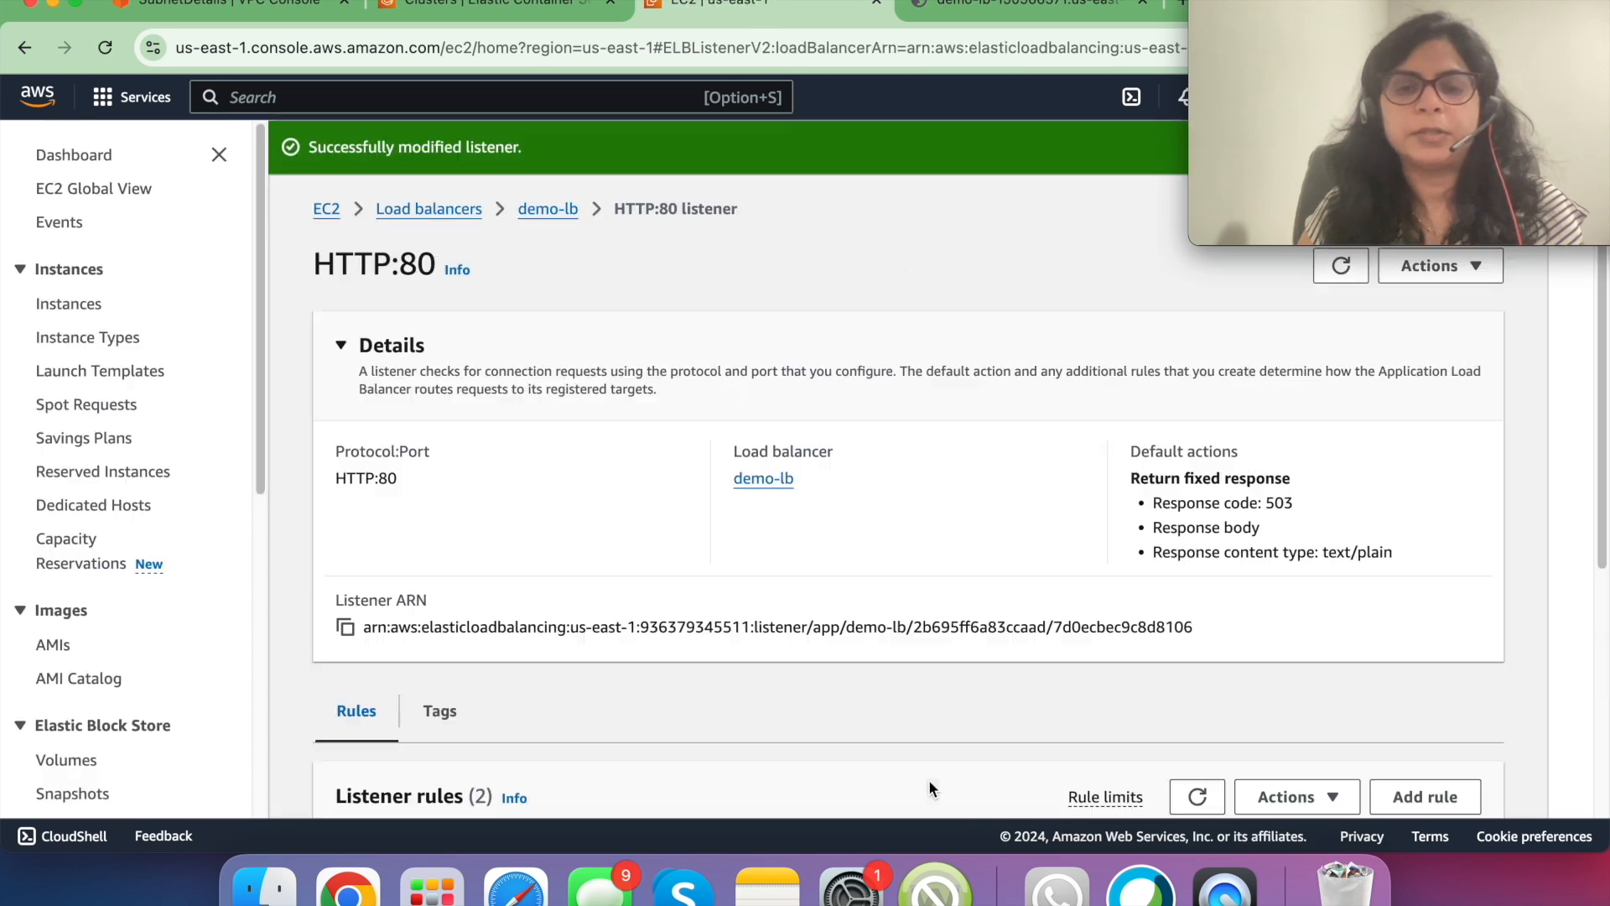
- Refresh the listener rules list to check the default rule's action, and switch to the browser tab with the load balancer's /hello page
scroll(928, 778, "down", 4)
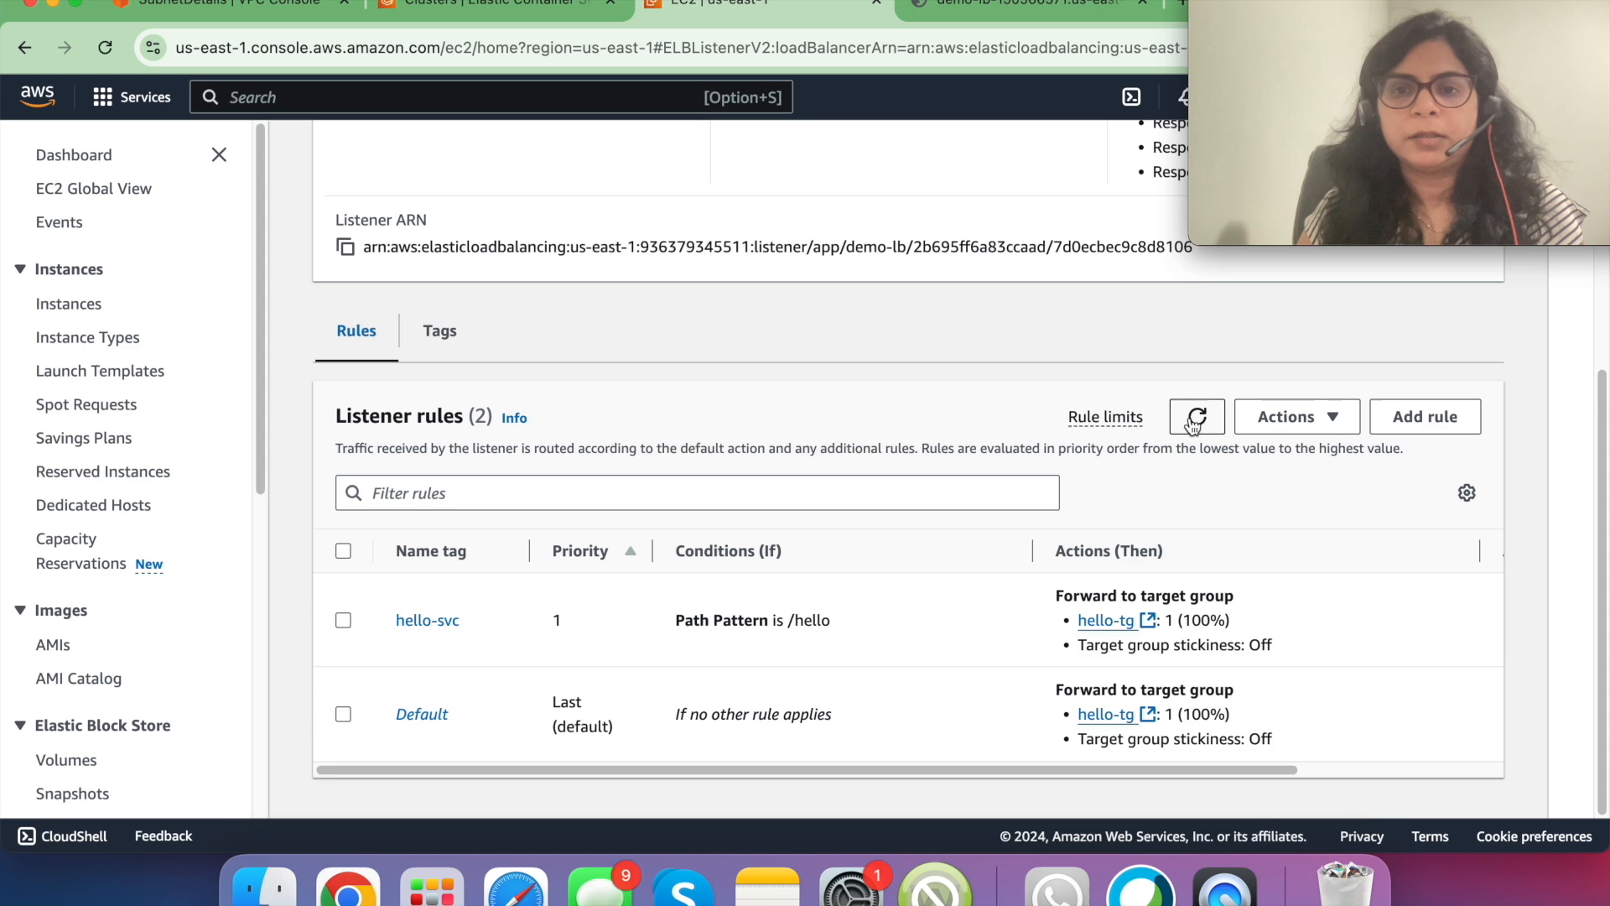
left_click(1194, 421)
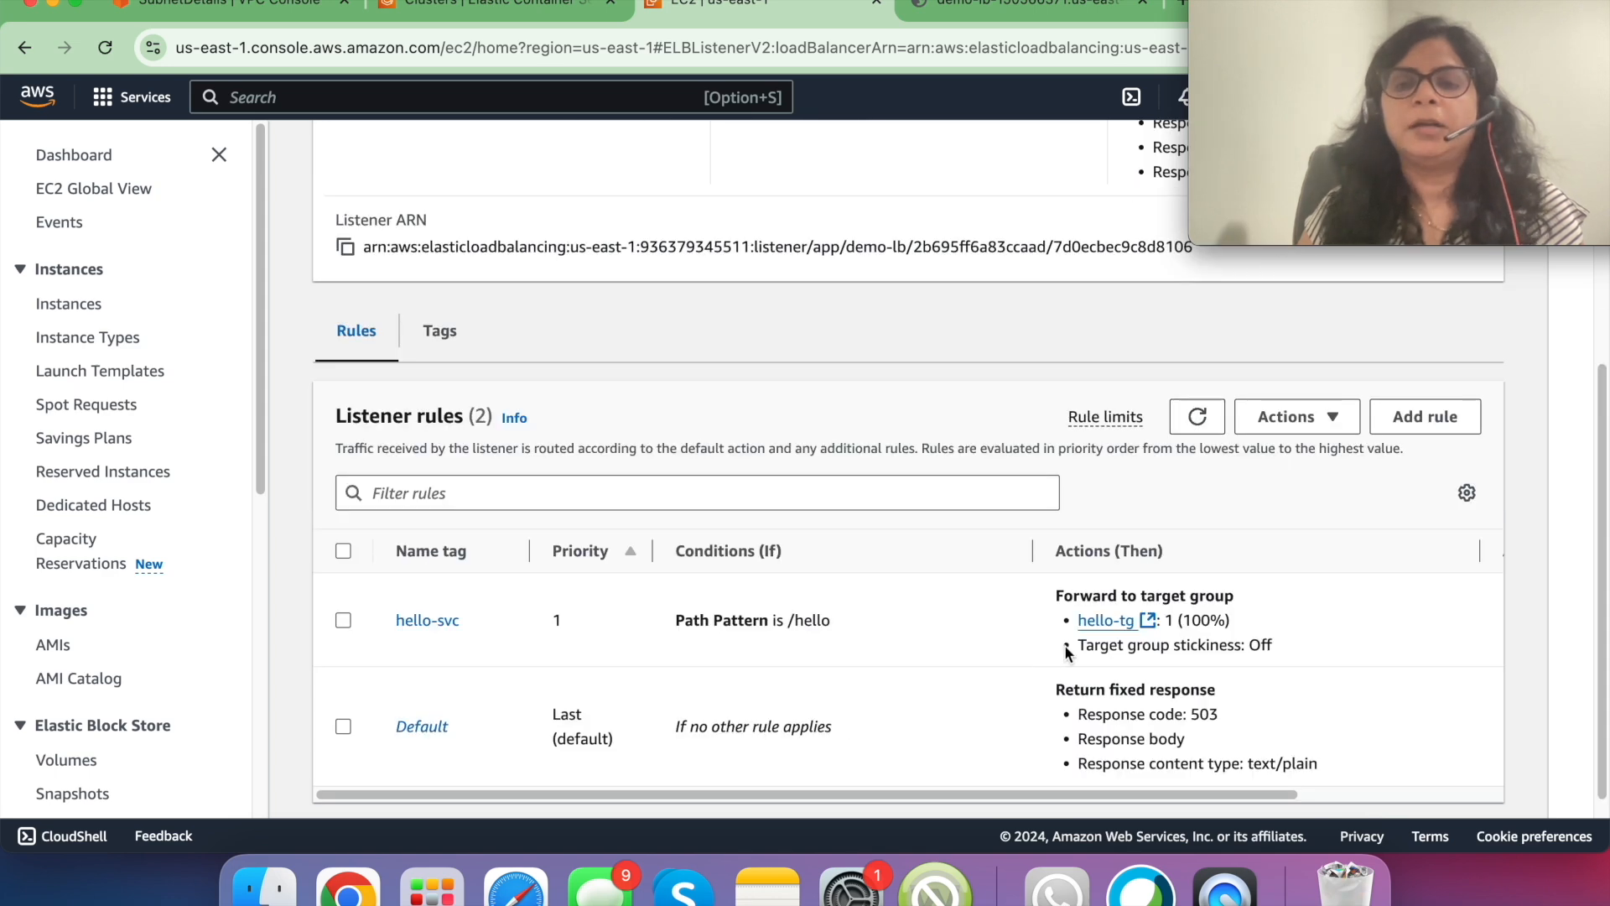
left_click(1037, 7)
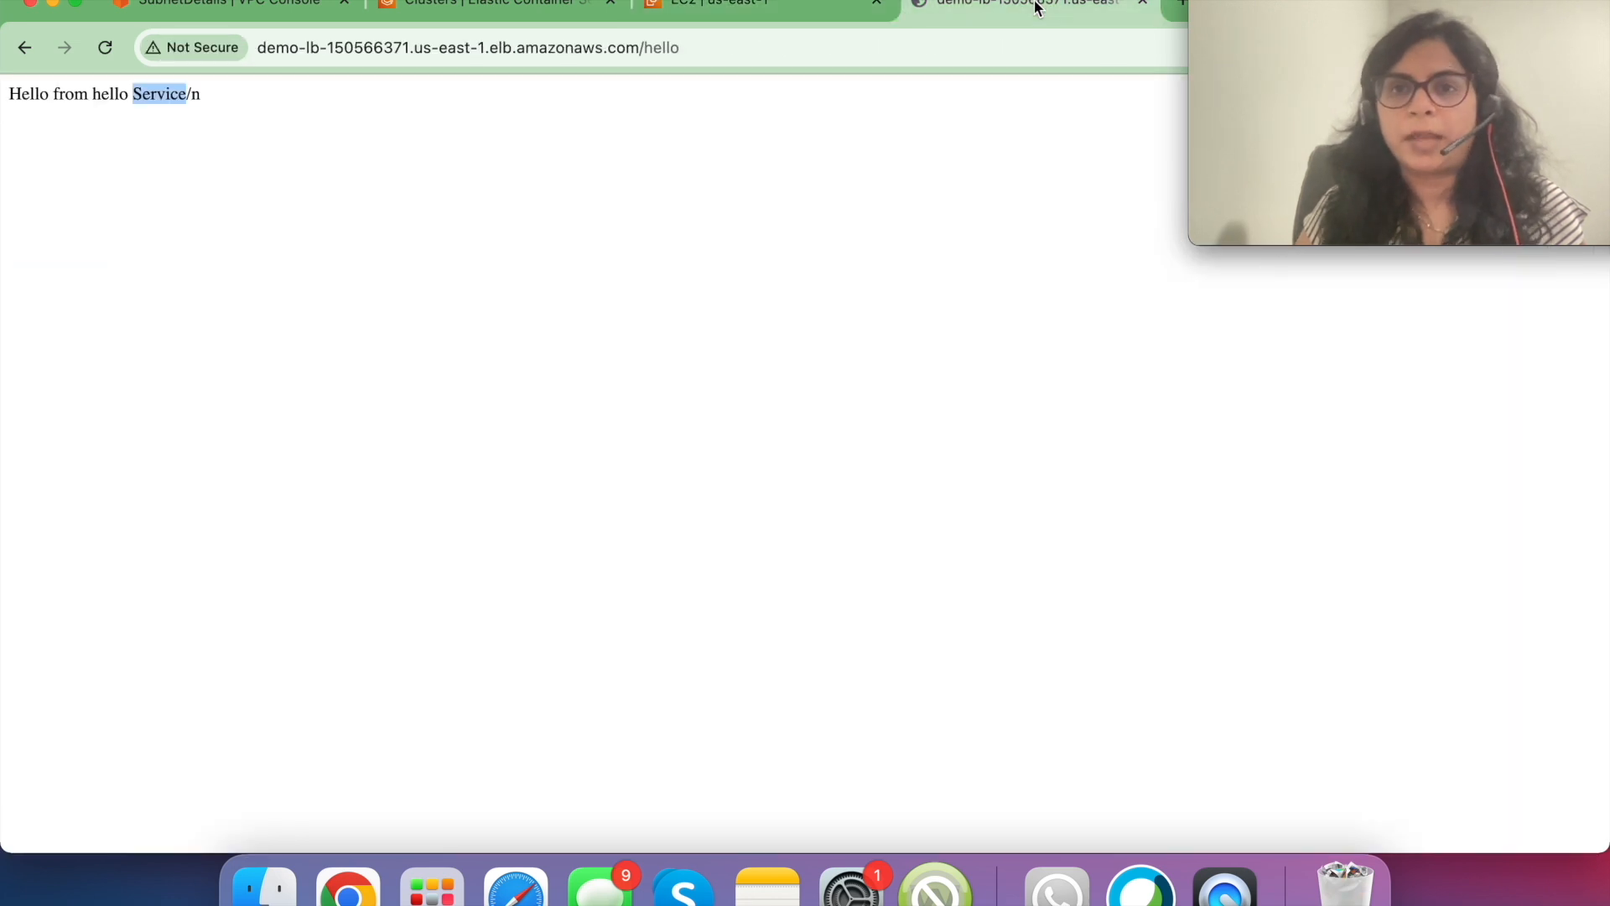
- Reload the load balancer's /hello page, and open its root address without the /hello path to check the default response
left_click(106, 48)
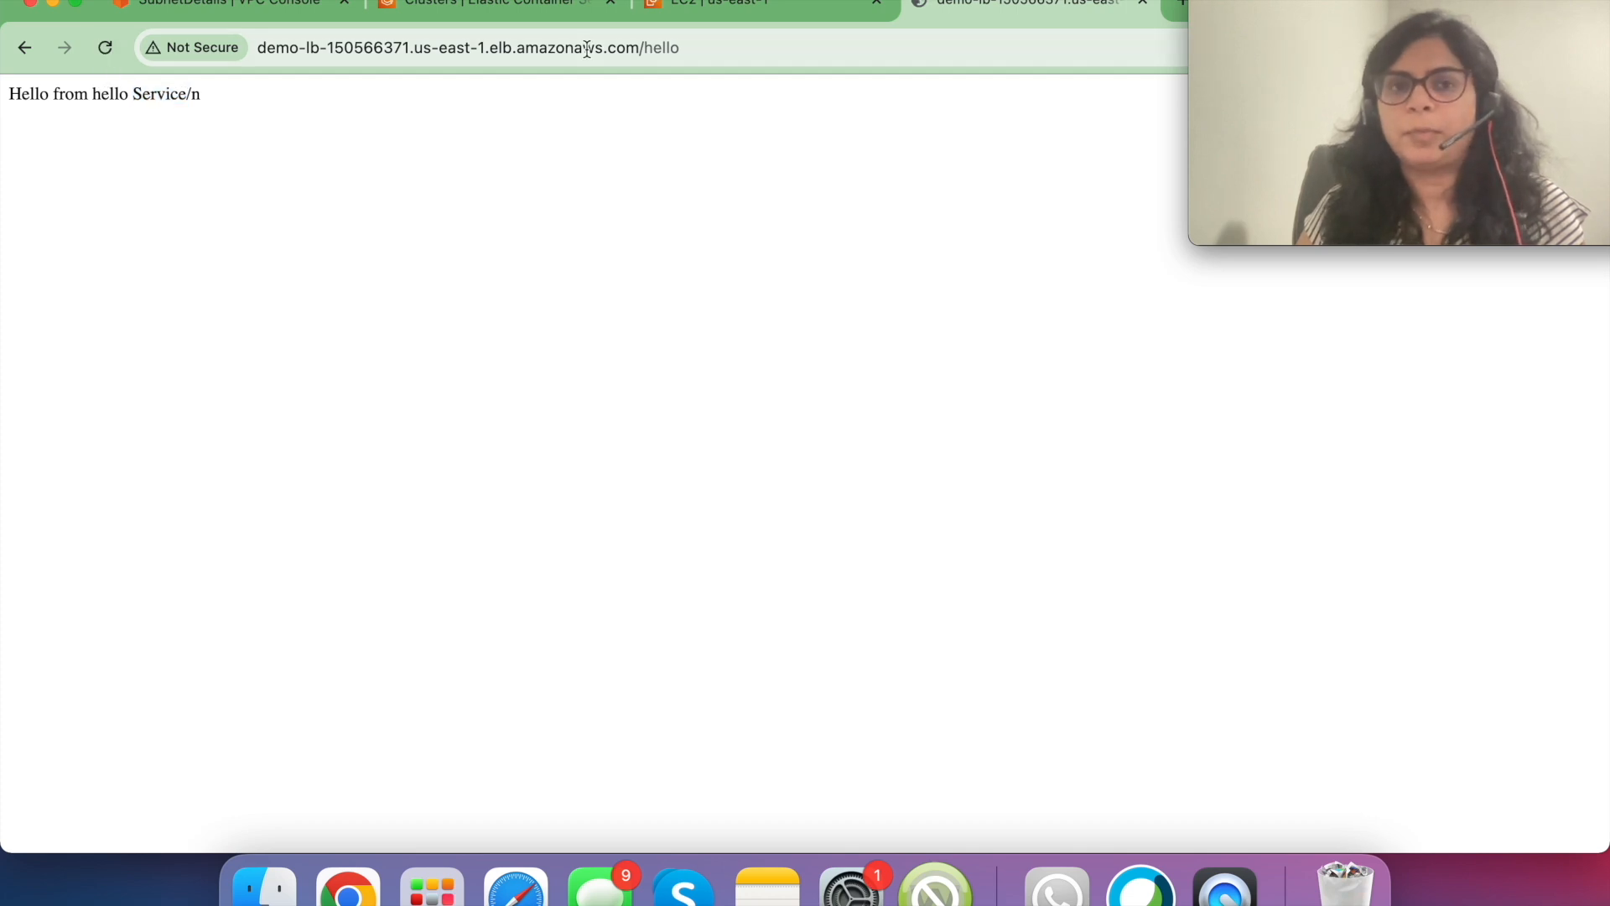
left_click_drag(639, 47, 717, 49)
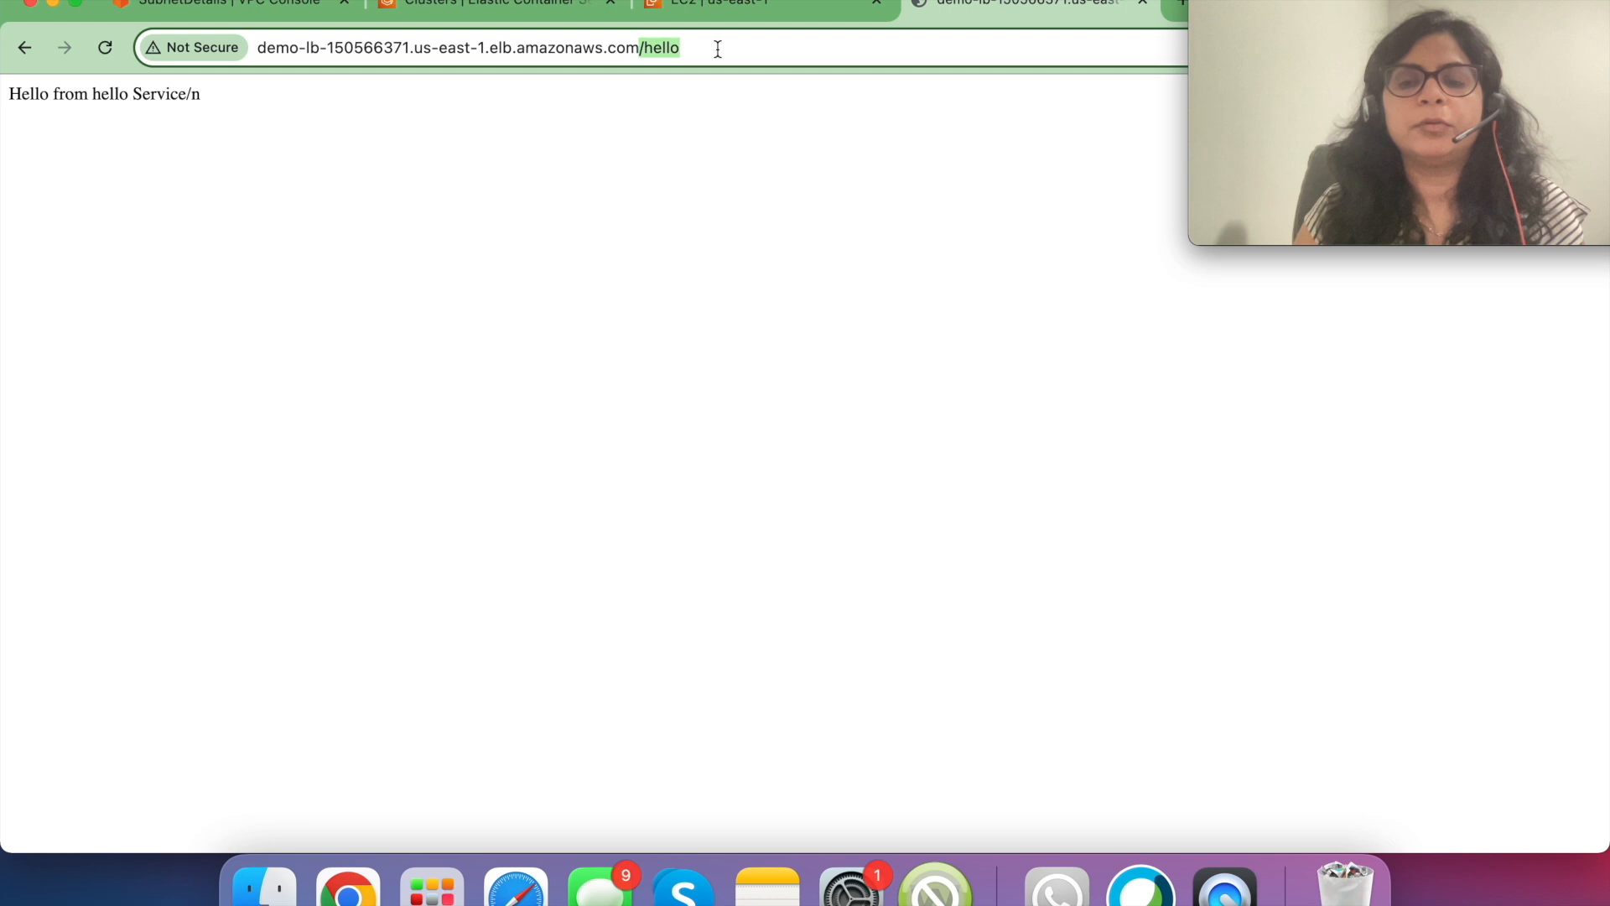
key("BackSpace")
key("Return")
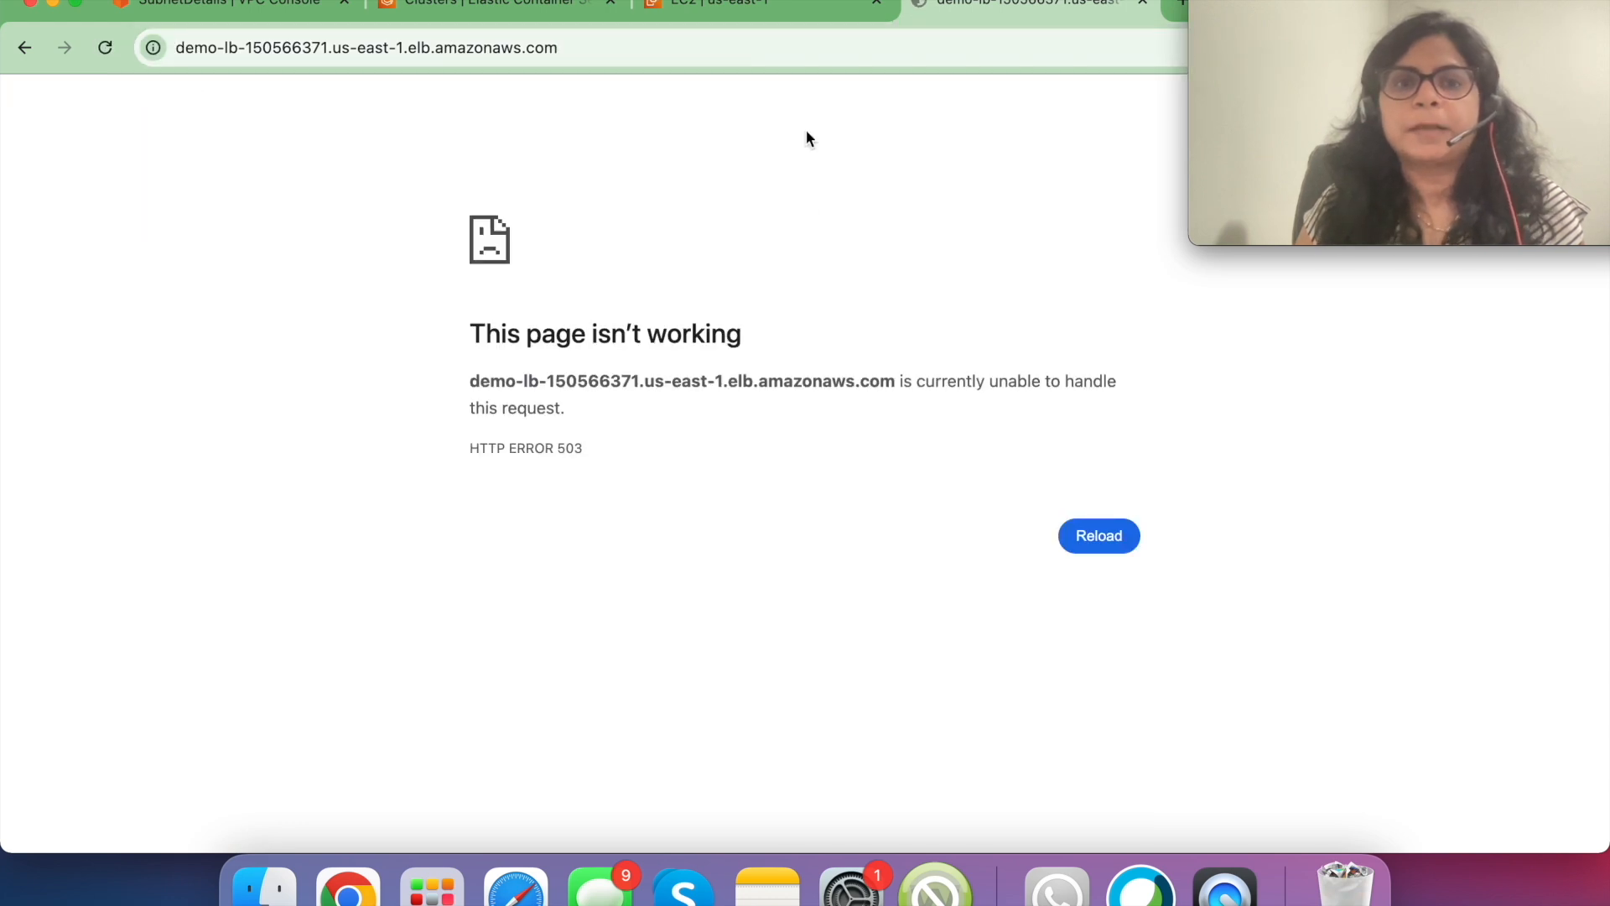
triple_click(569, 448)
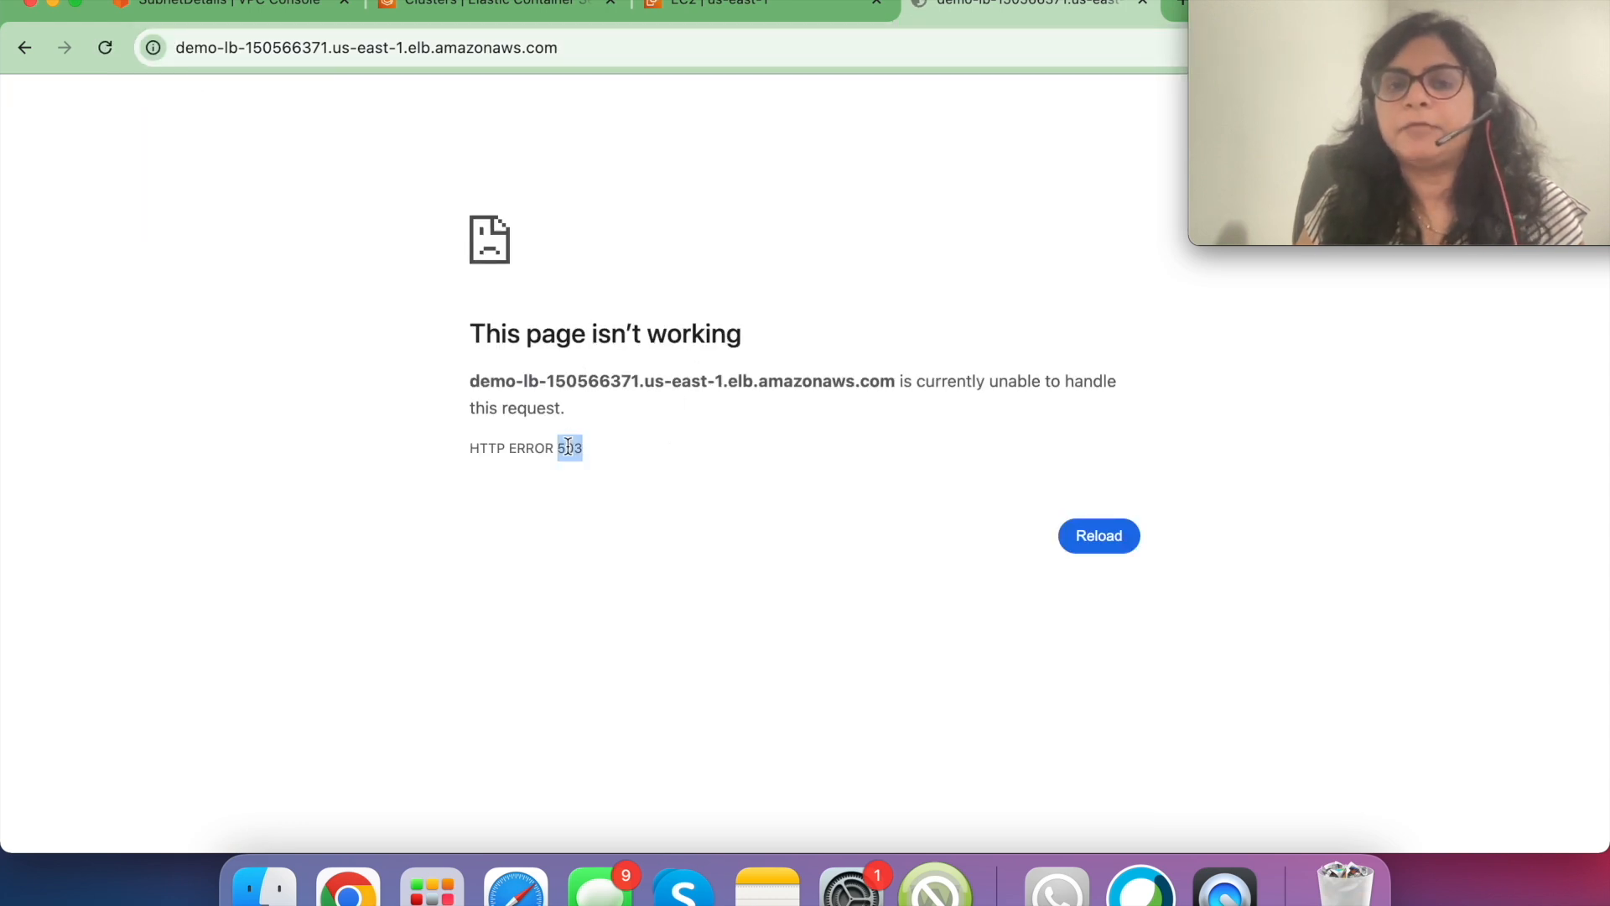
- Return to the EC2 listener rules and review the hello-svc rule's name and priority against the load balancer page's address
left_click(513, 7)
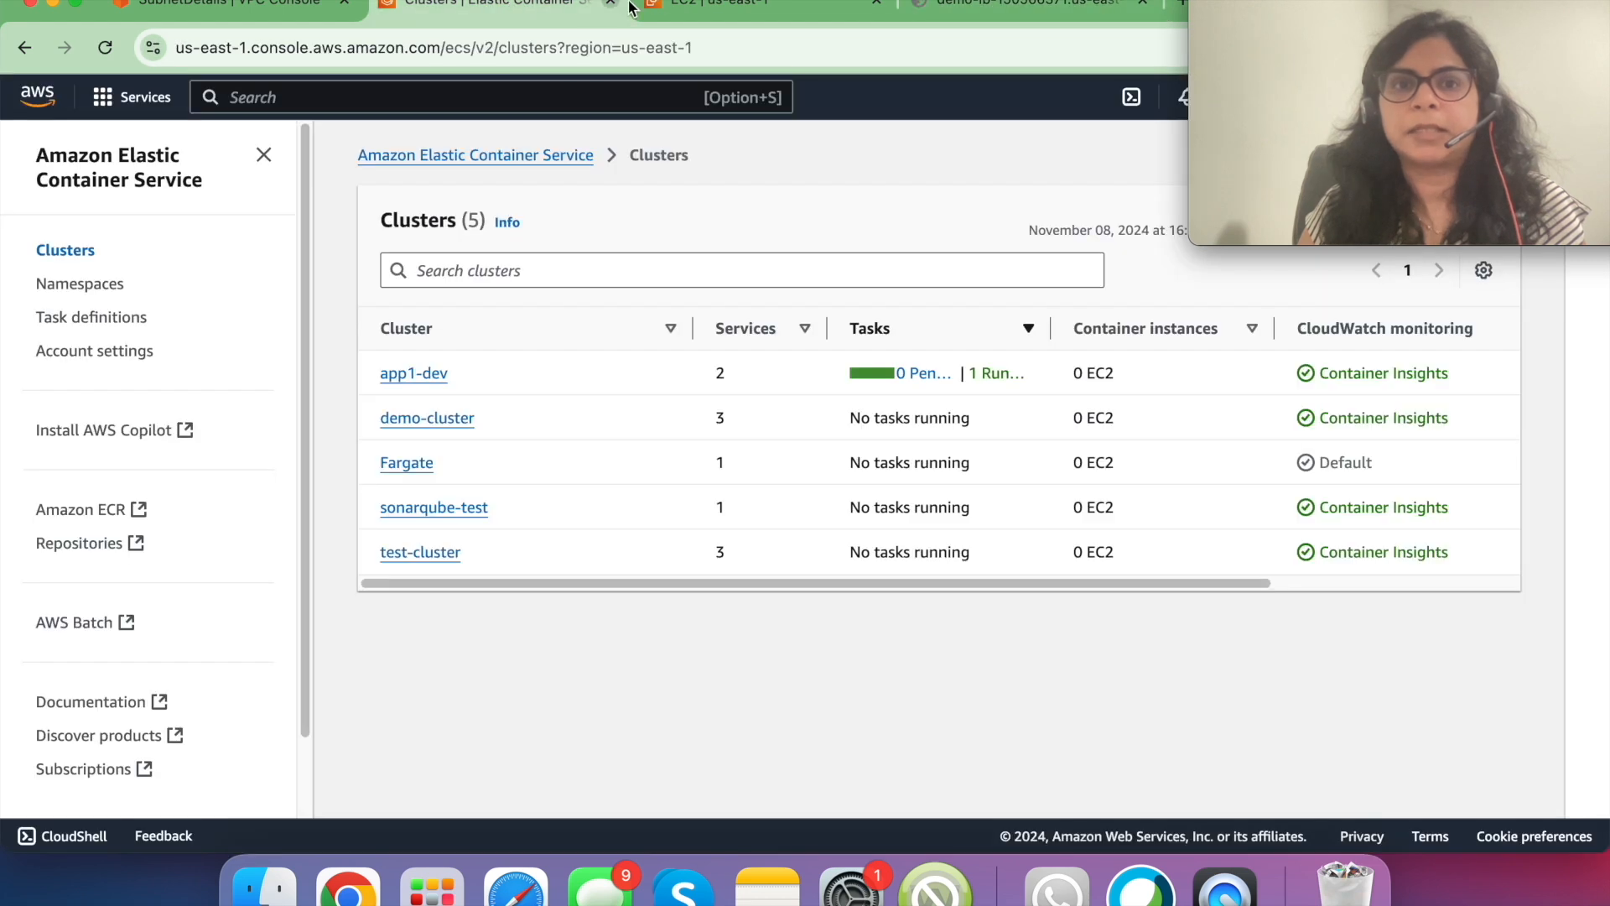
left_click(666, 3)
scroll(1088, 608, "down", 1)
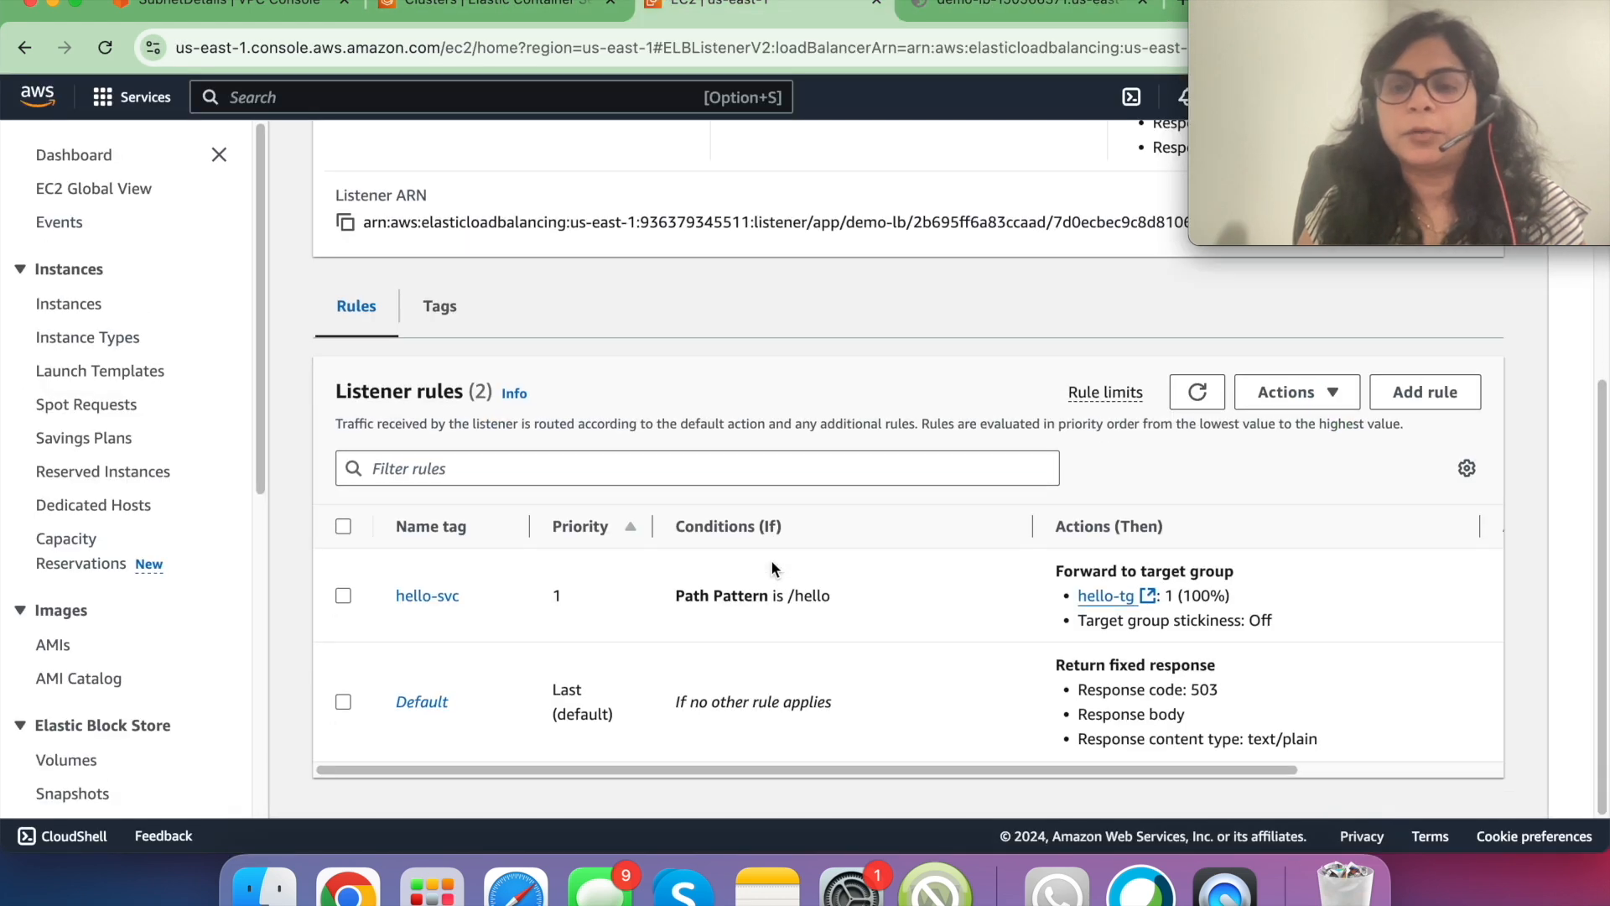
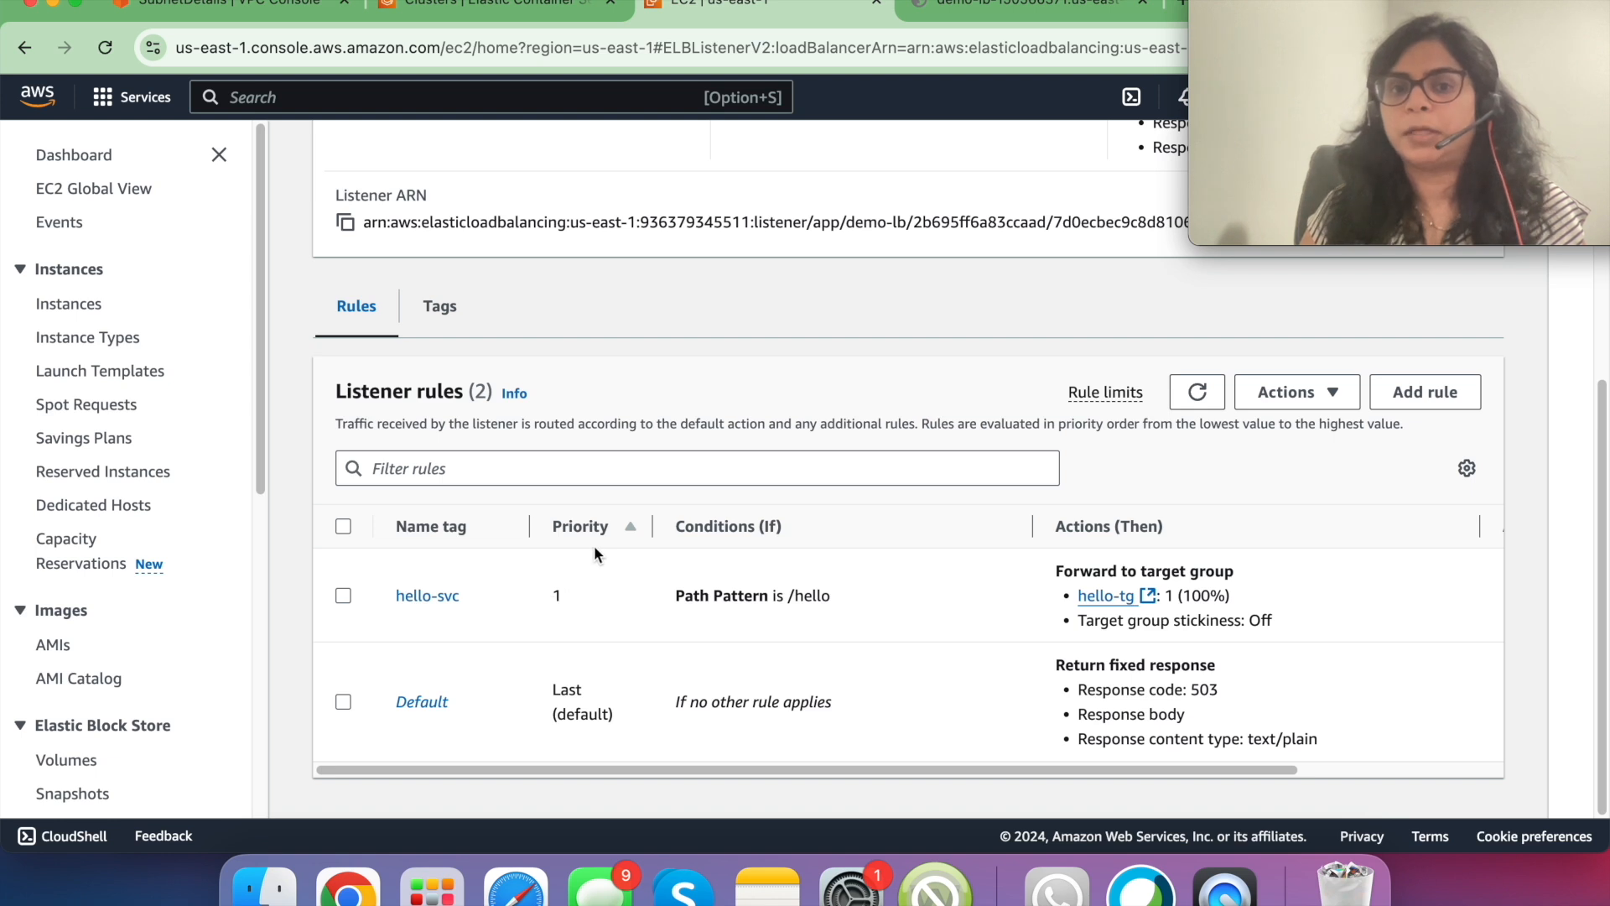
left_click_drag(568, 606, 555, 587)
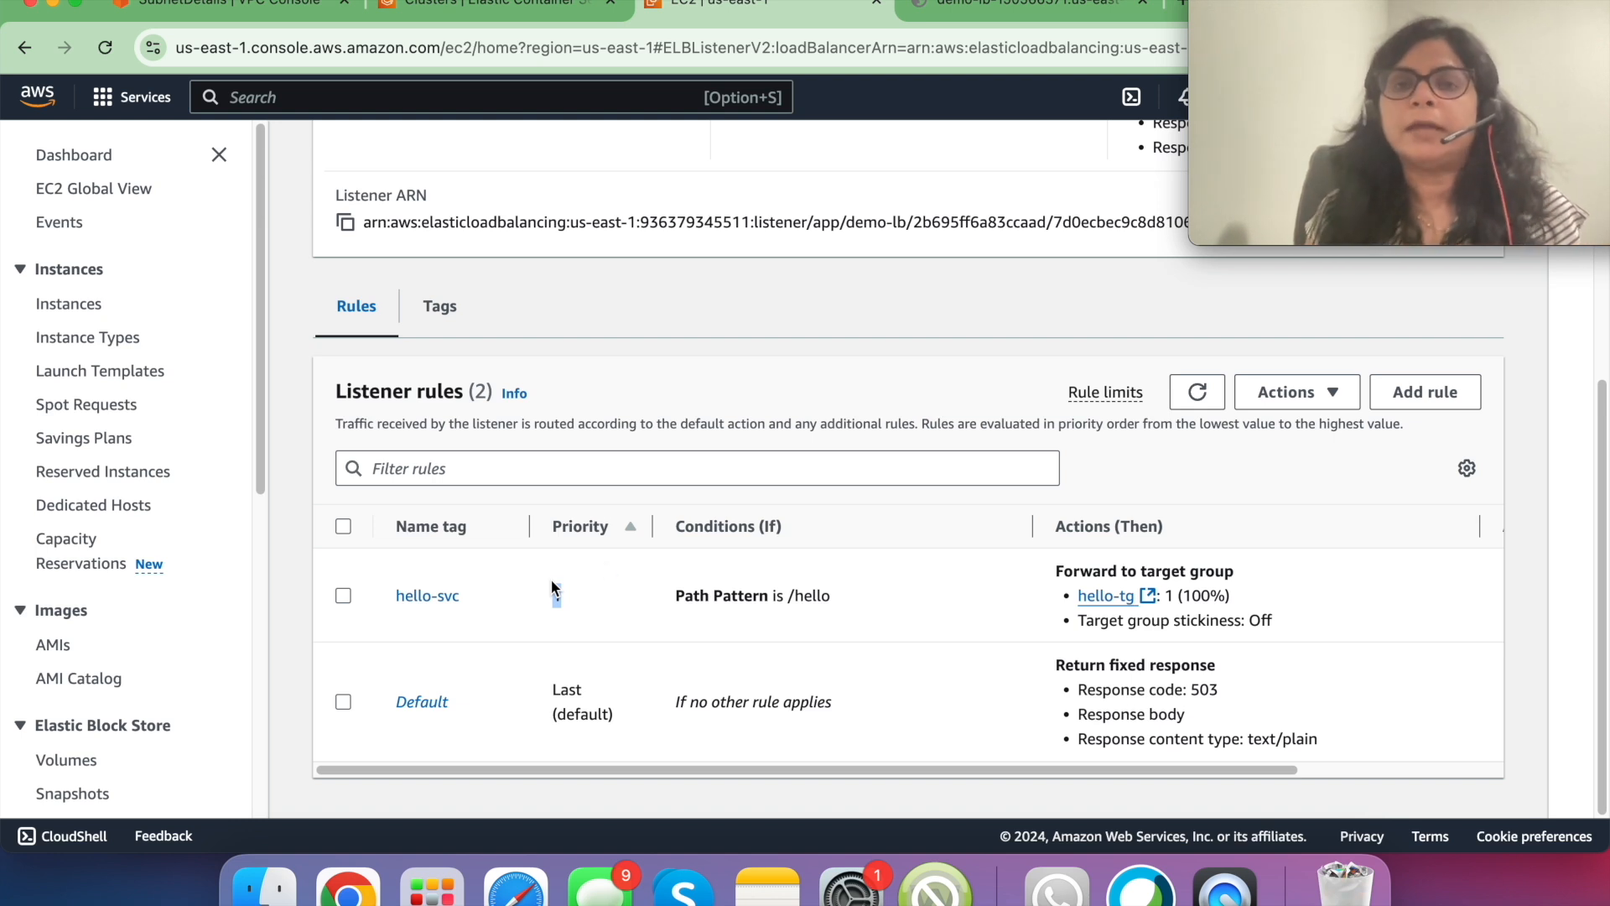
left_click(1027, 7)
left_click(642, 62)
left_click(712, 6)
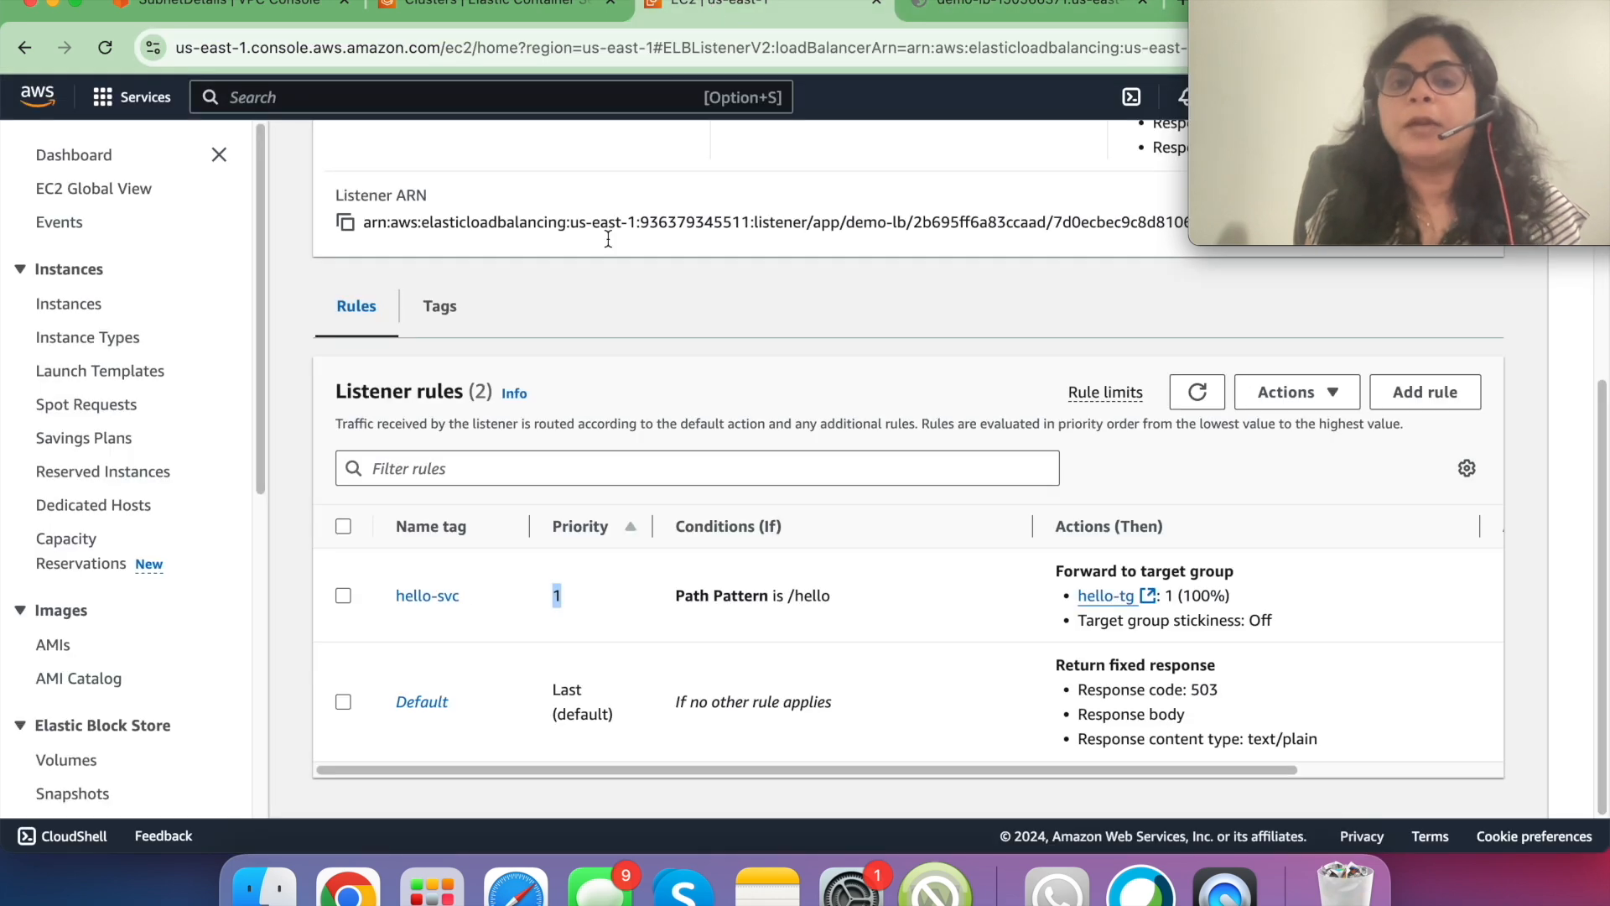
left_click_drag(490, 611, 381, 599)
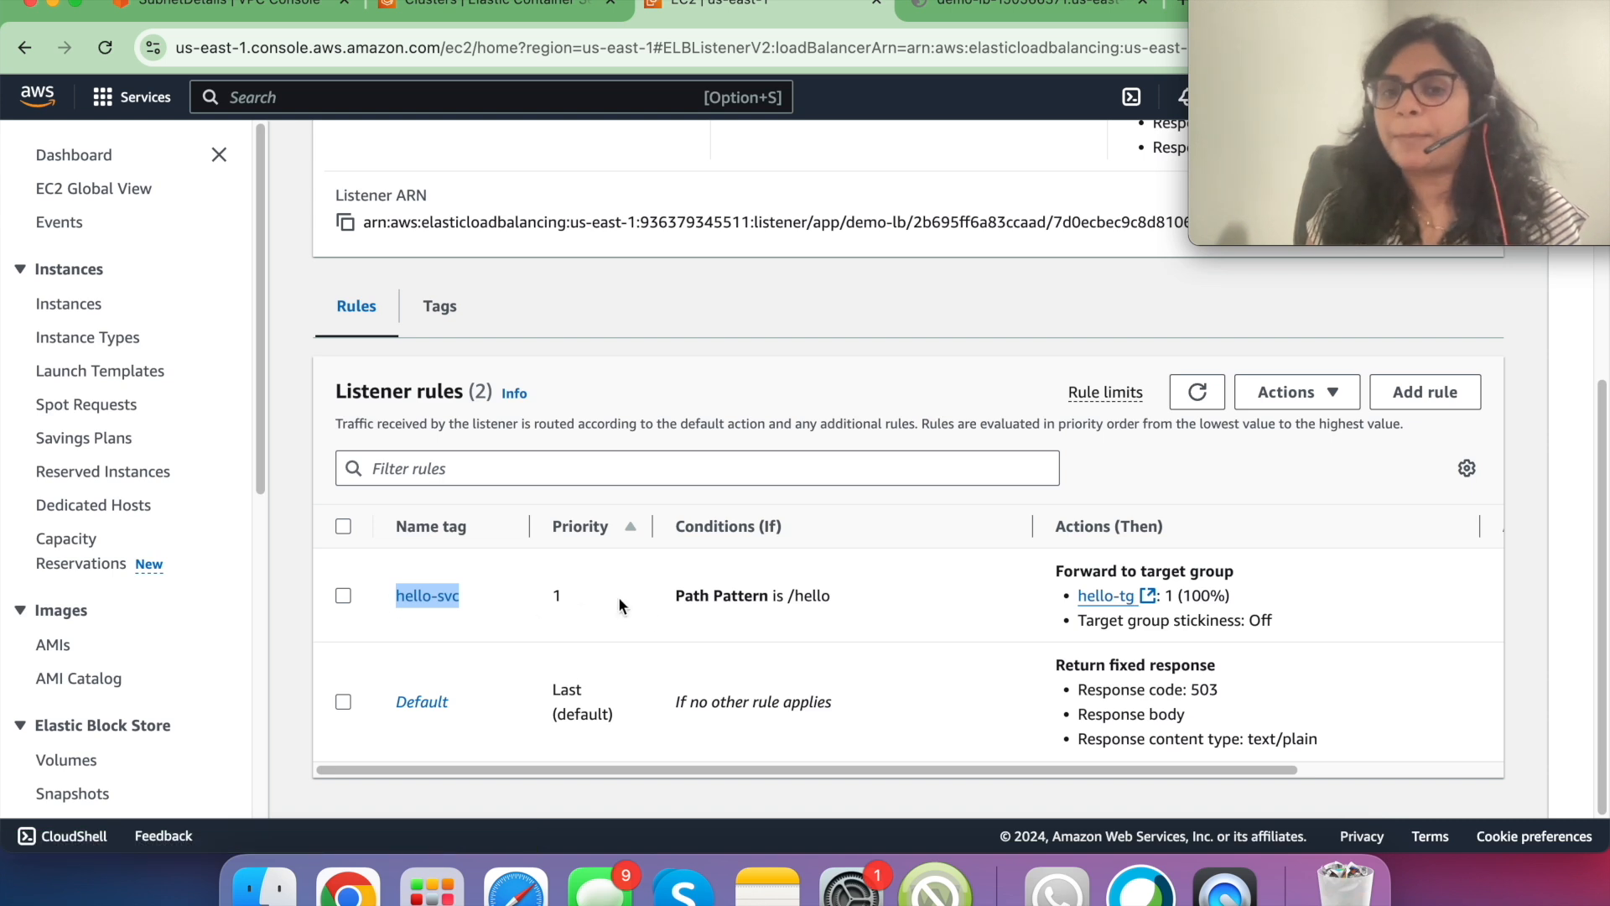
double_click(790, 604)
left_click(841, 600)
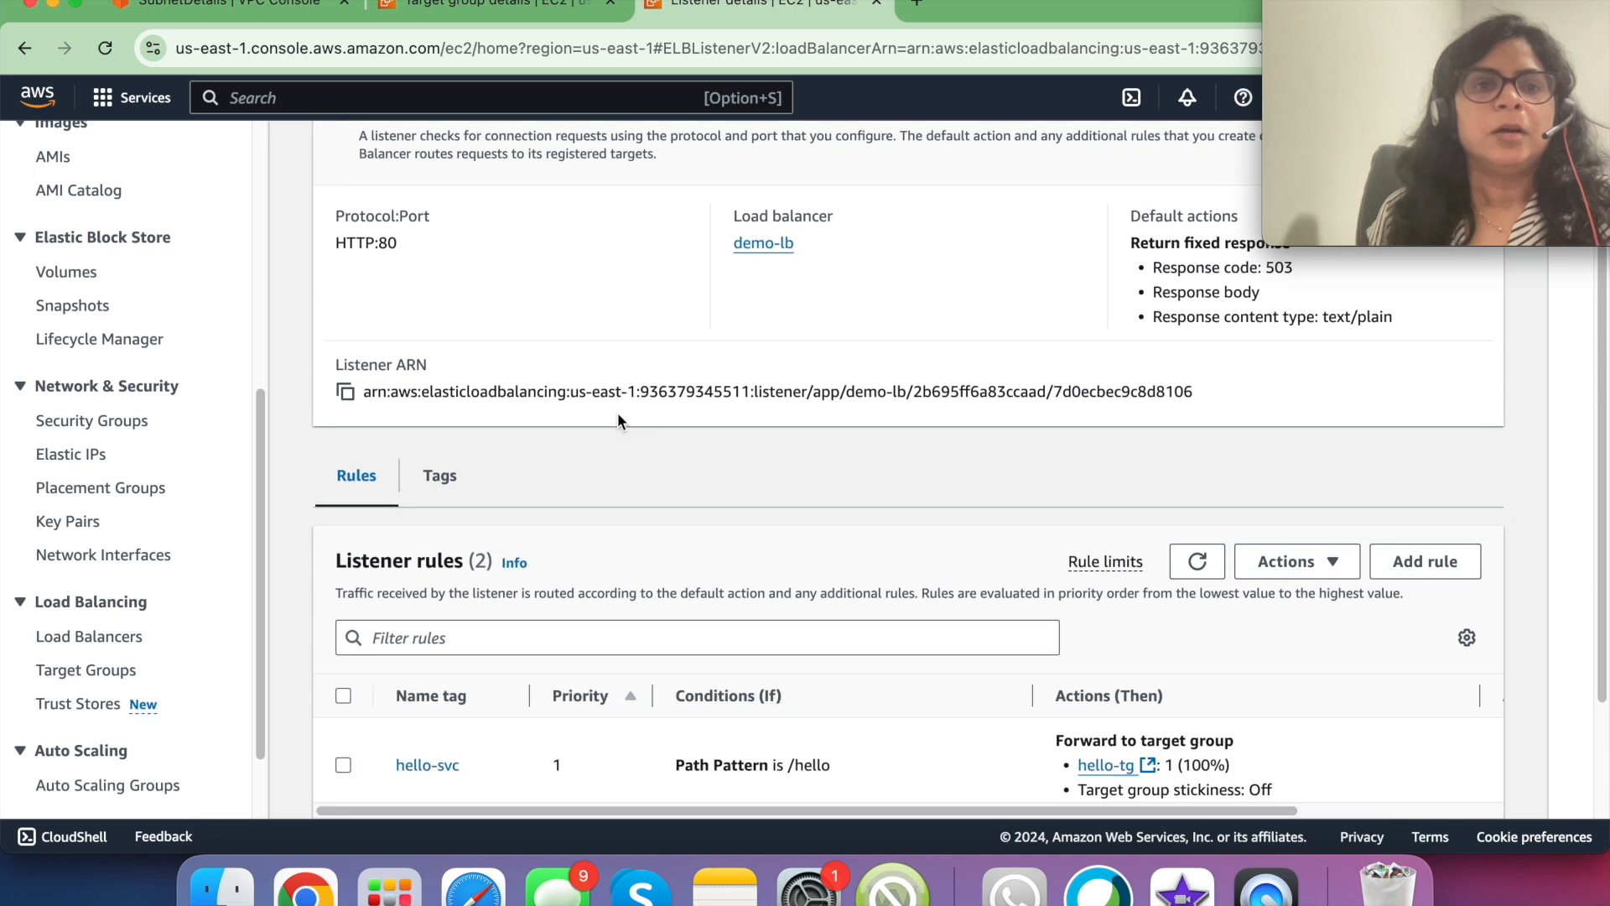
- Start adding a rule to the HTTP:80 listener of demo-lb and name it world-svc
scroll(618, 416, "down", 3)
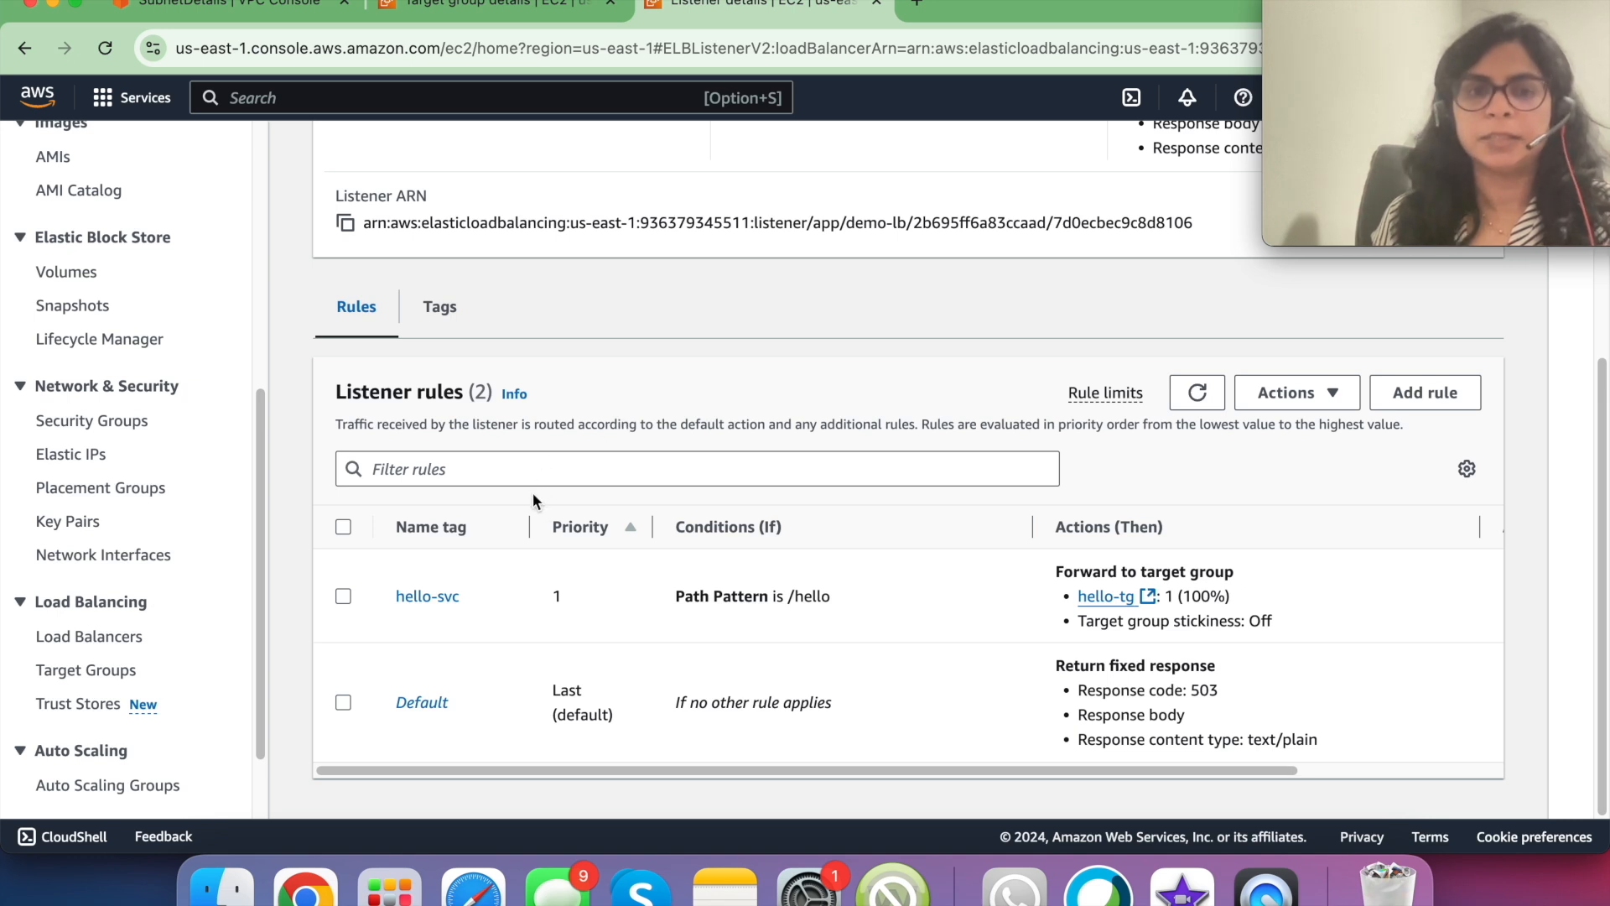
left_click(1426, 395)
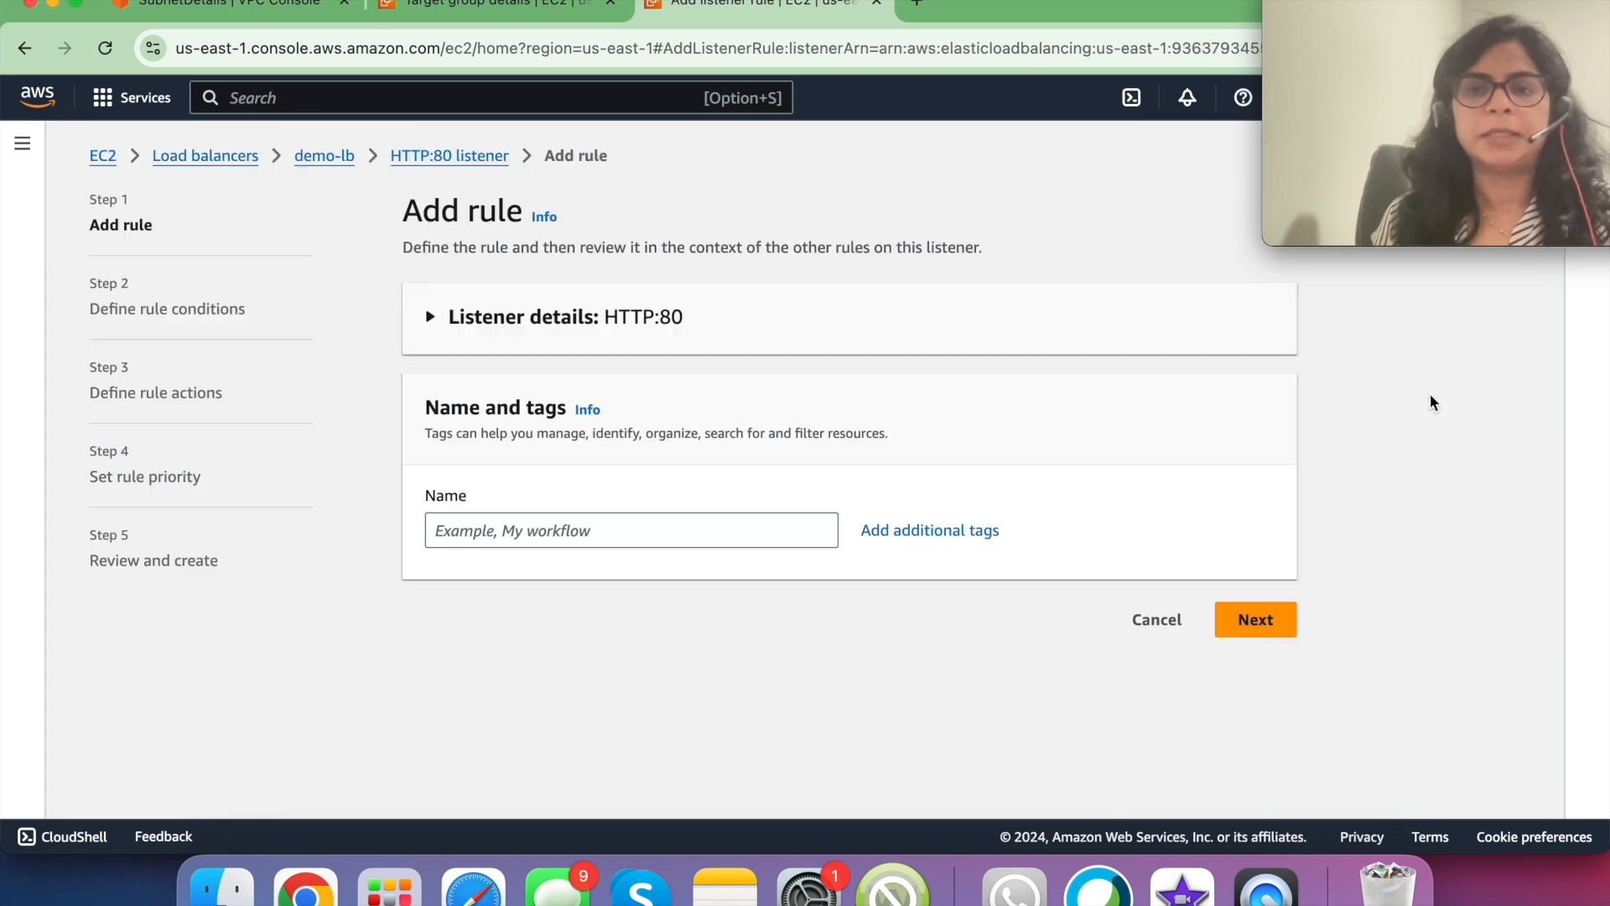
left_click(688, 521)
type("world-svc")
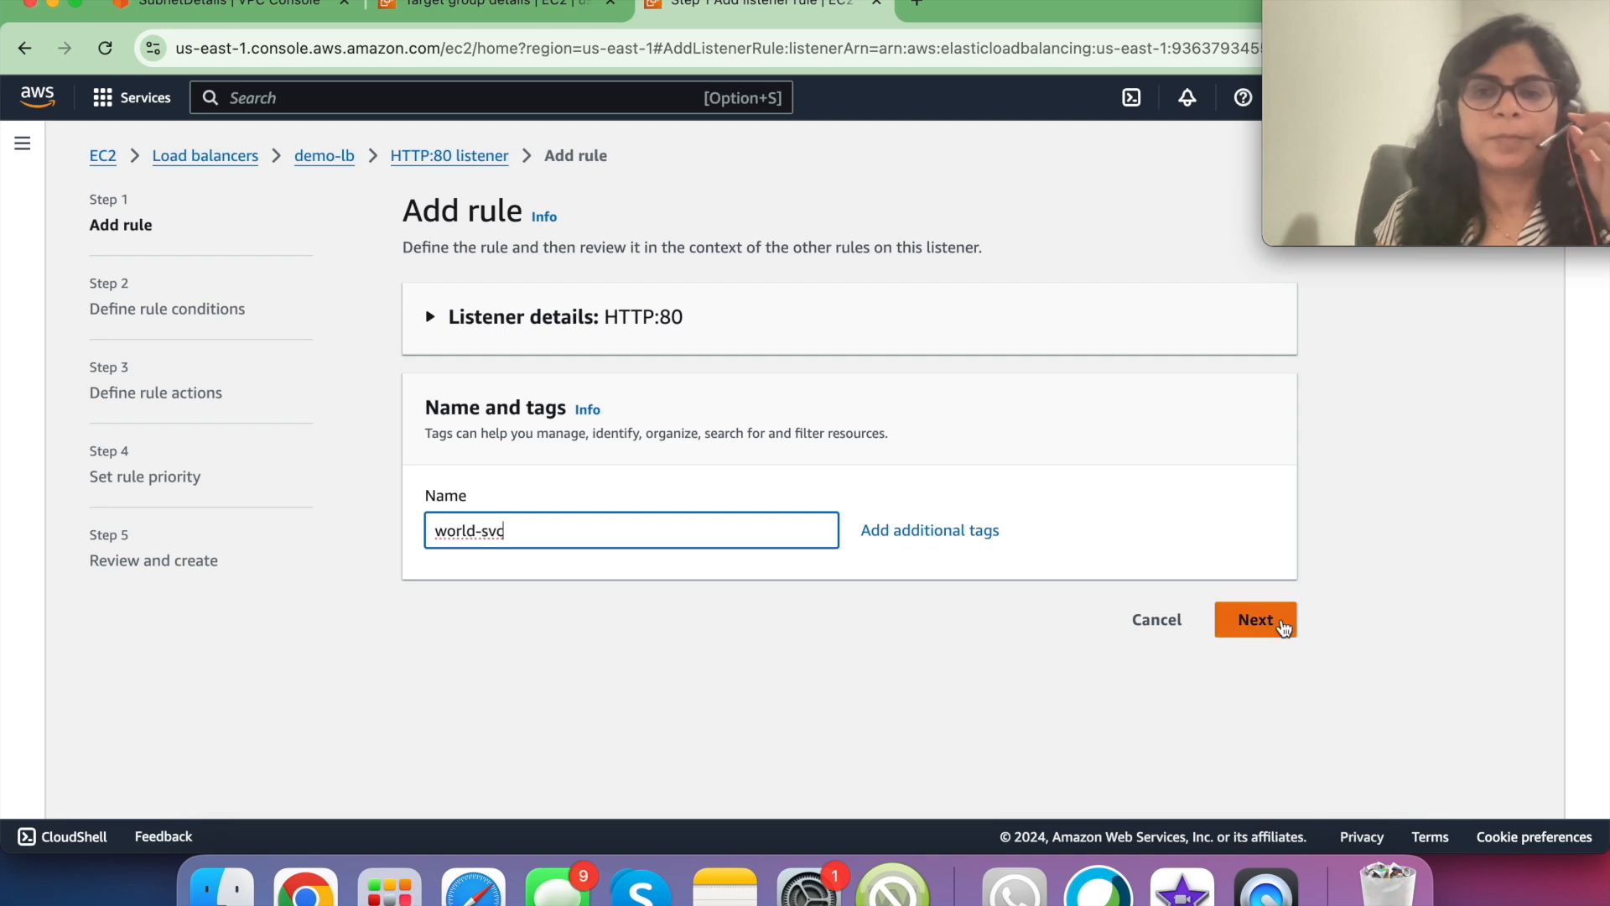
left_click(1256, 622)
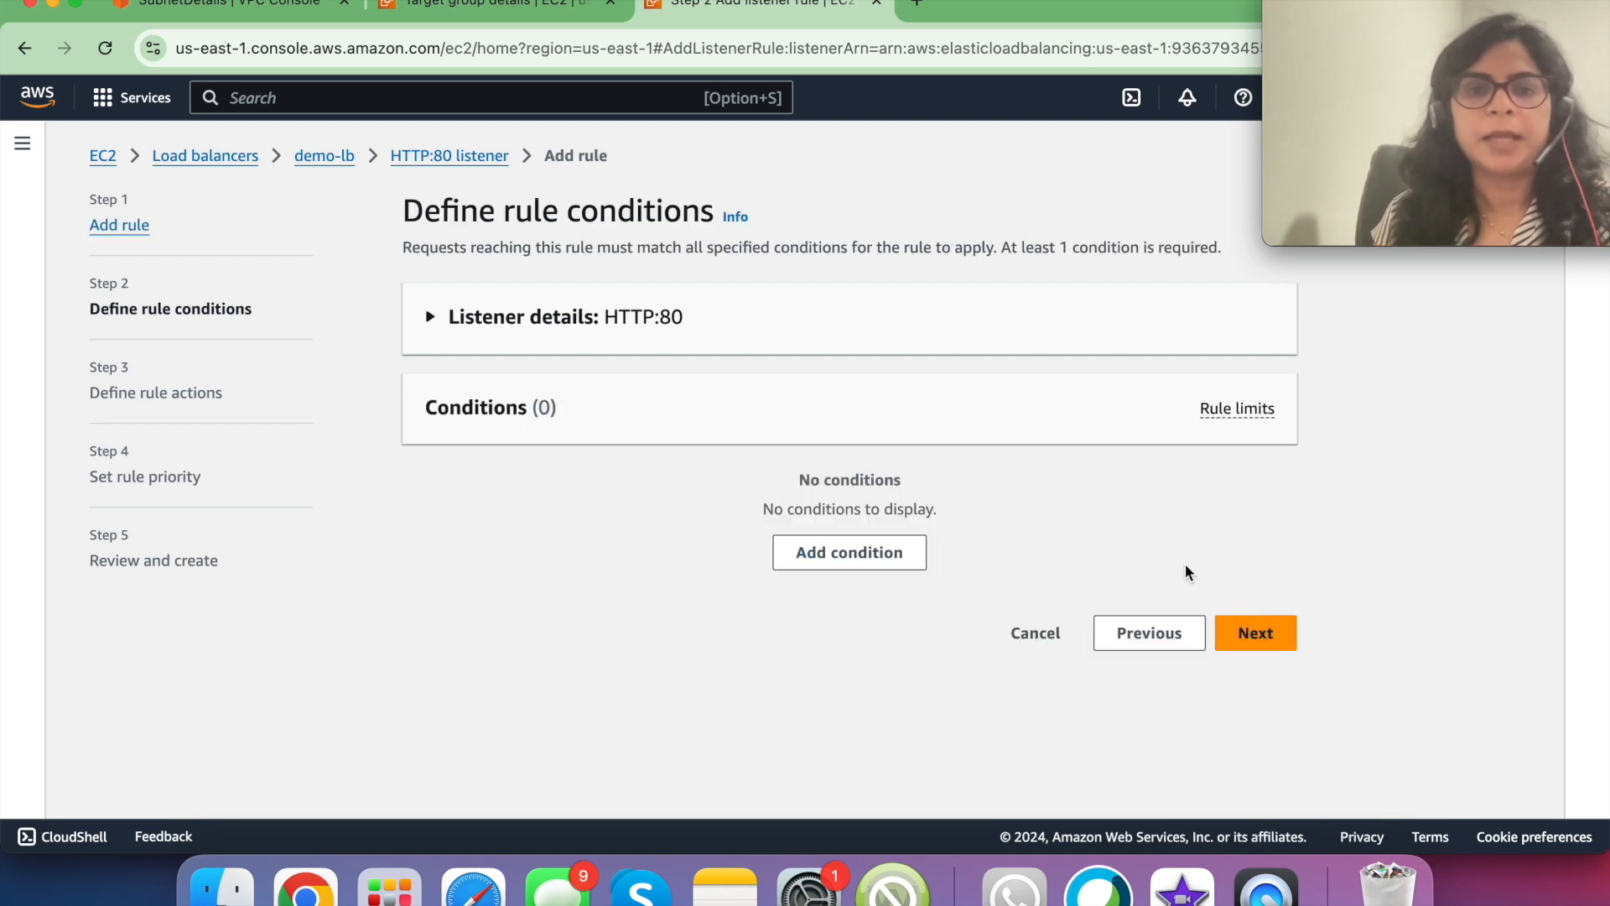
- Add a Path condition matching /world to the rule and proceed to the rule actions
left_click(894, 560)
left_click(582, 495)
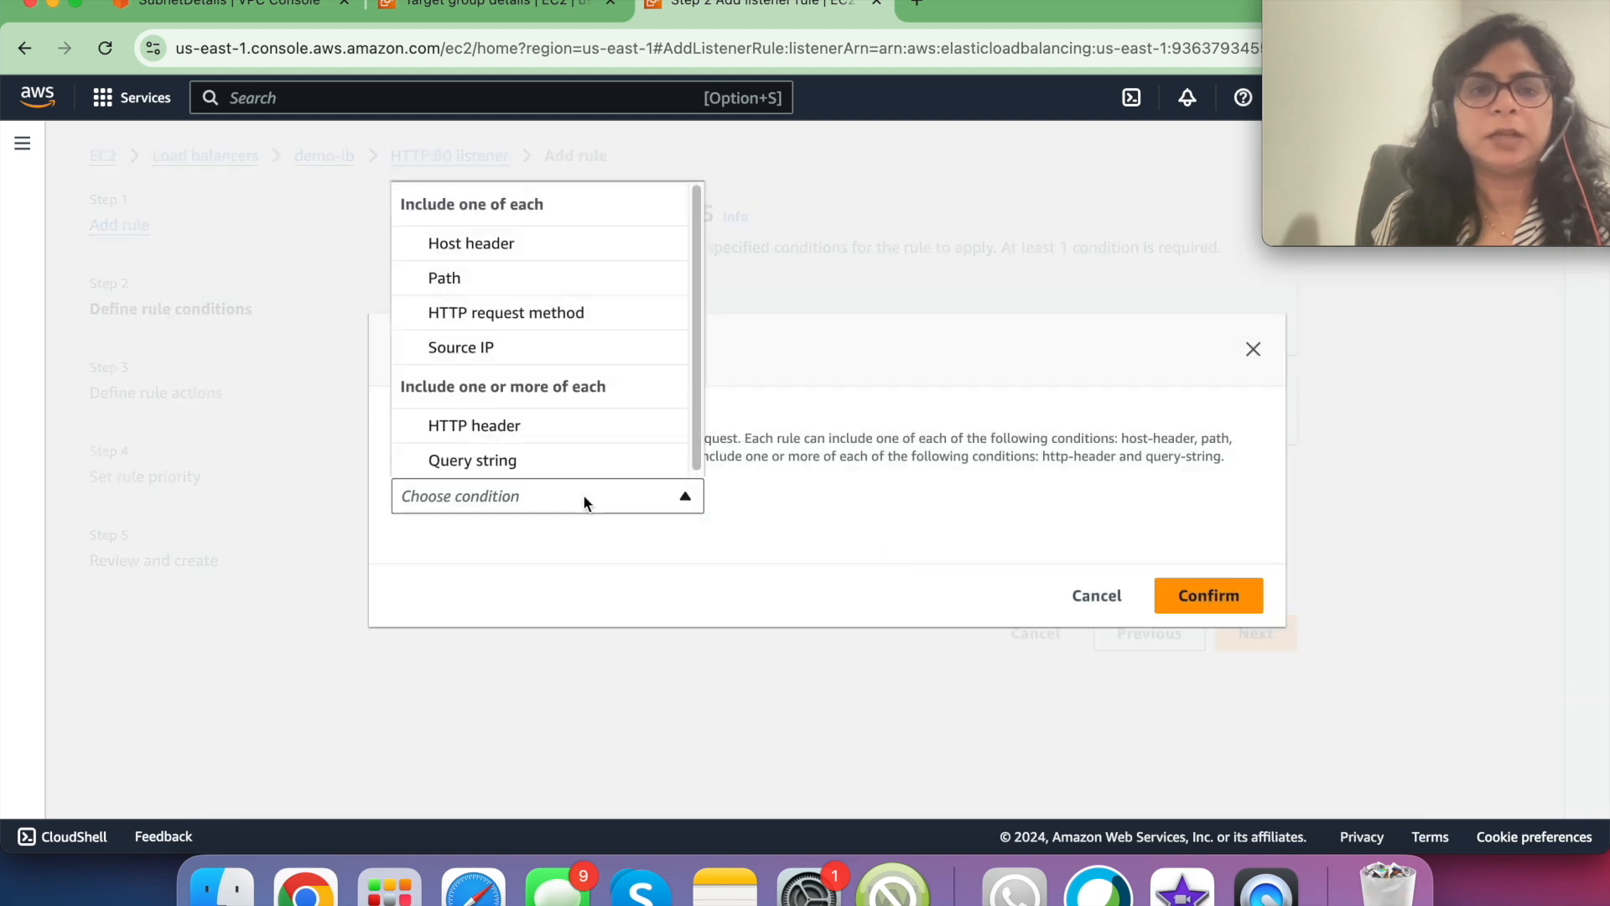
left_click(536, 278)
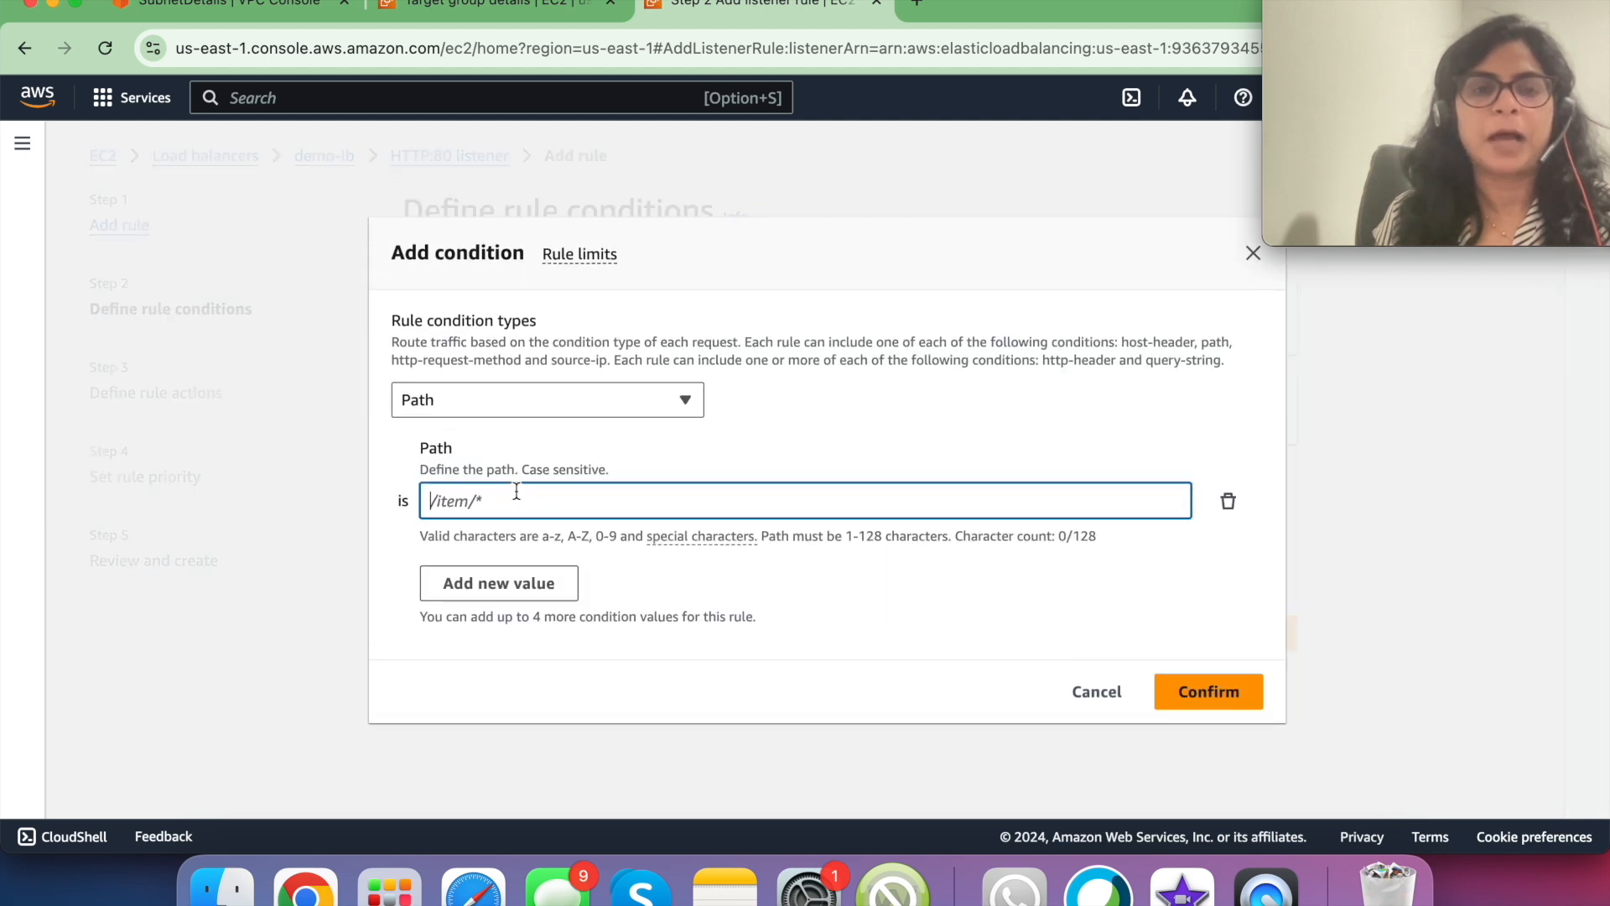
type("/world")
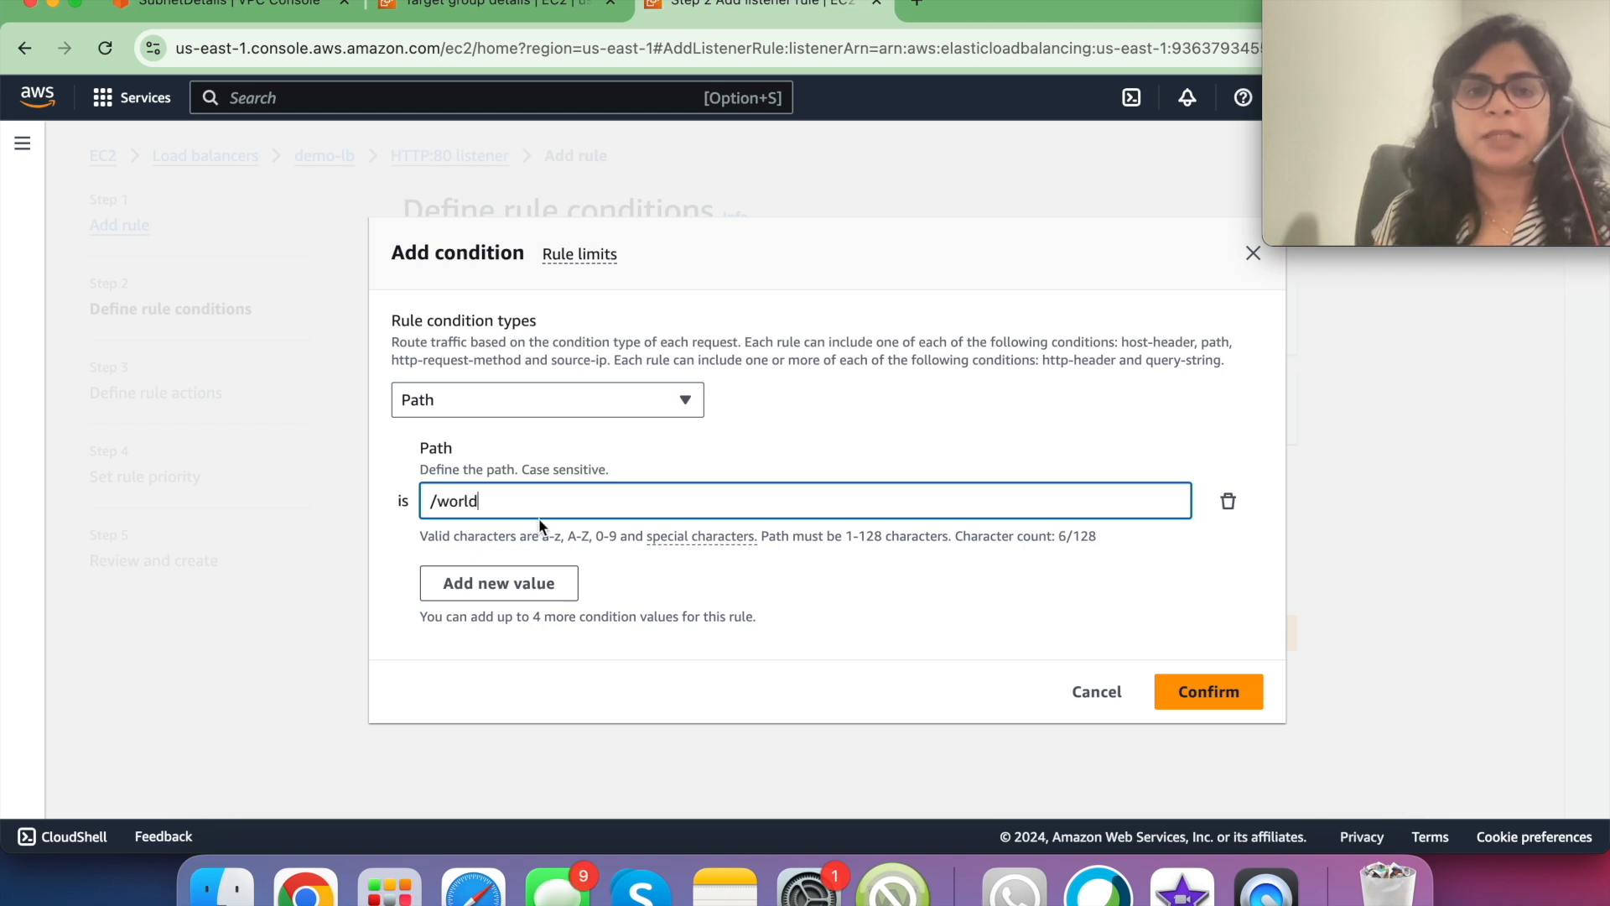
left_click(1218, 694)
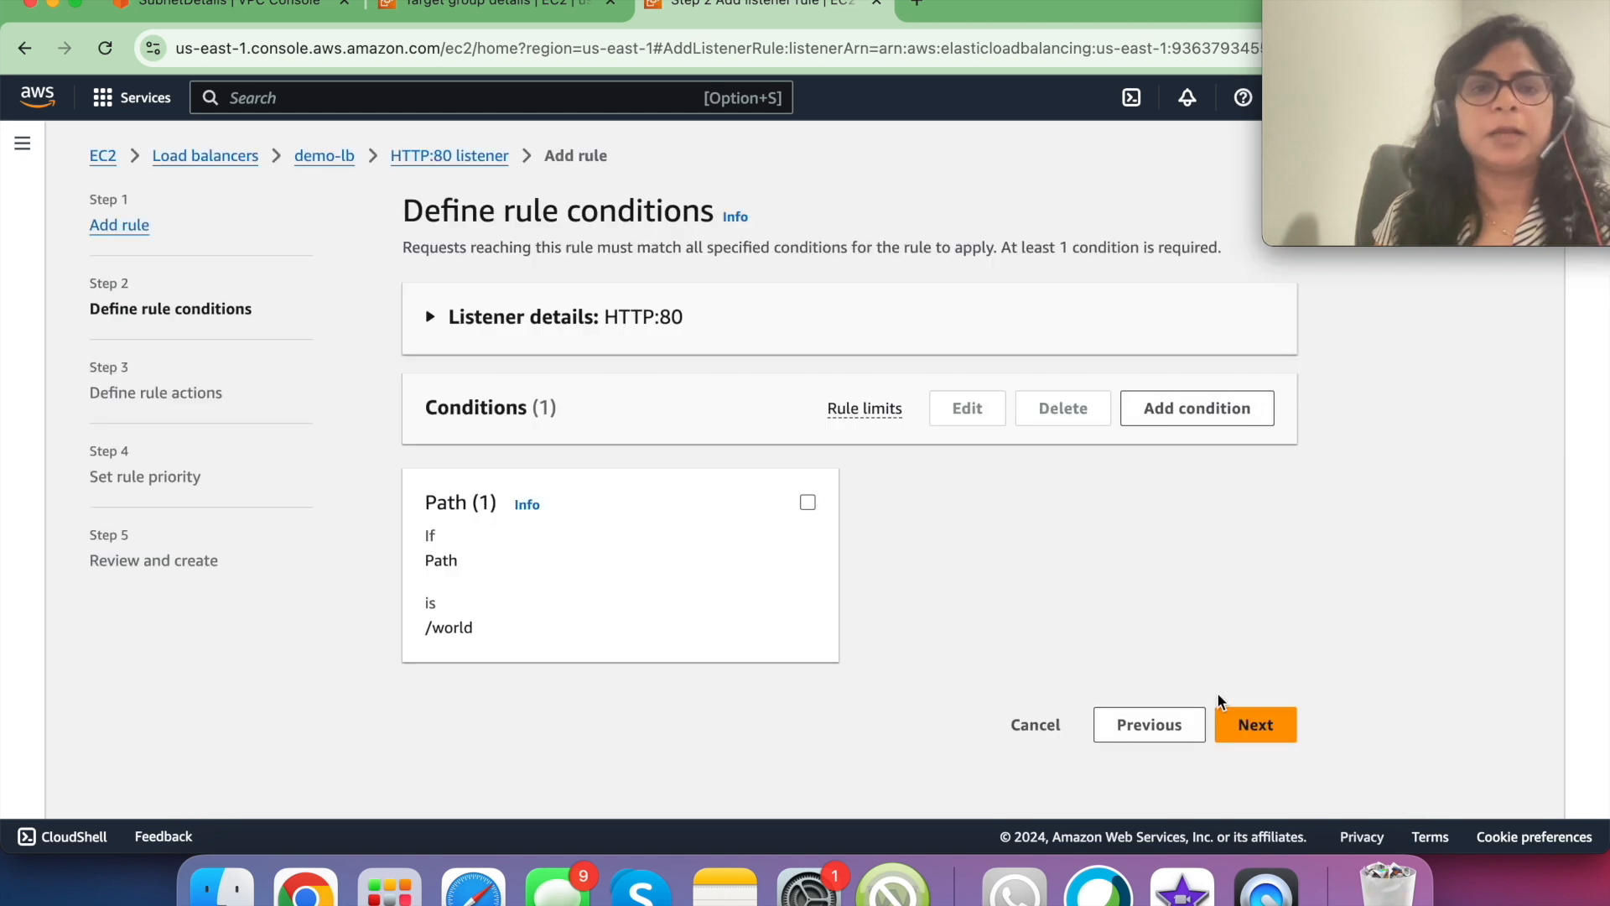
left_click(1247, 726)
- Forward the rule's traffic to the world-svc-tg target group and proceed to the priority settings
scroll(868, 607, "down", 3)
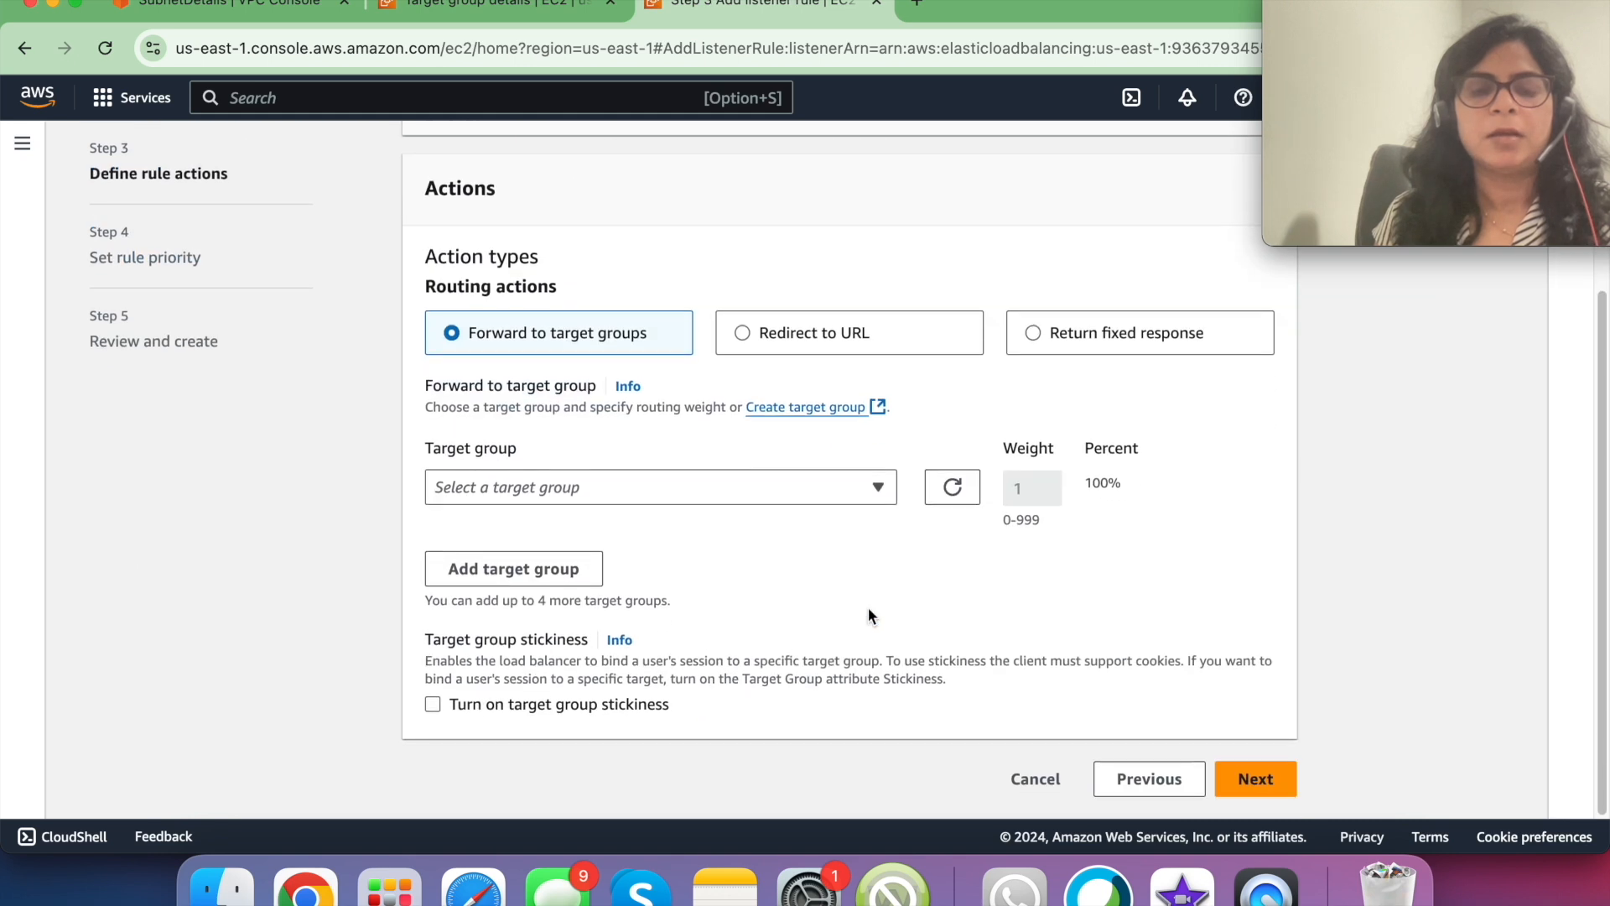
left_click(819, 488)
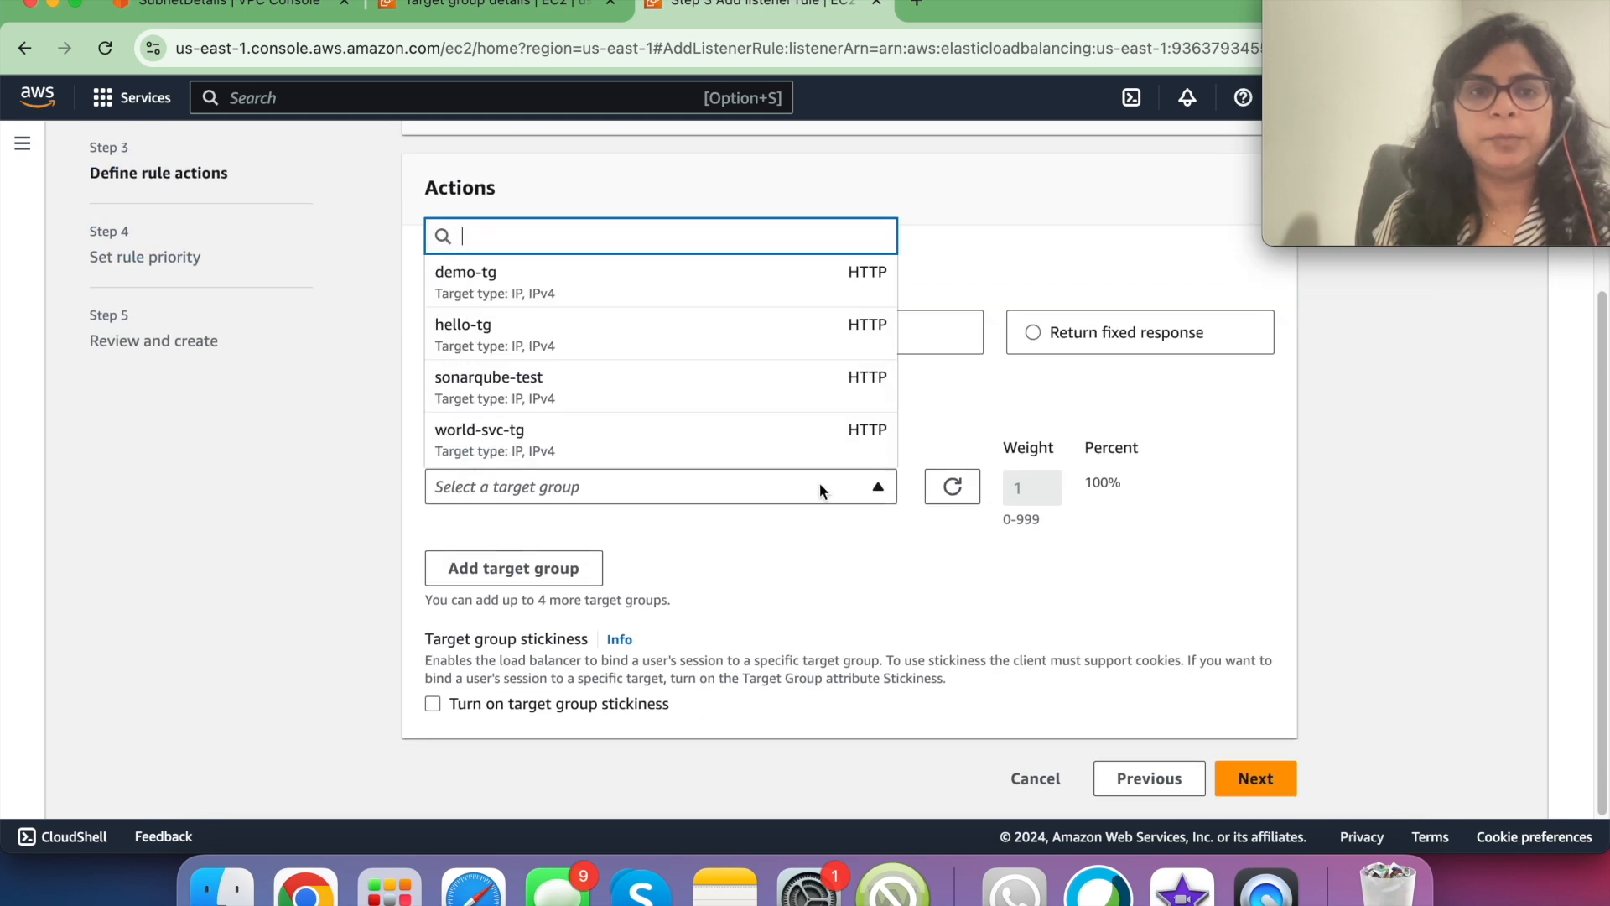
left_click(749, 443)
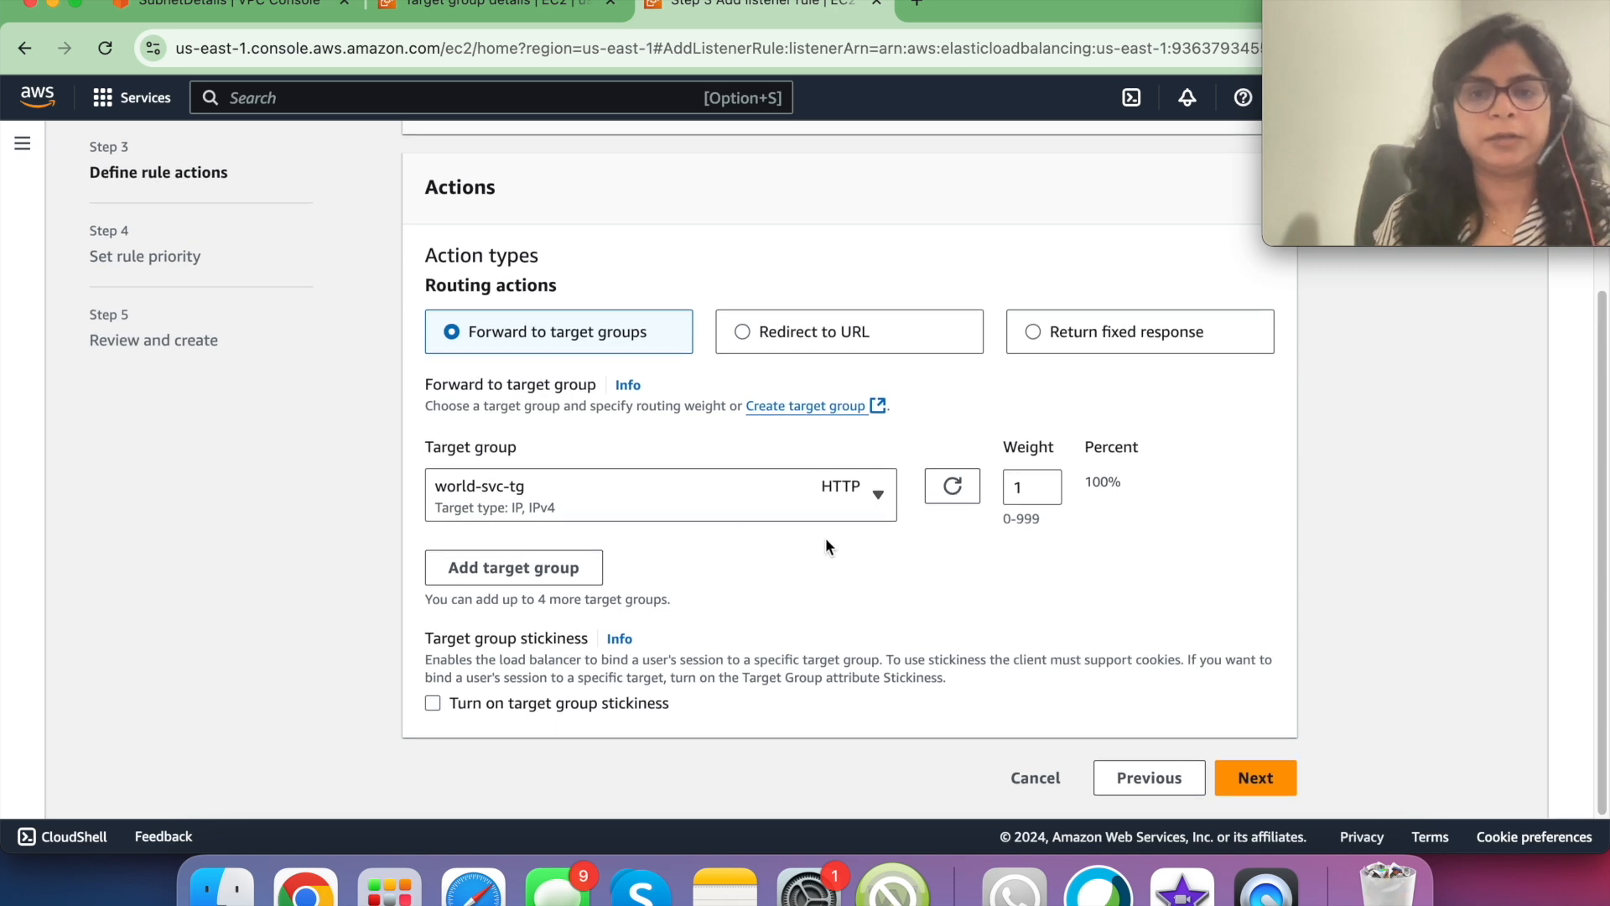
left_click(1251, 777)
- Set the world-svc rule's priority to 2 and create the rule
scroll(956, 666, "down", 3)
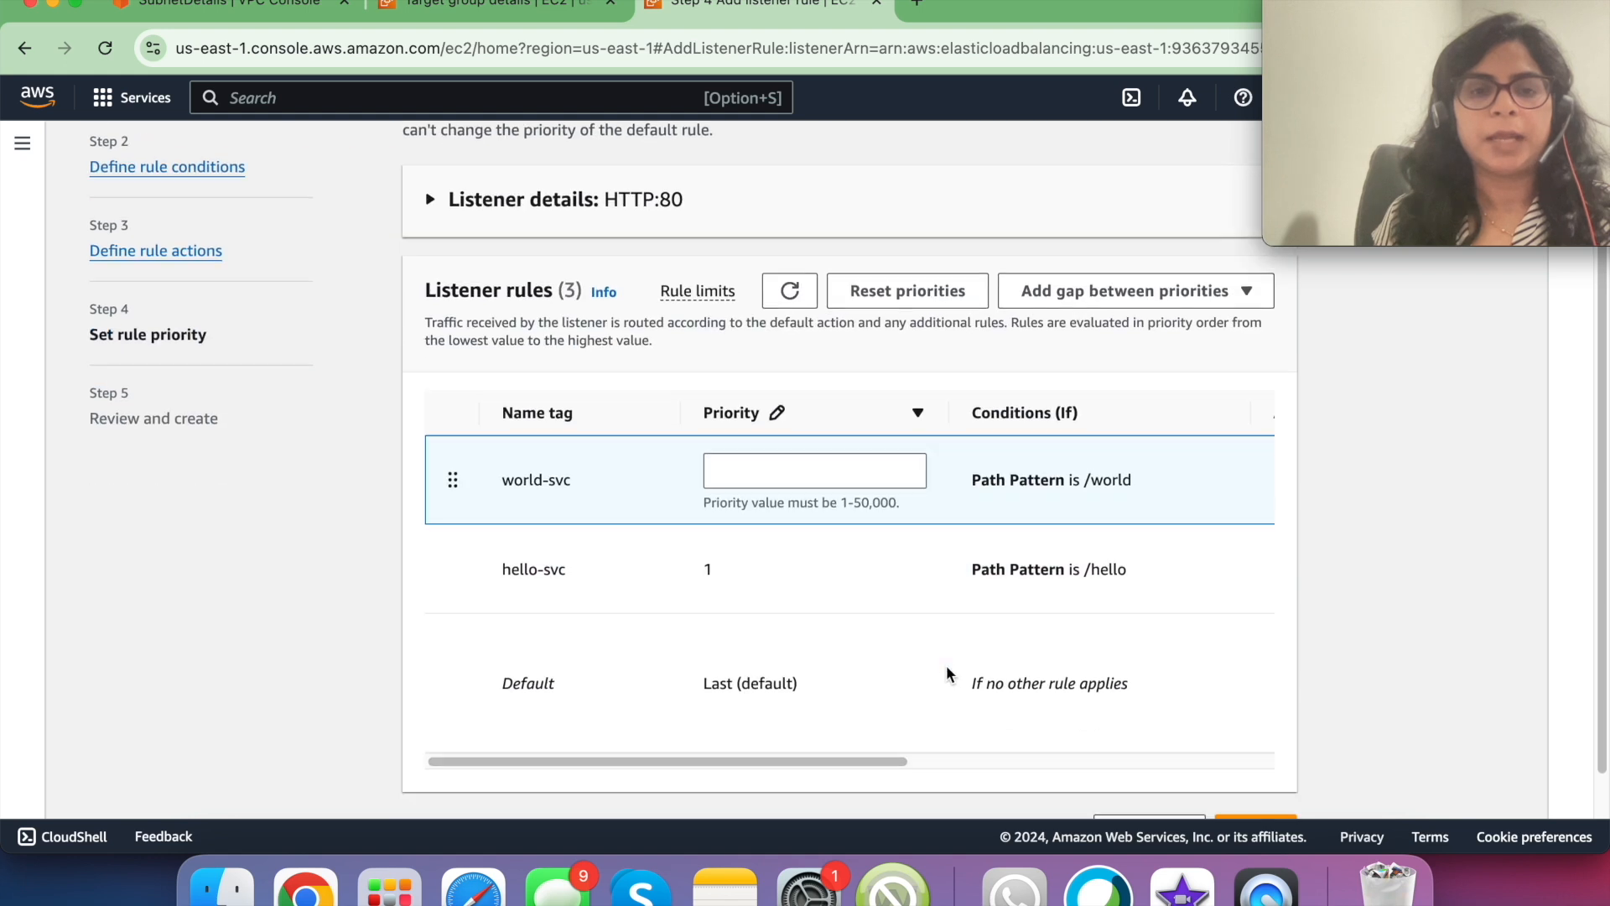
left_click(813, 431)
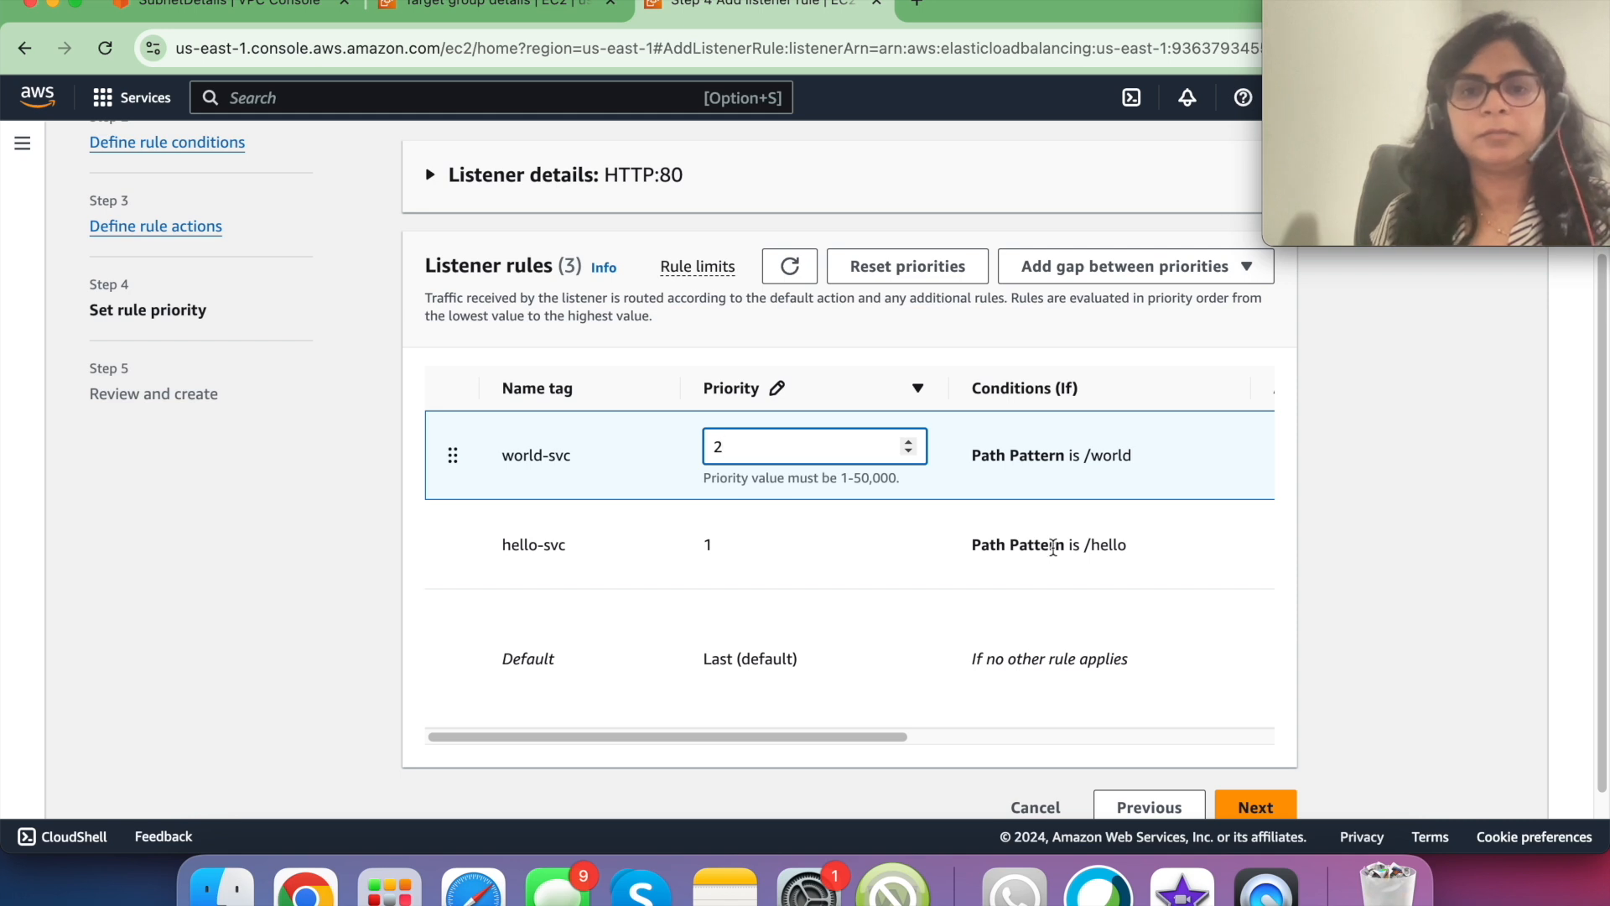
scroll(1245, 736, "down", 1)
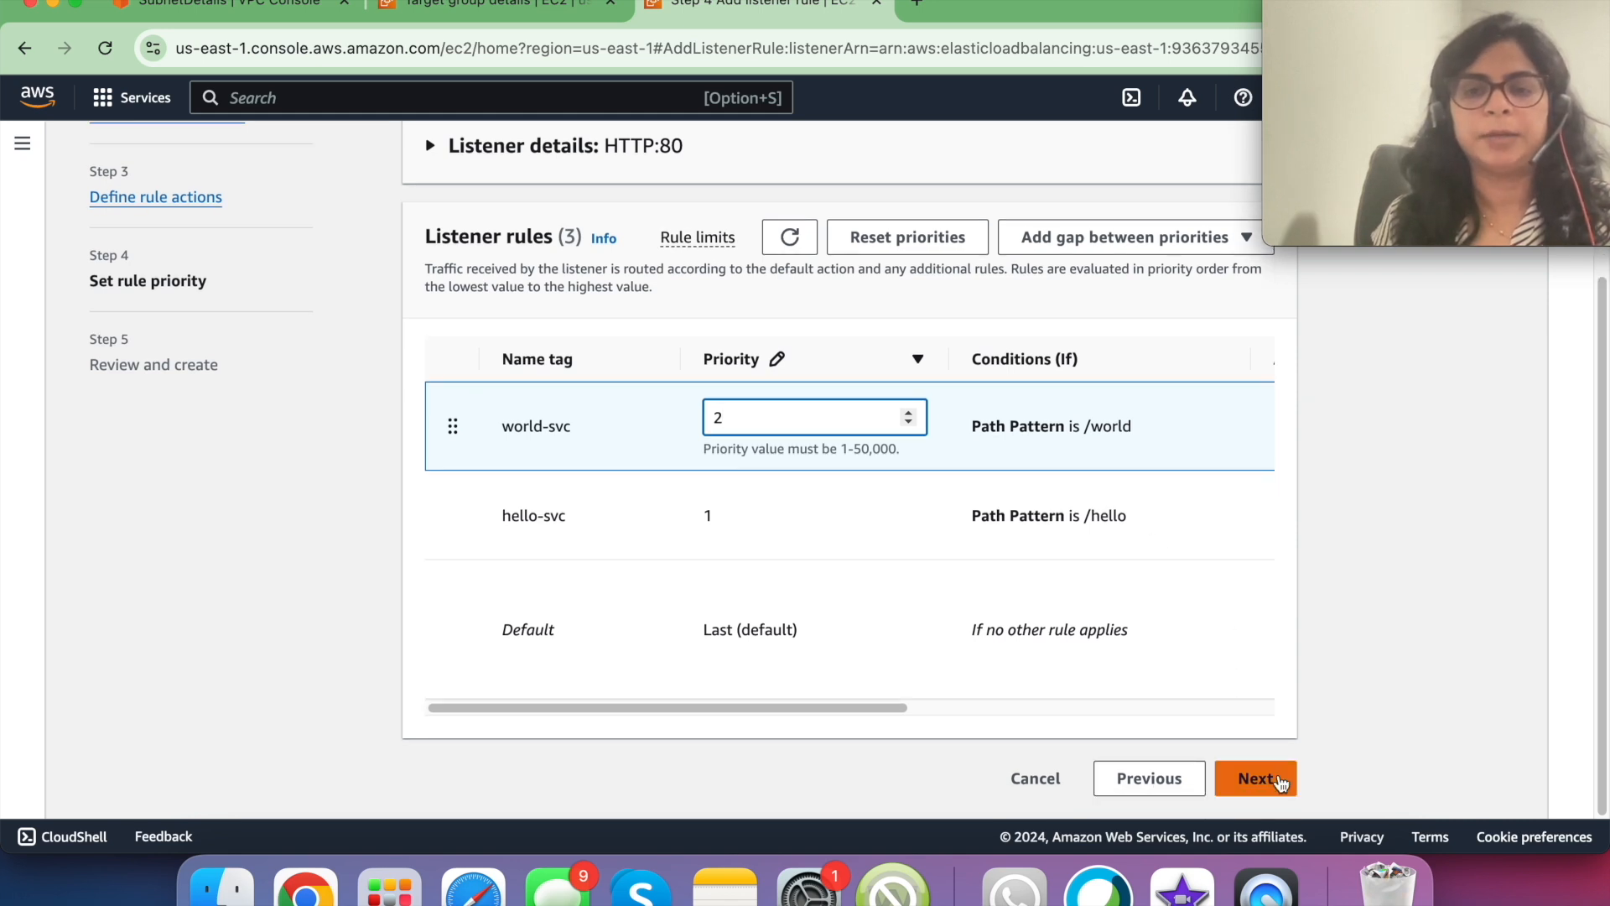
left_click(1252, 778)
scroll(1050, 622, "down", 5)
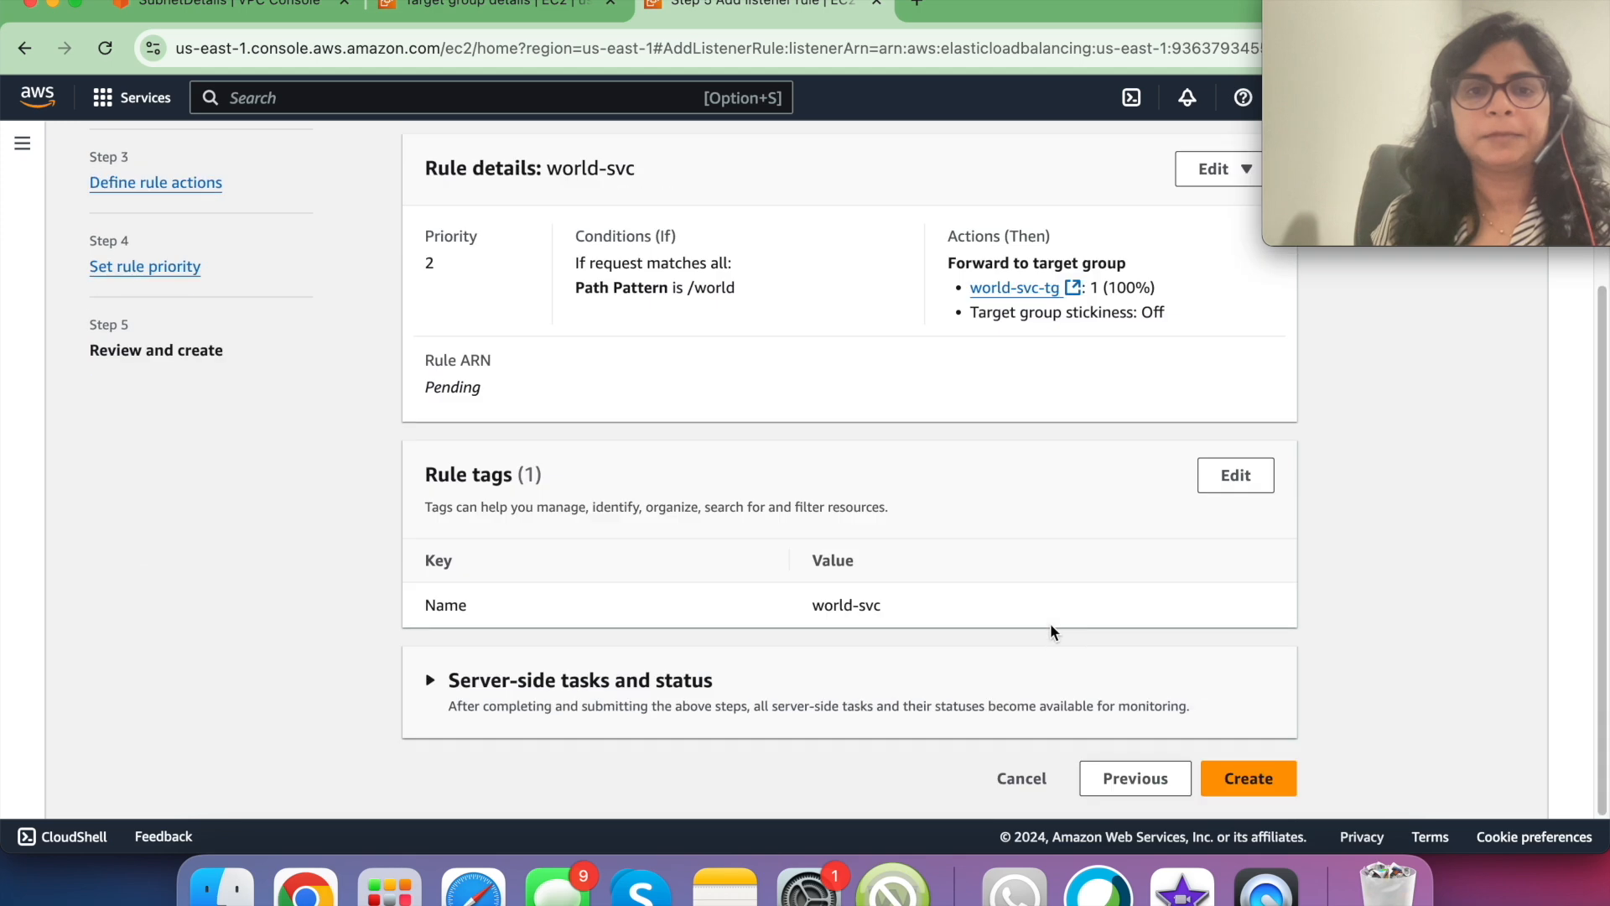
left_click(1248, 778)
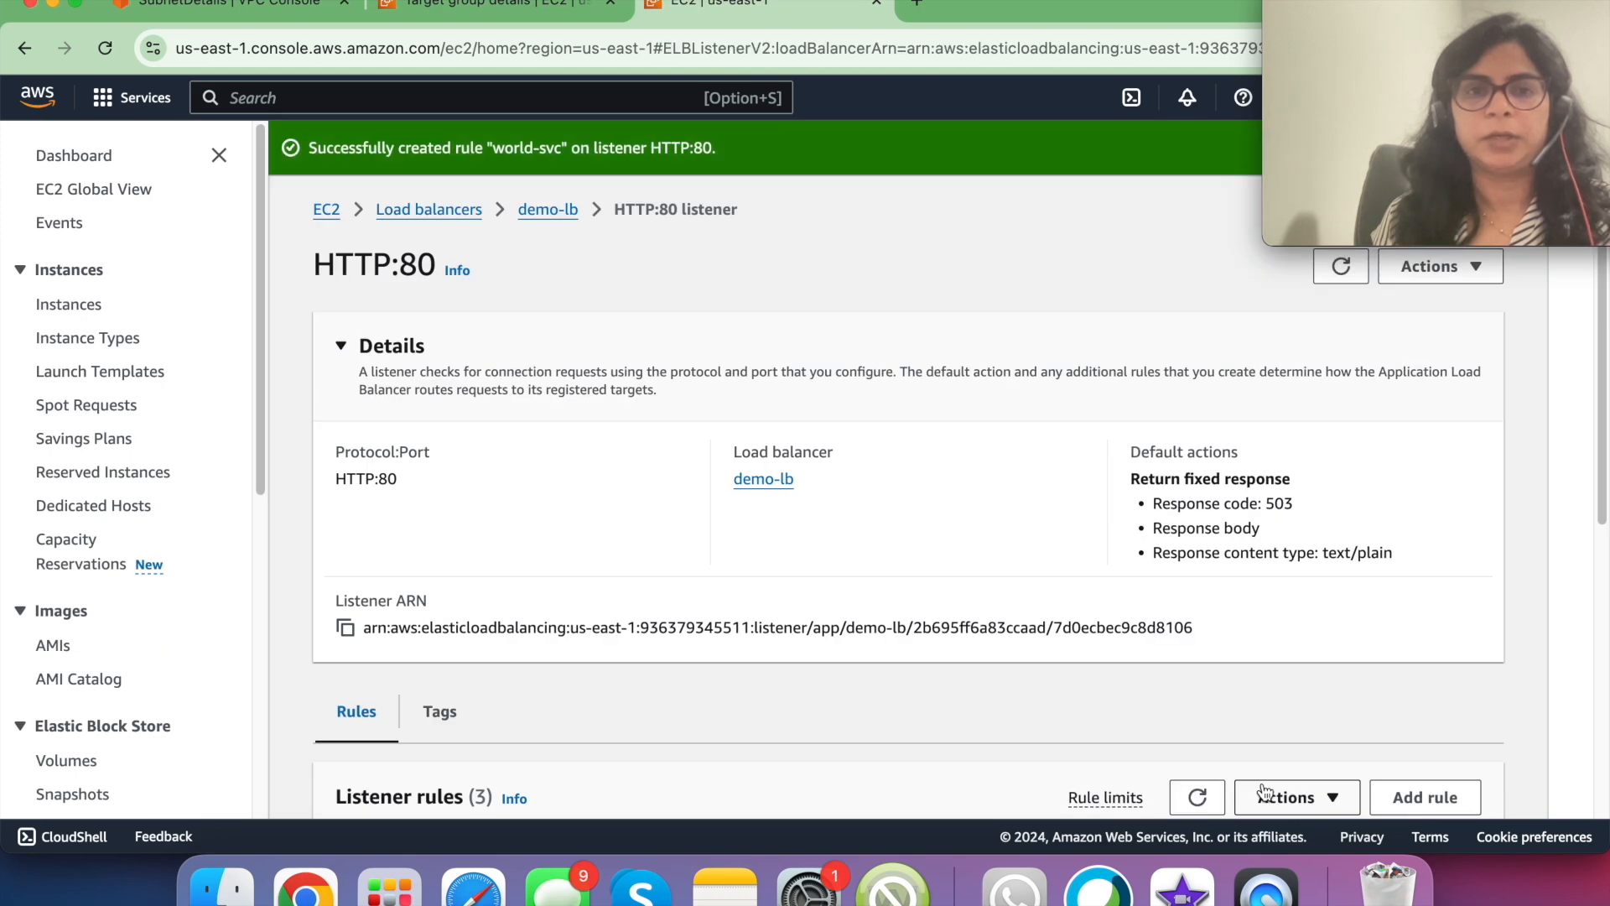
scroll(1262, 782, "down", 5)
scroll(1263, 782, "down", 3)
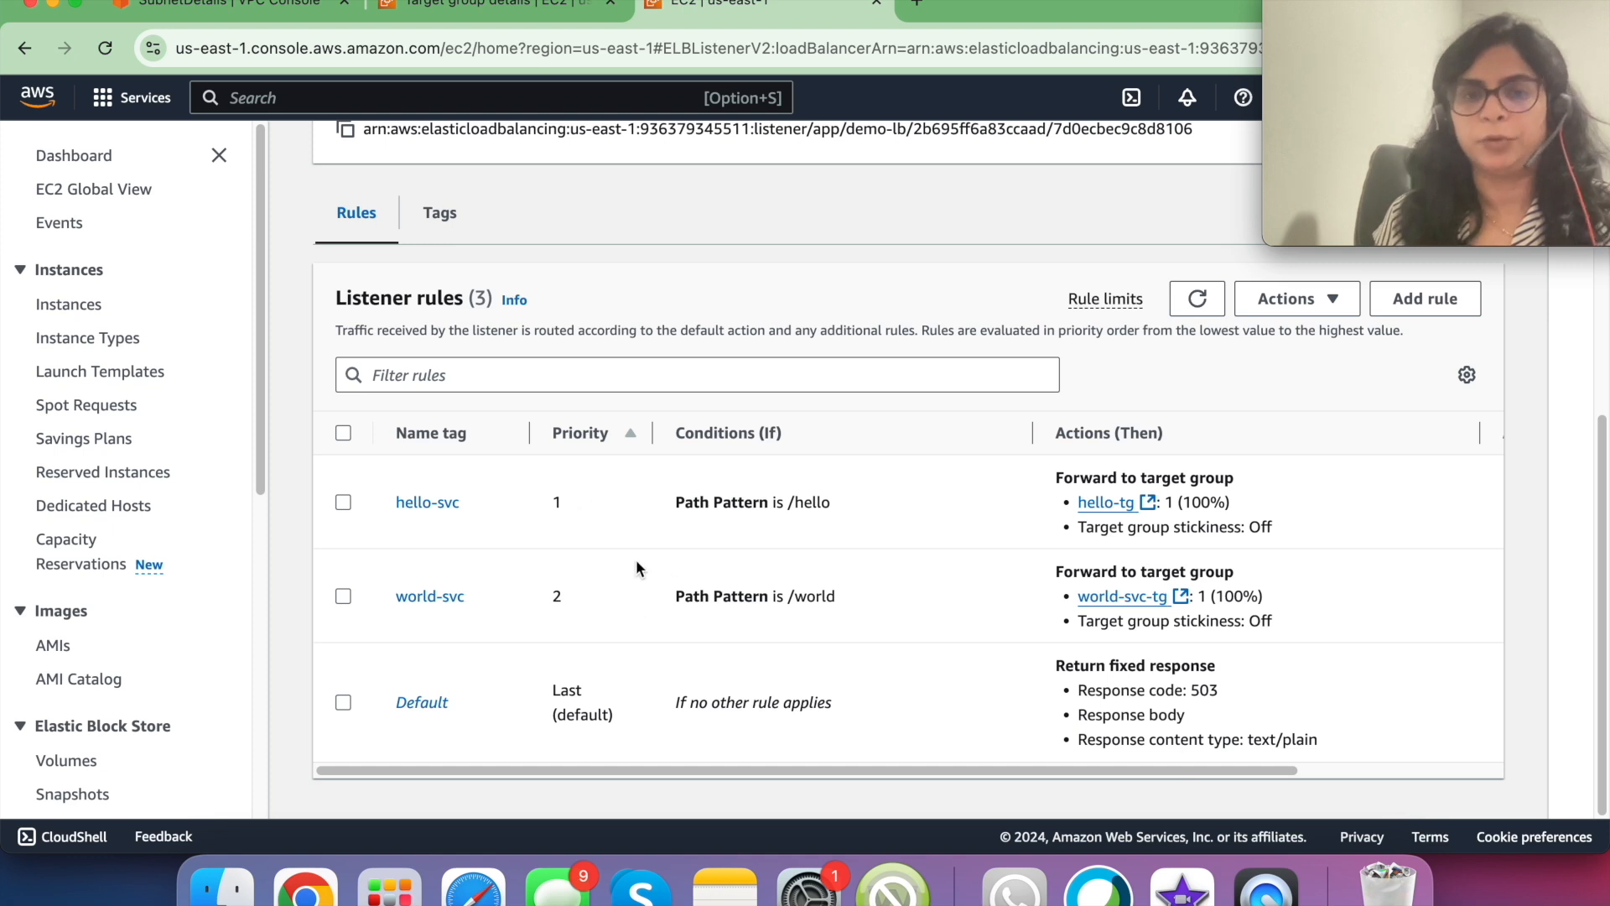
- Go to Elastic Container Service and start creating a new service in the app1-dev cluster
left_click(525, 100)
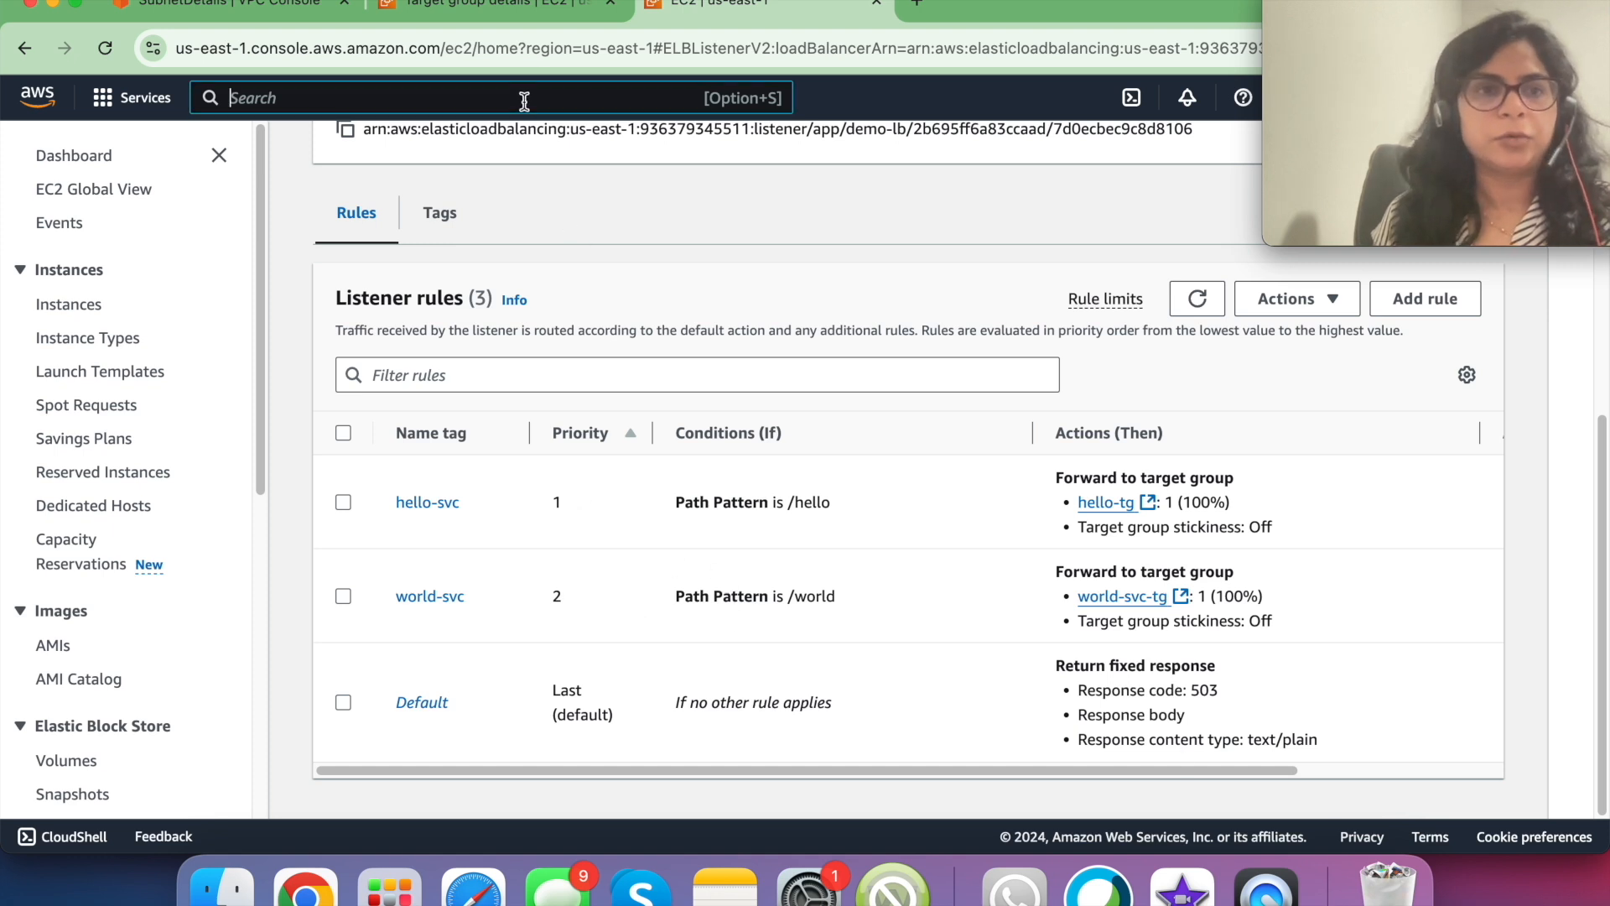
type("ecs")
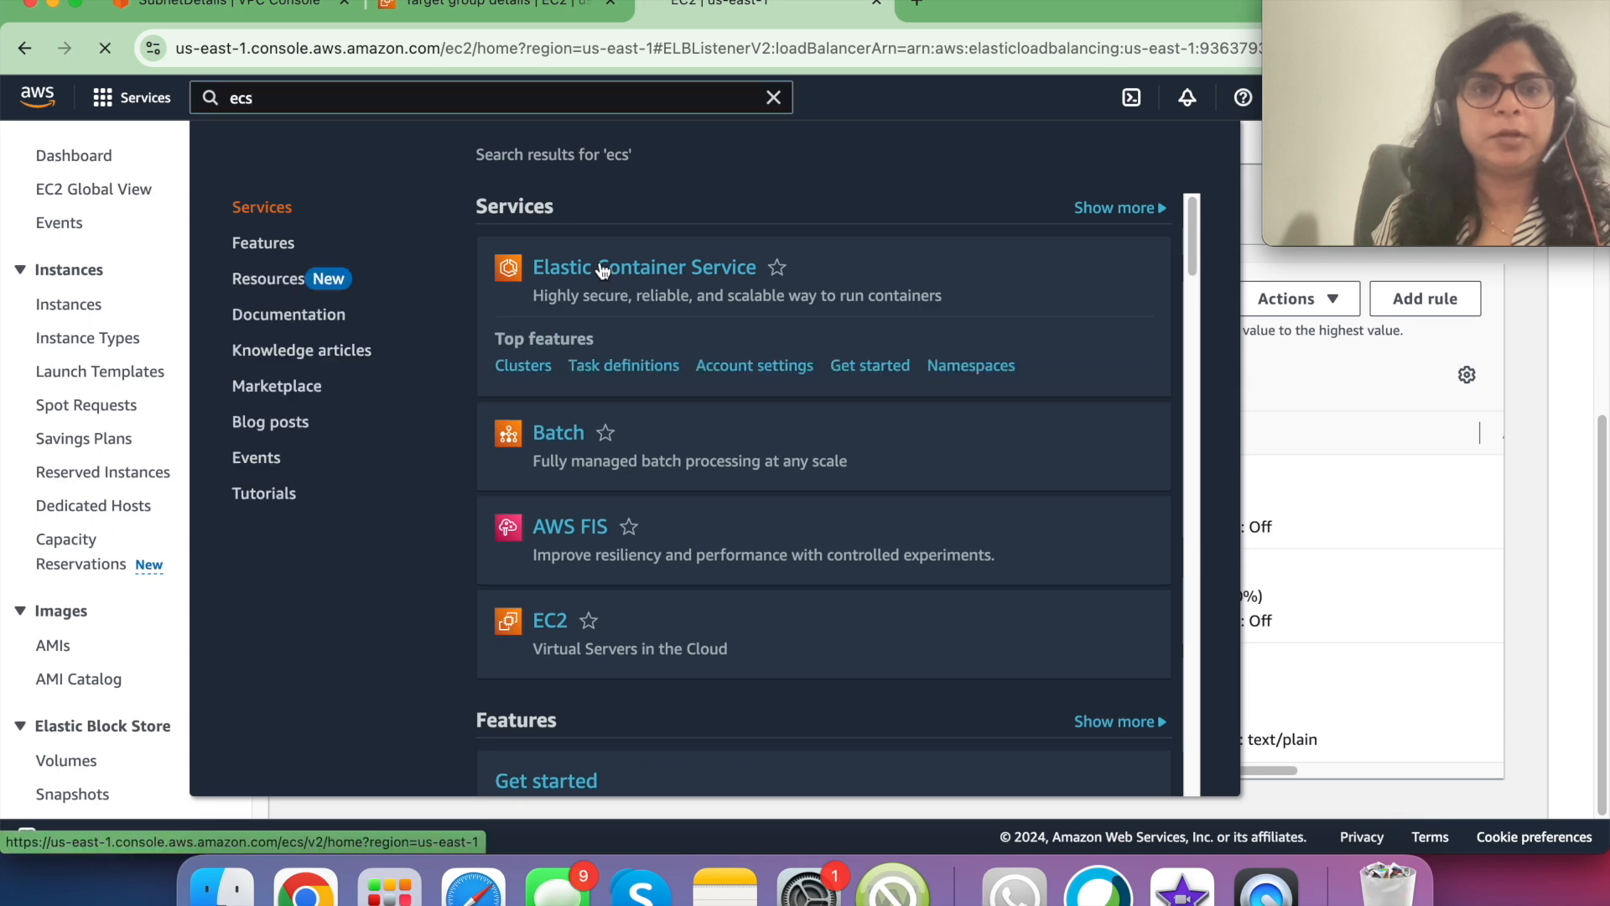
left_click(601, 262)
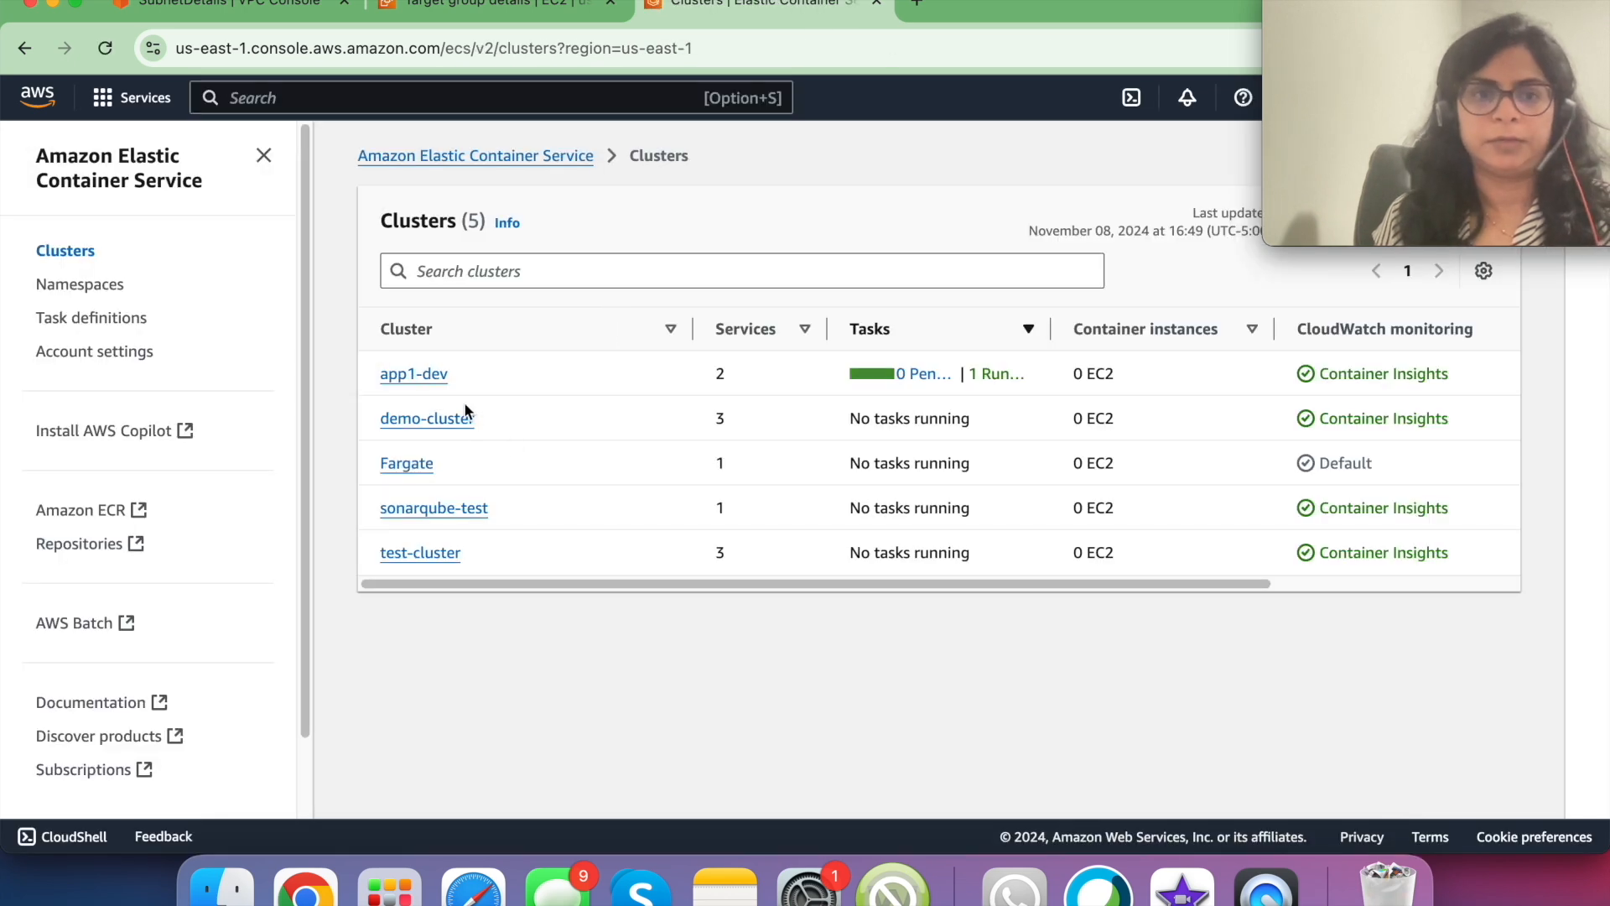
left_click(432, 374)
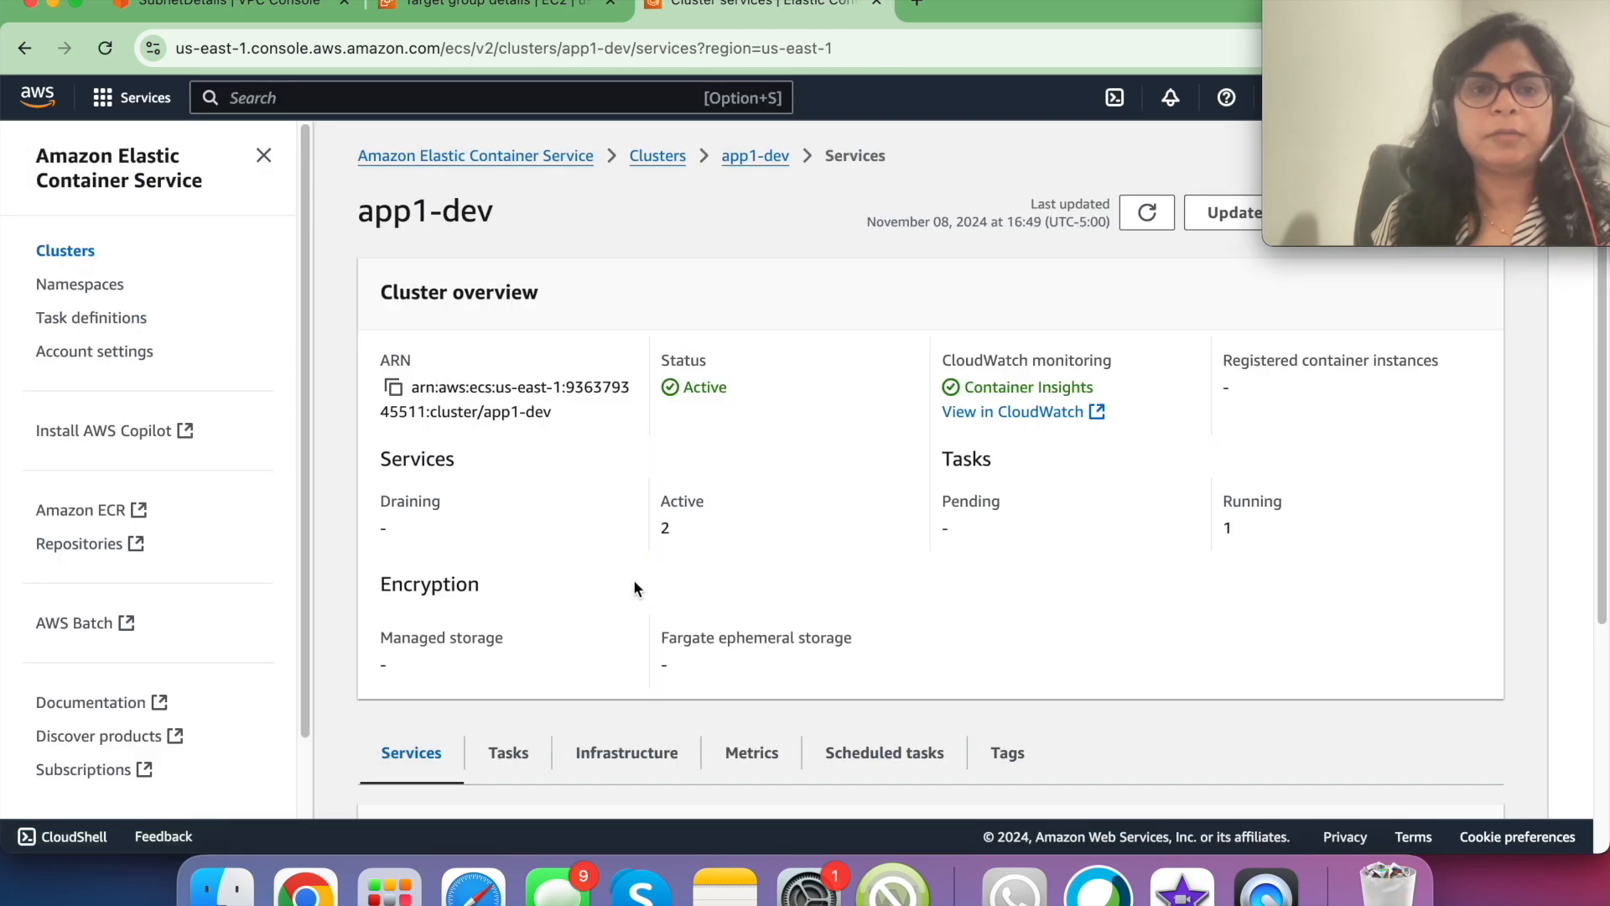
scroll(632, 579, "down", 5)
left_click(1412, 522)
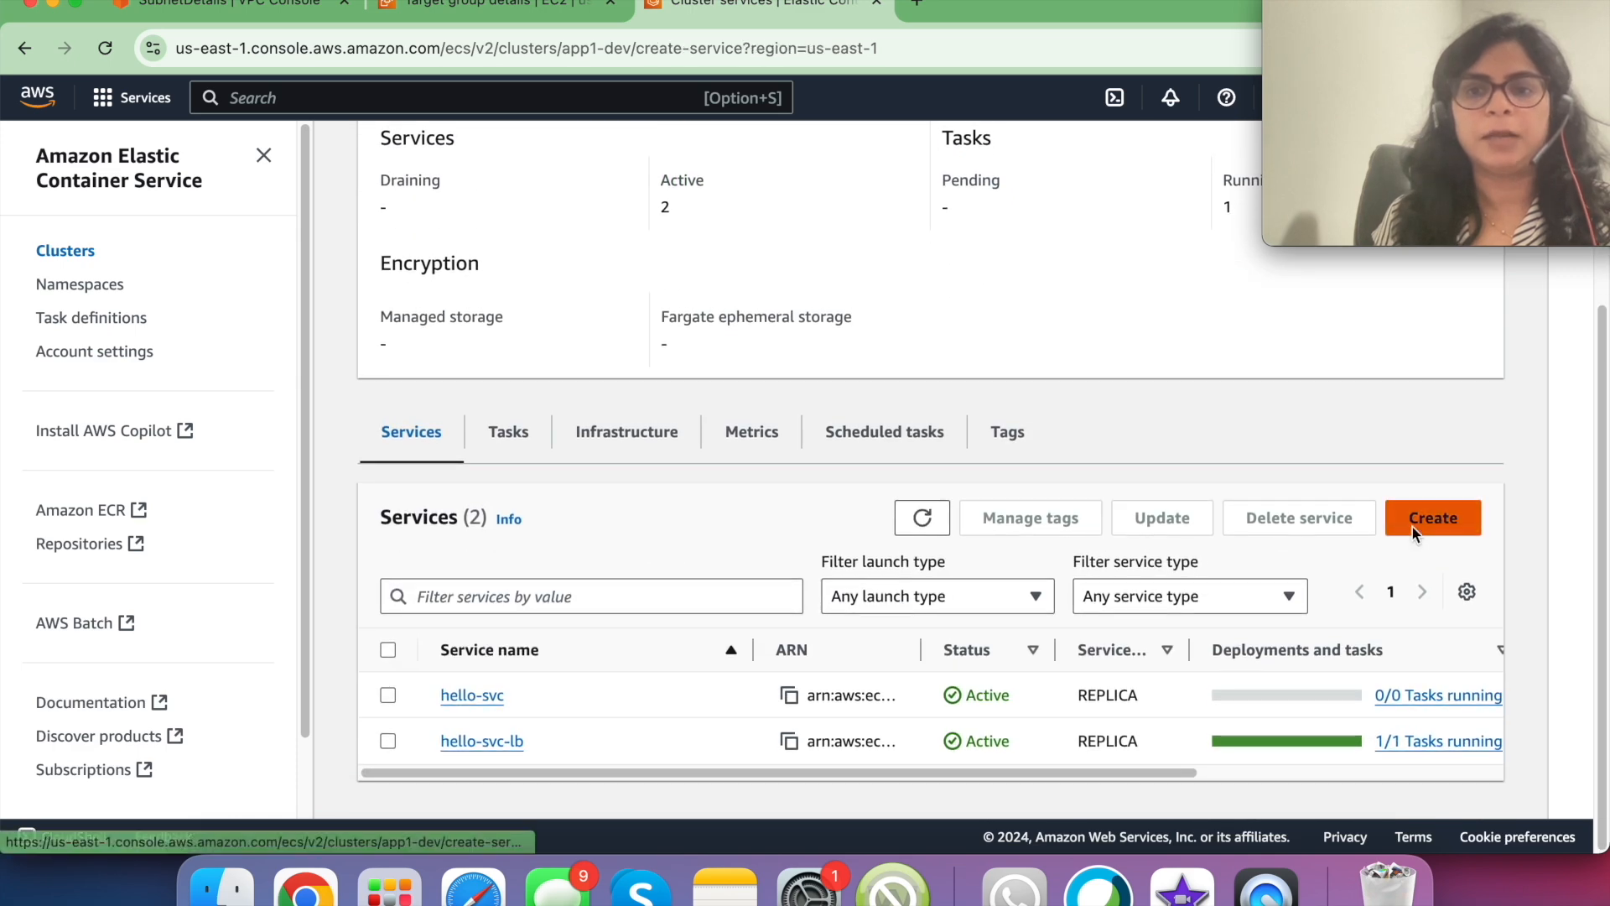
scroll(752, 456, "up", 4)
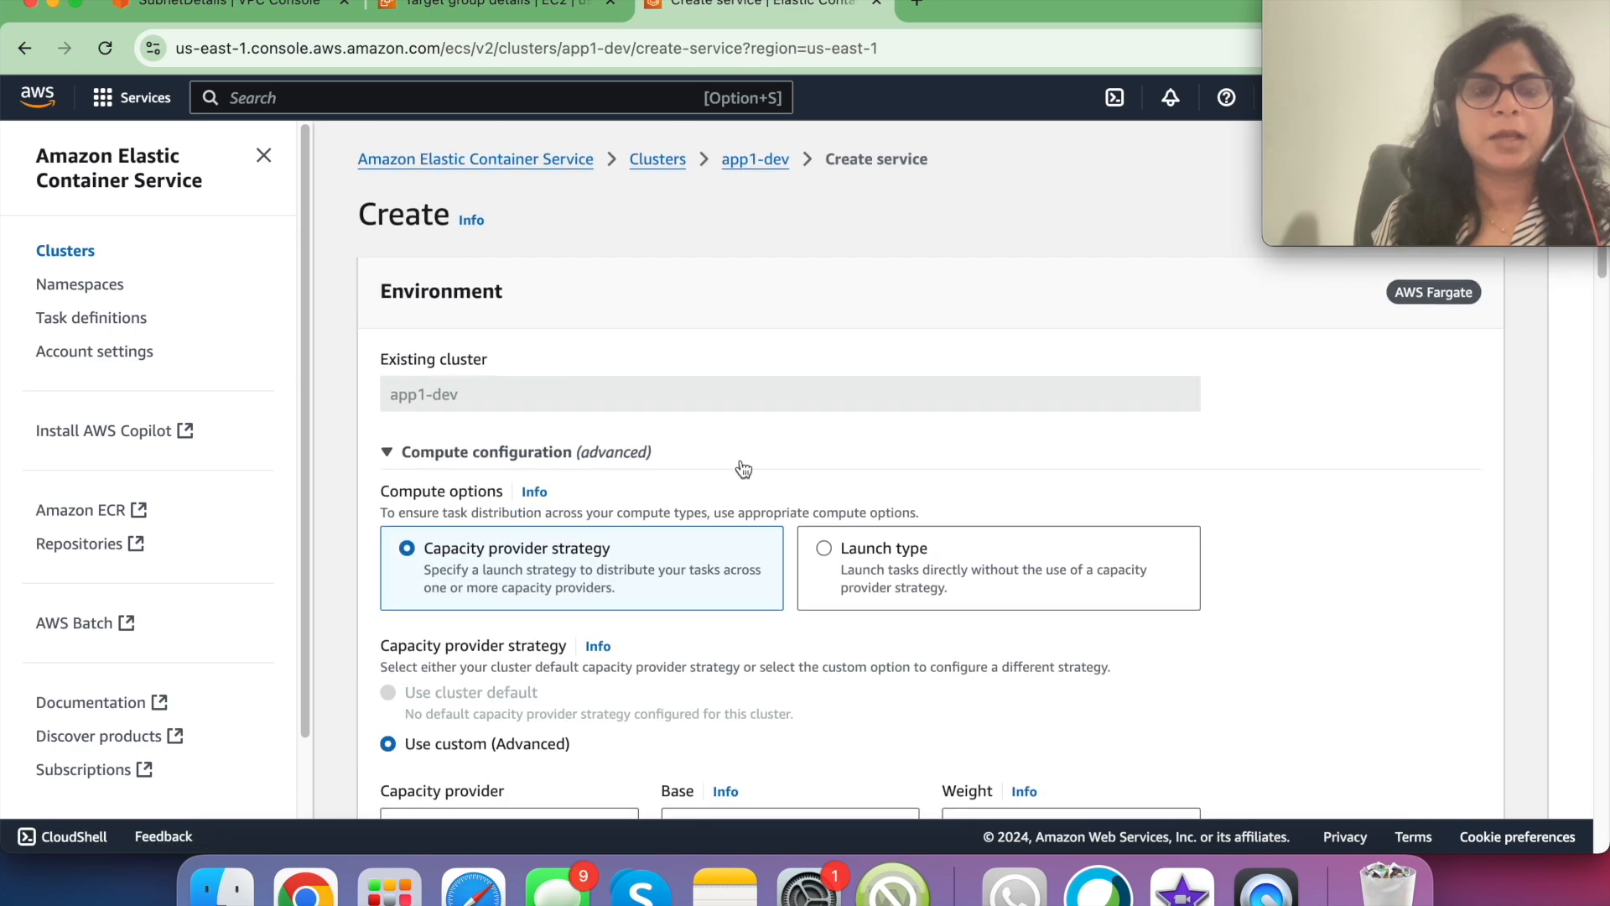
- Choose the world-svc task definition family and name the service world-svc-lb
scroll(681, 555, "down", 10)
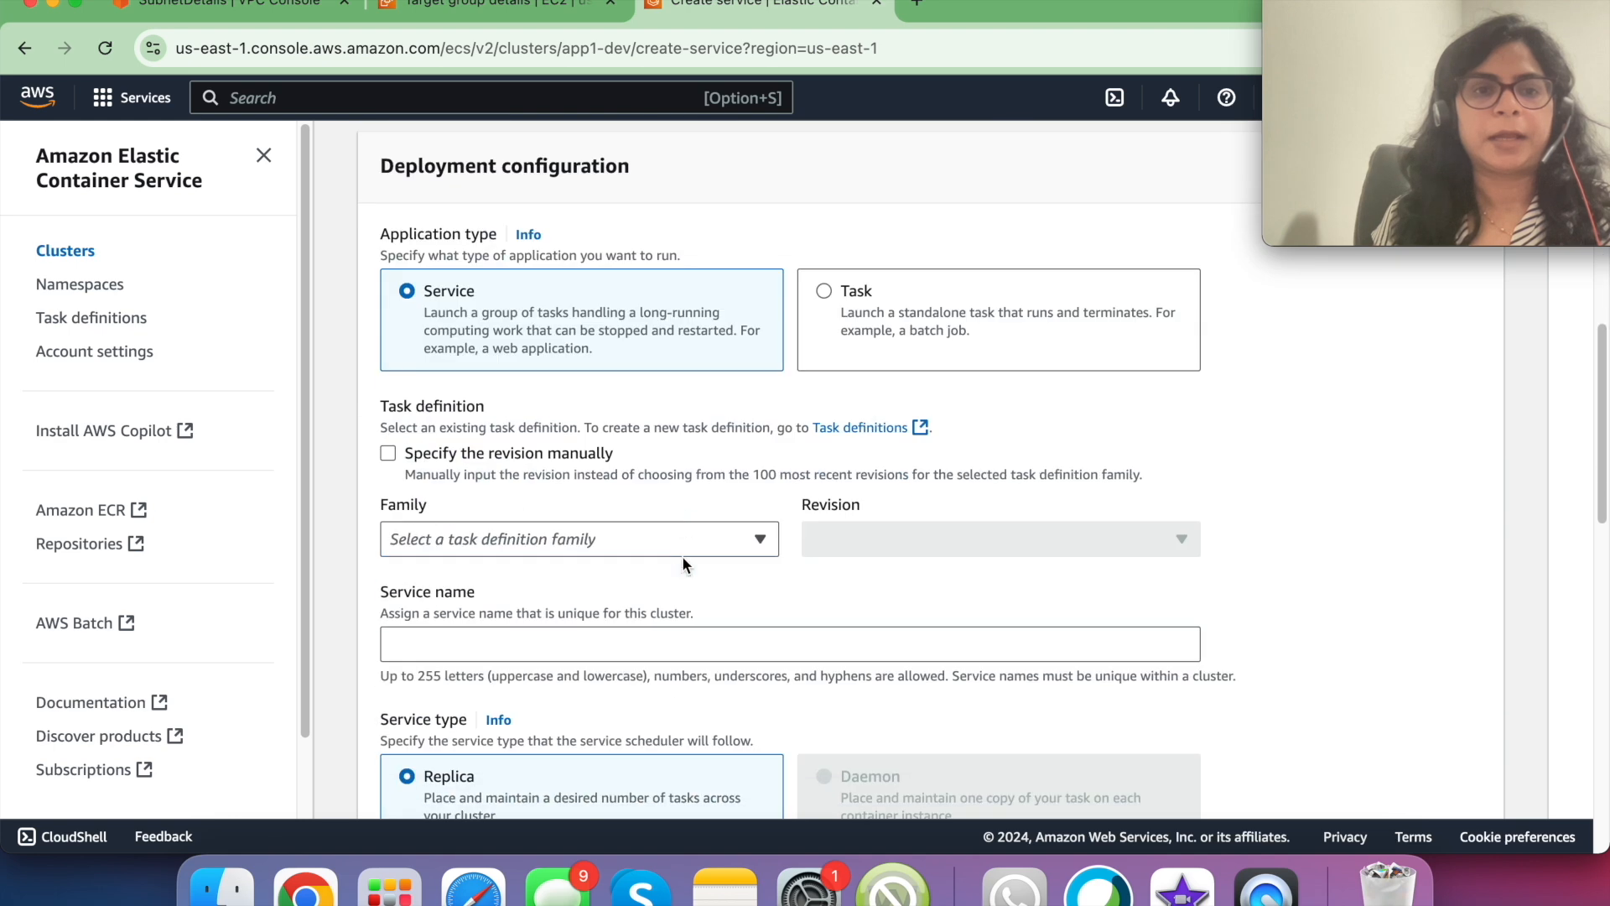
left_click(686, 532)
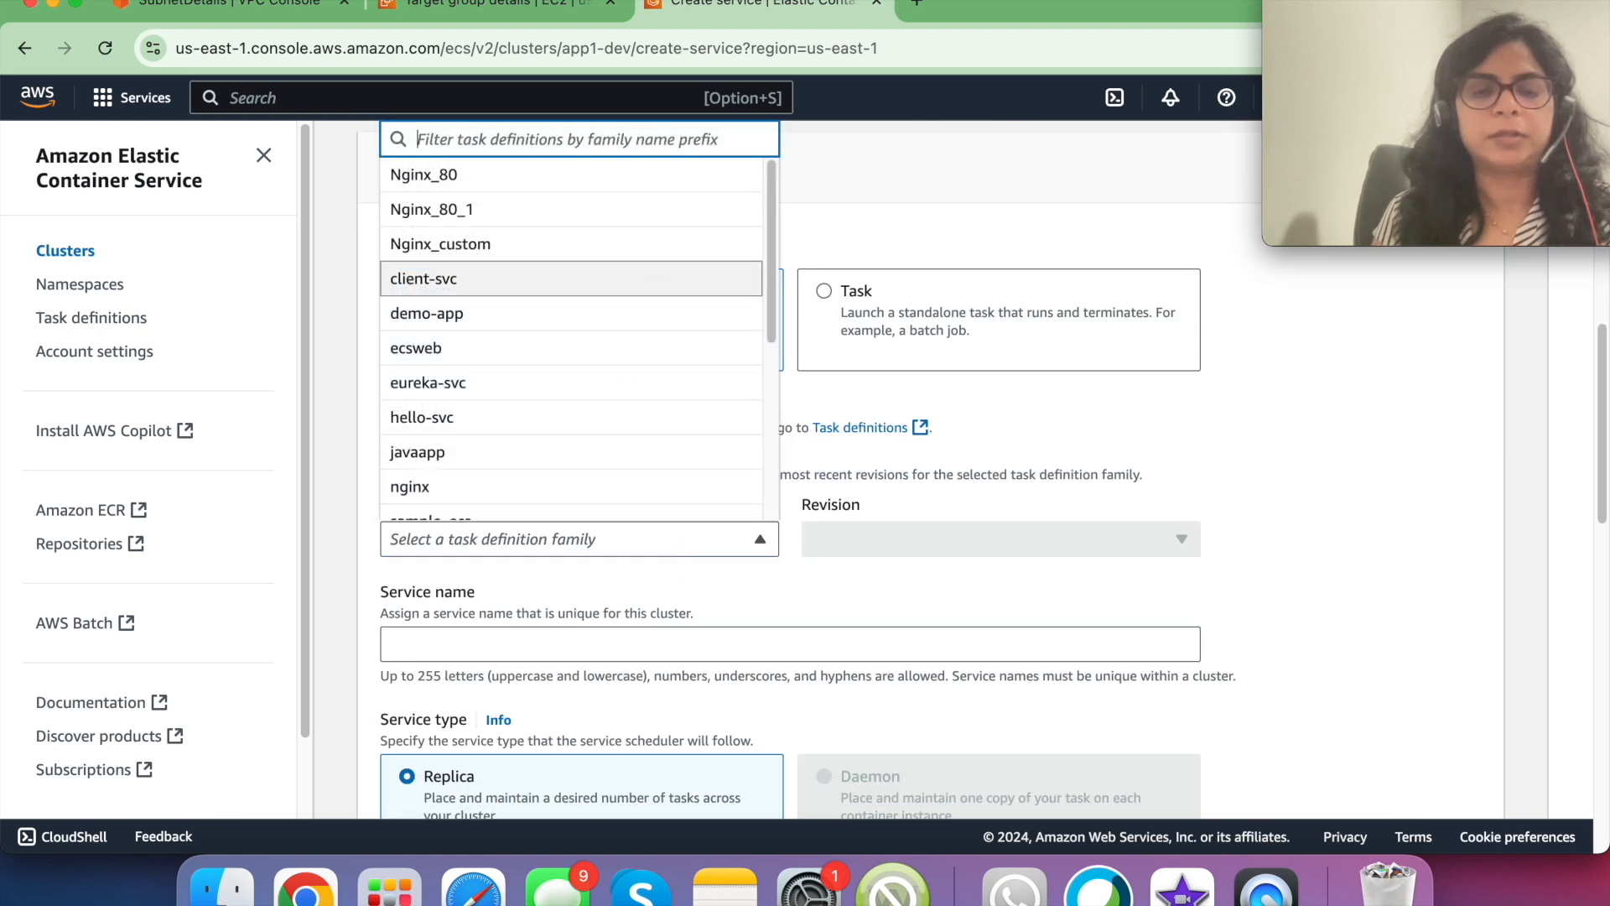
type("worl")
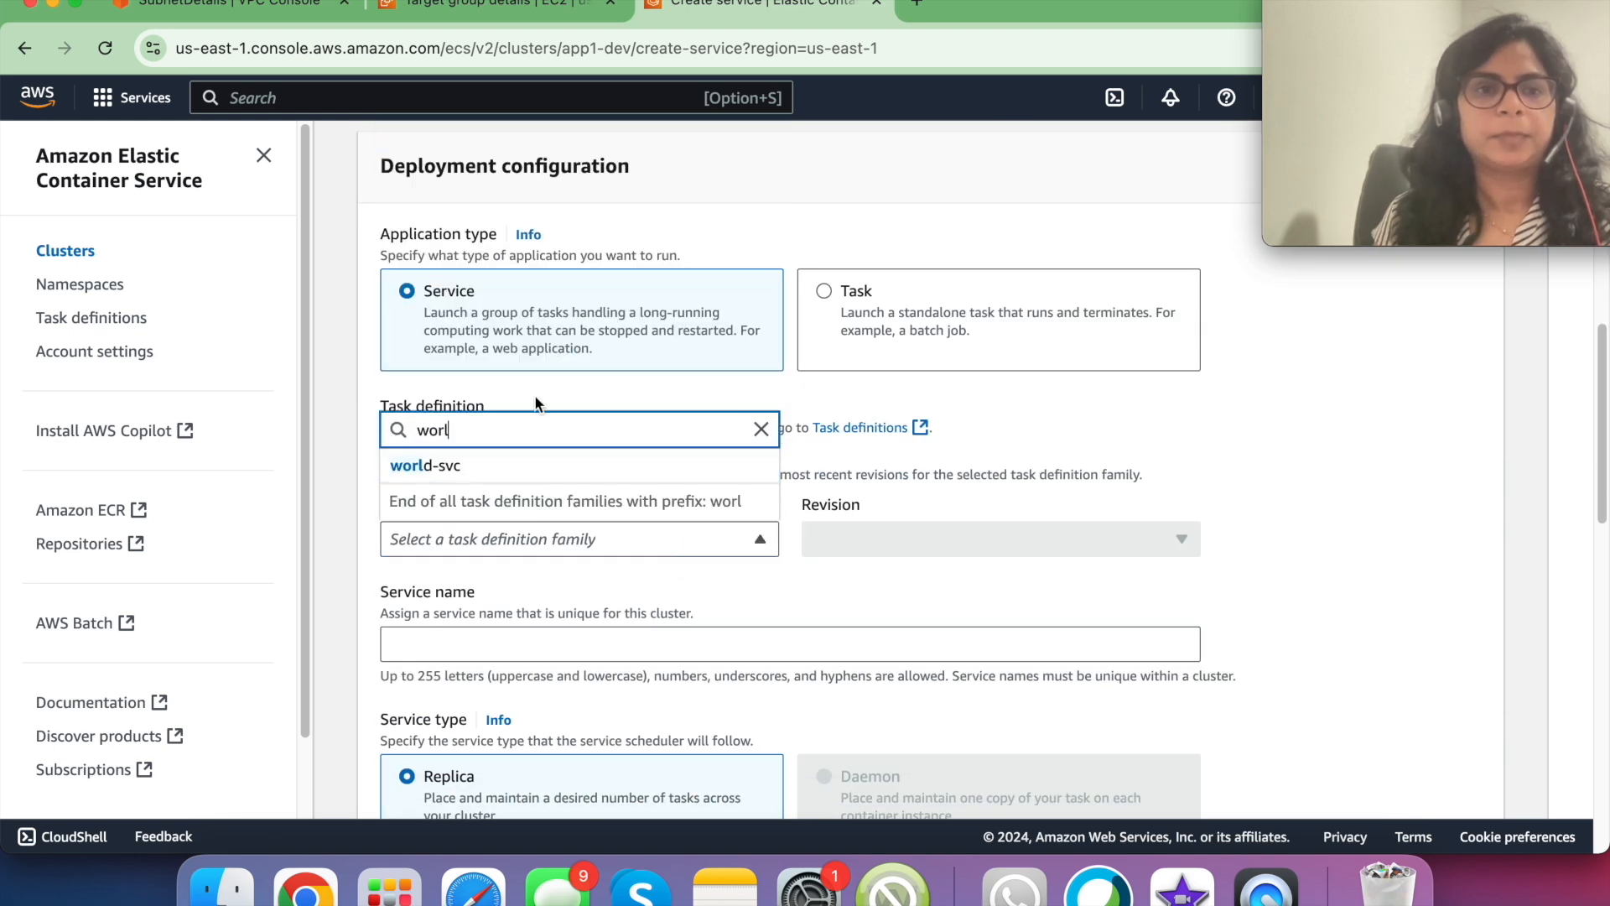
left_click(524, 466)
scroll(663, 643, "down", 3)
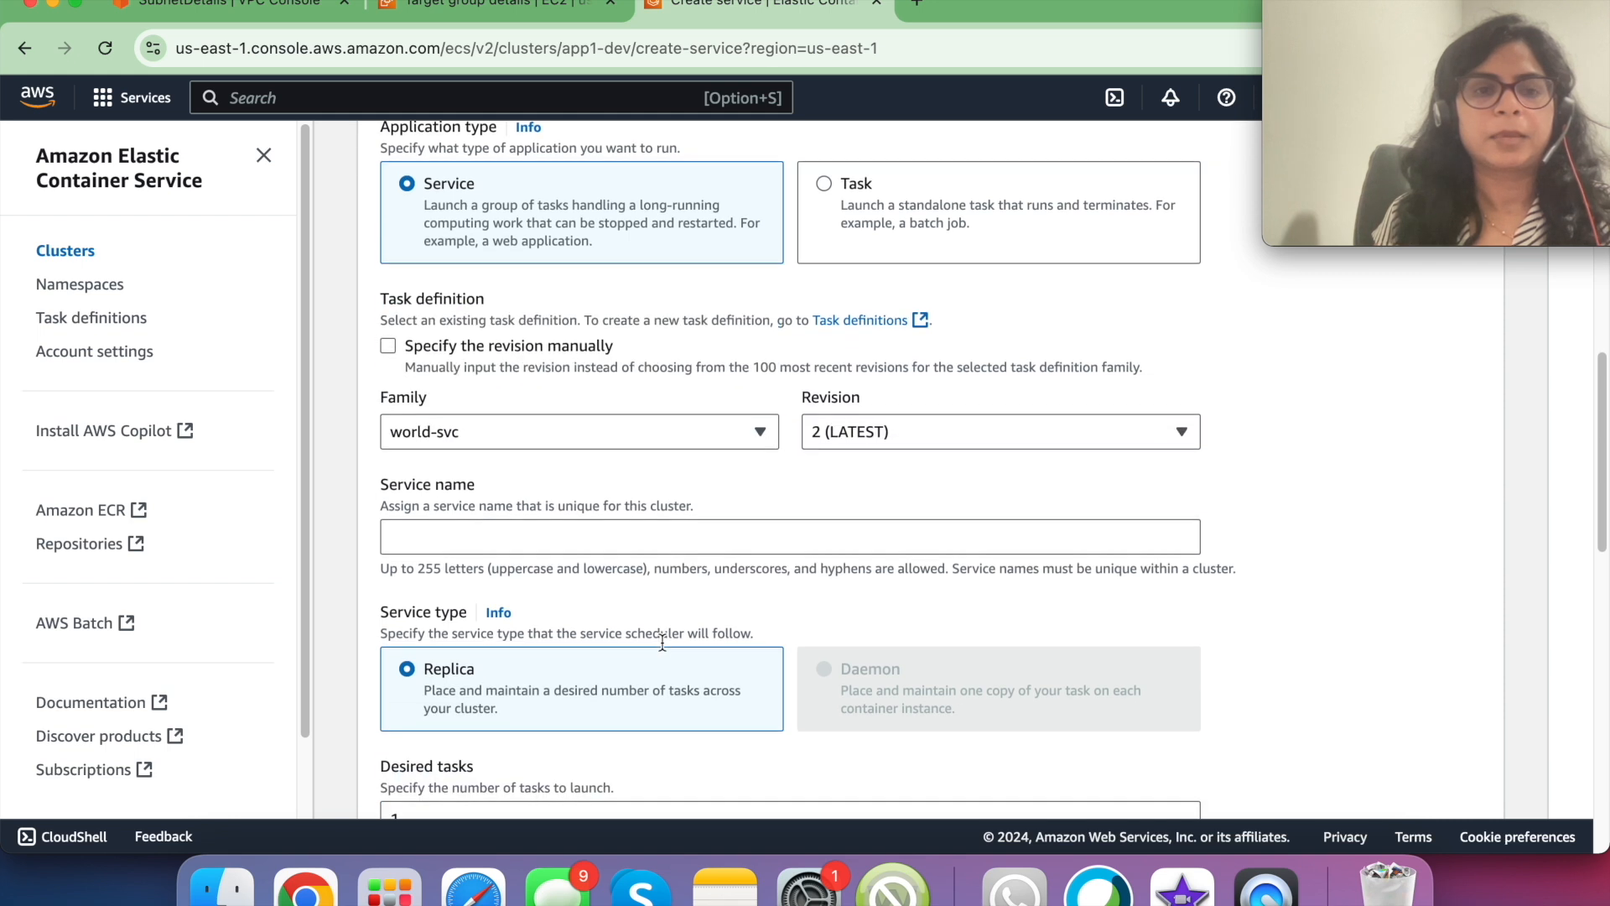
left_click(661, 555)
type("world-svc-lb")
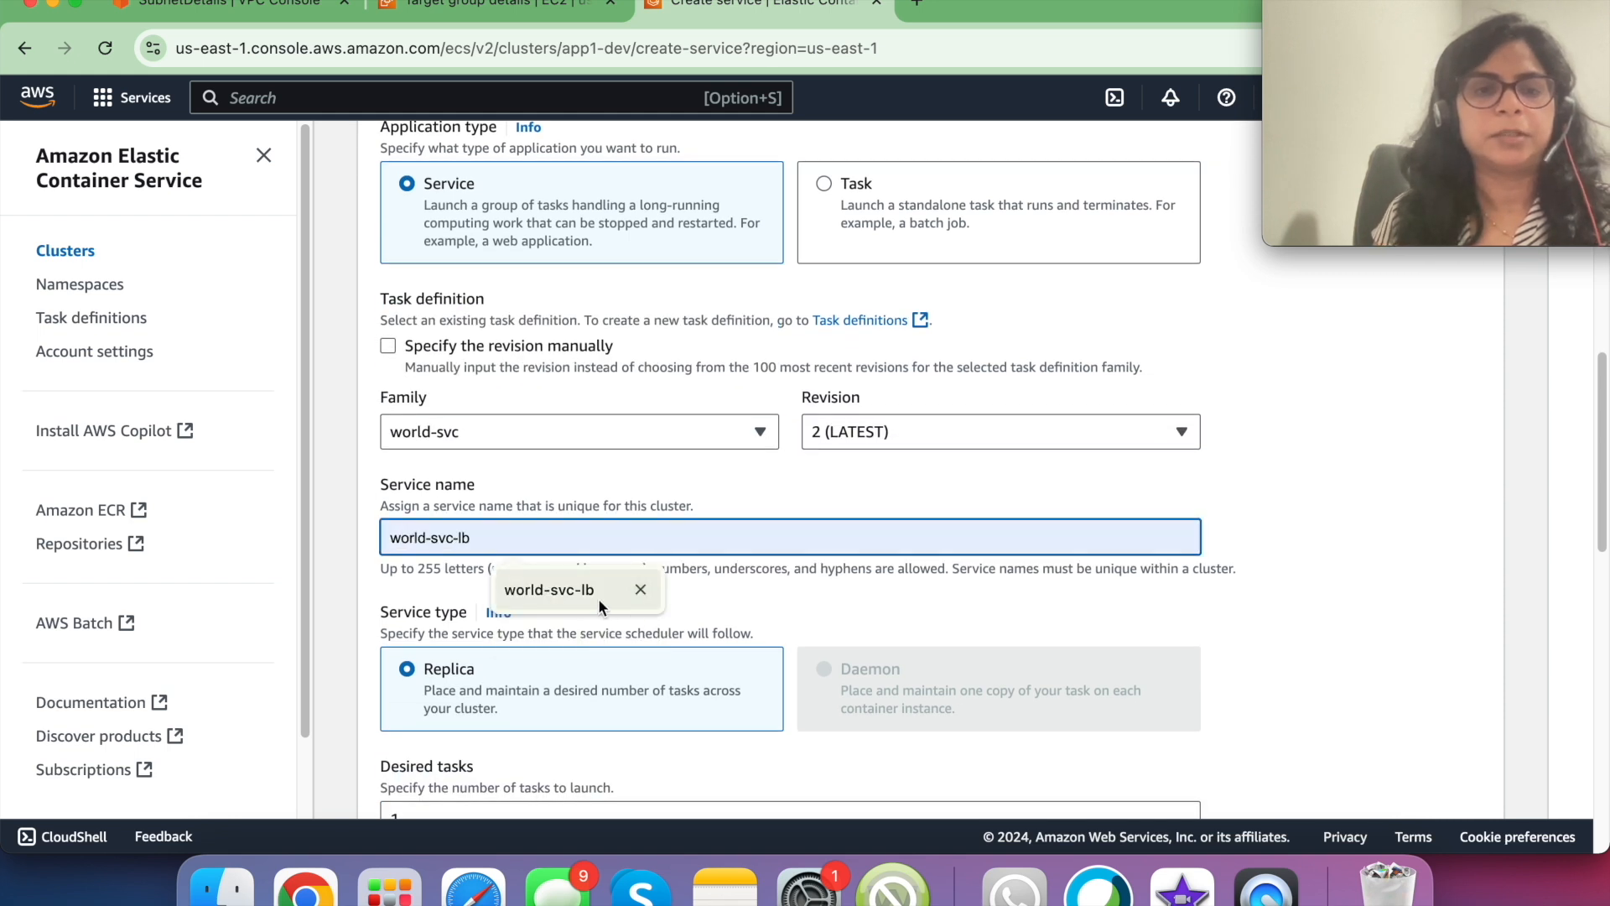
left_click(597, 597)
- Set the service's VPC to demo-vac and remove Public subnet and Public Subnet-2, keeping only the private subnet
scroll(701, 613, "down", 8)
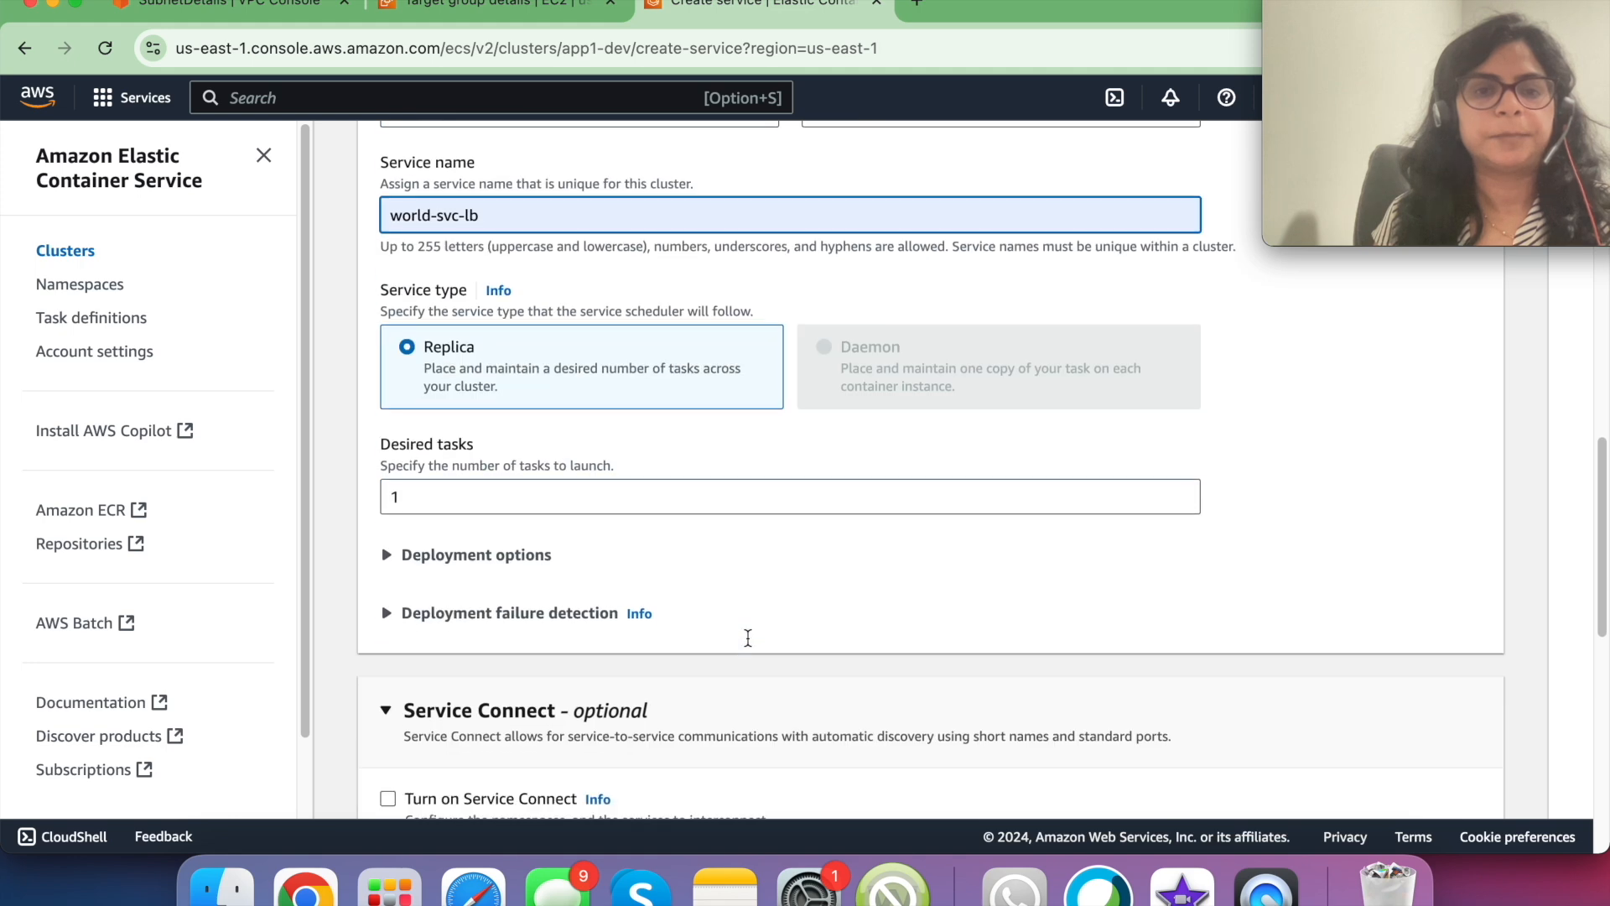
scroll(749, 644, "down", 10)
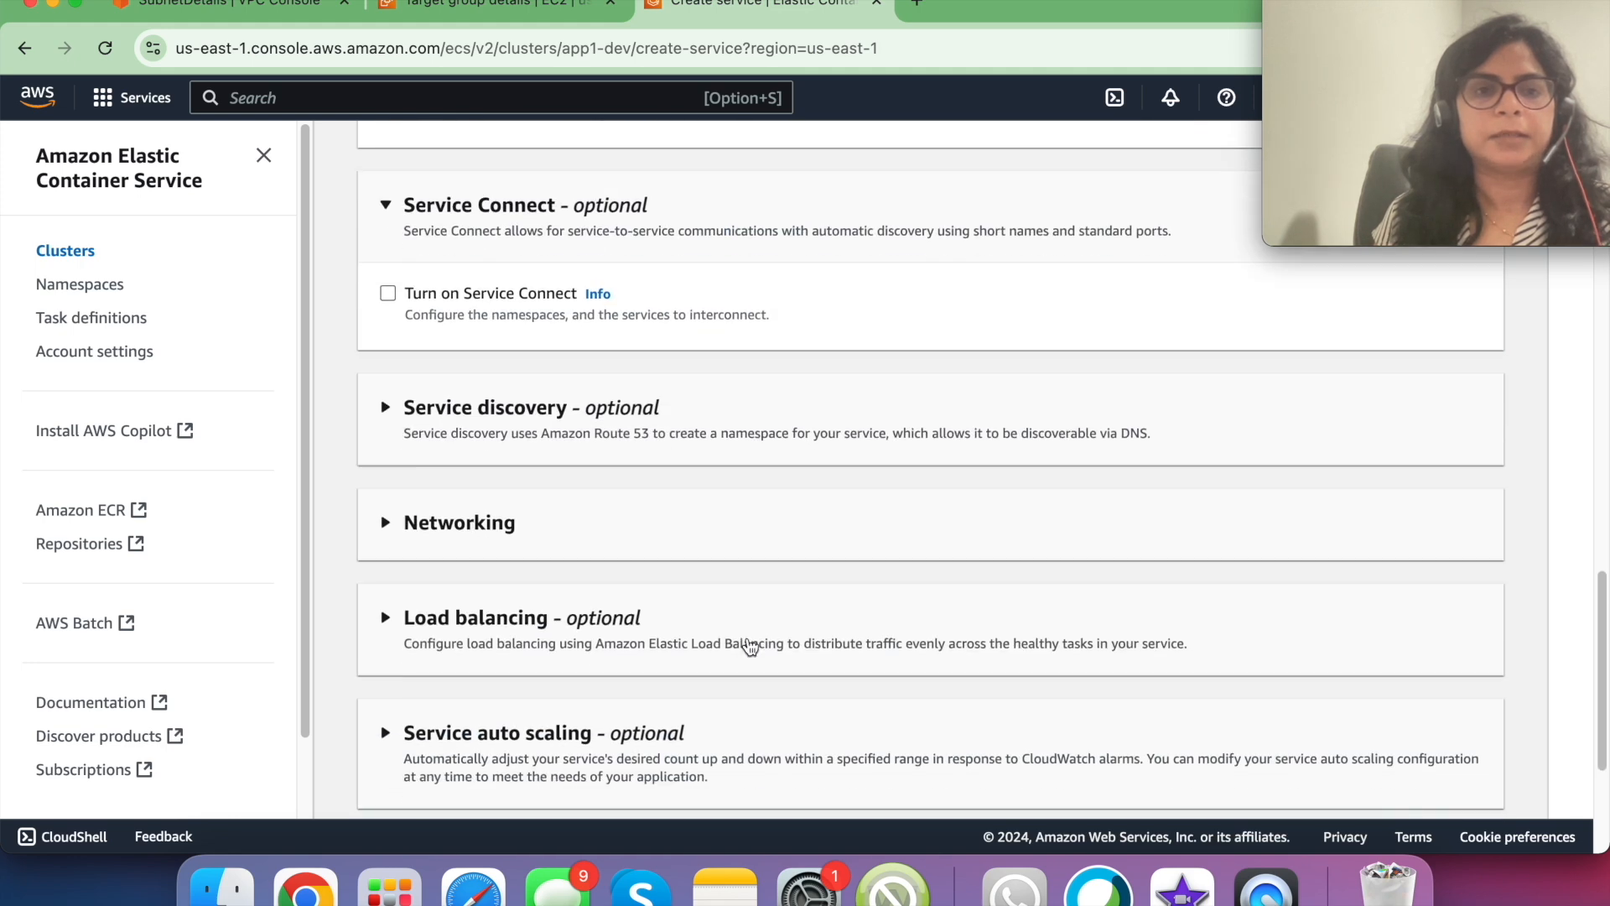
left_click(514, 526)
scroll(644, 580, "down", 5)
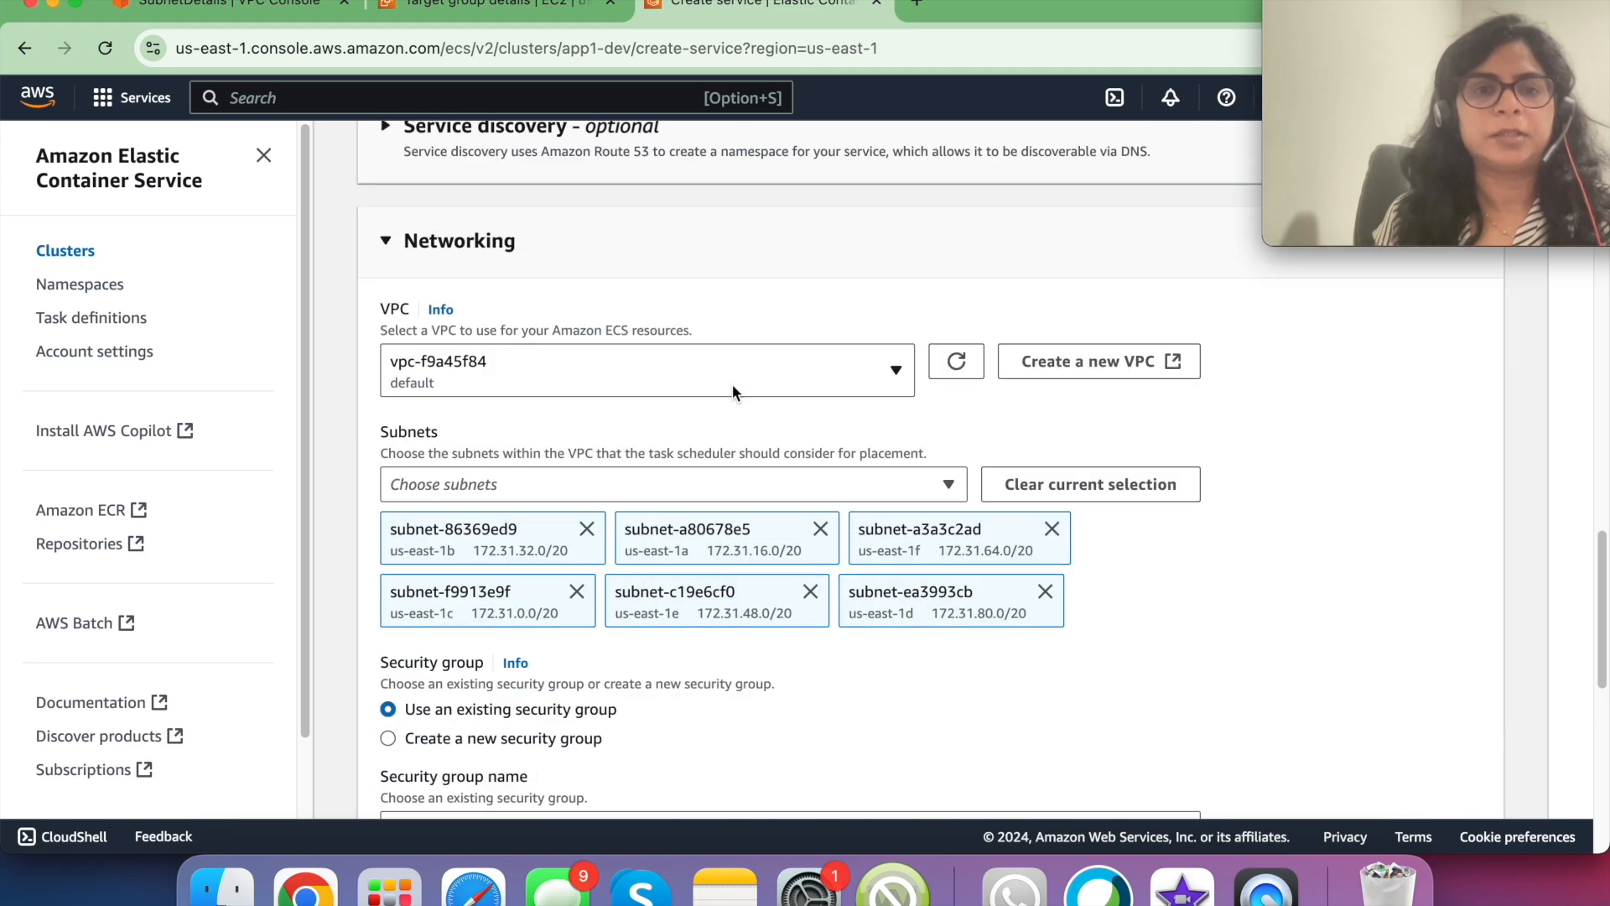
left_click(731, 382)
left_click(658, 476)
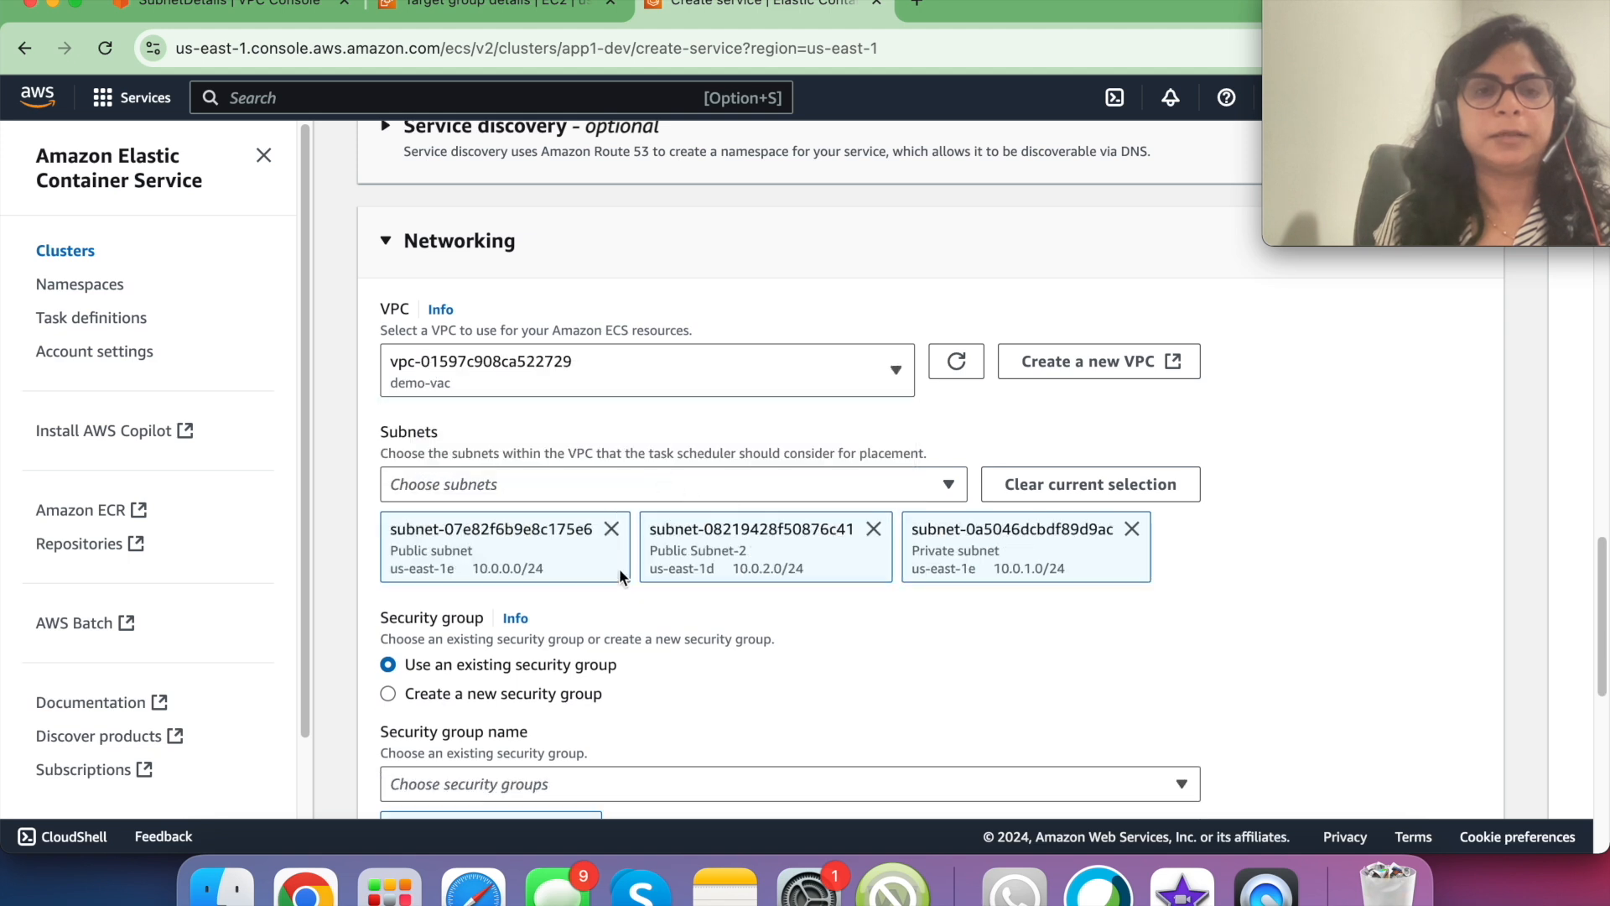
left_click(873, 529)
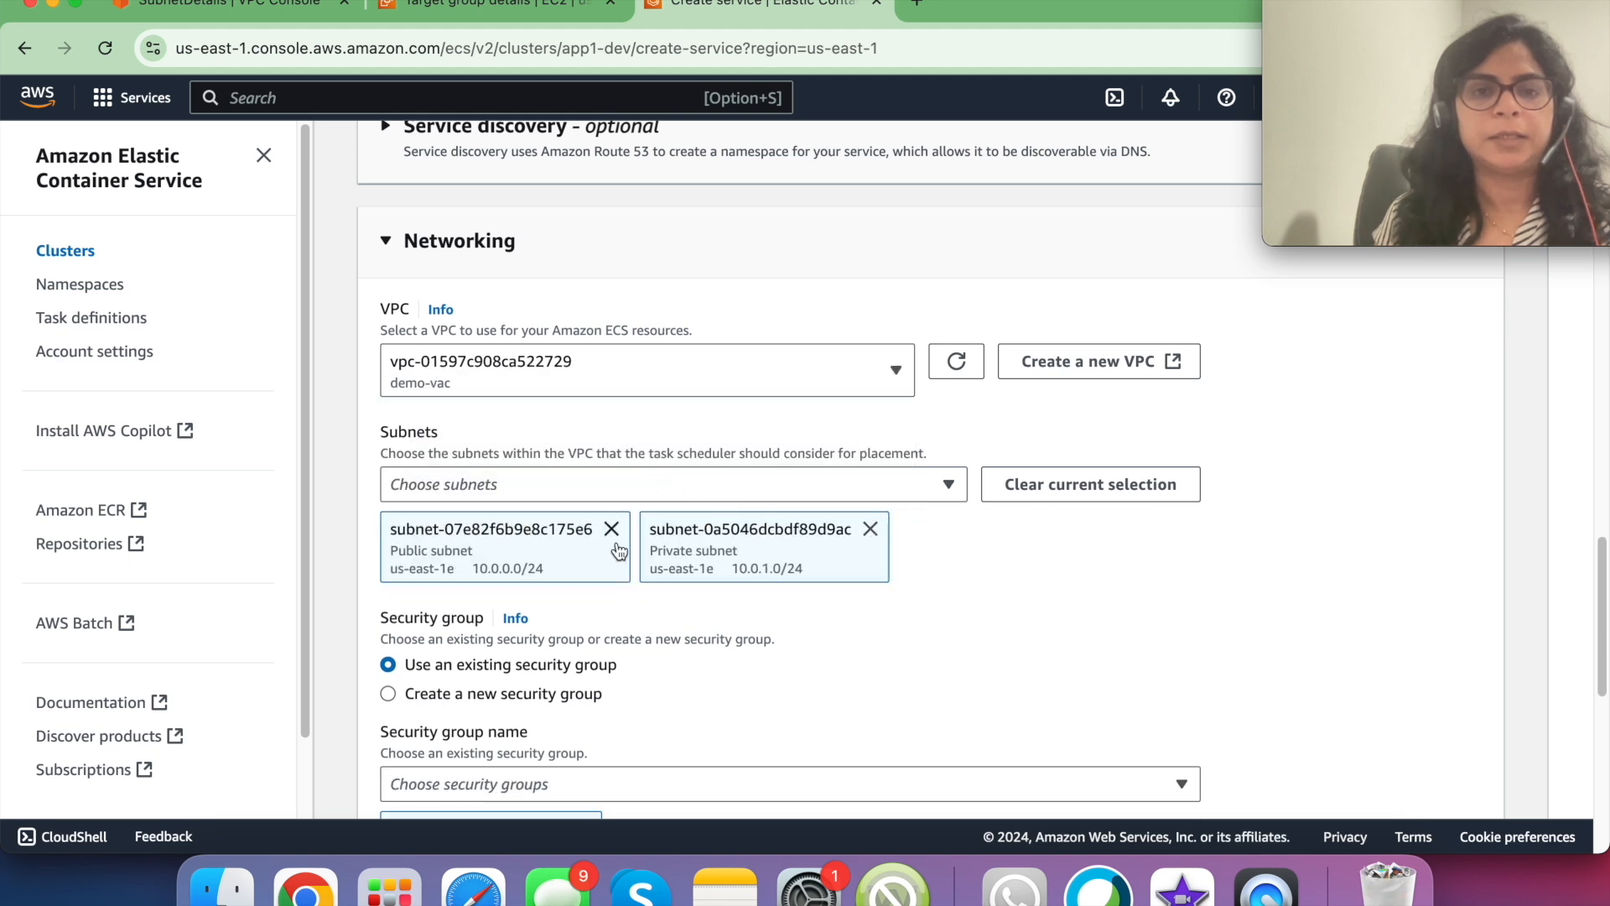
left_click(611, 529)
scroll(585, 771, "down", 3)
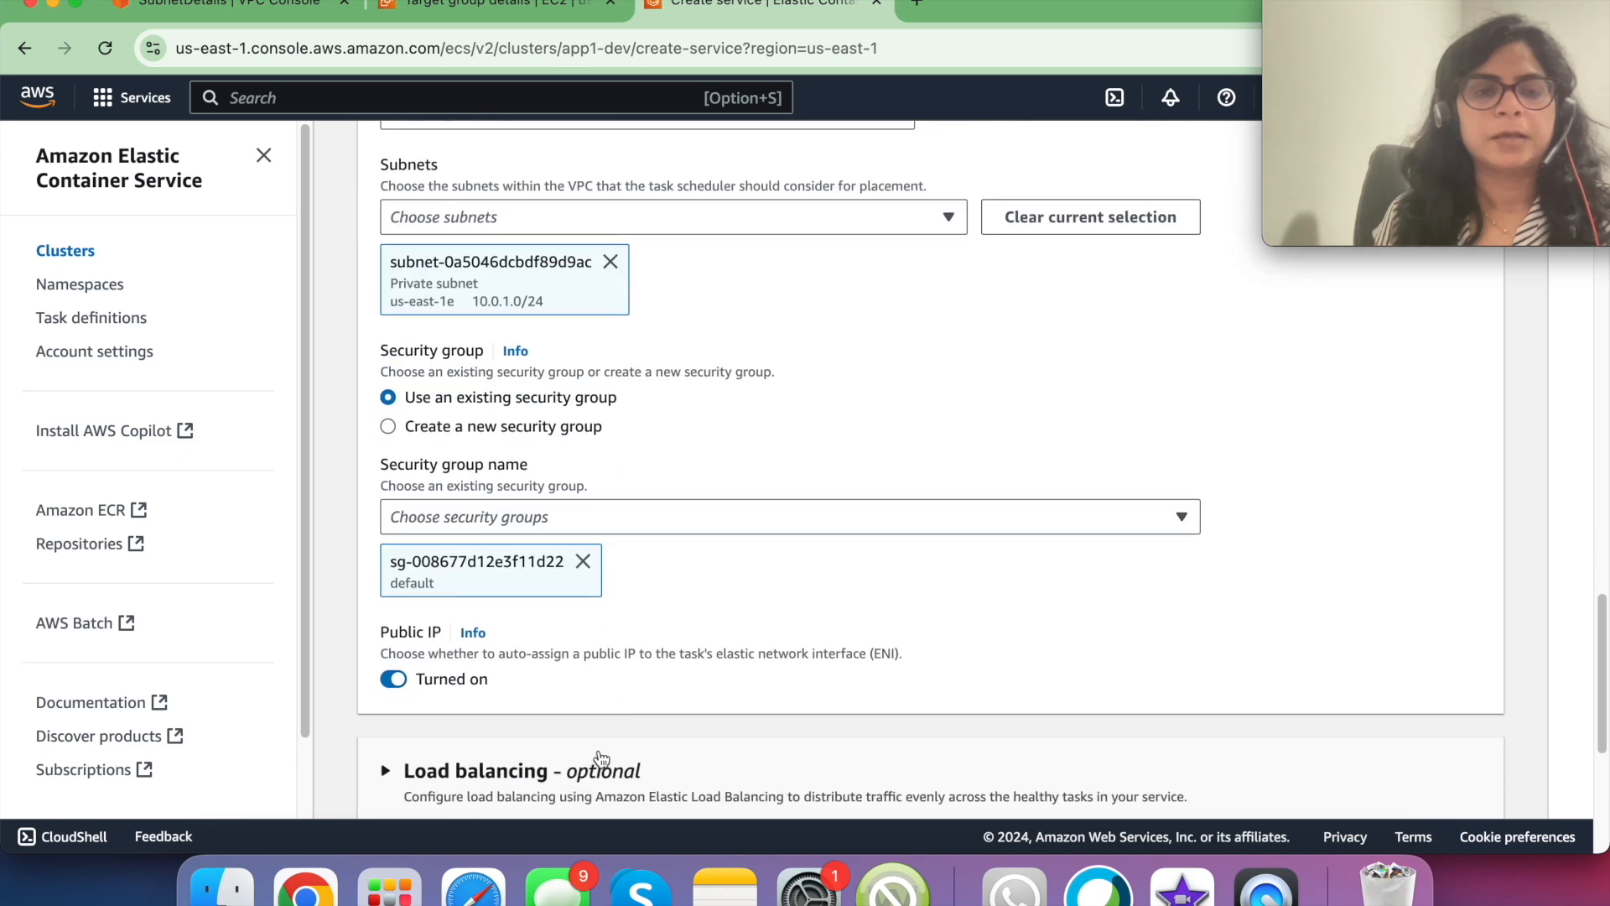
- Replace the service's default security group with the existing ecs-service-sg group
left_click(584, 561)
left_click(601, 515)
type("e")
left_click(576, 648)
scroll(575, 647, "down", 4)
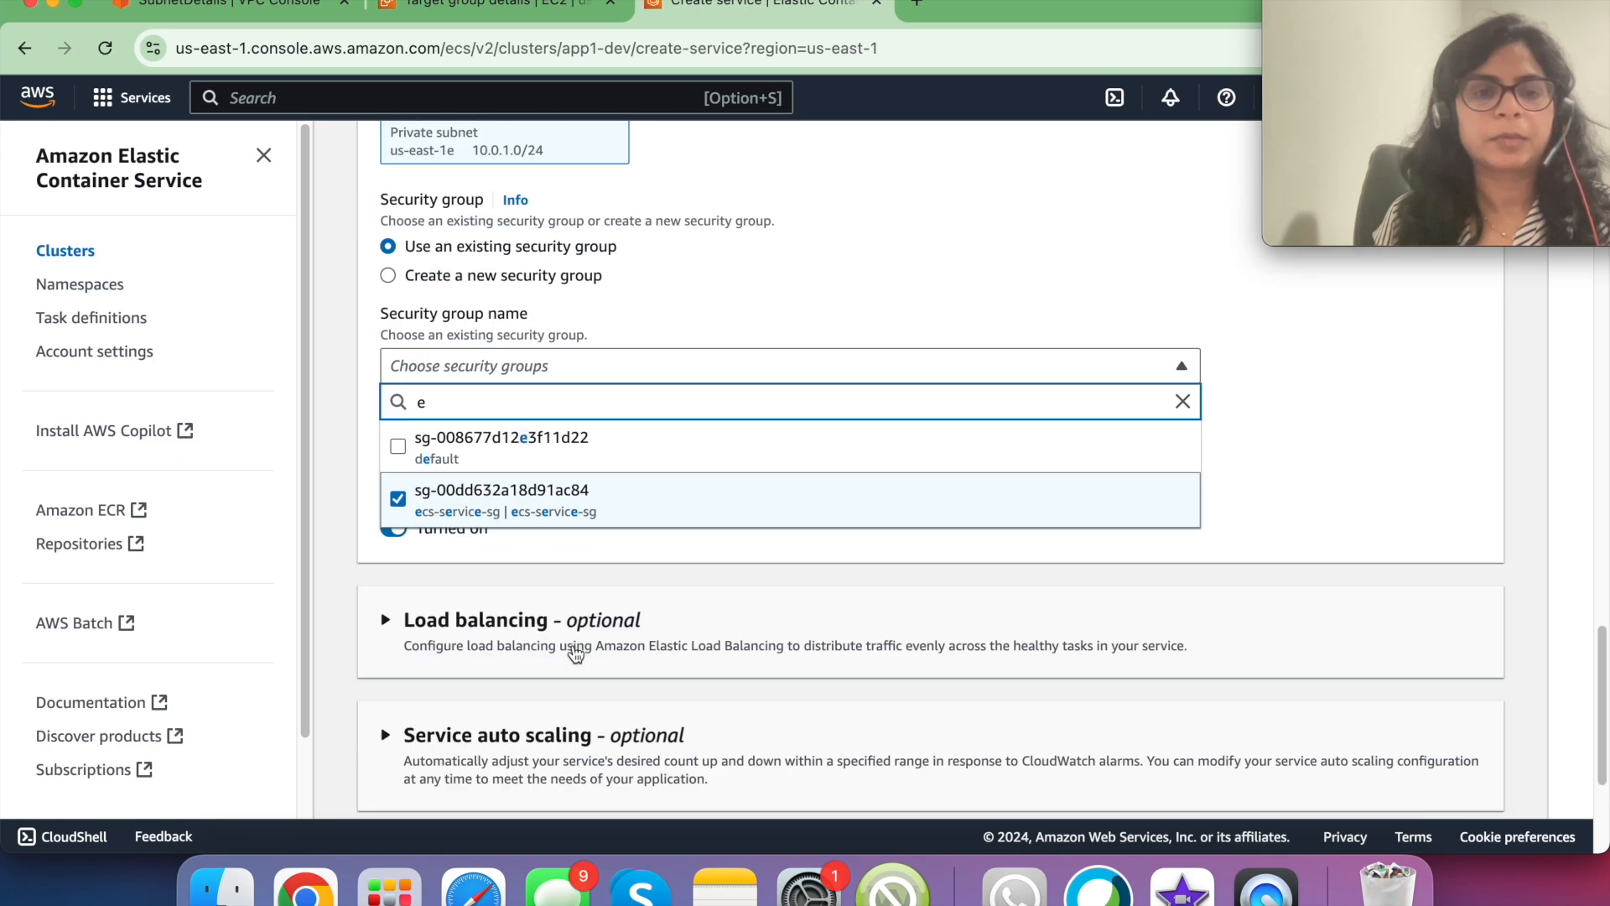
- Set the service's load balancer type to Application Load Balancer and use the existing demo-lb load balancer
left_click(680, 462)
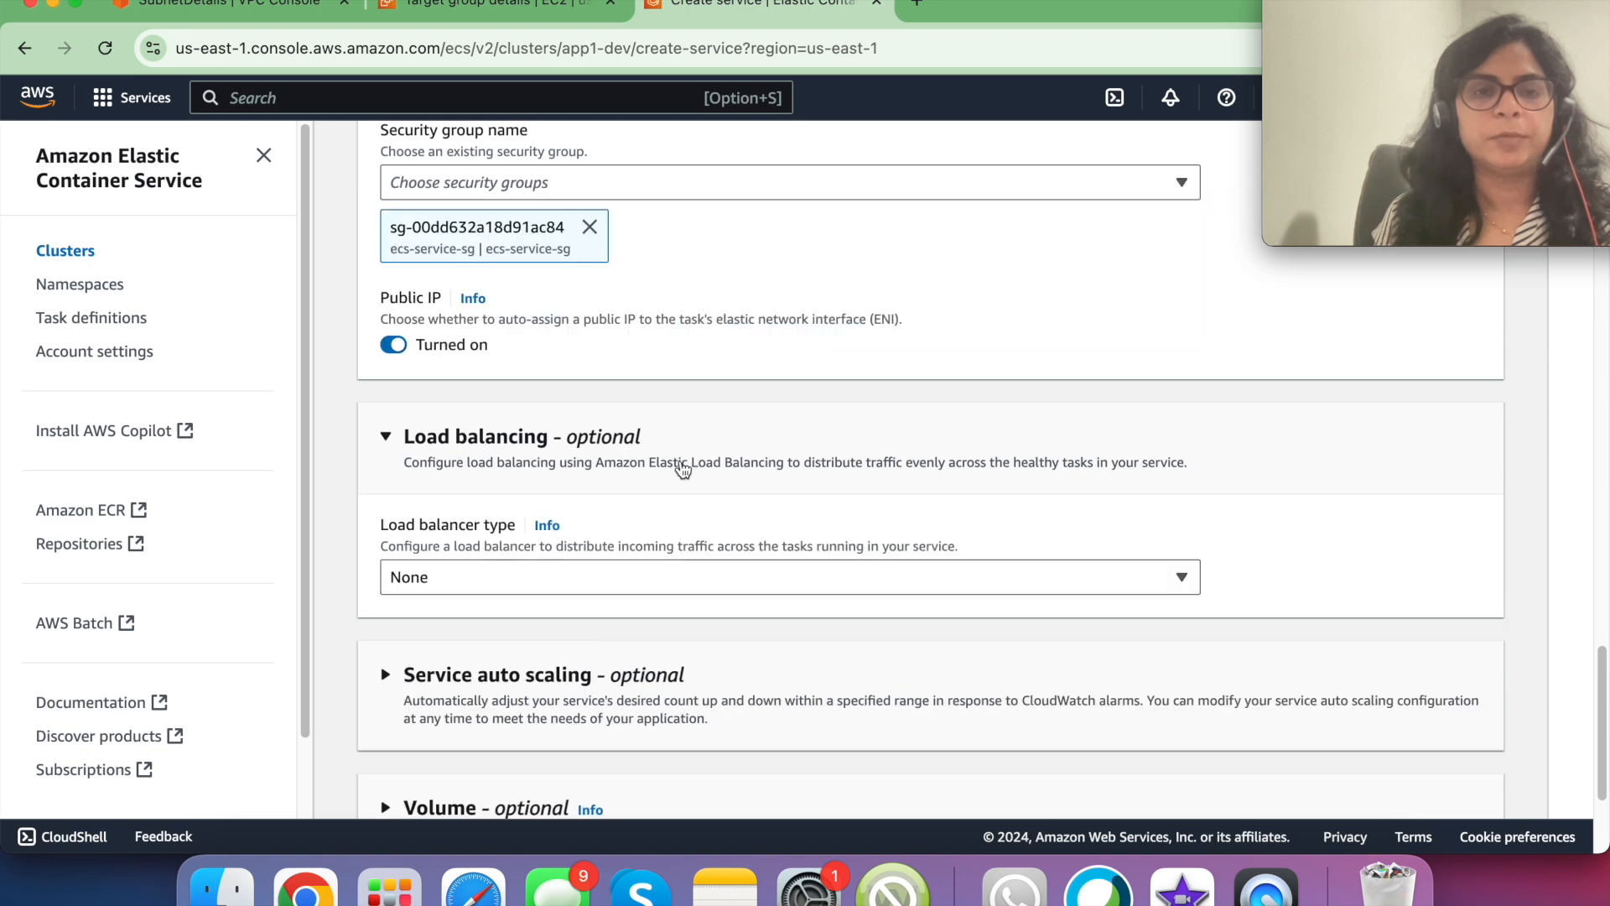
left_click(583, 579)
left_click(625, 465)
scroll(625, 466, "down", 4)
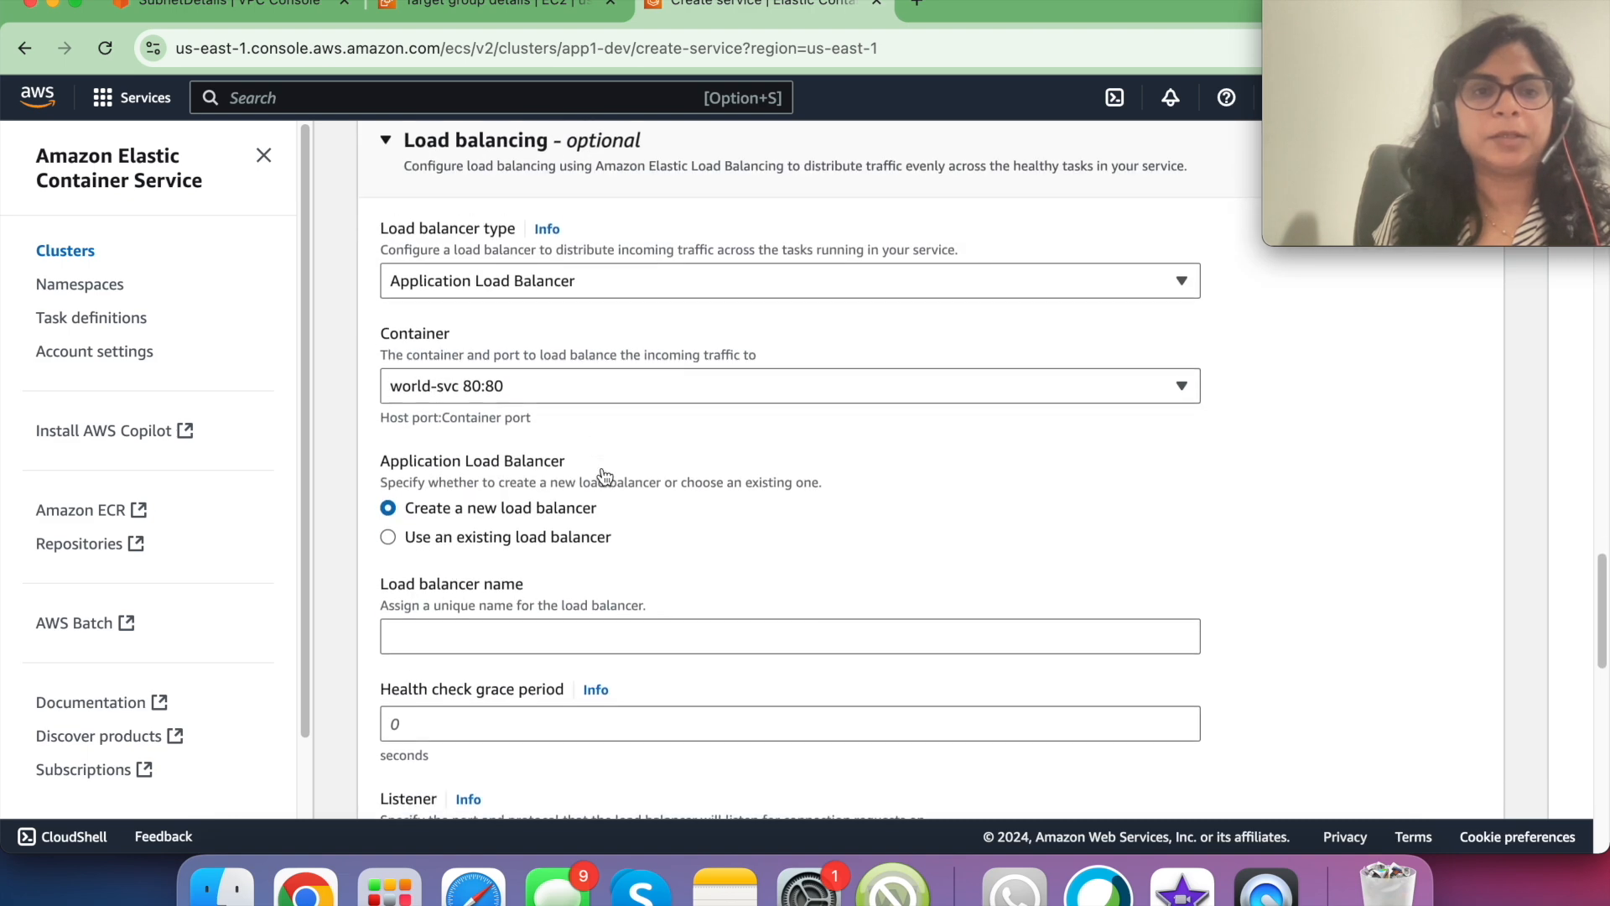
left_click(551, 526)
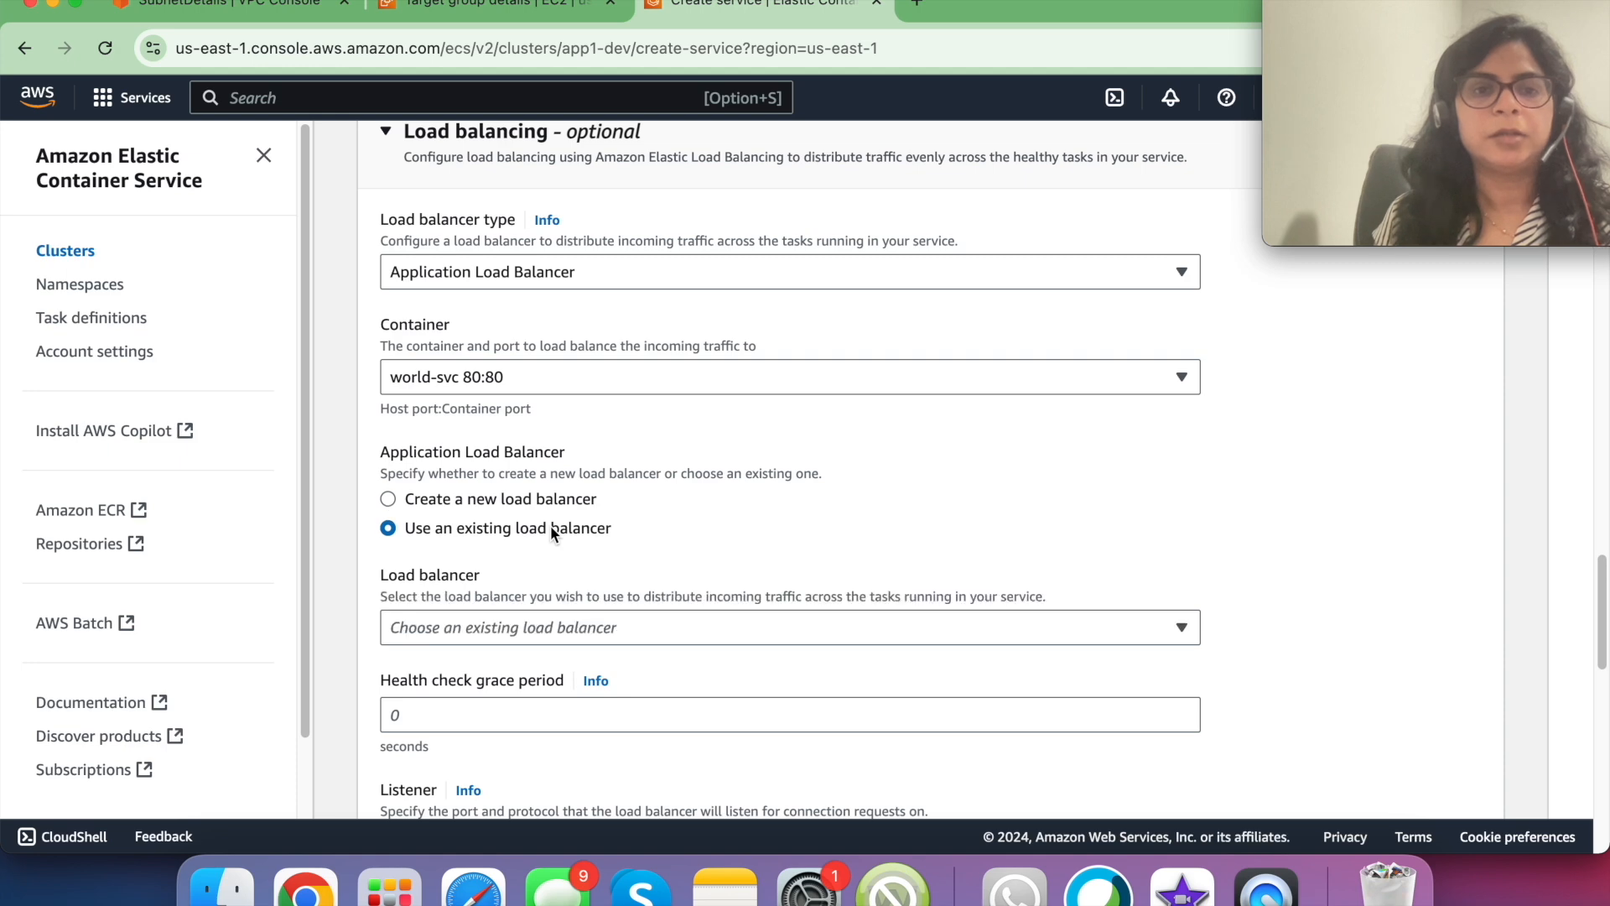
scroll(550, 526, "down", 3)
left_click(611, 431)
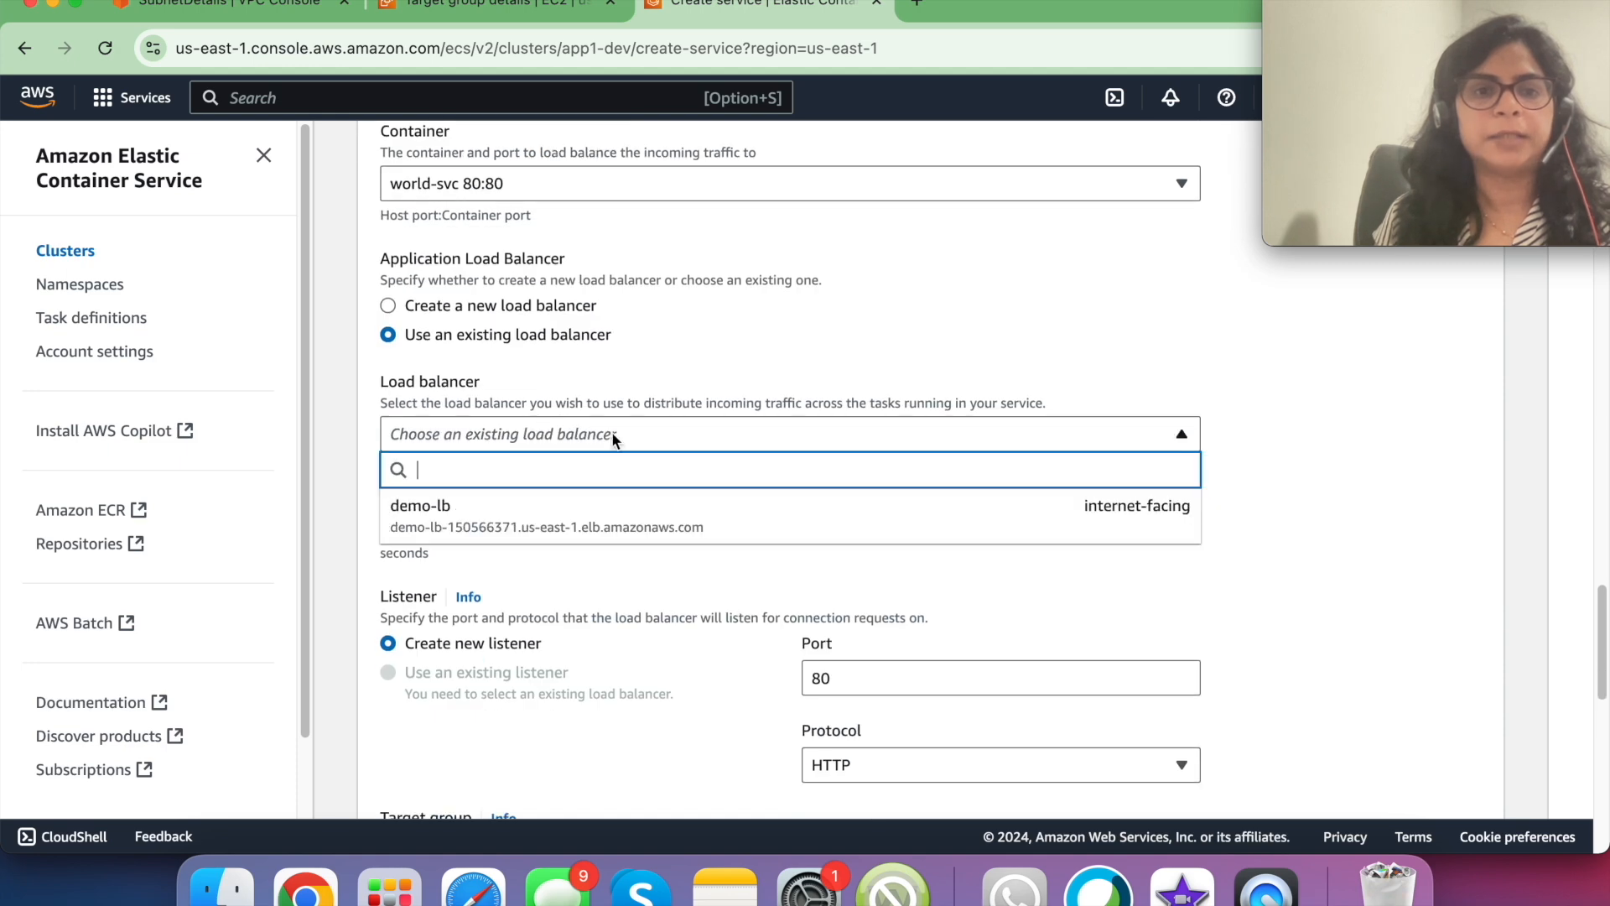
left_click(576, 513)
- Attach the service to the load balancer's existing 80:HTTP listener
scroll(574, 508, "down", 2)
scroll(587, 513, "down", 1)
left_click(541, 525)
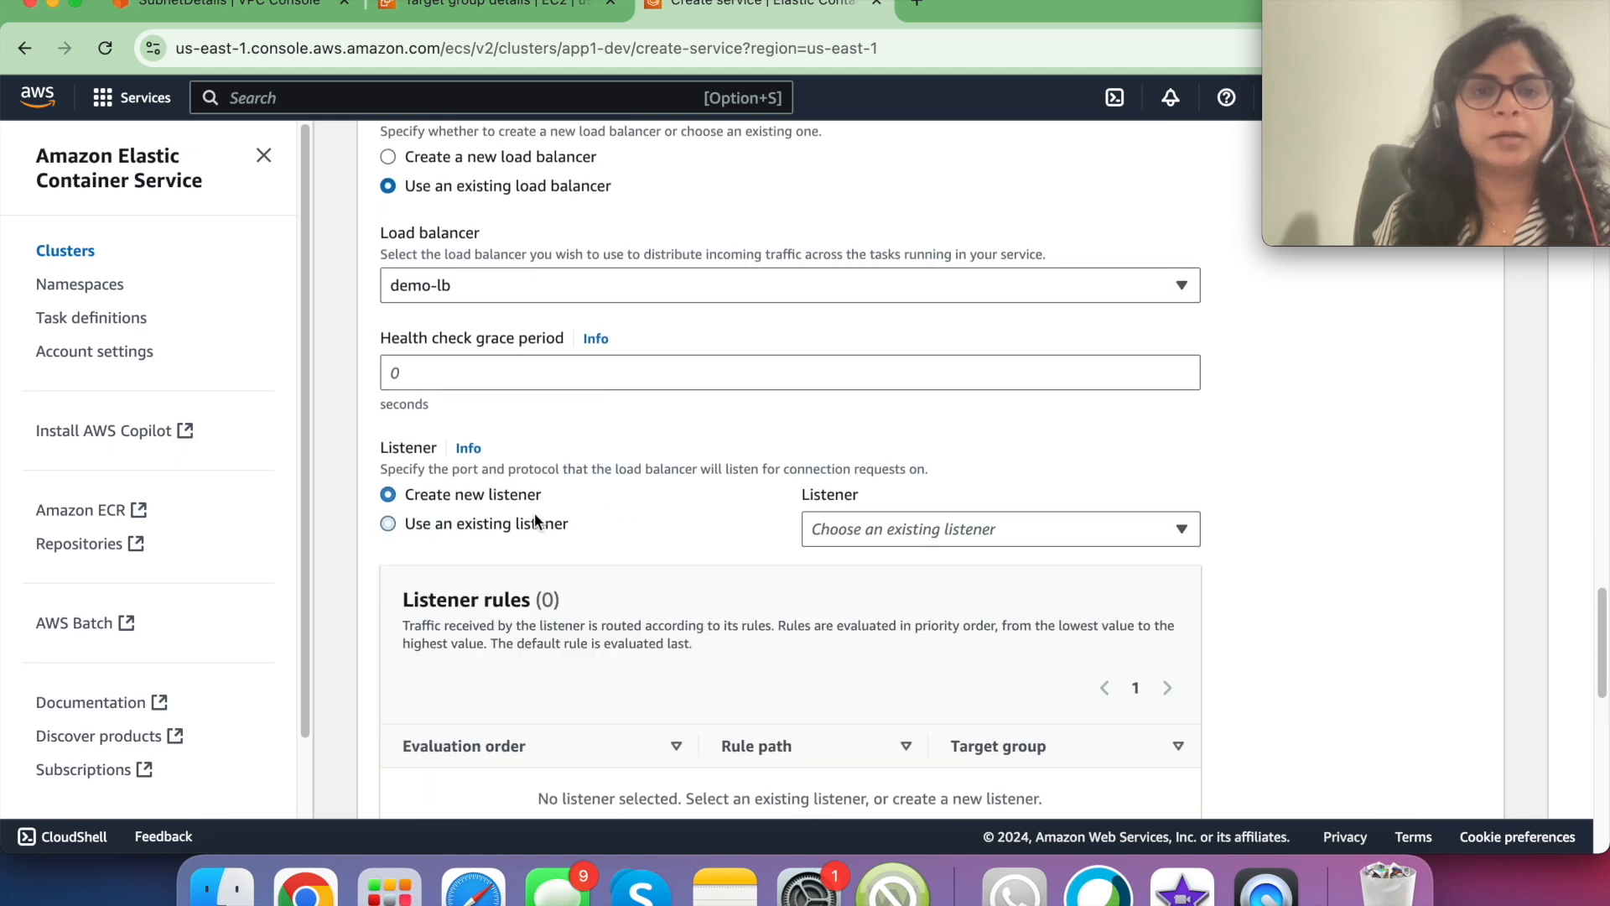
left_click(869, 526)
left_click(894, 598)
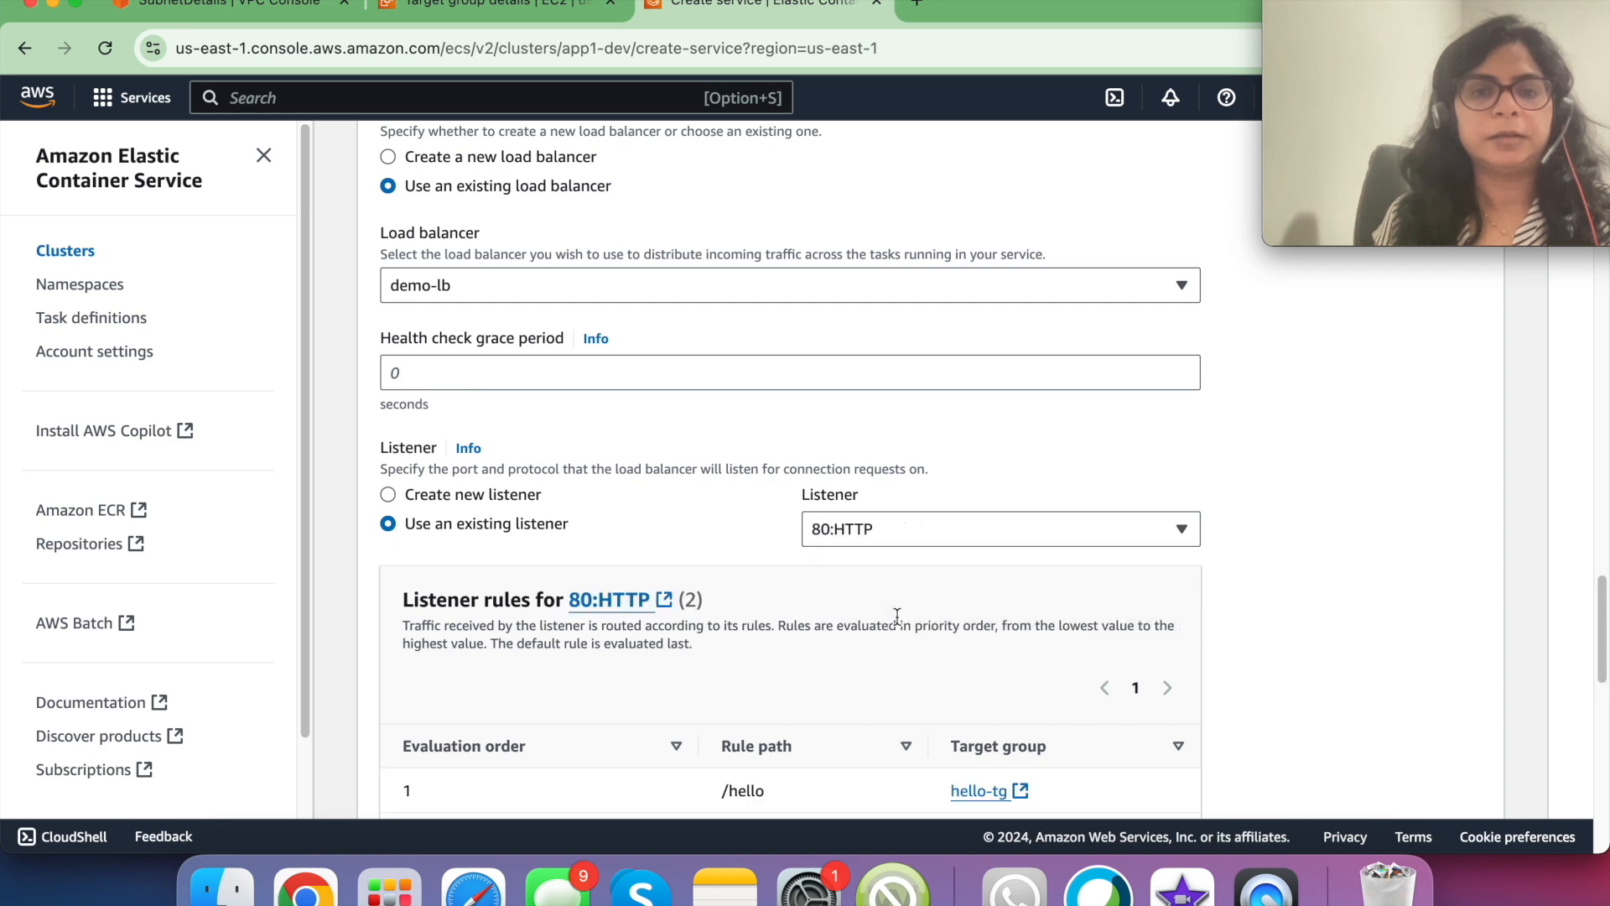
- Use the existing target group world-svc-tg for the service and try to create the service
scroll(896, 612, "down", 3)
scroll(897, 616, "down", 2)
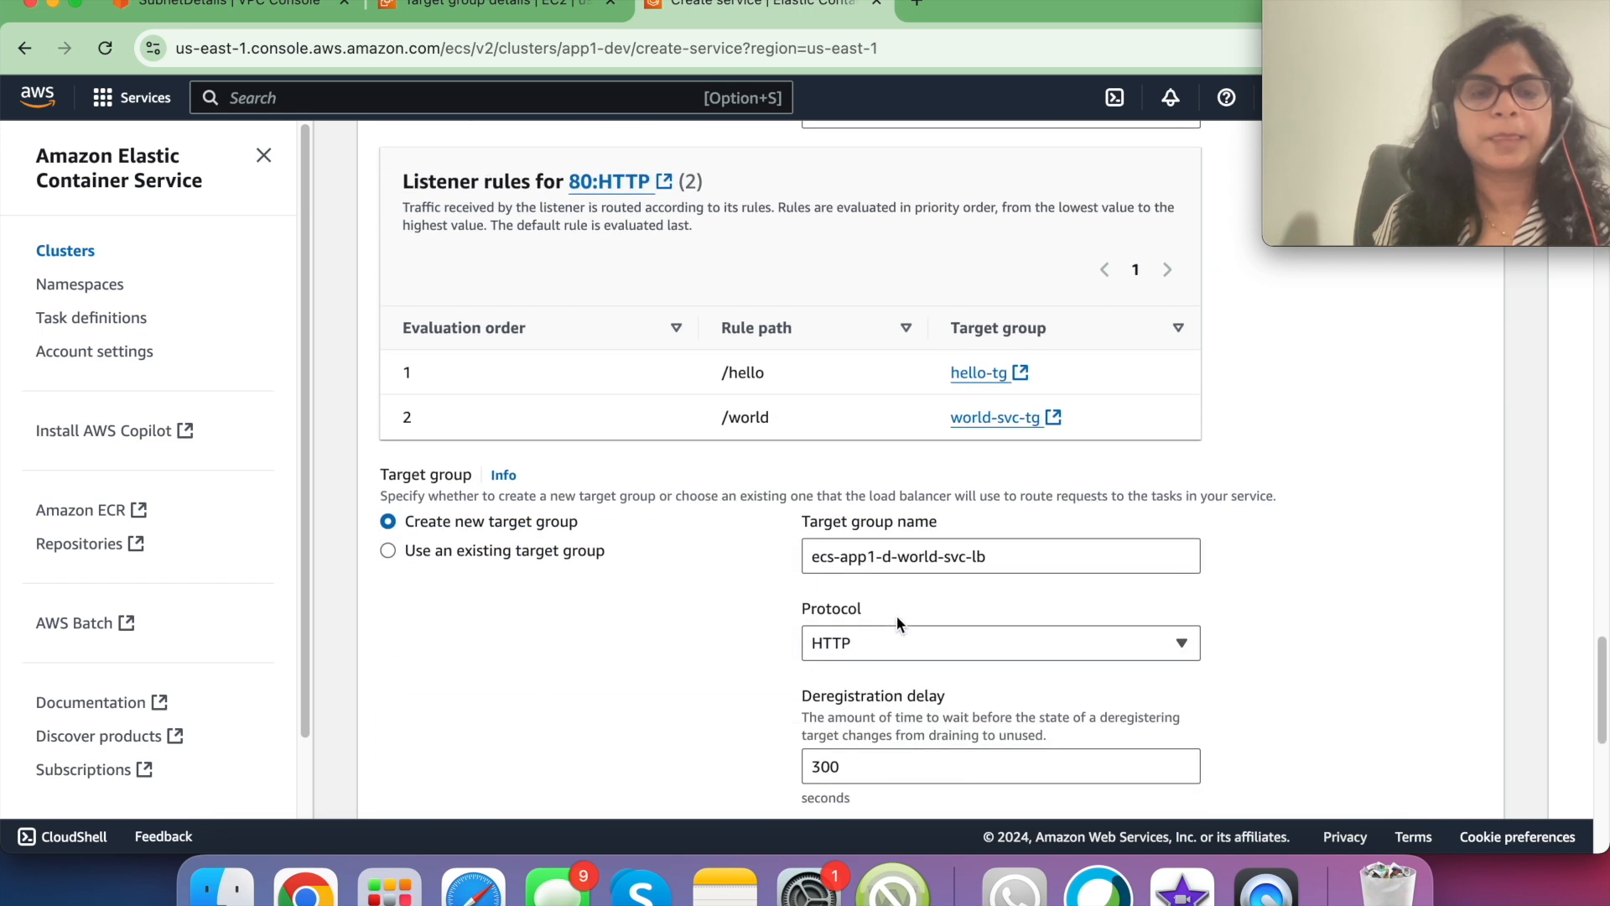
left_click(560, 550)
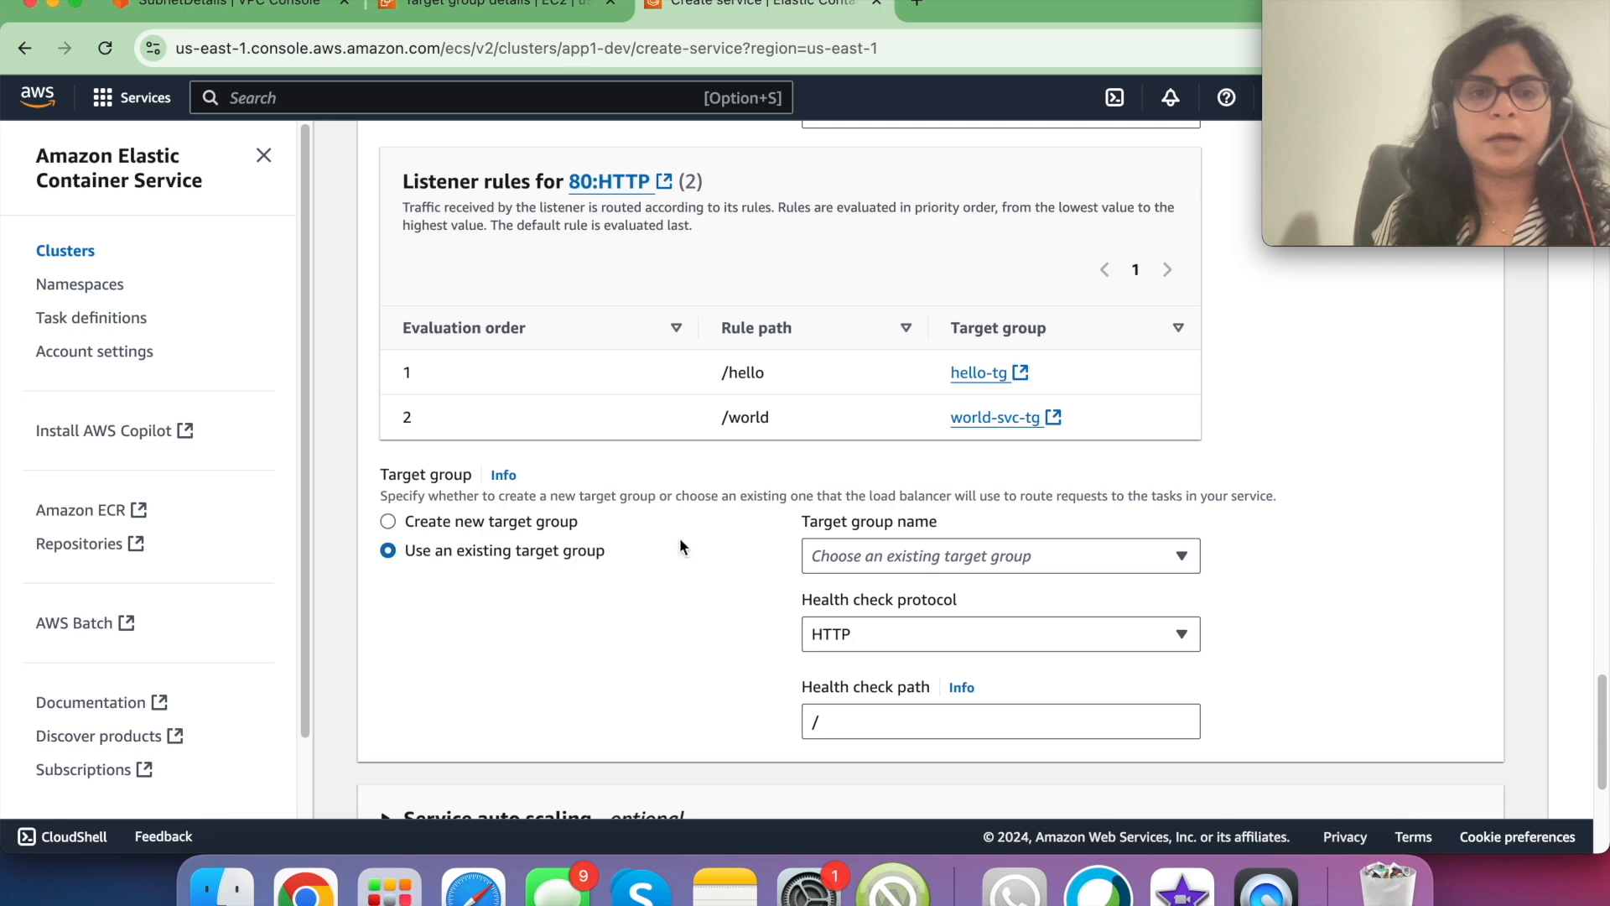
left_click(877, 553)
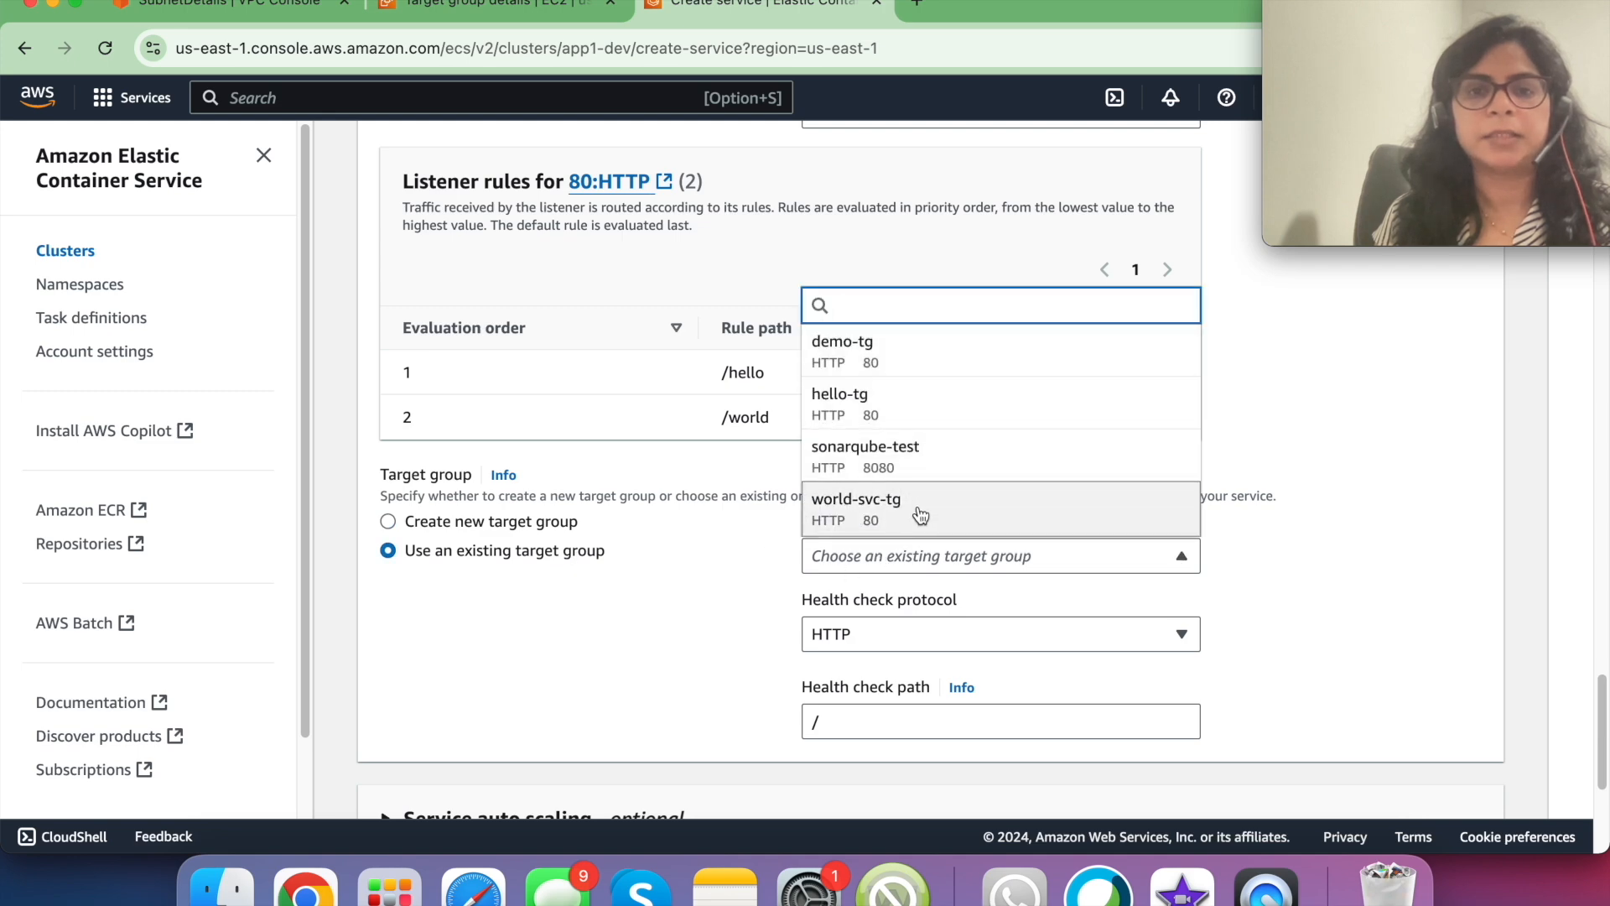
left_click(872, 508)
scroll(986, 587, "down", 5)
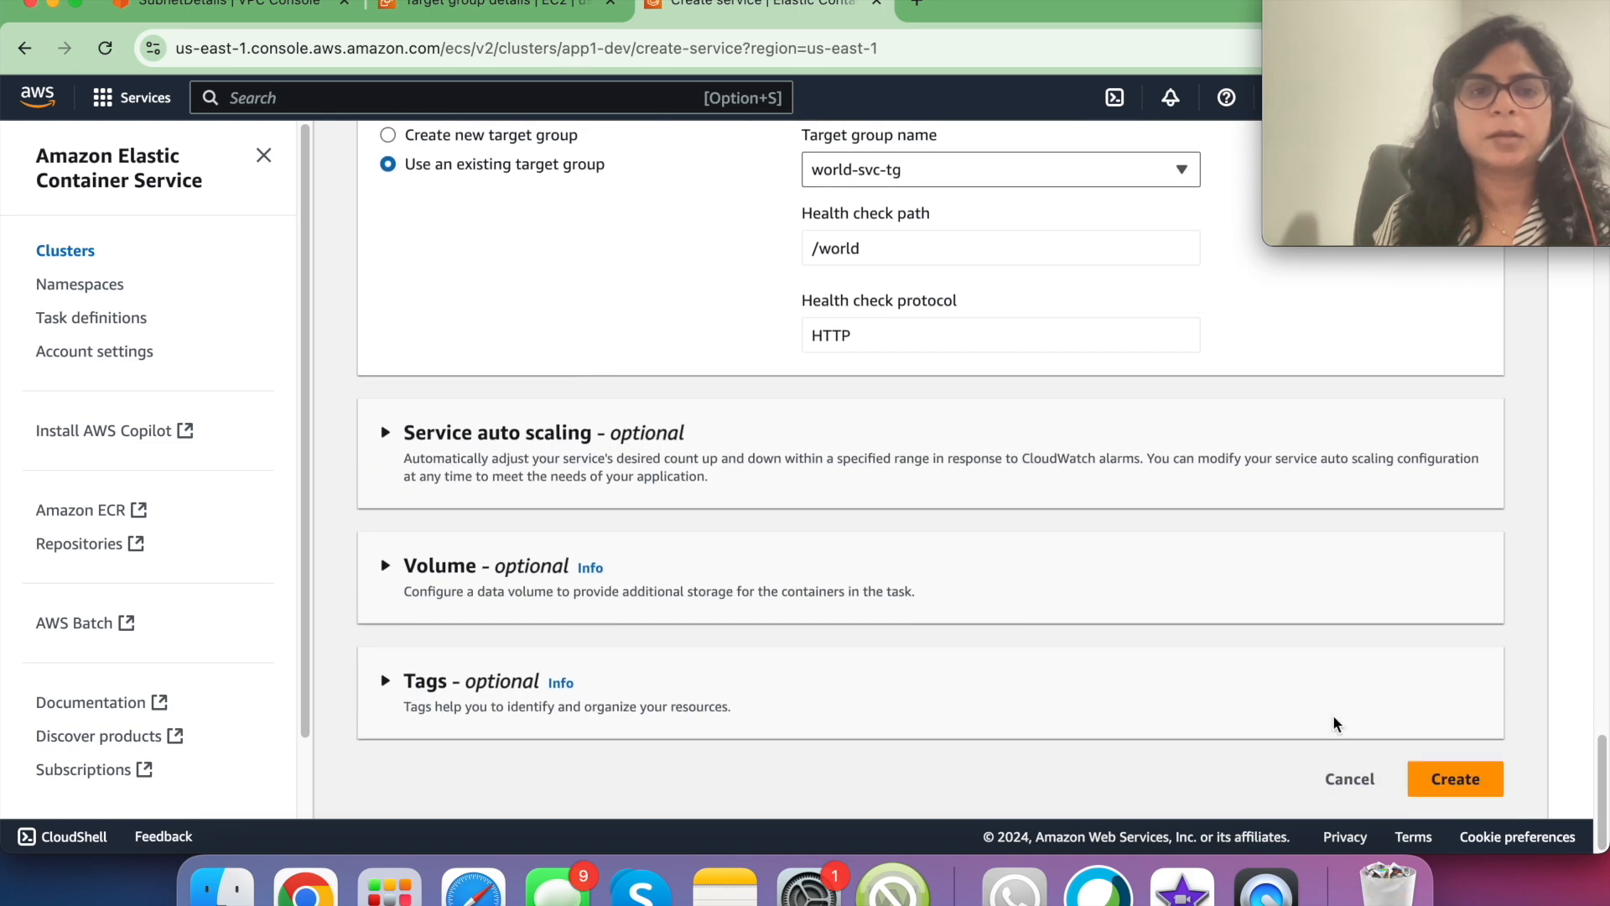
left_click(1458, 782)
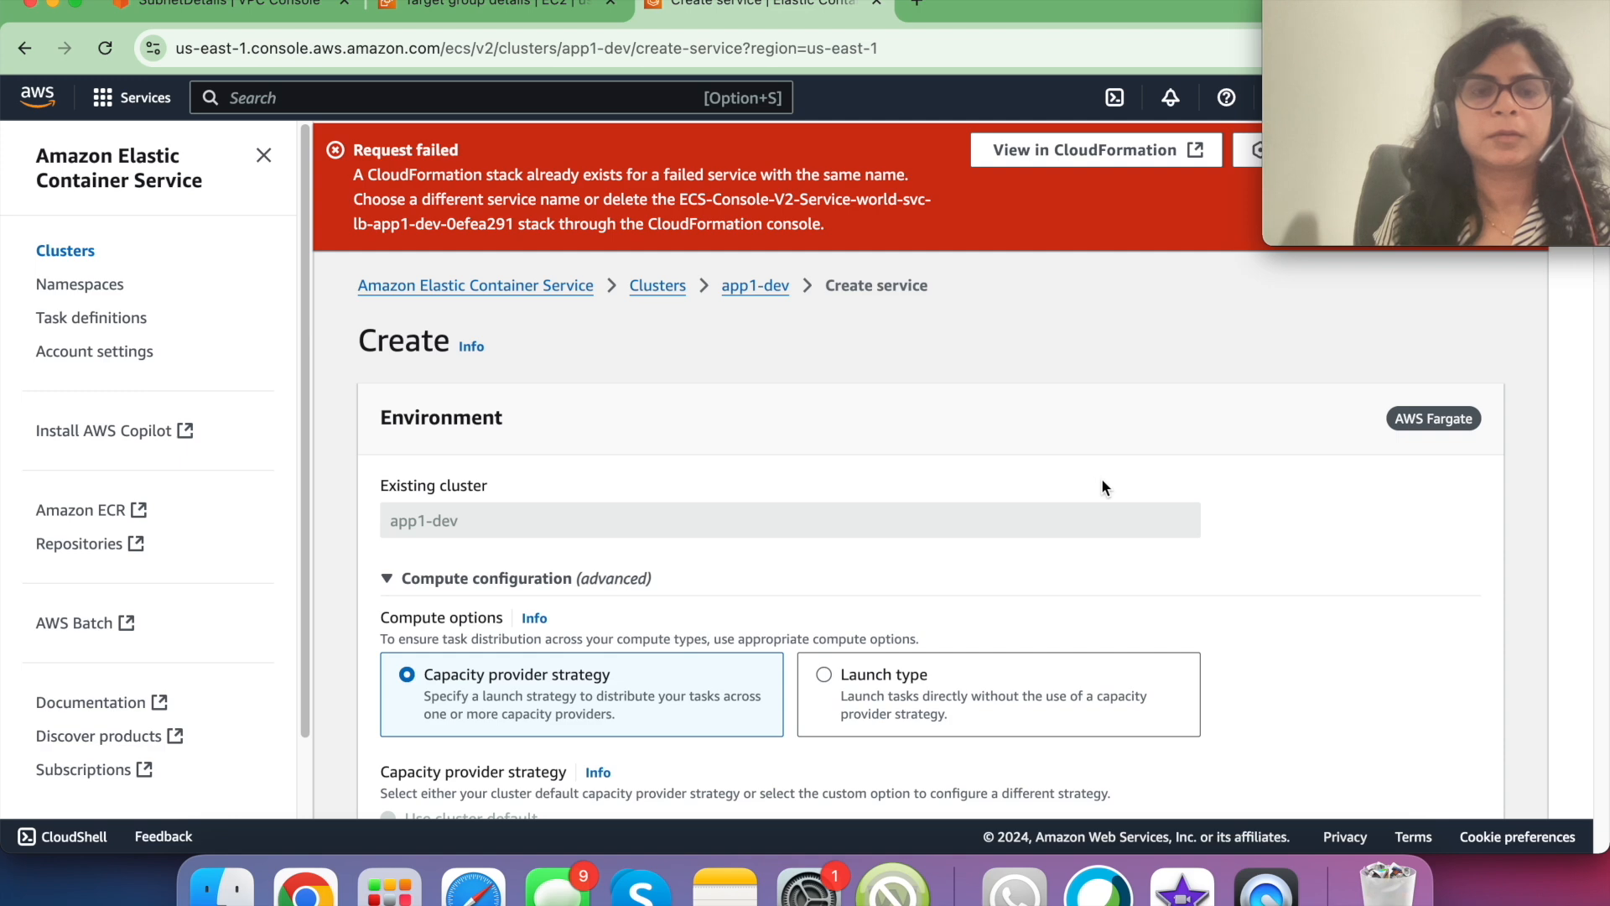
- Change the service name to world-svc-lb-1 and create the service
scroll(1101, 487, "down", 5)
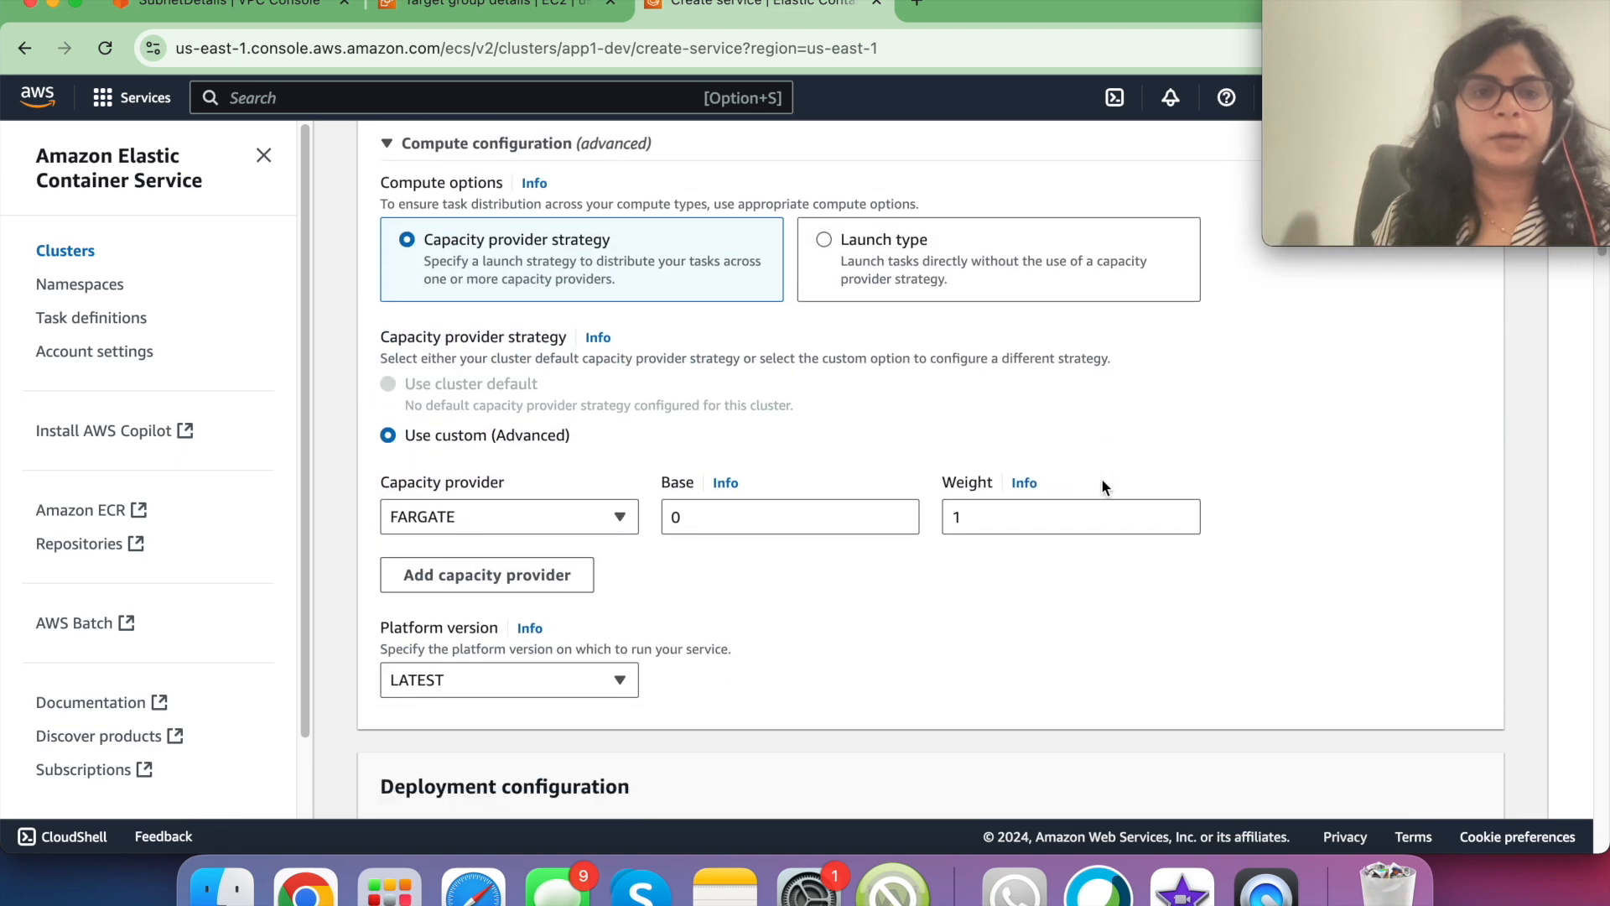
scroll(1101, 488, "down", 6)
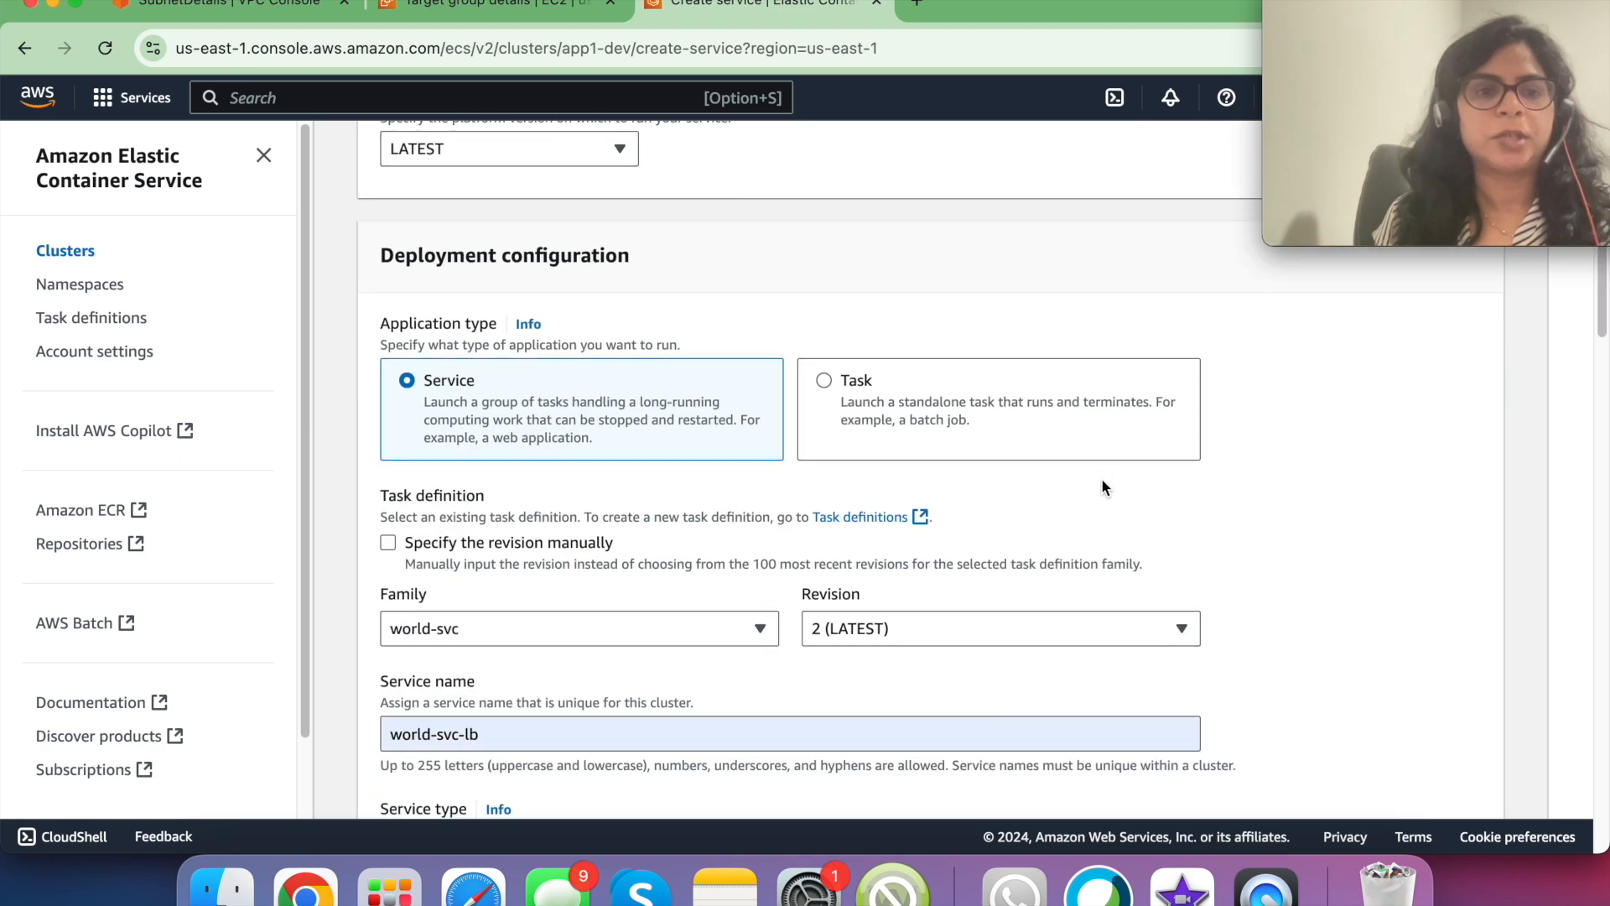
scroll(624, 503, "up", 9)
scroll(624, 503, "down", 4)
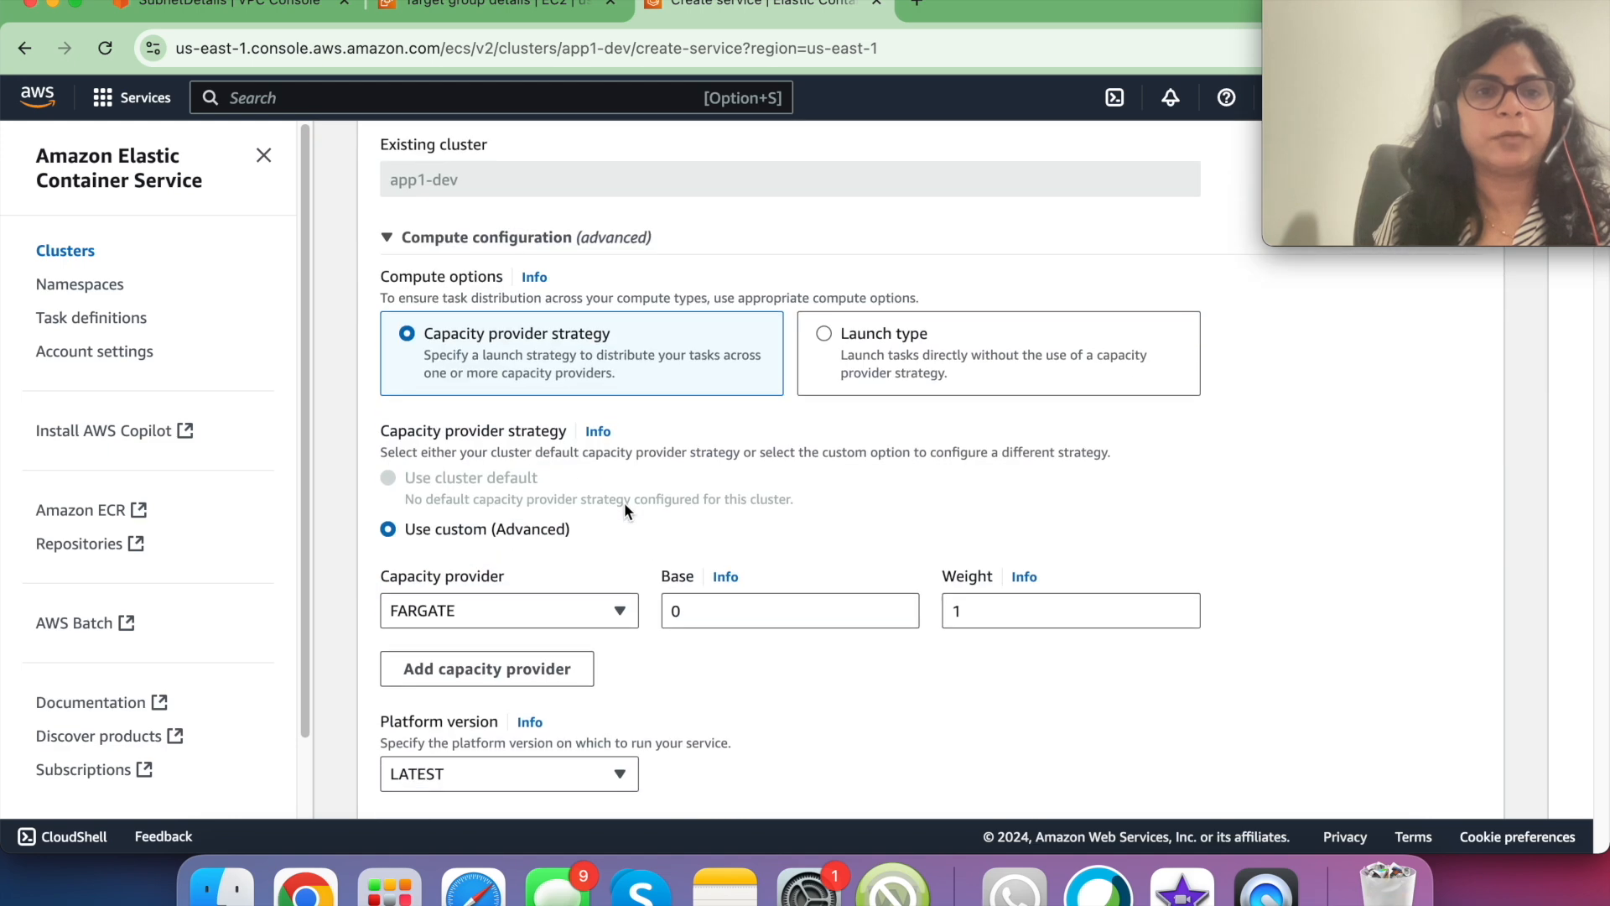
scroll(624, 503, "down", 10)
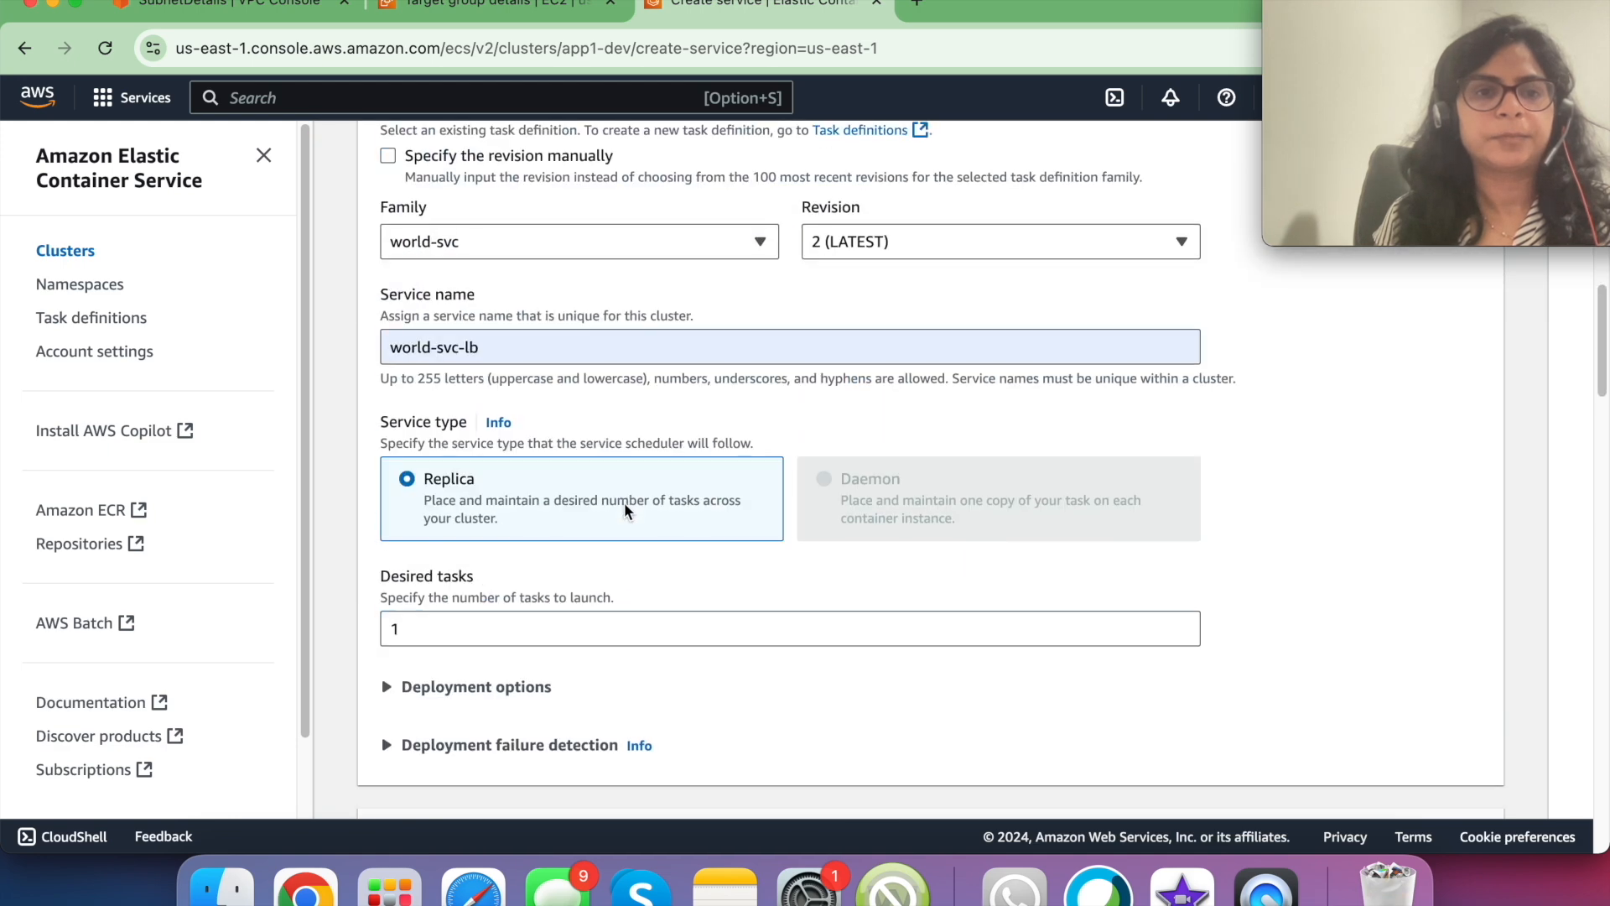
left_click(534, 342)
type("-1")
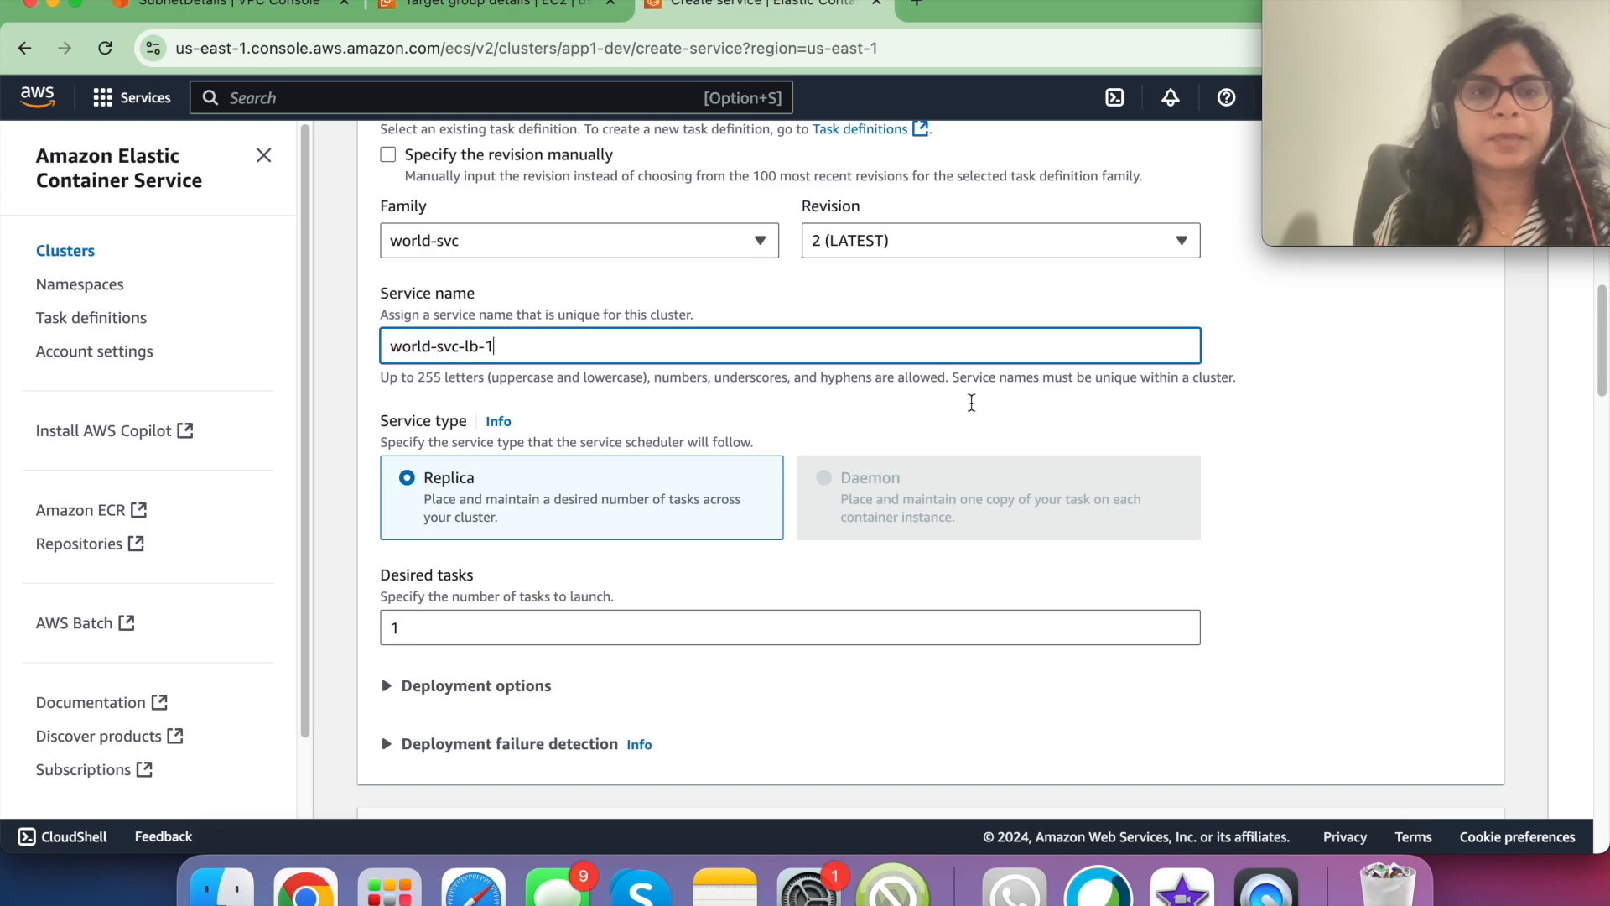
scroll(971, 403, "down", 20)
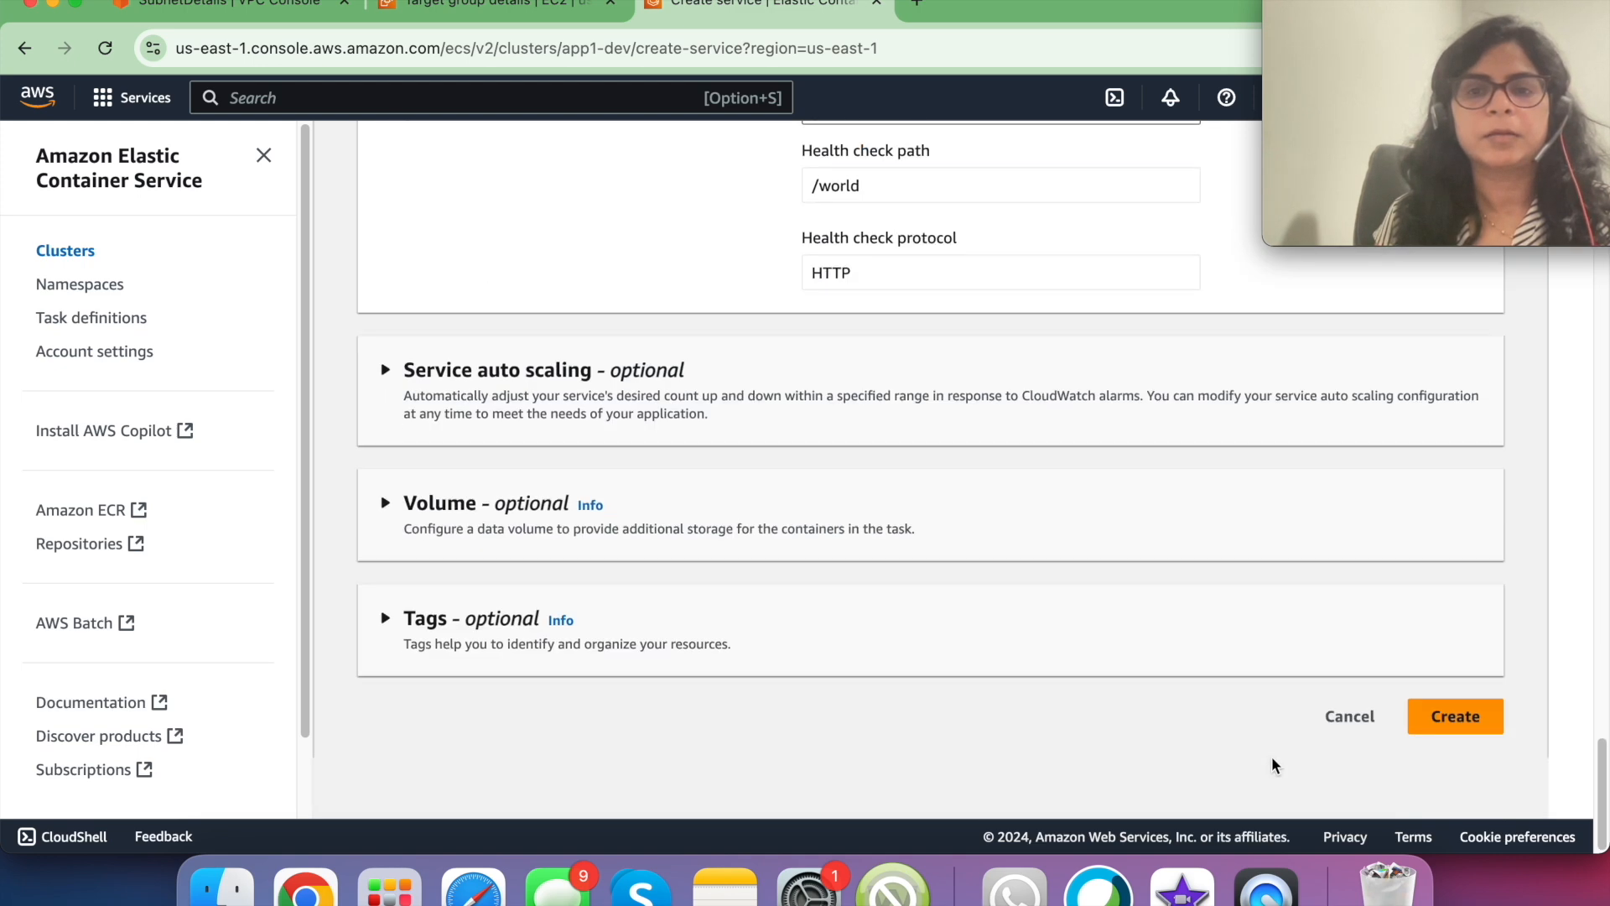
left_click(1459, 781)
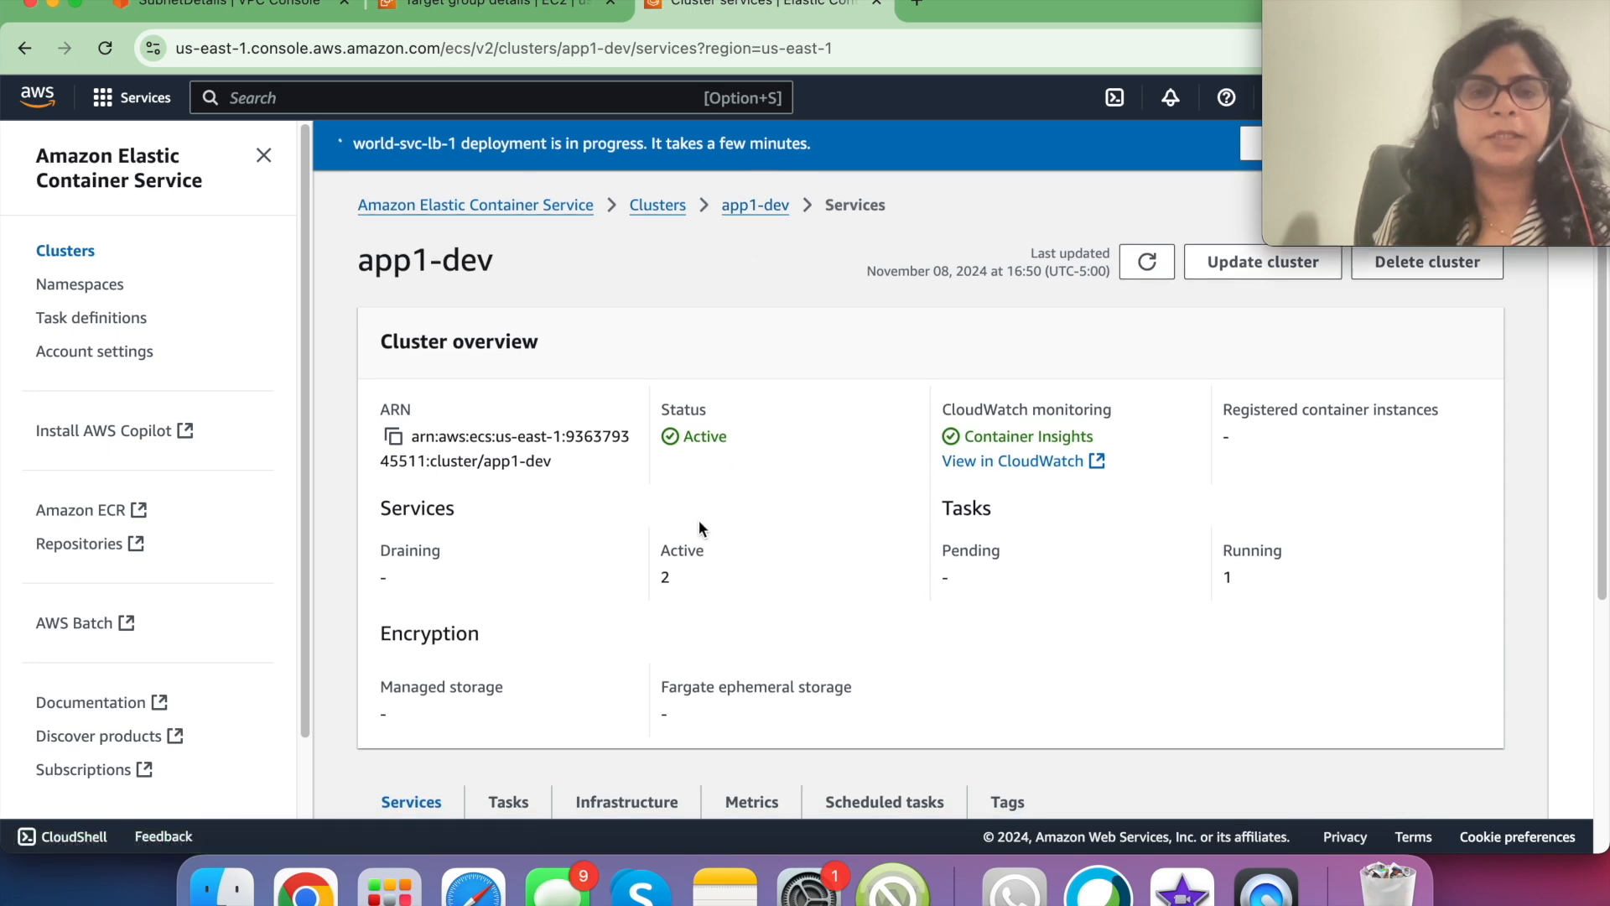
- Refresh the cluster's service list, open world-svc-lb-1 and check its tasks
scroll(698, 527, "down", 5)
left_click(922, 517)
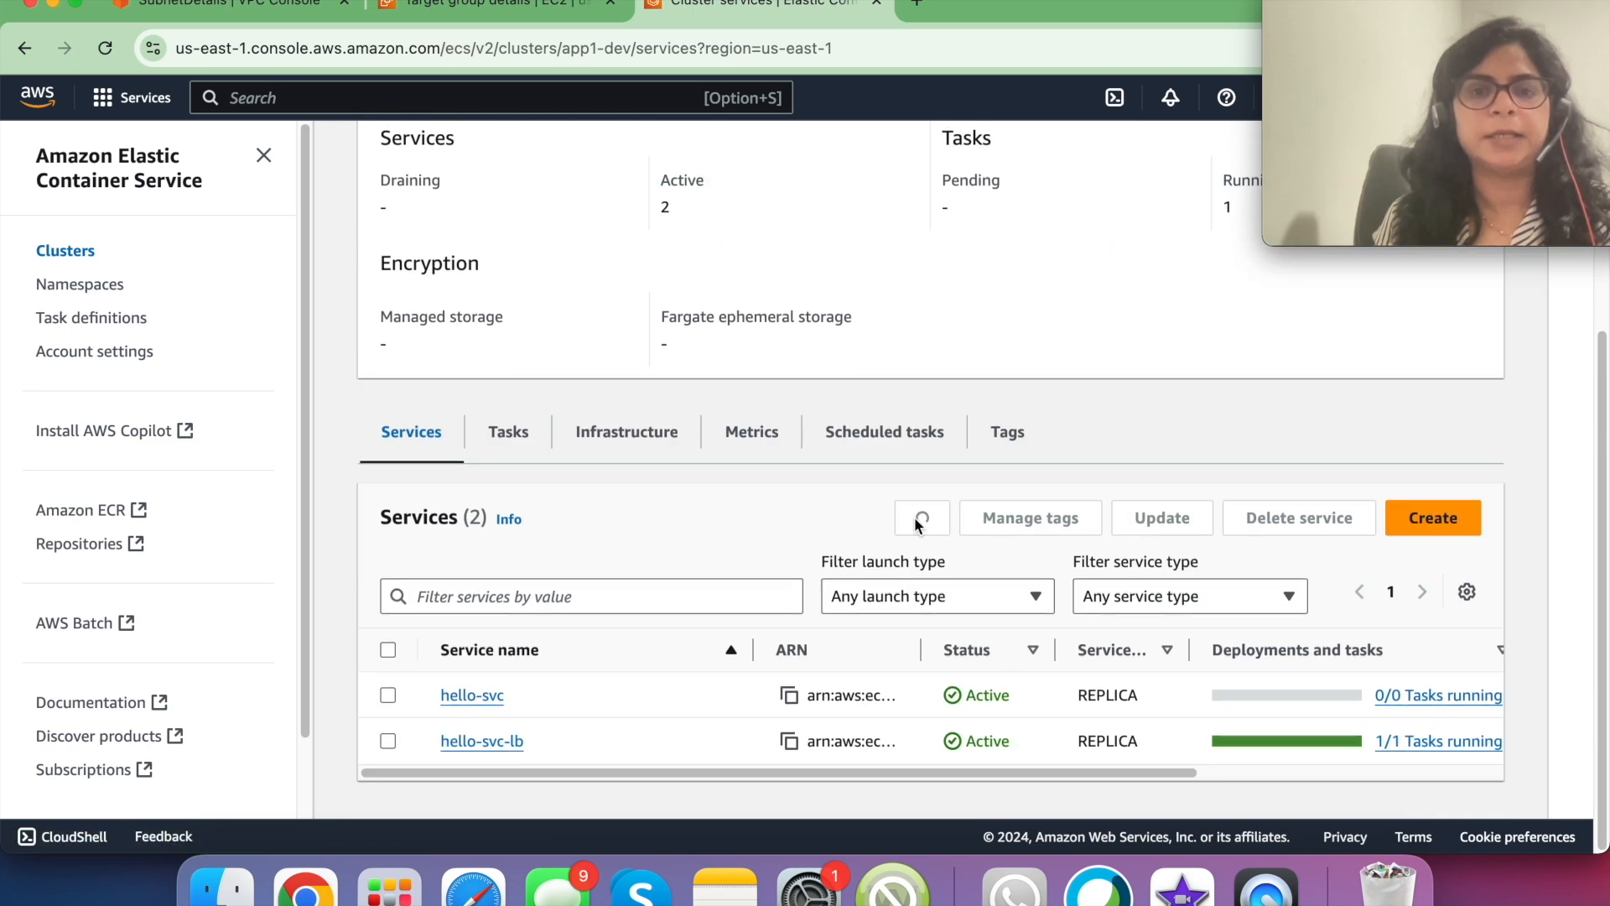
scroll(540, 721, "down", 1)
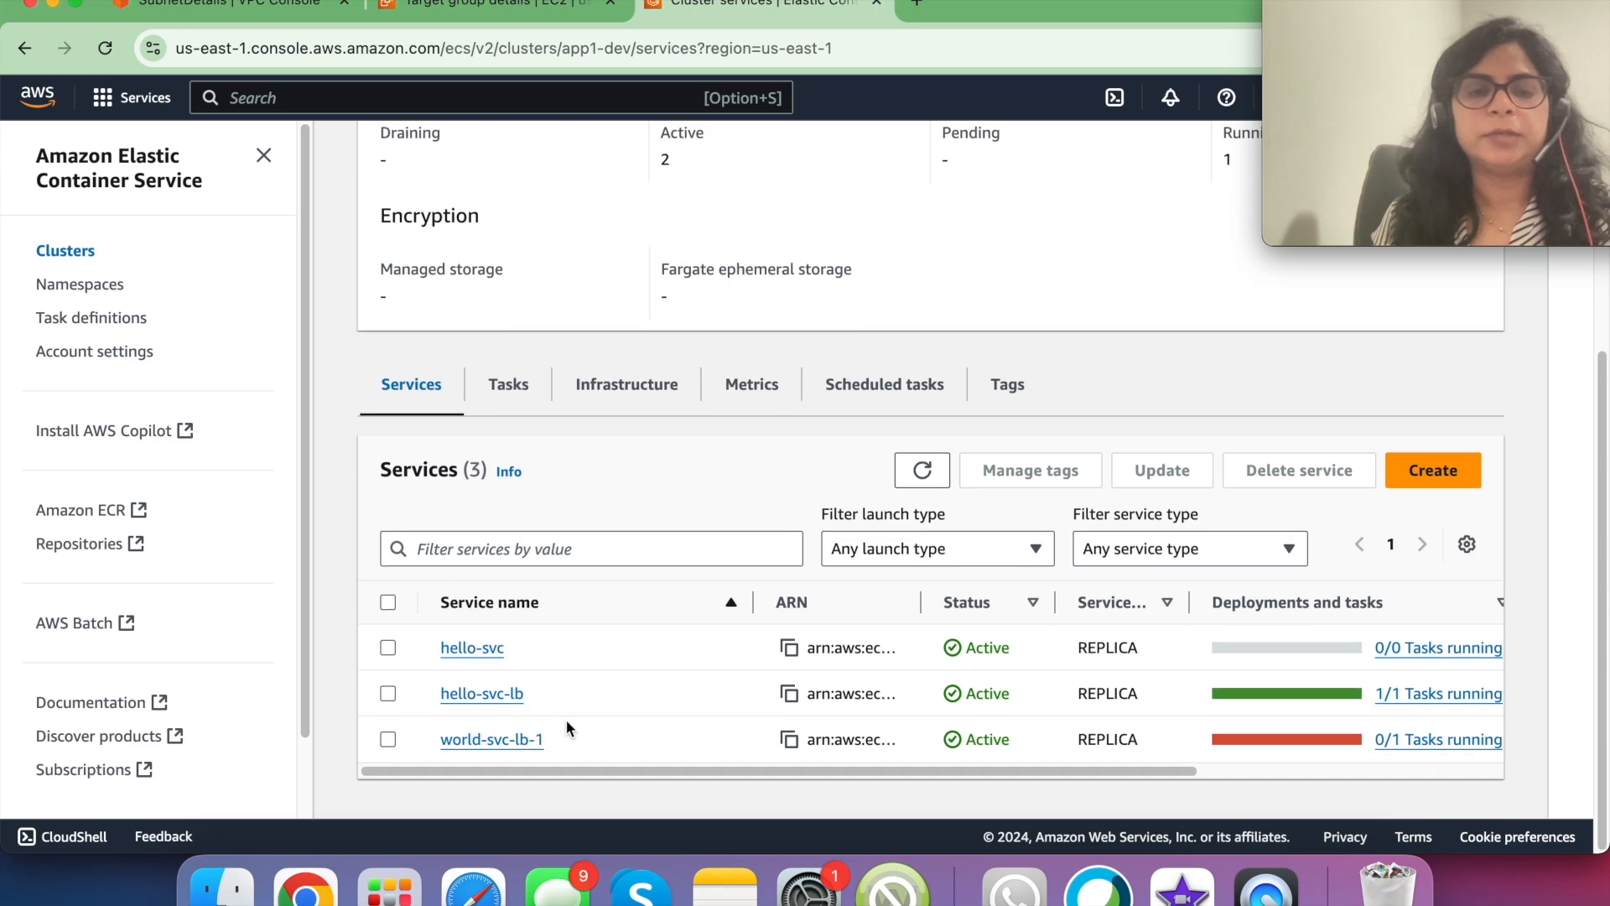
left_click(526, 738)
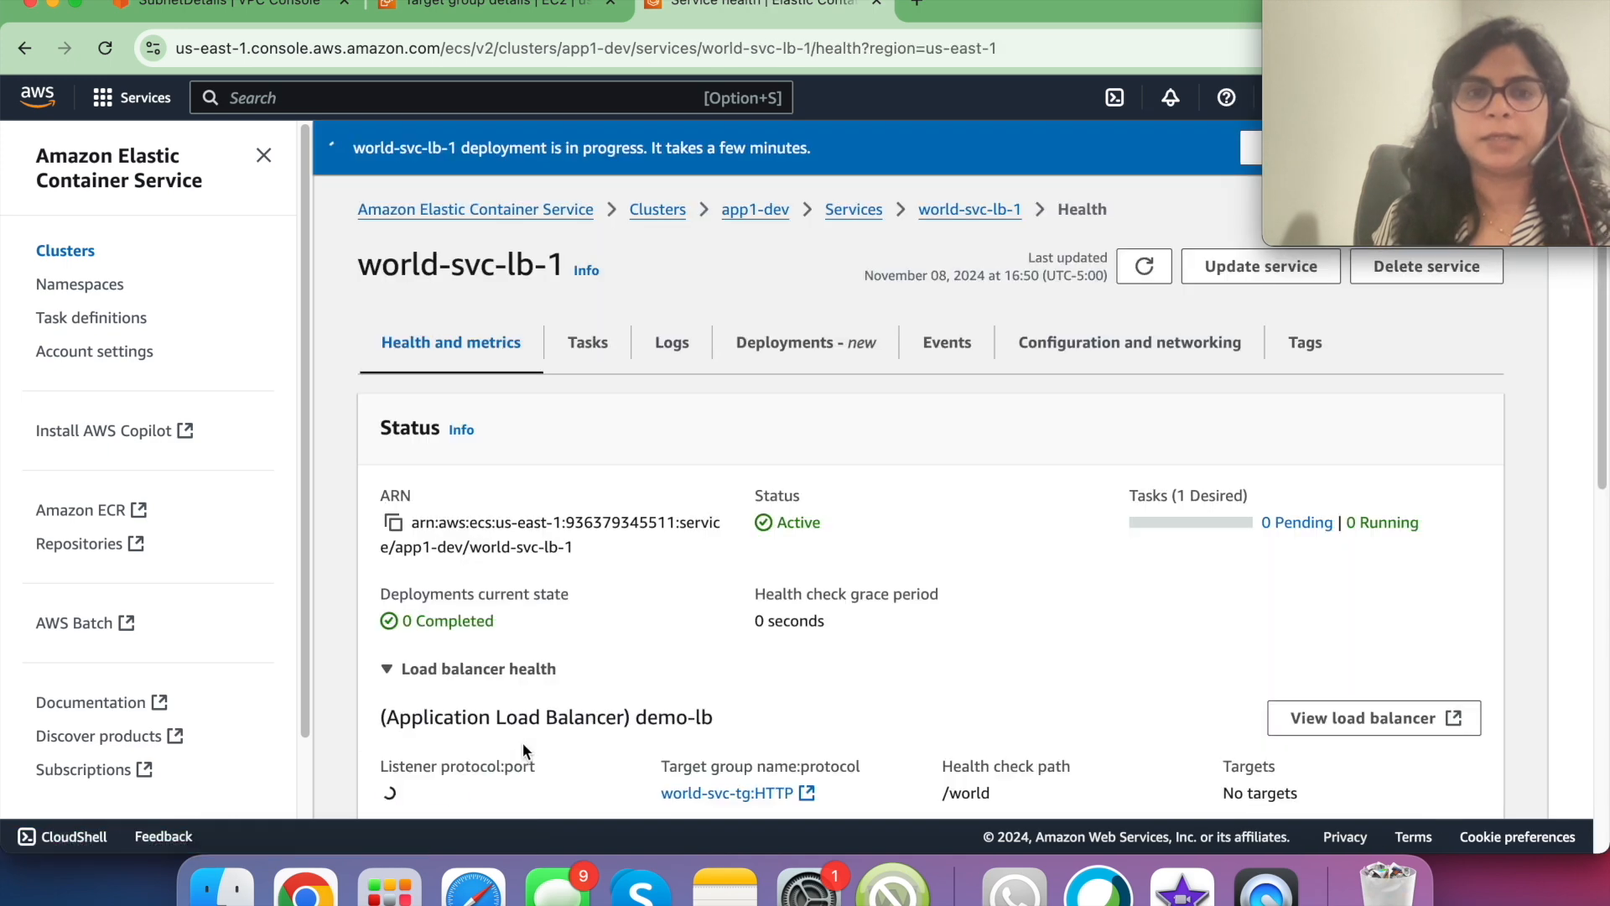
left_click(586, 338)
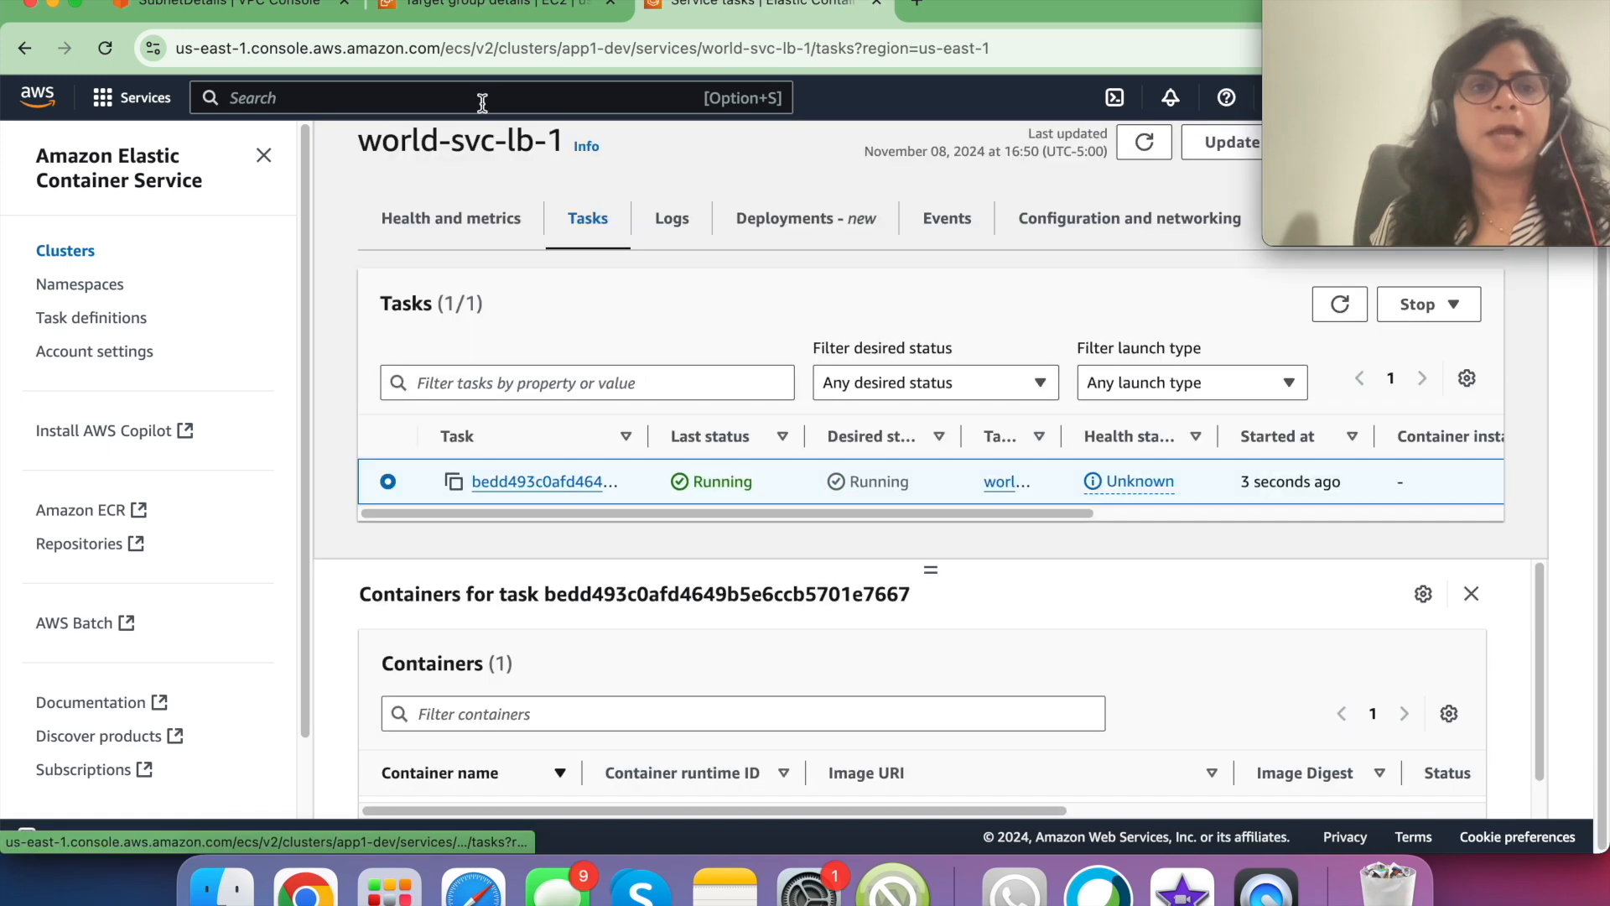
- Review the service's configuration and networking details and open its linked target group world-svc-tg
left_click(1099, 235)
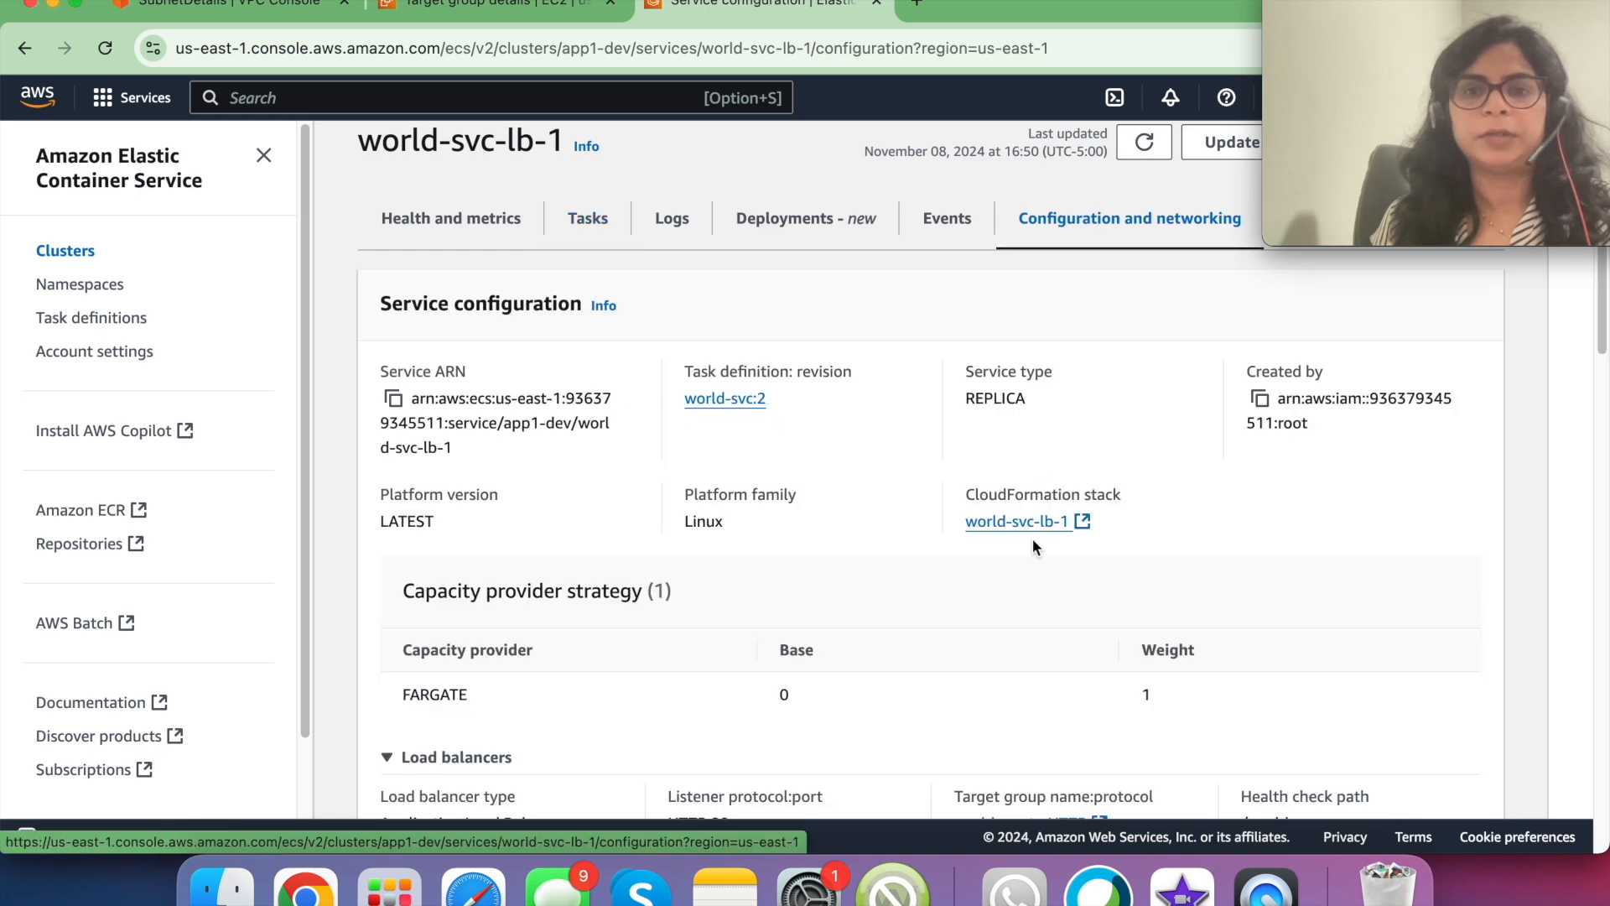
scroll(821, 558, "down", 5)
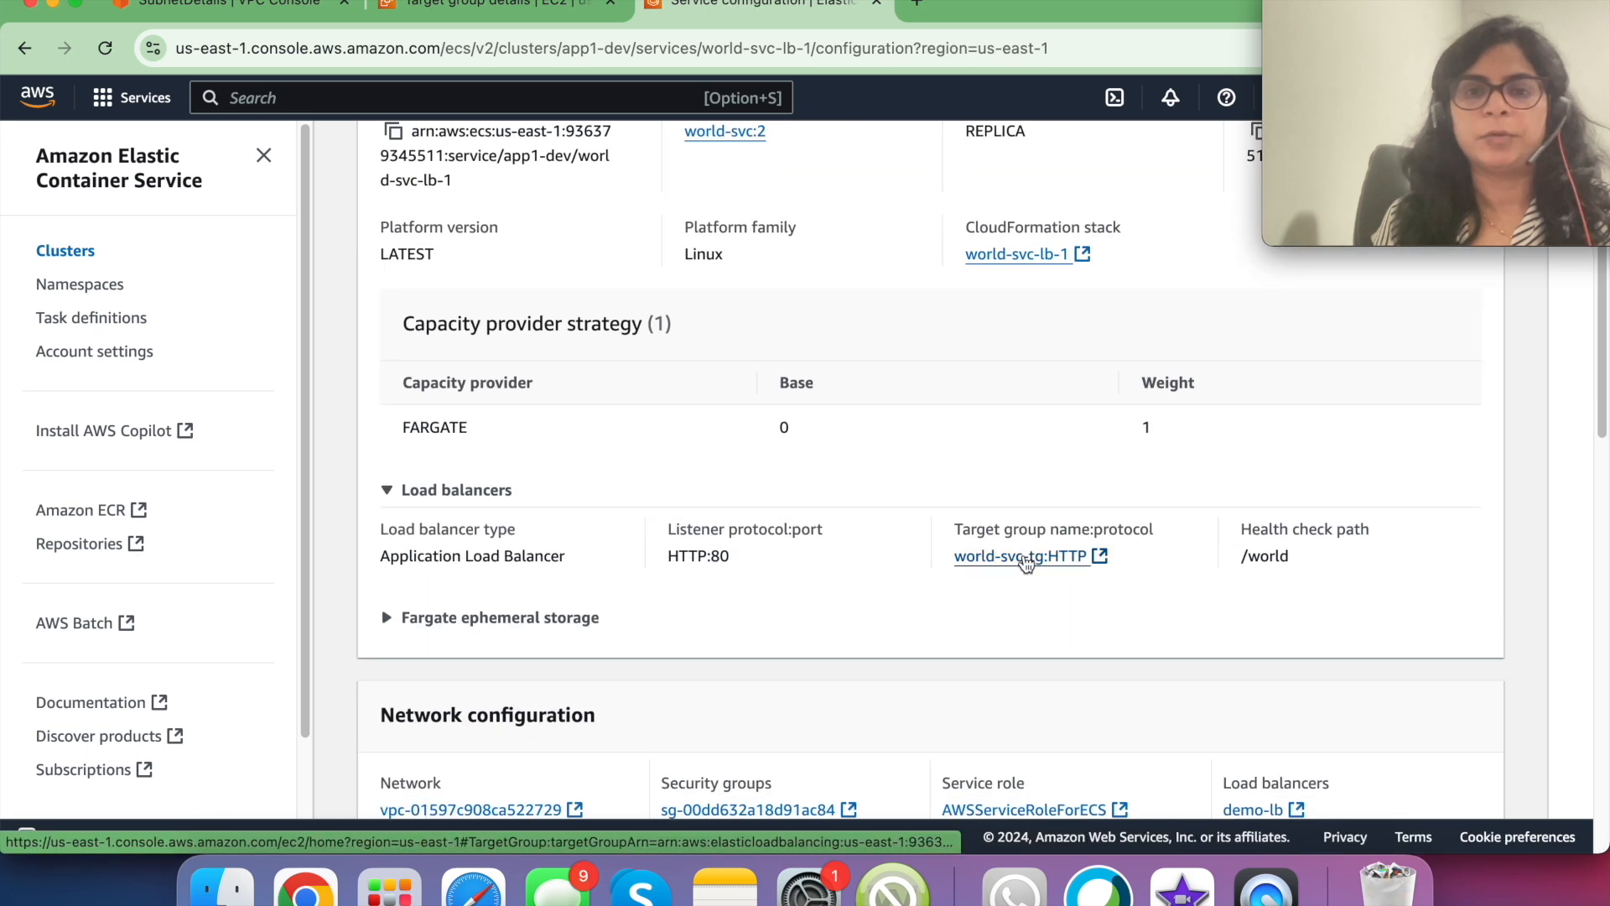
left_click(1027, 557)
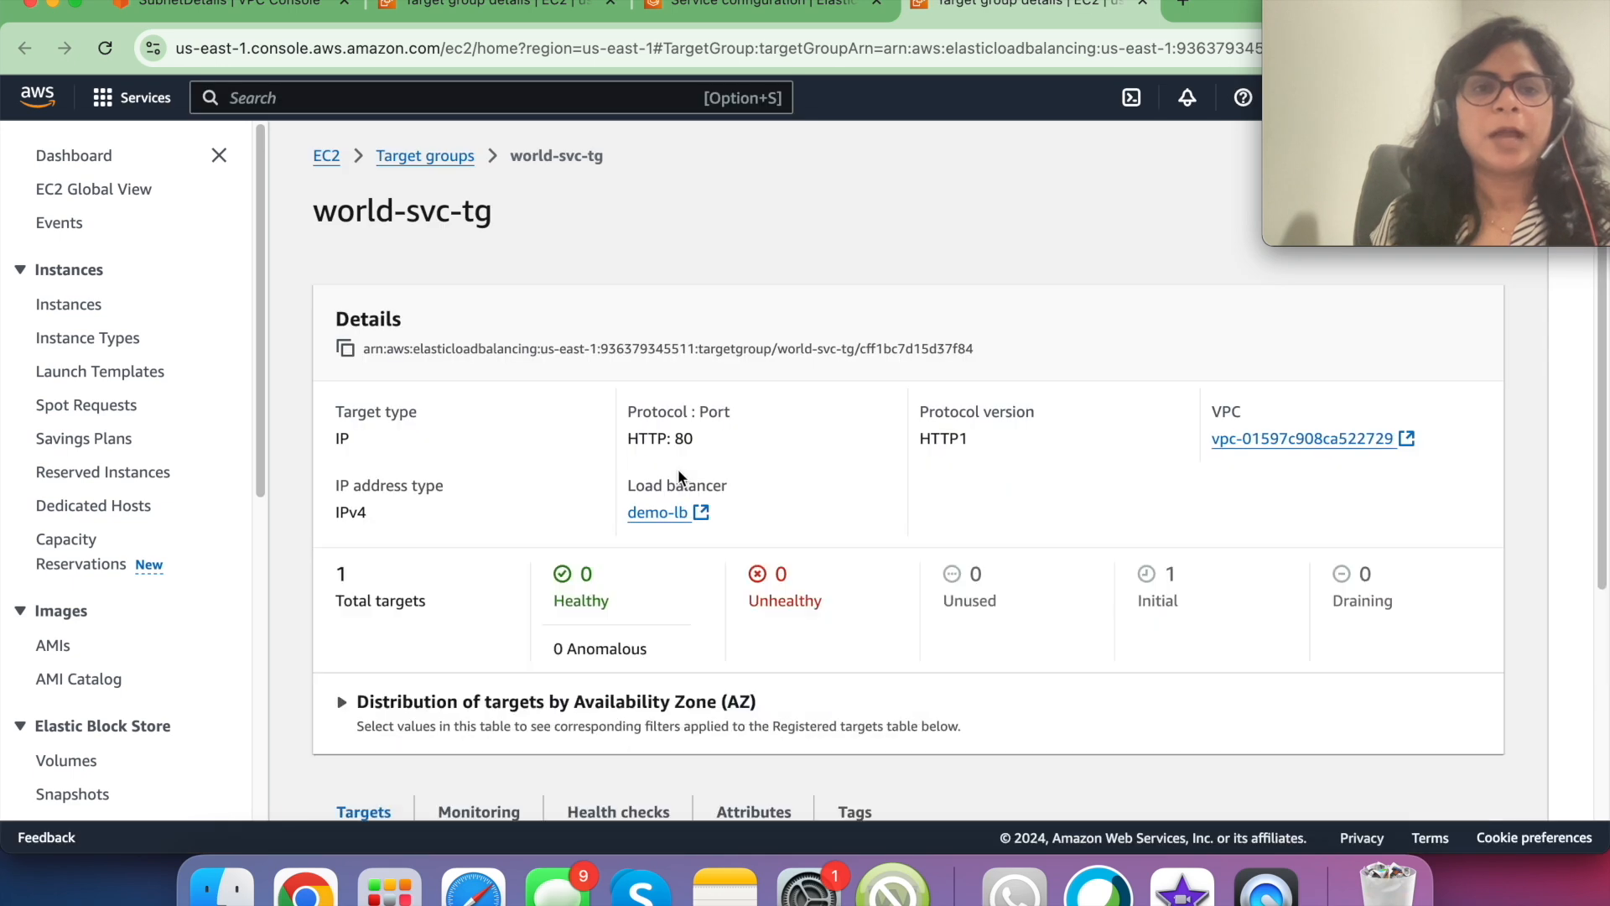
- Check the health status of the target registered in world-svc-tg, refreshing the registered targets repeatedly
scroll(679, 478, "down", 5)
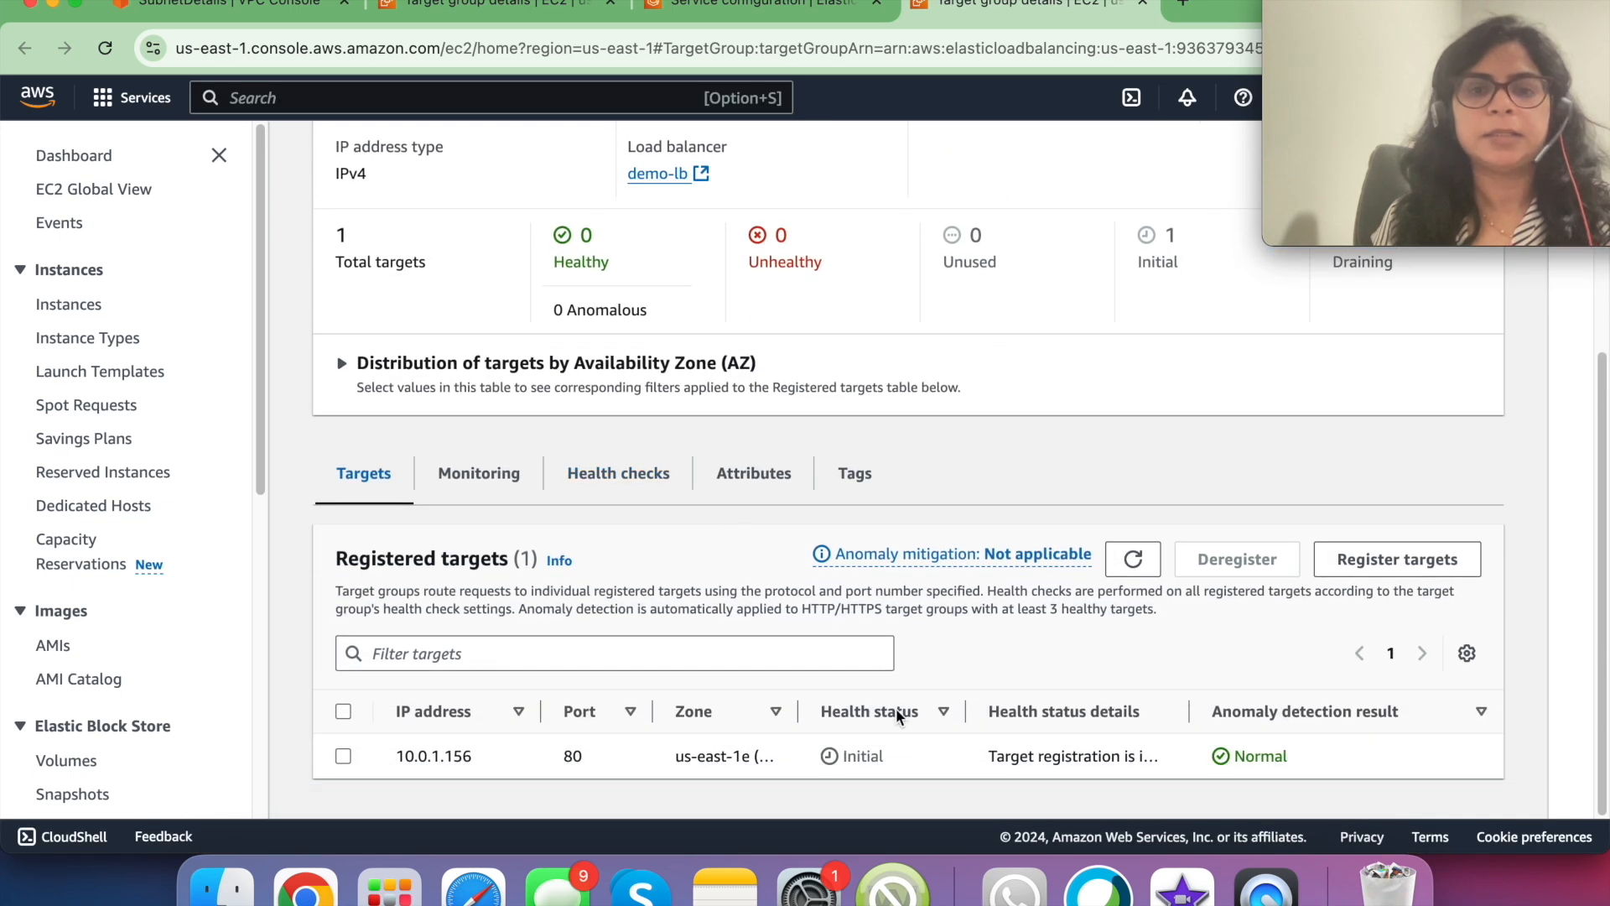
left_click(1132, 558)
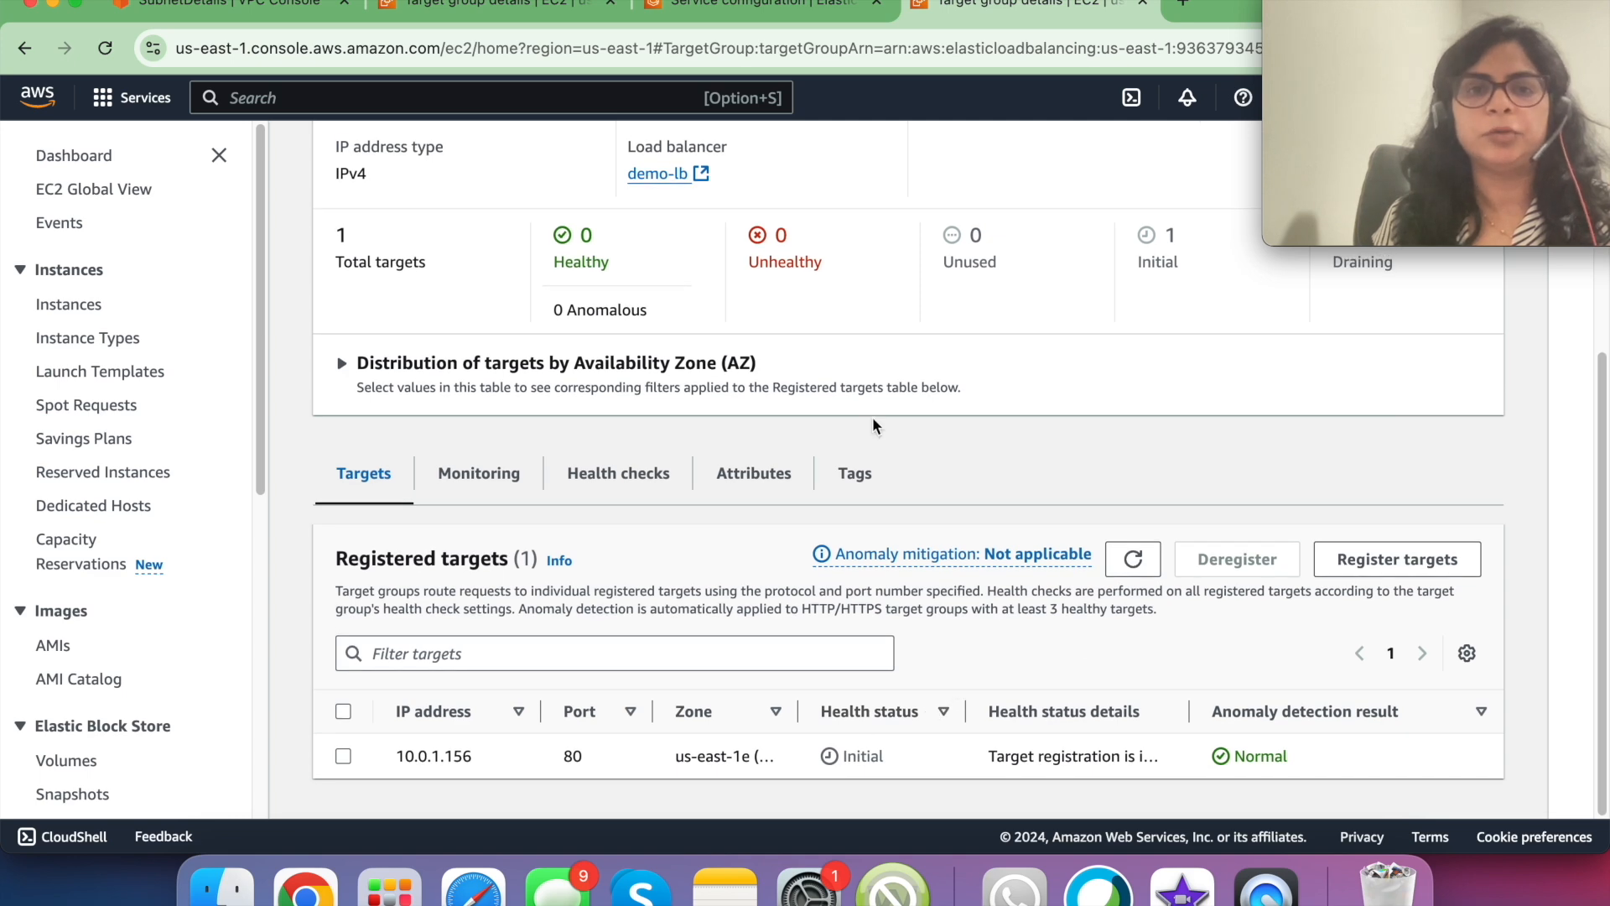
left_click(1142, 563)
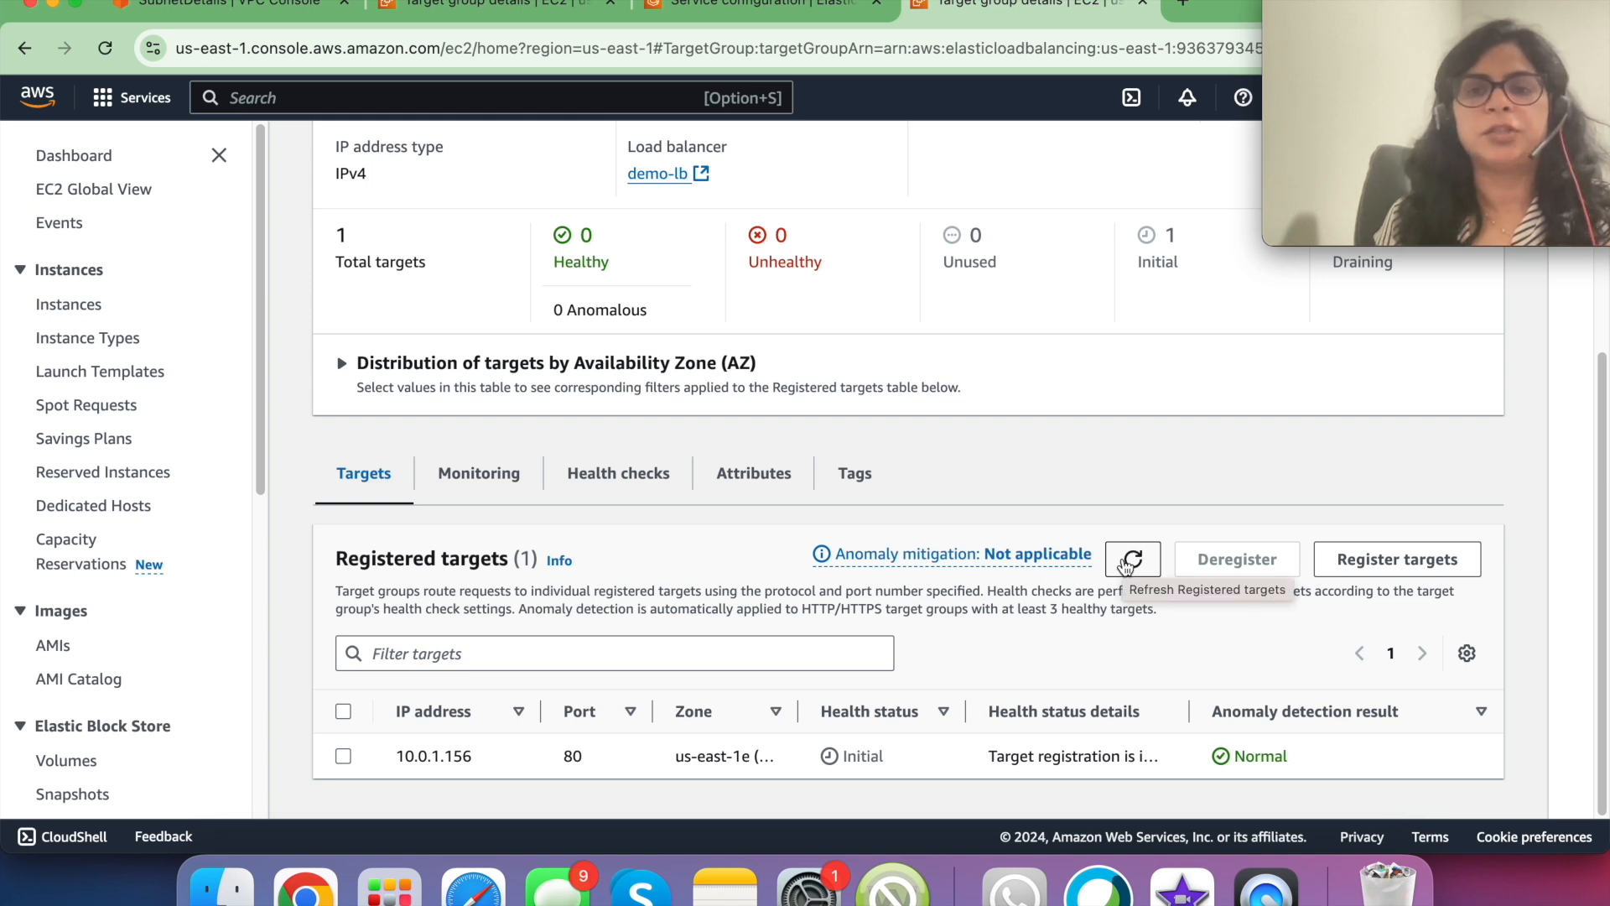
left_click(1125, 567)
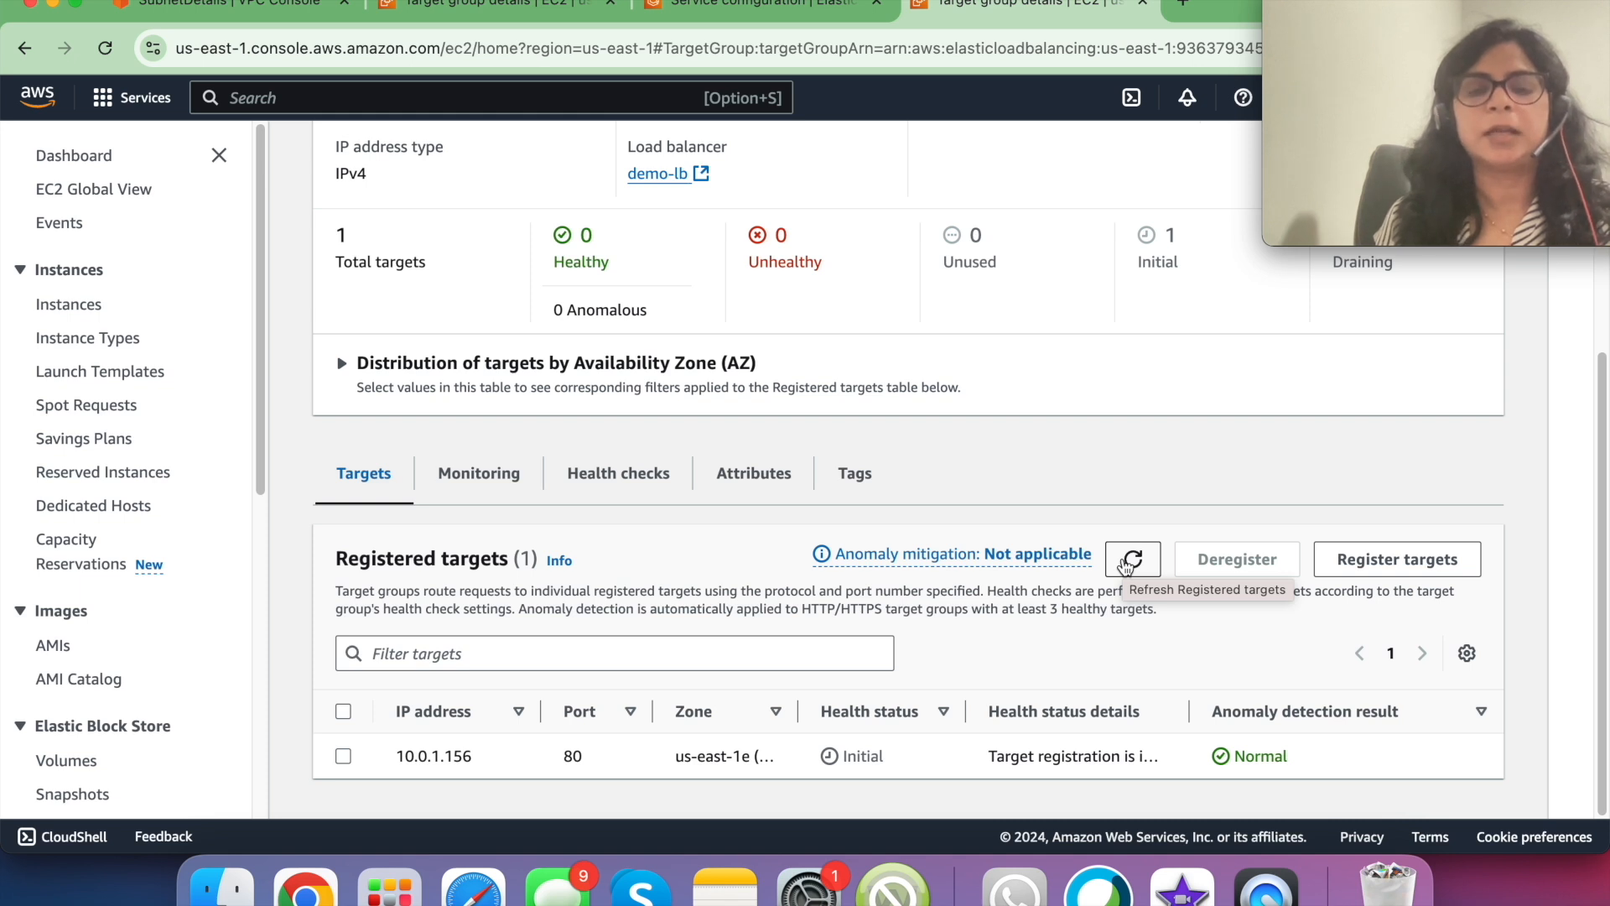
left_click(1125, 567)
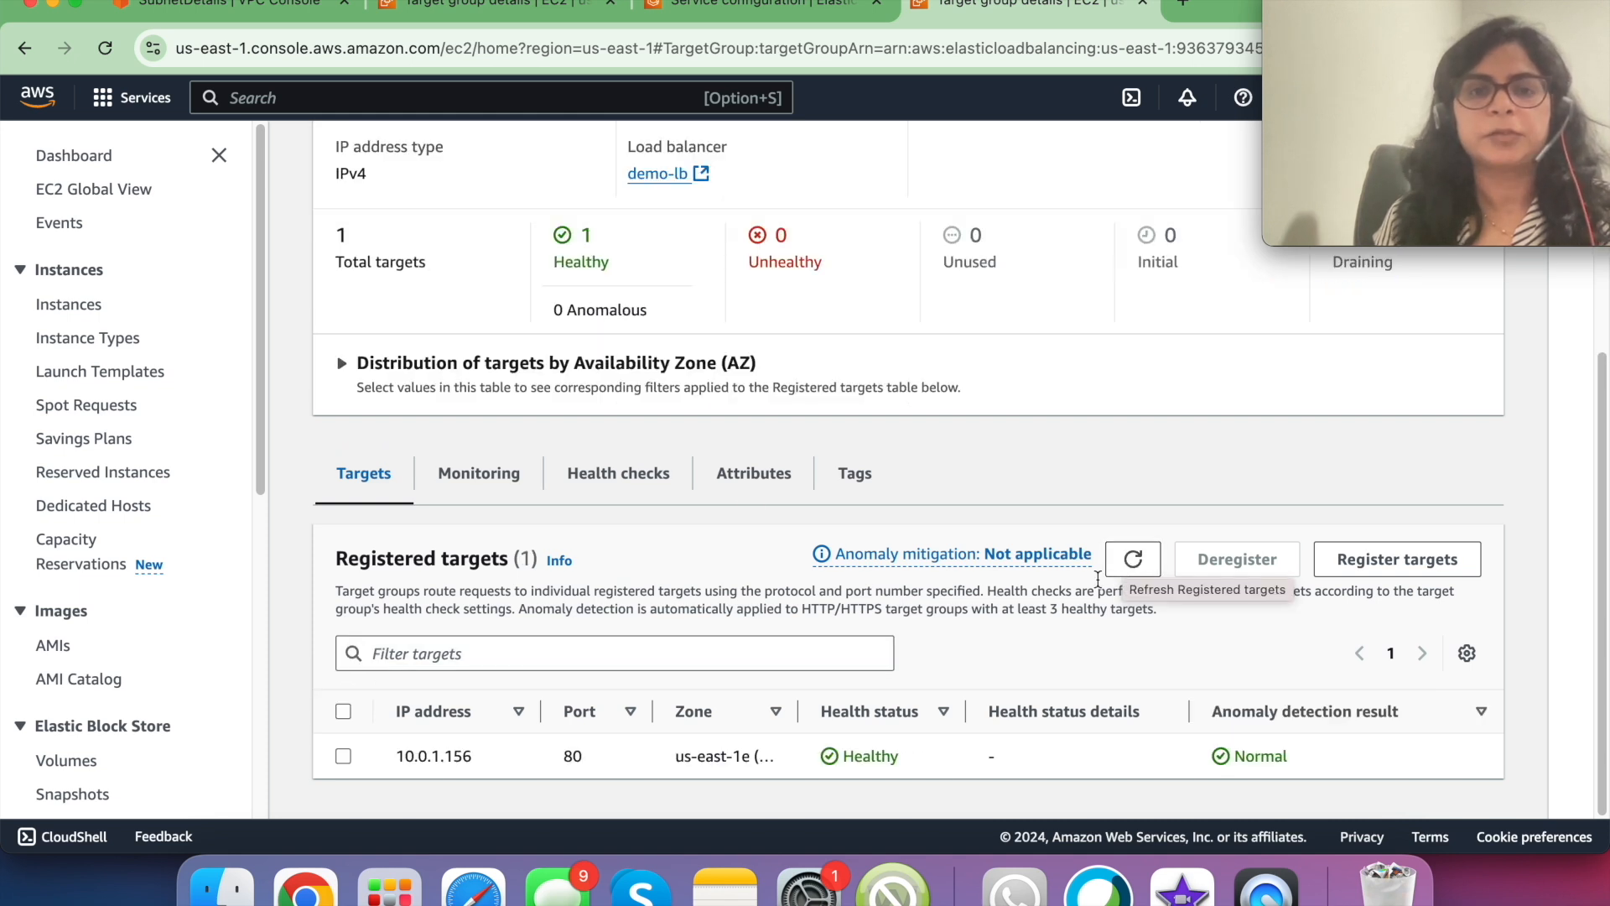
left_click(1133, 560)
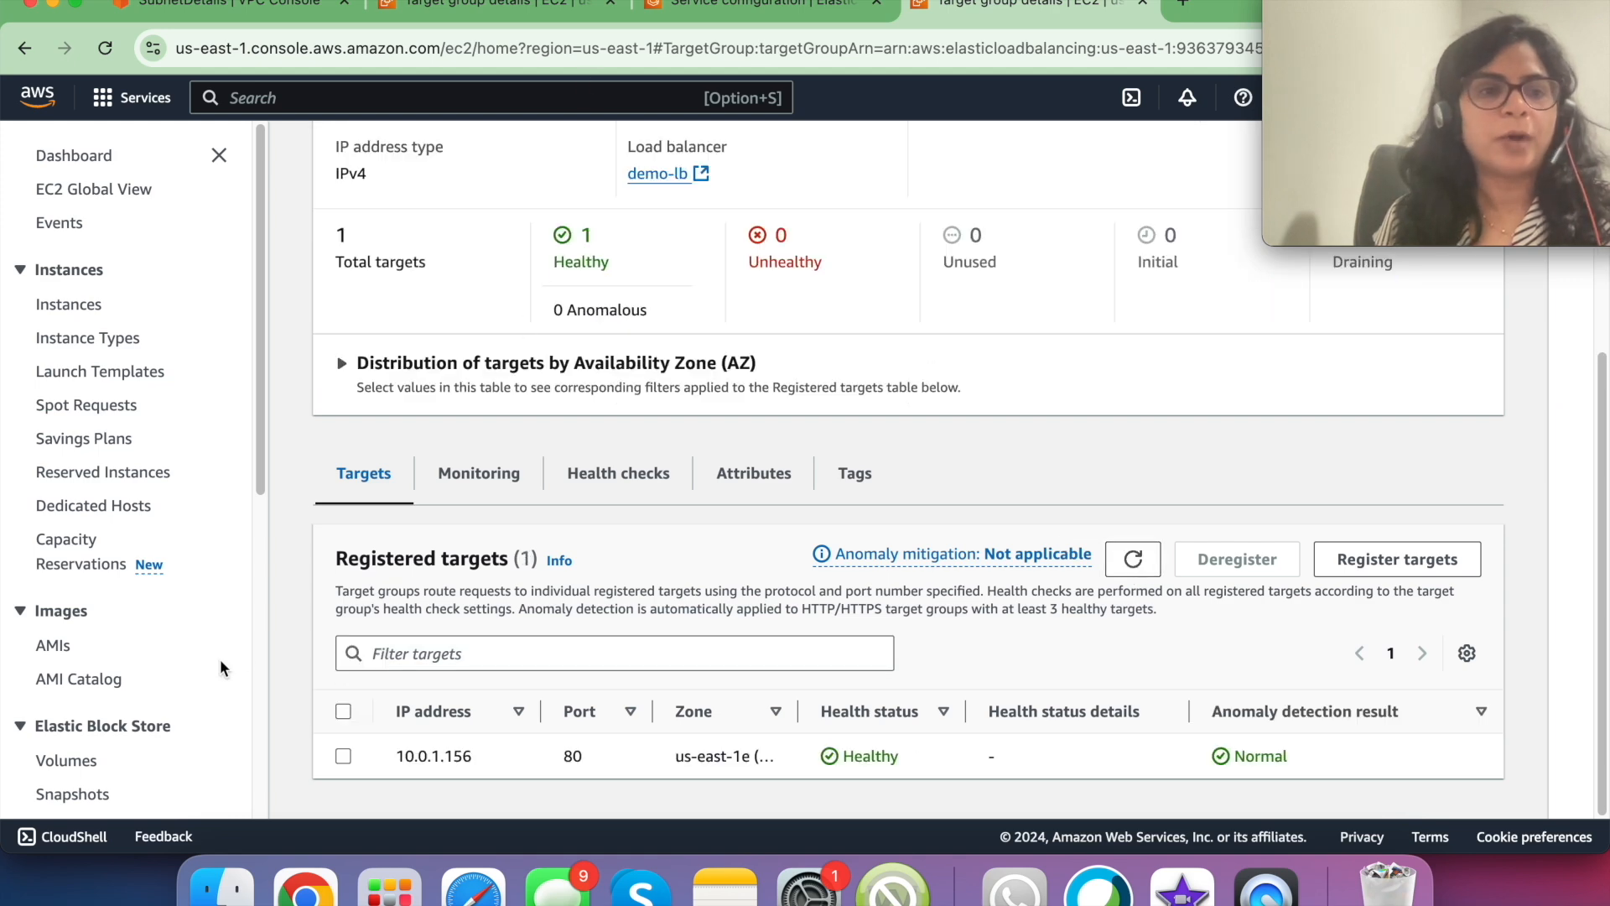
- Open the details of the demo-lb load balancer and copy its DNS name
scroll(126, 646, "down", 6)
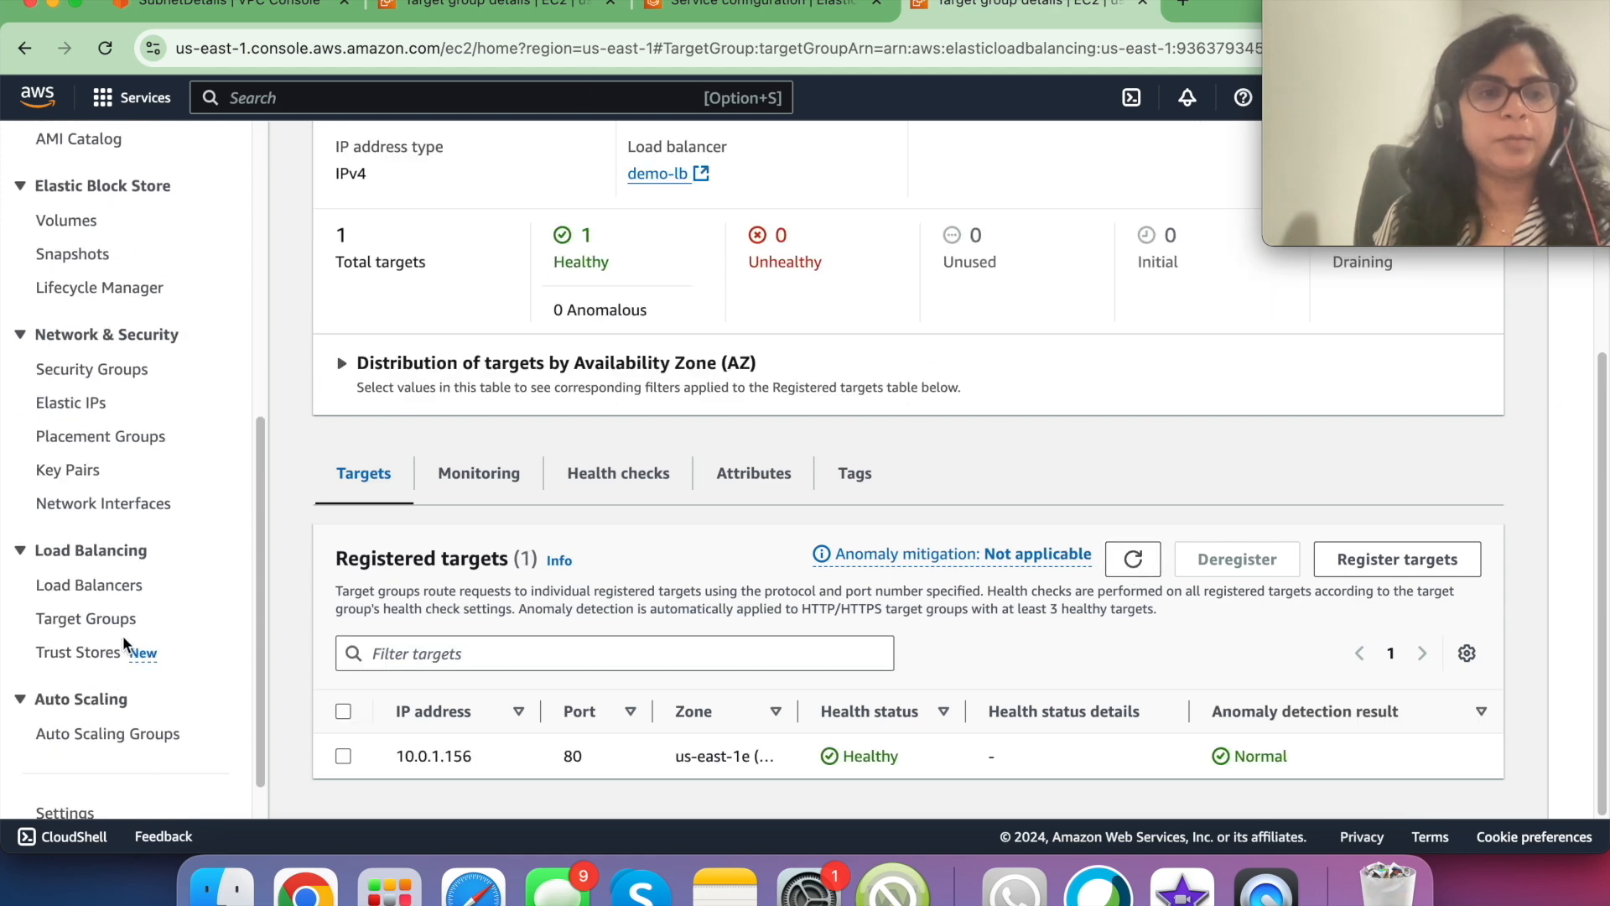
left_click(103, 585)
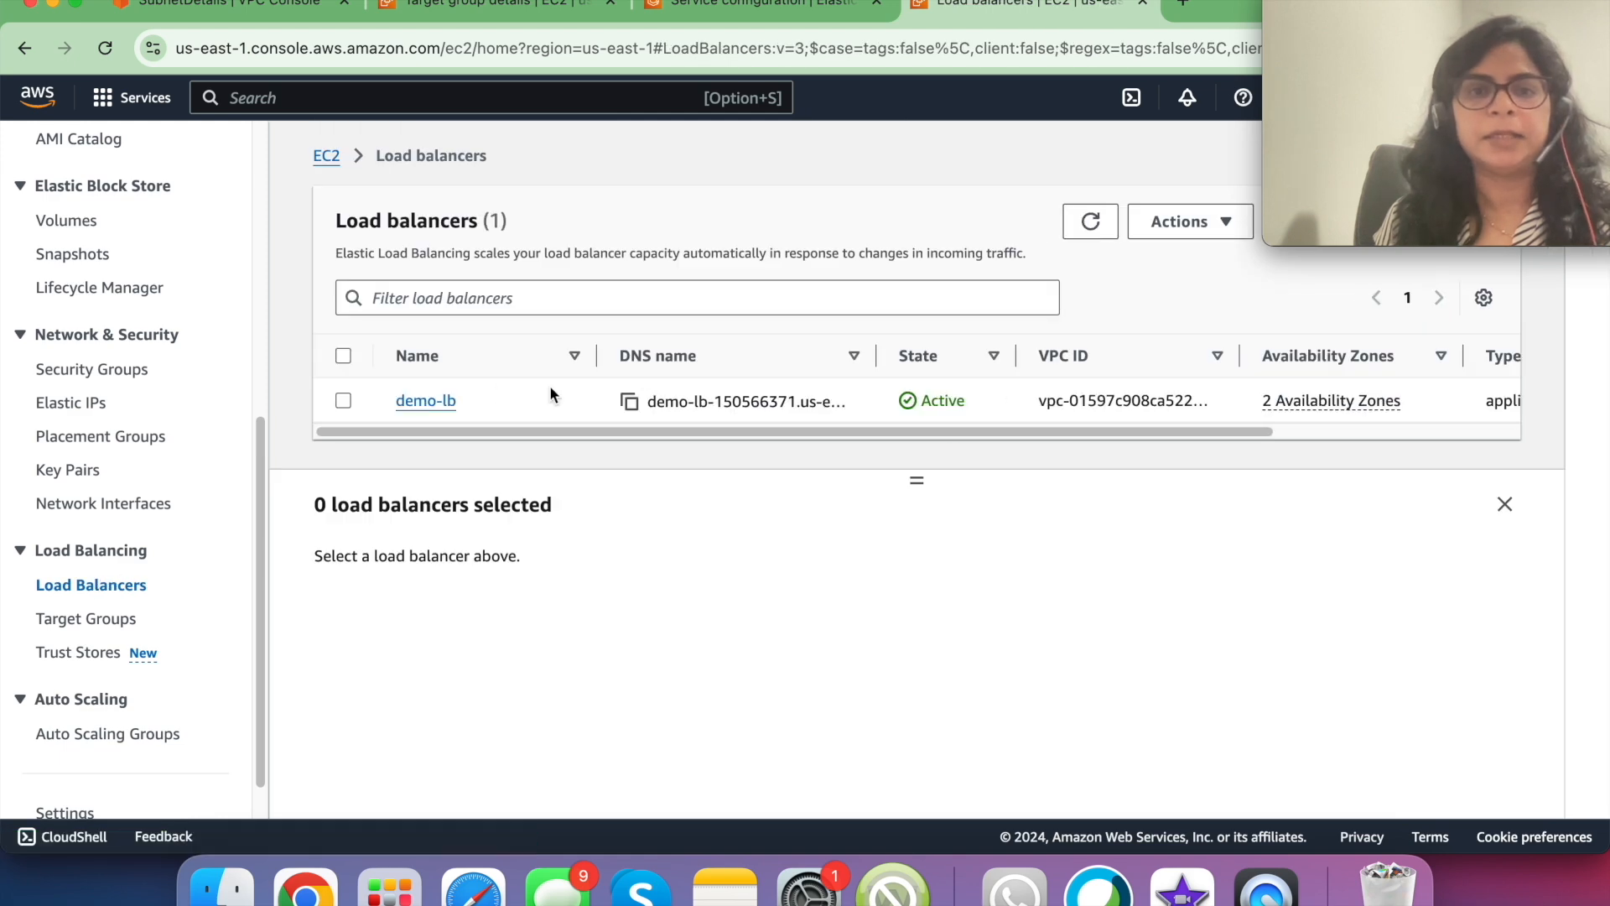
left_click(425, 401)
left_click(943, 620)
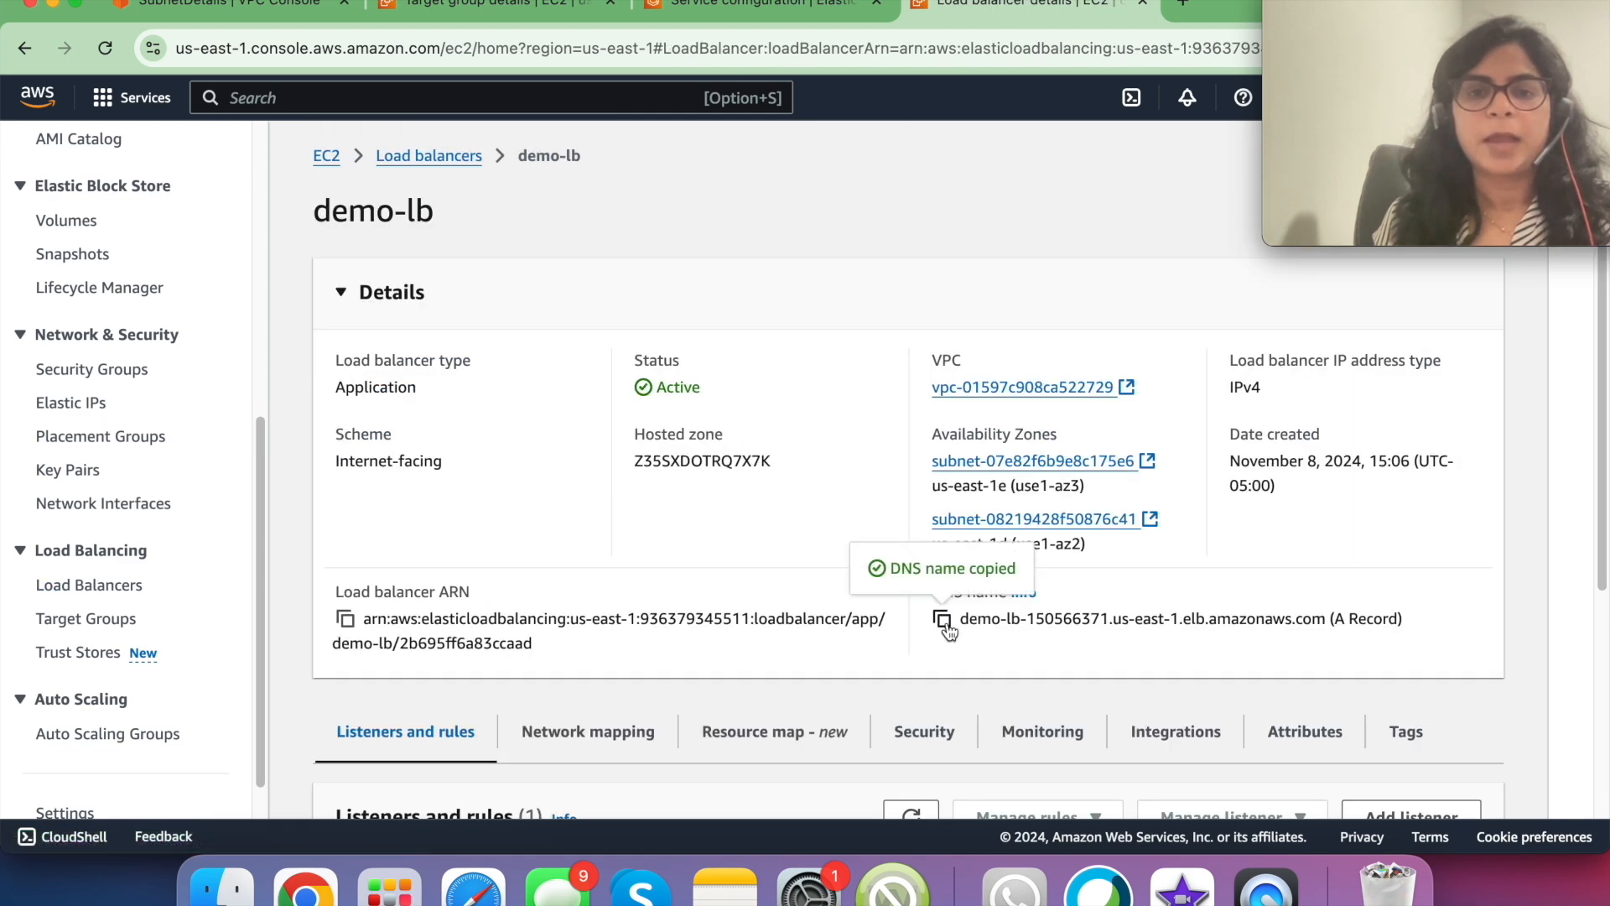
- Load the copied demo-lb DNS name in a new browser tab and check the root path's response
left_click(1183, 3)
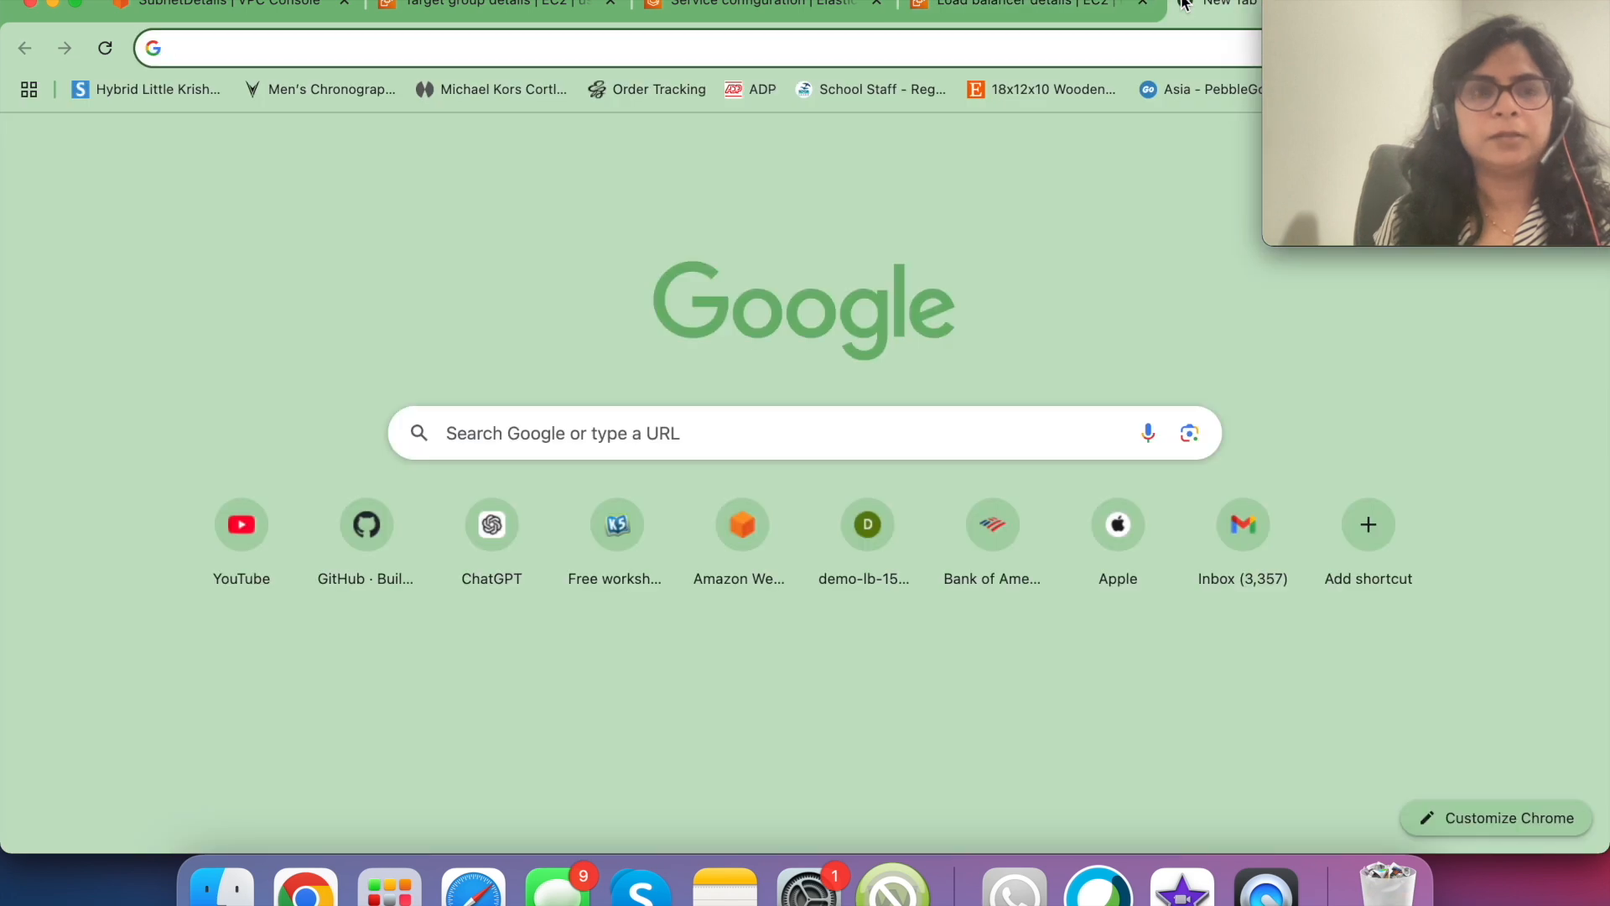
key("super+v")
key("Return")
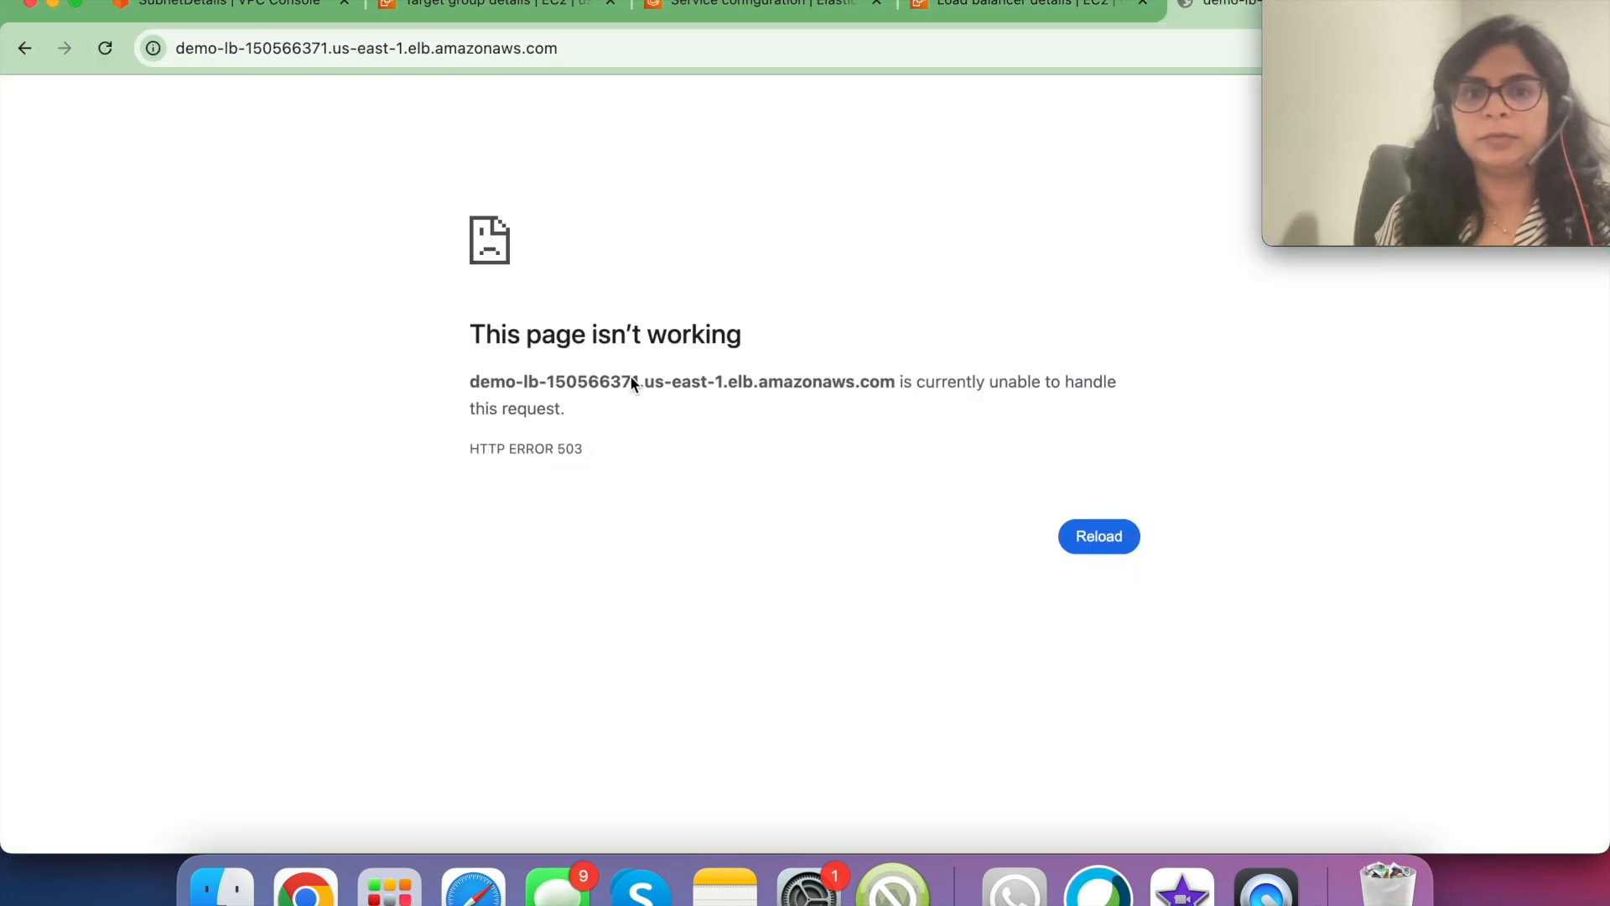
double_click(567, 449)
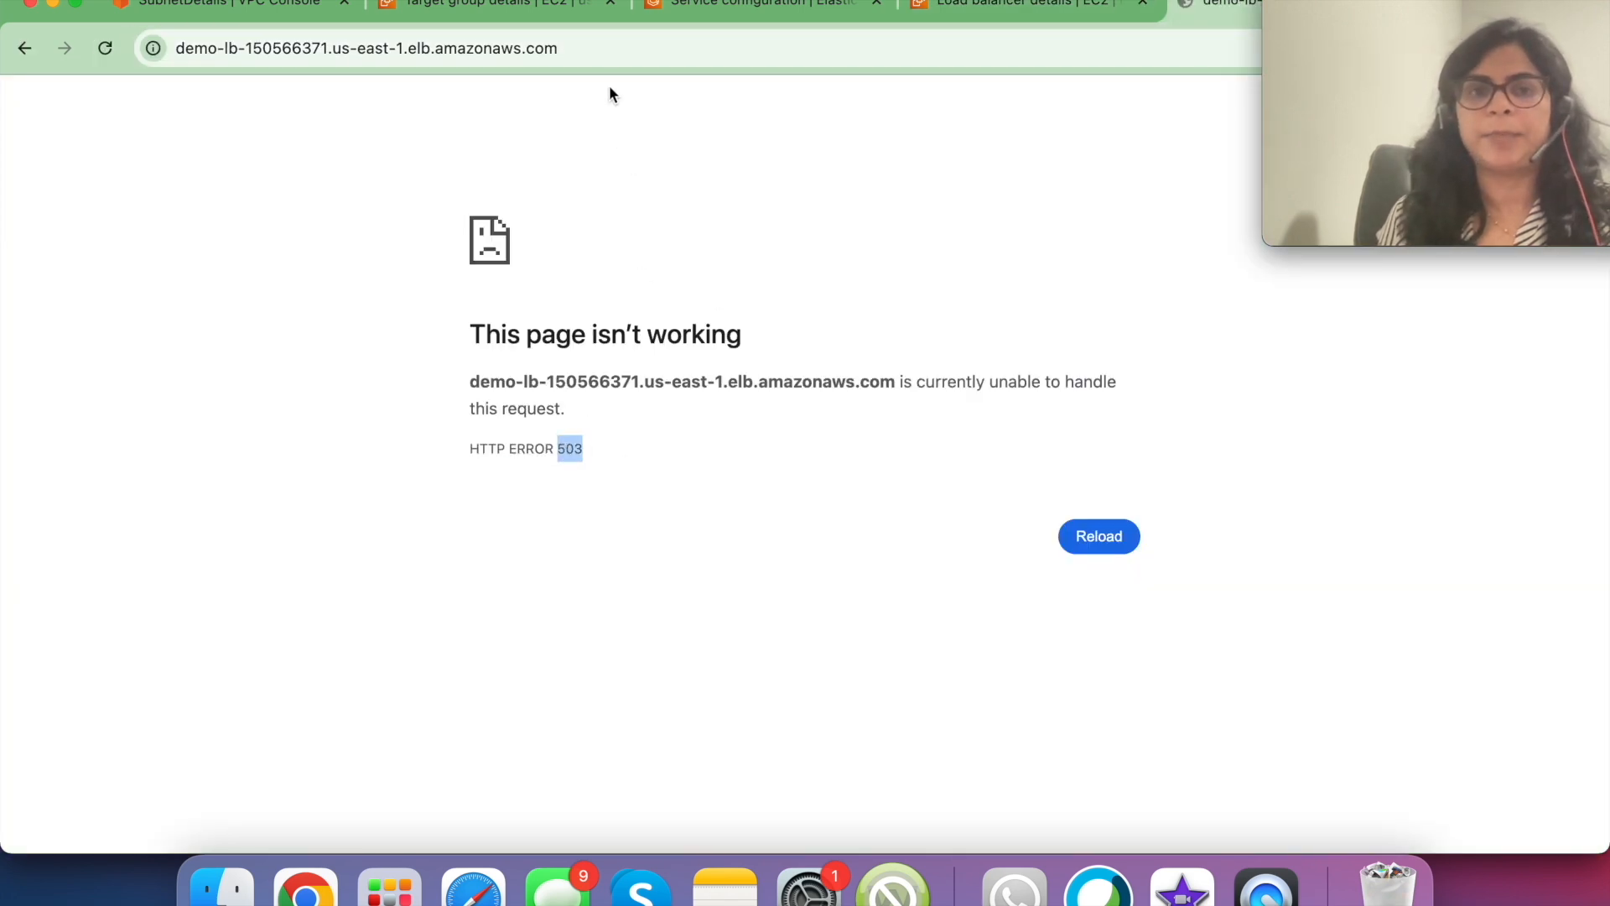
- Request the /world path on the load balancer's DNS name and check which service responds
left_click(615, 52)
left_click(651, 50)
type("/world")
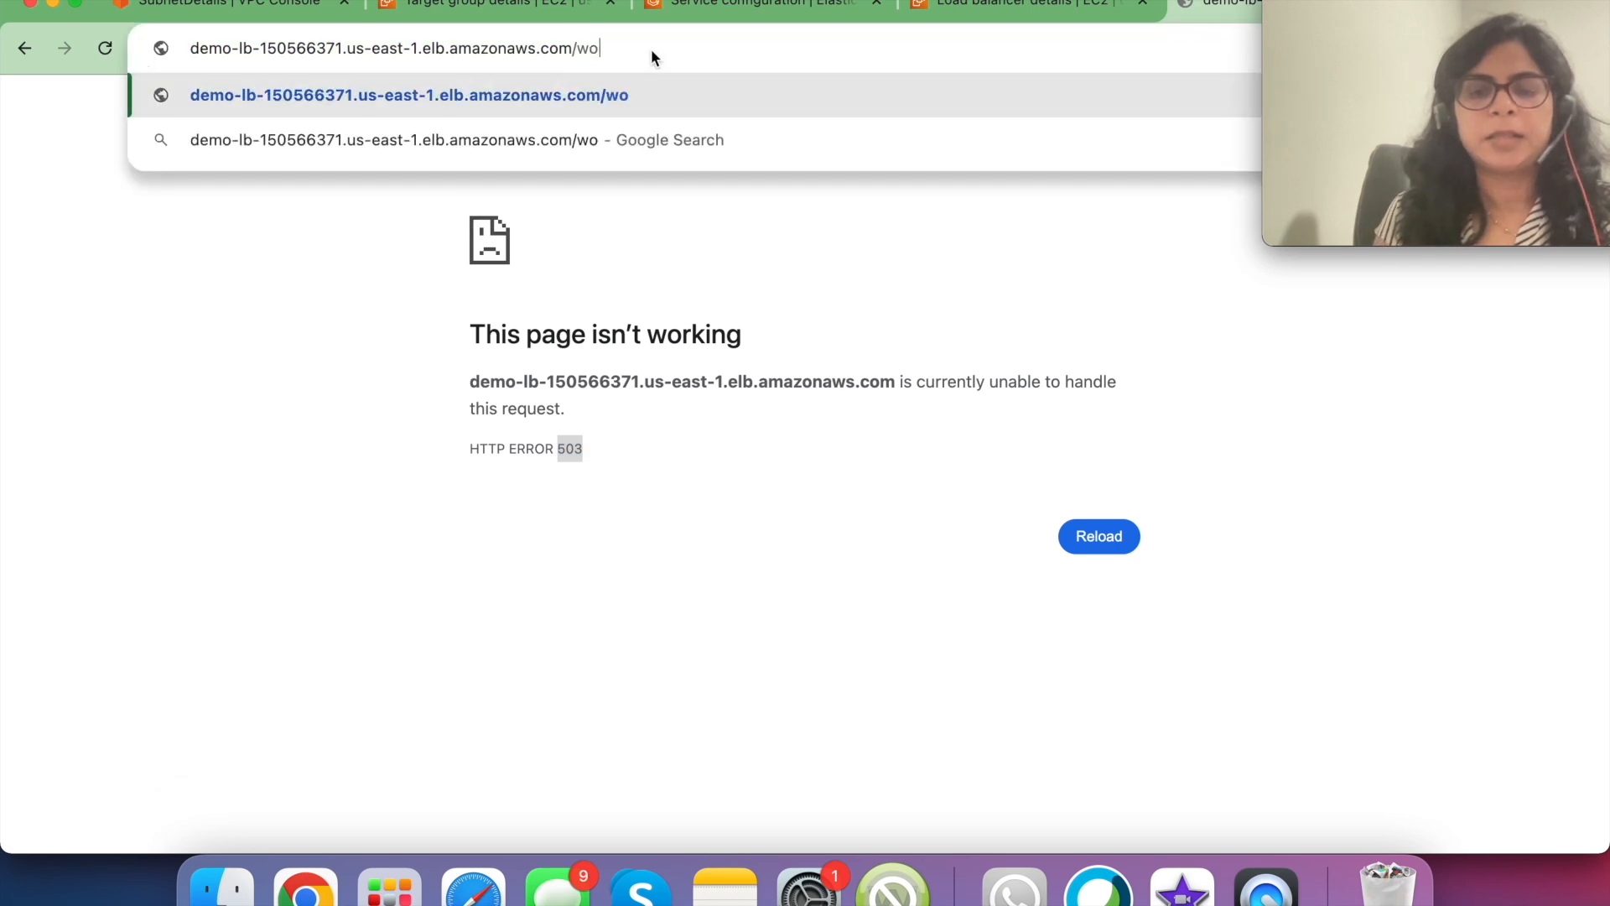
key("Return")
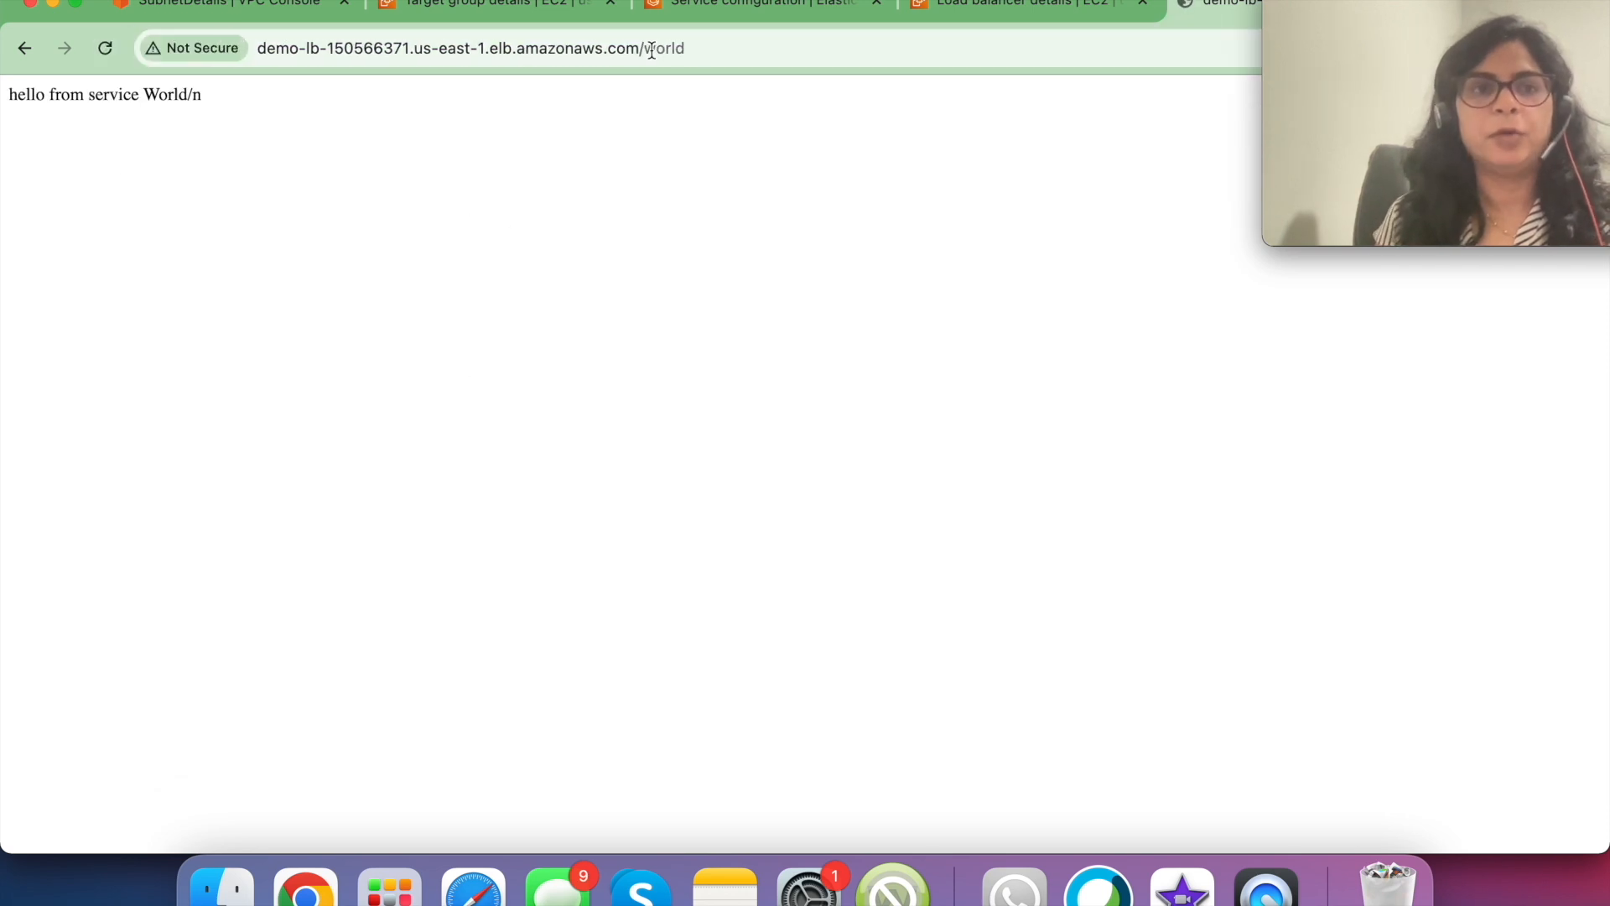
double_click(161, 92)
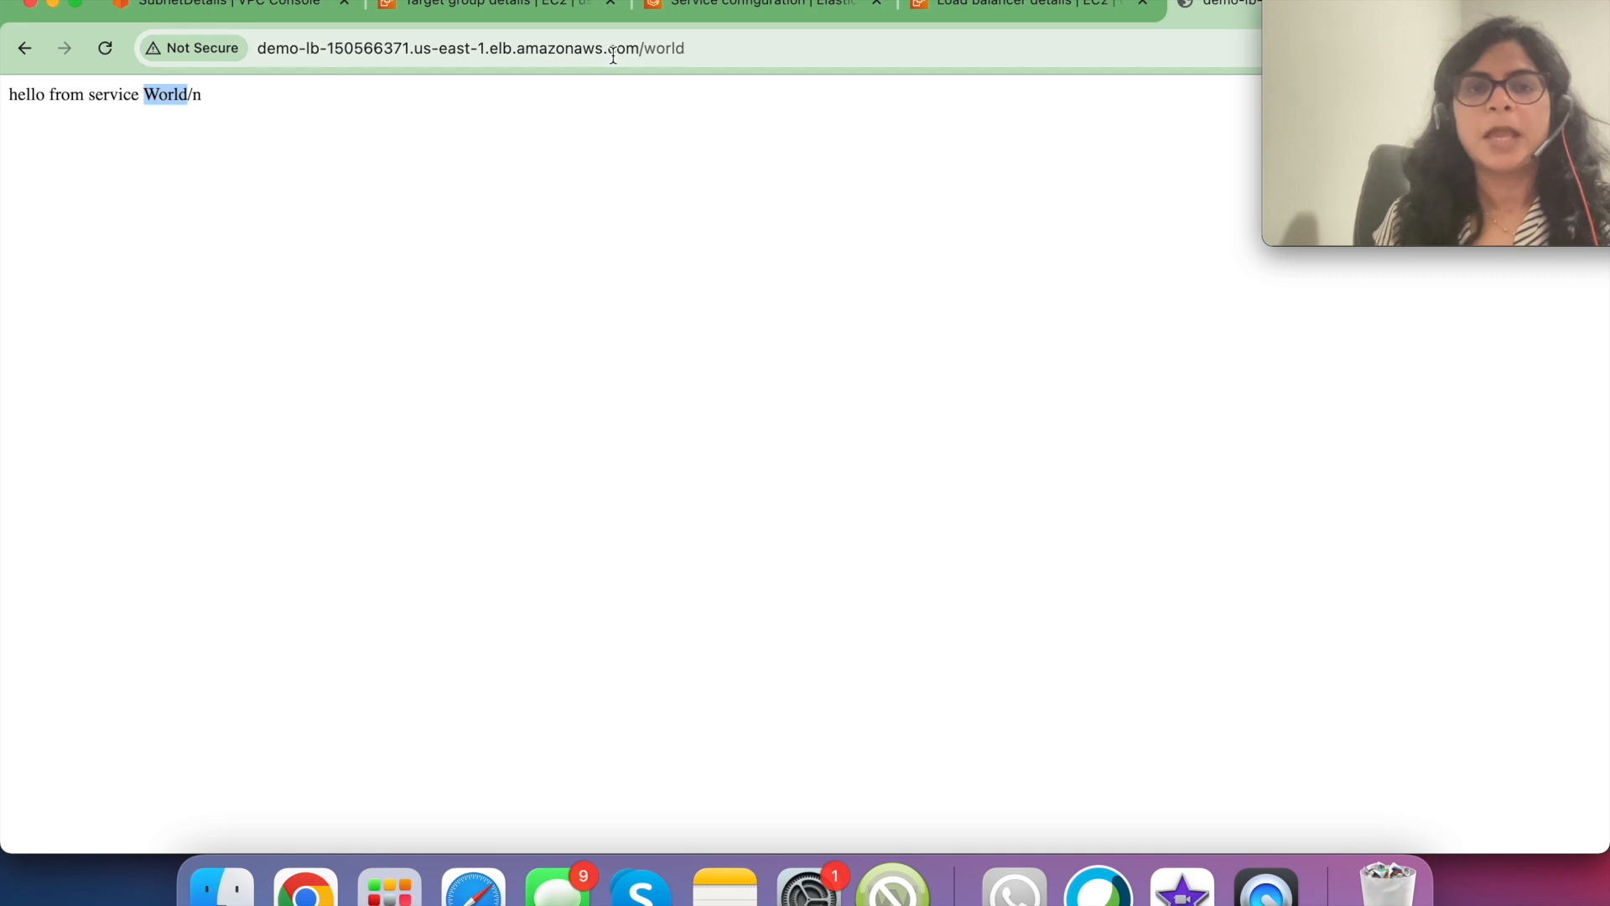
- Test the /hello path on the same load balancer address
double_click(676, 49)
type("hello")
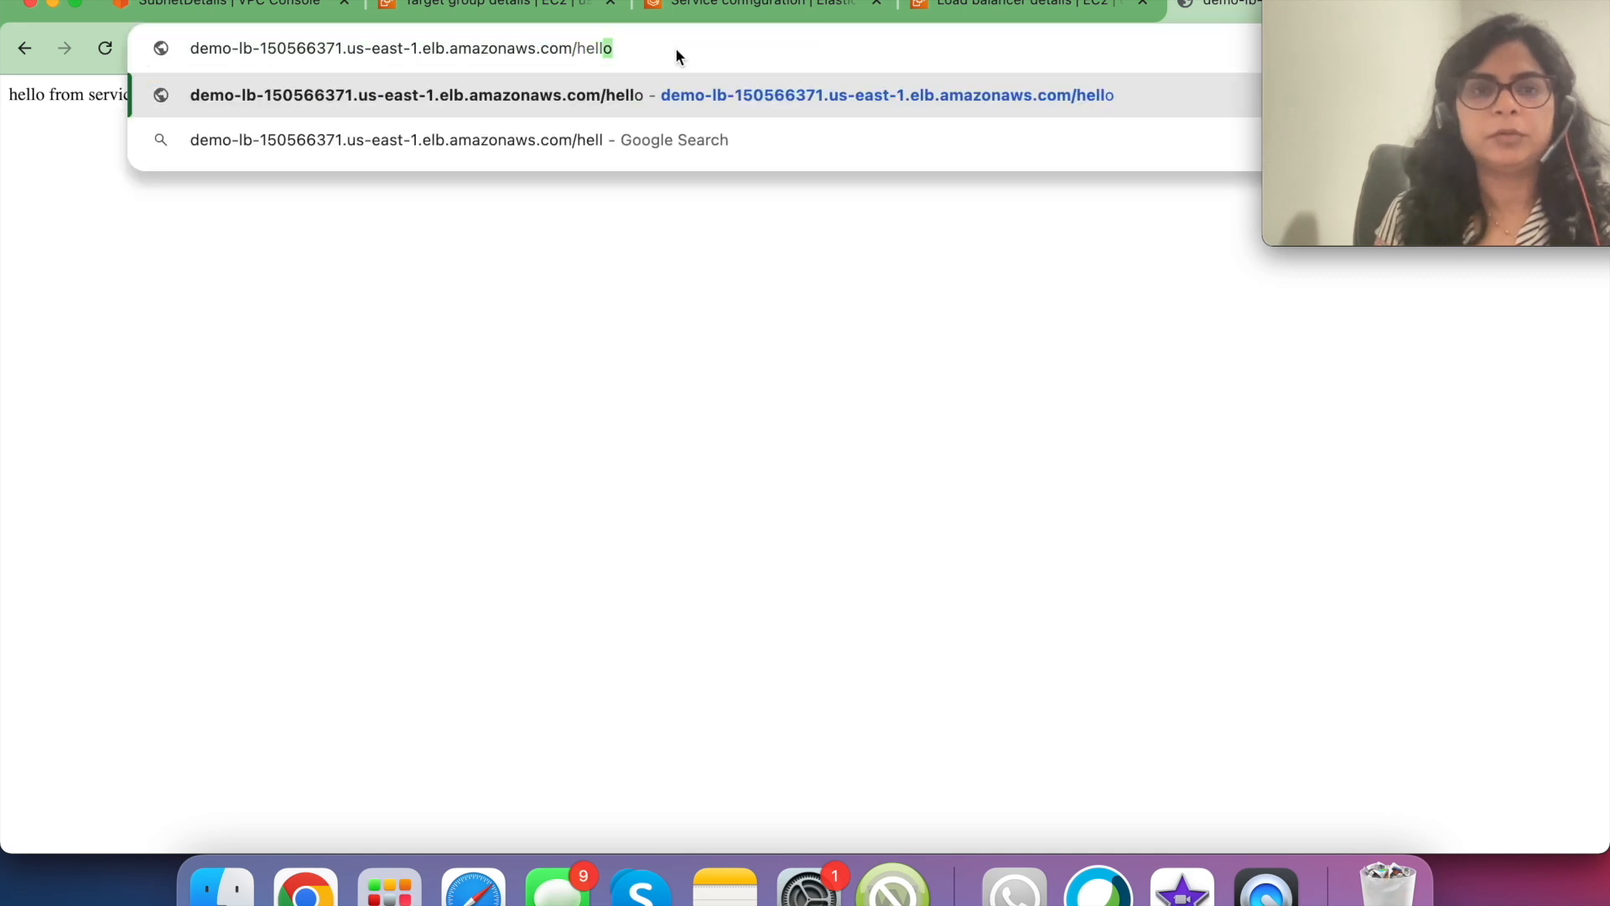
key("Return")
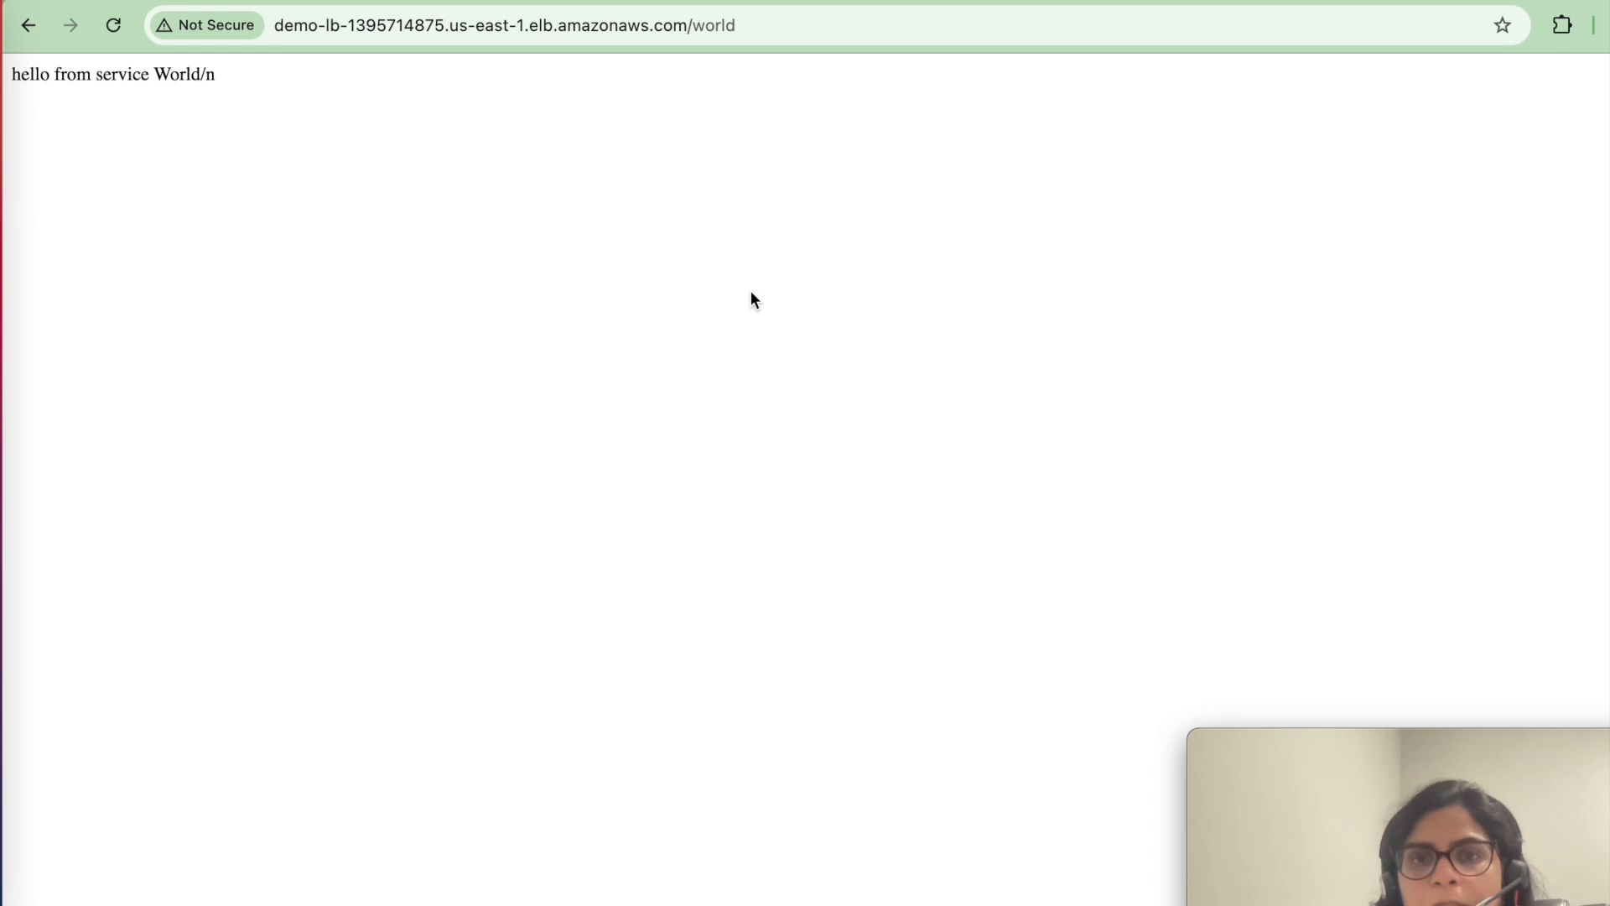
- Return to the AWS console, go to ECS and open the hello-svc-lb service in demo-cluster
left_click(776, 1)
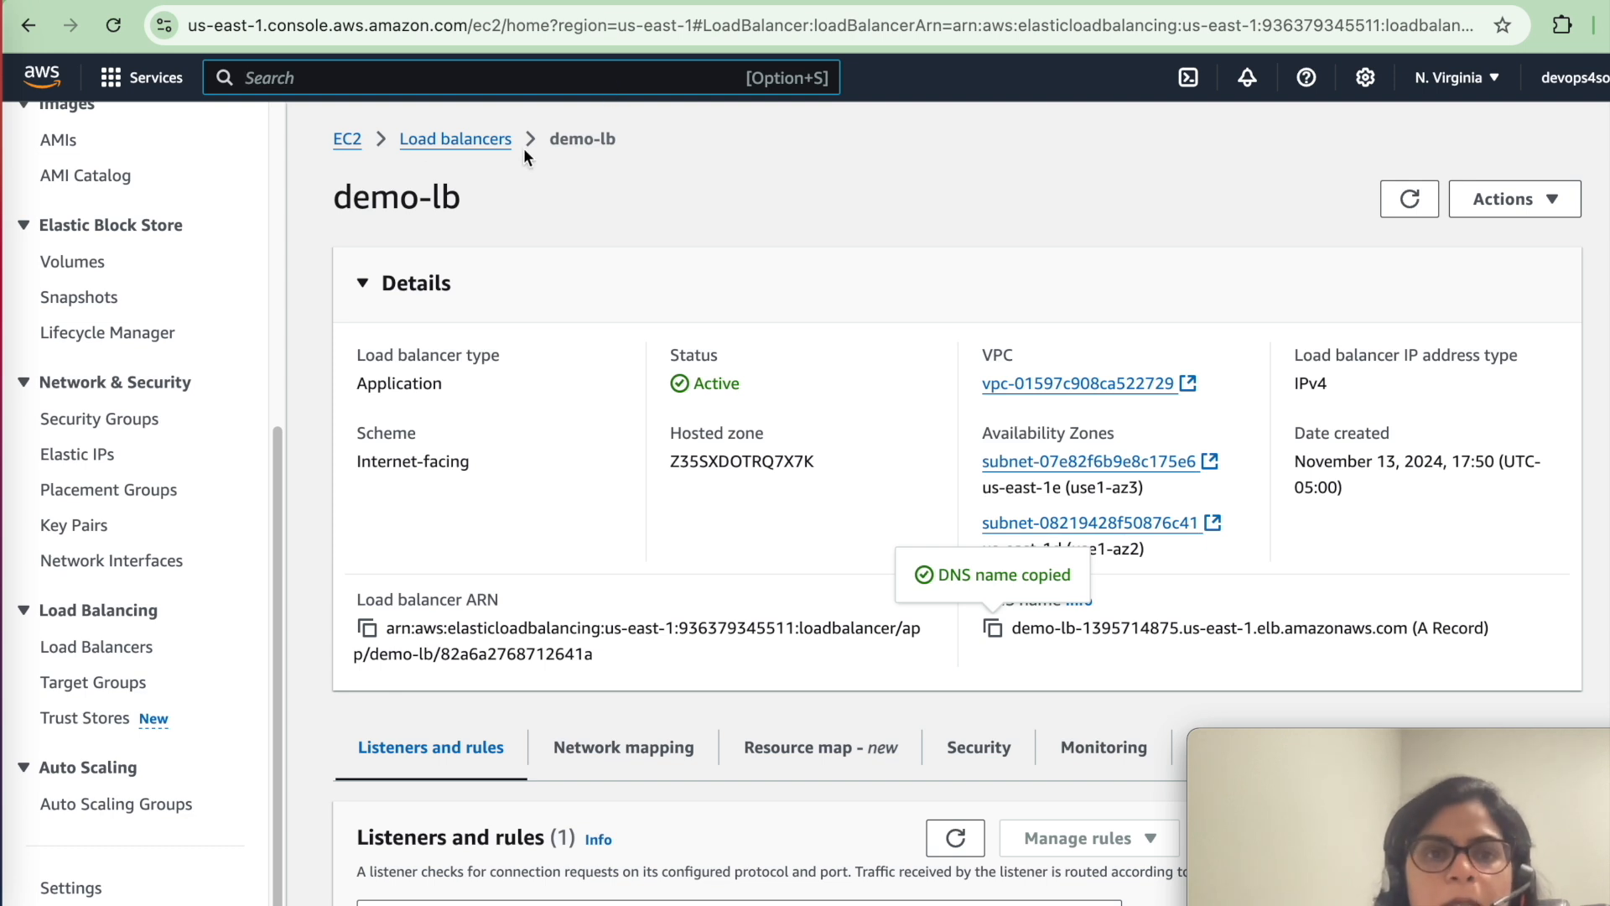
type("ecs")
key("Return")
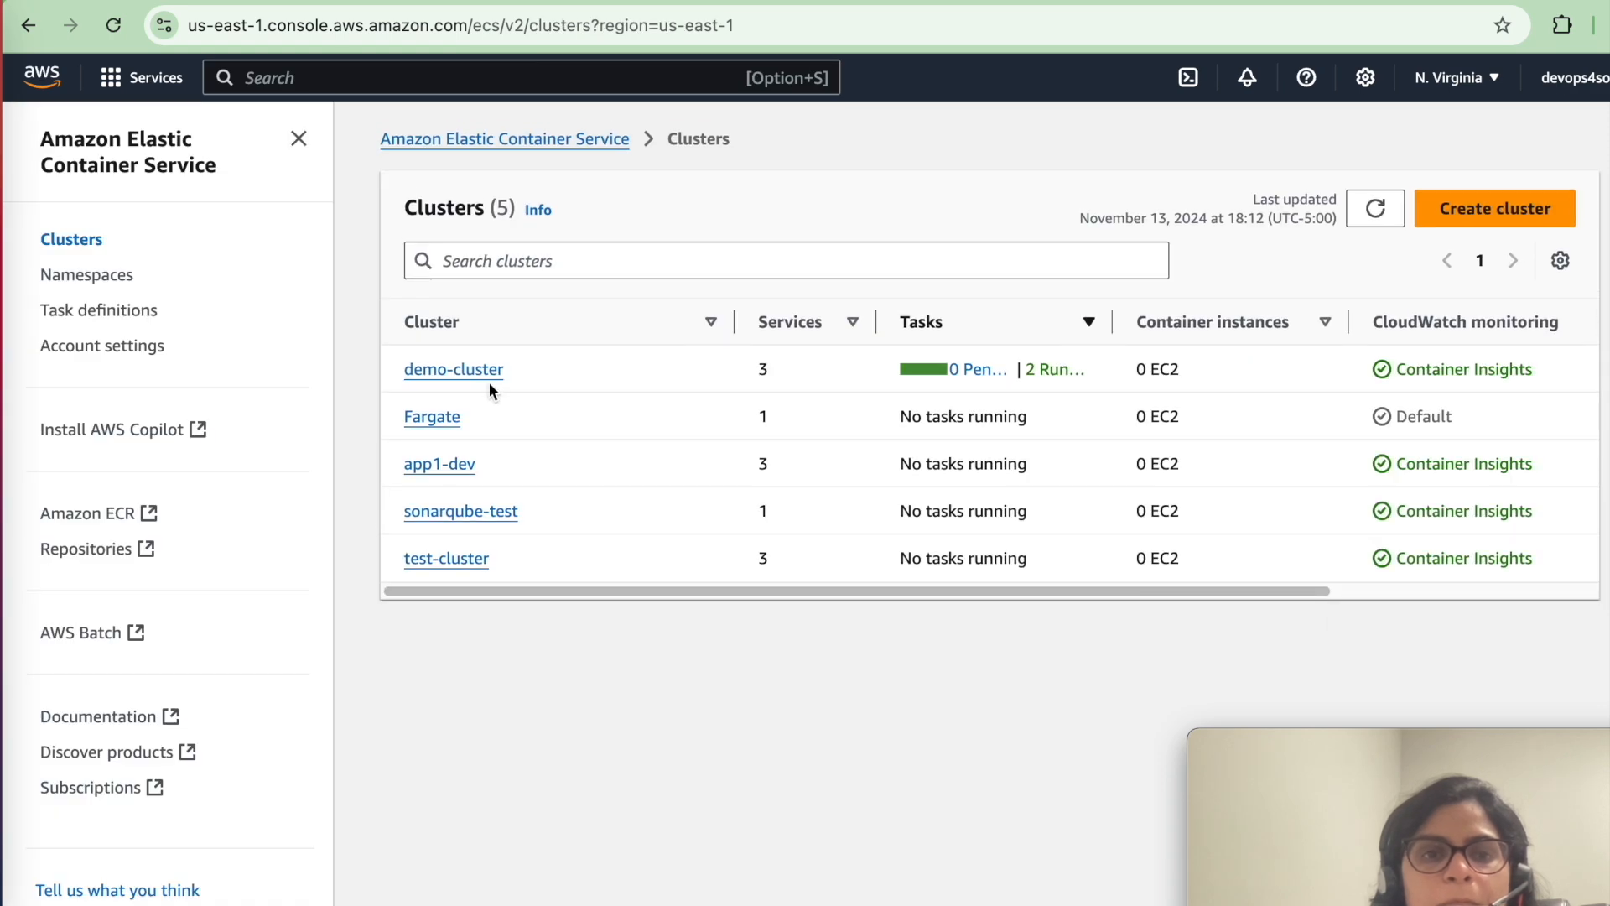
left_click(483, 369)
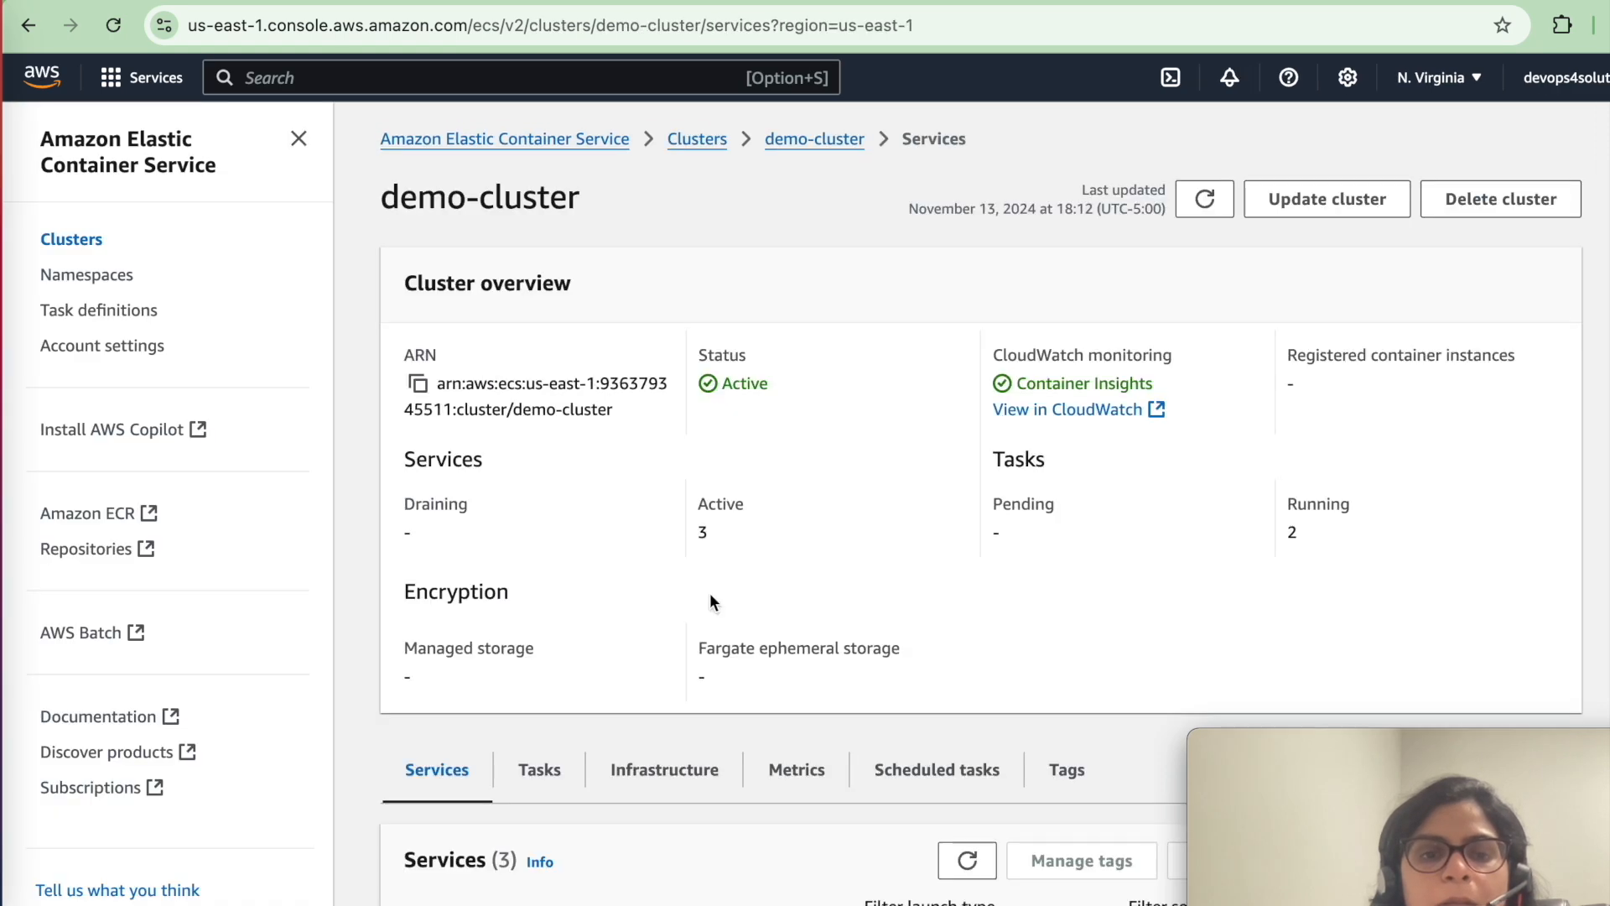
scroll(709, 597, "down", 3)
left_click(537, 818)
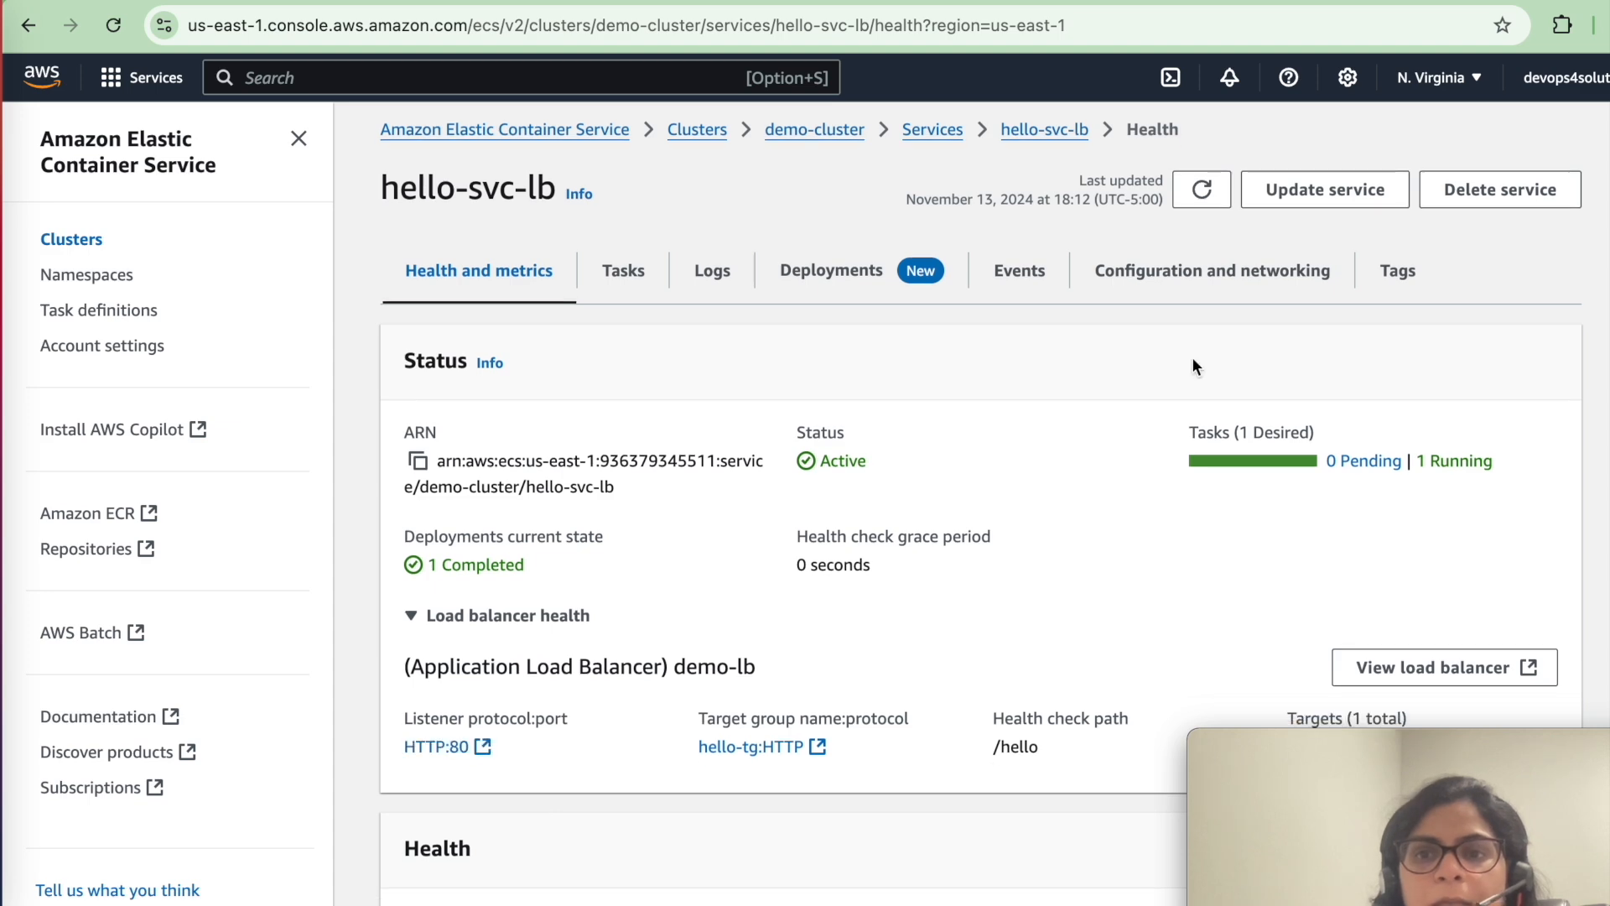
- Open the update form of hello-svc-lb and review its optional Service discovery settings
left_click(1299, 201)
scroll(538, 624, "down", 15)
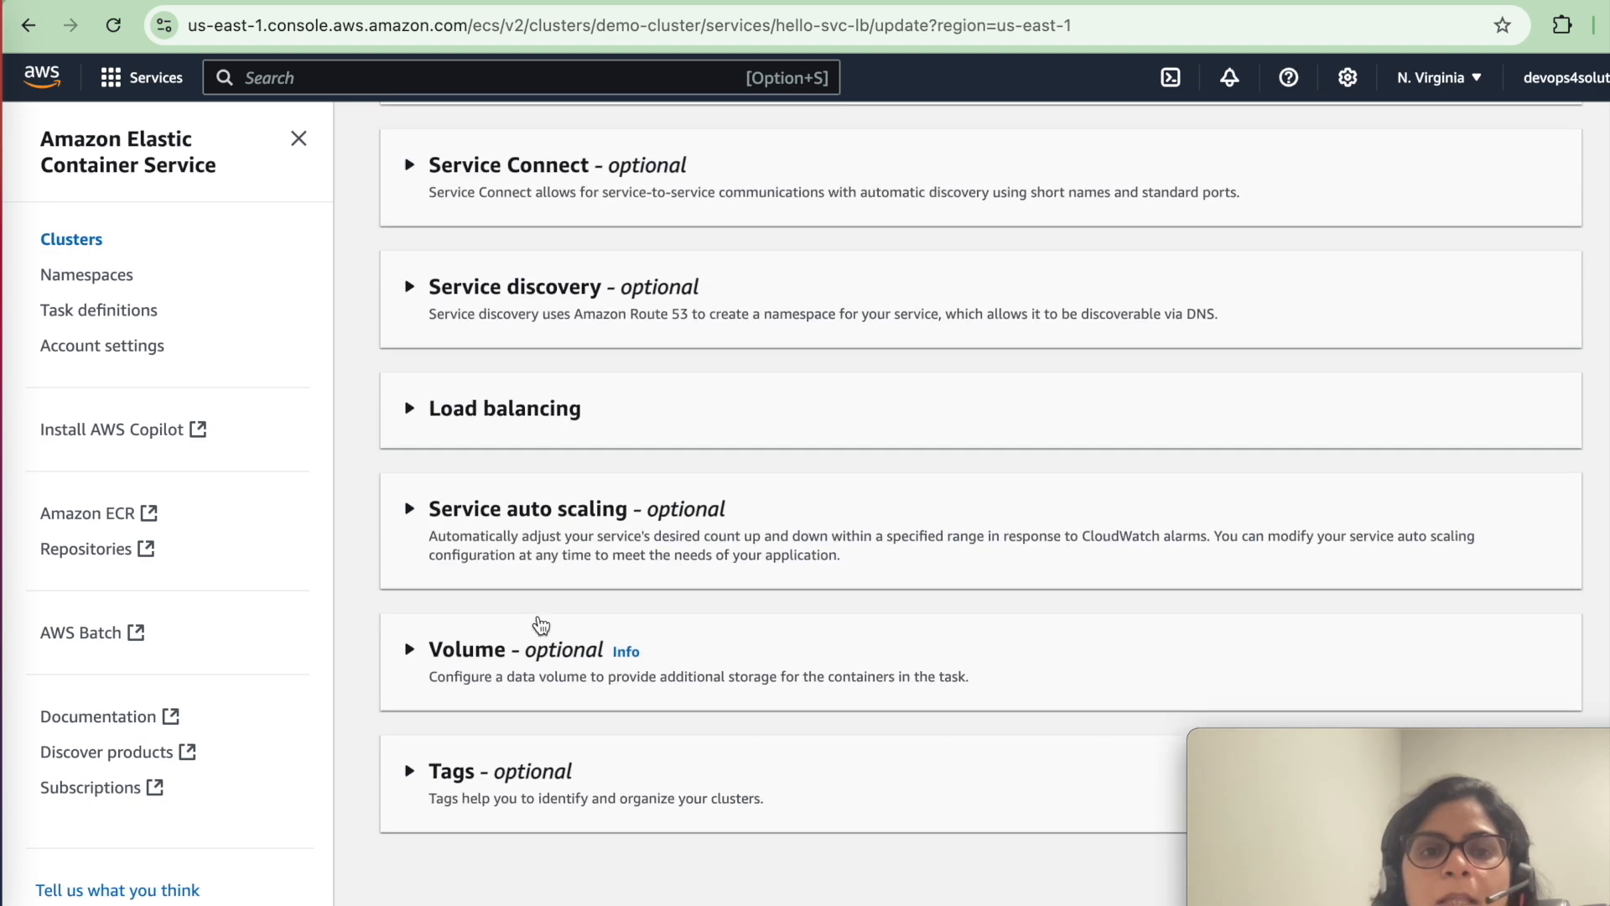
left_click(512, 330)
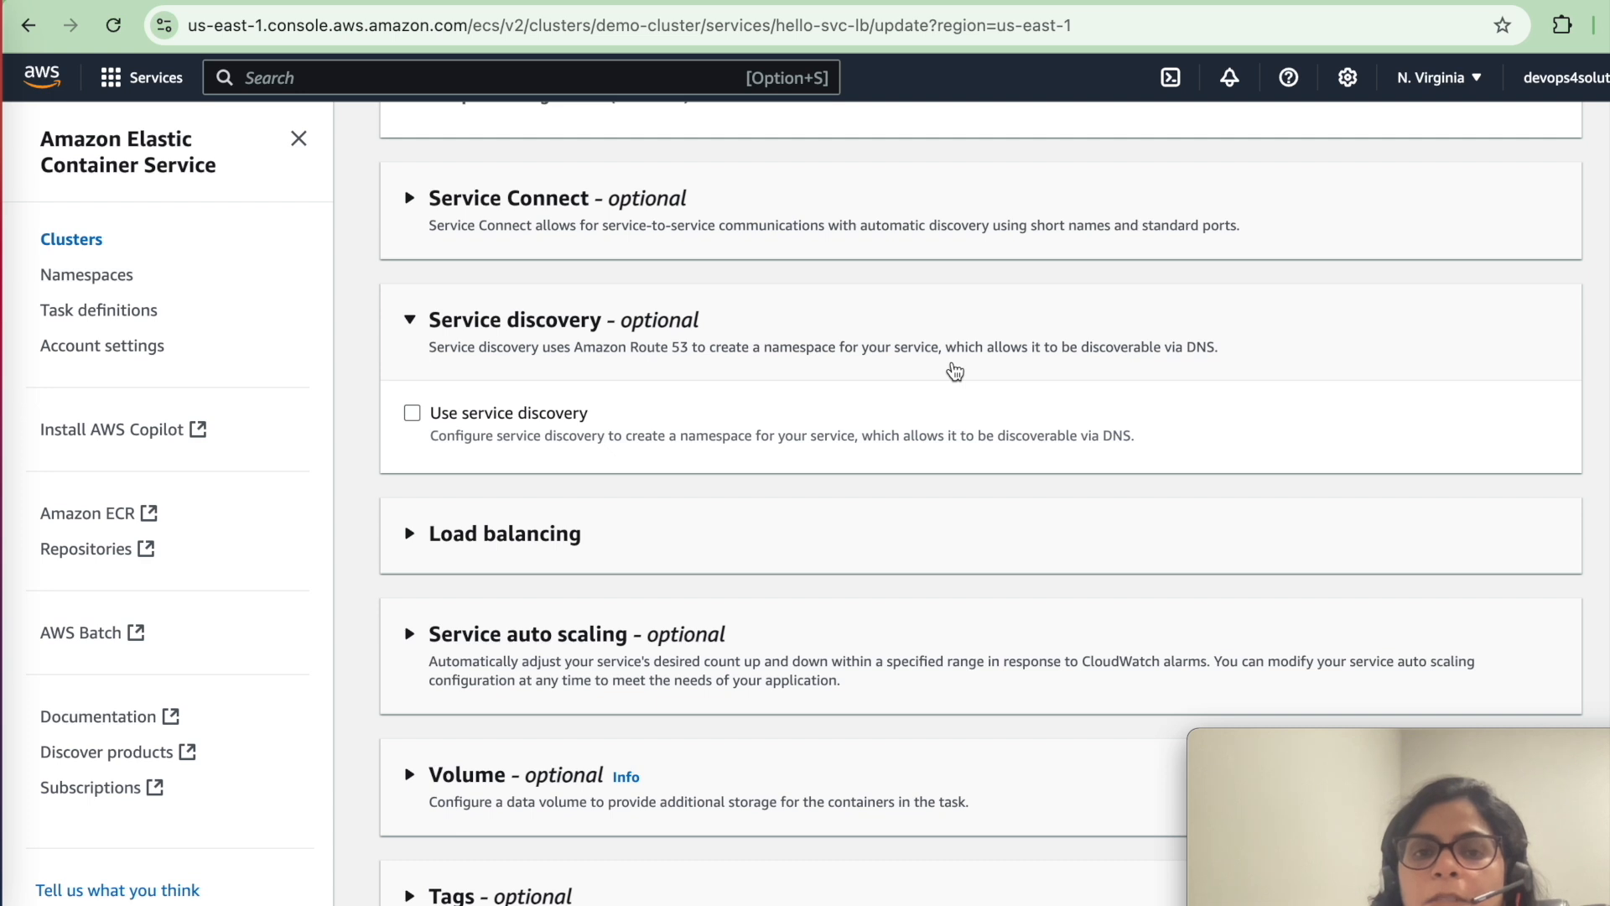
scroll(955, 372, "up", 3)
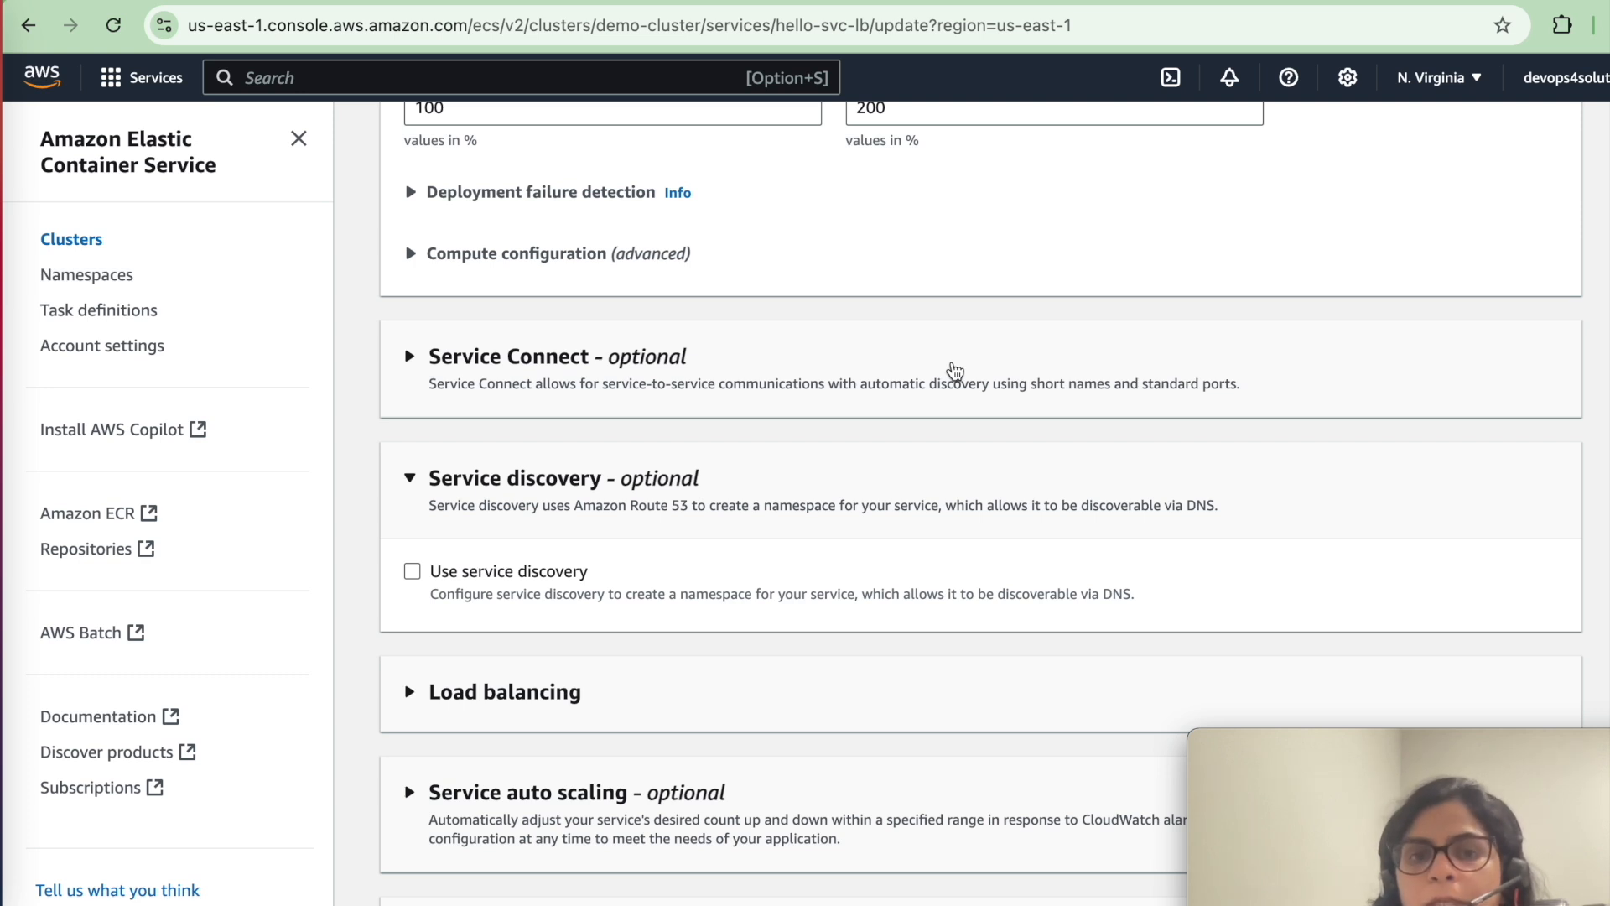
scroll(956, 427, "down", 3)
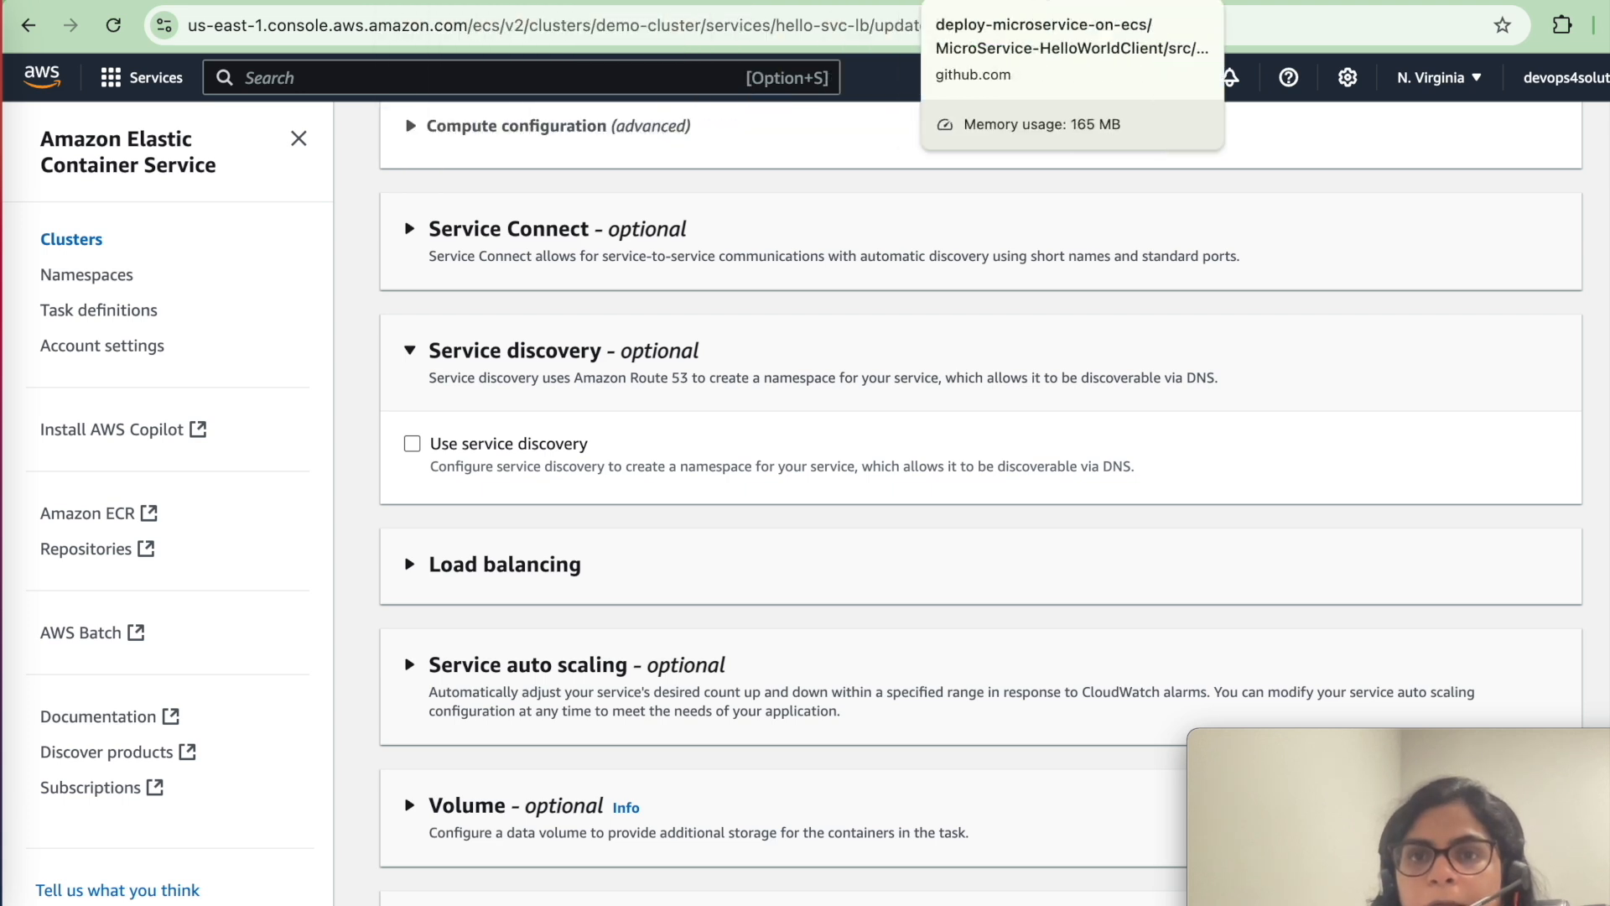
- Switch to the deploy-microservice-on-ecs GitHub repository and open HelloWorldController.java from the MicroService-HelloWorldClient source folders
left_click(965, 1)
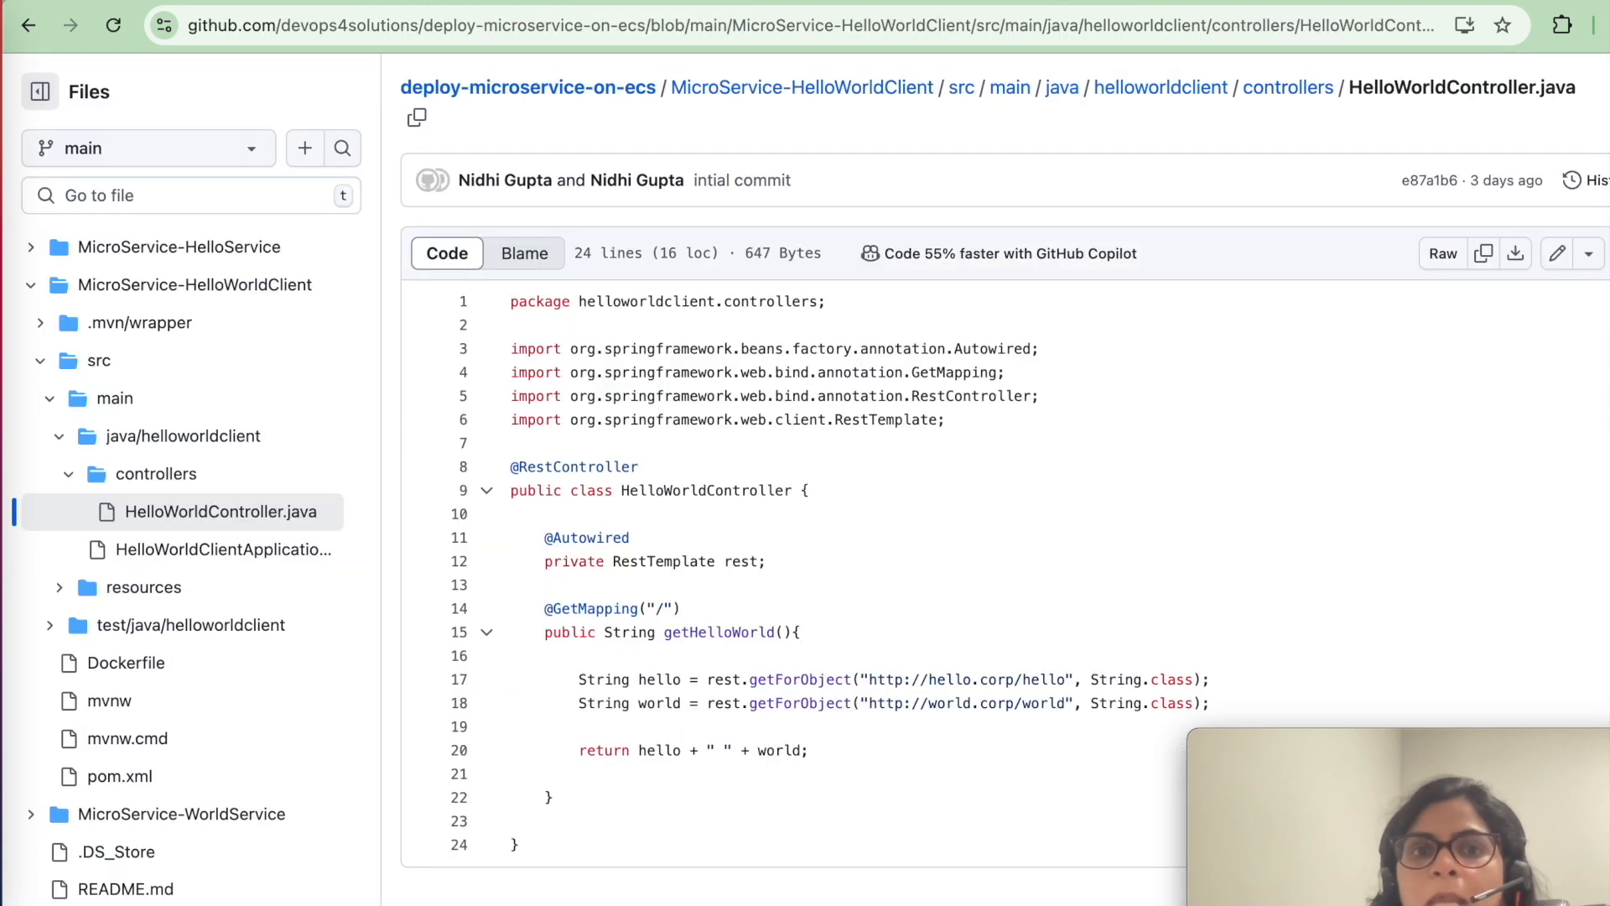
left_click(617, 94)
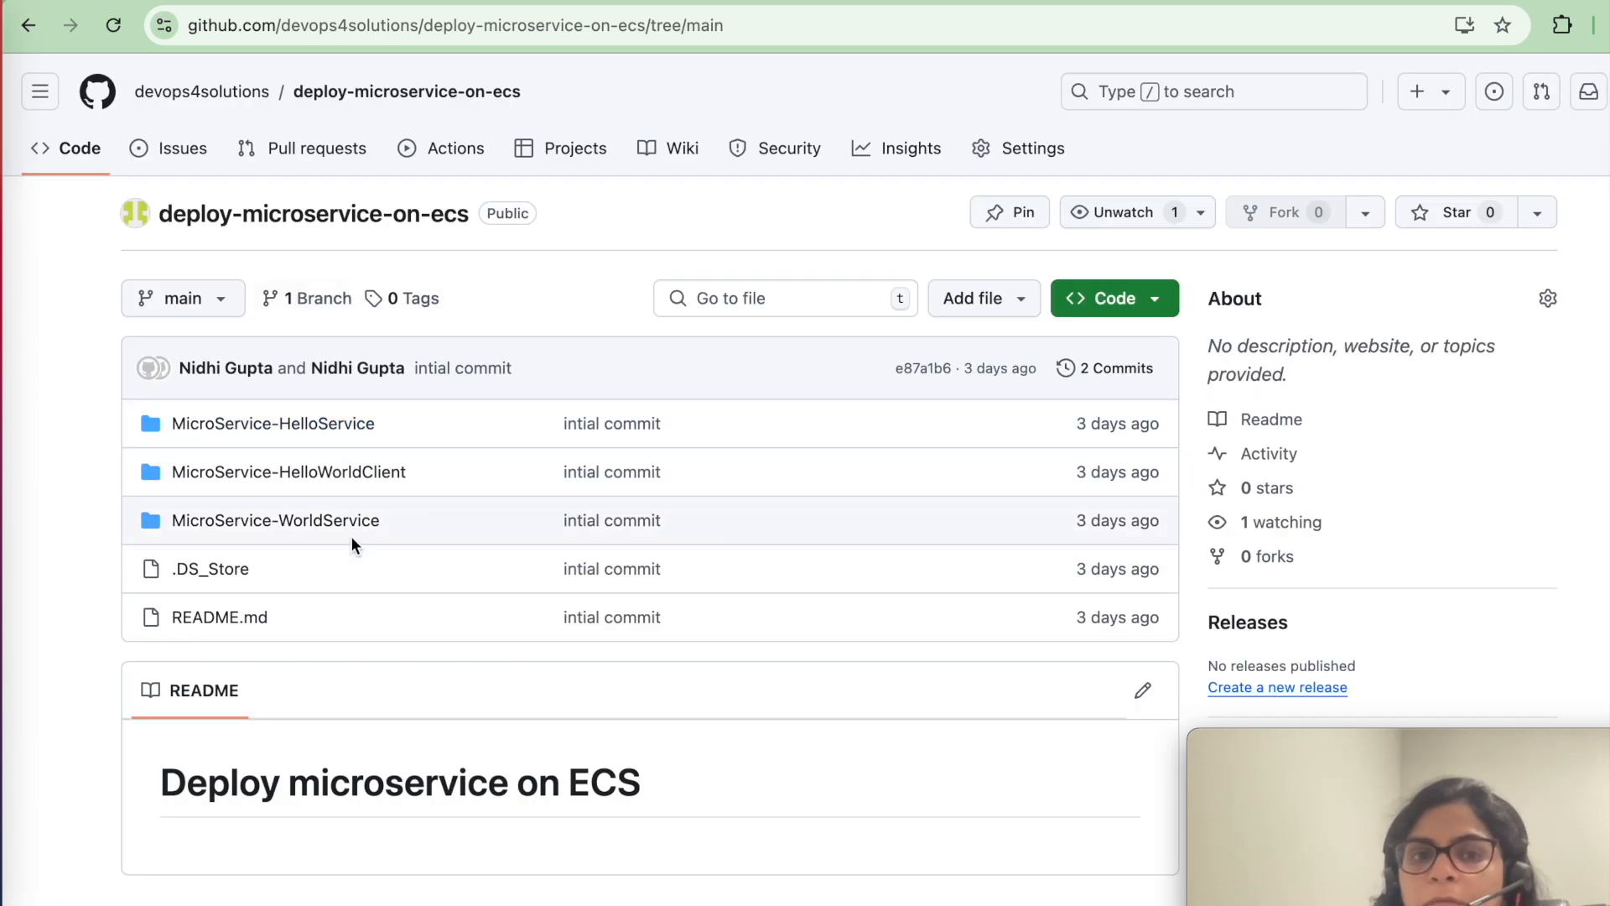
left_click(371, 474)
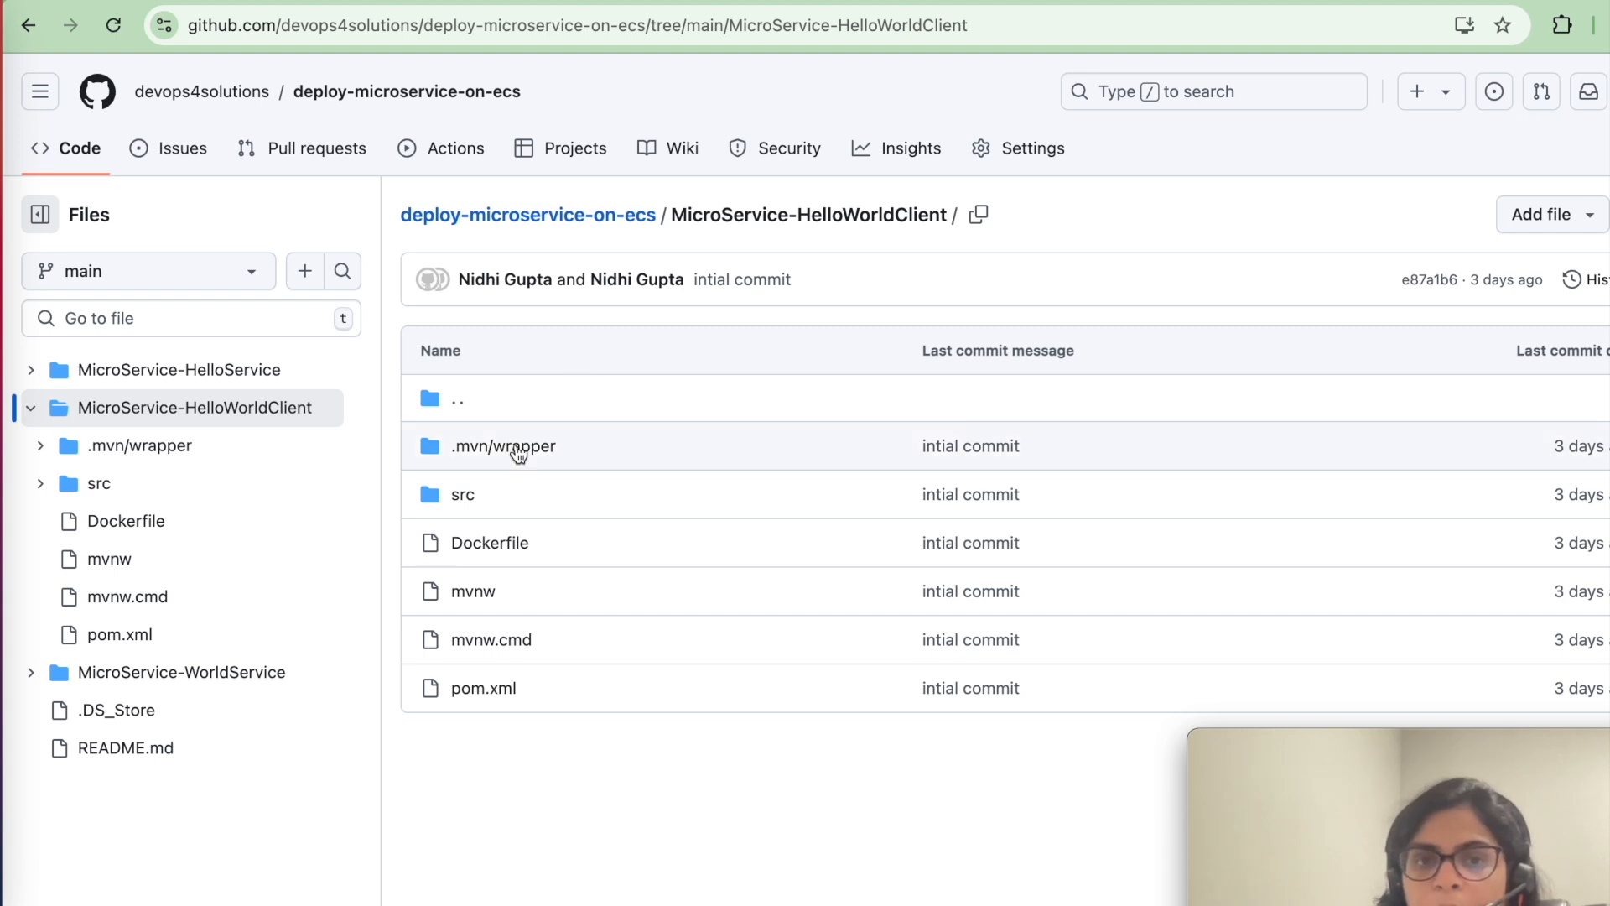
left_click(466, 495)
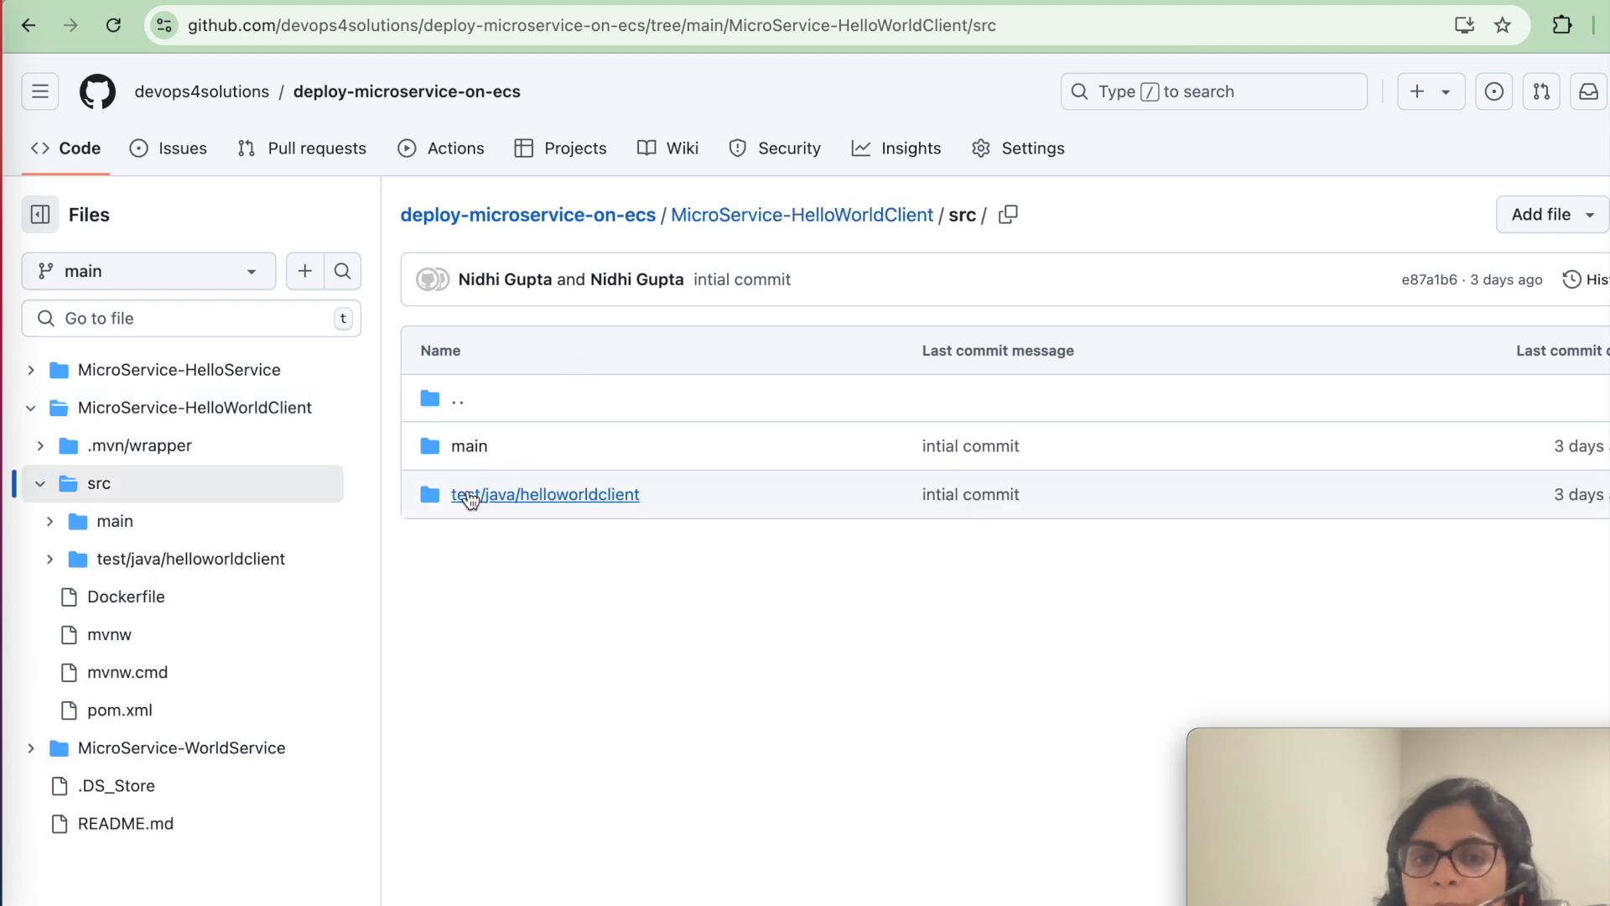
left_click(468, 447)
left_click(522, 453)
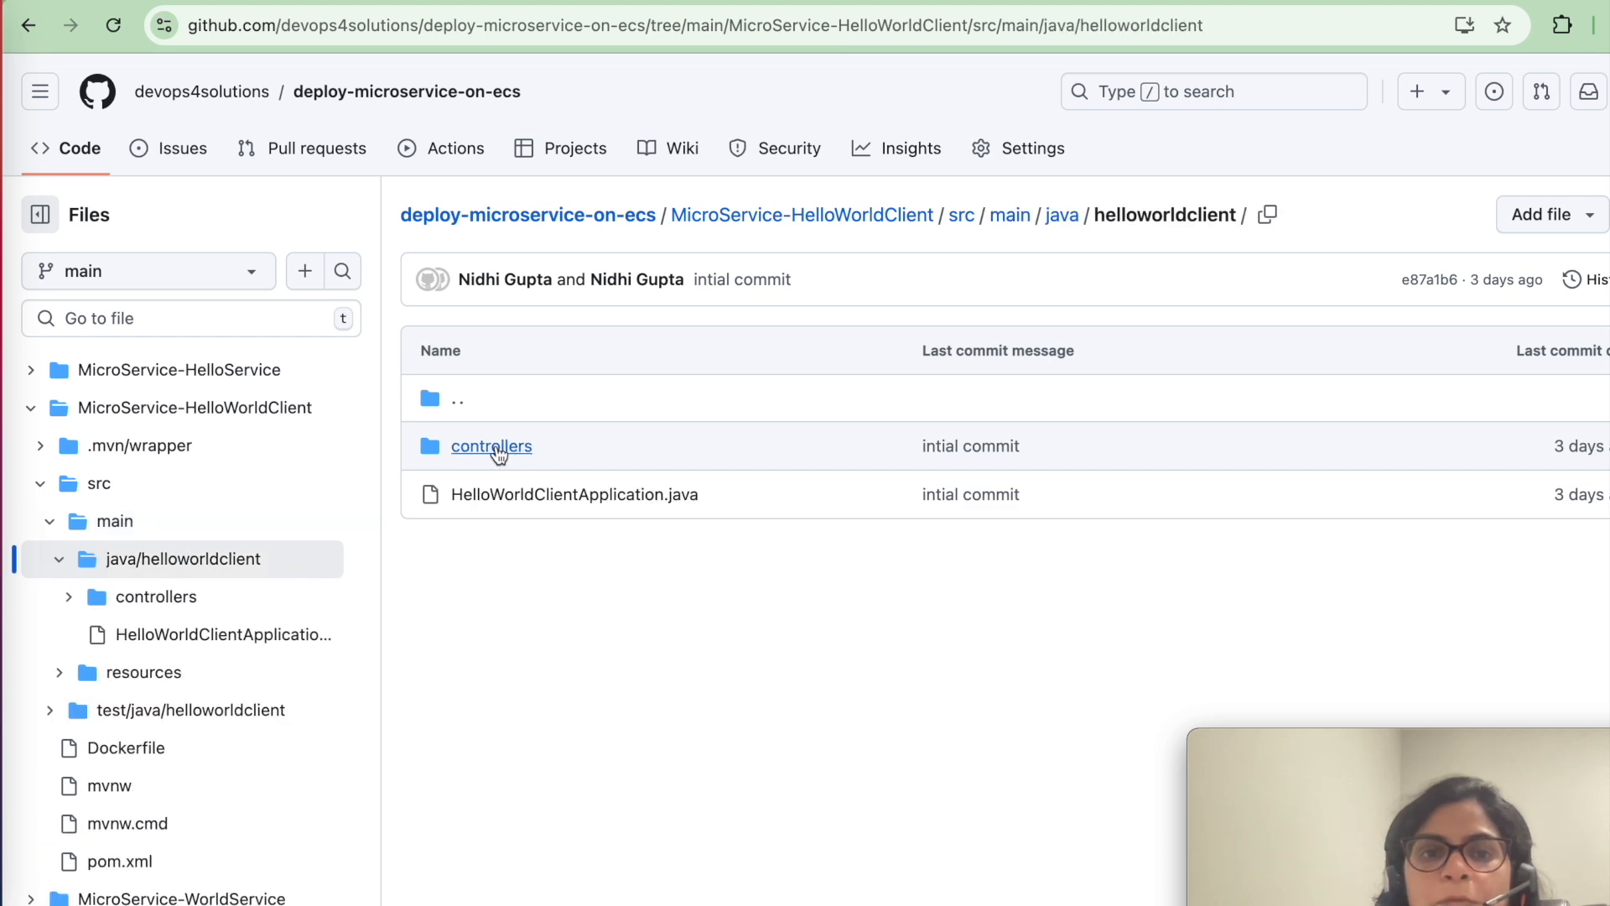
left_click(496, 447)
left_click(503, 452)
scroll(893, 521, "down", 3)
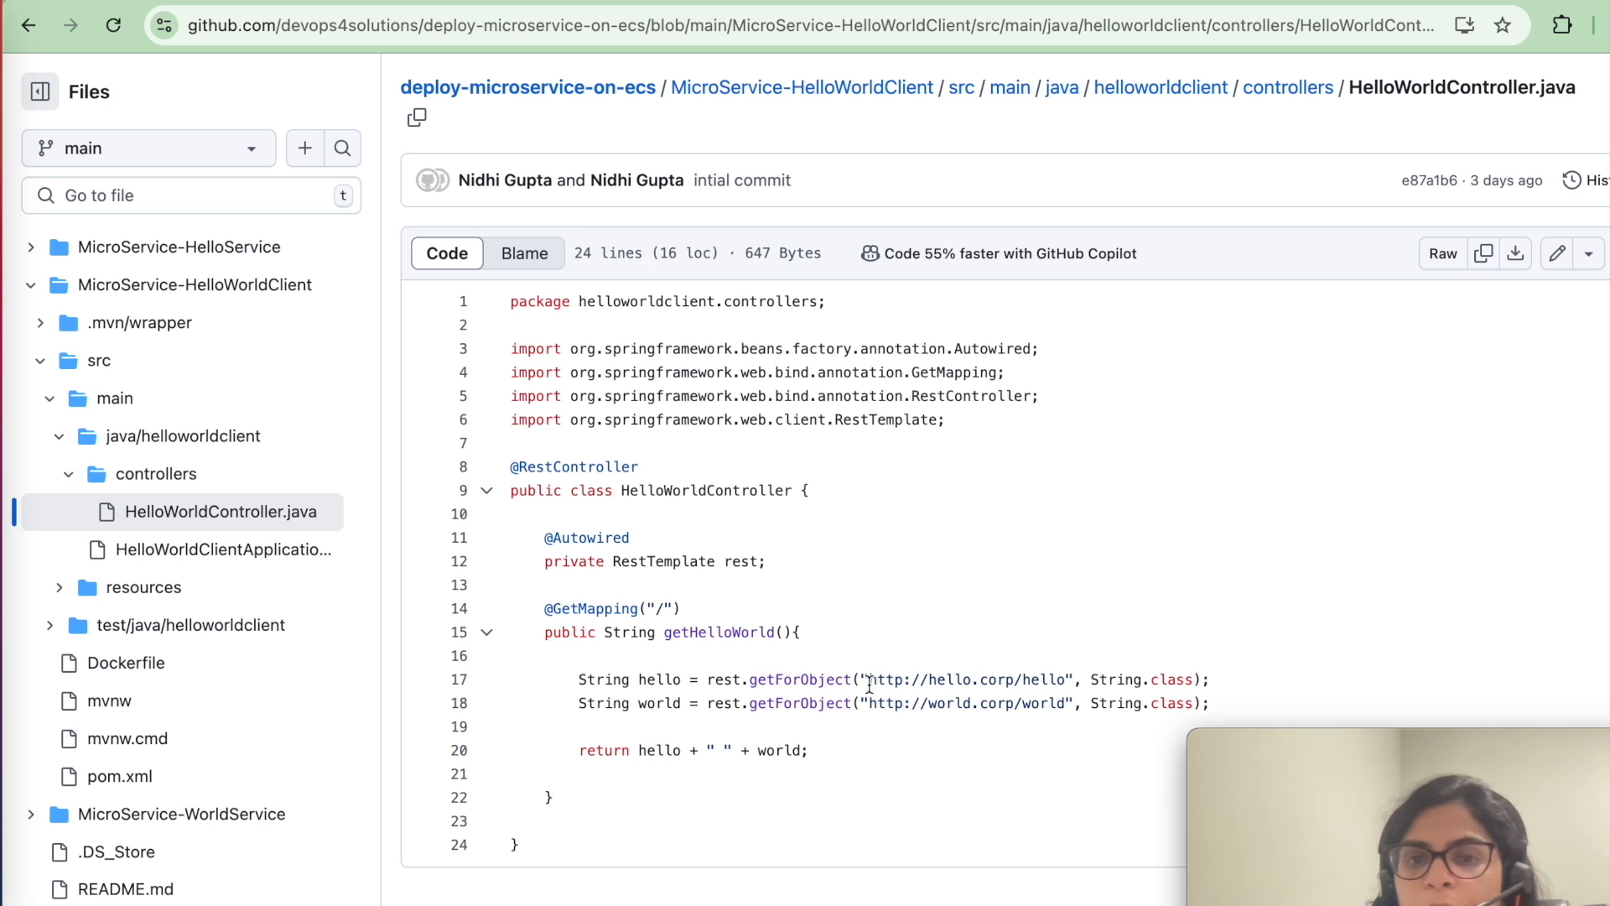
- Examine the hello service URL, its hello.corp host name and its path on line 17 of the controller code
left_click_drag(868, 679, 1067, 688)
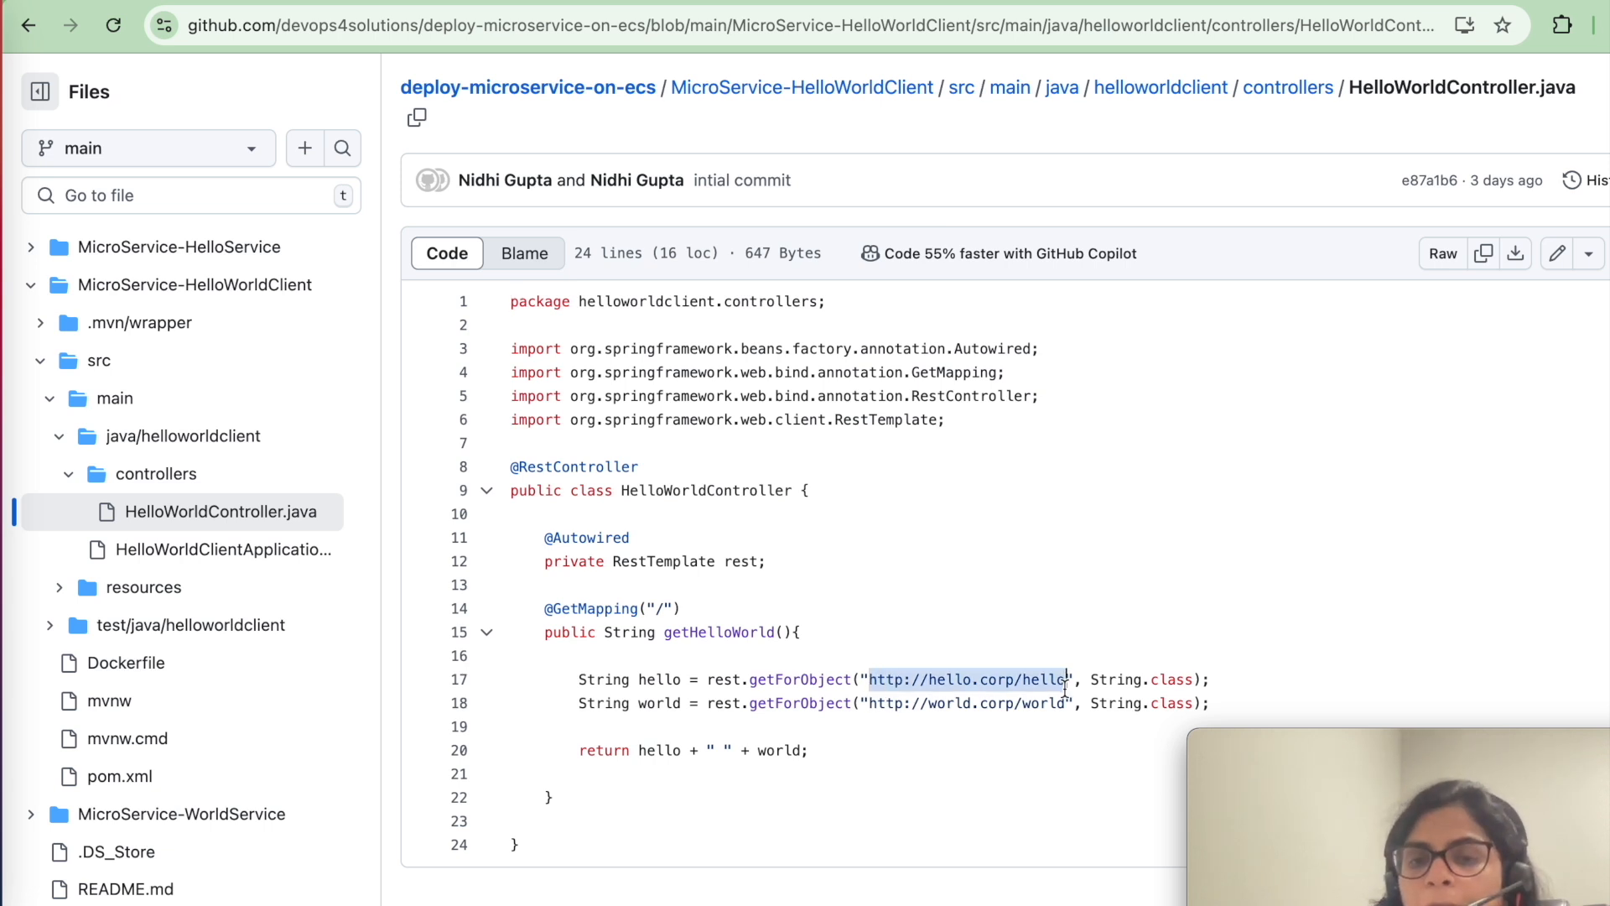
left_click(930, 684)
left_click_drag(930, 683, 1009, 688)
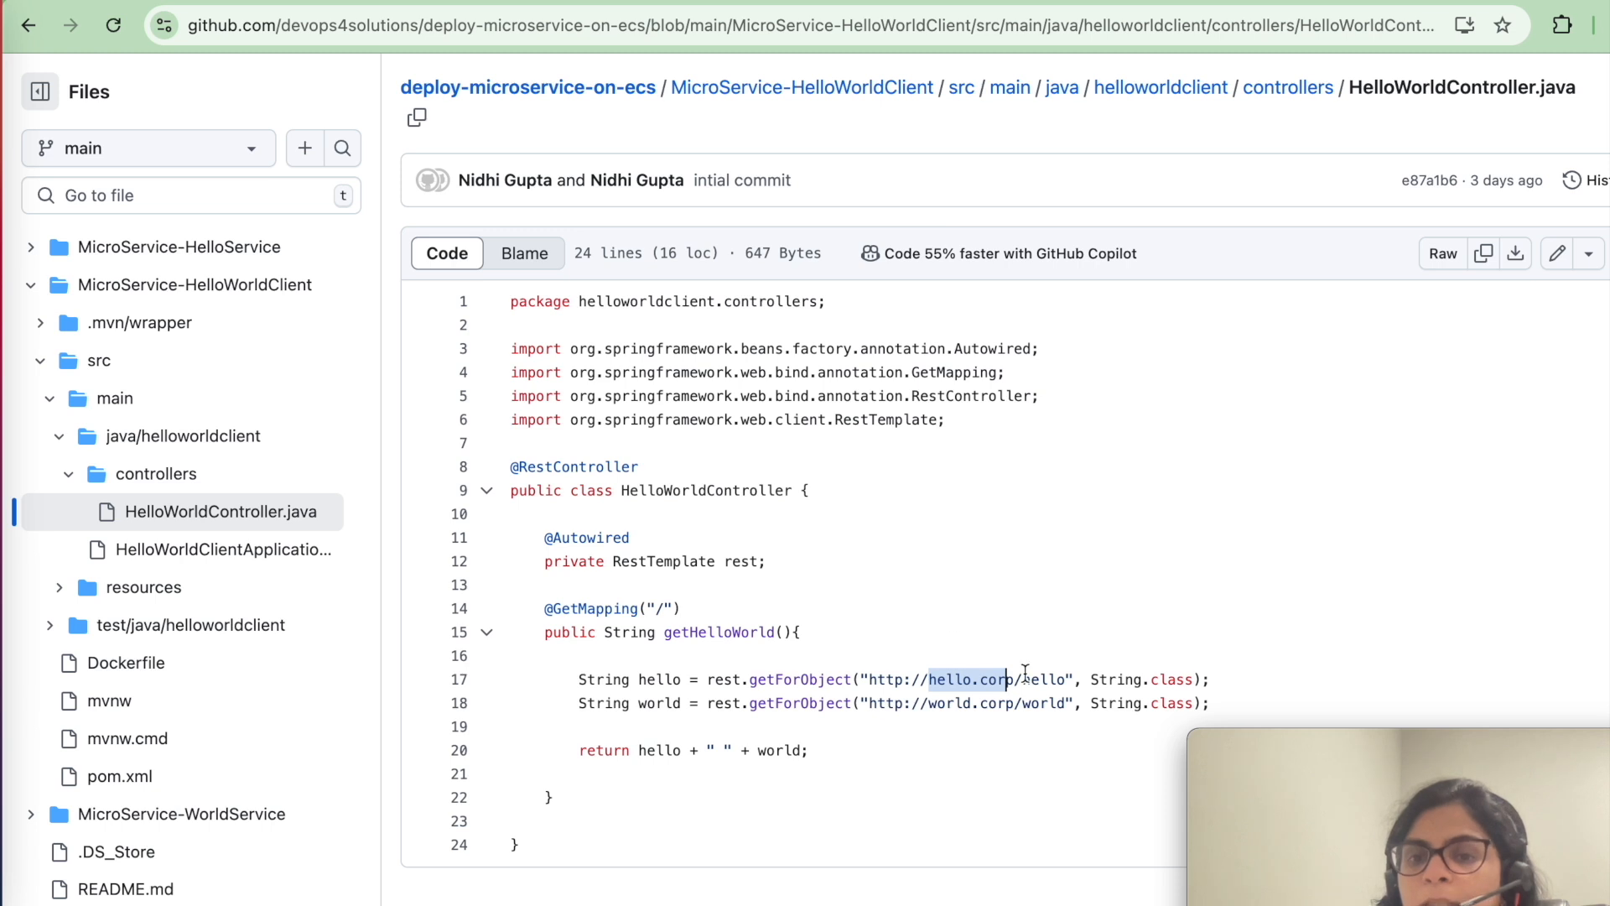
triple_click(1051, 681)
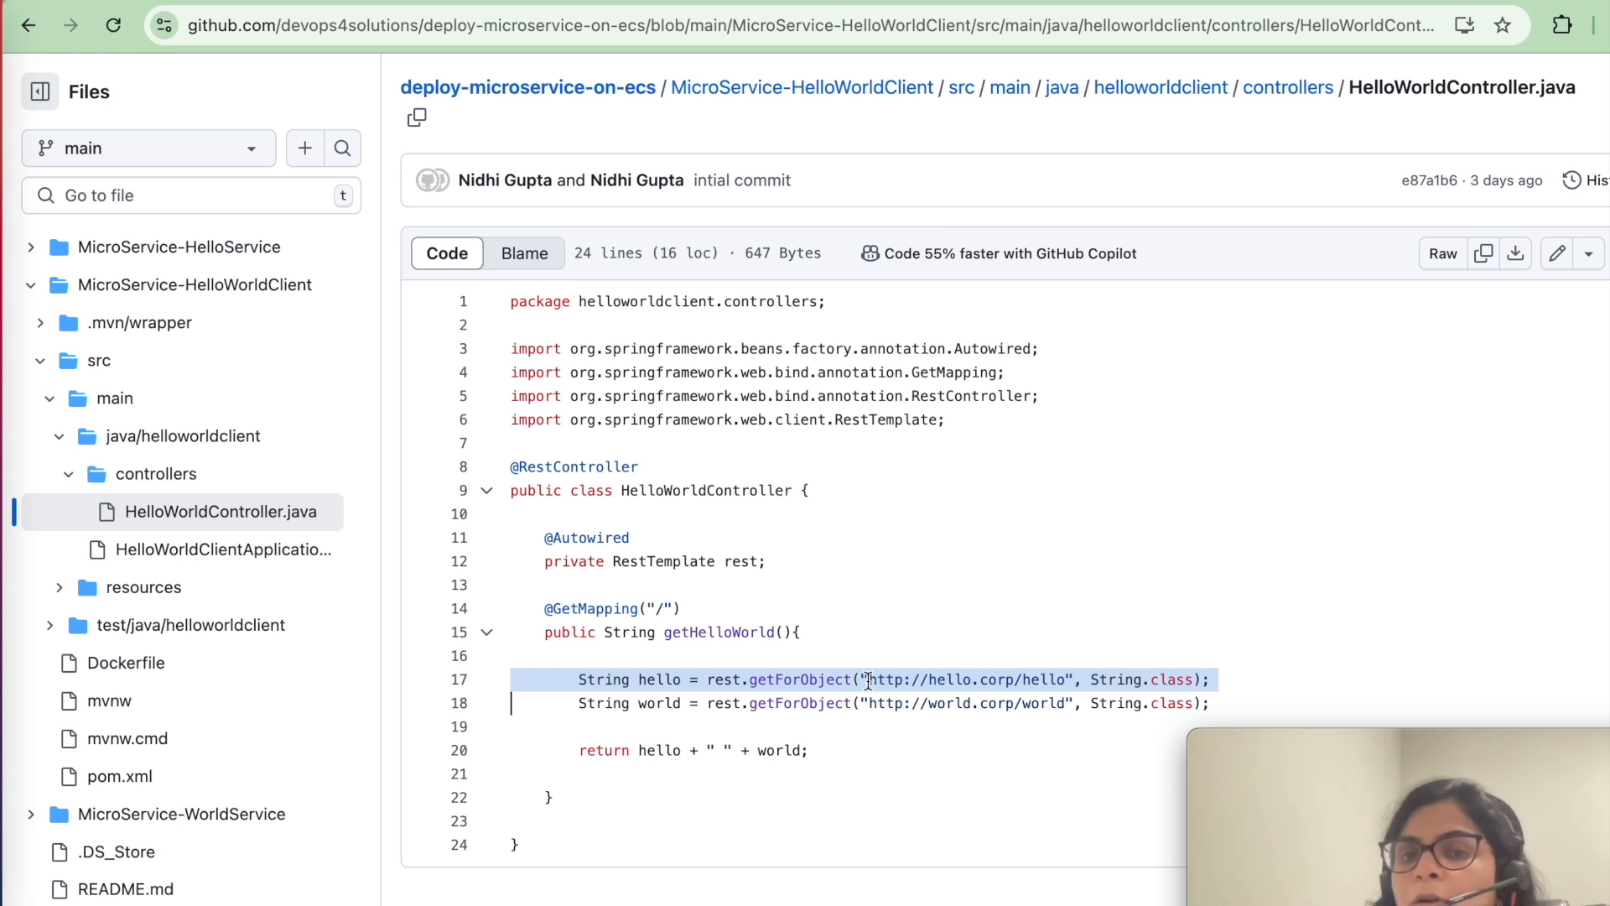
left_click(990, 679)
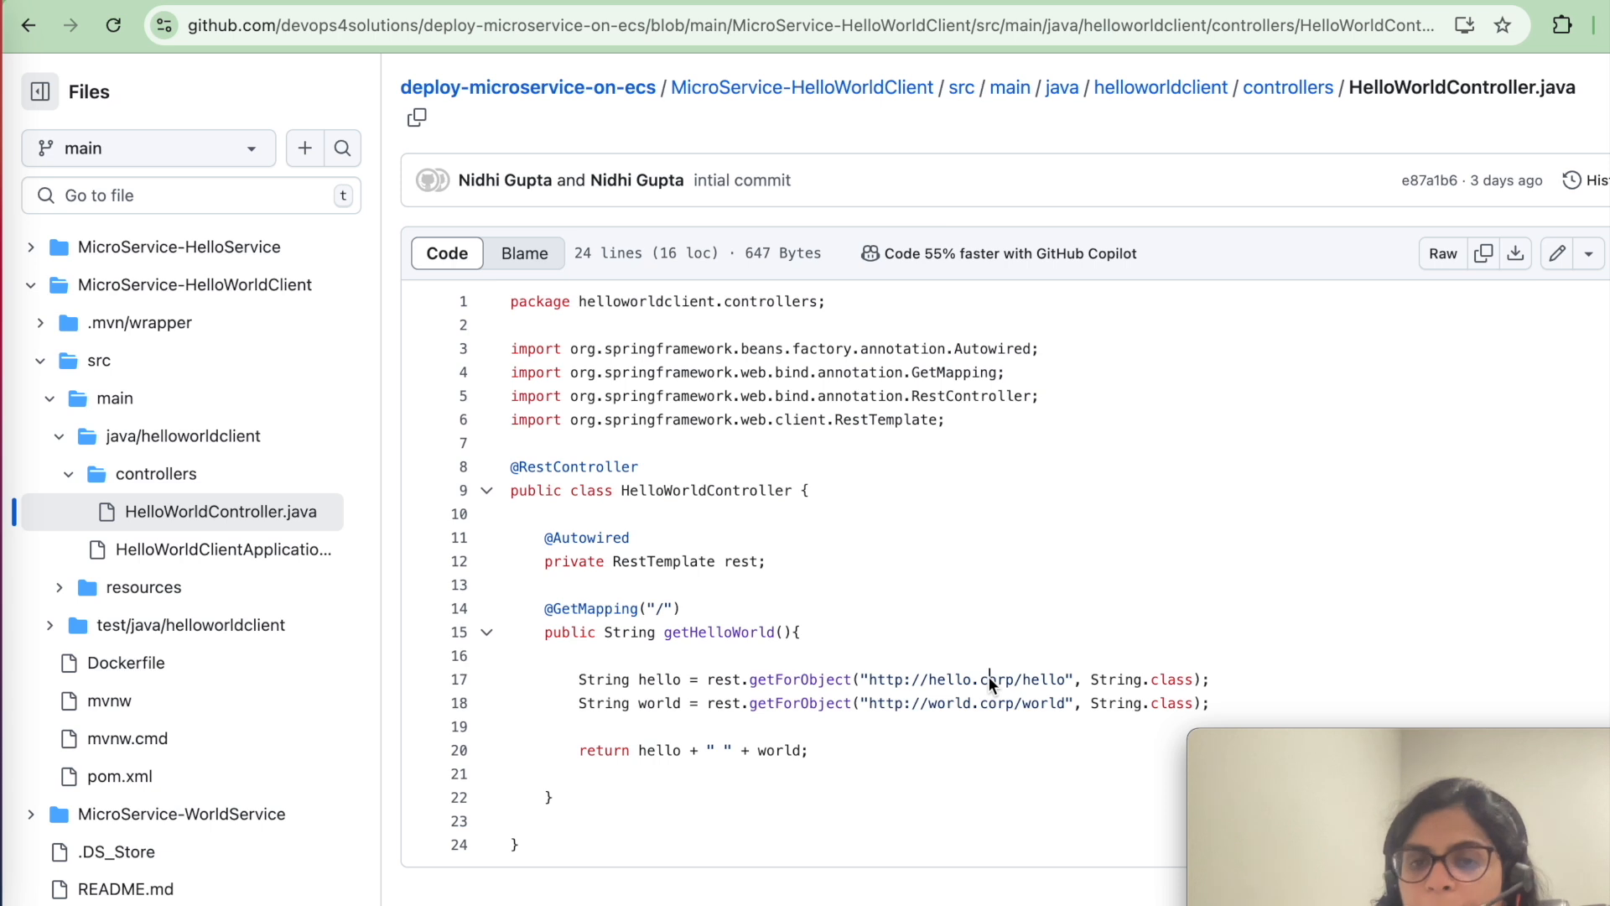
left_click_drag(867, 682, 1055, 681)
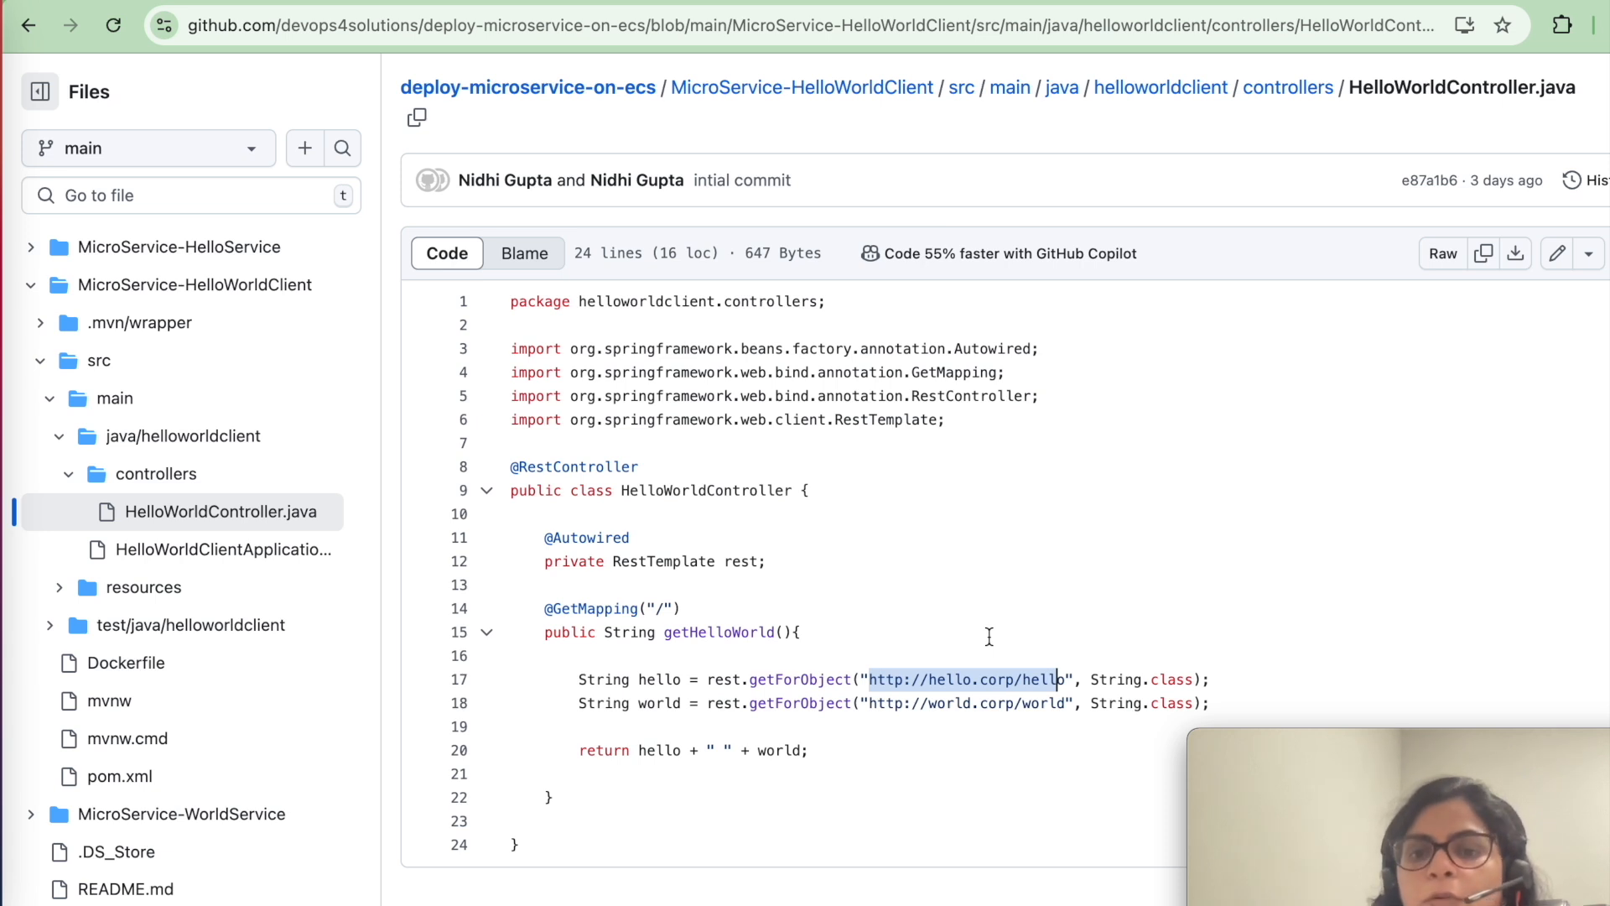
left_click(939, 676)
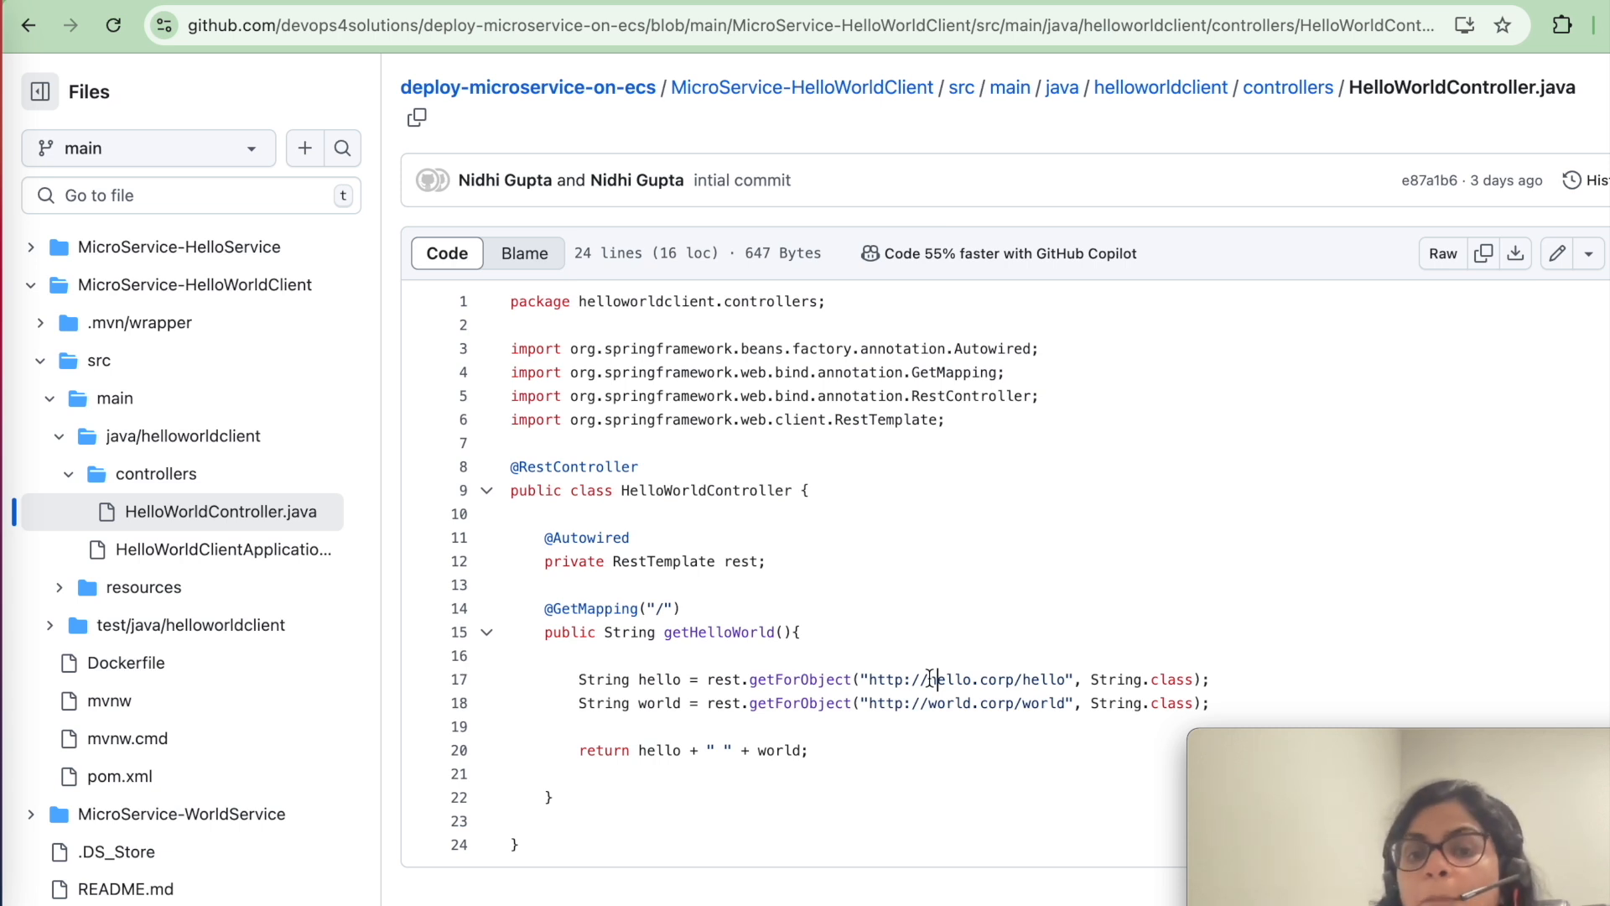
- Return to the AWS console and open the namespaces list of AWS Cloud Map
left_click(658, 2)
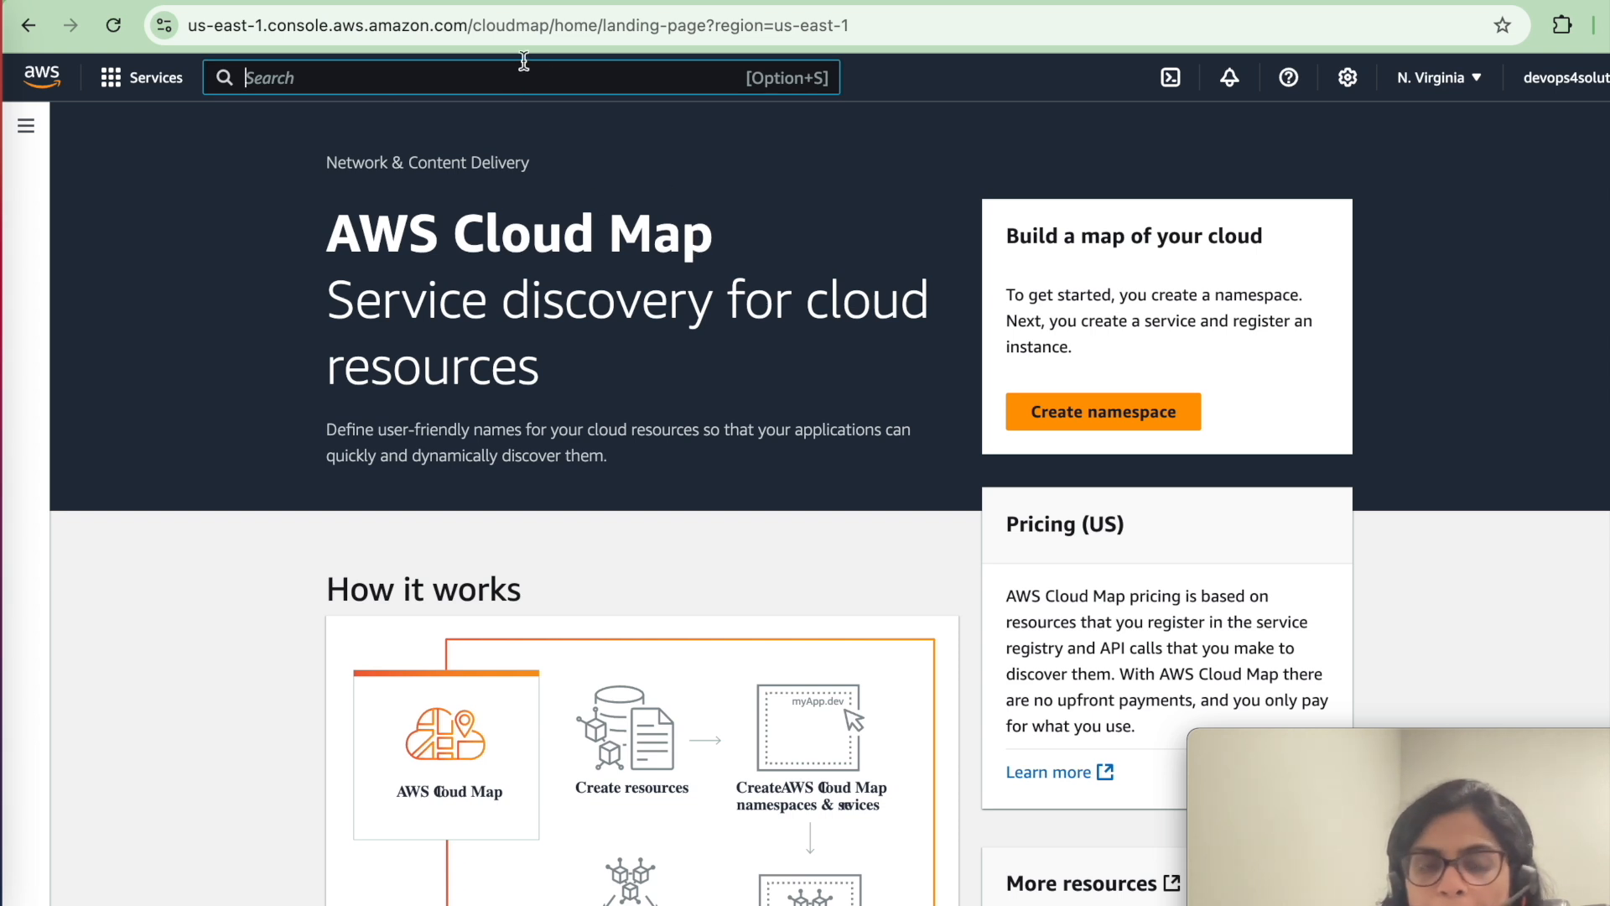
type("AWS cloudm")
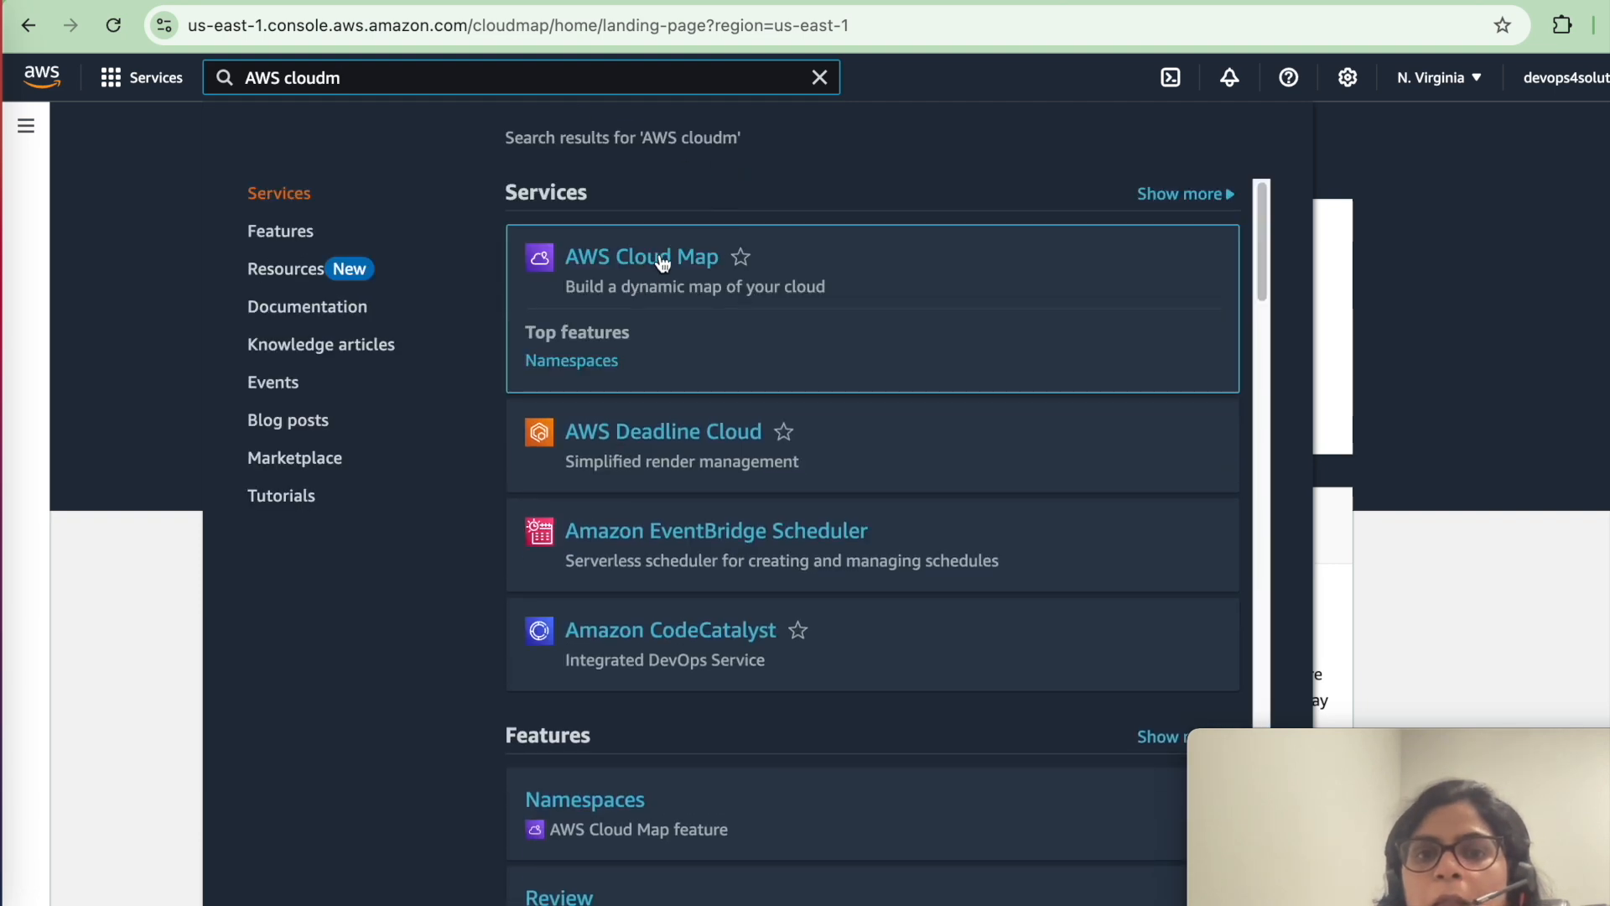
left_click(1367, 290)
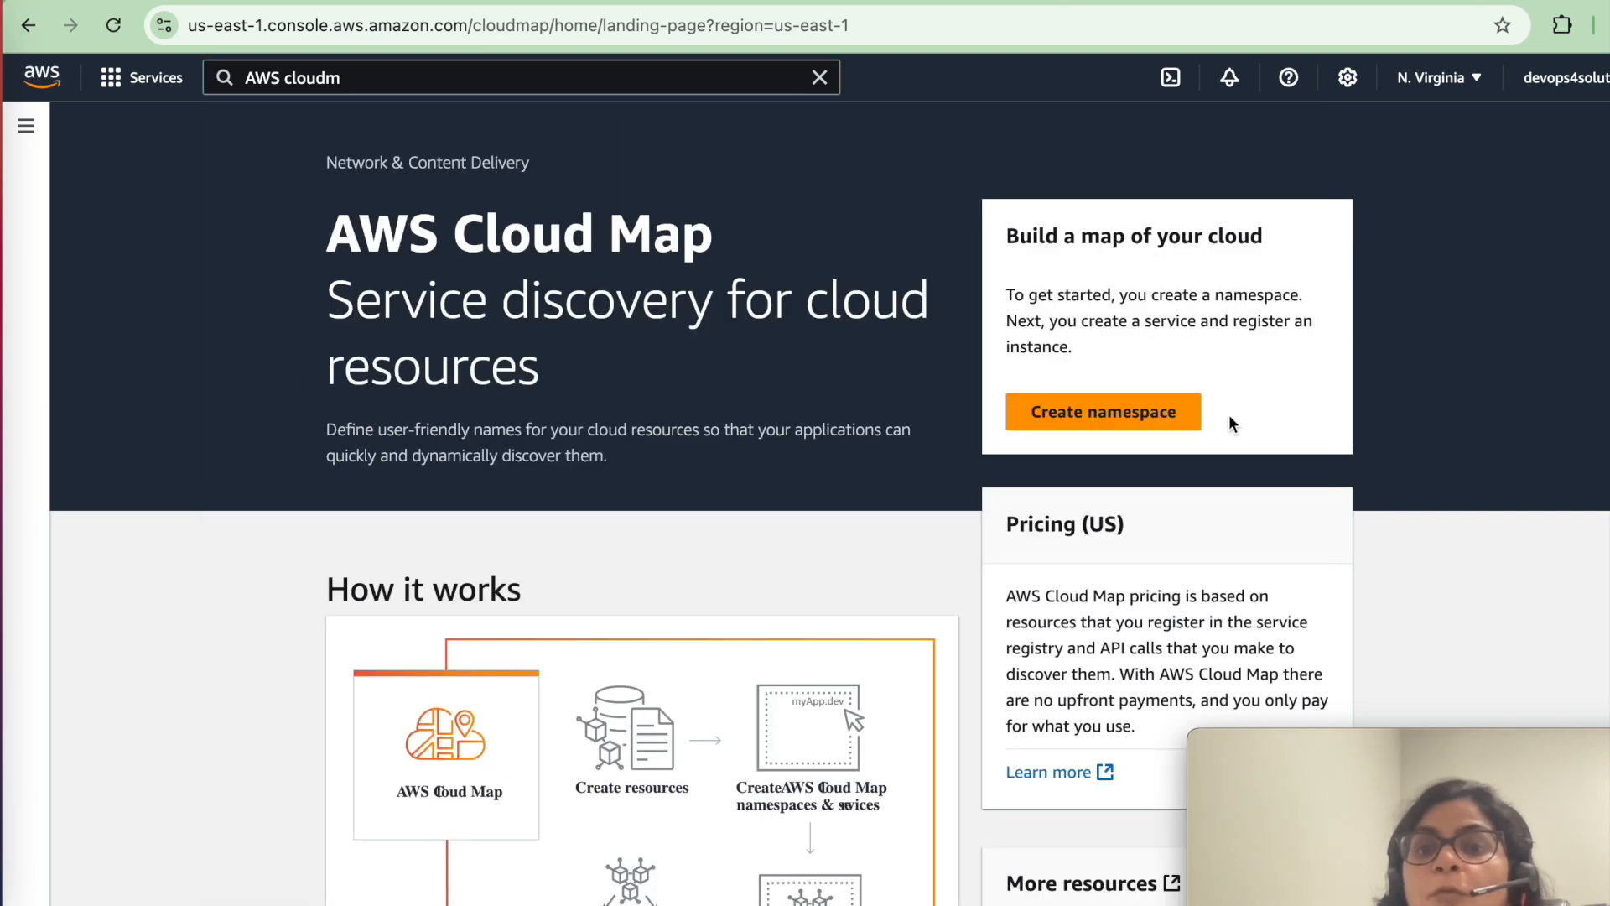
scroll(1229, 414, "down", 1)
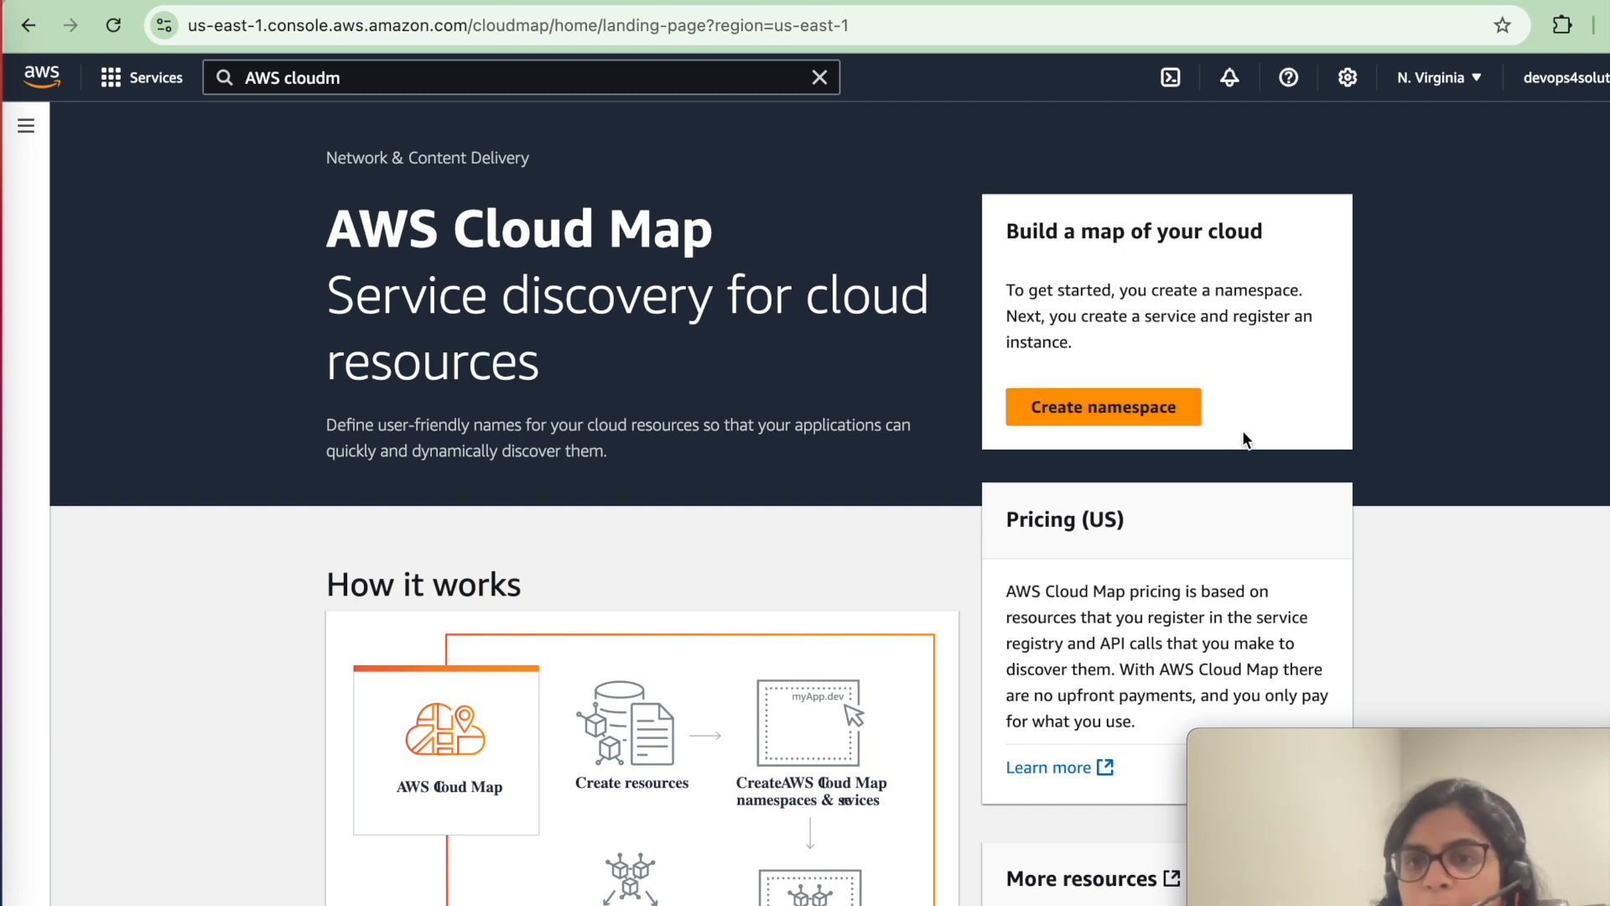
scroll(1250, 448, "down", 1)
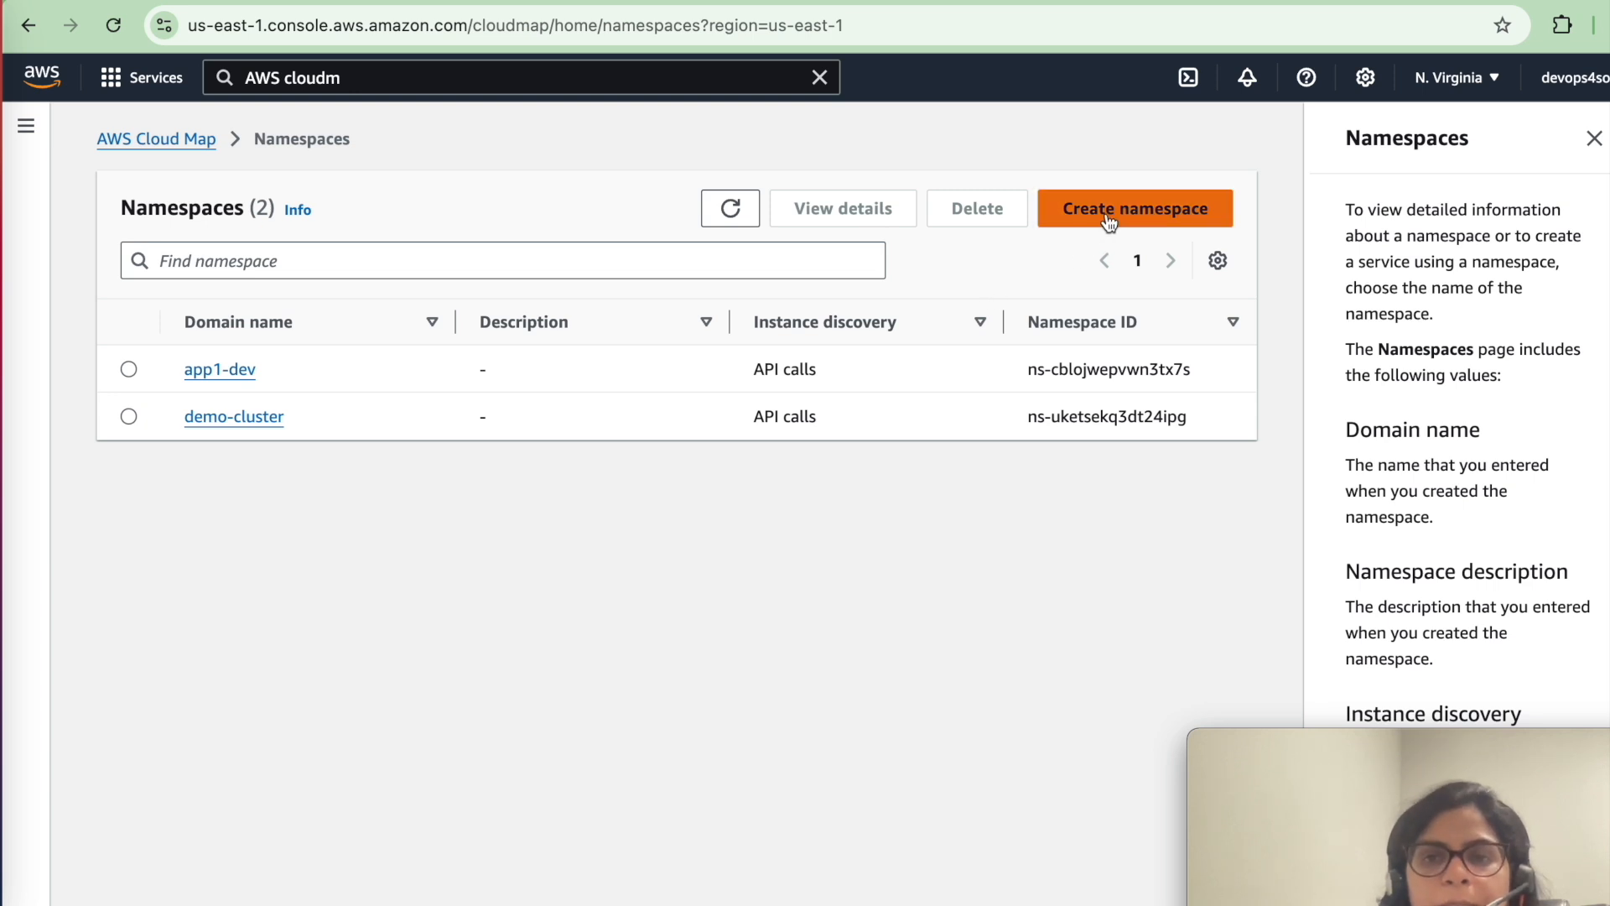
- Start a new Cloud Map namespace and check the corp domain in the hello and world URLs of HelloWorldController.java
left_click(1109, 219)
left_click(320, 449)
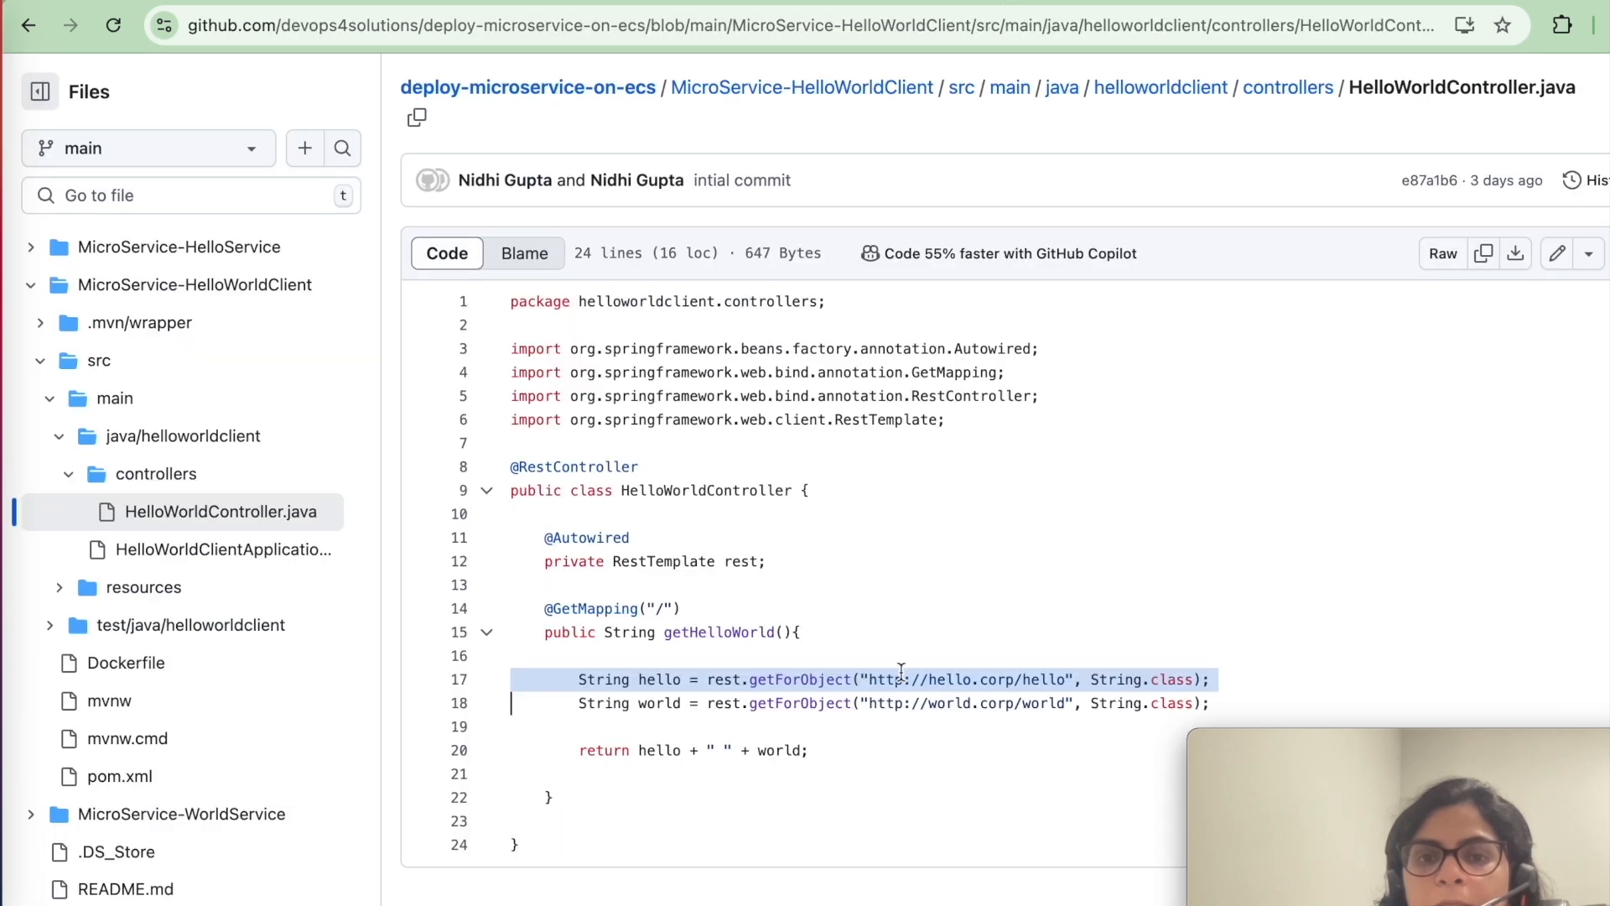
left_click(920, 703)
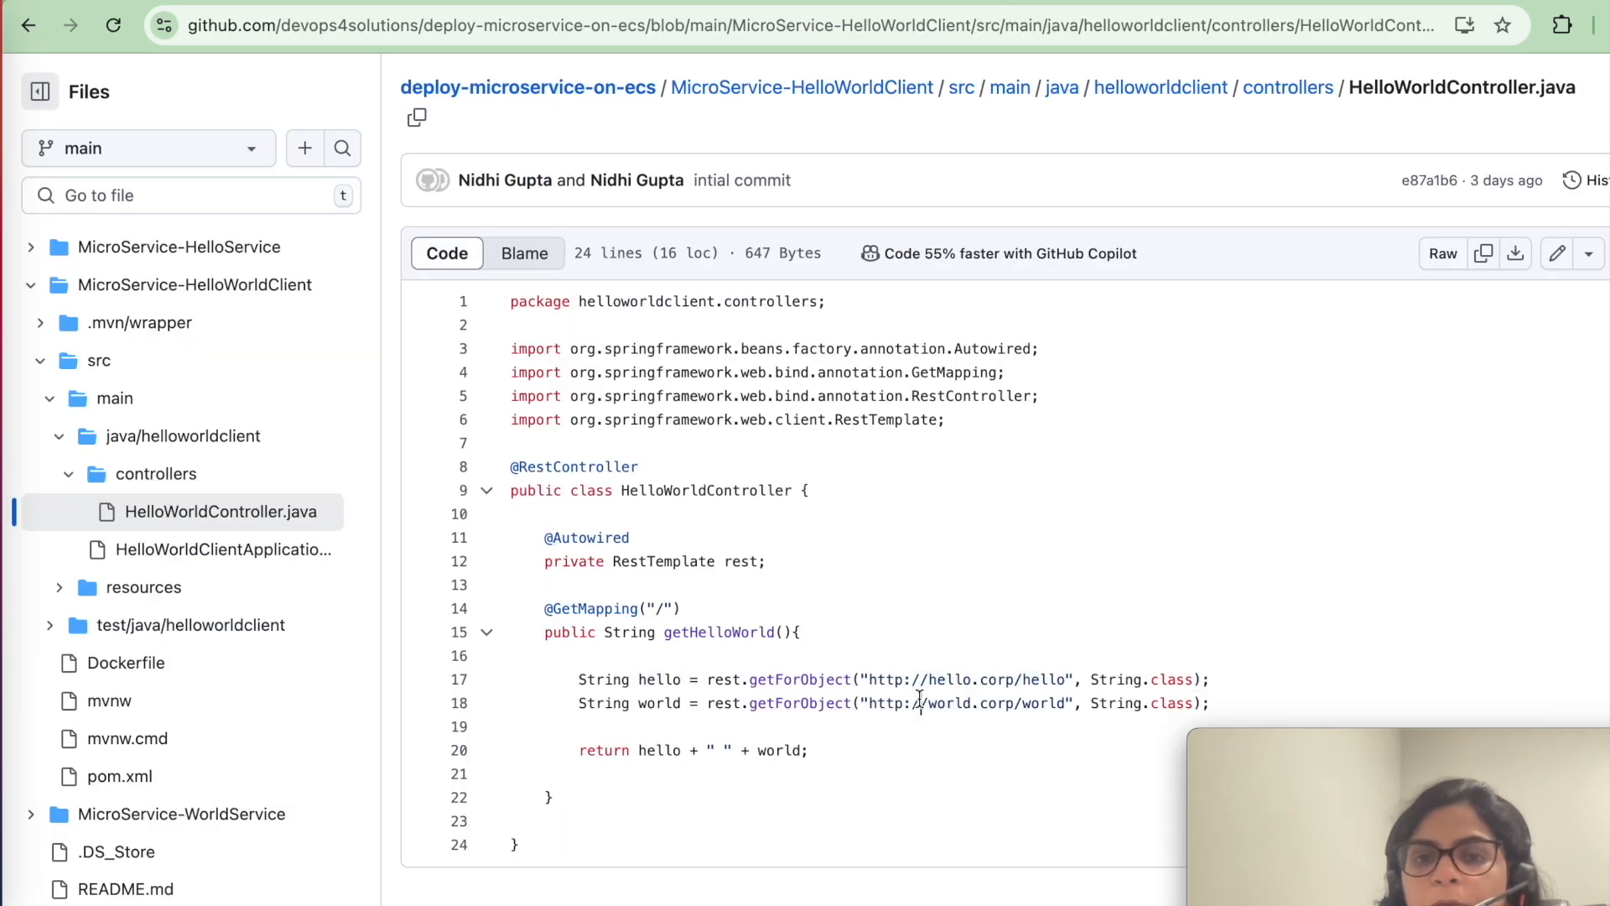
double_click(996, 680)
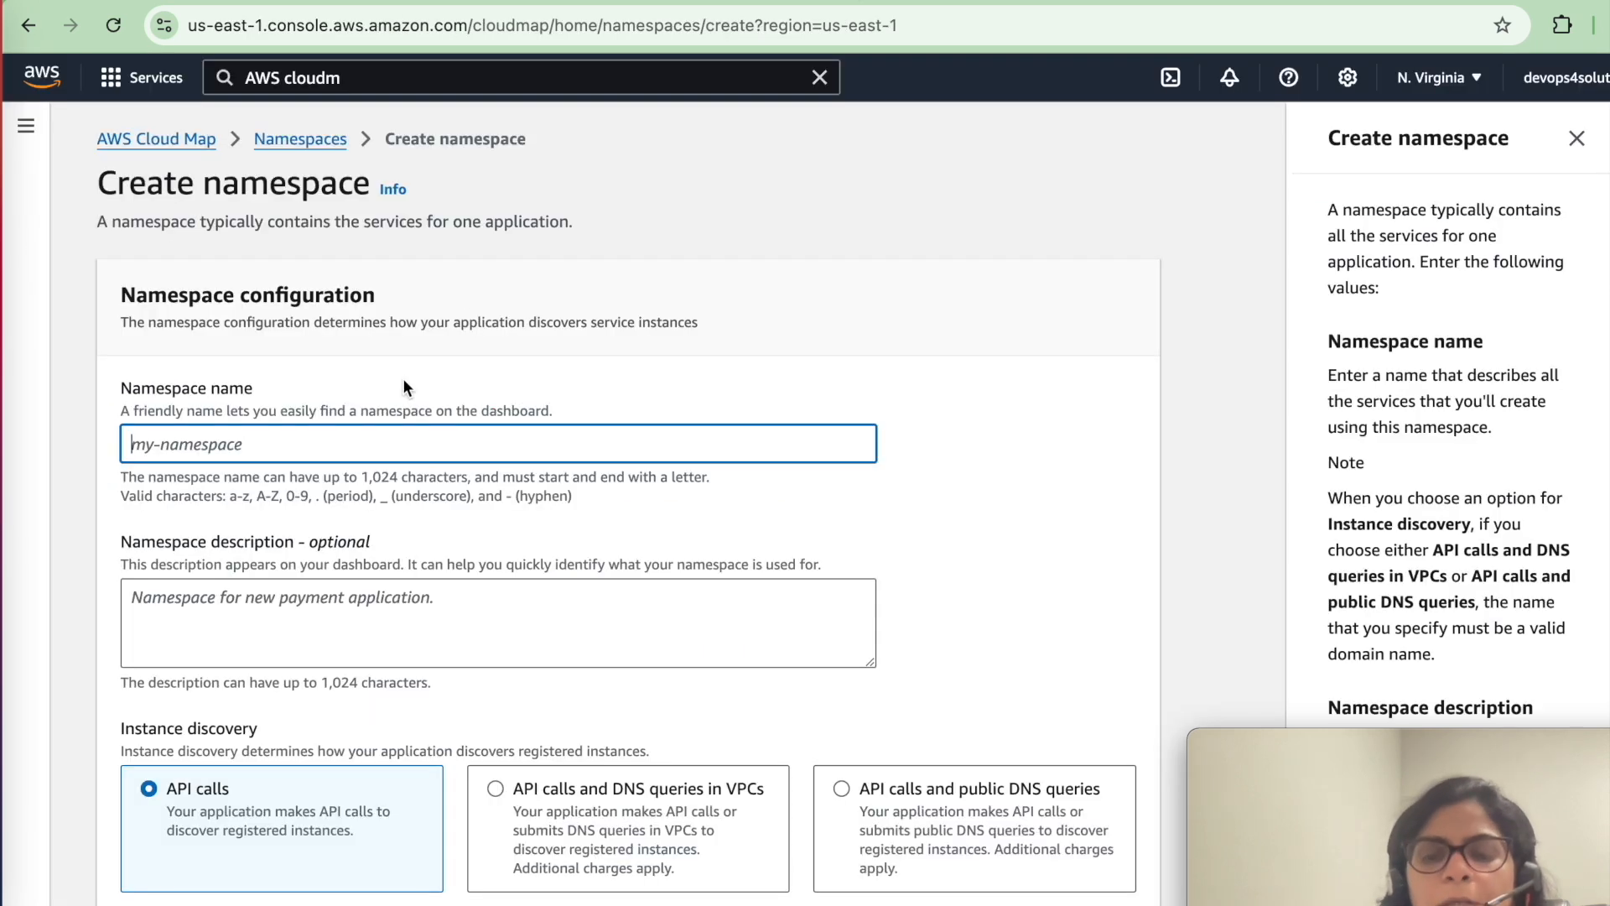
- Name the new Cloud Map namespace corp
type("copr")
key("BackSpace")
key("BackSpace")
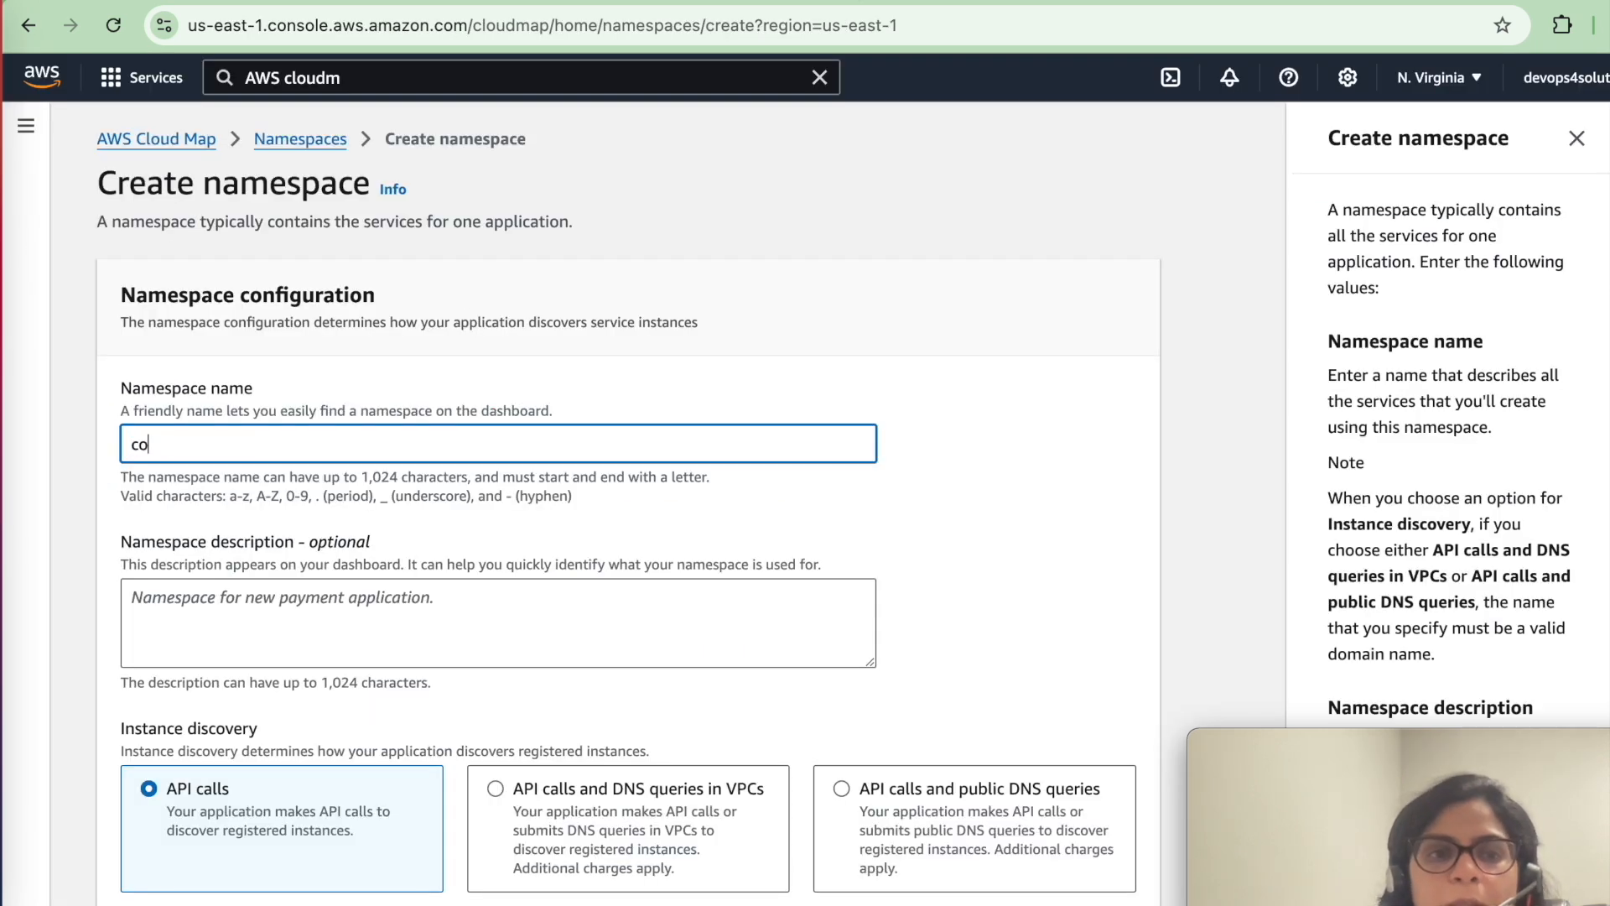
type("rp")
left_click(413, 604)
- Set instance discovery to API calls and DNS queries in VPCs, associate demo-vpc, and create the namespace
scroll(413, 608, "down", 4)
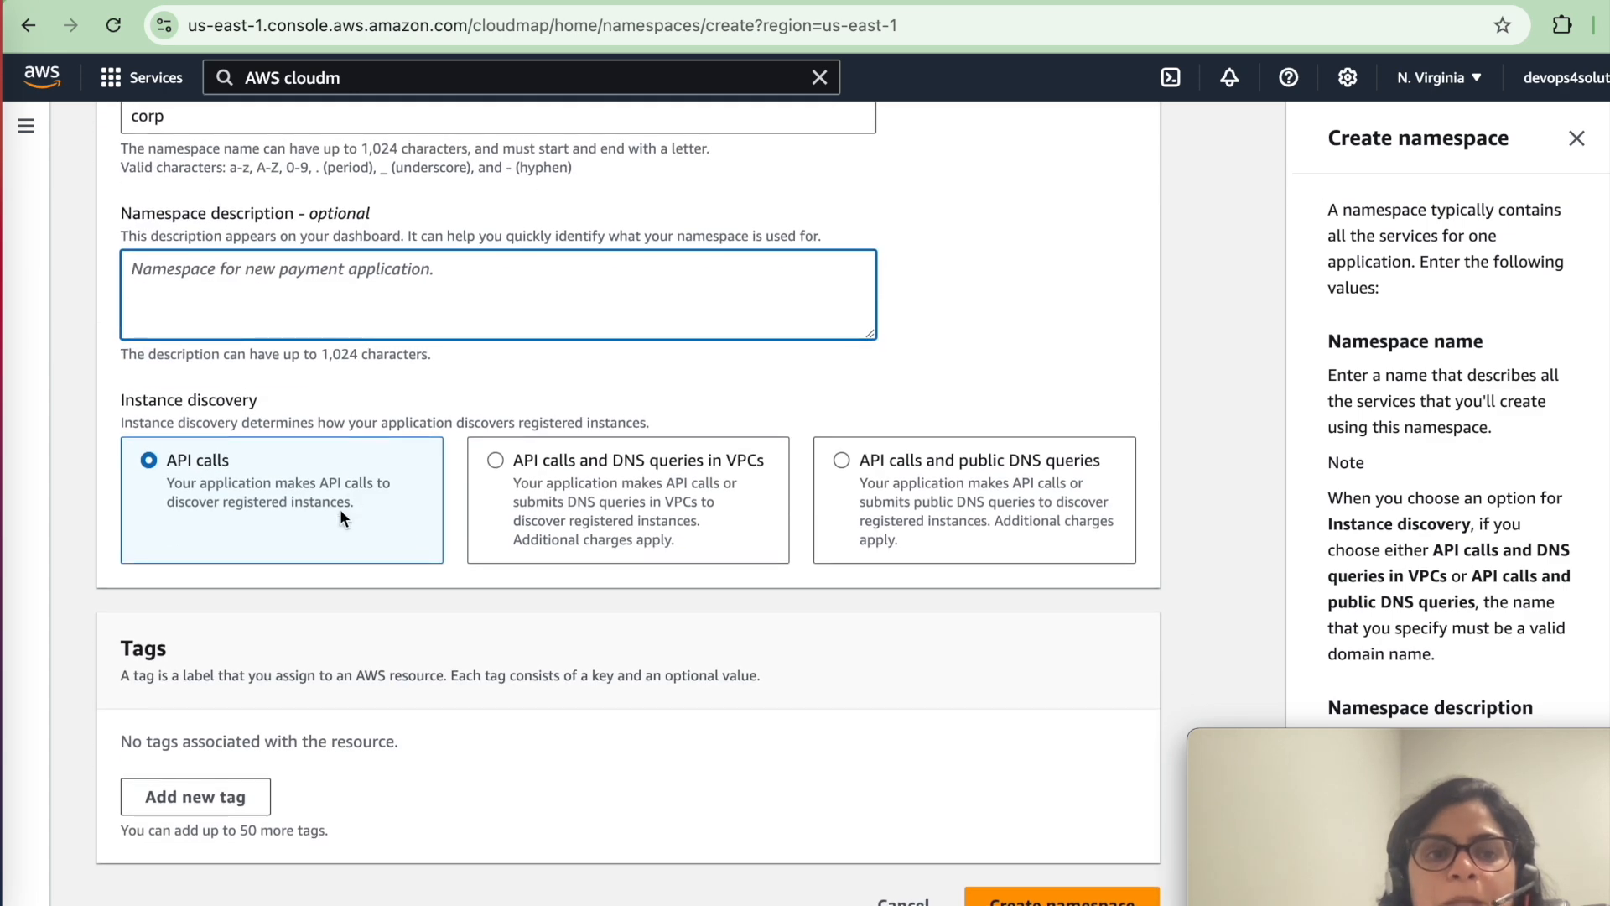
left_click(496, 462)
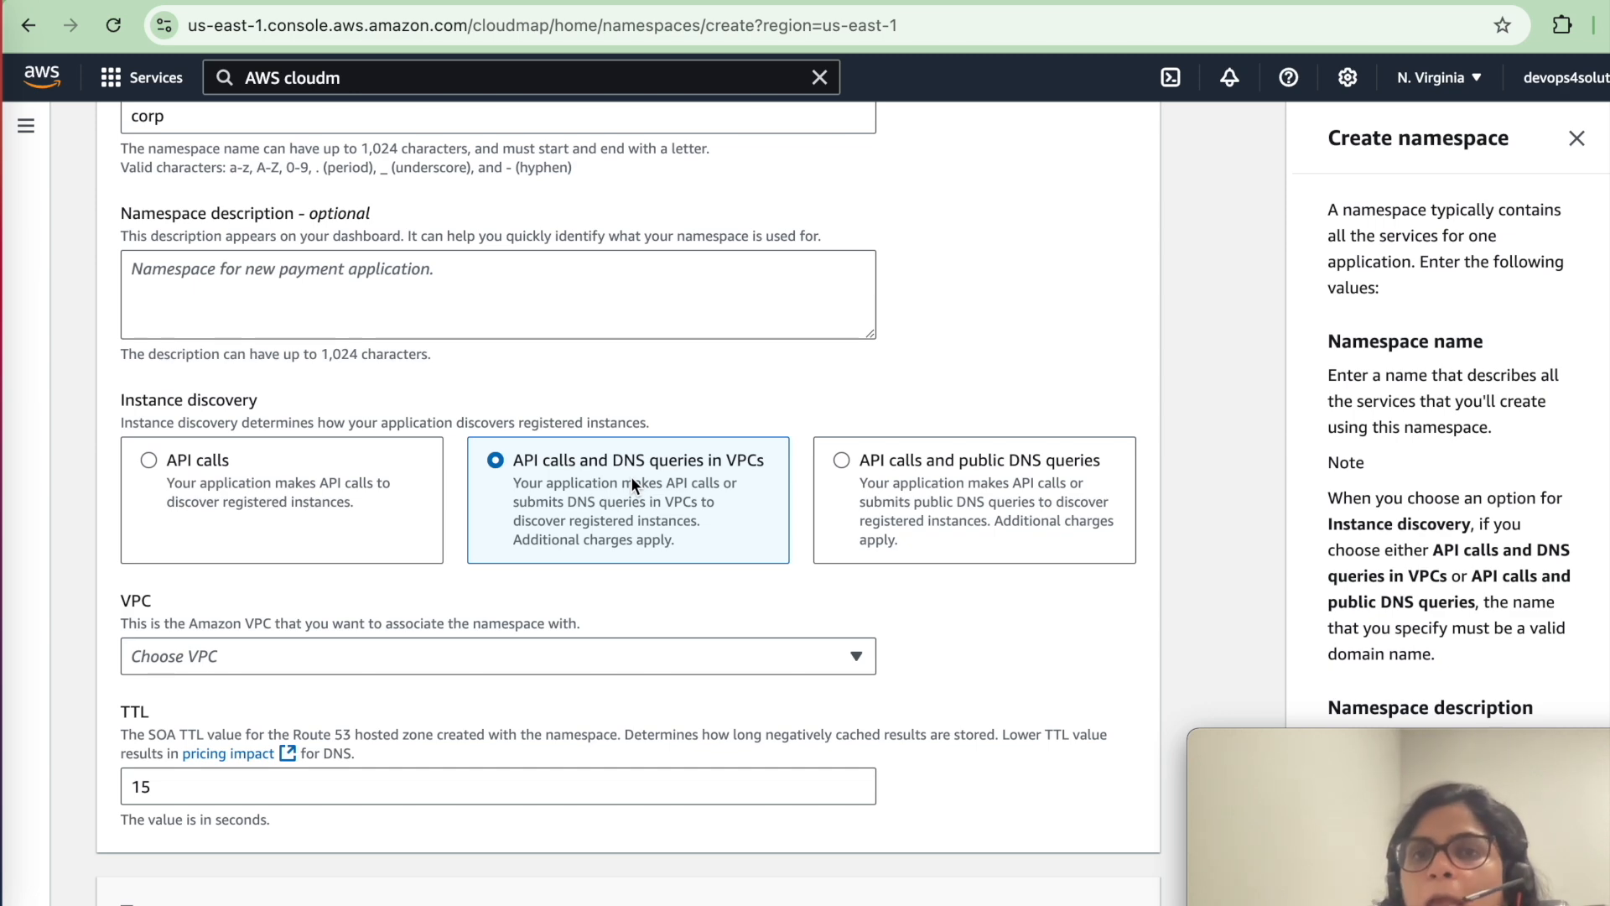
scroll(630, 477, "down", 3)
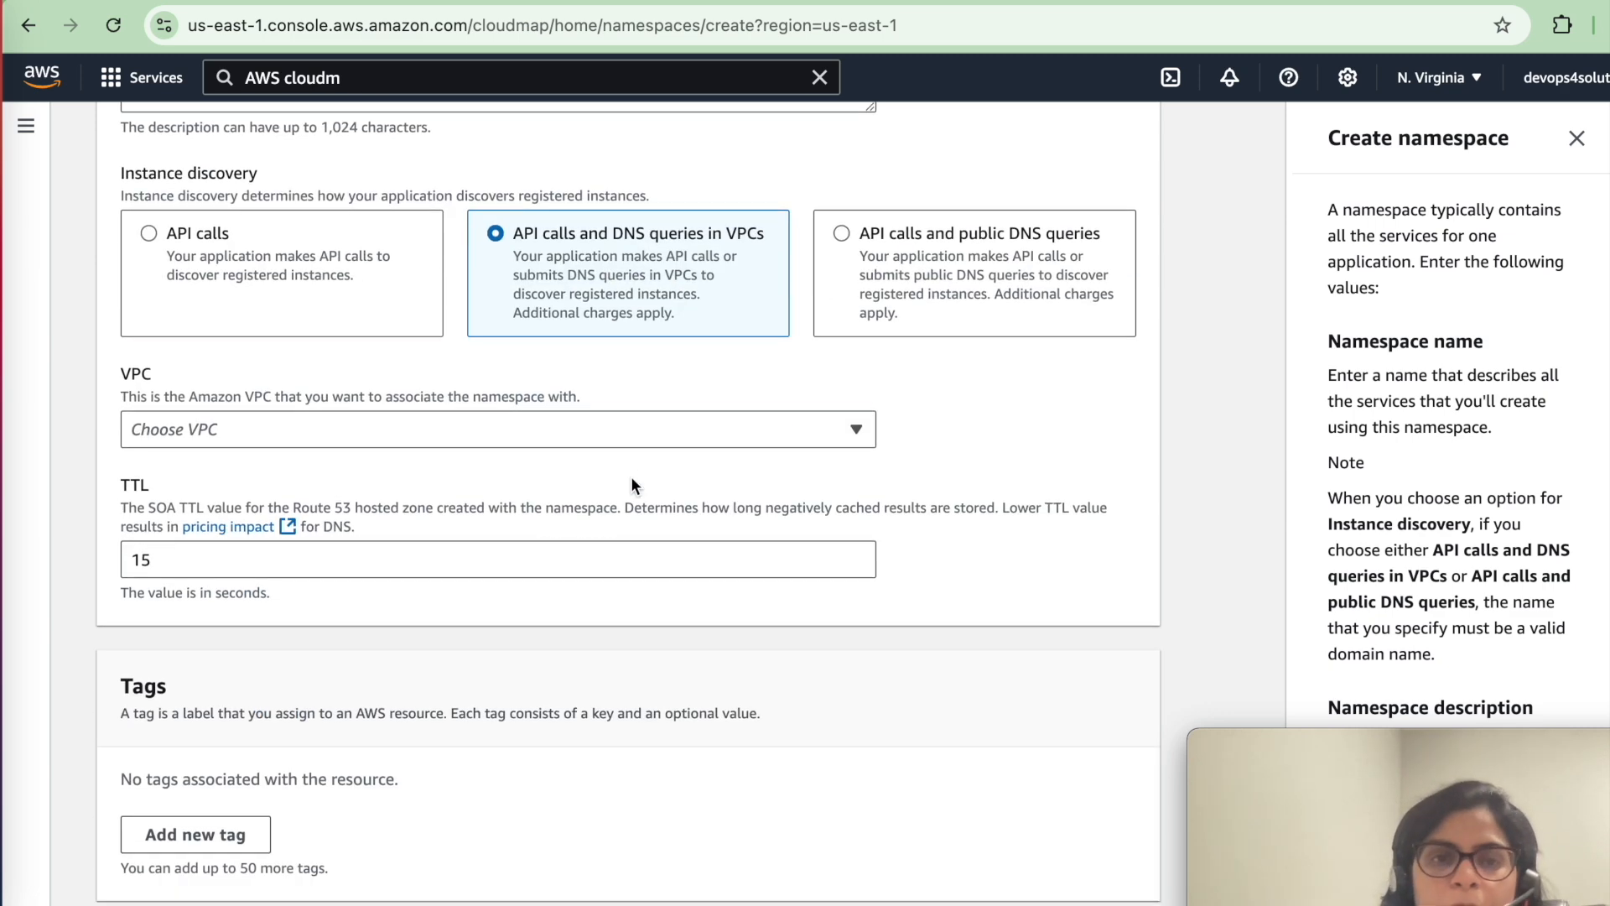
left_click(612, 429)
left_click(501, 521)
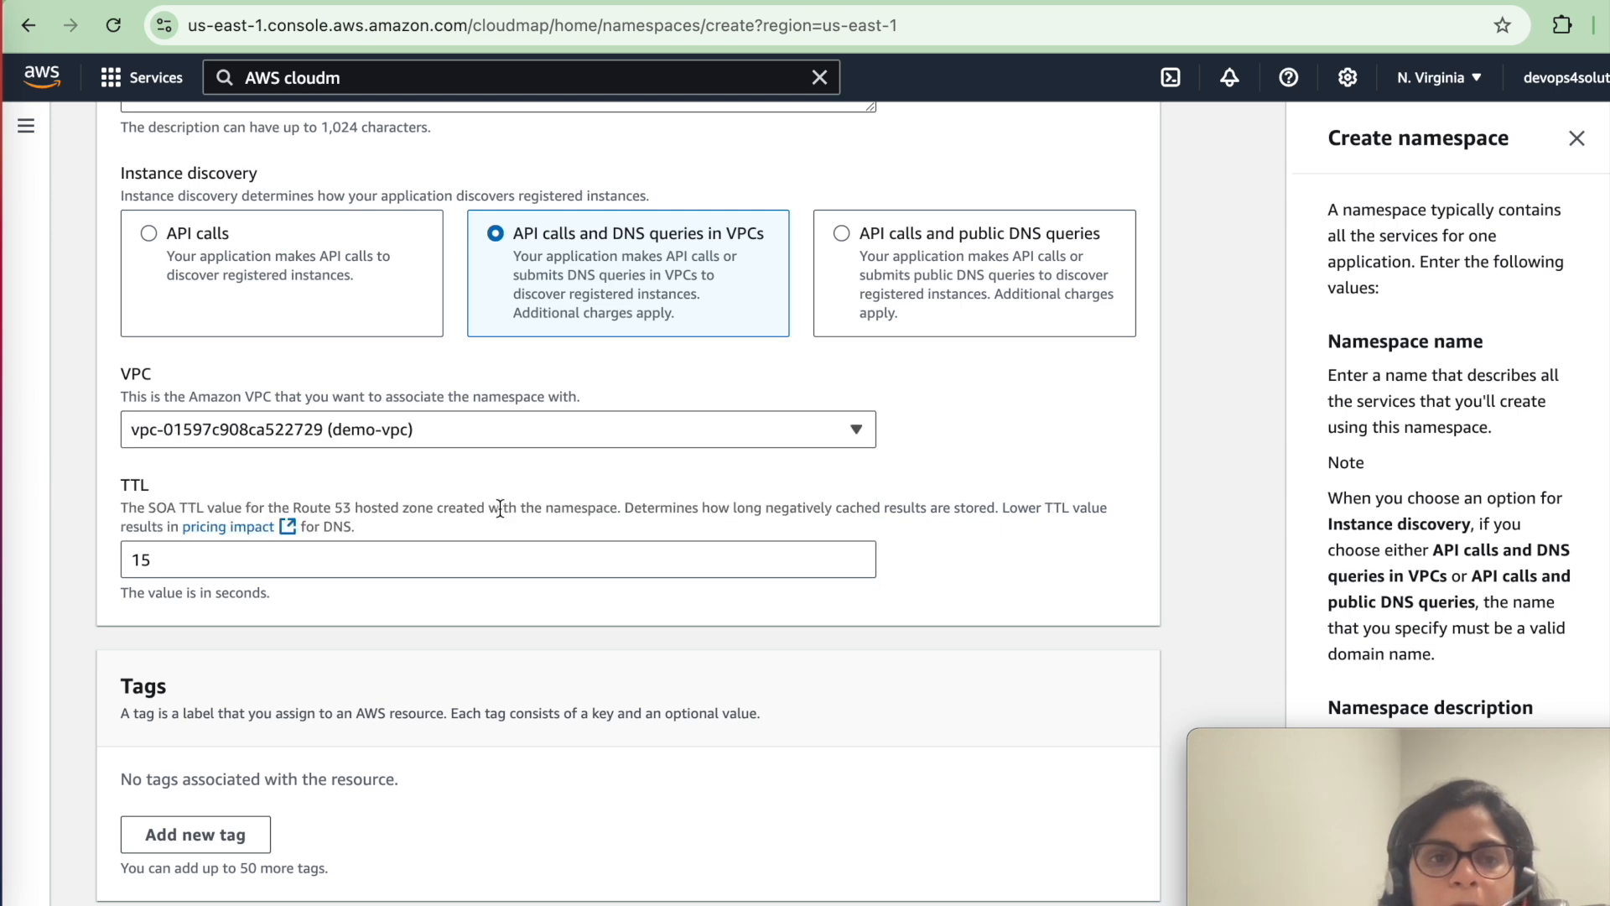
scroll(672, 567, "down", 1)
double_click(408, 517)
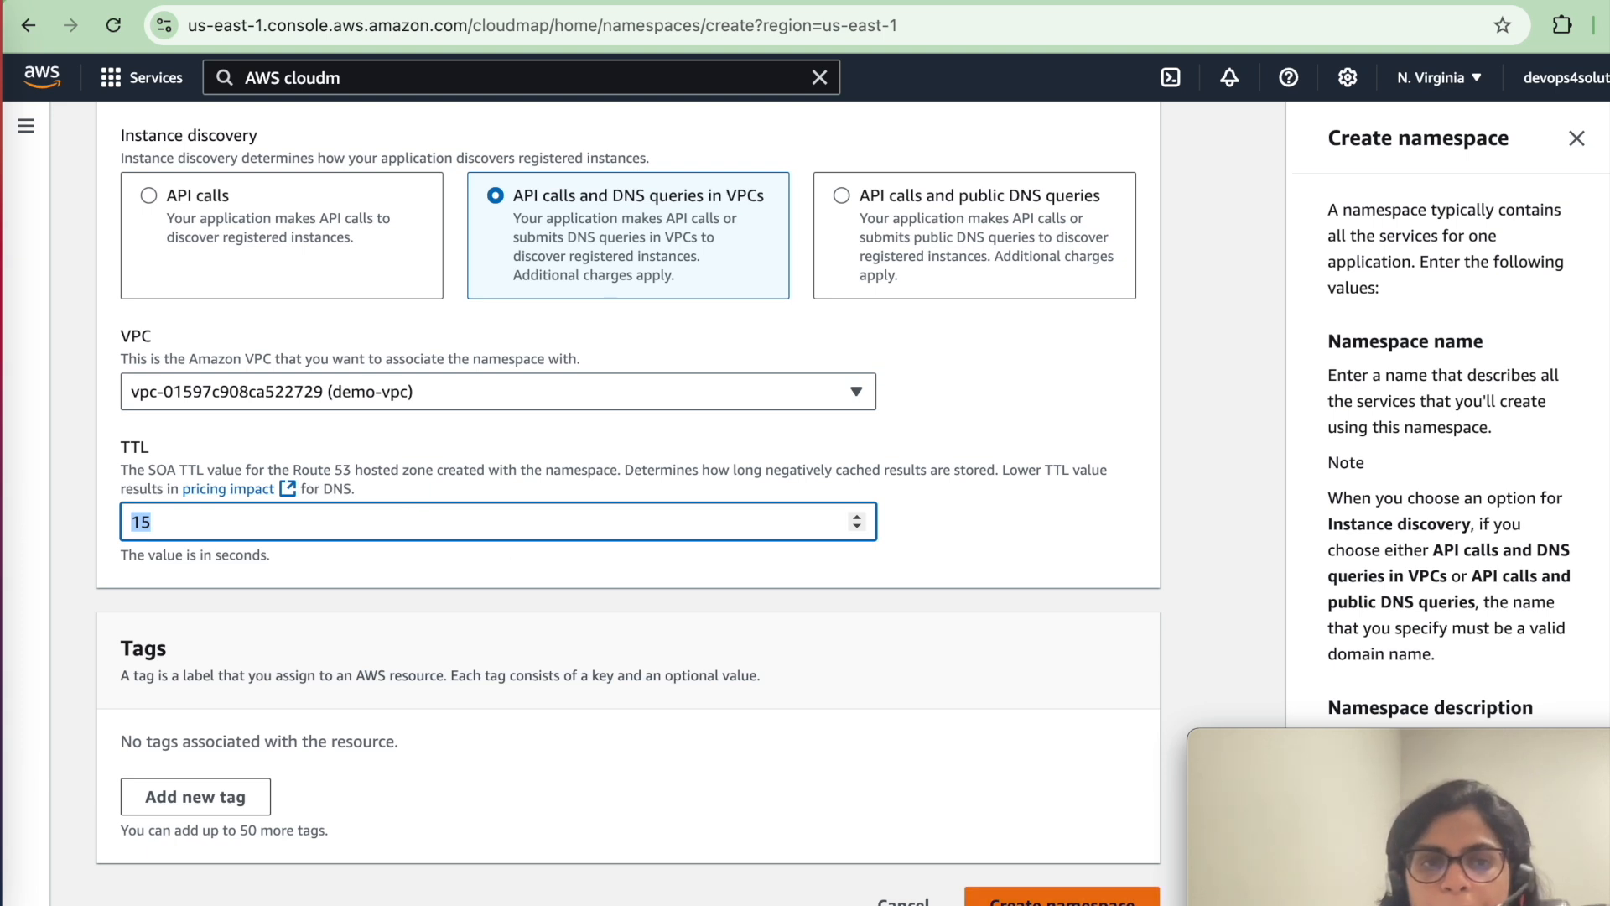
left_click(1062, 899)
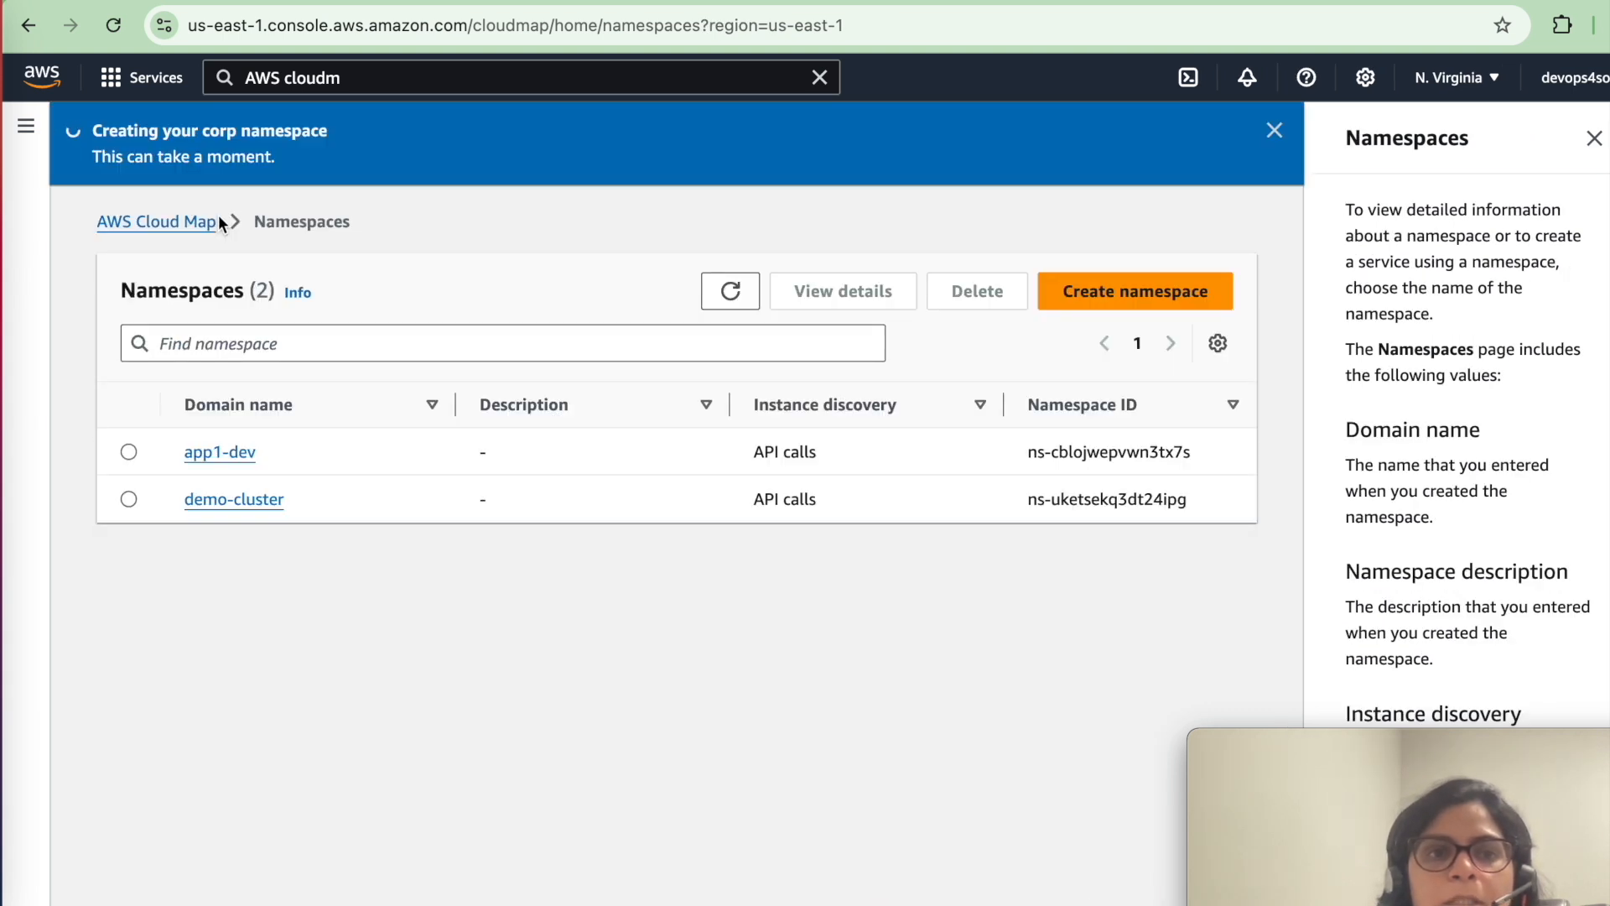
- Refresh the Cloud Map namespaces list to check on the corp namespace
double_click(317, 77)
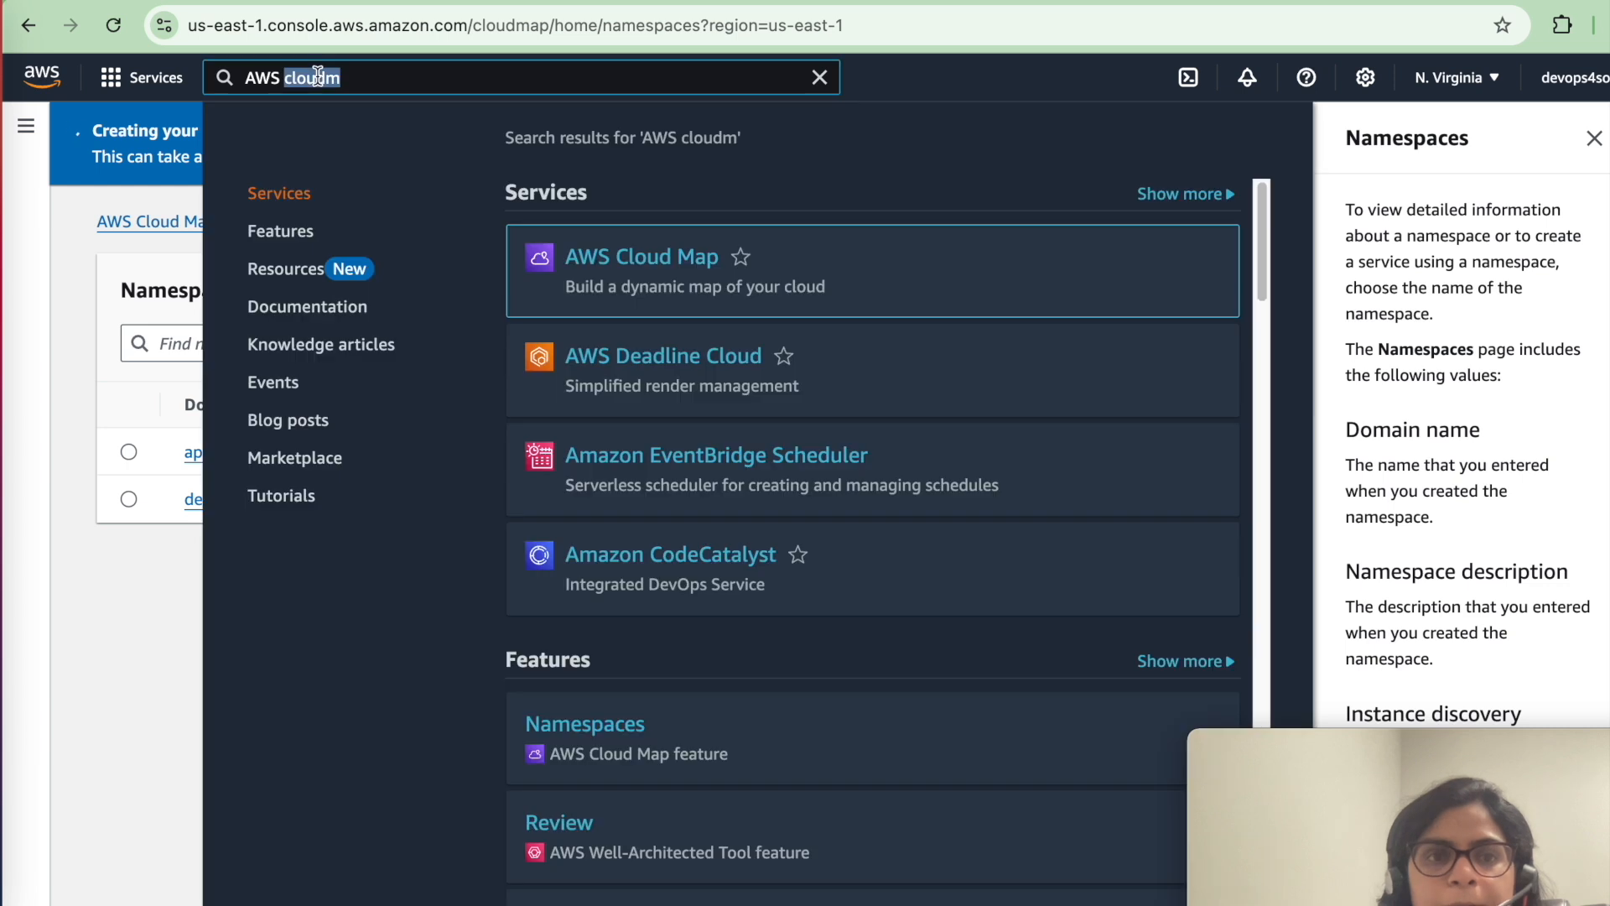
left_click(183, 616)
left_click(723, 294)
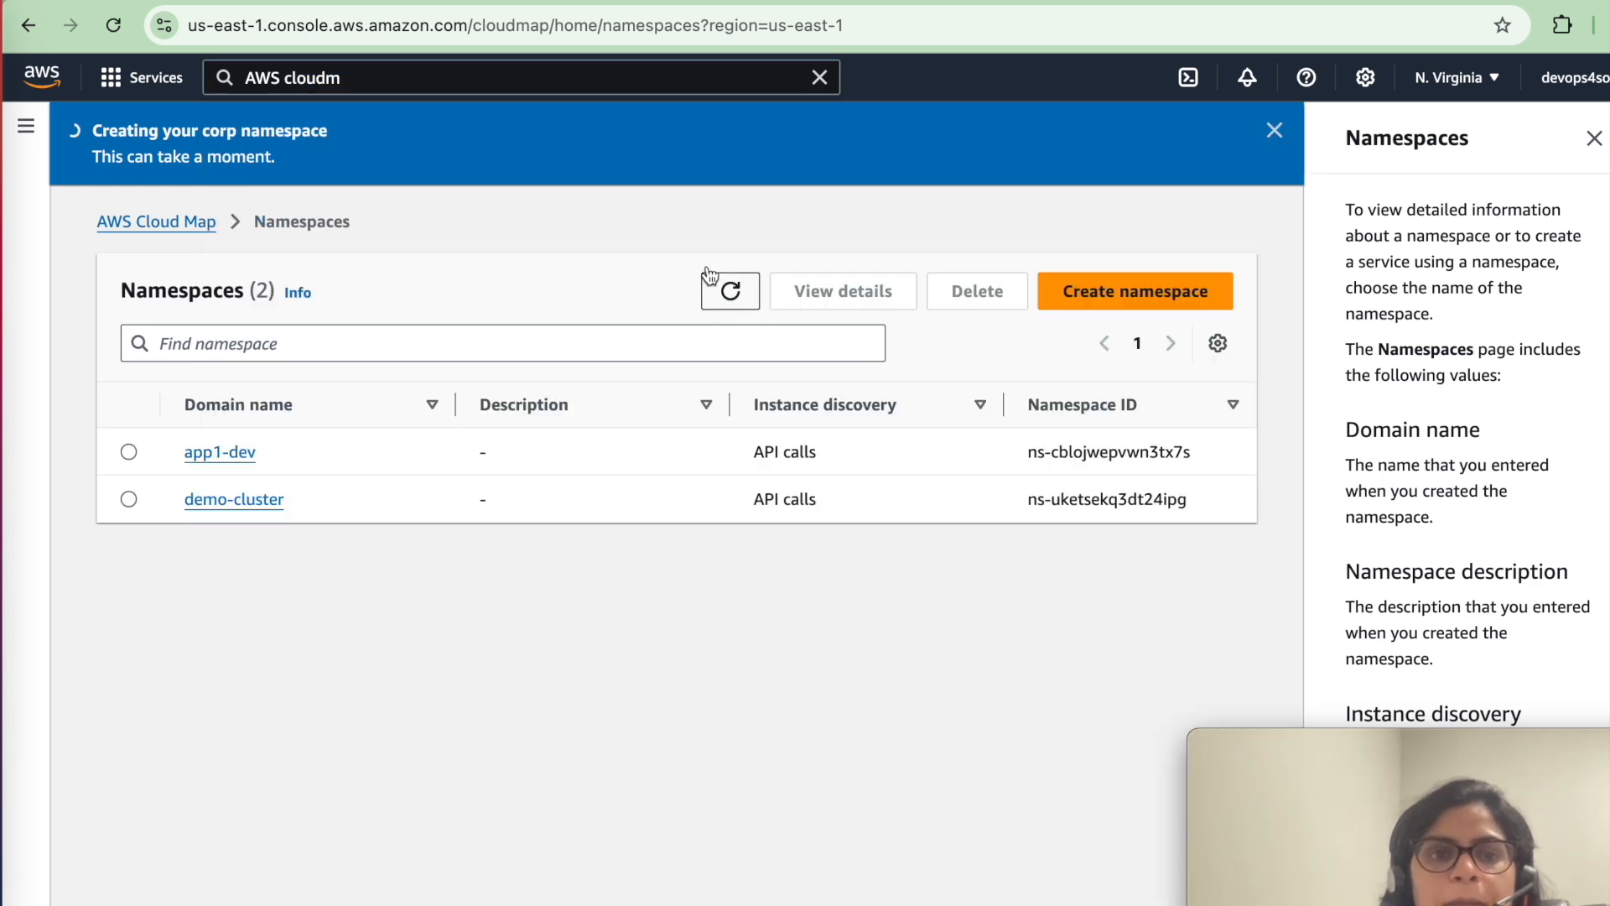
- Search the AWS console for Route 53 and open its hosted zones list
triple_click(447, 78)
type("route 53")
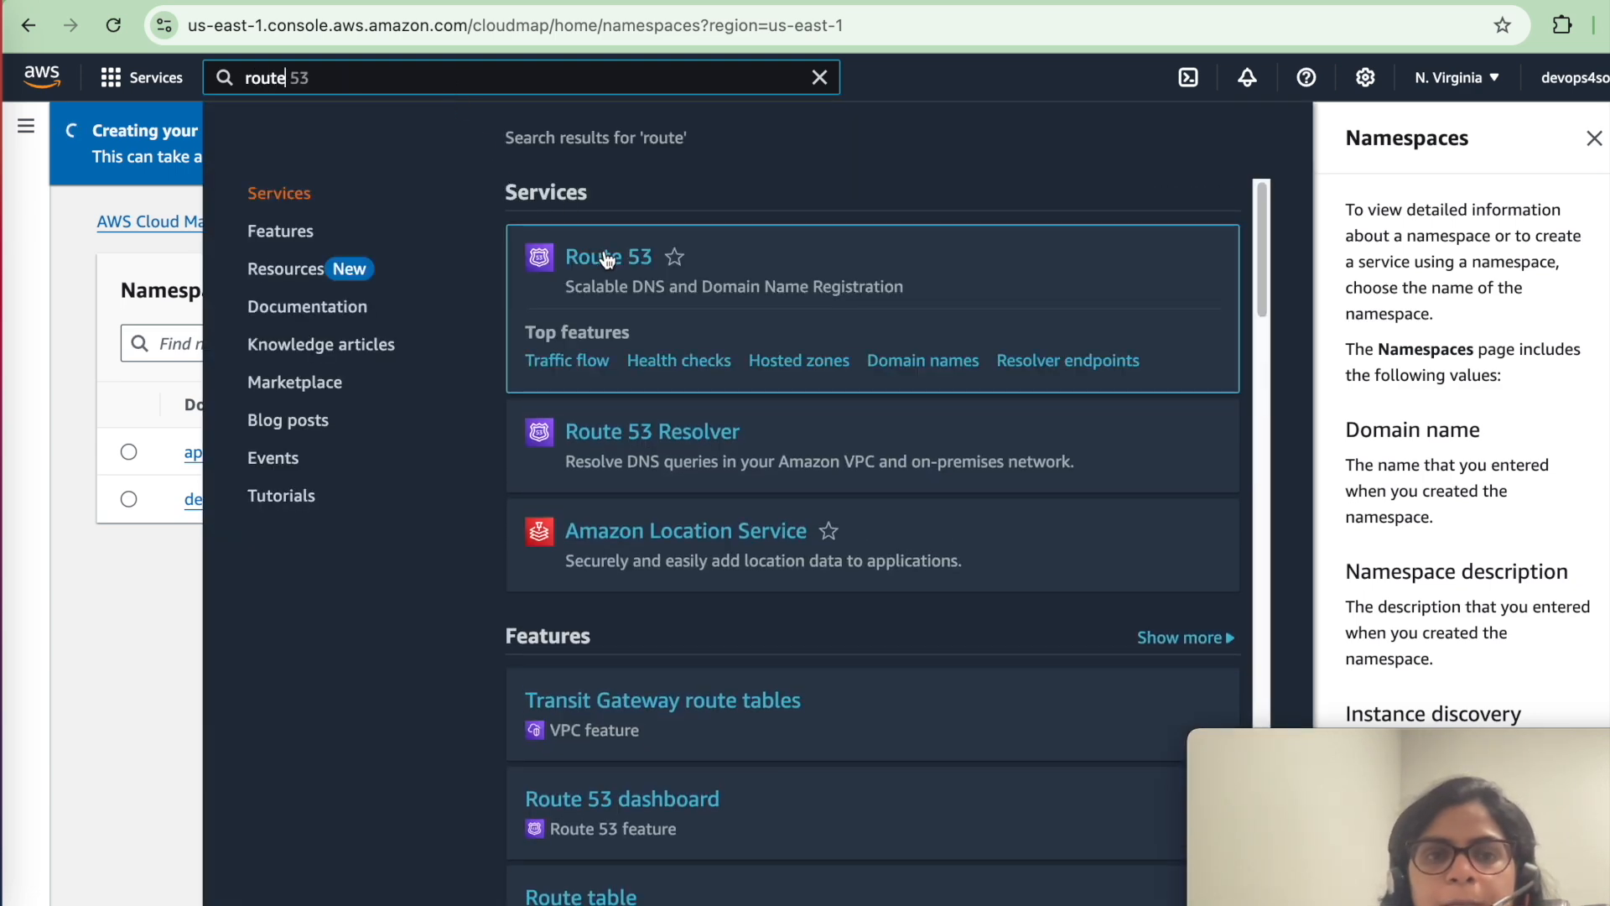
left_click(604, 254)
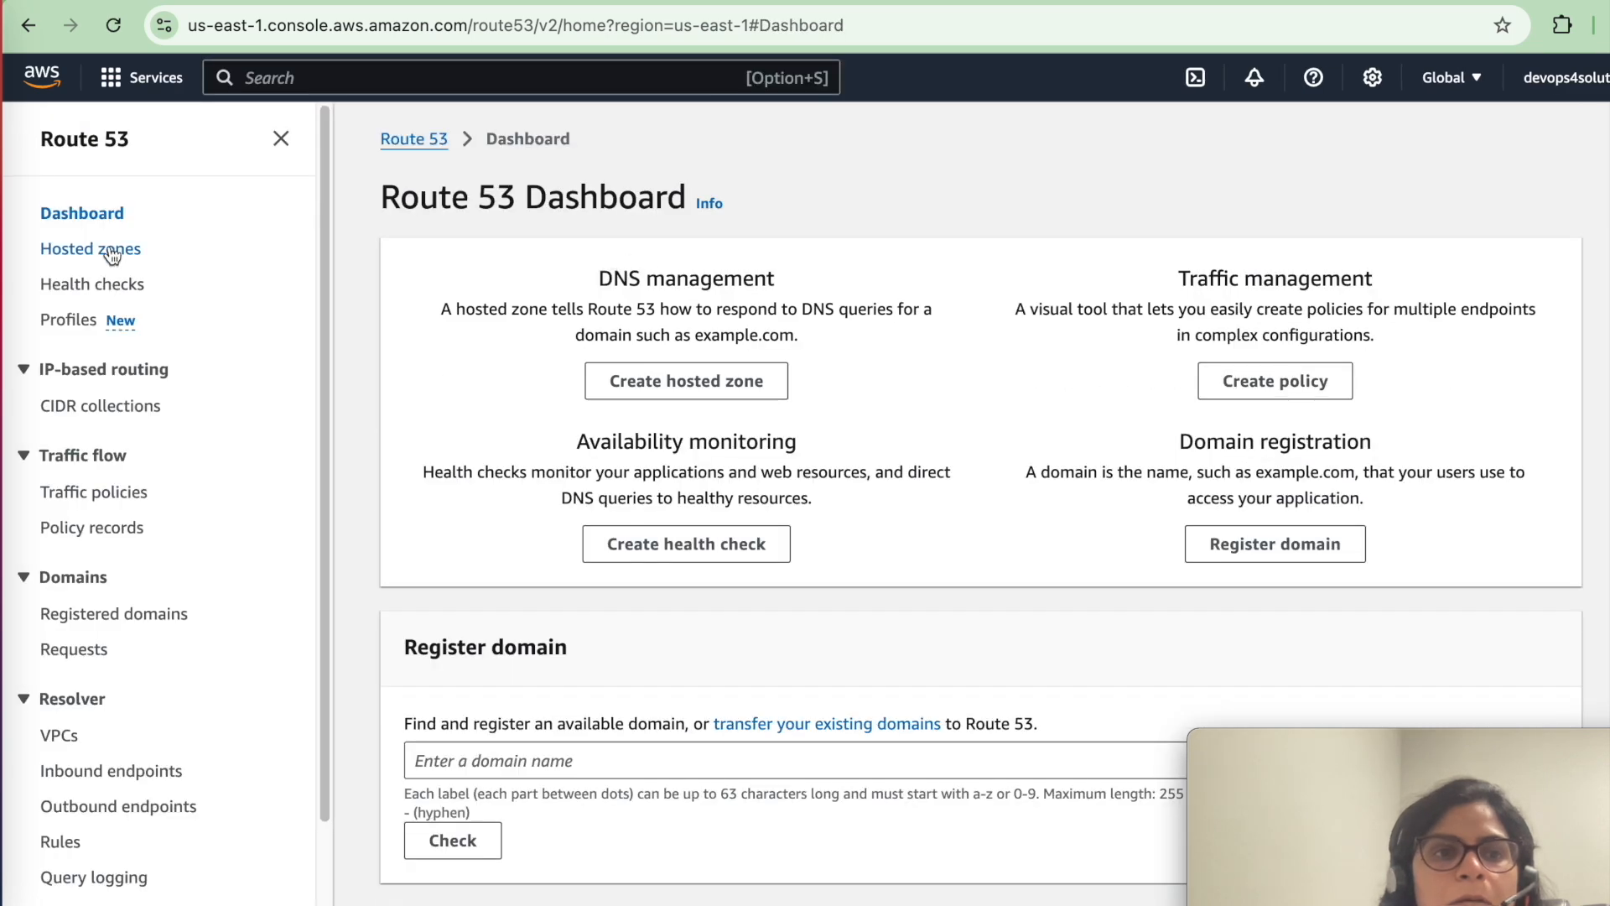
left_click(113, 255)
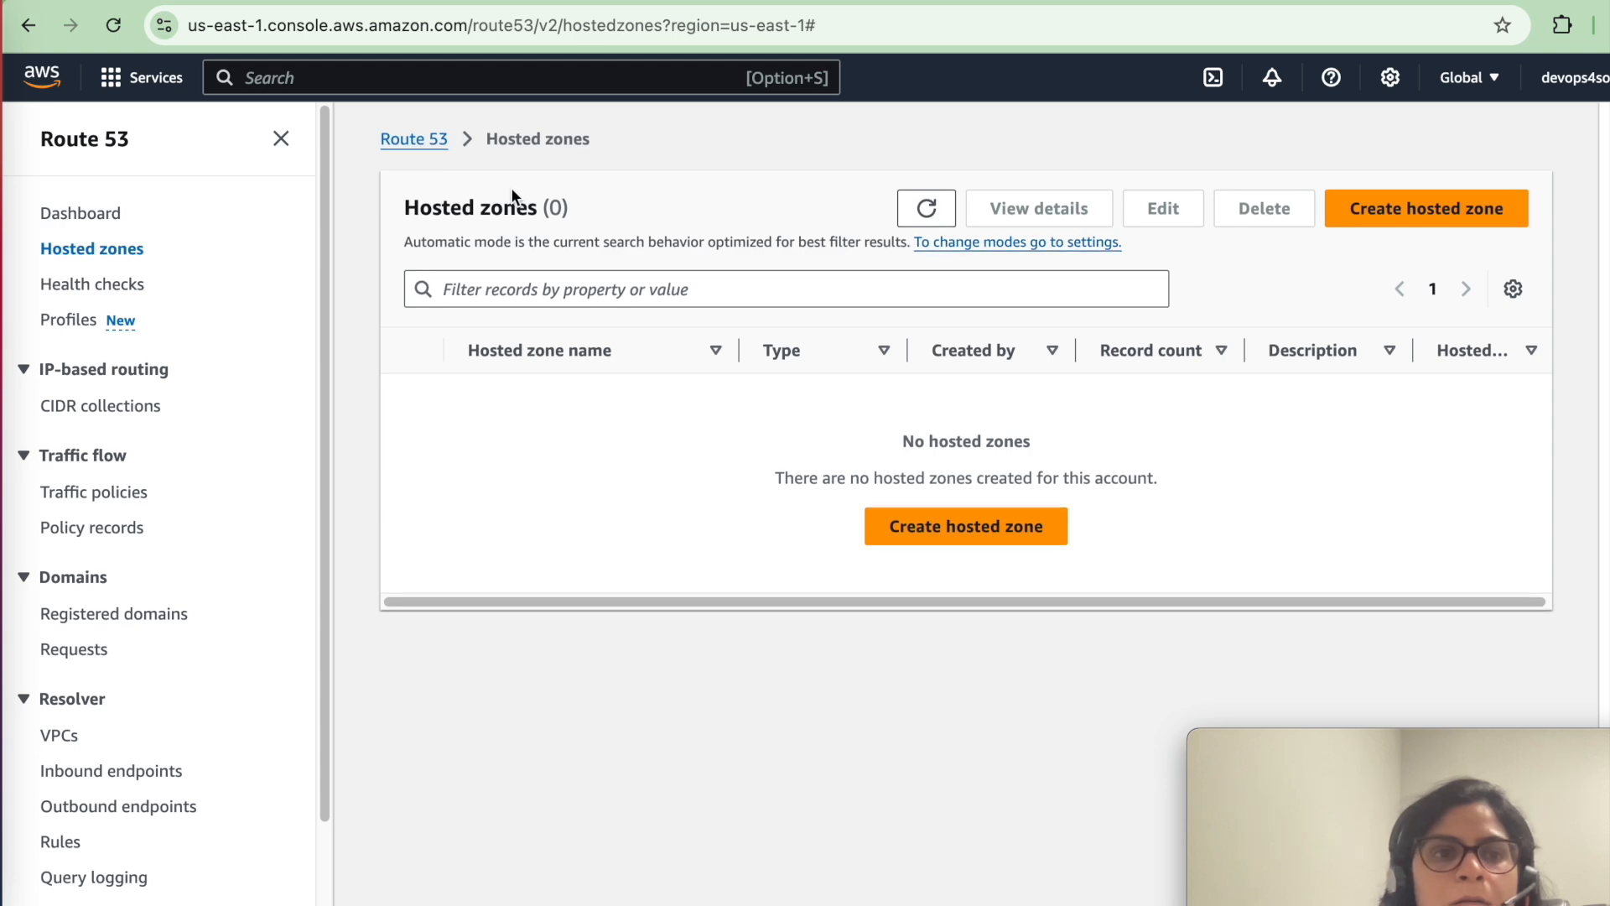
- Review the Route 53 dashboard and reopen the hosted zones list
left_click(81, 219)
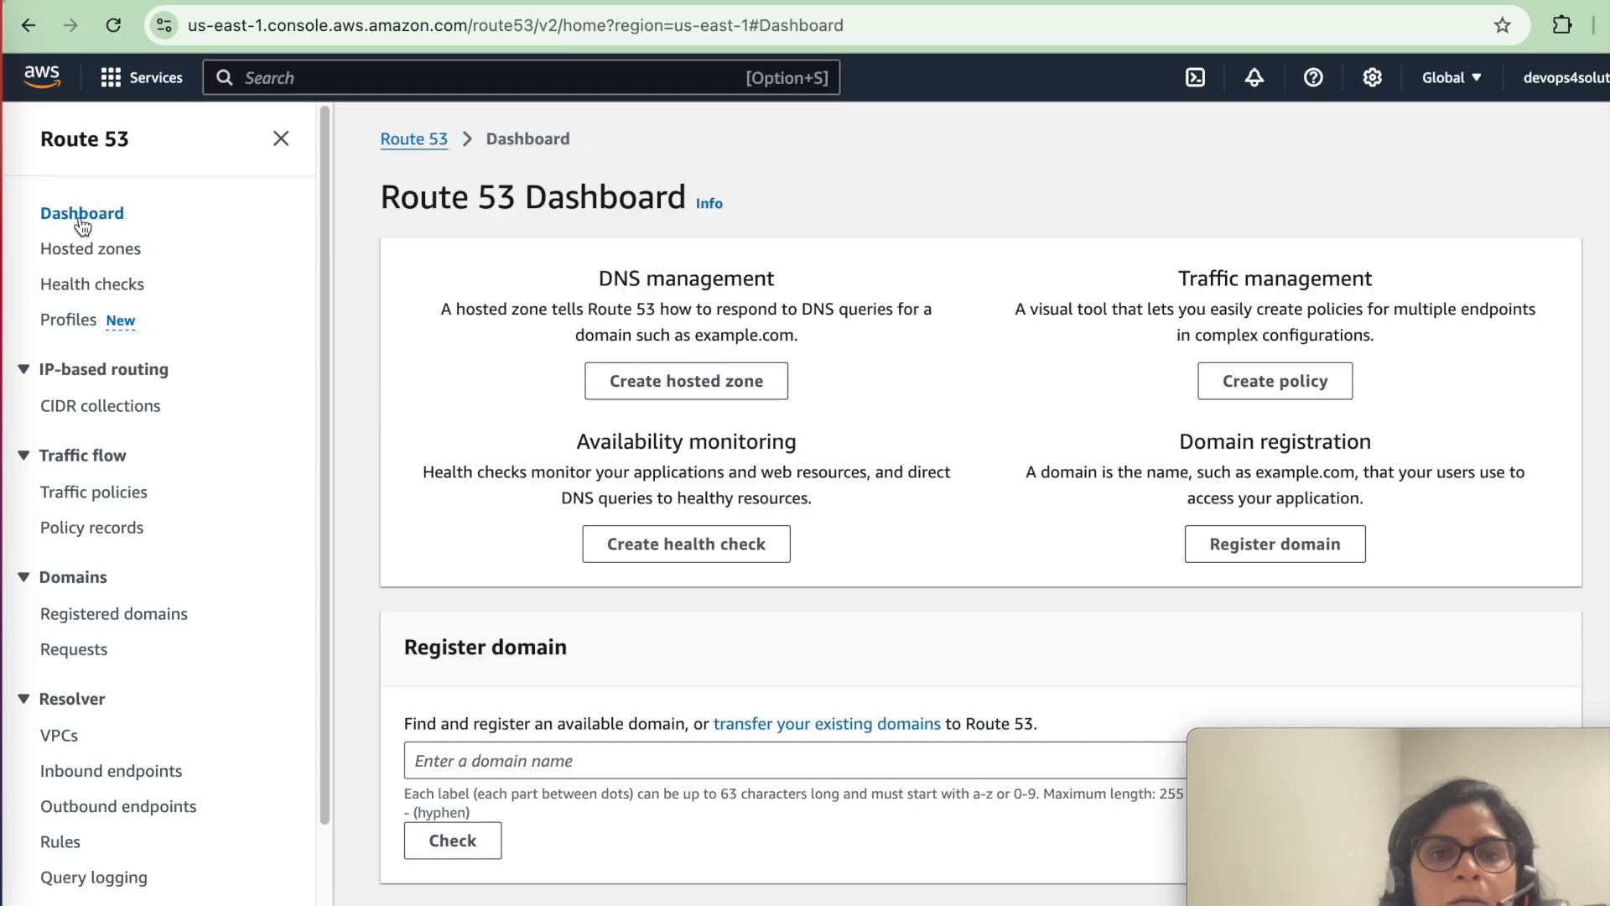
scroll(832, 594, "down", 3)
scroll(833, 594, "down", 10)
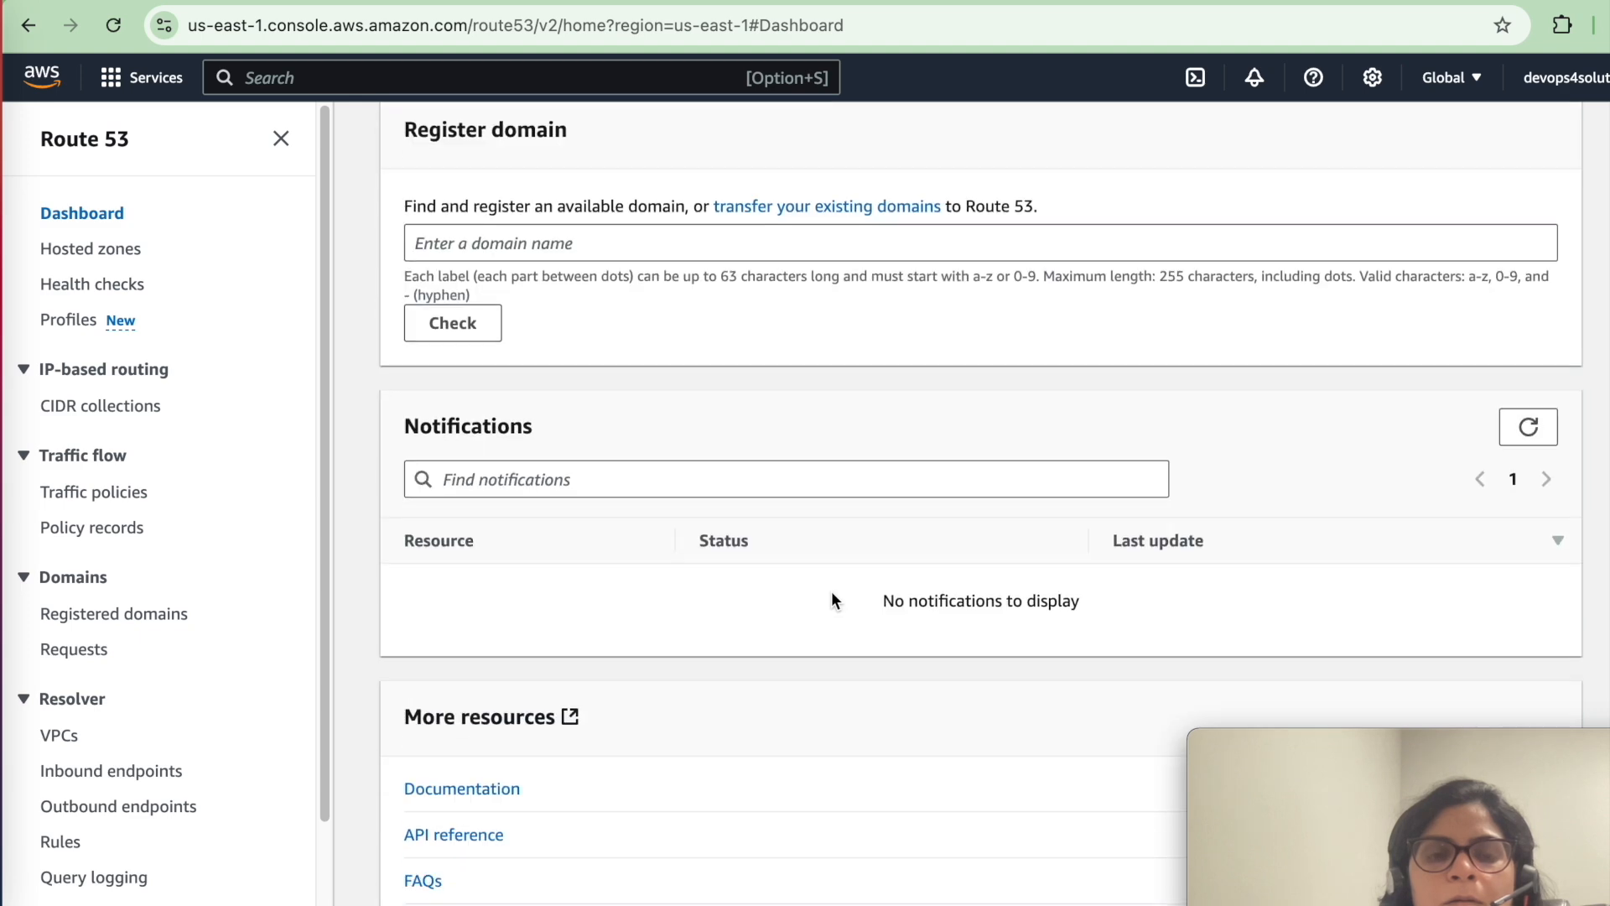
scroll(832, 597, "up", 13)
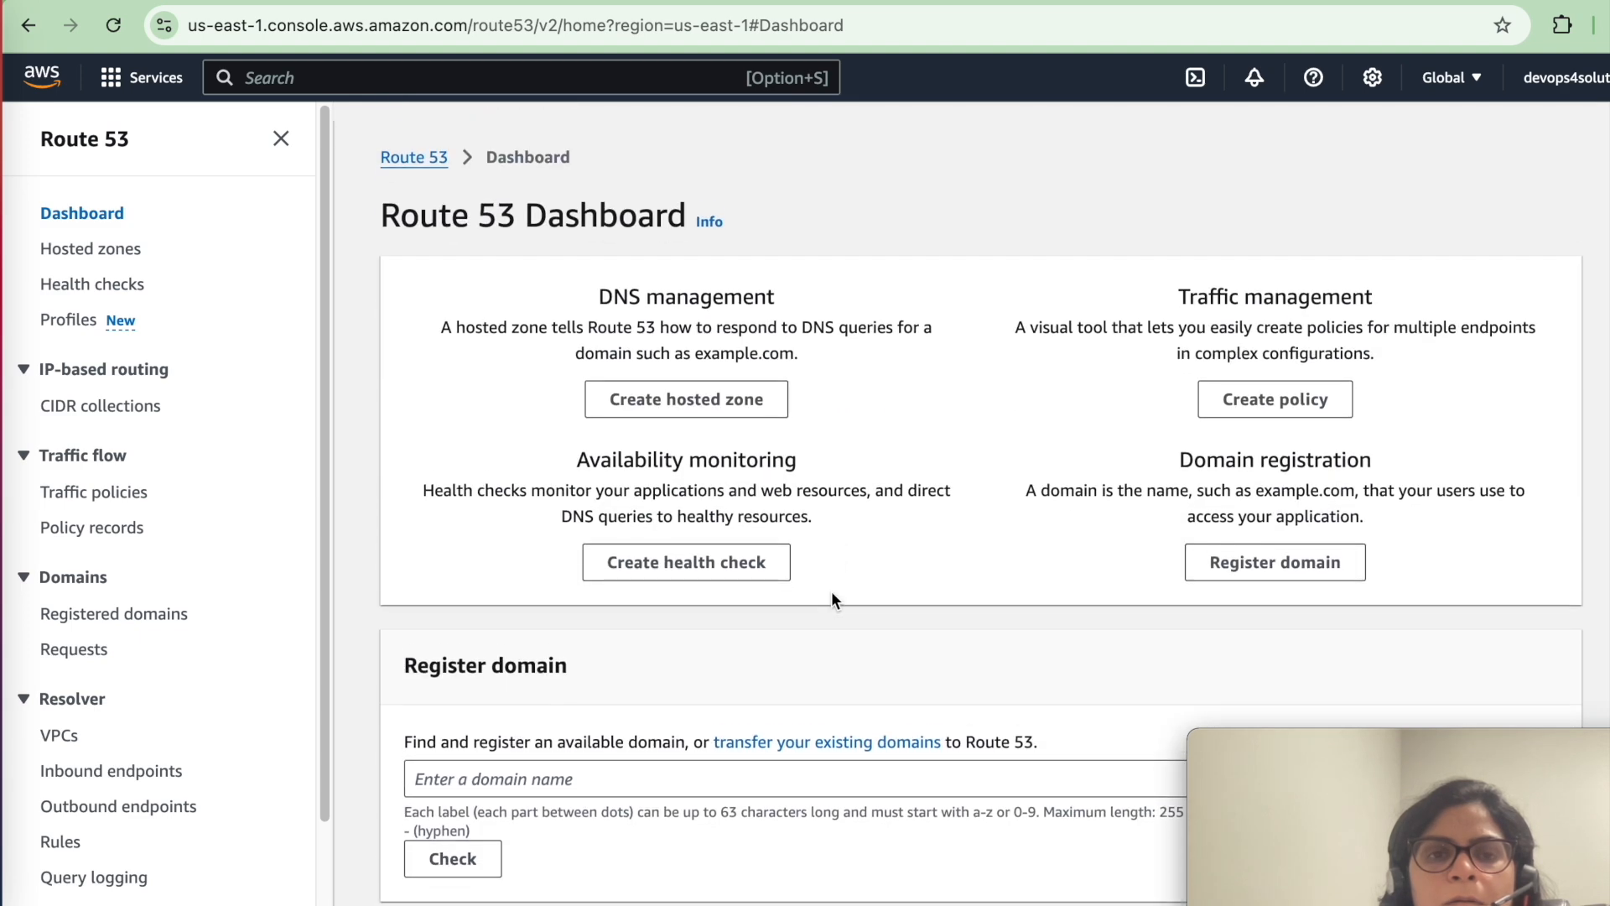
left_click(118, 256)
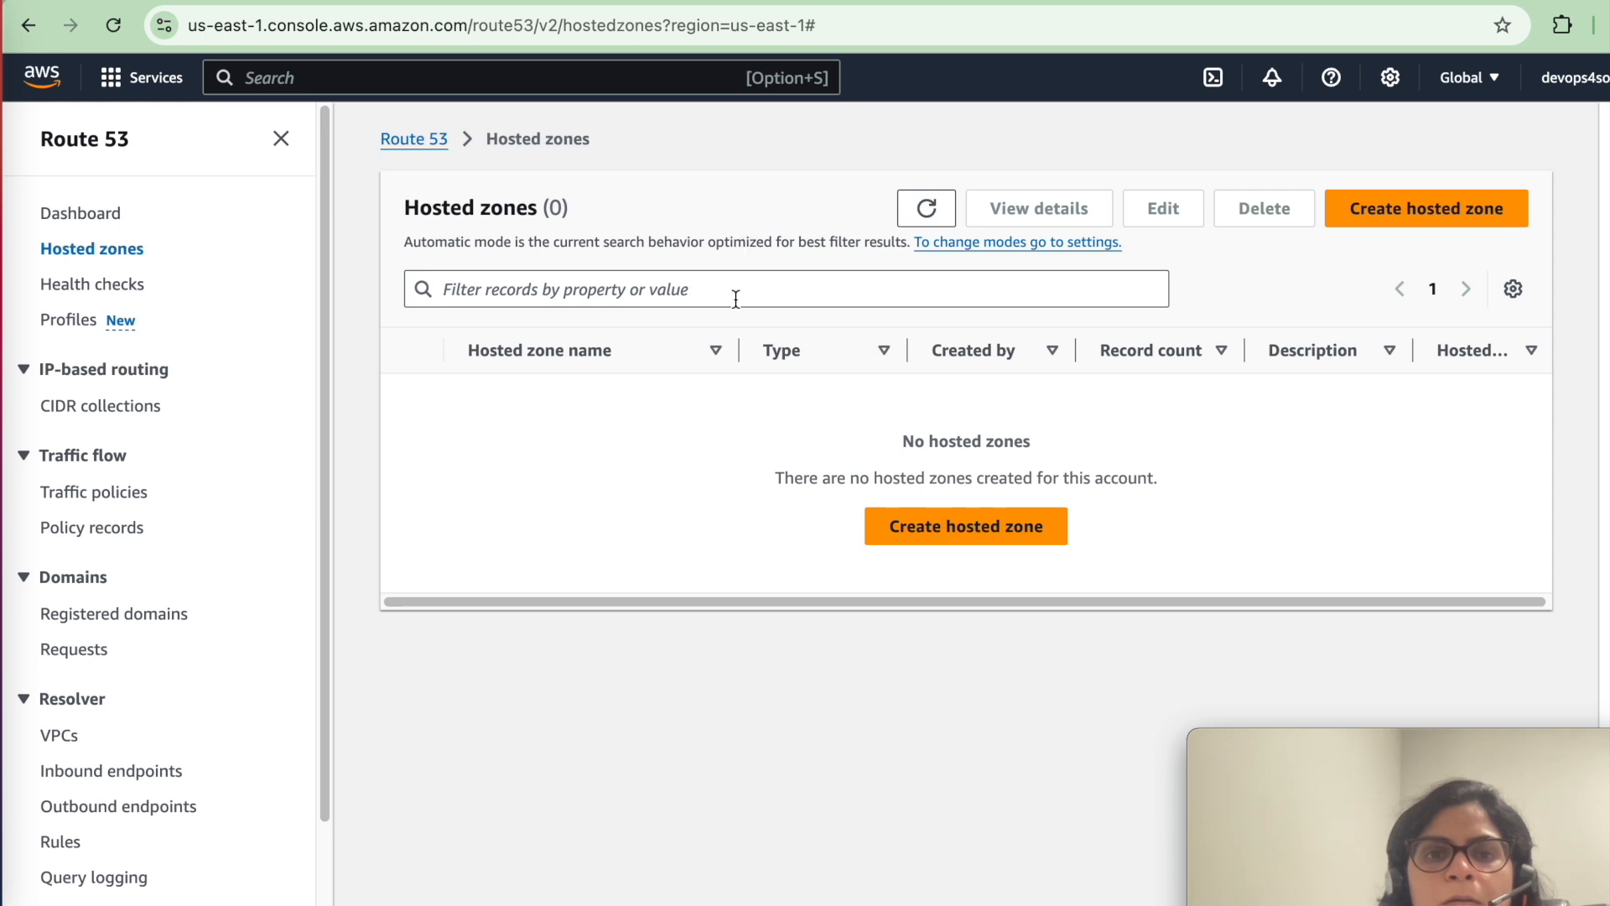
left_click(1032, 525)
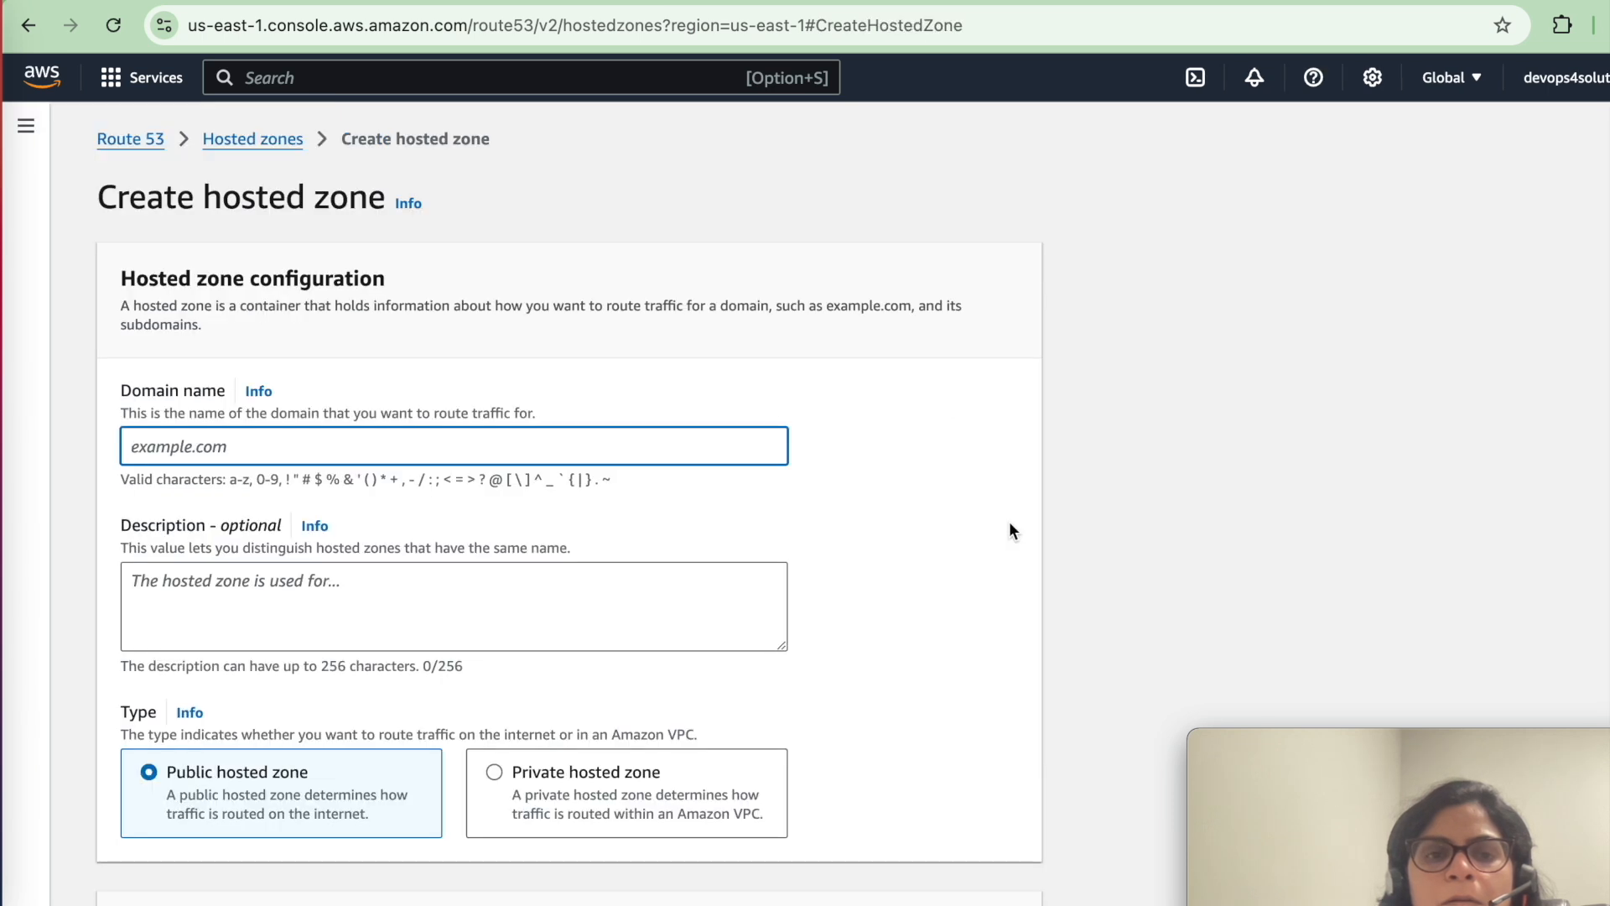
scroll(646, 554, "down", 3)
left_click(615, 525)
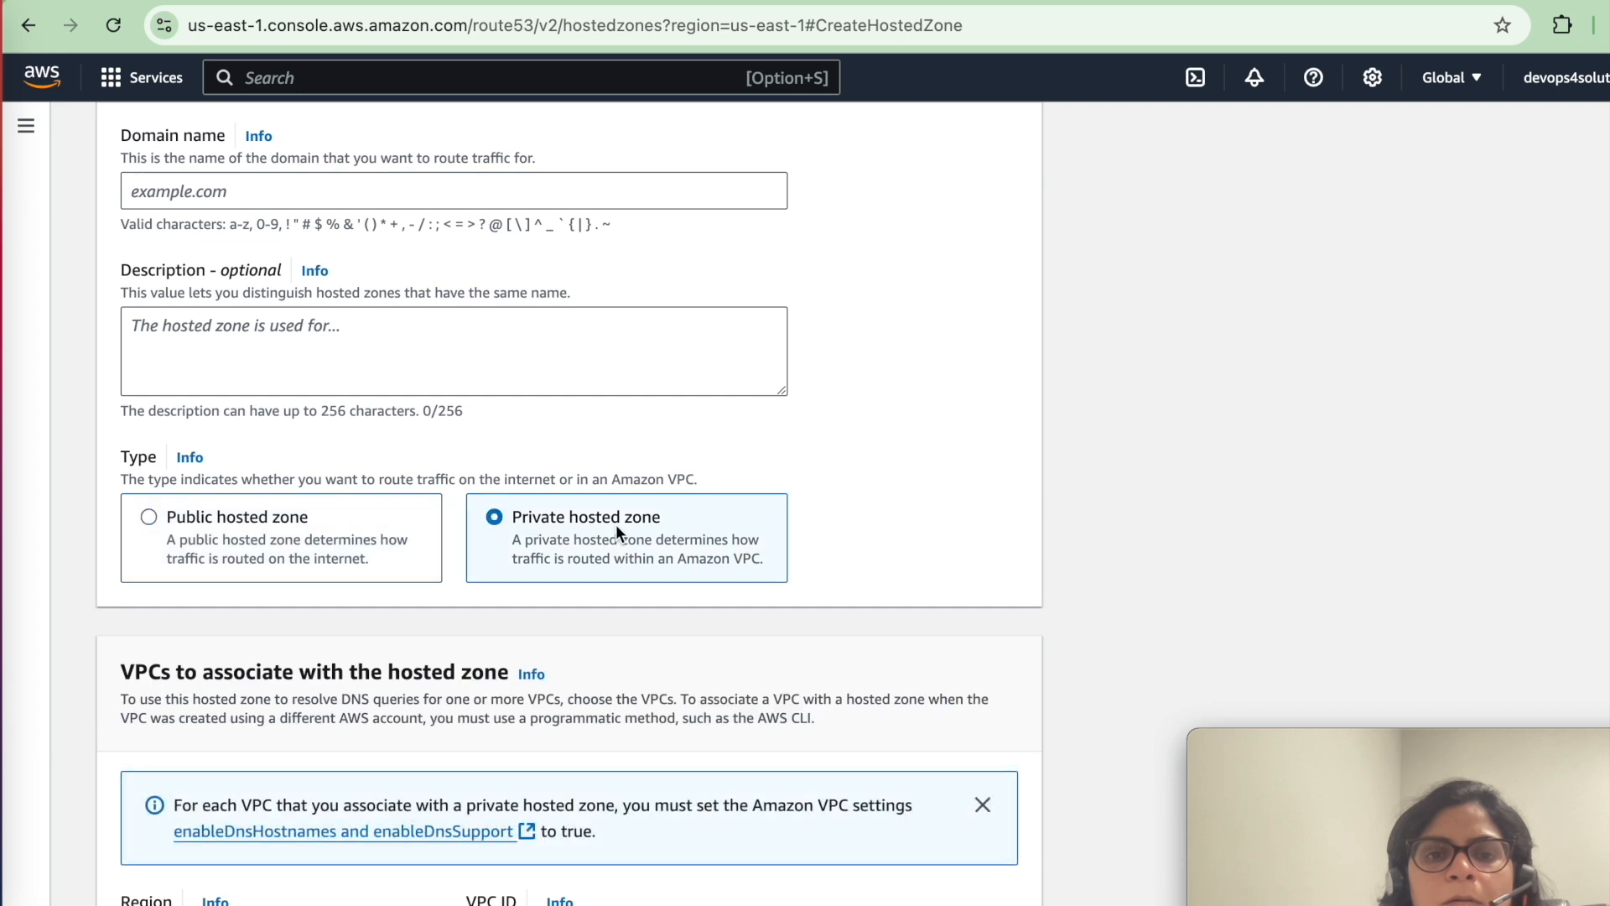
scroll(616, 525, "down", 4)
scroll(616, 525, "down", 2)
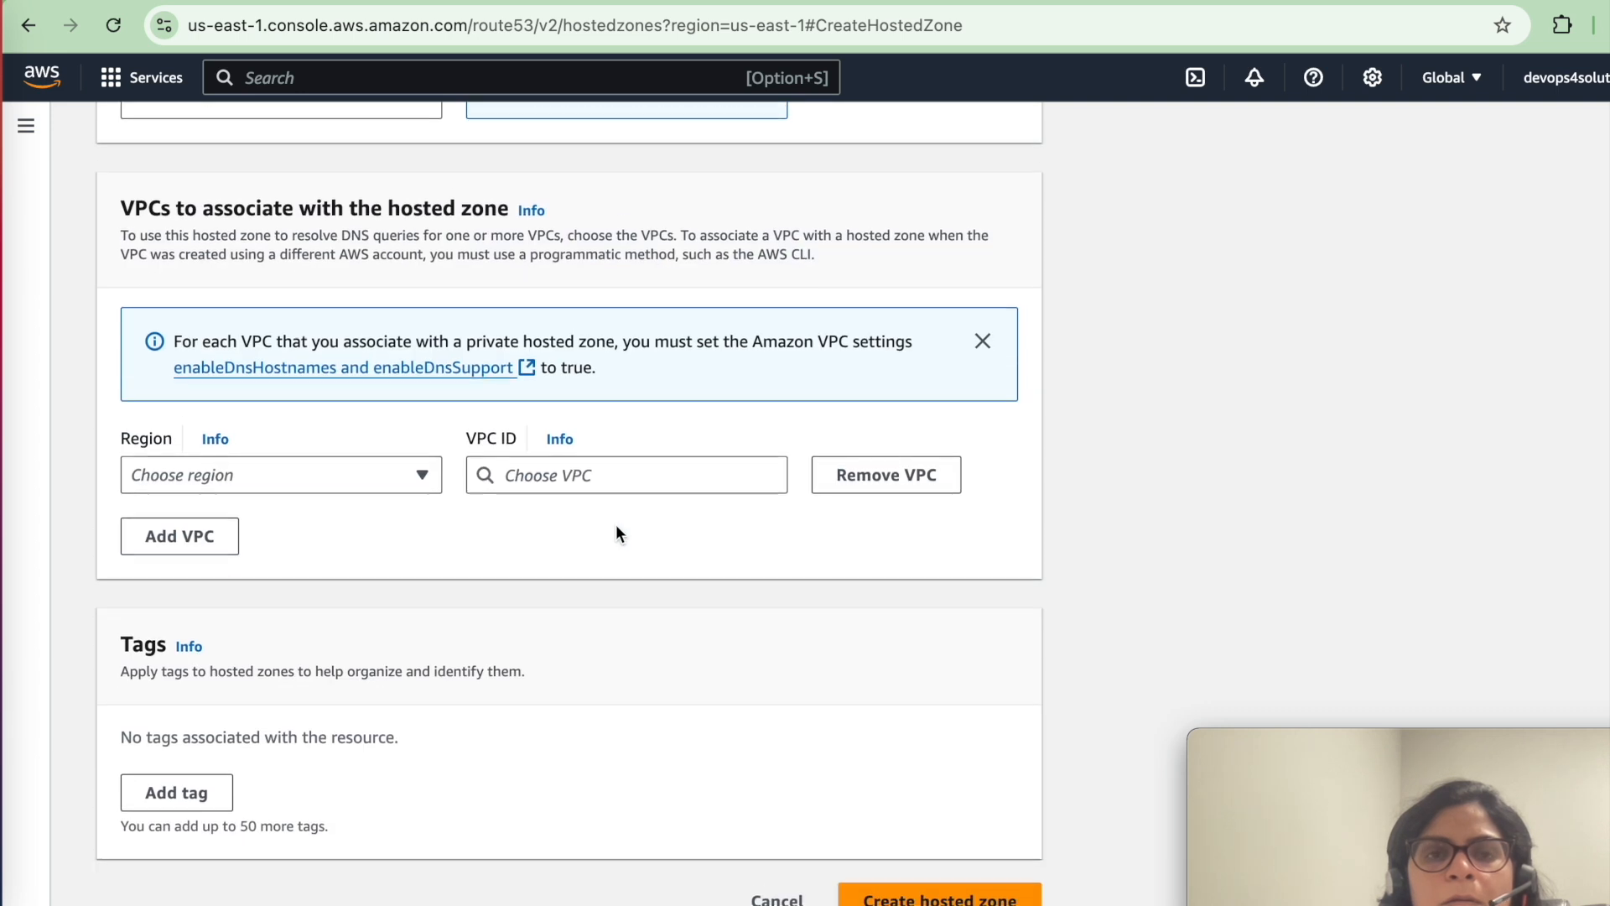
left_click(807, 899)
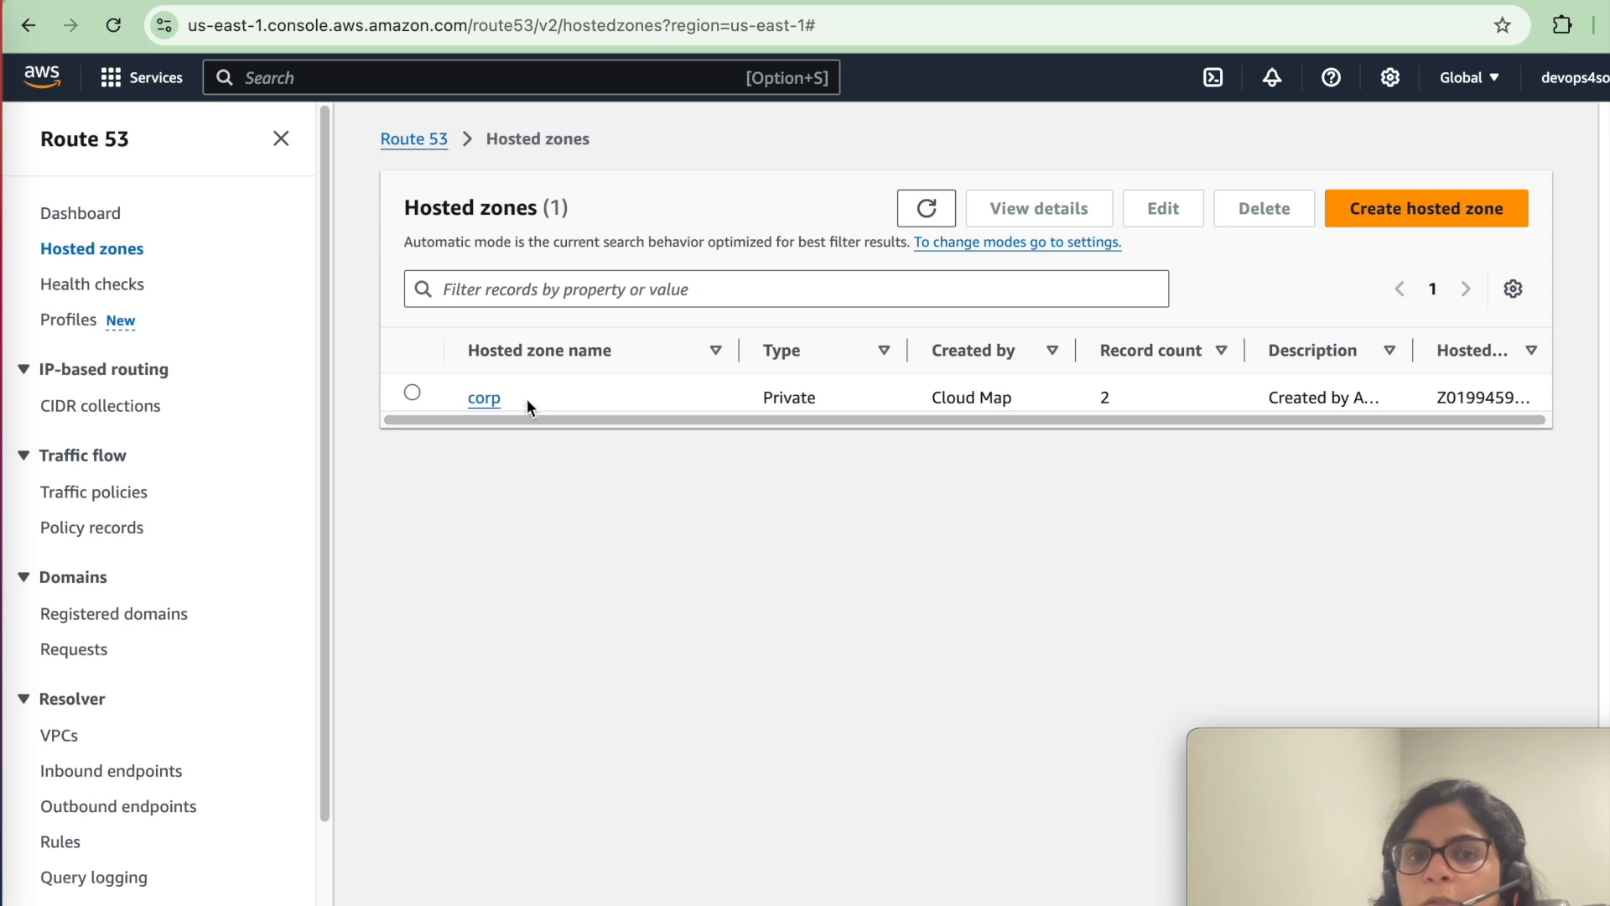
- Check the type and creator of the corp hosted zone and open its records
double_click(788, 394)
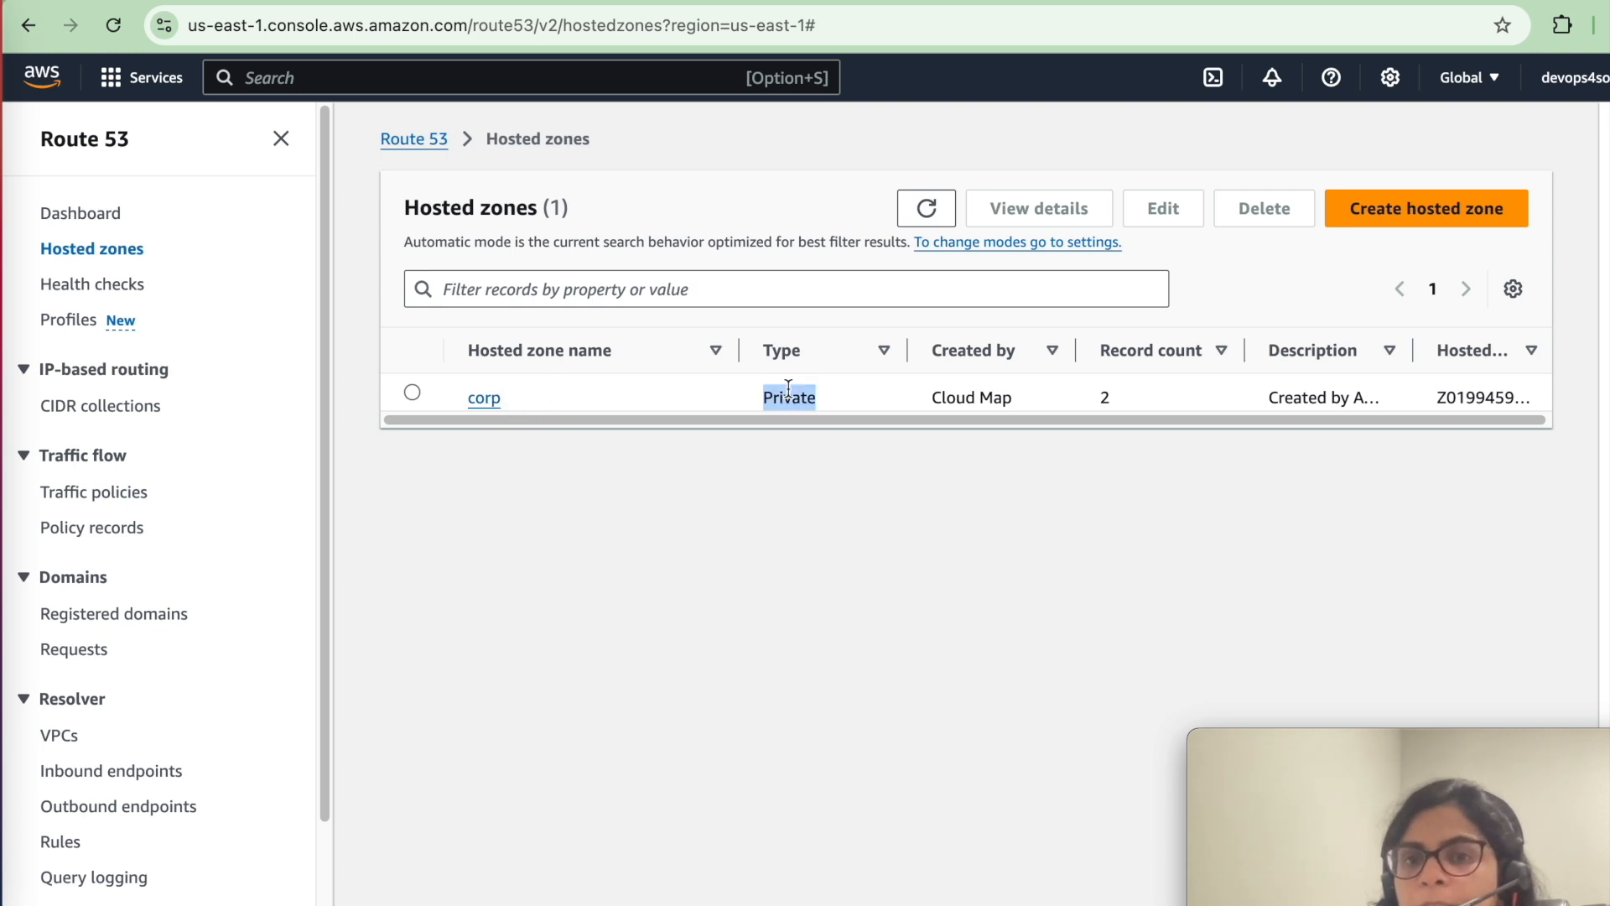
left_click(977, 390)
left_click(487, 397)
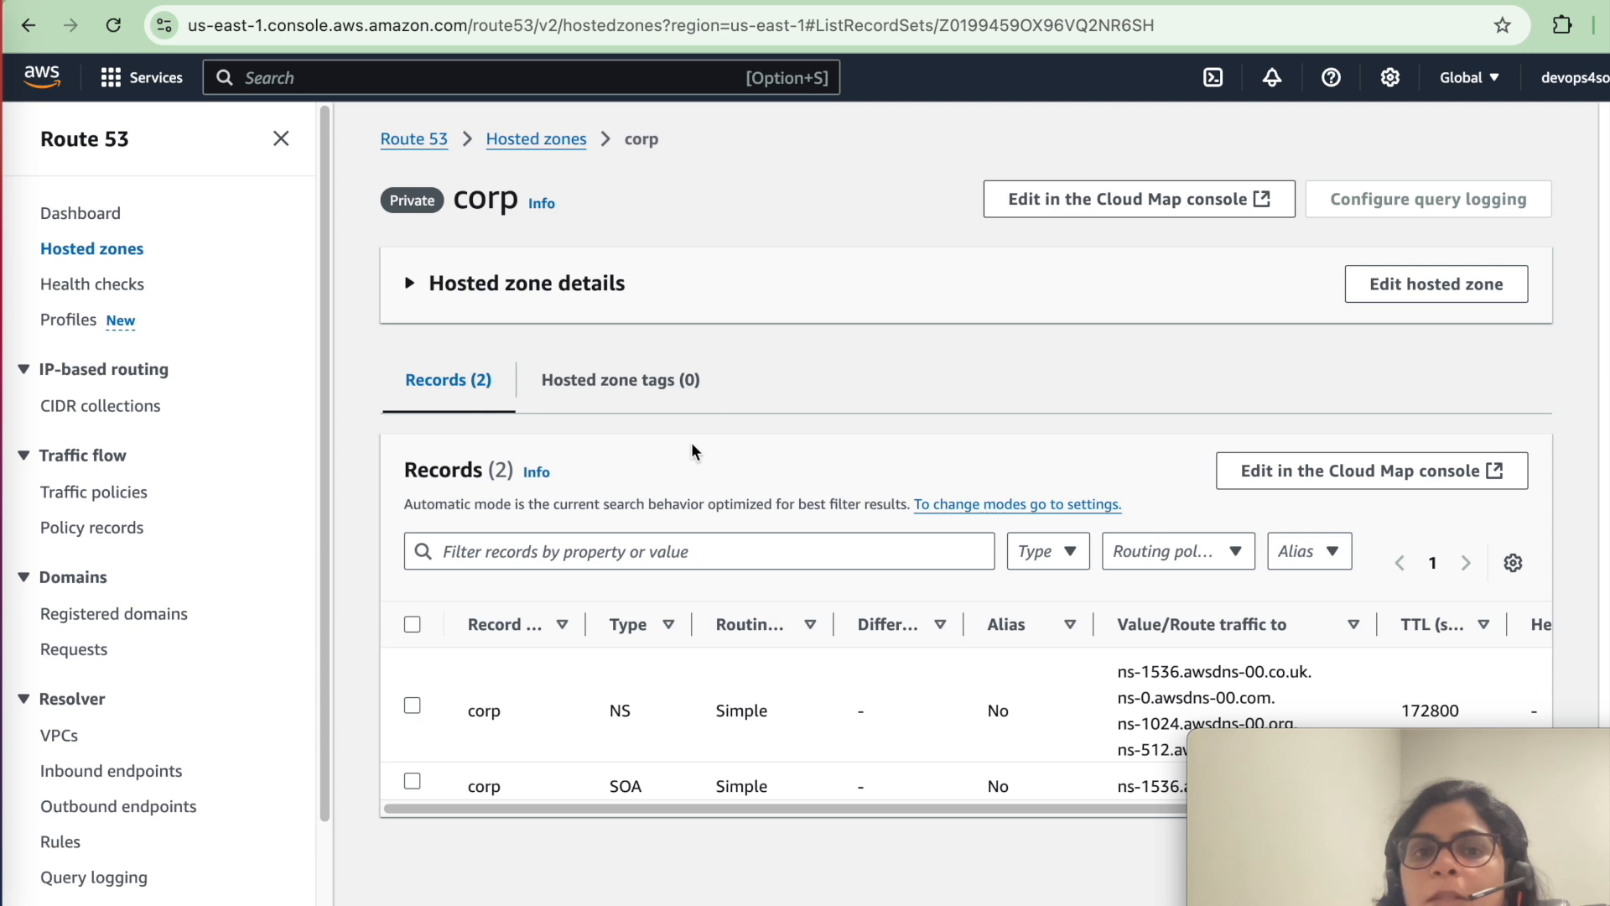
double_click(511, 204)
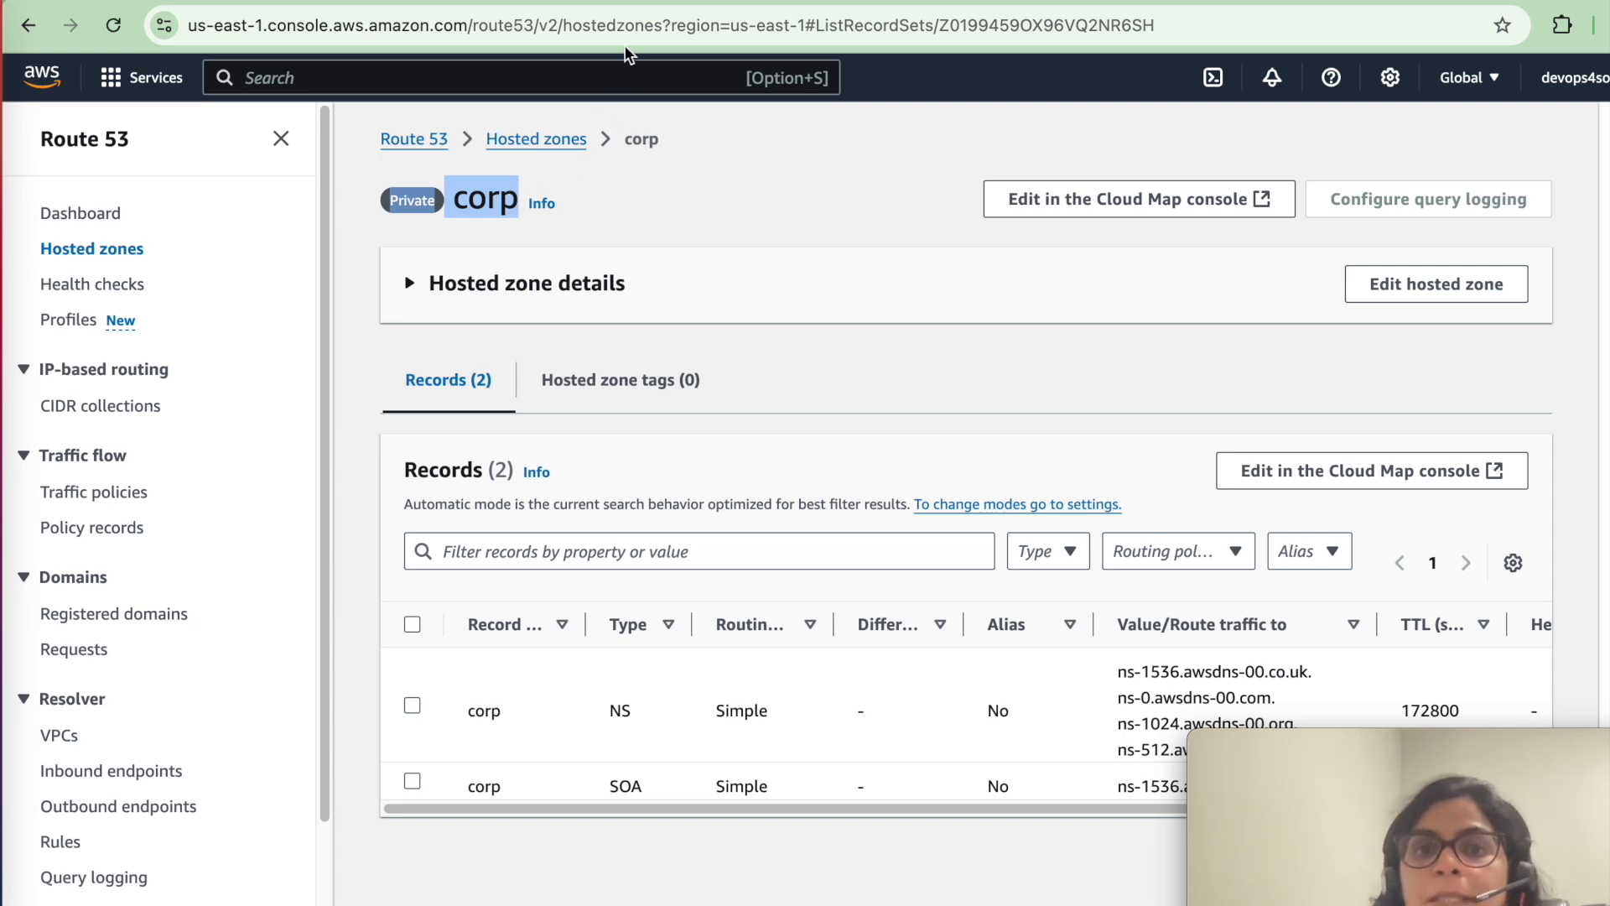
- Switch to Elastic Container Service and open the hello-svc-lb service of demo-cluster
left_click(547, 79)
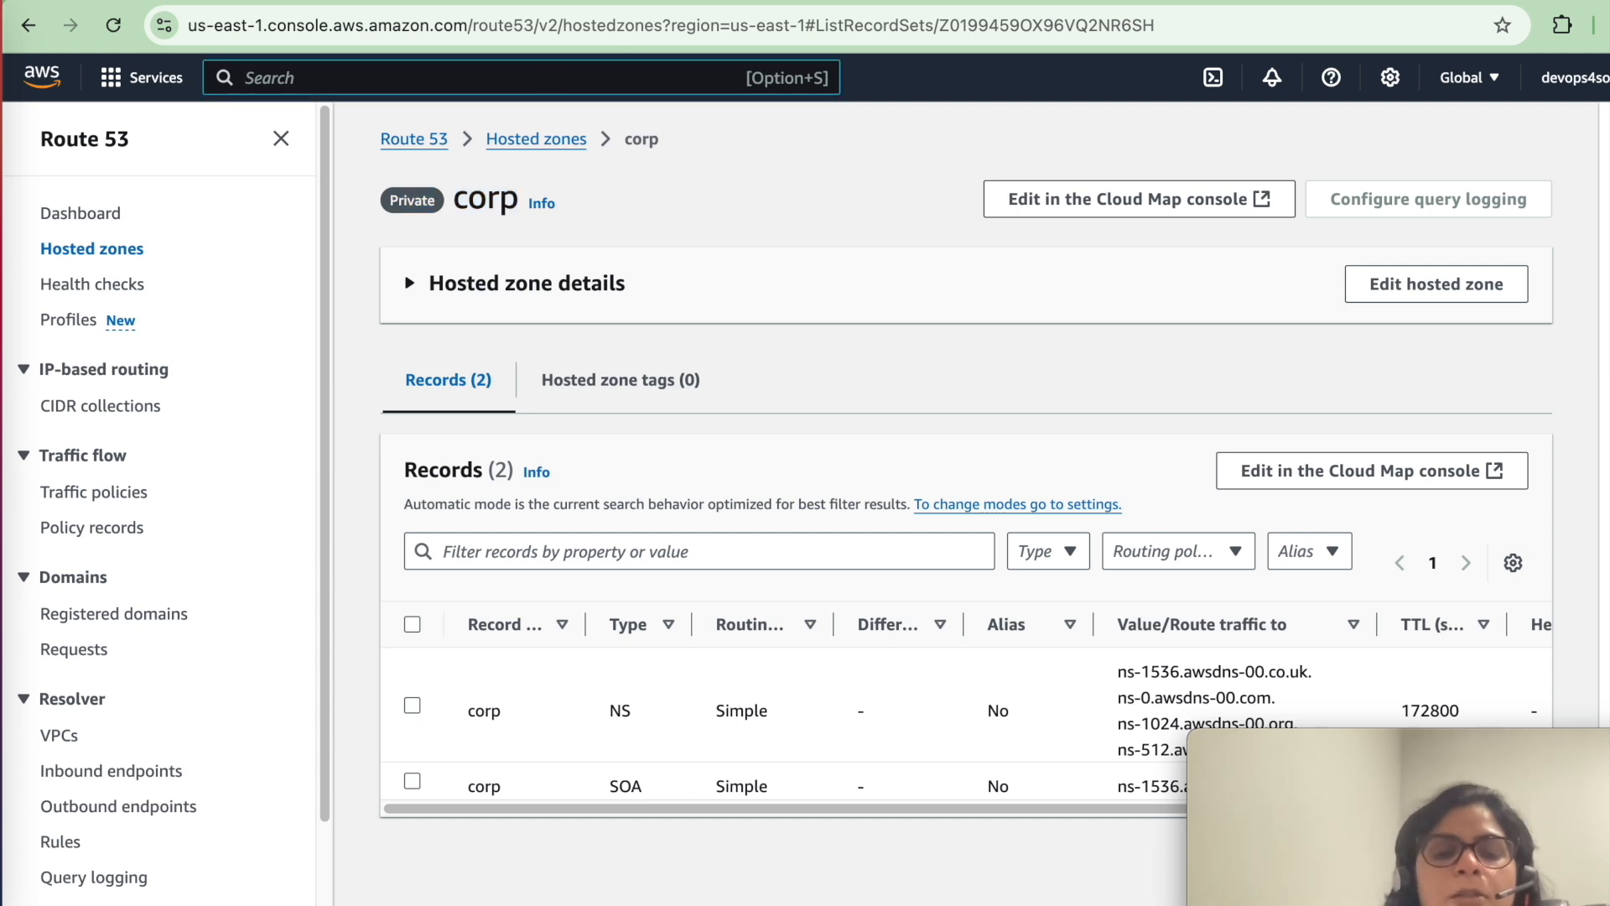
type("ecs")
left_click(663, 256)
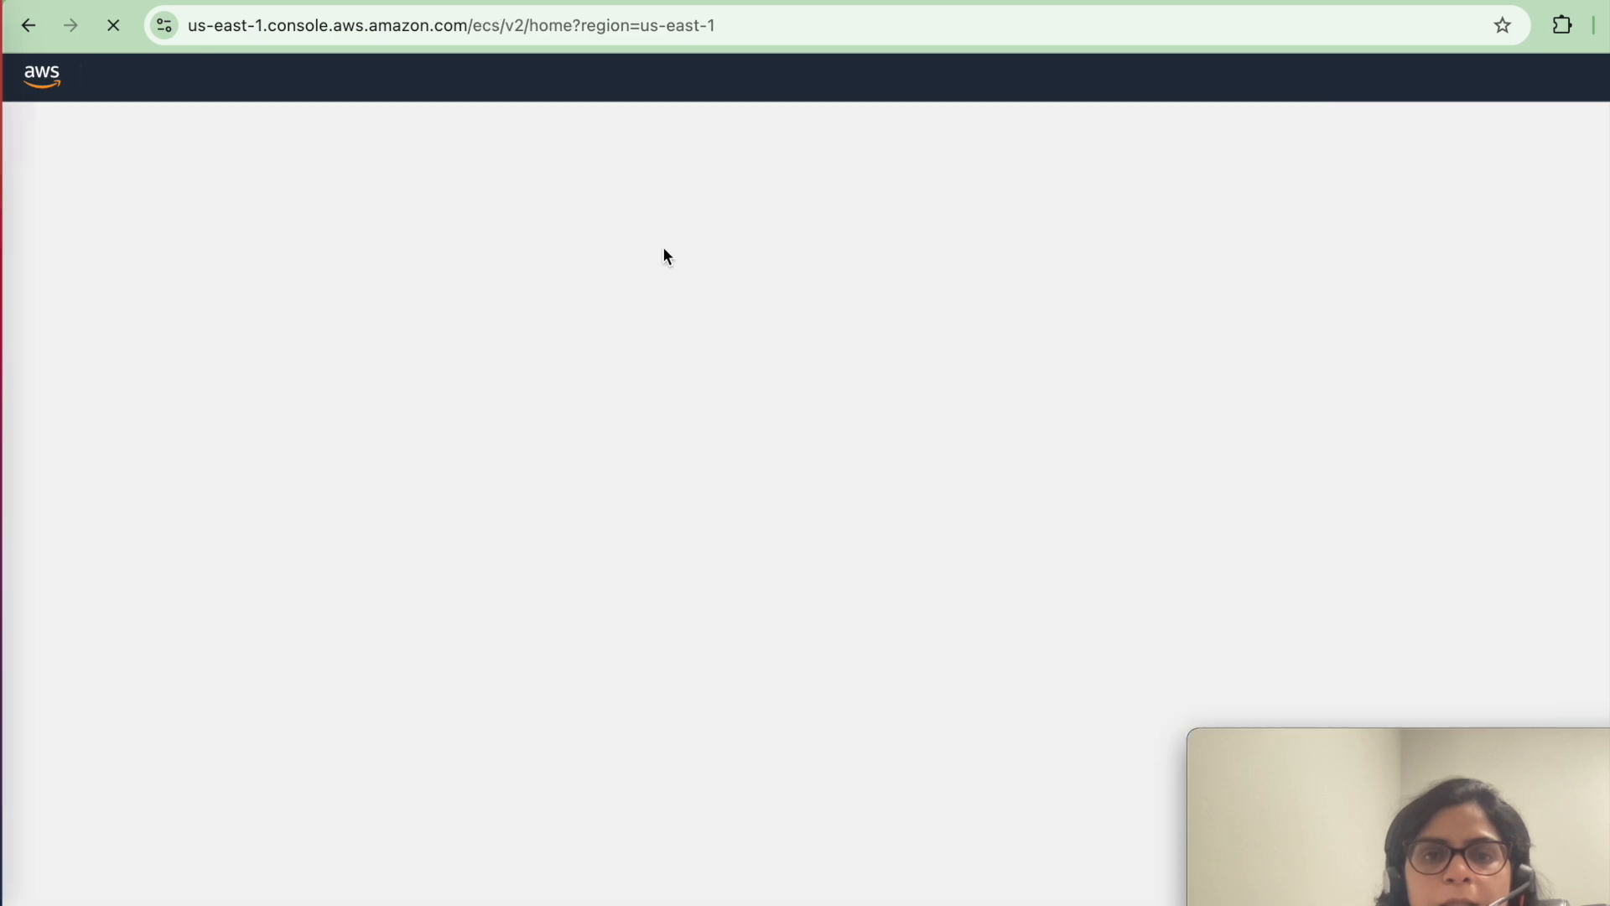
right_click(211, 475)
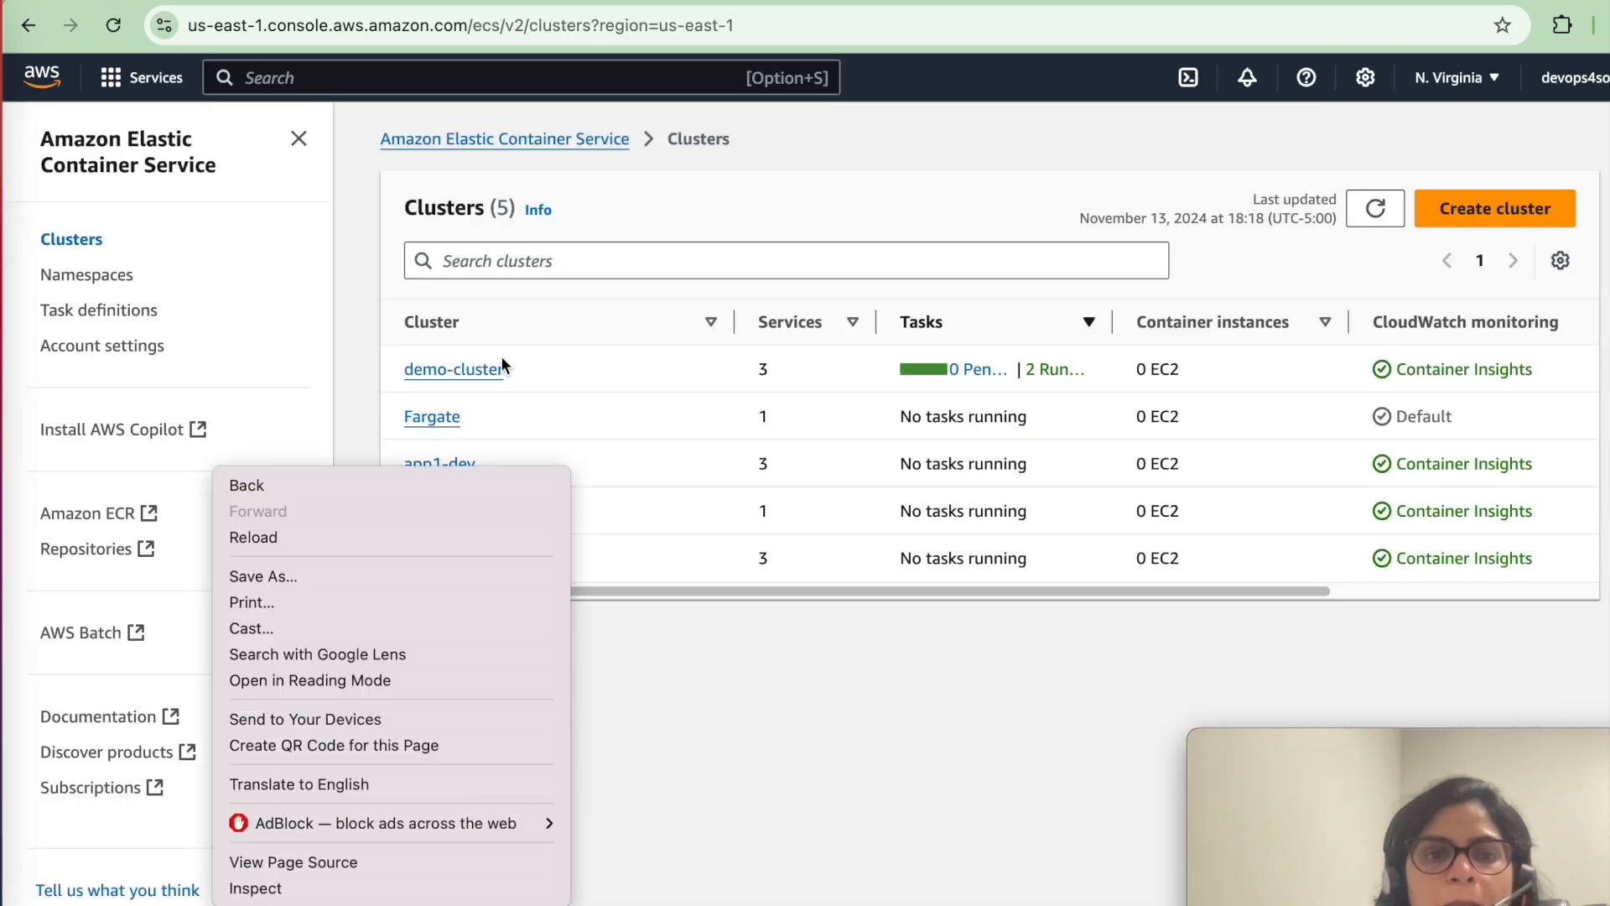
left_click(484, 369)
scroll(597, 637, "down", 5)
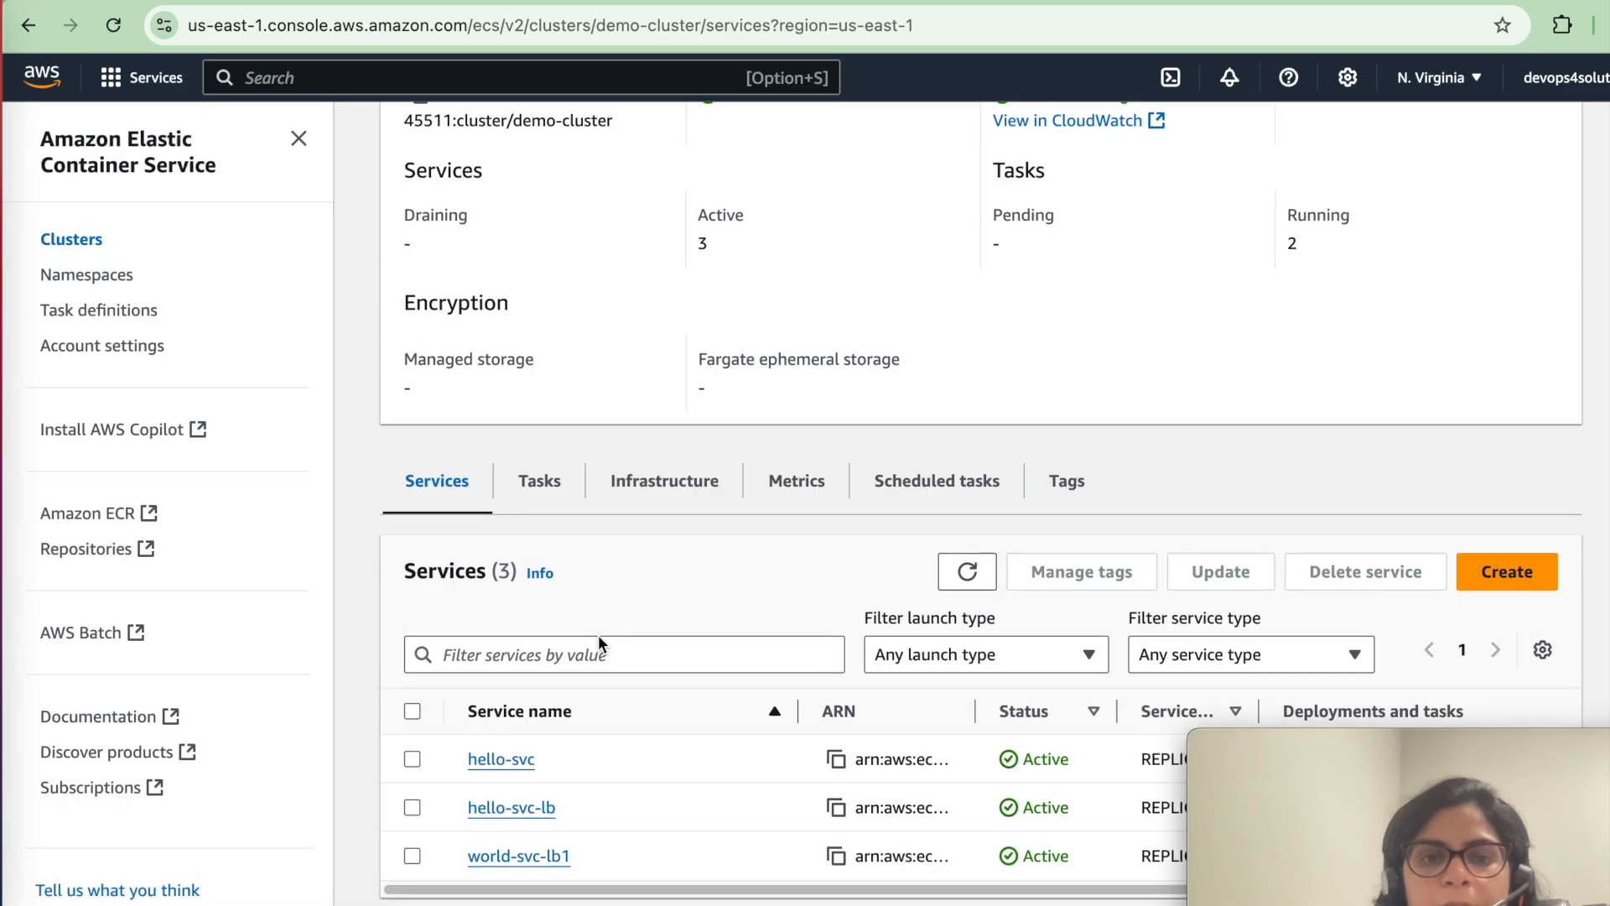
left_click(537, 818)
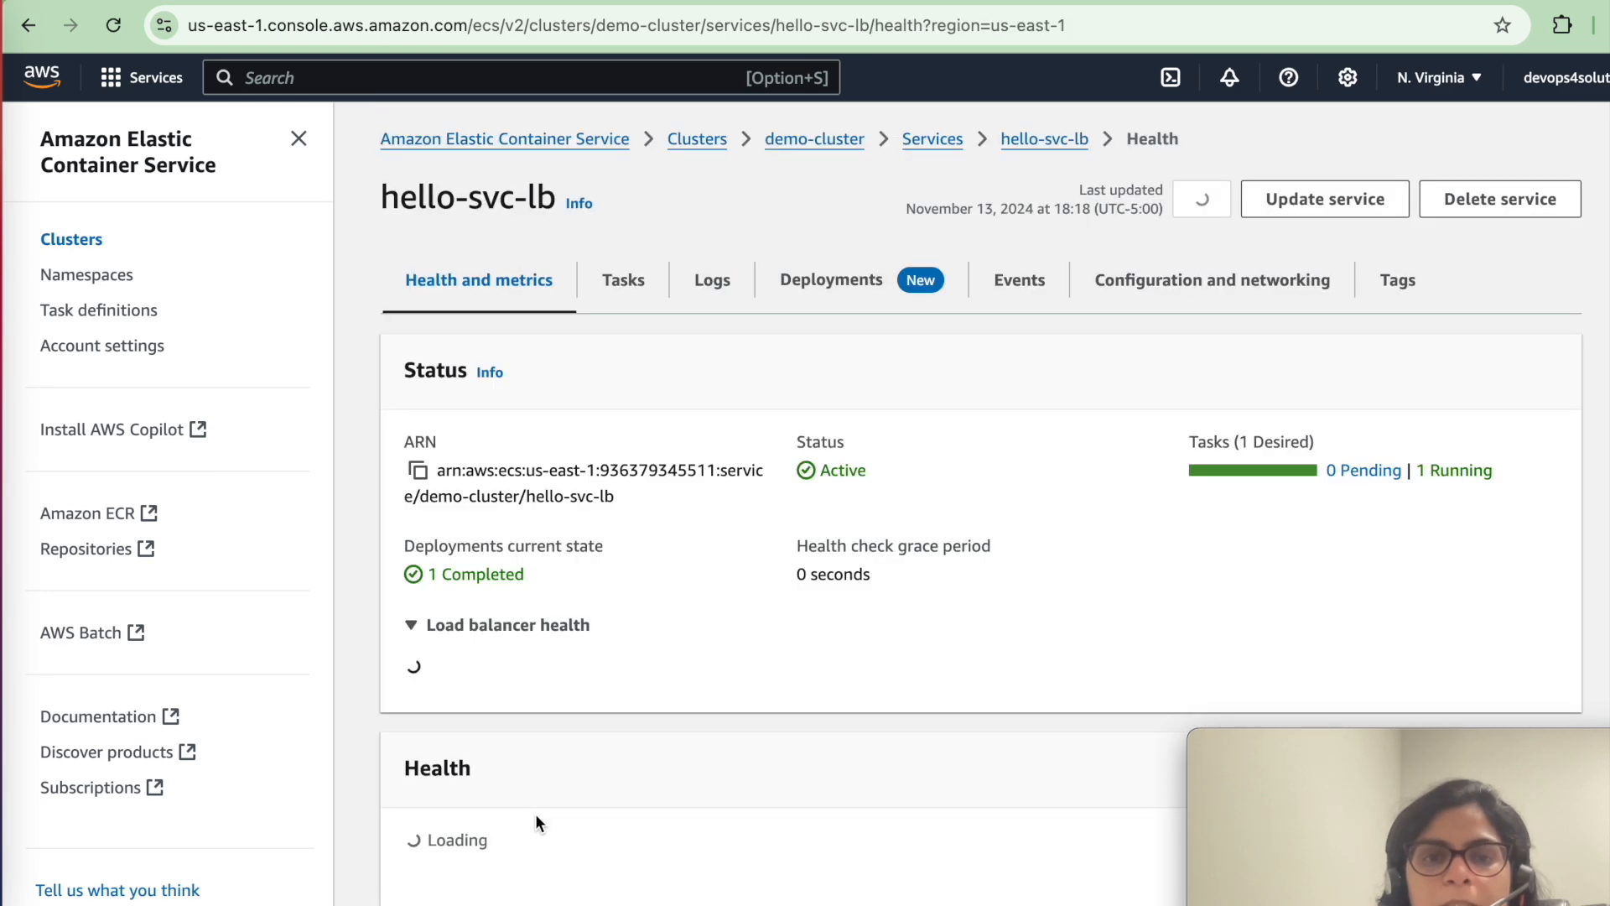
scroll(712, 483, "down", 3)
scroll(715, 484, "up", 2)
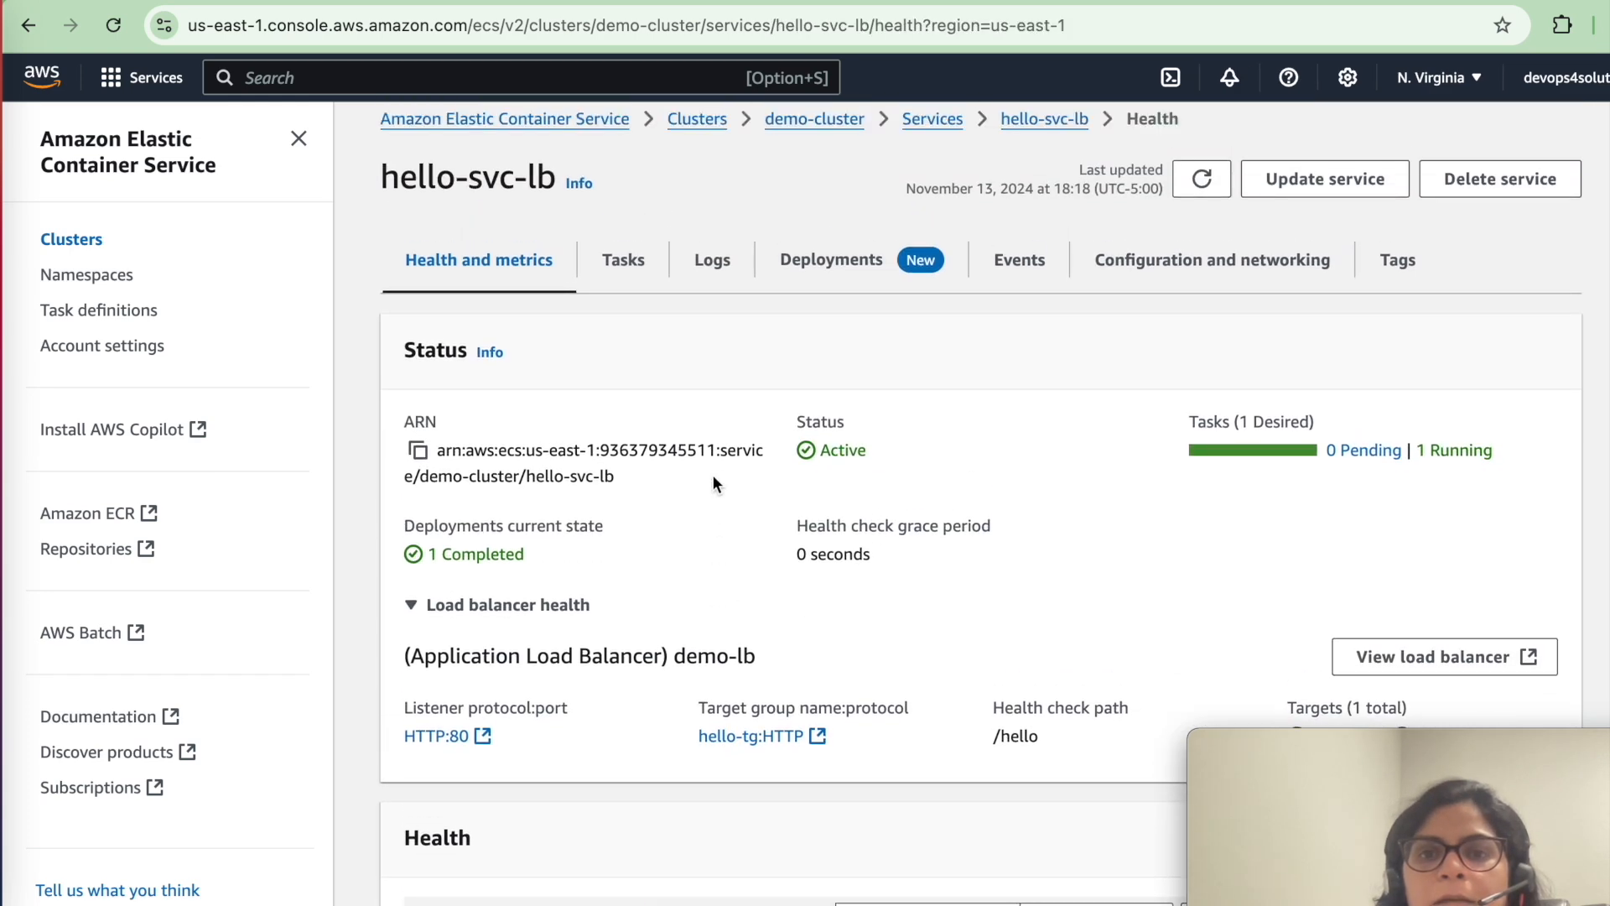
- Start updating hello-svc-lb and enable service discovery in its optional Service discovery settings
left_click(1305, 183)
scroll(583, 662, "down", 7)
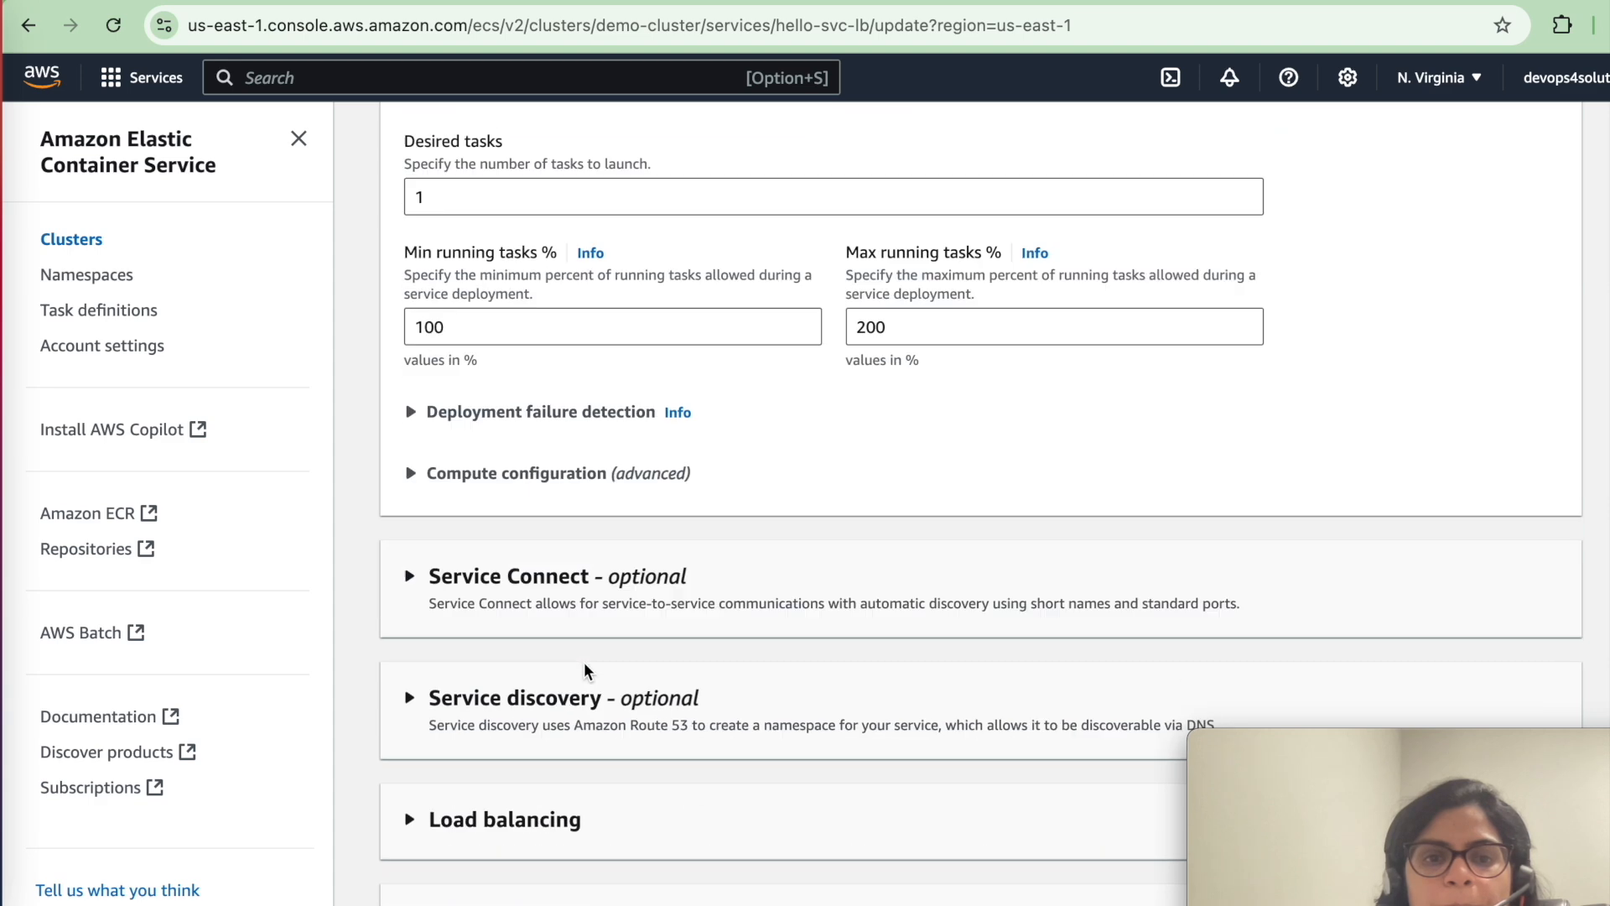
scroll(584, 664, "down", 2)
left_click(550, 645)
scroll(780, 651, "down", 4)
scroll(787, 653, "down", 1)
left_click(551, 355)
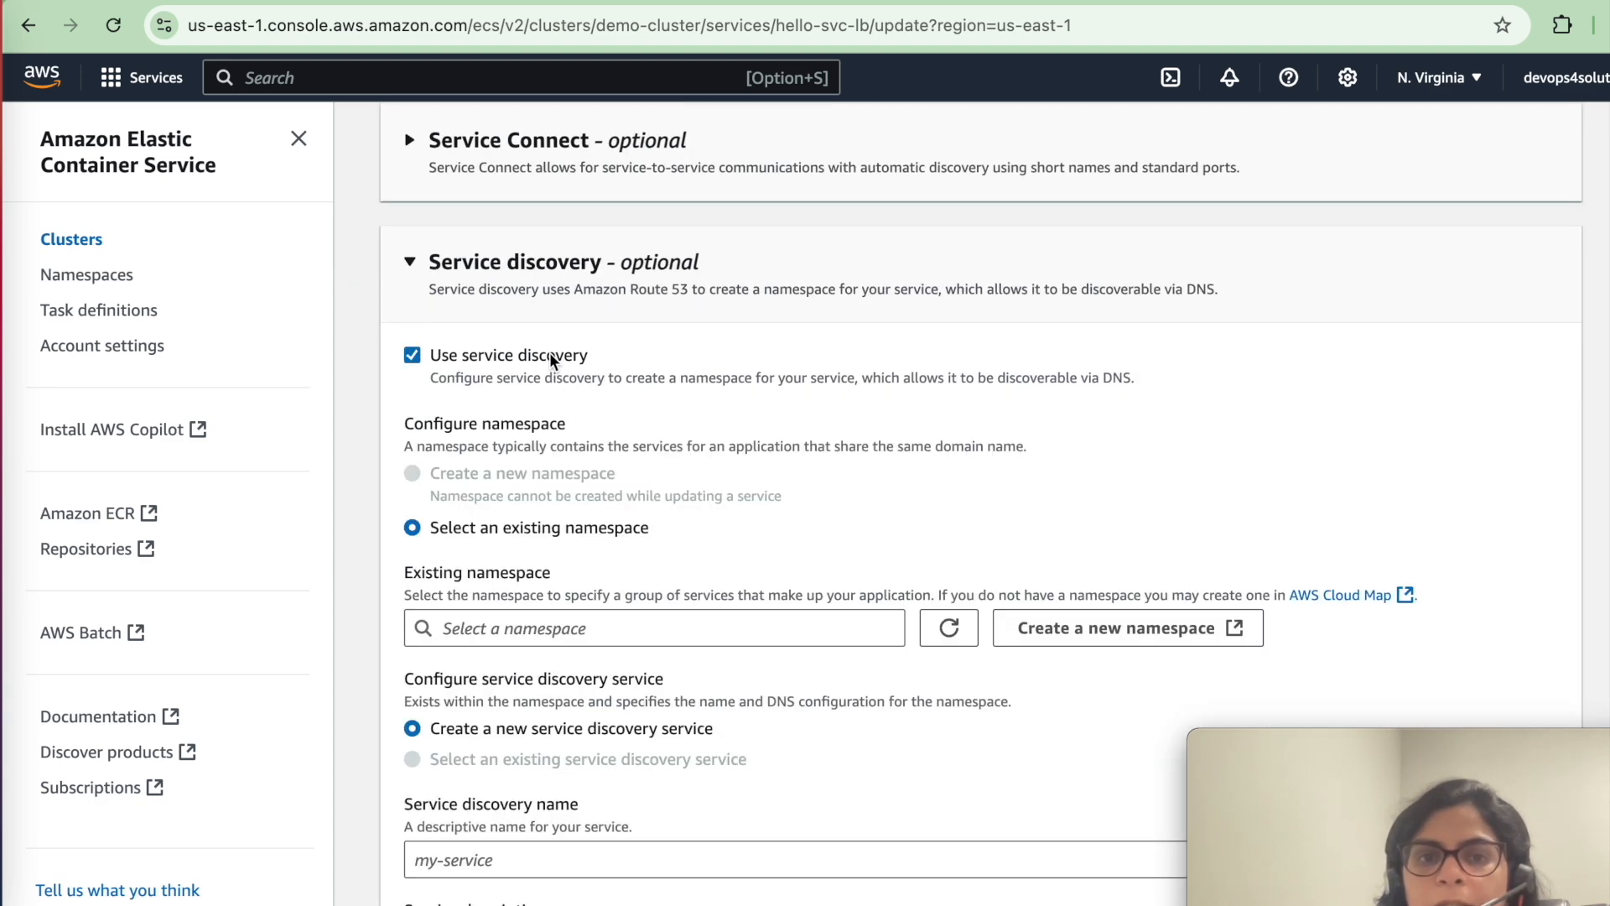
scroll(754, 455, "down", 3)
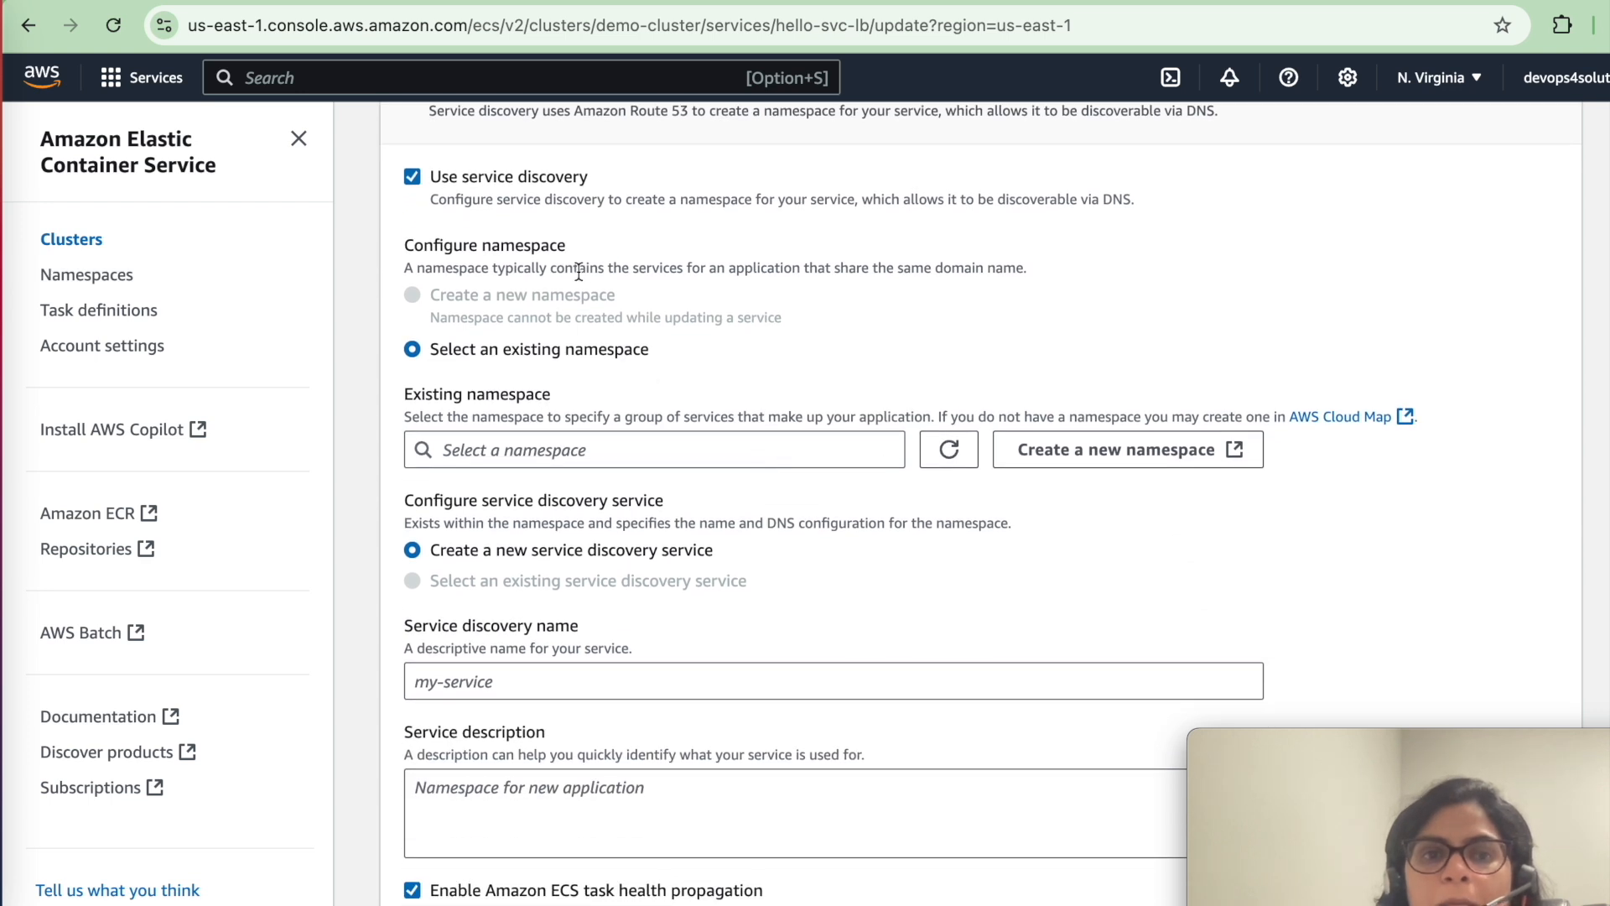
- Select the existing corp namespace for service discovery and name the new service discovery service hello
left_click(654, 450)
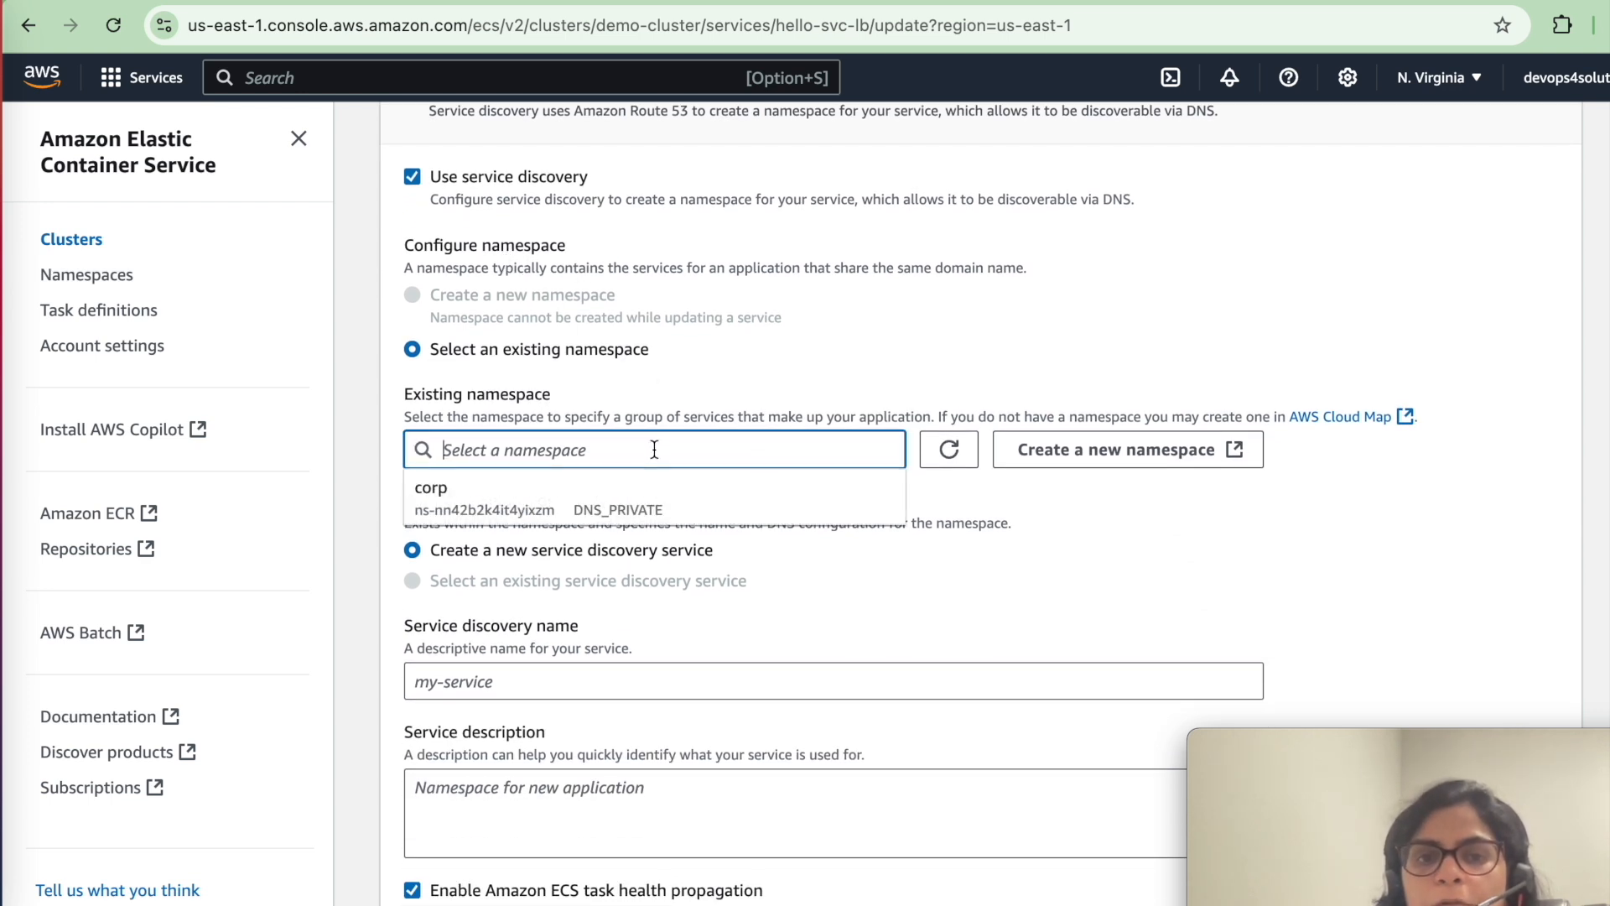
left_click(569, 501)
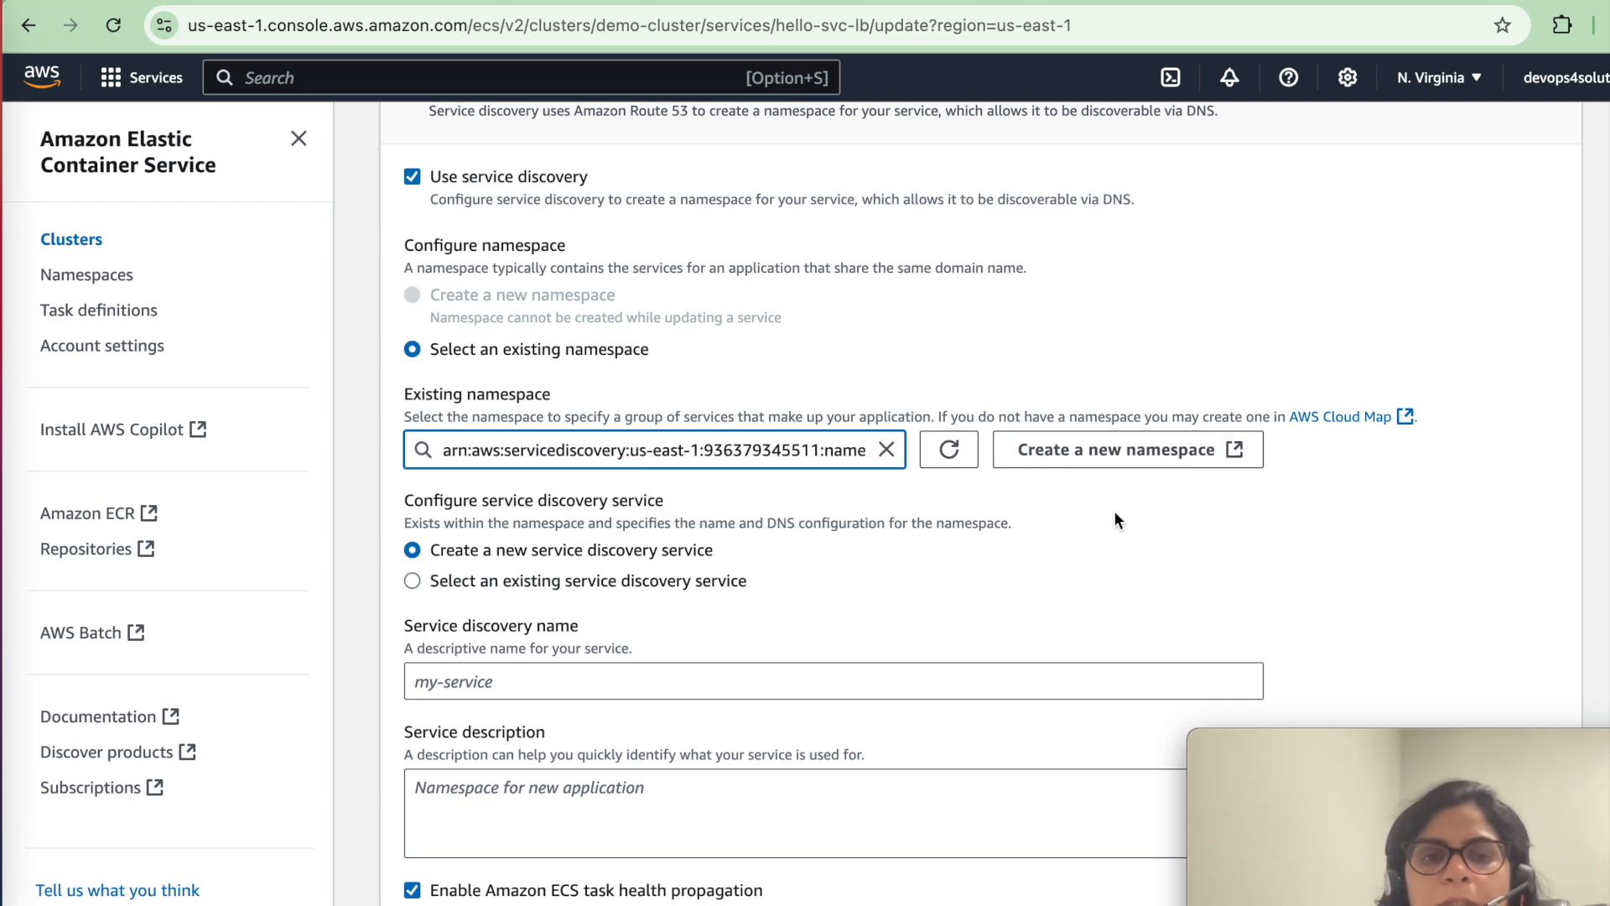
scroll(1114, 520, "down", 2)
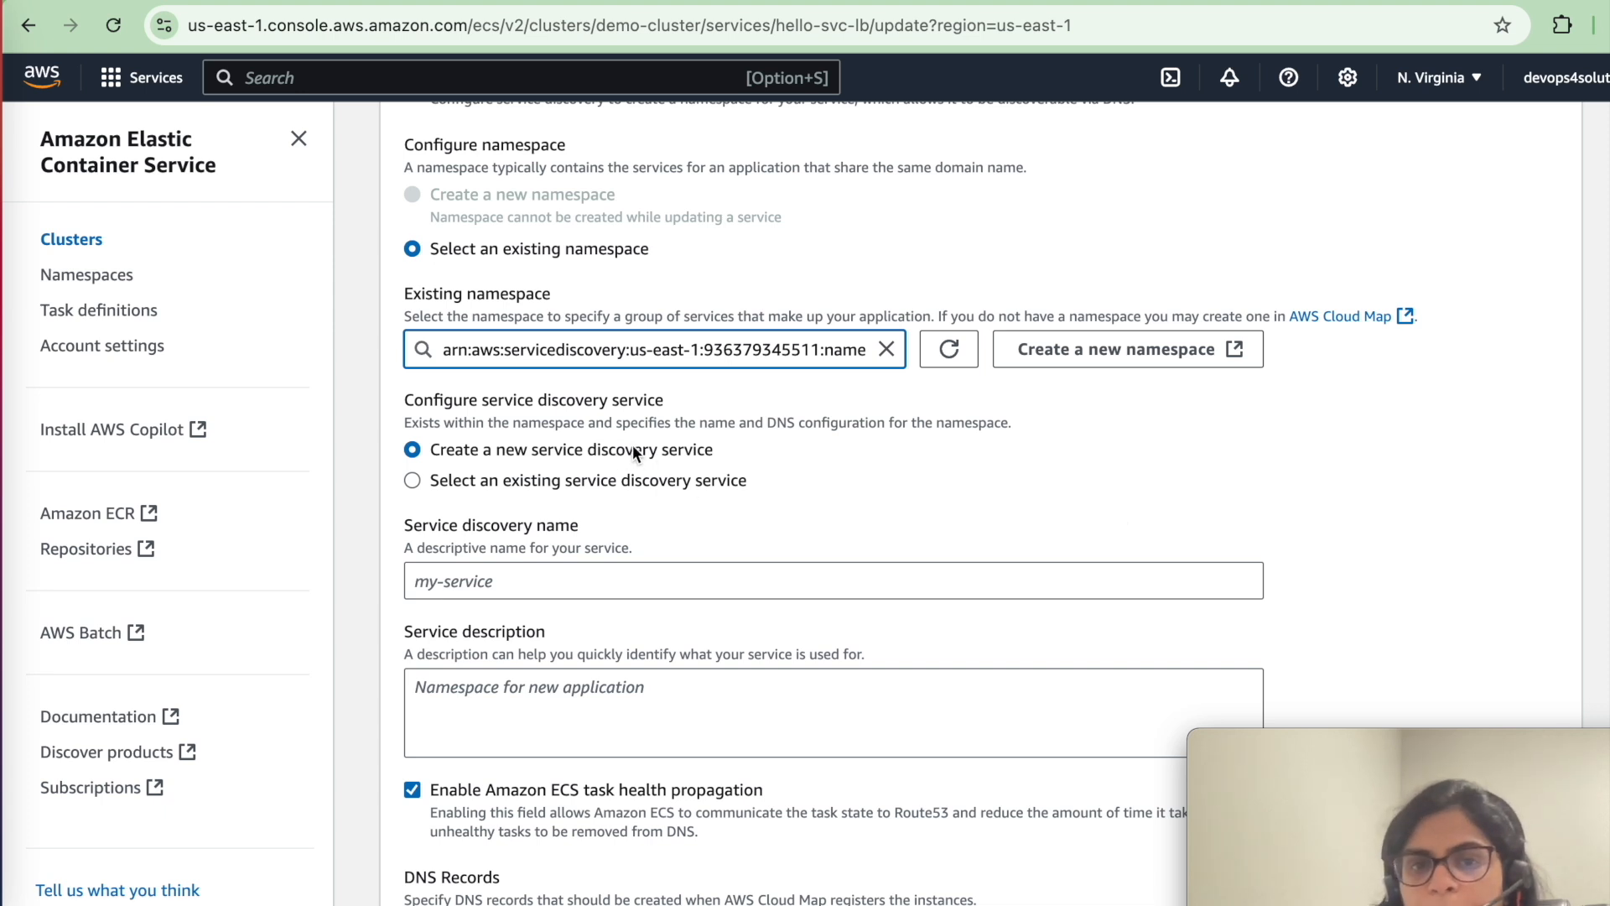
left_click(576, 573)
type("hello")
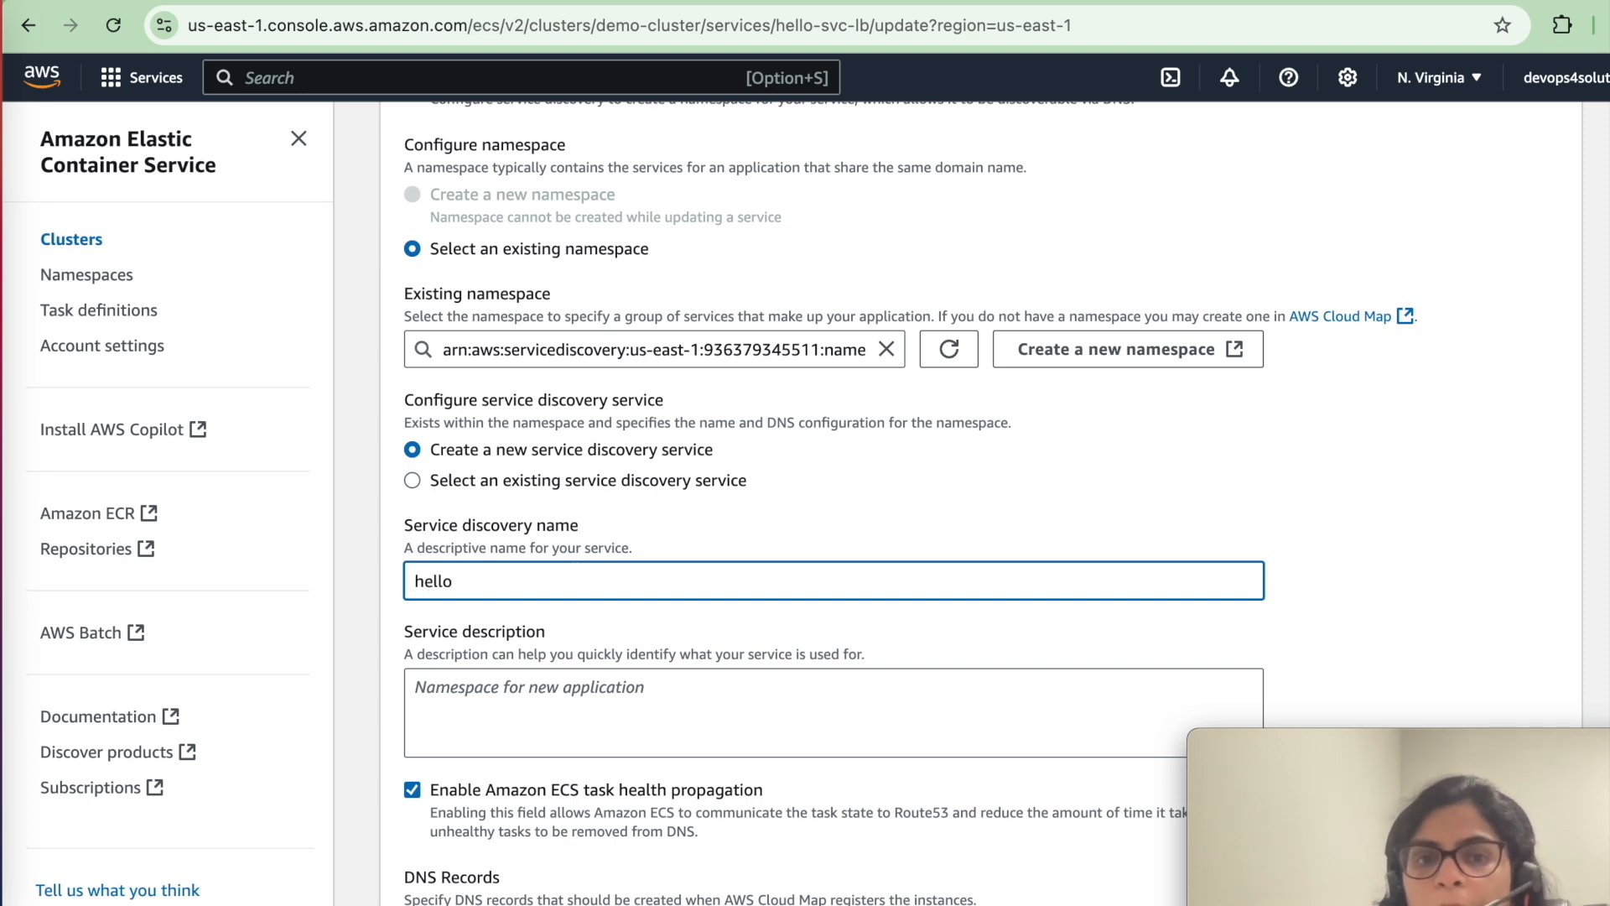
- Compare the service discovery name with the hello host name in the URL called by HelloWorldController.java on GitHub
left_click(1101, 2)
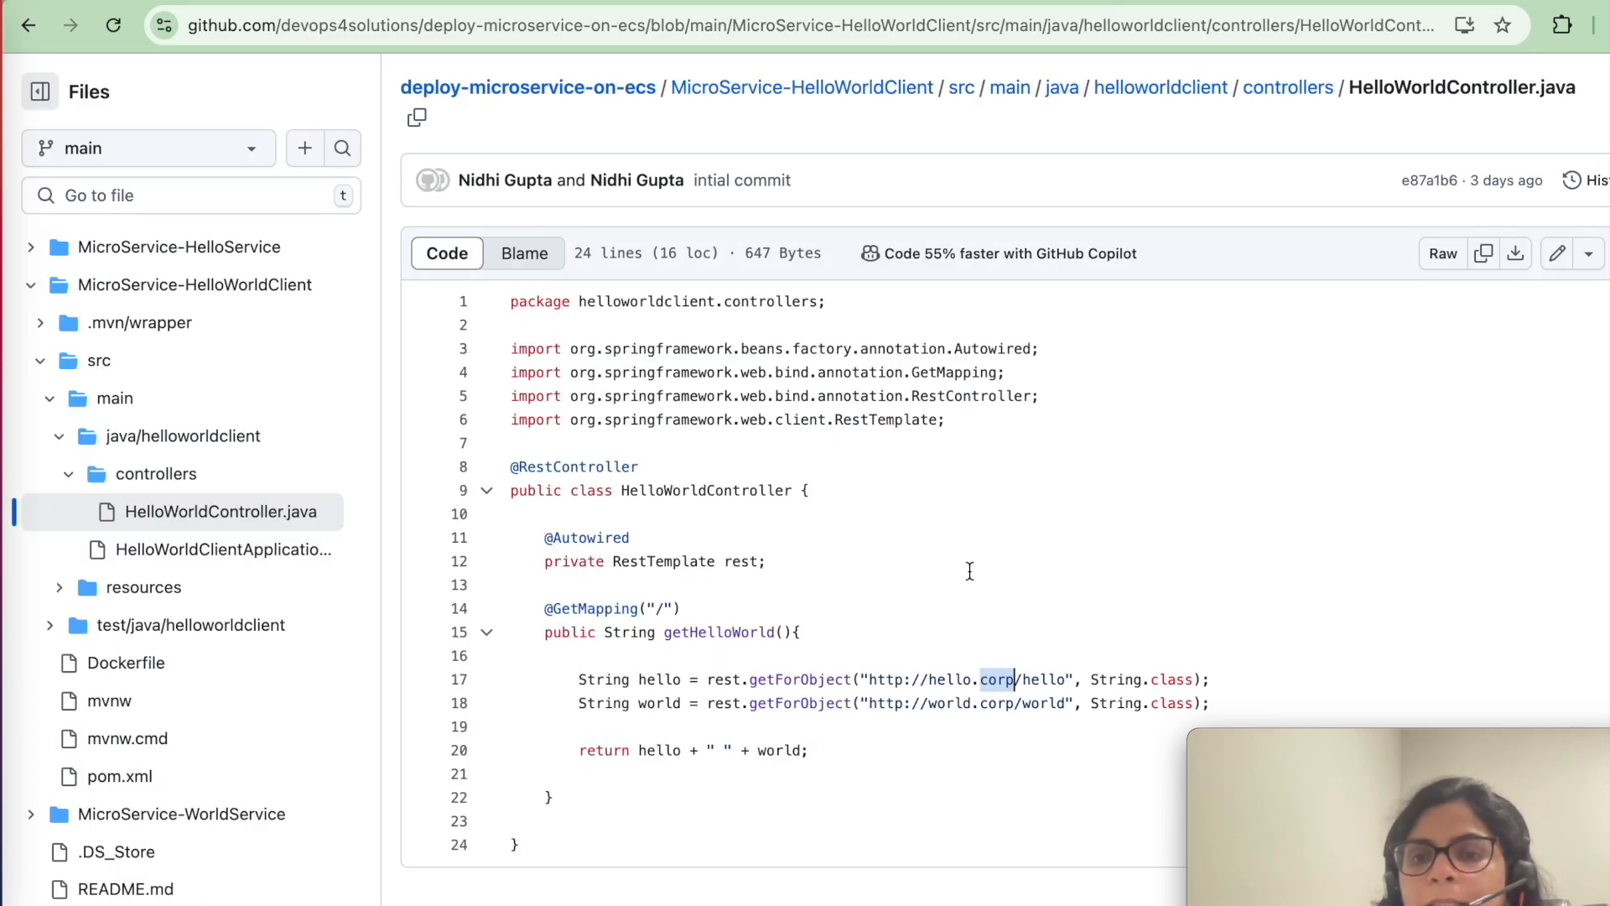
left_click(958, 677)
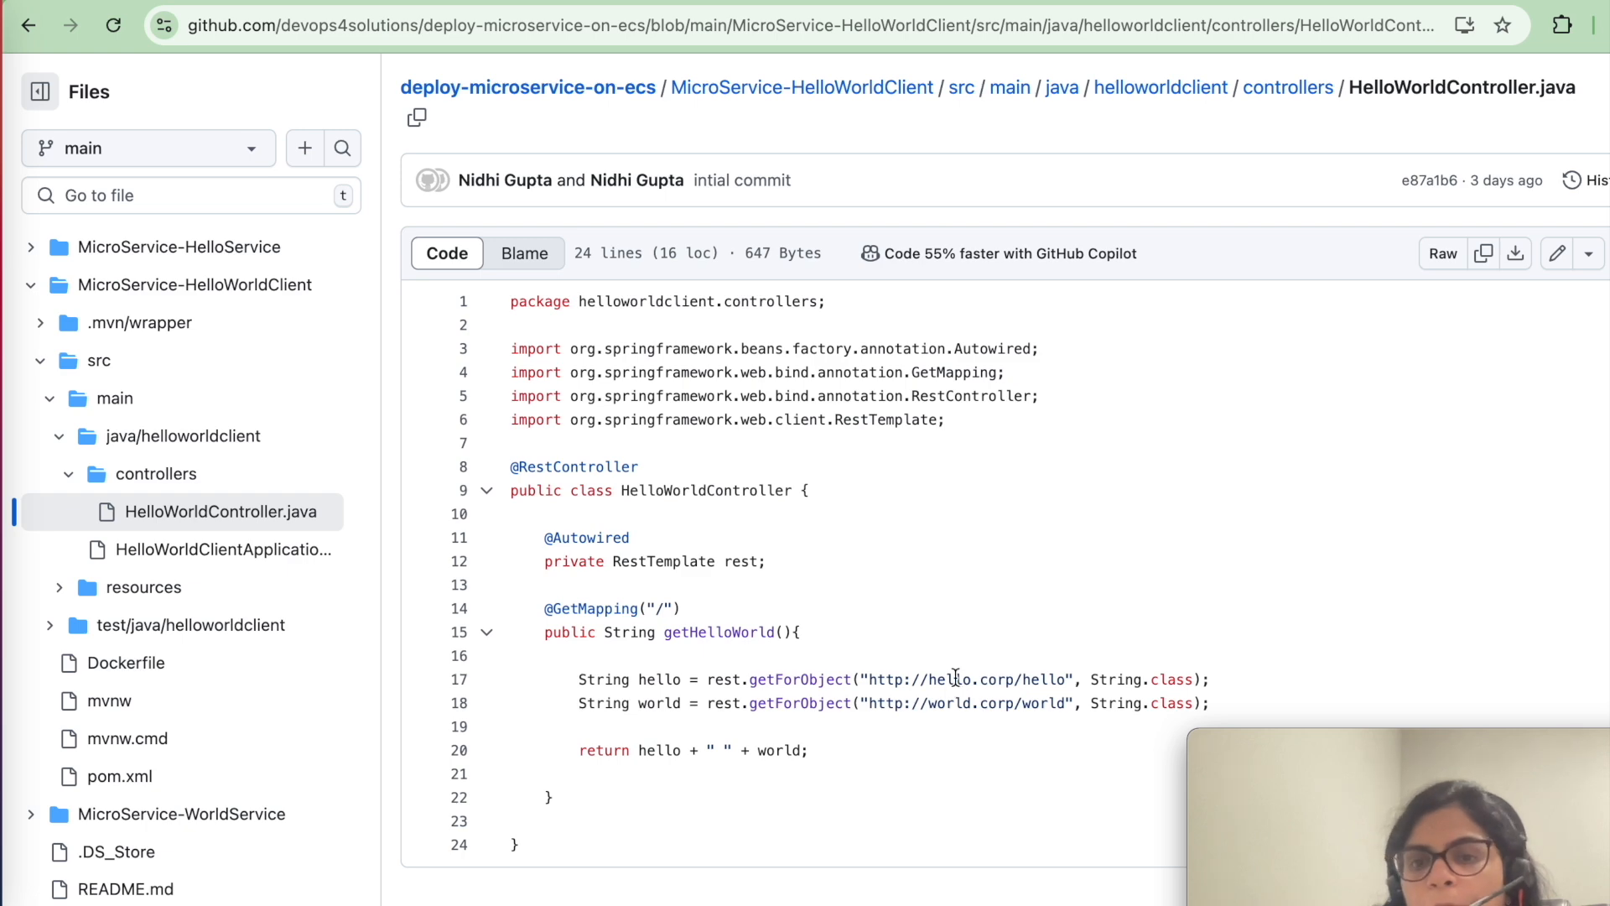
left_click(800, 2)
double_click(467, 583)
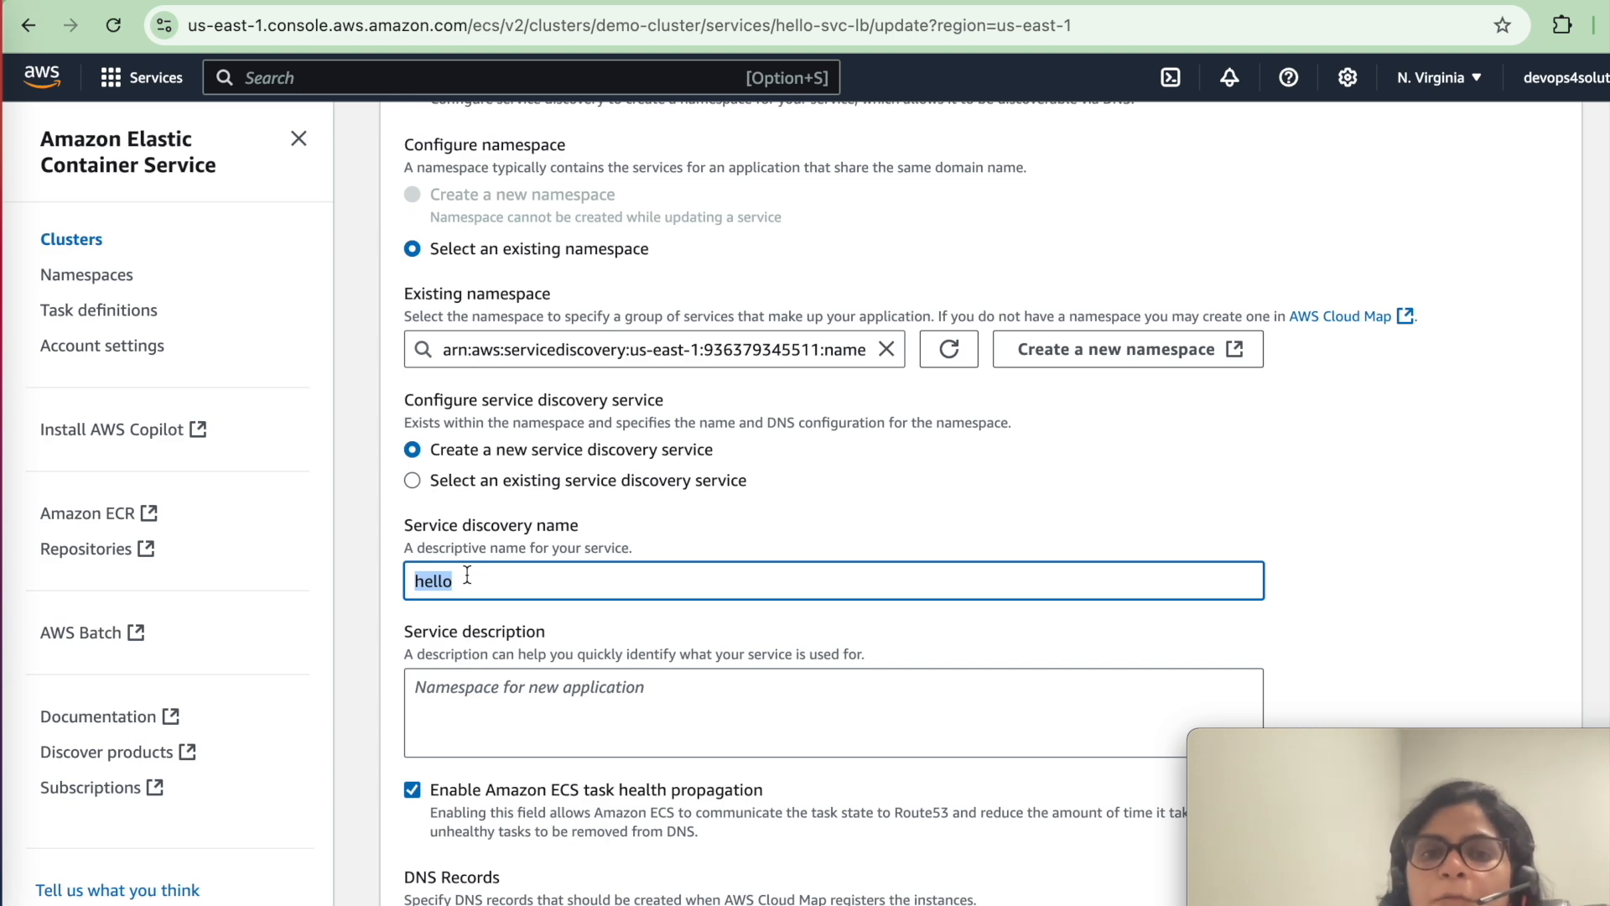
- Review the DNS record settings for service discovery and submit the hello-svc-lb update
scroll(467, 574, "down", 5)
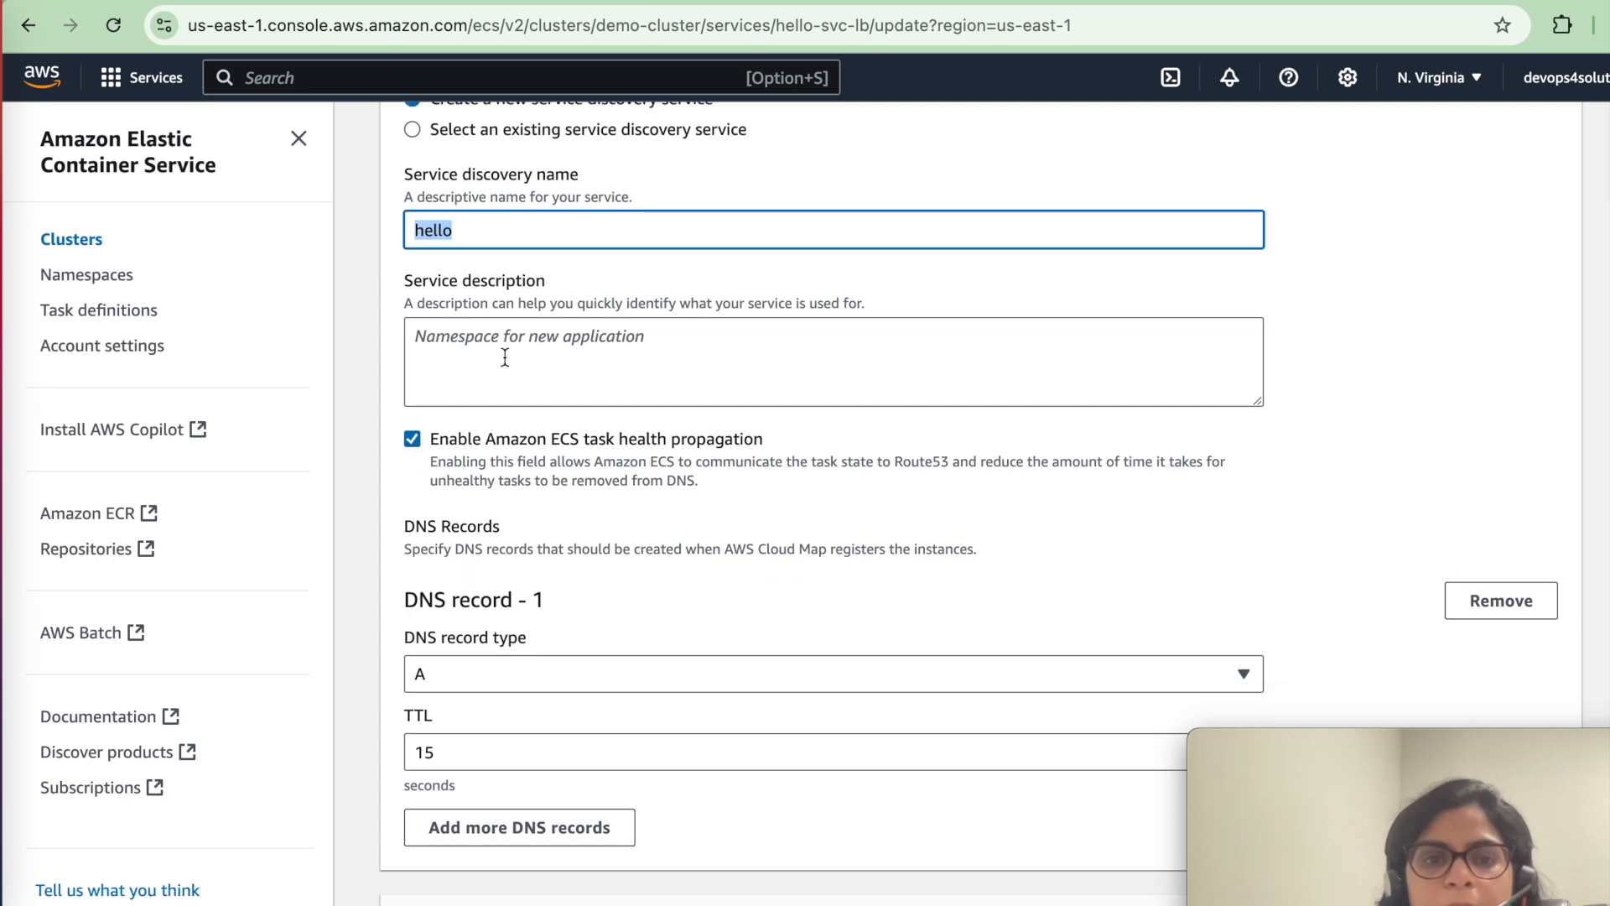
scroll(469, 337, "down", 3)
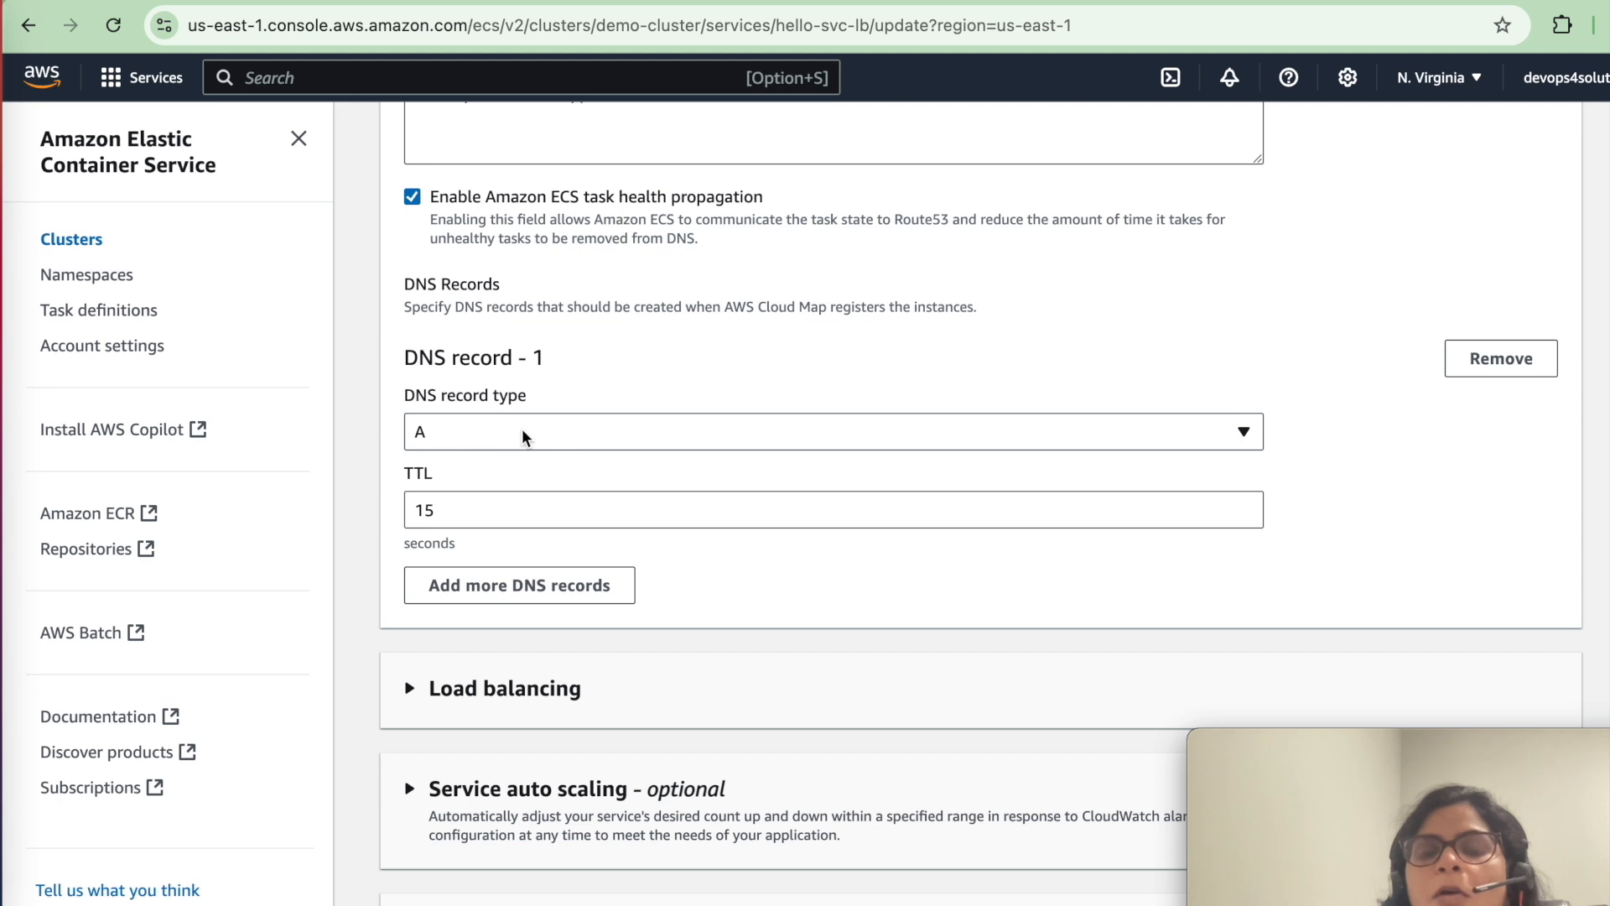
scroll(522, 429, "down", 1)
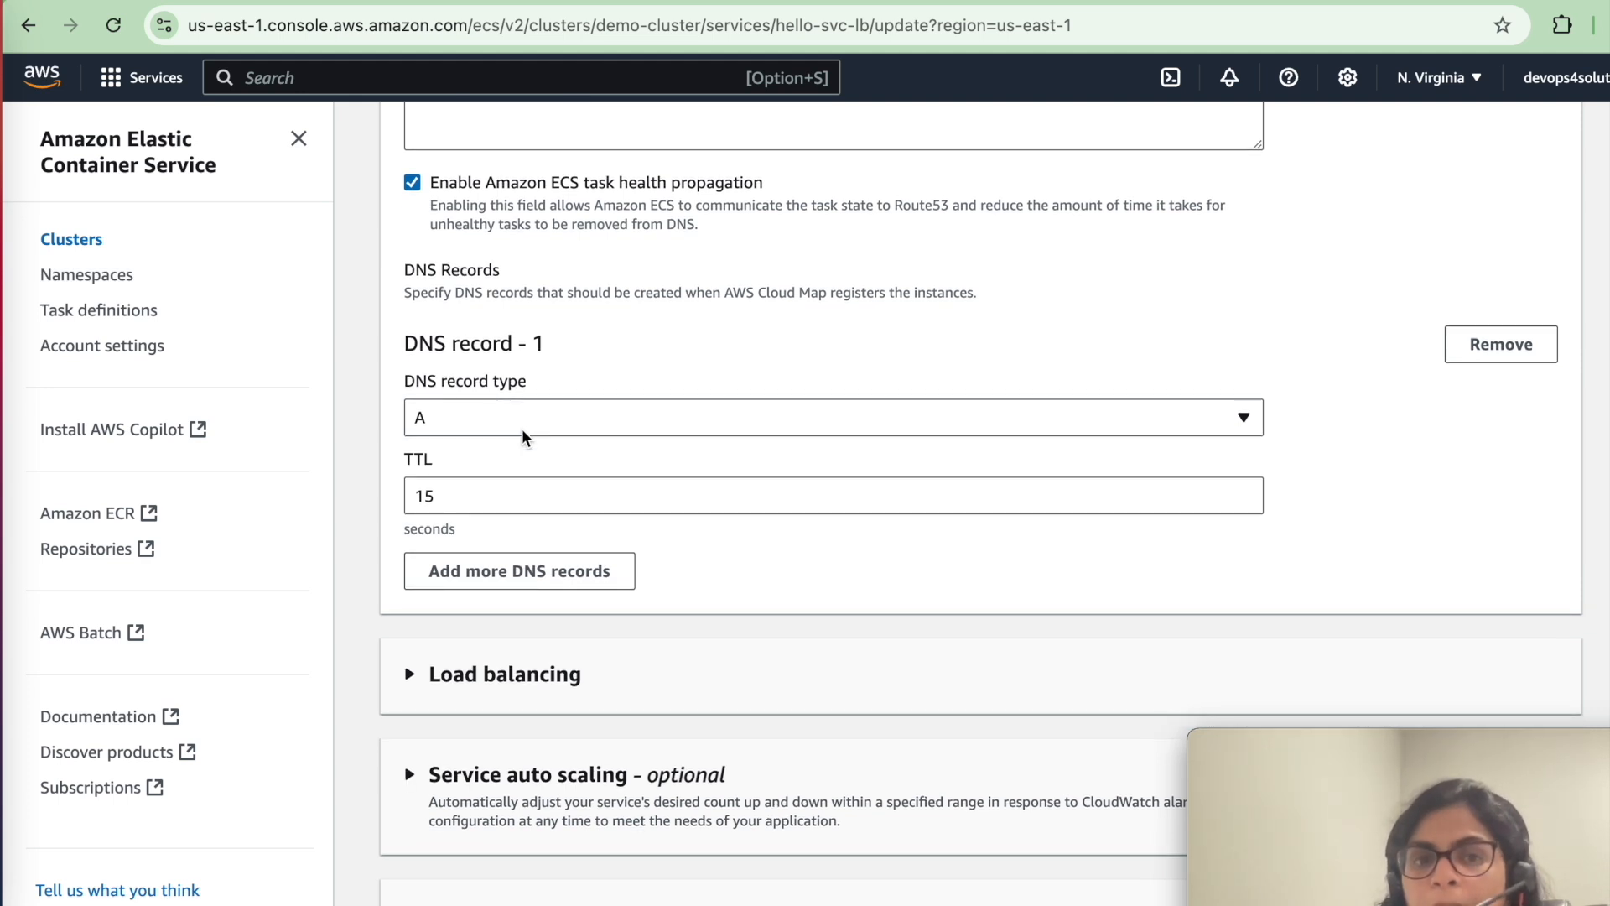
scroll(522, 430, "up", 3)
double_click(474, 244)
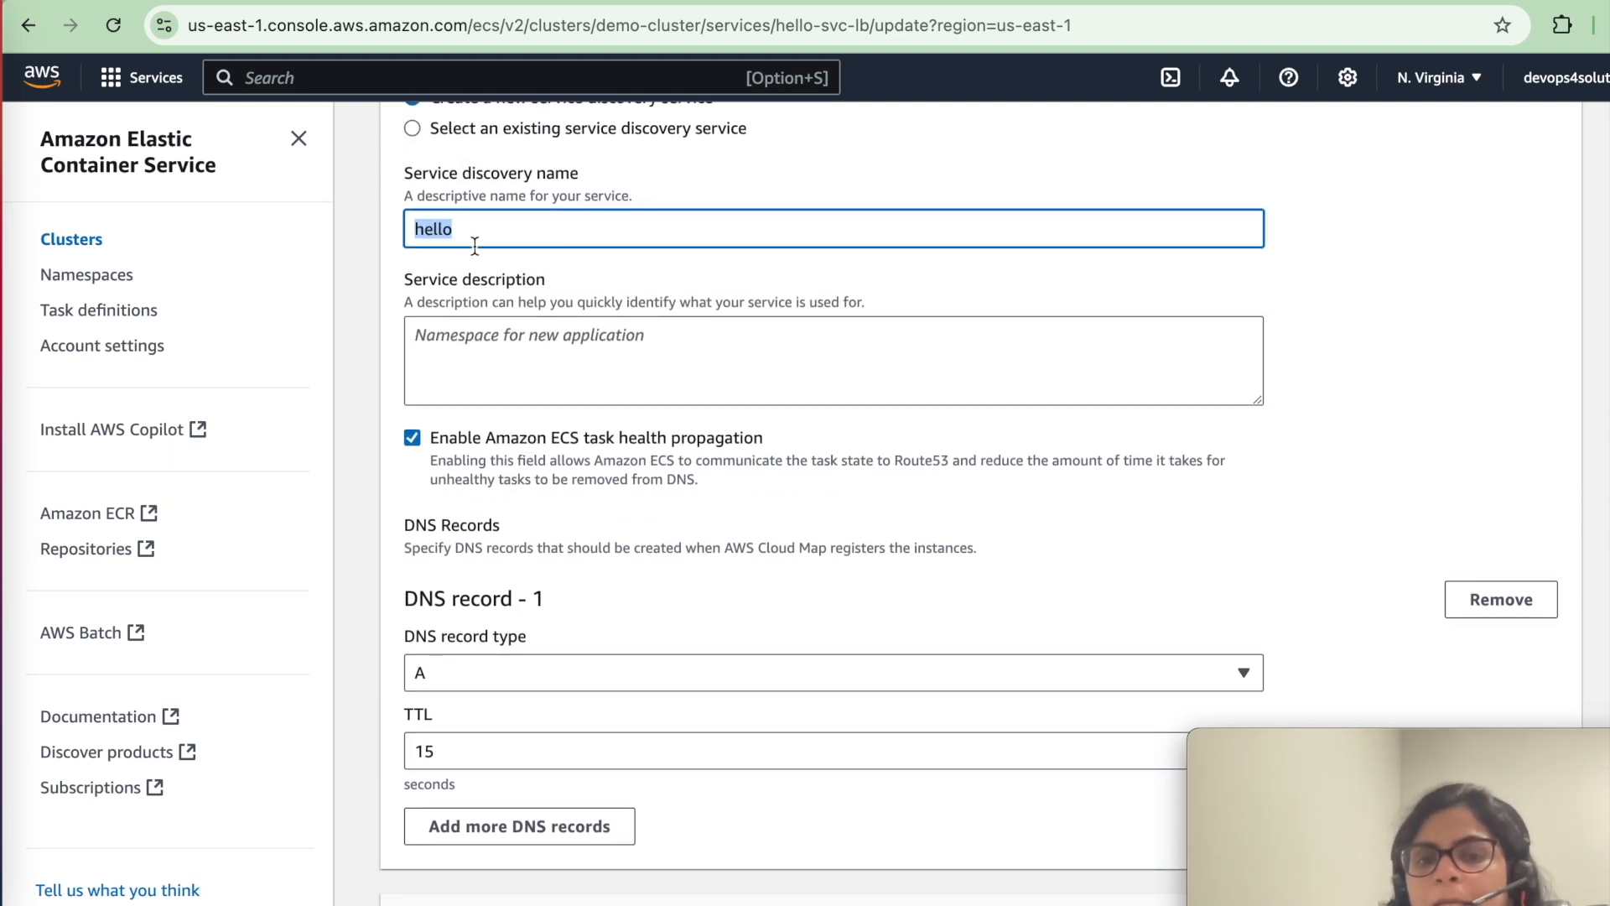
scroll(475, 246, "down", 6)
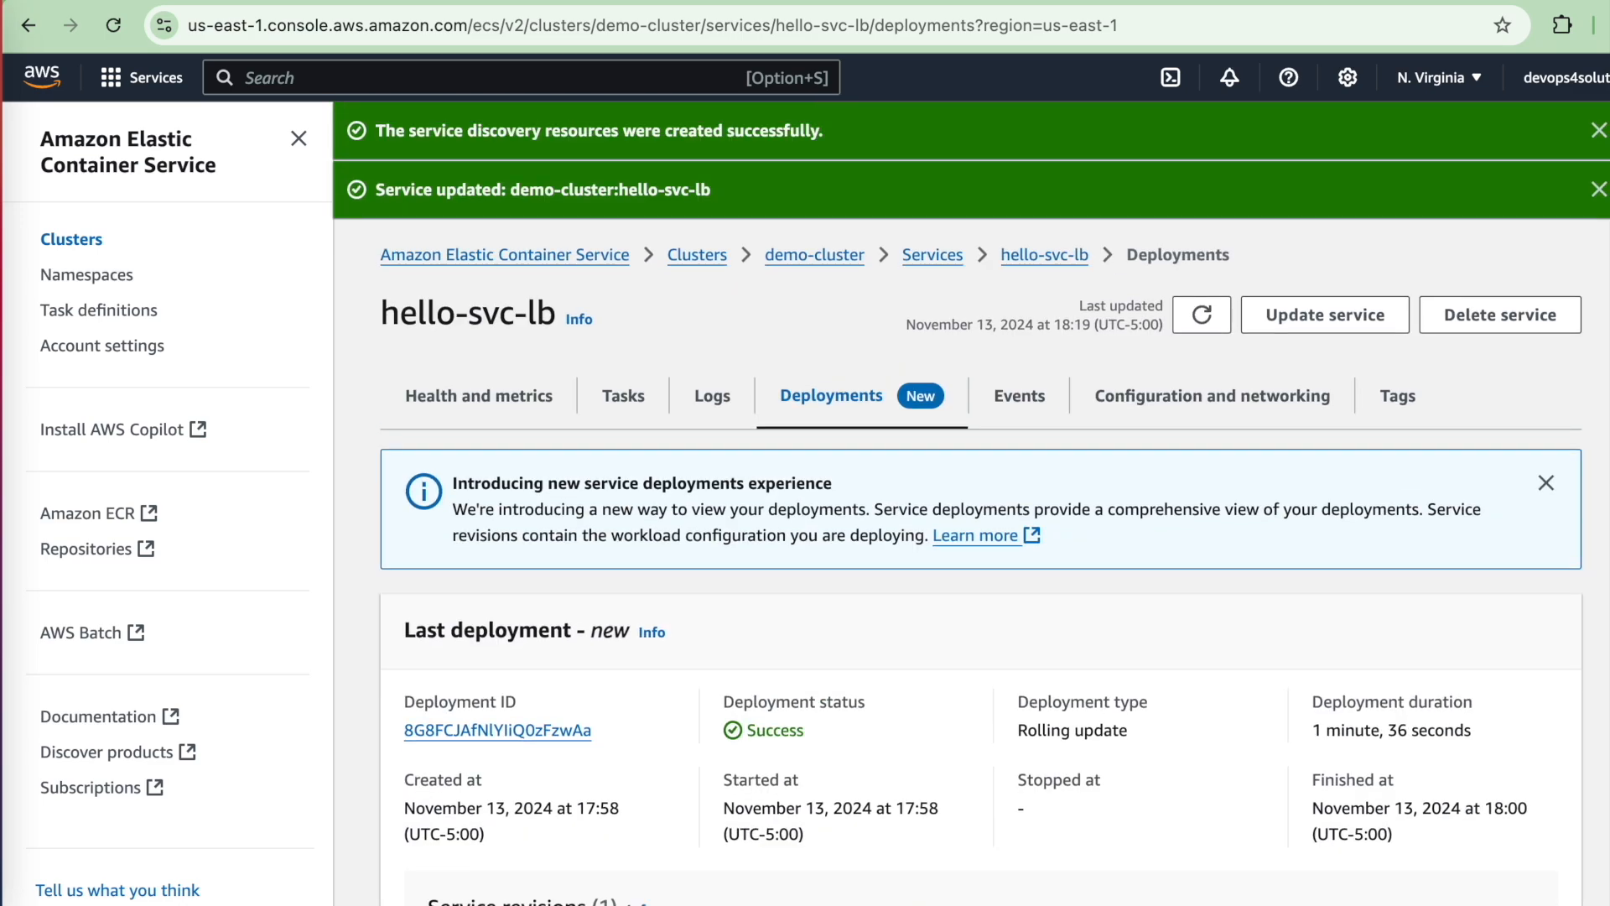
- Open the health overview of hello-svc-lb and look through its status and load balancer health
left_click(1039, 257)
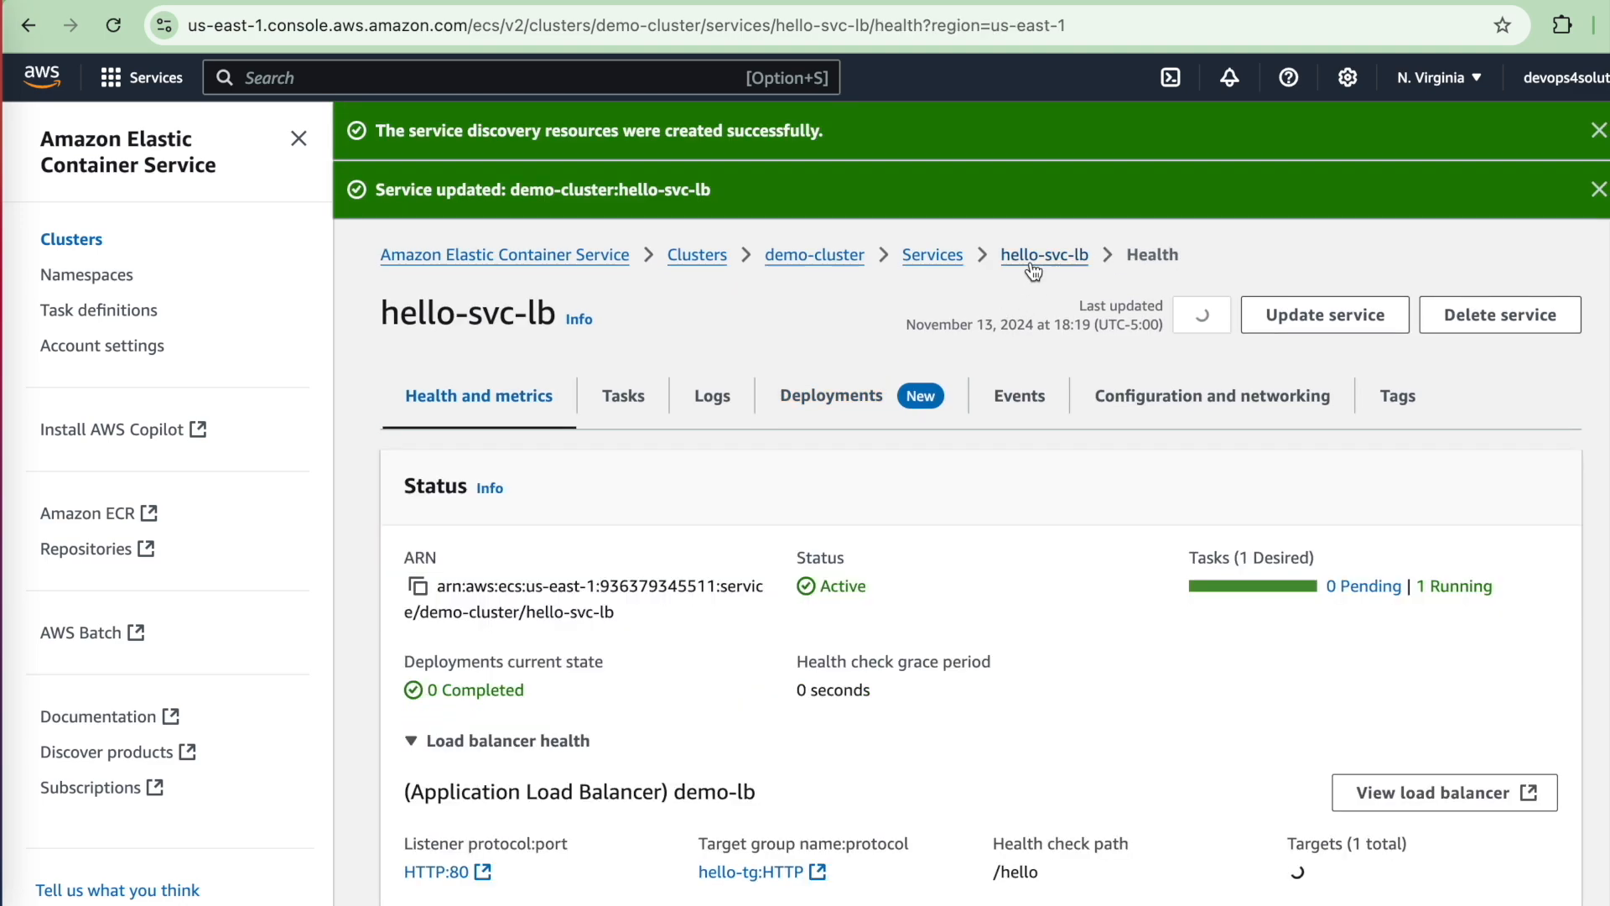
scroll(860, 624, "down", 5)
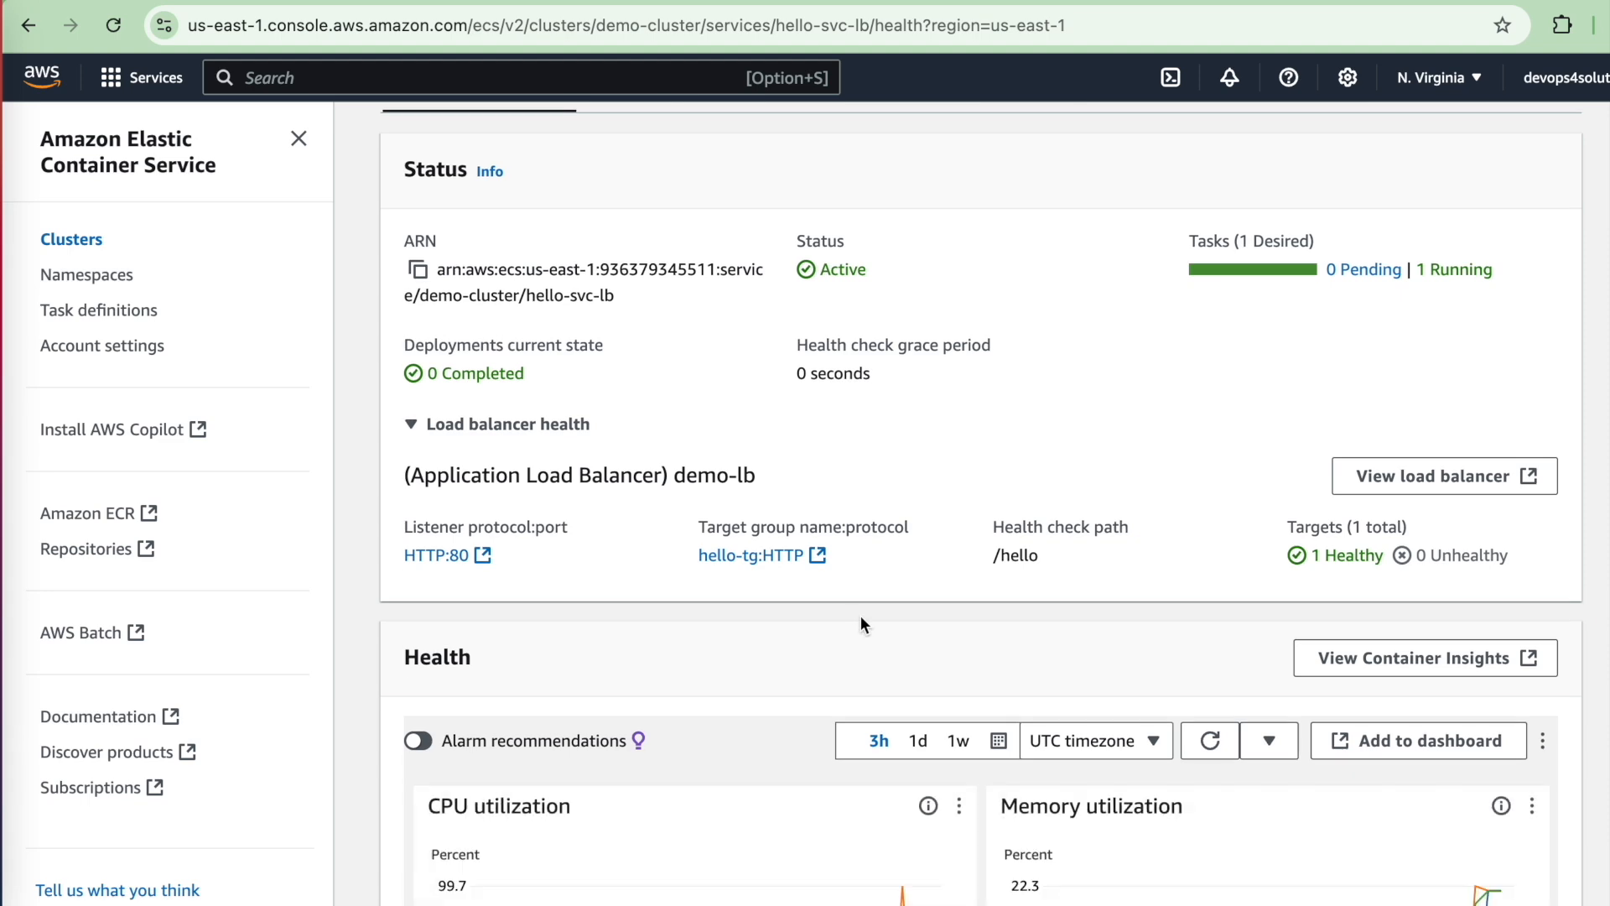
left_click_drag(1376, 902, 1382, 733)
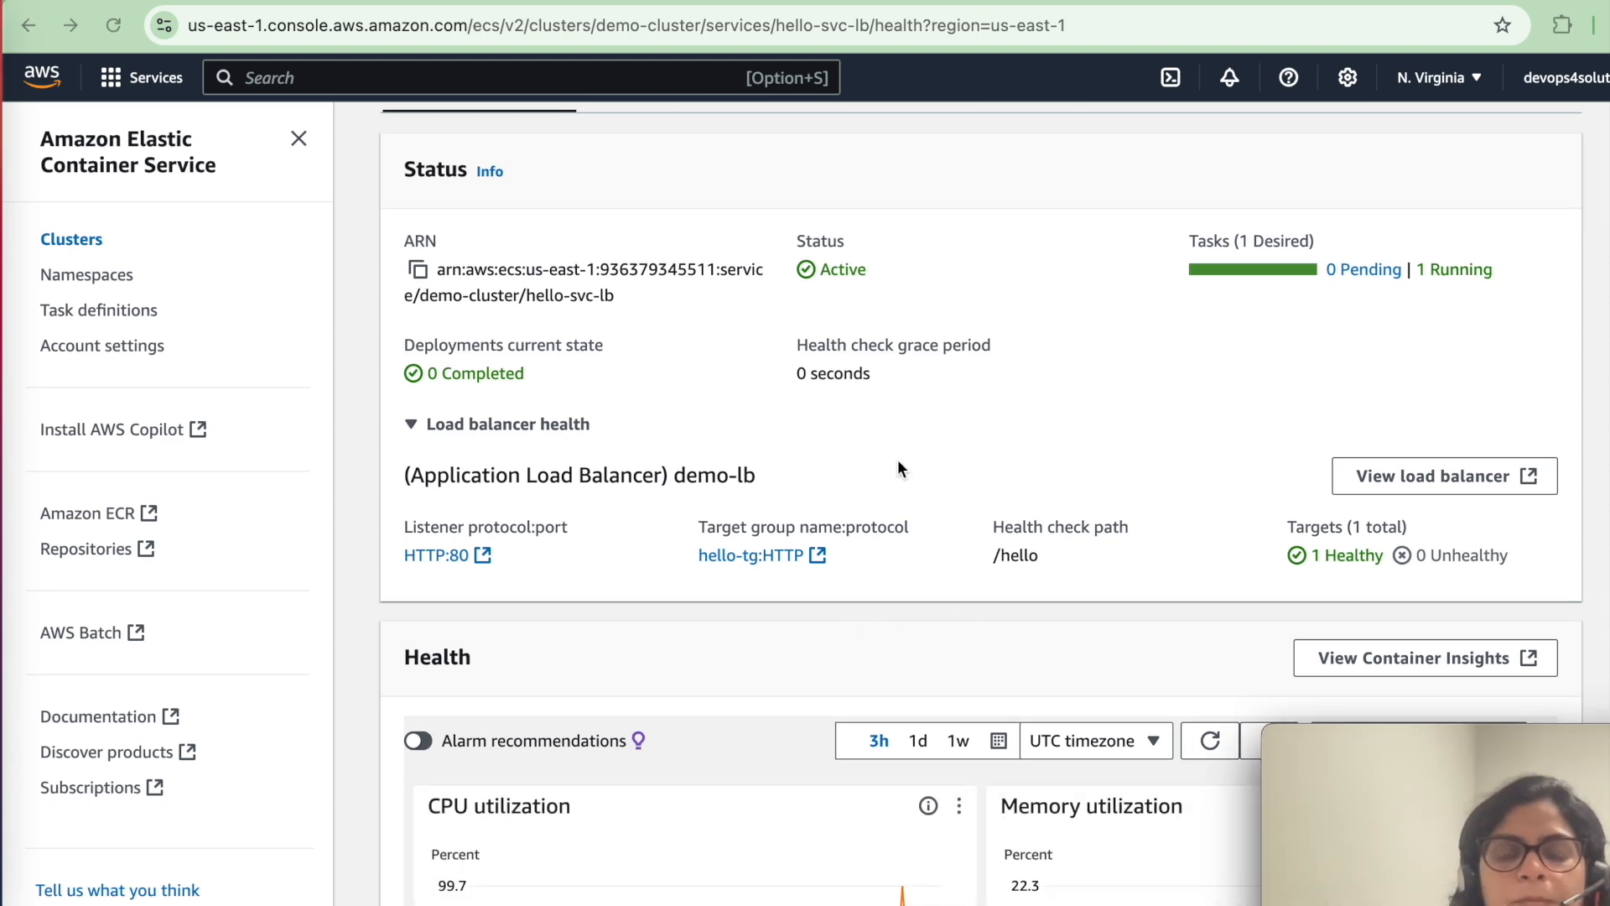
scroll(897, 460, "down", 4)
scroll(898, 460, "up", 8)
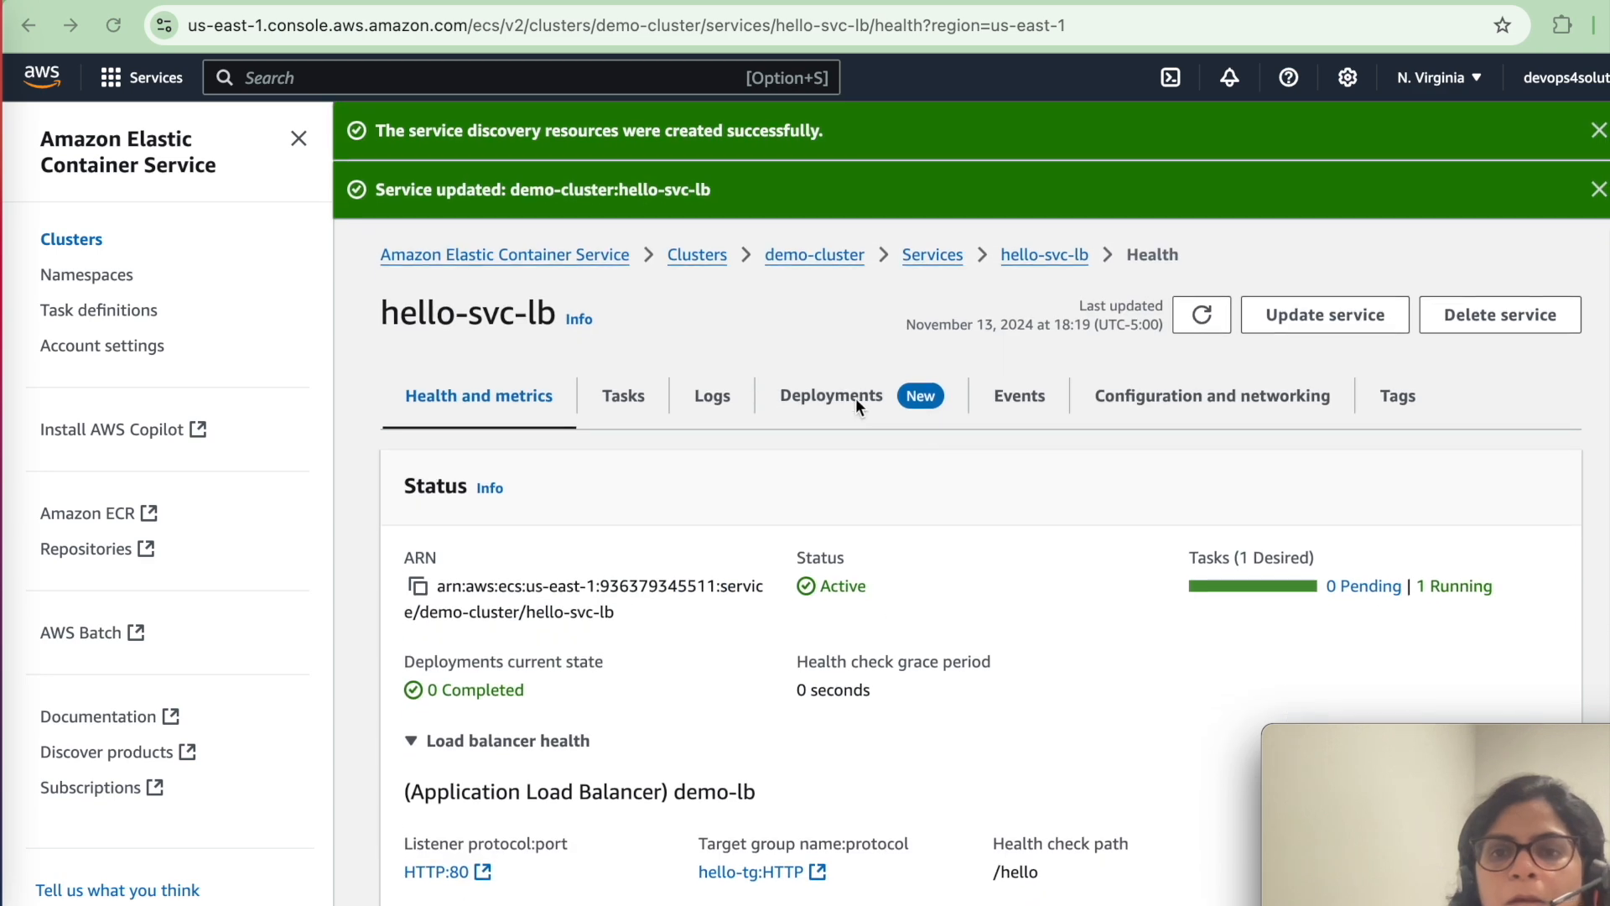
- Open the configuration of hello-svc-lb and check the endpoint, name and namespace in its Service discovery section
left_click(1154, 406)
scroll(837, 570, "down", 15)
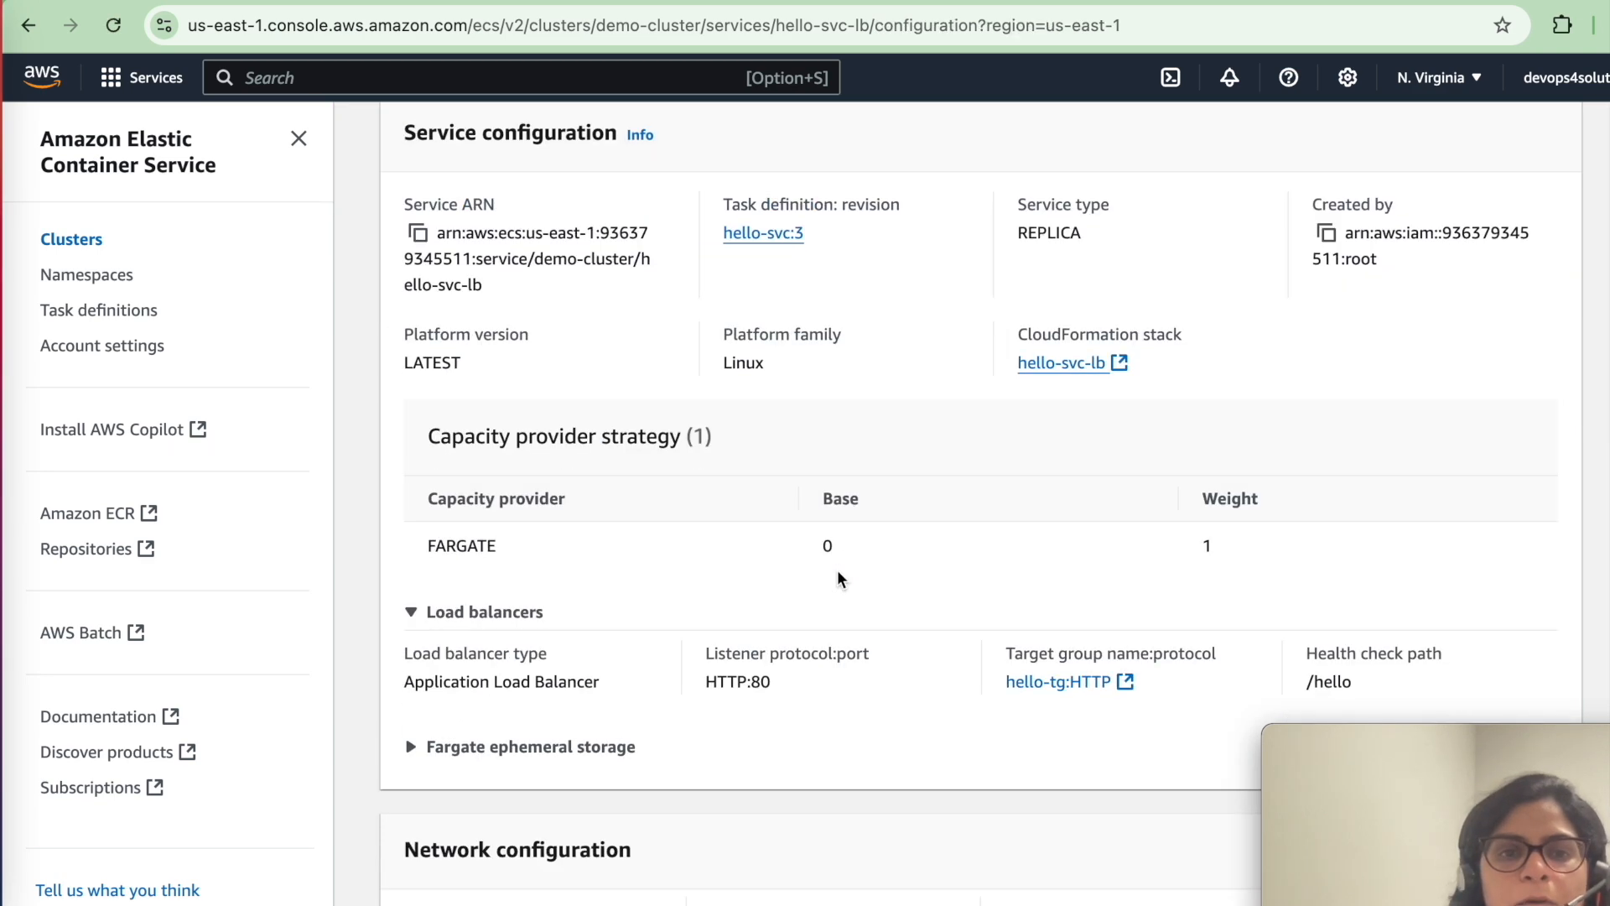
scroll(837, 577, "up", 1)
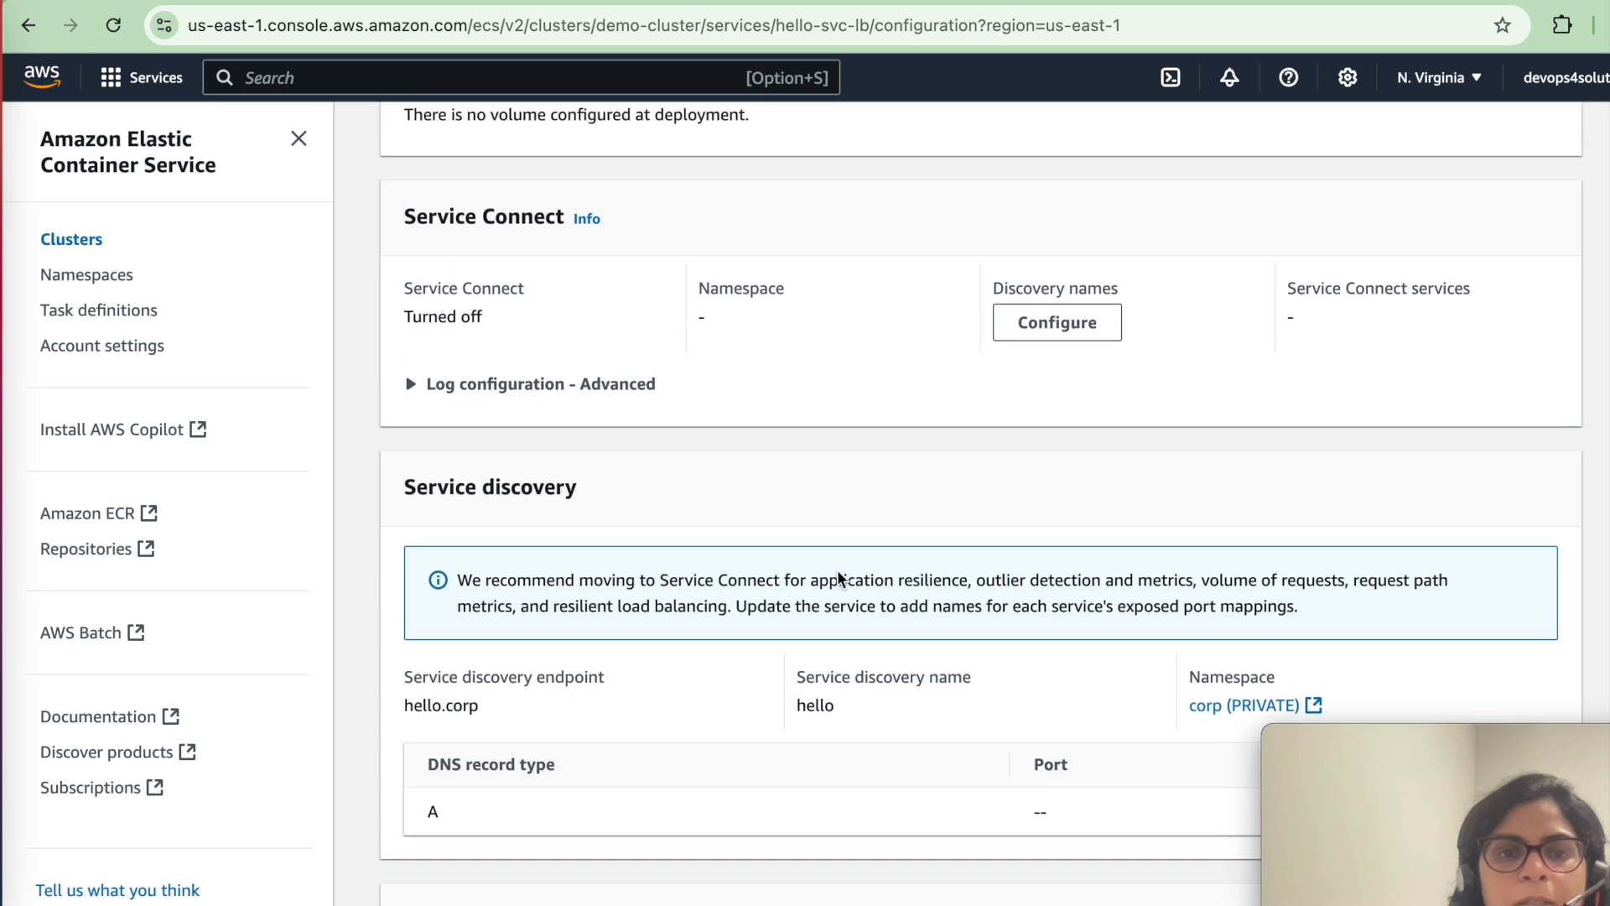
scroll(553, 528, "down", 2)
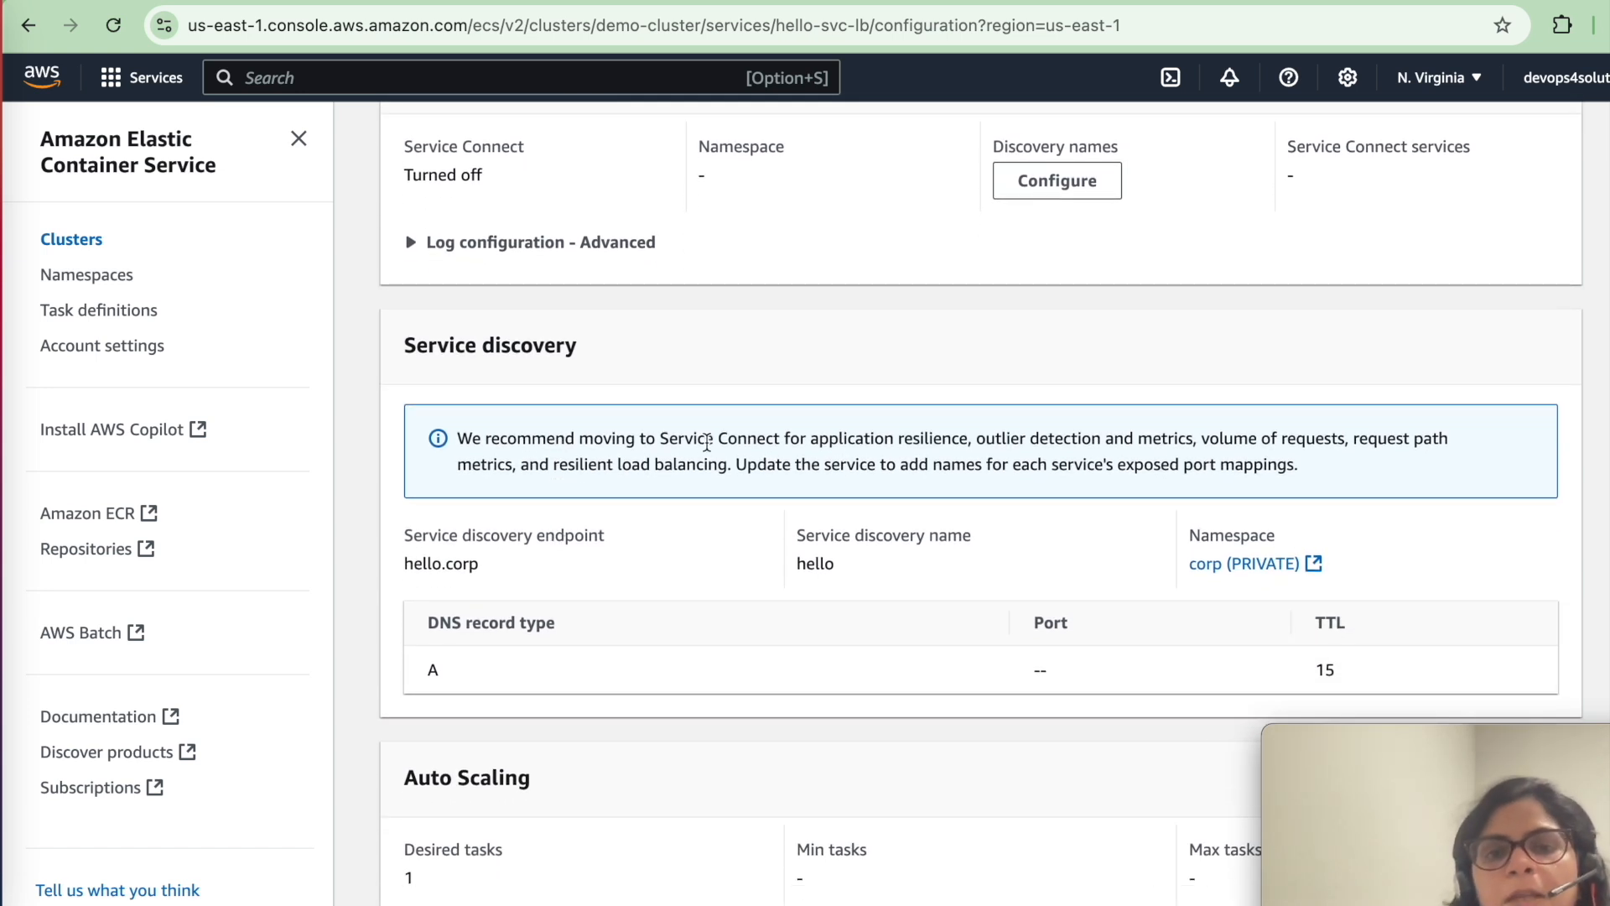
double_click(748, 438)
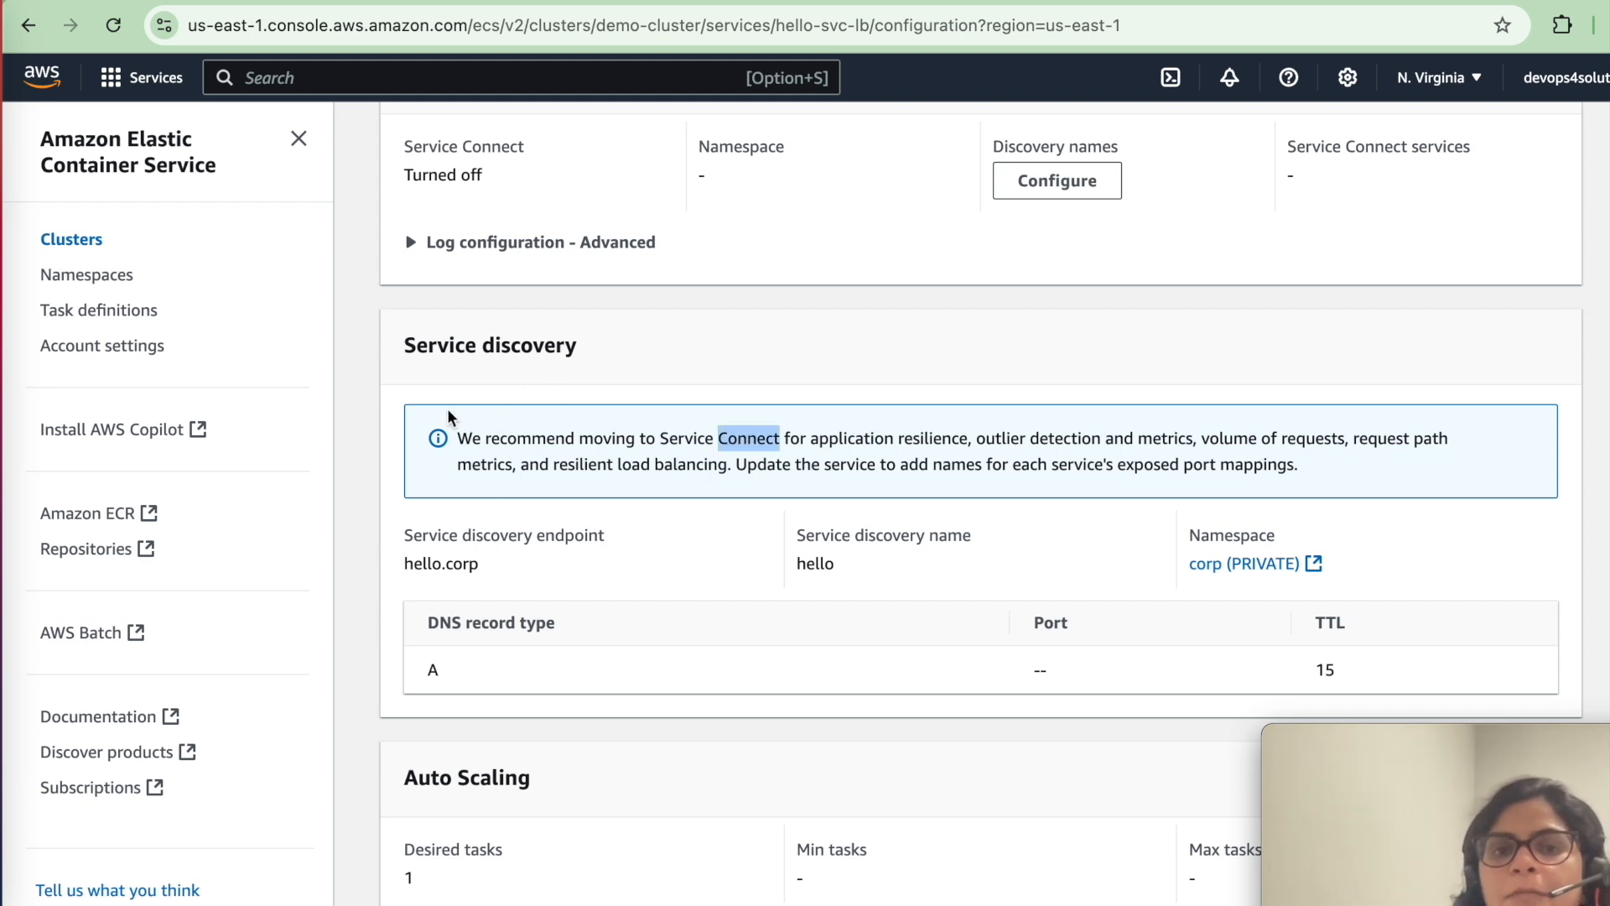
double_click(509, 352)
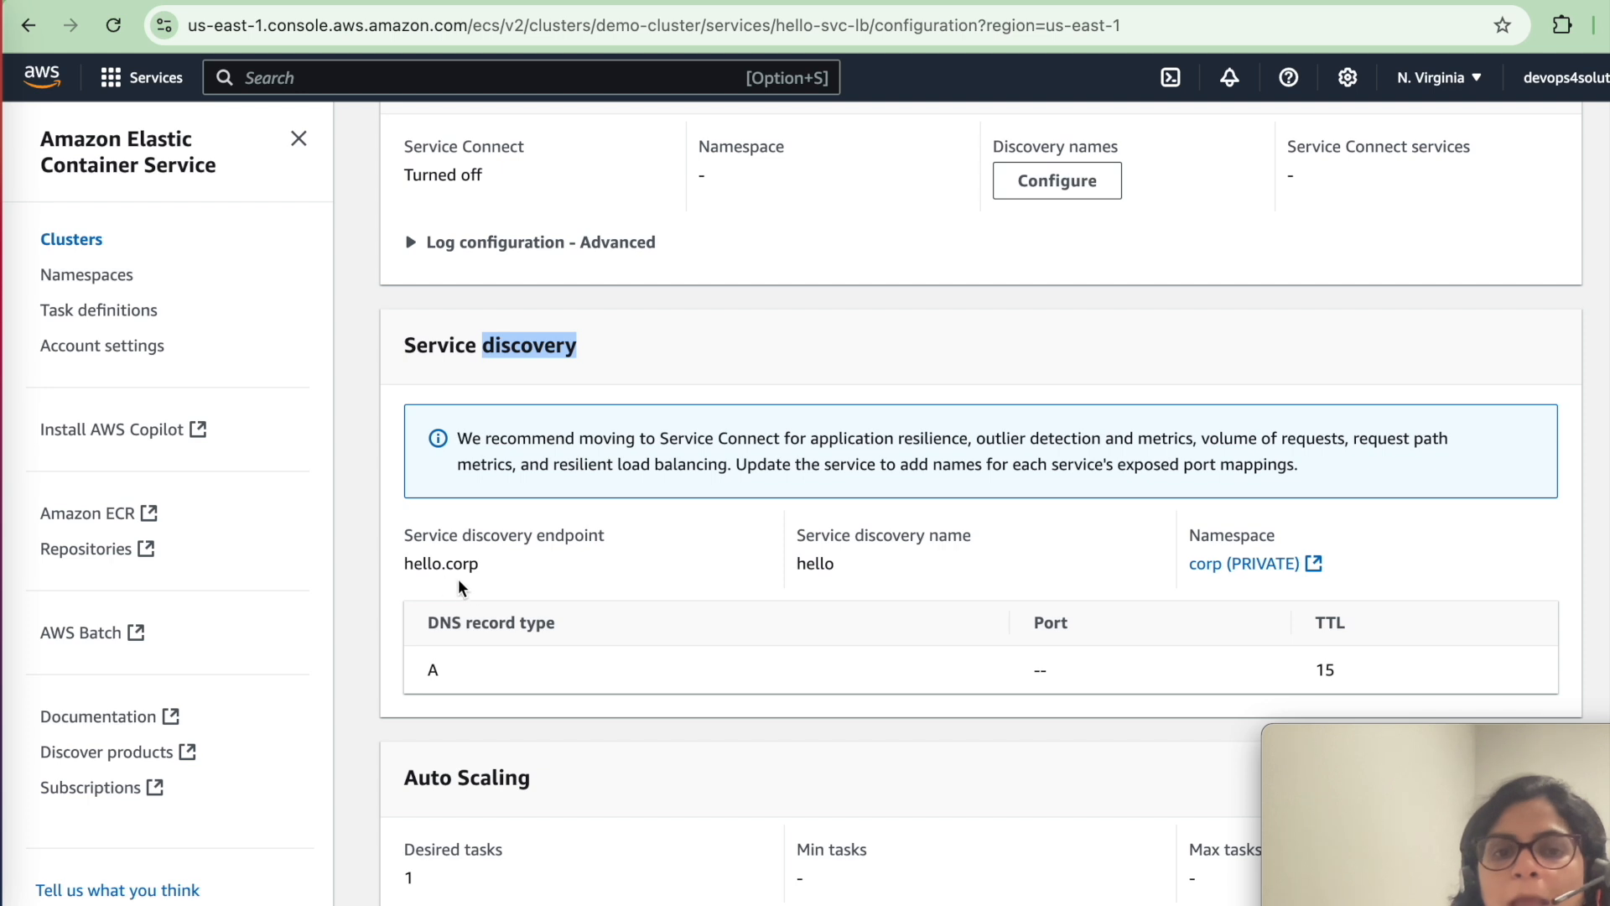
left_click(444, 550)
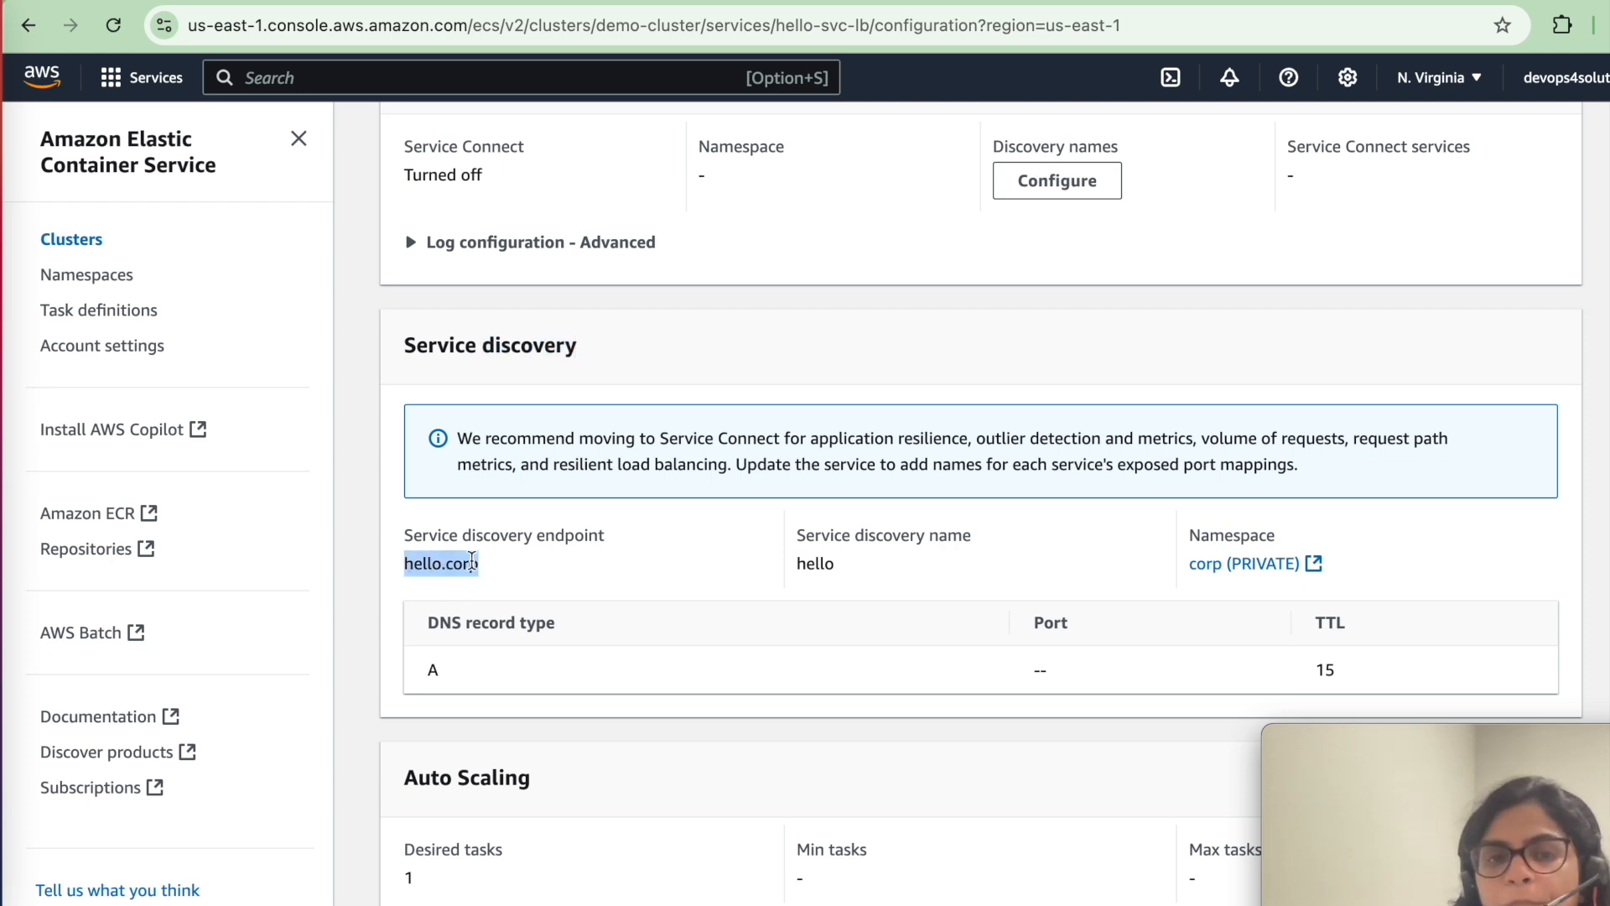
double_click(429, 563)
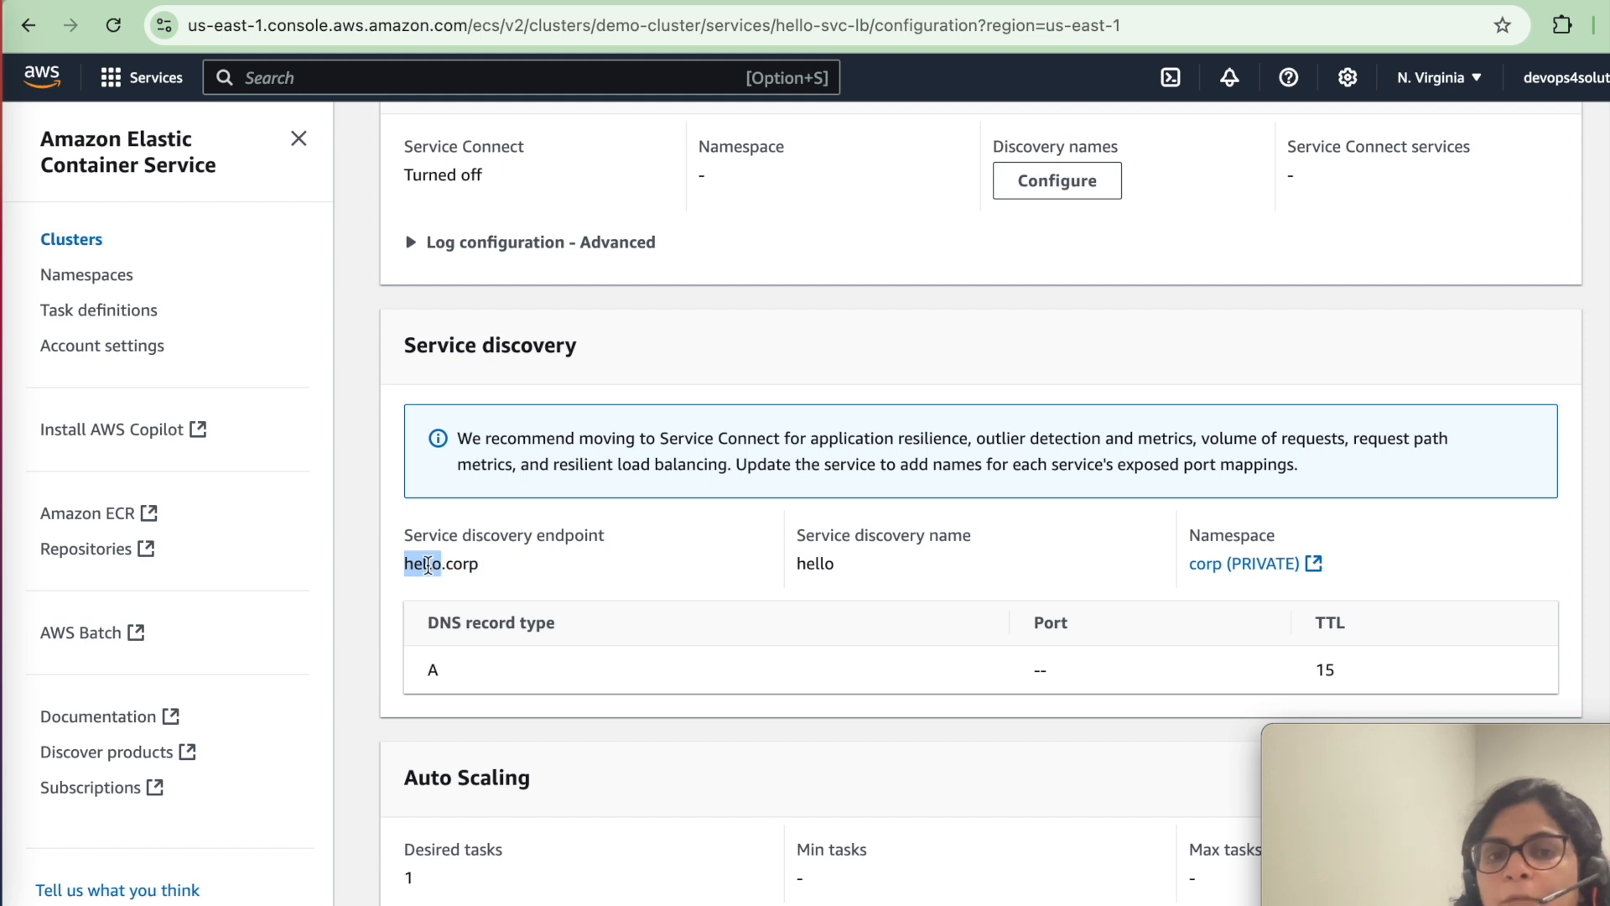
double_click(465, 564)
- Switch to Route 53, open the corp hosted zone and refresh its records to check for new entries
left_click(497, 78)
type("route53")
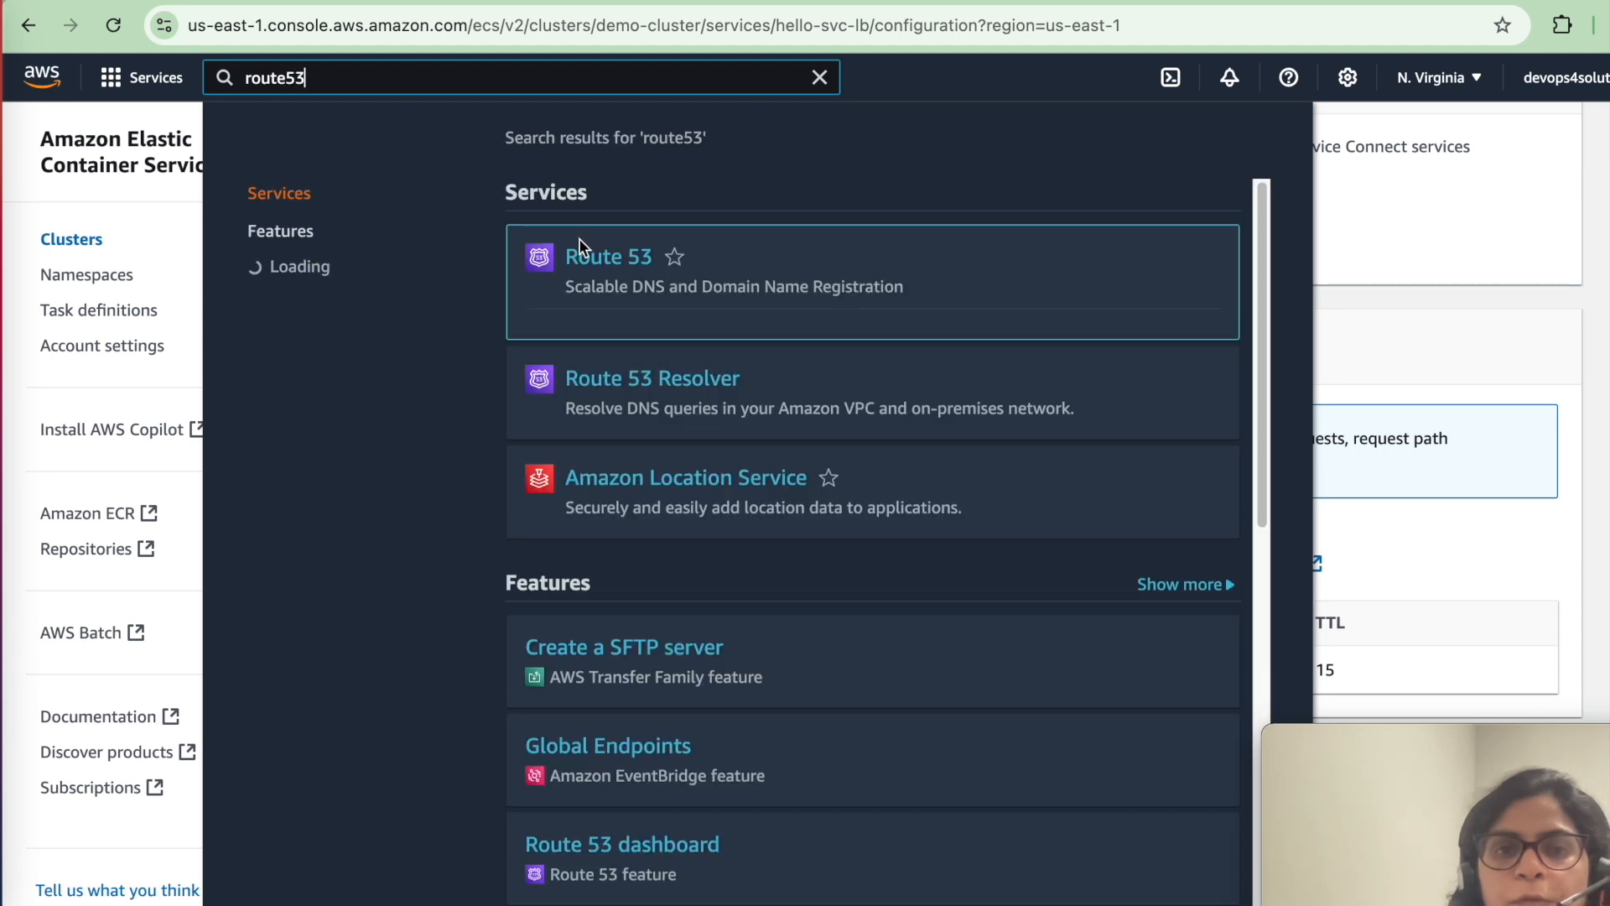
left_click(592, 254)
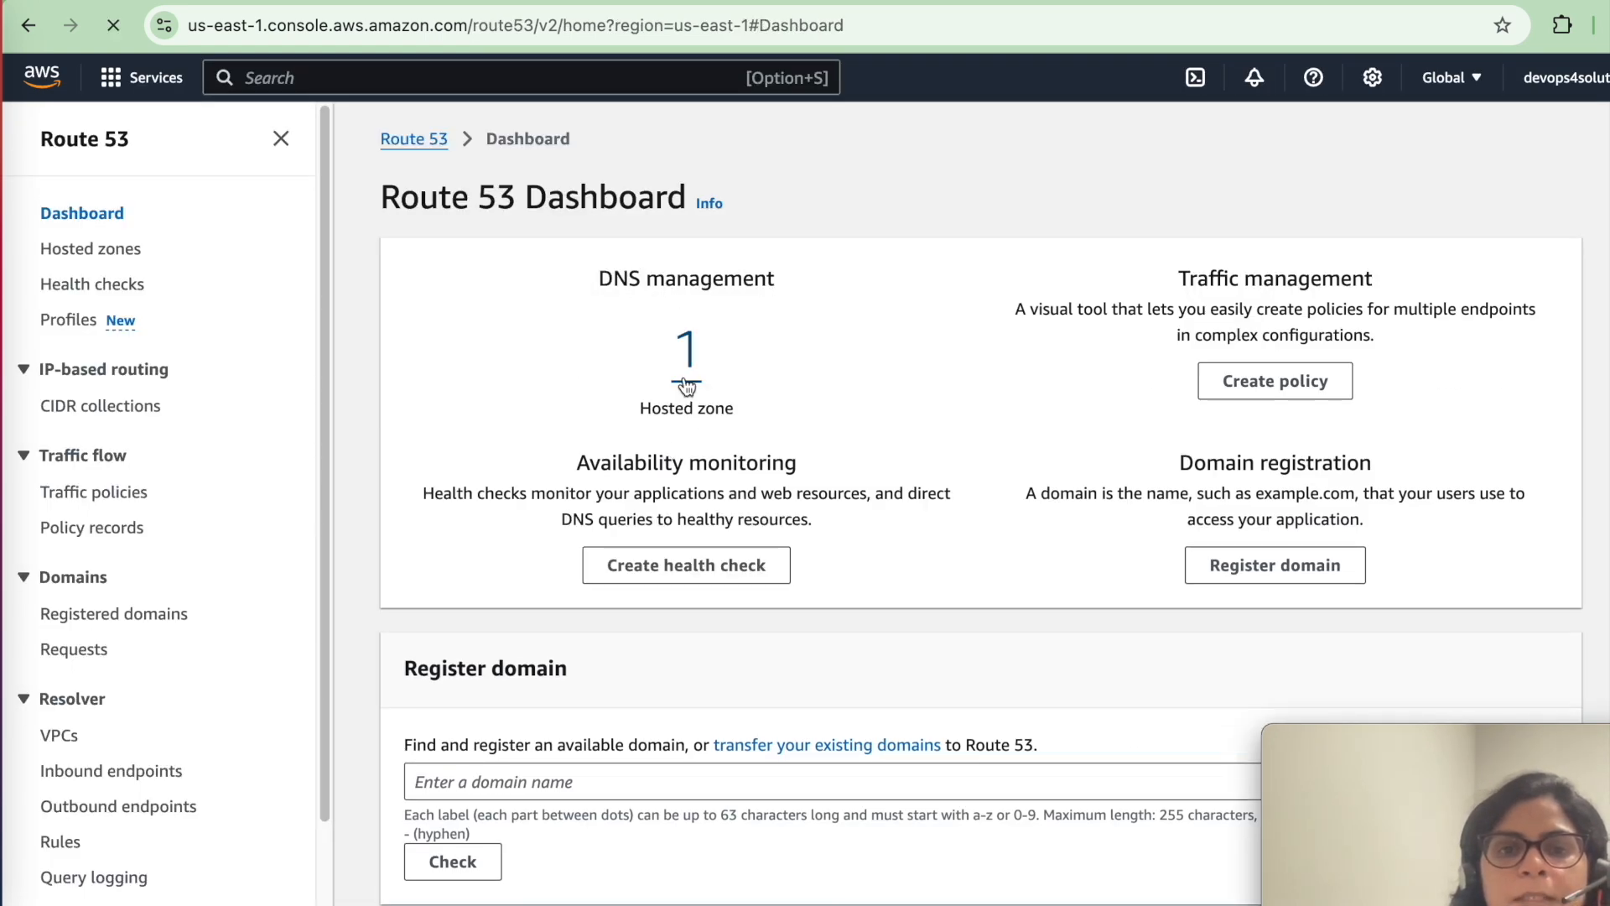
left_click(686, 384)
left_click(483, 399)
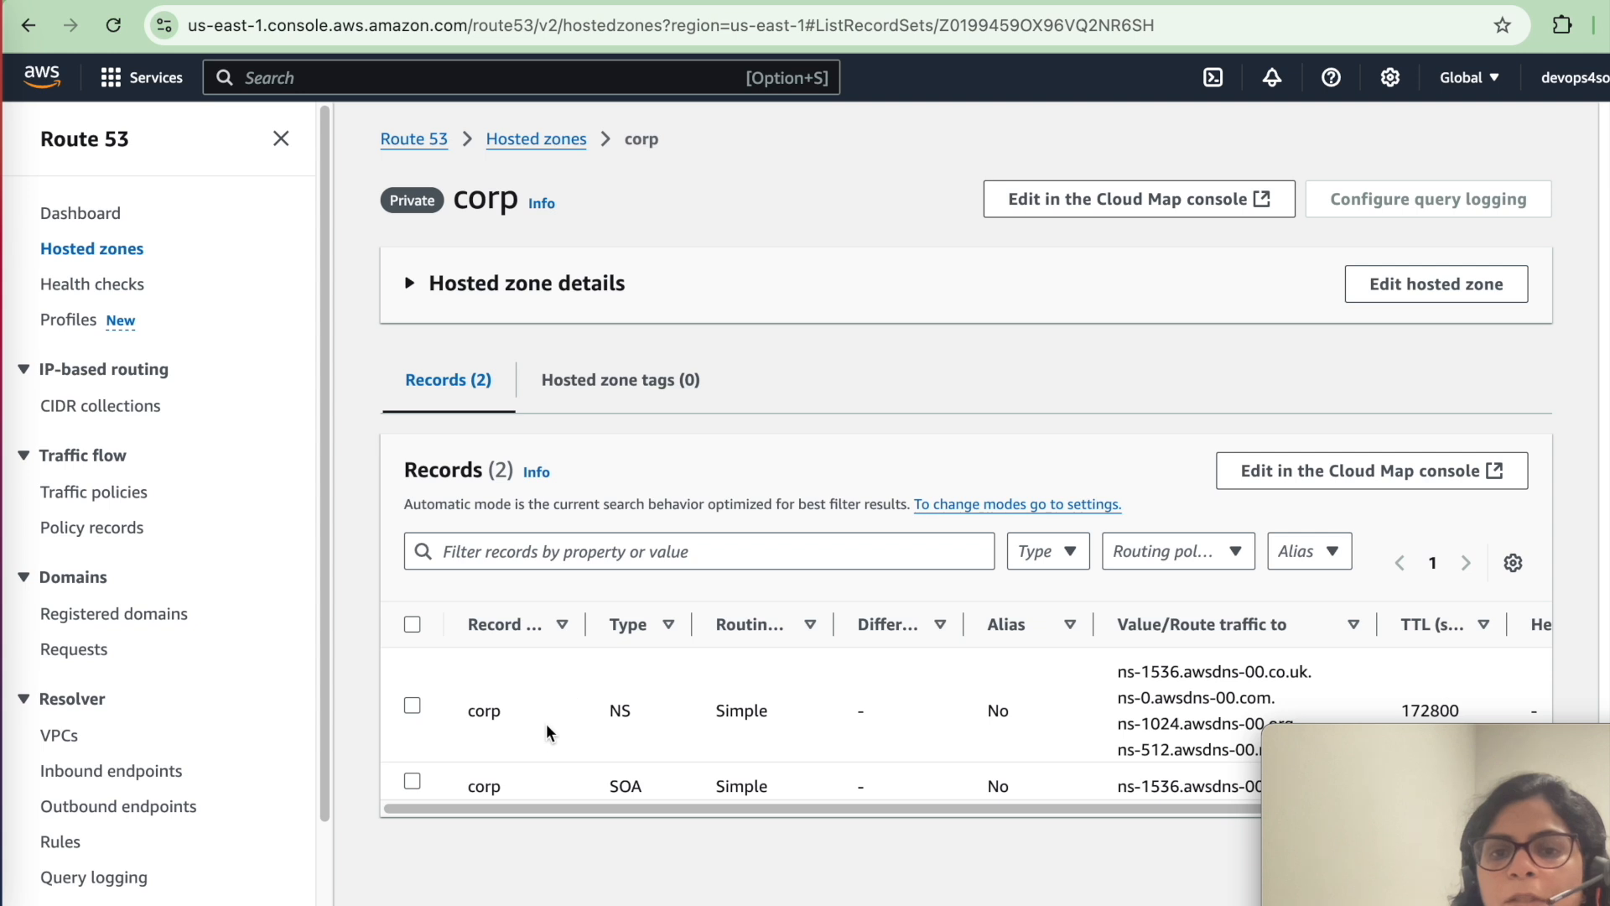
left_click(118, 32)
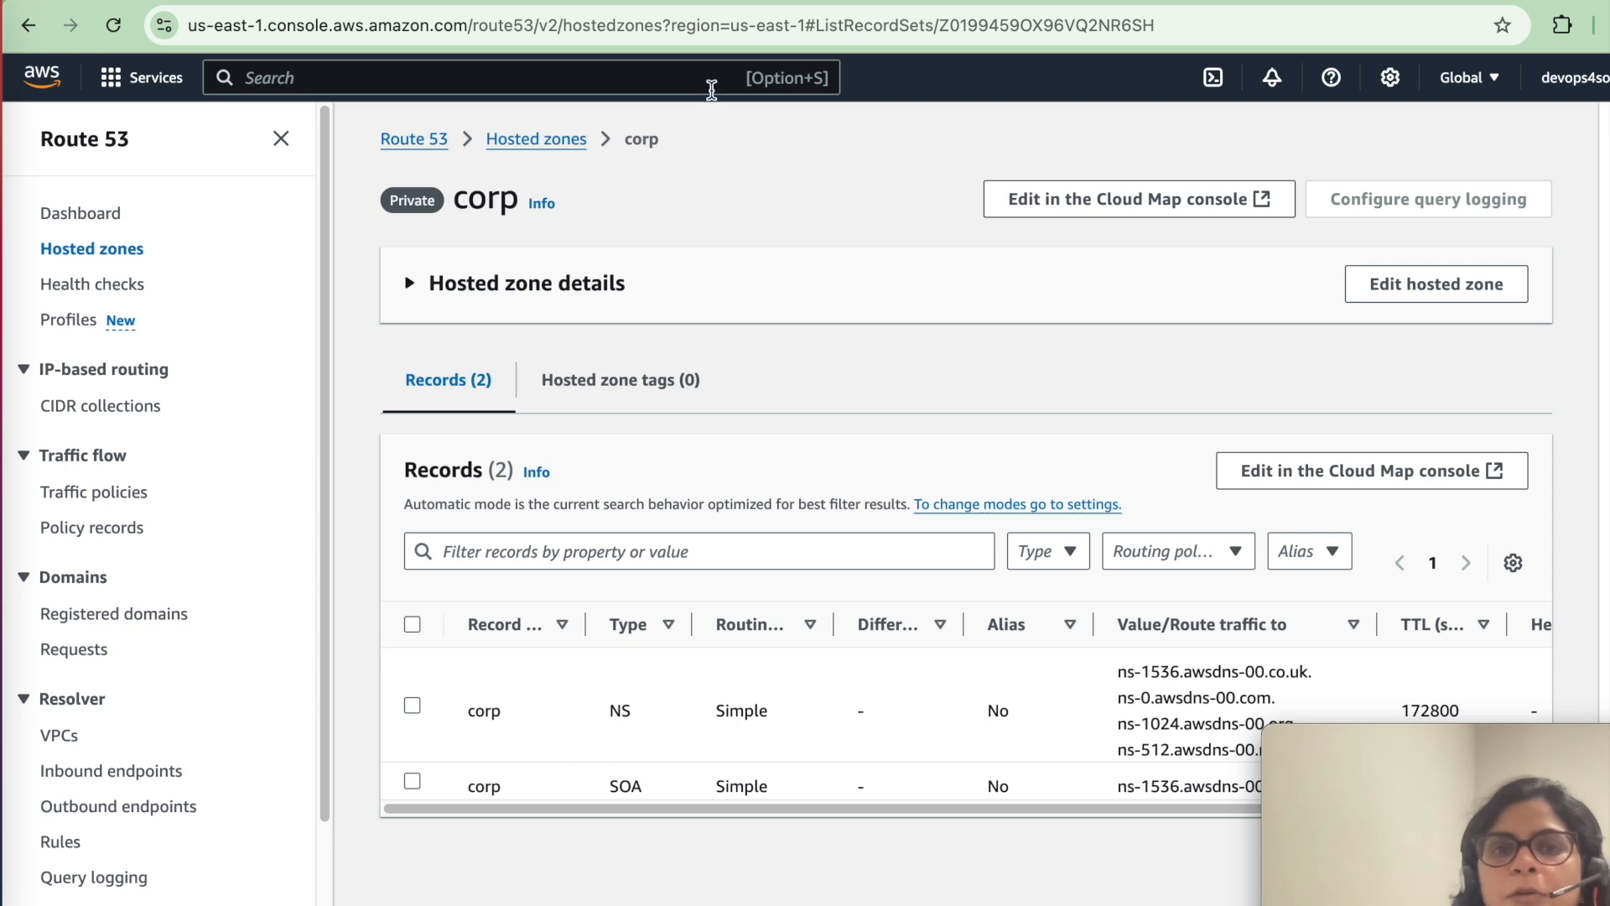
- Switch to Elastic Container Service and open the services list of demo-cluster
left_click(469, 70)
type("ecs")
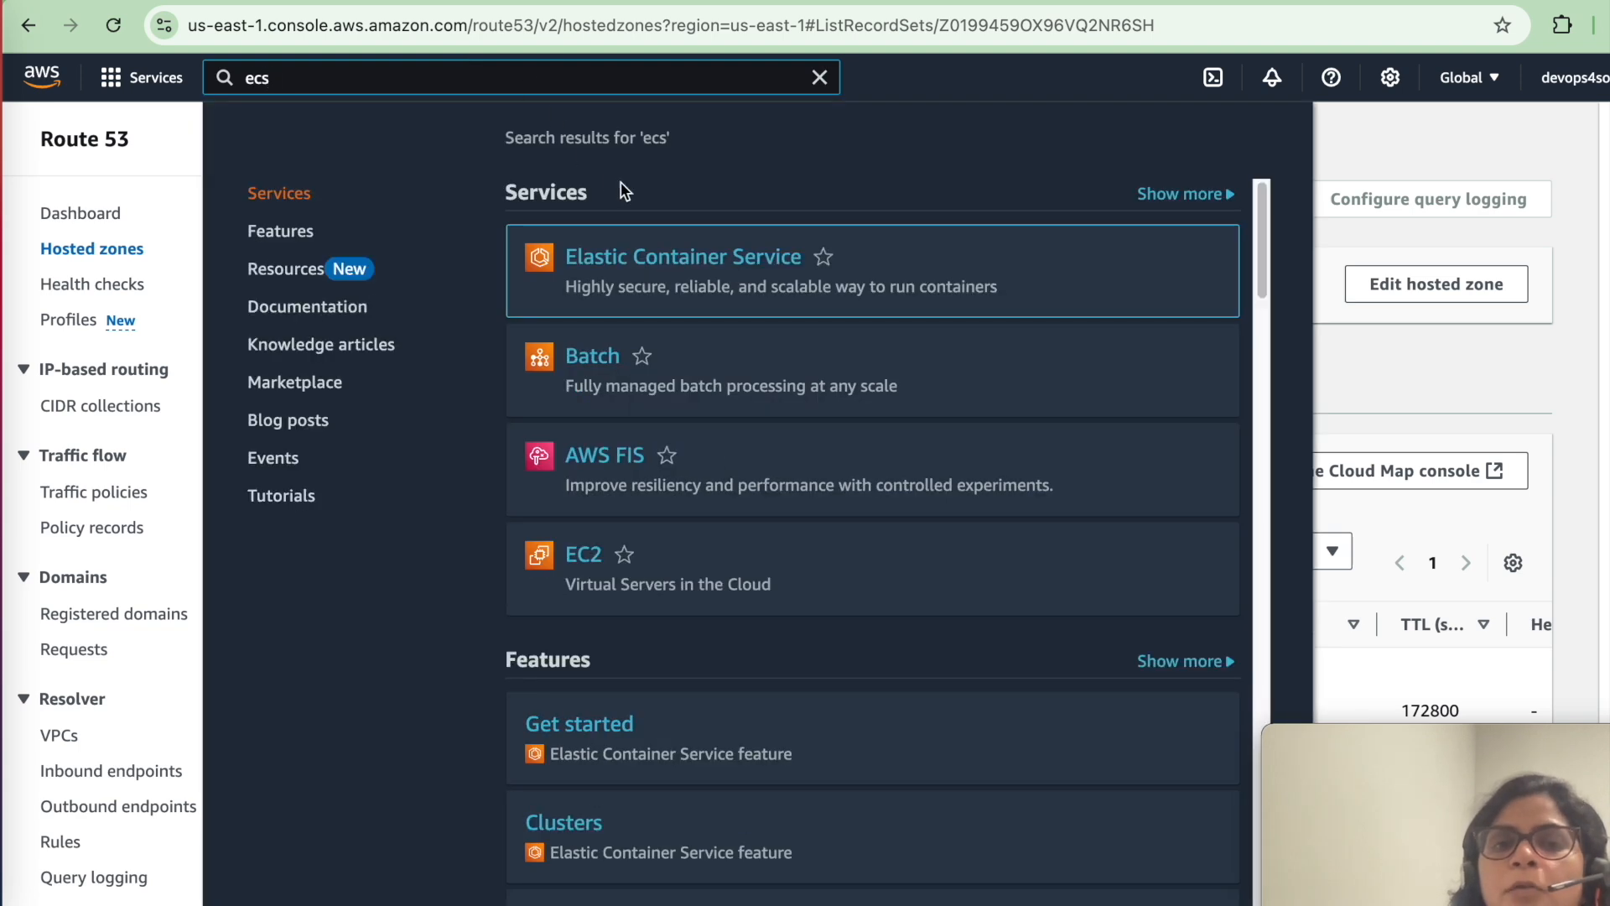
mouse_move(672, 263)
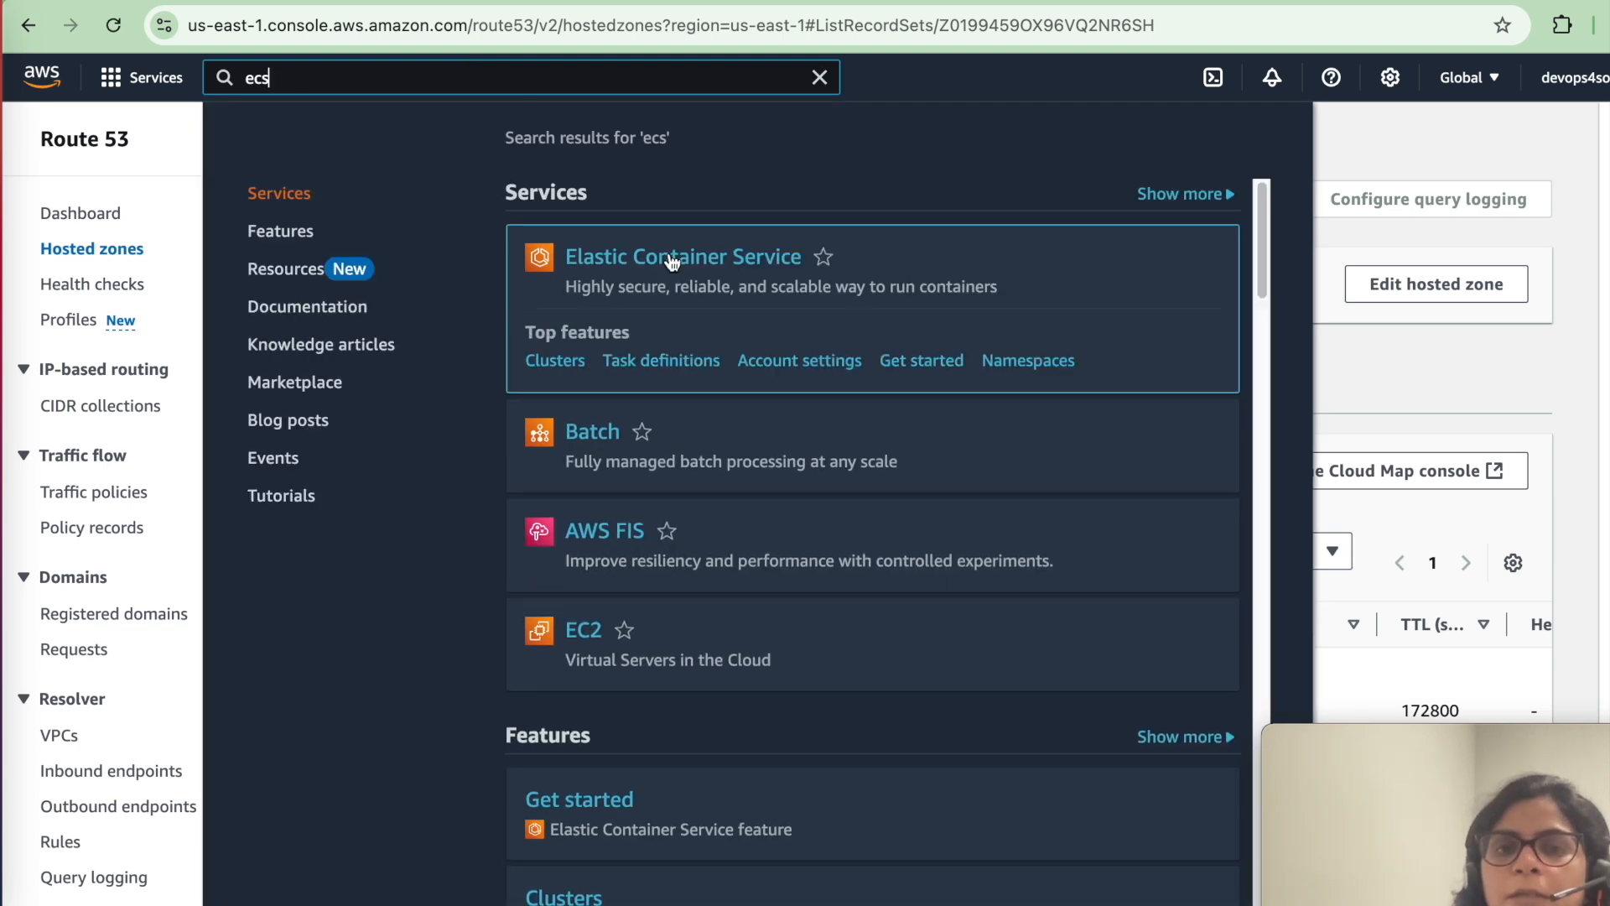
left_click(673, 260)
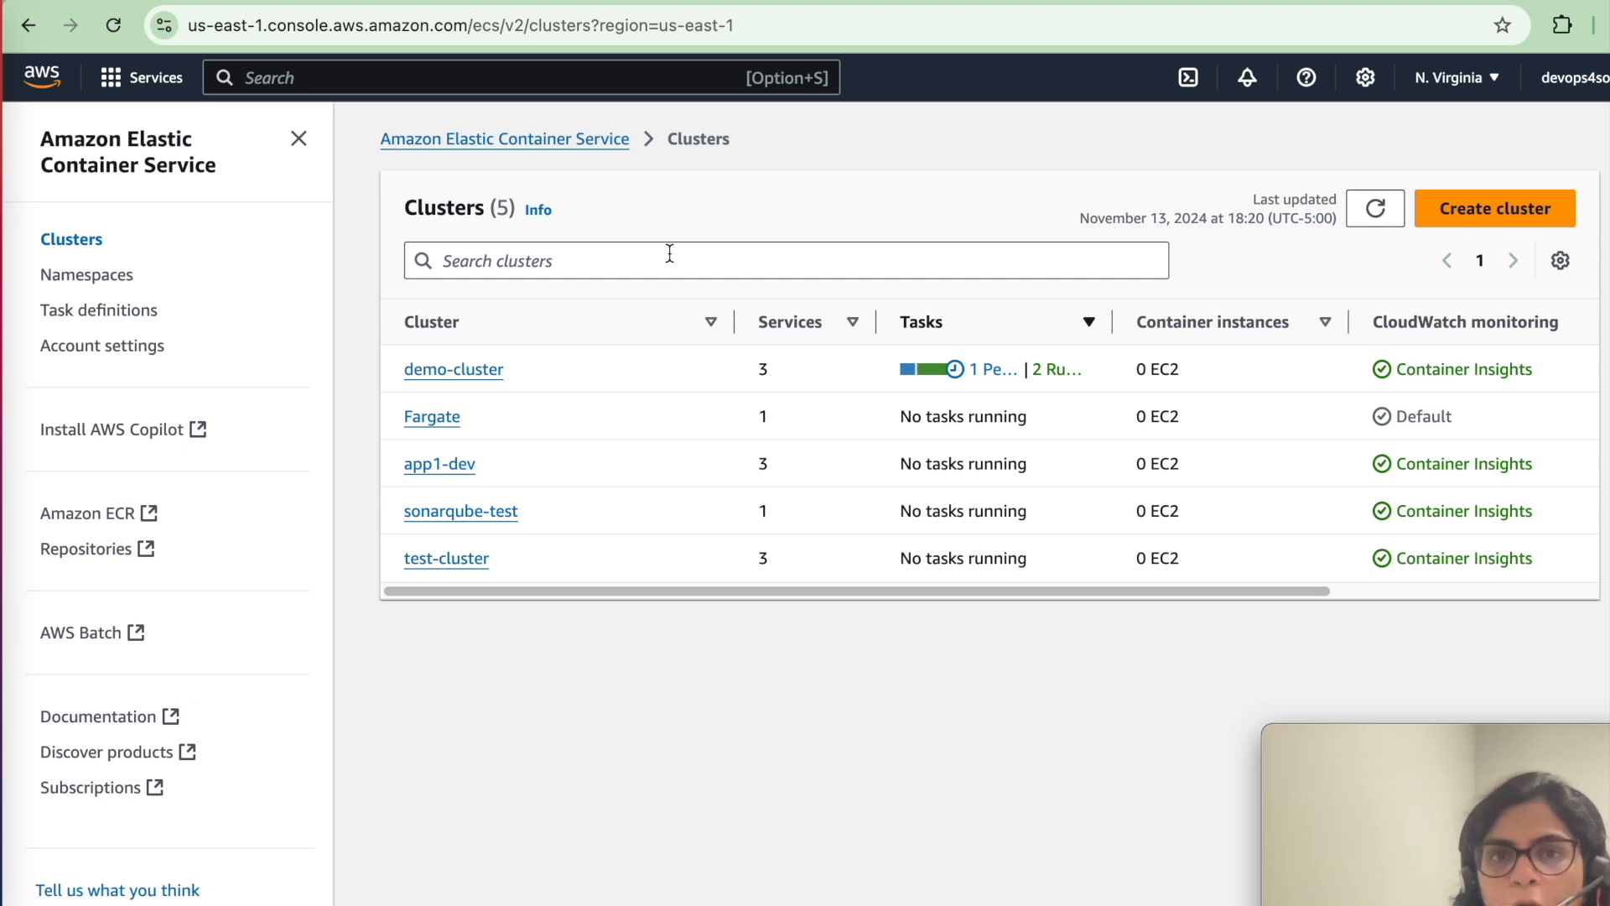
left_click(490, 370)
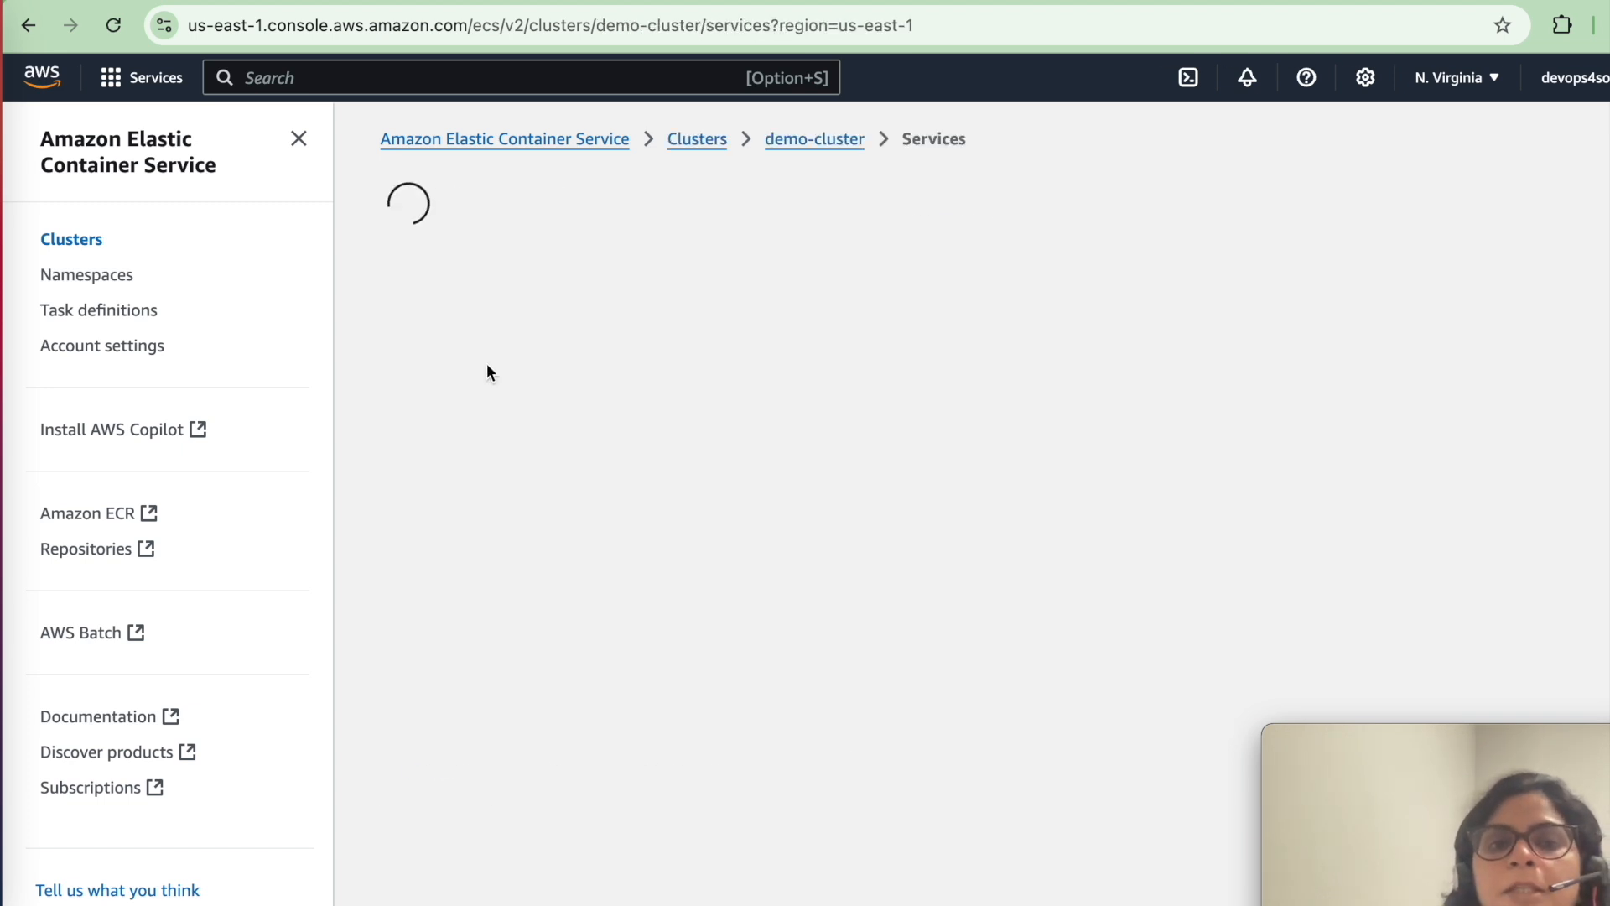
scroll(684, 443, "down", 3)
scroll(684, 443, "down", 1)
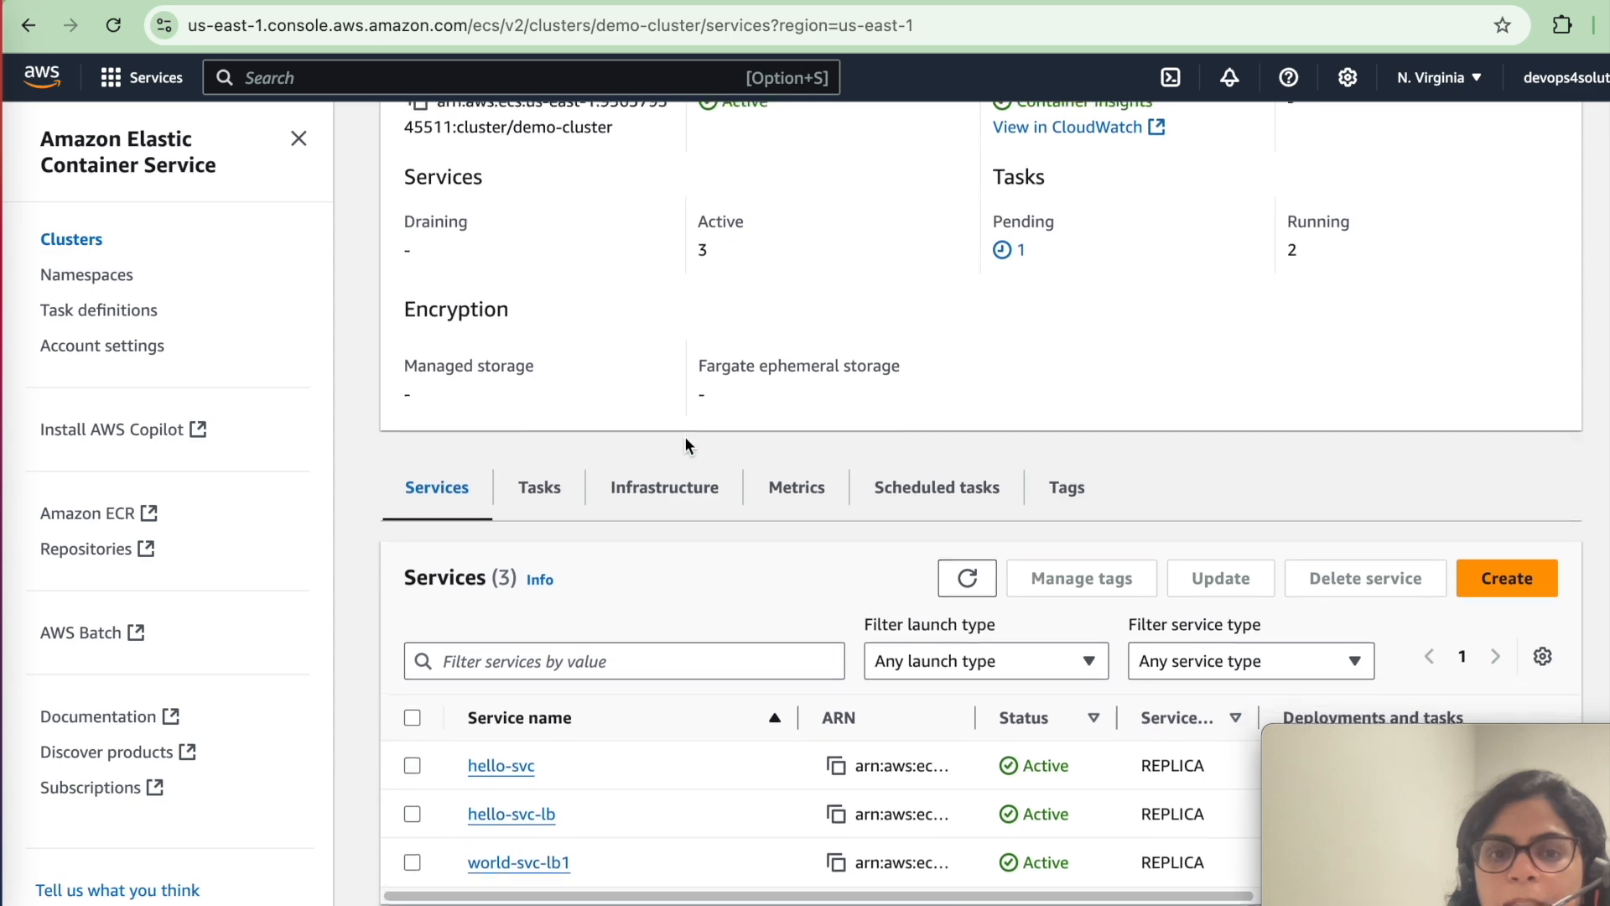
- Start a new service in demo-cluster with the client-svc task definition family and name the service client-svc
left_click(1497, 581)
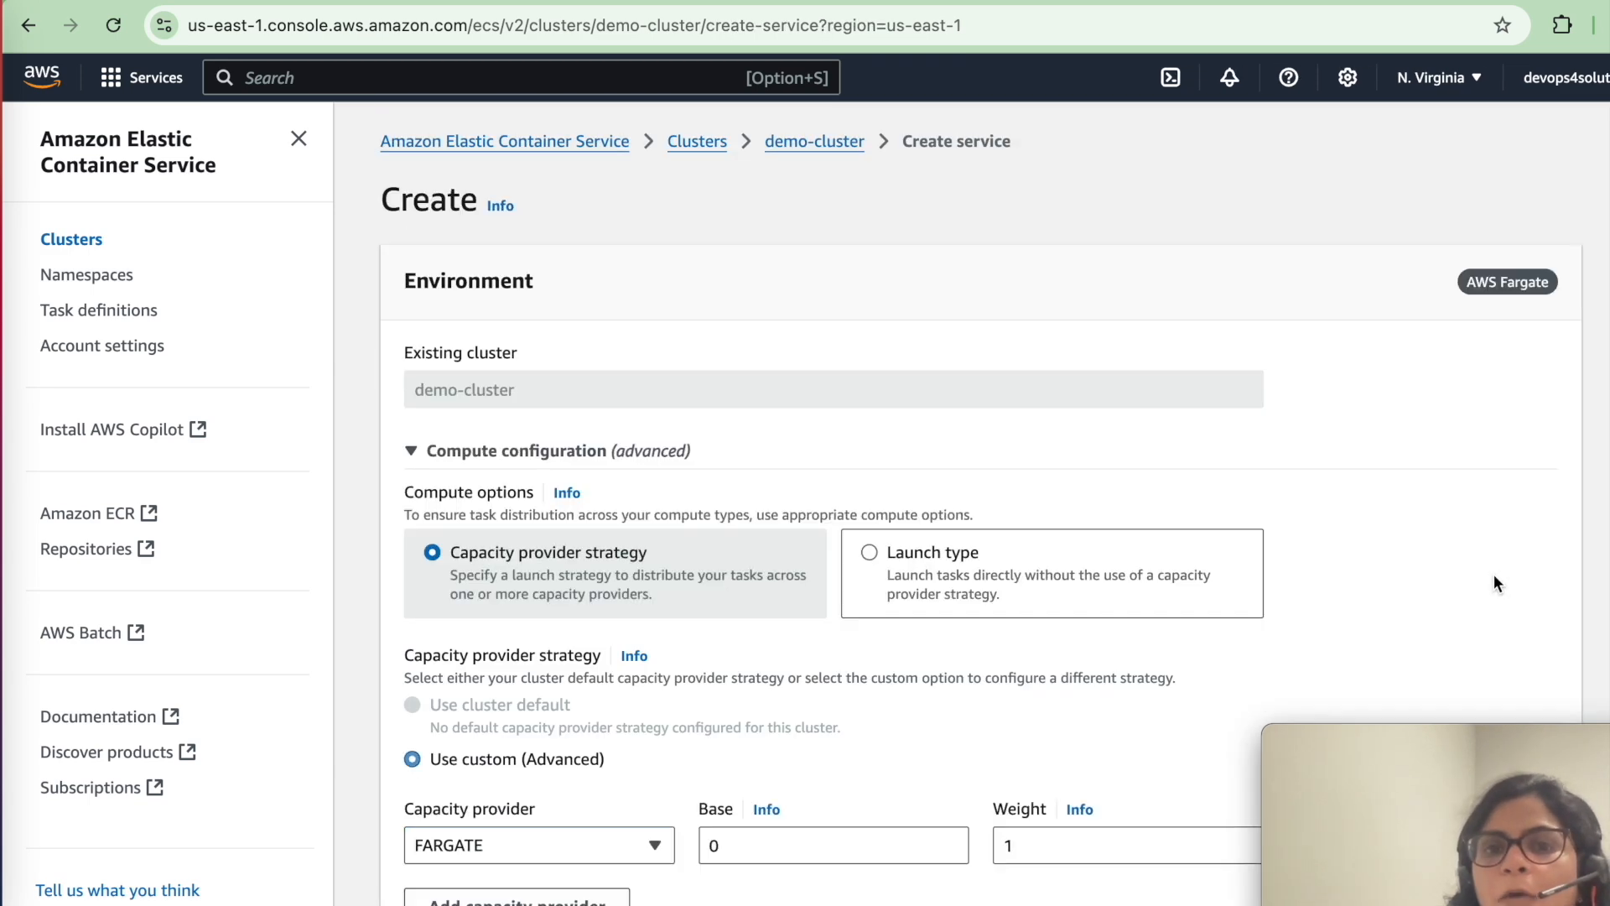
scroll(718, 411, "down", 4)
scroll(718, 411, "down", 9)
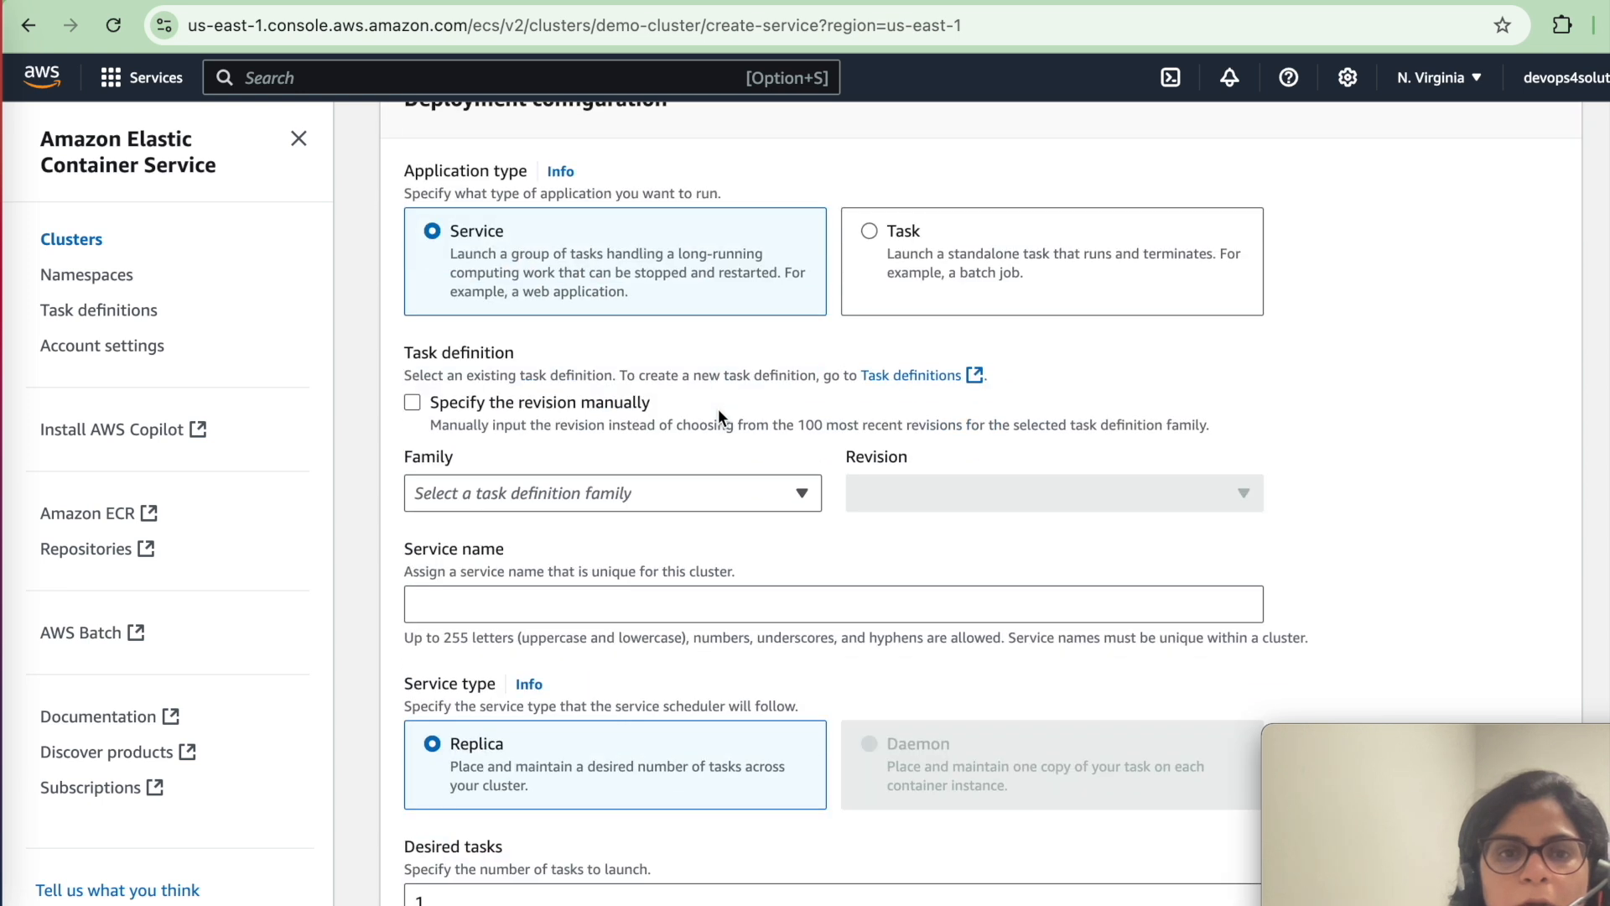
left_click(644, 498)
type("cli")
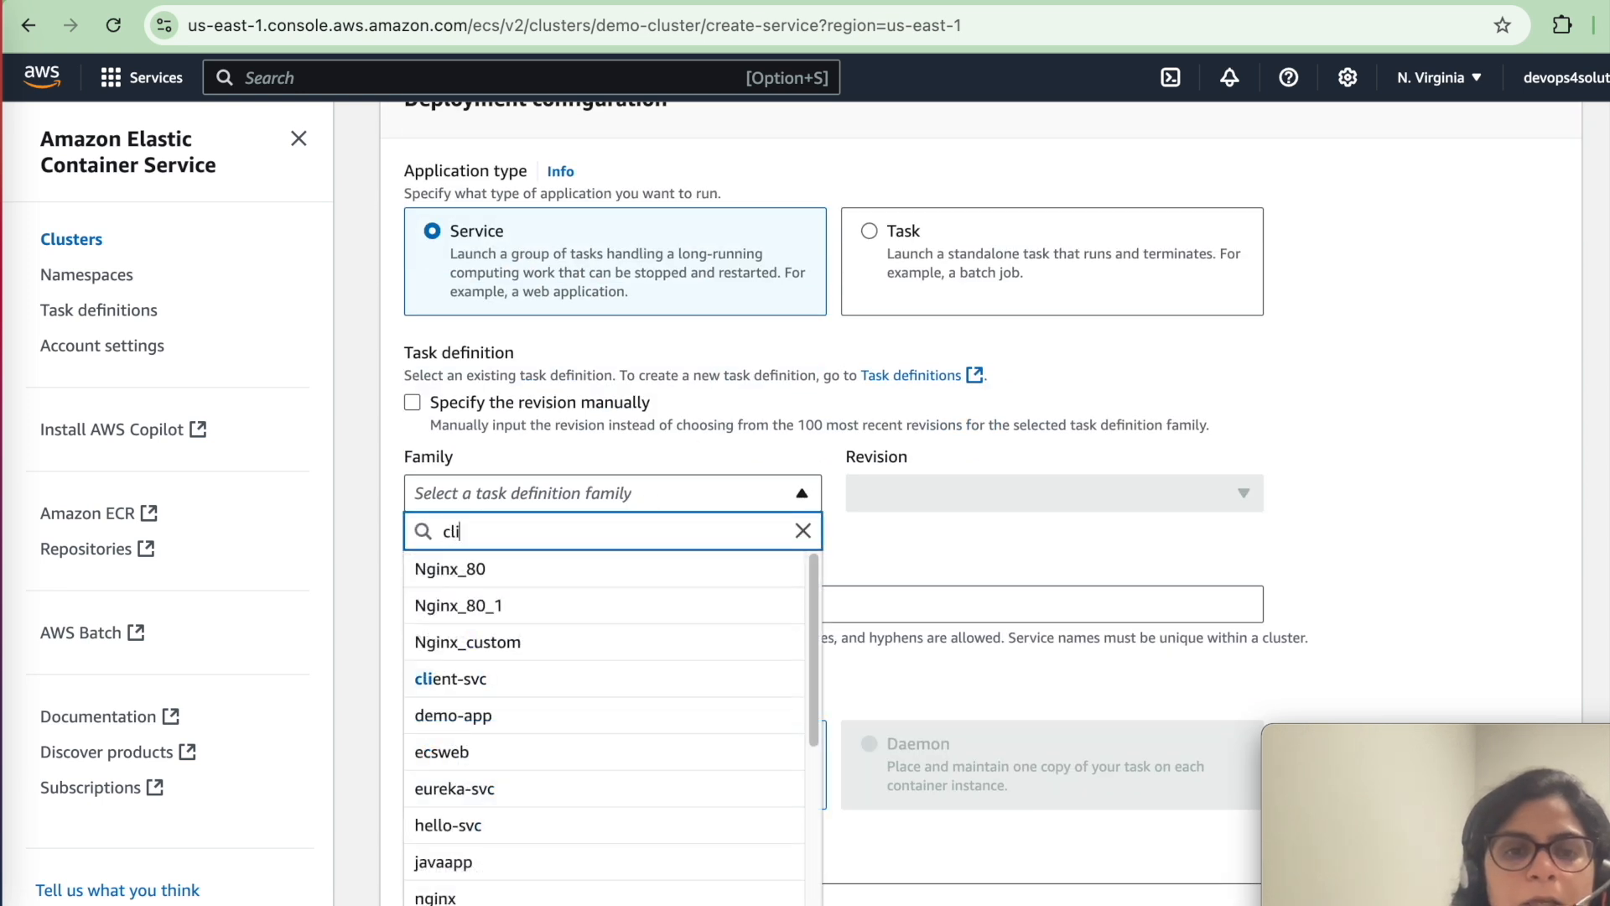
left_click(551, 579)
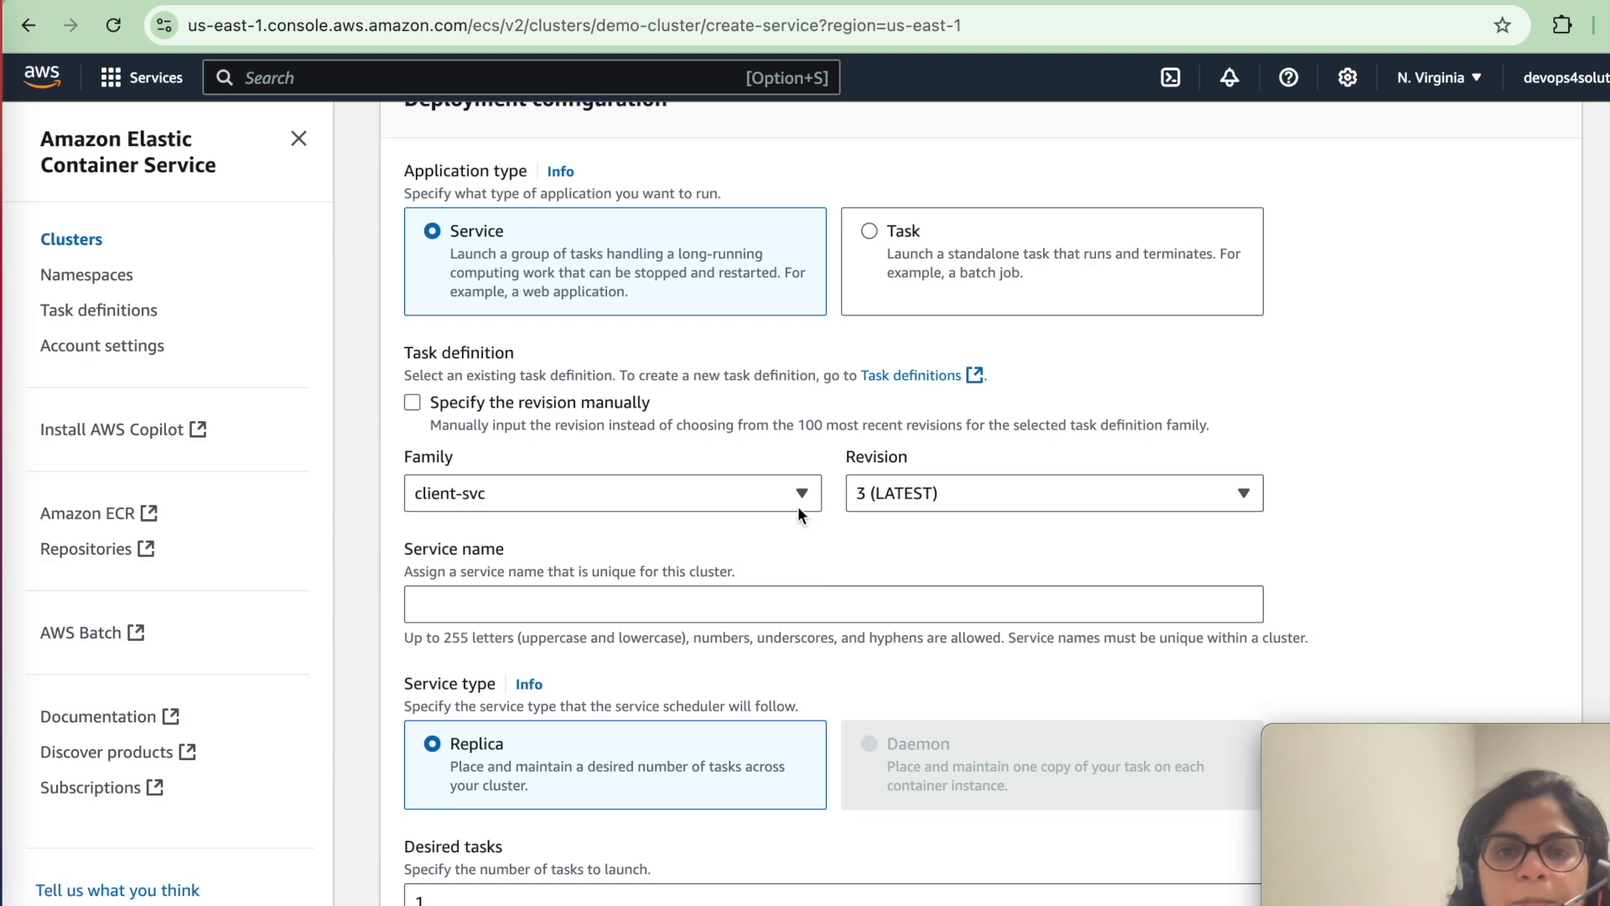
left_click(594, 602)
type("client-svc")
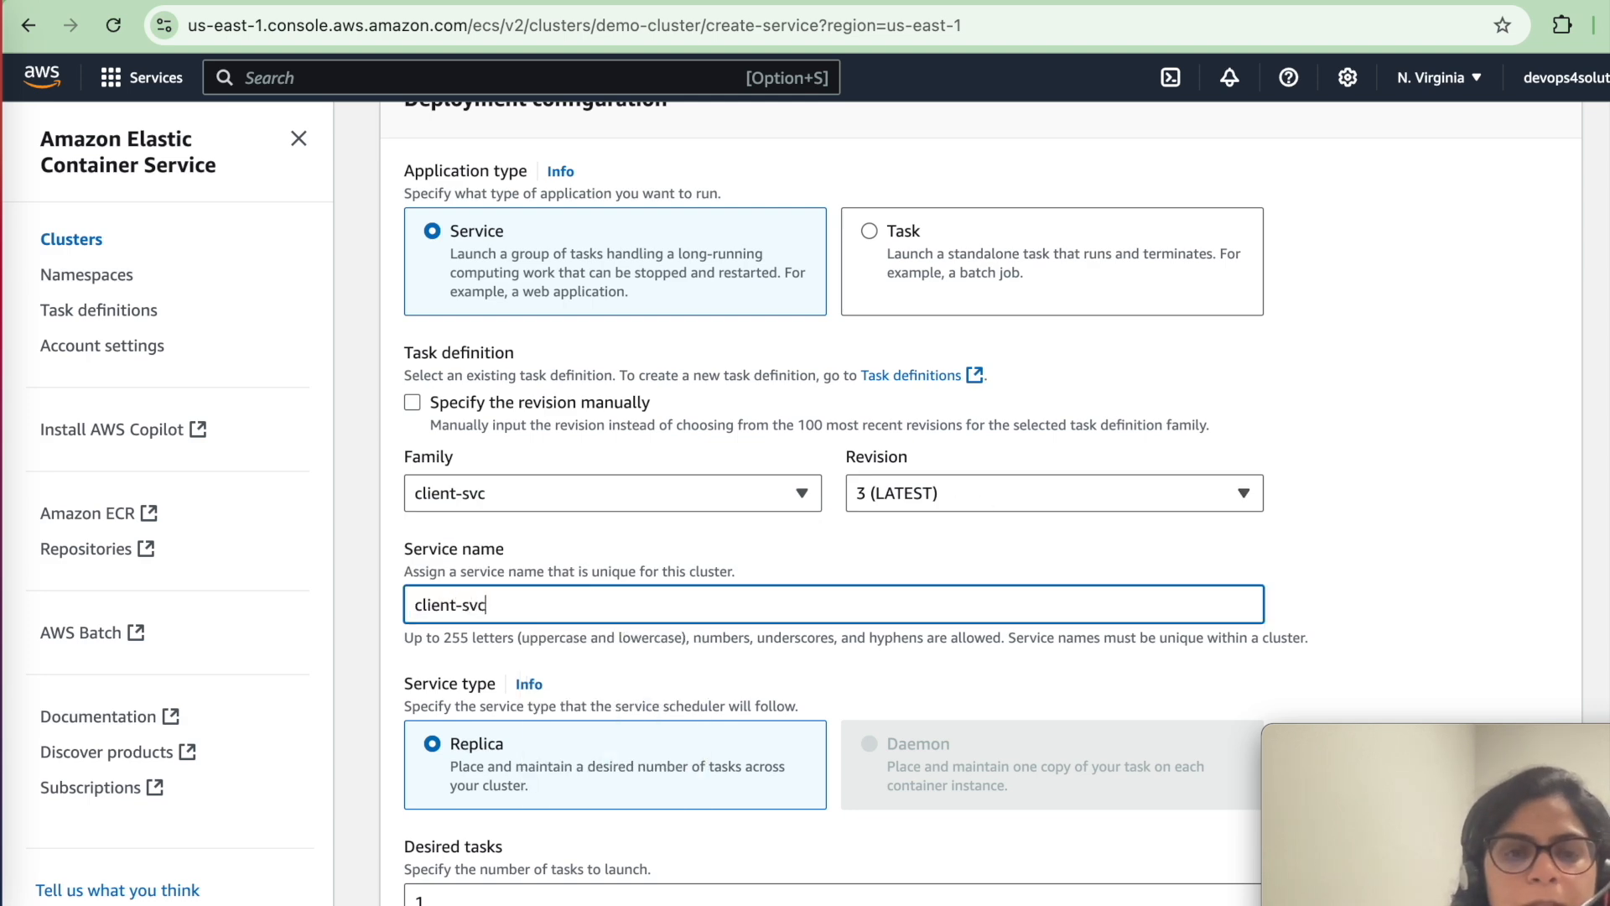
- Enable service discovery for the client-svc service
scroll(569, 406, "down", 7)
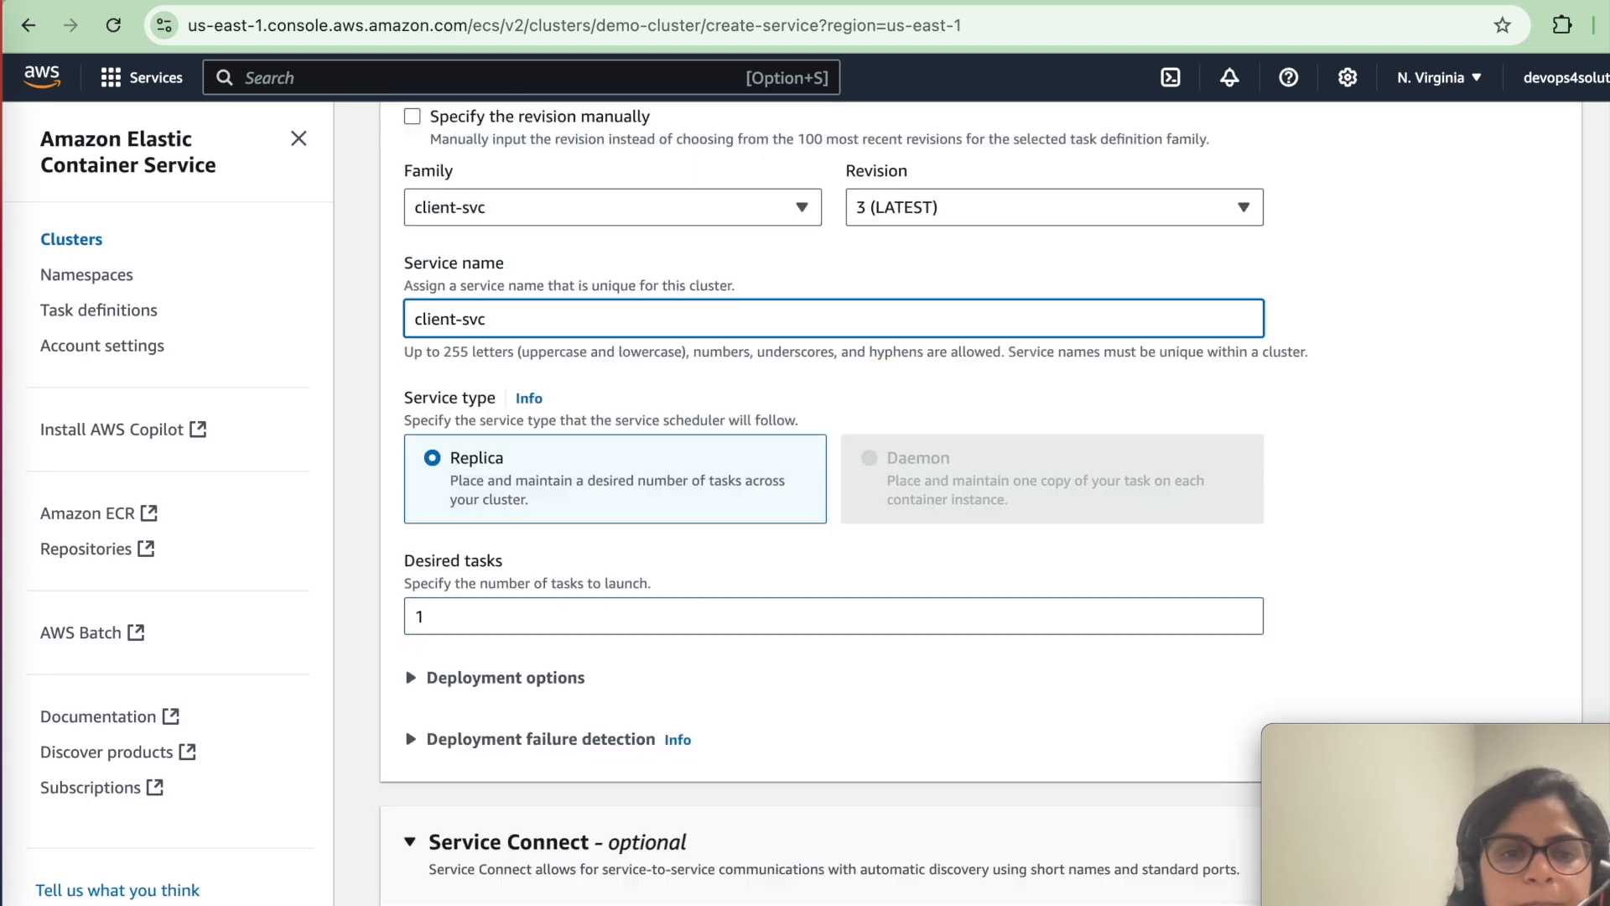
left_click(569, 405)
left_click(569, 404)
scroll(569, 407, "down", 4)
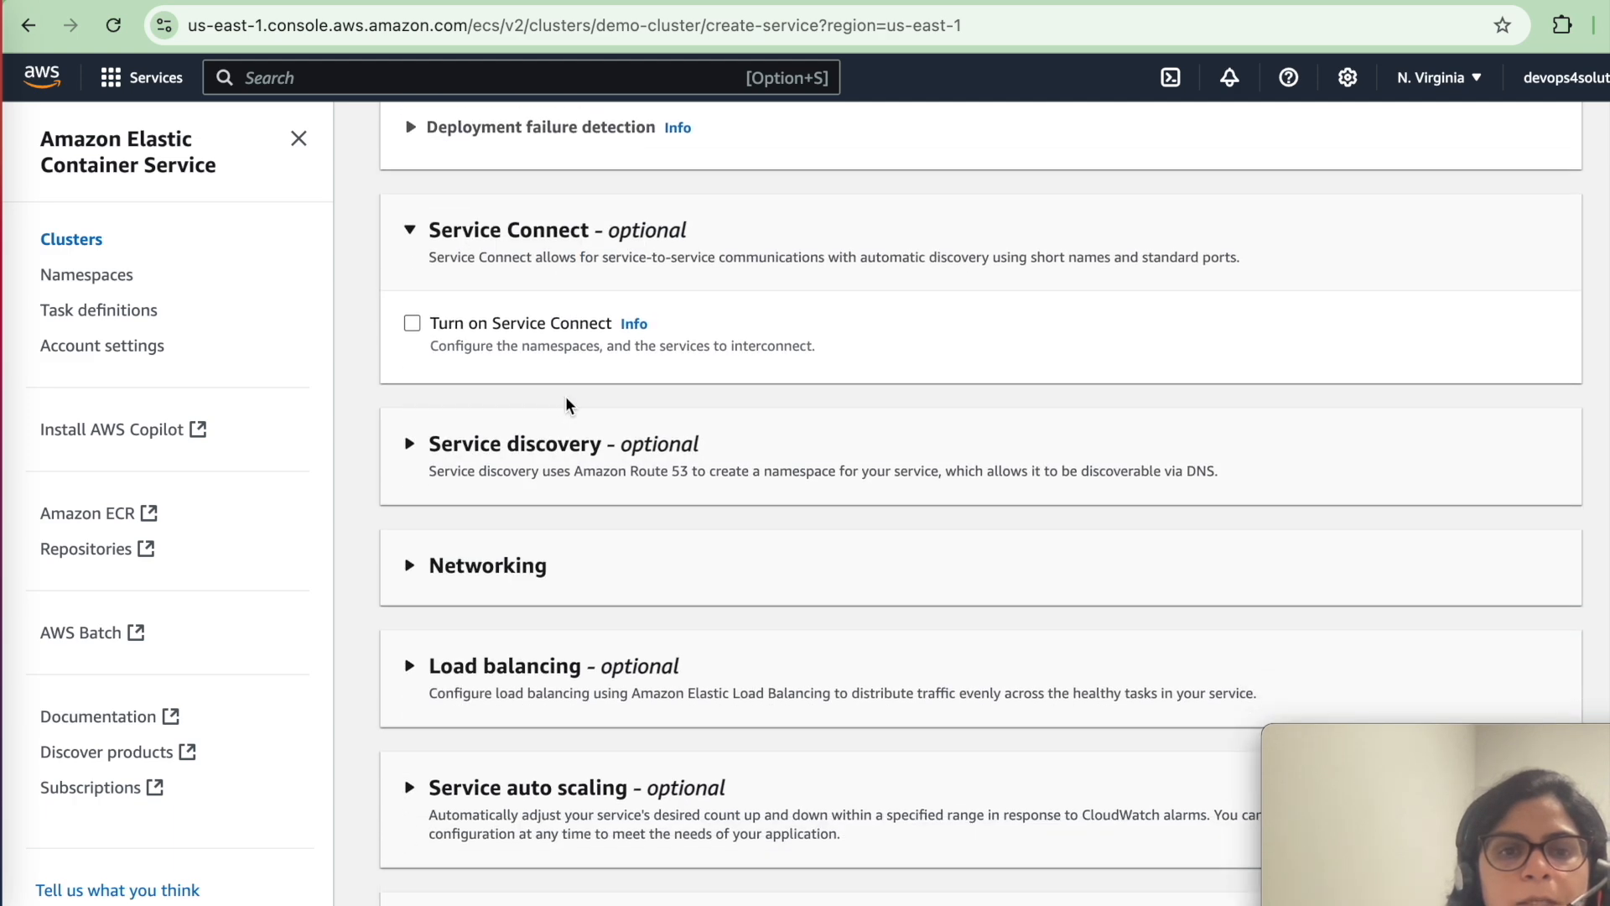
scroll(567, 406, "down", 2)
left_click(524, 290)
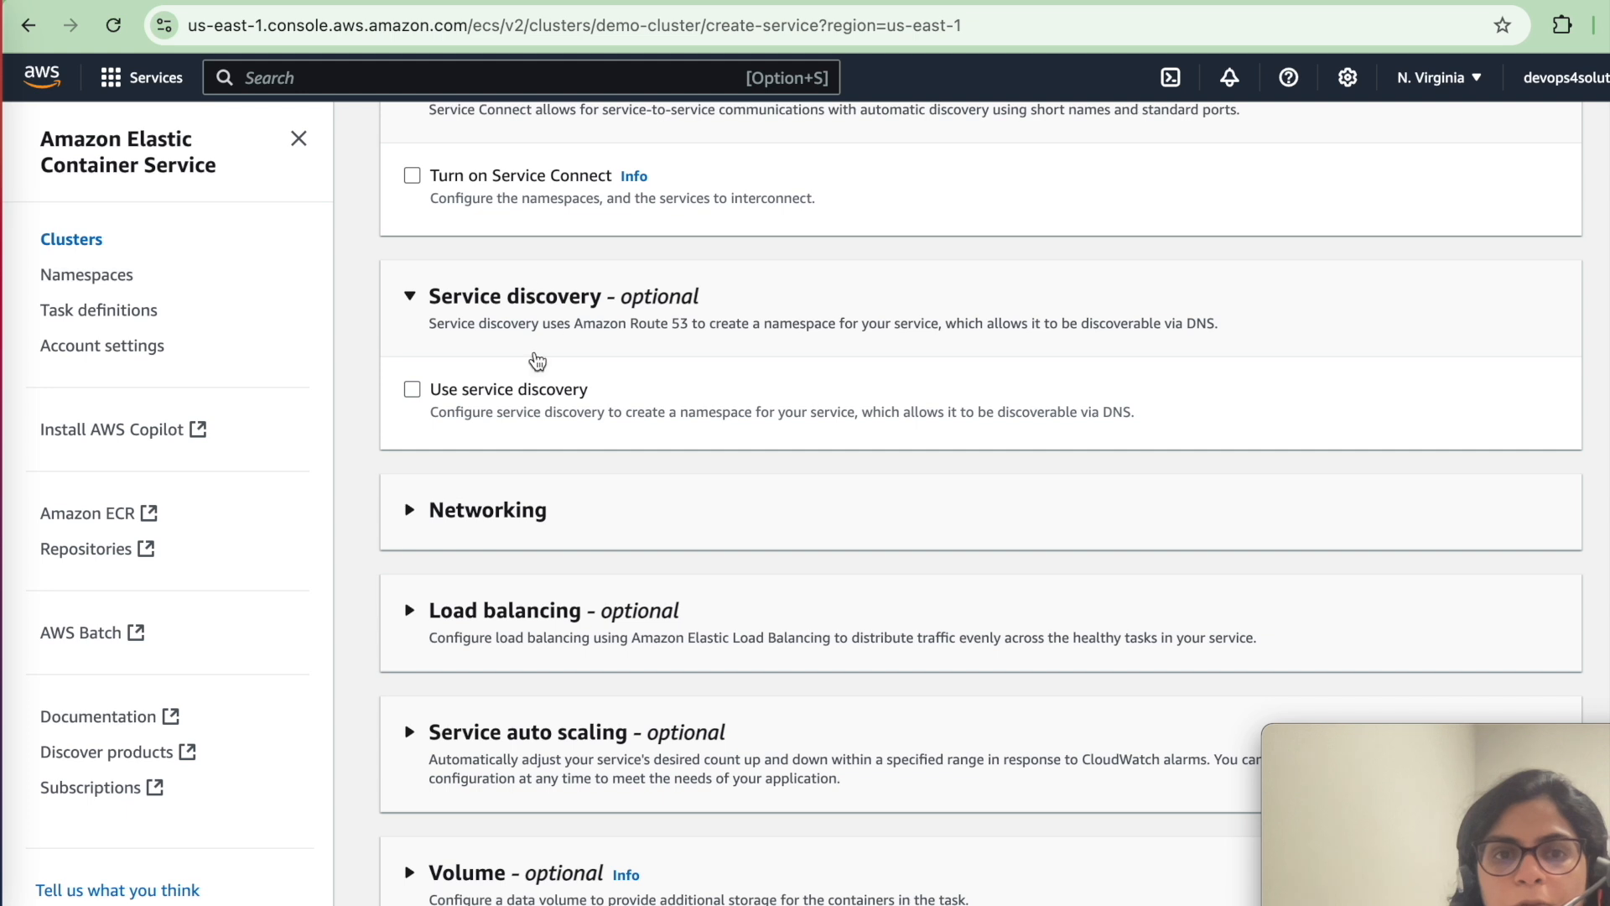
left_click(520, 384)
- Configure service discovery to use an existing namespace instead of a new one, and select that namespace
left_click(535, 647)
type("client")
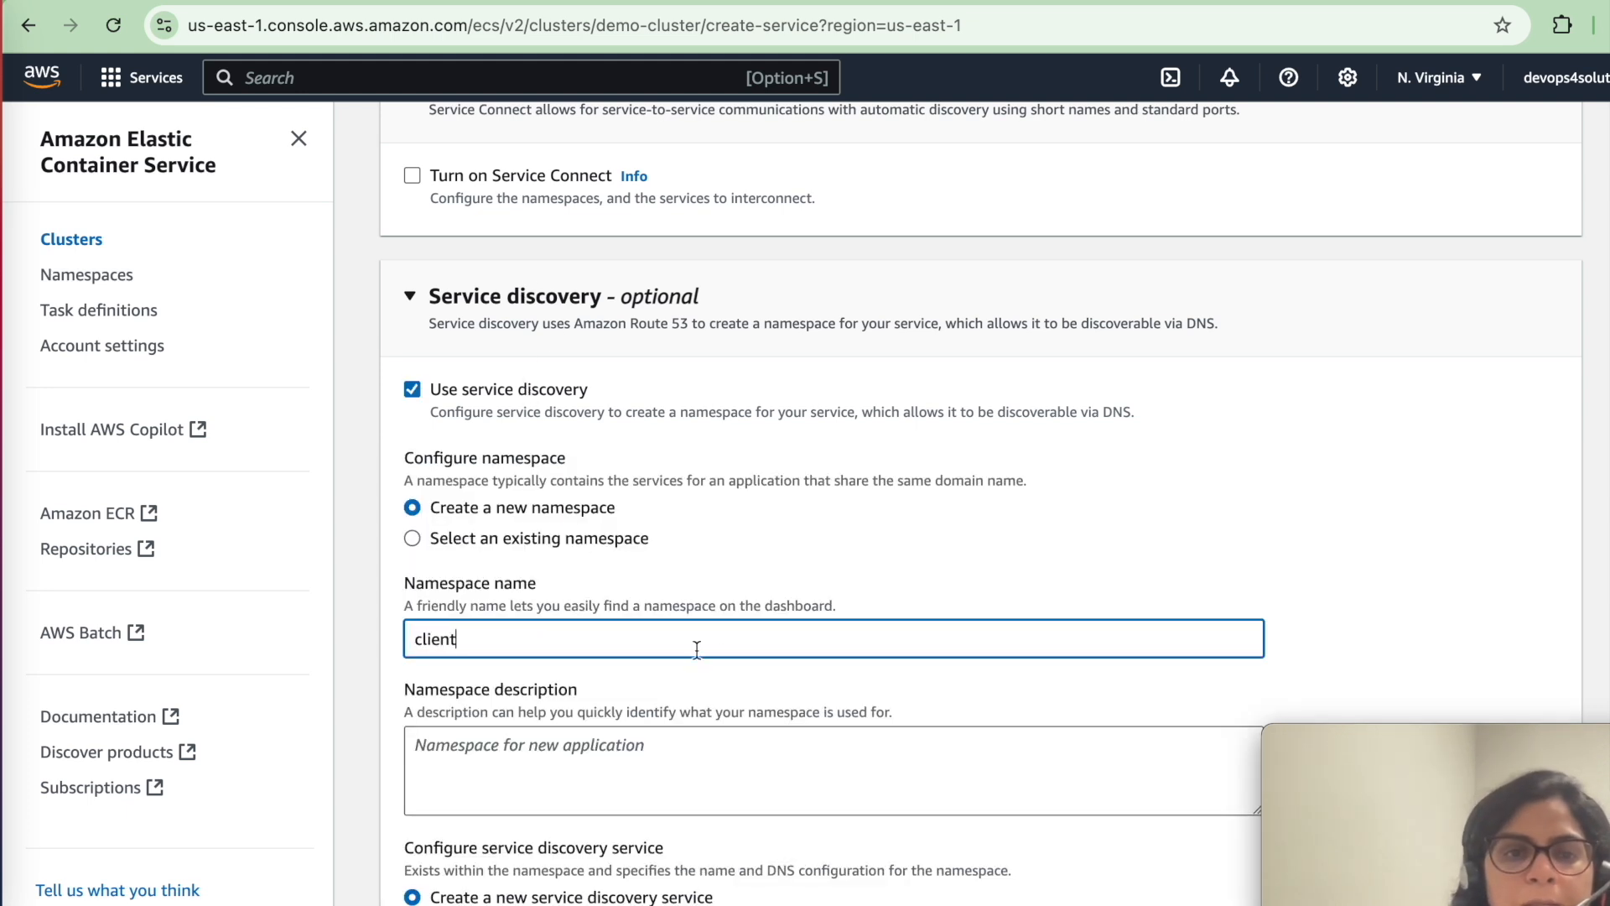
scroll(723, 657, "down", 2)
left_click(532, 424)
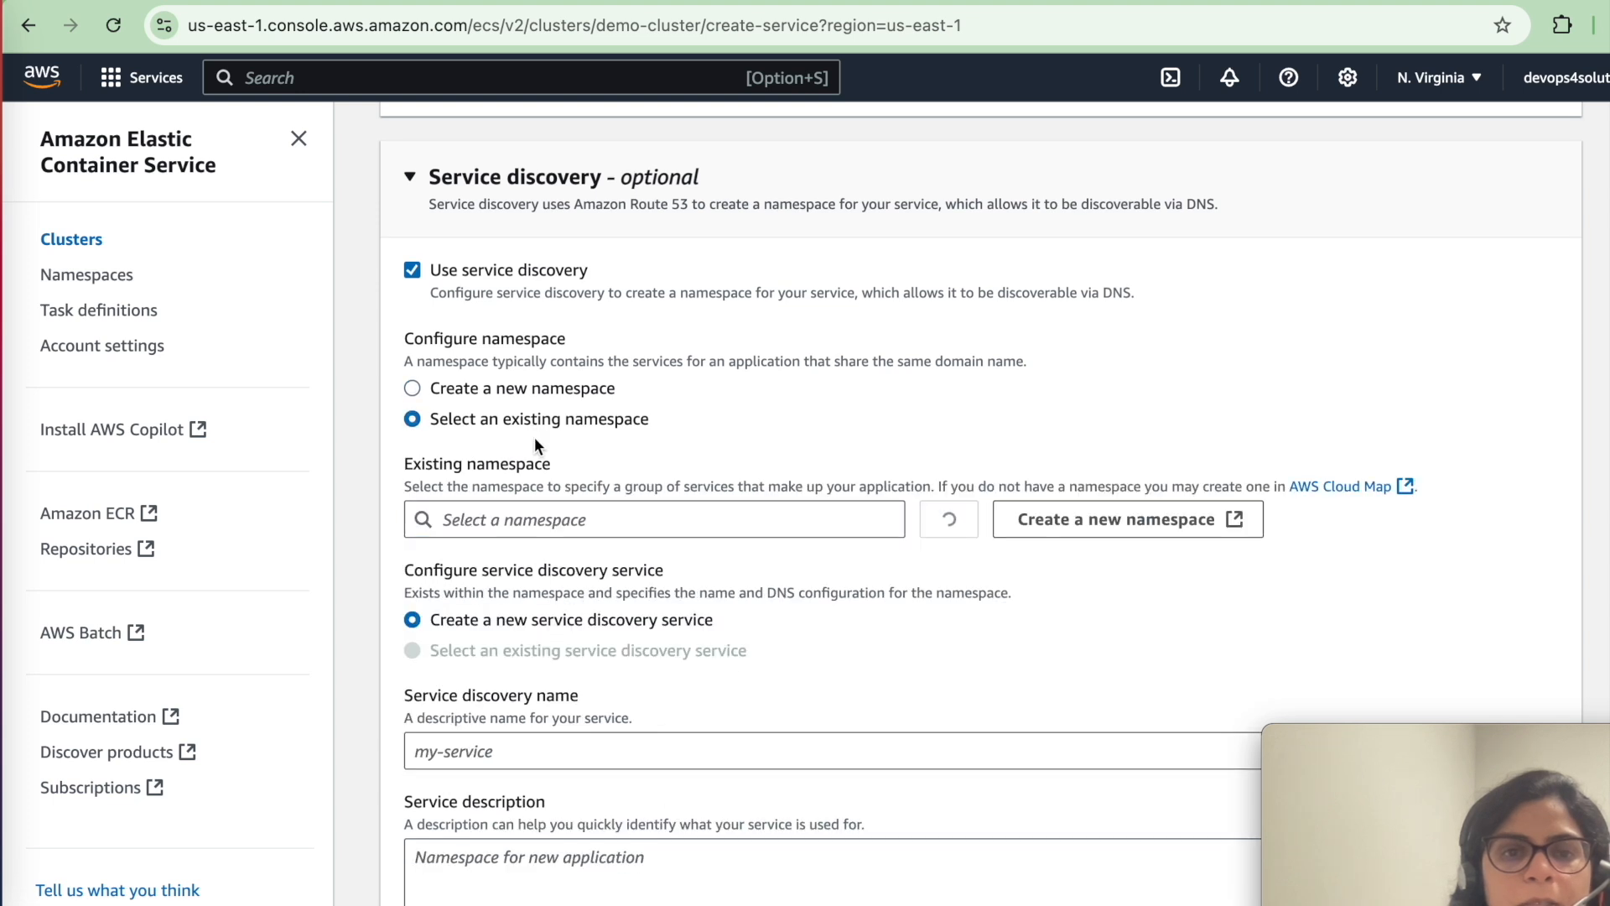
left_click(530, 520)
left_click(530, 549)
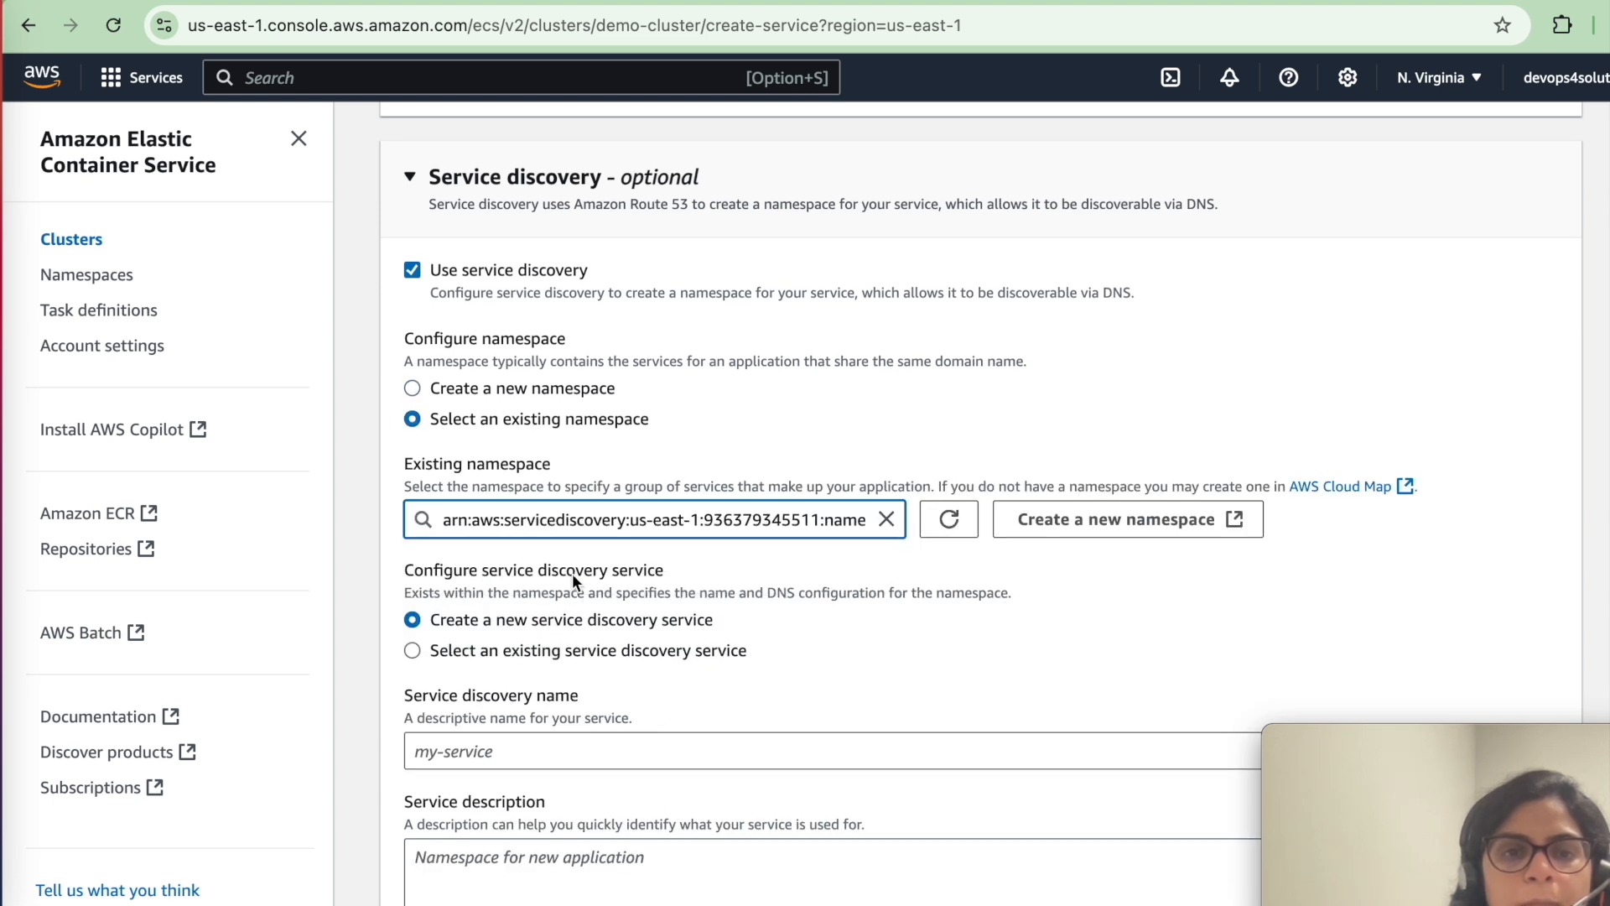
scroll(629, 663, "down", 3)
left_click(626, 531)
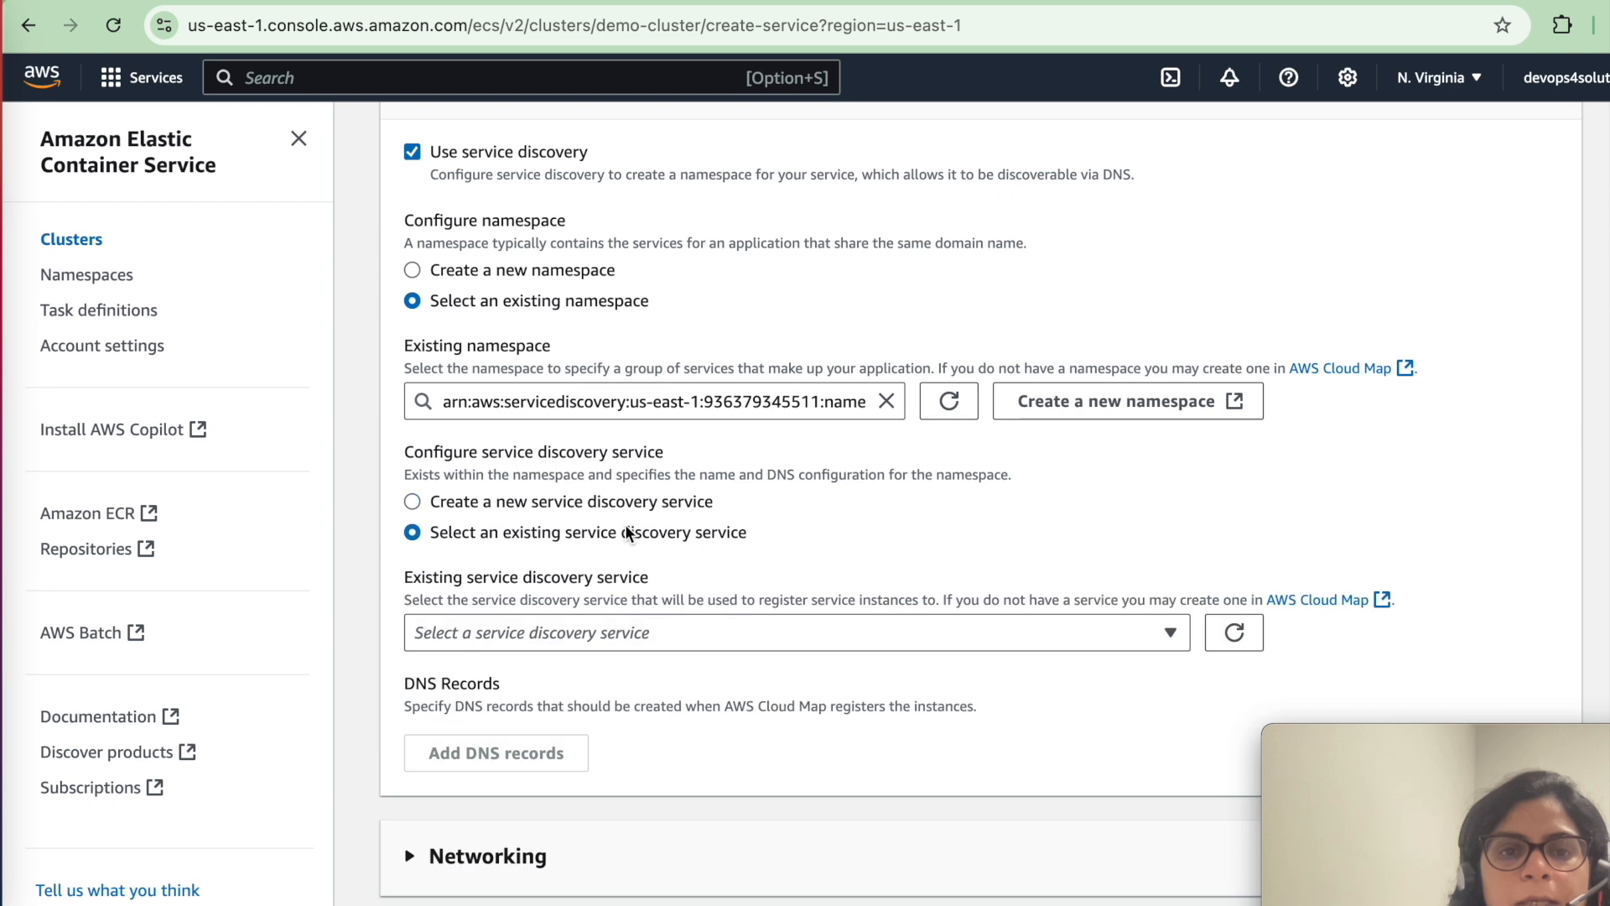
left_click(600, 631)
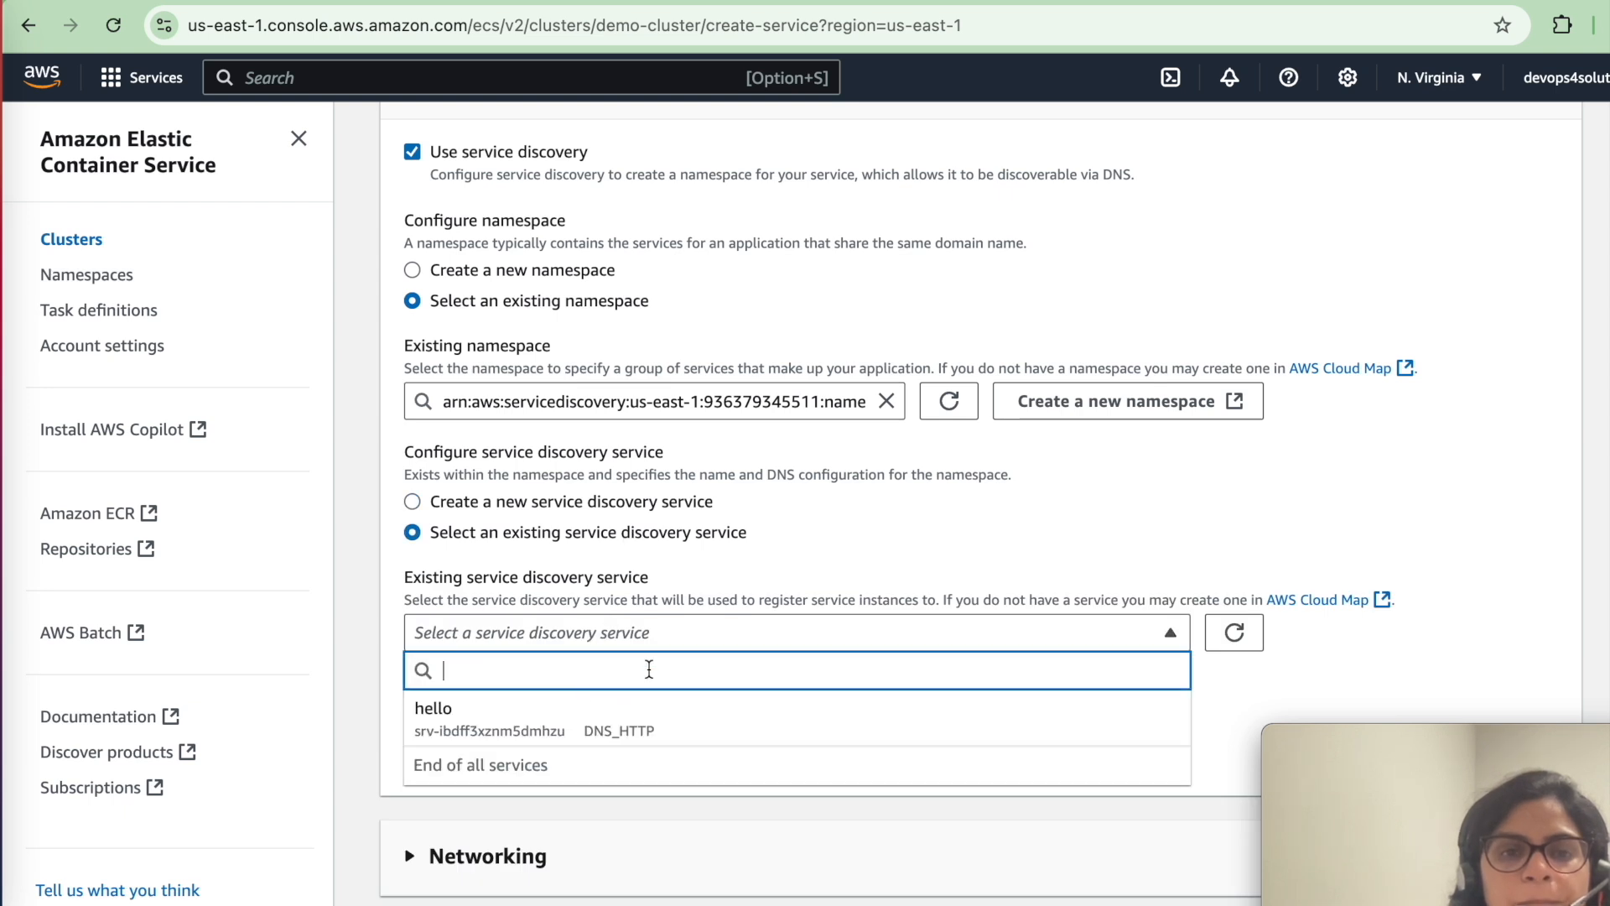
- Set up a new service discovery service named client in the selected namespace
left_click(587, 501)
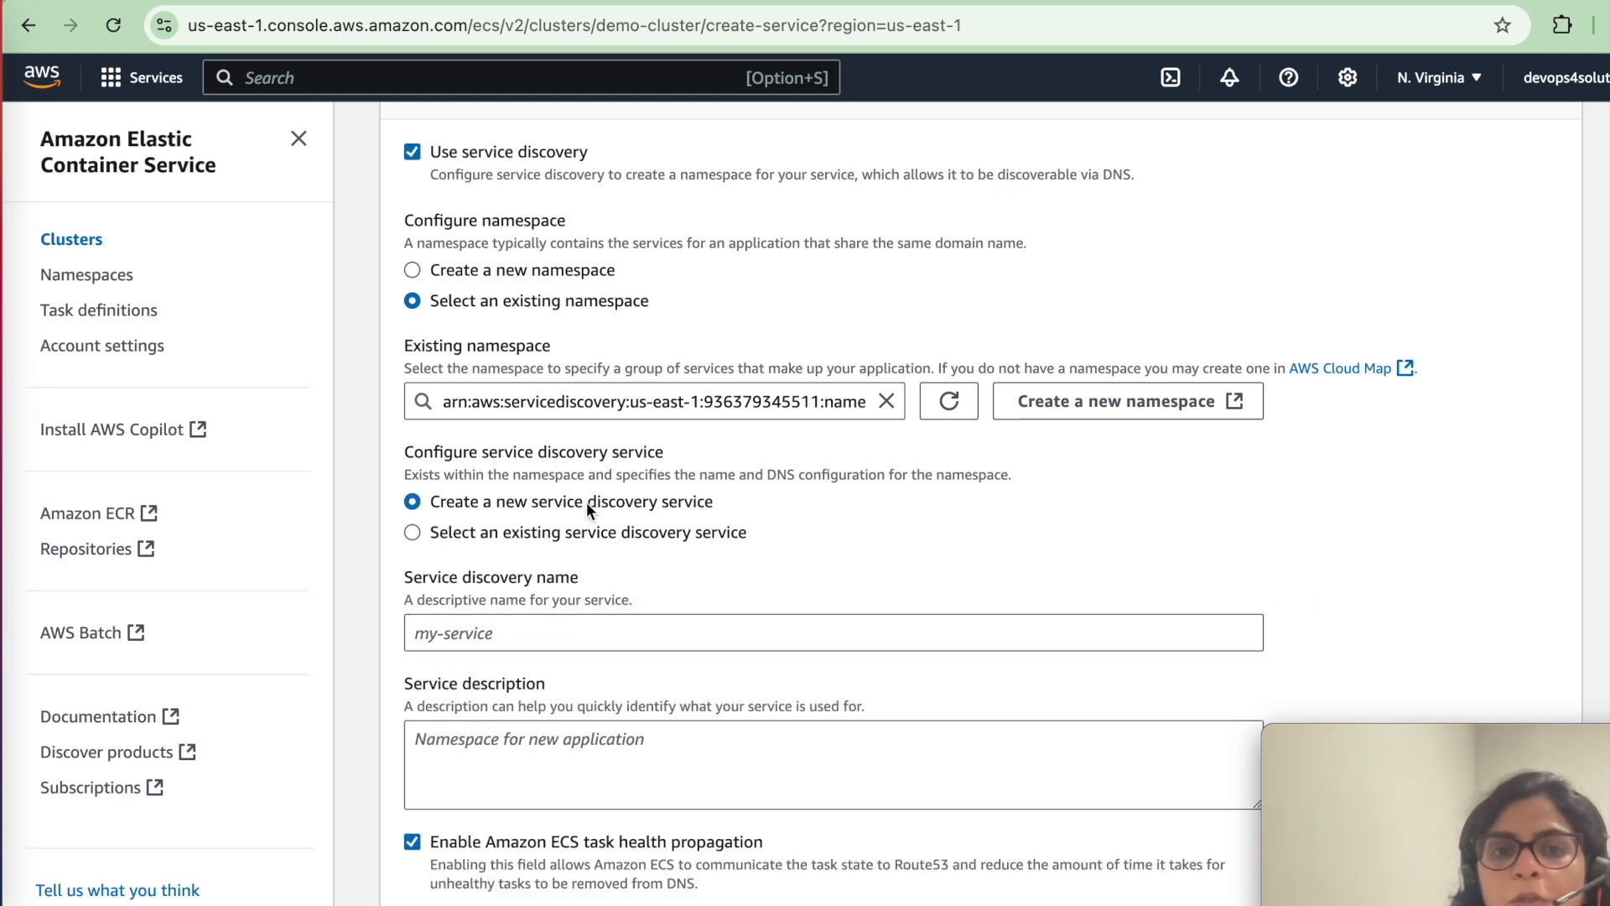
left_click(578, 645)
type("client")
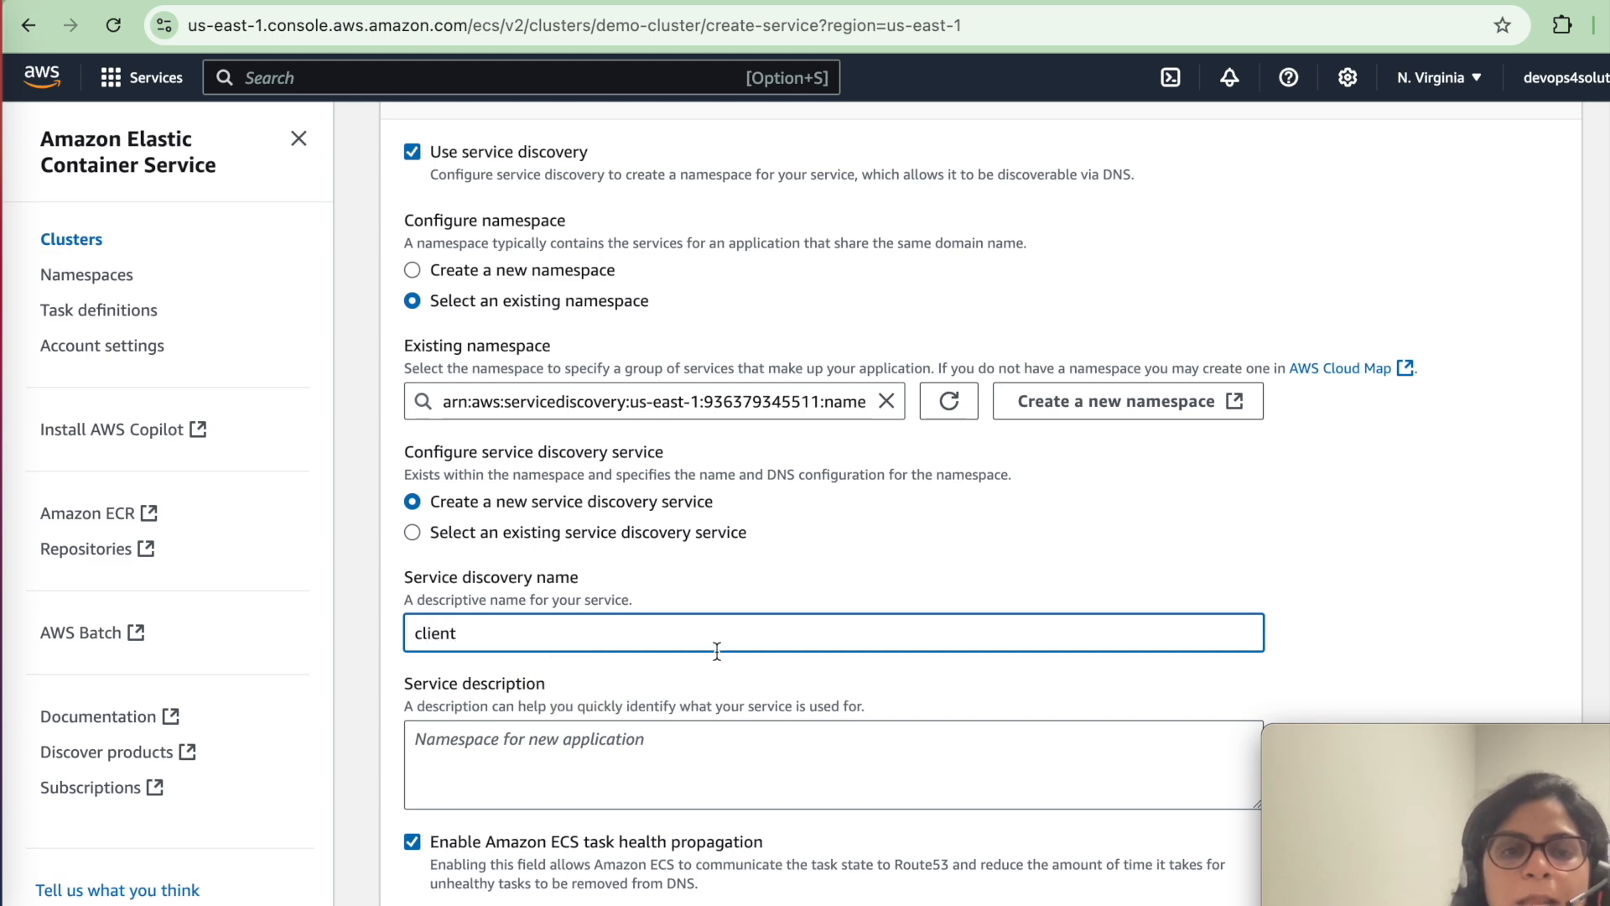
- Set the service's networking to demo-vpc and remove the private subnet from the selected subnets
scroll(717, 652, "down", 8)
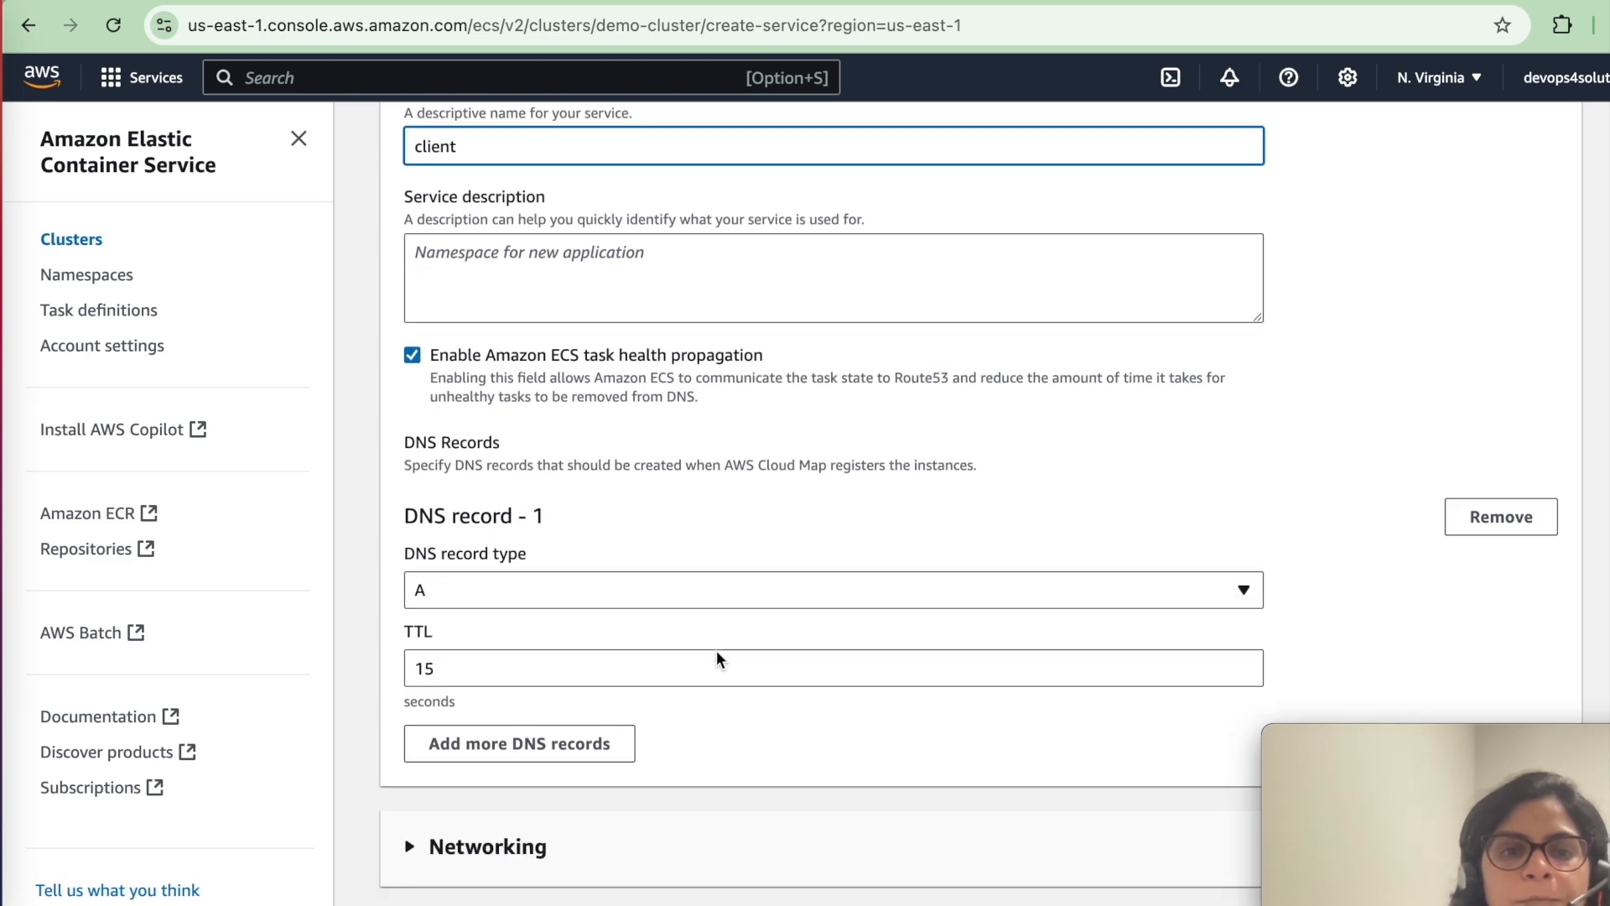
scroll(784, 488, "down", 4)
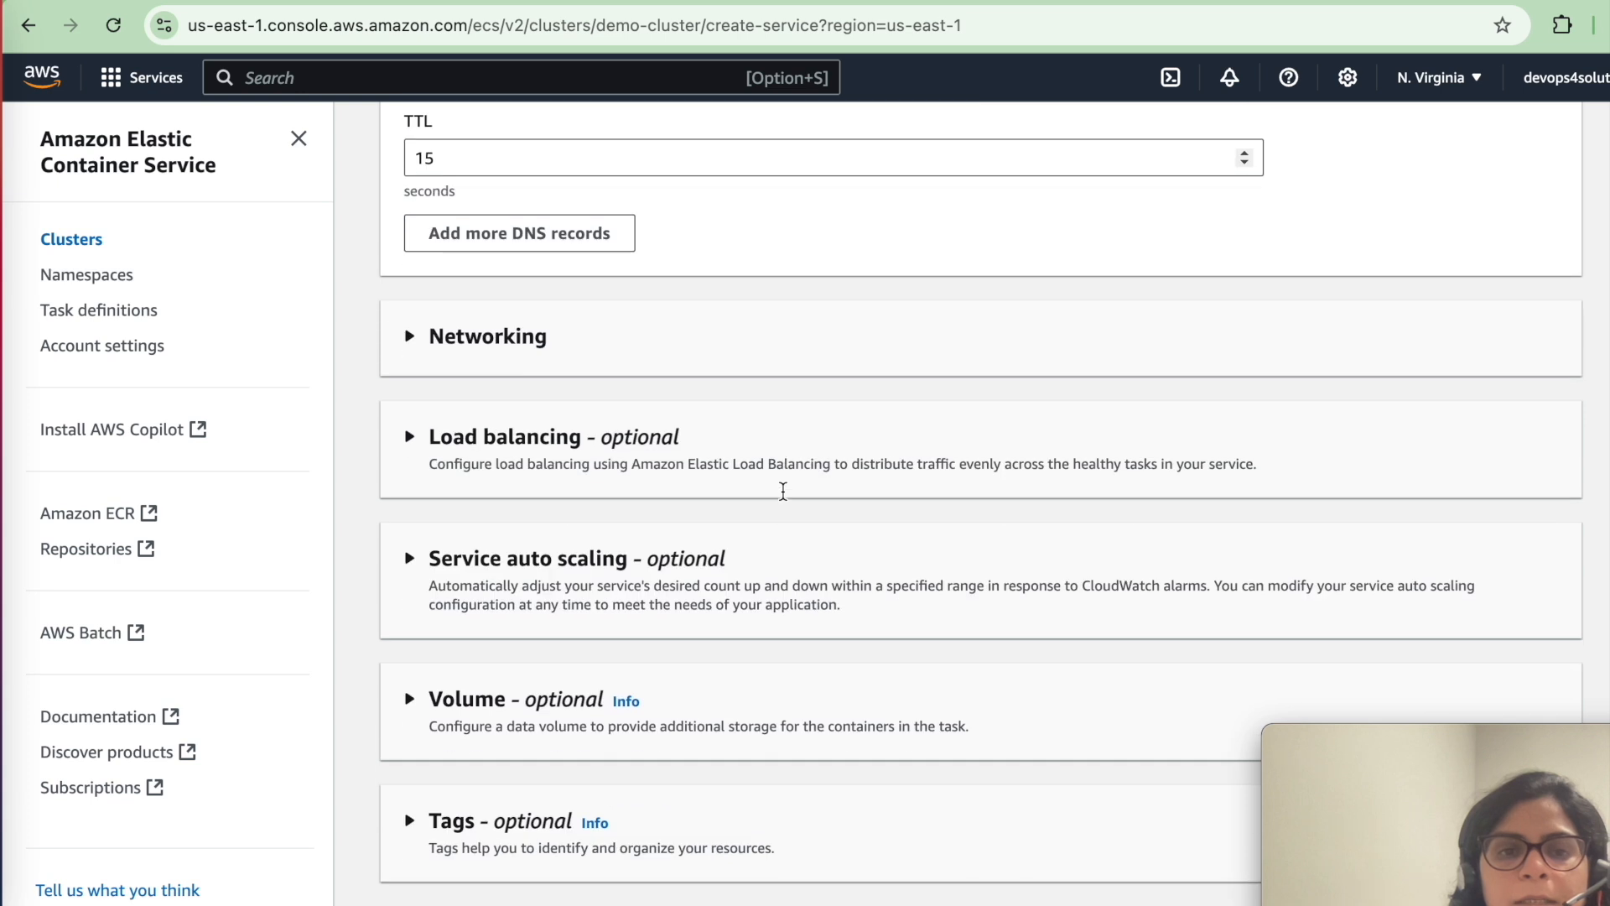
left_click(457, 350)
left_click(617, 477)
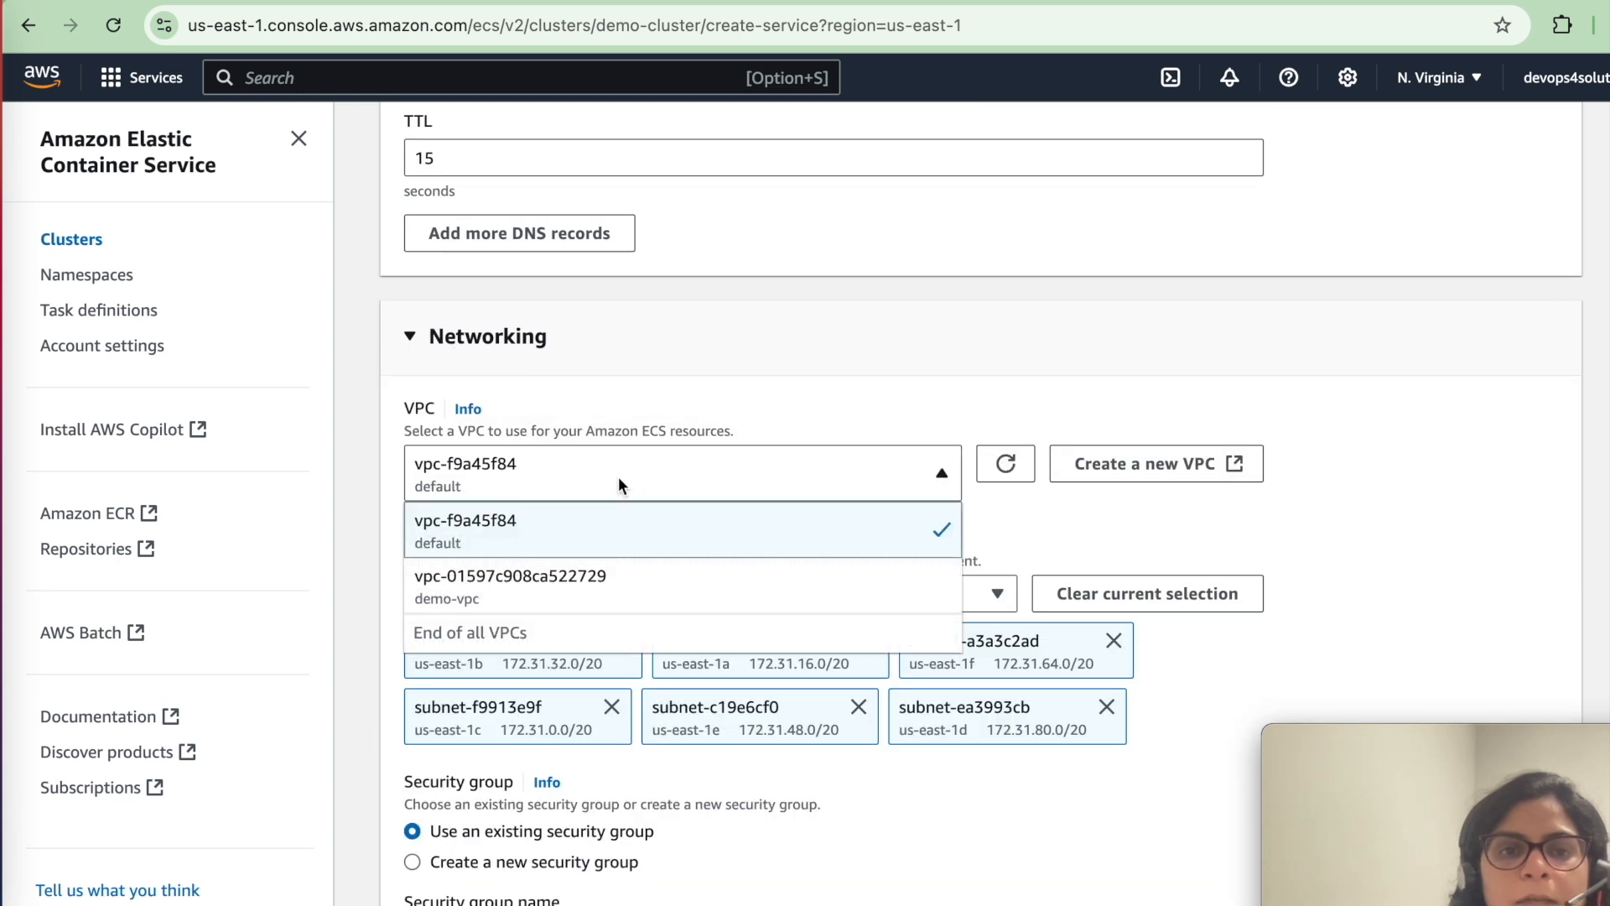
left_click(603, 587)
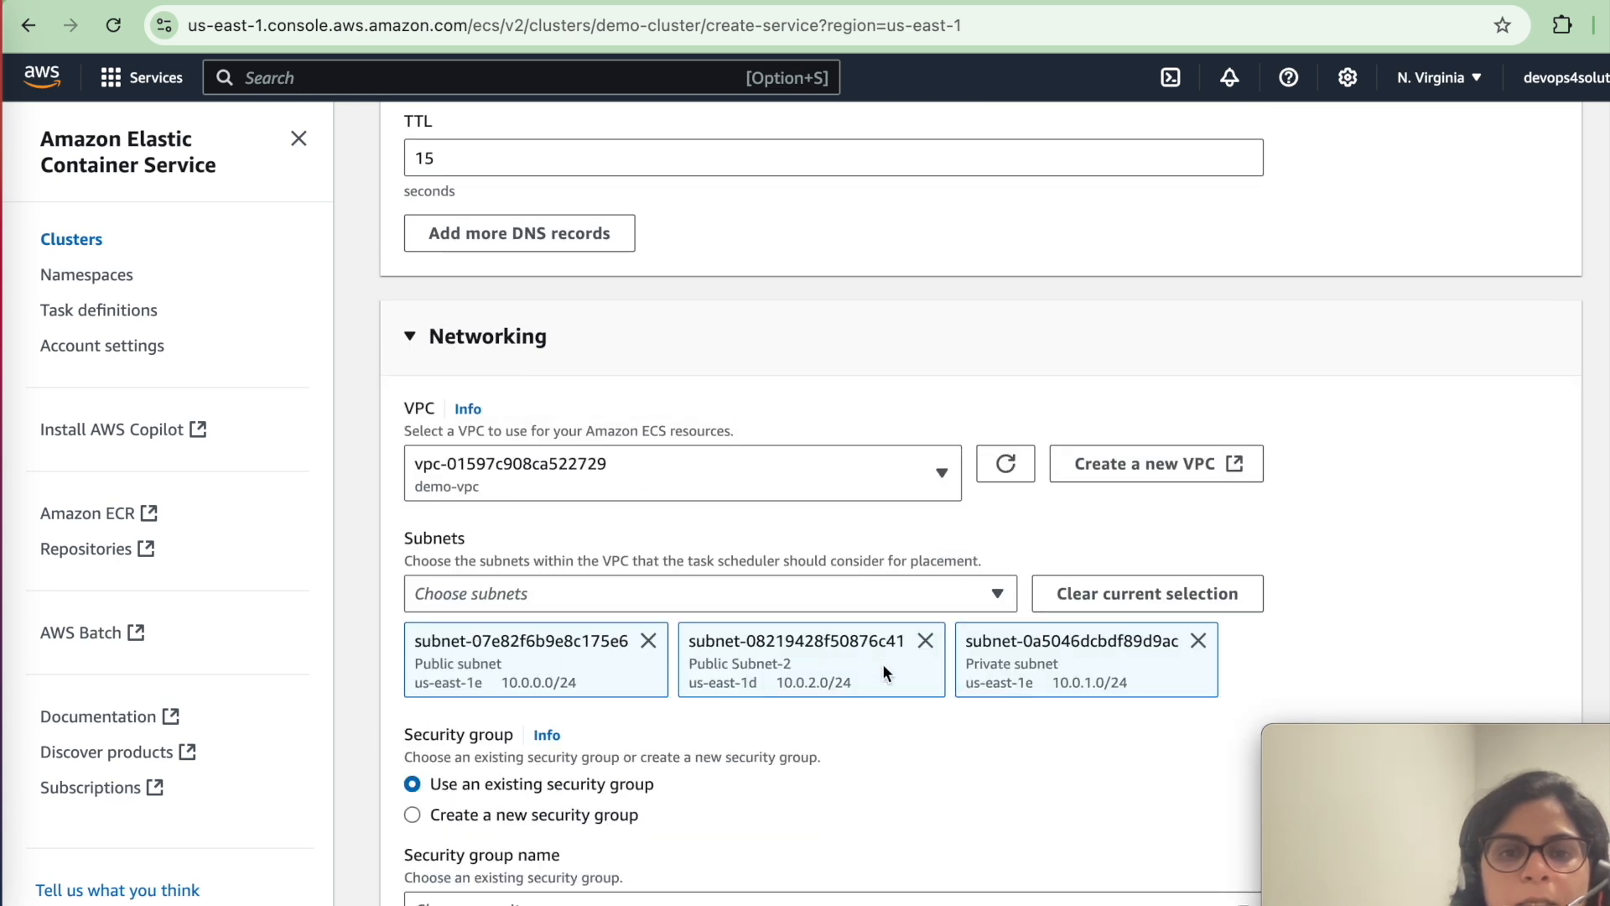
left_click(1198, 640)
- Replace the default security group of the service with ecs-service-sg
scroll(882, 661, "down", 5)
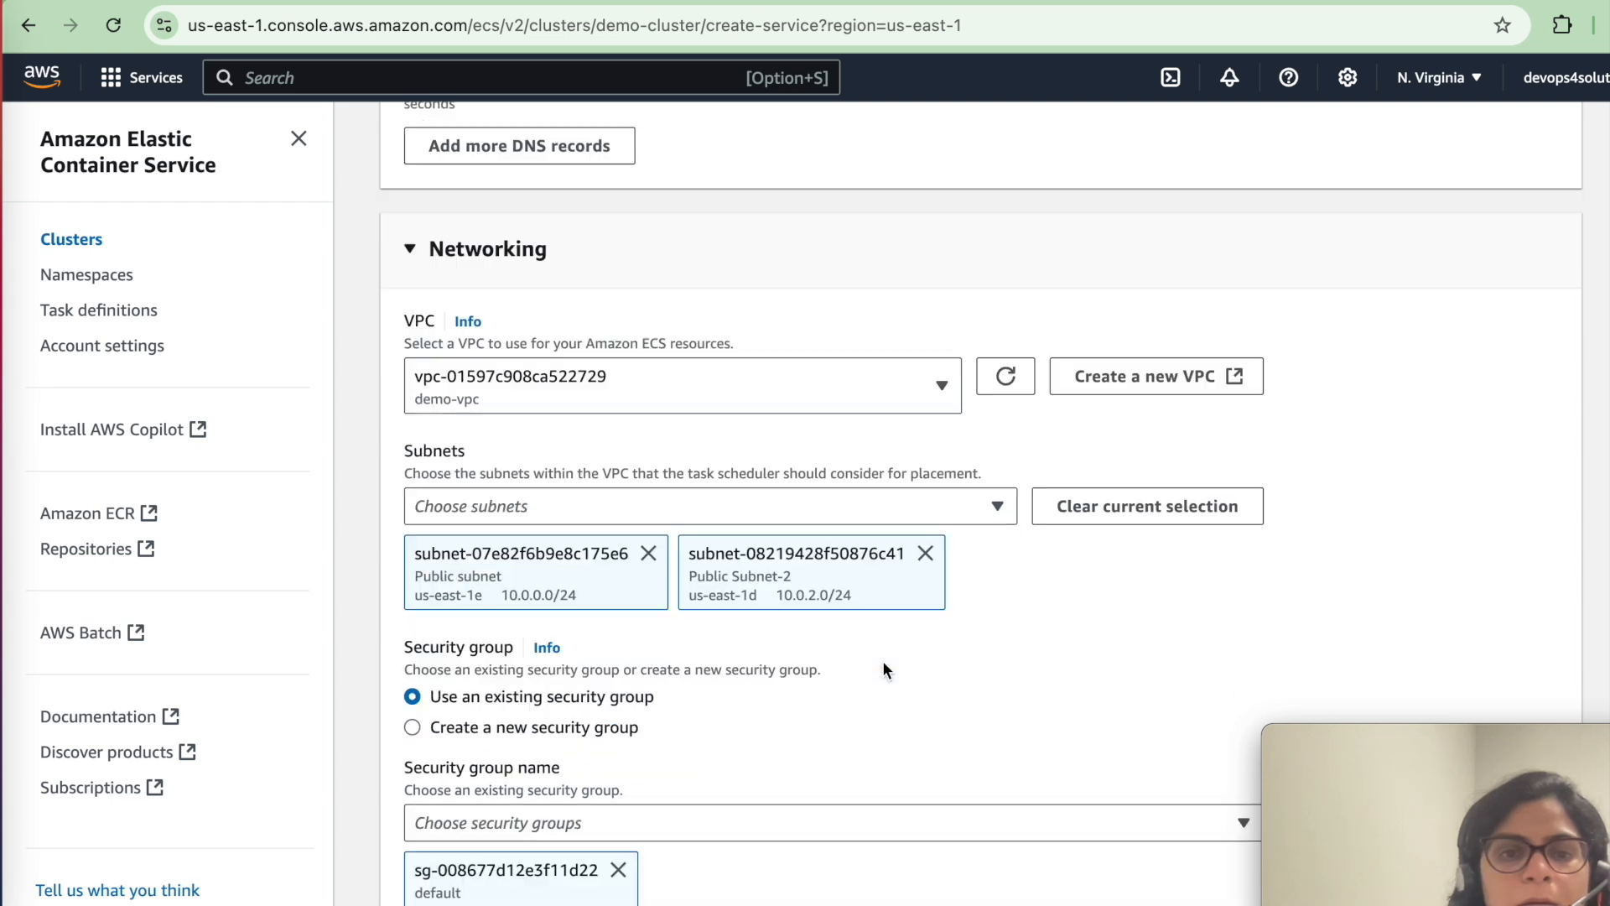
left_click(618, 569)
left_click(617, 527)
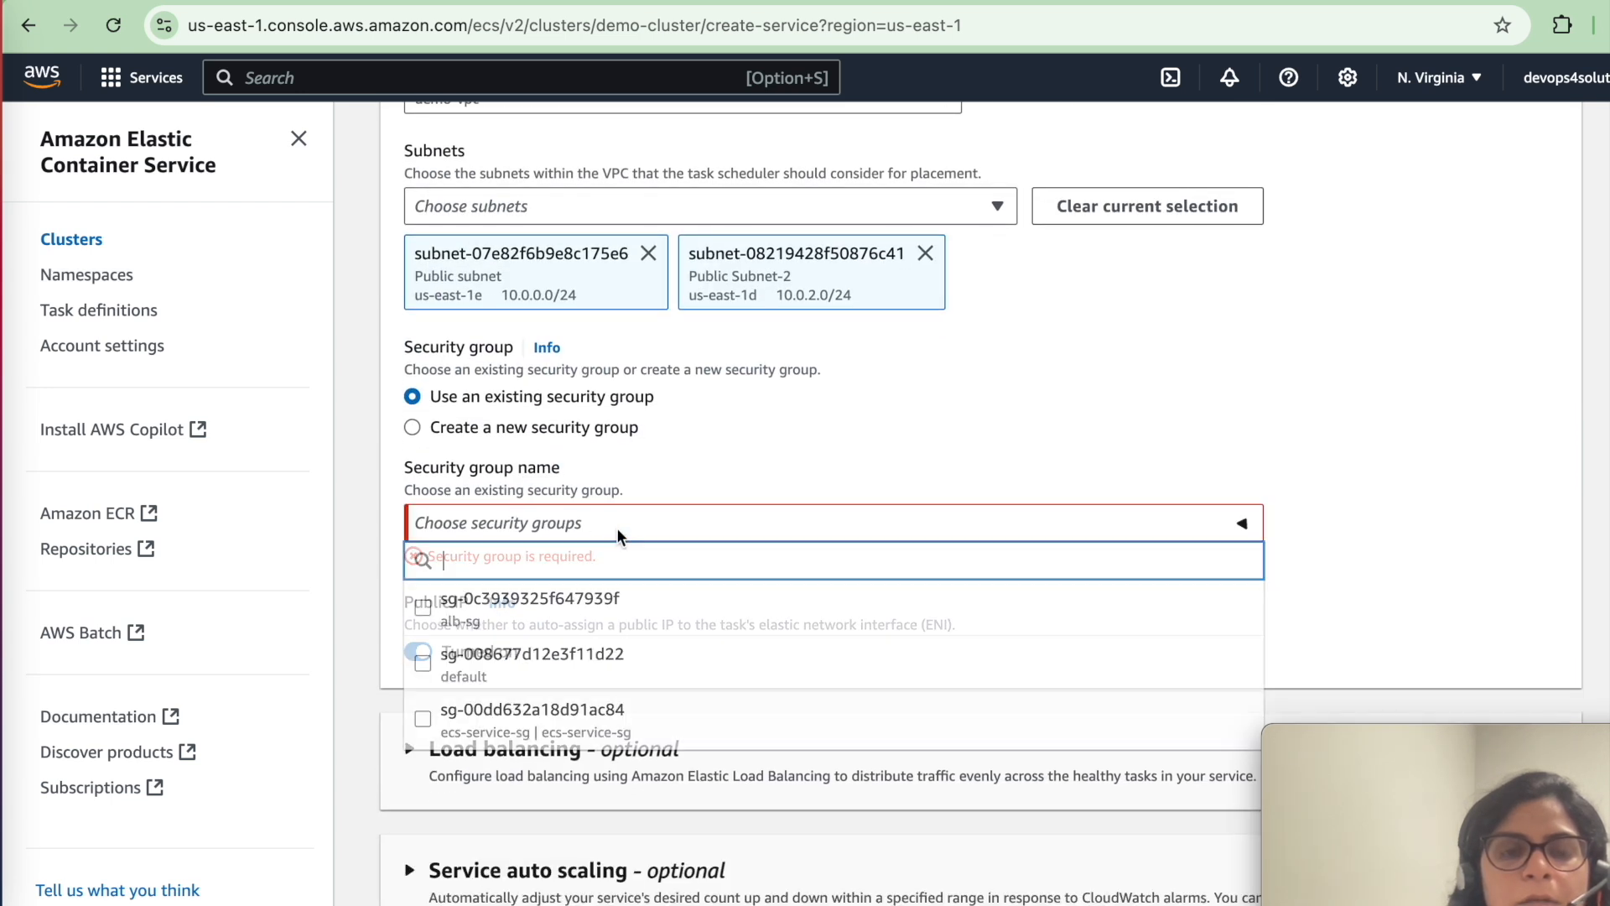
left_click(587, 713)
- Configure load balancing with an Application Load Balancer, using the existing load balancer demo-lb
scroll(863, 651, "down", 5)
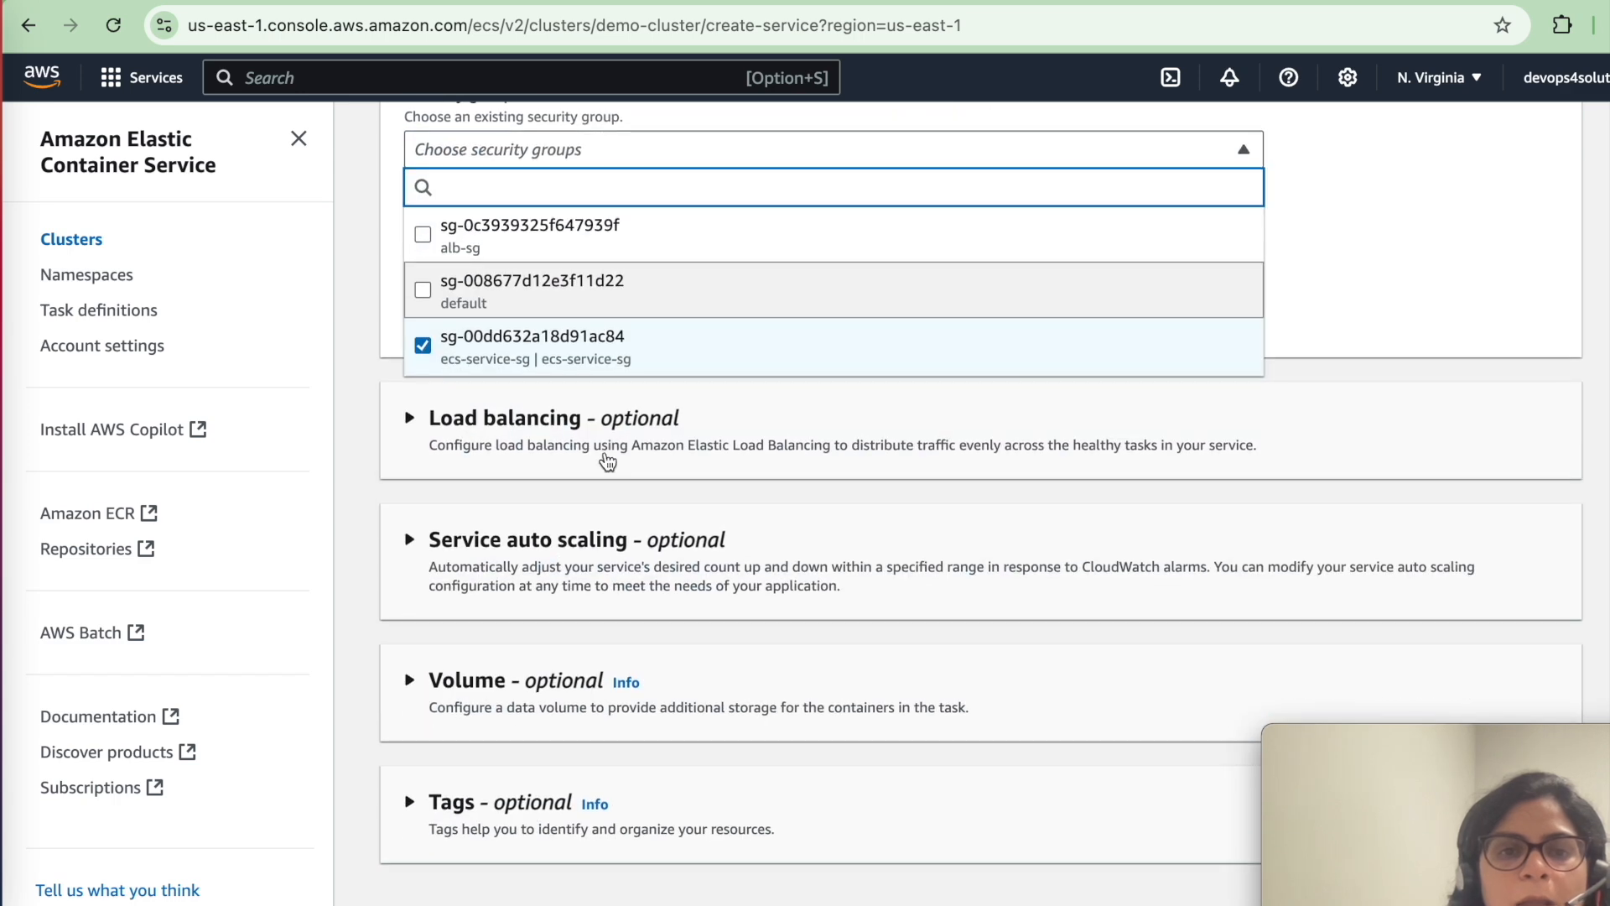
left_click(608, 427)
left_click(560, 568)
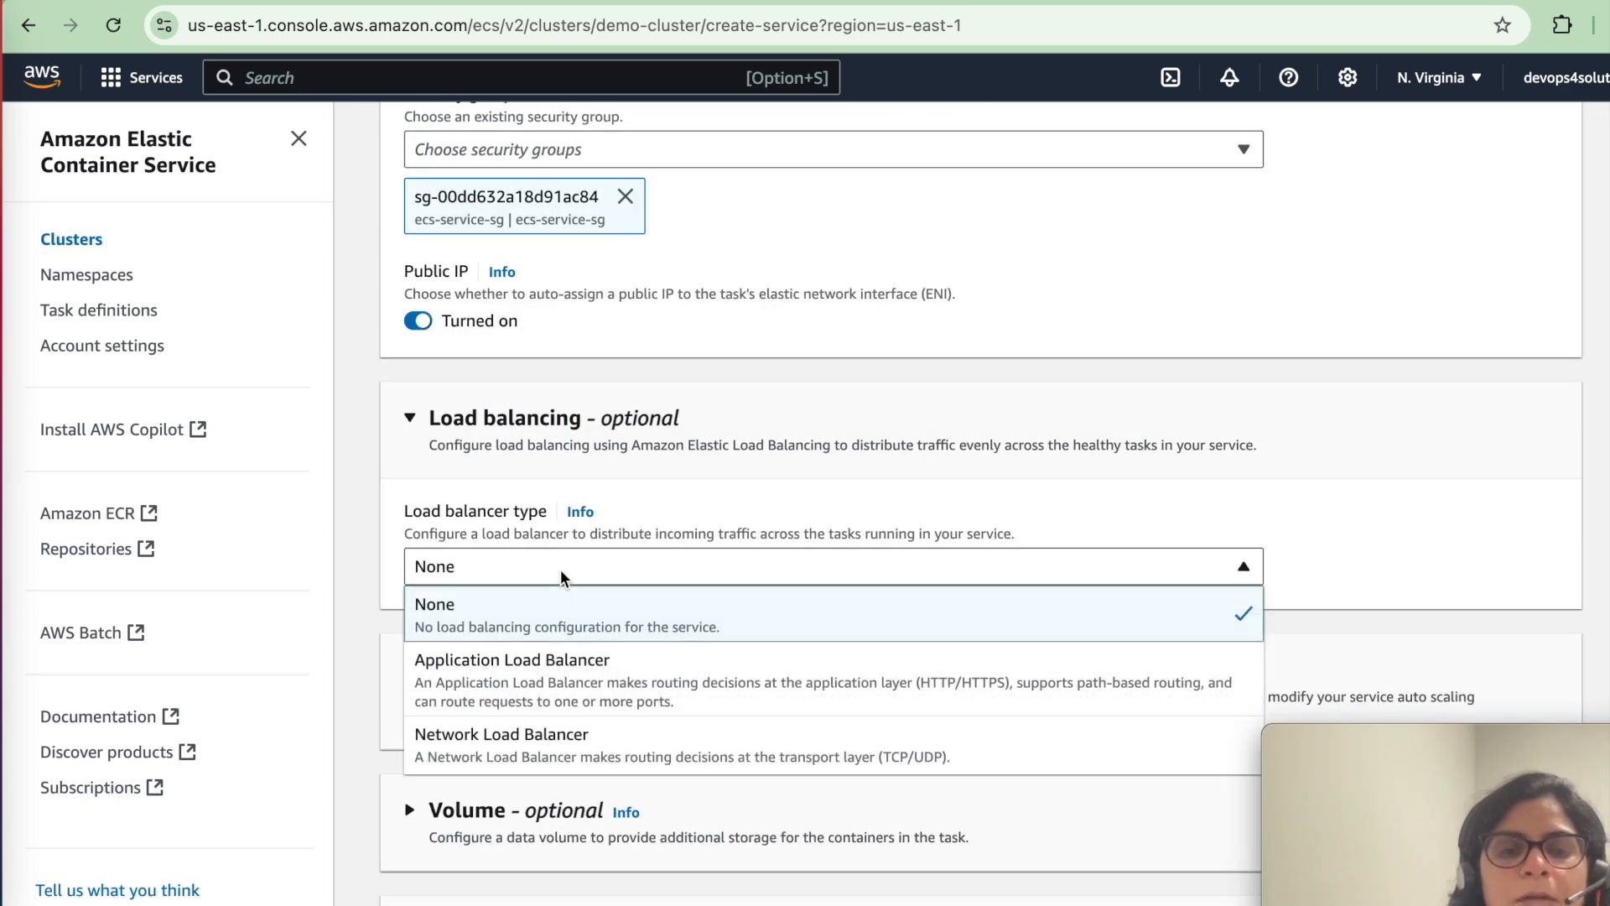
left_click(561, 661)
scroll(562, 669, "down", 3)
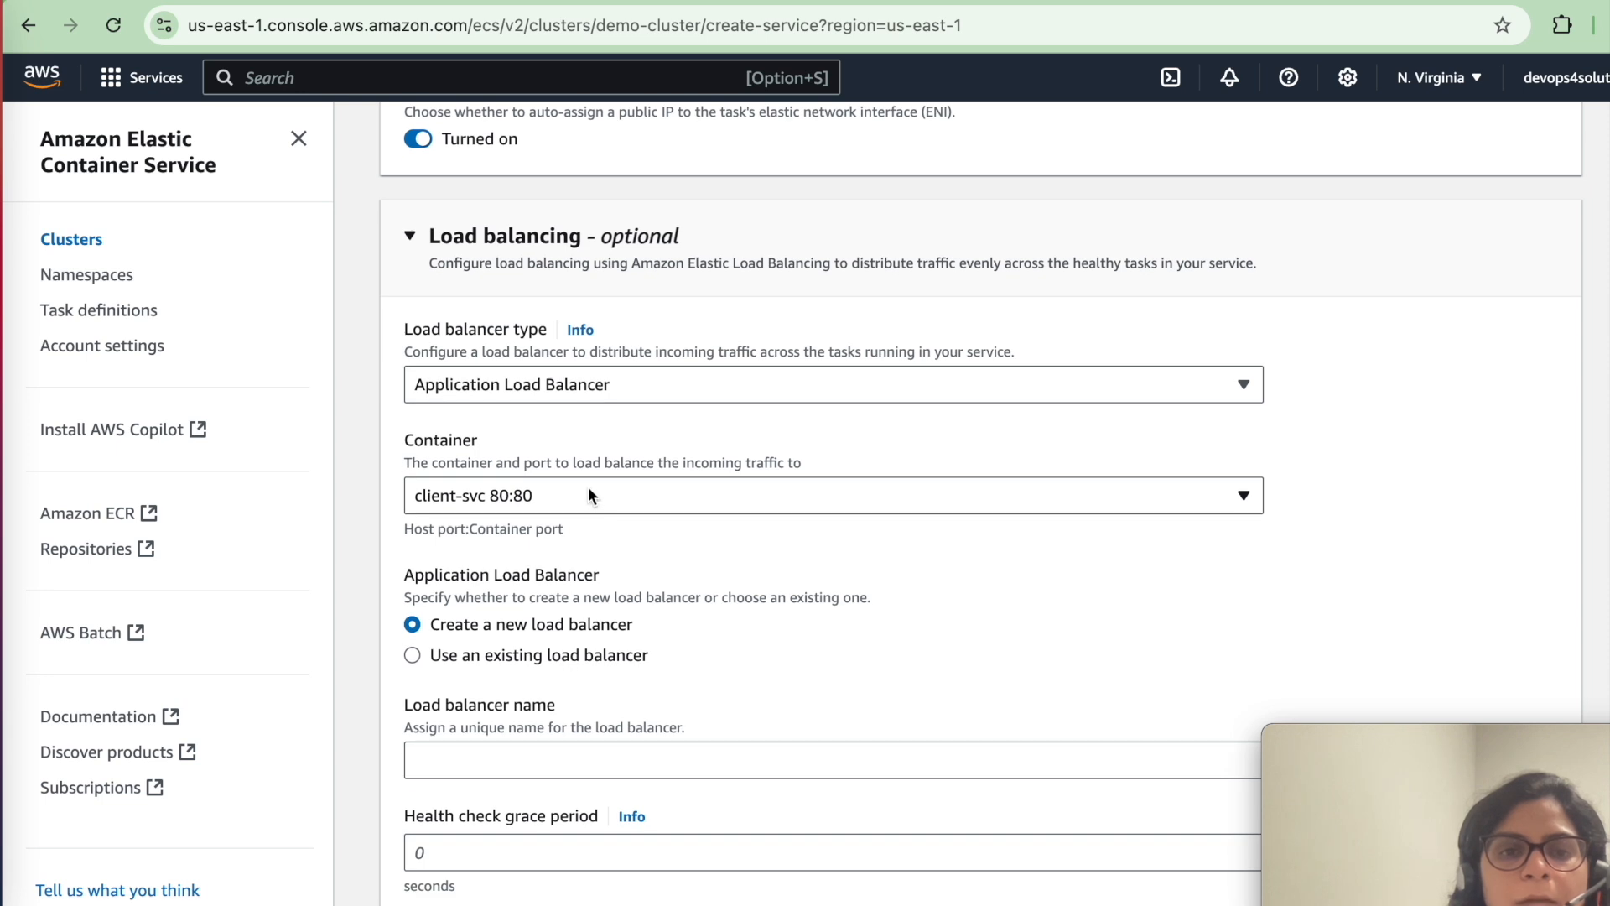
left_click(506, 659)
scroll(683, 697, "down", 5)
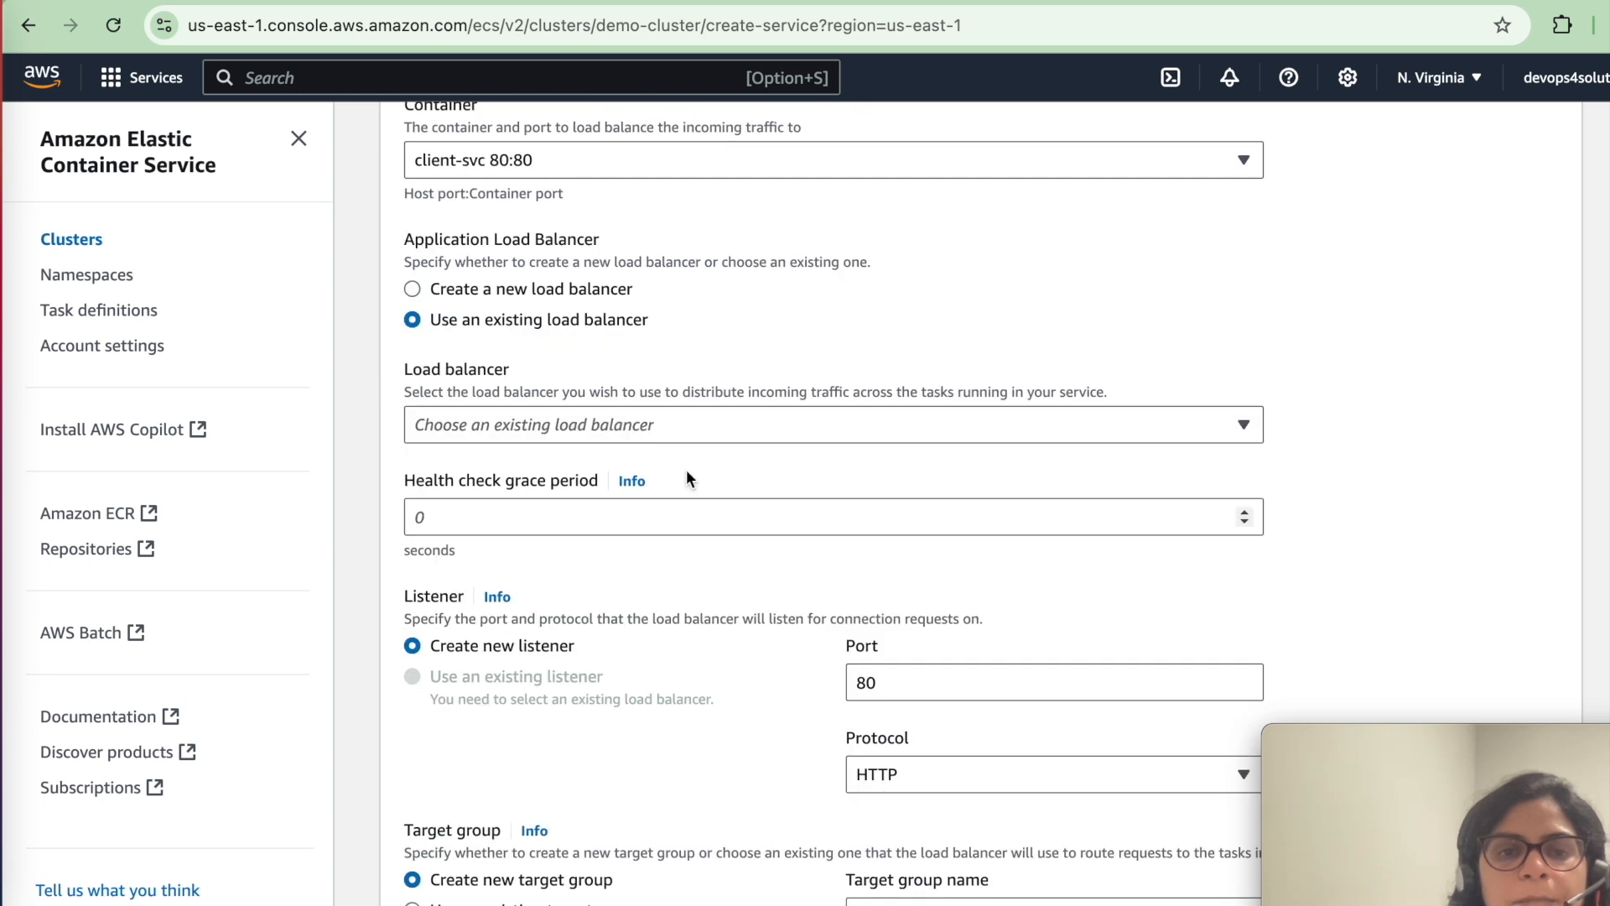
left_click(669, 426)
left_click(621, 503)
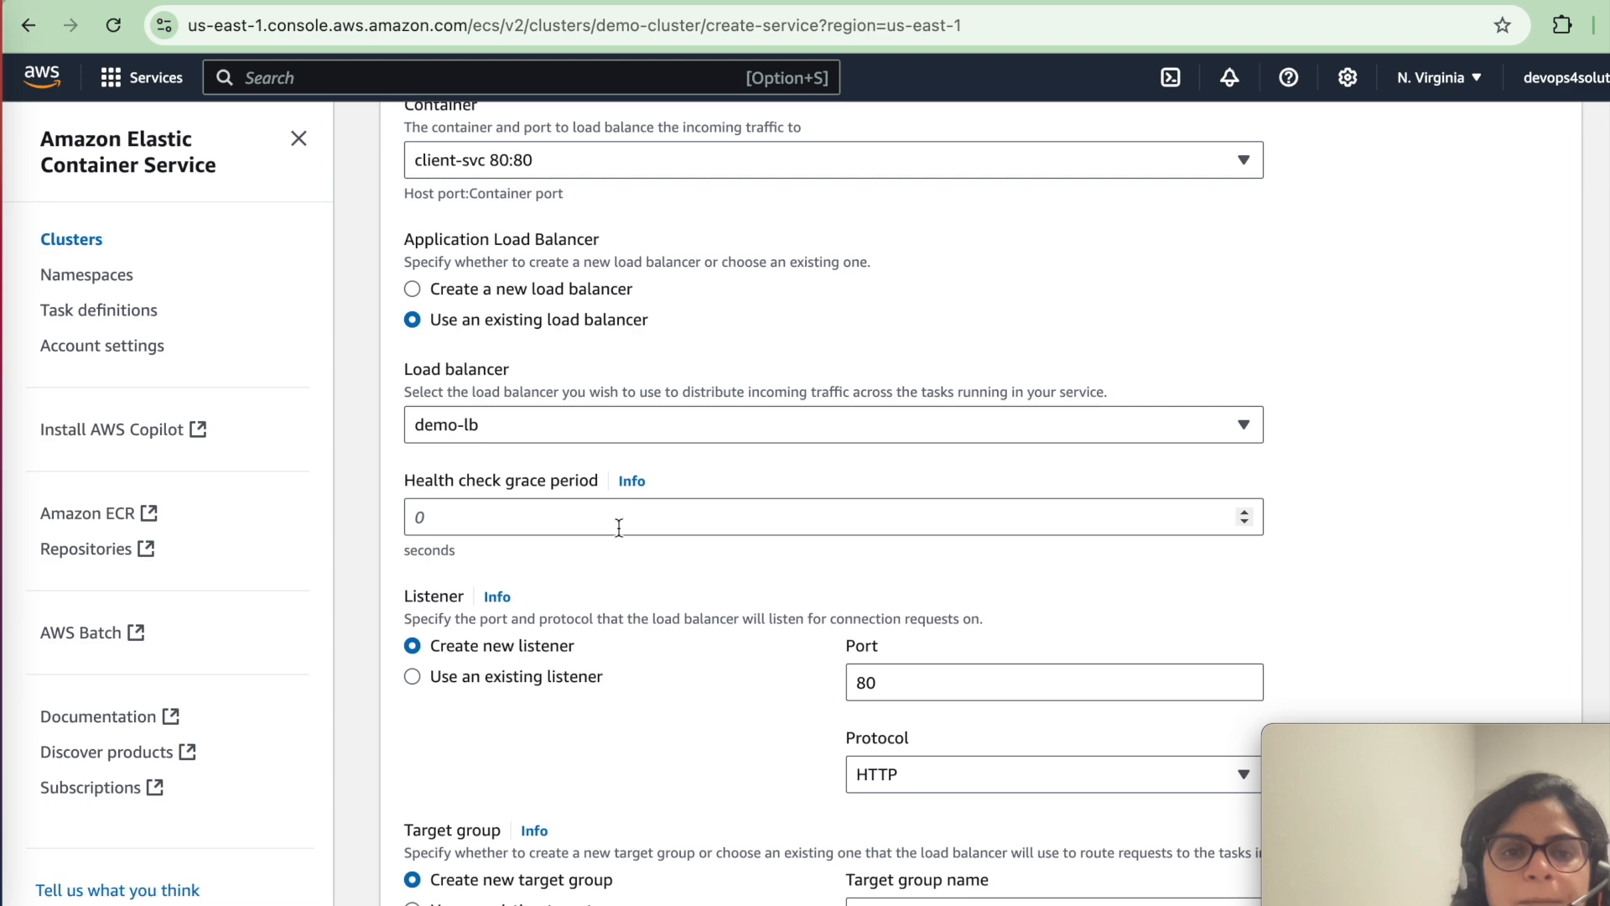
- Use the existing 80:HTTP listener of demo-lb for the service
scroll(621, 512, "down", 4)
left_click(562, 453)
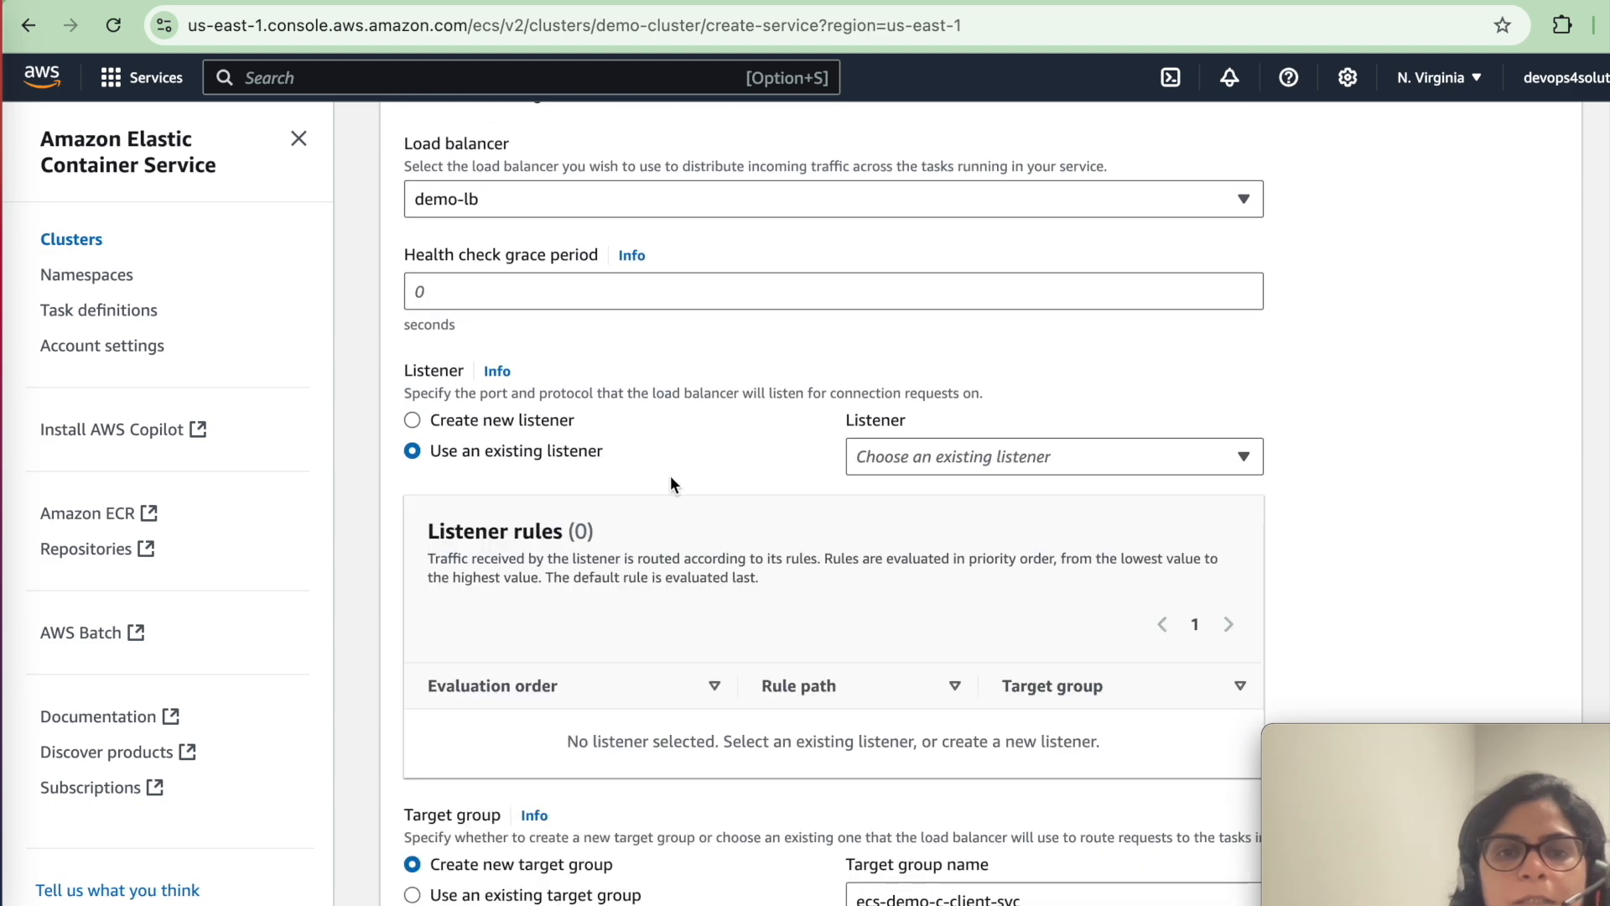
left_click(931, 456)
left_click(944, 526)
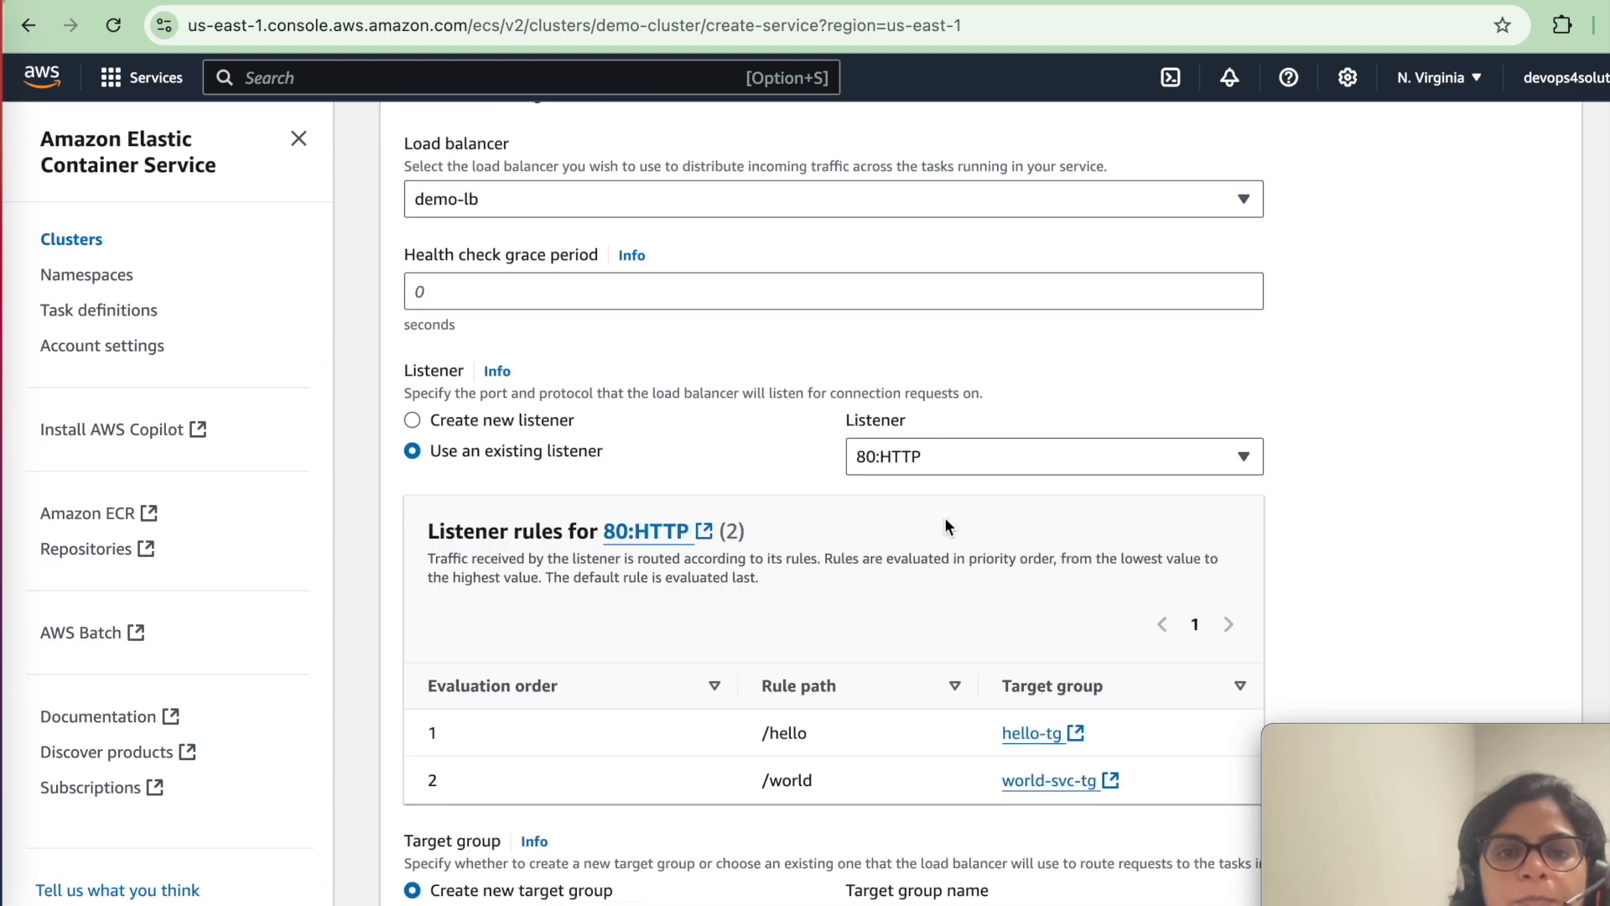
scroll(945, 520, "down", 5)
left_click(573, 548)
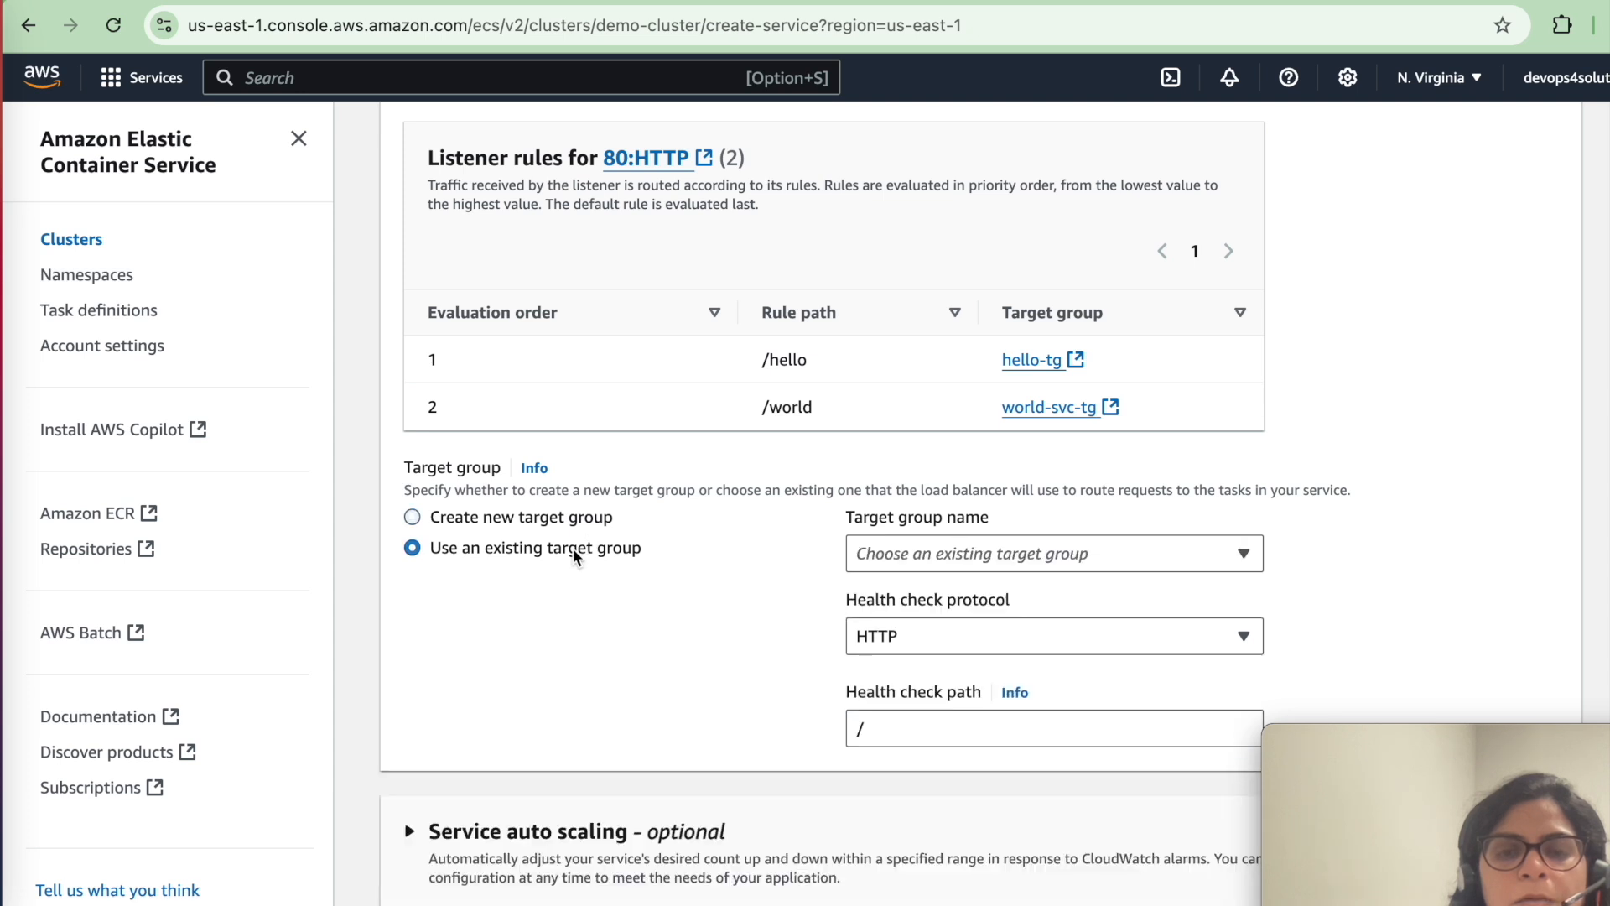
left_click(971, 552)
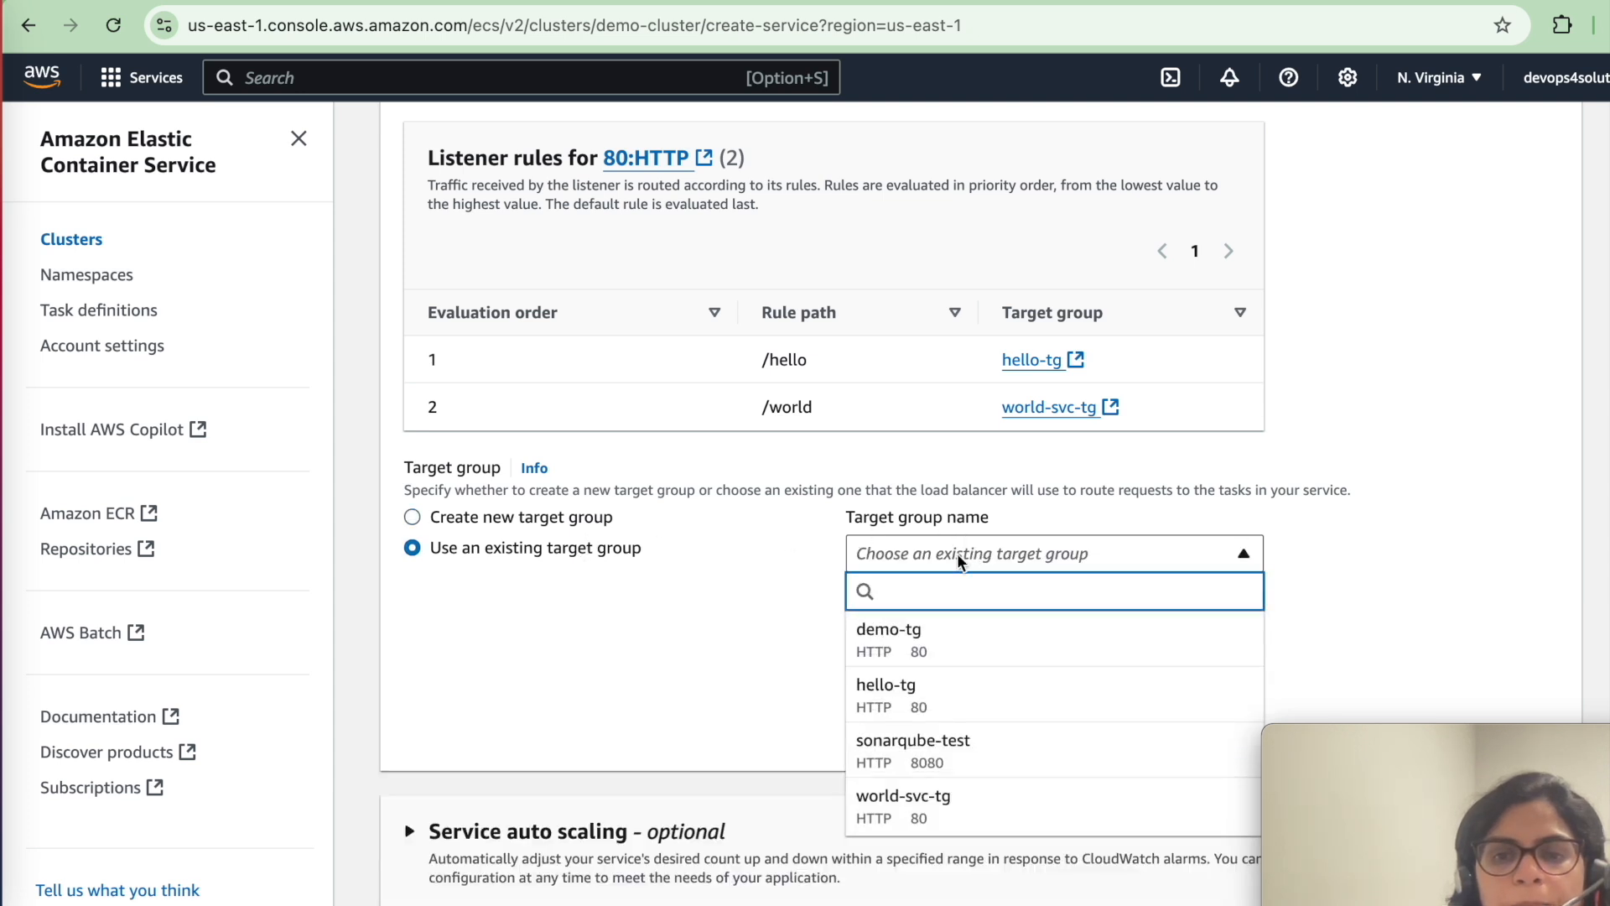
left_click(695, 640)
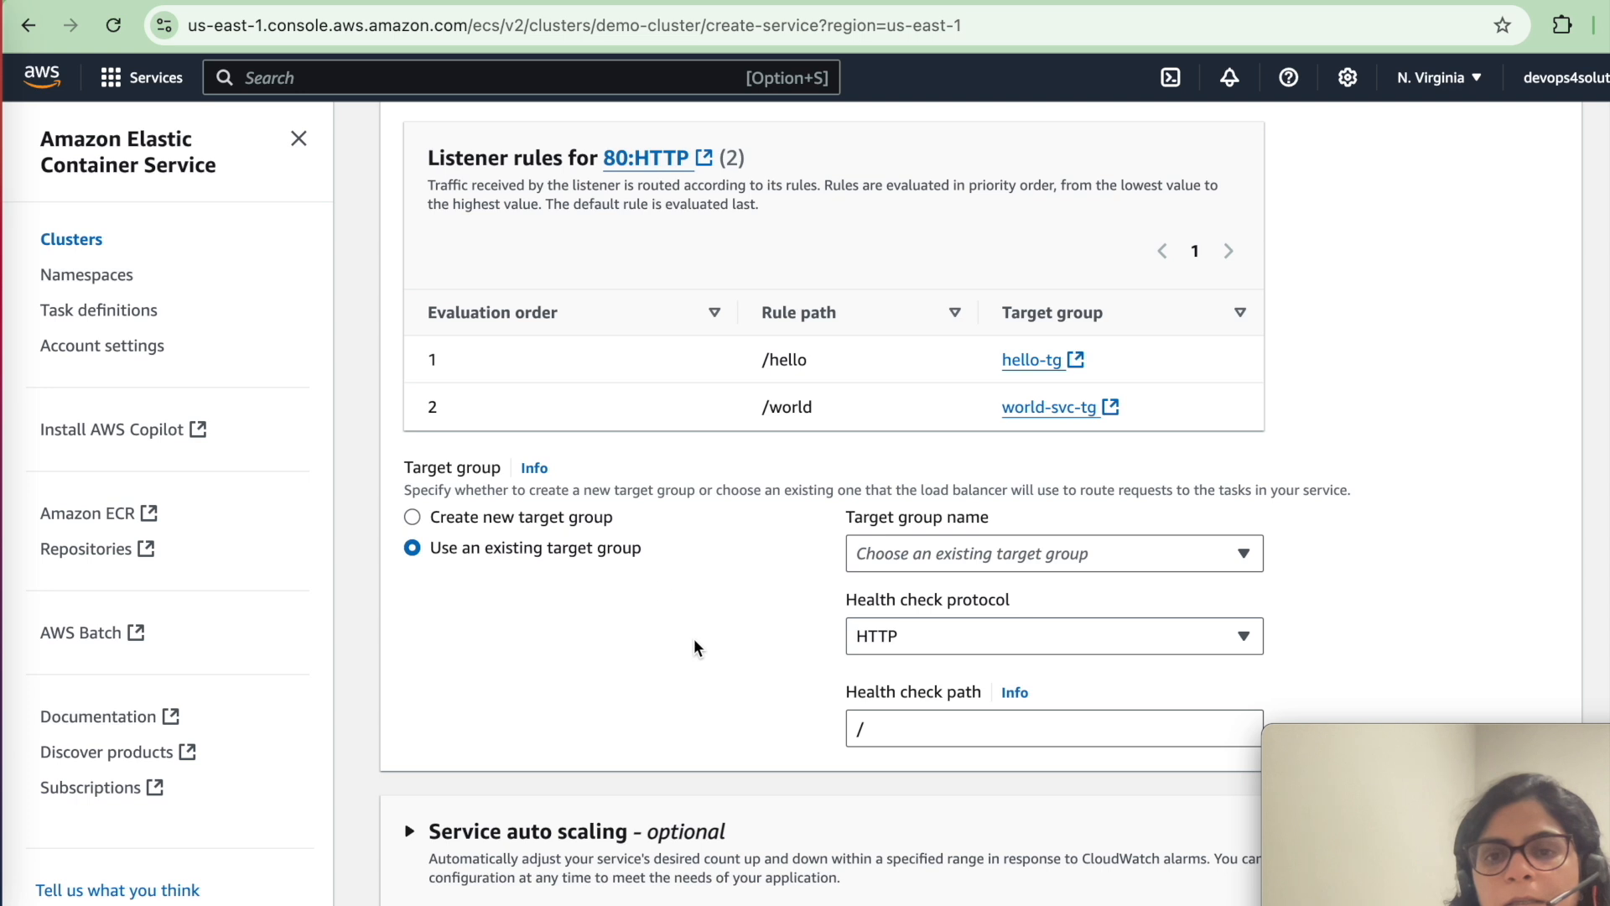
- Choose to create a new target group for the service and name it client-tg
left_click(544, 517)
left_click(1087, 558)
key("super+a")
type("clien")
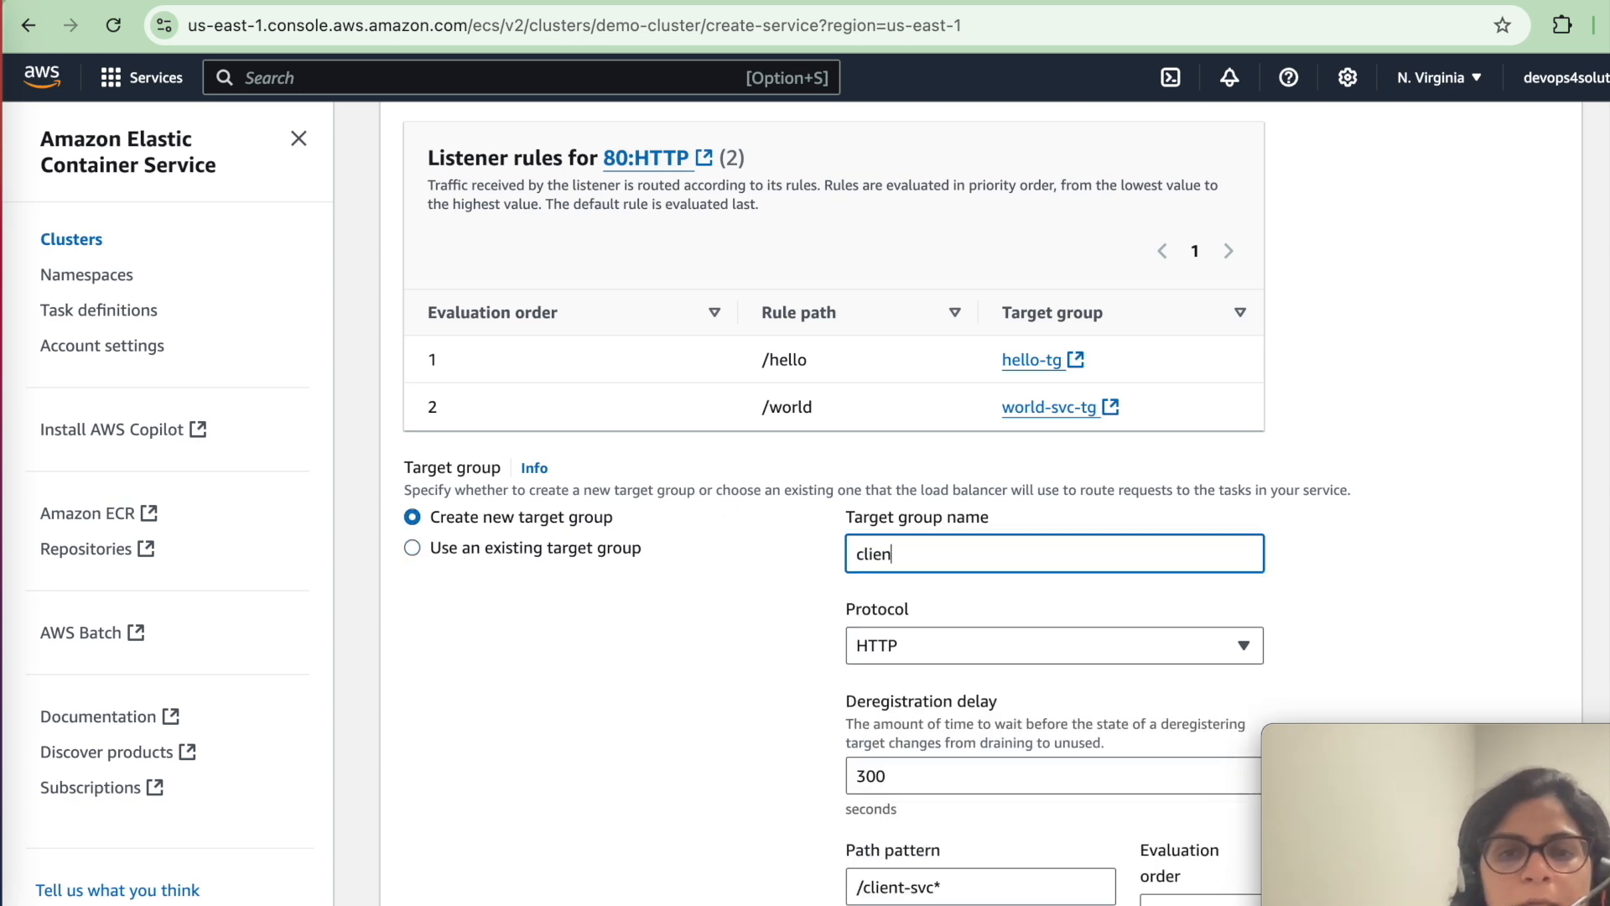
- Shorten the path pattern of the client-tg target group to /
scroll(946, 503, "down", 5)
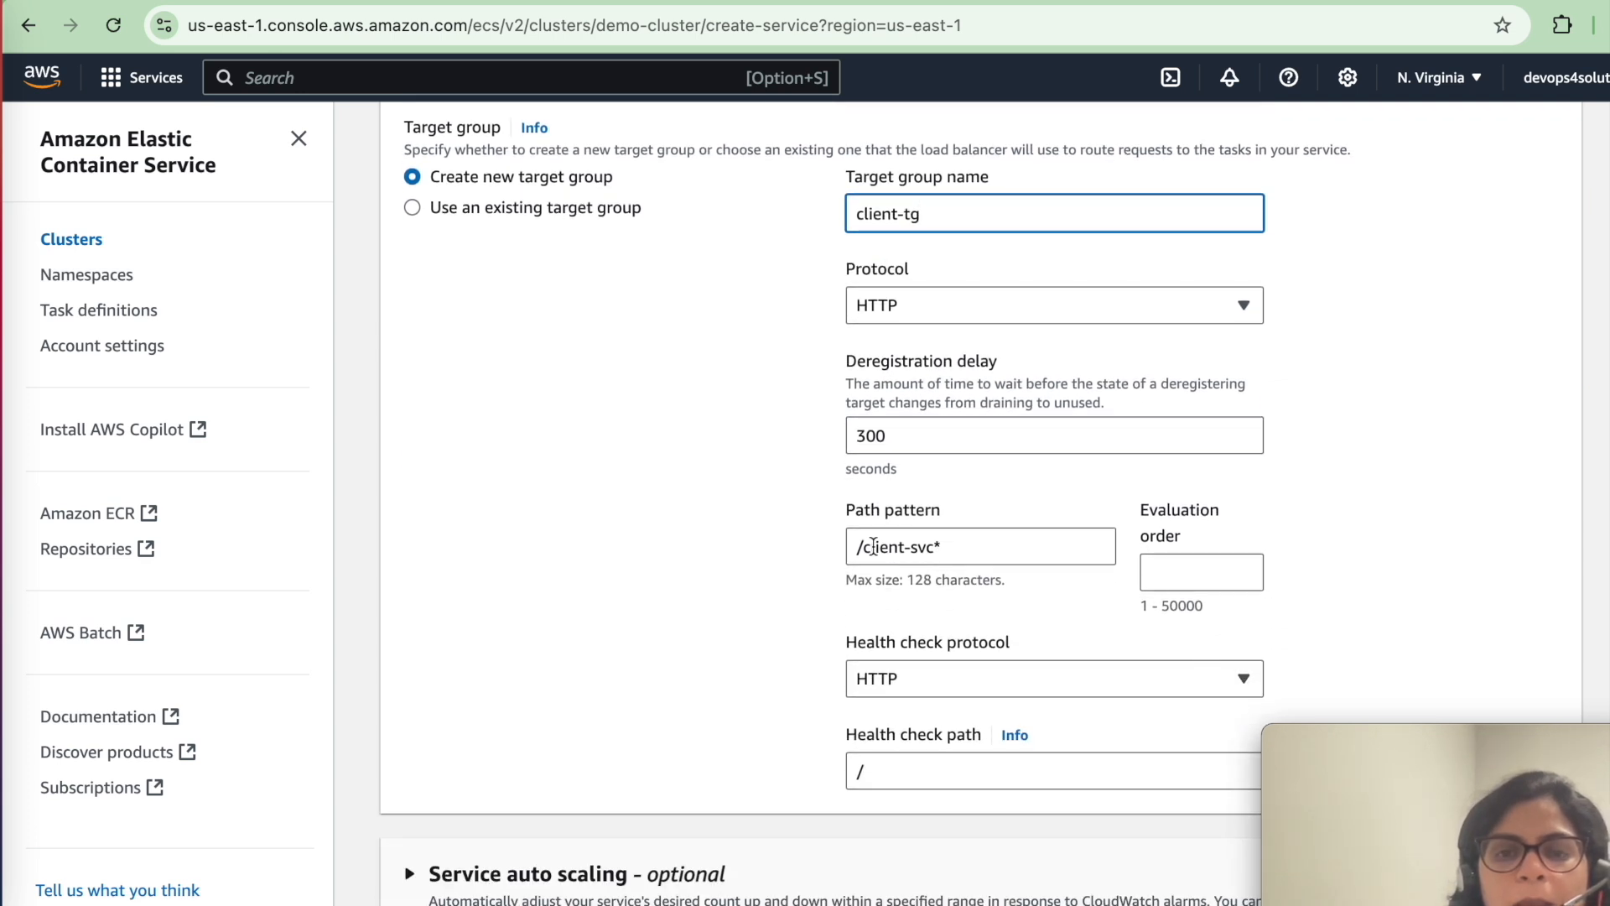
left_click_drag(862, 547, 971, 547)
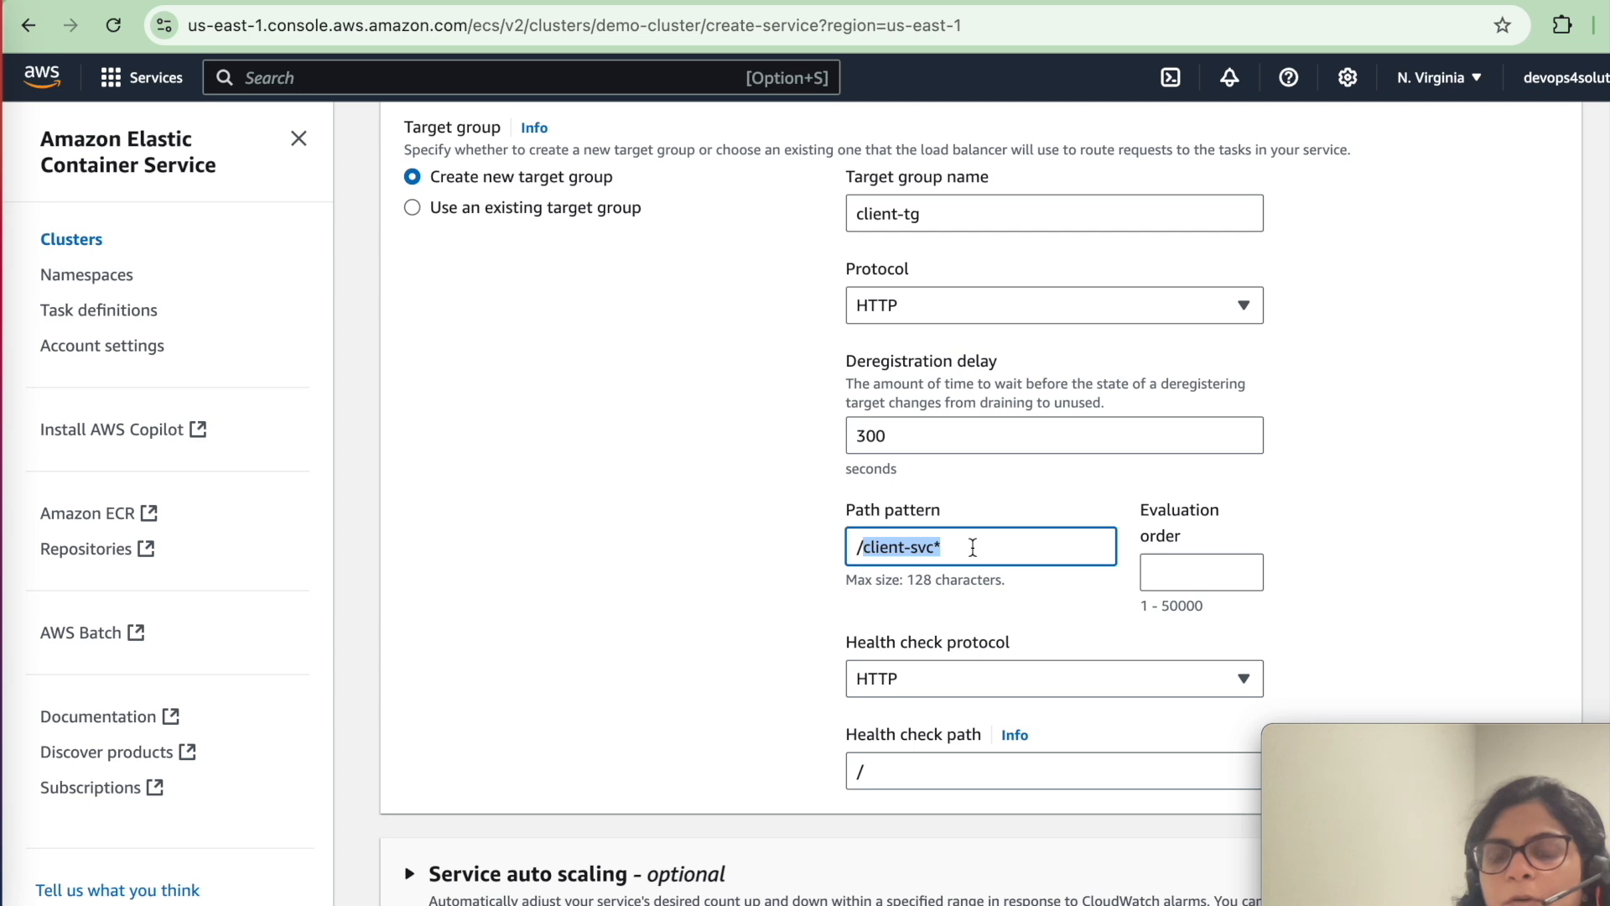
key("BackSpace")
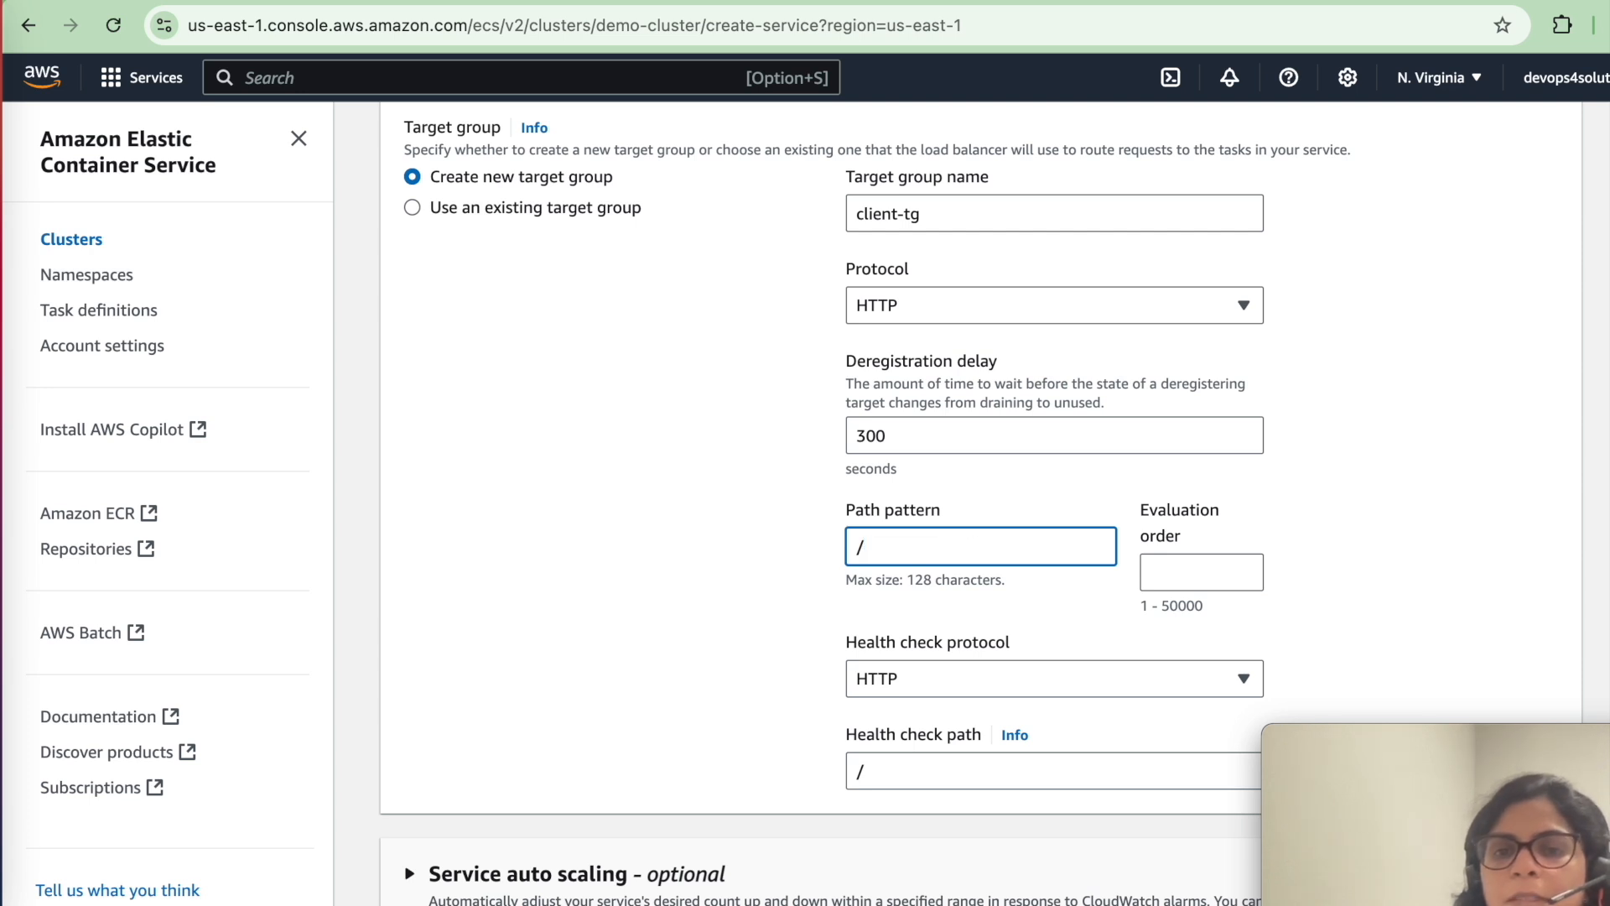
- Try to create the service with evaluation order 2 for the client-tg listener rule
scroll(1105, 547, "down", 5)
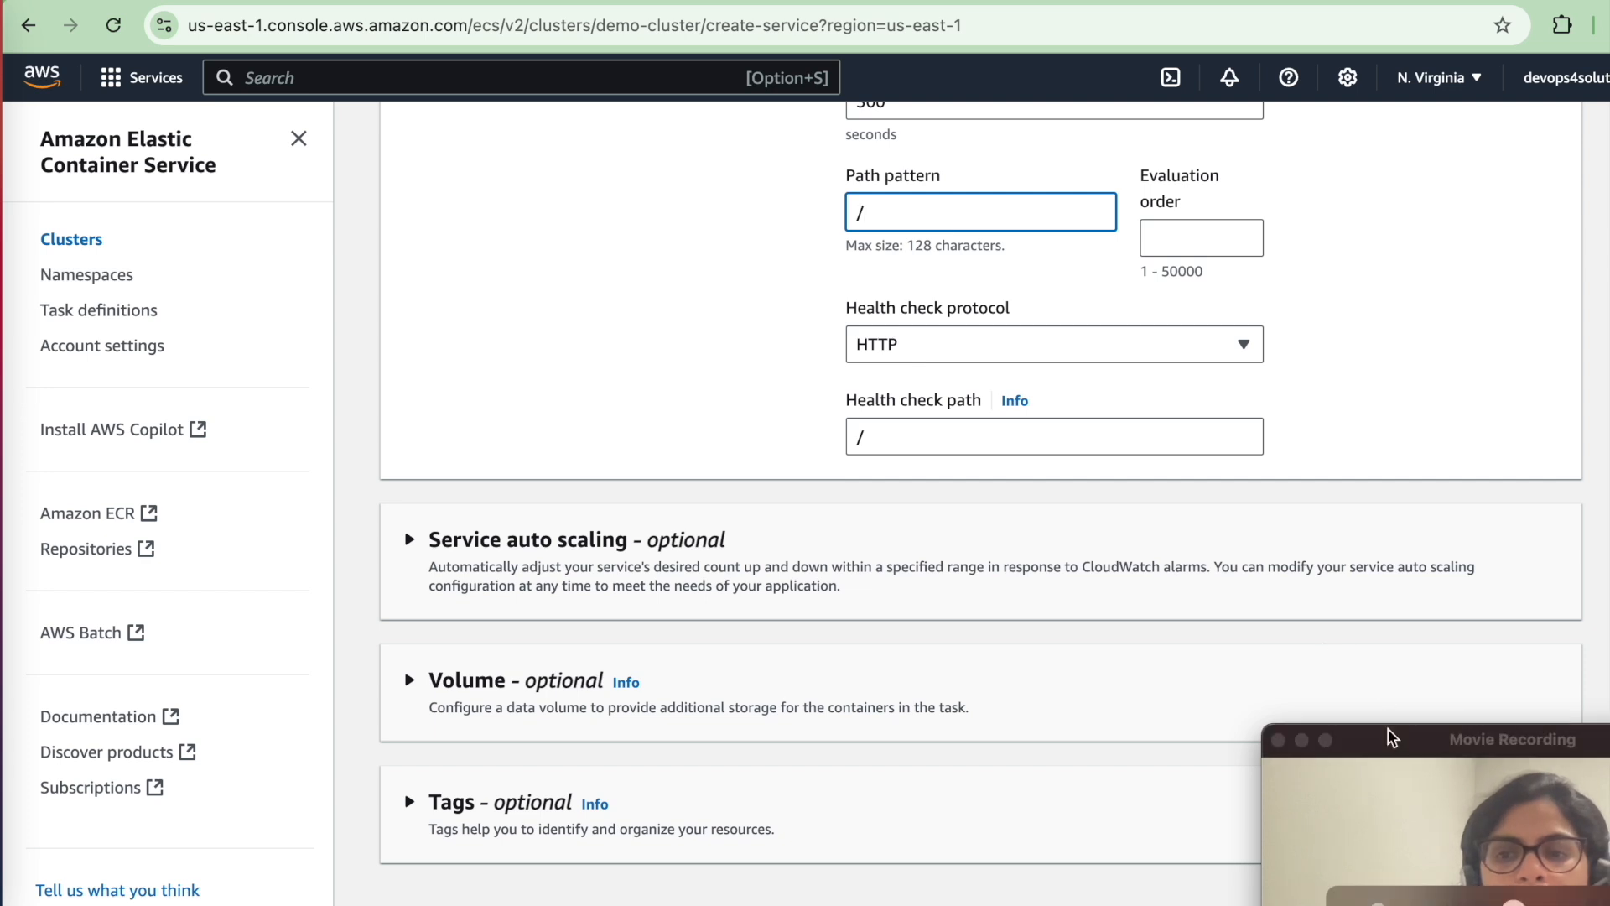
left_click_drag(1392, 738, 1417, 905)
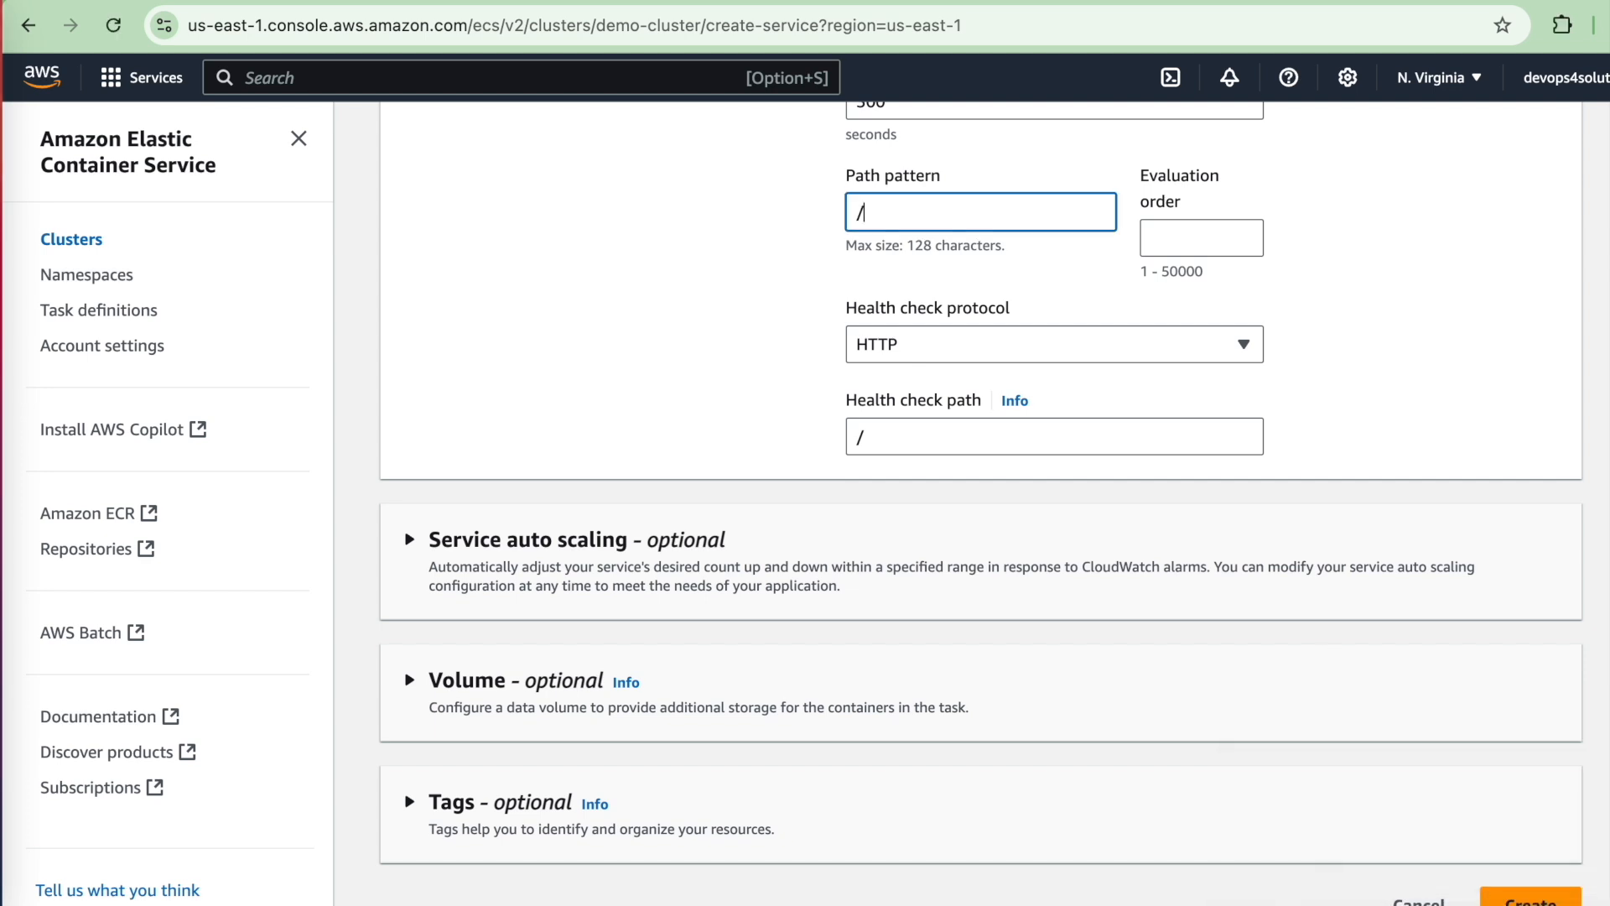
left_click(1531, 901)
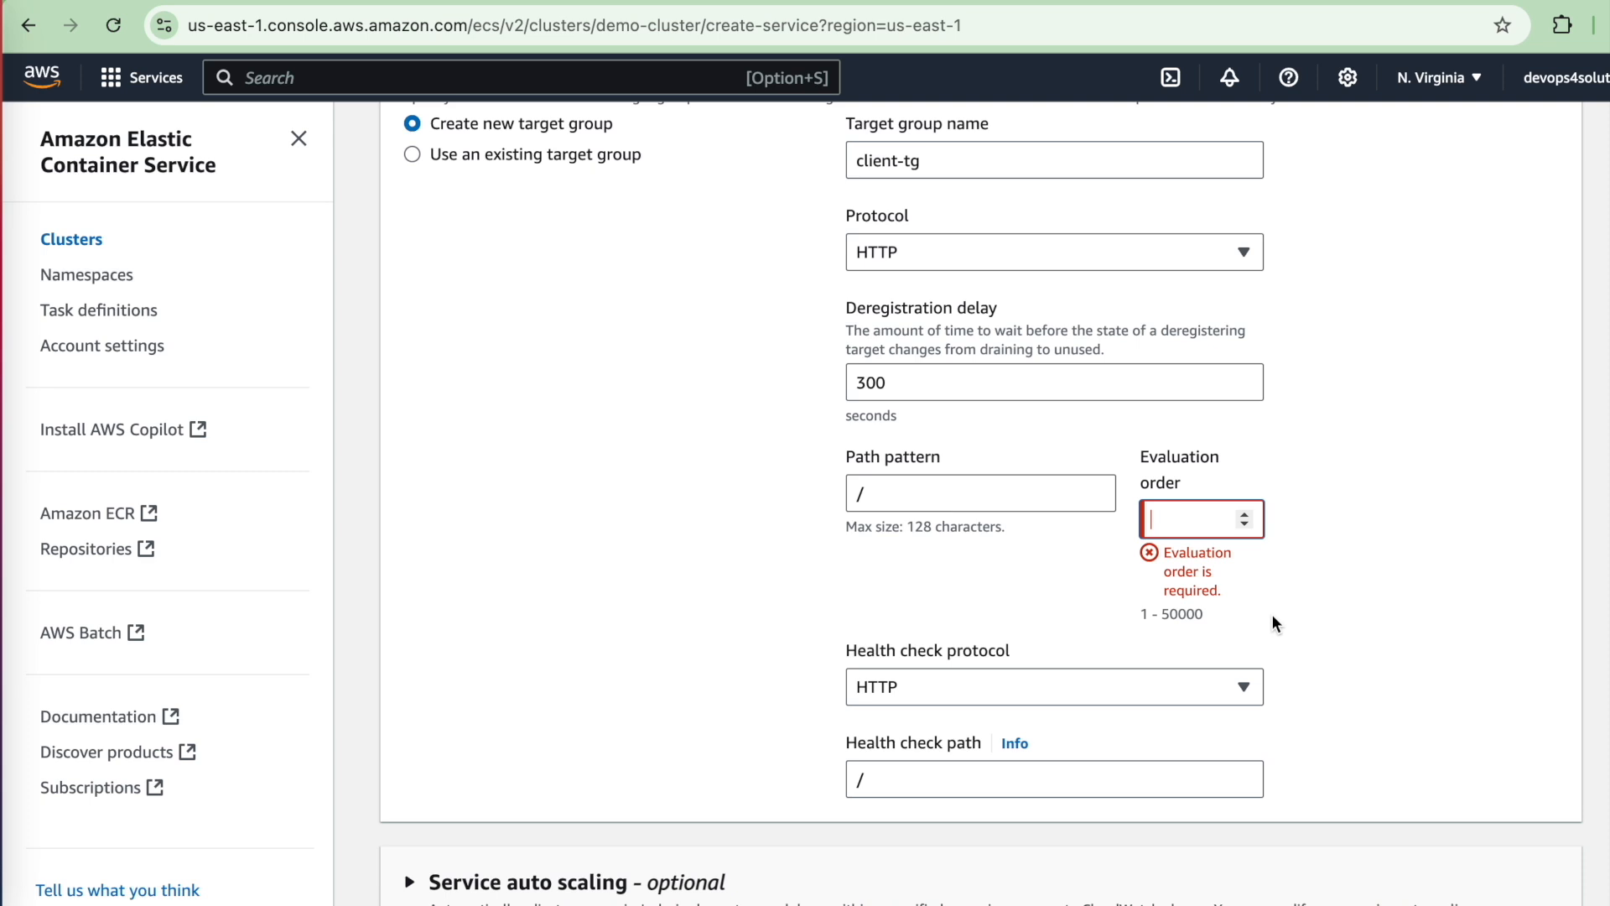
key("Up")
key("Up")
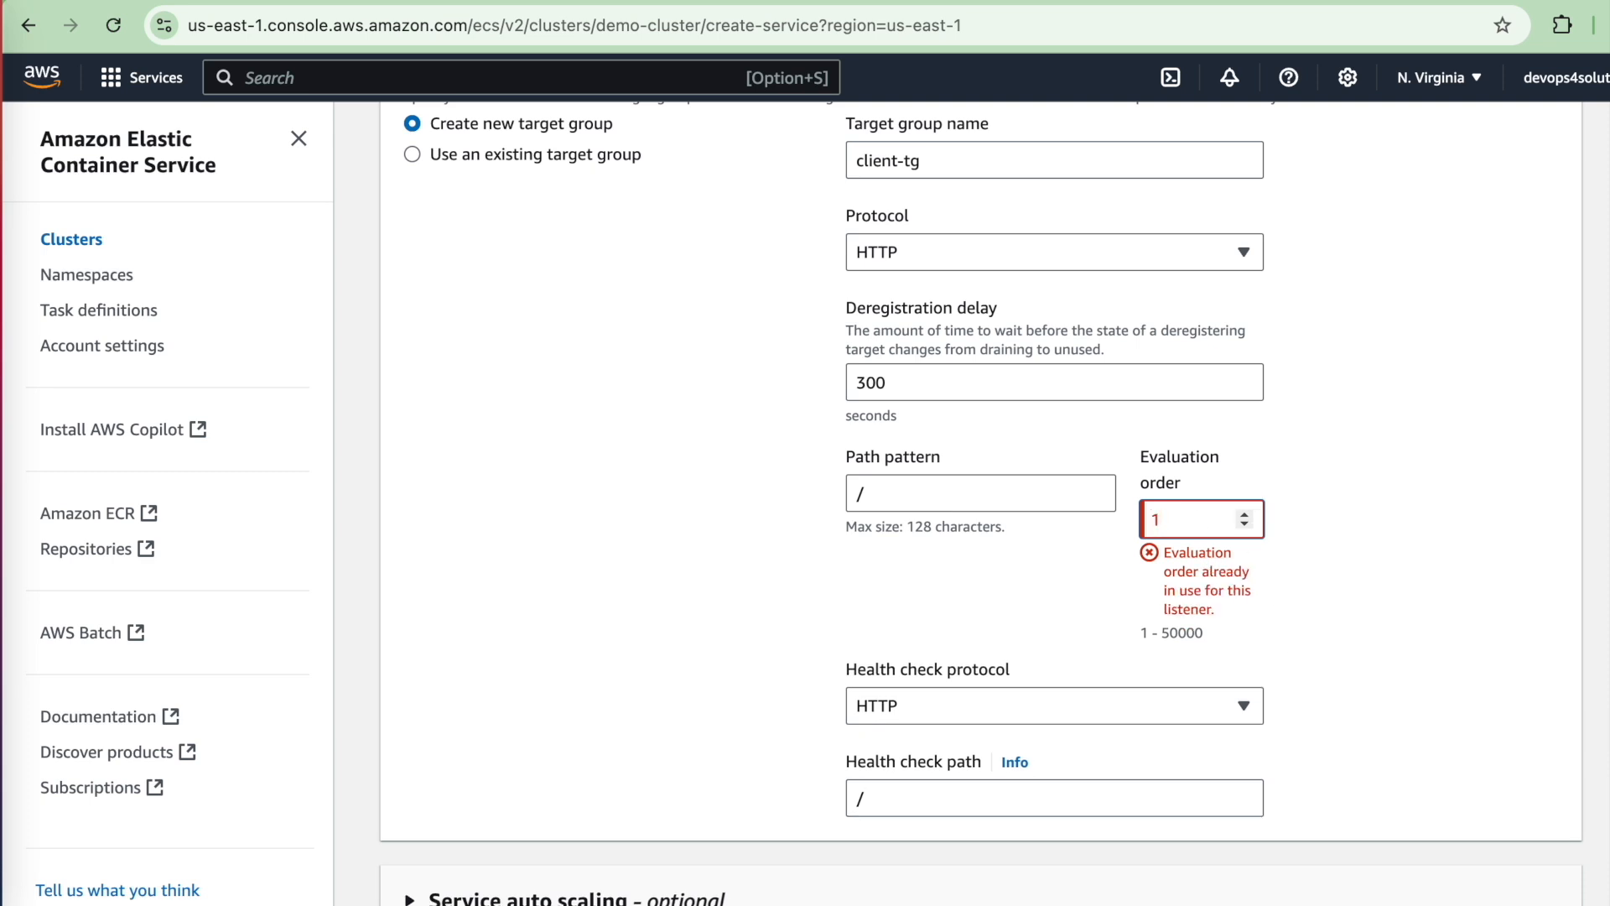
scroll(1513, 834, "down", 5)
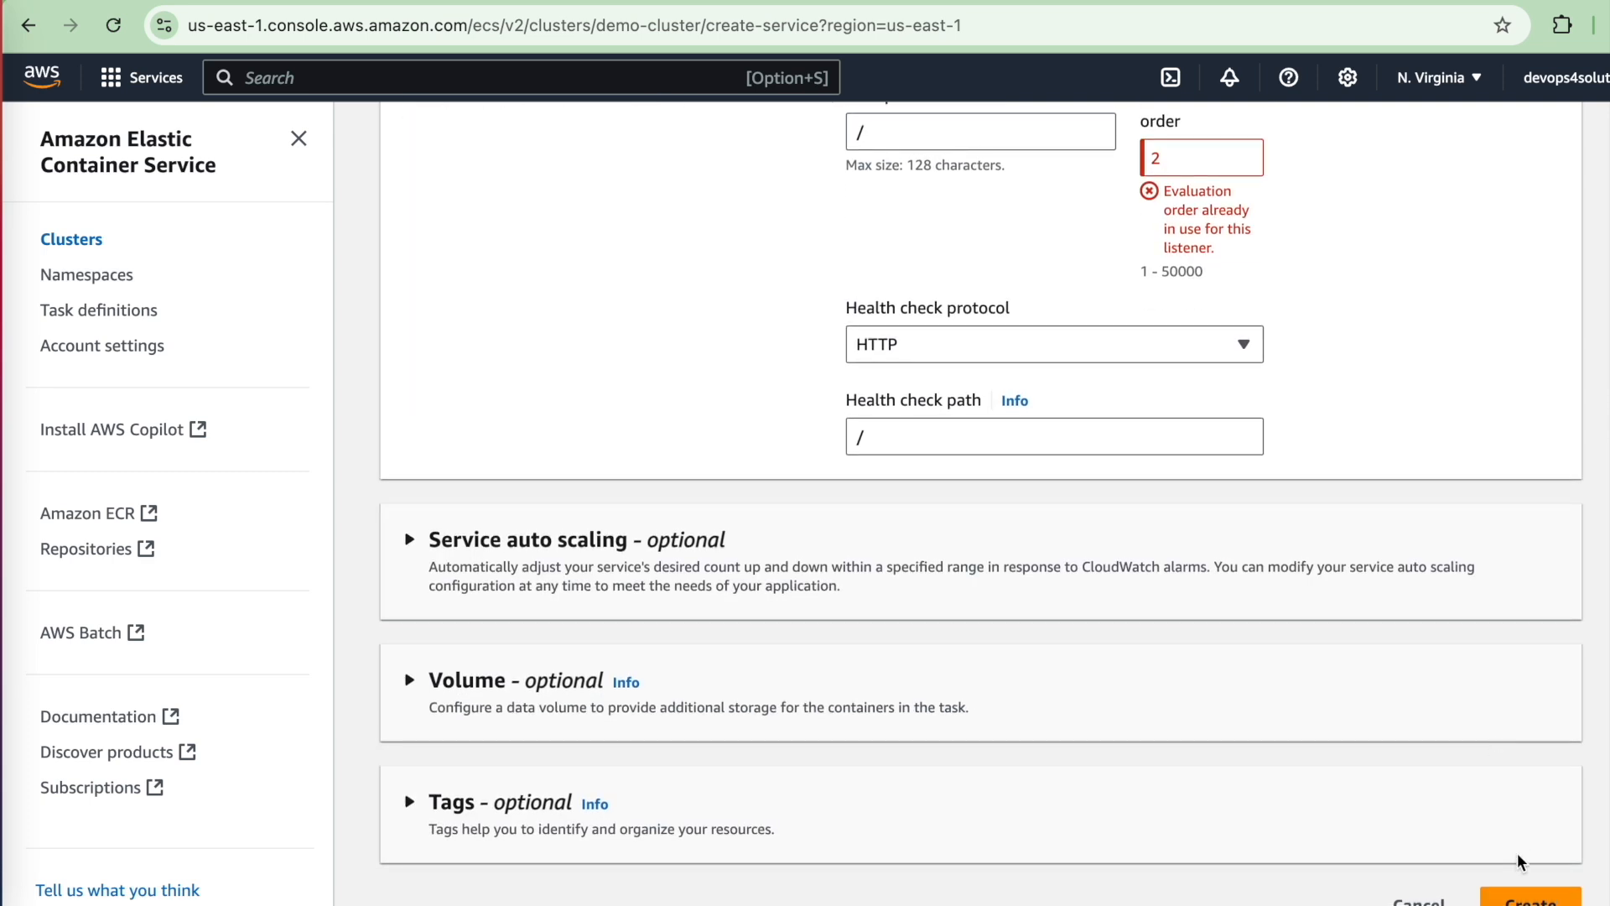
left_click(1526, 897)
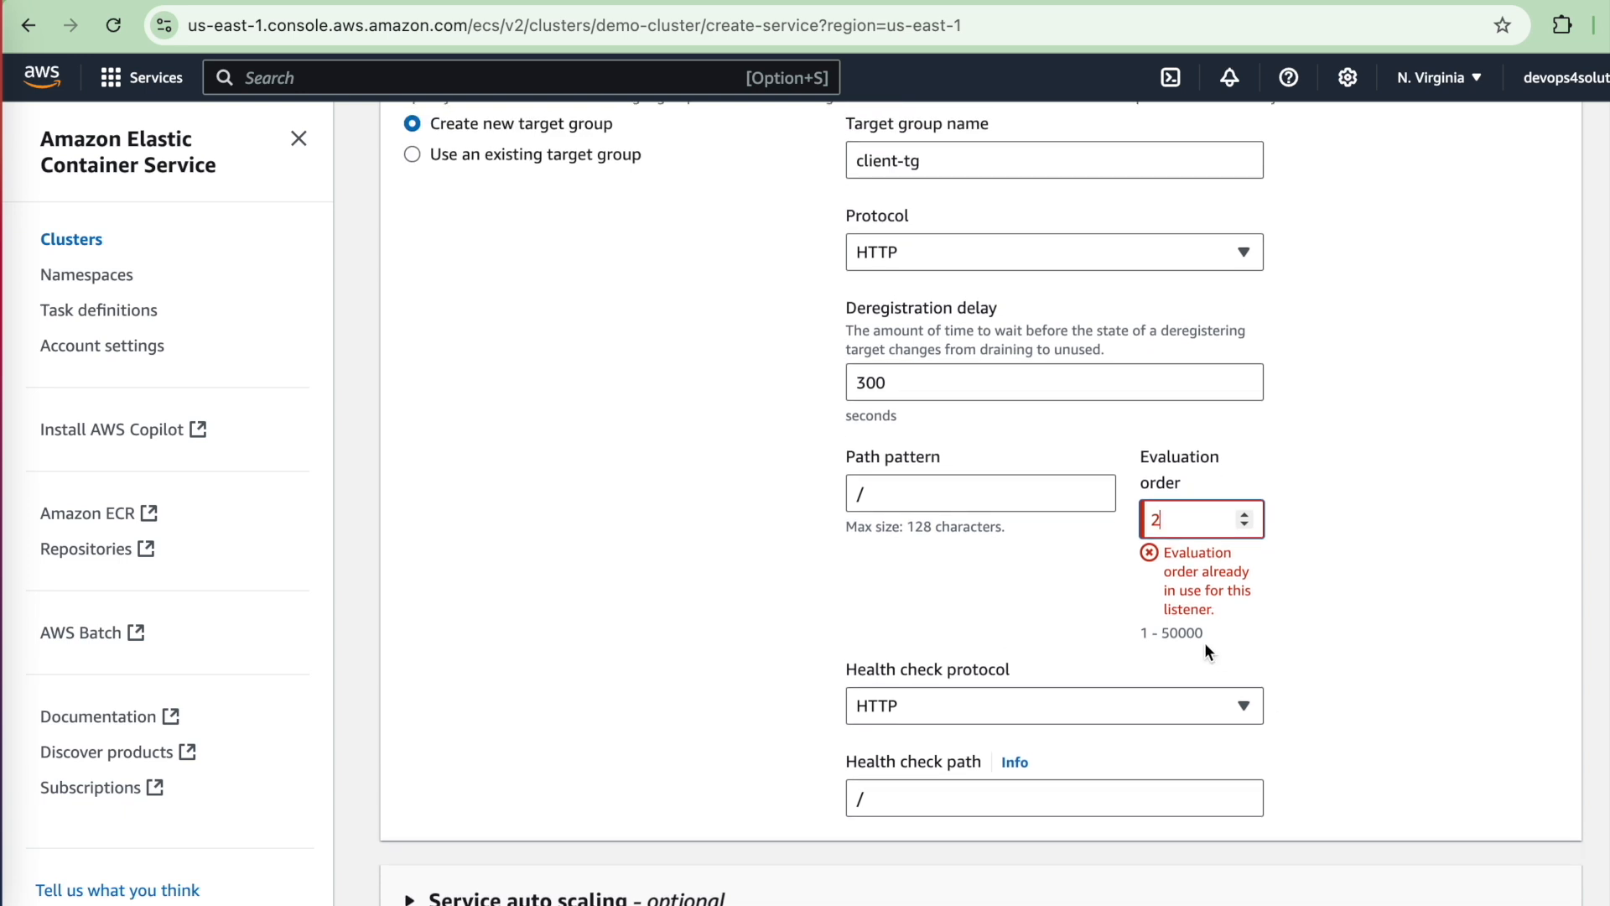
- Set the evaluation order to 3 and create the service
key("BackSpace")
type("3")
scroll(1451, 696, "down", 4)
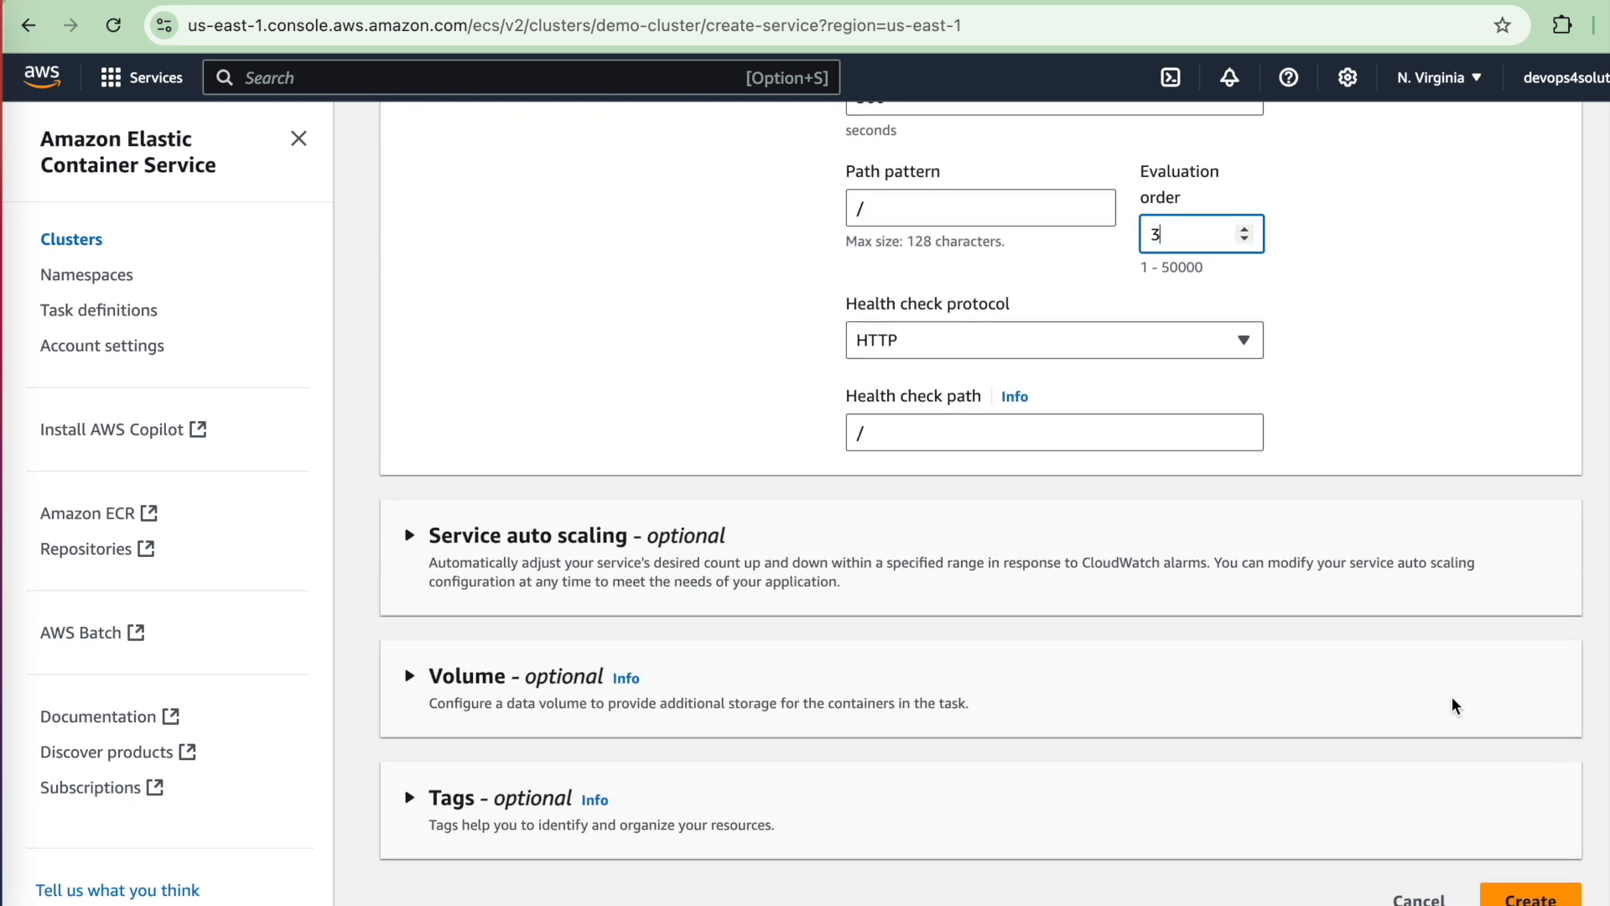
left_click(1519, 899)
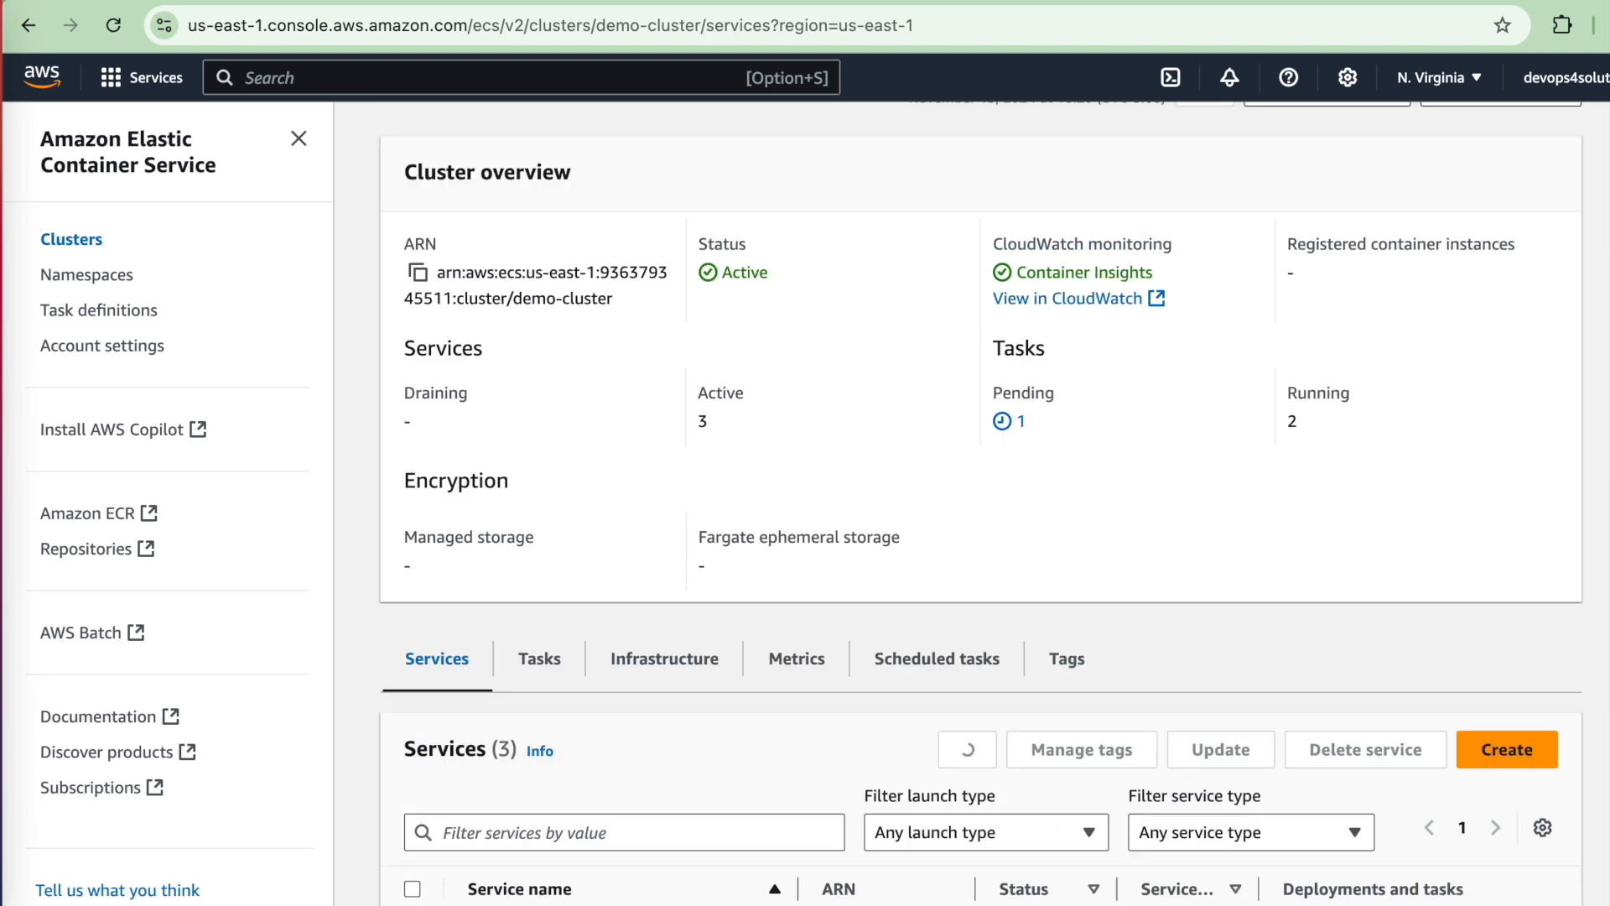
- Refresh the services list of demo-cluster to check for the new service
scroll(1281, 631, "down", 3)
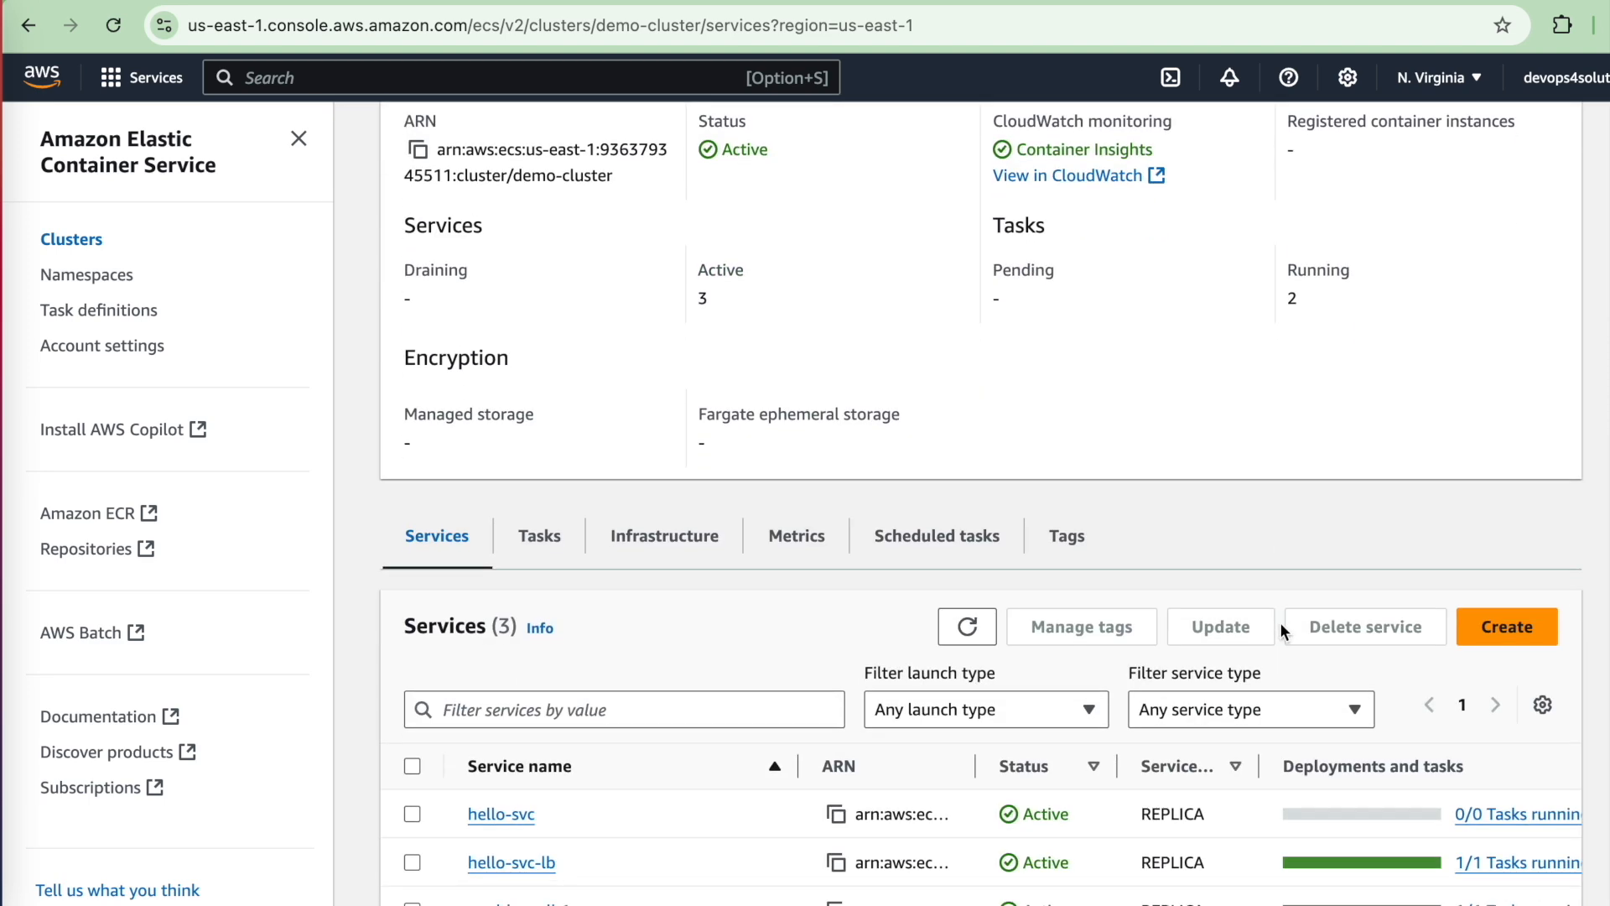
scroll(831, 738, "down", 1)
left_click(969, 584)
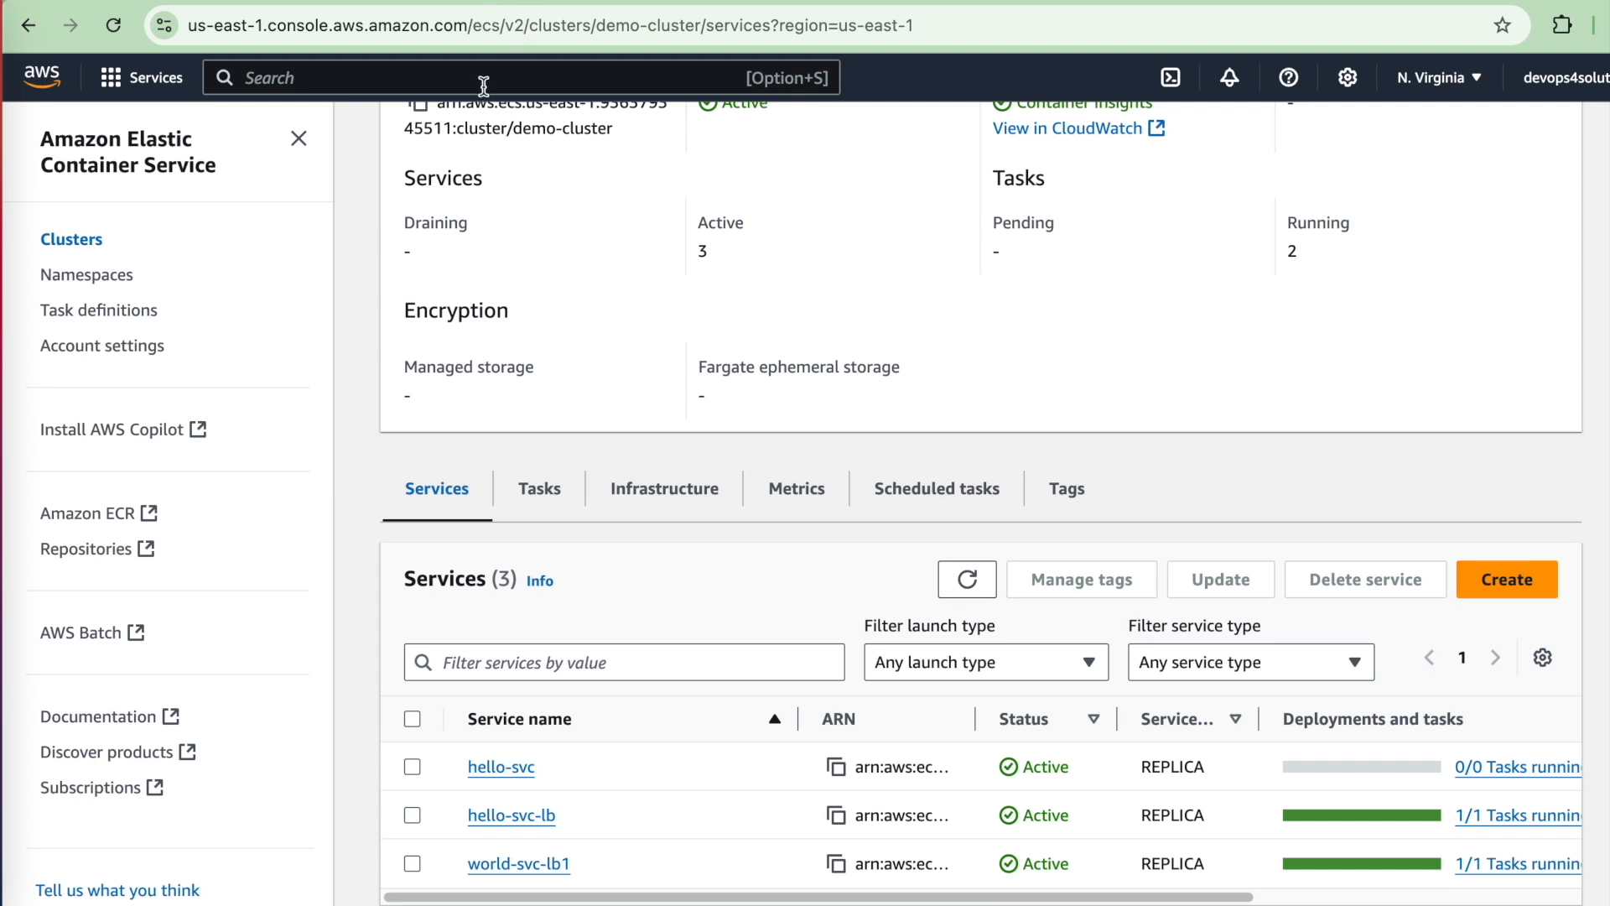
- Switch to Route 53 and open the records of the private hosted zone corp
type("route 53")
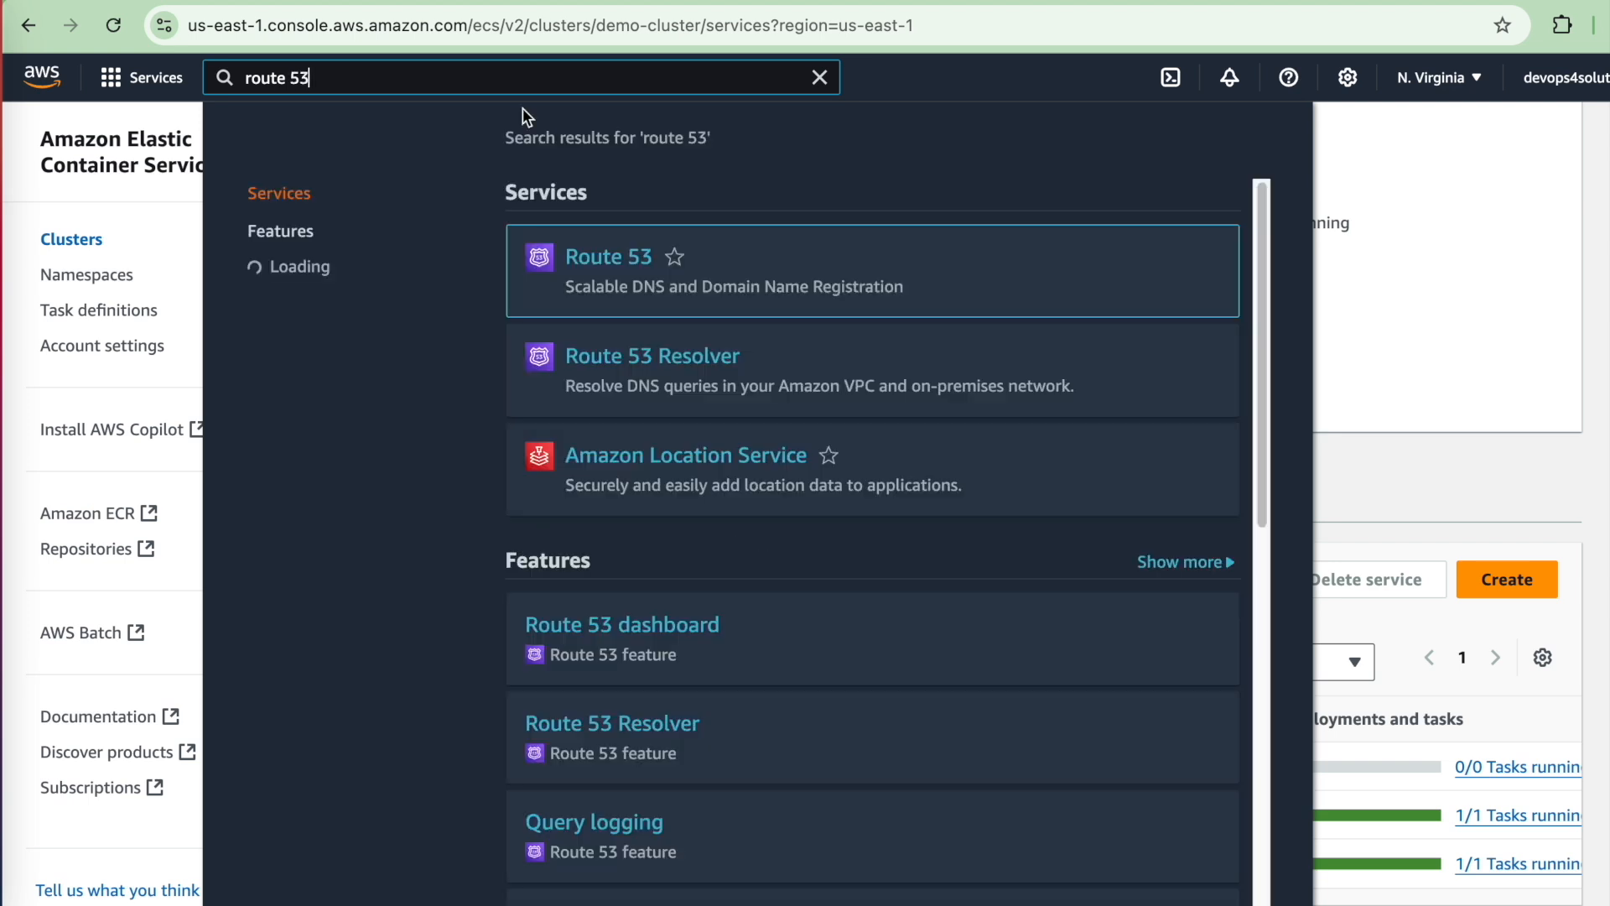
left_click(622, 256)
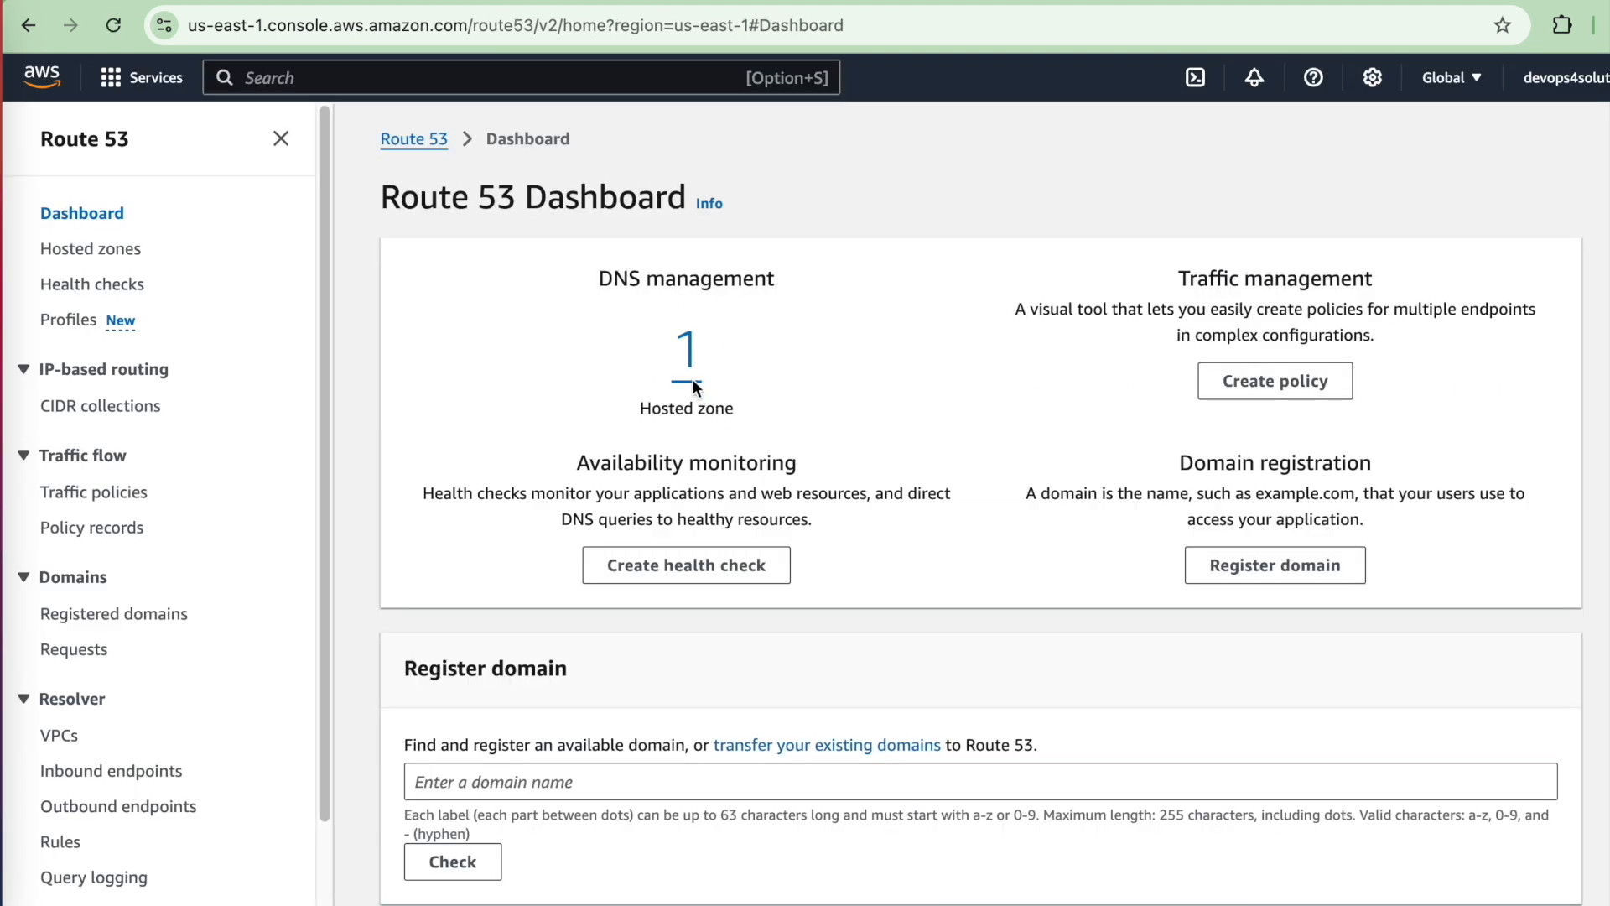
left_click(689, 359)
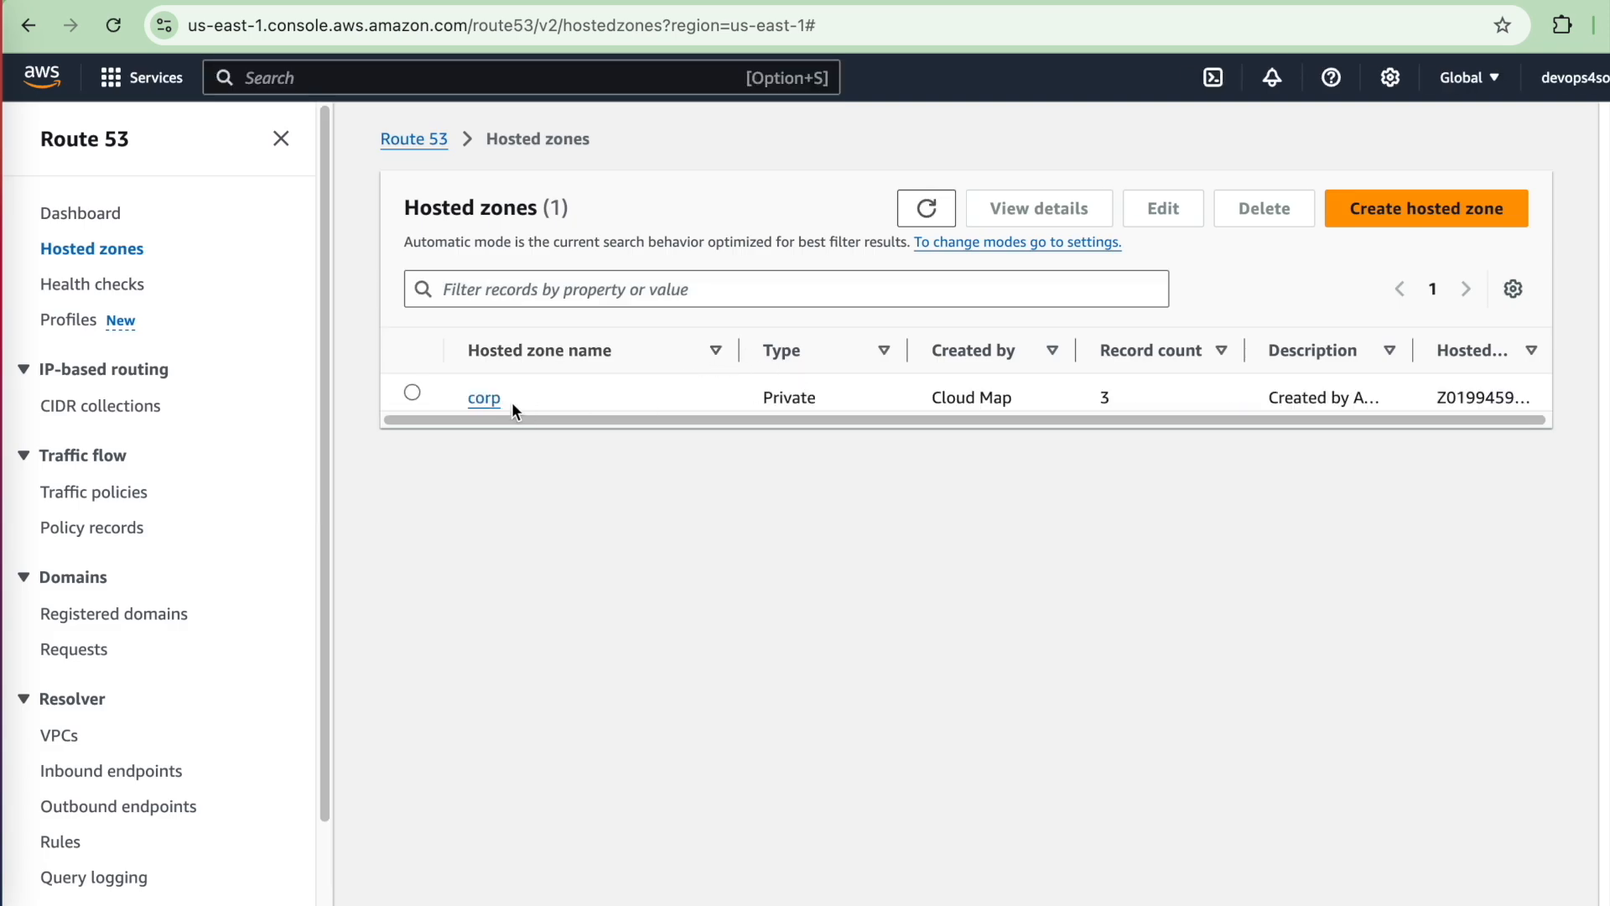
left_click(493, 399)
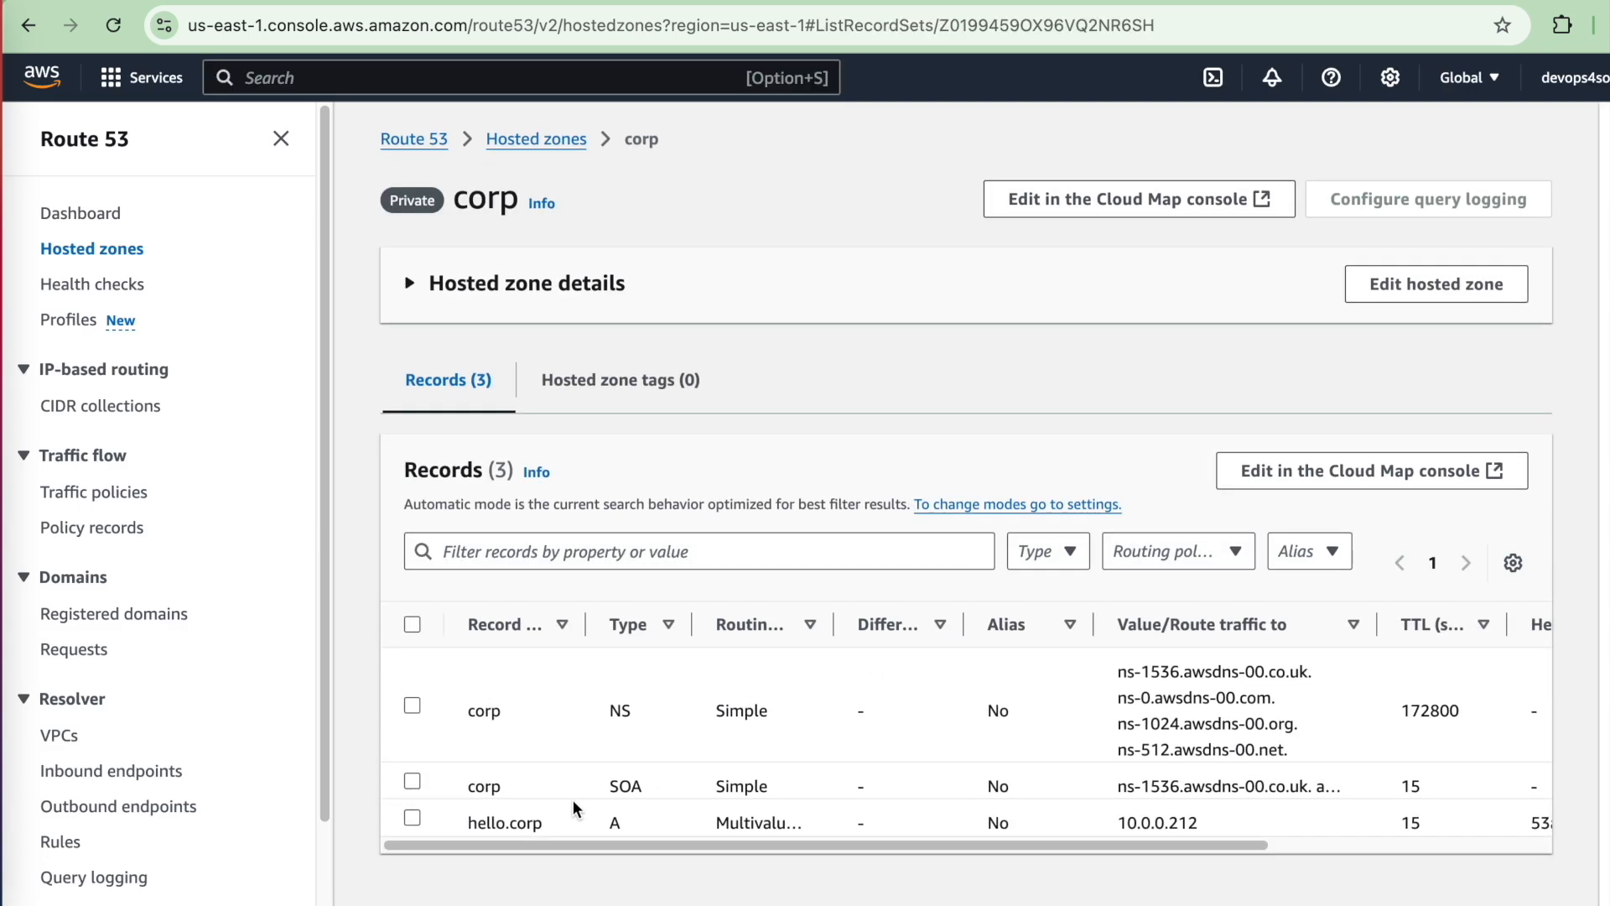
- Examine the hello.corp A record and the IP address it routes traffic to
double_click(526, 823)
double_click(493, 826)
left_click(1180, 828)
double_click(1180, 828)
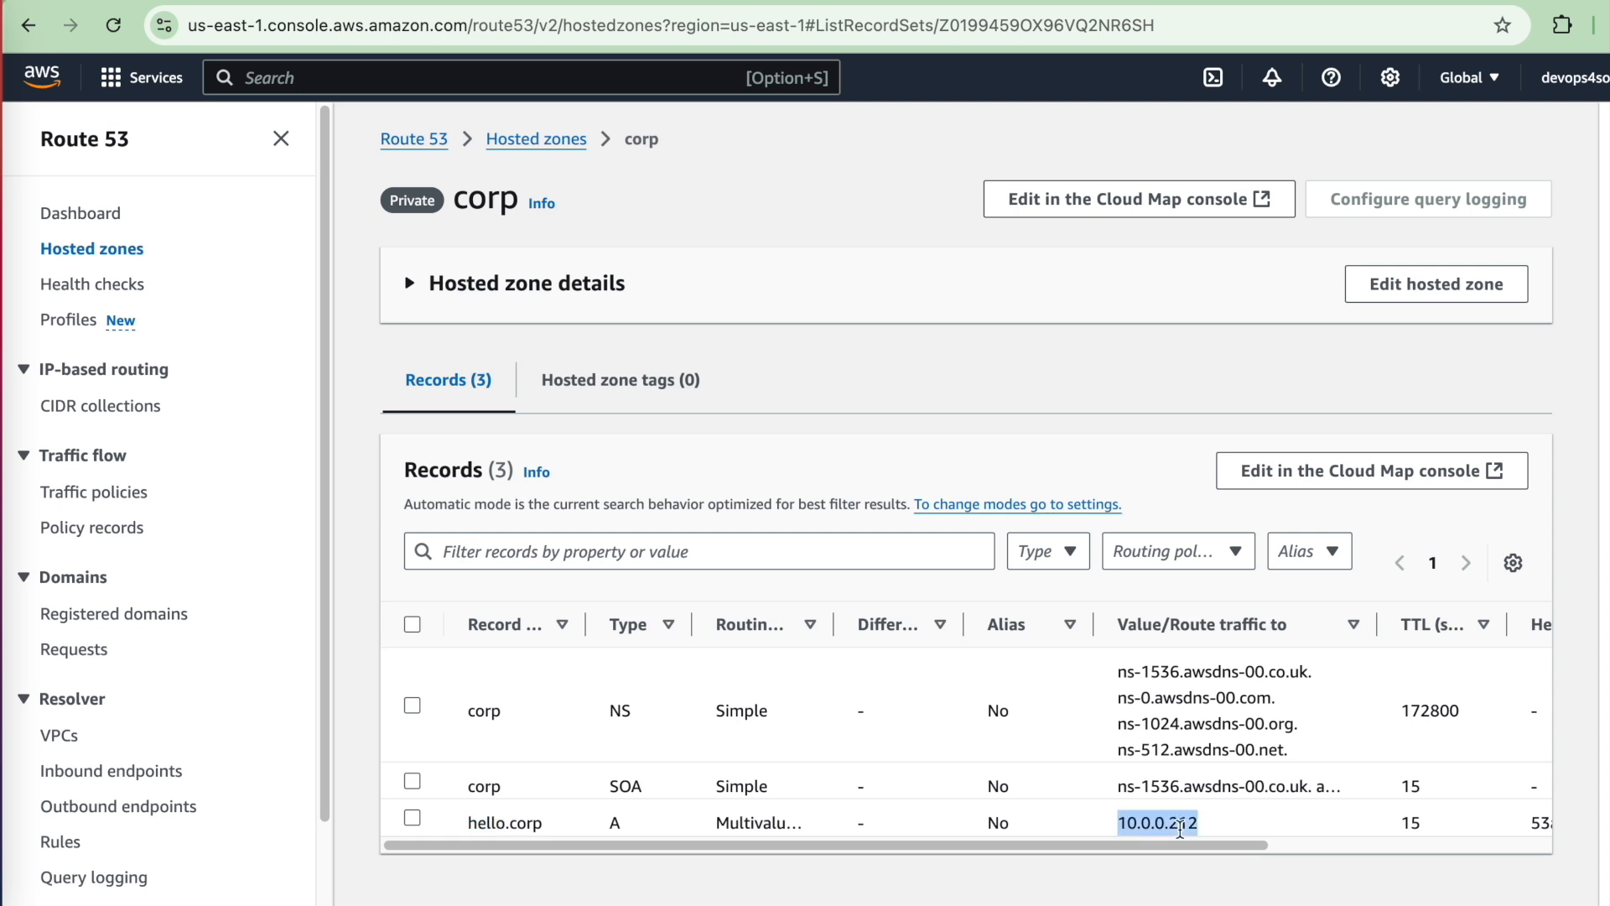
left_click(1210, 831)
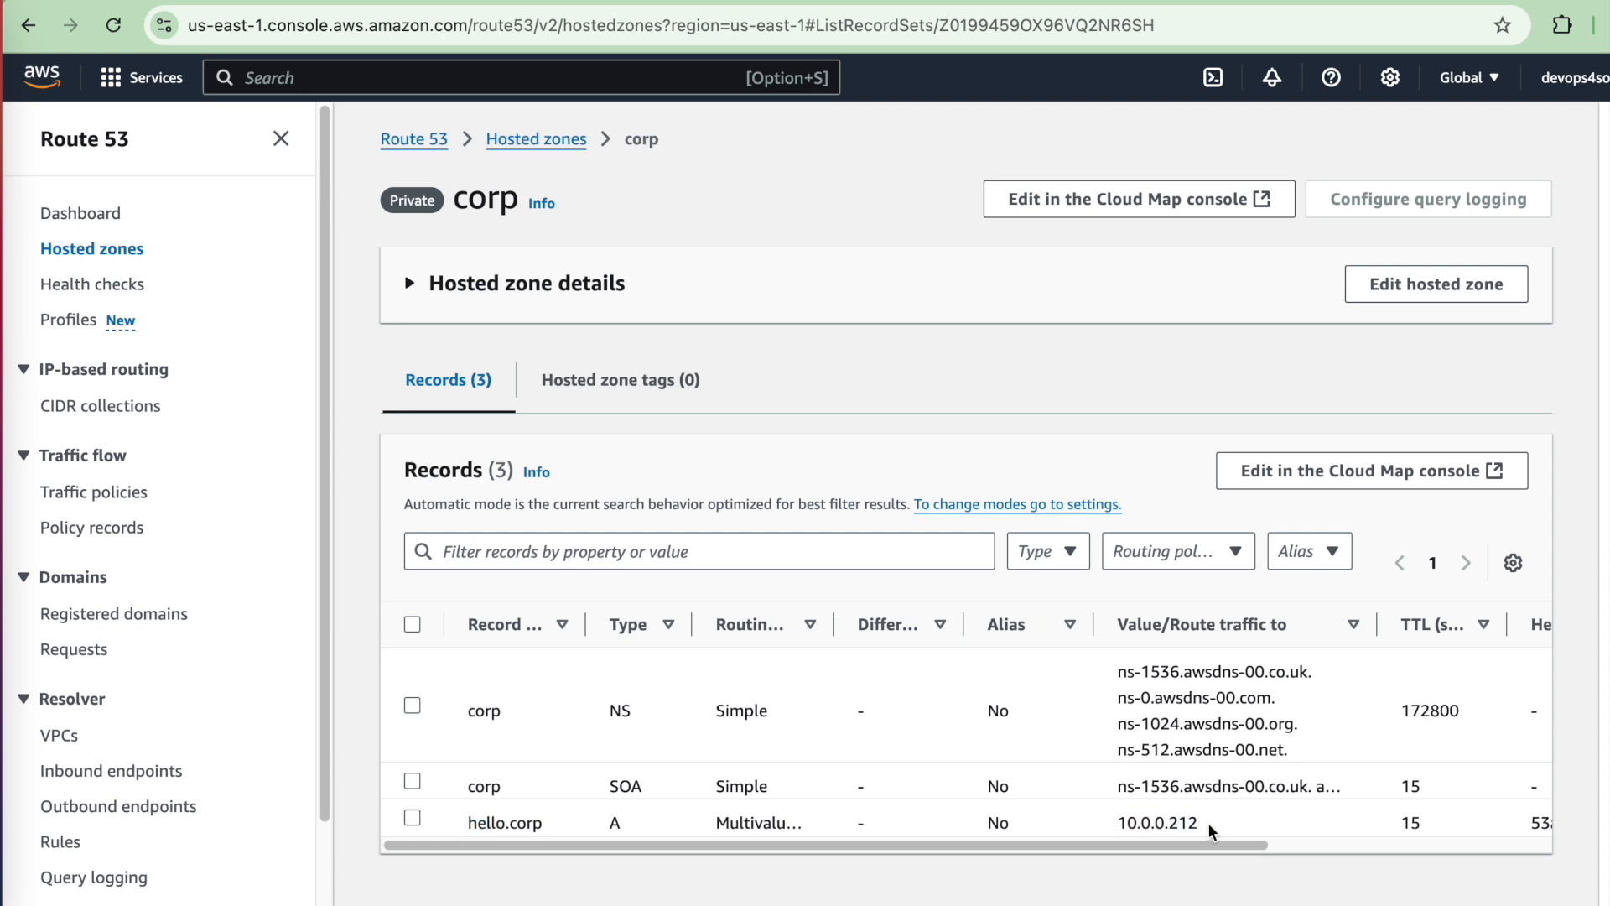
double_click(1139, 820)
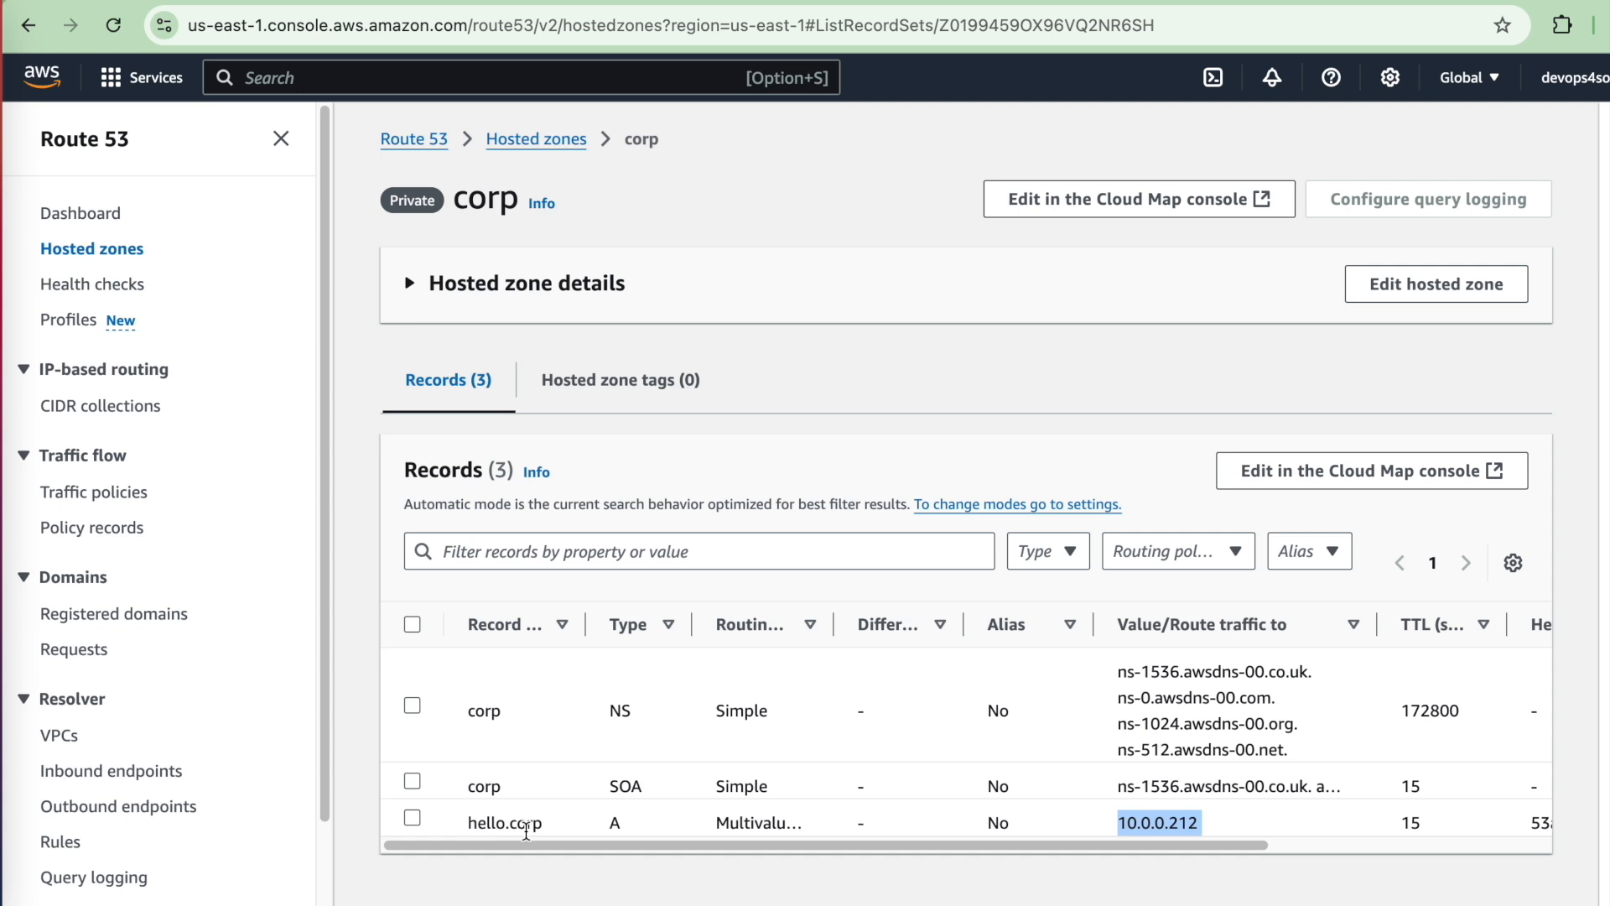
- Switch to EC2 and display the rules of the HTTP:80 listener on the demo-lb load balancer
left_click(436, 141)
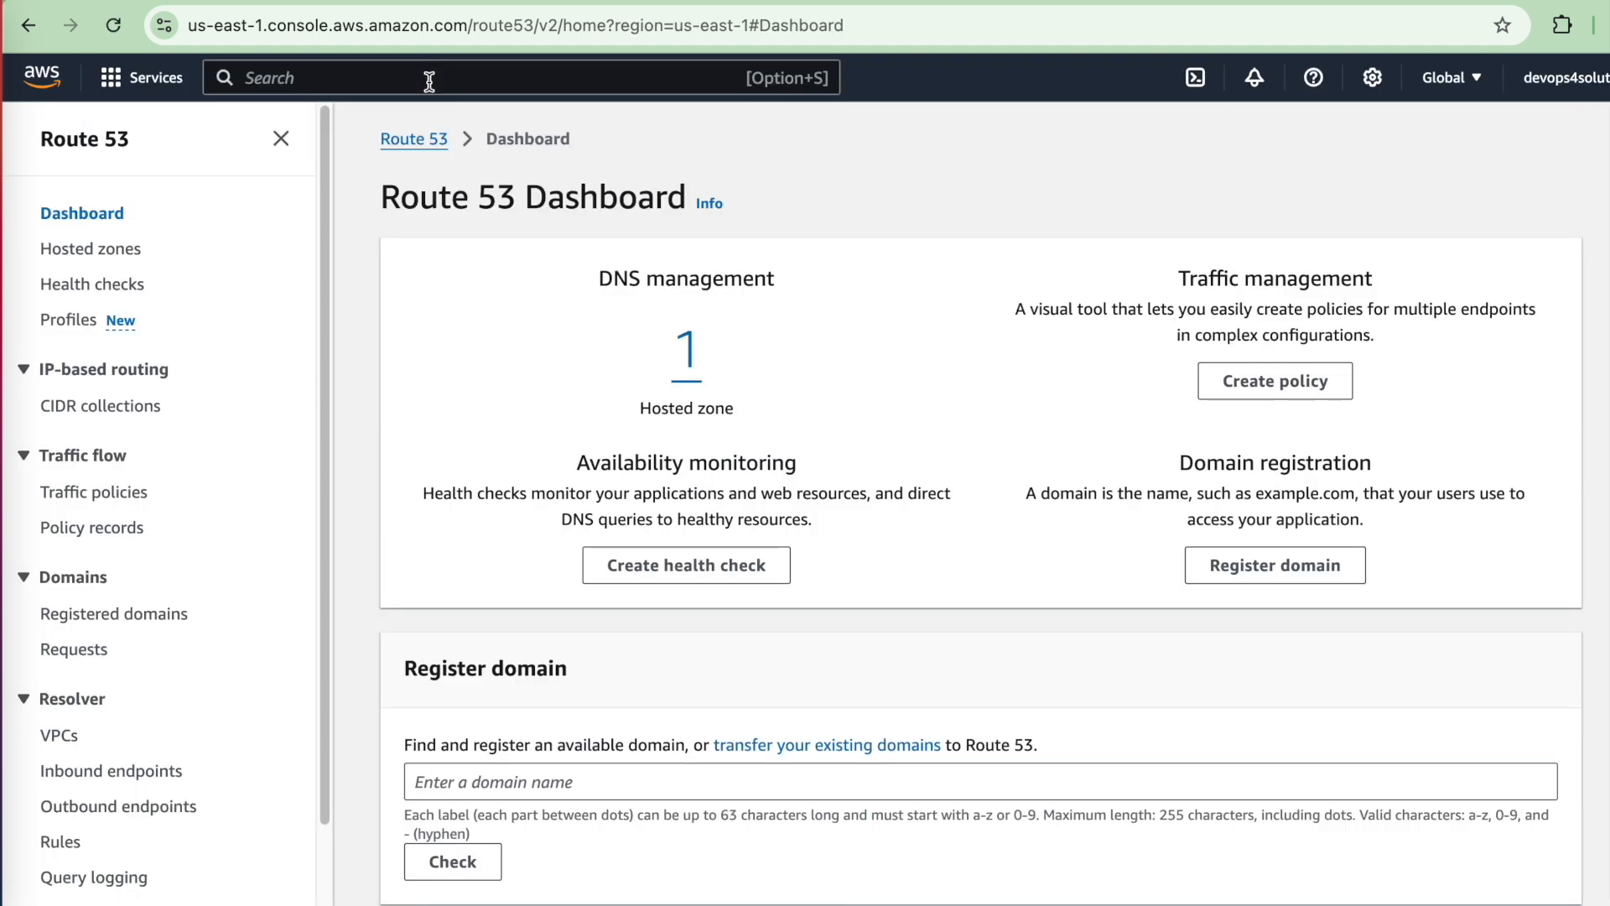
type("ec2")
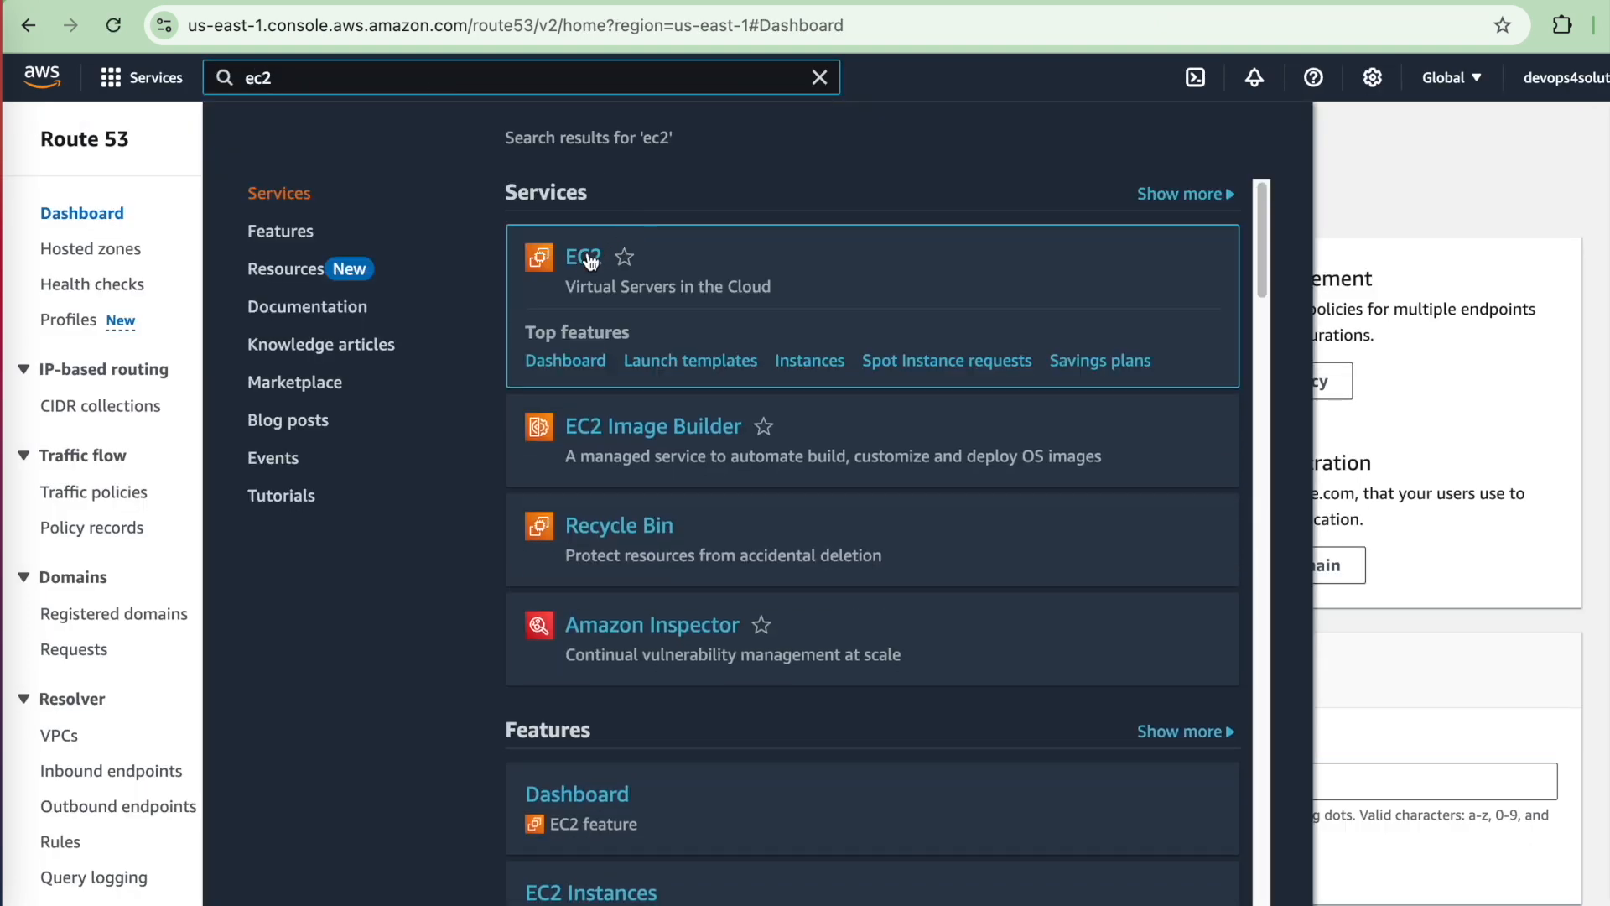
left_click(585, 259)
scroll(239, 590, "down", 5)
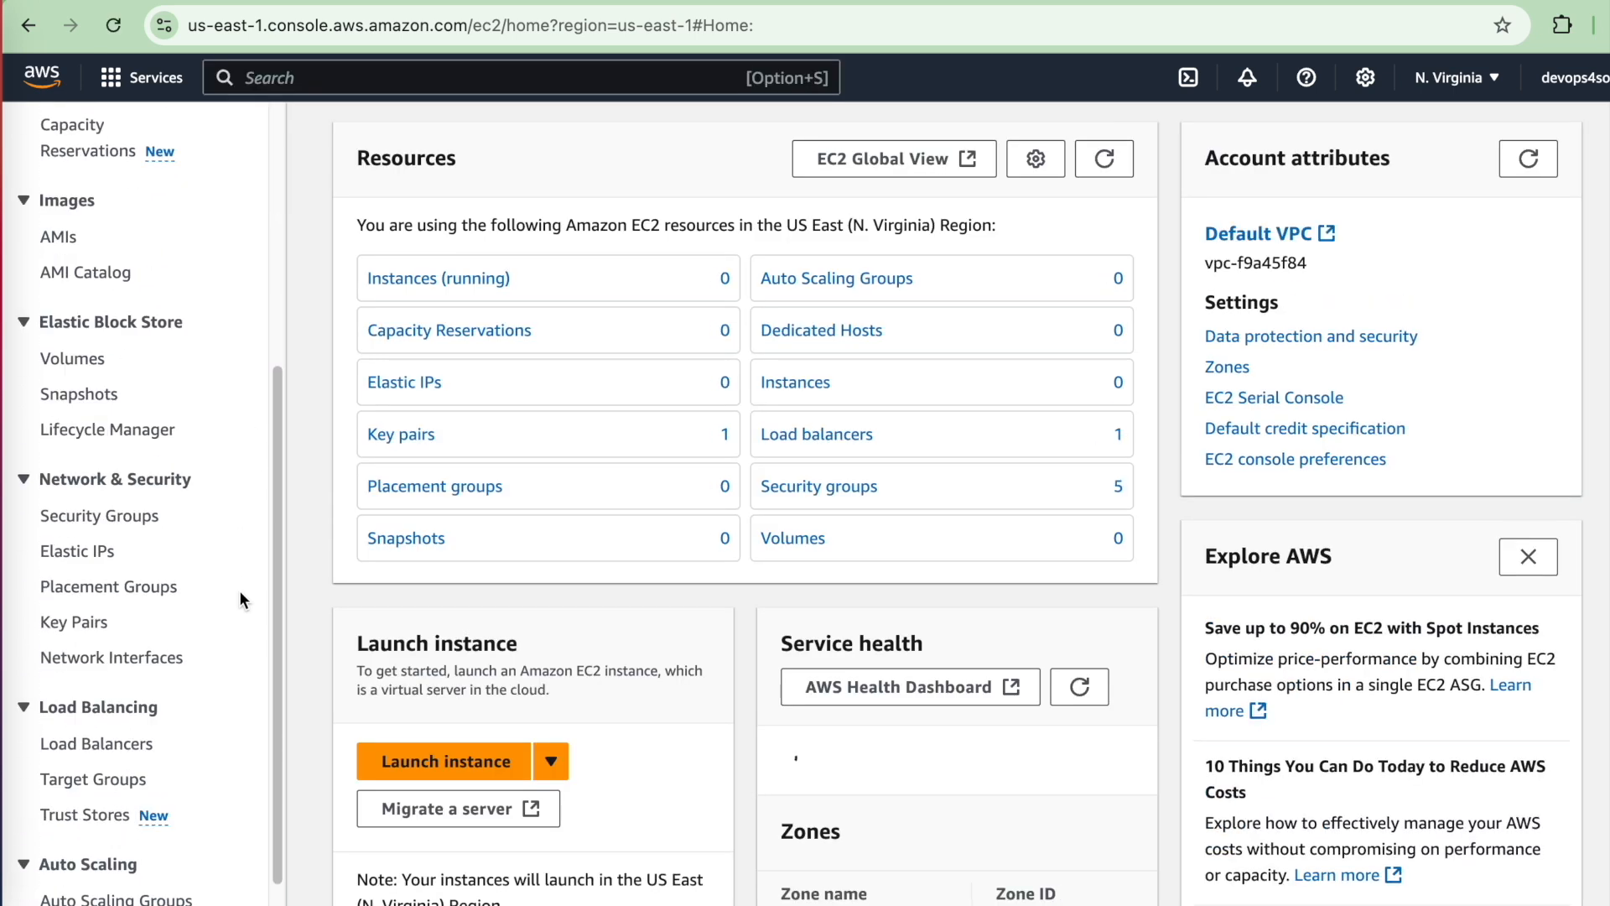
left_click(126, 651)
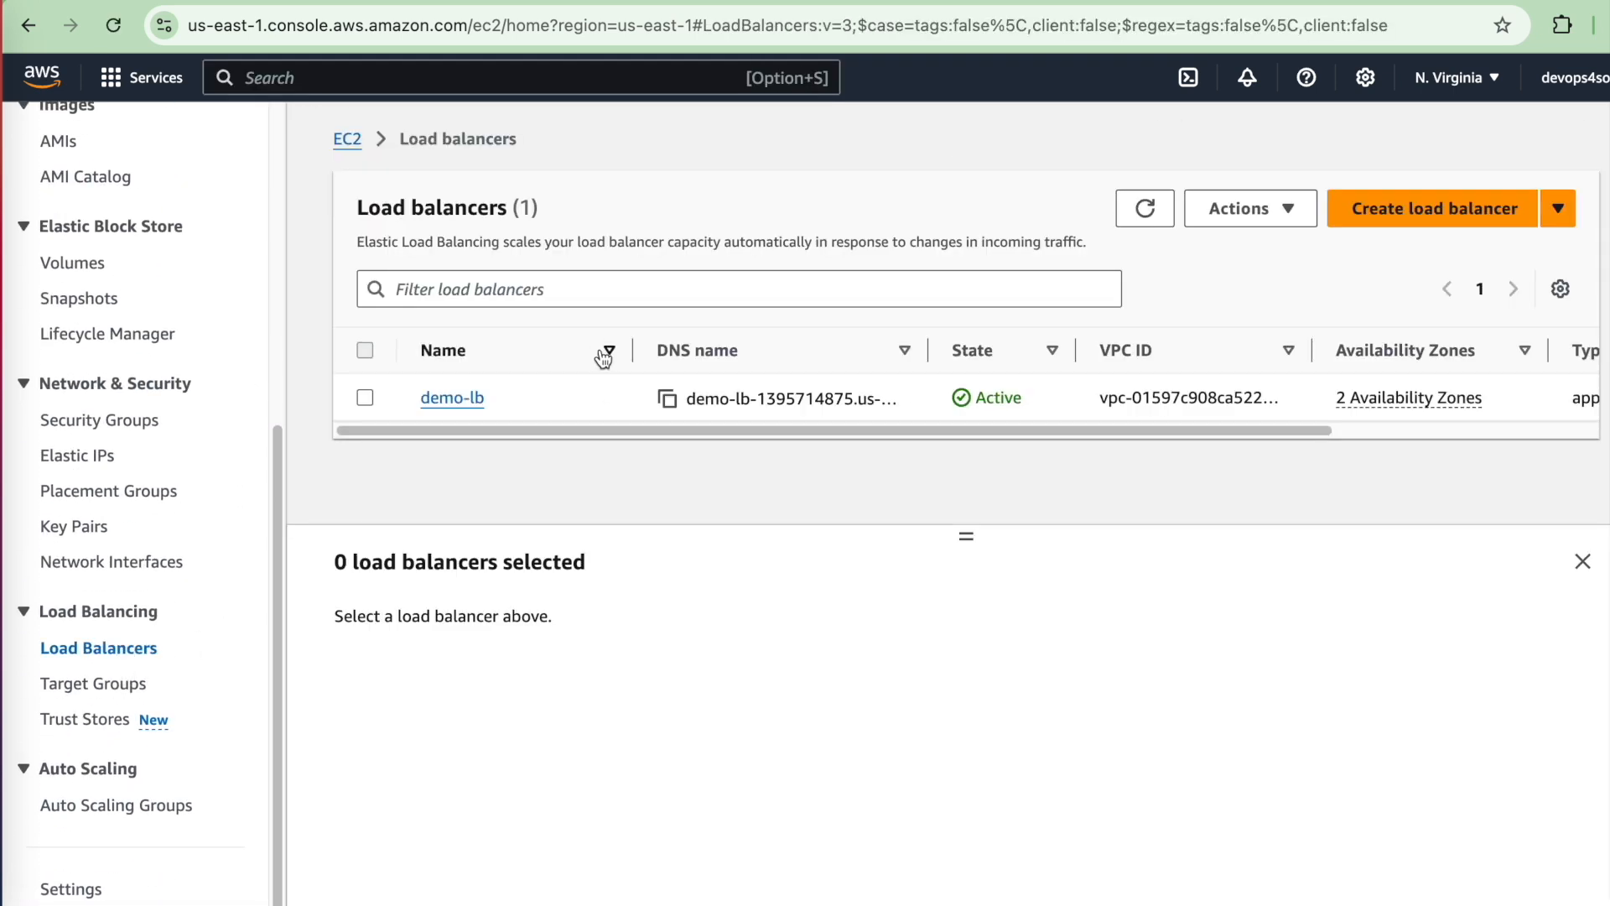
left_click(465, 408)
scroll(768, 625, "down", 4)
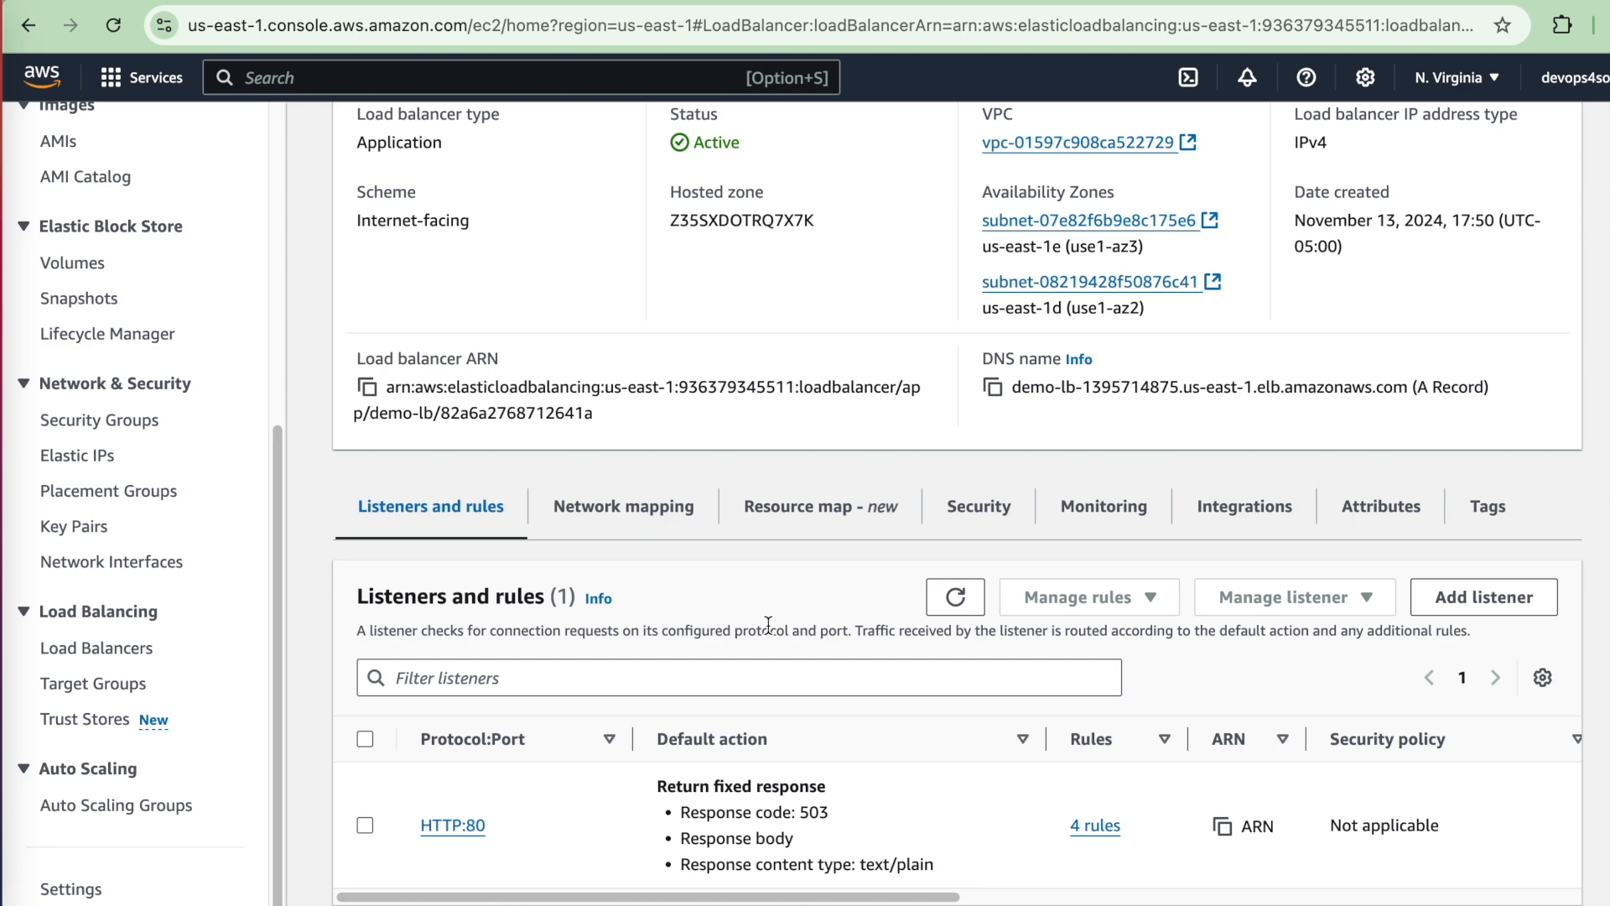
left_click(1095, 825)
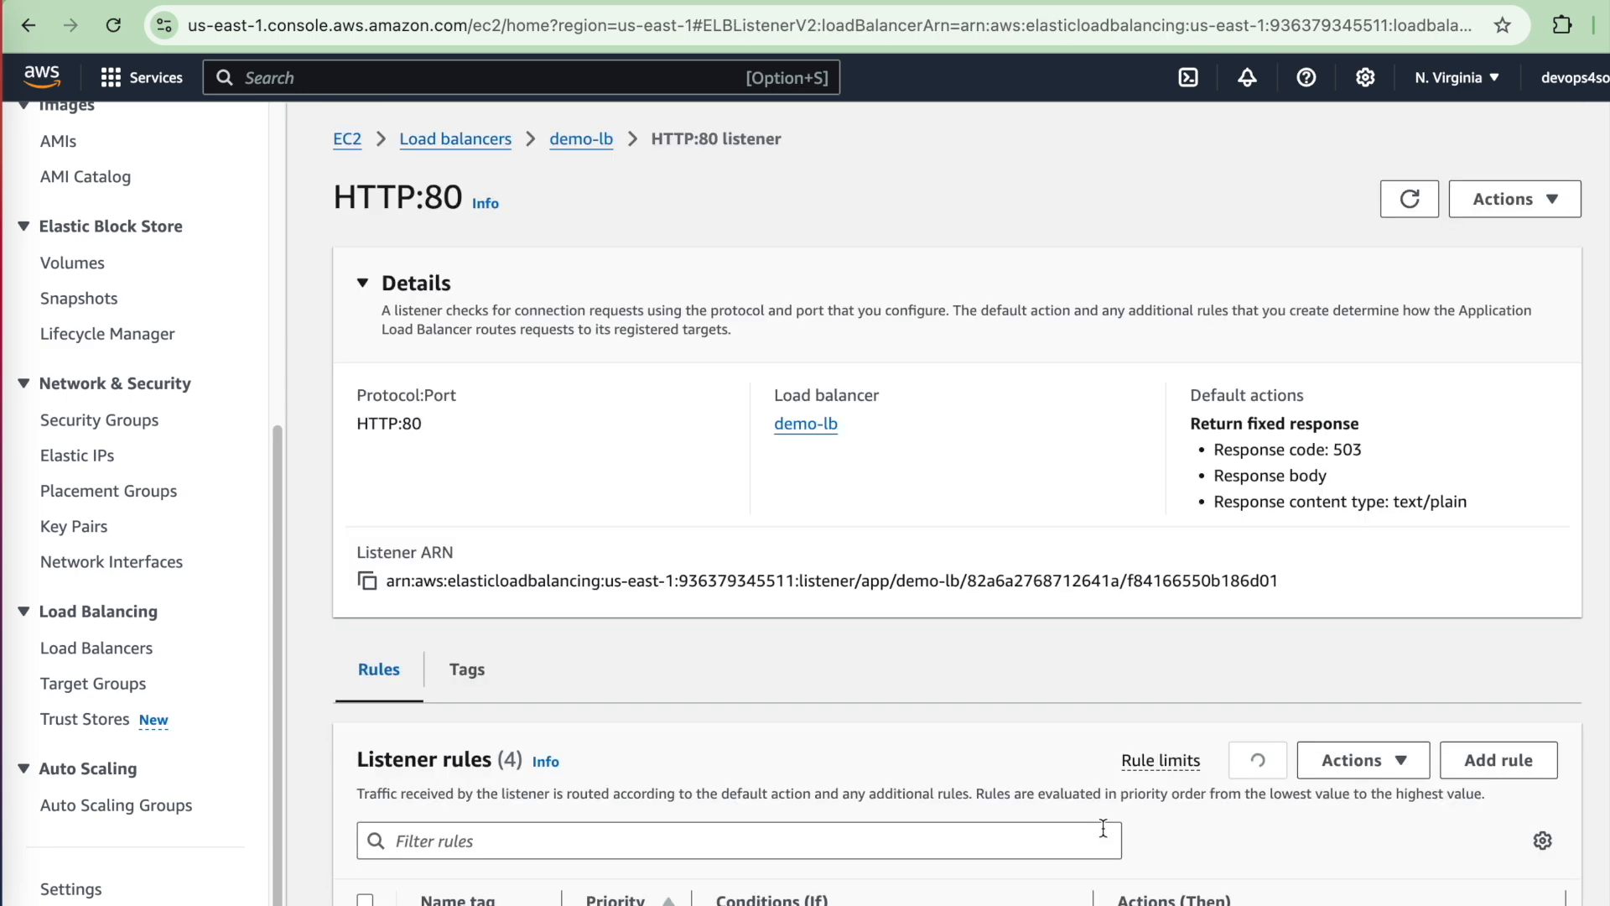
scroll(808, 668, "down", 5)
scroll(808, 676, "down", 1)
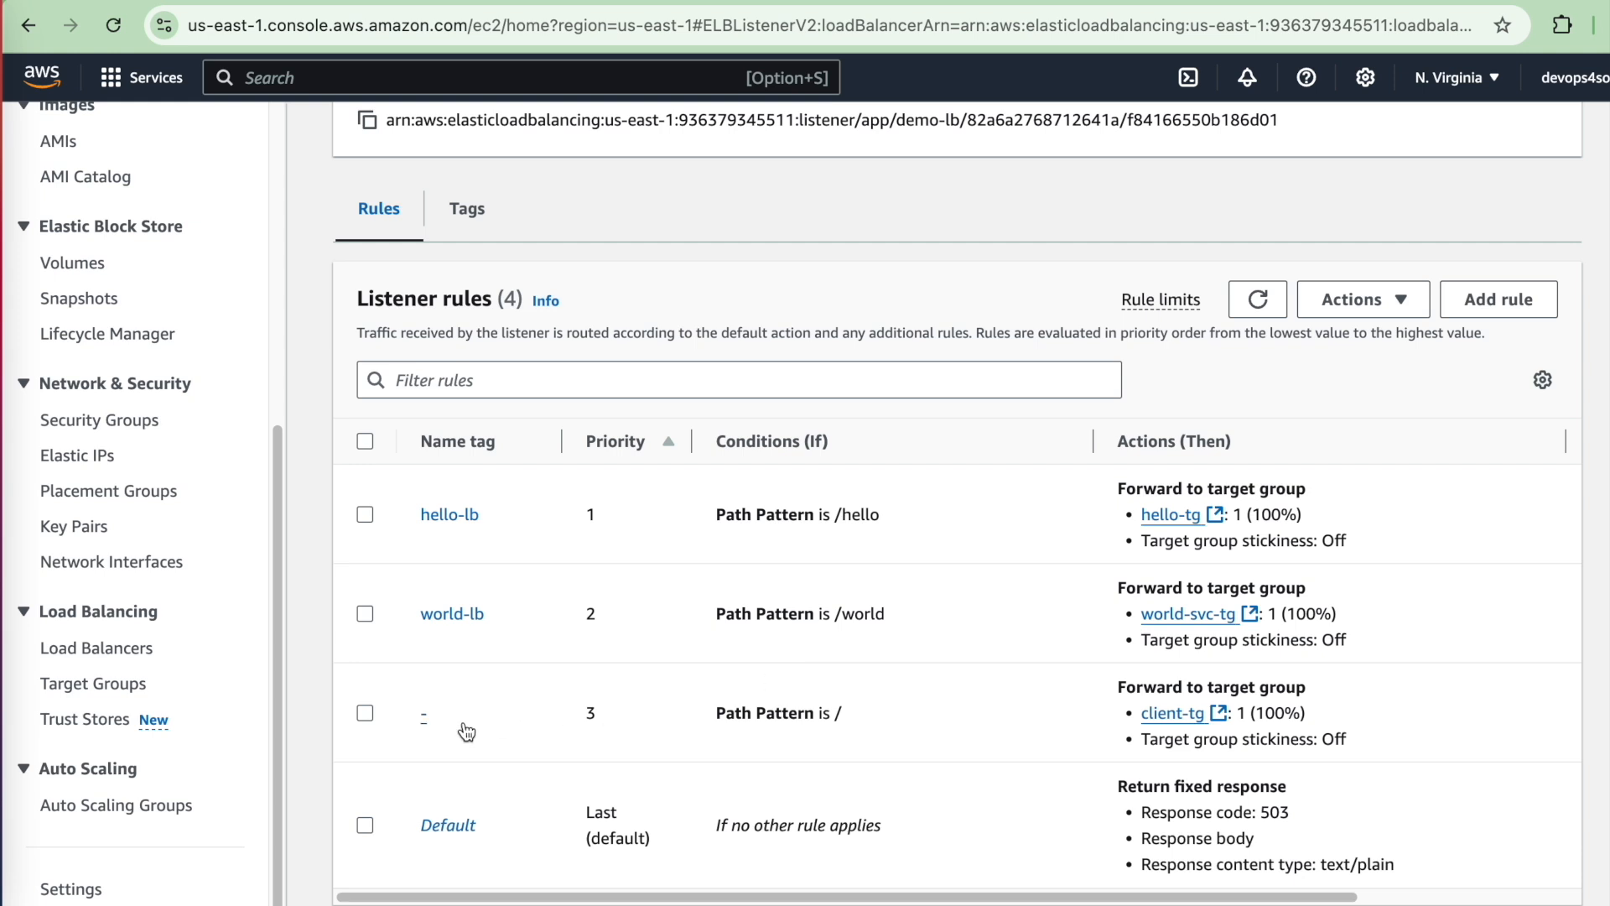
- Inspect the client-tg rule's details and path condition, and compare it with the default rule's fixed response
left_click(429, 718)
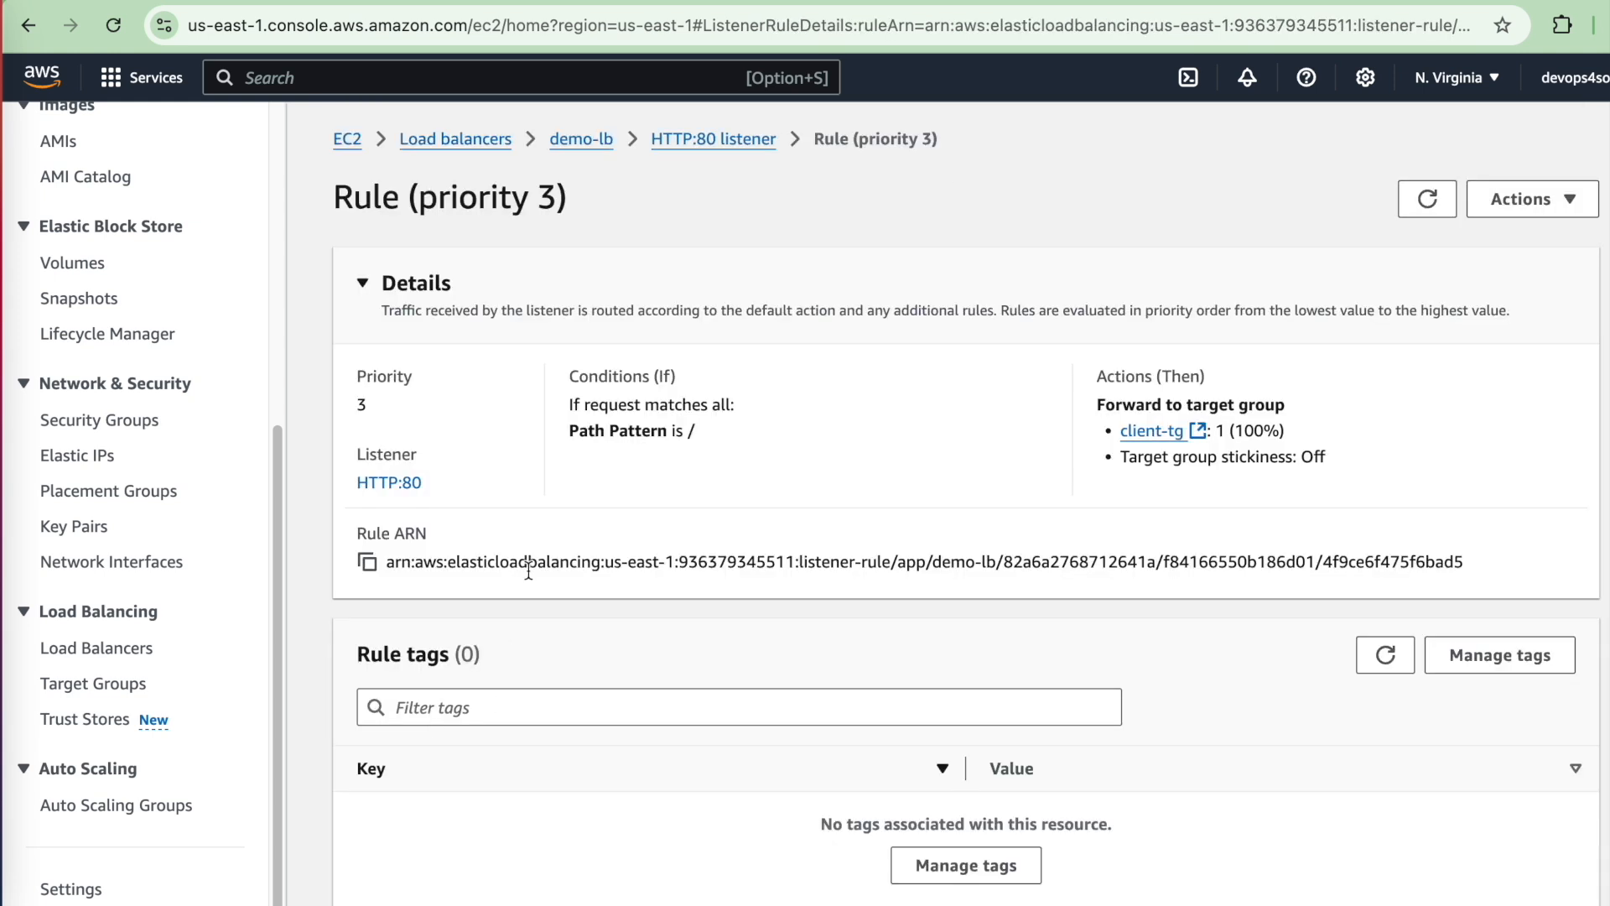
left_click(29, 25)
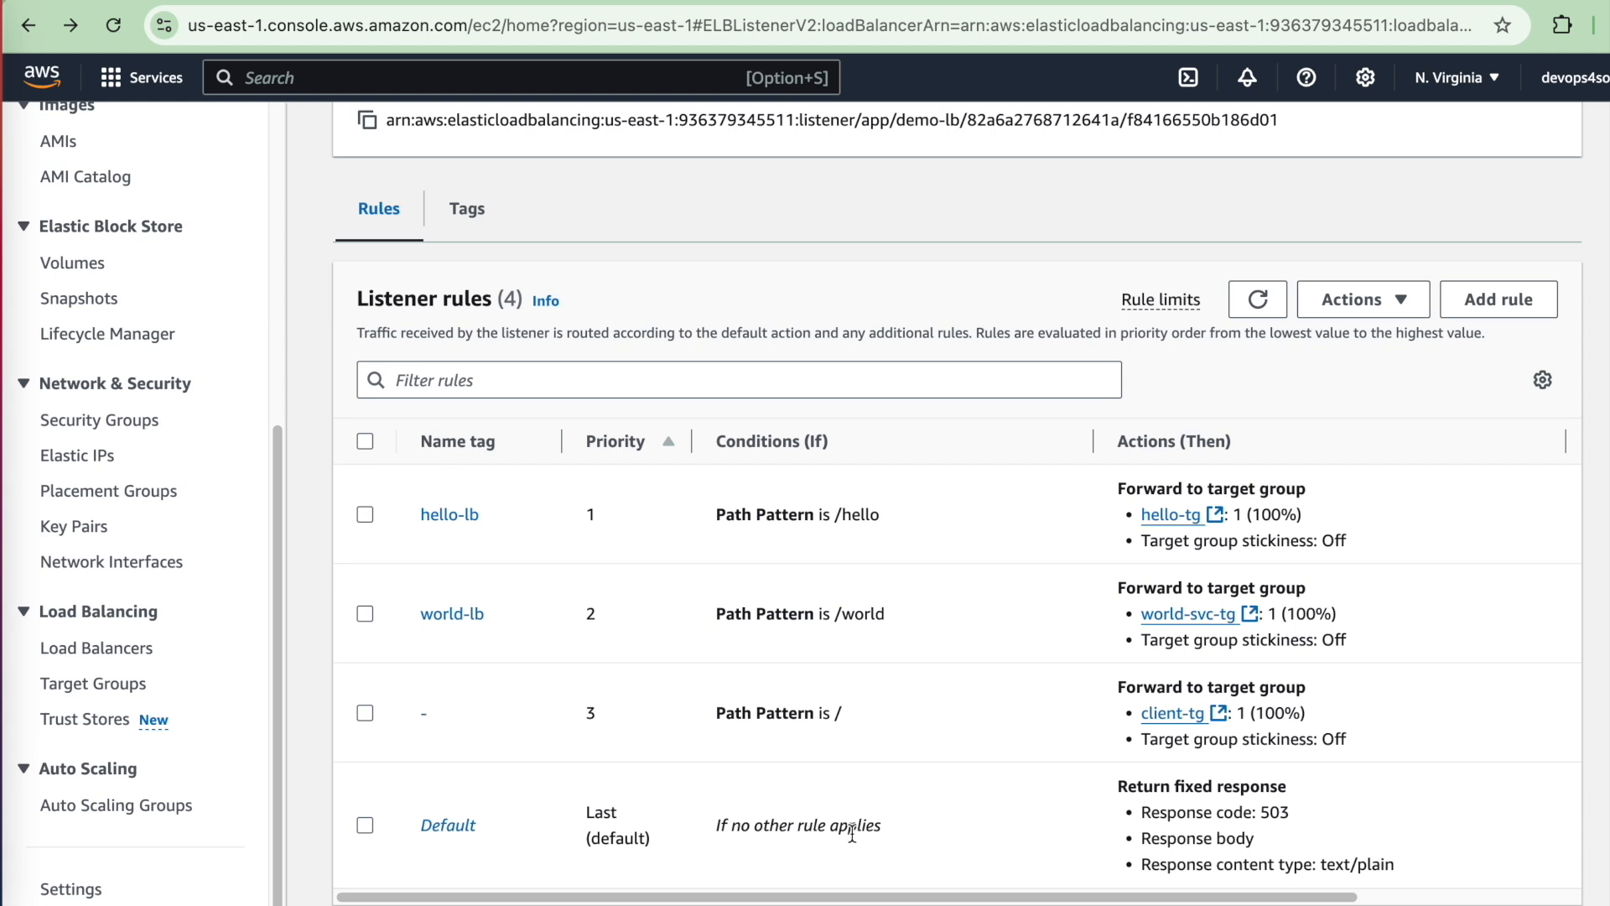
double_click(1279, 812)
left_click(366, 827)
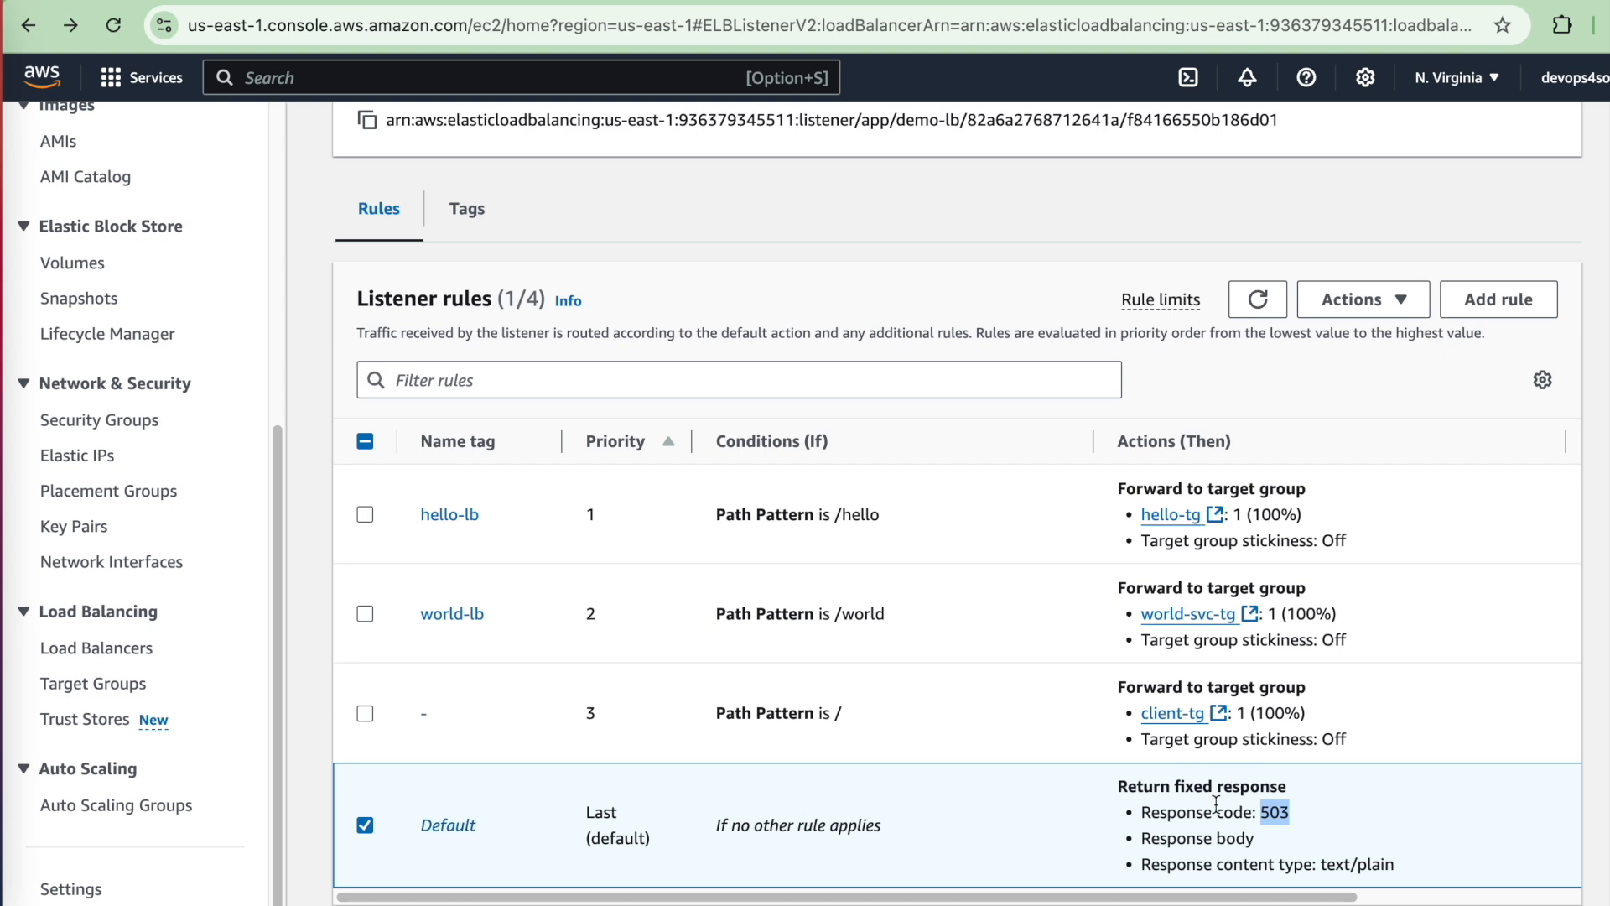
triple_click(838, 714)
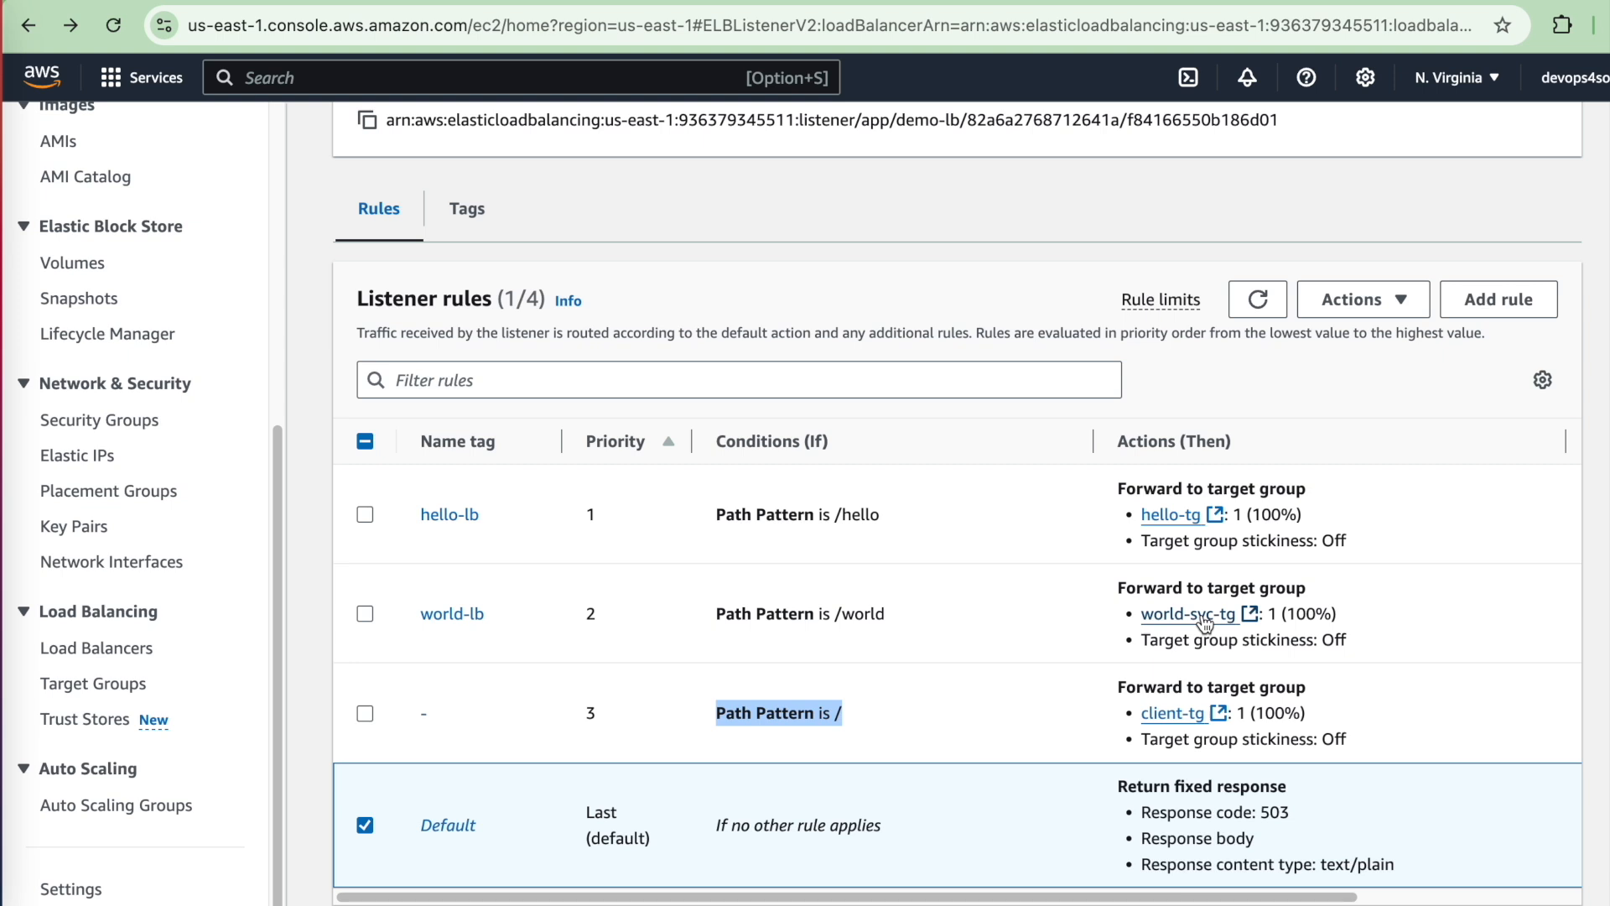
- Switch back to Elastic Container Service and open demo-cluster
left_click(492, 80)
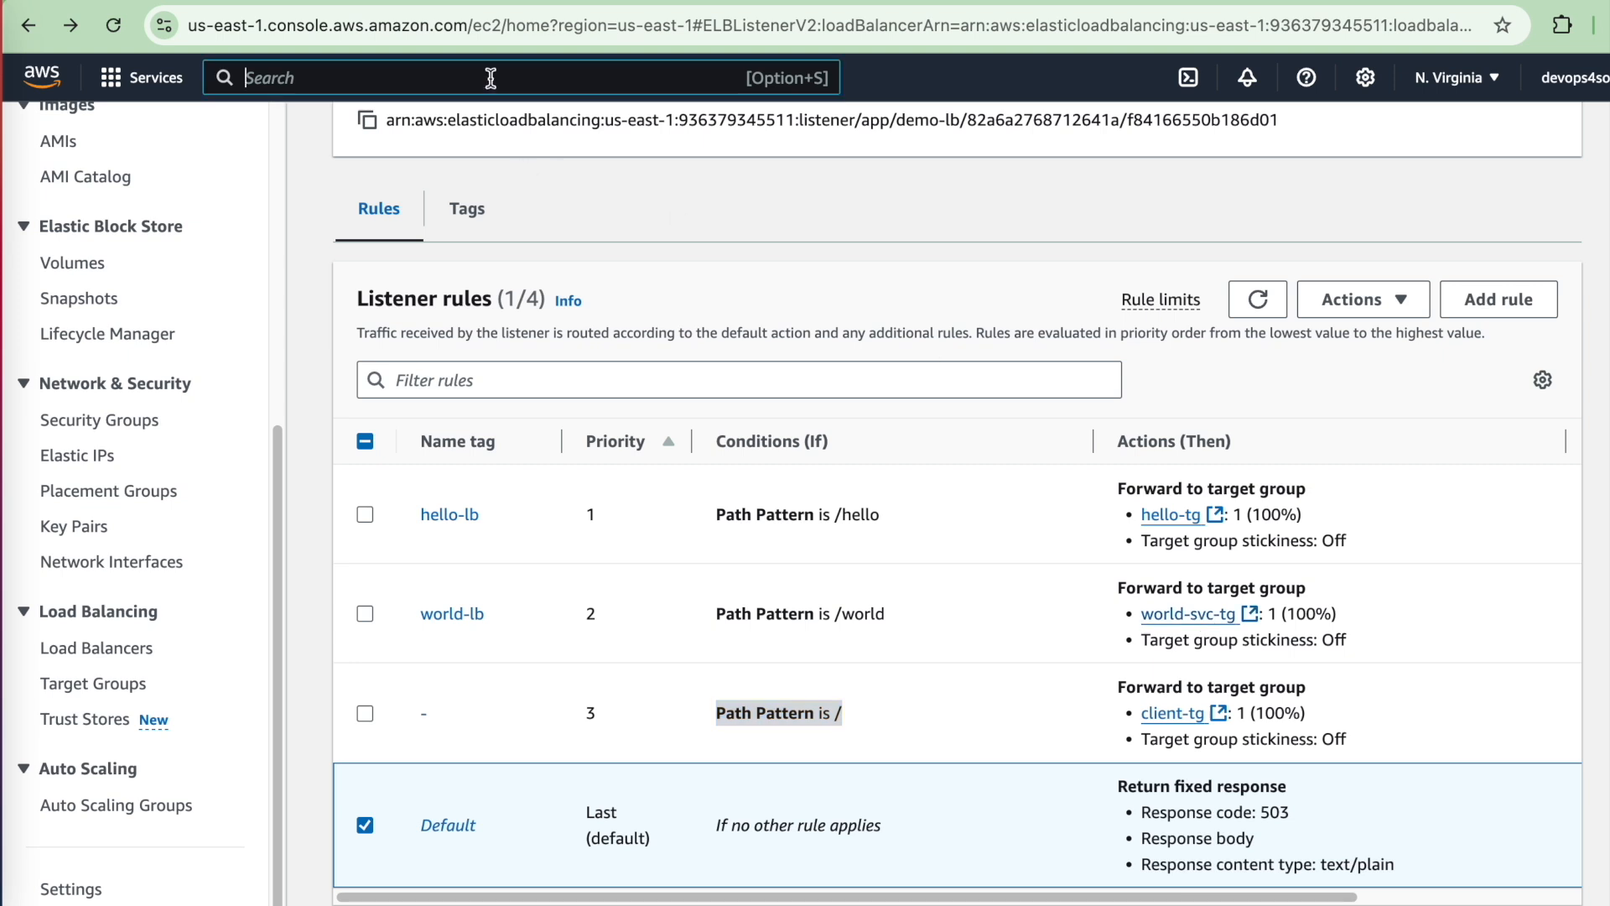
type("ecs")
left_click(642, 258)
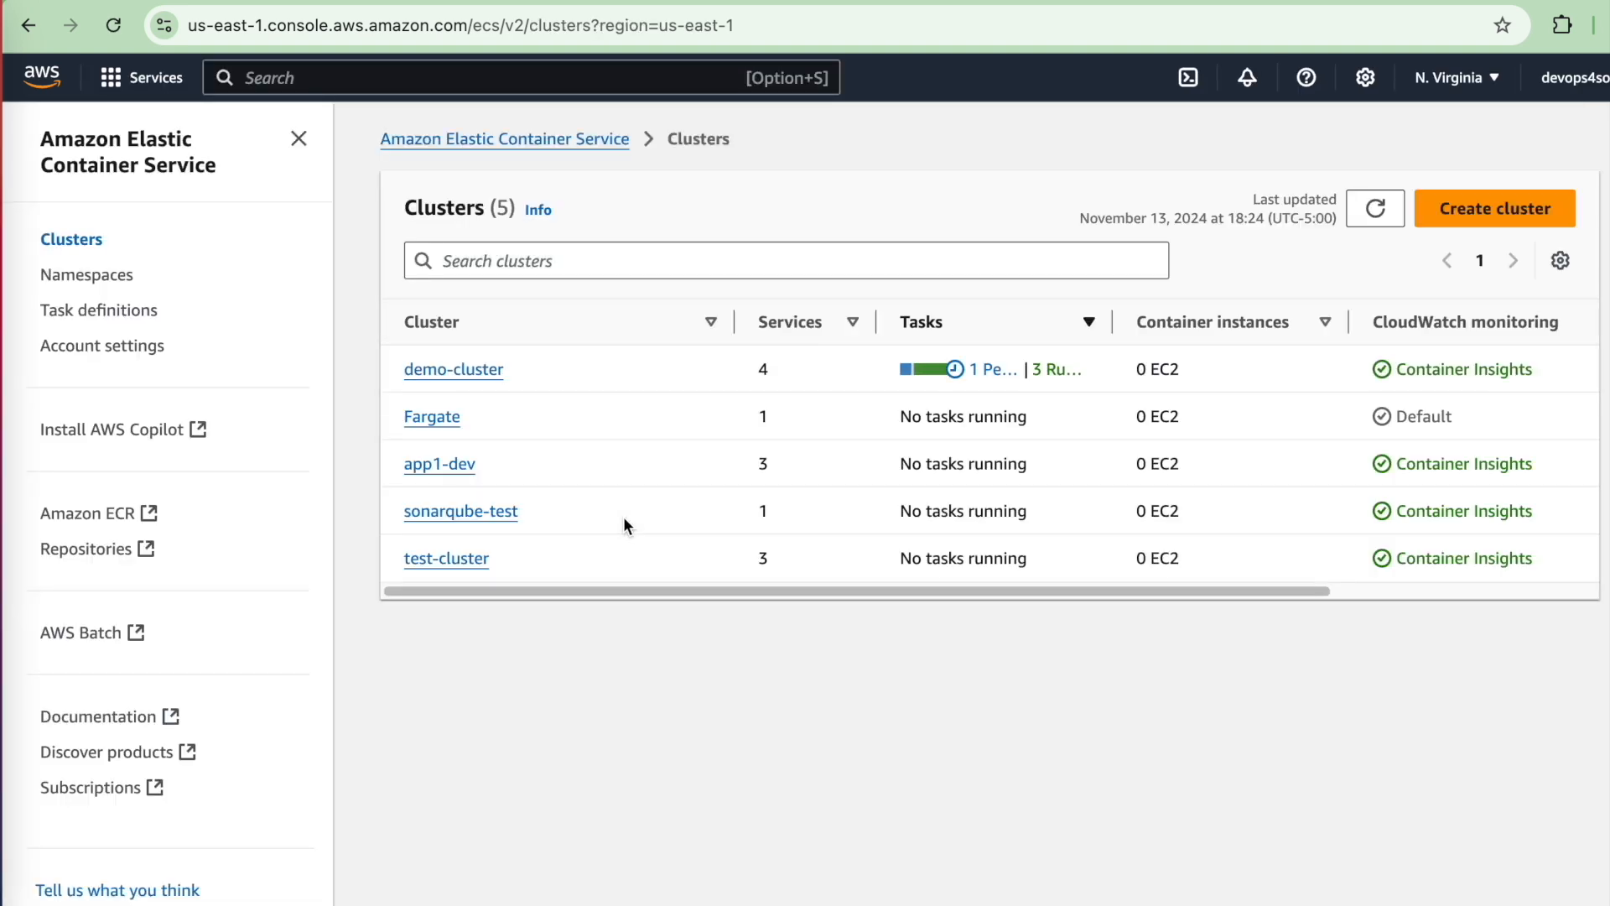
right_click(624, 517)
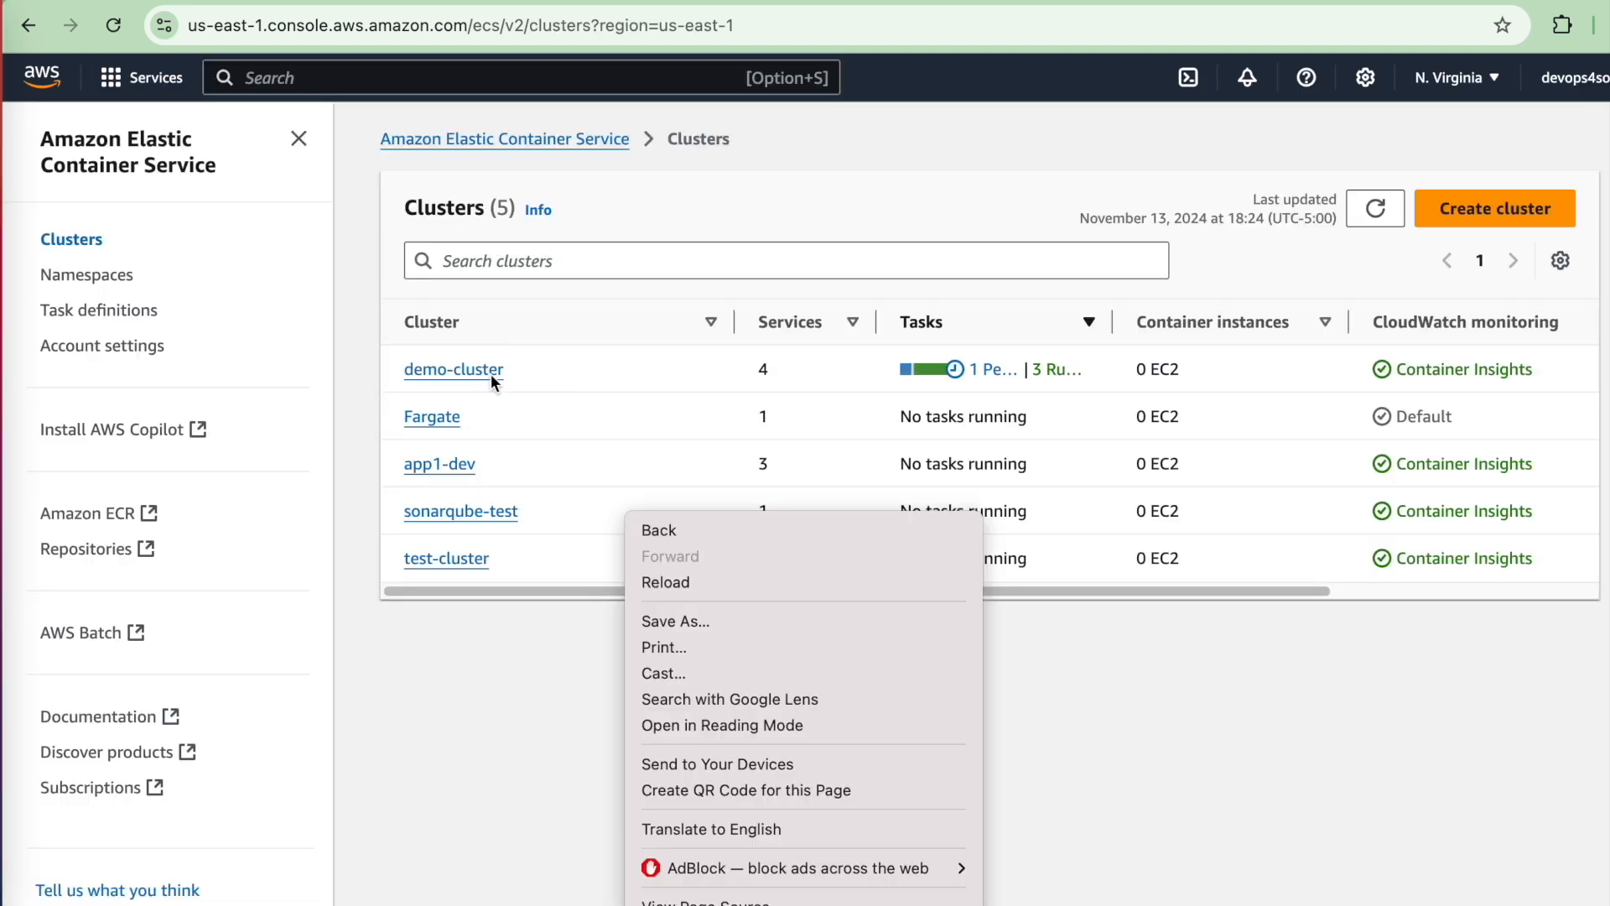
left_click(481, 374)
left_click(482, 374)
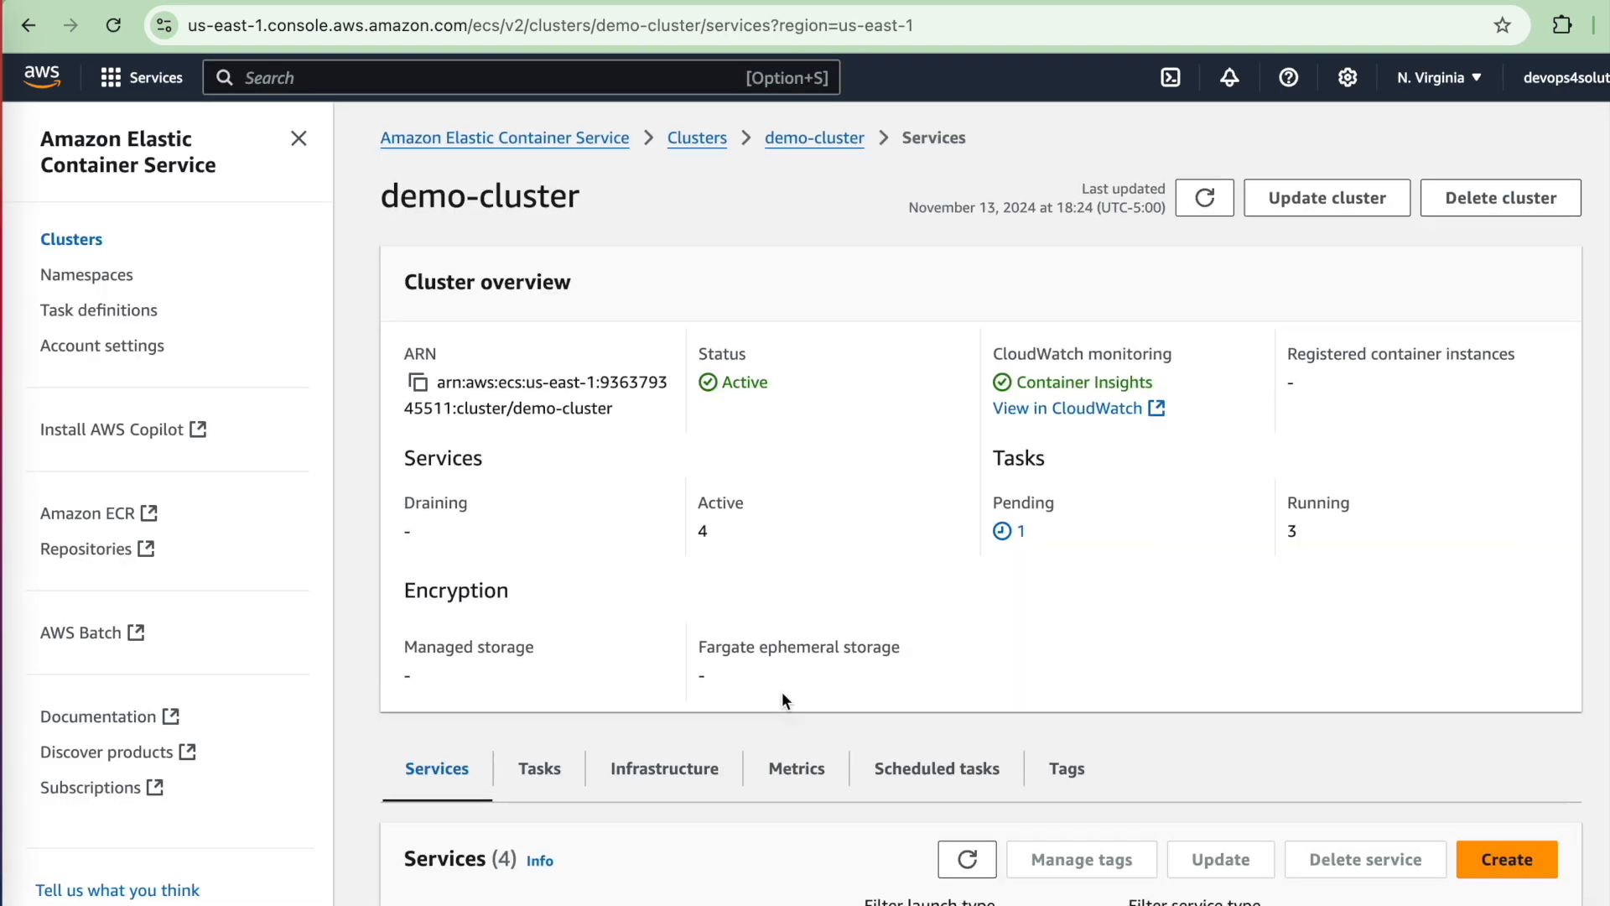
- Open client-svc from the cluster's services and show its tasks
scroll(782, 691, "down", 4)
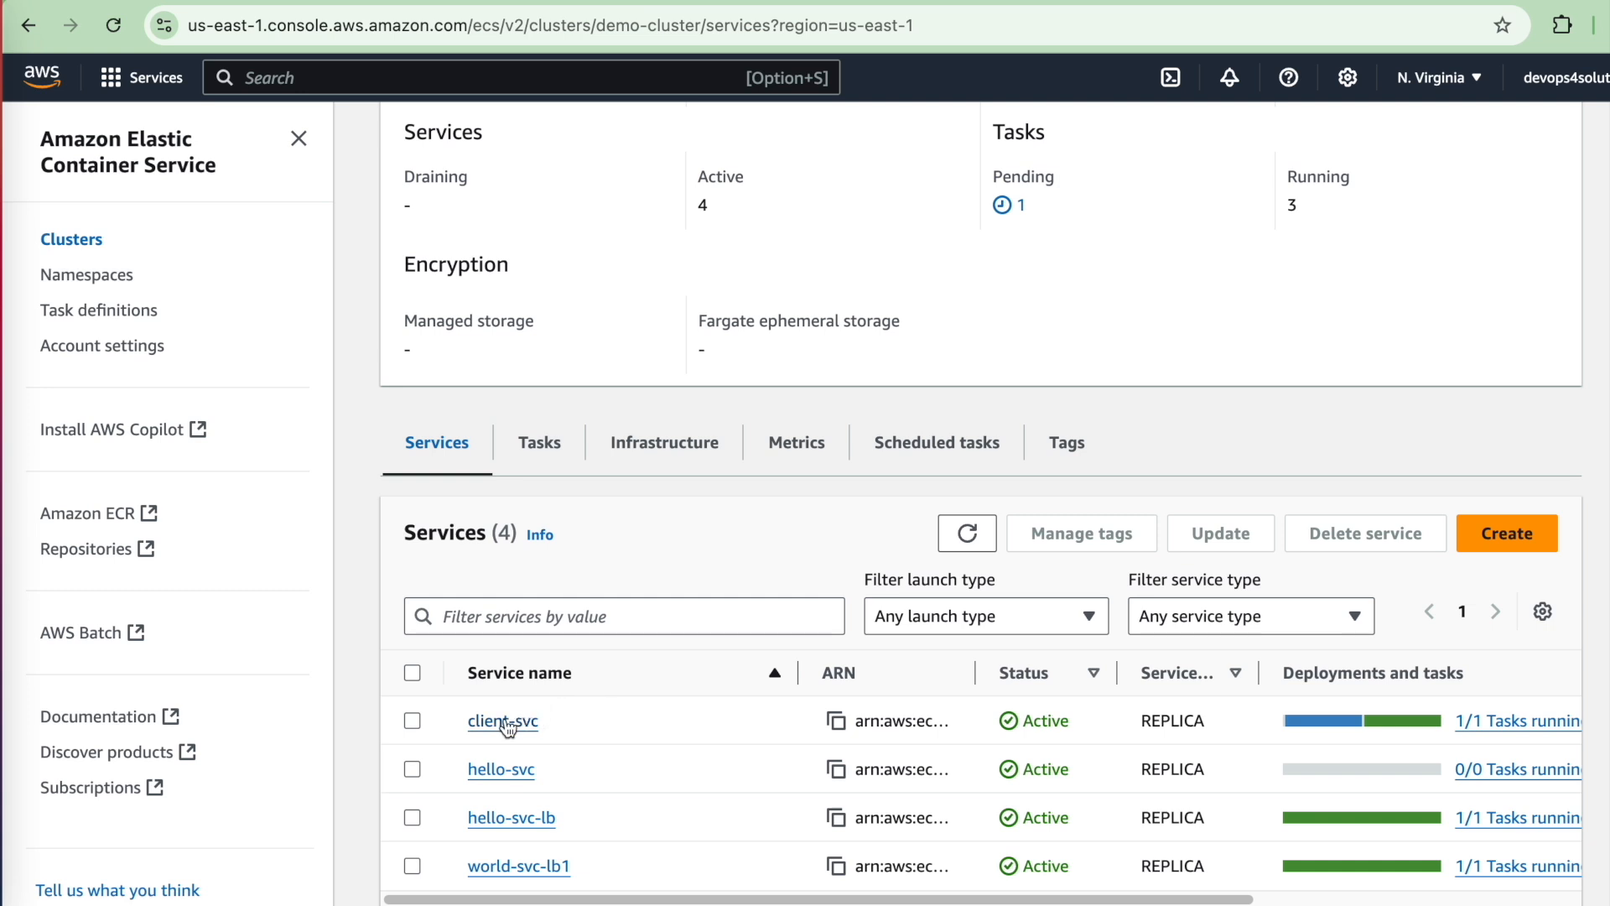
left_click(506, 723)
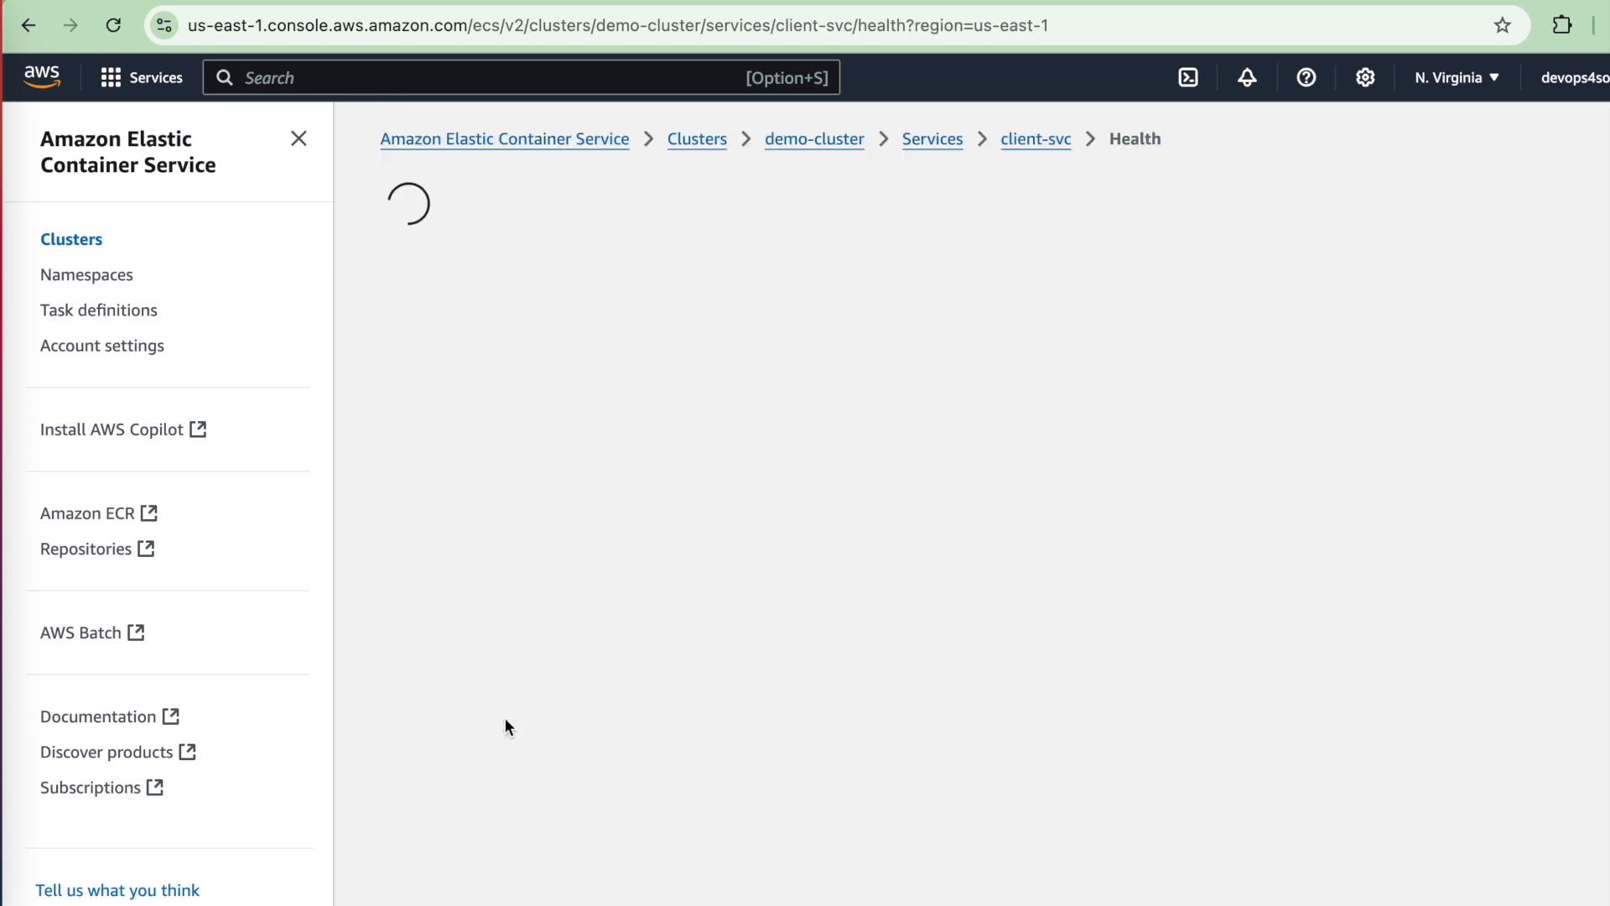
left_click(605, 294)
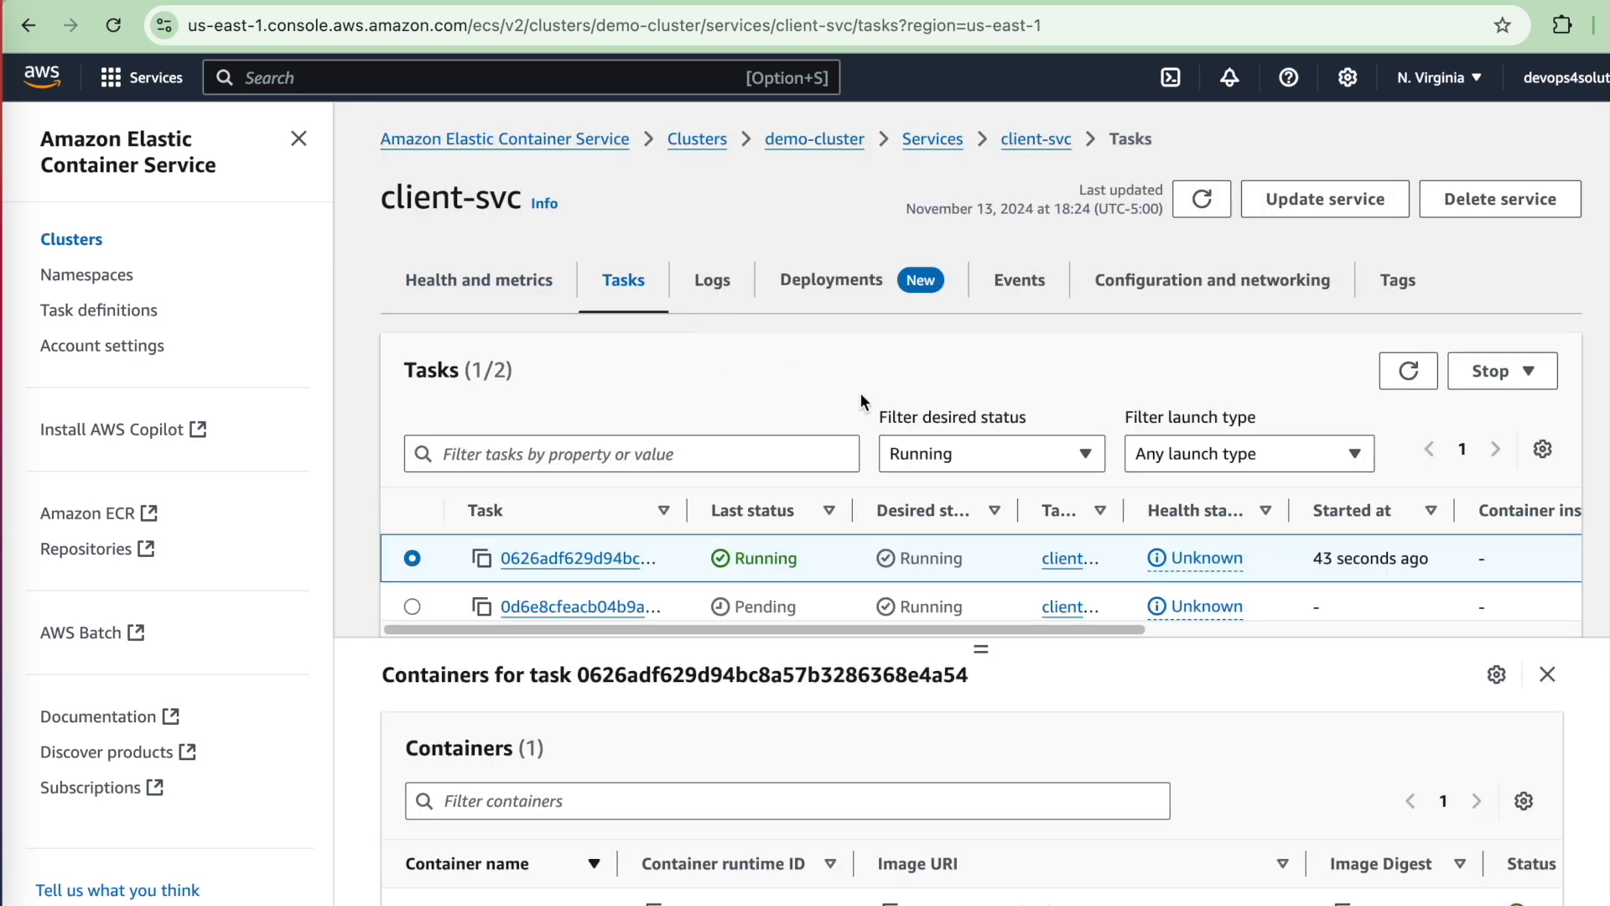
- Filter client-svc's task list to any desired status
scroll(904, 436, "down", 1)
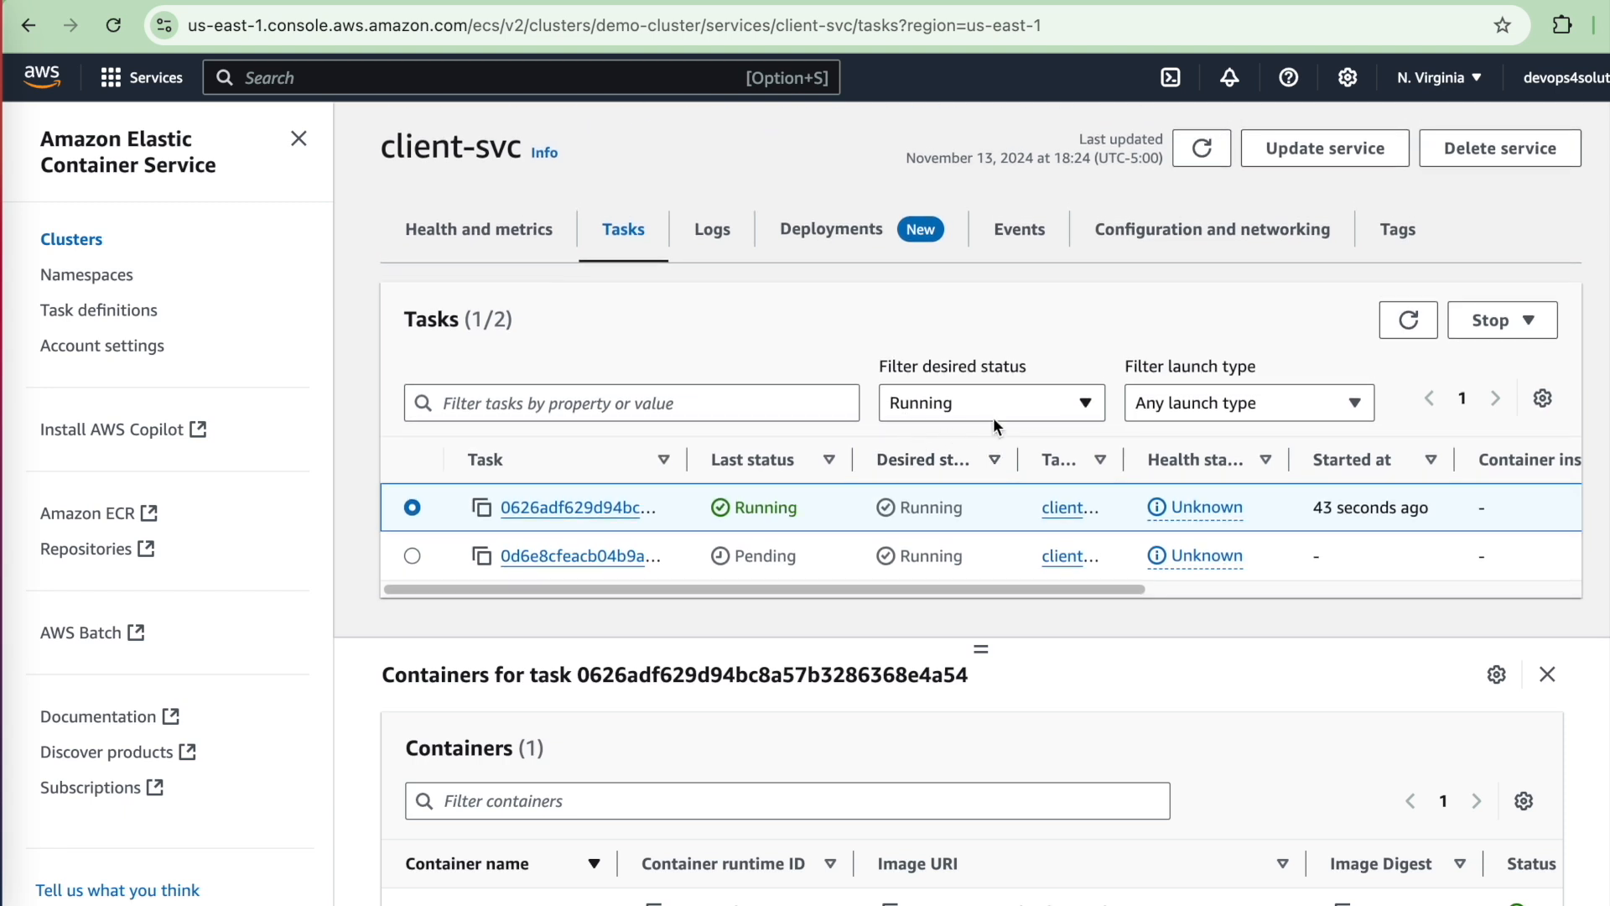
left_click(1013, 406)
left_click(1013, 438)
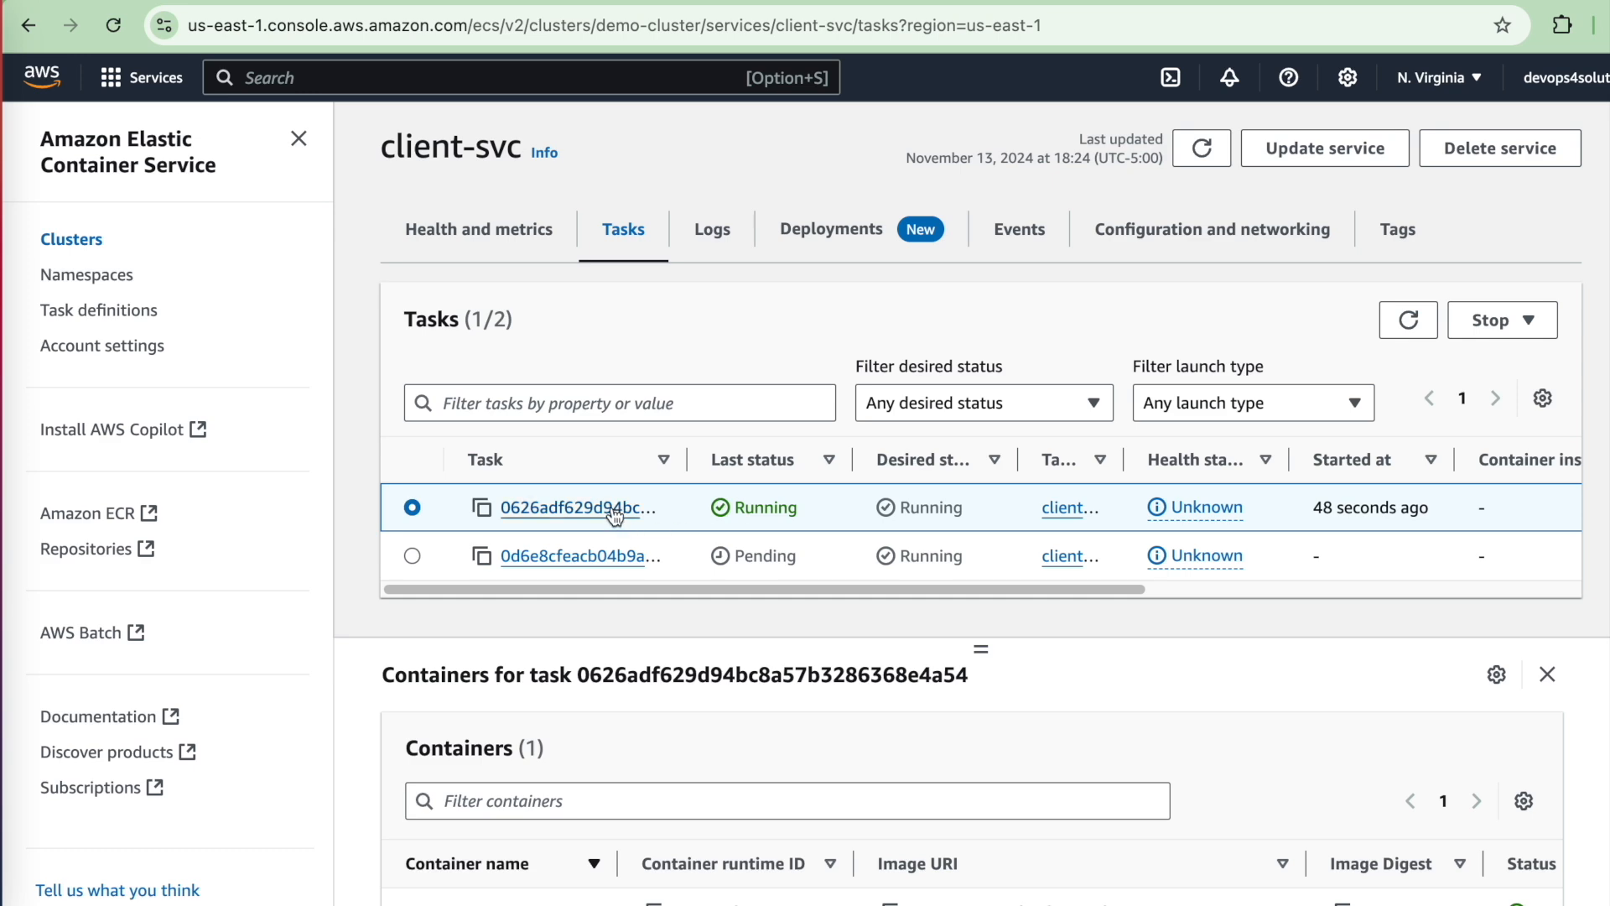
- Open the running client-svc task and examine the exception messages in its logs
left_click(614, 509)
scroll(613, 507, "down", 4)
scroll(621, 507, "up", 2)
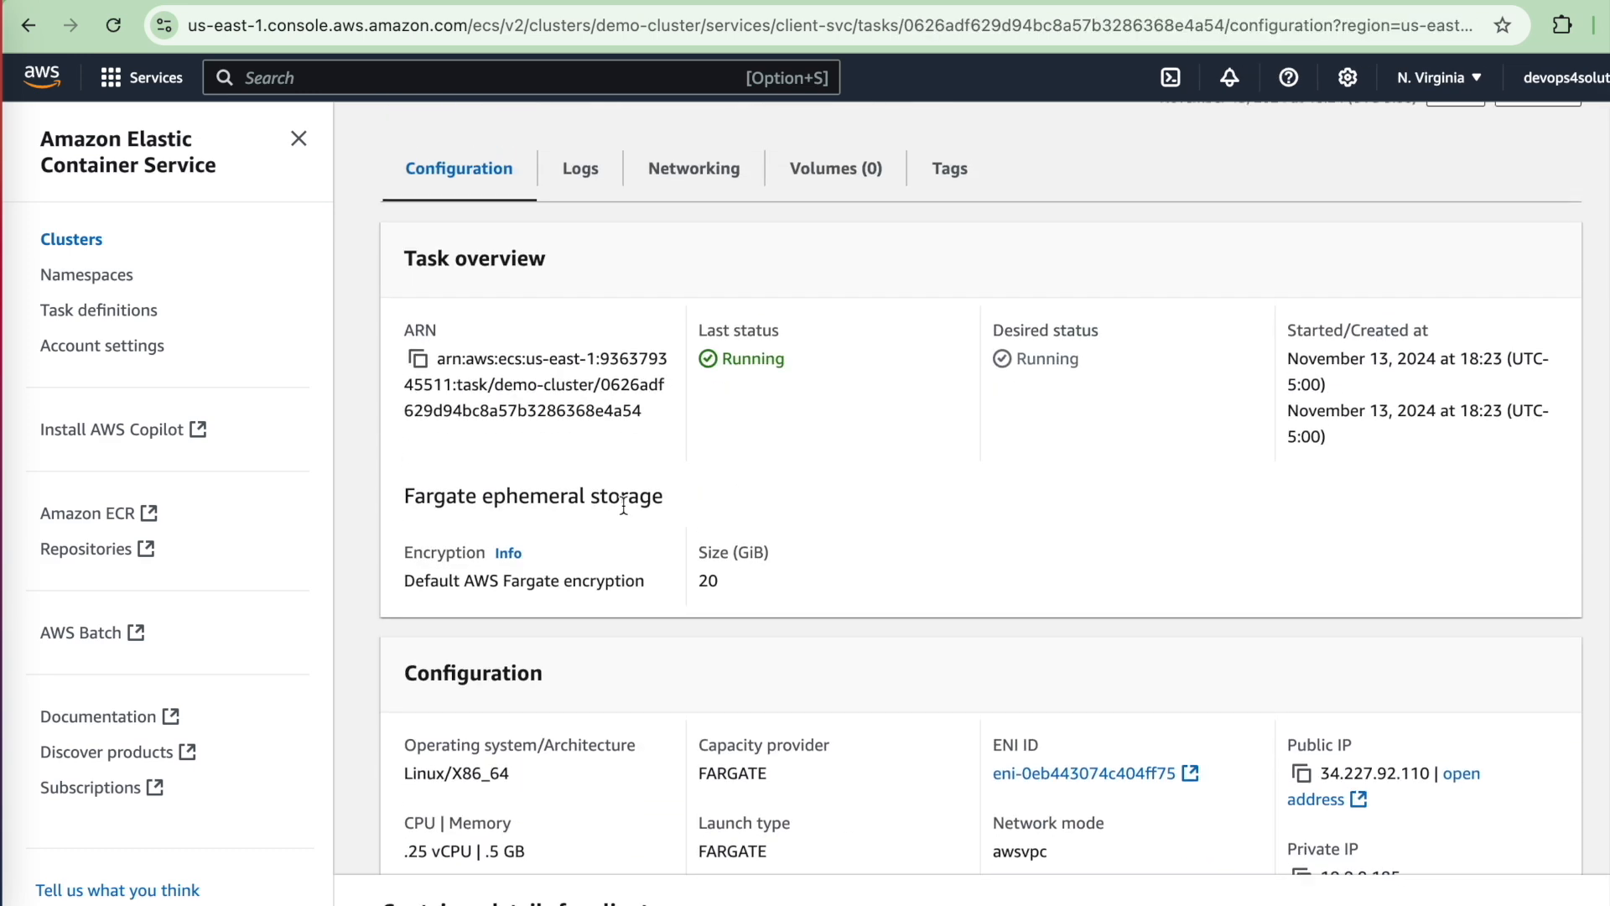
left_click(579, 169)
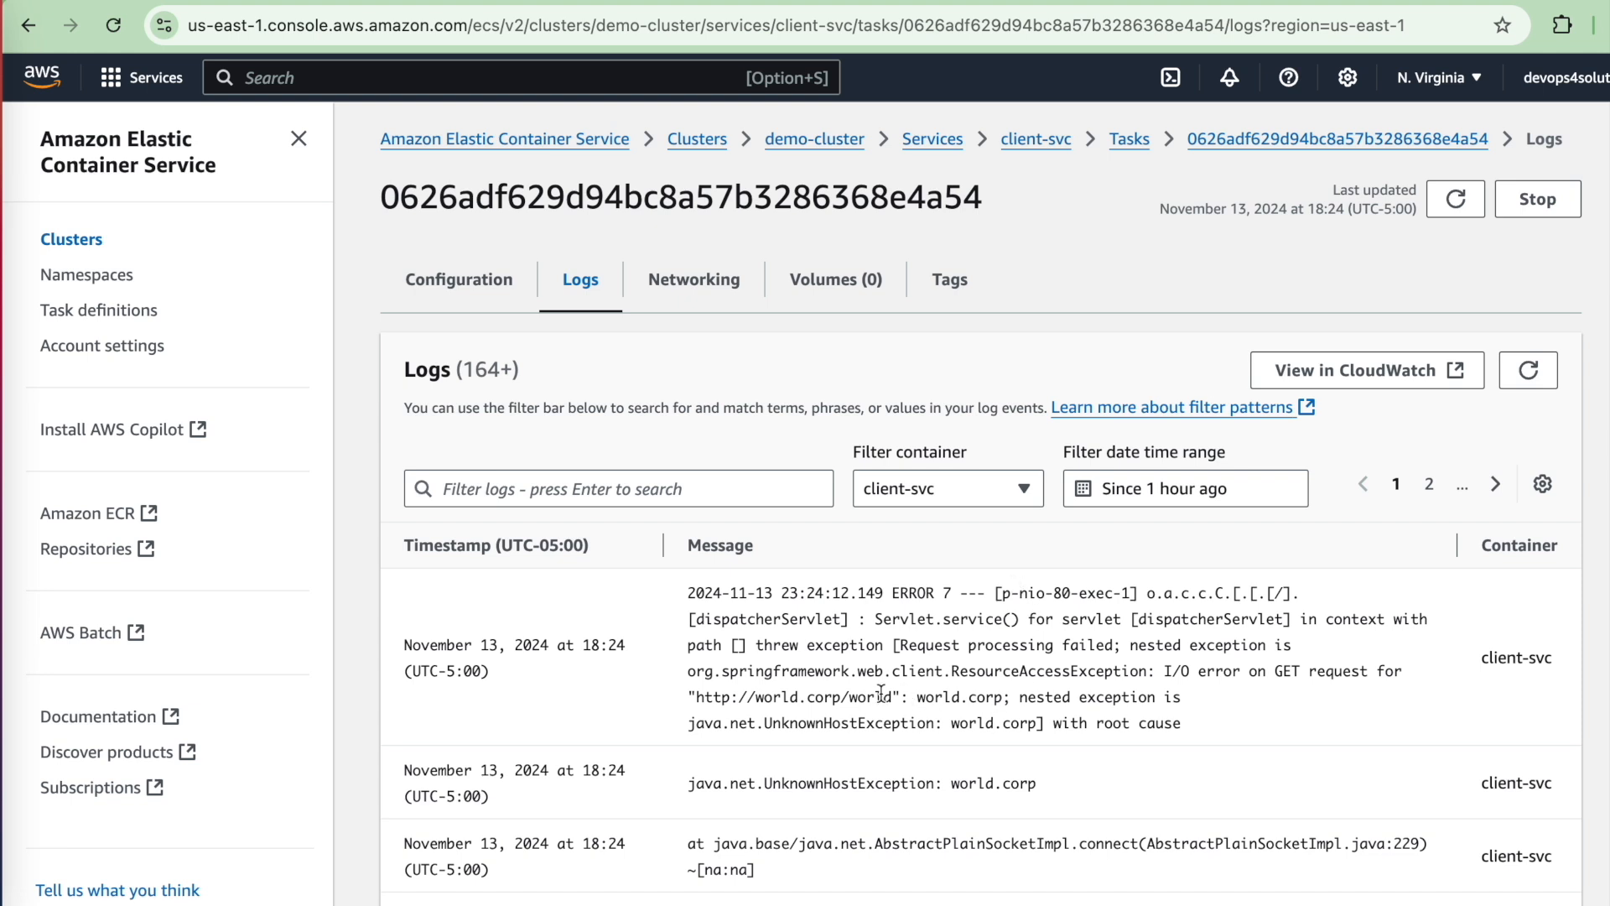
double_click(770, 701)
- Open world-svc-lb1 from demo-cluster's services and start updating the service
left_click(943, 148)
scroll(671, 611, "down", 4)
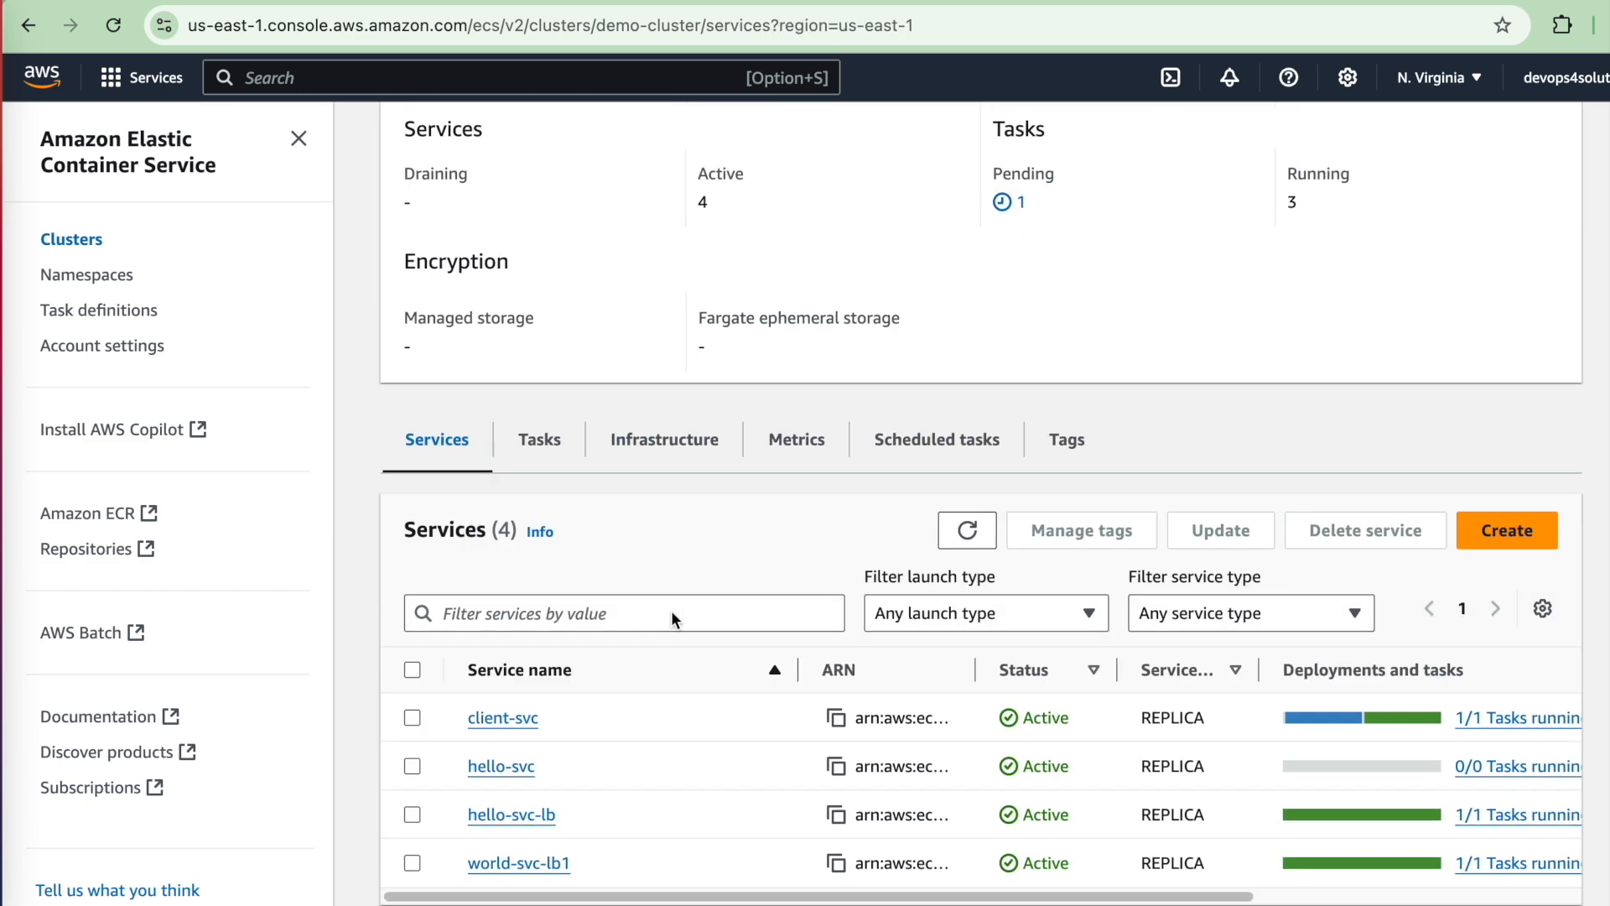
left_click(561, 865)
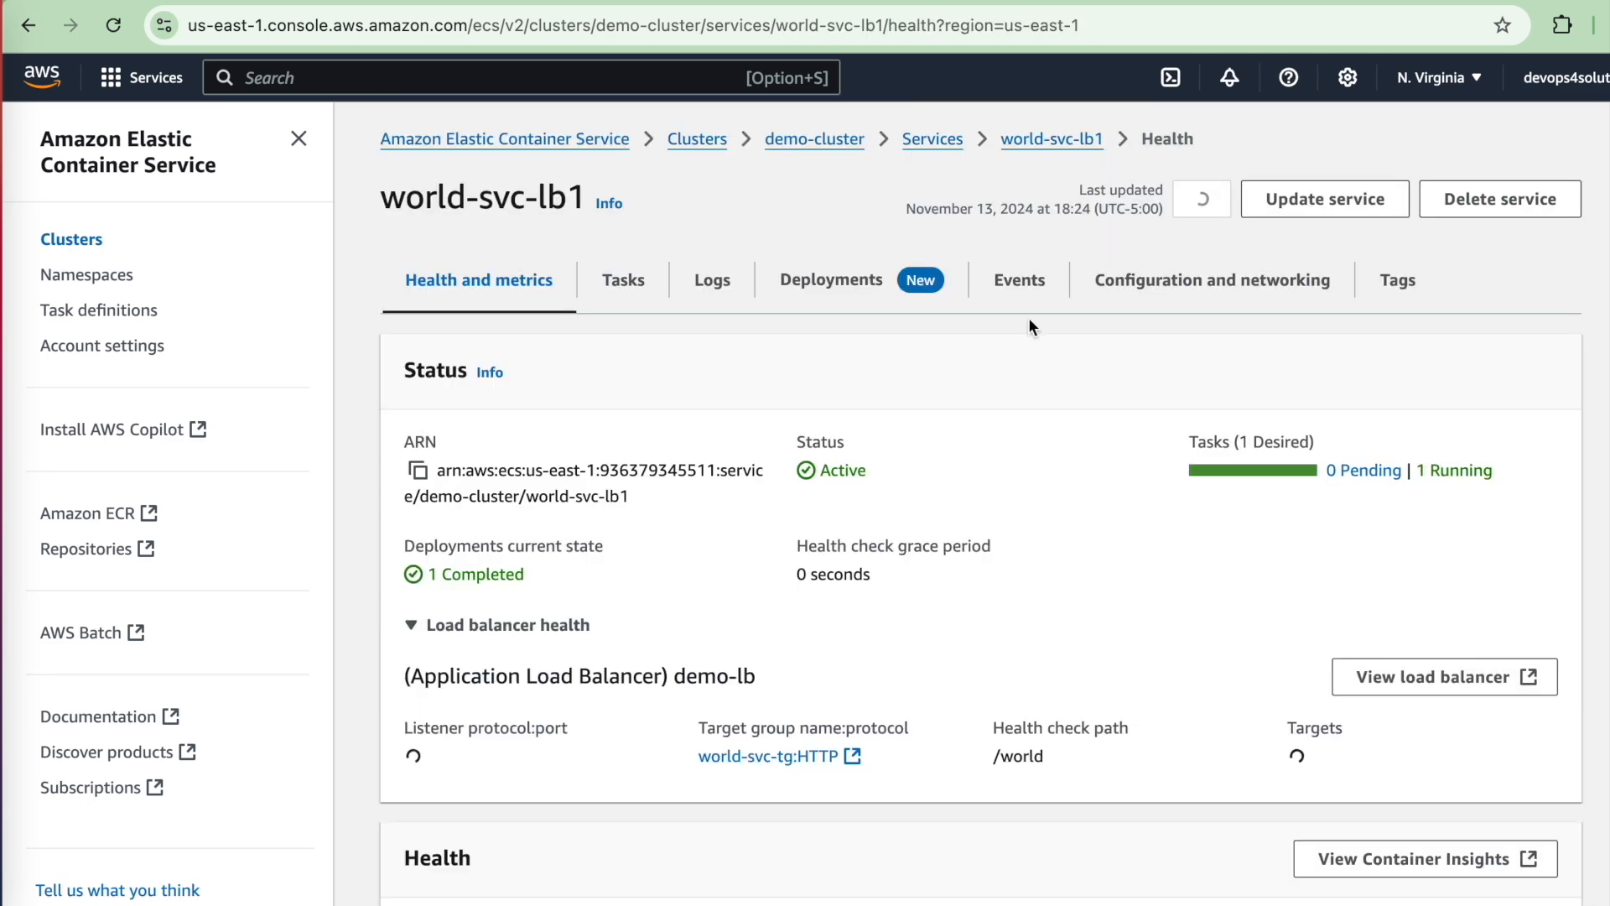
left_click(1325, 201)
scroll(491, 562, "down", 8)
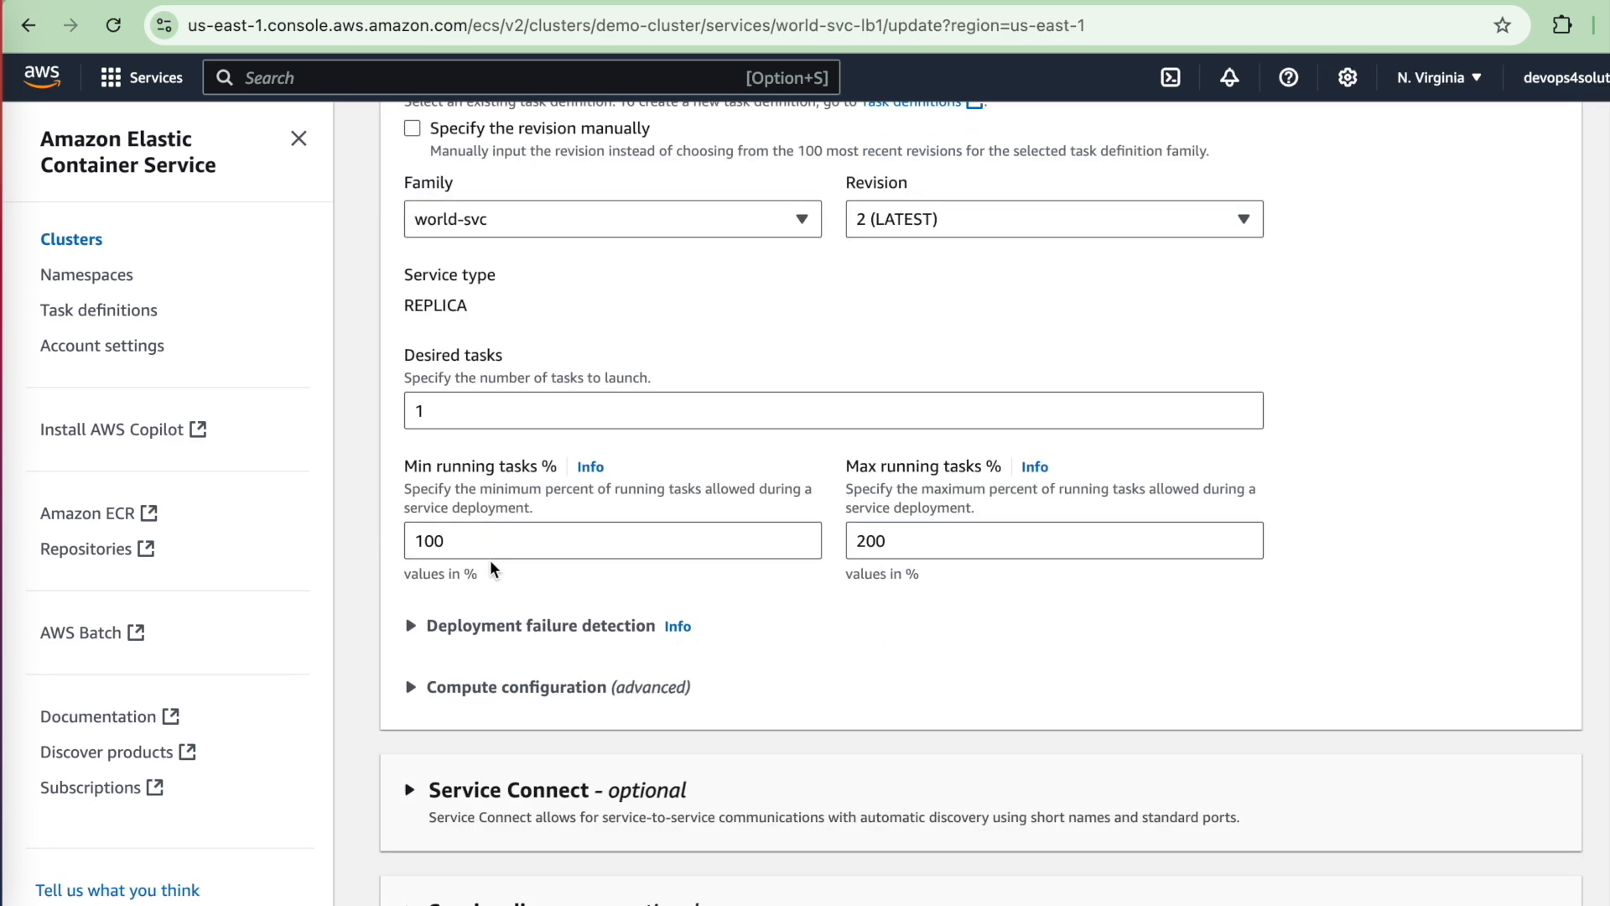
scroll(493, 568, "down", 2)
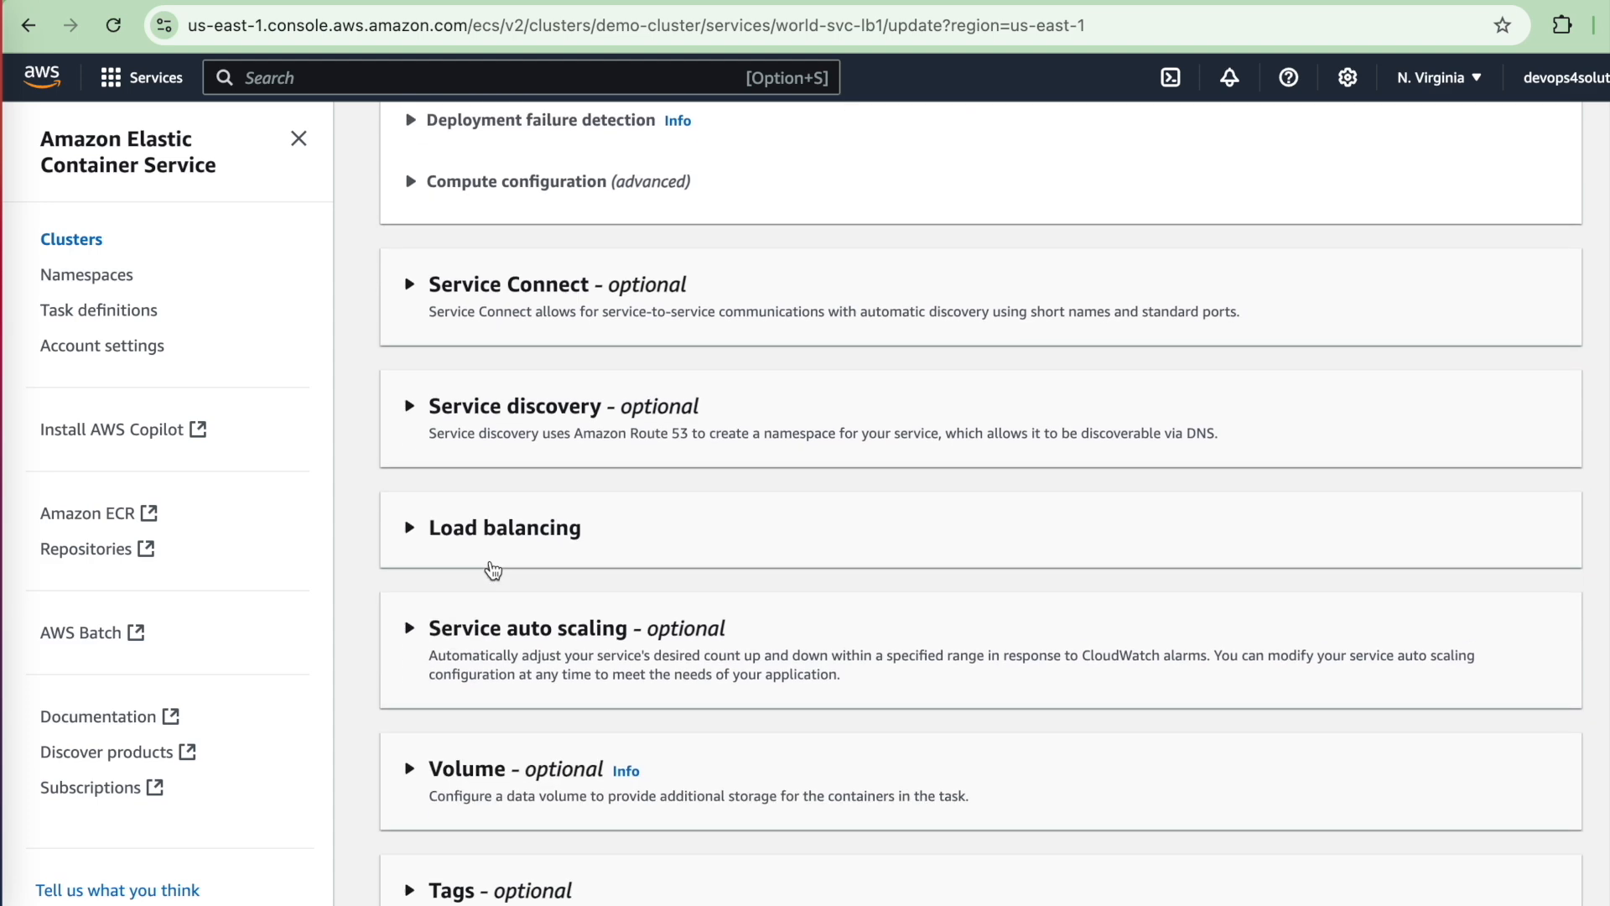
- Turn on service discovery for world-svc-lb1 and select the existing corp namespace
left_click(525, 413)
left_click(537, 499)
scroll(640, 582, "down", 3)
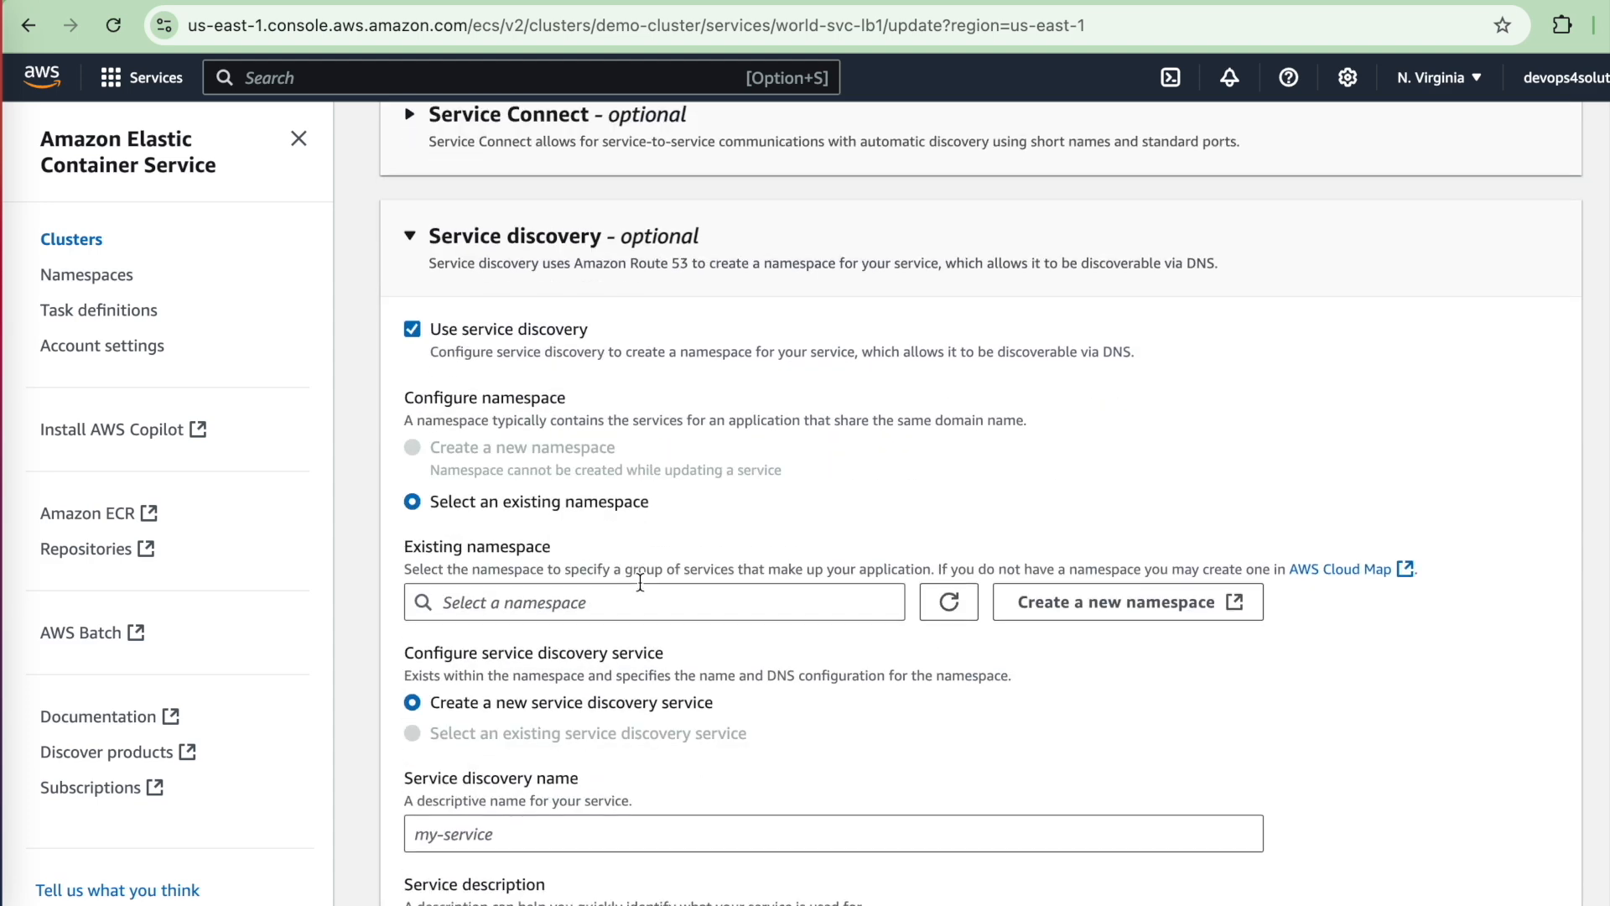
left_click(641, 551)
left_click(572, 596)
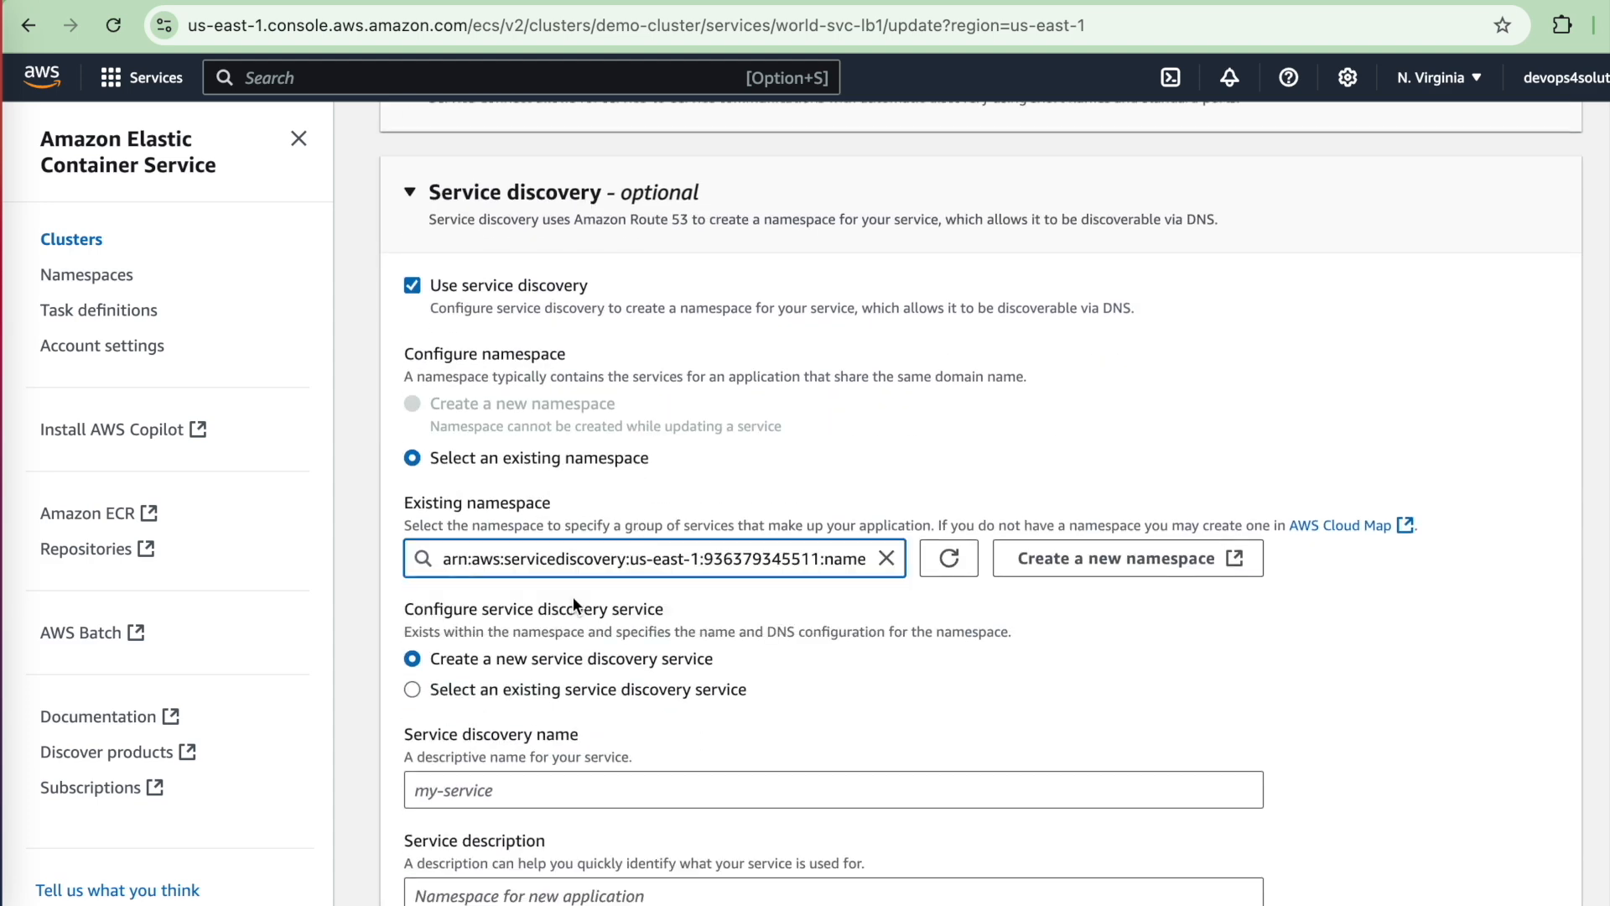
- Name the new service discovery service world, keep its DNS record settings, and submit the world-svc-lb1 update
scroll(572, 596, "down", 2)
left_click(520, 636)
type("world")
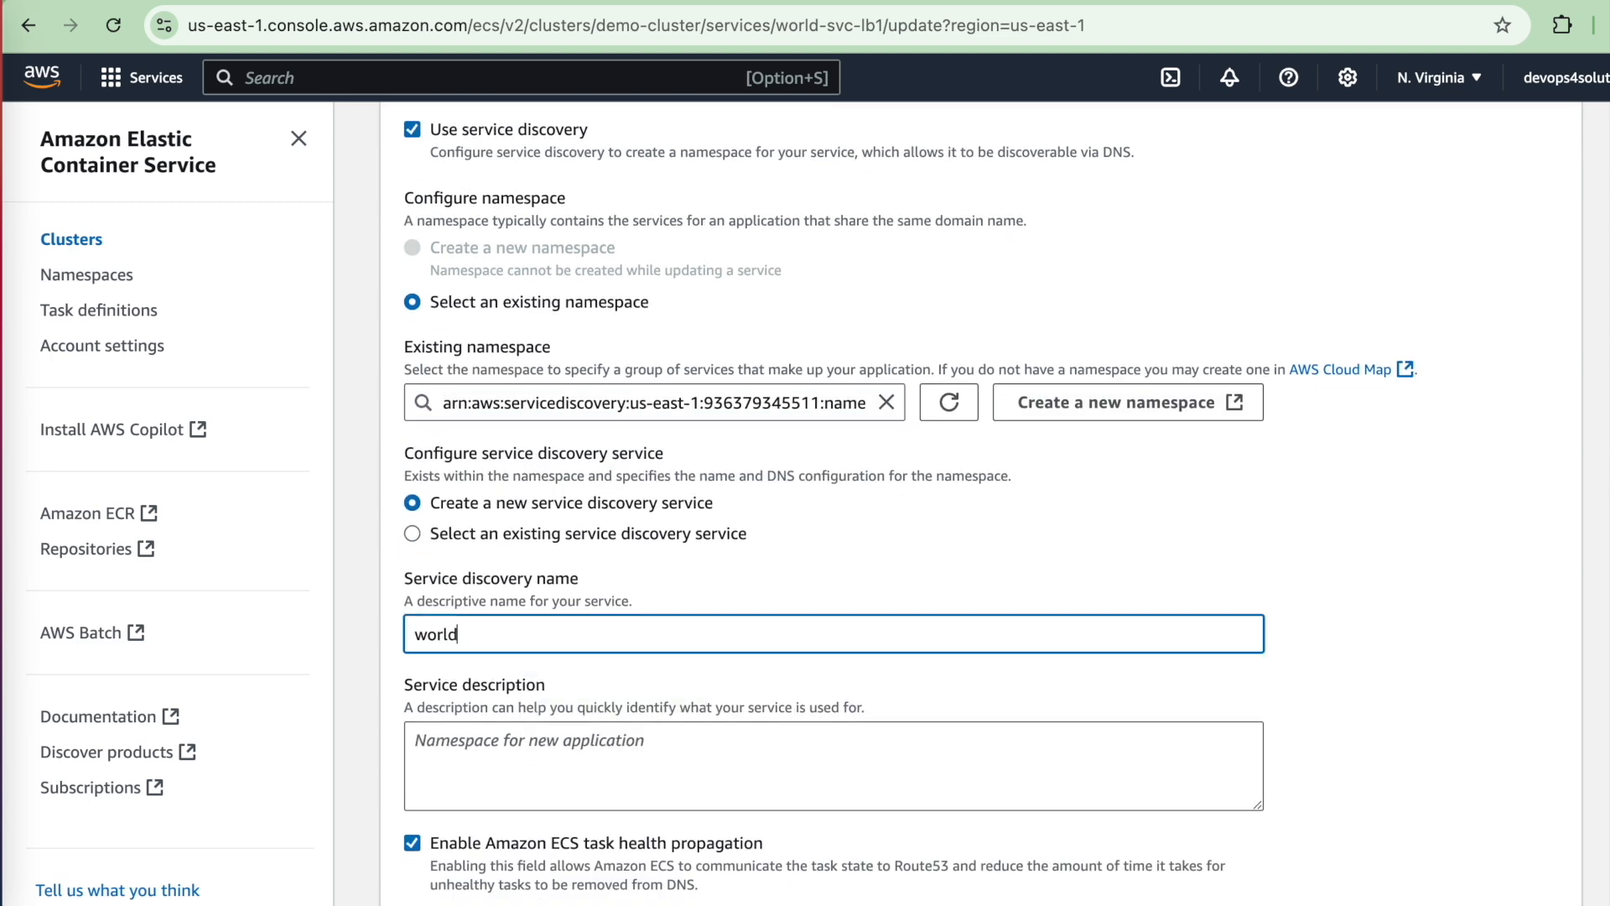
scroll(521, 639, "down", 1)
scroll(521, 642, "down", 10)
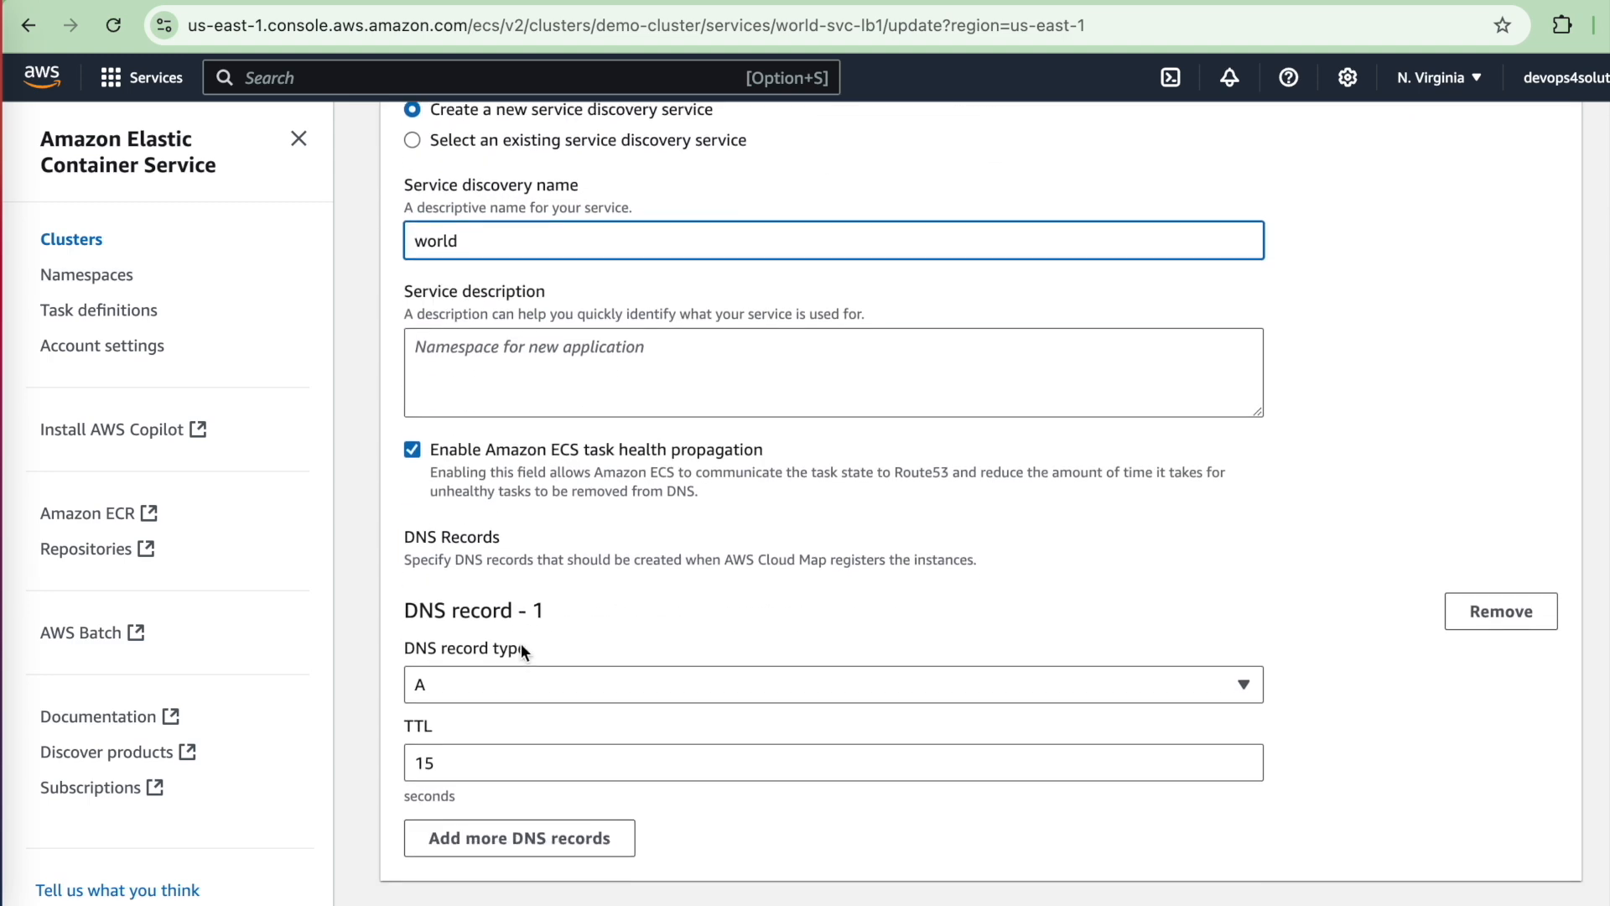
scroll(521, 646, "down", 1)
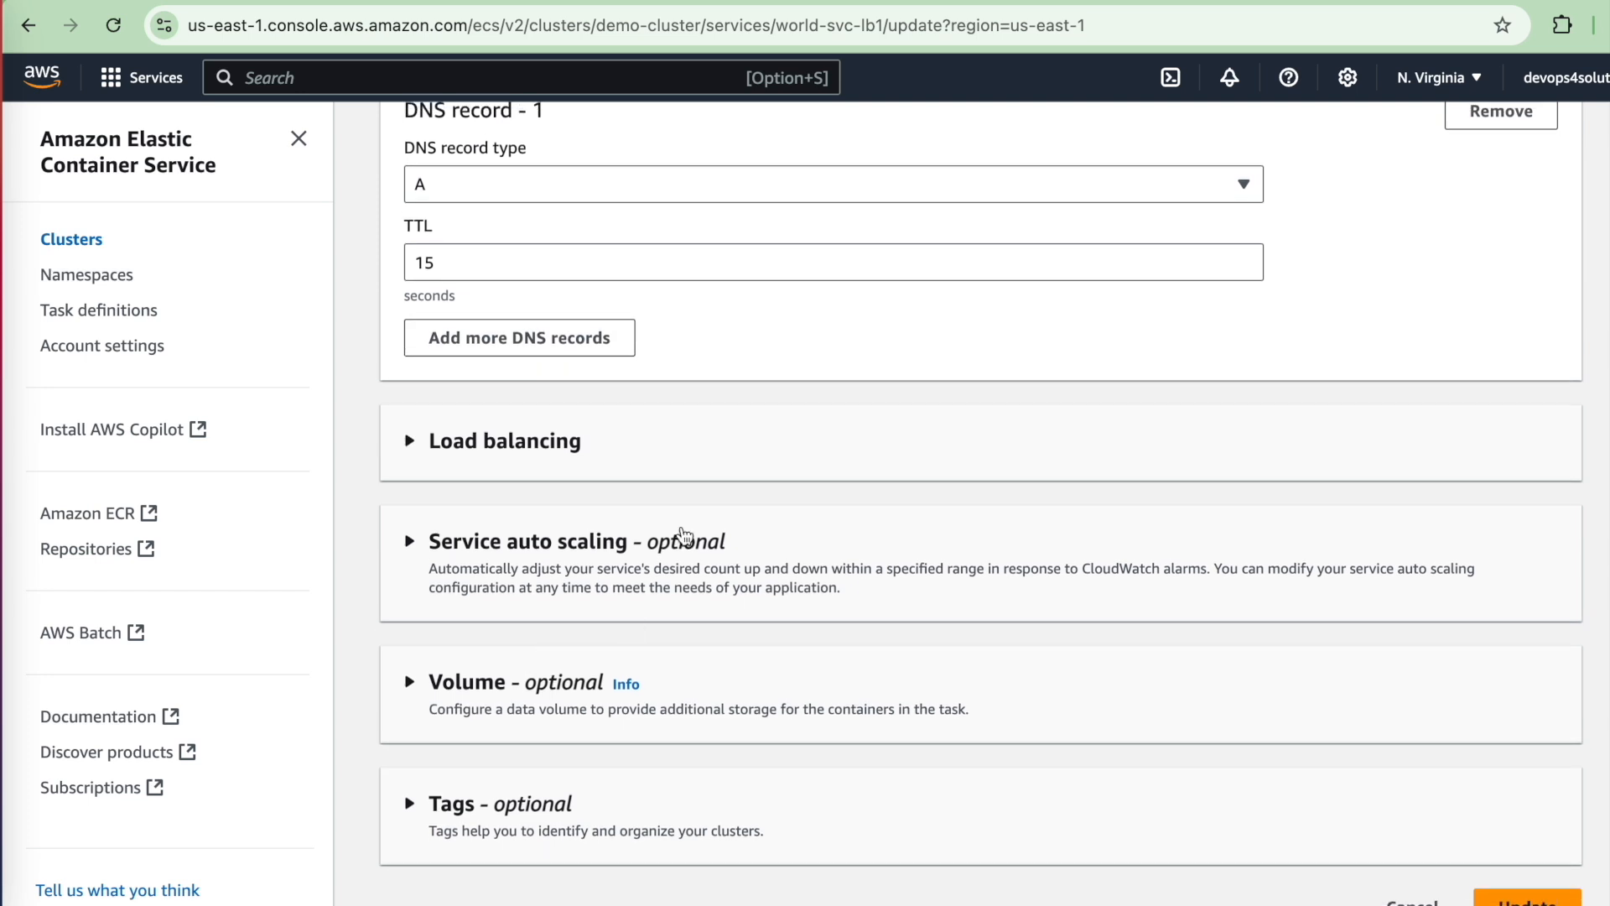
left_click(546, 446)
left_click(546, 447)
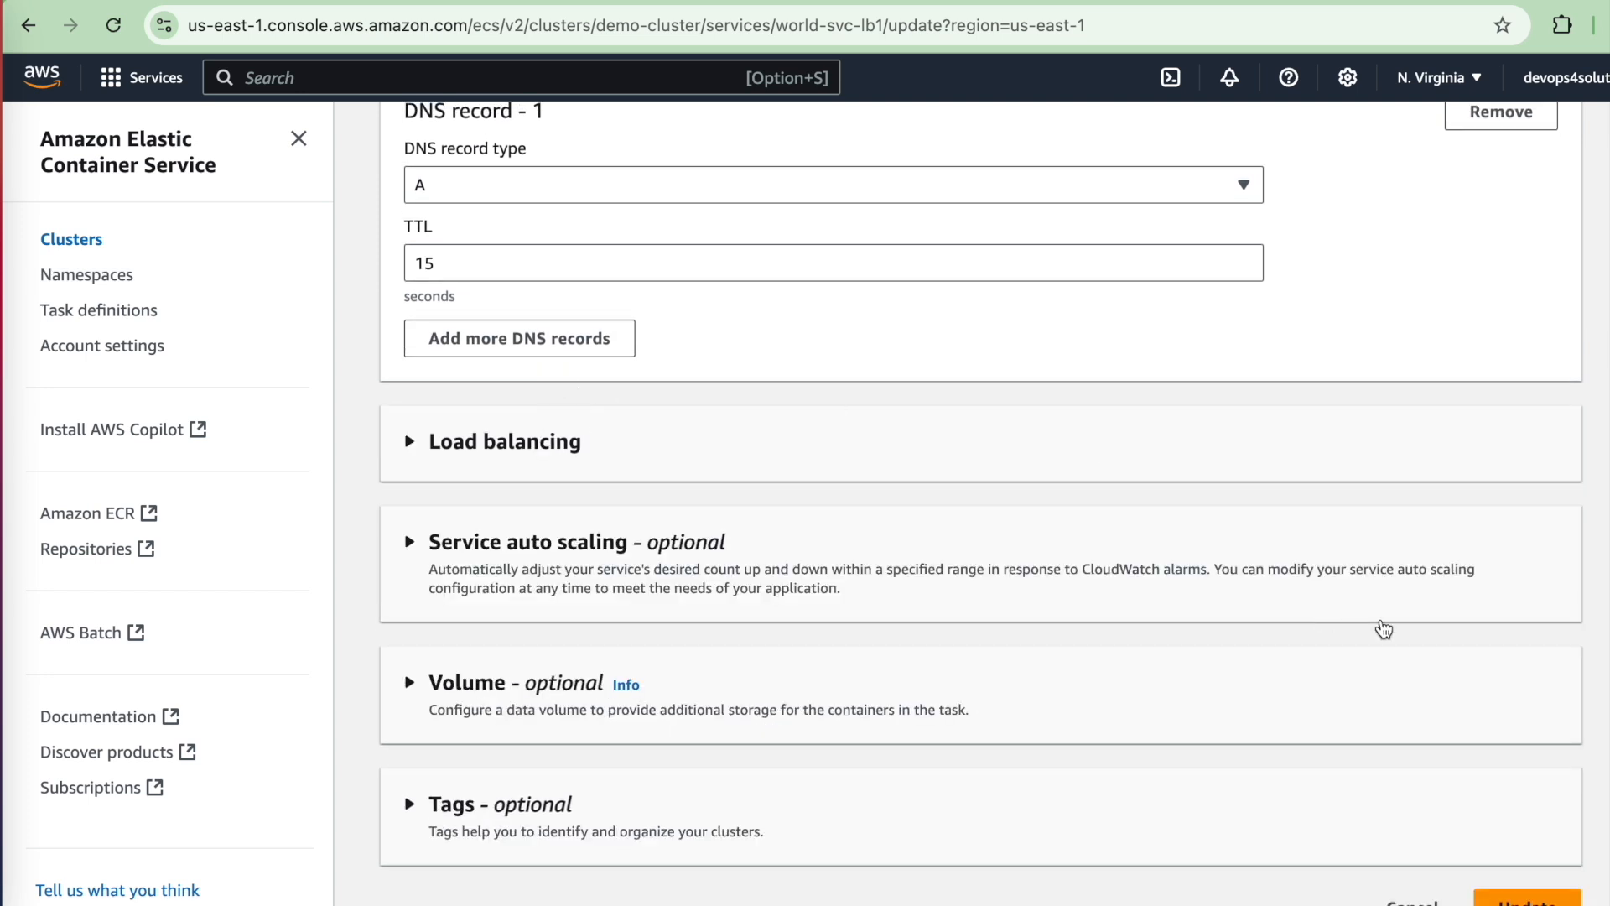
left_click(1527, 901)
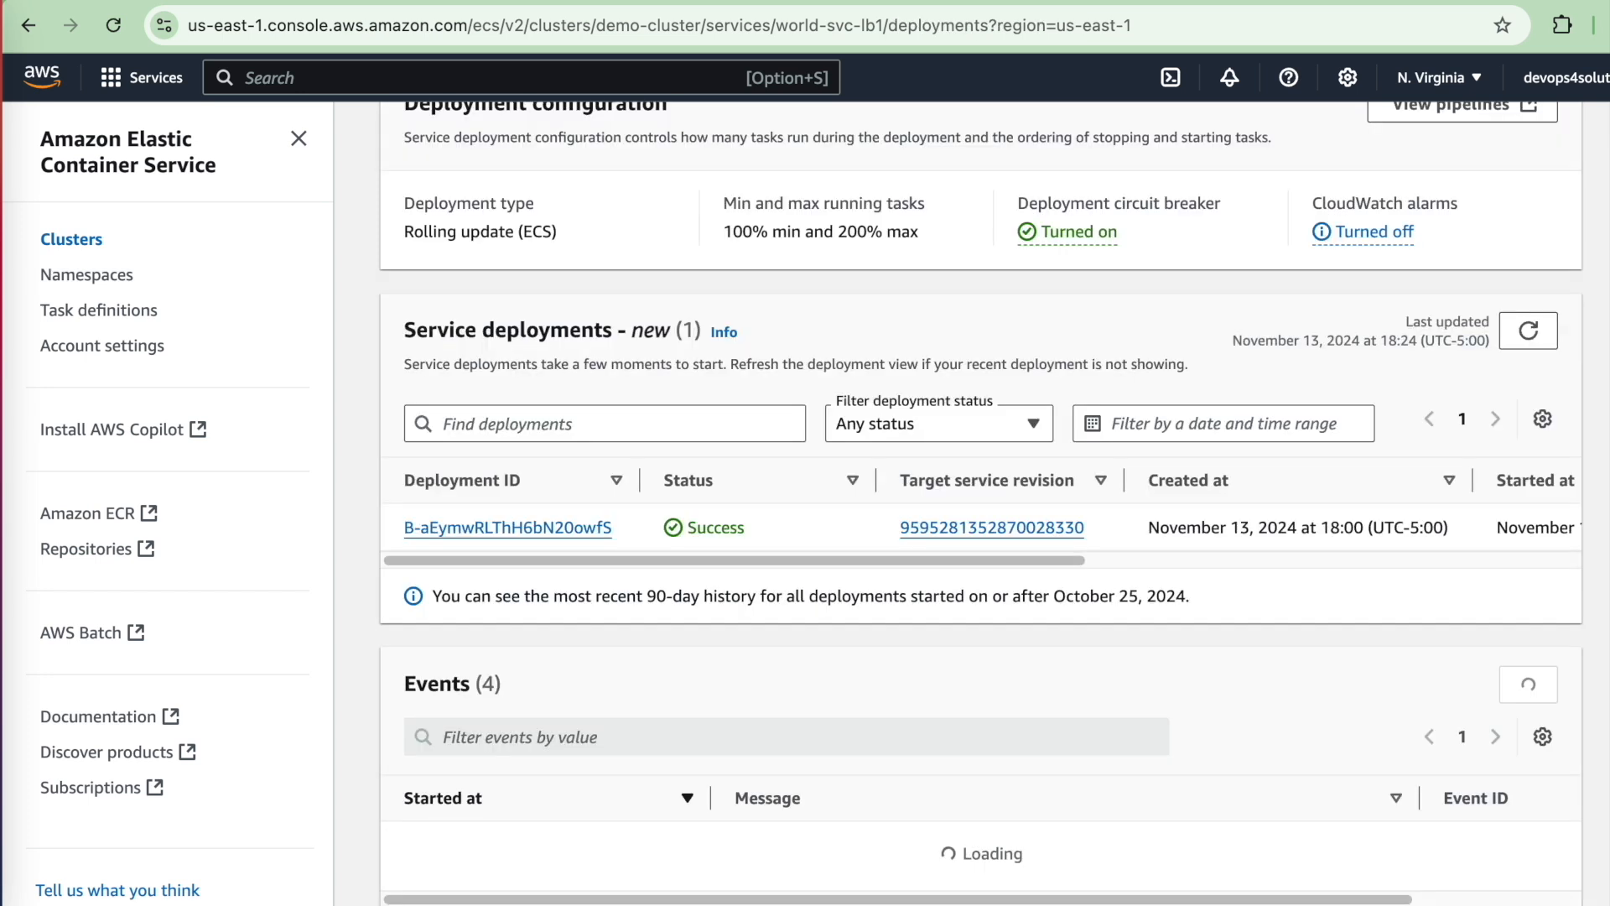
scroll(1115, 738, "up", 12)
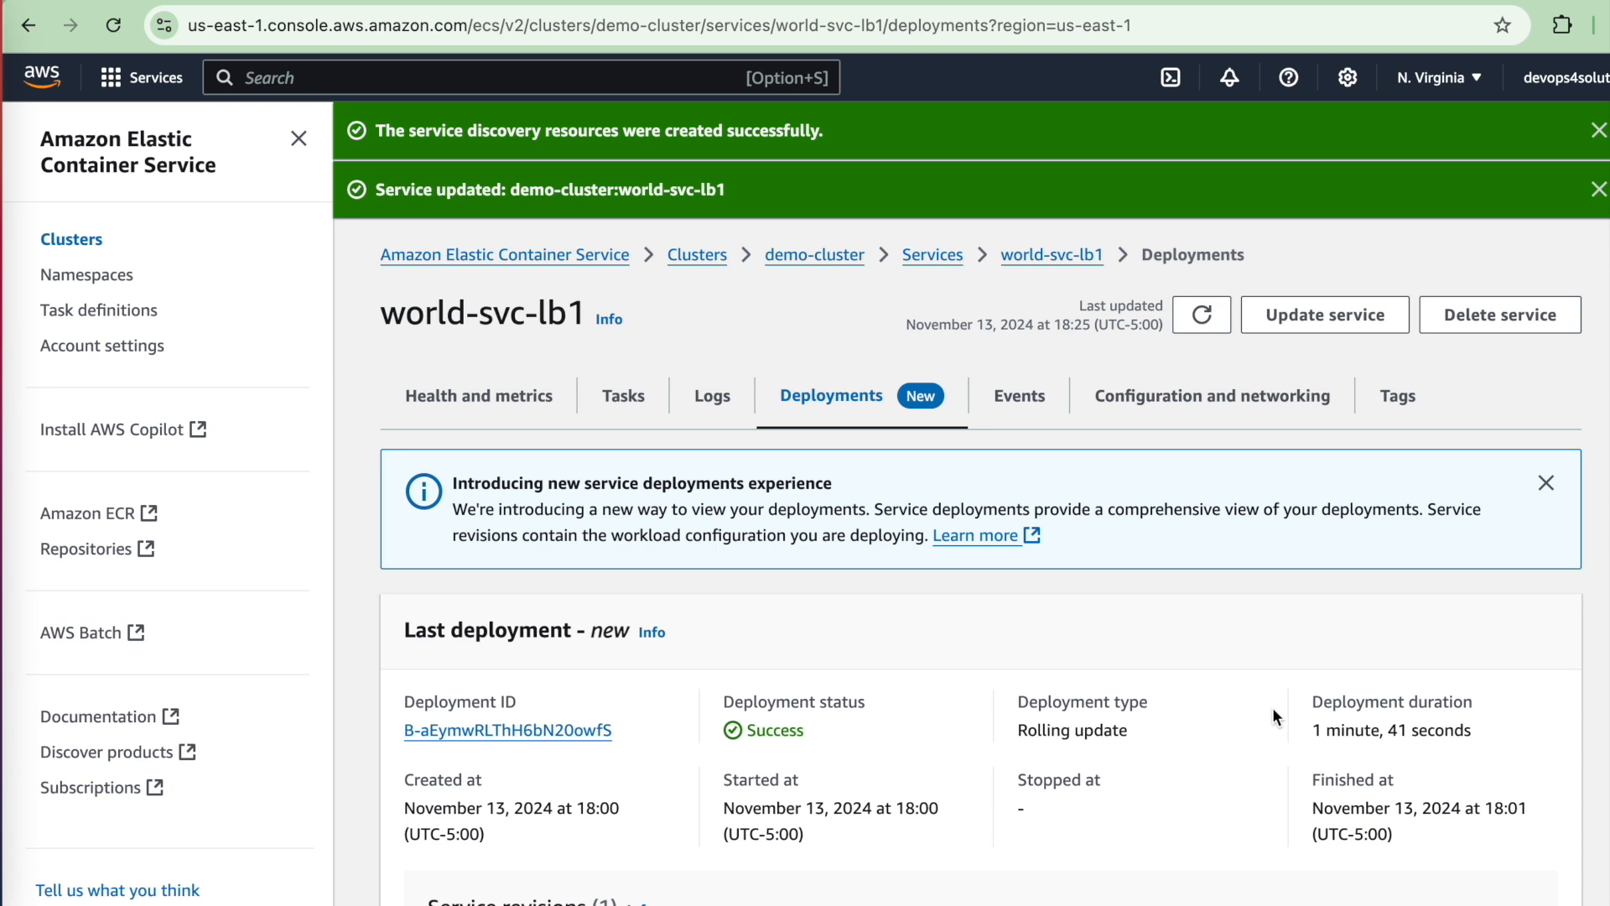
- Return to demo-cluster's services list and check the deployment status of its services
left_click(934, 254)
scroll(579, 533, "down", 5)
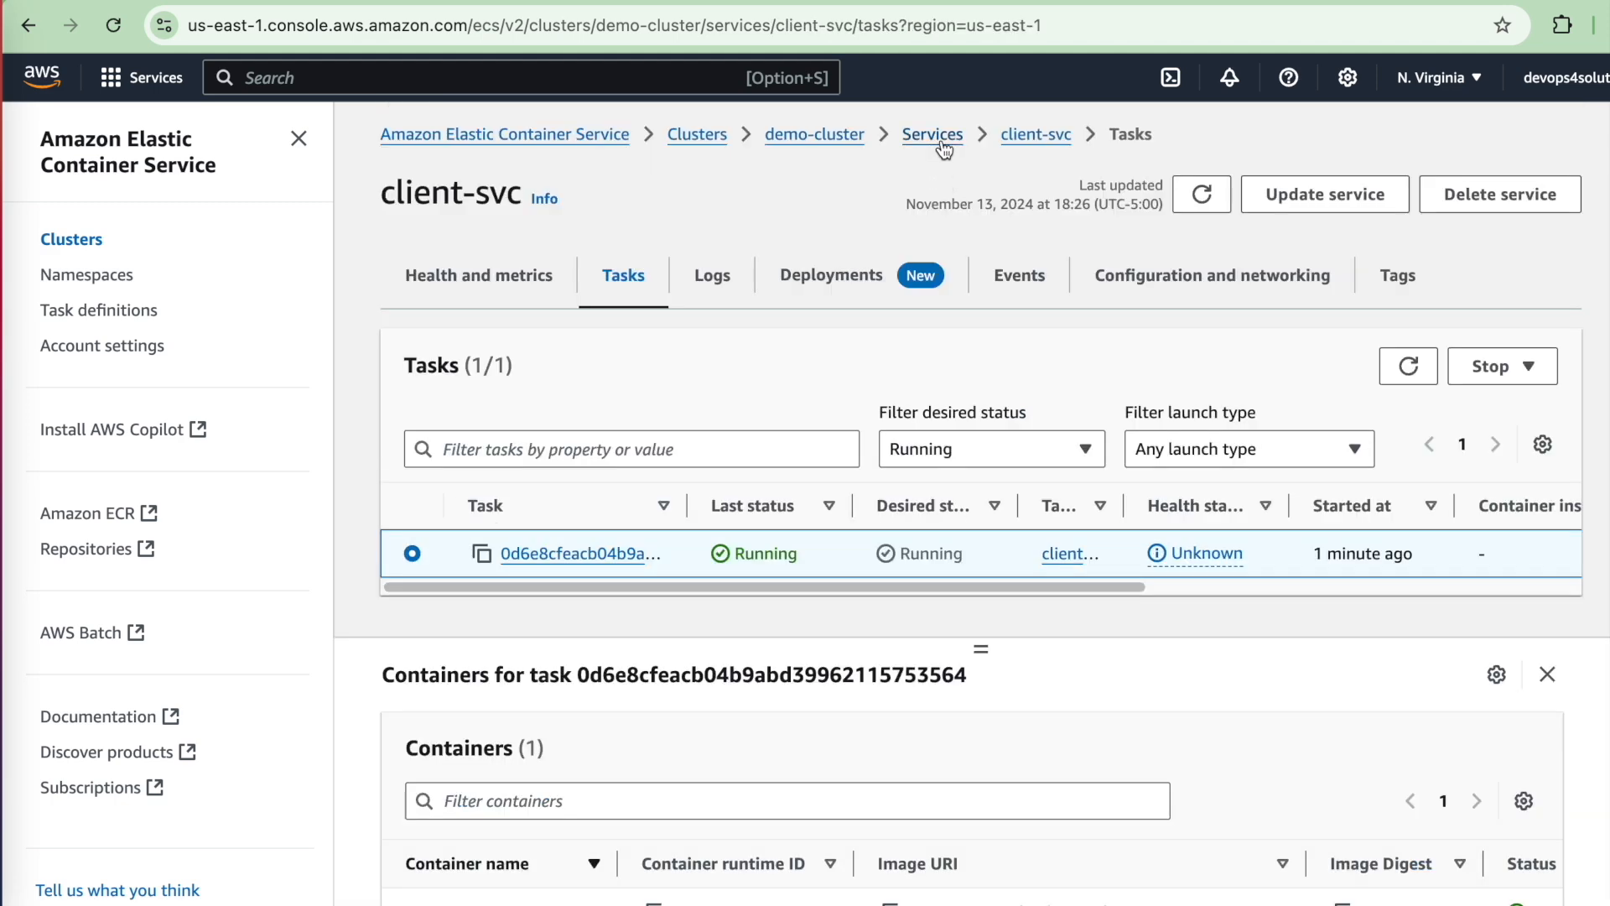
left_click(943, 143)
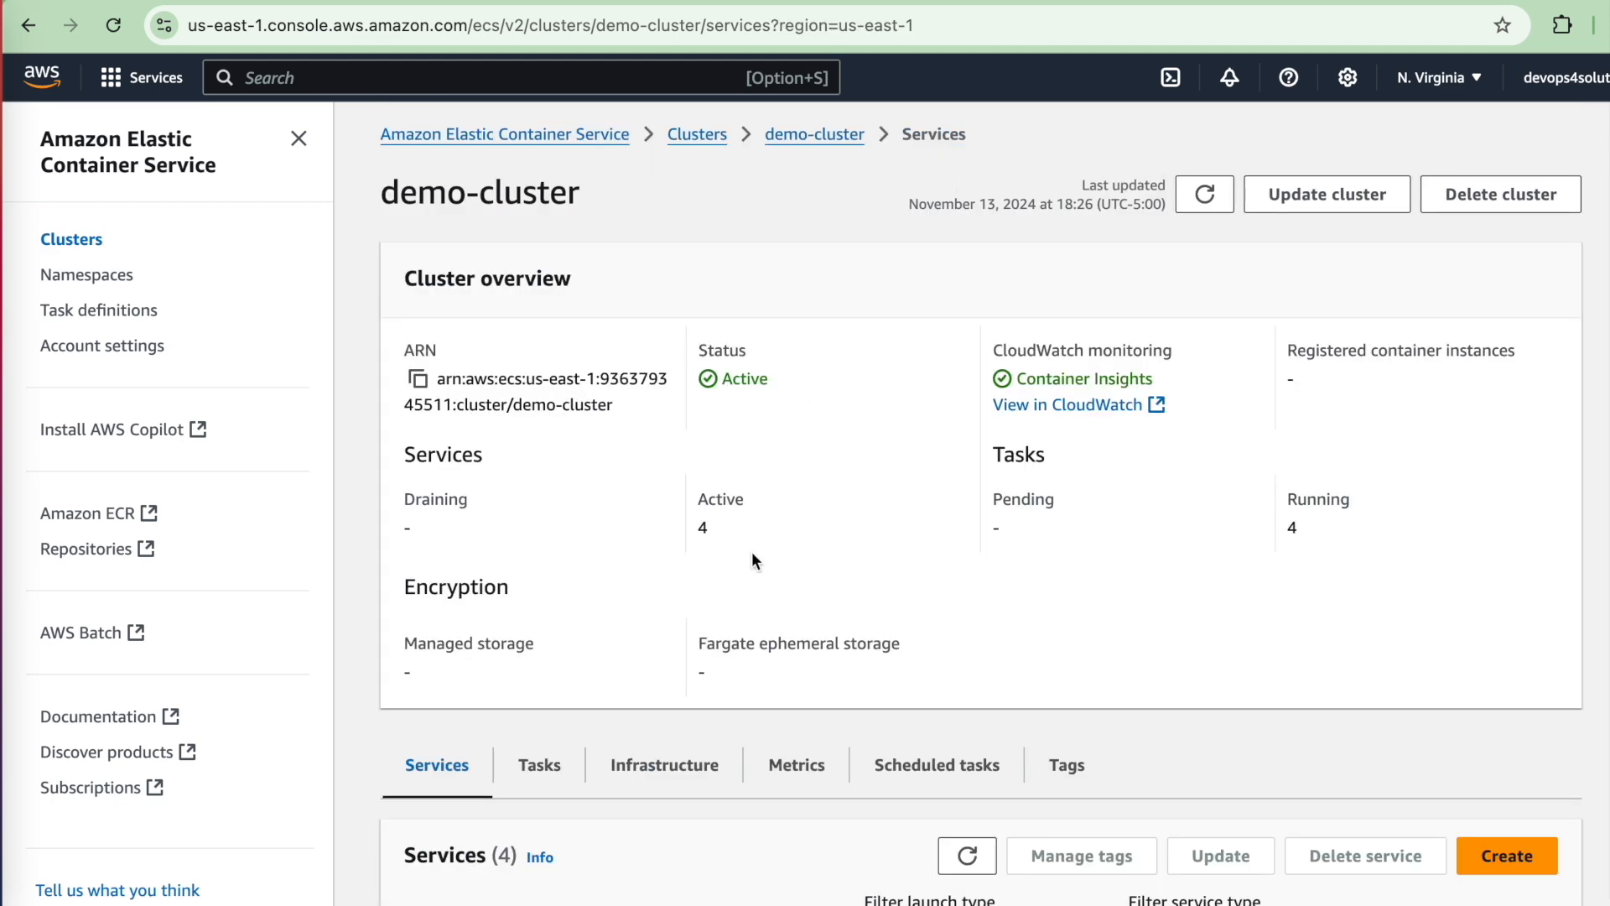
scroll(752, 553, "down", 4)
scroll(755, 561, "up", 1)
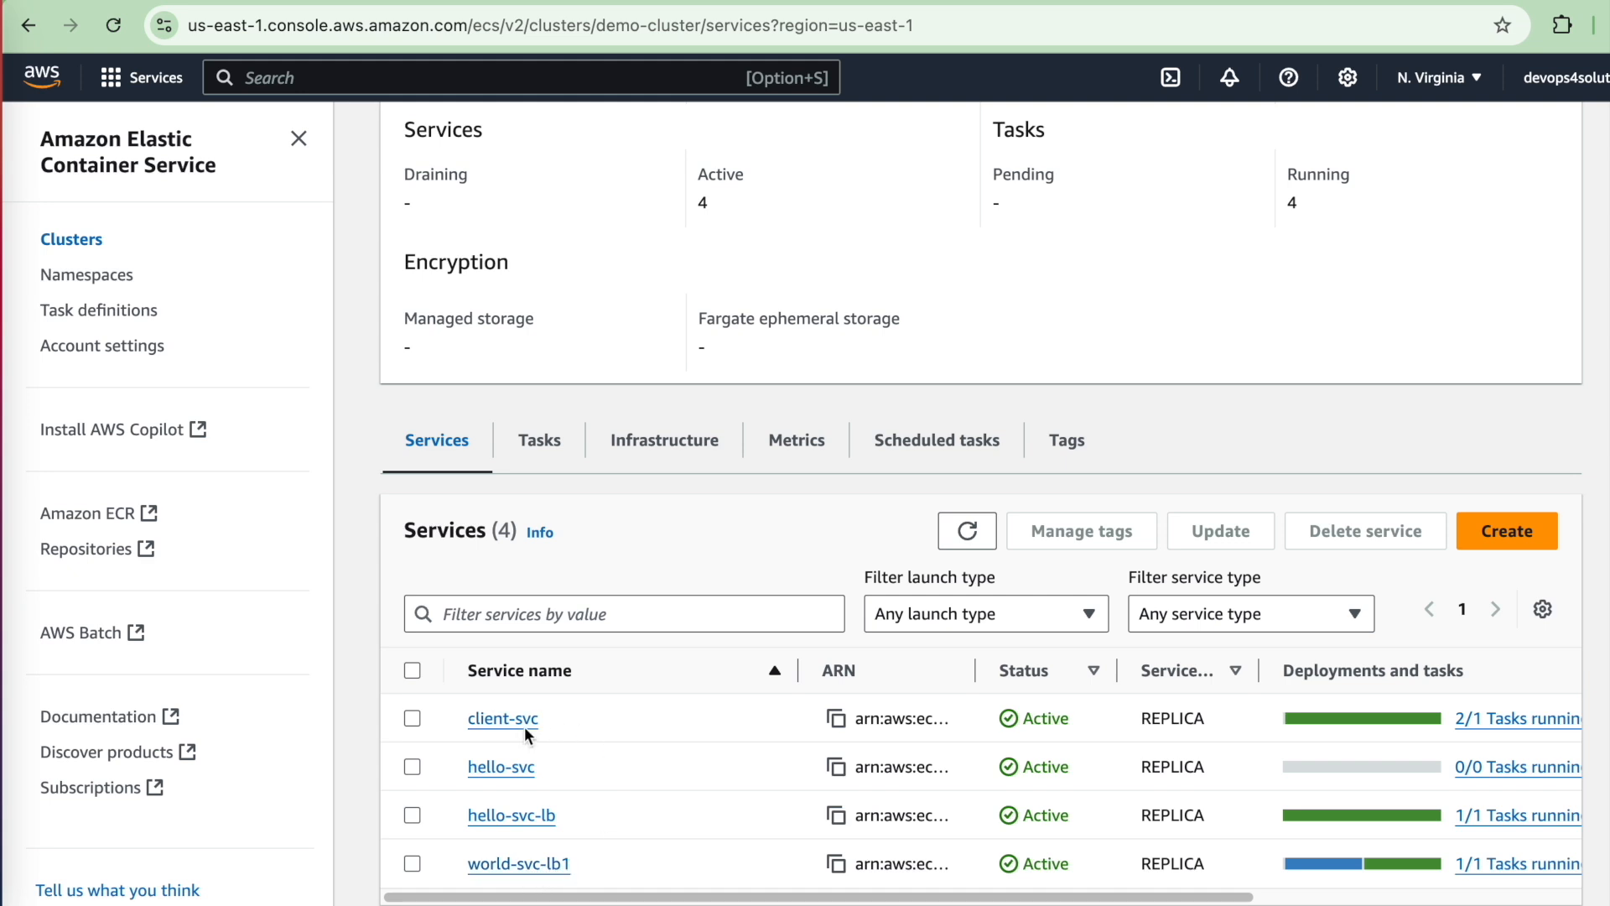
- Switch to Route 53 and open the records of the corp hosted zone
left_click(550, 74)
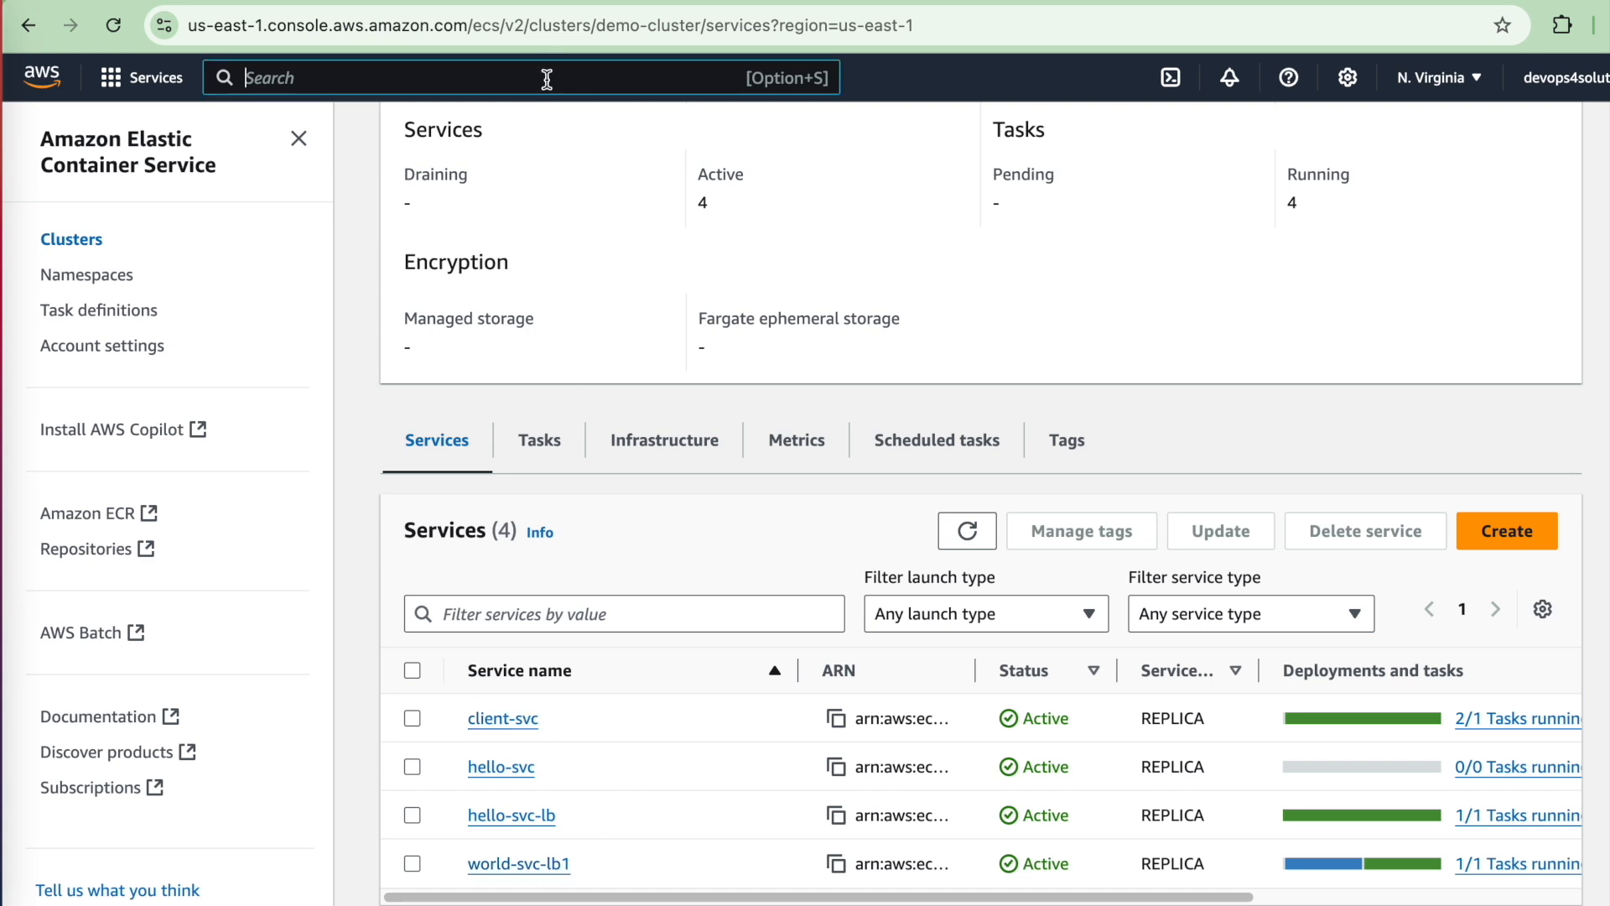
type("route 53")
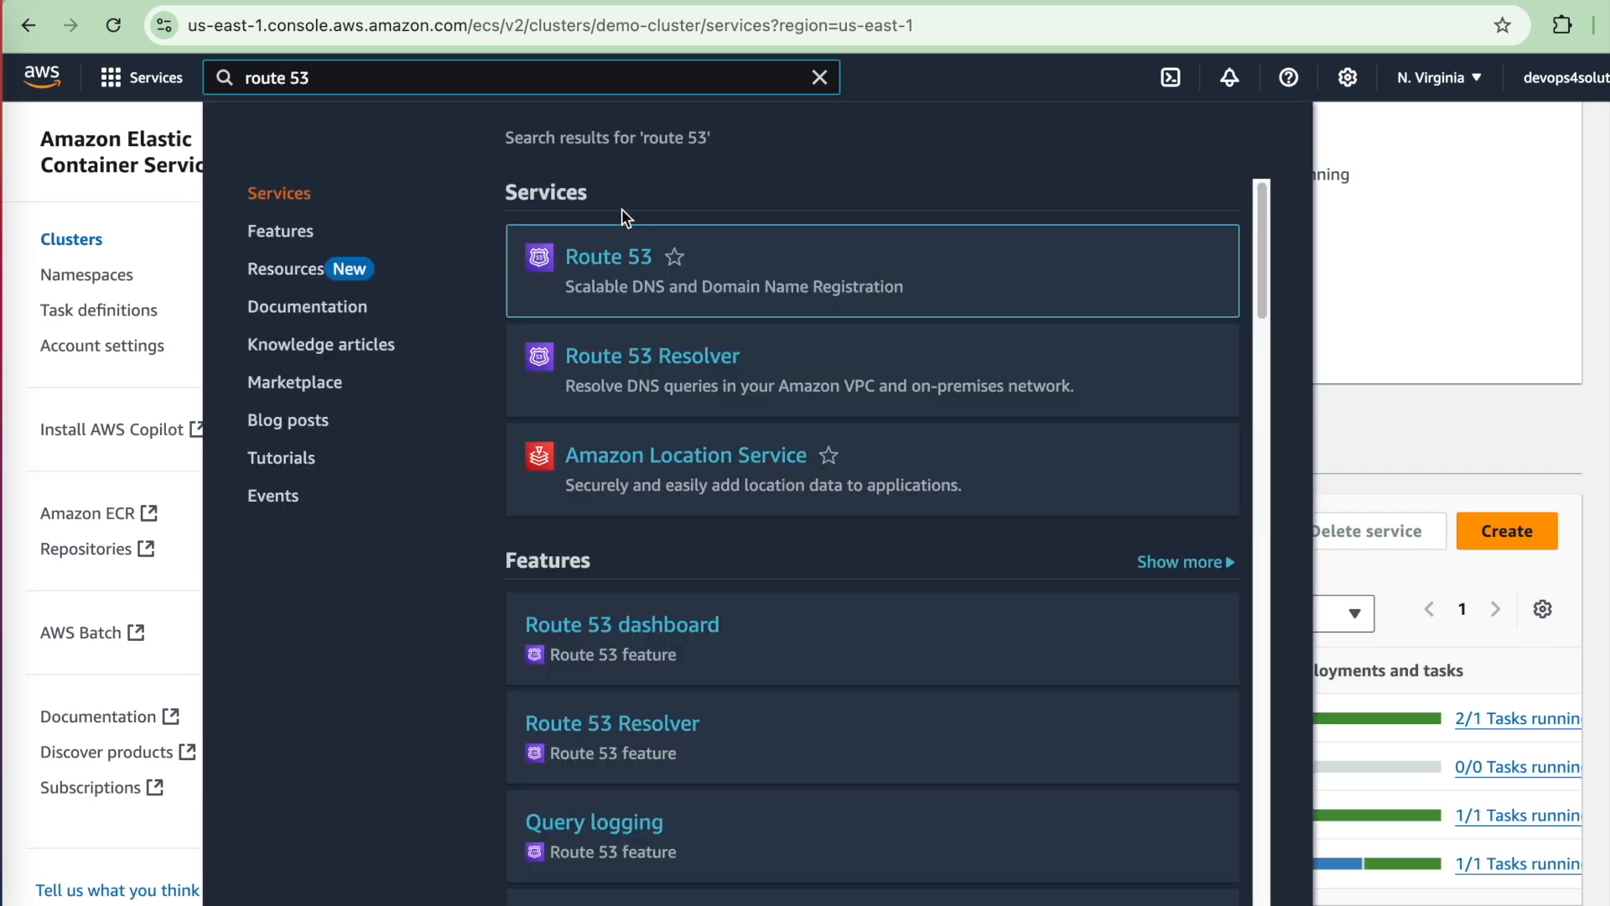
left_click(625, 259)
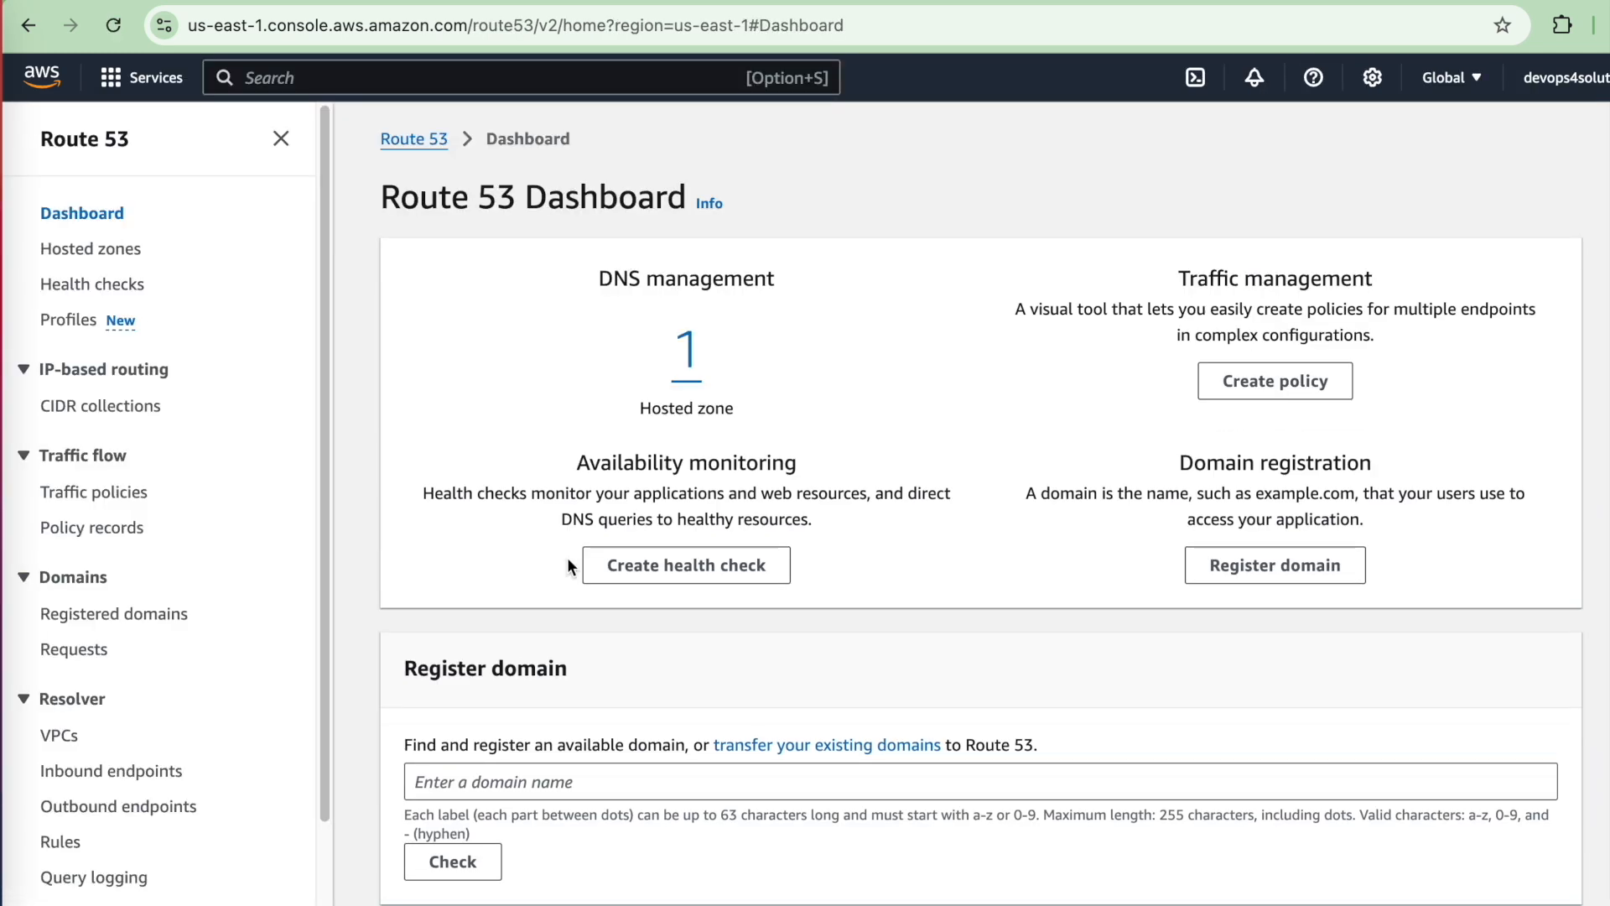
left_click(693, 379)
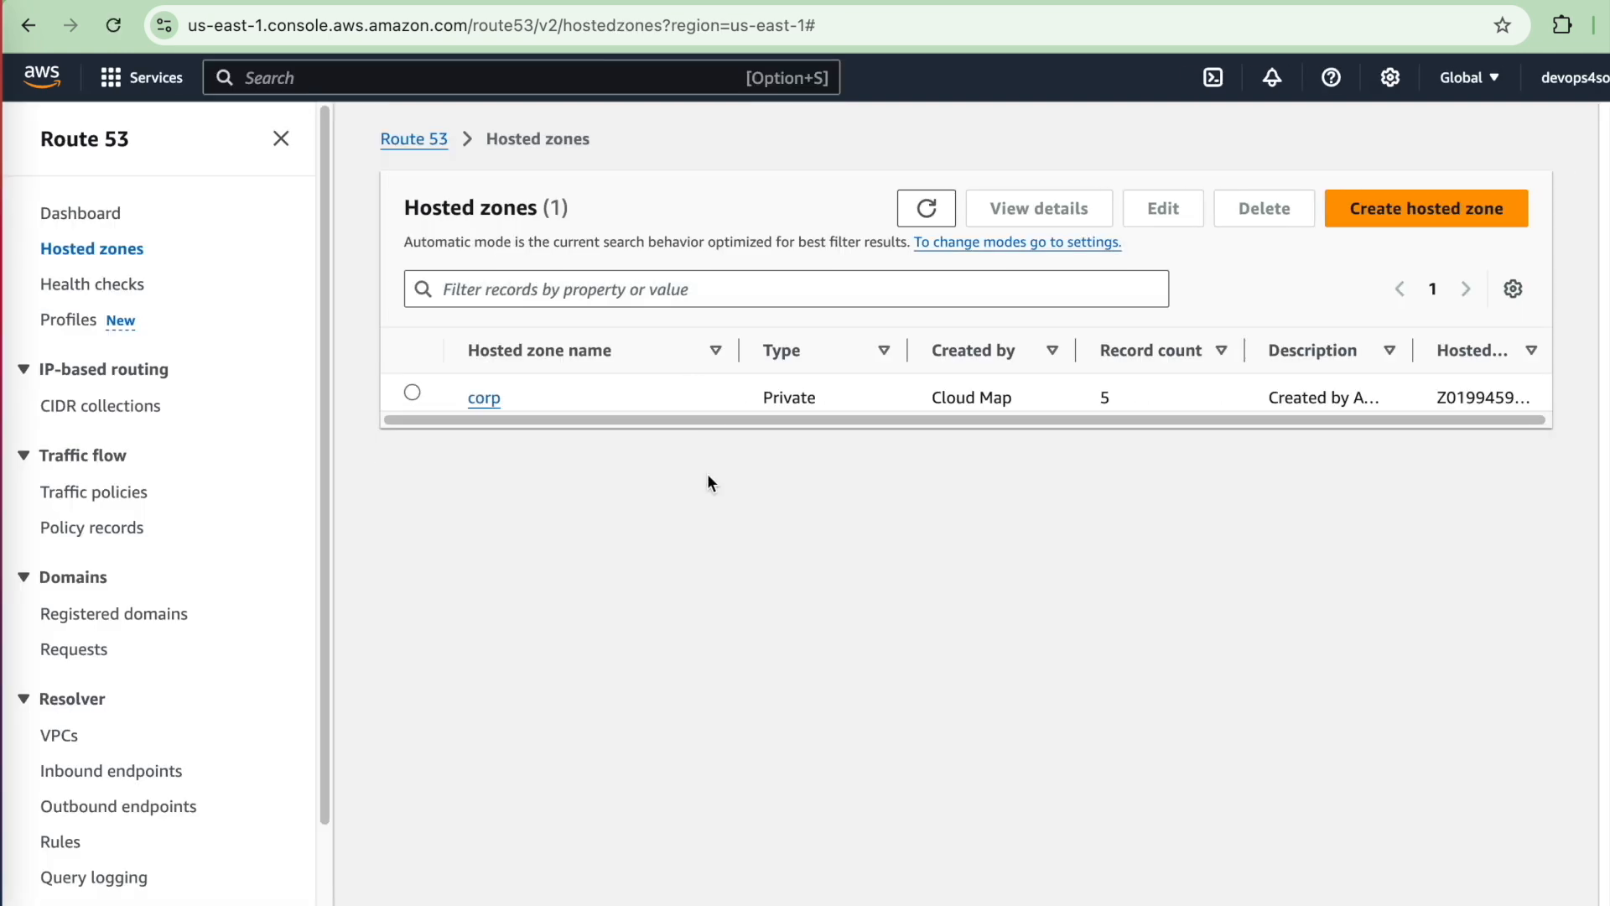
left_click(486, 397)
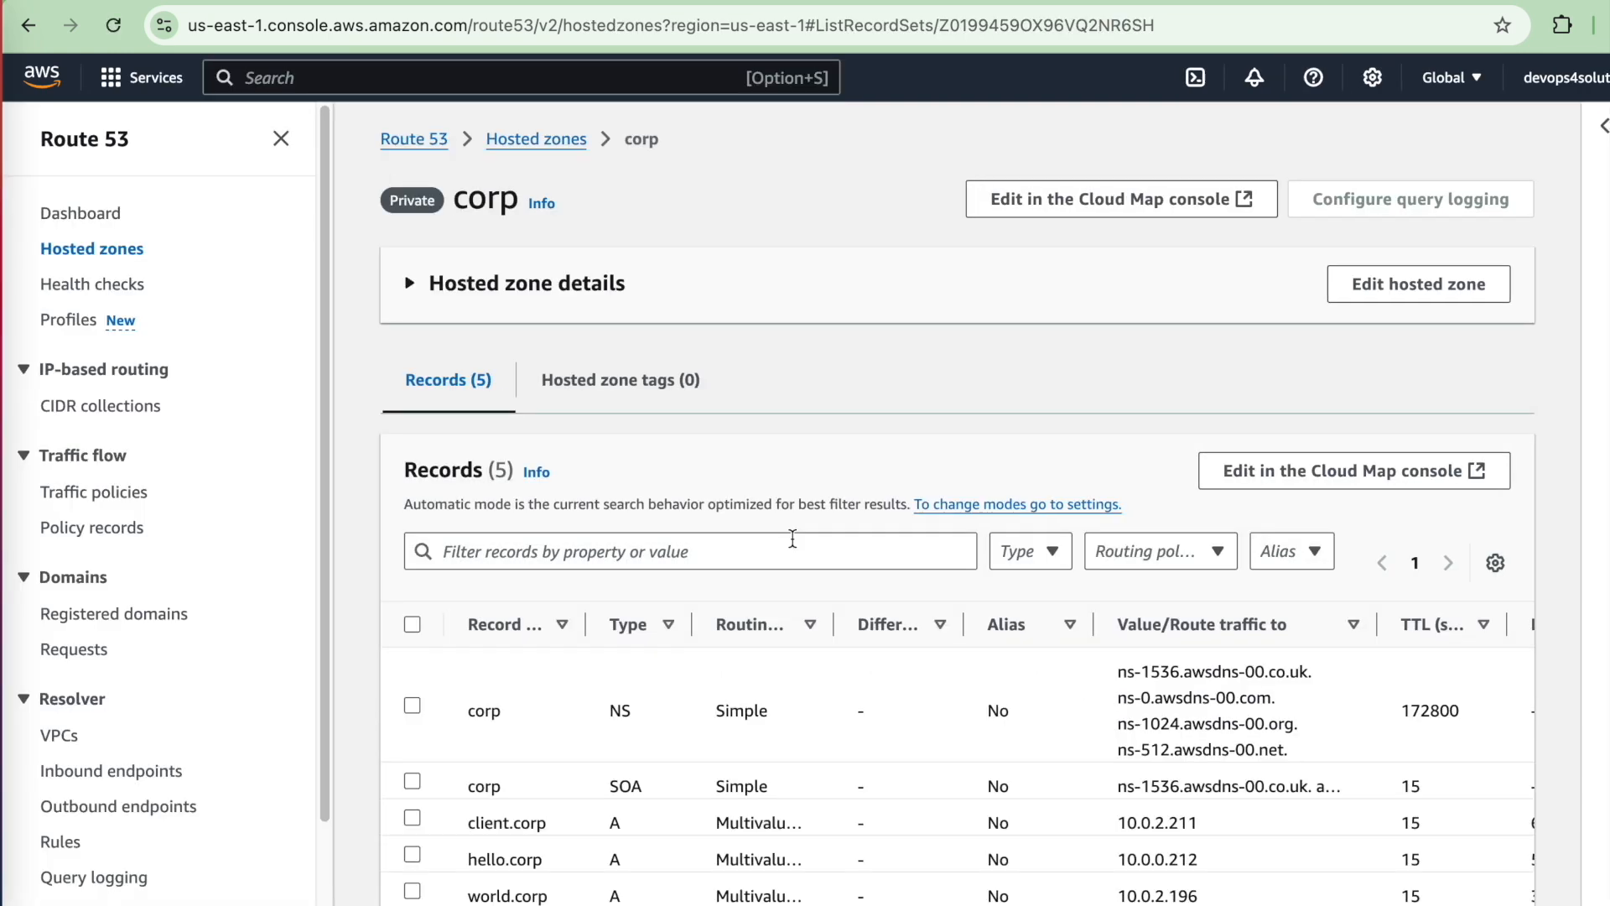
- Check the A records for client.corp, hello.corp and world.corp and the address of client.corp
scroll(795, 546, "up", 1)
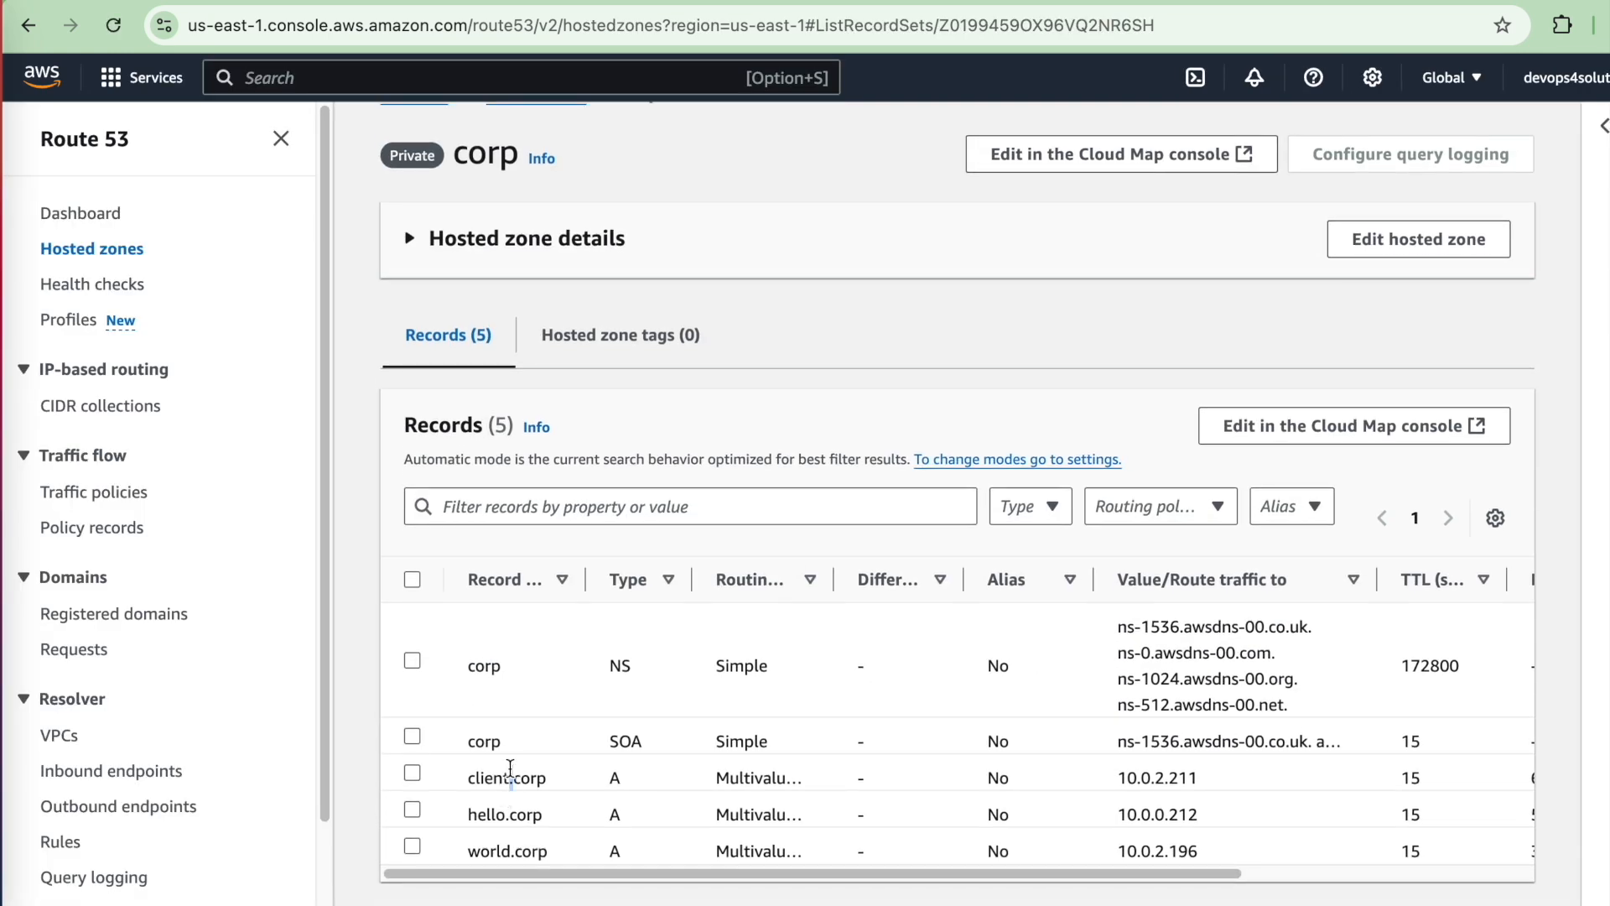
double_click(516, 813)
double_click(525, 851)
left_click(1120, 778)
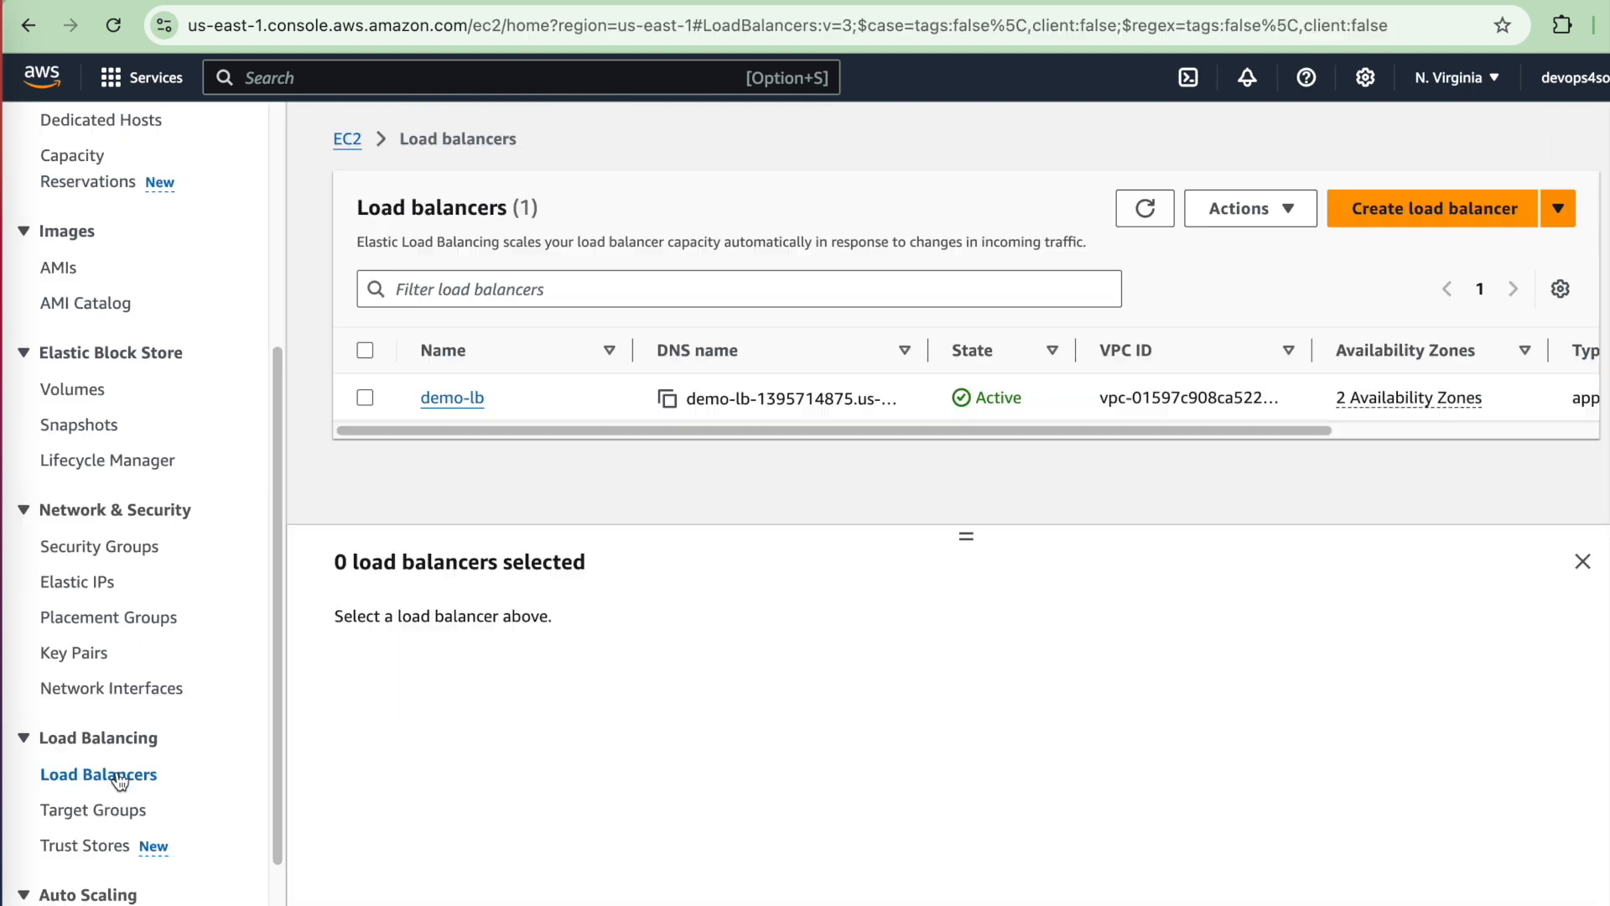
- Open the demo-lb load balancer and copy its DNS name
left_click(446, 400)
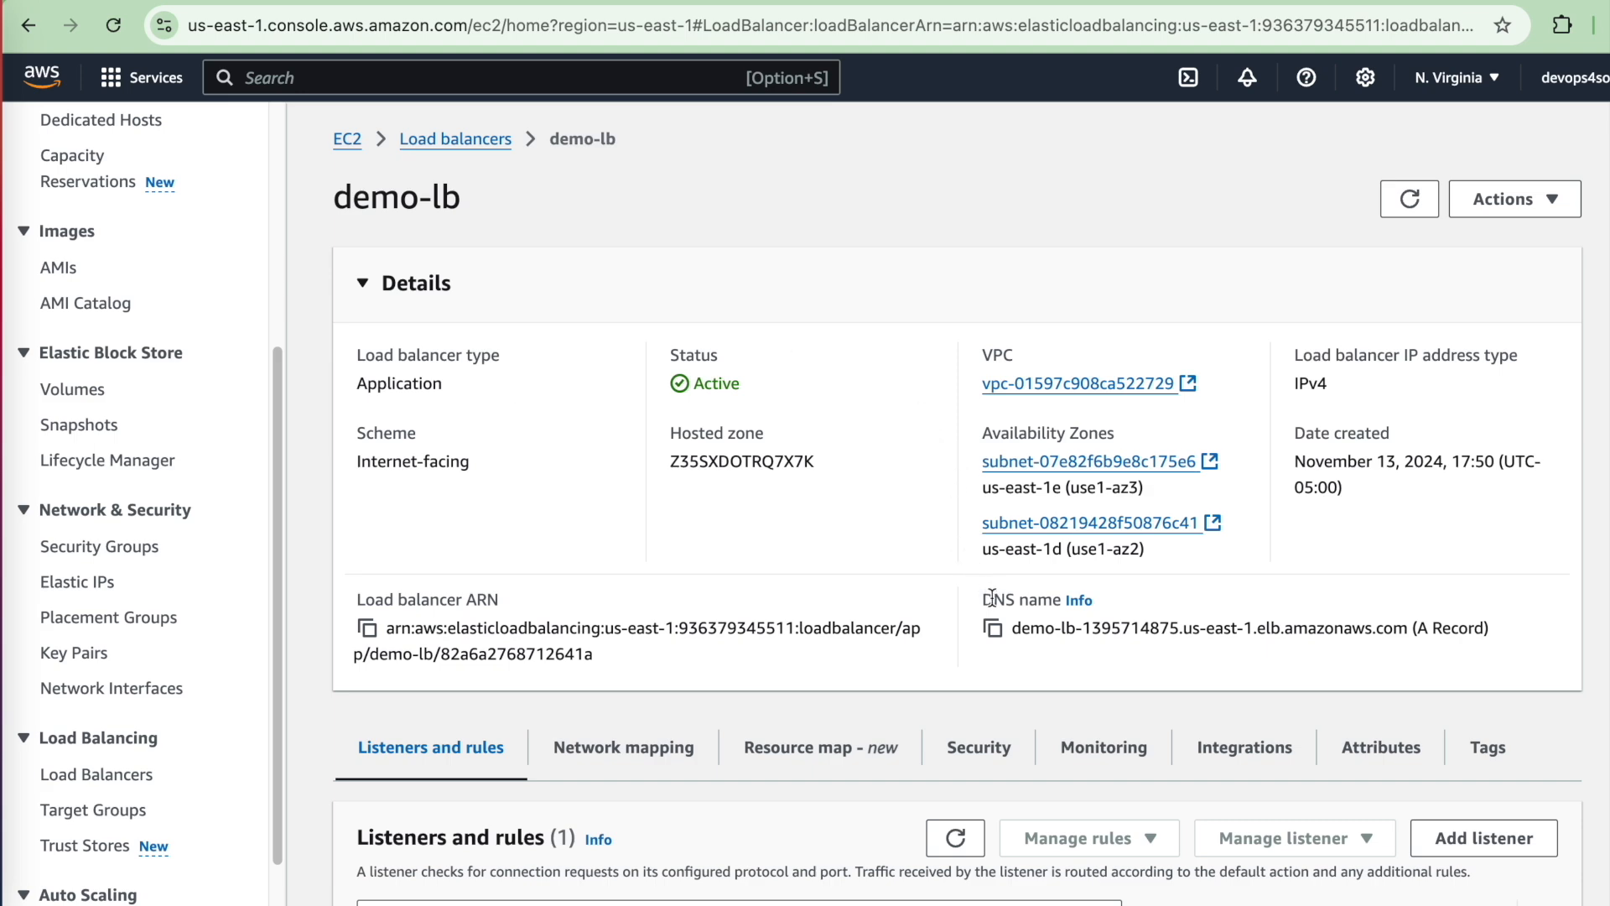
left_click(994, 633)
- Show the rules of demo-lb's HTTP:80 listener and examine the root path condition of the client-tg rule
scroll(918, 830, "down", 1)
scroll(917, 835, "down", 3)
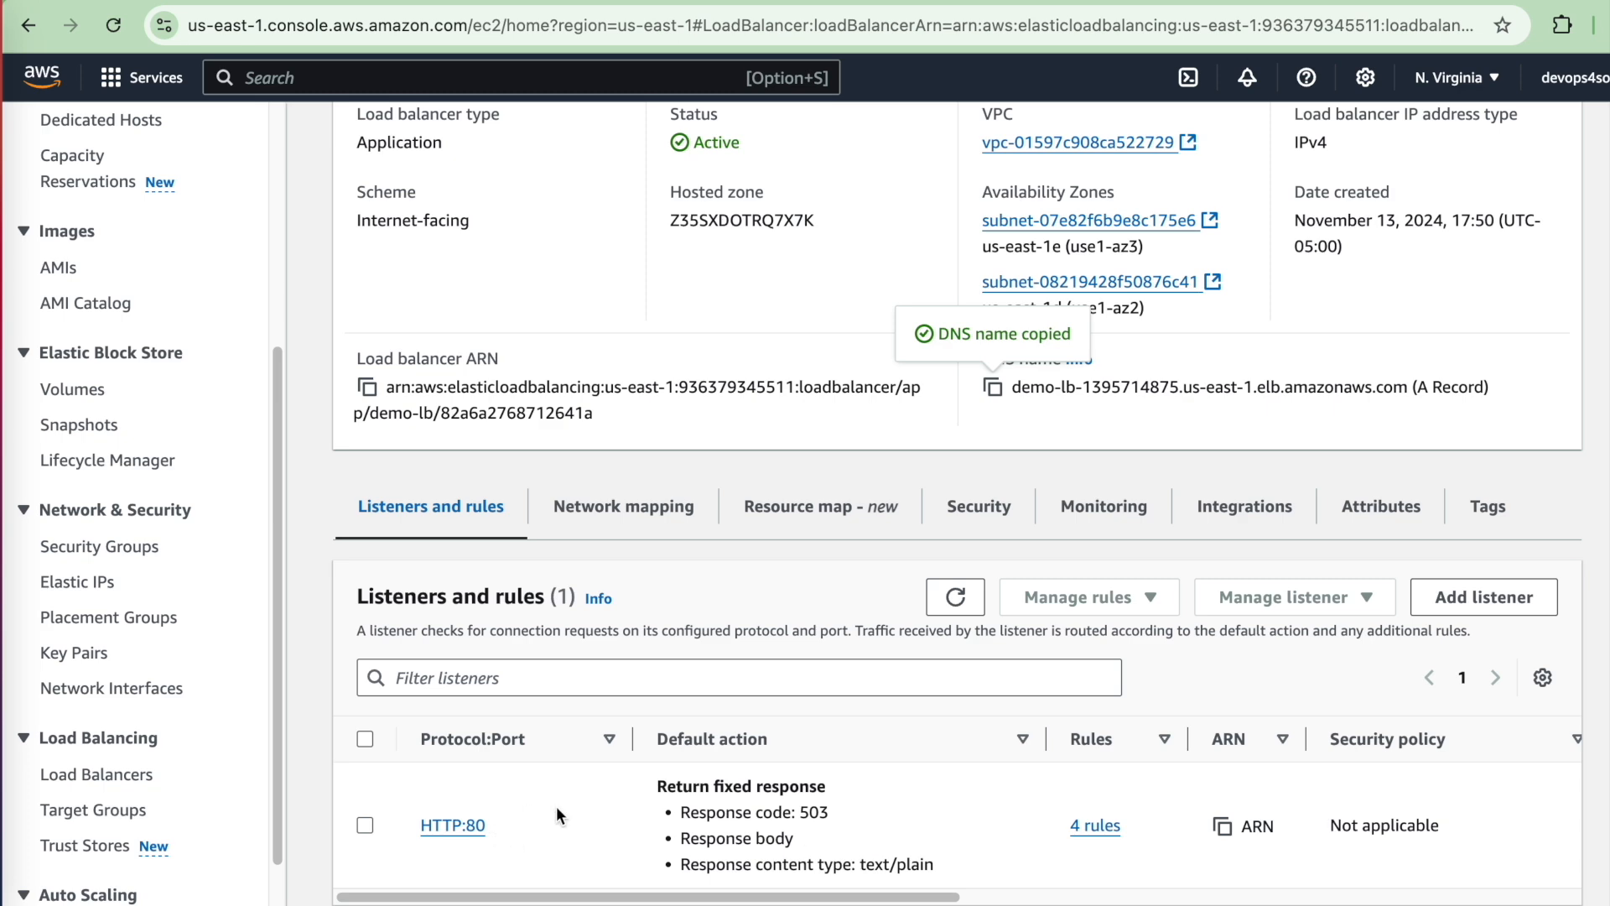
left_click(1095, 825)
scroll(641, 776, "down", 5)
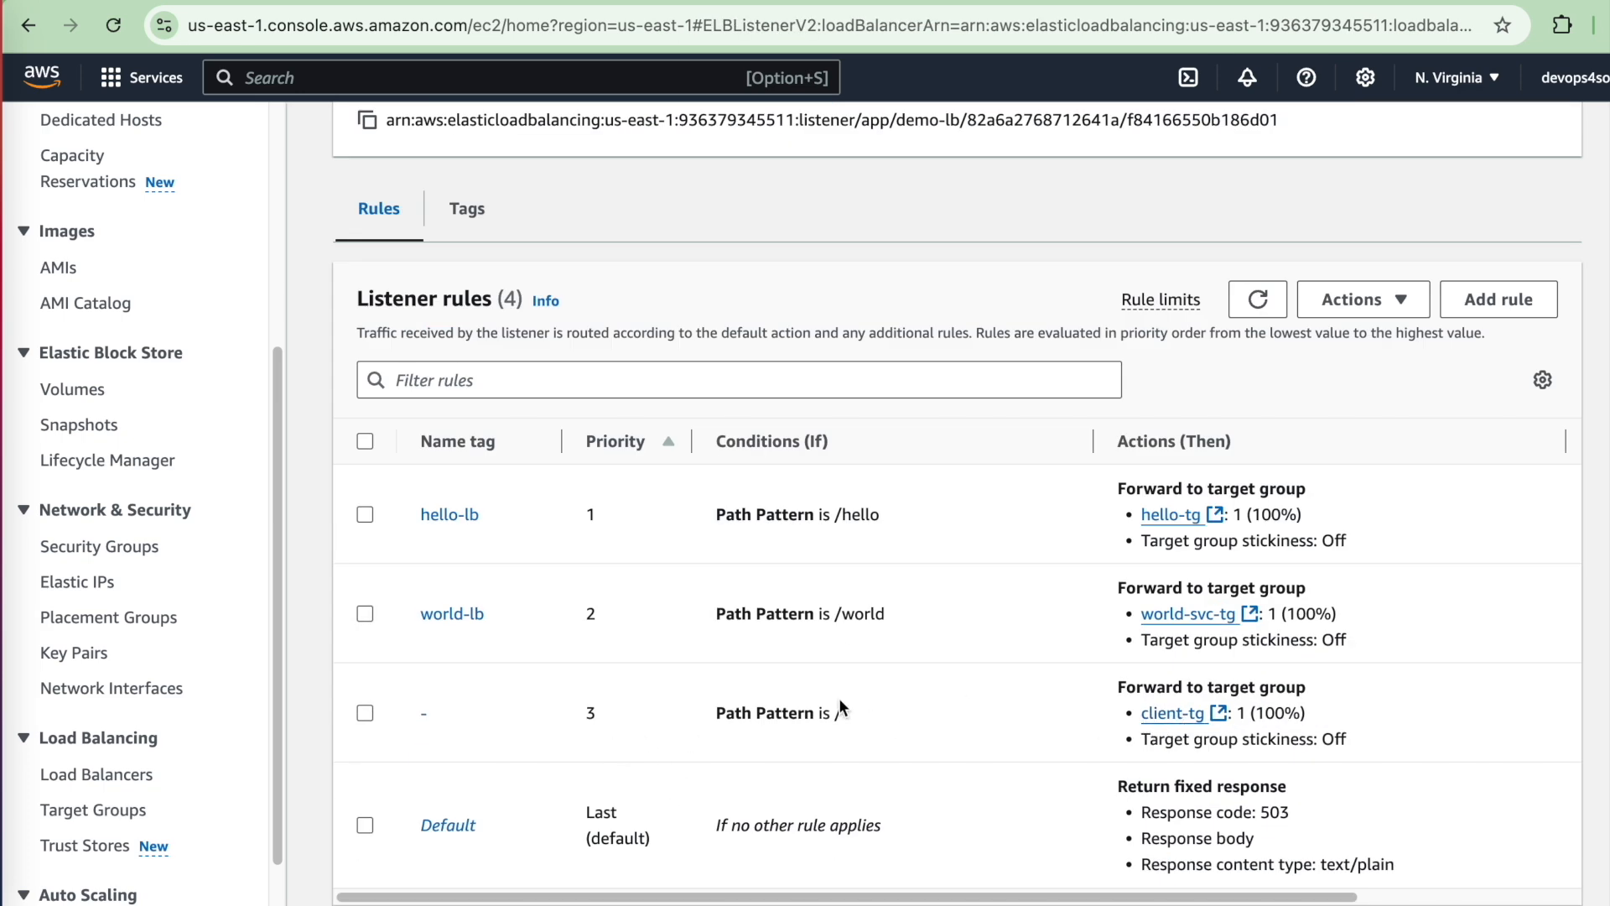
double_click(816, 721)
double_click(831, 718)
- Load the copied load balancer DNS name in a new browser tab and examine the response from both services
key("super+t")
key("super+v")
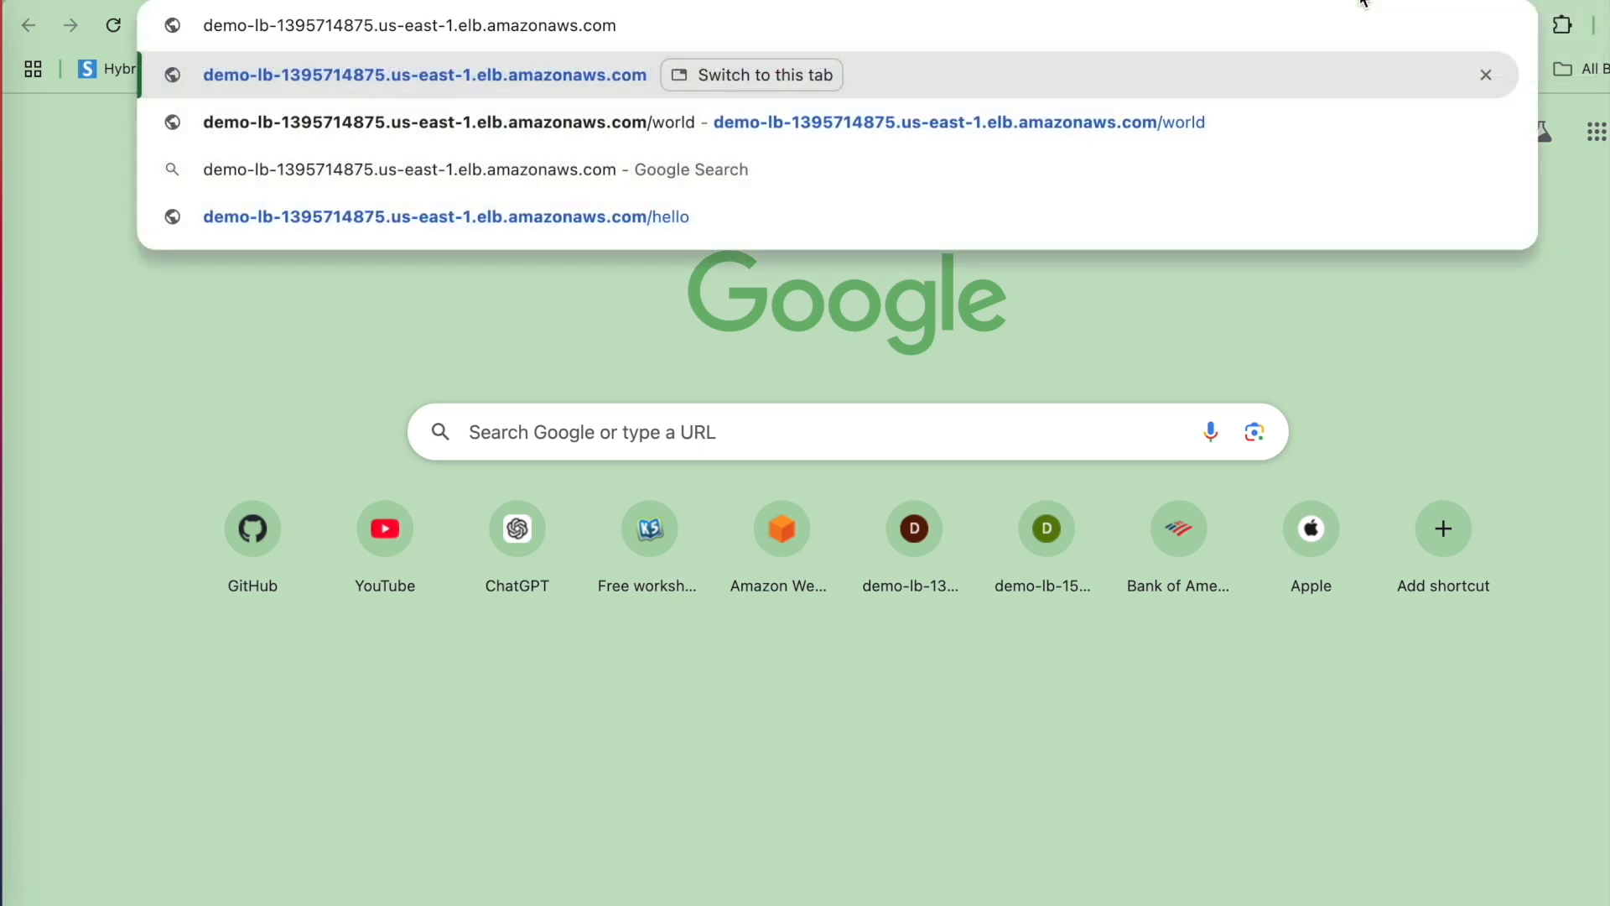
key("Return")
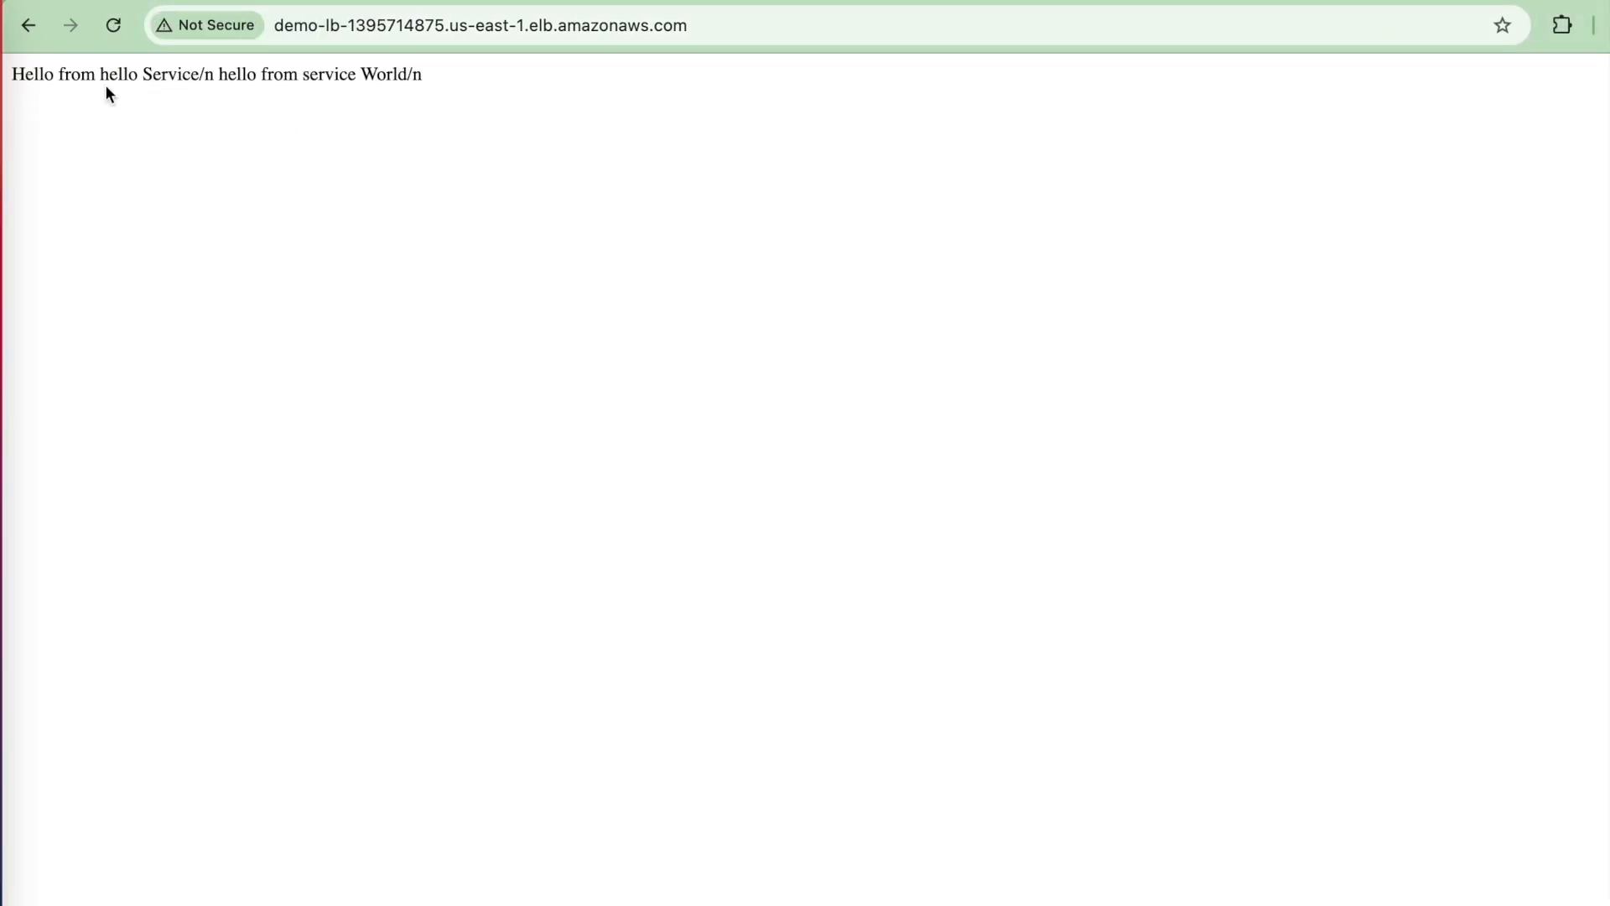
left_click_drag(99, 74, 424, 76)
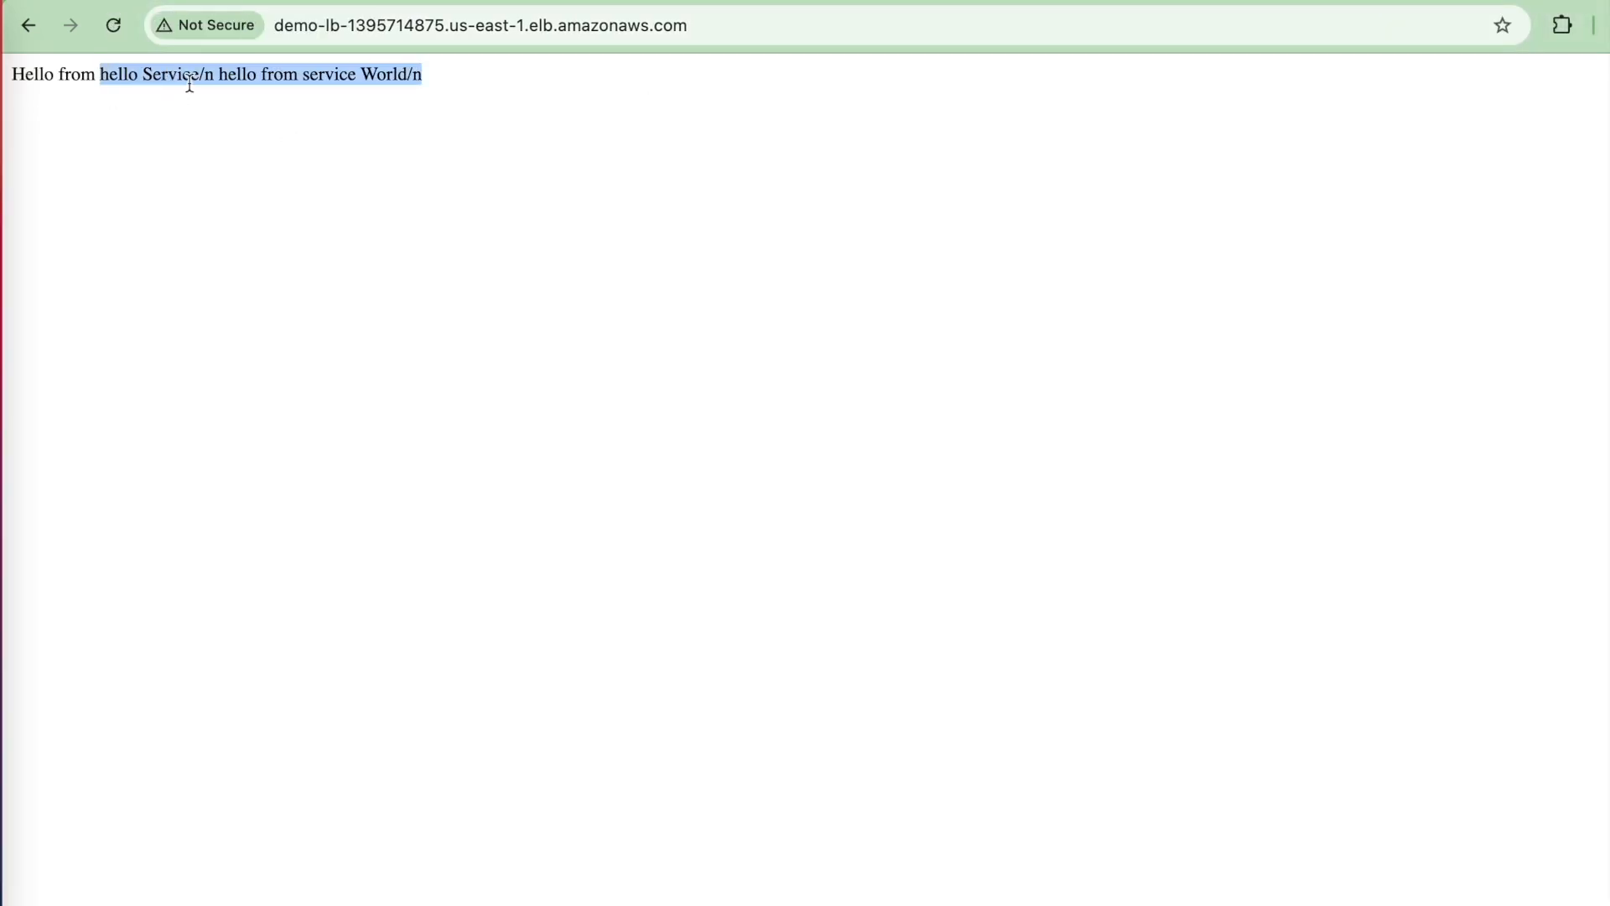
left_click(233, 70)
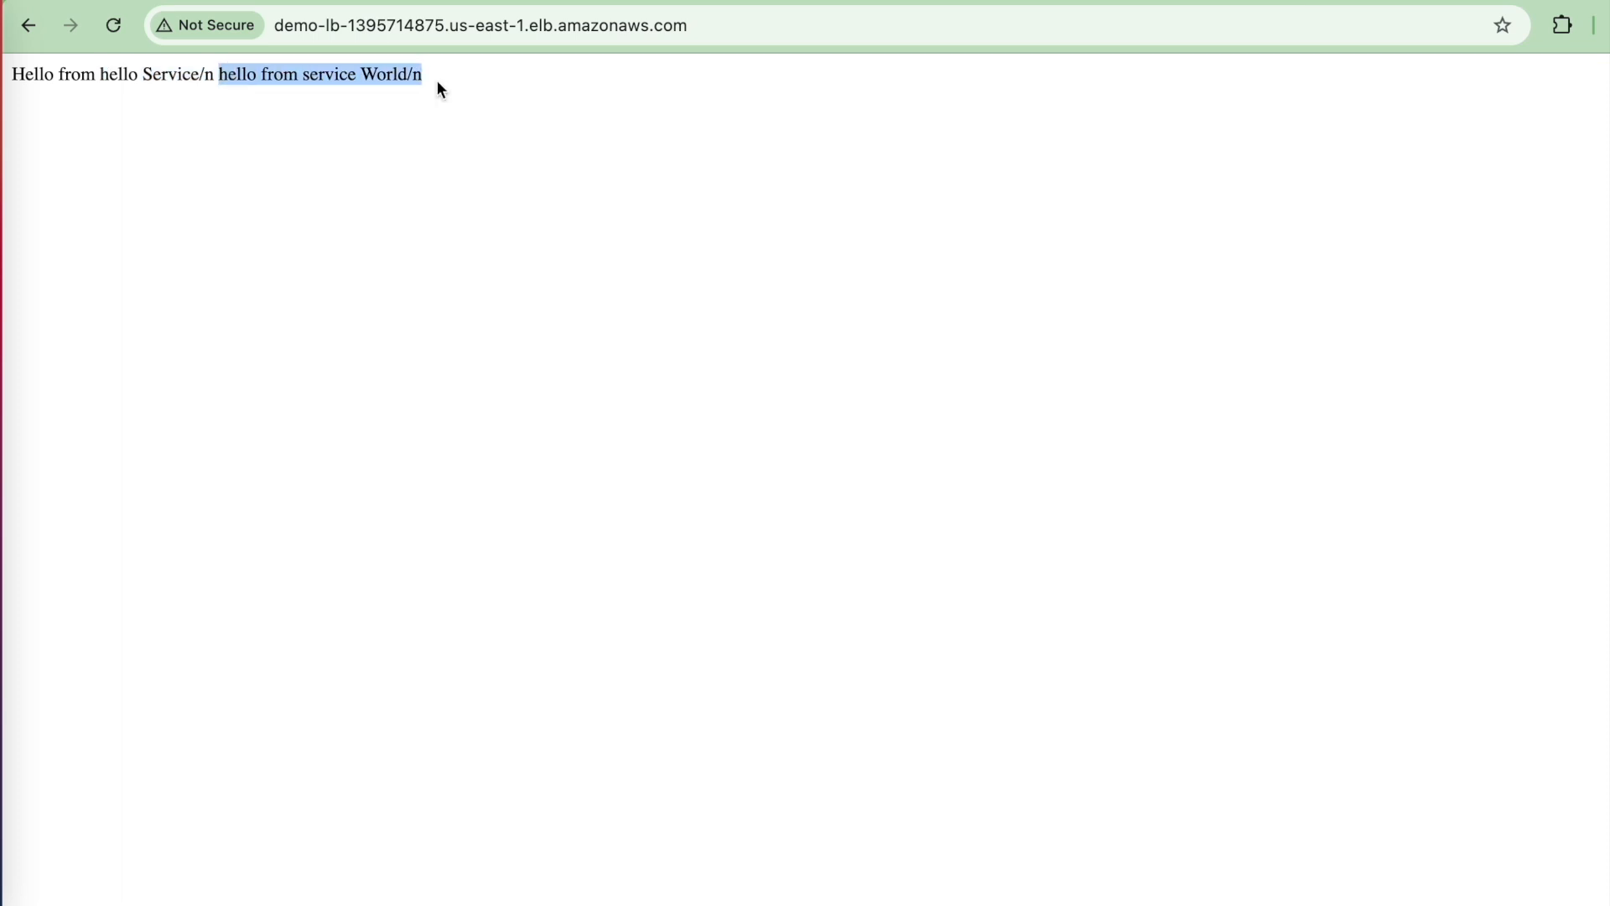
- Load the /hello path of the load balancer address and examine its response
left_click(734, 22)
left_click(735, 23)
left_click(734, 22)
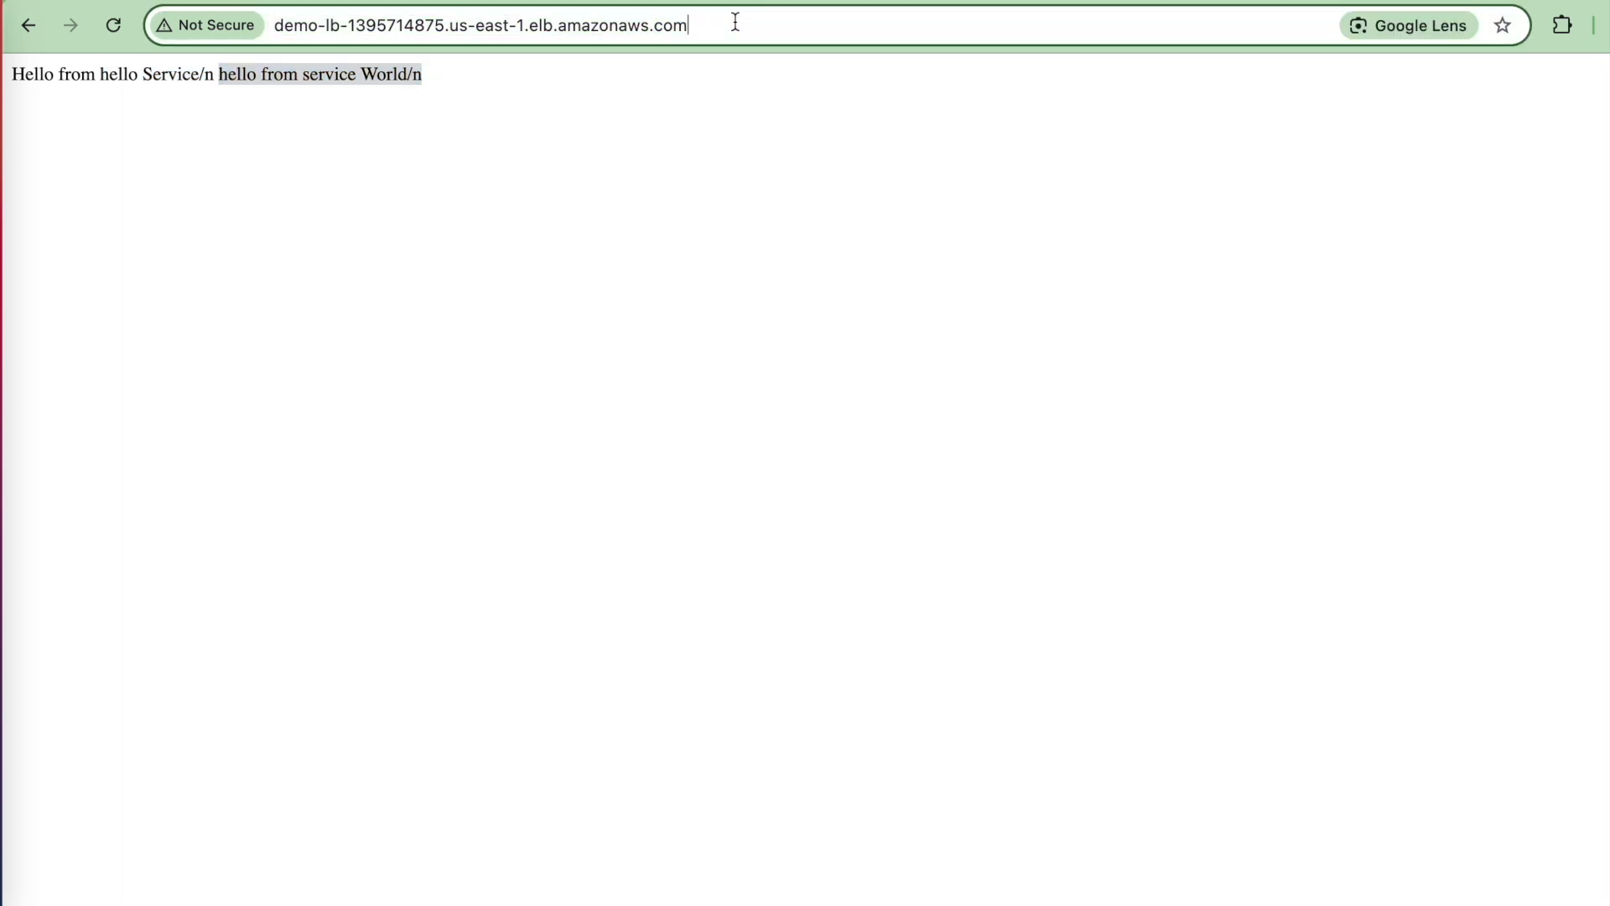
type("/hello")
key("Return")
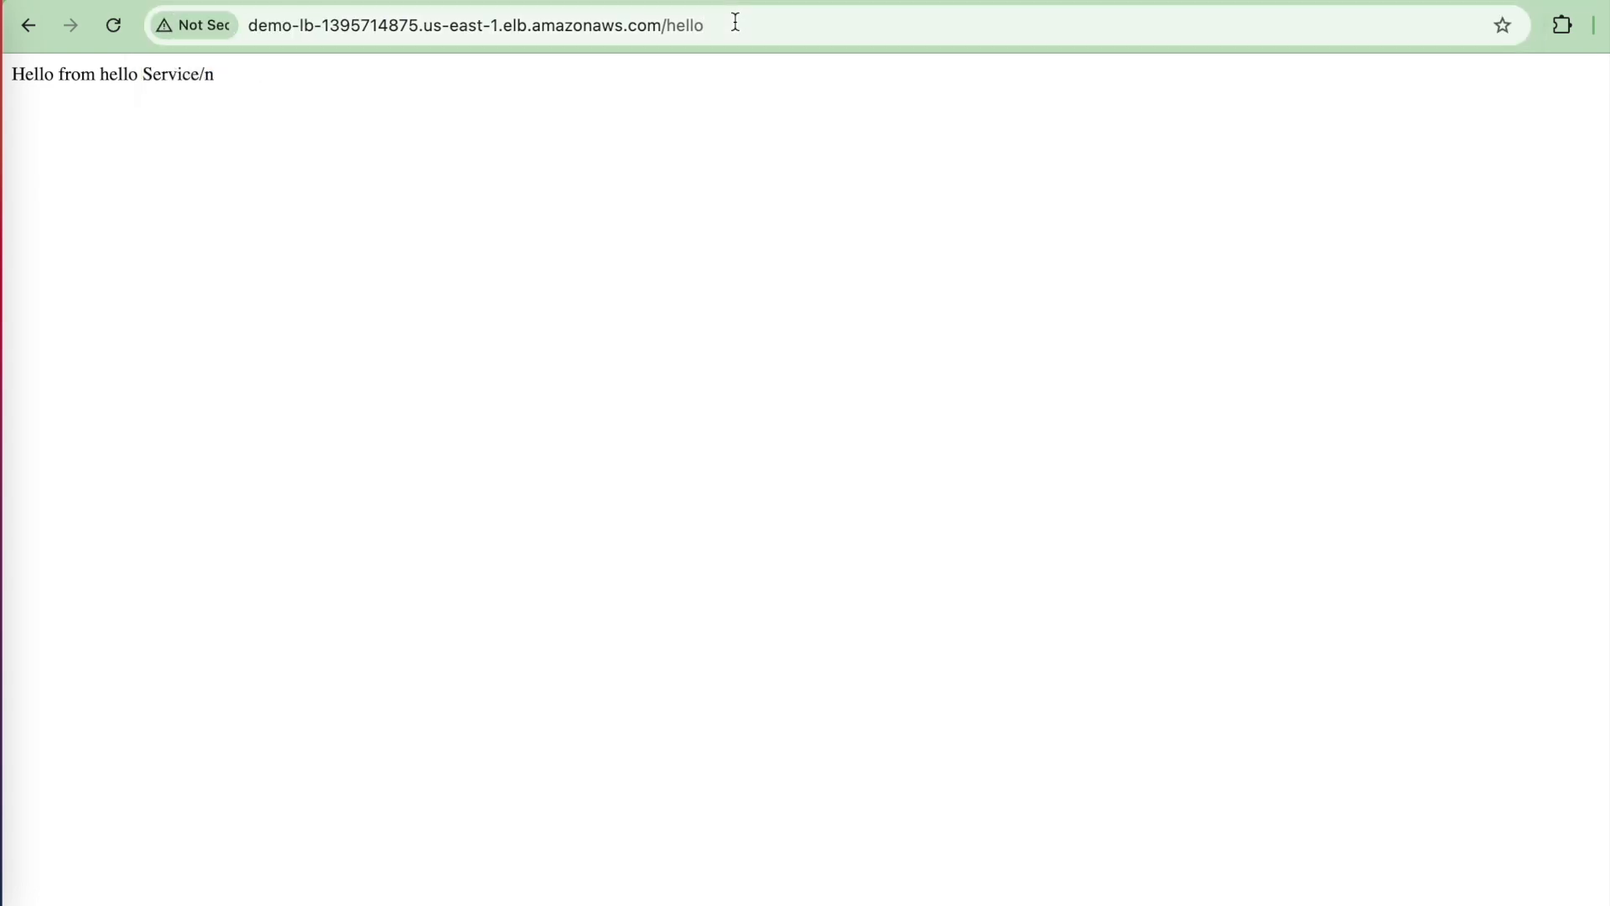
double_click(427, 77)
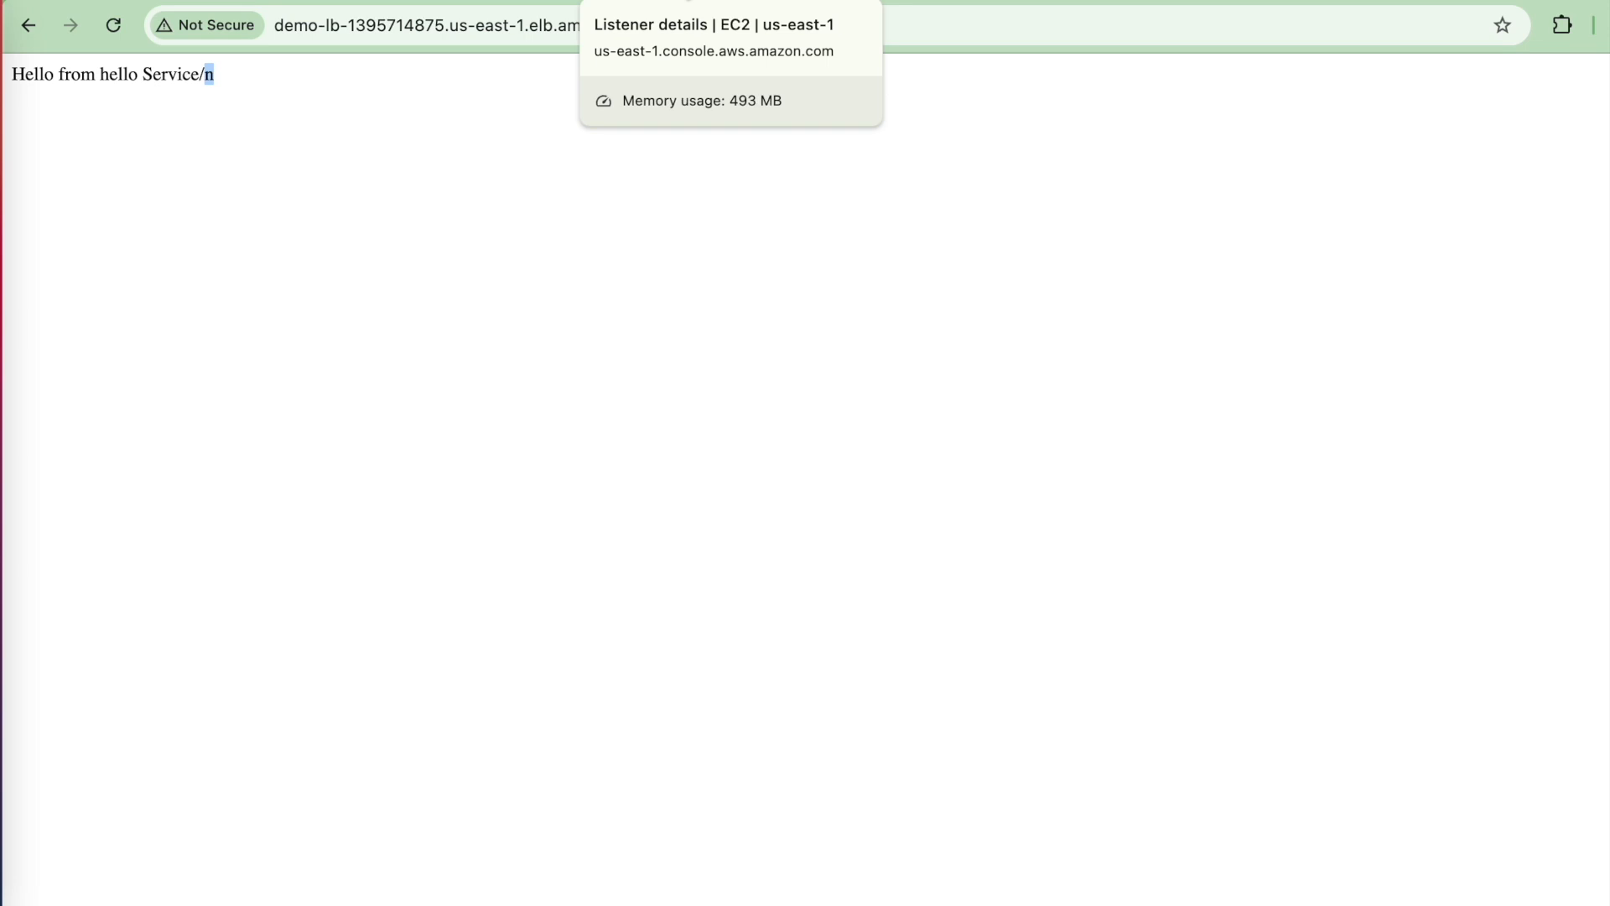
- Switch to the browser tab showing the microservice architecture diagram
left_click(448, 1)
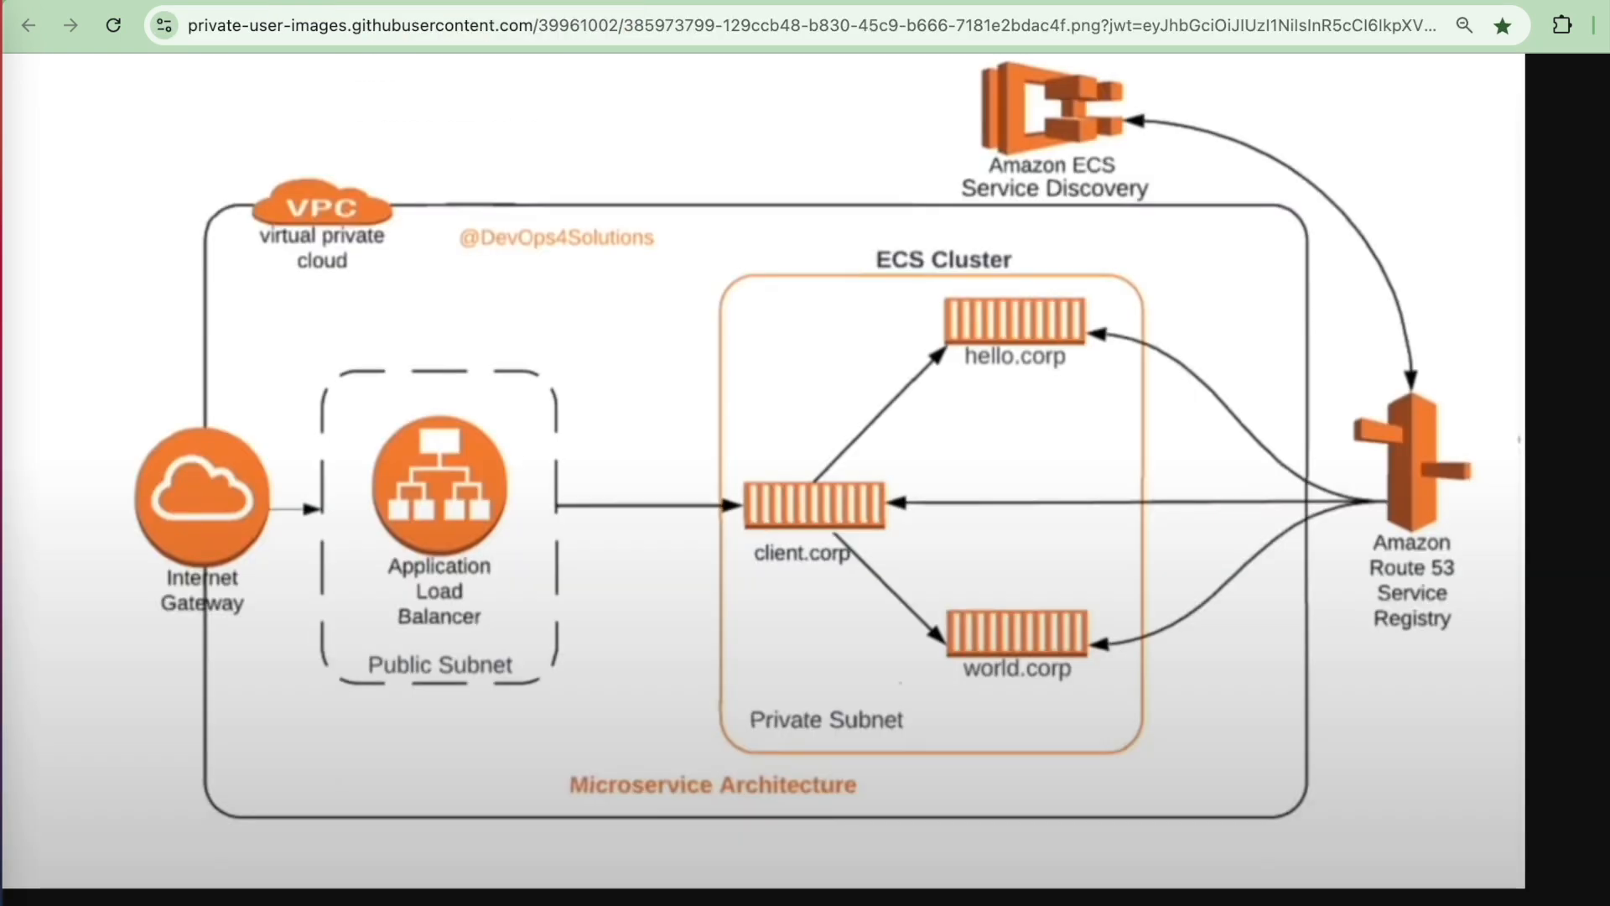